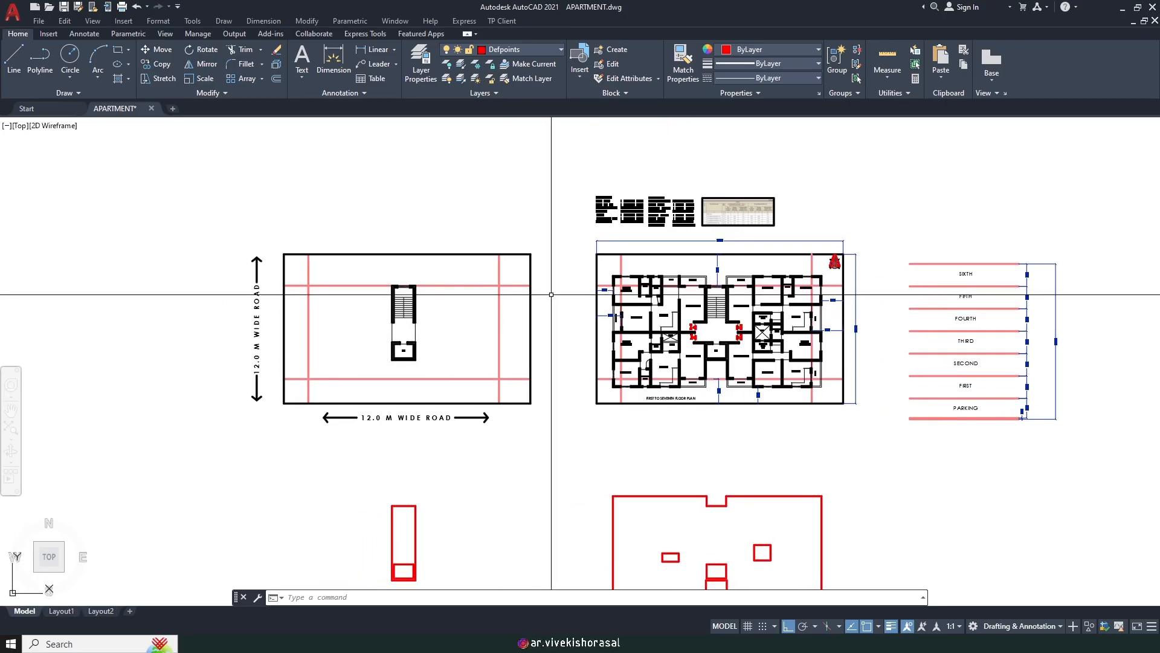
# Step: Pan and zoom across the furnished floor plan, right-side setback dimensions and stair-and-lift plot plan
pyautogui.moveTo(618, 407); pyautogui.dragTo(666, 356, button='middle')
pyautogui.scroll(2, 361, 242)
pyautogui.moveTo(386, 306); pyautogui.dragTo(438, 264, button='middle')
pyautogui.moveTo(402, 218); pyautogui.dragTo(393, 271, button='middle')
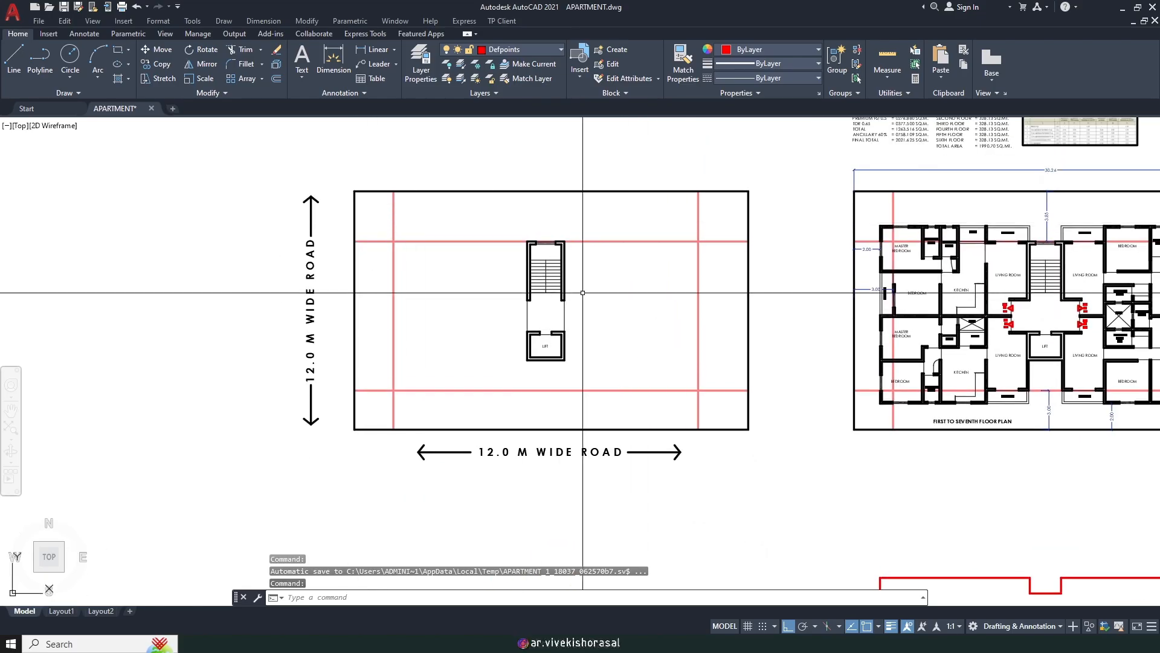
pyautogui.moveTo(756, 302); pyautogui.dragTo(284, 344, button='middle')
pyautogui.scroll(4, 671, 207)
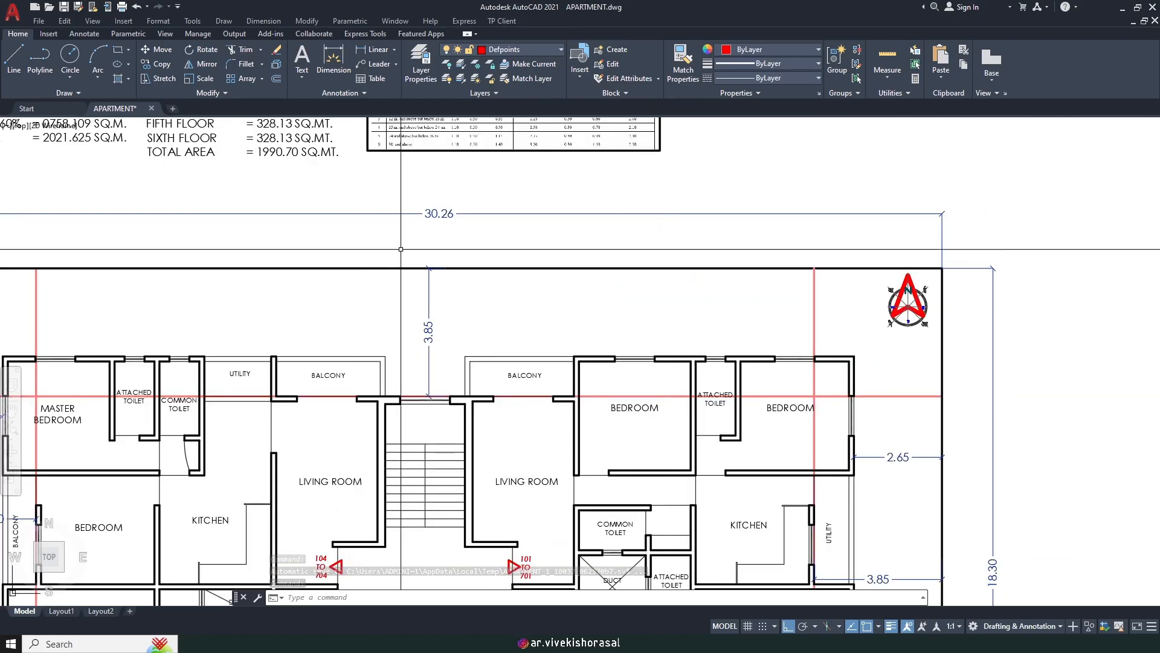
pyautogui.scroll(-4, 459, 241)
pyautogui.moveTo(713, 396); pyautogui.dragTo(713, 291, button='middle')
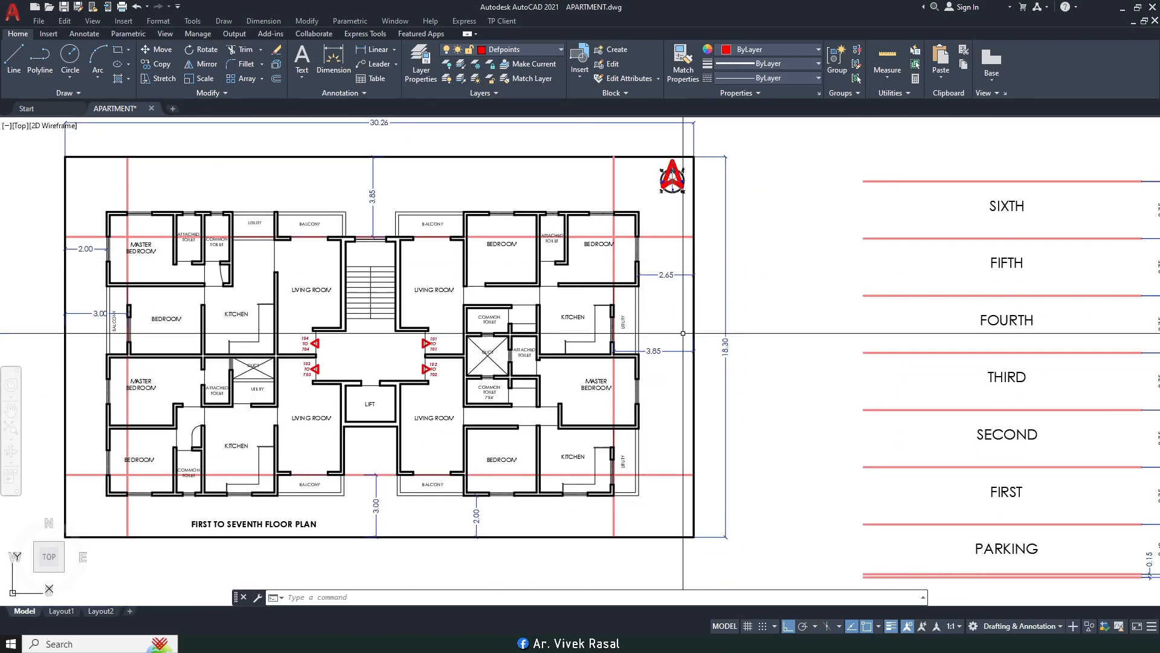
pyautogui.scroll(5, 713, 290)
pyautogui.scroll(-5, 716, 289)
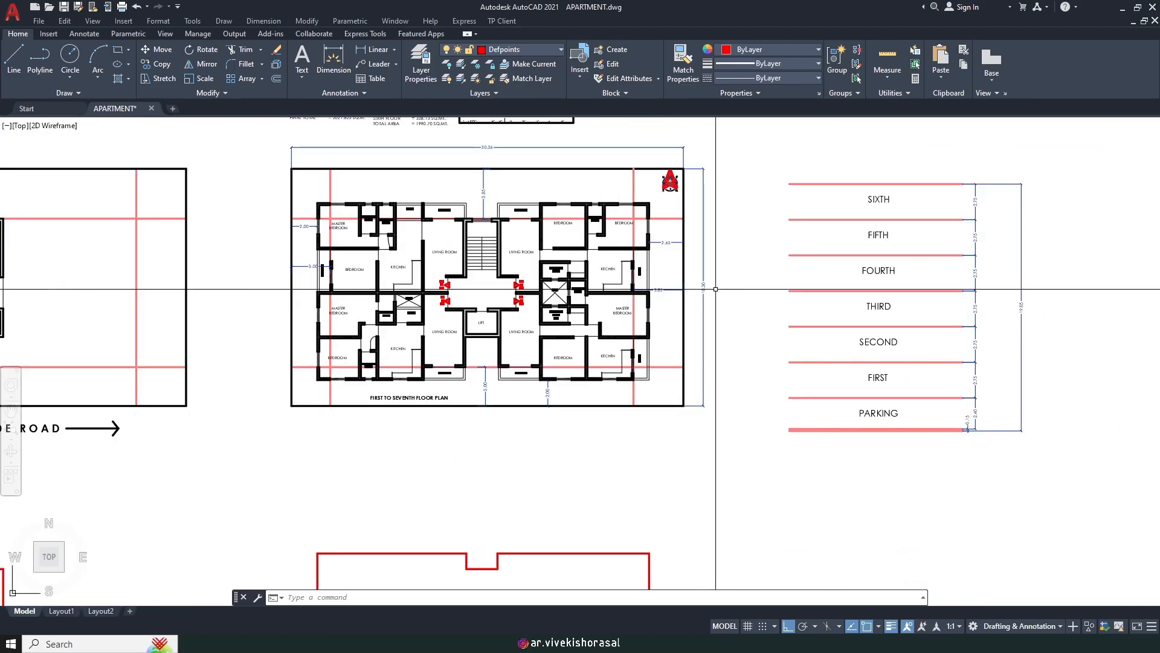
pyautogui.moveTo(369, 230); pyautogui.dragTo(524, 256, button='middle')
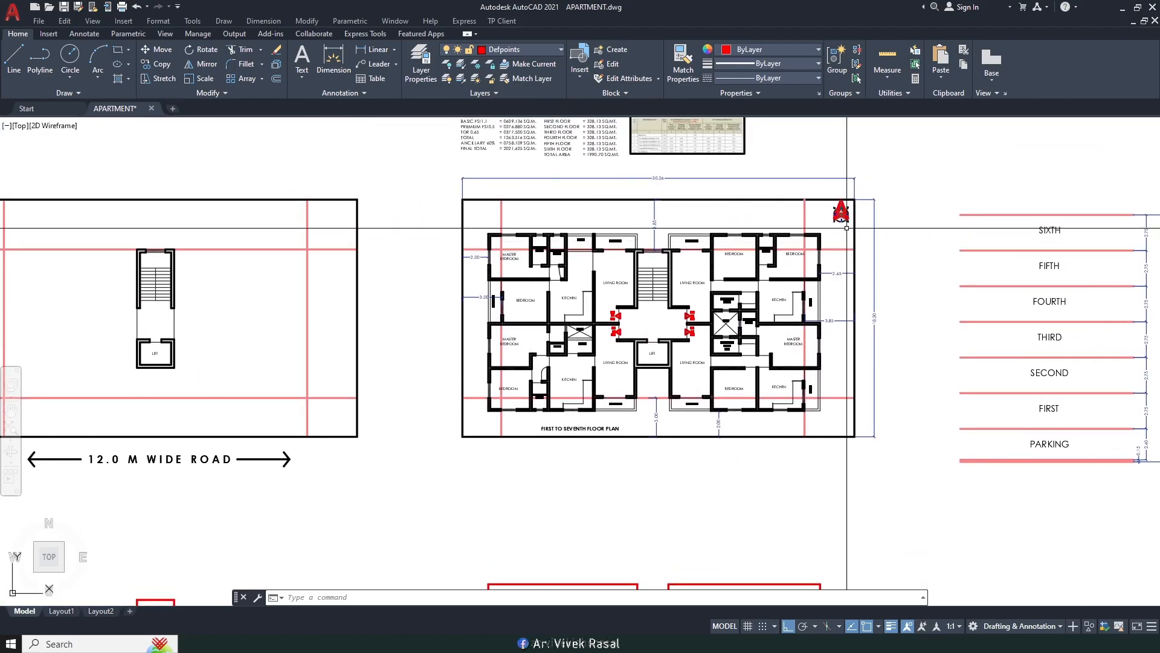
pyautogui.moveTo(250, 279); pyautogui.dragTo(622, 253, button='middle')
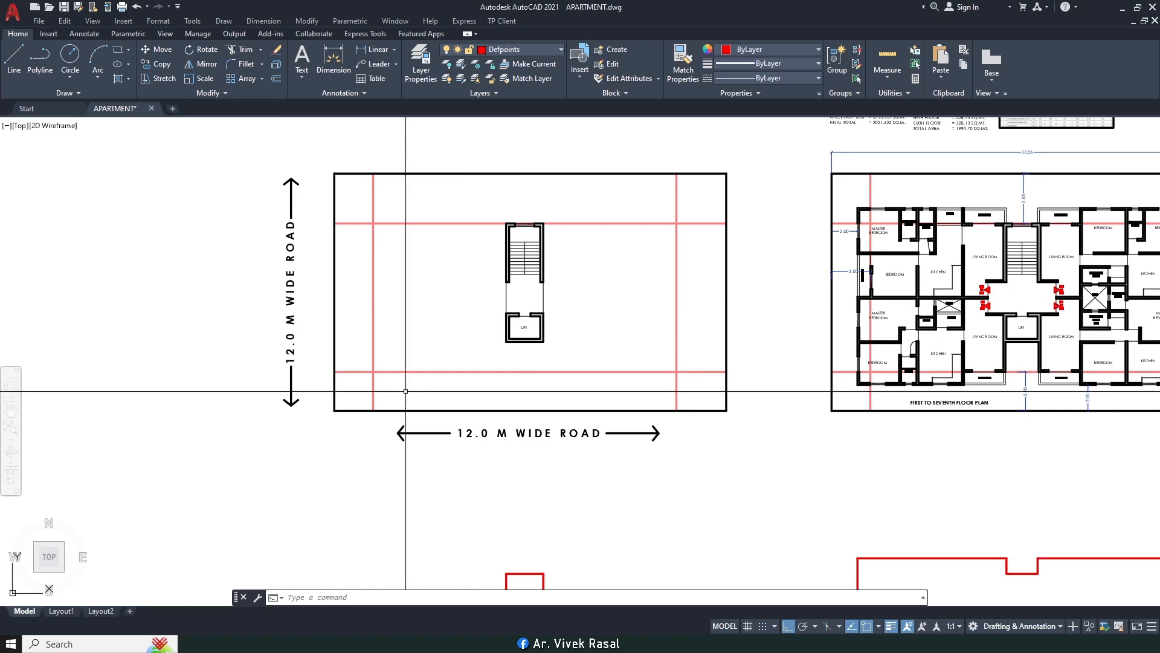
# Step: Zoom in on the area tables, where allowable total is 2021.625 and consumed total 1990.70 SQ.M
pyautogui.scroll(-2, 297, 307)
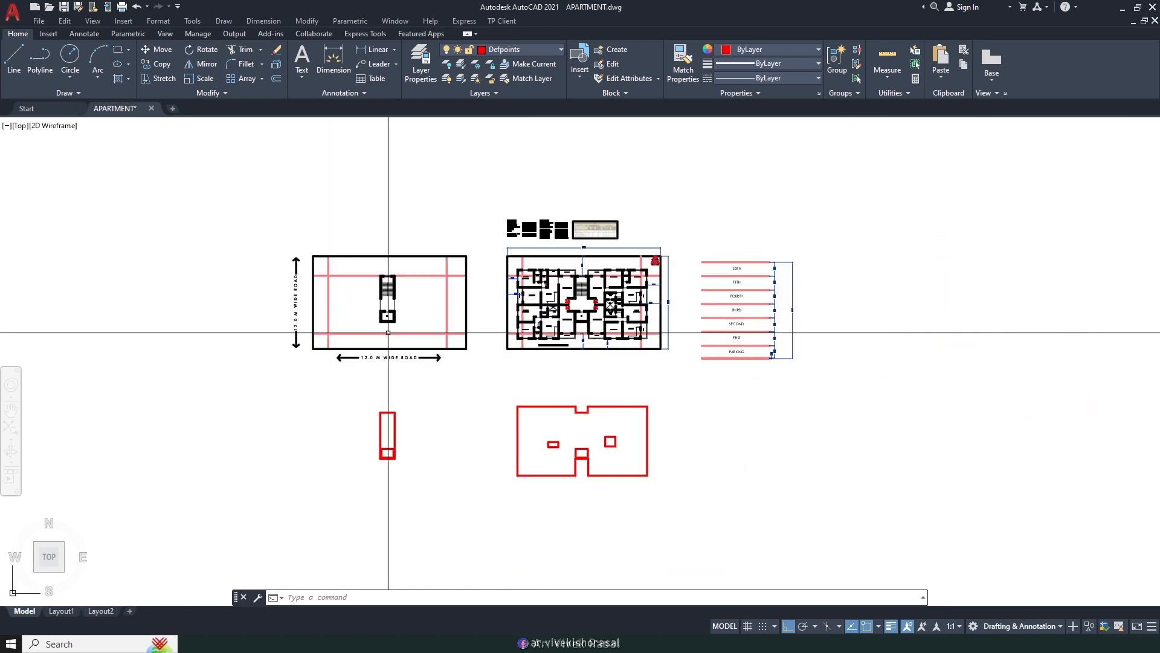
pyautogui.scroll(4, 539, 243)
pyautogui.scroll(2, 797, 314)
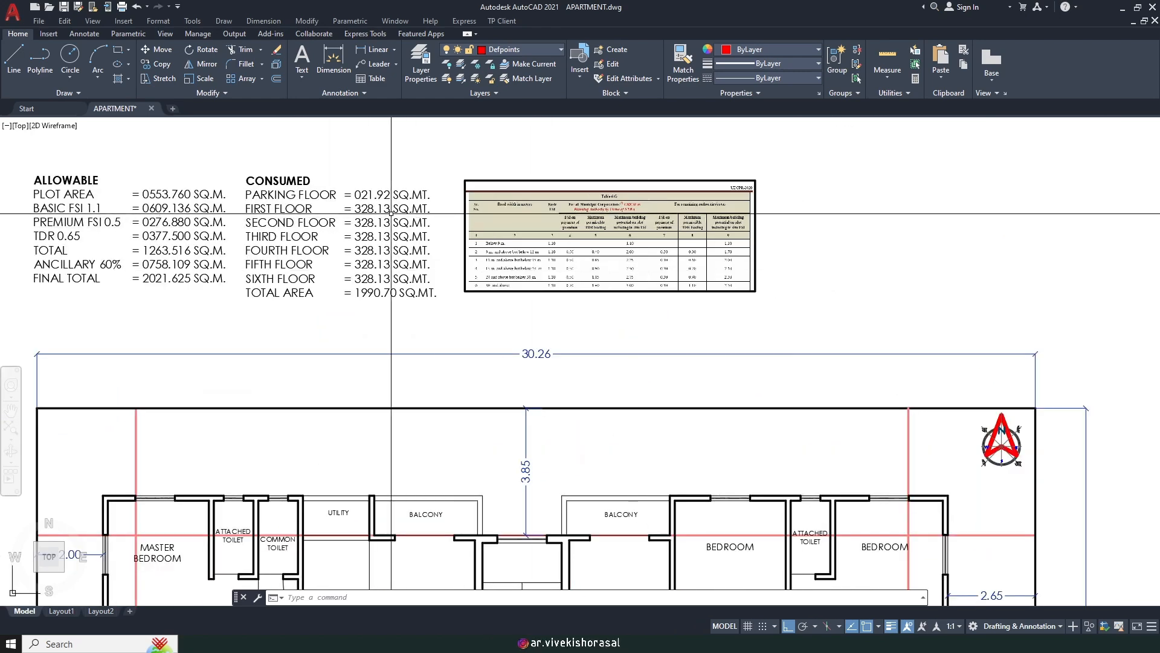
pyautogui.moveTo(391, 214); pyautogui.dragTo(647, 278, button='middle')
pyautogui.scroll(2, 330, 259)
pyautogui.moveTo(329, 259); pyautogui.dragTo(352, 275, button='middle')
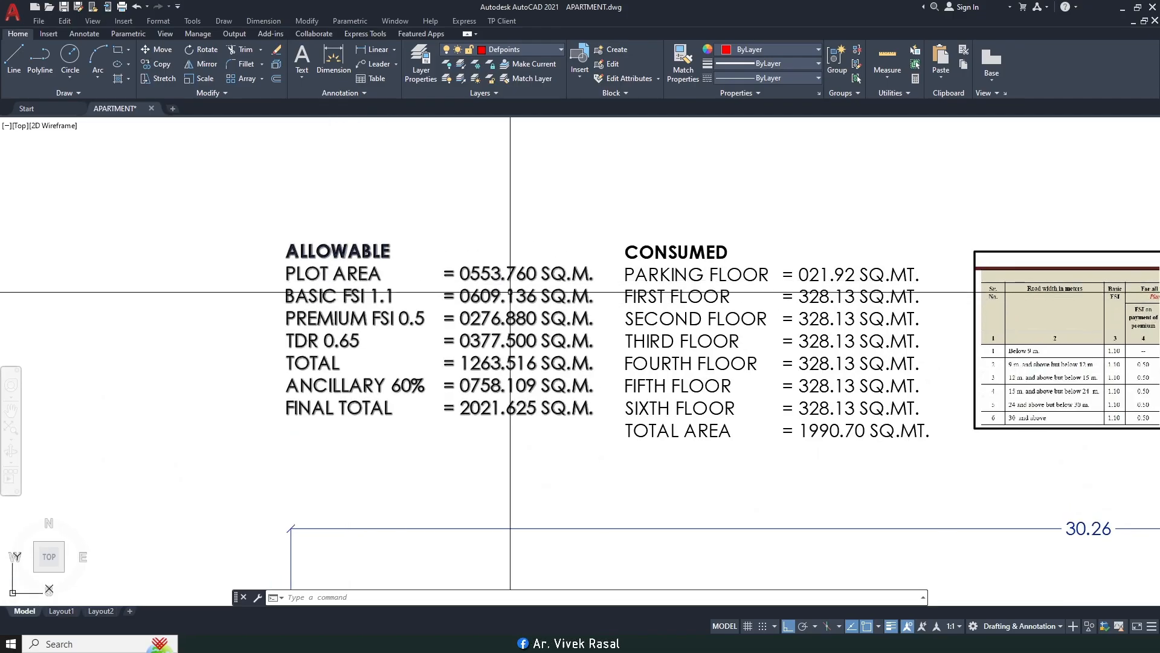
pyautogui.scroll(2, 510, 290)
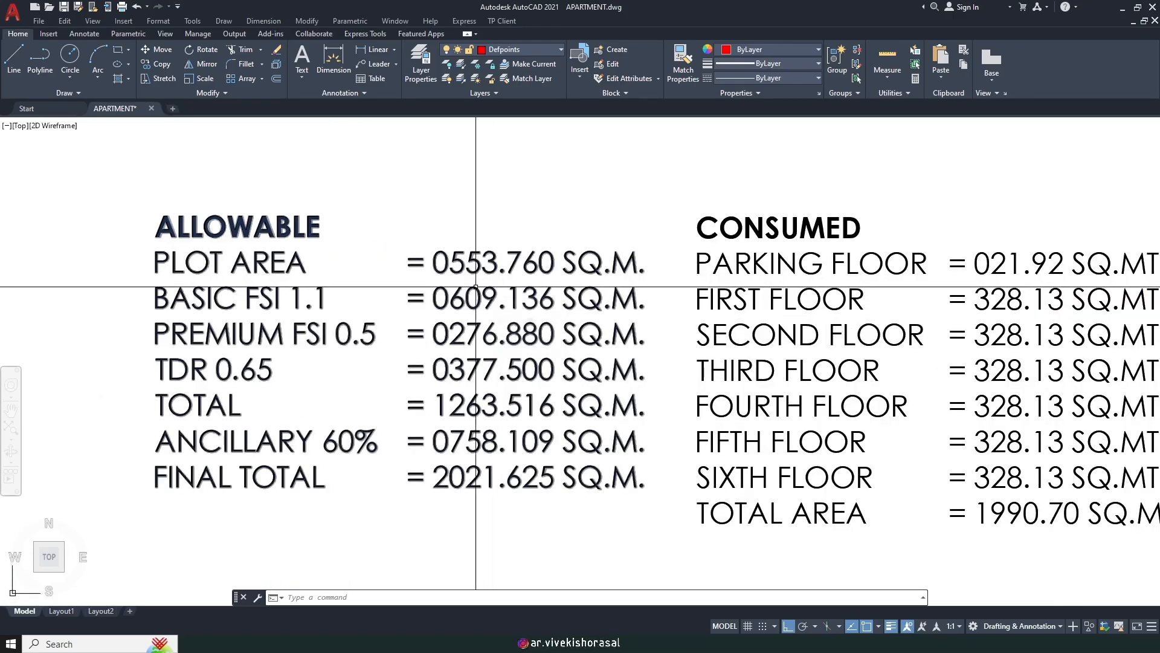
pyautogui.scroll(-2, 494, 290)
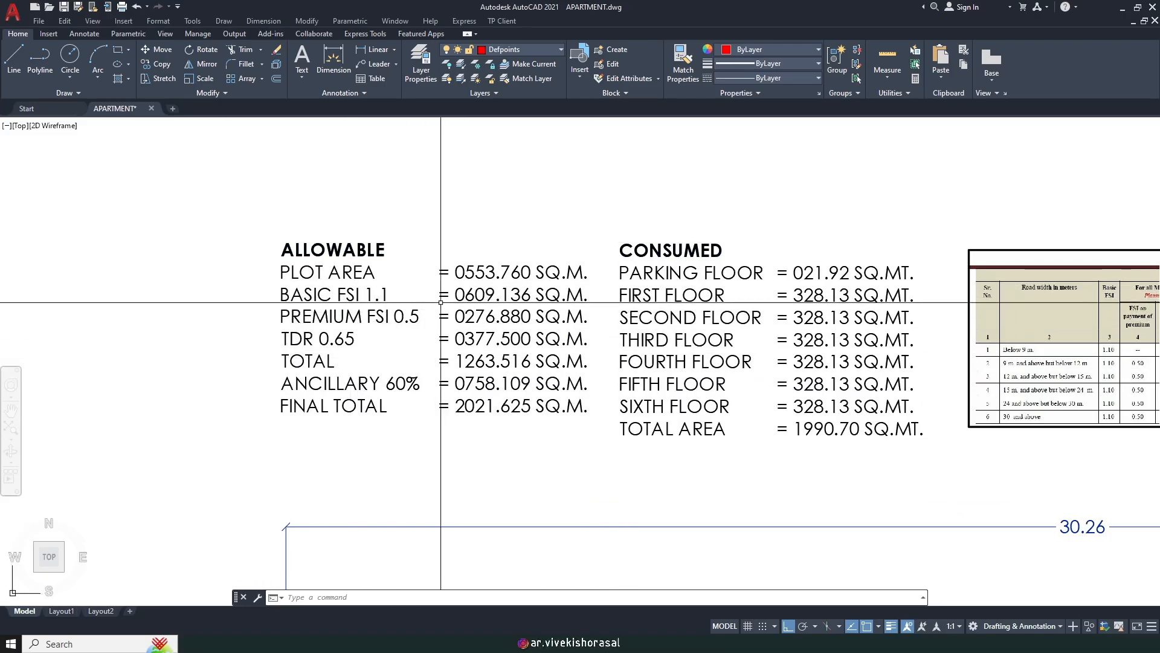
pyautogui.scroll(2, 483, 306)
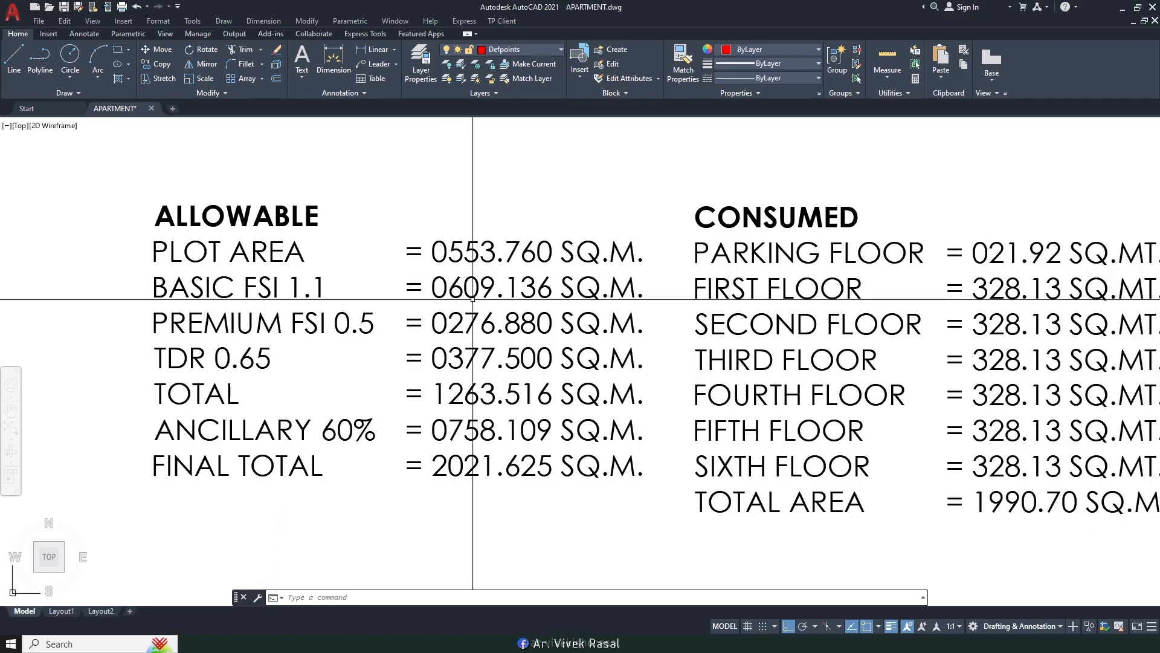
pyautogui.scroll(-2, 427, 306)
pyautogui.scroll(2, 375, 324)
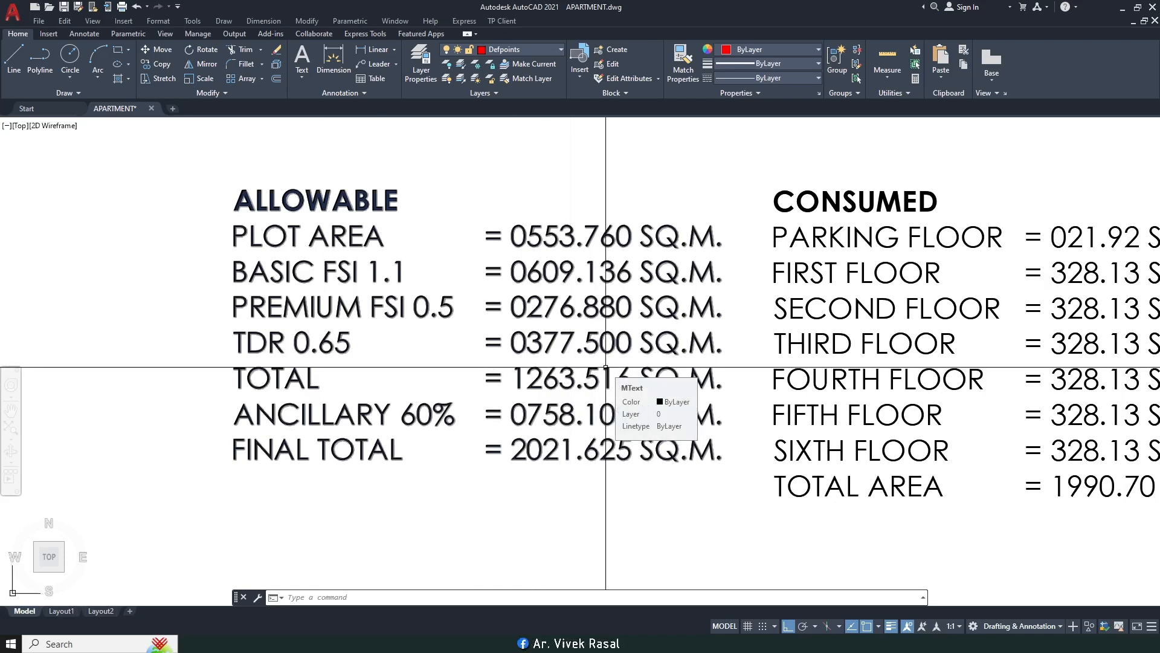
pyautogui.scroll(-3, 605, 366)
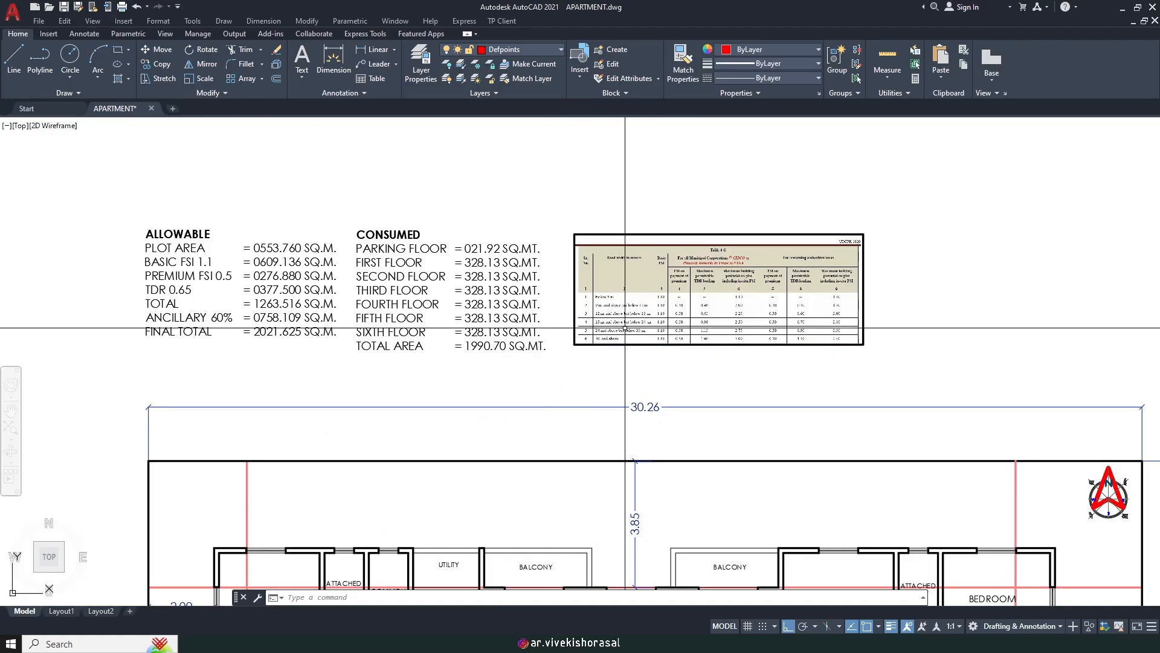
pyautogui.scroll(3, 734, 349)
pyautogui.moveTo(734, 349); pyautogui.dragTo(539, 436, button='middle')
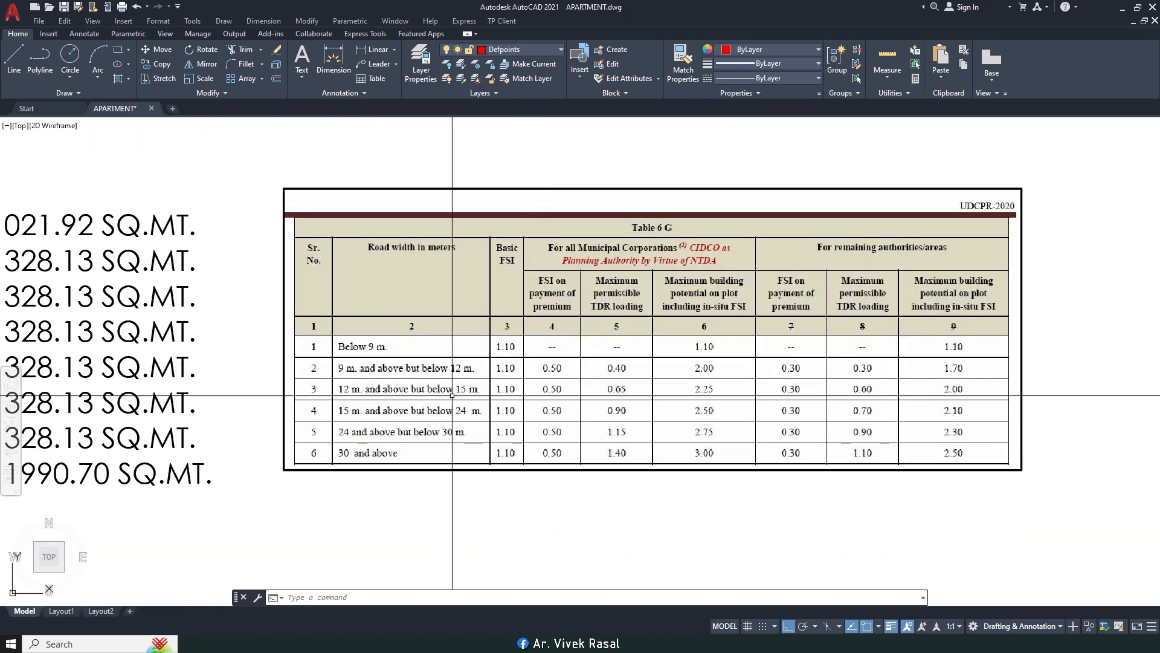
pyautogui.scroll(2, 440, 450)
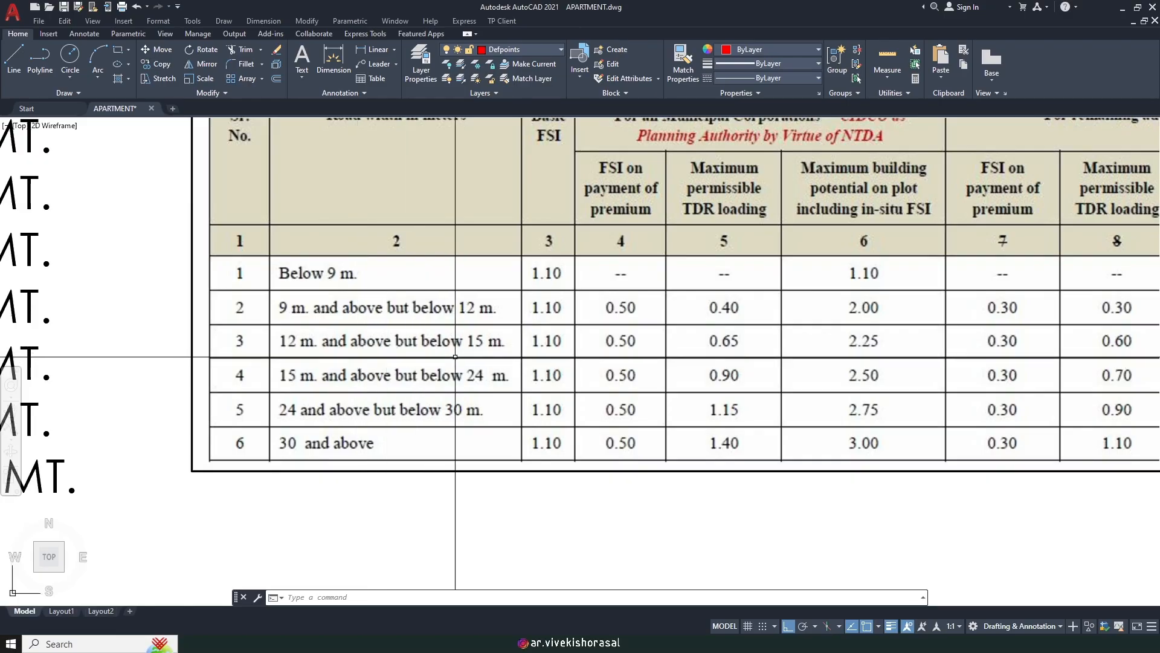
pyautogui.scroll(-2, 455, 356)
pyautogui.scroll(3, 628, 382)
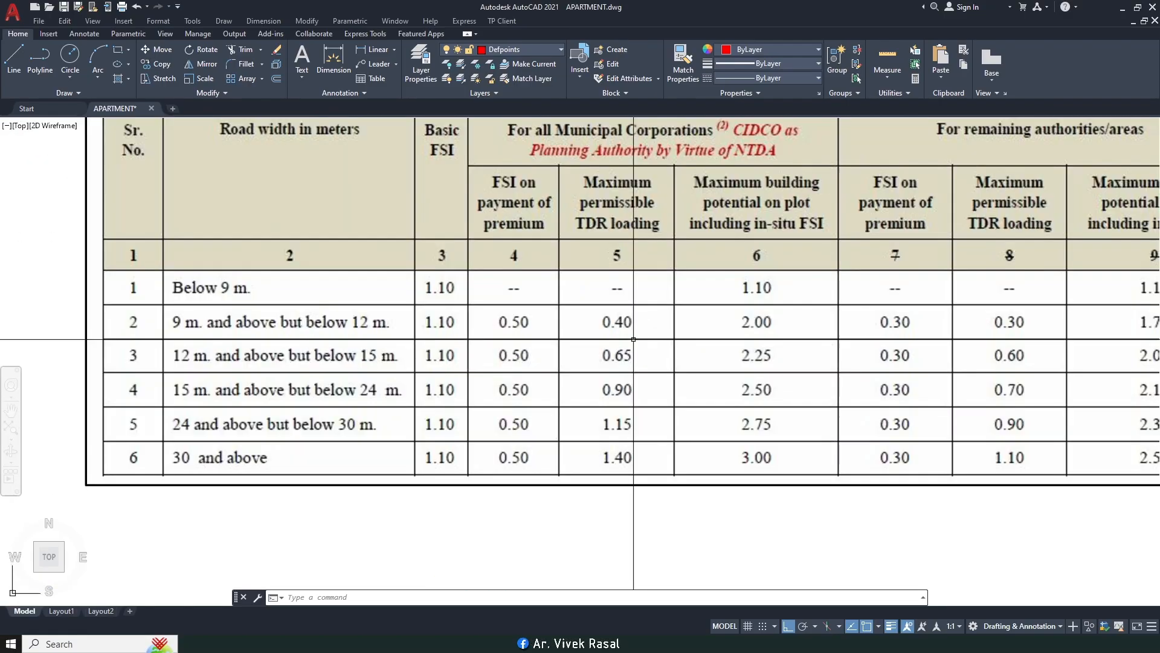
pyautogui.scroll(-6, 617, 400)
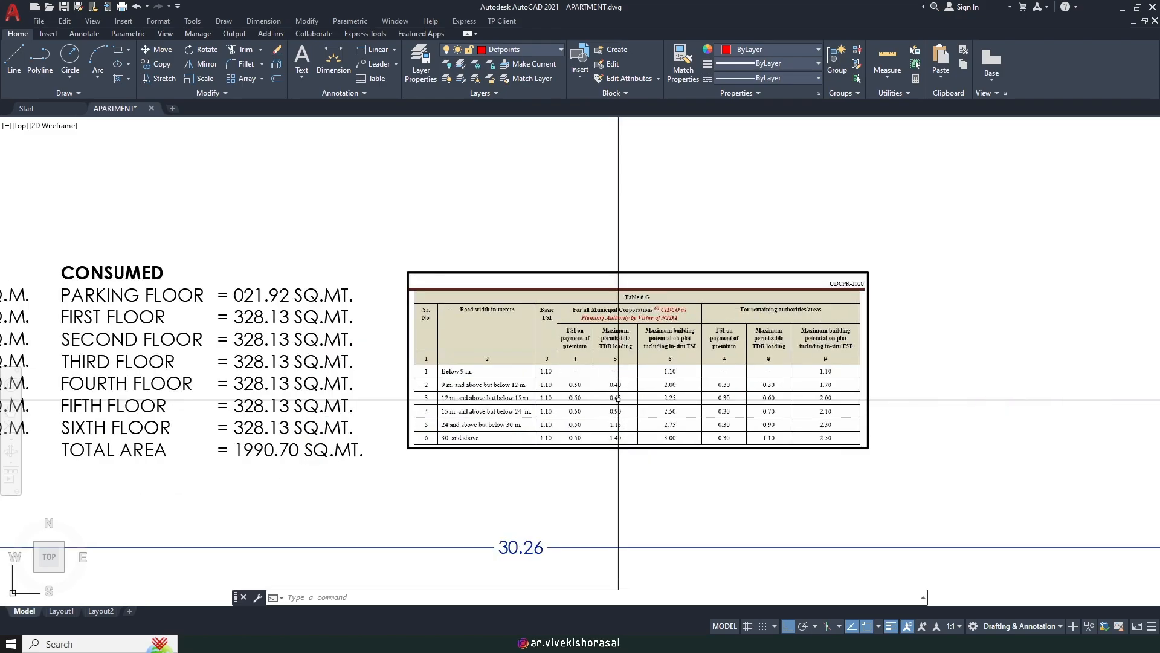
pyautogui.moveTo(267, 370); pyautogui.dragTo(454, 368, button='middle')
pyautogui.scroll(2, 373, 377)
pyautogui.scroll(2, 373, 377)
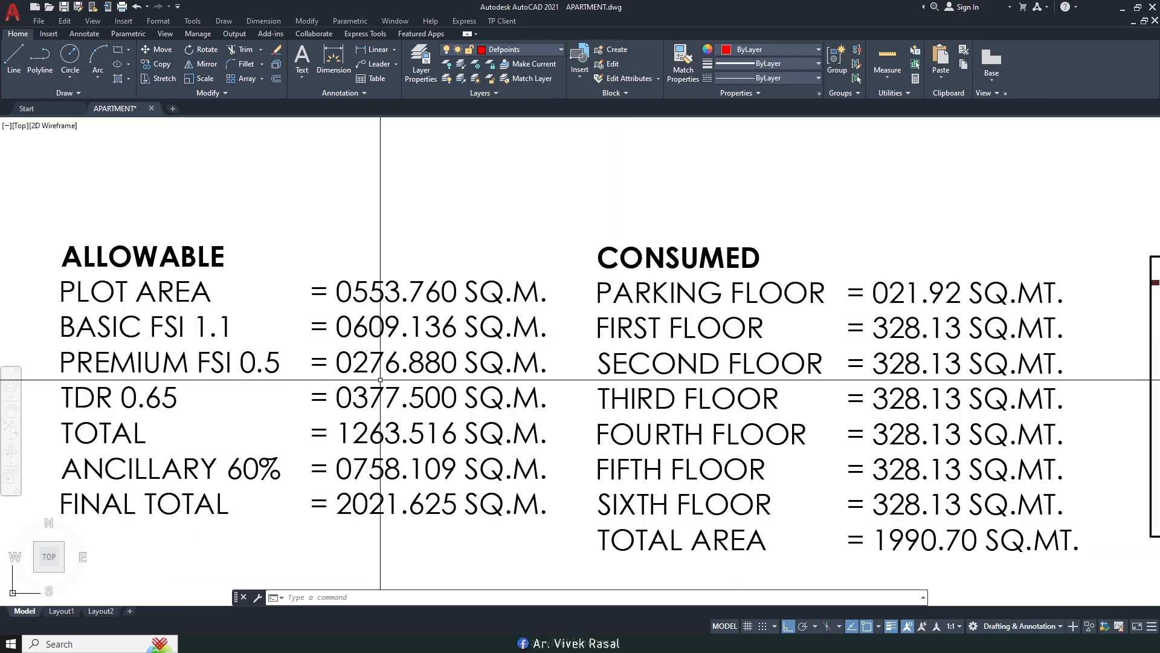
pyautogui.moveTo(442, 408); pyautogui.dragTo(445, 382, button='middle')
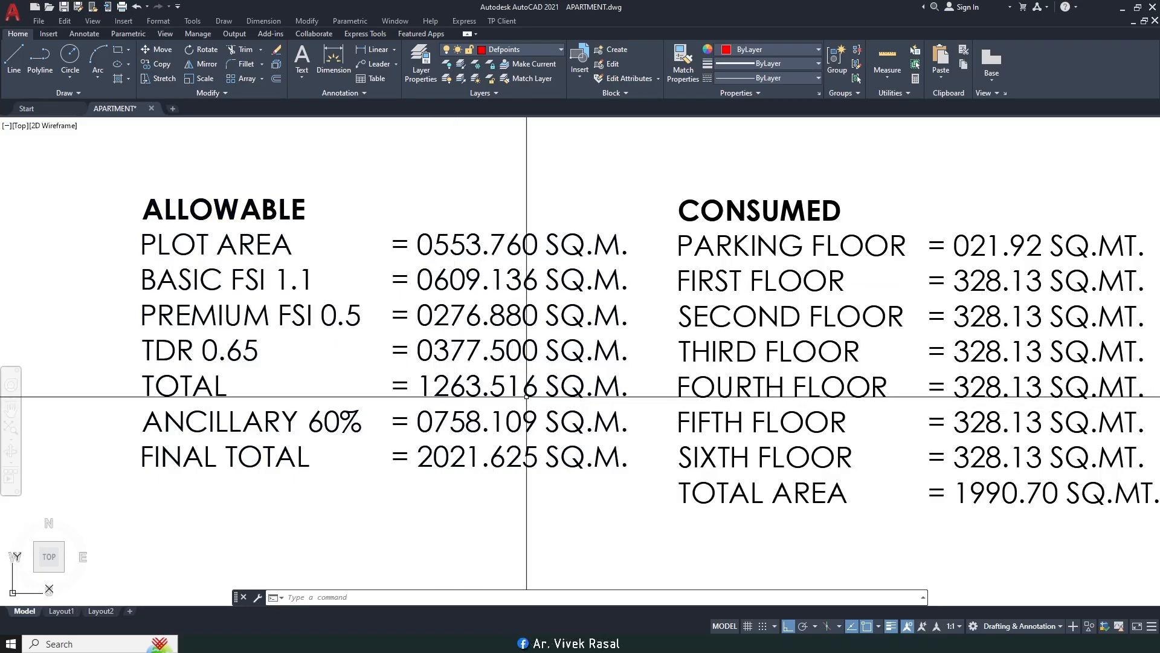
pyautogui.moveTo(484, 400); pyautogui.dragTo(502, 390, button='middle')
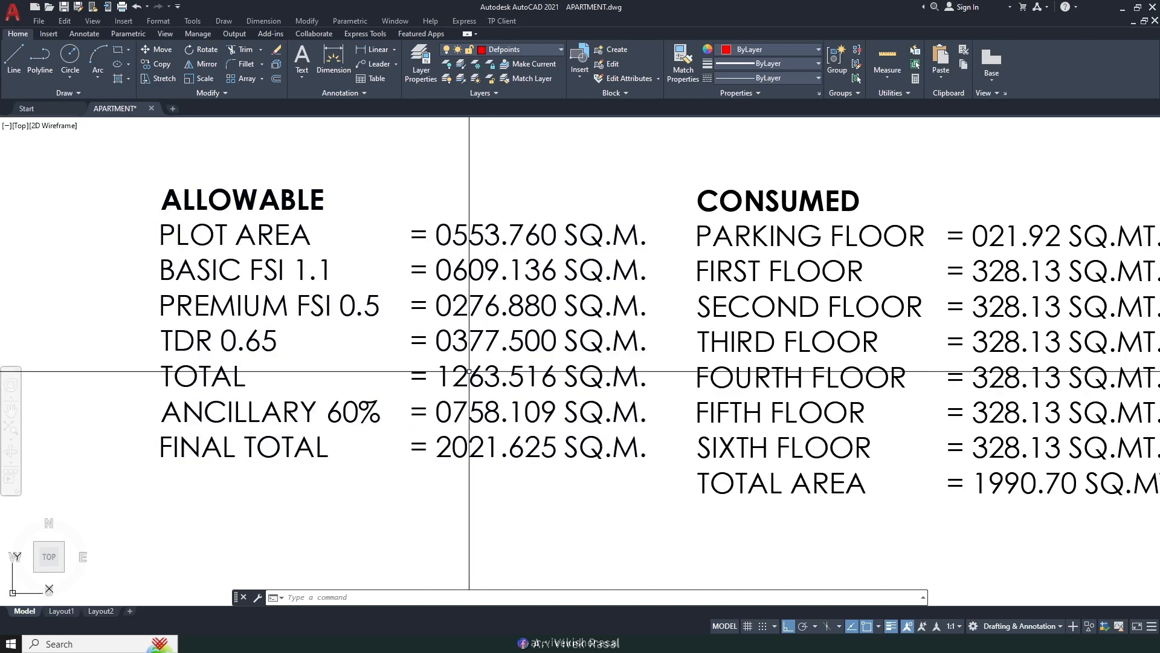
pyautogui.scroll(-5, 469, 371)
pyautogui.scroll(2, 707, 446)
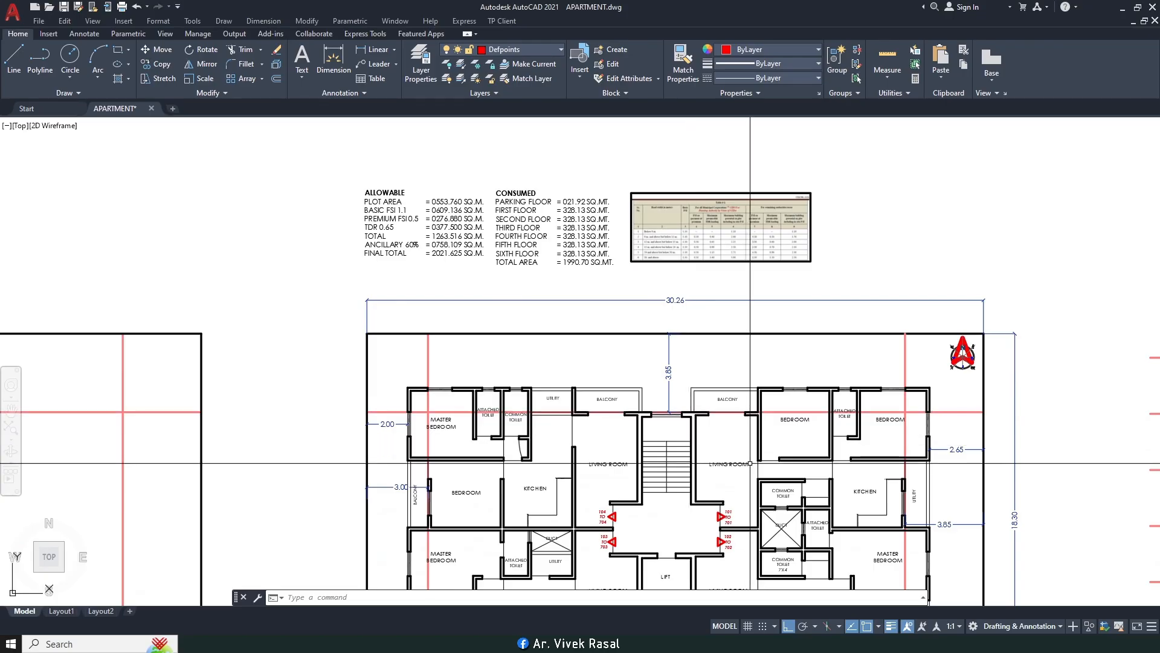
# Step: Zoom out and pan over to the floor-height diagram
pyautogui.scroll(-2, 659, 416)
pyautogui.moveTo(655, 406); pyautogui.dragTo(382, 261, button='middle')
pyautogui.scroll(2, 754, 448)
pyautogui.moveTo(759, 446); pyautogui.dragTo(718, 483, button='middle')
pyautogui.scroll(-4, 732, 333)
pyautogui.scroll(6, 836, 319)
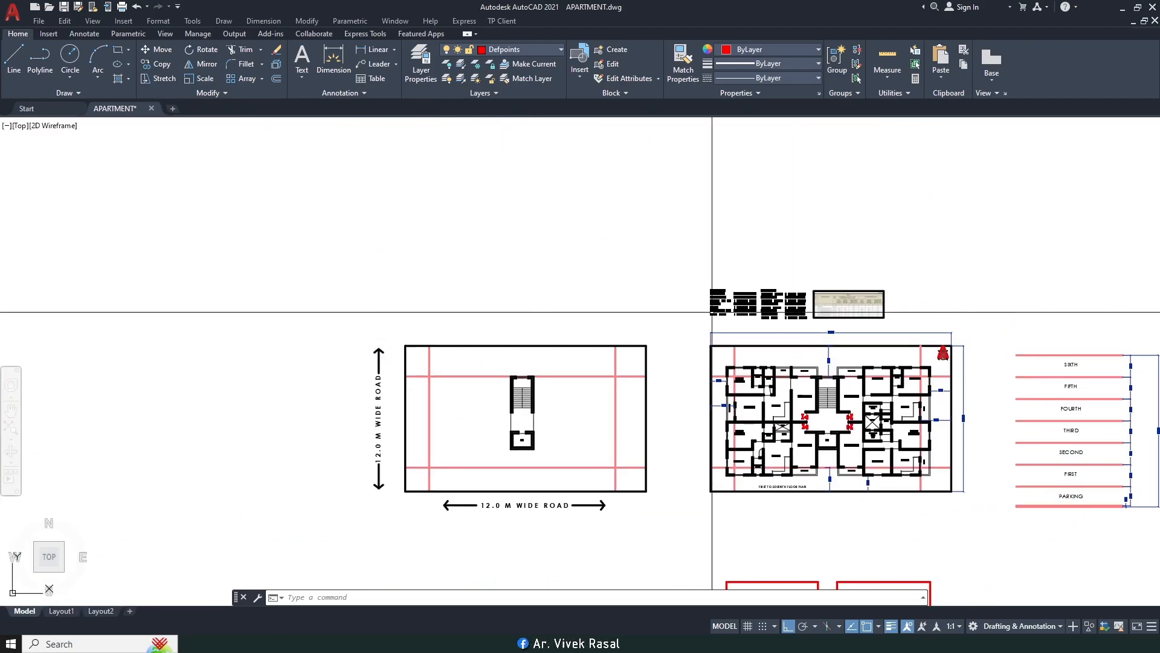
# Step: Frame the ALLOWABLE, CONSUMED and FSI tables, centering the view on the CONSUMED table
pyautogui.moveTo(836, 318)
pyautogui.mouseDown(button='middle')
pyautogui.moveTo(524, 316)
pyautogui.moveTo(484, 352)
pyautogui.mouseUp(button='middle')
pyautogui.scroll(2, 524, 317)
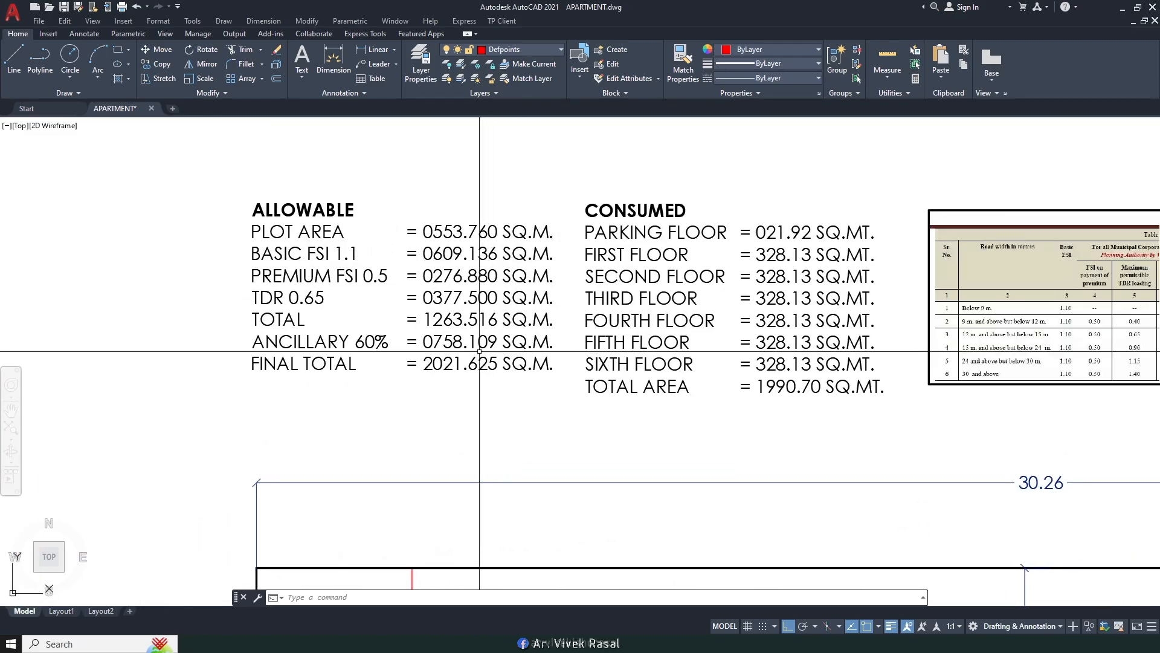
pyautogui.scroll(2, 481, 352)
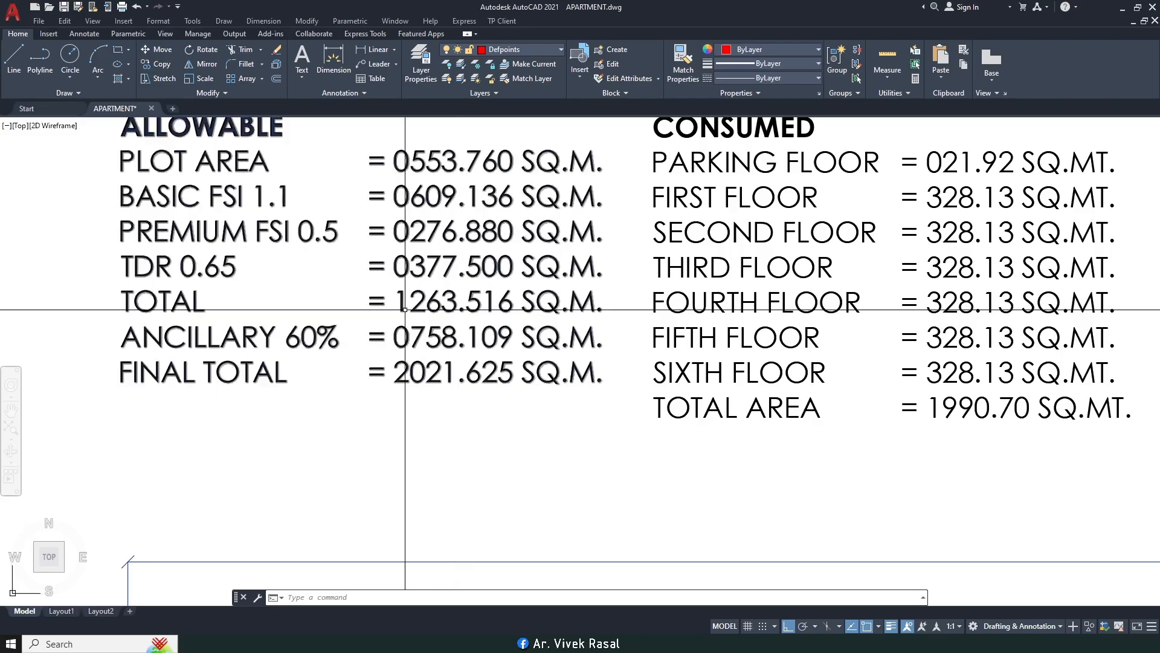
pyautogui.moveTo(433, 207); pyautogui.dragTo(440, 236, button='middle')
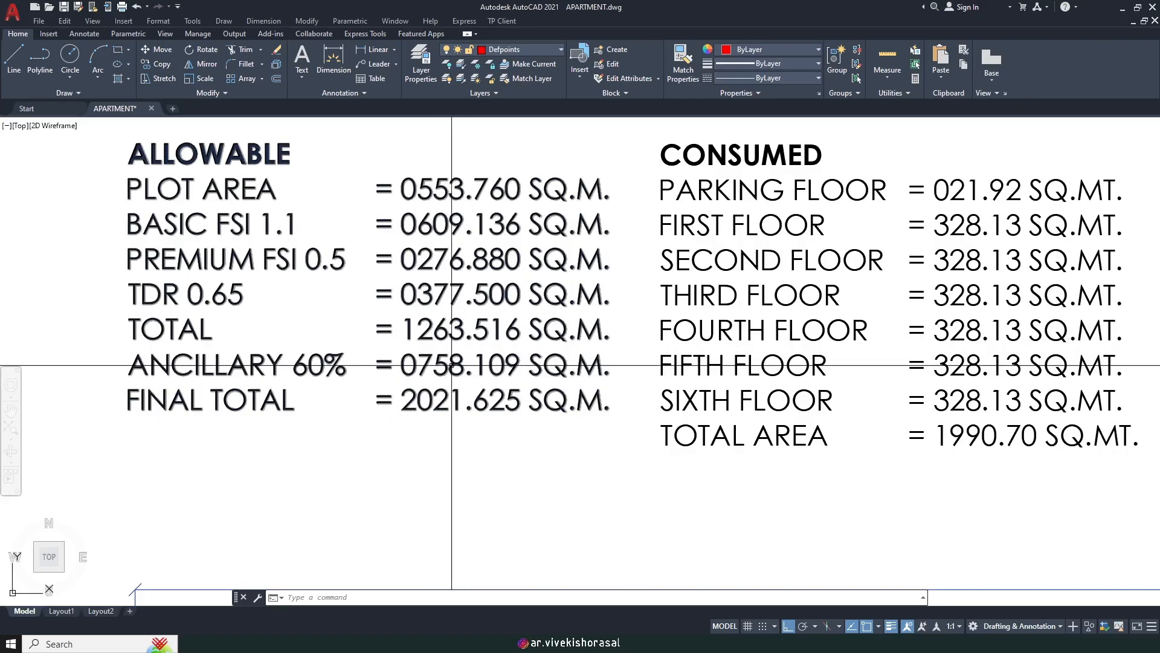
pyautogui.moveTo(436, 367); pyautogui.dragTo(469, 358, button='middle')
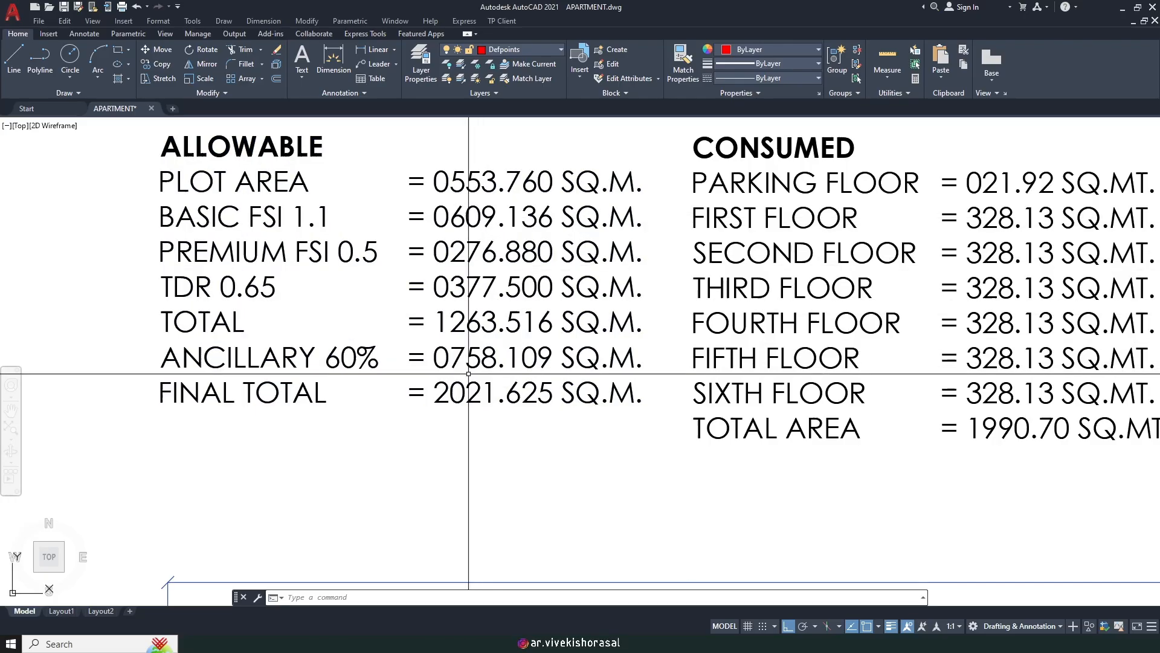
pyautogui.scroll(-3, 470, 364)
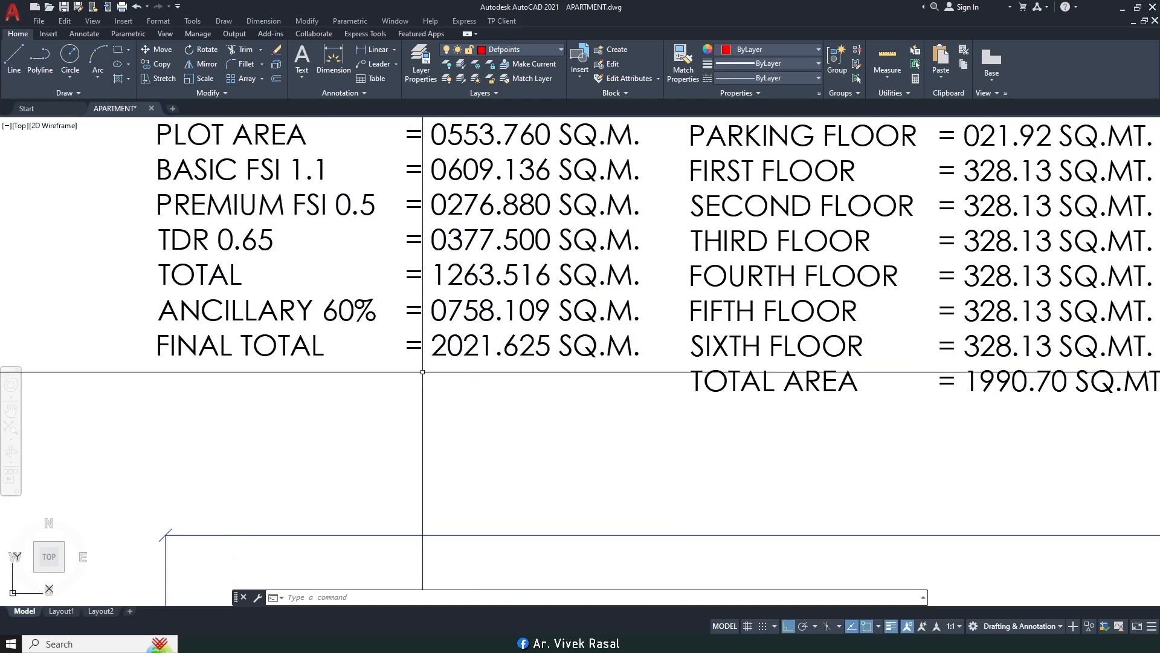
pyautogui.scroll(2, 468, 381)
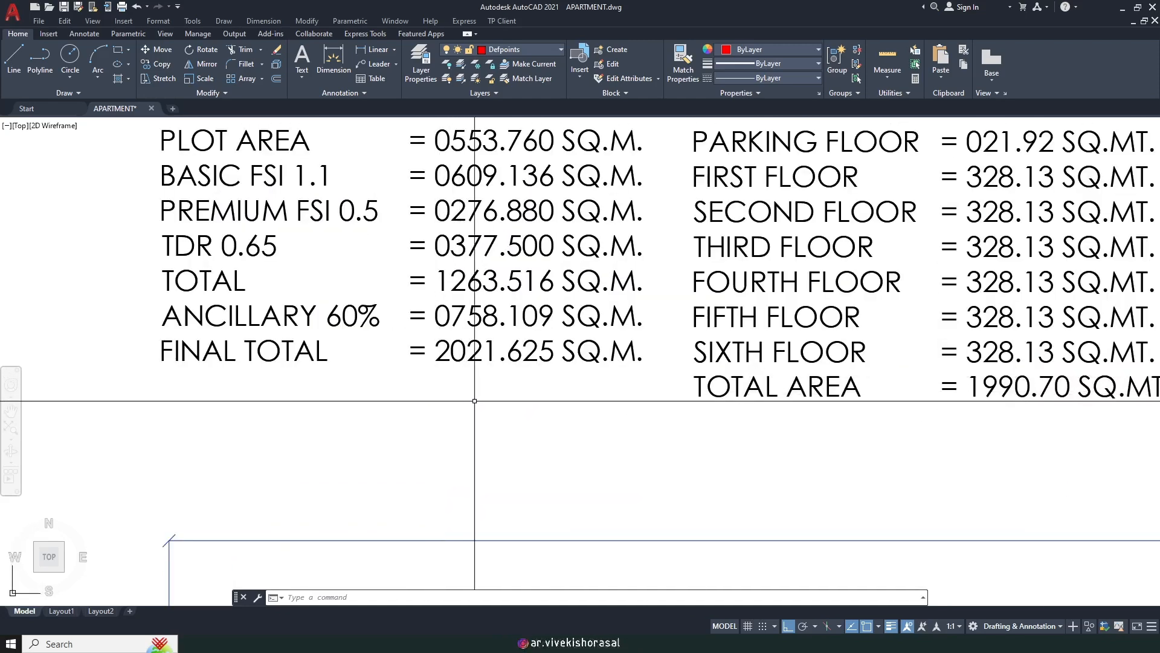
pyautogui.scroll(-2, 524, 407)
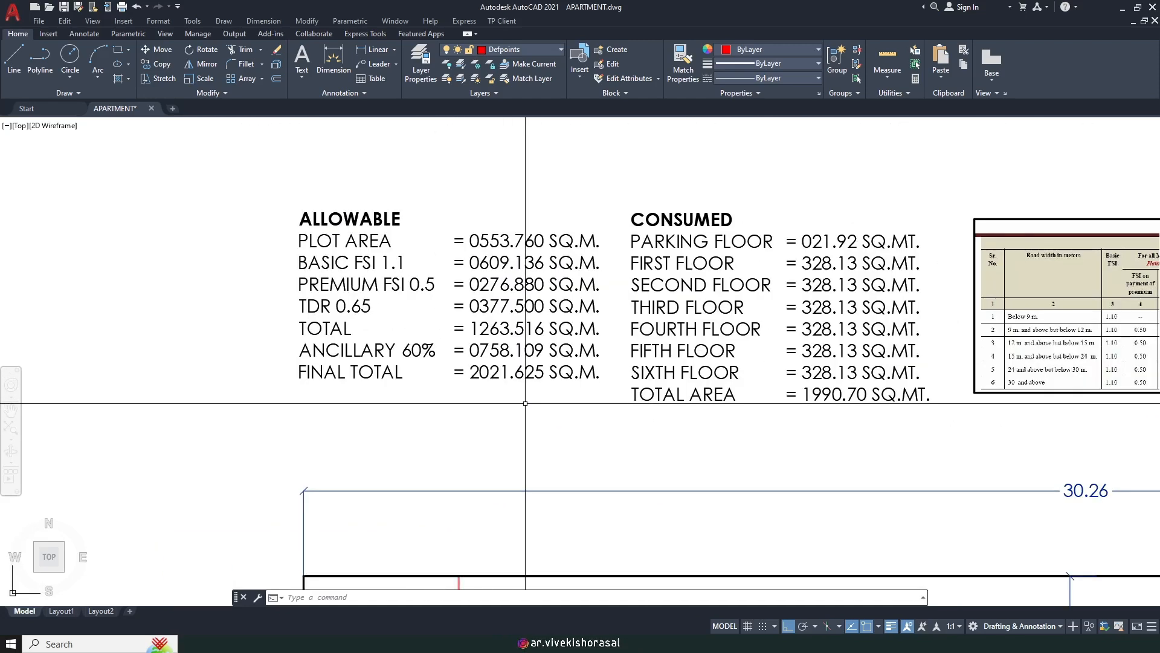
pyautogui.moveTo(508, 379); pyautogui.dragTo(455, 391, button='middle')
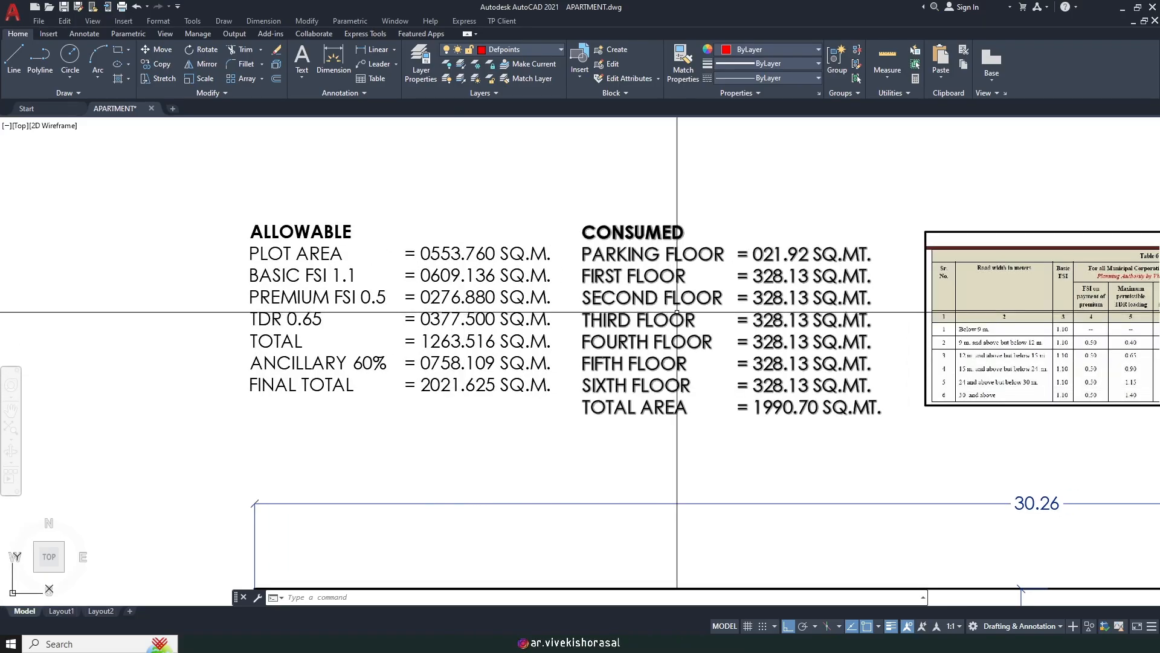
pyautogui.moveTo(667, 297); pyautogui.dragTo(515, 314, button='middle')
pyautogui.moveTo(705, 326)
pyautogui.mouseDown(button='middle')
pyautogui.moveTo(673, 269)
pyautogui.moveTo(614, 235)
pyautogui.mouseUp(button='middle')
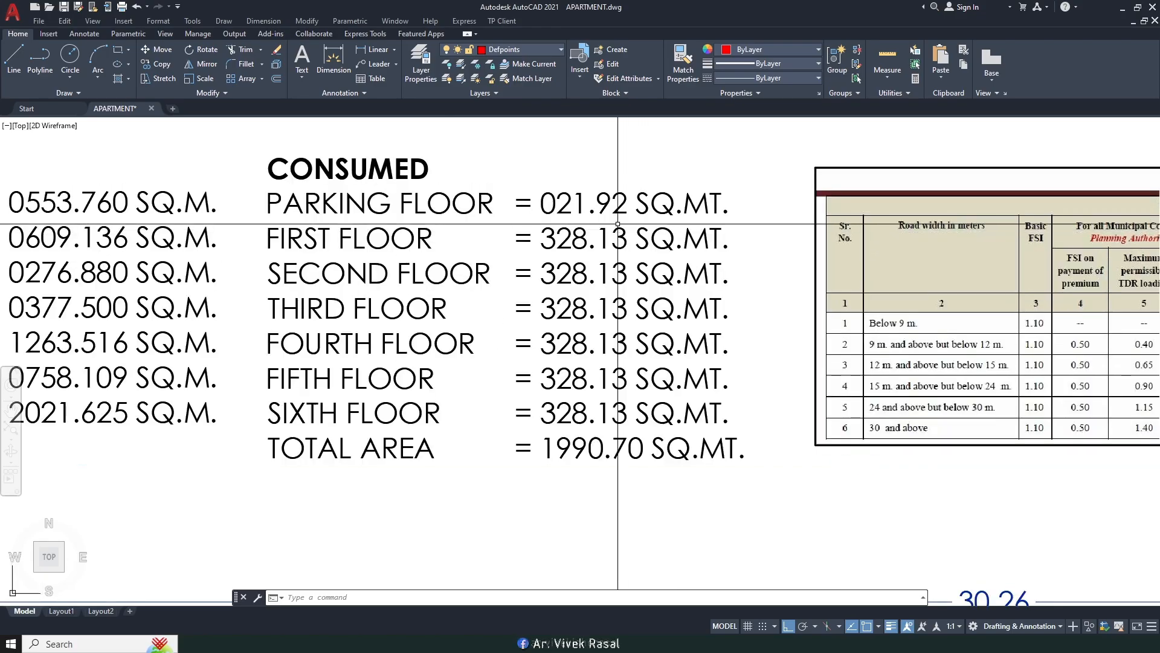
pyautogui.scroll(-8, 665, 260)
pyautogui.scroll(4, 678, 271)
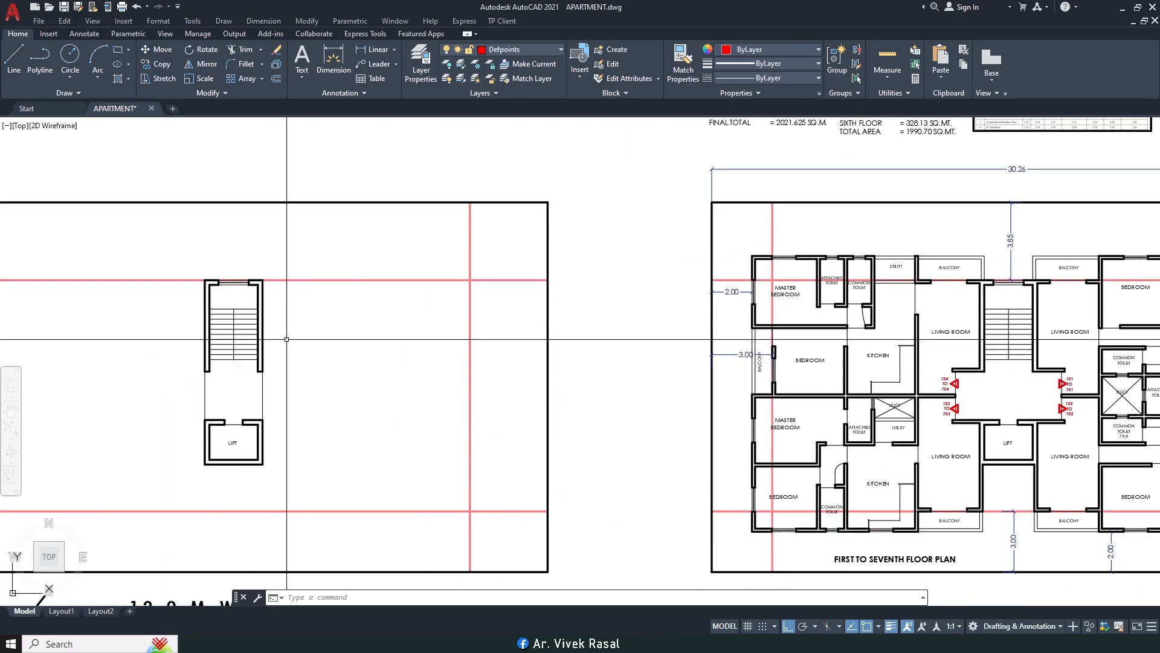
pyautogui.scroll(-2, 288, 337)
pyautogui.moveTo(739, 206); pyautogui.dragTo(623, 288, button='middle')
pyautogui.scroll(4, 495, 274)
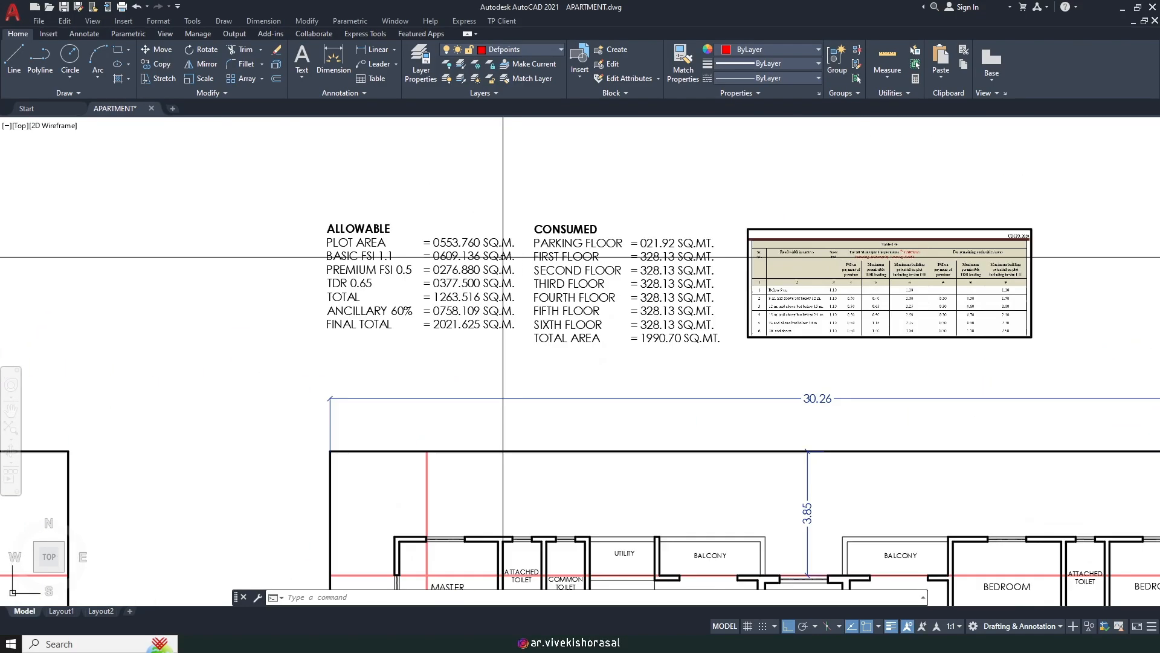
pyautogui.scroll(-3, 519, 264)
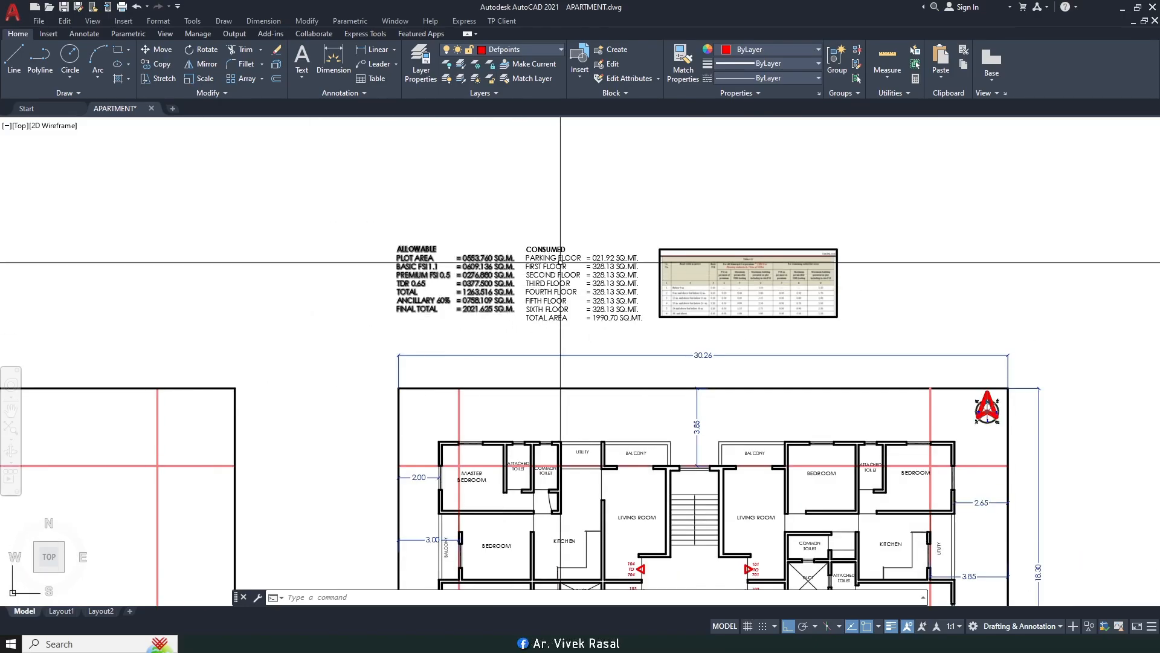
pyautogui.scroll(5, 827, 276)
pyautogui.scroll(2, 560, 292)
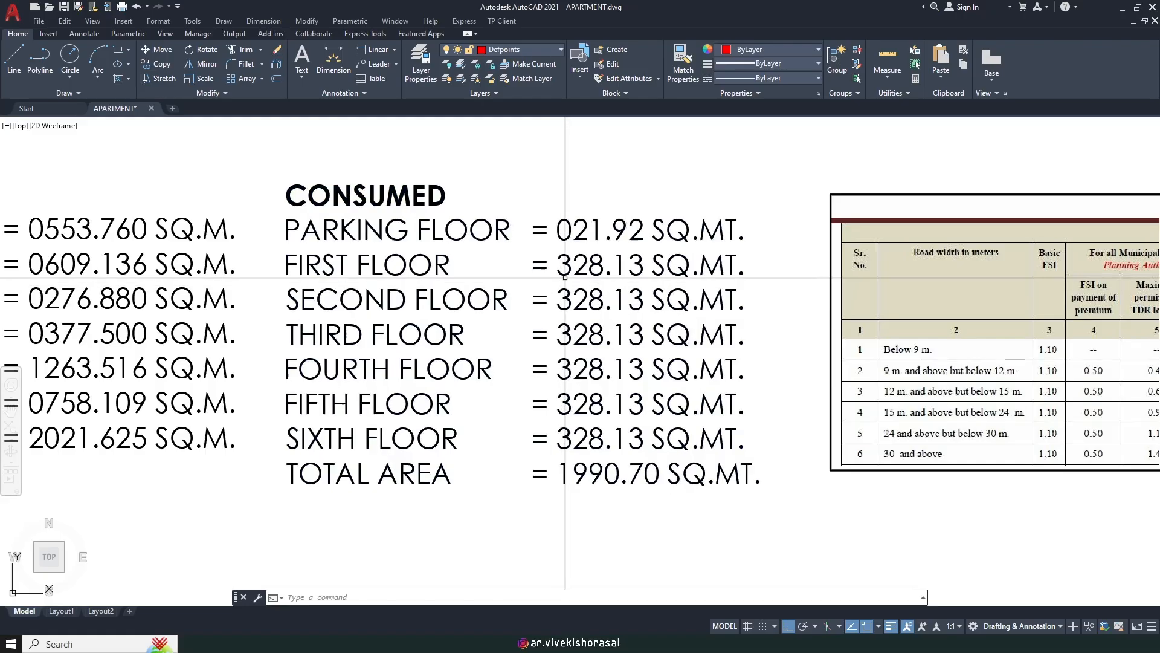
pyautogui.moveTo(577, 235); pyautogui.dragTo(551, 226, button='middle')
pyautogui.scroll(-3, 378, 276)
pyautogui.scroll(3, 387, 271)
pyautogui.moveTo(396, 271); pyautogui.dragTo(427, 284, button='middle')
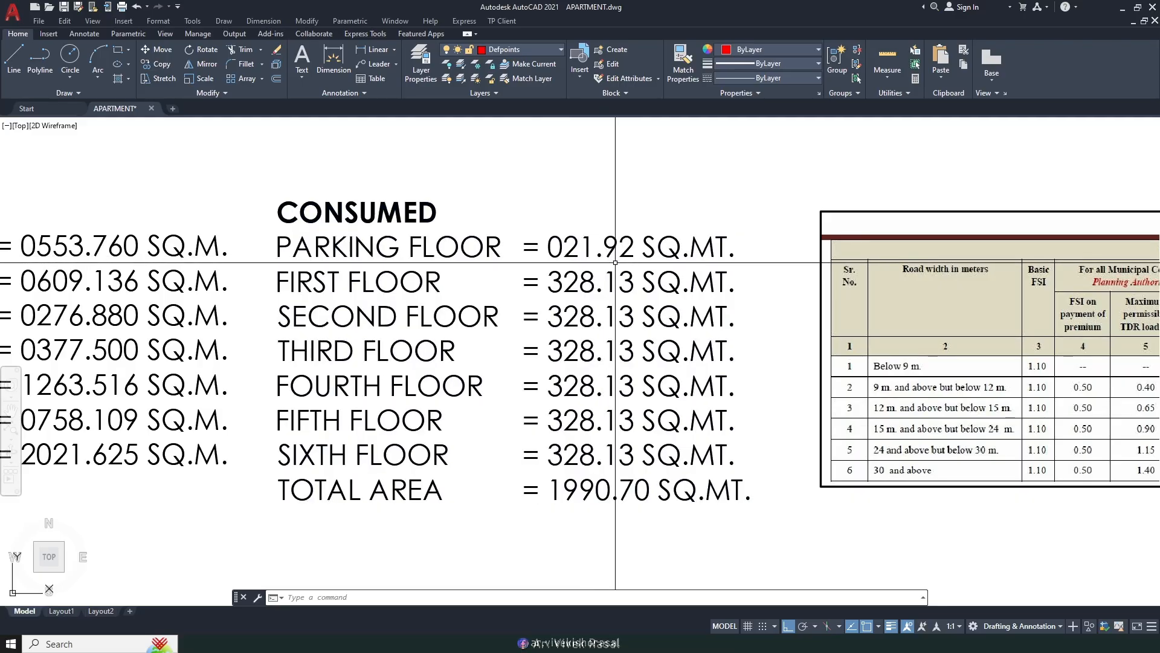
pyautogui.scroll(-2, 615, 262)
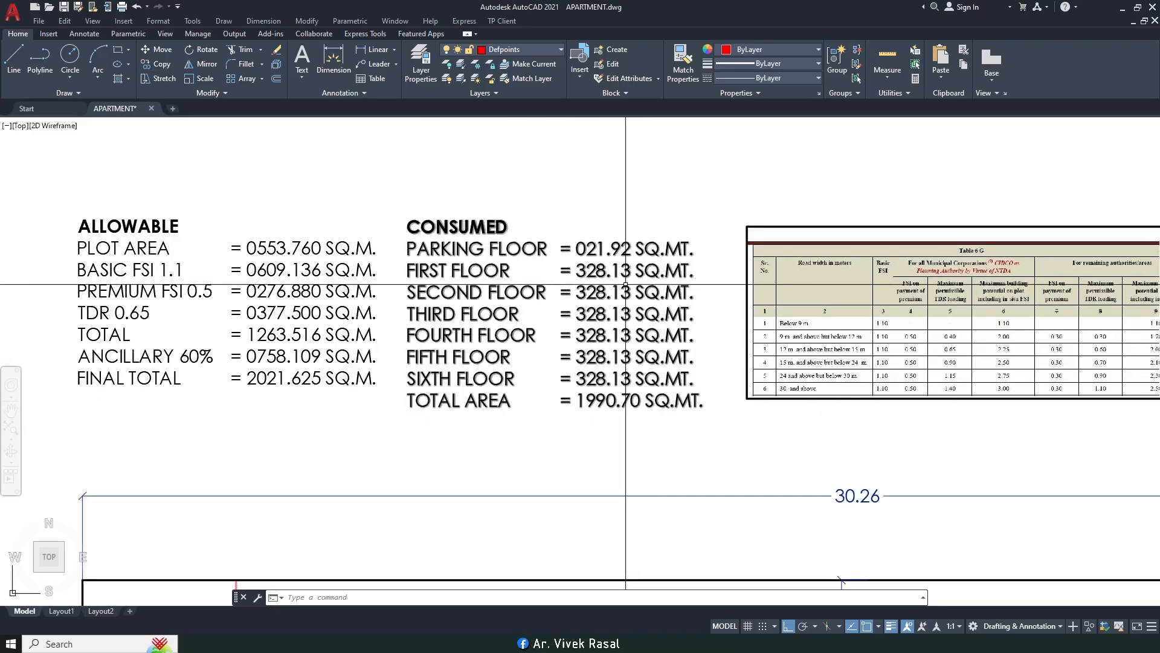
pyautogui.scroll(2, 616, 272)
pyautogui.scroll(-8, 568, 204)
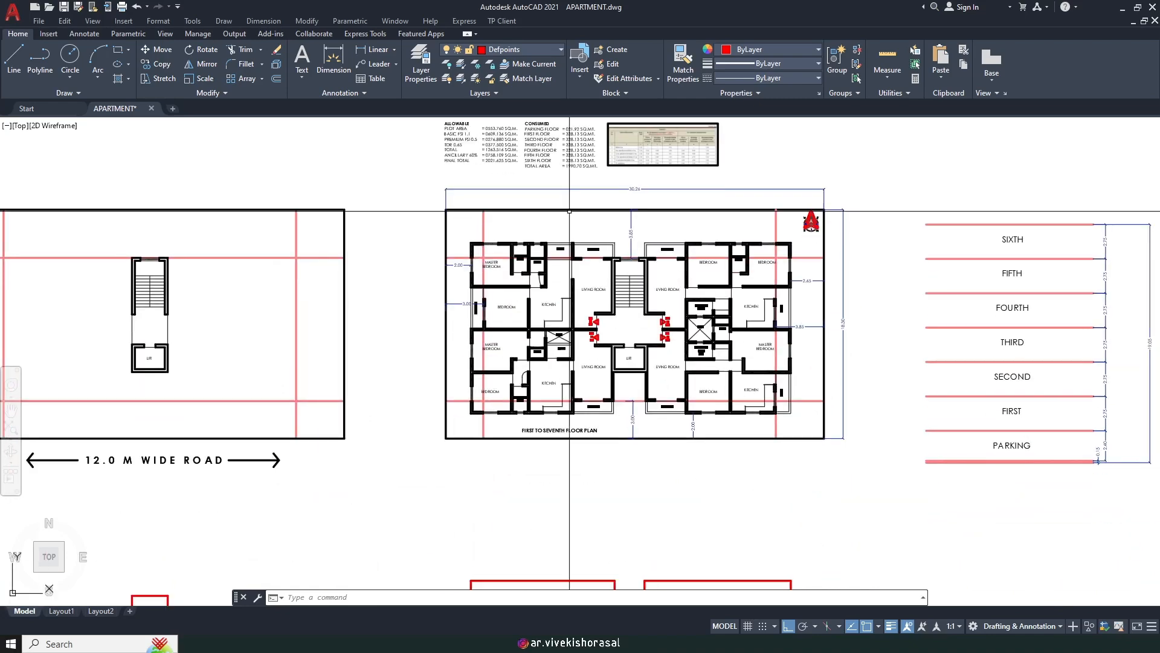
pyautogui.scroll(2, 614, 312)
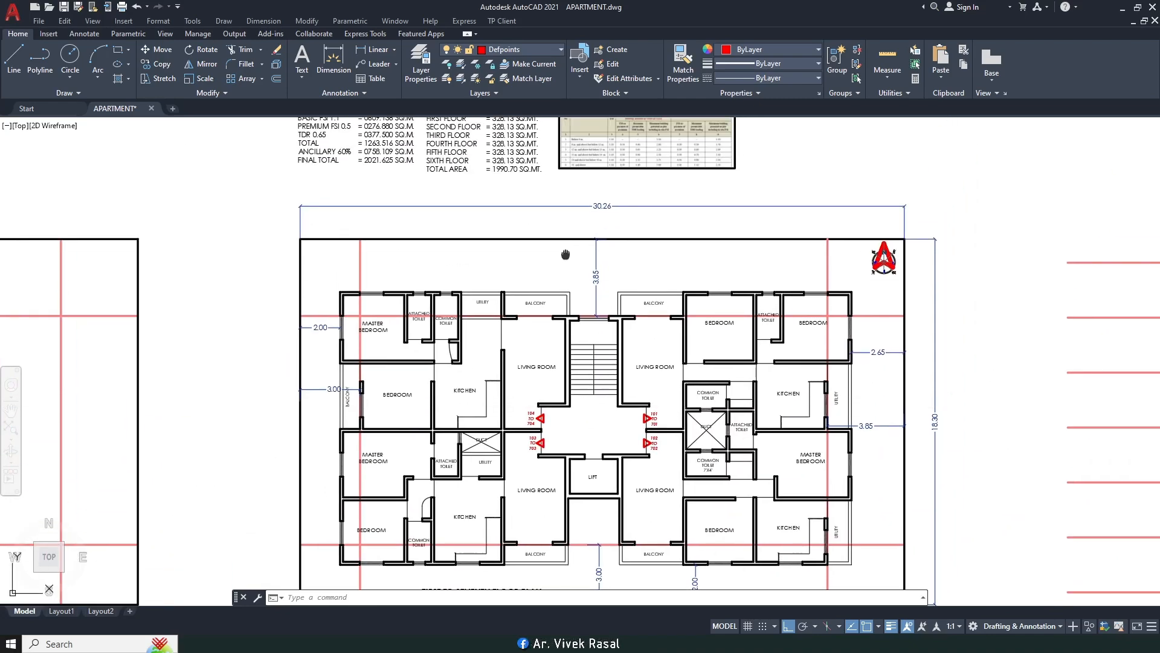
pyautogui.moveTo(572, 263); pyautogui.dragTo(572, 359, button='middle')
pyautogui.scroll(-3, 537, 276)
pyautogui.scroll(5, 538, 276)
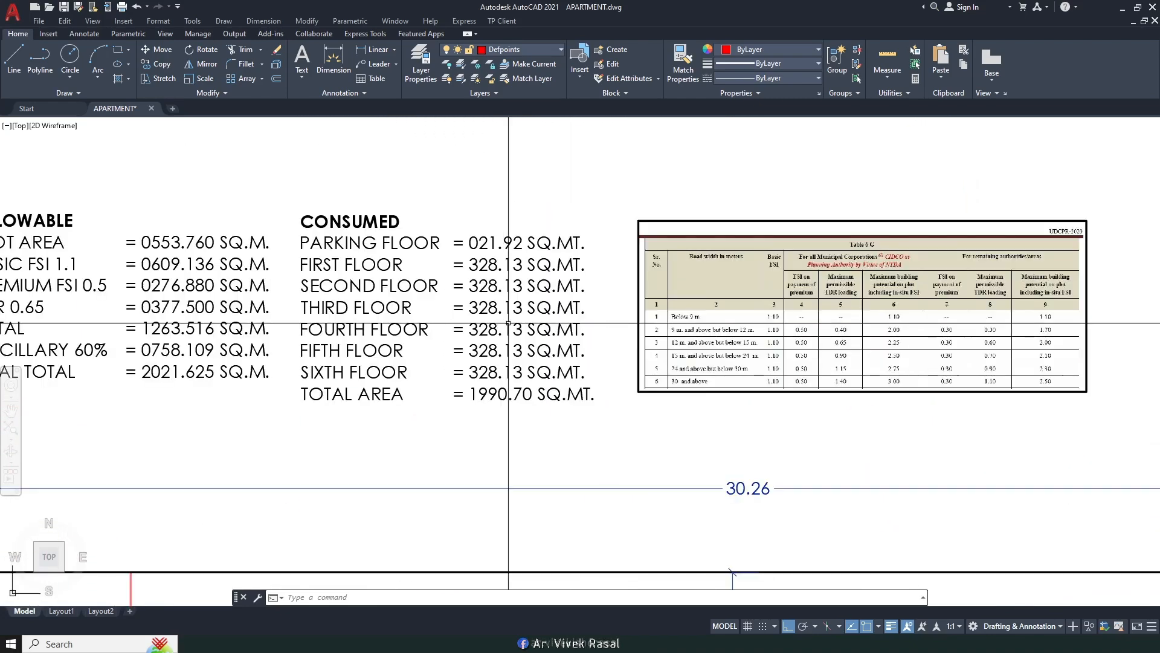
pyautogui.scroll(1, 537, 276)
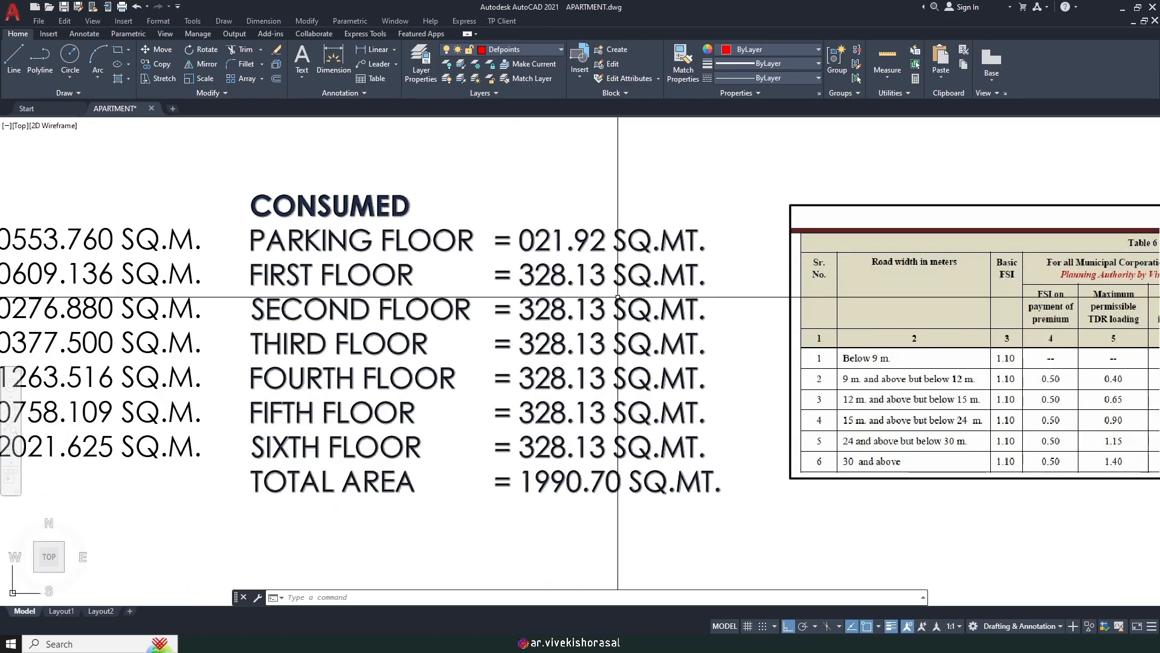
pyautogui.moveTo(537, 513); pyautogui.dragTo(587, 424, button='middle')
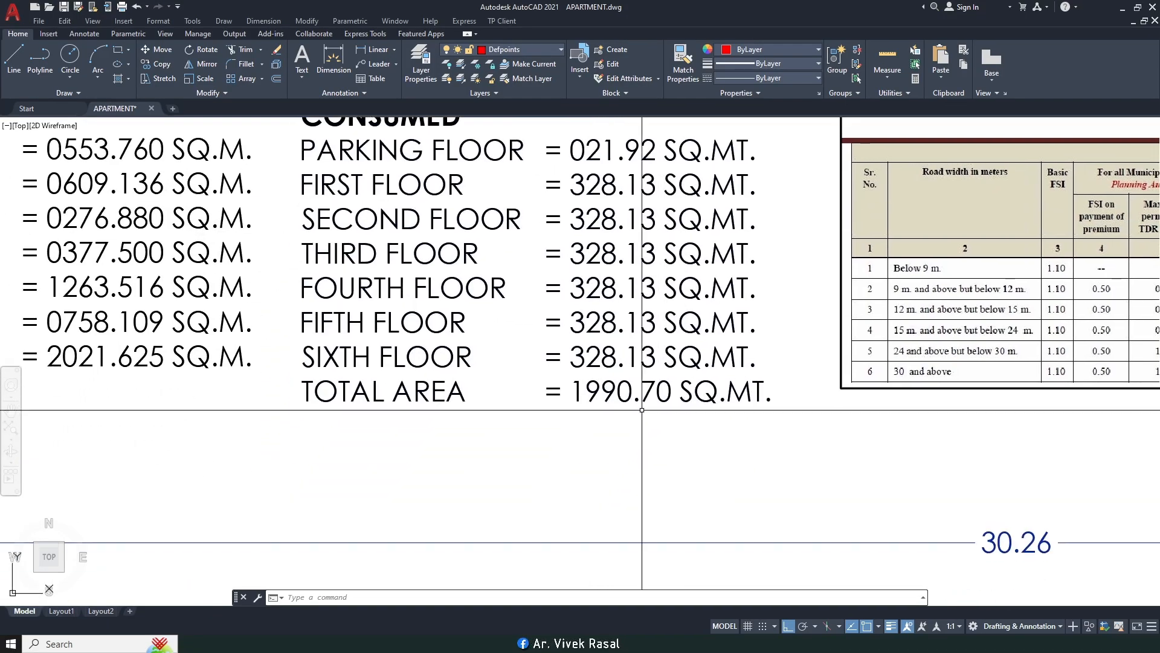
pyautogui.scroll(-3, 590, 423)
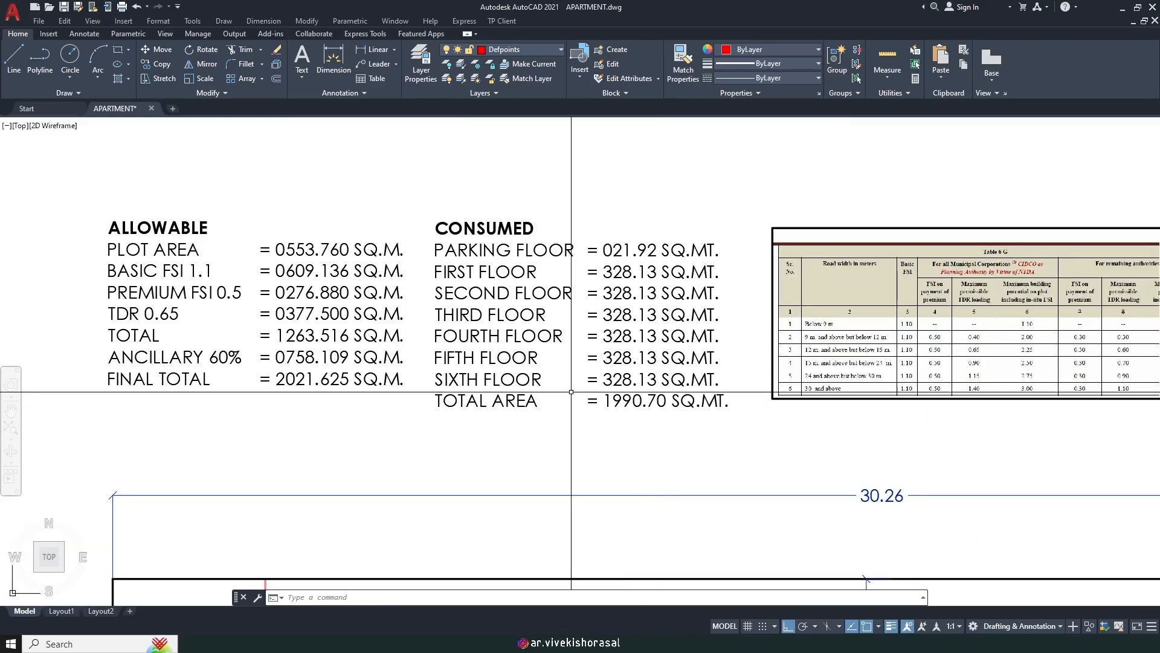
# Step: Calculate 2021.625 - 1990.70 with CAL and read the 30.925 result in the command history
pyautogui.write('CAL')
pyautogui.press('Return')
pyautogui.scroll(3, 570, 383)
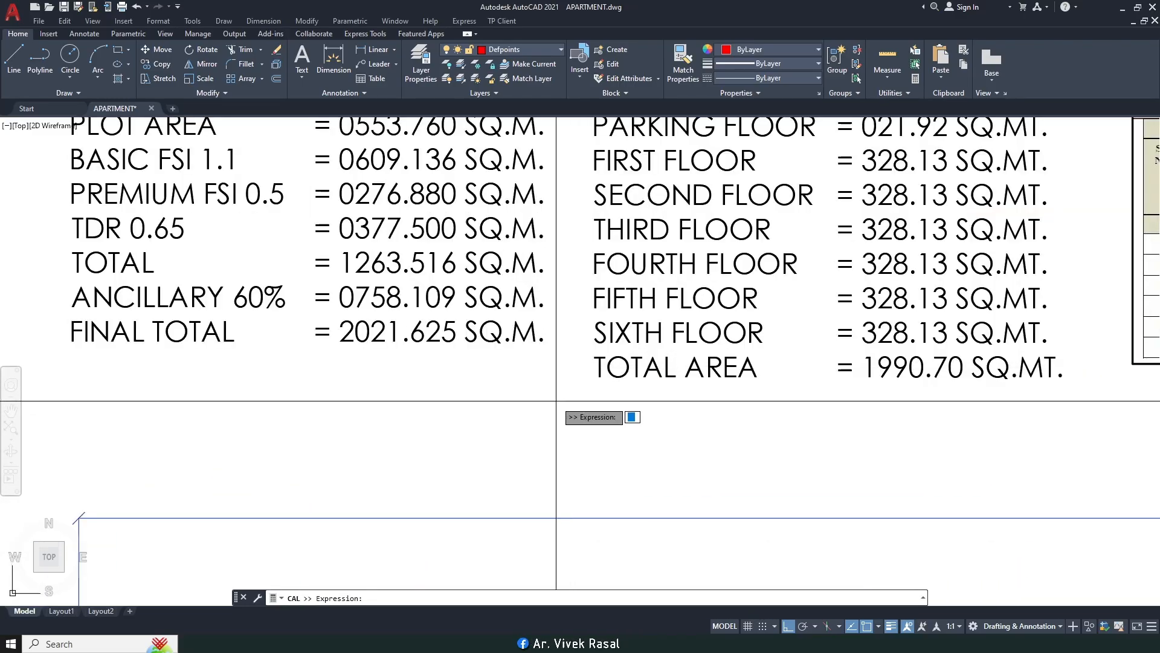
pyautogui.write('2')
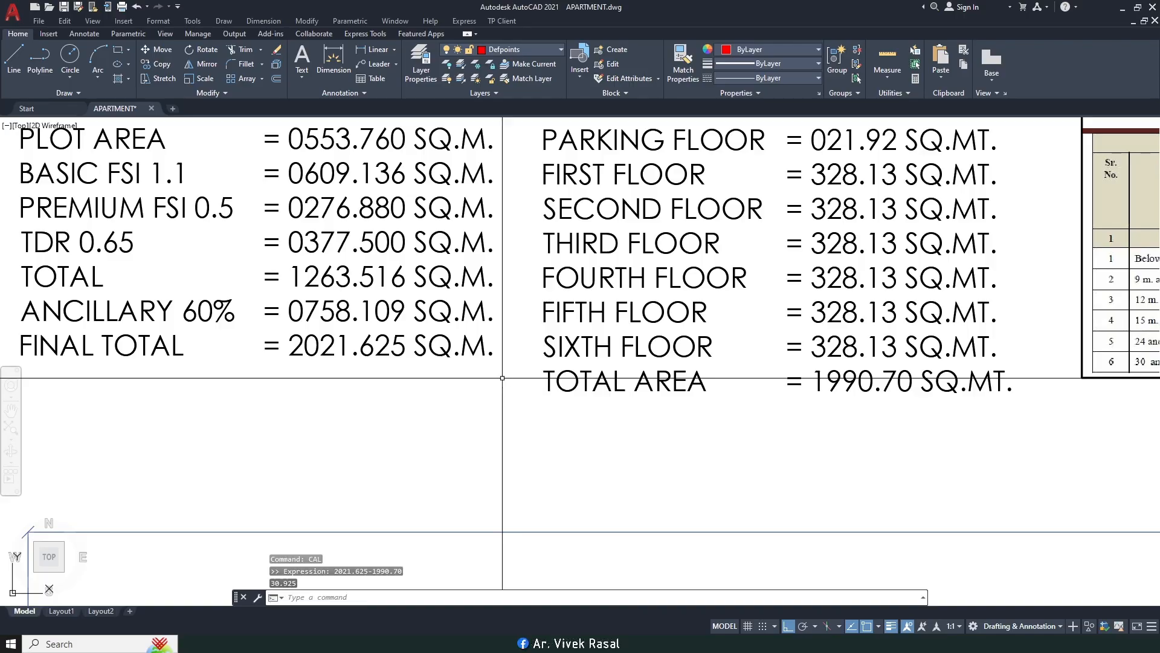
pyautogui.press('F2')
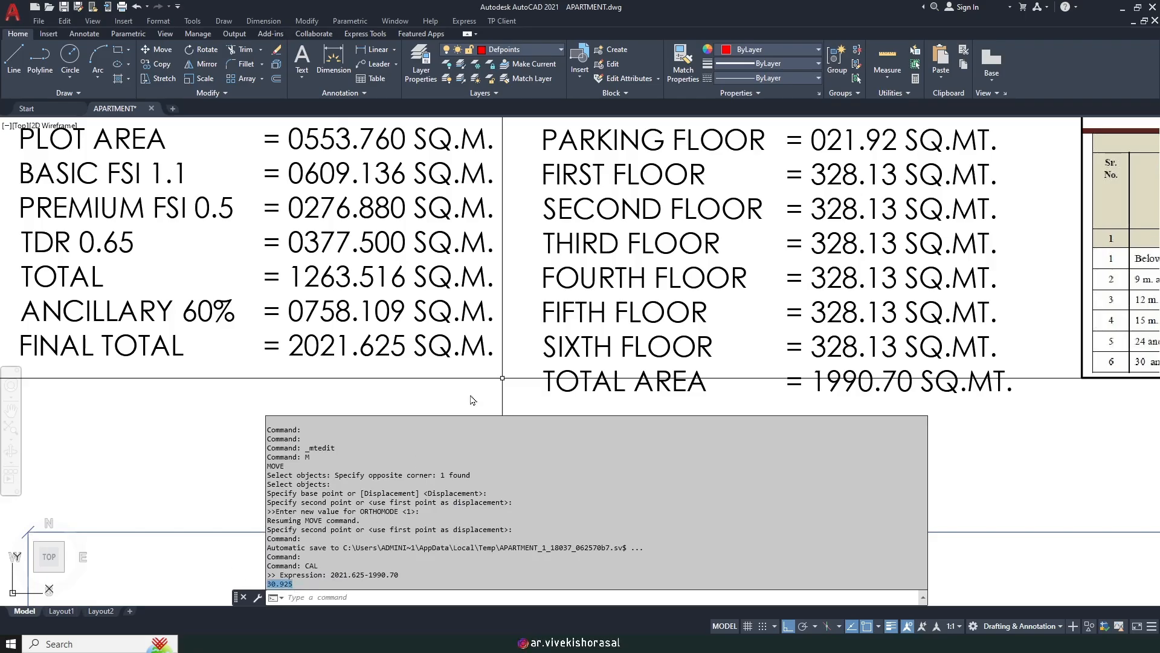
# Step: Return to the drawing, cancel the stray selection and pan to the room layout below the tables
pyautogui.click(520, 364)
pyautogui.scroll(-2, 517, 359)
pyautogui.click(507, 377)
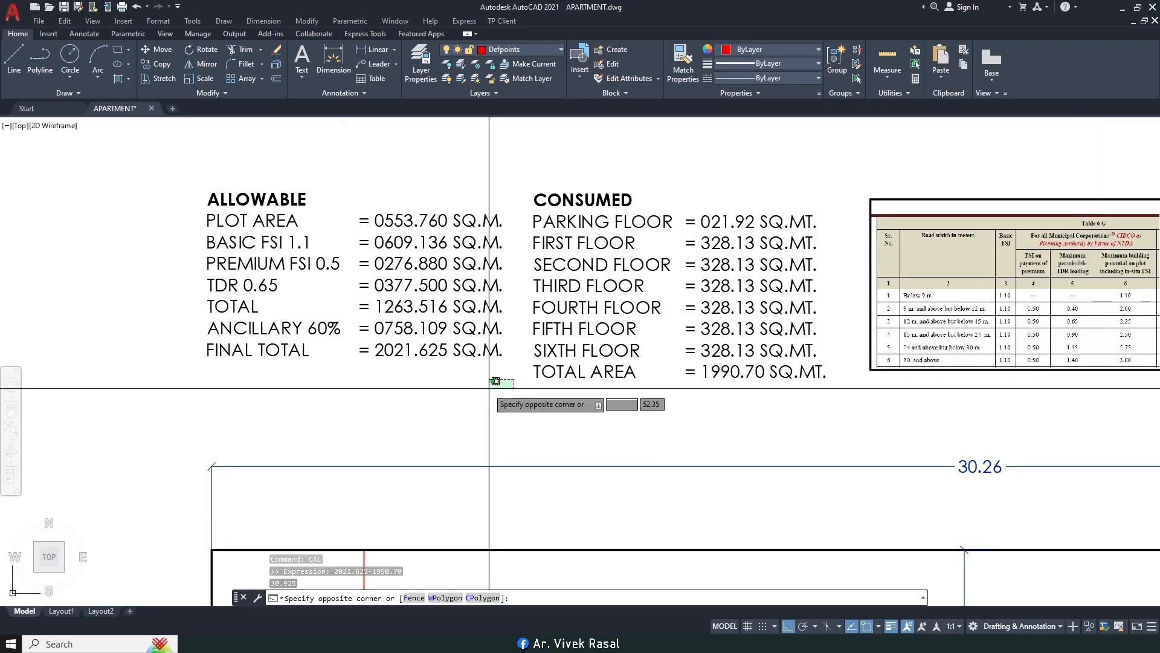
pyautogui.click(499, 381)
pyautogui.press('Escape')
pyautogui.press('Escape')
pyautogui.scroll(-3, 482, 391)
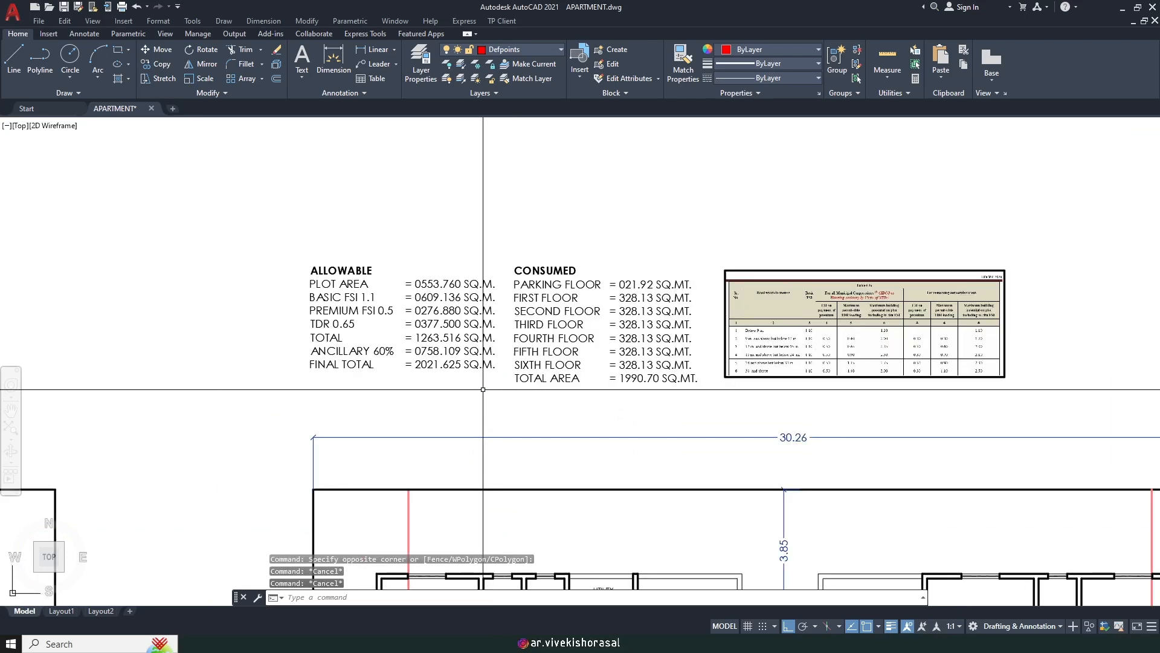
pyautogui.scroll(1, 642, 423)
pyautogui.moveTo(646, 426); pyautogui.dragTo(645, 325, button='middle')
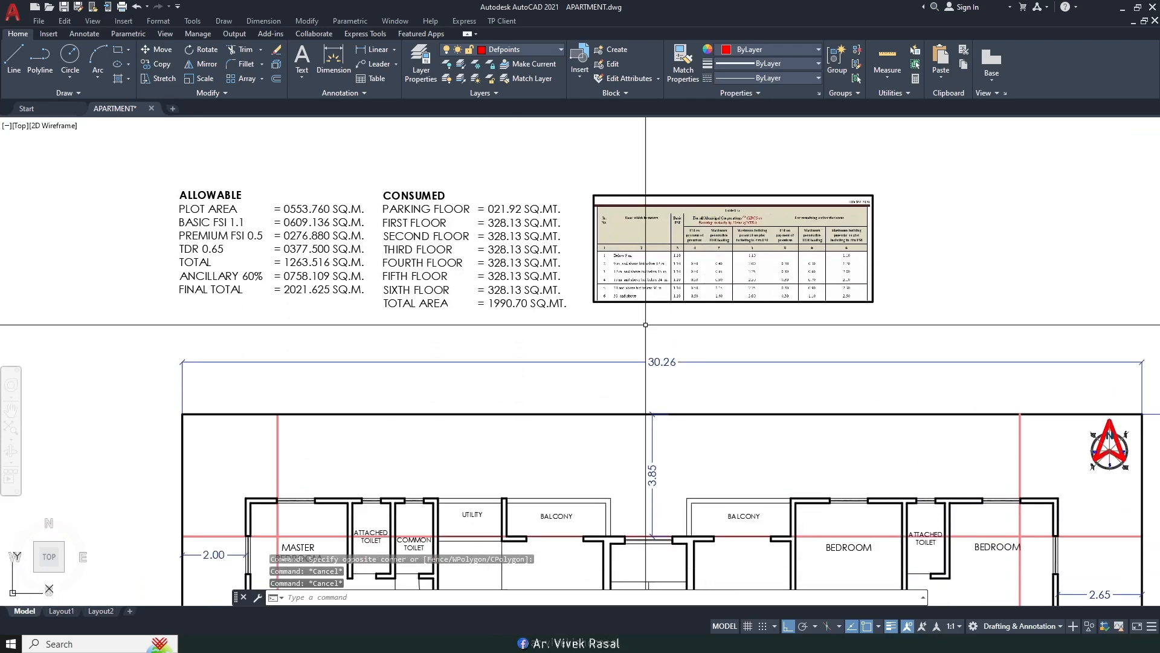
pyautogui.scroll(-2, 645, 325)
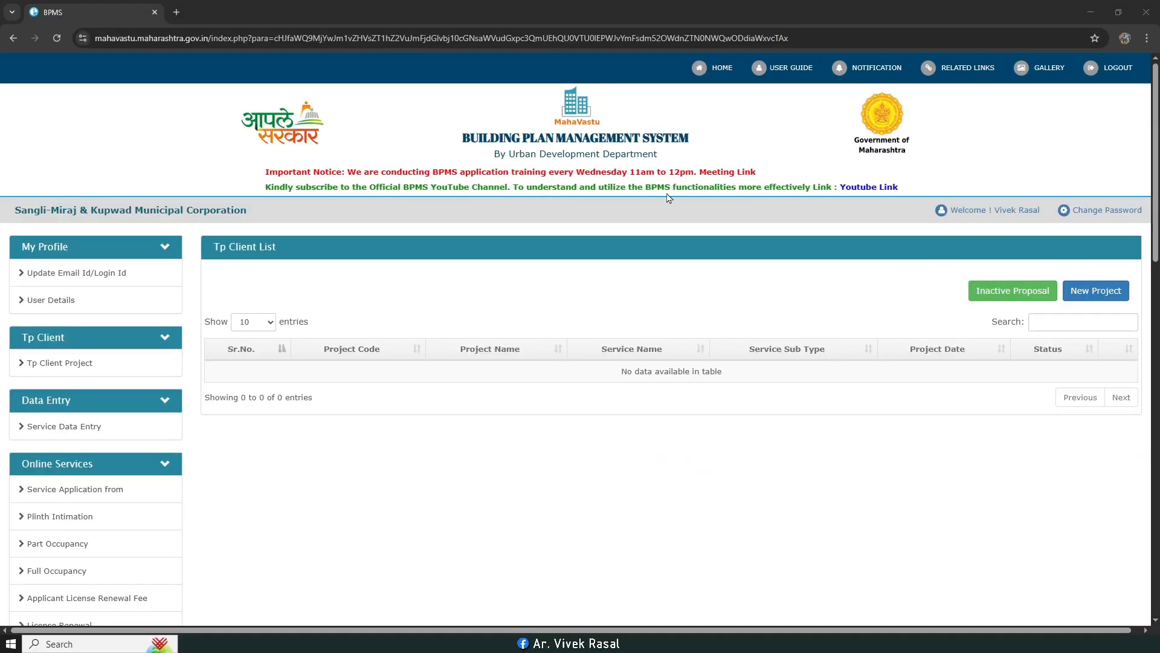
# Step: Start a new BPMS project with Building Development as the service
pyautogui.click(620, 6)
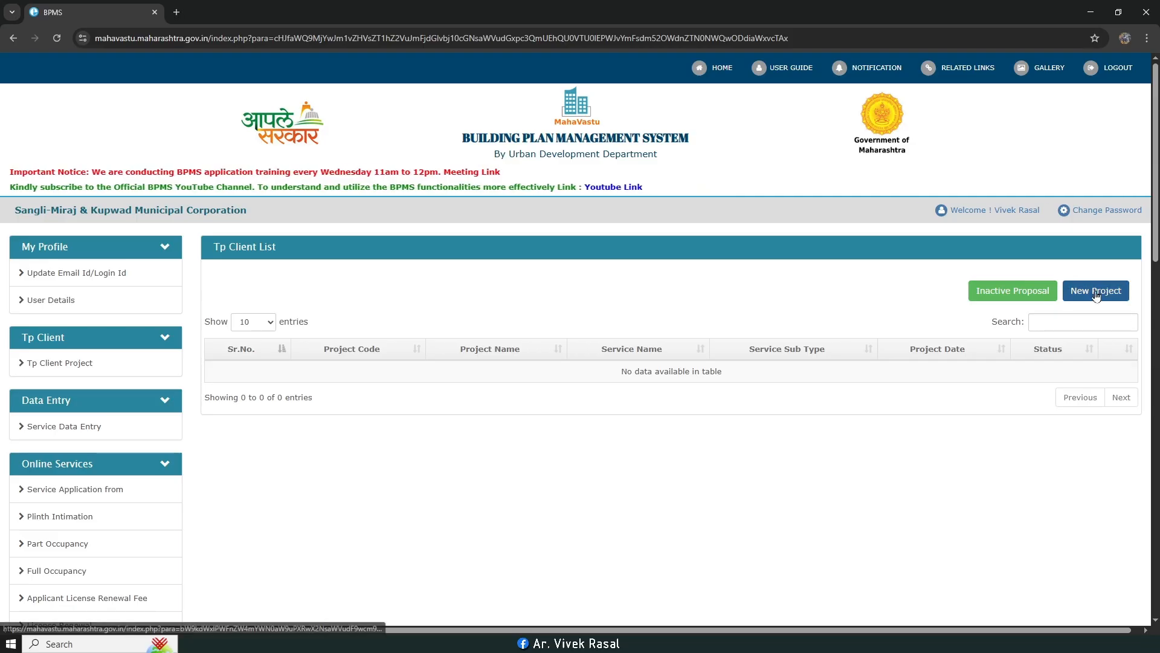
pyautogui.click(60, 366)
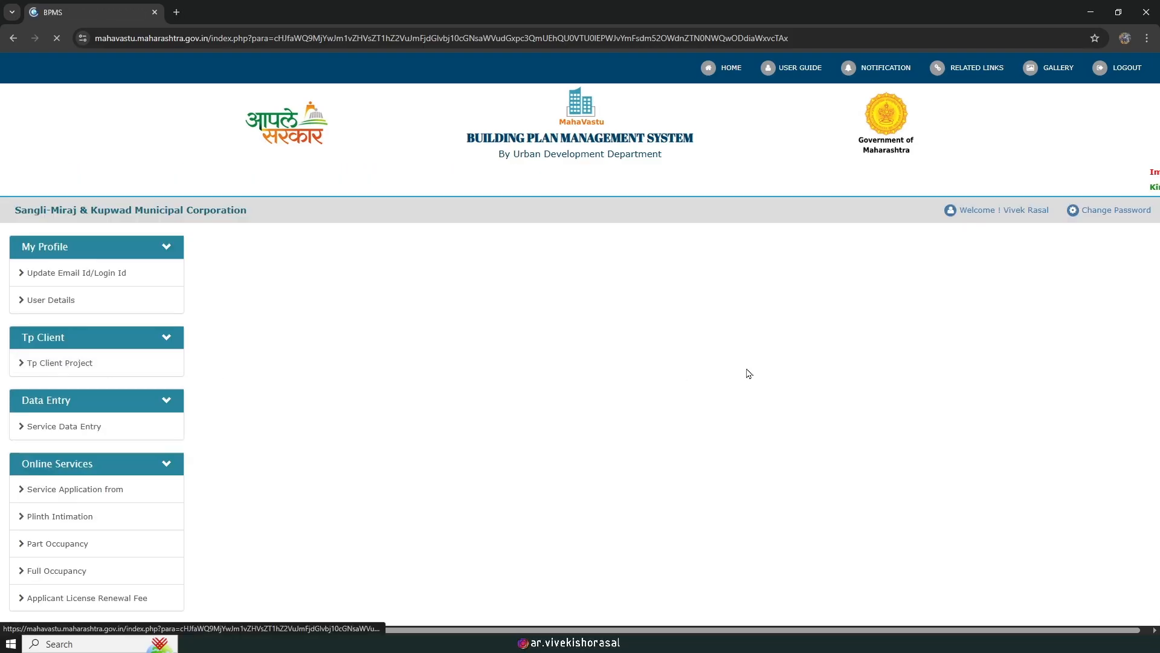
pyautogui.click(1098, 299)
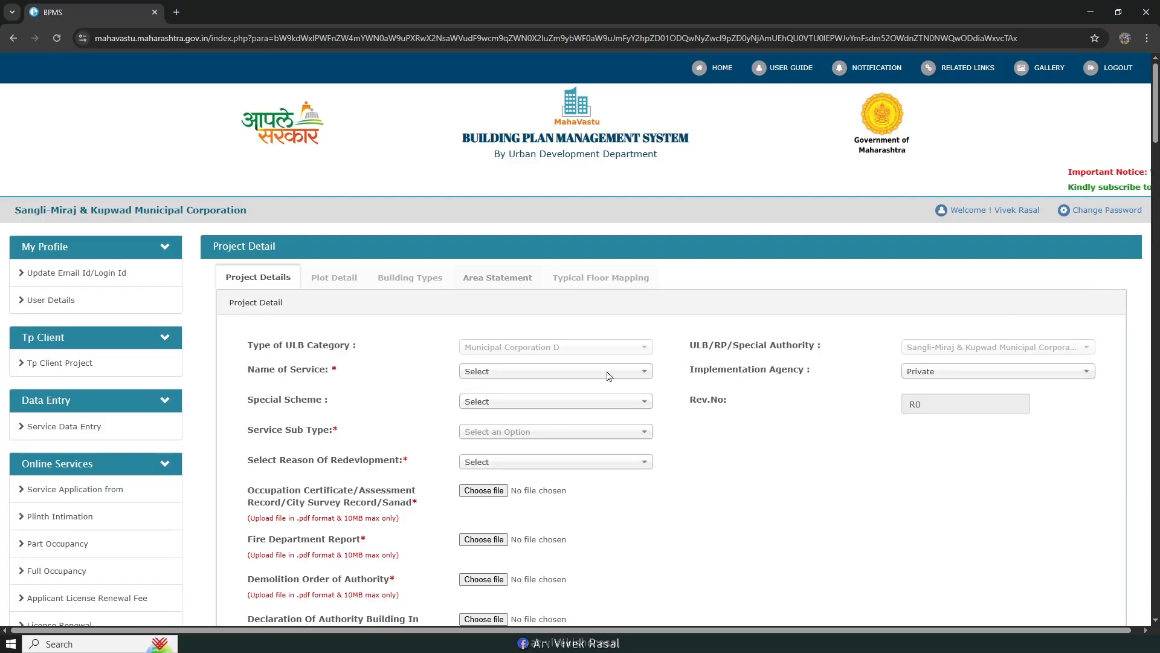
pyautogui.click(572, 371)
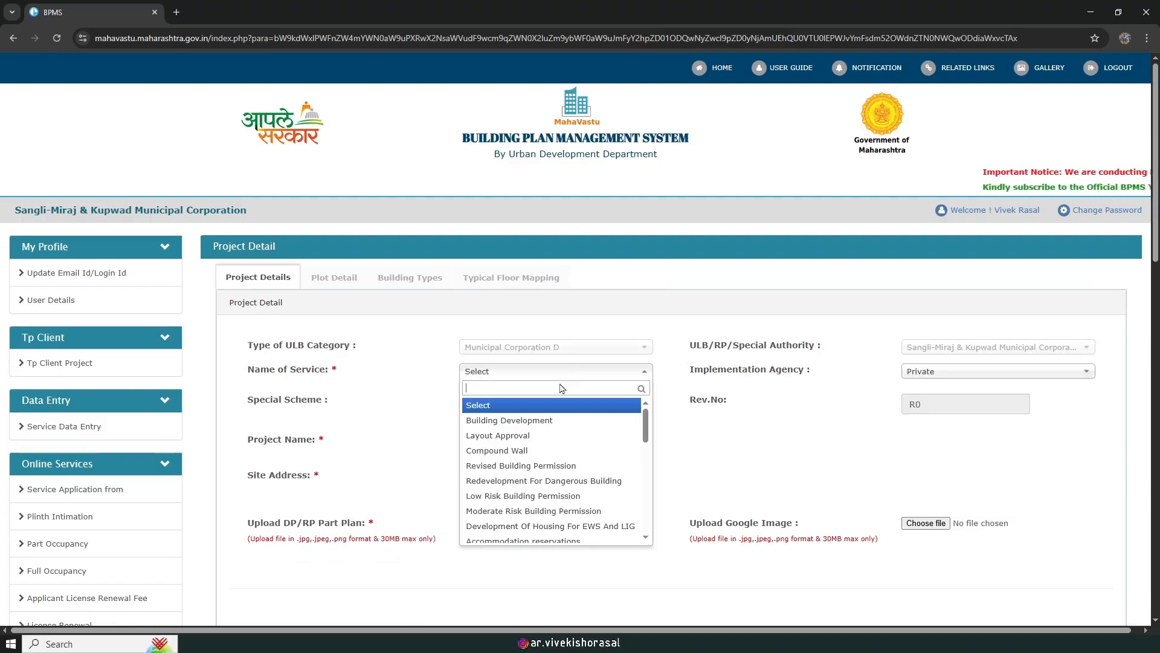
pyautogui.click(520, 421)
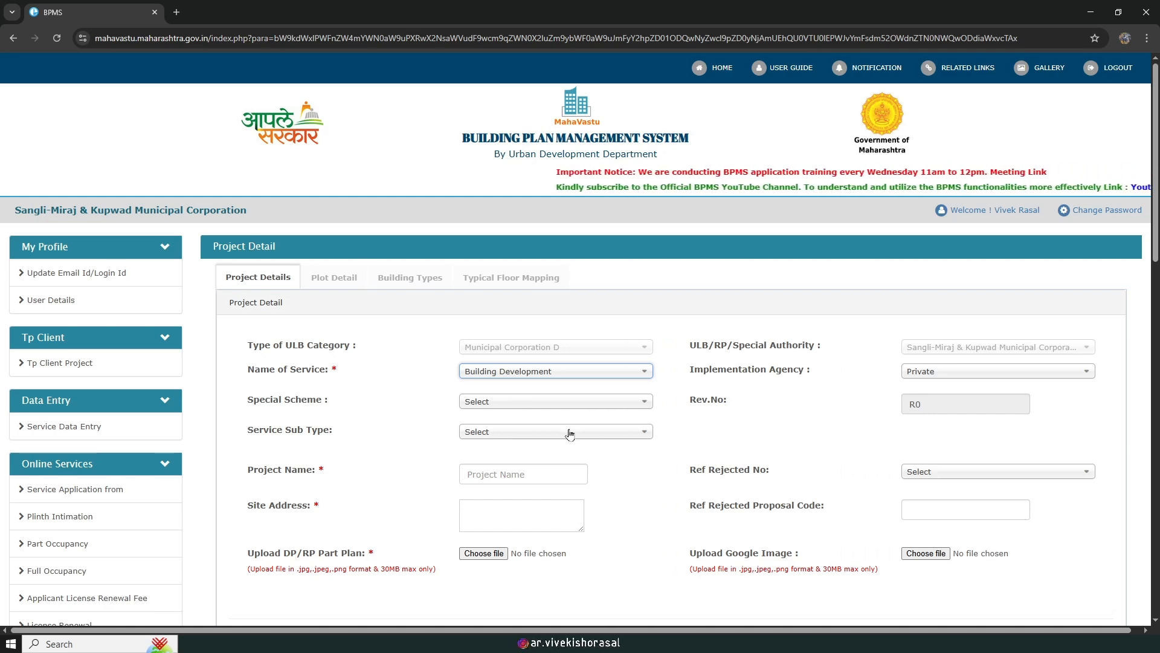
# Step: Enter project name APARTMENT and site address MIRAJ
pyautogui.scroll(-2, 576, 428)
pyautogui.click(515, 354)
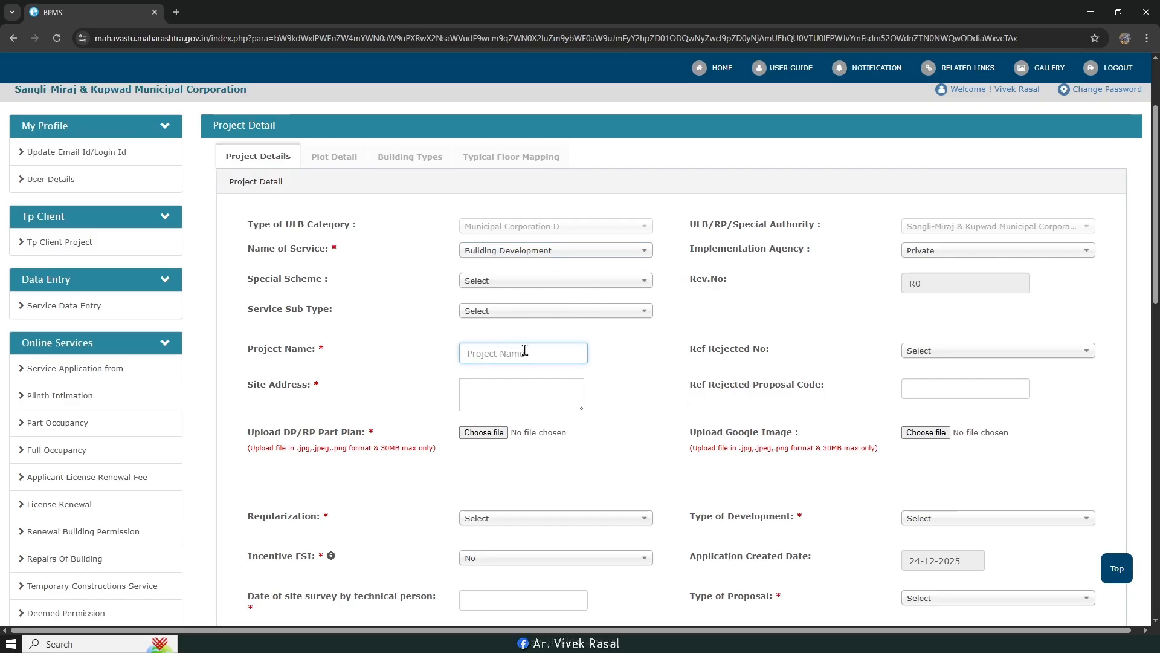
pyautogui.write('APARTMENT')
pyautogui.click(525, 391)
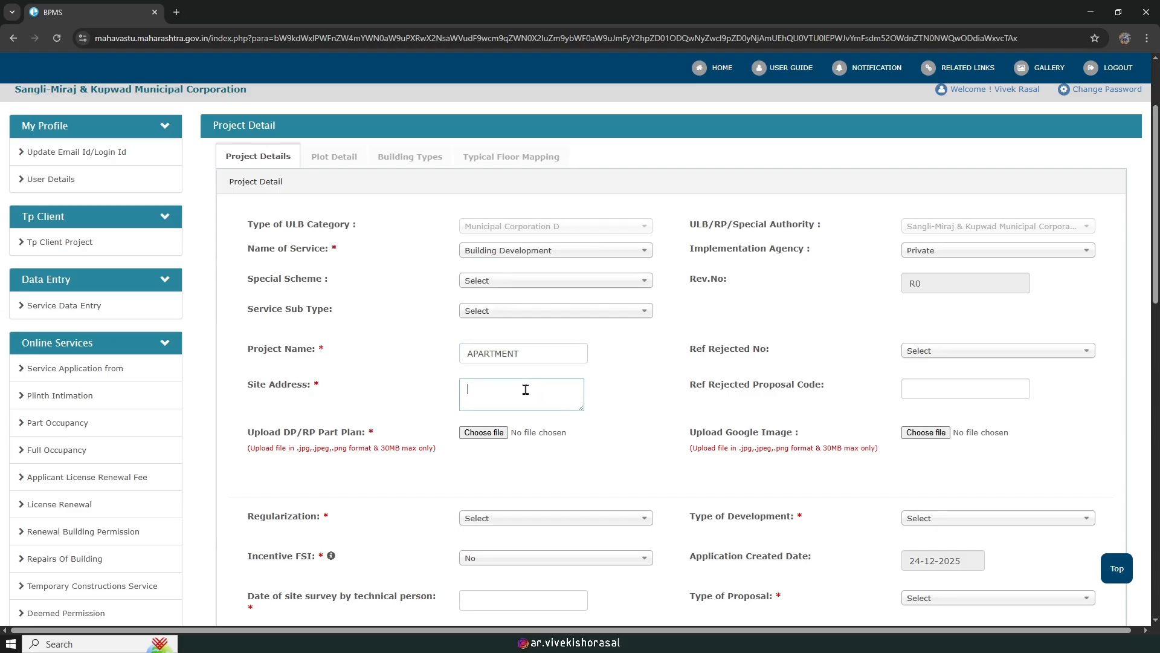
pyautogui.write('M')
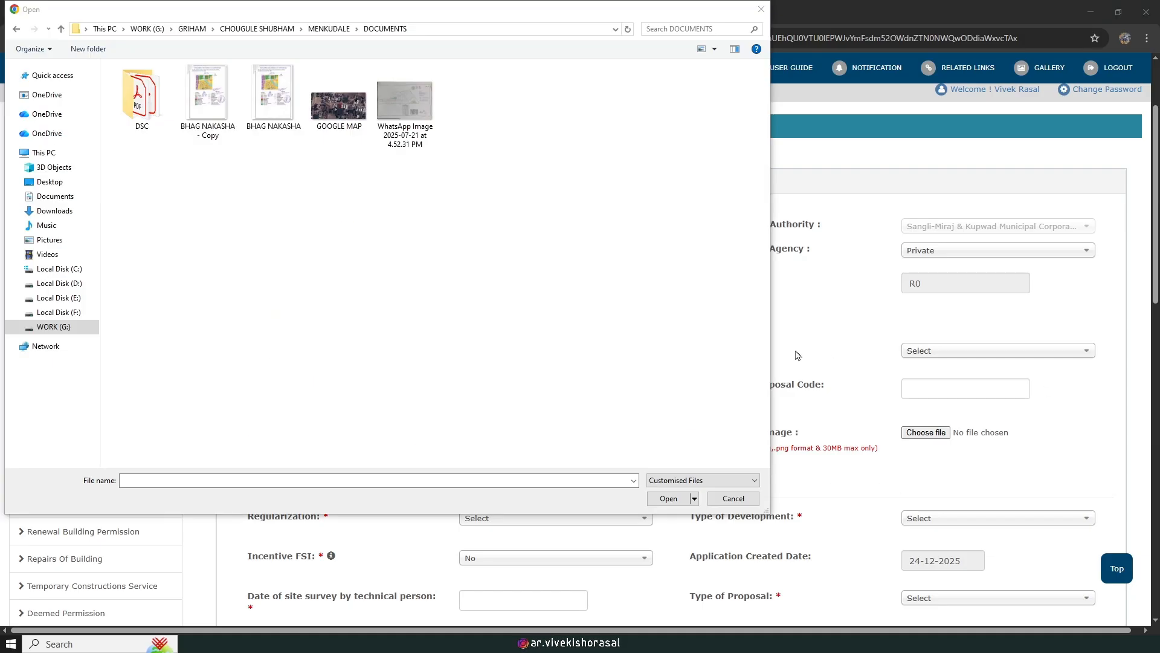
# Step: Attach BHAG NAKASHA.jpg as the part plan and GOOGLE MAP.jpg as the Google image
pyautogui.click(272, 100)
pyautogui.press('Return')
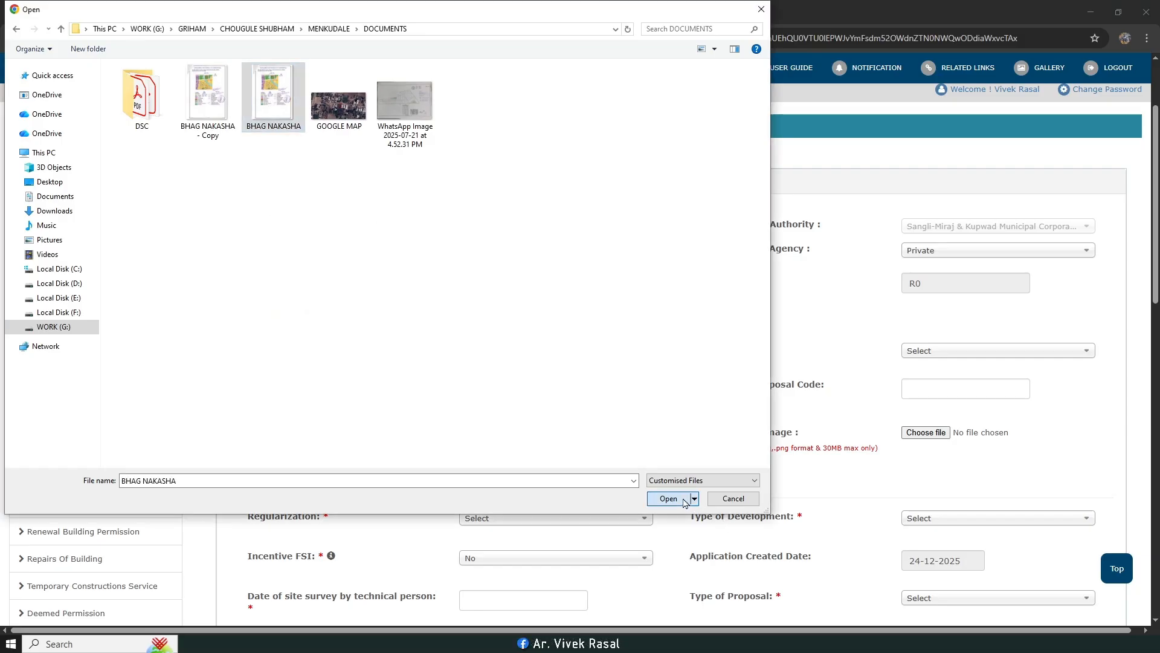
pyautogui.click(913, 434)
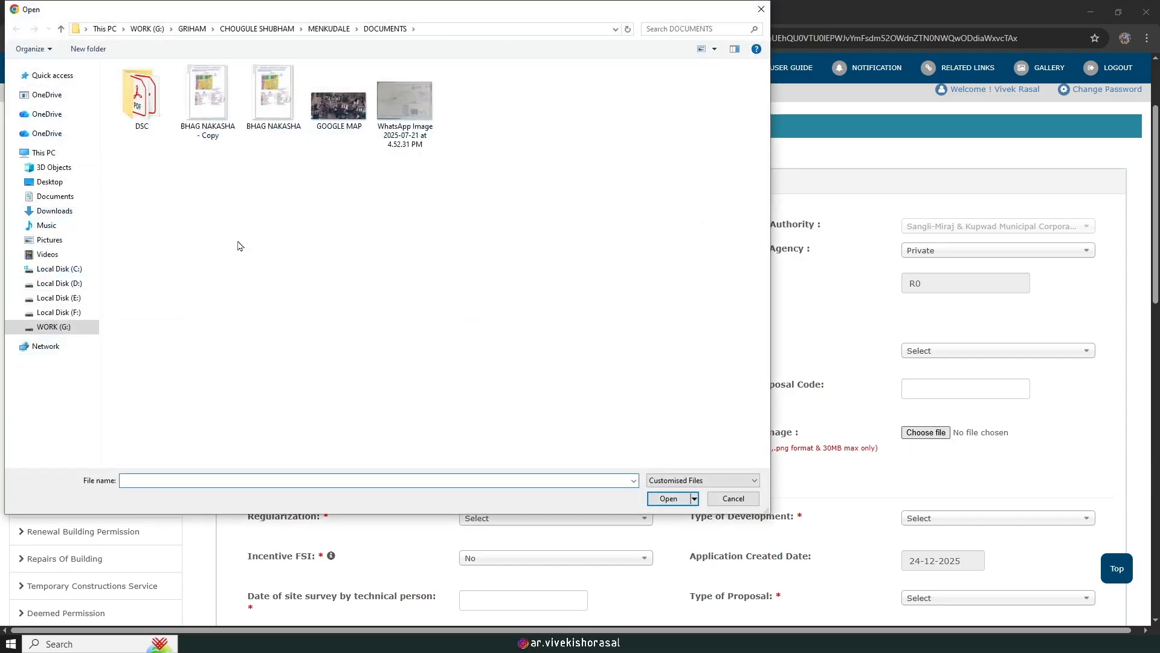
pyautogui.click(338, 109)
pyautogui.click(662, 498)
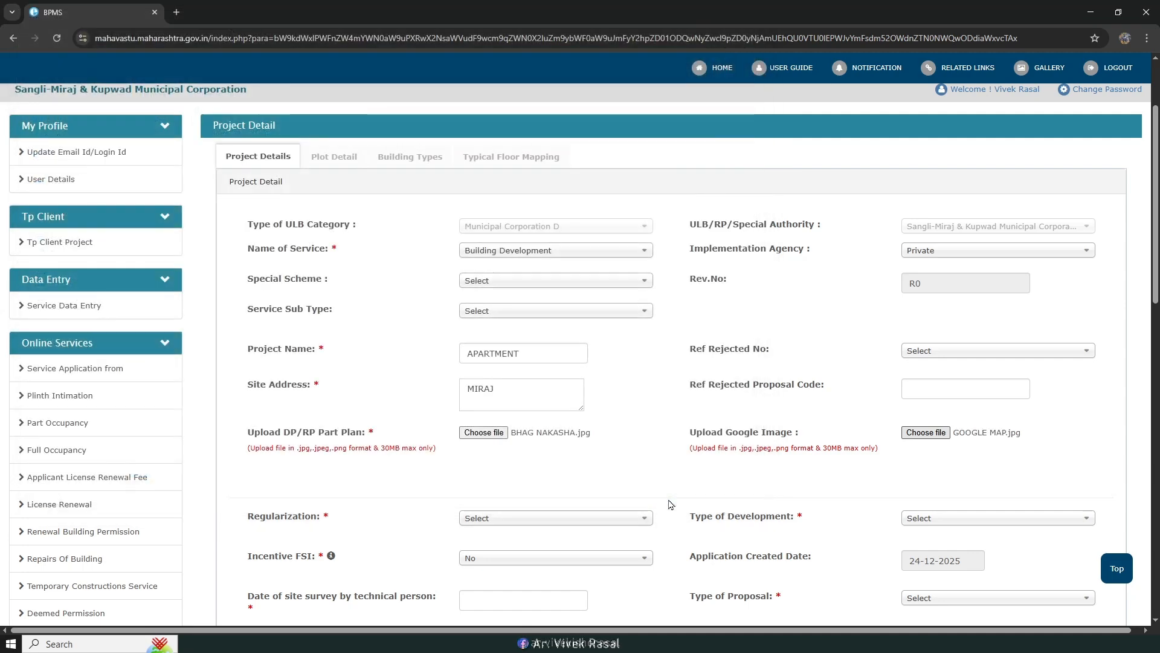
pyautogui.scroll(-2, 667, 353)
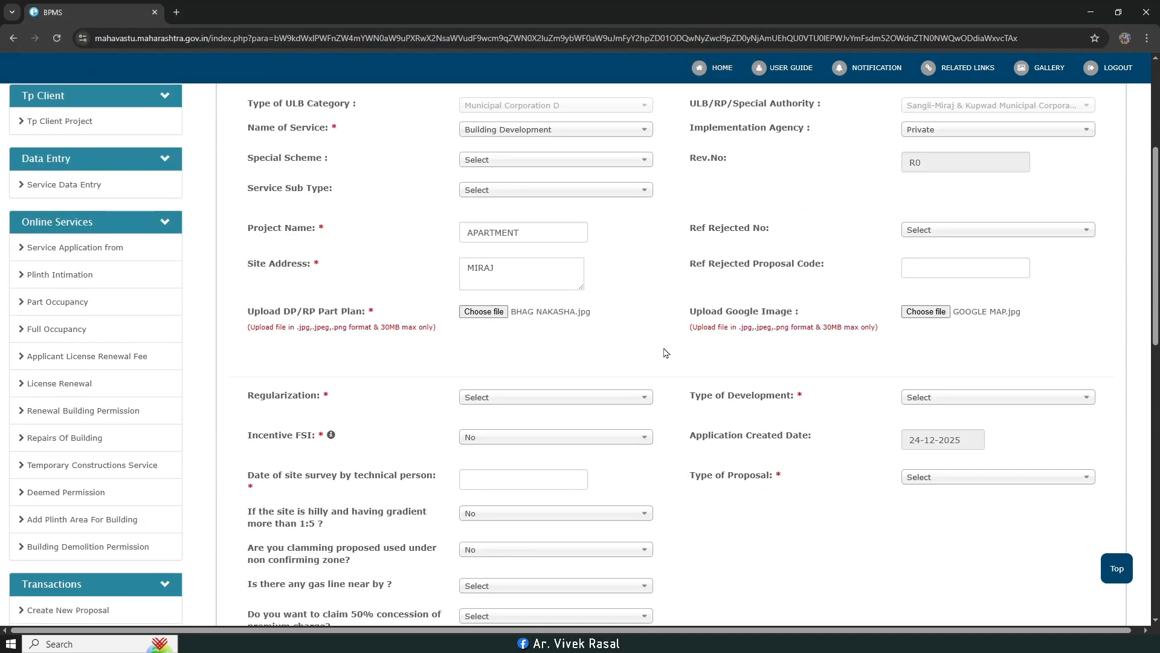
# Step: Set Regularization to Authorized and Type of Development to Detached
pyautogui.click(549, 399)
pyautogui.click(518, 446)
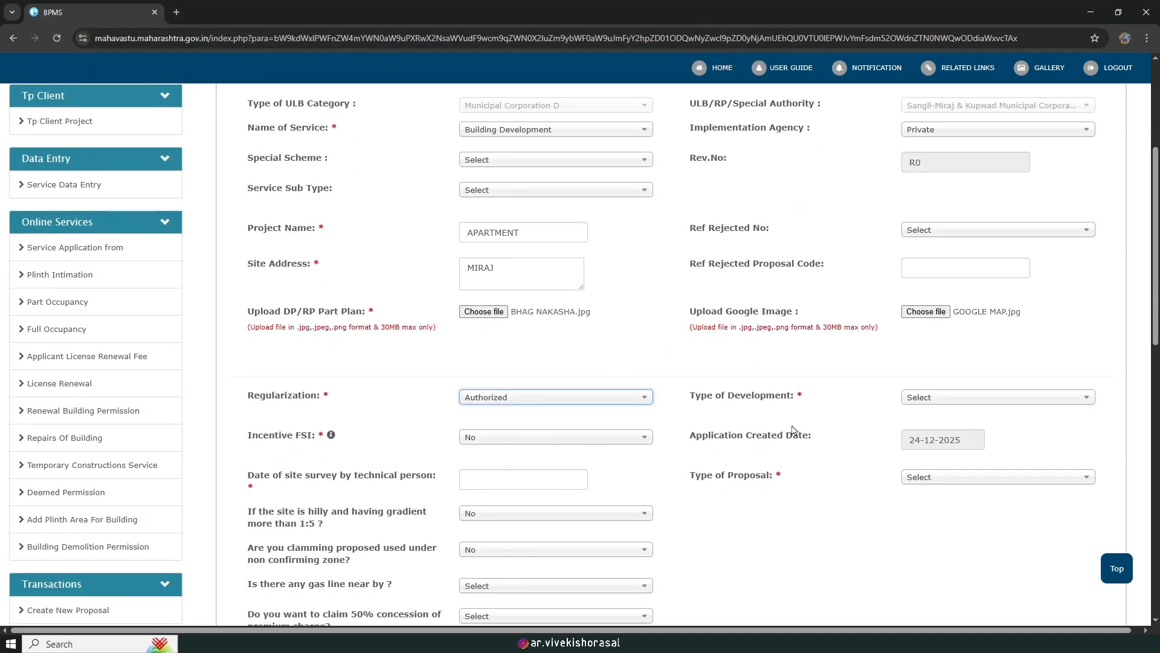
pyautogui.click(963, 400)
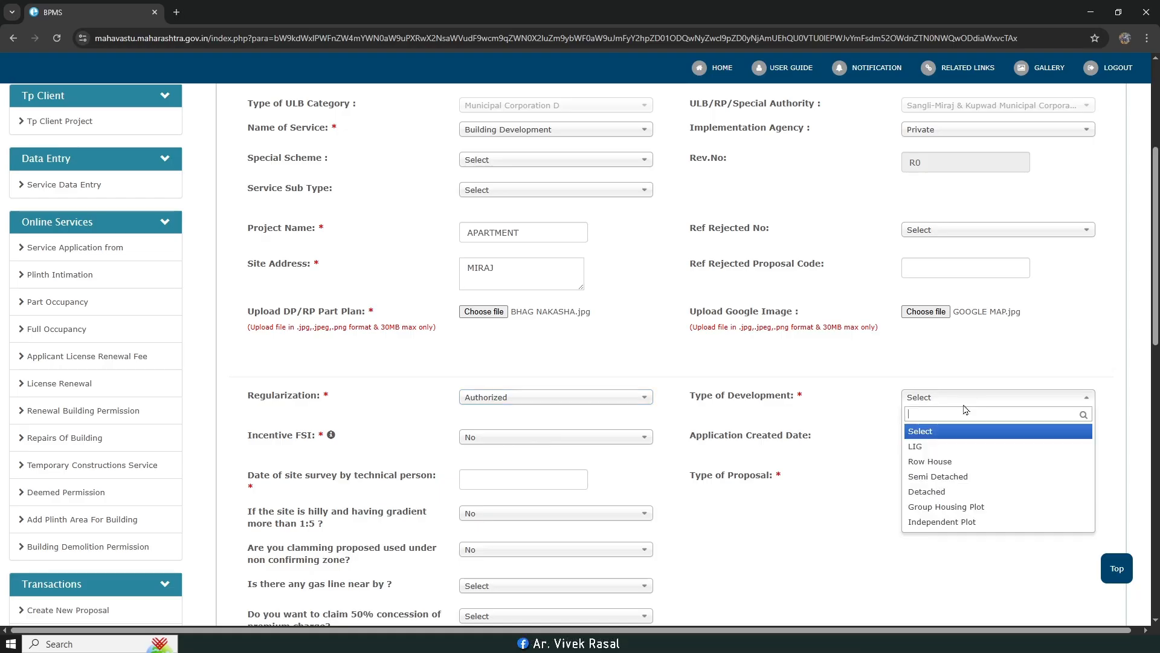
pyautogui.click(966, 492)
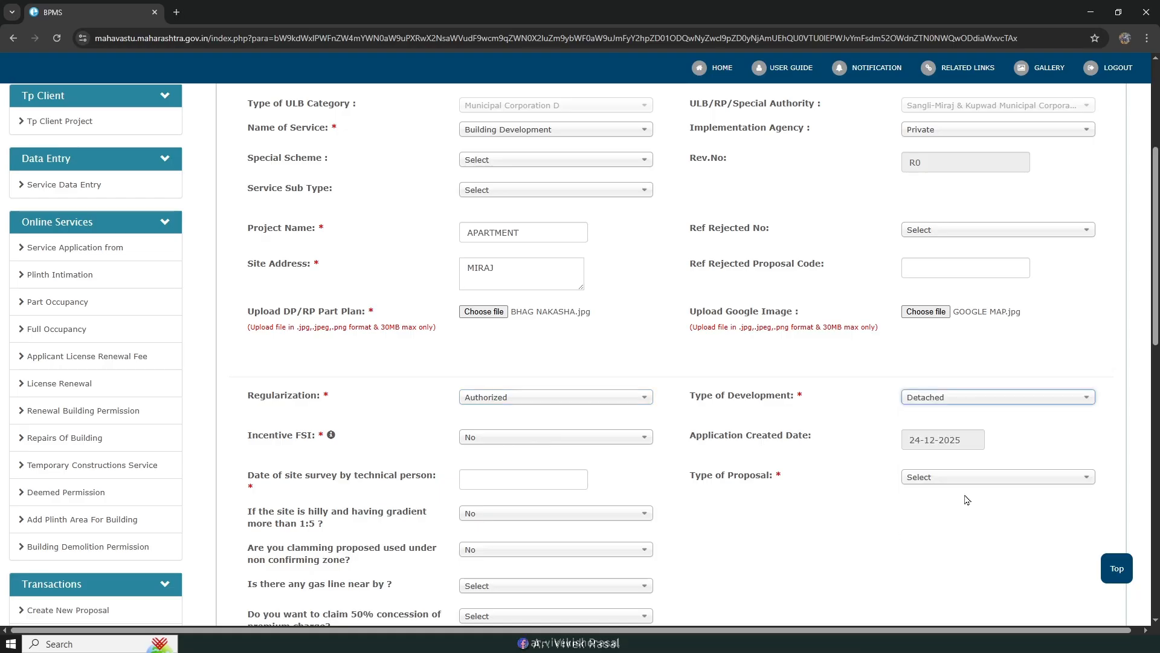
pyautogui.scroll(-1, 967, 499)
pyautogui.scroll(-2, 967, 499)
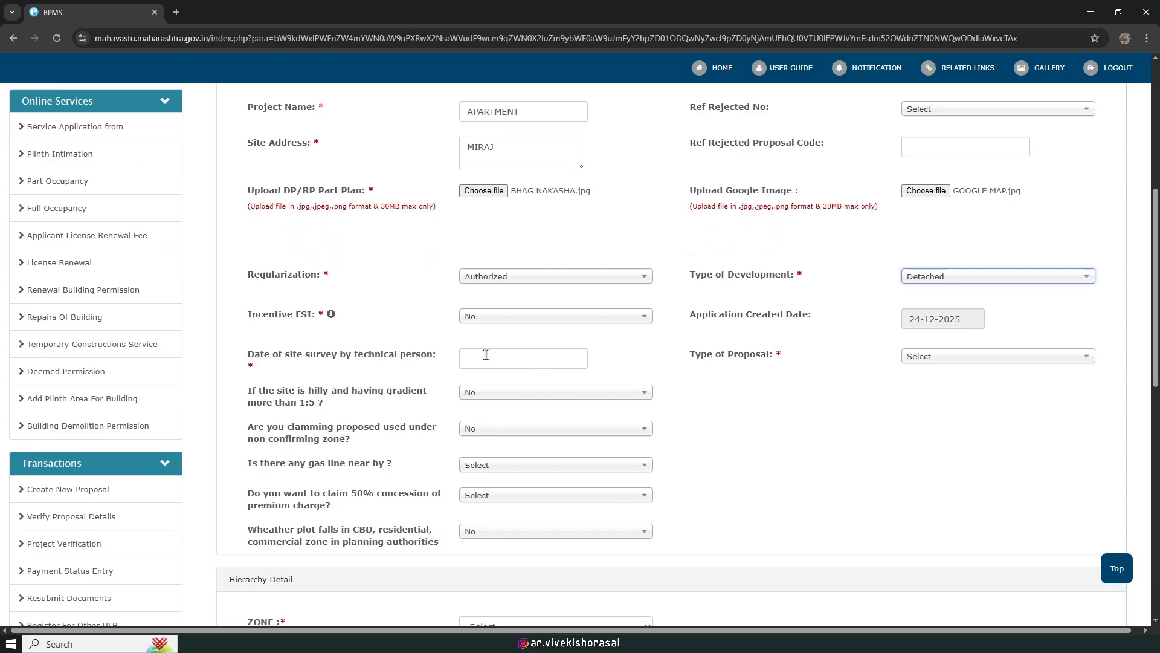
# Step: Set the site survey date to 01-12-2025 and the proposal type to Residential
pyautogui.click(506, 363)
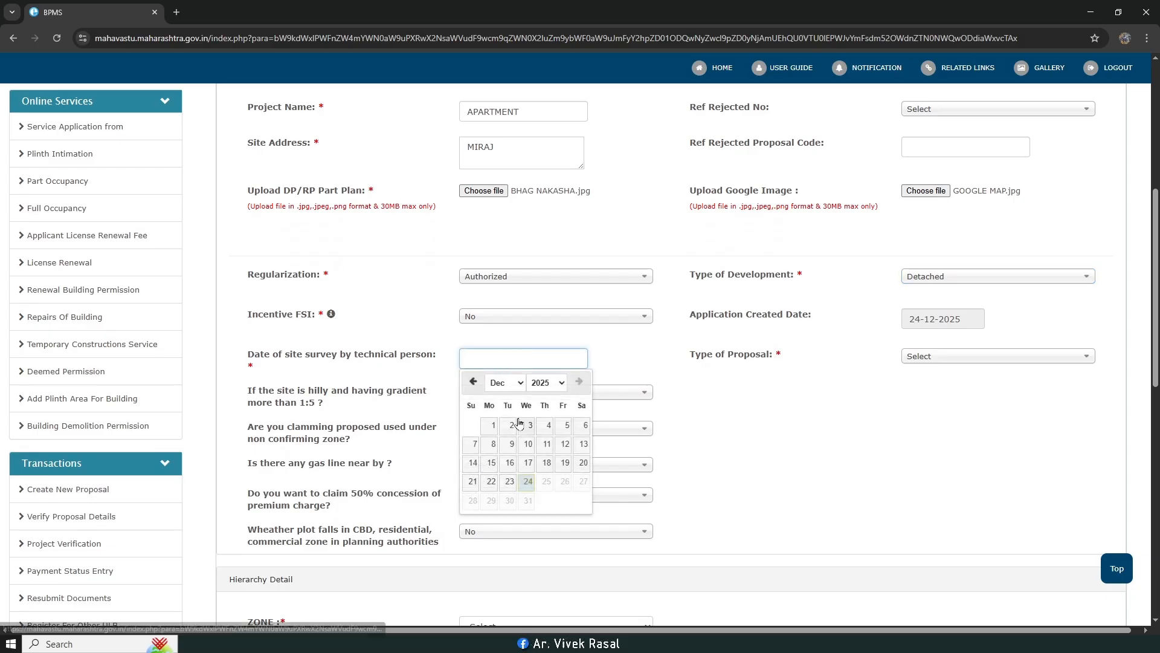
pyautogui.click(492, 426)
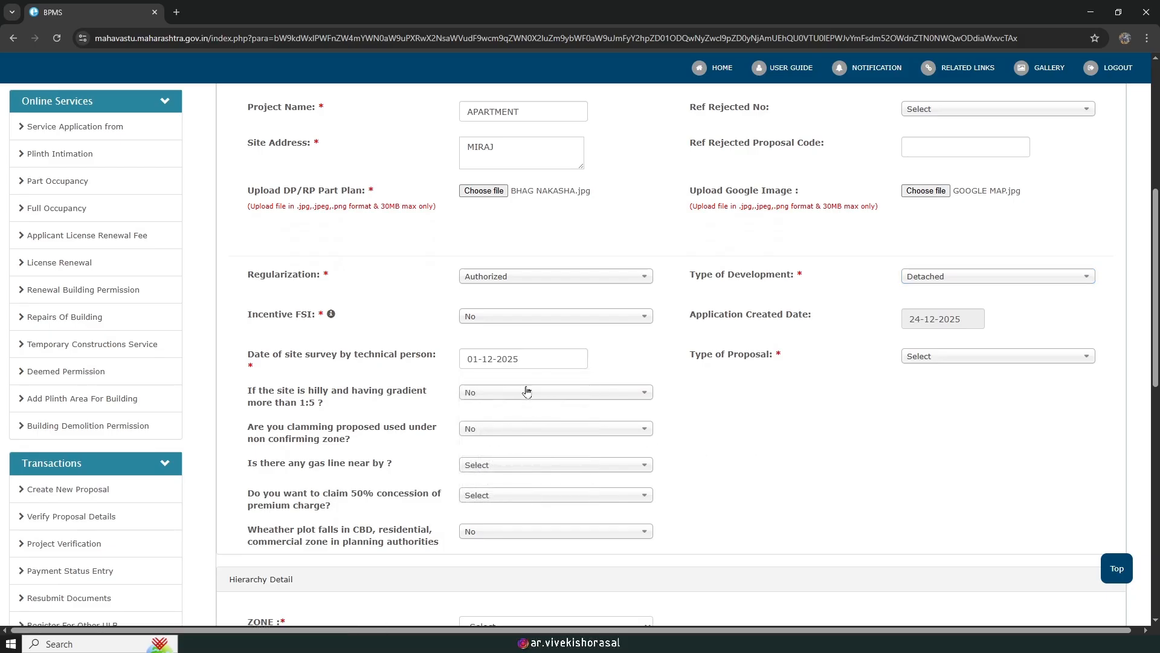
pyautogui.click(968, 357)
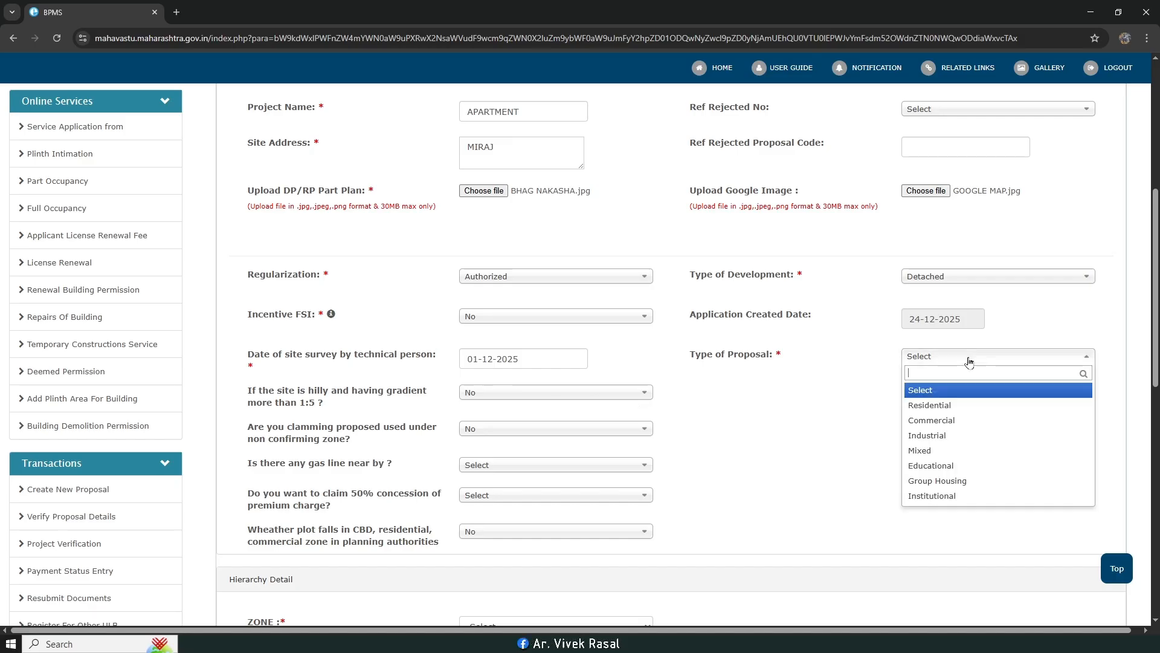
pyautogui.click(940, 409)
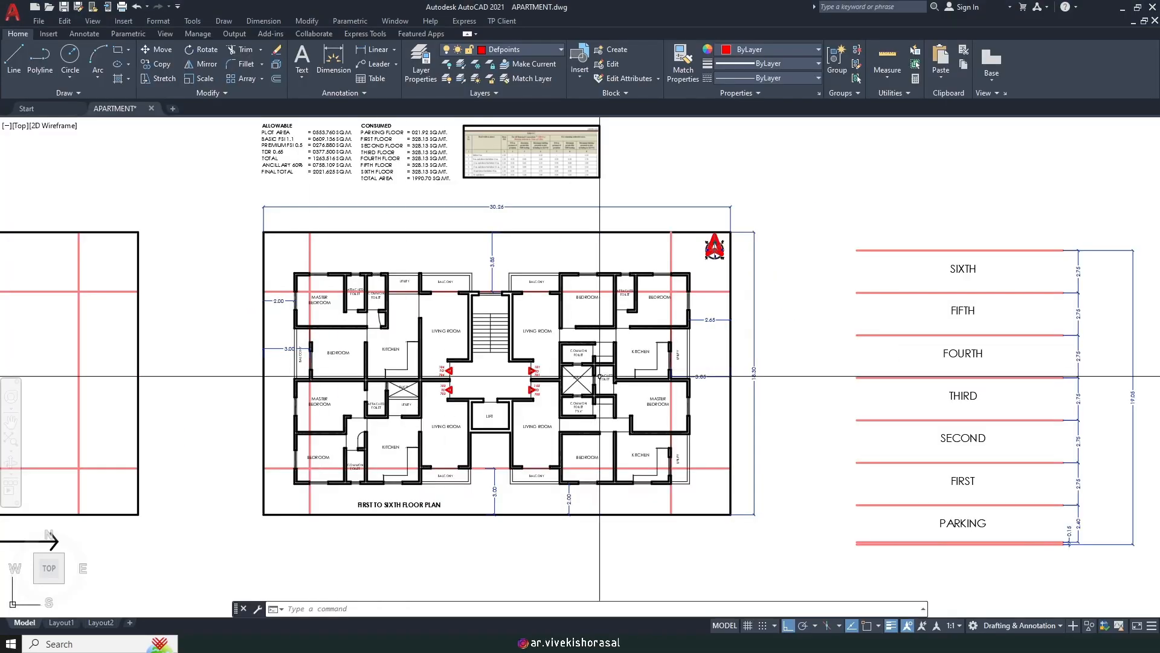
pyautogui.scroll(3, 538, 410)
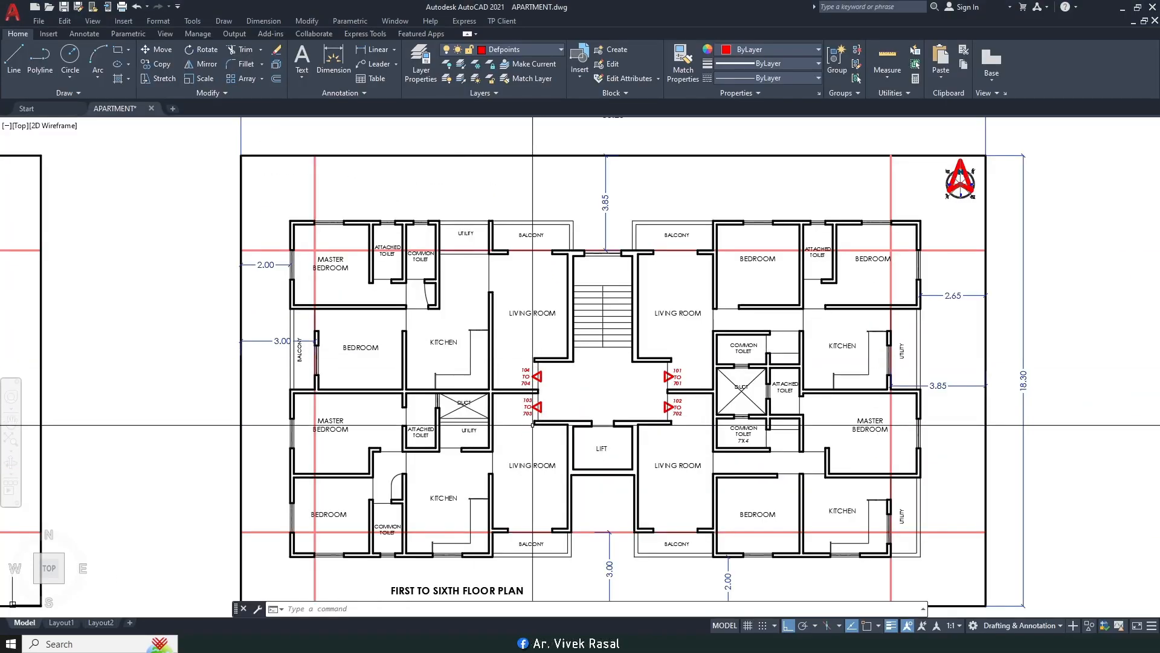
pyautogui.moveTo(536, 415); pyautogui.dragTo(551, 353, button='middle')
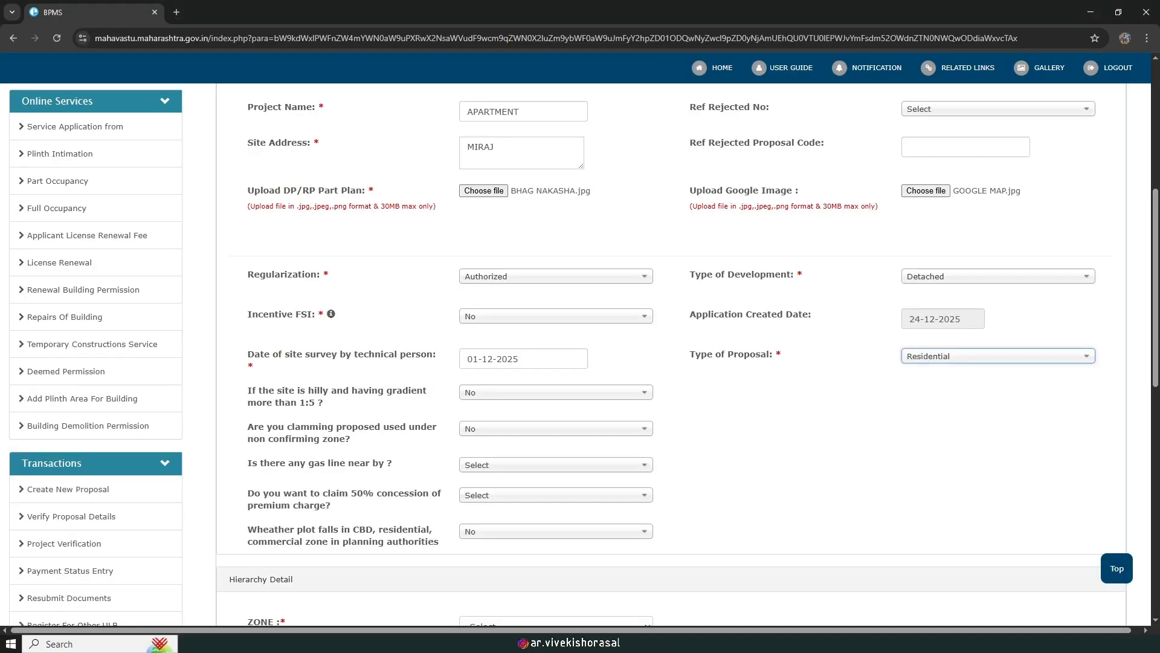
# Step: Answer No to both the gas line and 50% premium concession questions
pyautogui.scroll(-1, 610, 409)
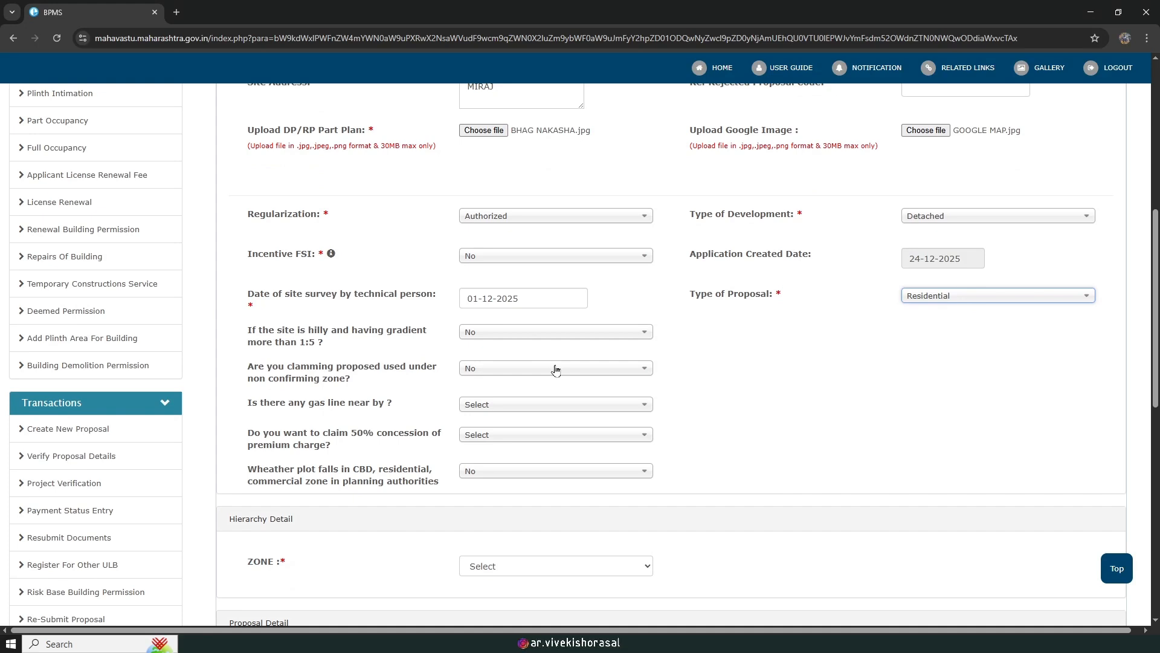
pyautogui.click(563, 406)
pyautogui.click(522, 470)
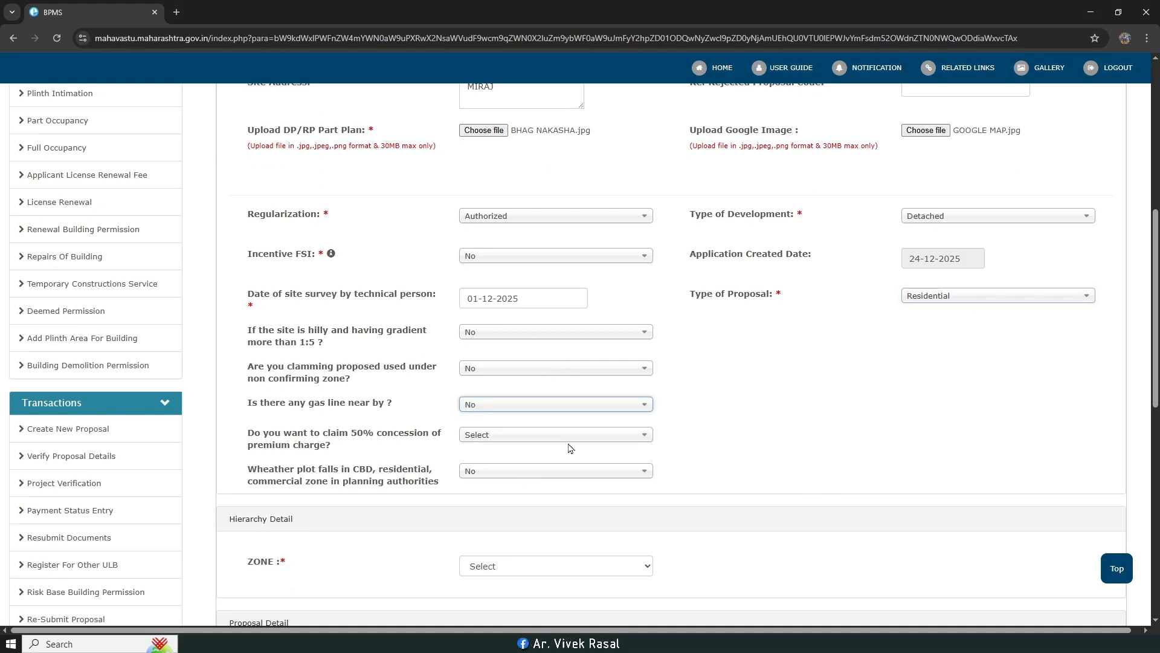
pyautogui.click(563, 438)
pyautogui.click(538, 498)
pyautogui.click(801, 461)
pyautogui.scroll(-3, 800, 462)
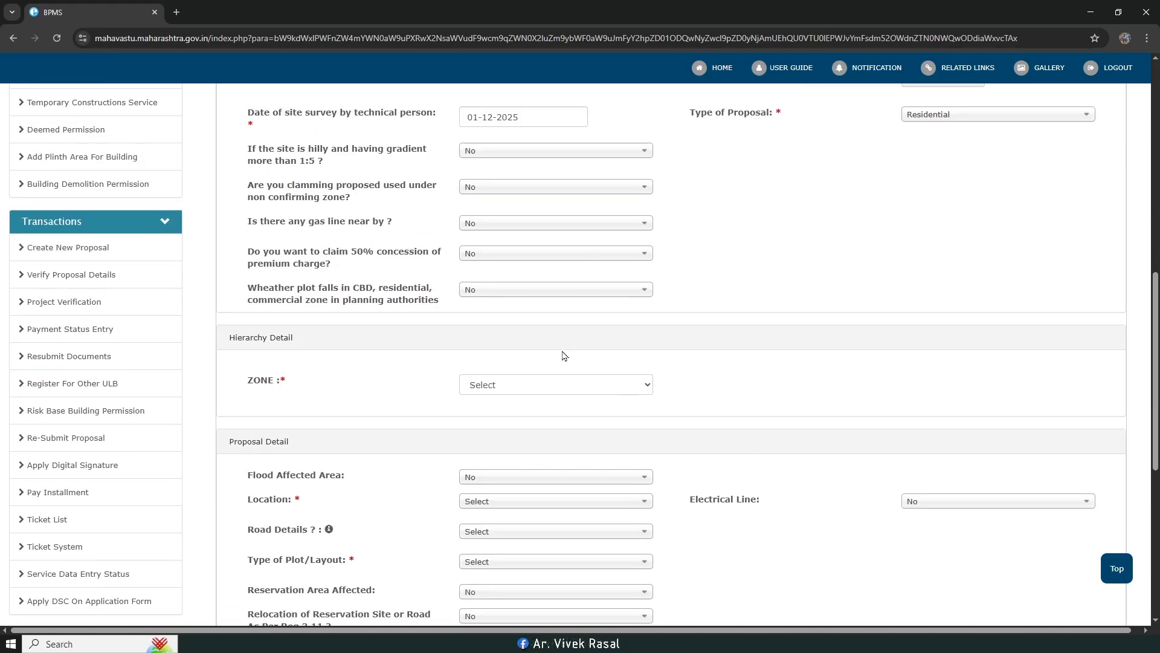
# Step: Set the zone to Zone-4 and the location to Non Congested
pyautogui.click(545, 387)
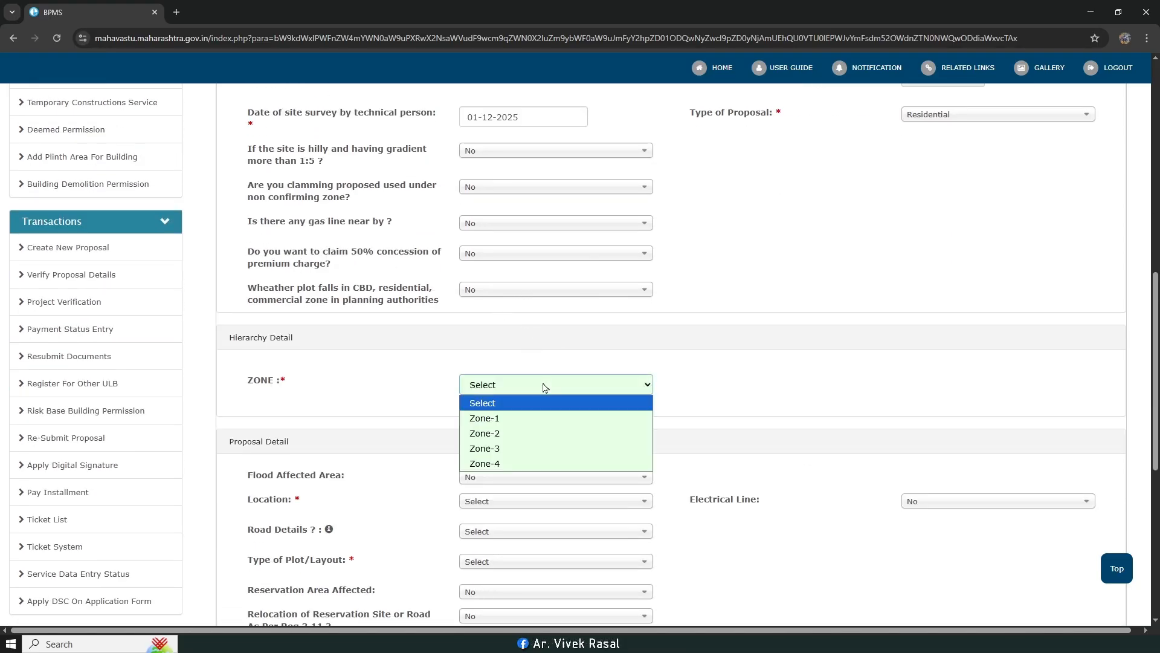
pyautogui.click(526, 462)
pyautogui.click(745, 397)
pyautogui.scroll(-3, 742, 396)
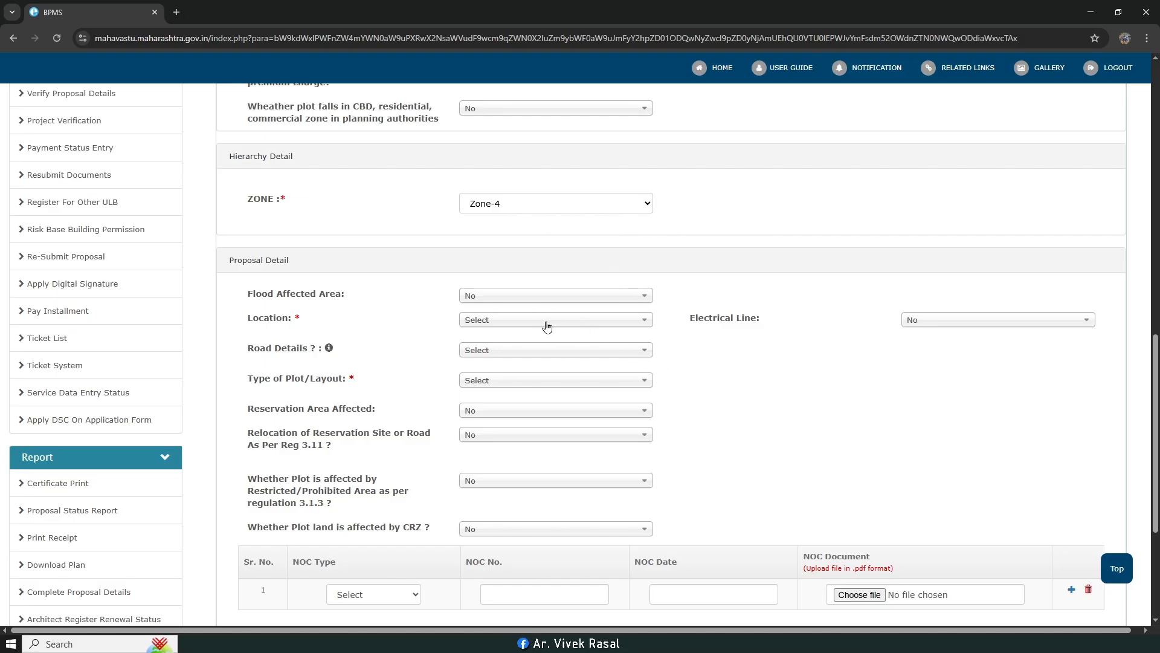
pyautogui.click(535, 325)
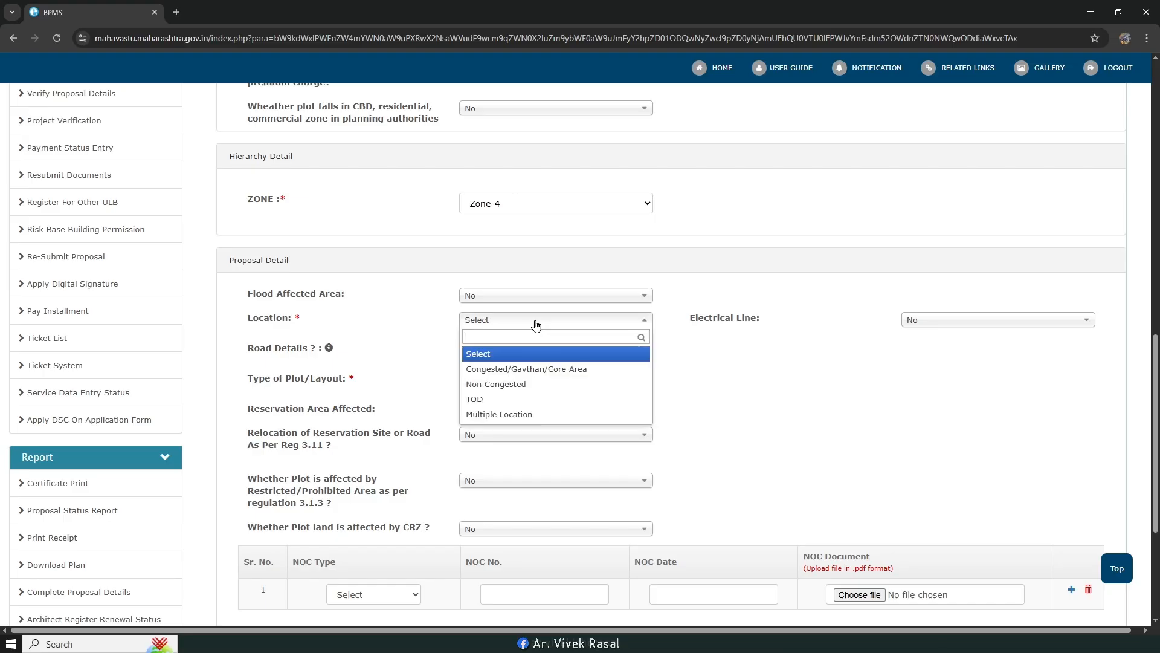
pyautogui.click(496, 387)
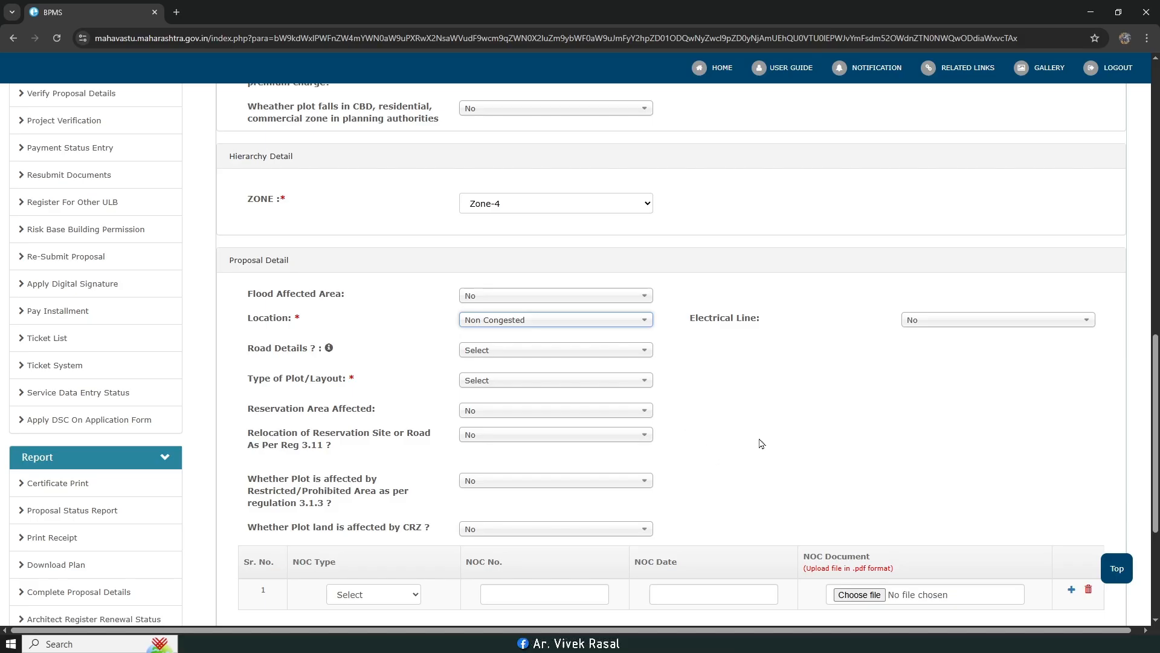
# Step: Choose Above 9 mtr road and plot type AREA under CTS No., then Save & Next
pyautogui.click(517, 352)
pyautogui.click(516, 400)
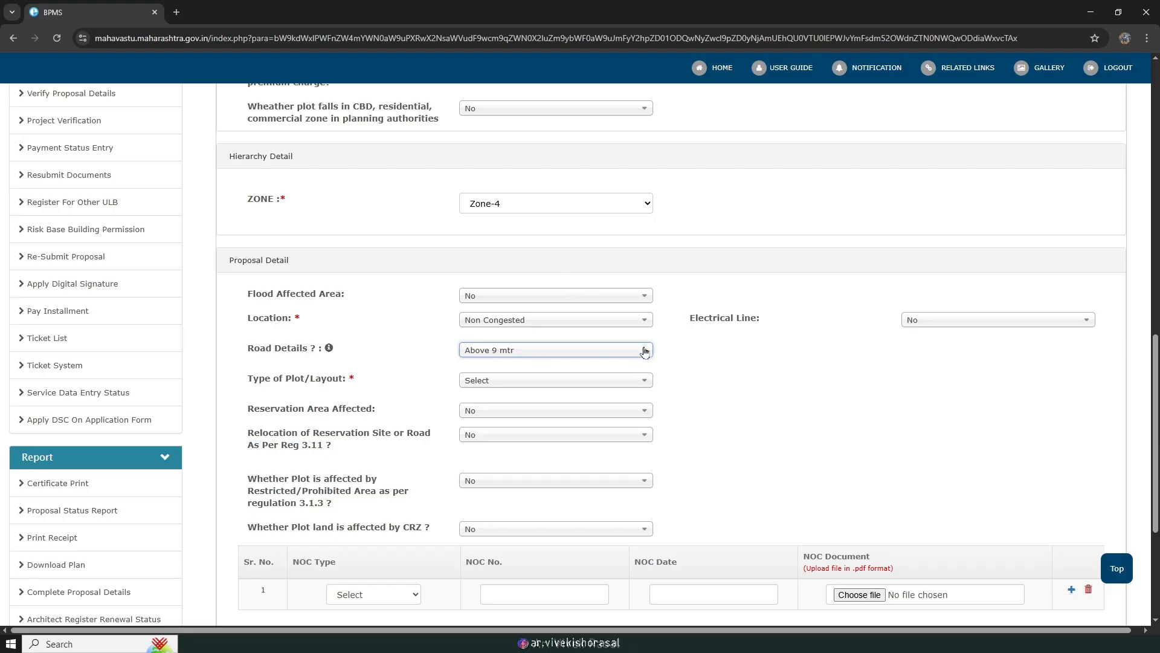
pyautogui.click(564, 389)
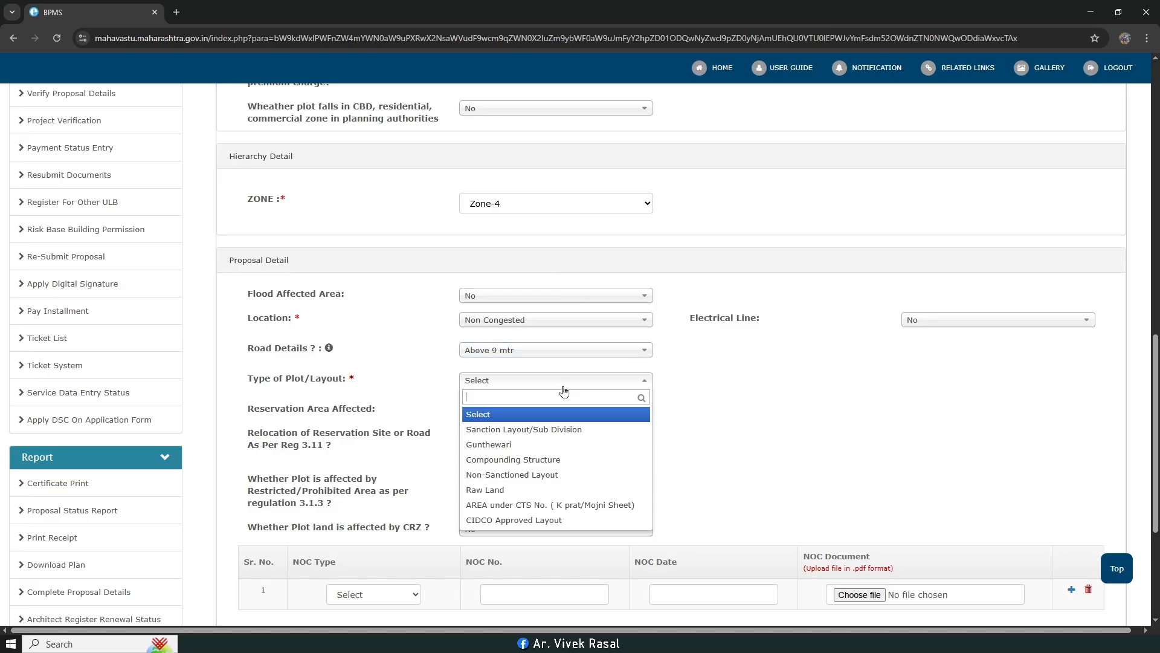
pyautogui.click(554, 505)
pyautogui.scroll(-1, 712, 459)
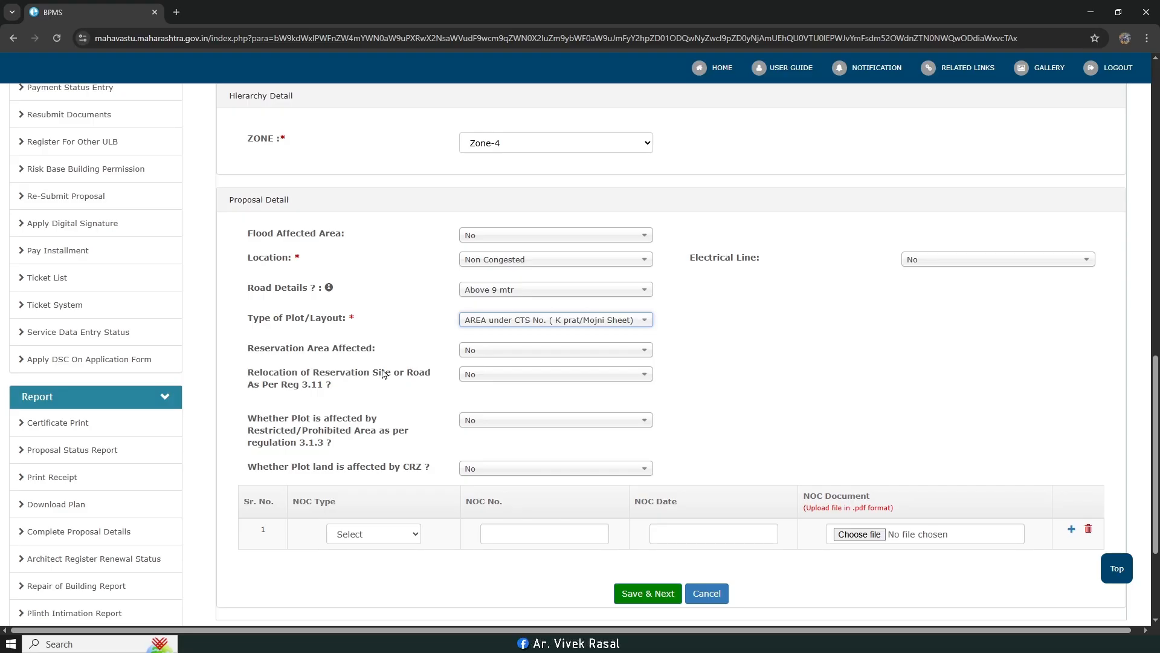
pyautogui.scroll(-1, 818, 373)
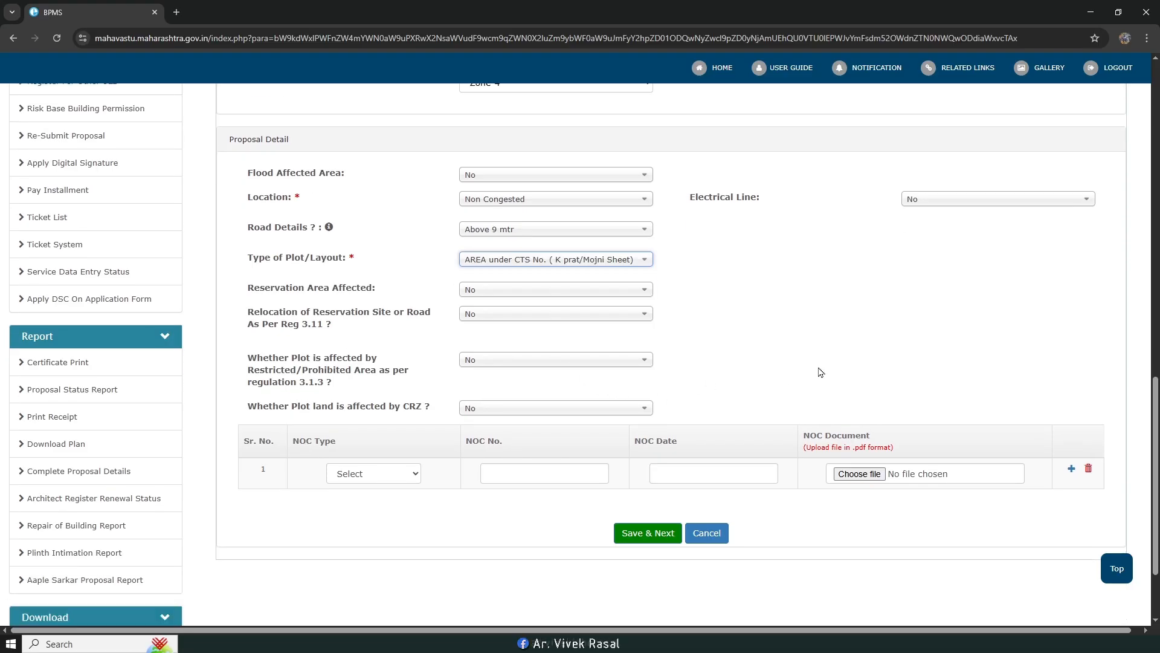
pyautogui.scroll(-1, 575, 381)
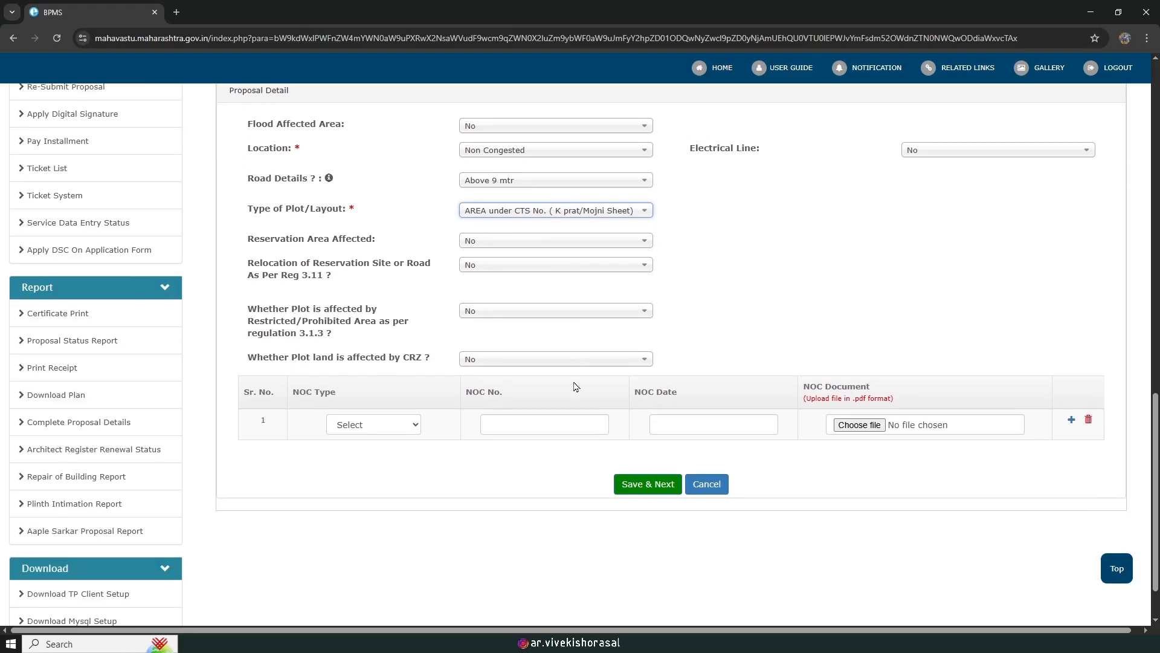
pyautogui.click(644, 476)
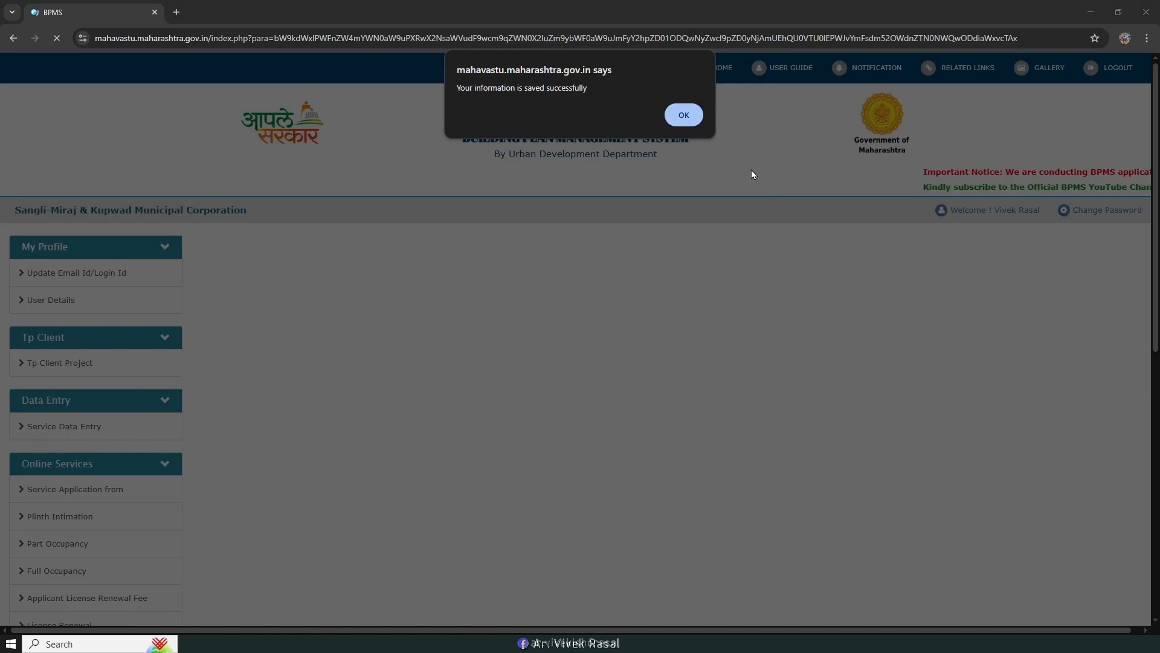
# Step: Set the plot zone to Residential Zone - (R1) with Any residences as the use
pyautogui.click(683, 116)
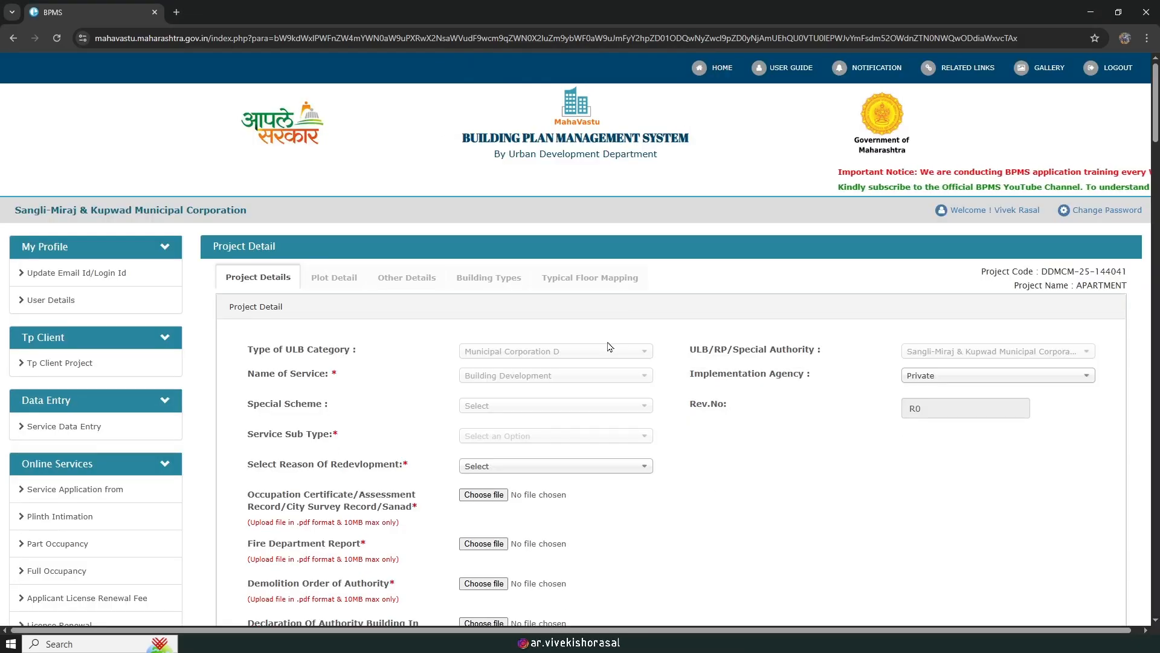
pyautogui.click(370, 320)
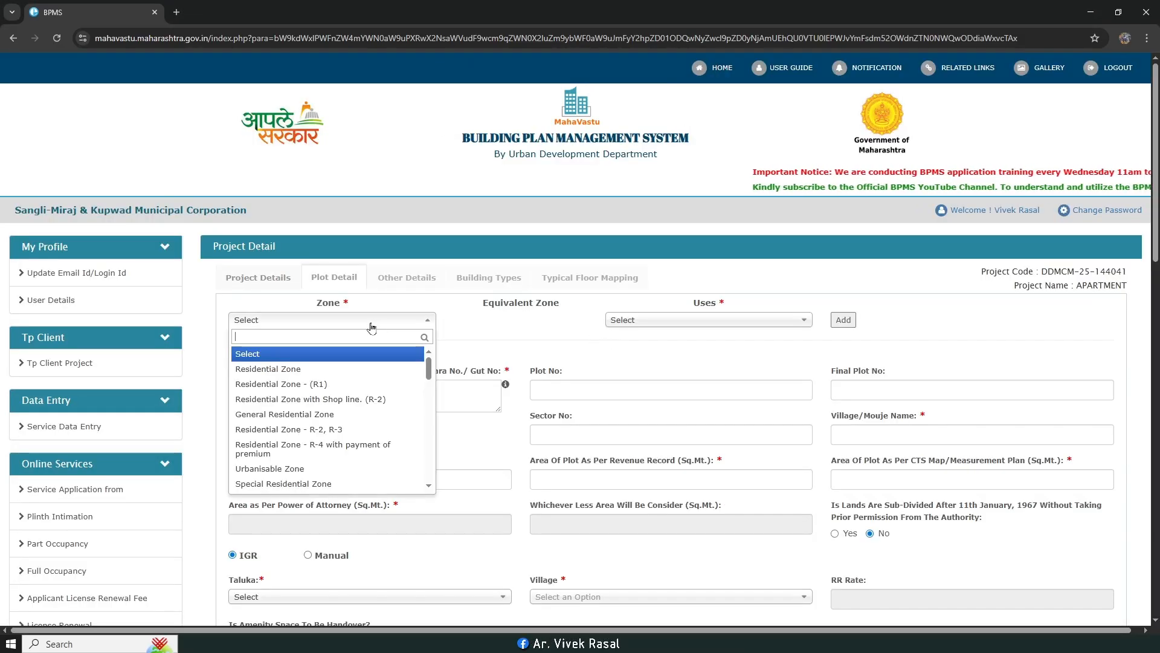
pyautogui.click(316, 384)
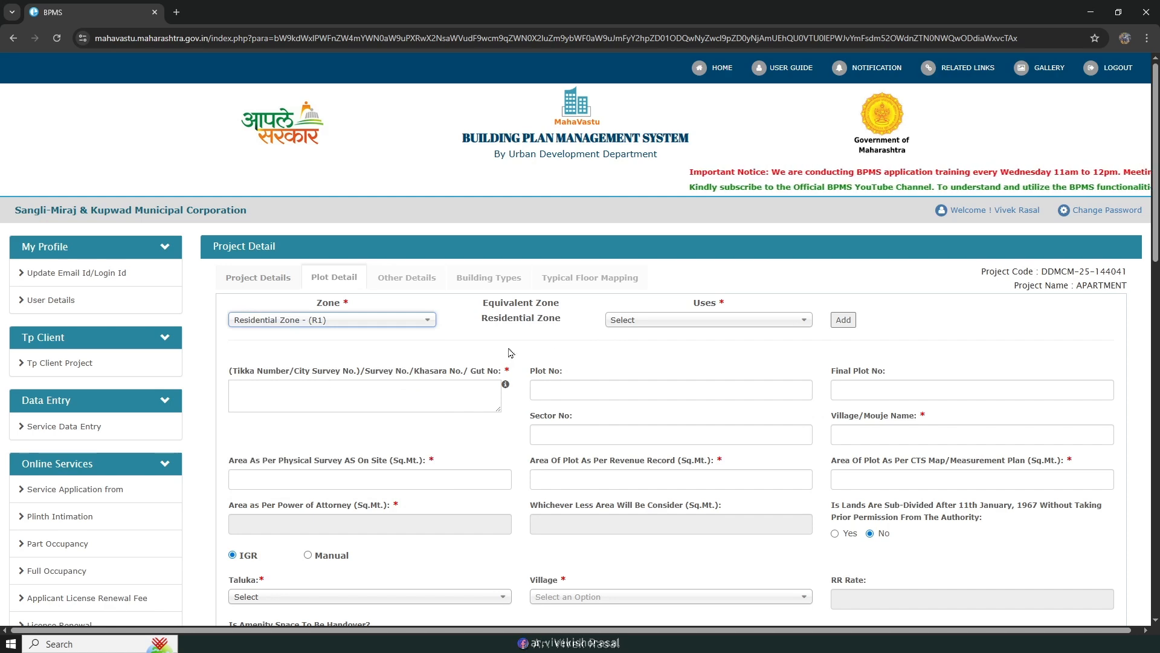
pyautogui.click(674, 321)
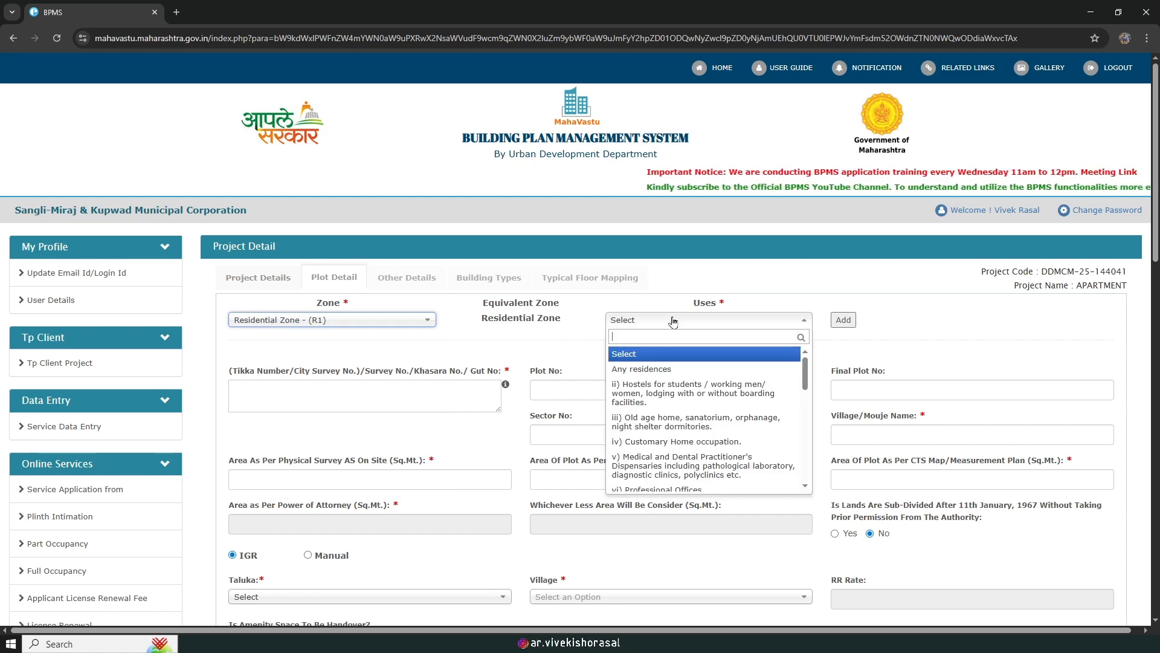
pyautogui.click(667, 369)
# Step: Enter survey number 36, plot number 1 and village name MIRAJ
pyautogui.click(391, 387)
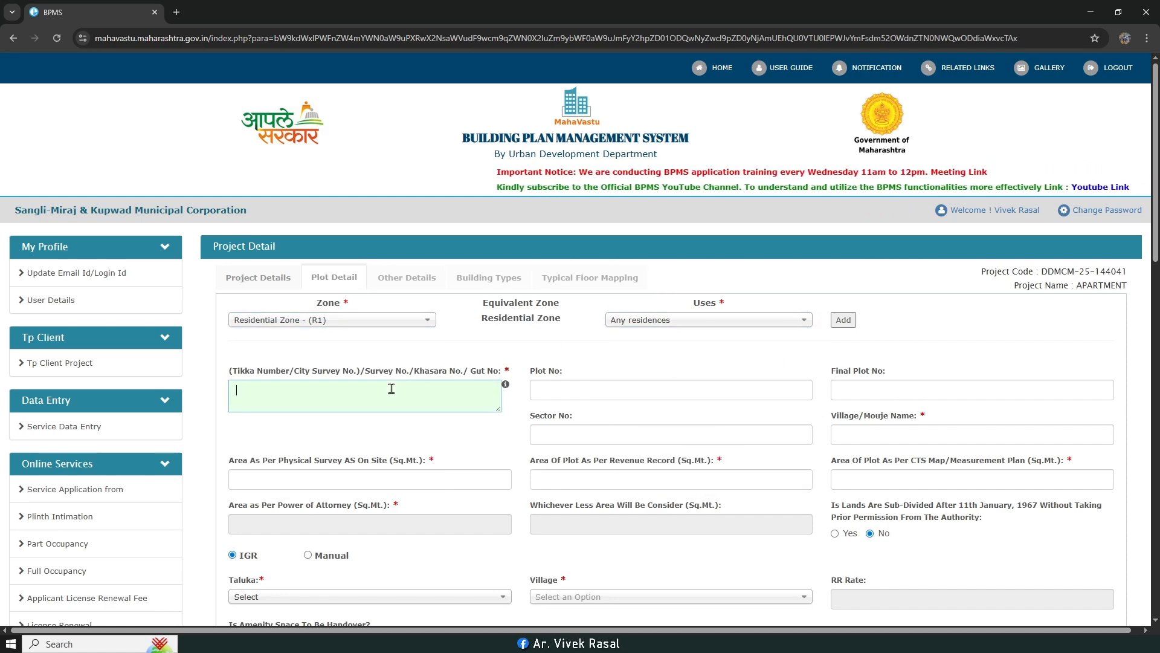
pyautogui.write('3')
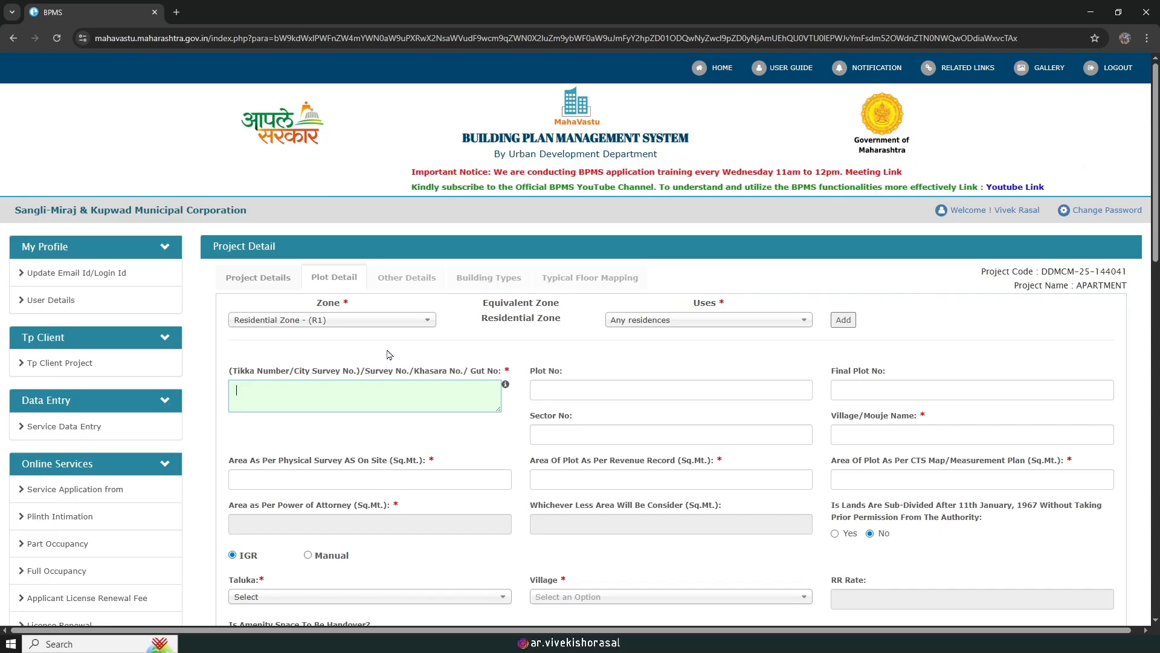
pyautogui.write('6')
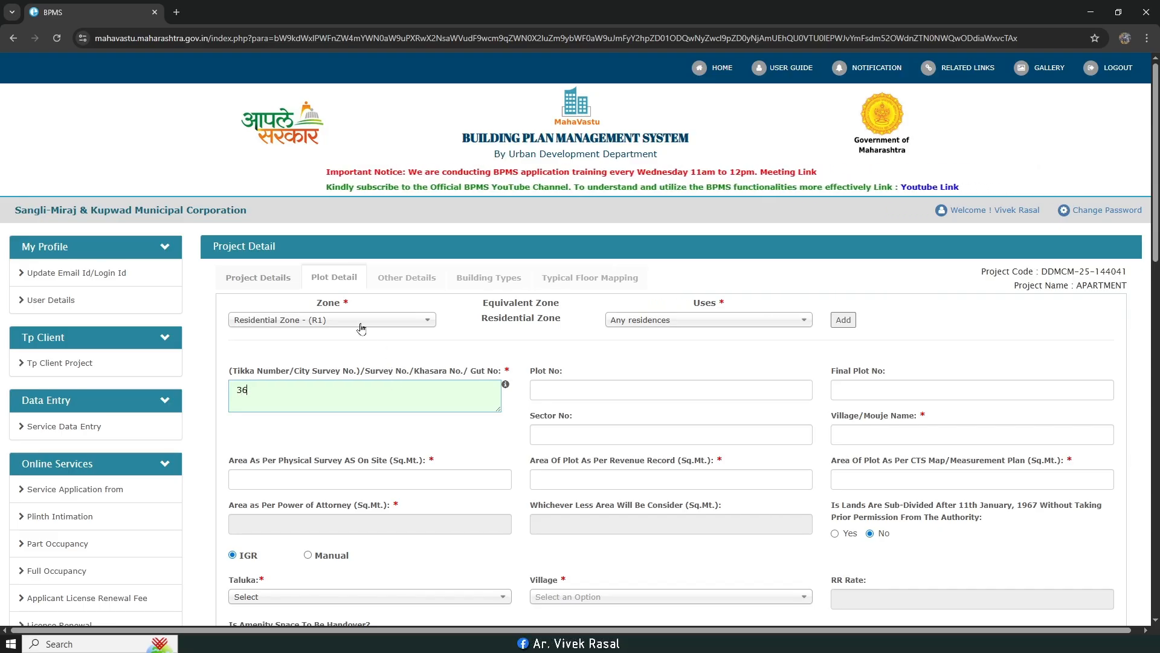
pyautogui.click(555, 392)
pyautogui.write('1')
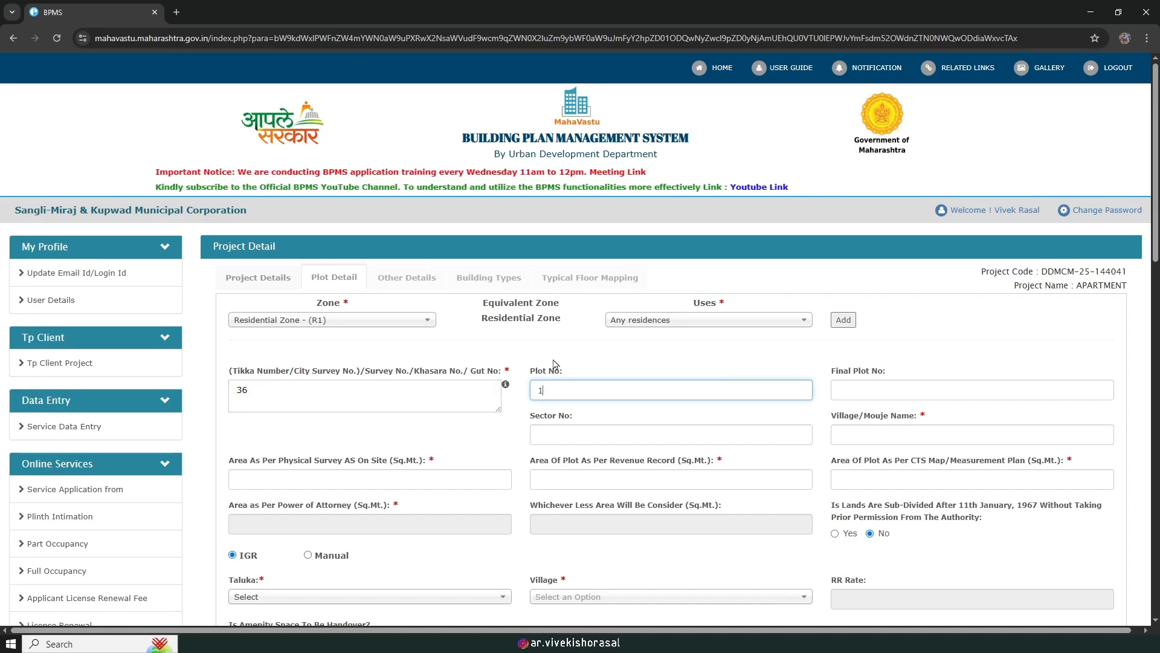
pyautogui.scroll(-1, 574, 327)
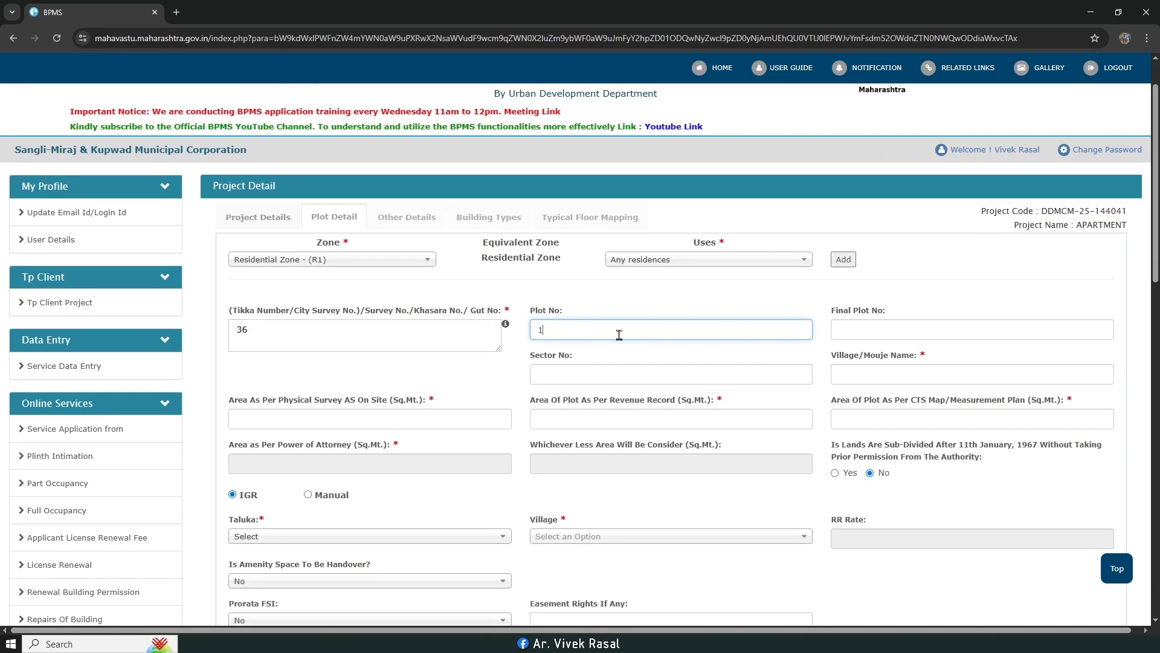
pyautogui.scroll(-1, 580, 375)
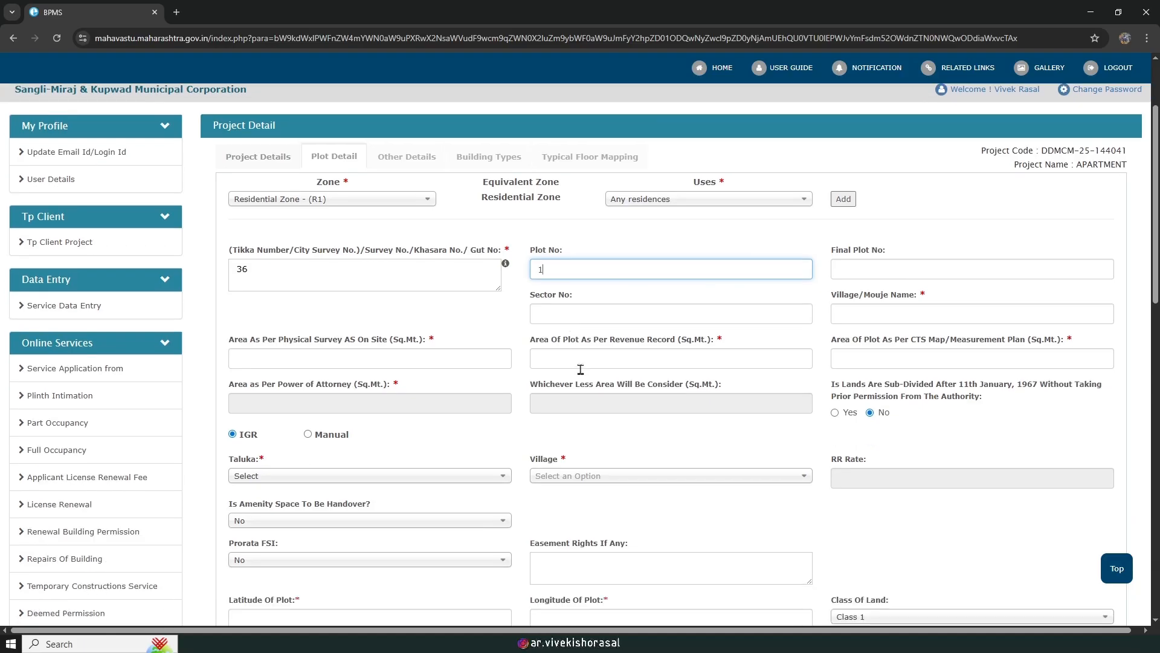
pyautogui.click(896, 319)
pyautogui.write('MIRAJ')
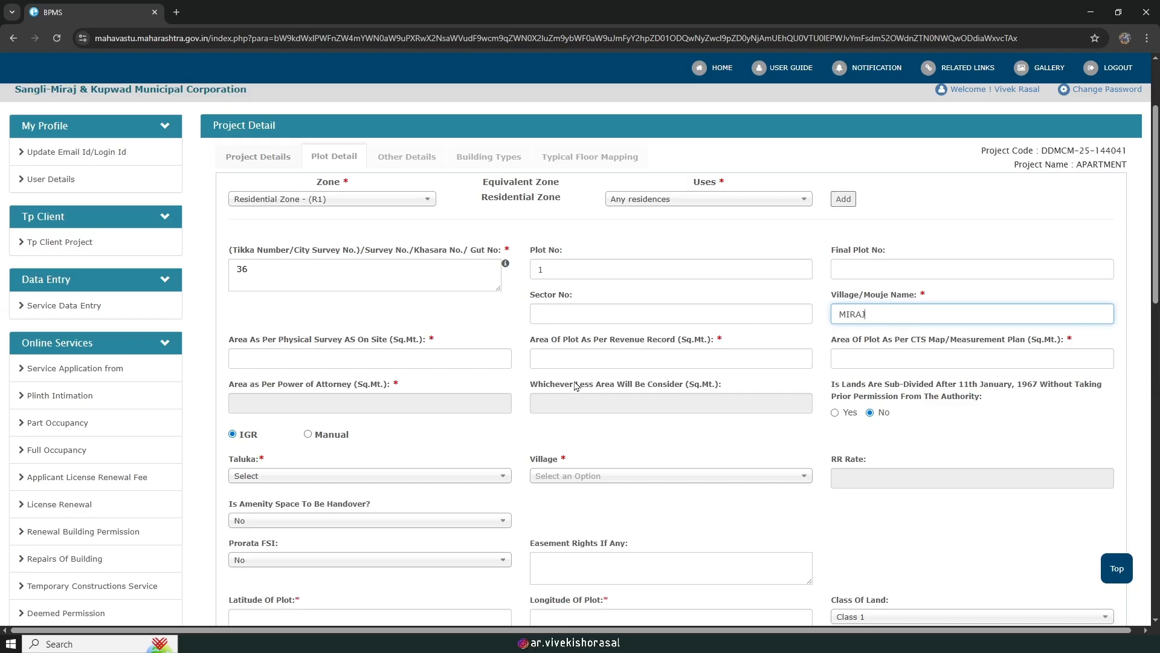
# Step: Copy the 553.76 plot area from AutoCAD's ALLOWABLE text for the physical survey area field
pyautogui.click(355, 361)
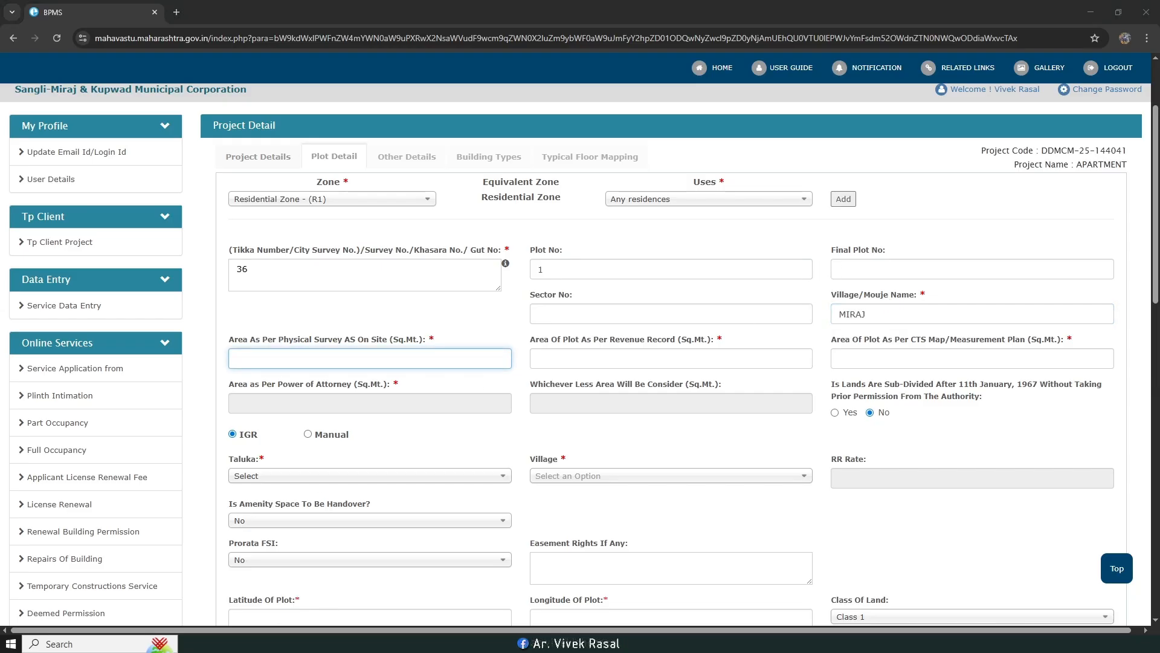
pyautogui.hotkey('alt', 'Tab')
pyautogui.scroll(-5, 471, 321)
pyautogui.moveTo(485, 174); pyautogui.dragTo(487, 234, button='middle')
pyautogui.scroll(10, 485, 234)
pyautogui.moveTo(562, 194); pyautogui.dragTo(546, 334, button='middle')
pyautogui.moveTo(323, 324)
pyautogui.mouseDown(button='middle')
pyautogui.moveTo(456, 360)
pyautogui.moveTo(610, 337)
pyautogui.mouseUp(button='middle')
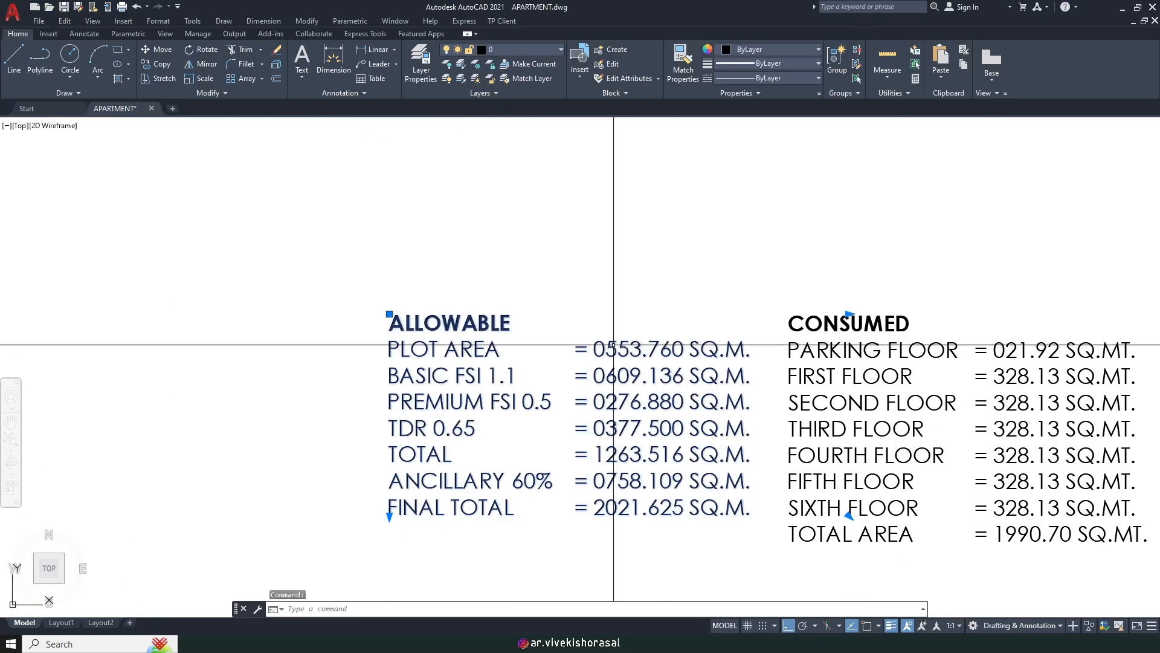
pyautogui.doubleClick(614, 345)
pyautogui.scroll(2, 677, 362)
pyautogui.moveTo(667, 350); pyautogui.dragTo(568, 354)
pyautogui.rightClick(594, 351)
pyautogui.click(610, 40)
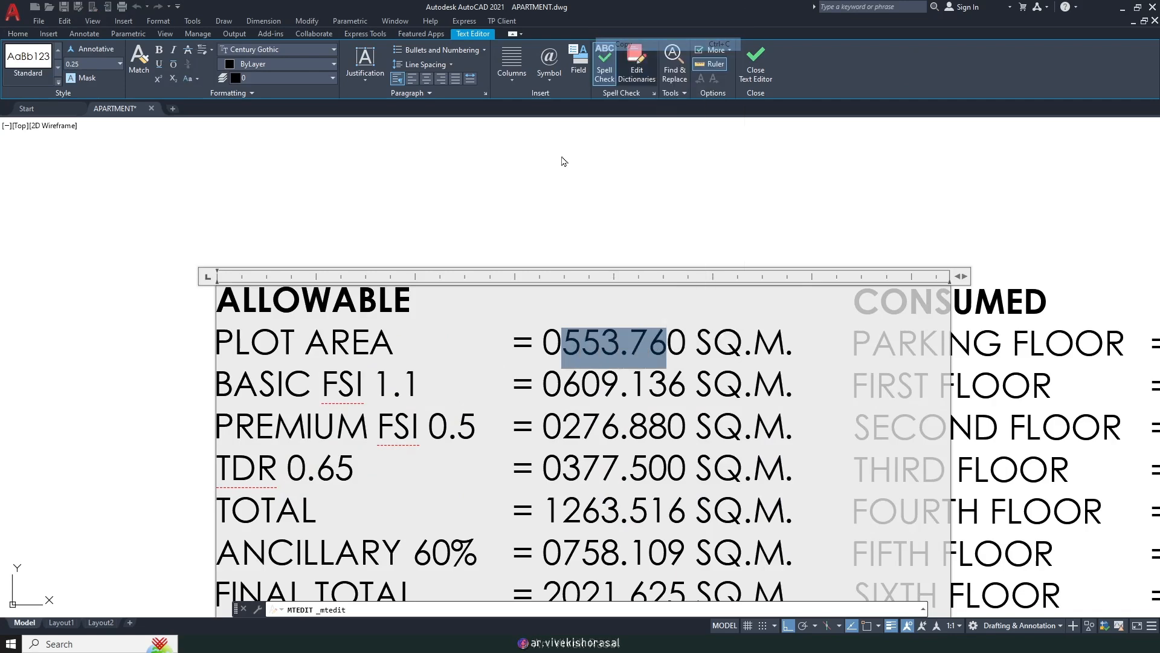
pyautogui.click(562, 156)
pyautogui.hotkey('alt', 'Tab')
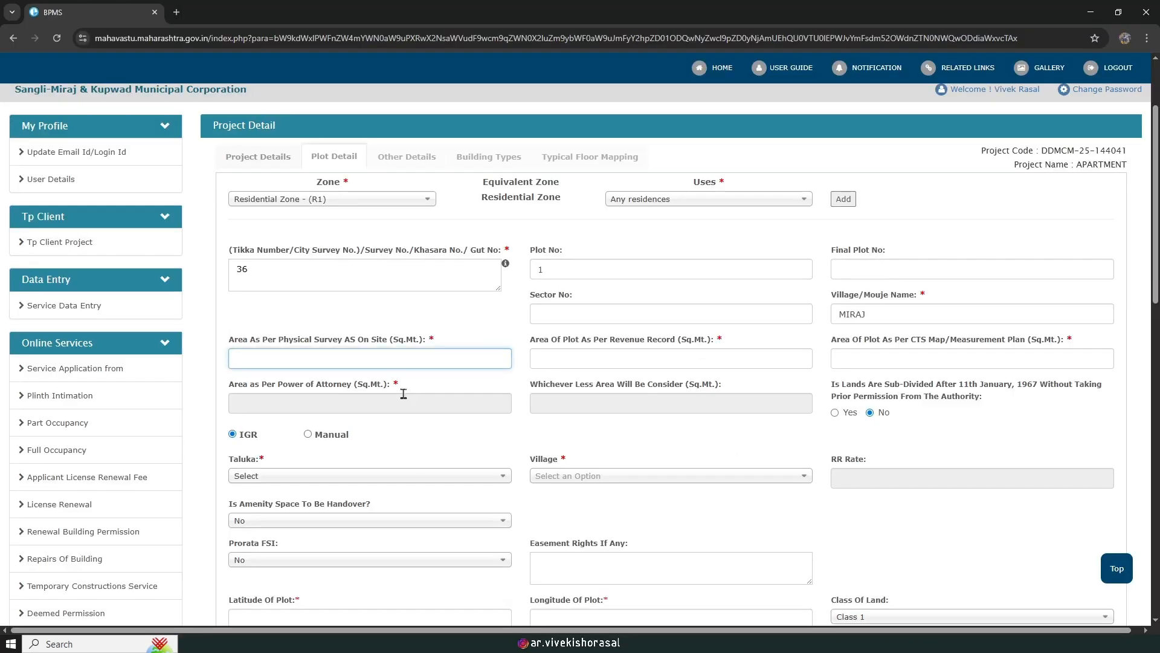
# Step: Paste 553.76 into the Revenue Record and CTS Map area fields
pyautogui.click(616, 359)
pyautogui.hotkey('ctrl', 'v')
pyautogui.click(862, 356)
pyautogui.hotkey('ctrl', 'v')
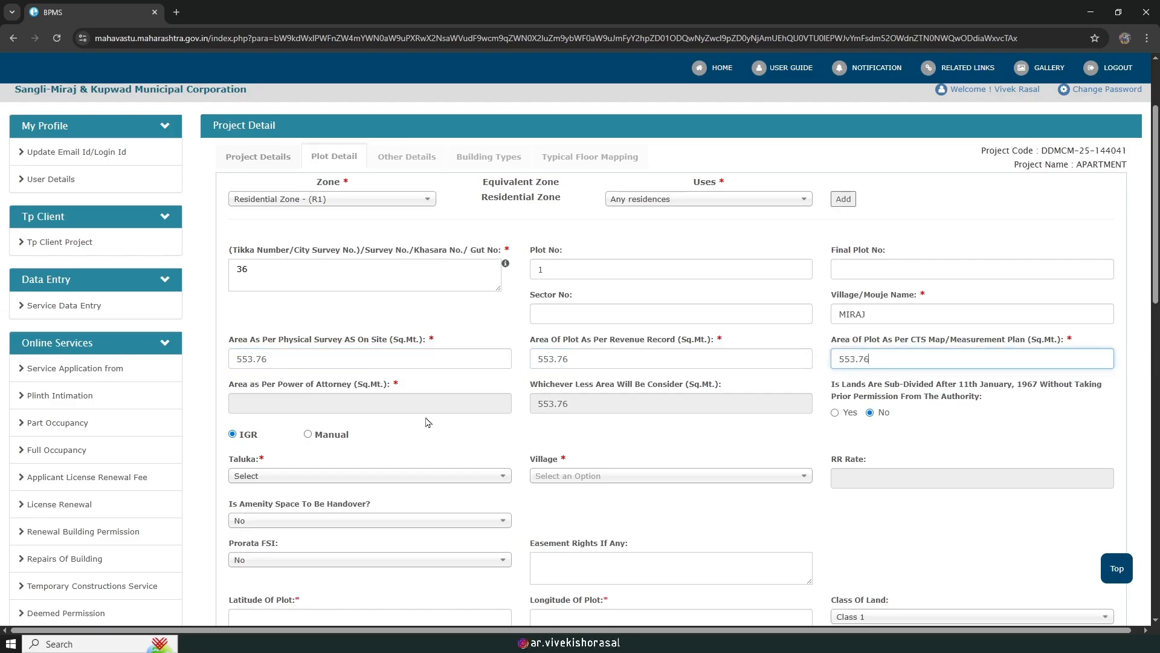
pyautogui.scroll(-2, 370, 410)
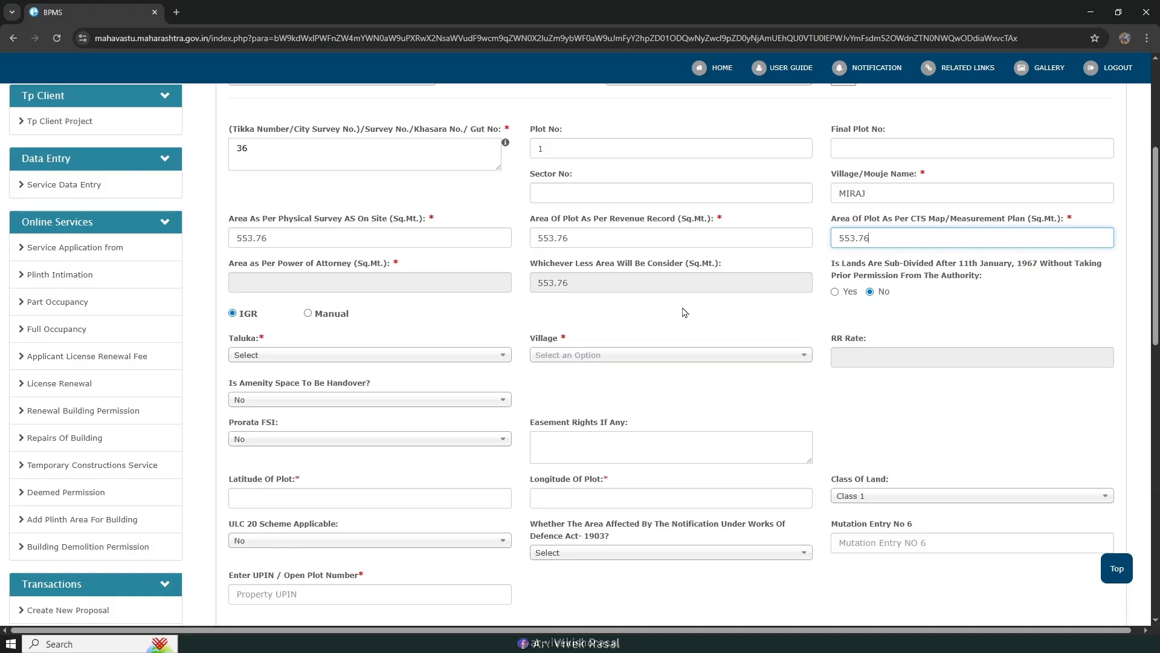
# Step: Choose Miraj as both the taluka and the village
pyautogui.click(295, 356)
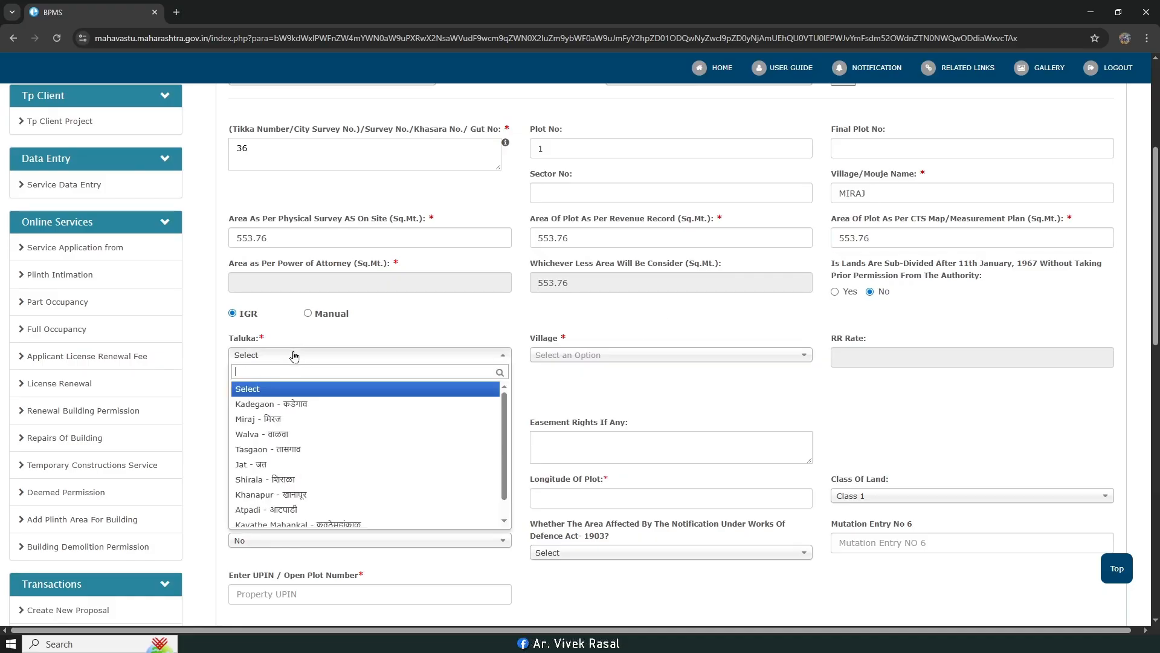
pyautogui.click(288, 423)
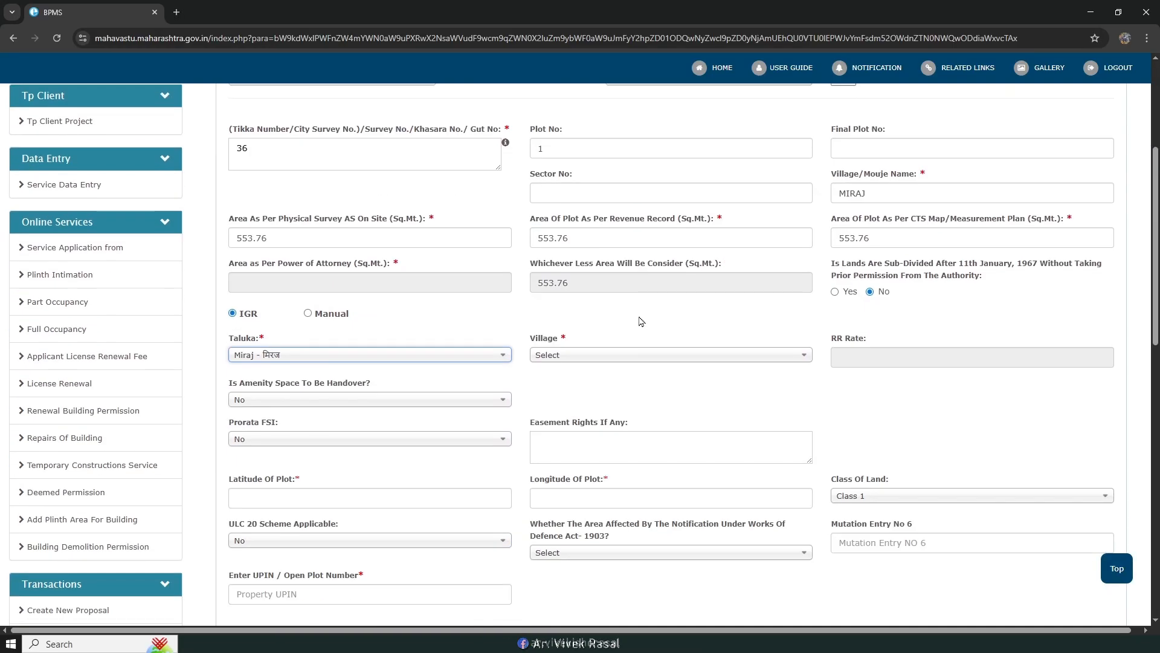
pyautogui.click(625, 355)
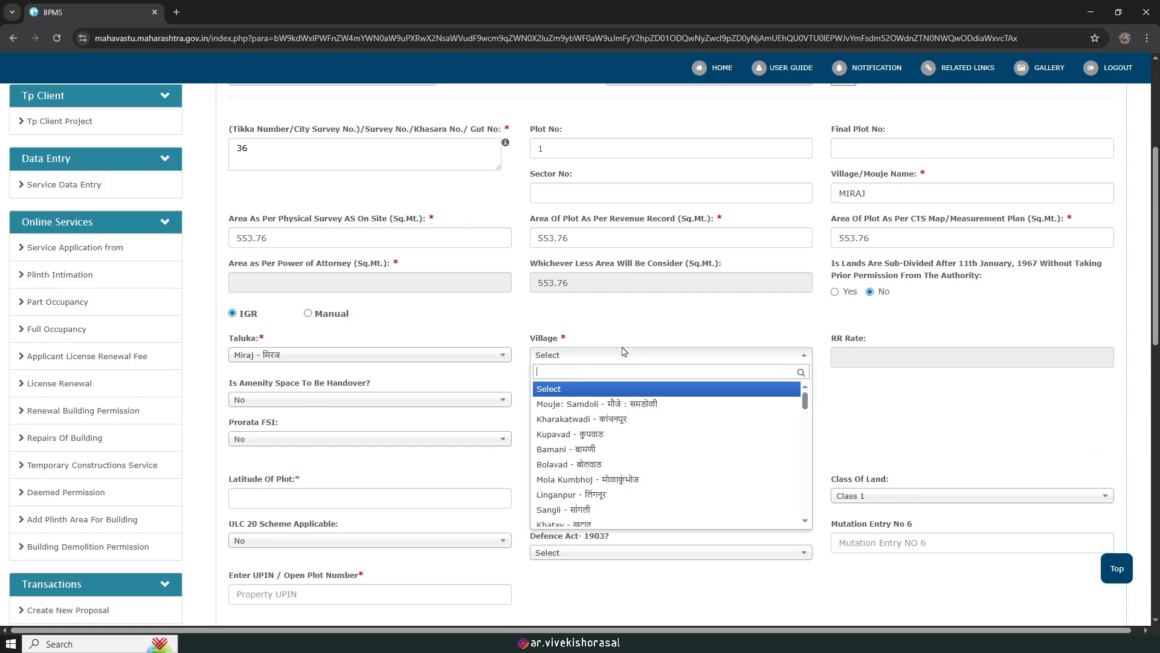
pyautogui.write('MI')
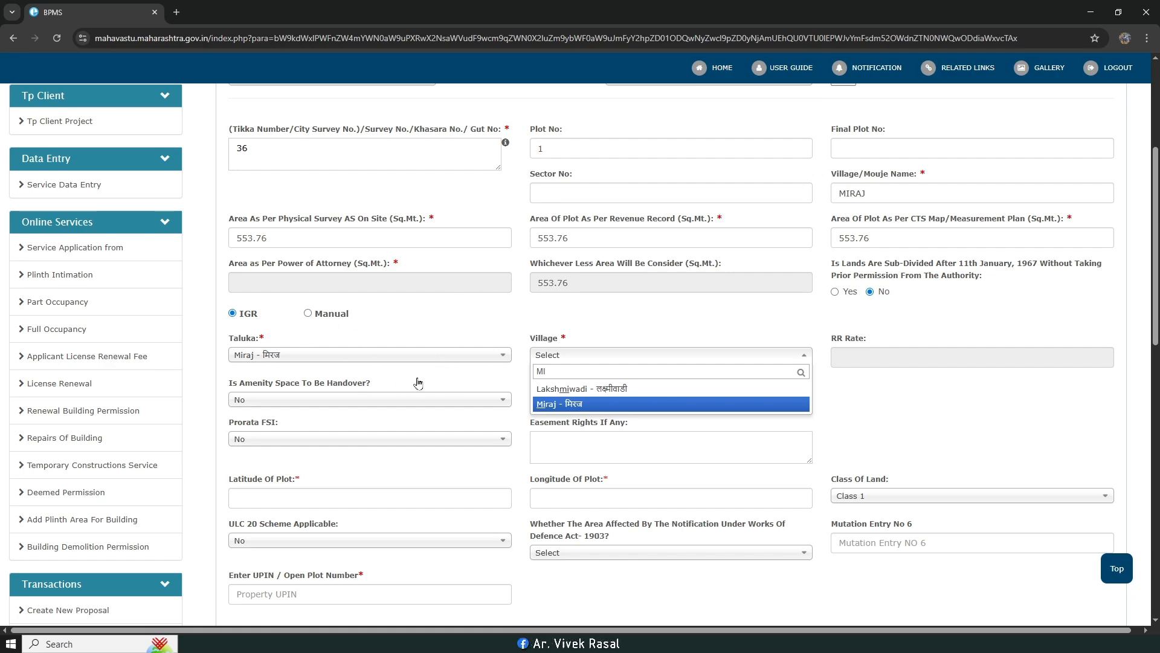
pyautogui.press('Return')
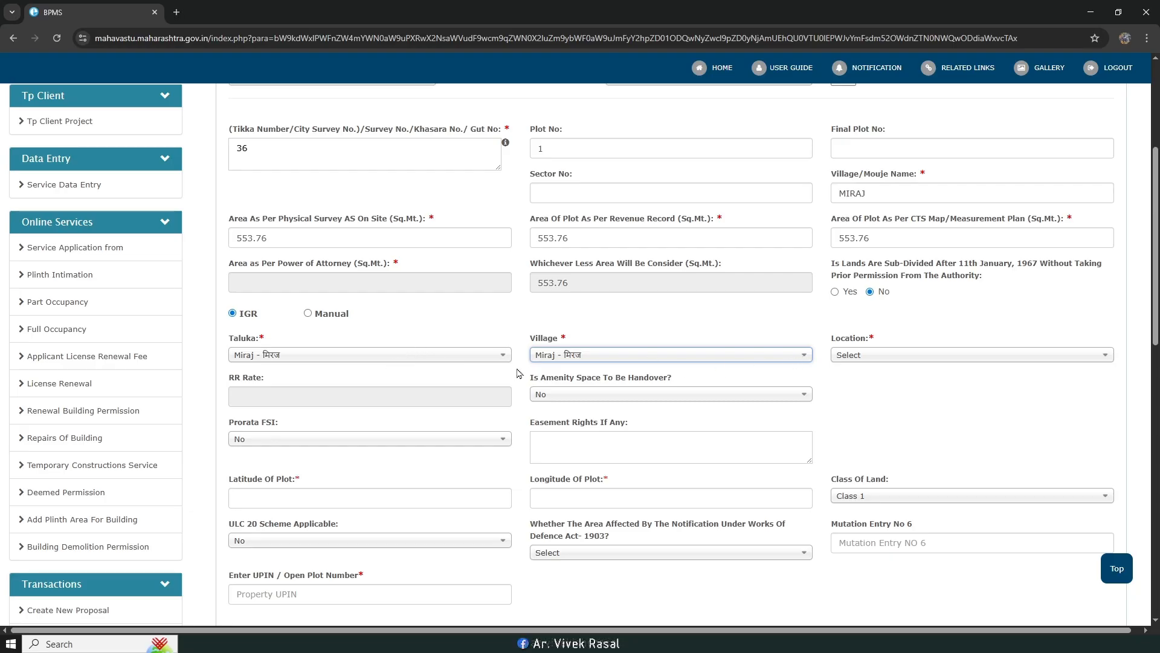
# Step: Select 17/108 as the plot location
pyautogui.click(871, 357)
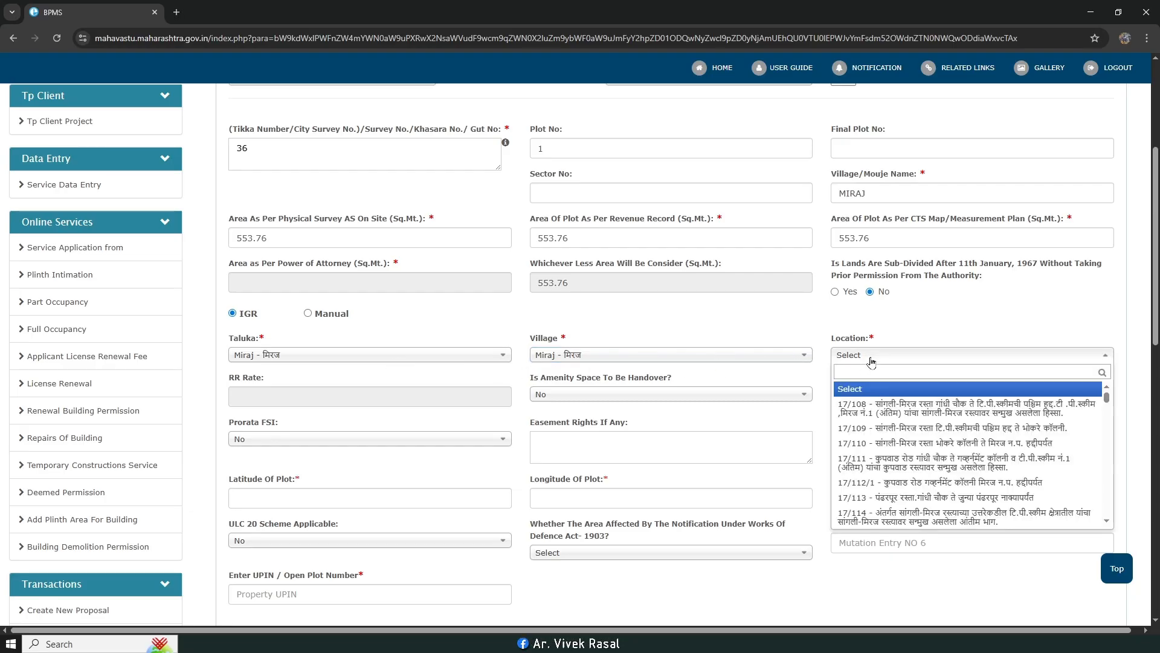
pyautogui.scroll(-1, 885, 325)
pyautogui.scroll(3, 871, 301)
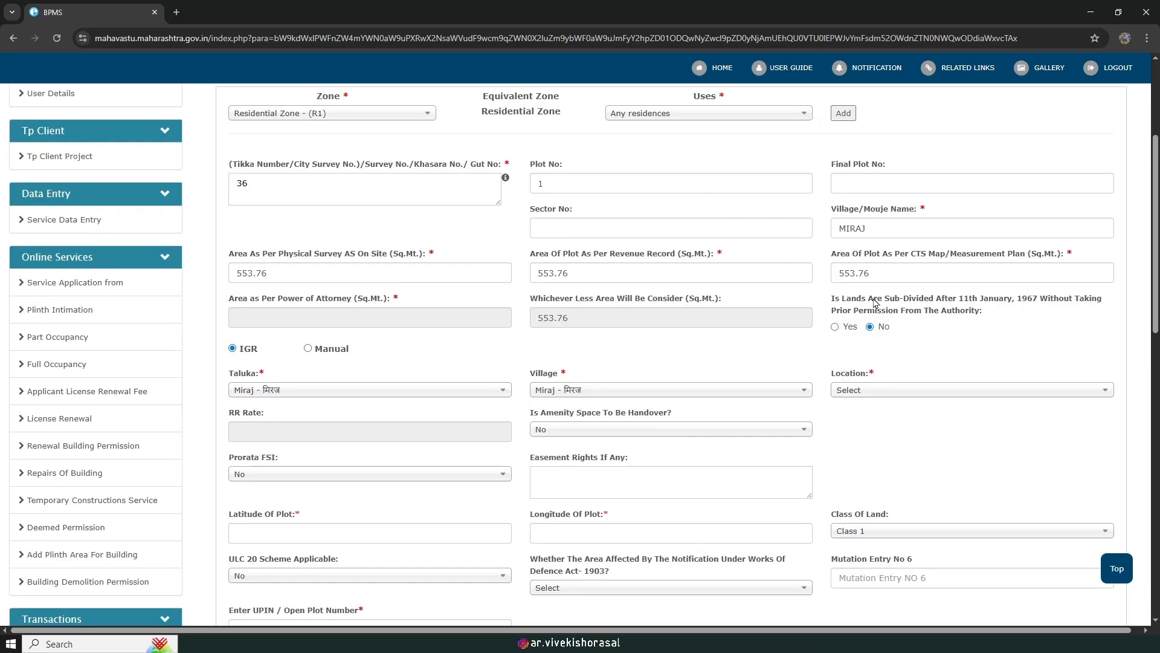
pyautogui.scroll(-2, 868, 303)
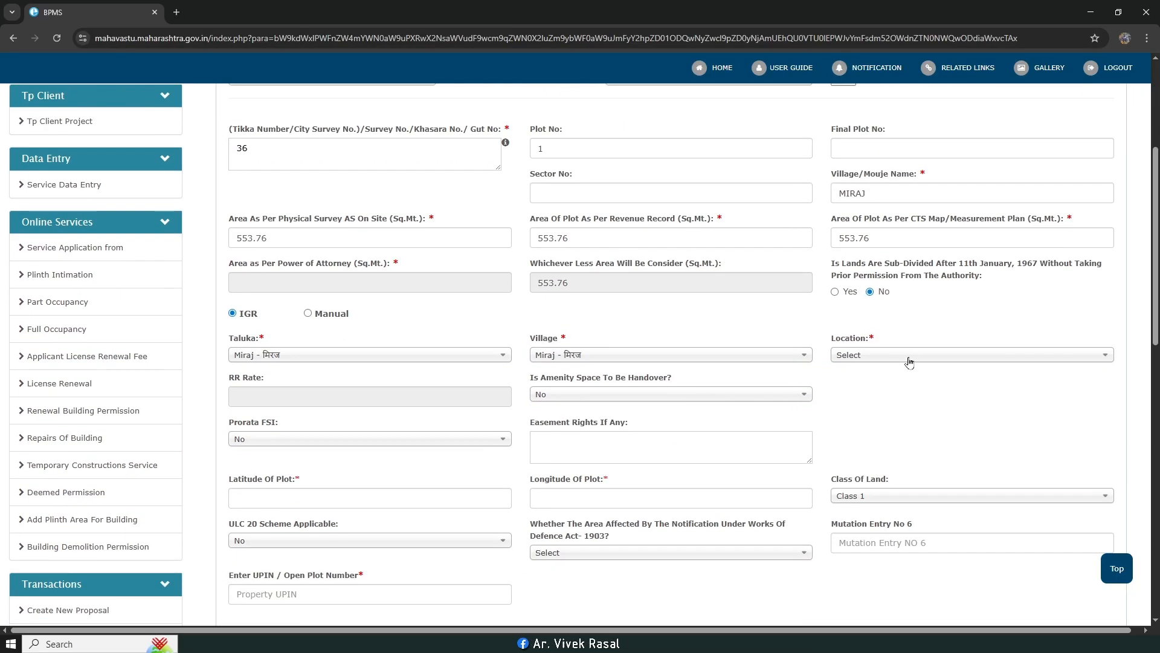
pyautogui.click(910, 357)
pyautogui.scroll(-1, 910, 360)
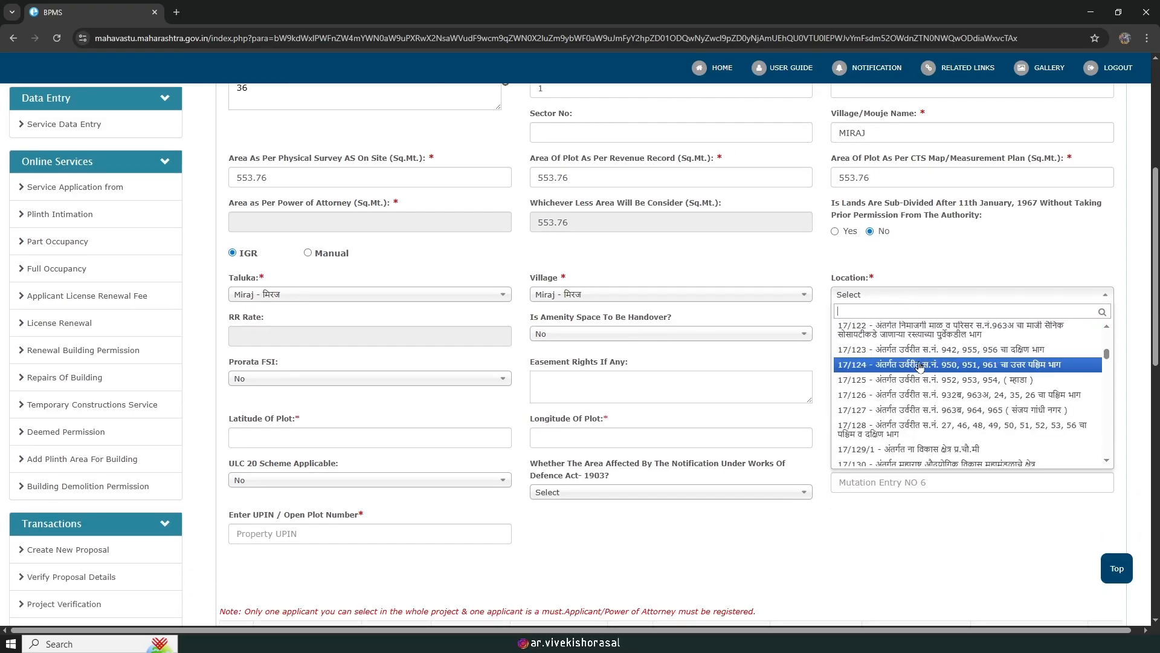
pyautogui.click(925, 350)
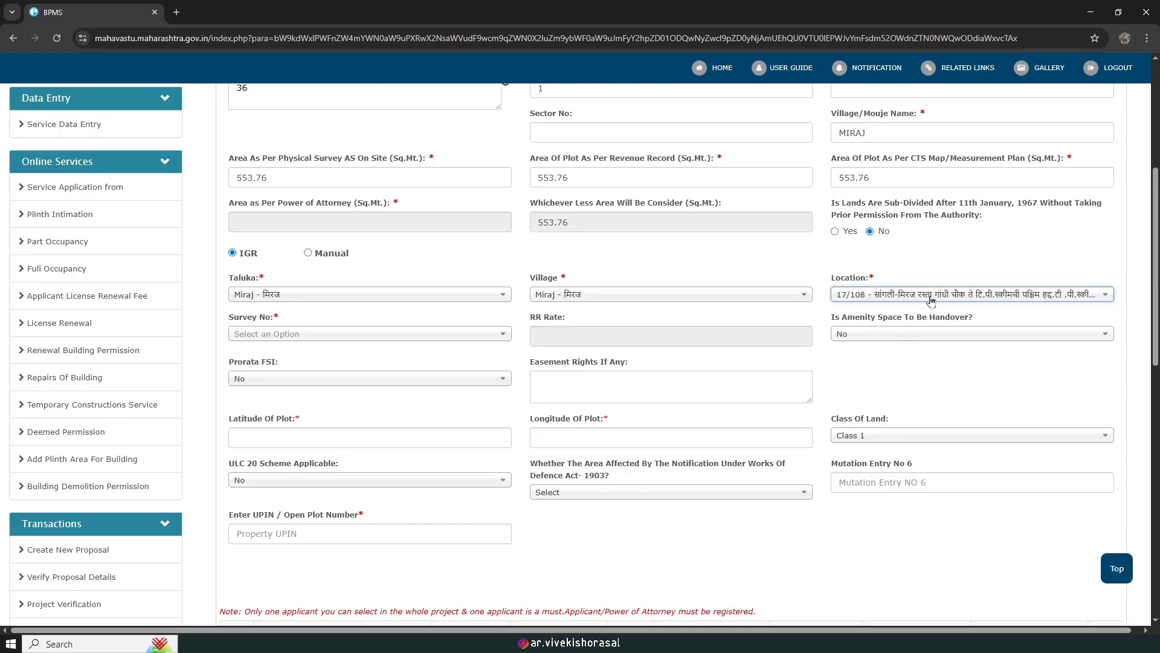
pyautogui.click(931, 300)
pyautogui.click(929, 301)
# Step: Select survey number 1 so the RR Rate fills in as 10870
pyautogui.click(417, 334)
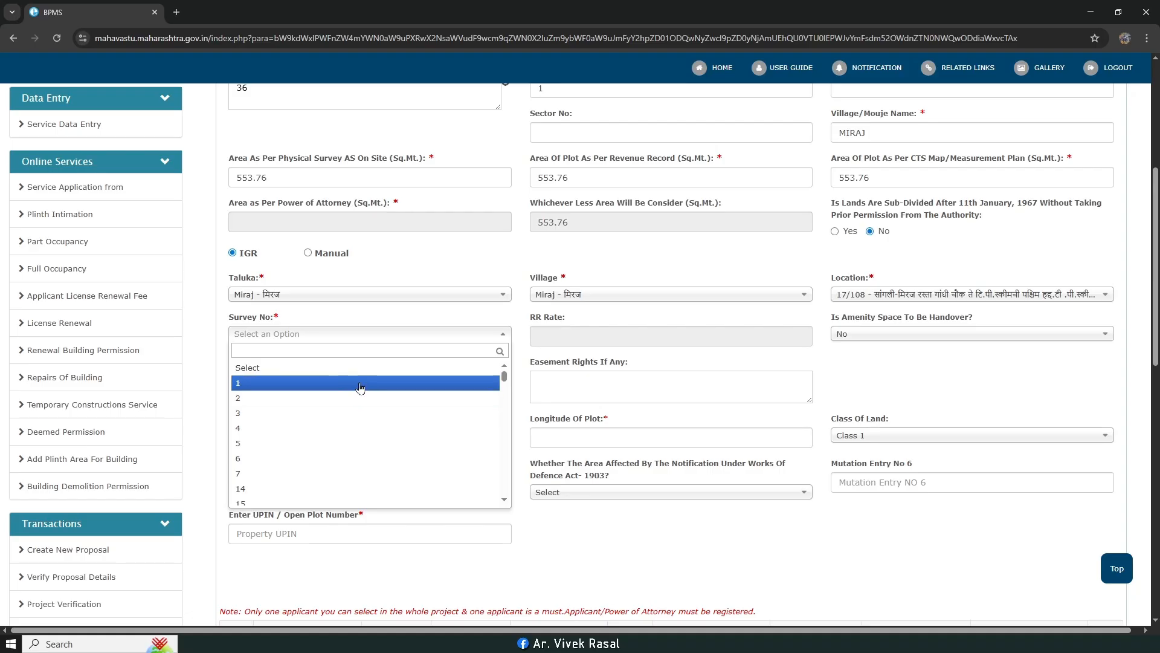
pyautogui.scroll(-10, 362, 388)
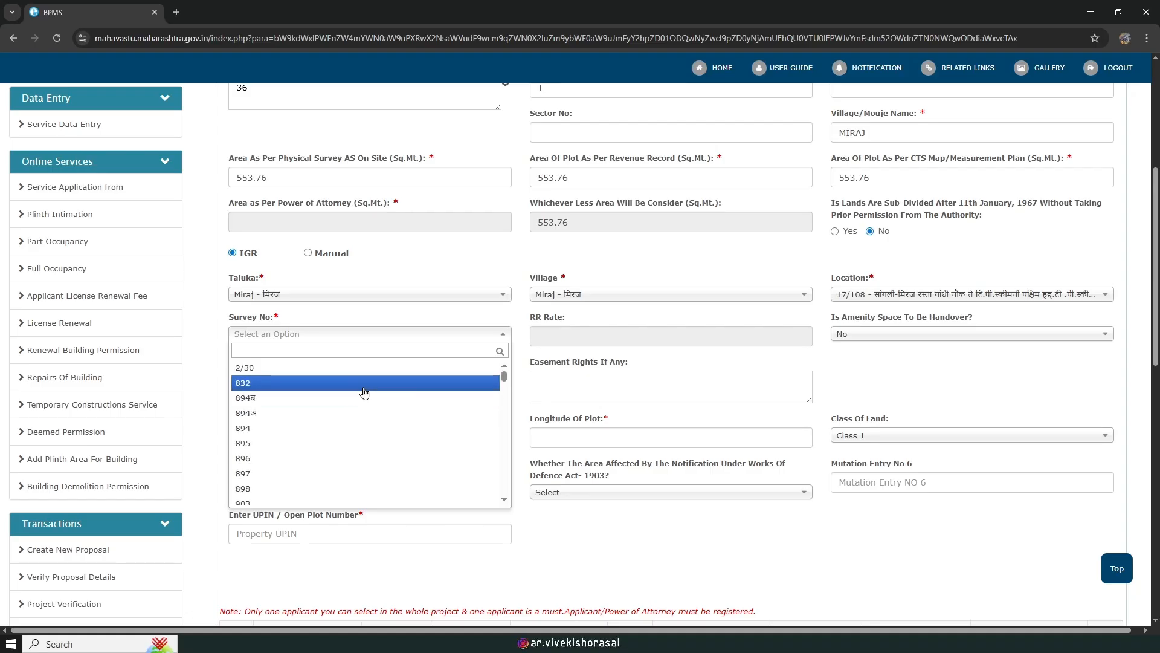
pyautogui.scroll(15, 357, 382)
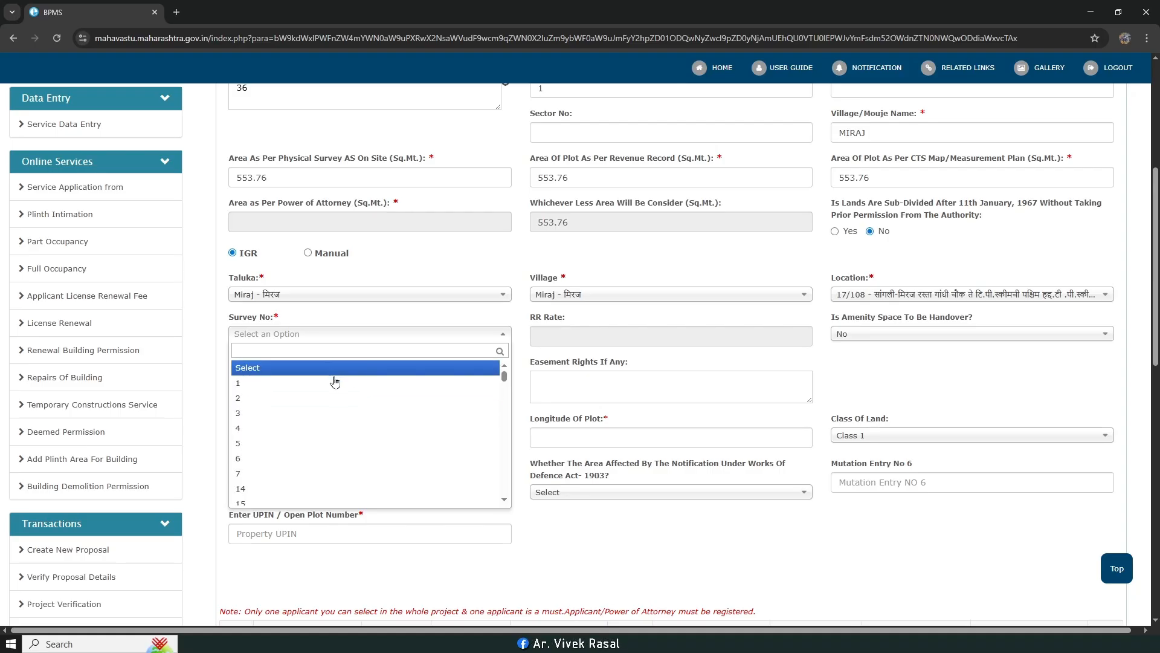
pyautogui.click(332, 381)
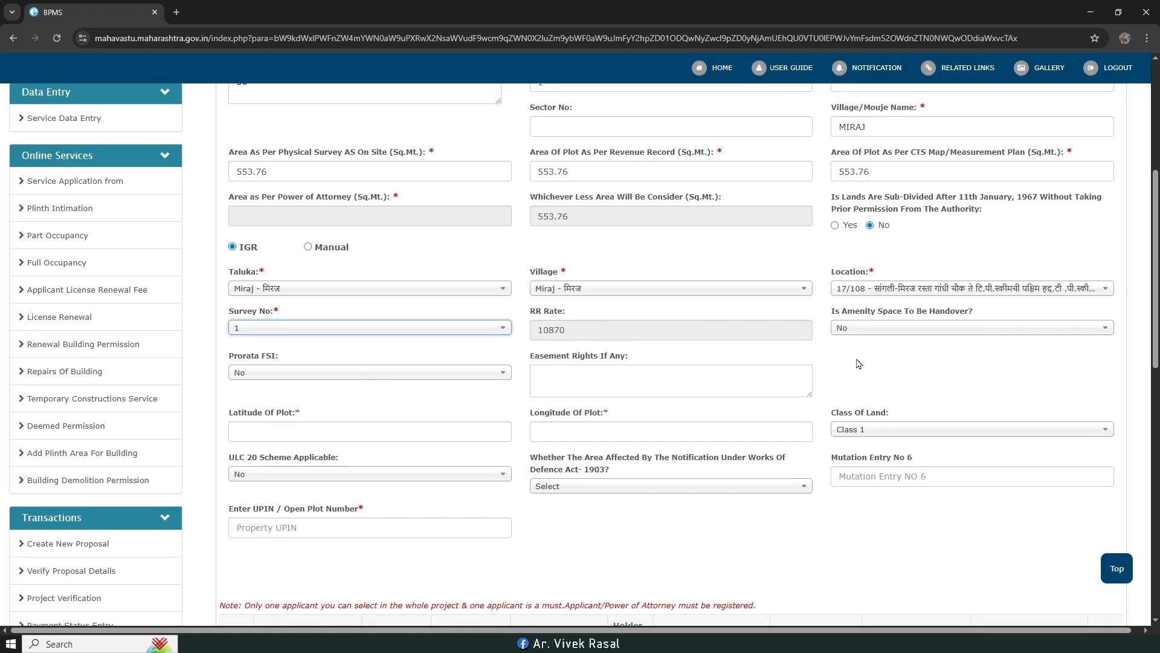
pyautogui.scroll(-3, 604, 350)
pyautogui.scroll(1, 329, 326)
# Step: Enter plot latitude 16.124578 and longitude 74.235689
pyautogui.click(323, 327)
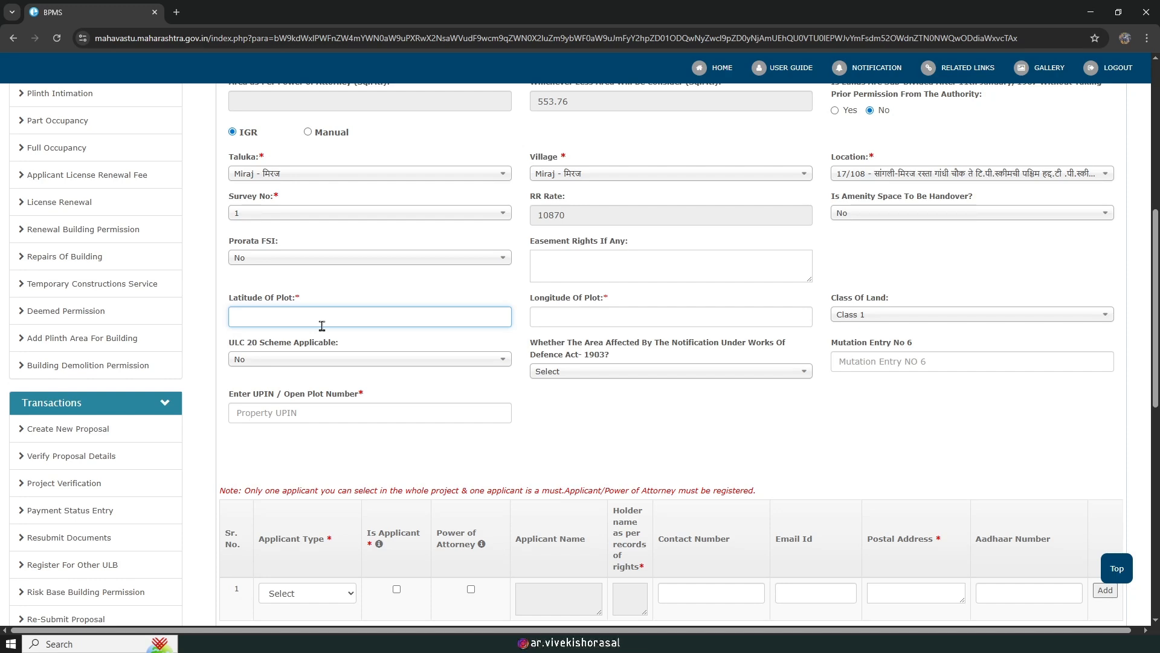
pyautogui.write('16.124578')
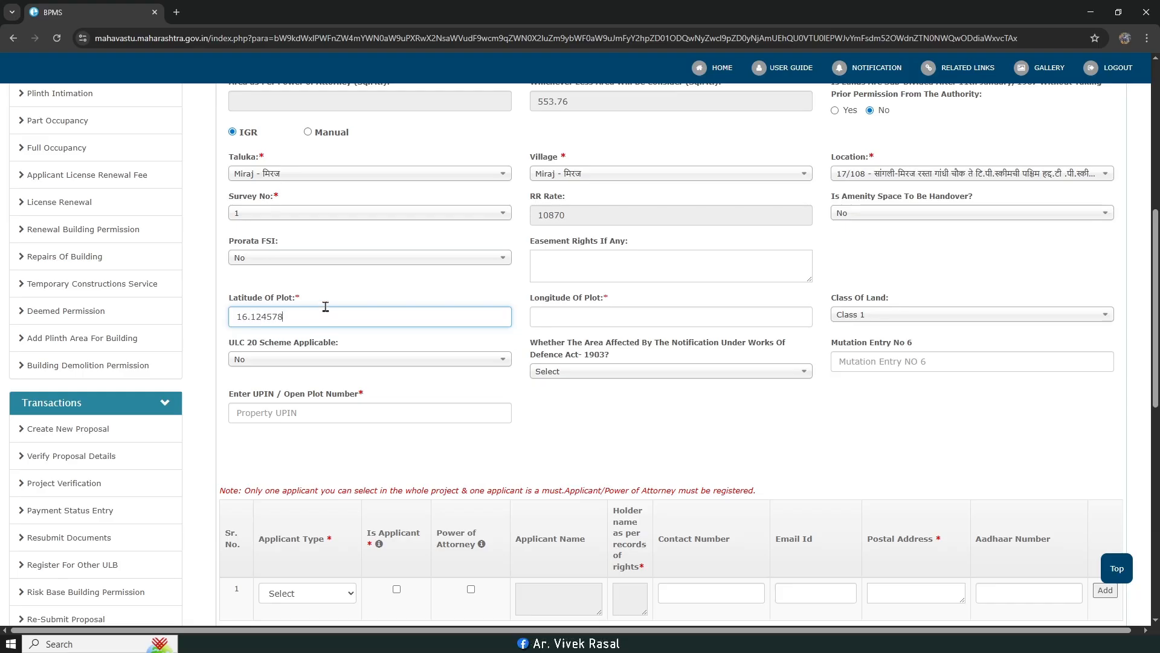
pyautogui.click(617, 316)
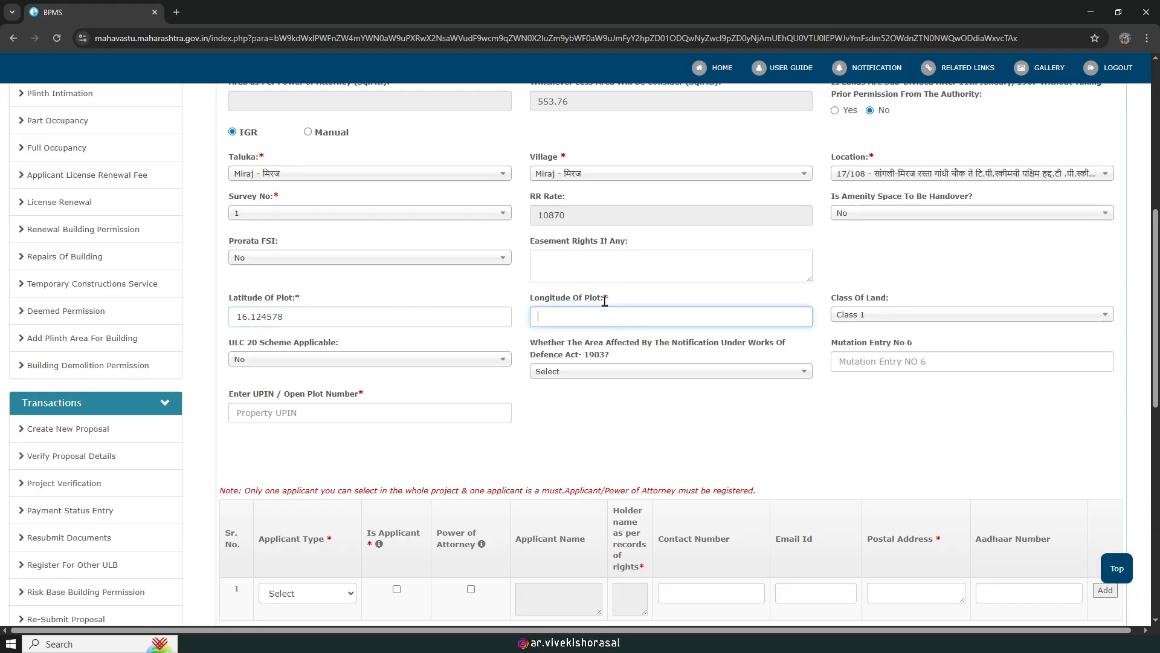
pyautogui.write('74.235689')
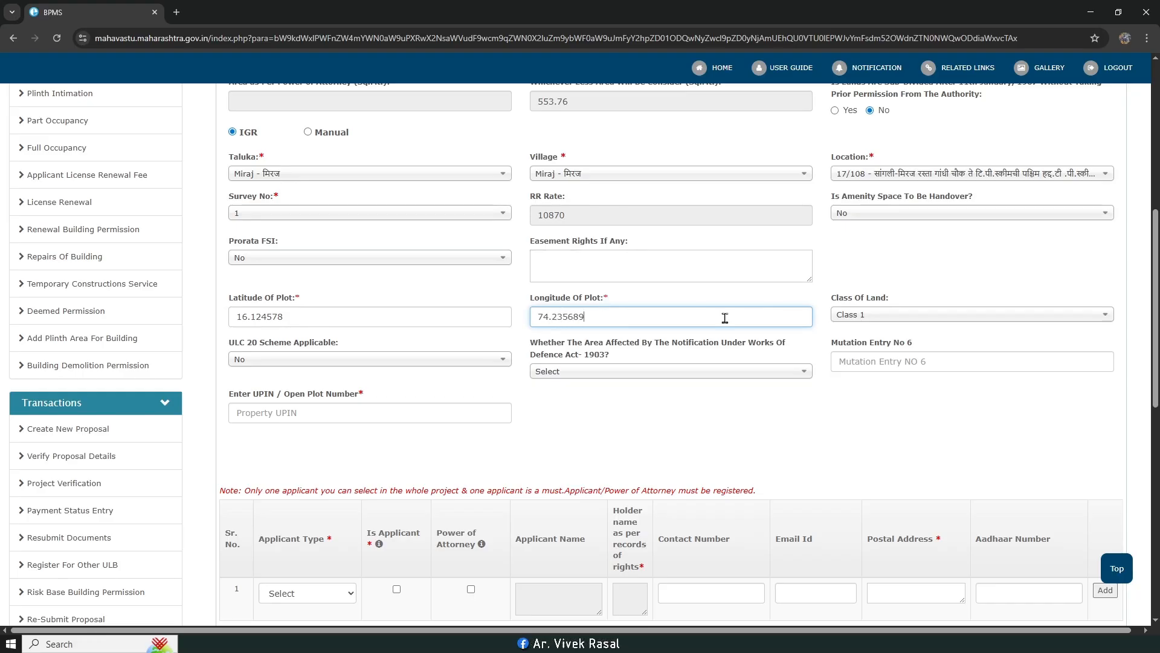
pyautogui.scroll(-1, 813, 408)
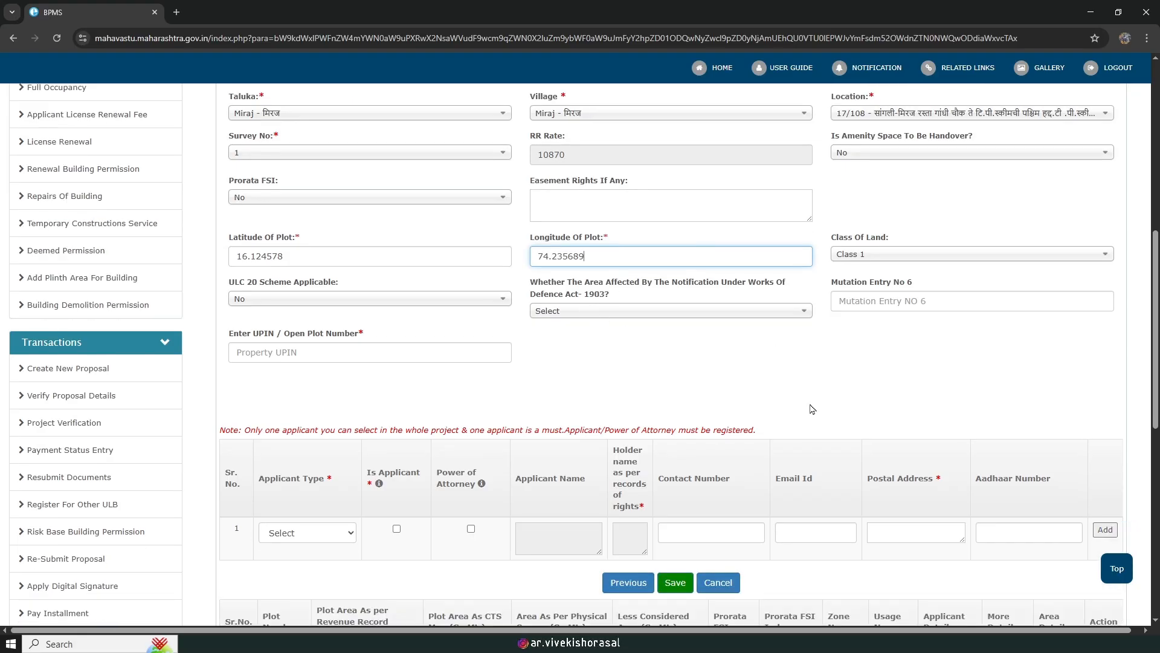
pyautogui.scroll(-1, 604, 375)
# Step: Enter 1 as the Property UPIN / open plot number
pyautogui.click(306, 291)
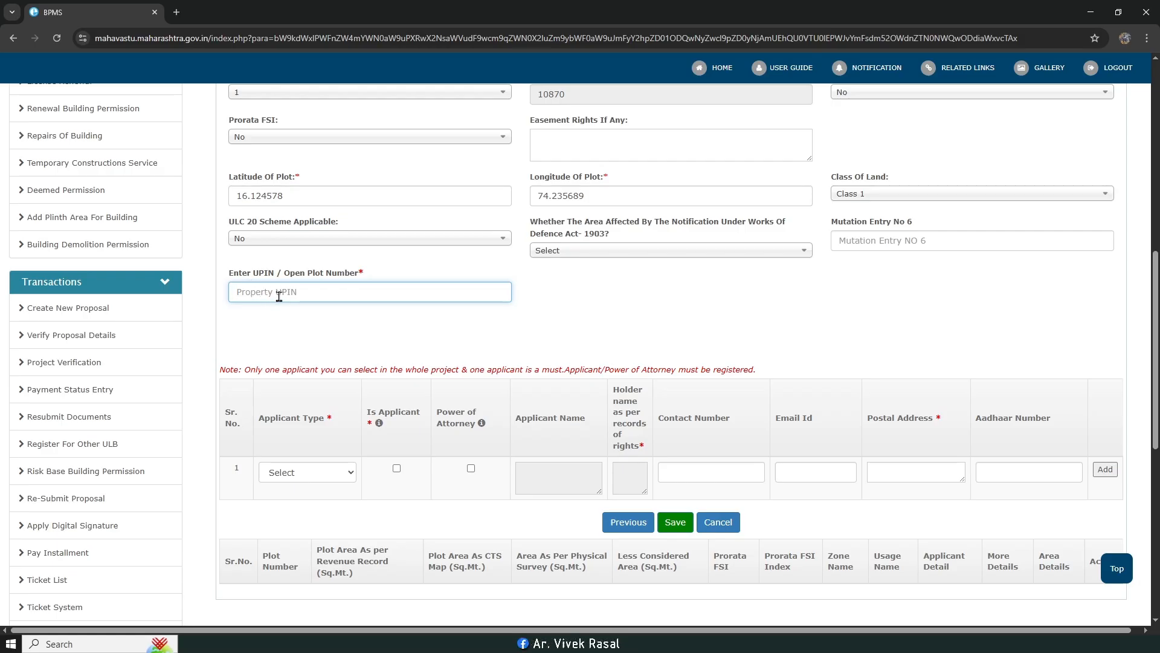
pyautogui.write('1')
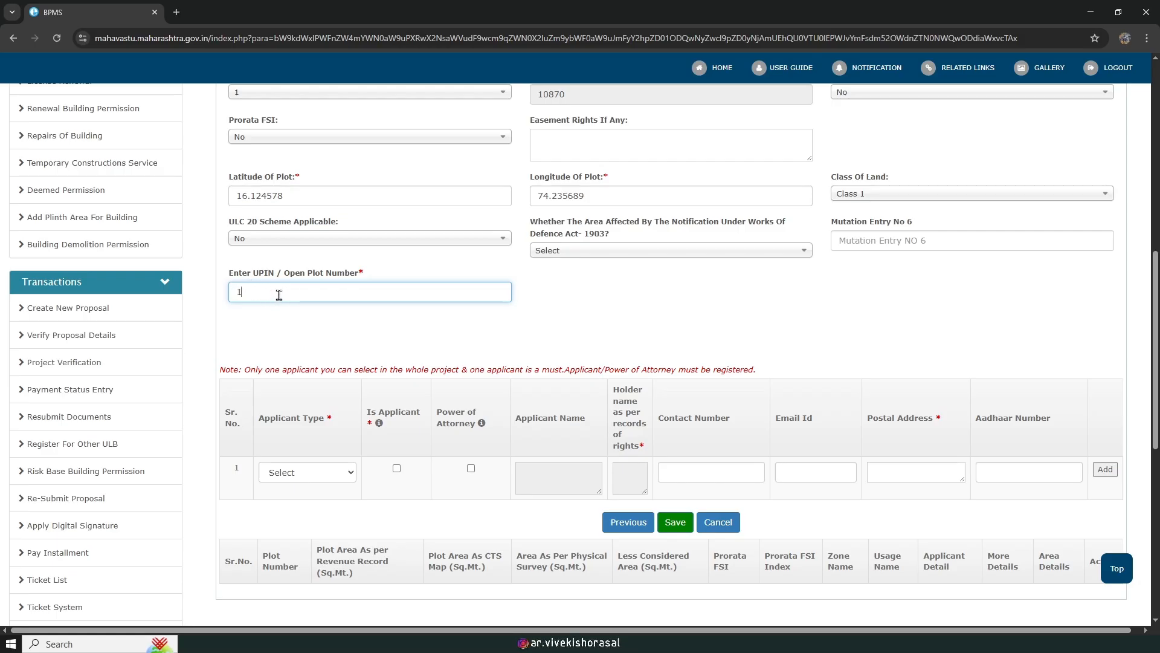
pyautogui.scroll(-1, 322, 298)
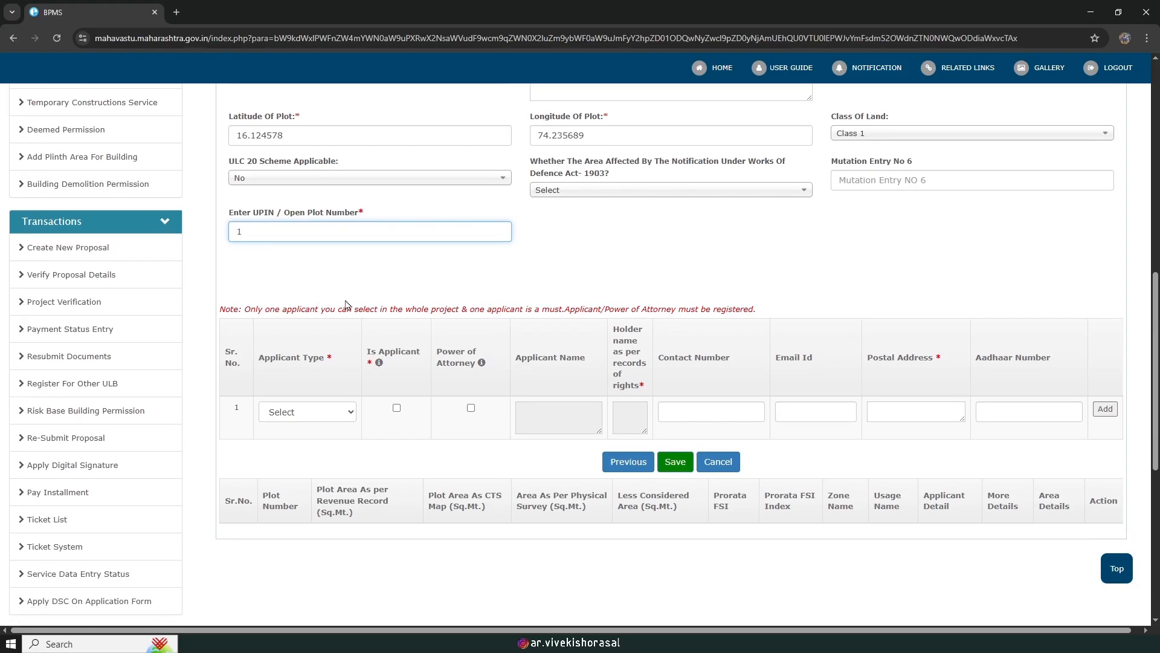
# Step: Set the applicant type to Individual Owner and mark this owner as the applicant
pyautogui.click(318, 412)
pyautogui.click(306, 181)
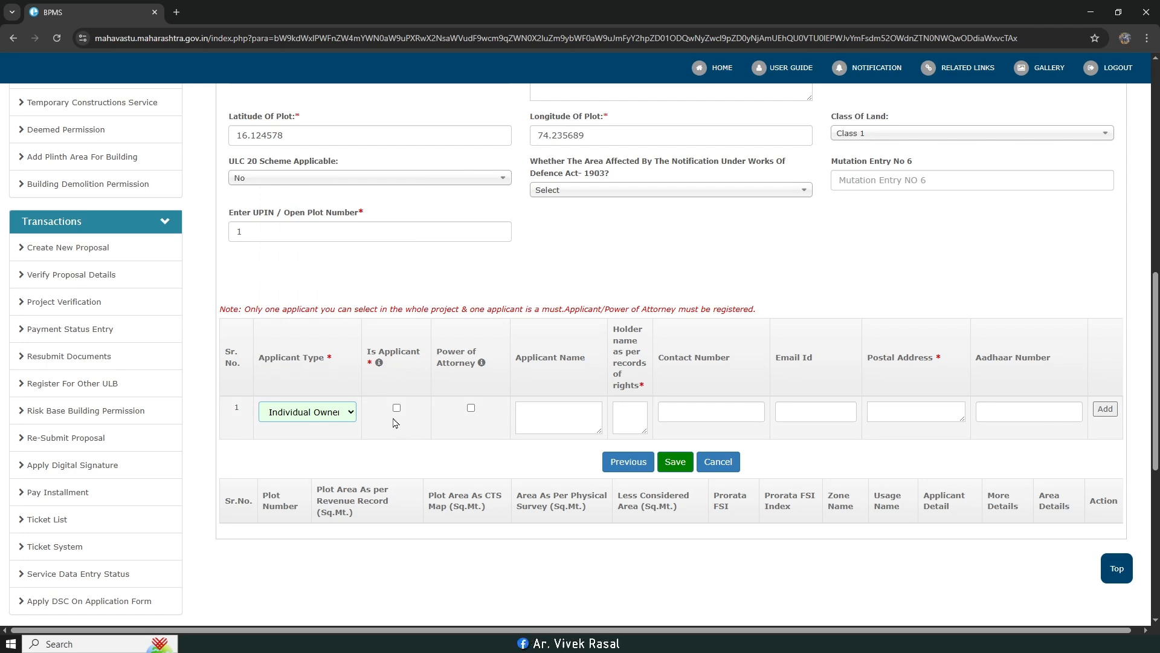
pyautogui.click(397, 408)
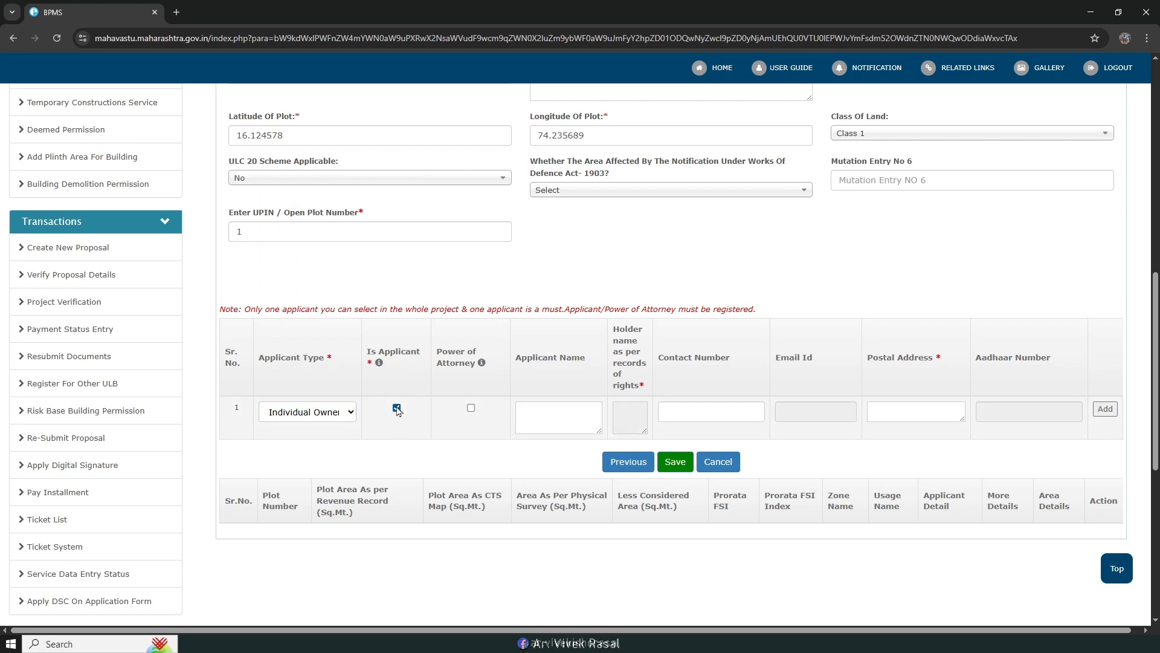
# Step: Enter the applicant's name and pick the registered suggestion to auto-fill contact, e-mail, address and Aadhaar
pyautogui.click(576, 417)
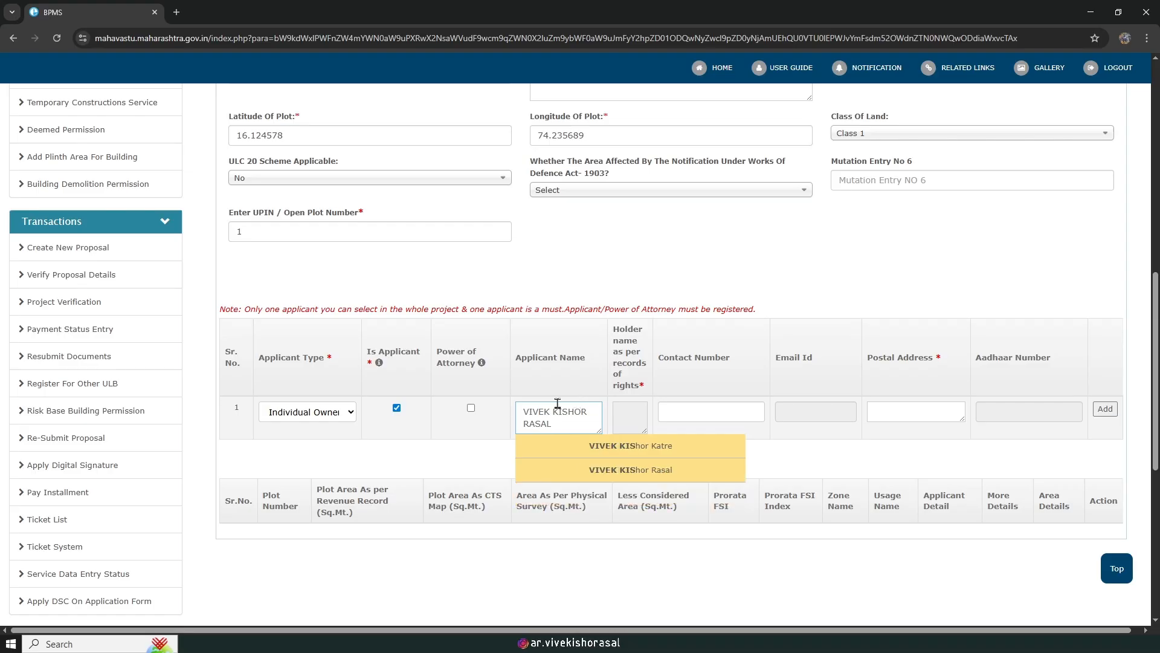
pyautogui.click(657, 470)
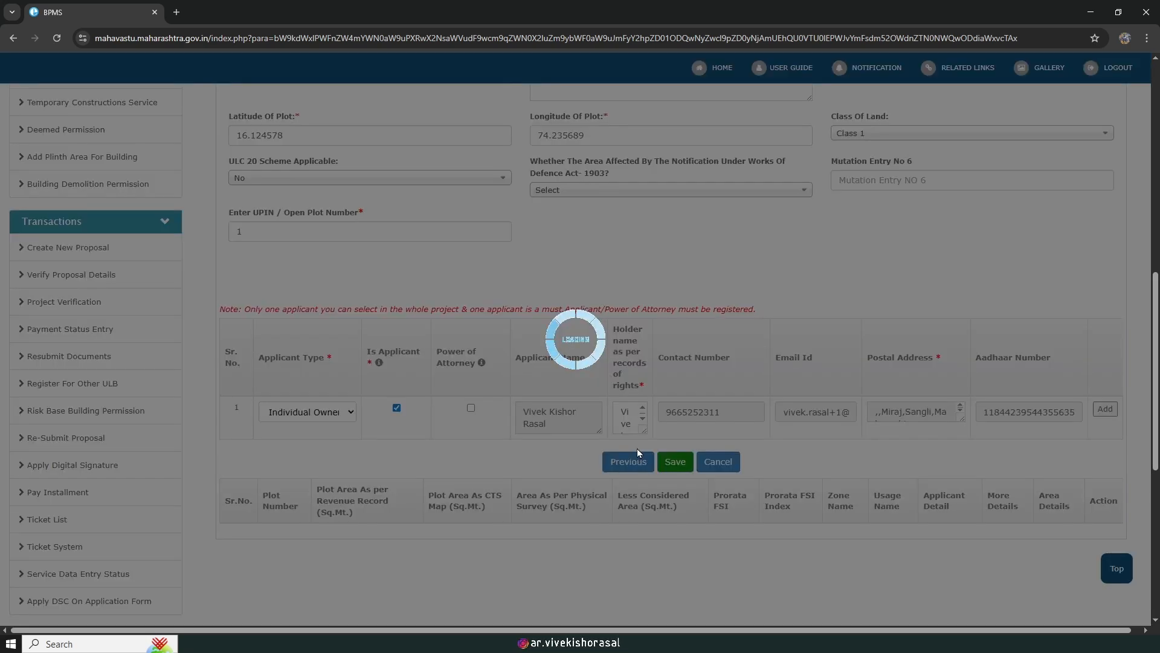
pyautogui.scroll(9, 918, 355)
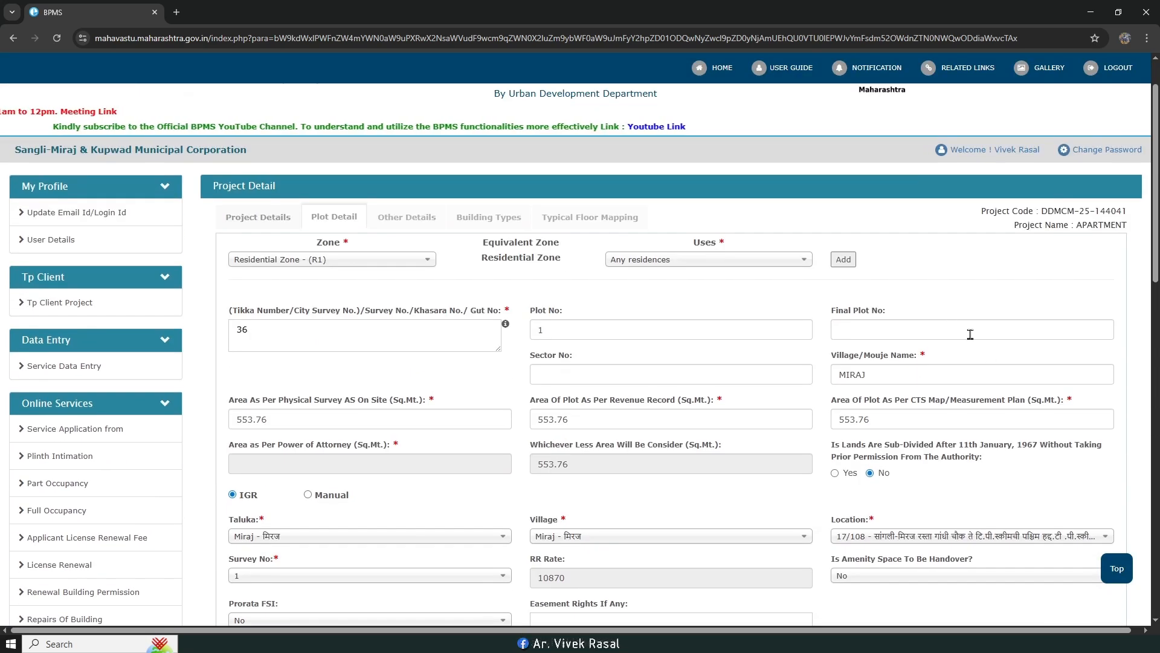
pyautogui.scroll(-3, 944, 384)
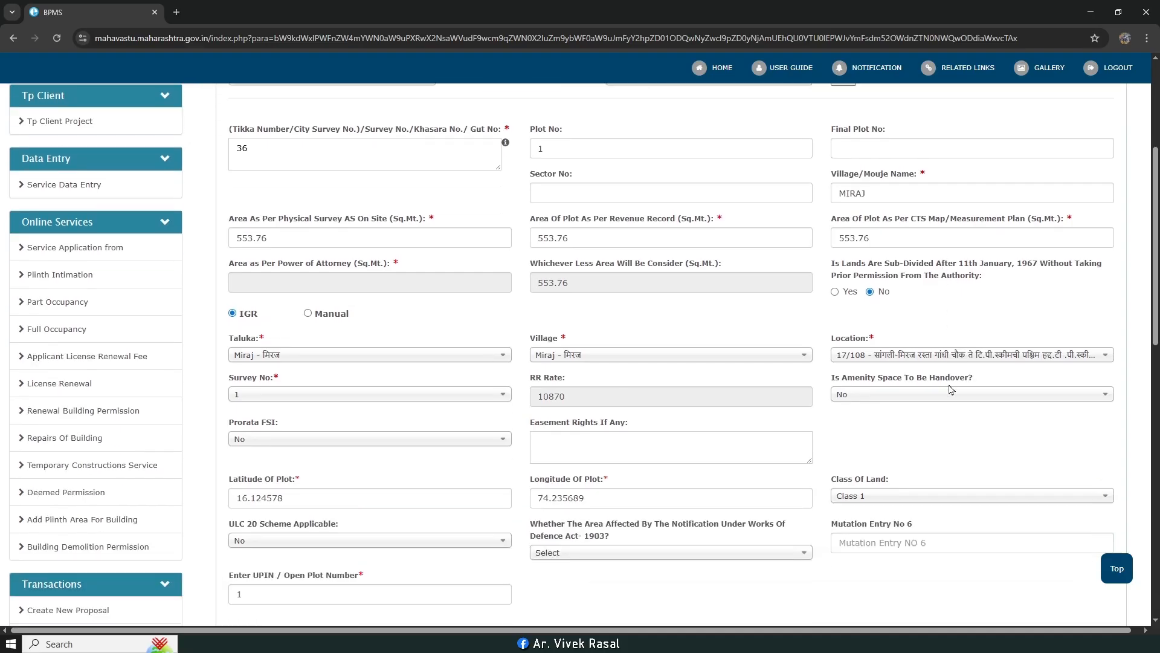
pyautogui.scroll(2, 940, 398)
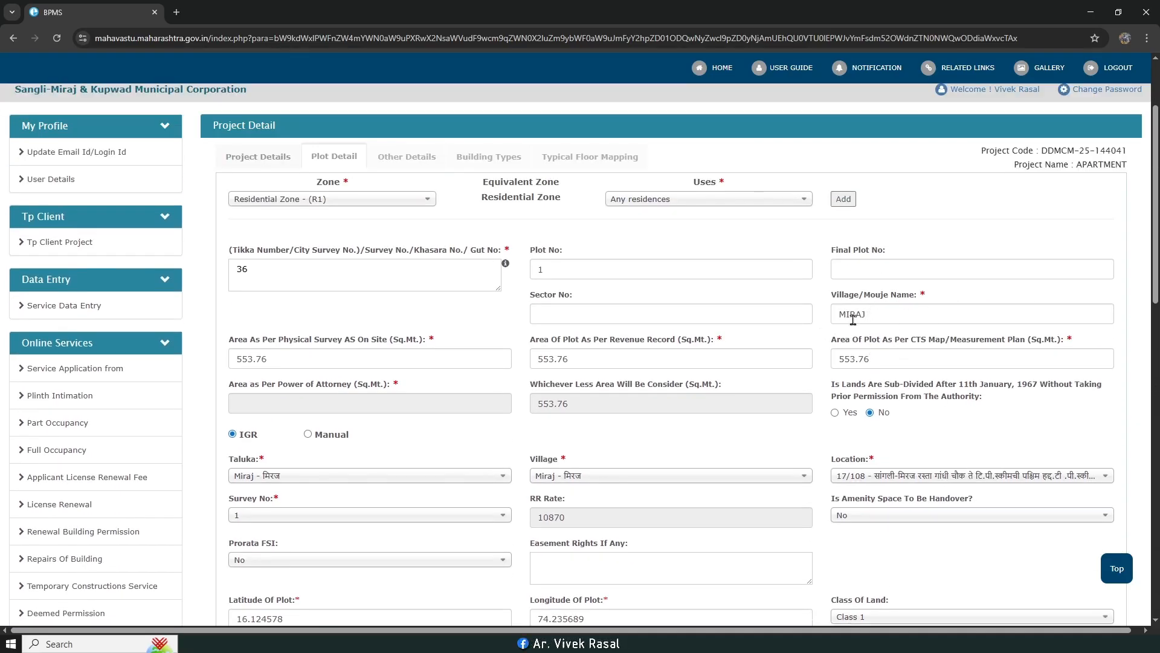
pyautogui.scroll(-10, 874, 338)
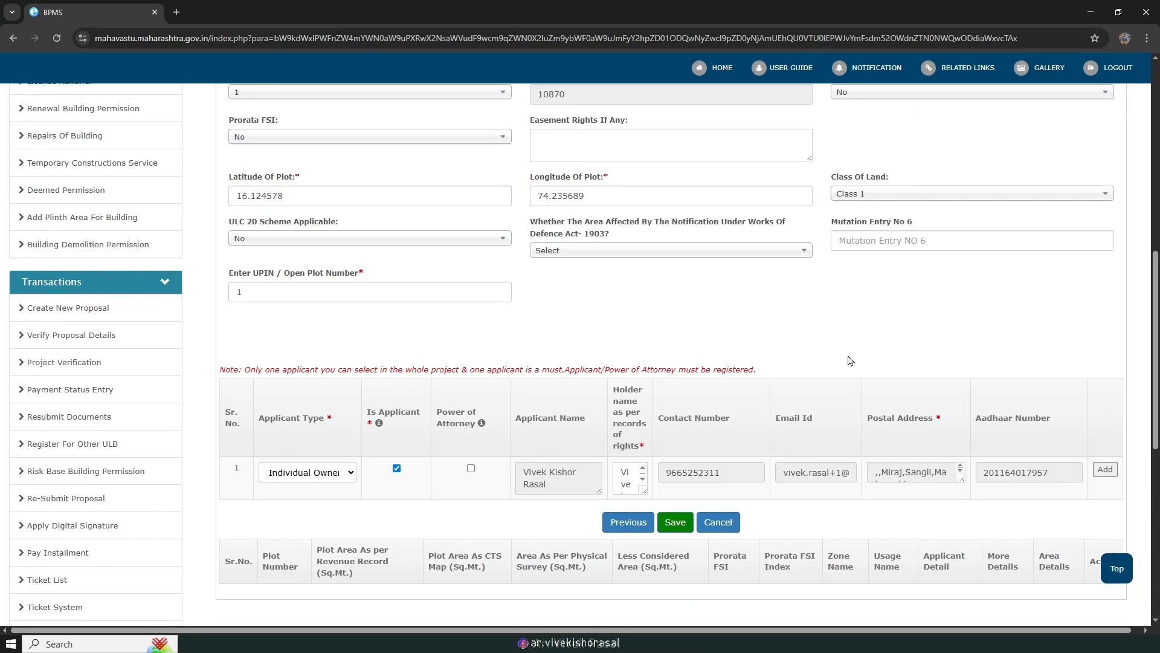
# Step: Save the plot and applicant details and dismiss the confirmation
pyautogui.click(684, 342)
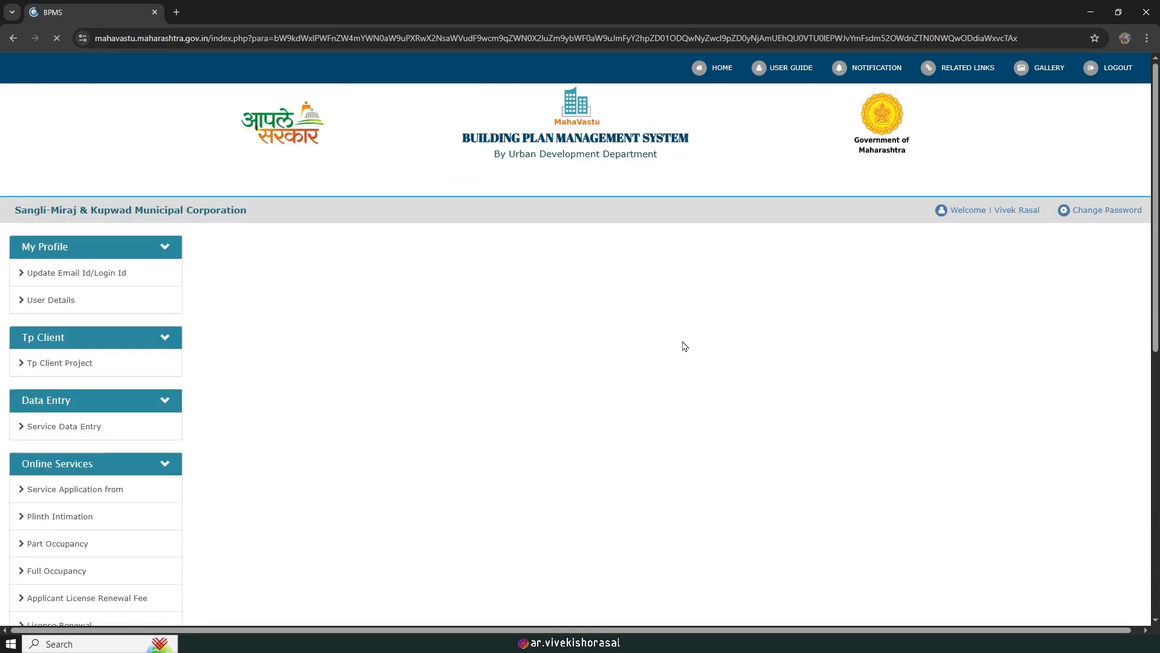
pyautogui.click(684, 116)
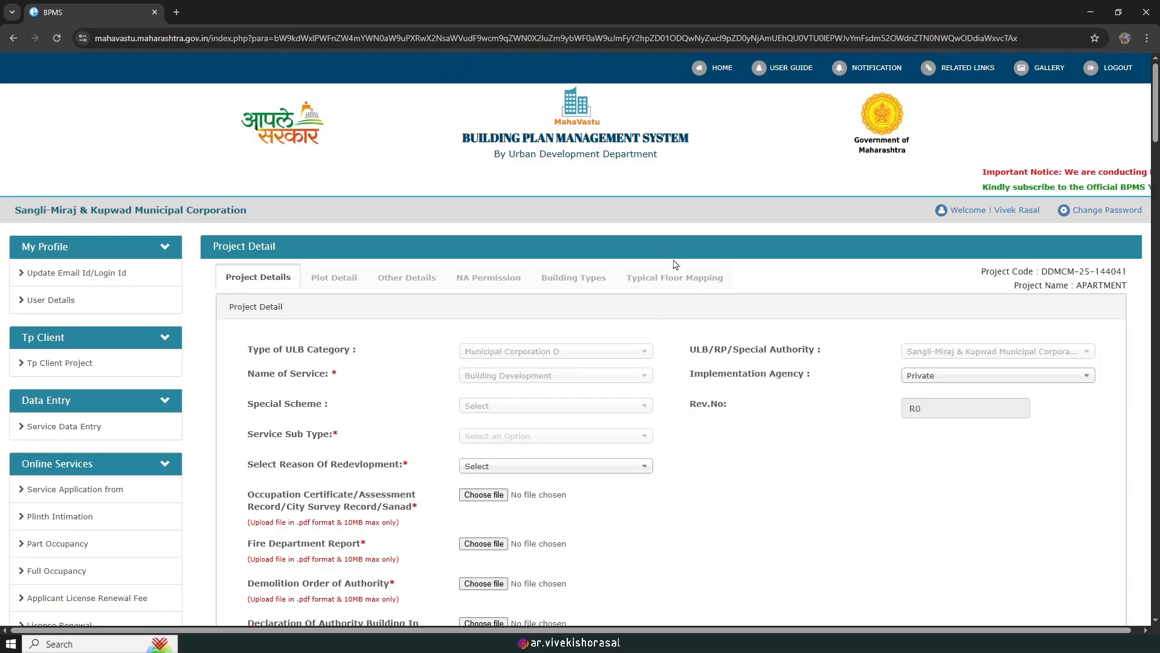
pyautogui.scroll(-8, 673, 272)
pyautogui.scroll(-6, 673, 275)
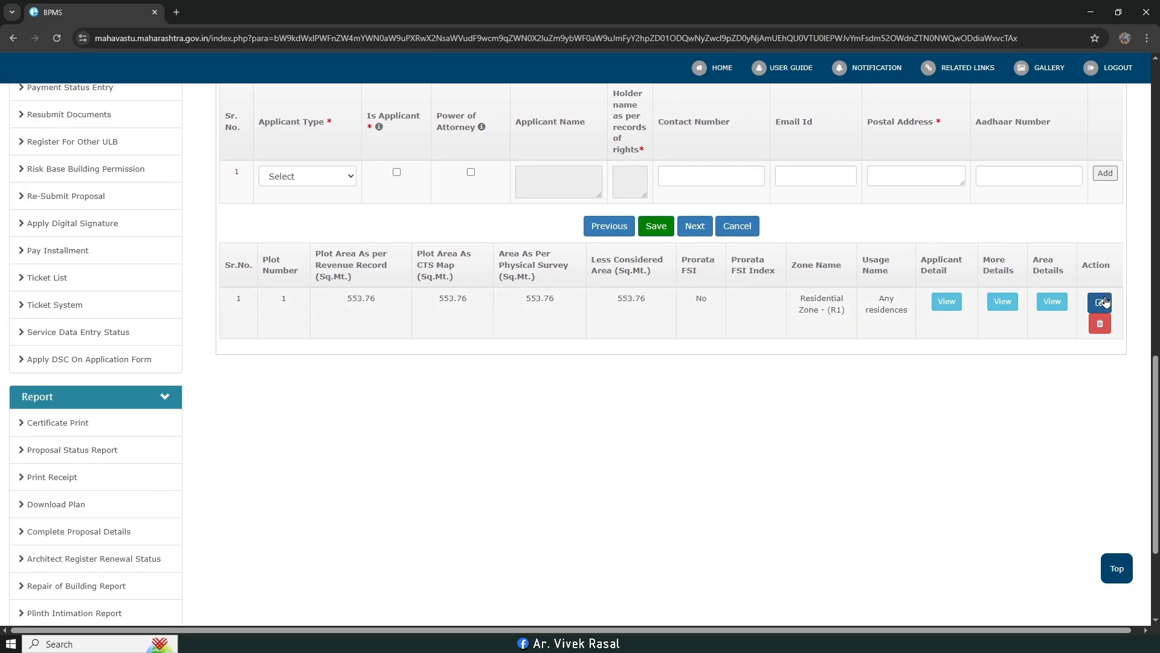
# Step: Review the plot's area details and more details, then continue to Other Details
pyautogui.click(1052, 301)
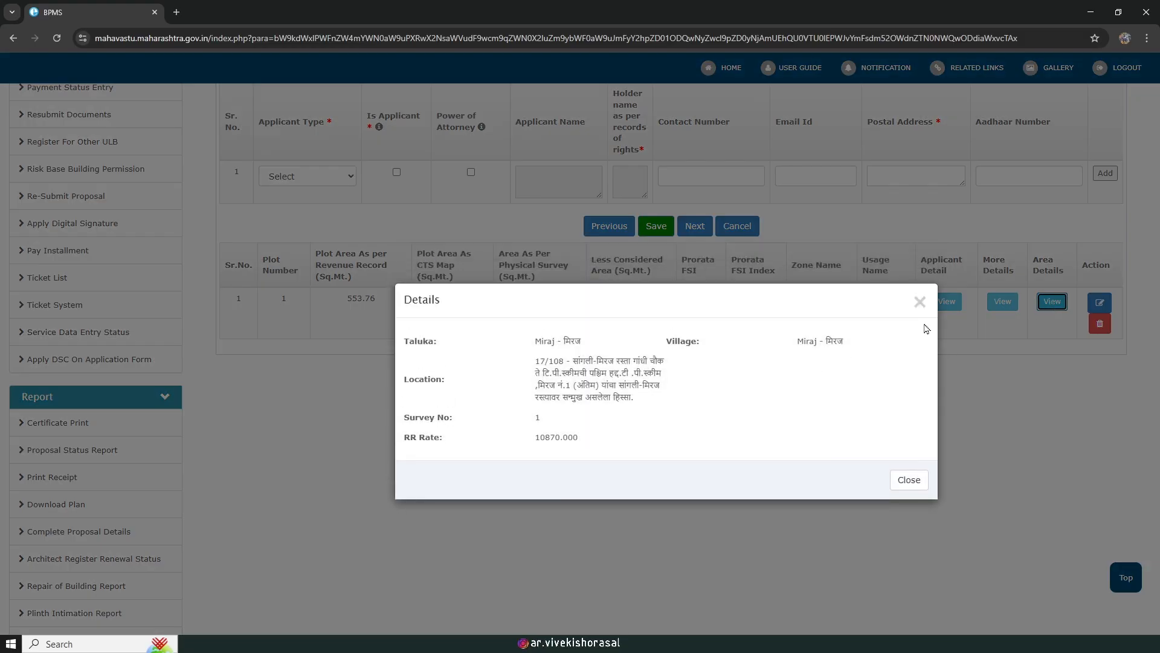
pyautogui.click(921, 301)
pyautogui.click(1003, 300)
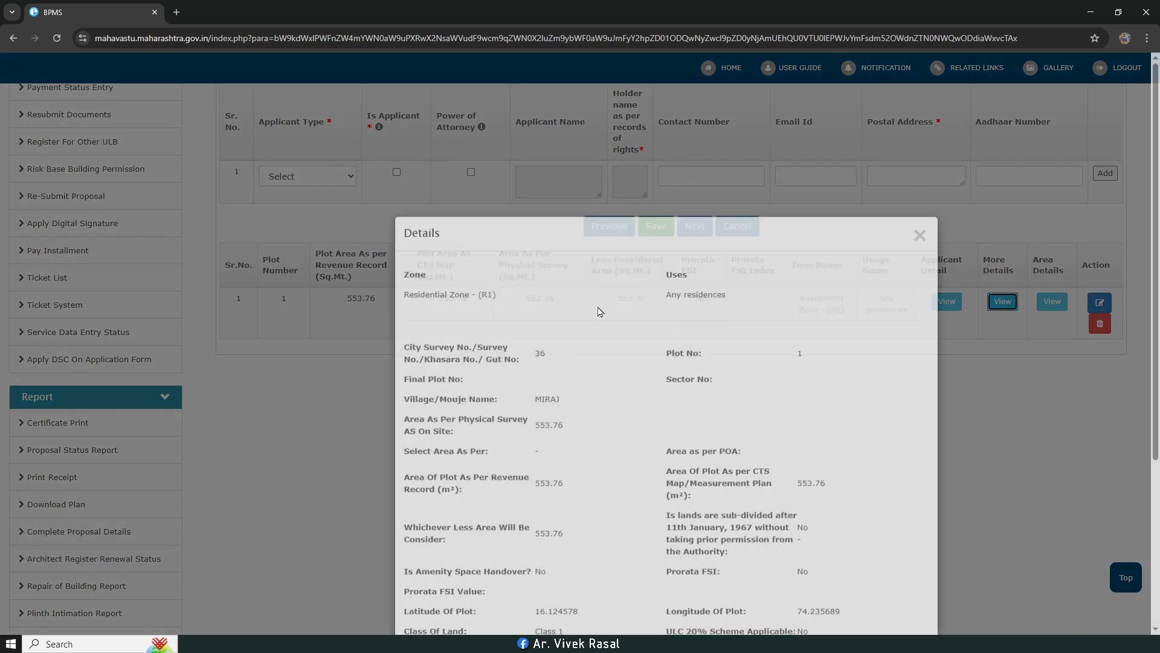
pyautogui.click(984, 419)
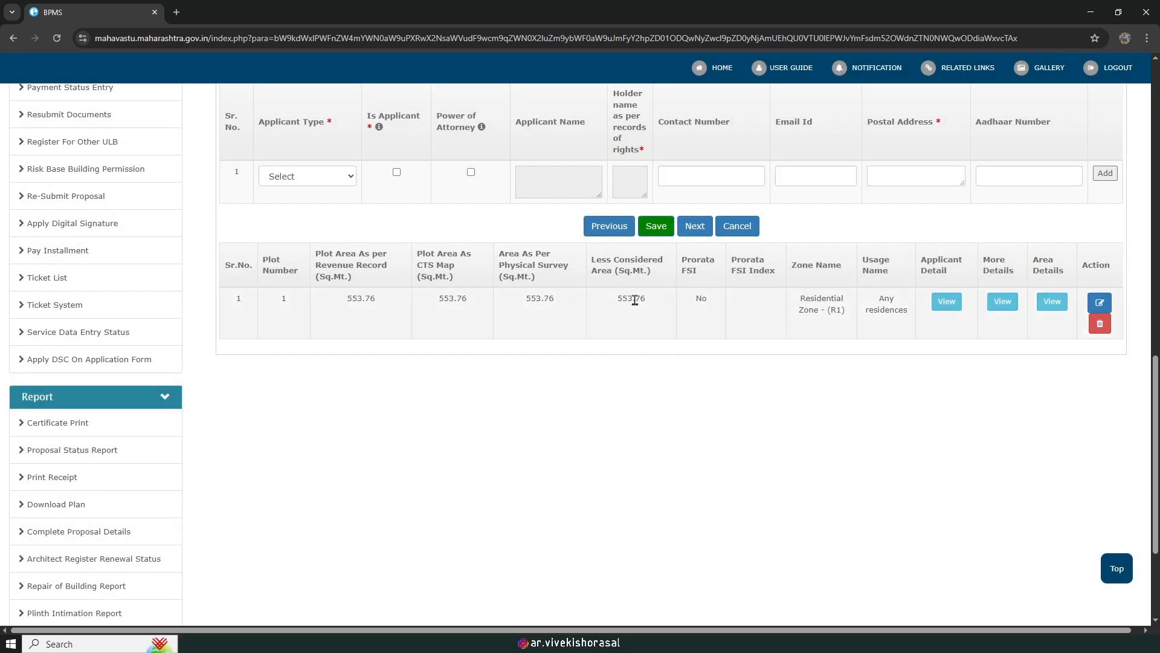
pyautogui.click(695, 225)
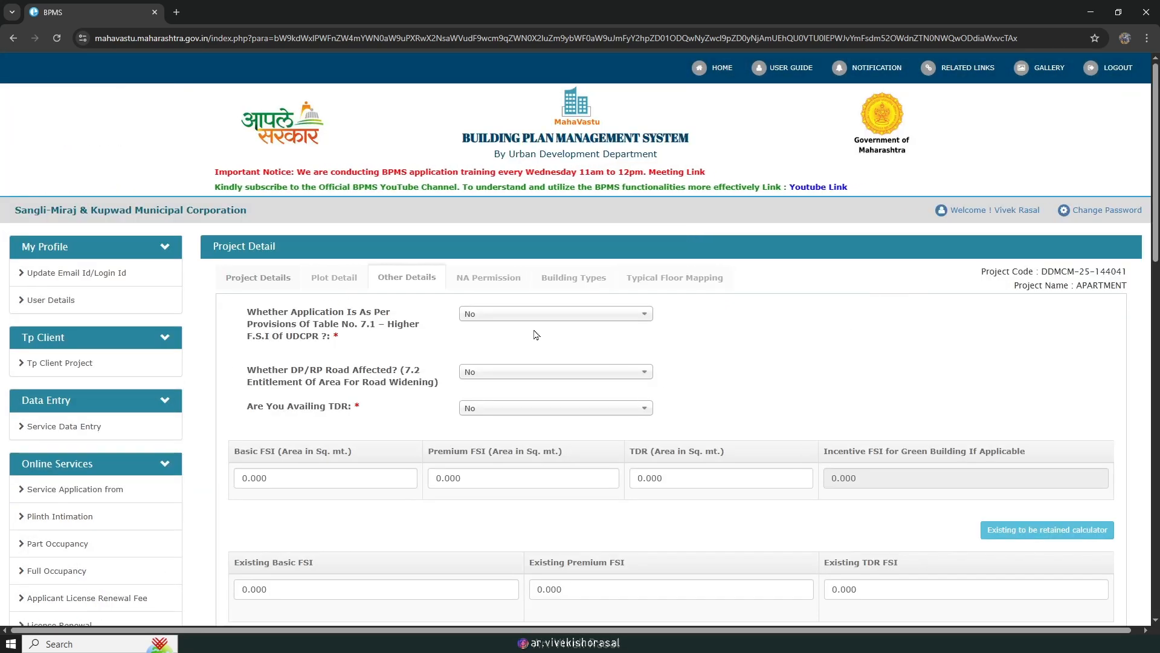
pyautogui.scroll(-1, 433, 334)
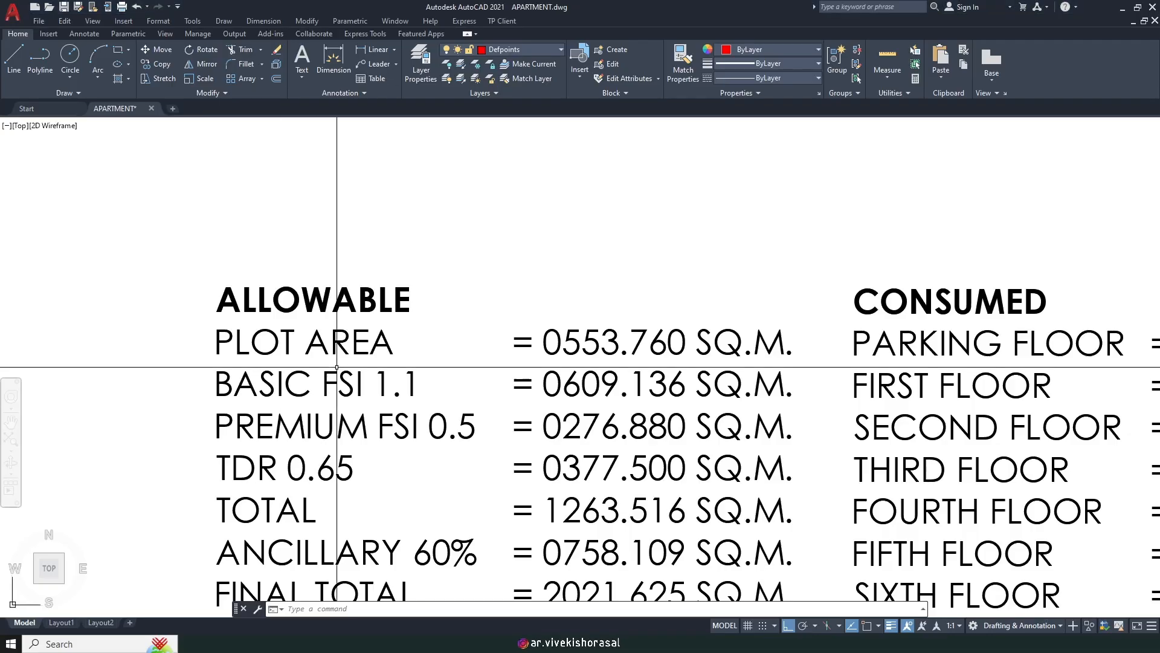
pyautogui.scroll(-3, 685, 333)
pyautogui.scroll(2, 685, 333)
pyautogui.scroll(2, 806, 336)
pyautogui.moveTo(544, 338); pyautogui.dragTo(653, 346, button='middle')
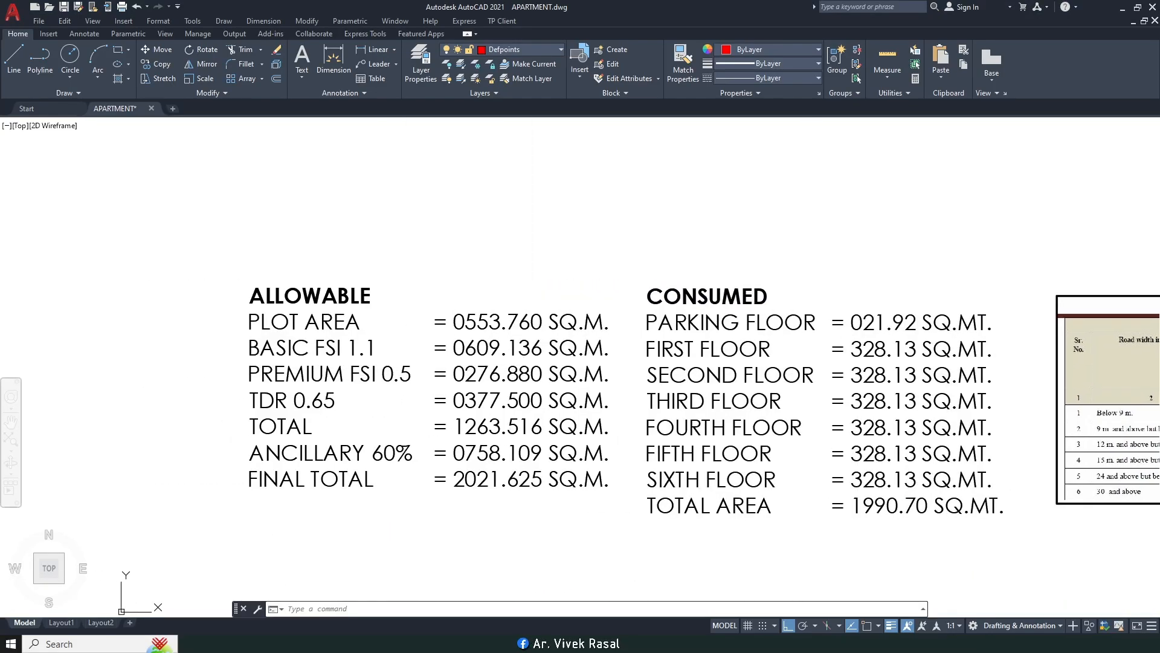
pyautogui.moveTo(472, 359); pyautogui.dragTo(503, 339, button='middle')
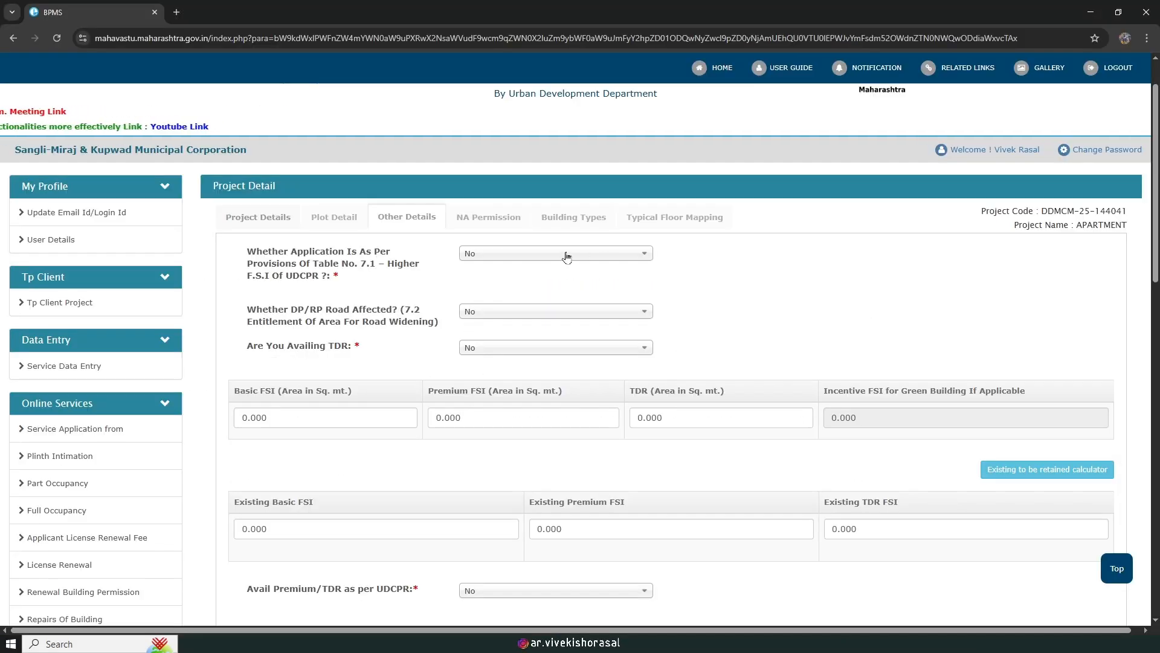
pyautogui.click(567, 256)
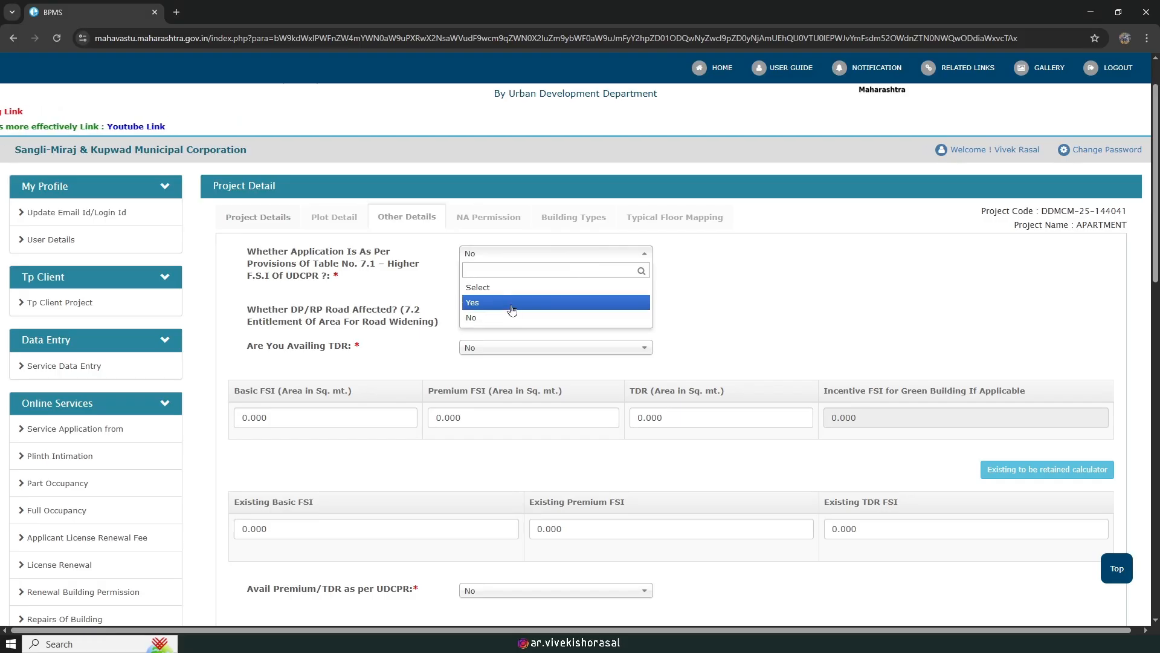
# Step: Answer Yes to Table 7.1 higher FSI and Additional FSI, taken via Paid Premium
pyautogui.click(511, 303)
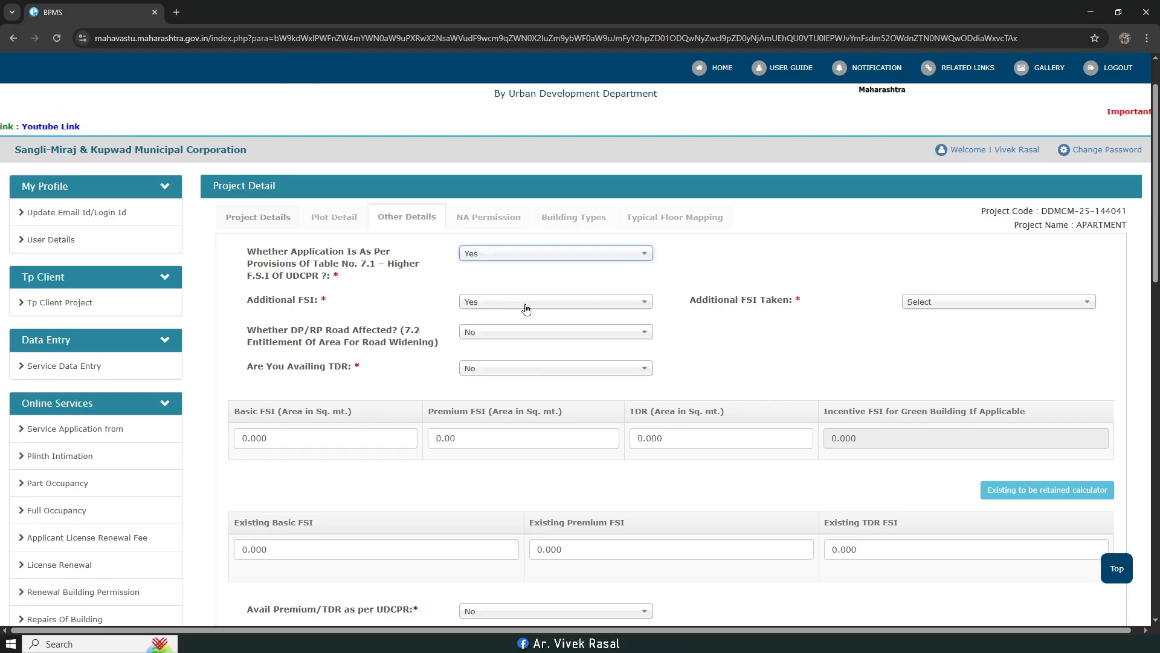
pyautogui.click(527, 307)
pyautogui.click(511, 335)
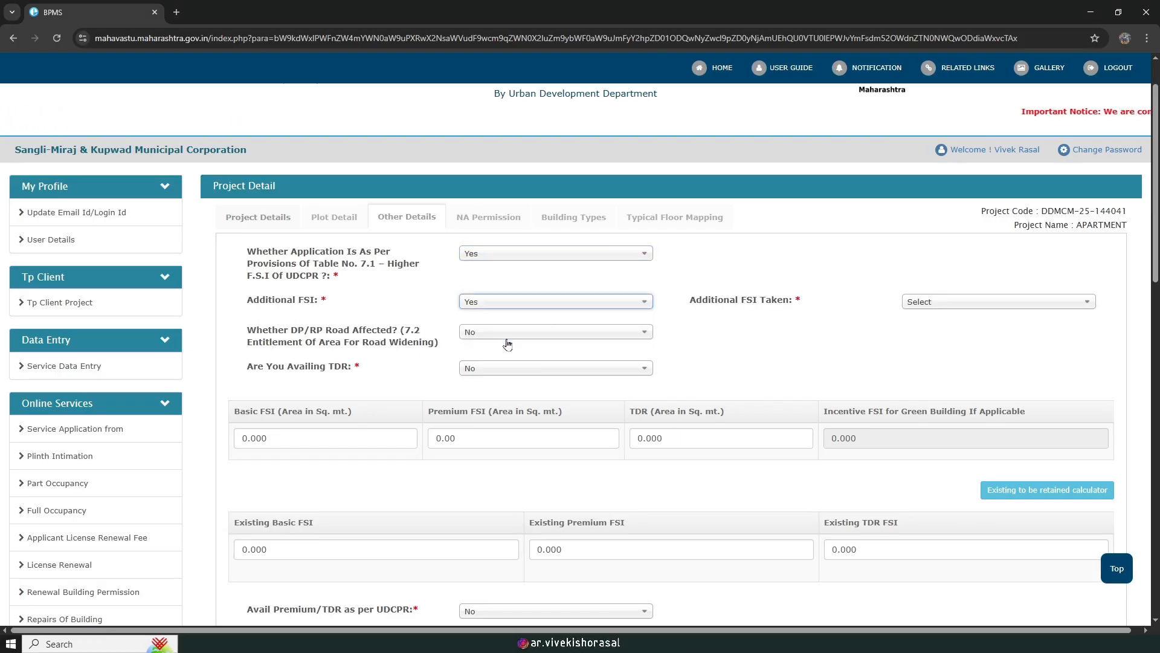
pyautogui.click(953, 304)
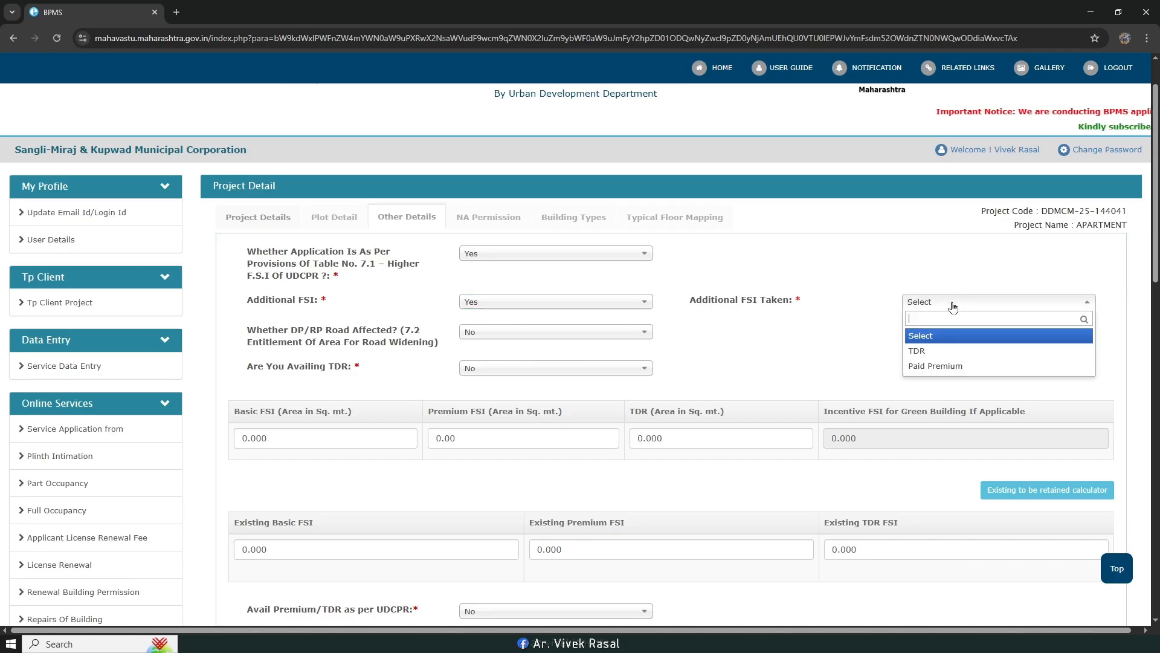
pyautogui.click(958, 367)
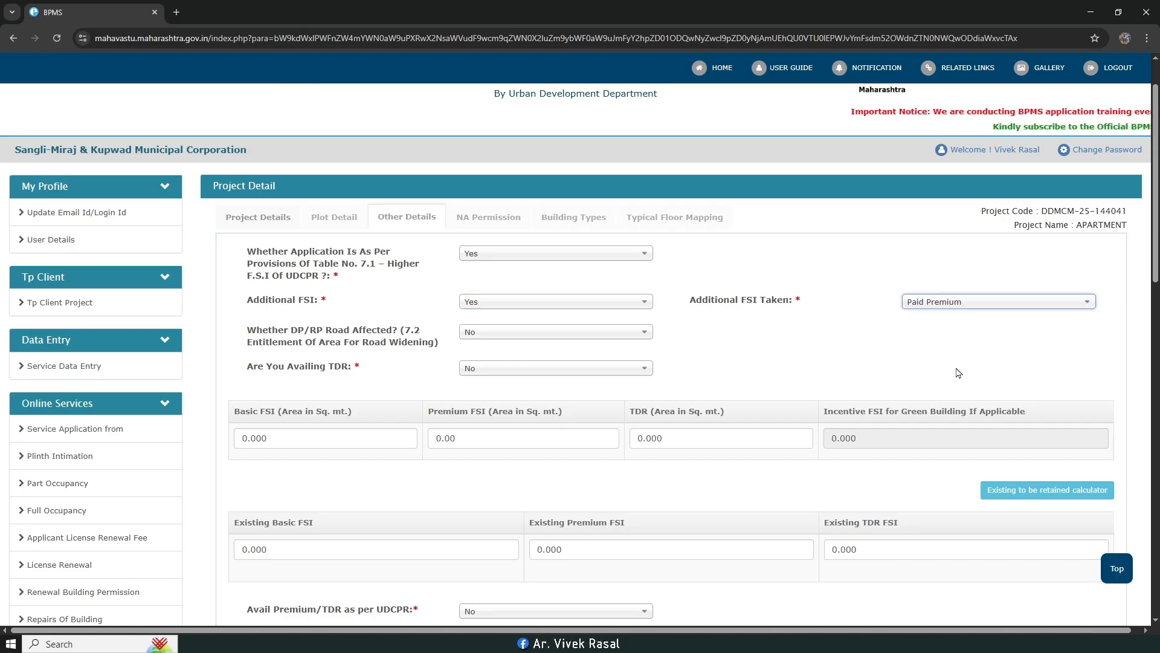
# Step: Answer Yes to availing TDR
pyautogui.click(519, 369)
pyautogui.click(518, 417)
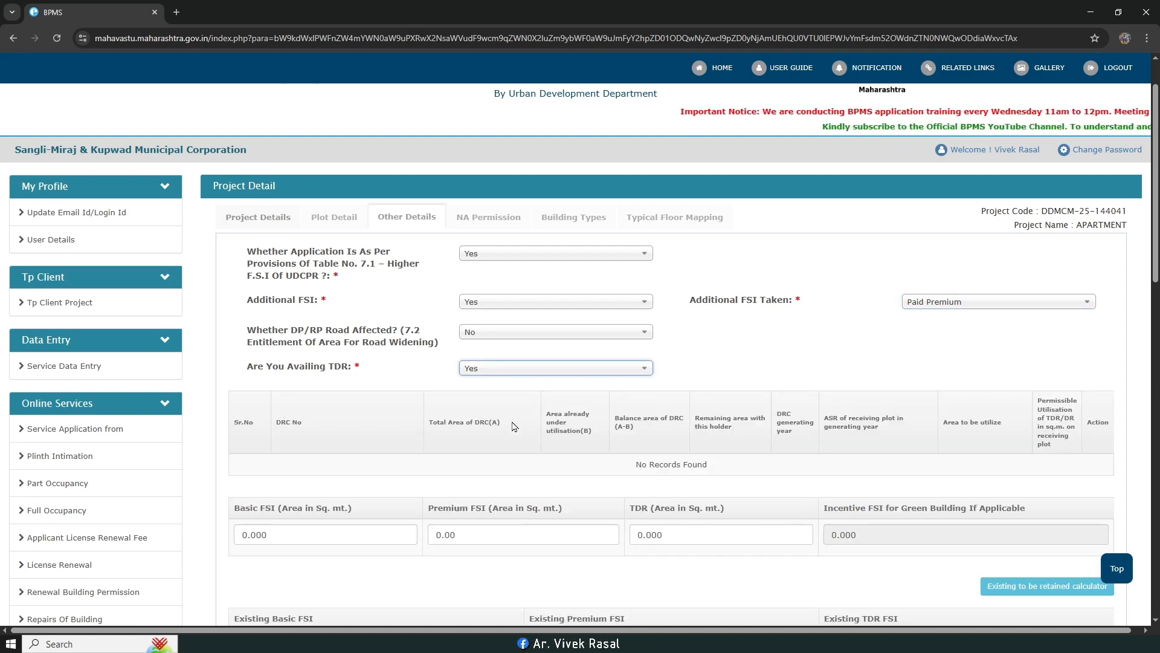
pyautogui.scroll(-3, 792, 296)
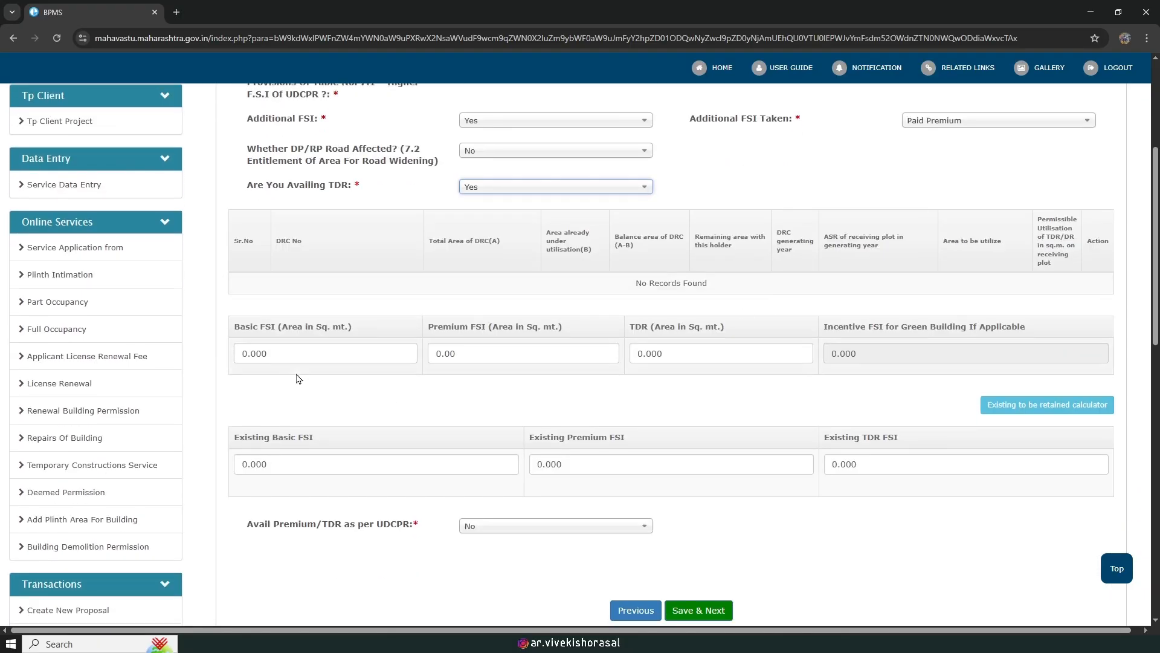
pyautogui.moveTo(256, 642)
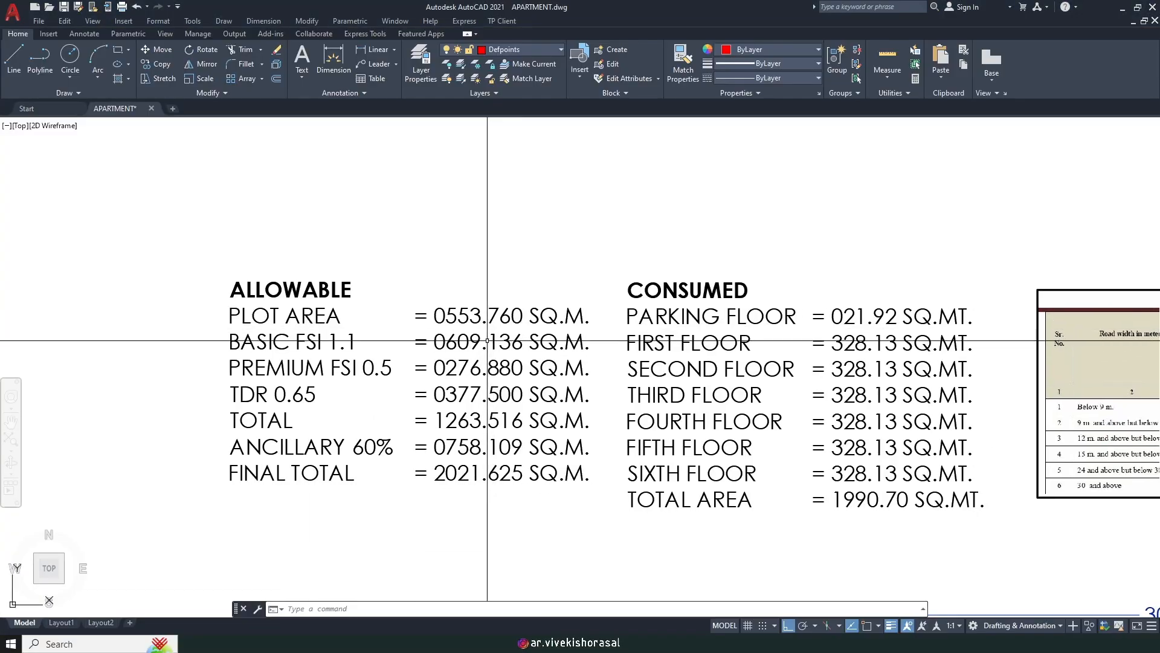
# Step: Copy the basic FSI value 609.136 from the area statement into the Basic FSI field
pyautogui.doubleClick(472, 342)
pyautogui.scroll(2, 453, 342)
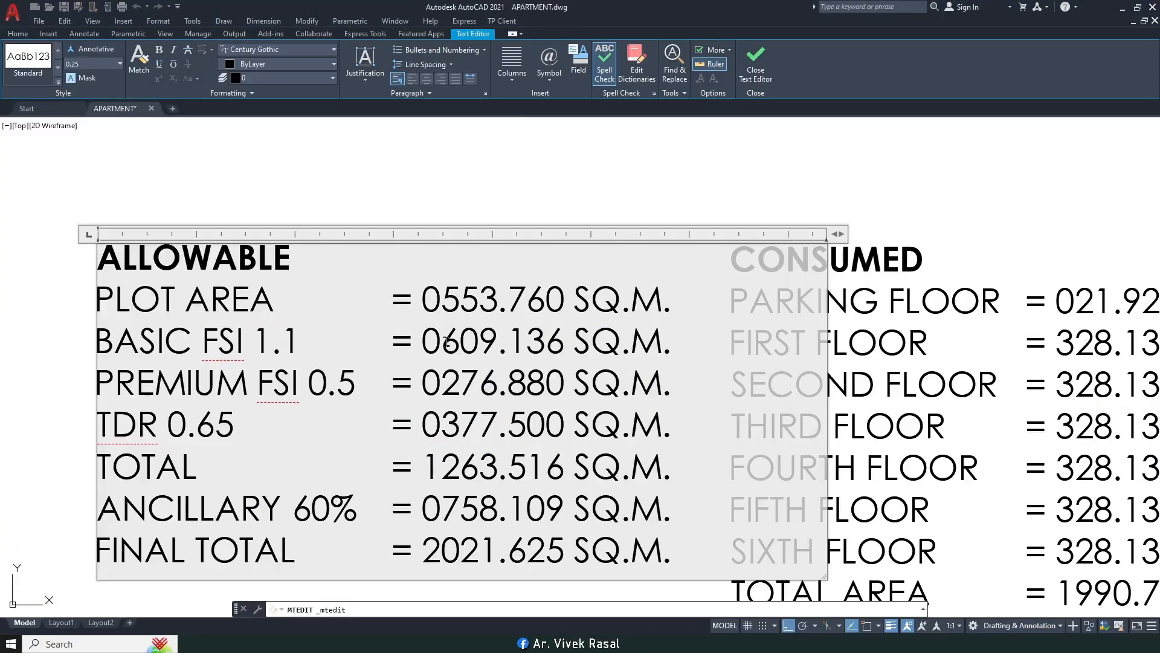
pyautogui.moveTo(440, 342); pyautogui.dragTo(557, 346)
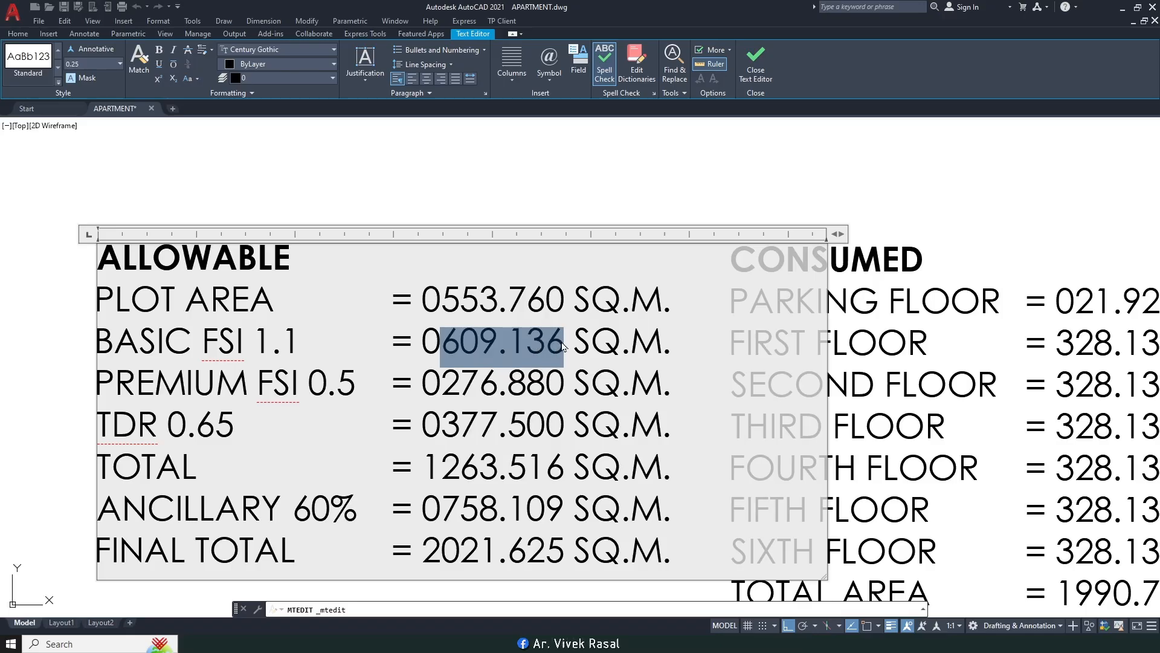
pyautogui.hotkey('alt', 'Tab')
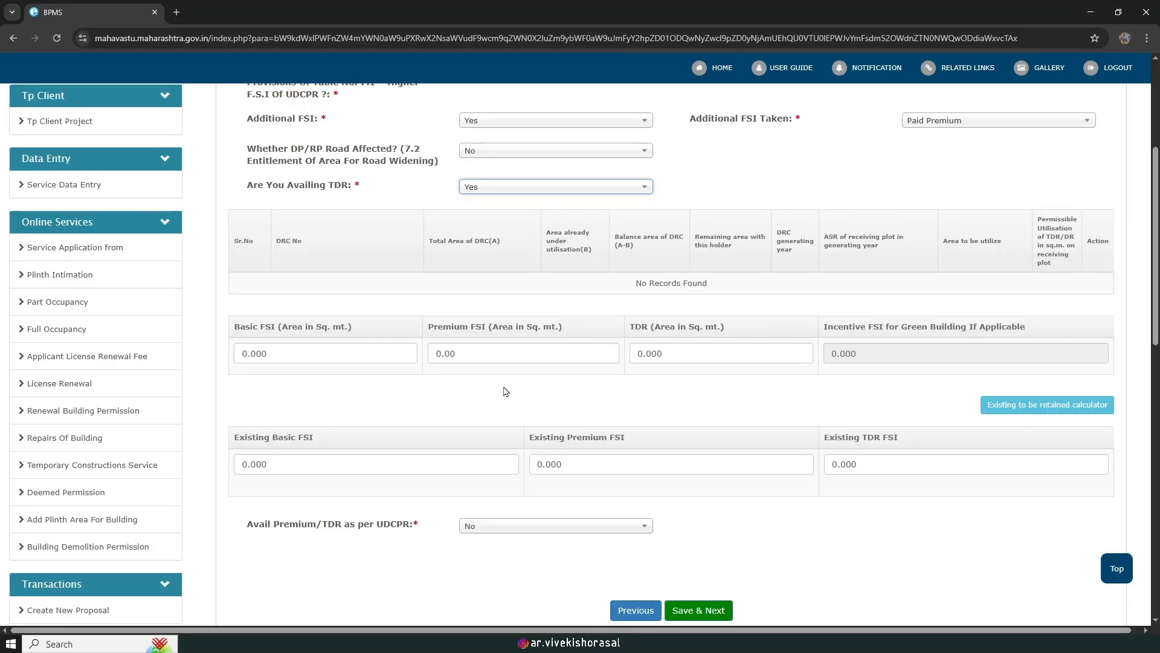
pyautogui.click(294, 353)
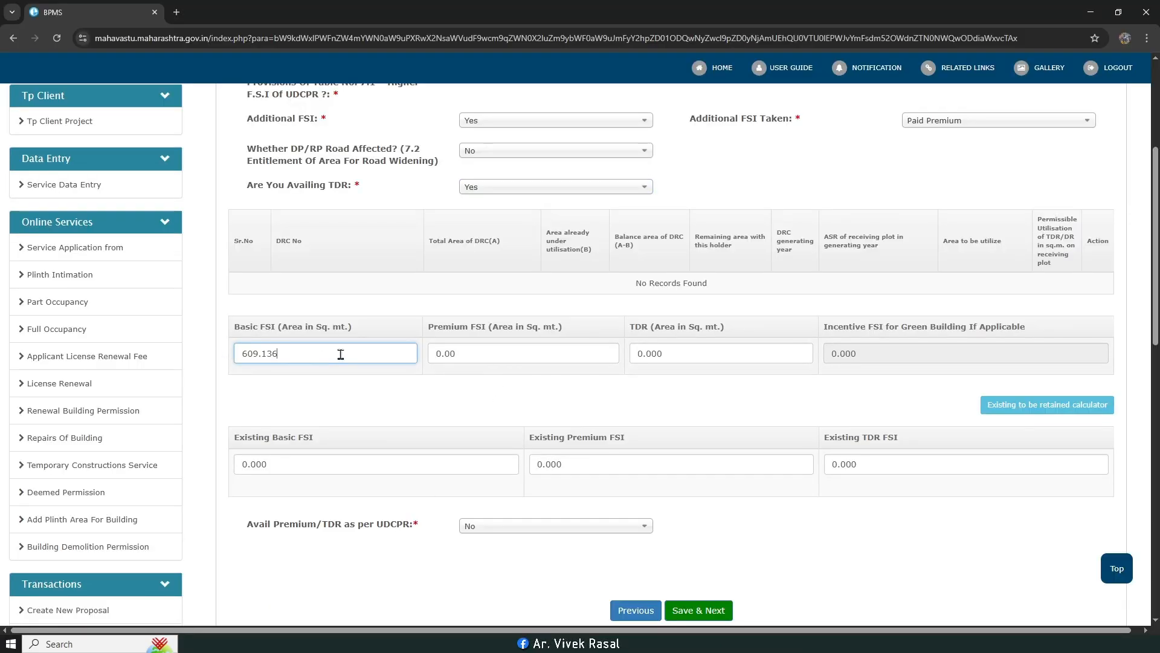
# Step: Copy the premium FSI value 276.88 into the Premium FSI field
pyautogui.hotkey('alt', 'Tab')
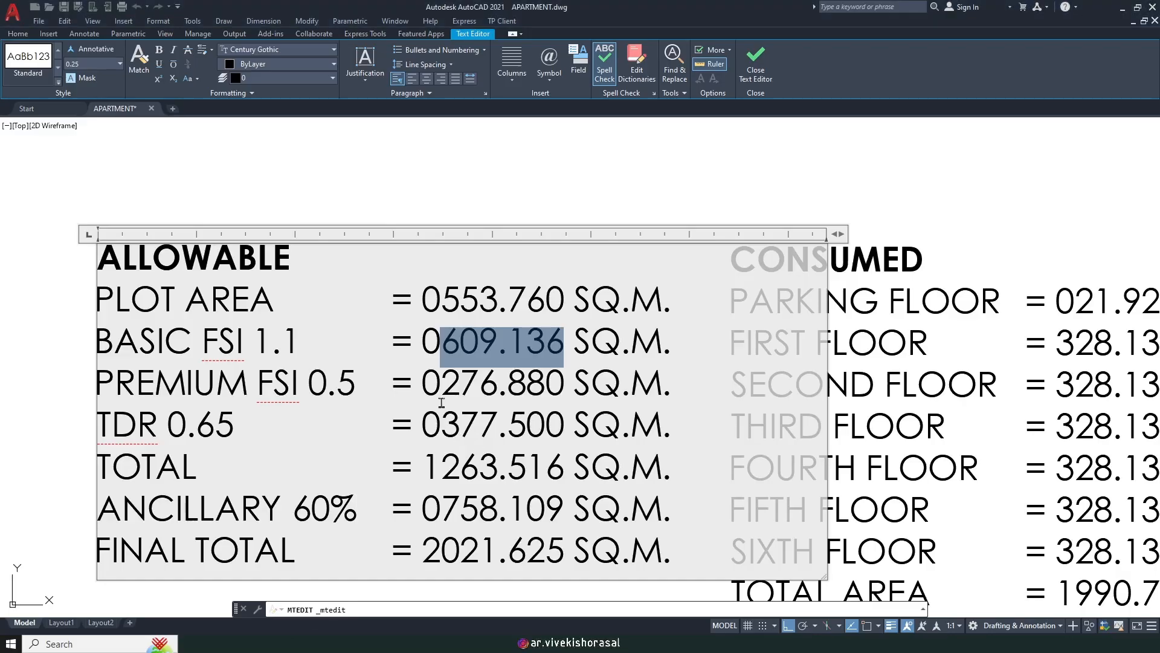
pyautogui.click(436, 392)
pyautogui.moveTo(444, 388); pyautogui.dragTo(554, 386)
pyautogui.hotkey('ctrl', 'c')
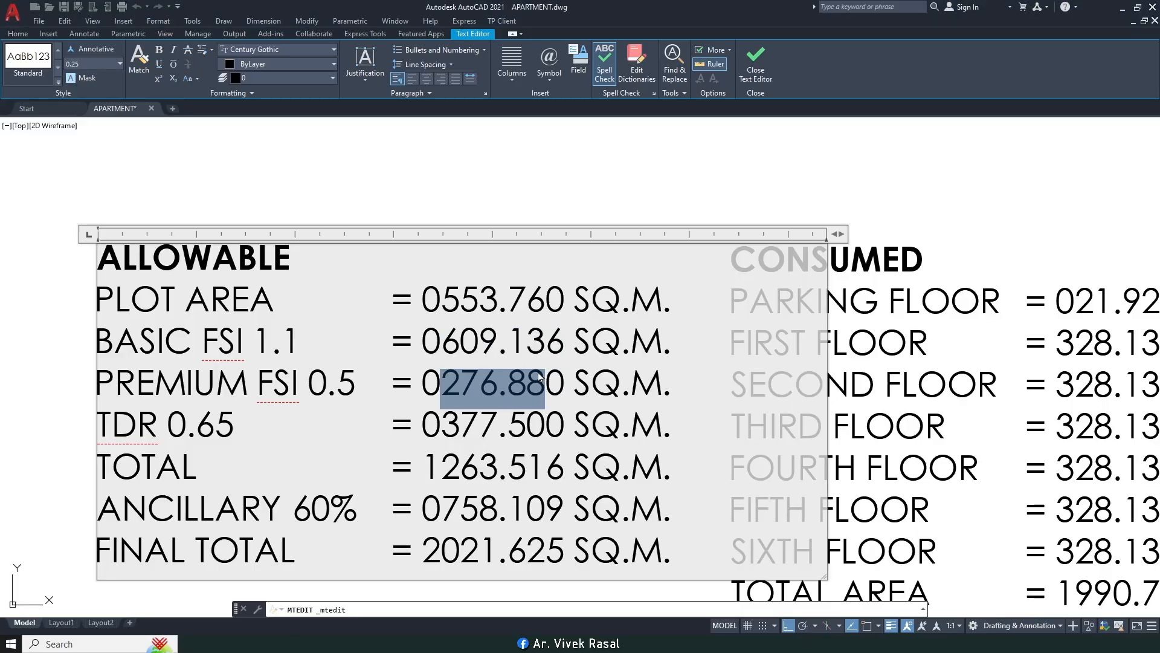
pyautogui.hotkey('alt', 'Tab')
pyautogui.moveTo(470, 355); pyautogui.dragTo(427, 361)
pyautogui.hotkey('ctrl', 'v')
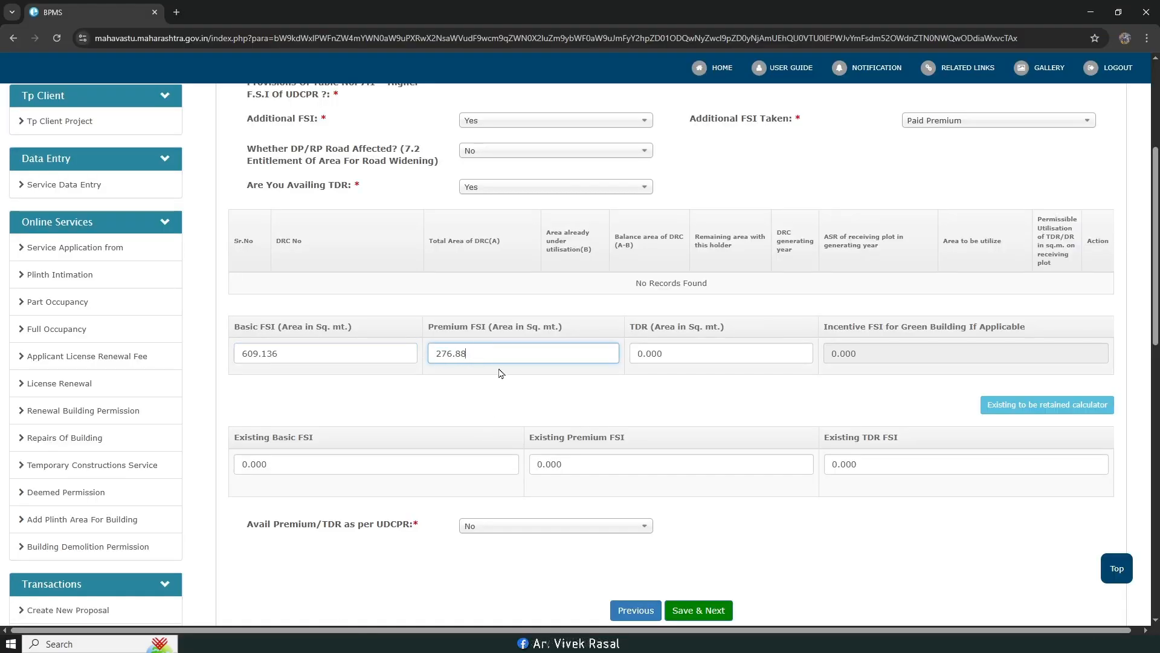
# Step: Replace the 0.000 TDR area with 377.50 and save the FSI details
pyautogui.hotkey('alt', 'Tab')
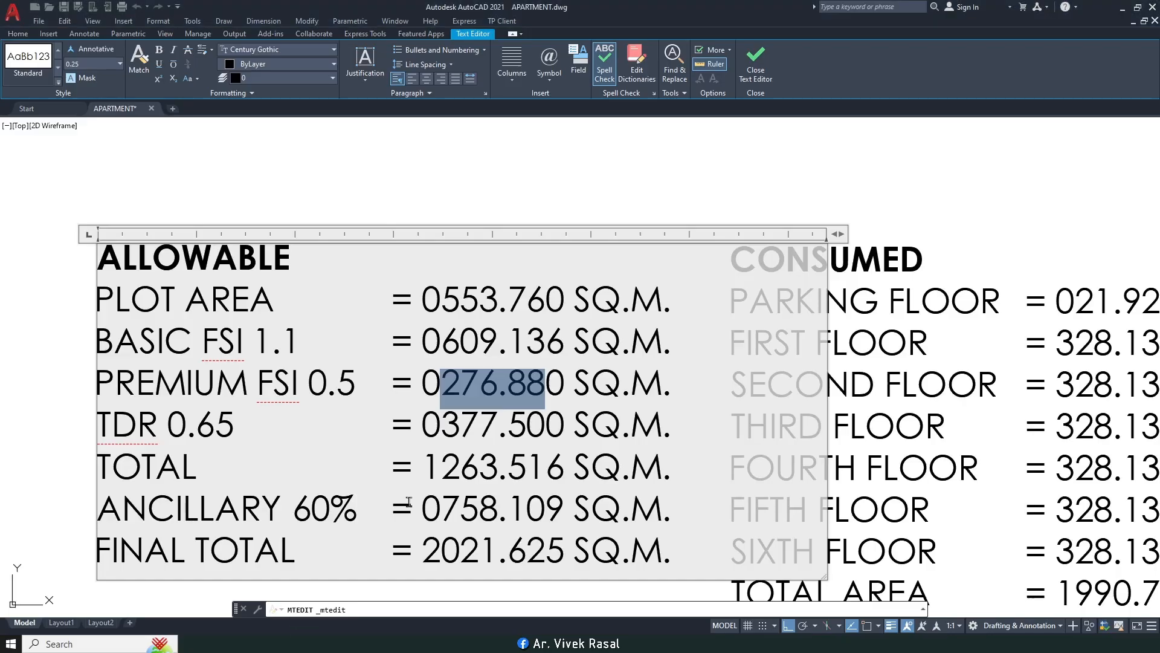
pyautogui.moveTo(440, 423); pyautogui.dragTo(536, 424)
pyautogui.hotkey('ctrl', 'c')
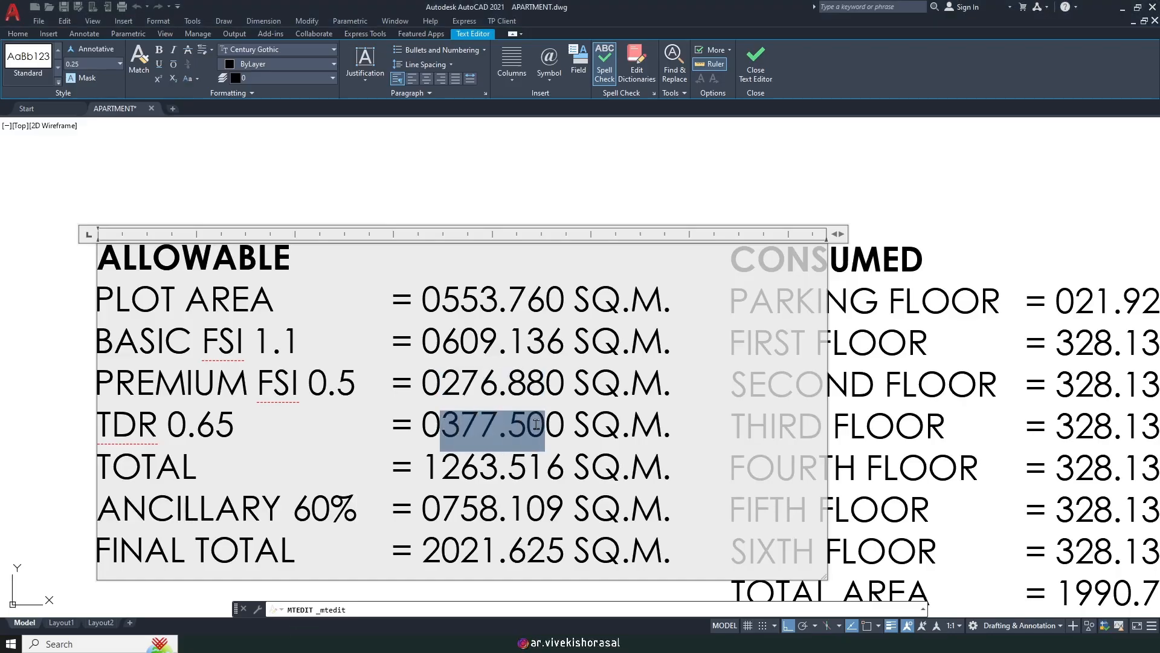
pyautogui.hotkey('alt', 'Tab')
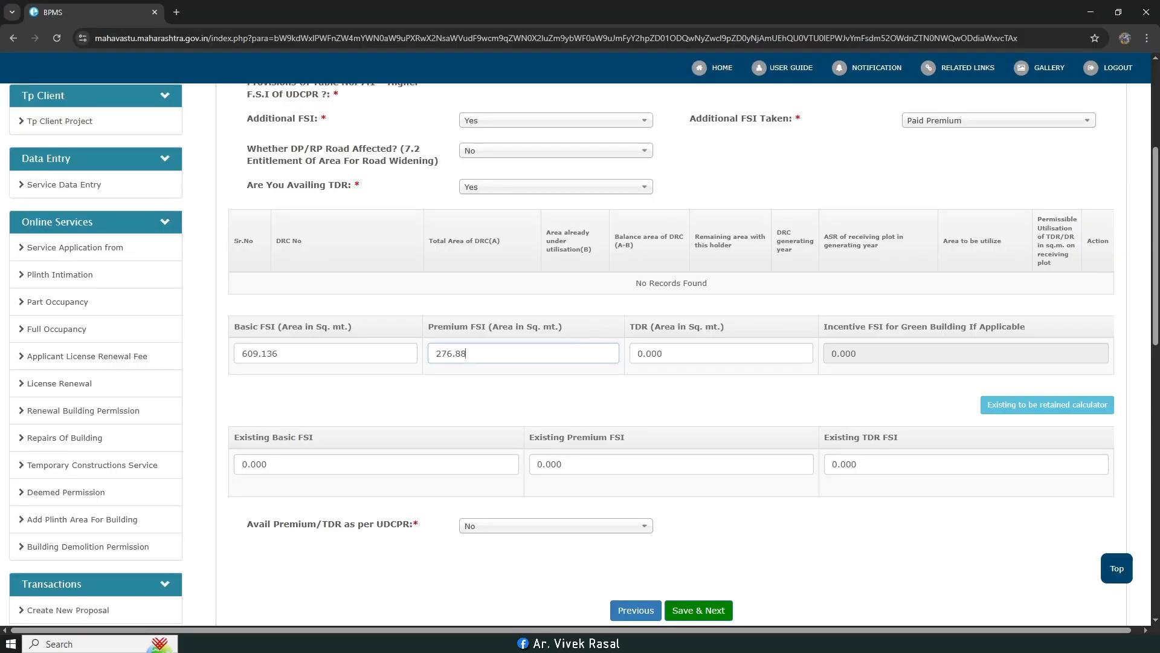
pyautogui.moveTo(664, 354); pyautogui.dragTo(643, 355)
pyautogui.hotkey('ctrl', 'v')
pyautogui.scroll(-2, 719, 237)
pyautogui.click(708, 491)
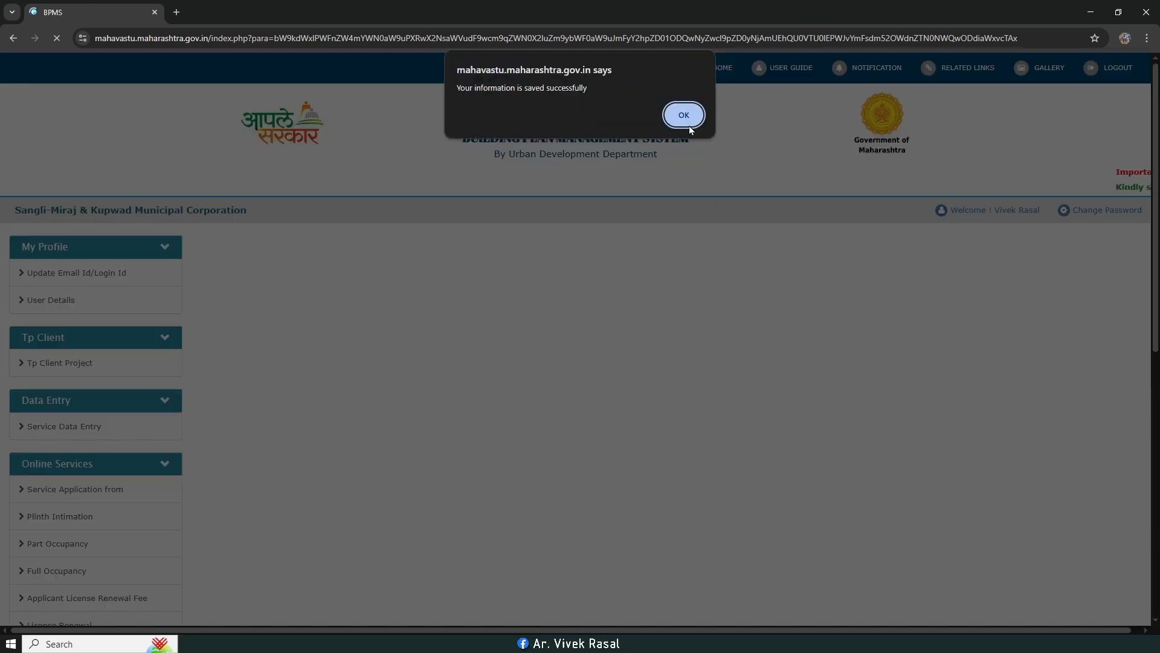
# Step: Answer No to the land already converted to non-agricultural question and save NA Permission
pyautogui.click(684, 118)
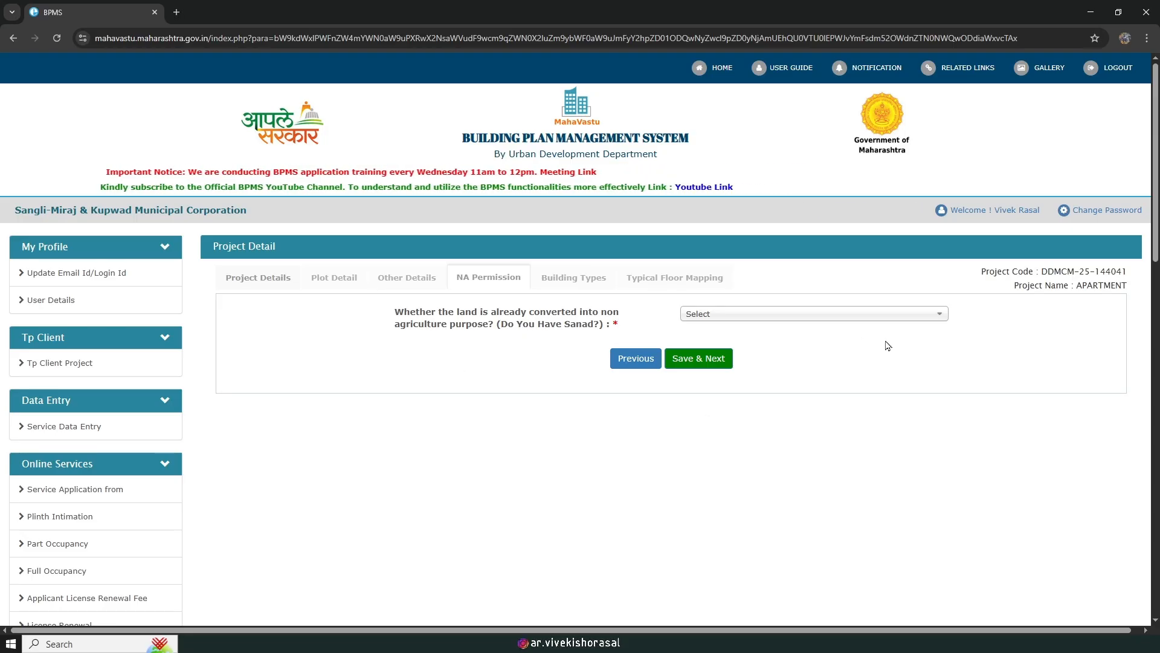
pyautogui.click(803, 321)
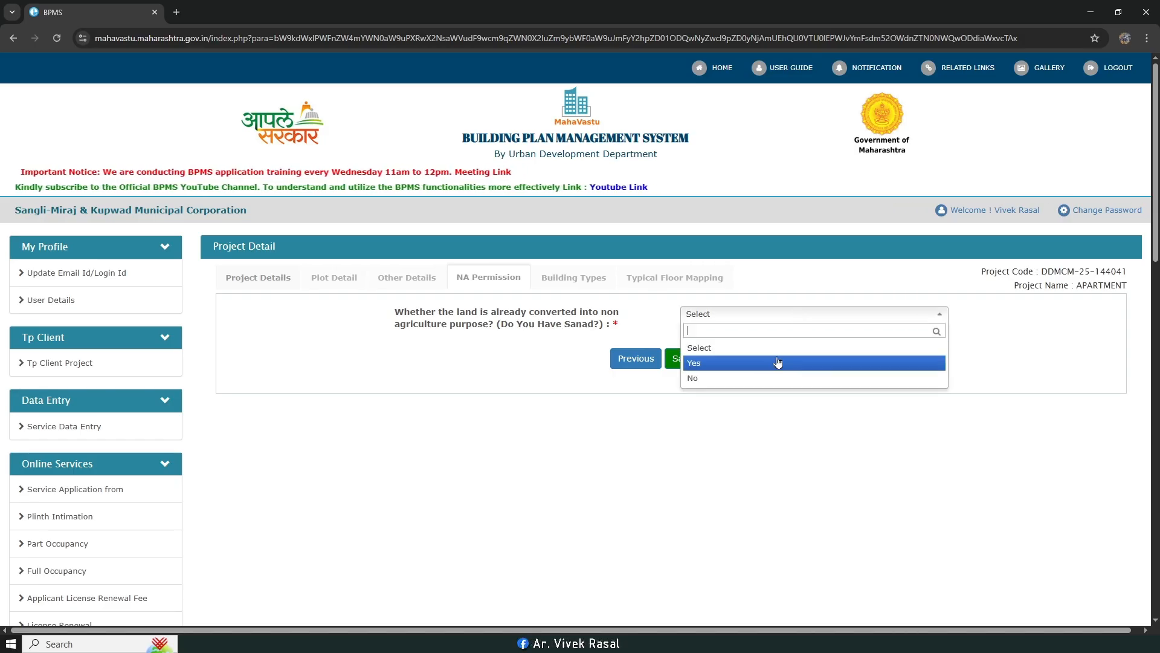
pyautogui.click(777, 362)
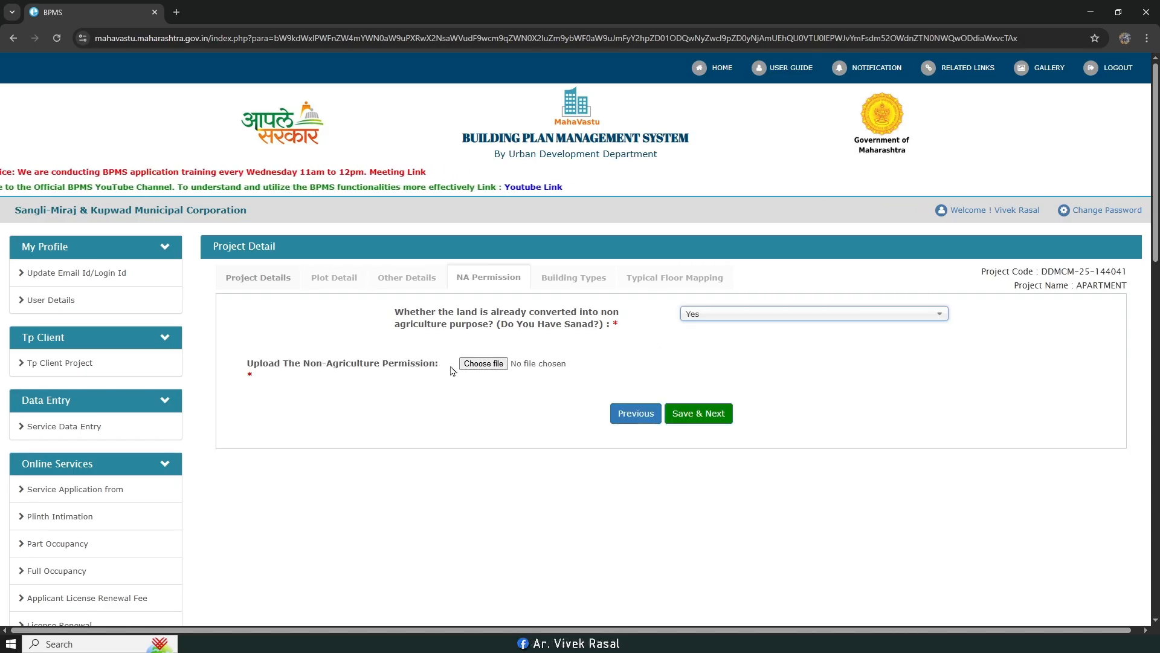
pyautogui.click(833, 316)
pyautogui.click(798, 380)
pyautogui.click(704, 357)
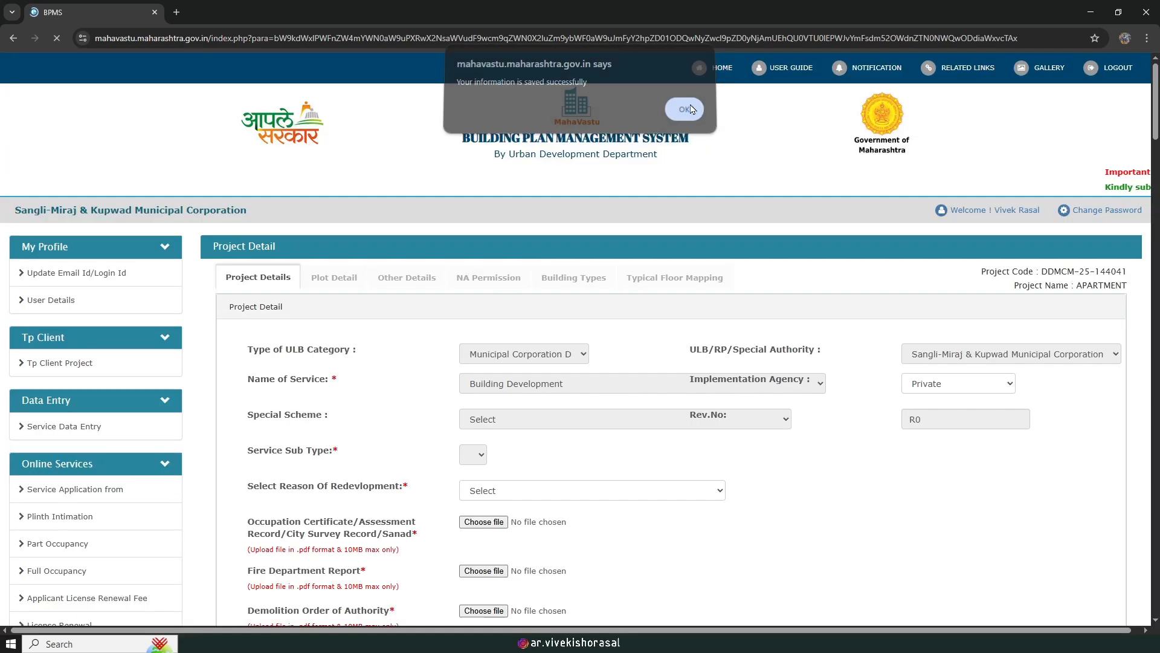
pyautogui.click(689, 110)
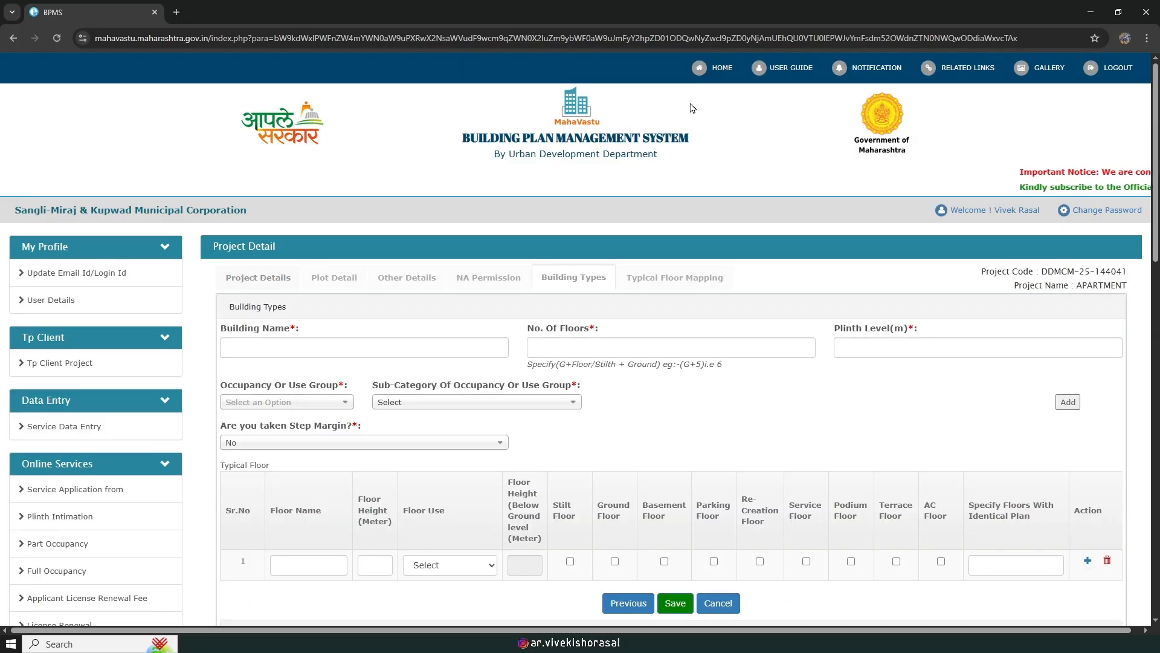
# Step: Name the building APARTMENT
pyautogui.scroll(-2, 664, 285)
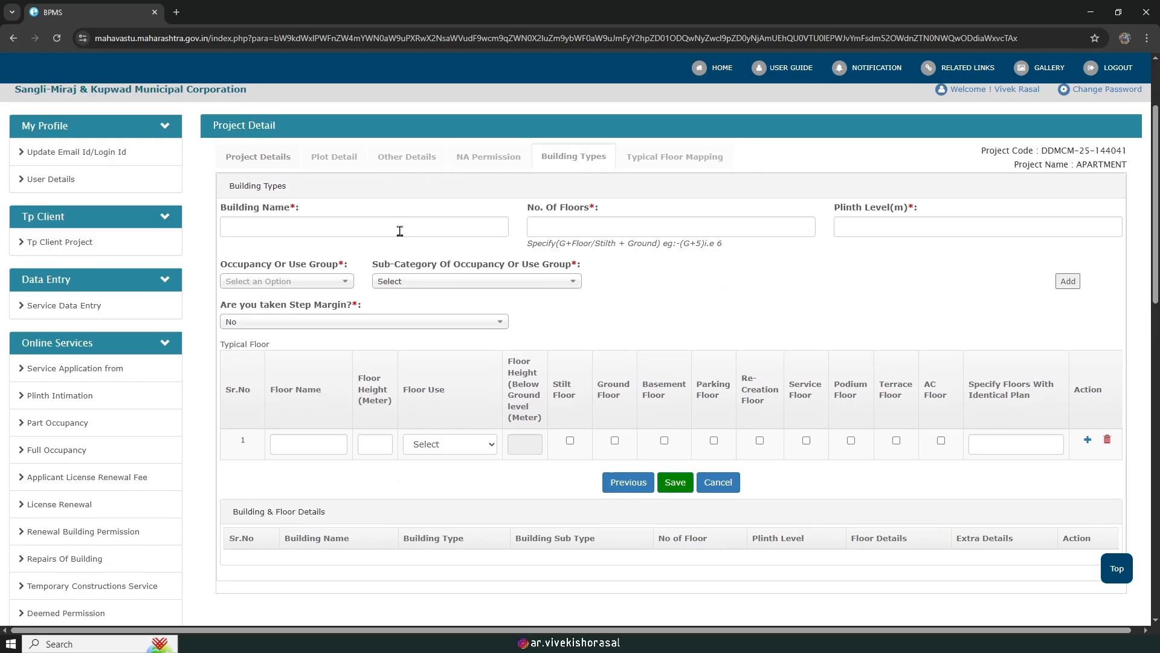
pyautogui.click(401, 232)
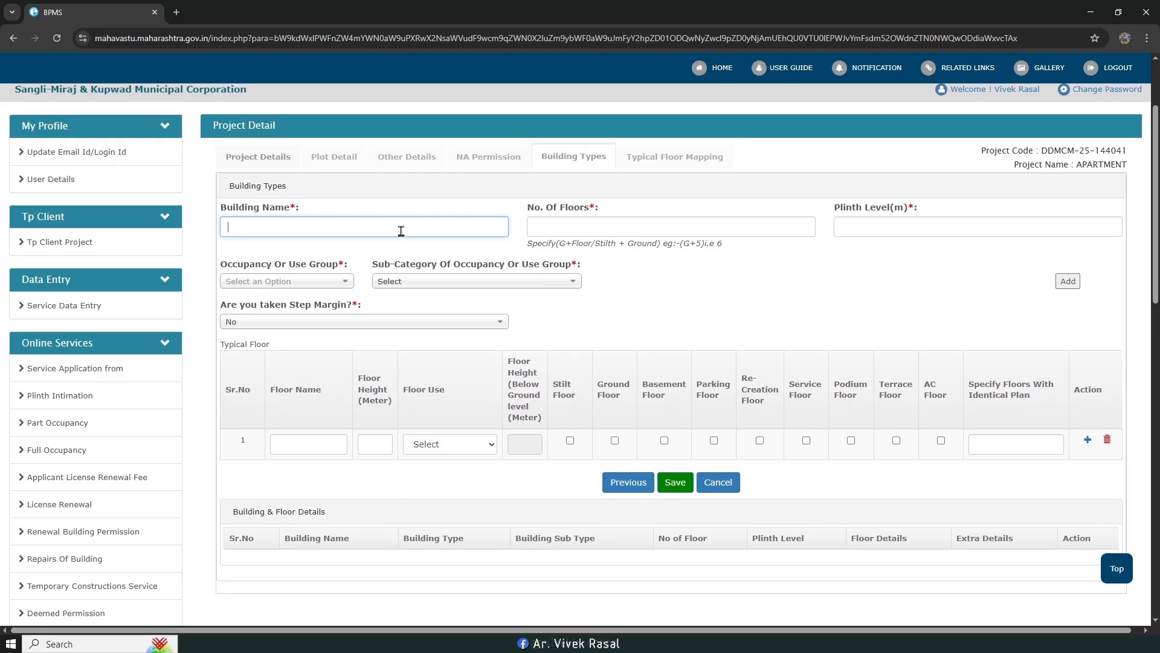
pyautogui.write('APARTMENT')
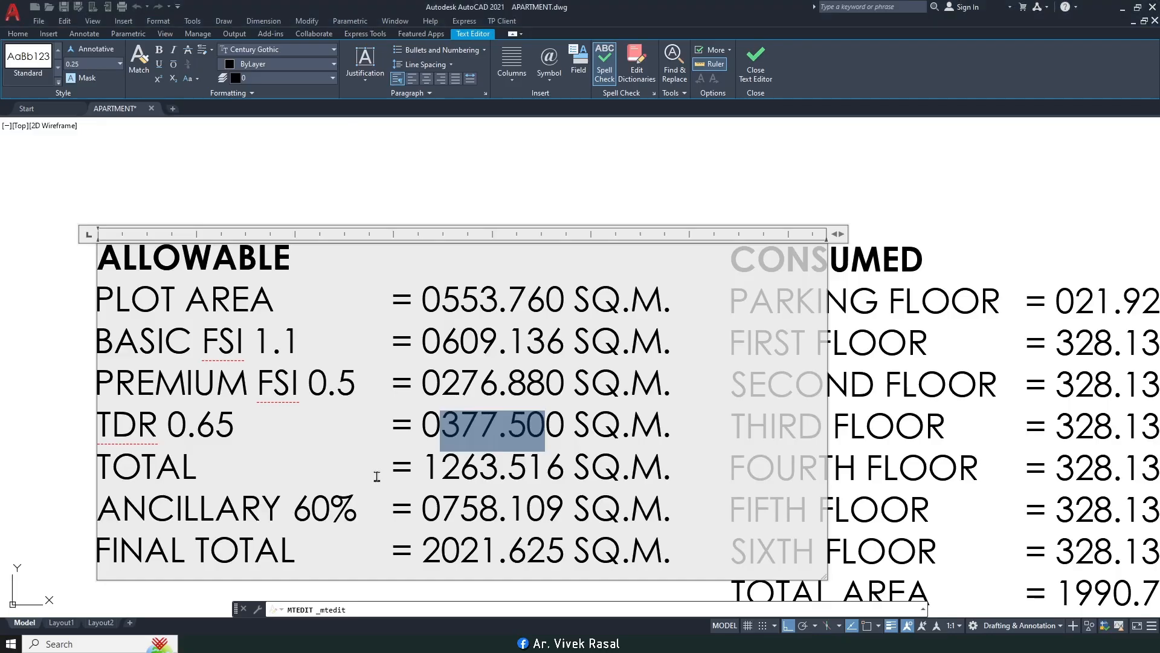
pyautogui.scroll(-5, 853, 352)
pyautogui.scroll(3, 853, 352)
pyautogui.moveTo(834, 389); pyautogui.dragTo(751, 392, button='middle')
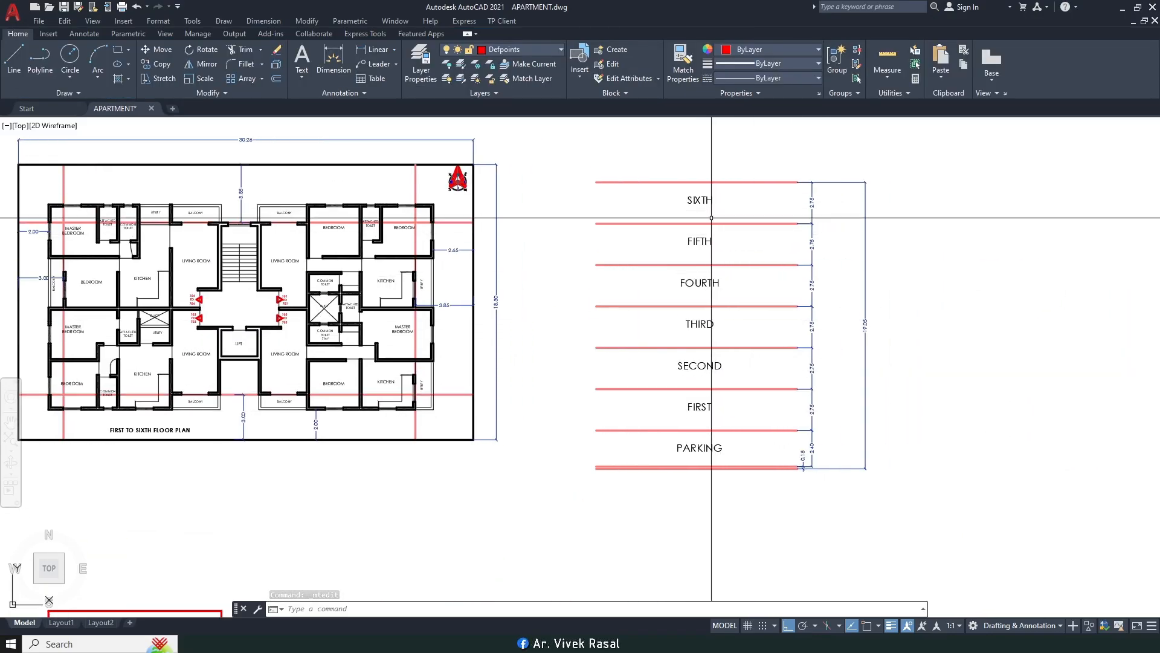
pyautogui.scroll(2, 725, 460)
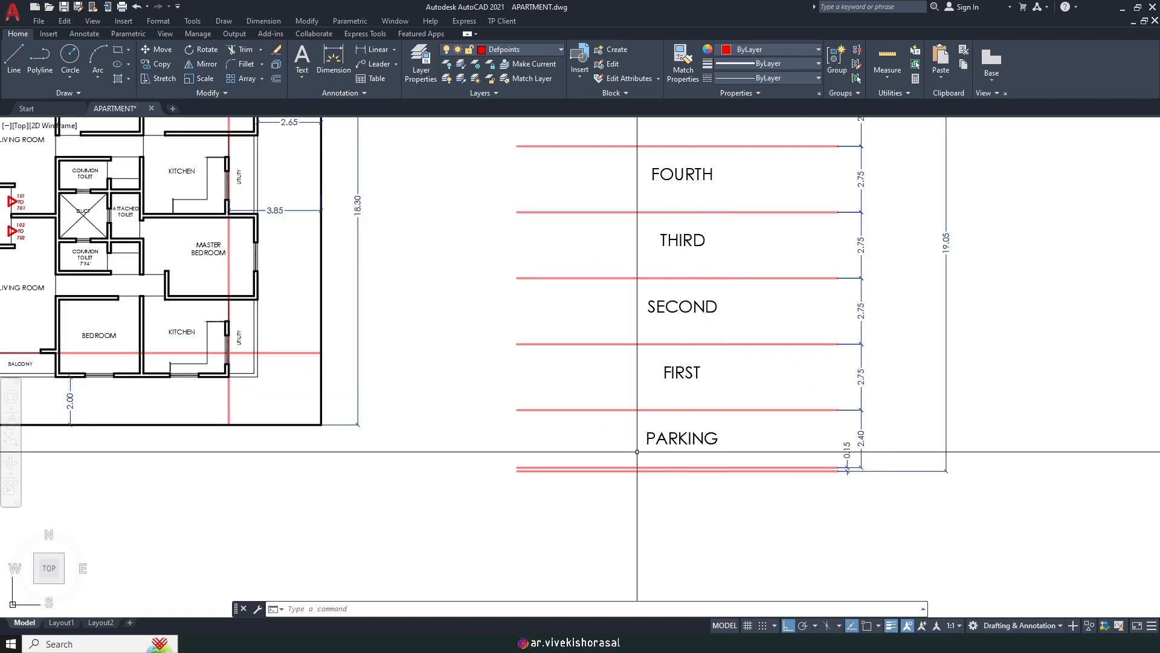
# Step: Enter 7 floors and a plinth level of .15 m, checking the drawing's plinth height
pyautogui.click(296, 643)
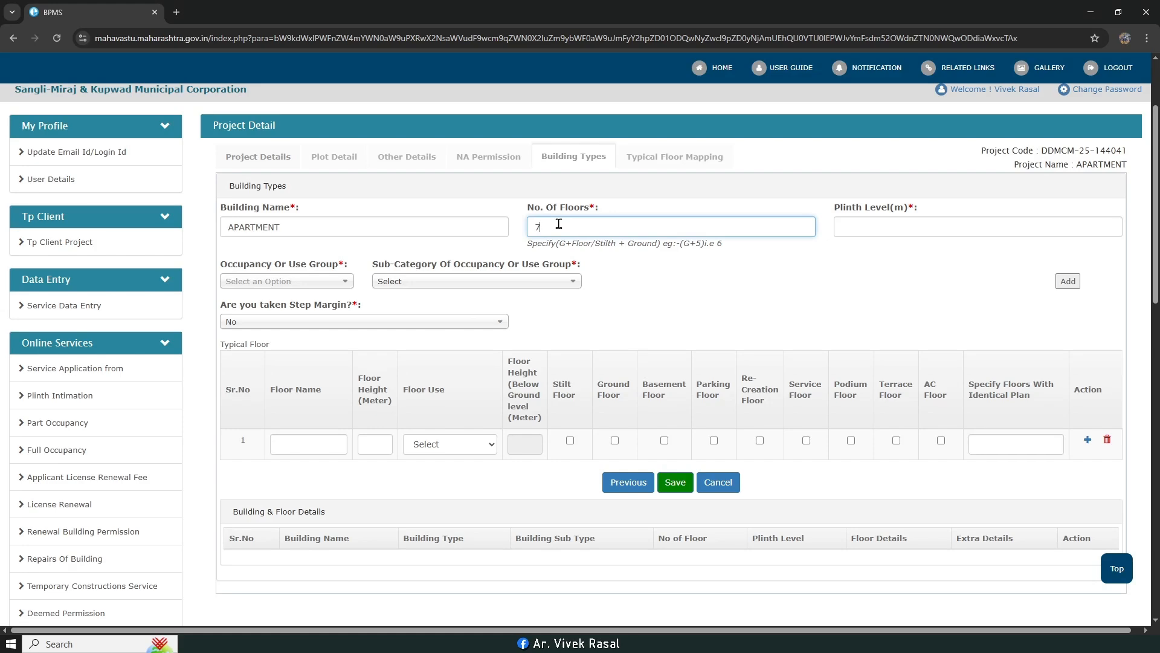
pyautogui.click(852, 228)
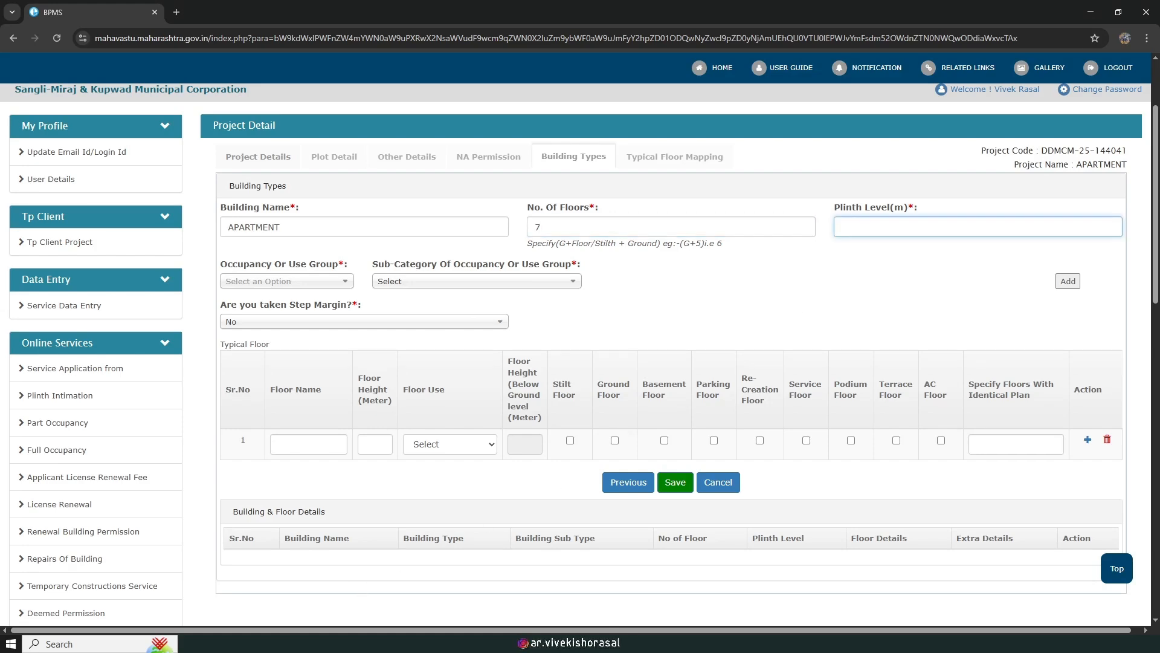
pyautogui.hotkey('alt', 'Tab')
pyautogui.scroll(2, 870, 469)
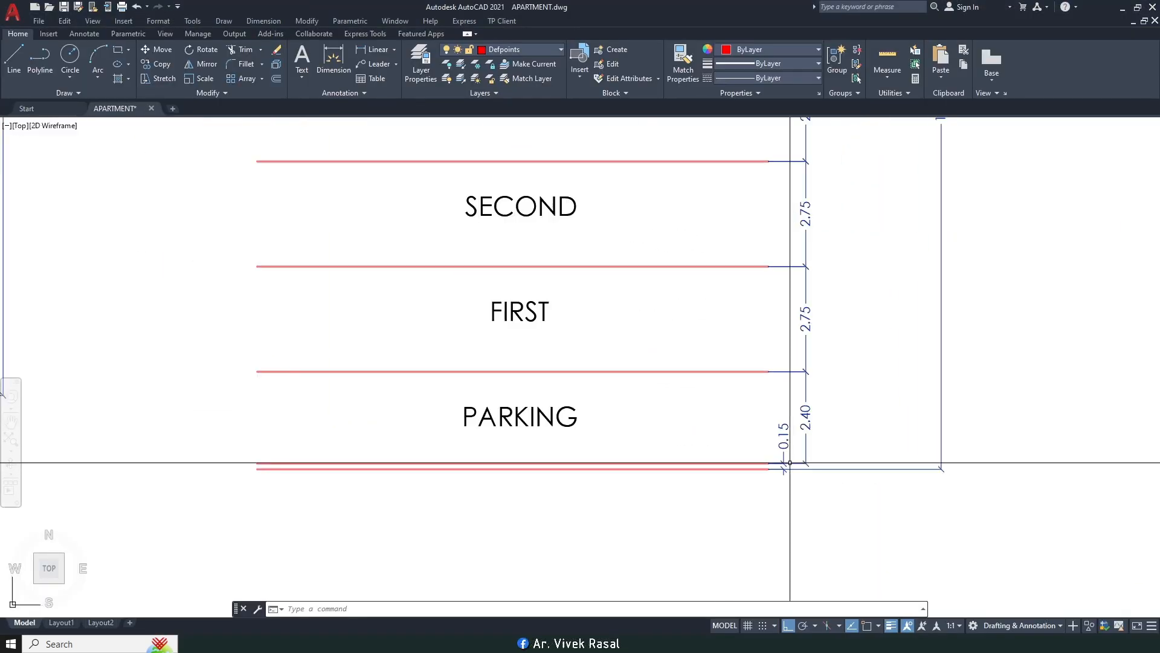
pyautogui.hotkey('alt', 'Tab')
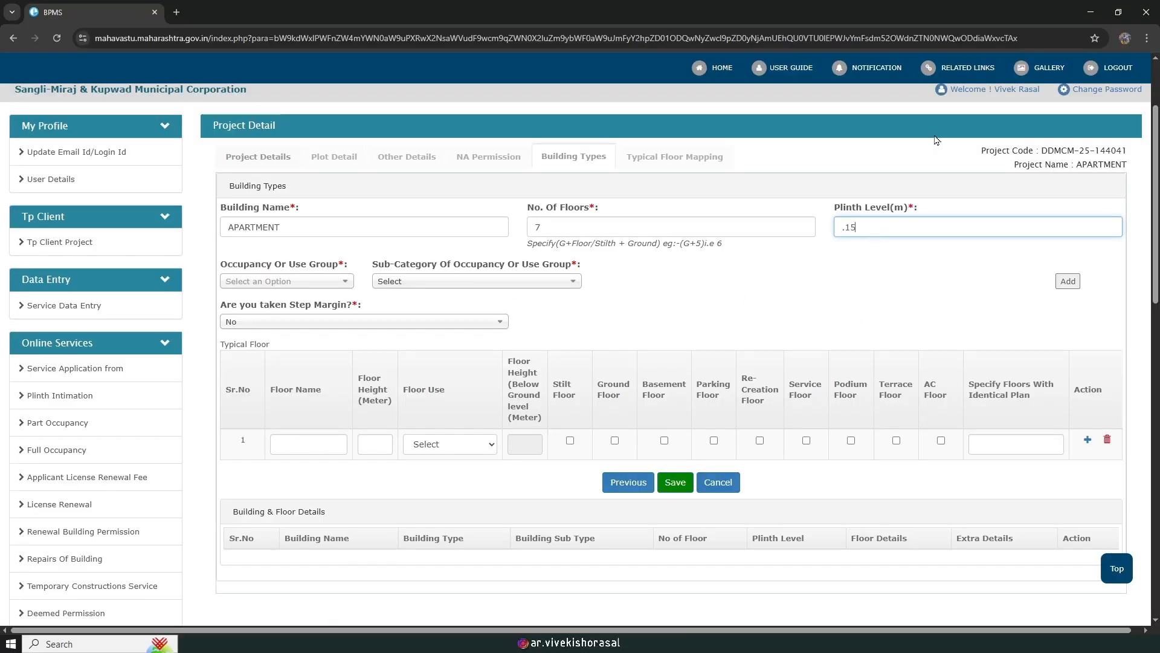
pyautogui.click(677, 234)
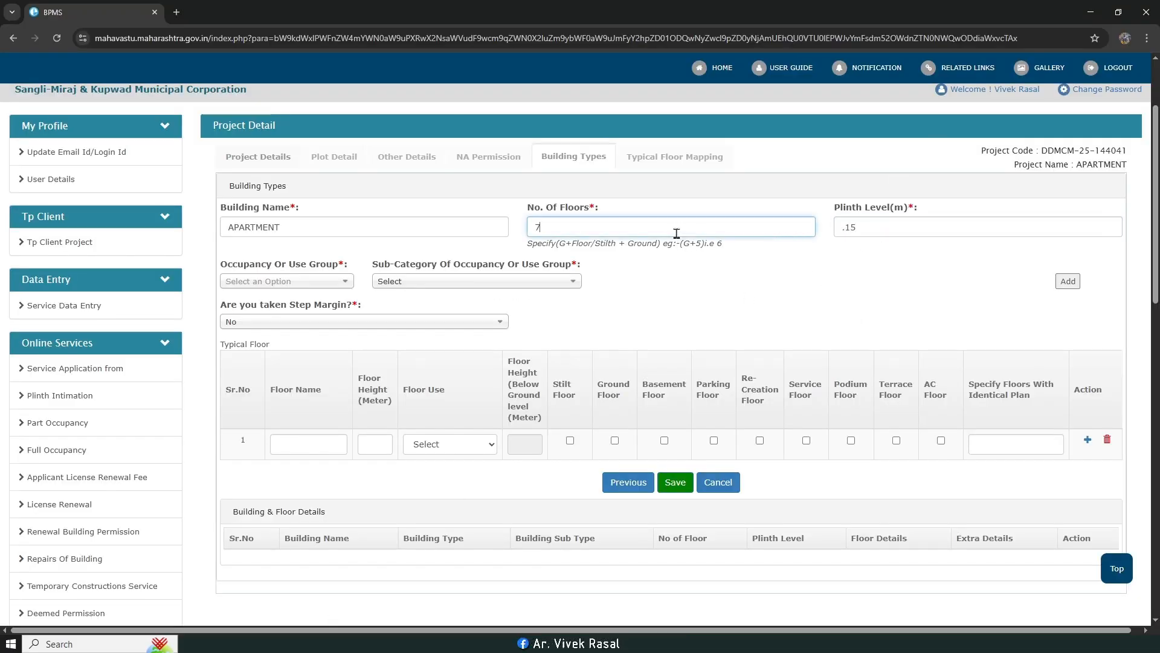
pyautogui.click(865, 232)
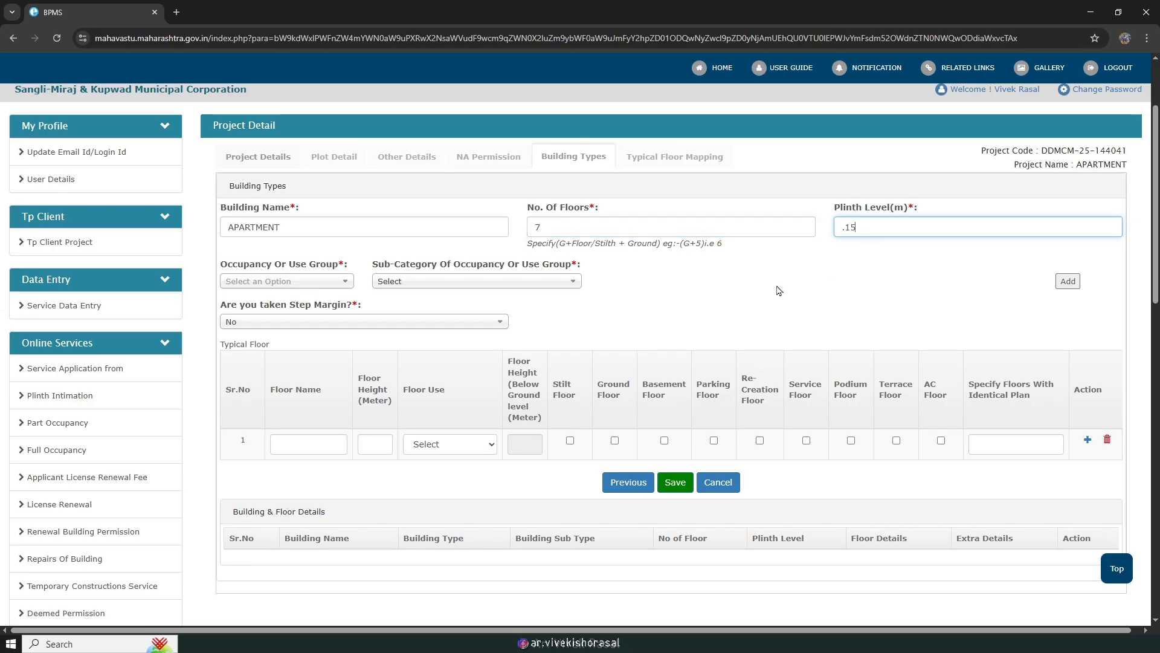
# Step: Set the occupancy to Residential with the flats sub-category
pyautogui.click(289, 284)
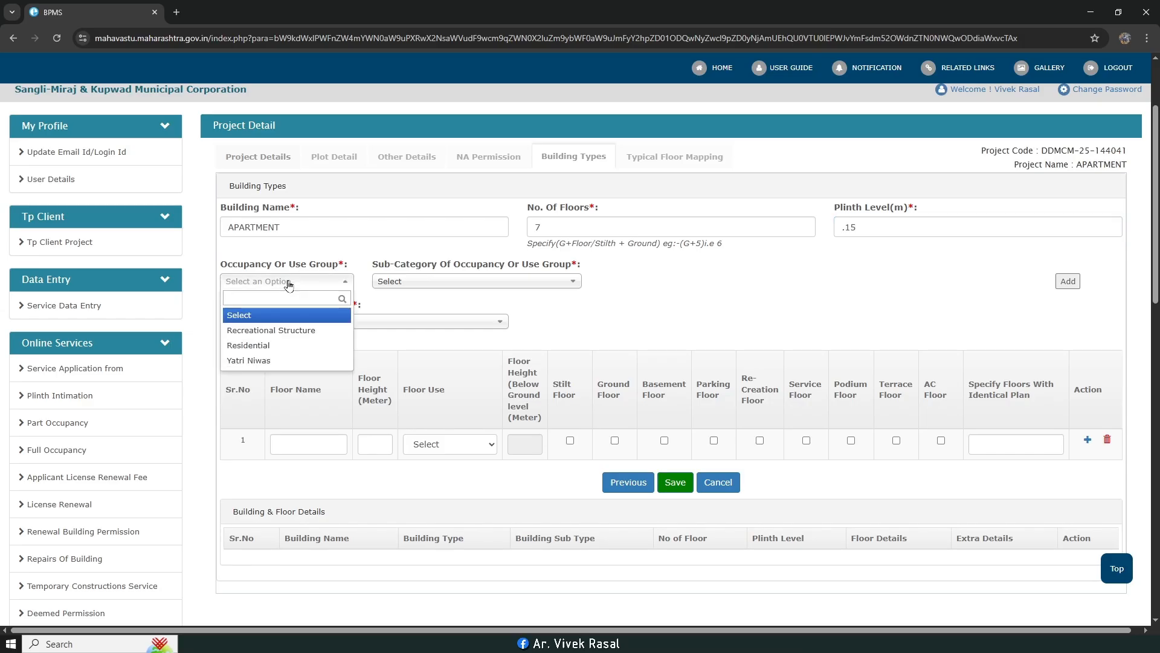
pyautogui.click(272, 345)
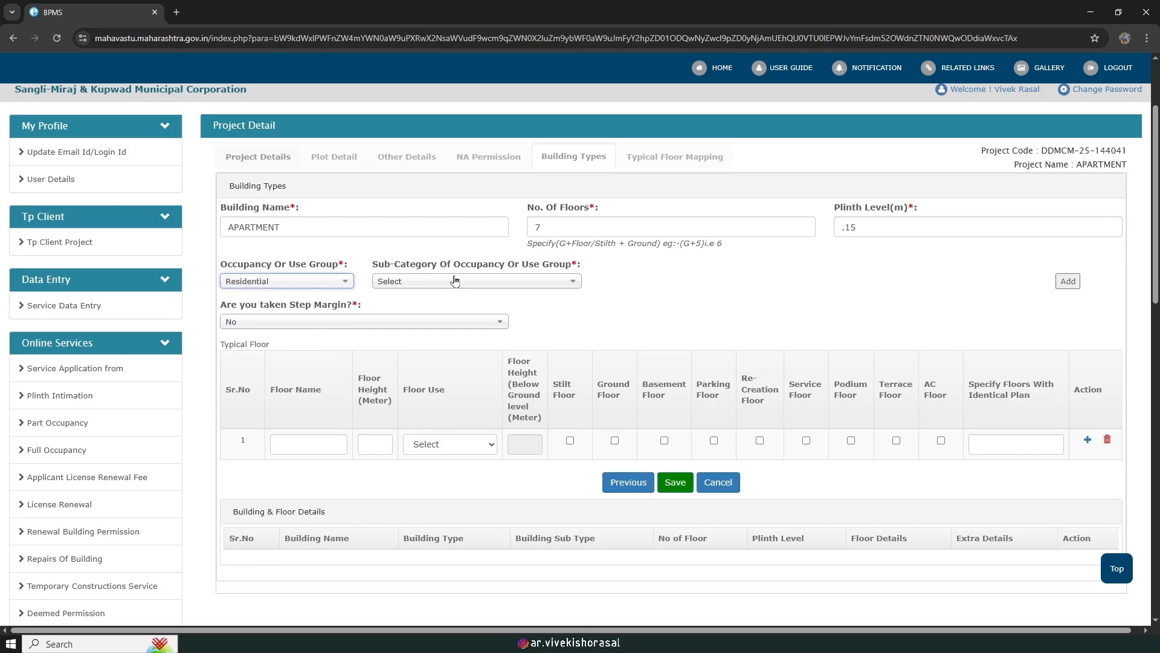
pyautogui.click(449, 284)
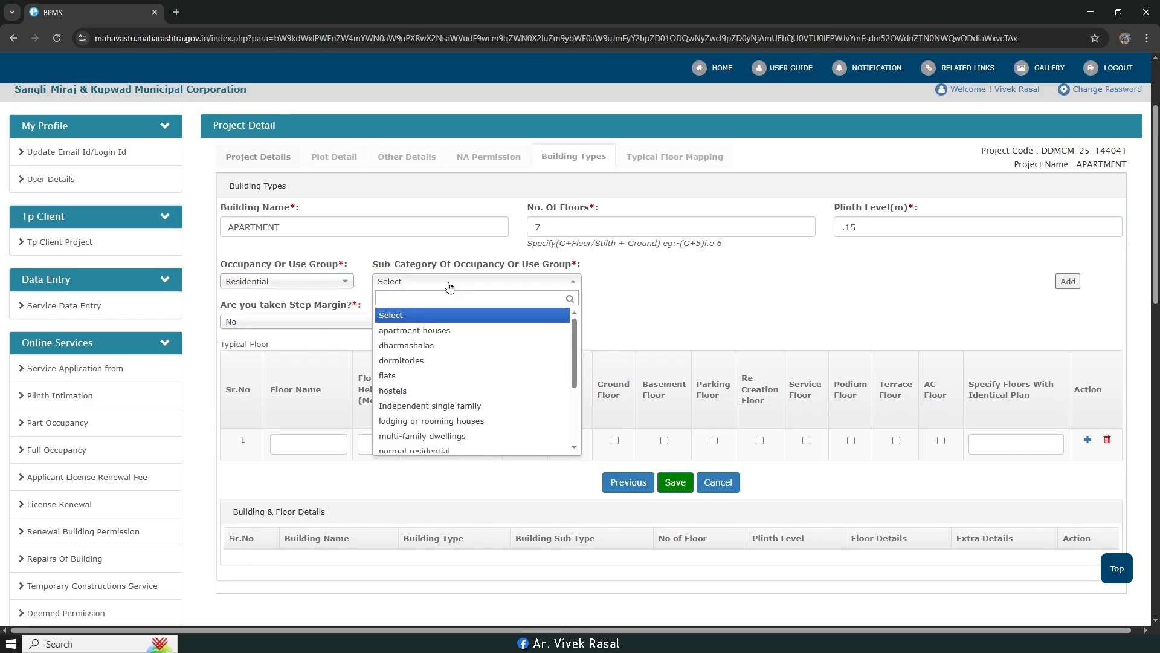
pyautogui.click(400, 375)
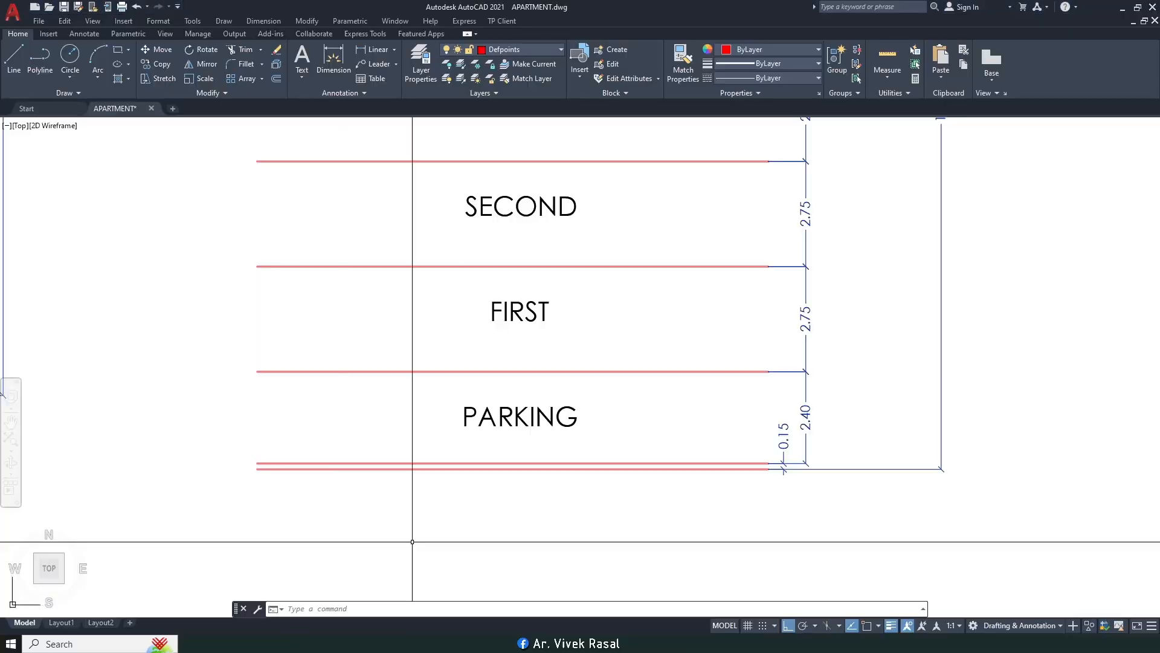
# Step: Enter 24 tenements and 1 visitor
pyautogui.scroll(-6, 611, 414)
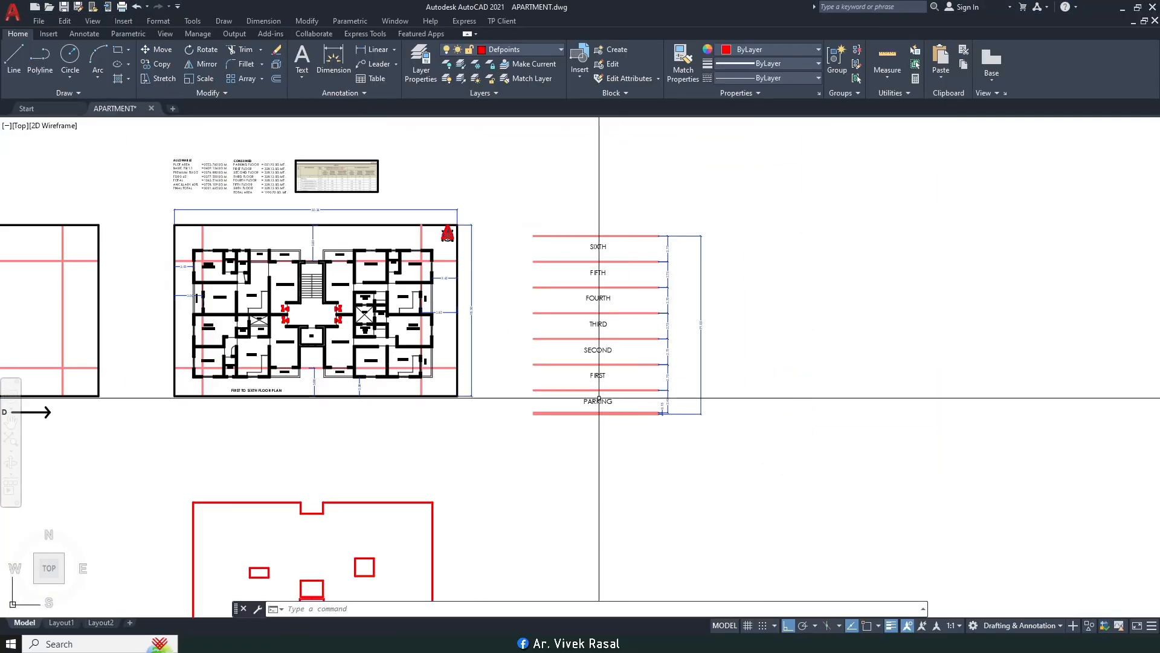
pyautogui.scroll(6, 610, 415)
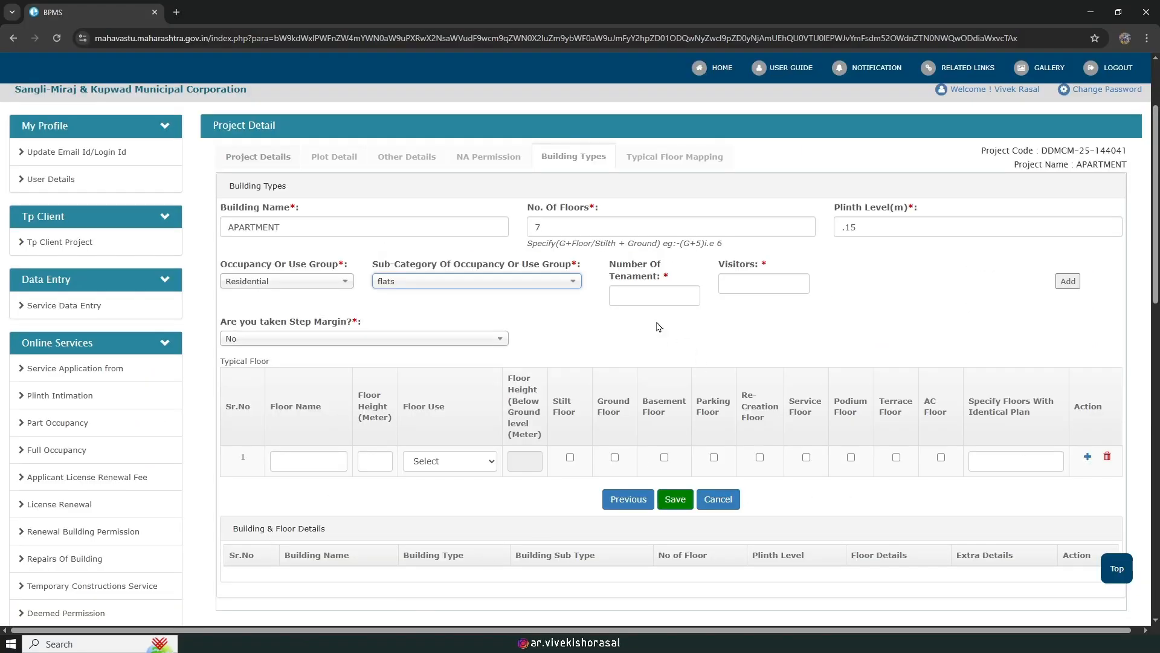
pyautogui.click(645, 296)
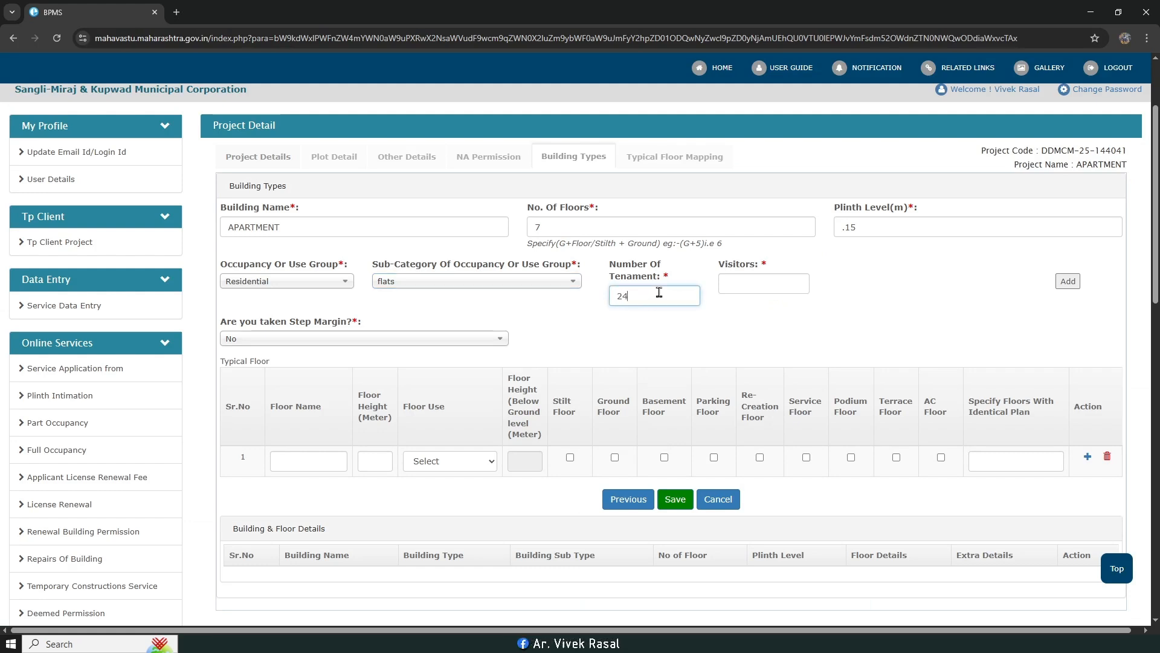
pyautogui.click(731, 284)
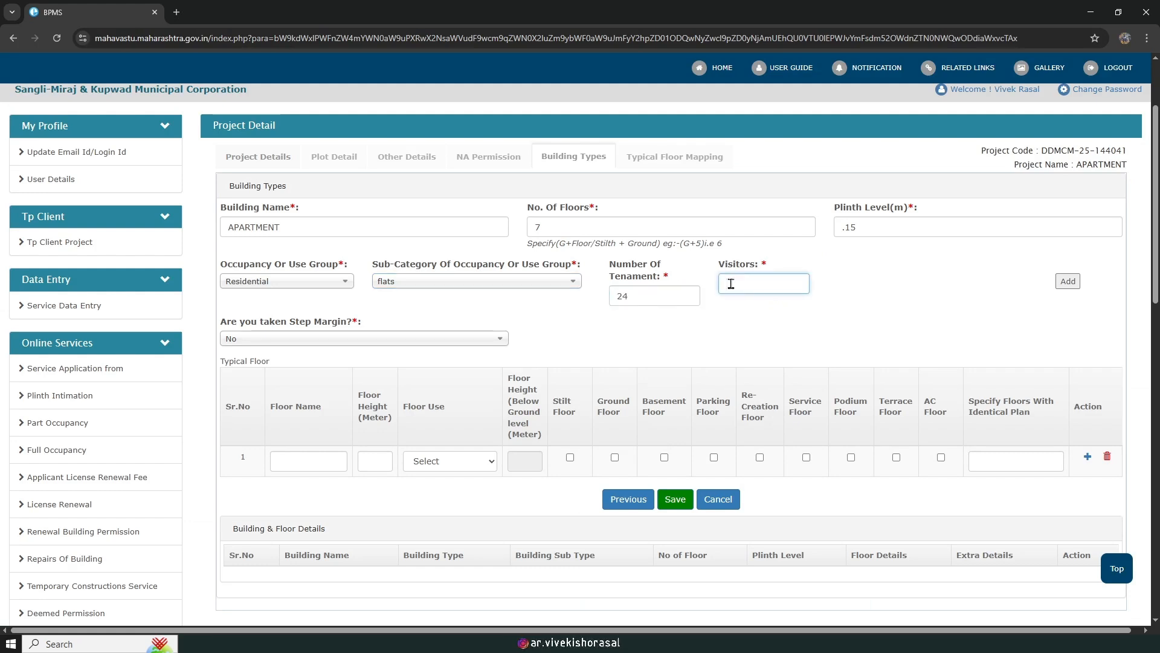
pyautogui.click(657, 332)
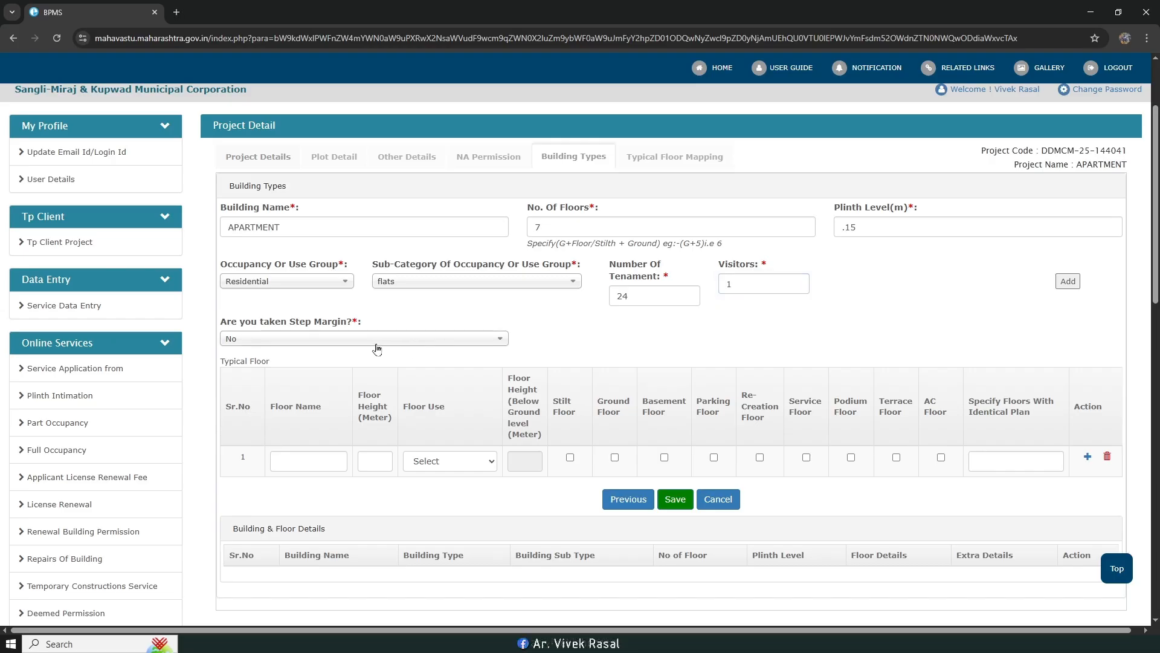
pyautogui.scroll(-1, 319, 345)
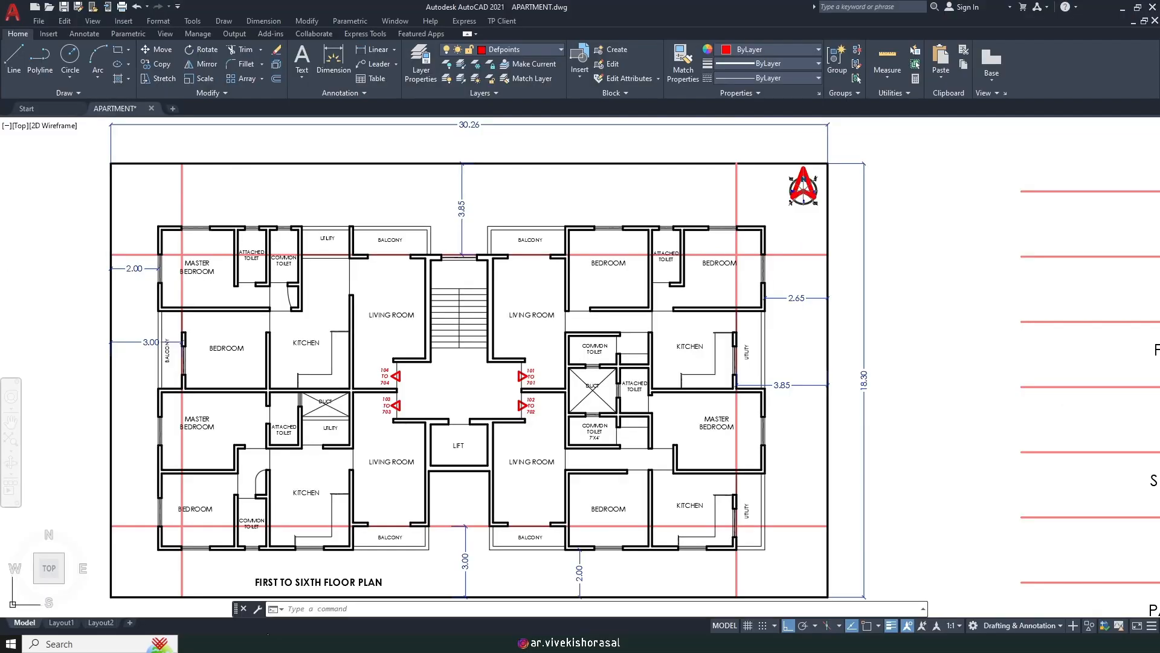
pyautogui.scroll(-2, 603, 260)
pyautogui.scroll(2, 604, 260)
pyautogui.scroll(-1, 604, 260)
pyautogui.moveTo(868, 263)
pyautogui.mouseDown(button='middle')
pyautogui.moveTo(766, 269)
pyautogui.moveTo(617, 248)
pyautogui.mouseUp(button='middle')
pyautogui.scroll(5, 252, 215)
pyautogui.moveTo(322, 305); pyautogui.dragTo(386, 318, button='middle')
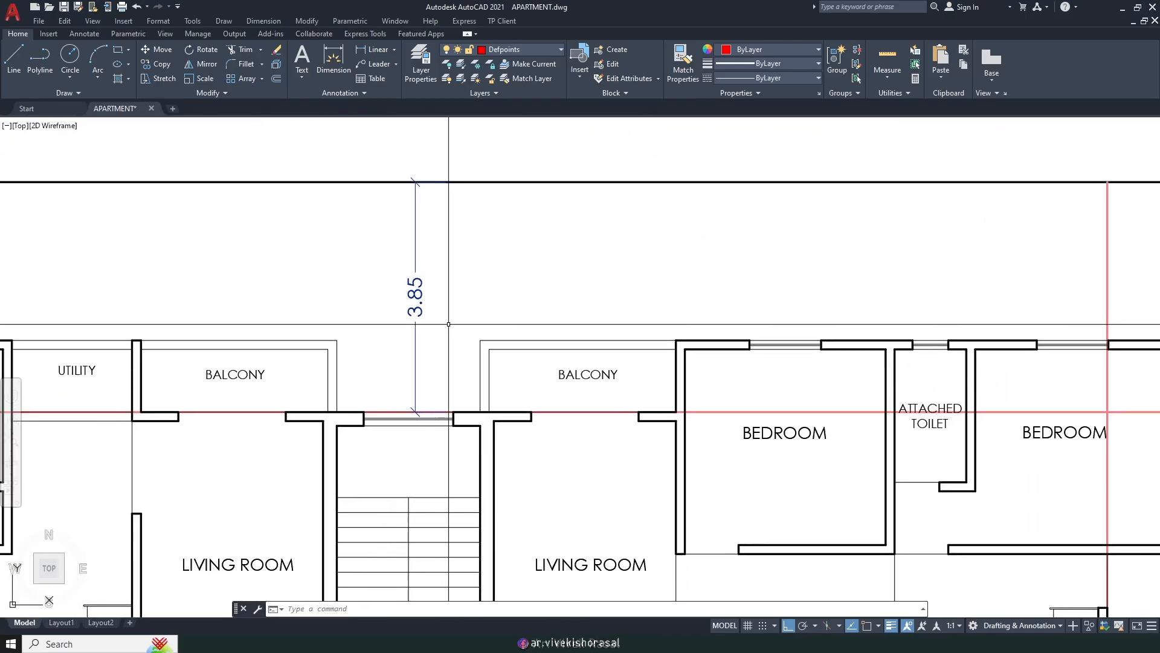
pyautogui.scroll(-6, 445, 278)
pyautogui.moveTo(747, 354); pyautogui.dragTo(611, 301, button='middle')
pyautogui.scroll(1, 970, 376)
pyautogui.scroll(3, 878, 350)
pyautogui.scroll(-4, 835, 349)
pyautogui.scroll(2, 783, 469)
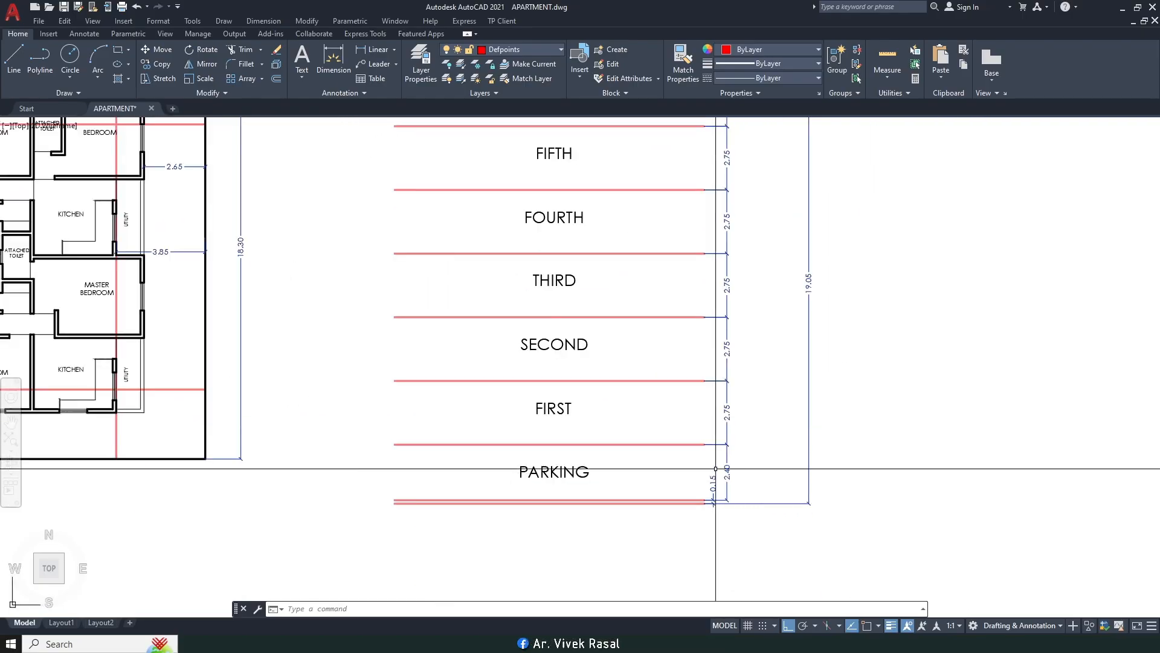
pyautogui.scroll(2, 701, 469)
pyautogui.moveTo(699, 466); pyautogui.dragTo(679, 422, button='middle')
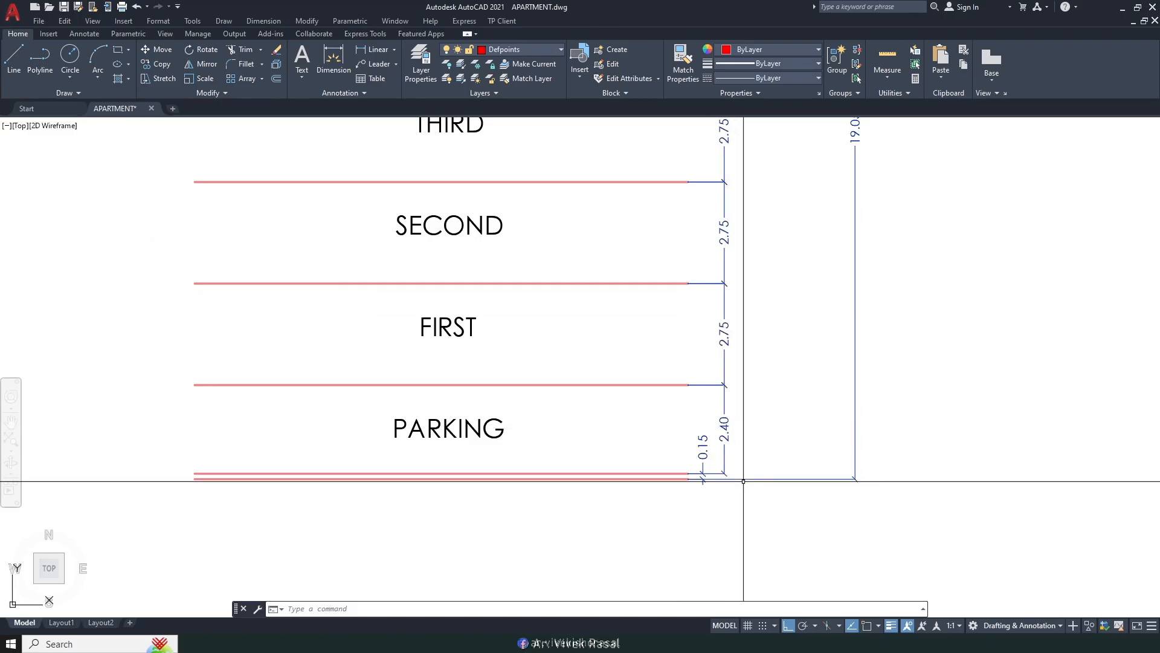
pyautogui.scroll(2, 719, 491)
pyautogui.scroll(-2, 682, 464)
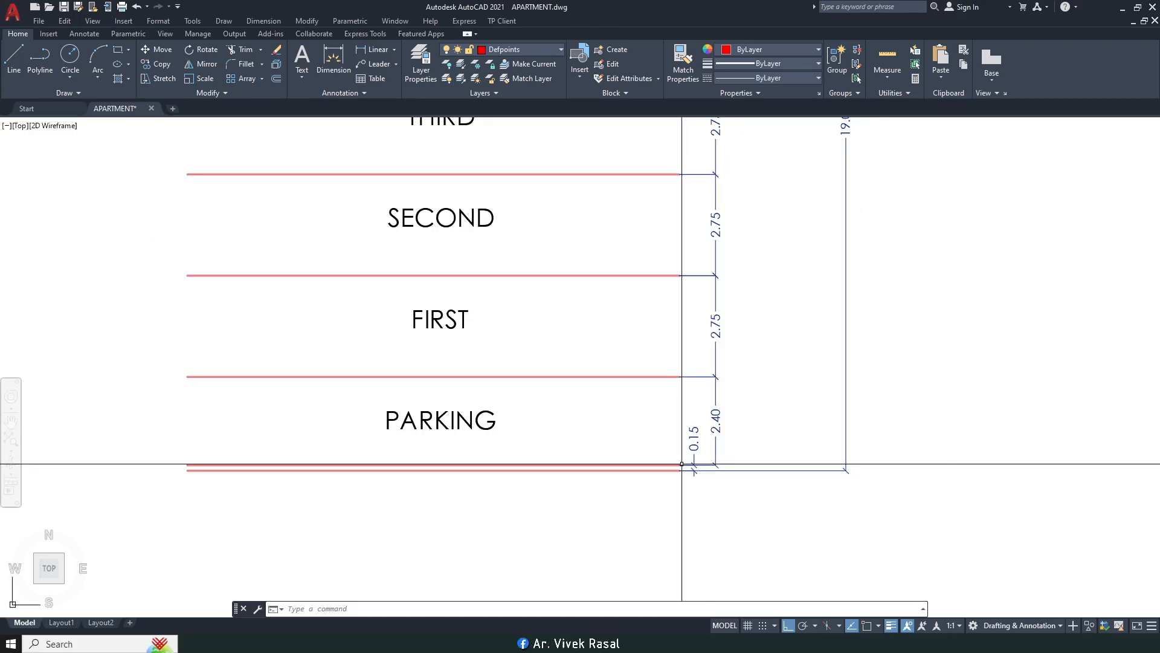
pyautogui.scroll(-4, 687, 421)
pyautogui.scroll(2, 683, 233)
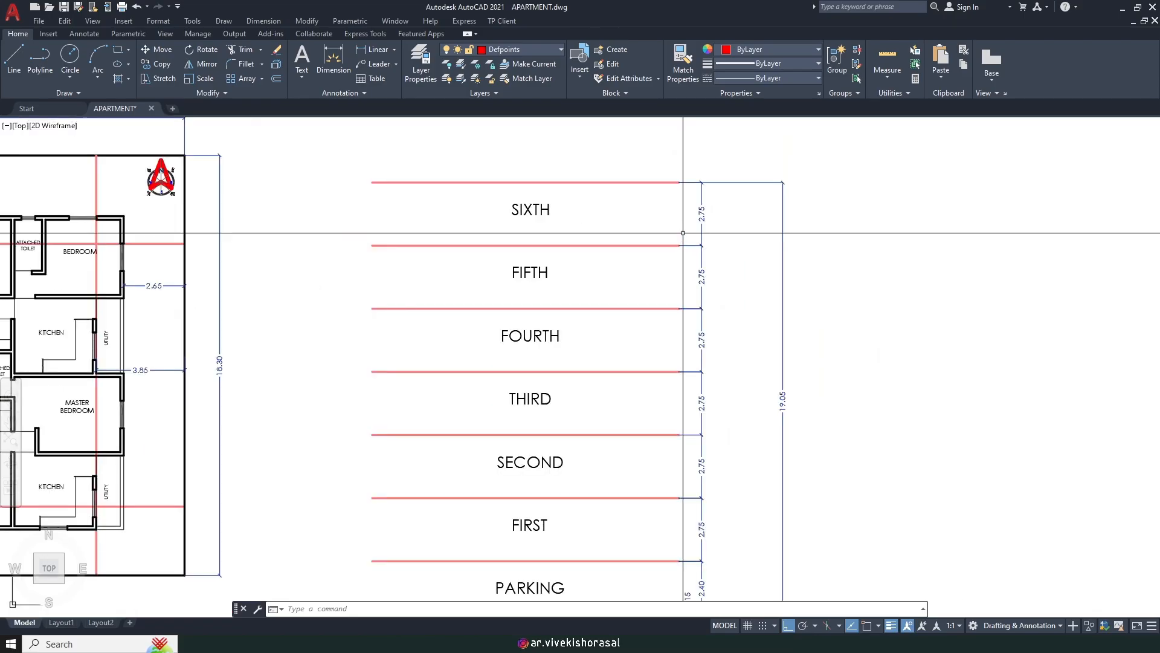
pyautogui.moveTo(664, 401); pyautogui.dragTo(618, 375, button='middle')
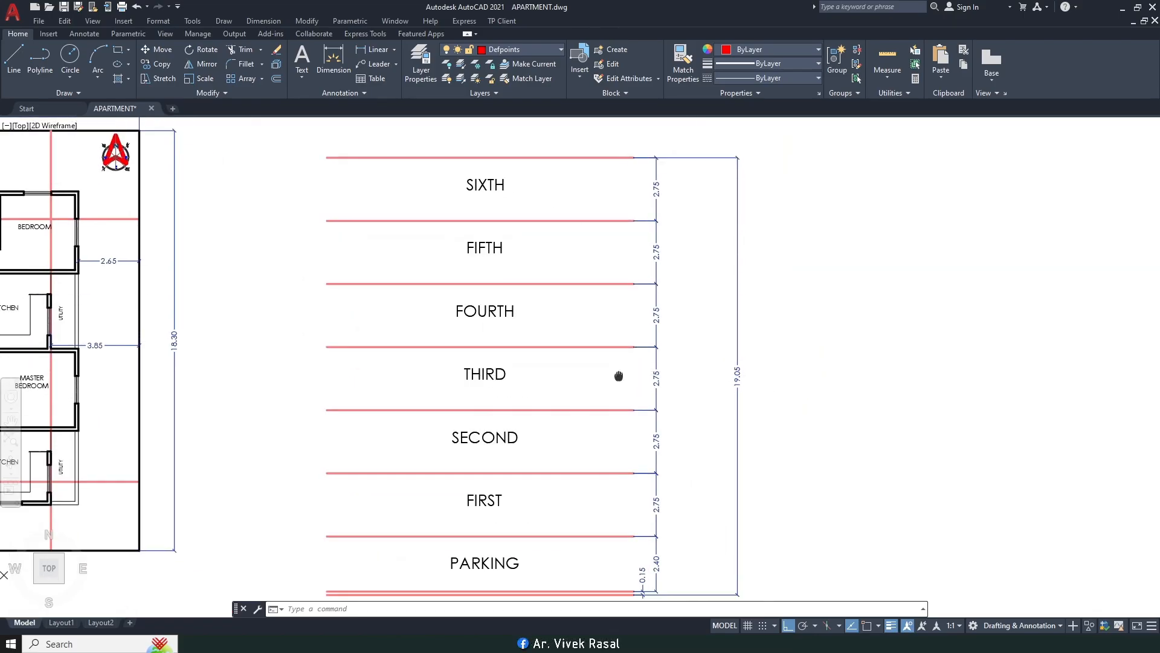
pyautogui.scroll(-2, 619, 339)
pyautogui.scroll(5, 671, 363)
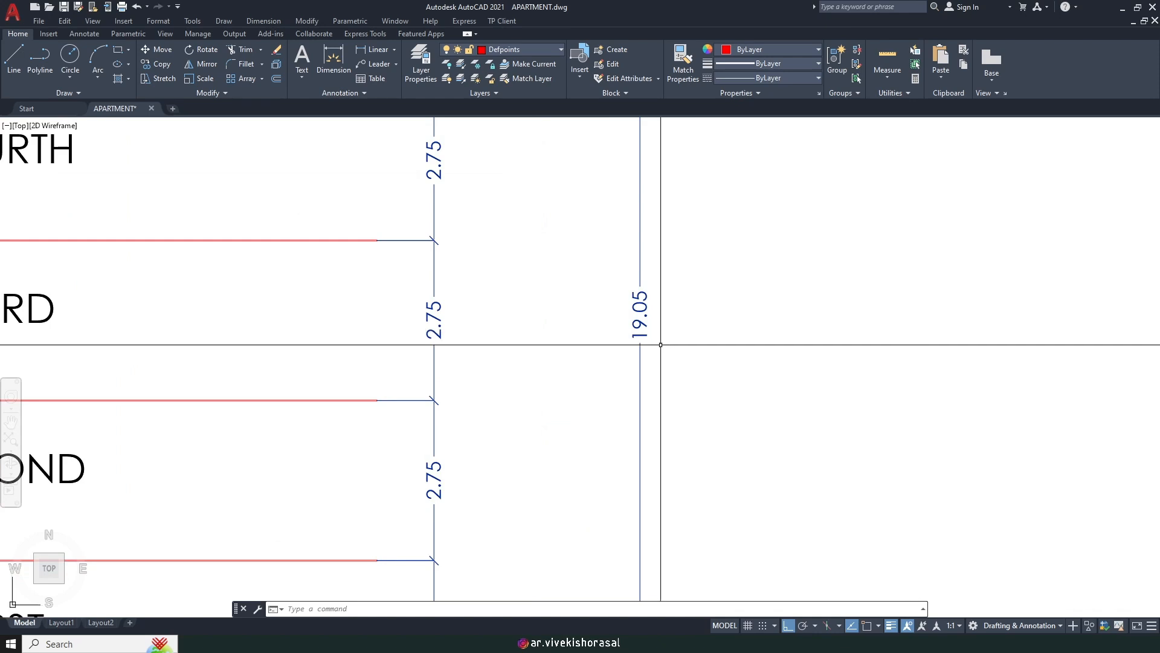
# Step: Use CAL to divide the 19.05 overall height by 5, returning 3.81
pyautogui.write('ca')
pyautogui.press('Return')
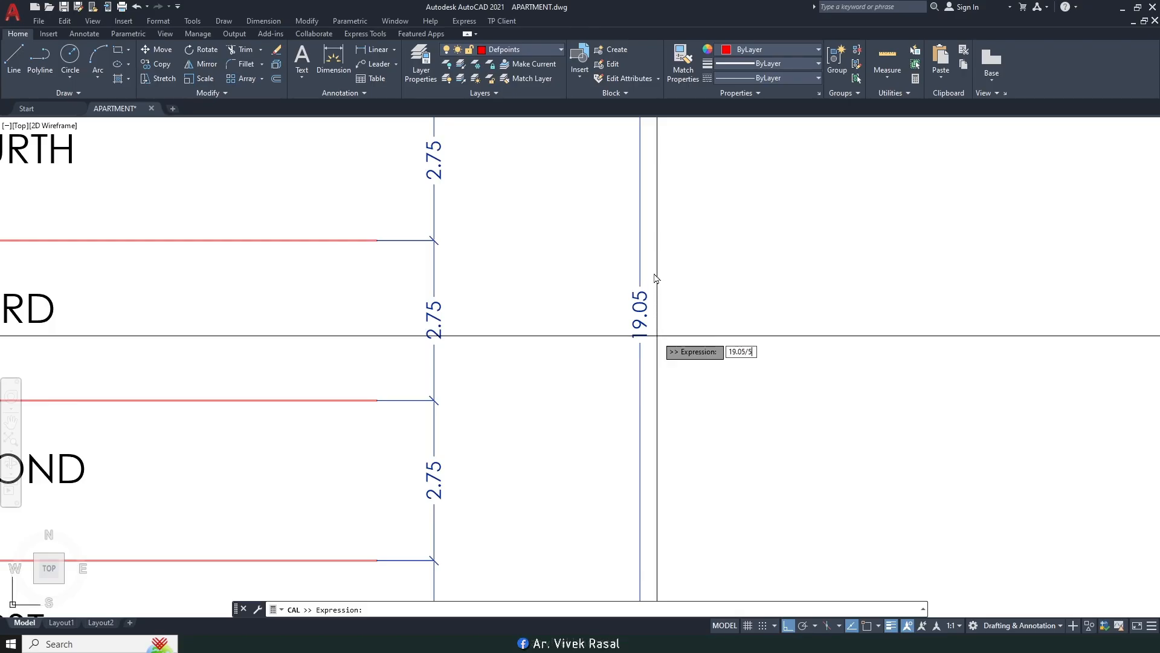
pyautogui.press('Return')
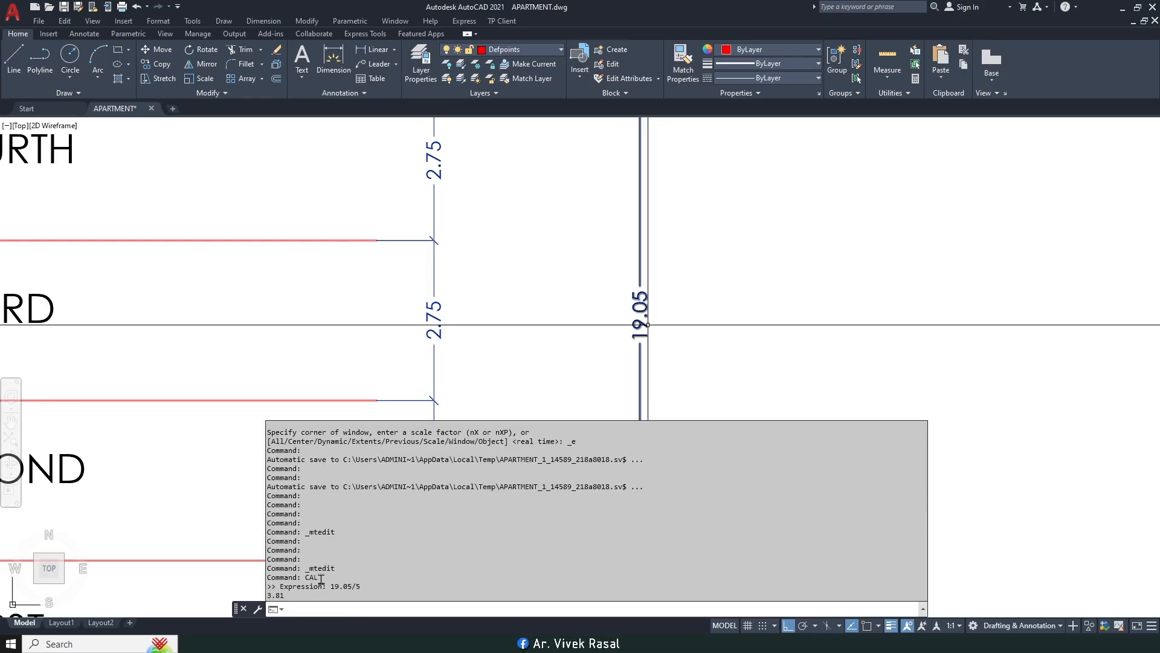
pyautogui.scroll(-8, 583, 324)
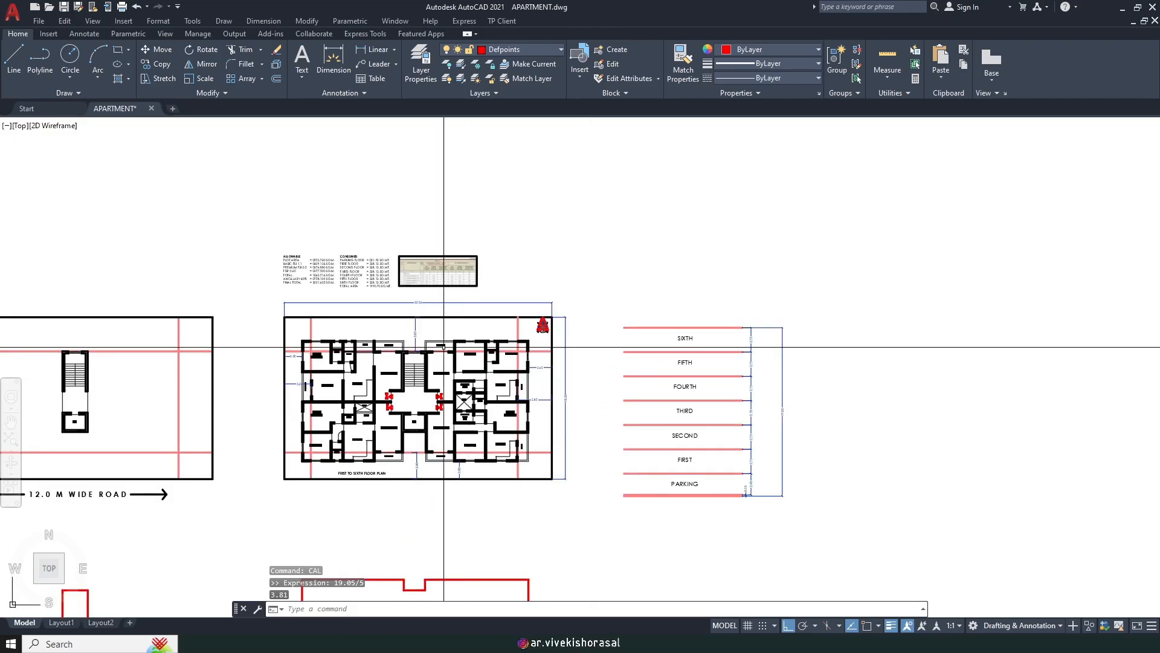
# Step: Pan and zoom across the sheet to survey the site plan, road label and drawings
pyautogui.scroll(6, 461, 324)
pyautogui.moveTo(598, 296); pyautogui.dragTo(544, 120, button='middle')
pyautogui.scroll(5, 574, 216)
pyautogui.scroll(-5, 536, 254)
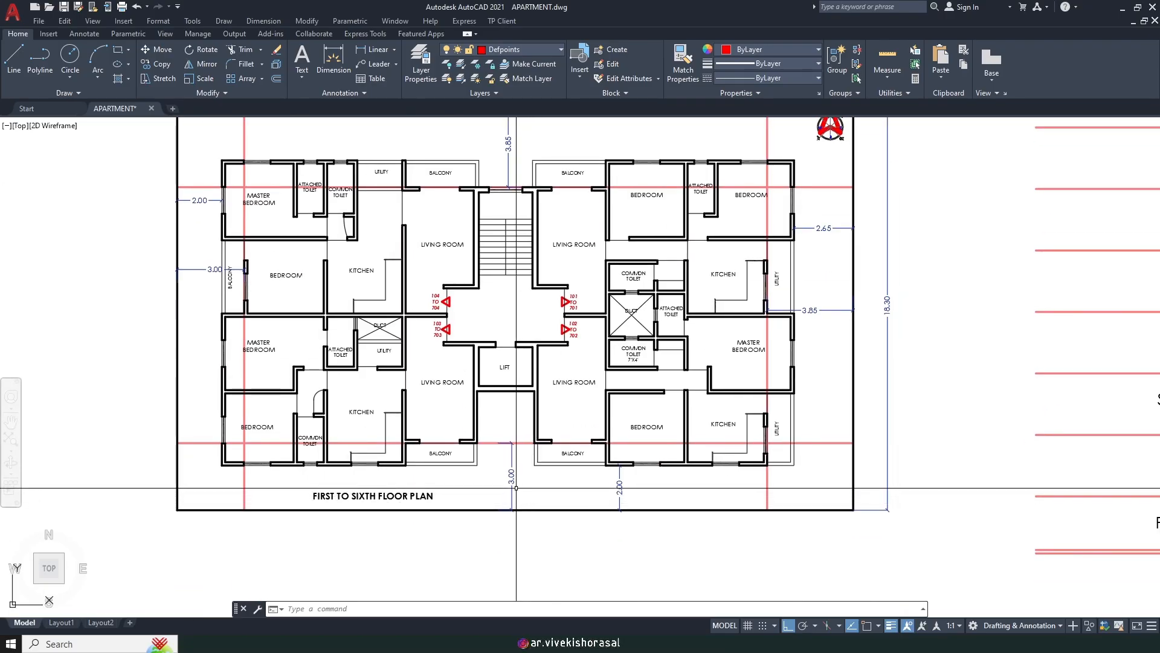
pyautogui.scroll(5, 508, 486)
pyautogui.scroll(-4, 459, 393)
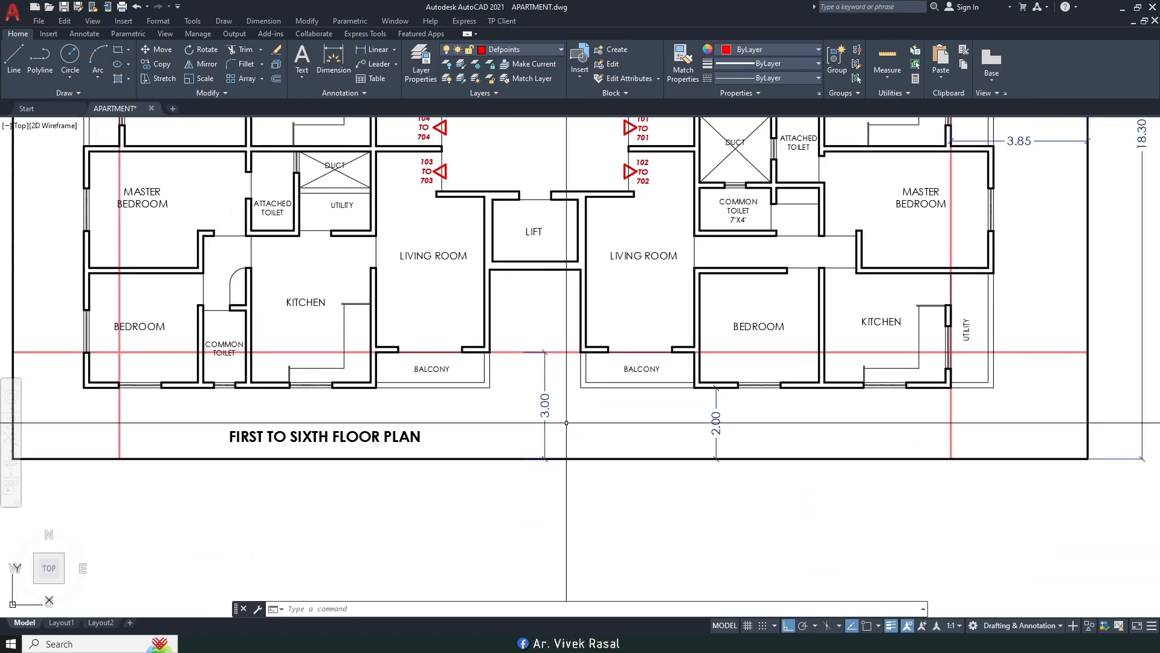
pyautogui.scroll(-2, 429, 361)
pyautogui.moveTo(350, 178)
pyautogui.mouseDown(button='middle')
pyautogui.moveTo(538, 262)
pyautogui.moveTo(575, 312)
pyautogui.mouseUp(button='middle')
pyautogui.scroll(-2, 538, 262)
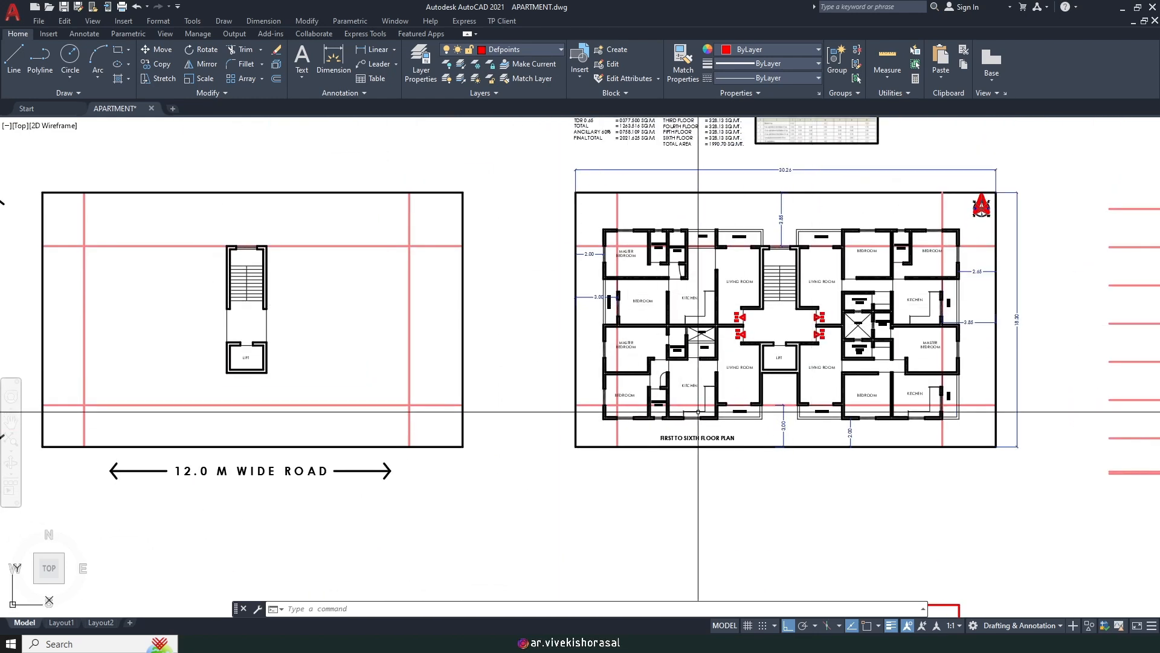
pyautogui.moveTo(617, 386); pyautogui.dragTo(513, 374, button='middle')
pyautogui.scroll(-3, 479, 428)
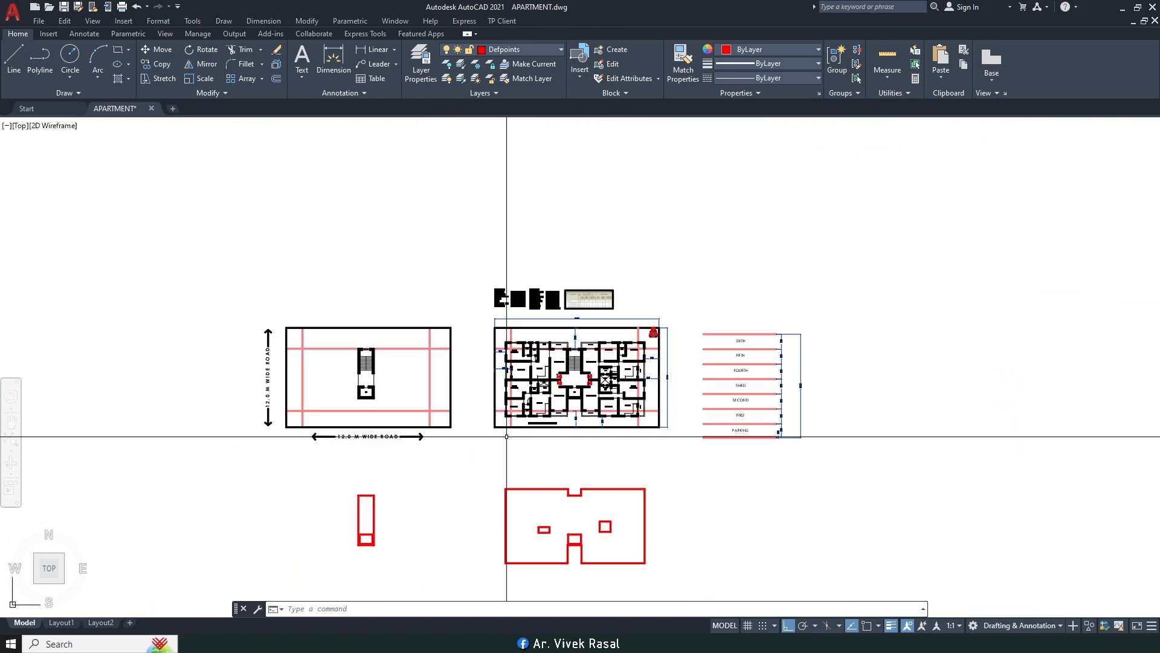
pyautogui.scroll(4, 422, 419)
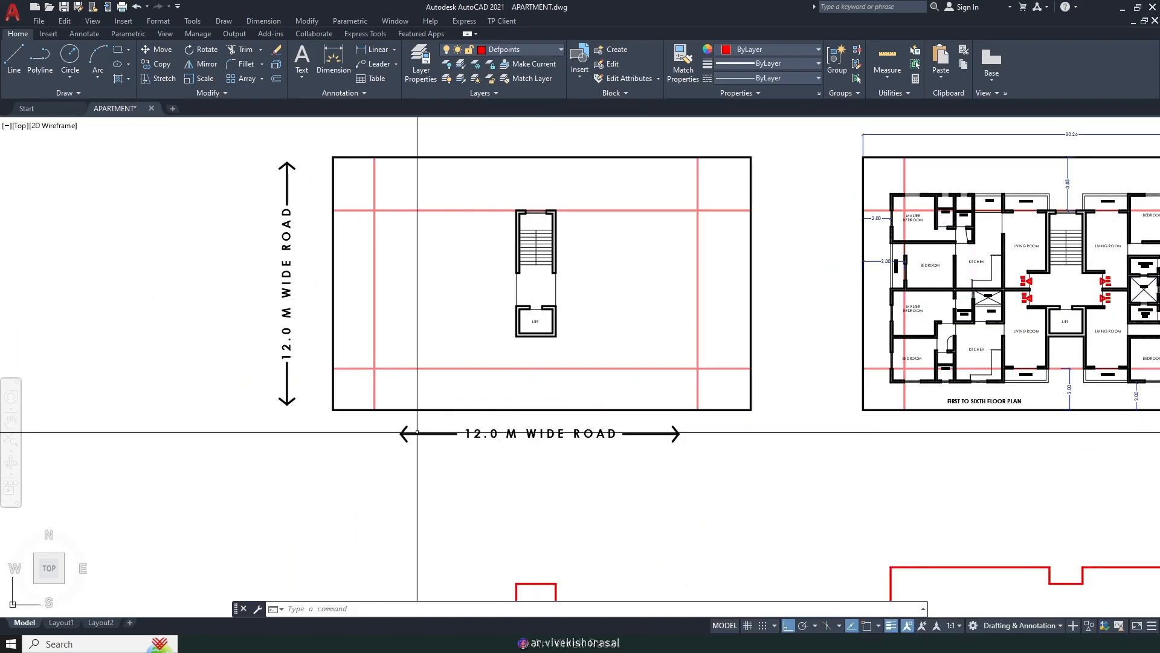
# Step: Centre the first-to-sixth floor plan and window-select all 599 of its objects for moving
pyautogui.moveTo(746, 340); pyautogui.dragTo(457, 324, button='middle')
pyautogui.scroll(2, 806, 342)
pyautogui.scroll(2, 806, 343)
pyautogui.moveTo(754, 432); pyautogui.dragTo(698, 399, button='middle')
pyautogui.scroll(-2, 695, 399)
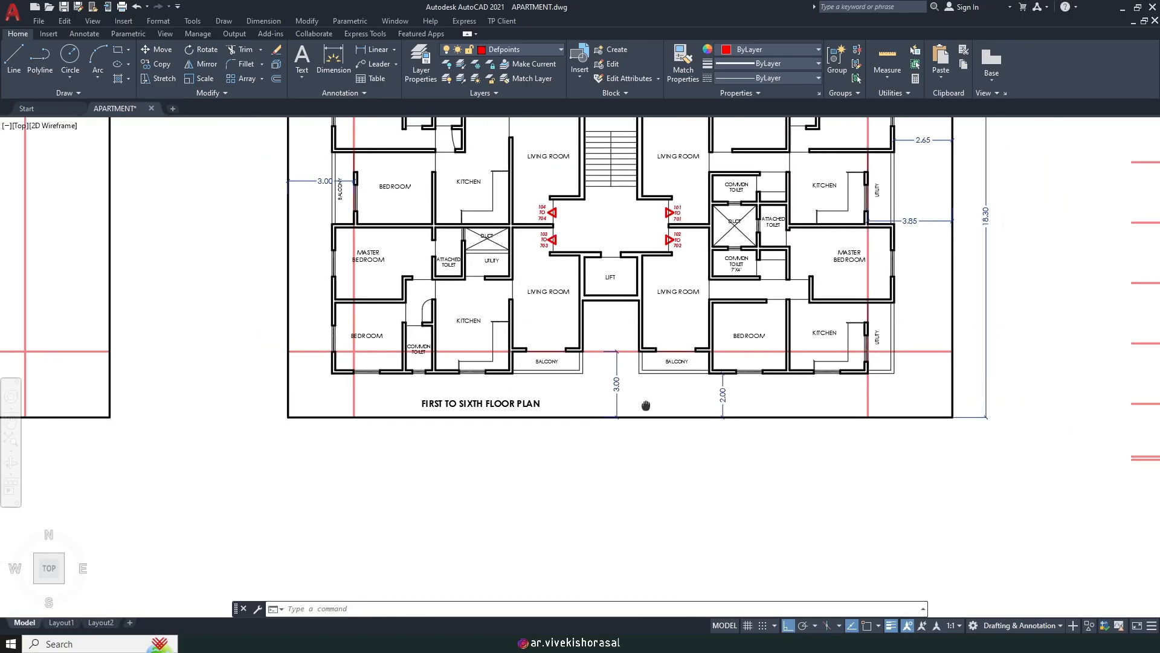
pyautogui.scroll(2, 612, 403)
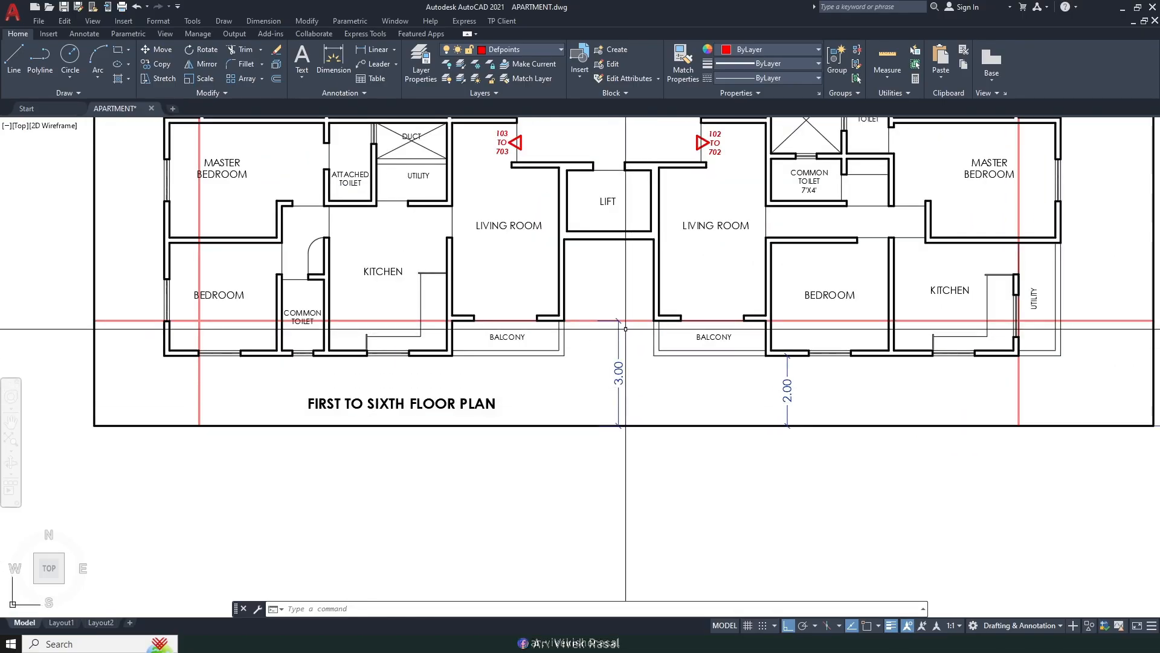
pyautogui.scroll(-2, 635, 248)
pyautogui.moveTo(635, 249); pyautogui.dragTo(640, 414, button='middle')
pyautogui.scroll(-3, 496, 182)
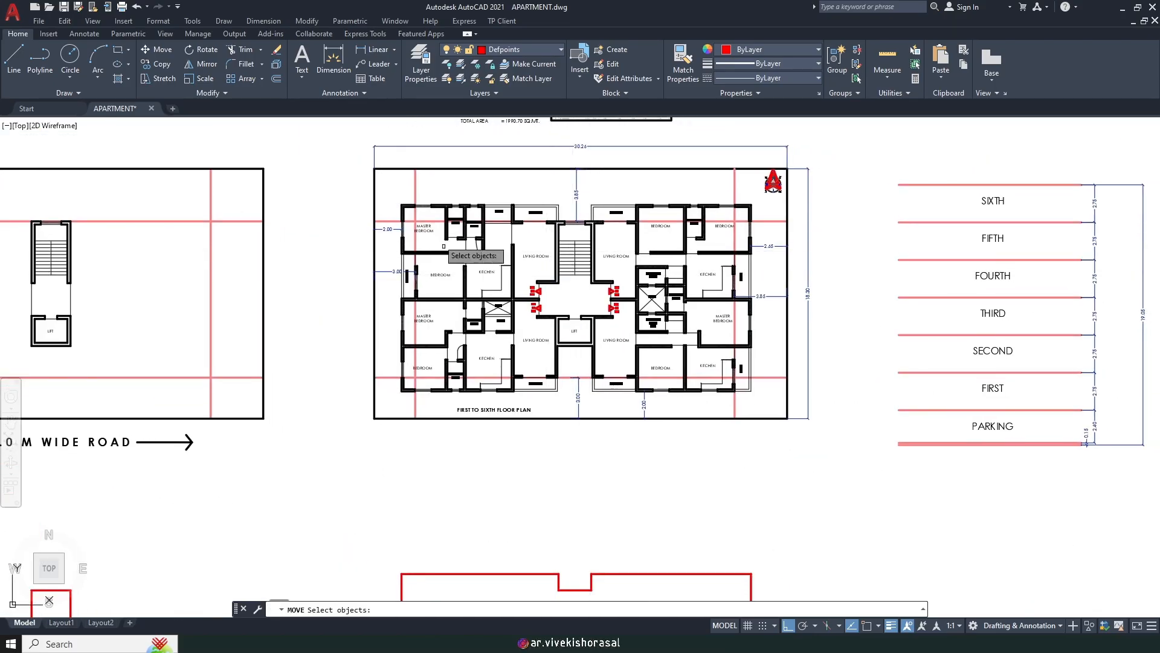
pyautogui.moveTo(396, 187); pyautogui.dragTo(773, 378)
pyautogui.scroll(2, 773, 378)
pyautogui.press('Return')
pyautogui.click(867, 372)
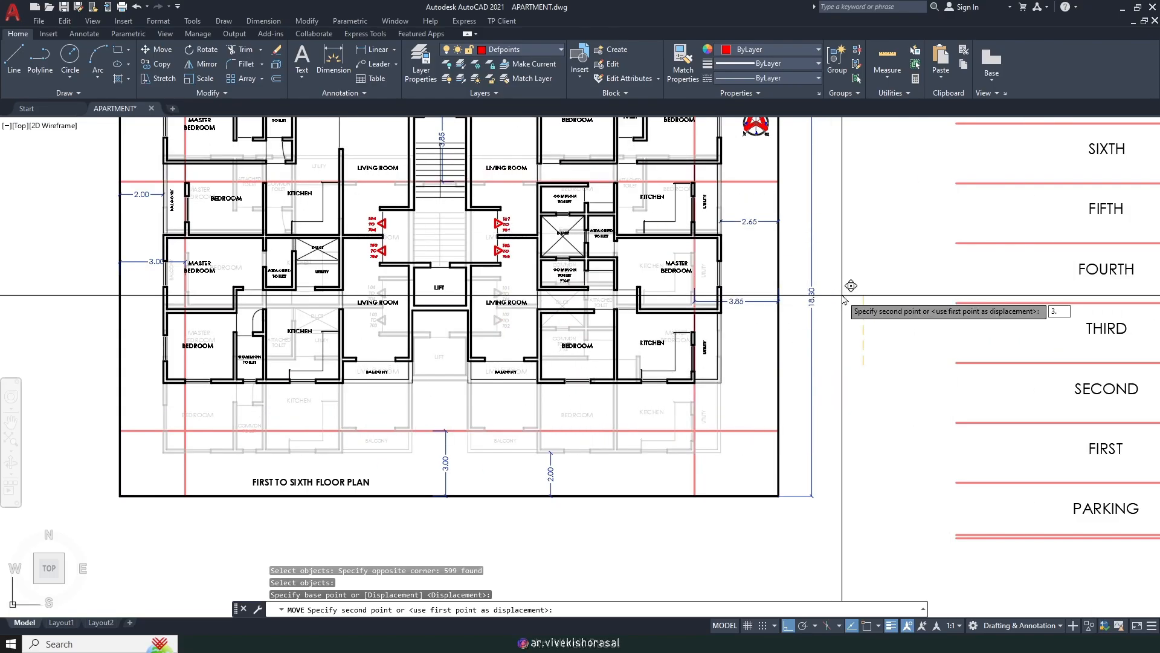
pyautogui.press('Return')
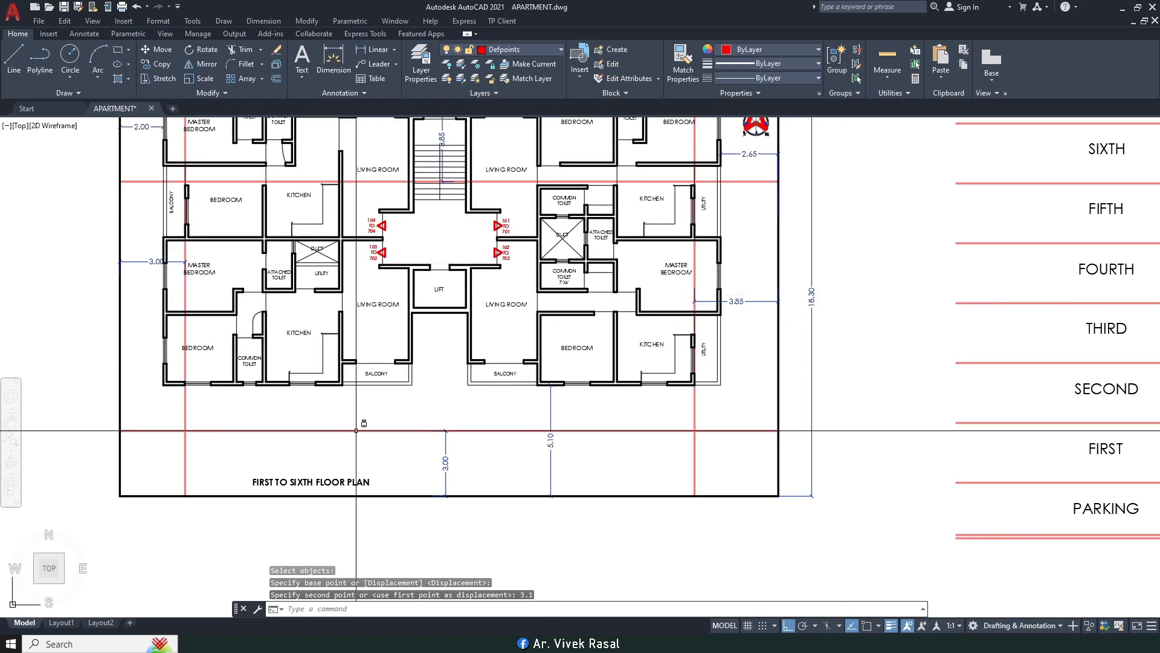
pyautogui.scroll(1, 426, 455)
pyautogui.moveTo(440, 443); pyautogui.dragTo(525, 446, button='middle')
pyautogui.scroll(-2, 572, 420)
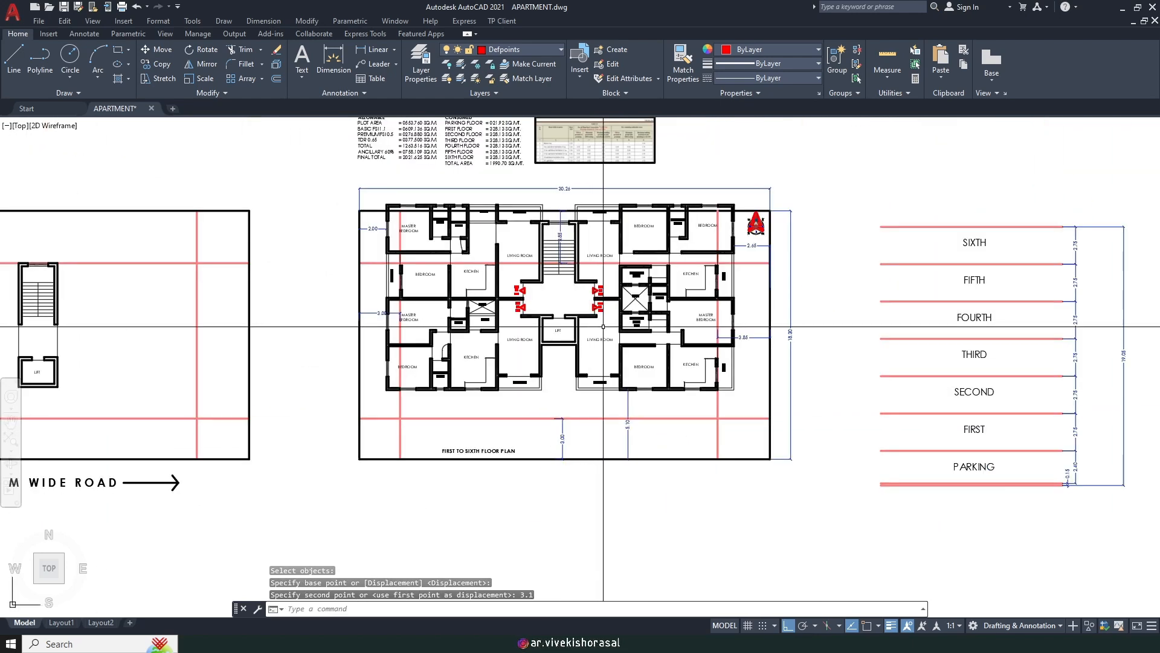
pyautogui.hotkey('ctrl', 'z')
pyautogui.hotkey('ctrl', 'z')
# Step: Window-select the floor plan and move it 0.1 upward
pyautogui.click(389, 186)
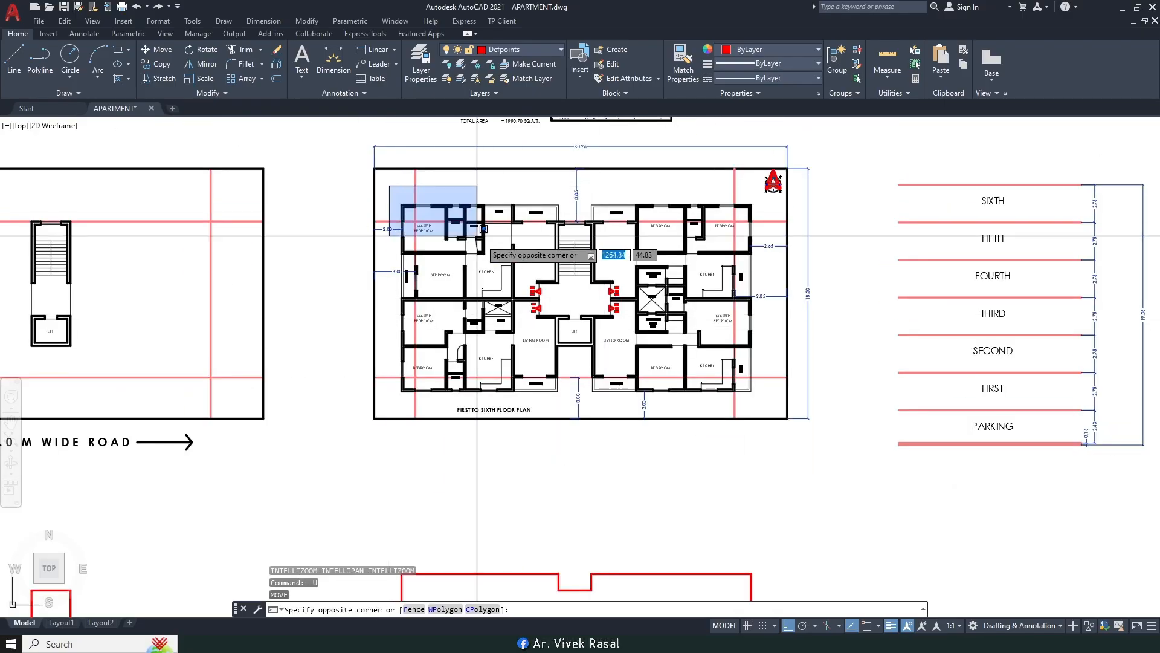
pyautogui.click(764, 391)
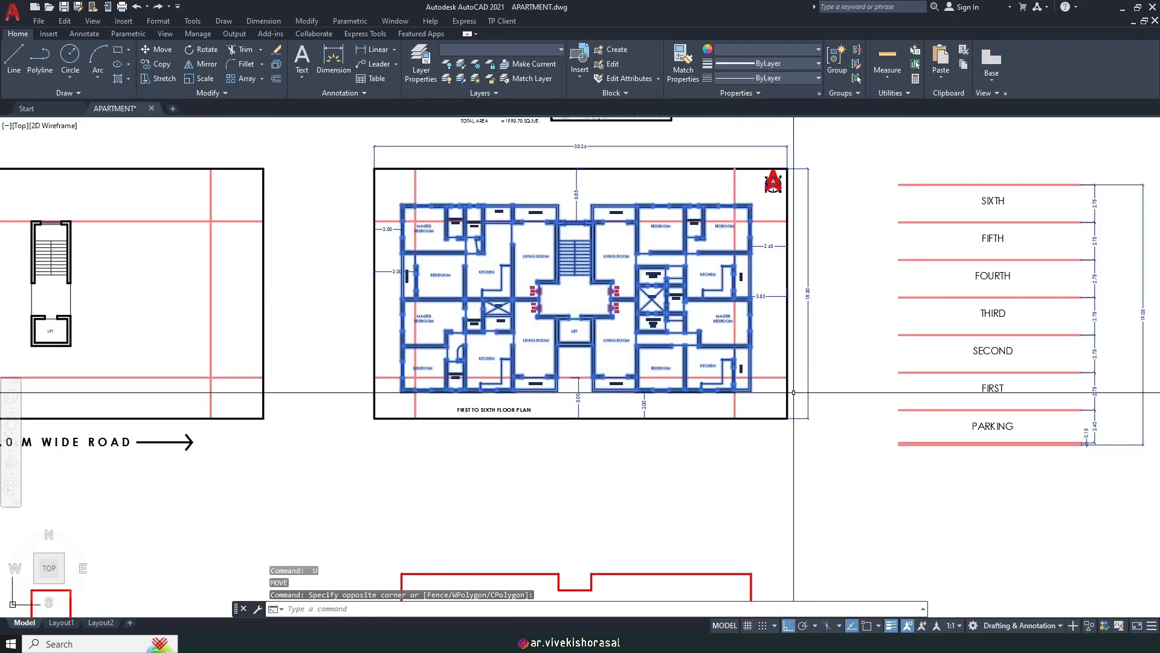
pyautogui.write('M')
pyautogui.press('Return')
pyautogui.click(863, 421)
pyautogui.write('.1')
pyautogui.press('Return')
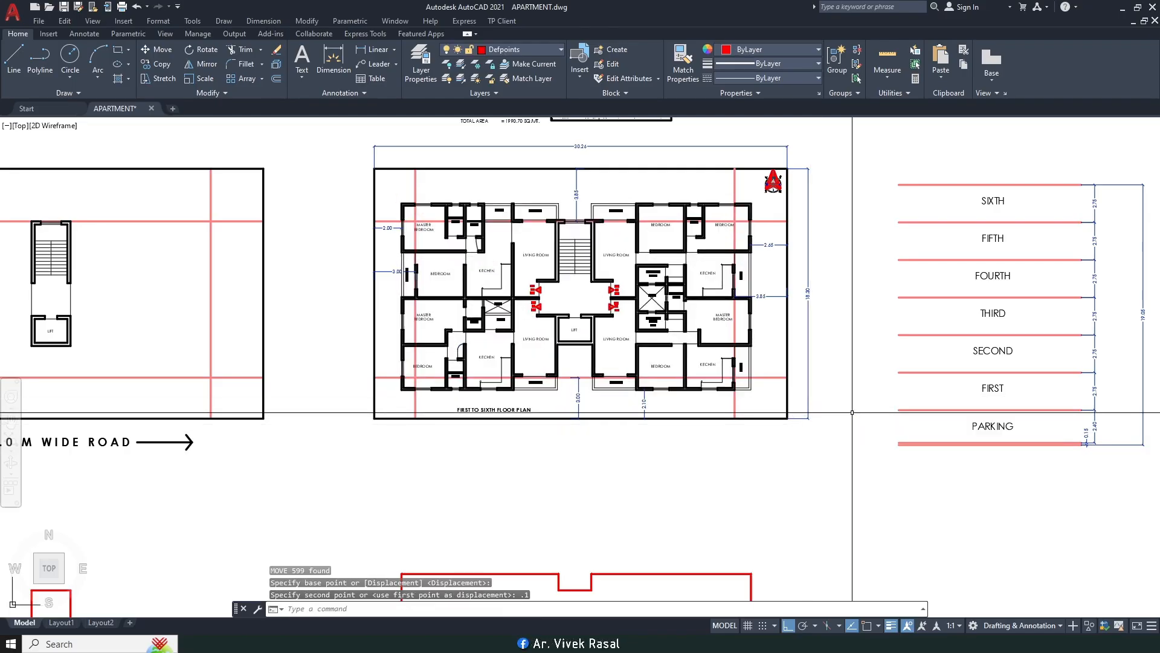
# Step: Grip-stretch the 3.00 dimension's end, checking Object Snap settings before cancelling
pyautogui.scroll(8, 576, 381)
pyautogui.click(575, 380)
pyautogui.click(542, 352)
pyautogui.scroll(6, 529, 322)
pyautogui.scroll(-8, 524, 322)
pyautogui.scroll(6, 508, 328)
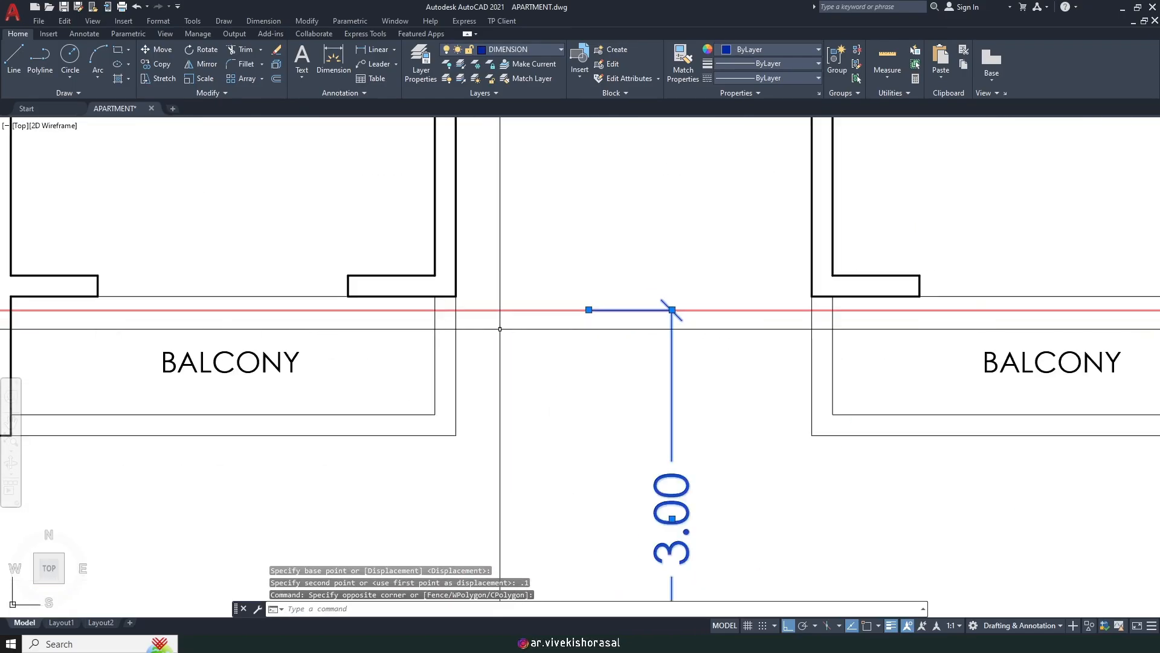
pyautogui.click(587, 310)
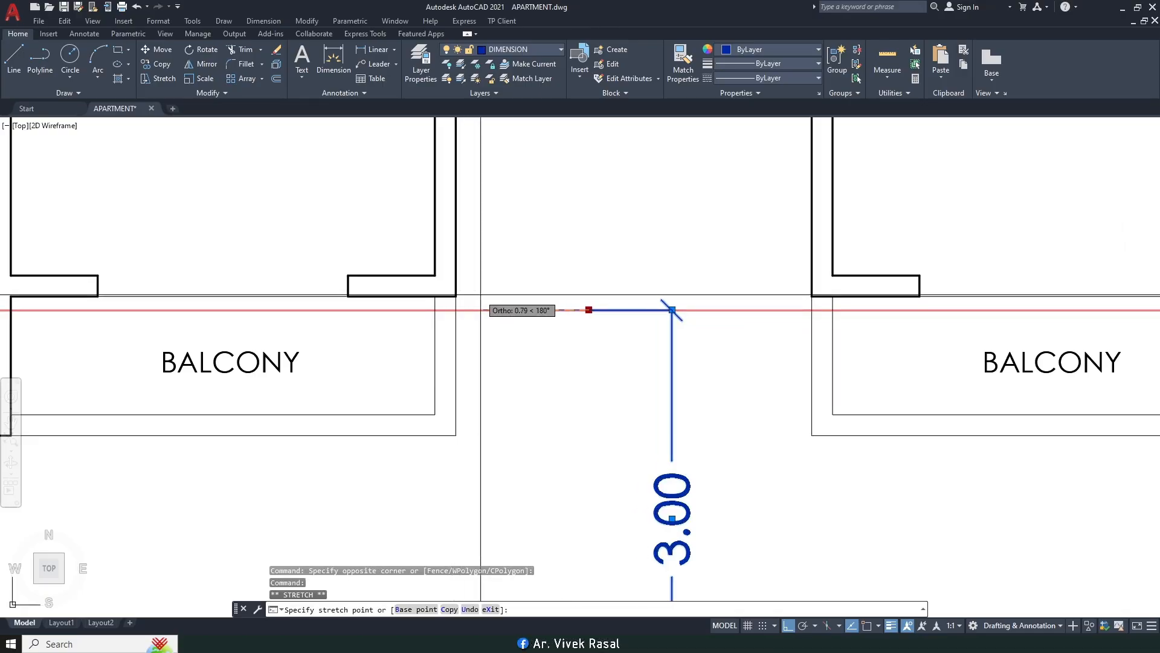
pyautogui.keyDown('shift'); pyautogui.rightClick(461, 293); pyautogui.keyUp('shift')
pyautogui.press('o')
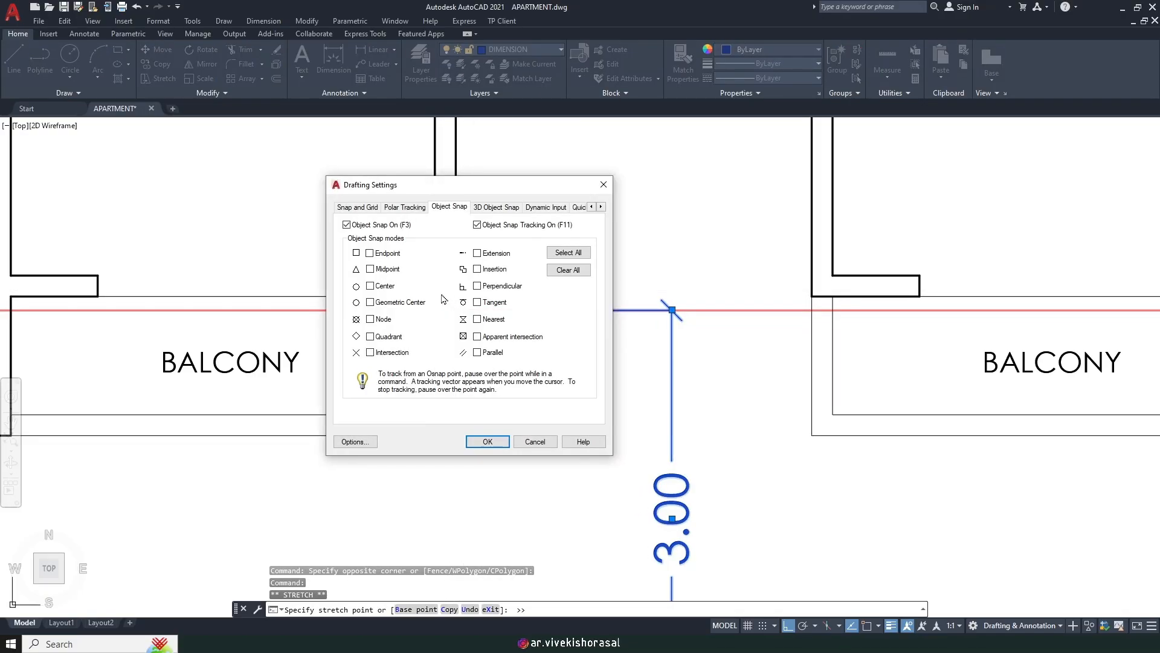
pyautogui.click(488, 441)
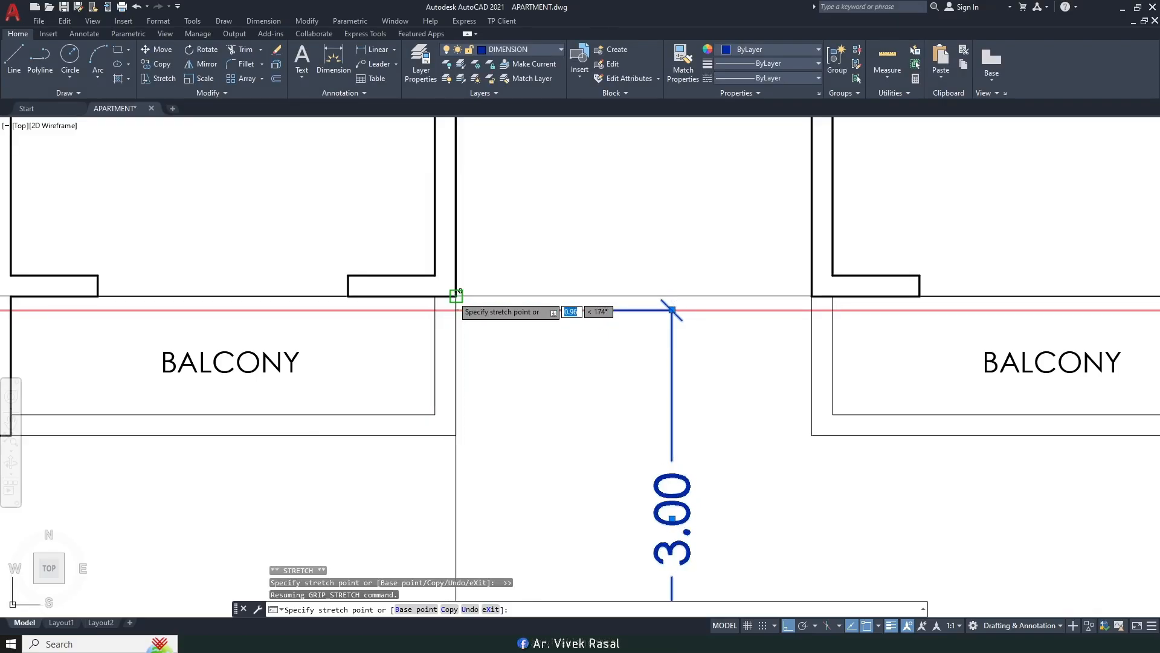
pyautogui.press('Escape')
# Step: Select the 3.85 dimension and grab its end grip to adjust it
pyautogui.scroll(-6, 569, 278)
pyautogui.scroll(6, 569, 278)
pyautogui.click(564, 278)
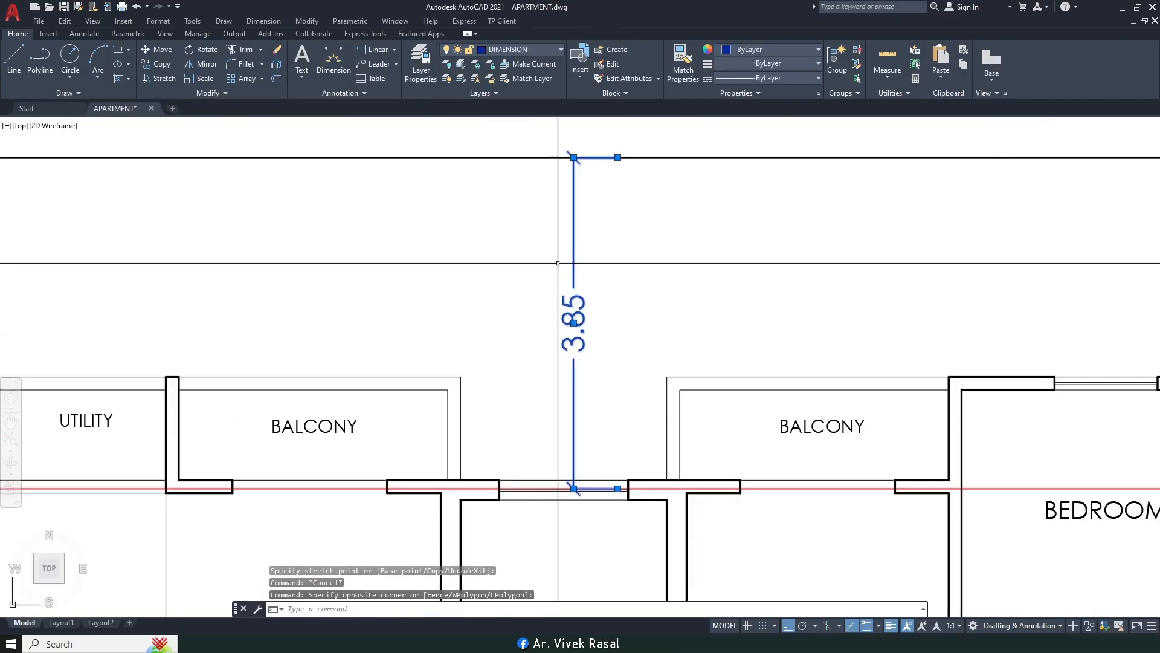
pyautogui.scroll(3, 556, 451)
pyautogui.click(668, 450)
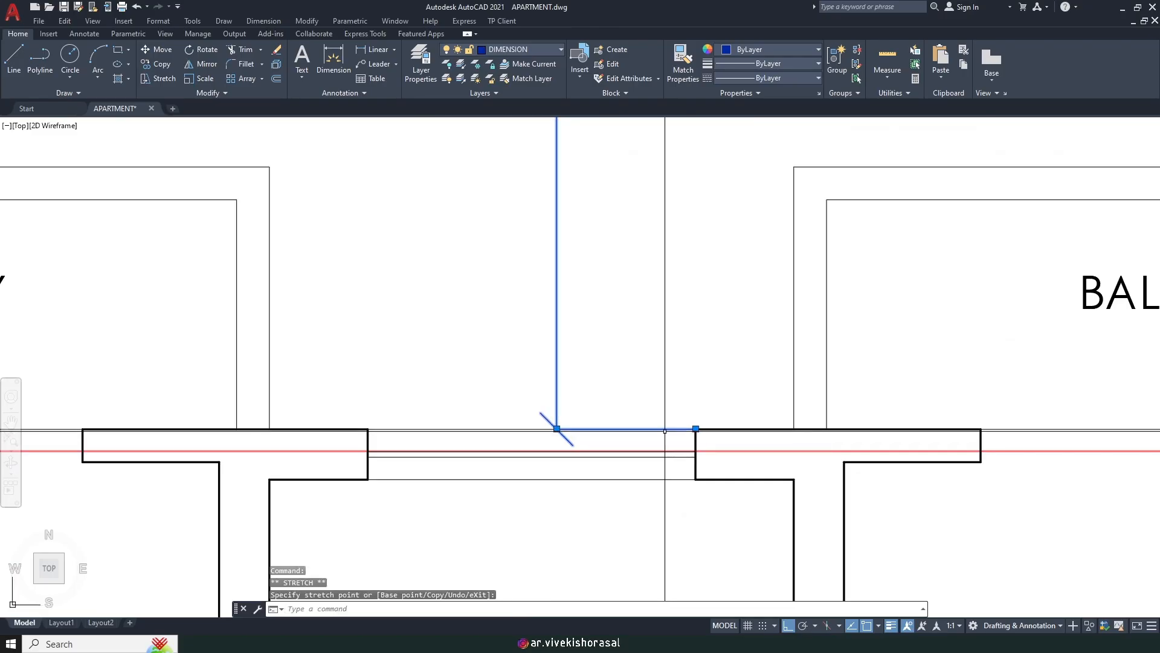
pyautogui.scroll(-5, 670, 450)
pyautogui.scroll(-4, 571, 273)
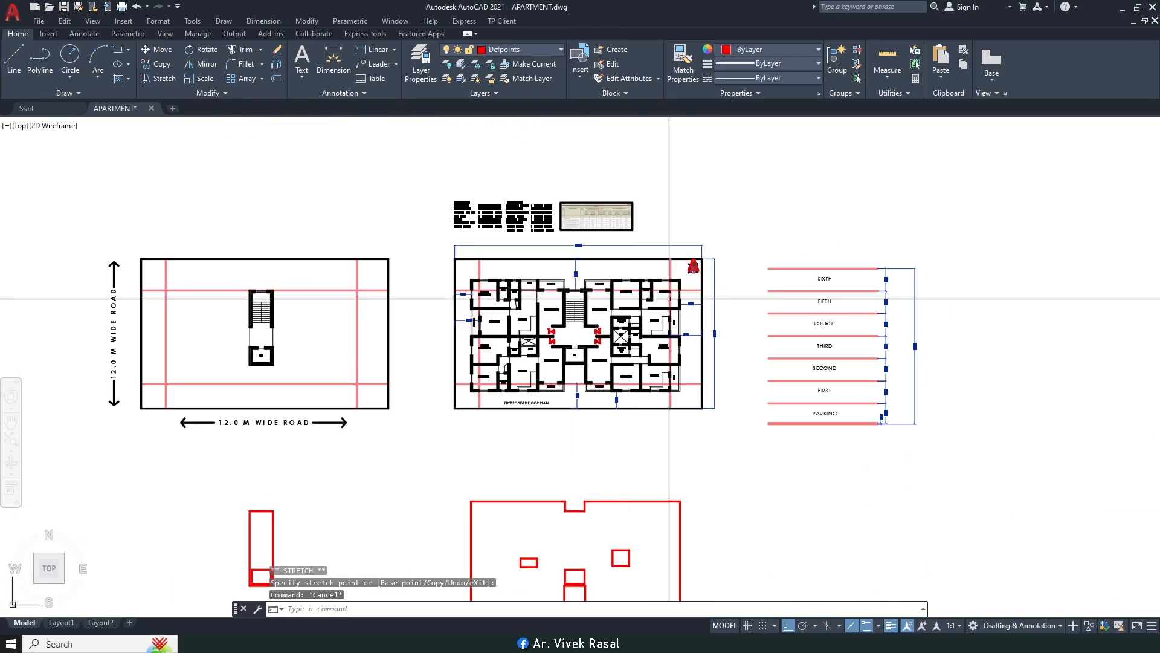
# Step: Window-select the floor plan and move it down by 0.1
pyautogui.scroll(6, 928, 337)
pyautogui.scroll(-4, 774, 365)
pyautogui.moveTo(373, 287); pyautogui.dragTo(580, 277, button='middle')
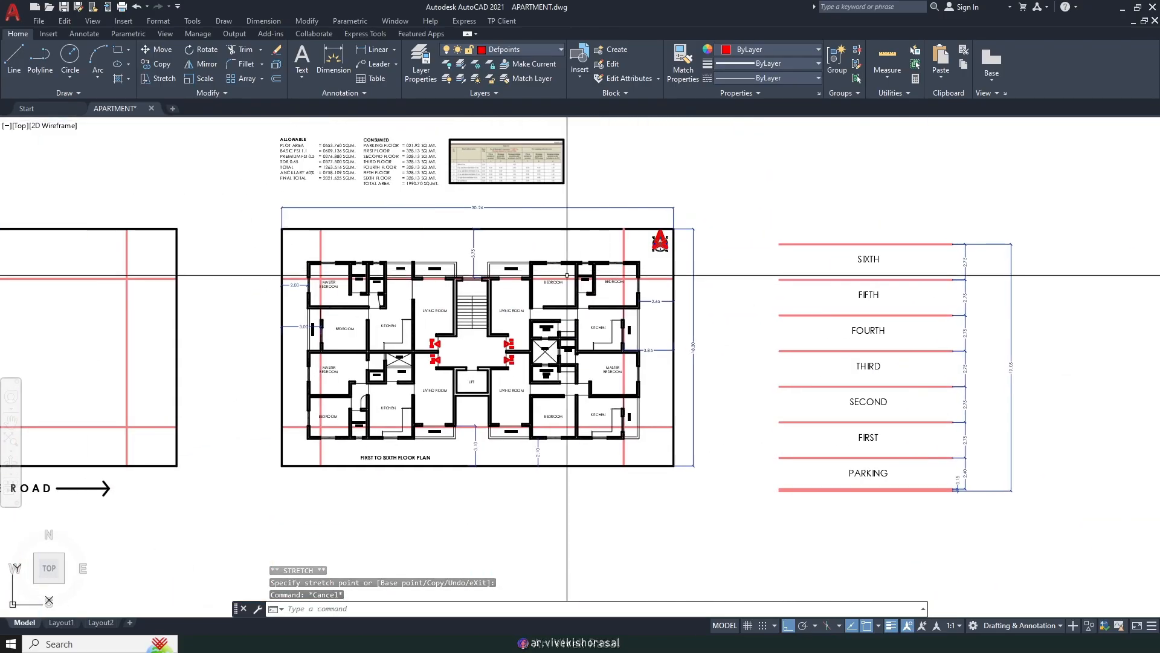
pyautogui.scroll(2, 385, 290)
pyautogui.click(252, 230)
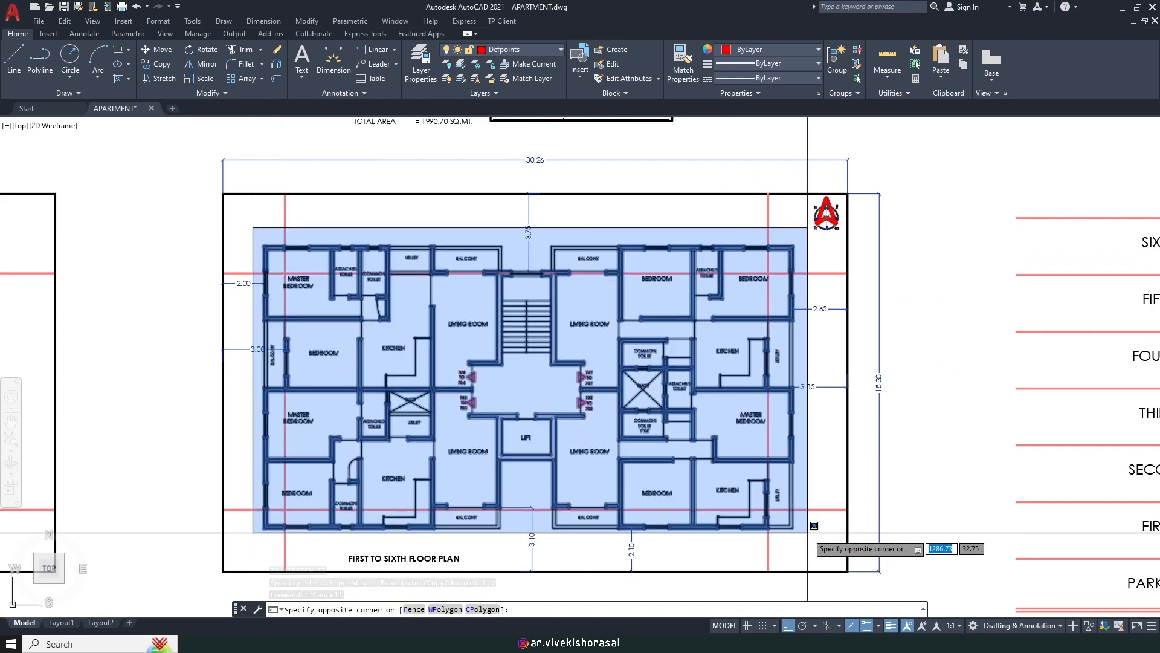
pyautogui.click(787, 527)
pyautogui.write('M')
pyautogui.press('Return')
pyautogui.click(925, 314)
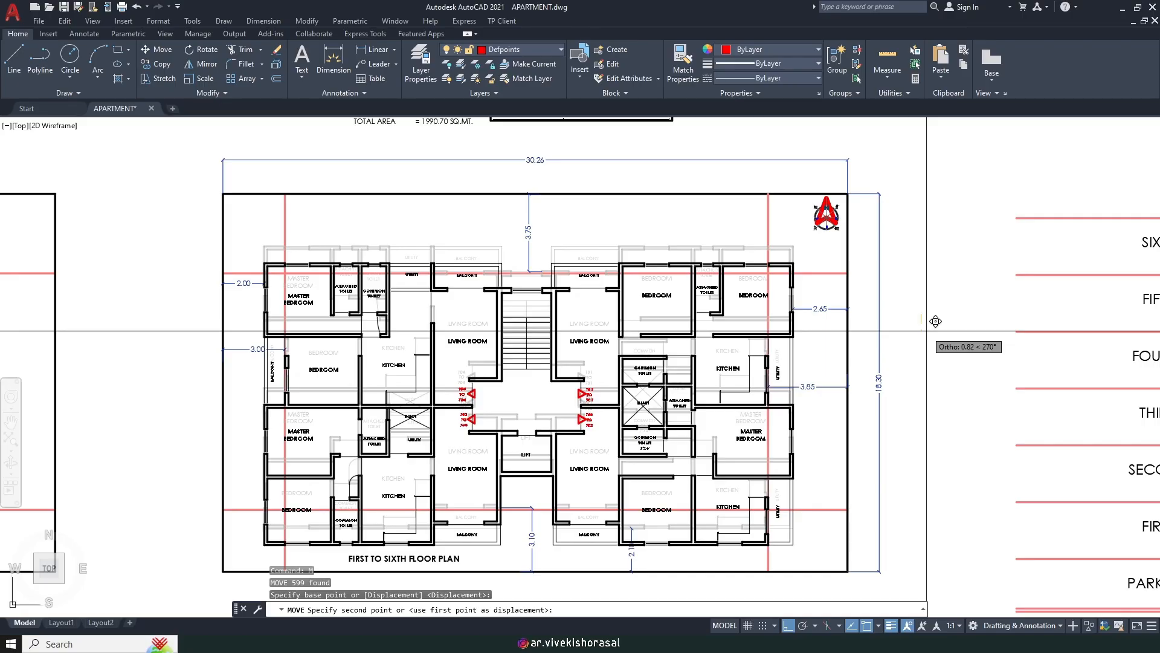
pyautogui.press('Return')
# Step: Stretch the 3.10 dimension below the lift onto the red setback line so it reads 3.00
pyautogui.scroll(6, 623, 469)
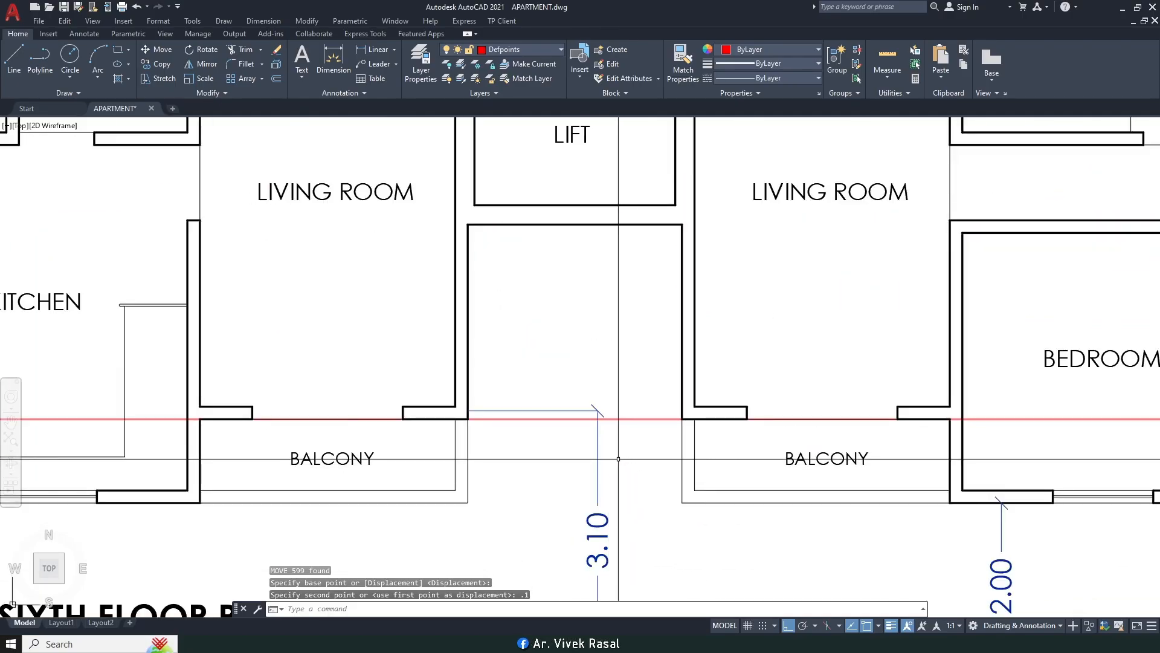
pyautogui.scroll(-4, 592, 329)
pyautogui.scroll(2, 600, 393)
pyautogui.click(601, 388)
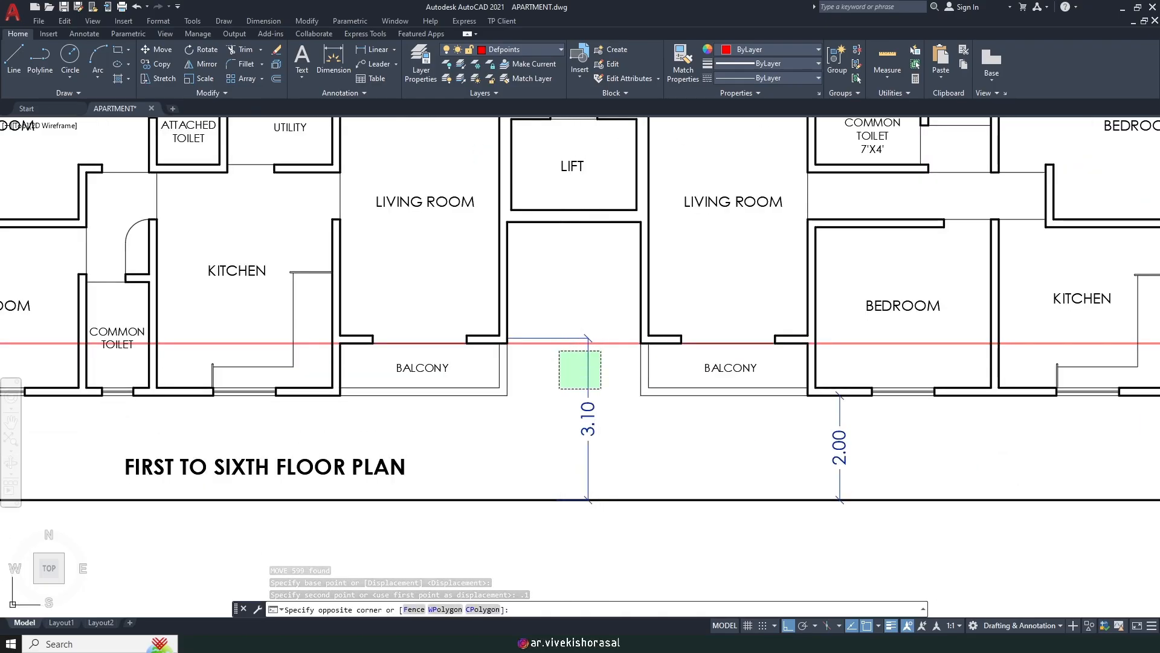
pyautogui.scroll(6, 513, 347)
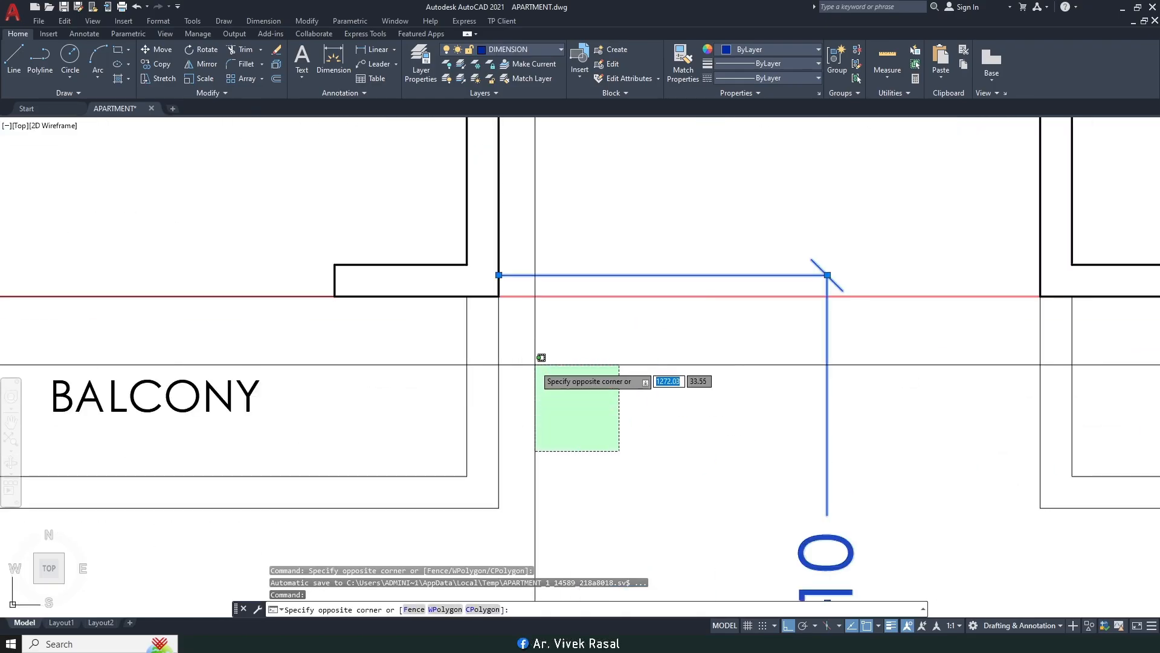
pyautogui.click(513, 341)
pyautogui.click(499, 278)
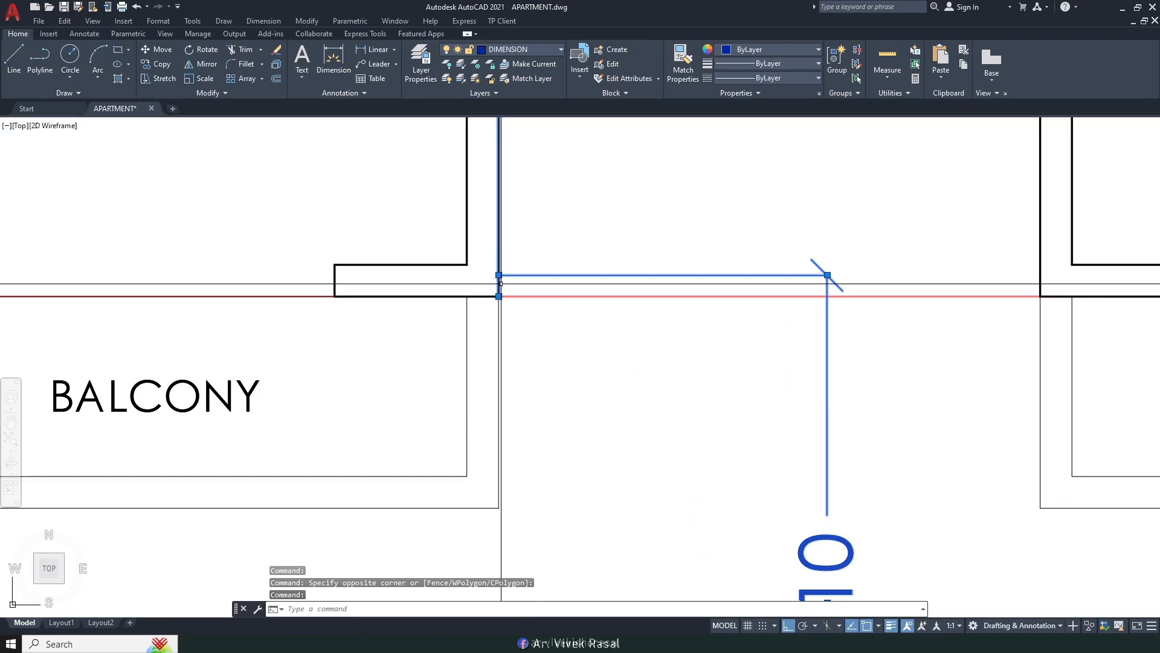
pyautogui.click(499, 296)
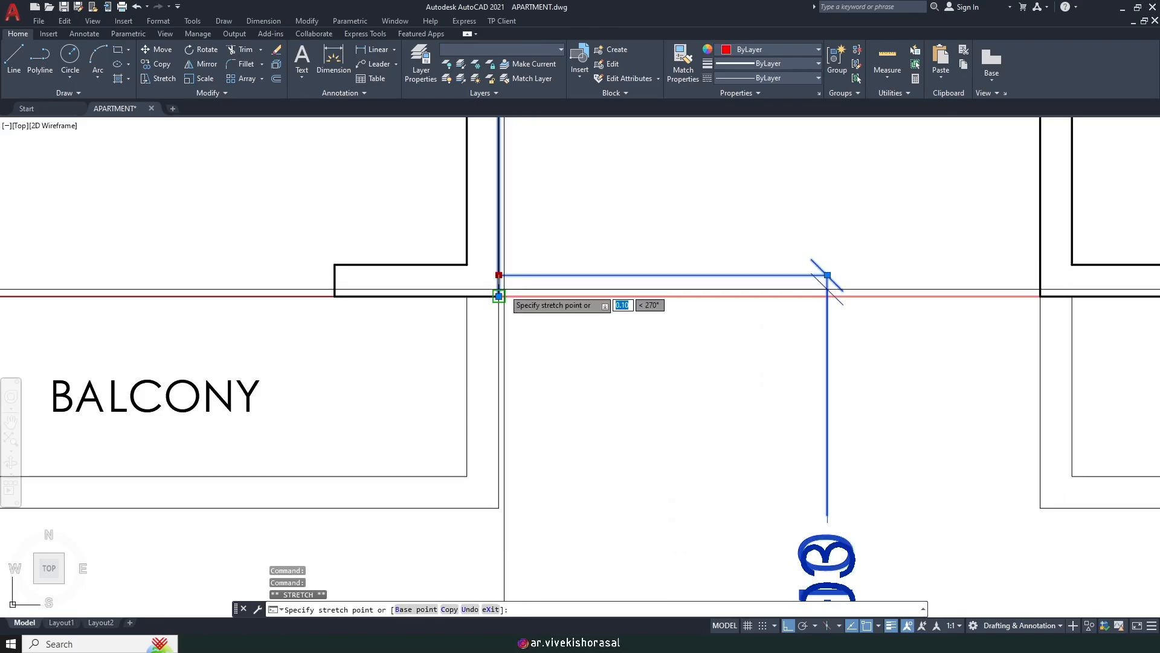
pyautogui.scroll(-8, 525, 290)
pyautogui.press('Escape')
pyautogui.press('Escape')
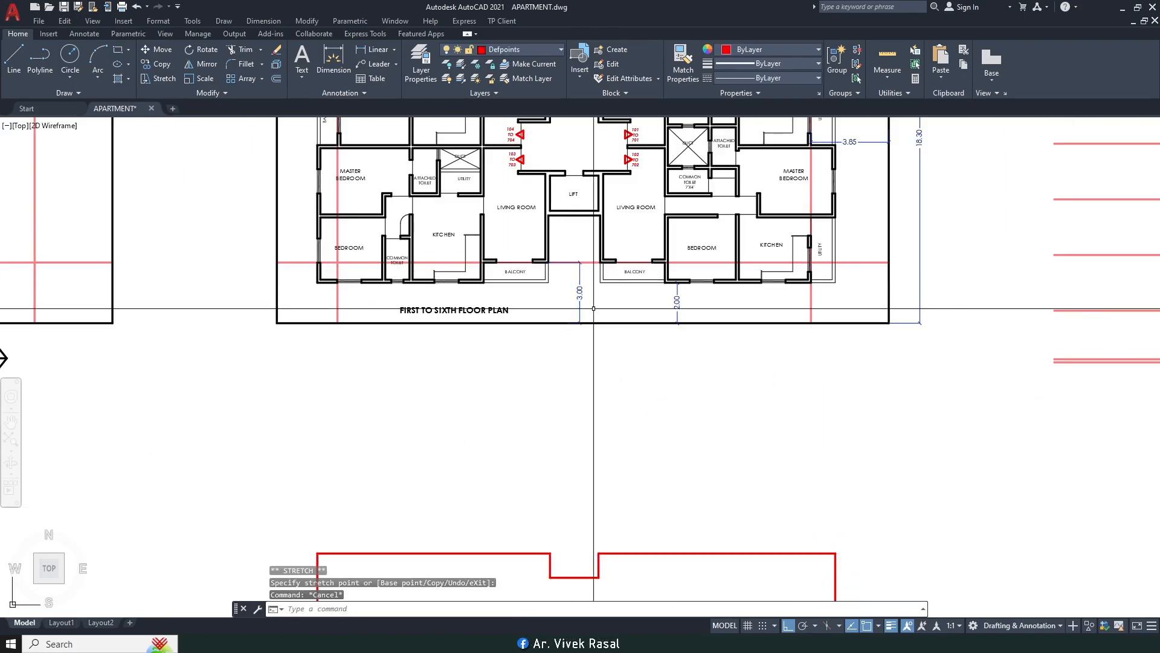
pyautogui.scroll(3, 593, 309)
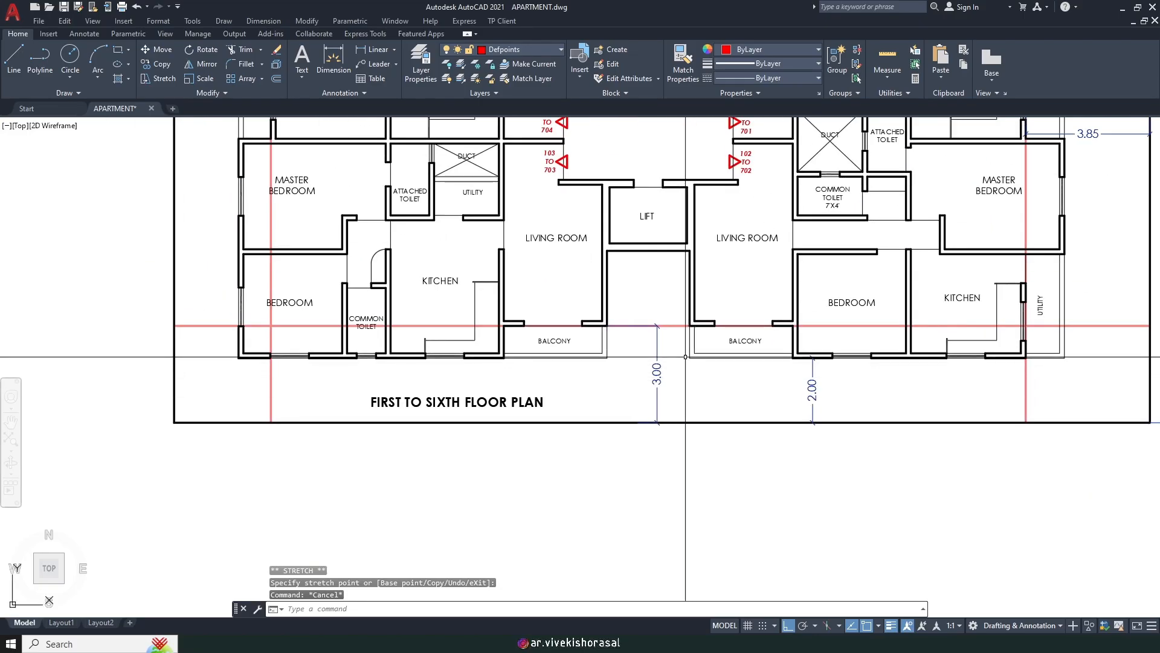
pyautogui.scroll(2, 674, 352)
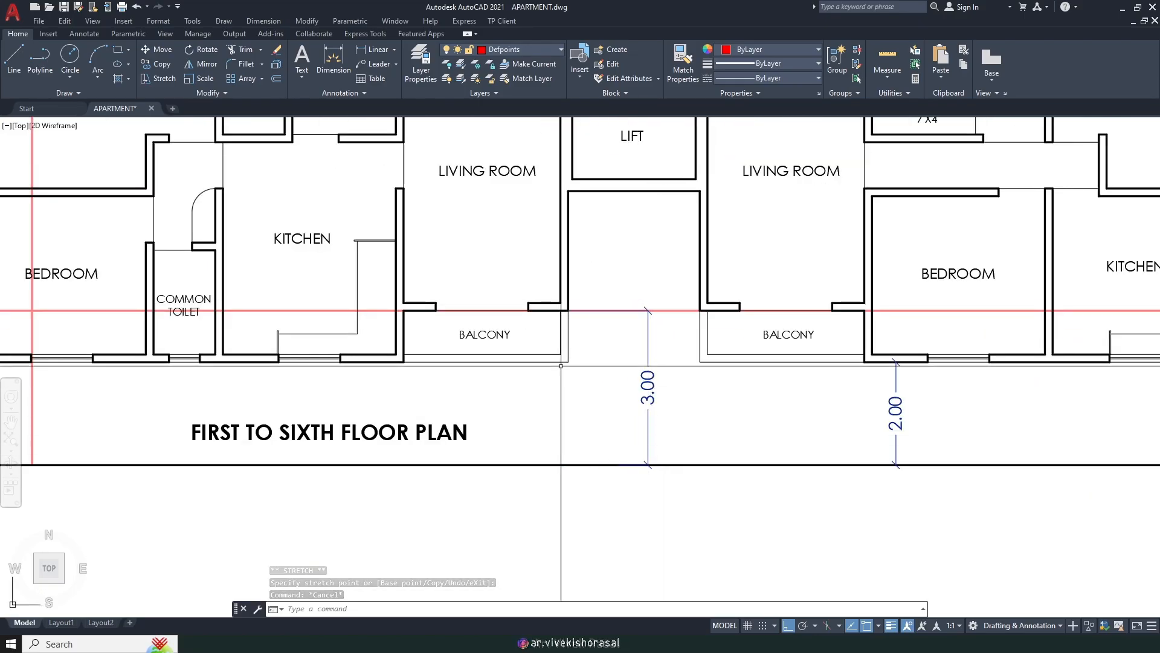
pyautogui.moveTo(561, 366); pyautogui.dragTo(611, 377, button='middle')
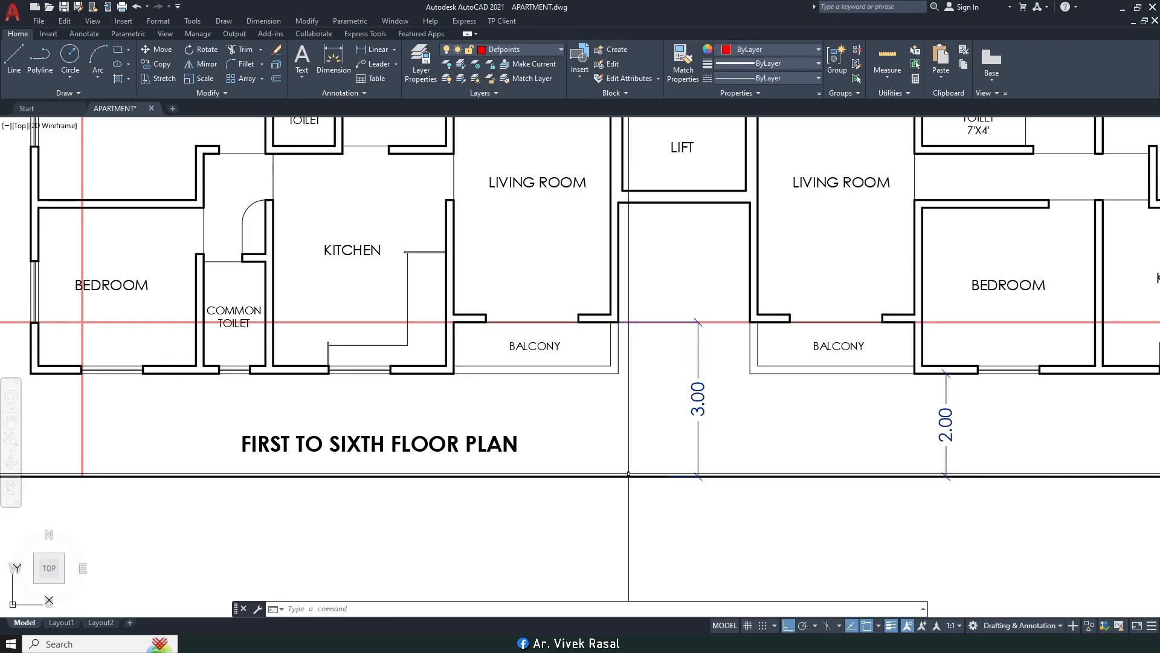
pyautogui.scroll(-5, 629, 471)
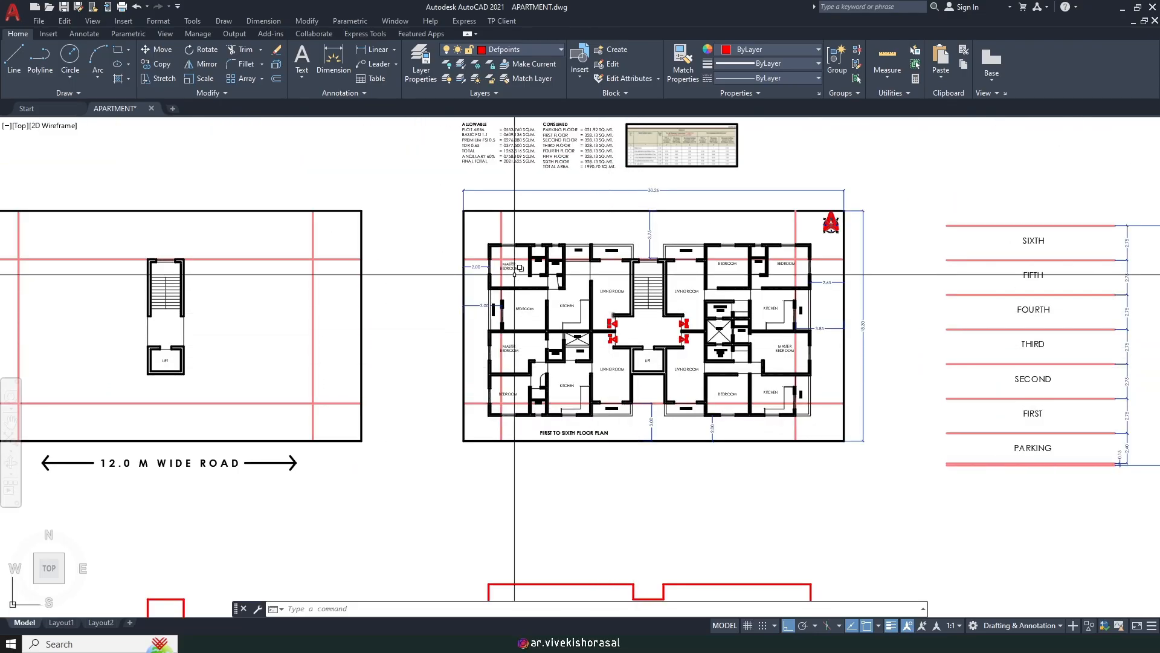
pyautogui.scroll(2, 473, 241)
# Step: Window-select the floor plan and move it 0.05 downward
pyautogui.click(474, 221)
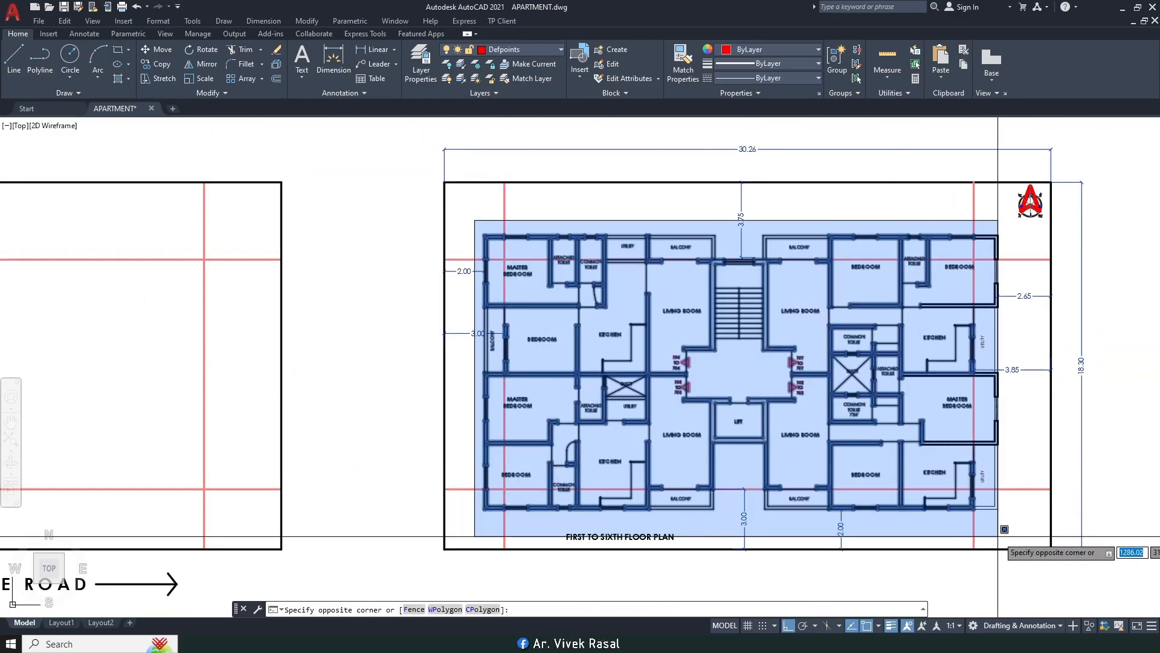
pyautogui.click(1017, 529)
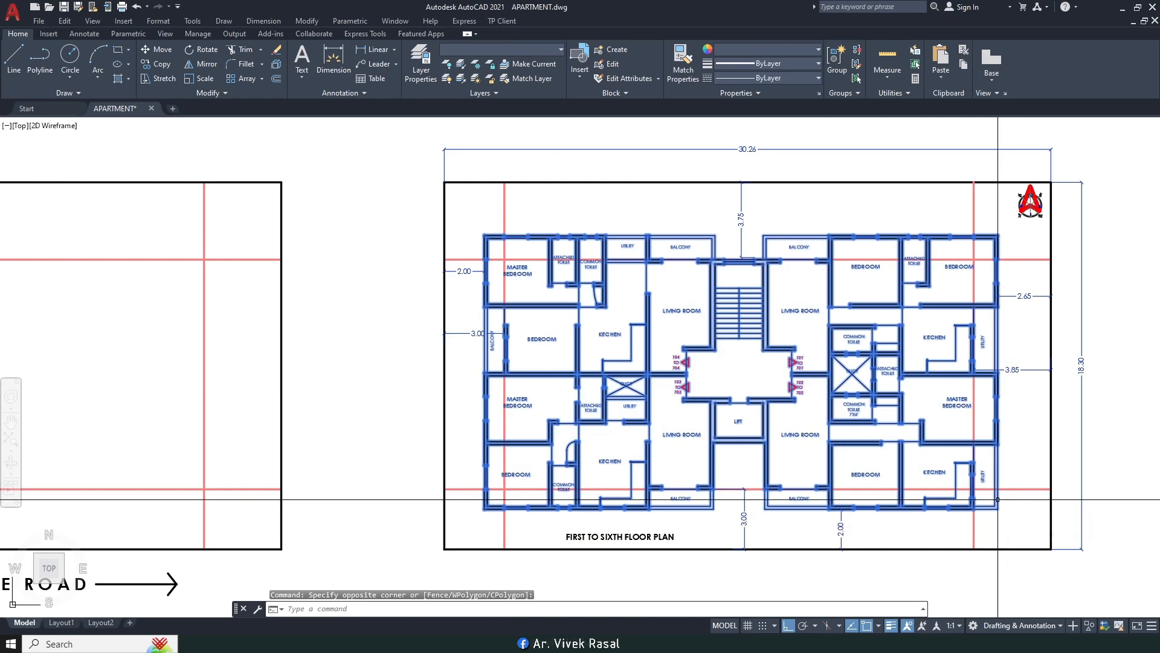
pyautogui.write('M')
pyautogui.press('Return')
pyautogui.scroll(5, 1021, 460)
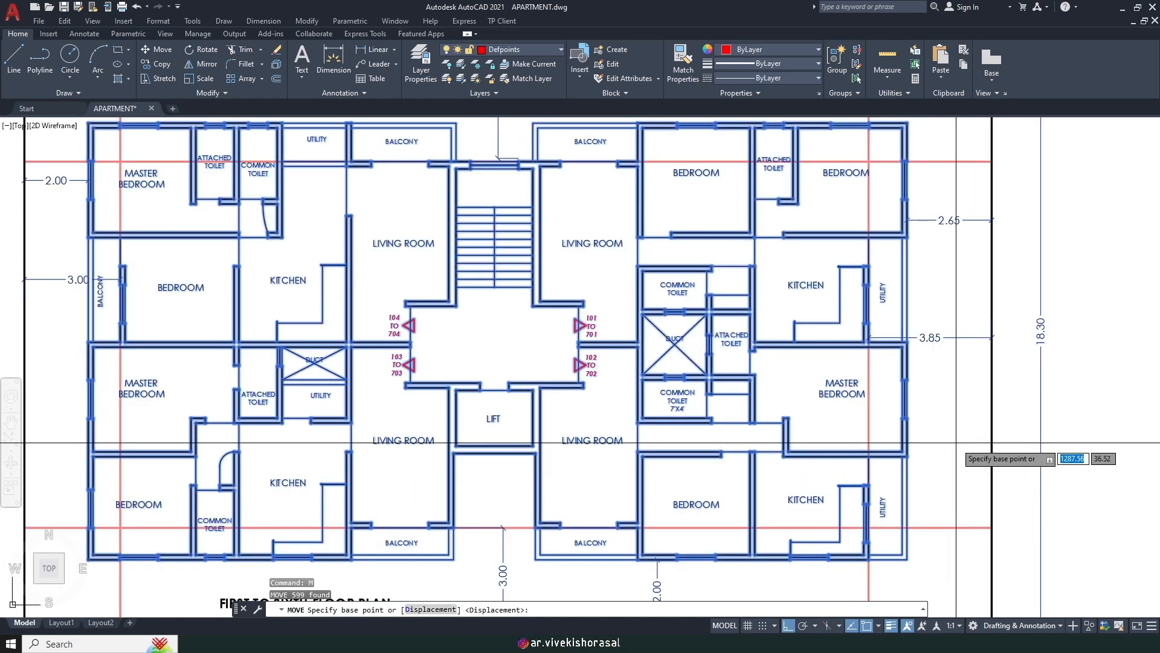
pyautogui.click(963, 434)
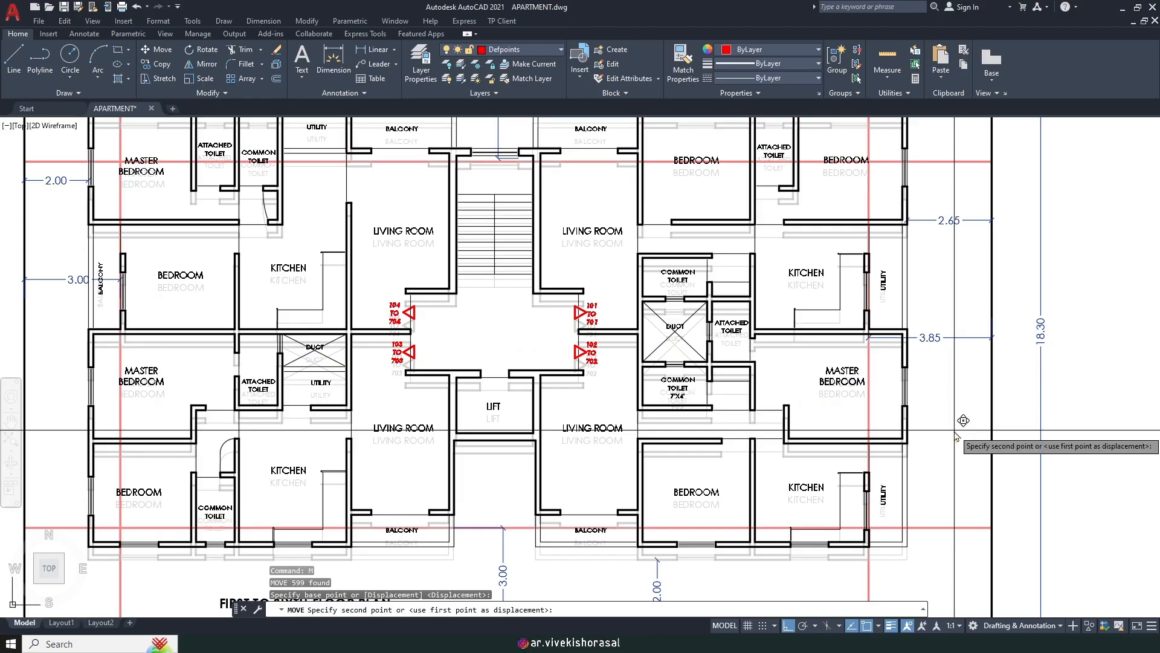
pyautogui.write('.05')
pyautogui.press('Return')
# Step: Check the front 3.00 and top dimensions via their endpoint grips, then clear the selection
pyautogui.moveTo(493, 476); pyautogui.dragTo(577, 374, button='middle')
pyautogui.scroll(4, 601, 440)
pyautogui.click(600, 458)
pyautogui.click(462, 432)
pyautogui.scroll(6, 394, 430)
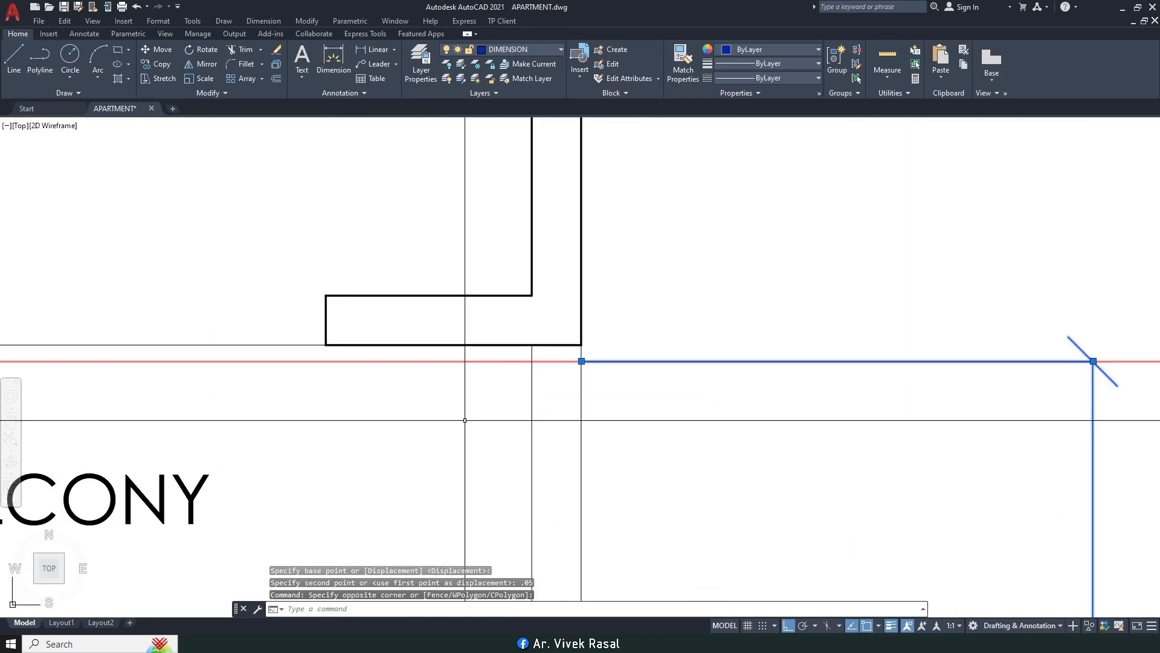
pyautogui.click(581, 362)
pyautogui.press('Escape')
pyautogui.scroll(-8, 578, 342)
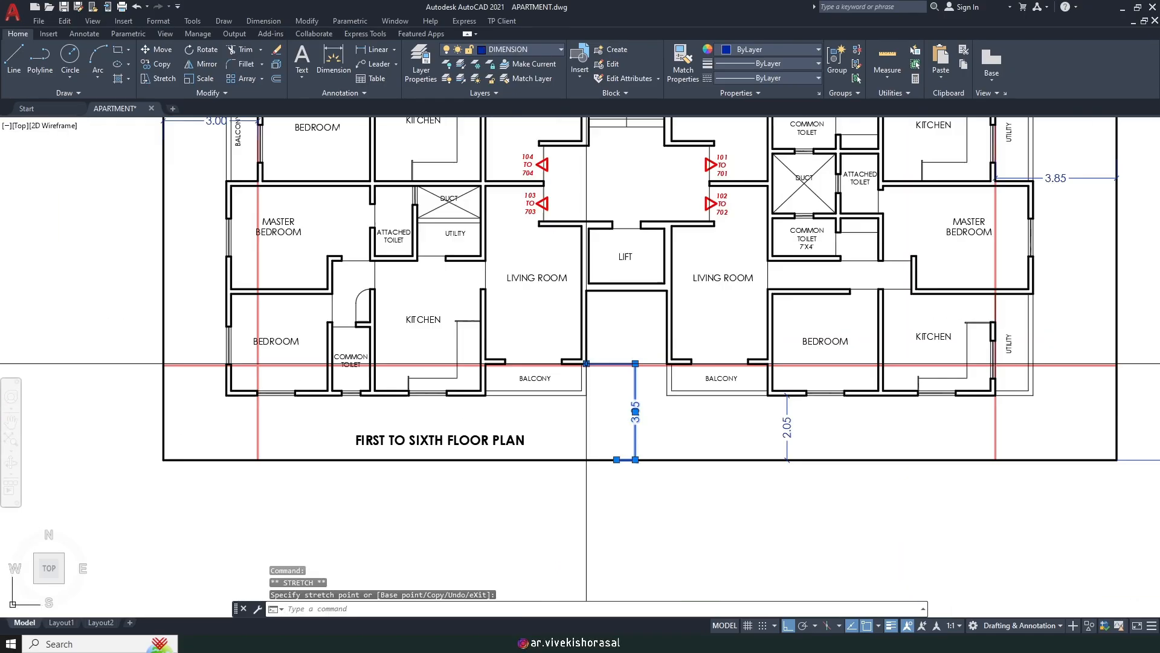
pyautogui.scroll(6, 534, 333)
pyautogui.scroll(6, 608, 470)
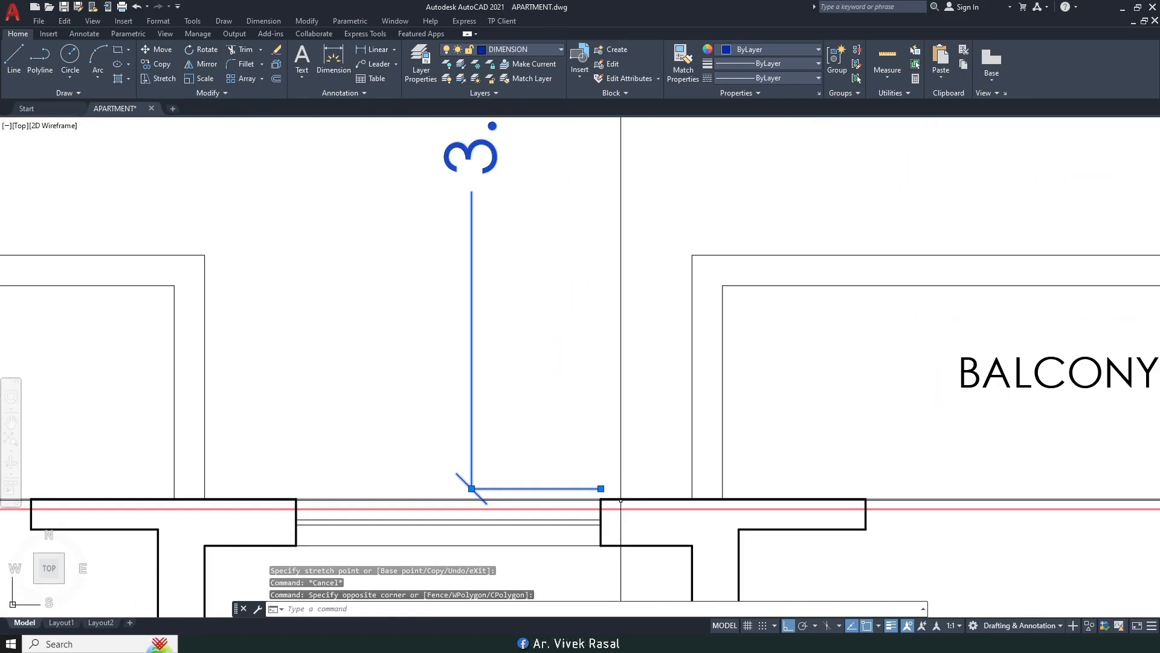
pyautogui.click(606, 475)
pyautogui.scroll(-5, 601, 498)
pyautogui.press('Escape')
# Step: Review the full command history with F2
pyautogui.scroll(-7, 586, 311)
pyautogui.scroll(-2, 583, 305)
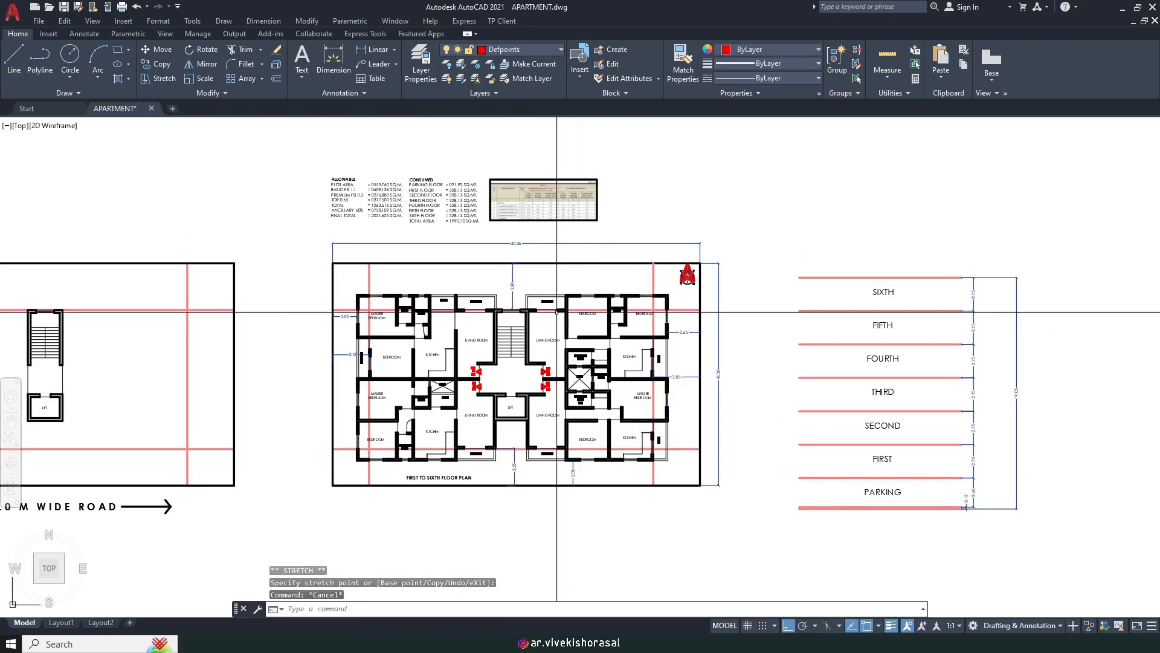
pyautogui.scroll(2, 556, 315)
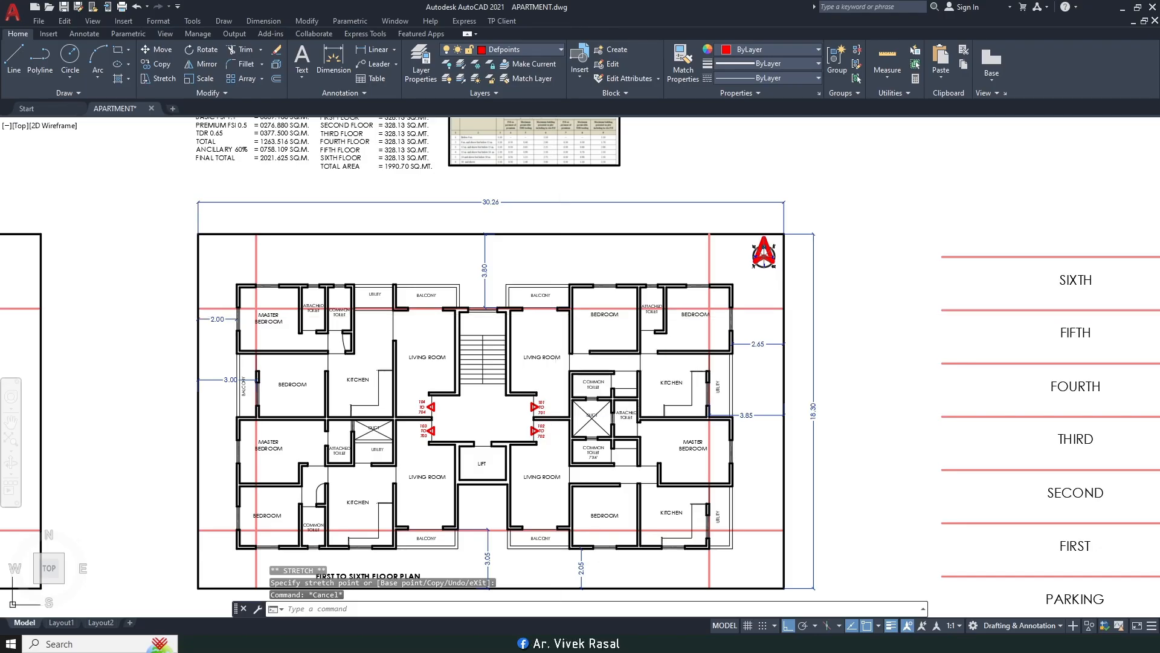
pyautogui.press('F2')
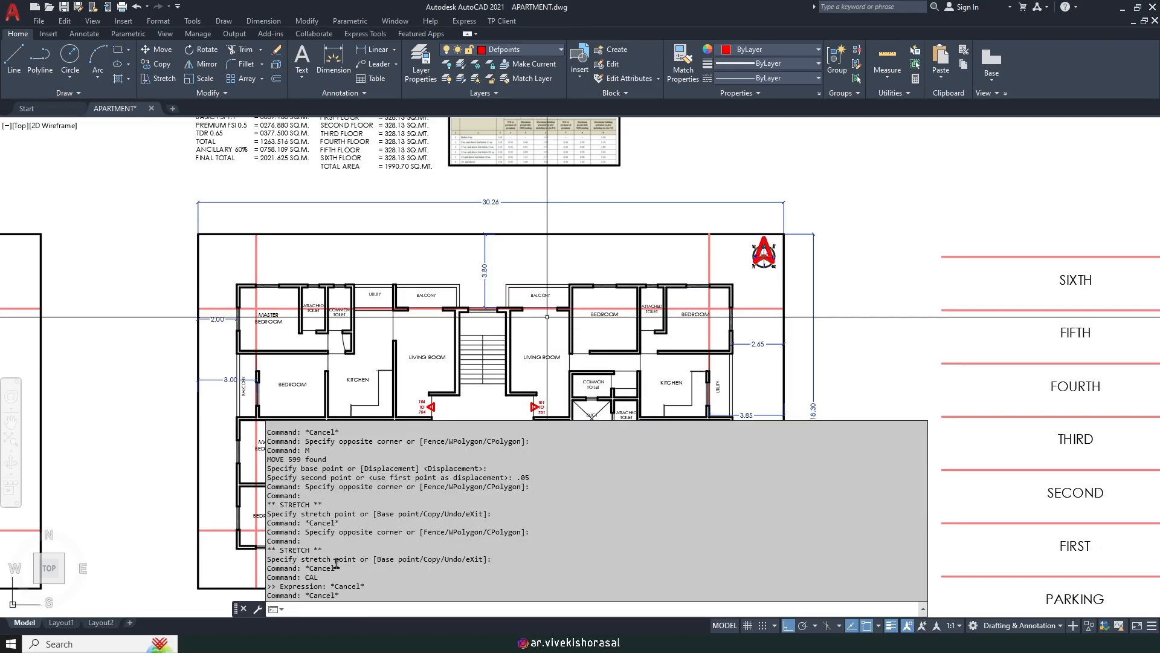
pyautogui.scroll(2, 336, 564)
pyautogui.scroll(-2, 336, 564)
pyautogui.press('Escape')
pyautogui.press('Escape')
# Step: Start CAL to evaluate 19.05/5
pyautogui.write('CAL')
pyautogui.press('Return')
pyautogui.scroll(-3, 455, 435)
pyautogui.scroll(6, 949, 462)
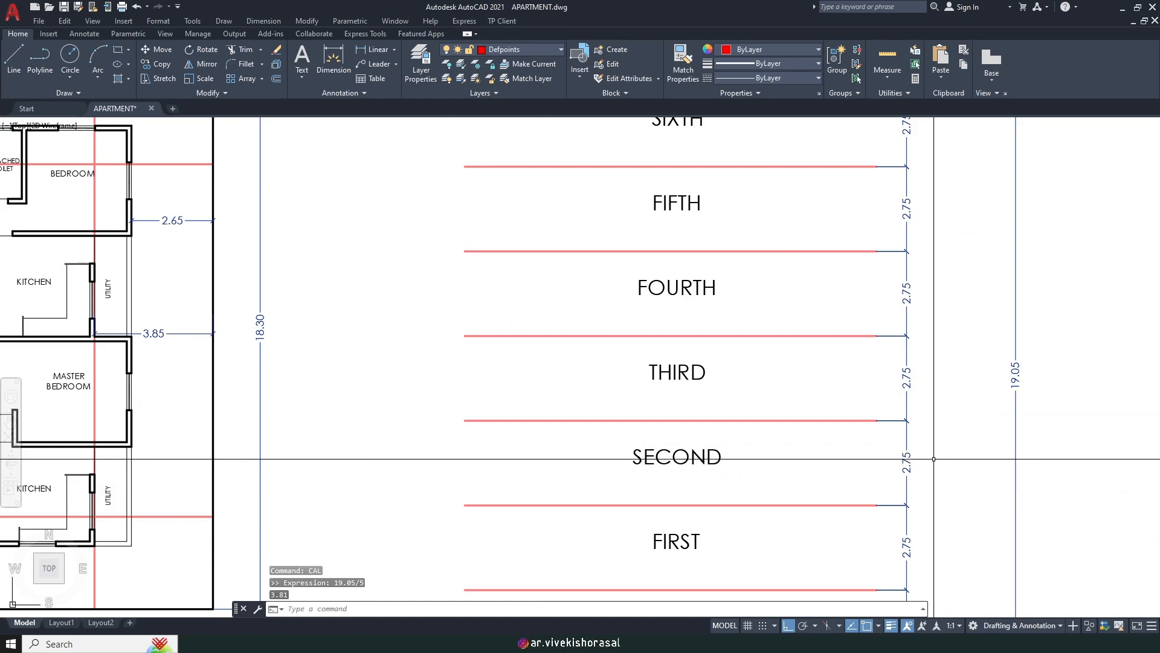
pyautogui.scroll(-5, 945, 460)
pyautogui.scroll(6, 592, 287)
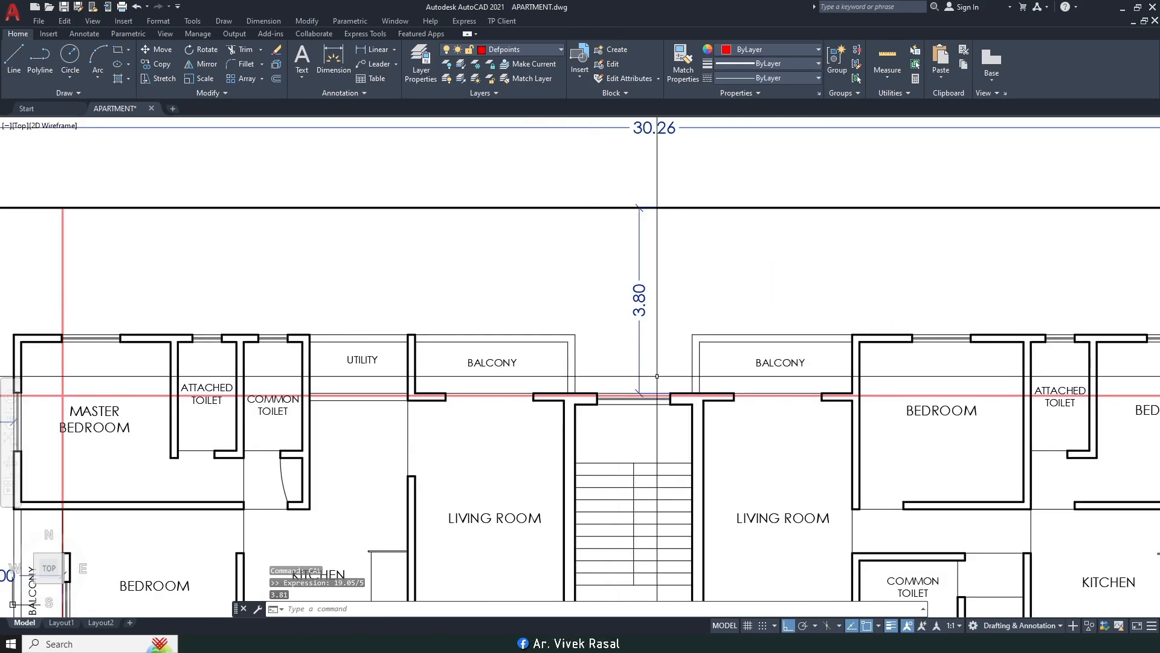
pyautogui.scroll(4, 647, 387)
pyautogui.scroll(-6, 648, 345)
# Step: Frame the floor plan's top edge and read the 3.81 result in the command history
pyautogui.moveTo(669, 360); pyautogui.dragTo(497, 309, button='middle')
pyautogui.scroll(-3, 361, 387)
pyautogui.moveTo(361, 387)
pyautogui.mouseDown(button='middle')
pyautogui.moveTo(447, 326)
pyautogui.moveTo(473, 353)
pyautogui.mouseUp(button='middle')
pyautogui.moveTo(590, 371)
pyautogui.mouseDown(button='middle')
pyautogui.moveTo(568, 358)
pyautogui.moveTo(548, 317)
pyautogui.moveTo(486, 309)
pyautogui.mouseUp(button='middle')
pyautogui.press('F2')
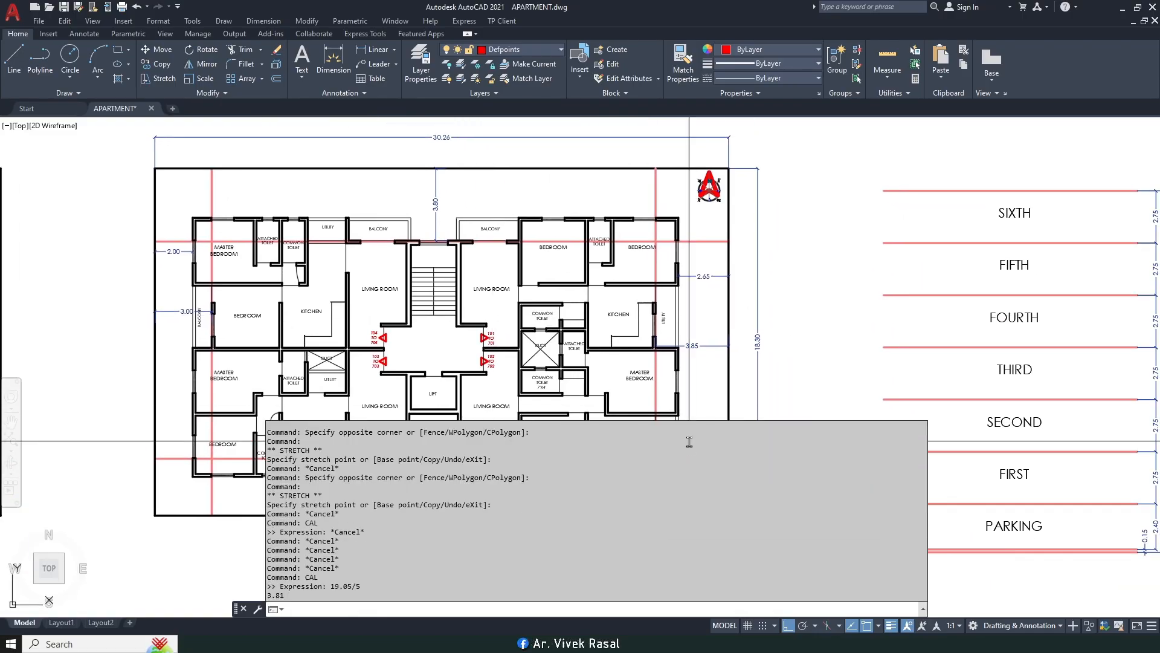
pyautogui.press('F2')
pyautogui.moveTo(520, 356); pyautogui.dragTo(584, 368, button='middle')
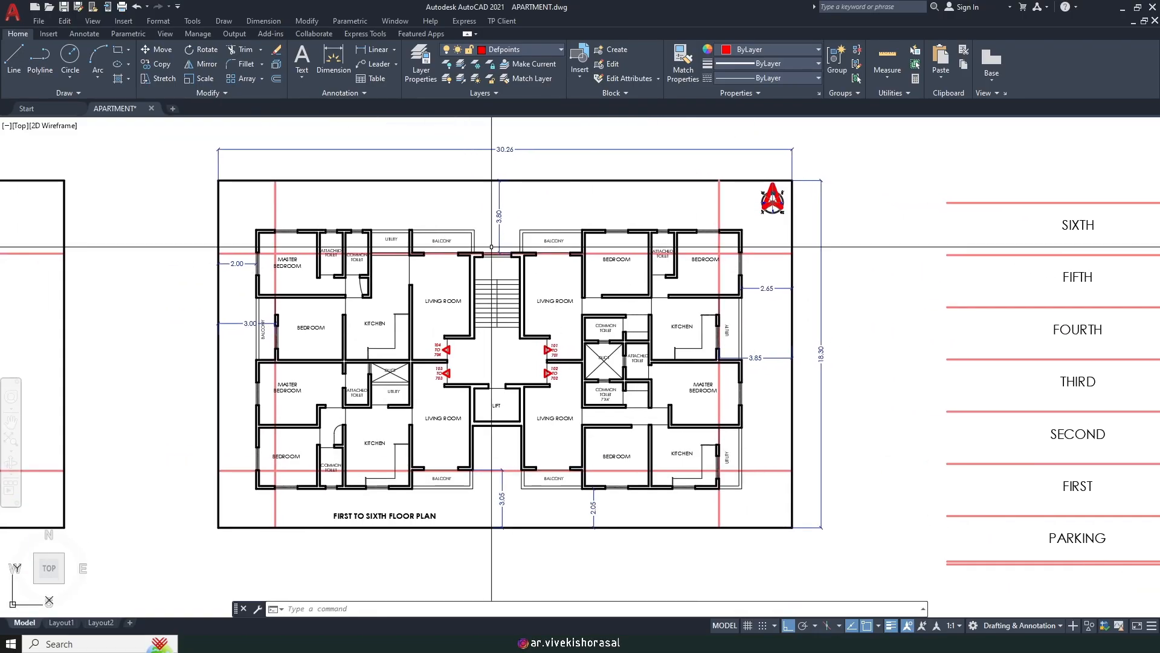
pyautogui.scroll(8, 442, 229)
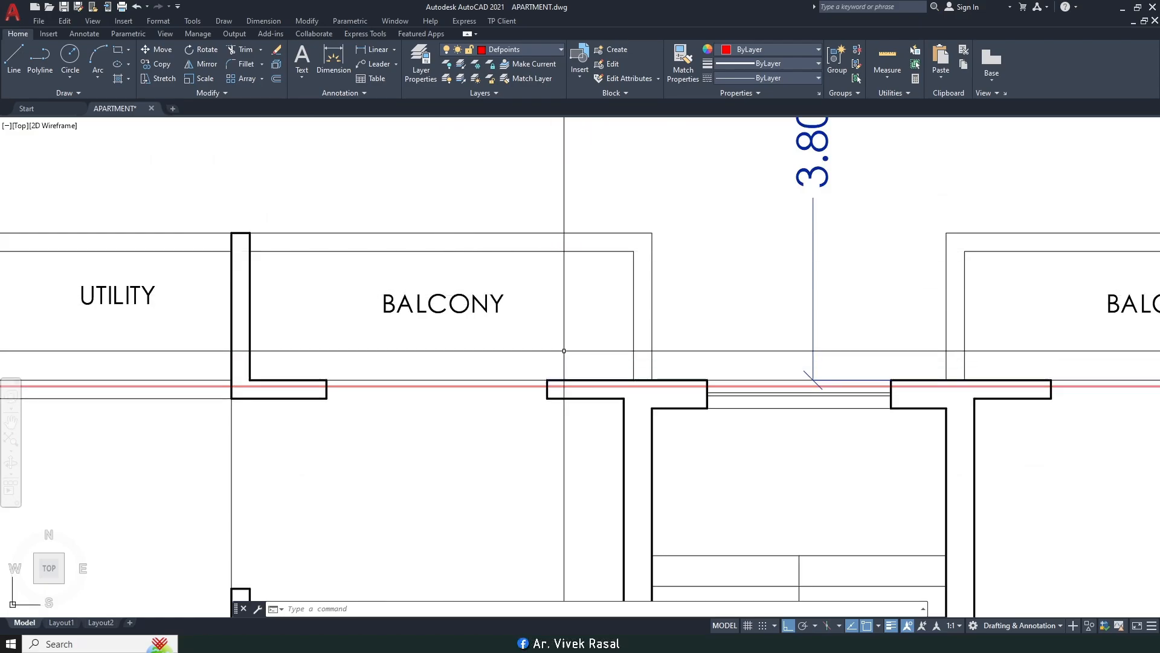
# Step: Start a linear dimension (LI) and confirm the drafting Object Snap settings
pyautogui.write('li')
pyautogui.press('Return')
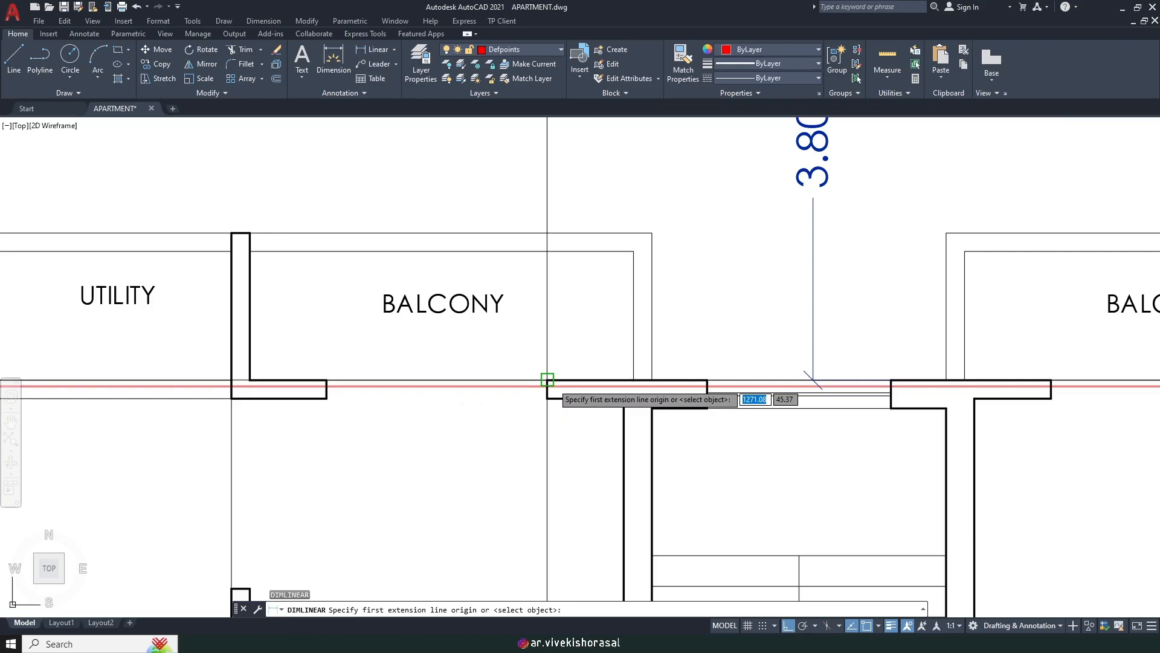
pyautogui.scroll(3, 548, 387)
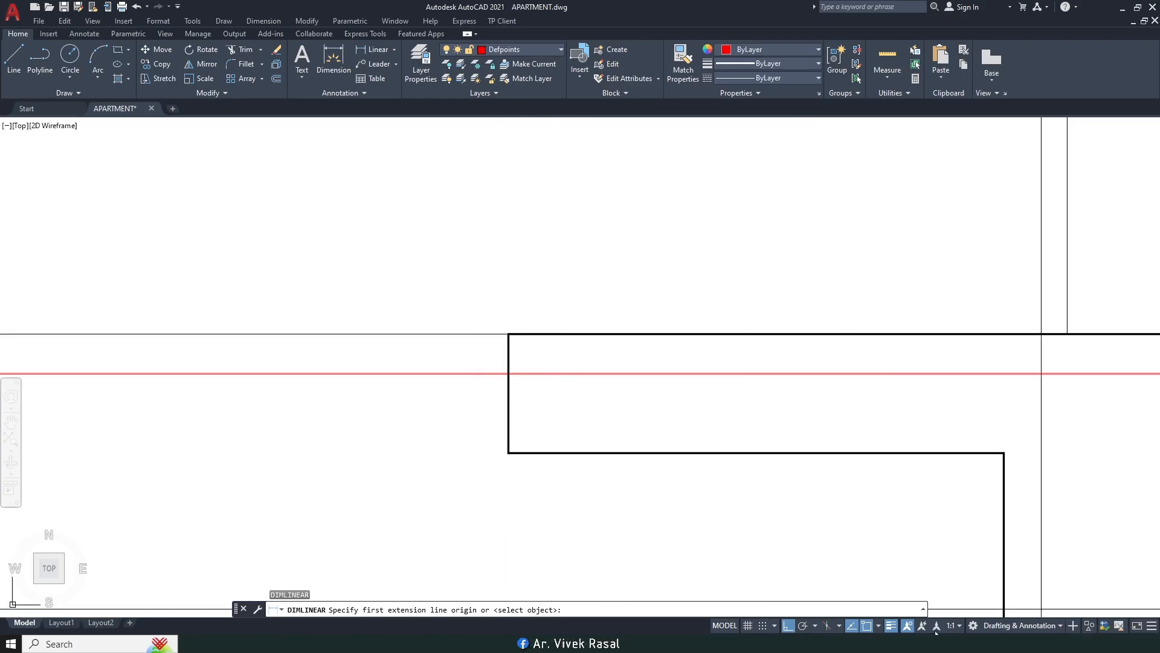
pyautogui.click(879, 626)
pyautogui.click(895, 614)
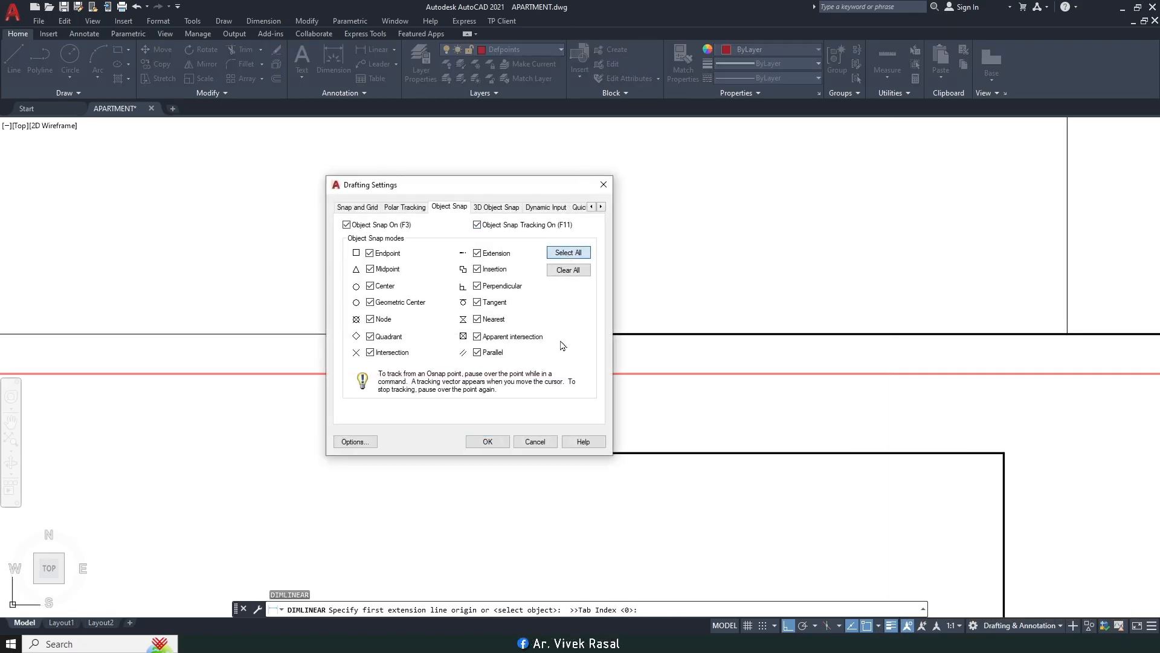
pyautogui.click(491, 448)
# Step: Dimension from the red setback line to the top boundary, placing 3.85 beside 3.80
pyautogui.click(529, 374)
pyautogui.scroll(-8, 529, 374)
pyautogui.scroll(-4, 527, 234)
pyautogui.scroll(-3, 528, 233)
pyautogui.click(527, 234)
pyautogui.scroll(10, 528, 234)
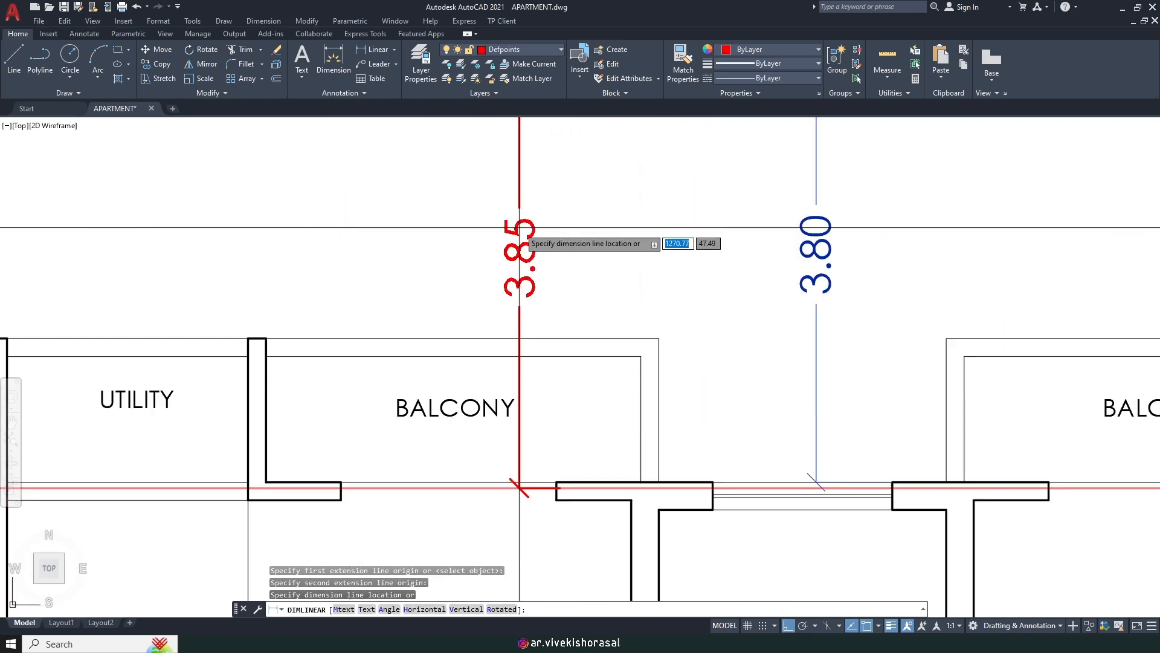
pyautogui.click(530, 225)
# Step: Bring the whole floor plan into view and begin a selection window around it
pyautogui.scroll(-8, 520, 235)
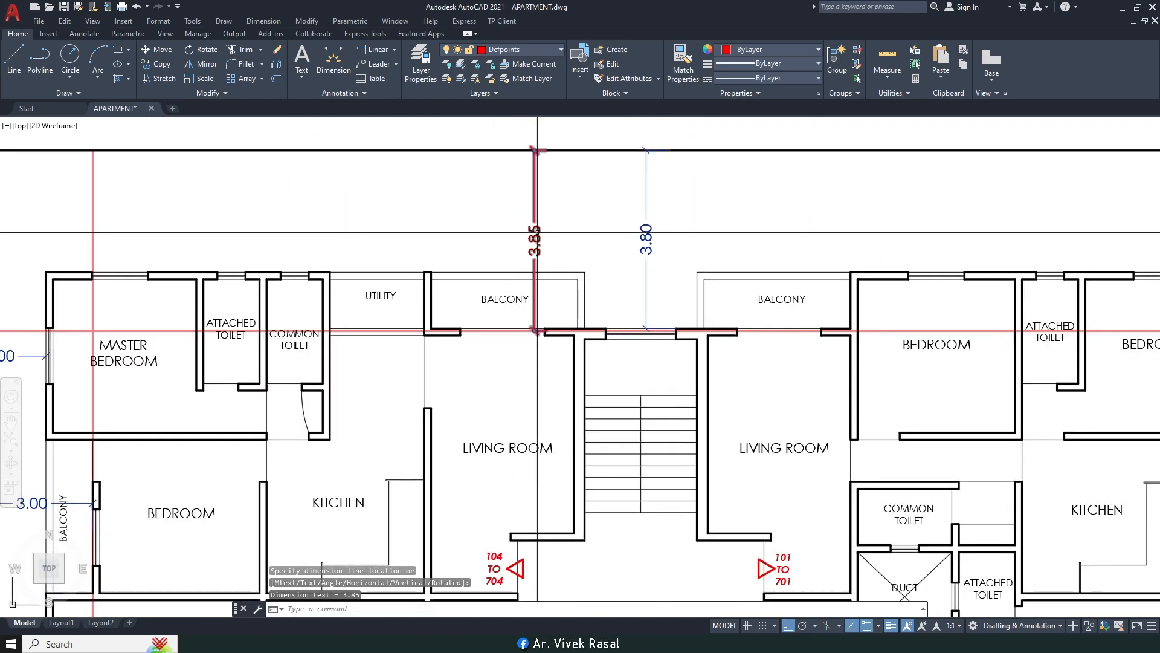
pyautogui.moveTo(490, 262); pyautogui.dragTo(559, 202, button='middle')
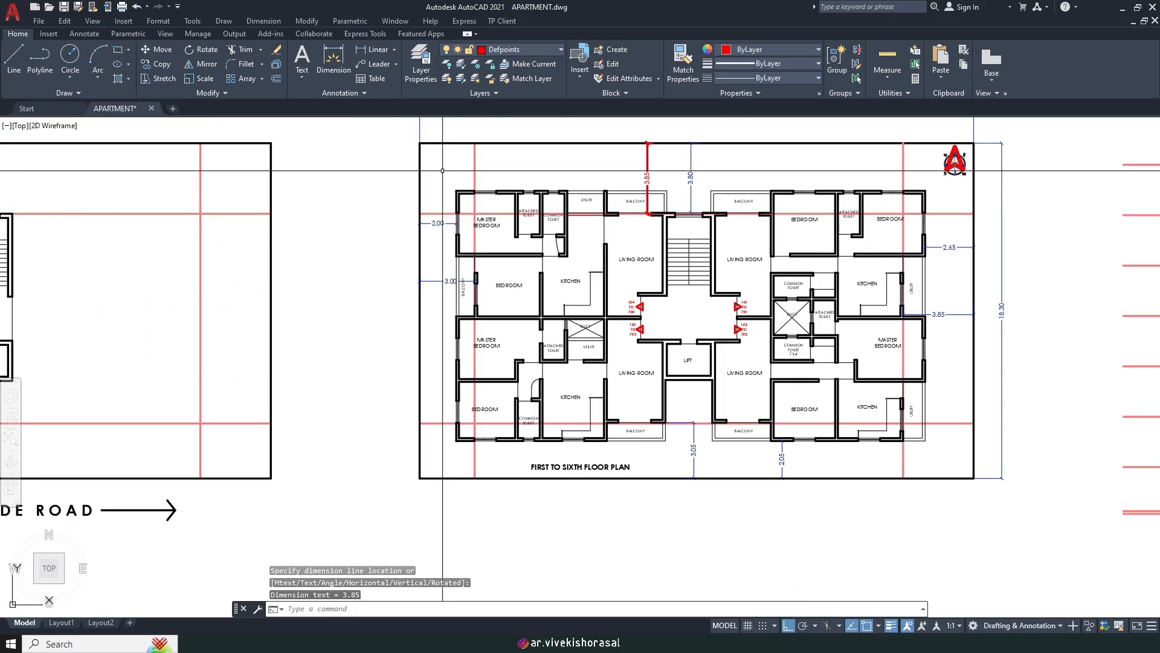
pyautogui.click(443, 171)
# Step: Move the whole floor plan by a 0.025 displacement
pyautogui.click(902, 437)
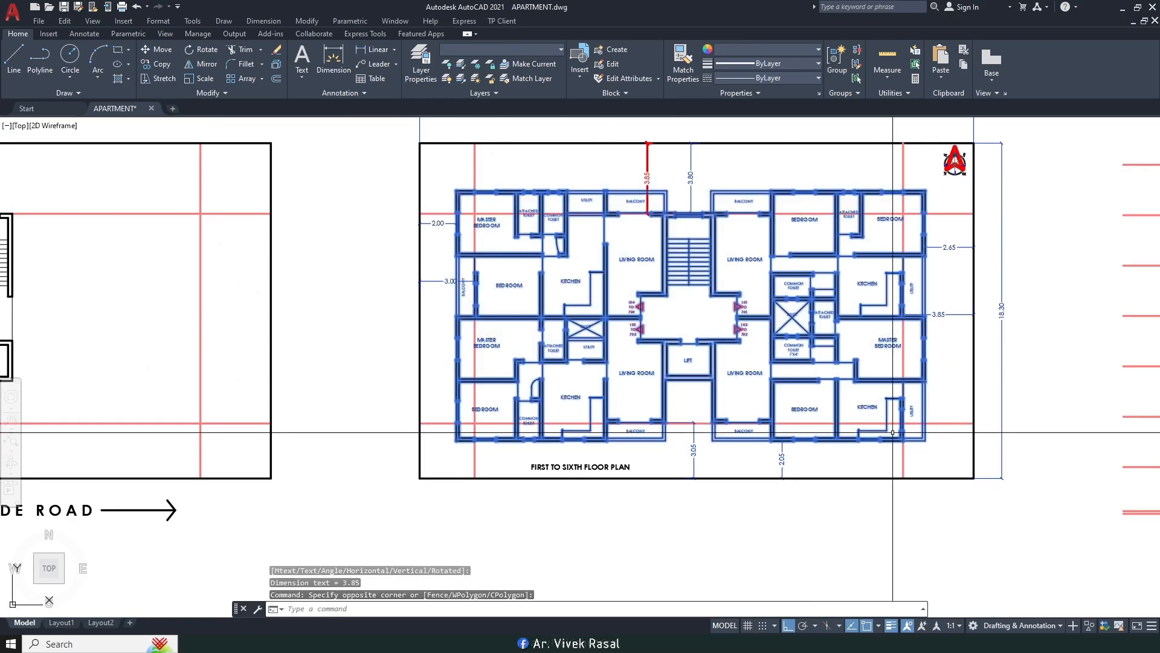
pyautogui.scroll(8, 657, 422)
pyautogui.scroll(-6, 662, 425)
pyautogui.moveTo(690, 276); pyautogui.dragTo(696, 447, button='middle')
pyautogui.write('m')
pyautogui.press('Return')
pyautogui.scroll(6, 680, 181)
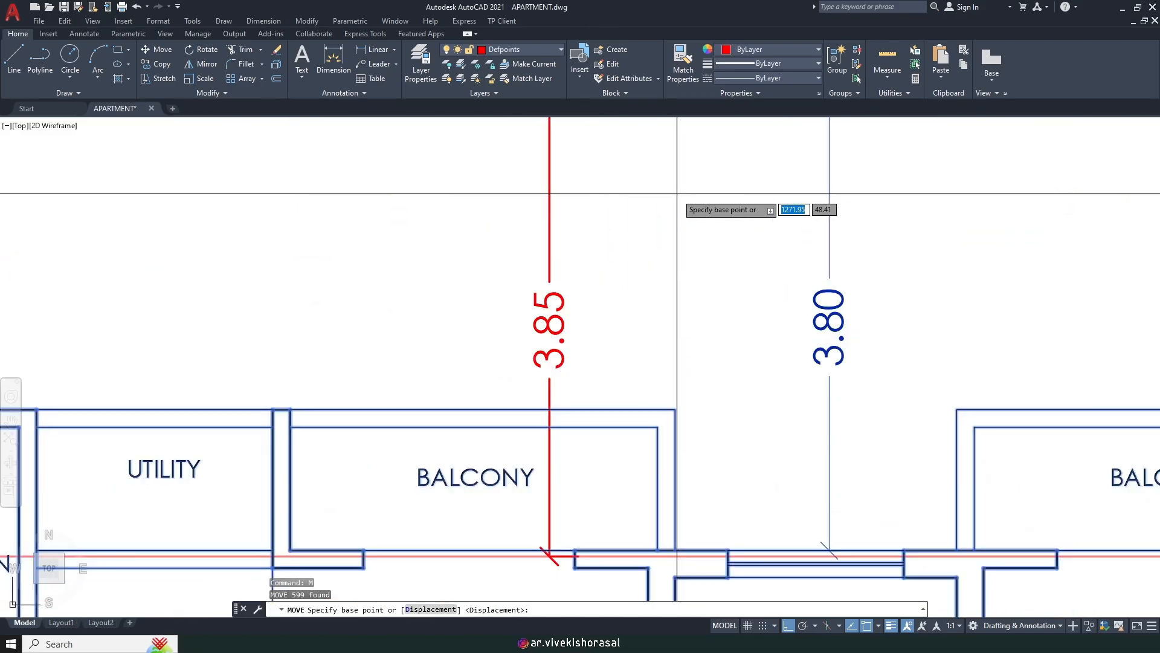
pyautogui.click(677, 194)
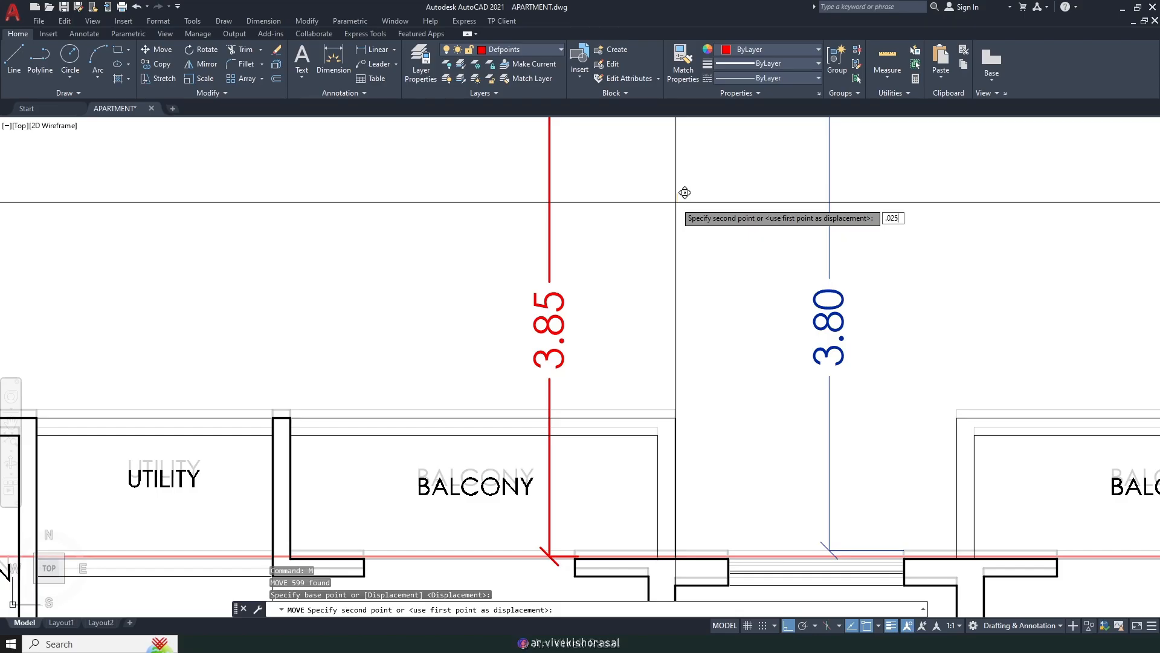
pyautogui.press('Return')
pyautogui.scroll(-2, 668, 207)
# Step: Select the 3.80 dimension and grab its end, then cancel the stretch
pyautogui.click(775, 240)
pyautogui.click(756, 233)
pyautogui.scroll(4, 784, 432)
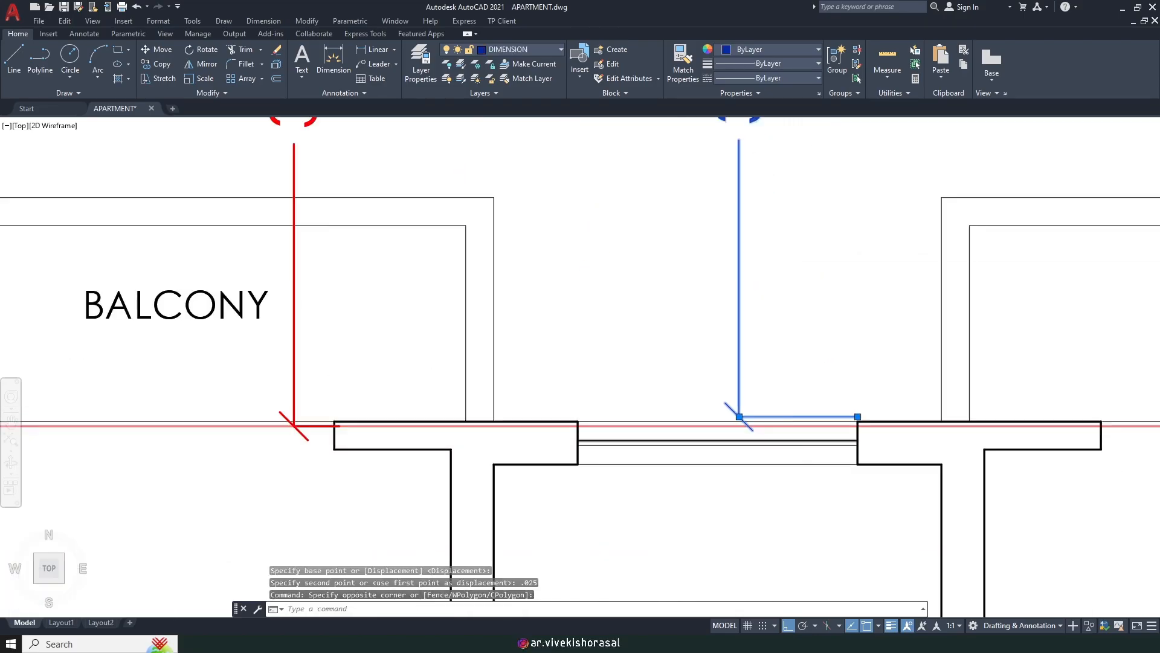
pyautogui.scroll(2, 789, 437)
pyautogui.click(901, 402)
pyautogui.scroll(-5, 826, 372)
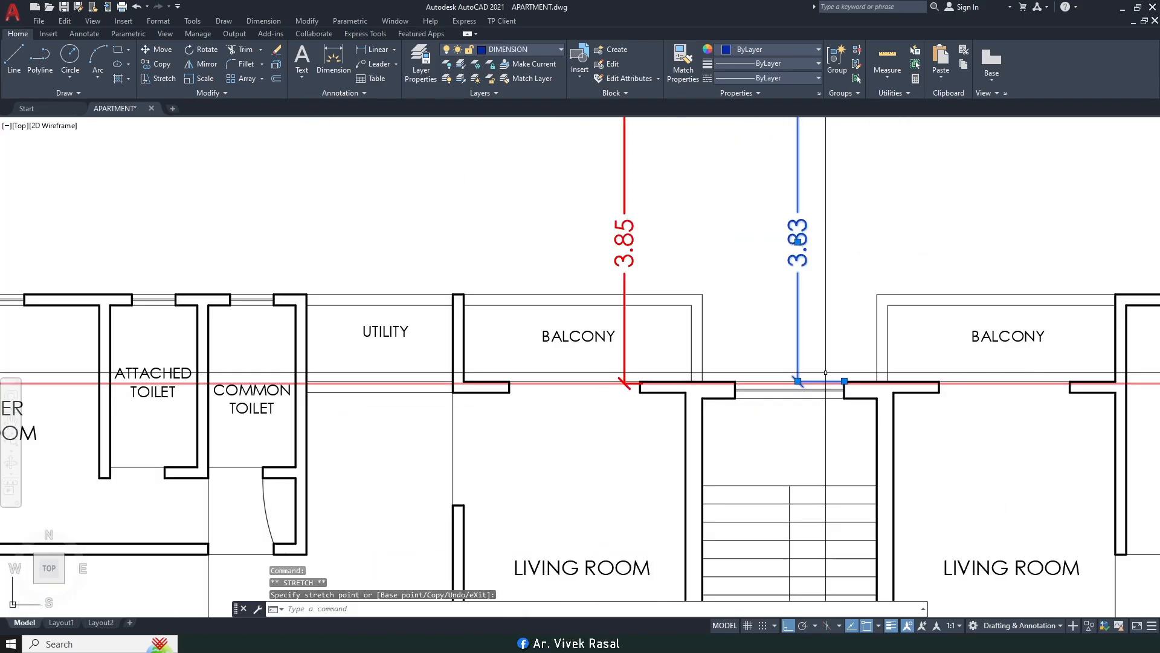
pyautogui.press('Escape')
pyautogui.scroll(-5, 755, 303)
pyautogui.scroll(6, 596, 344)
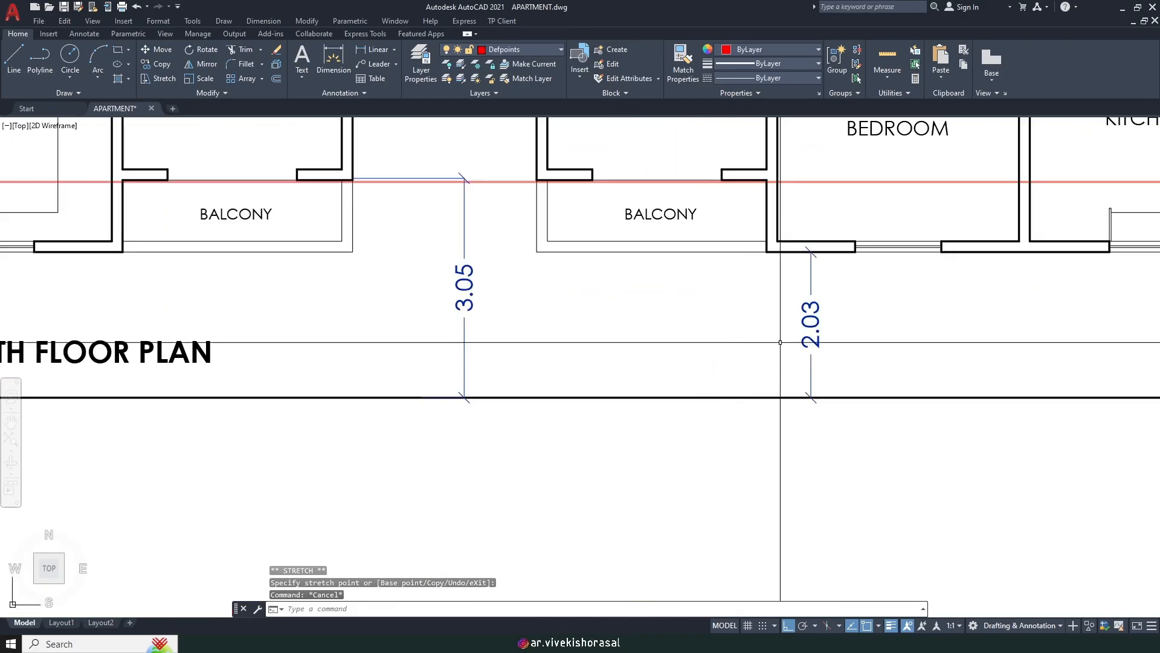
# Step: Stretch the 3.05 dimension's upper end to the balcony corner so it reads 3.03
pyautogui.click(596, 345)
pyautogui.click(456, 237)
pyautogui.scroll(6, 454, 235)
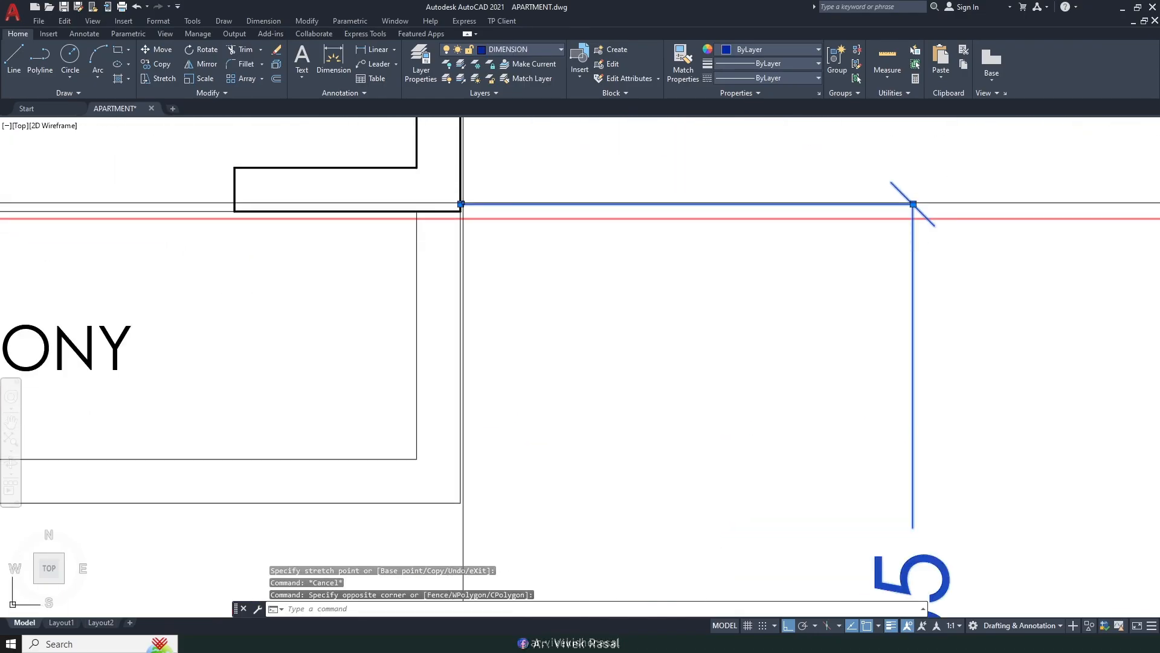
pyautogui.click(461, 204)
pyautogui.click(460, 212)
pyautogui.scroll(-3, 491, 215)
pyautogui.press('Escape')
pyautogui.scroll(-2, 667, 400)
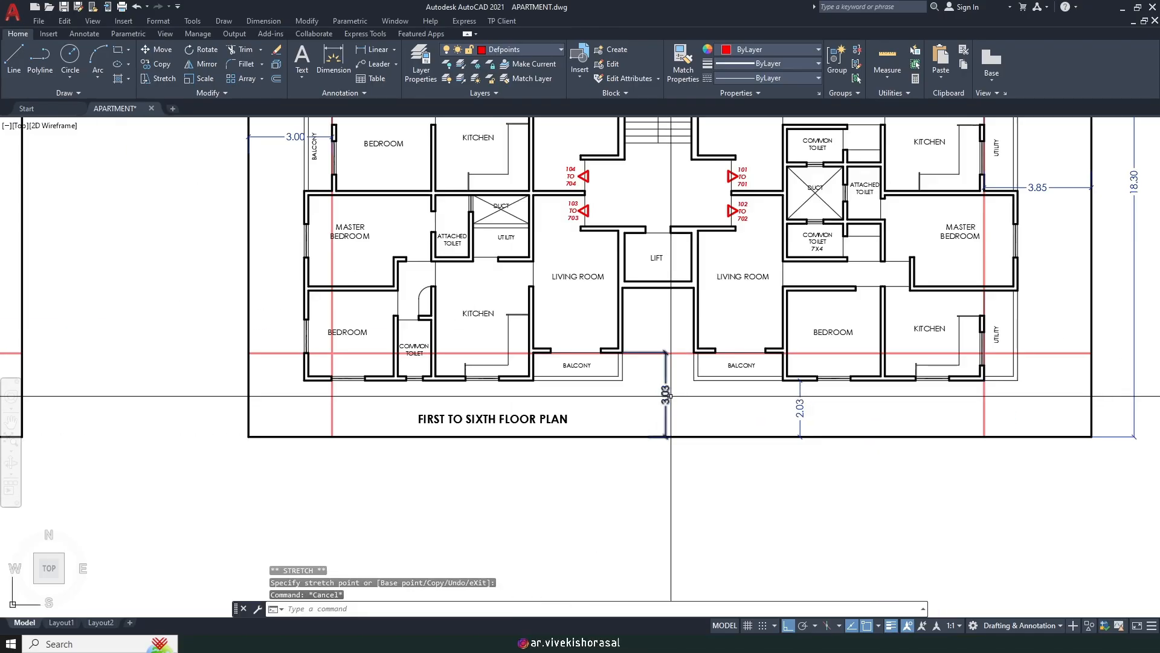
pyautogui.scroll(-4, 671, 396)
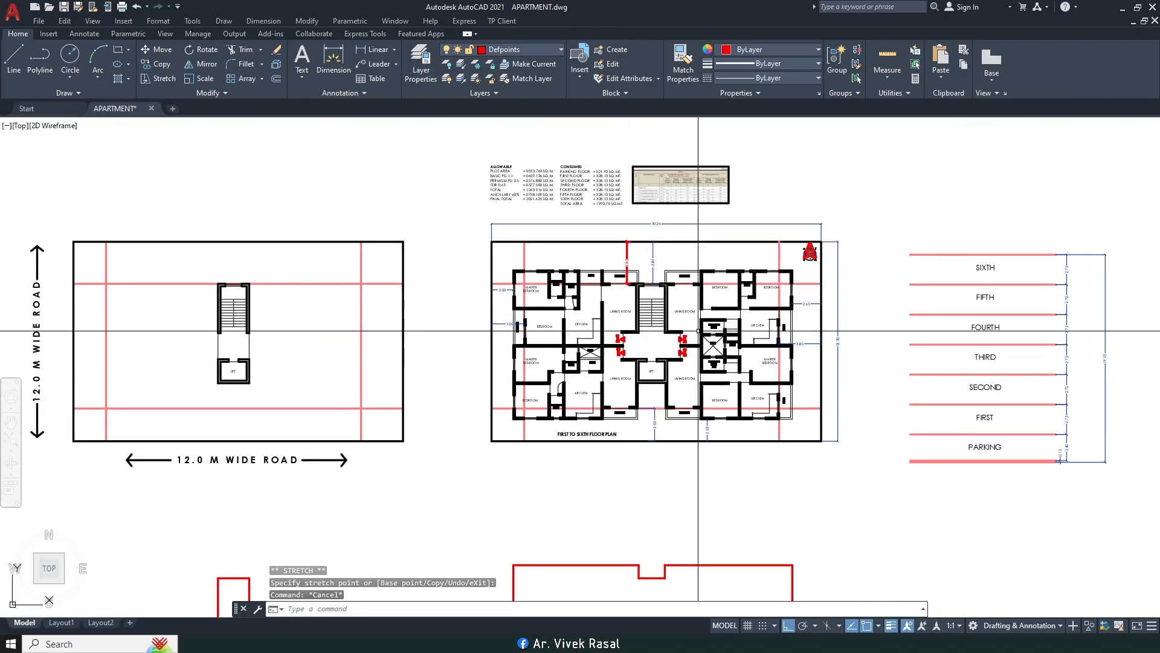
# Step: Unlock the SETBACK layer from the layer list
pyautogui.moveTo(673, 303); pyautogui.dragTo(713, 306, button='middle')
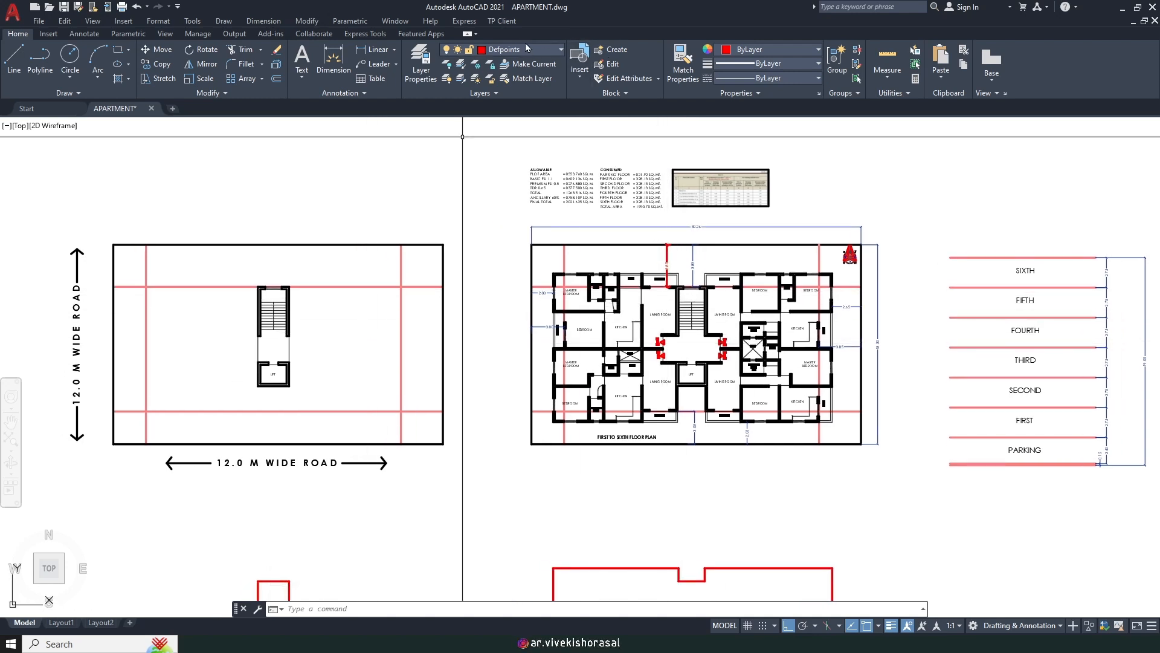
pyautogui.click(507, 52)
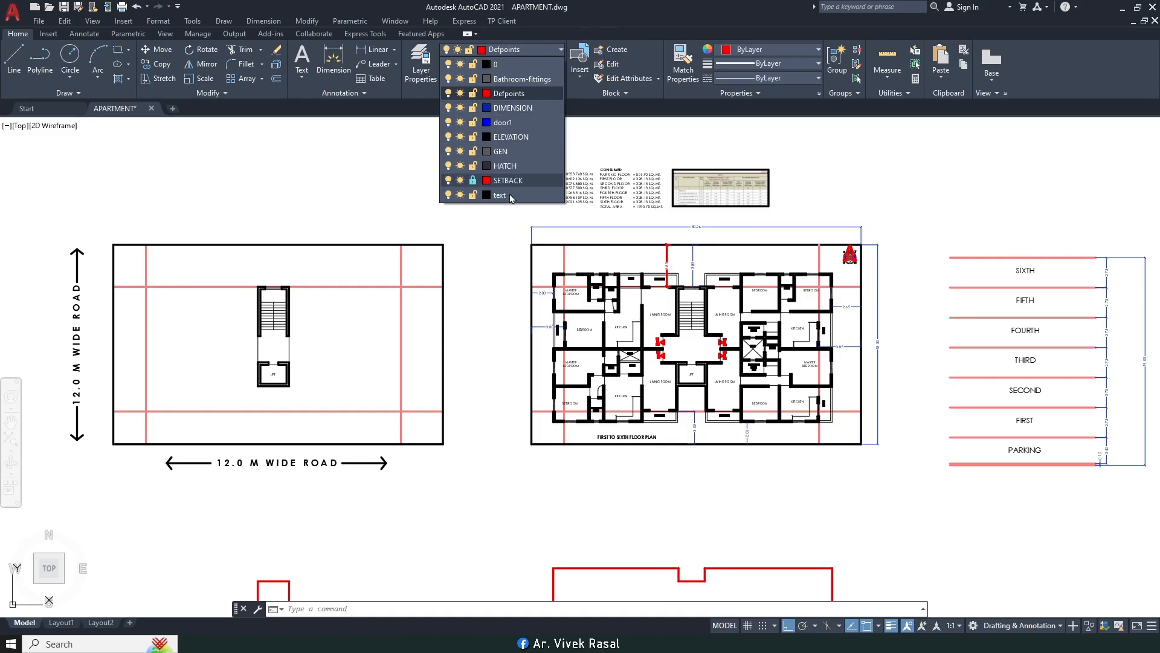
pyautogui.click(473, 182)
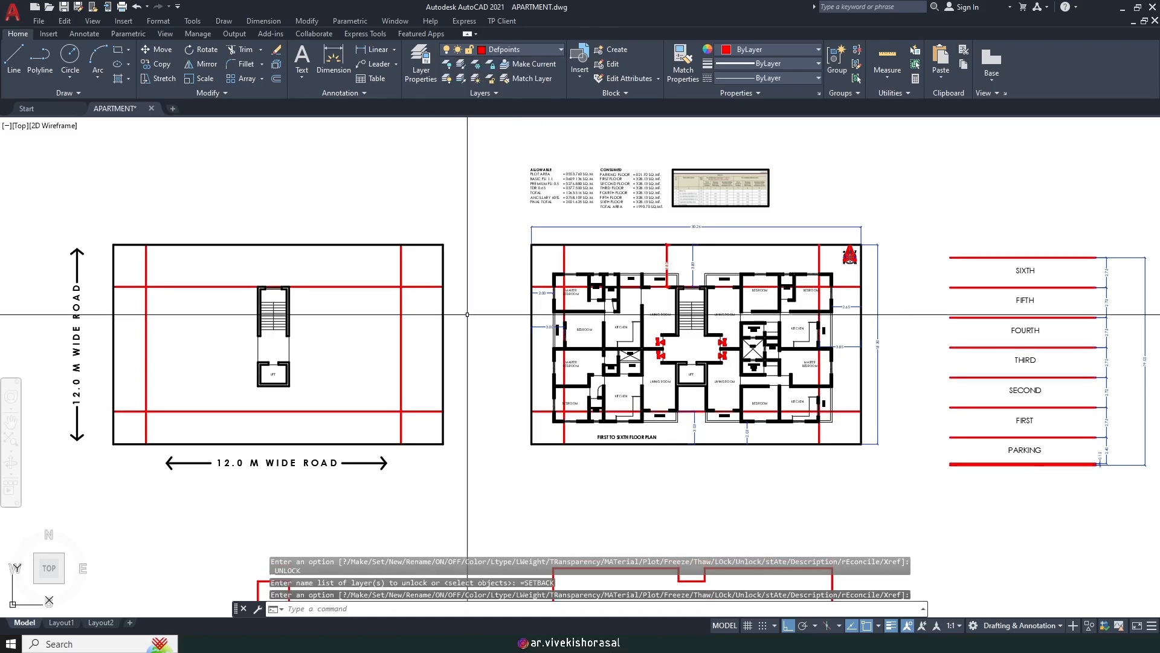
pyautogui.press('Escape')
pyautogui.press('Escape')
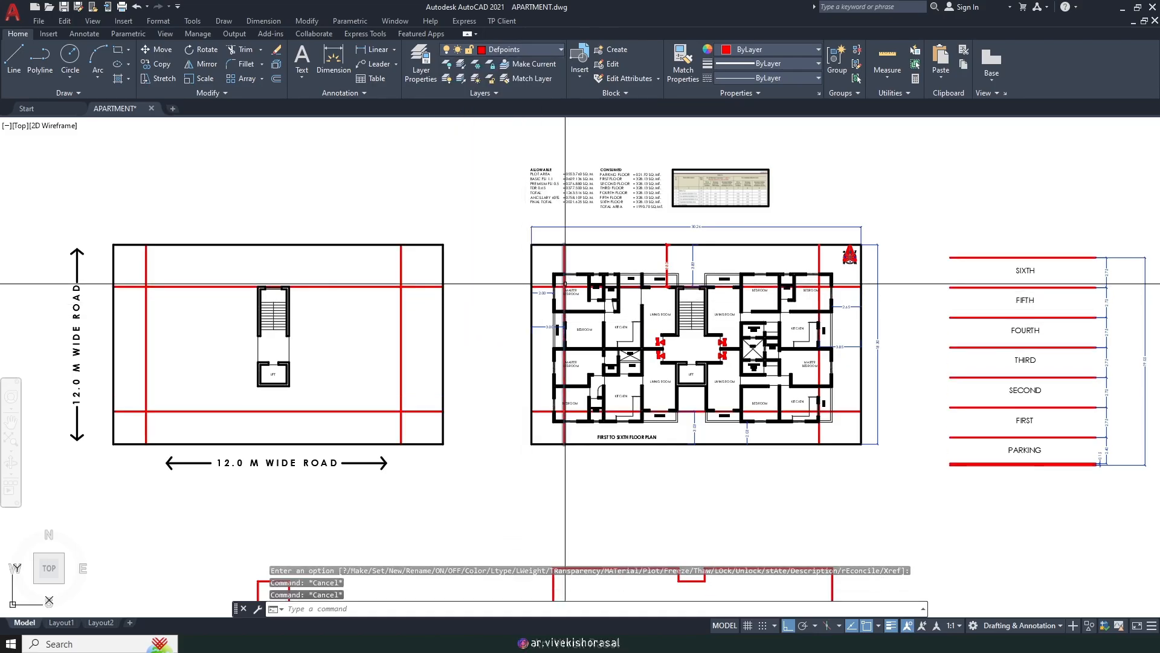
# Step: Move the upper horizontal setback line onto the balcony edge
pyautogui.write('m')
pyautogui.press('Return')
pyautogui.scroll(8, 560, 282)
pyautogui.click(544, 396)
pyautogui.click(518, 363)
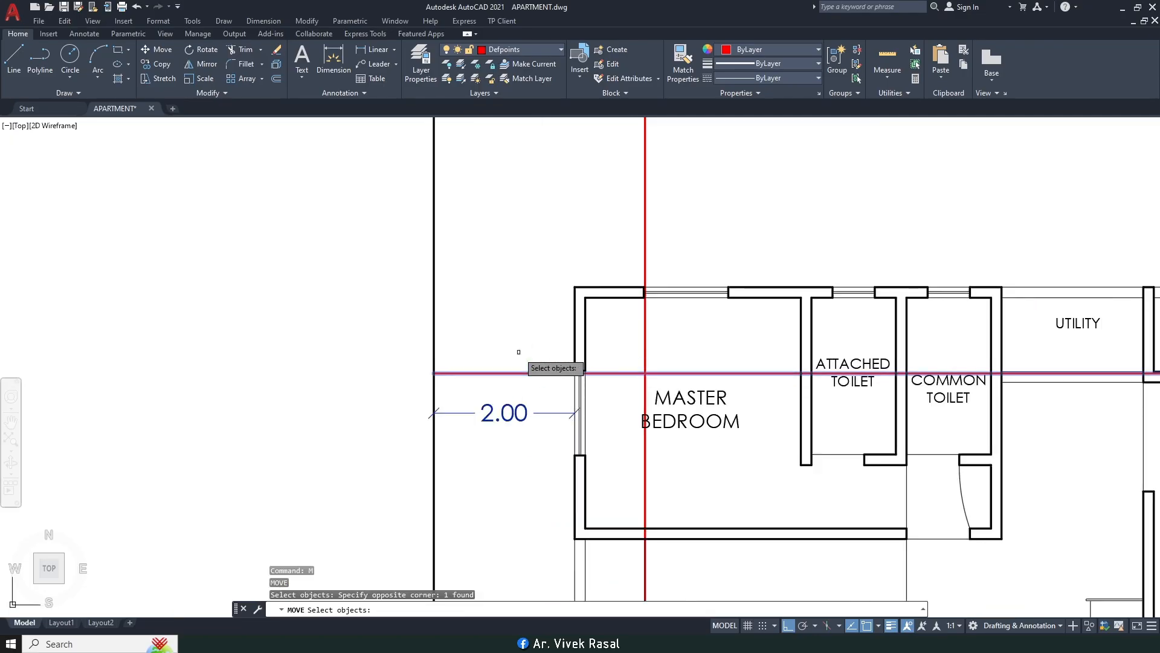
pyautogui.scroll(-4, 518, 362)
pyautogui.scroll(8, 842, 366)
pyautogui.scroll(3, 823, 355)
pyautogui.press('Return')
pyautogui.click(783, 316)
pyautogui.click(786, 315)
pyautogui.scroll(-6, 743, 304)
pyautogui.scroll(-5, 743, 304)
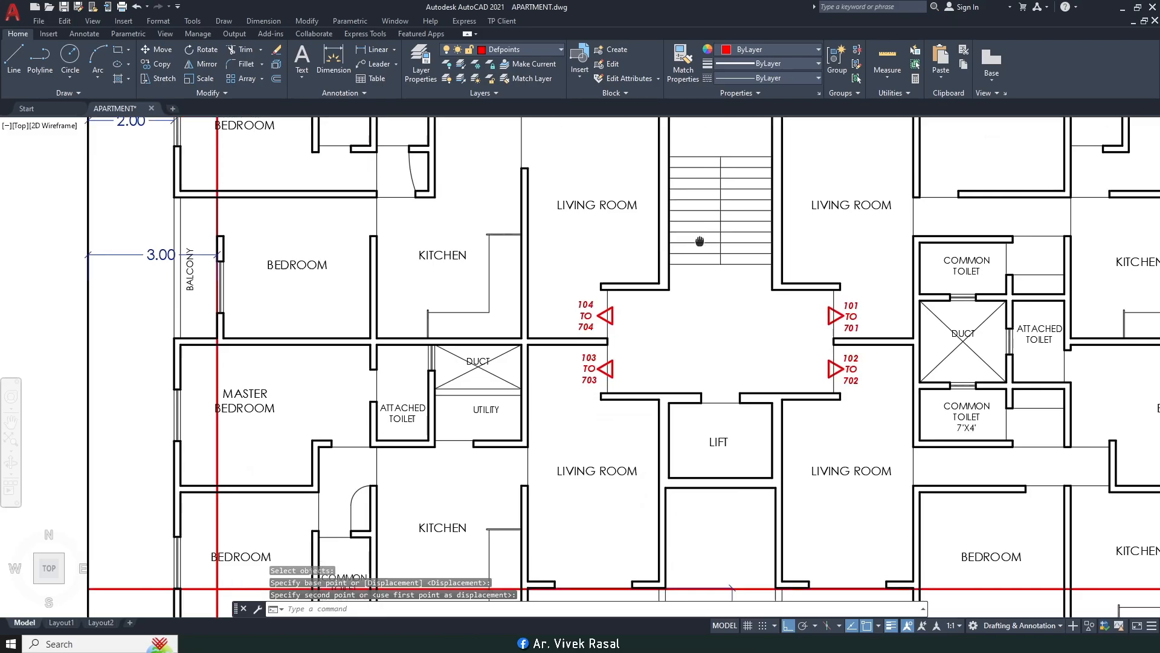
pyautogui.scroll(6, 693, 294)
pyautogui.scroll(-5, 694, 294)
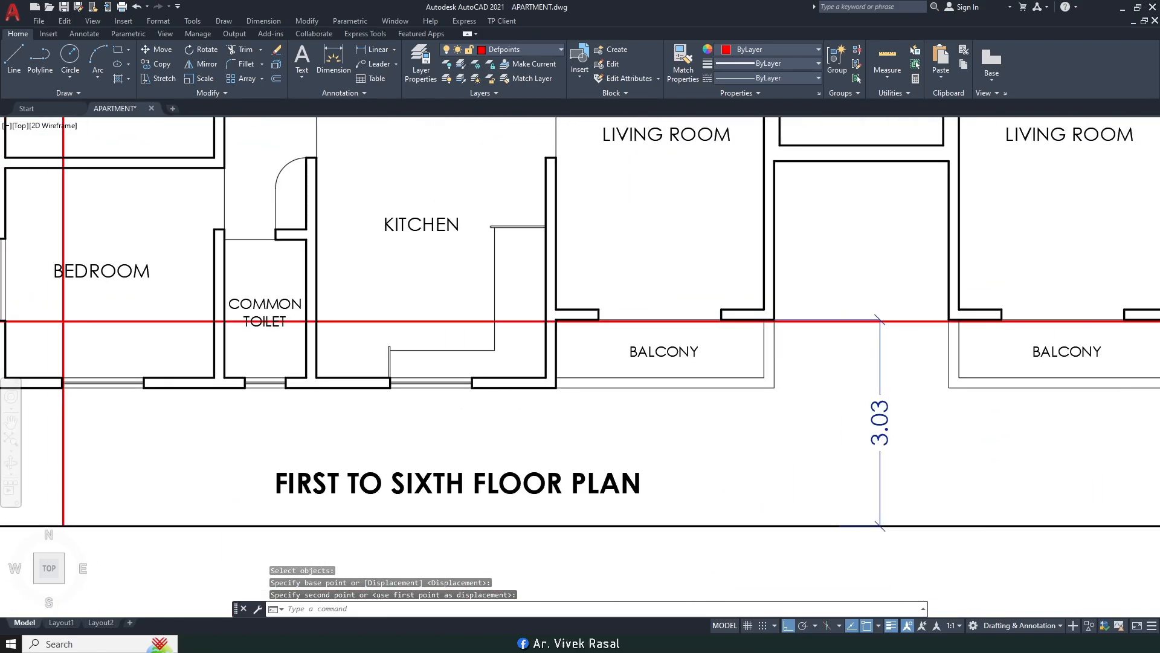
# Step: Move the lower horizontal setback line to the wall–balcony intersection
pyautogui.press('Return')
pyautogui.scroll(4, 585, 392)
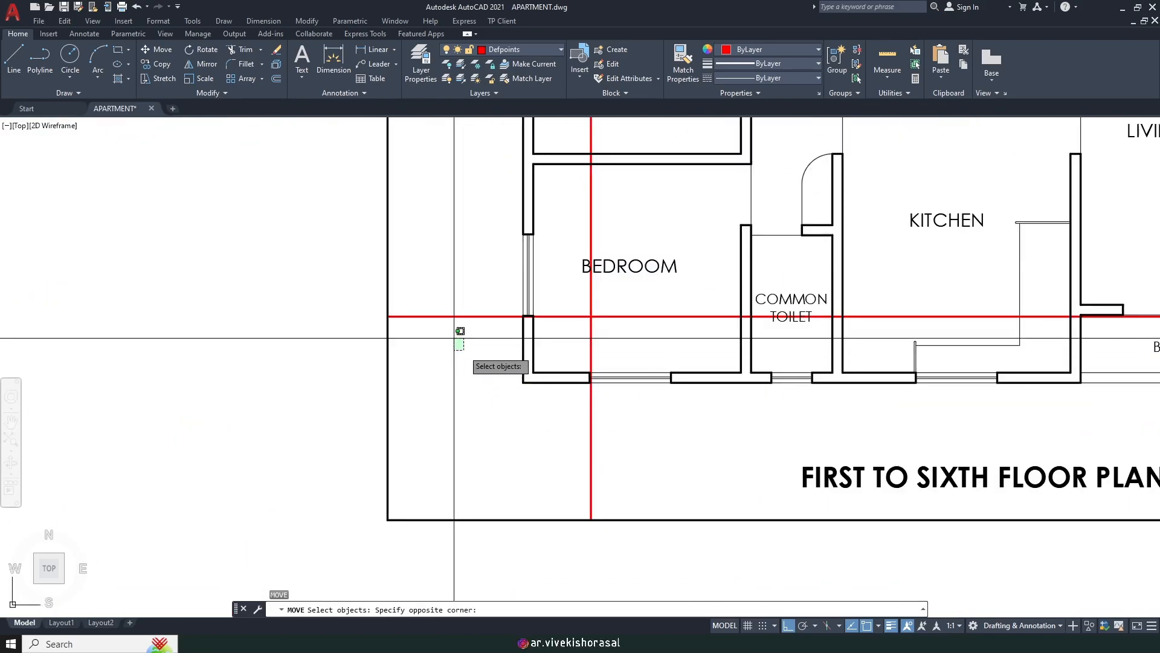
pyautogui.click(466, 336)
pyautogui.click(447, 308)
pyautogui.scroll(-6, 505, 320)
pyautogui.scroll(6, 415, 341)
pyautogui.scroll(8, 423, 327)
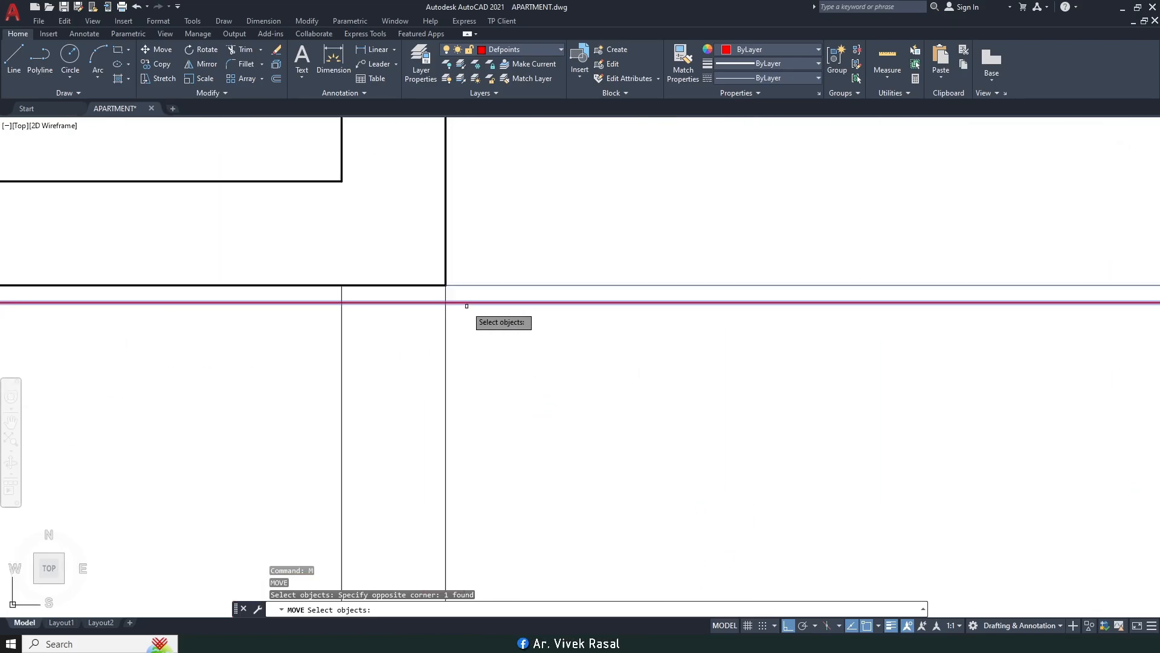
pyautogui.press('Return')
pyautogui.click(435, 302)
pyautogui.click(444, 264)
pyautogui.scroll(-8, 513, 338)
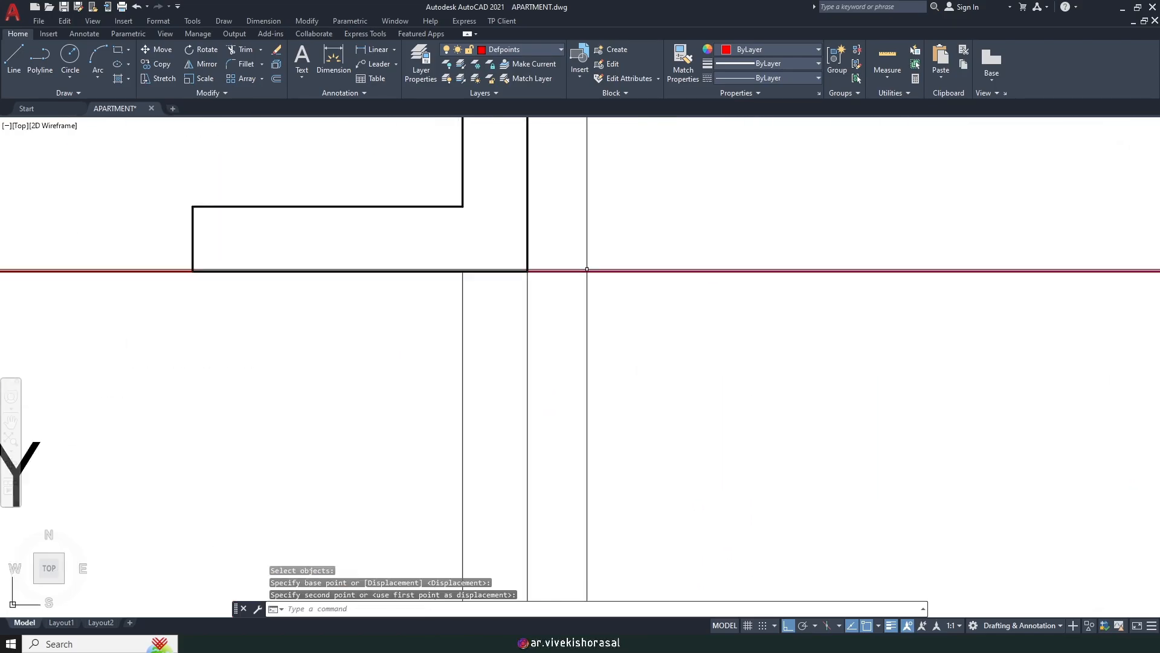
# Step: Erase the site plan's two horizontal setback lines
pyautogui.click(558, 383)
pyautogui.click(532, 181)
pyautogui.write('E')
pyautogui.press('Return')
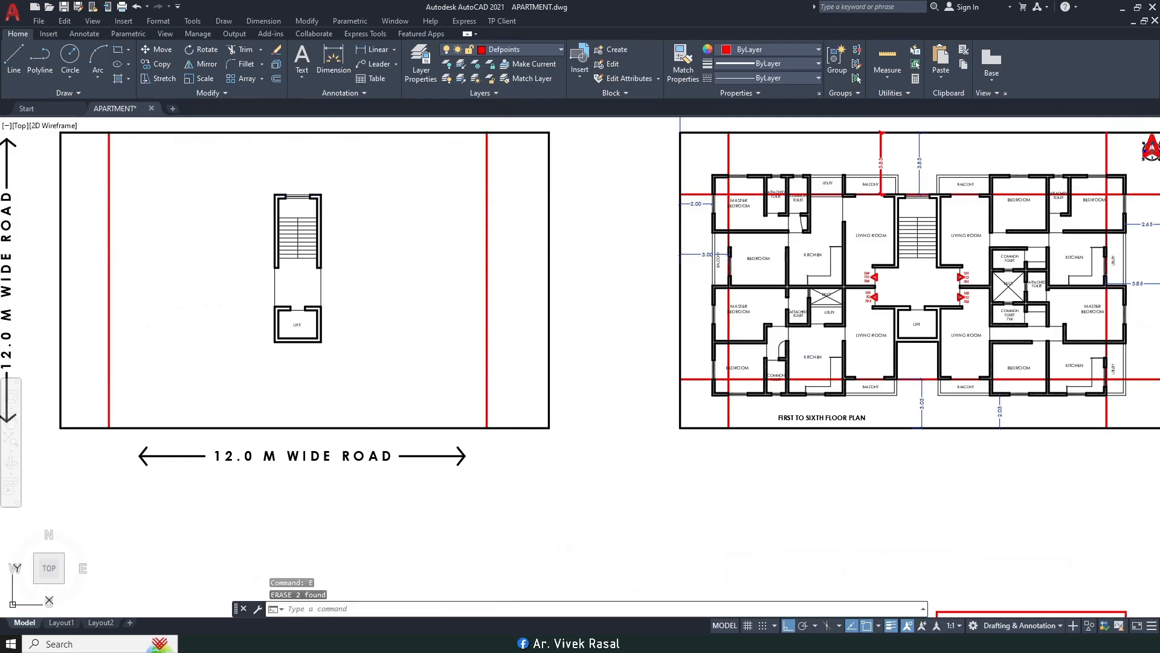
# Step: Copy both horizontal setback lines from the plan frame corner to the site plan corner
pyautogui.write('CO')
pyautogui.press('Return')
pyautogui.scroll(10, 692, 193)
pyautogui.scroll(-10, 683, 172)
pyautogui.scroll(5, 681, 312)
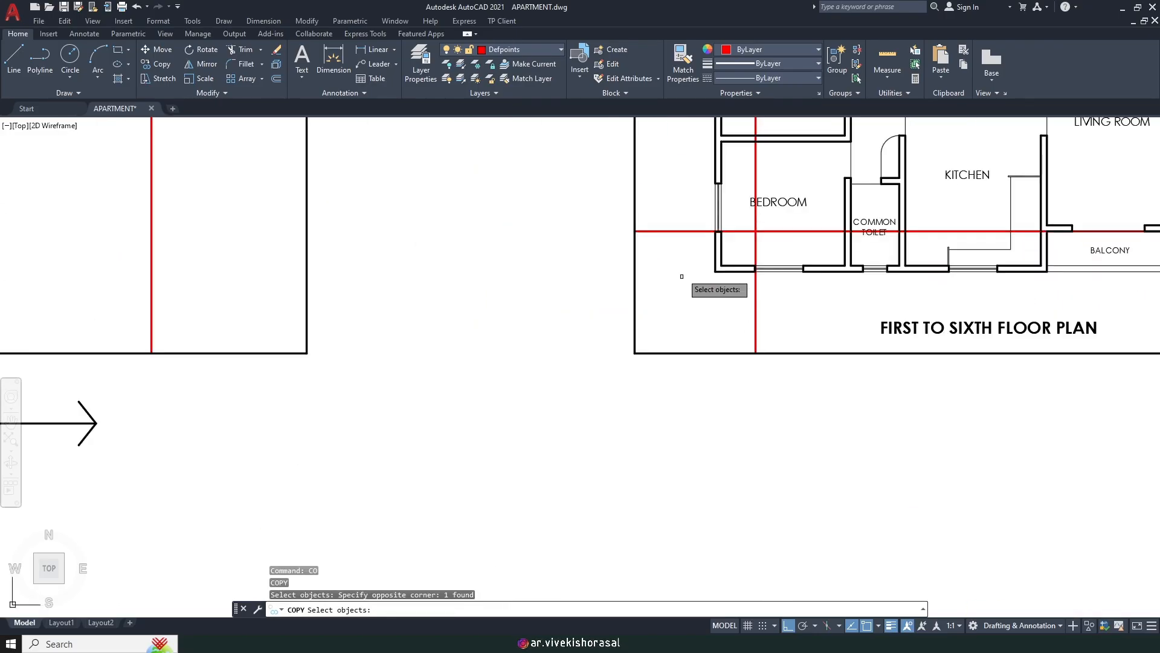
pyautogui.click(681, 277)
pyautogui.click(668, 210)
pyautogui.scroll(-4, 669, 210)
pyautogui.moveTo(668, 210); pyautogui.dragTo(674, 438, button='middle')
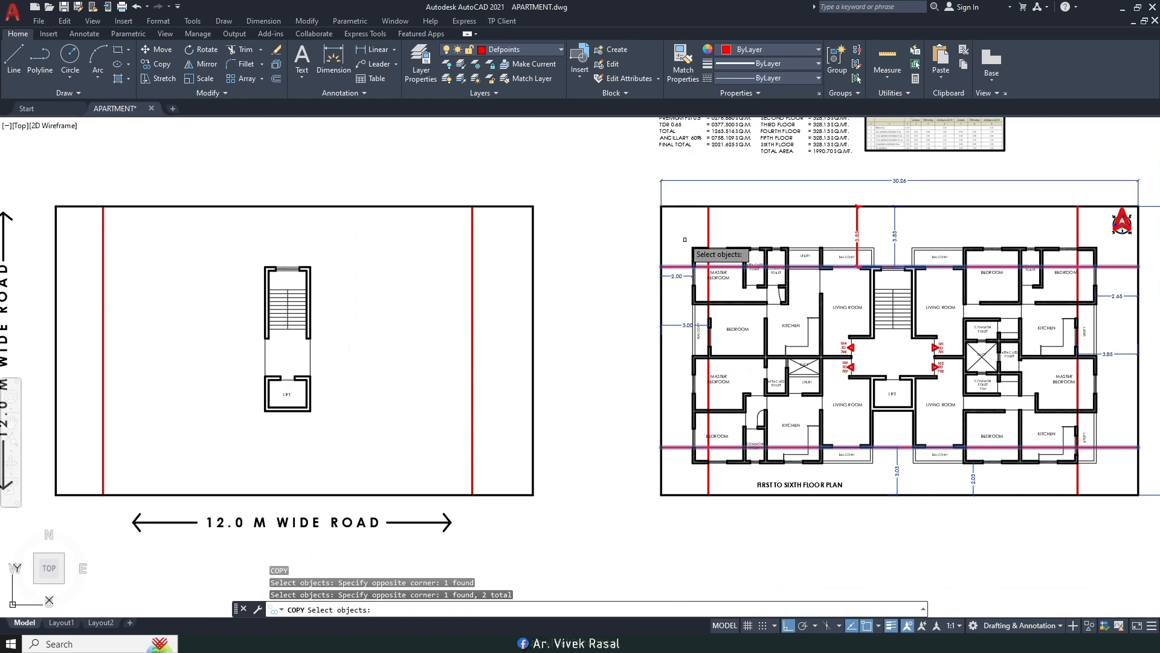
pyautogui.press('Return')
pyautogui.click(661, 206)
pyautogui.moveTo(56, 206); pyautogui.dragTo(381, 229, button='middle')
pyautogui.click(380, 229)
pyautogui.press('Escape')
pyautogui.scroll(8, 583, 288)
pyautogui.scroll(-6, 582, 289)
# Step: Move the stair block so its top corner sits on the upper setback line, then zoom out
pyautogui.click(578, 245)
pyautogui.click(705, 423)
pyautogui.write('m')
pyautogui.press('Return')
pyautogui.scroll(10, 628, 318)
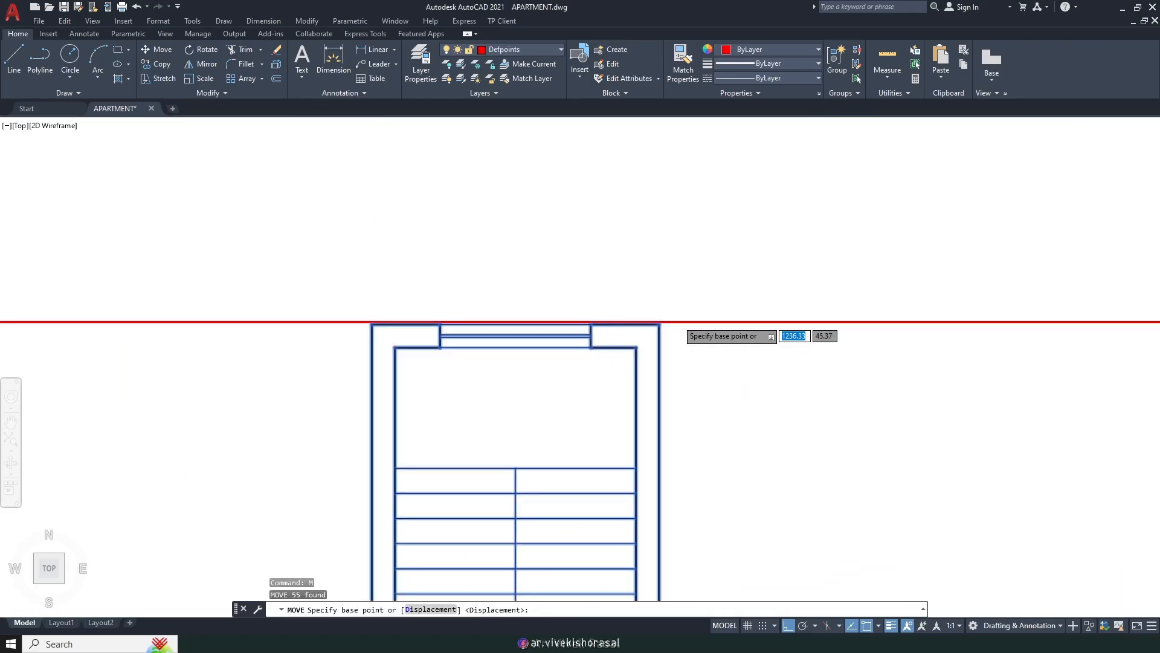
pyautogui.click(626, 320)
pyautogui.click(624, 320)
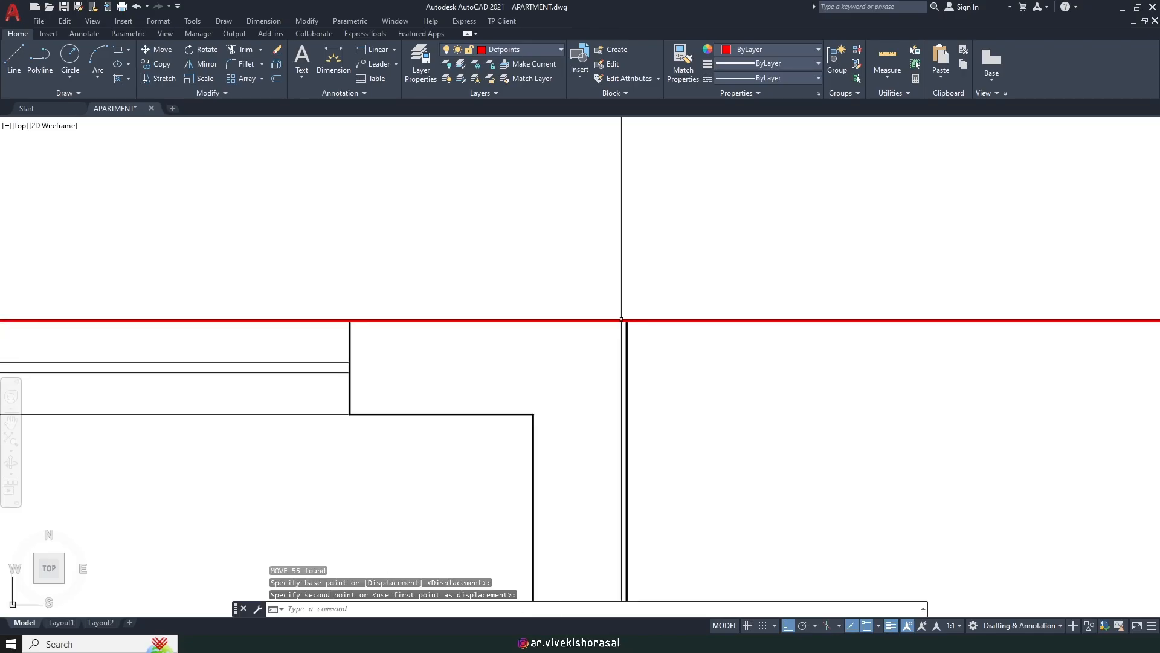
pyautogui.write('z')
pyautogui.press('Return')
pyautogui.write('e')
pyautogui.press('Return')
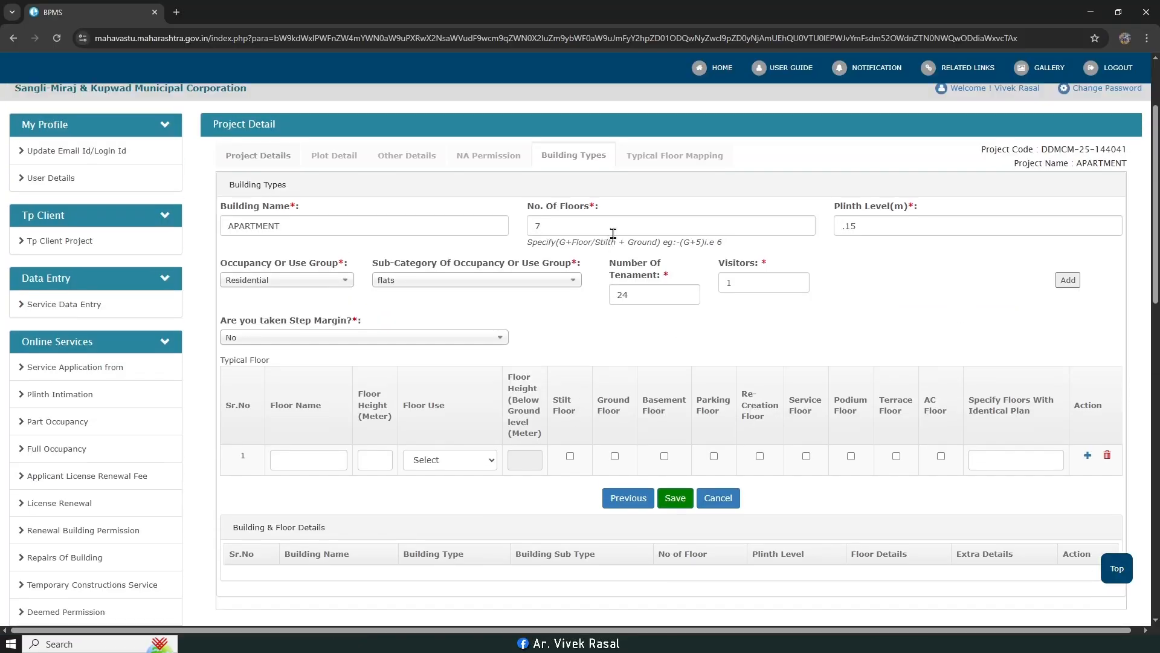
# Step: Enter PARKING FLOOR, height 2.4, Residential use, and tick Parking Floor in row 1
pyautogui.scroll(1, 789, 217)
pyautogui.scroll(-1, 406, 394)
pyautogui.click(306, 402)
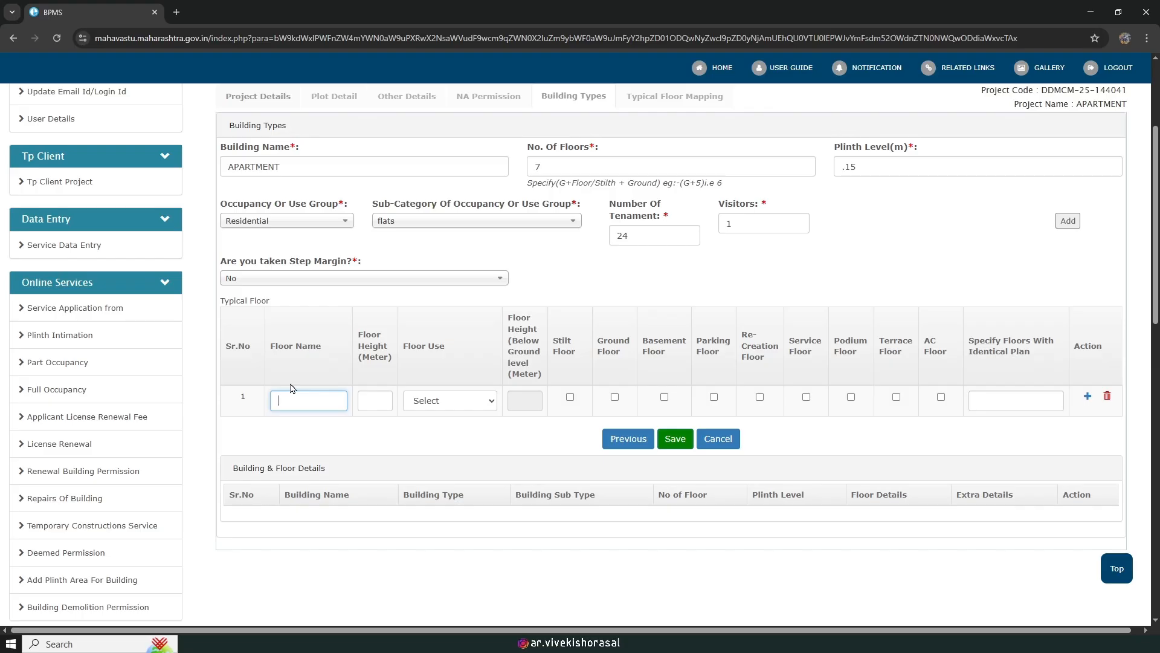
pyautogui.write('PA')
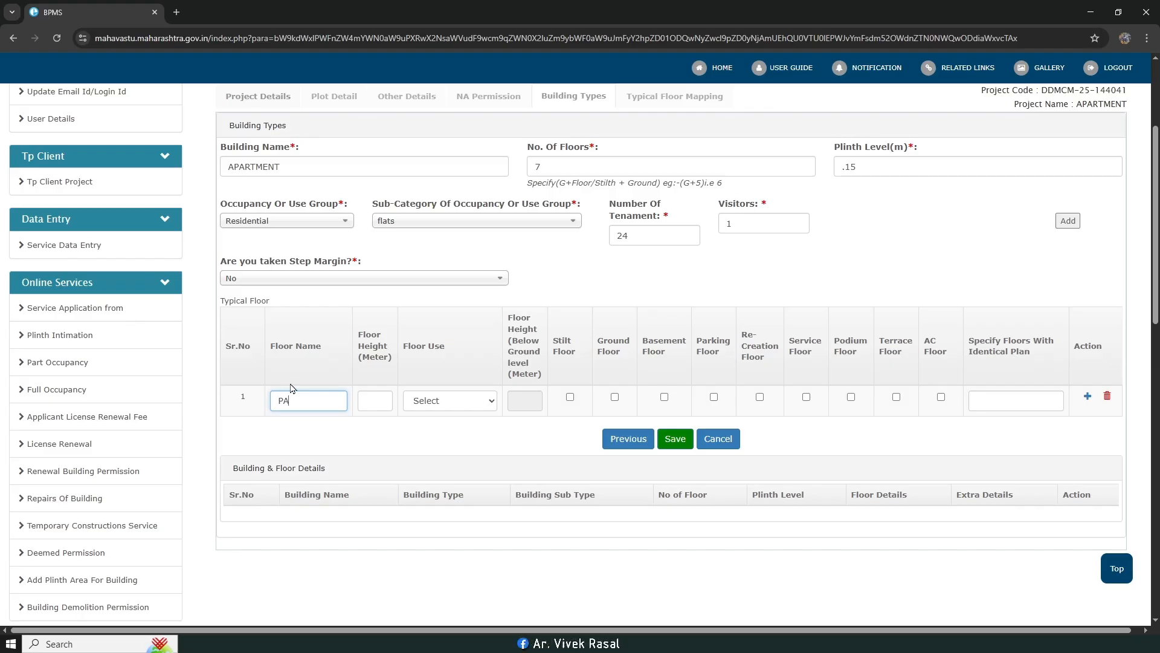
pyautogui.write('RKING FLOOR')
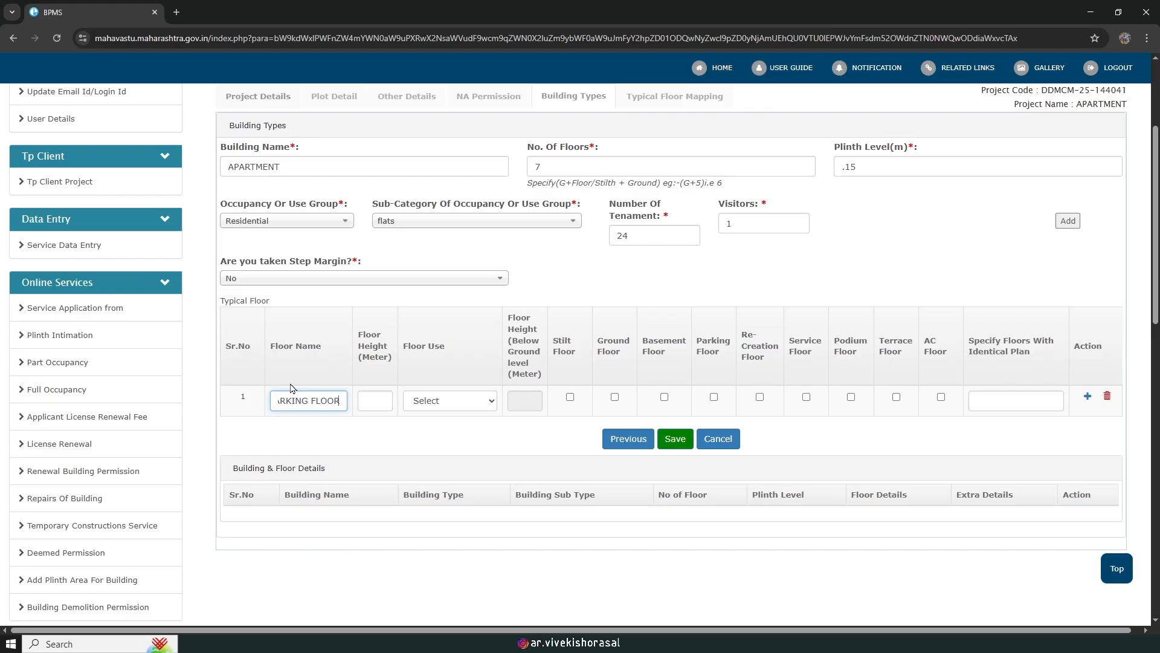
pyautogui.click(388, 404)
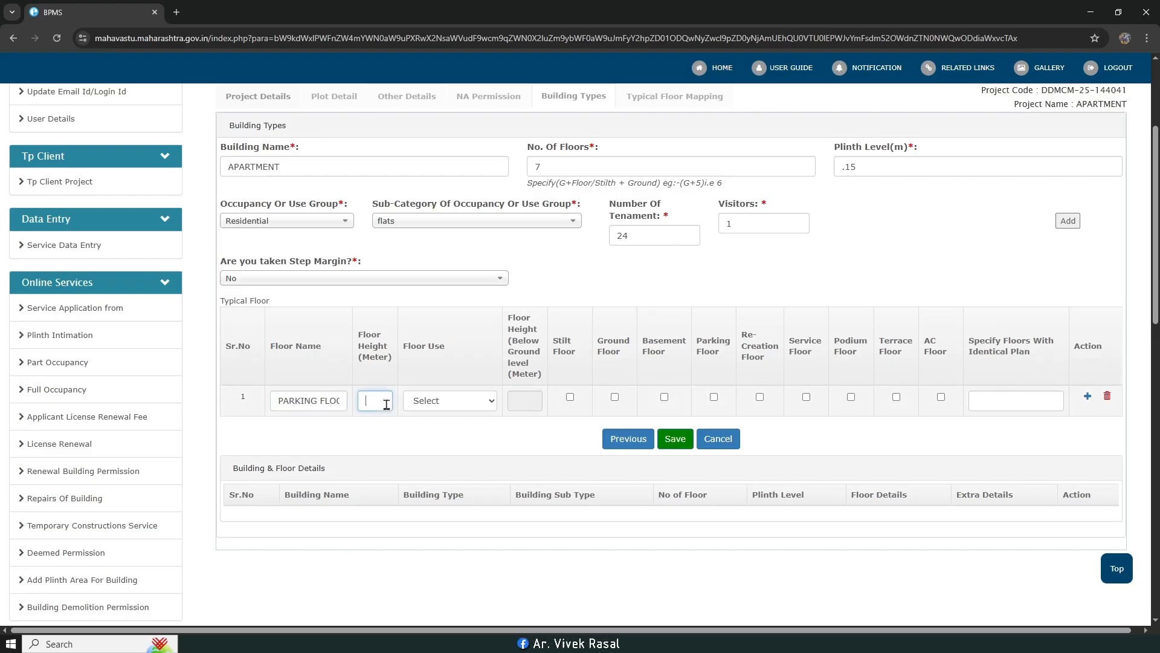
pyautogui.write('2.4')
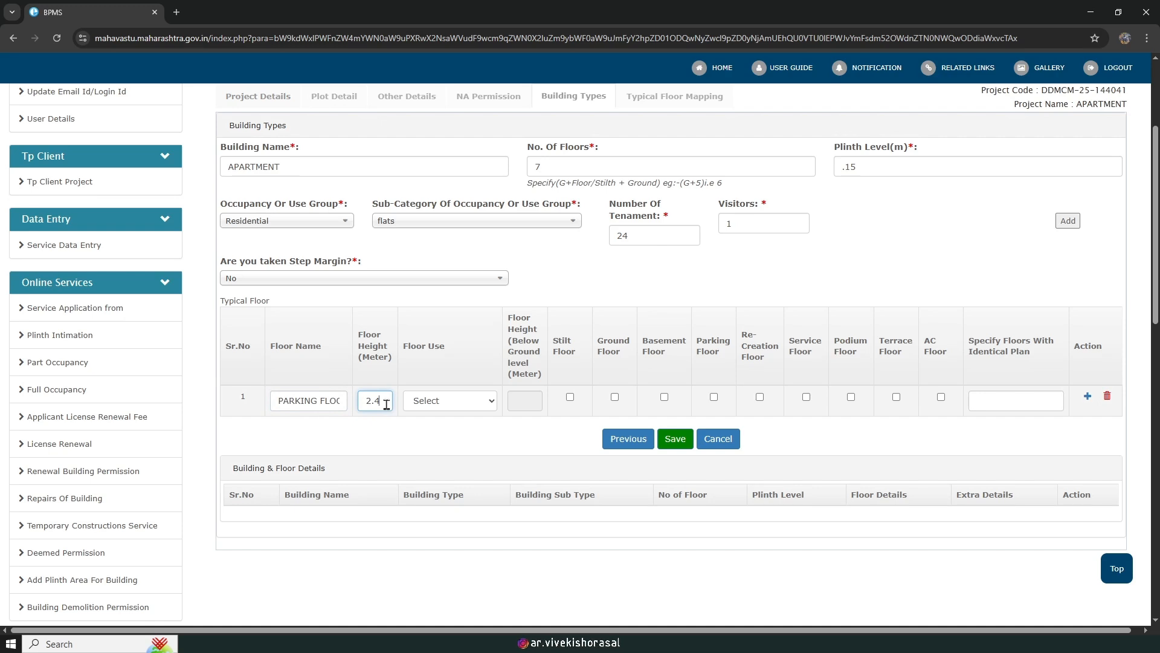
pyautogui.click(434, 404)
pyautogui.click(450, 434)
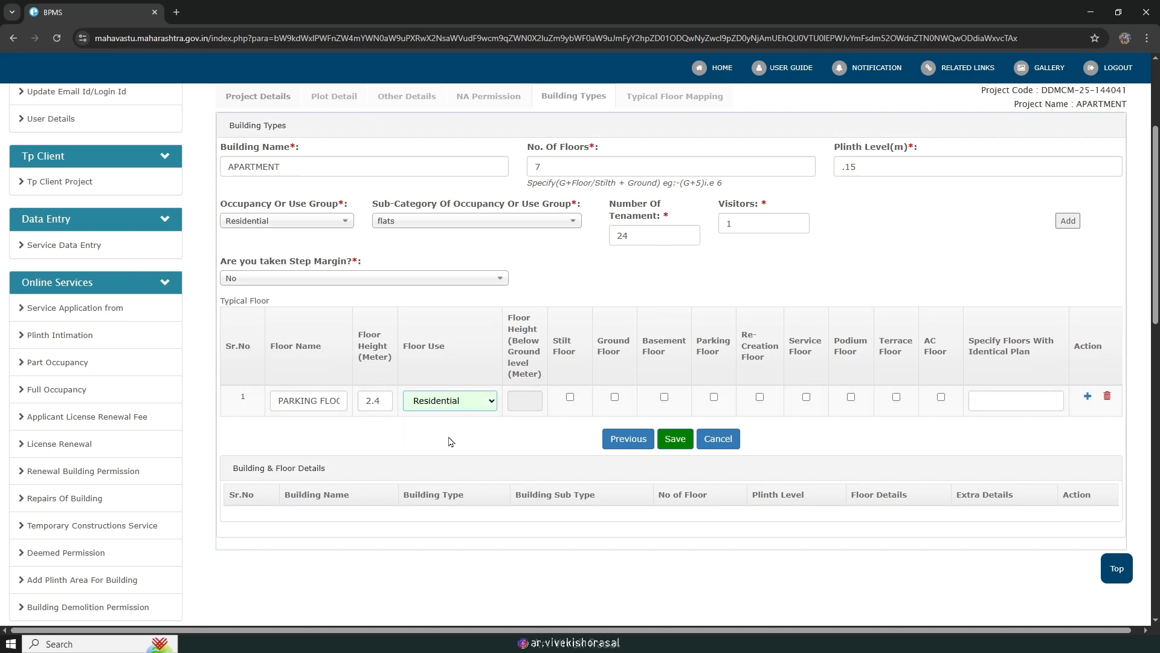
pyautogui.click(714, 399)
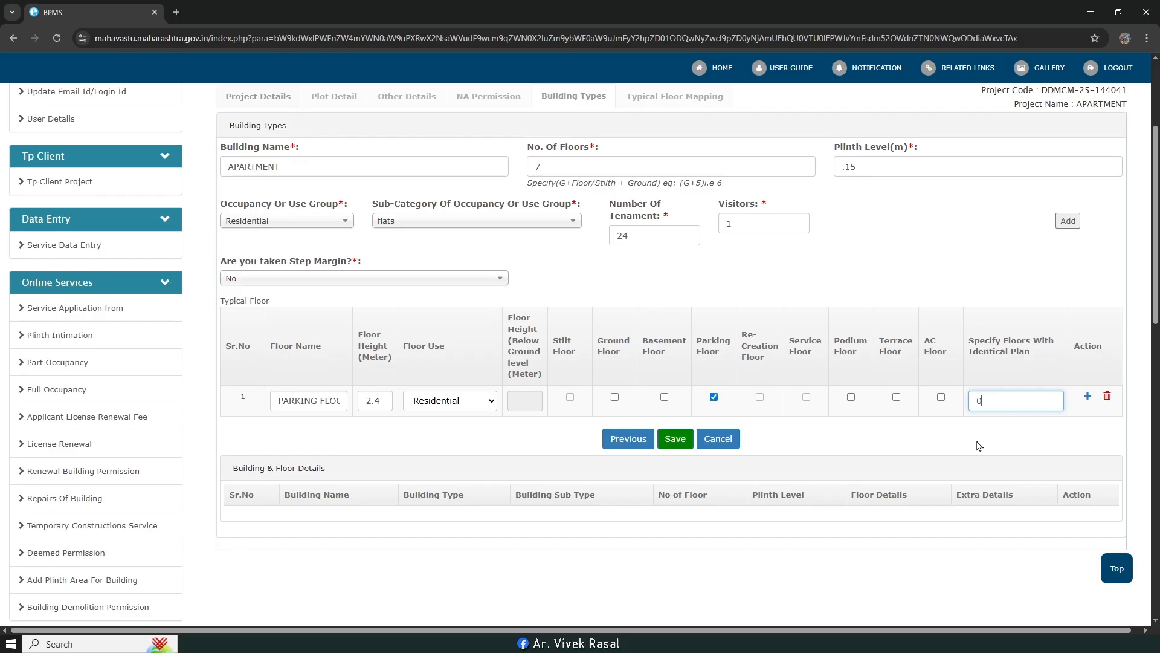
# Step: Add a second floor row named FIRST TO SIXTH, 2.75 m high, with Residential use
pyautogui.click(1087, 397)
pyautogui.click(304, 436)
pyautogui.write('Fl')
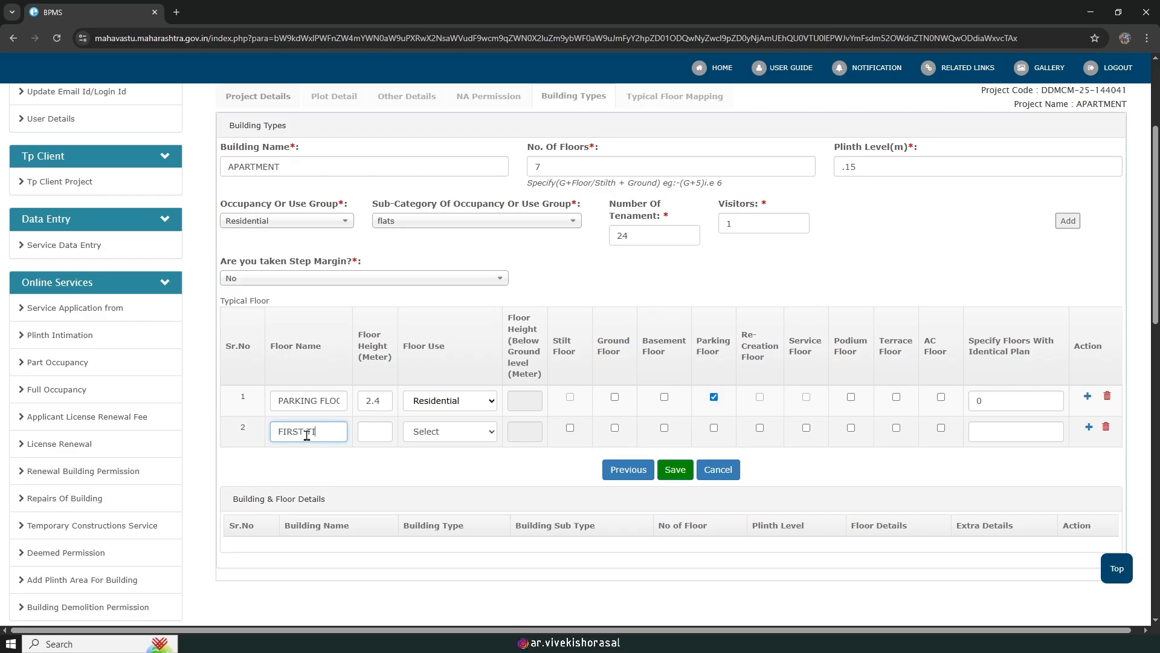
pyautogui.press('BackSpace')
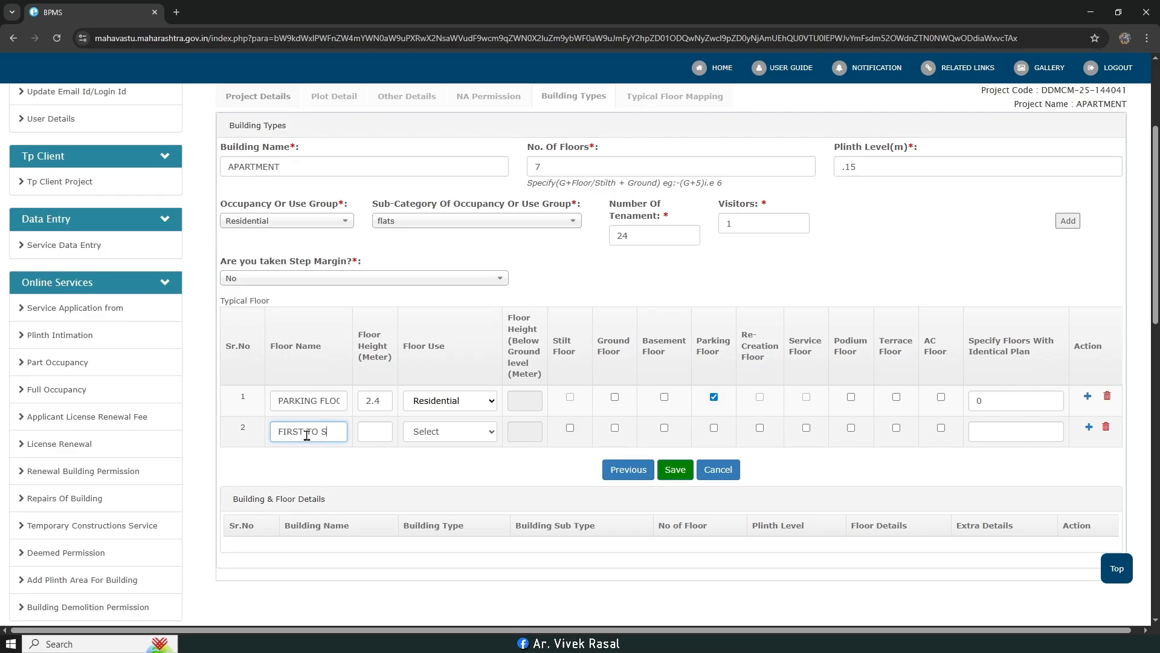
pyautogui.write('XTH FLOOR')
pyautogui.click(386, 432)
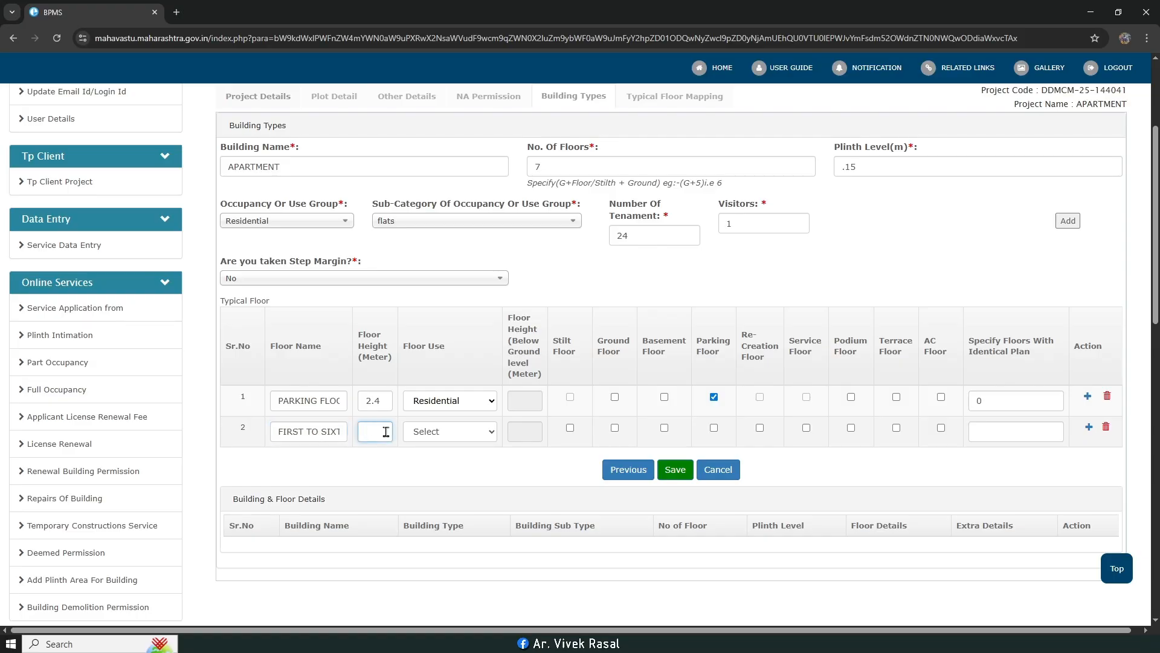
pyautogui.write('2.75')
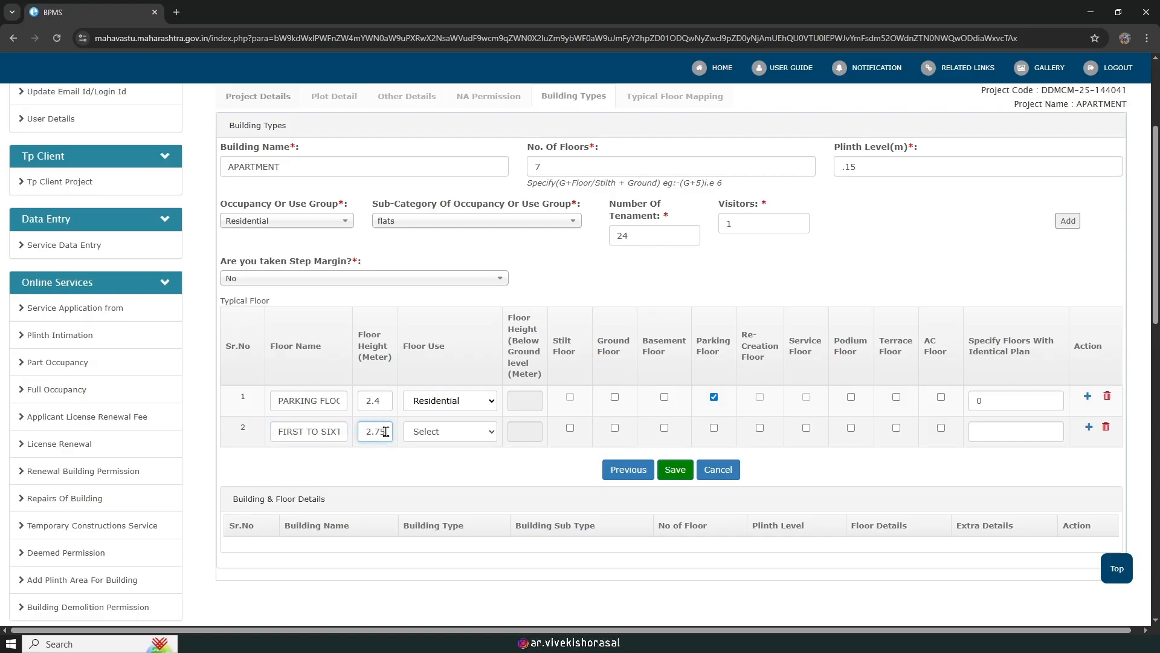
pyautogui.click(455, 432)
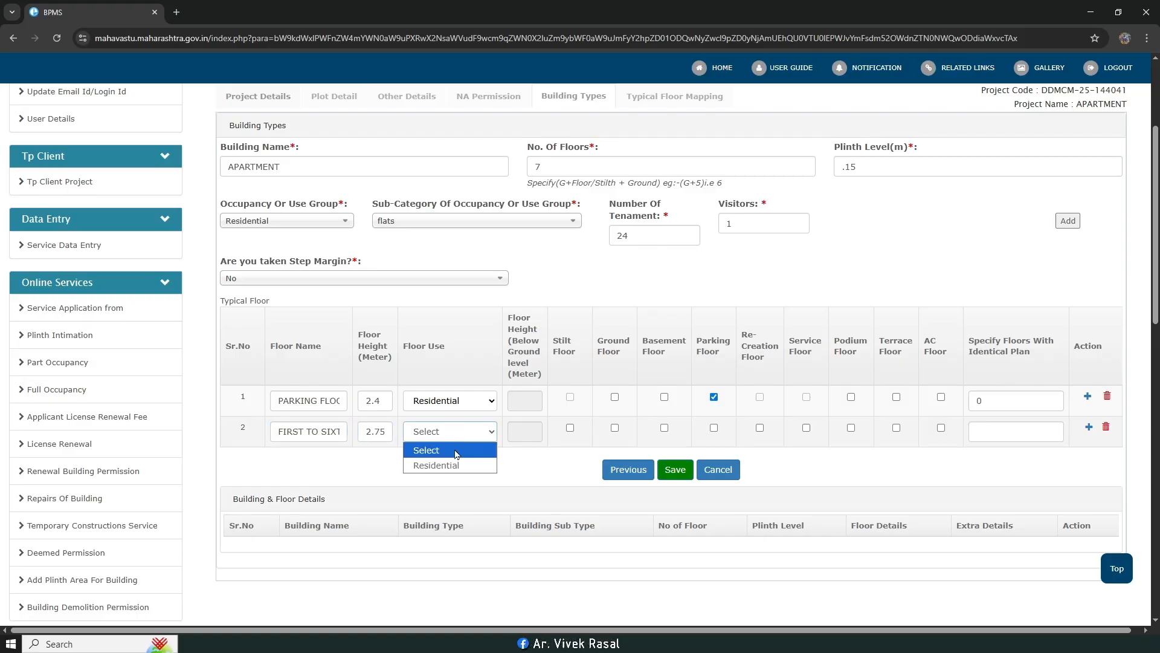
pyautogui.click(444, 465)
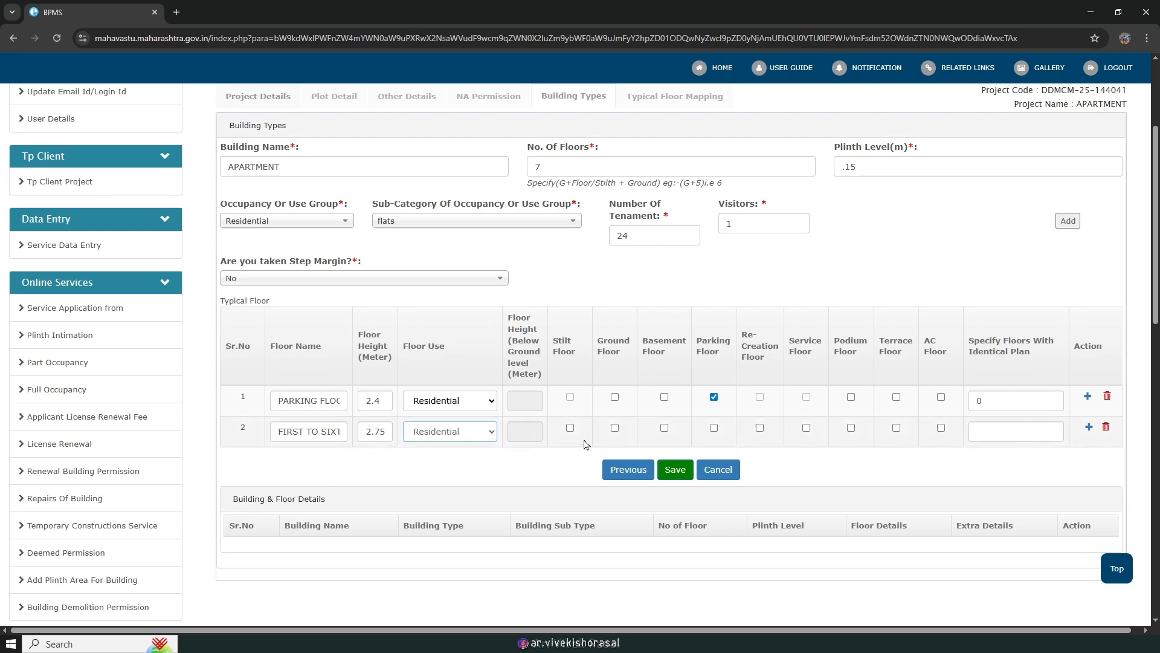
# Step: List floors 1,2,3,4,5,6 as identical, fix the floor-count mismatch, and save the building types
pyautogui.click(974, 429)
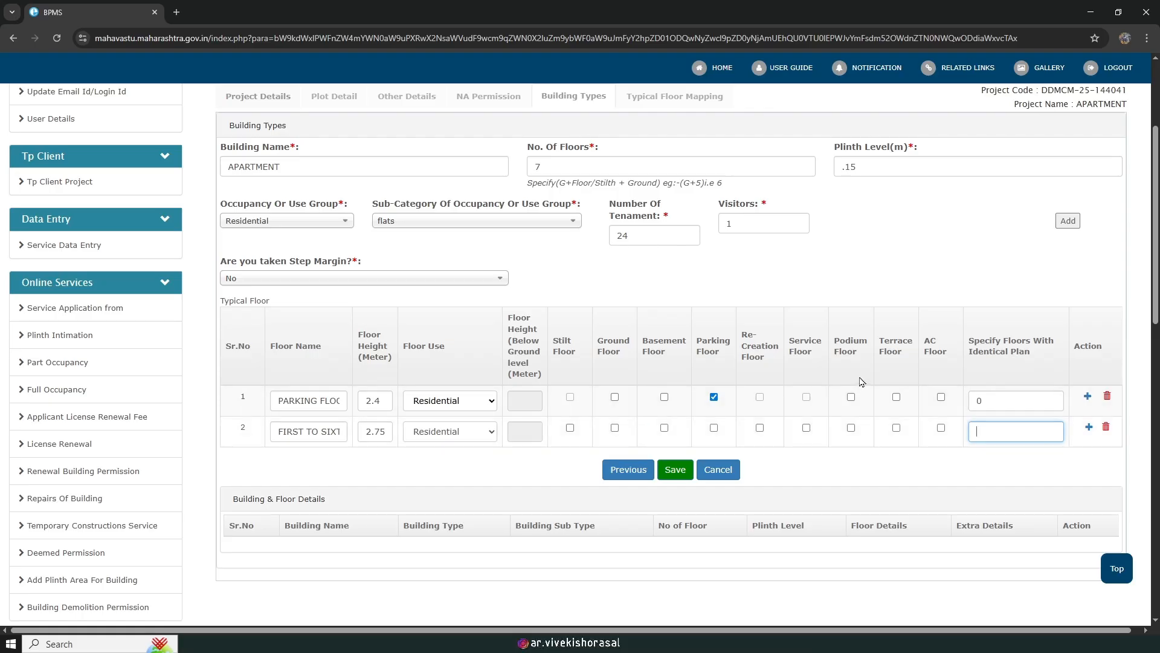
pyautogui.write('1')
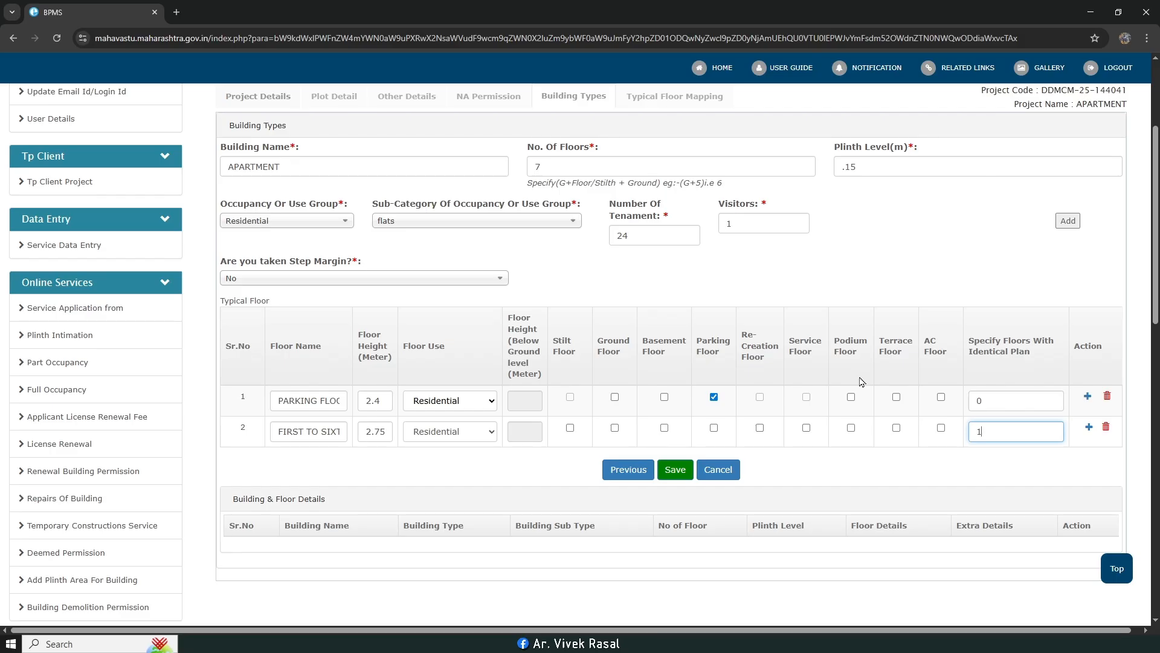
pyautogui.write(',2,')
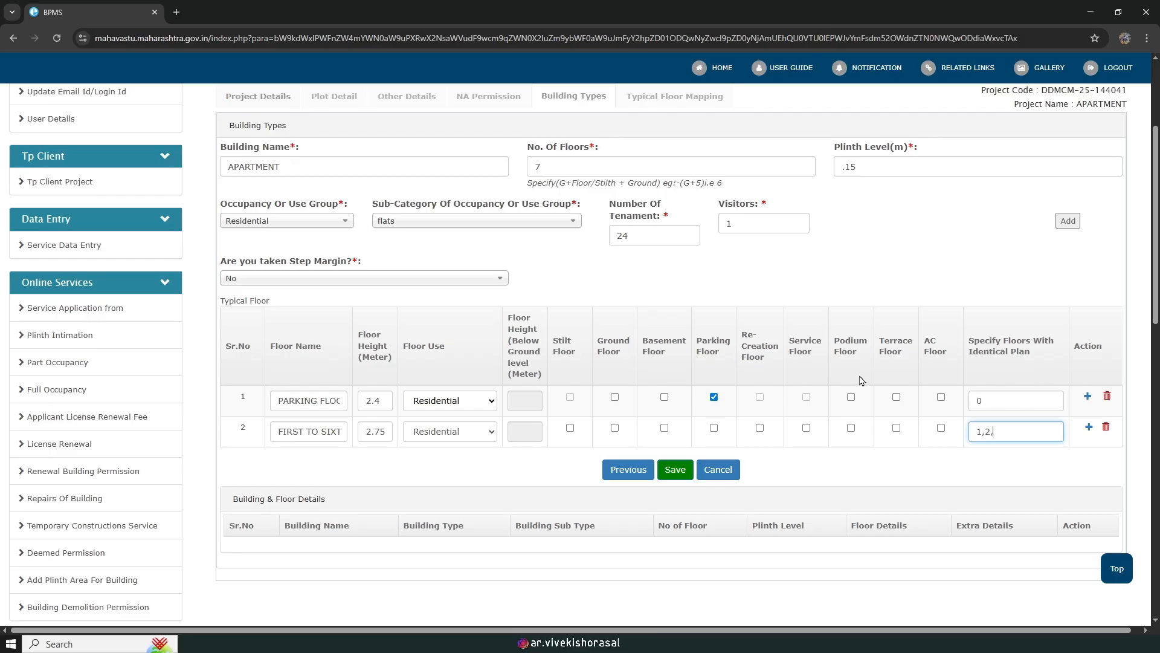
pyautogui.write('3,4,5,6')
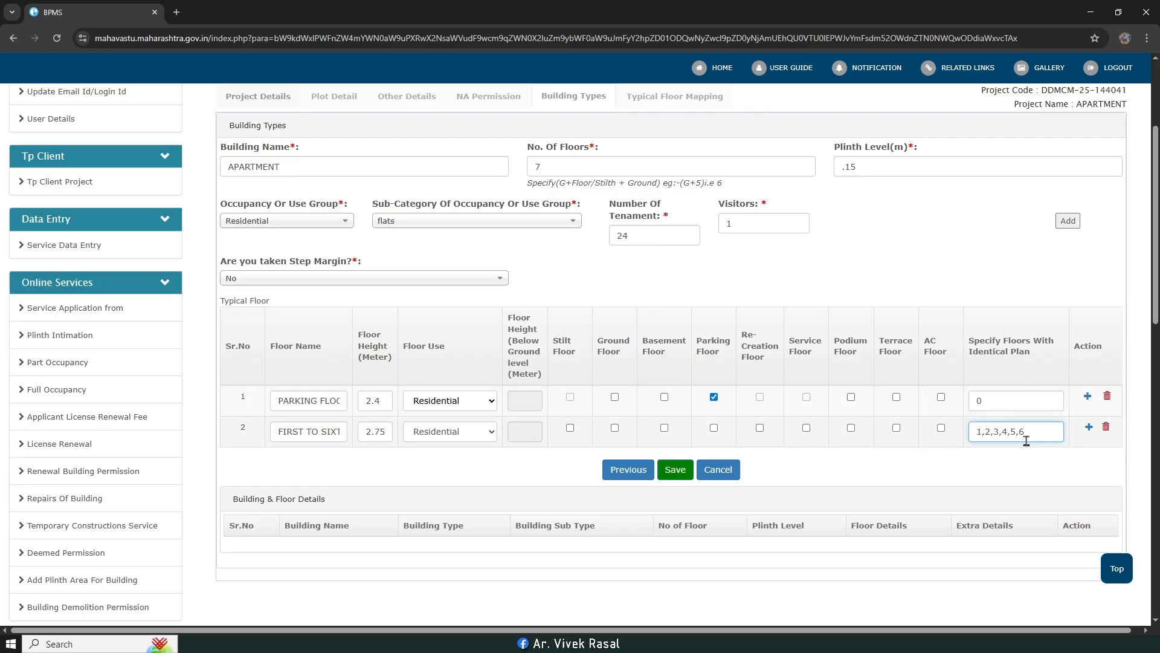
pyautogui.scroll(1, 943, 402)
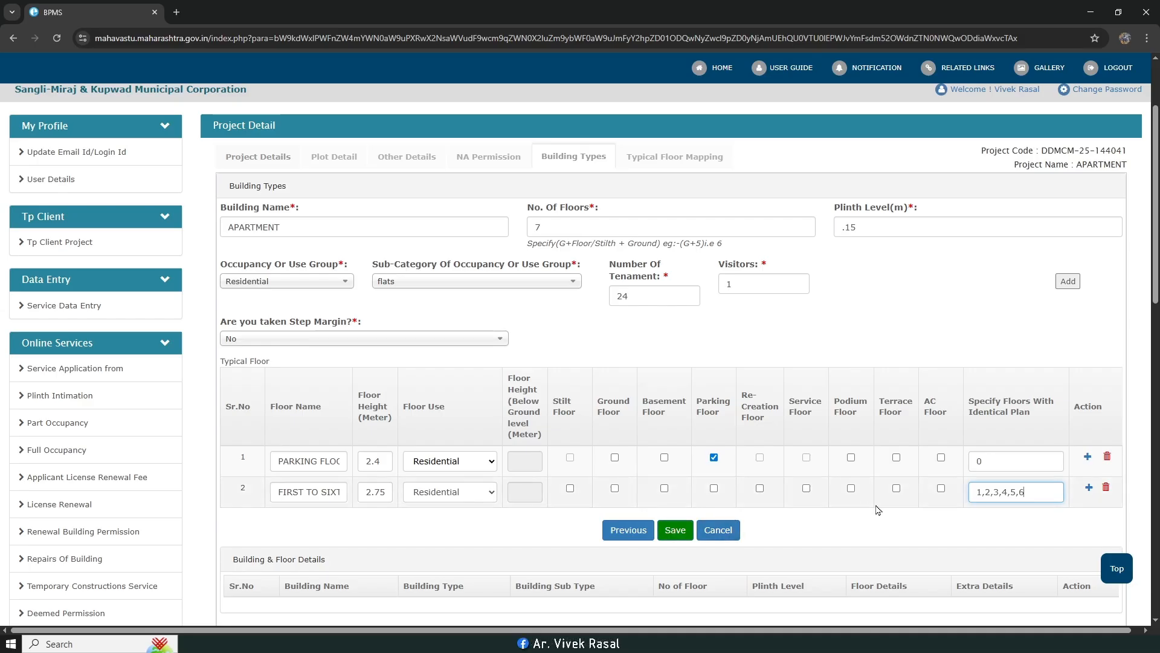
pyautogui.press('BackSpace')
pyautogui.click(675, 530)
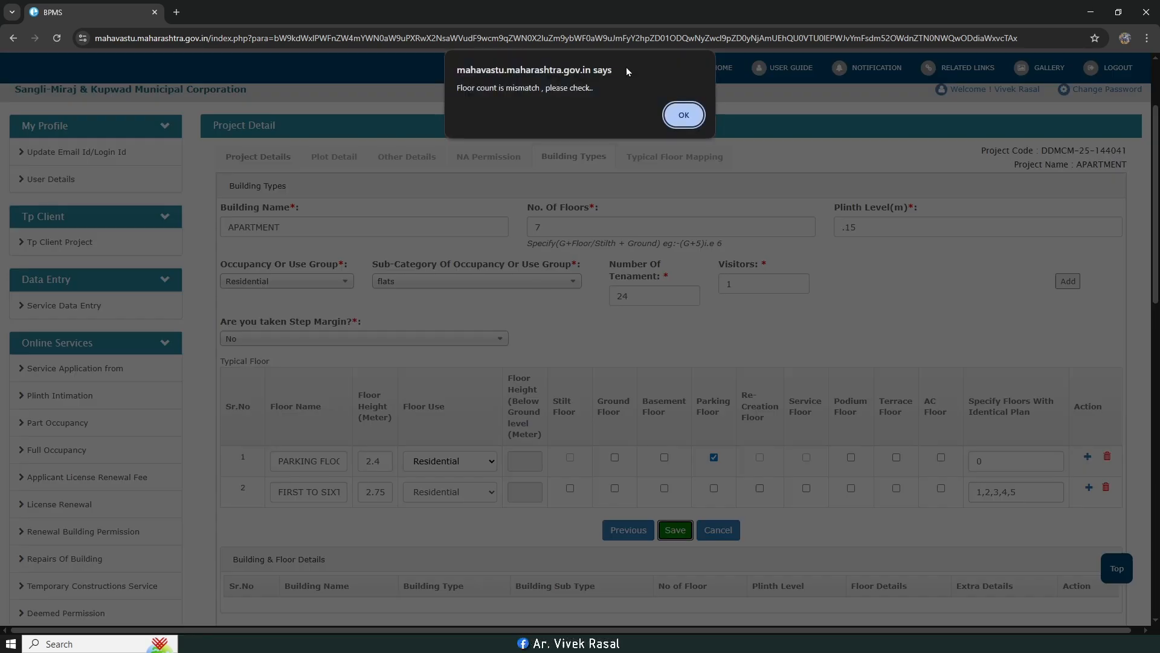
pyautogui.click(684, 115)
pyautogui.click(1024, 494)
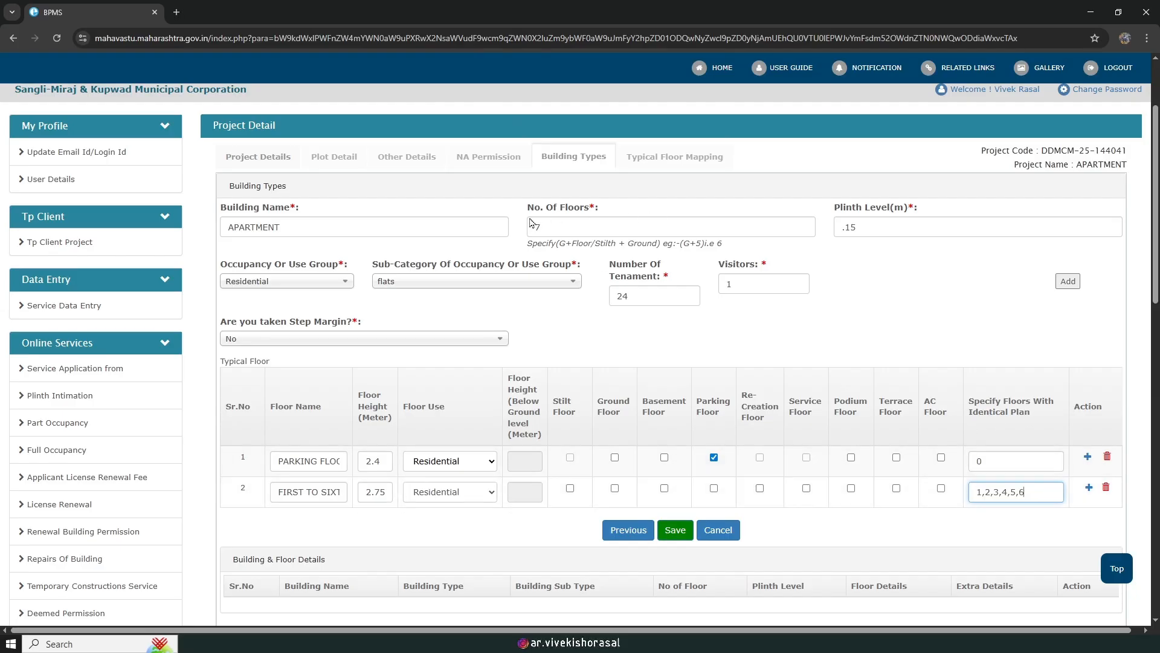
pyautogui.click(669, 532)
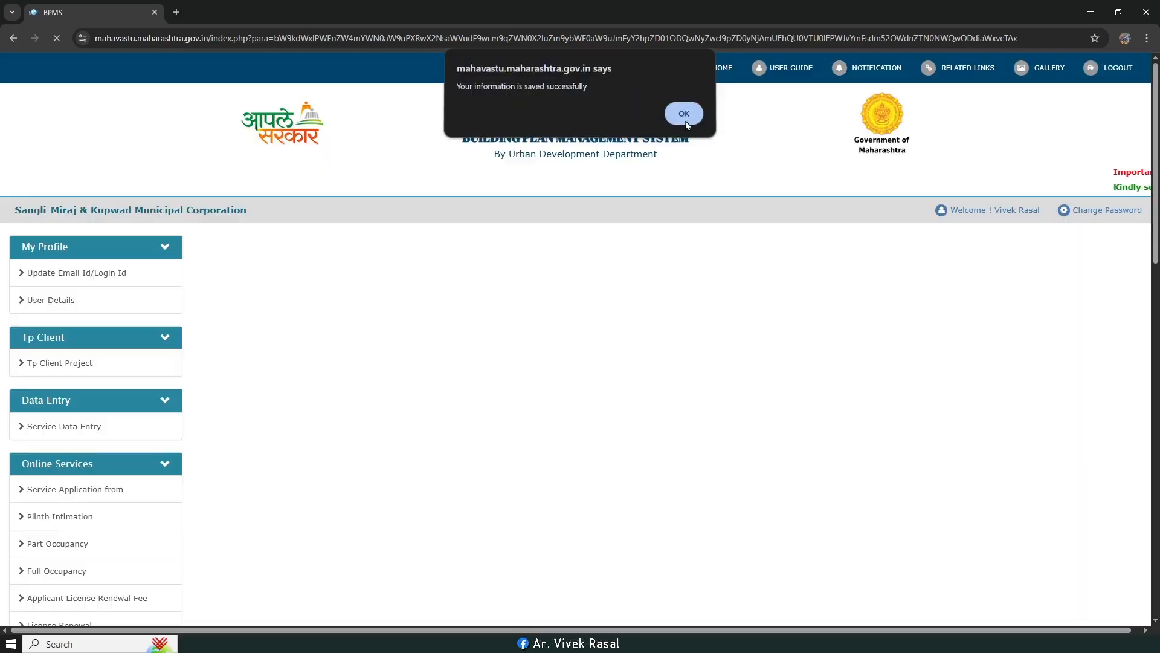
# Step: Map the building's typical floors to the list and assign the structural engineer
pyautogui.click(681, 113)
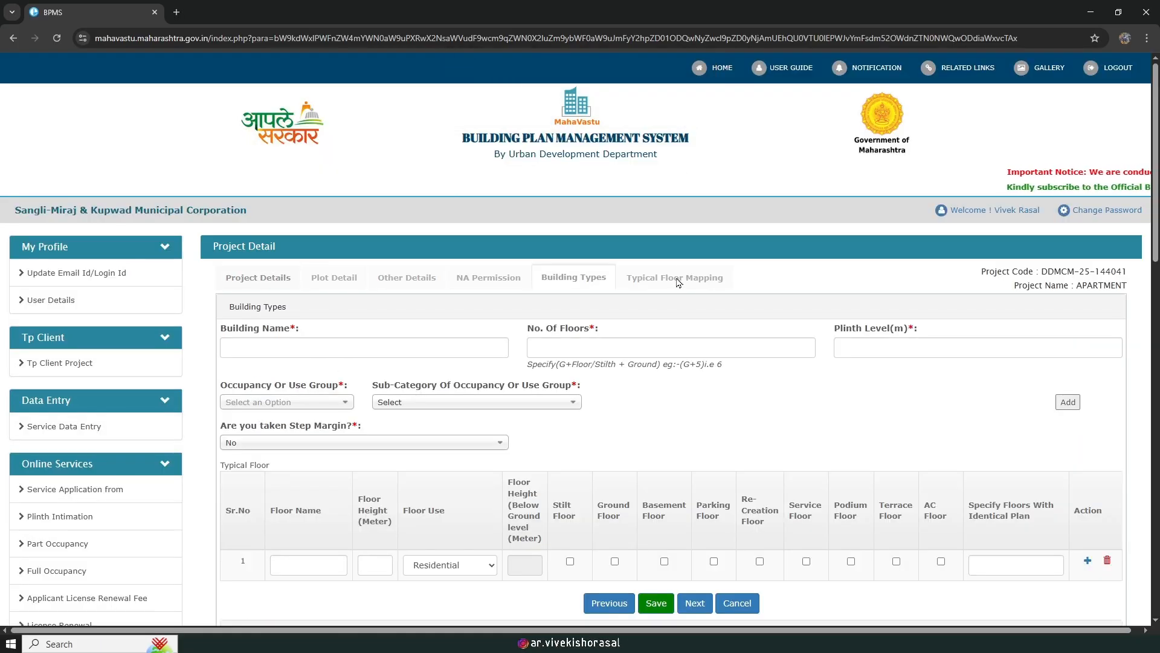
pyautogui.scroll(-4, 732, 342)
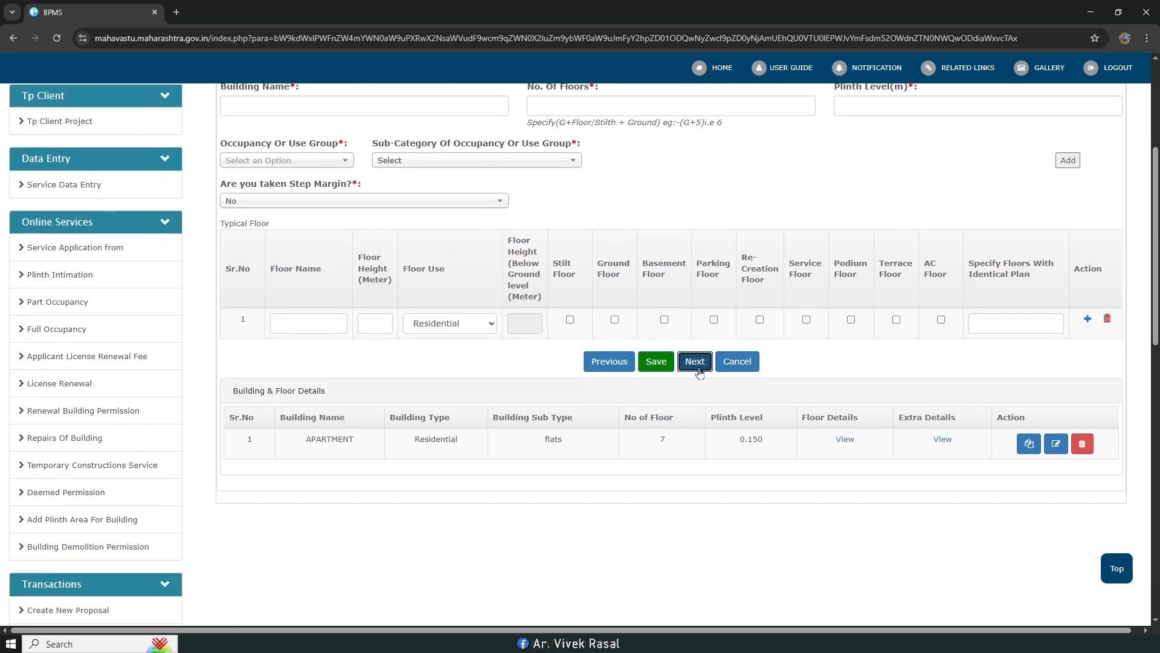
pyautogui.click(697, 365)
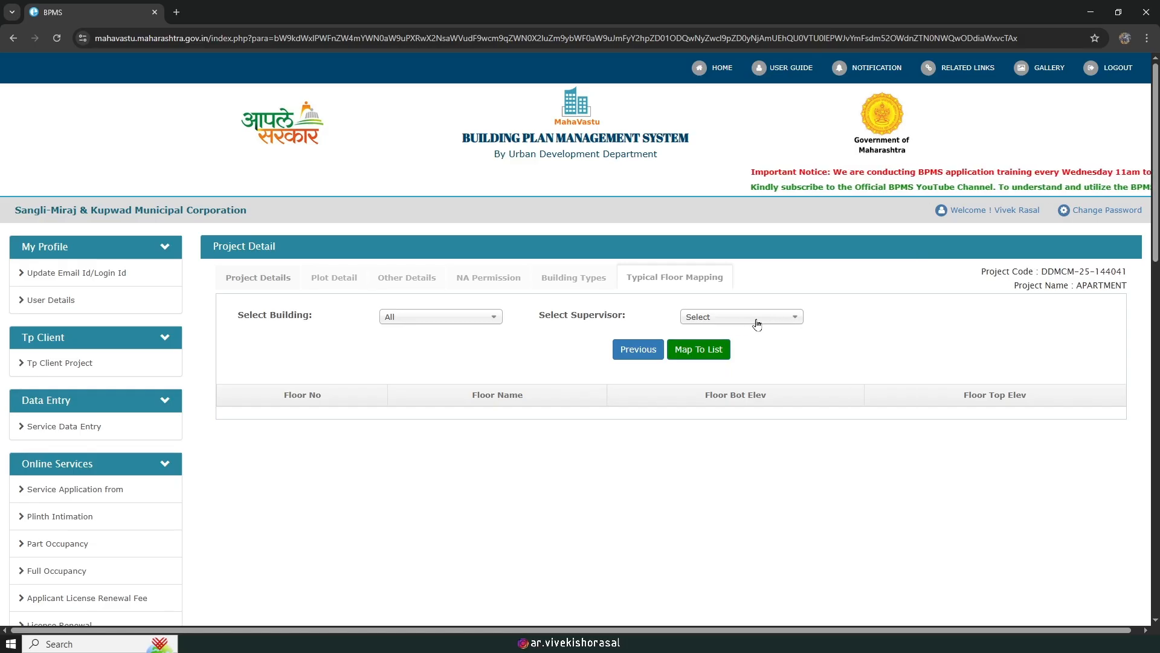
pyautogui.click(709, 352)
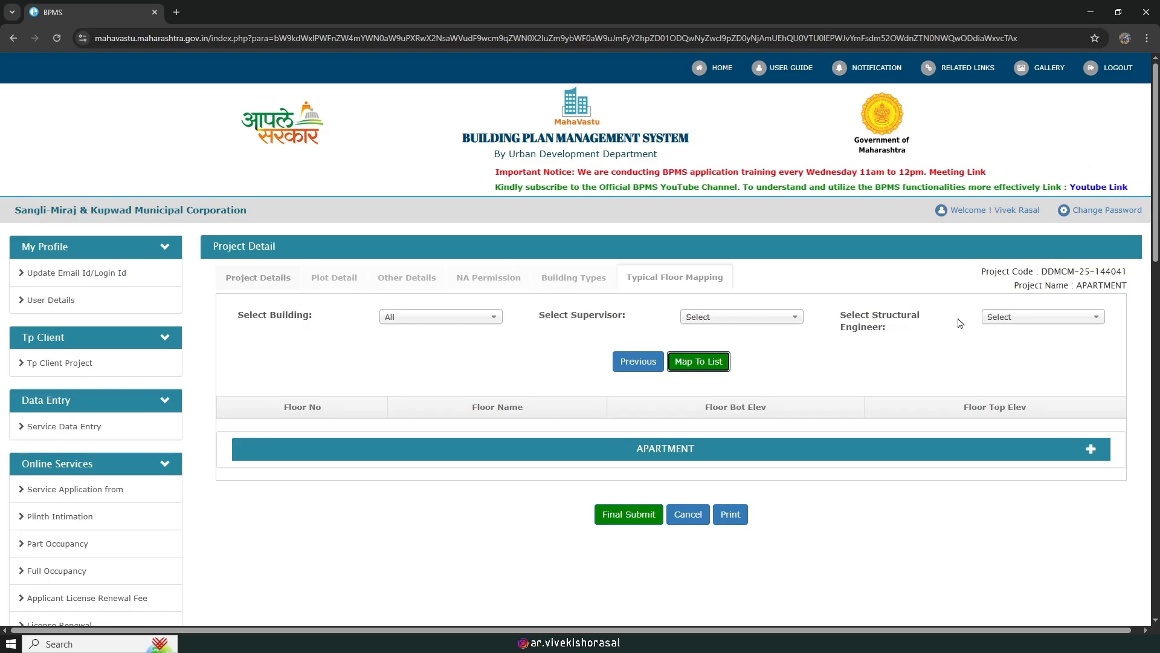
pyautogui.click(1027, 316)
pyautogui.click(1029, 381)
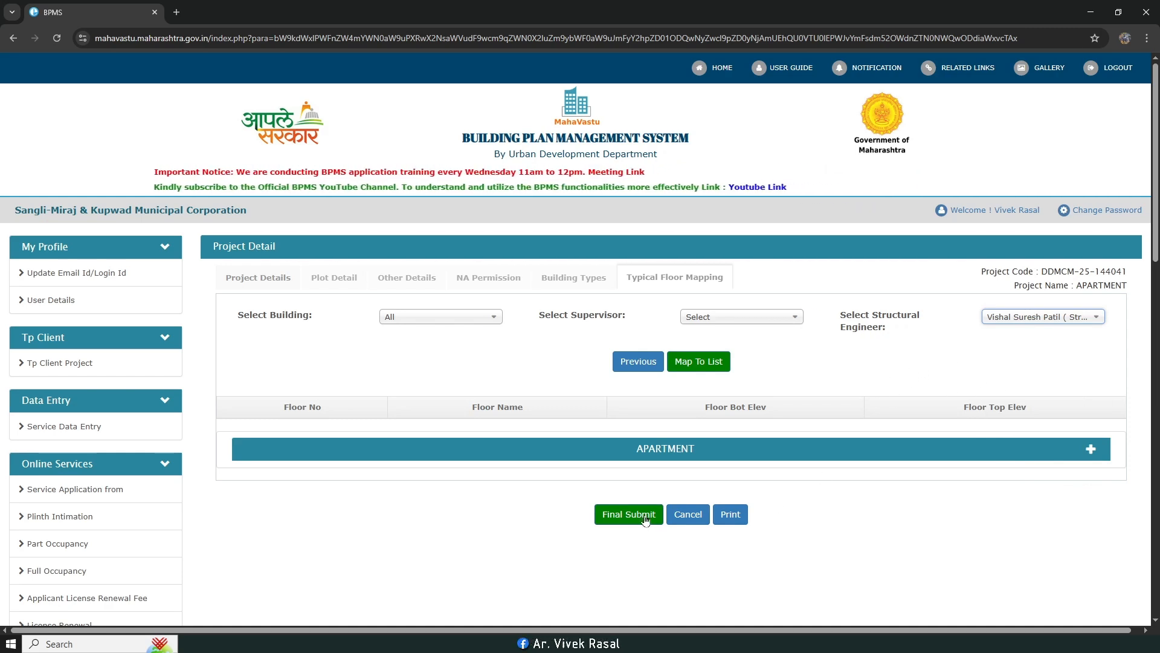
# Step: Expand the APARTMENT floor details and final-submit the project
pyautogui.click(1094, 449)
pyautogui.scroll(-5, 954, 392)
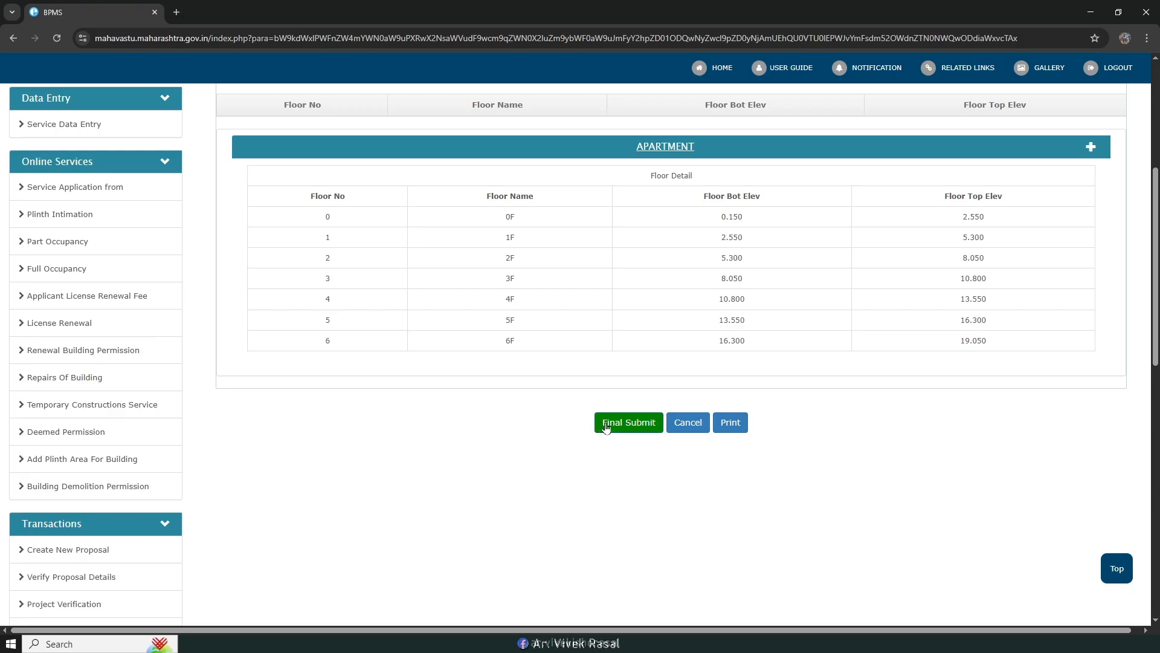
pyautogui.click(635, 422)
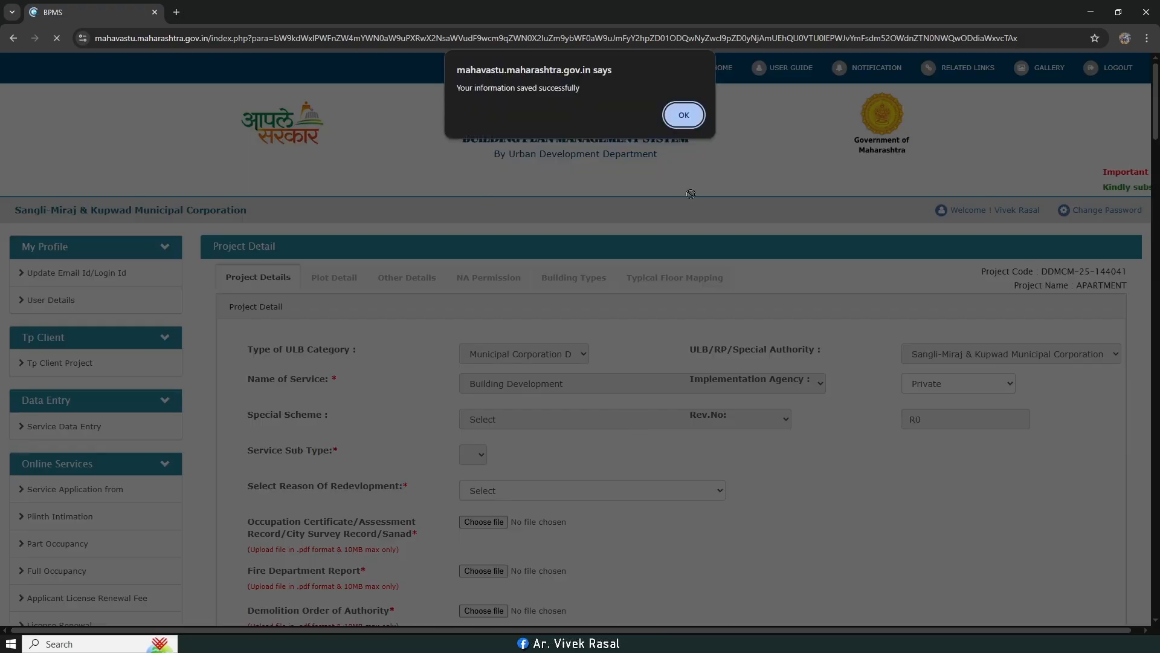
pyautogui.click(685, 116)
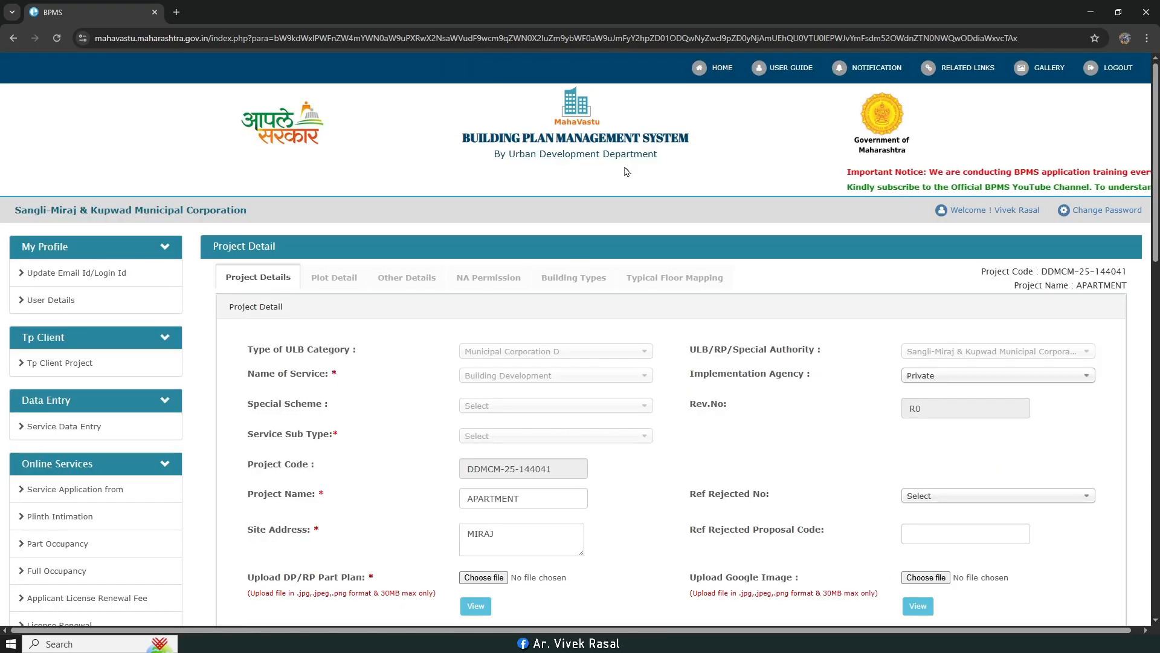
# Step: Check the TP Client project list for Online Final Submit: Done and offline submit pending
pyautogui.click(59, 365)
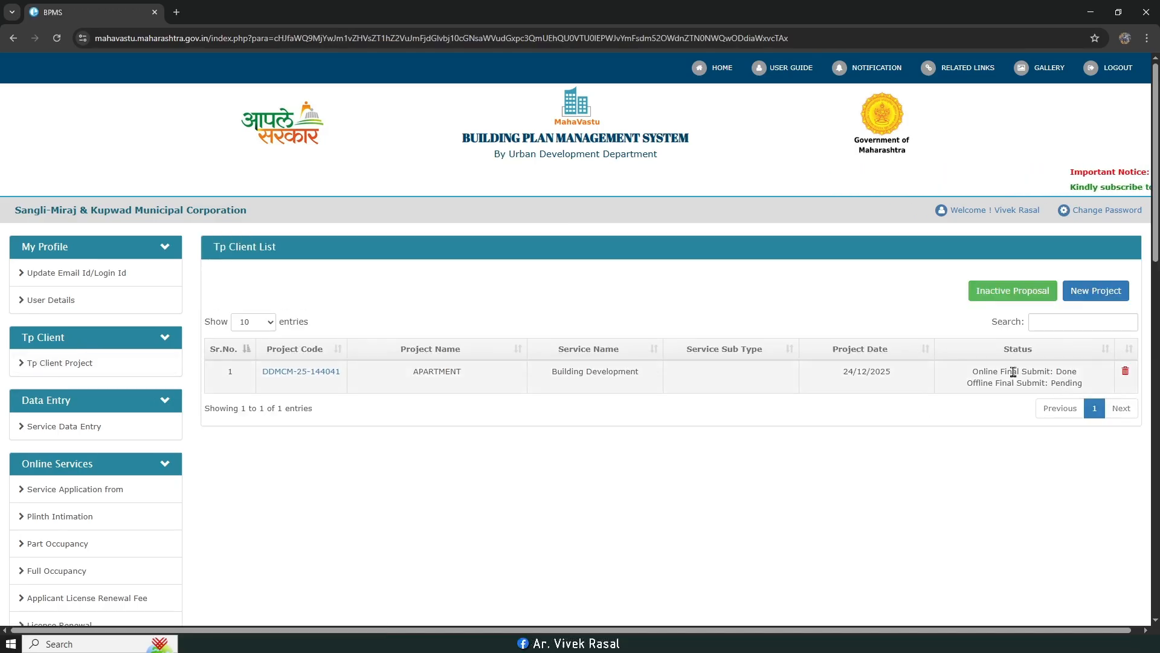
pyautogui.moveTo(1038, 373); pyautogui.dragTo(1078, 378)
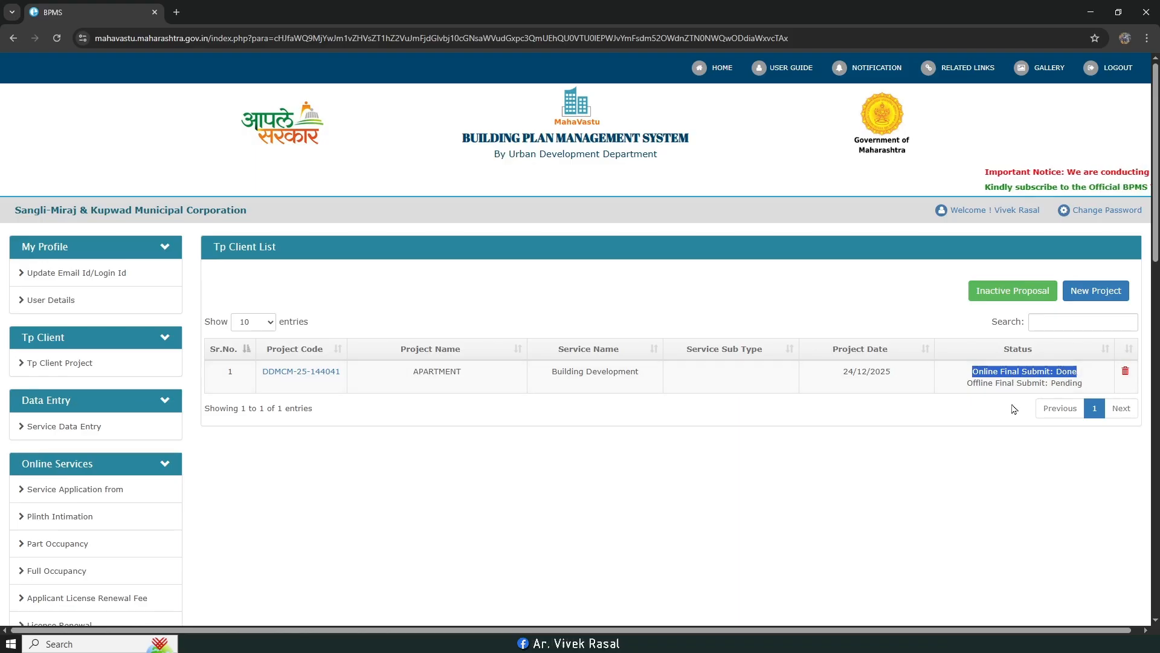
pyautogui.click(964, 456)
pyautogui.moveTo(989, 387); pyautogui.dragTo(1079, 387)
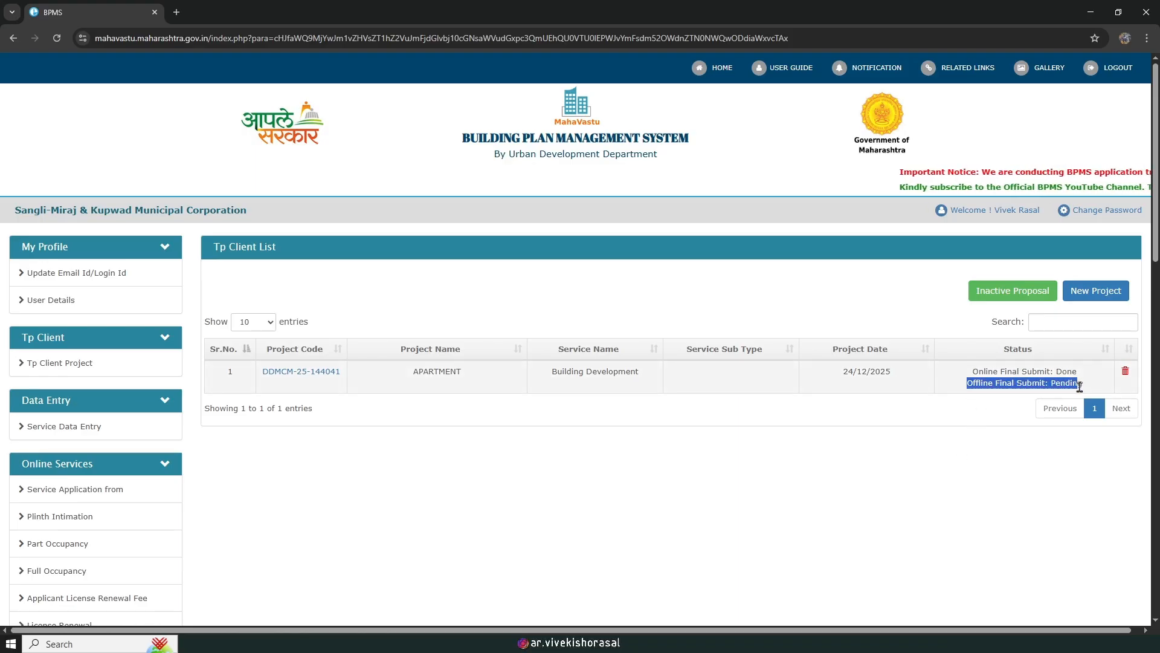
pyautogui.click(930, 493)
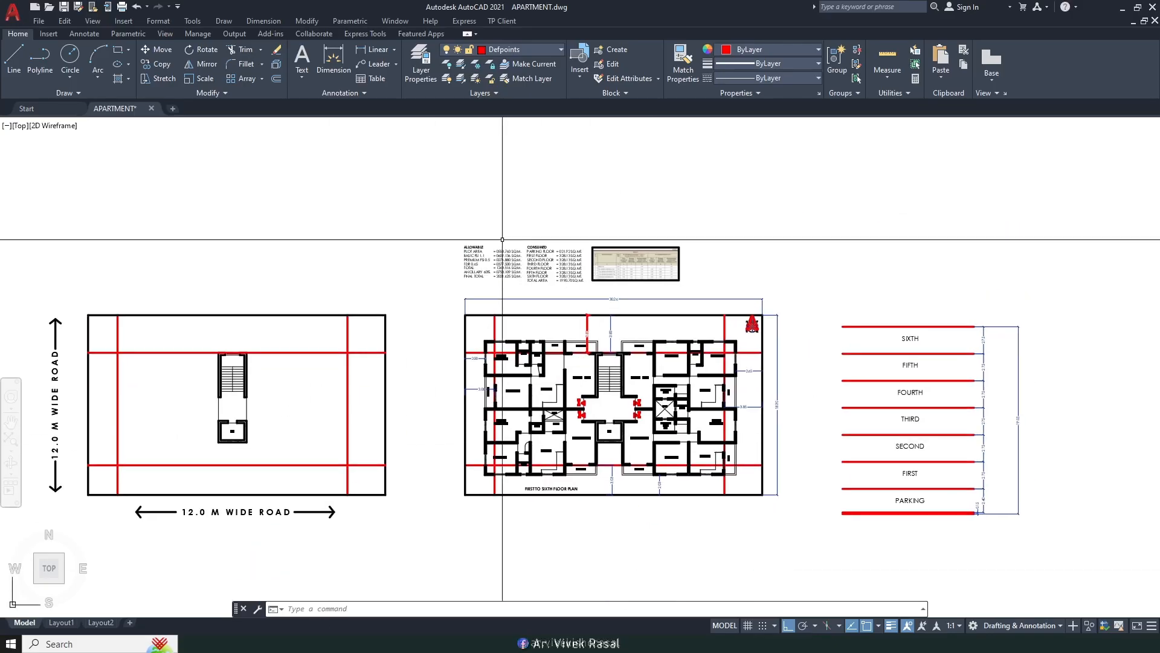
# Step: Pan and zoom to show the FSI area table's allowable and consumed area figures
pyautogui.scroll(5, 568, 380)
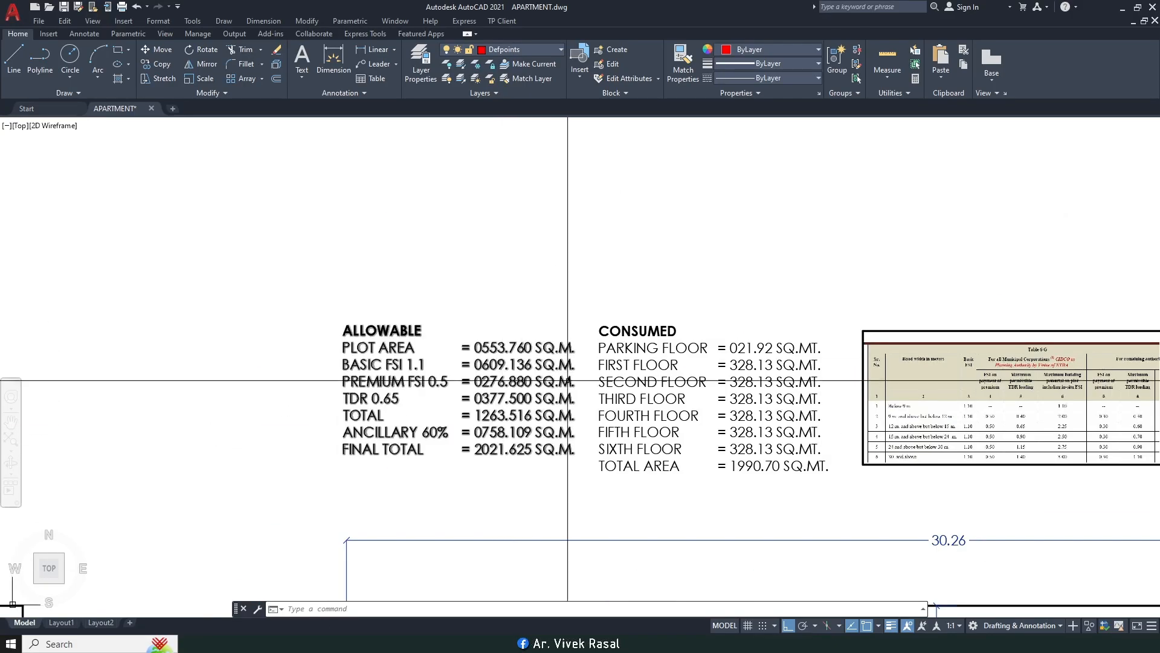
pyautogui.moveTo(568, 381); pyautogui.dragTo(391, 298, button='middle')
pyautogui.moveTo(541, 332); pyautogui.dragTo(482, 342, button='middle')
pyautogui.moveTo(348, 366); pyautogui.dragTo(402, 375, button='middle')
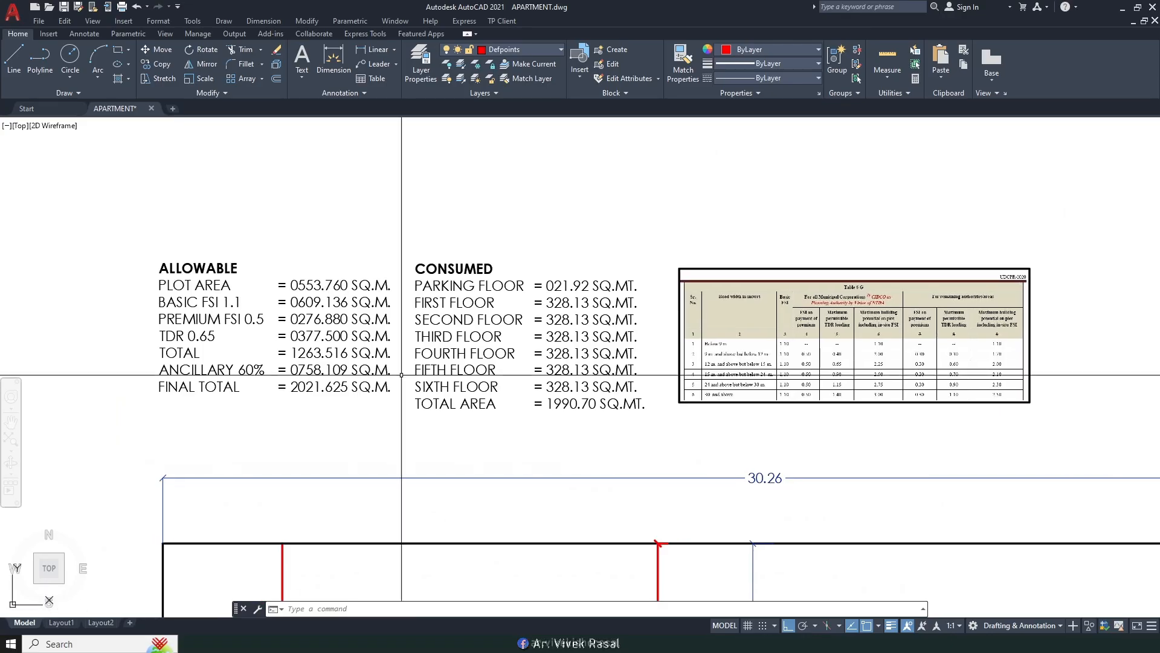
pyautogui.scroll(2, 349, 326)
pyautogui.moveTo(294, 342); pyautogui.dragTo(414, 367, button='middle')
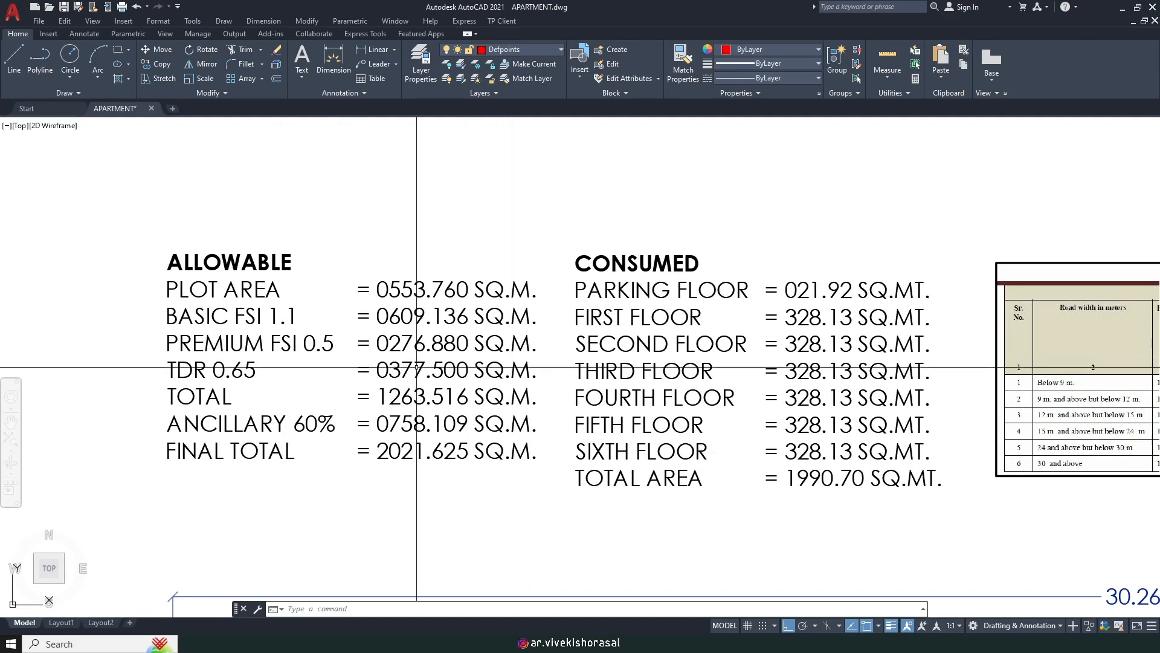
# Step: Return to TP Client's Import Drawing window and browse for the source drawing
pyautogui.click(295, 643)
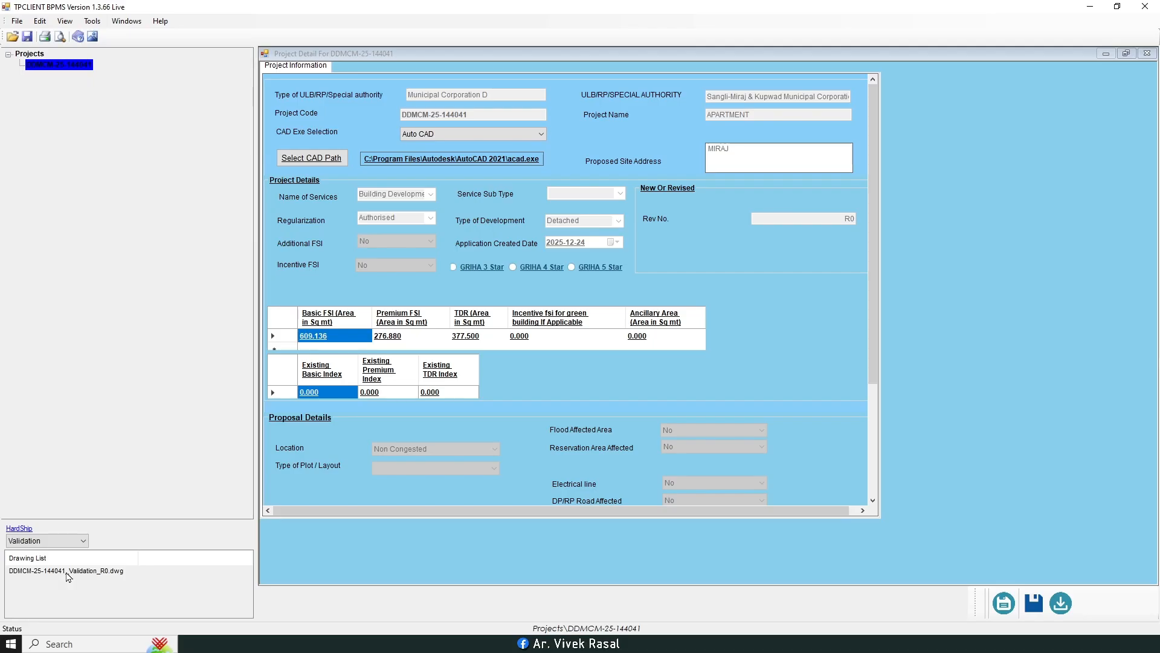
pyautogui.doubleClick(68, 571)
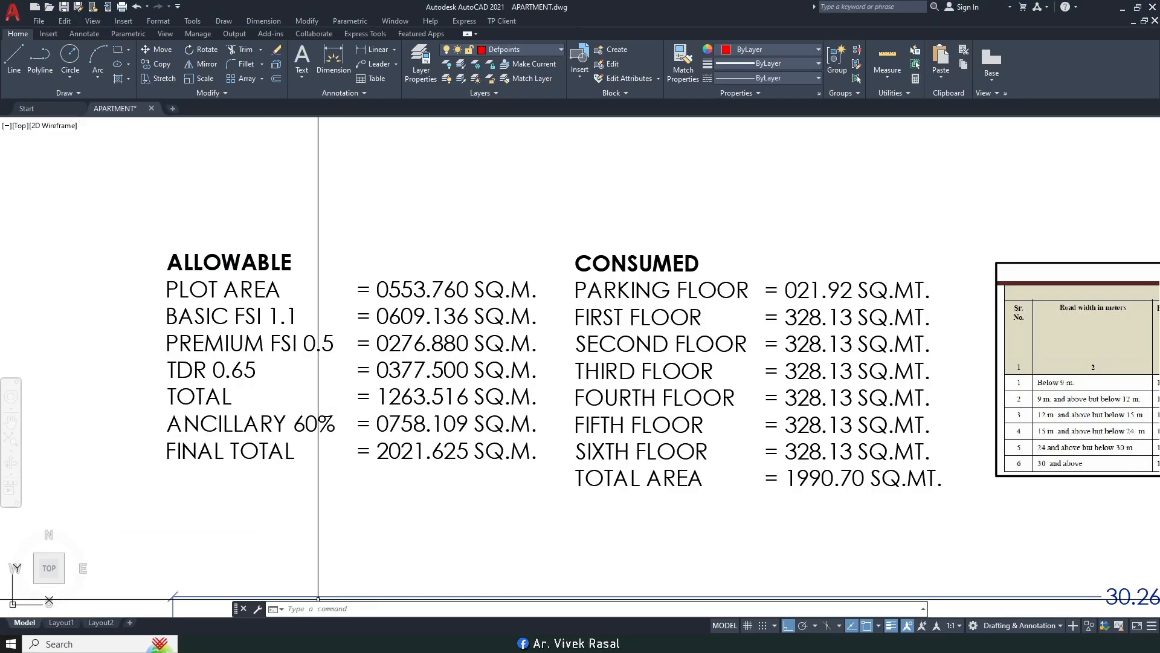
pyautogui.click(233, 591)
pyautogui.click(728, 314)
# Step: Choose APARTMENT.dwg from G:\GRIHAM\YT\APARTMENT as the source file
pyautogui.moveTo(715, 319); pyautogui.dragTo(669, 119)
pyautogui.click(409, 342)
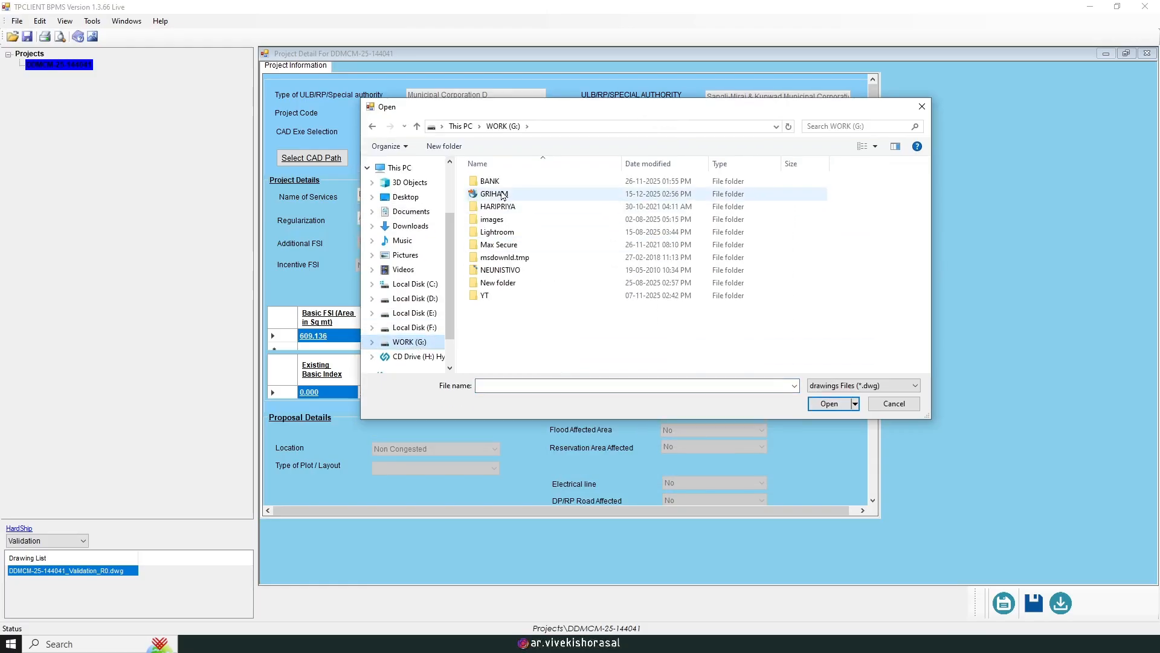
pyautogui.doubleClick(502, 194)
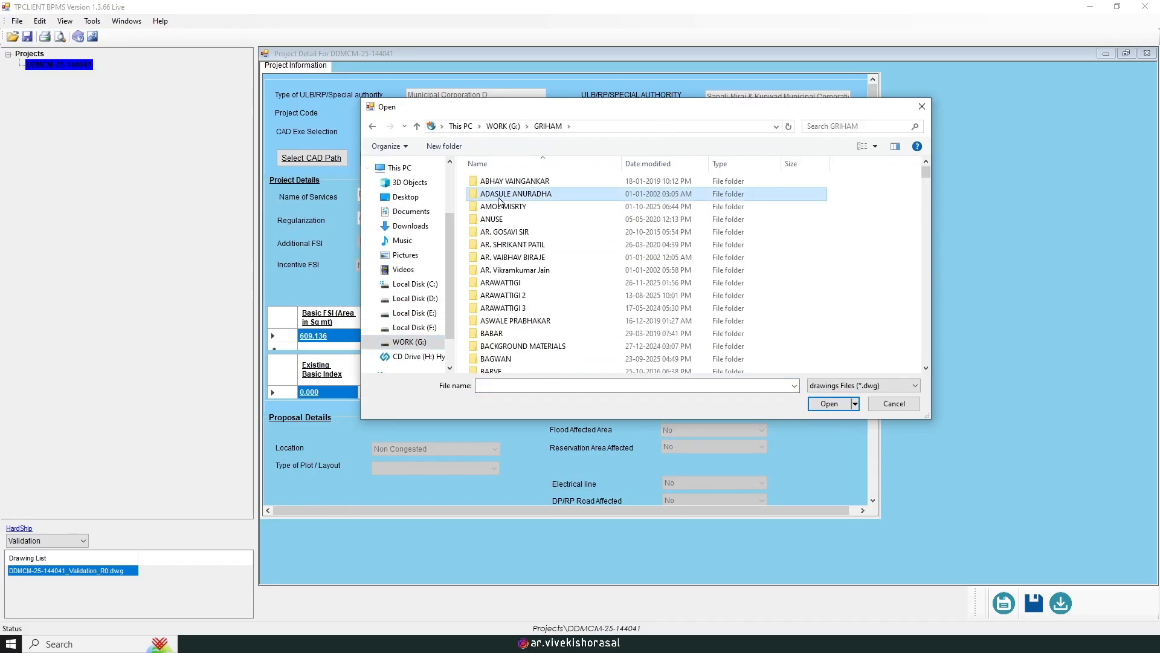
pyautogui.scroll(-20, 499, 202)
pyautogui.press('Return')
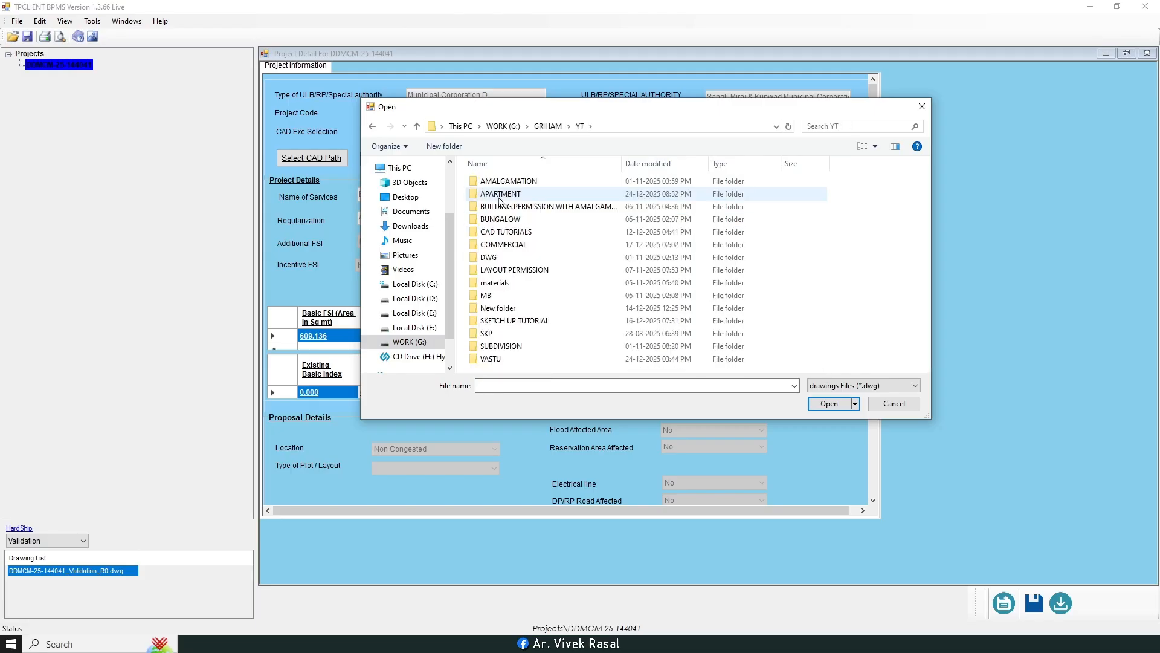
pyautogui.doubleClick(499, 195)
pyautogui.click(499, 181)
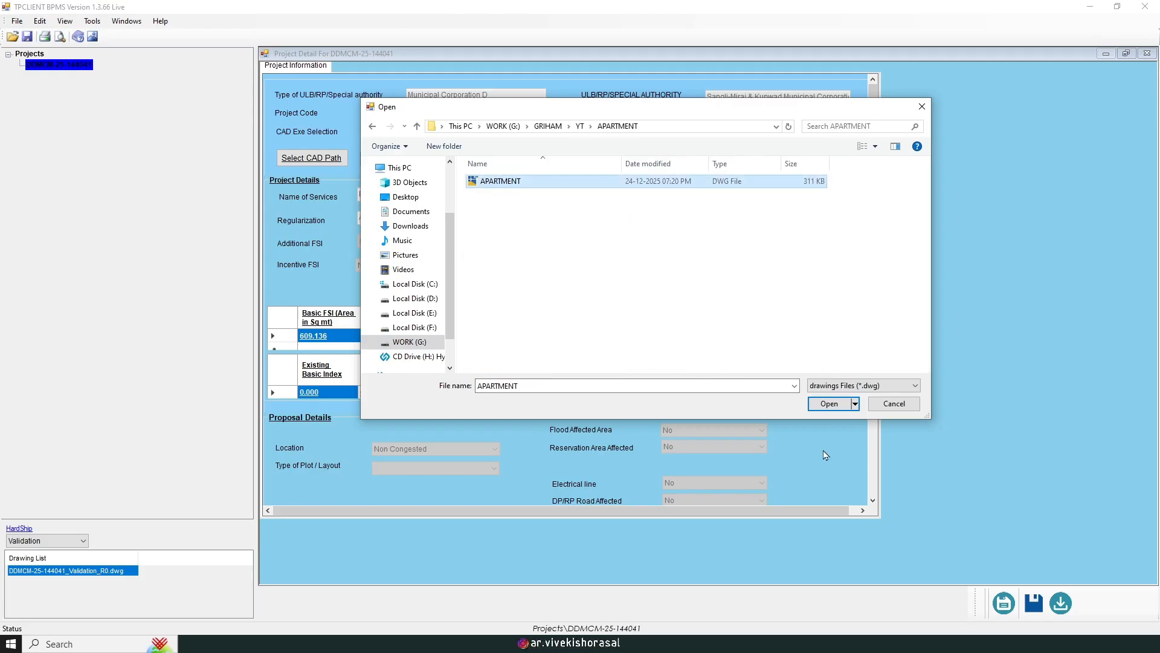
pyautogui.click(830, 404)
# Step: Import the drawing, dismiss the success message, and open it from the Drawing List
pyautogui.click(686, 331)
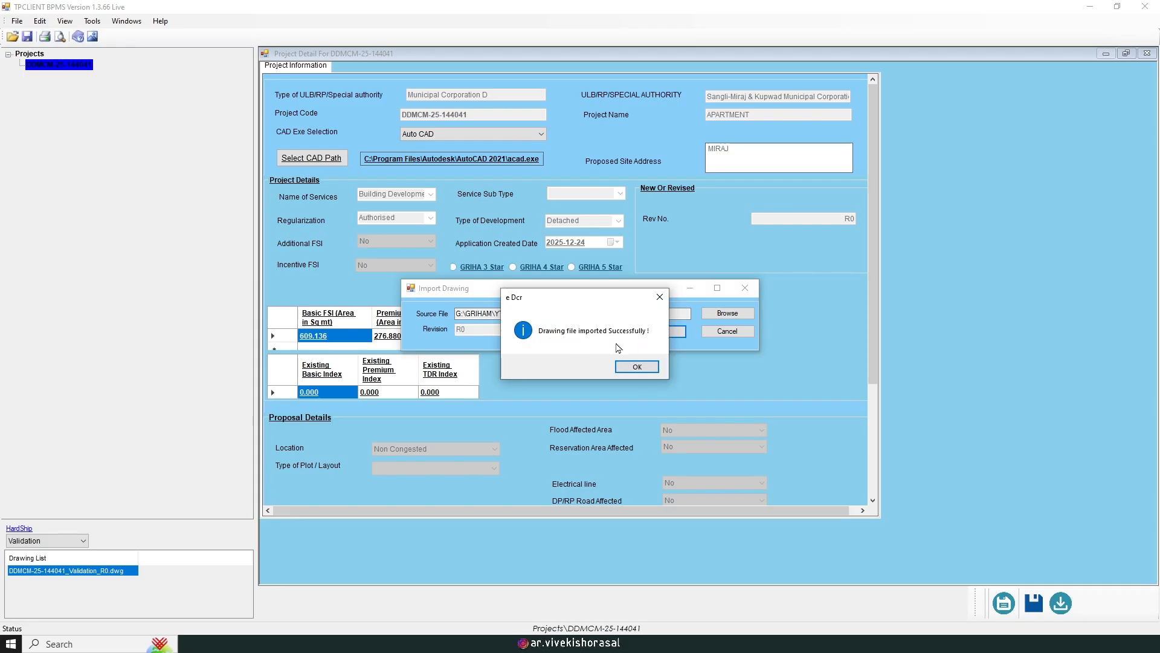
pyautogui.click(635, 369)
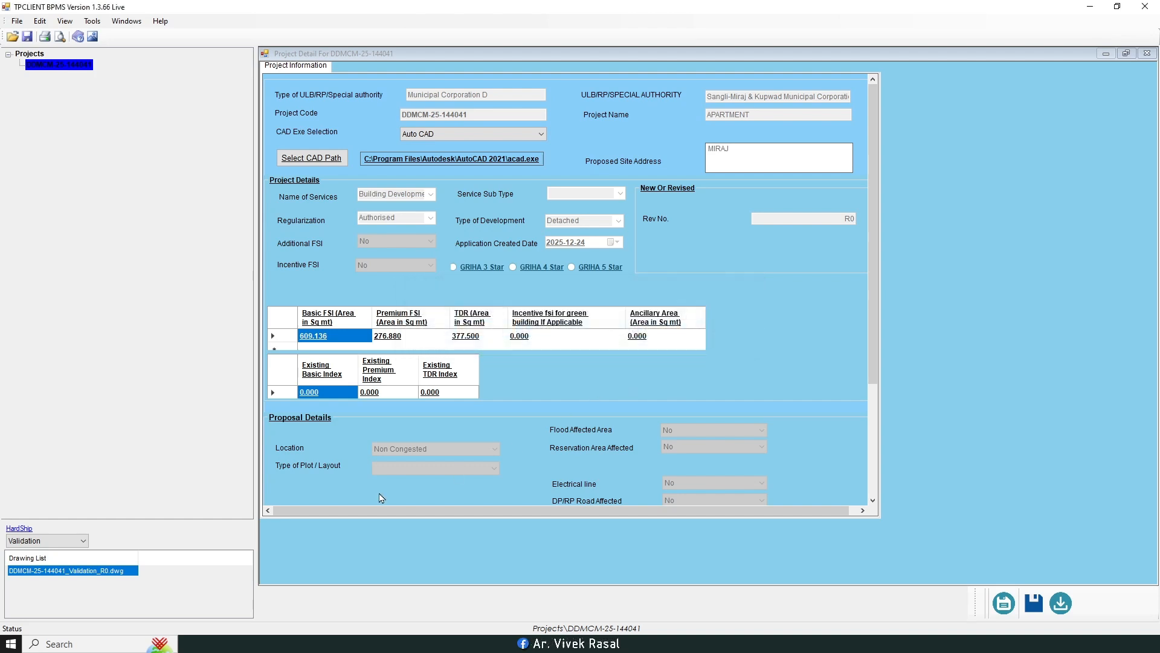
pyautogui.doubleClick(78, 572)
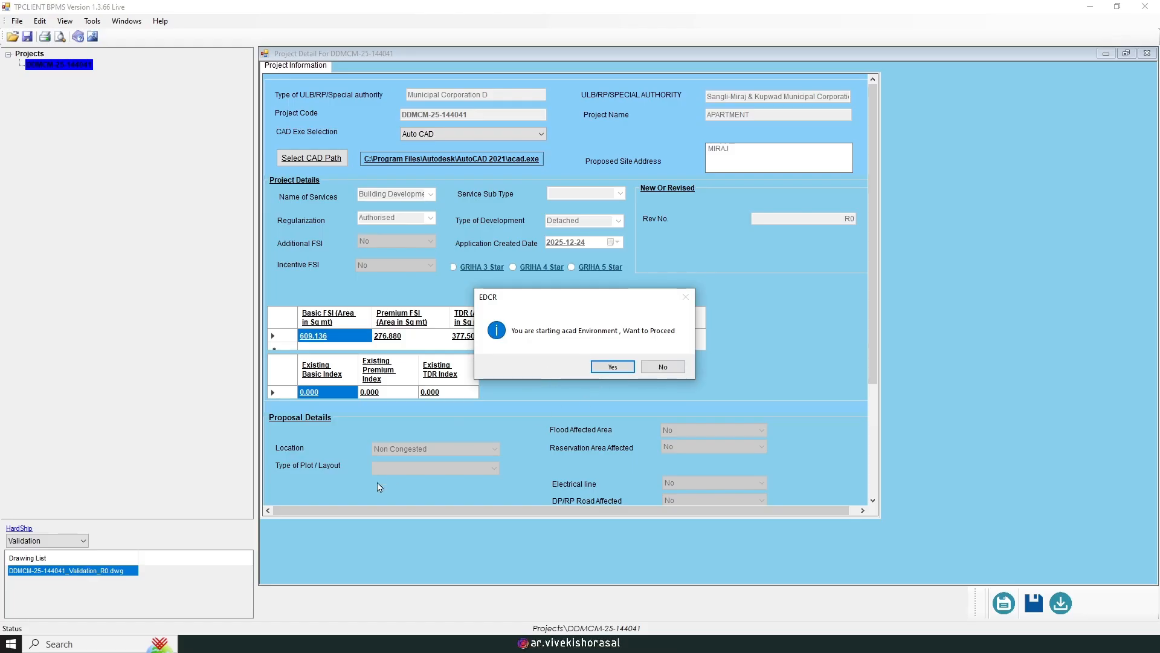
# Step: Start the AutoCAD environment, then erase the broken image frame above the floor plan
pyautogui.click(614, 370)
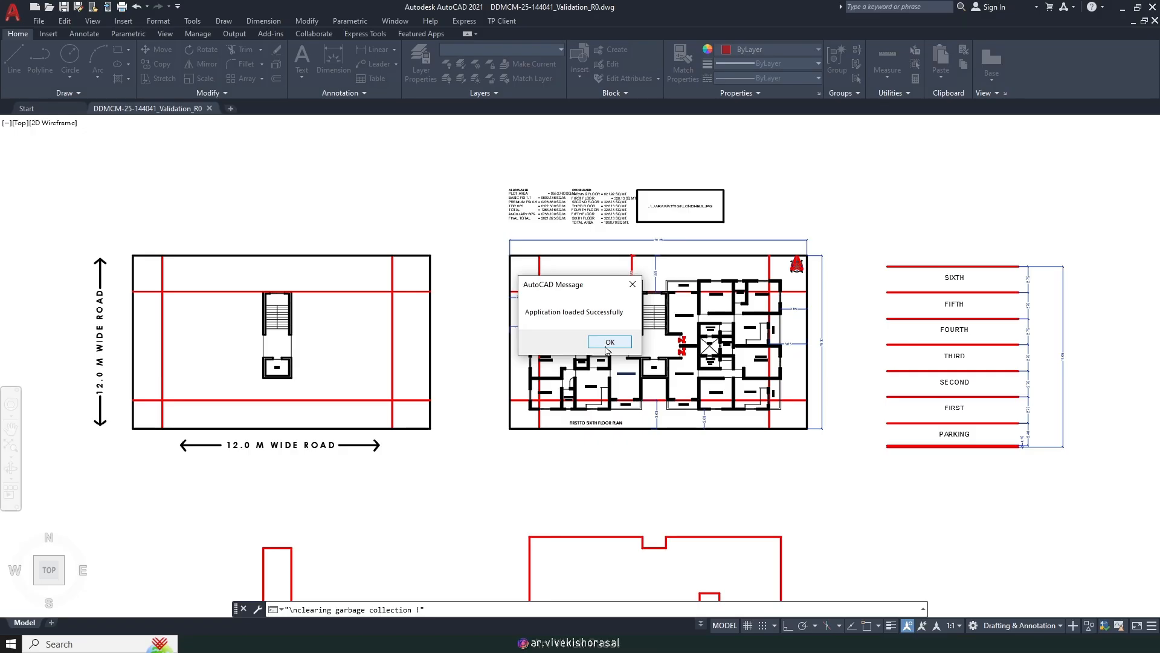
pyautogui.click(608, 344)
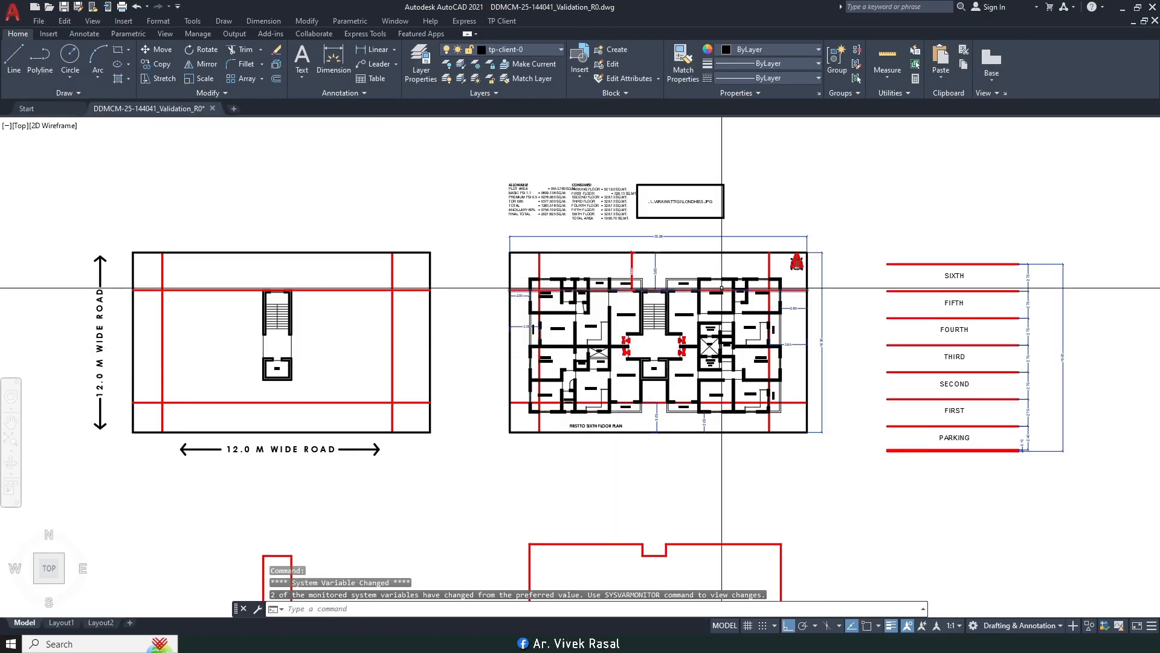
pyautogui.scroll(2, 744, 202)
pyautogui.click(736, 201)
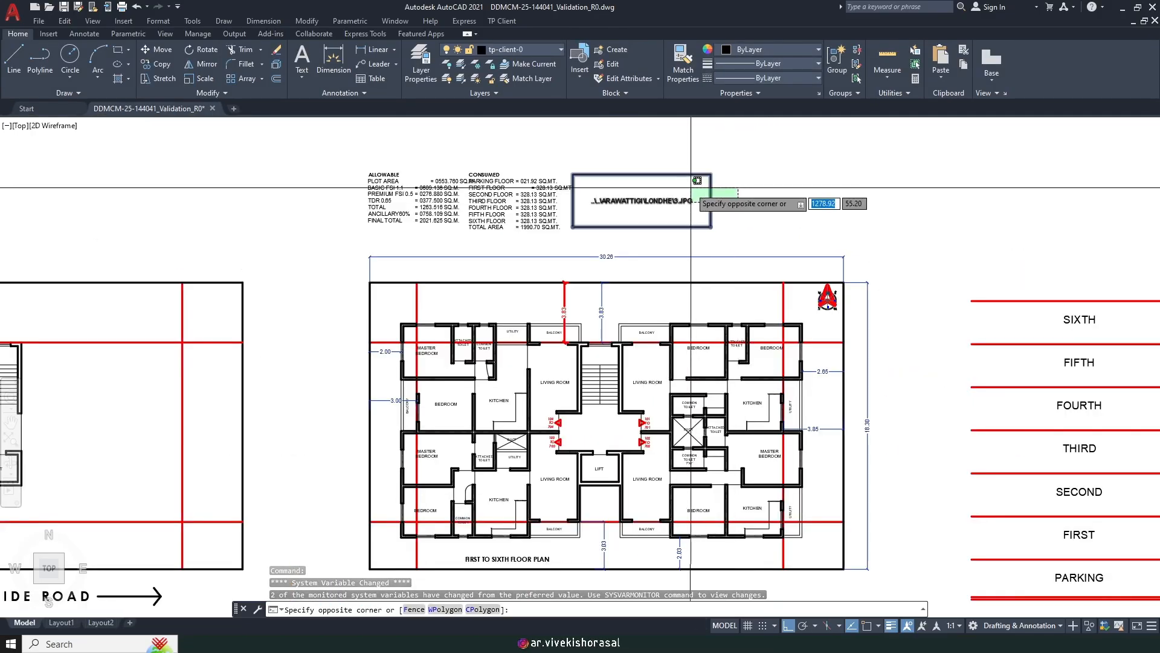
pyautogui.click(693, 180)
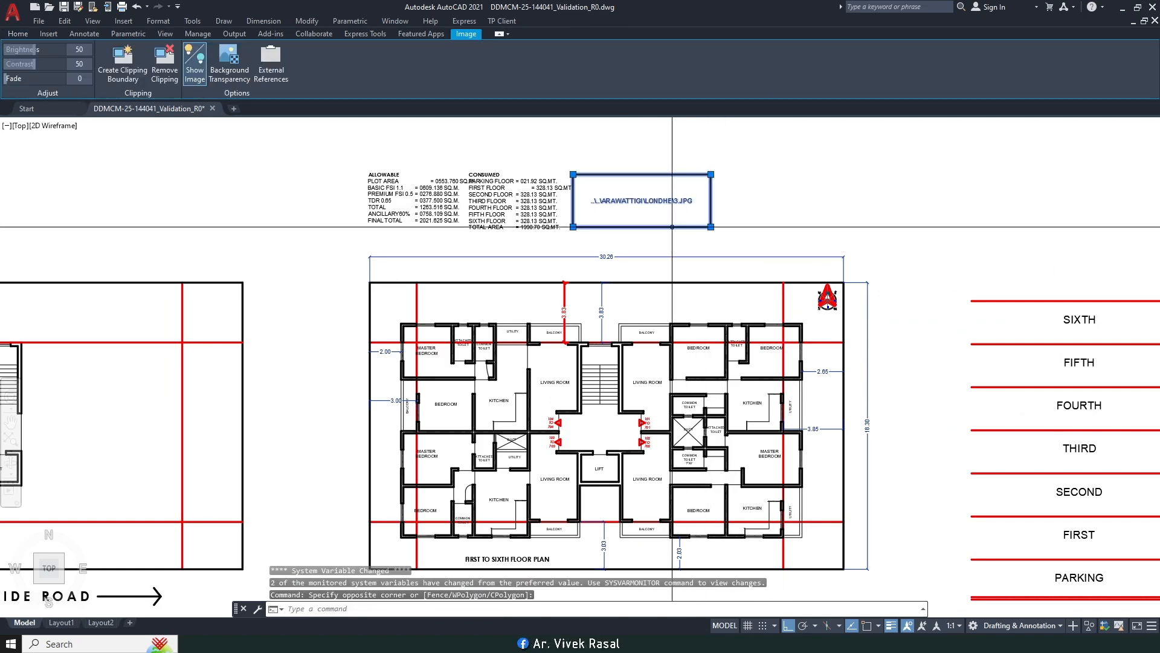
pyautogui.press('Delete')
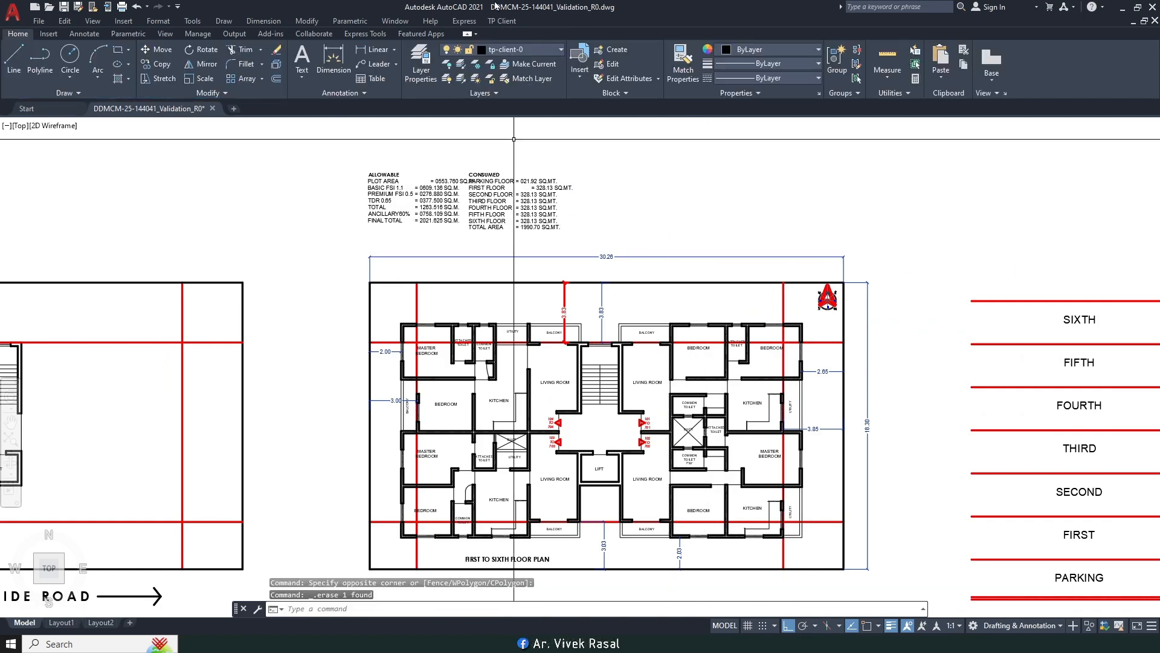
# Step: Glance at the TP Client tracing commands, then zoom out and centre all drawings
pyautogui.click(501, 26)
pyautogui.click(532, 4)
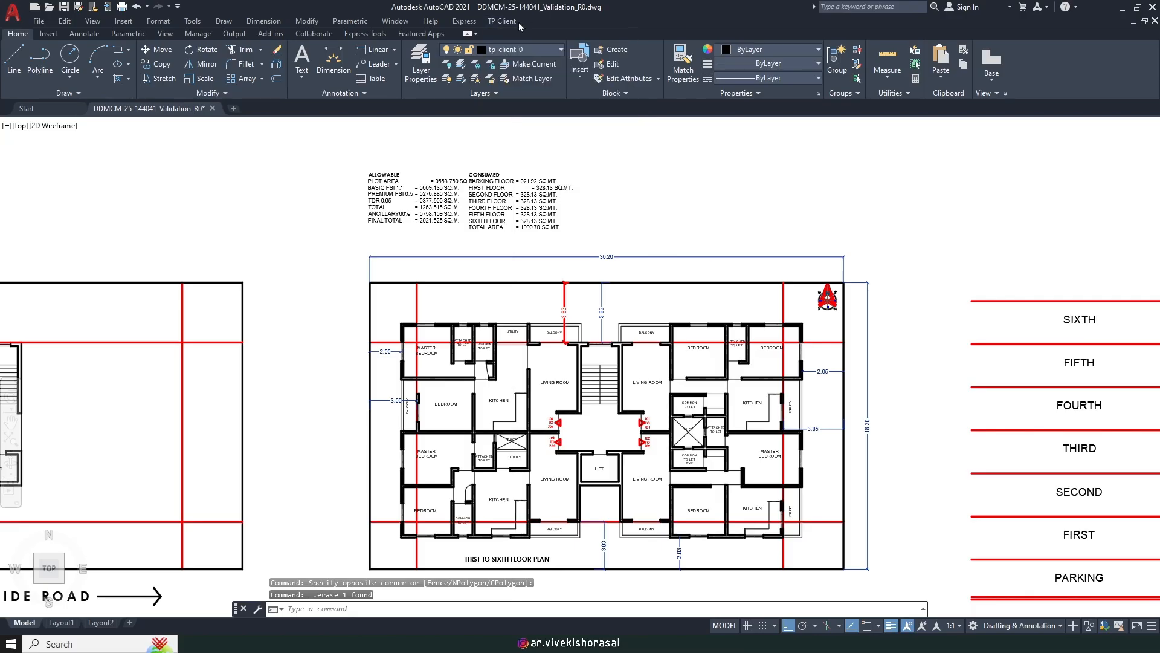
pyautogui.scroll(-3, 499, 381)
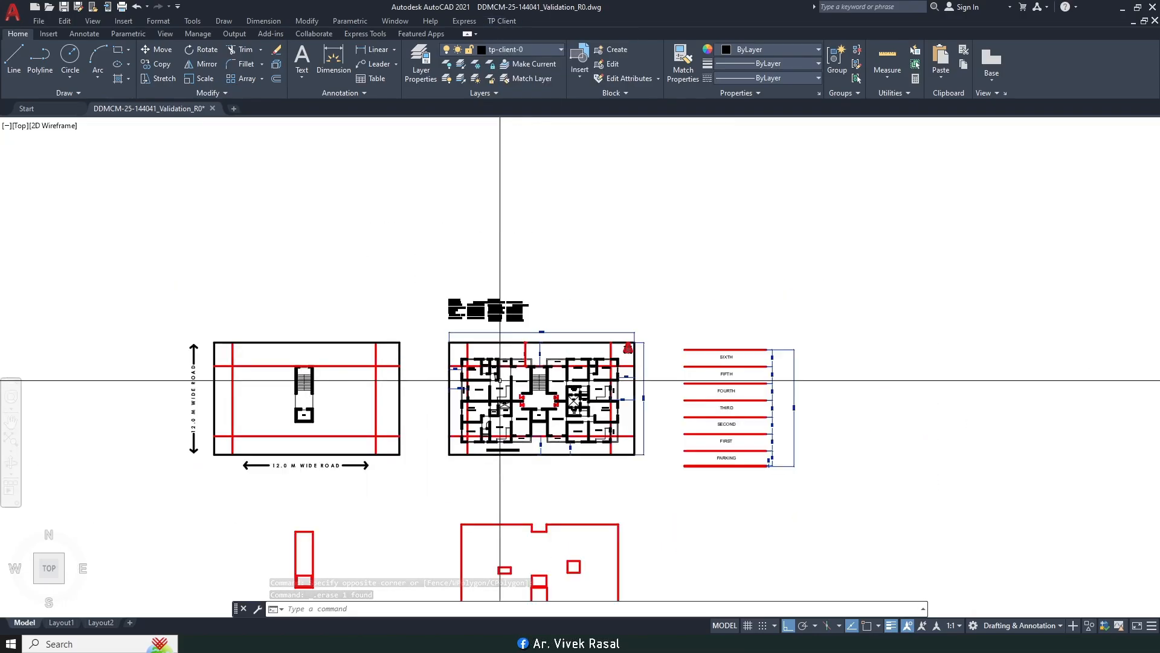
pyautogui.moveTo(500, 381); pyautogui.dragTo(573, 303, button='middle')
pyautogui.moveTo(467, 321); pyautogui.dragTo(551, 322, button='middle')
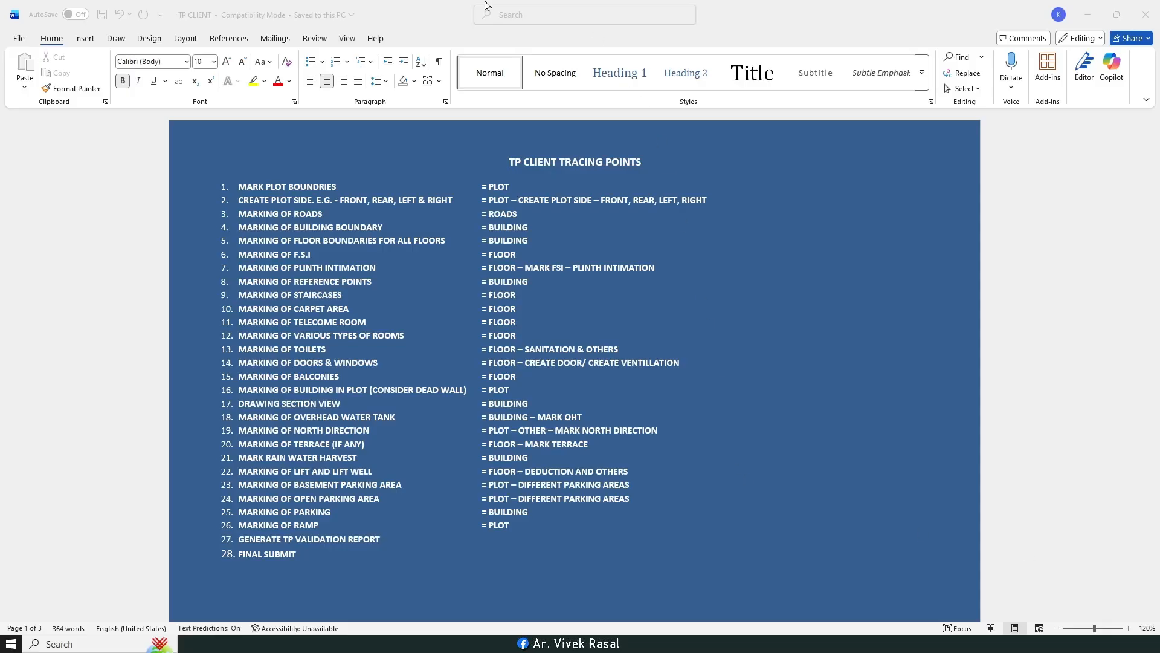
# Step: Zoom the Word TP CLIENT tracing-points checklist to 140% for reading
pyautogui.click(483, 5)
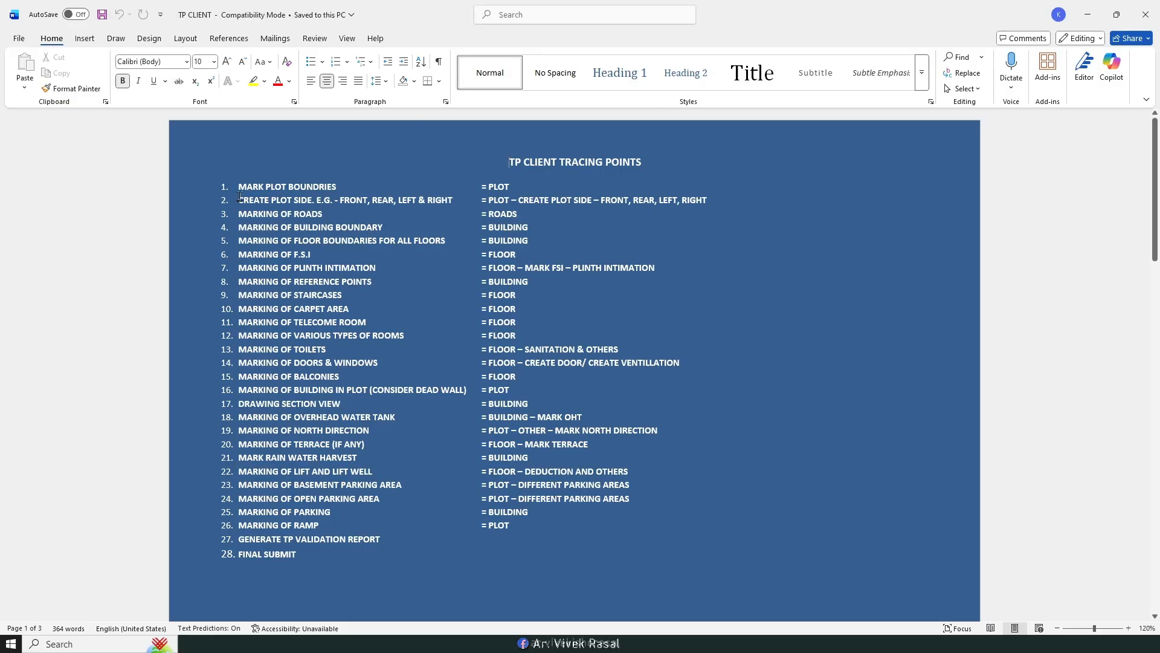
pyautogui.keyDown('ctrl'); pyautogui.scroll(2, 281, 201); pyautogui.keyUp('ctrl')
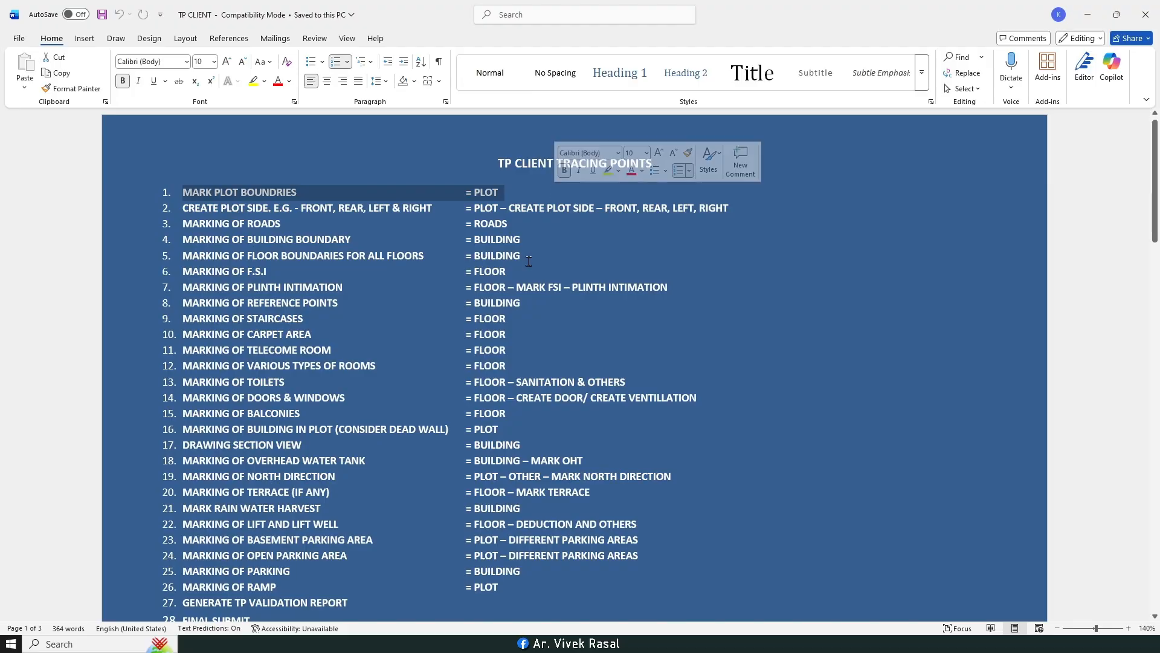
pyautogui.click(557, 296)
# Step: Start TP Client's plot boundary marking as a rectangle, with object snaps set, from the plot's lower-left corner
pyautogui.moveTo(329, 643)
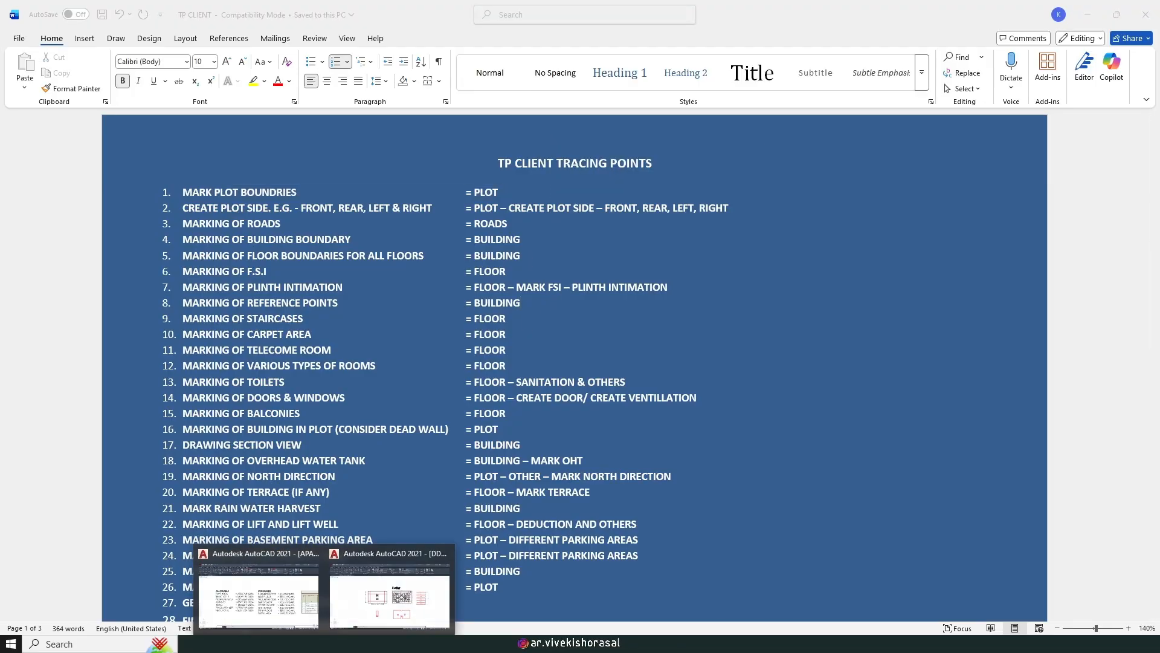
pyautogui.click(396, 601)
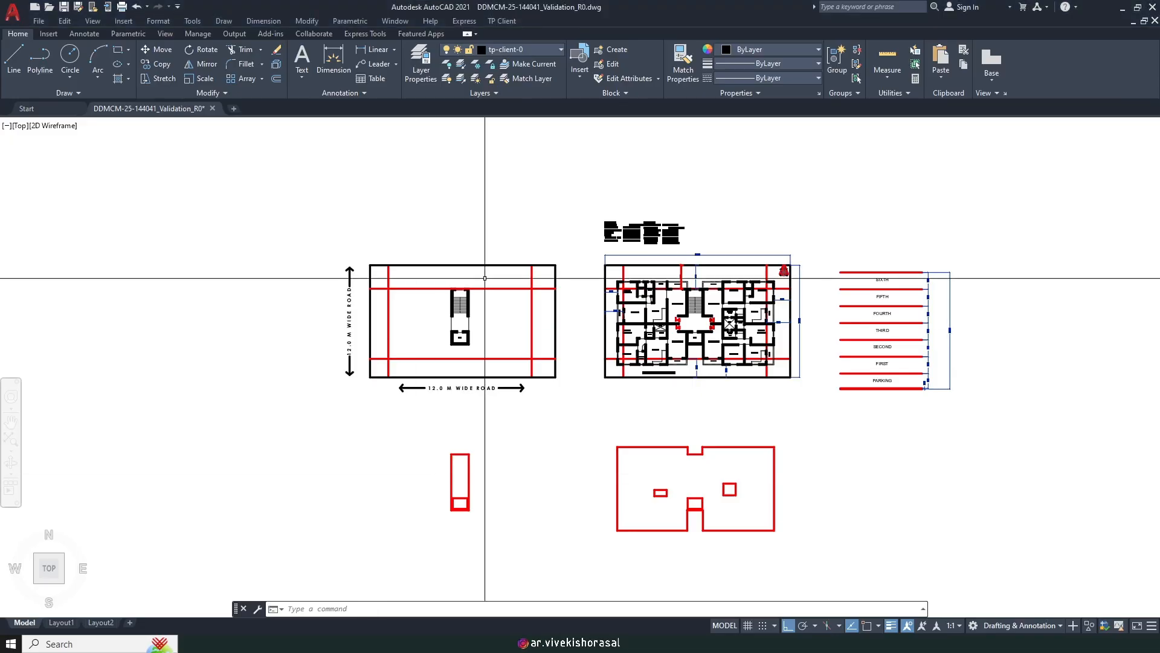
pyautogui.click(511, 22)
pyautogui.moveTo(526, 63)
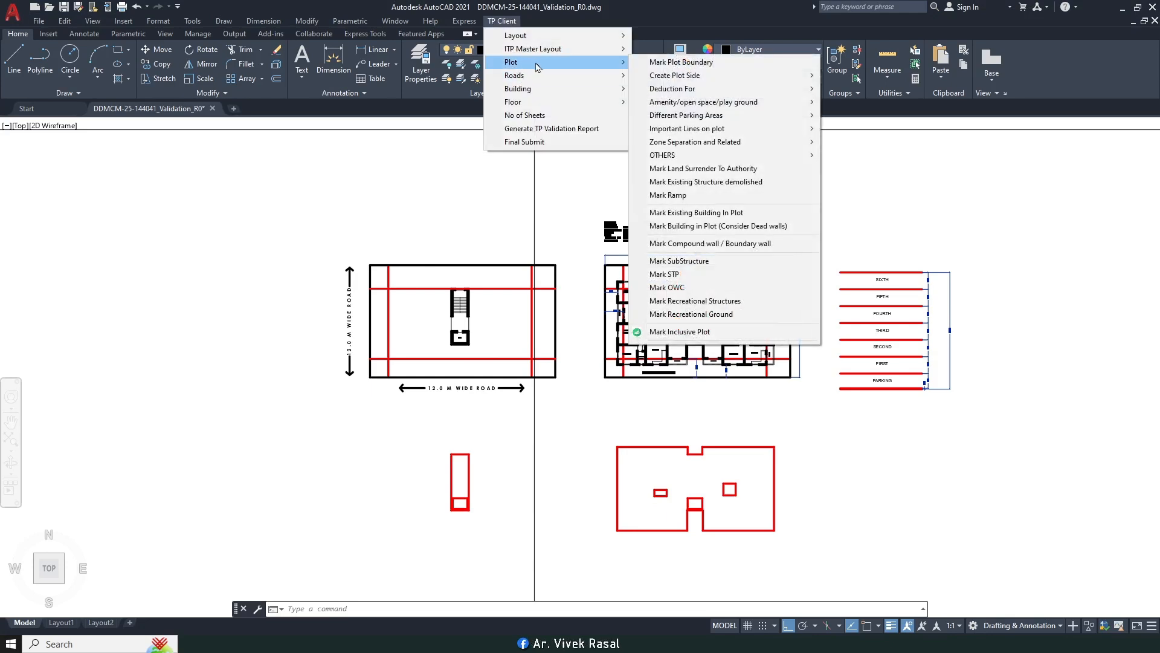
pyautogui.click(681, 63)
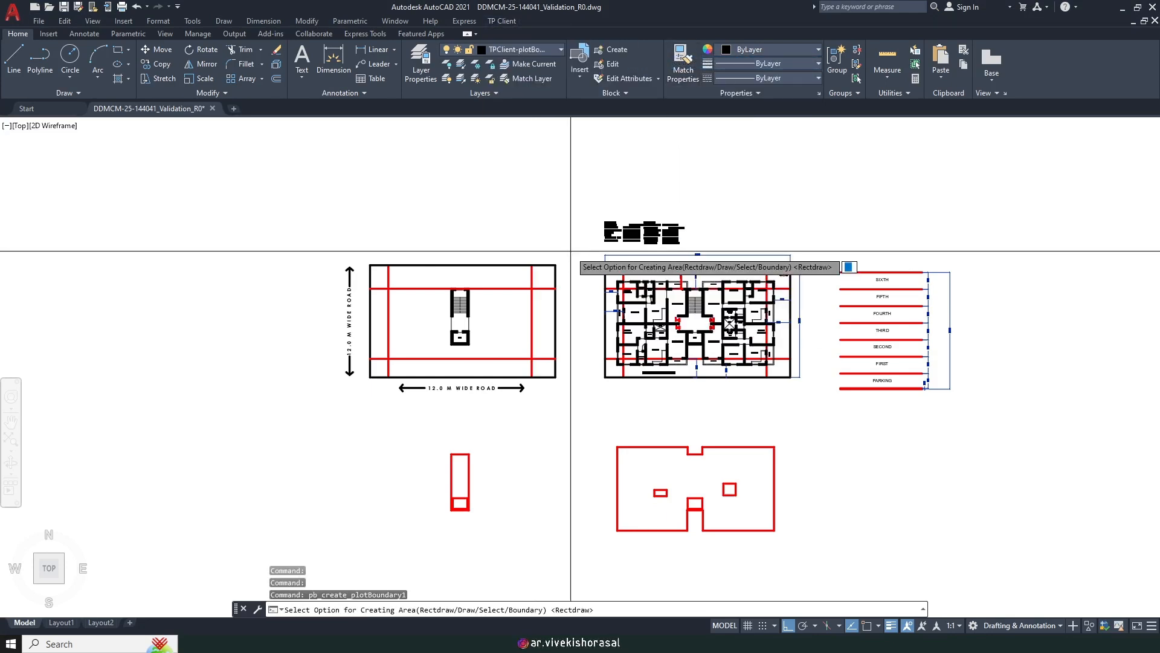
pyautogui.moveTo(413, 322); pyautogui.dragTo(474, 330, button='middle')
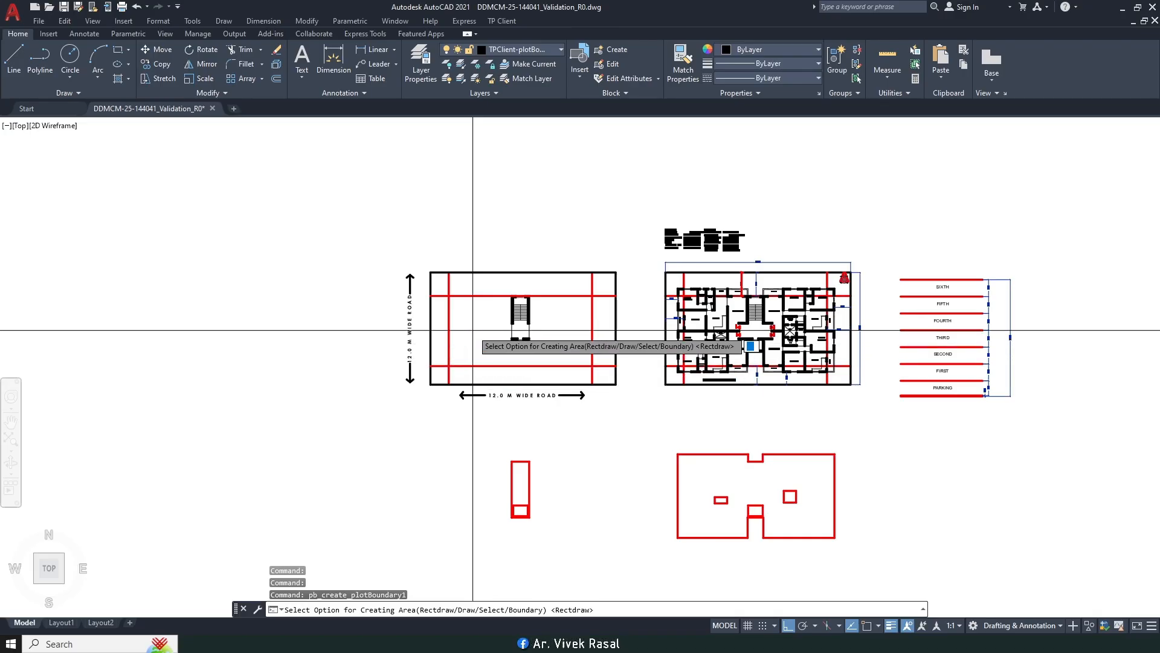
pyautogui.press('Return')
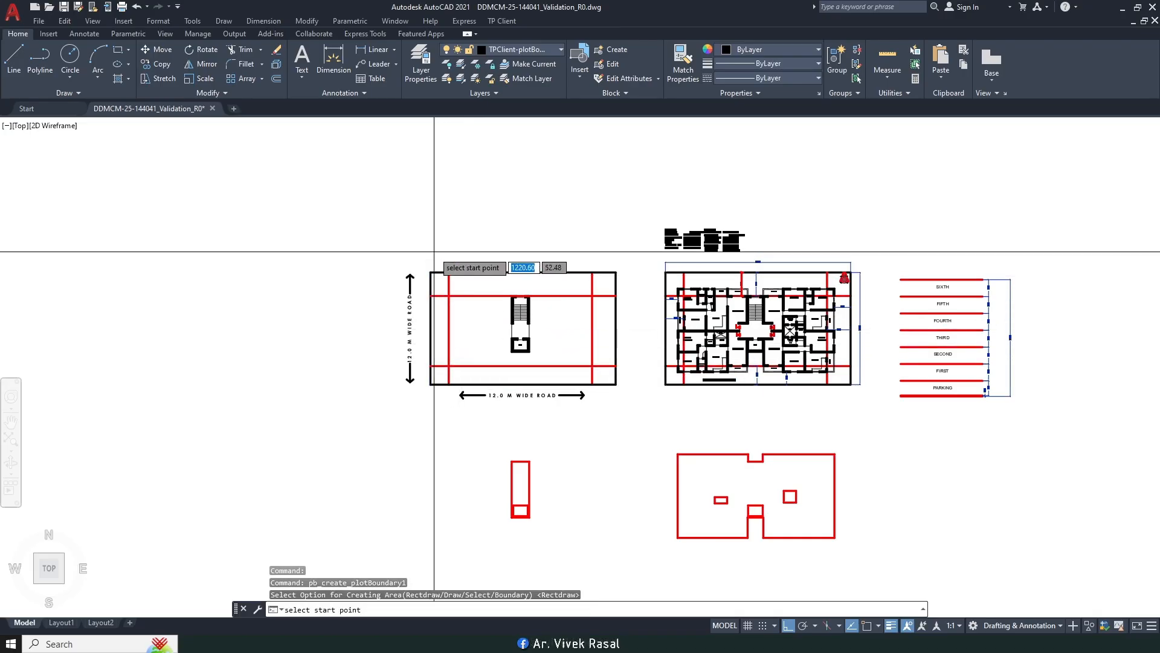
pyautogui.press('F3')
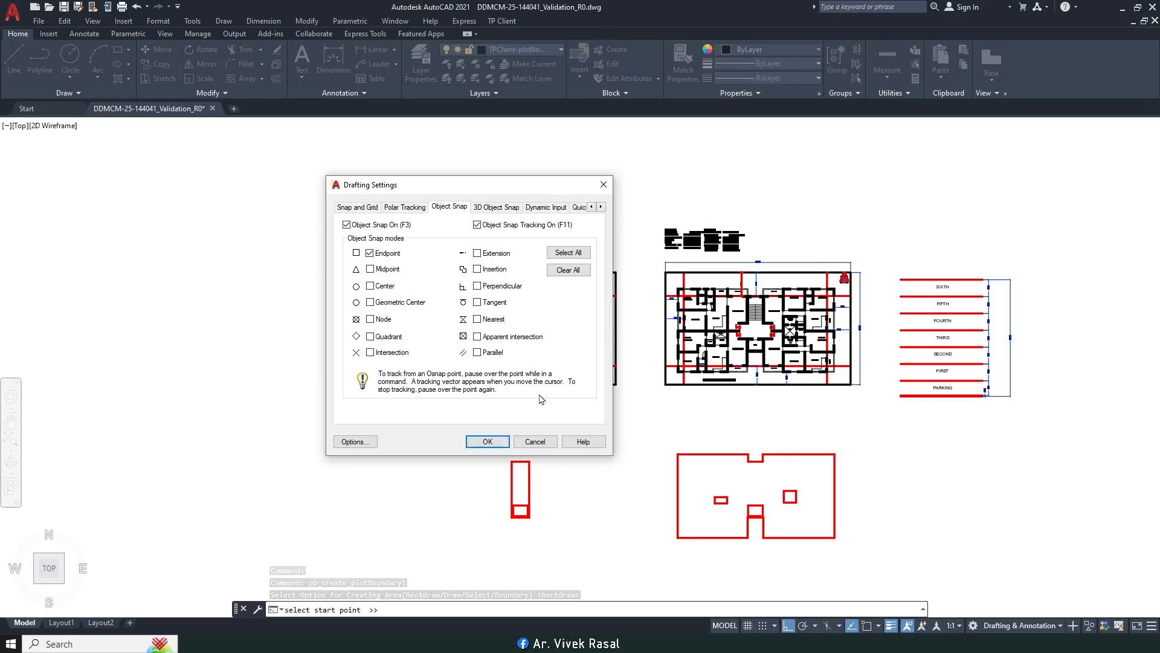
pyautogui.click(487, 443)
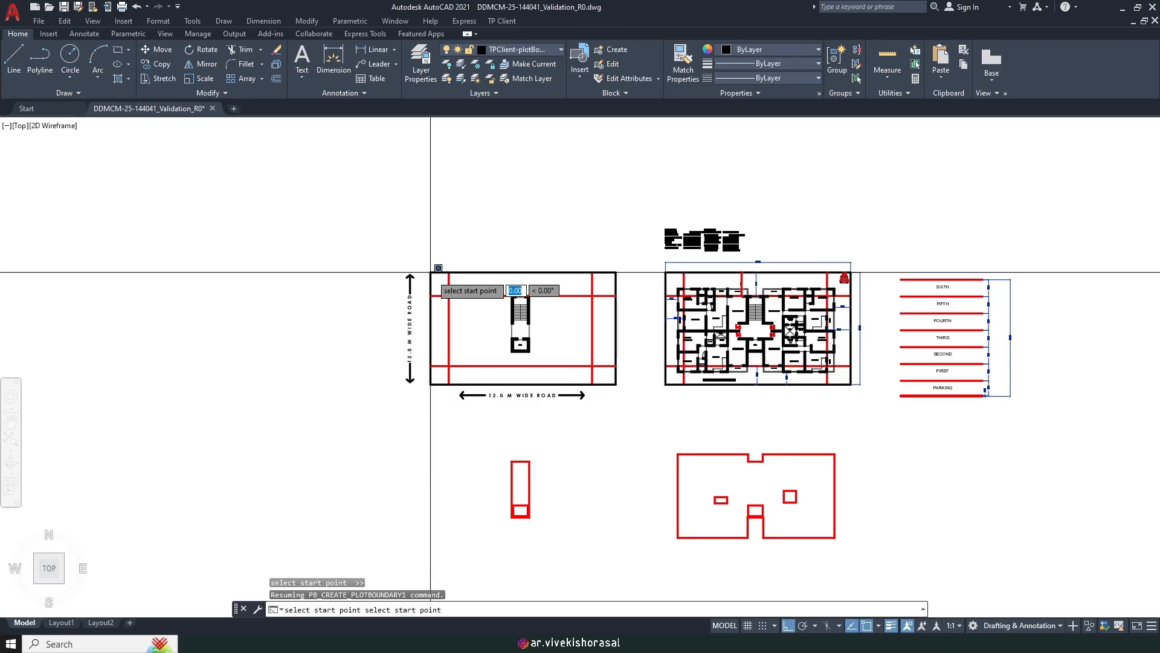
pyautogui.scroll(4, 619, 396)
pyautogui.click(611, 365)
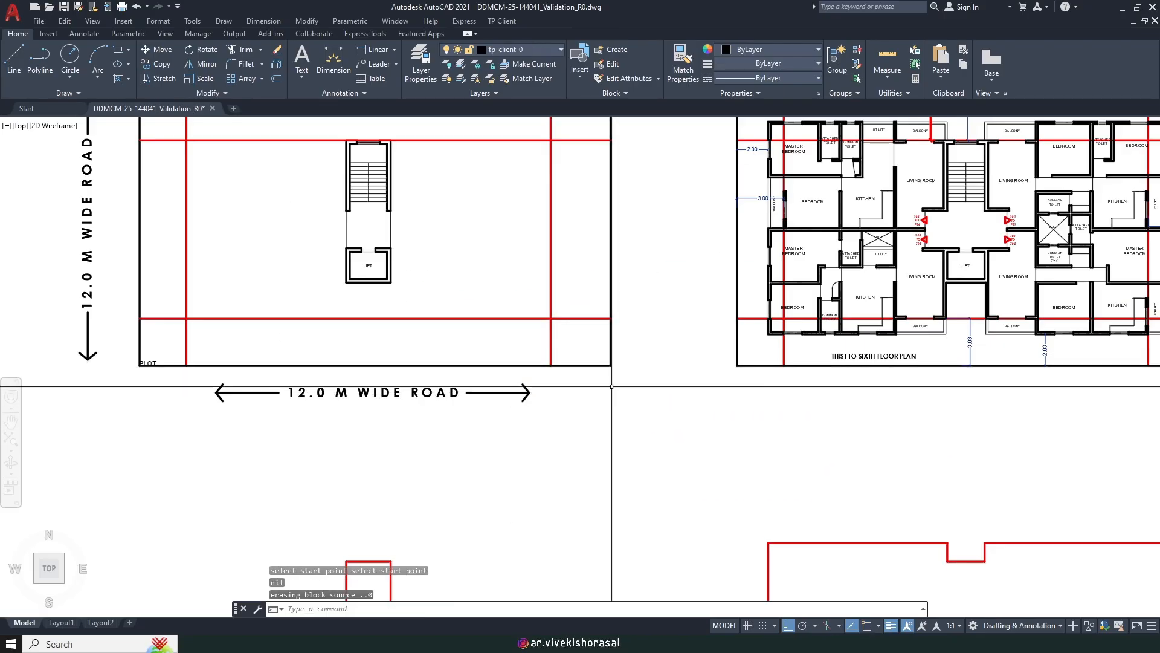
# Step: Move the PLOT label below the plot line
pyautogui.scroll(4, 365, 389)
pyautogui.click(388, 350)
pyautogui.click(467, 392)
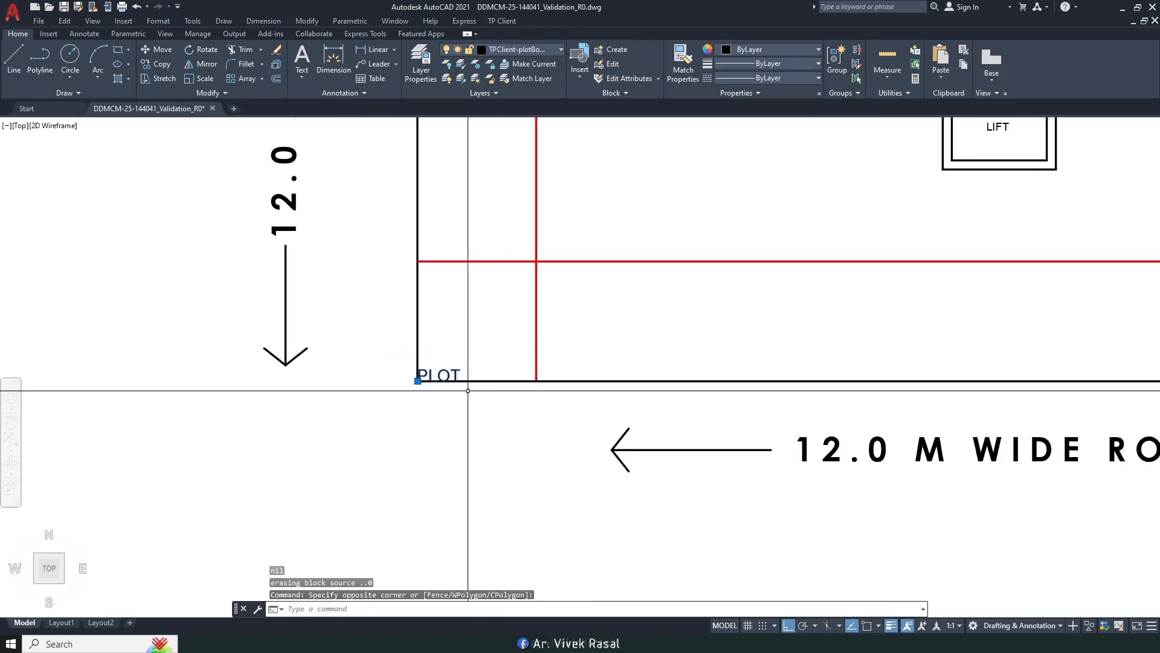
pyautogui.write('m')
pyautogui.press('Return')
pyautogui.click(465, 405)
pyautogui.click(456, 474)
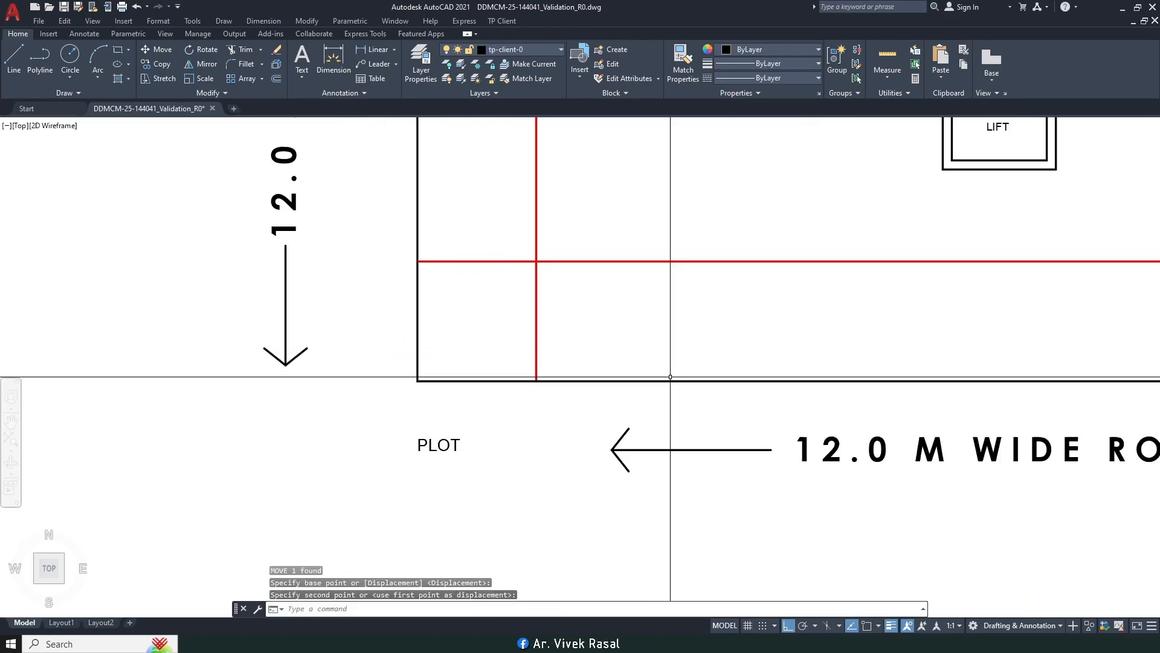
# Step: Move the plot boundary rectangle to the left of the plot drawing
pyautogui.click(626, 382)
pyautogui.scroll(-5, 680, 426)
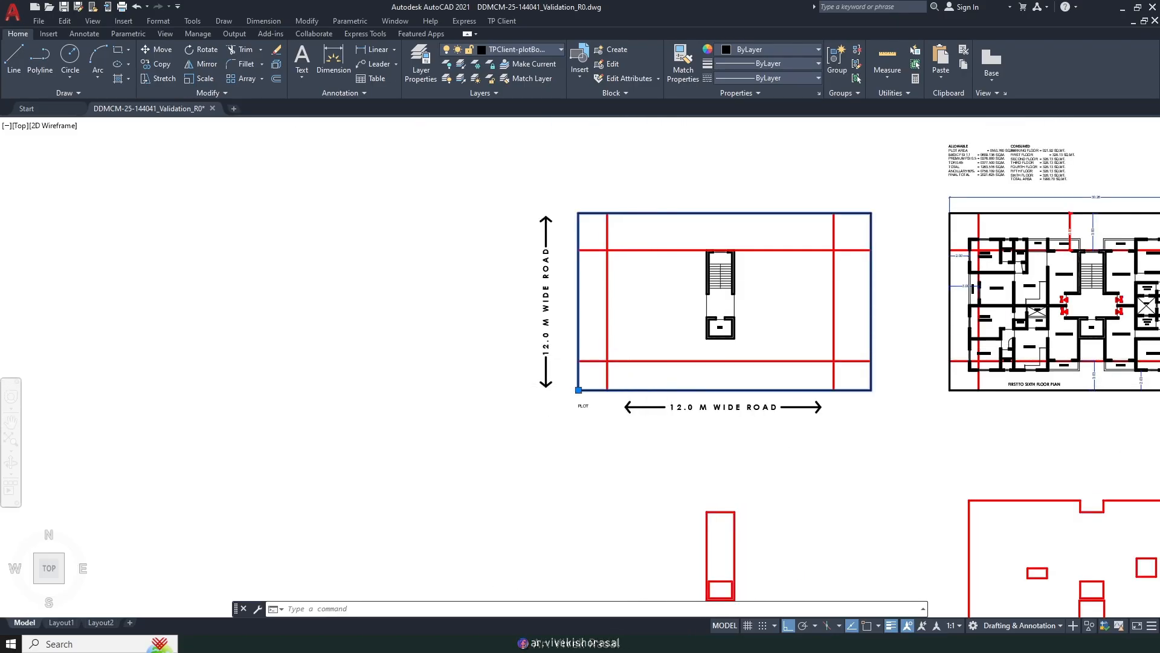
pyautogui.write('m')
pyautogui.press('space')
pyautogui.click(718, 174)
pyautogui.click(361, 177)
pyautogui.press('Escape')
pyautogui.click(368, 238)
pyautogui.click(221, 390)
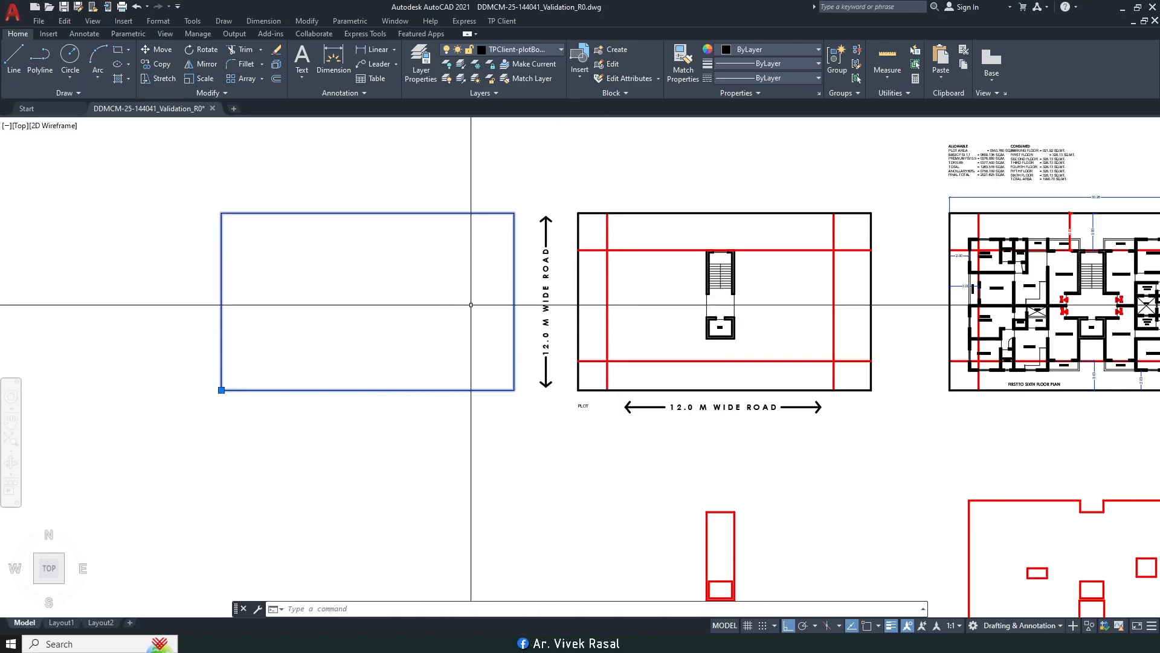
# Step: Cancel the selection and undo the rectangle's move
pyautogui.click(450, 302)
pyautogui.press('Escape')
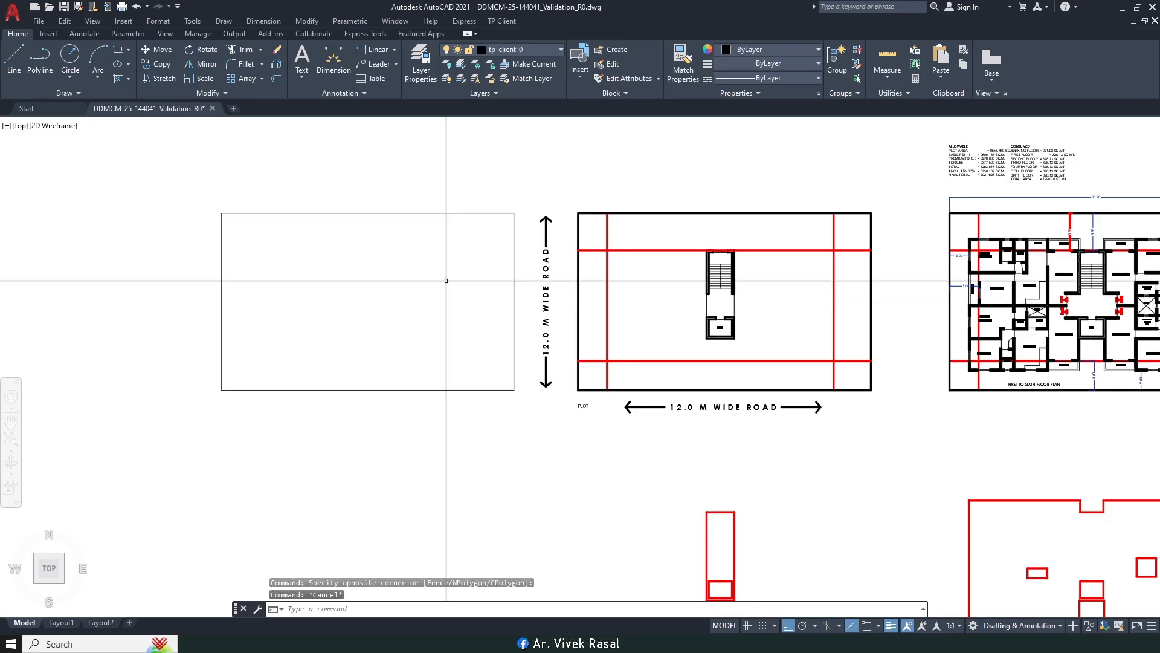
pyautogui.hotkey('ctrl', 'z')
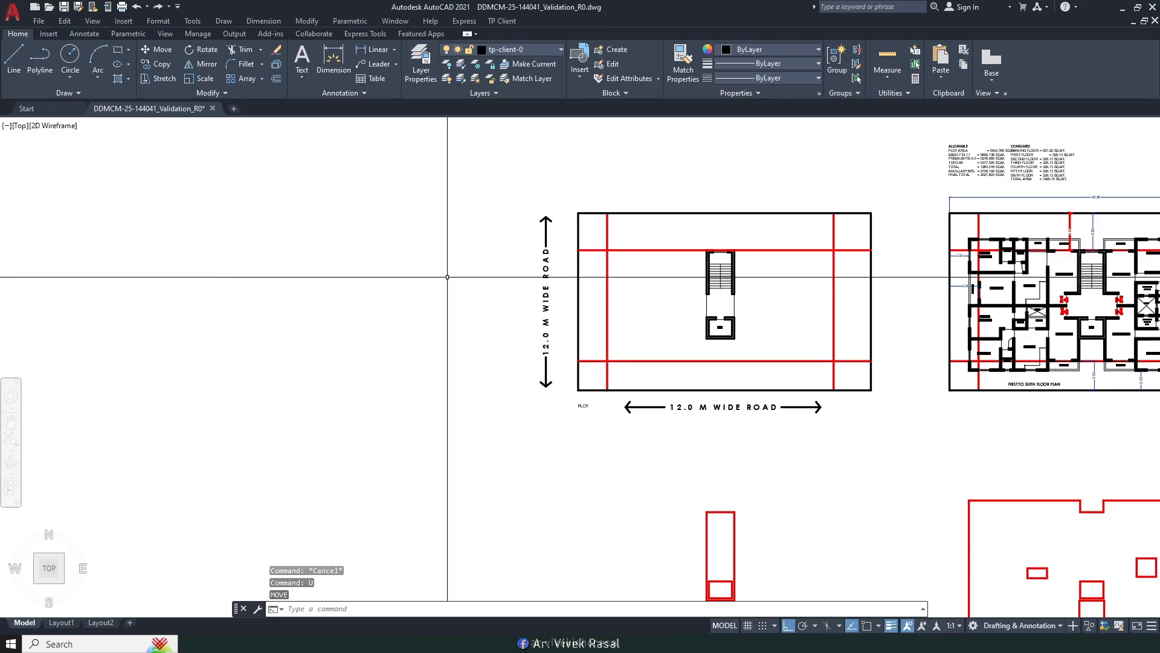
# Step: Erase the plot's top, right and bottom lines along with the bottom road label
pyautogui.moveTo(717, 207); pyautogui.dragTo(629, 273, button='middle')
pyautogui.click(488, 266)
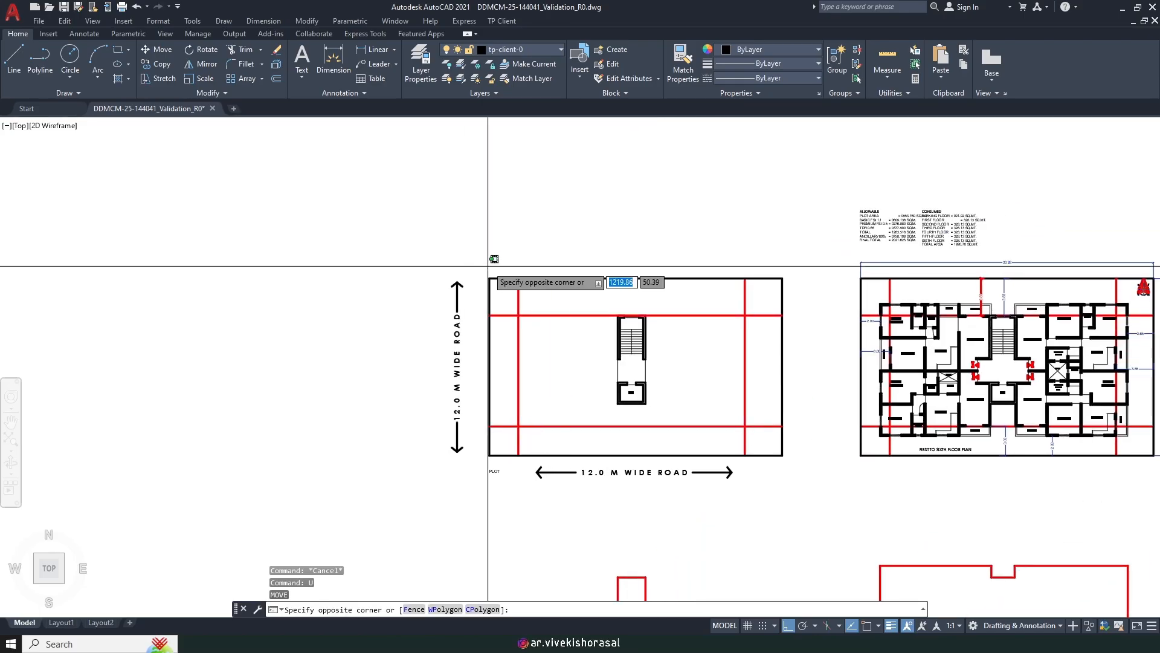
pyautogui.click(789, 290)
pyautogui.click(766, 251)
pyautogui.click(799, 470)
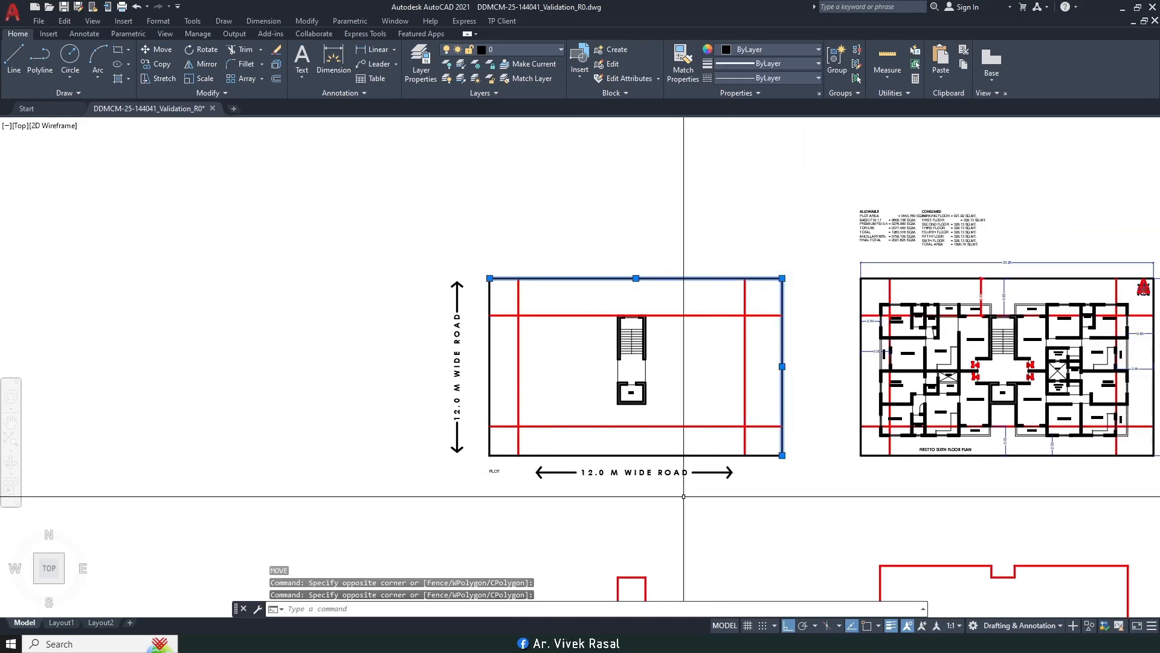
pyautogui.scroll(3, 448, 543)
pyautogui.click(492, 393)
pyautogui.click(1017, 409)
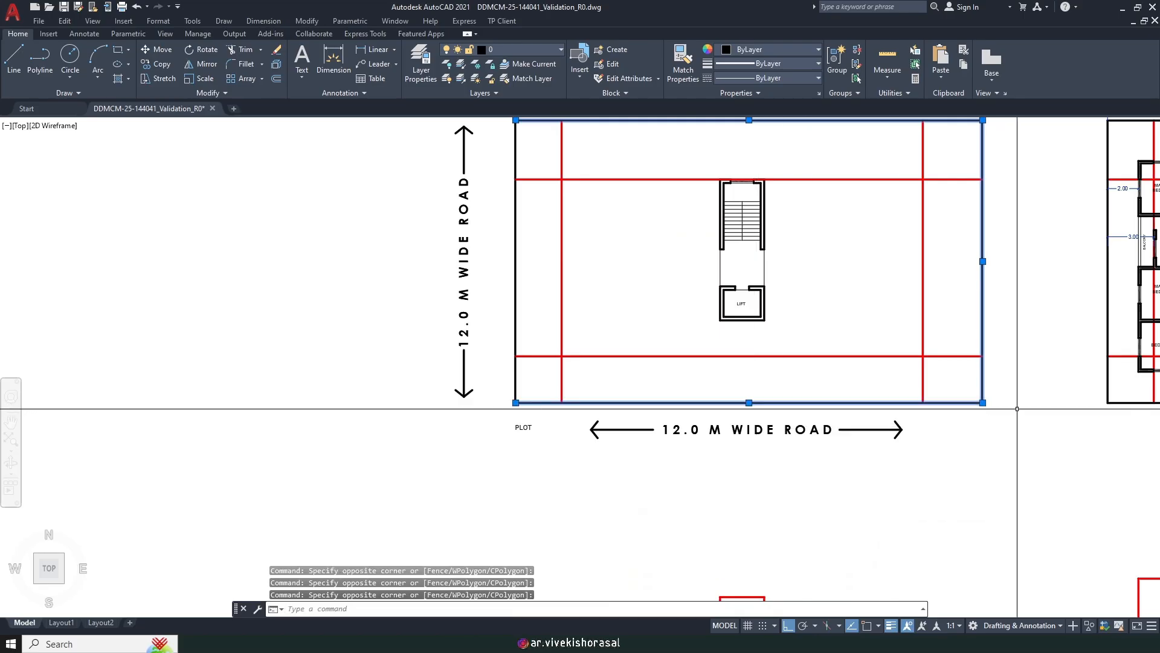
pyautogui.click(929, 466)
pyautogui.click(589, 427)
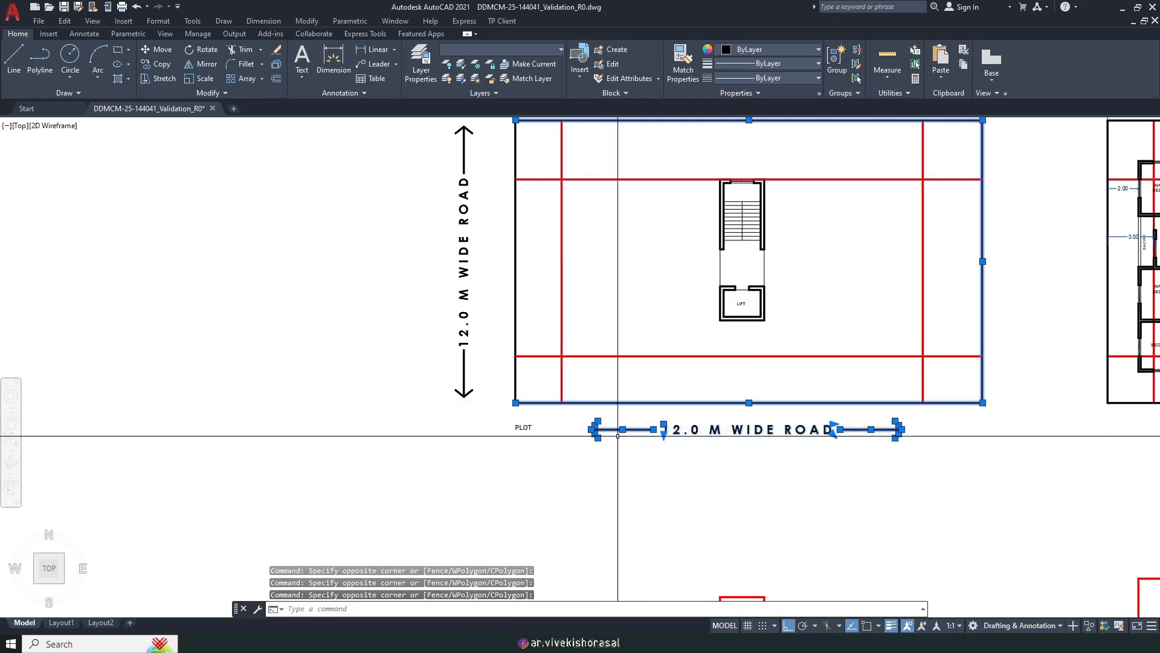
pyautogui.press('Delete')
# Step: Erase the vertical road label and the plot's thick left line
pyautogui.moveTo(572, 307); pyautogui.dragTo(712, 454, button='middle')
pyautogui.click(564, 227)
pyautogui.click(624, 572)
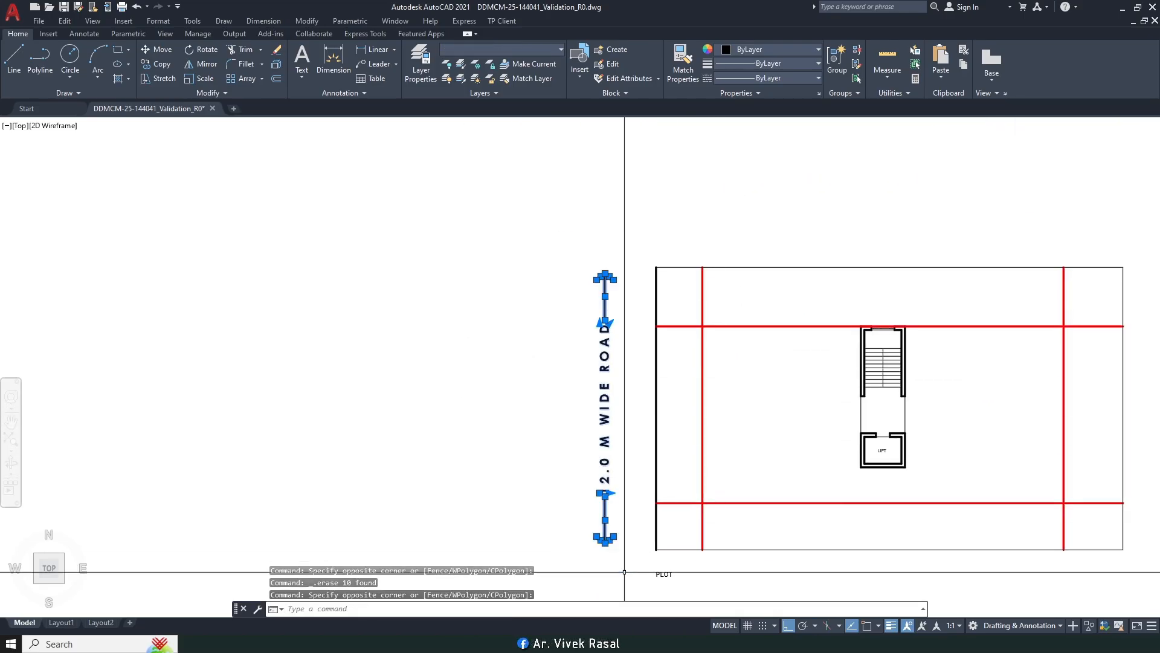
pyautogui.press('Delete')
pyautogui.click(640, 215)
pyautogui.click(678, 555)
pyautogui.press('Delete')
# Step: Move the PLOT text up closer to the plot, then return to the Word checklist
pyautogui.moveTo(749, 503)
pyautogui.mouseDown(button='middle')
pyautogui.moveTo(738, 495)
pyautogui.moveTo(707, 339)
pyautogui.mouseUp(button='middle')
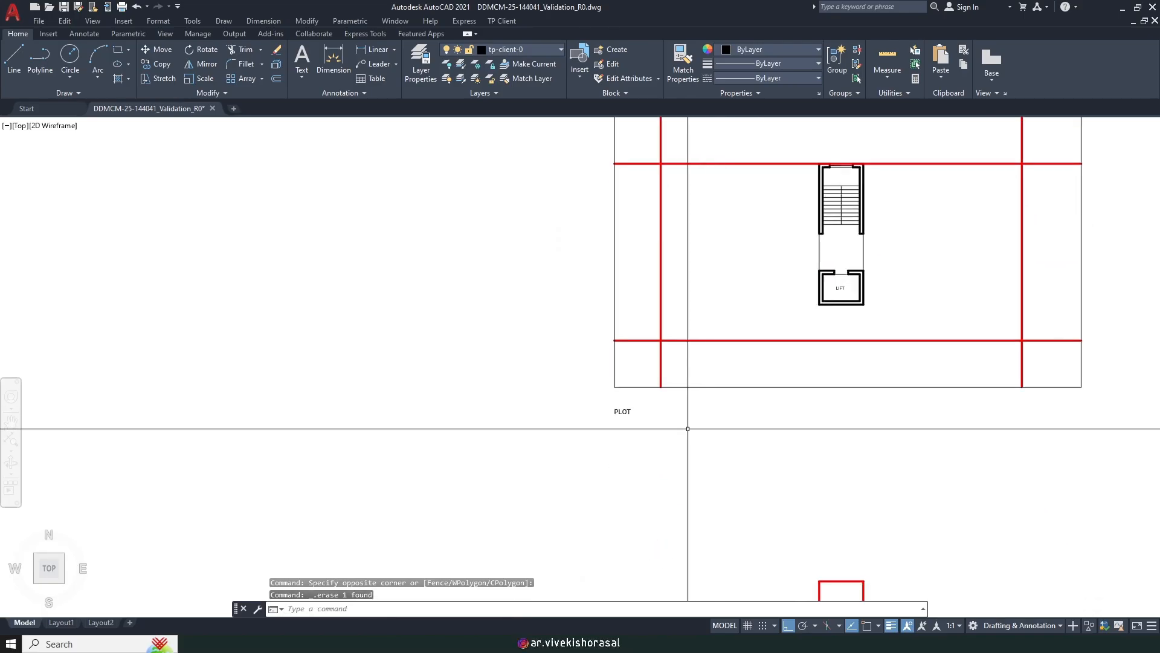
pyautogui.write('m')
pyautogui.press('Return')
pyautogui.scroll(2, 664, 466)
pyautogui.click(648, 430)
pyautogui.click(580, 380)
pyautogui.press('Return')
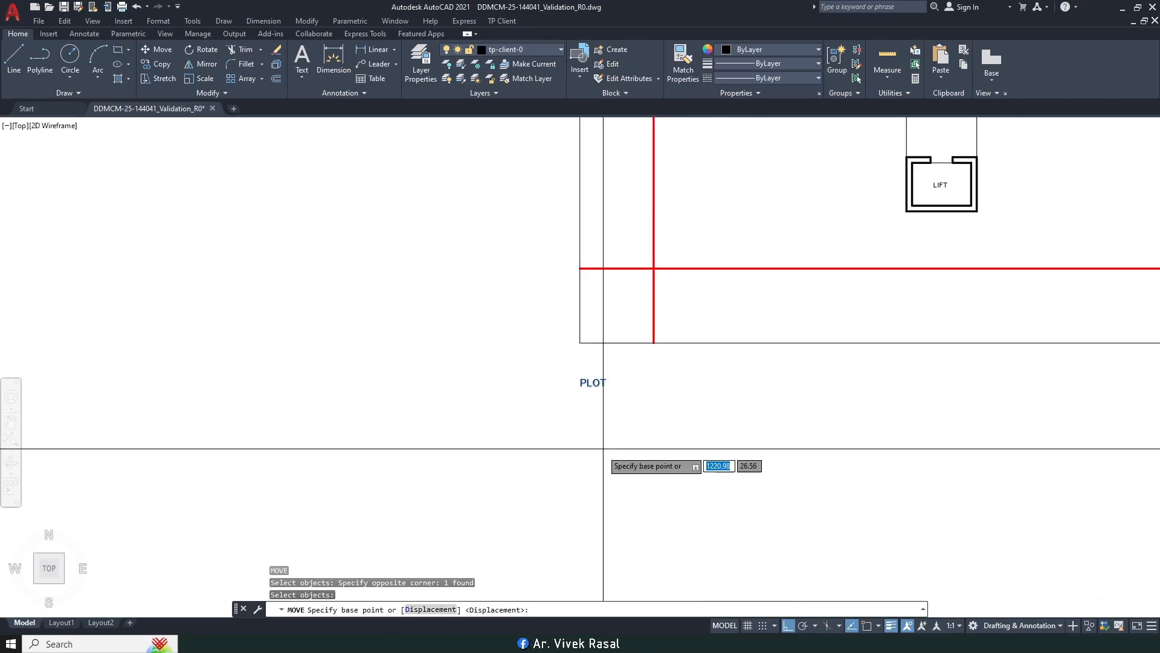
pyautogui.click(622, 491)
pyautogui.click(627, 470)
pyautogui.scroll(-4, 629, 454)
pyautogui.moveTo(654, 345)
pyautogui.mouseDown(button='middle')
pyautogui.moveTo(545, 382)
pyautogui.moveTo(480, 359)
pyautogui.mouseUp(button='middle')
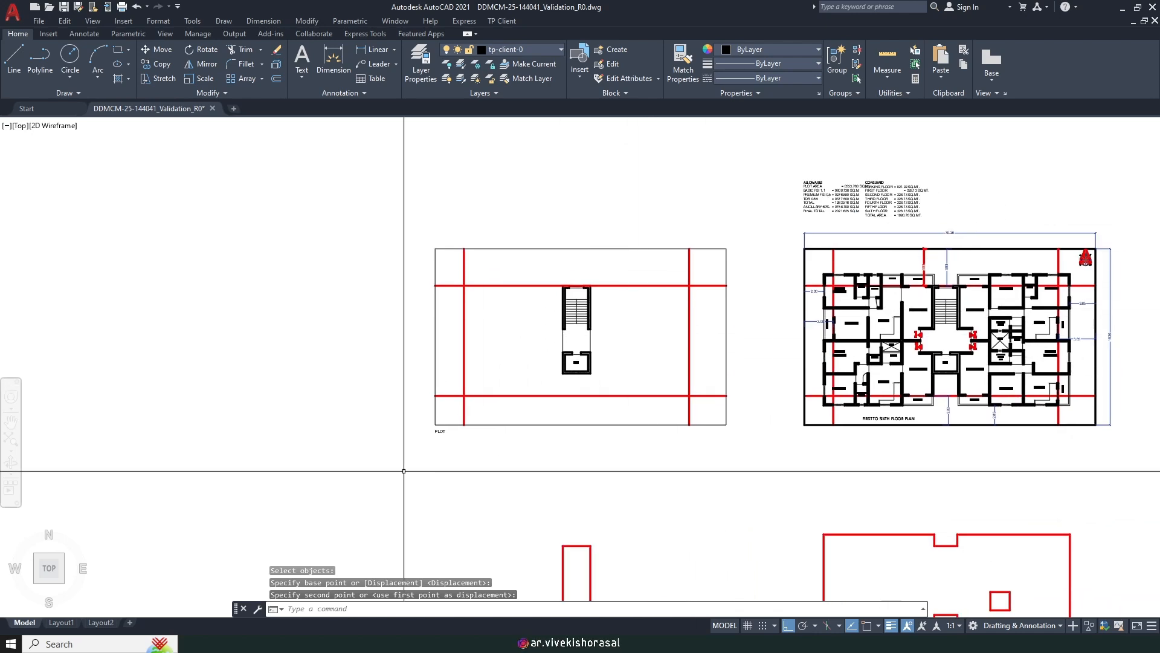
pyautogui.click(338, 643)
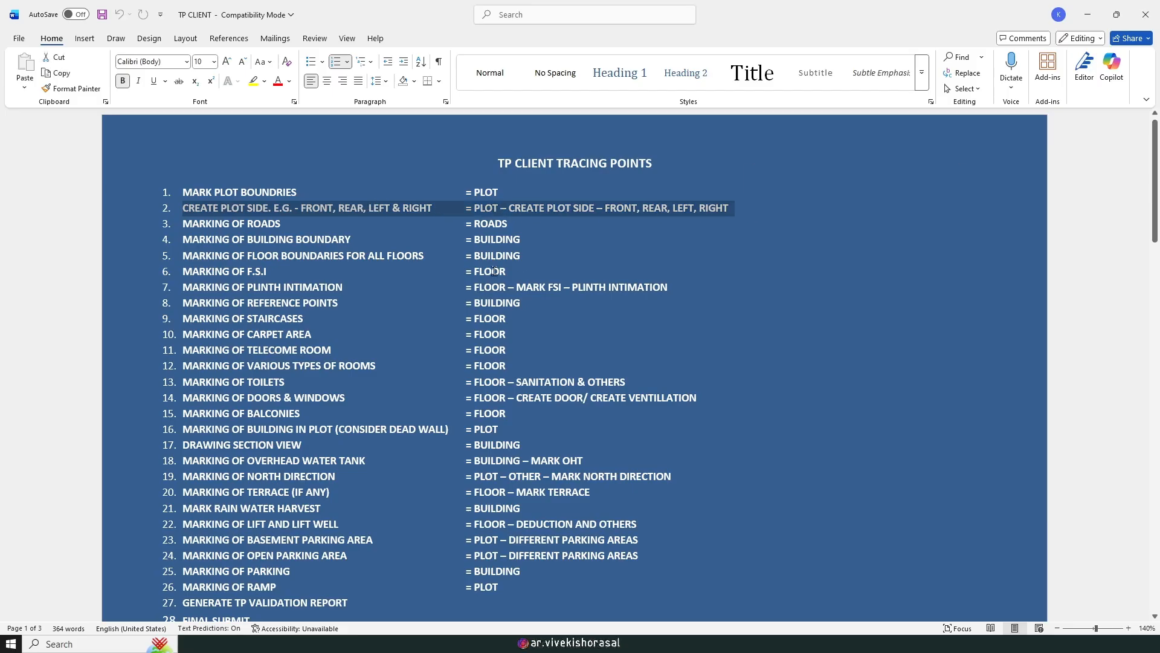
# Step: Switch back to AutoCAD and close APARTMENT.dwg, discarding its changes
pyautogui.click(381, 255)
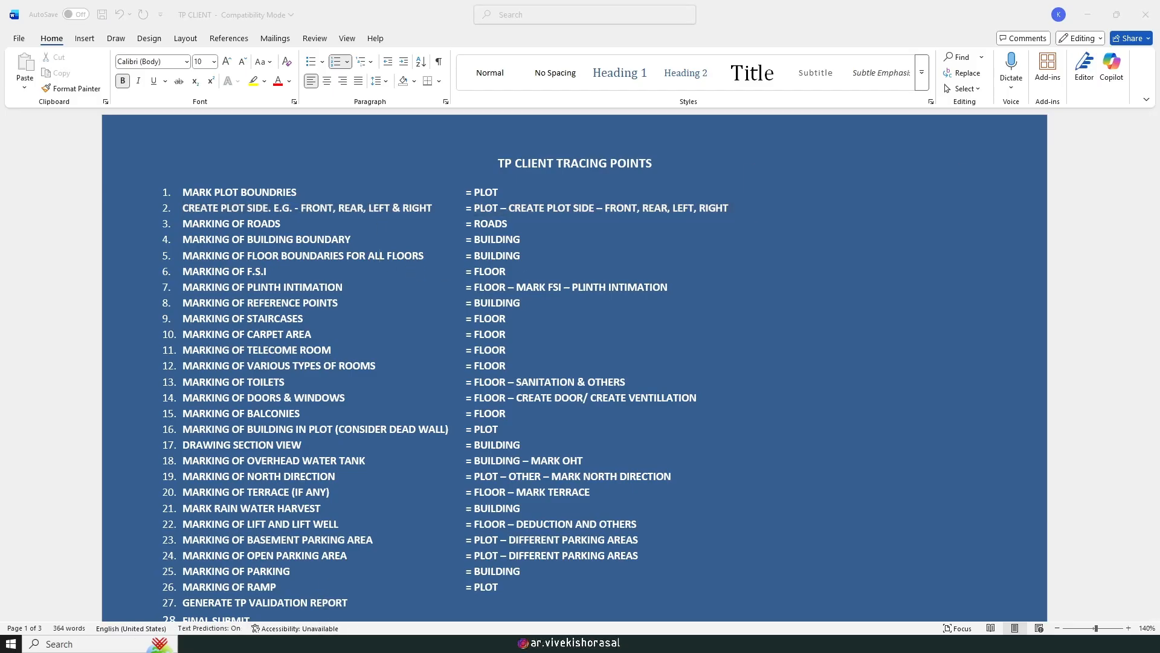
pyautogui.moveTo(338, 643)
pyautogui.click(365, 598)
pyautogui.moveTo(304, 631)
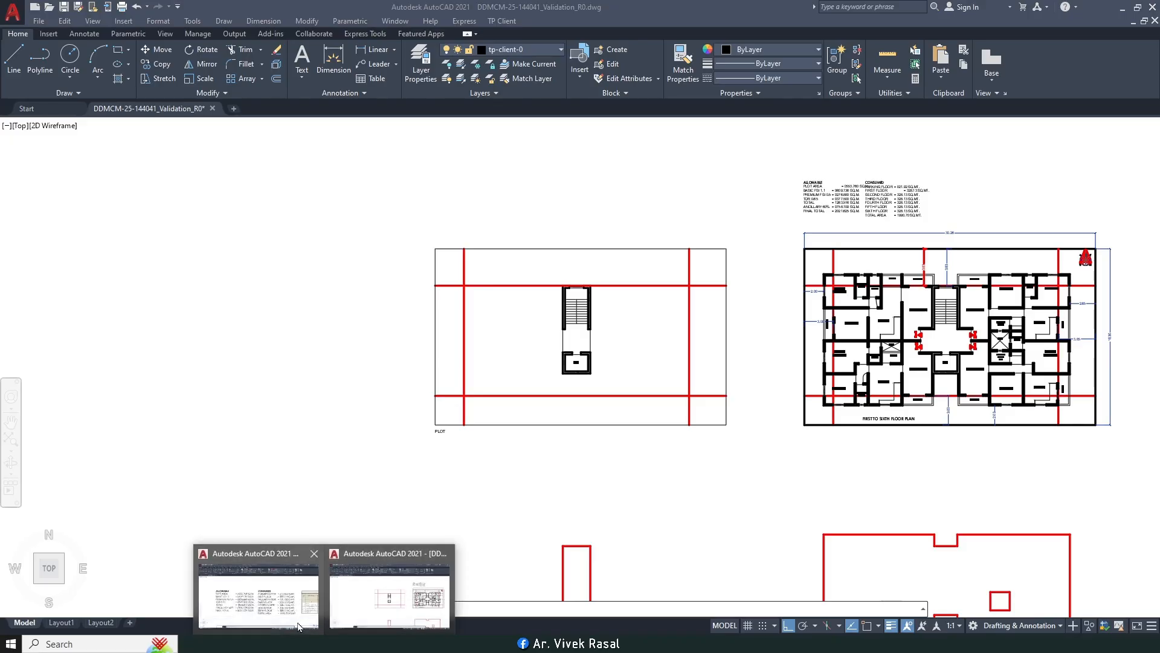
pyautogui.click(314, 555)
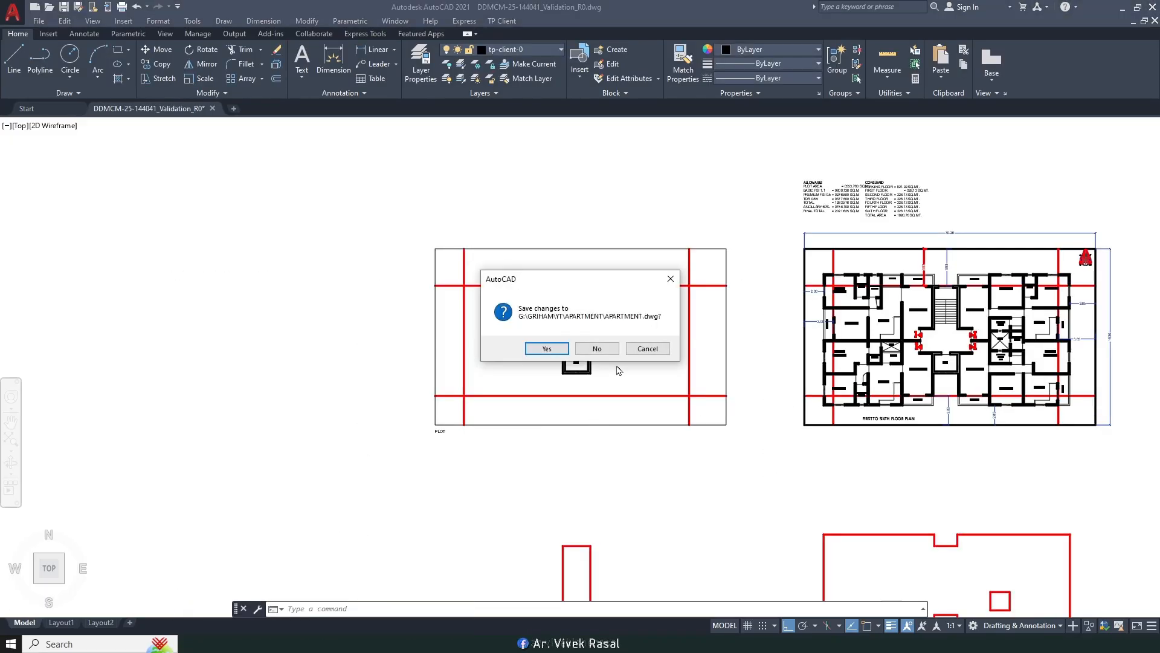
pyautogui.click(596, 349)
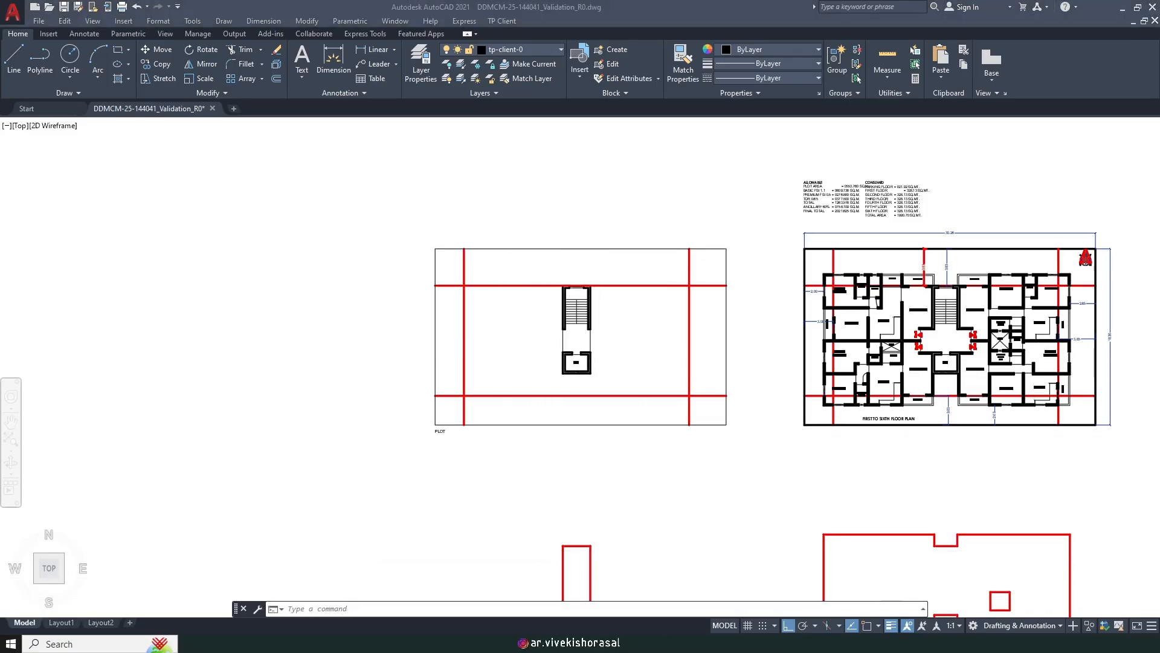
# Step: Zoom and pan the validation drawing to bring the floor-level diagram into view
pyautogui.scroll(-4, 531, 337)
pyautogui.scroll(4, 669, 376)
pyautogui.moveTo(689, 348); pyautogui.dragTo(570, 386, button='middle')
pyautogui.scroll(-2, 570, 386)
pyautogui.moveTo(518, 353); pyautogui.dragTo(579, 361, button='middle')
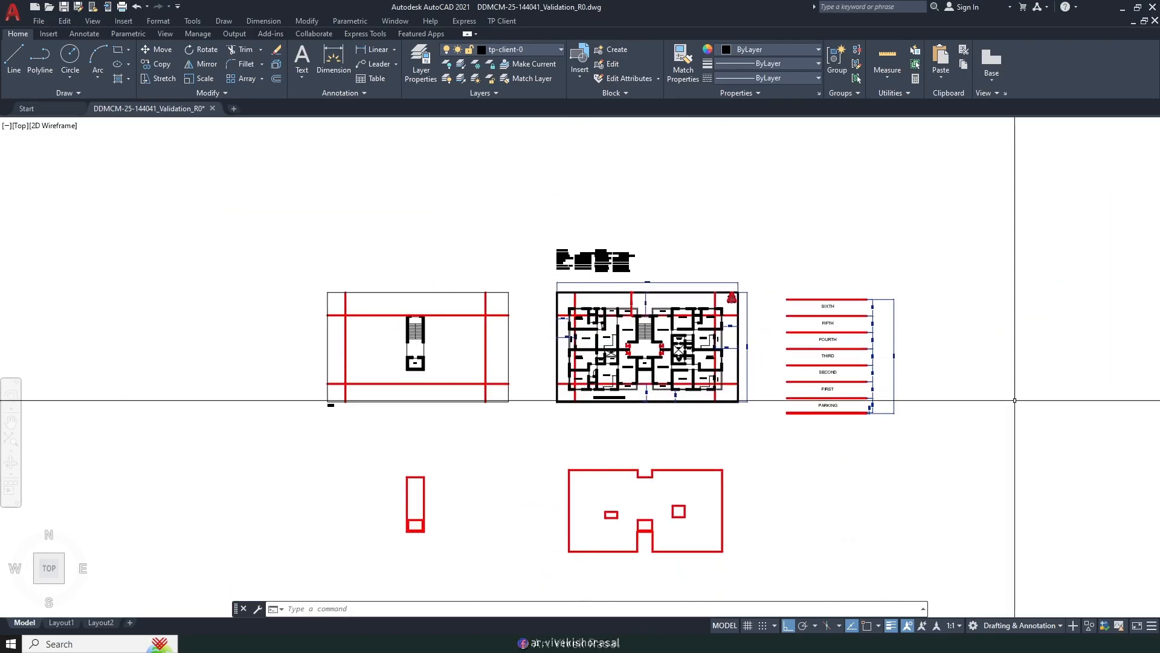
pyautogui.scroll(5, 525, 393)
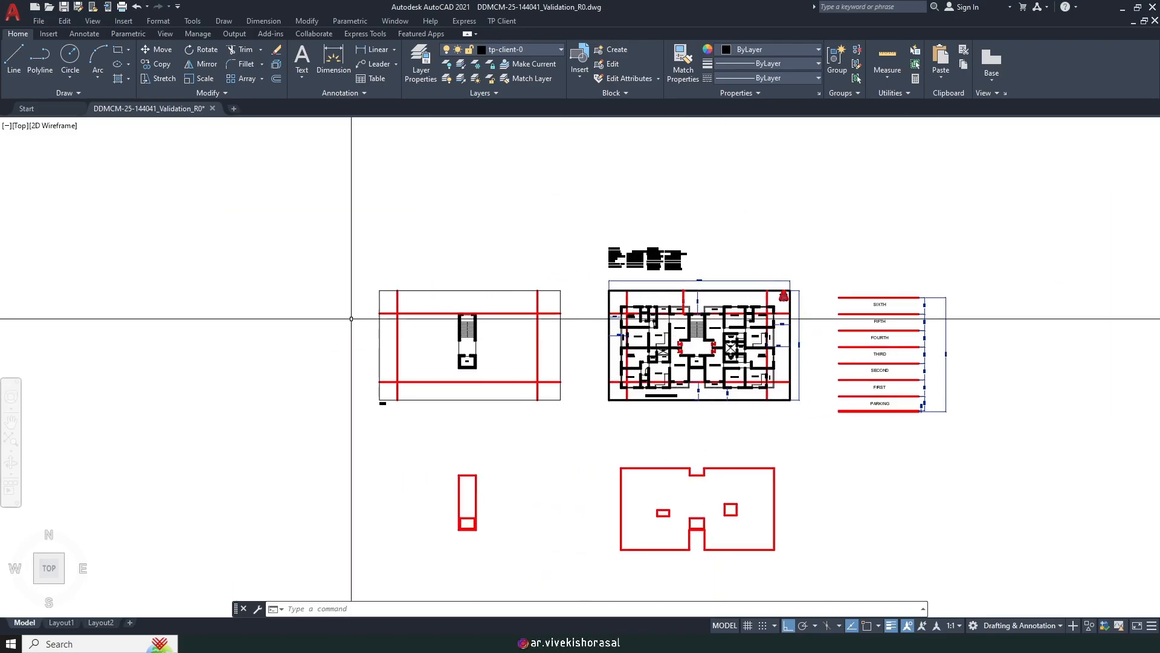
pyautogui.scroll(-3, 526, 393)
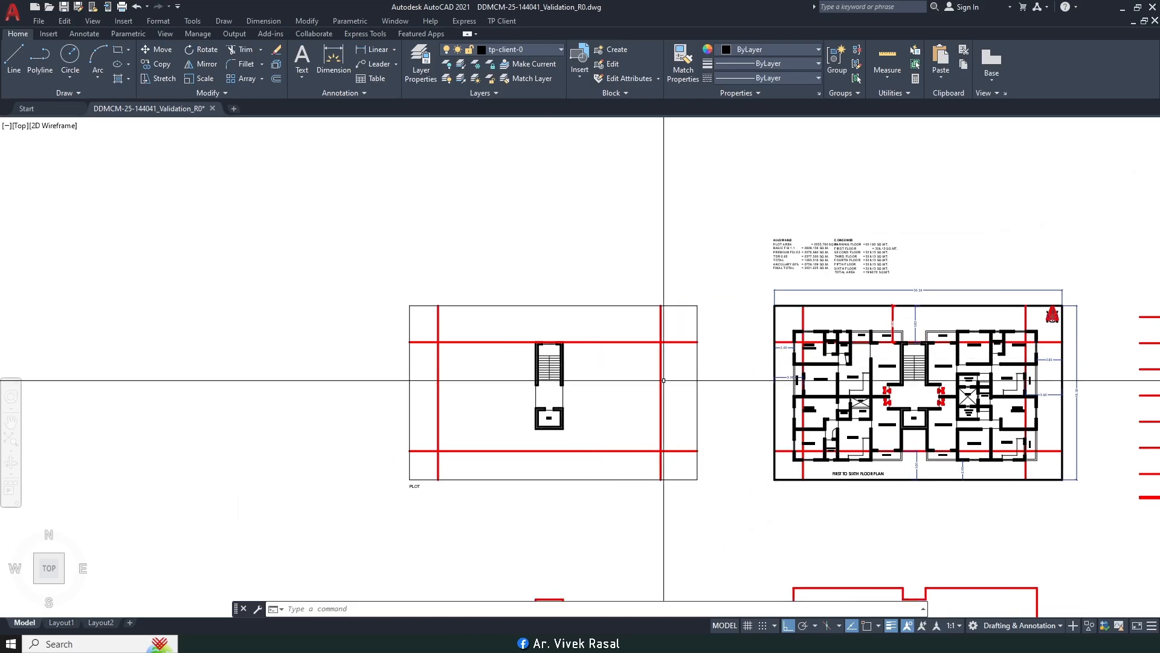
pyautogui.scroll(-2, 719, 379)
pyautogui.scroll(5, 547, 445)
pyautogui.scroll(-3, 665, 327)
pyautogui.moveTo(675, 321)
pyautogui.mouseDown(button='middle')
pyautogui.moveTo(448, 324)
pyautogui.moveTo(518, 336)
pyautogui.mouseUp(button='middle')
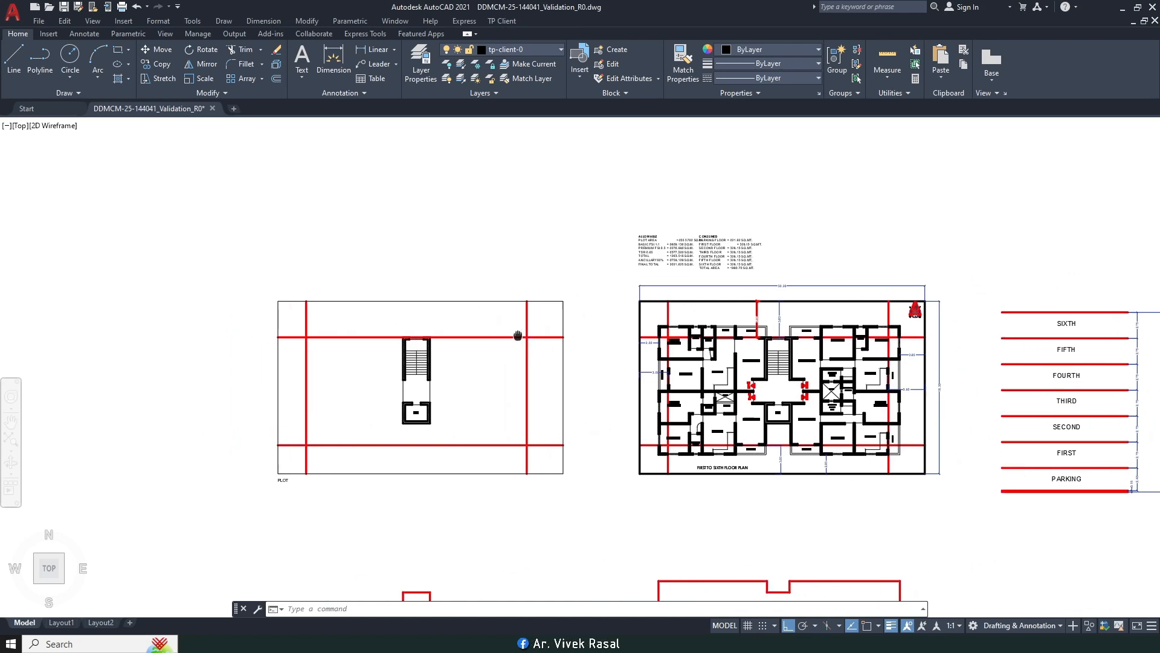
# Step: Begin a front plot side on the plot with Endpoint snap, starting at its corner
pyautogui.click(502, 21)
pyautogui.moveTo(527, 65)
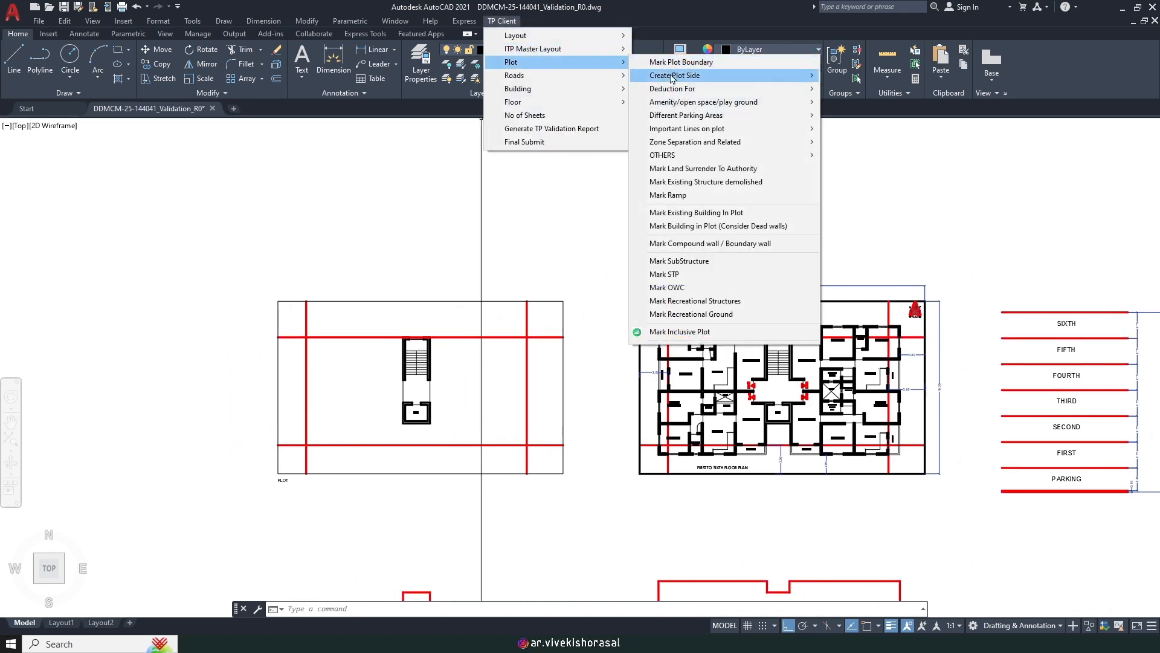
pyautogui.moveTo(750, 76)
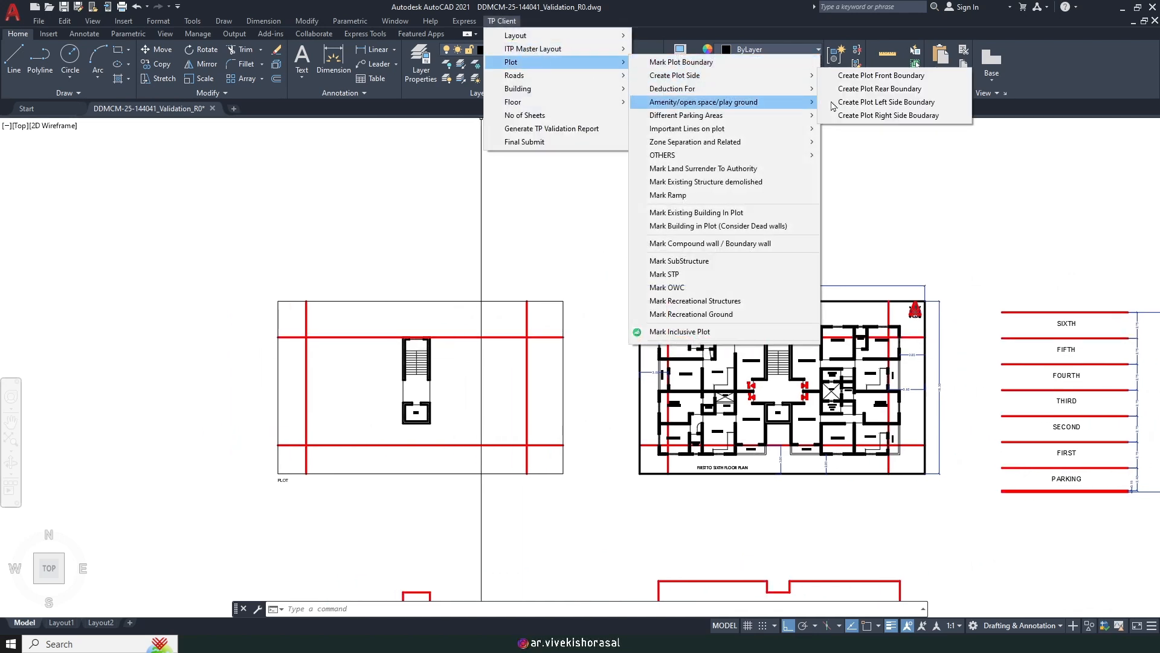
pyautogui.click(889, 76)
pyautogui.moveTo(382, 482); pyautogui.dragTo(551, 392, button='middle')
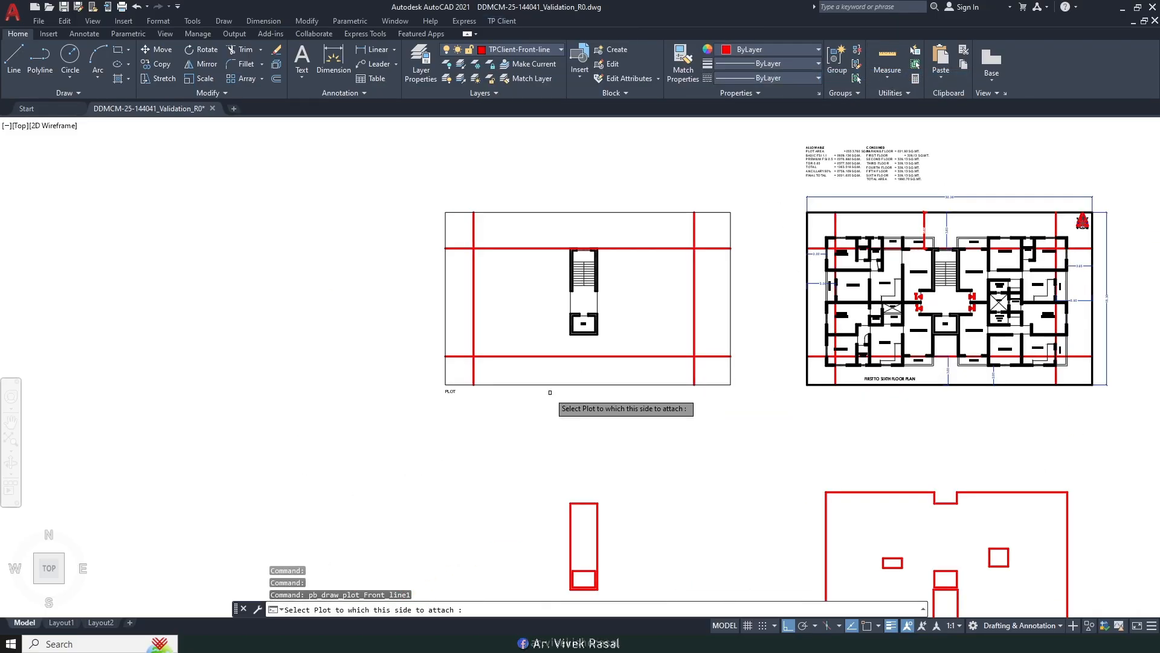
pyautogui.click(535, 384)
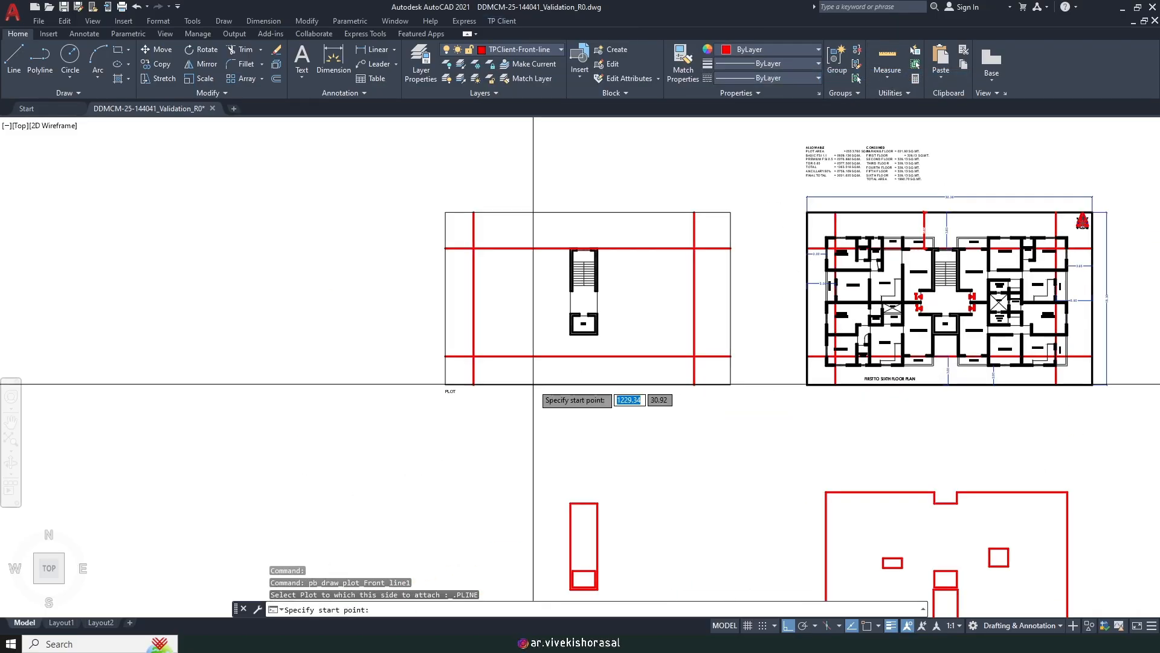
pyautogui.press('F3')
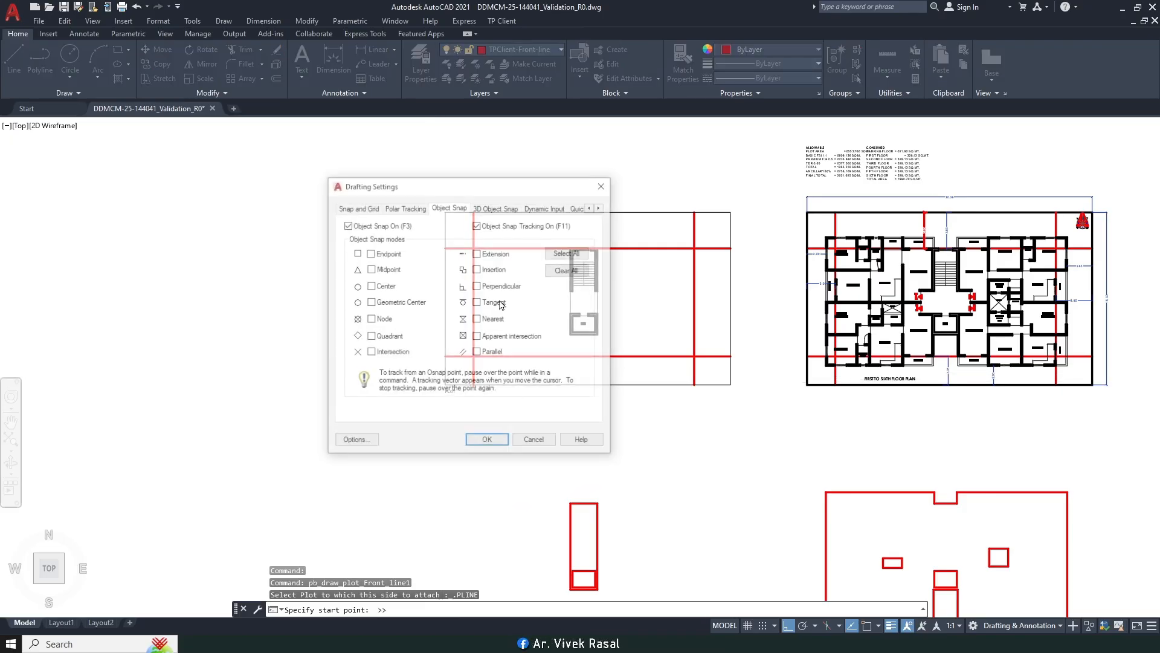
pyautogui.click(487, 441)
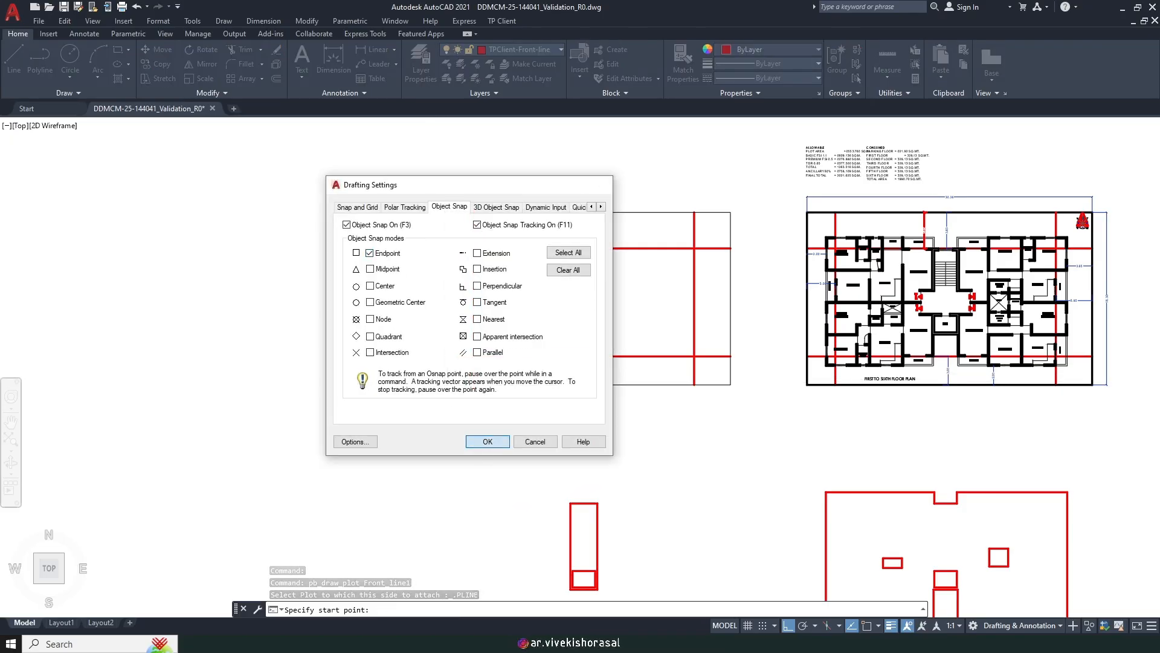
pyautogui.click(446, 382)
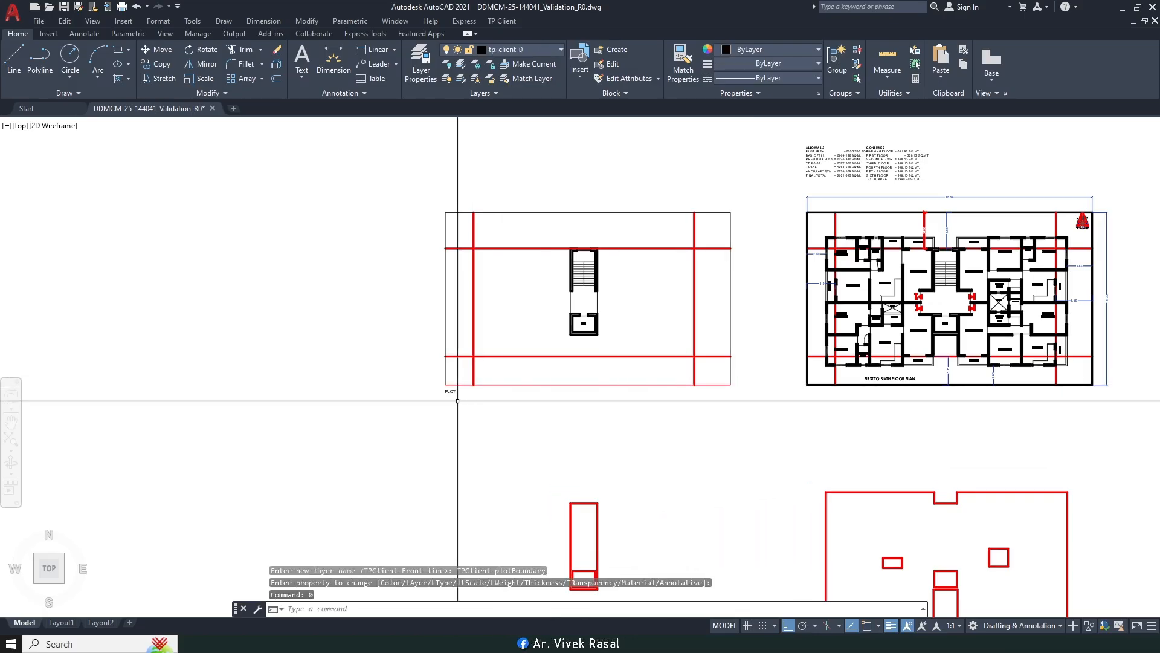
# Step: Create the back plot side along the plot's top edge, corner to corner
pyautogui.click(503, 22)
pyautogui.moveTo(513, 62)
pyautogui.moveTo(687, 76)
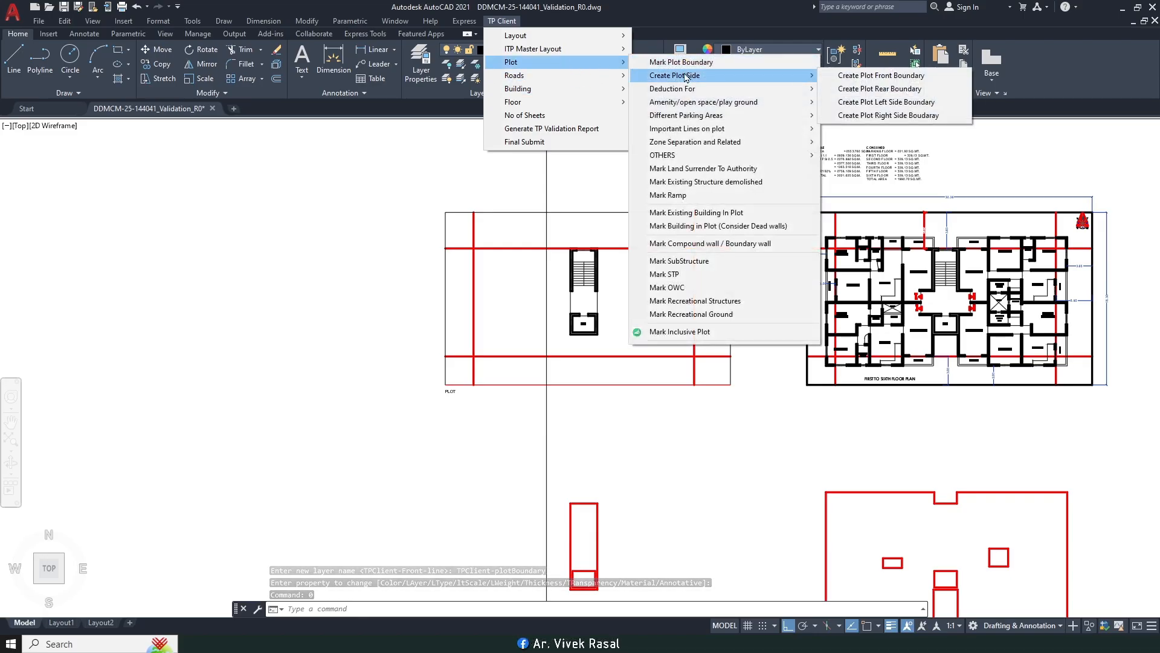
pyautogui.click(879, 89)
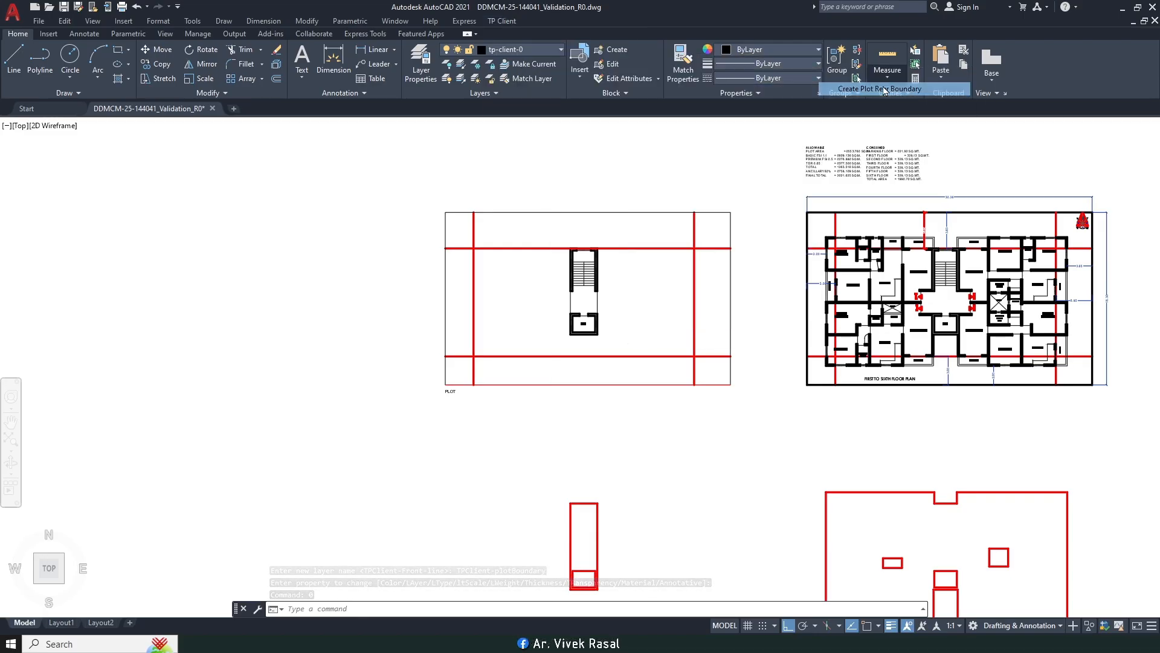
pyautogui.click(597, 211)
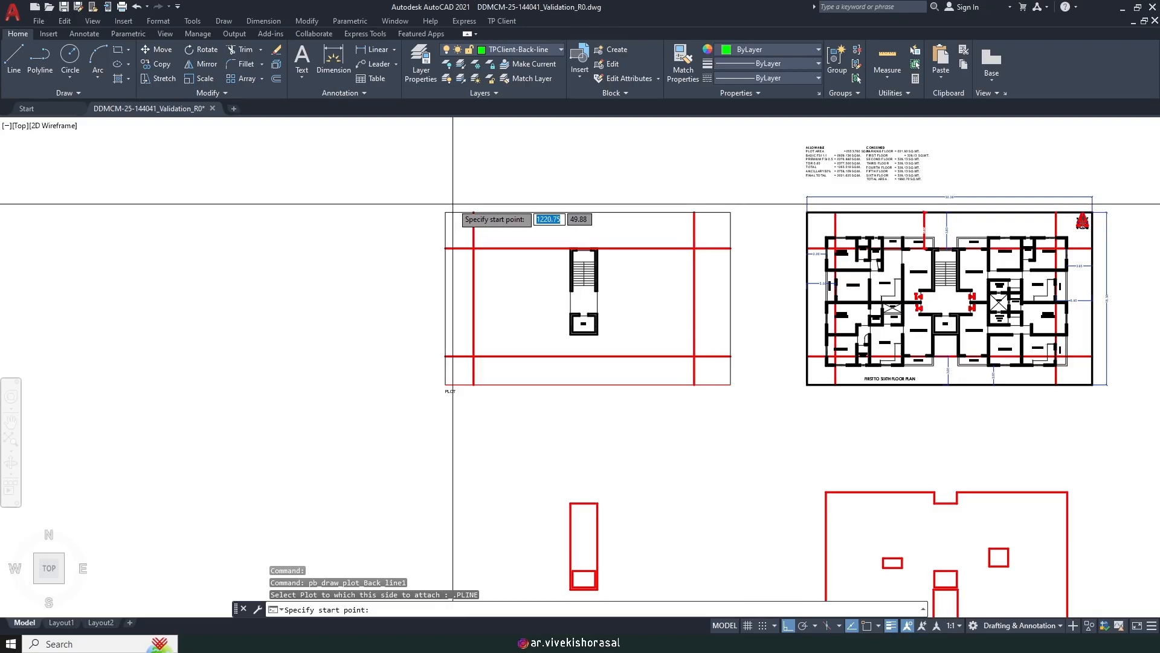
pyautogui.press('F3')
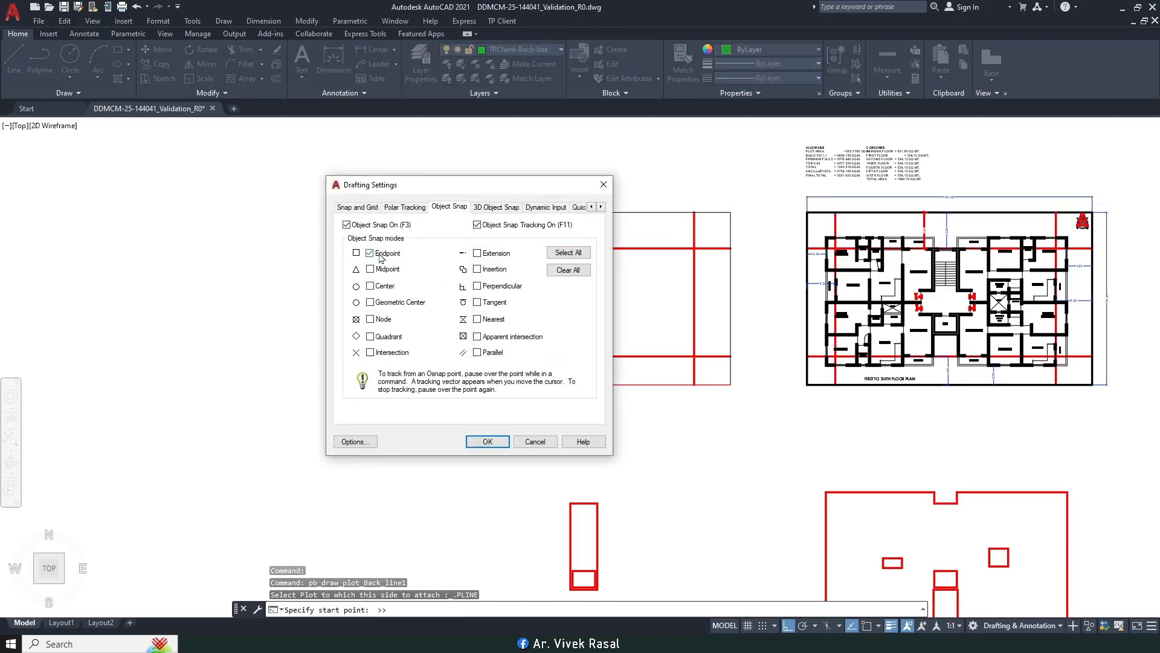
pyautogui.click(487, 442)
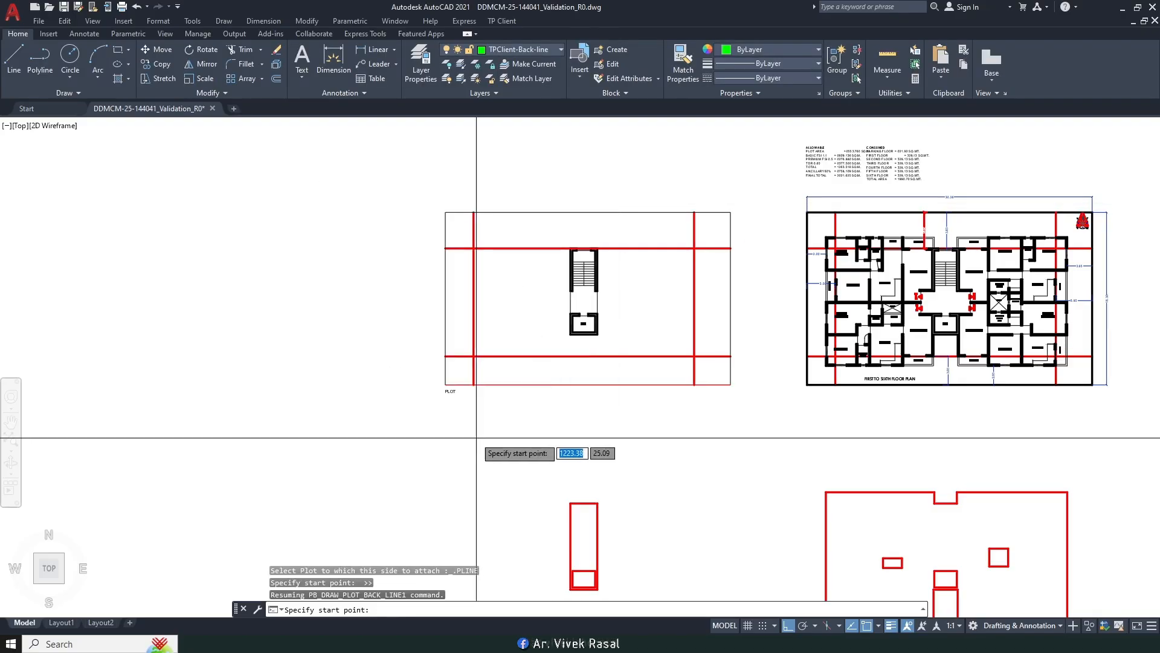
pyautogui.click(445, 212)
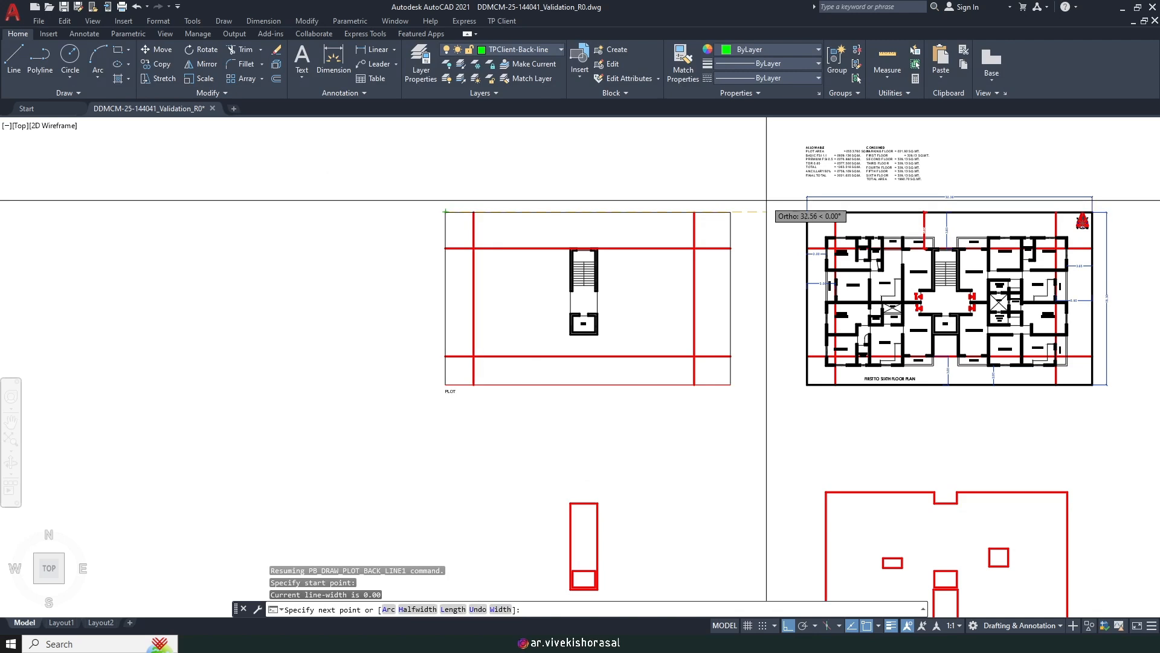
pyautogui.click(731, 211)
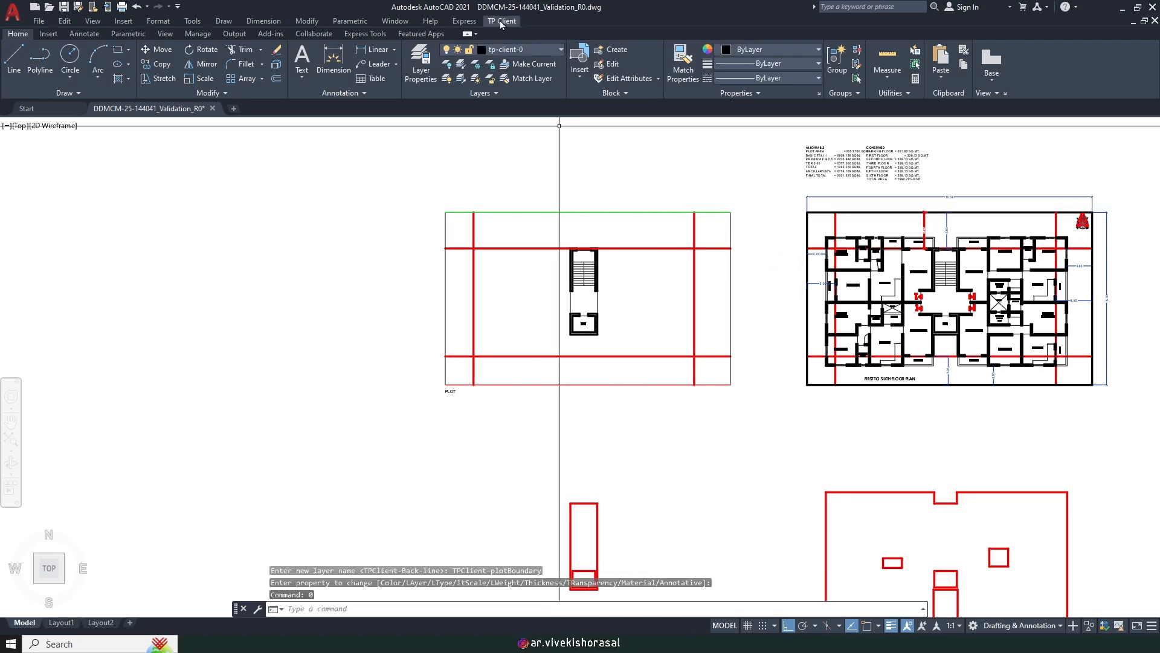
# Step: Start the left plot side line at the plot's top-left corner with Endpoint snap
pyautogui.click(500, 22)
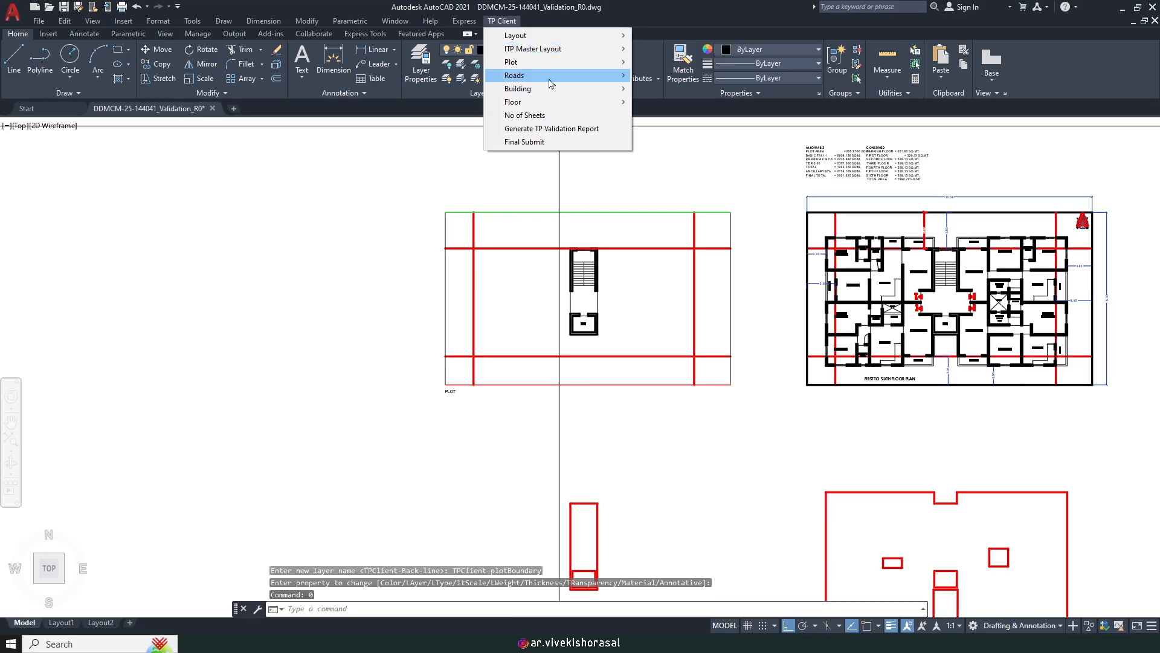
pyautogui.moveTo(551, 83)
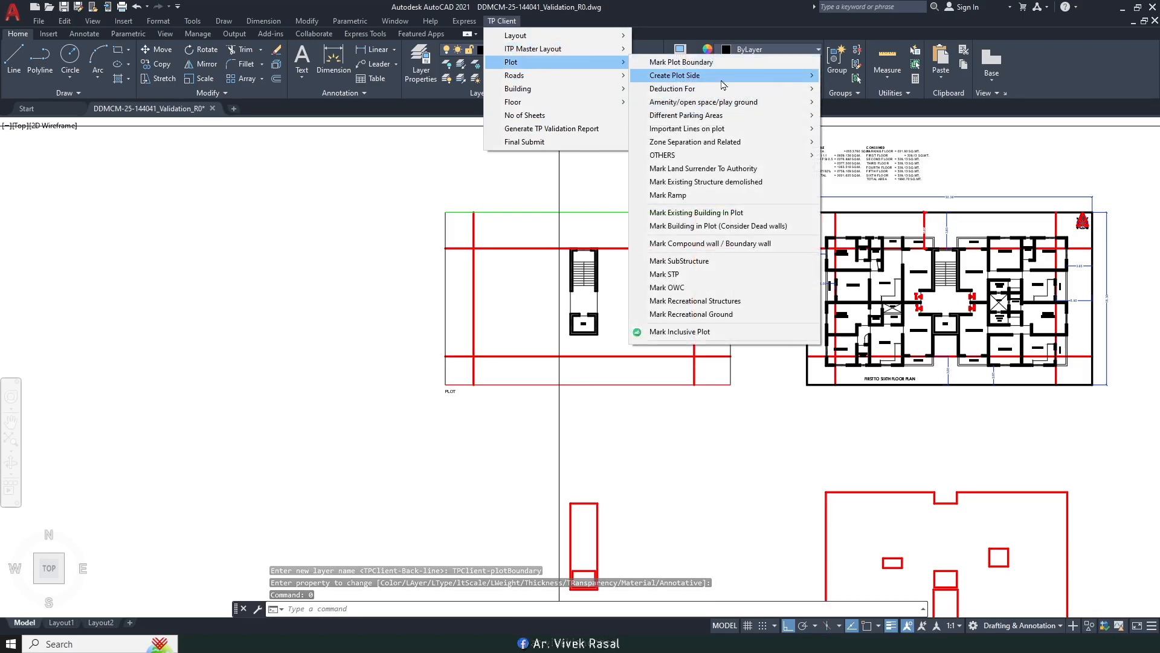
pyautogui.moveTo(713, 76)
pyautogui.click(881, 102)
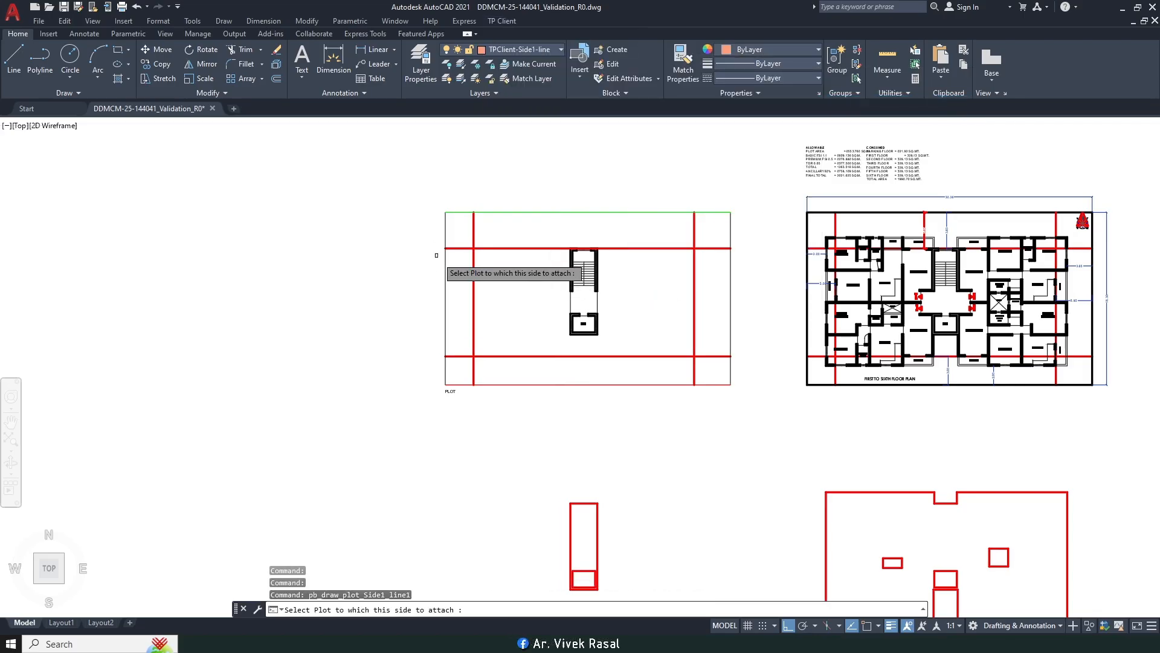
pyautogui.click(445, 276)
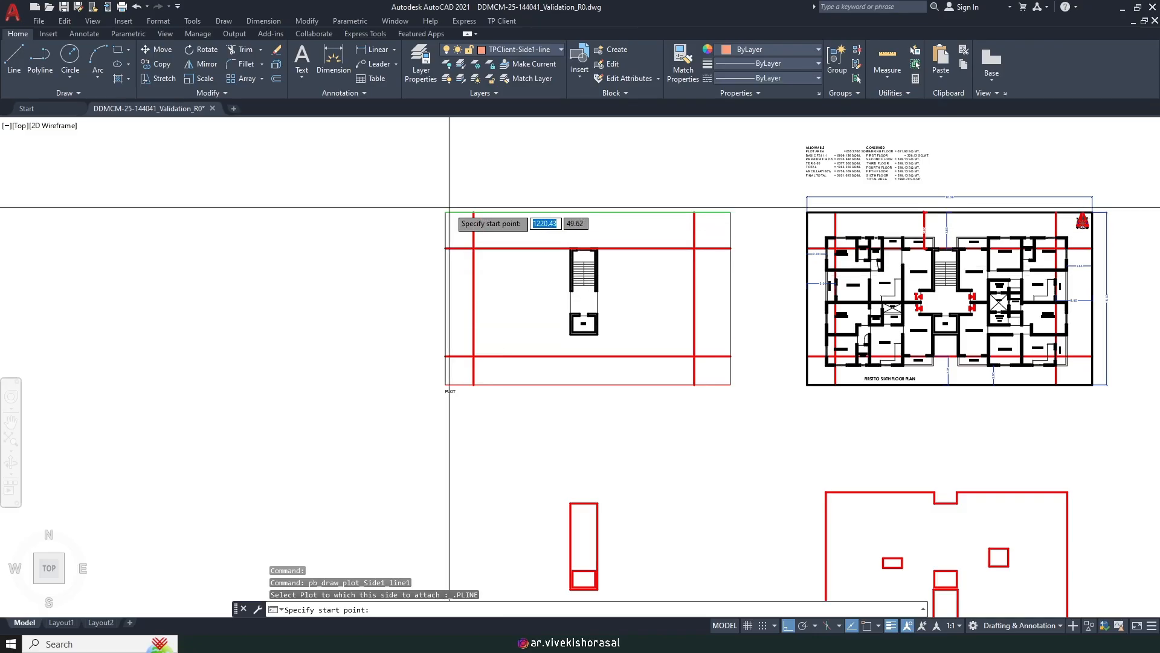
pyautogui.press('F3')
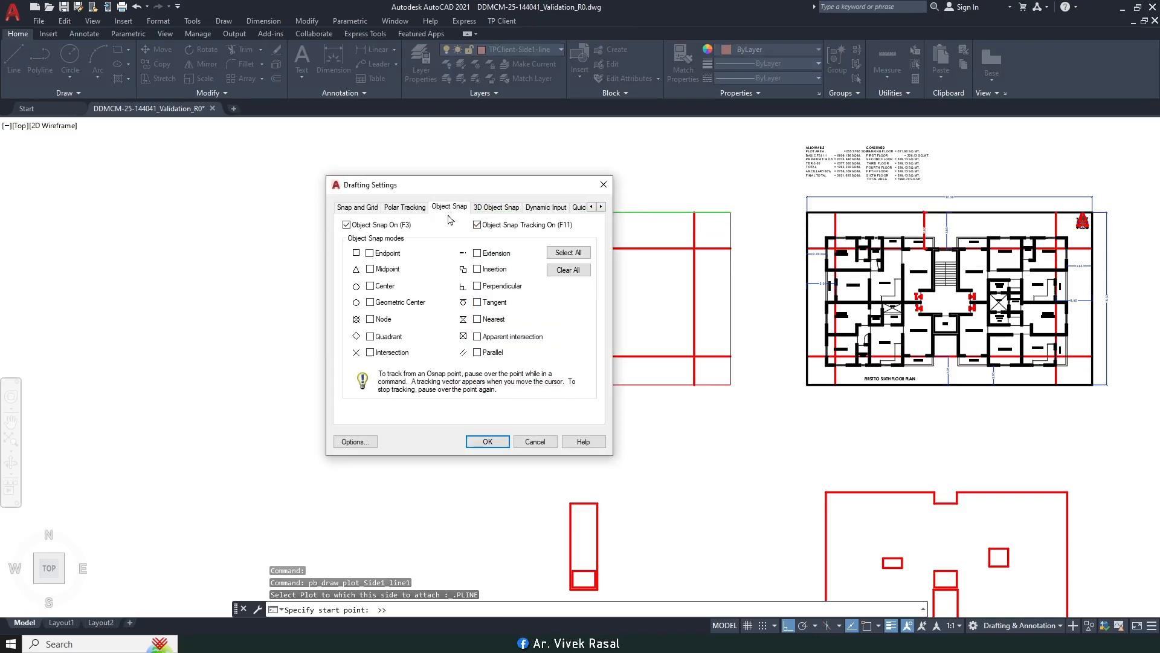
pyautogui.click(486, 441)
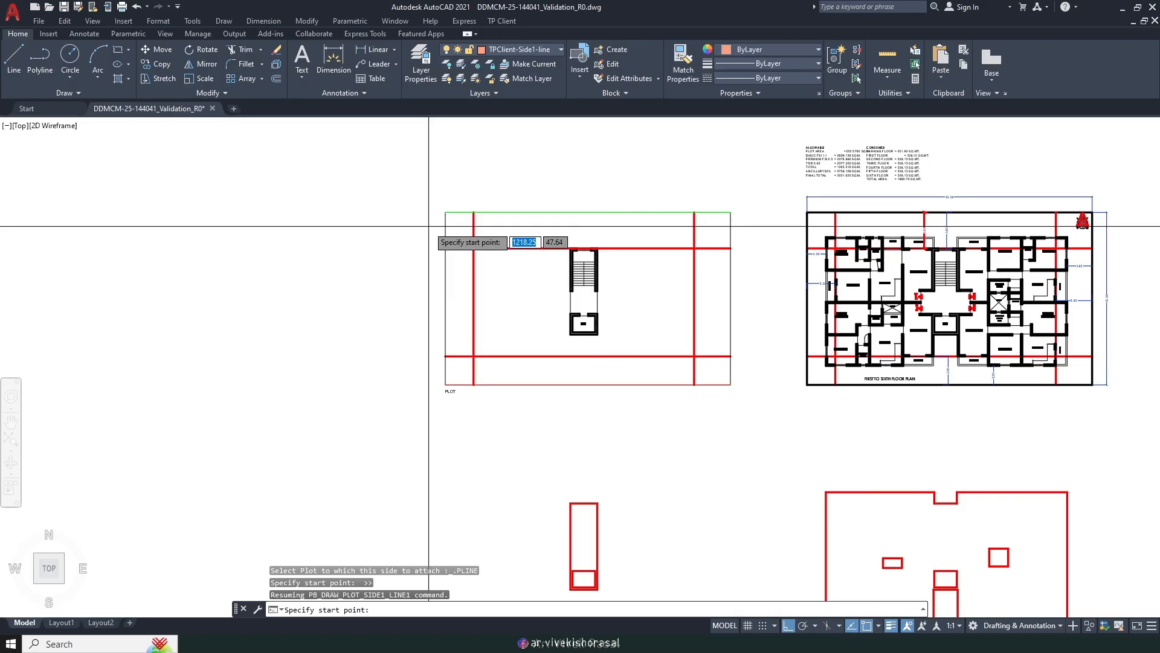
pyautogui.click(445, 212)
pyautogui.scroll(5, 447, 396)
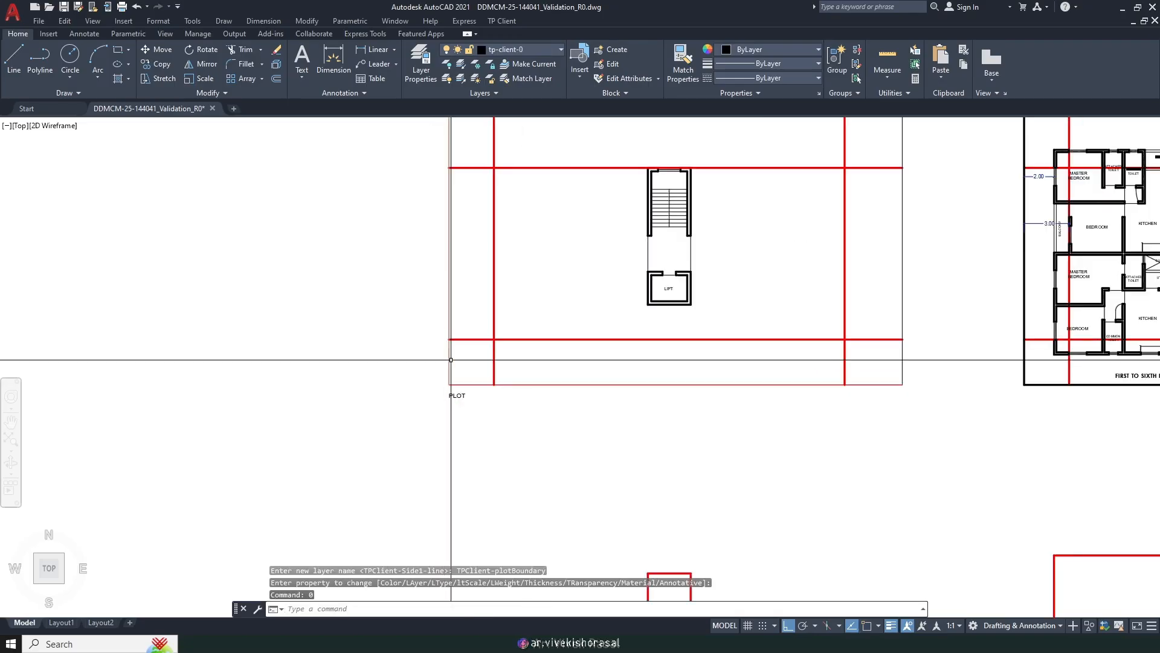
pyautogui.scroll(-3, 511, 242)
# Step: Run plot boundary marking, then draw the right plot side from top-right to bottom-right corner
pyautogui.click(502, 20)
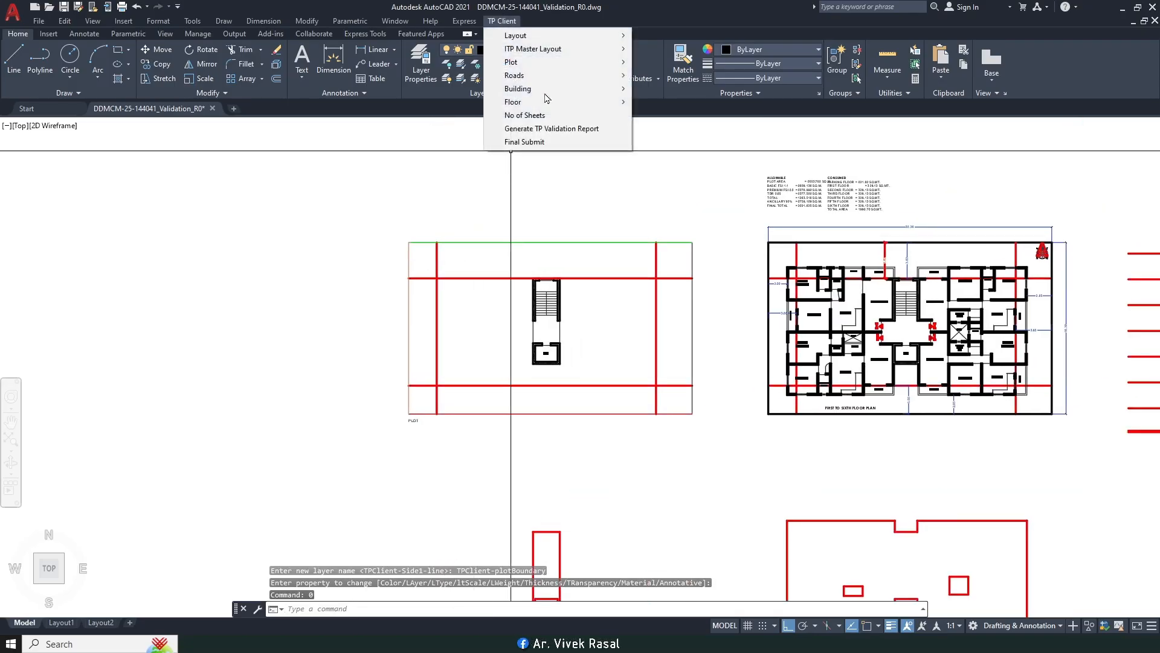
pyautogui.moveTo(542, 77)
pyautogui.click(670, 65)
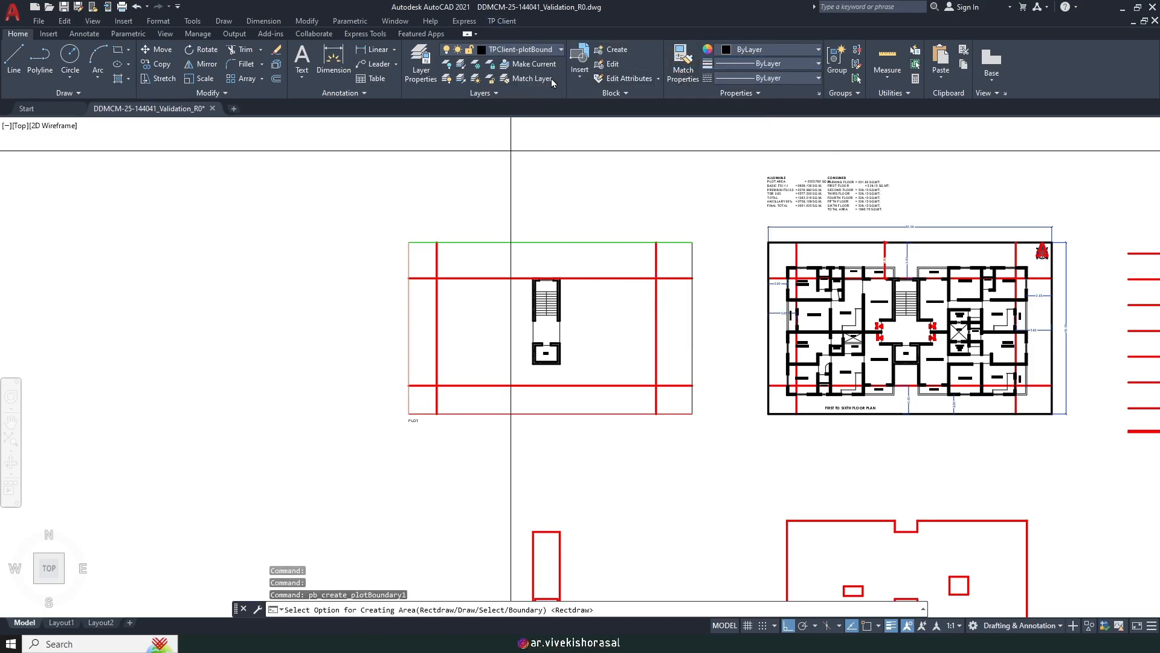
pyautogui.click(506, 23)
pyautogui.moveTo(689, 74)
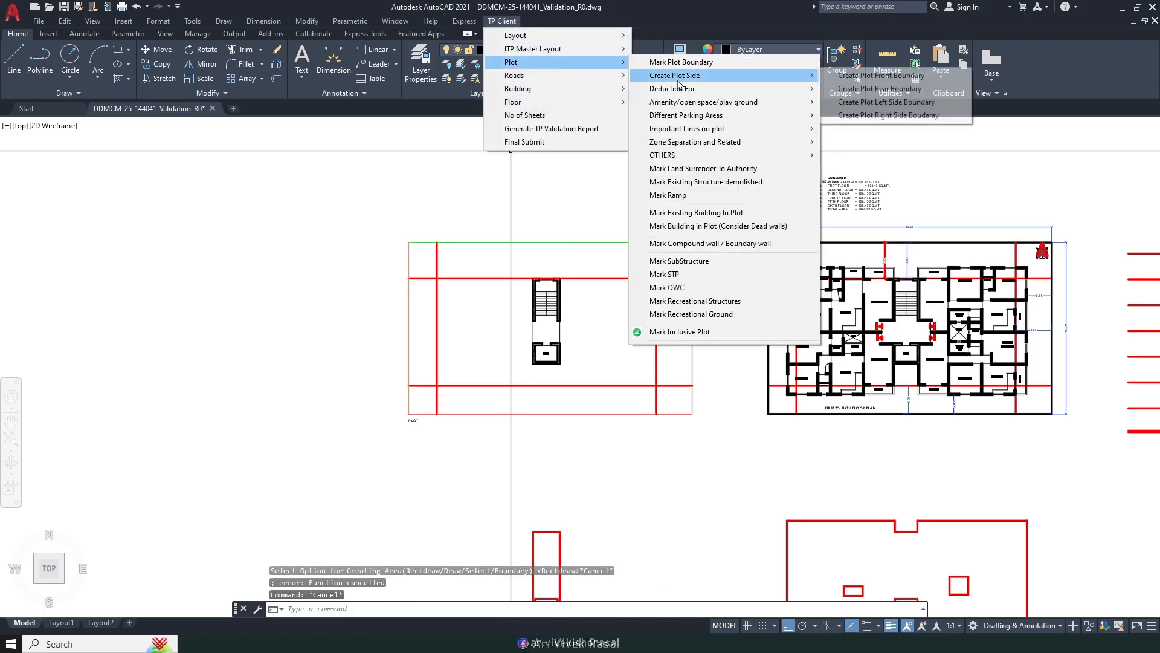
pyautogui.click(898, 116)
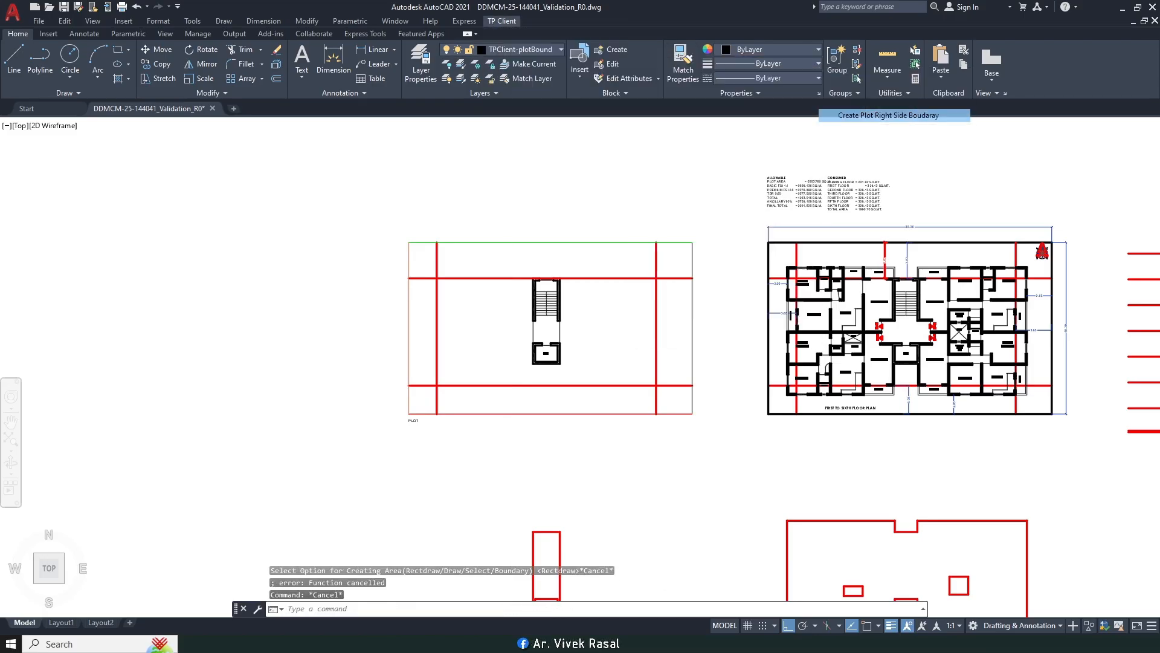
pyautogui.click(694, 311)
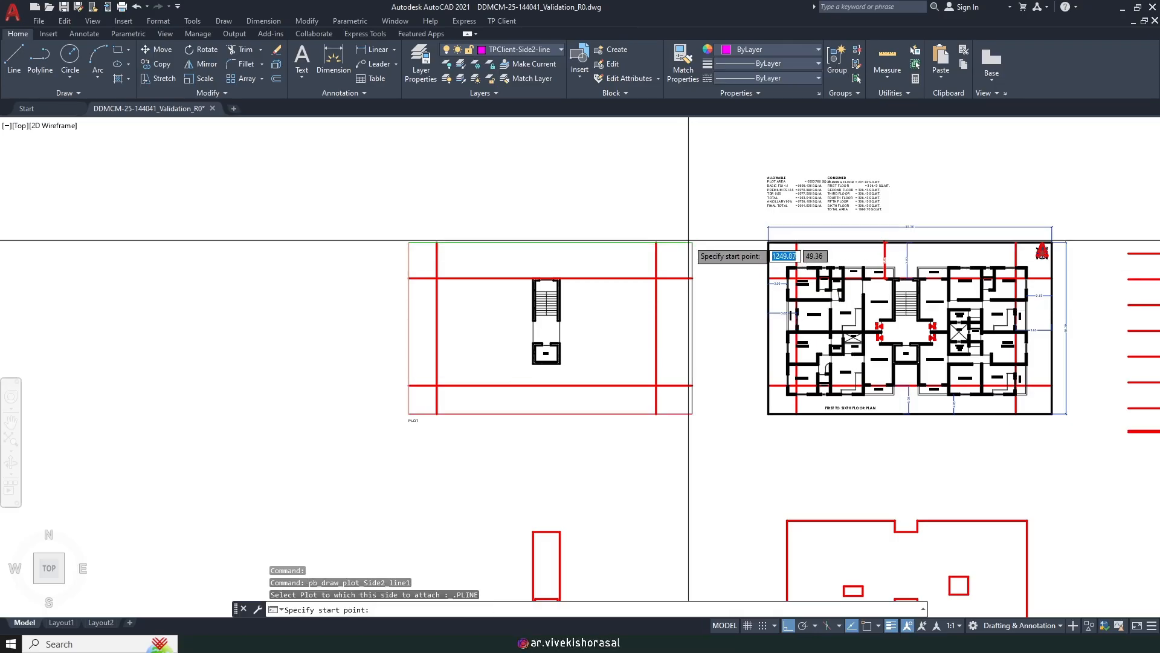
pyautogui.press('F3')
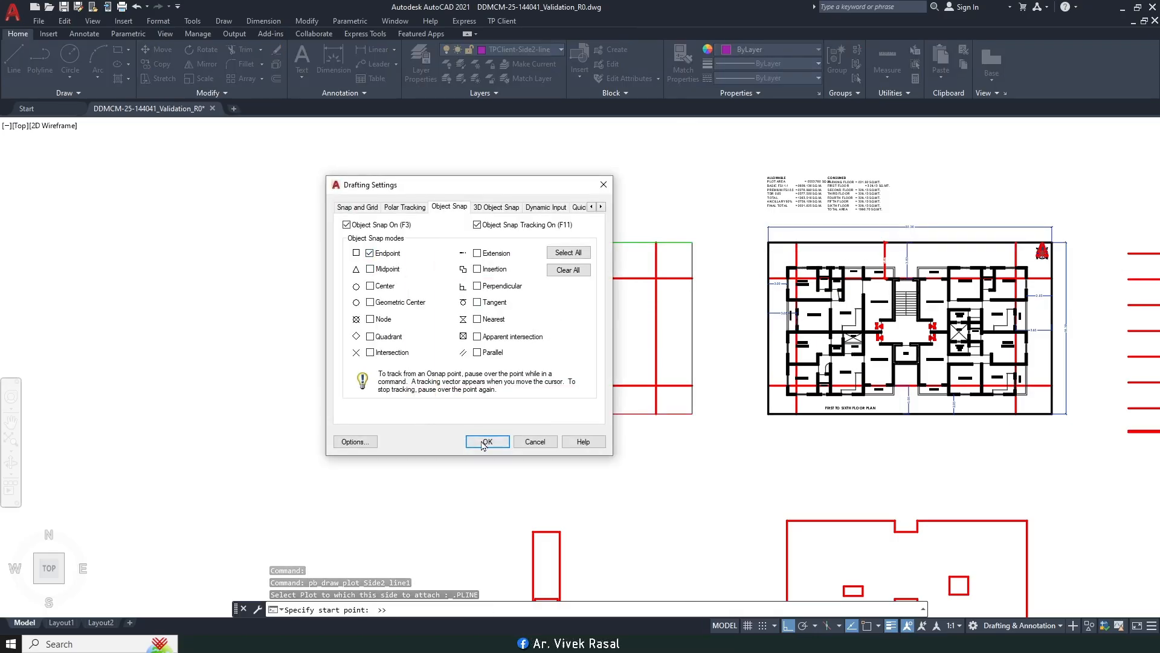
pyautogui.click(487, 441)
pyautogui.click(693, 242)
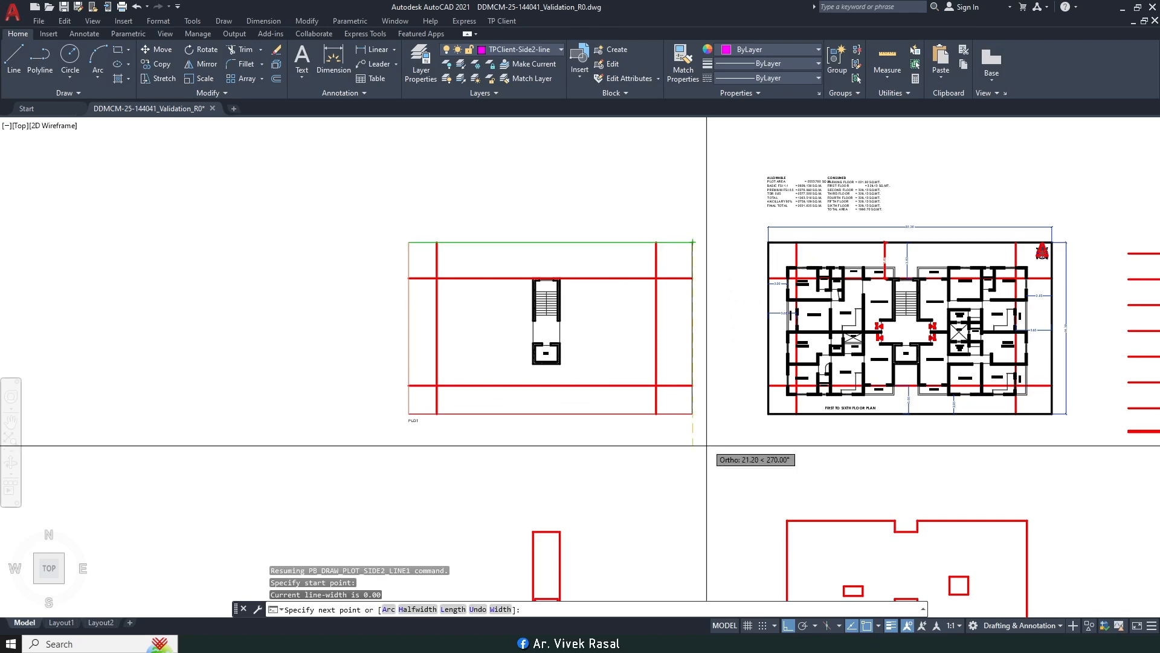
pyautogui.click(692, 413)
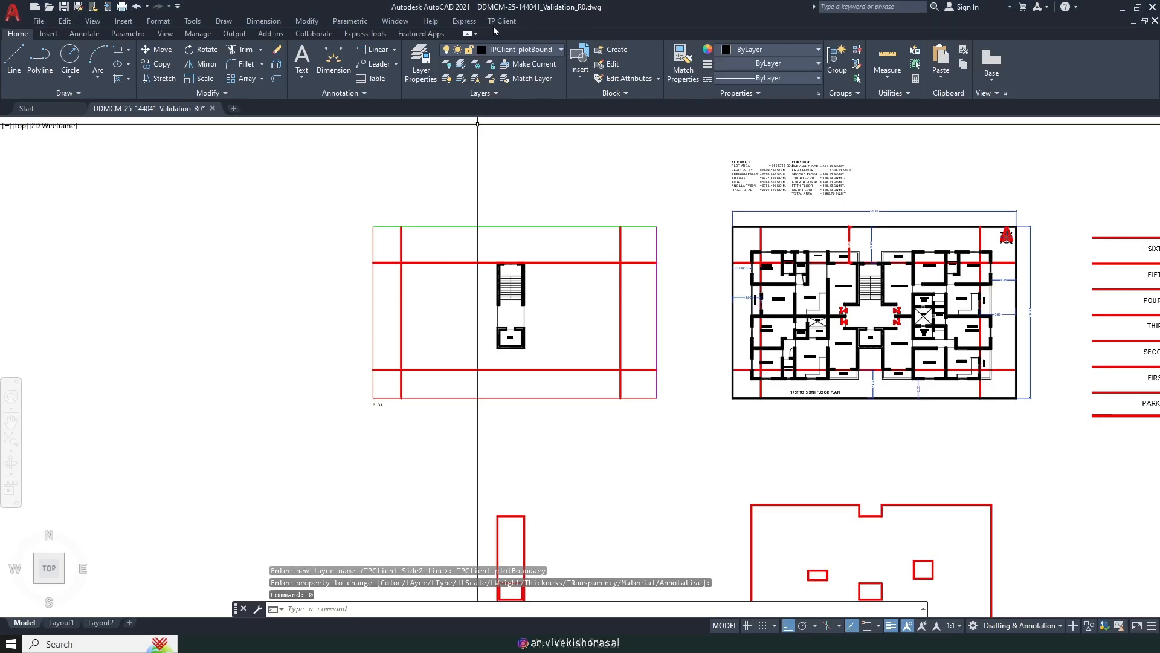
pyautogui.click(496, 24)
# Step: Mark a 12 m City Road main road along the plot's bottom edge, corner to corner
pyautogui.moveTo(525, 79)
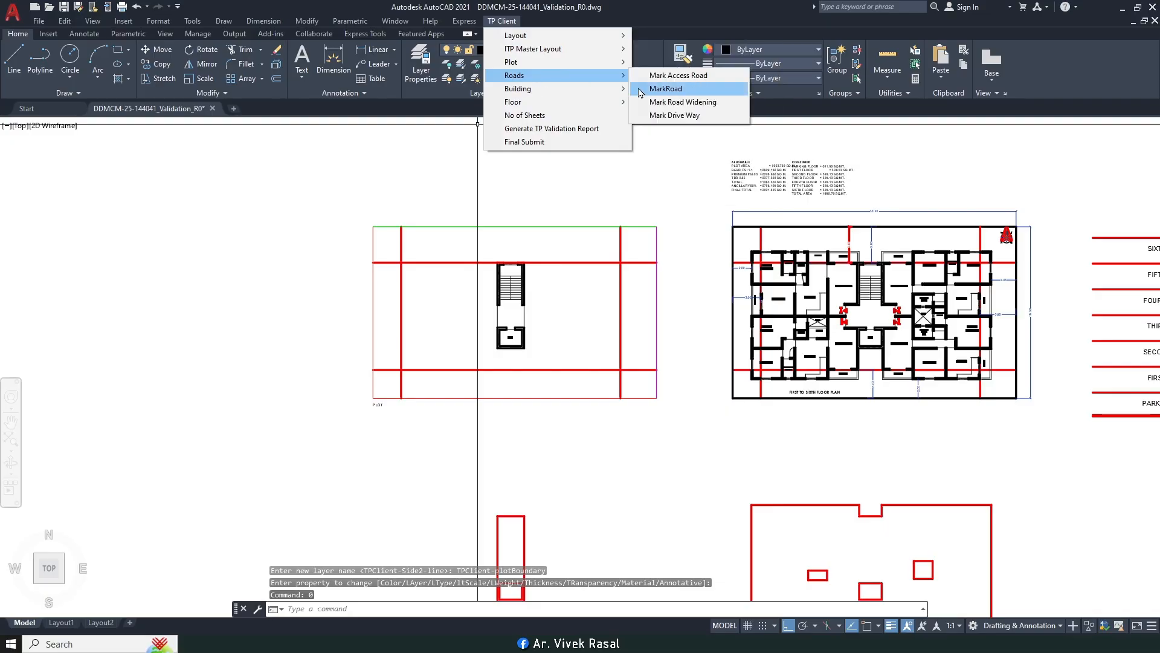
pyautogui.click(663, 90)
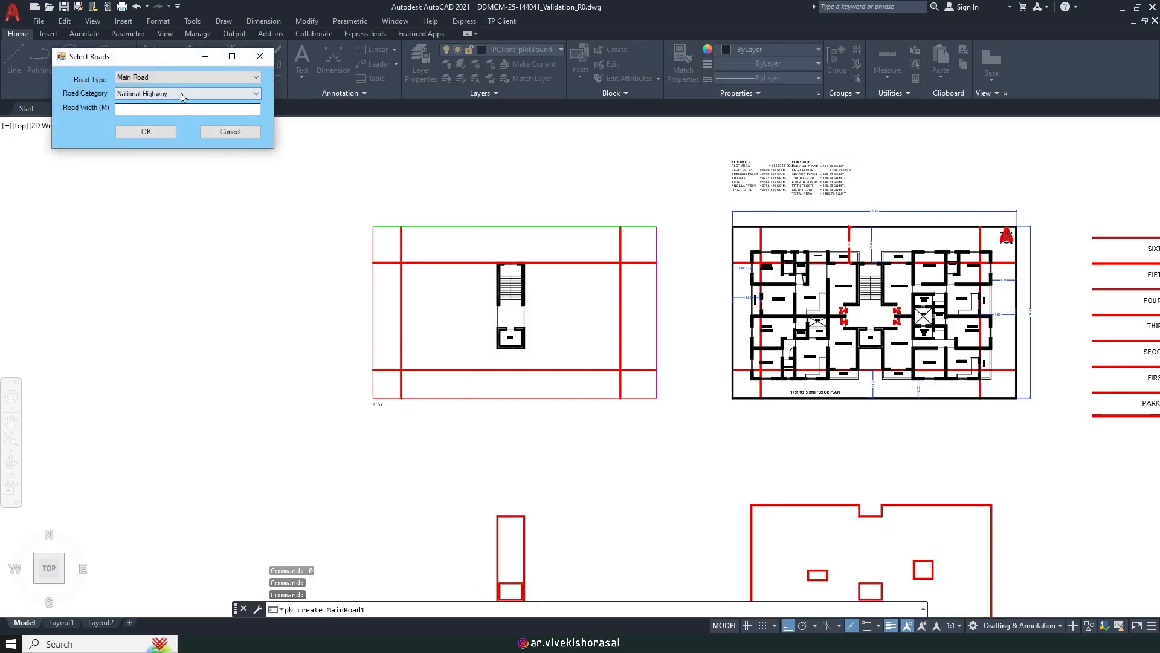
pyautogui.click(158, 137)
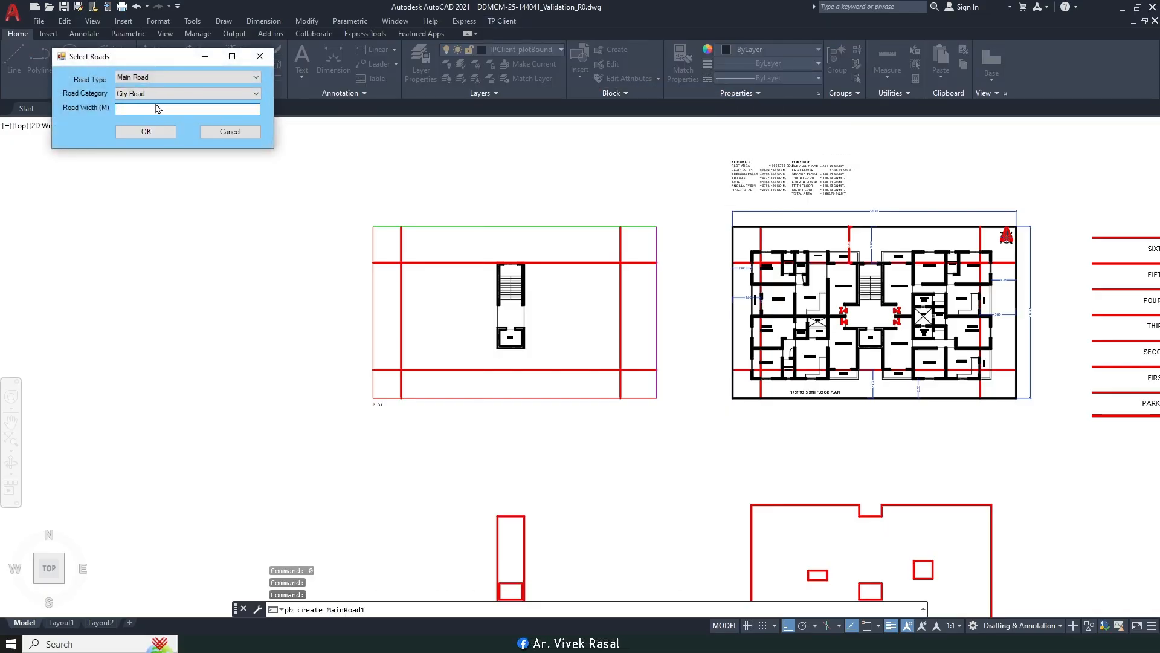
pyautogui.click(135, 132)
pyautogui.scroll(2, 478, 402)
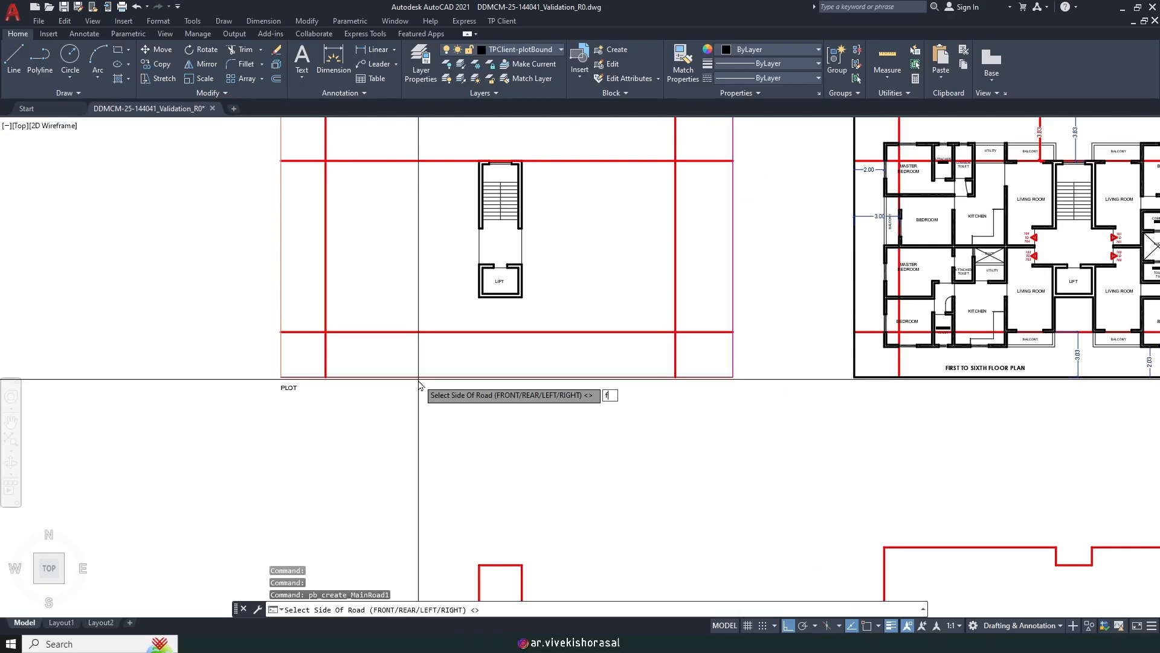
pyautogui.press('Return')
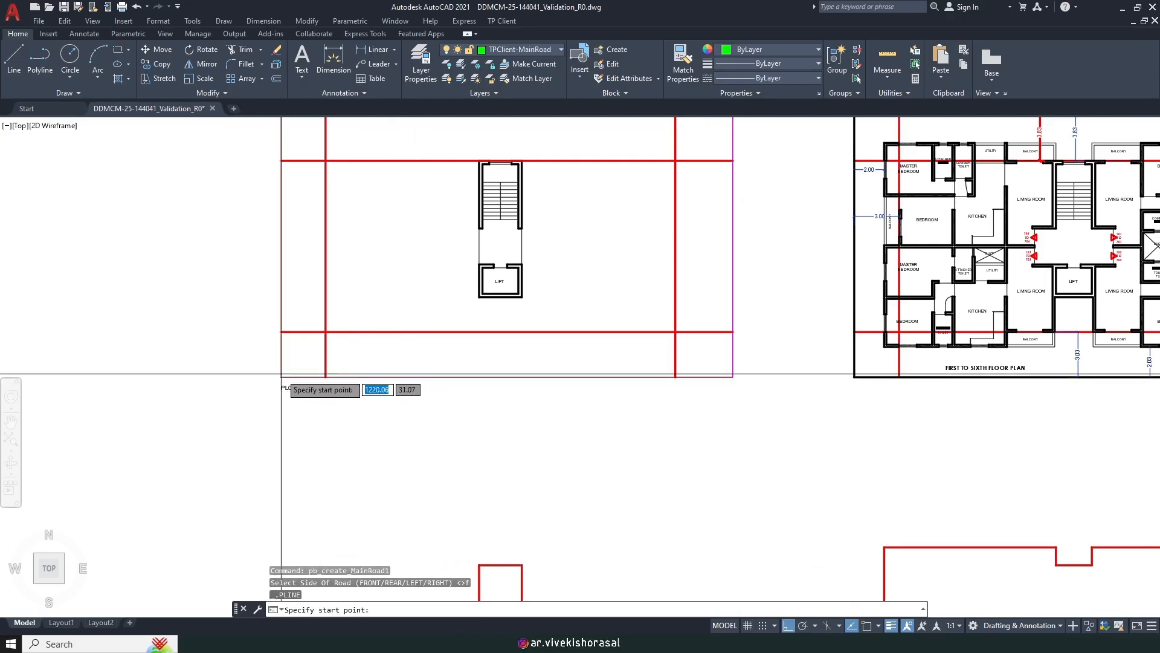
pyautogui.press('F3')
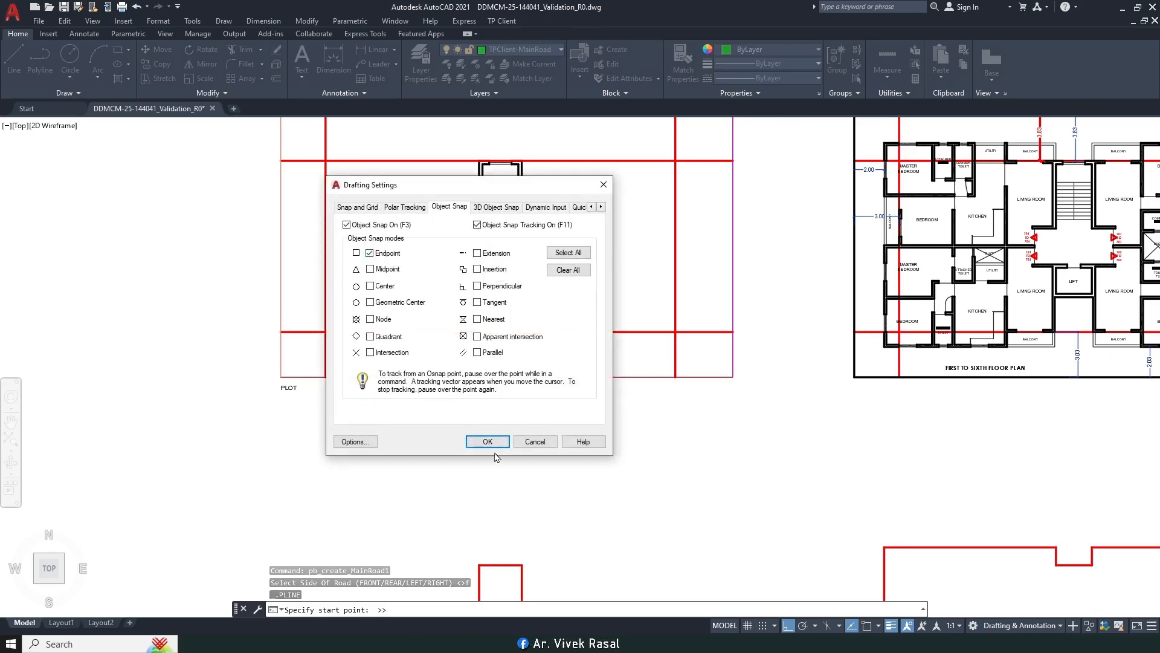
pyautogui.click(487, 441)
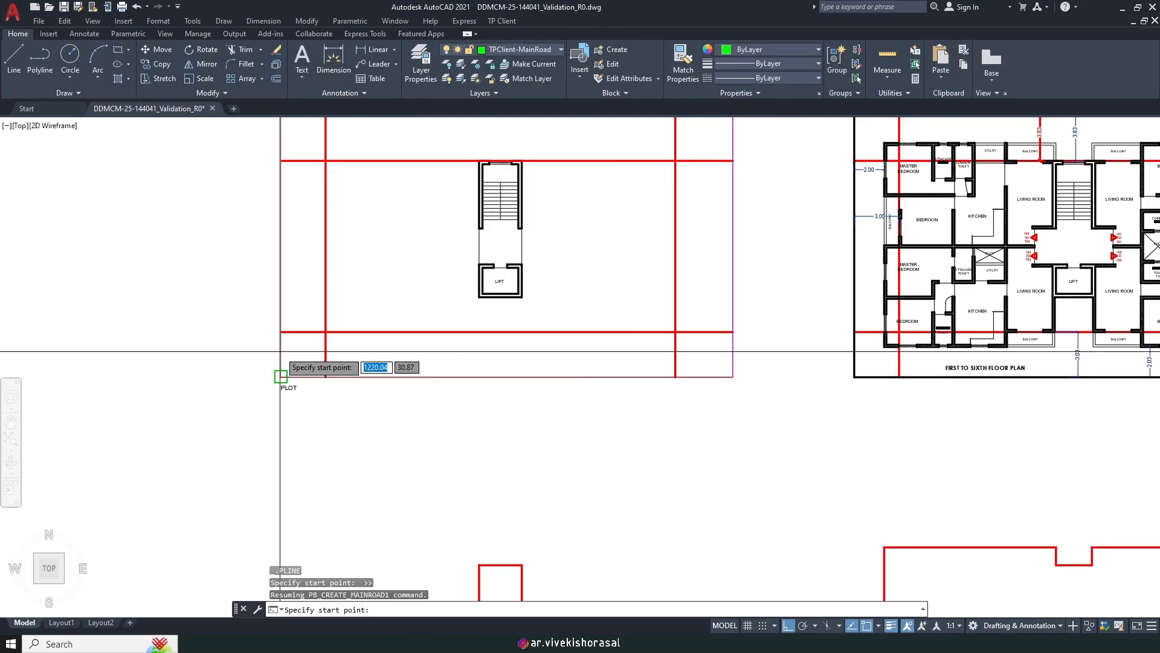
pyautogui.click(280, 376)
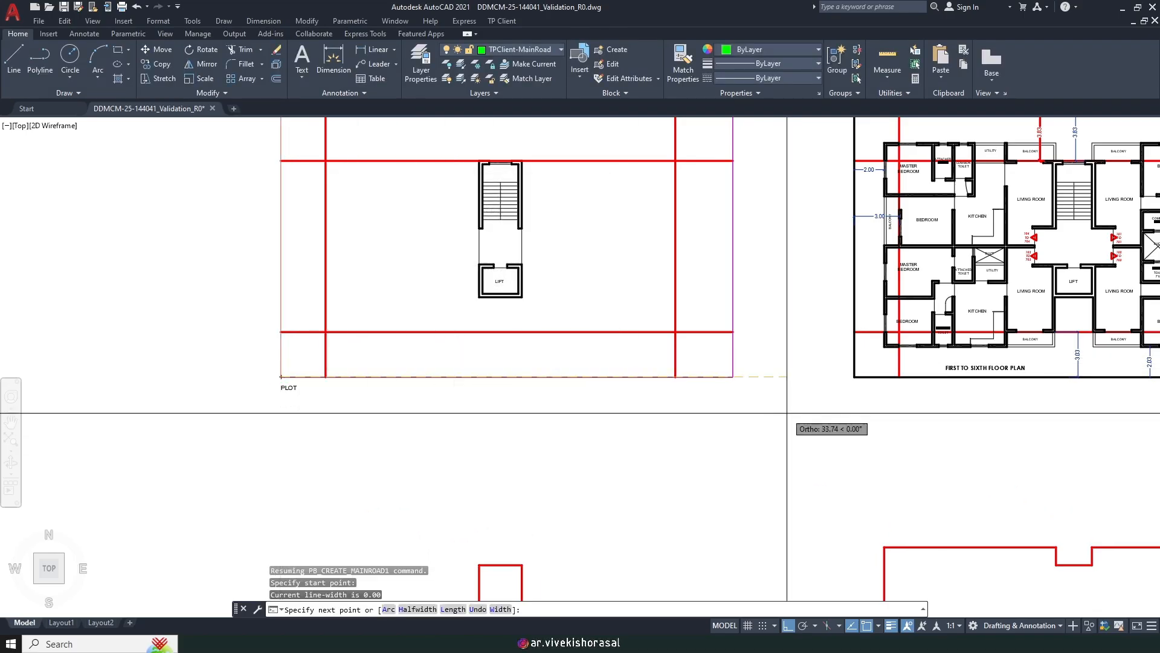
pyautogui.click(732, 376)
pyautogui.press('Return')
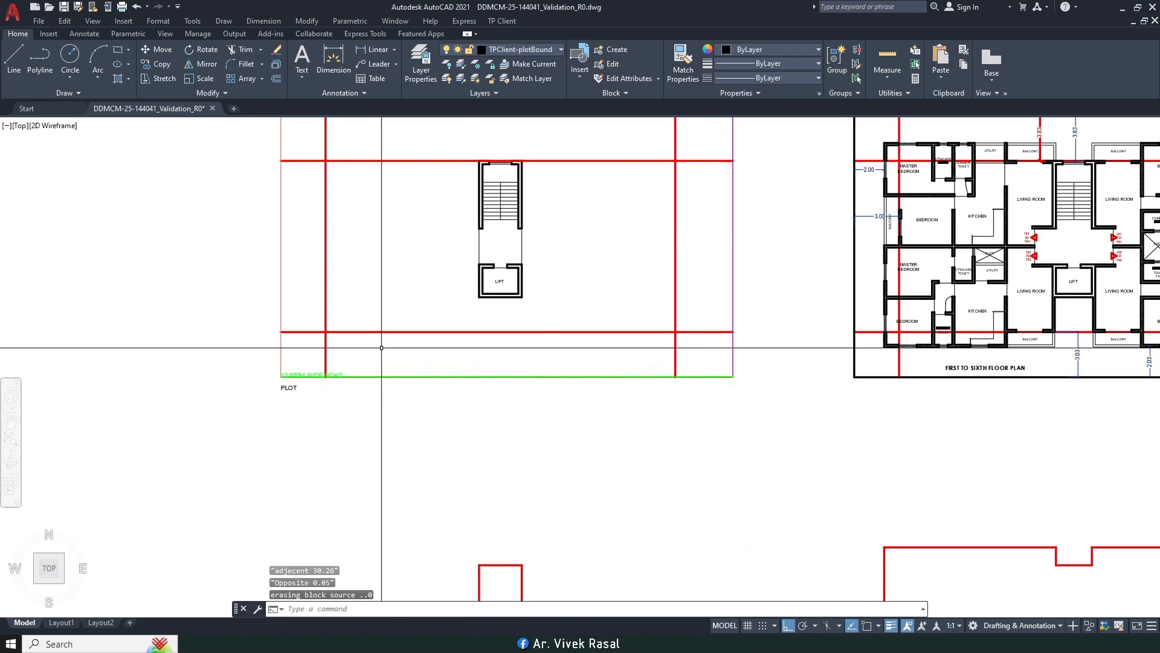
# Step: Move the 12.000M WIDE ROAD label onto the road line
pyautogui.press('Return')
pyautogui.scroll(6, 288, 394)
pyautogui.click(418, 210)
pyautogui.click(363, 257)
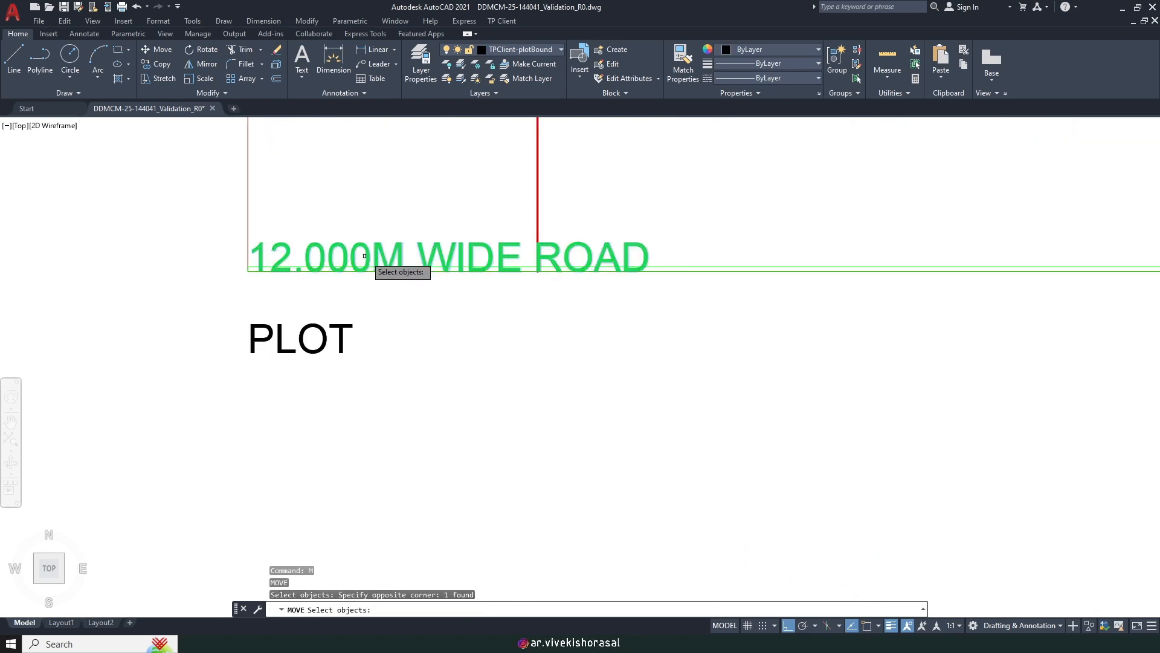
pyautogui.press('Return')
pyautogui.click(391, 223)
pyautogui.scroll(-6, 361, 218)
pyautogui.click(655, 260)
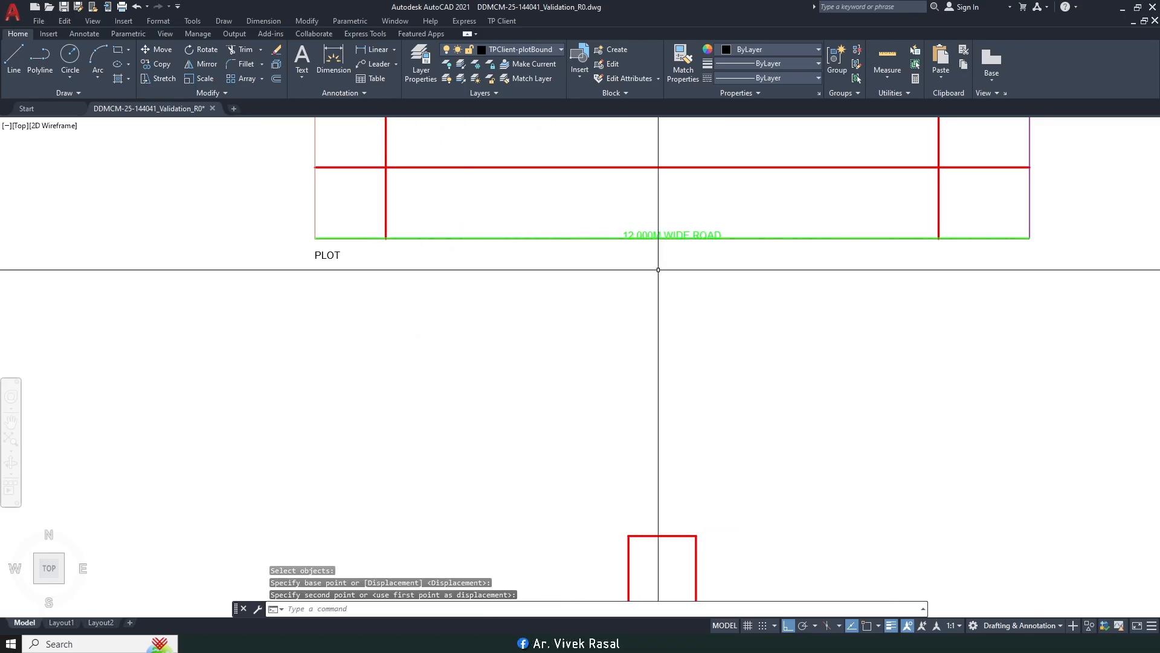
# Step: Shift the road label just below the plot's bottom edge
pyautogui.press('Return')
pyautogui.press('Return')
pyautogui.scroll(2, 728, 263)
pyautogui.click(683, 250)
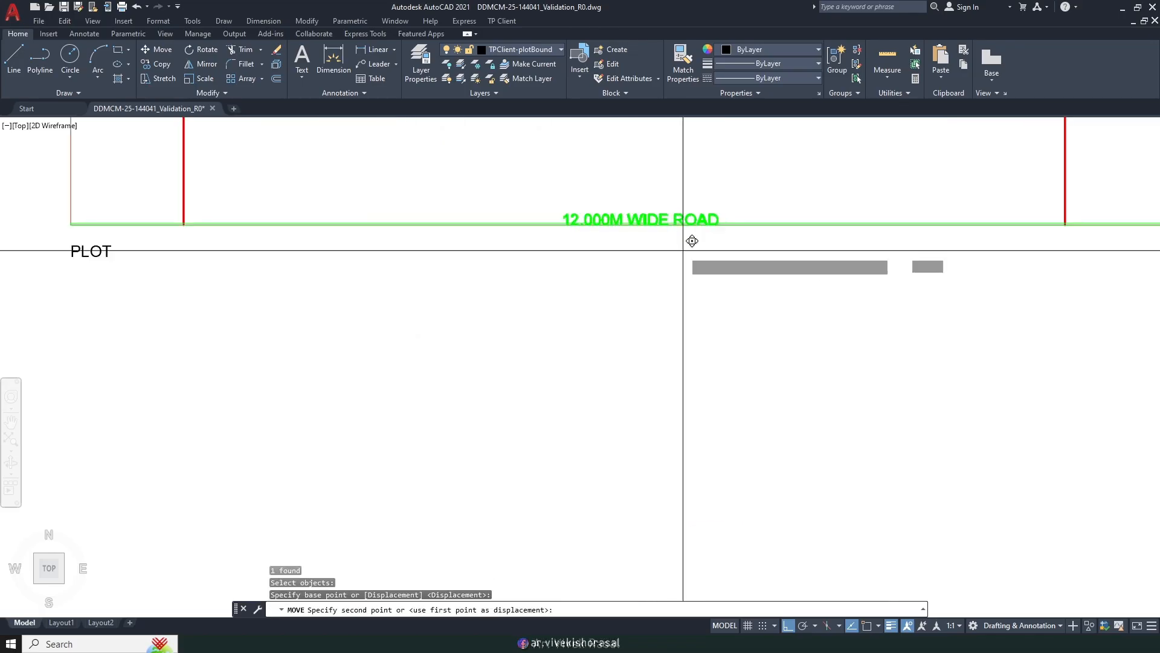
pyautogui.click(683, 276)
pyautogui.moveTo(417, 277); pyautogui.dragTo(416, 379, button='middle')
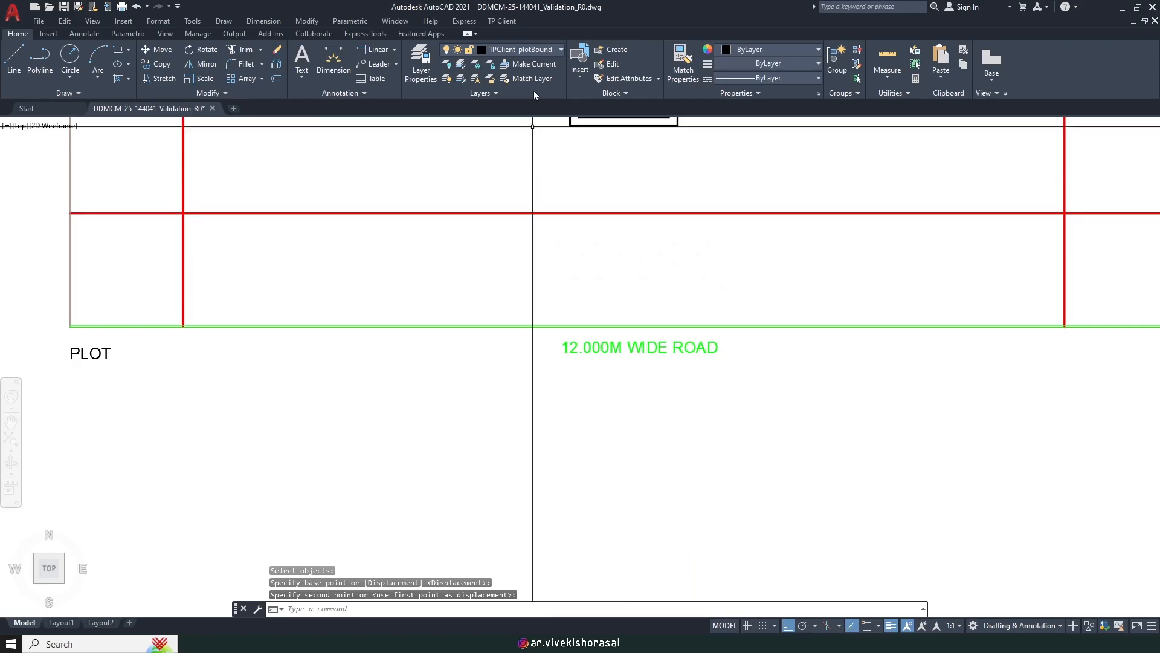
pyautogui.click(502, 22)
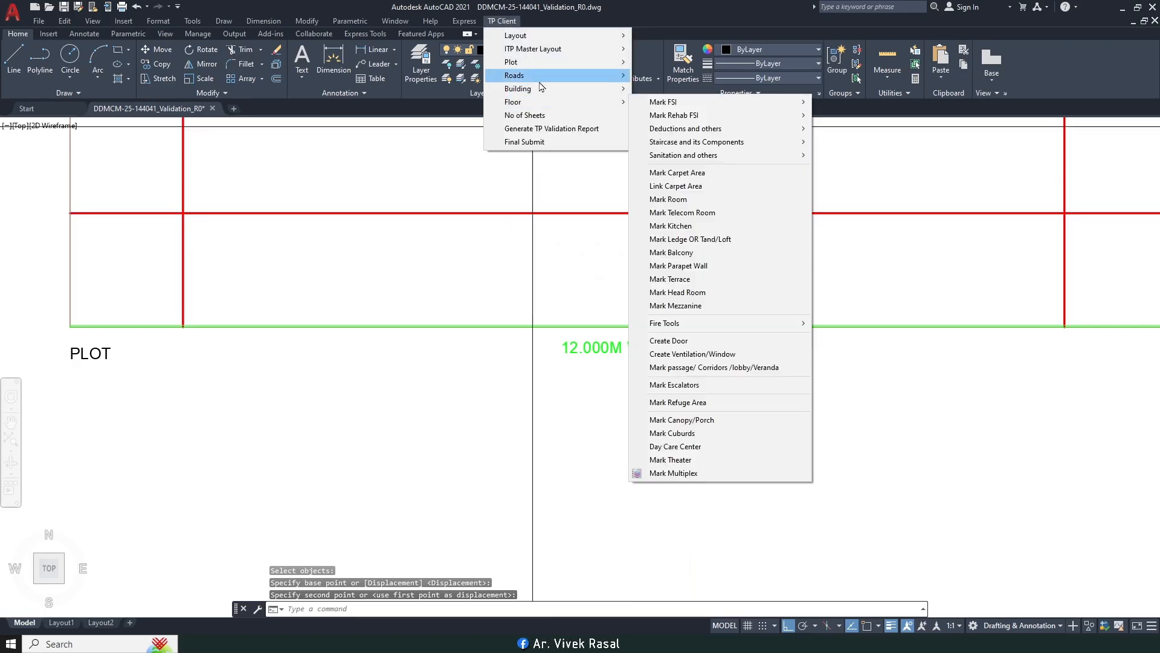
# Step: Mark a City Road main road on side 1, starting at the plot's corner
pyautogui.moveTo(605, 76)
pyautogui.click(711, 89)
pyautogui.click(191, 109)
pyautogui.click(161, 155)
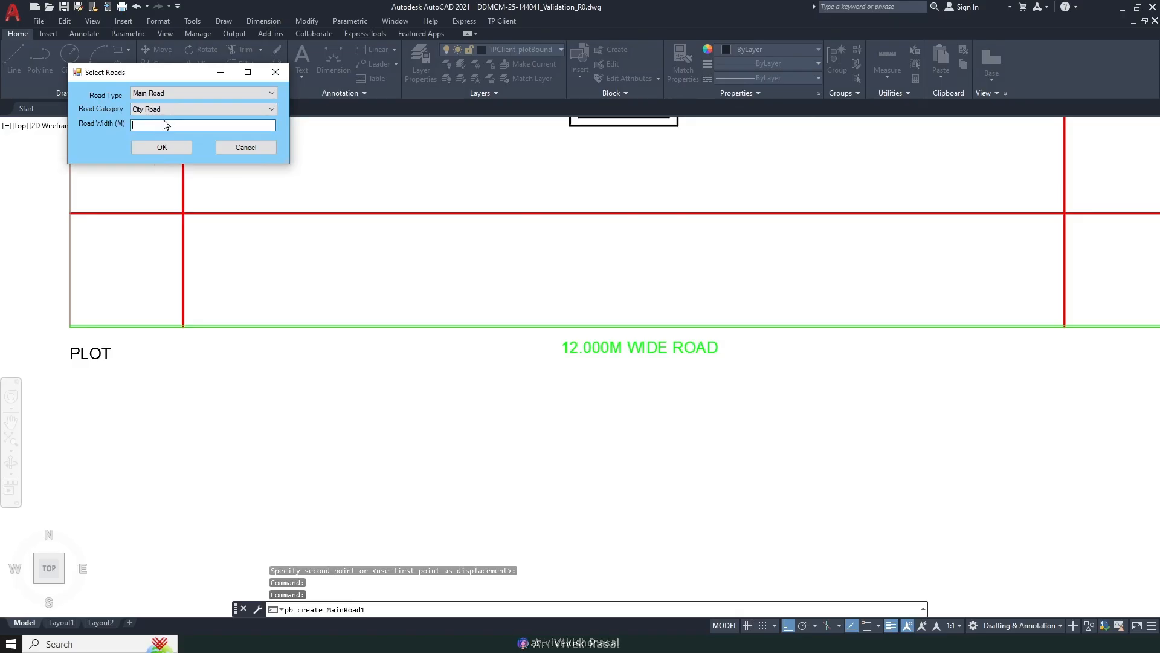
pyautogui.click(161, 147)
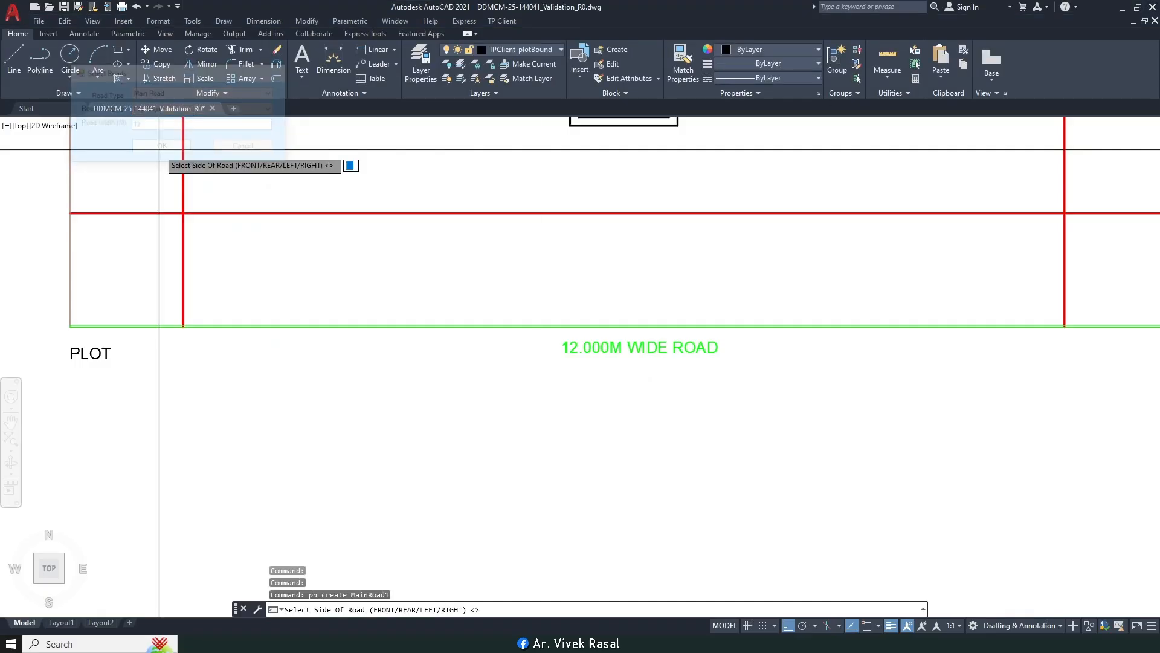
pyautogui.scroll(-7, 232, 254)
pyautogui.scroll(3, 323, 337)
pyautogui.moveTo(334, 306); pyautogui.dragTo(365, 328, button='middle')
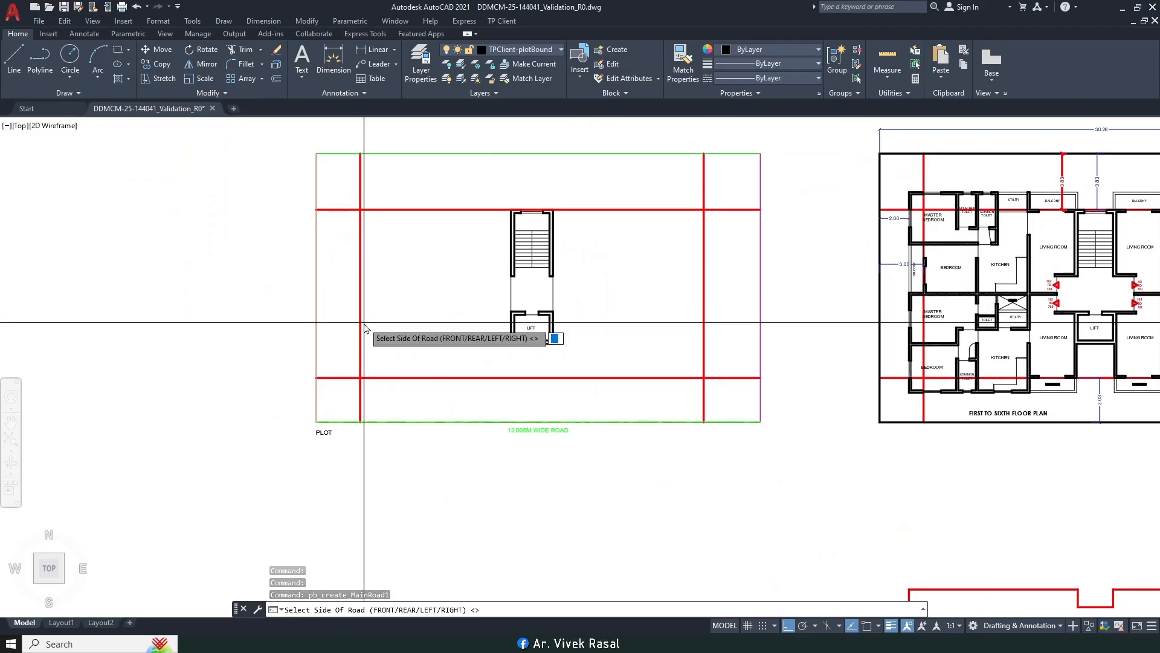
pyautogui.write('1')
pyautogui.press('Return')
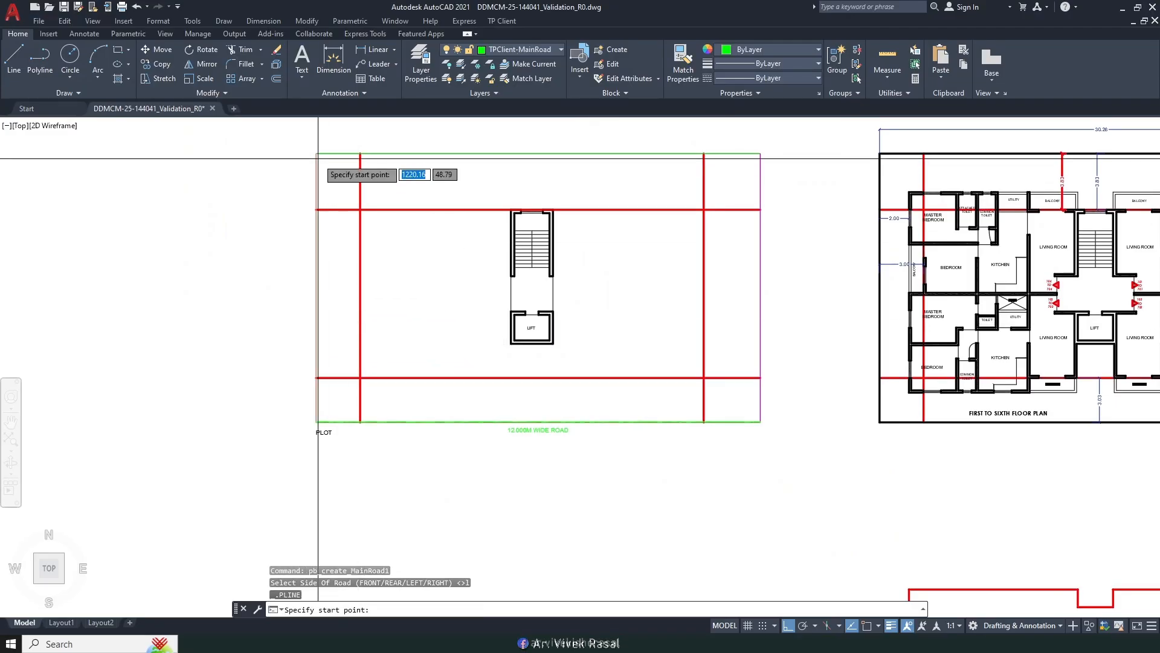
pyautogui.press('F3')
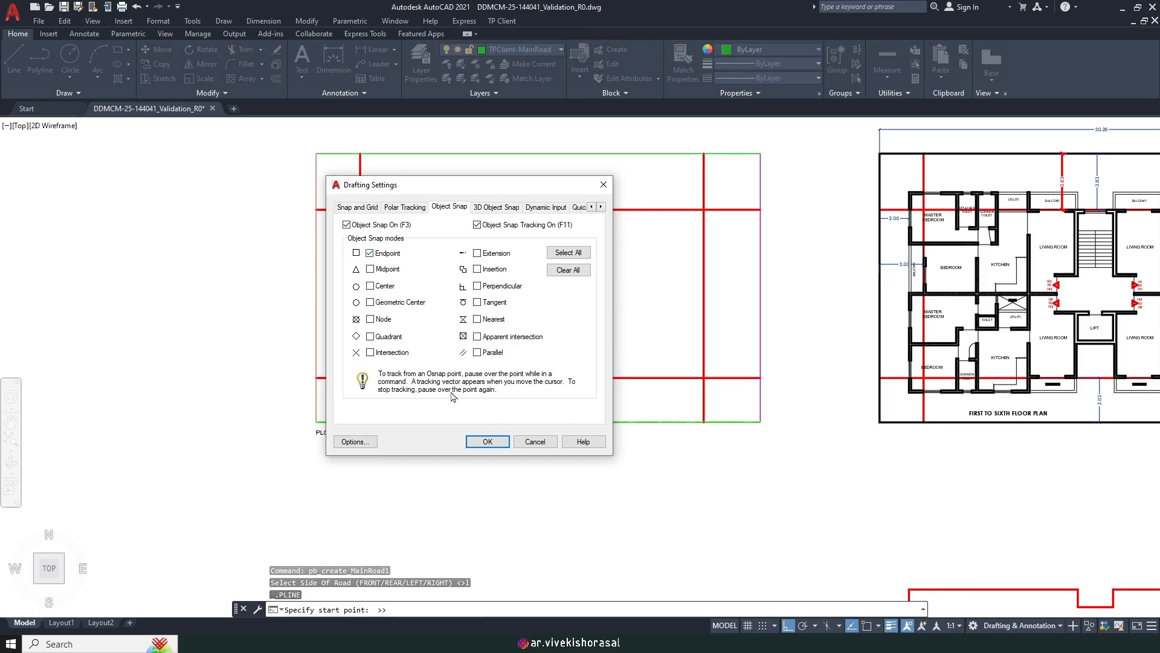
pyautogui.click(488, 441)
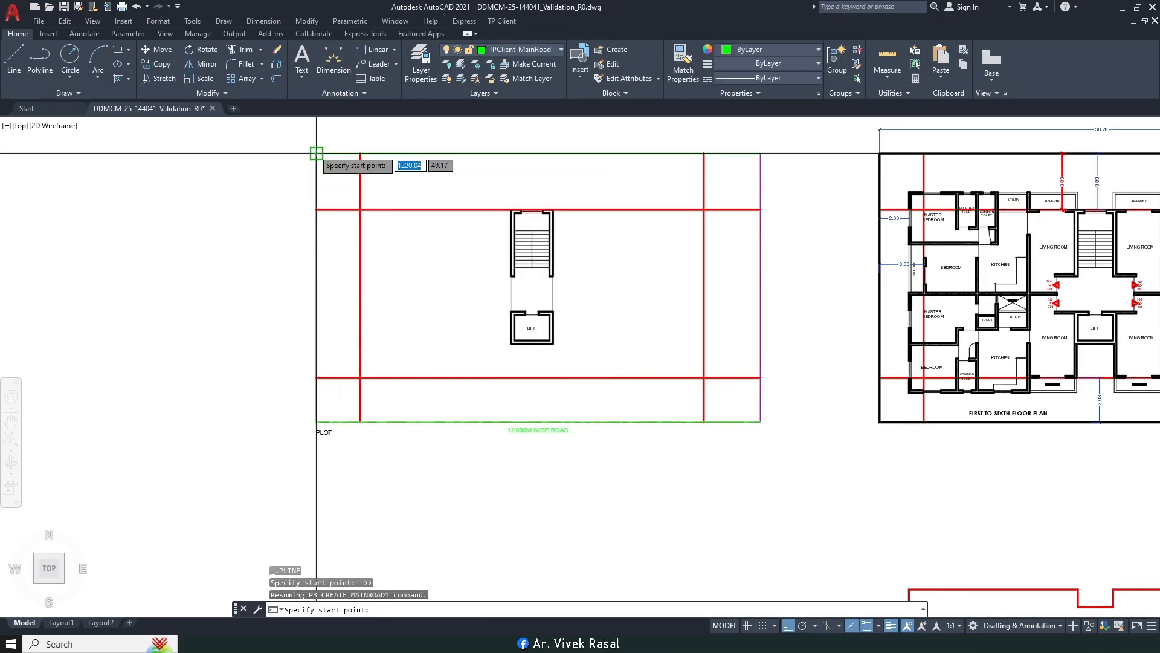
pyautogui.click(312, 423)
# Step: Start moving the new road label, then cancel the move
pyautogui.scroll(6, 333, 423)
pyautogui.scroll(4, 333, 417)
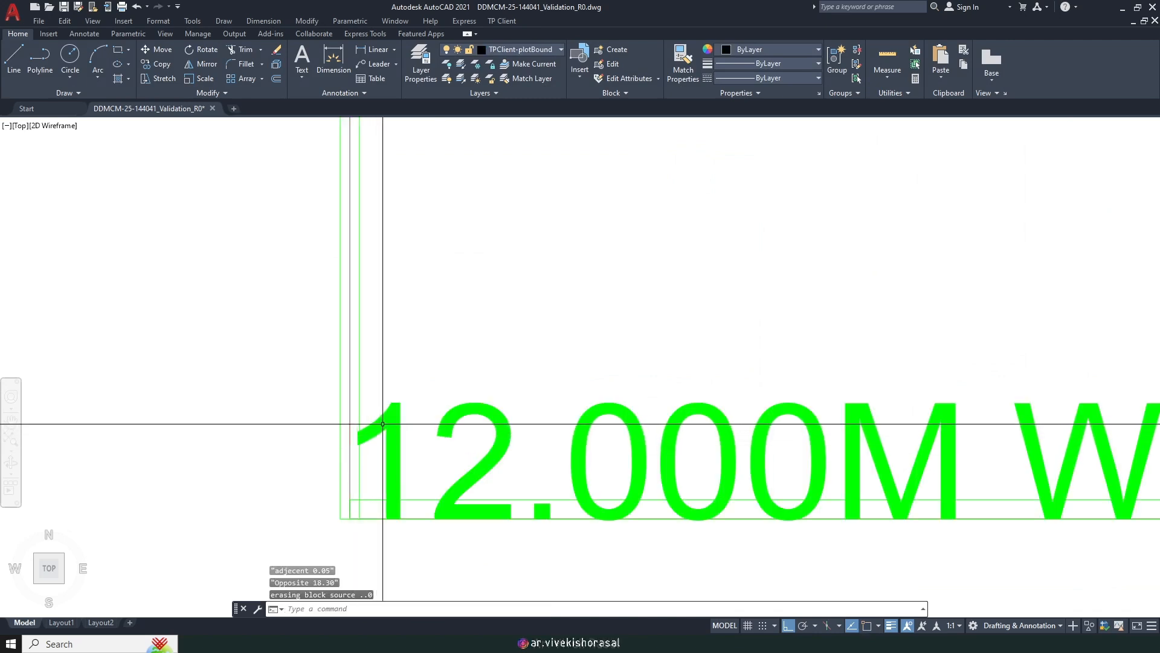
pyautogui.write('m')
pyautogui.press('Return')
pyautogui.scroll(-2, 502, 412)
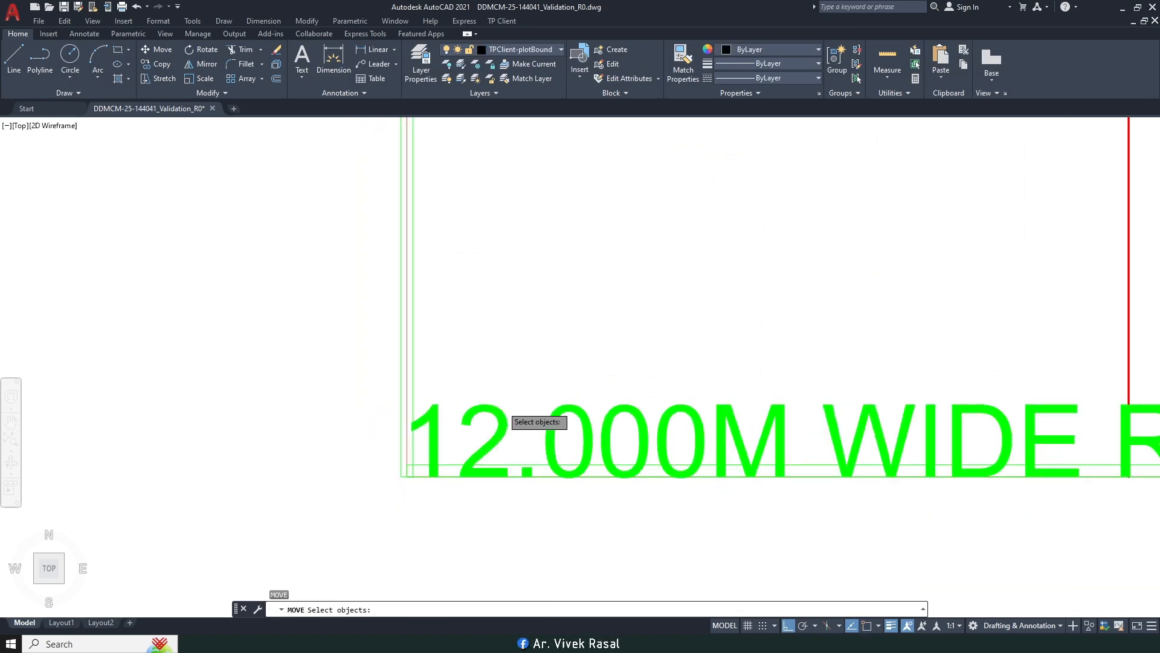
pyautogui.click(501, 412)
pyautogui.scroll(-4, 503, 412)
pyautogui.press('Return')
pyautogui.click(546, 402)
pyautogui.scroll(-5, 500, 316)
pyautogui.scroll(5, 510, 381)
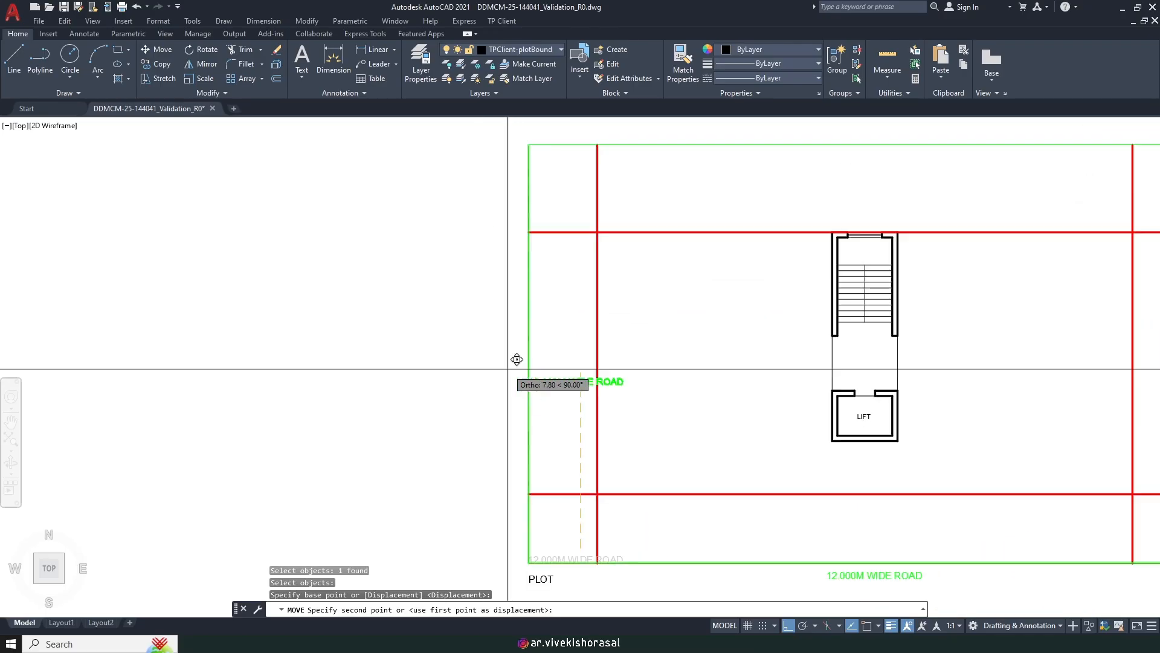
pyautogui.press('Escape')
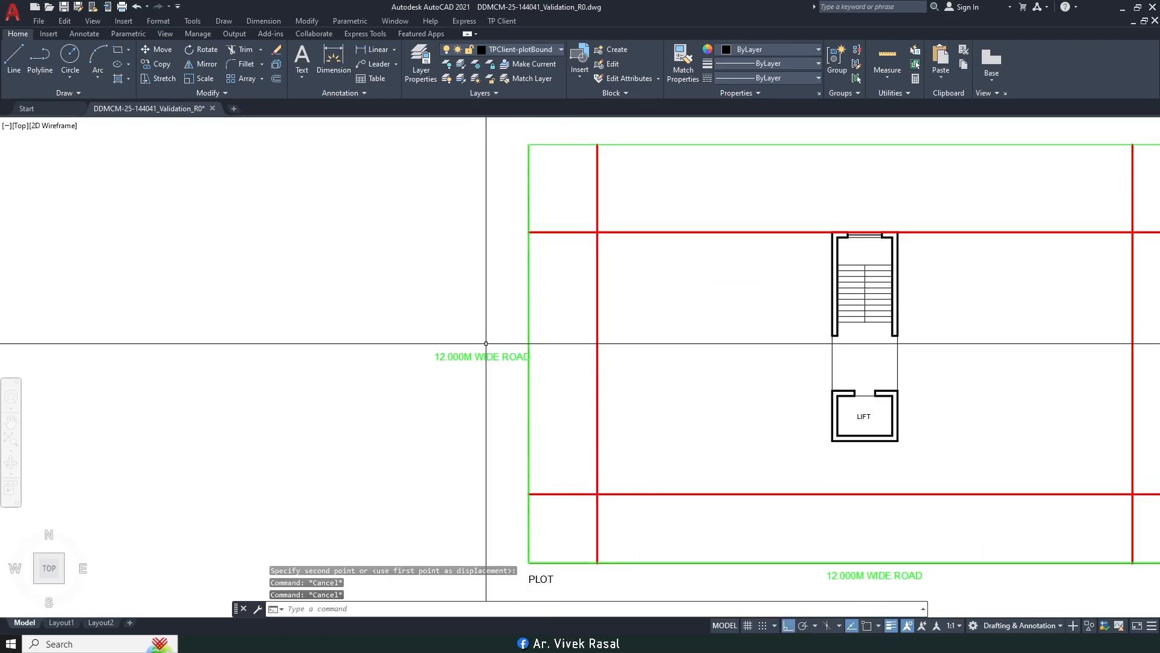
# Step: Rotate the road label 90 degrees so it stands upright
pyautogui.press('Return')
pyautogui.click(471, 359)
pyautogui.press('Return')
pyautogui.click(468, 363)
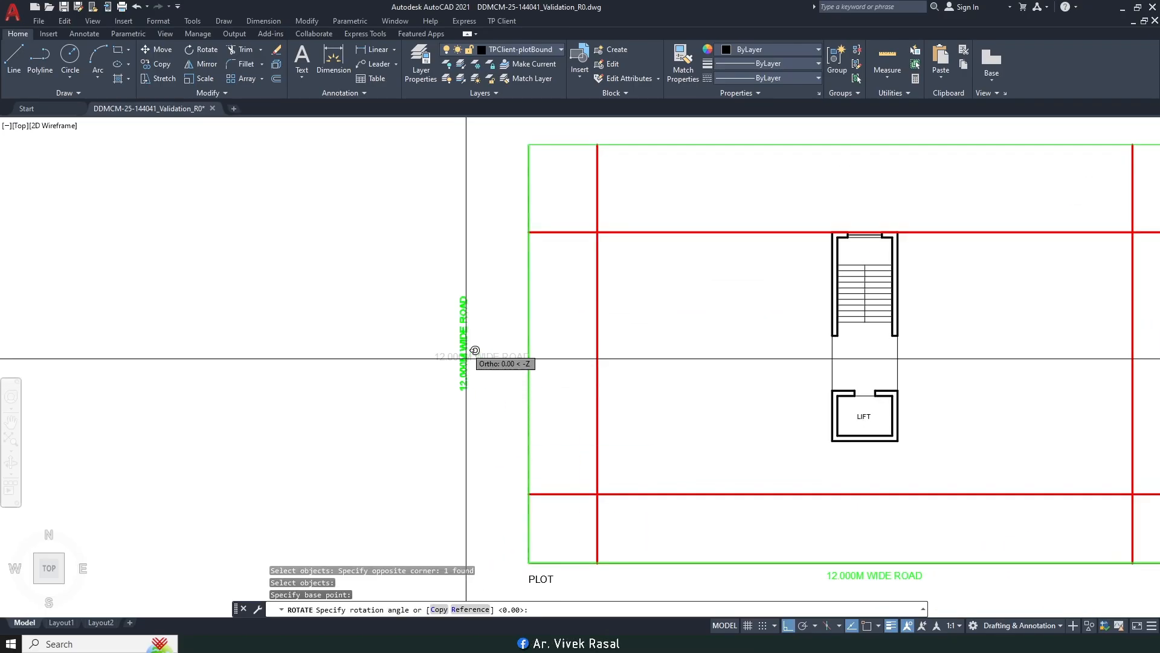
pyautogui.click(468, 292)
# Step: Move the vertical road label beside the plot's left edge
pyautogui.write('m')
pyautogui.press('Return')
pyautogui.click(479, 385)
pyautogui.click(445, 342)
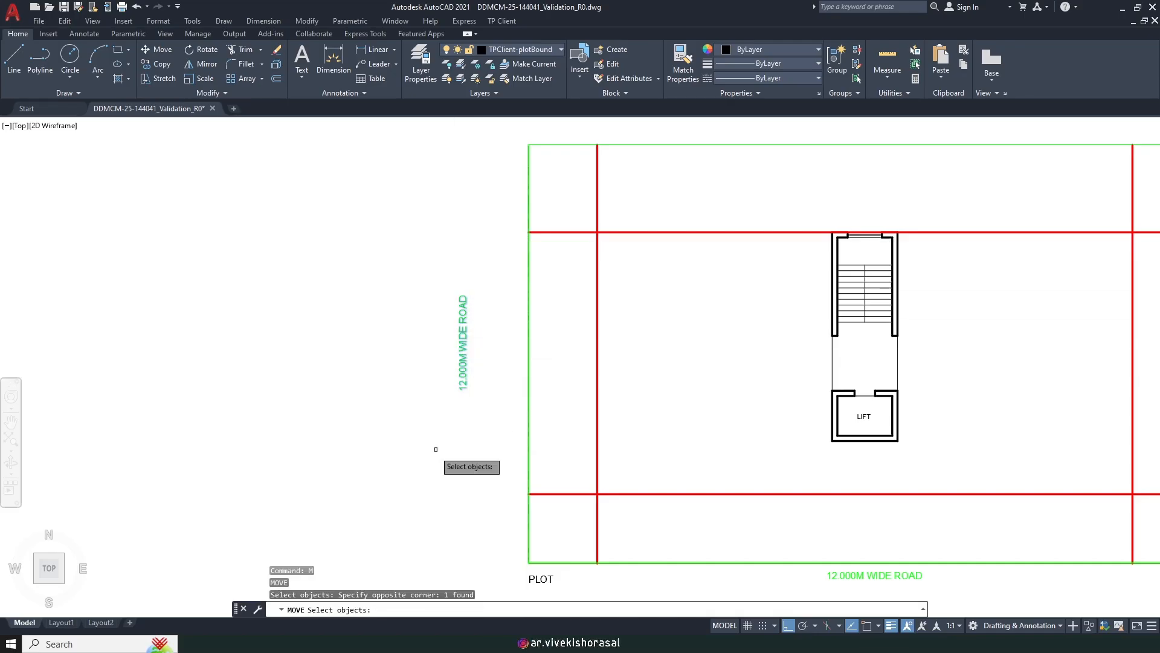
pyautogui.press('Return')
pyautogui.click(408, 444)
pyautogui.click(452, 451)
# Step: Drop the vertical road label lower along the plot's left edge
pyautogui.write('m')
pyautogui.press('Return')
pyautogui.click(514, 401)
pyautogui.click(479, 332)
pyautogui.press('Return')
pyautogui.click(443, 247)
pyautogui.click(441, 267)
pyautogui.scroll(-4, 427, 314)
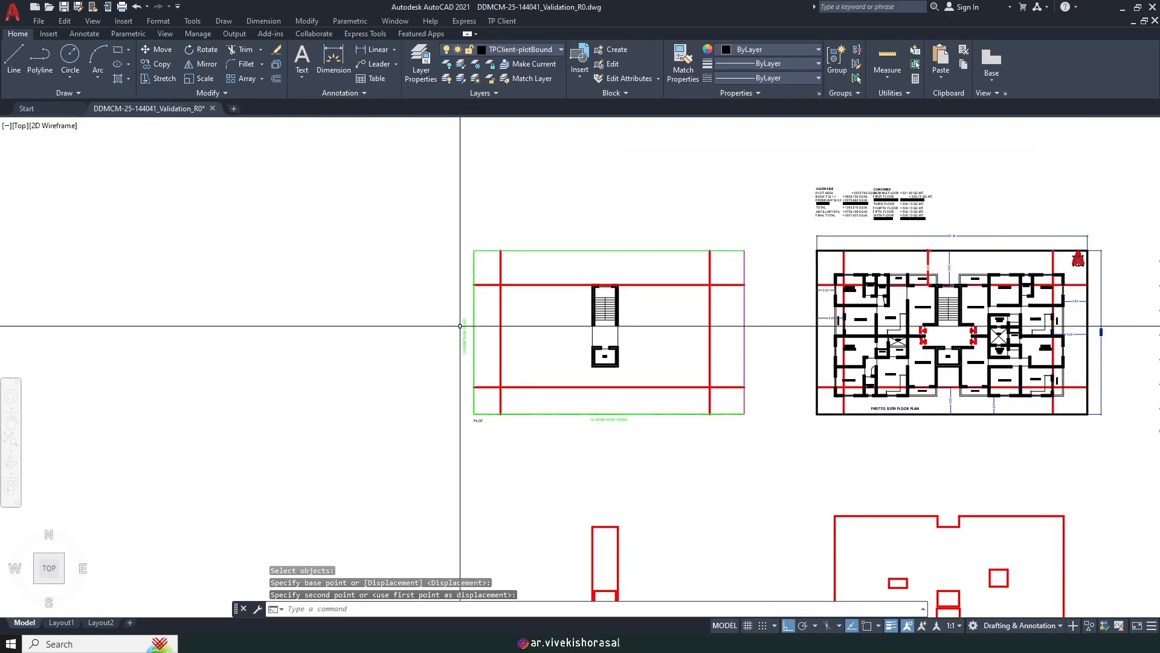
pyautogui.scroll(3, 424, 336)
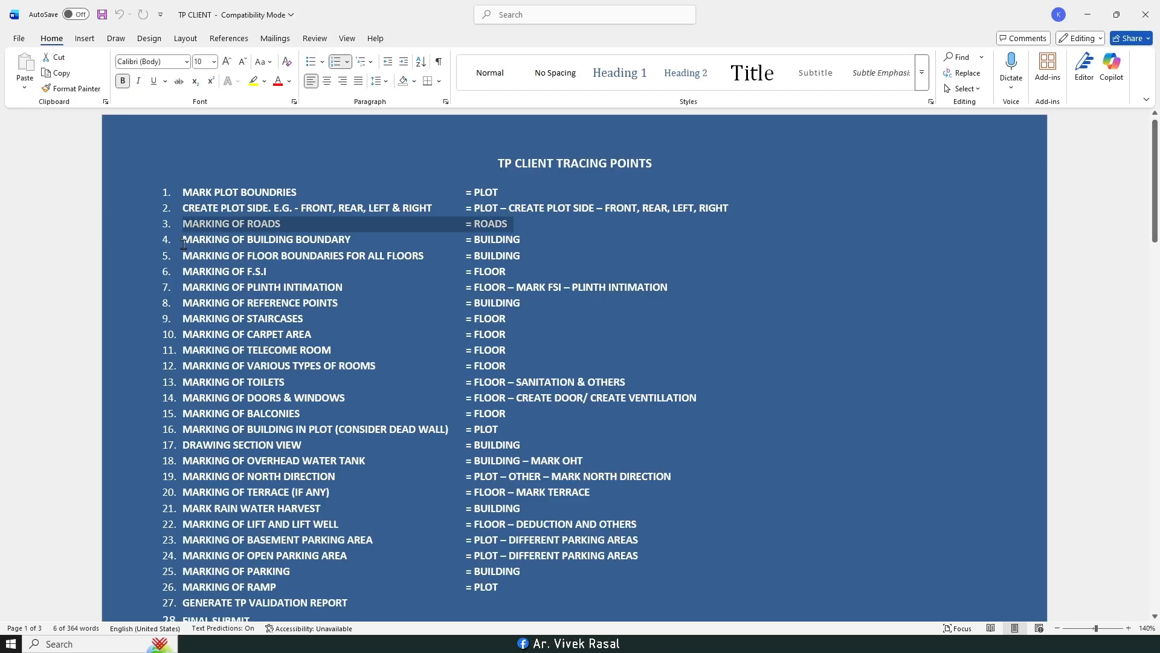
pyautogui.moveTo(265, 246); pyautogui.dragTo(409, 257)
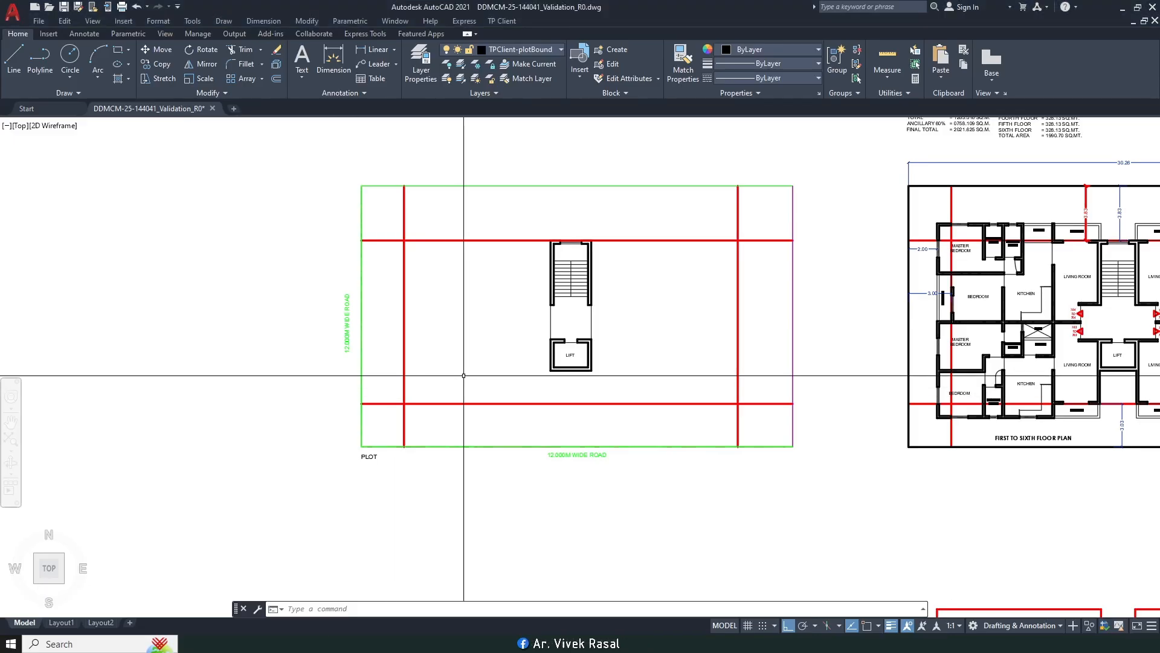
# Step: Erase the top boundary and dimensions, the two boundary lines and the plan's title text
pyautogui.scroll(-3, 464, 381)
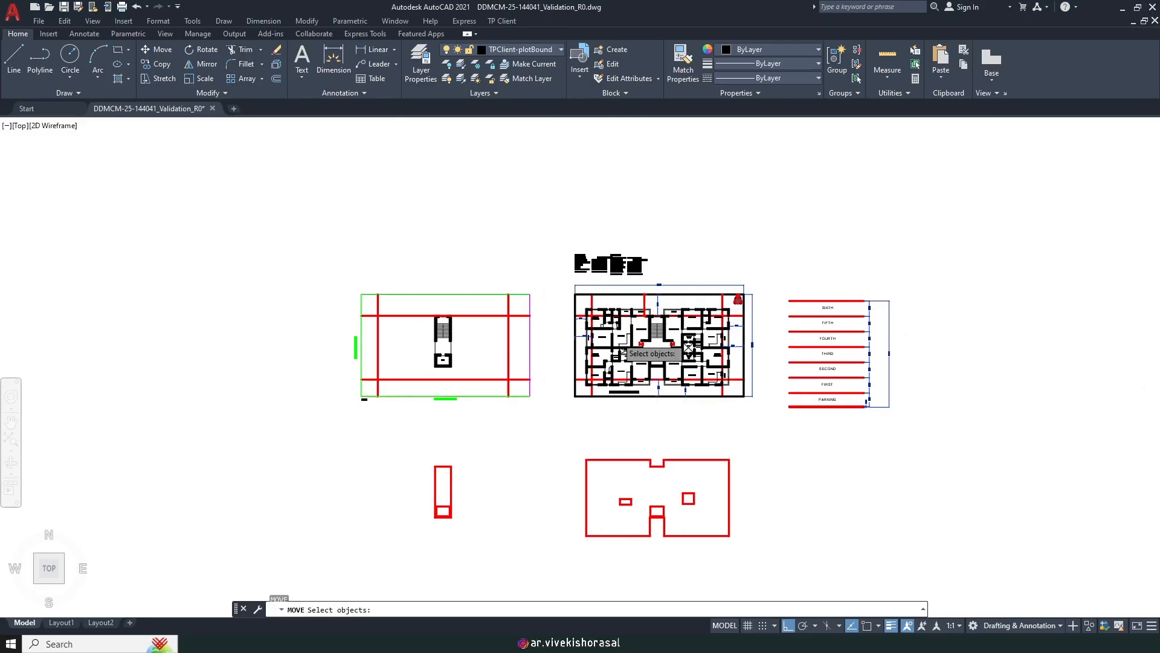
pyautogui.scroll(2, 641, 329)
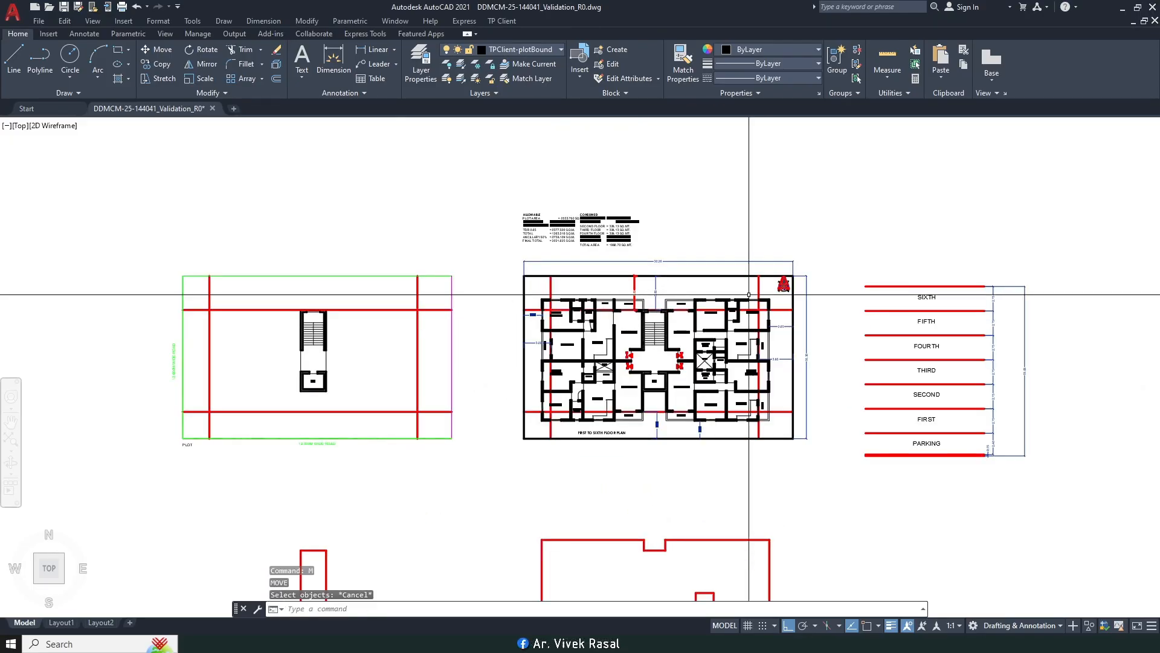
pyautogui.scroll(4, 745, 295)
pyautogui.press('Escape')
pyautogui.click(828, 229)
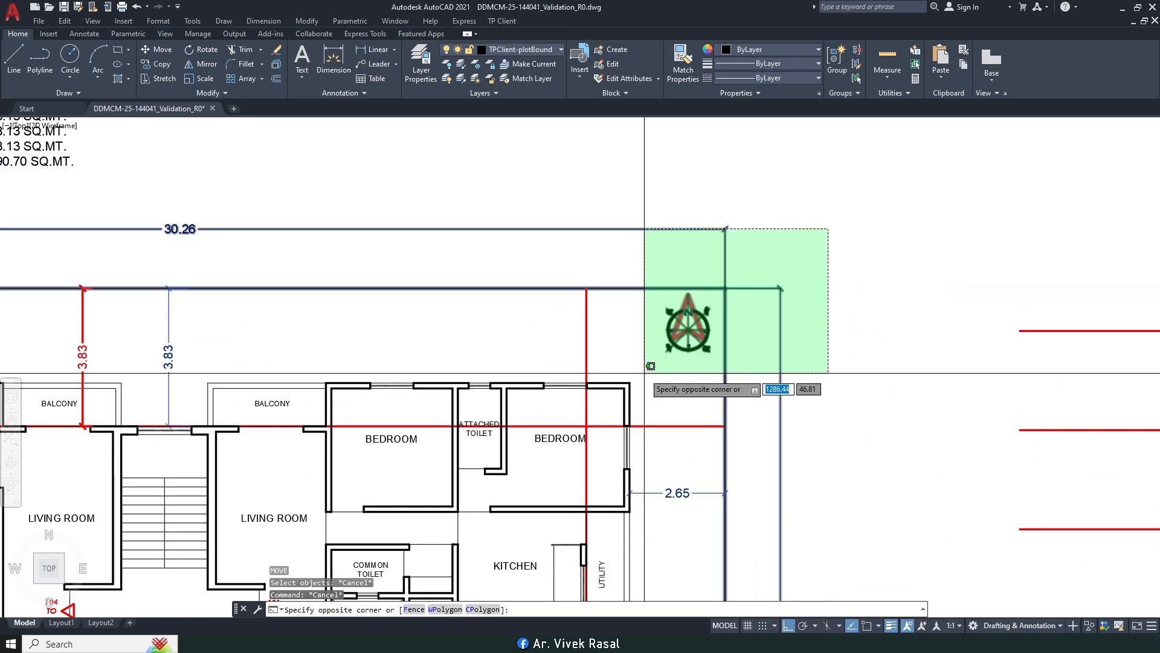
pyautogui.click(720, 298)
pyautogui.scroll(-4, 735, 253)
pyautogui.press('Delete')
pyautogui.moveTo(496, 435); pyautogui.dragTo(685, 336, button='middle')
pyautogui.scroll(4, 474, 437)
pyautogui.click(556, 435)
pyautogui.click(498, 363)
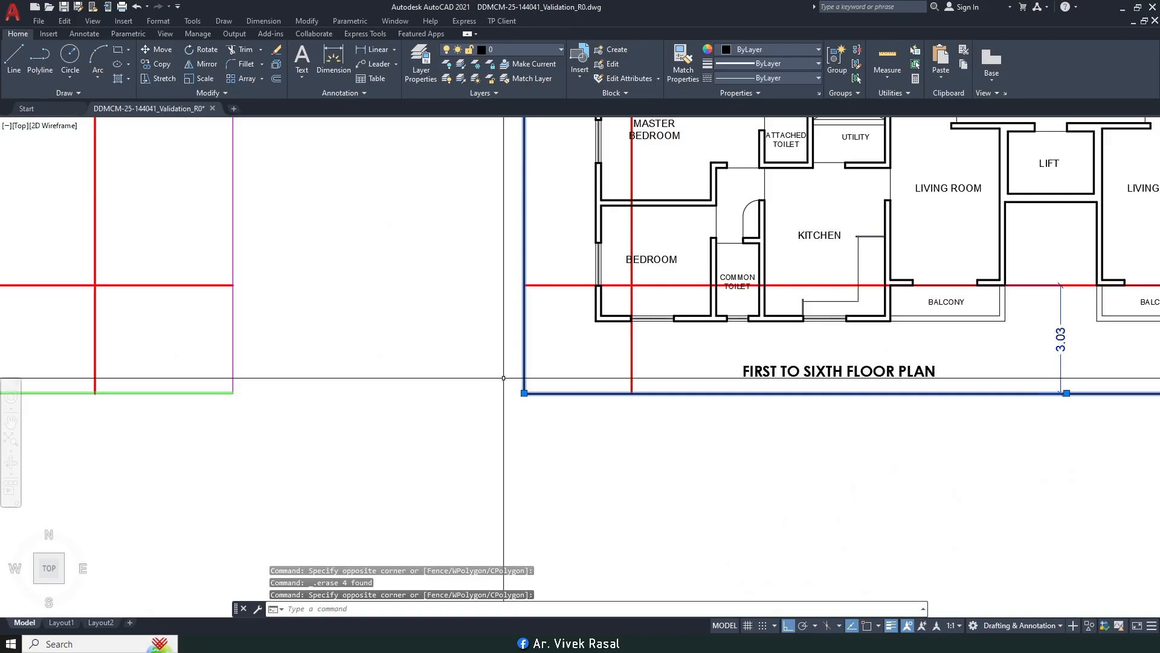
pyautogui.scroll(-2, 505, 376)
pyautogui.press('Delete')
pyautogui.click(740, 397)
pyautogui.click(710, 368)
pyautogui.press('Delete')
# Step: Erase the lower and left dimensions, the upper red line and the two 3.83 dimensions
pyautogui.moveTo(879, 402); pyautogui.dragTo(790, 409, button='middle')
pyautogui.click(910, 424)
pyautogui.click(738, 368)
pyautogui.press('Delete')
pyautogui.scroll(-2, 698, 405)
pyautogui.scroll(2, 546, 191)
pyautogui.moveTo(543, 187); pyautogui.dragTo(557, 252, button='middle')
pyautogui.click(558, 242)
pyautogui.click(494, 373)
pyautogui.press('Delete')
pyautogui.scroll(-2, 505, 364)
pyautogui.moveTo(794, 255); pyautogui.dragTo(679, 296, button='middle')
pyautogui.scroll(2, 679, 295)
pyautogui.click(645, 316)
pyautogui.click(495, 248)
pyautogui.press('Delete')
pyautogui.scroll(-2, 595, 317)
pyautogui.moveTo(583, 369); pyautogui.dragTo(650, 314, button='middle')
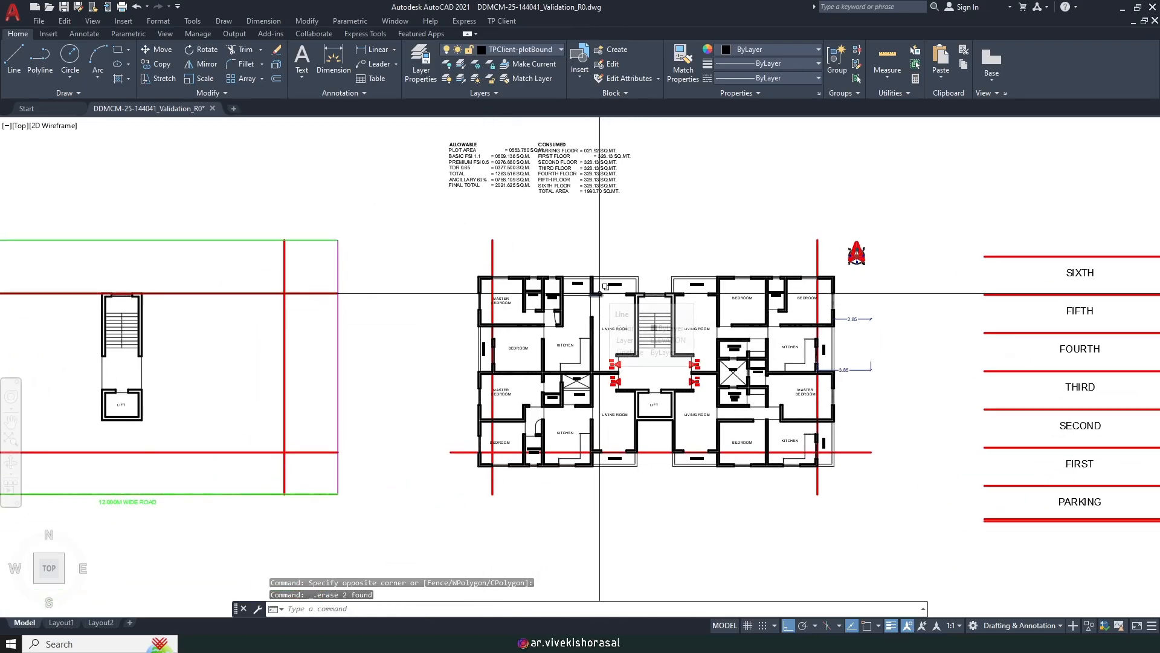
# Step: Delete the ALLOWABLE and CONSUMED area statement tables
pyautogui.write('m')
pyautogui.press('space')
pyautogui.press('Escape')
pyautogui.press('Escape')
pyautogui.click(565, 209)
pyautogui.click(469, 162)
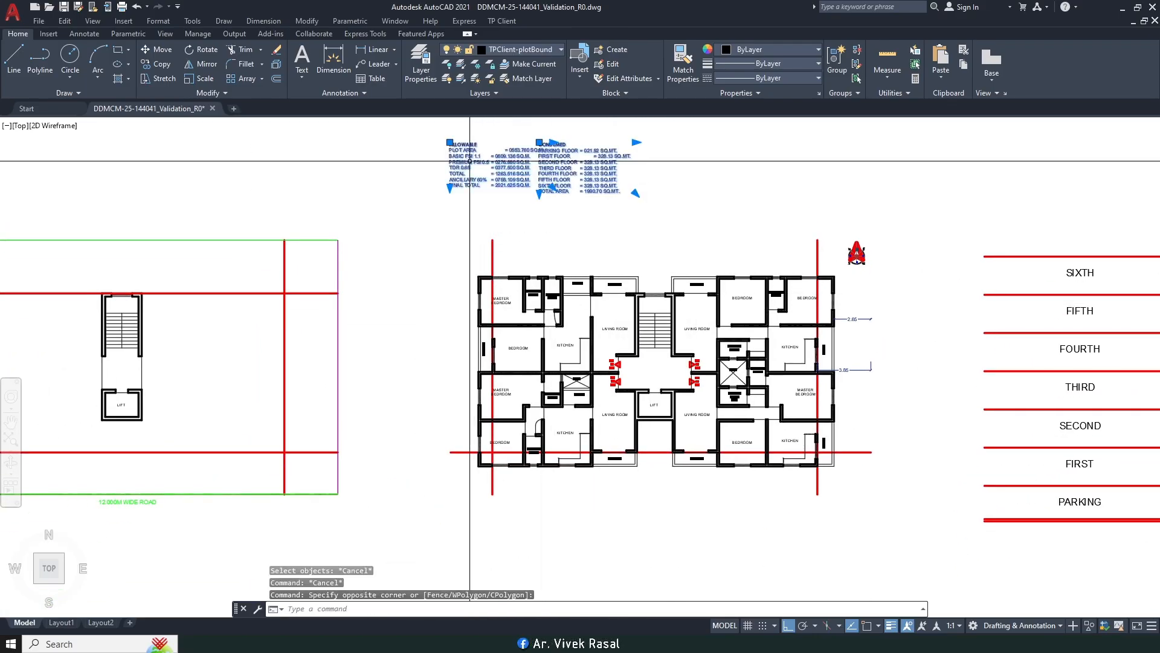
pyautogui.press('Delete')
# Step: Move the whole floor plan to the left, closer to the plot
pyautogui.click(445, 210)
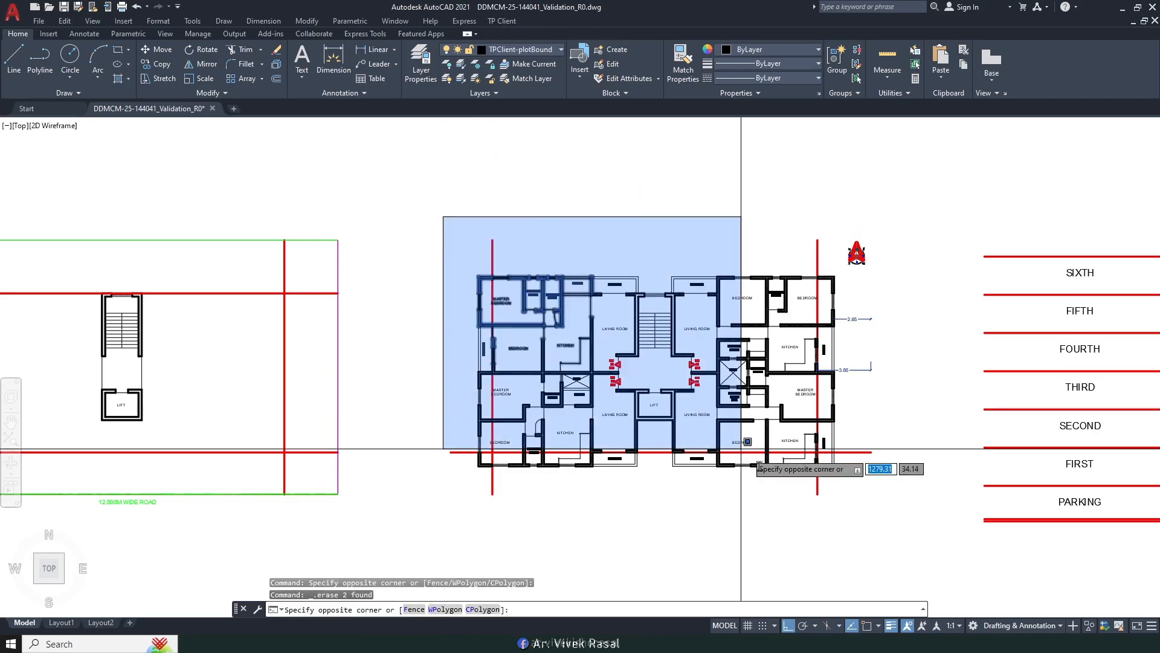
pyautogui.click(909, 595)
pyautogui.moveTo(537, 285); pyautogui.dragTo(699, 308, button='middle')
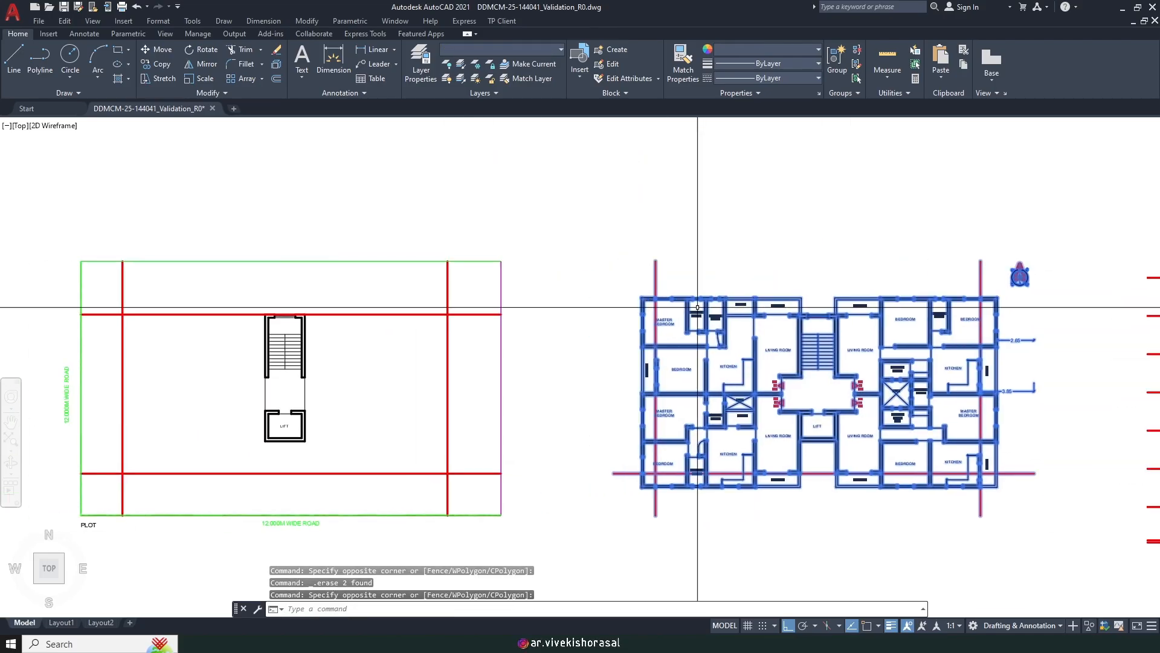
pyautogui.write('m')
pyautogui.press('Return')
pyautogui.scroll(-2, 701, 176)
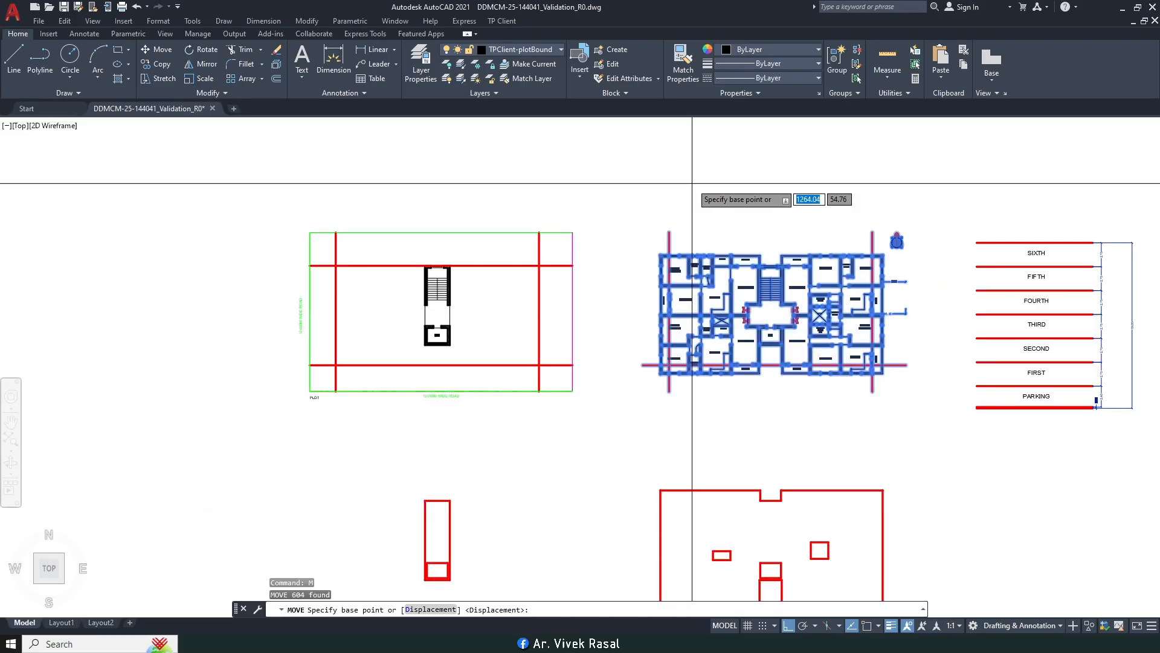
pyautogui.click(703, 170)
pyautogui.click(642, 163)
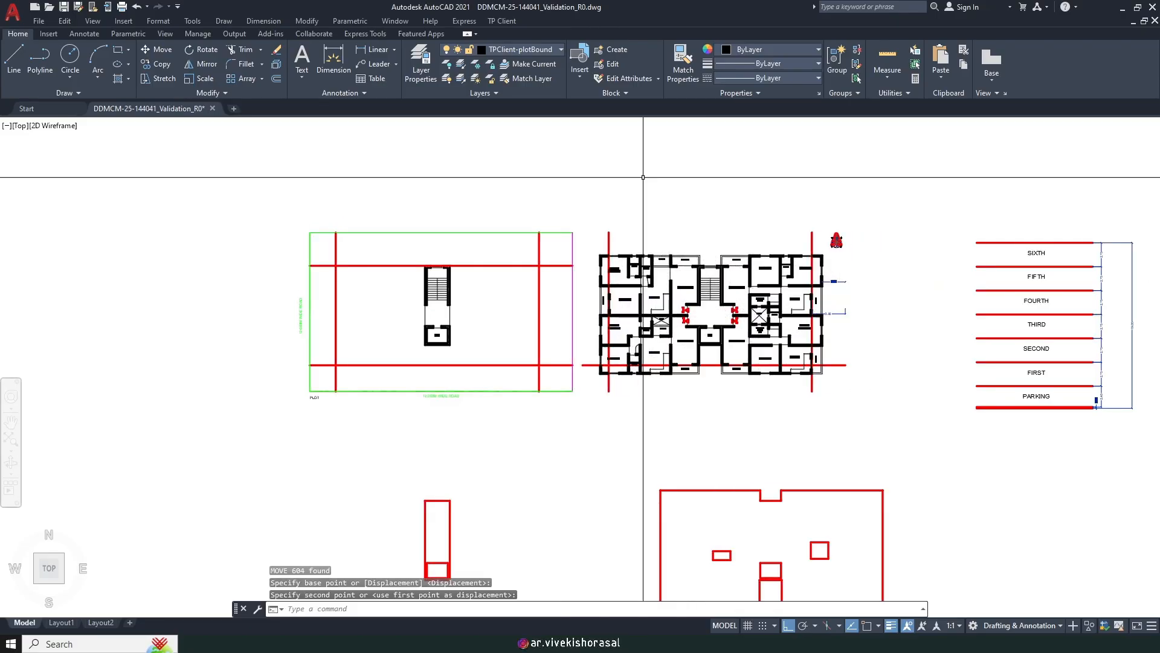
pyautogui.moveTo(561, 239); pyautogui.dragTo(640, 261, button='middle')
# Step: Lock the SETBACK layer
pyautogui.click(511, 51)
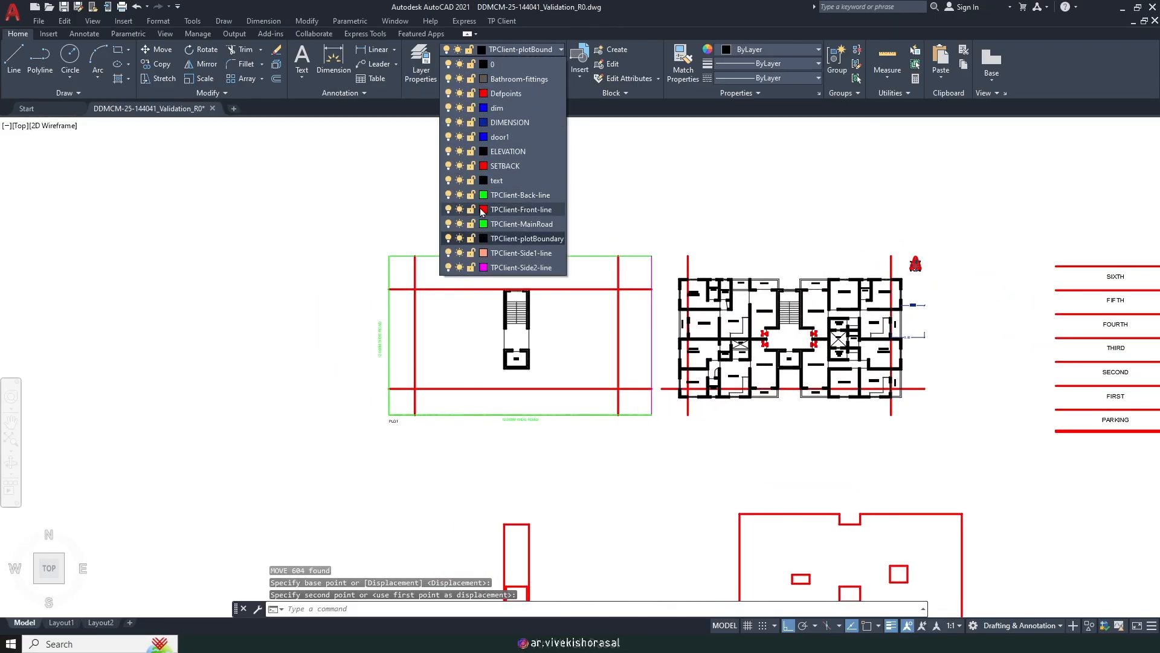
pyautogui.click(471, 167)
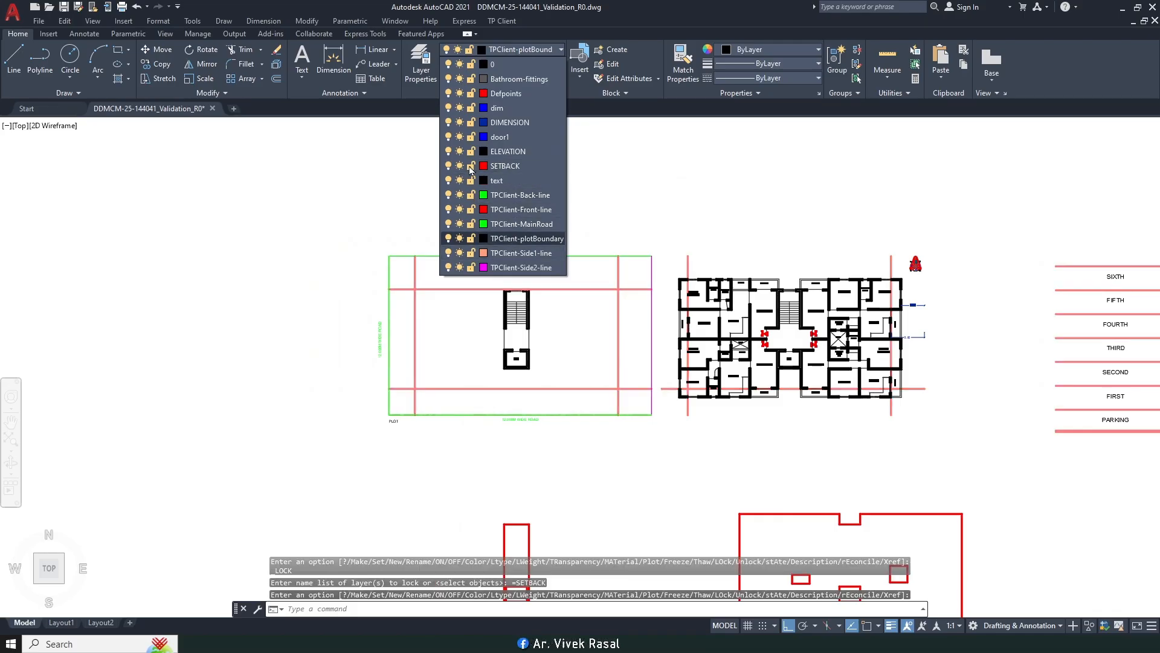
pyautogui.press('Escape')
pyautogui.press('Escape')
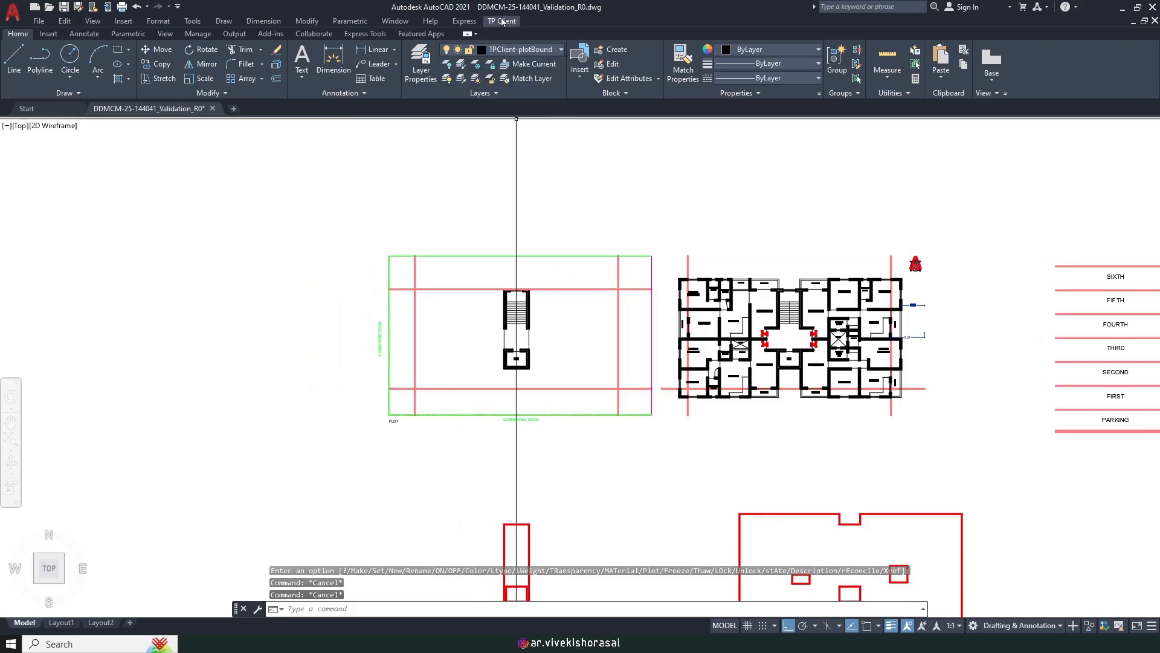
# Step: Mark the APARTMENT building boundary as a rectangle enclosing the plot and floor plan
pyautogui.click(502, 21)
pyautogui.moveTo(543, 91)
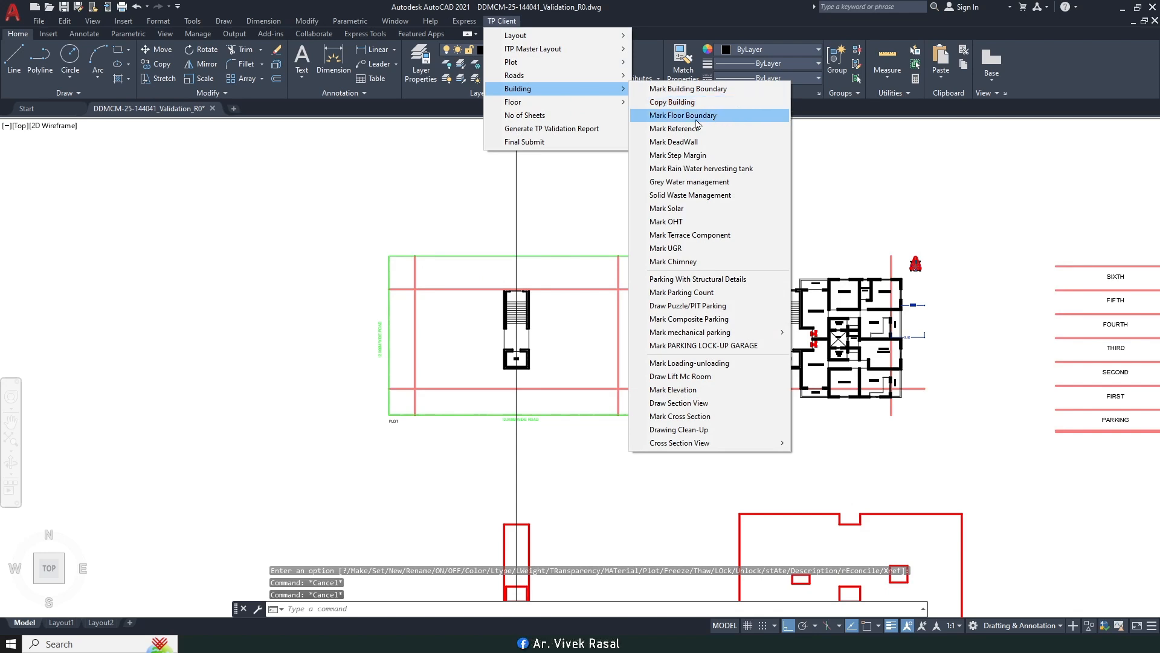
pyautogui.click(689, 89)
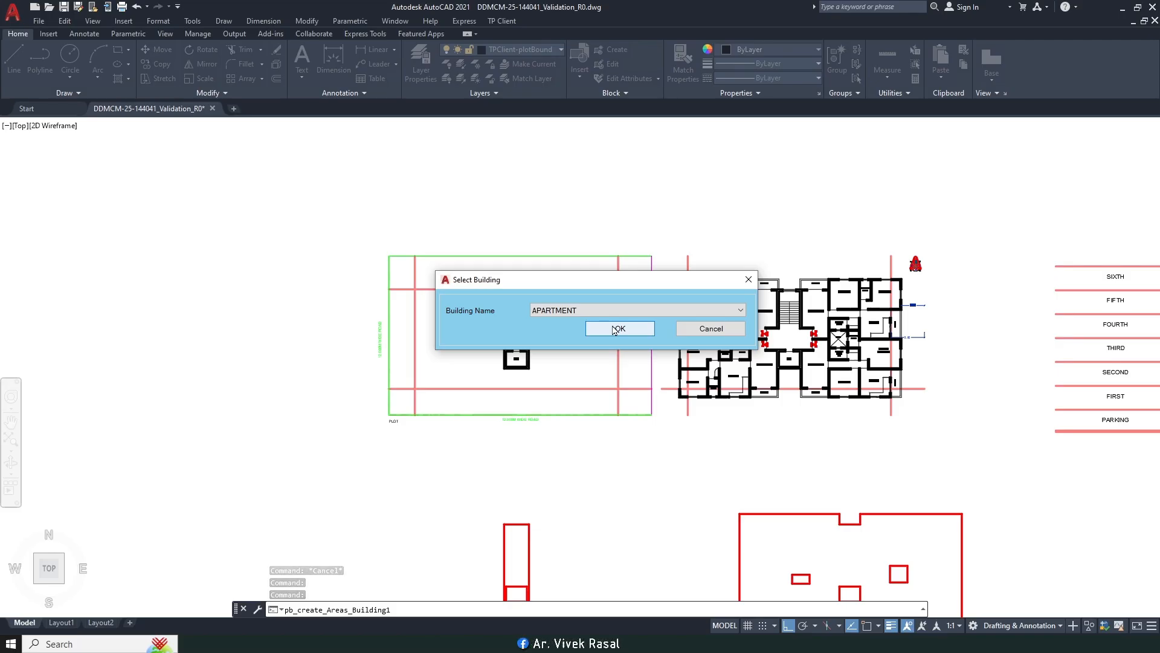
pyautogui.click(614, 330)
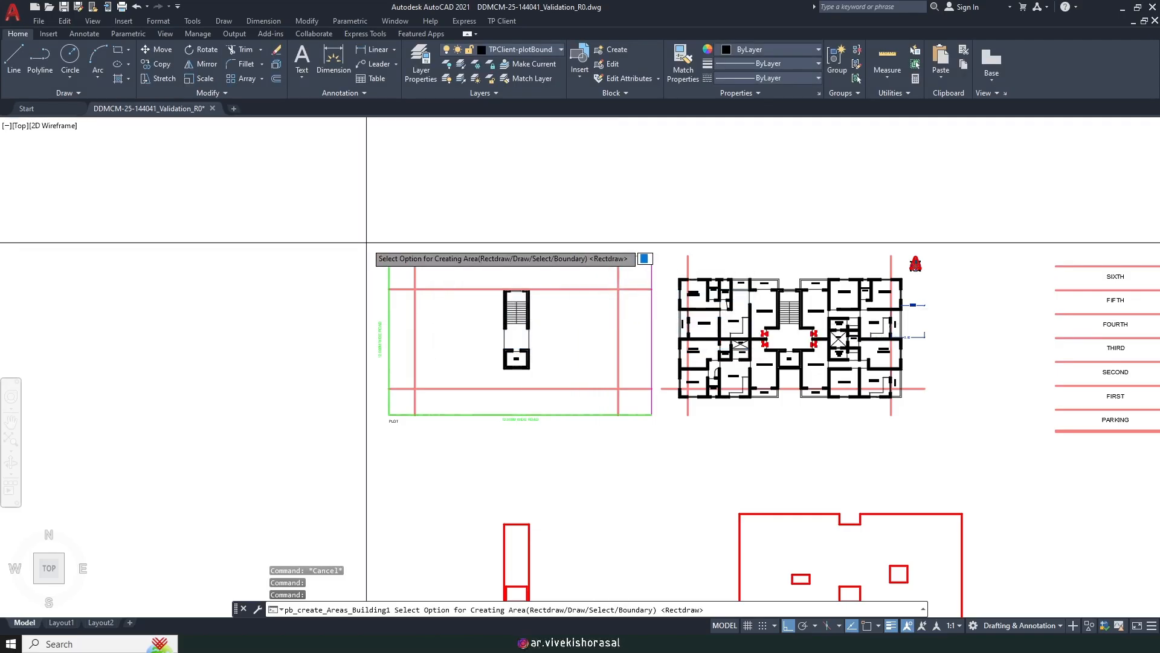
pyautogui.moveTo(848, 319); pyautogui.dragTo(629, 308, button='middle')
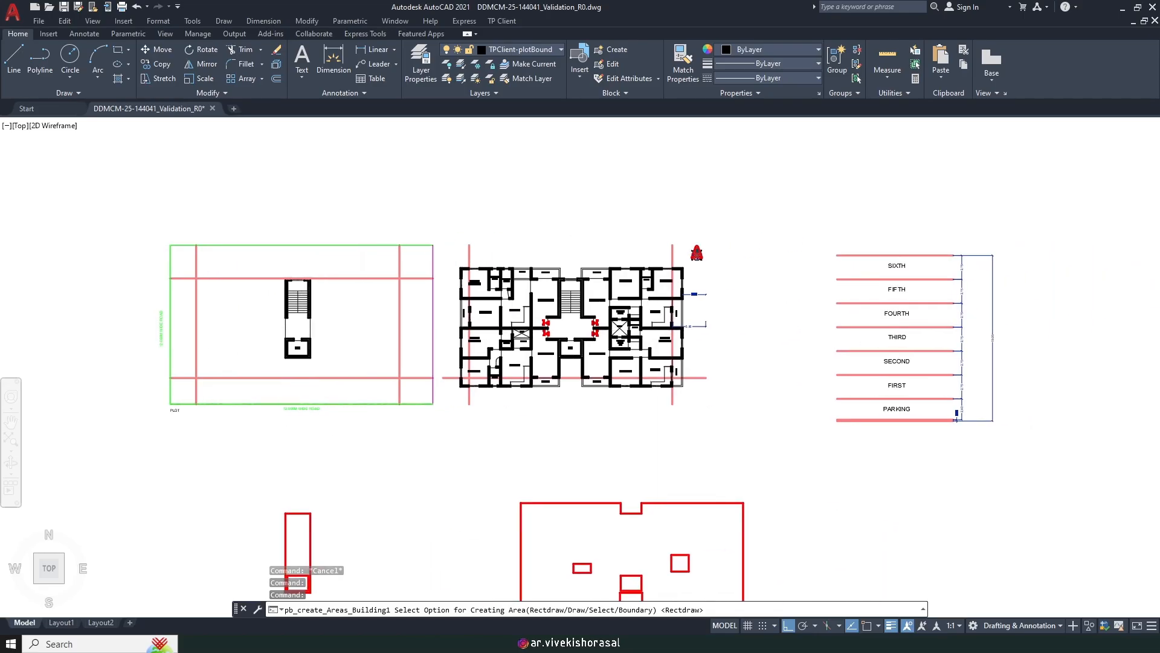
pyautogui.moveTo(573, 397); pyautogui.dragTo(662, 327, button='middle')
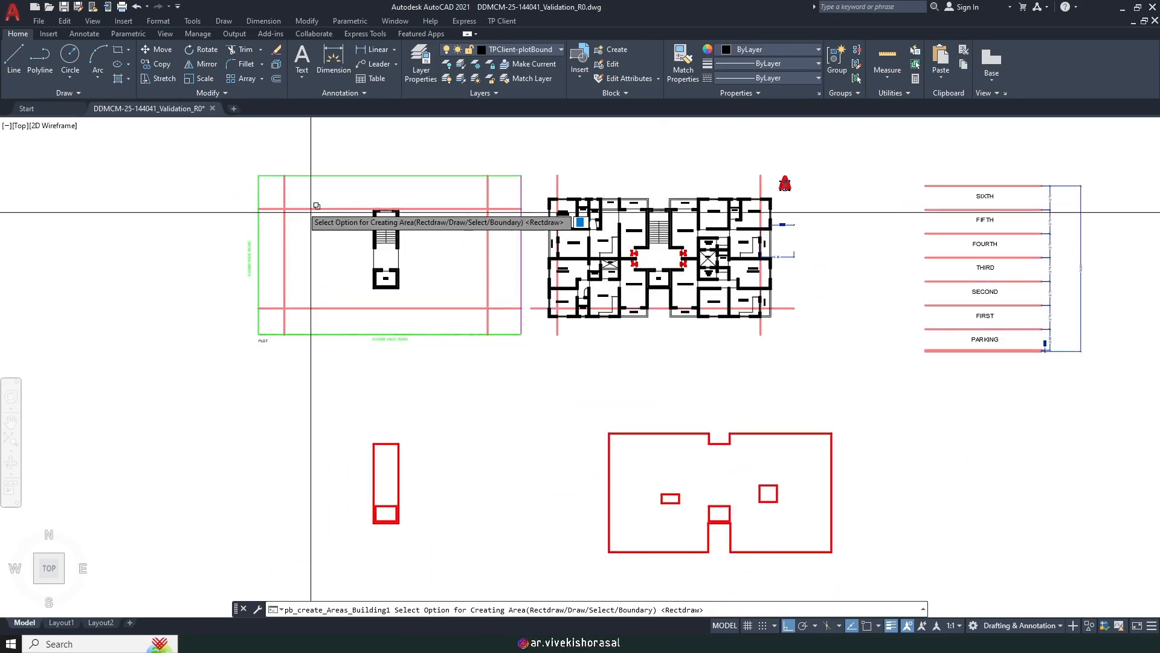
pyautogui.press('Return')
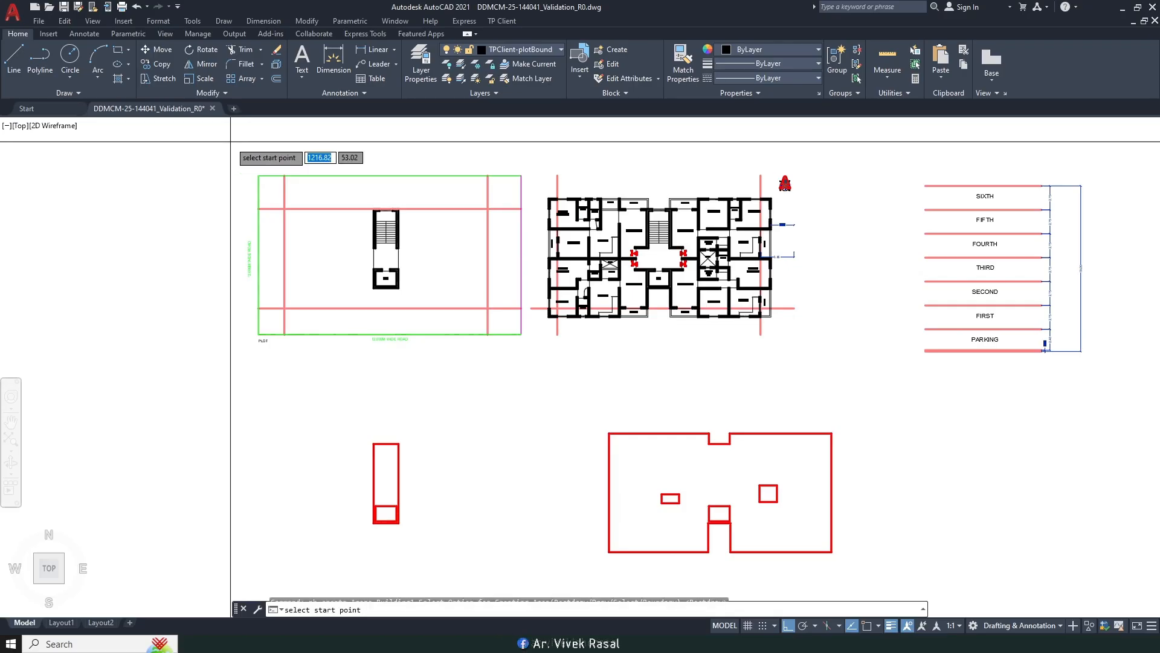
pyautogui.click(230, 141)
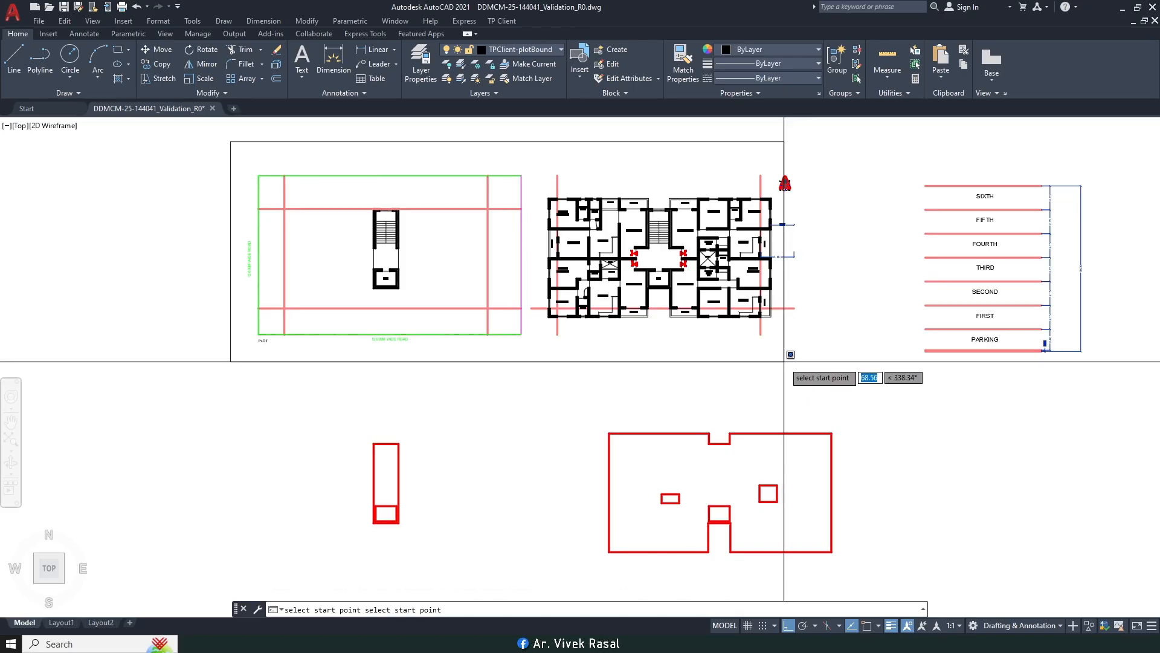
pyautogui.click(784, 362)
pyautogui.moveTo(773, 238); pyautogui.dragTo(746, 319, button='middle')
pyautogui.moveTo(620, 317); pyautogui.dragTo(634, 320, button='middle')
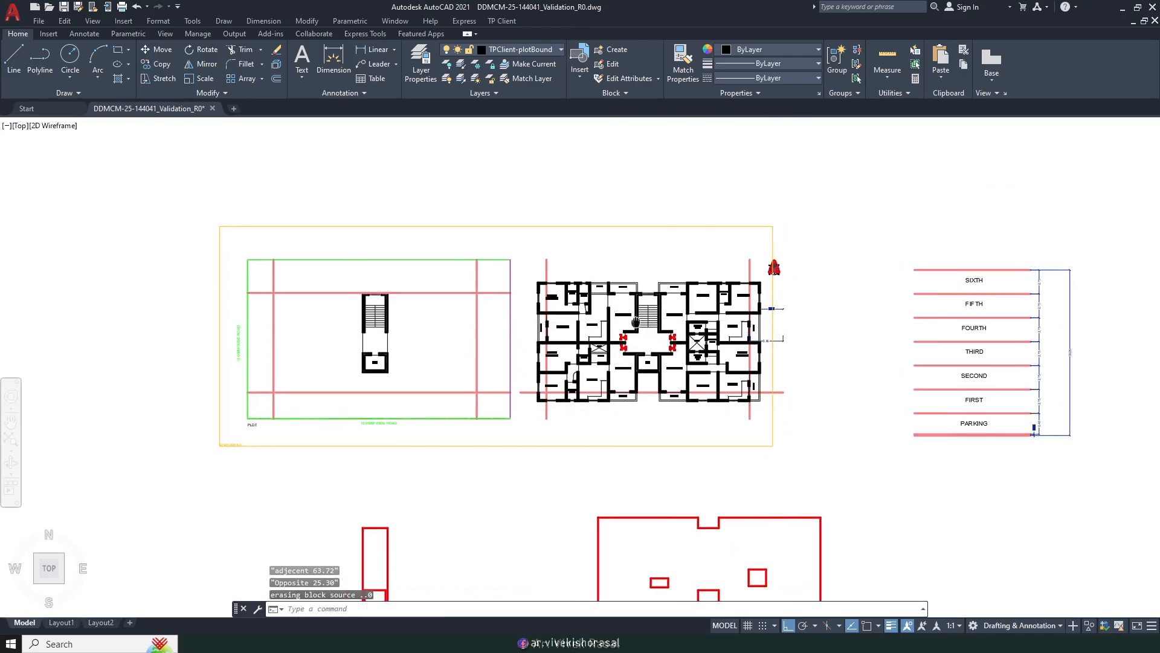
# Step: Delete the two leftover dimensions at the floor plan's right edge
pyautogui.scroll(4, 794, 341)
pyautogui.click(795, 389)
pyautogui.click(748, 255)
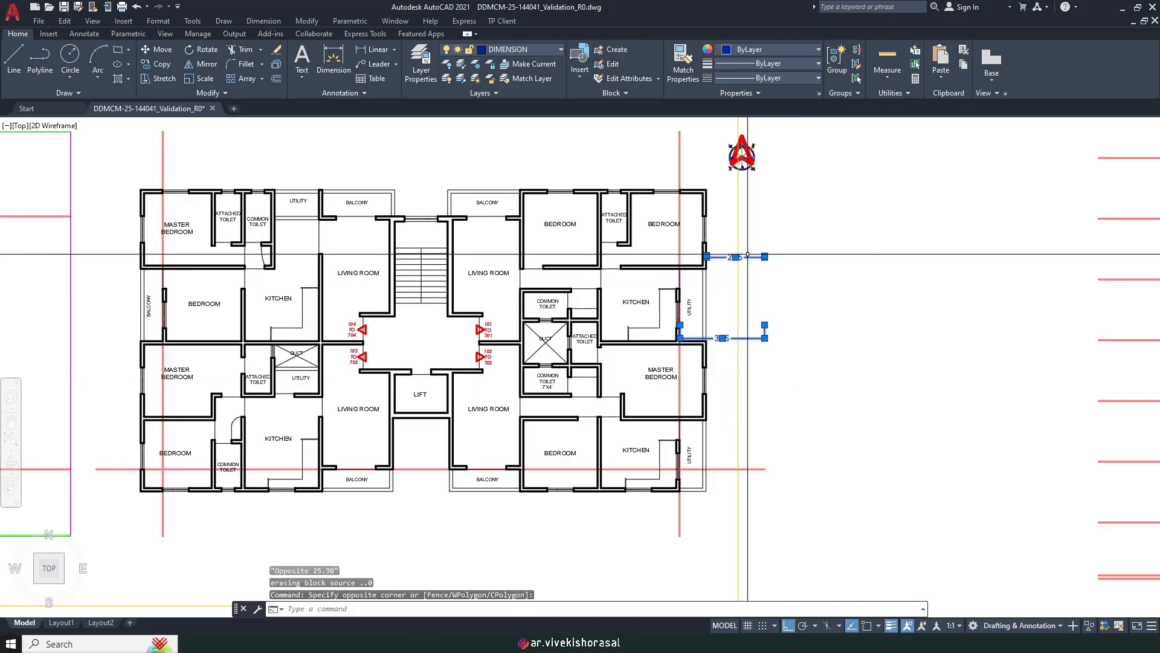
pyautogui.press('Delete')
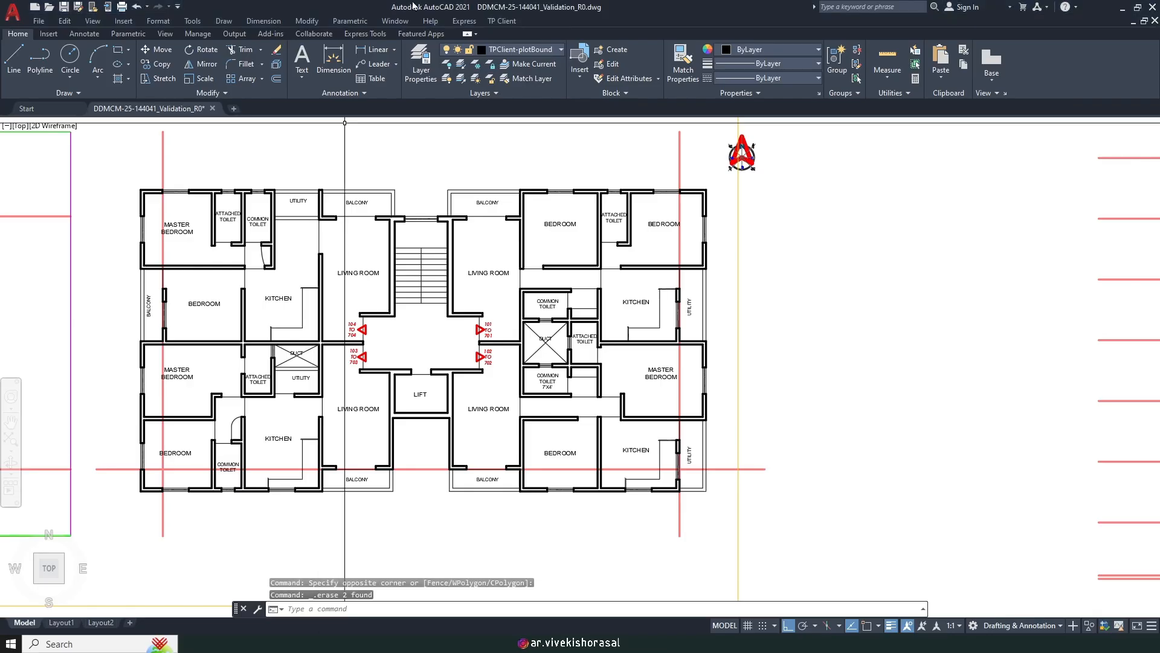
pyautogui.click(500, 22)
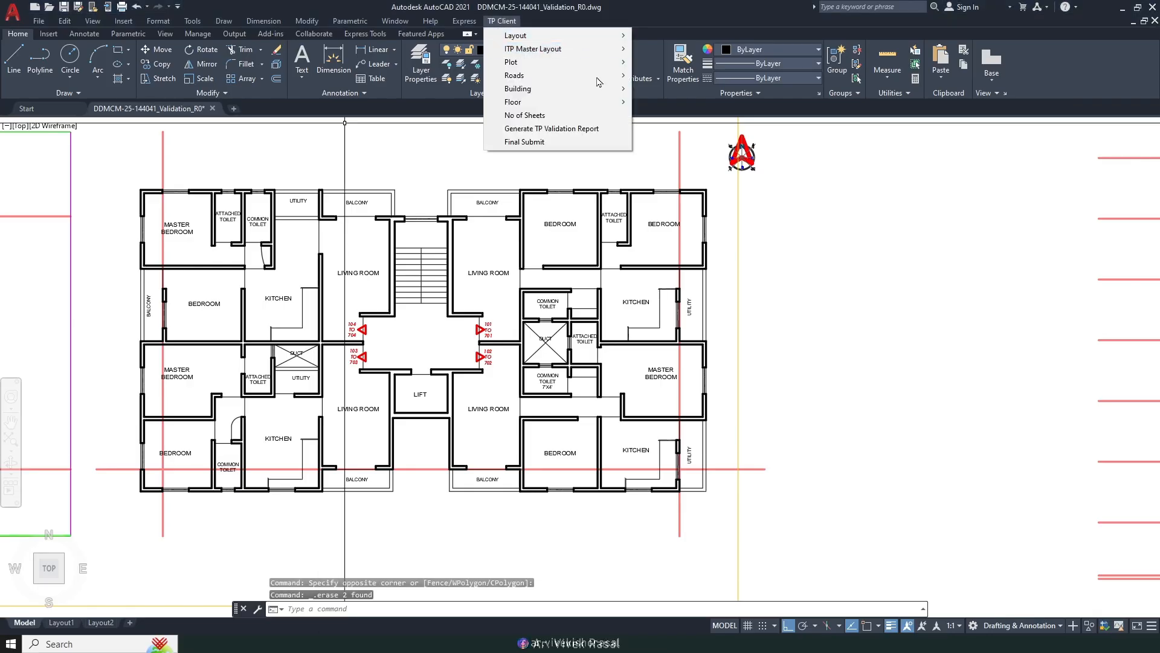
# Step: Draw a rectangular floor boundary around the plot layout
pyautogui.moveTo(557, 90)
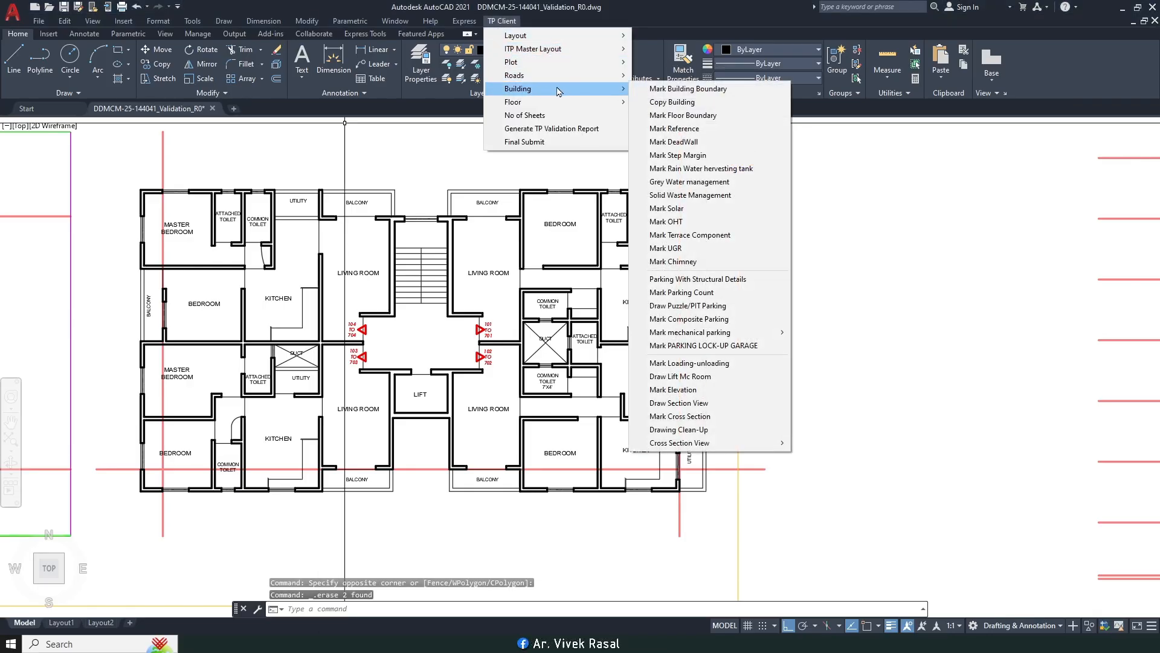
pyautogui.click(701, 115)
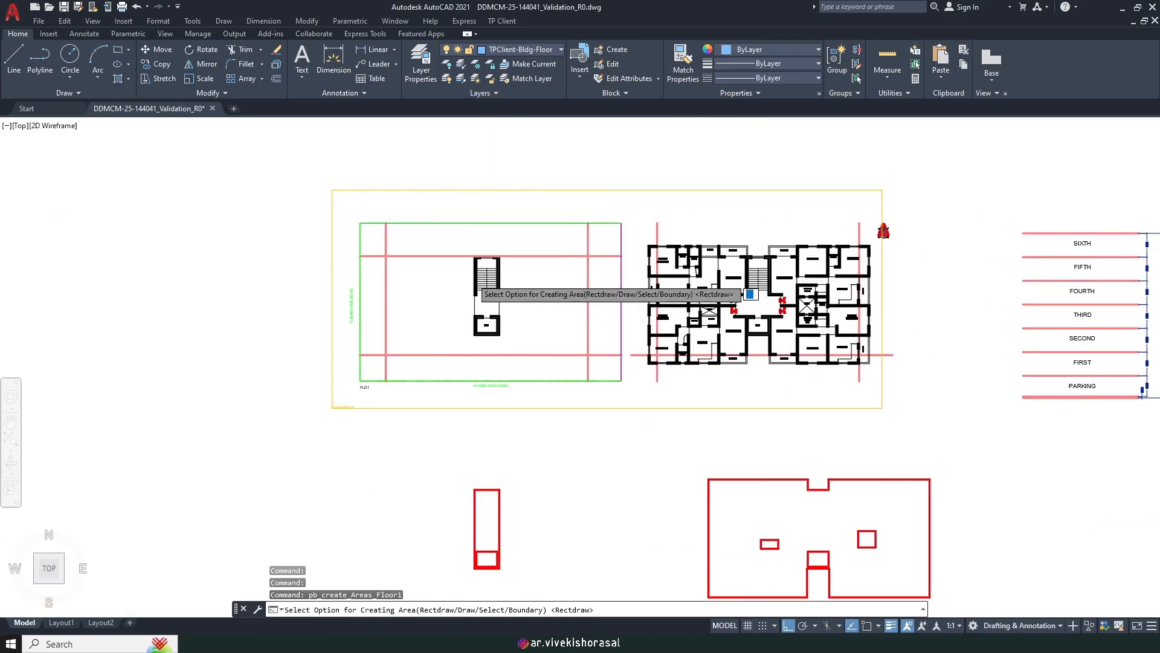
pyautogui.scroll(2, 472, 278)
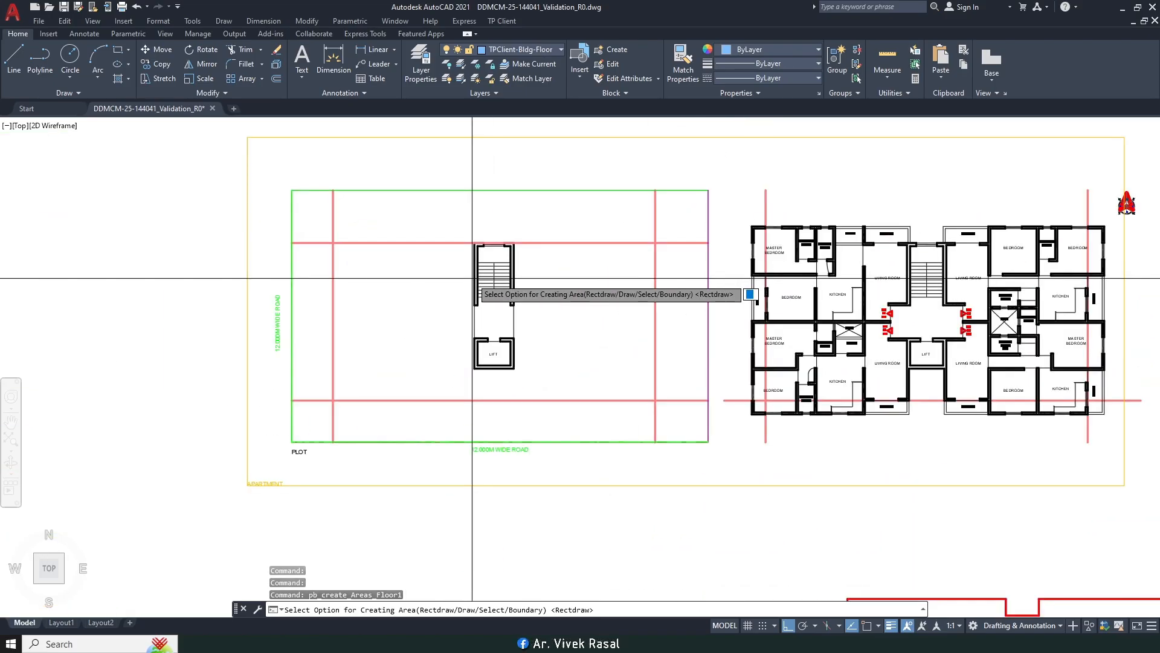
pyautogui.press('Return')
pyautogui.moveTo(394, 242); pyautogui.dragTo(428, 207, button='middle')
pyautogui.scroll(2, 503, 206)
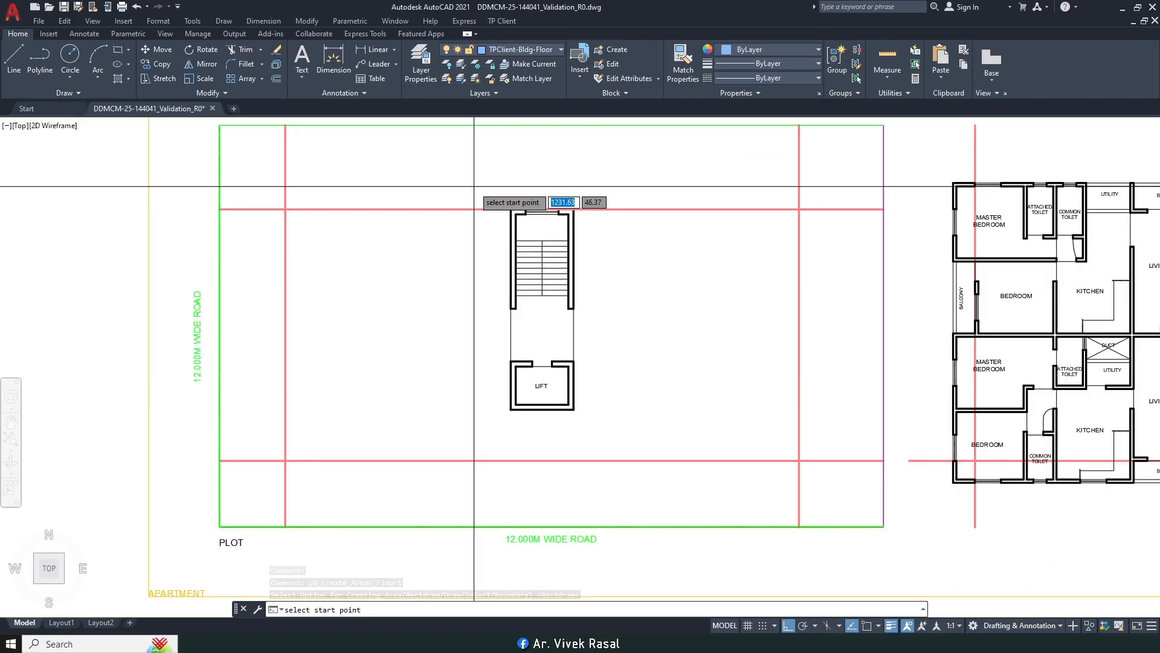
pyautogui.scroll(-3, 417, 185)
pyautogui.scroll(5, 326, 160)
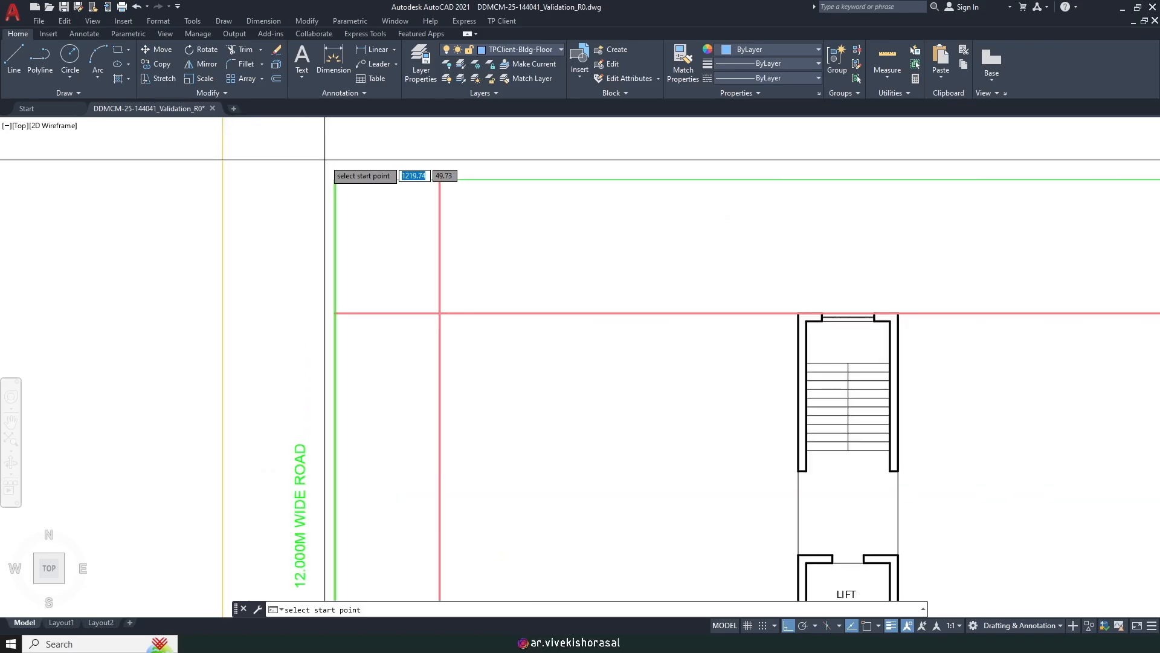
pyautogui.scroll(-2, 315, 160)
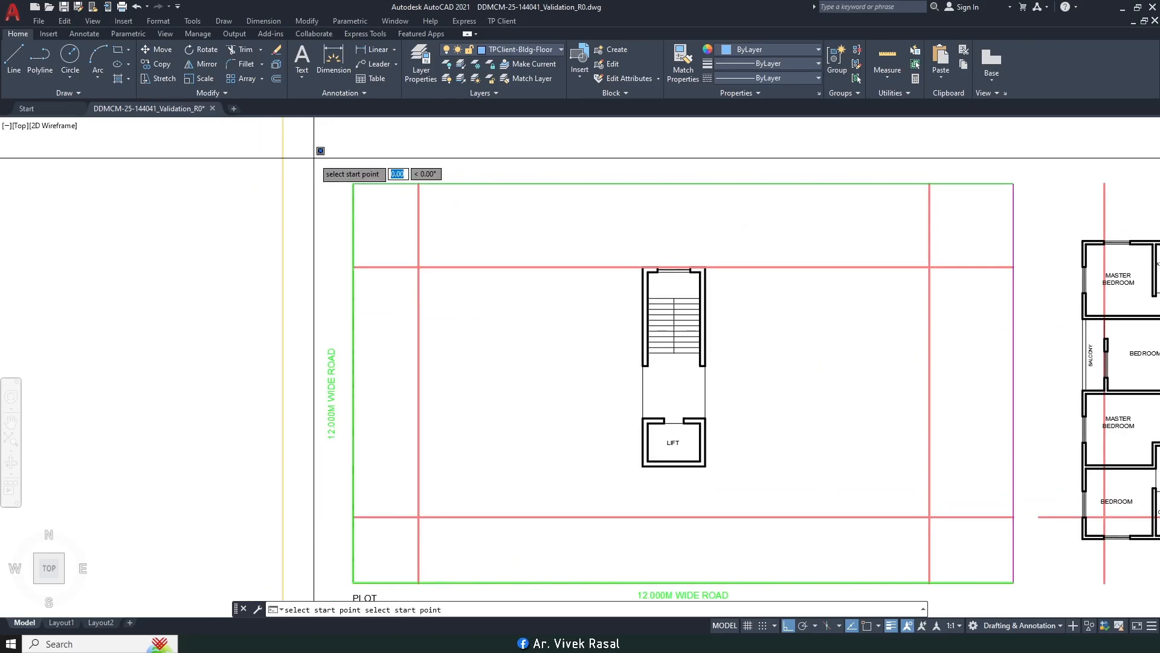
pyautogui.scroll(-3, 314, 157)
pyautogui.scroll(1, 752, 424)
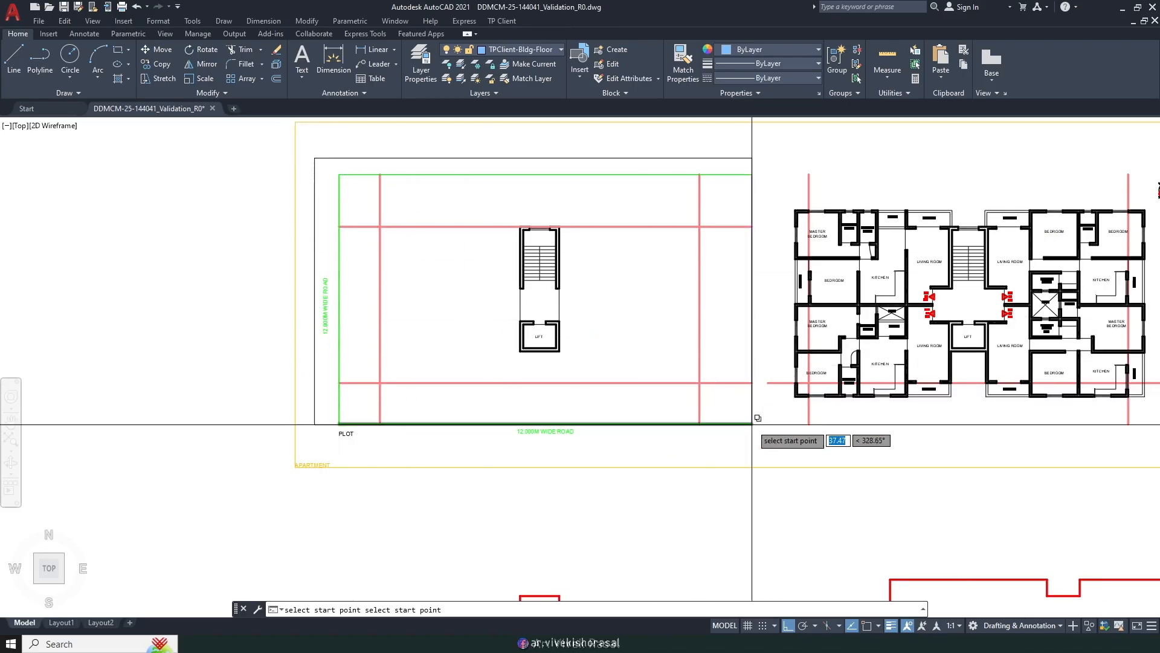
pyautogui.click(764, 462)
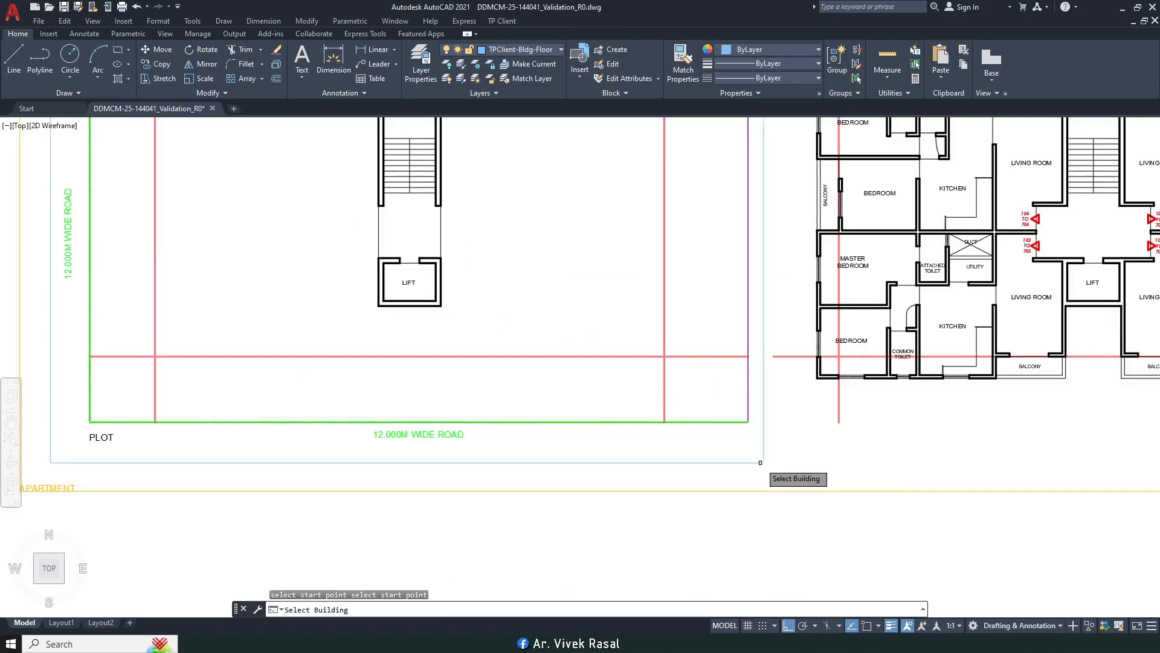
# Step: Assign the floor boundary to the APARTMENT building as PARKING FLOOR
pyautogui.scroll(-2, 725, 466)
pyautogui.click(633, 481)
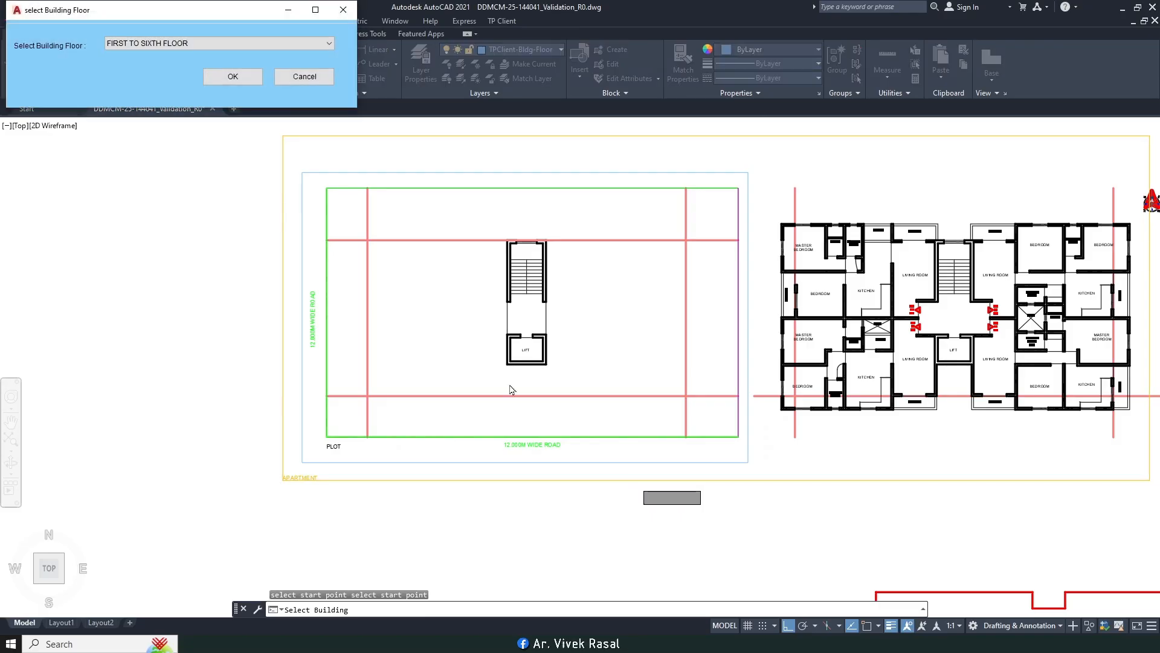
pyautogui.click(167, 45)
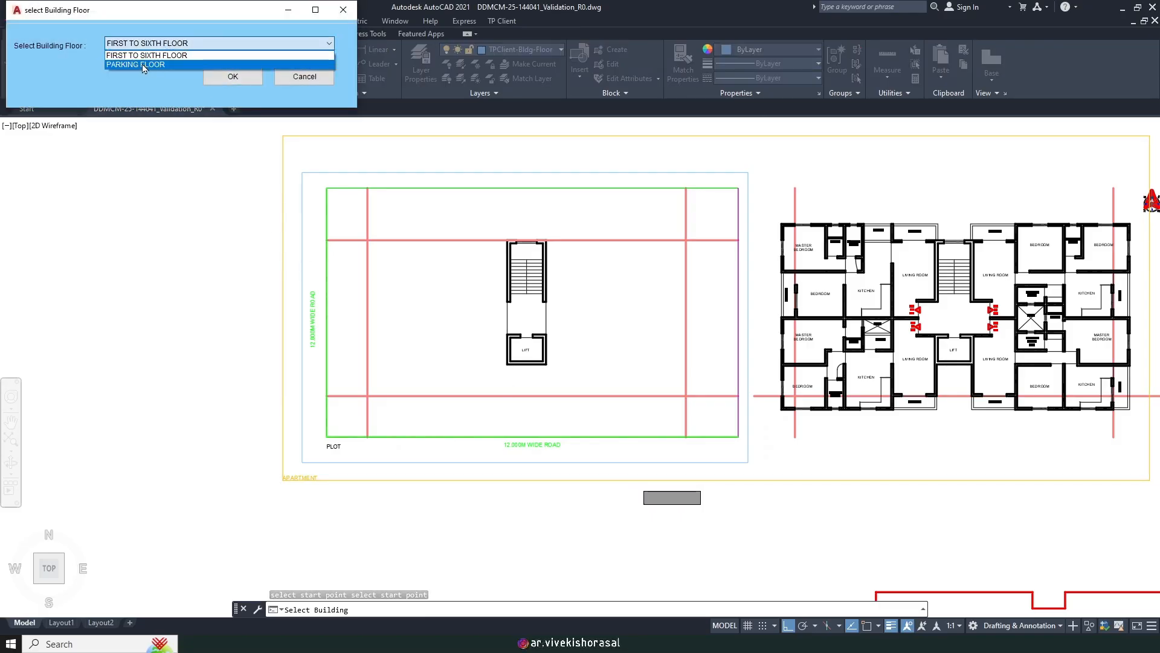
pyautogui.click(141, 65)
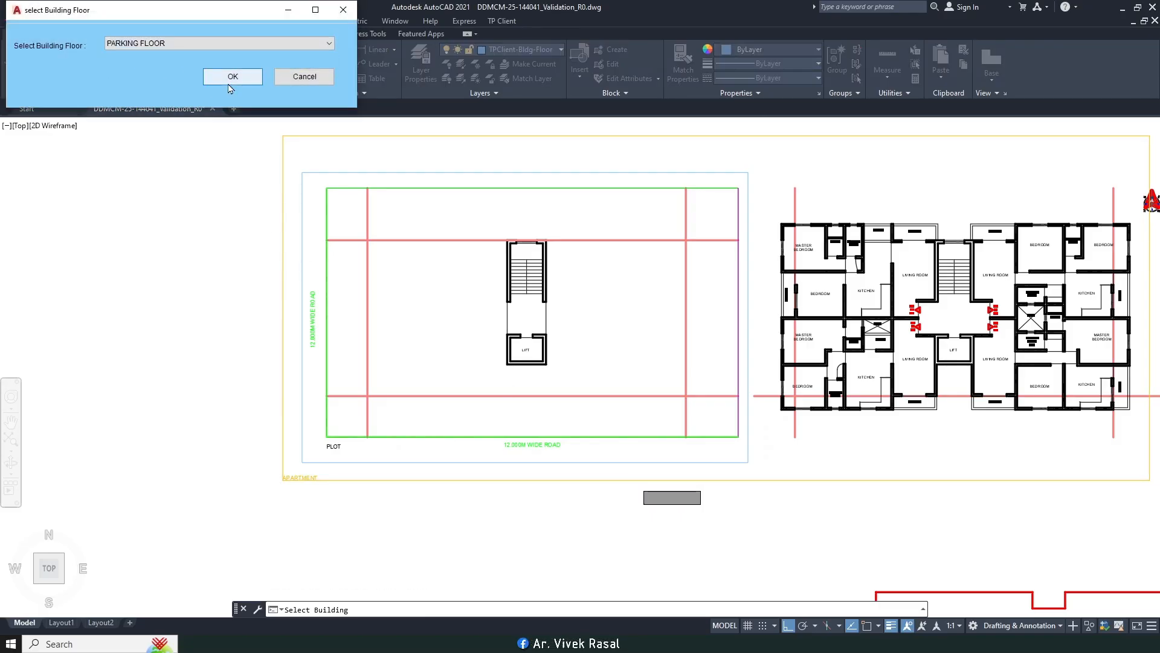
pyautogui.click(233, 78)
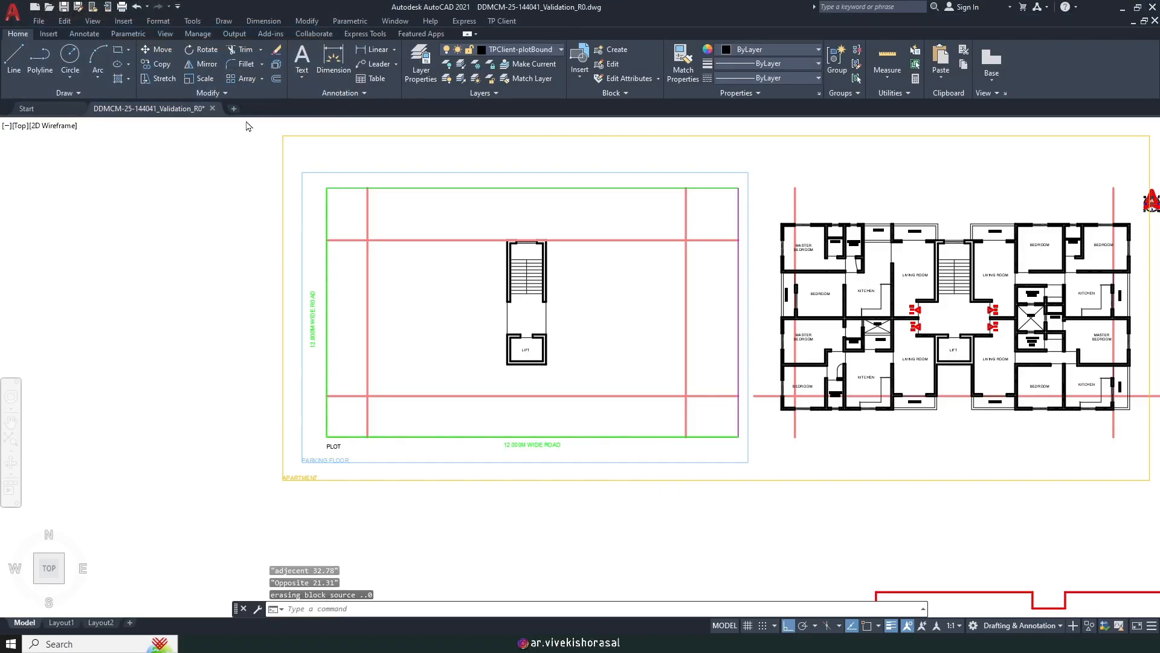
pyautogui.moveTo(637, 230); pyautogui.dragTo(571, 232, button='middle')
pyautogui.press('space')
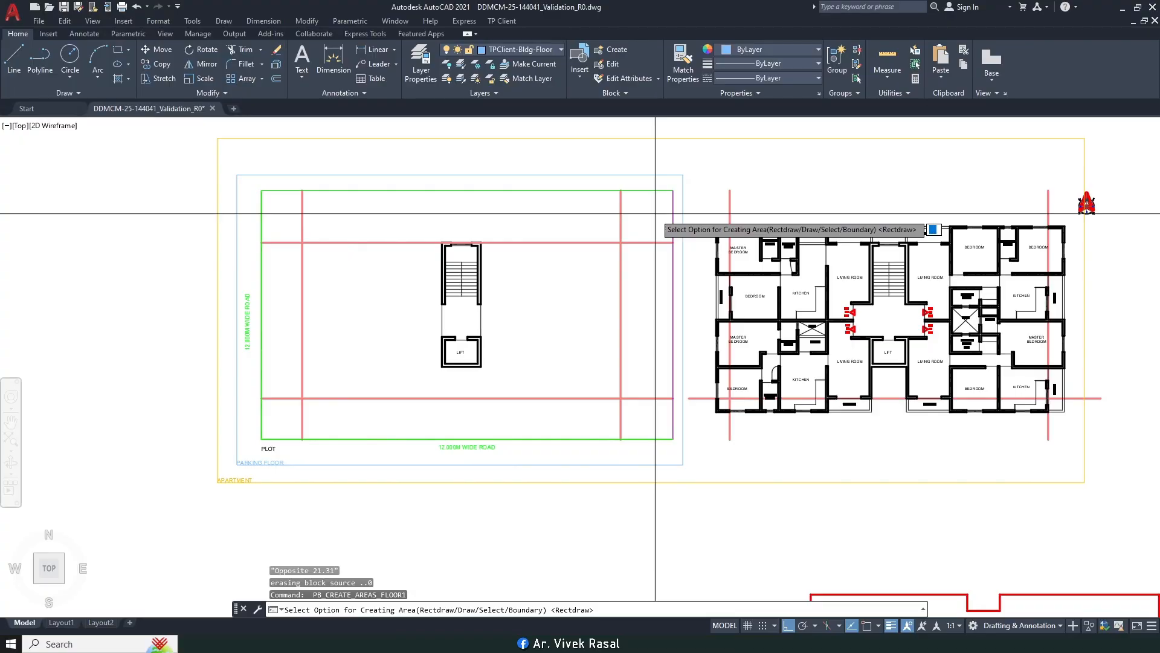
# Step: Draw a floor boundary around the floor plan and assign it to APARTMENT as FIRST TO SIXTH FLOOR
pyautogui.press('Return')
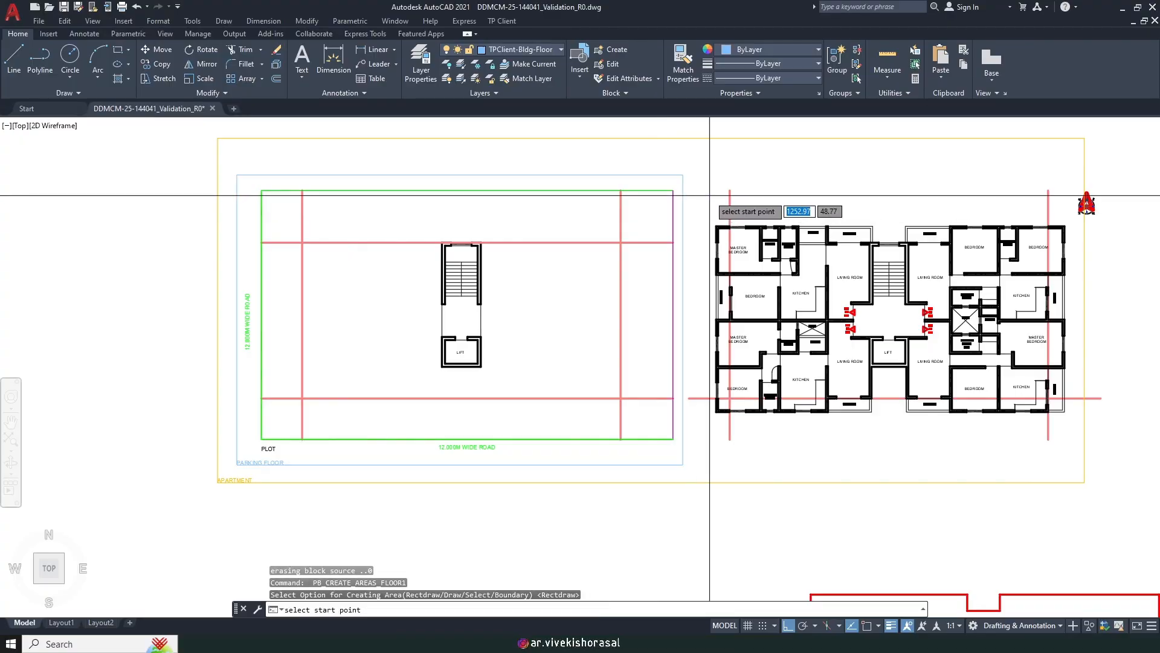
pyautogui.scroll(2, 701, 202)
pyautogui.scroll(-3, 696, 200)
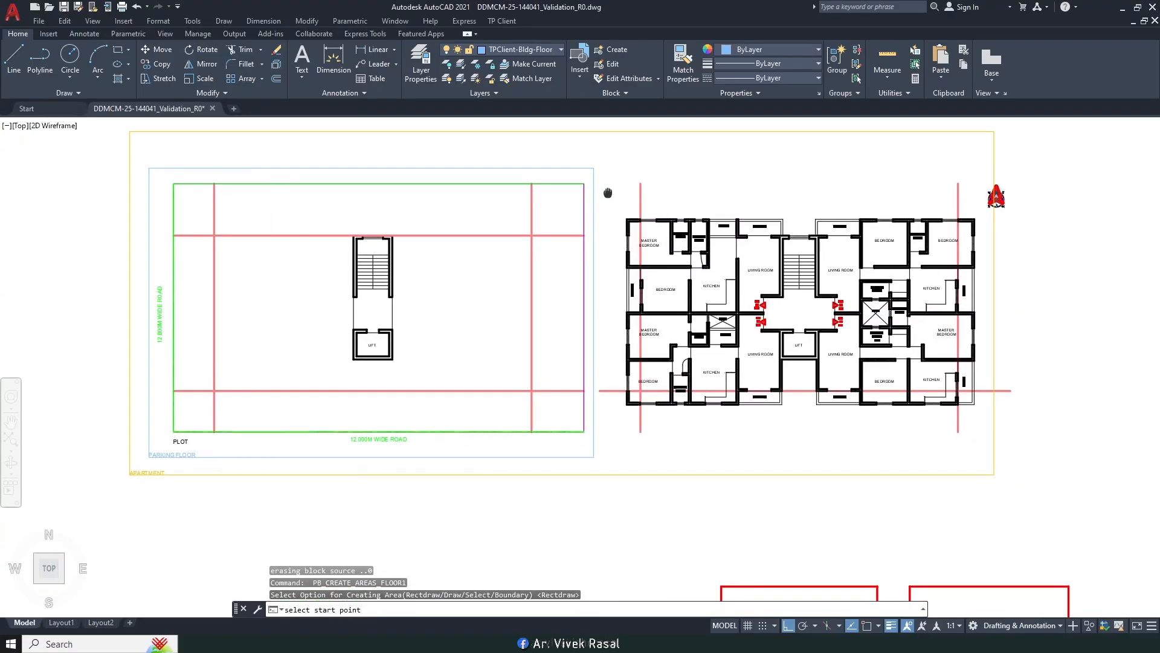
pyautogui.scroll(3, 602, 206)
pyautogui.scroll(-4, 603, 206)
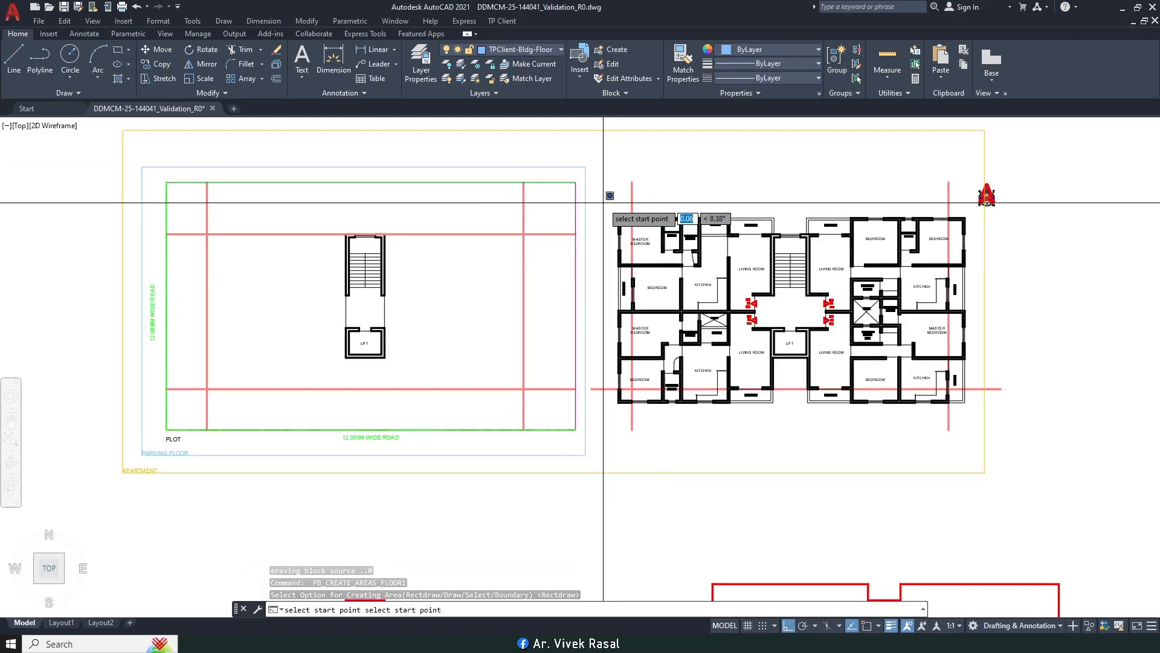
pyautogui.scroll(5, 852, 362)
pyautogui.click(861, 334)
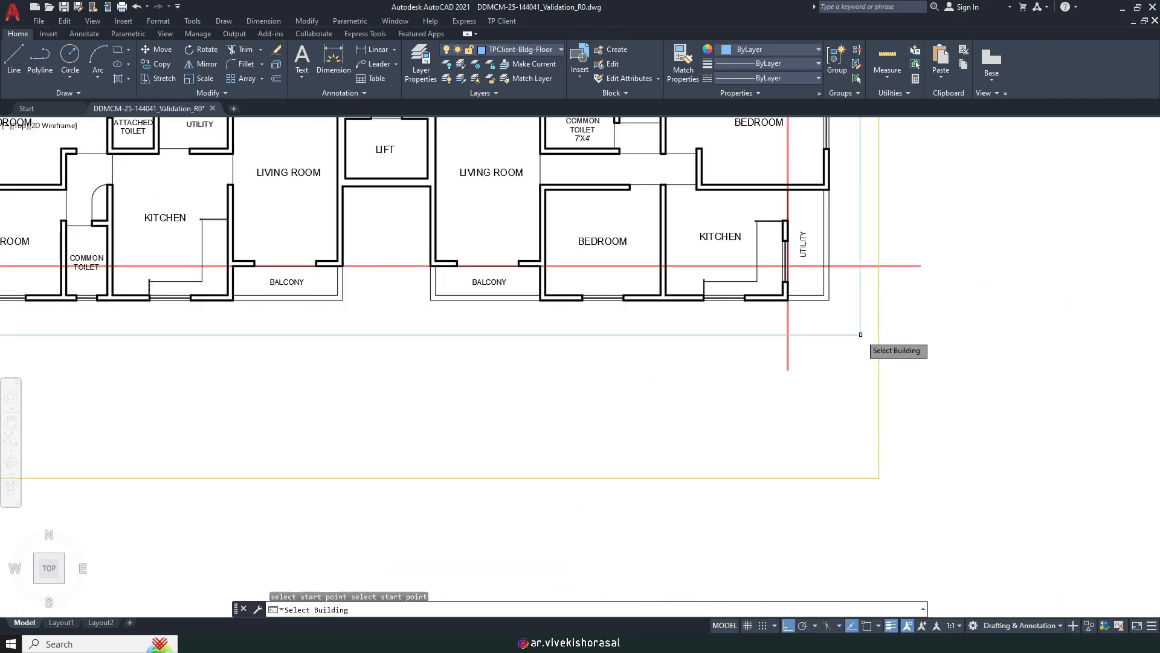
pyautogui.click(878, 354)
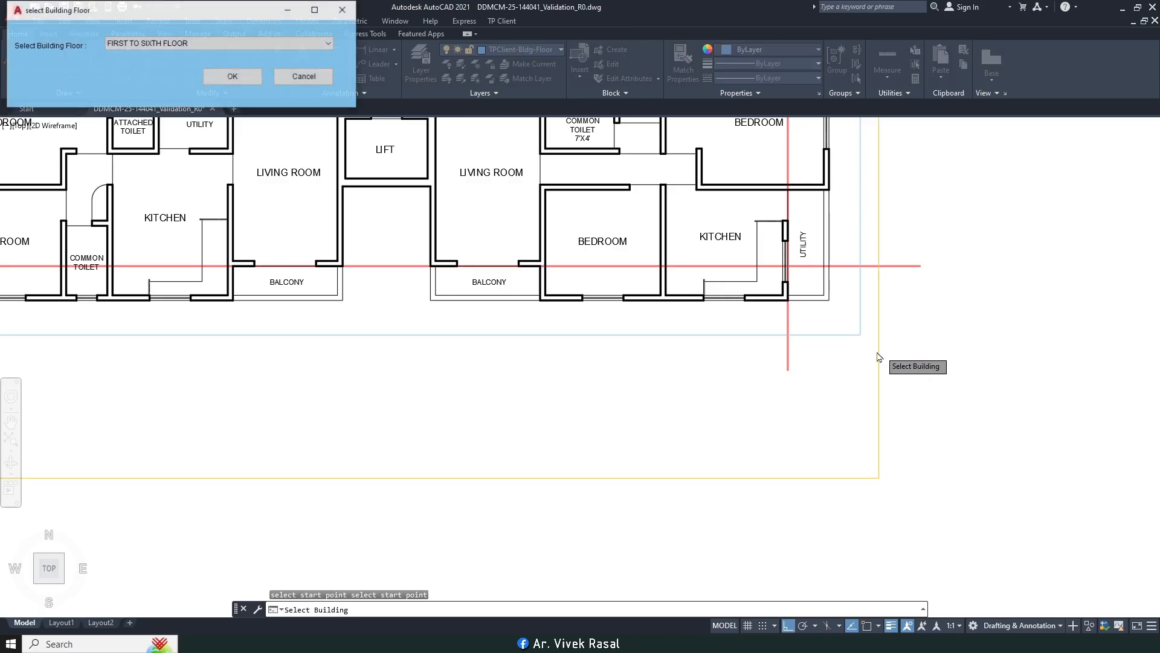
pyautogui.click(233, 77)
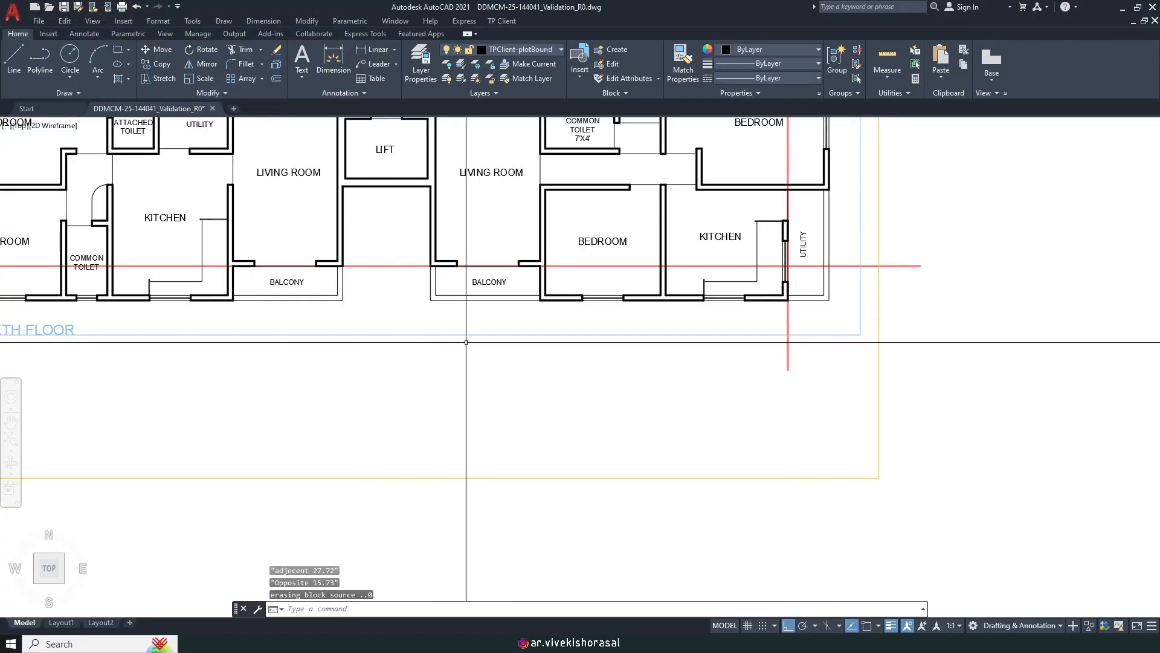
pyautogui.scroll(-4, 423, 338)
# Step: Move the FIRST TO SIXTH FLOOR label so it sits centred under the floor plan
pyautogui.write('m')
pyautogui.press('Return')
pyautogui.scroll(7, 353, 342)
pyautogui.click(353, 342)
pyautogui.click(331, 317)
pyautogui.press('Return')
pyautogui.scroll(-5, 330, 318)
pyautogui.click(322, 387)
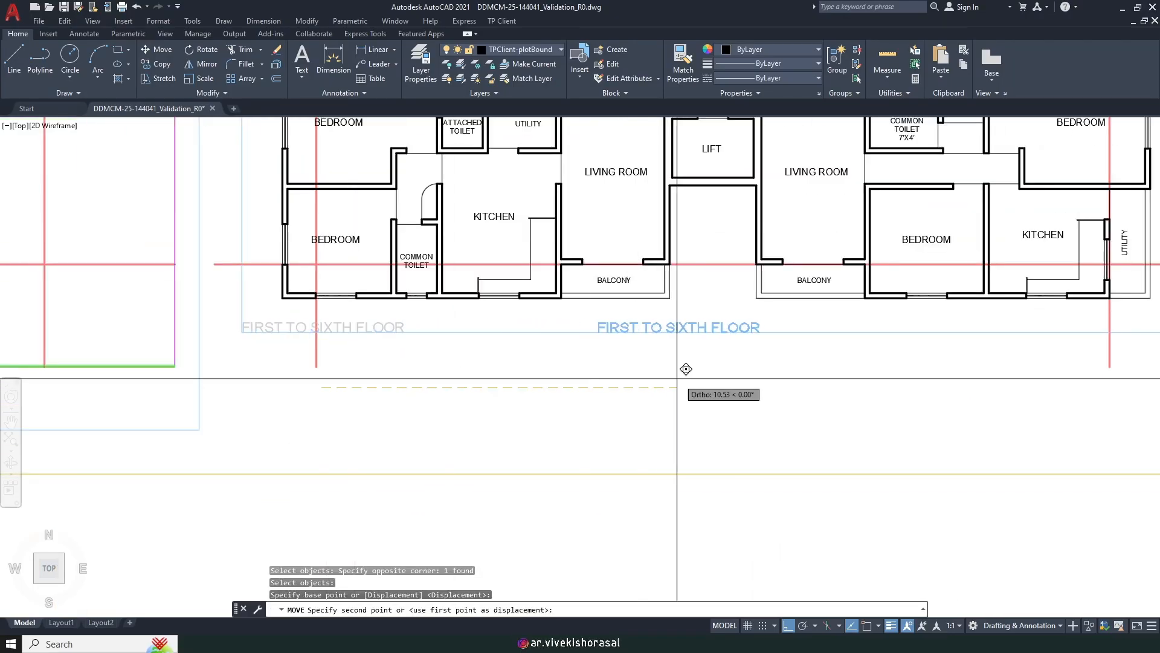
pyautogui.click(703, 381)
pyautogui.scroll(-5, 707, 380)
pyautogui.scroll(2, 564, 384)
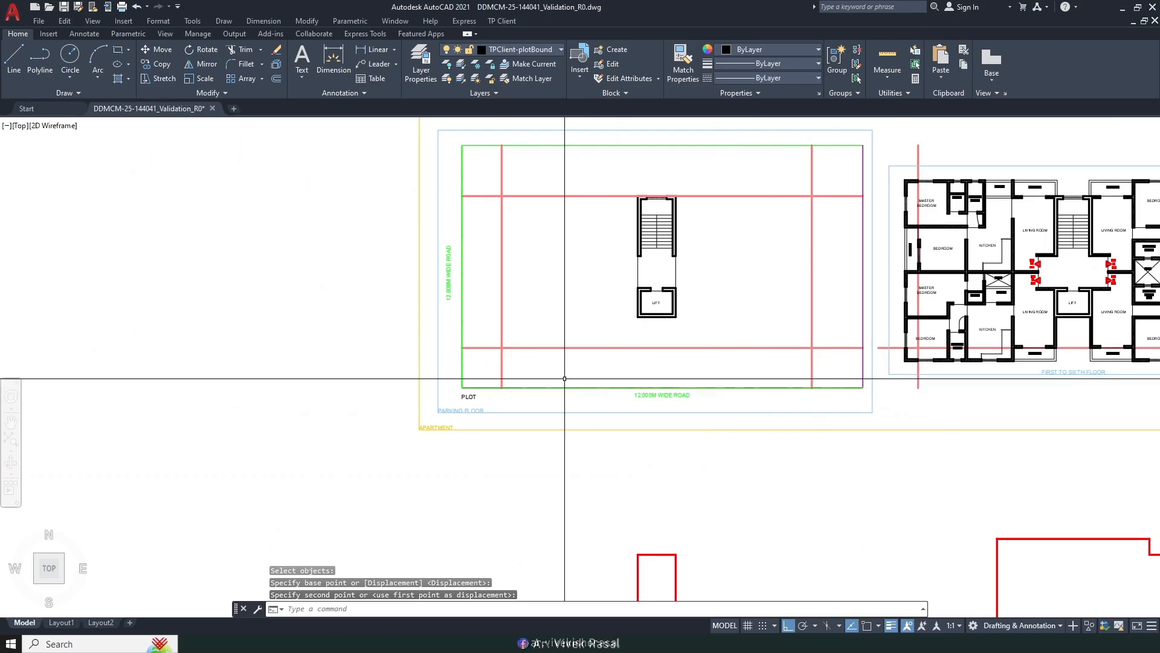
pyautogui.scroll(7, 465, 410)
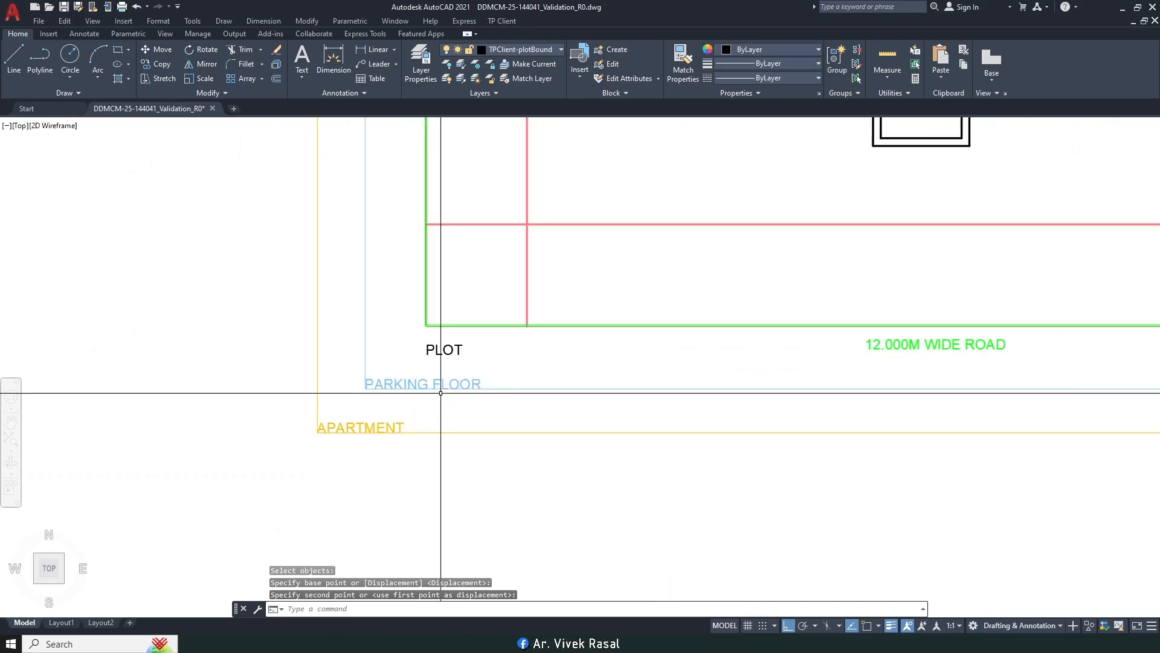
# Step: Move the PARKING FLOOR label so it sits centred under the parking plan
pyautogui.press('space')
pyautogui.click(460, 376)
pyautogui.click(424, 336)
pyautogui.scroll(-6, 423, 334)
pyautogui.press('space')
pyautogui.click(444, 423)
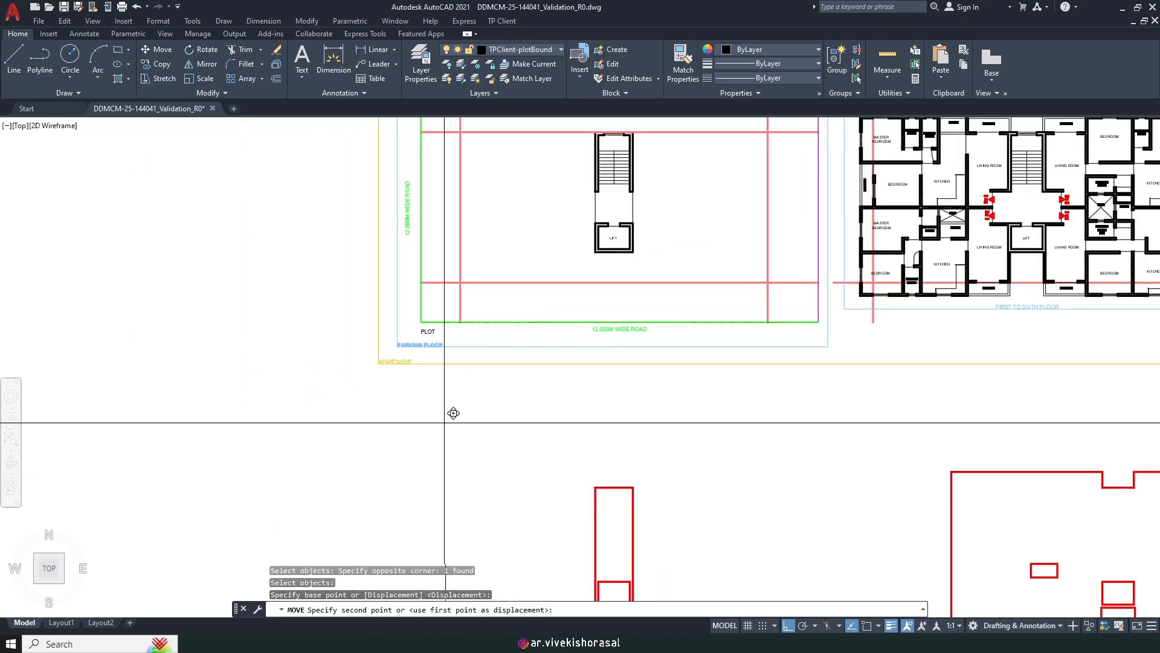
pyautogui.click(639, 415)
pyautogui.moveTo(639, 415); pyautogui.dragTo(598, 441, button='middle')
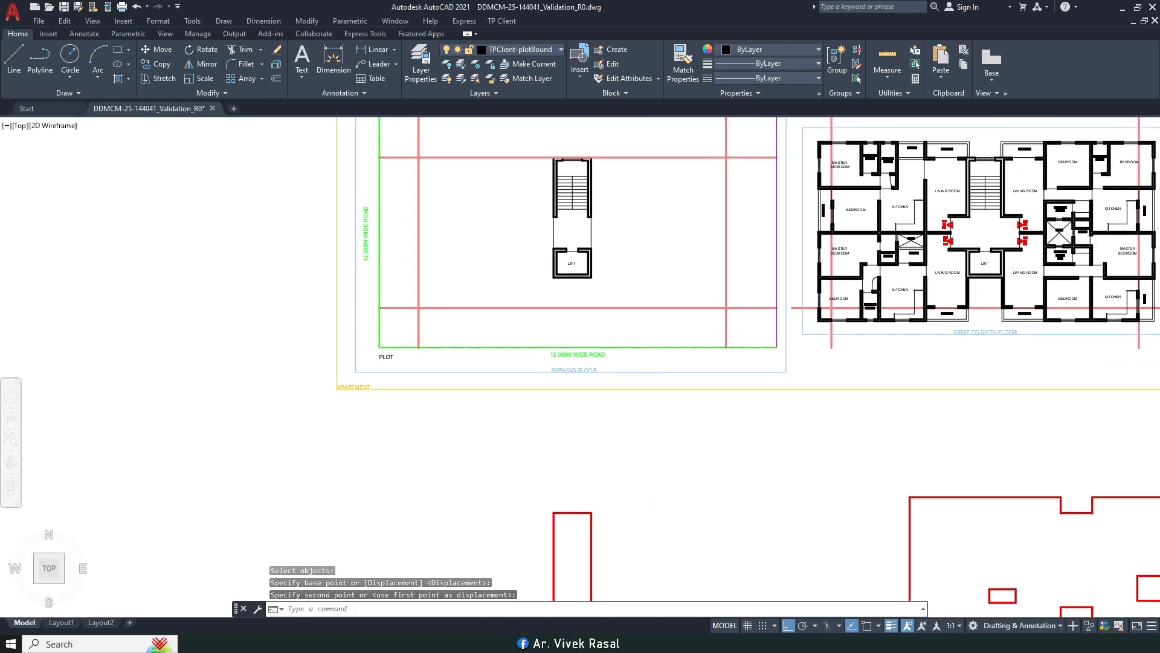
pyautogui.moveTo(640, 301); pyautogui.dragTo(541, 306, button='middle')
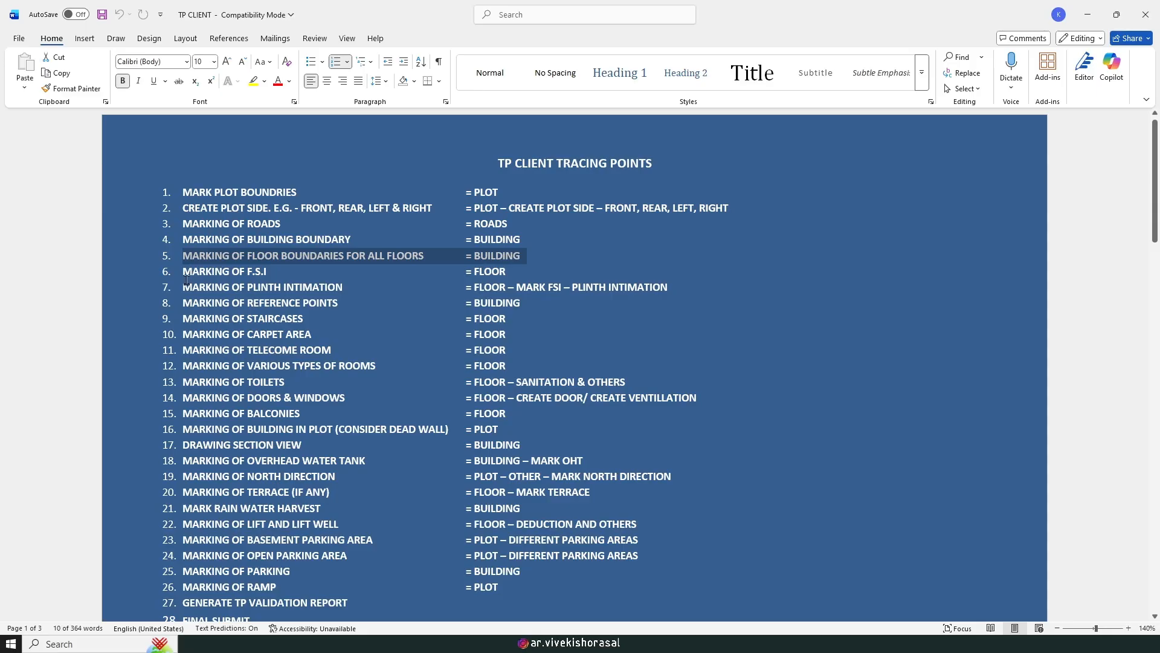
pyautogui.moveTo(181, 274); pyautogui.dragTo(287, 281)
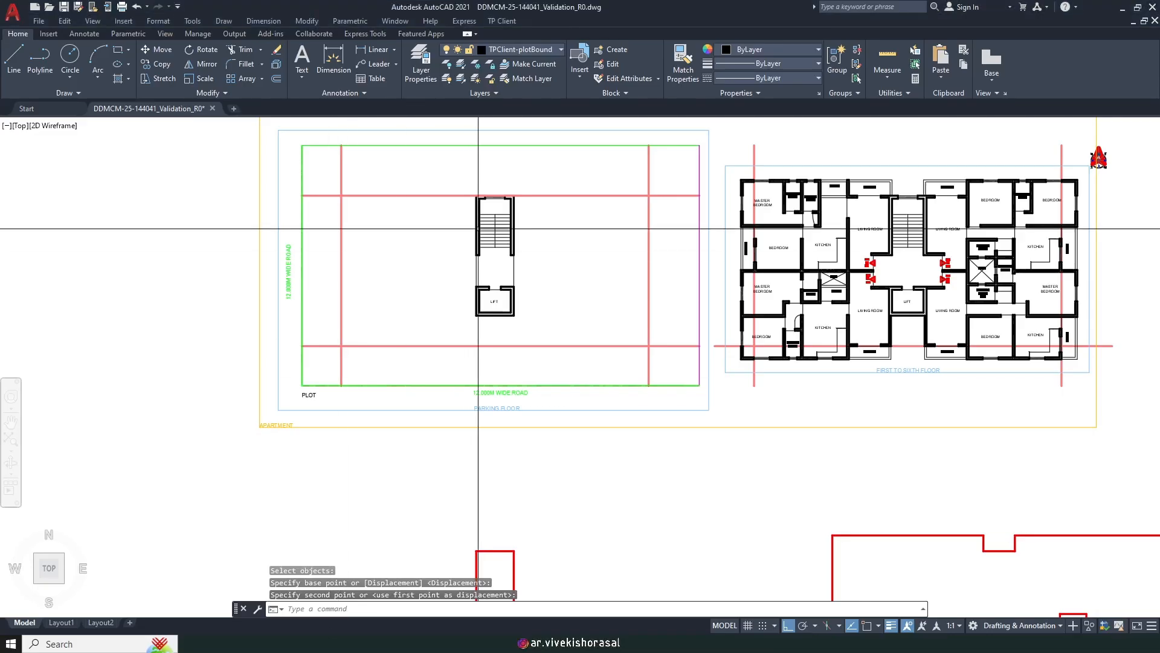
pyautogui.moveTo(492, 218); pyautogui.dragTo(497, 268, button='middle')
# Step: Start a Mark FSI Residential area as Proposed, drawn as a rectangle
pyautogui.click(511, 22)
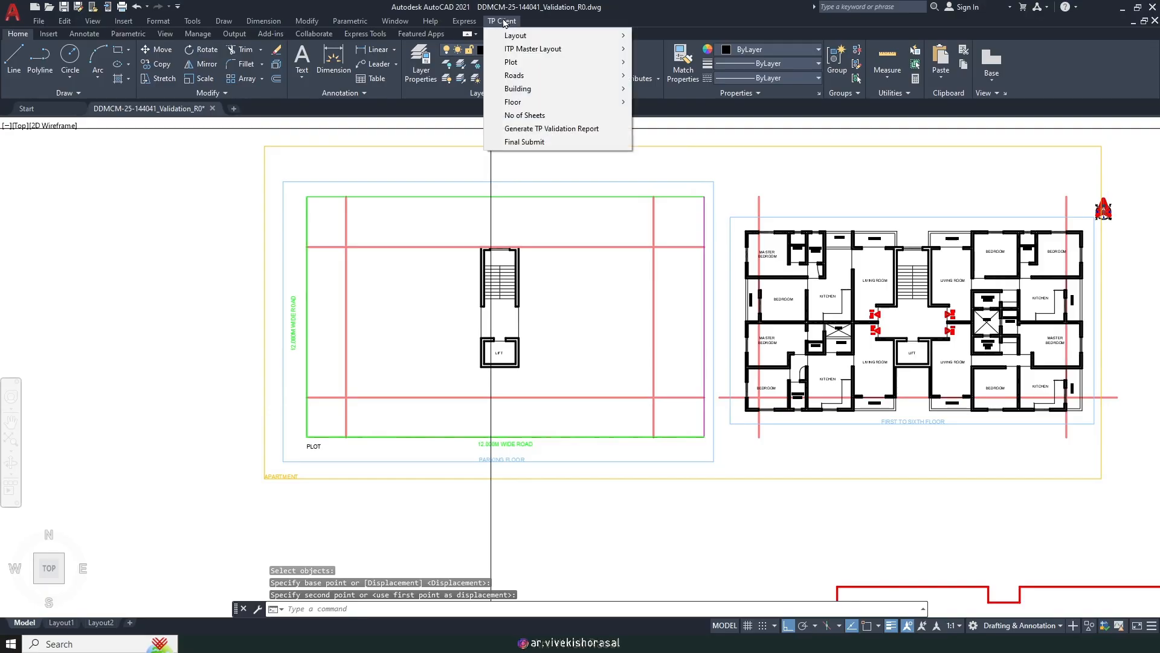
pyautogui.moveTo(534, 66)
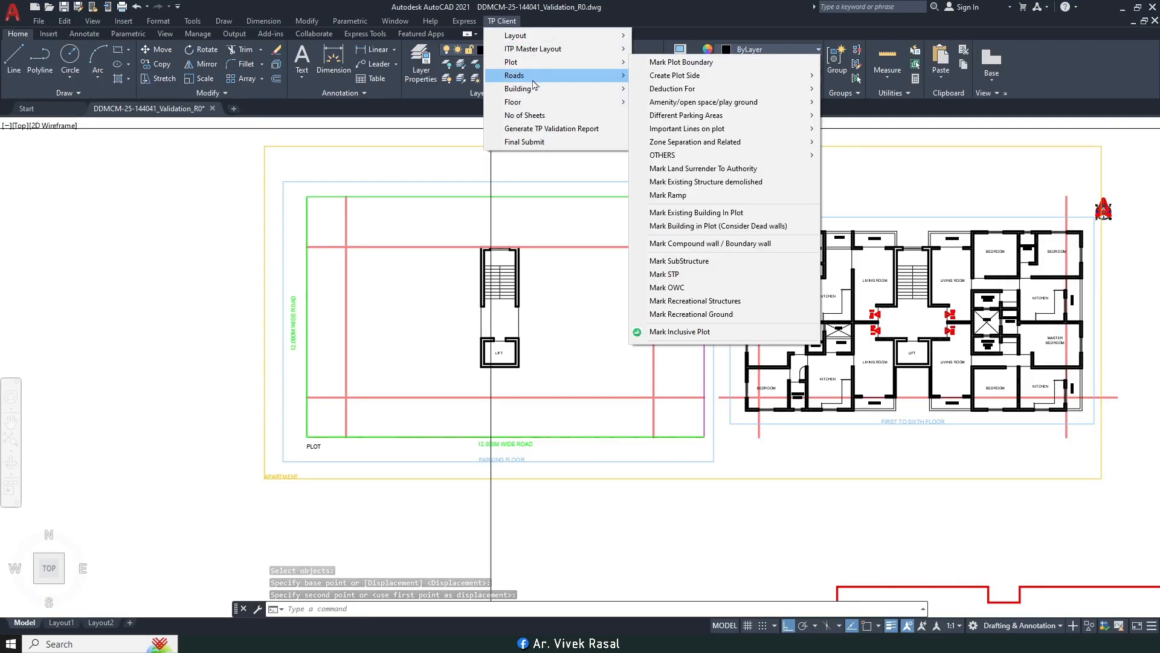
pyautogui.moveTo(539, 105)
pyautogui.moveTo(667, 109)
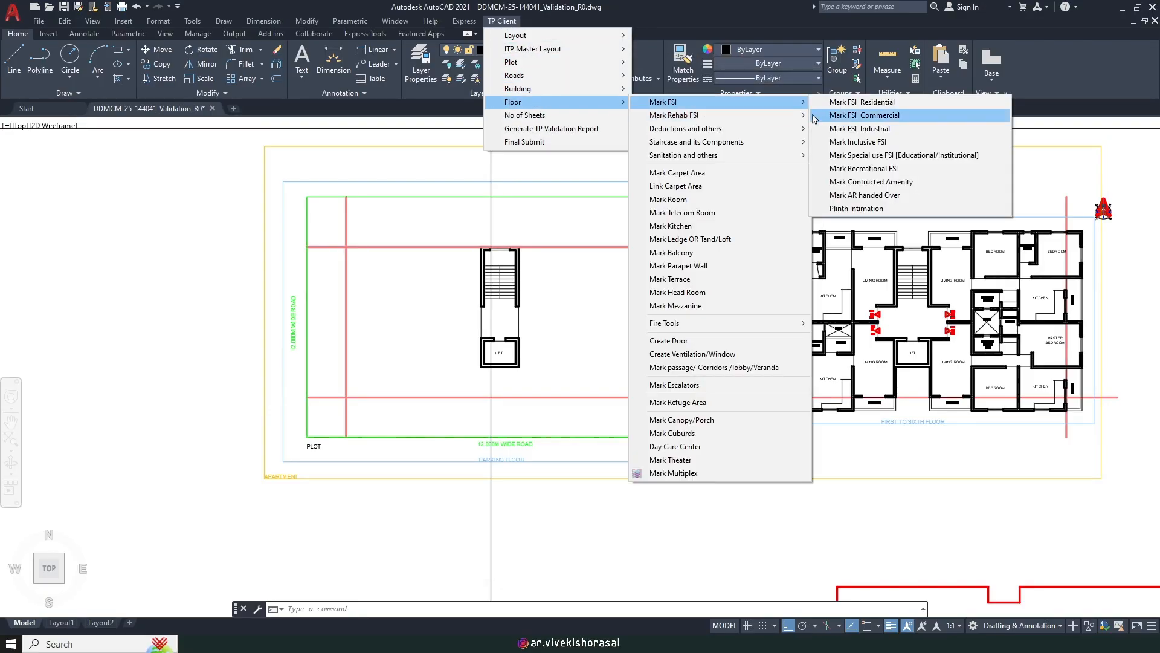
pyautogui.click(852, 102)
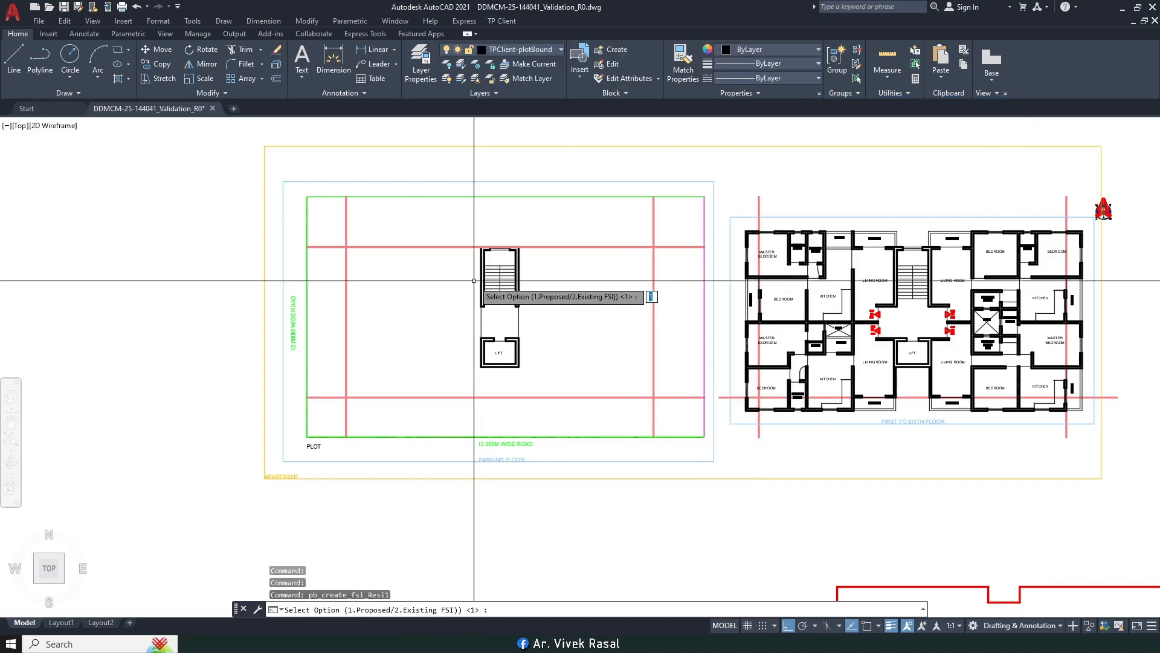
pyautogui.scroll(2, 474, 279)
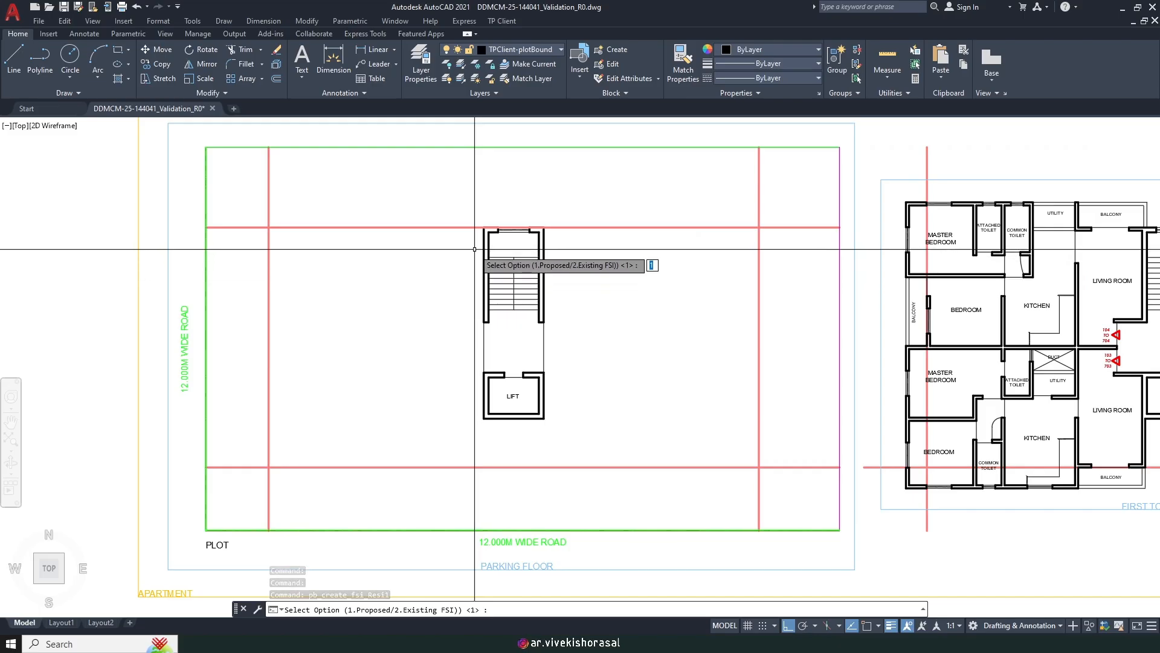
pyautogui.press('Return')
pyautogui.scroll(4, 475, 249)
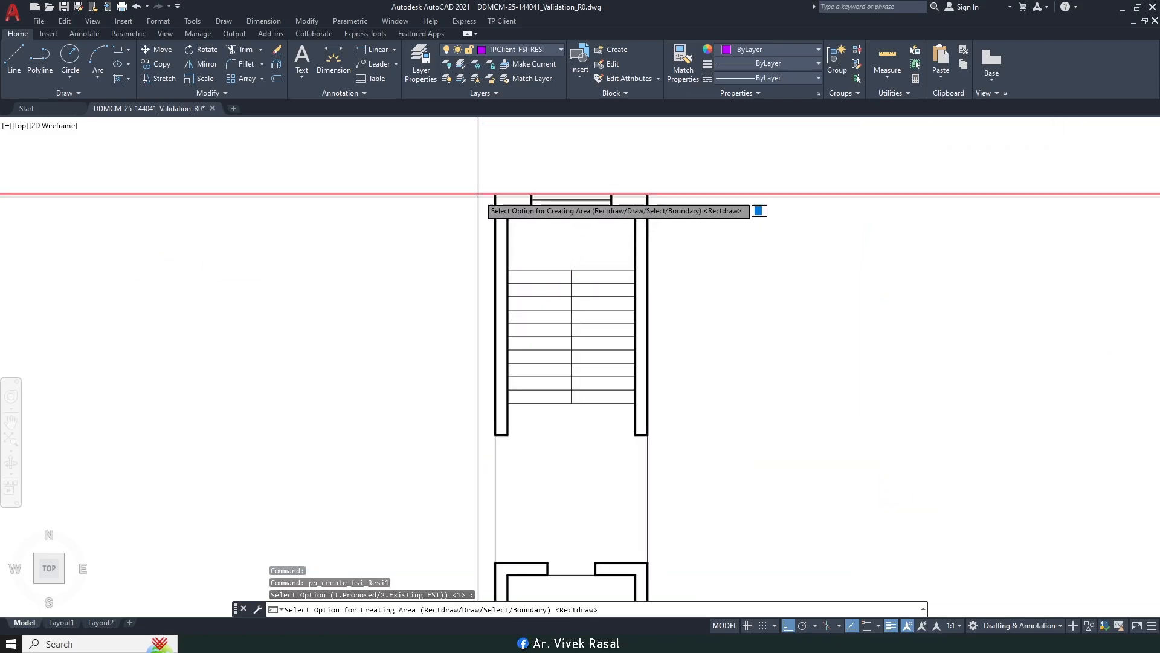
pyautogui.press('Return')
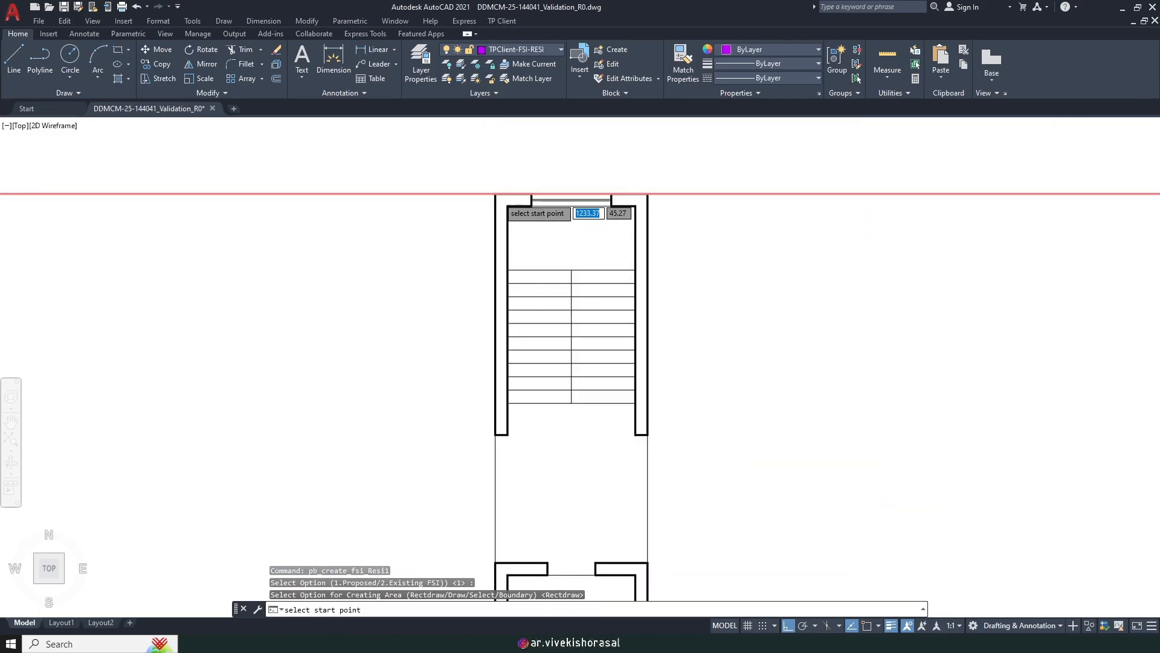
# Step: Adjust object snap settings with 'OS mid-command, then end the area command
pyautogui.write("'os")
pyautogui.press('Return')
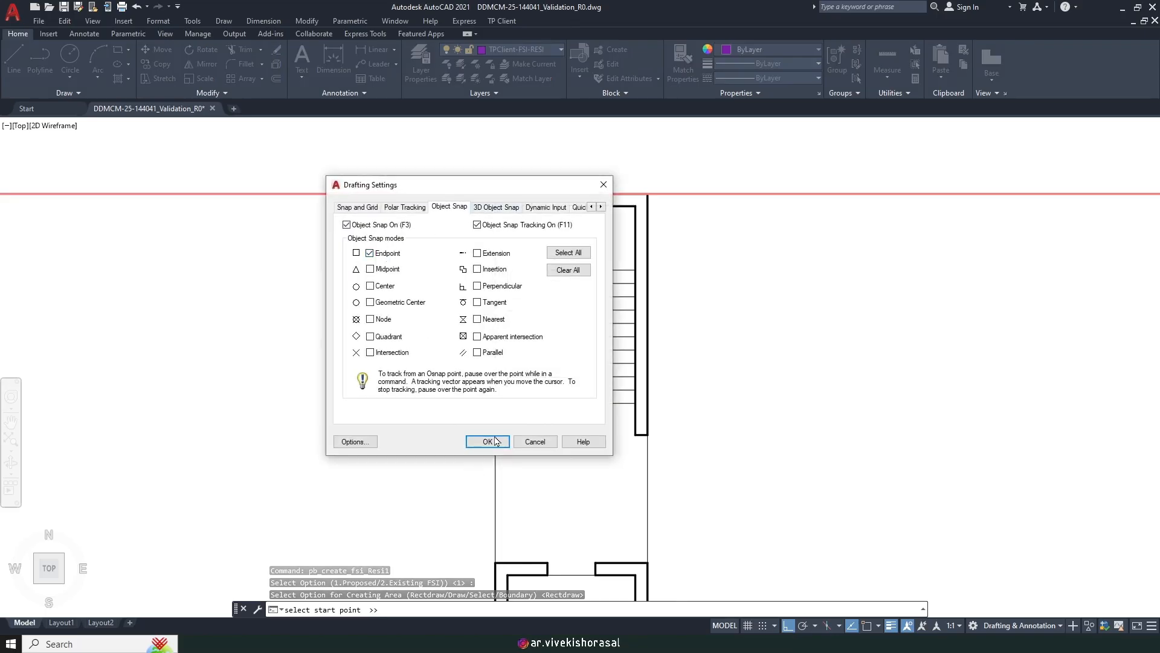
pyautogui.click(489, 442)
pyautogui.scroll(-5, 492, 196)
pyautogui.scroll(5, 521, 304)
pyautogui.press('Escape')
pyautogui.scroll(-5, 538, 248)
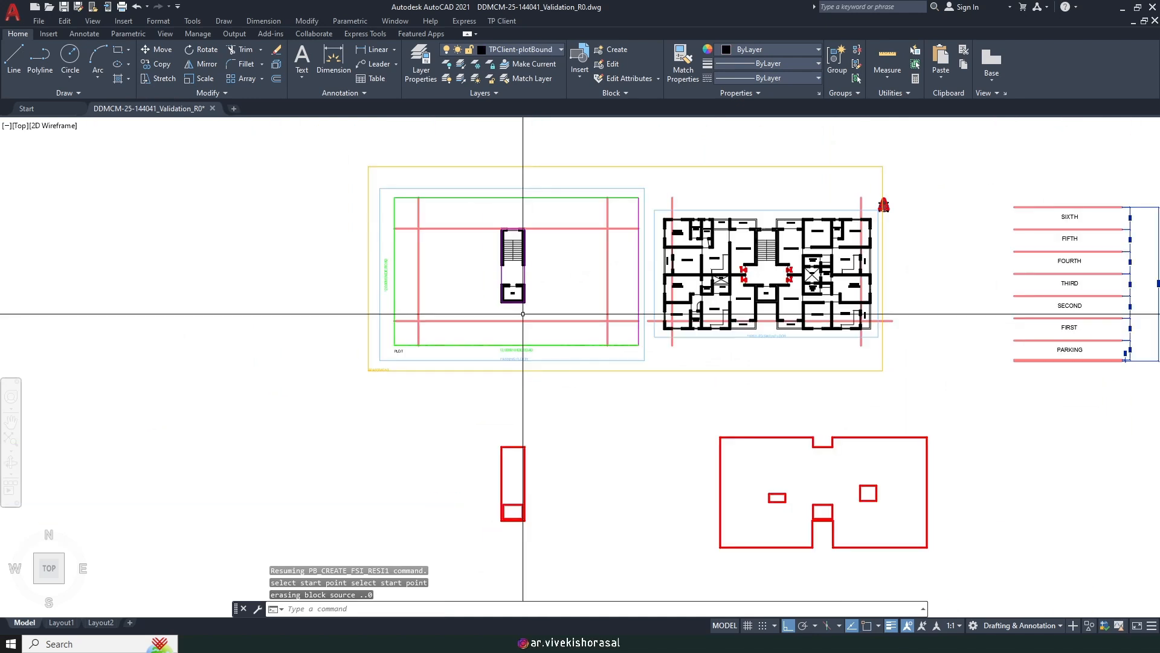
# Step: Restart the residential FSI area as type FSI, drawn point by point with Endpoint snap on
pyautogui.press('Return')
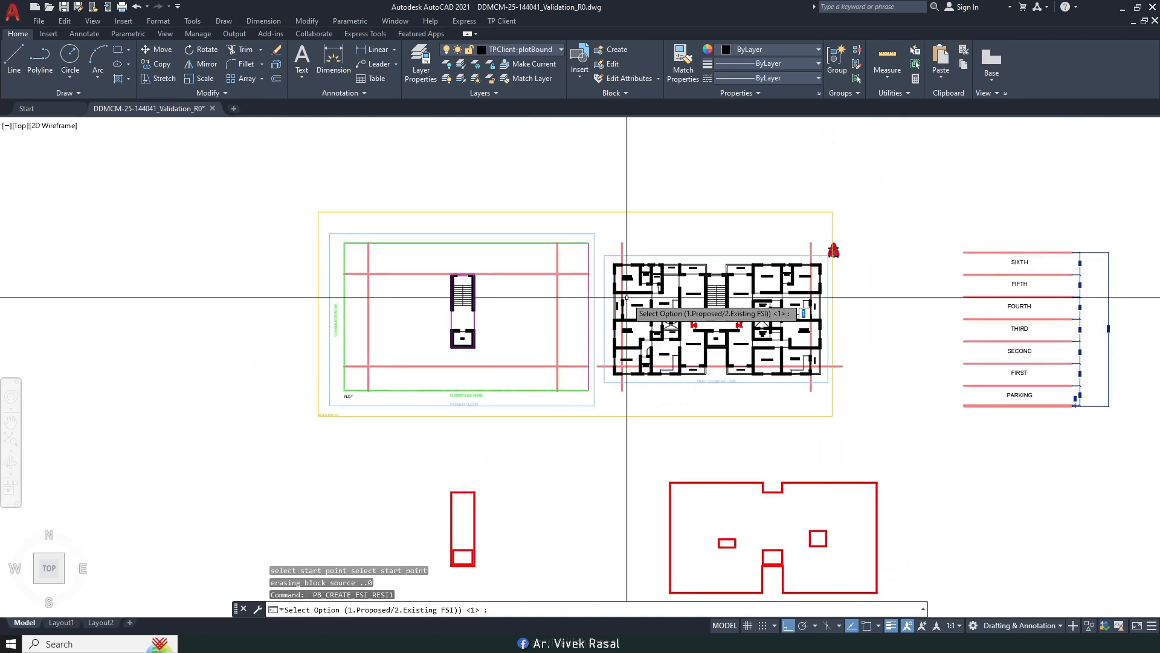
pyautogui.scroll(2, 538, 206)
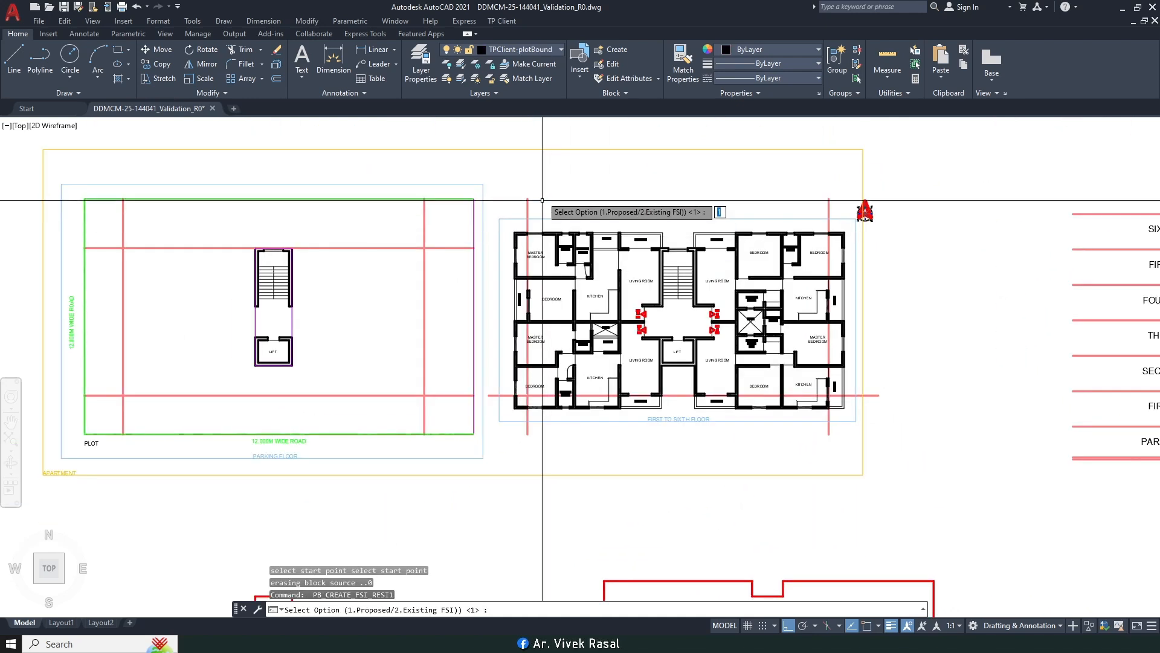
pyautogui.press('Return')
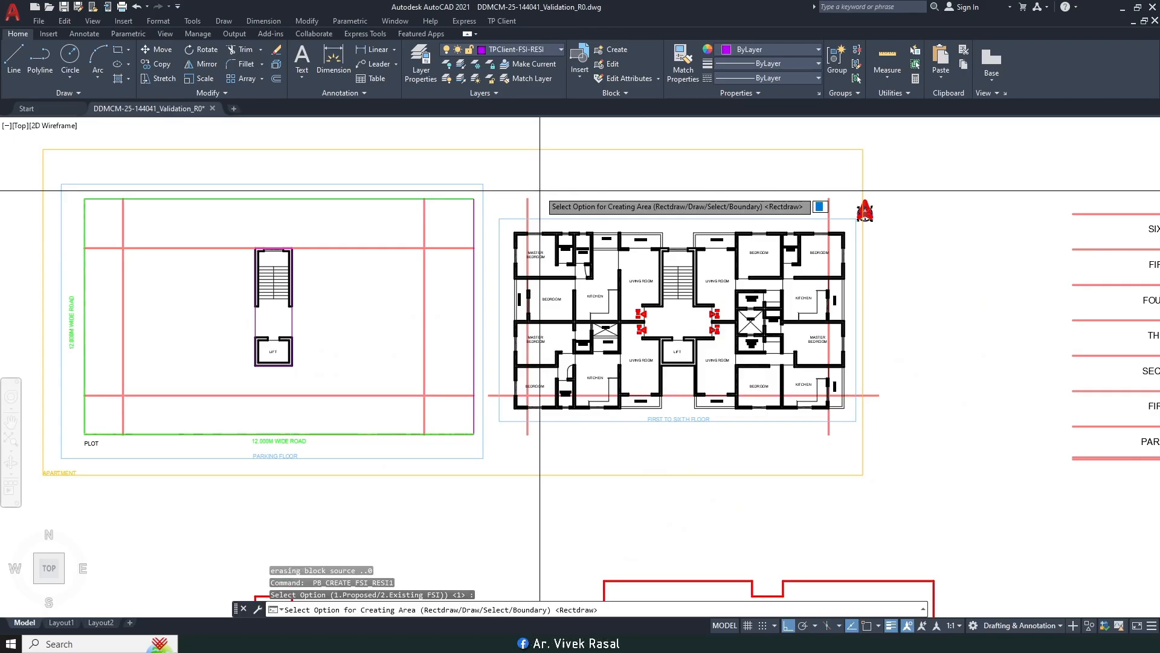
pyautogui.write('d')
pyautogui.press('Return')
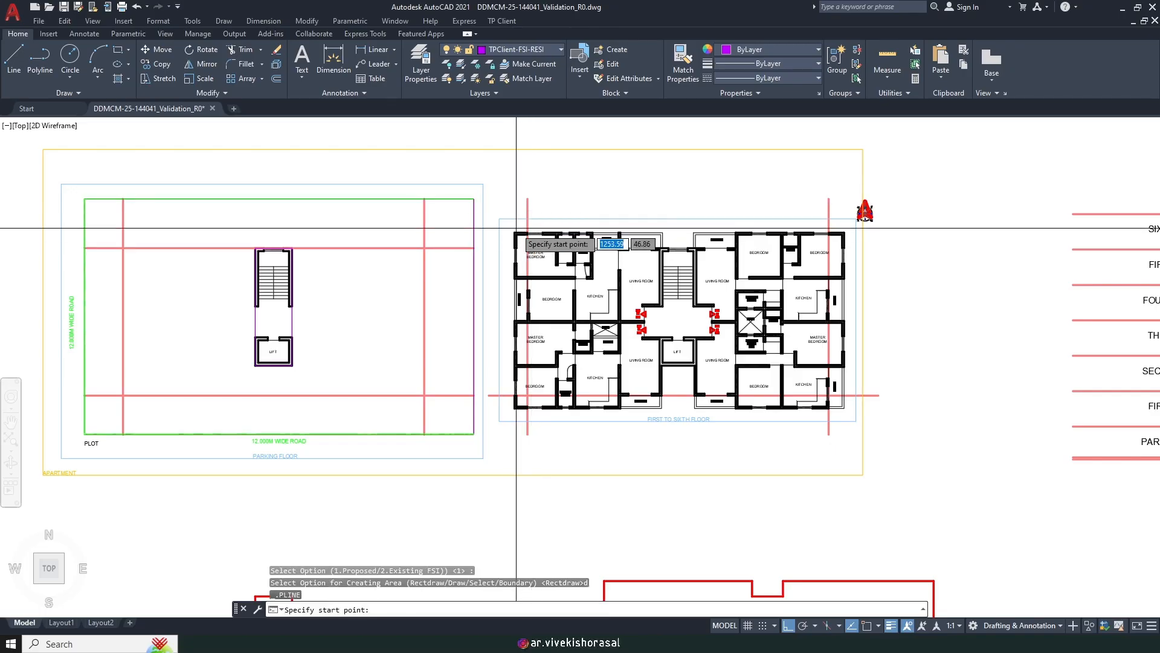
pyautogui.press('F3')
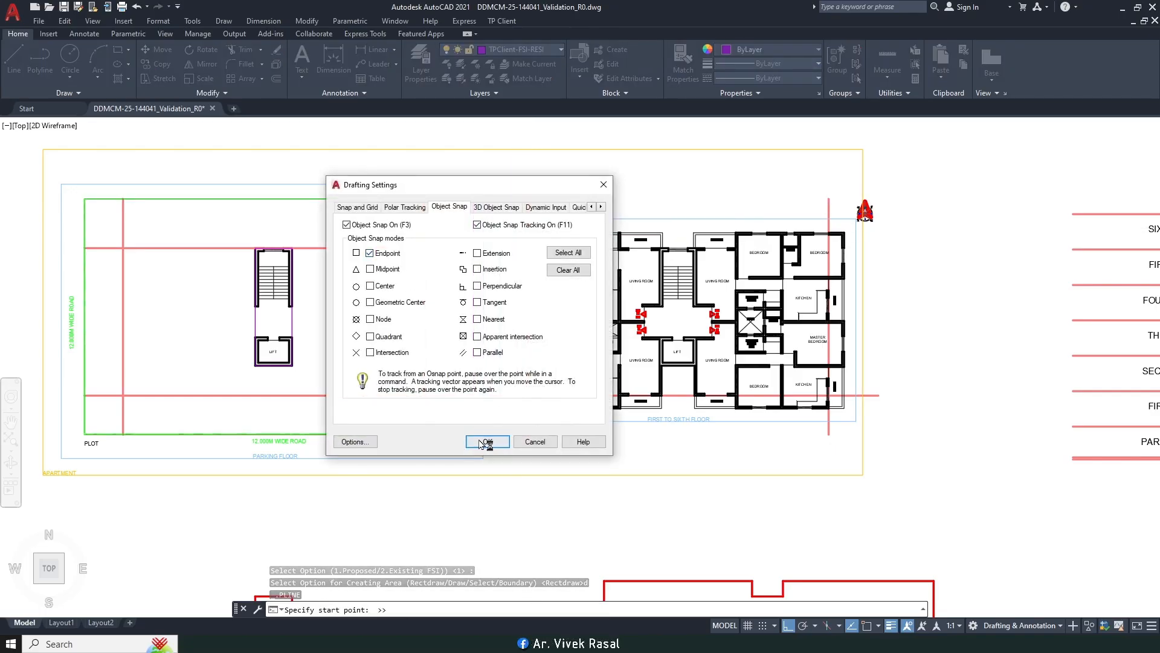
pyautogui.click(484, 442)
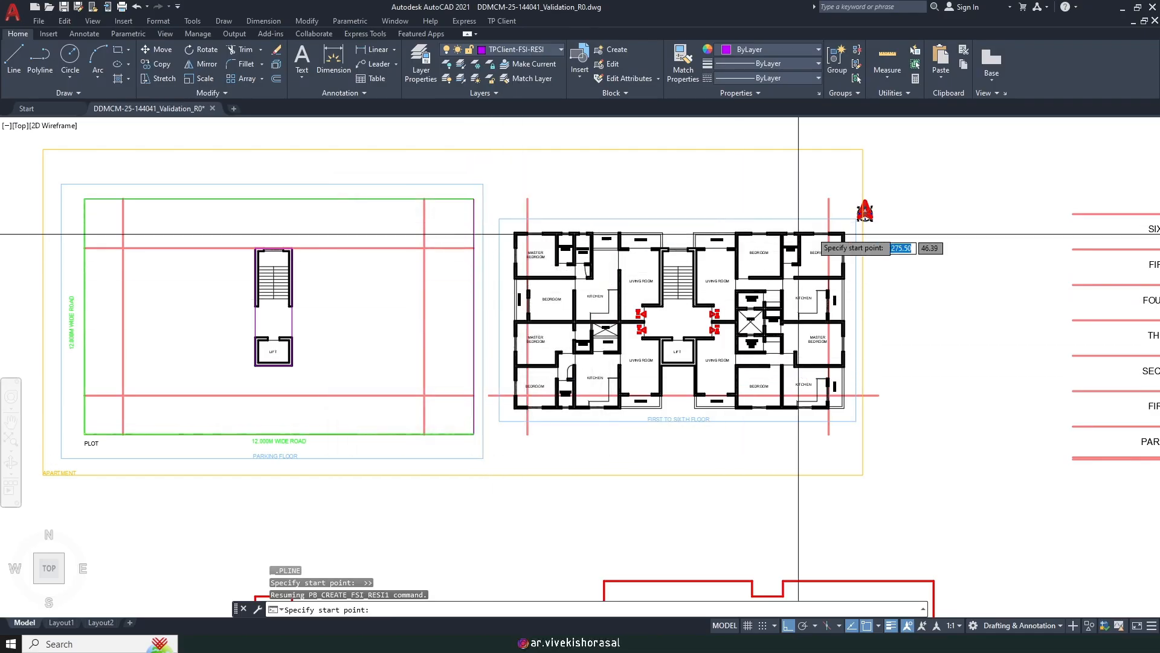
pyautogui.scroll(-2, 615, 396)
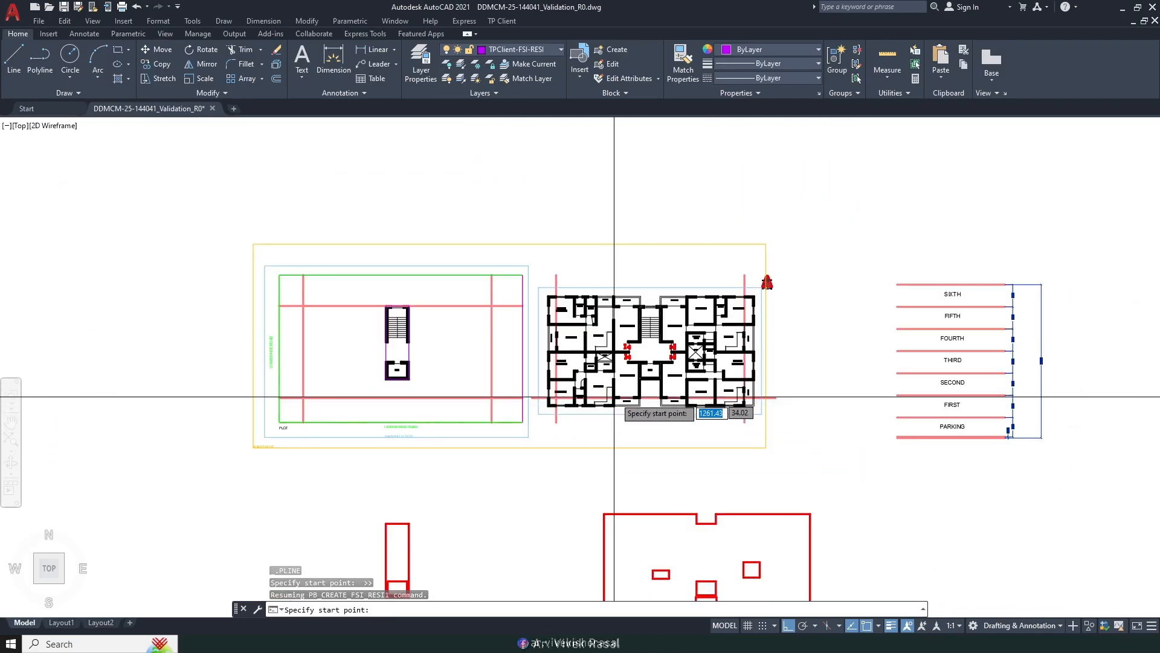
pyautogui.moveTo(703, 489); pyautogui.dragTo(702, 344, button='middle')
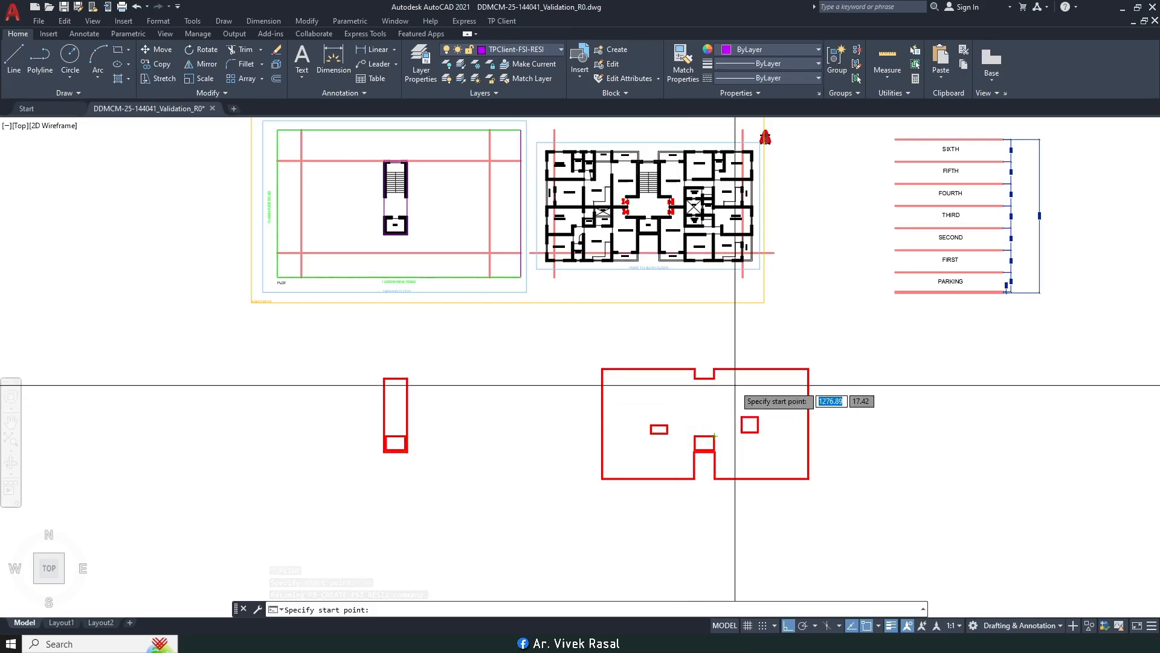
pyautogui.scroll(8, 610, 245)
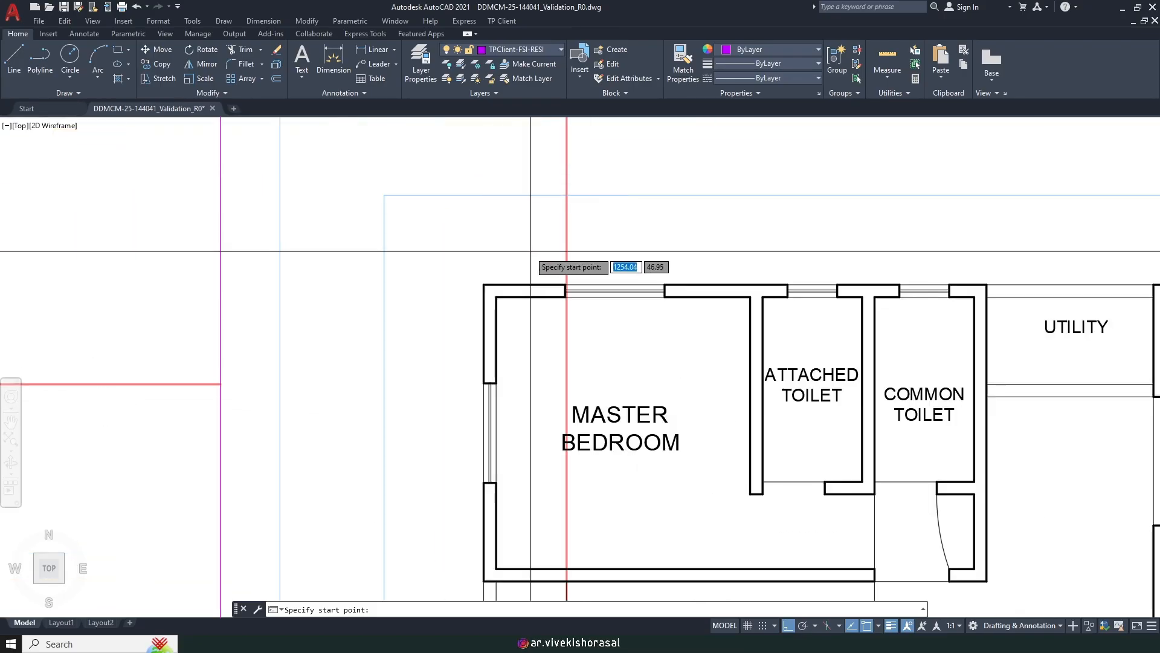
# Step: Trace from the master bedroom's top-left corner along the top wall, balcony edge and utility corner
pyautogui.click(483, 285)
pyautogui.scroll(-3, 466, 251)
pyautogui.scroll(3, 785, 266)
pyautogui.scroll(-2, 616, 267)
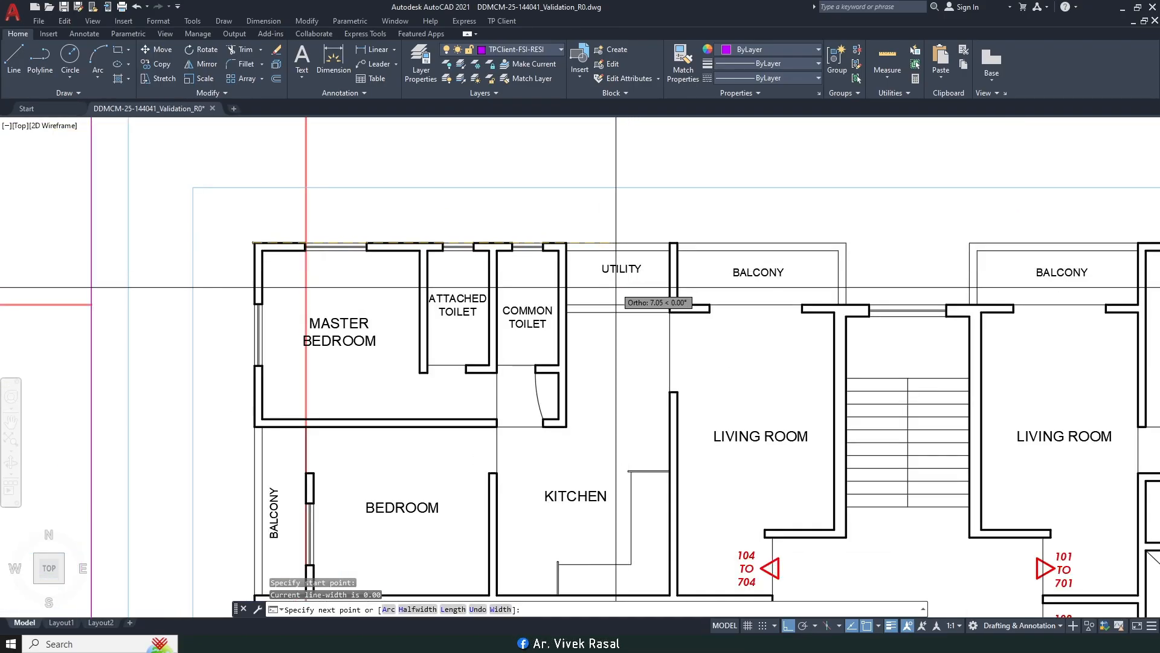
pyautogui.click(846, 243)
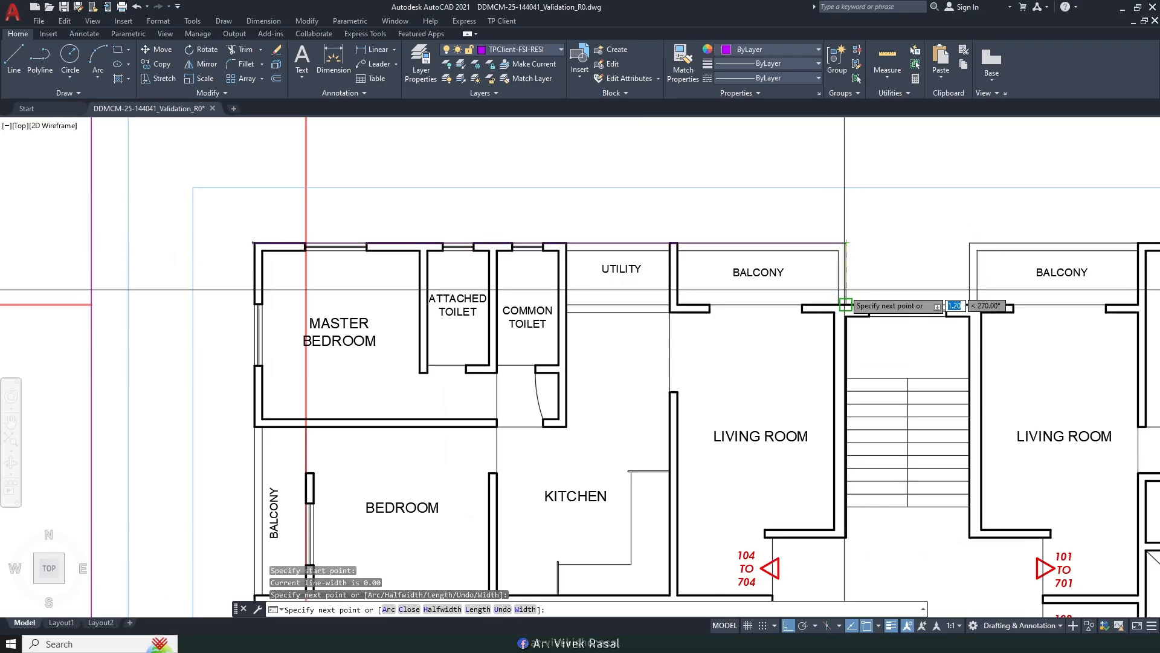
pyautogui.click(845, 304)
pyautogui.moveTo(933, 289); pyautogui.dragTo(803, 303, button='middle')
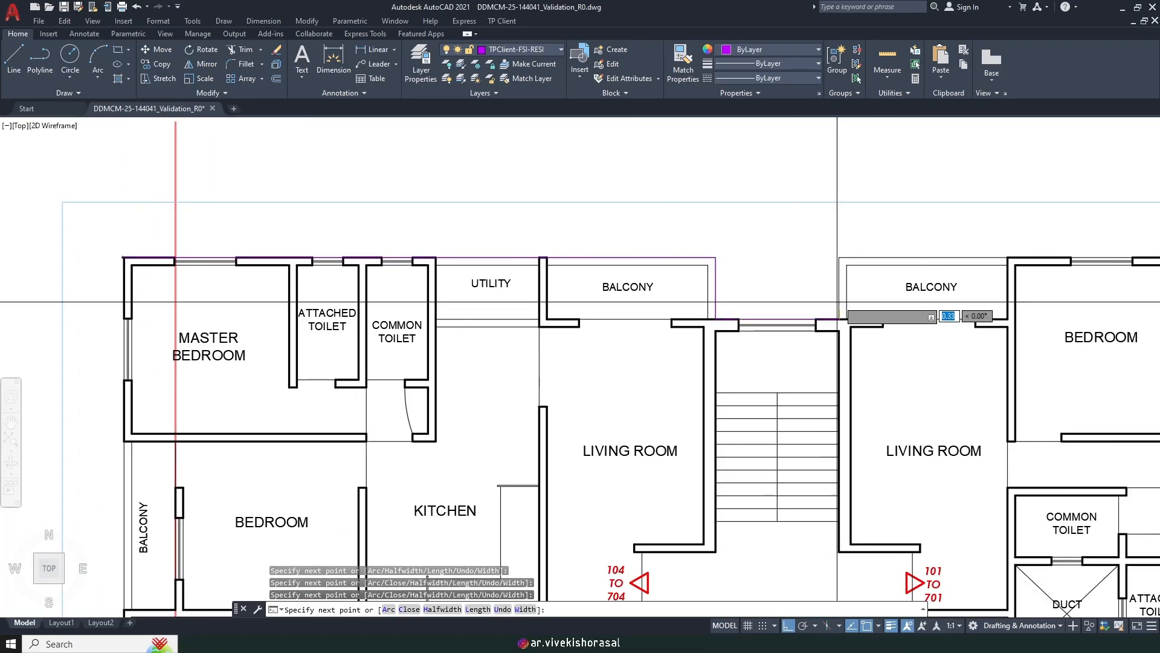
pyautogui.scroll(-5, 839, 258)
pyautogui.scroll(5, 1004, 245)
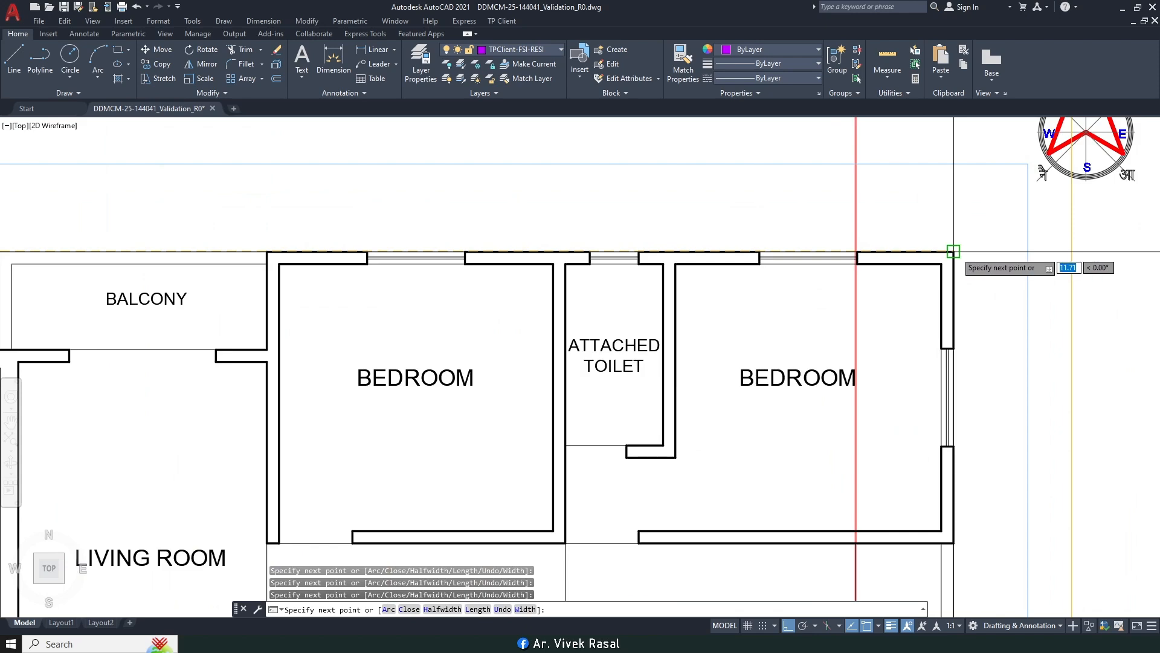
pyautogui.scroll(-5, 953, 251)
pyautogui.scroll(6, 959, 261)
pyautogui.click(839, 373)
pyautogui.scroll(-4, 839, 372)
pyautogui.scroll(6, 474, 372)
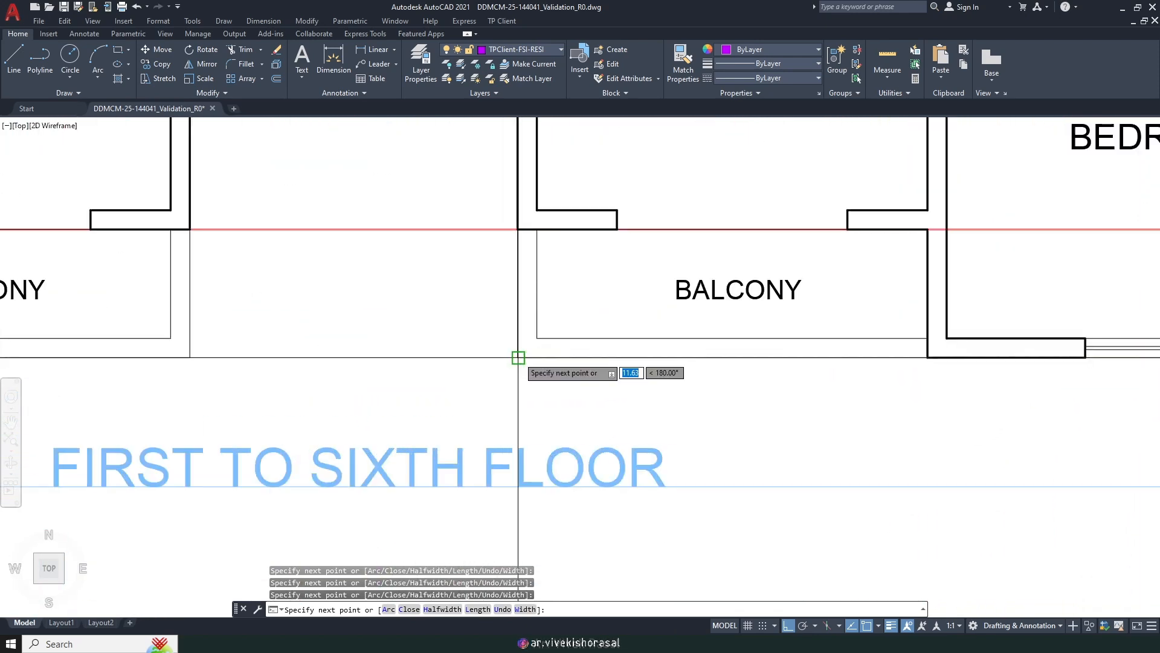
# Step: Add the balcony, lift wall and bedroom wall corners, then close the FSI outline with C
pyautogui.click(517, 357)
pyautogui.scroll(-4, 518, 357)
pyautogui.scroll(4, 651, 312)
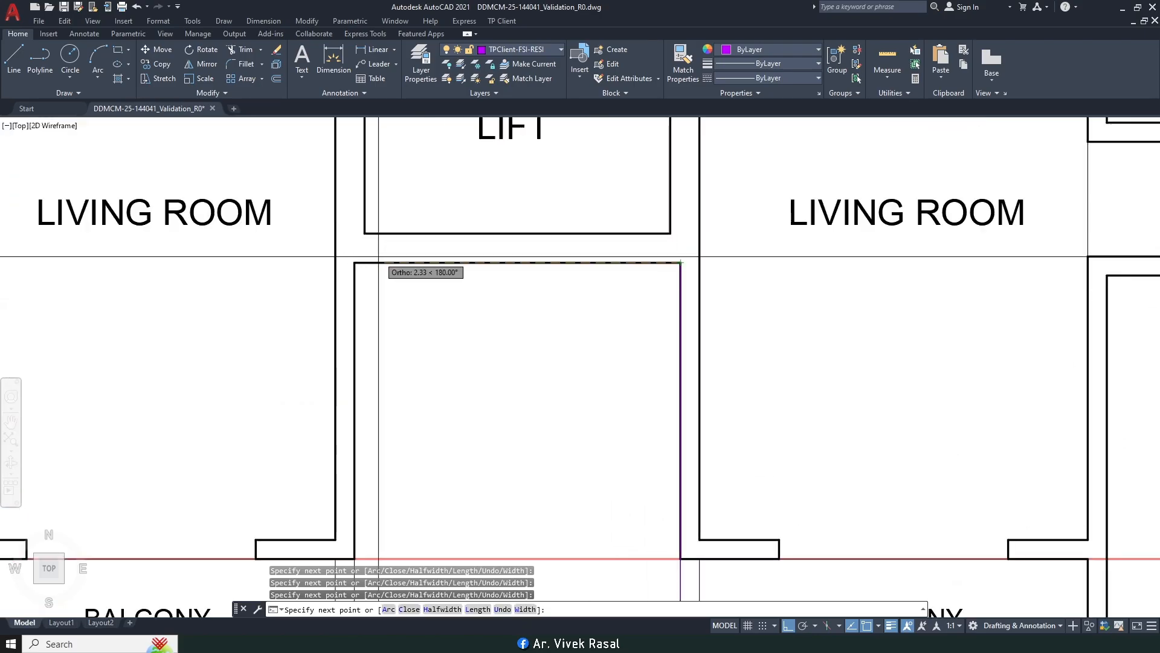
pyautogui.click(355, 264)
pyautogui.scroll(-4, 355, 264)
pyautogui.scroll(5, 558, 510)
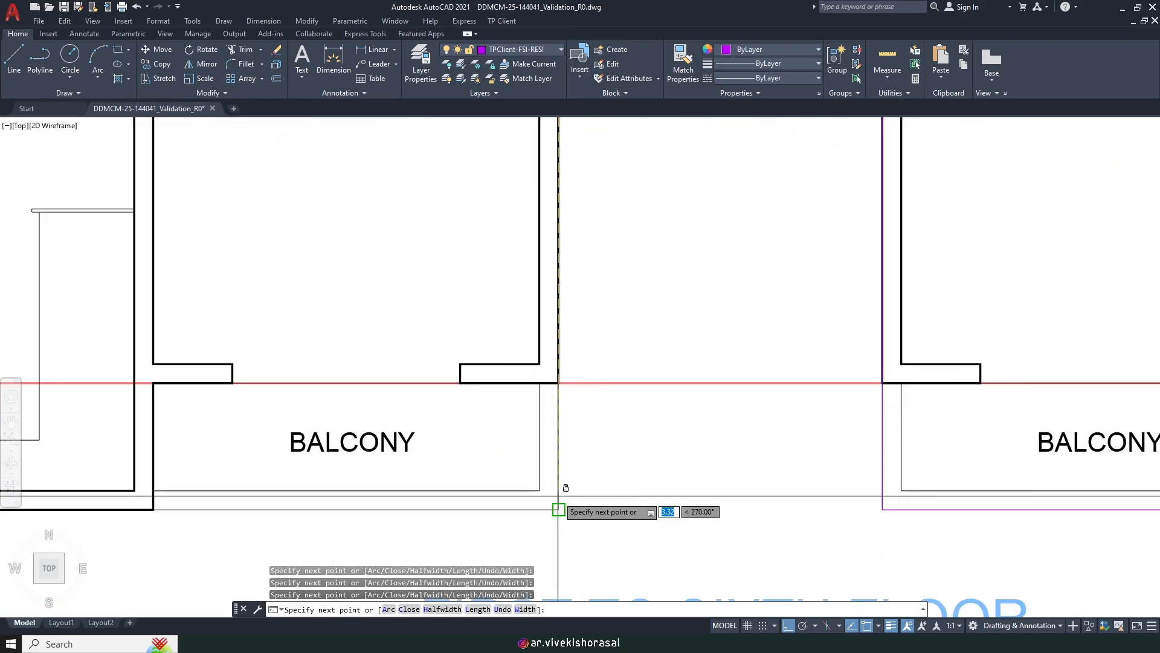
pyautogui.click(558, 509)
pyautogui.scroll(-4, 558, 509)
pyautogui.scroll(5, 390, 456)
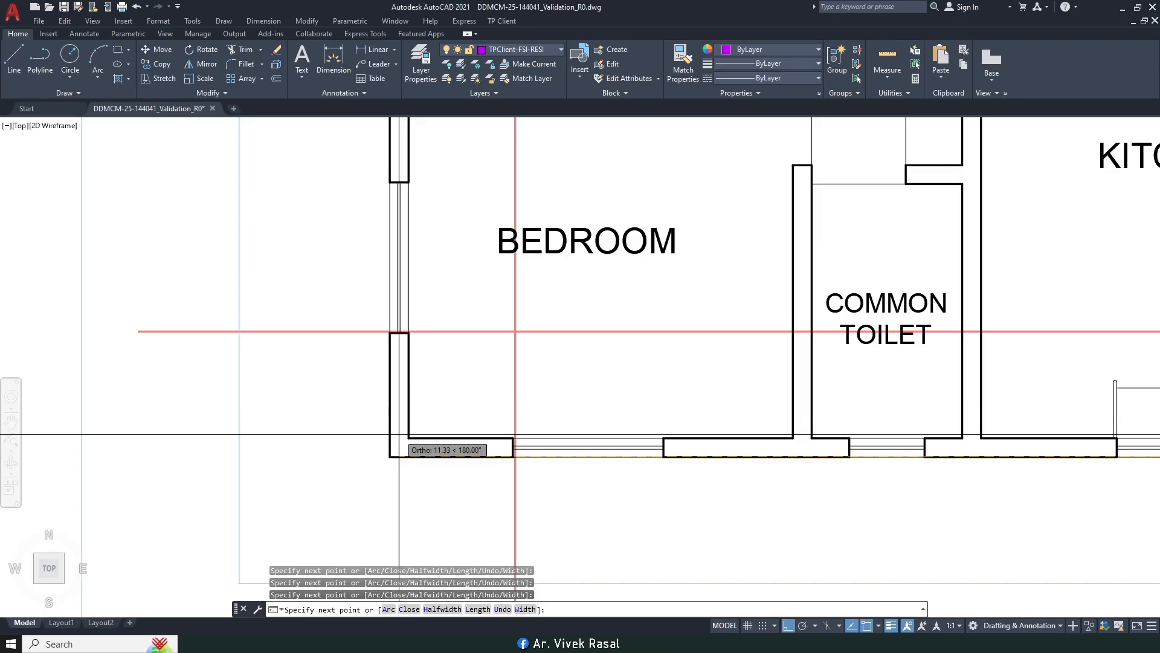
pyautogui.click(390, 456)
pyautogui.scroll(-4, 391, 457)
pyautogui.scroll(3, 454, 344)
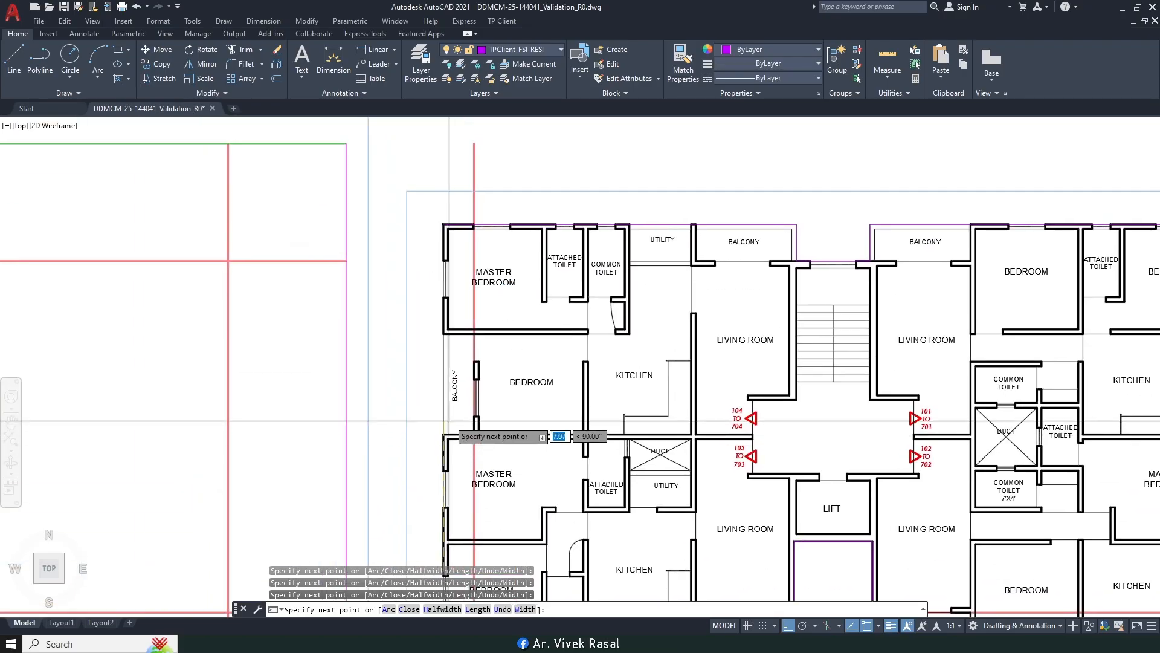
pyautogui.moveTo(454, 343); pyautogui.dragTo(431, 301, button='middle')
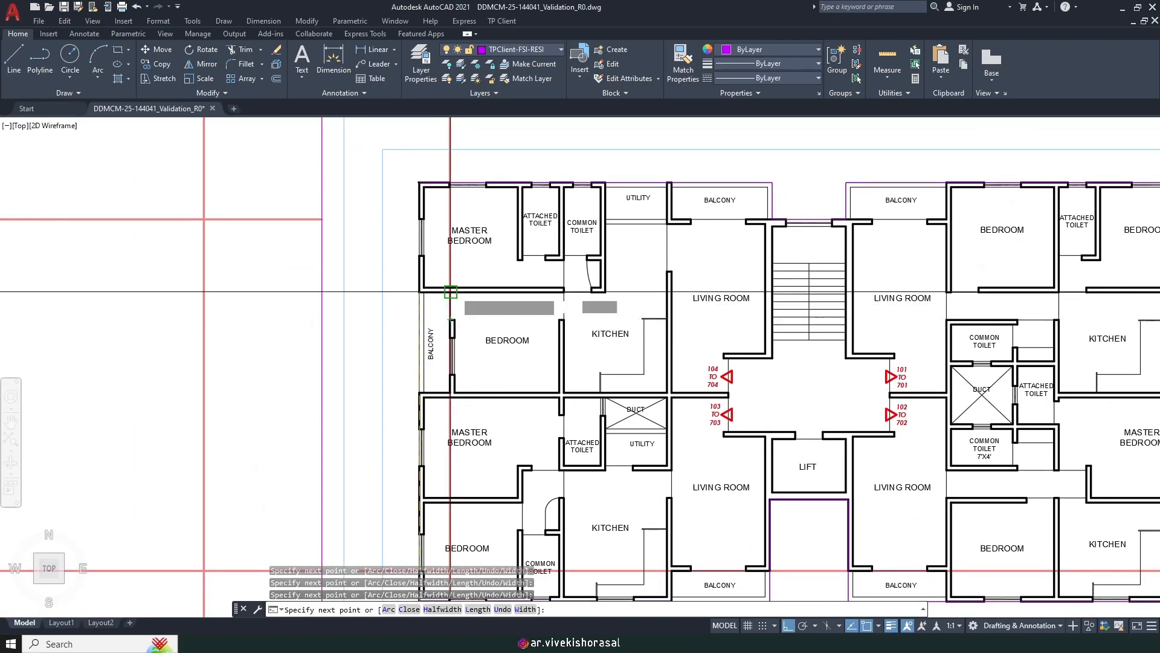
pyautogui.write('c')
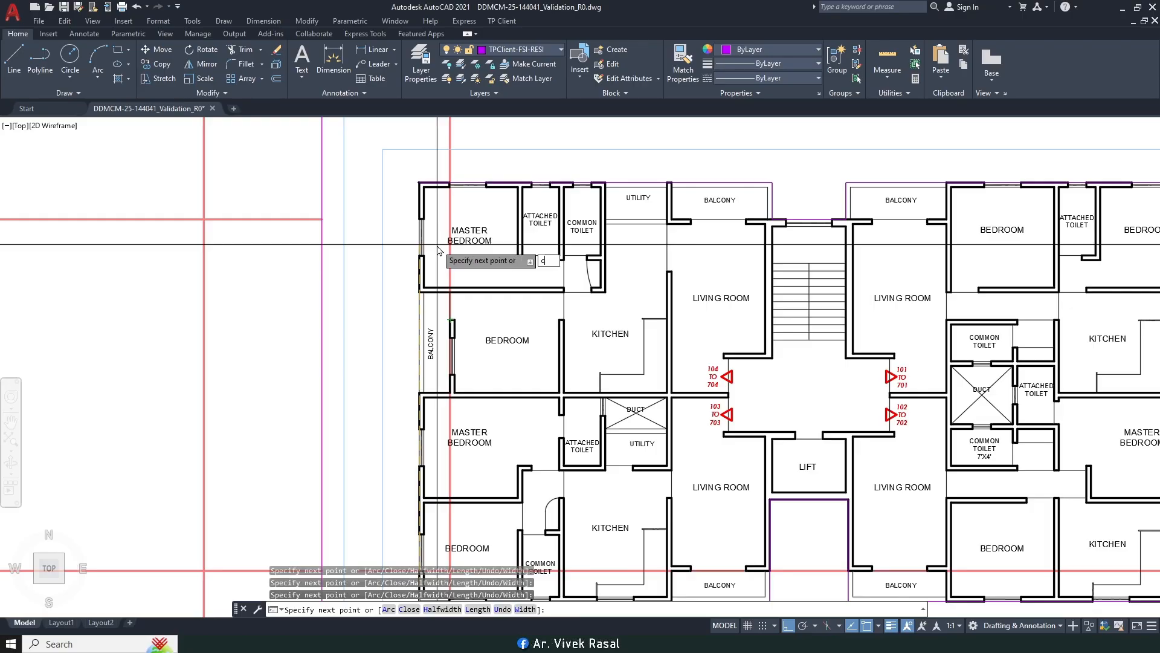
pyautogui.press('Return')
pyautogui.scroll(-2, 446, 229)
pyautogui.moveTo(669, 292); pyautogui.dragTo(789, 272, button='middle')
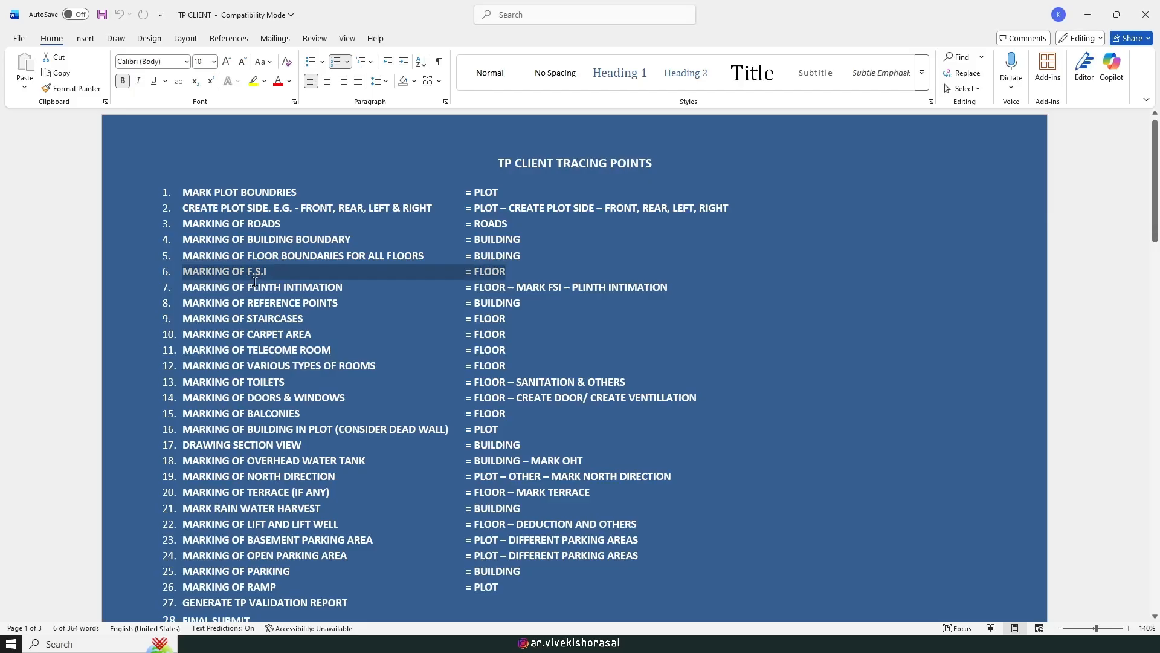
pyautogui.click(179, 288)
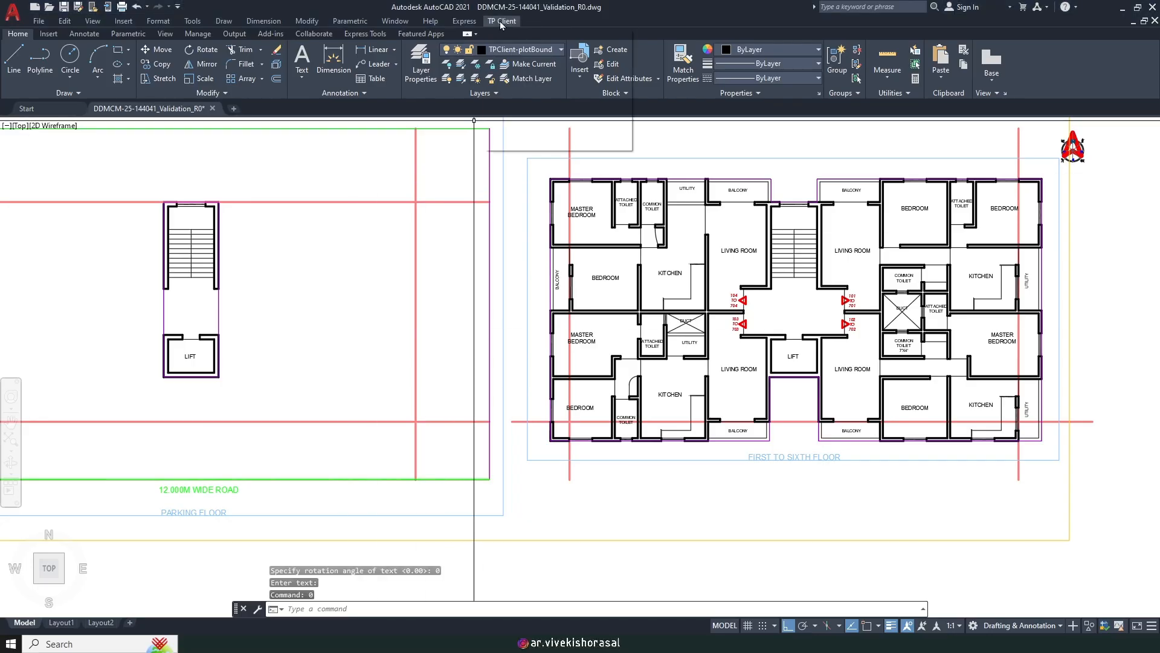
# Step: Start the TP Client plinth intimation and pick the parking floor building outline
pyautogui.moveTo(539, 103)
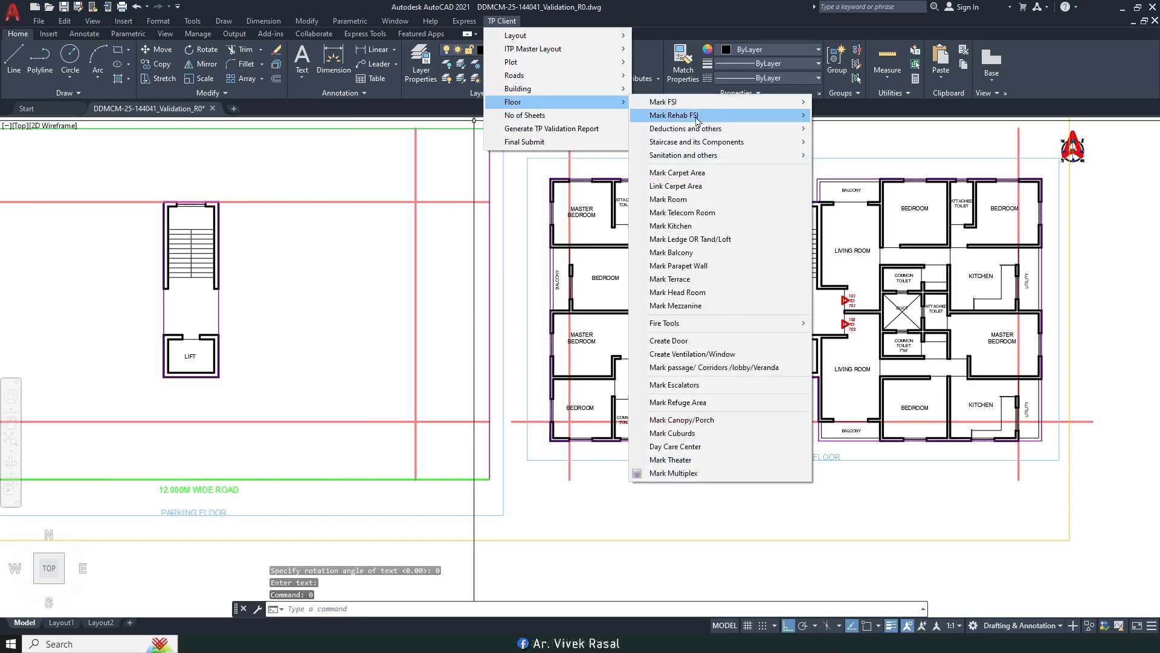
pyautogui.moveTo(665, 107)
pyautogui.click(846, 208)
pyautogui.scroll(-2, 483, 314)
pyautogui.moveTo(484, 314); pyautogui.dragTo(627, 295, button='middle')
pyautogui.scroll(2, 385, 444)
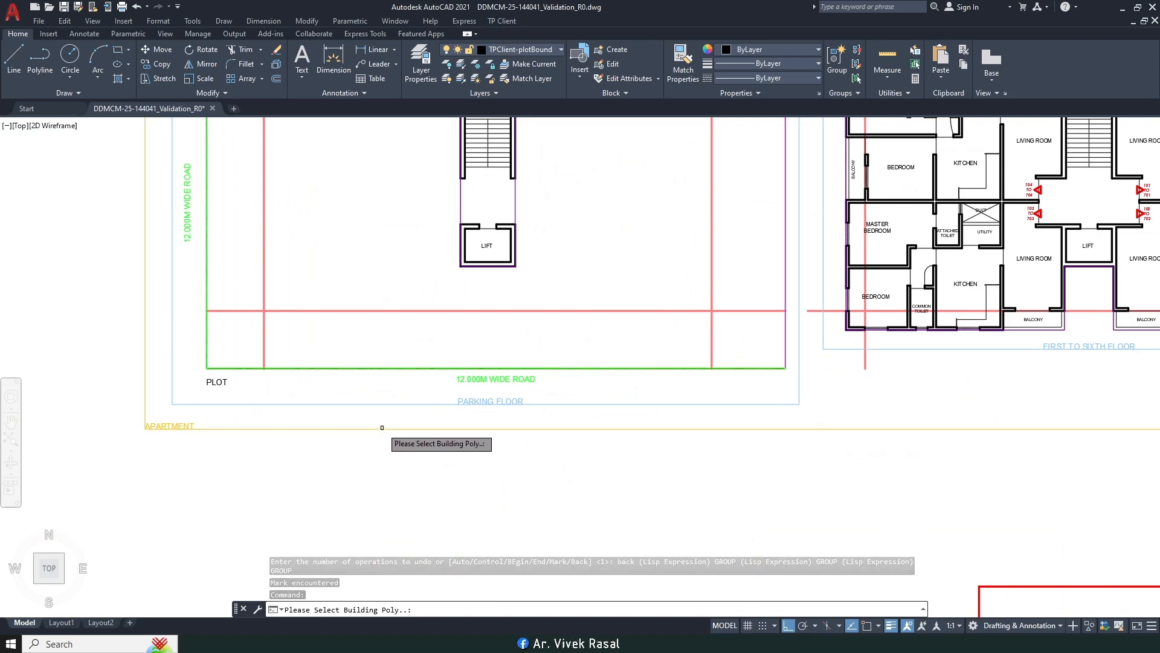
pyautogui.click(382, 428)
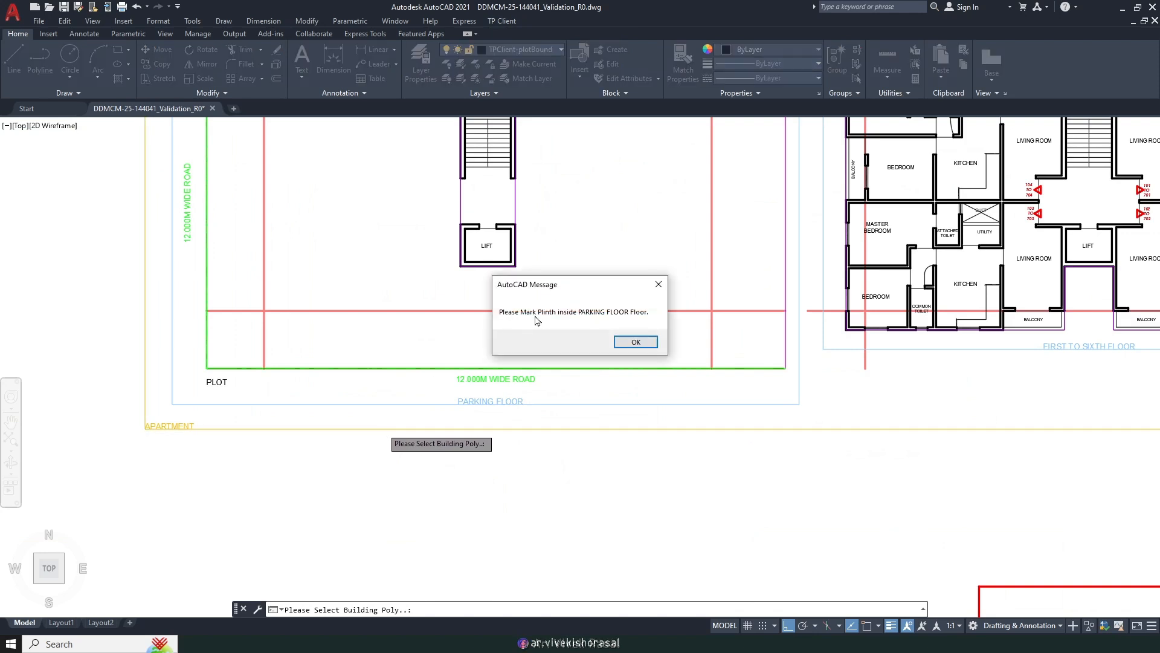
pyautogui.click(636, 342)
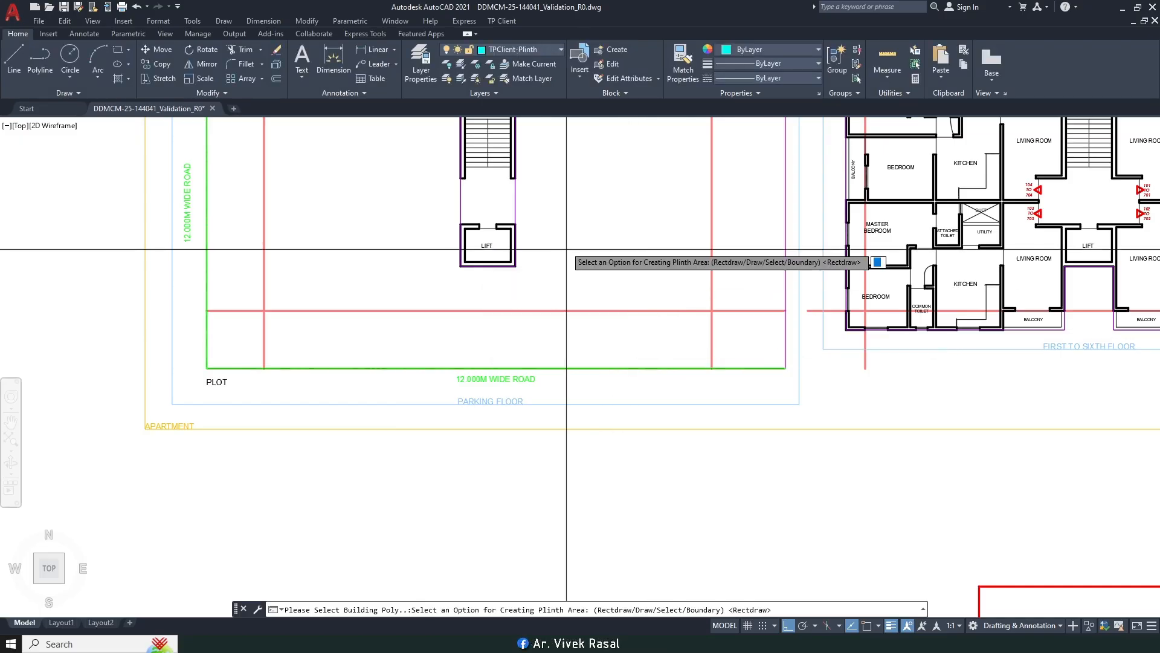
# Step: Draw the plinth rectangle from the staircase corner to the lift's lower-right corner using Endpoint snap
pyautogui.press('Return')
pyautogui.scroll(5, 429, 259)
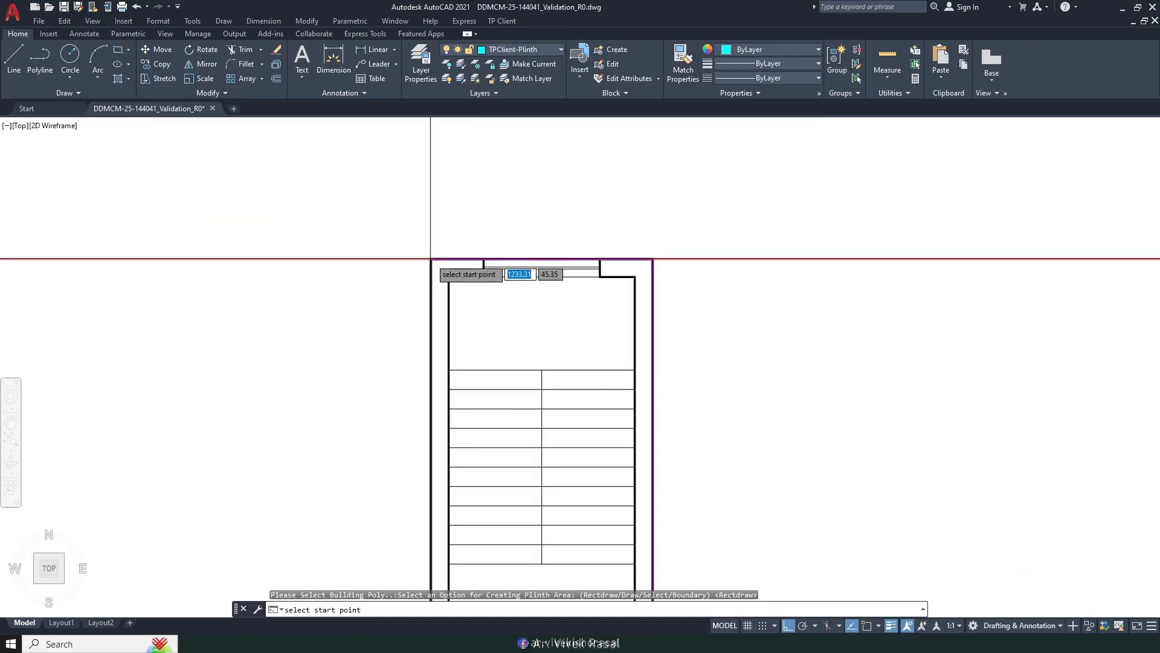
pyautogui.keyDown('shift'); pyautogui.rightClick(430, 259); pyautogui.keyUp('shift')
pyautogui.press('o')
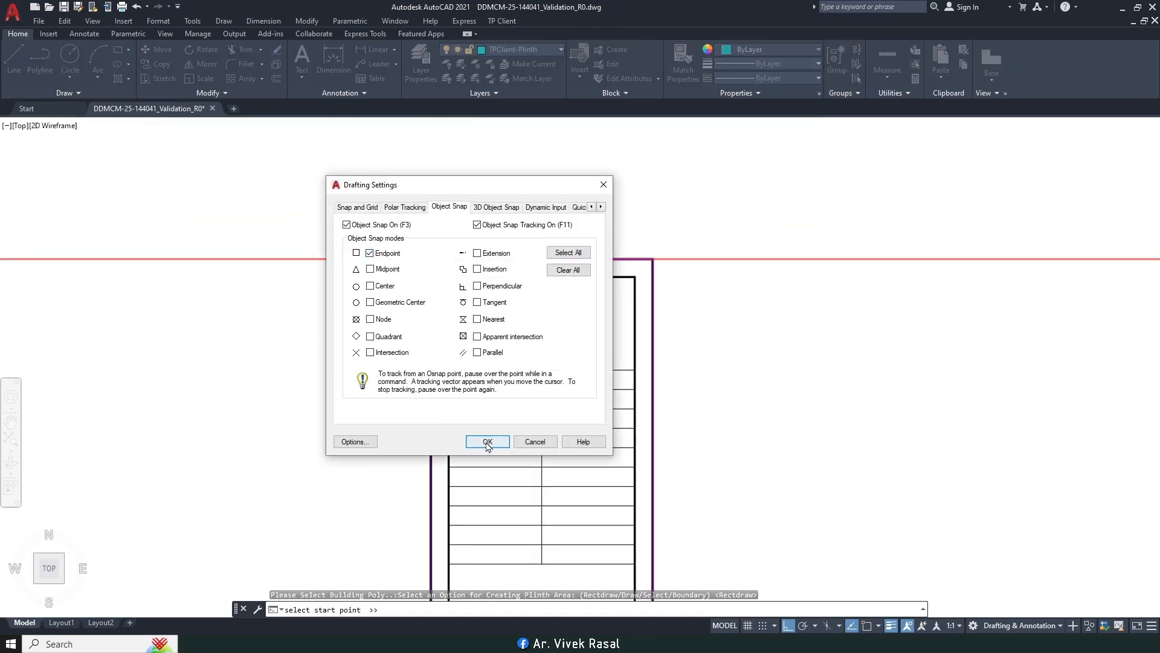
pyautogui.click(488, 442)
pyautogui.click(430, 259)
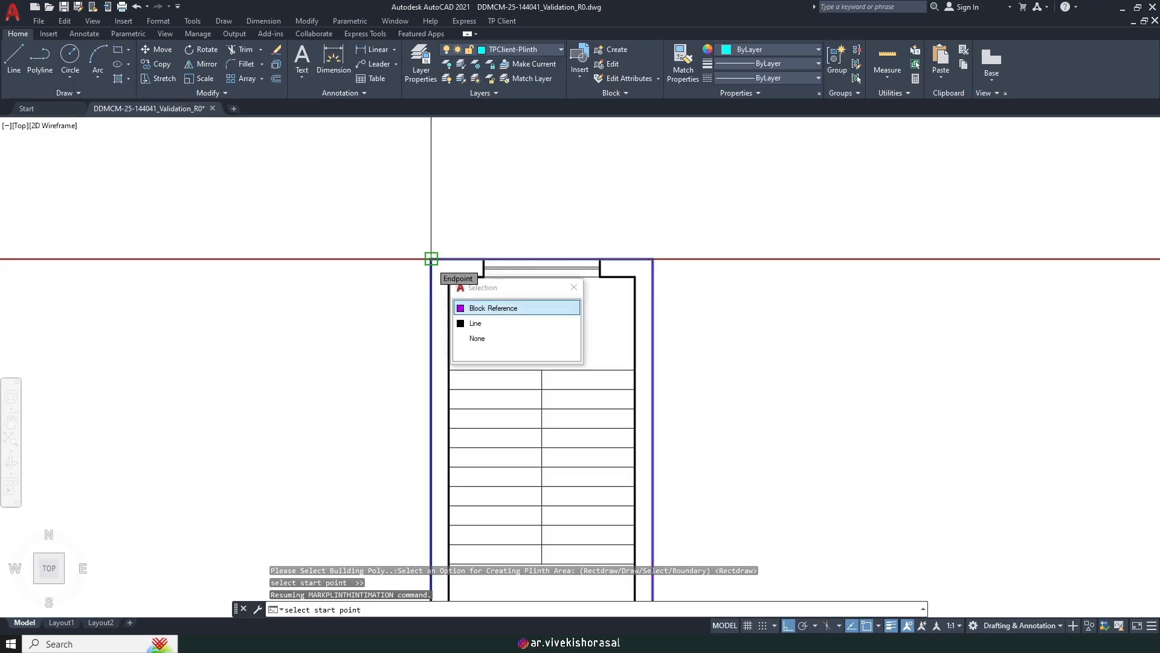
pyautogui.scroll(-4, 452, 246)
pyautogui.scroll(4, 548, 541)
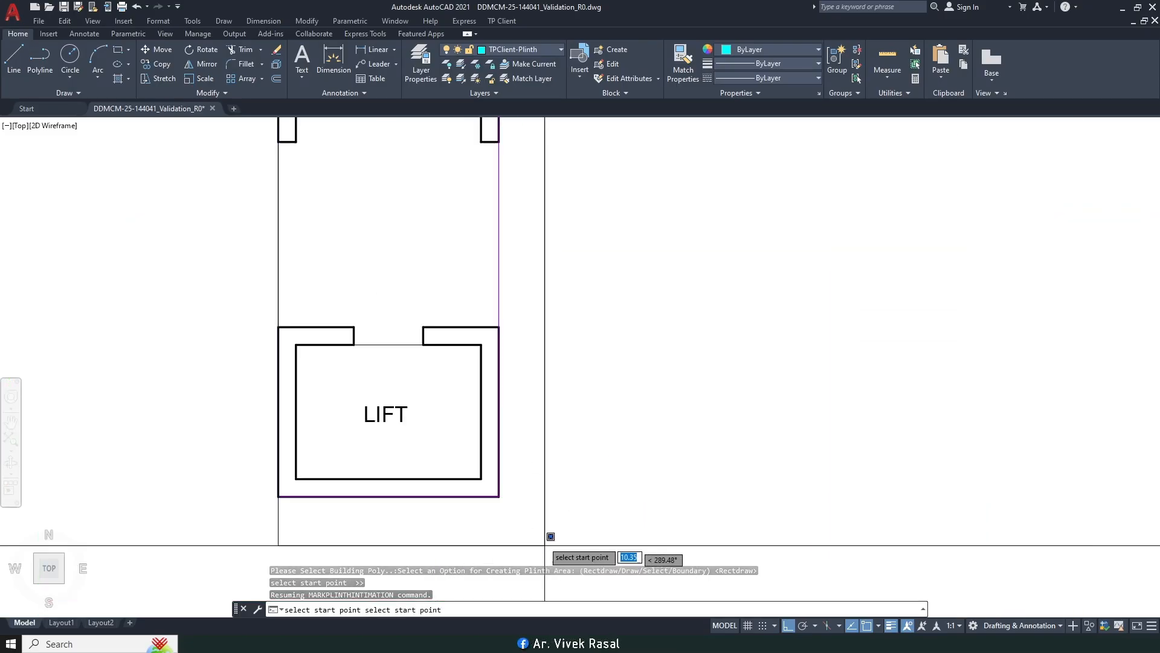
pyautogui.click(496, 499)
pyautogui.scroll(-4, 514, 451)
pyautogui.moveTo(544, 284); pyautogui.dragTo(547, 340, button='middle')
pyautogui.scroll(-4, 520, 300)
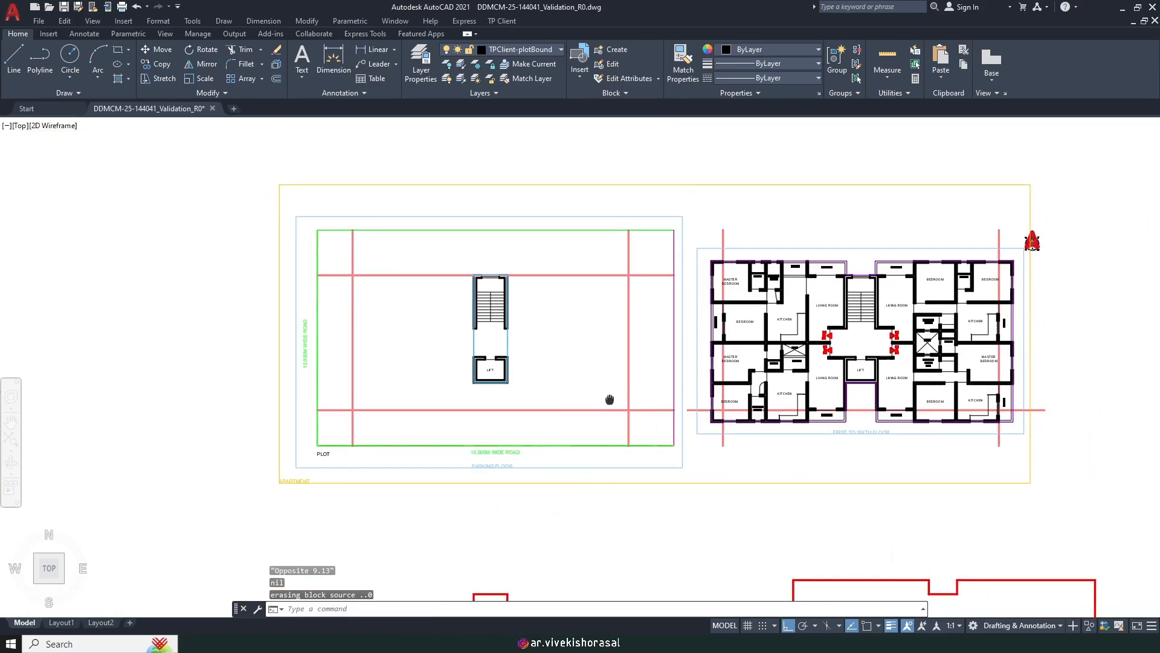
# Step: Highlight the REFERENCE POINTS item in the TP CLIENT tracing points checklist
pyautogui.click(393, 643)
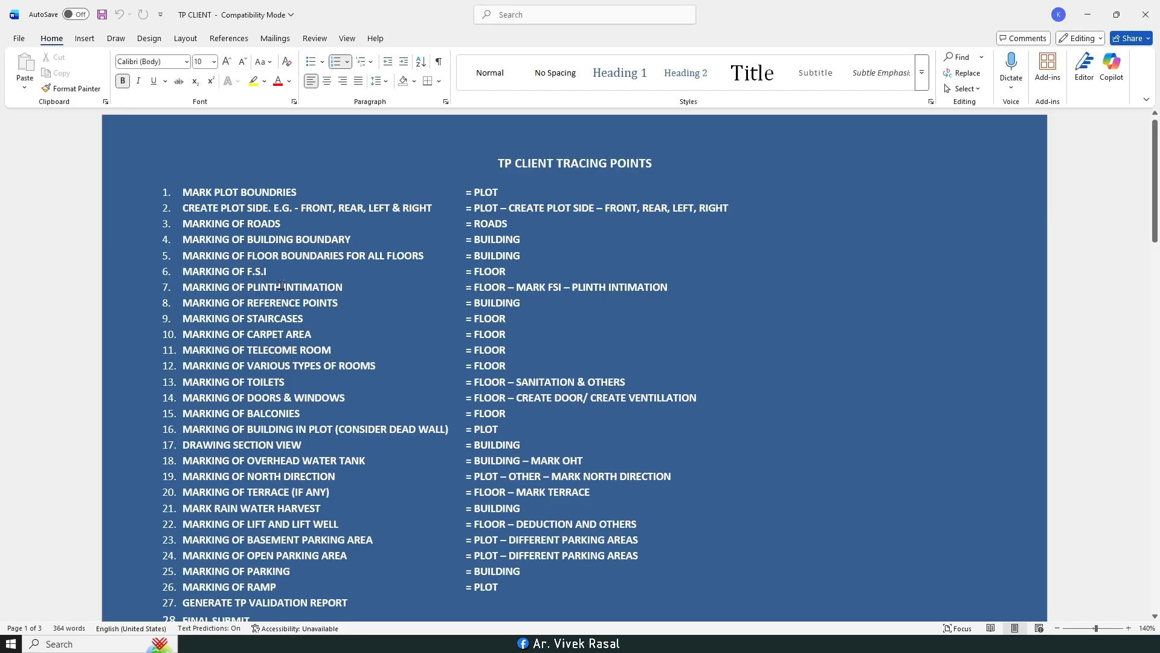
pyautogui.moveTo(176, 308); pyautogui.dragTo(391, 318)
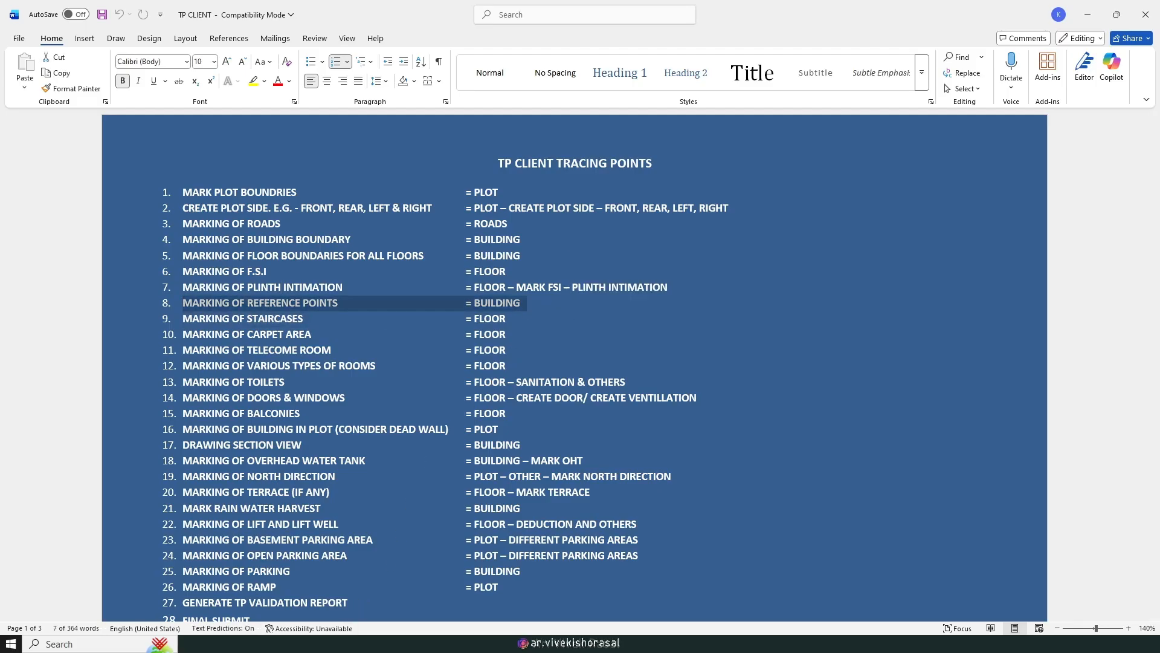
pyautogui.click(326, 643)
pyautogui.click(501, 21)
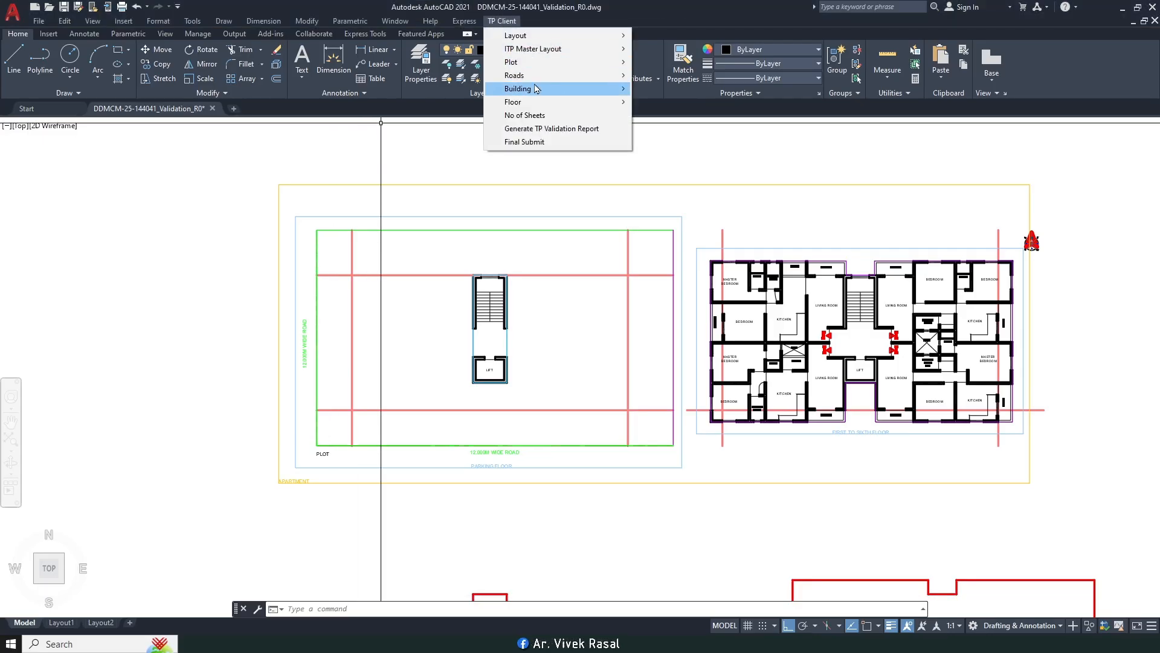
# Step: Mark a reference point at the bottom of the parking floor's staircase, adjusting osnap via 'DS
pyautogui.moveTo(536, 89)
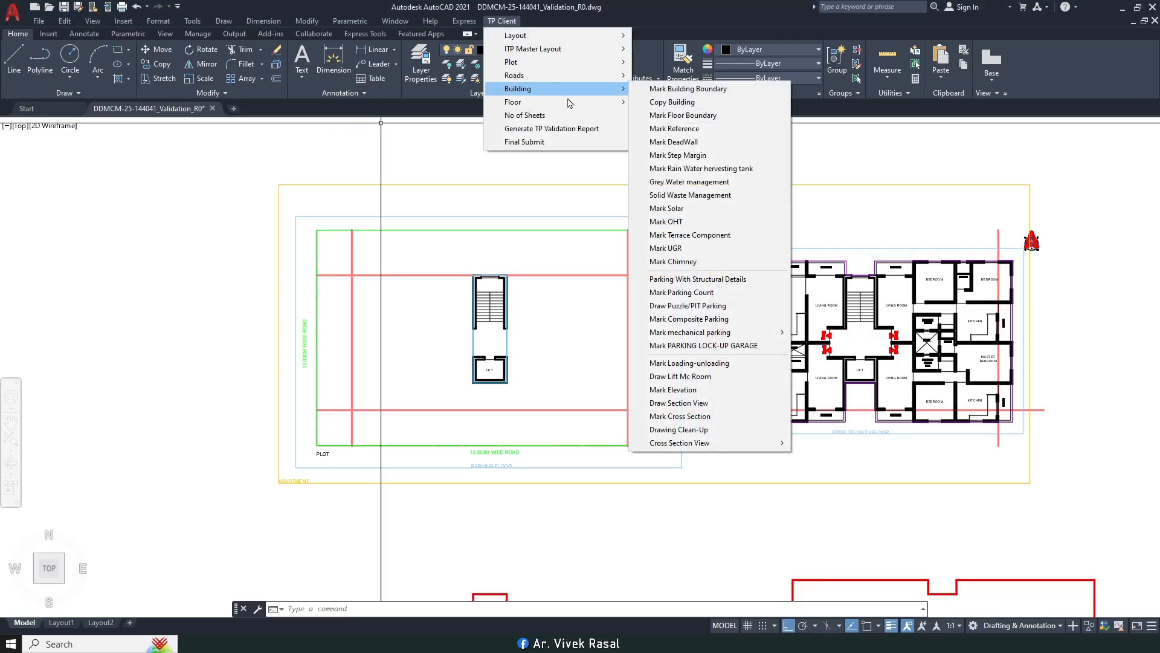
pyautogui.click(701, 134)
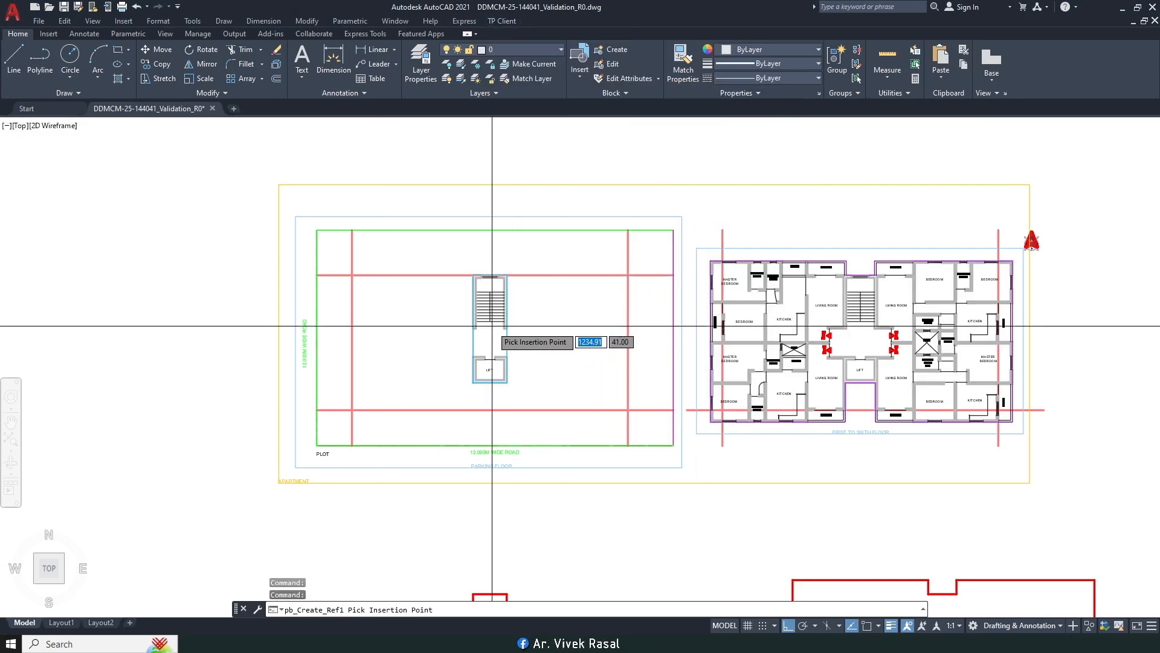
pyautogui.scroll(6, 491, 266)
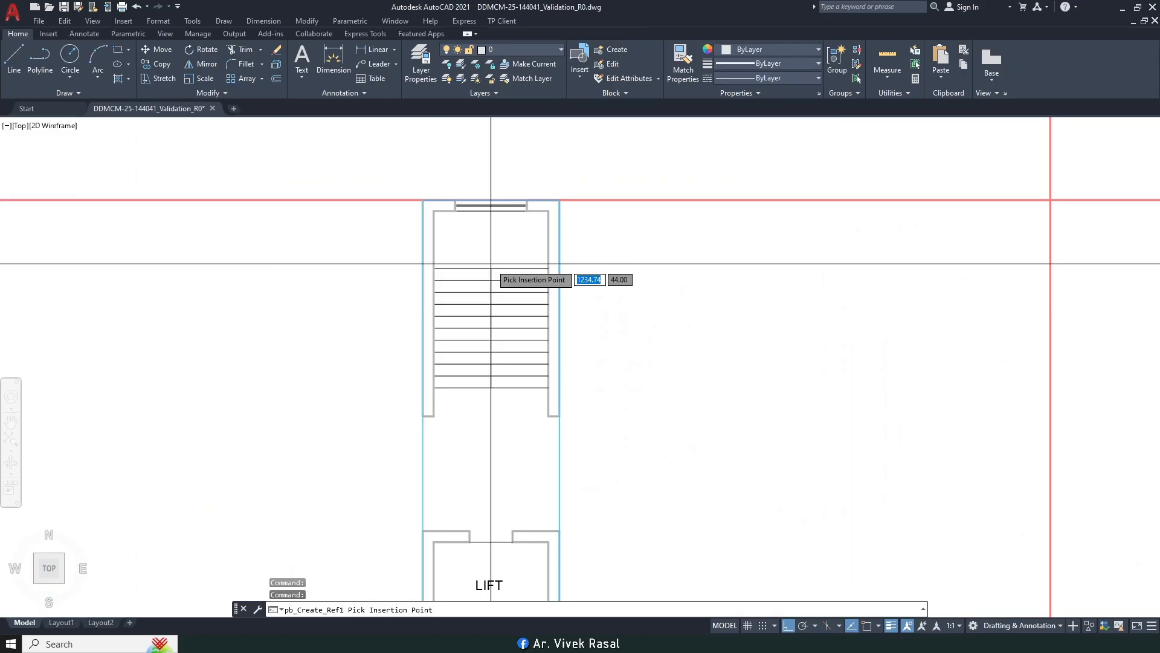
pyautogui.scroll(4, 484, 276)
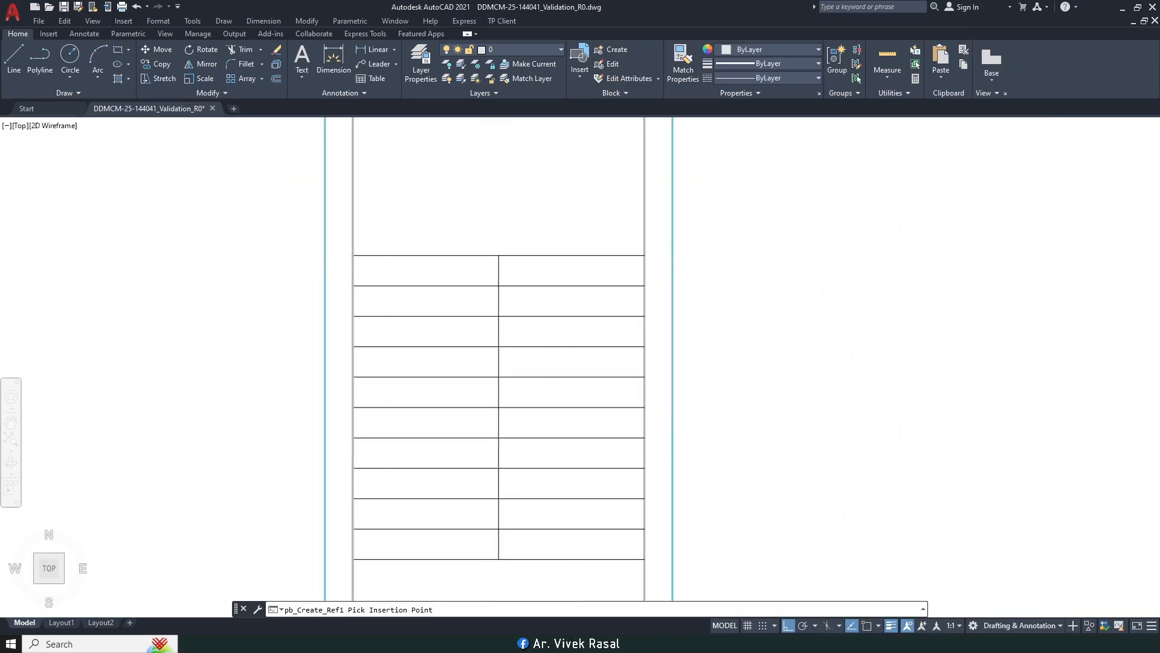
pyautogui.click(469, 439)
pyautogui.scroll(-2, 507, 331)
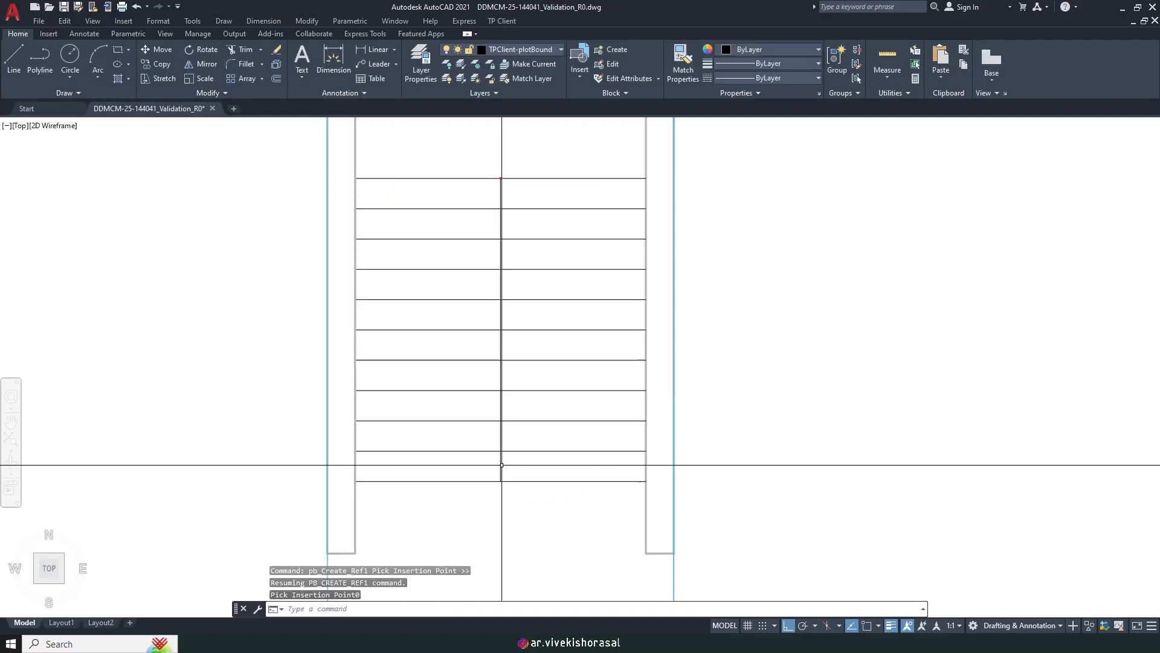
pyautogui.scroll(4, 500, 465)
pyautogui.press('space')
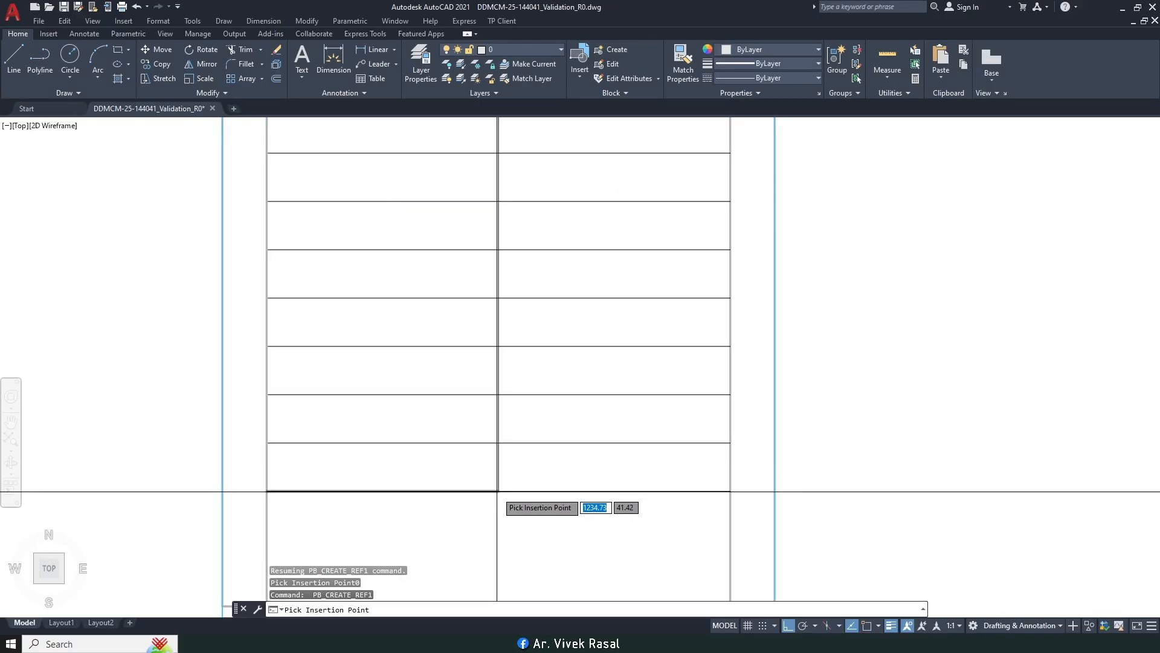
pyautogui.write("'ds")
pyautogui.press('Return')
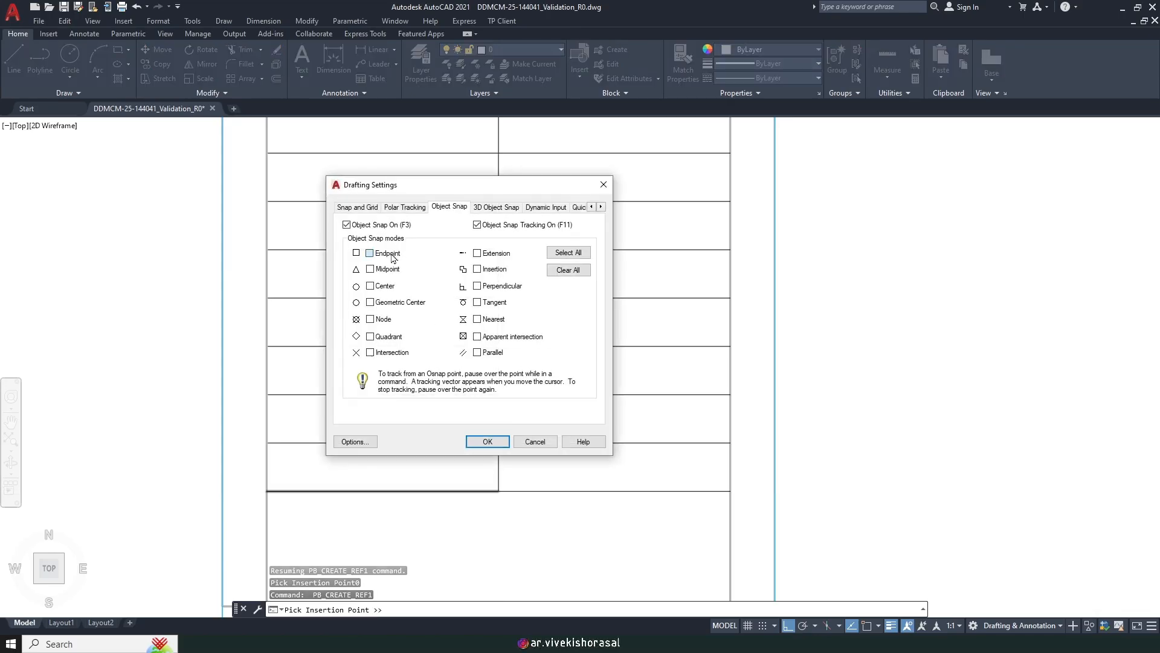
pyautogui.click(486, 442)
pyautogui.click(495, 488)
# Step: Bring the typical floor's staircase into view and repeat the Mark Reference command
pyautogui.scroll(-8, 425, 368)
pyautogui.moveTo(876, 334); pyautogui.dragTo(605, 334, button='middle')
pyautogui.moveTo(907, 357); pyautogui.dragTo(590, 359, button='middle')
pyautogui.scroll(2, 768, 316)
pyautogui.moveTo(768, 316); pyautogui.dragTo(613, 304, button='middle')
pyautogui.scroll(-6, 613, 303)
pyautogui.scroll(6, 665, 313)
pyautogui.scroll(2, 665, 313)
pyautogui.moveTo(466, 308); pyautogui.dragTo(594, 340, button='middle')
pyautogui.moveTo(504, 359); pyautogui.dragTo(608, 386, button='middle')
pyautogui.press('space')
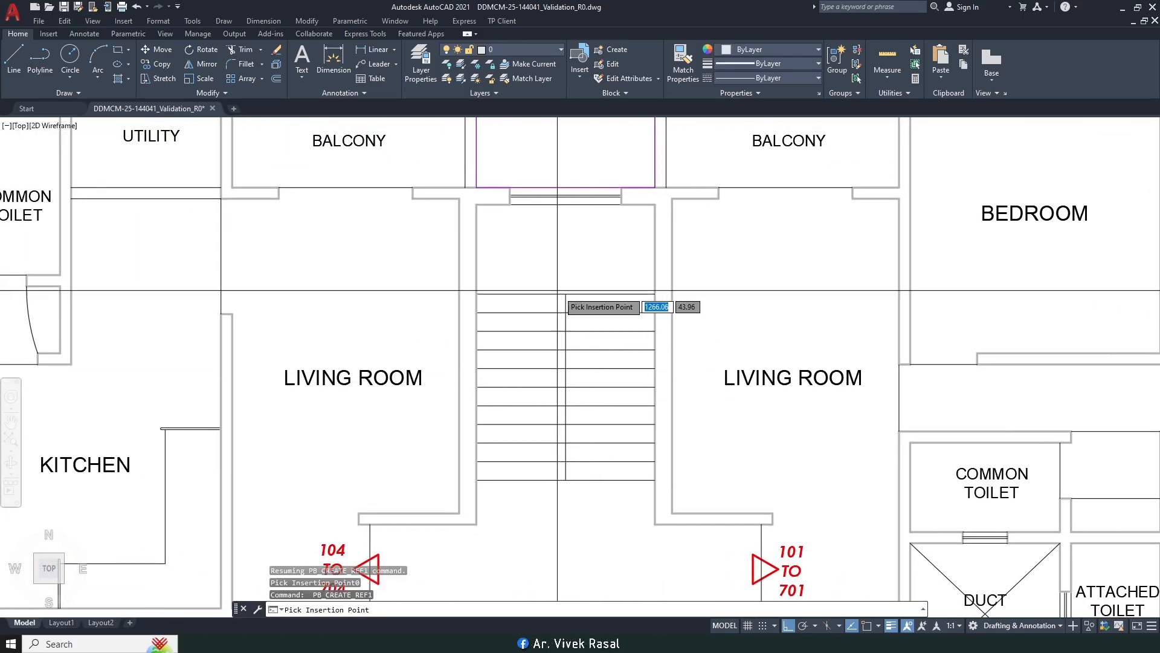
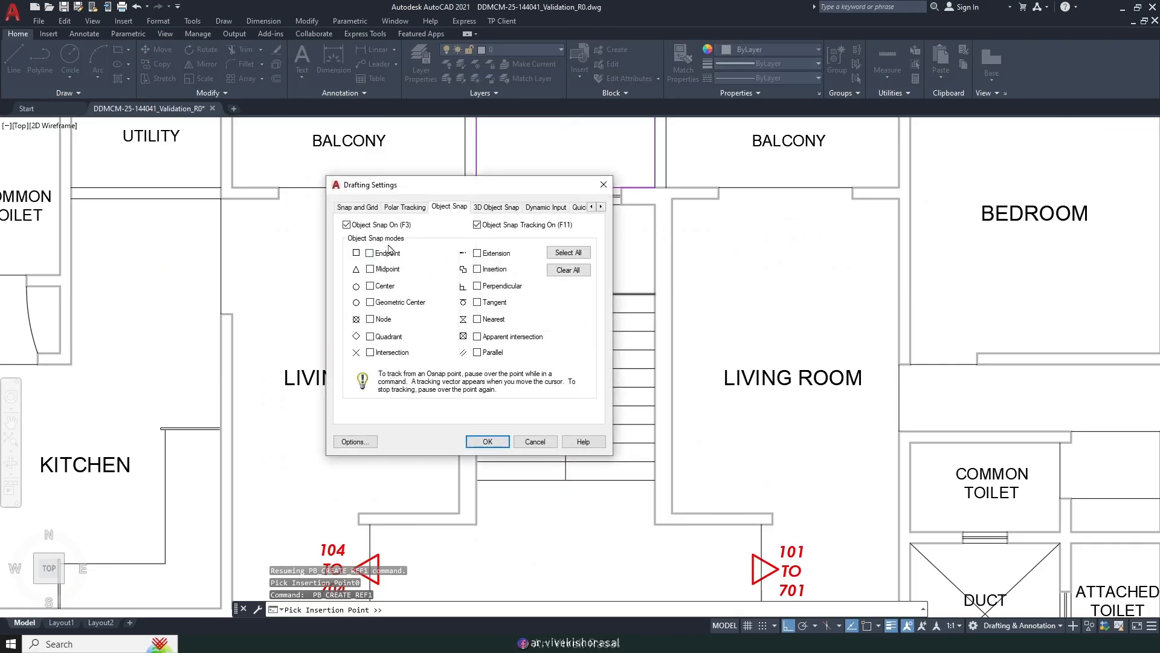
# Step: Place the PB_CREATE_REF1 reference point at the stair top, then clear the object snaps with 'OS
pyautogui.click(487, 442)
pyautogui.click(566, 294)
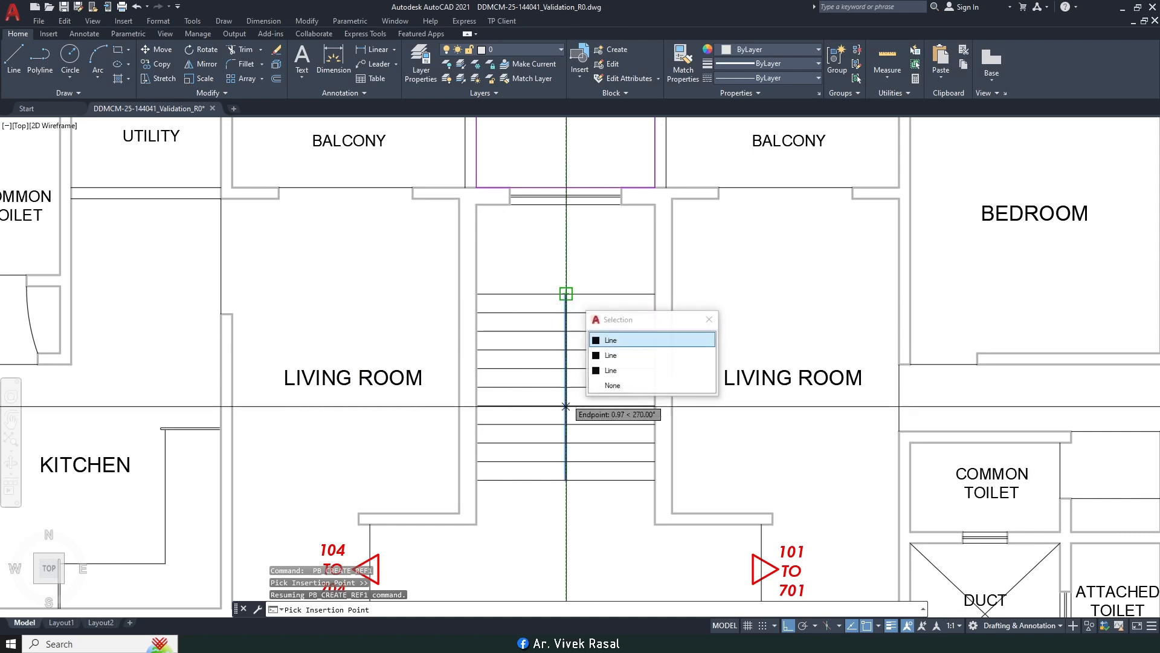
pyautogui.doubleClick(621, 339)
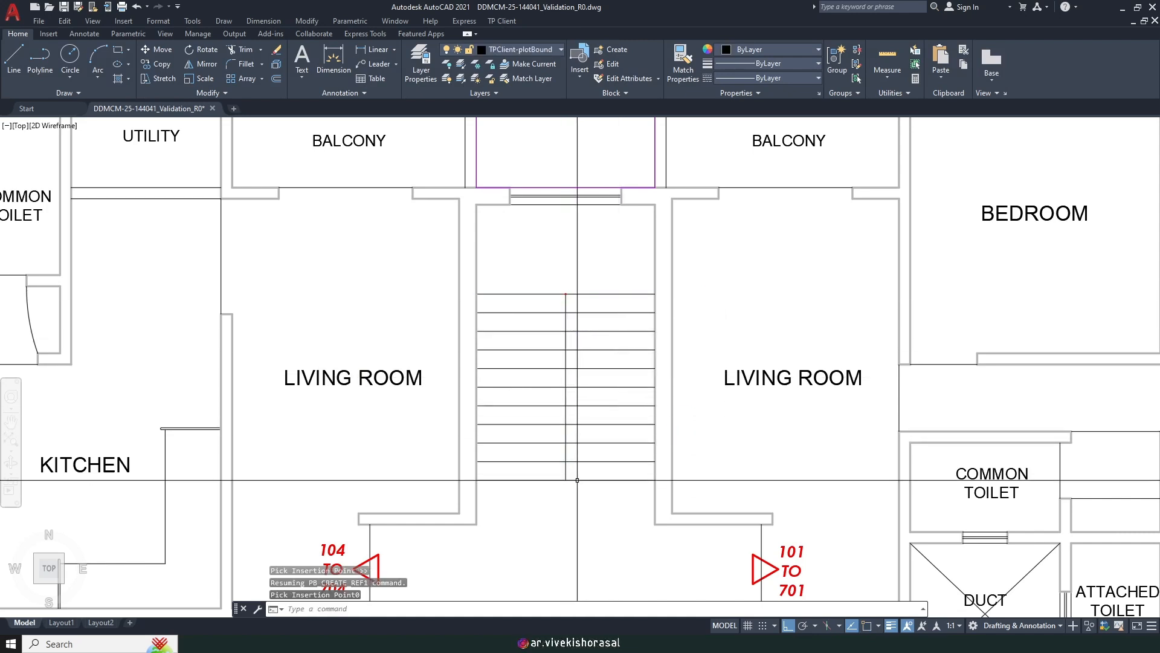
pyautogui.write("'os")
pyautogui.press('Return')
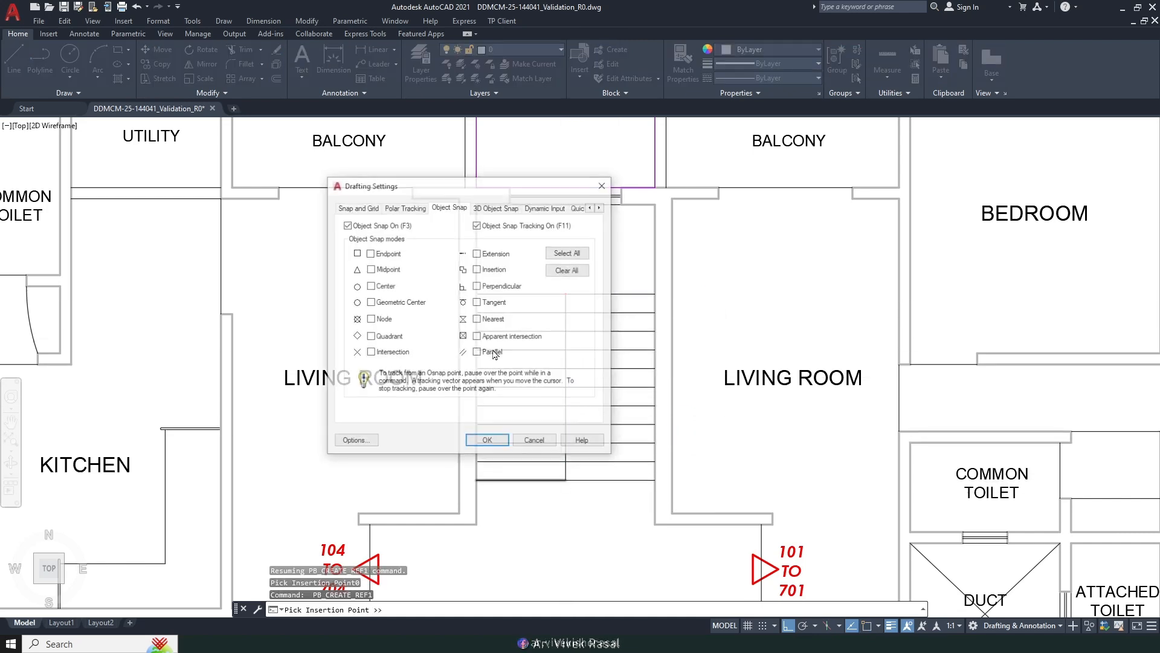
pyautogui.click(488, 442)
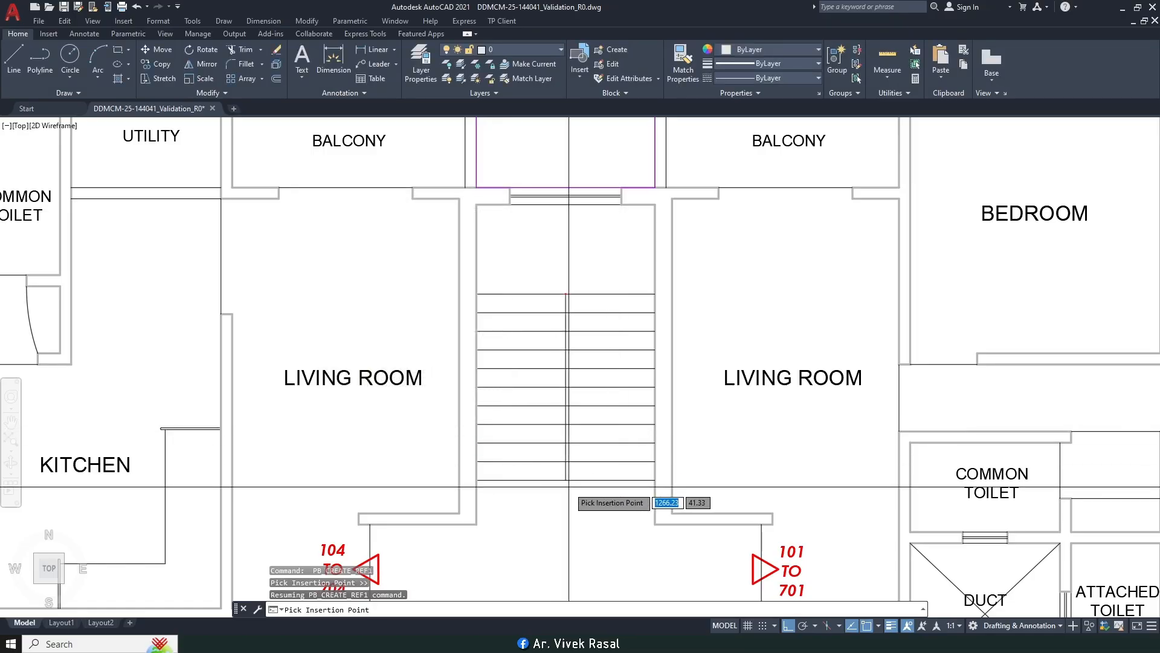
# Step: Highlight item 9, MARKING OF STAIRCASES, in the Word checklist
pyautogui.scroll(-3, 507, 416)
pyautogui.moveTo(576, 362); pyautogui.dragTo(634, 340, button='middle')
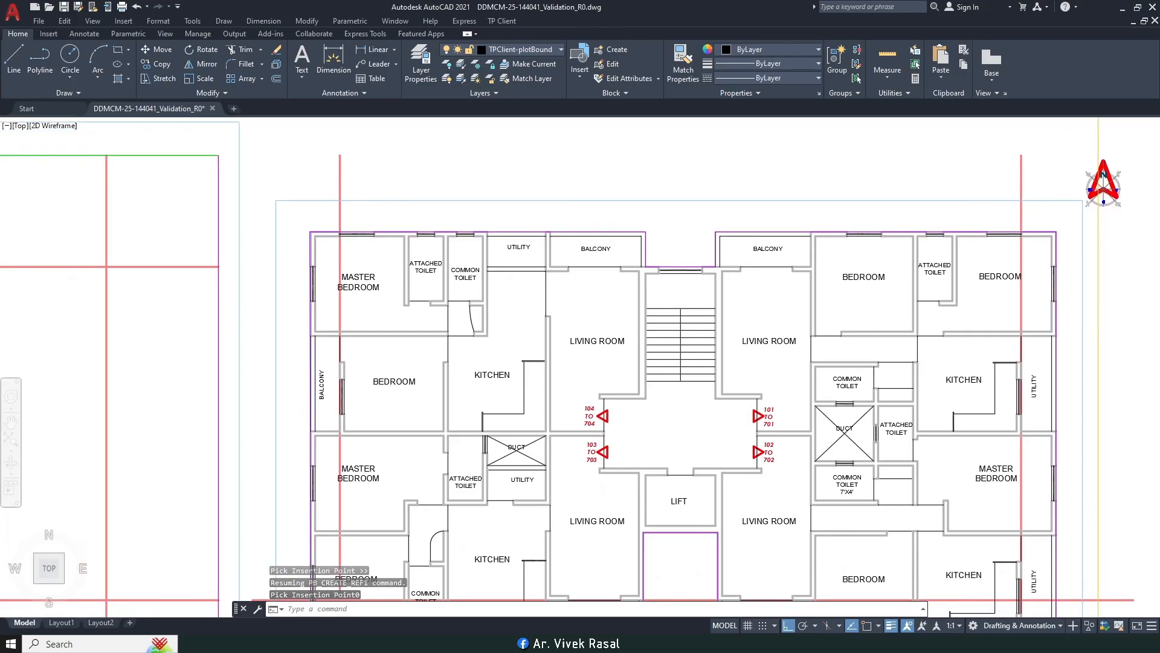
pyautogui.click(357, 641)
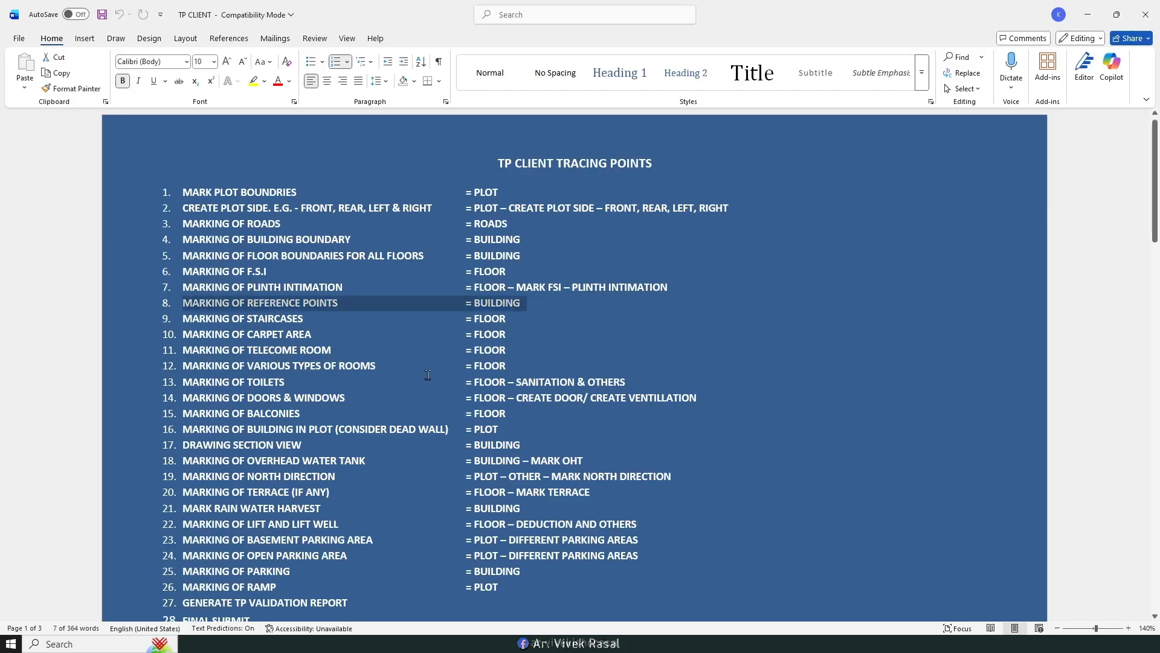
pyautogui.moveTo(296, 321); pyautogui.dragTo(302, 321)
# Step: Start TP Client's Mark Staircase command and zoom in on the stair and lift core
pyautogui.click(357, 641)
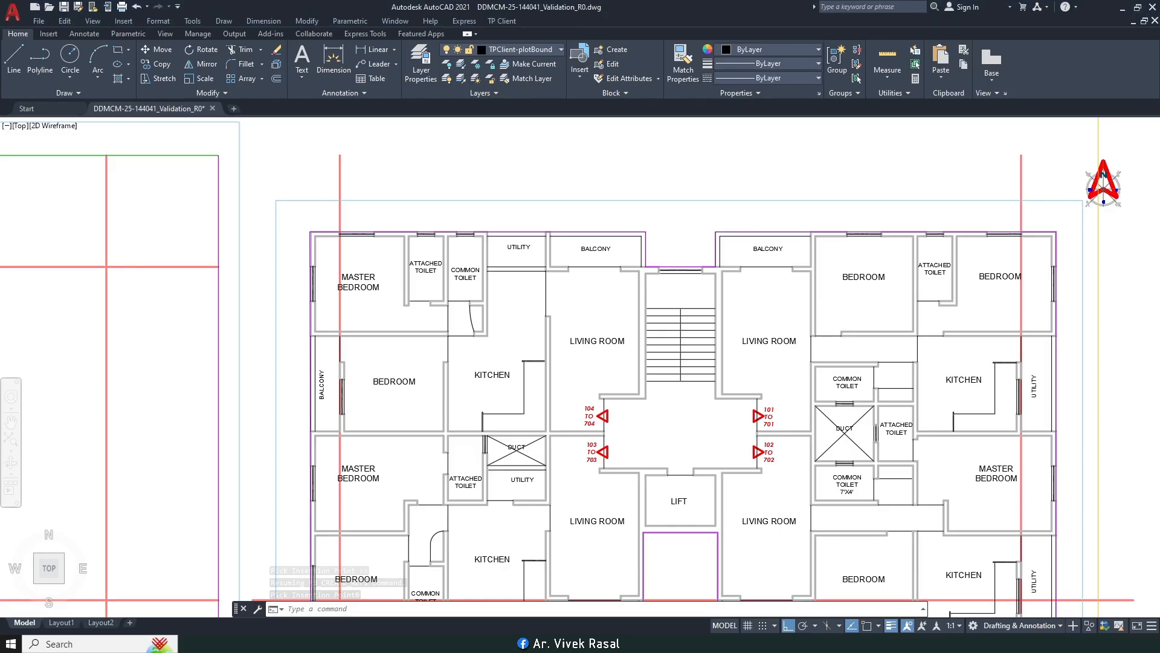
pyautogui.moveTo(335, 501); pyautogui.dragTo(469, 436, button='middle')
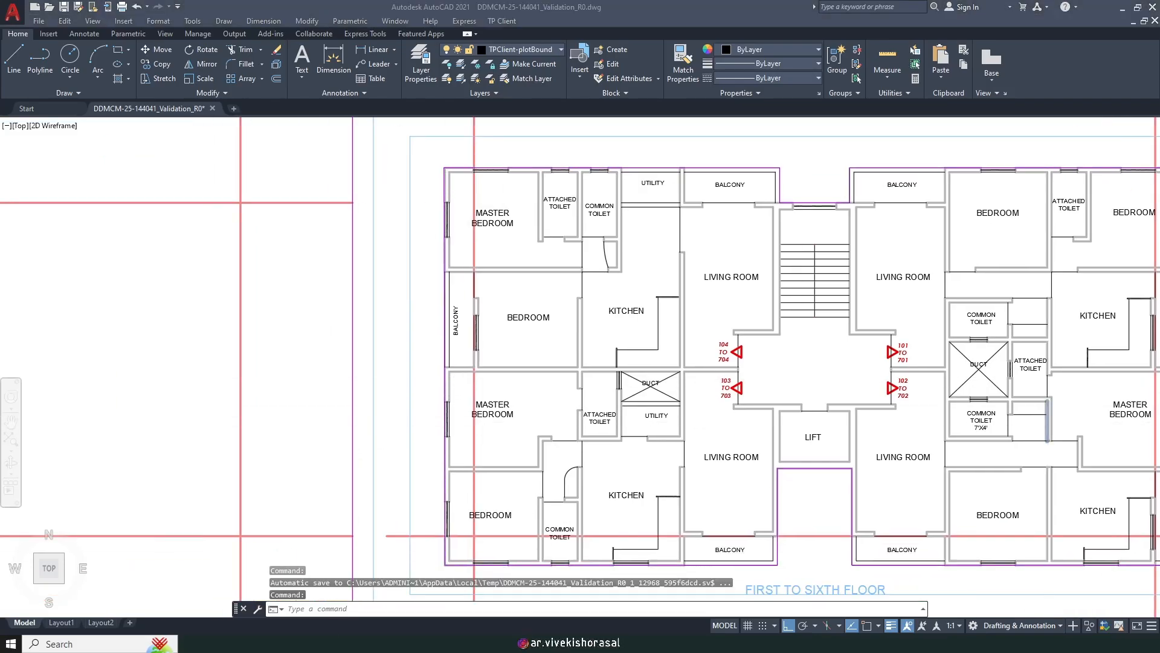
pyautogui.click(502, 20)
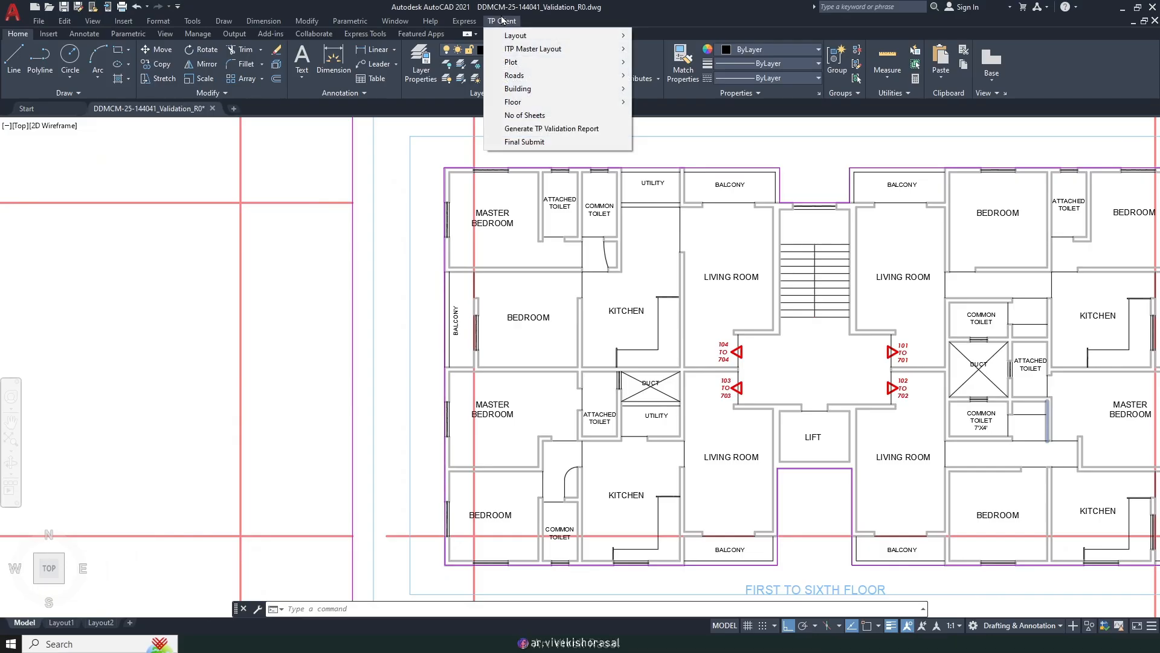
pyautogui.moveTo(545, 102)
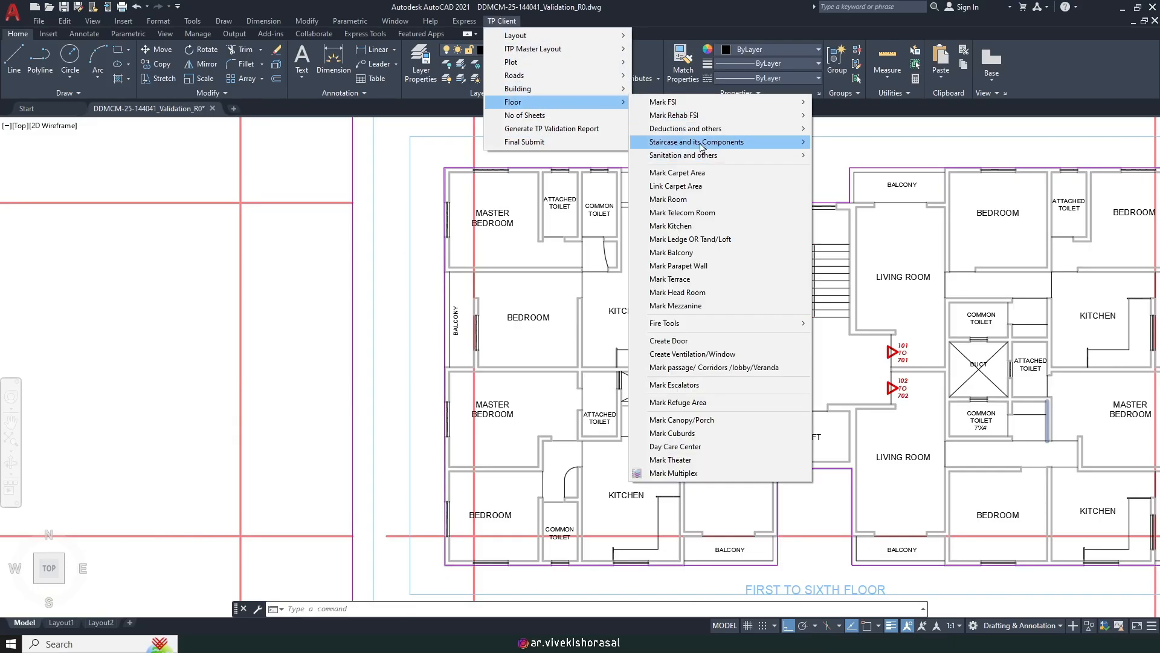
pyautogui.moveTo(719, 150)
pyautogui.click(863, 147)
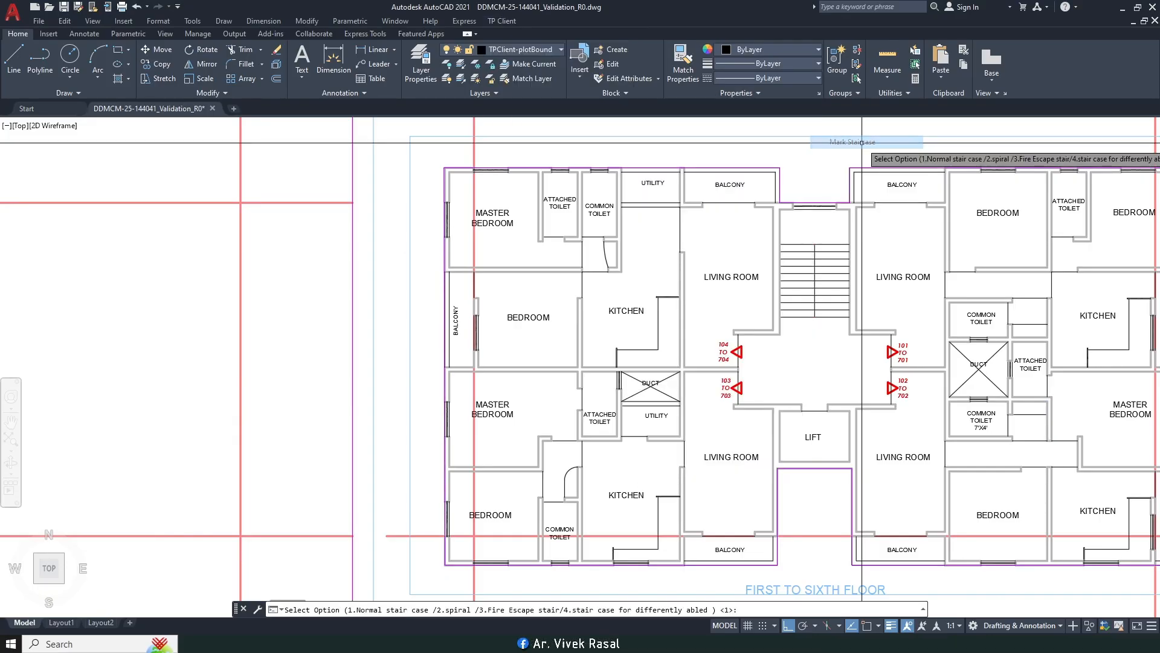
pyautogui.scroll(6, 484, 258)
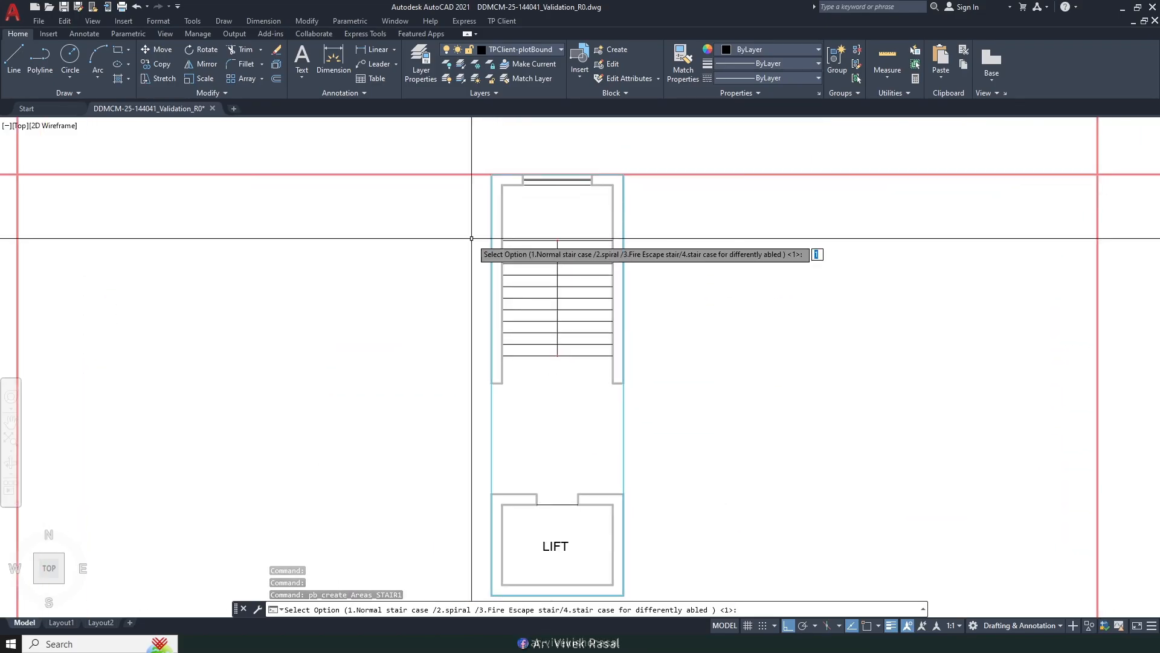
pyautogui.scroll(-11, 472, 233)
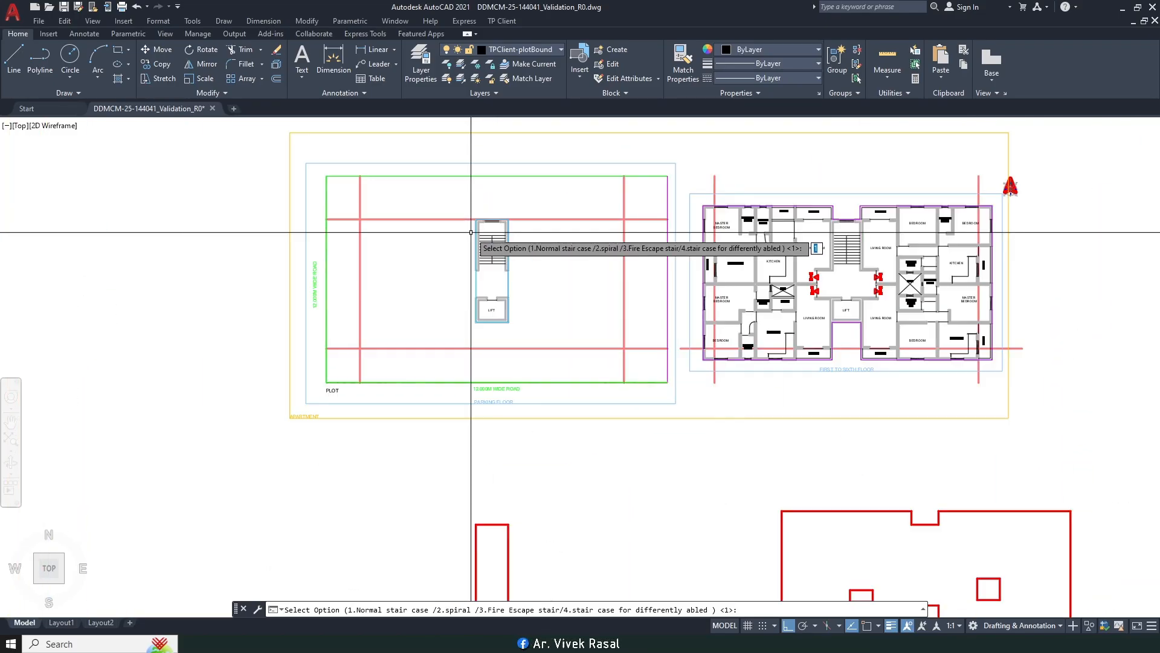
pyautogui.scroll(4, 866, 239)
pyautogui.scroll(4, 870, 317)
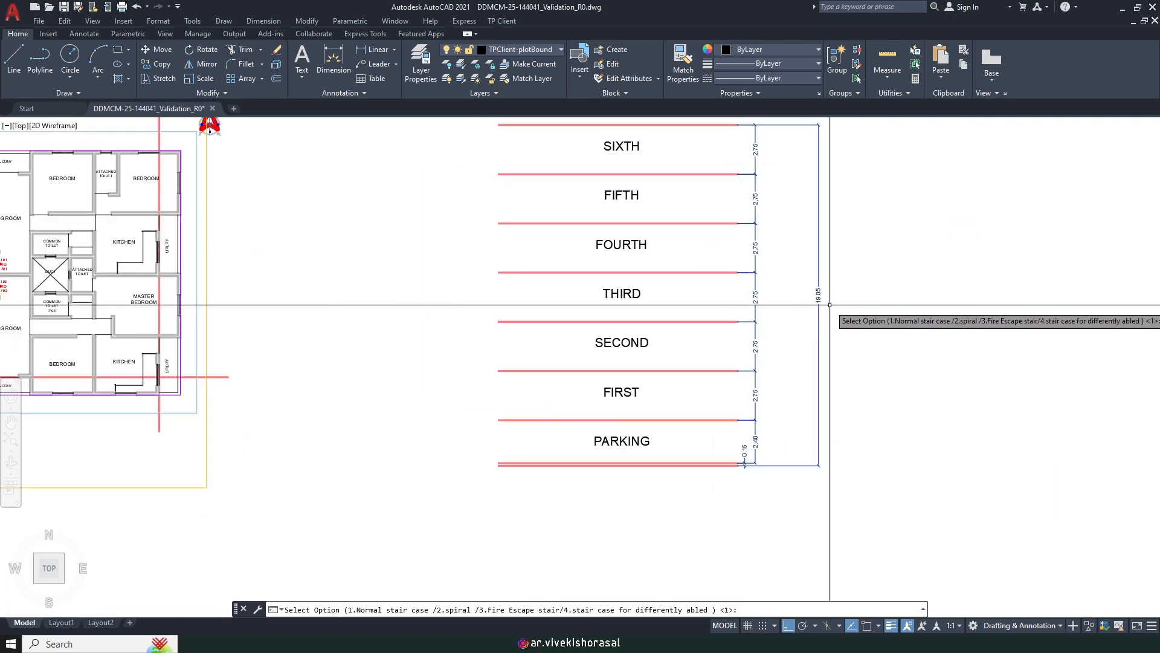
pyautogui.scroll(-2, 765, 336)
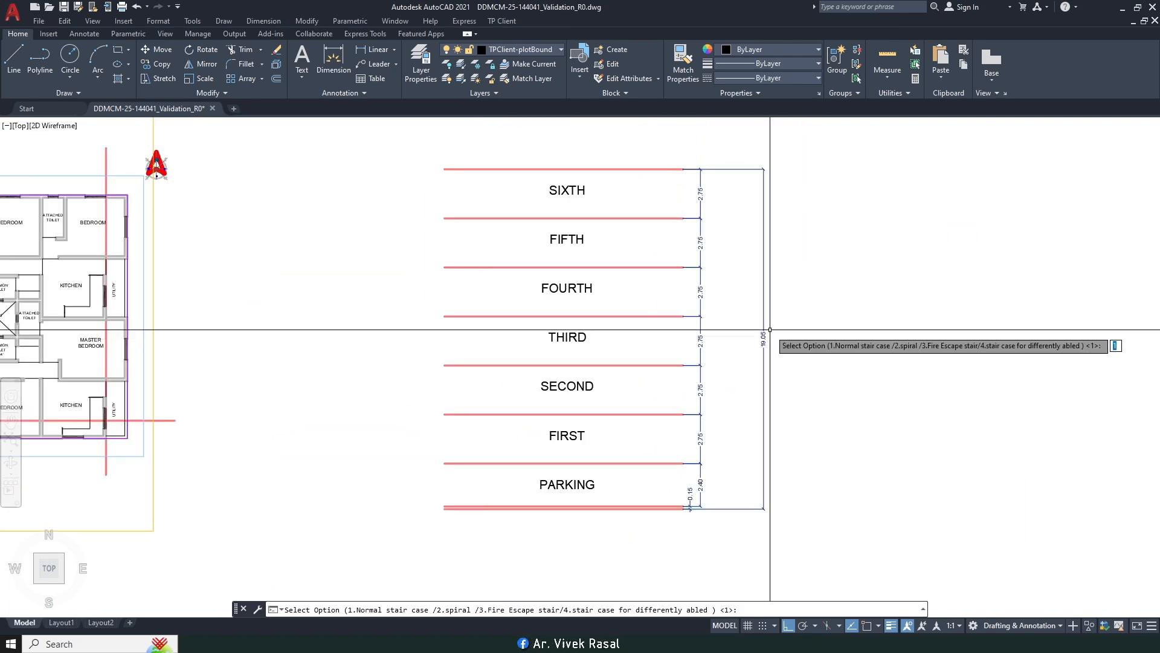
pyautogui.scroll(-6, 770, 329)
pyautogui.scroll(6, 440, 337)
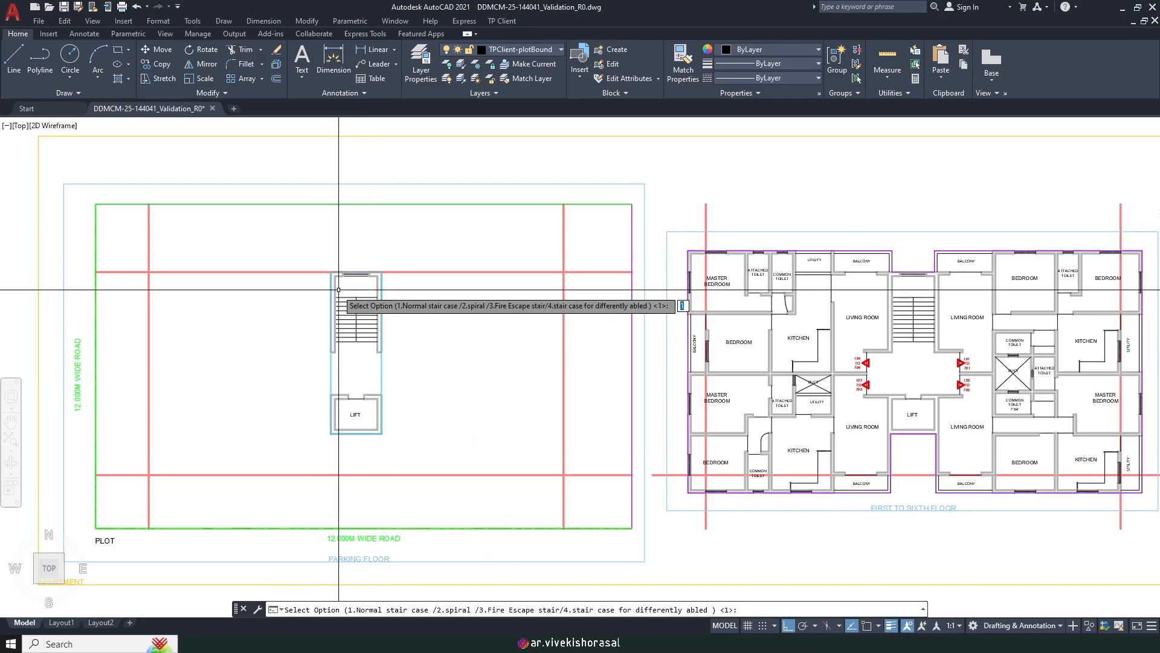
pyautogui.scroll(2, 334, 291)
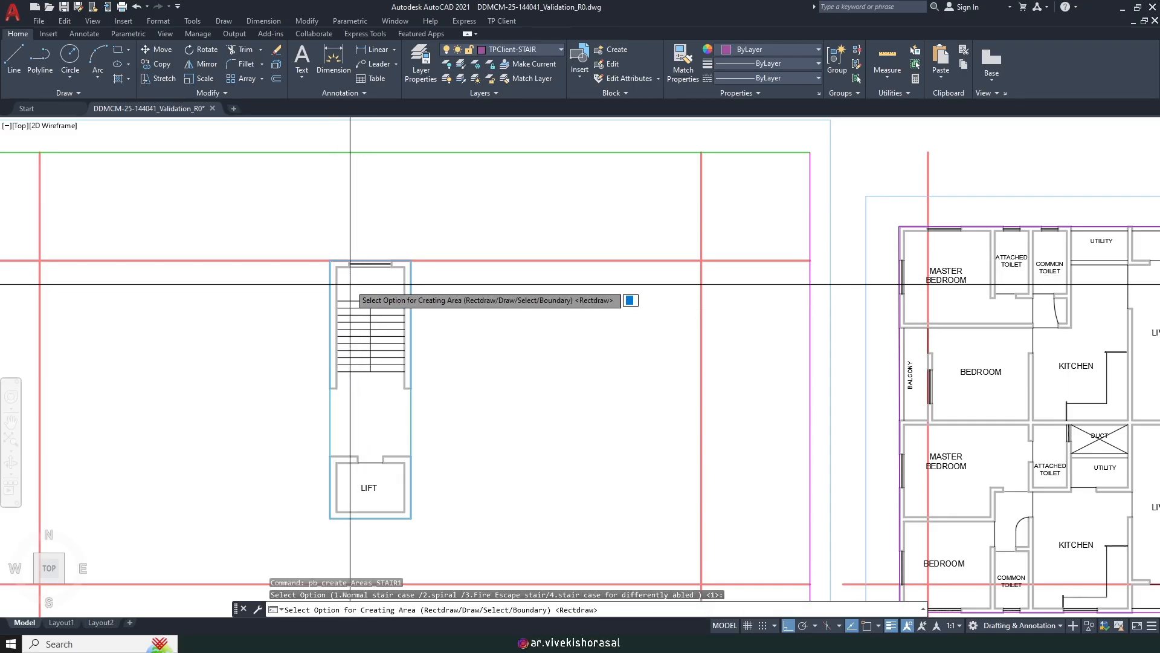
# Step: Use Rectdraw for the stair area with Endpoint snapping, starting at the stair corner
pyautogui.press('Return')
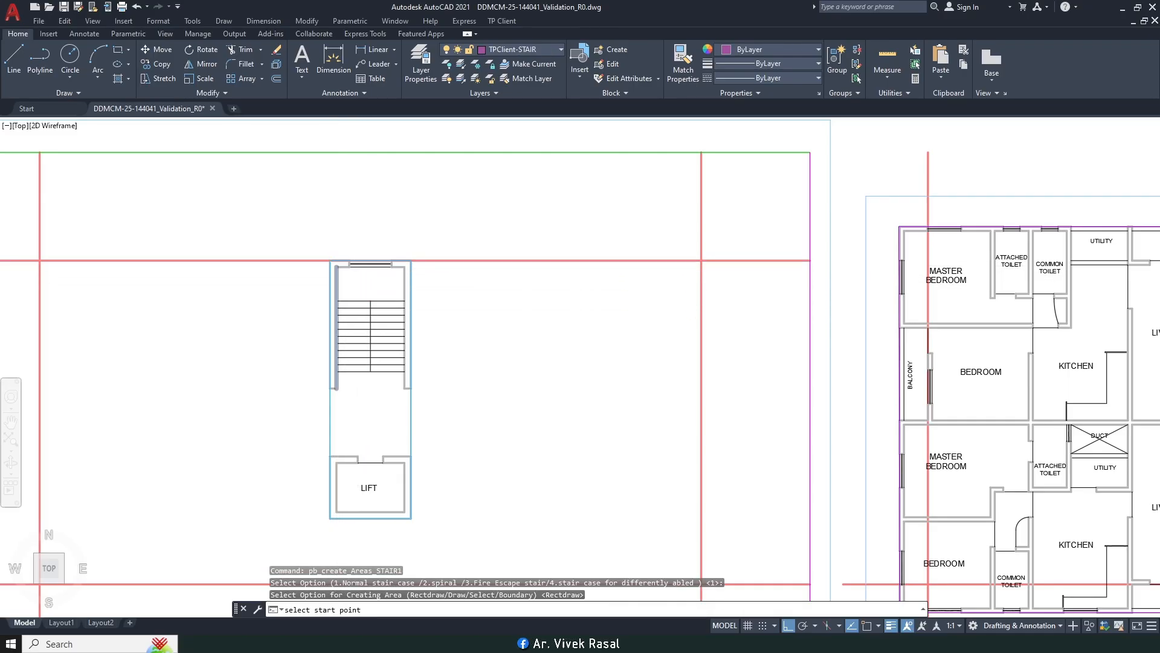
pyautogui.press('F3')
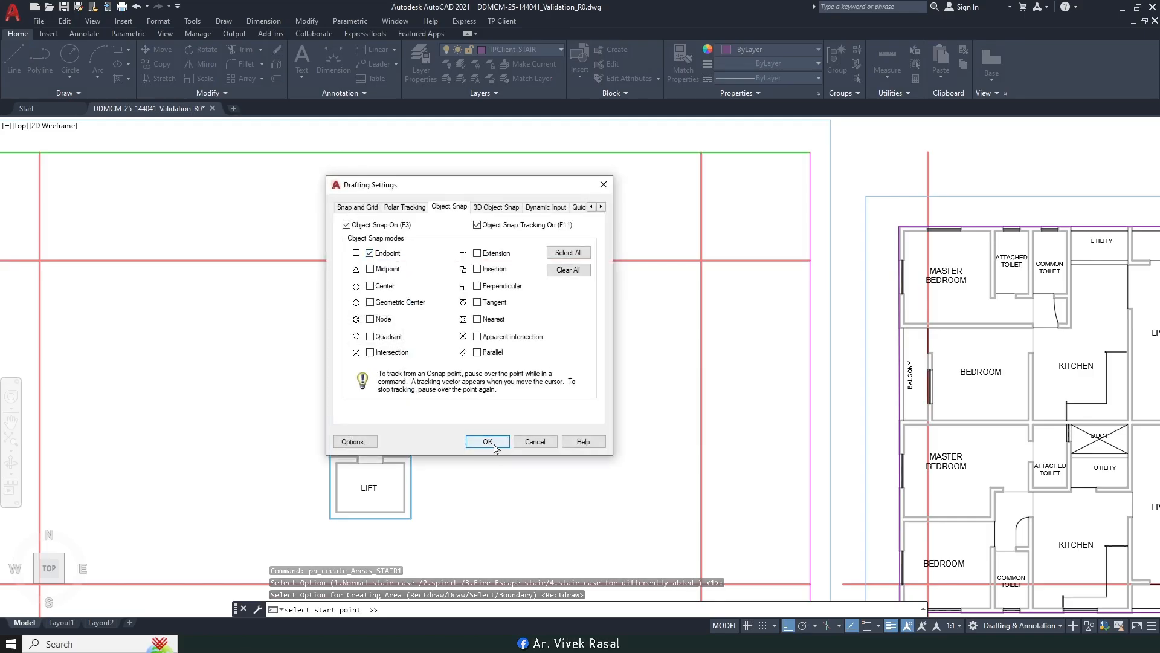
pyautogui.click(494, 446)
pyautogui.scroll(6, 336, 330)
pyautogui.scroll(-4, 387, 339)
pyautogui.scroll(5, 441, 407)
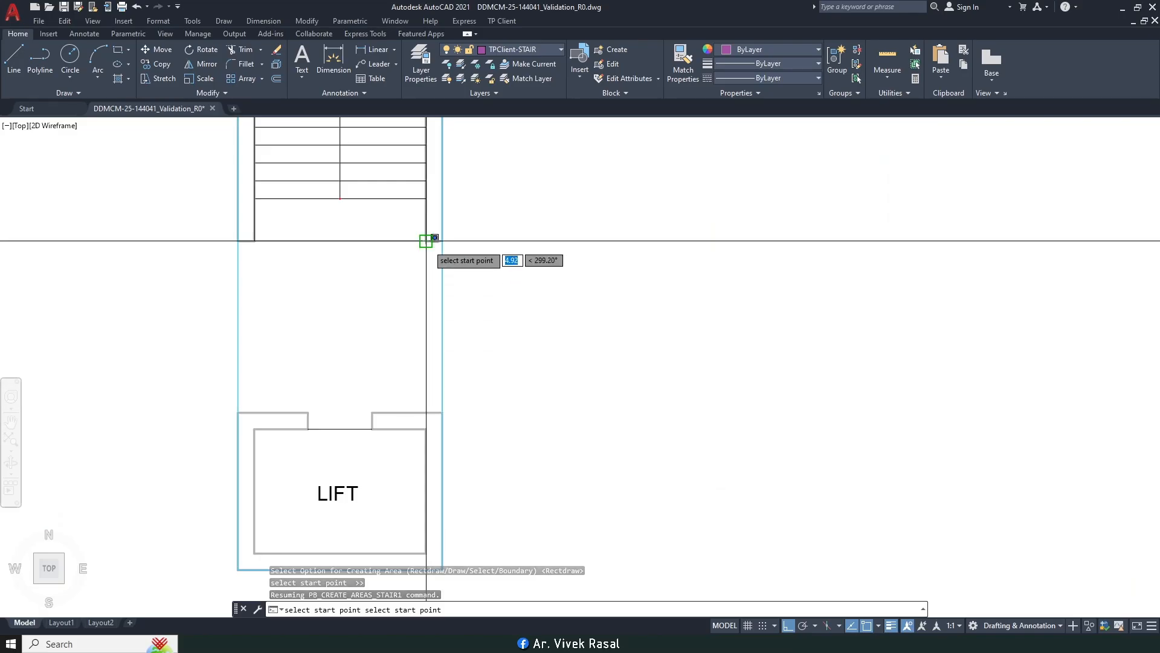
pyautogui.click(425, 413)
# Step: Select and erase the purple stair boundary outline
pyautogui.scroll(5, 366, 362)
pyautogui.scroll(-7, 319, 323)
pyautogui.moveTo(287, 327); pyautogui.dragTo(464, 357, button='middle')
pyautogui.scroll(3, 299, 355)
pyautogui.scroll(-3, 301, 354)
pyautogui.moveTo(437, 250); pyautogui.dragTo(444, 318, button='middle')
pyautogui.scroll(3, 502, 473)
pyautogui.click(495, 471)
pyautogui.click(449, 461)
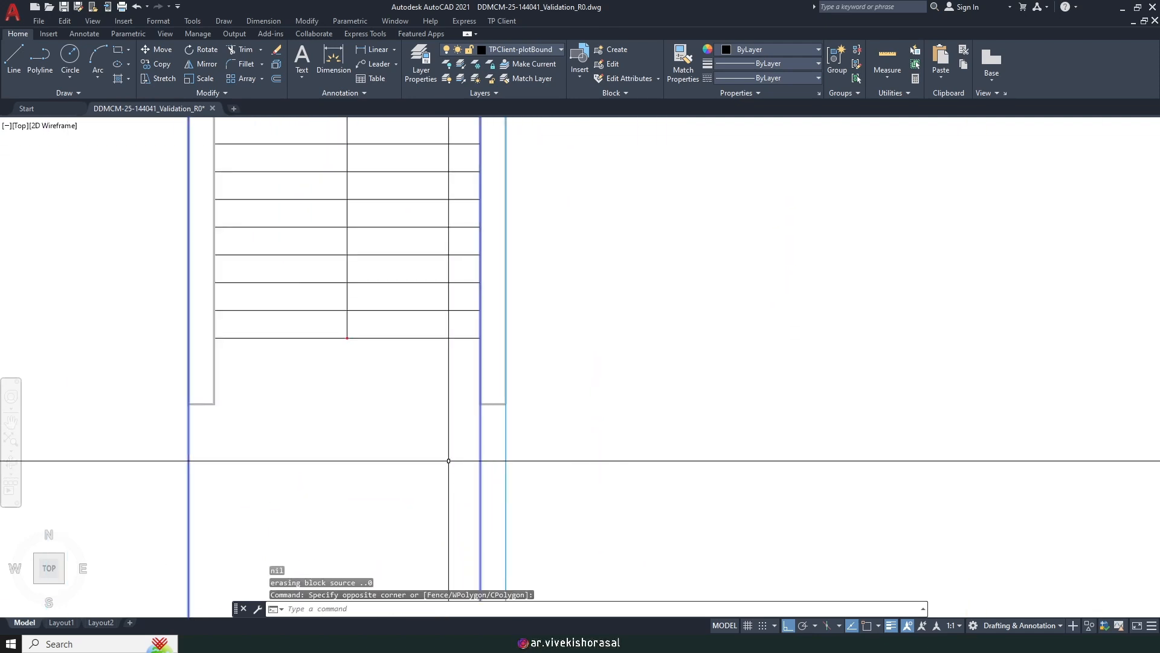
pyautogui.scroll(-5, 501, 372)
# Step: Extend the stair's right wall line down to the lift wall using a fence
pyautogui.write('ex')
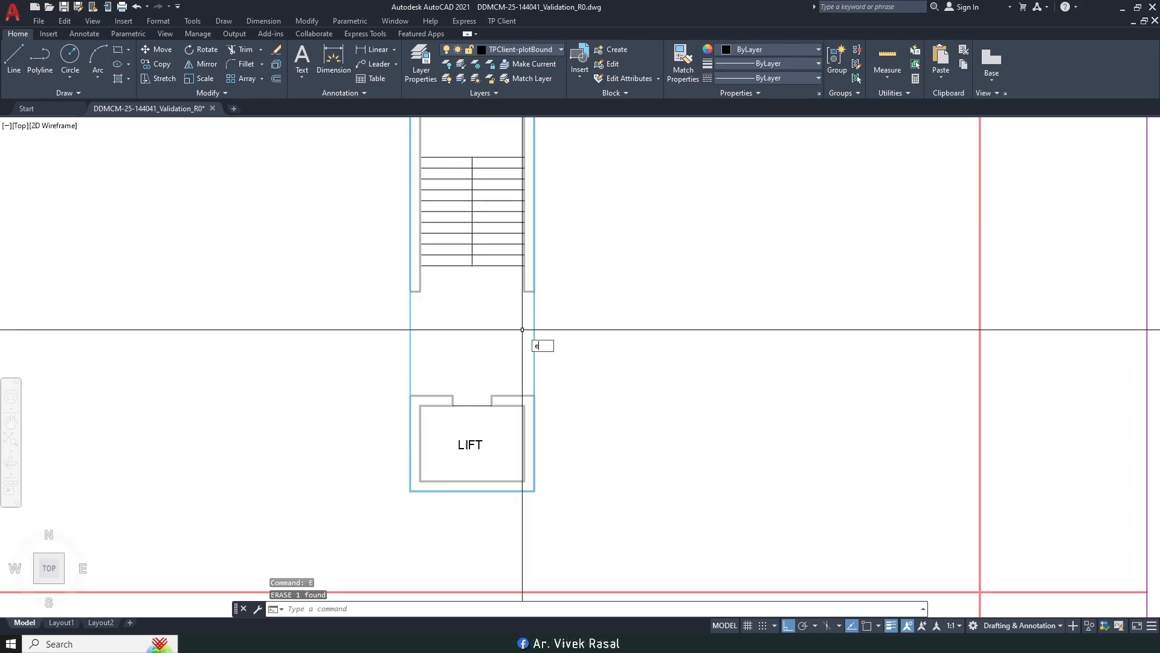
pyautogui.press('Return')
pyautogui.scroll(3, 529, 280)
pyautogui.click(529, 280)
pyautogui.click(492, 289)
pyautogui.press('Return')
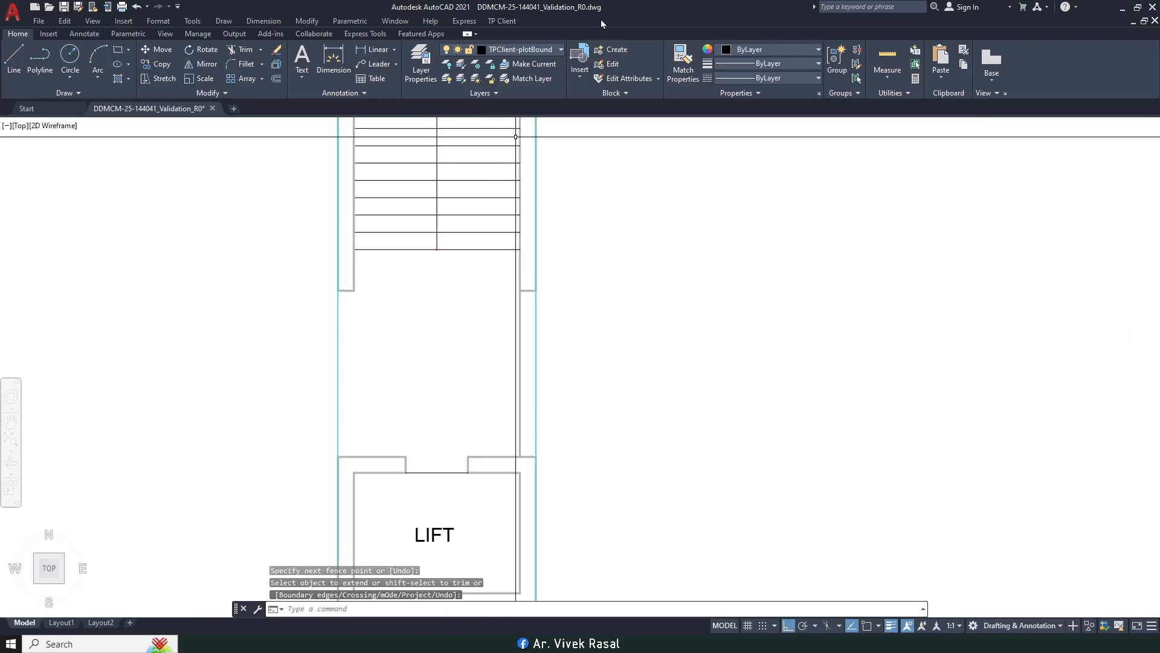
# Step: Restart Mark Staircase and accept the normal stair type
pyautogui.click(506, 21)
pyautogui.moveTo(552, 103)
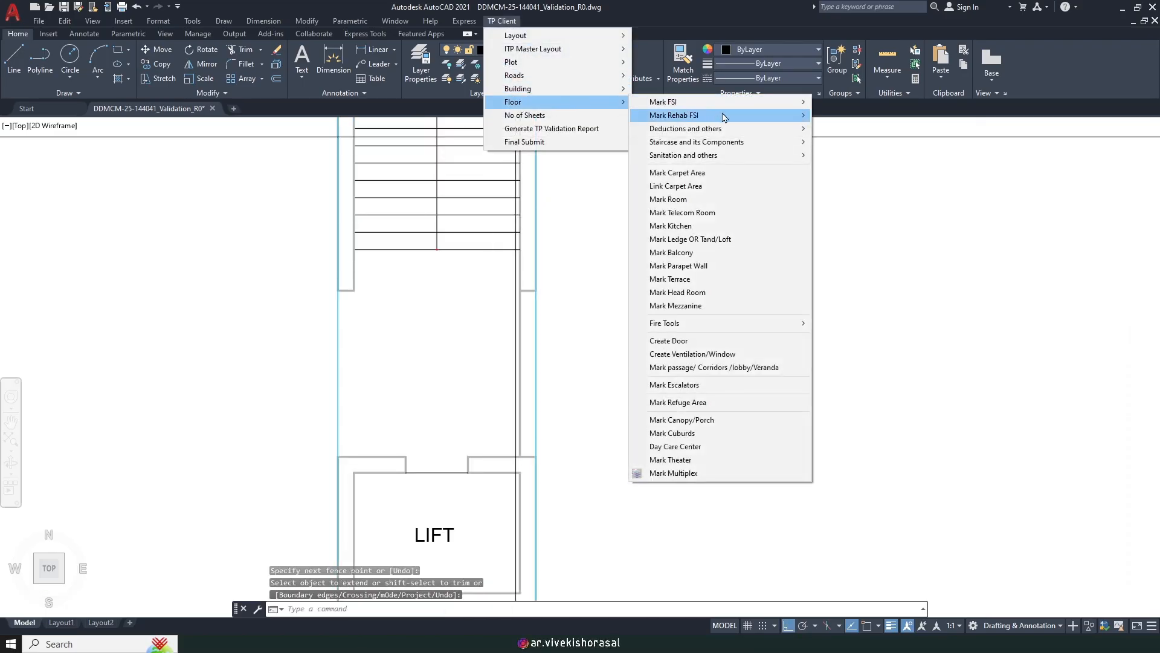
pyautogui.moveTo(705, 147)
pyautogui.click(872, 145)
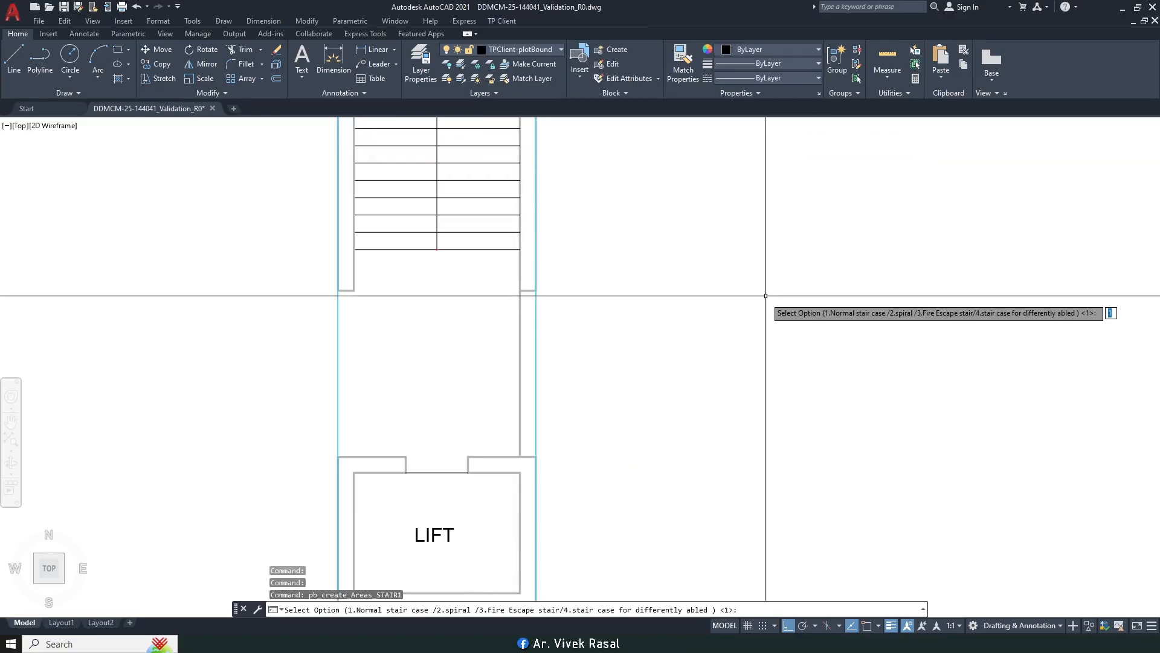
pyautogui.scroll(-4, 759, 302)
pyautogui.scroll(4, 616, 190)
pyautogui.press('Return')
pyautogui.scroll(2, 616, 191)
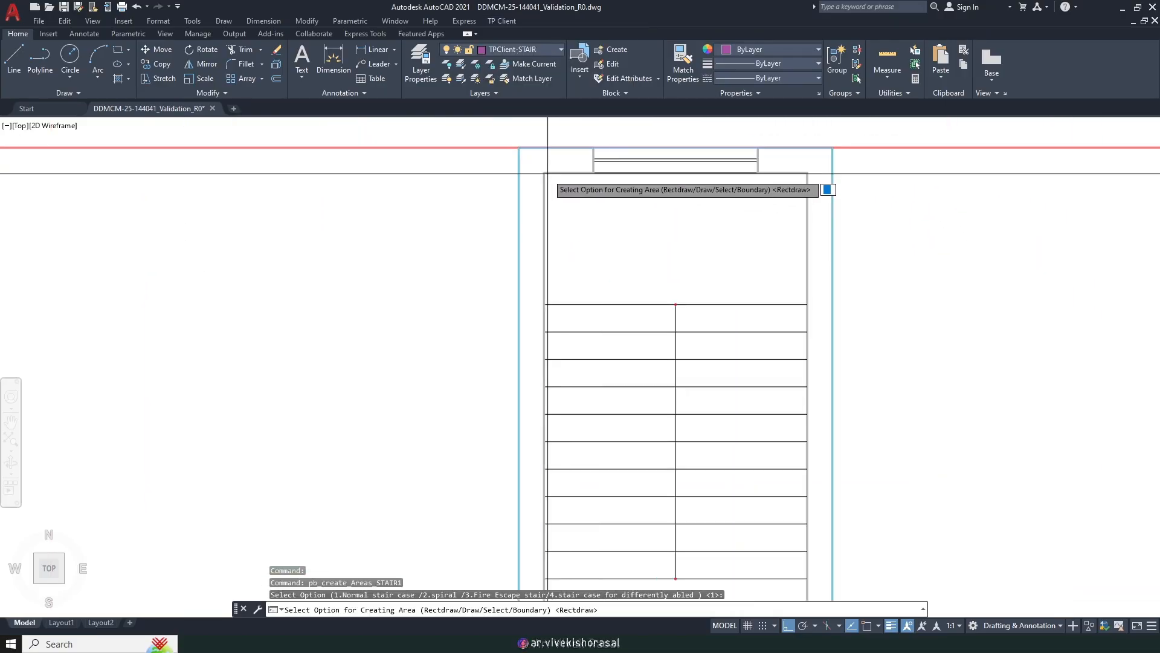
# Step: Confirm the object snaps and start the stair rectangle at the lift corner
pyautogui.press('F3')
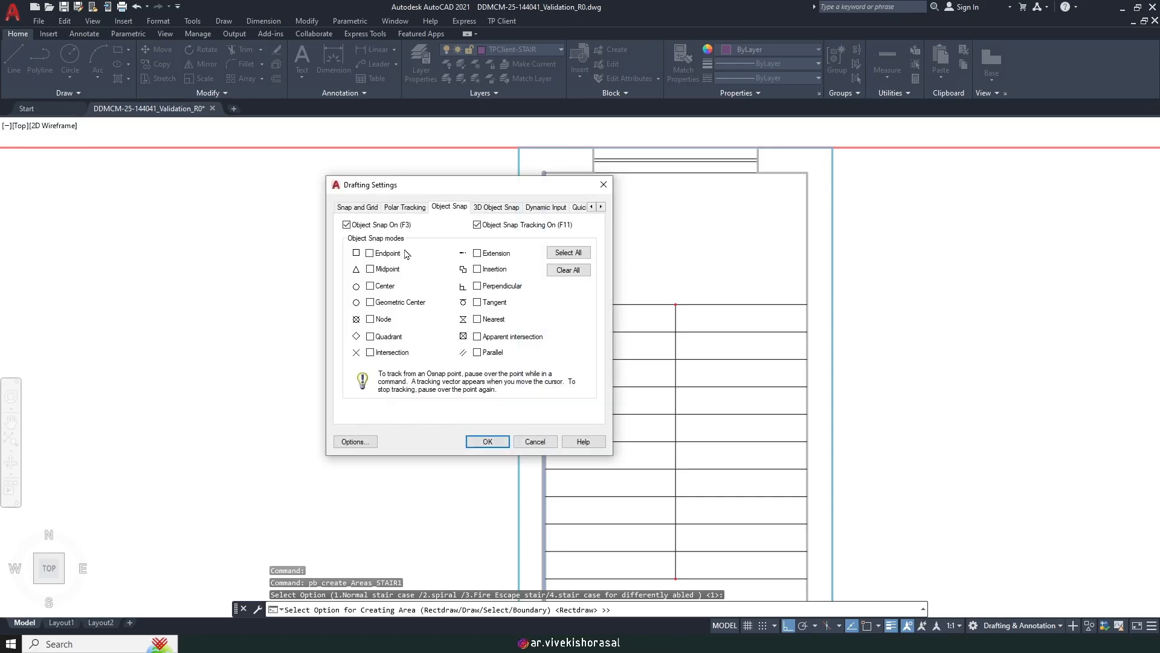
pyautogui.click(478, 442)
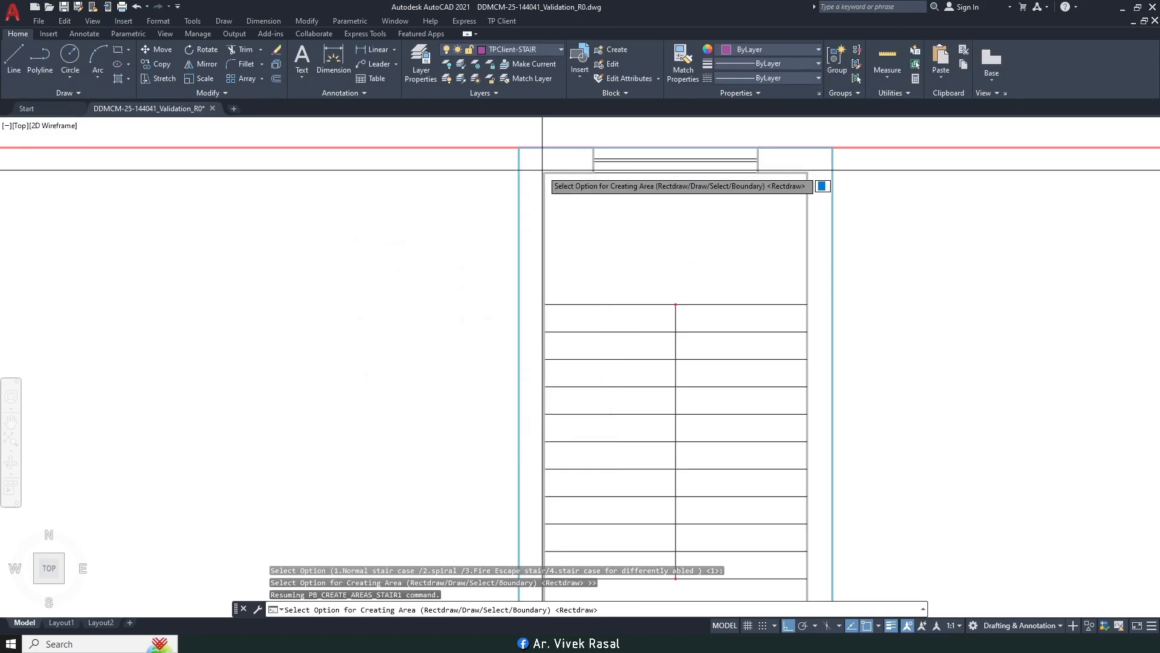
pyautogui.press('Return')
pyautogui.scroll(-5, 544, 173)
pyautogui.scroll(6, 614, 357)
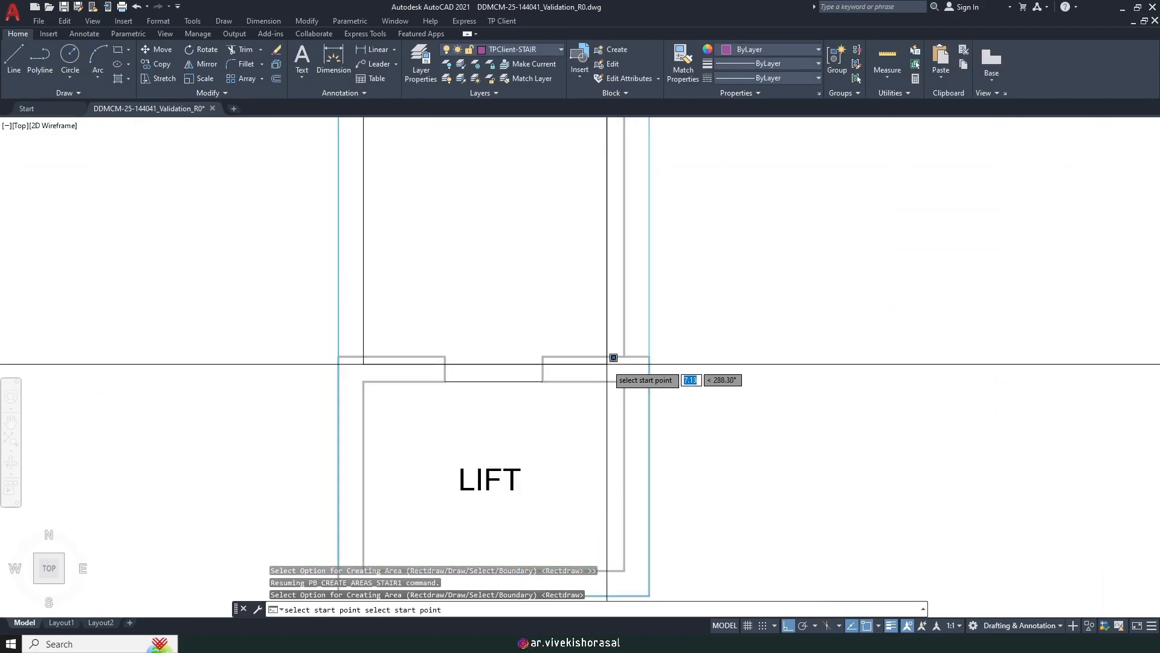
pyautogui.click(624, 355)
pyautogui.scroll(-4, 576, 382)
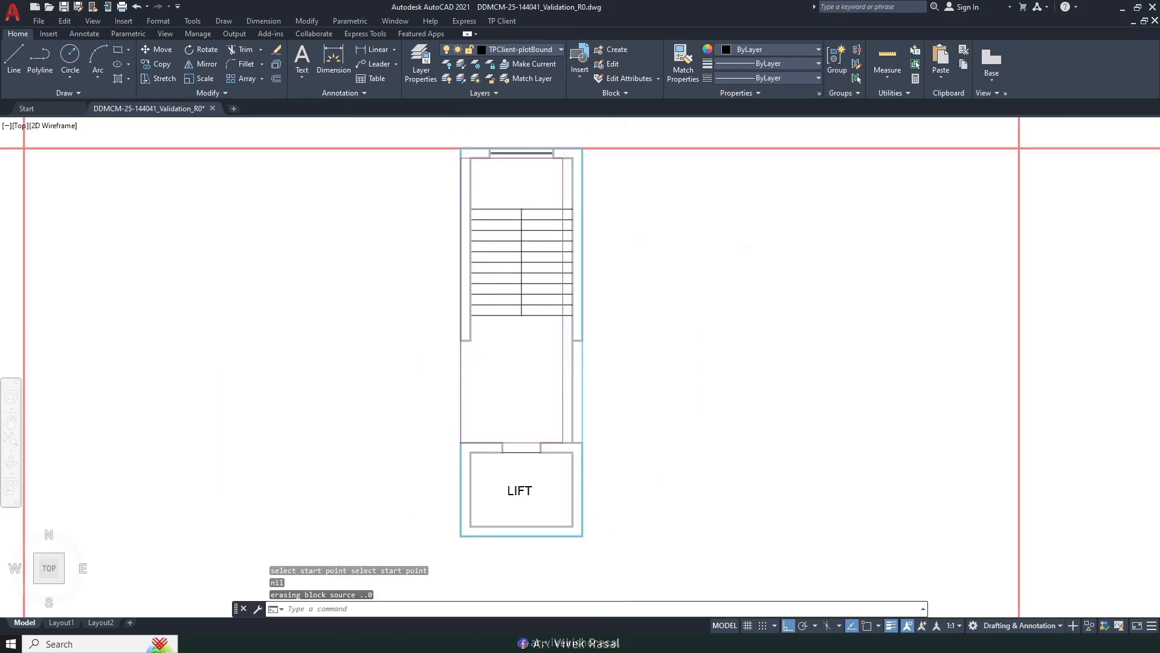
# Step: Move the picked line onto the wall corner beside the stair with Endpoint snapping
pyautogui.write('m')
pyautogui.press('Return')
pyautogui.scroll(2, 571, 378)
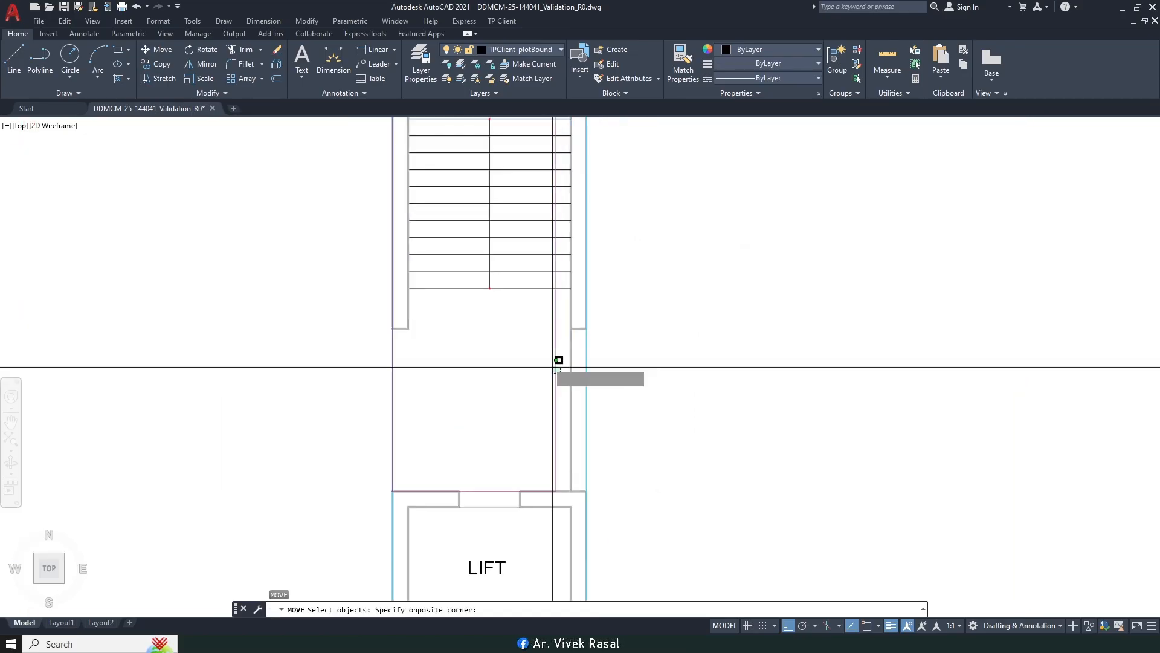
pyautogui.click(560, 361)
pyautogui.scroll(-3, 544, 302)
pyautogui.scroll(6, 565, 246)
pyautogui.press('Return')
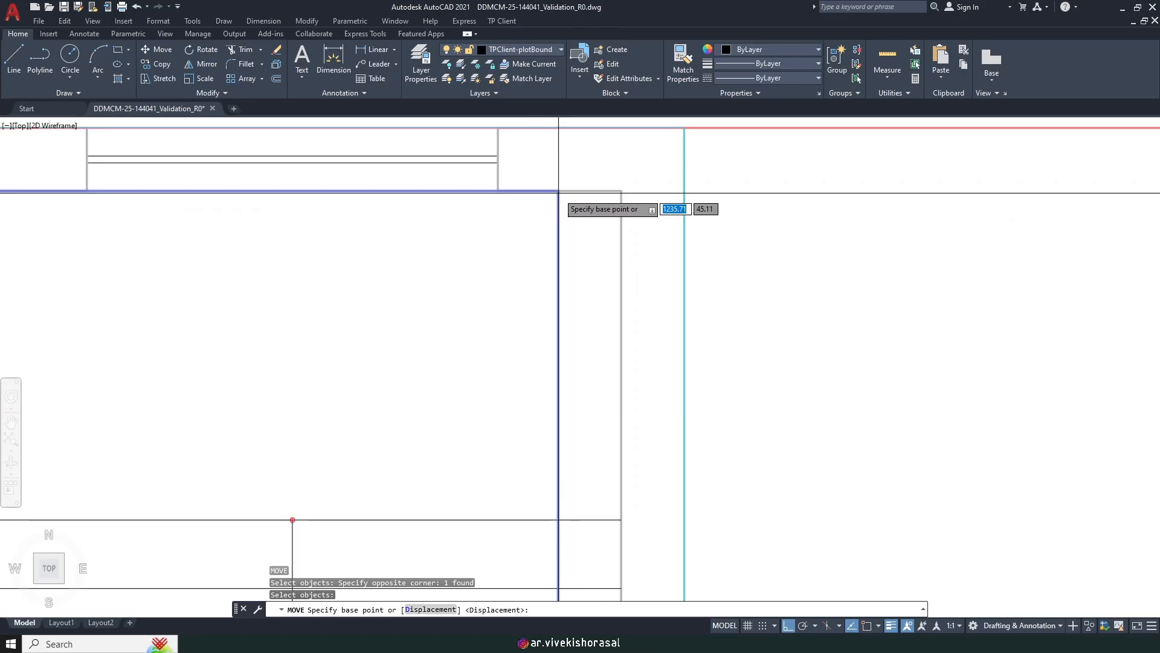
pyautogui.press('F3')
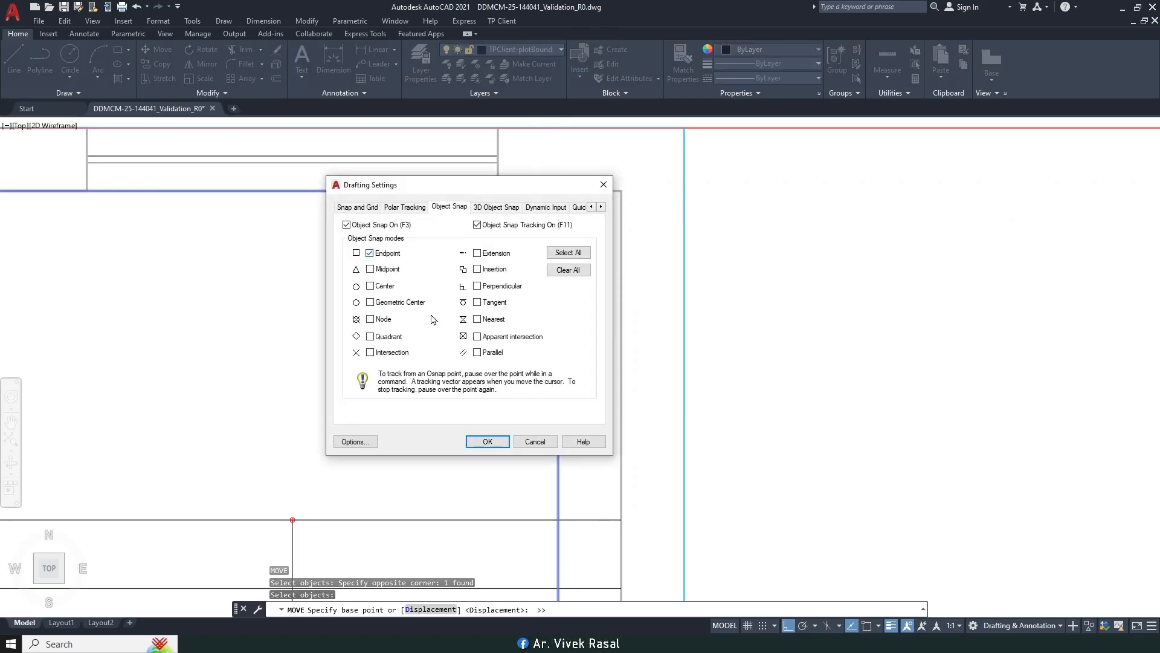
pyautogui.click(488, 442)
pyautogui.click(612, 183)
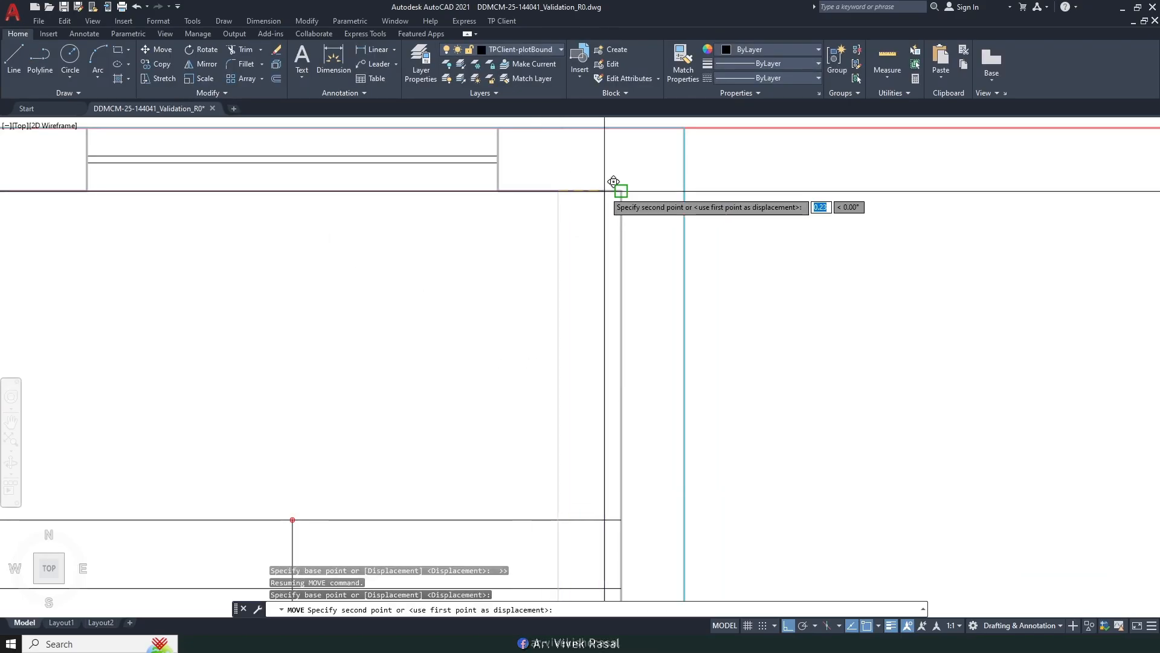
pyautogui.scroll(4, 565, 225)
pyautogui.scroll(-2, 564, 225)
pyautogui.scroll(-3, 482, 303)
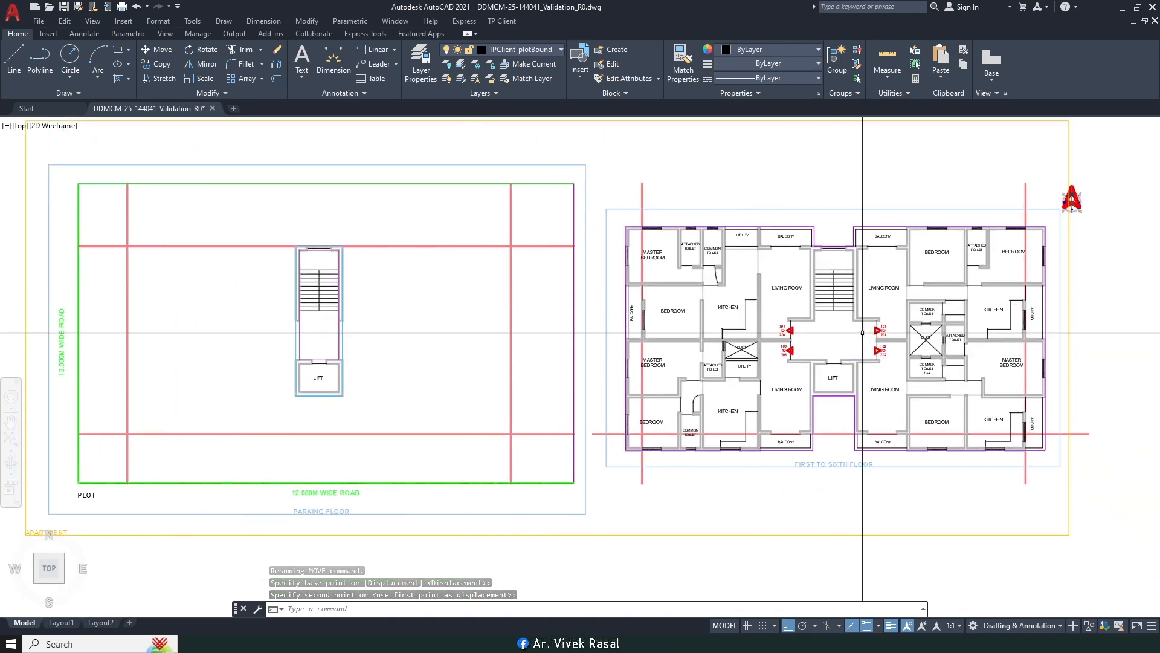
pyautogui.moveTo(867, 332); pyautogui.dragTo(955, 353, button='middle')
pyautogui.moveTo(411, 333); pyautogui.dragTo(390, 334, button='middle')
pyautogui.moveTo(719, 348); pyautogui.dragTo(673, 348, button='middle')
# Step: Start Mark Staircase with the normal type and the D point-by-point outline option
pyautogui.click(502, 22)
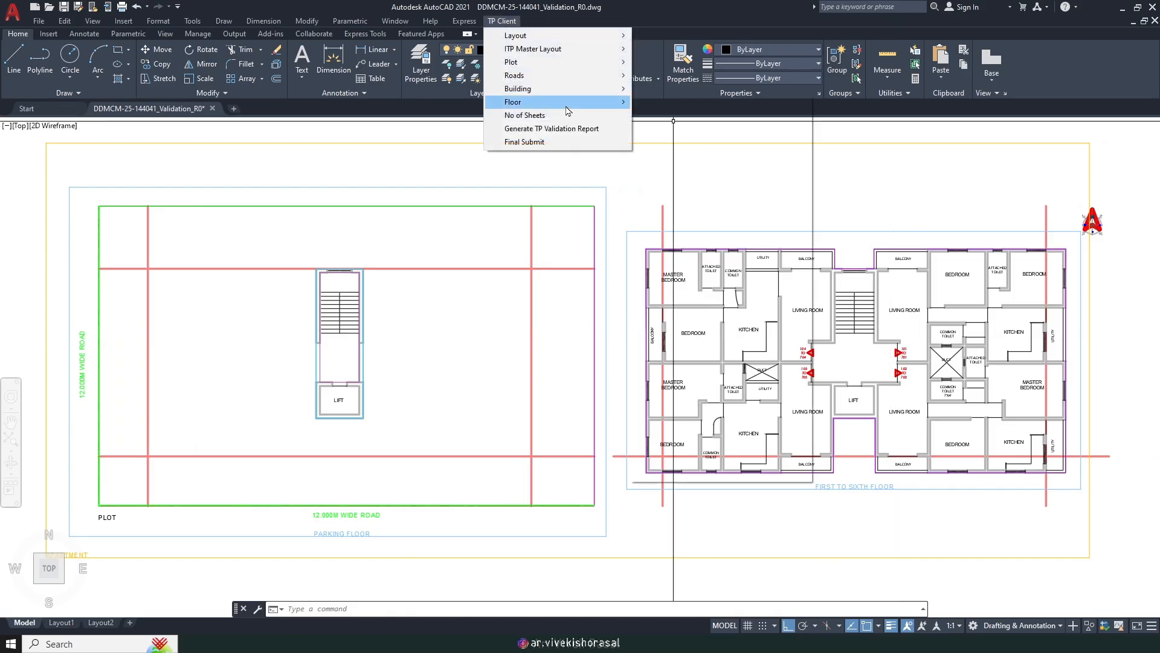
pyautogui.moveTo(568, 108)
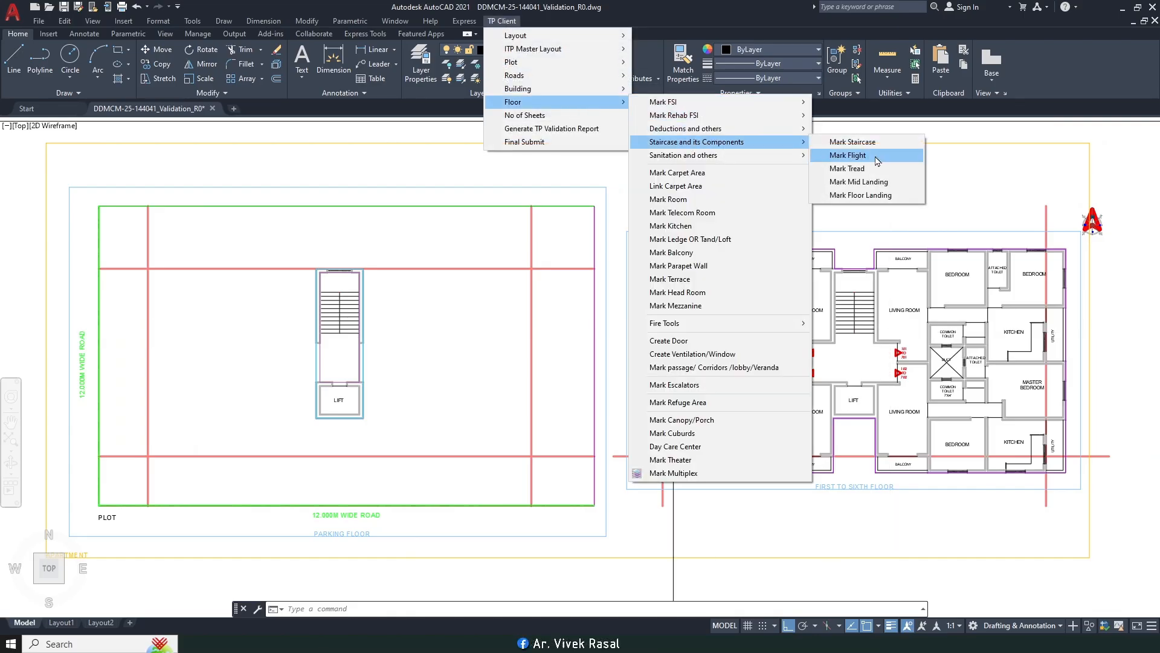
pyautogui.click(875, 145)
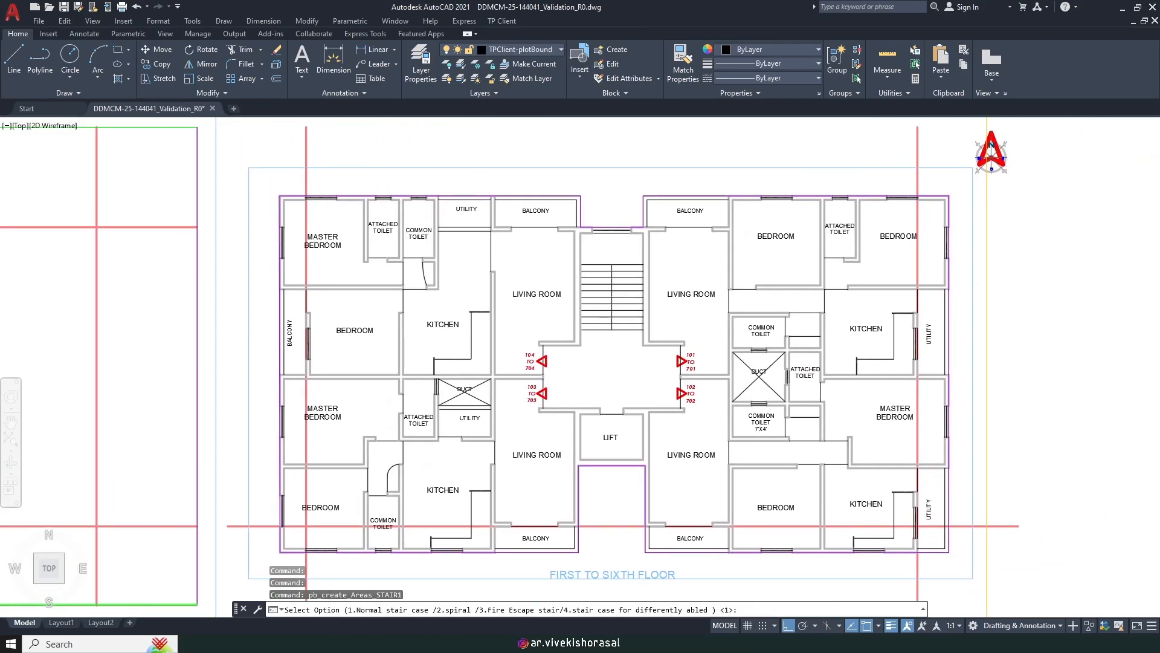
pyautogui.press('Return')
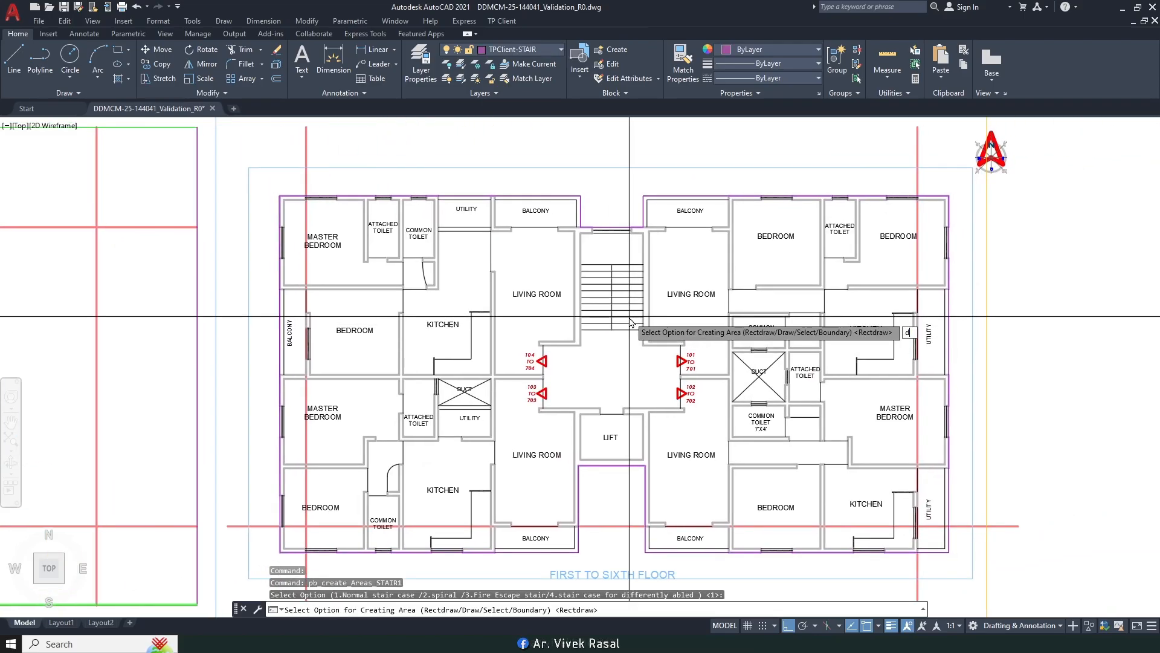
pyautogui.write('d')
pyautogui.press('Return')
pyautogui.scroll(2, 602, 252)
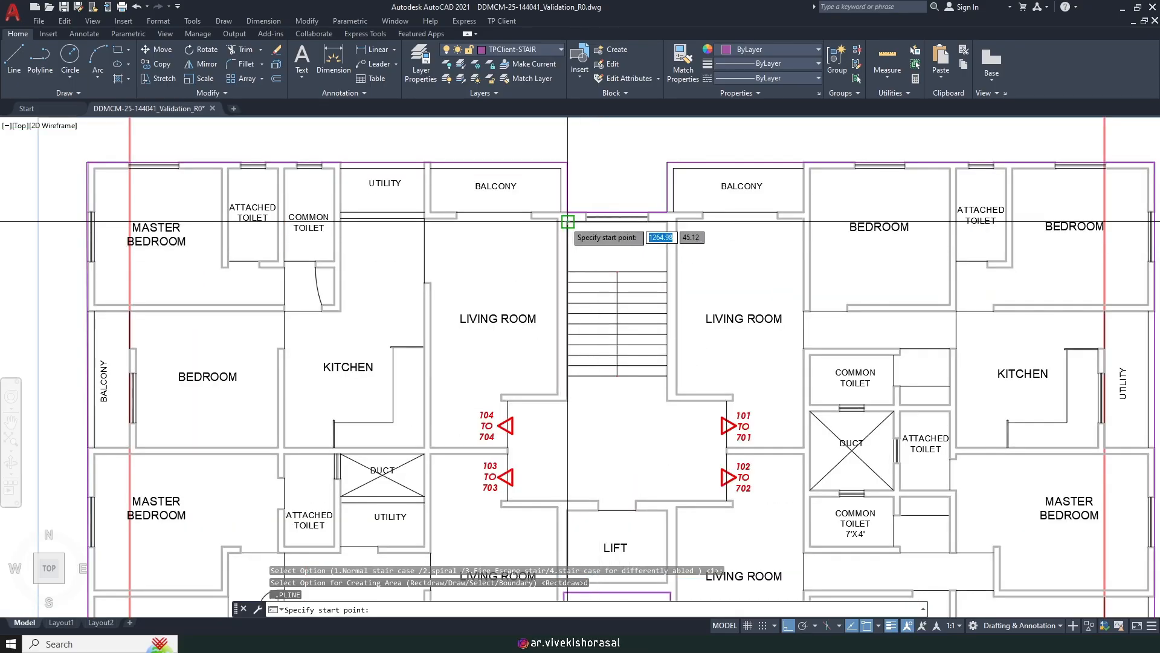
pyautogui.scroll(4, 650, 222)
# Step: Trace the stair outline via the top-right, wall, 101 doorway and left doorway corners, closing with C
pyautogui.click(702, 200)
pyautogui.scroll(-4, 689, 205)
pyautogui.scroll(4, 694, 393)
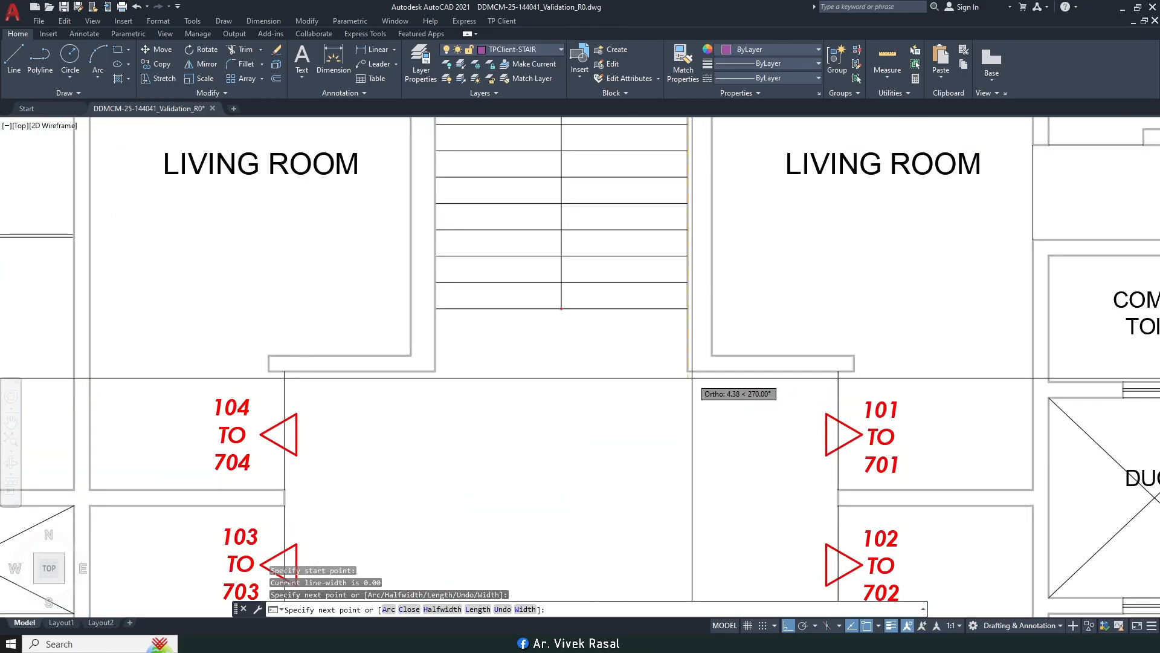
pyautogui.click(687, 371)
pyautogui.moveTo(805, 401); pyautogui.dragTo(762, 327, button='middle')
pyautogui.click(796, 297)
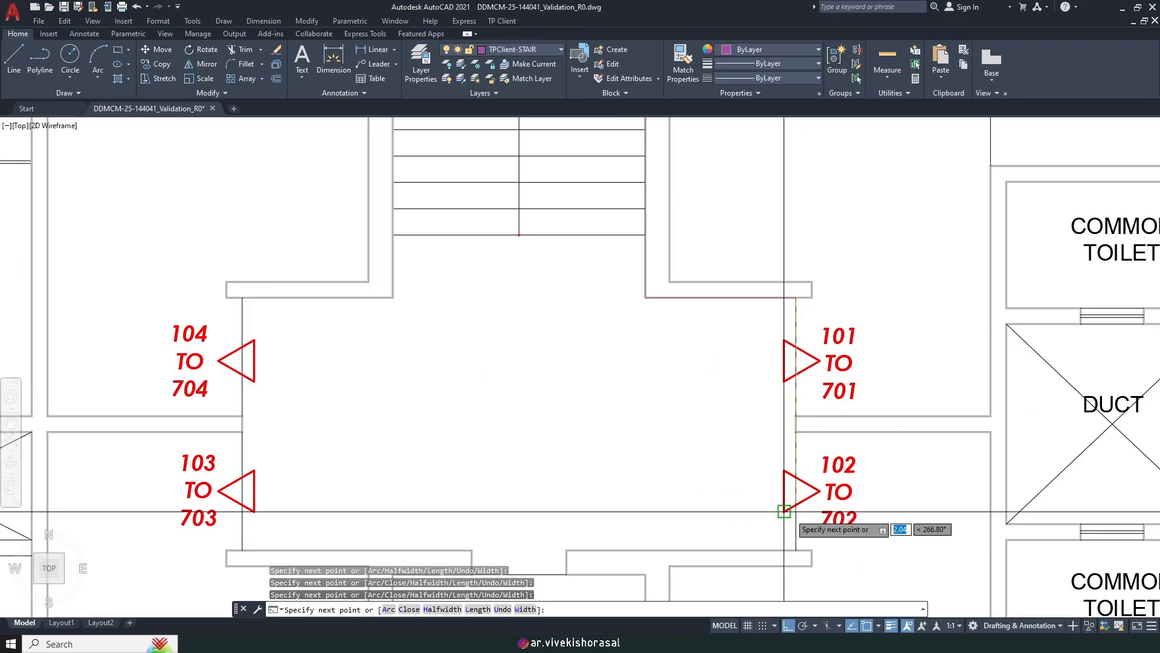
pyautogui.moveTo(784, 511); pyautogui.dragTo(787, 369, button='middle')
pyautogui.moveTo(369, 405); pyautogui.dragTo(601, 437, button='middle')
pyautogui.click(477, 439)
pyautogui.moveTo(493, 211); pyautogui.dragTo(493, 308, button='middle')
pyautogui.click(476, 283)
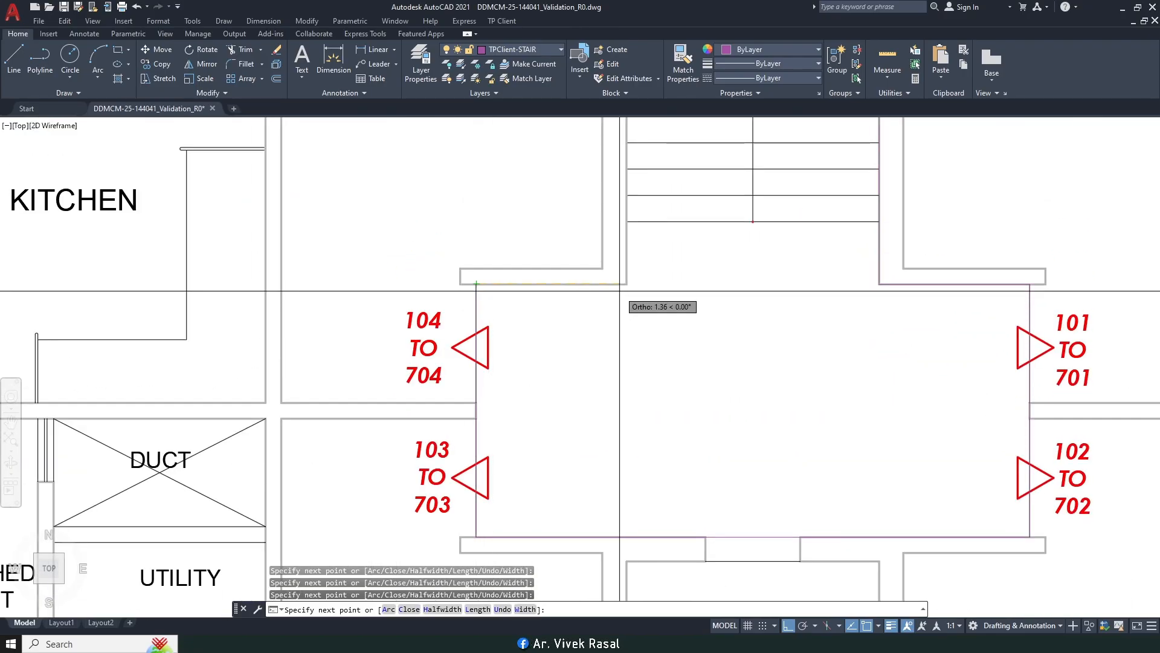
pyautogui.scroll(-3, 632, 293)
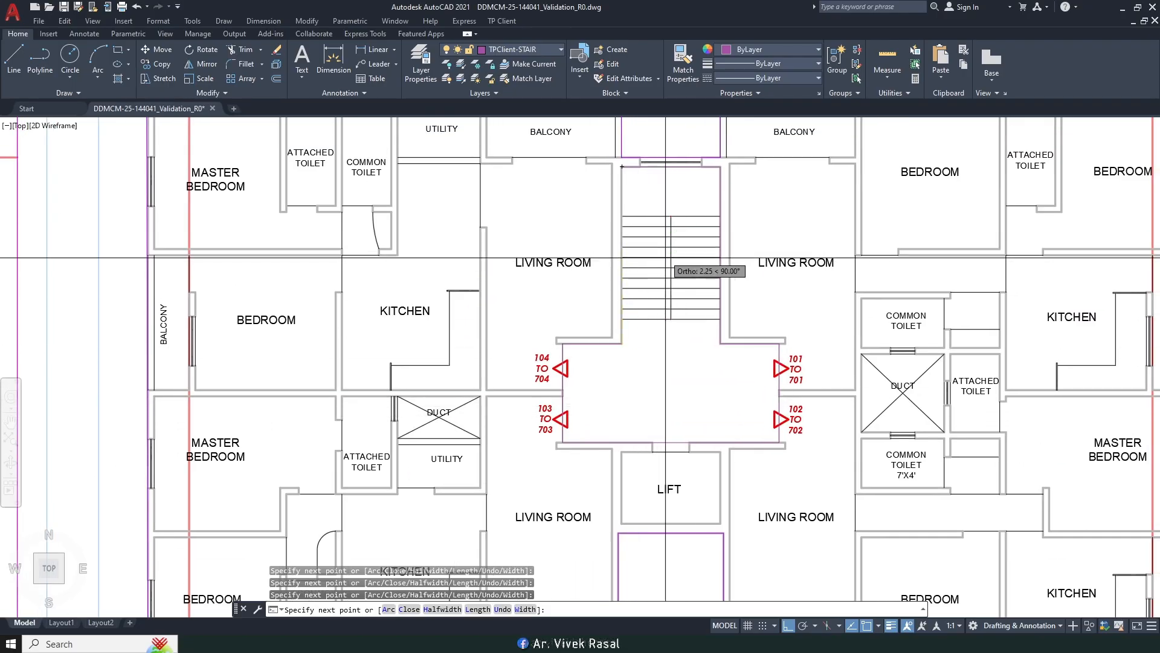
pyautogui.write('c')
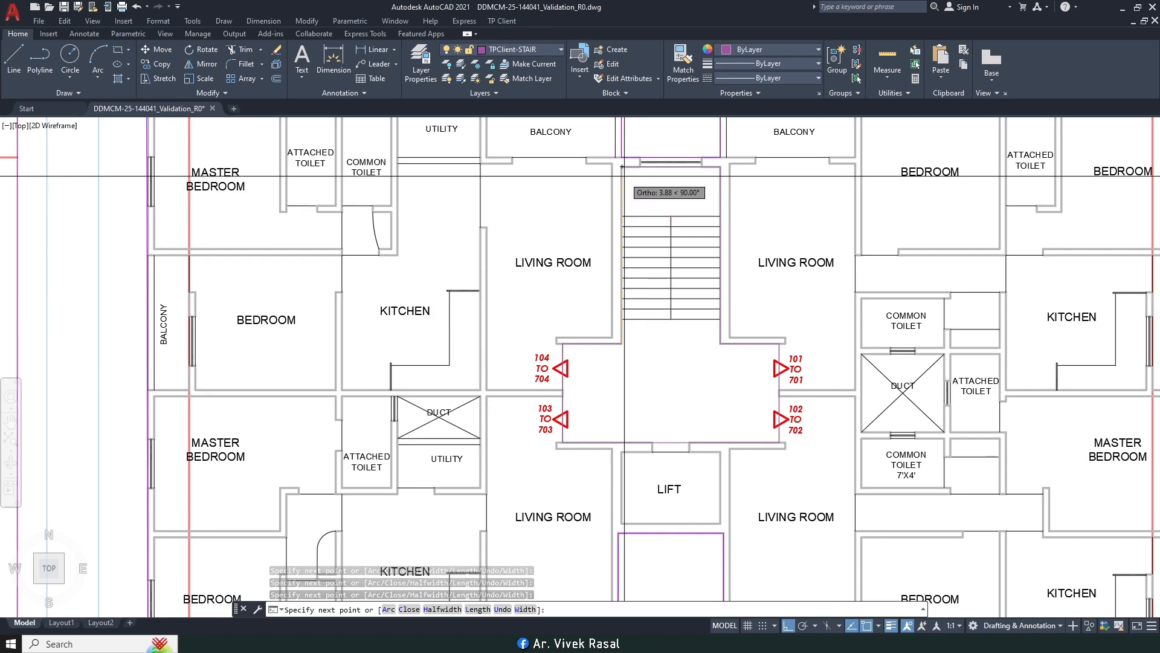
pyautogui.press('Return')
# Step: Select the new stair outline block among the overlapping objects
pyautogui.scroll(2, 623, 168)
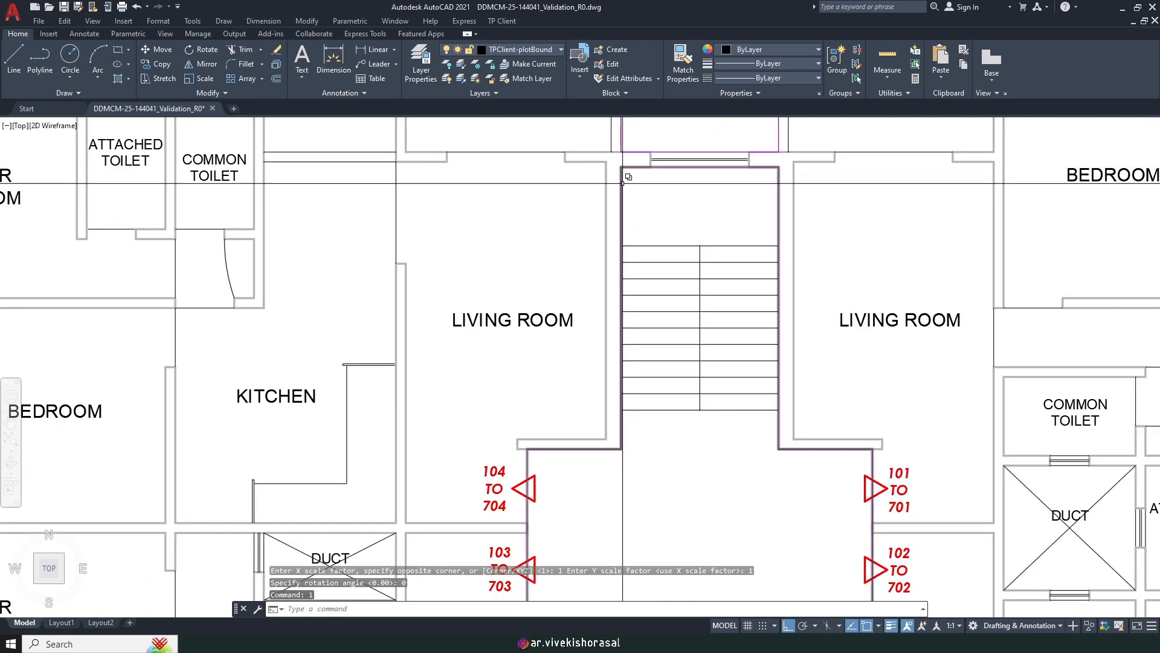
pyautogui.scroll(-2, 622, 183)
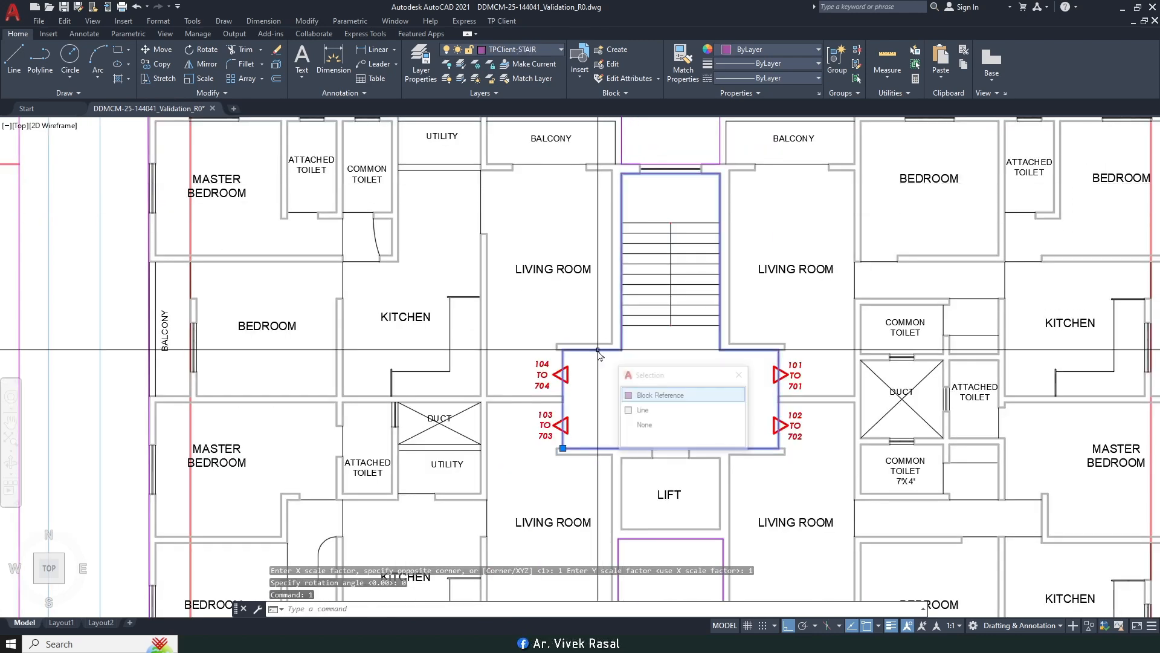
pyautogui.click(645, 397)
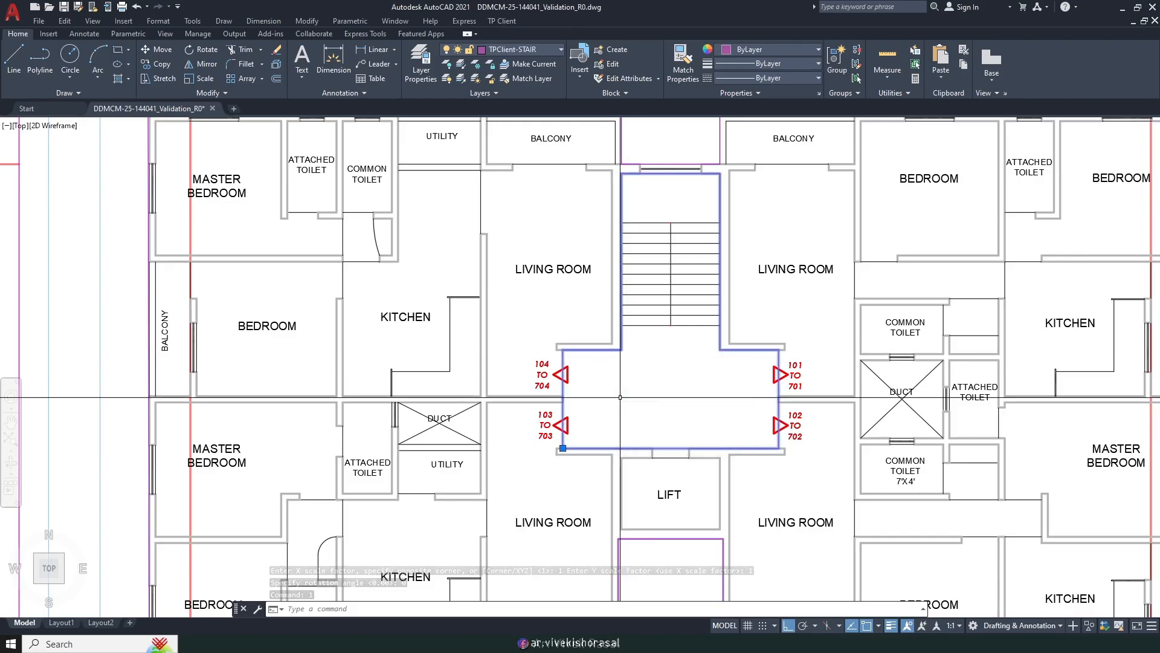
# Step: Deselect the outline block and centre the parking-floor stair and lift in view
pyautogui.scroll(-2, 633, 368)
pyautogui.press('Escape')
pyautogui.scroll(-4, 687, 350)
pyautogui.moveTo(435, 319); pyautogui.dragTo(692, 300, button='middle')
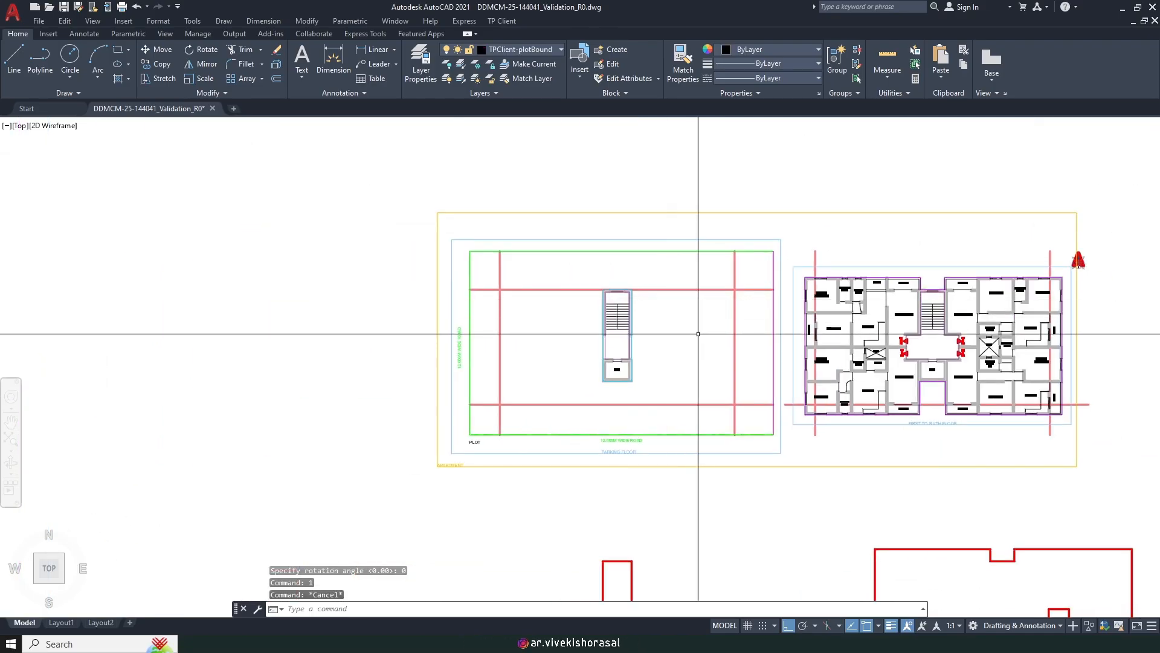
pyautogui.scroll(5, 875, 338)
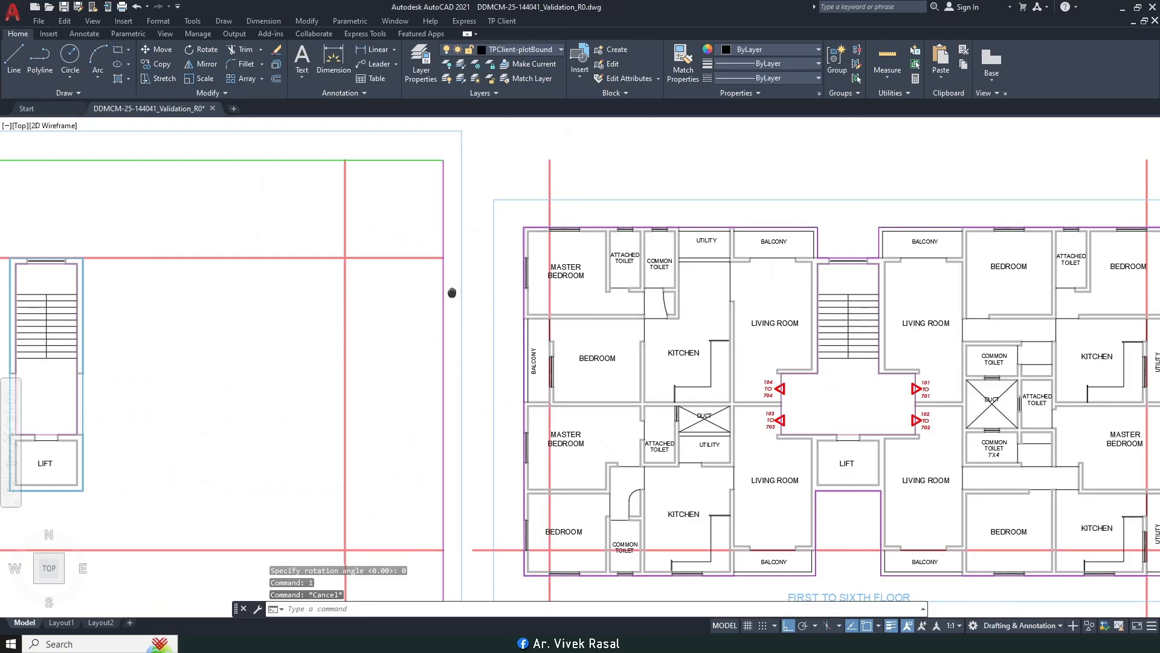
pyautogui.moveTo(451, 292); pyautogui.dragTo(773, 339, button='middle')
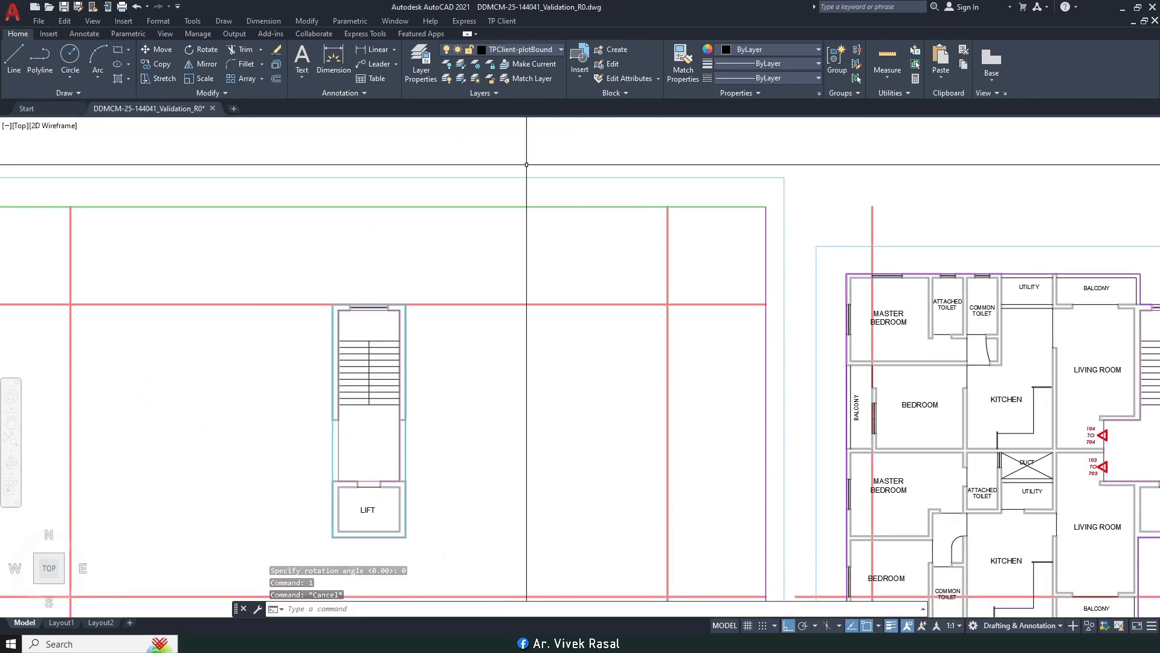
# Step: Start TP Client's Mark Flight command as a rectangle and pick a first start point
pyautogui.click(504, 22)
pyautogui.moveTo(543, 104)
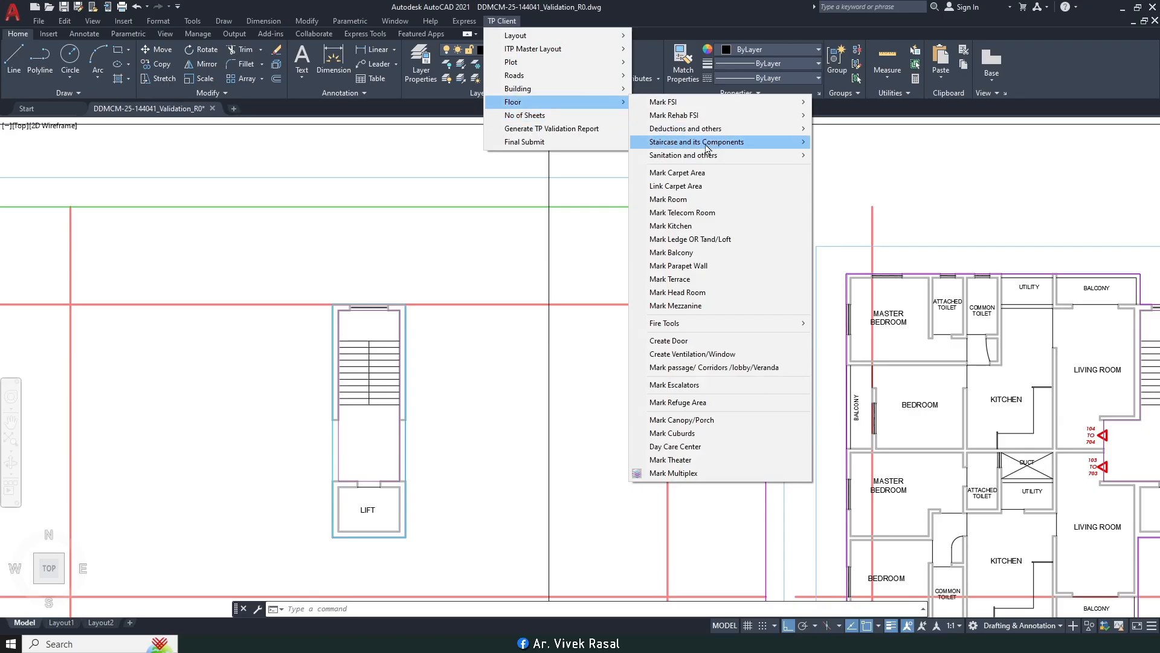
pyautogui.moveTo(788, 149)
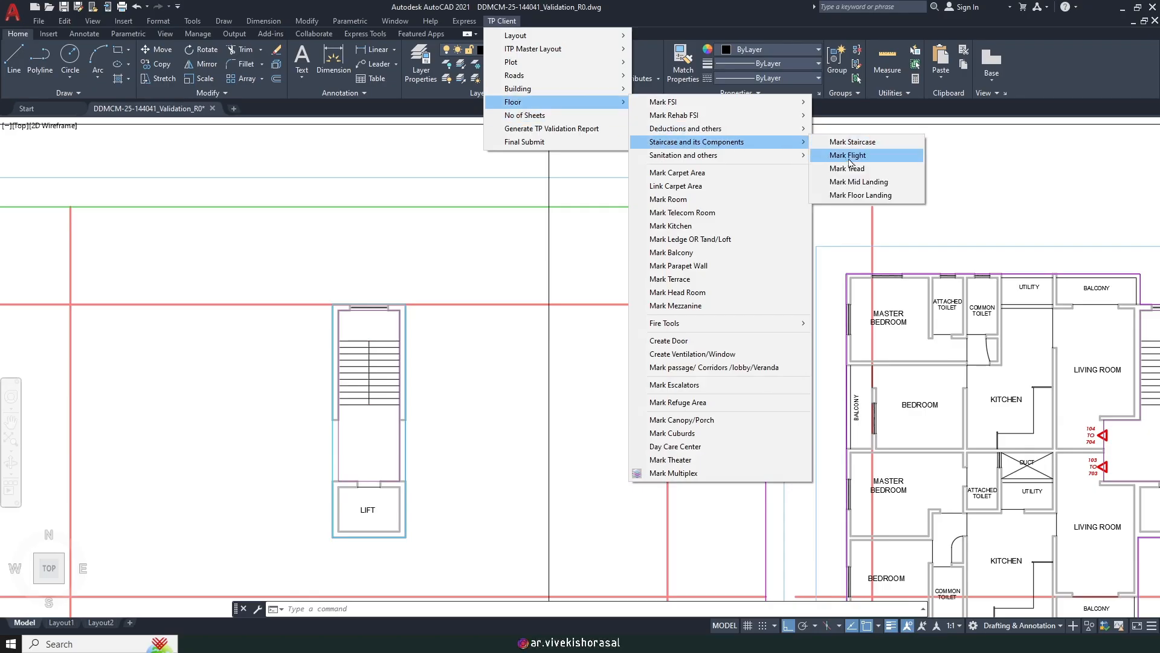
pyautogui.click(847, 155)
pyautogui.scroll(-2, 475, 321)
pyautogui.scroll(4, 462, 302)
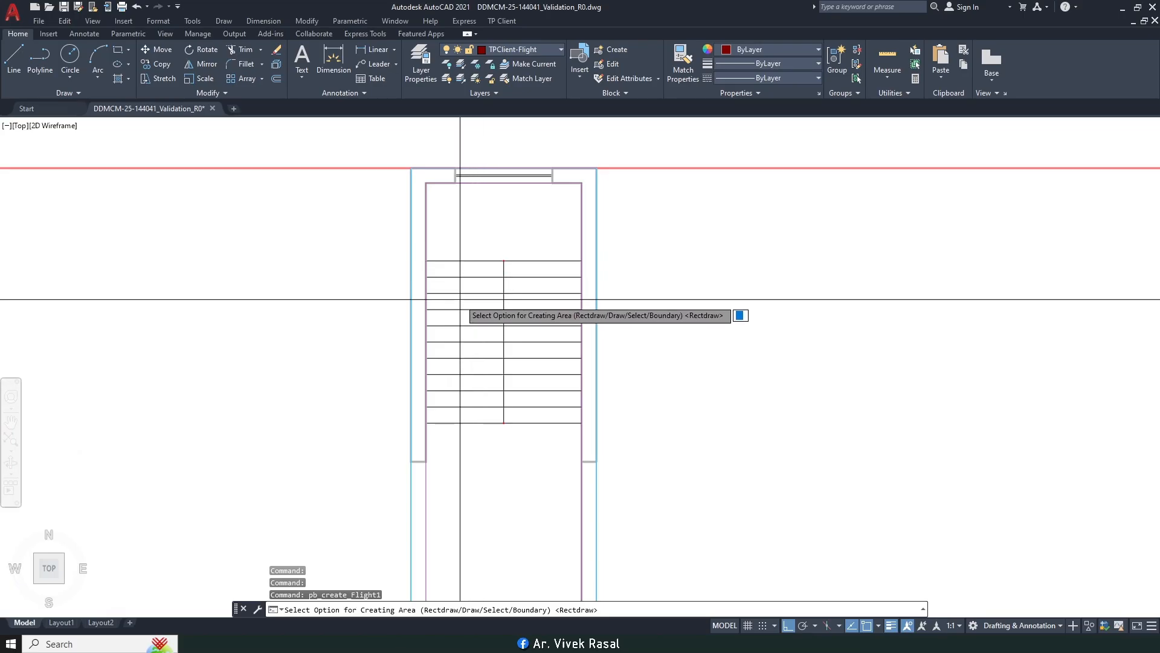
pyautogui.scroll(-3, 496, 299)
pyautogui.moveTo(717, 329)
pyautogui.mouseDown(button='middle')
pyautogui.moveTo(573, 315)
pyautogui.moveTo(603, 319)
pyautogui.mouseUp(button='middle')
pyautogui.scroll(4, 334, 291)
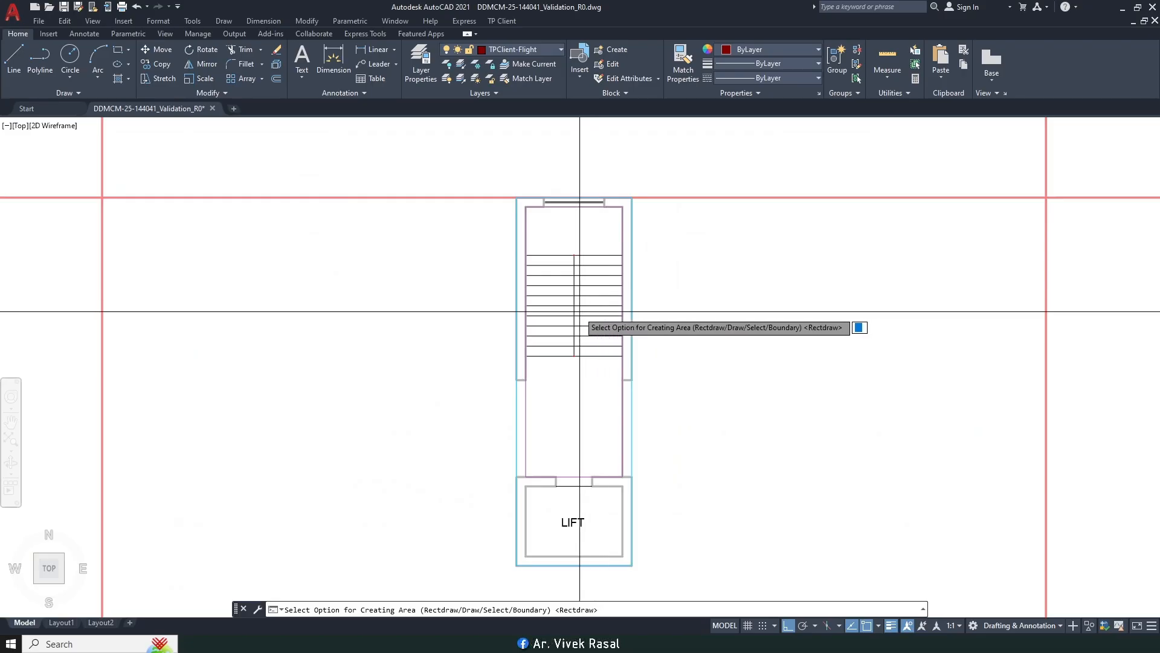
pyautogui.scroll(2, 548, 265)
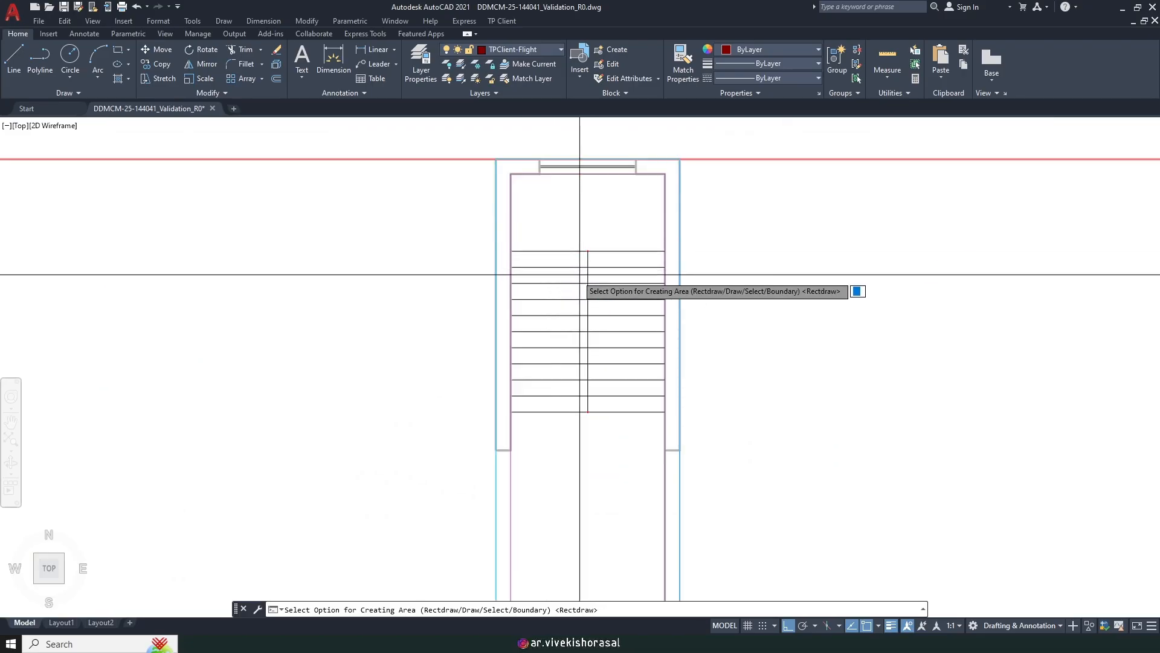
pyautogui.press('Return')
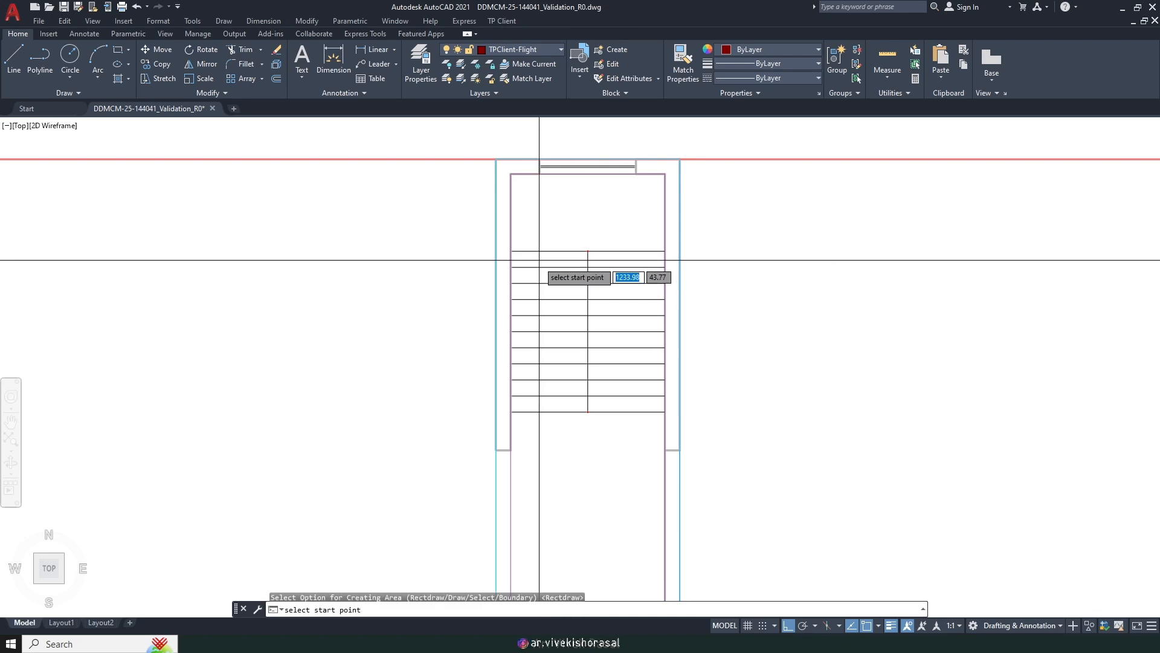
pyautogui.scroll(2, 538, 261)
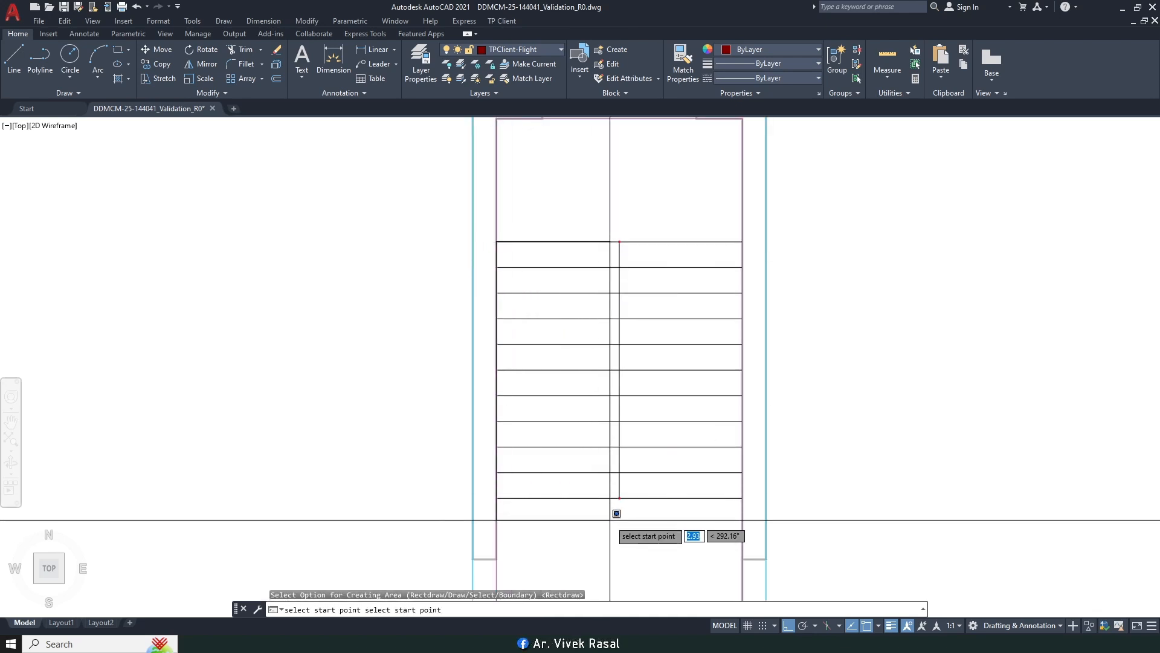
pyautogui.scroll(3, 646, 457)
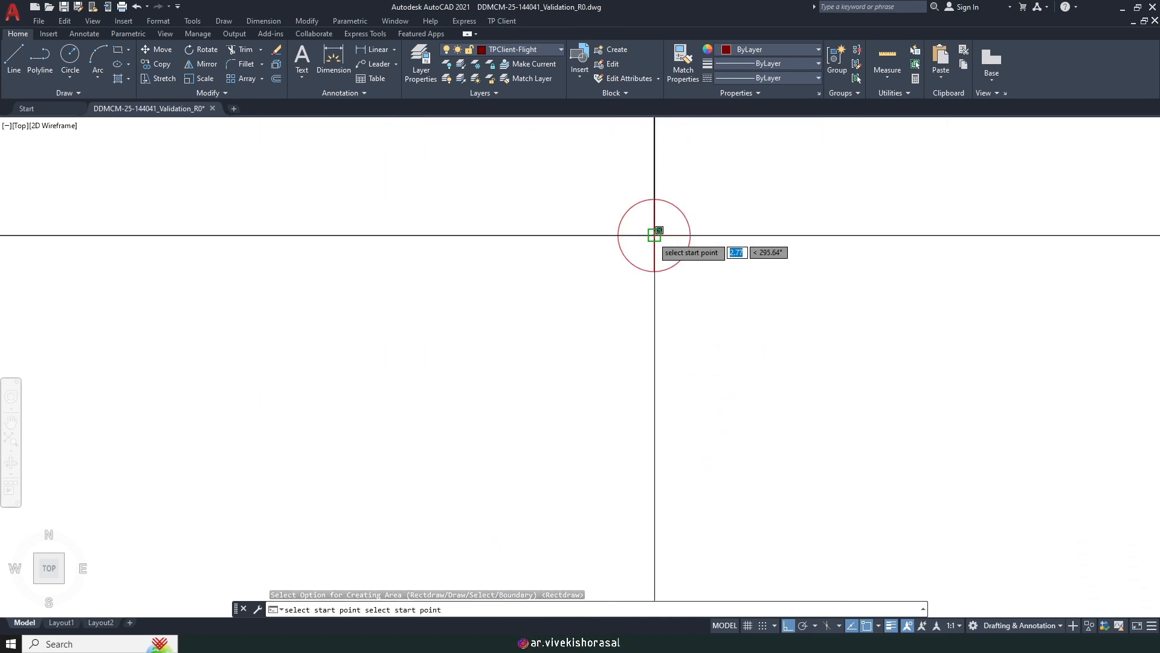
pyautogui.click(655, 235)
pyautogui.scroll(-5, 616, 391)
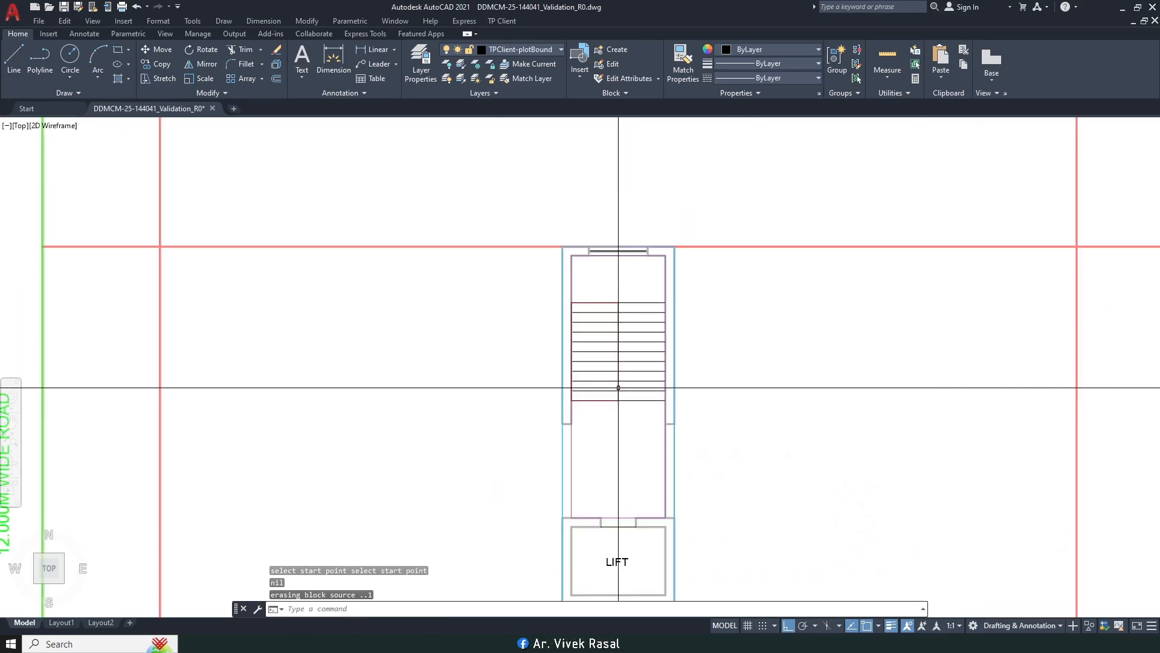
# Step: Redo the flight rectangle from the stair's start point to its corner, giving a 1.200 × 2.500 flight
pyautogui.press('space')
pyautogui.press('Return')
pyautogui.scroll(8, 624, 302)
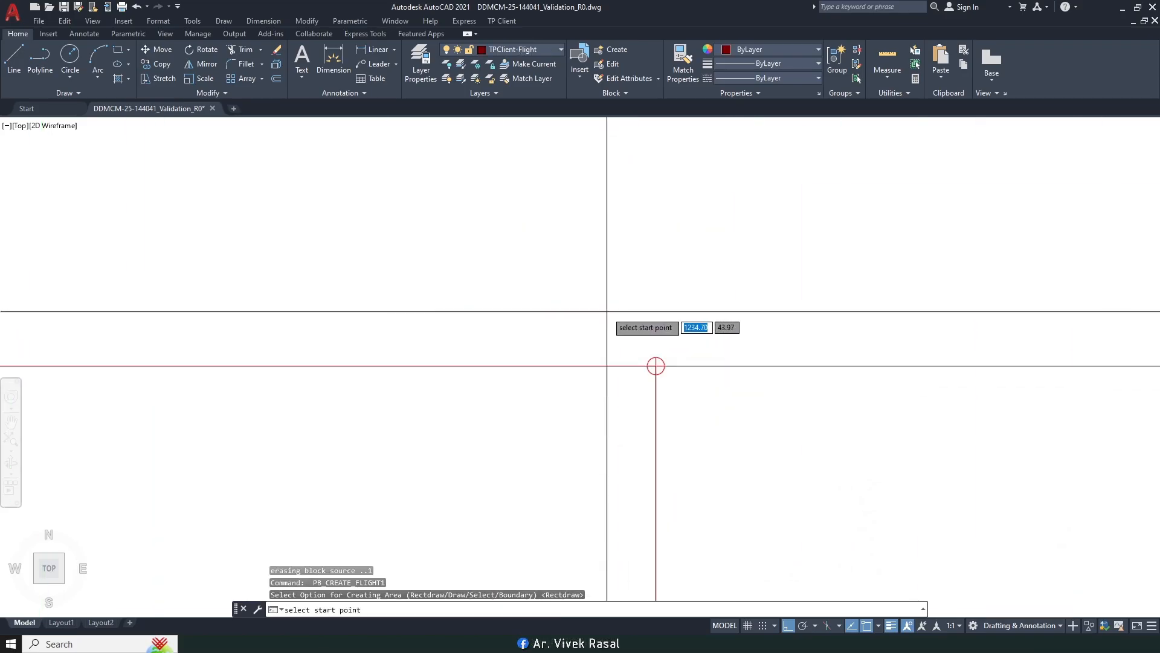
pyautogui.click(653, 295)
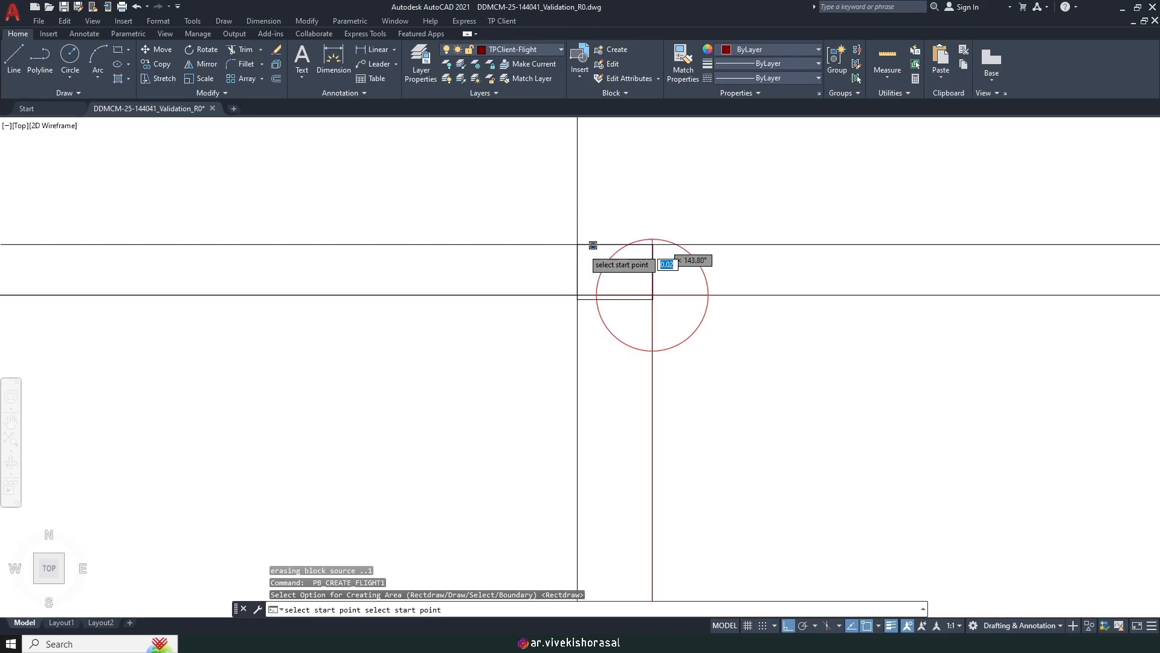
pyautogui.press('Escape')
pyautogui.press('space')
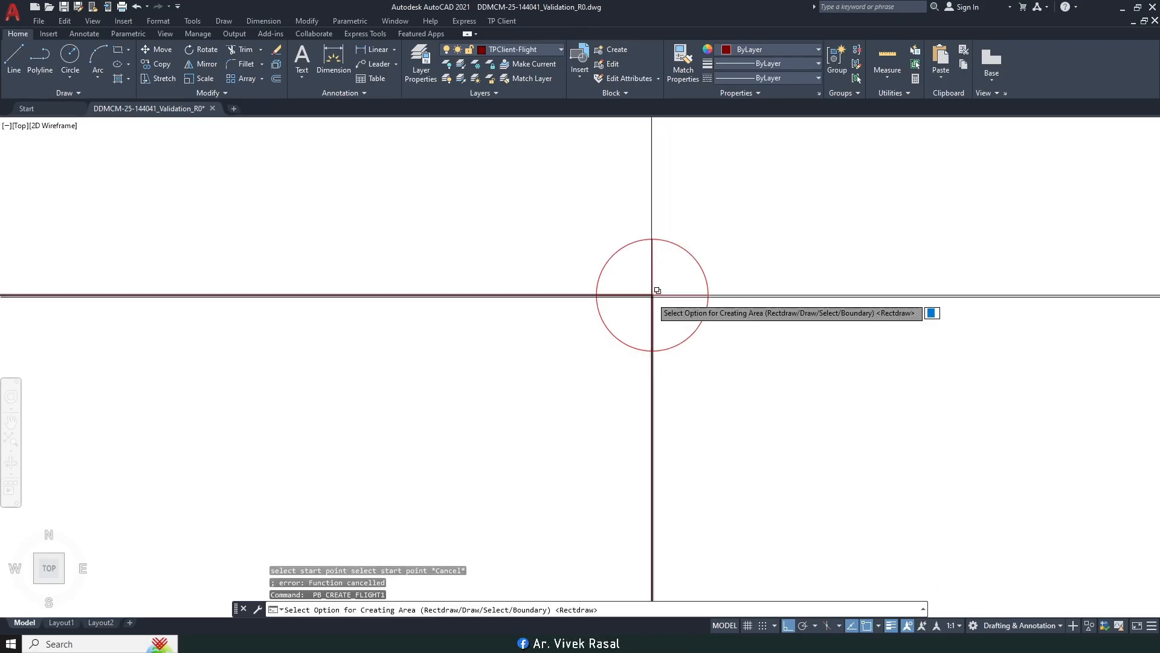
pyautogui.press('Return')
pyautogui.click(653, 294)
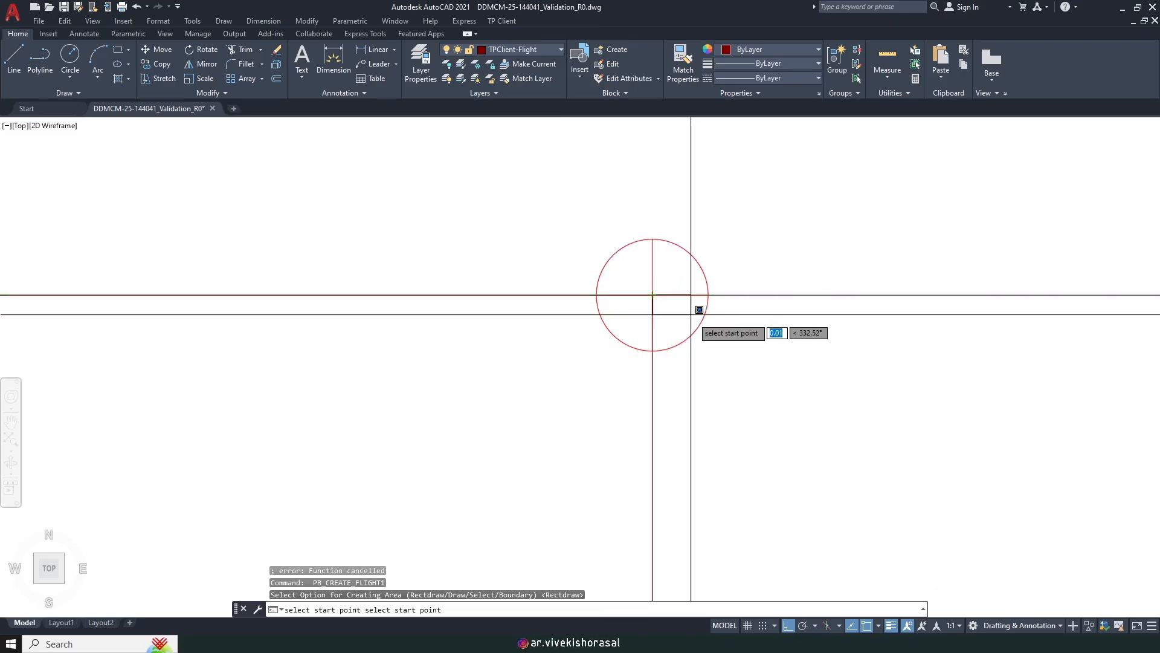
pyautogui.scroll(-5, 727, 296)
pyautogui.scroll(2, 769, 382)
pyautogui.scroll(2, 773, 308)
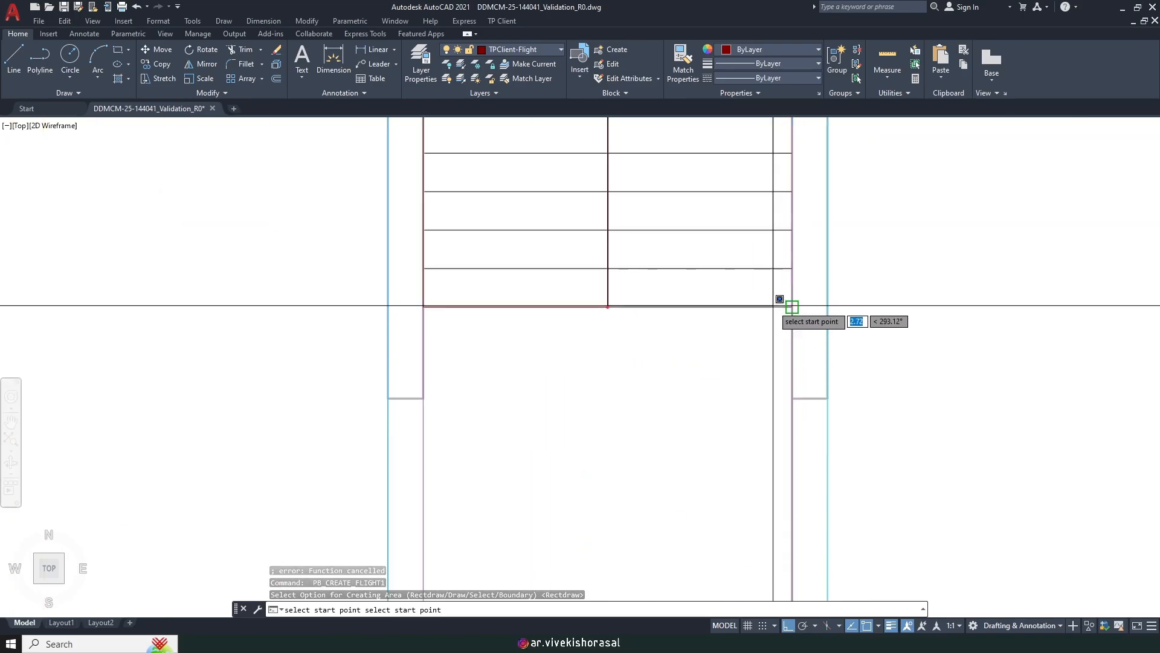
pyautogui.click(790, 302)
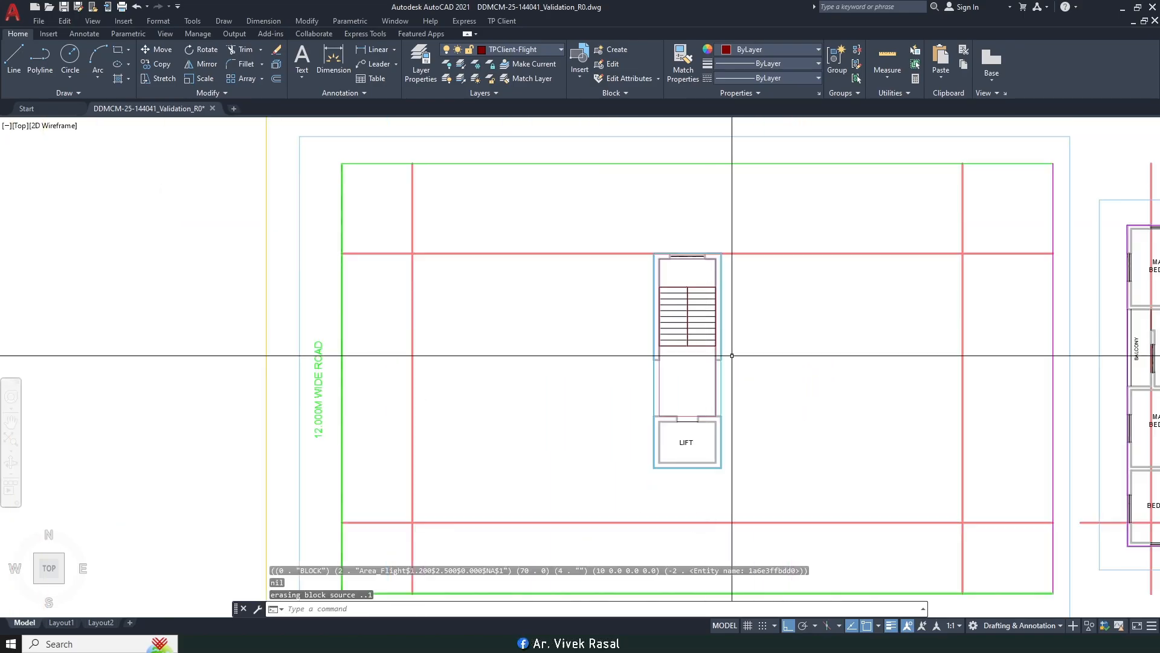
pyautogui.moveTo(692, 338); pyautogui.dragTo(698, 332, button='middle')
# Step: Mark the first stair tread as a Tread area by picking its corner
pyautogui.click(511, 22)
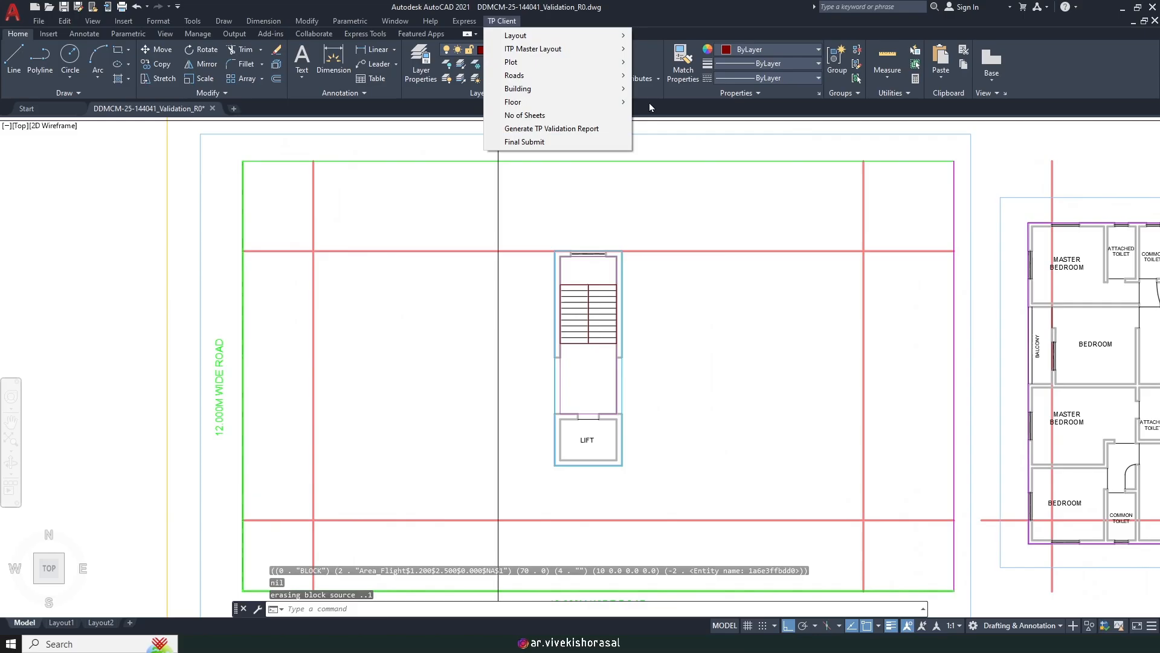
pyautogui.moveTo(559, 102)
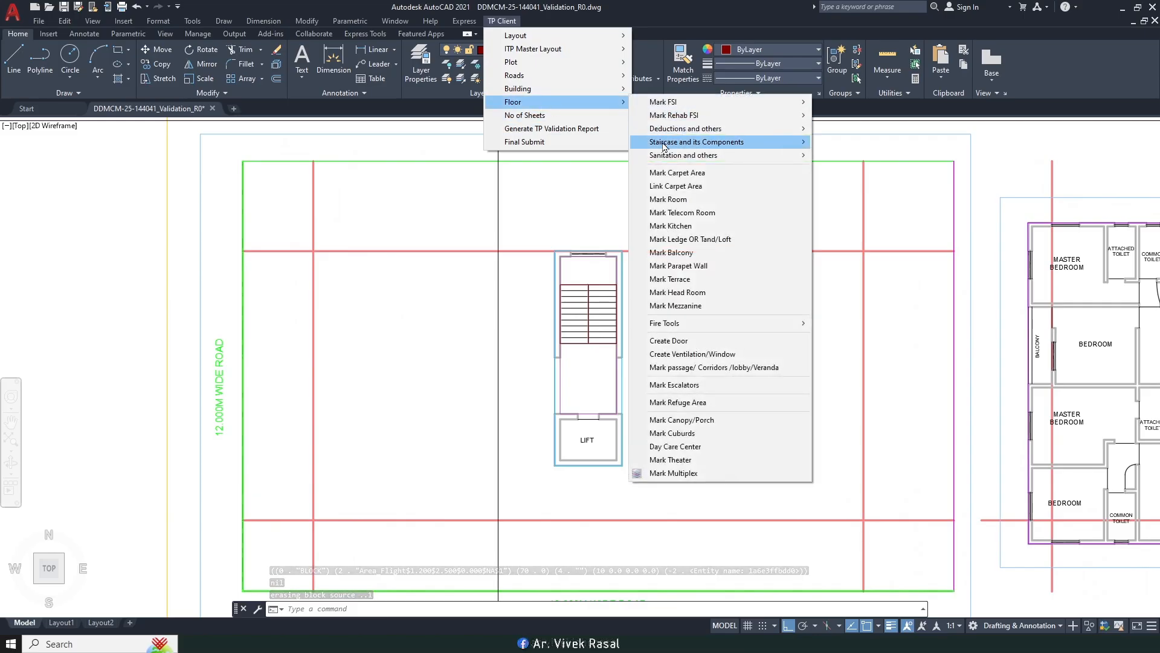
pyautogui.moveTo(665, 145)
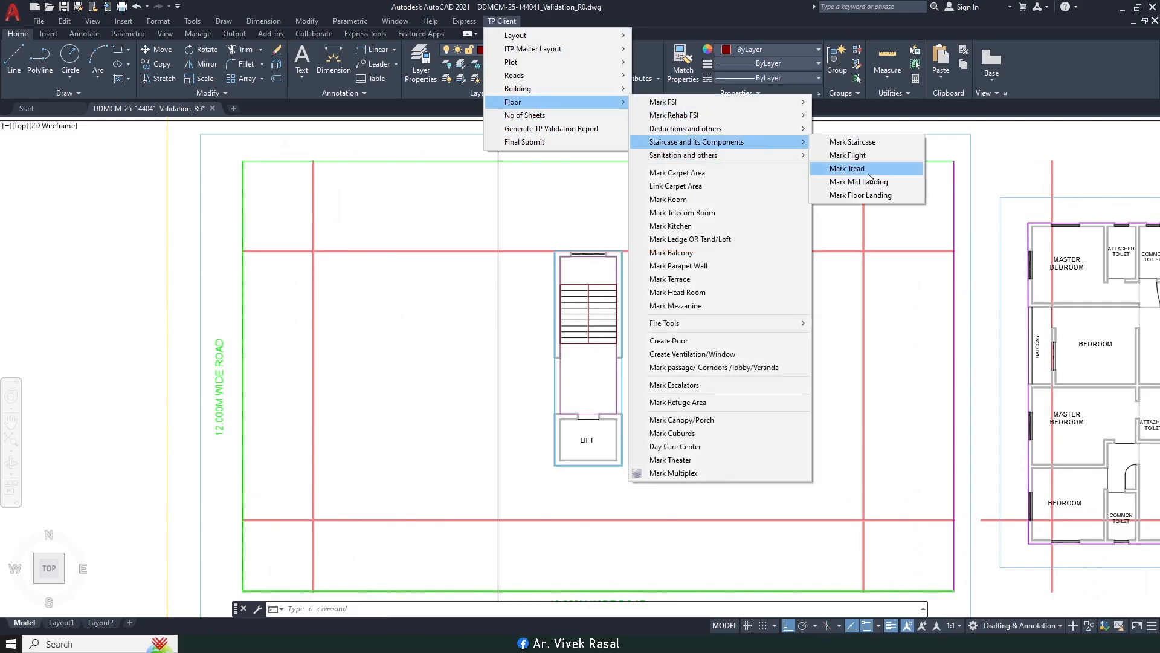
pyautogui.click(869, 174)
pyautogui.scroll(4, 575, 305)
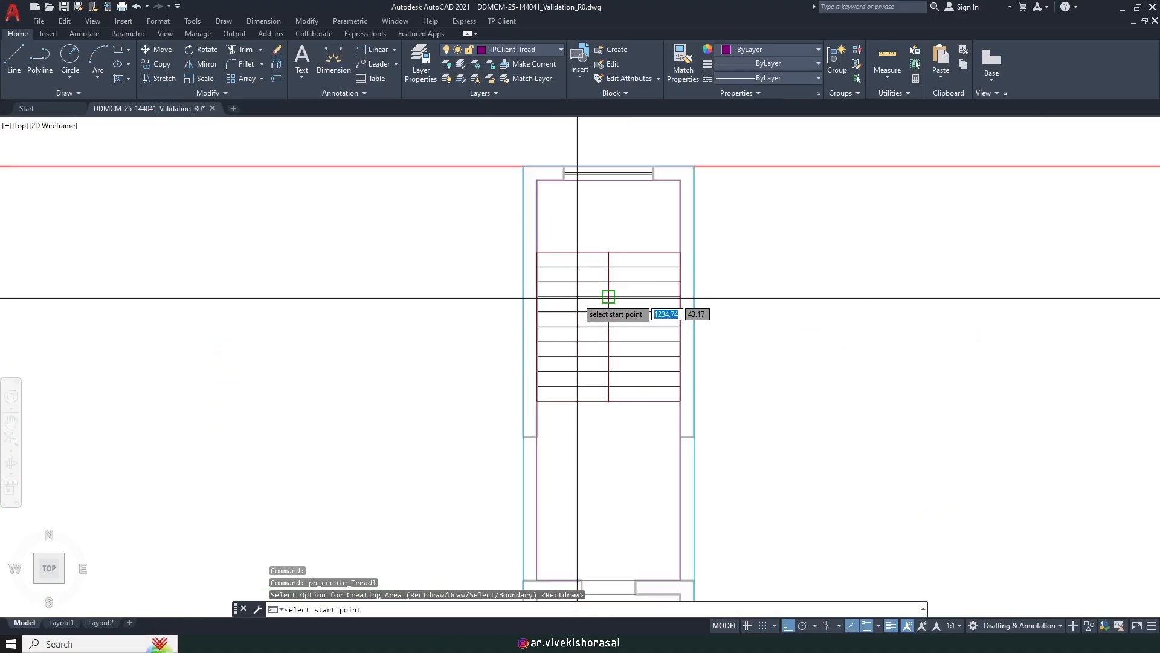
pyautogui.scroll(5, 608, 297)
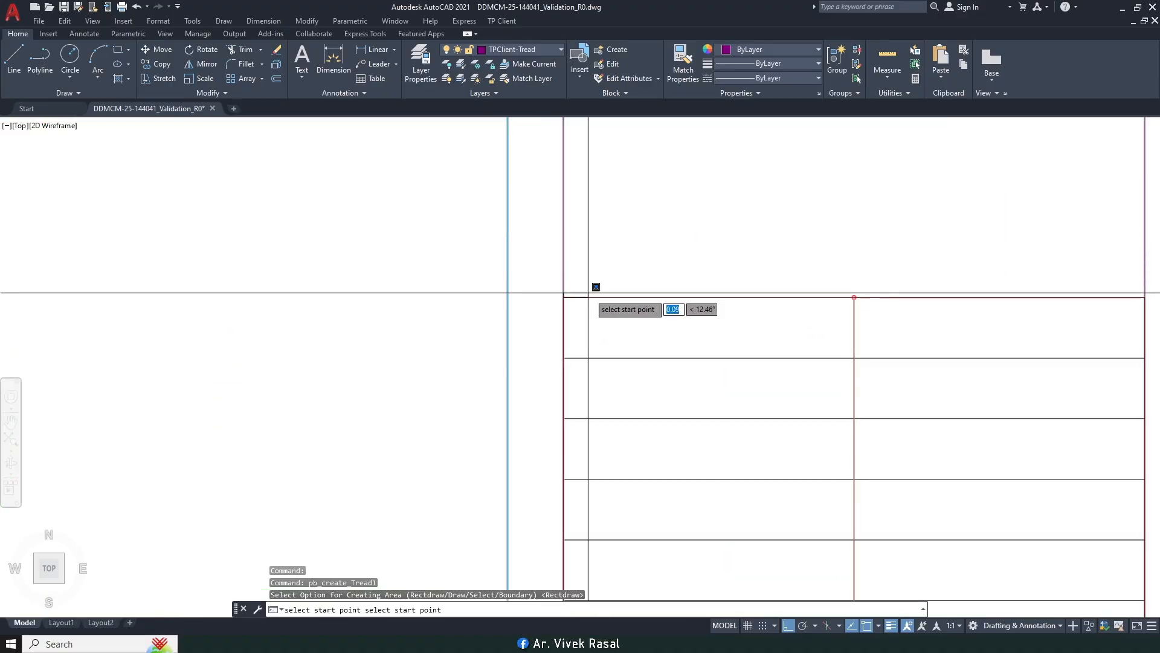
pyautogui.click(852, 358)
# Step: Copy the tread mark onto the adjacent tread to the right
pyautogui.write('ct o')
pyautogui.press('Return')
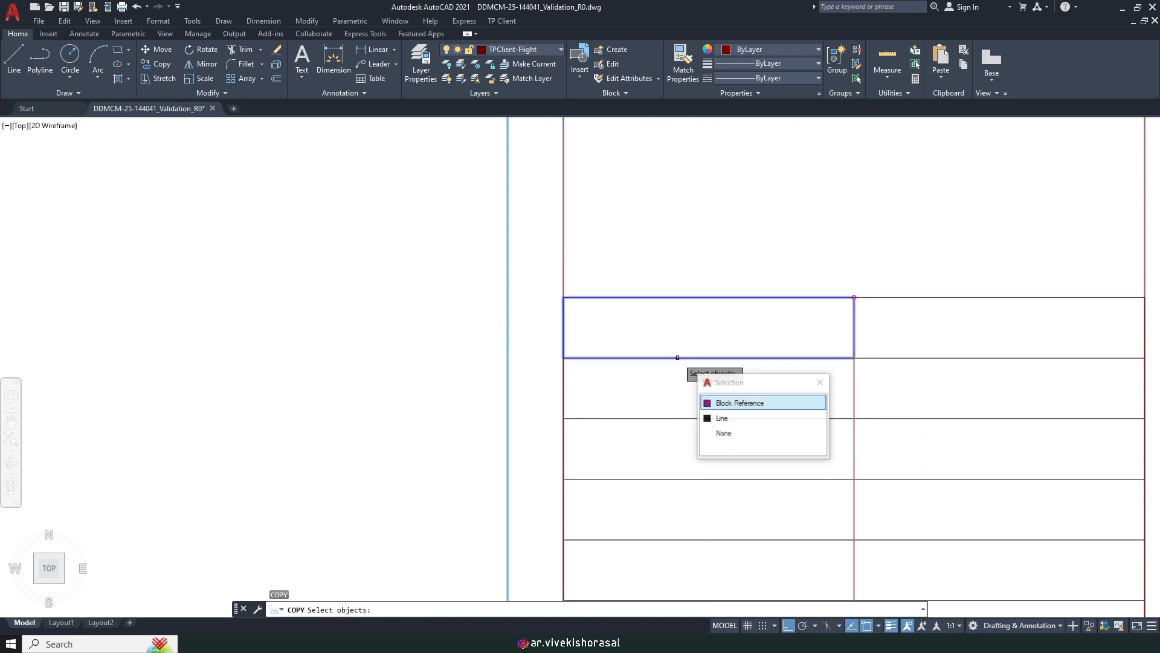
pyautogui.press('Return')
pyautogui.press('Return')
pyautogui.click(563, 297)
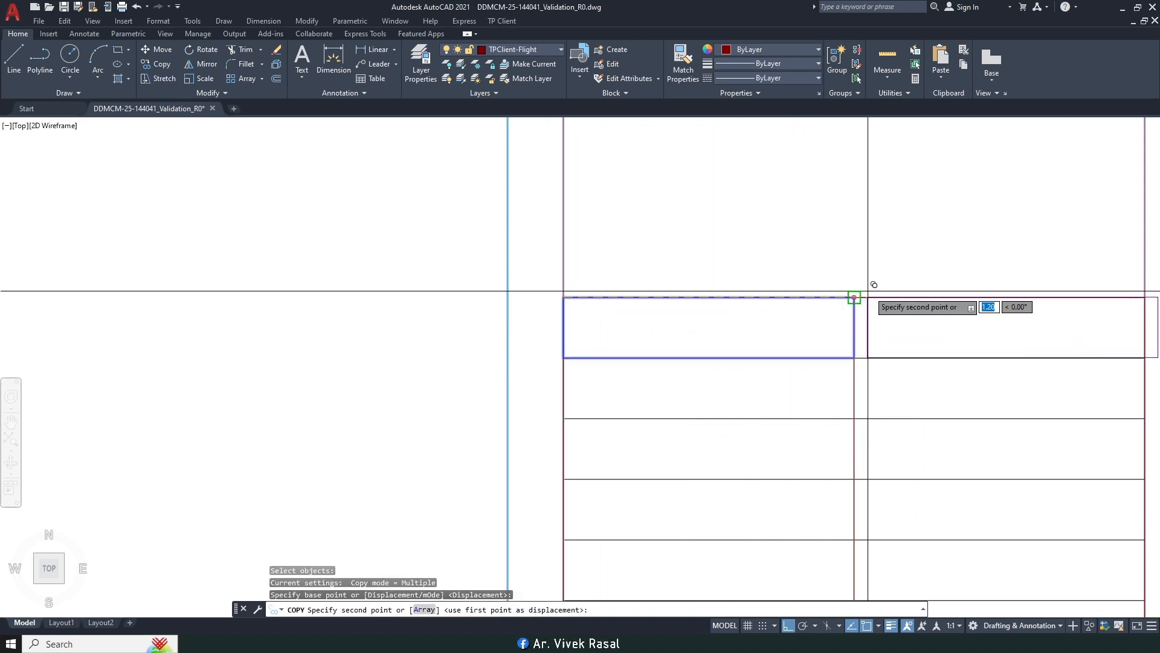
pyautogui.scroll(6, 763, 335)
pyautogui.click(735, 342)
pyautogui.scroll(-6, 731, 338)
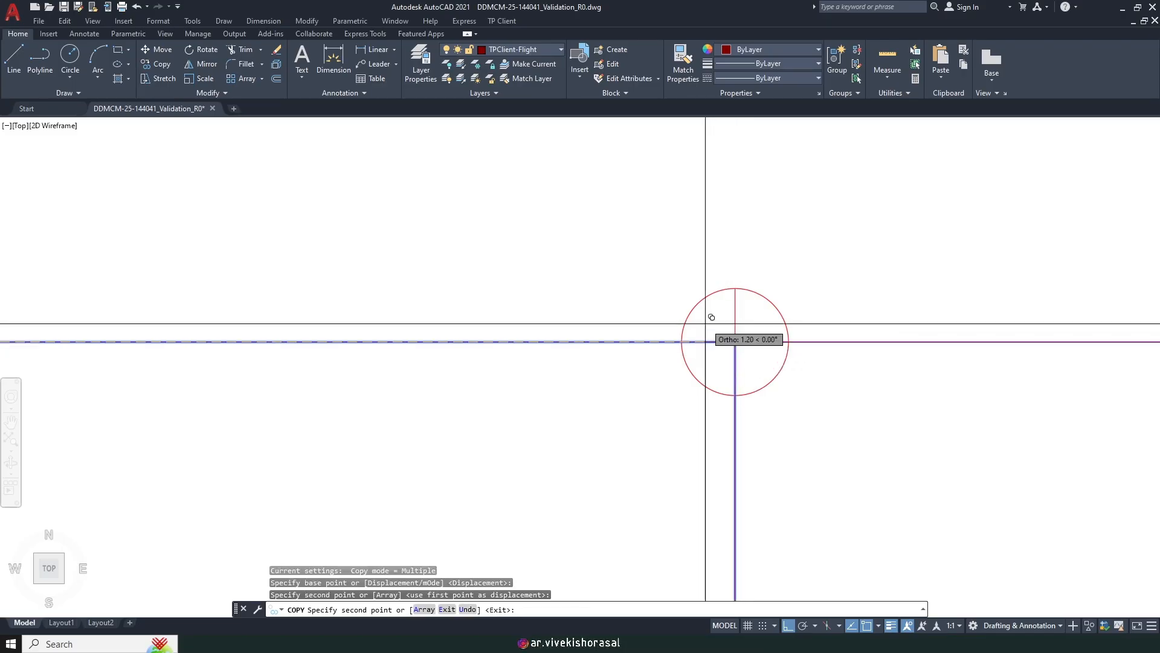
pyautogui.press('Escape')
# Step: Copy the two-tread row down onto each remaining tread of the flight
pyautogui.press('Return')
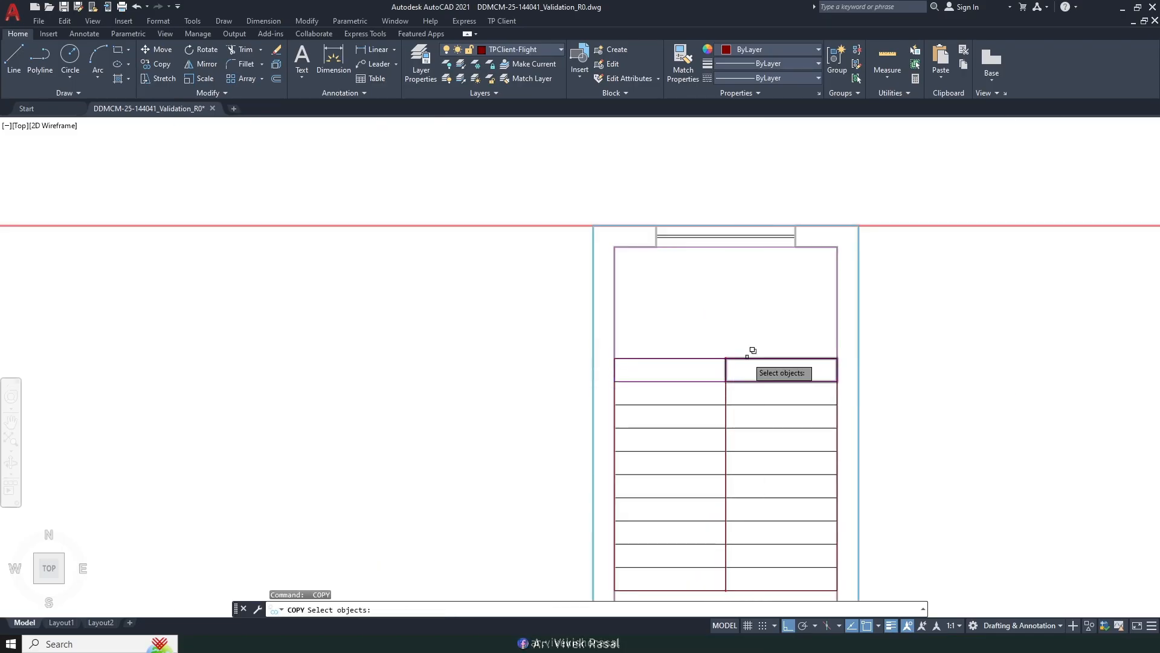
pyautogui.press('Return')
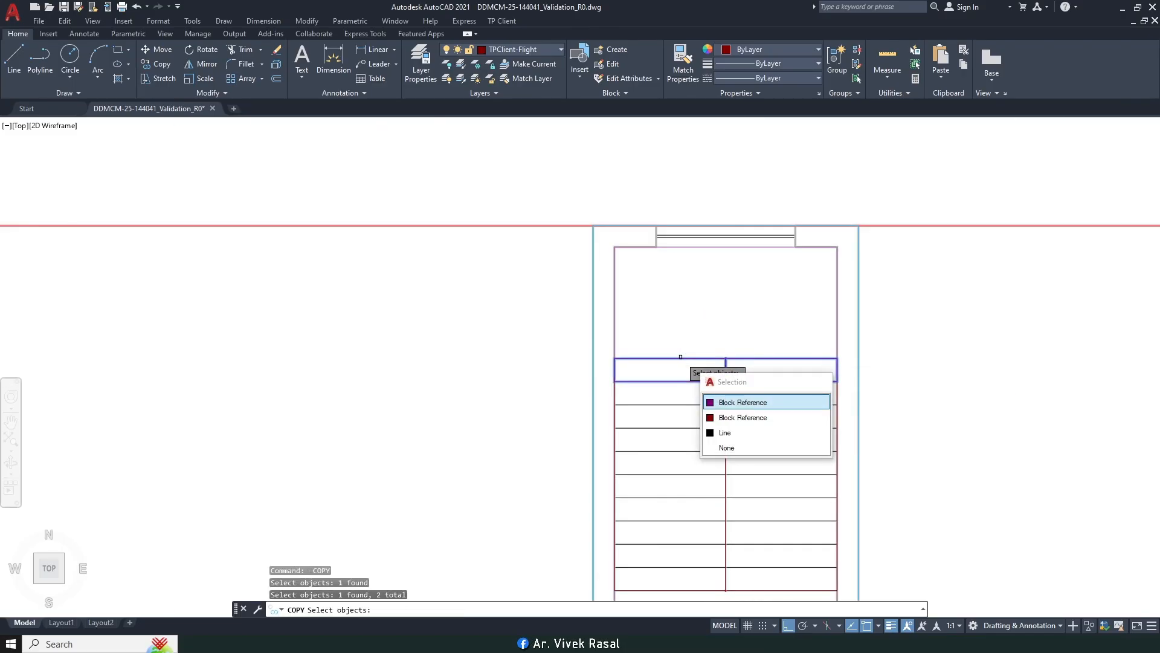
pyautogui.scroll(4, 638, 367)
pyautogui.press('Return')
pyautogui.click(602, 353)
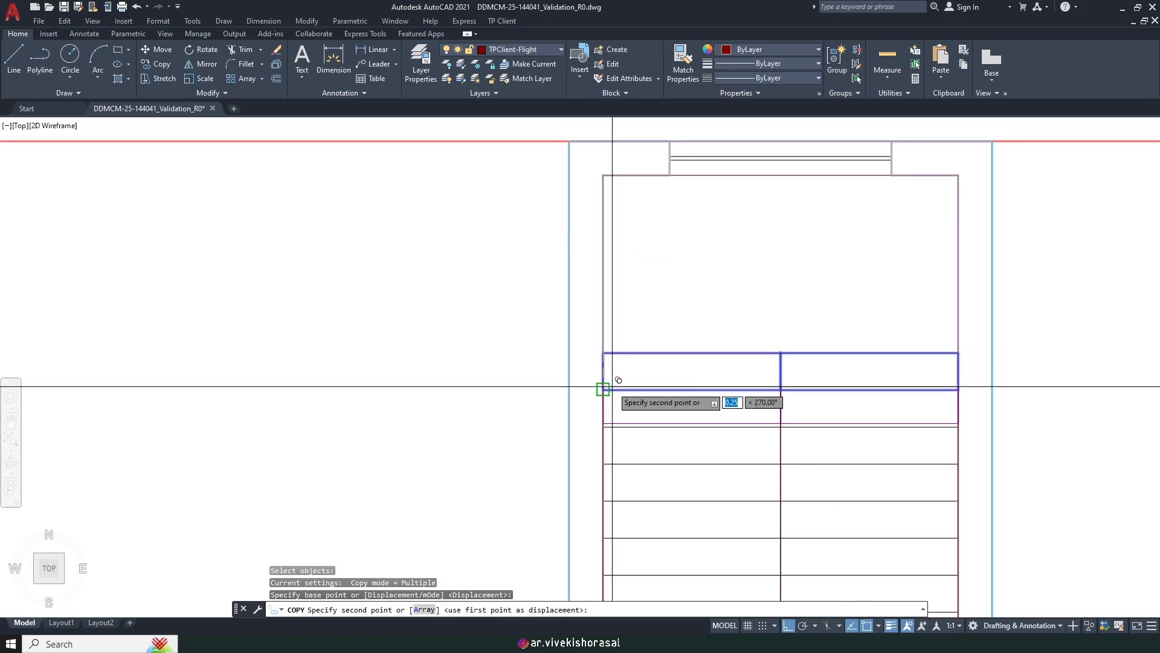
pyautogui.click(611, 423)
pyautogui.moveTo(616, 466); pyautogui.dragTo(606, 357, button='middle')
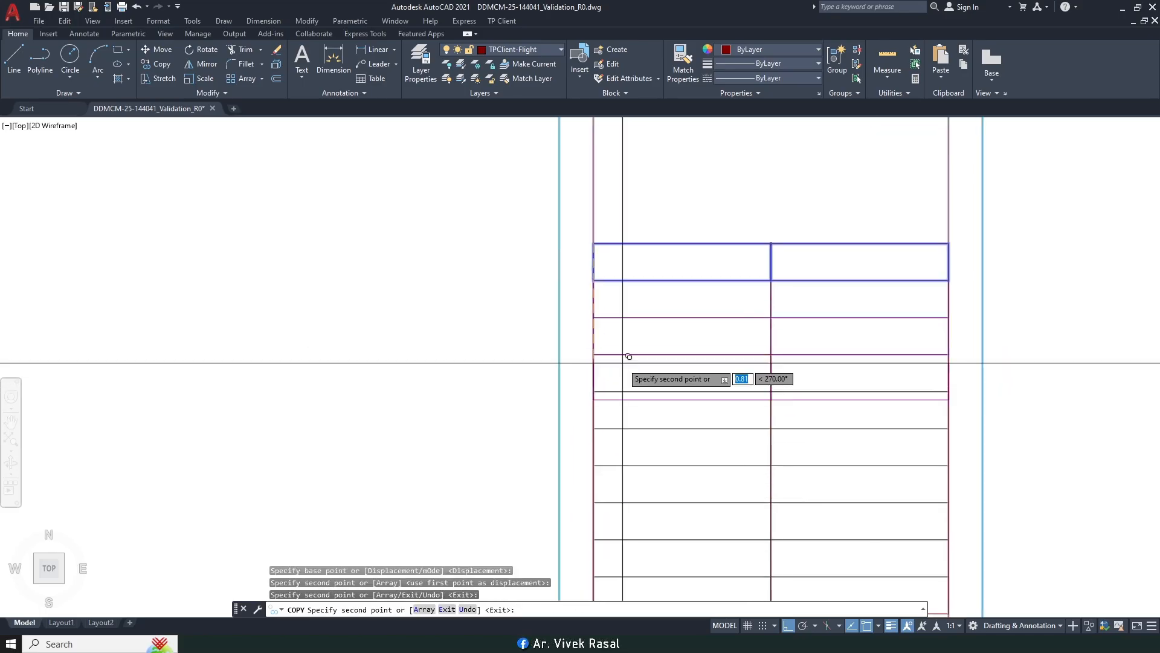
pyautogui.click(612, 351)
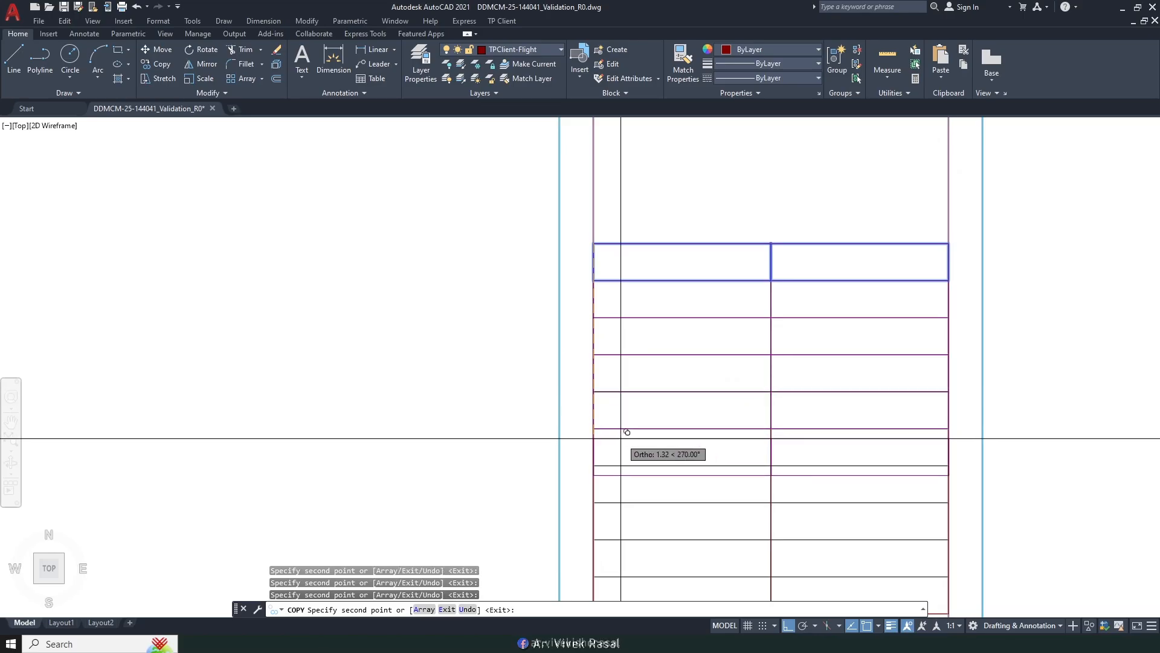
pyautogui.moveTo(622, 421)
pyautogui.mouseDown(button='middle')
pyautogui.moveTo(593, 397)
pyautogui.moveTo(605, 360)
pyautogui.mouseUp(button='middle')
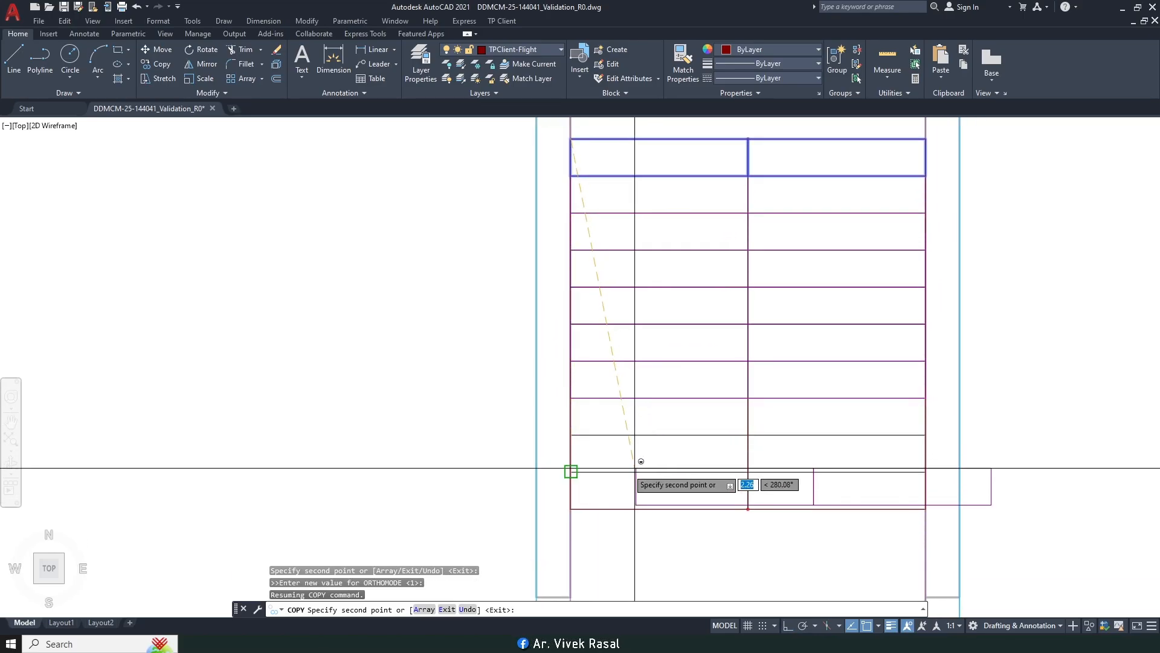
pyautogui.click(597, 393)
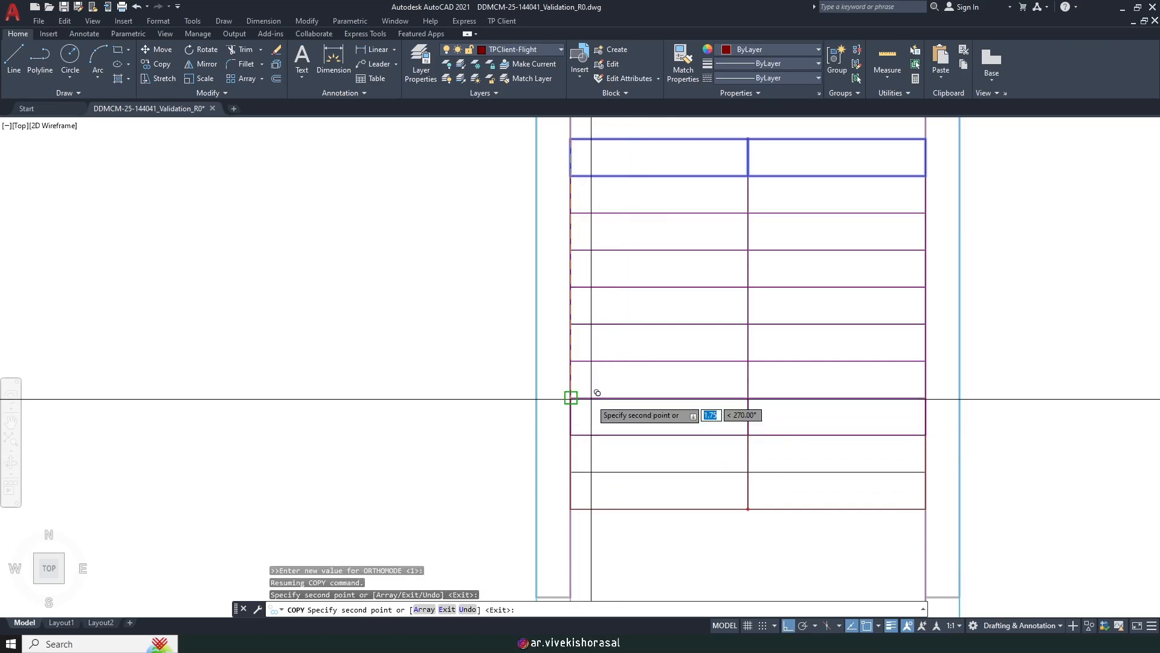
pyautogui.click(589, 473)
pyautogui.scroll(-6, 582, 387)
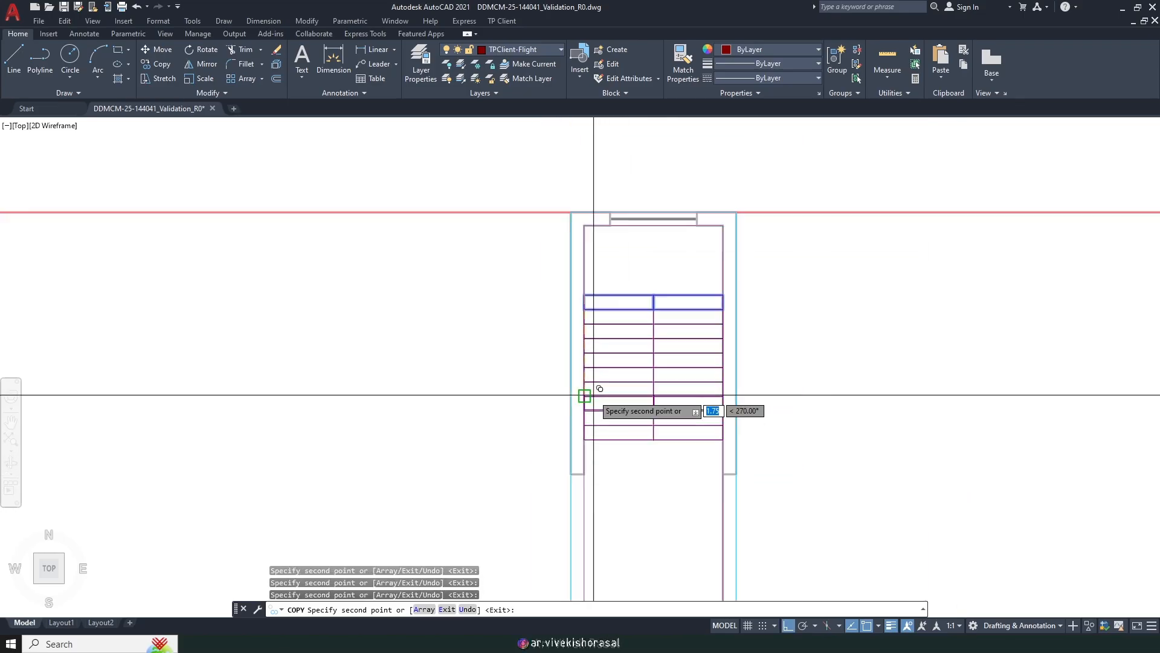
pyautogui.press('Return')
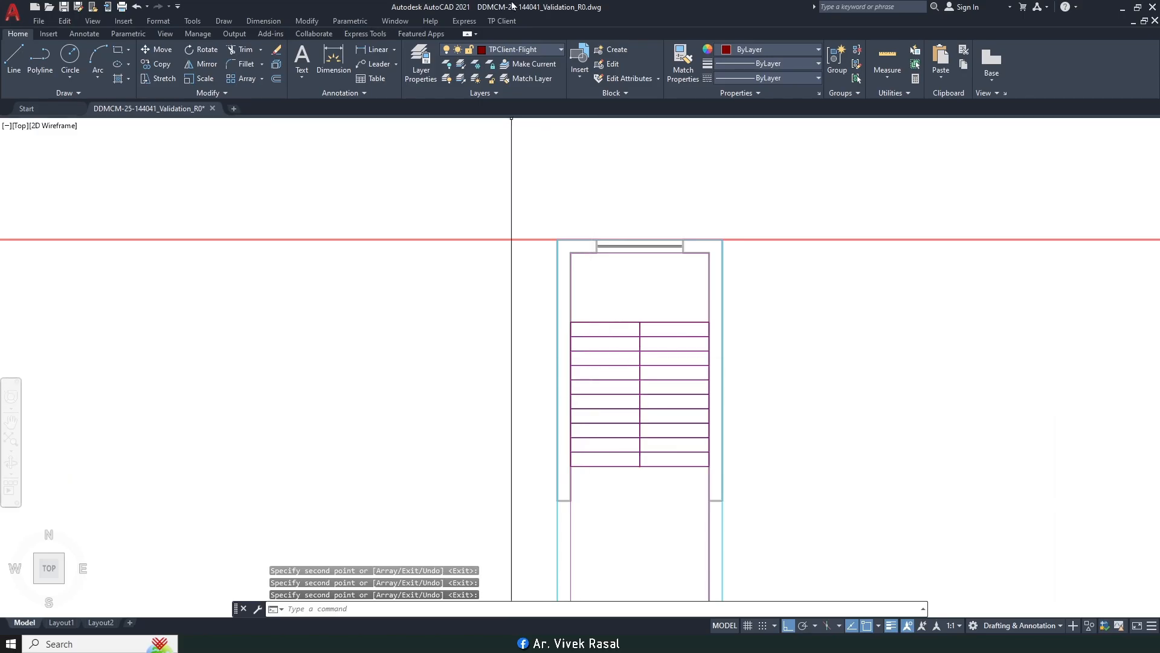
pyautogui.click(507, 22)
# Step: Mark the landing above the treads as a rectangular Mid Landing
pyautogui.moveTo(525, 101)
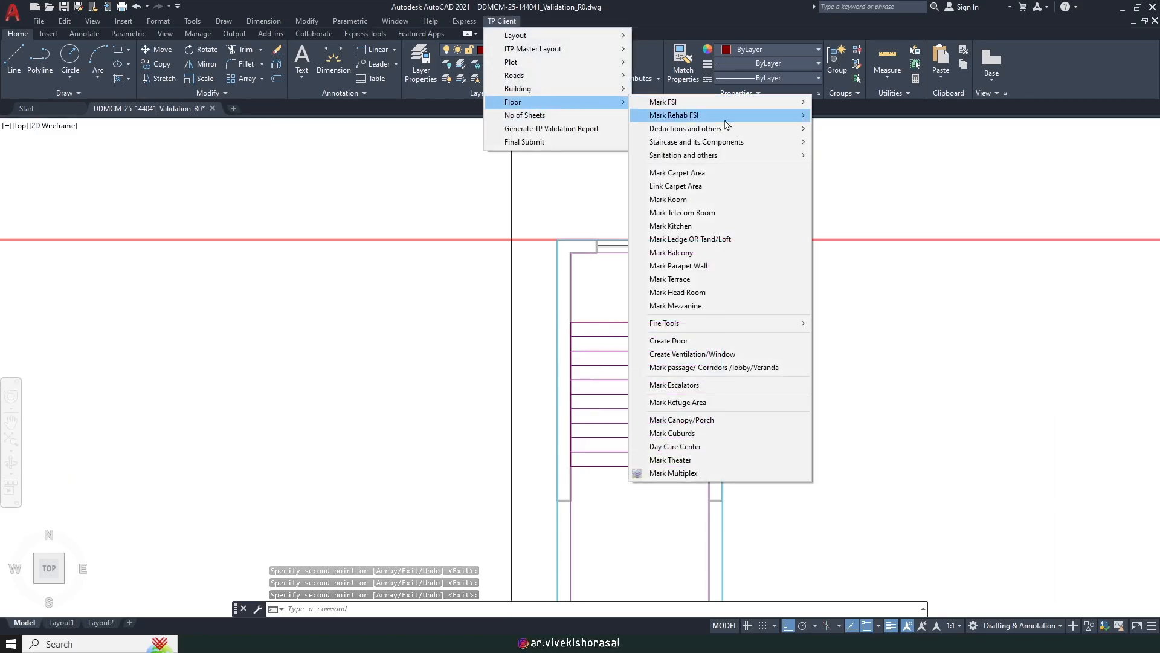
pyautogui.moveTo(753, 142)
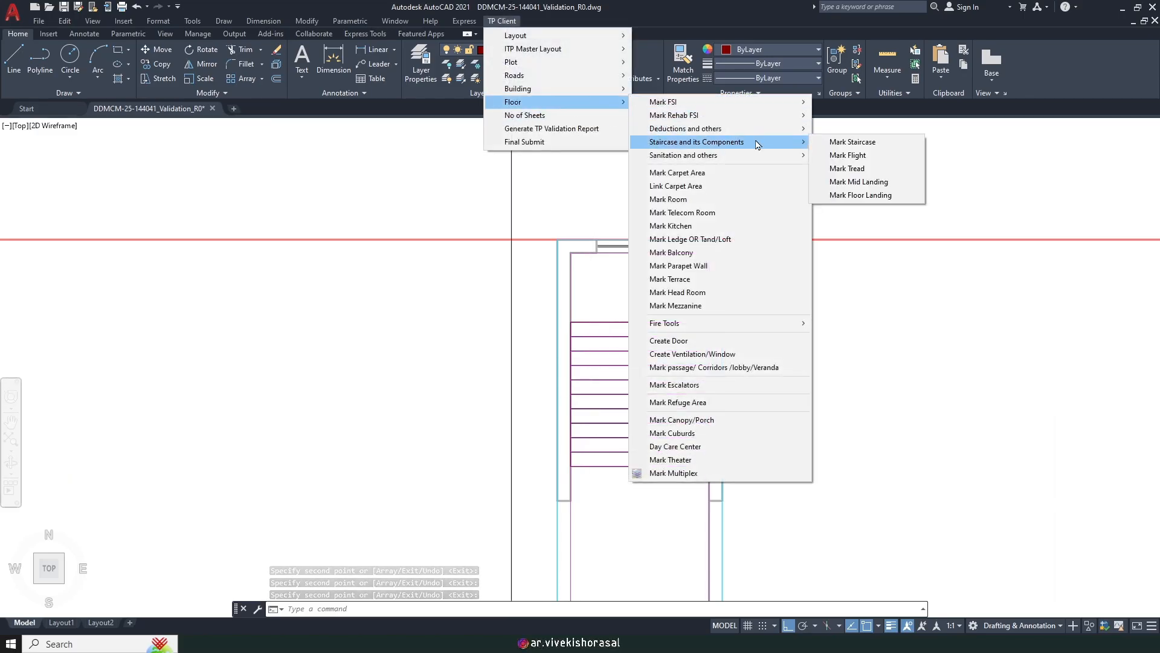
pyautogui.click(852, 184)
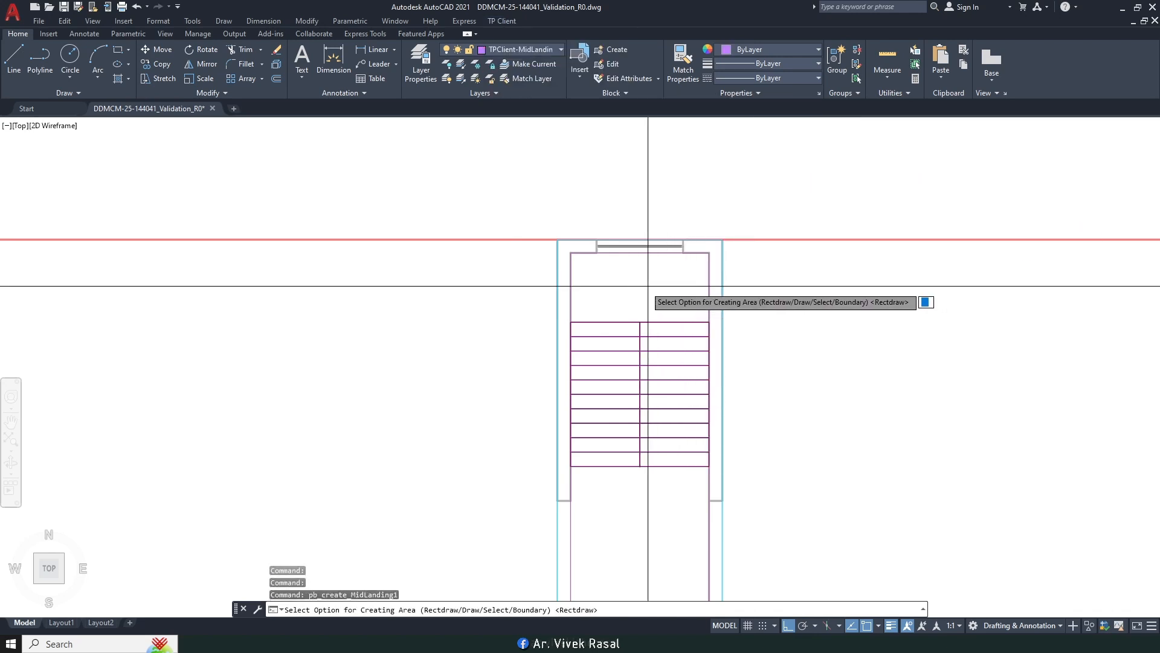
pyautogui.press('Return')
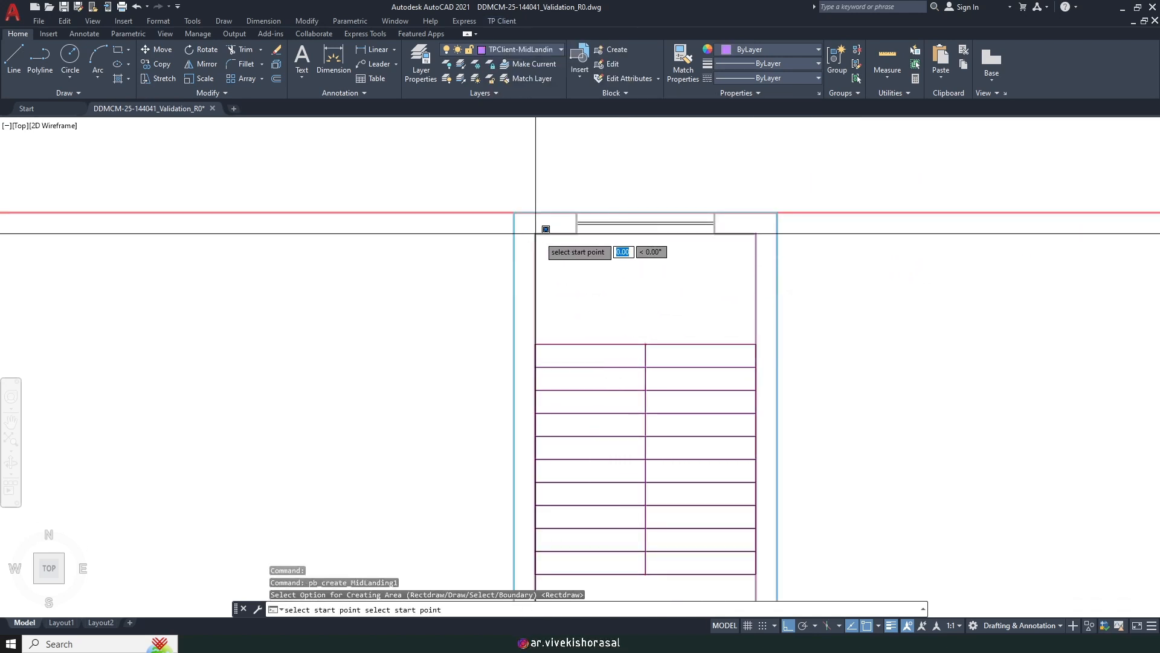
pyautogui.scroll(8, 740, 344)
pyautogui.click(868, 357)
# Step: Select the mid landing and all left and right tread marks
pyautogui.scroll(-5, 783, 356)
pyautogui.scroll(2, 673, 344)
pyautogui.scroll(3, 684, 380)
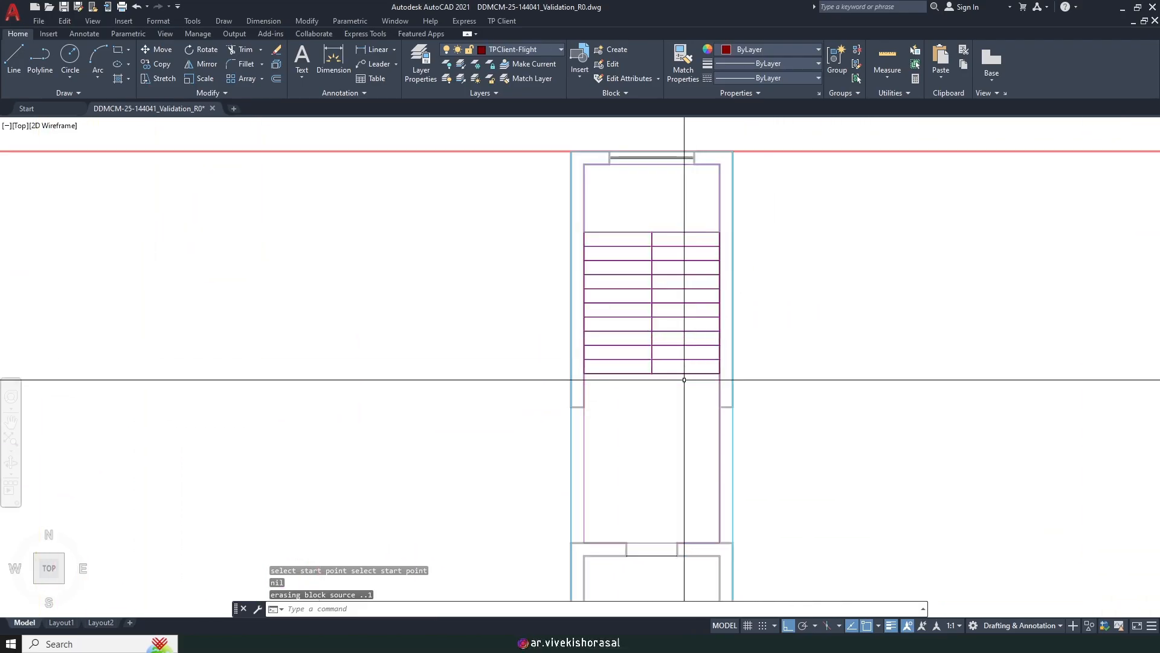
pyautogui.moveTo(684, 380); pyautogui.dragTo(686, 423, button='middle')
pyautogui.click(705, 453)
pyautogui.click(687, 251)
pyautogui.click(621, 444)
pyautogui.click(617, 270)
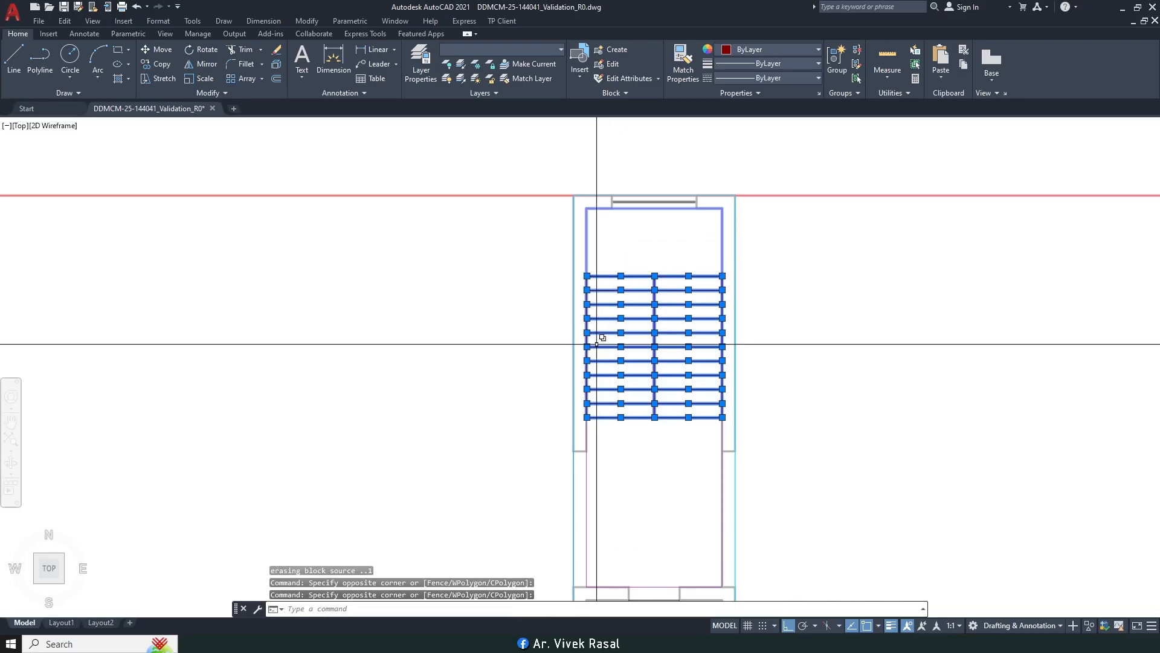
# Step: Copy the selected stair marks onto the floor plan's staircase with CO
pyautogui.write('co')
pyautogui.press('space')
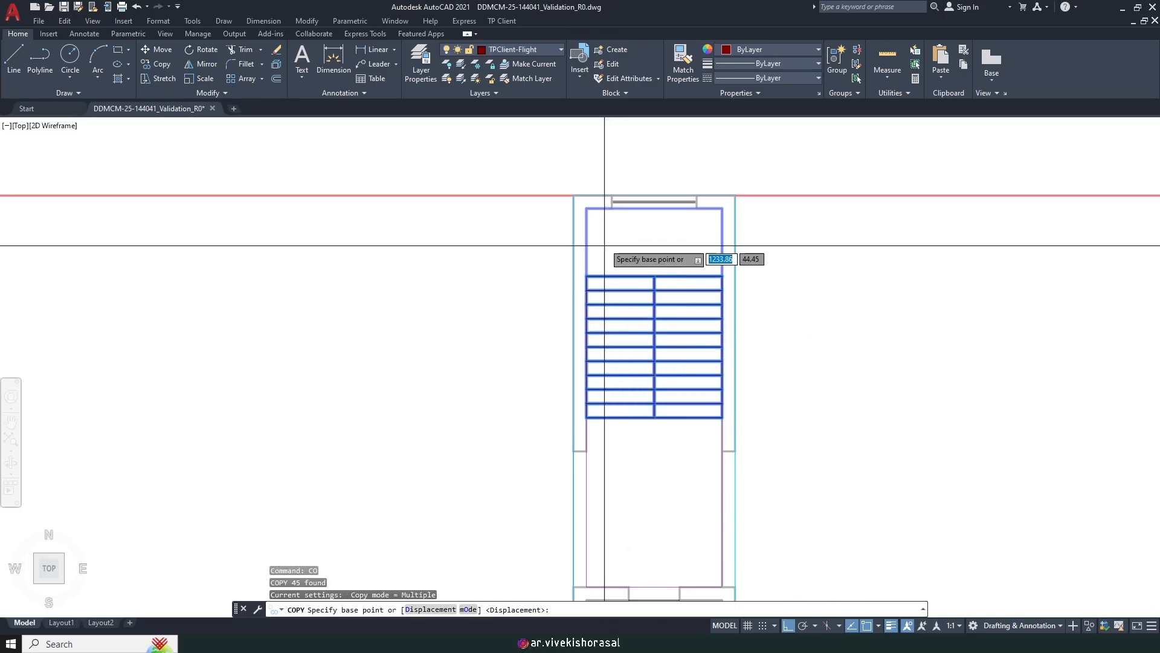
pyautogui.scroll(2, 607, 226)
pyautogui.click(574, 197)
pyautogui.scroll(-10, 535, 228)
pyautogui.scroll(10, 813, 239)
pyautogui.scroll(-10, 577, 258)
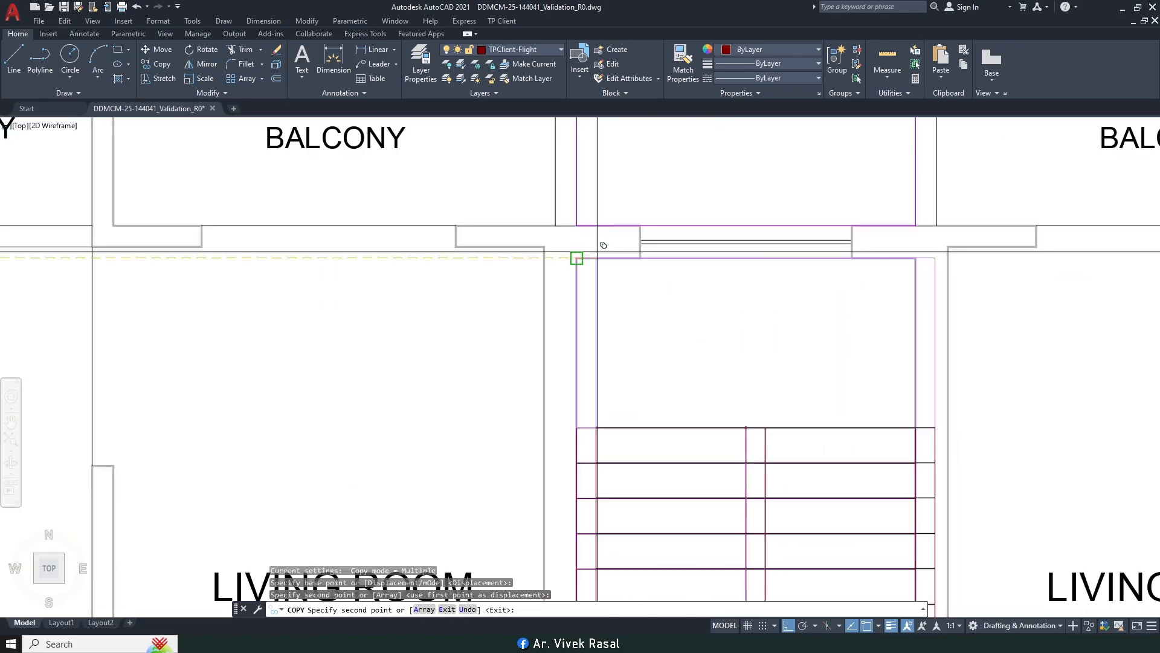
pyautogui.press('Escape')
pyautogui.scroll(2, 434, 314)
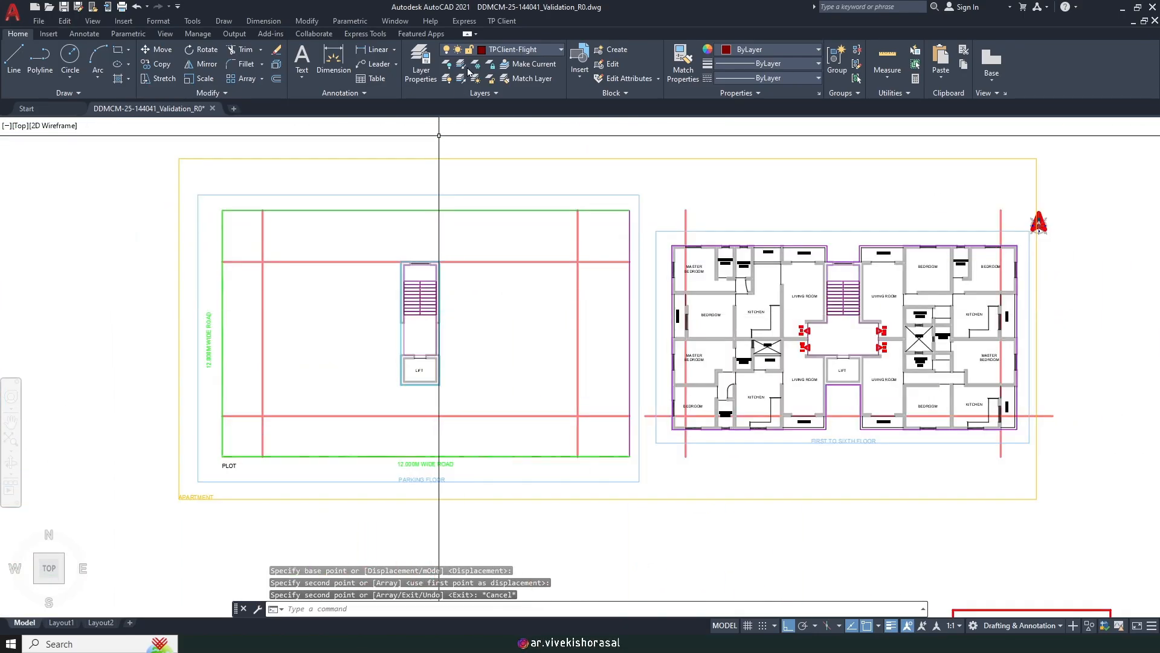
# Step: Start the TP Client floor landing marking and choose to draw the outline by hand
pyautogui.click(500, 24)
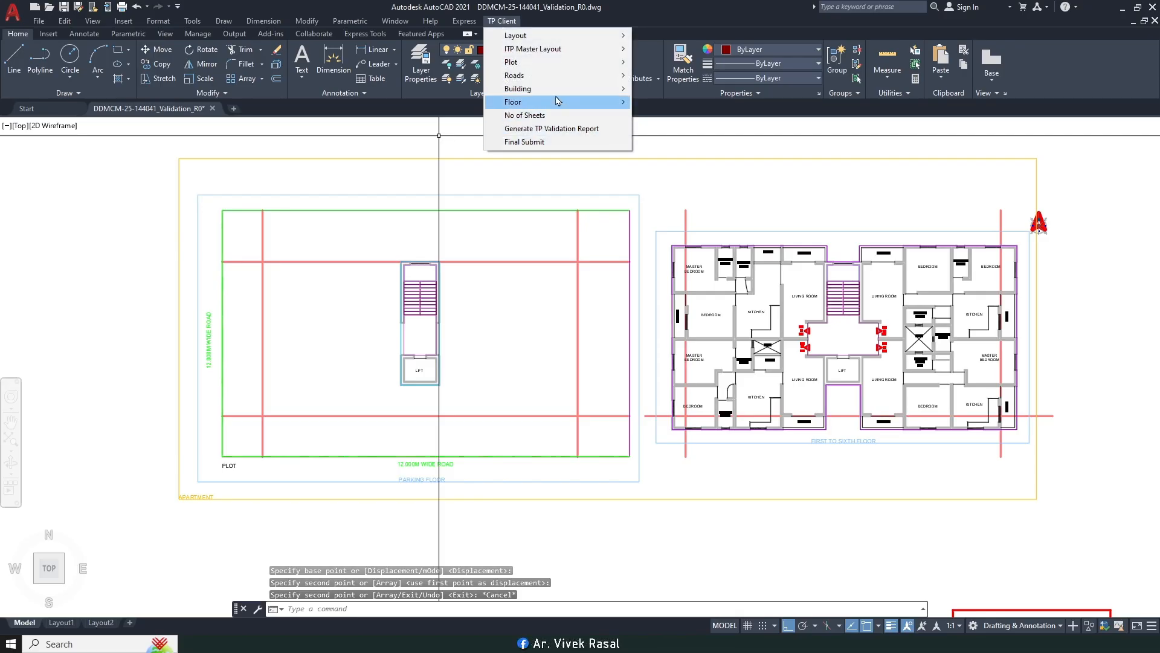
pyautogui.moveTo(598, 102)
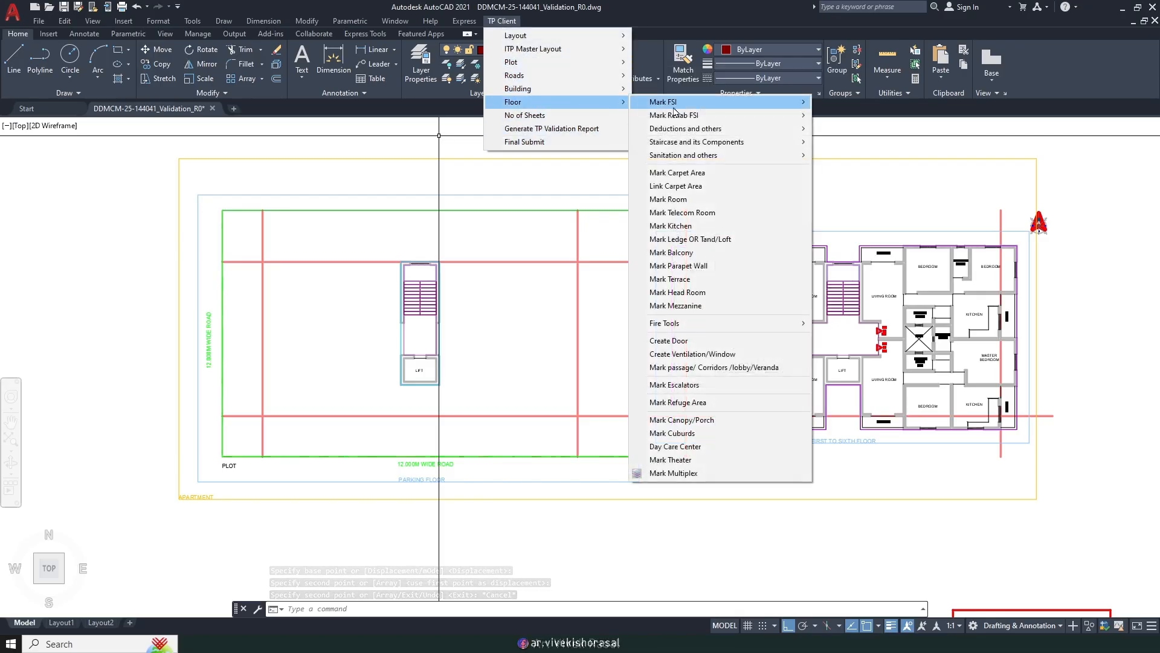
pyautogui.moveTo(665, 144)
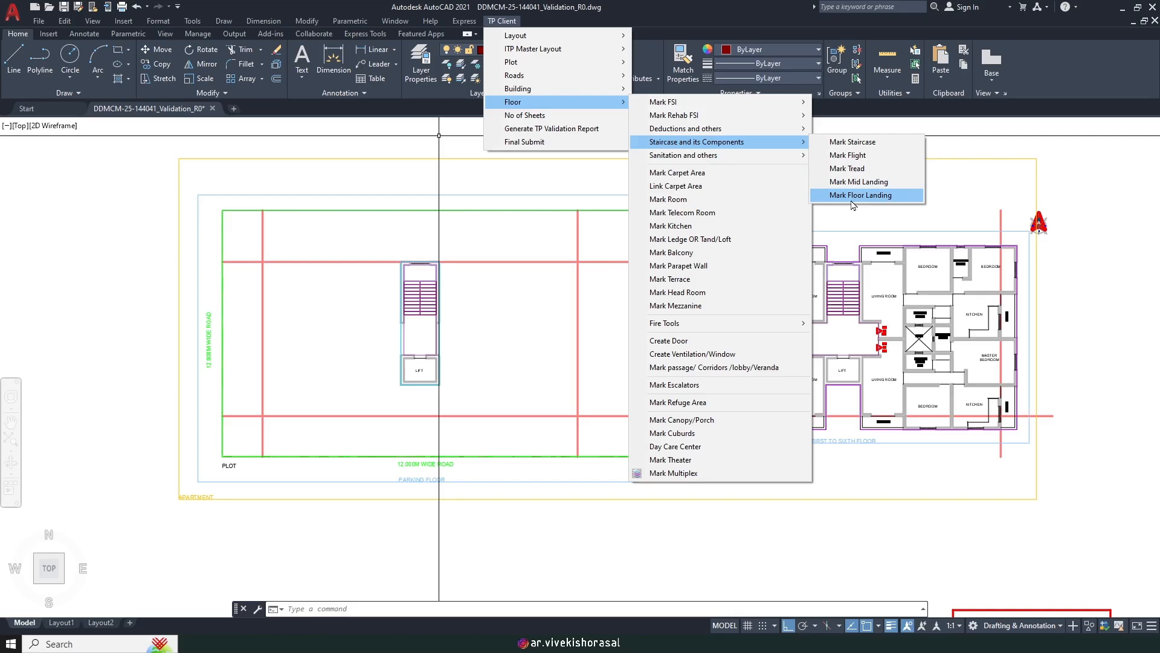
pyautogui.click(852, 200)
pyautogui.scroll(2, 423, 372)
pyautogui.scroll(6, 393, 345)
pyautogui.click(409, 156)
pyautogui.click(410, 155)
pyautogui.scroll(-2, 514, 252)
pyautogui.scroll(1, 585, 371)
pyautogui.click(614, 379)
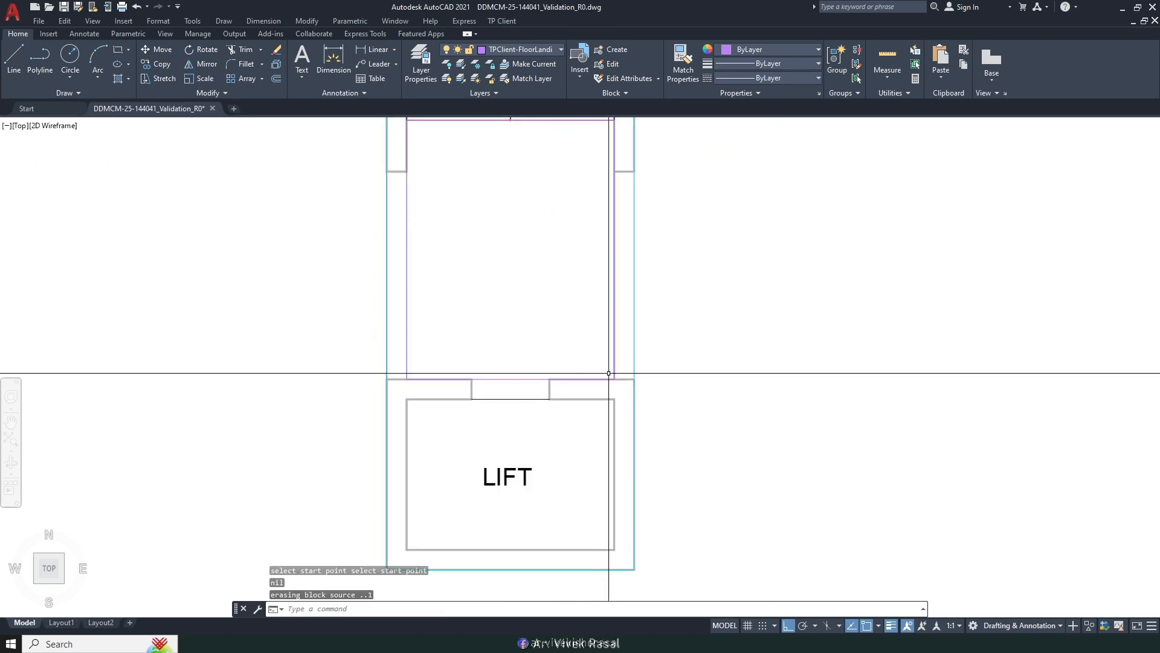
pyautogui.scroll(-5, 560, 324)
pyautogui.scroll(4, 605, 254)
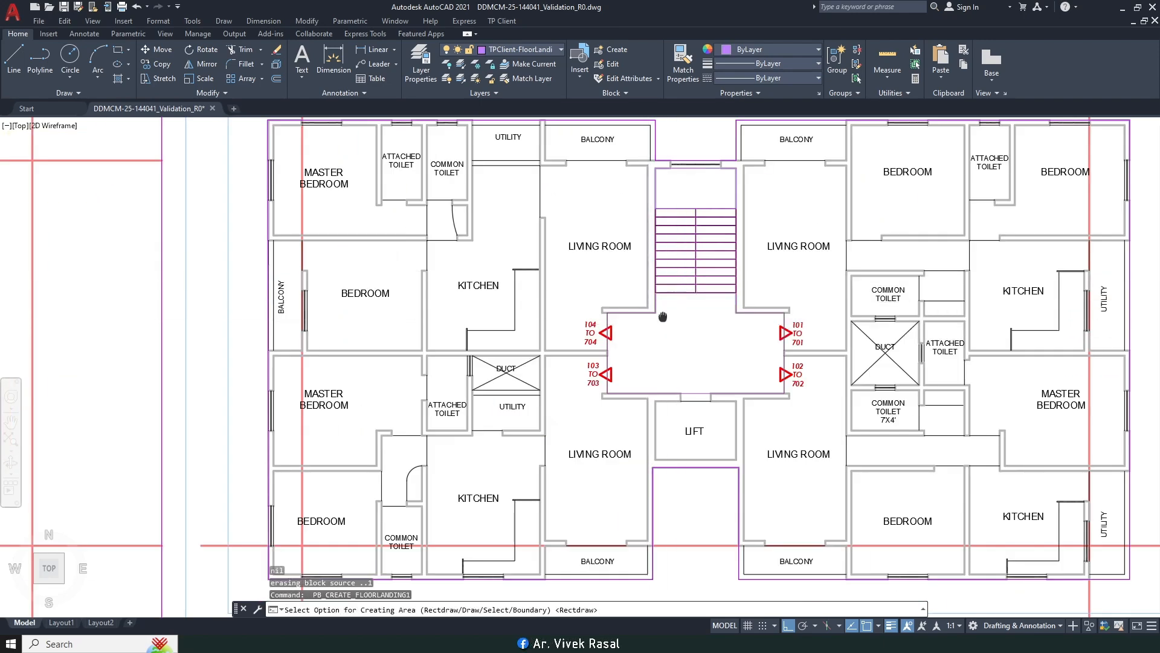
pyautogui.moveTo(667, 316); pyautogui.dragTo(602, 300, button='middle')
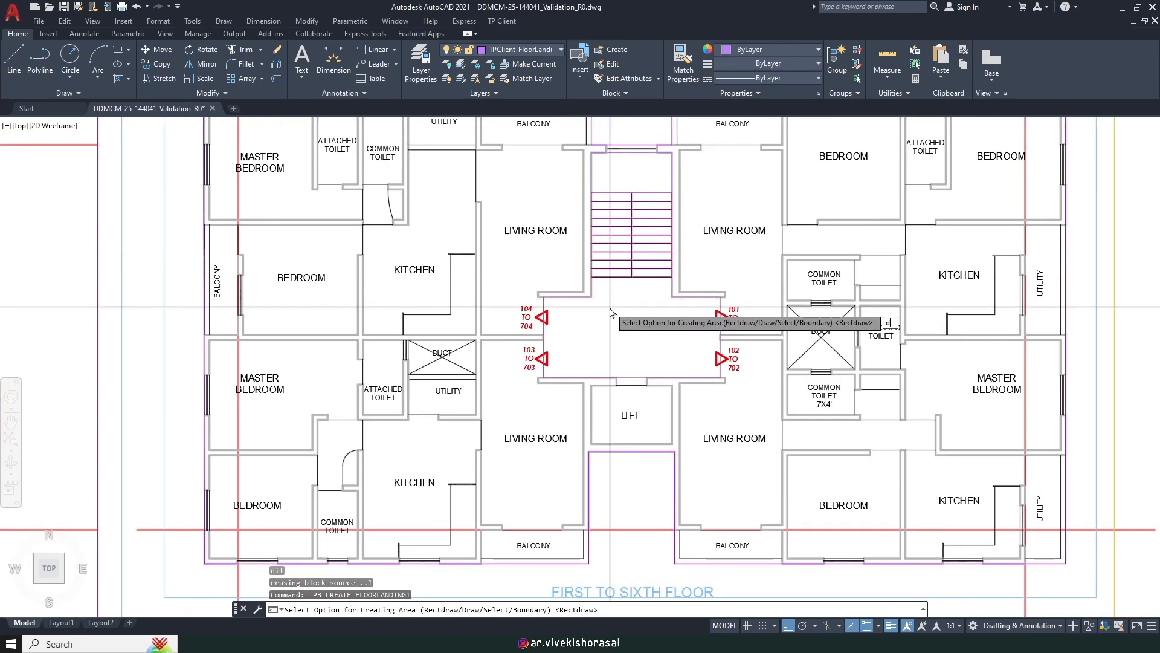
pyautogui.press('Return')
# Step: Trace the lobby outline through the hall and stair corners and close it with C
pyautogui.scroll(5, 573, 303)
pyautogui.click(439, 275)
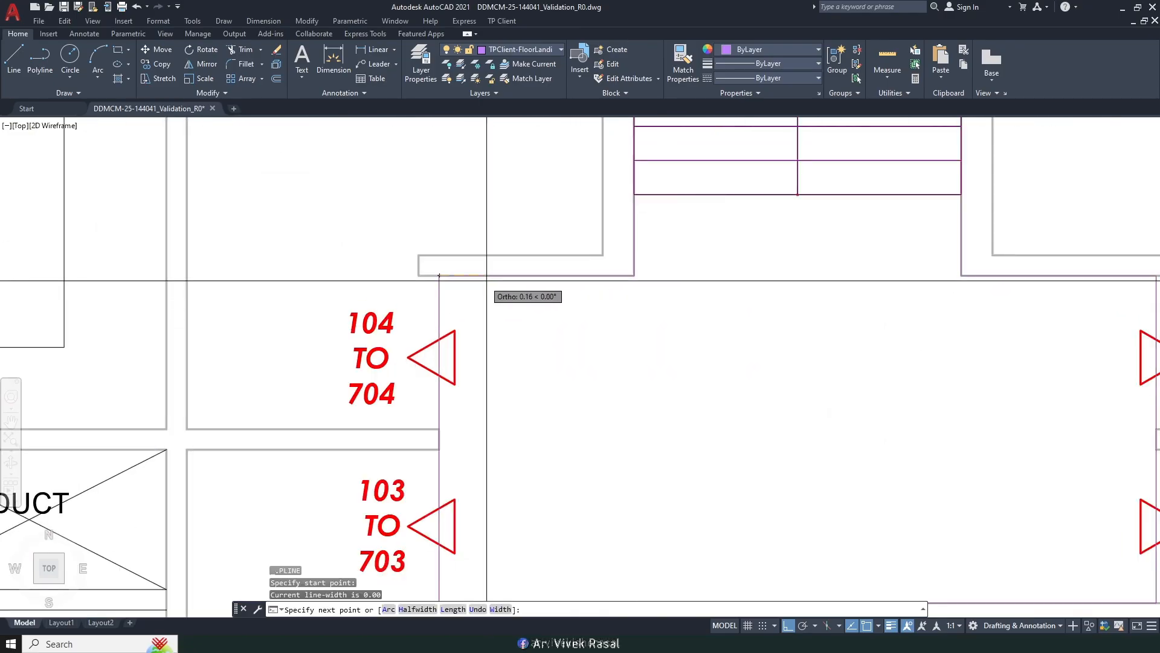
pyautogui.click(632, 275)
pyautogui.click(636, 194)
pyautogui.moveTo(786, 231); pyautogui.dragTo(608, 248, button='middle')
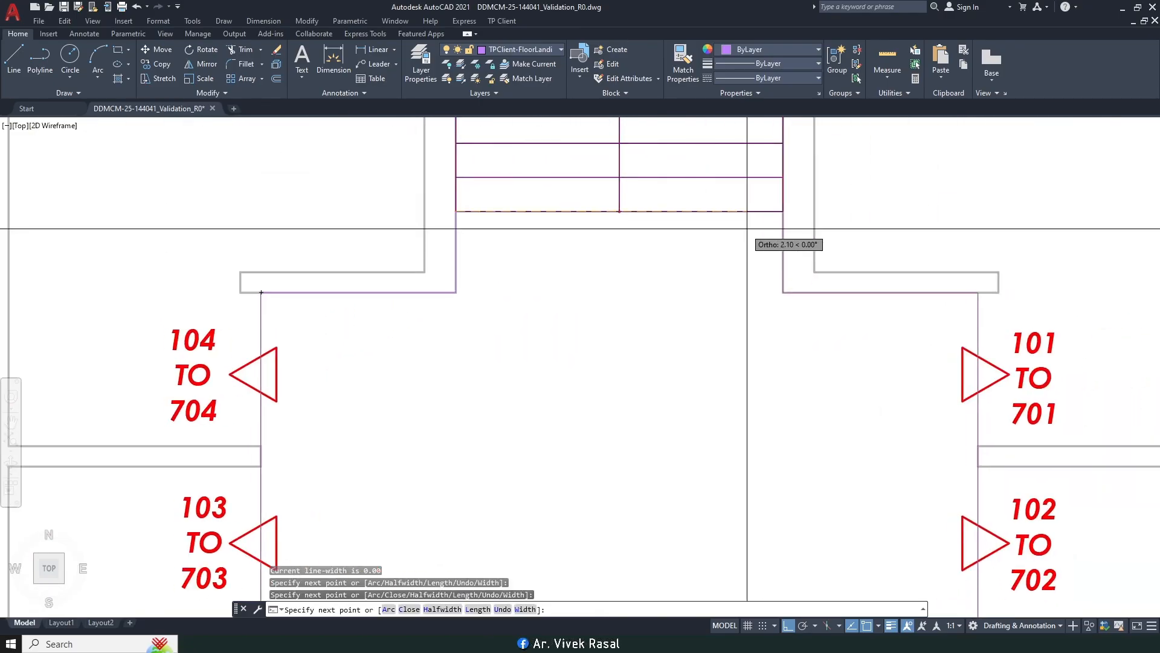
pyautogui.click(782, 211)
pyautogui.click(783, 292)
pyautogui.moveTo(979, 292); pyautogui.dragTo(833, 255, button='middle')
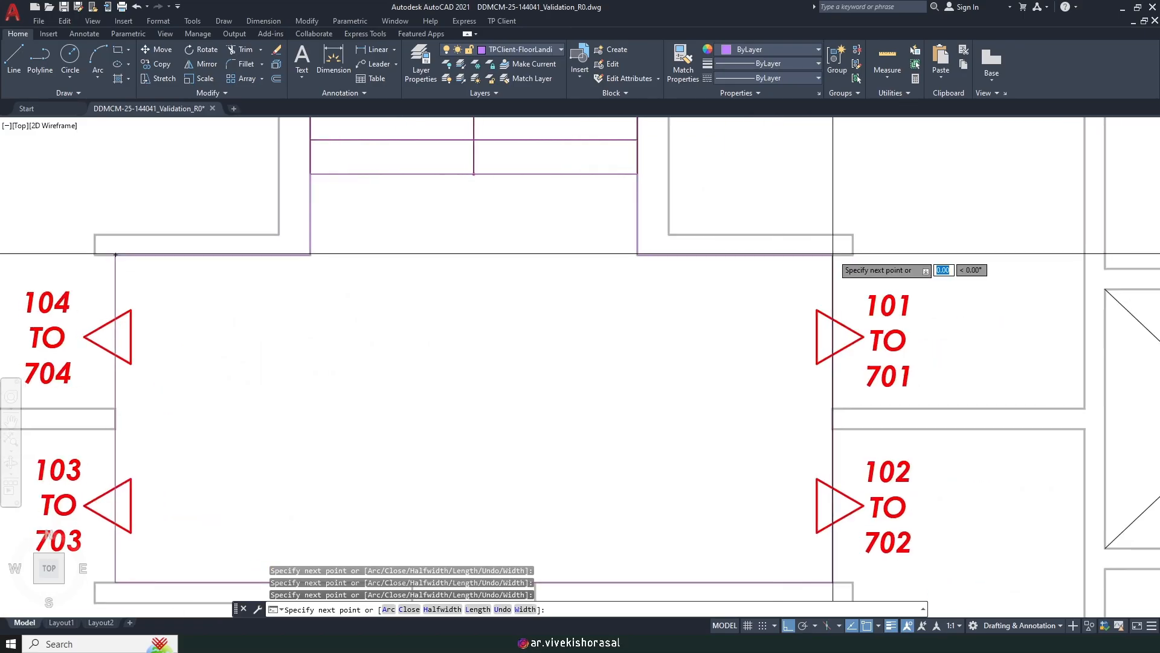
pyautogui.moveTo(817, 428); pyautogui.dragTo(793, 256, button='middle')
pyautogui.click(811, 409)
pyautogui.moveTo(371, 377); pyautogui.dragTo(658, 395, button='middle')
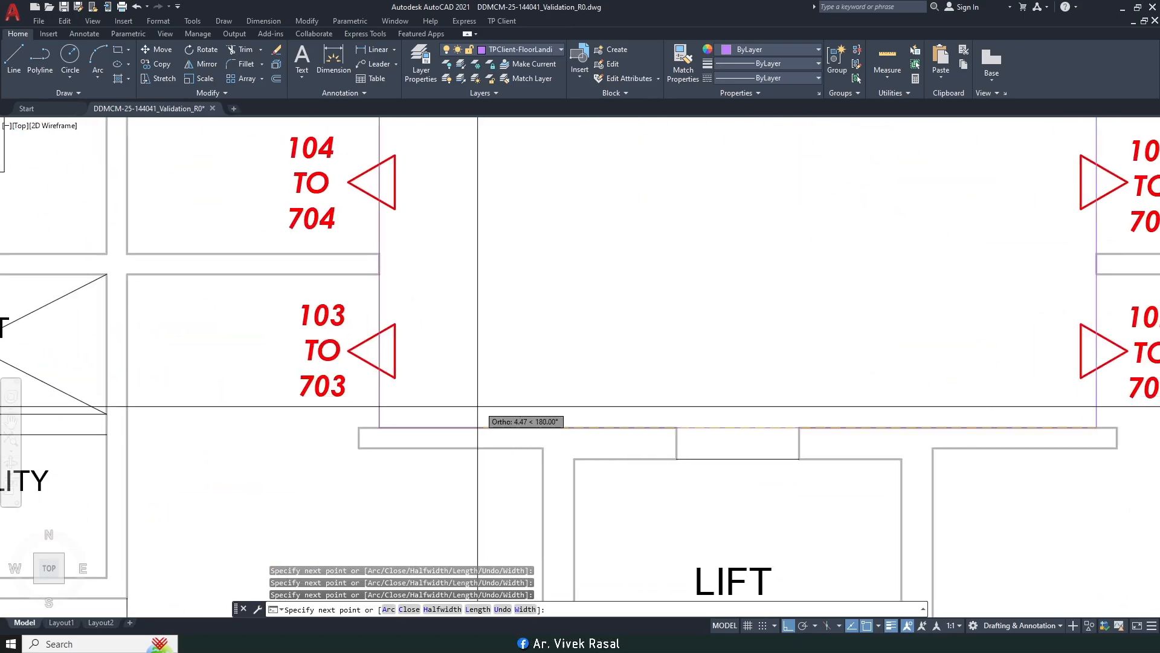
pyautogui.click(380, 427)
pyautogui.moveTo(475, 175); pyautogui.dragTo(487, 350, button='middle')
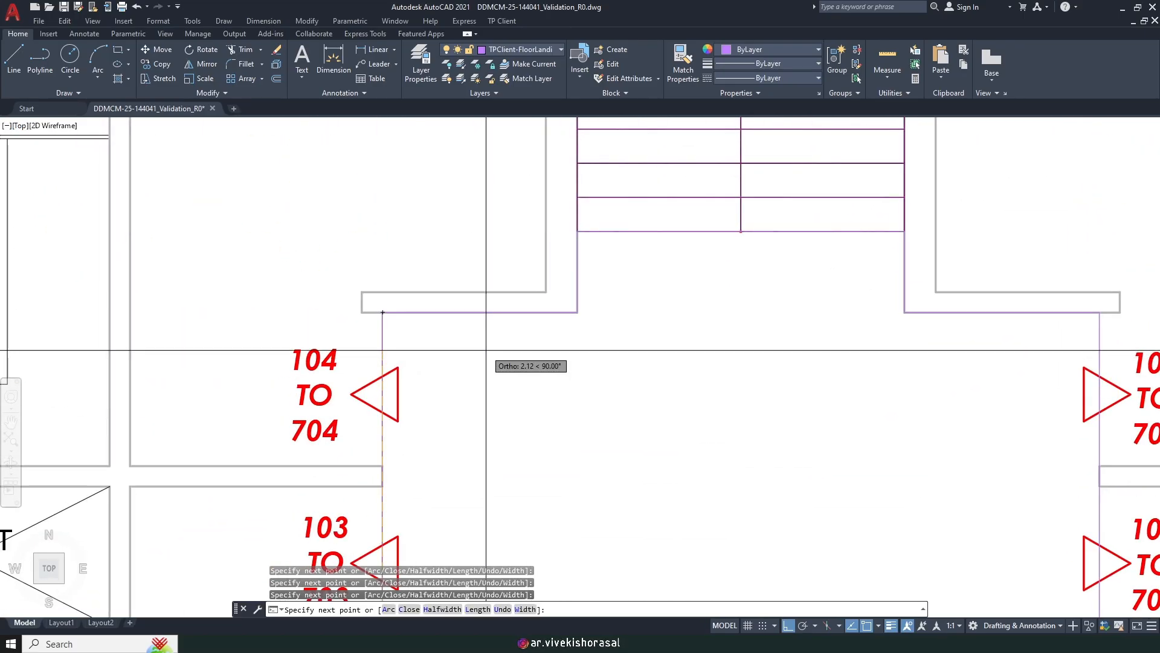
pyautogui.write('c')
pyautogui.press('Return')
# Step: Highlight checklist item 10, marking of carpet area, in the Word checklist
pyautogui.scroll(-2, 494, 317)
pyautogui.moveTo(553, 317); pyautogui.dragTo(707, 321, button='middle')
pyautogui.scroll(-1, 693, 320)
pyautogui.scroll(-2, 692, 315)
pyautogui.moveTo(394, 478); pyautogui.dragTo(504, 448, button='middle')
pyautogui.click(326, 643)
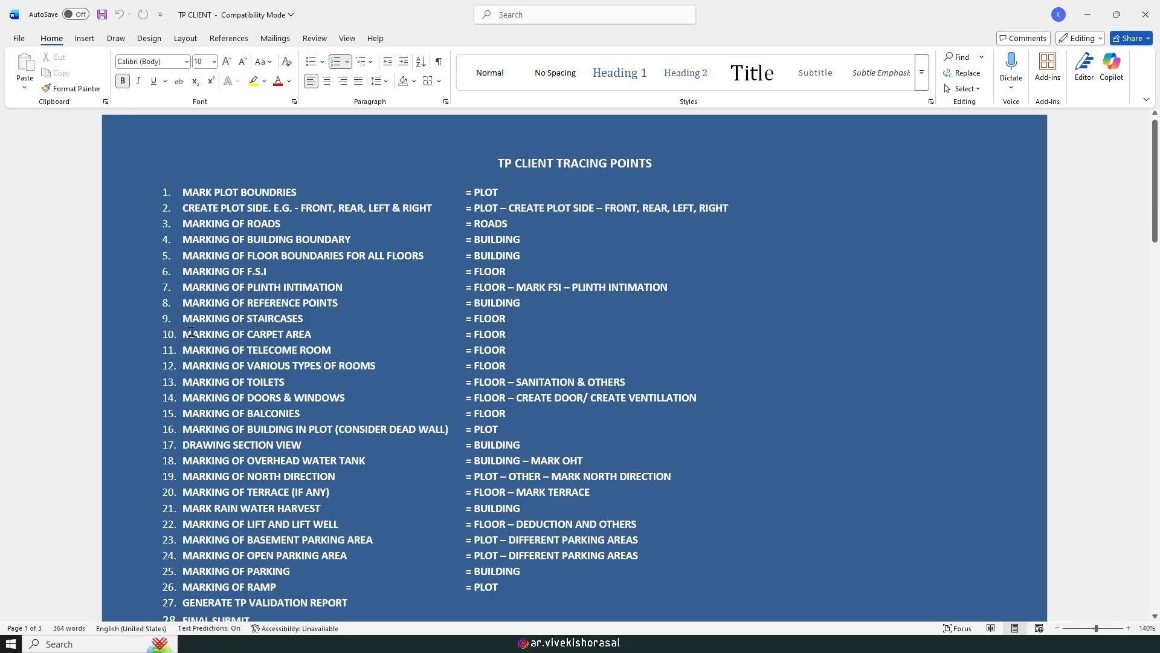
pyautogui.moveTo(595, 325); pyautogui.dragTo(536, 336)
# Step: Change the 101 TO 701 label to read 101 TO 601
pyautogui.hotkey('alt', 'Tab')
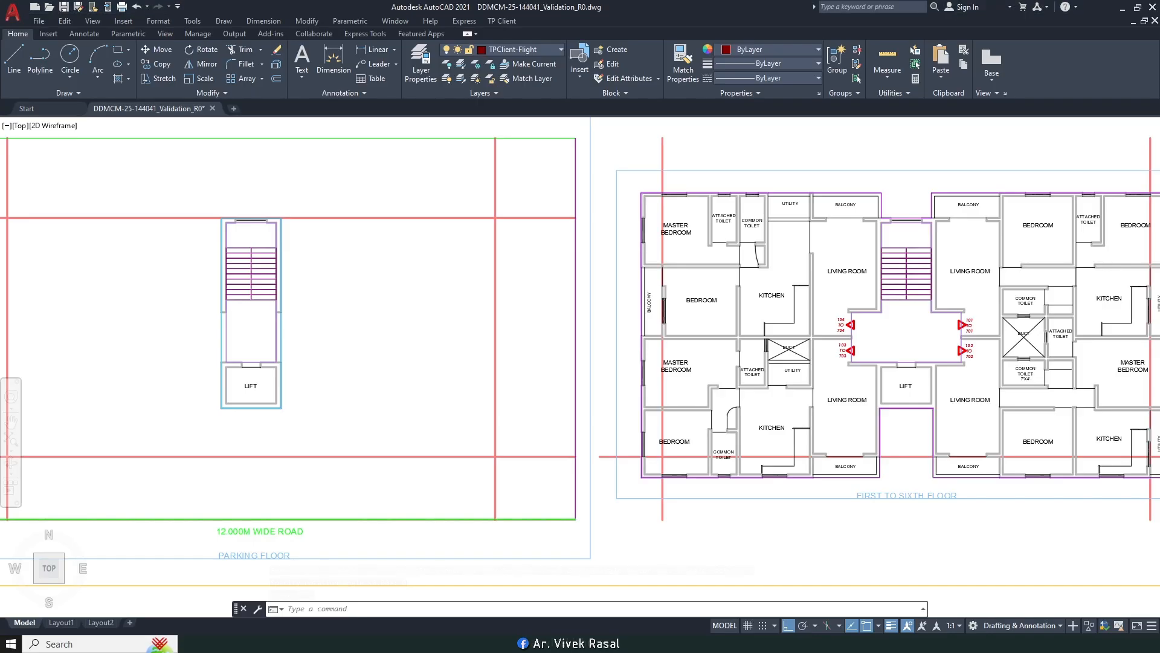
pyautogui.scroll(2, 952, 375)
pyautogui.scroll(4, 921, 346)
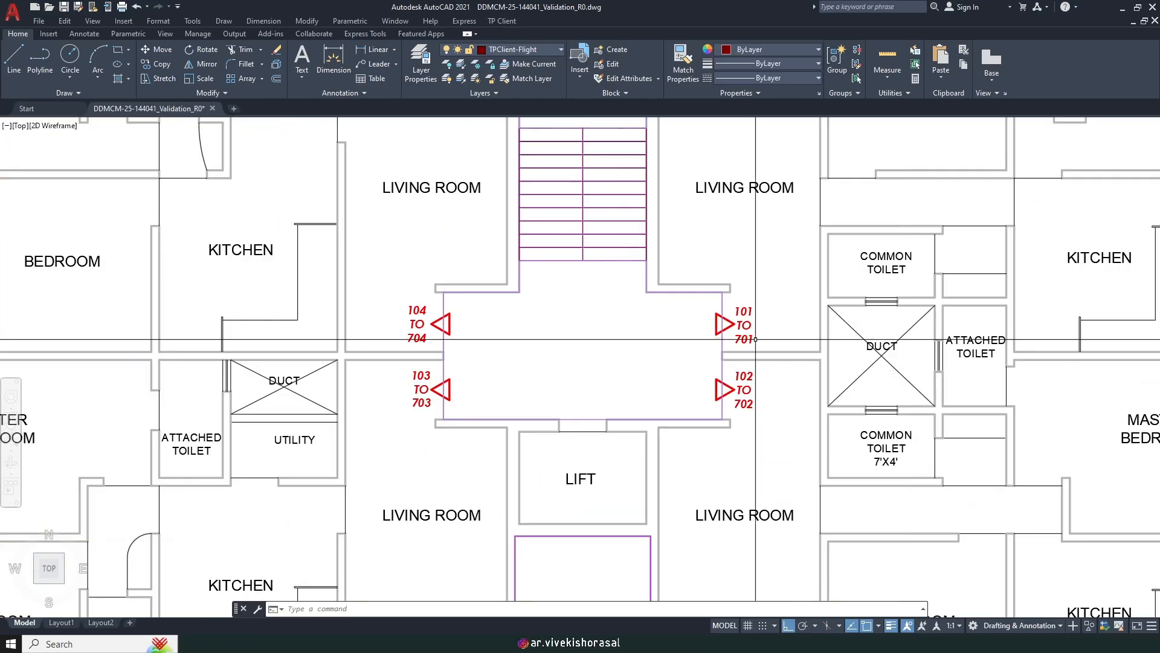
pyautogui.doubleClick(750, 339)
pyautogui.scroll(2, 737, 335)
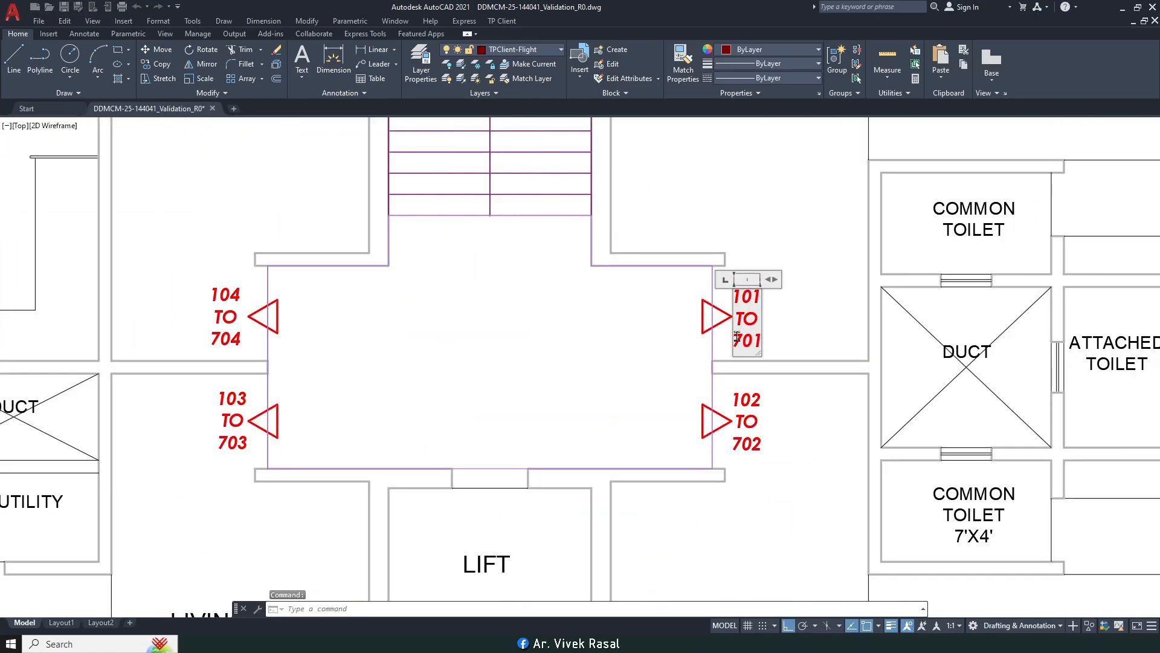
pyautogui.scroll(2, 737, 336)
pyautogui.scroll(4, 738, 338)
pyautogui.moveTo(747, 340); pyautogui.dragTo(732, 341)
pyautogui.write('6')
pyautogui.scroll(-5, 735, 339)
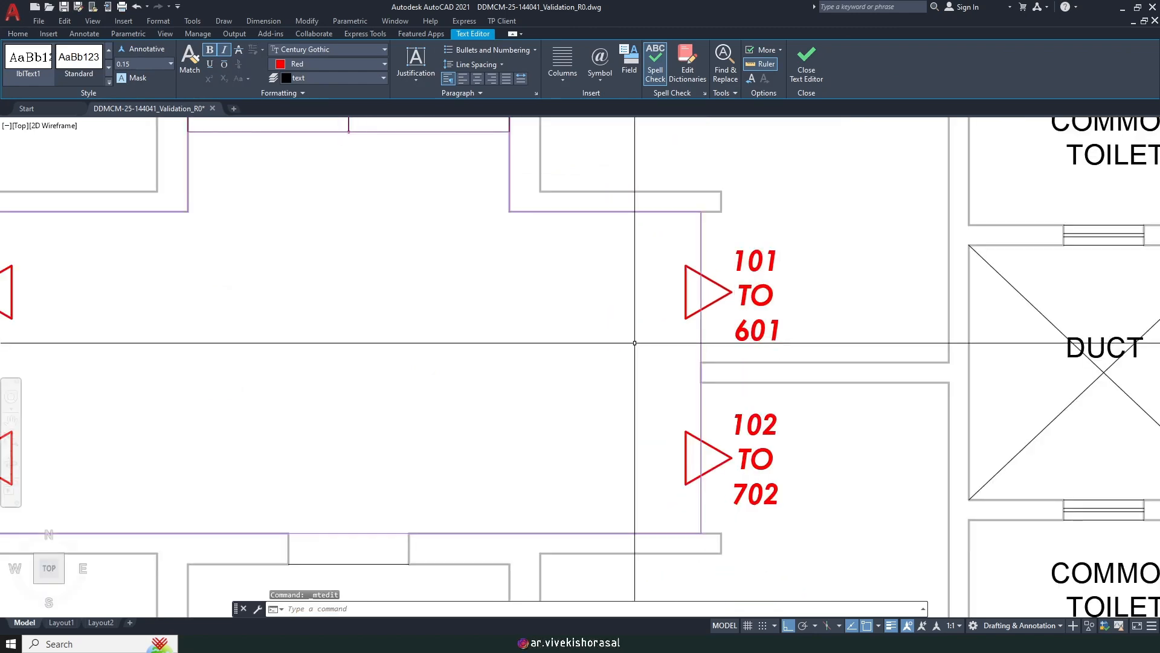
pyautogui.click(763, 499)
# Step: Change the 102 TO 702 label to read 102 TO 602
pyautogui.click(763, 499)
pyautogui.doubleClick(762, 500)
pyautogui.scroll(4, 756, 459)
pyautogui.moveTo(751, 514); pyautogui.dragTo(713, 515)
pyautogui.write('6')
pyautogui.scroll(-5, 734, 513)
pyautogui.click(492, 453)
# Step: Change the 103 TO 703 label to read 103 TO 603
pyautogui.scroll(4, 481, 455)
pyautogui.doubleClick(456, 451)
pyautogui.scroll(2, 460, 452)
pyautogui.scroll(2, 401, 445)
pyautogui.moveTo(414, 514); pyautogui.dragTo(363, 511)
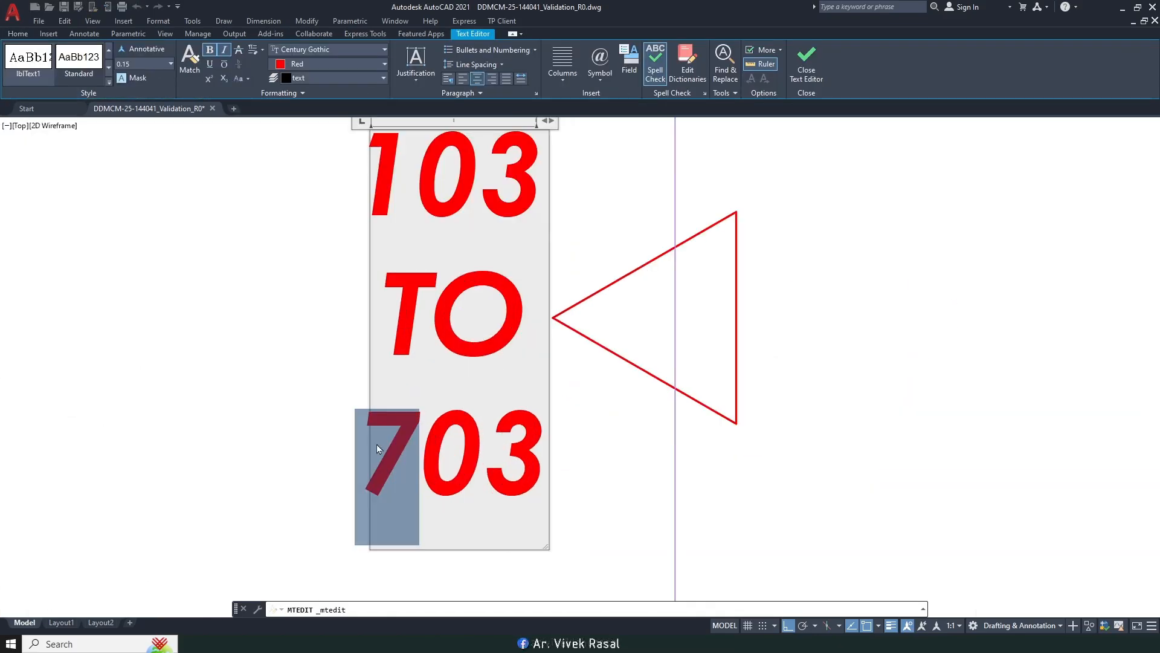
pyautogui.write('6')
pyautogui.scroll(-4, 387, 459)
pyautogui.click(397, 304)
# Step: Change the 104 TO 704 label to read 104 TO 604
pyautogui.doubleClick(394, 293)
pyautogui.scroll(3, 394, 294)
pyautogui.moveTo(394, 284); pyautogui.dragTo(356, 289)
pyautogui.write('6')
pyautogui.click(728, 324)
pyautogui.scroll(-6, 727, 323)
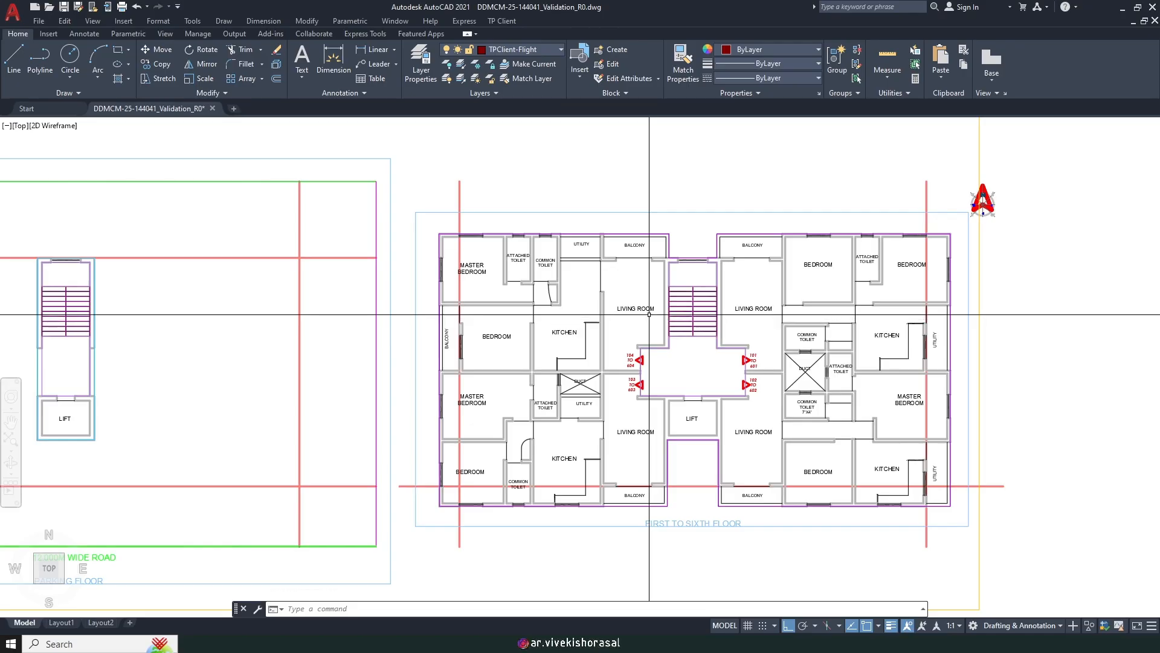
# Step: Launch TP Client Mark Carpet Area and pick the building
pyautogui.moveTo(584, 335); pyautogui.dragTo(696, 301, button='middle')
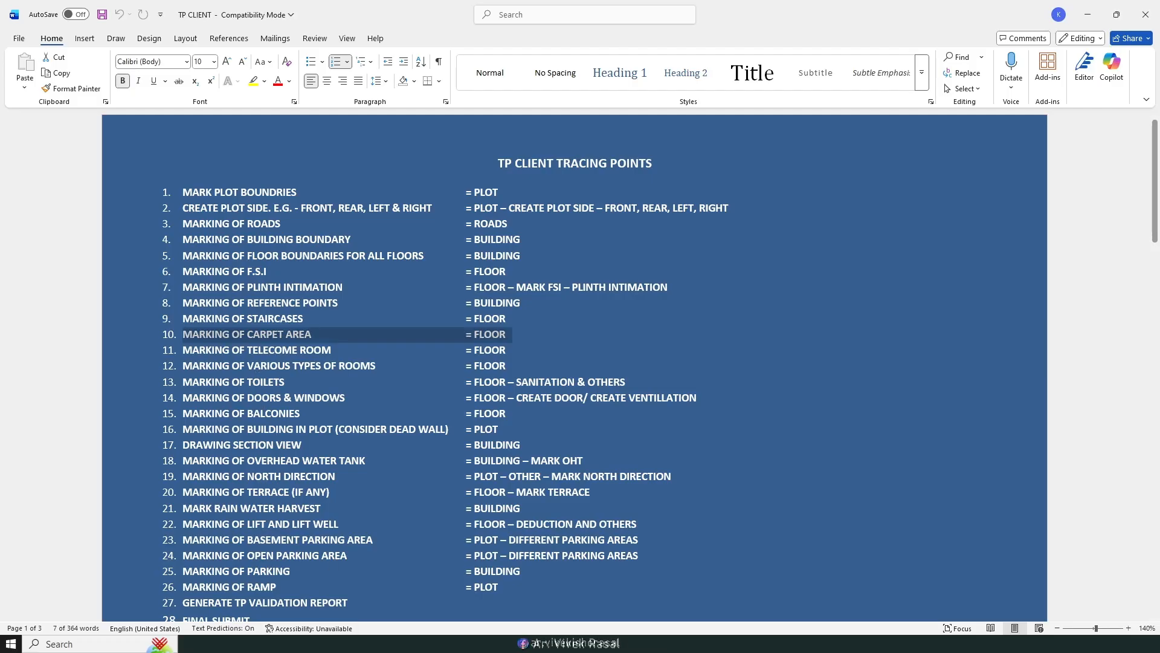
pyautogui.moveTo(327, 644)
pyautogui.click(317, 580)
pyautogui.click(501, 20)
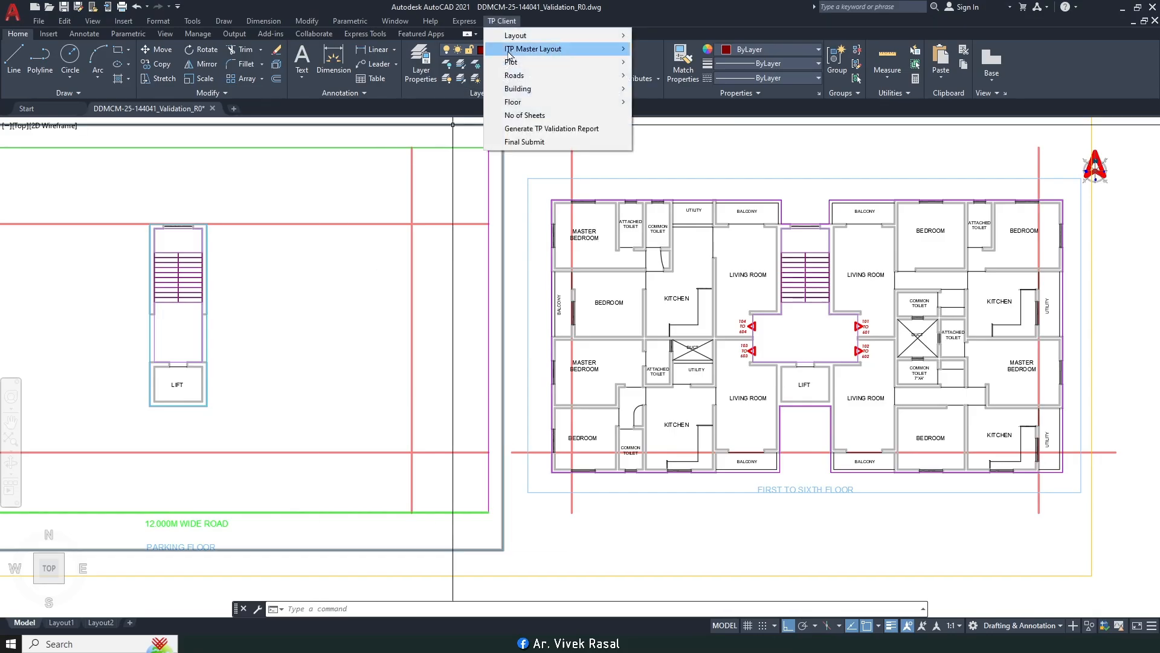
pyautogui.moveTo(580, 102)
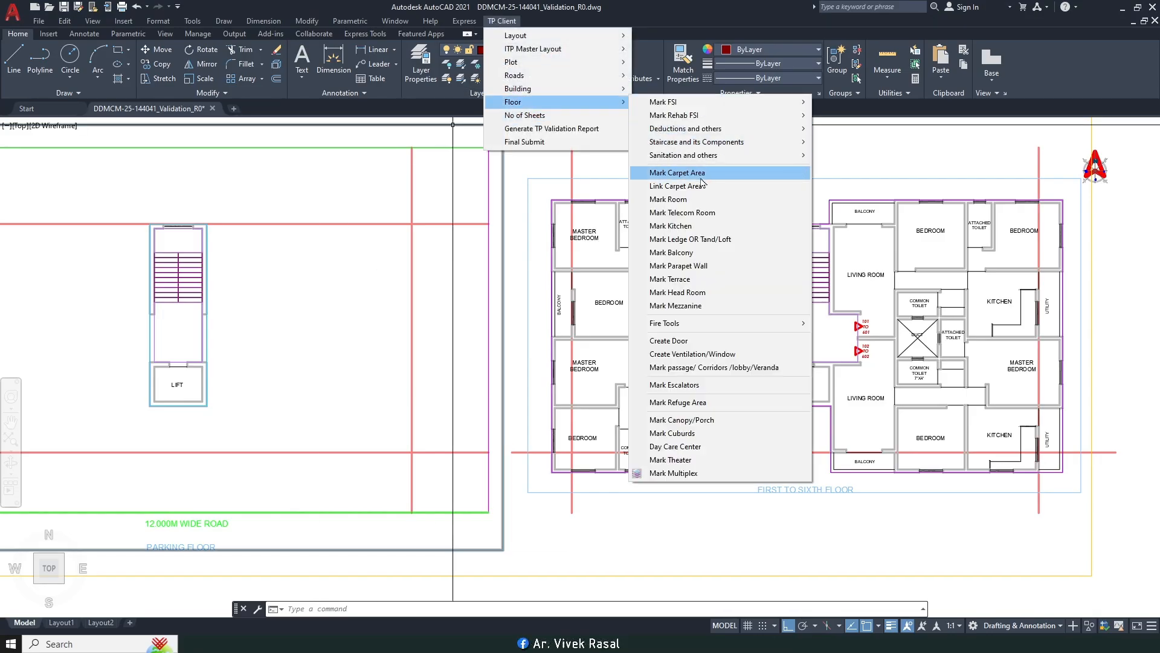
pyautogui.click(702, 174)
pyautogui.click(870, 244)
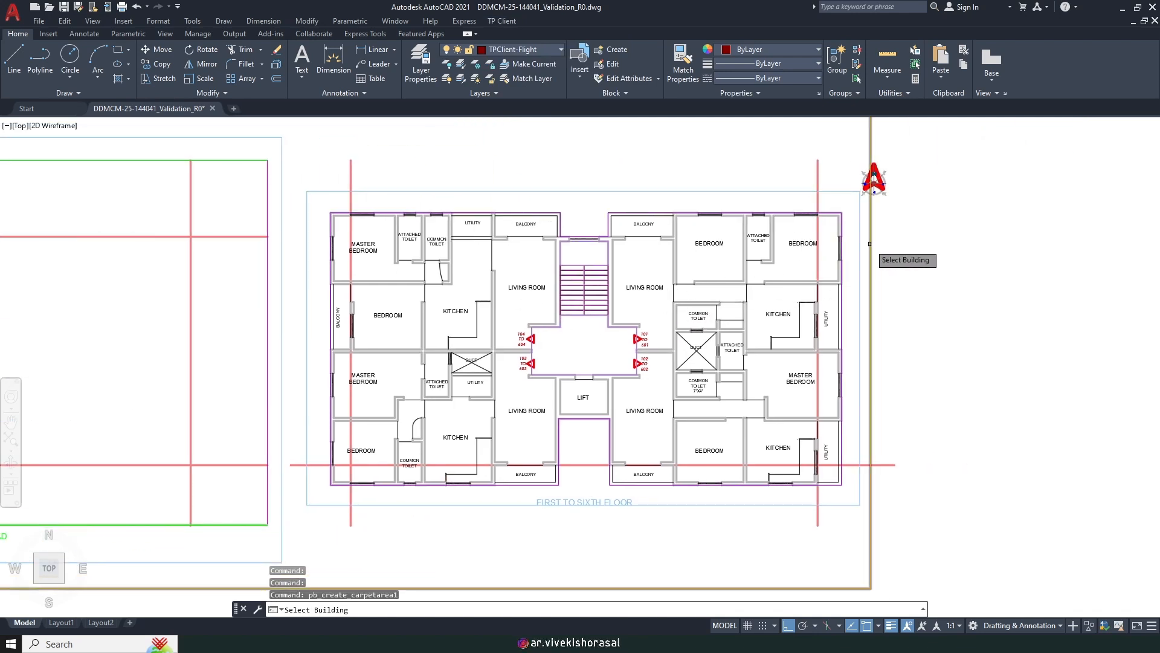
# Step: Choose the first-to-sixth floor and enter carpet names 101 to 601
pyautogui.click(784, 192)
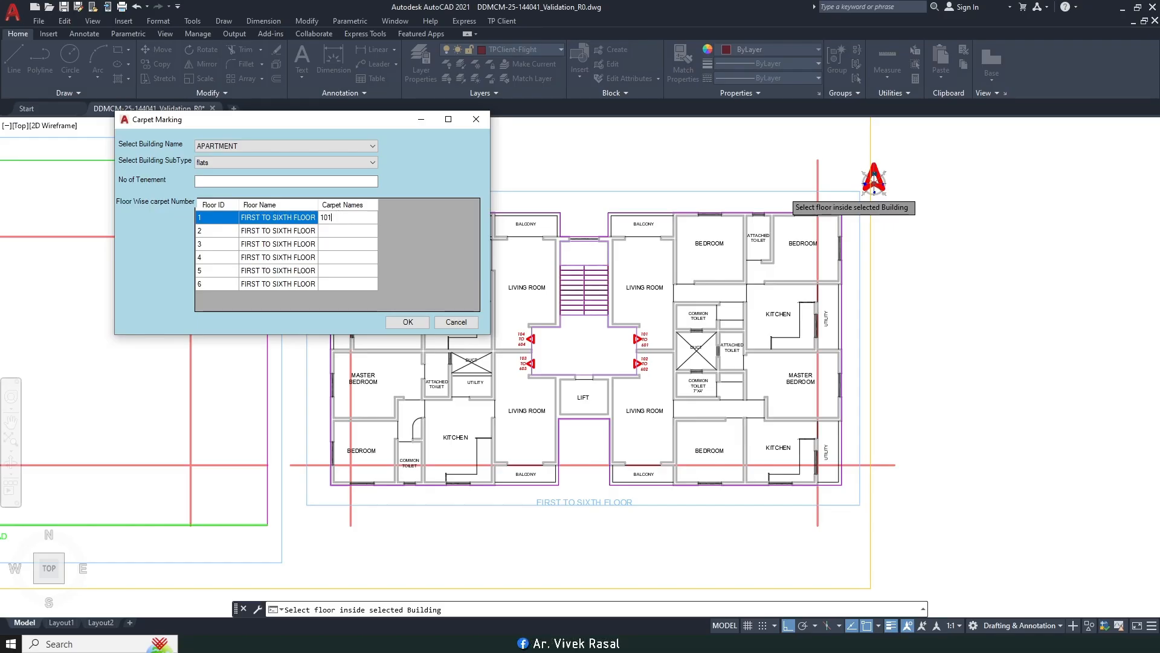
pyautogui.click(348, 233)
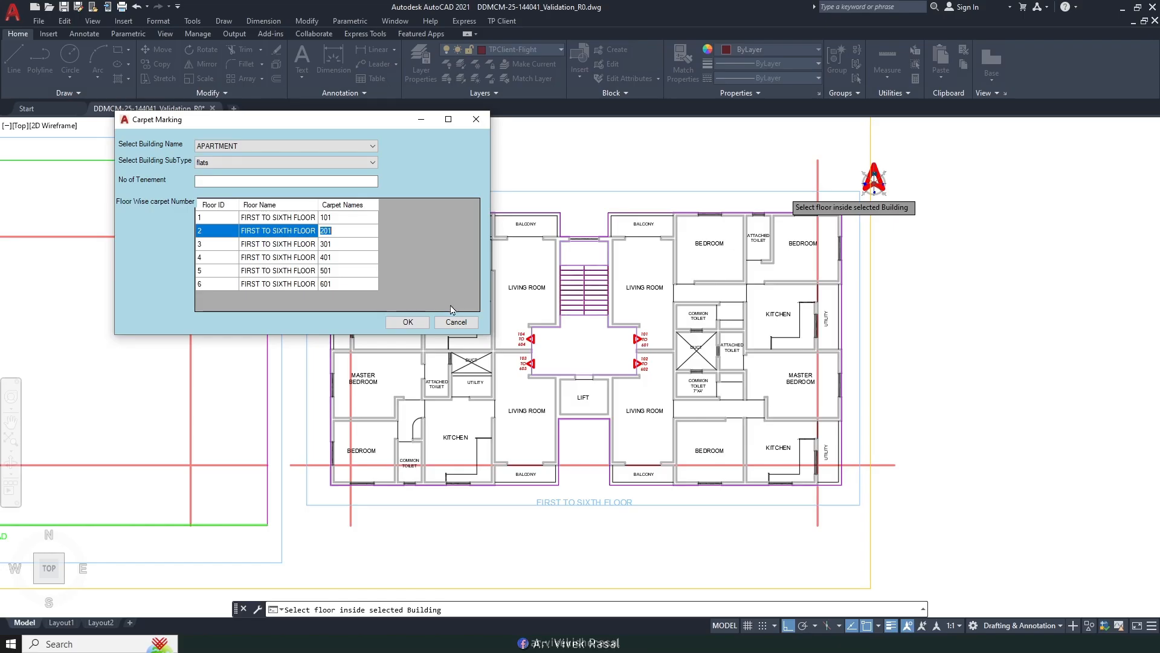
pyautogui.click(406, 322)
# Step: Start flat 101's hand-drawn carpet outline at the lobby corner, snapping perpendicular to the balcony and bedroom walls
pyautogui.scroll(5, 664, 254)
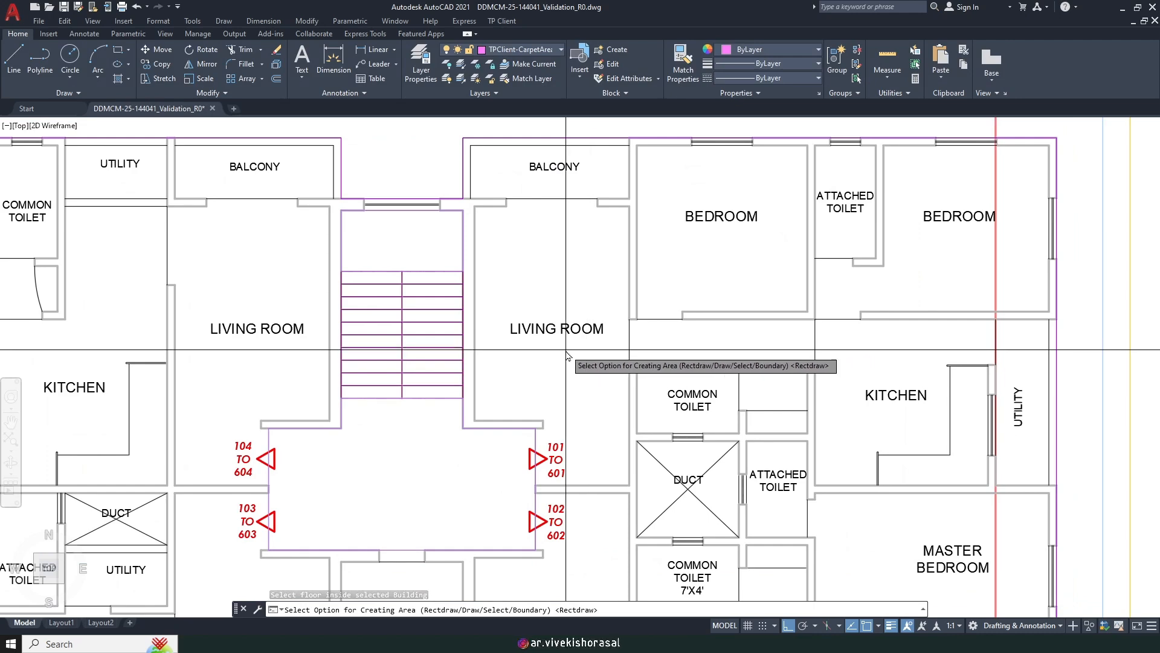
pyautogui.press('Return')
pyautogui.scroll(3, 531, 440)
pyautogui.click(453, 415)
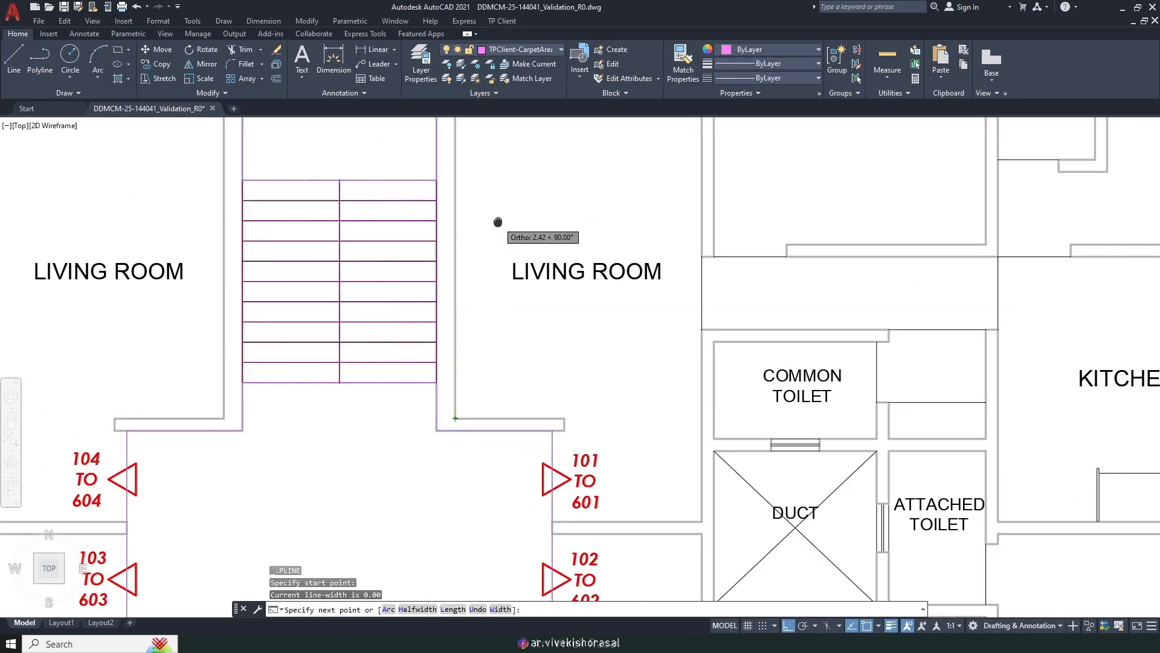
pyautogui.scroll(3, 495, 423)
pyautogui.keyDown('shift'); pyautogui.rightClick(504, 393); pyautogui.keyUp('shift')
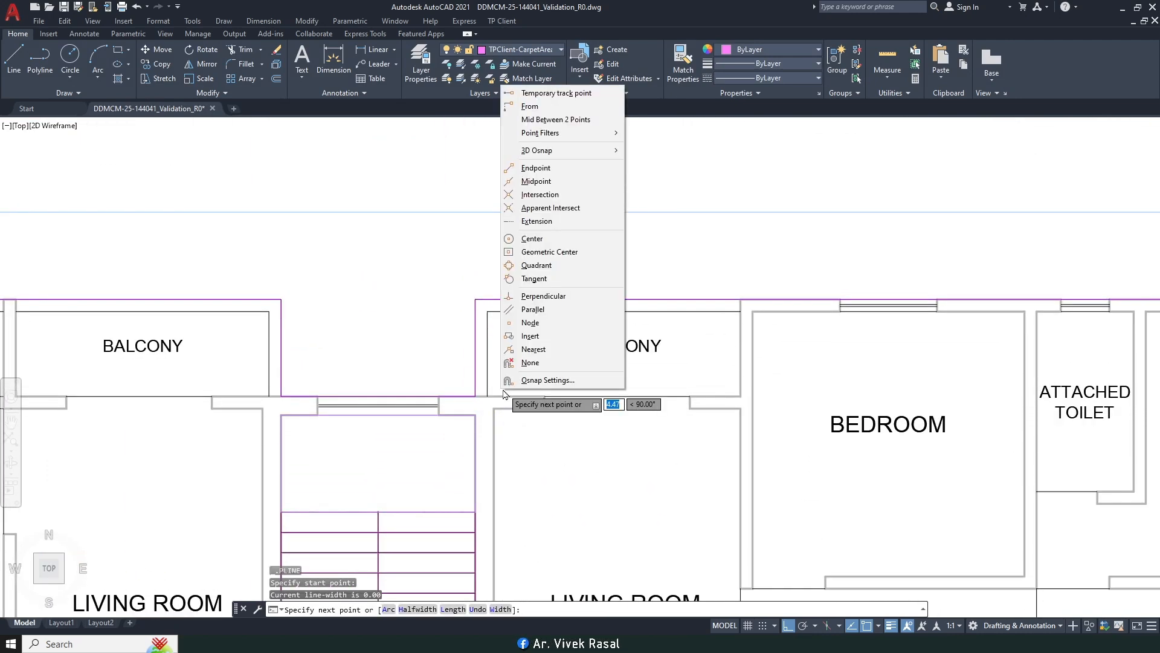
pyautogui.click(543, 296)
pyautogui.scroll(4, 483, 423)
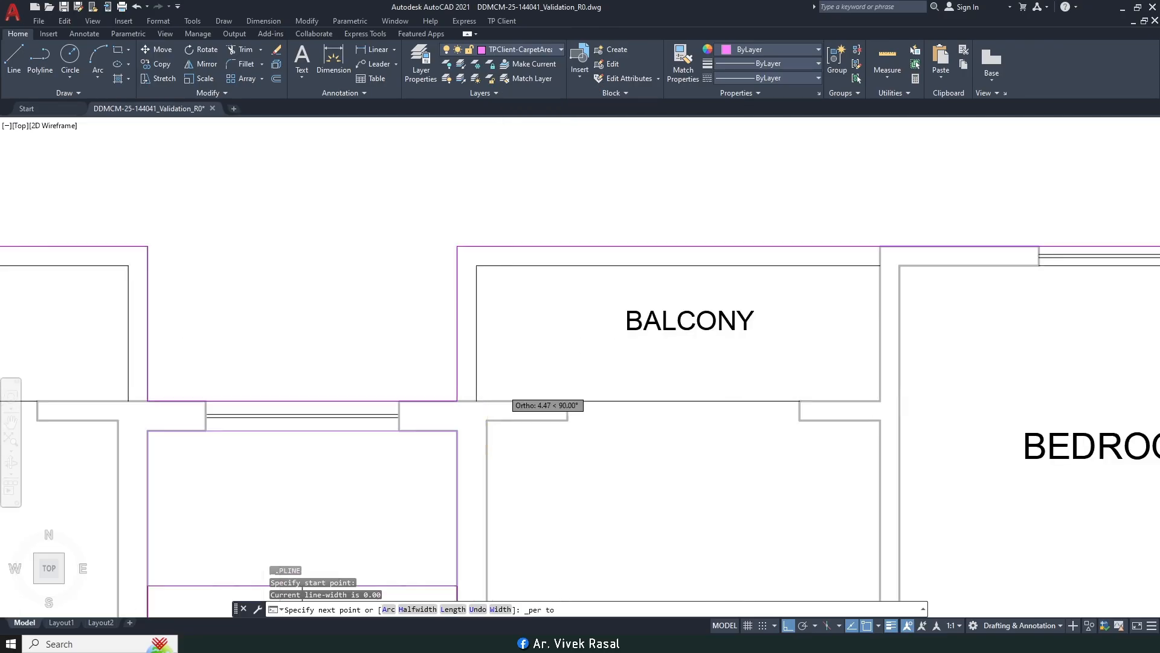
pyautogui.click(476, 437)
pyautogui.scroll(-3, 477, 433)
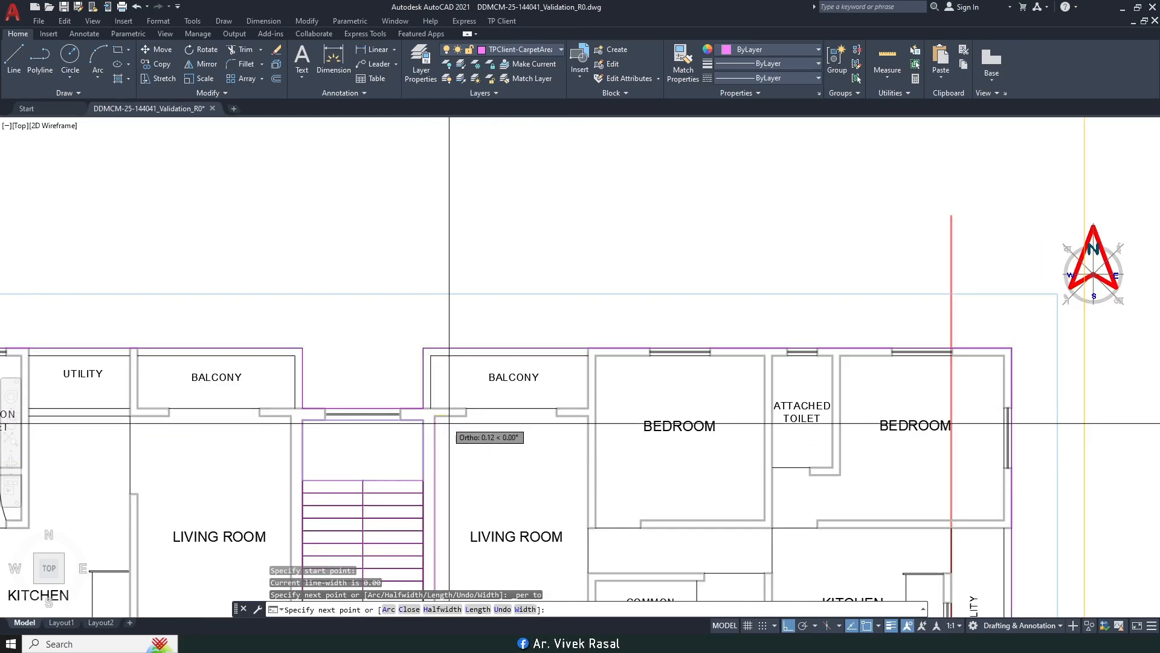
pyautogui.scroll(4, 536, 427)
pyautogui.keyDown('shift'); pyautogui.rightClick(631, 409); pyautogui.keyUp('shift')
pyautogui.click(674, 389)
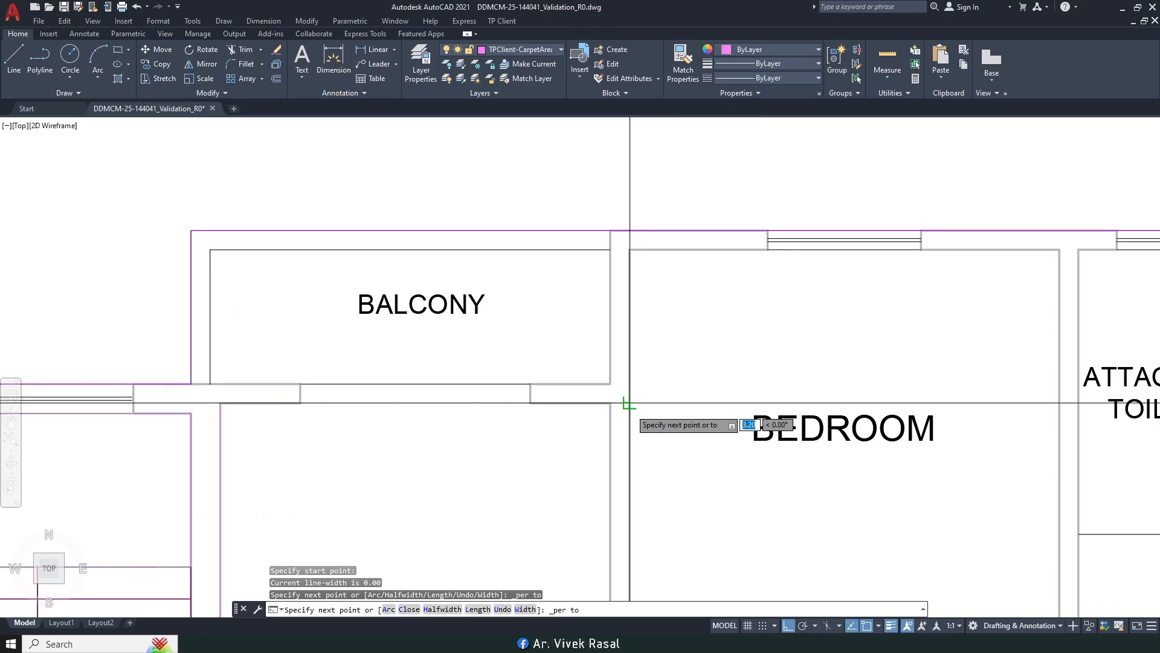
pyautogui.click(630, 402)
pyautogui.click(629, 249)
pyautogui.scroll(-3, 632, 269)
# Step: Continue the outline to the flat's far right corner and the kitchen/utility and kitchen lower-right corners
pyautogui.moveTo(832, 289); pyautogui.dragTo(741, 292, button='middle')
pyautogui.scroll(2, 788, 279)
pyautogui.click(778, 268)
pyautogui.scroll(-2, 777, 267)
pyautogui.scroll(5, 780, 350)
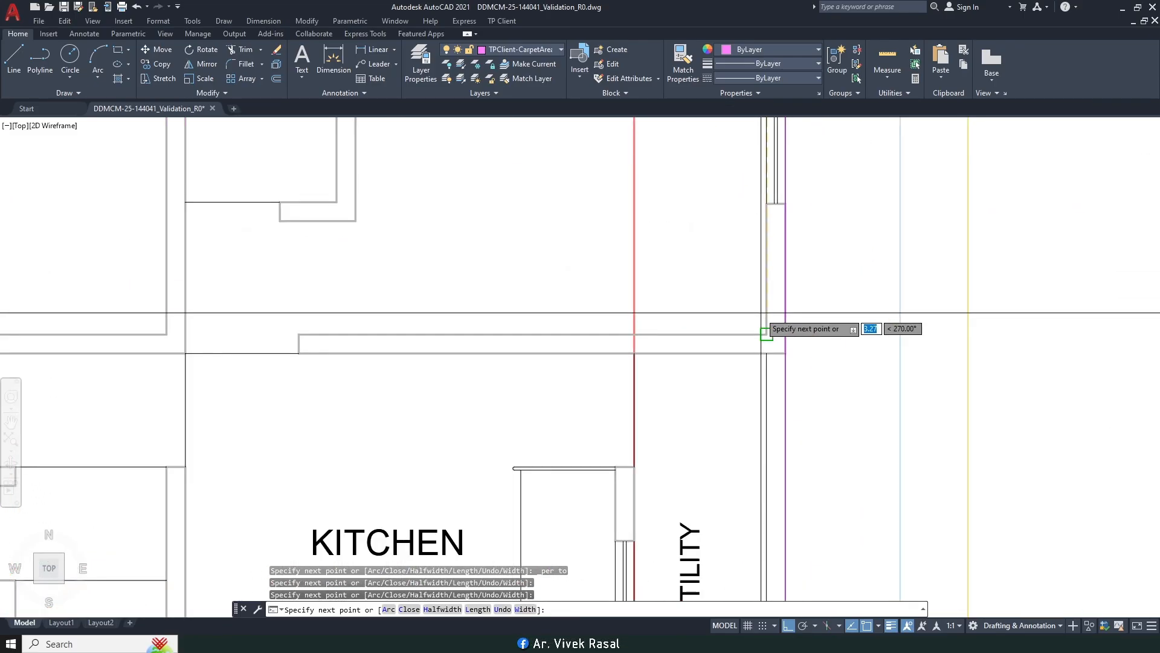
pyautogui.click(767, 333)
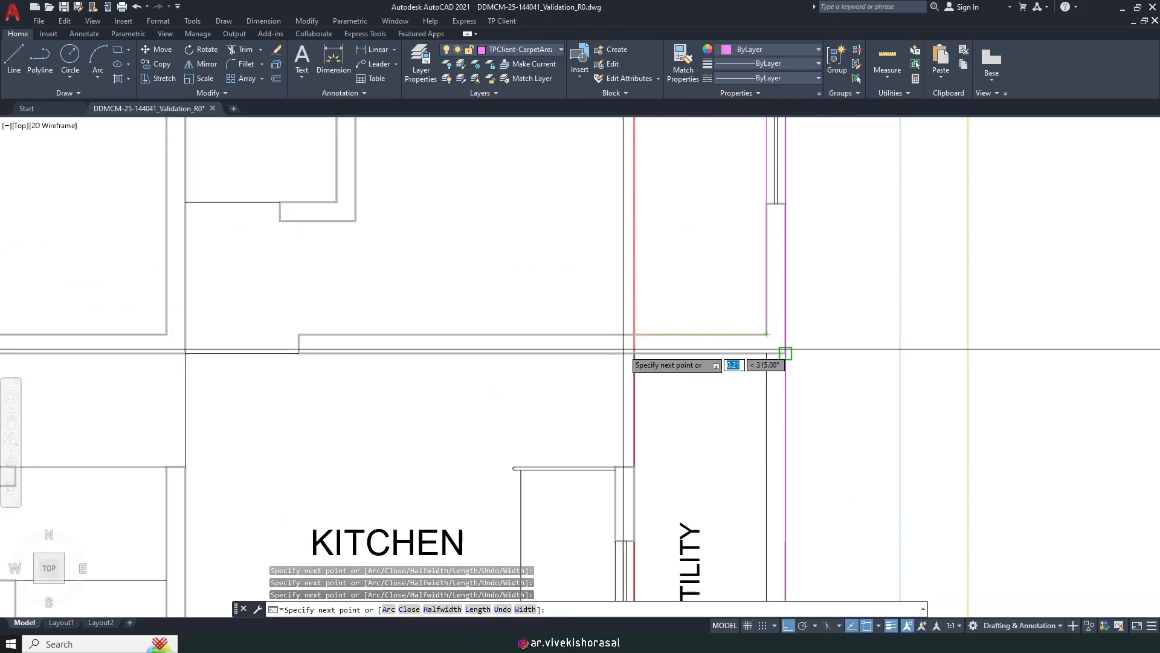
pyautogui.scroll(2, 622, 351)
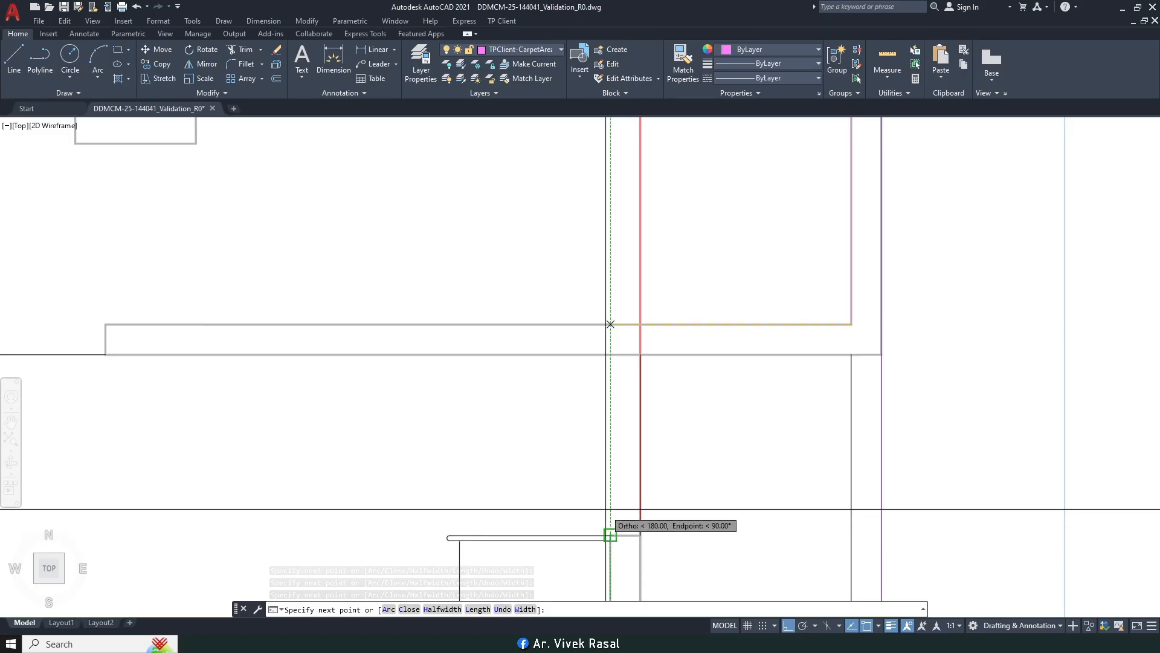
pyautogui.scroll(-7, 630, 495)
pyautogui.moveTo(630, 495); pyautogui.dragTo(621, 377, button='middle')
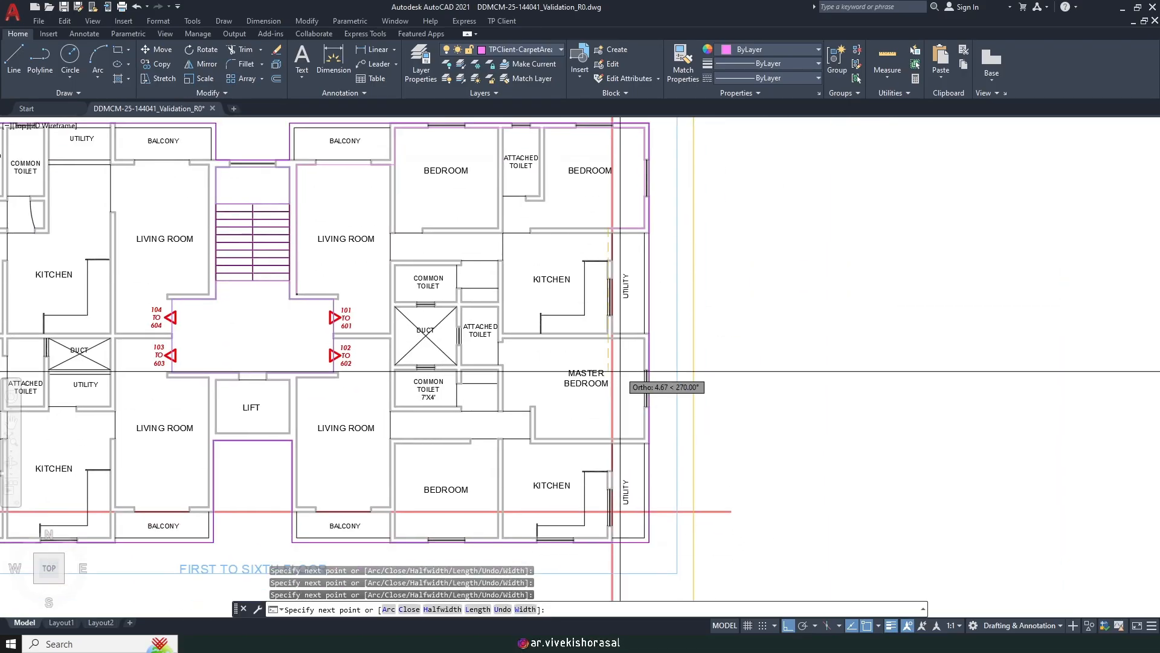
pyautogui.moveTo(649, 336); pyautogui.dragTo(681, 358, button='middle')
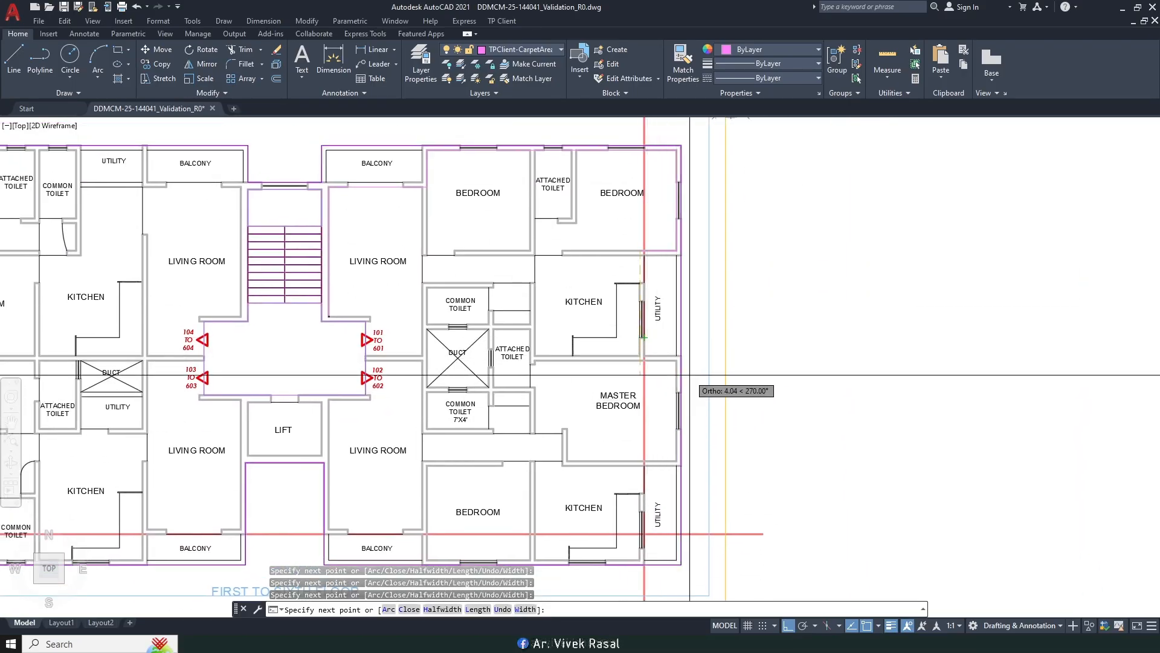
pyautogui.scroll(8, 639, 355)
pyautogui.click(655, 381)
pyautogui.scroll(-6, 665, 350)
pyautogui.moveTo(549, 362); pyautogui.dragTo(699, 405, button='middle')
pyautogui.scroll(6, 650, 402)
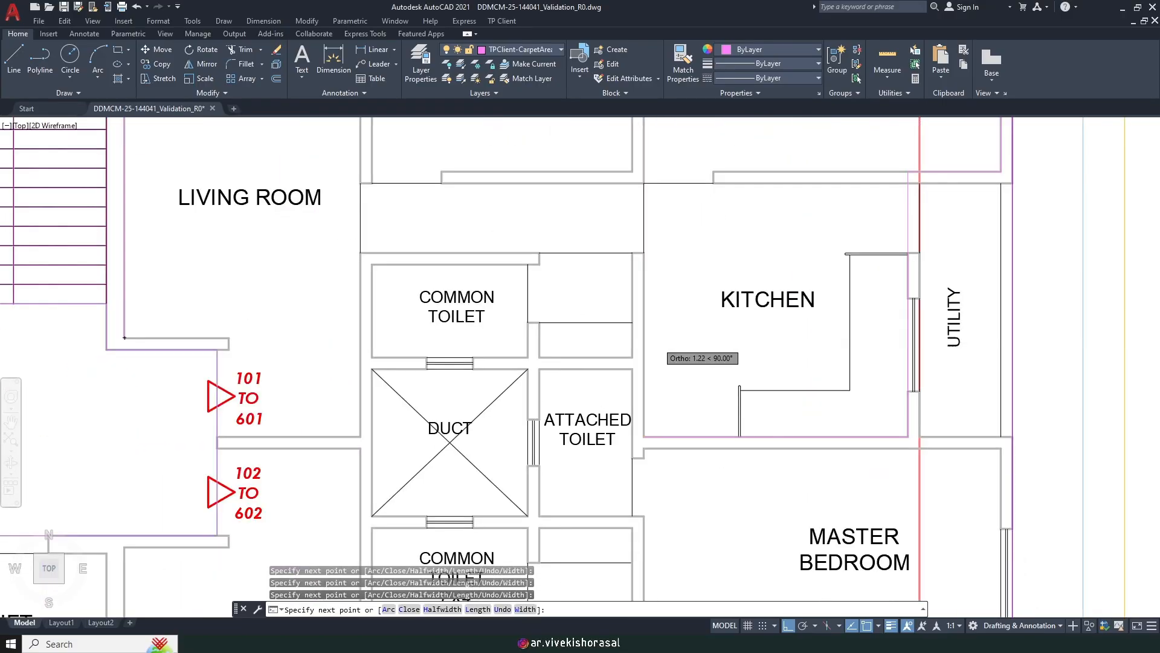
pyautogui.scroll(-6, 610, 381)
pyautogui.moveTo(387, 395); pyautogui.dragTo(584, 418, button='middle')
pyautogui.scroll(-2, 584, 419)
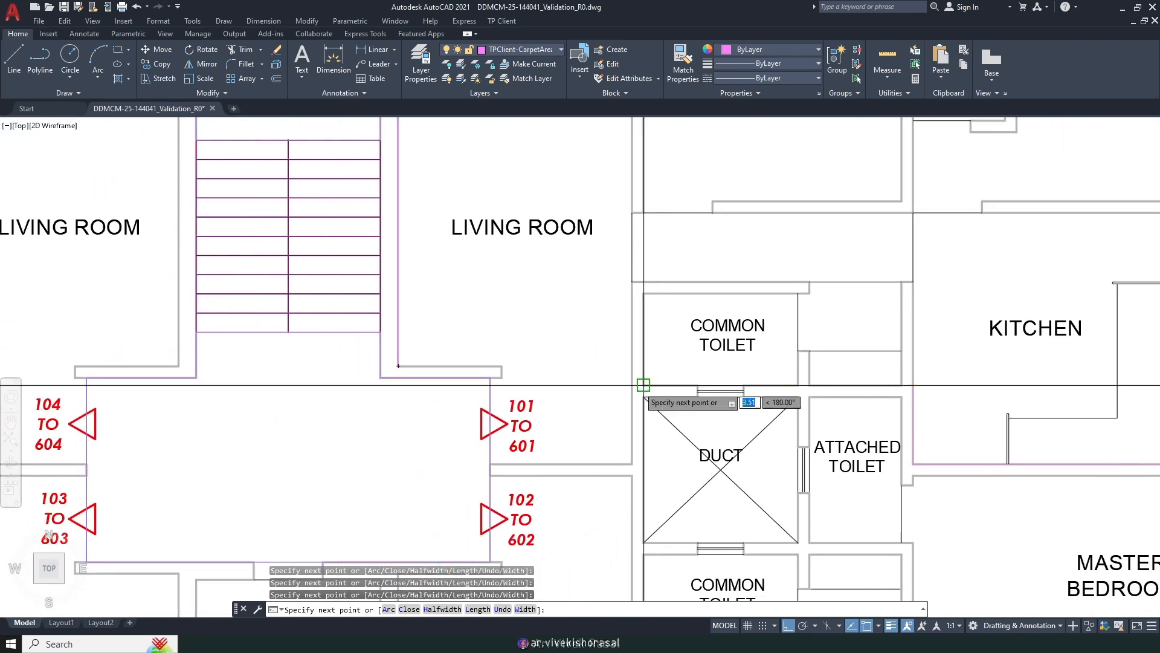
pyautogui.scroll(4, 544, 423)
# Step: Finish the outline back along the lobby walls with a Perpendicular snap to the corner near the 101 tag
pyautogui.keyDown('shift'); pyautogui.rightClick(625, 388); pyautogui.keyUp('shift')
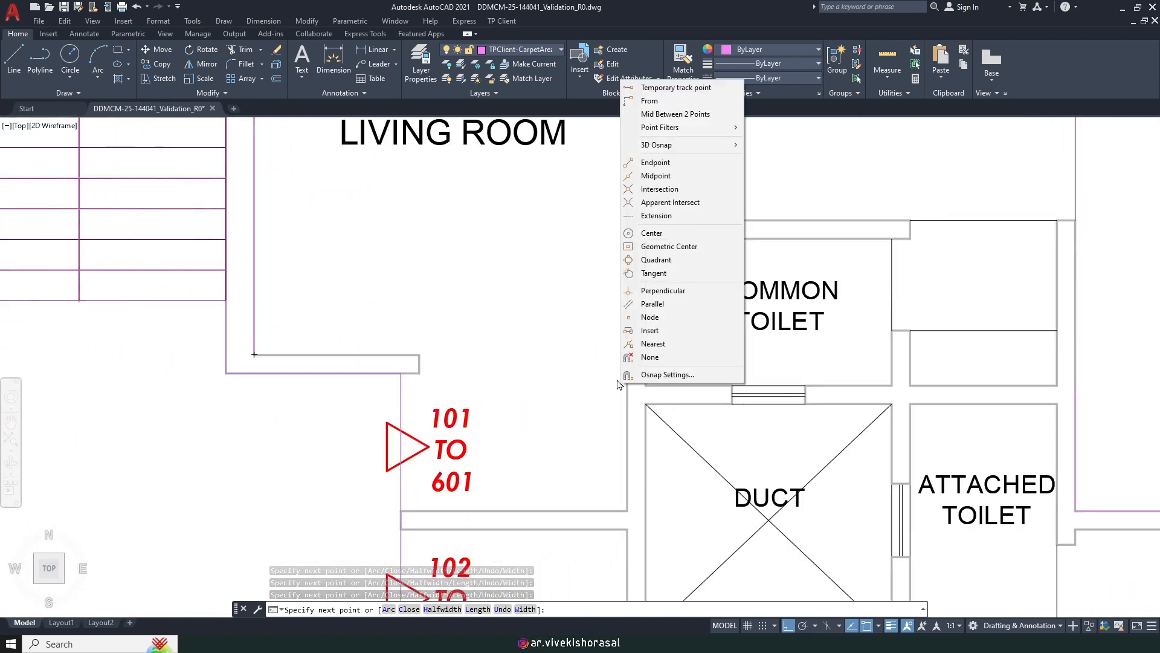
pyautogui.press('p')
pyautogui.moveTo(621, 464); pyautogui.dragTo(633, 368, button='middle')
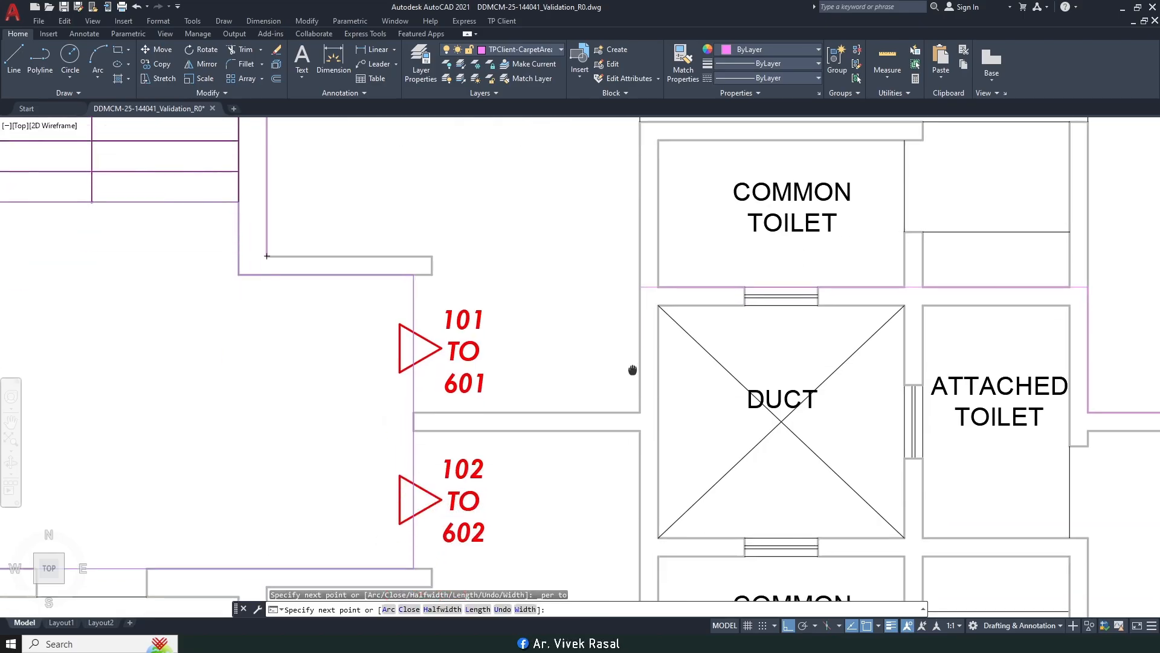
pyautogui.click(639, 414)
pyautogui.moveTo(421, 416); pyautogui.dragTo(491, 400, button='middle')
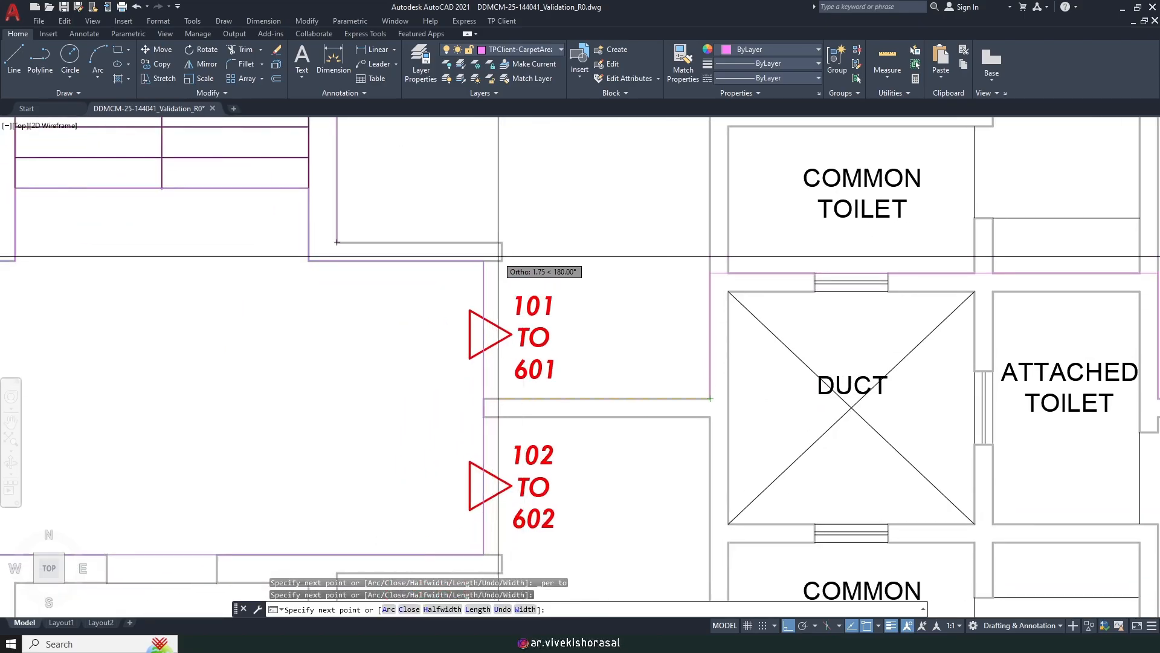
pyautogui.scroll(-3, 625, 322)
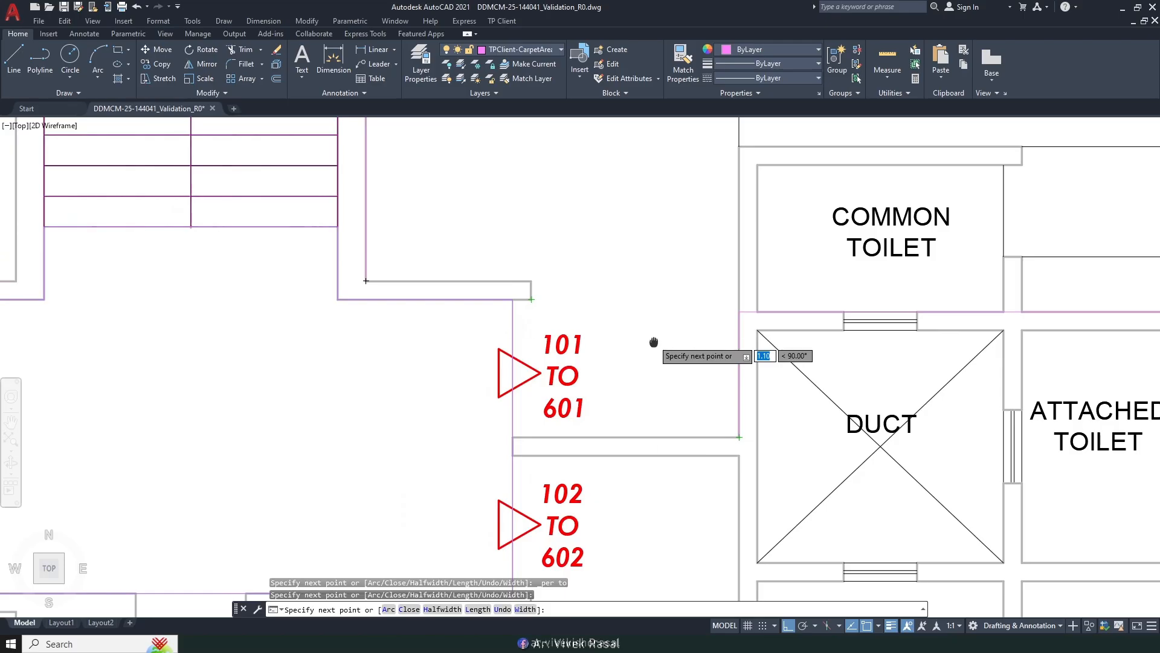
pyautogui.scroll(2, 580, 333)
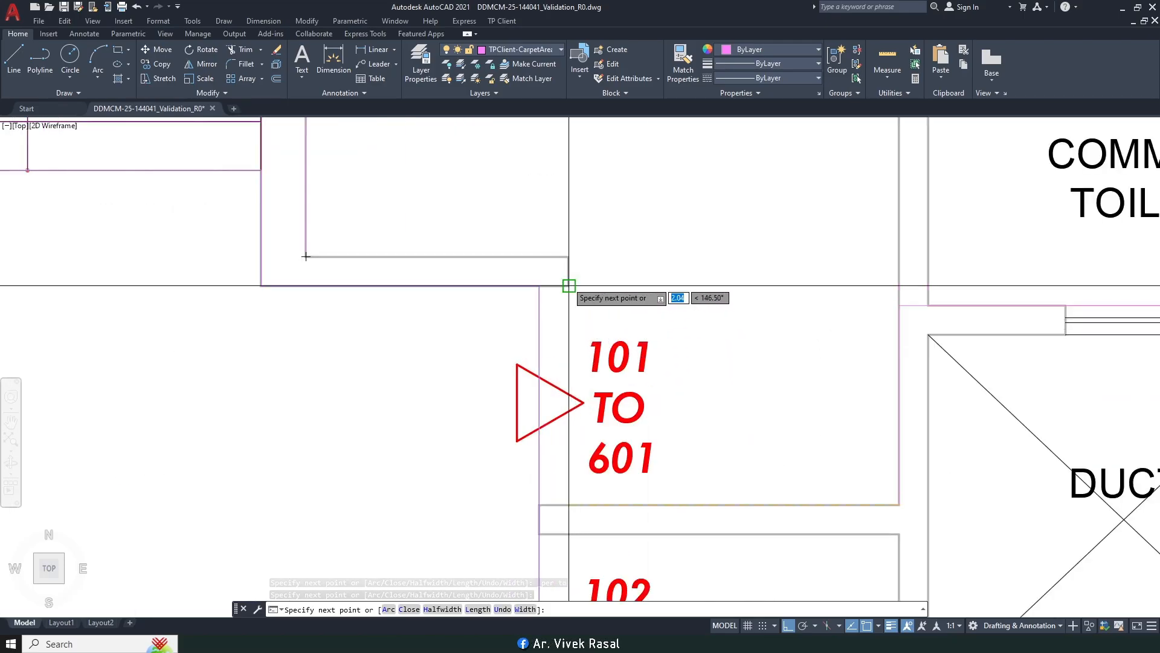
pyautogui.click(568, 286)
pyautogui.moveTo(569, 286); pyautogui.dragTo(582, 328, button='middle')
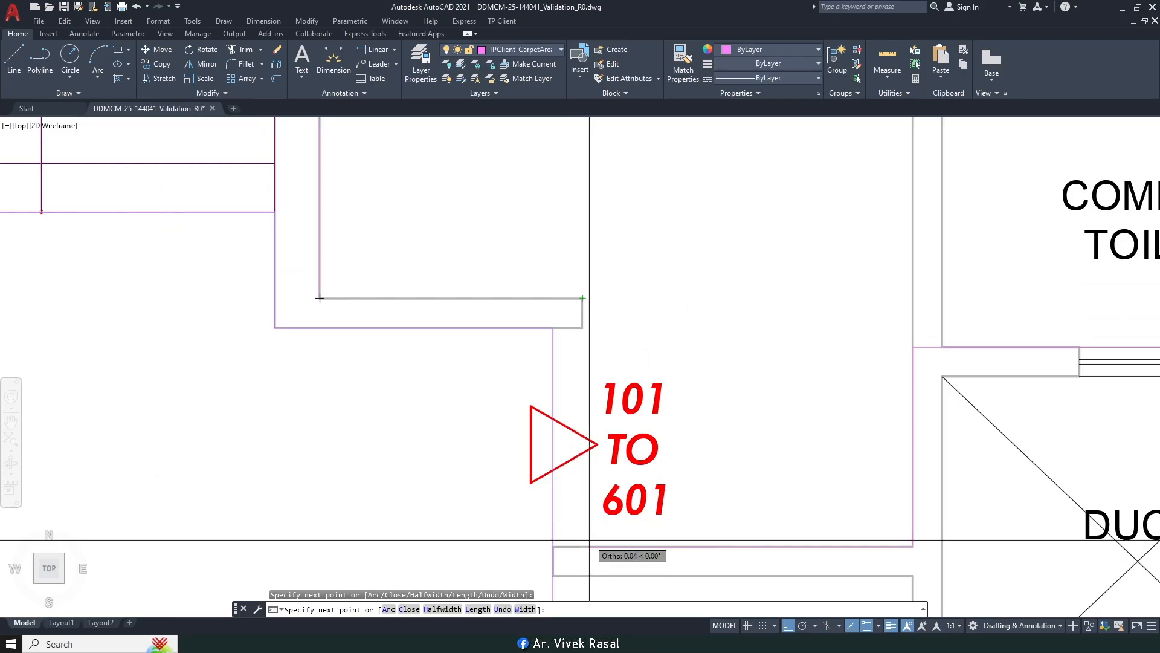
pyautogui.click(582, 298)
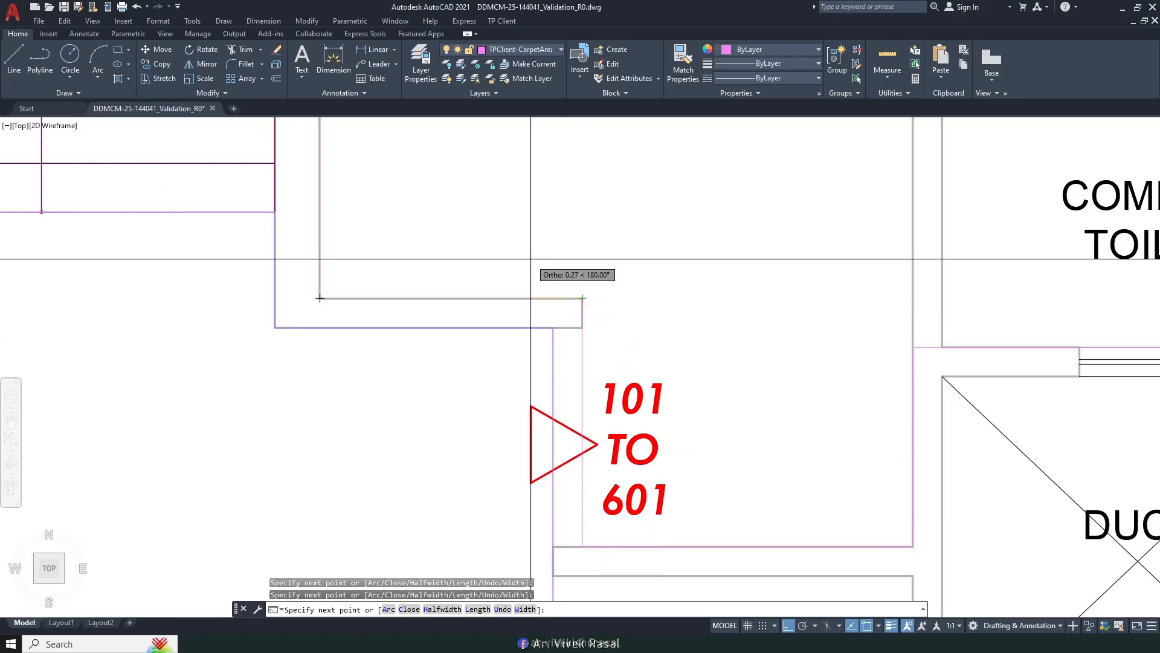
pyautogui.scroll(-8, 531, 258)
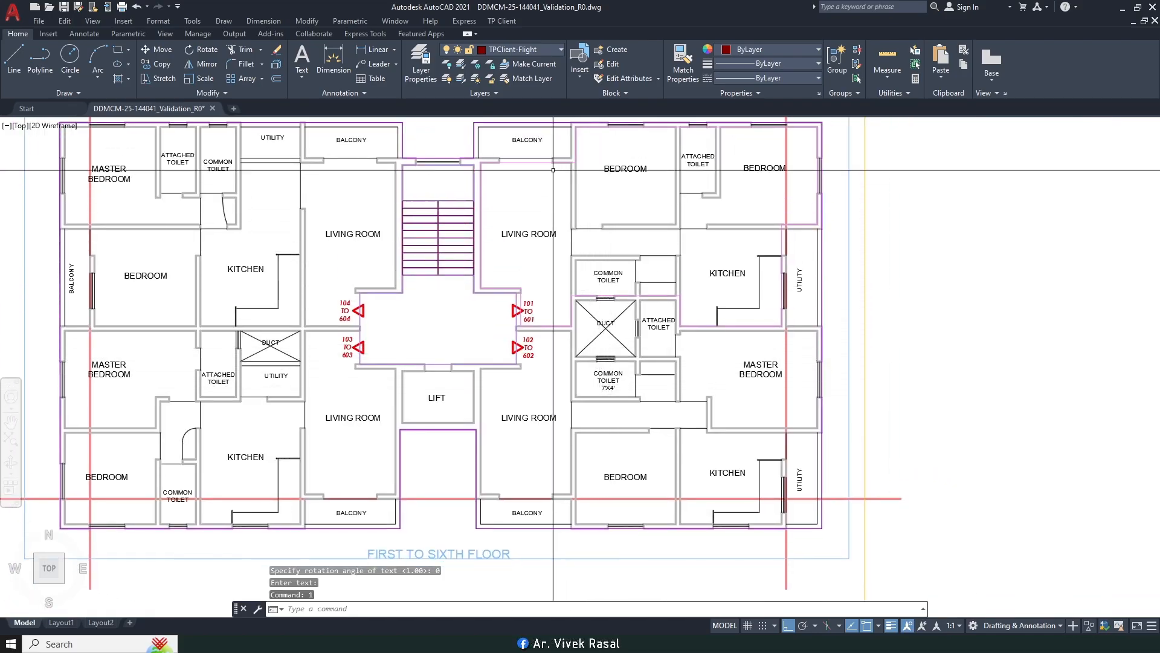
# Step: Pick the building and floor, accept carpet number 102 for floor 1, and choose the Draw option
pyautogui.moveTo(553, 175); pyautogui.dragTo(595, 171, button='middle')
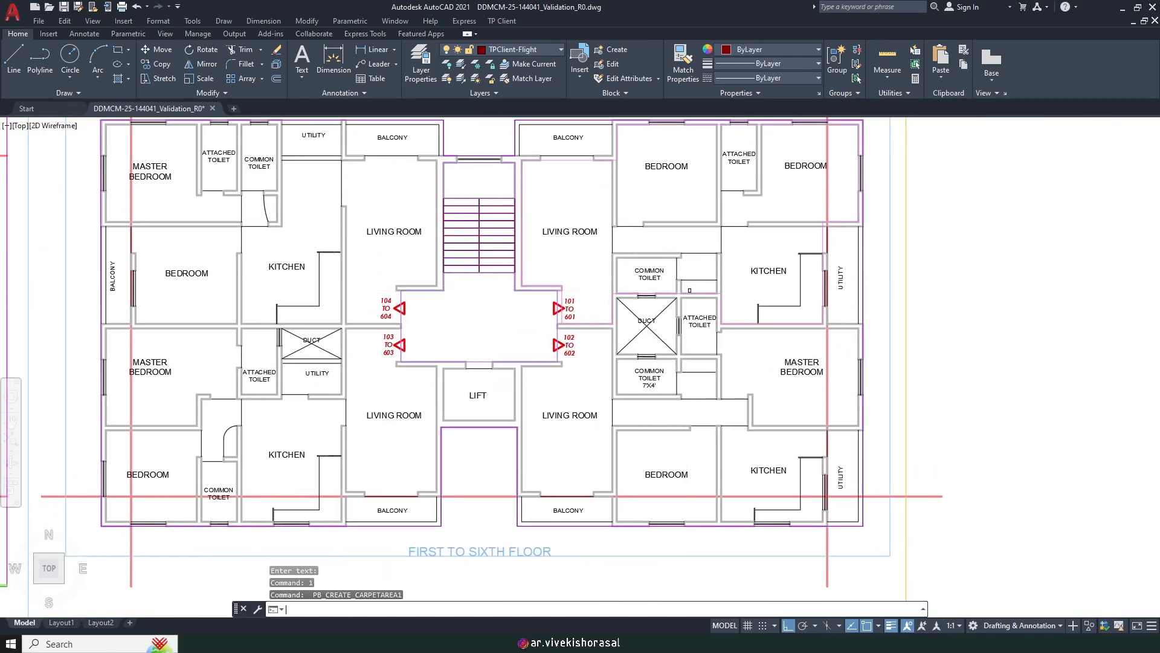
pyautogui.scroll(-2, 689, 290)
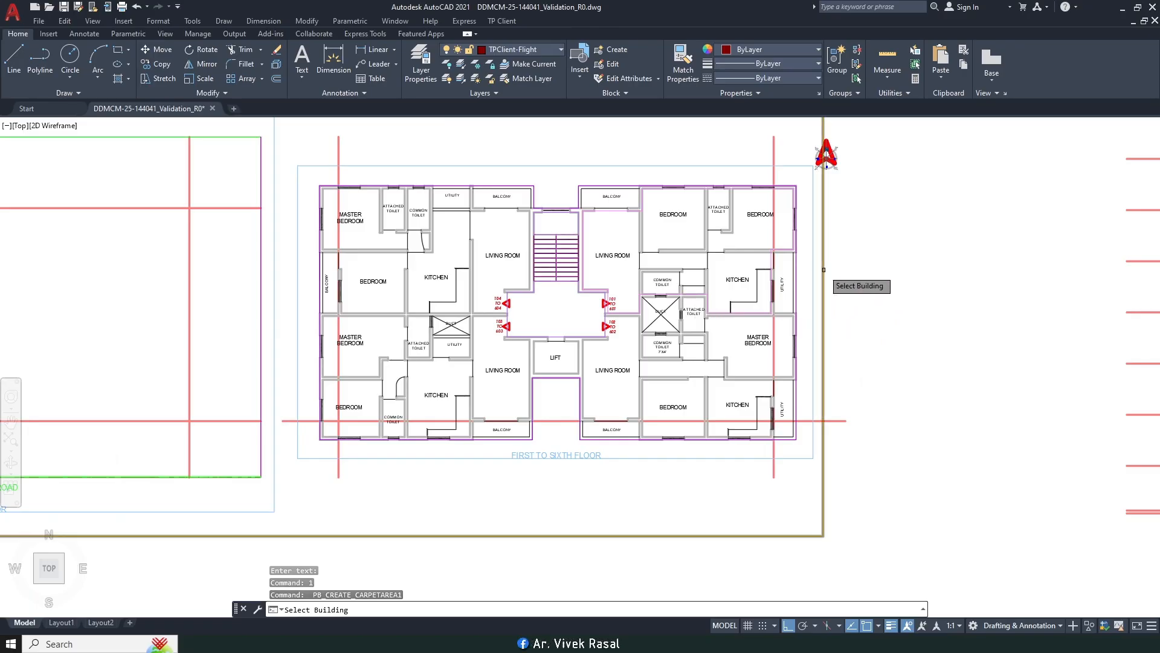
pyautogui.click(824, 270)
pyautogui.click(807, 274)
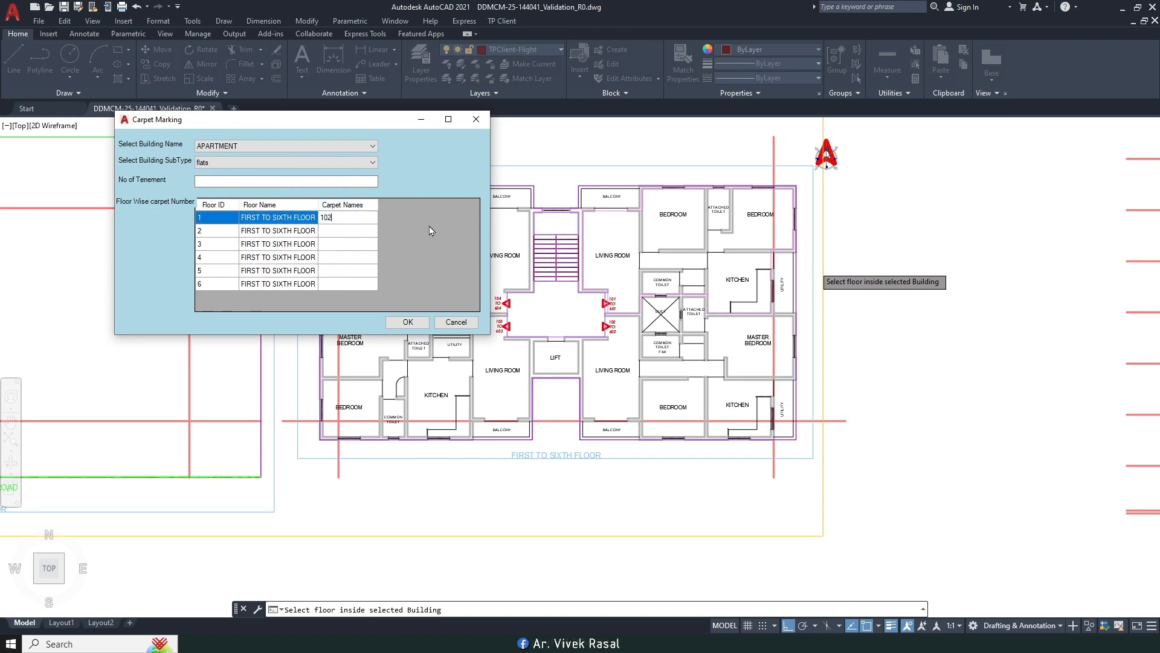
pyautogui.click(402, 322)
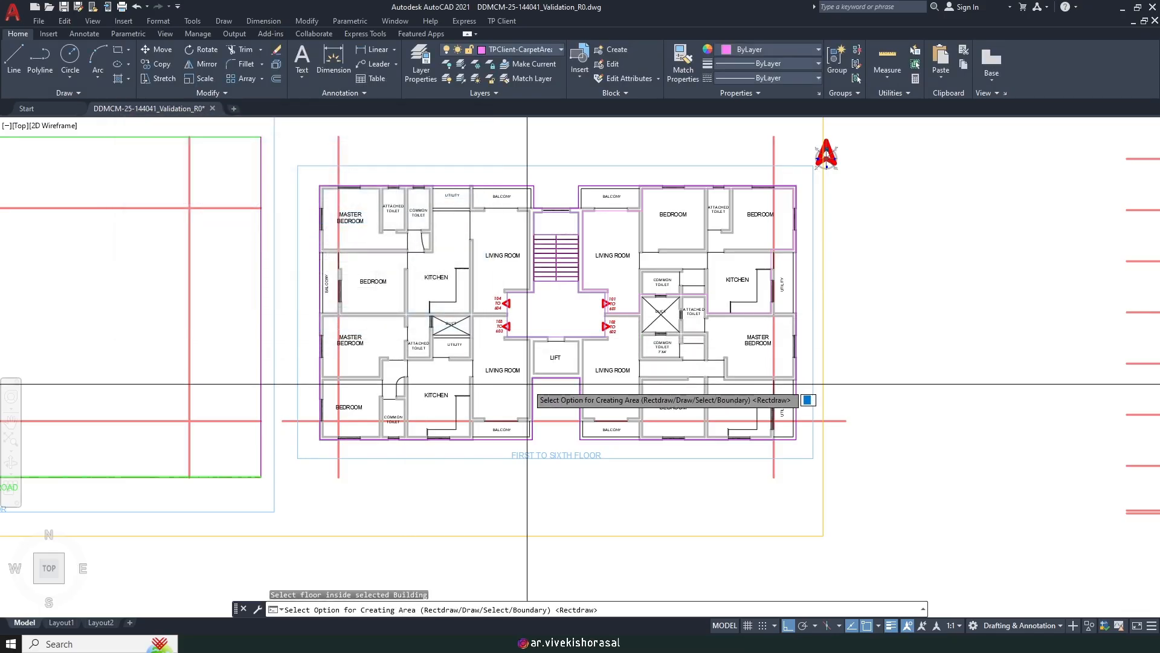
pyautogui.write('d')
pyautogui.press('Return')
pyautogui.scroll(8, 622, 347)
# Step: Start flat 102's outline at the lobby corner with Perpendicular snap on, tracing the upper and right walls
pyautogui.click(608, 339)
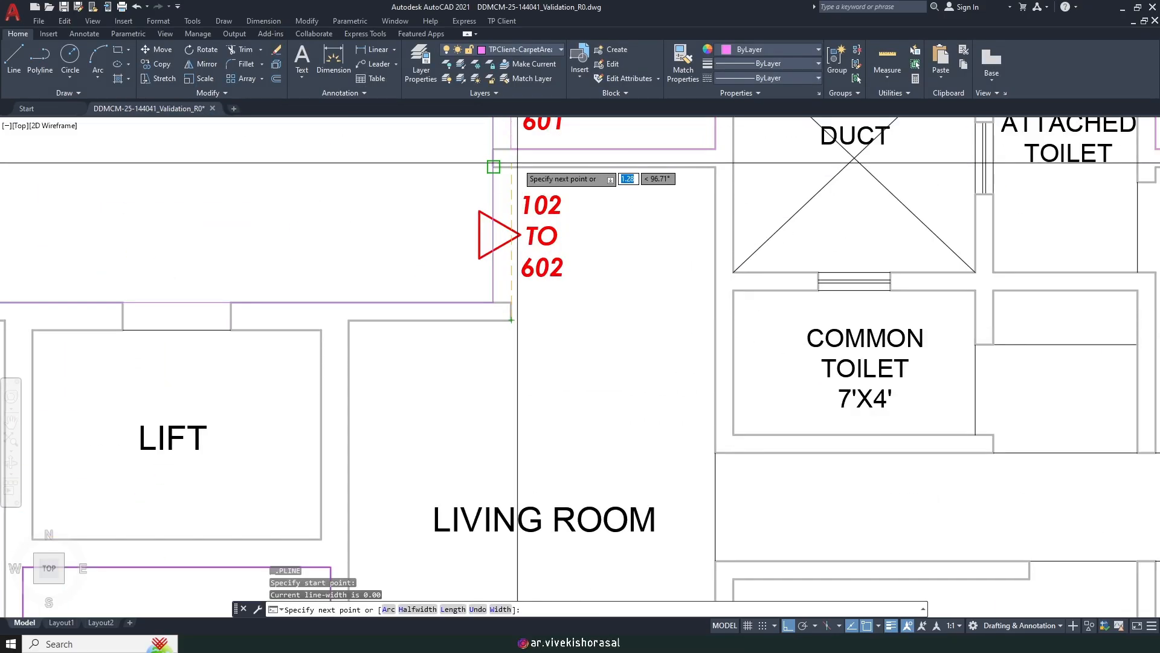
pyautogui.click(879, 625)
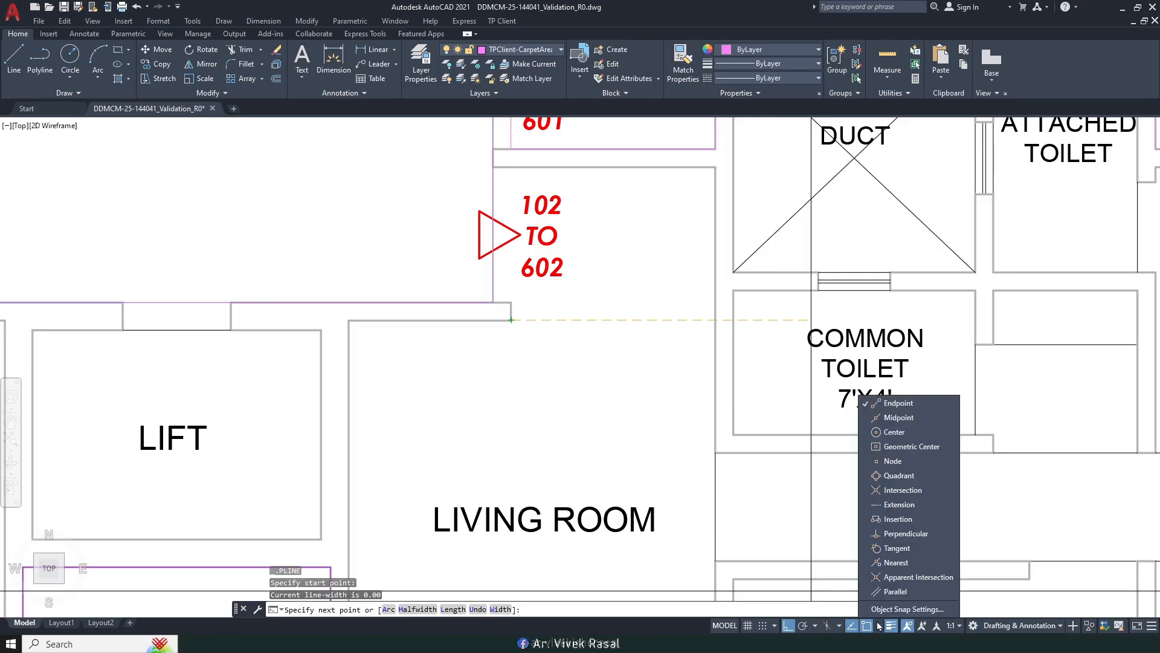
pyautogui.click(910, 534)
pyautogui.click(511, 167)
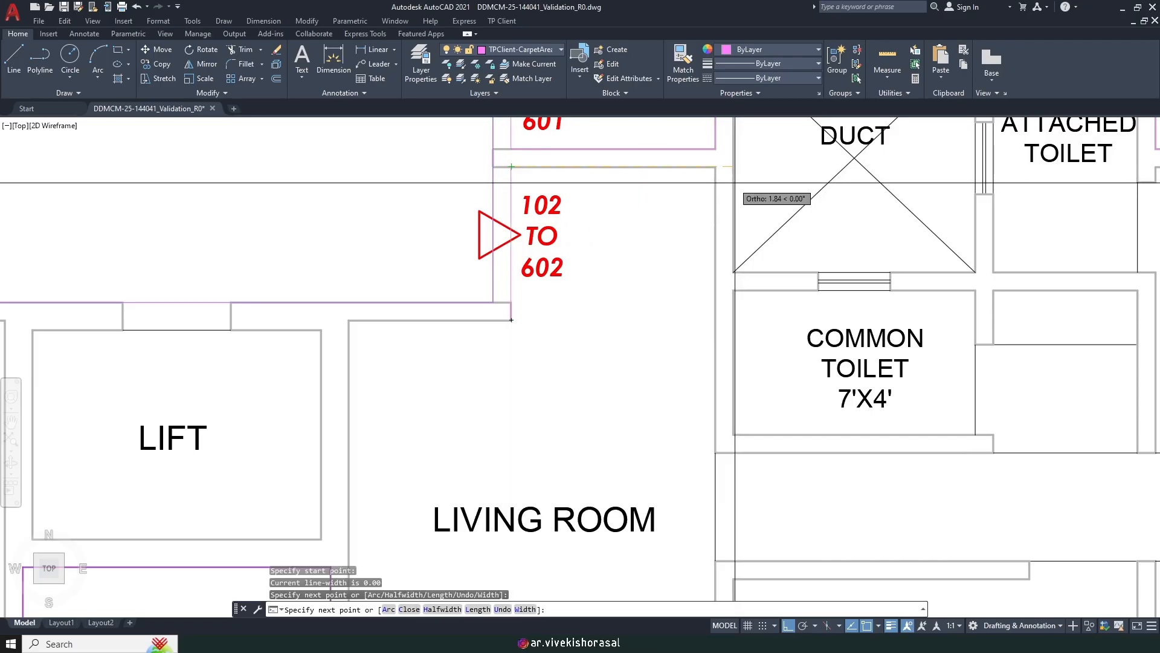
pyautogui.click(715, 168)
pyautogui.scroll(2, 714, 291)
pyautogui.click(732, 301)
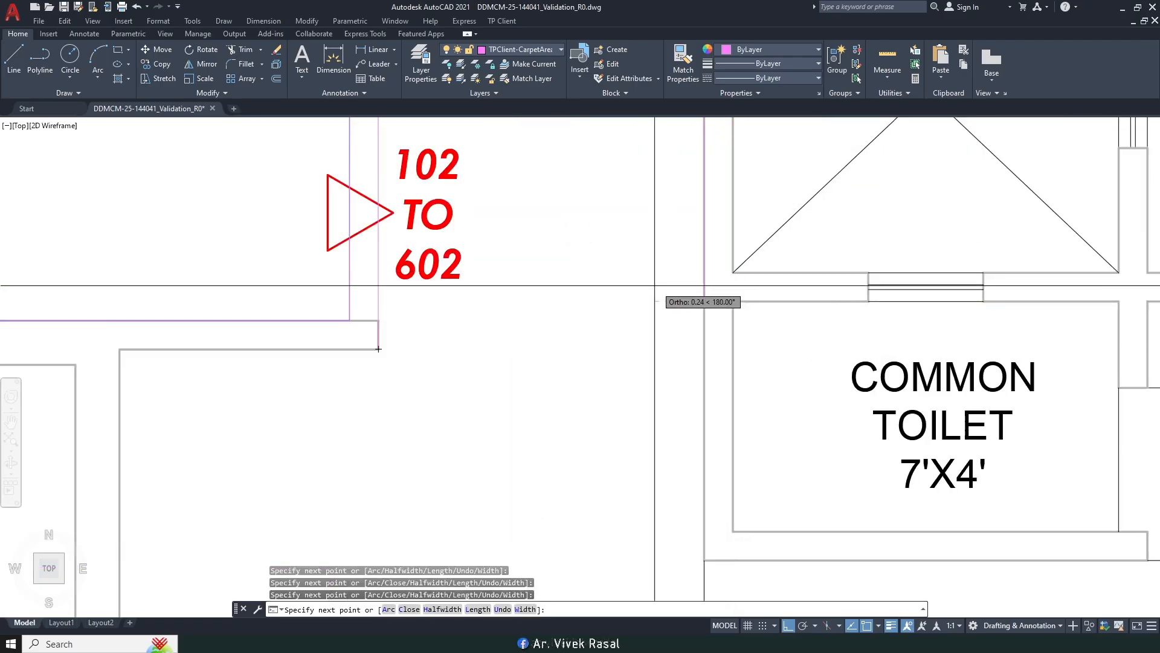
pyautogui.scroll(-5, 732, 299)
pyautogui.scroll(8, 769, 294)
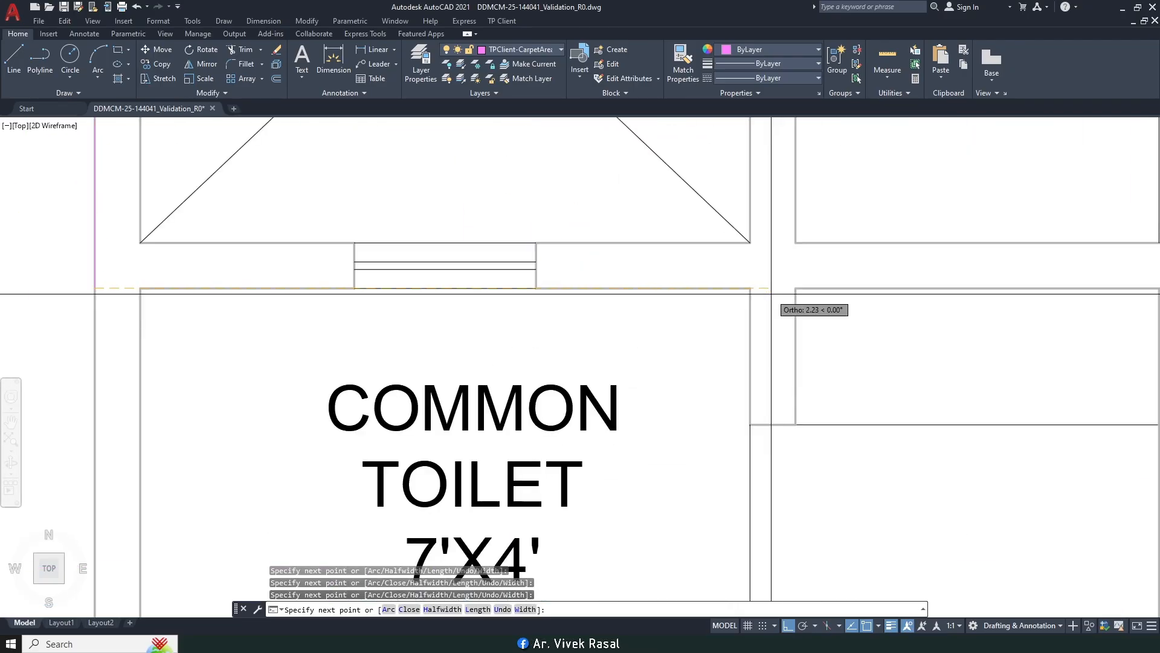
pyautogui.click(769, 294)
pyautogui.scroll(-4, 708, 347)
pyautogui.click(708, 194)
# Step: Trace around the attached toilet to the bedroom-kitchen wall junction and close the outline
pyautogui.moveTo(818, 237); pyautogui.dragTo(551, 264, button='middle')
pyautogui.click(583, 221)
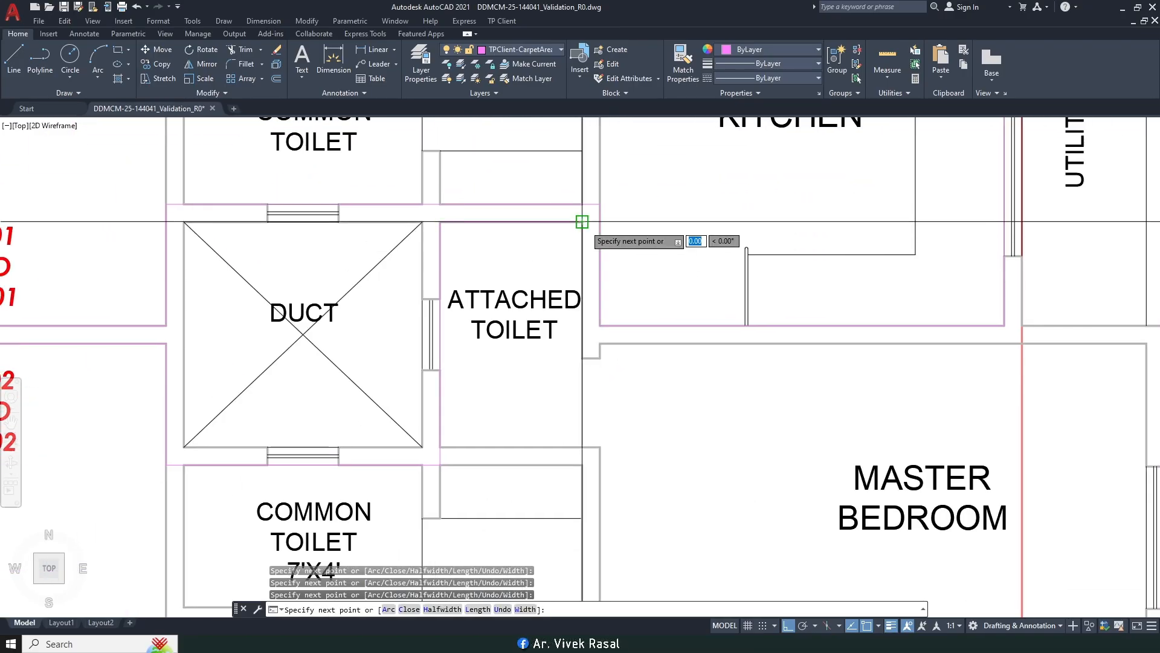
pyautogui.scroll(4, 593, 299)
pyautogui.click(611, 413)
pyautogui.scroll(-5, 719, 390)
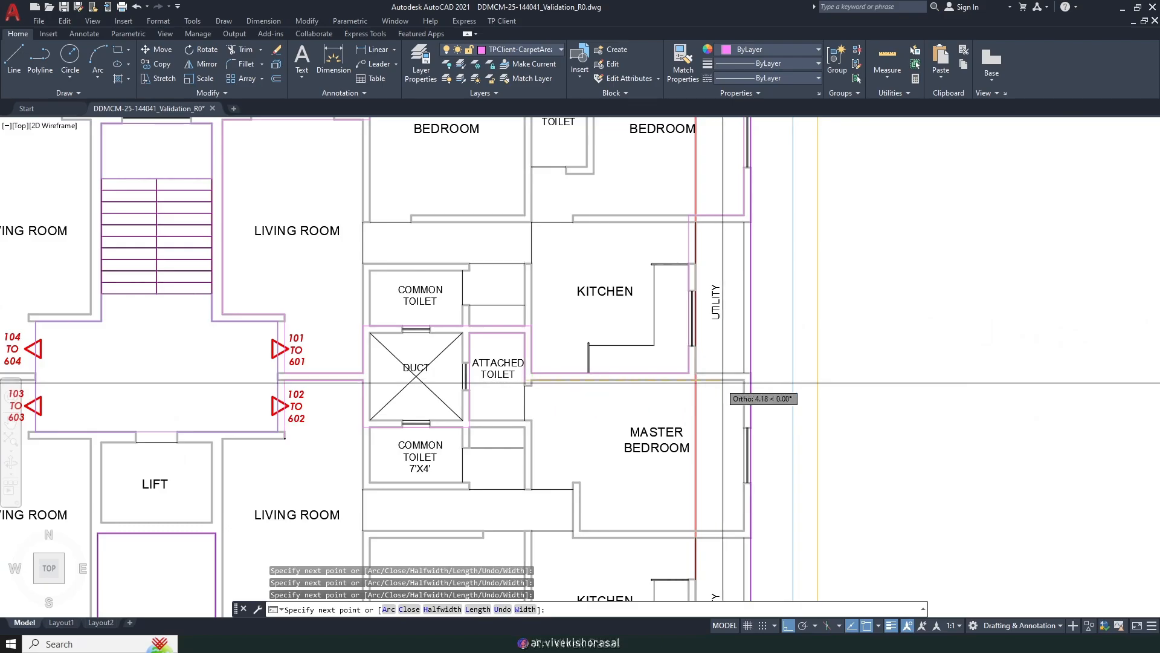
pyautogui.scroll(5, 740, 386)
pyautogui.scroll(-5, 752, 377)
pyautogui.scroll(5, 768, 384)
pyautogui.scroll(-3, 701, 432)
pyautogui.scroll(3, 743, 390)
pyautogui.scroll(2, 611, 362)
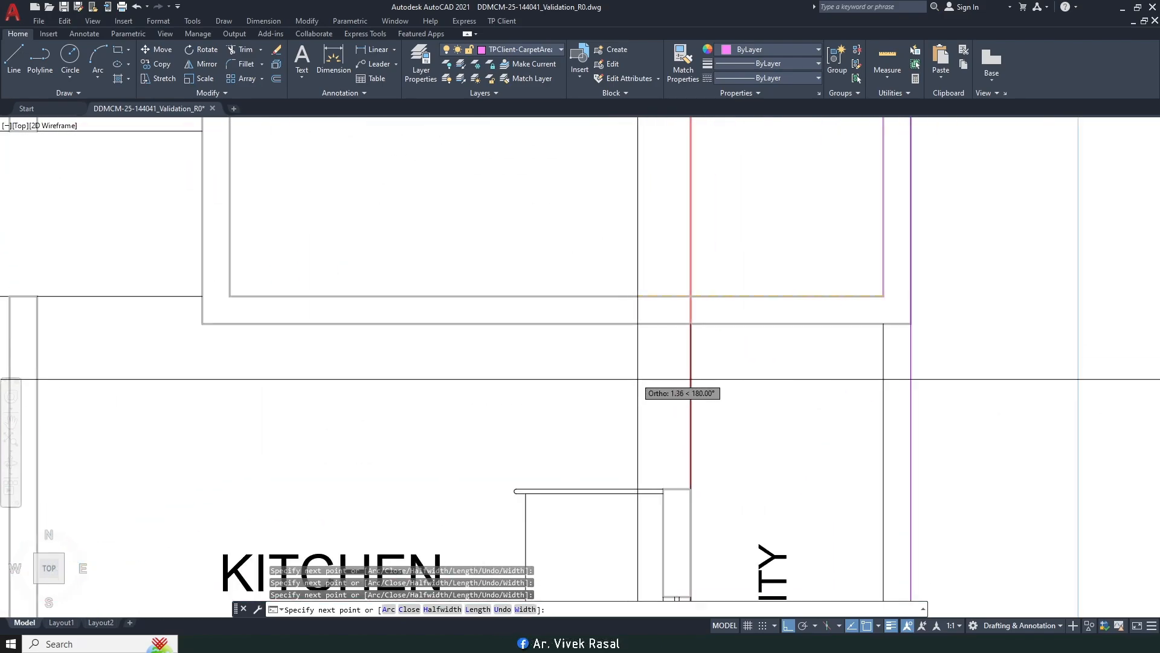
pyautogui.click(664, 408)
pyautogui.scroll(-6, 667, 272)
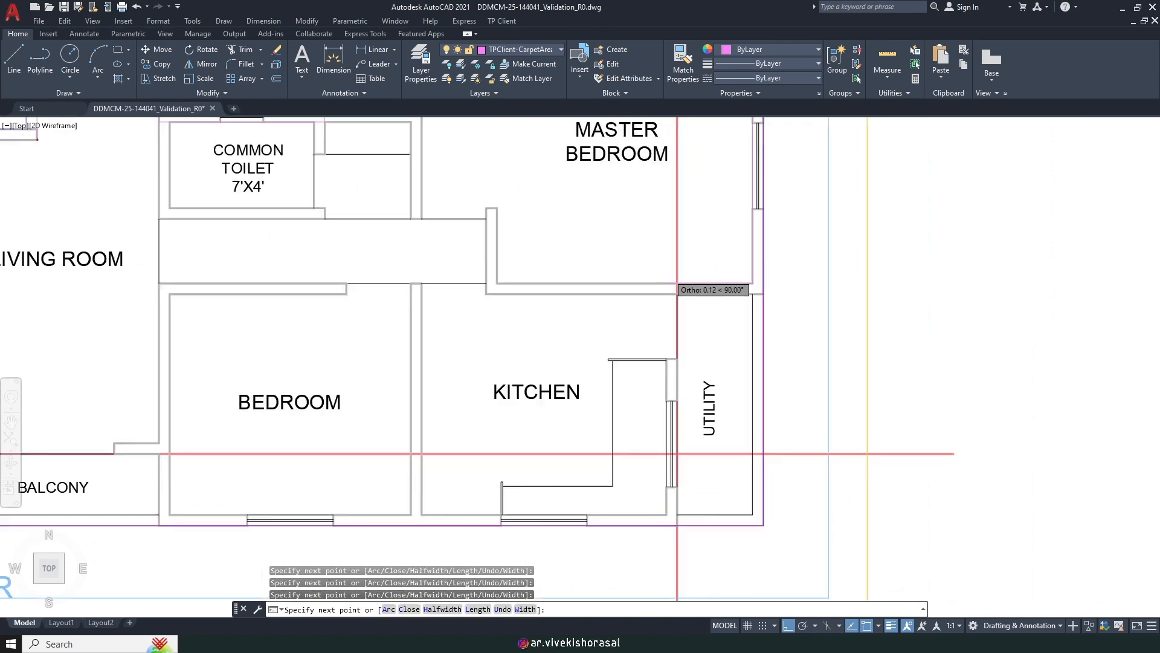
pyautogui.scroll(4, 661, 399)
pyautogui.scroll(-6, 691, 367)
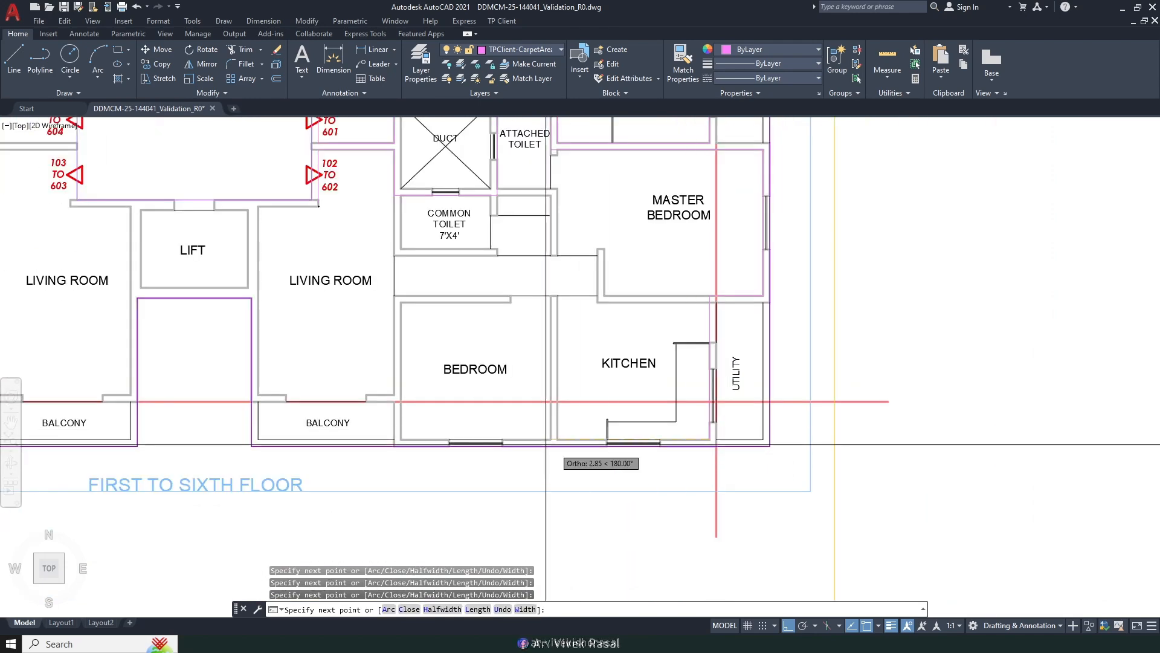
pyautogui.scroll(1, 730, 445)
pyautogui.scroll(5, 650, 452)
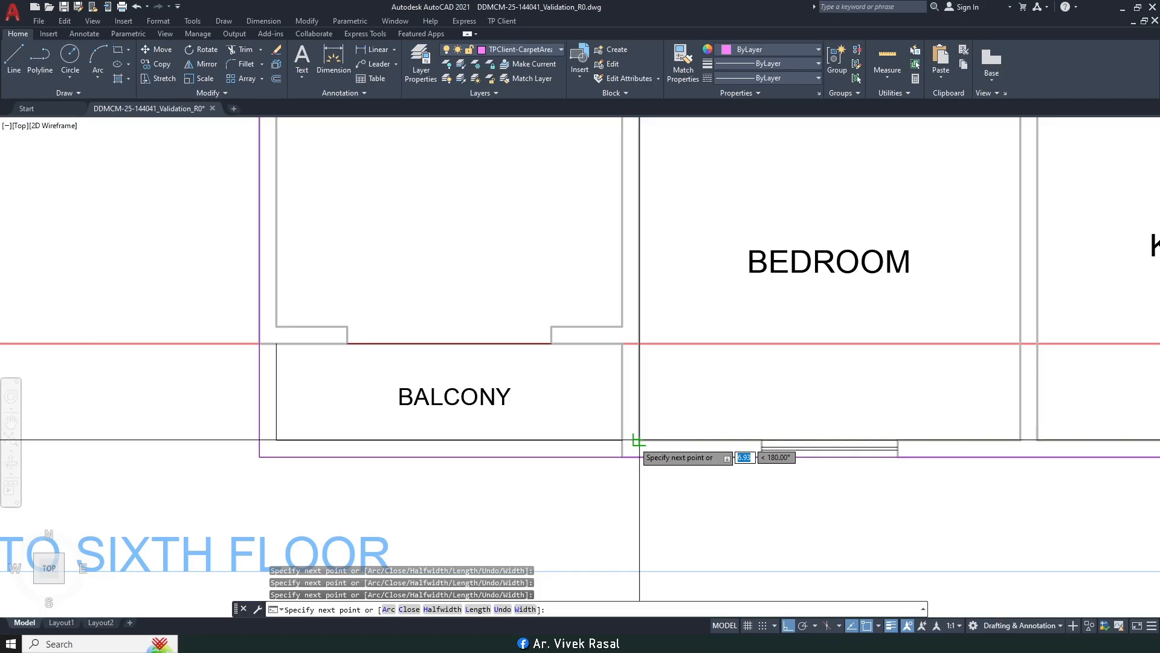
pyautogui.scroll(4, 659, 281)
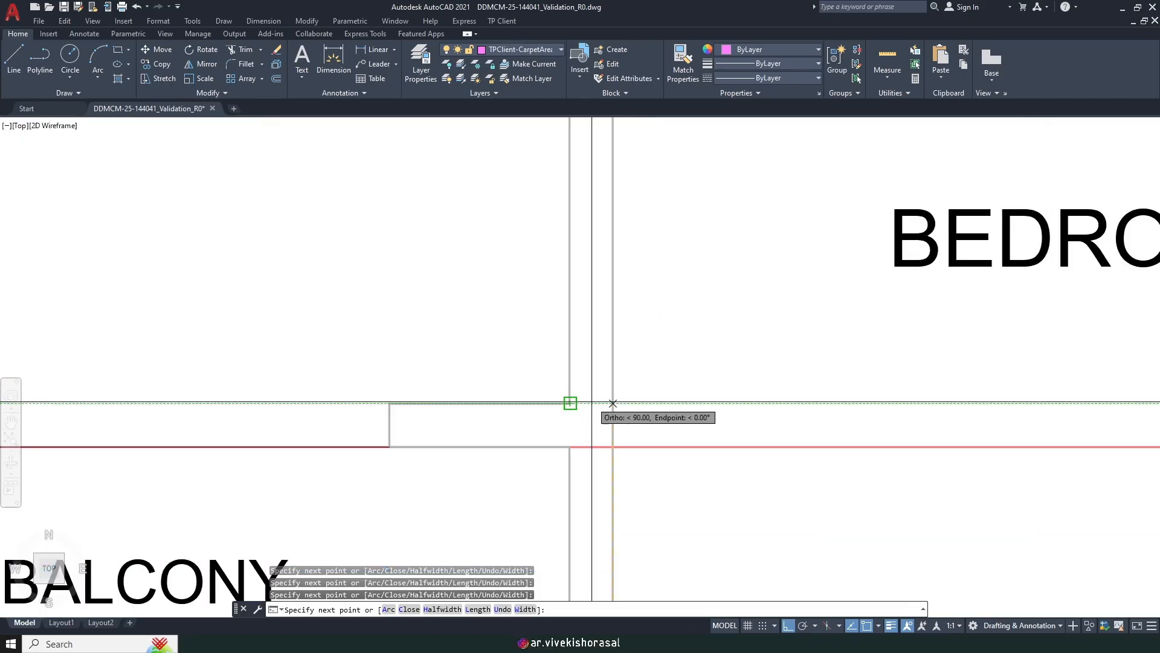
pyautogui.scroll(-6, 612, 403)
pyautogui.scroll(3, 610, 423)
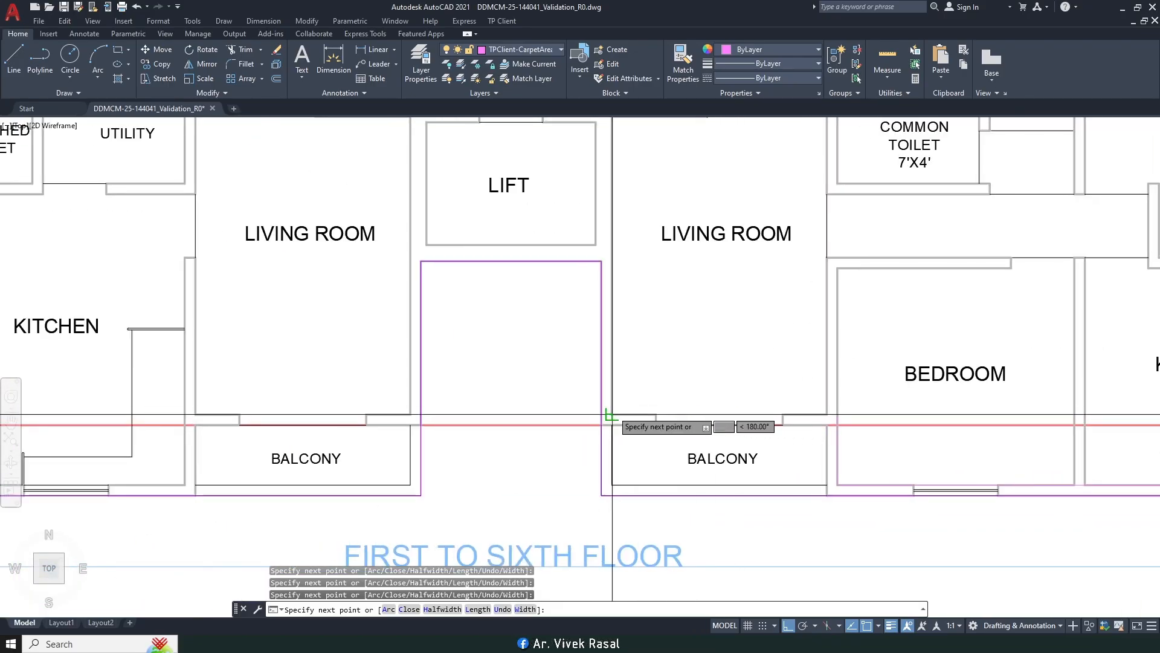
pyautogui.moveTo(678, 226); pyautogui.dragTo(648, 469, button='middle')
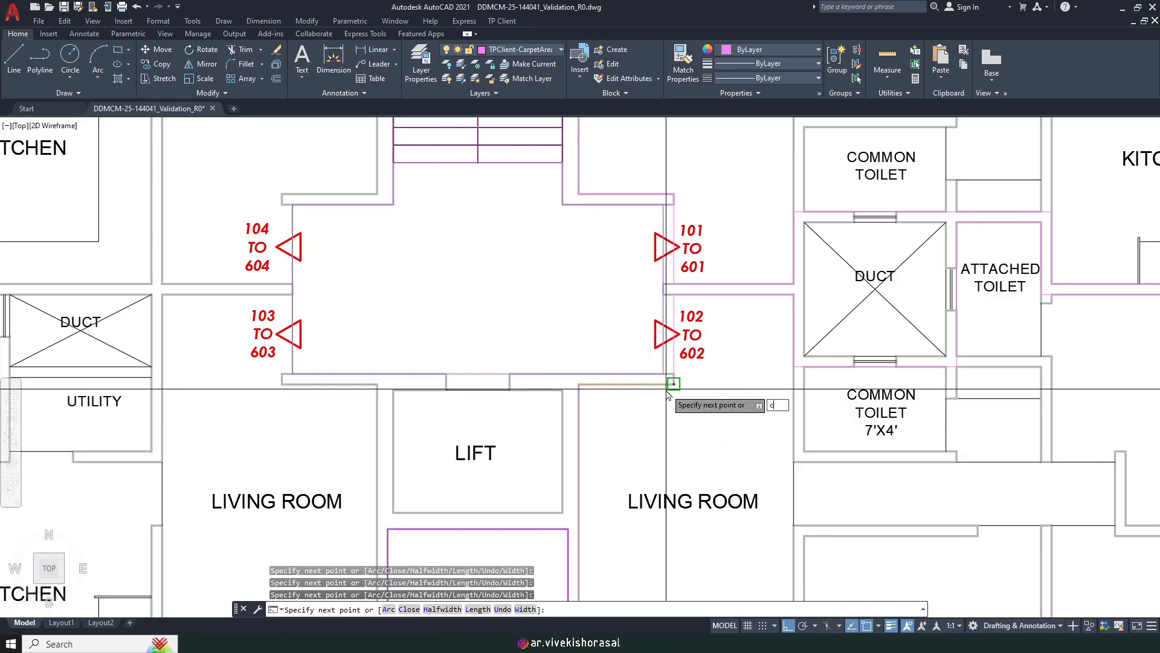
pyautogui.press('Return')
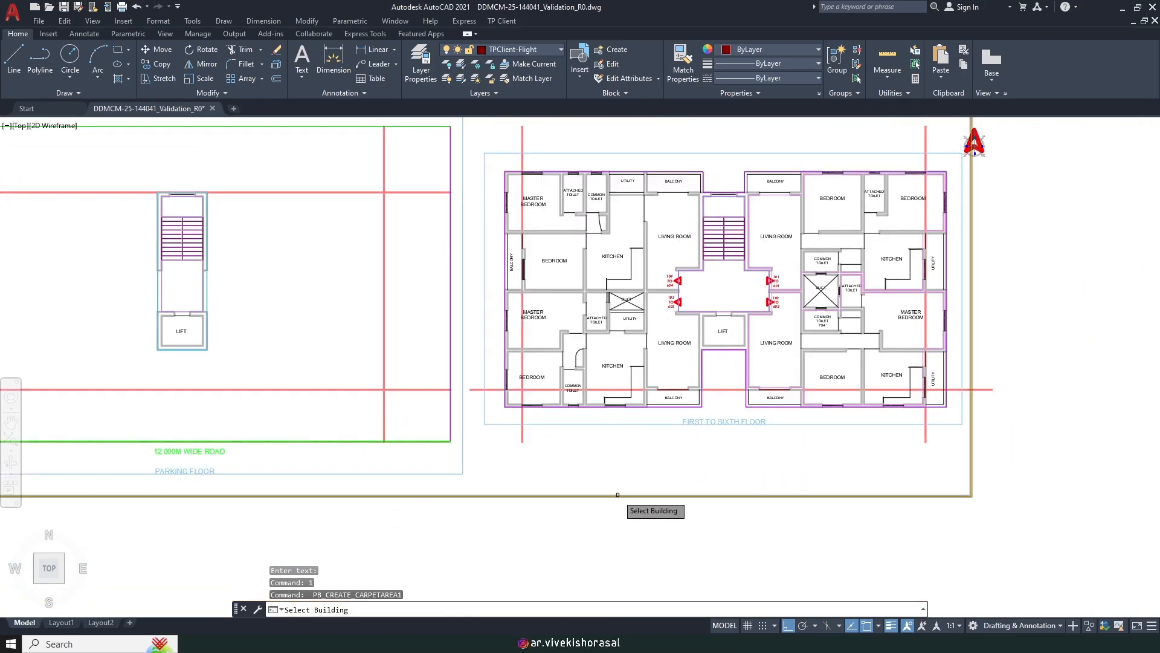
# Step: Select the building and floor and accept carpet names 103 through 603 for floors 1–6
pyautogui.click(612, 496)
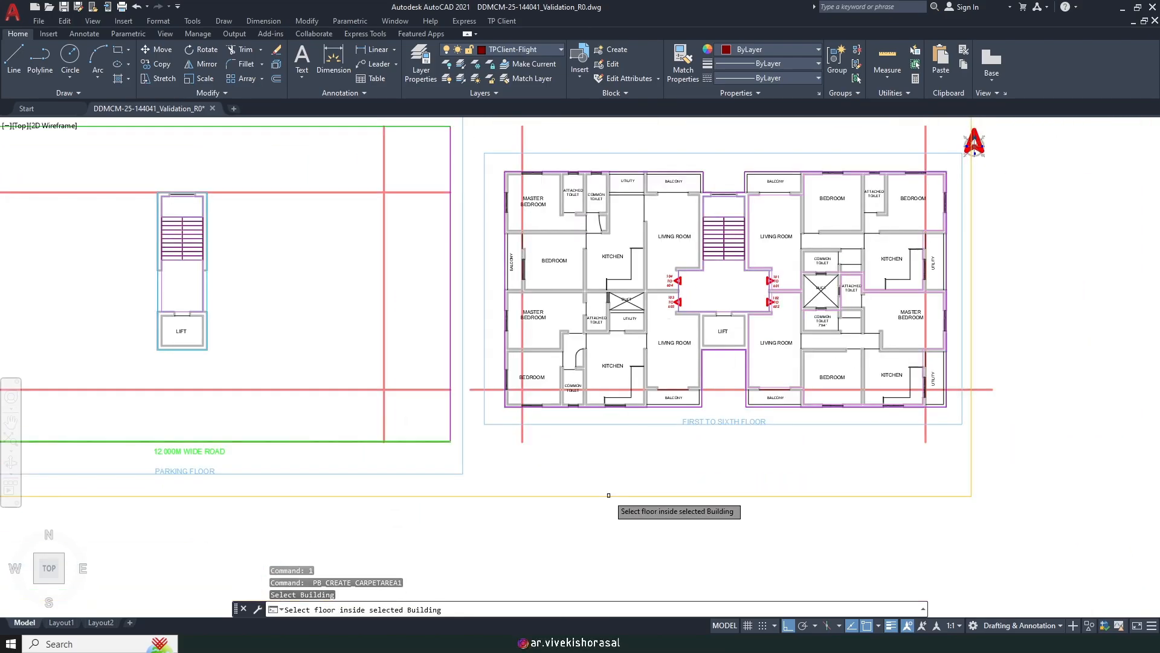
pyautogui.click(615, 425)
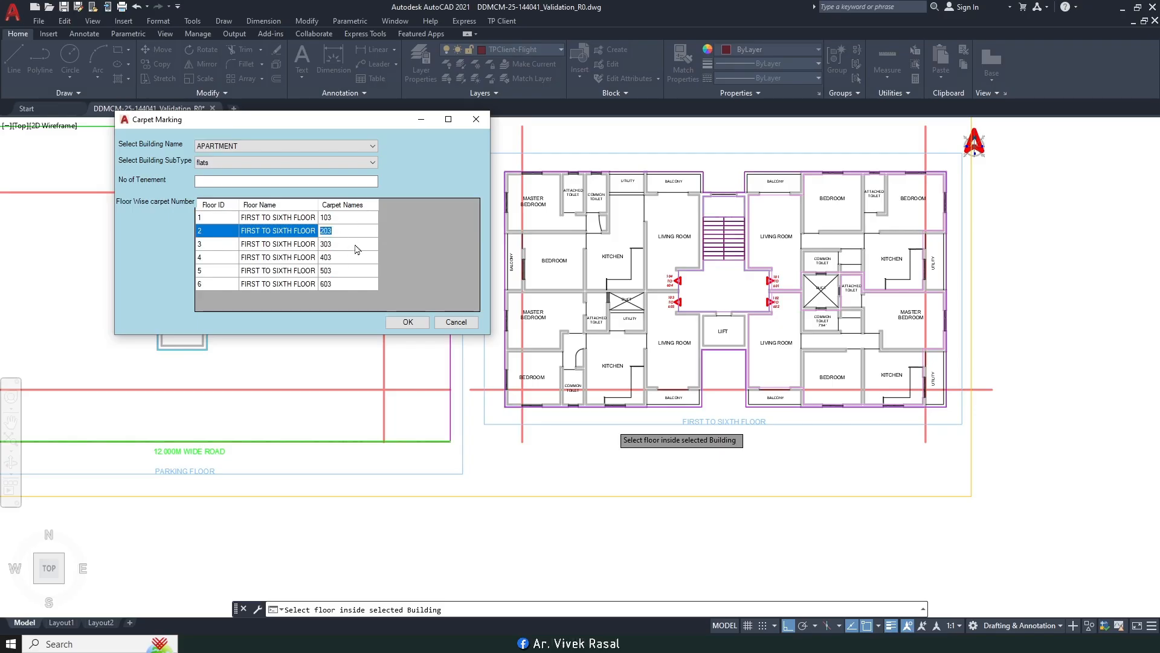
pyautogui.click(400, 324)
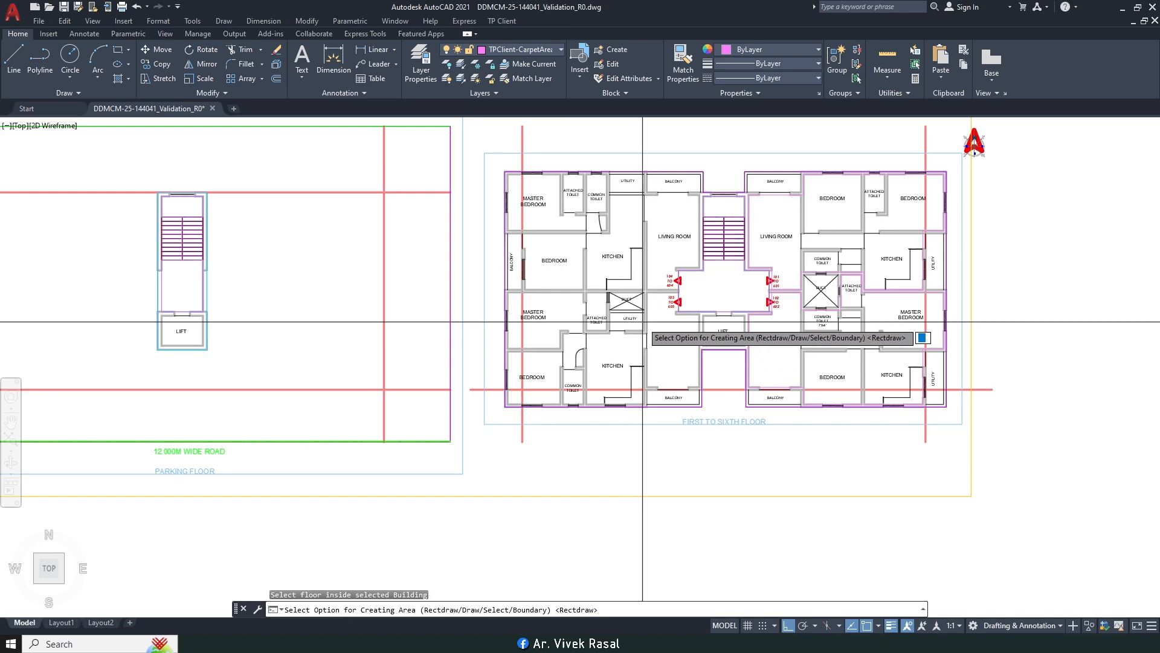
# Step: Begin flat 103's drawn outline at the master bedroom corner, tracing around the toilet duct with a Perpendicular snap
pyautogui.write('d')
pyautogui.press('Return')
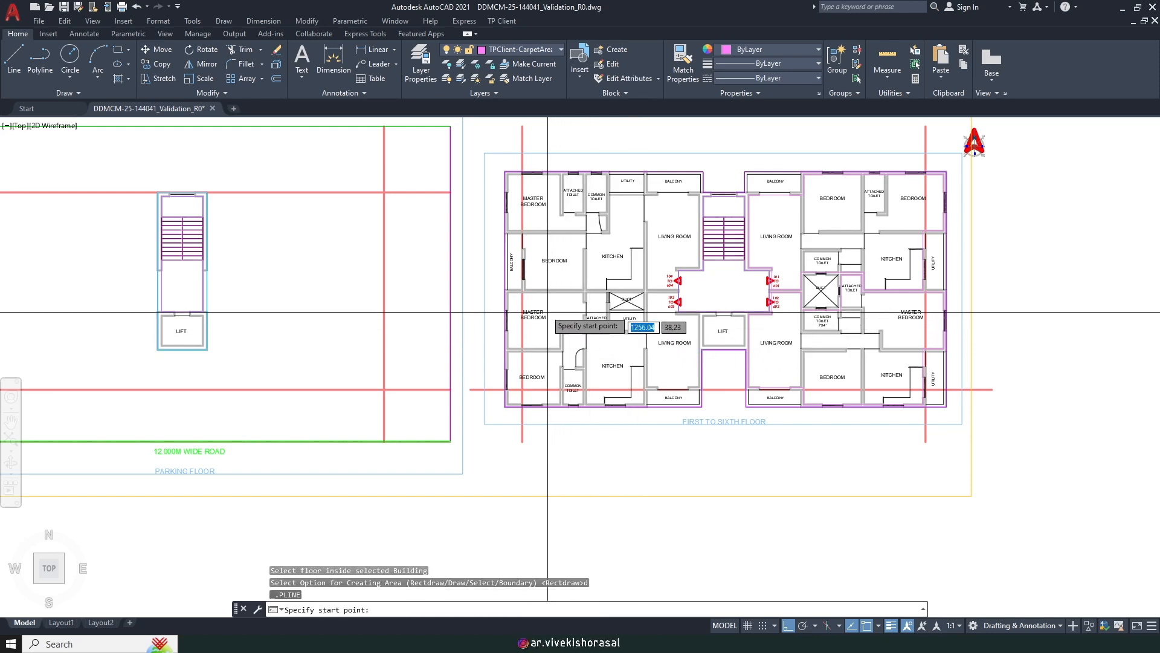
pyautogui.scroll(8, 532, 290)
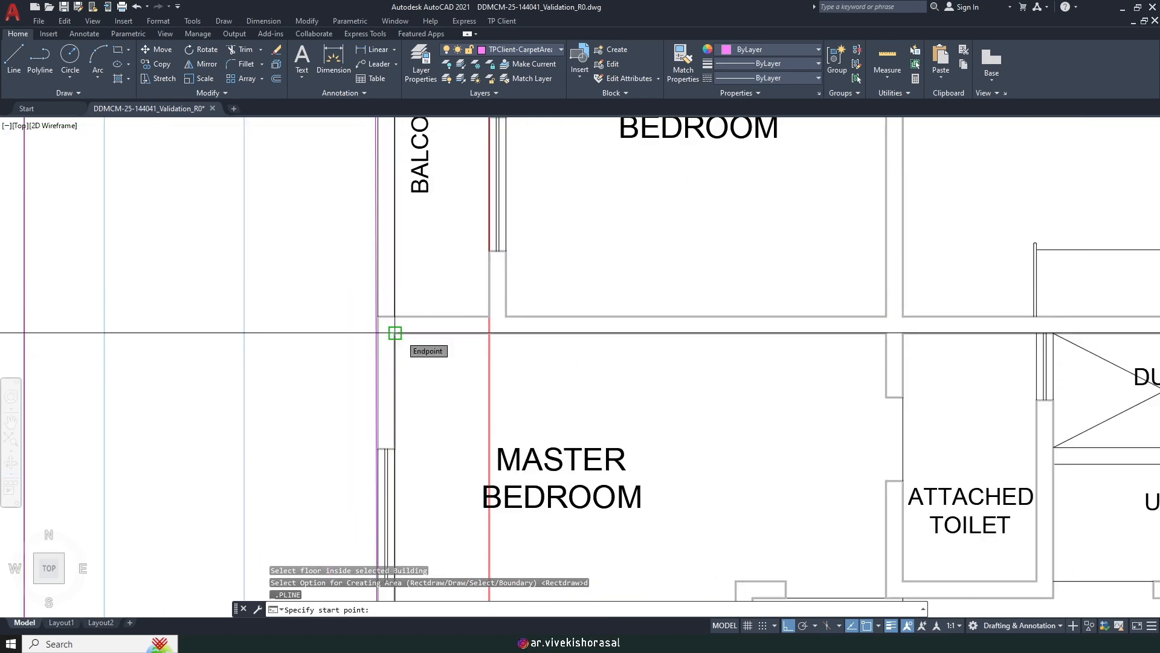
pyautogui.click(395, 333)
pyautogui.scroll(-6, 396, 333)
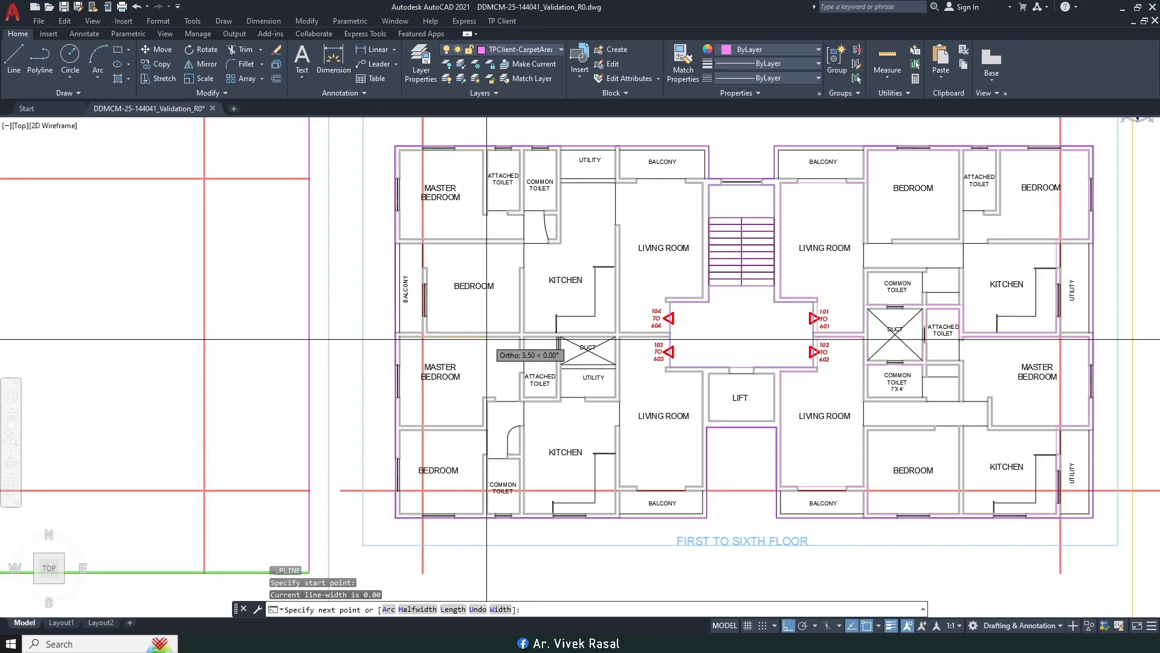
pyautogui.scroll(5, 444, 496)
pyautogui.scroll(-3, 444, 477)
pyautogui.scroll(-4, 484, 428)
pyautogui.scroll(8, 525, 290)
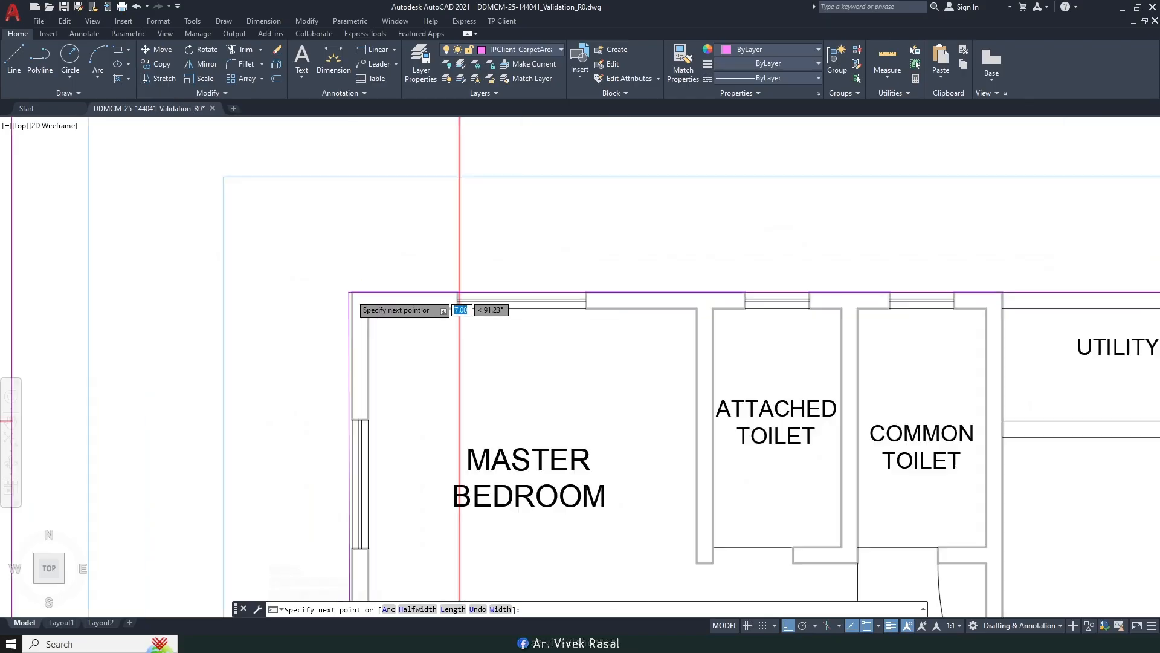
pyautogui.scroll(-7, 524, 290)
pyautogui.scroll(8, 765, 317)
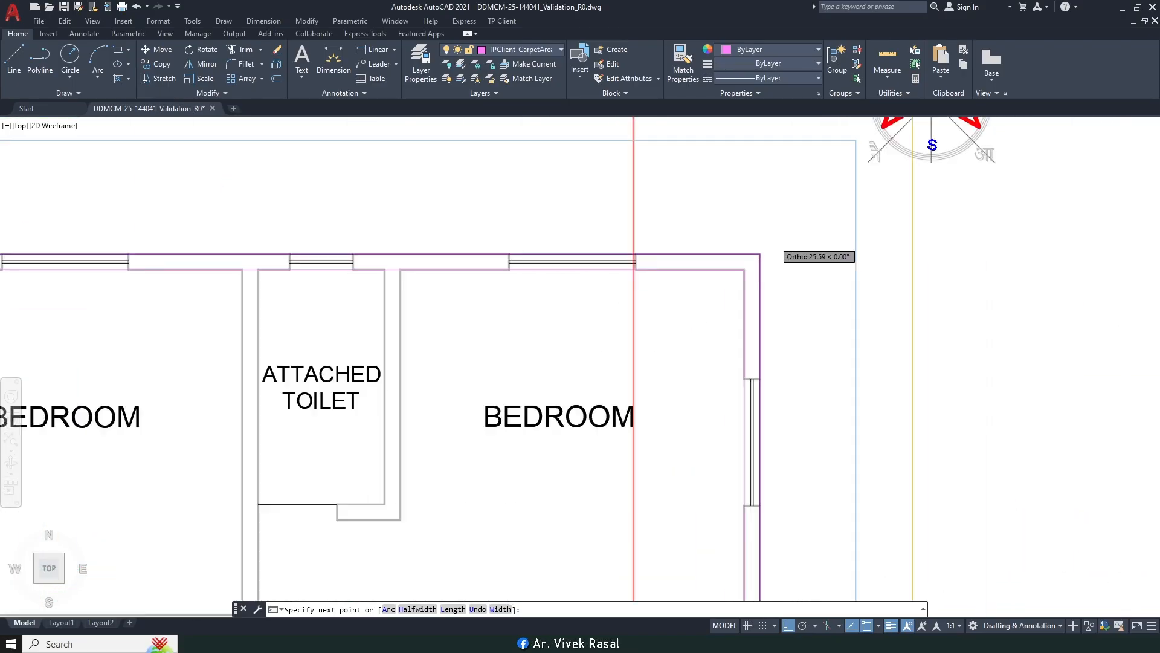
pyautogui.scroll(-6, 459, 260)
pyautogui.scroll(8, 452, 260)
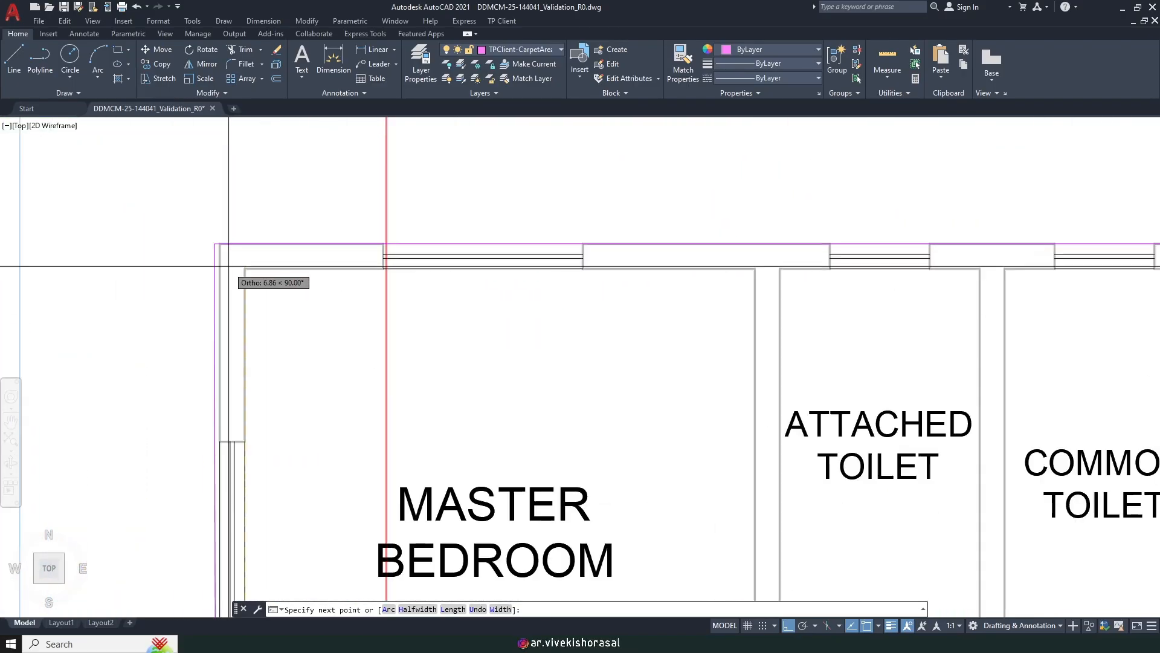
pyautogui.scroll(-10, 248, 260)
pyautogui.scroll(6, 423, 366)
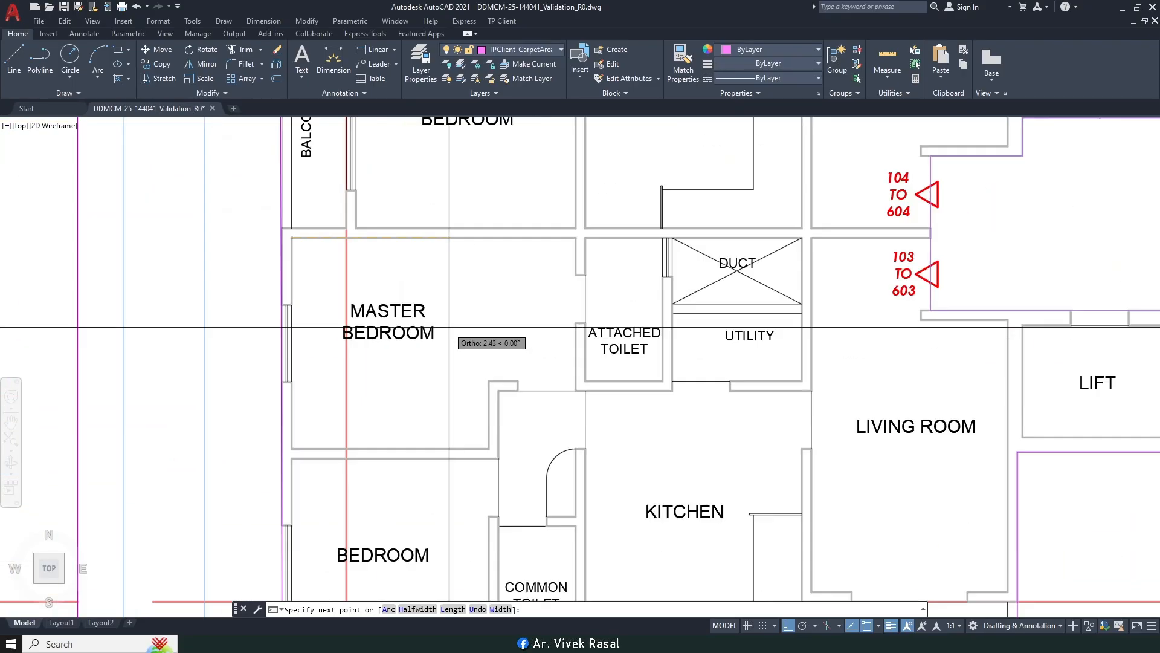
pyautogui.moveTo(703, 306); pyautogui.dragTo(586, 324, button='middle')
pyautogui.scroll(5, 549, 289)
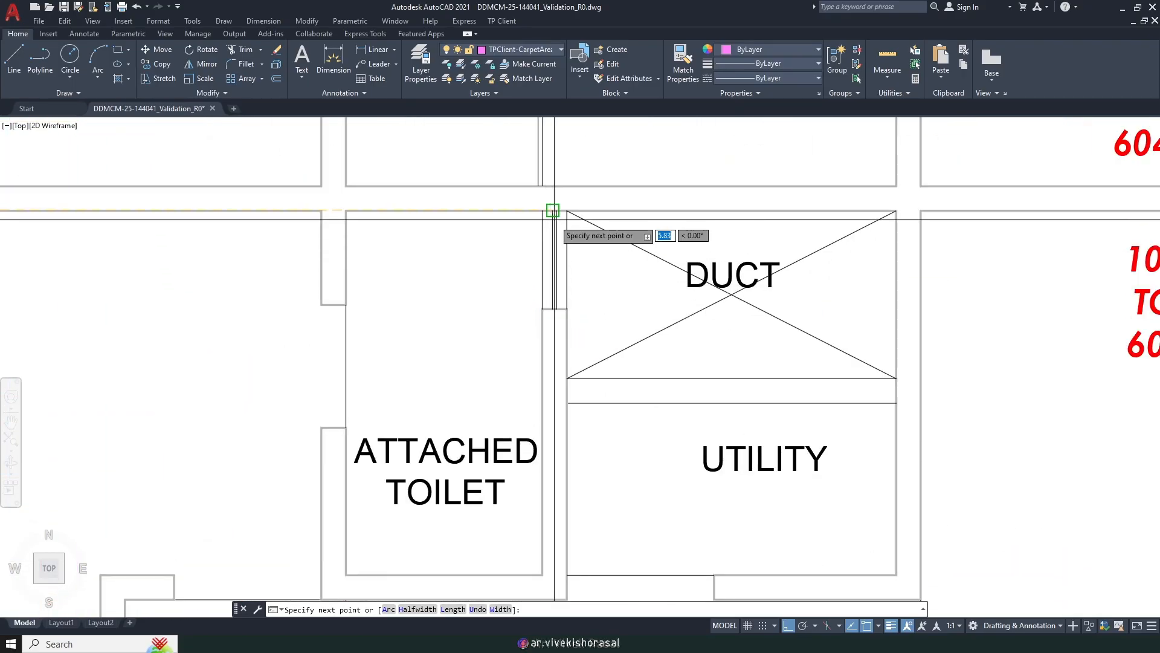
pyautogui.click(543, 212)
pyautogui.scroll(2, 480, 349)
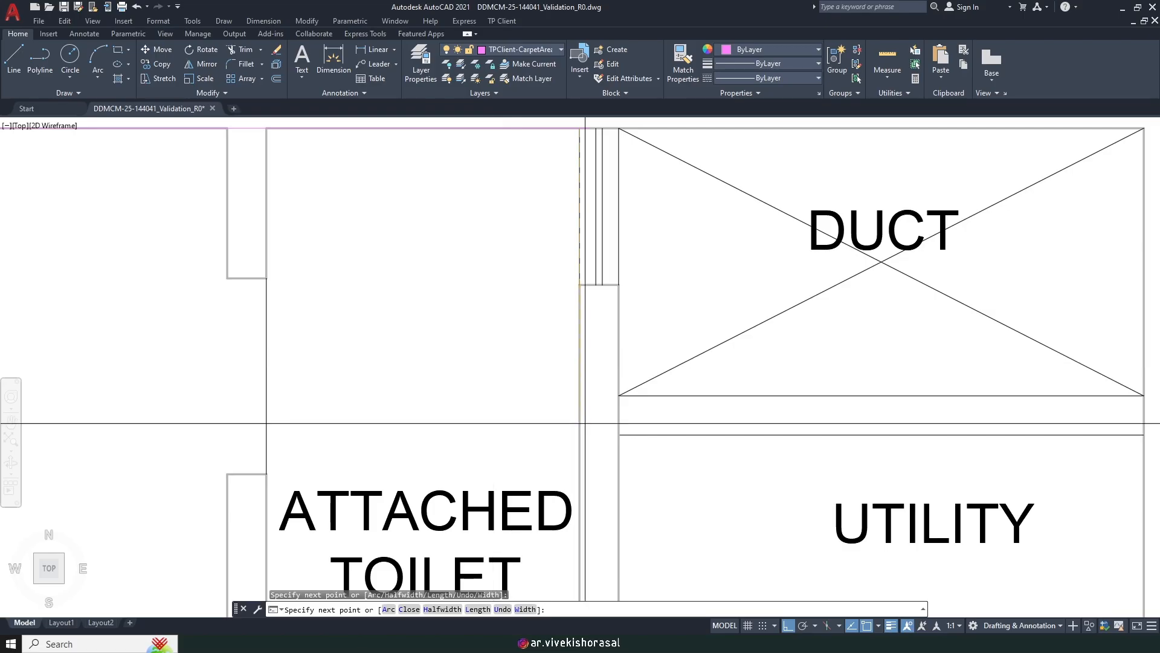
pyautogui.click(579, 434)
pyautogui.scroll(-7, 579, 435)
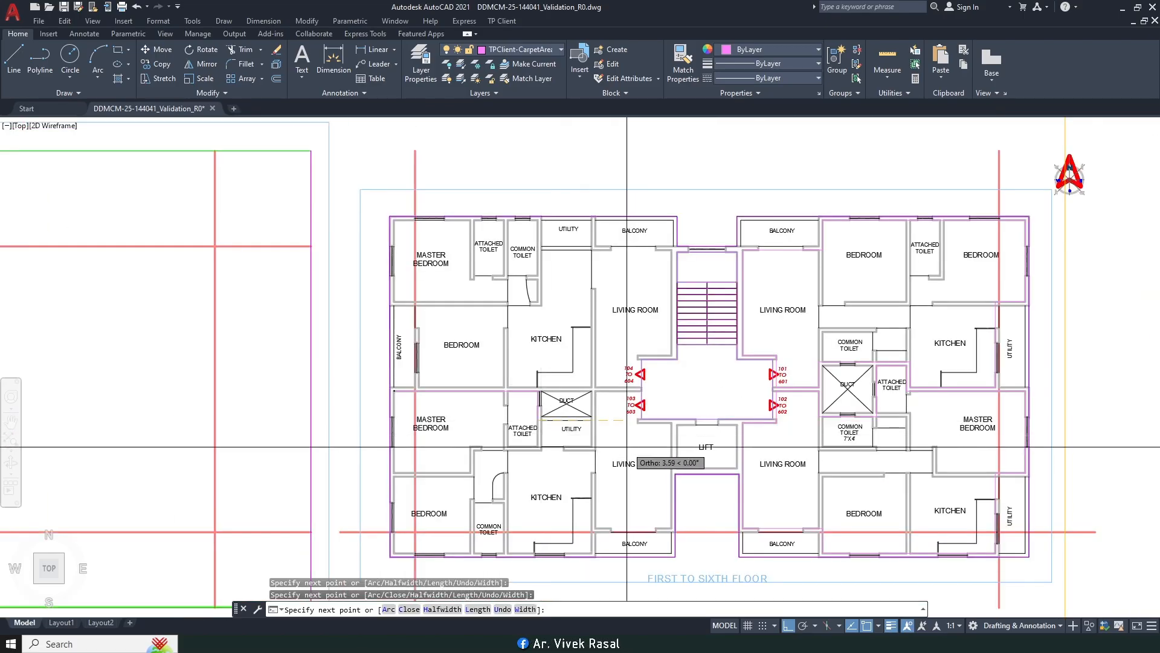
pyautogui.scroll(7, 595, 426)
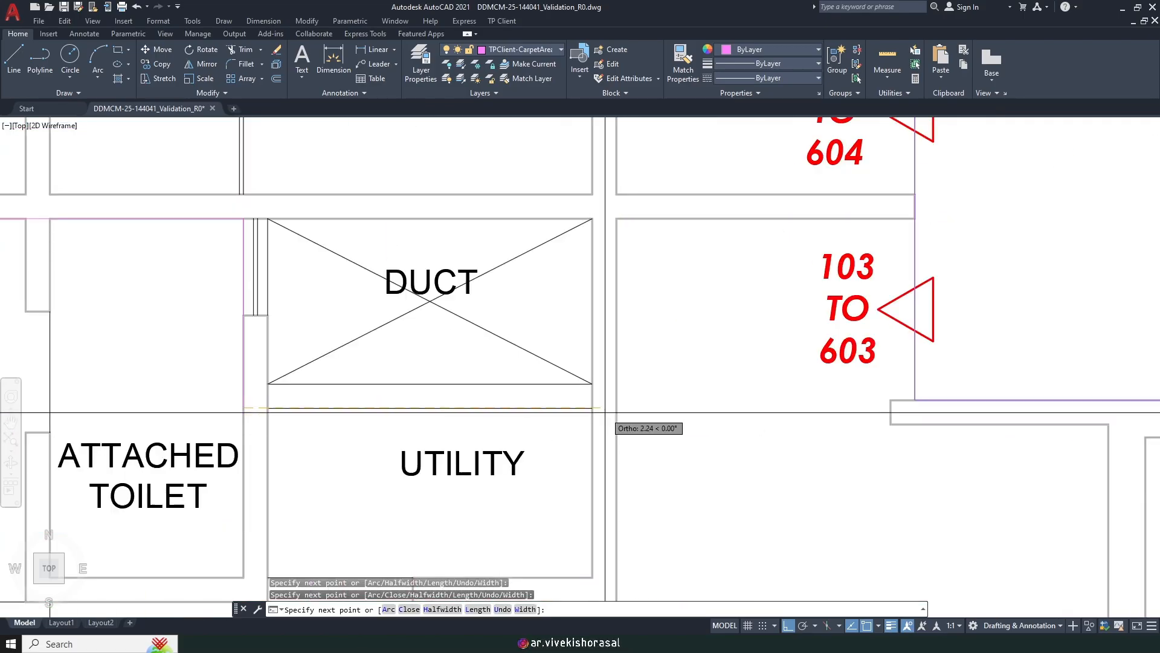
pyautogui.keyDown('shift'); pyautogui.rightClick(617, 415); pyautogui.keyUp('shift')
pyautogui.click(659, 318)
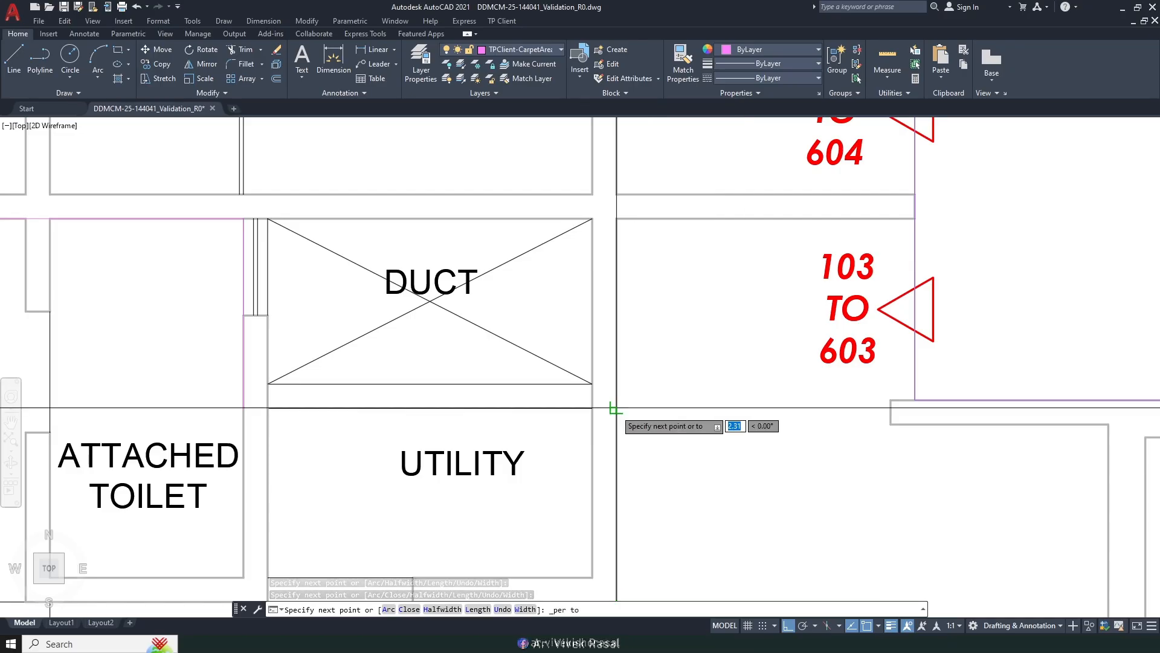
pyautogui.click(616, 225)
# Step: Extend the outline to the corridor-side wall corner, the kitchen wall corner and the bedroom corner
pyautogui.moveTo(913, 275); pyautogui.dragTo(820, 278, button='middle')
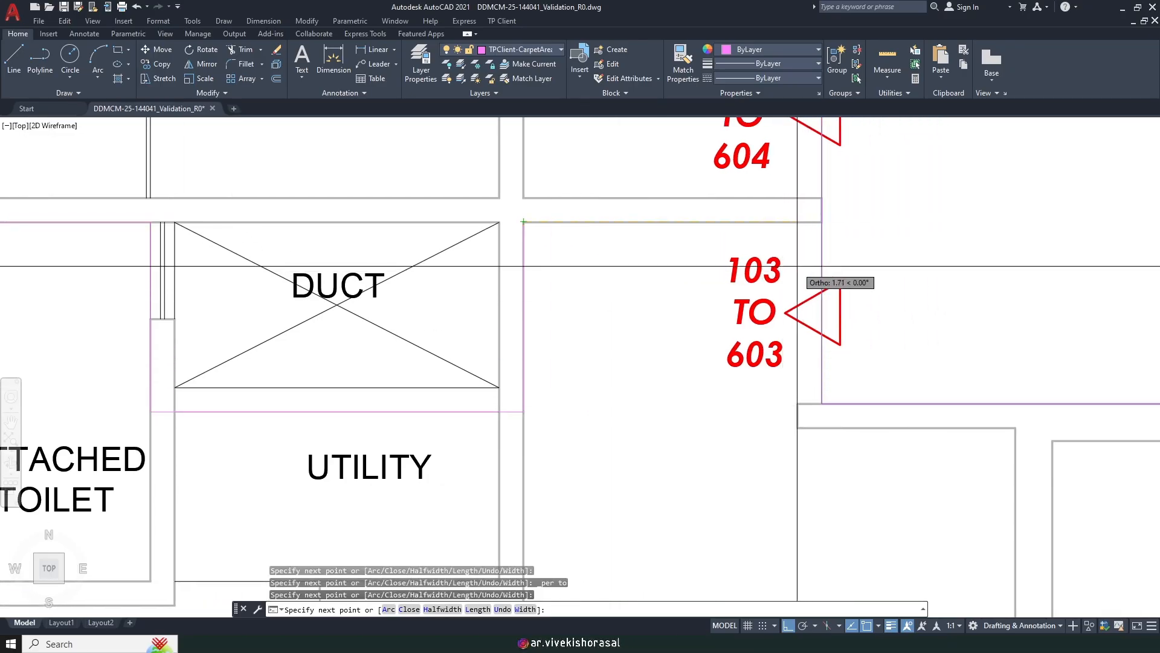
pyautogui.click(798, 221)
pyautogui.scroll(-3, 797, 221)
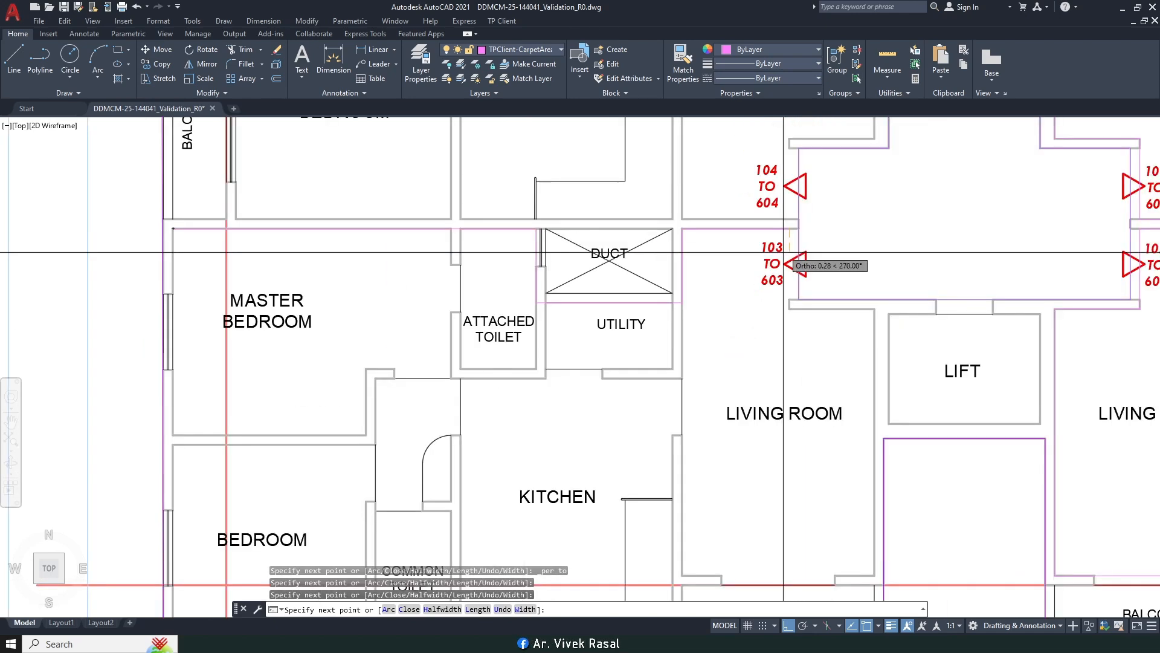
pyautogui.moveTo(861, 480); pyautogui.dragTo(855, 287, button='middle')
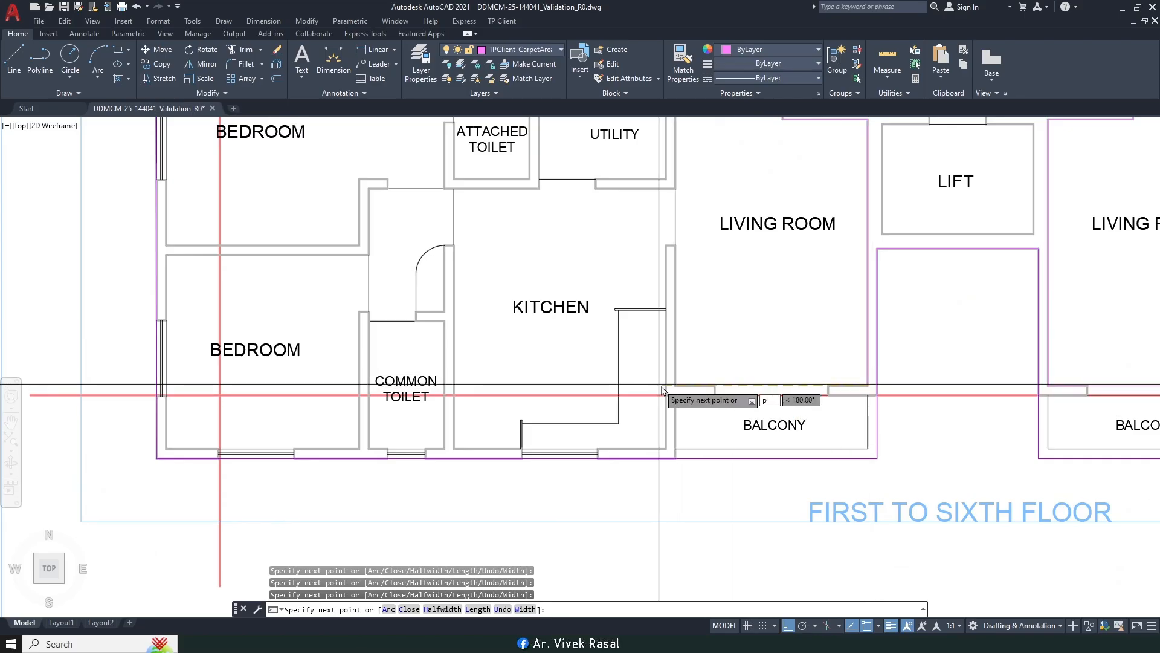
pyautogui.write('p')
pyautogui.press('Return')
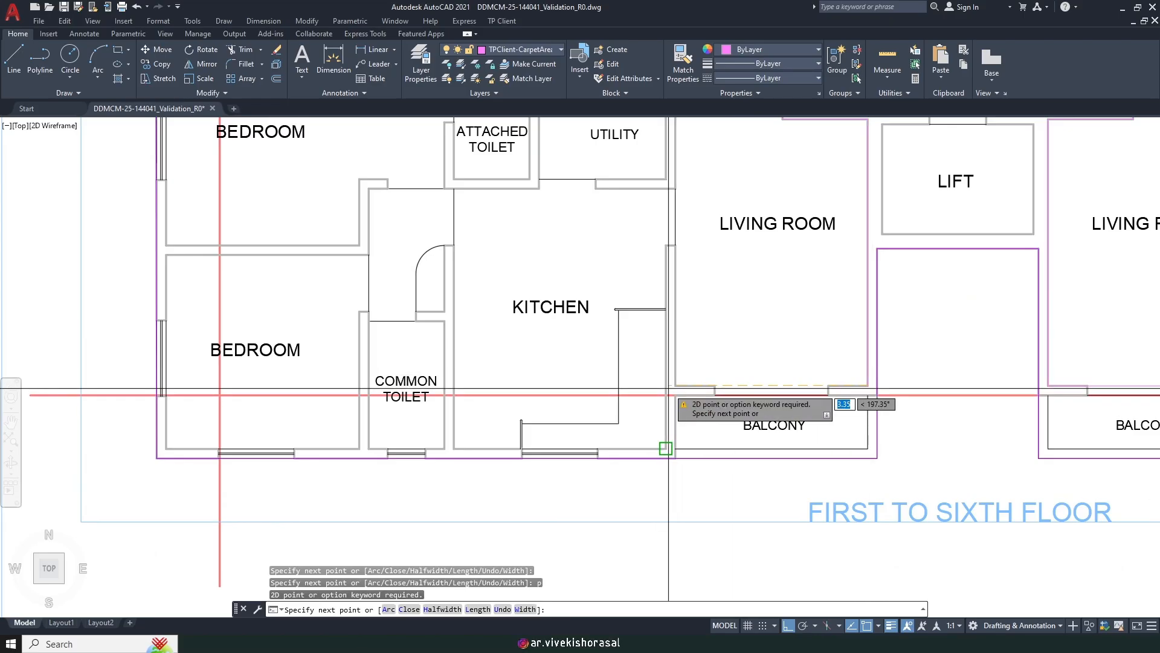
pyautogui.keyDown('shift'); pyautogui.rightClick(663, 383); pyautogui.keyUp('shift')
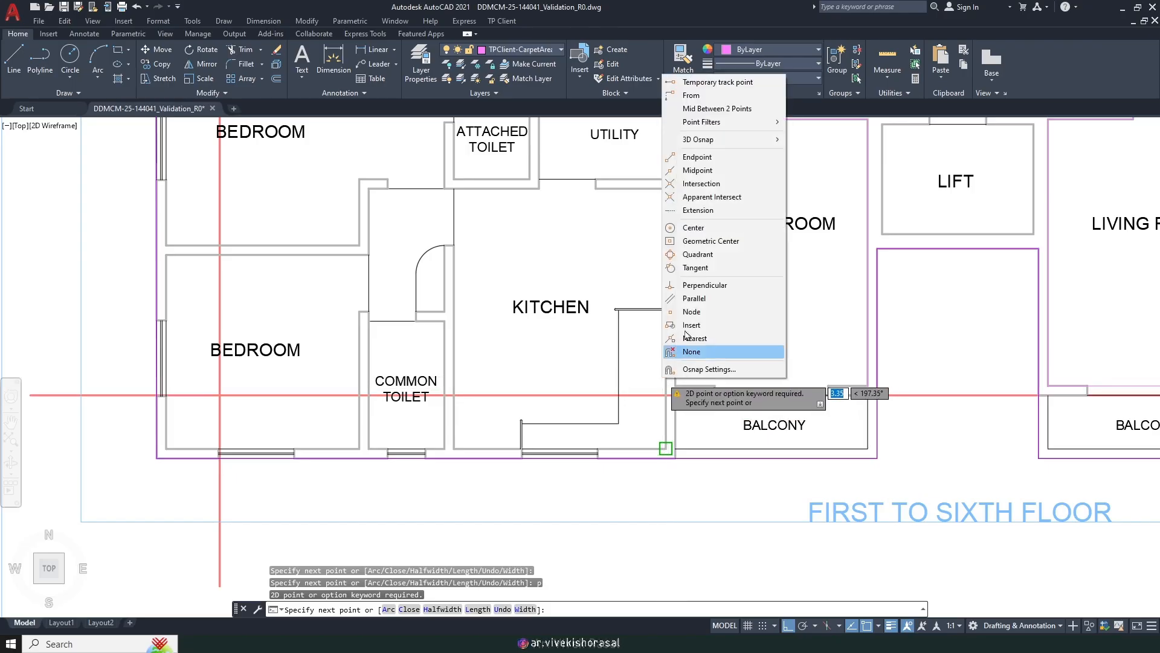
pyautogui.click(704, 285)
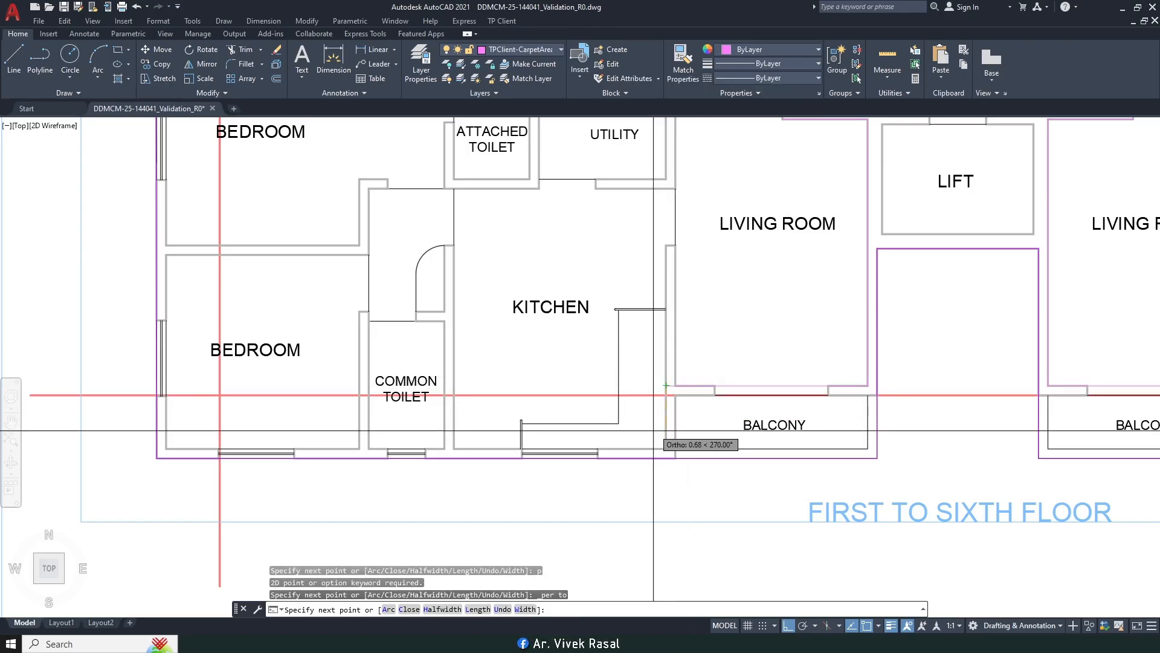
pyautogui.click(666, 449)
pyautogui.moveTo(336, 432); pyautogui.dragTo(605, 476, button='middle')
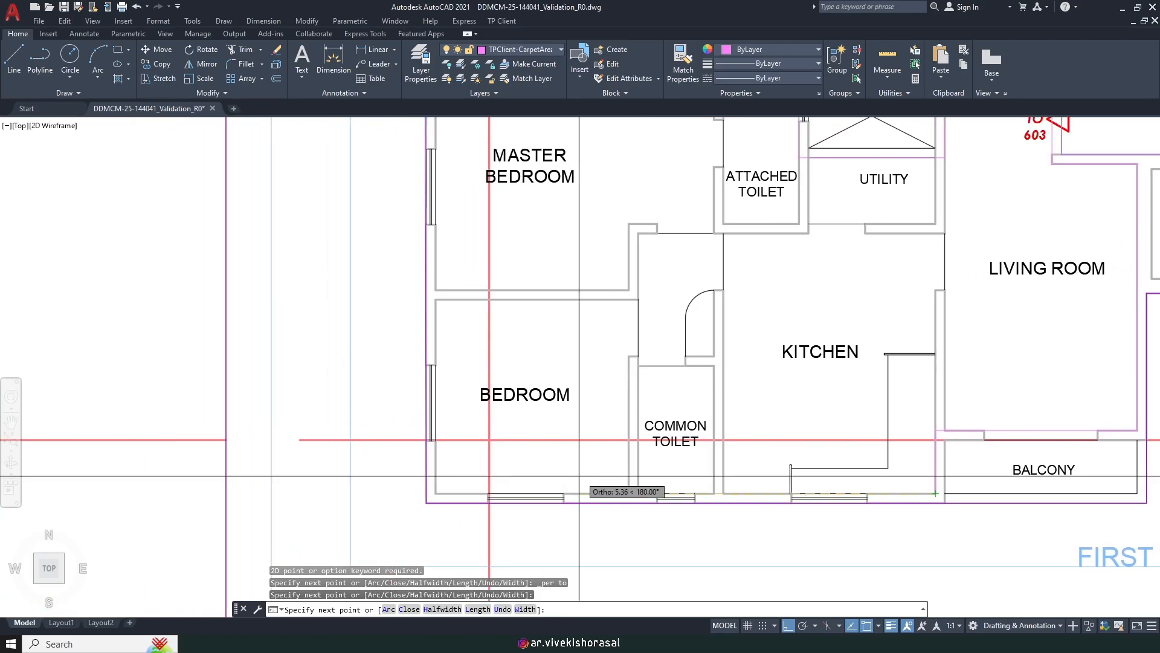
pyautogui.click(435, 493)
pyautogui.scroll(-4, 435, 493)
pyautogui.scroll(8, 423, 342)
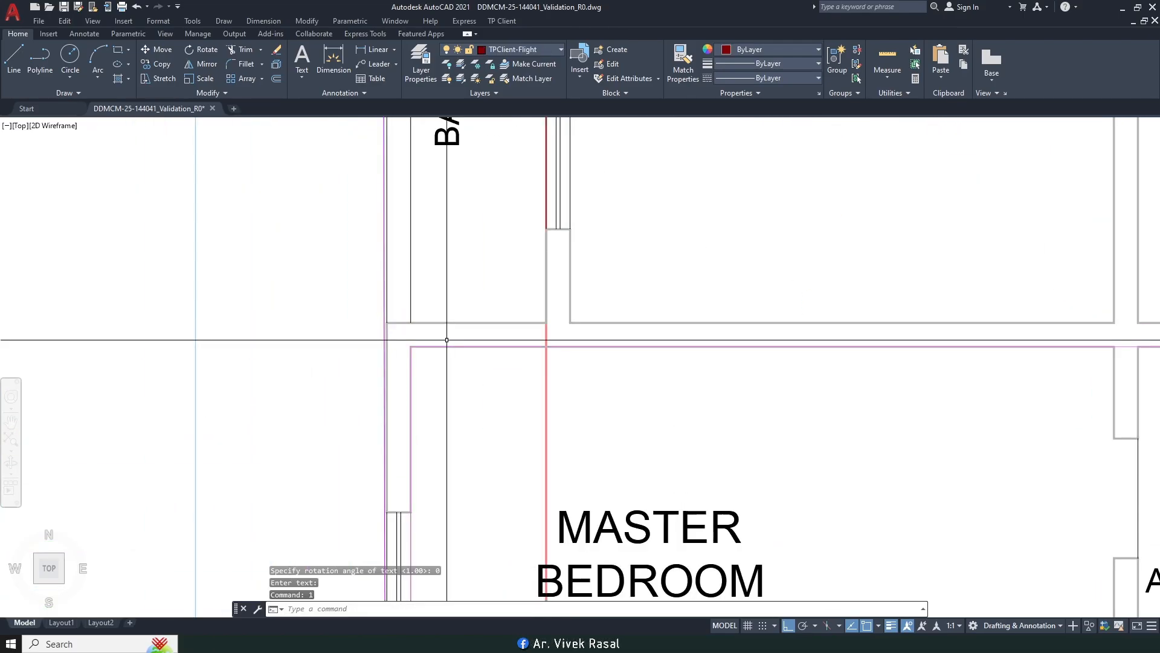
pyautogui.scroll(-4, 423, 339)
pyautogui.scroll(7, 426, 277)
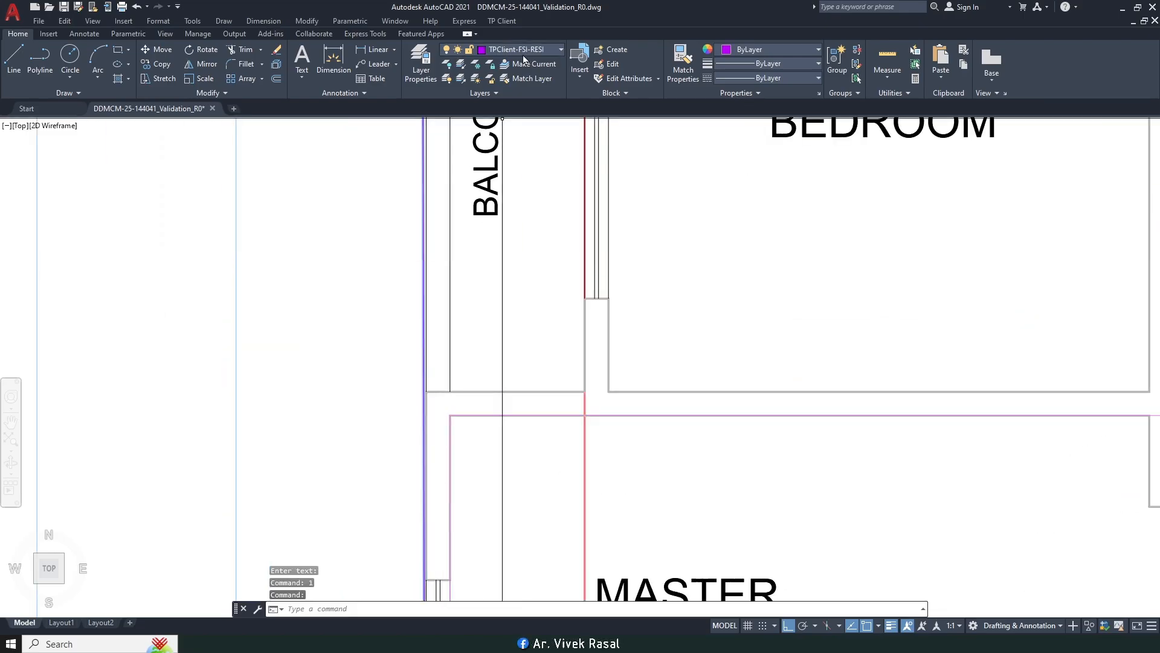
# Step: Start TP Client's Mark FSI Residential command, accepting the default option and choosing Draw
pyautogui.click(507, 22)
pyautogui.moveTo(568, 102)
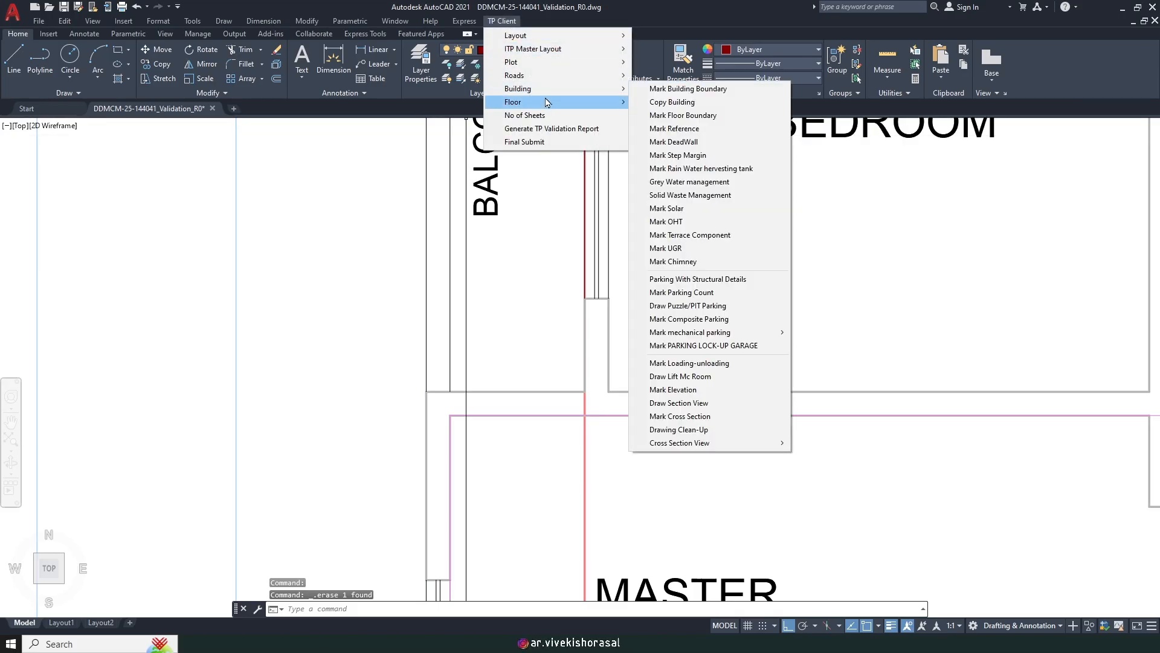
pyautogui.moveTo(689, 107)
pyautogui.click(858, 107)
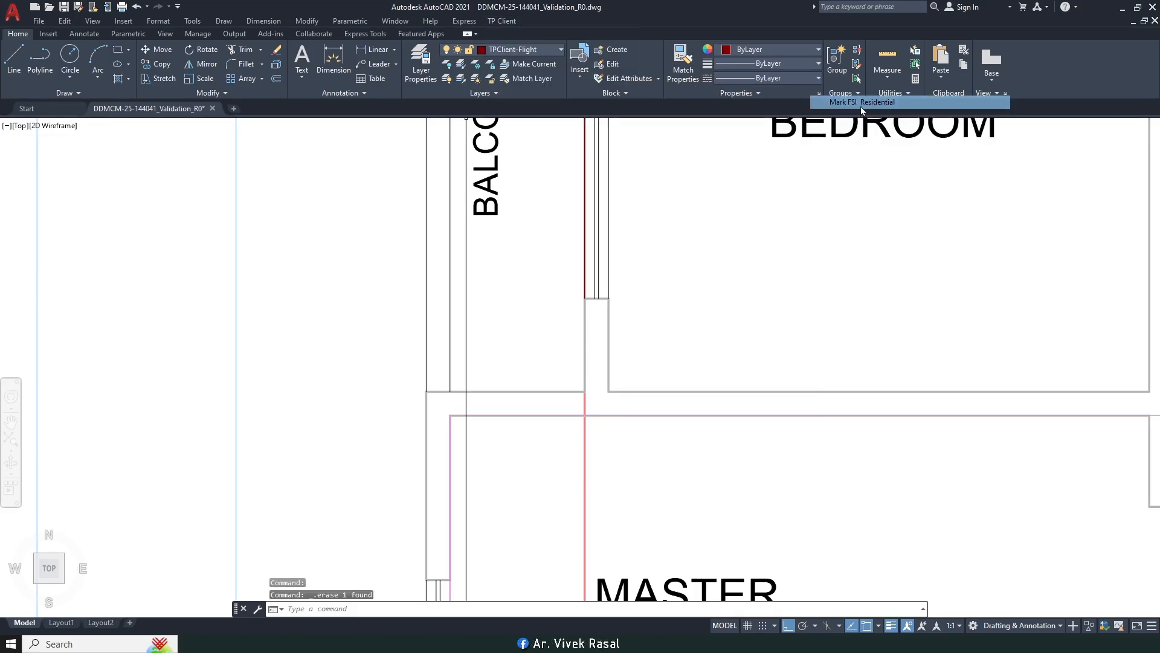
pyautogui.press('Return')
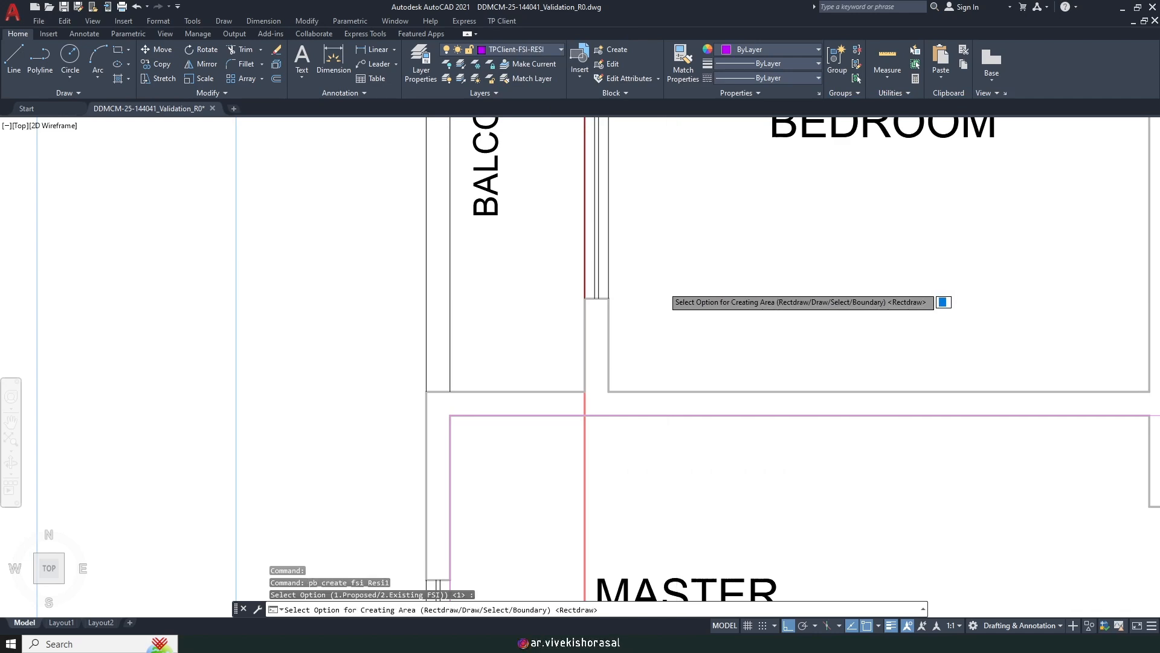
pyautogui.scroll(-5, 559, 321)
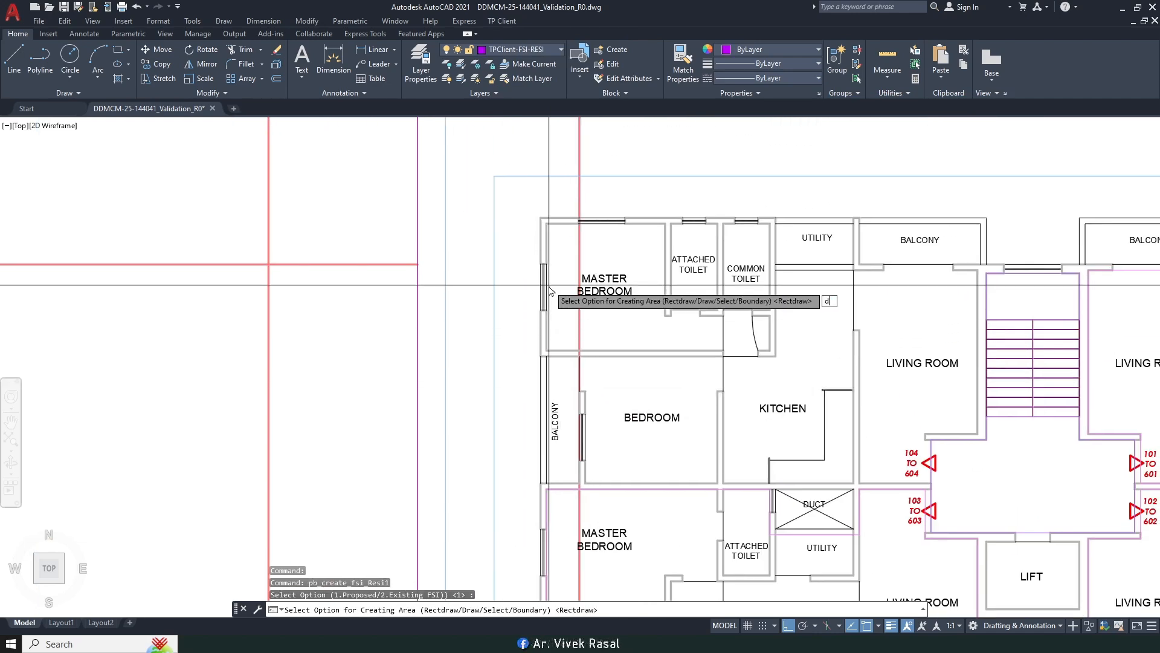
pyautogui.press('Return')
# Step: Trace FSI outline vertices from the wall corner past the balcony's top-right and along the outer wall
pyautogui.scroll(3, 538, 227)
pyautogui.click(555, 191)
pyautogui.scroll(-4, 527, 223)
pyautogui.moveTo(746, 220); pyautogui.dragTo(647, 229, button='middle')
pyautogui.scroll(6, 726, 229)
pyautogui.click(708, 228)
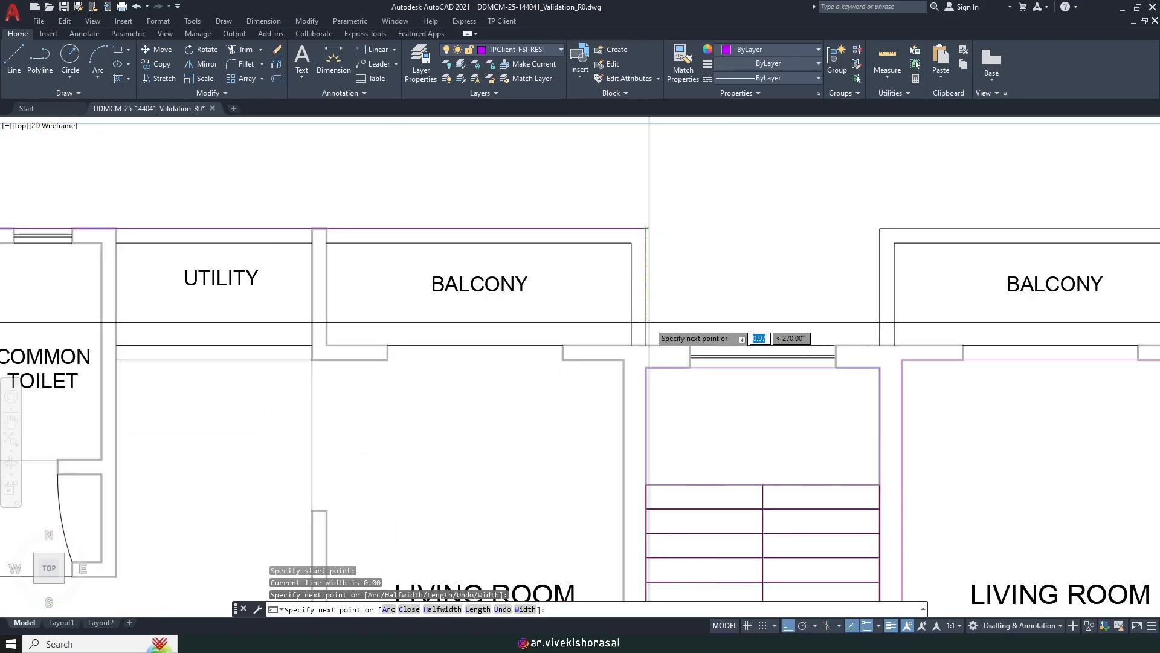
pyautogui.click(883, 348)
pyautogui.click(876, 236)
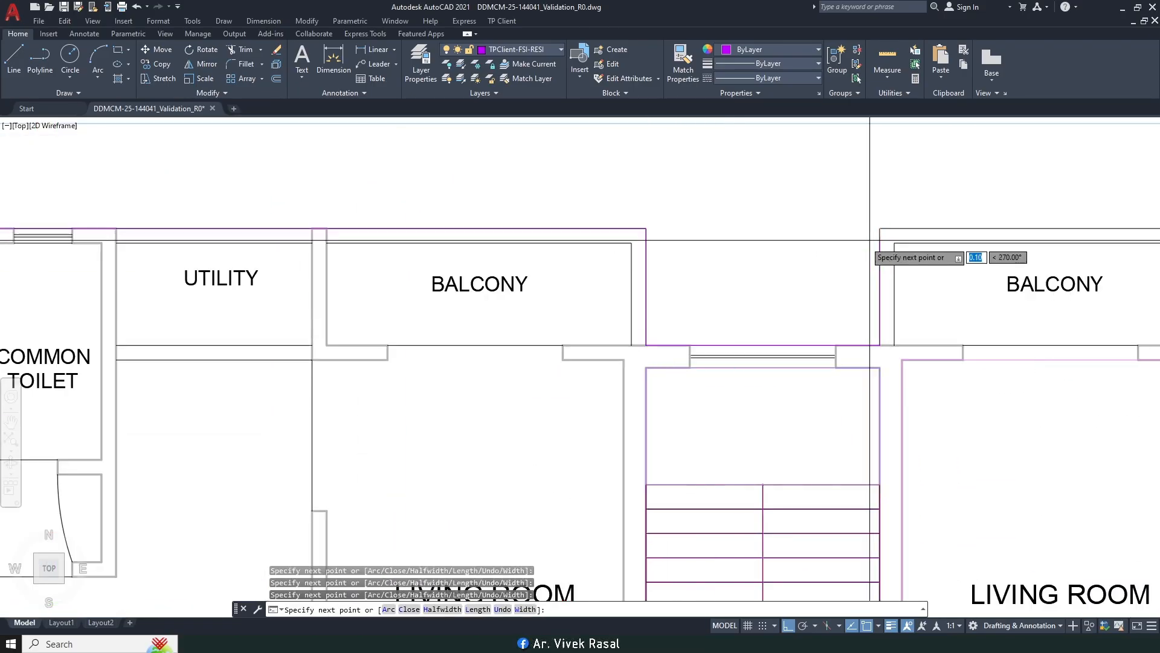
pyautogui.scroll(-6, 839, 275)
pyautogui.moveTo(828, 288); pyautogui.dragTo(733, 290, button='middle')
pyautogui.scroll(6, 991, 260)
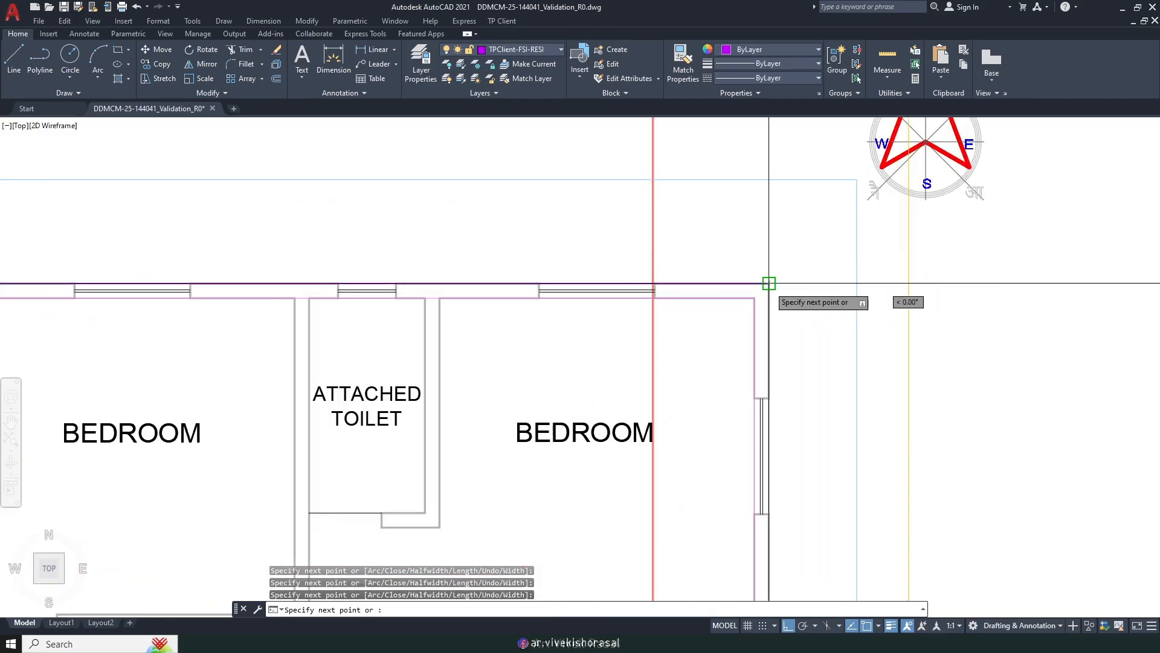
pyautogui.scroll(-6, 785, 363)
pyautogui.scroll(6, 789, 304)
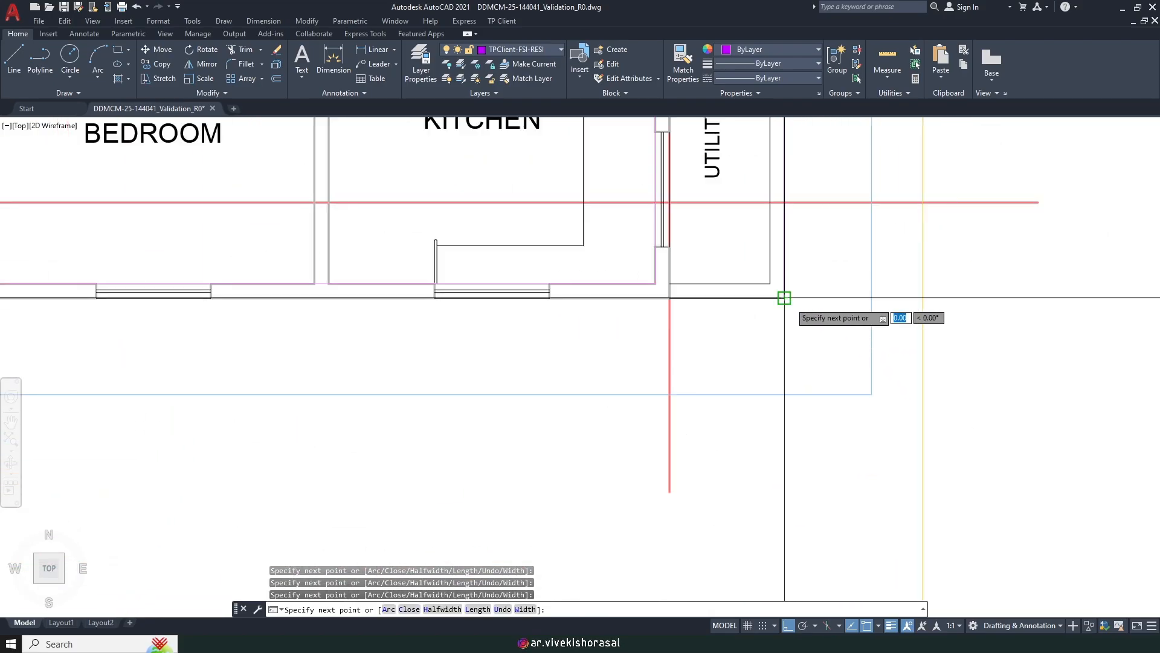
pyautogui.scroll(-6, 784, 298)
pyautogui.scroll(8, 800, 368)
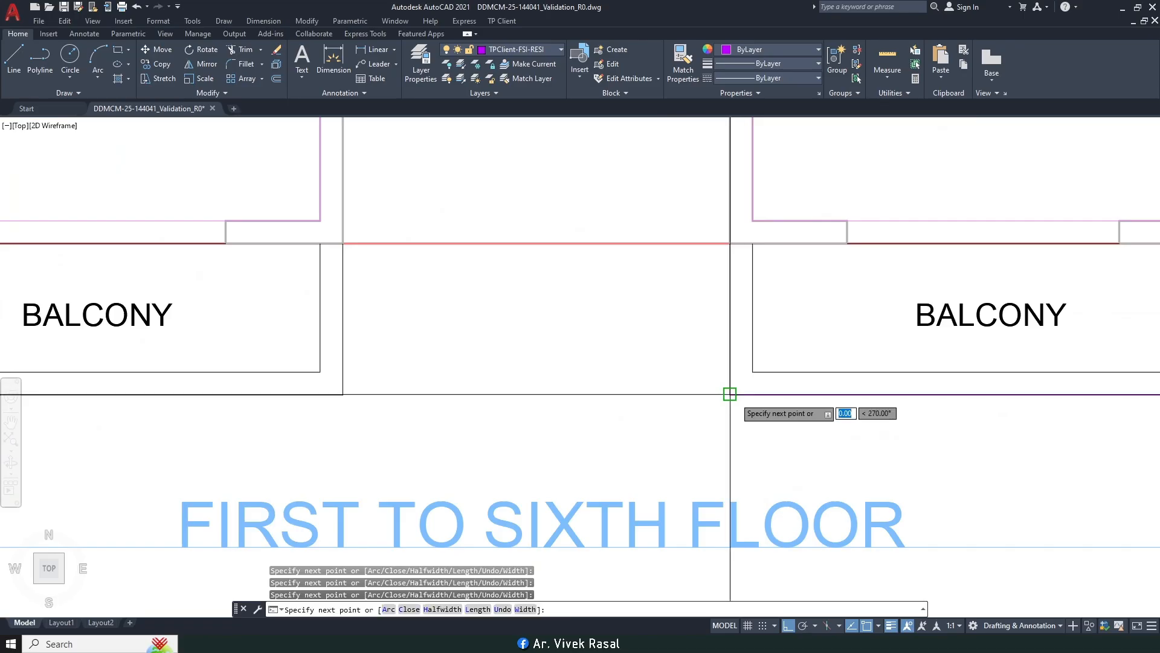
pyautogui.scroll(-6, 736, 397)
pyautogui.scroll(7, 742, 246)
pyautogui.moveTo(362, 252); pyautogui.dragTo(596, 229, button='middle')
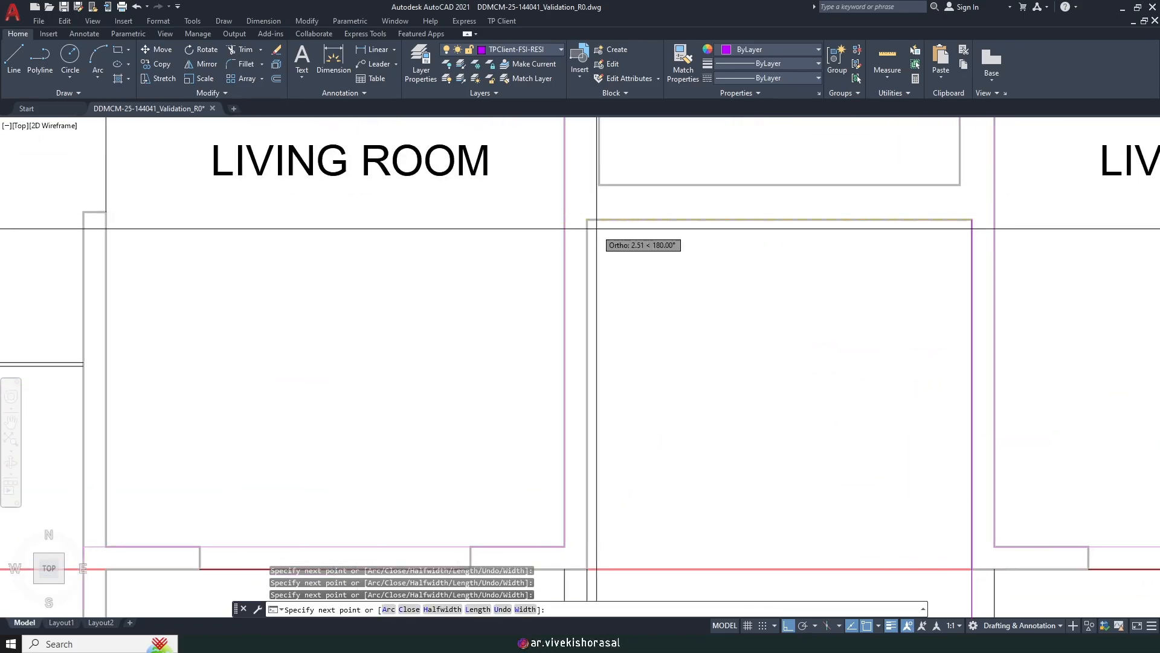
pyautogui.scroll(-6, 798, 251)
pyautogui.scroll(7, 805, 310)
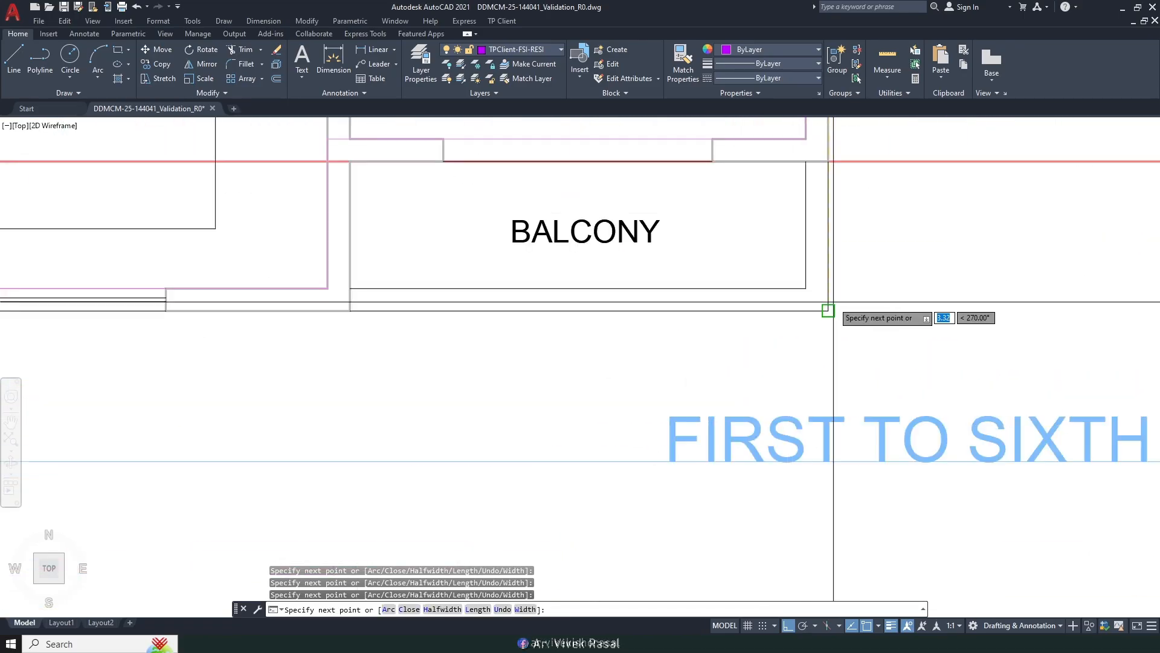
pyautogui.scroll(-6, 831, 310)
pyautogui.scroll(8, 705, 399)
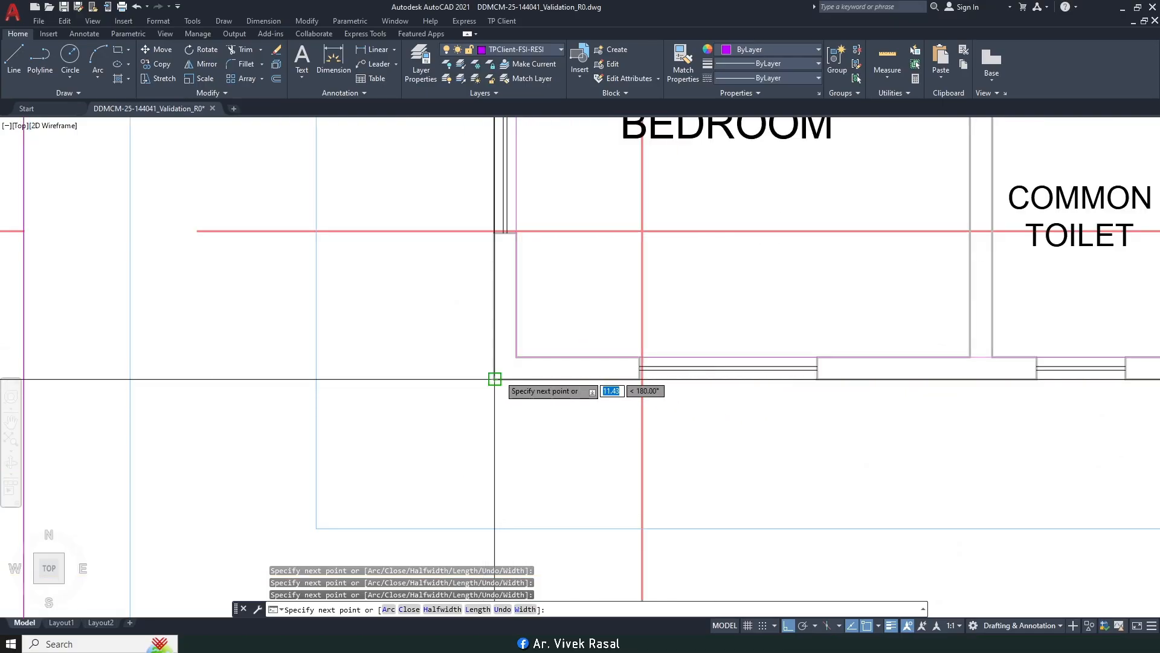
# Step: End the outline at the master bedroom's top-left corner and dismiss the 'Required Closed Pline !' warning
pyautogui.click(495, 379)
pyautogui.scroll(-4, 502, 373)
pyautogui.moveTo(572, 208); pyautogui.dragTo(567, 421, button='middle')
pyautogui.moveTo(557, 372); pyautogui.dragTo(539, 564, button='middle')
pyautogui.scroll(6, 534, 274)
pyautogui.click(471, 301)
pyautogui.press('Return')
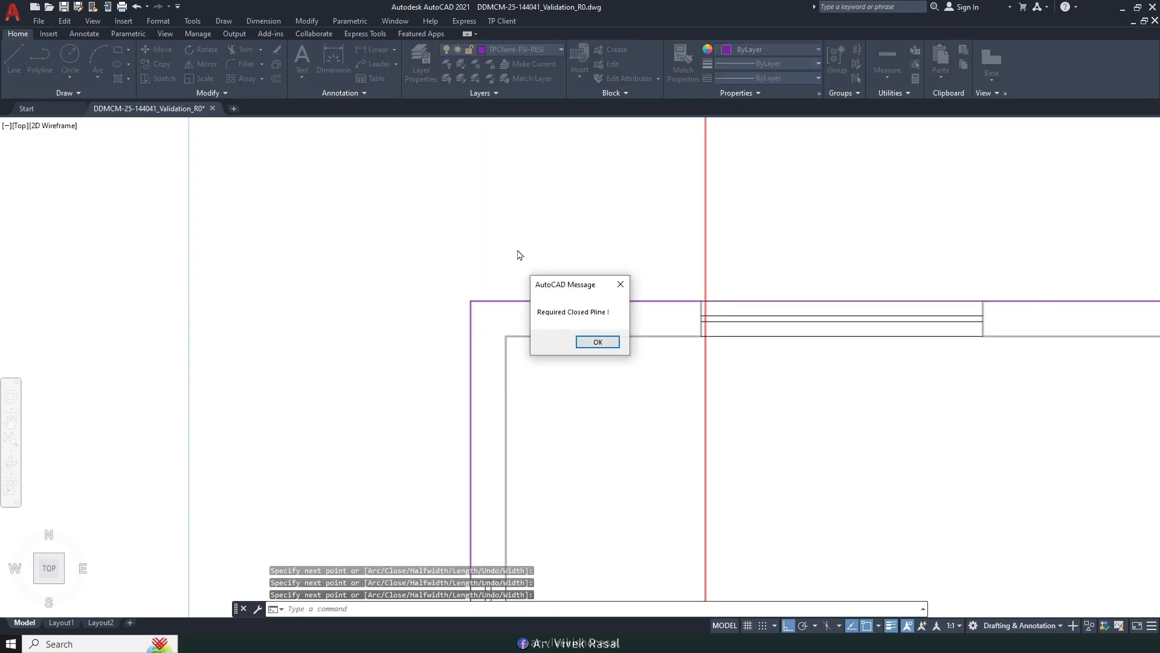
pyautogui.click(588, 342)
# Step: Select and delete the unclosed outline along the bedroom's top edge
pyautogui.click(525, 300)
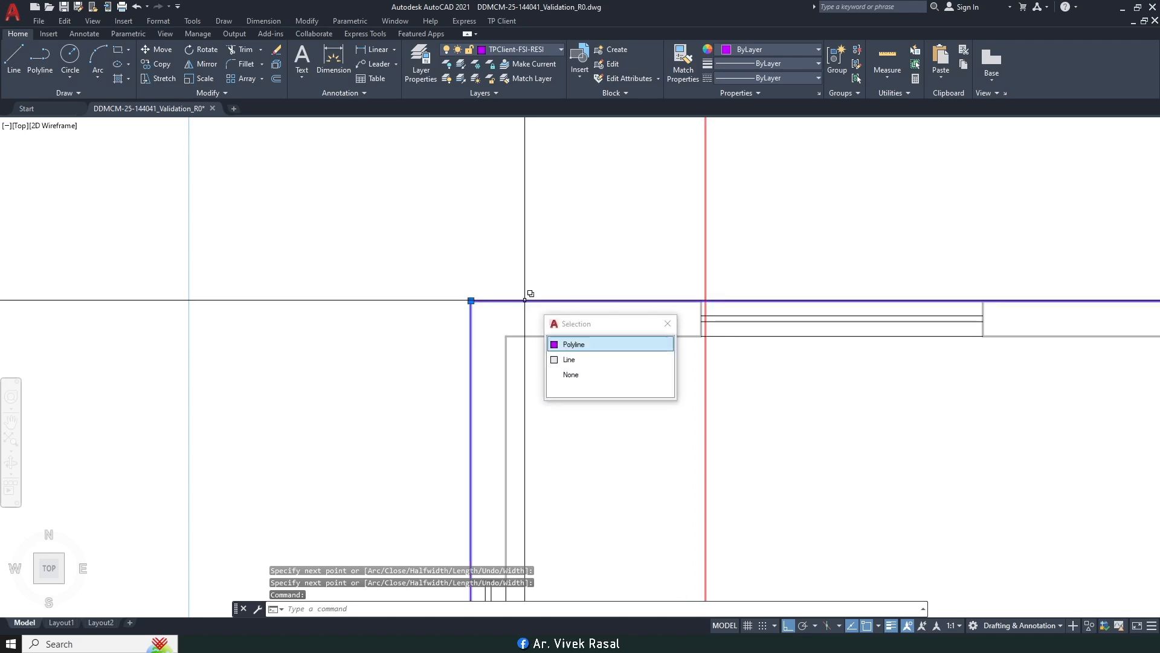
pyautogui.scroll(-5, 530, 294)
pyautogui.press('Delete')
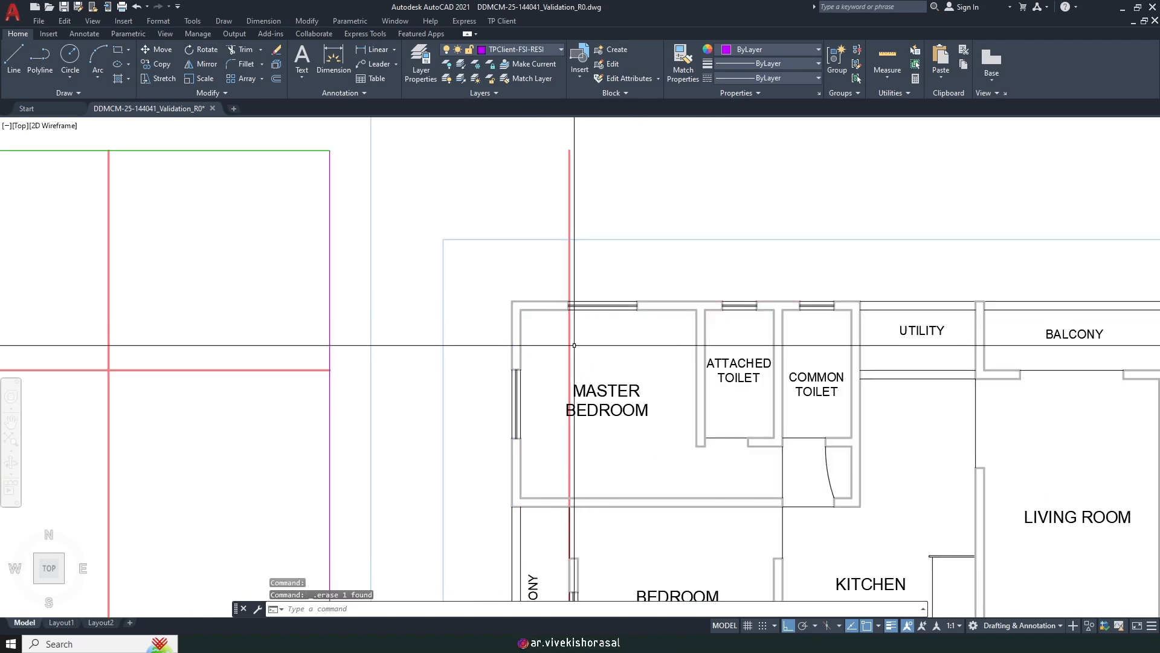
# Step: Restart Mark FSI Residential, accepting the default option and choosing Draw (d)
pyautogui.click(502, 21)
pyautogui.moveTo(552, 104)
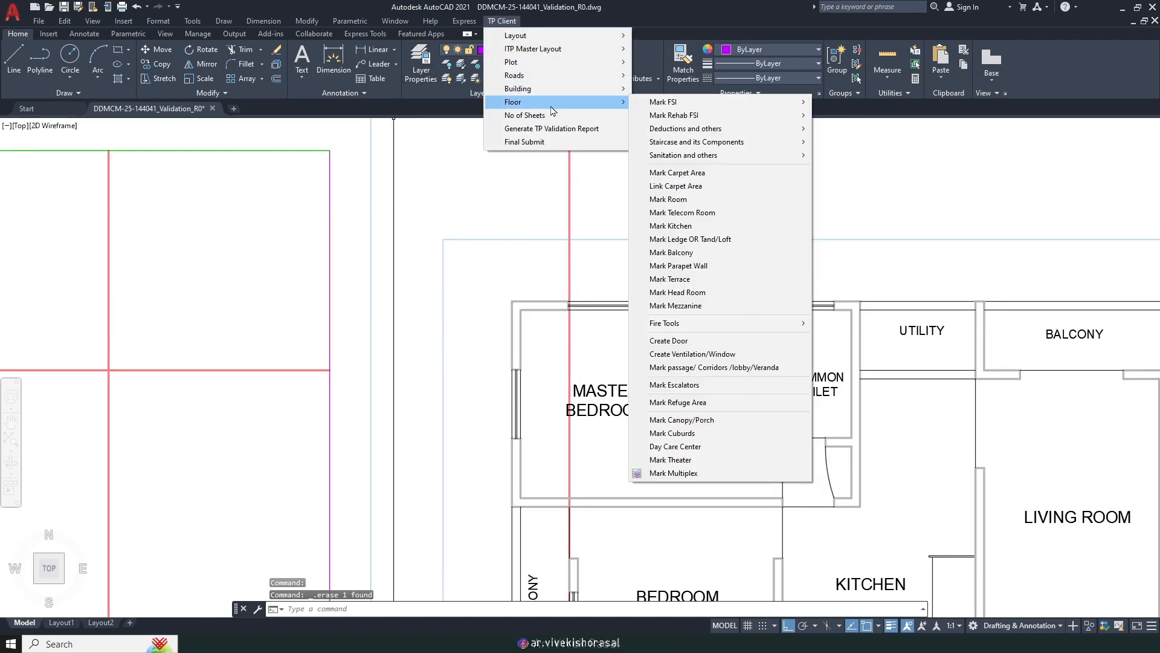
pyautogui.moveTo(698, 111)
pyautogui.click(887, 107)
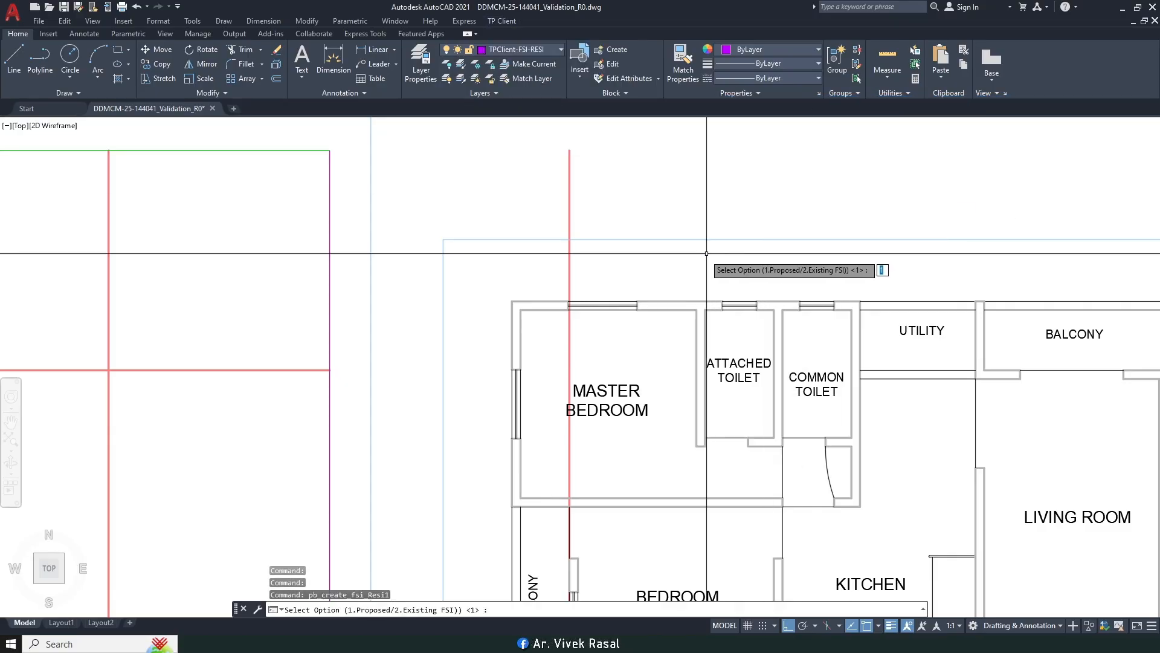
pyautogui.press('Return')
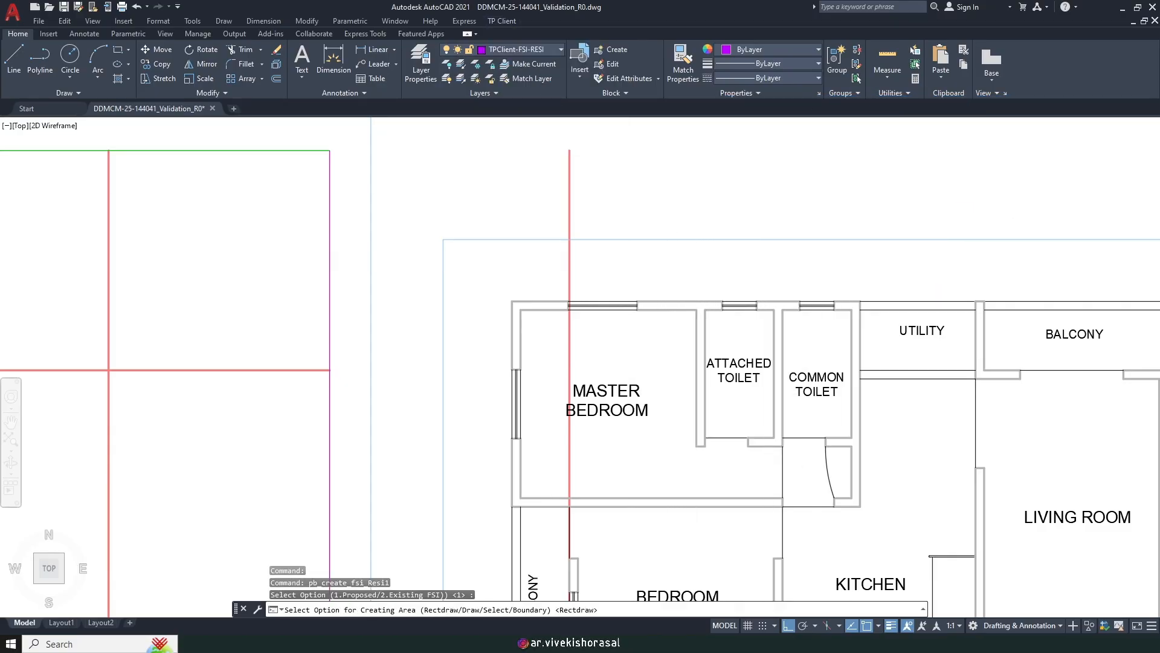
pyautogui.write('d')
pyautogui.press('Return')
# Step: Trace outline corners from the bedroom corner via the balcony, bedrooms and kitchen-utility wall
pyautogui.scroll(3, 489, 314)
pyautogui.click(512, 301)
pyautogui.scroll(-8, 483, 302)
pyautogui.scroll(6, 754, 288)
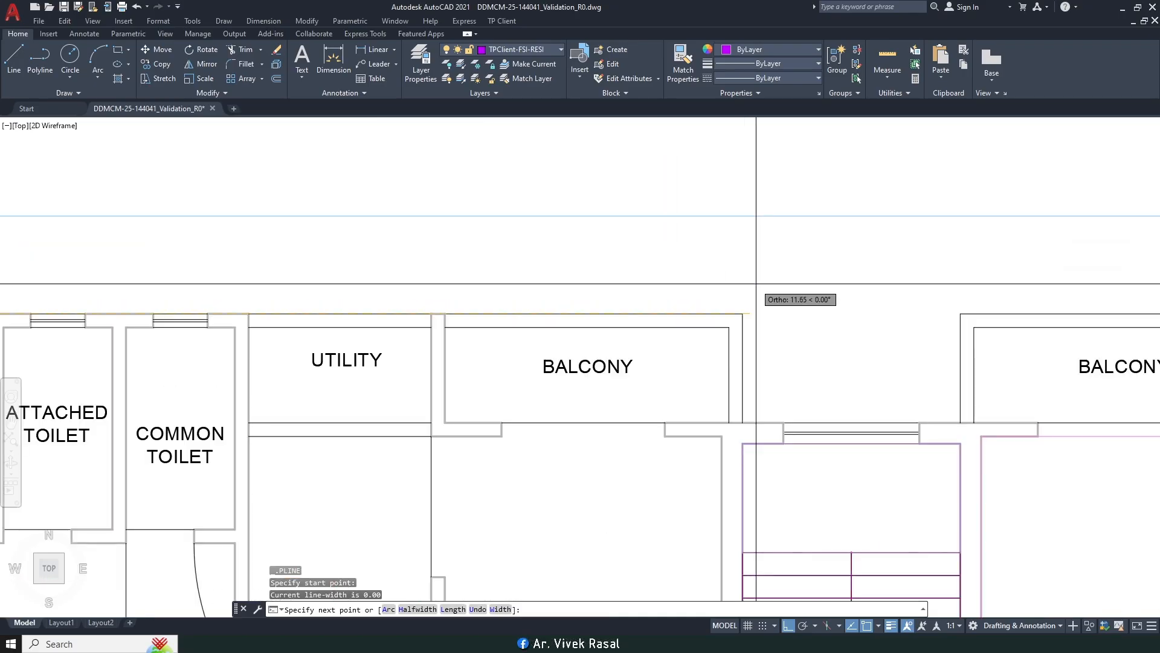
pyautogui.click(743, 314)
pyautogui.click(743, 422)
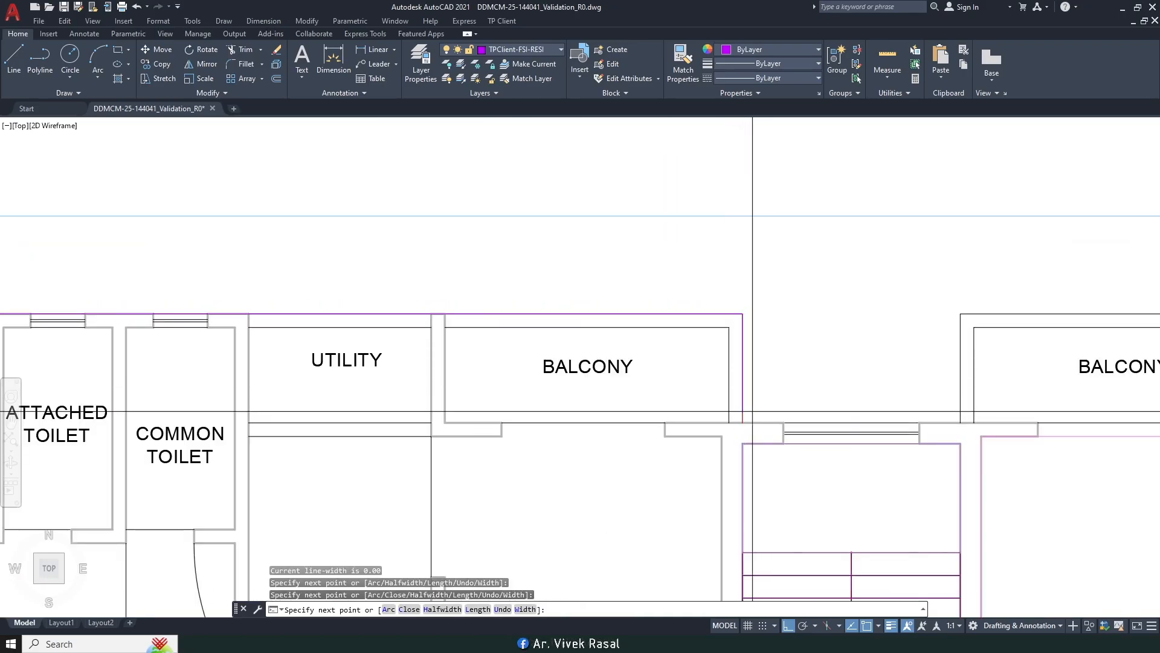
pyautogui.moveTo(749, 421); pyautogui.dragTo(514, 389, button='middle')
pyautogui.click(960, 422)
pyautogui.scroll(-6, 724, 338)
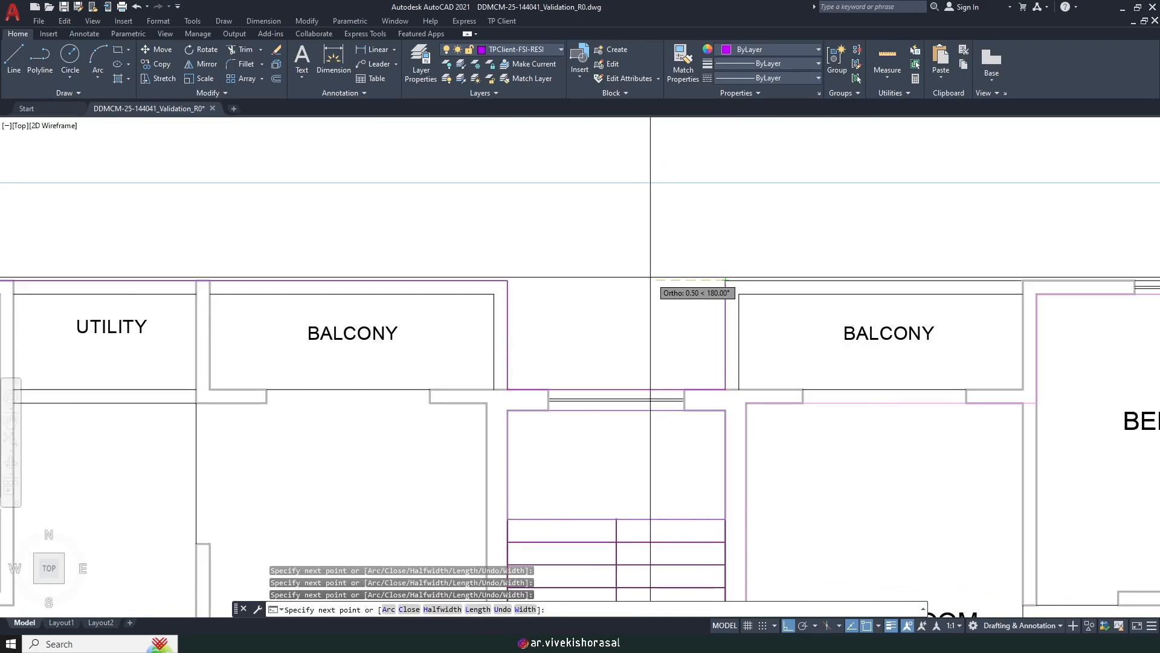
pyautogui.scroll(6, 852, 260)
pyautogui.click(851, 256)
pyautogui.scroll(-6, 852, 253)
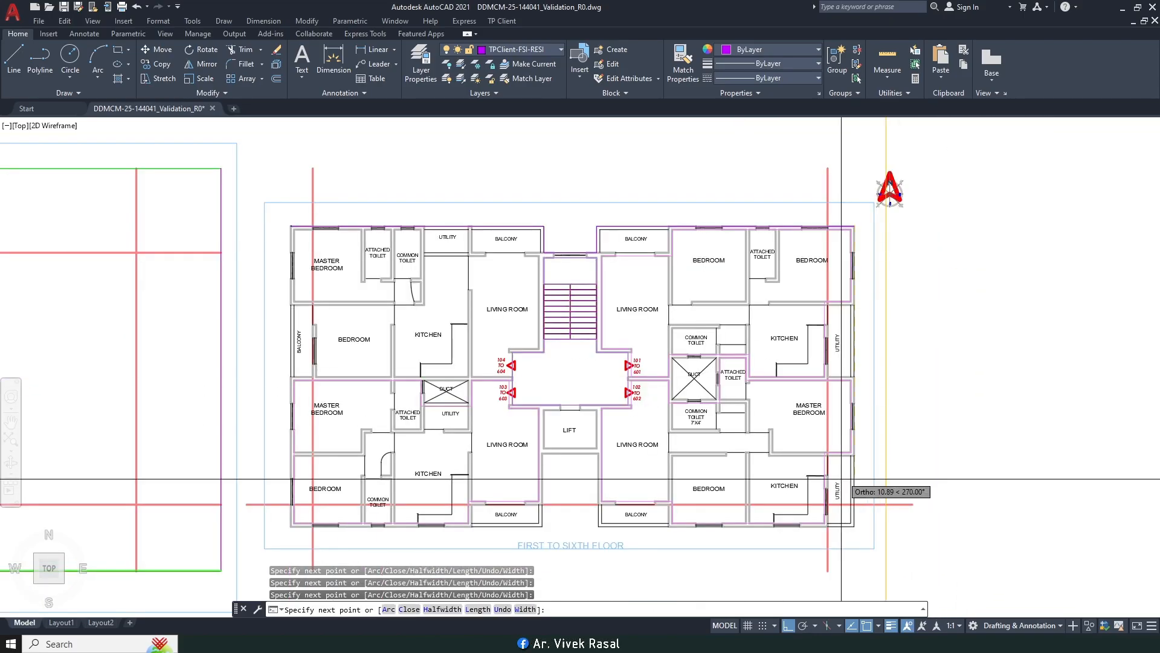
pyautogui.scroll(6, 852, 468)
pyautogui.click(854, 443)
pyautogui.scroll(-6, 897, 388)
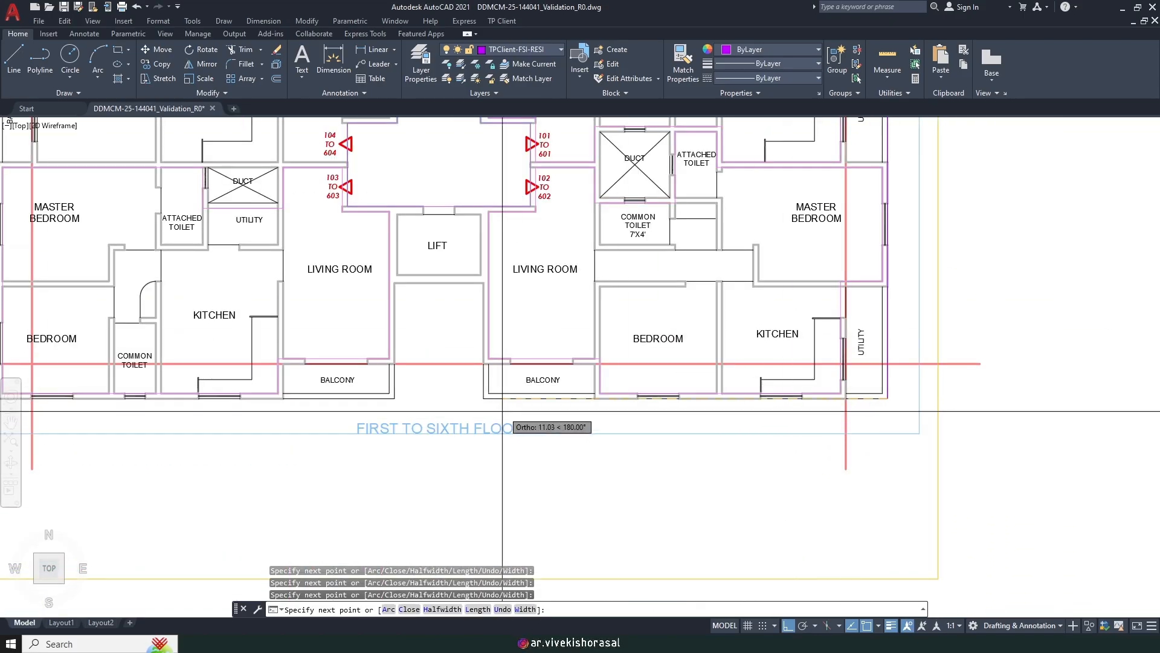
pyautogui.scroll(6, 461, 346)
pyautogui.scroll(-6, 461, 350)
pyautogui.scroll(6, 581, 328)
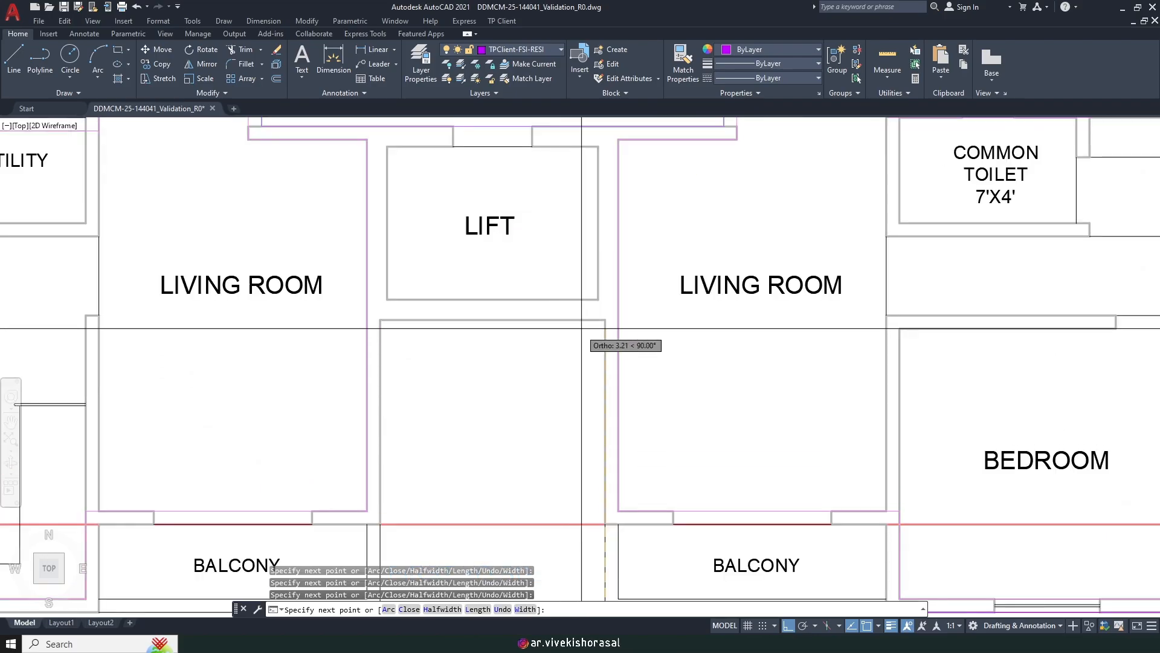
pyautogui.scroll(-6, 868, 362)
pyautogui.scroll(6, 748, 429)
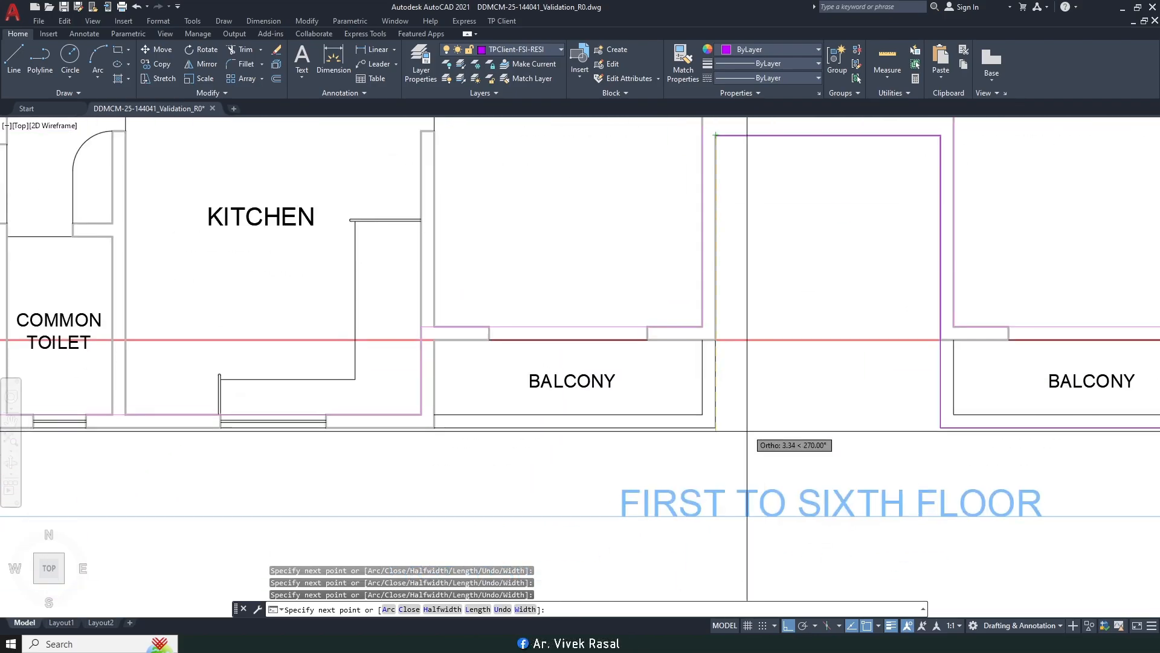
# Step: Add the balcony and bedroom bottom-left corners, then close the FSI outline with C
pyautogui.click(716, 427)
pyautogui.scroll(-4, 716, 427)
pyautogui.moveTo(549, 415); pyautogui.dragTo(769, 456, button='middle')
pyautogui.scroll(4, 580, 474)
pyautogui.click(663, 439)
pyautogui.scroll(-6, 663, 439)
pyautogui.moveTo(715, 251); pyautogui.dragTo(692, 326, button='middle')
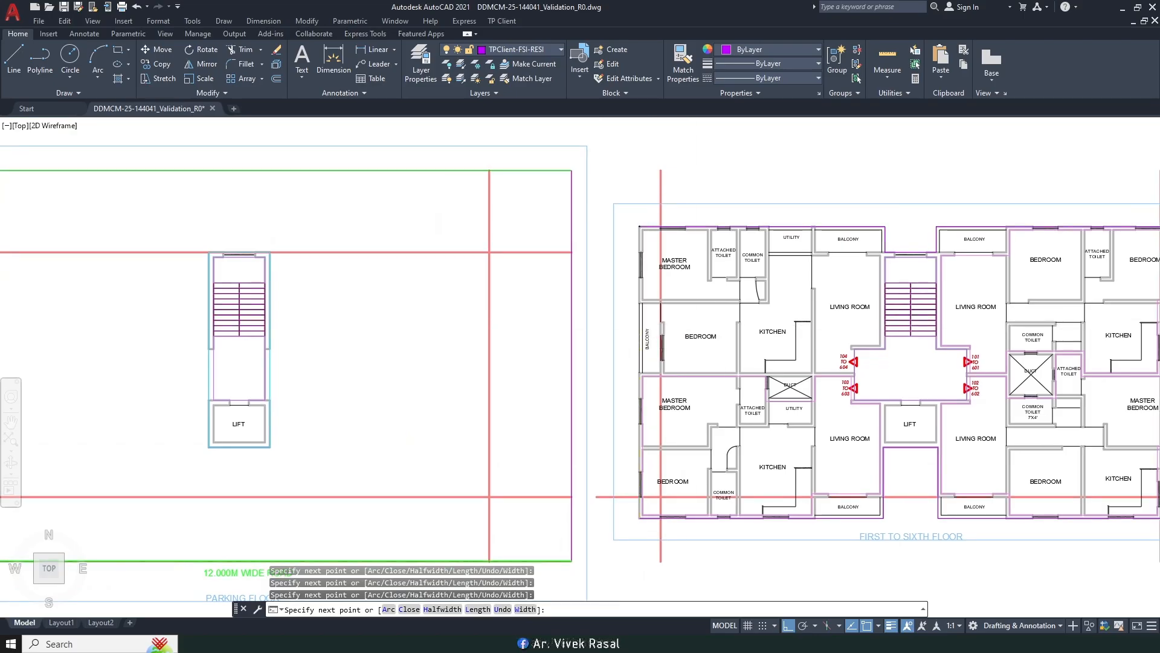
pyautogui.write('c')
pyautogui.press('Return')
# Step: Pan around the plan toward the building's top-right corner to review the closed outline
pyautogui.scroll(7, 634, 222)
pyautogui.scroll(-10, 692, 271)
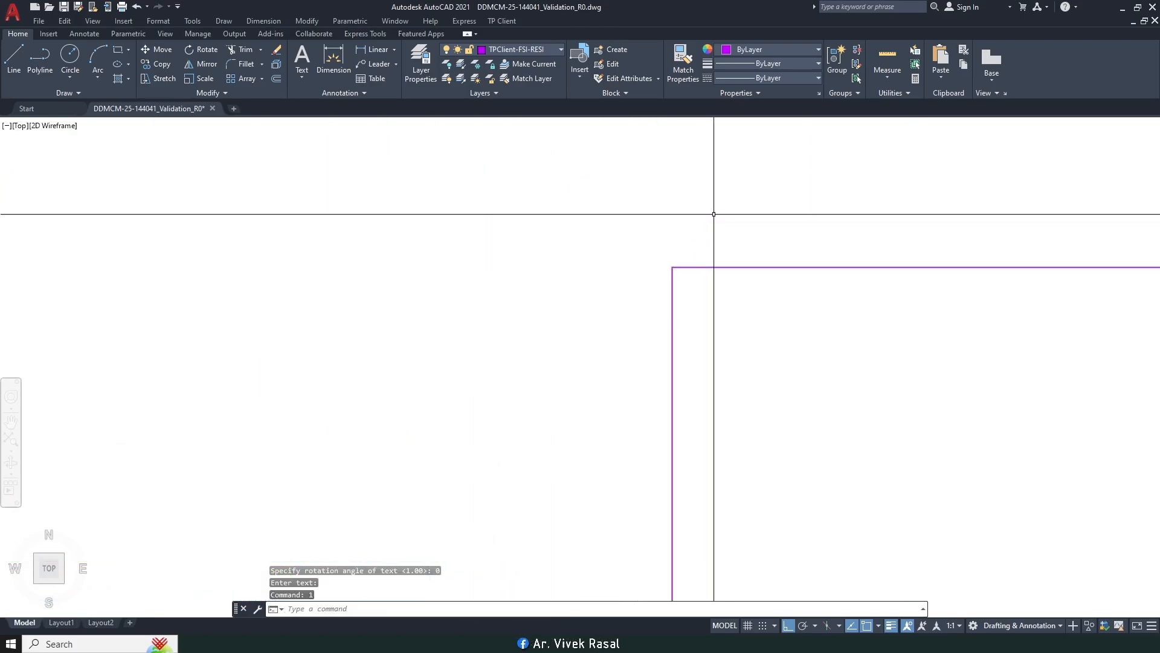
pyautogui.moveTo(935, 291); pyautogui.dragTo(764, 305, button='middle')
pyautogui.scroll(6, 790, 248)
pyautogui.moveTo(710, 227); pyautogui.dragTo(753, 326, button='middle')
pyautogui.scroll(2, 754, 326)
pyautogui.scroll(9, 665, 259)
pyautogui.scroll(-14, 666, 268)
pyautogui.moveTo(667, 268); pyautogui.dragTo(857, 231, button='middle')
pyautogui.moveTo(600, 407); pyautogui.dragTo(714, 366, button='middle')
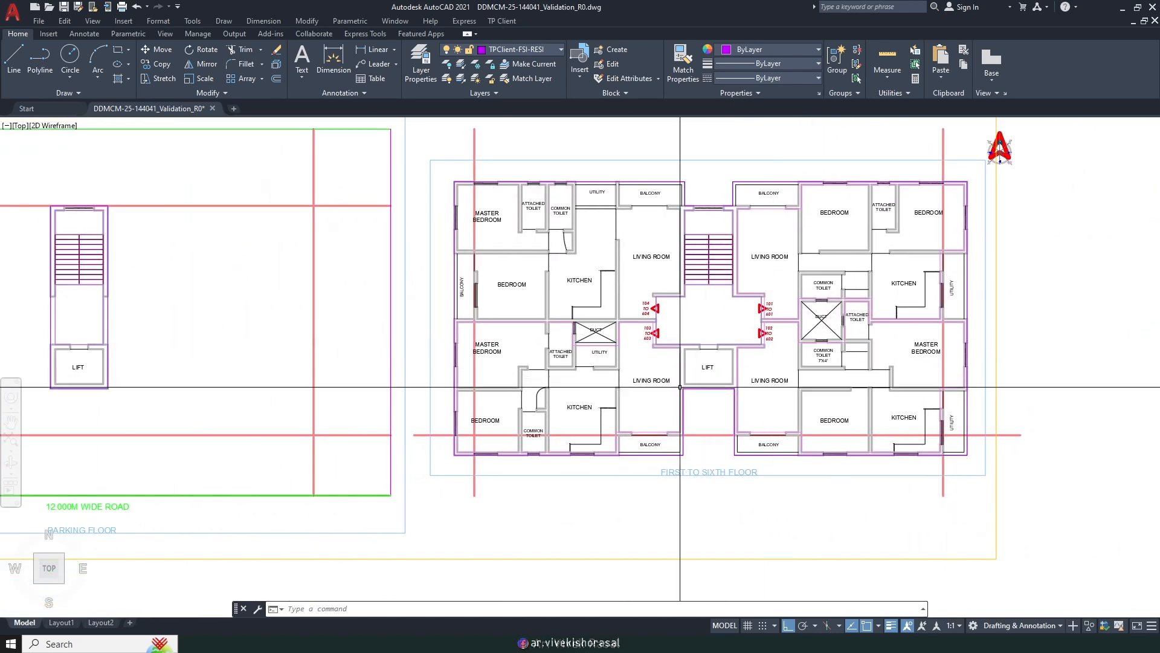
pyautogui.scroll(1, 628, 329)
pyautogui.scroll(2, 617, 263)
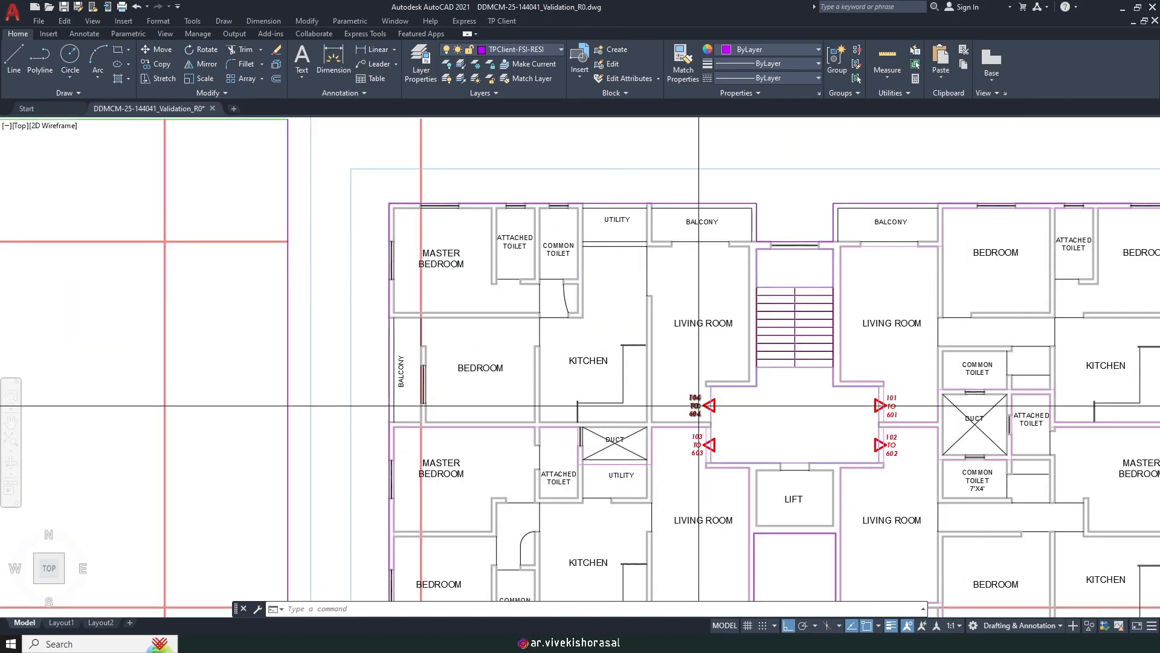
# Step: Run carpet marking, pick the APARTMENT building boundary and FIRST TO SIXTH FLOOR, and accept carpet 104
pyautogui.click(501, 23)
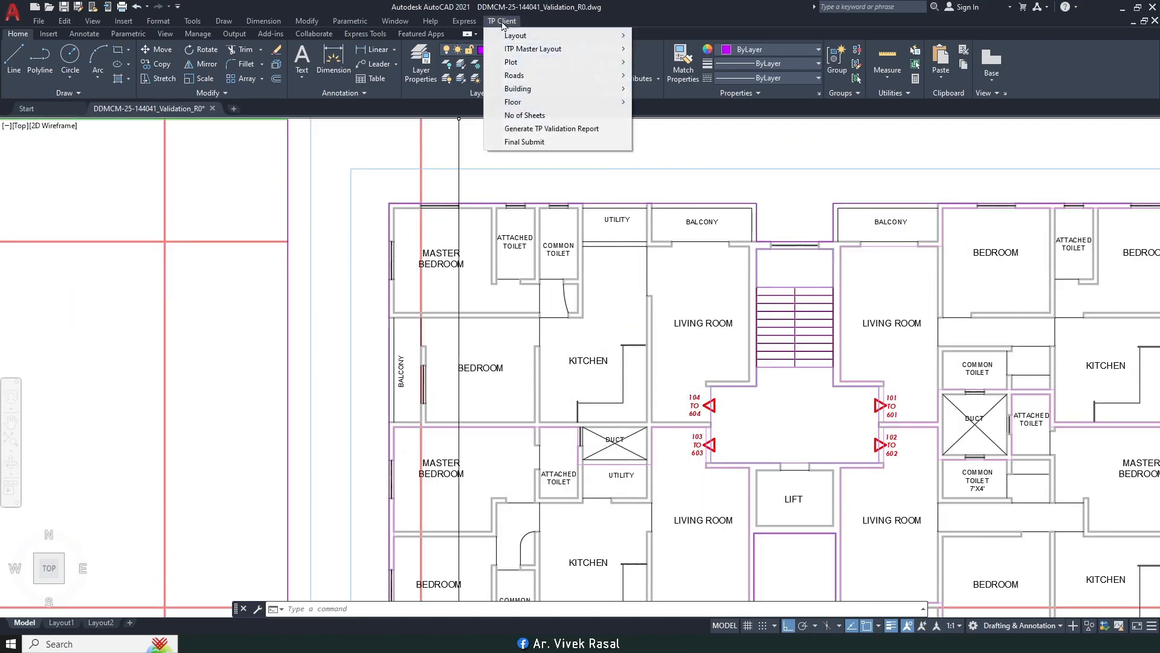
pyautogui.moveTo(533, 104)
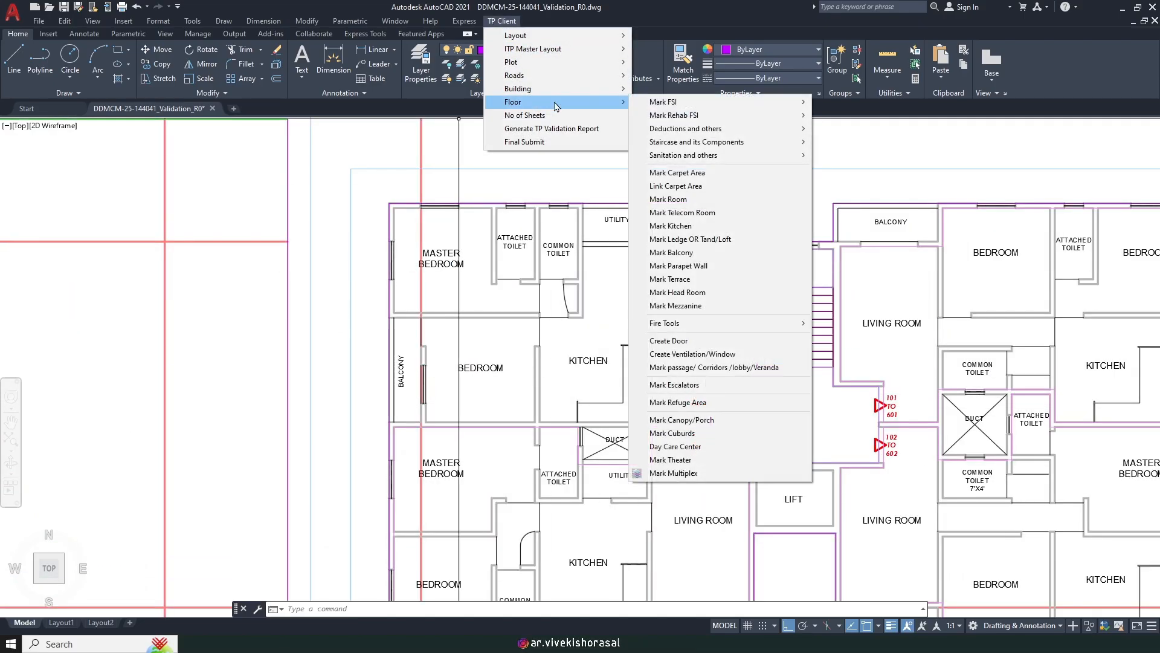
pyautogui.click(682, 175)
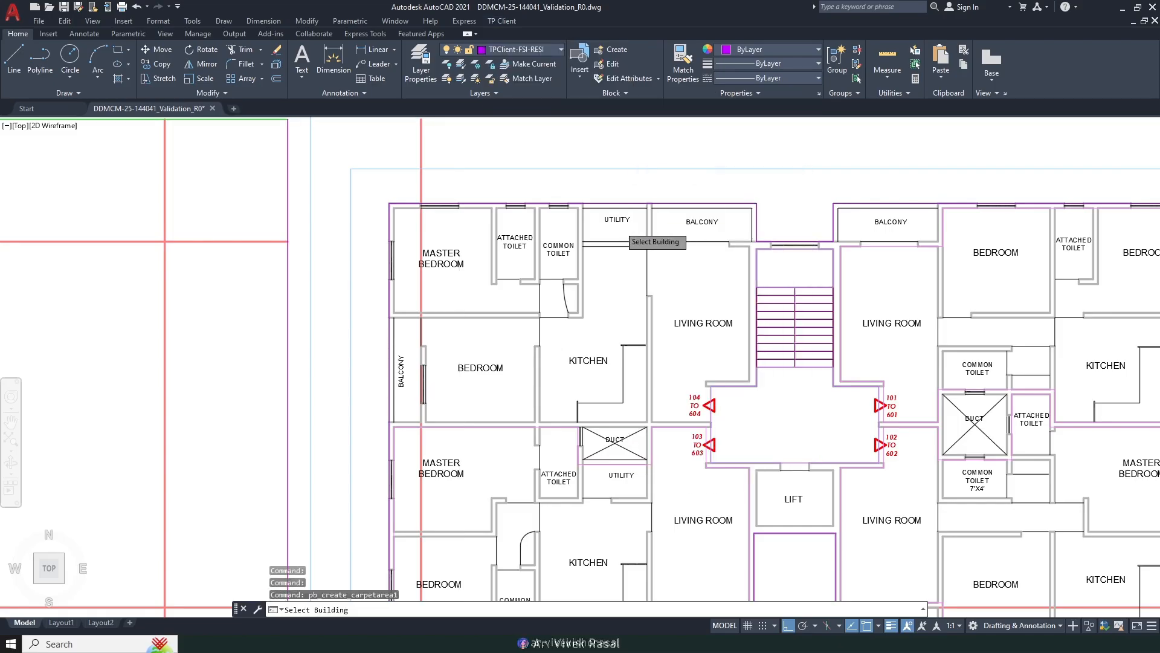
pyautogui.scroll(-2, 619, 225)
pyautogui.moveTo(618, 174); pyautogui.dragTo(634, 278, button='middle')
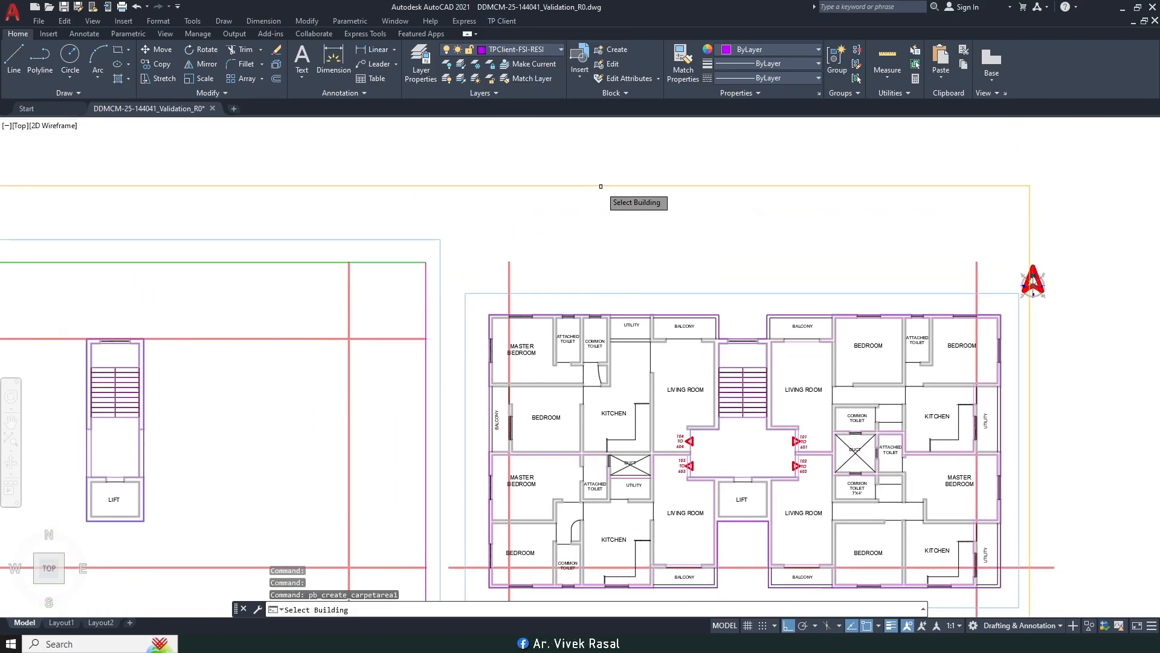
pyautogui.click(599, 184)
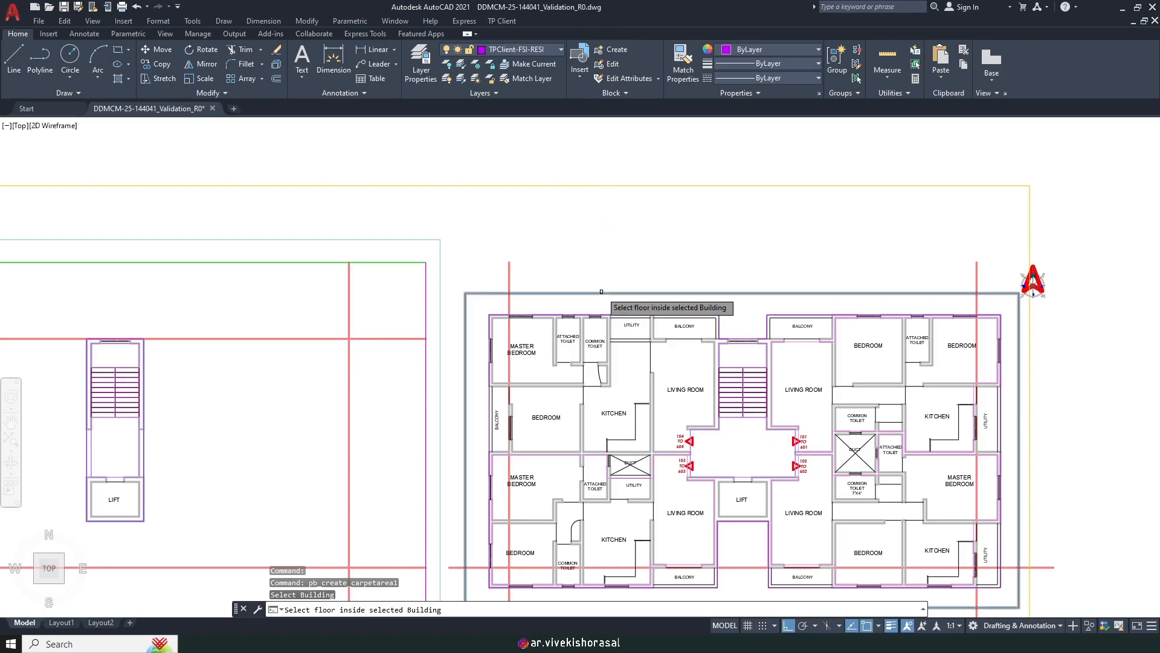
pyautogui.click(603, 290)
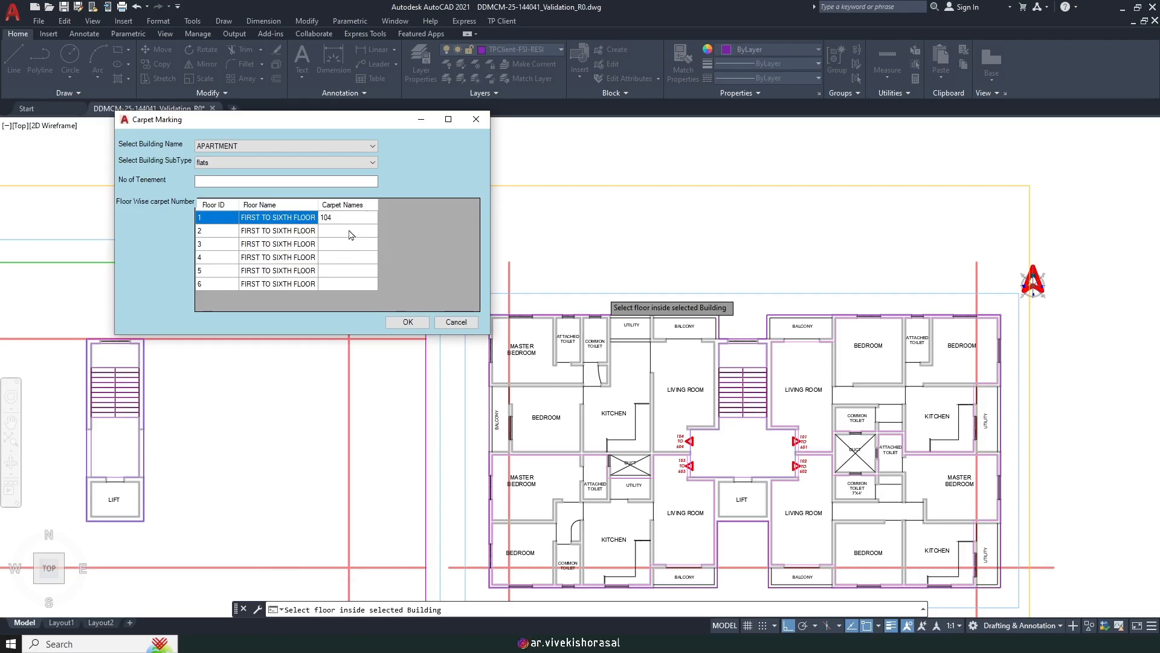
pyautogui.click(404, 323)
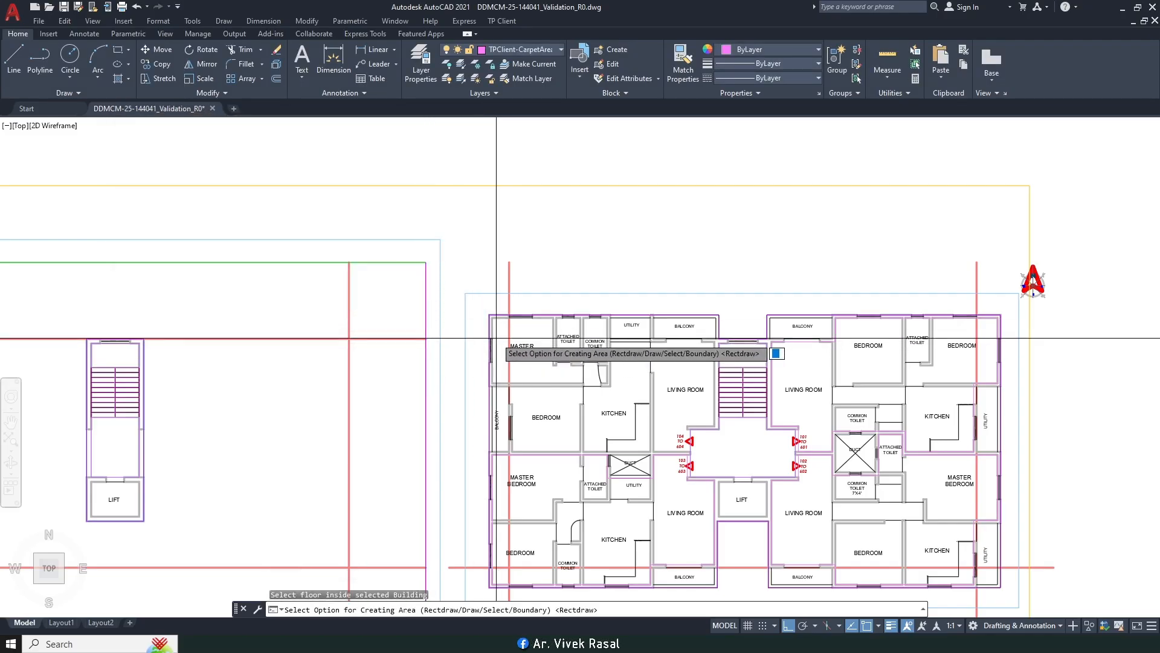
# Step: Choose Draw and trace carpet corners from the bedroom's inner corner past the toilet, utility and living room
pyautogui.write('d')
pyautogui.press('Return')
pyautogui.scroll(6, 502, 329)
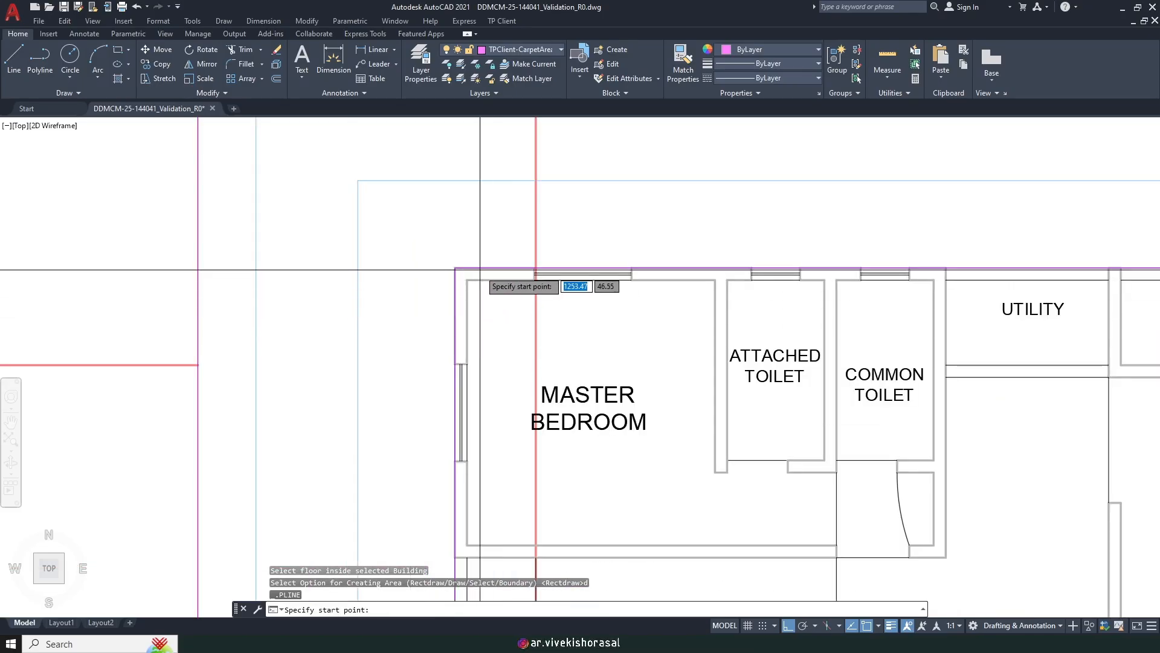
pyautogui.click(468, 279)
pyautogui.scroll(-4, 415, 286)
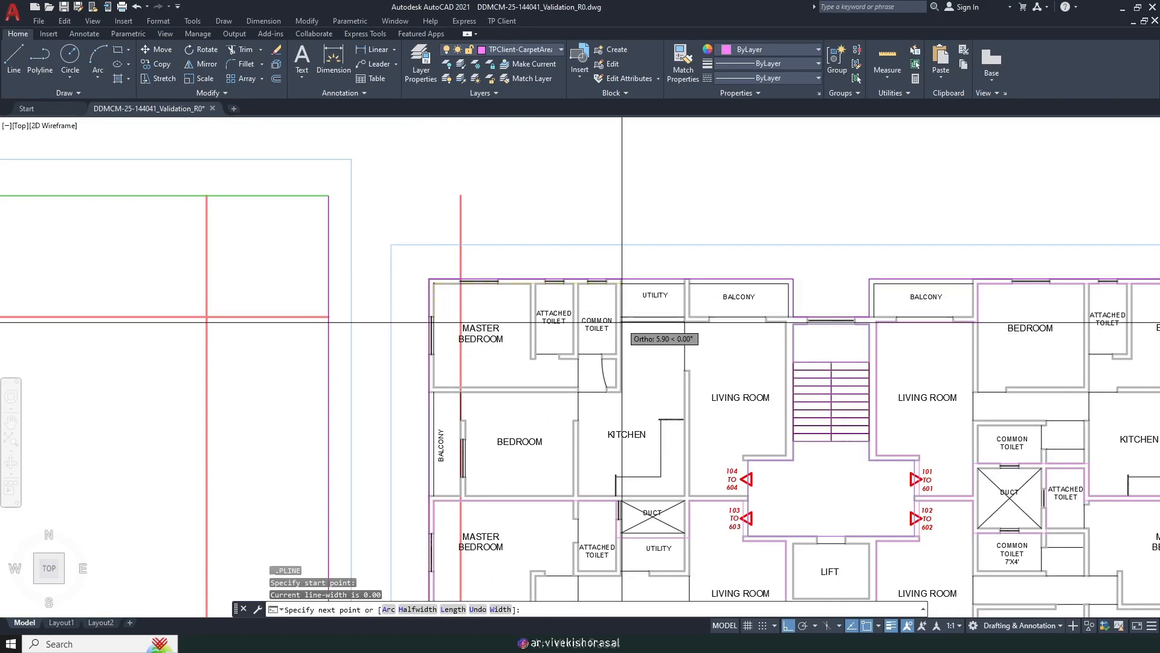
pyautogui.scroll(6, 618, 295)
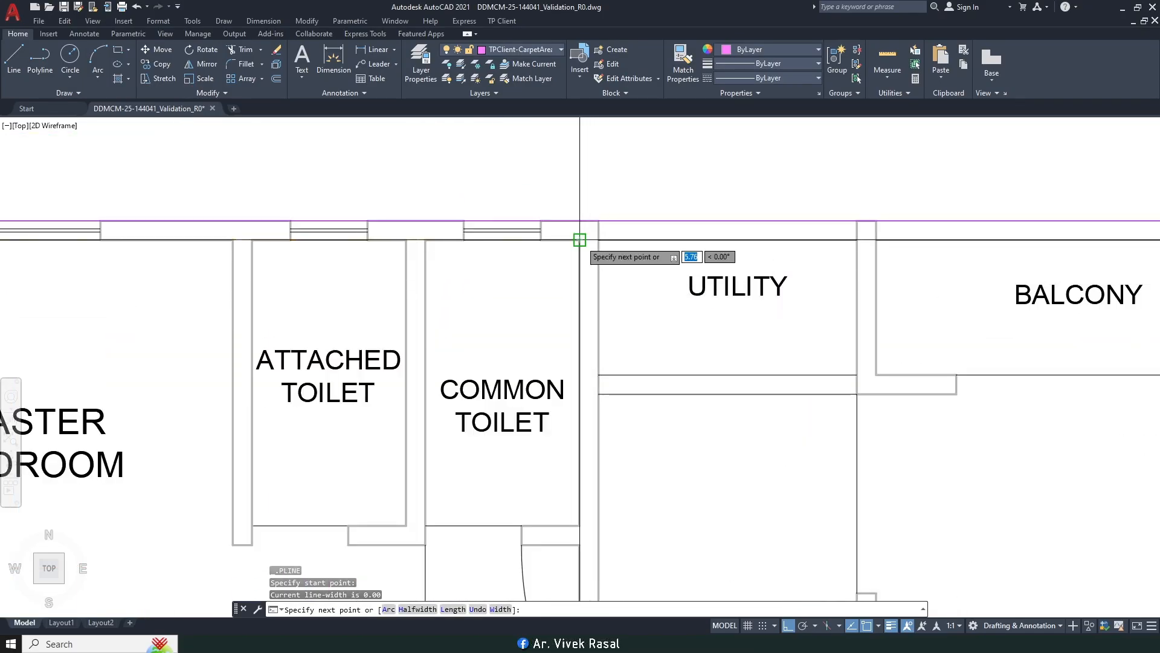
pyautogui.click(581, 241)
pyautogui.scroll(4, 598, 393)
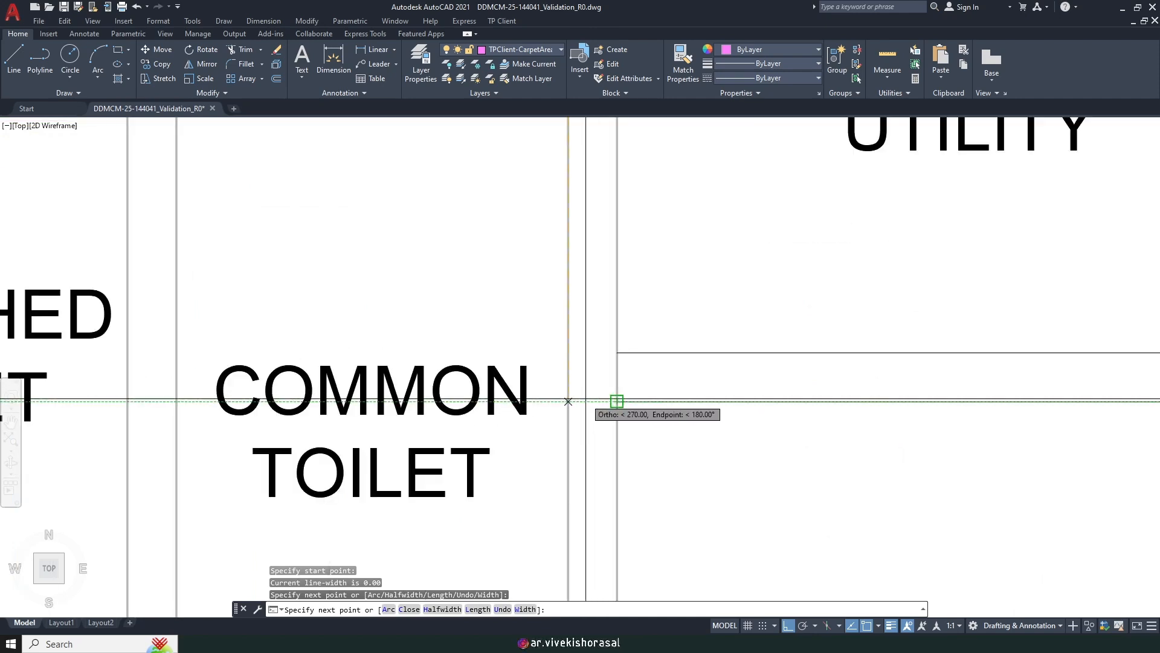
pyautogui.click(616, 400)
pyautogui.scroll(-6, 646, 426)
pyautogui.scroll(5, 709, 390)
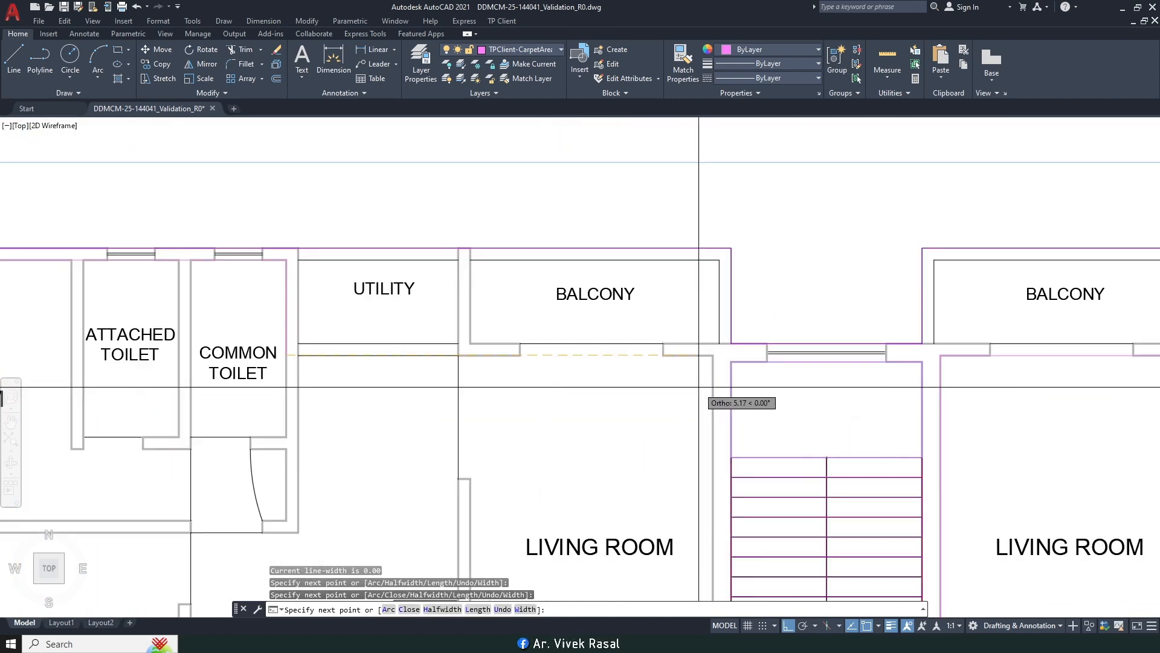
pyautogui.click(817, 391)
pyautogui.scroll(-2, 736, 311)
pyautogui.scroll(-2, 733, 313)
pyautogui.moveTo(745, 474); pyautogui.dragTo(744, 339, button='middle')
pyautogui.scroll(4, 726, 391)
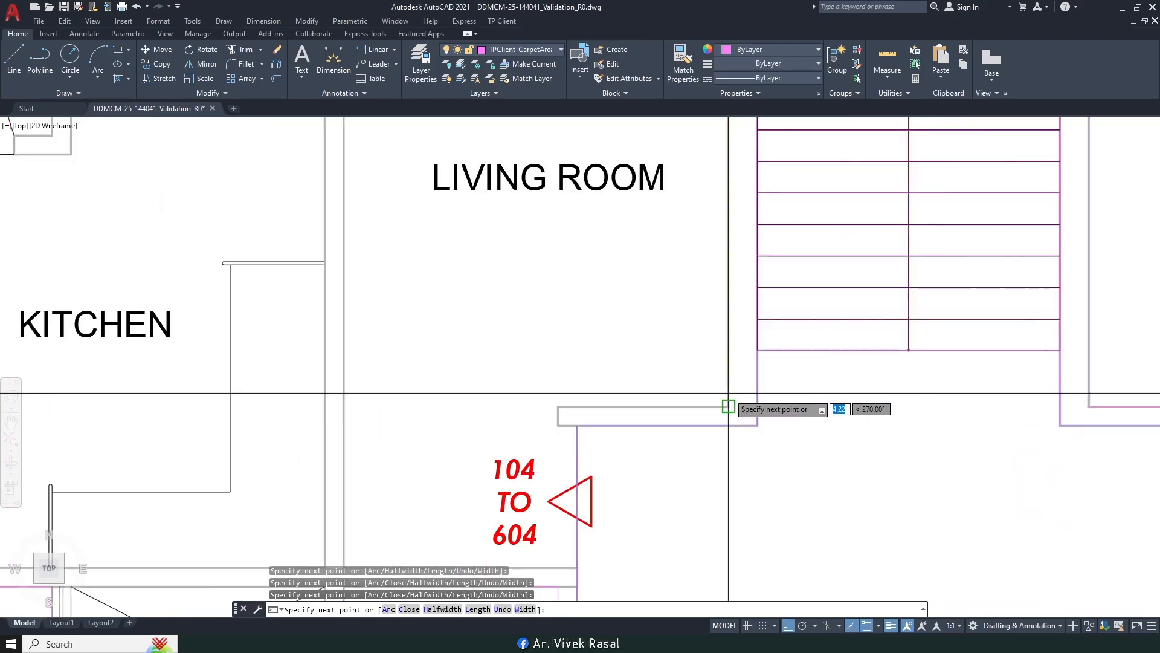
pyautogui.click(728, 407)
pyautogui.moveTo(560, 414); pyautogui.dragTo(666, 264, button='middle')
pyautogui.click(647, 287)
# Step: Snap the remaining points perpendicular to the walls, add the master bedroom corner, and close with C
pyautogui.keyDown('shift'); pyautogui.rightClick(664, 415); pyautogui.keyUp('shift')
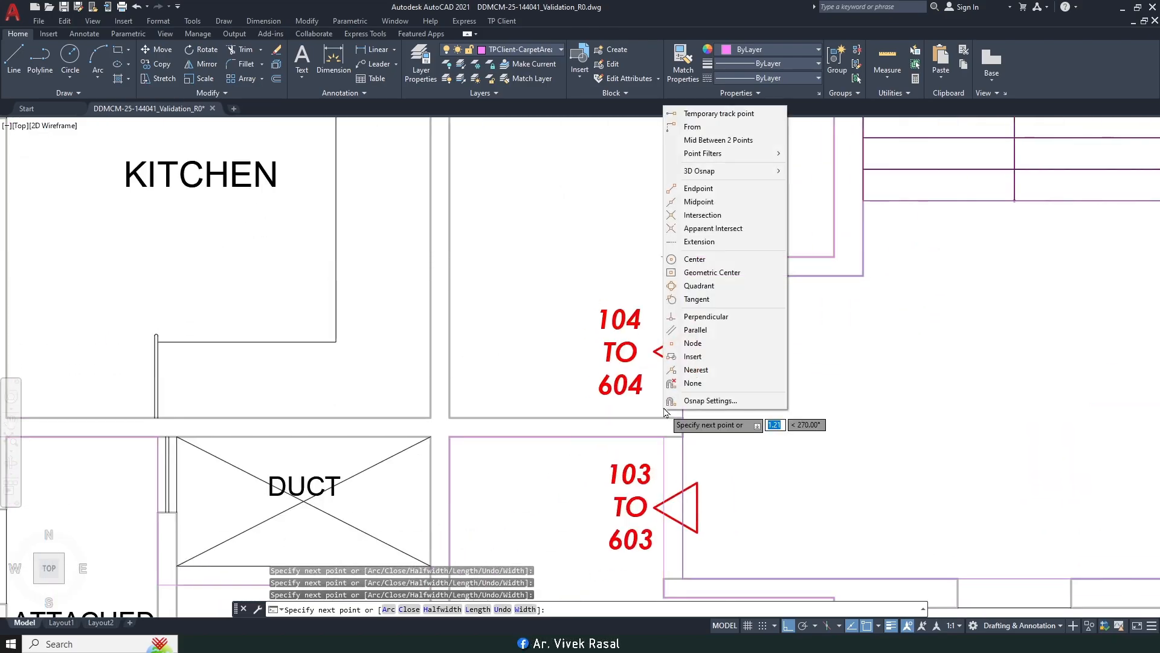
pyautogui.click(705, 316)
pyautogui.click(667, 423)
pyautogui.scroll(-4, 664, 421)
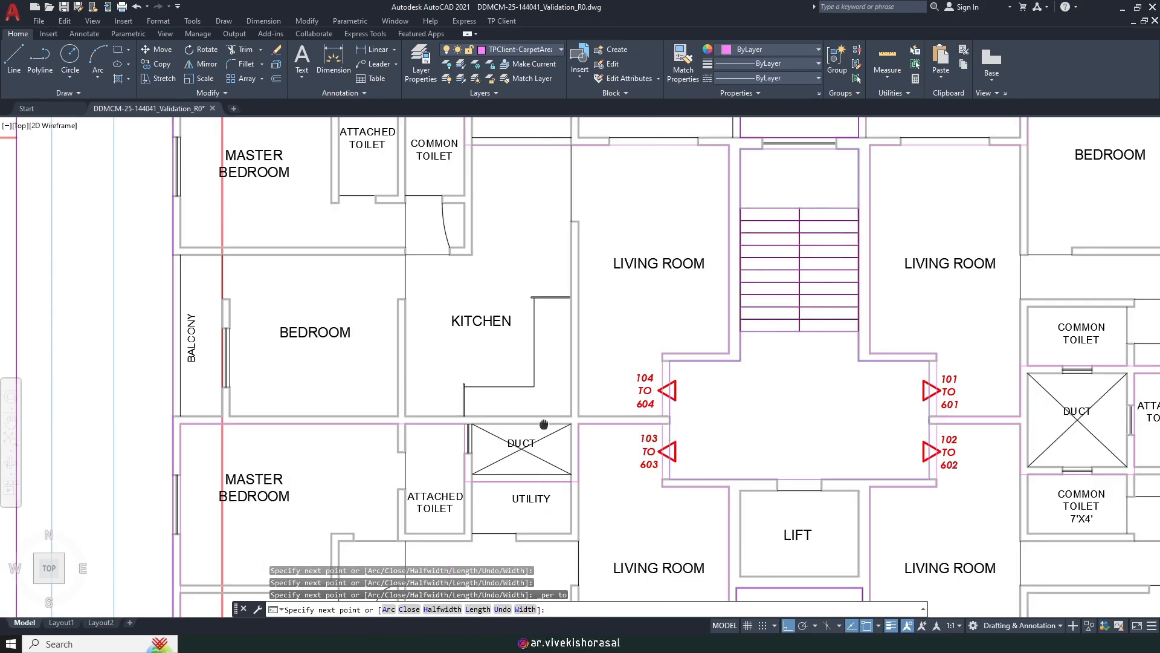
pyautogui.moveTo(543, 424); pyautogui.dragTo(808, 375, button='middle')
pyautogui.scroll(3, 512, 368)
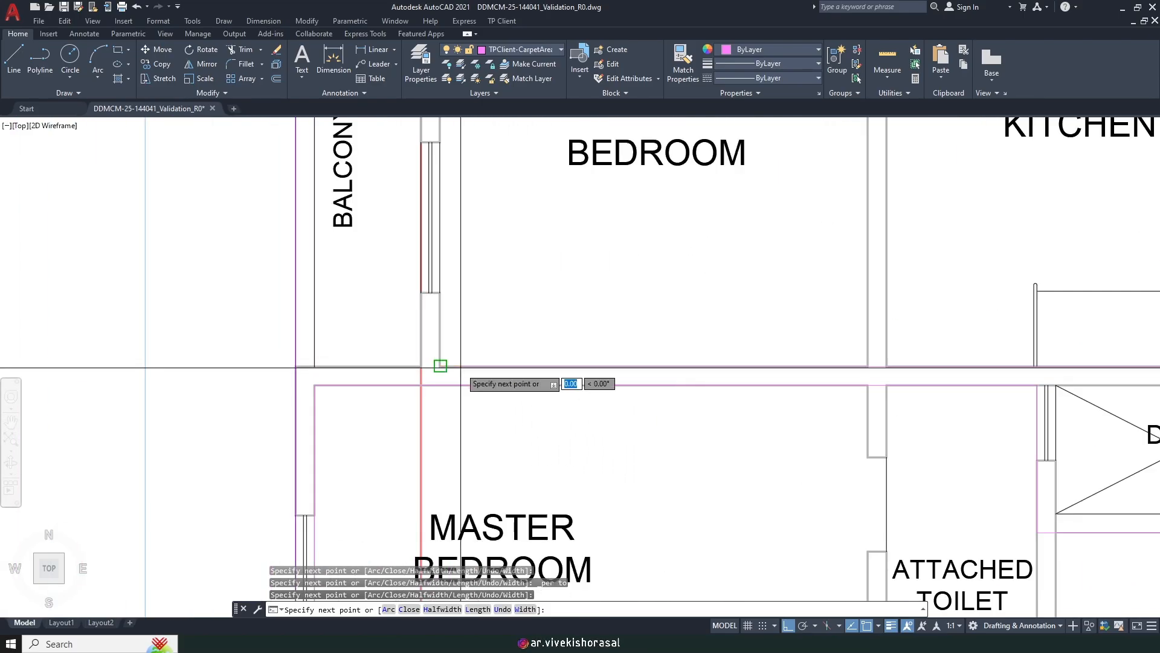
pyautogui.scroll(-4, 483, 241)
pyautogui.scroll(4, 468, 315)
pyautogui.keyDown('shift'); pyautogui.rightClick(482, 323); pyautogui.keyUp('shift')
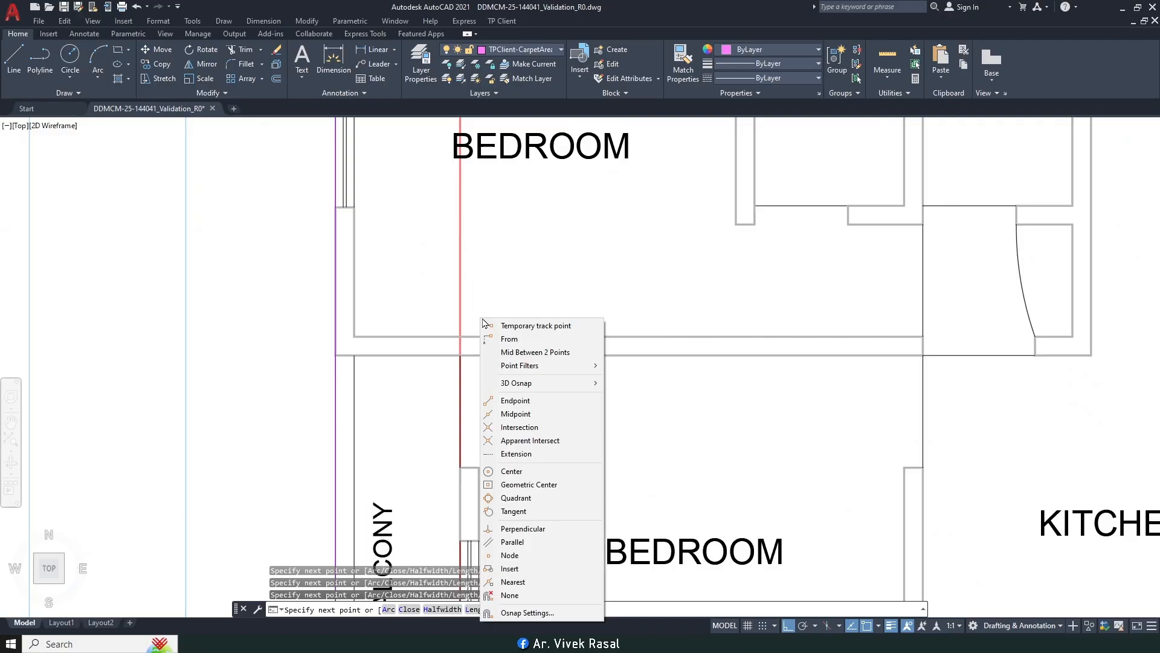
pyautogui.click(523, 529)
pyautogui.scroll(-4, 469, 329)
pyautogui.moveTo(458, 286); pyautogui.dragTo(513, 391, button='middle')
pyautogui.scroll(4, 495, 409)
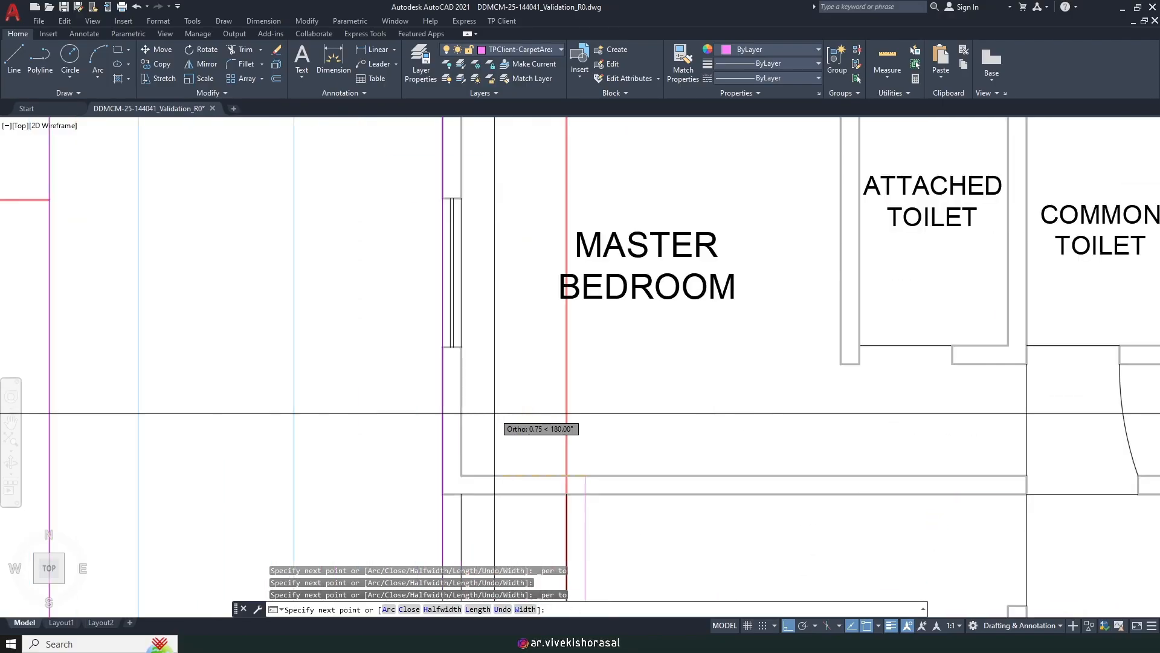
pyautogui.click(461, 466)
pyautogui.write('c')
pyautogui.press('Return')
# Step: Zoom out to the whole first-to-sixth floor plan and check the Word checklist before returning
pyautogui.scroll(-4, 493, 384)
pyautogui.scroll(-2, 494, 384)
pyautogui.moveTo(494, 384); pyautogui.dragTo(433, 262, button='middle')
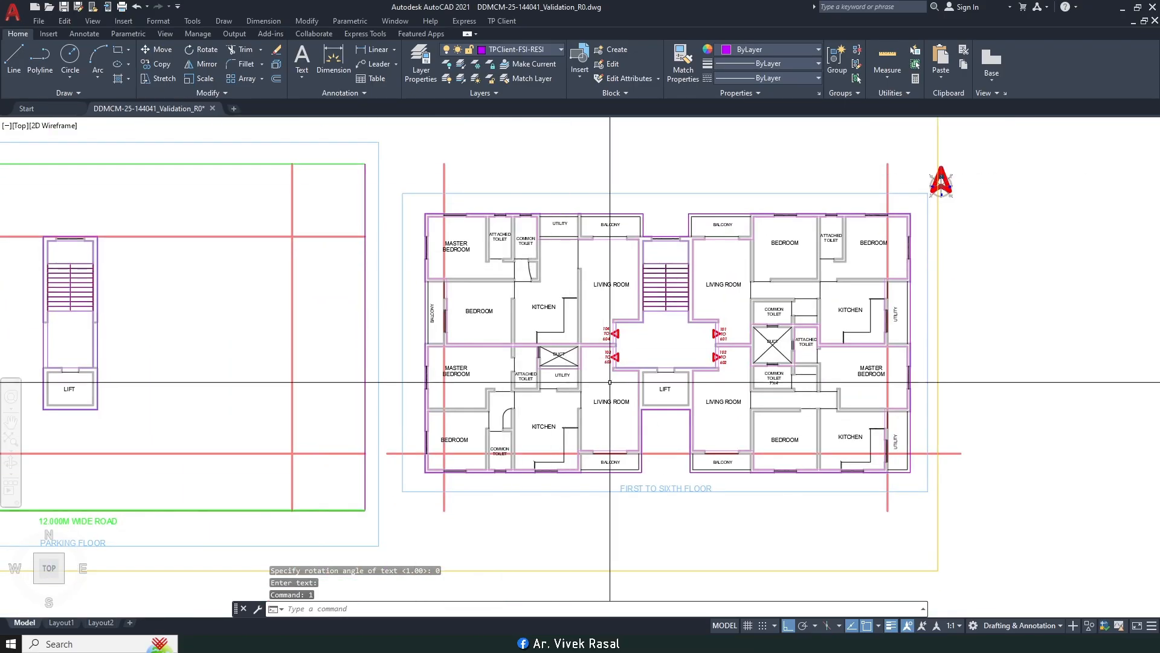
pyautogui.scroll(2, 610, 357)
pyautogui.moveTo(609, 357); pyautogui.dragTo(525, 343, button='middle')
pyautogui.scroll(-2, 524, 344)
pyautogui.click(360, 643)
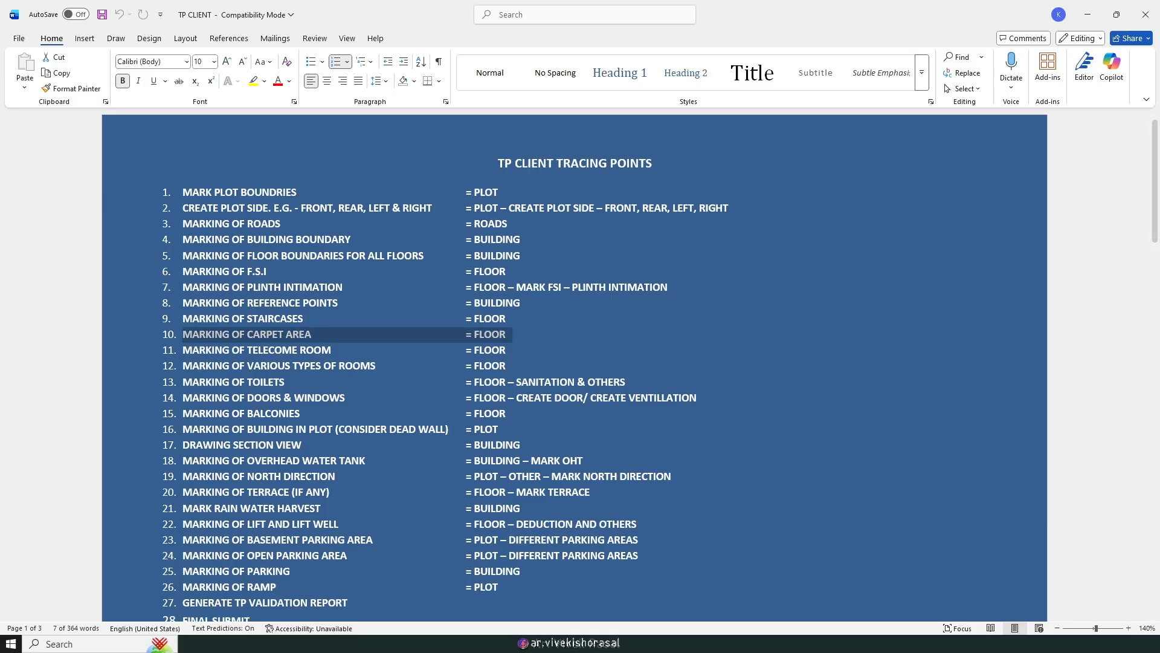
pyautogui.hotkey('alt', 'Tab')
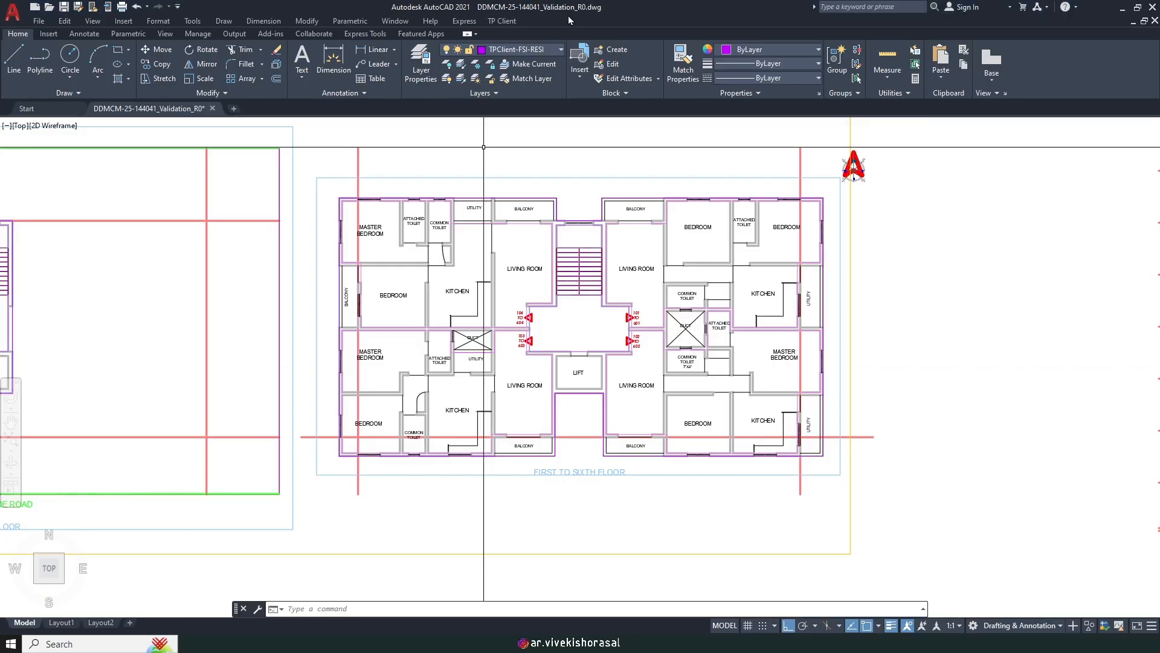
pyautogui.click(513, 21)
# Step: Mark a custom rectangular telecom room, 2.400X6.695, at the parking-floor stair block
pyautogui.moveTo(546, 101)
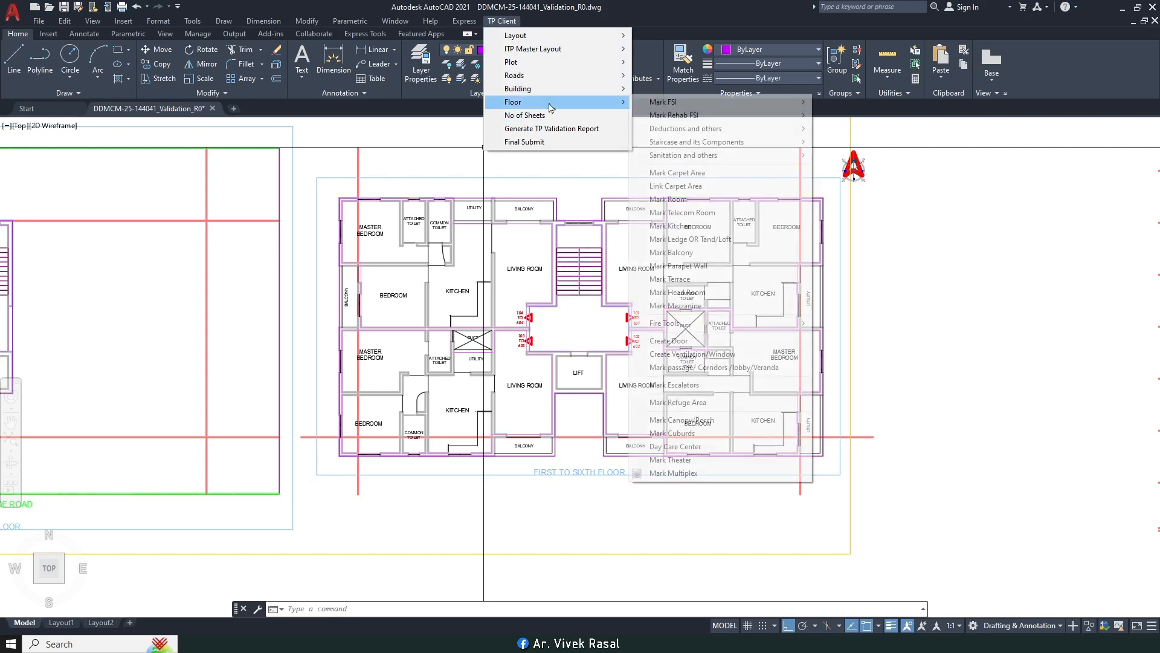
pyautogui.click(688, 213)
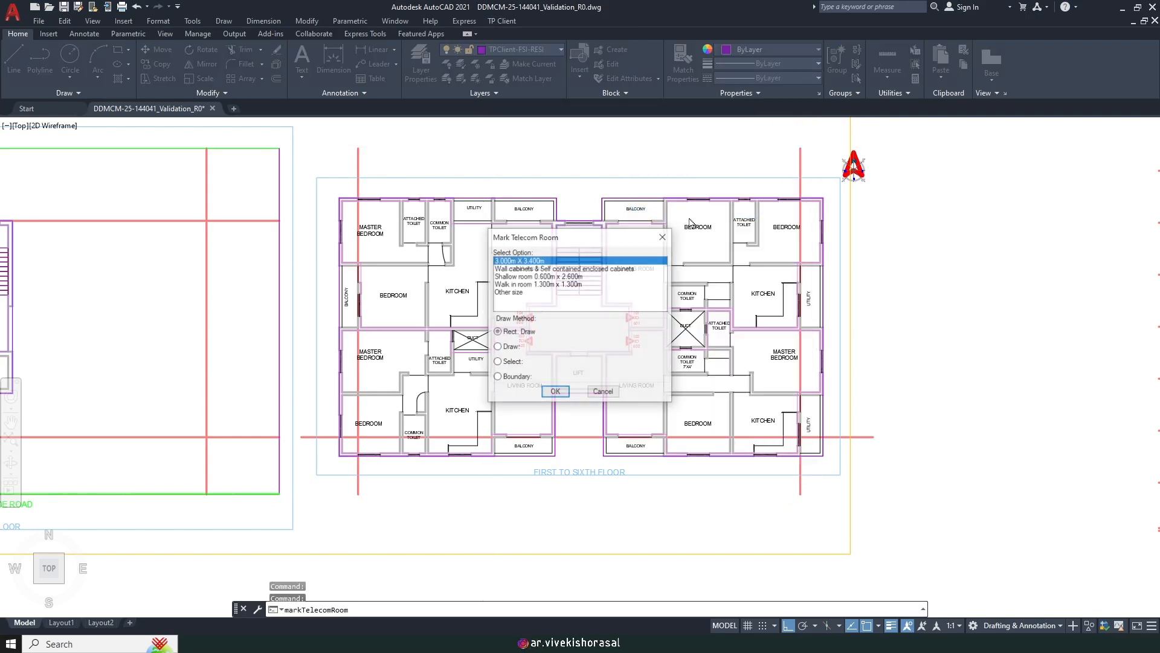
pyautogui.click(556, 392)
pyautogui.scroll(-5, 552, 388)
pyautogui.scroll(8, 423, 326)
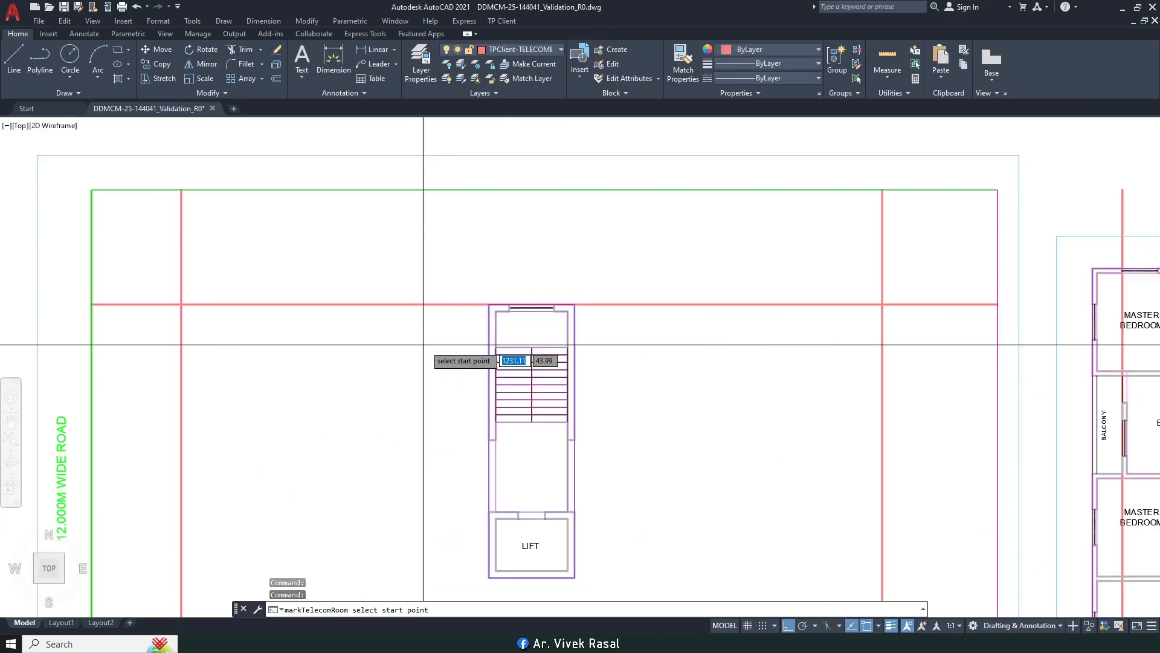
pyautogui.click(495, 310)
pyautogui.scroll(6, 559, 524)
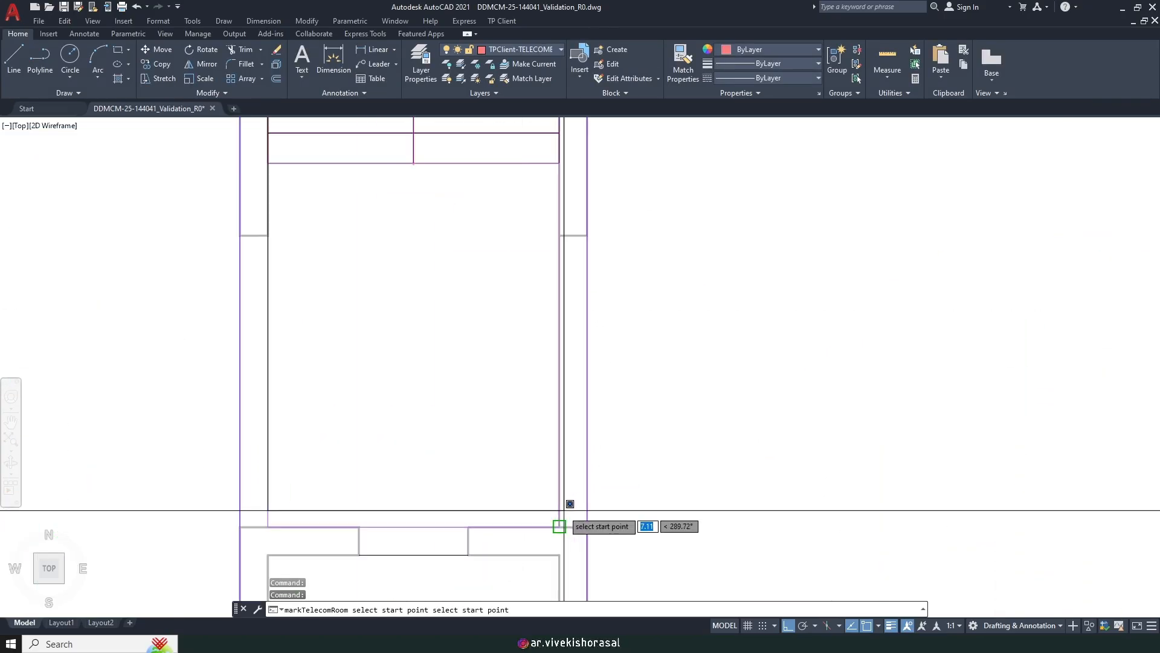
pyautogui.click(557, 521)
pyautogui.scroll(-2, 495, 356)
pyautogui.scroll(3, 512, 384)
# Step: Scale the telecom room label down to half size with SCALE
pyautogui.write('sc')
pyautogui.press('Return')
pyautogui.click(490, 351)
pyautogui.click(479, 329)
pyautogui.press('Return')
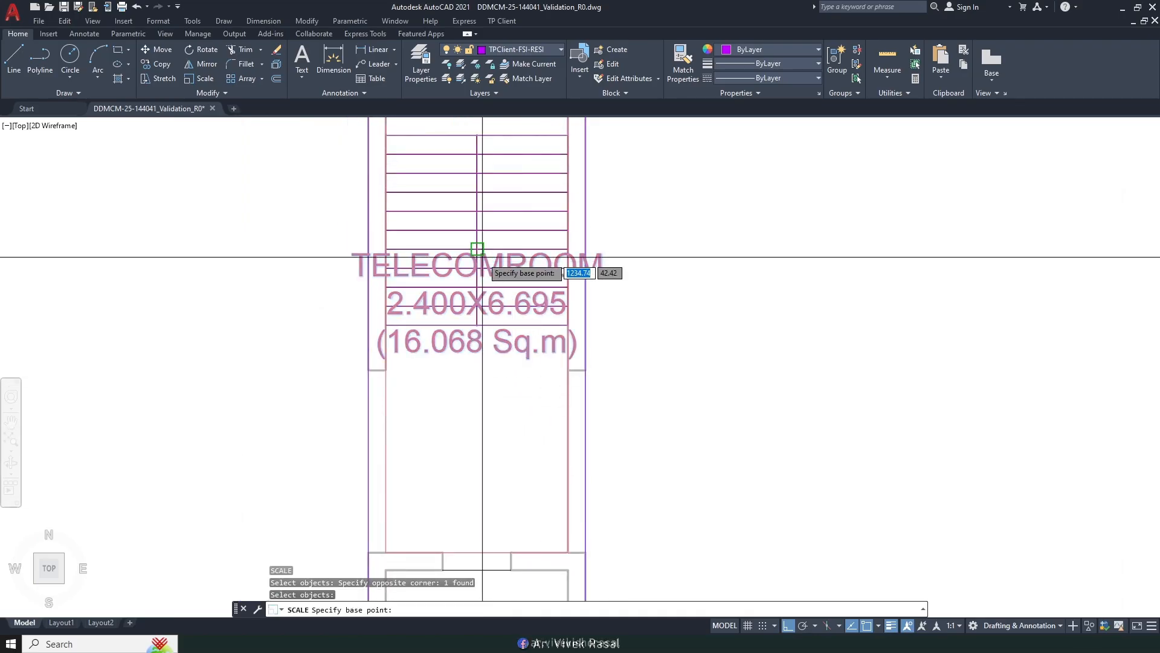
pyautogui.click(478, 249)
pyautogui.write('.695')
pyautogui.press('Return')
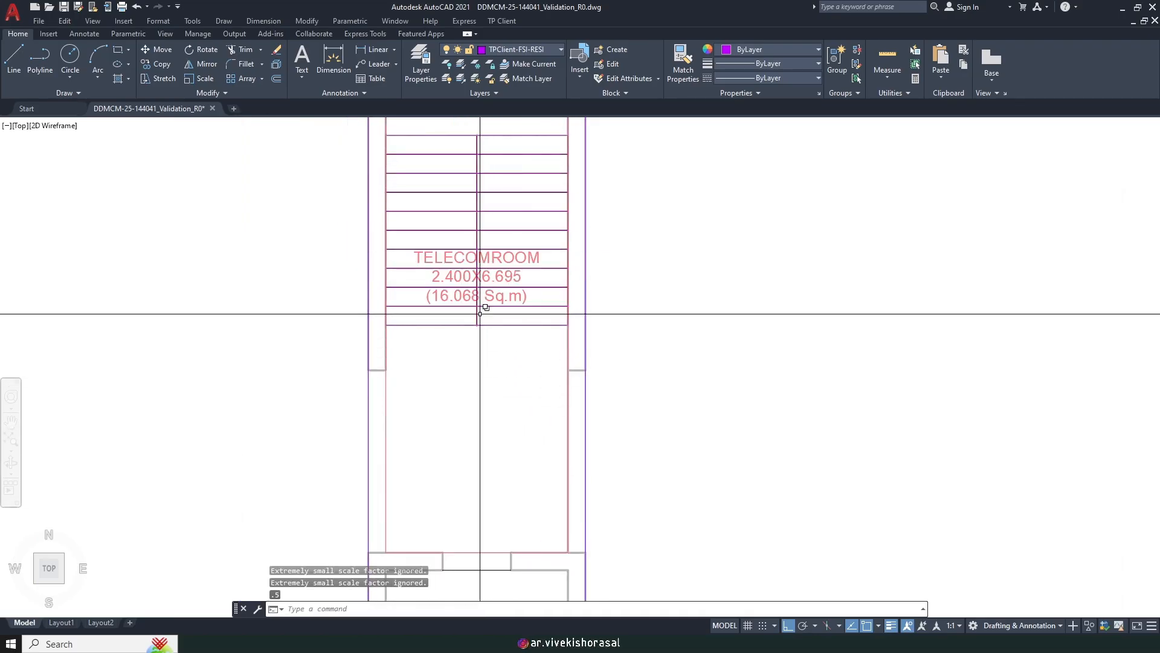
# Step: Move the telecom room label up so it sits above the stairs
pyautogui.write('m')
pyautogui.press('Return')
pyautogui.write('p')
pyautogui.press('Return')
pyautogui.scroll(-2, 555, 347)
pyautogui.moveTo(583, 272)
pyautogui.mouseDown(button='middle')
pyautogui.moveTo(588, 357)
pyautogui.moveTo(624, 365)
pyautogui.moveTo(513, 329)
pyautogui.mouseUp(button='middle')
pyautogui.press('Return')
pyautogui.click(639, 484)
pyautogui.click(640, 368)
pyautogui.scroll(-8, 580, 330)
pyautogui.scroll(2, 474, 298)
pyautogui.moveTo(796, 334); pyautogui.dragTo(706, 320, button='middle')
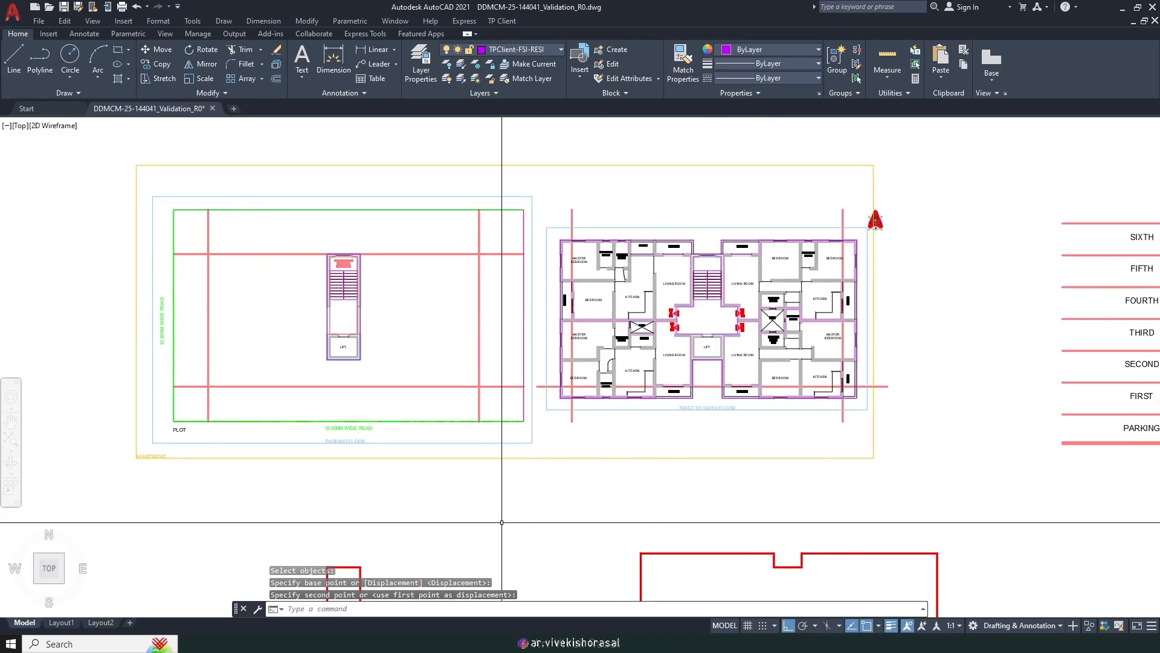
# Step: Select the telecom room and various-types-of-rooms lines in the Word checklist, then return to AutoCAD
pyautogui.hotkey('alt', 'Tab')
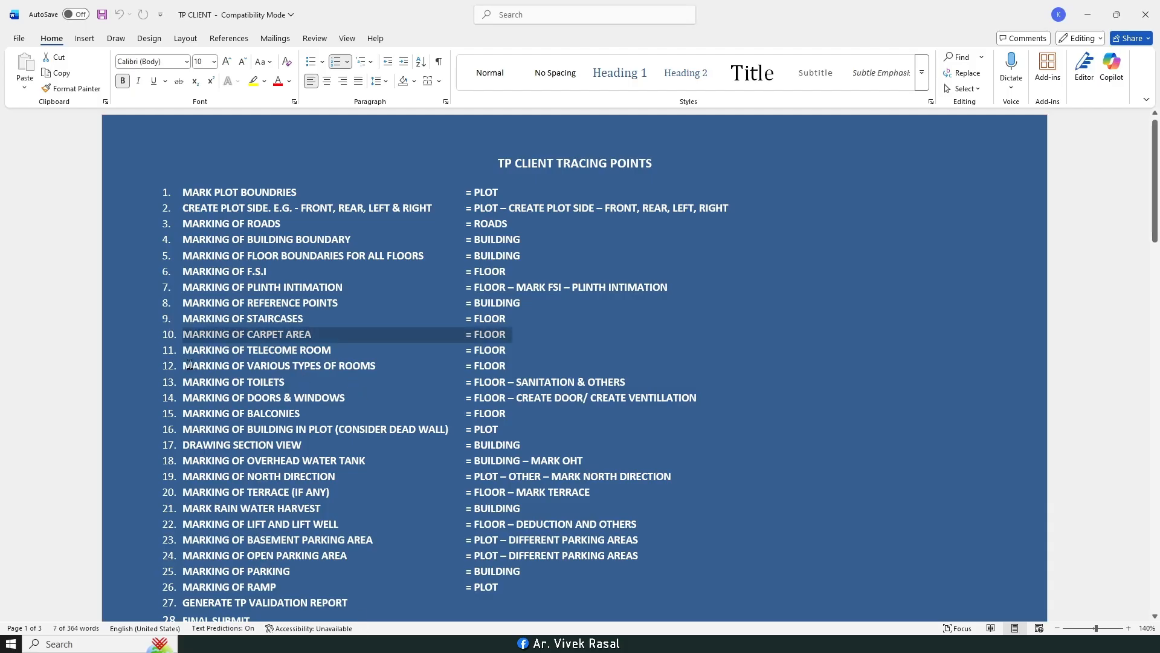
pyautogui.moveTo(437, 343); pyautogui.dragTo(484, 348)
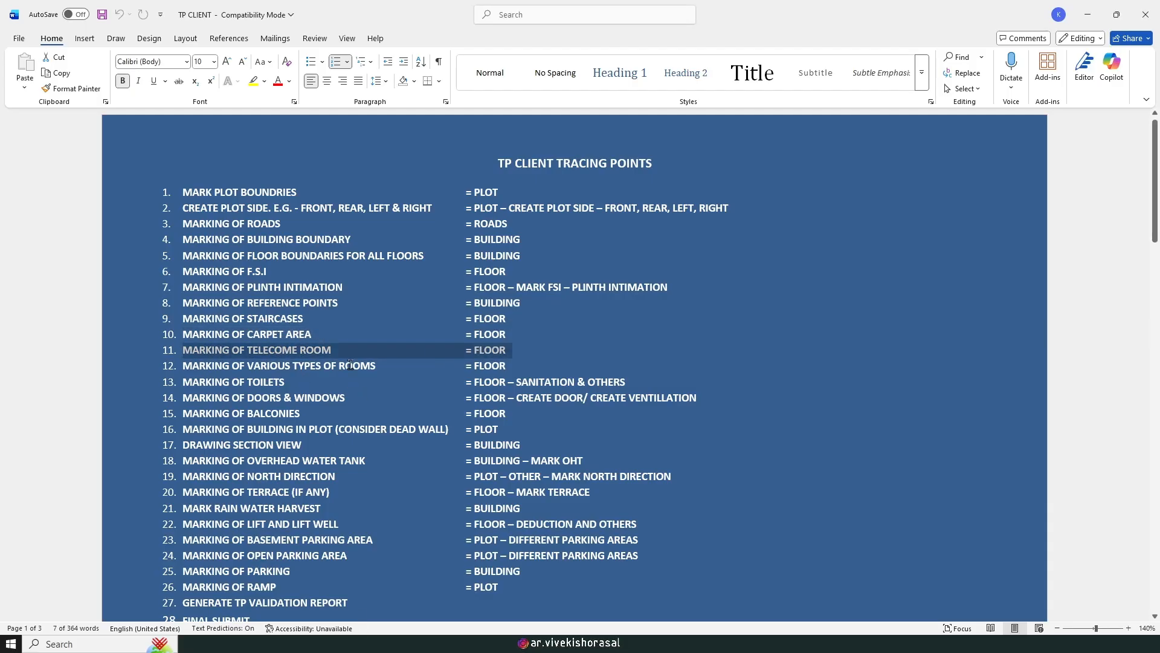
pyautogui.moveTo(184, 369); pyautogui.dragTo(280, 370)
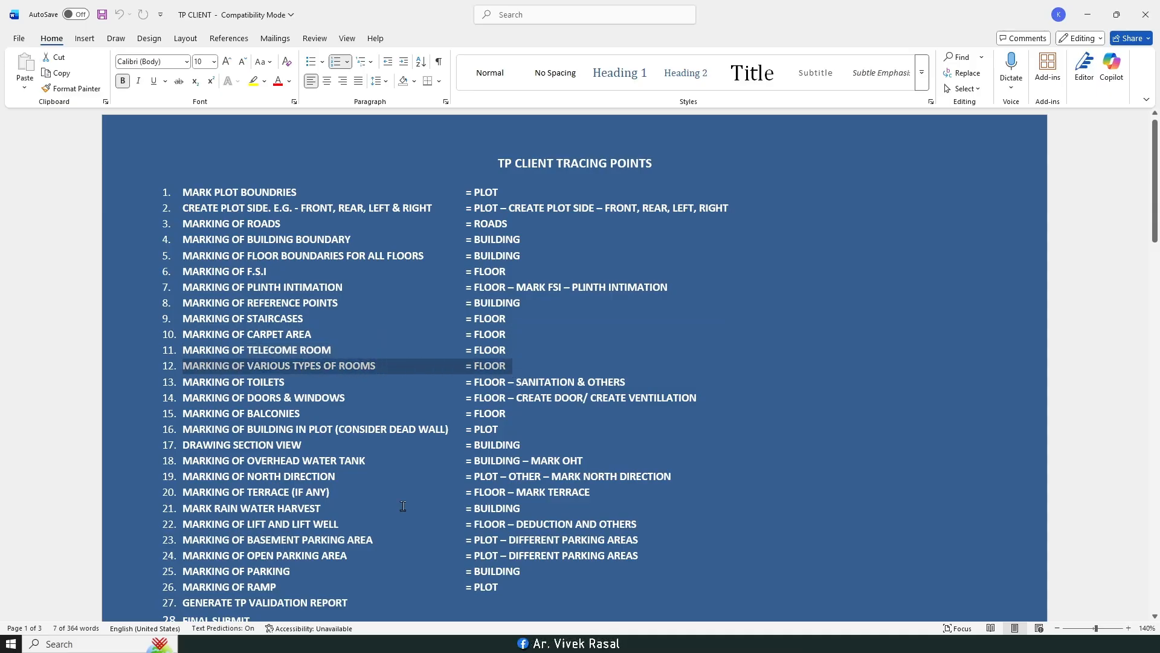
pyautogui.hotkey('alt', 'Tab')
pyautogui.moveTo(737, 280); pyautogui.dragTo(573, 301, button='middle')
# Step: Start Mark Room as a Habitable Room using the Draw option
pyautogui.click(501, 22)
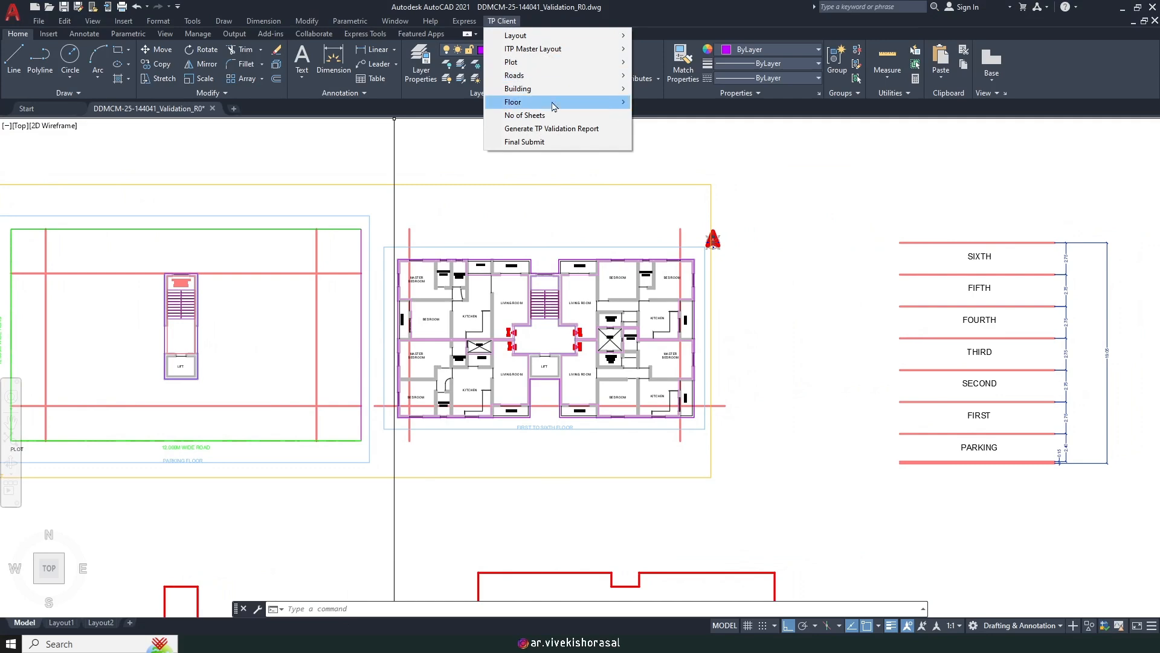
pyautogui.moveTo(557, 106)
pyautogui.click(660, 199)
pyautogui.scroll(6, 550, 269)
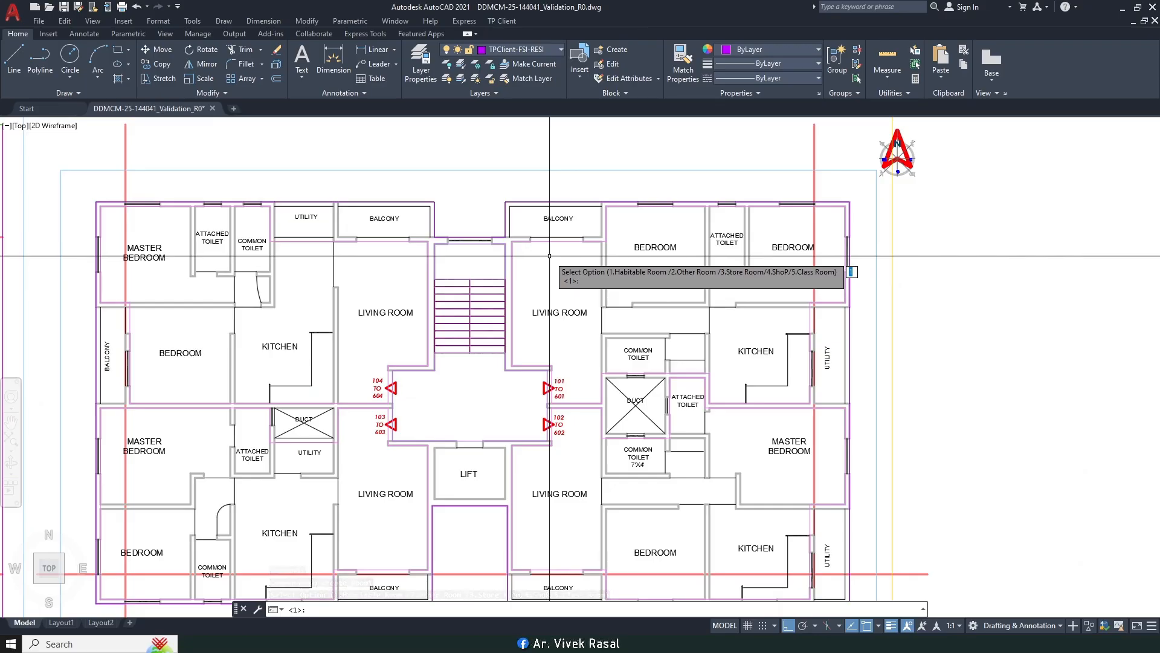
pyautogui.press('Return')
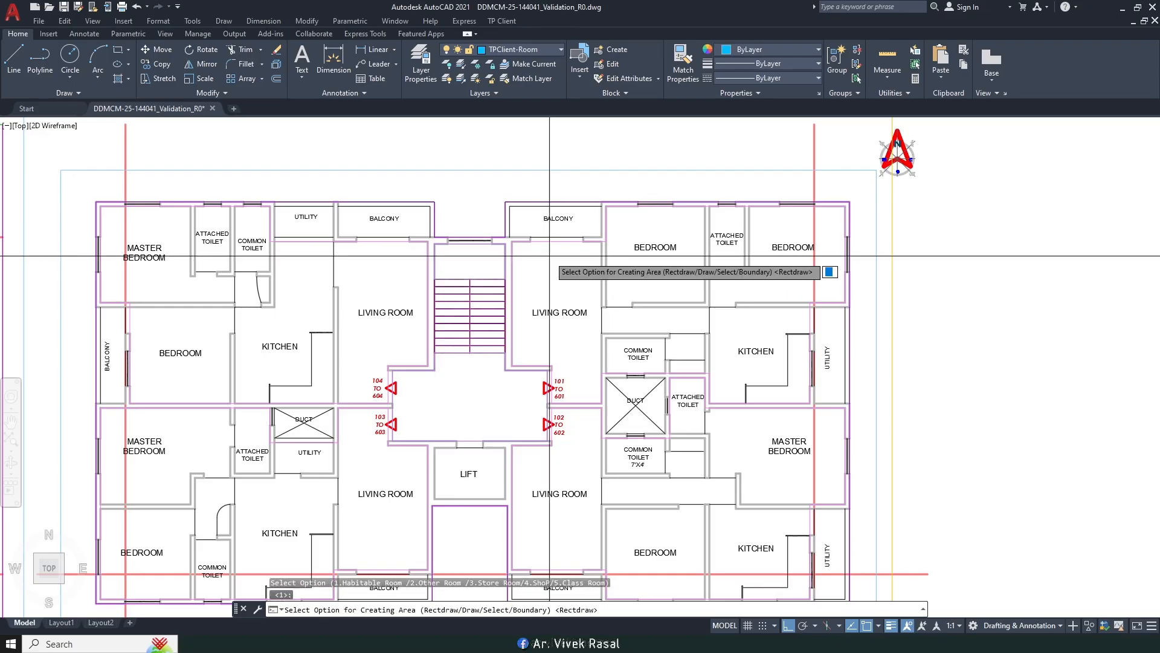
pyautogui.write('d')
pyautogui.press('Return')
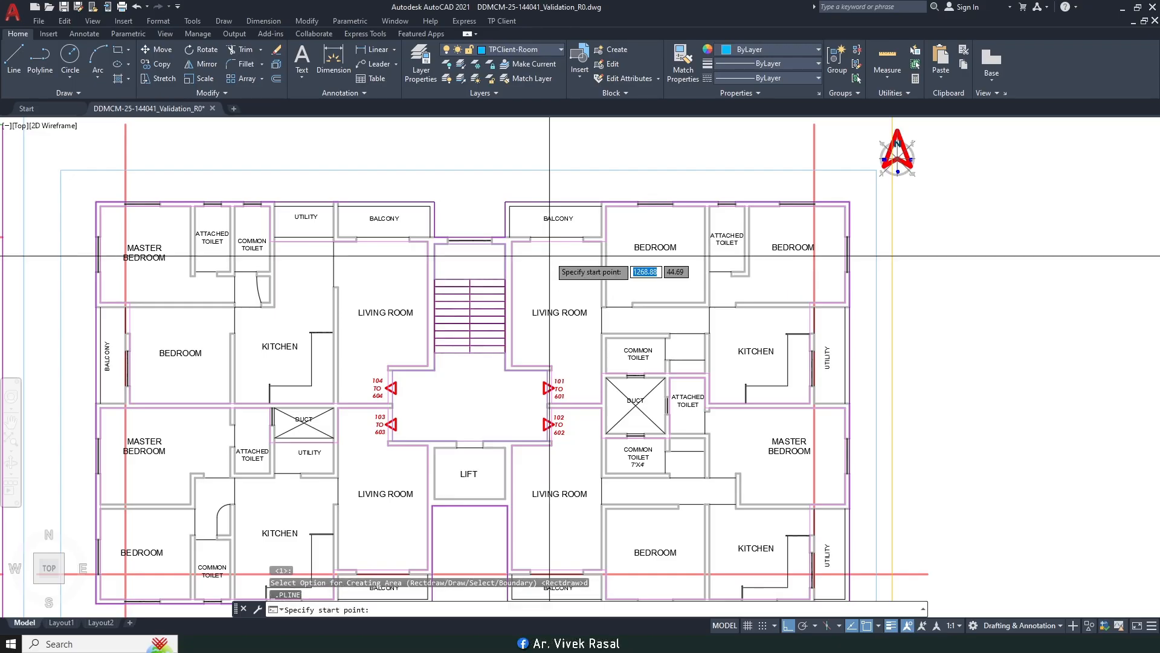
pyautogui.scroll(4, 547, 260)
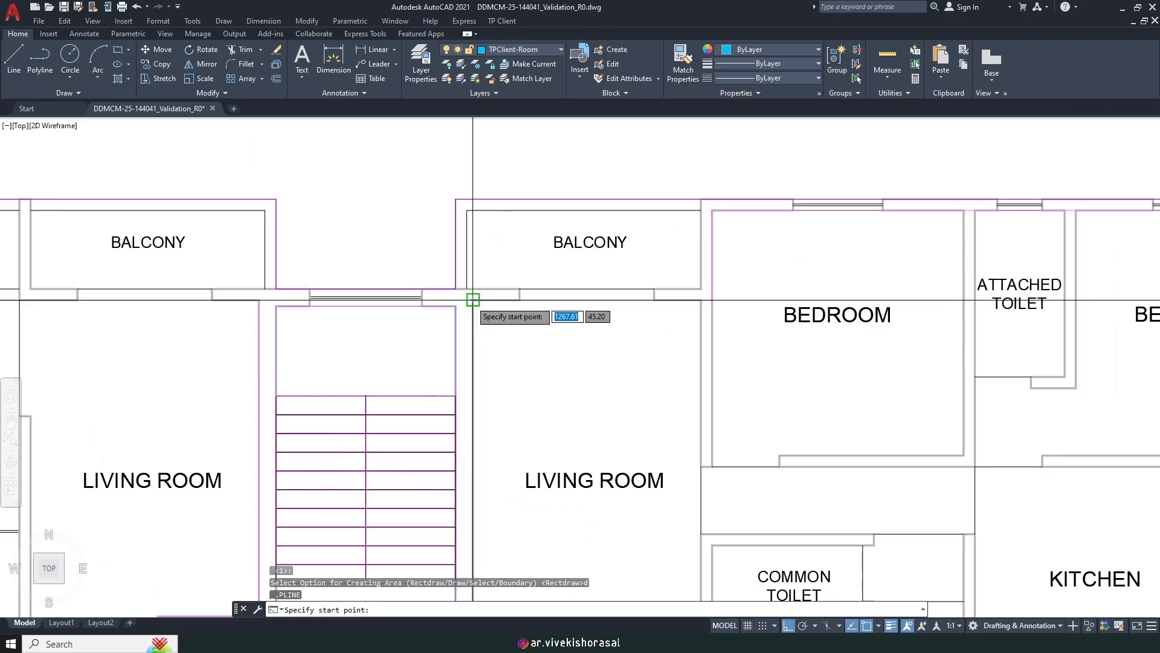
# Step: Trace and close the living room outline right of the staircase (area 15.05, perimeter 17.10)
pyautogui.click(700, 300)
pyautogui.moveTo(699, 531); pyautogui.dragTo(695, 336, button='middle')
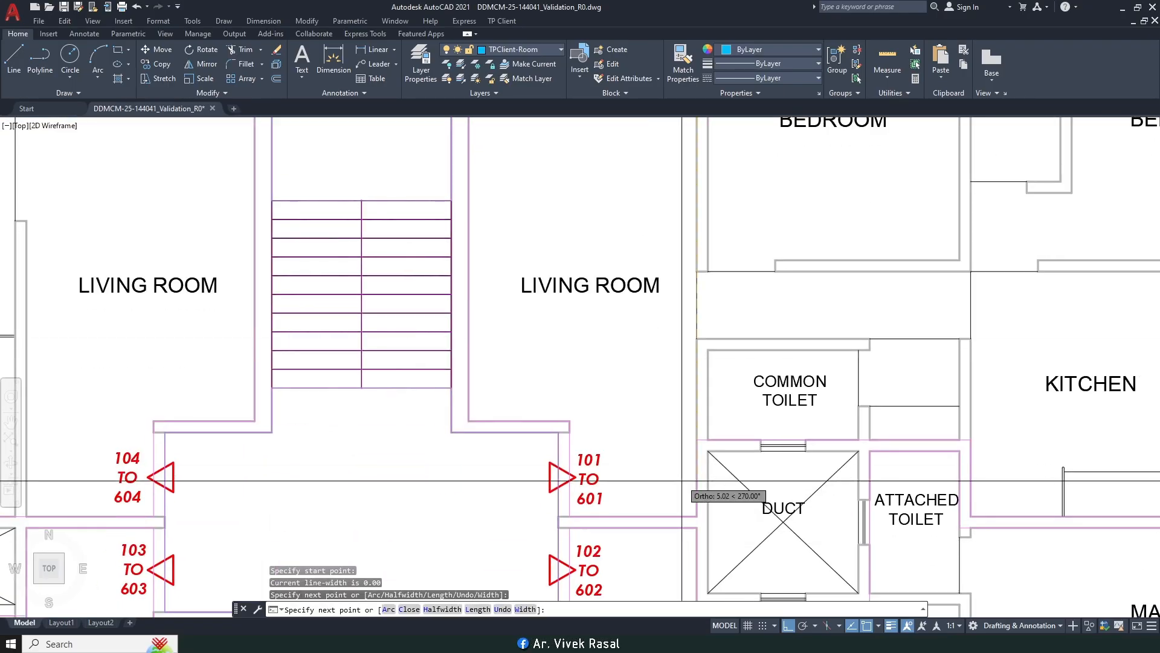
pyautogui.scroll(2, 682, 480)
pyautogui.click(697, 516)
pyautogui.click(570, 517)
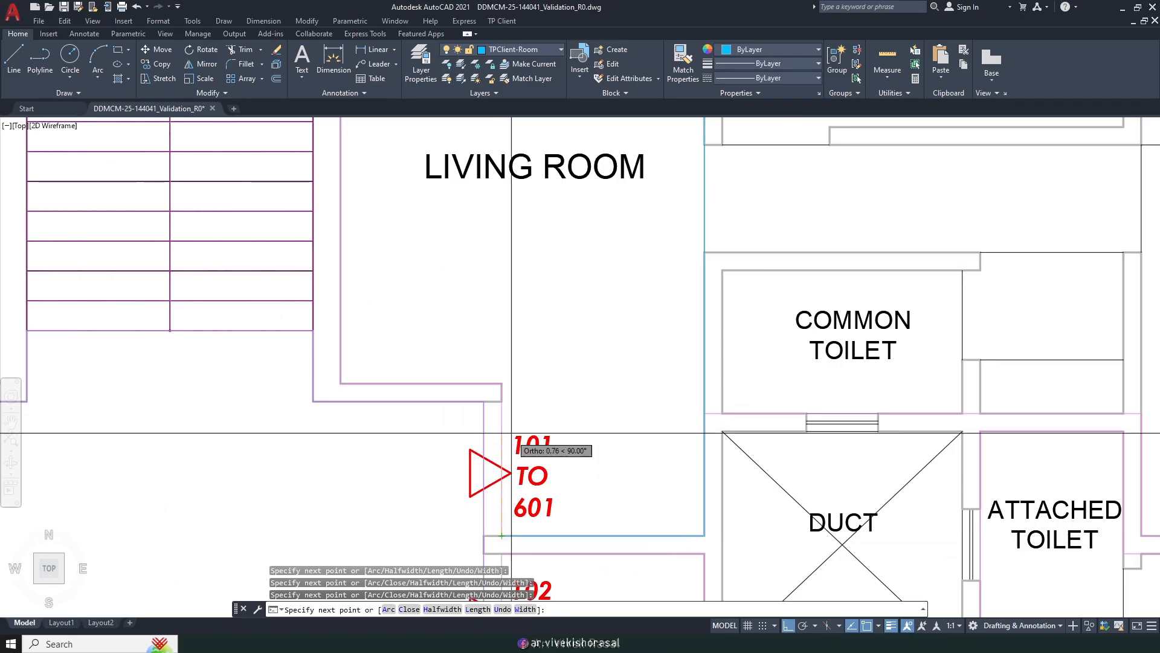
pyautogui.click(501, 382)
pyautogui.scroll(-4, 362, 351)
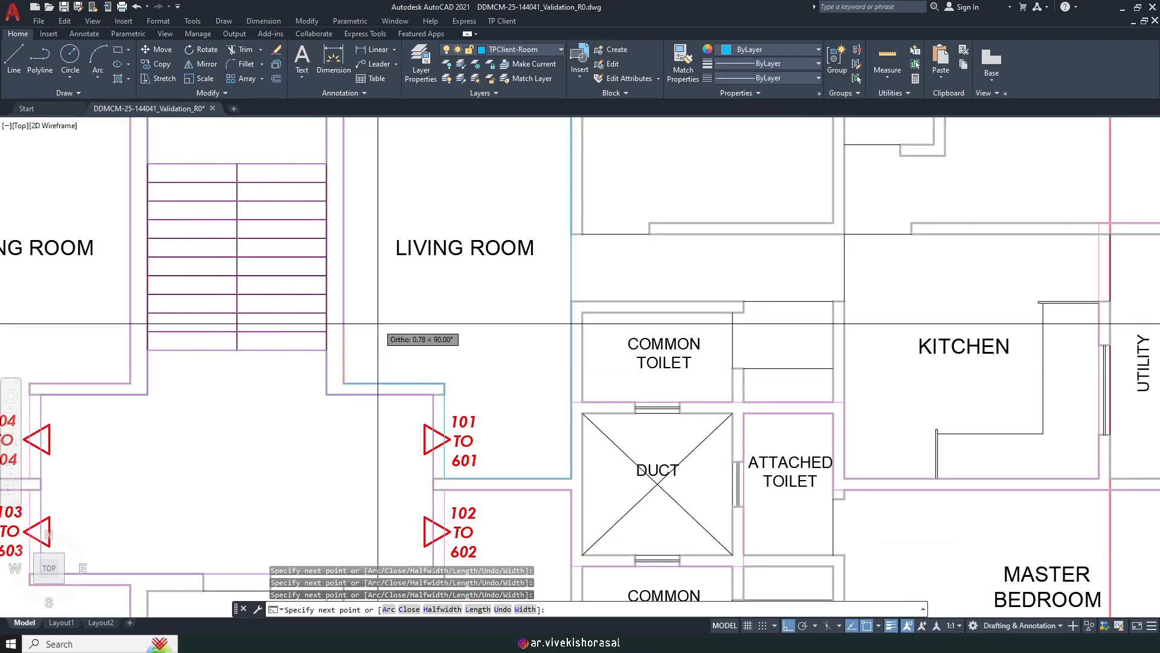
pyautogui.press('Return')
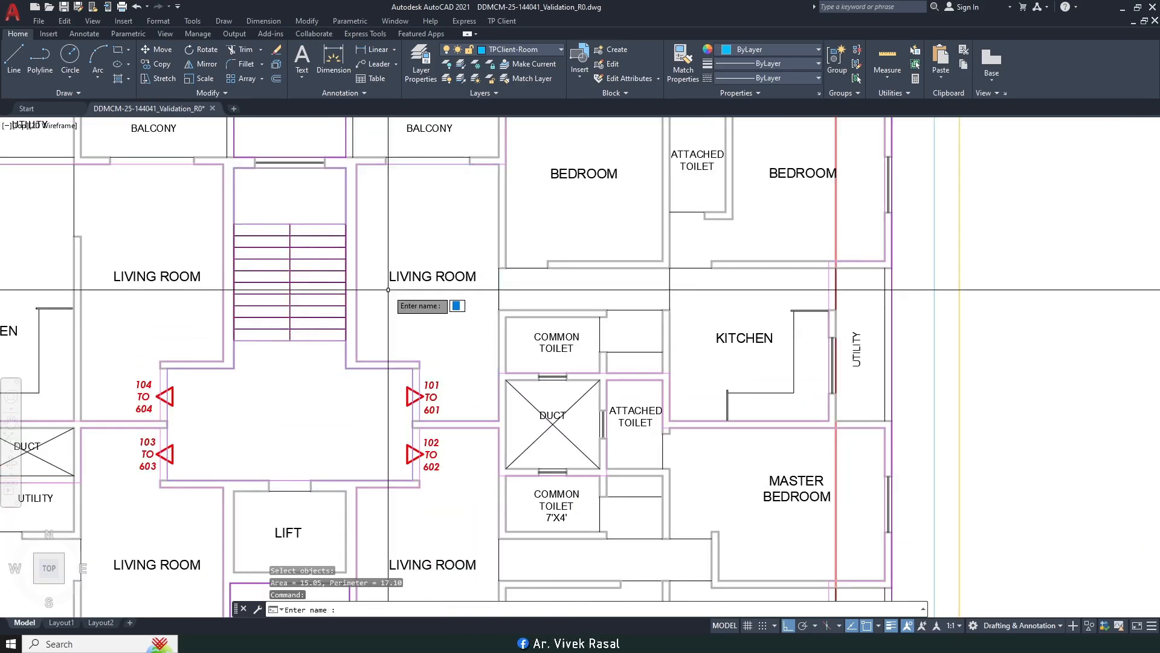
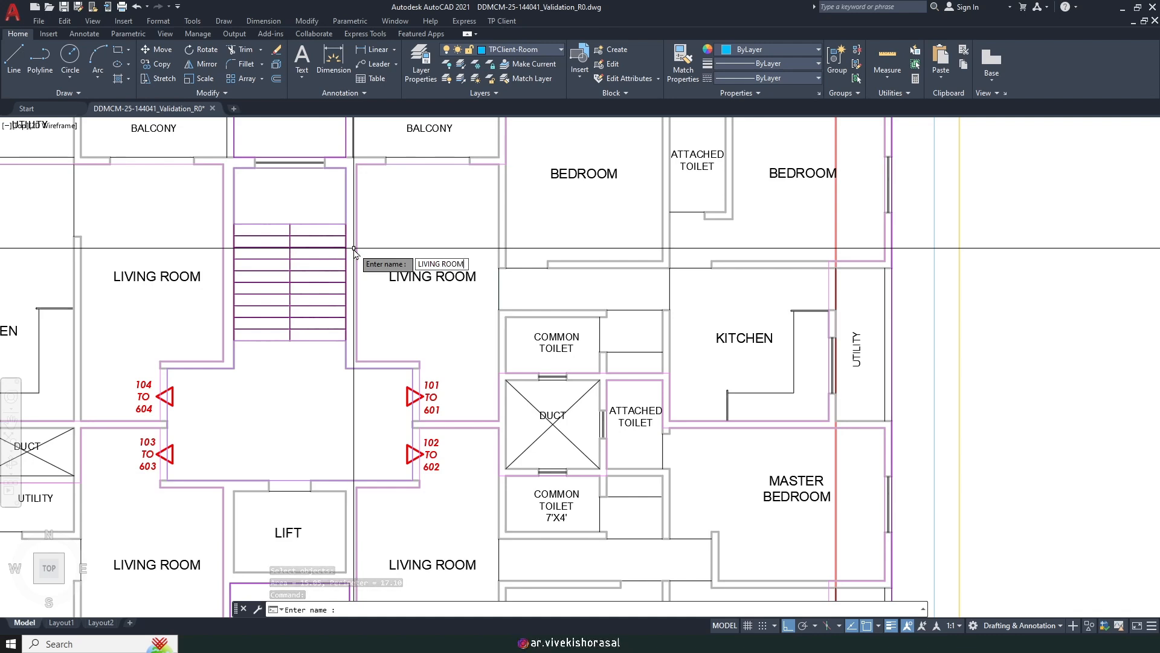
# Step: Name the room LIVING ROOM (3.050X5.500, 15.054 Sq.m), then turn the text layer off and back on
pyautogui.press('Return')
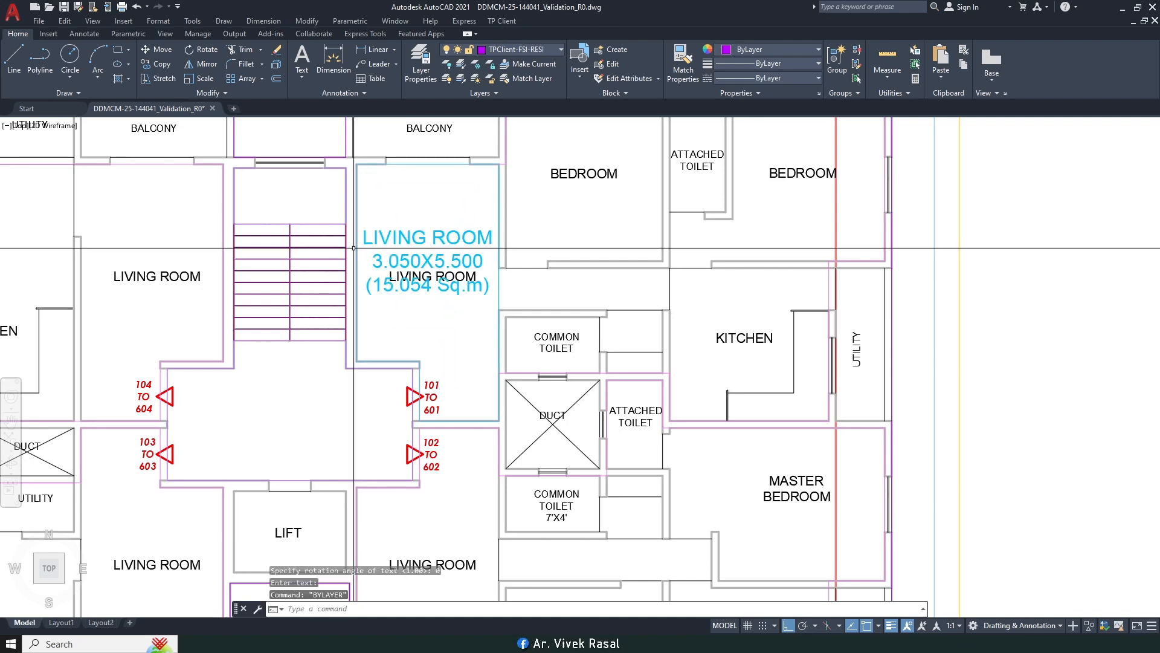
pyautogui.click(512, 51)
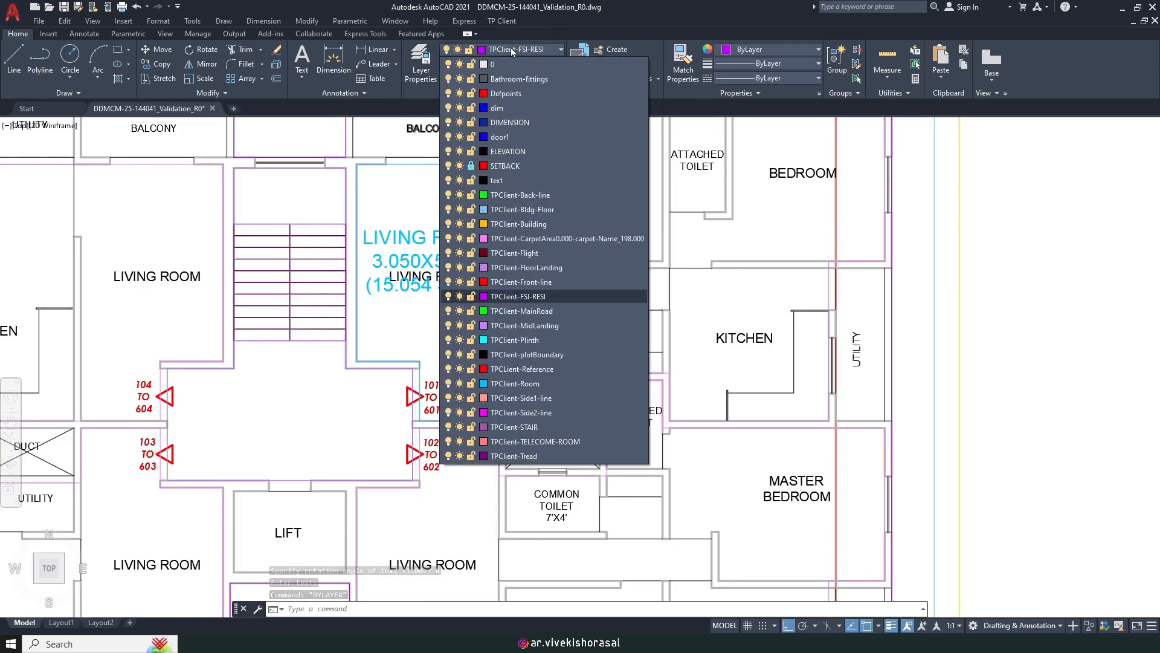
pyautogui.click(448, 181)
pyautogui.scroll(-2, 442, 224)
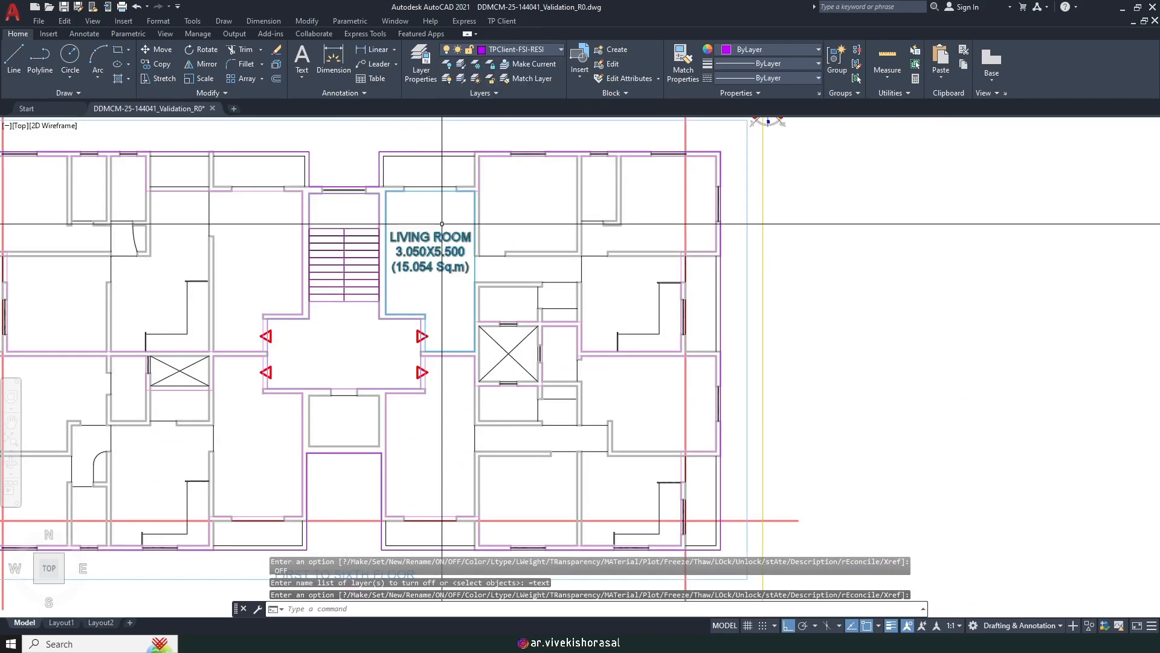
pyautogui.moveTo(441, 225); pyautogui.dragTo(495, 270, button='middle')
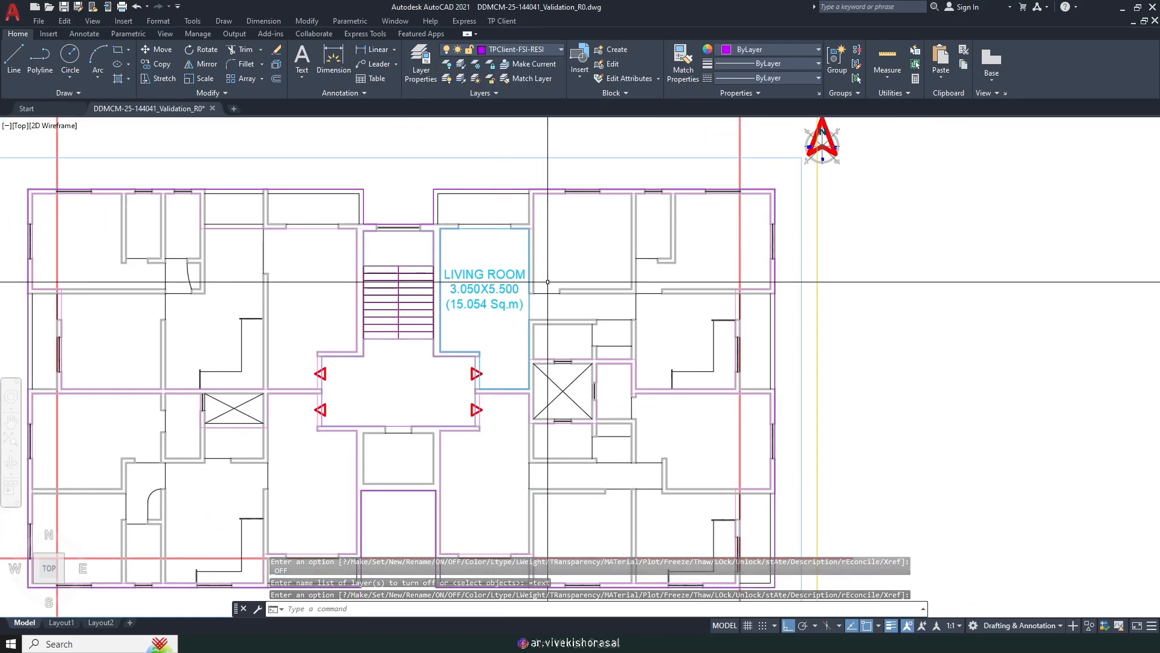
pyautogui.click(527, 50)
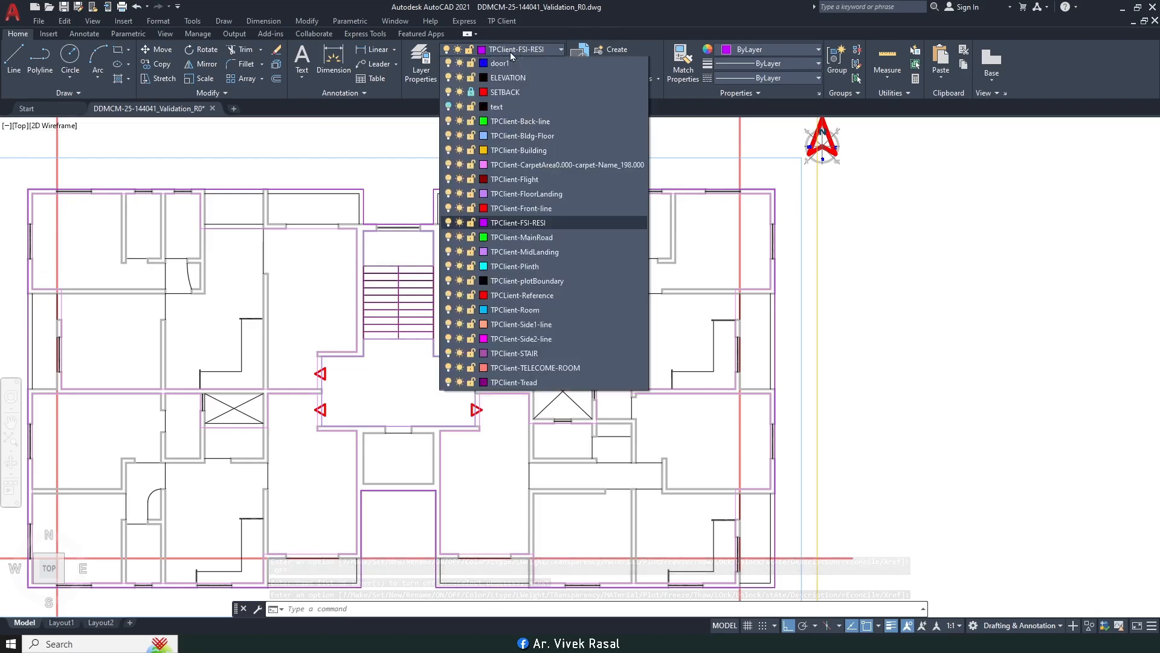
pyautogui.click(447, 180)
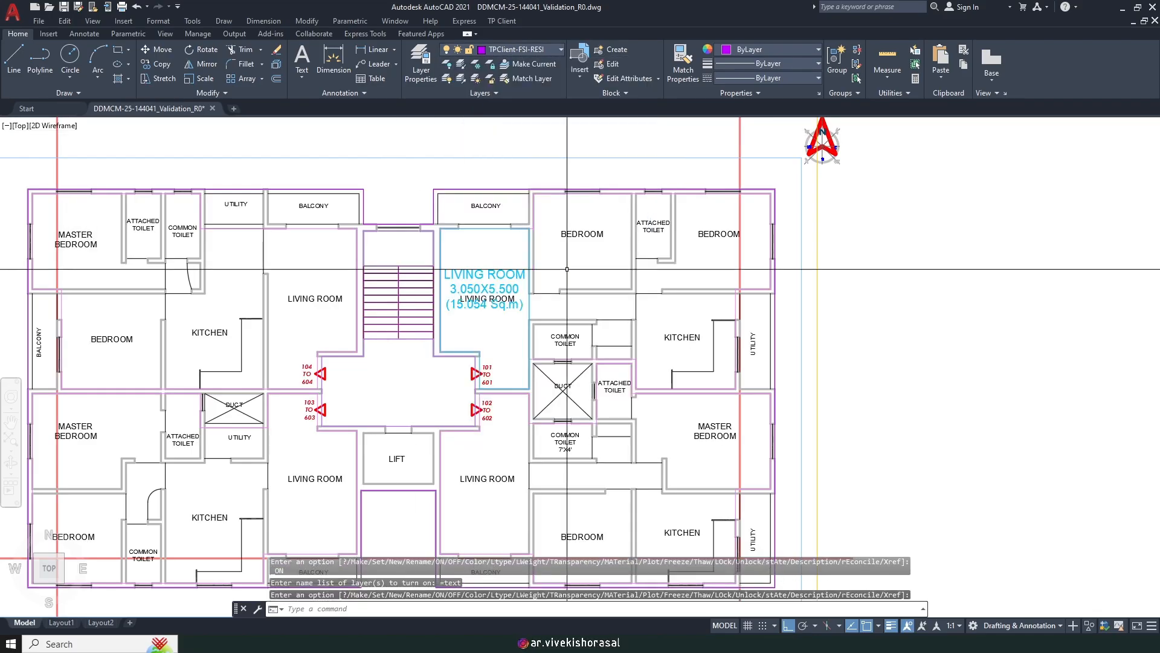
pyautogui.scroll(3, 665, 182)
# Step: Mark the first upper bedroom as a habitable room by rectangle, named BEDROOM (3.363X3.275, 11.012 Sq.m)
pyautogui.click(502, 20)
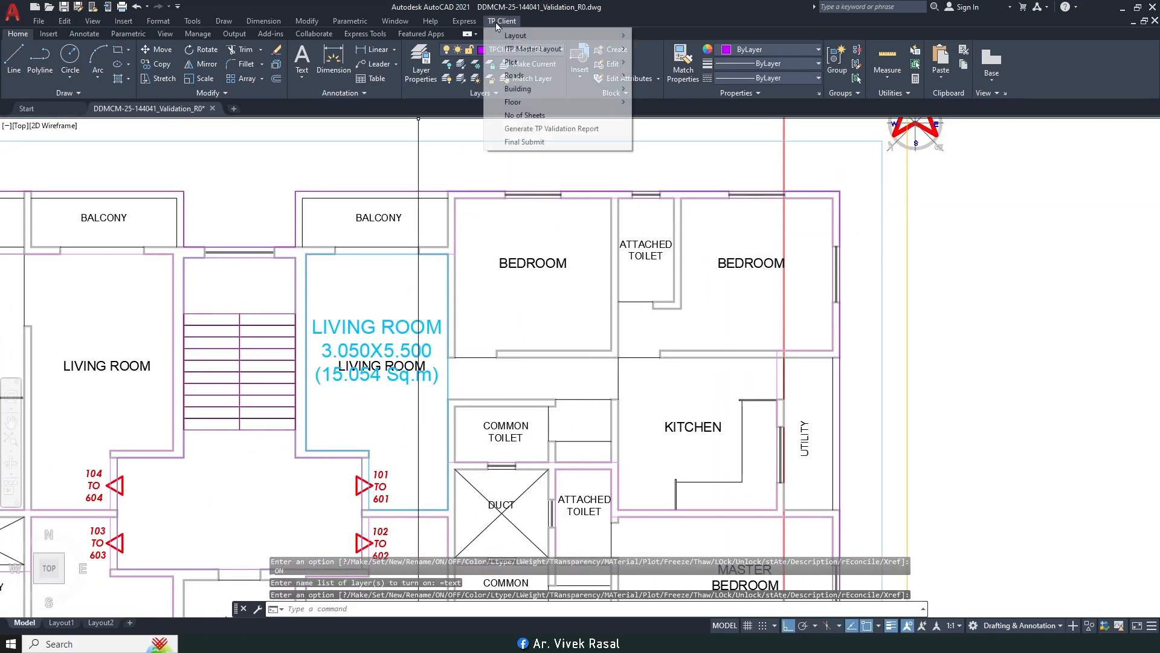
pyautogui.moveTo(550, 102)
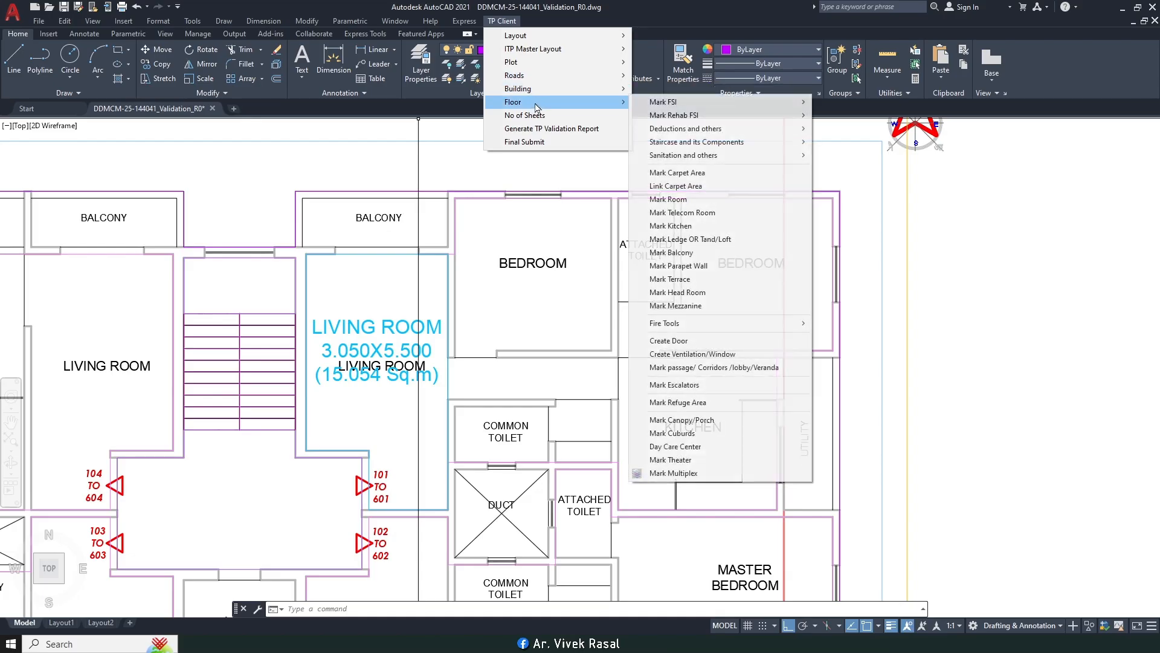
pyautogui.click(673, 200)
pyautogui.moveTo(548, 235); pyautogui.dragTo(487, 221, button='middle')
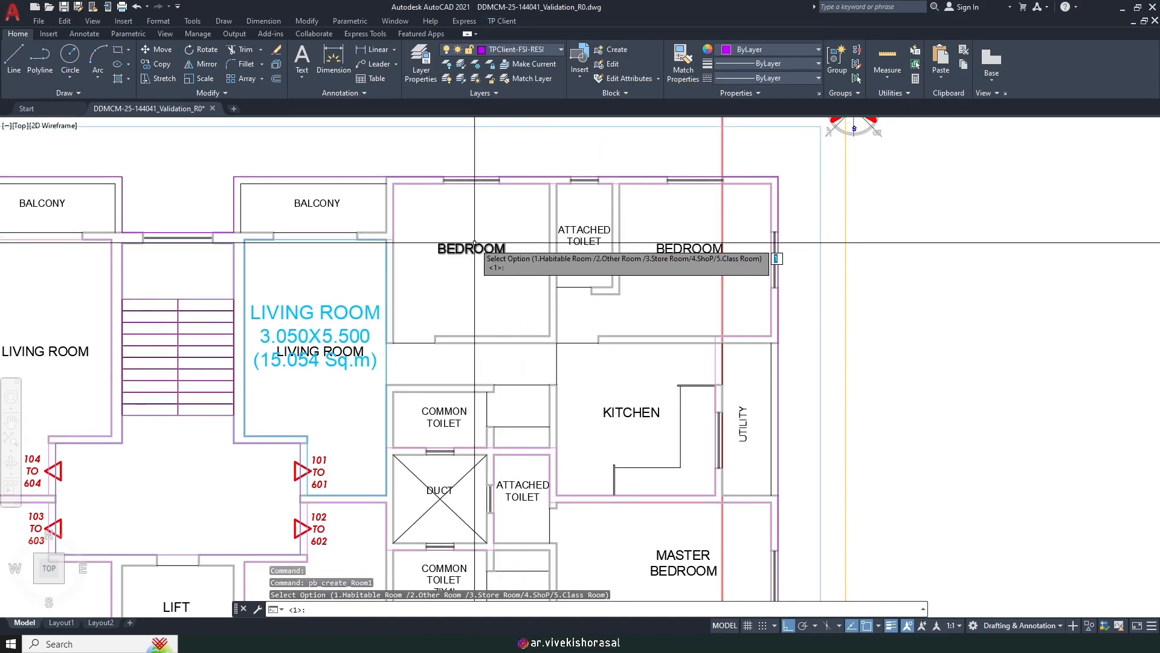
pyautogui.scroll(2, 475, 243)
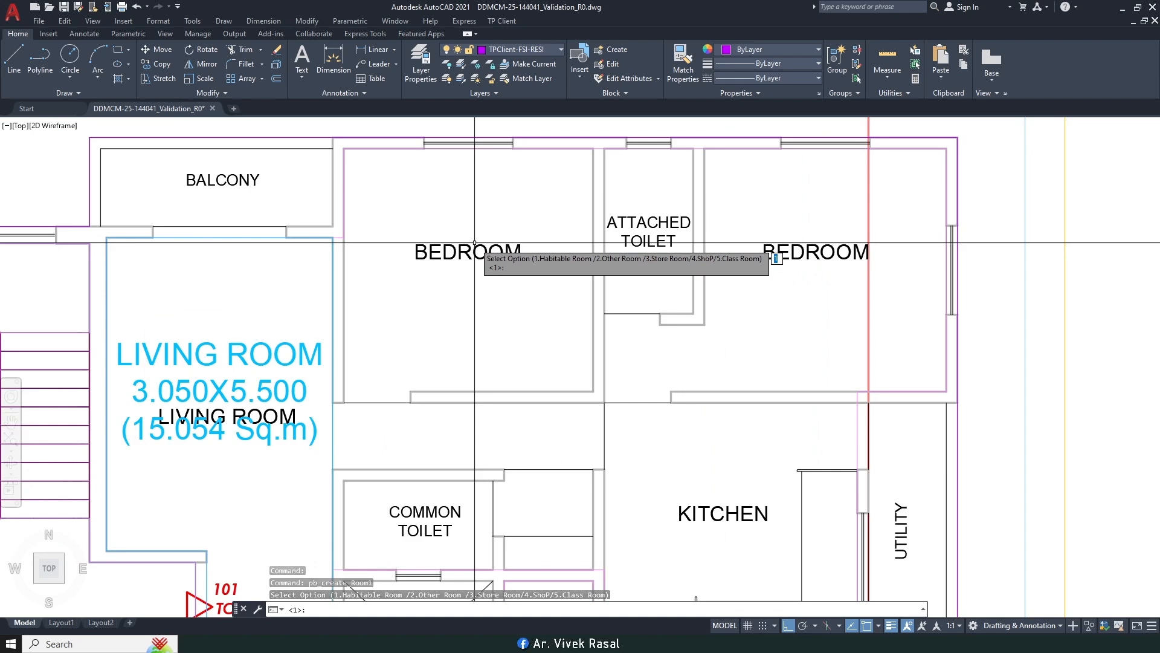
pyautogui.press('Return')
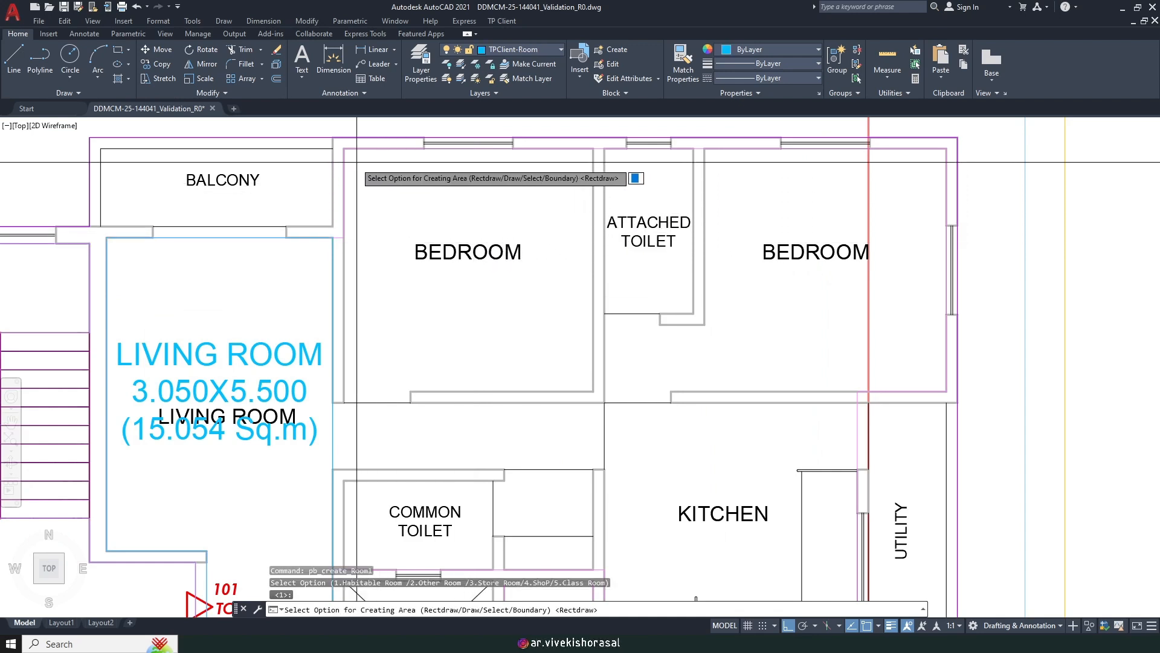
pyautogui.press('Return')
pyautogui.click(355, 144)
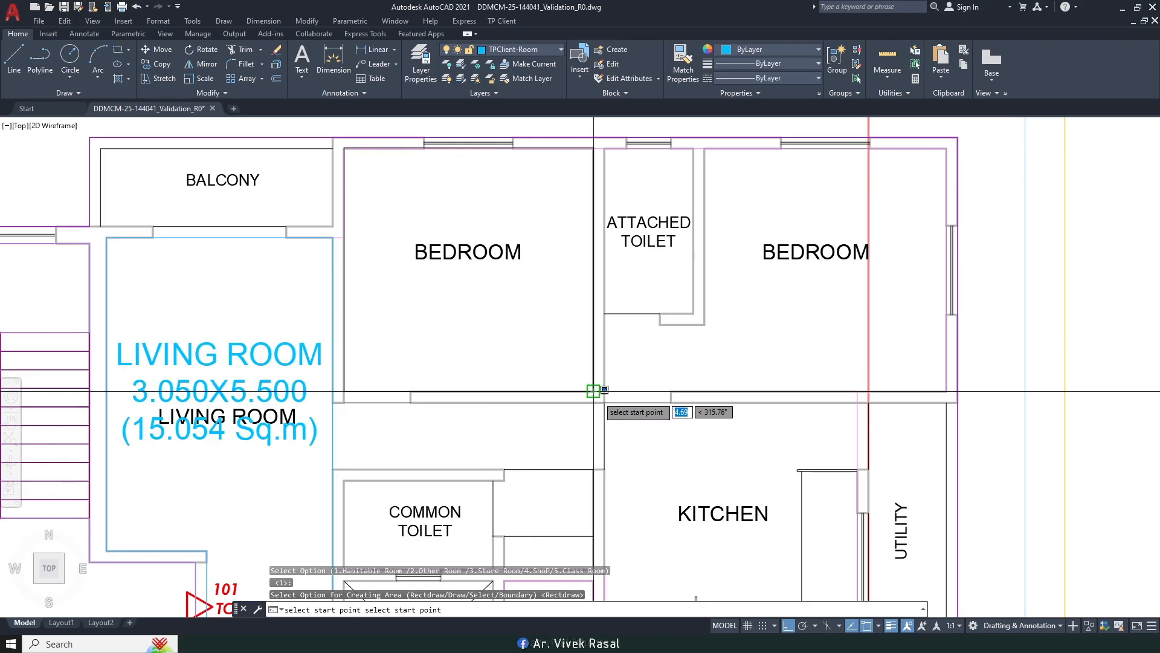
pyautogui.click(594, 390)
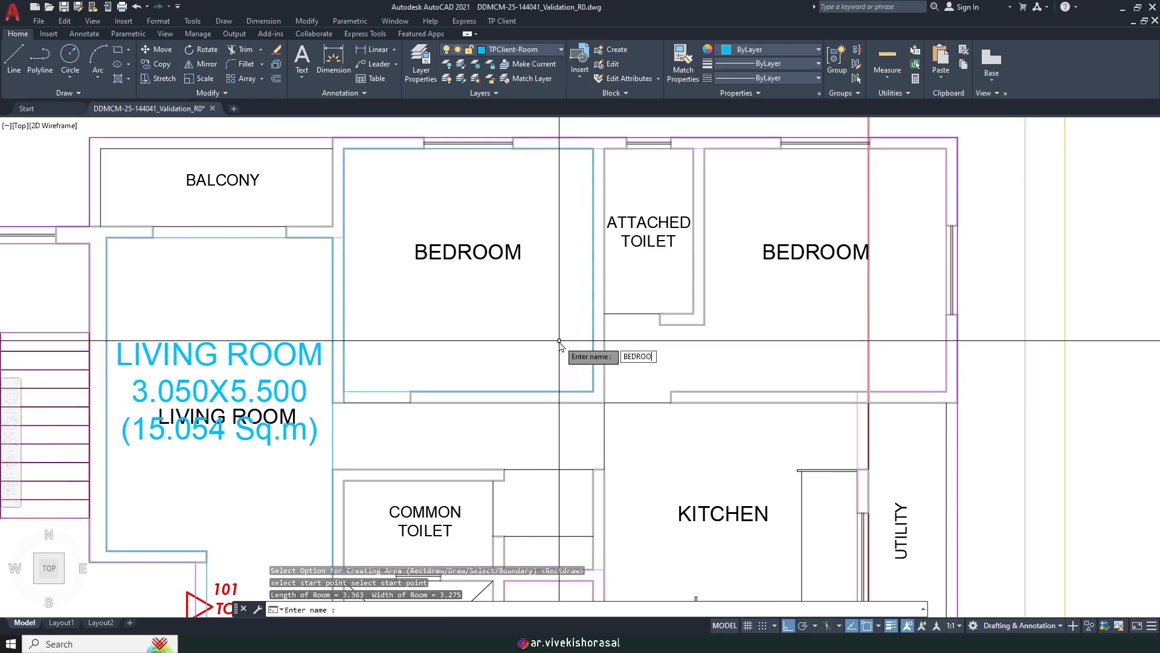
pyautogui.press('Return')
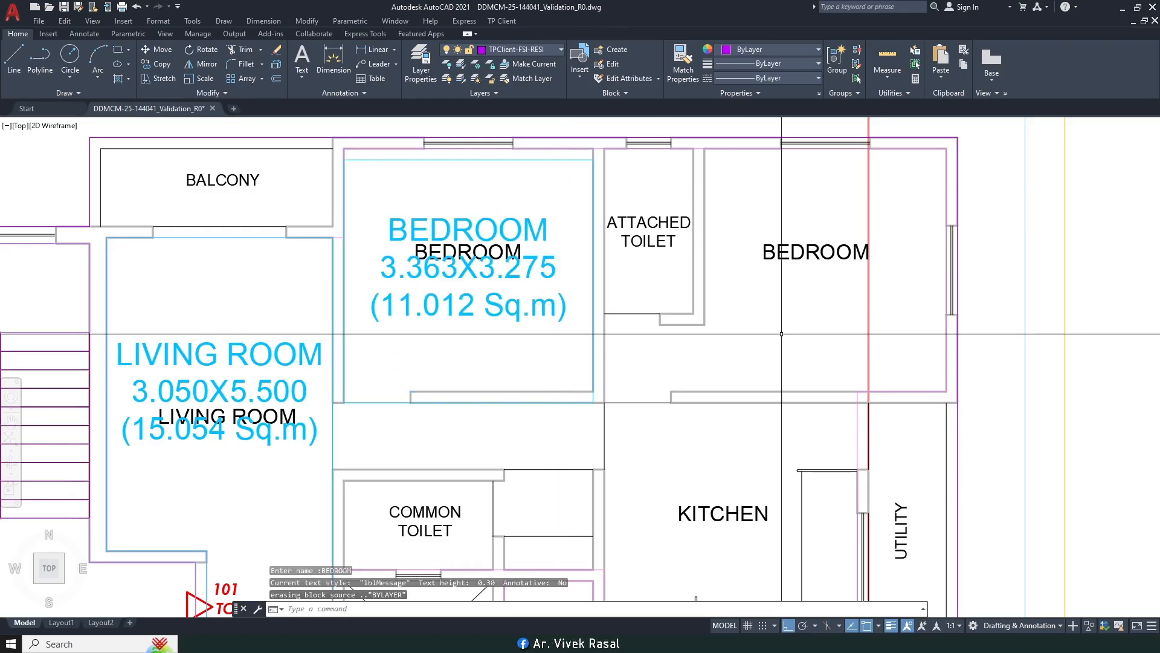
# Step: Start marking the second bedroom as habitable with Draw, tracing its top and right walls
pyautogui.moveTo(744, 328); pyautogui.dragTo(683, 344, button='middle')
pyautogui.press('Return')
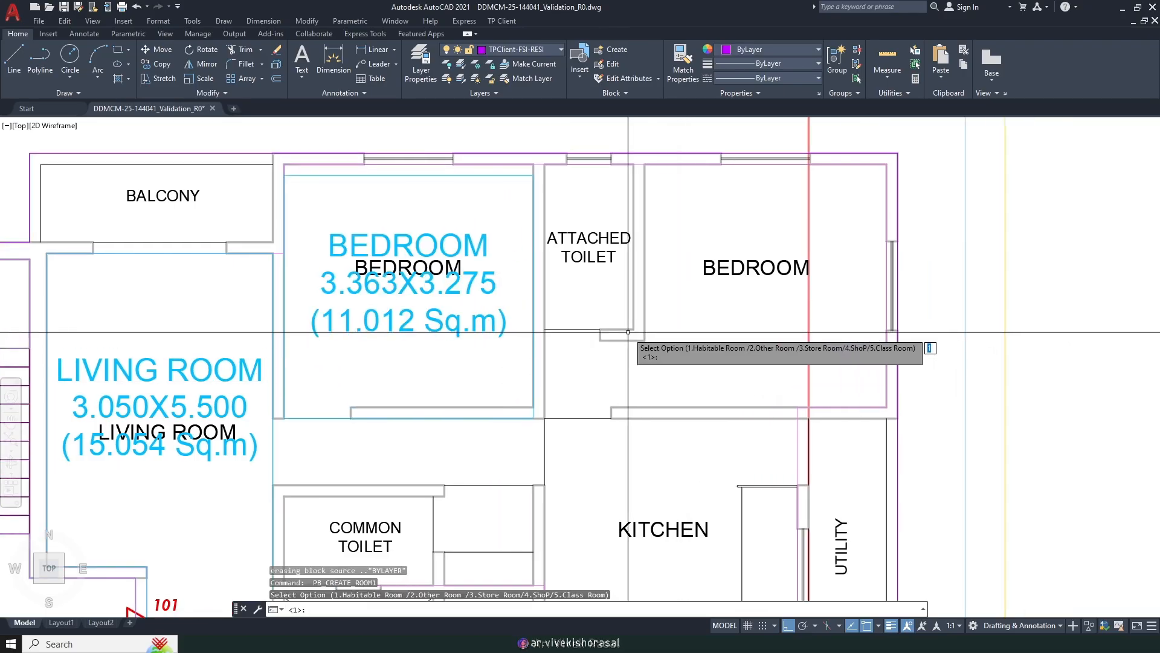
pyautogui.press('Return')
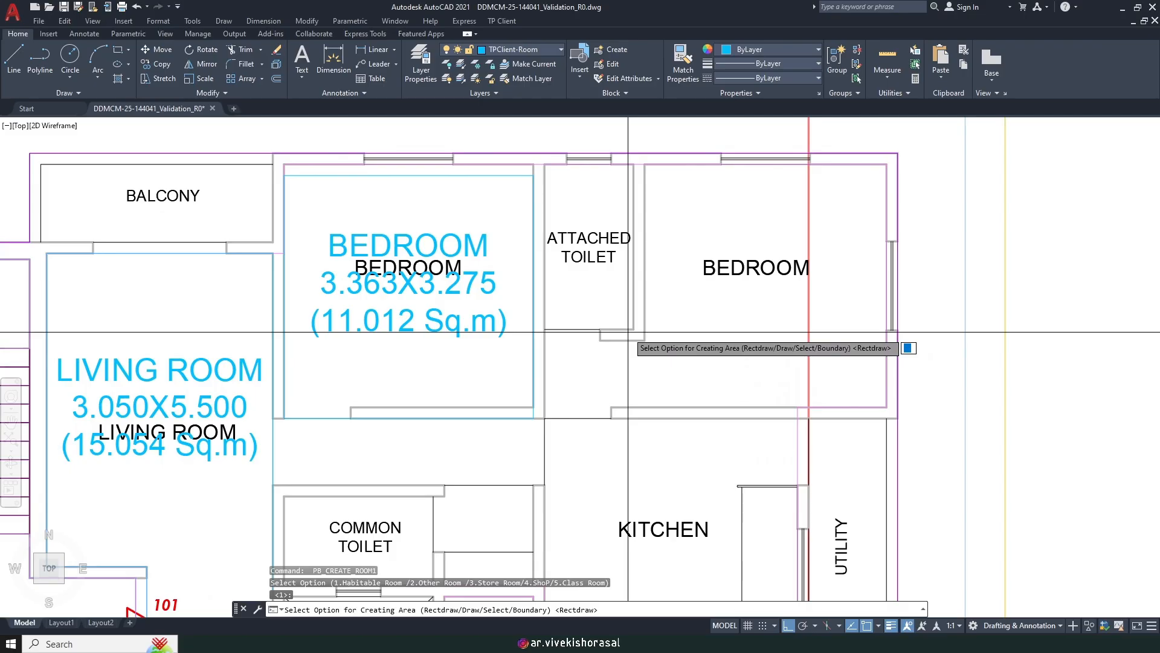
pyautogui.press('Return')
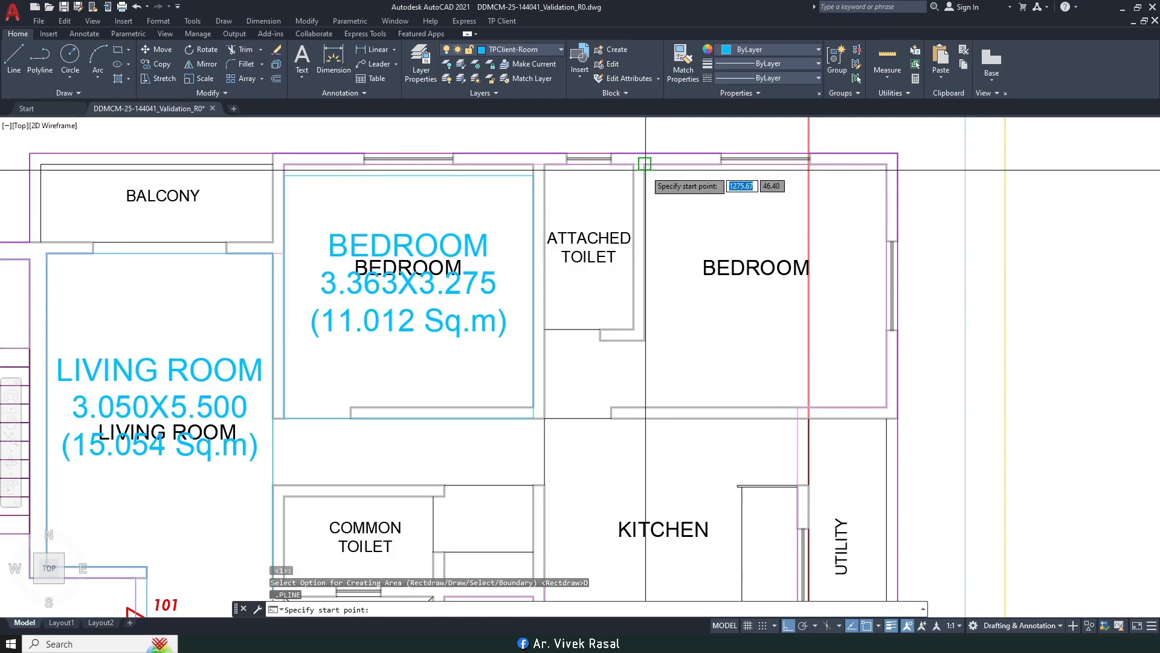
pyautogui.click(645, 164)
pyautogui.click(887, 163)
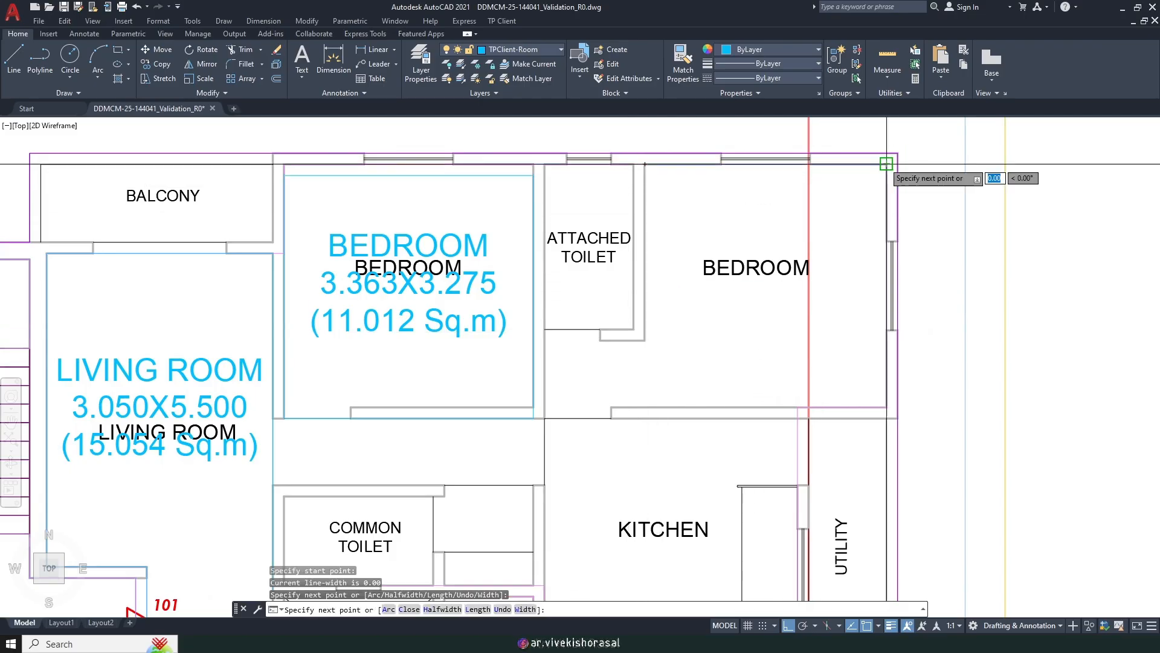
pyautogui.click(887, 407)
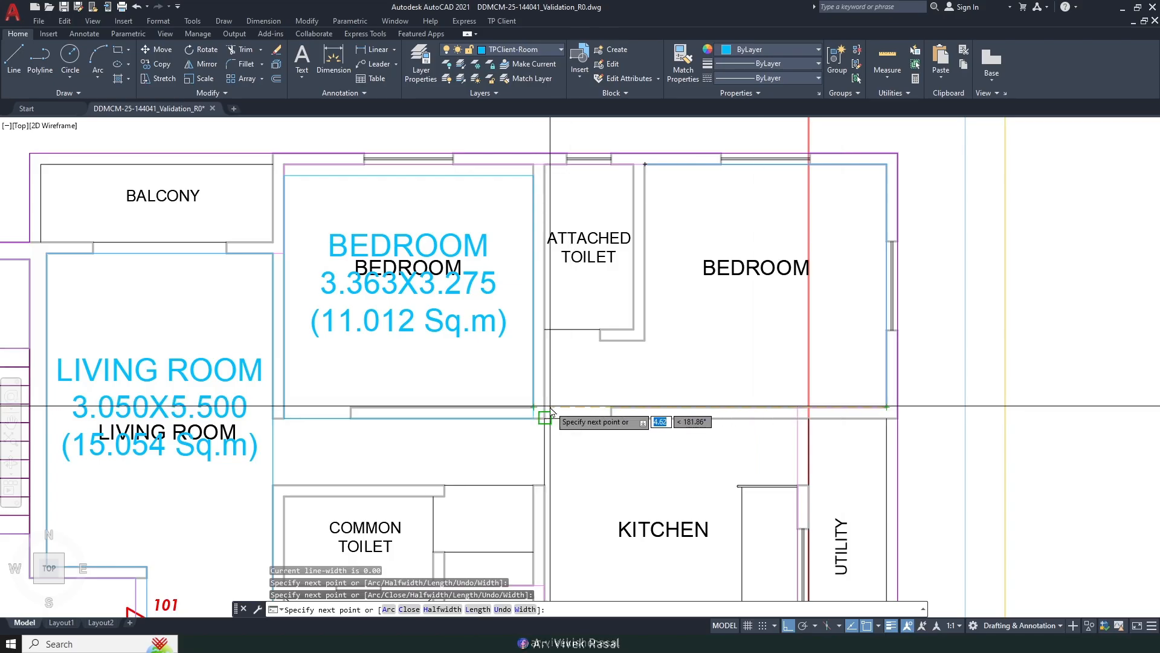
# Step: Finish and close the outline using a Perpendicular snap, naming it BEDROOM (4.613X3.275, 11.900 Sq.m)
pyautogui.keyDown('shift'); pyautogui.rightClick(551, 406); pyautogui.keyUp('shift')
pyautogui.click(593, 313)
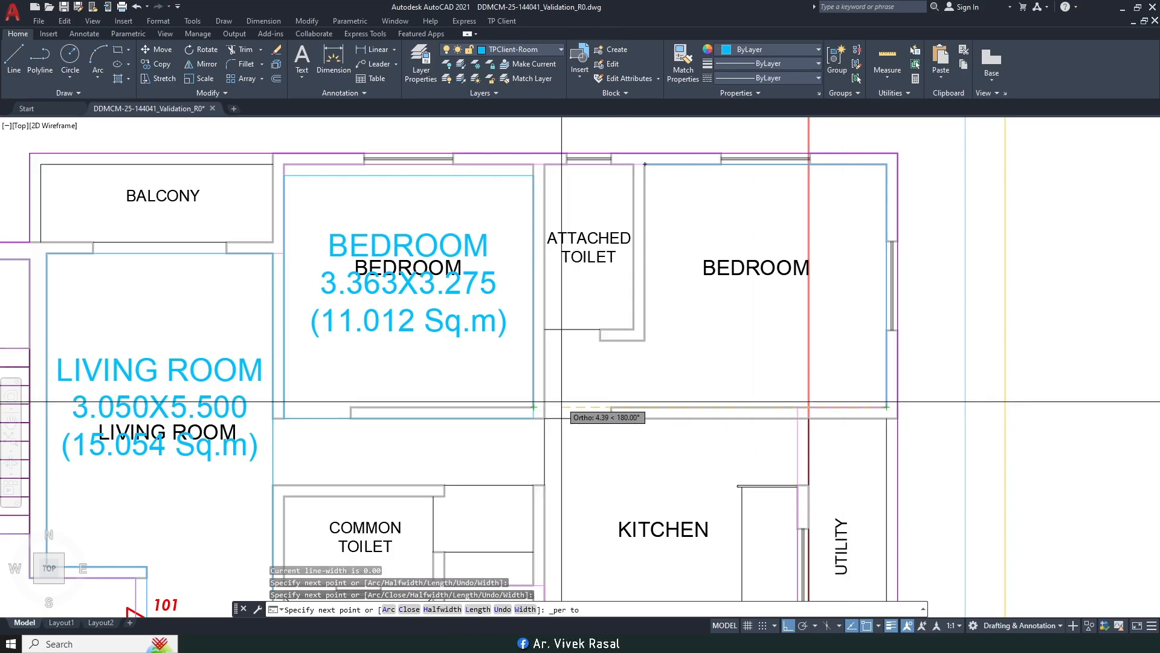
pyautogui.scroll(4, 553, 363)
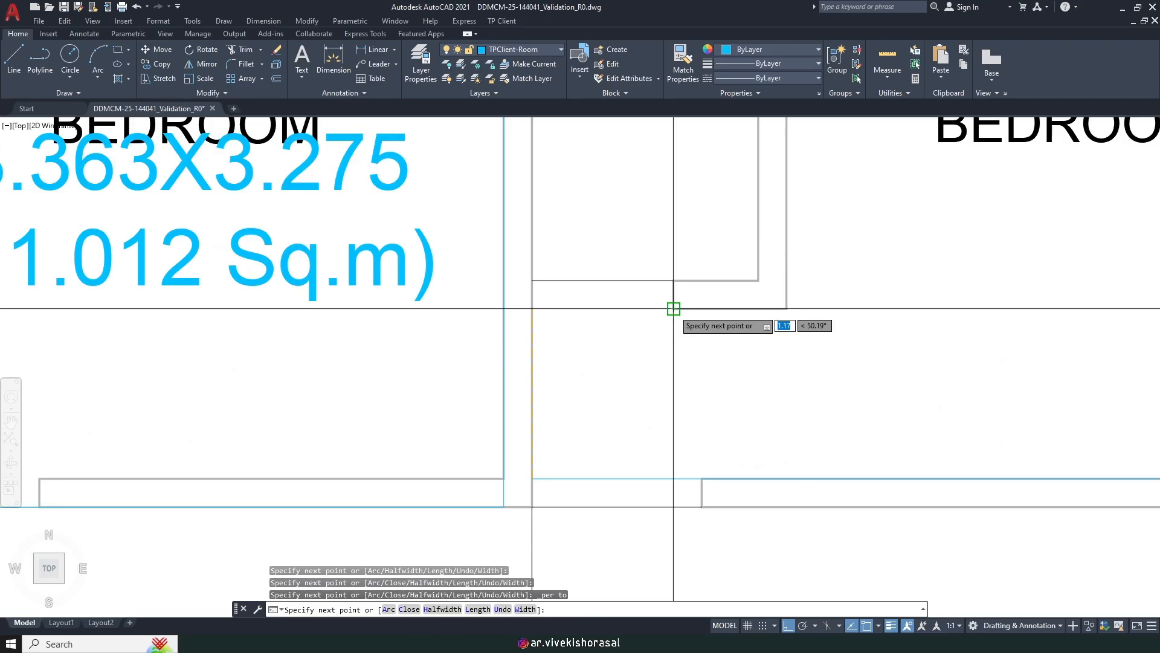
pyautogui.click(532, 309)
pyautogui.click(779, 310)
pyautogui.scroll(-5, 779, 310)
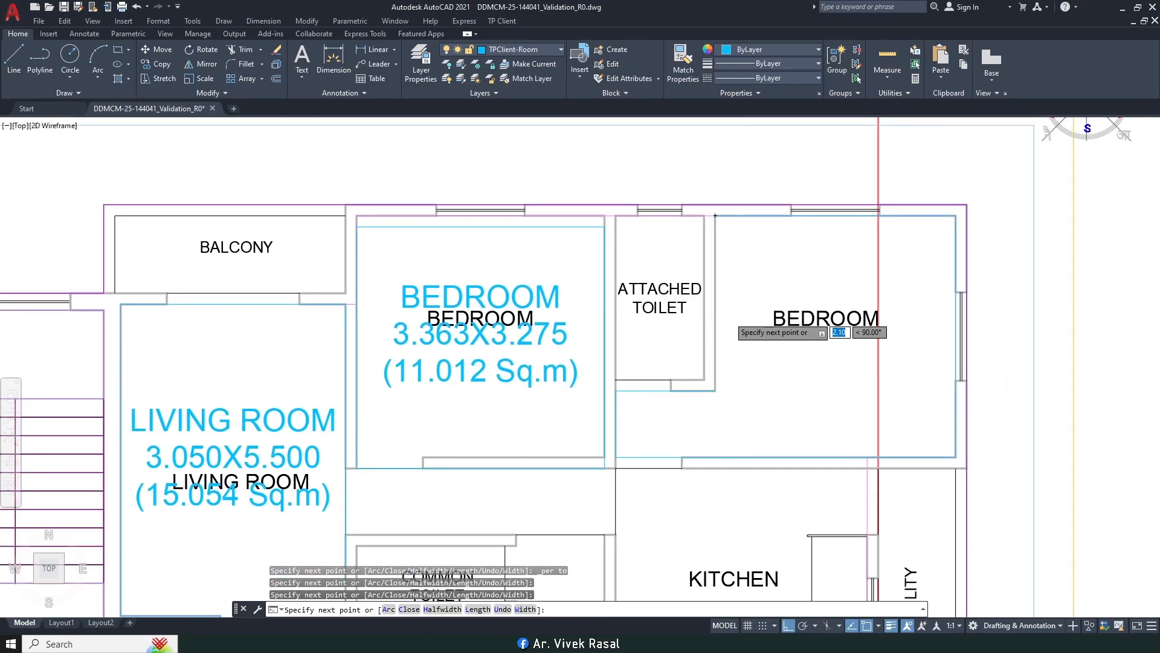
pyautogui.write('c')
pyautogui.press('Return')
pyautogui.scroll(-4, 742, 310)
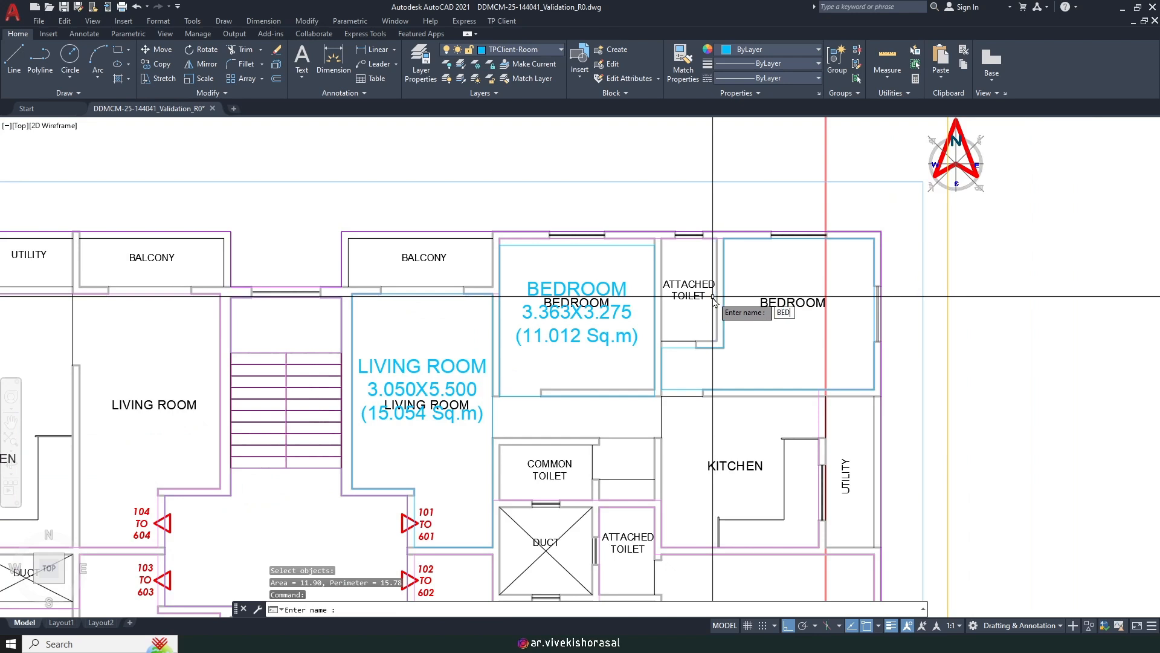
pyautogui.press('Return')
pyautogui.moveTo(688, 448)
pyautogui.mouseDown(button='middle')
pyautogui.moveTo(678, 345)
pyautogui.moveTo(702, 340)
pyautogui.mouseUp(button='middle')
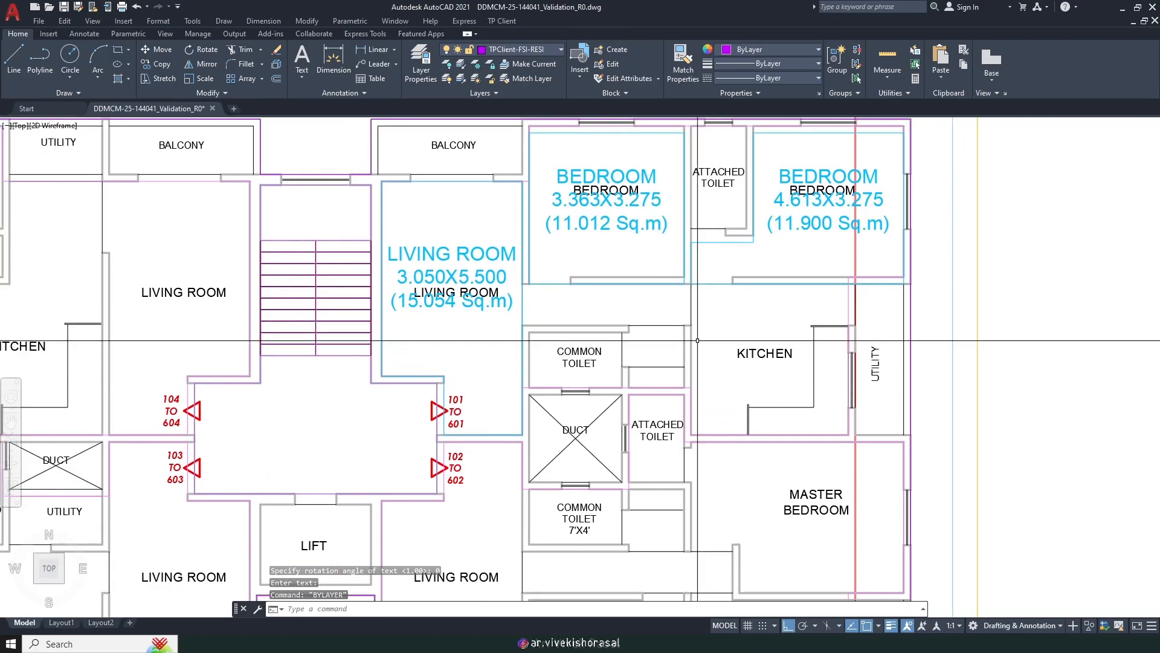
pyautogui.click(506, 23)
# Step: Mark the upper-right kitchen by rectangle, labelled KITCHEN 3.413X3.275 (11.176 Sq.m)
pyautogui.moveTo(544, 101)
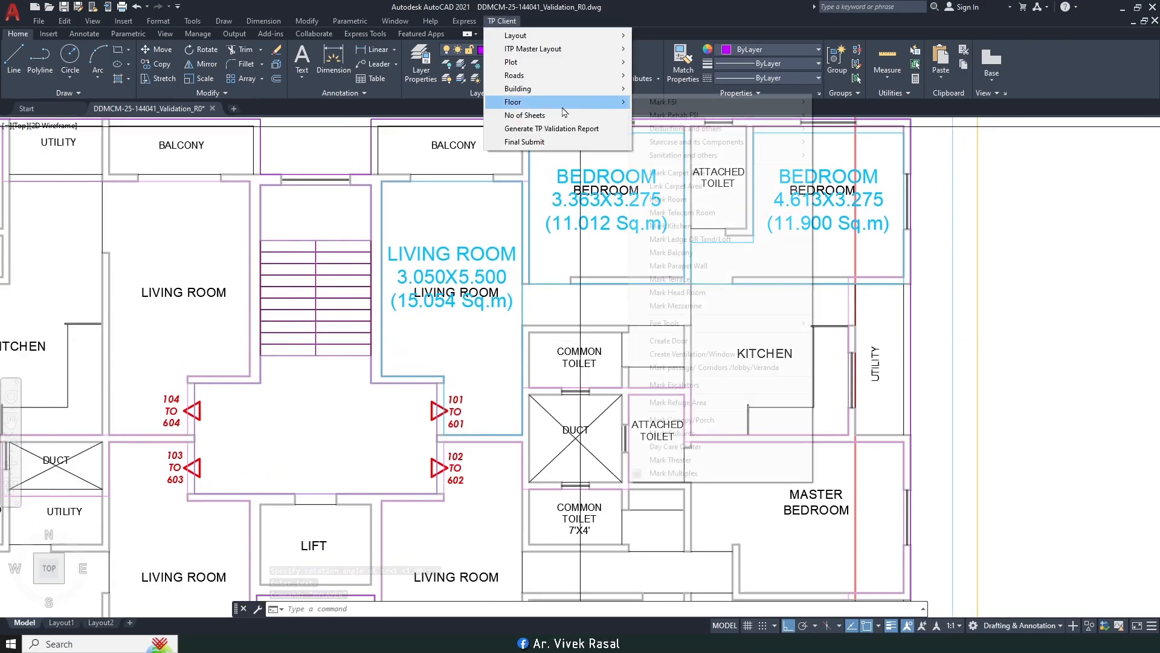
pyautogui.click(671, 226)
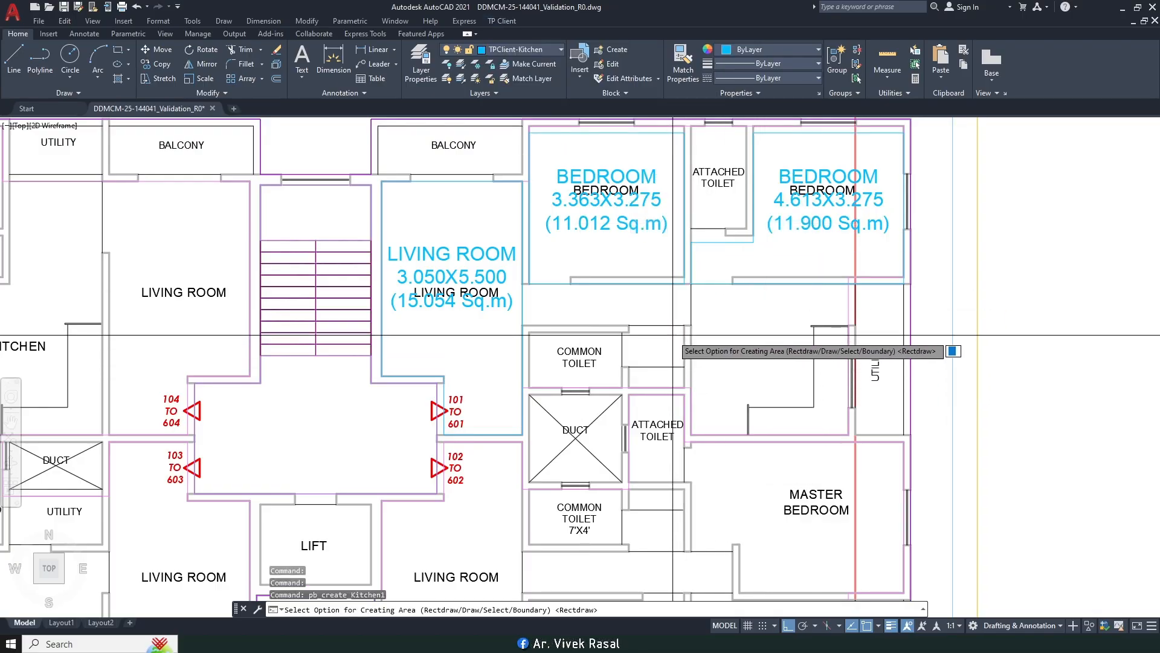
pyautogui.press('Return')
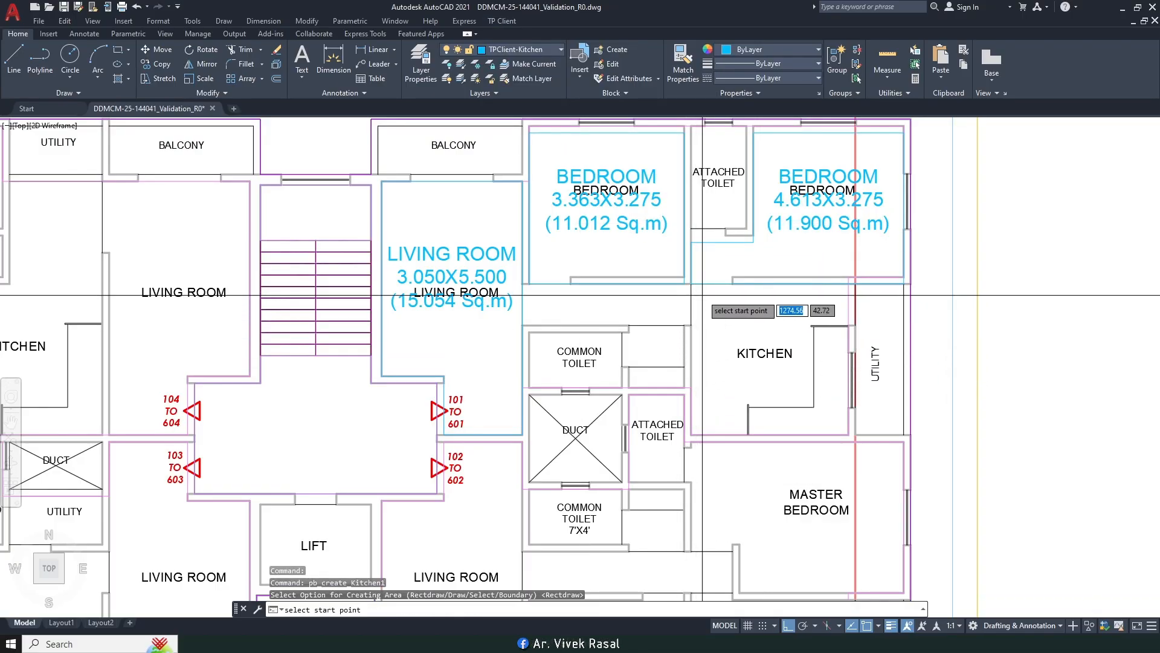
pyautogui.scroll(4, 702, 296)
pyautogui.scroll(-4, 669, 270)
pyautogui.scroll(5, 805, 389)
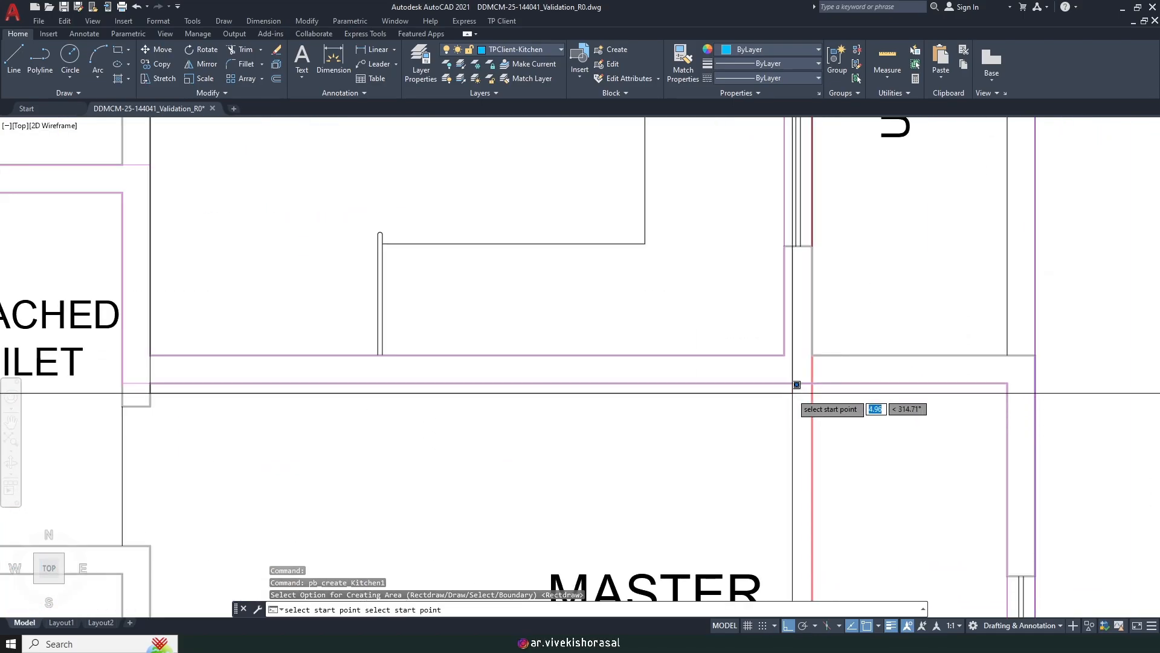
pyautogui.click(785, 355)
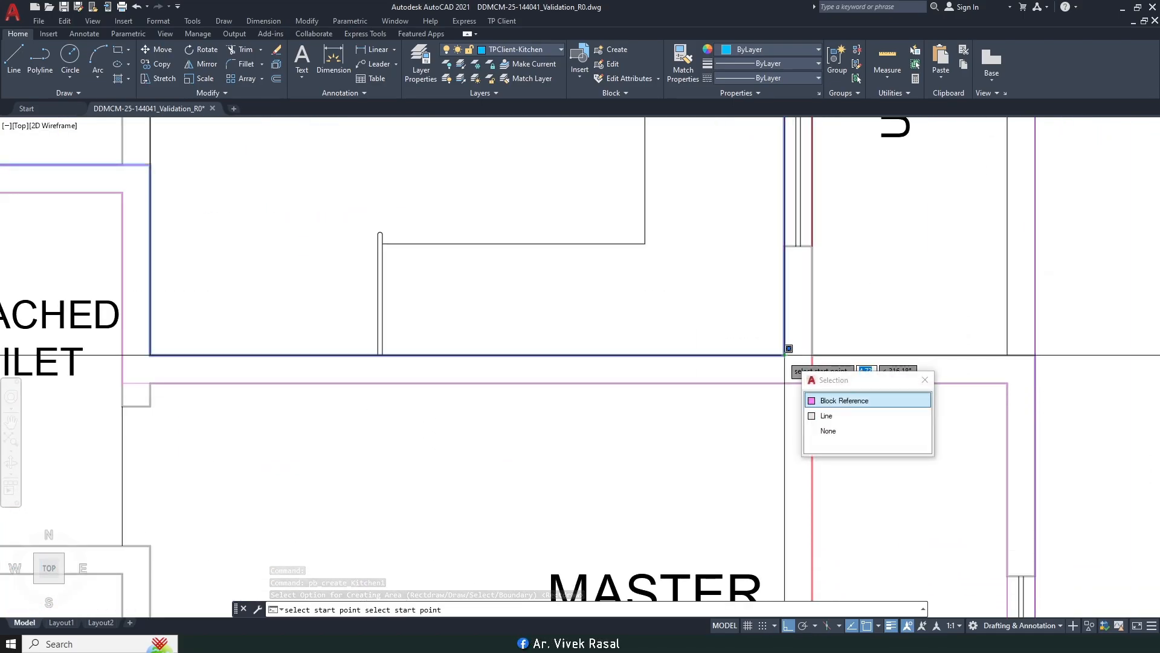
pyautogui.click(784, 354)
pyautogui.scroll(-5, 781, 365)
pyautogui.moveTo(781, 364); pyautogui.dragTo(827, 479, button='middle')
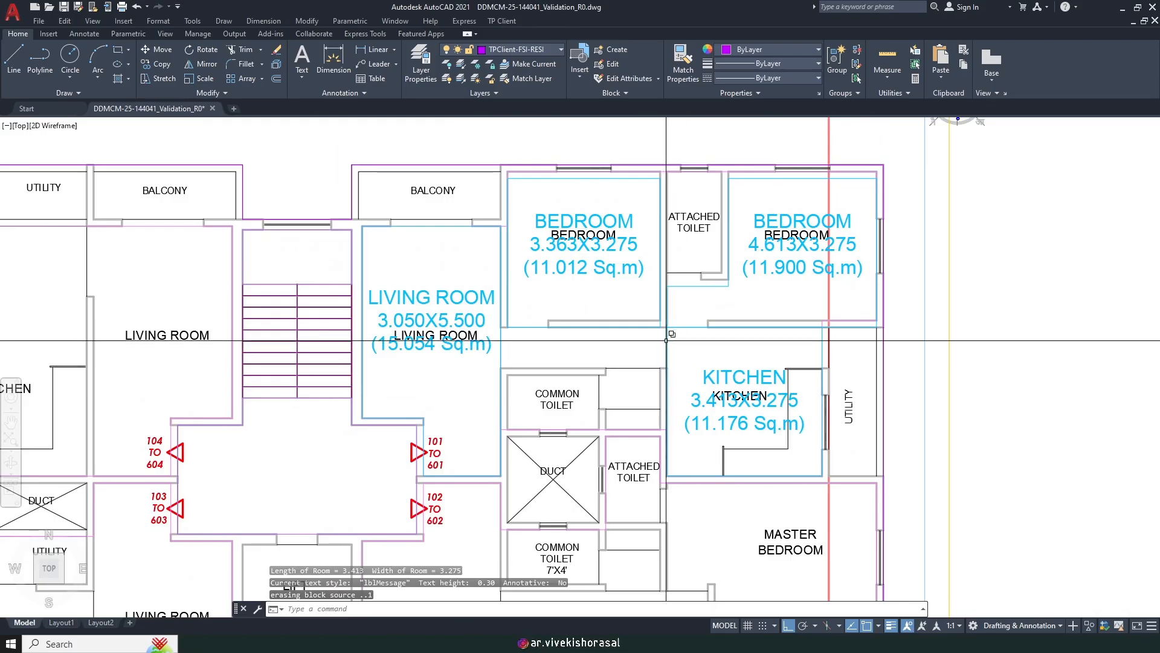
pyautogui.scroll(6, 655, 169)
# Step: Move the bedroom outline from its corner onto the wall corner, then zoom out to the whole plan
pyautogui.click(643, 257)
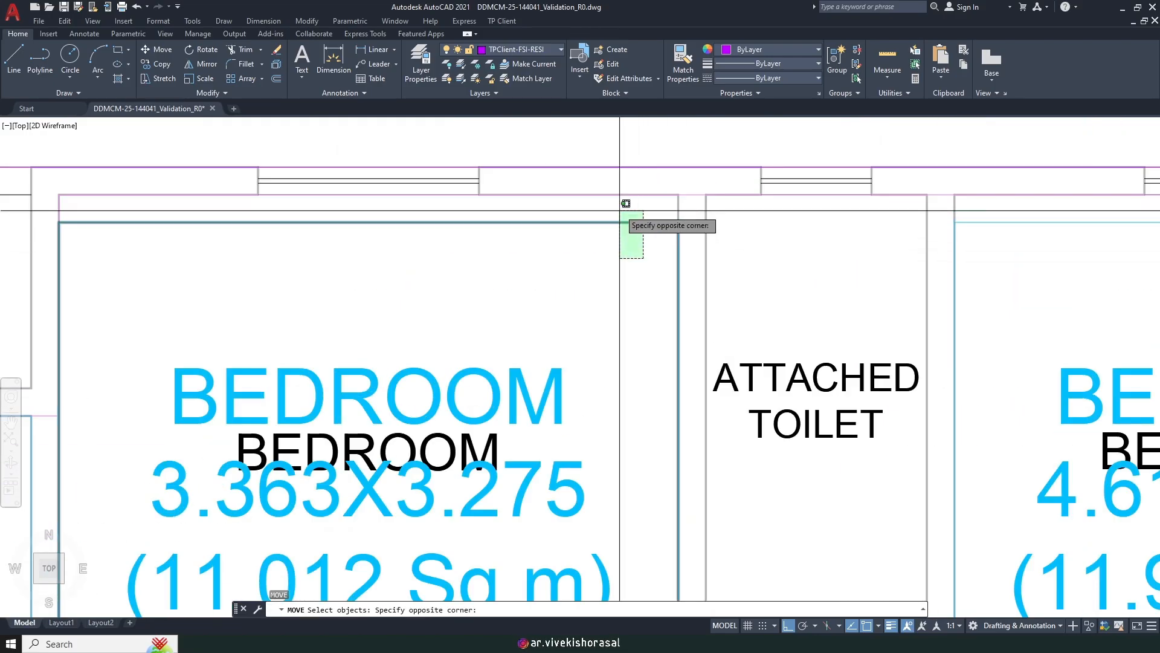
pyautogui.click(621, 209)
pyautogui.scroll(4, 678, 238)
pyautogui.press('space')
pyautogui.click(682, 193)
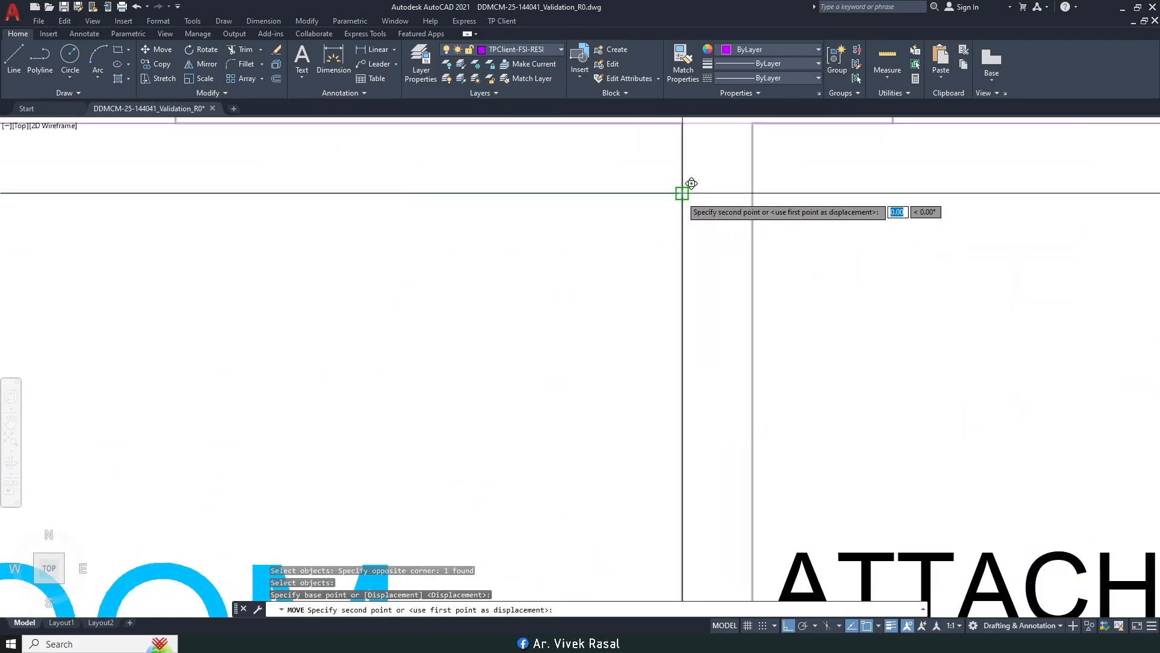
pyautogui.scroll(-3, 682, 192)
pyautogui.click(682, 151)
pyautogui.scroll(-7, 707, 274)
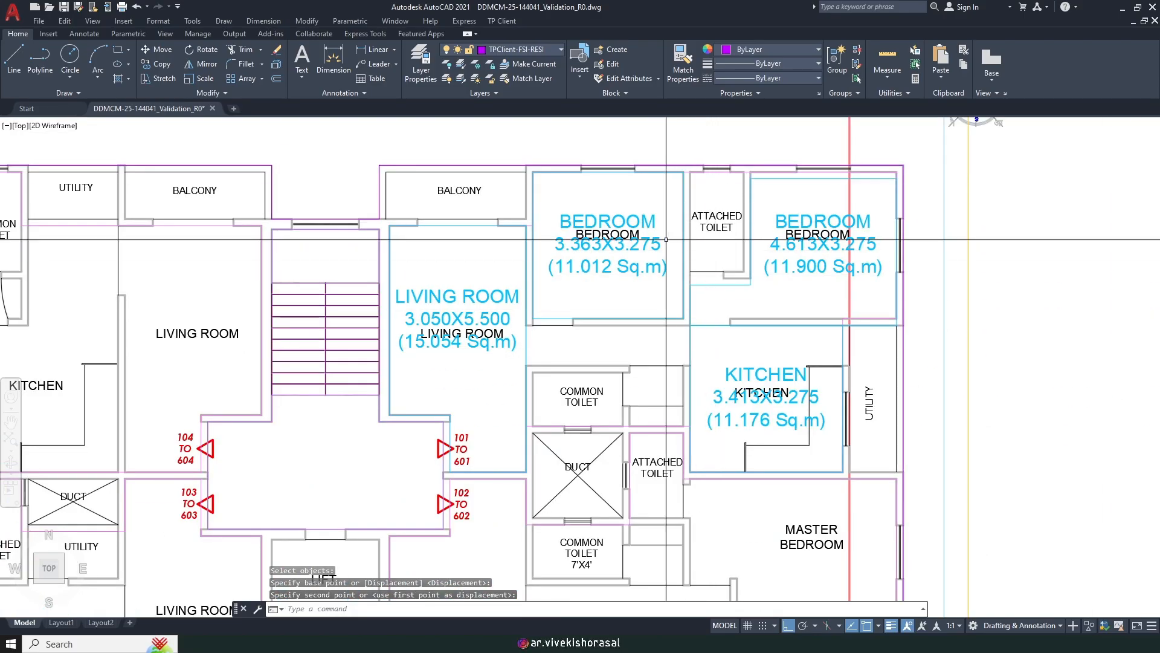
pyautogui.moveTo(741, 362); pyautogui.dragTo(706, 301, button='middle')
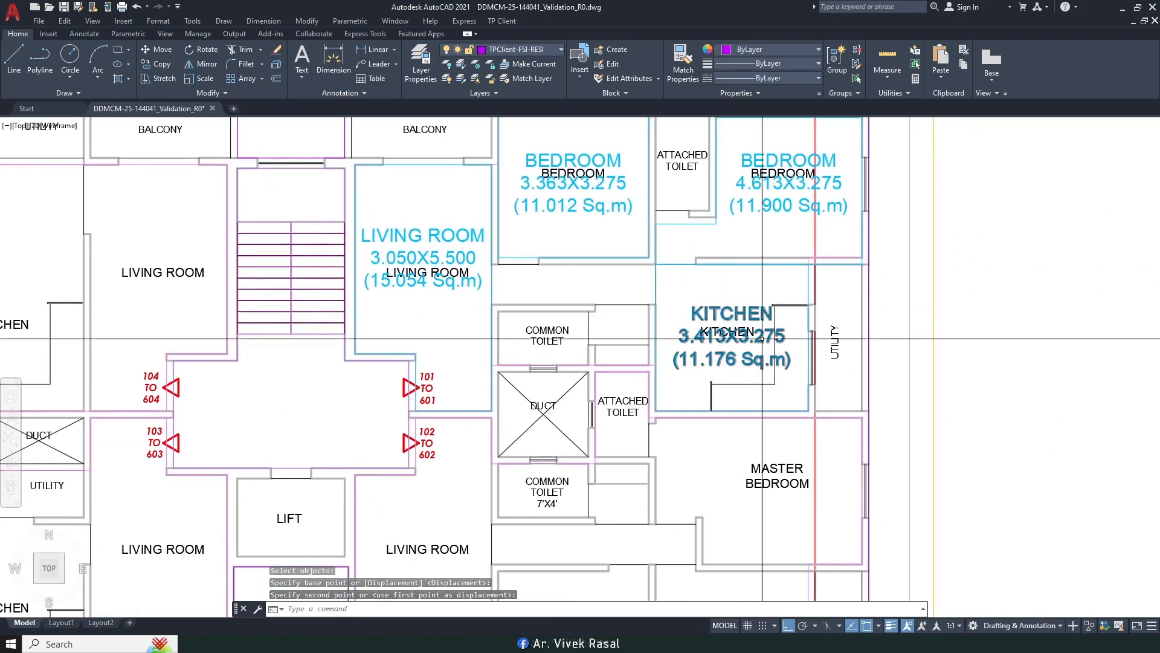
pyautogui.moveTo(737, 379)
pyautogui.mouseDown(button='middle')
pyautogui.moveTo(750, 333)
pyautogui.moveTo(800, 363)
pyautogui.moveTo(752, 357)
pyautogui.mouseUp(button='middle')
pyautogui.scroll(-3, 744, 428)
pyautogui.moveTo(744, 428); pyautogui.dragTo(703, 379, button='middle')
pyautogui.moveTo(647, 439); pyautogui.dragTo(648, 435, button='middle')
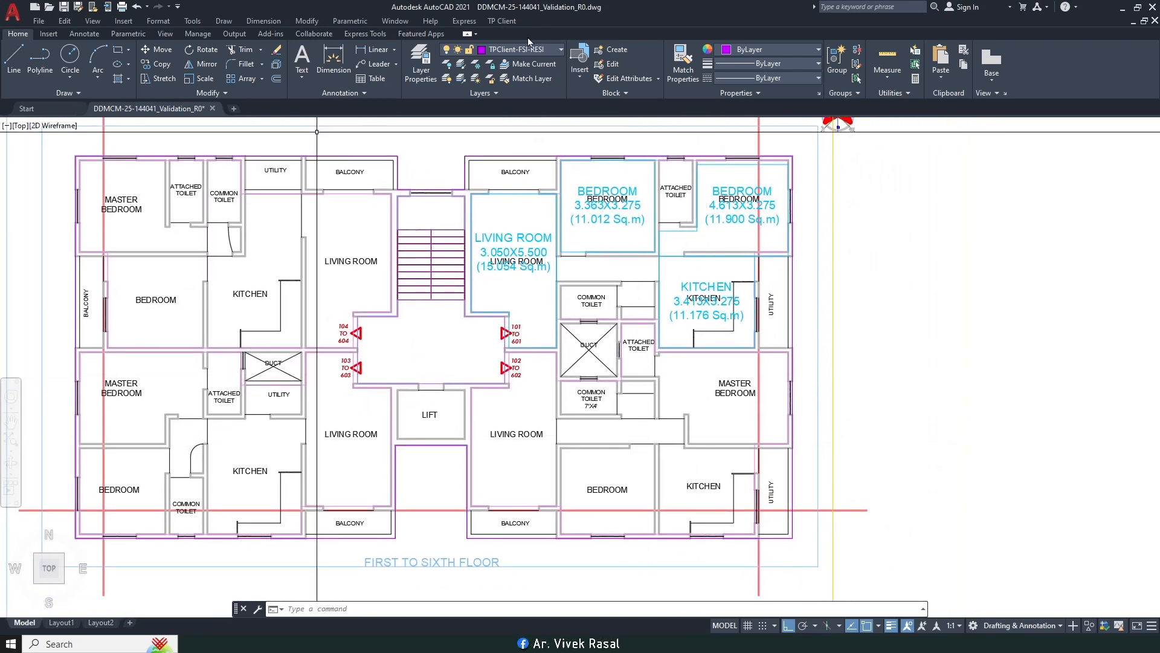
# Step: Start Mark Kitchen, adjust Object Snap in Drafting Settings, and pick the kitchen's opposite corners
pyautogui.click(499, 21)
pyautogui.moveTo(538, 104)
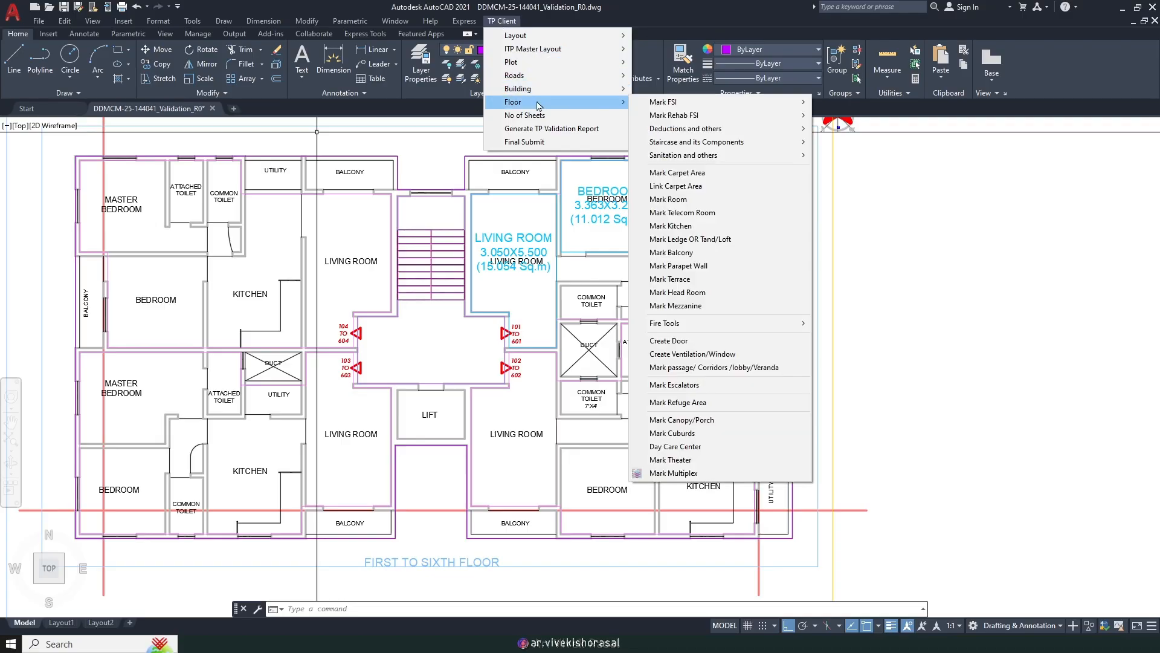
pyautogui.click(684, 225)
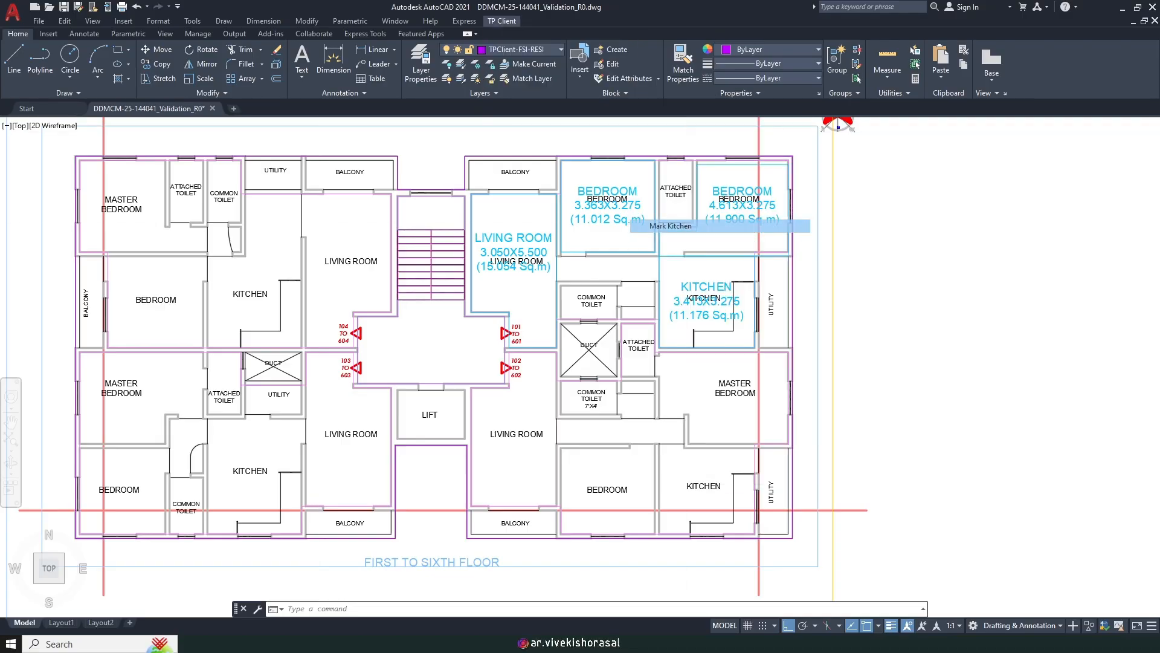
pyautogui.moveTo(788, 415); pyautogui.dragTo(695, 351, button='middle')
pyautogui.scroll(4, 574, 473)
pyautogui.scroll(2, 569, 320)
pyautogui.scroll(-2, 531, 477)
pyautogui.click(497, 470)
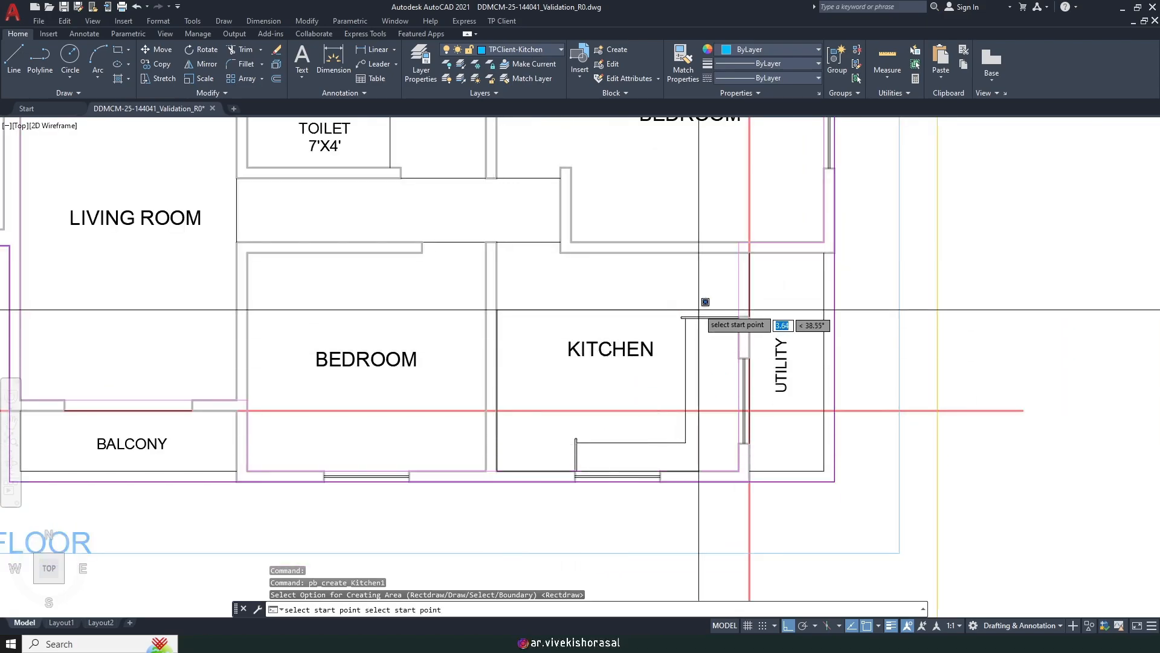
pyautogui.scroll(2, 689, 314)
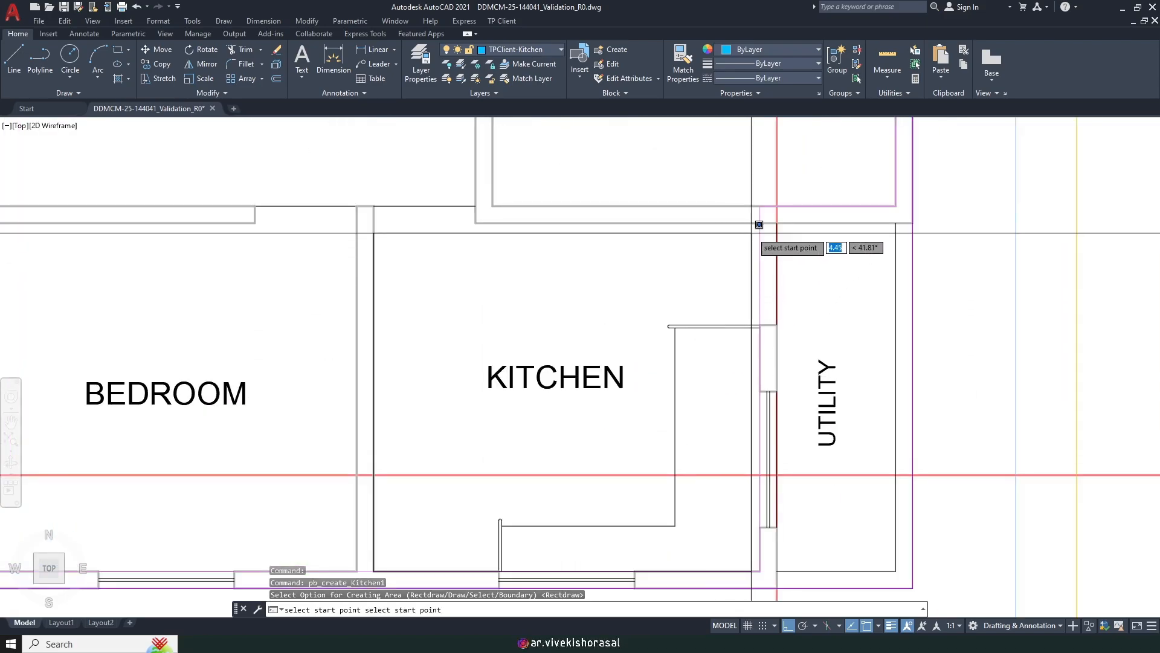
pyautogui.click(879, 626)
pyautogui.click(887, 610)
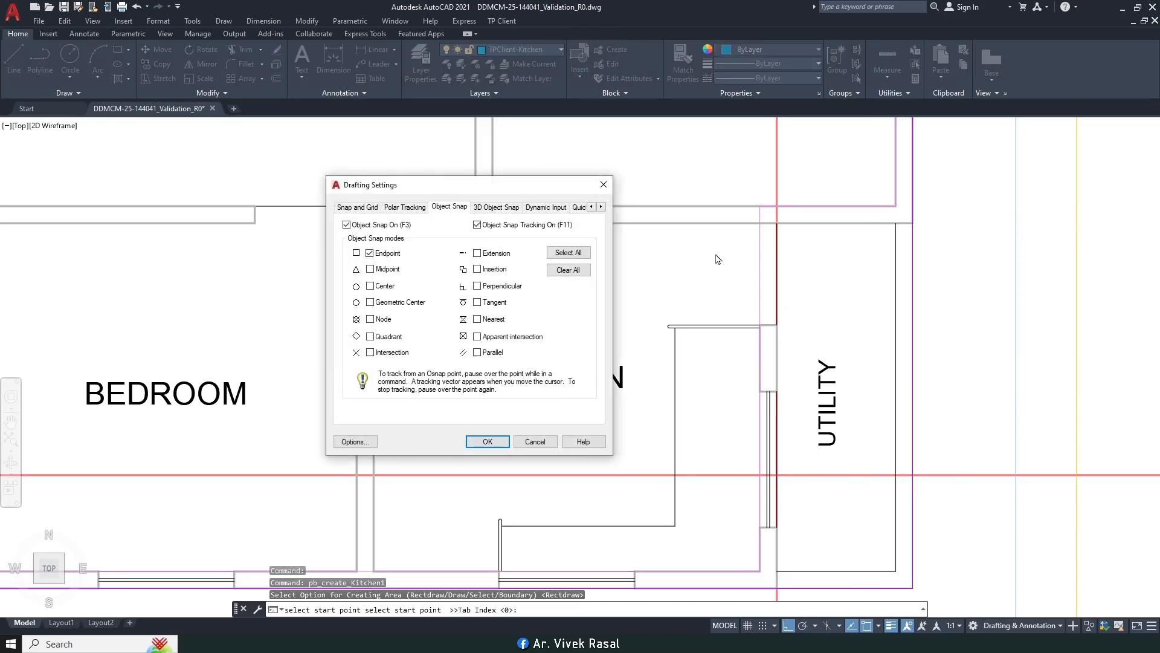
pyautogui.click(482, 445)
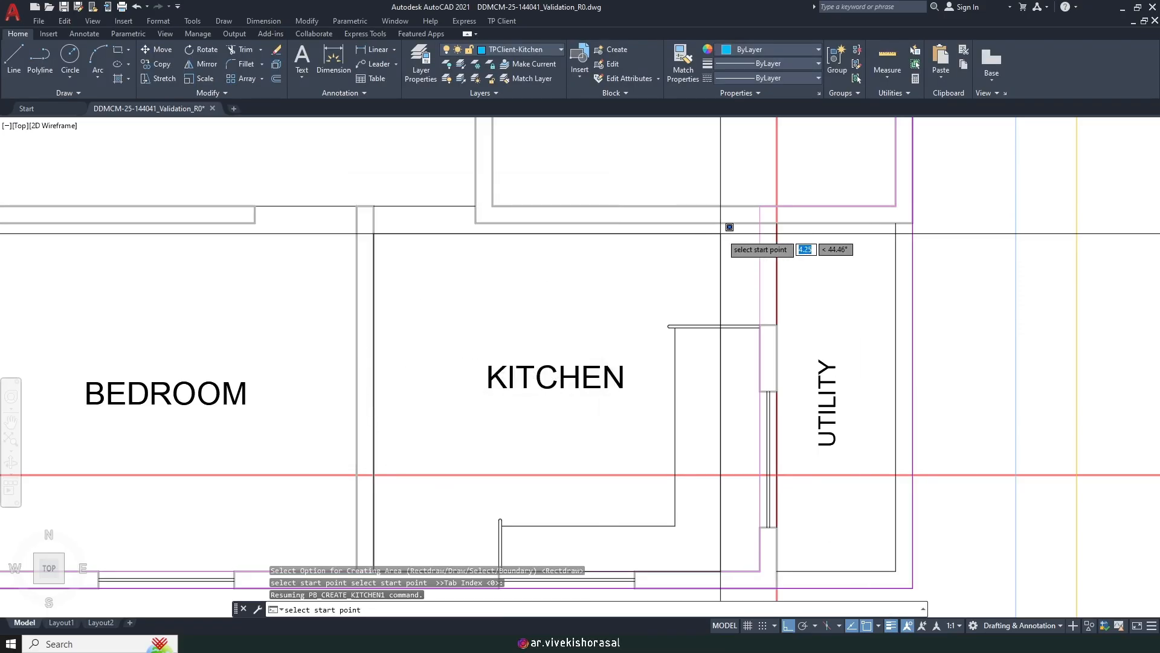
pyautogui.click(759, 224)
pyautogui.scroll(-3, 745, 244)
pyautogui.moveTo(176, 287)
pyautogui.mouseDown(button='middle')
pyautogui.moveTo(444, 355)
pyautogui.moveTo(666, 362)
pyautogui.moveTo(743, 336)
pyautogui.moveTo(730, 331)
pyautogui.mouseUp(button='middle')
# Step: Mark the lower-left flat's kitchen from its boundary, labelled KITCHEN 3.363X4.125 (13.871 Sq.m)
pyautogui.press('Return')
pyautogui.press('Return')
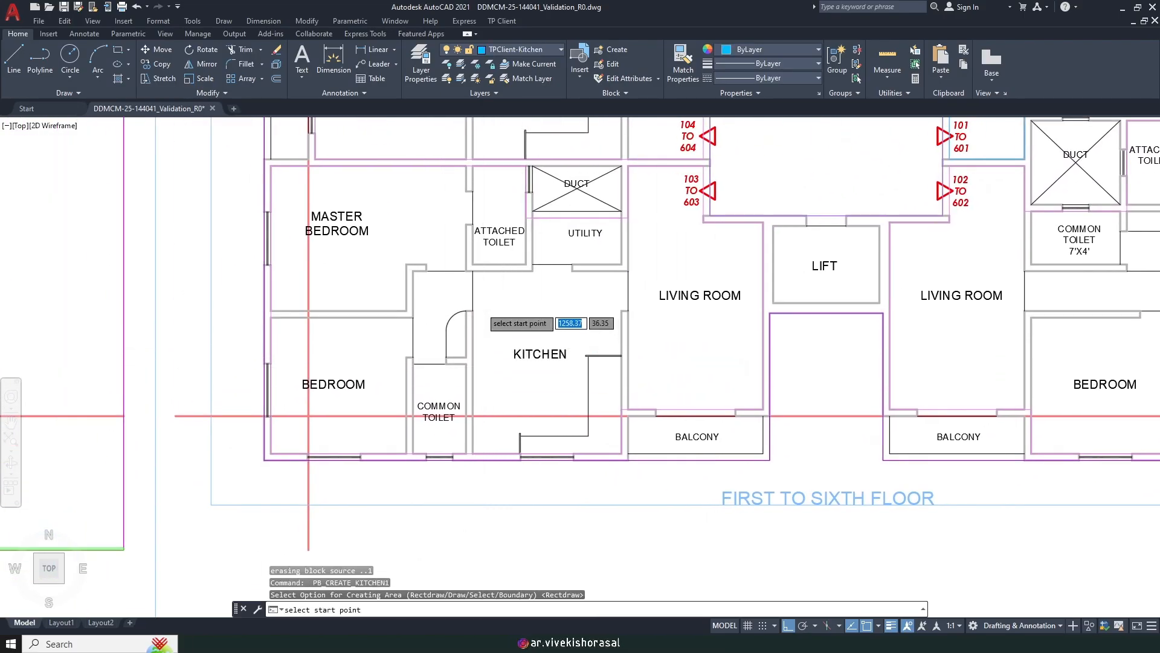
pyautogui.scroll(2, 480, 308)
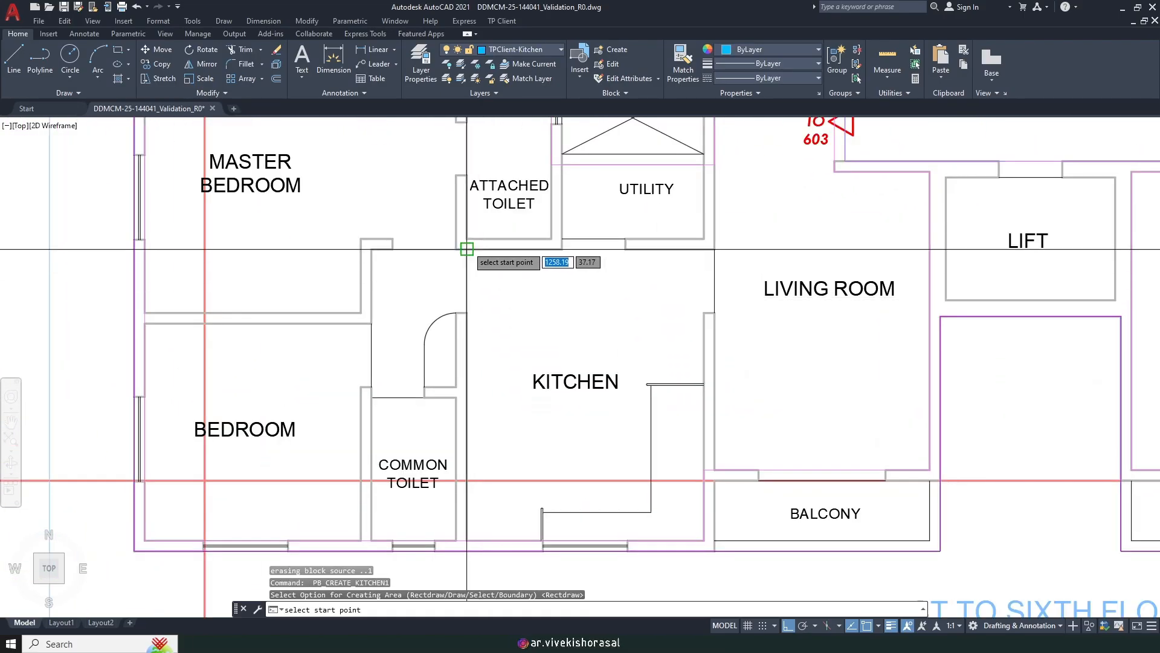
pyautogui.click(704, 539)
pyautogui.click(704, 536)
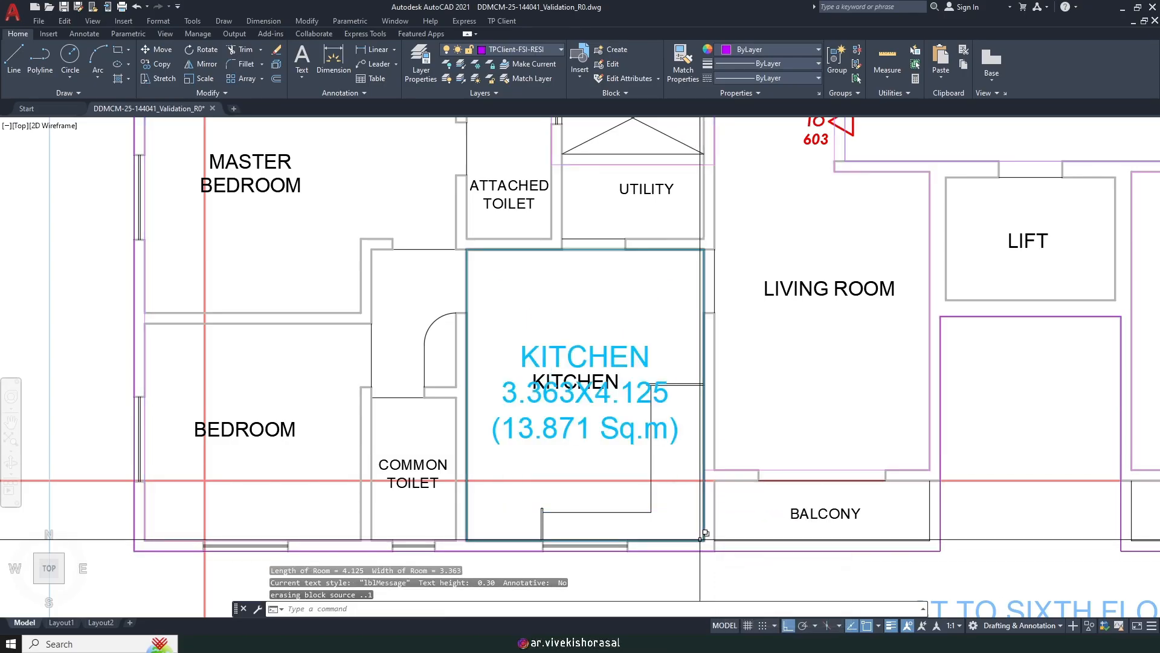
pyautogui.scroll(-2, 704, 535)
pyautogui.moveTo(492, 327); pyautogui.dragTo(493, 536, button='middle')
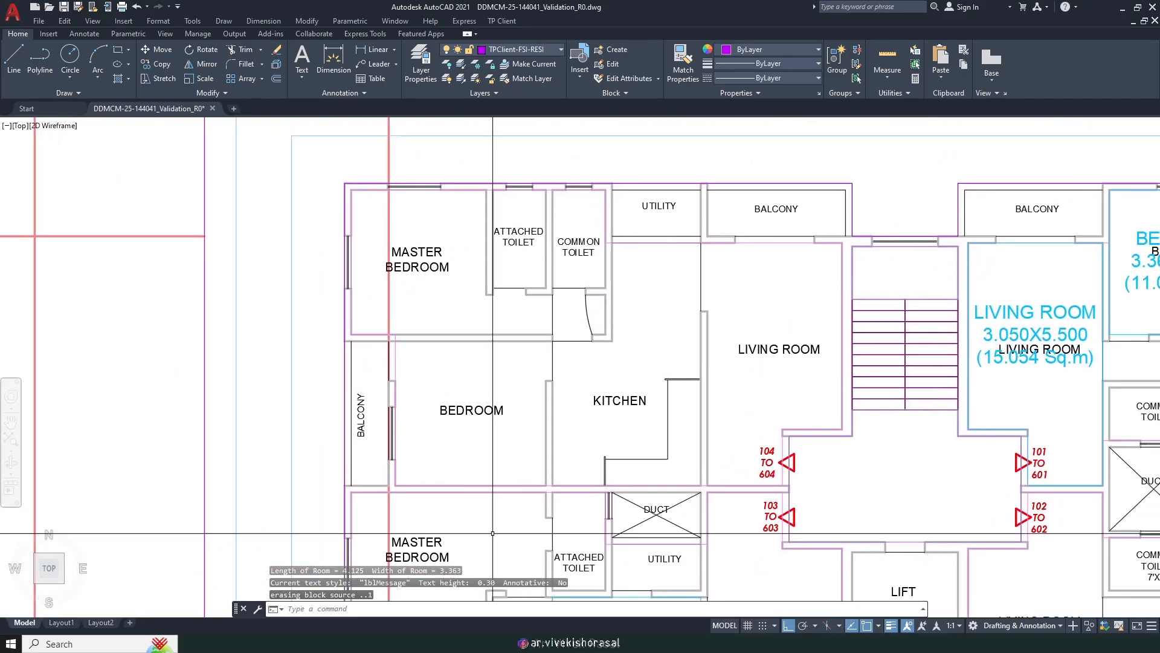
pyautogui.press('Return')
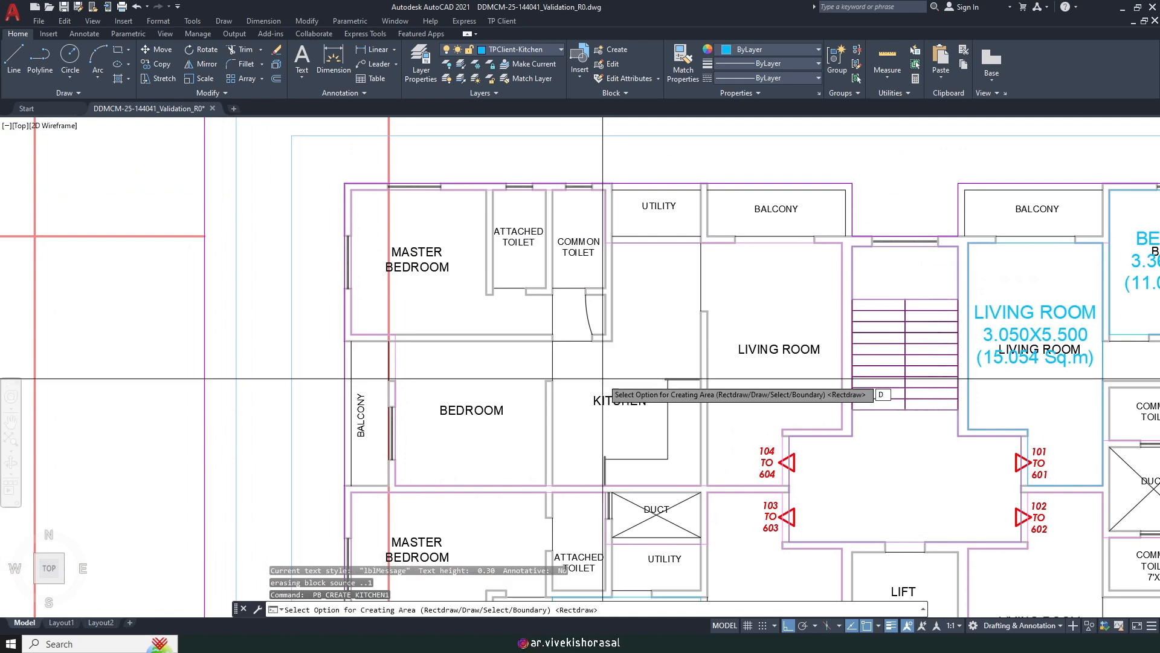
# Step: Trace and close the upper-left kitchen outline, labelled KITCHEN 3.363X5.500 (15.490 Sq.m)
pyautogui.write('D')
pyautogui.press('Return')
pyautogui.scroll(4, 603, 383)
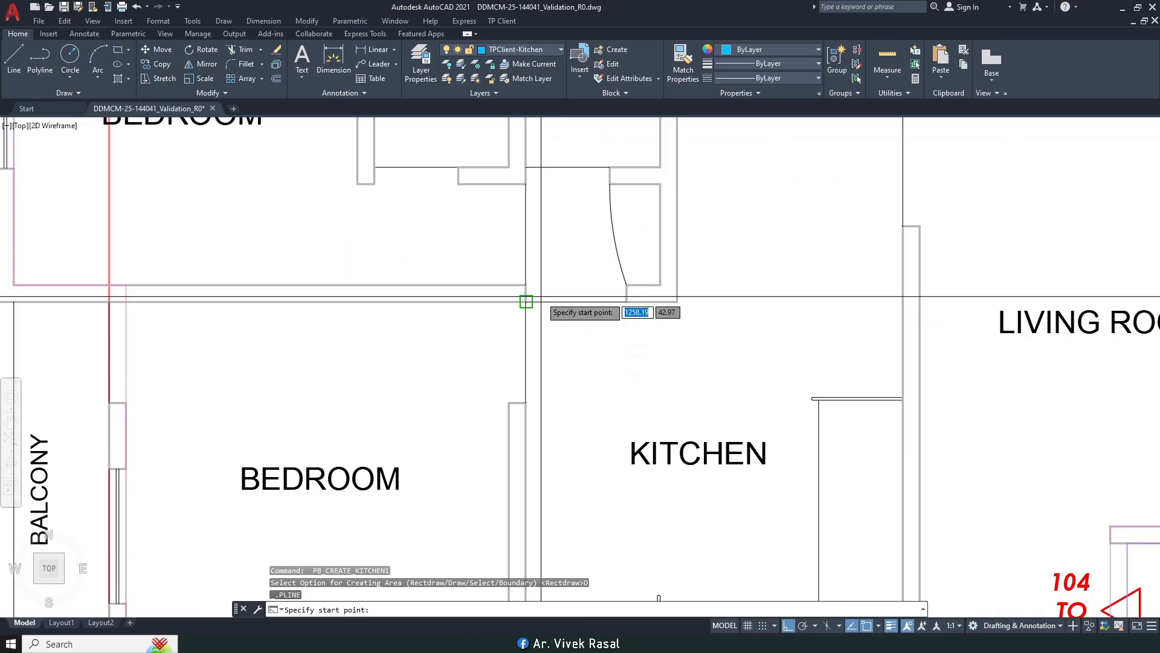
pyautogui.click(526, 302)
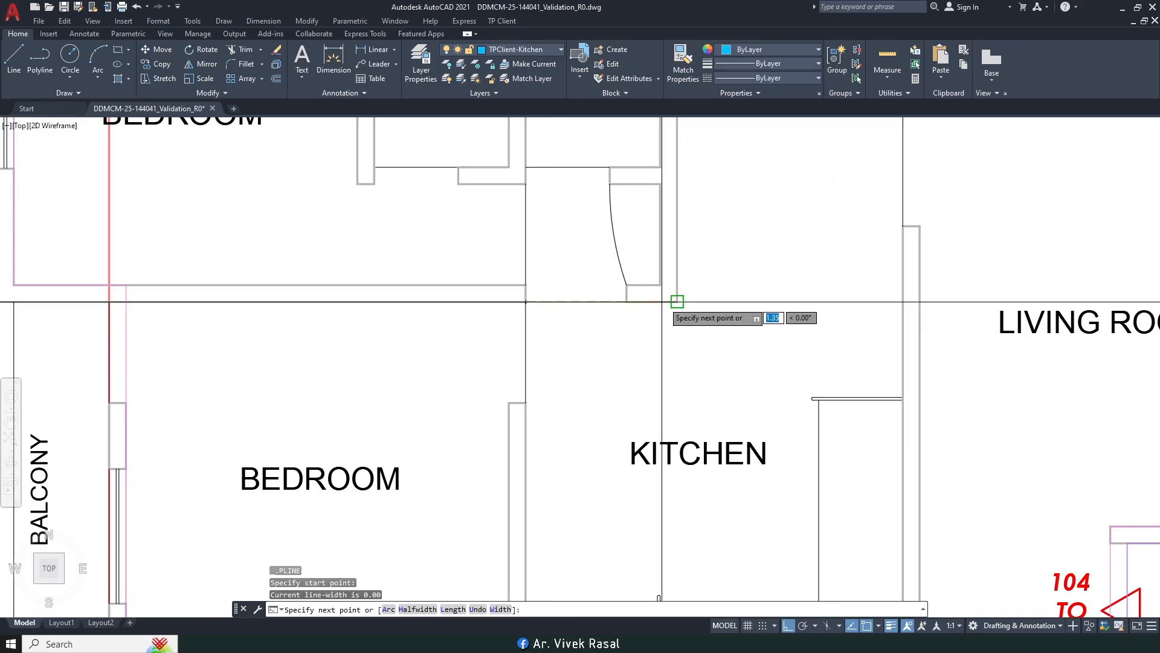
pyautogui.click(677, 300)
pyautogui.scroll(-2, 676, 300)
pyautogui.click(642, 228)
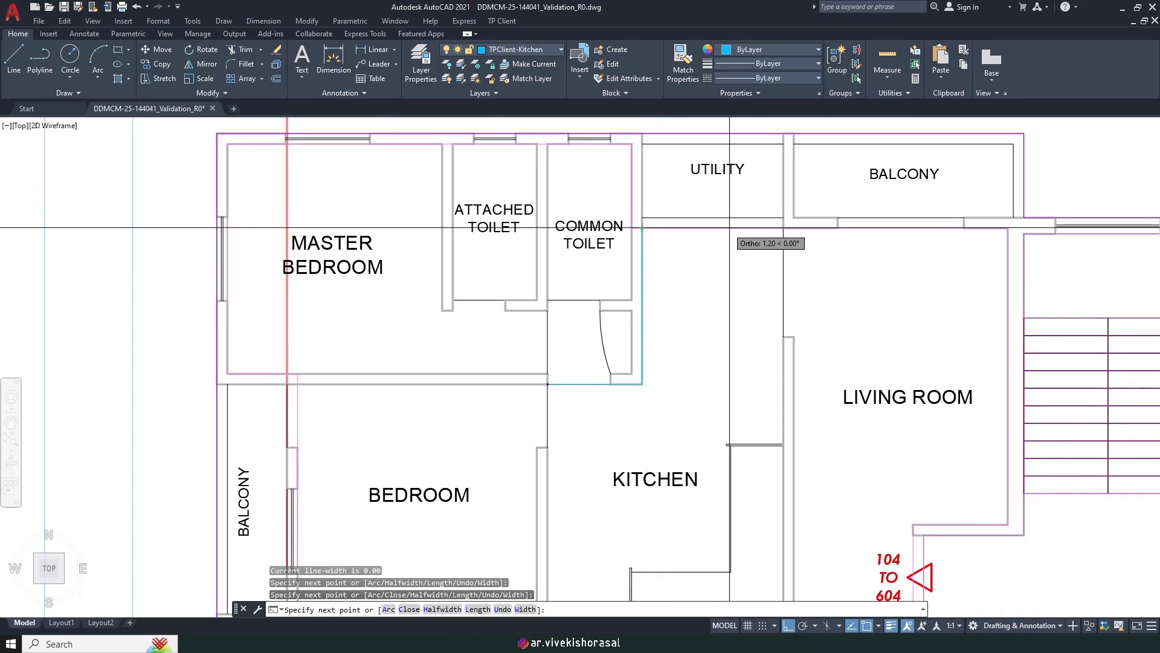
pyautogui.moveTo(767, 360); pyautogui.dragTo(738, 195, button='middle')
pyautogui.click(755, 448)
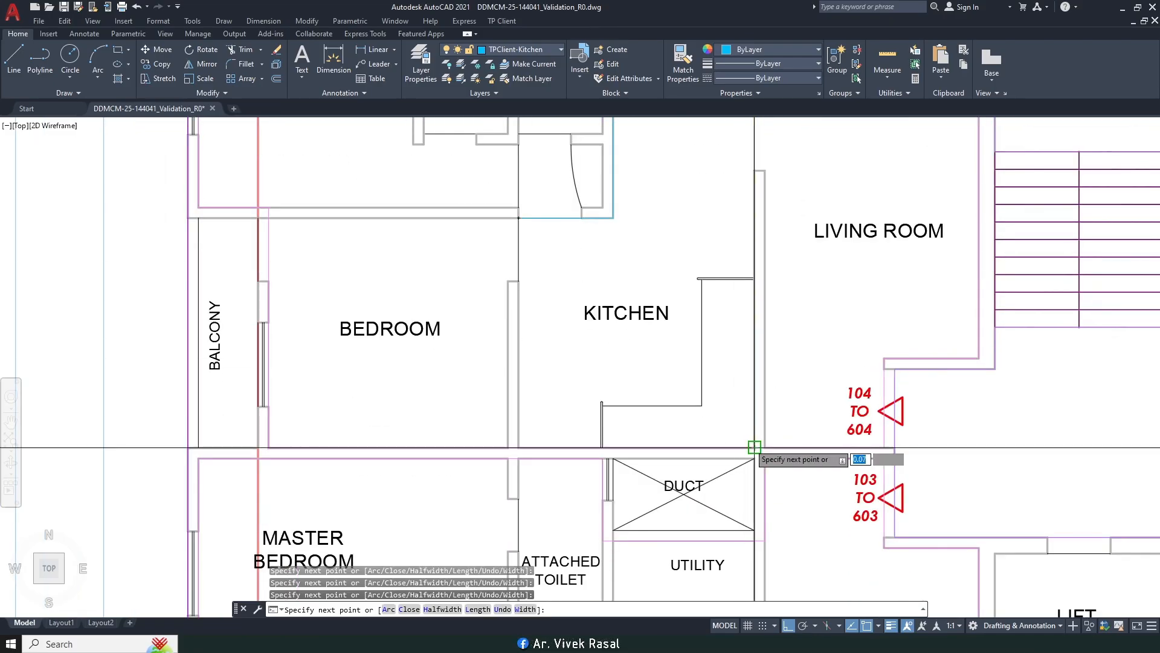
pyautogui.click(518, 447)
pyautogui.write('c')
pyautogui.press('Return')
# Step: Pan and zoom out to review the whole labelled floor plan
pyautogui.scroll(-2, 572, 282)
pyautogui.moveTo(573, 282); pyautogui.dragTo(535, 422, button='middle')
pyautogui.scroll(2, 609, 271)
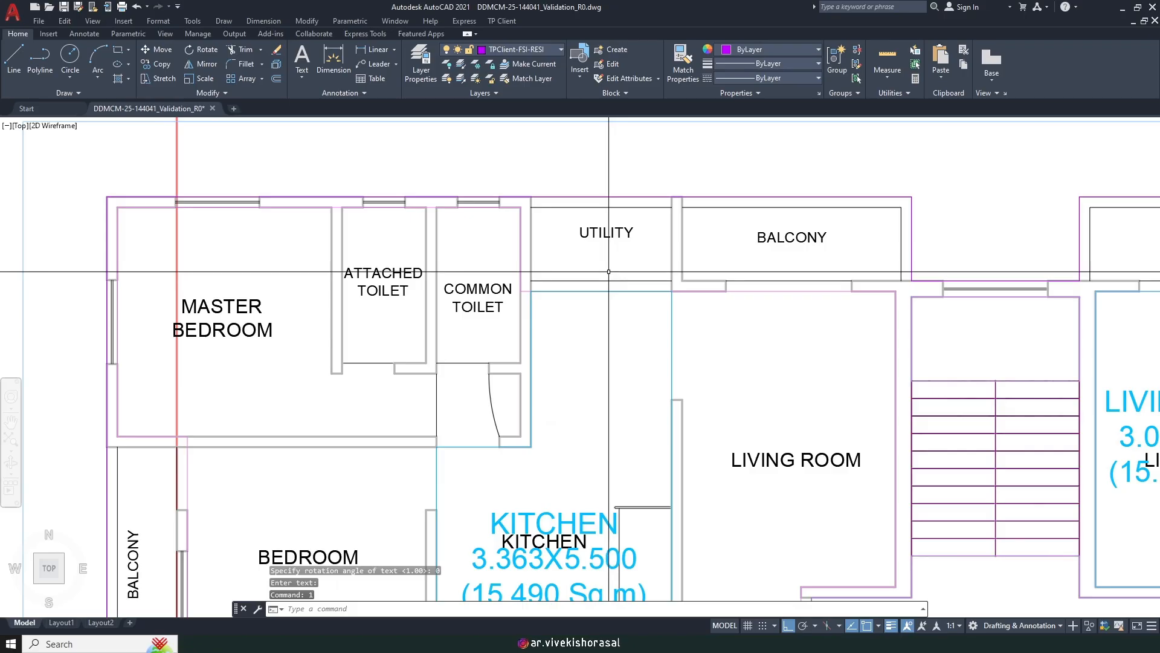
pyautogui.scroll(-1, 610, 287)
pyautogui.moveTo(684, 311); pyautogui.dragTo(611, 249, button='middle')
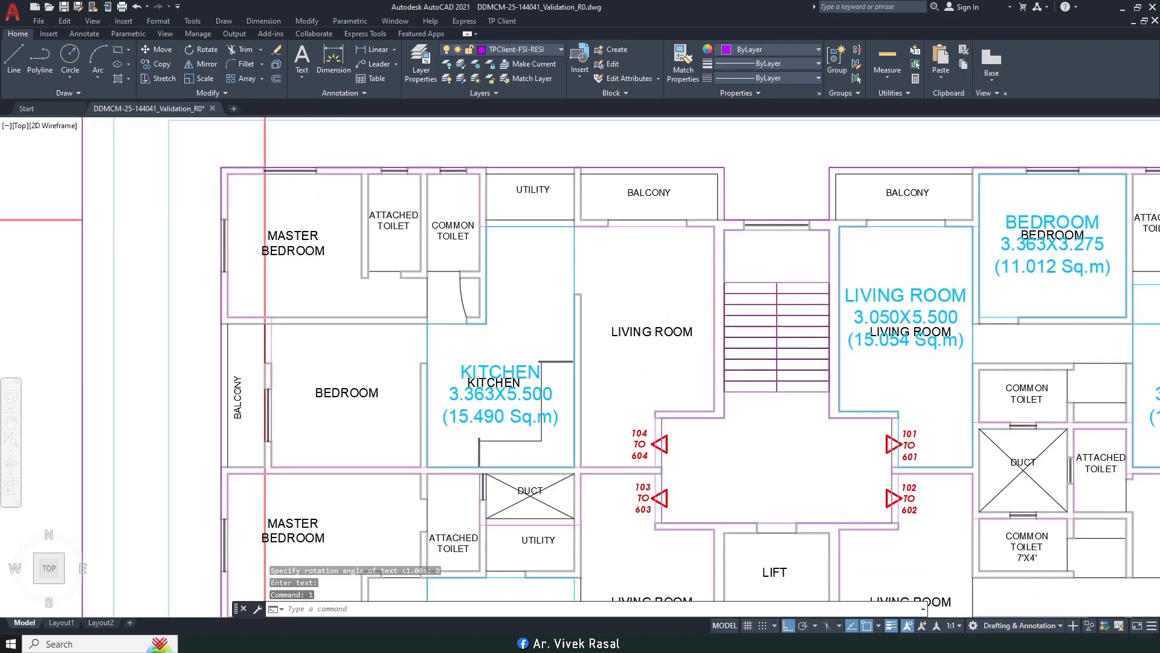
pyautogui.scroll(-1, 813, 374)
pyautogui.moveTo(830, 402)
pyautogui.mouseDown(button='middle')
pyautogui.moveTo(743, 238)
pyautogui.moveTo(757, 225)
pyautogui.mouseUp(button='middle')
pyautogui.moveTo(645, 314); pyautogui.dragTo(636, 452, button='middle')
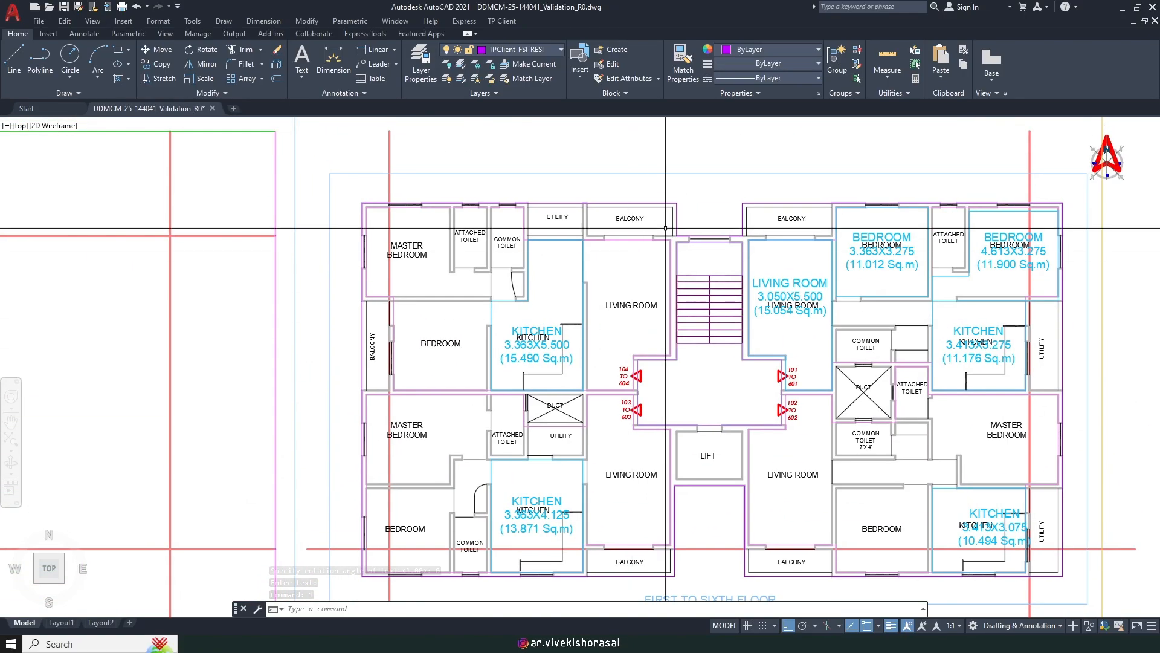
pyautogui.moveTo(790, 538); pyautogui.dragTo(765, 495, button='middle')
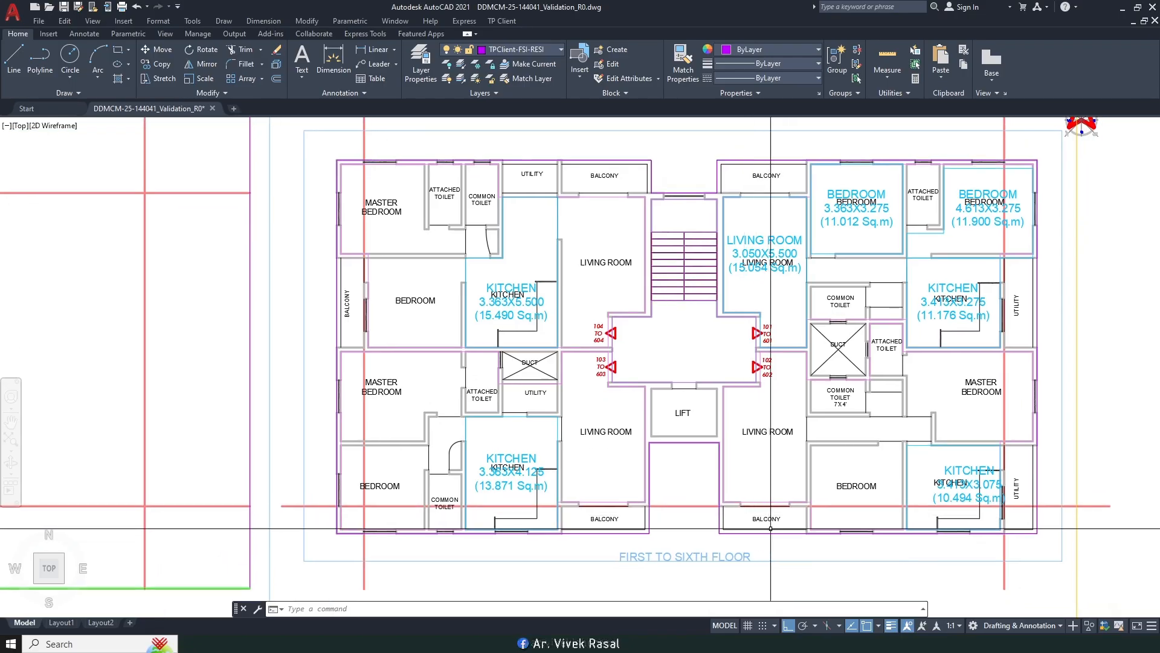
pyautogui.scroll(6, 749, 515)
pyautogui.write('DIMLI')
pyautogui.press('space')
pyautogui.click(648, 460)
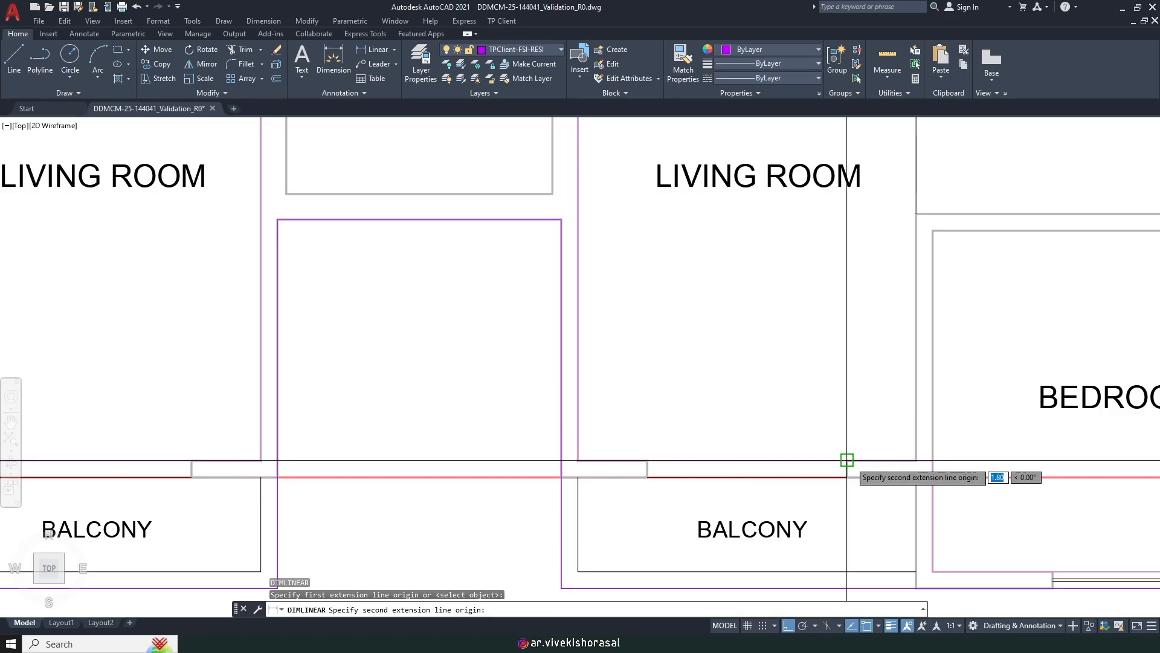
pyautogui.click(846, 460)
pyautogui.scroll(-3, 878, 493)
pyautogui.moveTo(768, 386); pyautogui.dragTo(768, 435, button='middle')
pyautogui.scroll(2, 768, 435)
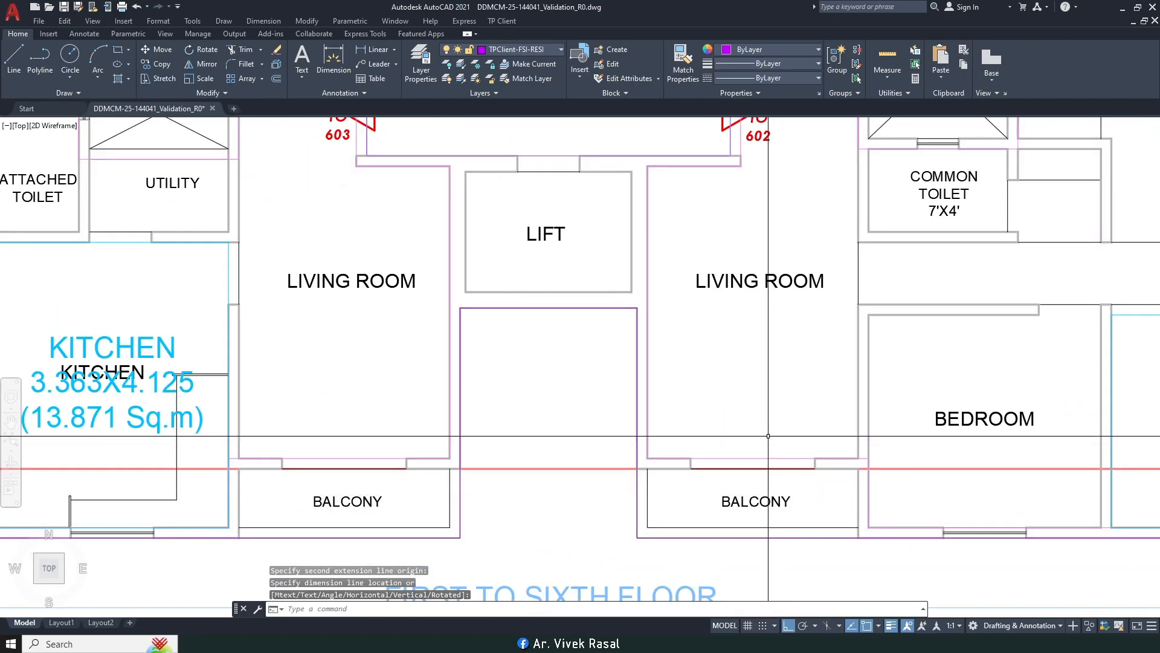
pyautogui.scroll(-2, 768, 435)
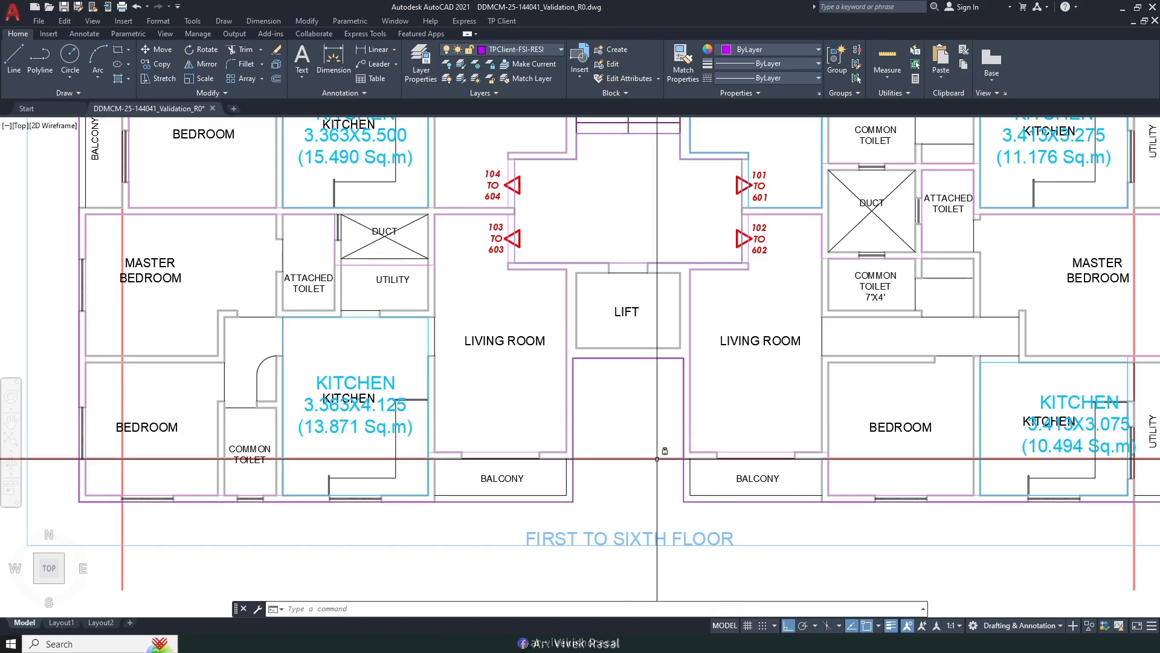
pyautogui.scroll(2, 742, 422)
pyautogui.scroll(-2, 728, 471)
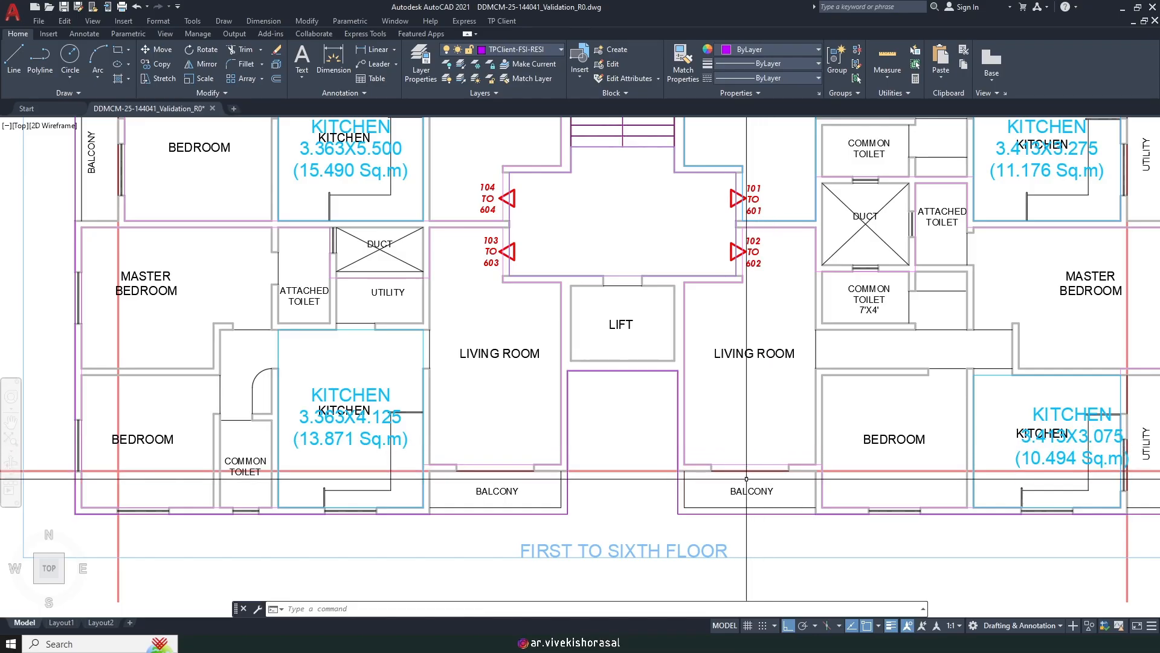
pyautogui.scroll(-2, 743, 466)
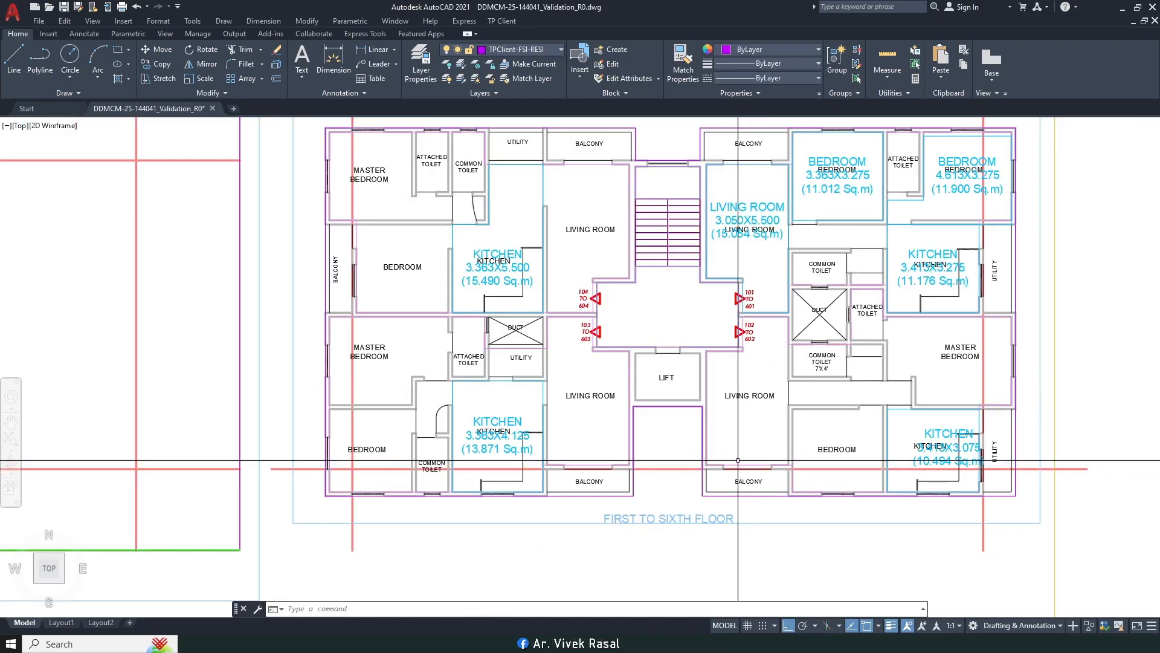
pyautogui.scroll(2, 738, 461)
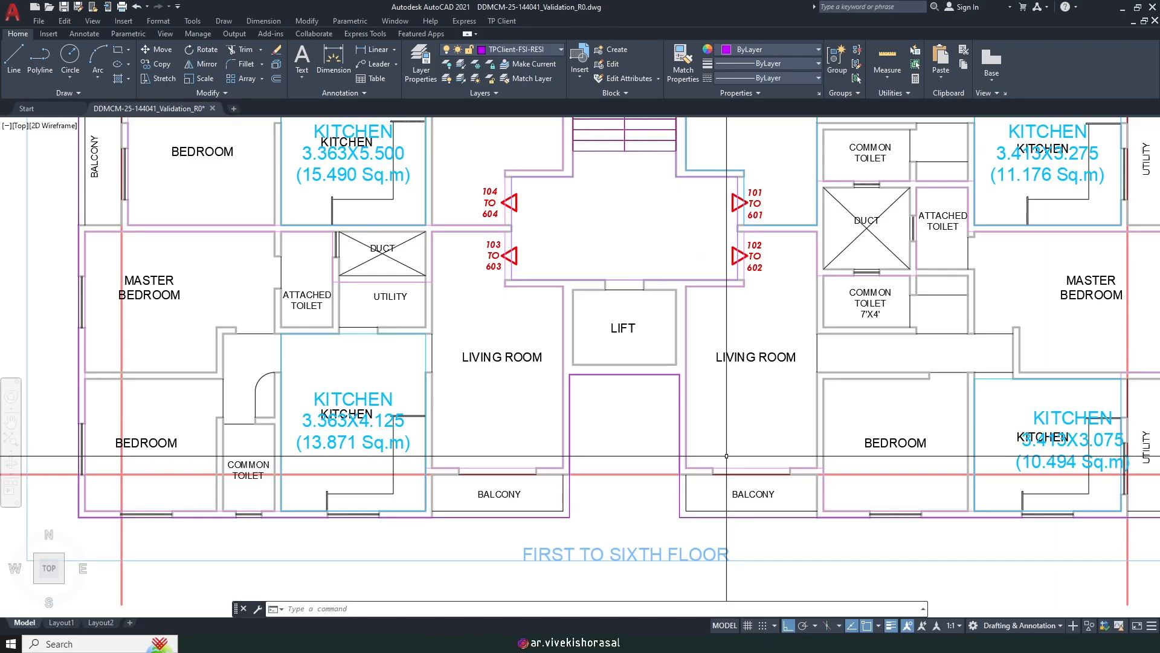
pyautogui.scroll(2, 720, 471)
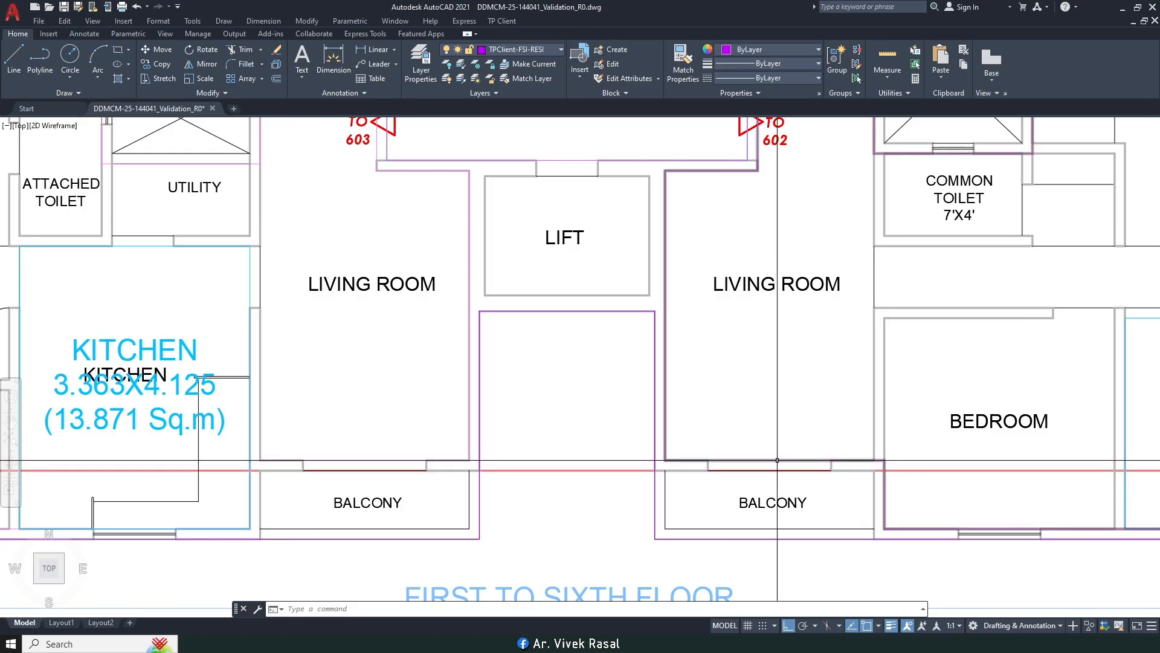
pyautogui.scroll(-2, 777, 460)
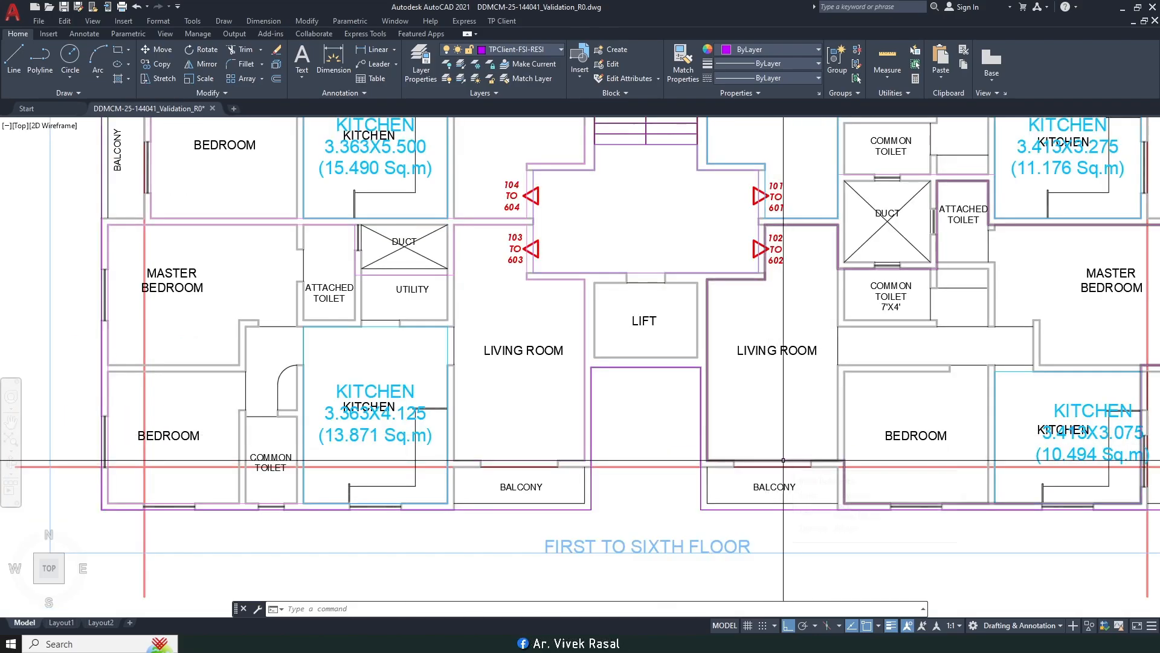
pyautogui.scroll(-2, 783, 460)
pyautogui.moveTo(789, 303); pyautogui.dragTo(711, 357, button='middle')
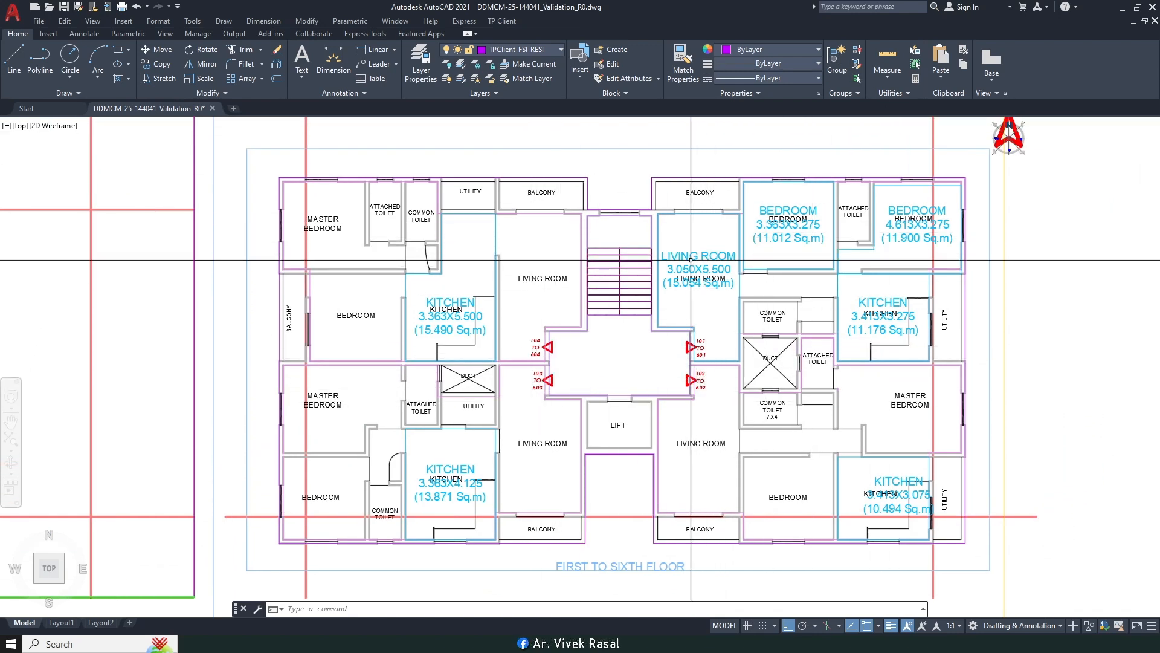
# Step: Start Mark Room from the TP Client Floor menu, then cancel it with Esc
pyautogui.click(502, 22)
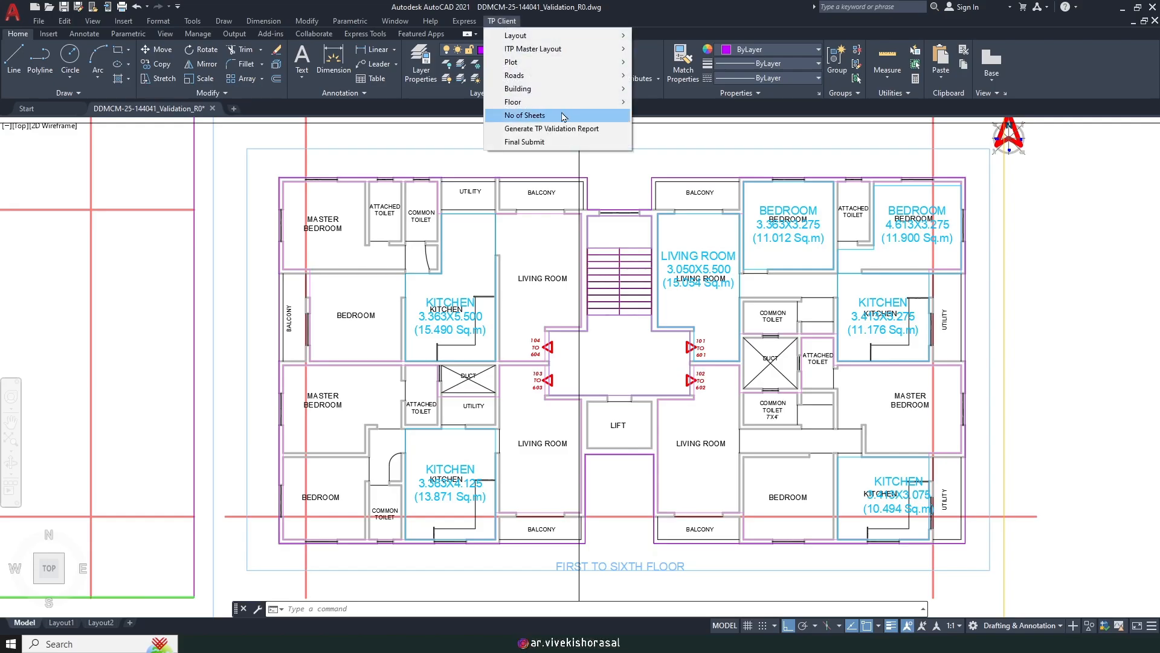
pyautogui.moveTo(559, 102)
pyautogui.click(712, 204)
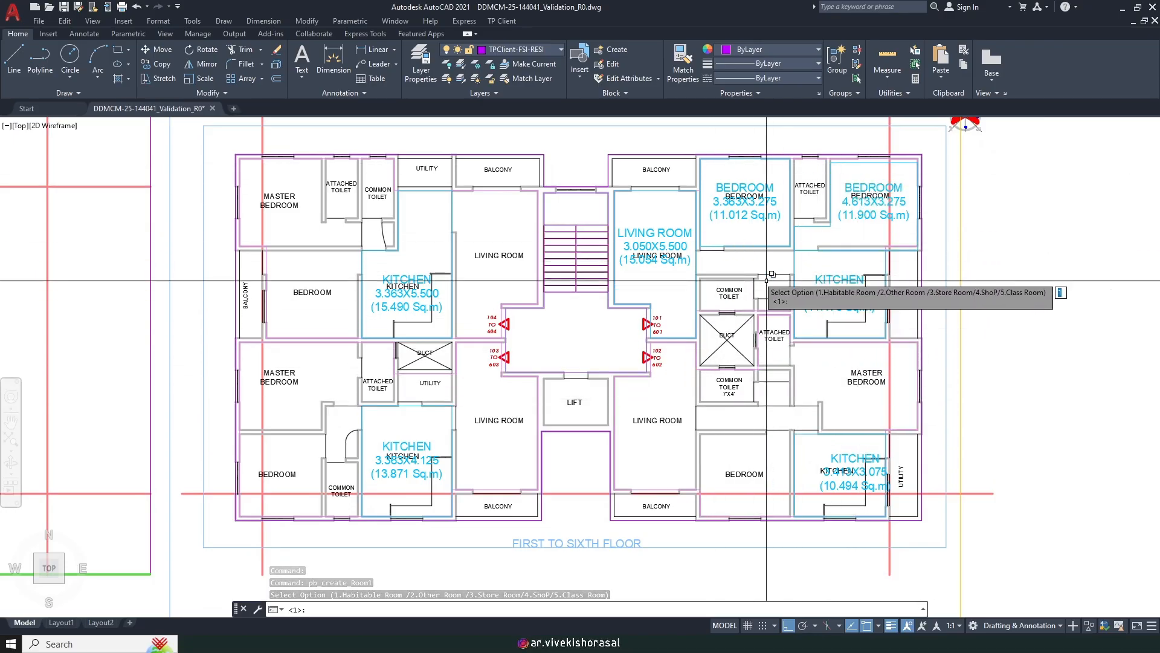
pyautogui.press('Escape')
# Step: Move the bedroom polyline slightly upward with the M (MOVE) command
pyautogui.scroll(4, 811, 247)
pyautogui.scroll(6, 812, 239)
pyautogui.write('m')
pyautogui.press('space')
pyautogui.click(791, 287)
pyautogui.click(787, 274)
pyautogui.press('space')
pyautogui.click(861, 278)
pyautogui.click(860, 237)
pyautogui.scroll(-6, 807, 270)
pyautogui.moveTo(794, 286); pyautogui.dragTo(785, 310, button='middle')
pyautogui.scroll(-2, 784, 310)
# Step: Start Mark Room as a habitable room and trace the living room's top corners
pyautogui.click(504, 23)
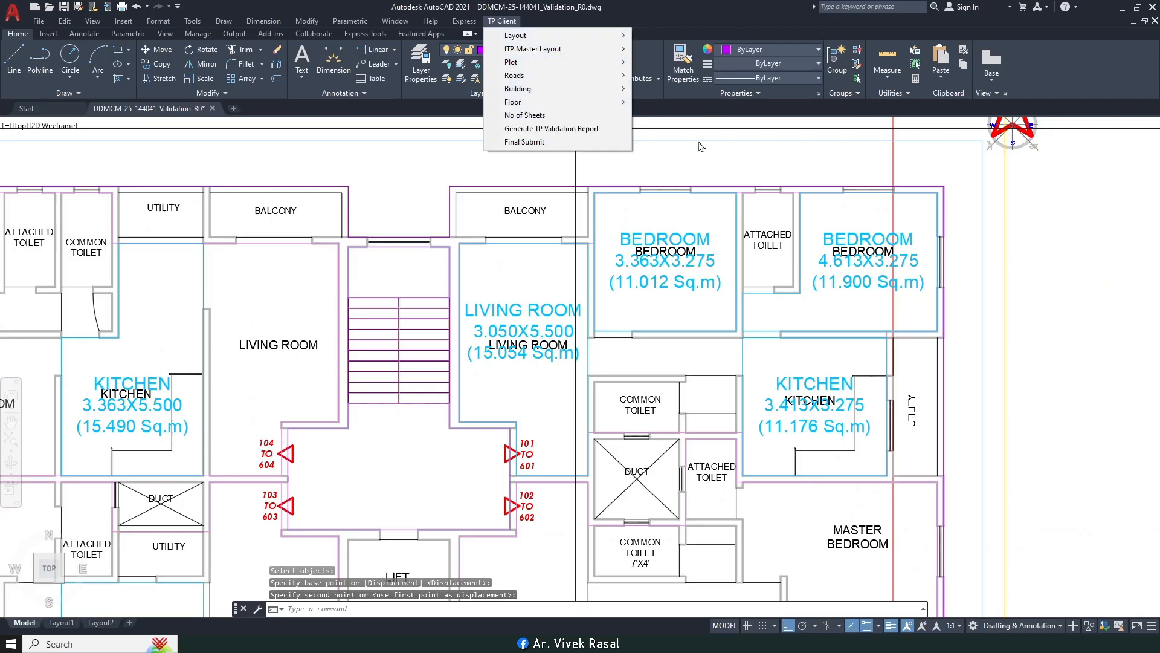
pyautogui.moveTo(562, 103)
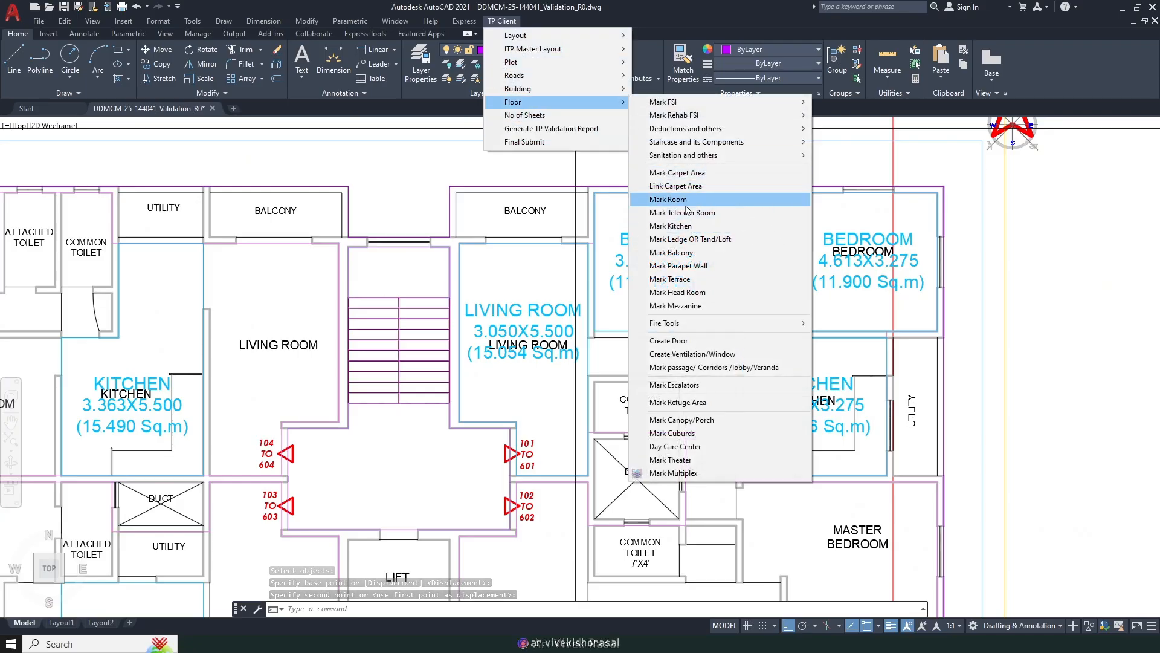
pyautogui.click(668, 199)
pyautogui.scroll(-3, 685, 203)
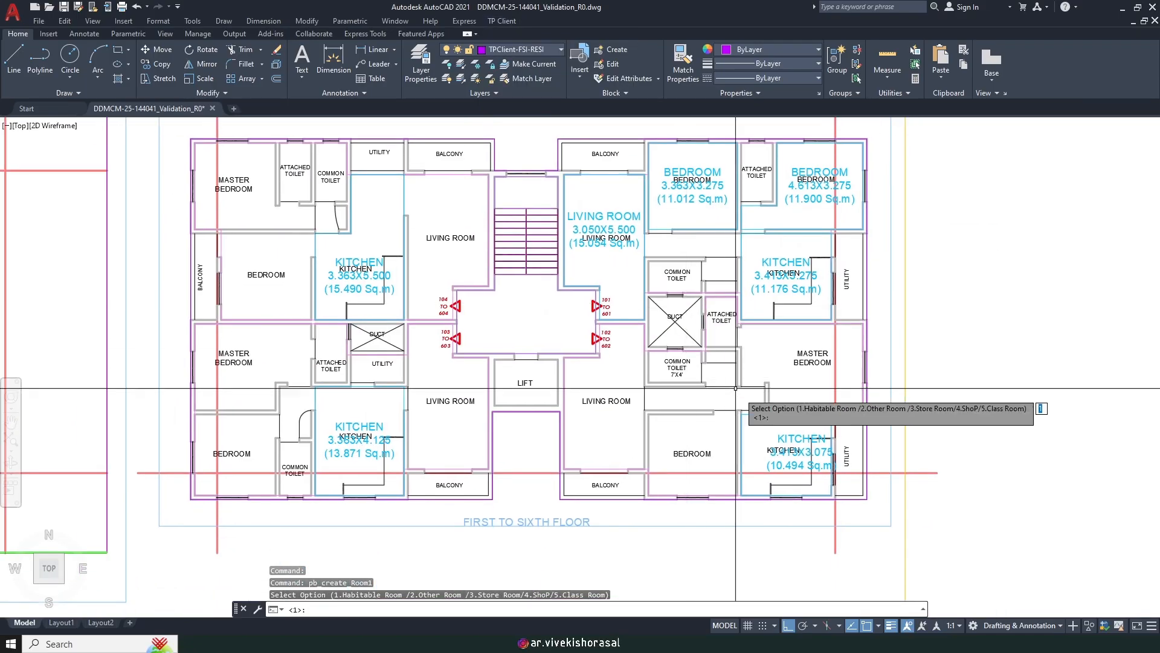
pyautogui.scroll(2, 581, 375)
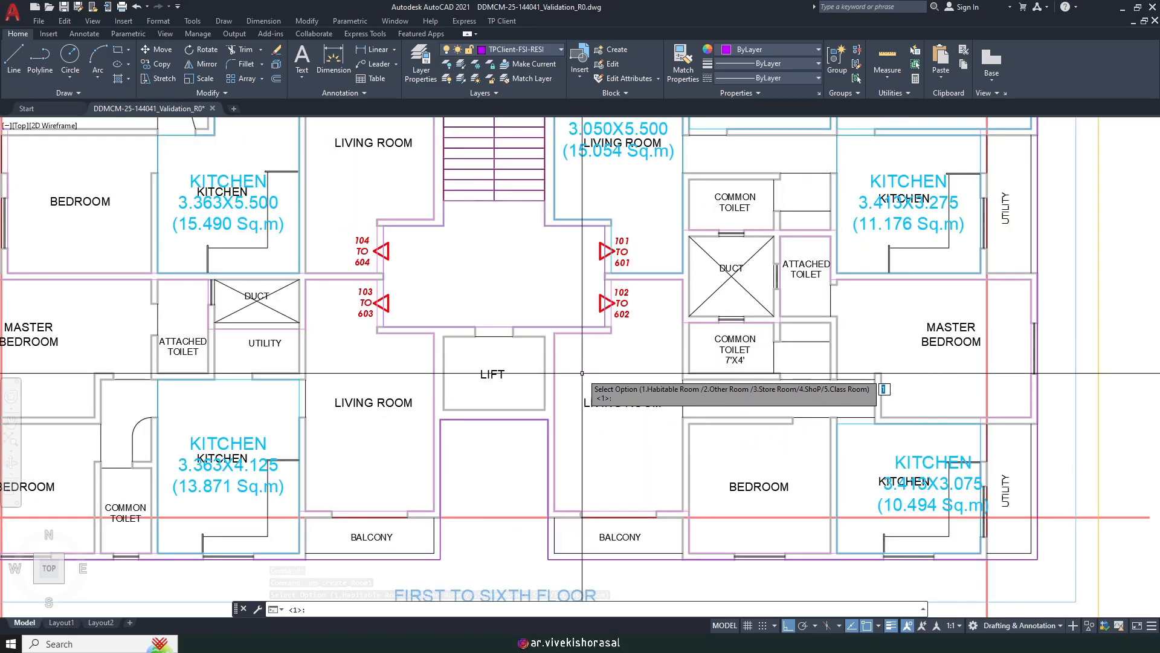
pyautogui.press('Return')
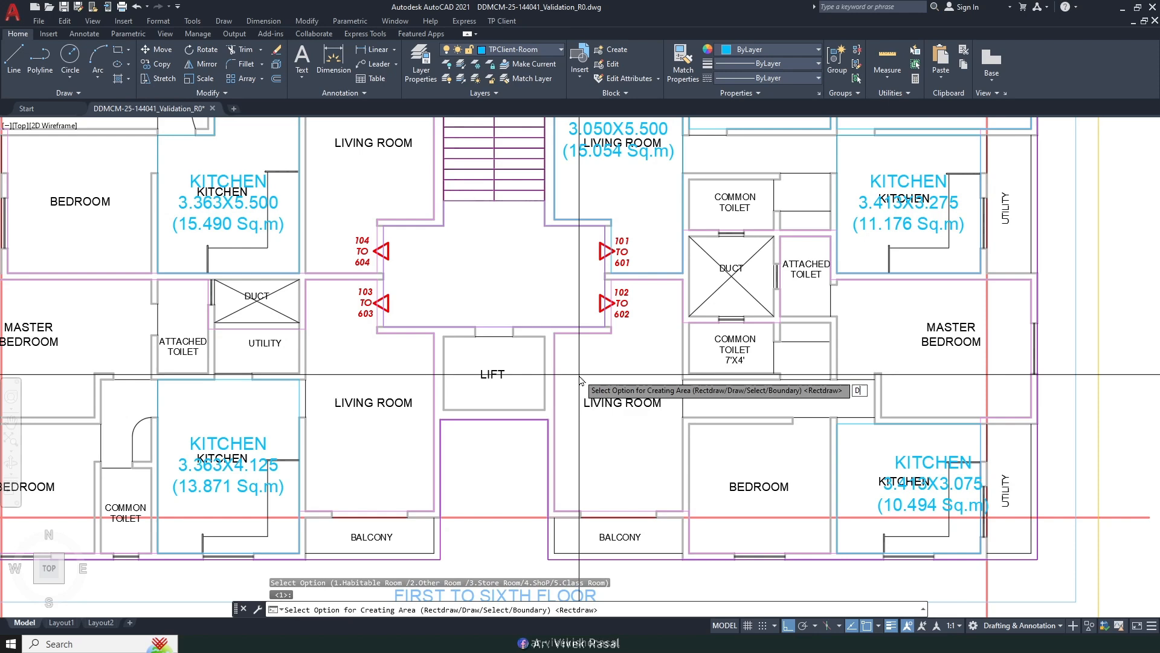
pyautogui.press('Return')
pyautogui.scroll(2, 580, 378)
pyautogui.click(553, 333)
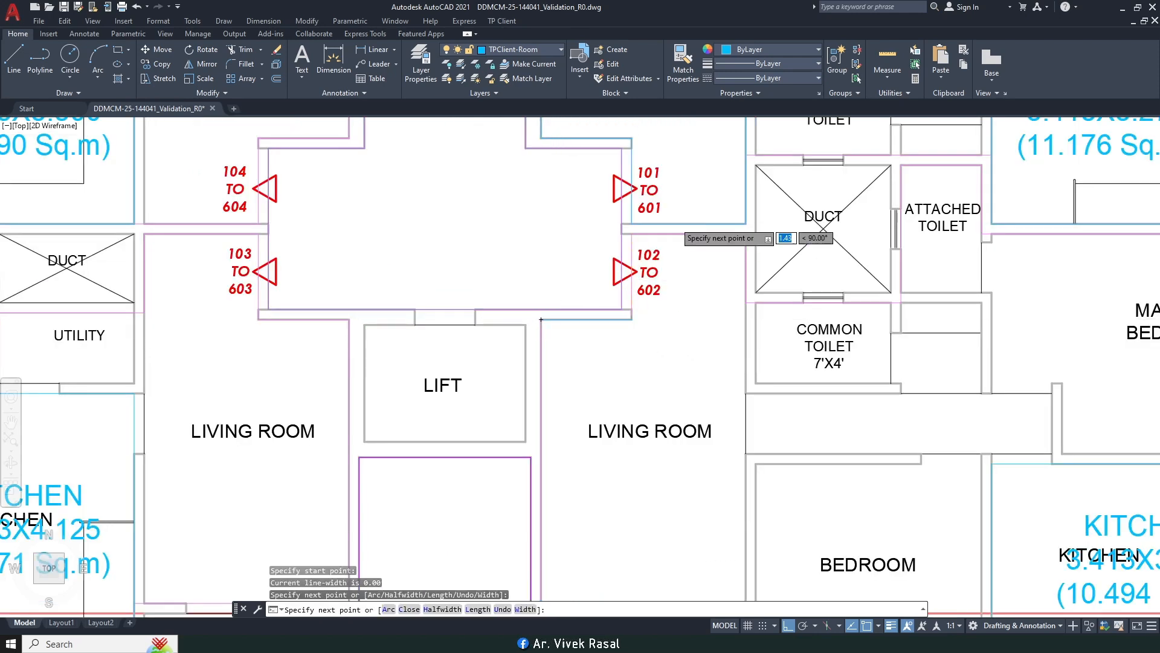
pyautogui.scroll(2, 675, 222)
pyautogui.click(562, 252)
pyautogui.click(852, 252)
# Step: Finish the living room boundary by the balcony, close it, and name it LIVING ROOM
pyautogui.scroll(-2, 851, 252)
pyautogui.moveTo(873, 511); pyautogui.dragTo(878, 251, button='middle')
pyautogui.scroll(4, 867, 385)
pyautogui.click(842, 313)
pyautogui.moveTo(469, 295); pyautogui.dragTo(644, 428, button='middle')
pyautogui.click(501, 447)
pyautogui.scroll(-2, 502, 417)
pyautogui.moveTo(512, 241); pyautogui.dragTo(514, 367, button='middle')
pyautogui.write('c')
pyautogui.press('Return')
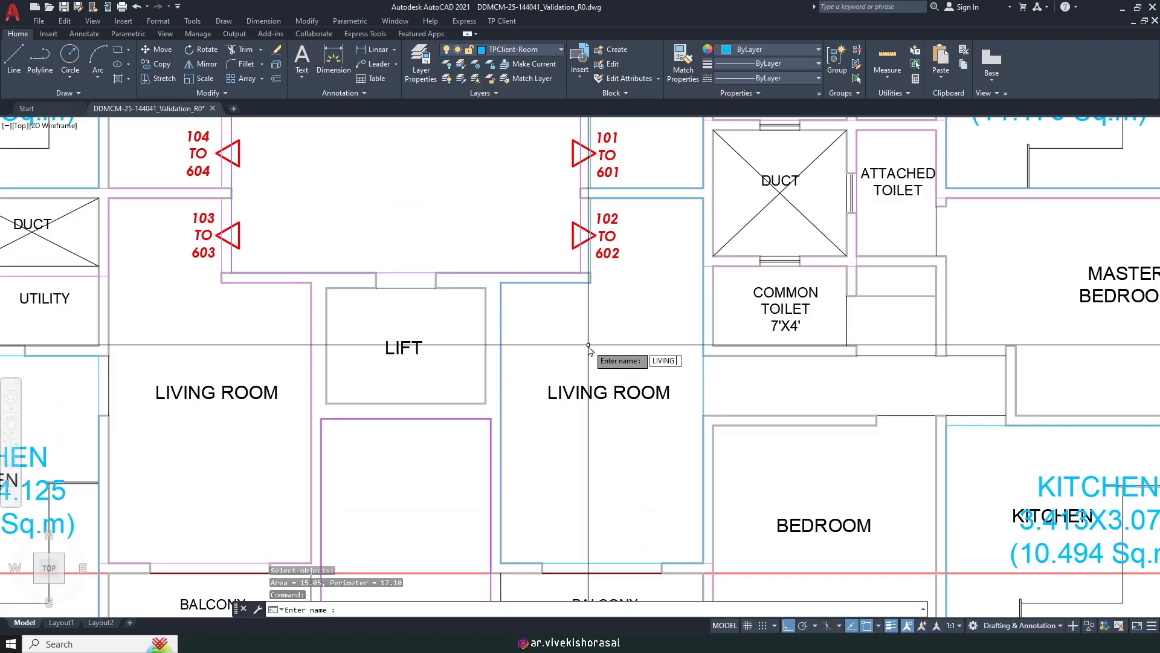
pyautogui.press('Return')
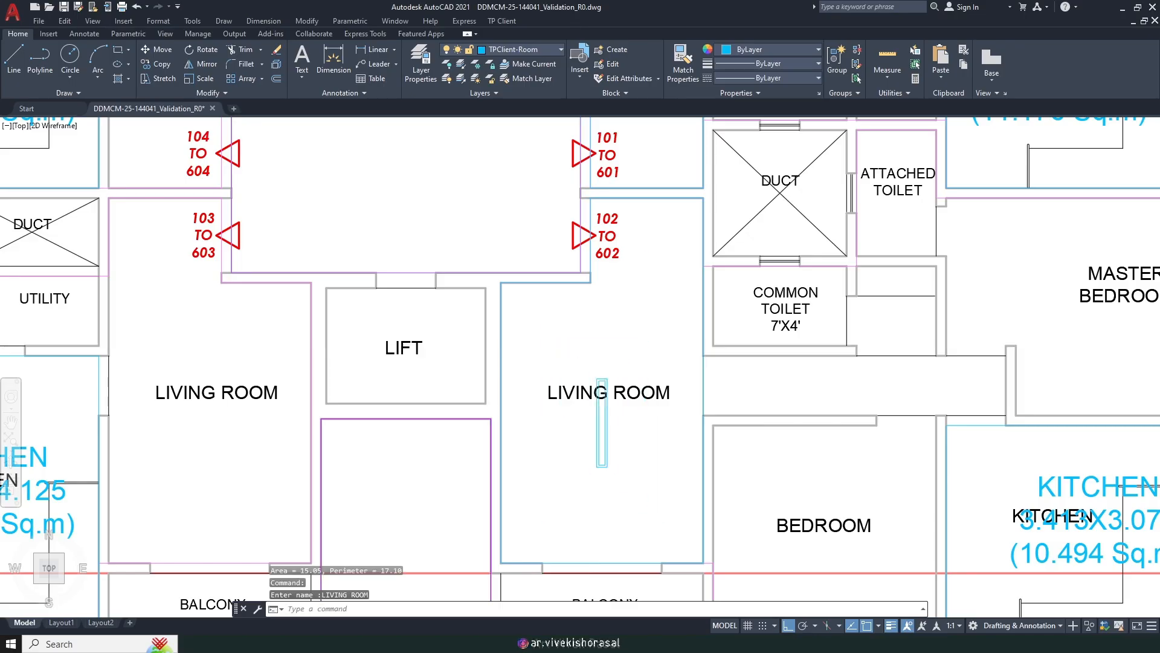
pyautogui.moveTo(588, 347); pyautogui.dragTo(389, 234, button='middle')
# Step: Mark a habitable room with the rectangle method and label it BEDROOM
pyautogui.press('Return')
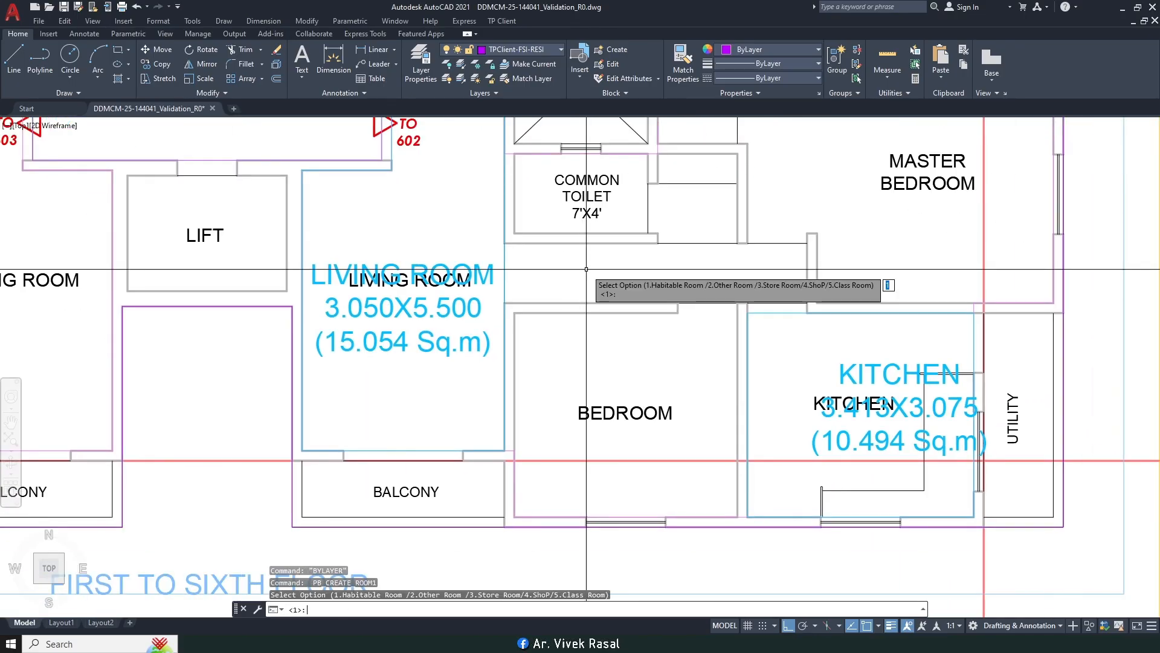
pyautogui.press('Return')
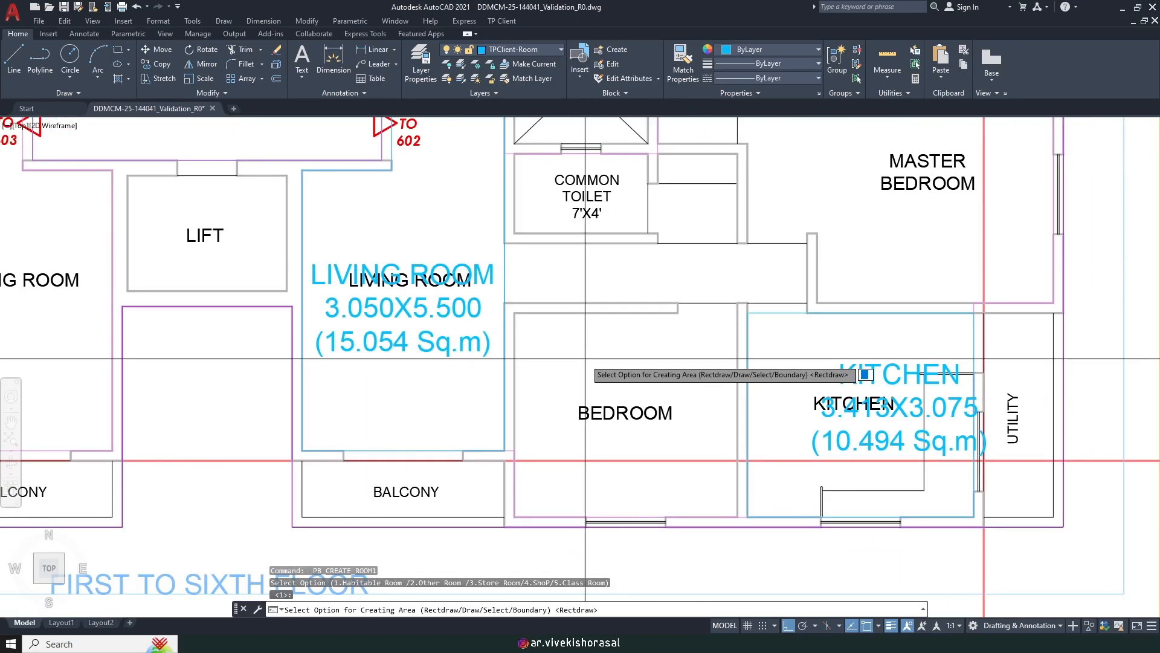
pyautogui.press('Return')
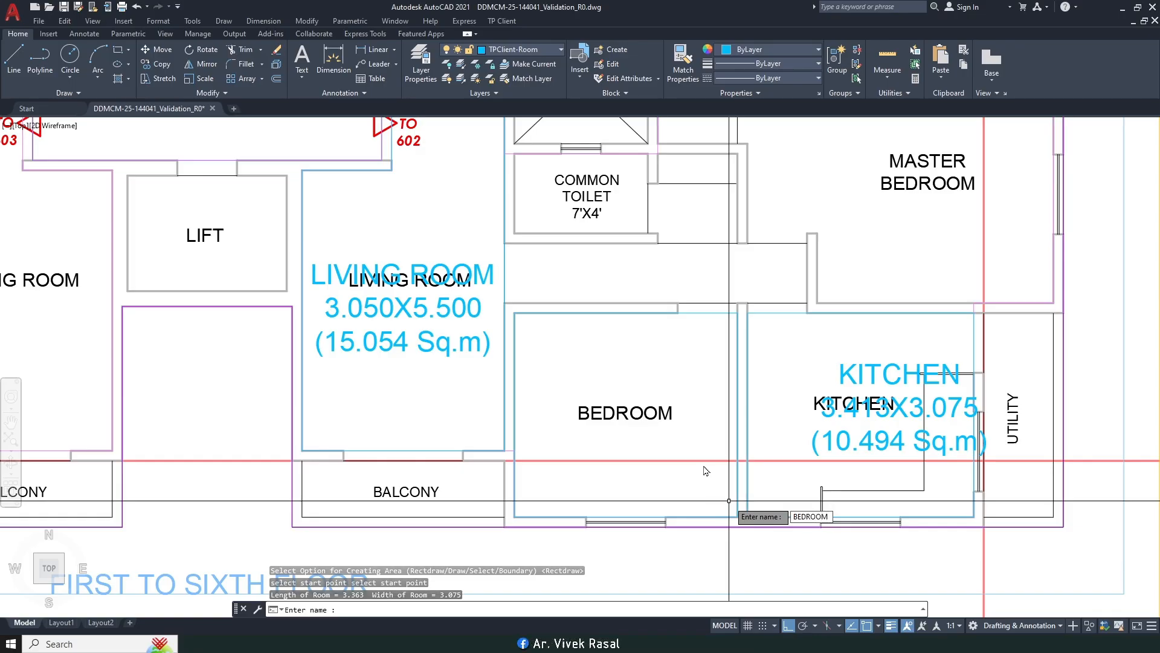
pyautogui.press('Return')
pyautogui.scroll(-2, 816, 257)
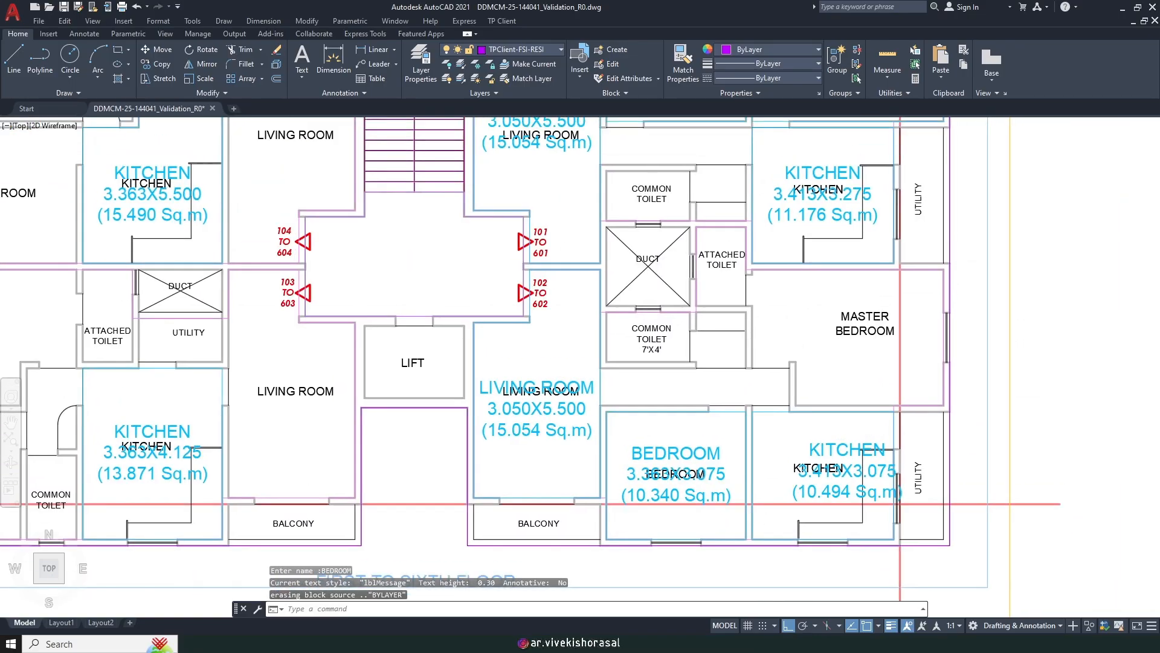
pyautogui.scroll(3, 793, 317)
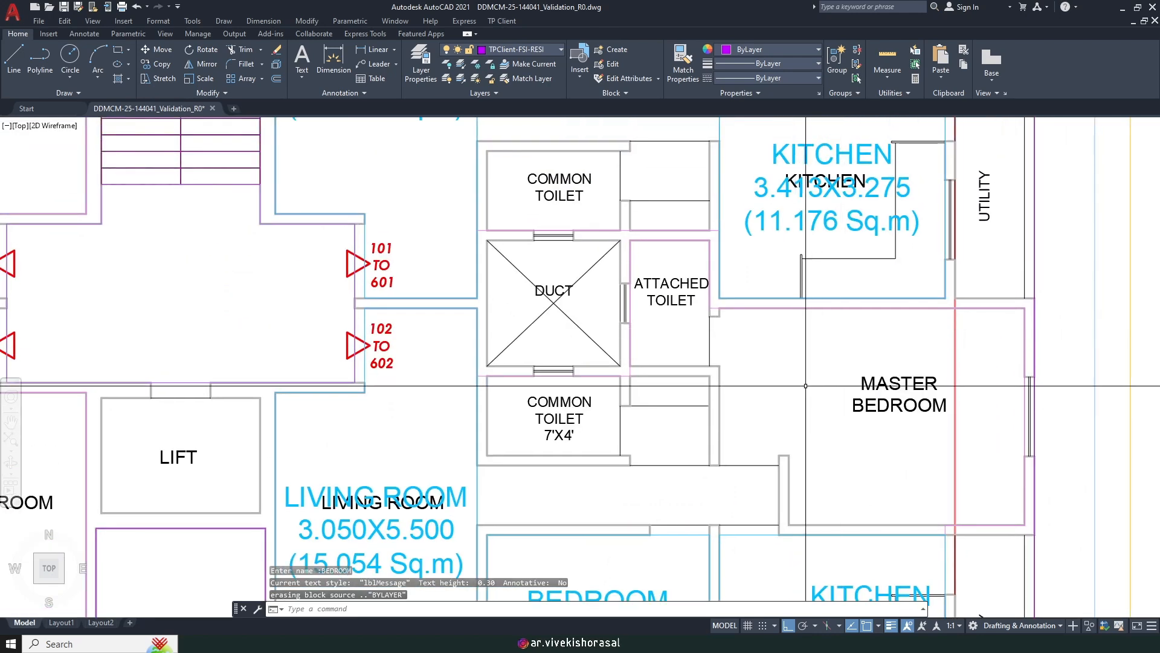
# Step: Start a manually drawn habitable room boundary from the master bedroom corner, with a perpendicular snap
pyautogui.press('Return')
pyautogui.press('Return')
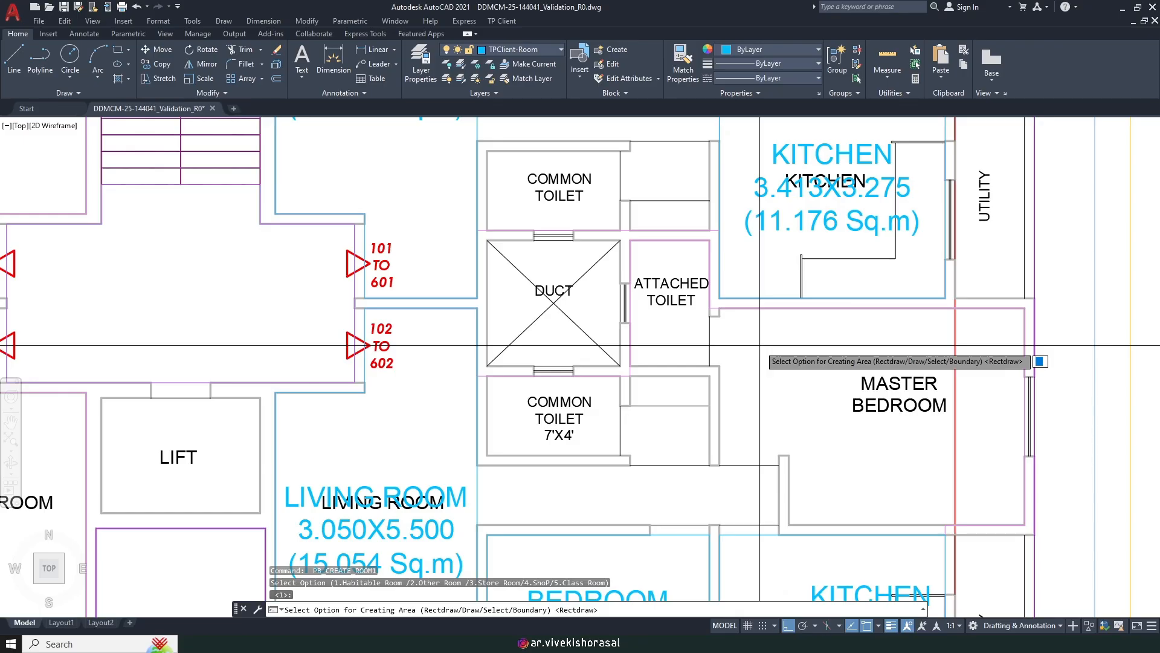
pyautogui.write('D')
pyautogui.press('Return')
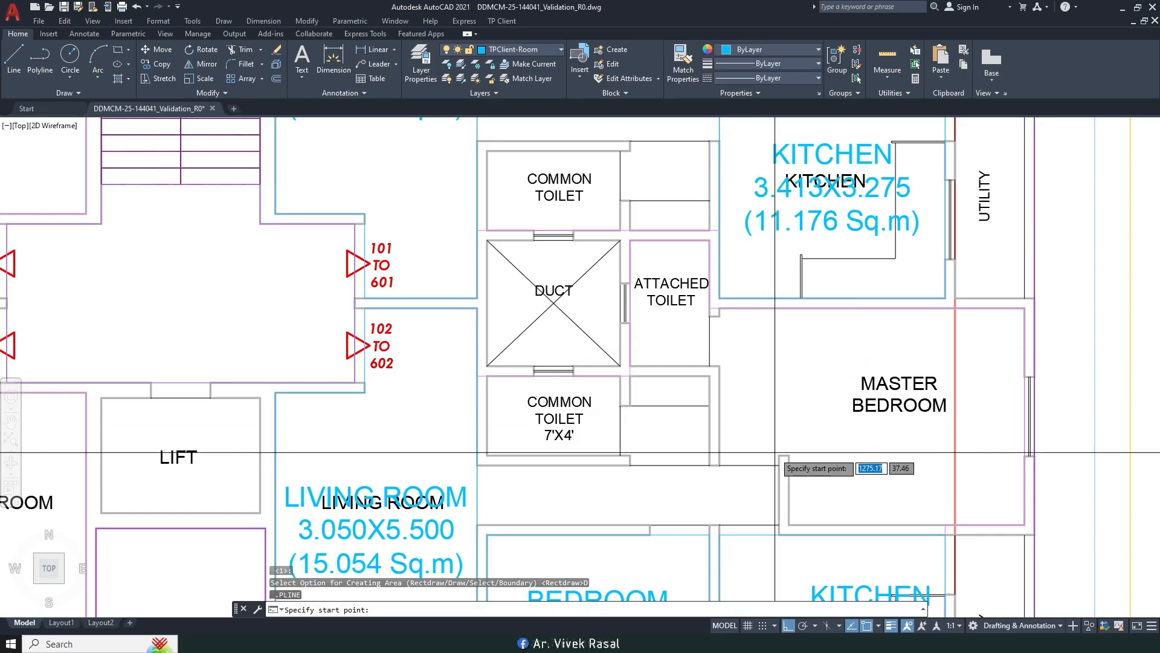
pyautogui.scroll(2, 792, 458)
pyautogui.click(796, 454)
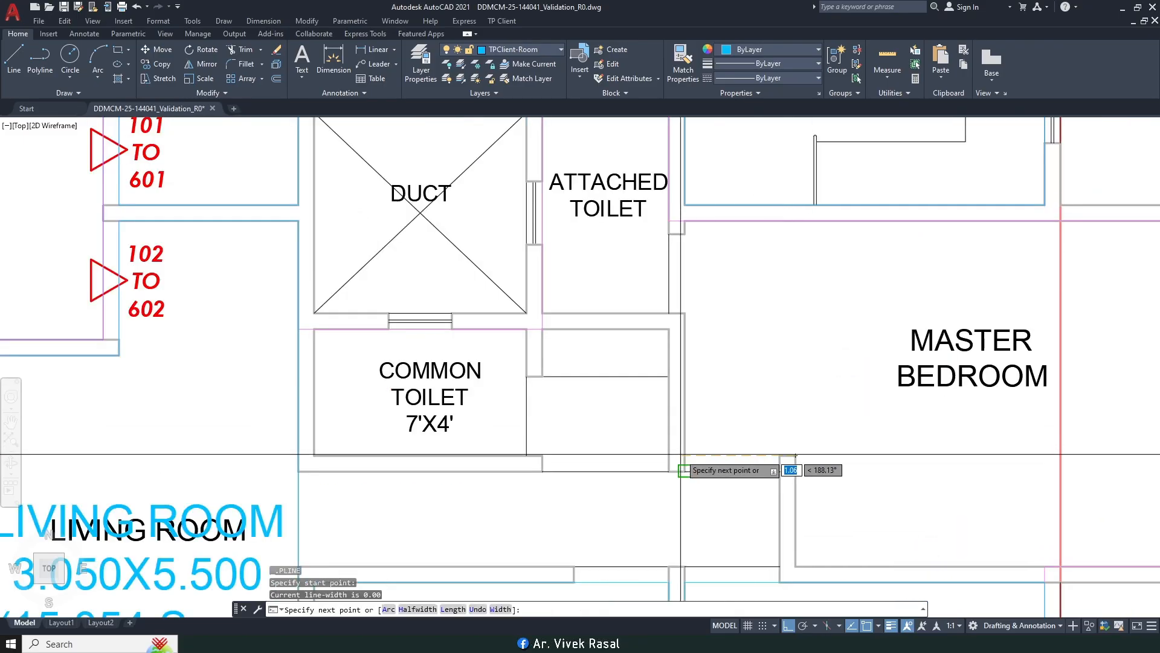
pyautogui.keyDown('shift'); pyautogui.rightClick(683, 454); pyautogui.keyUp('shift')
pyautogui.click(726, 362)
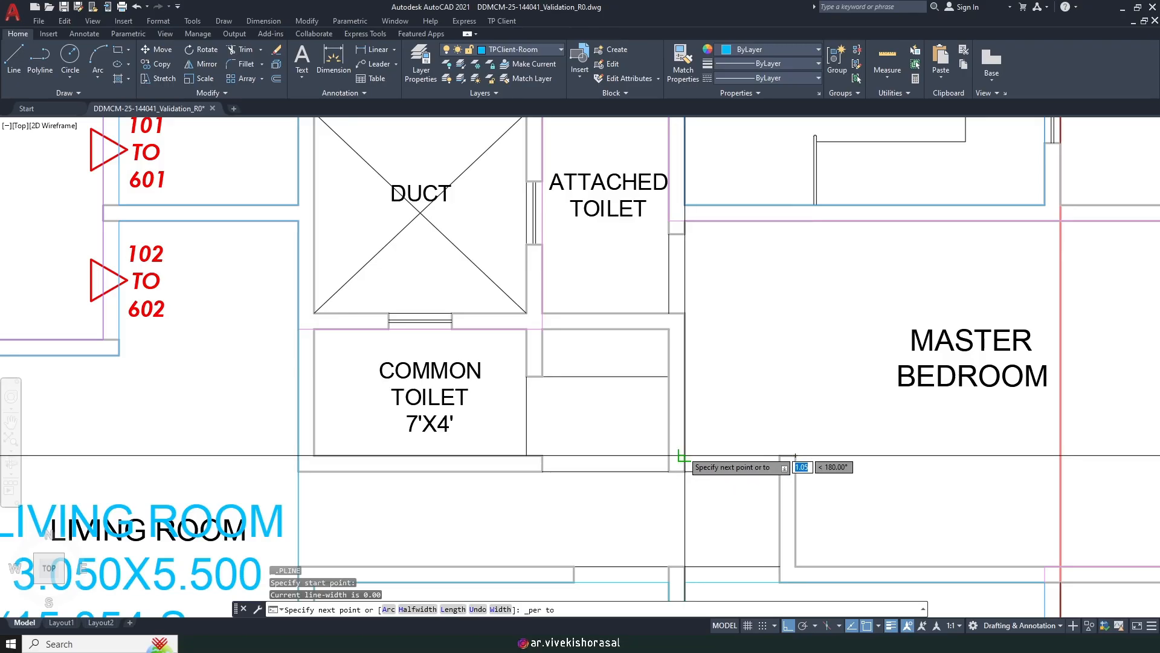
pyautogui.click(684, 392)
pyautogui.click(685, 206)
pyautogui.scroll(-5, 762, 245)
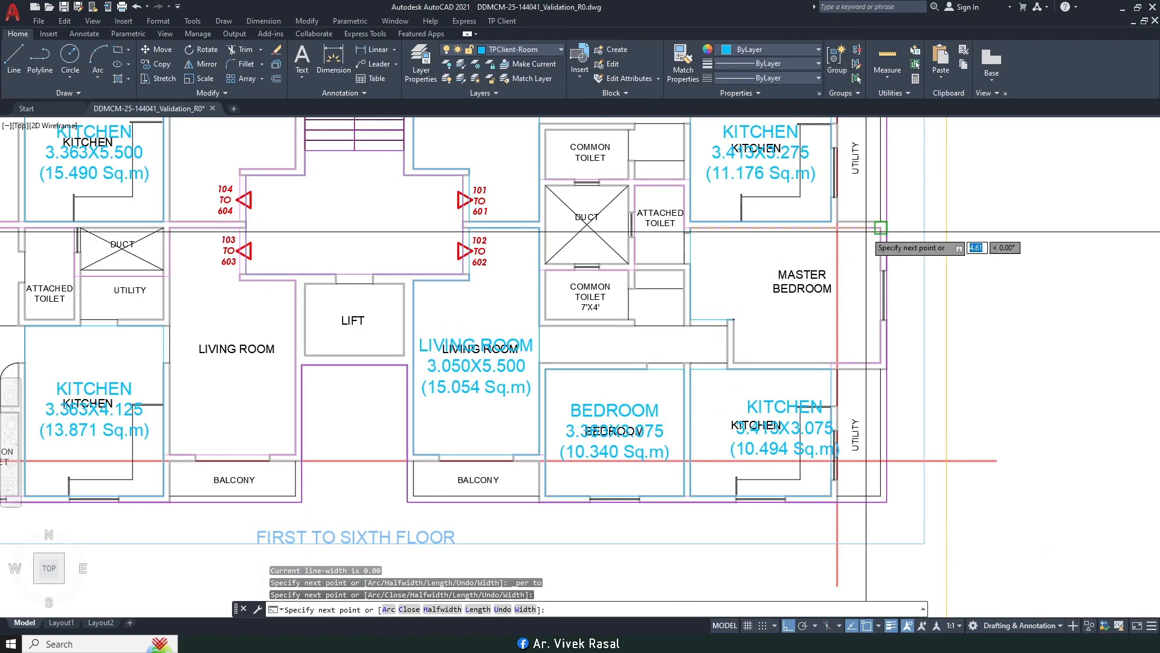
pyautogui.scroll(4, 857, 254)
pyautogui.press('Return')
# Step: Add the master bedroom's right and lower corners, close the outline, and accept BEDROOM
pyautogui.click(887, 224)
pyautogui.click(888, 439)
pyautogui.click(653, 440)
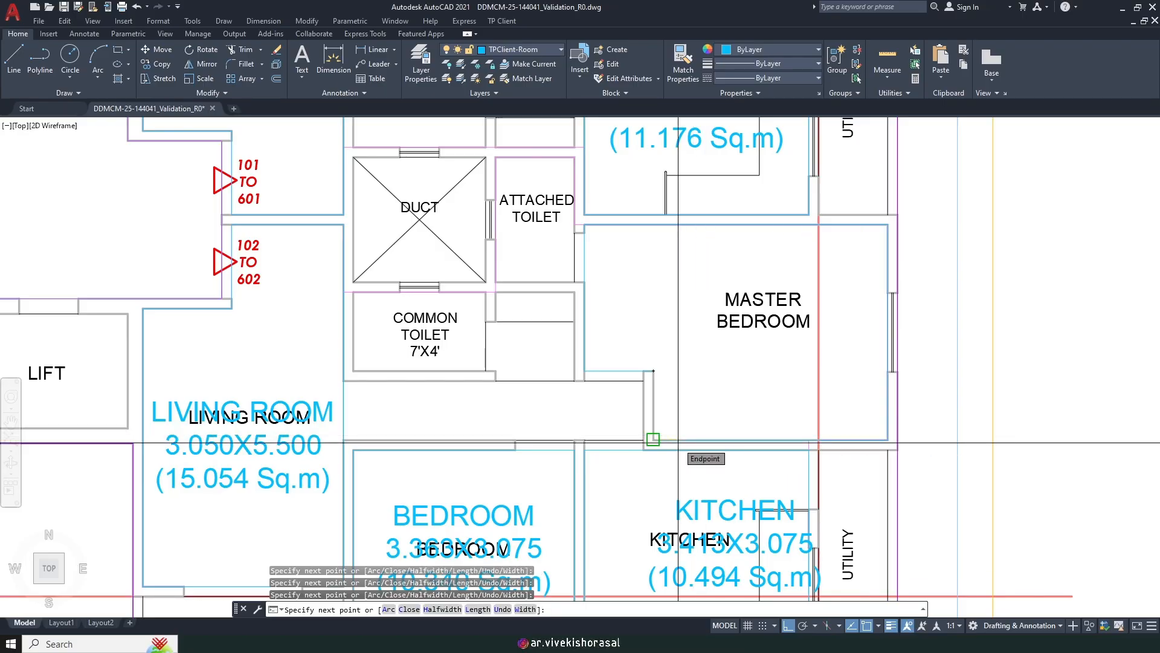
pyautogui.write('C')
pyautogui.press('Return')
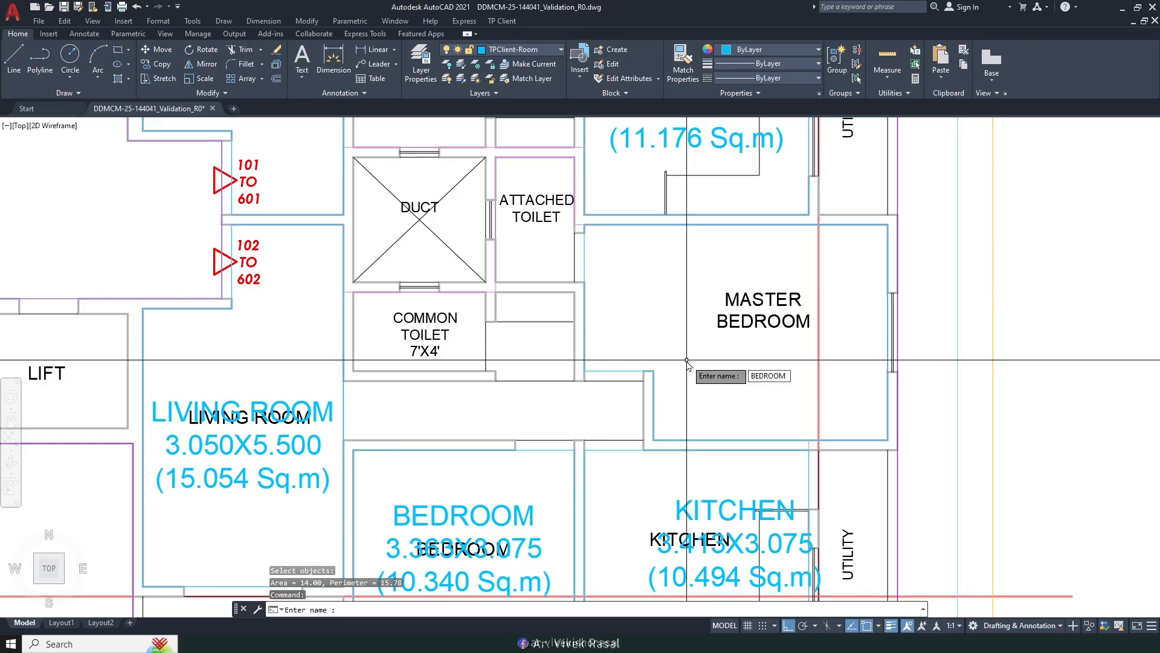
pyautogui.press('Return')
pyautogui.scroll(-2, 687, 360)
pyautogui.moveTo(687, 360); pyautogui.dragTo(970, 292, button='middle')
pyautogui.moveTo(451, 282)
pyautogui.mouseDown(button='middle')
pyautogui.moveTo(548, 311)
pyautogui.moveTo(607, 311)
pyautogui.mouseUp(button='middle')
# Step: Start a manually drawn habitable room and trace the living room's first corners
pyautogui.press('Return')
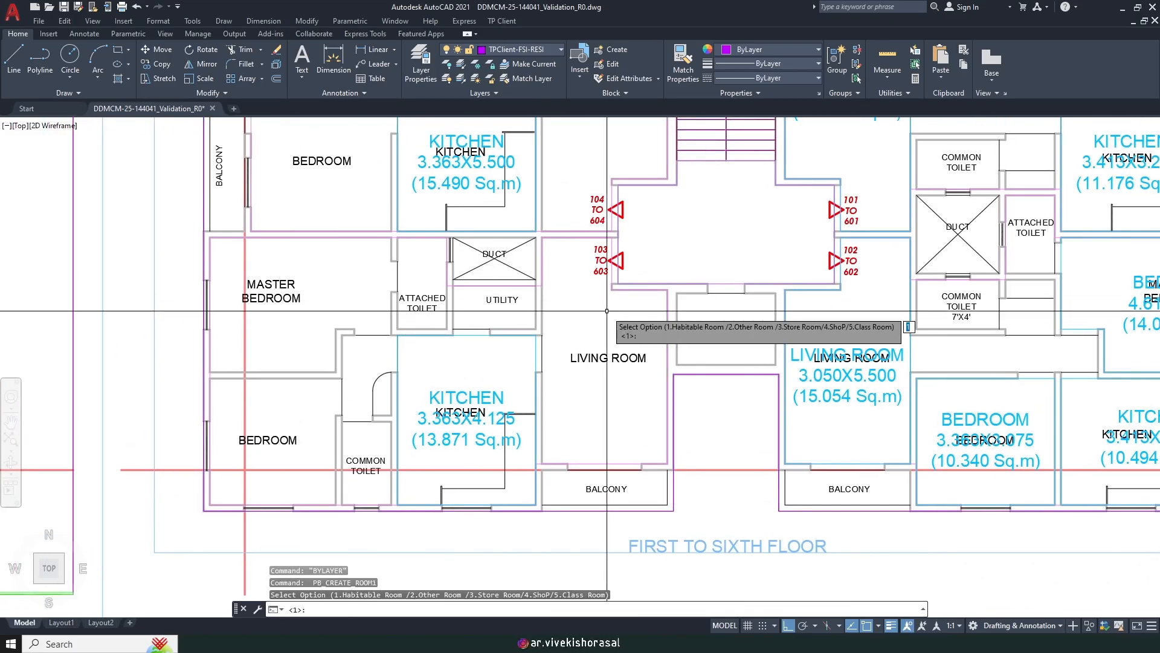
pyautogui.press('Return')
pyautogui.write('D')
pyautogui.press('Return')
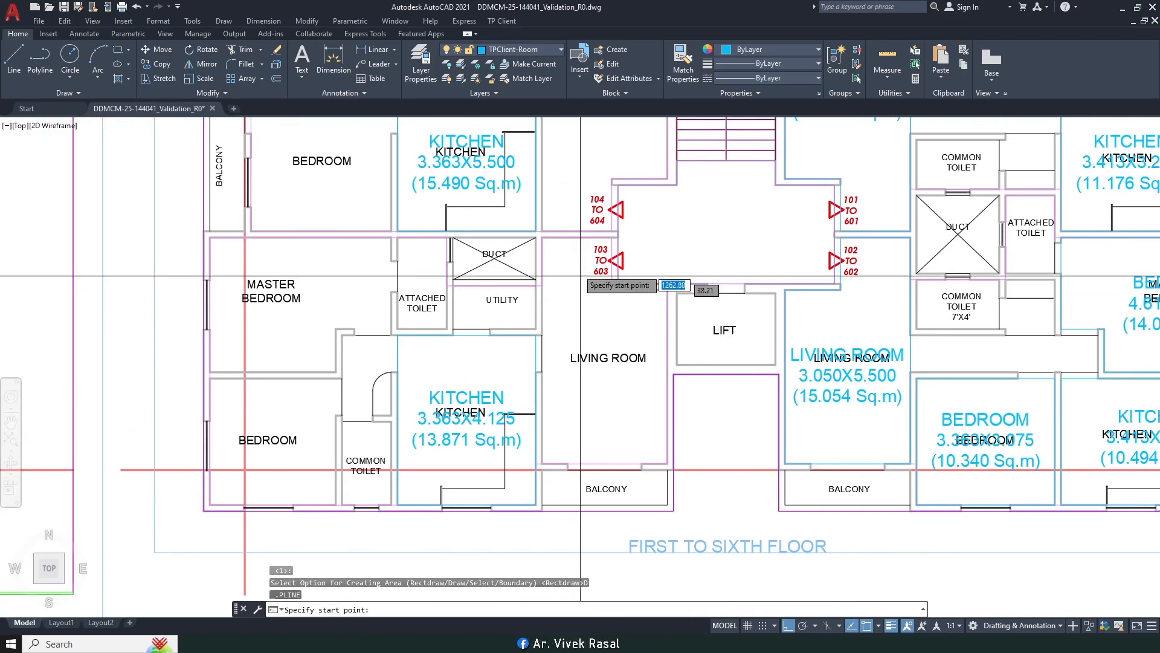
pyautogui.scroll(4, 565, 238)
pyautogui.click(682, 238)
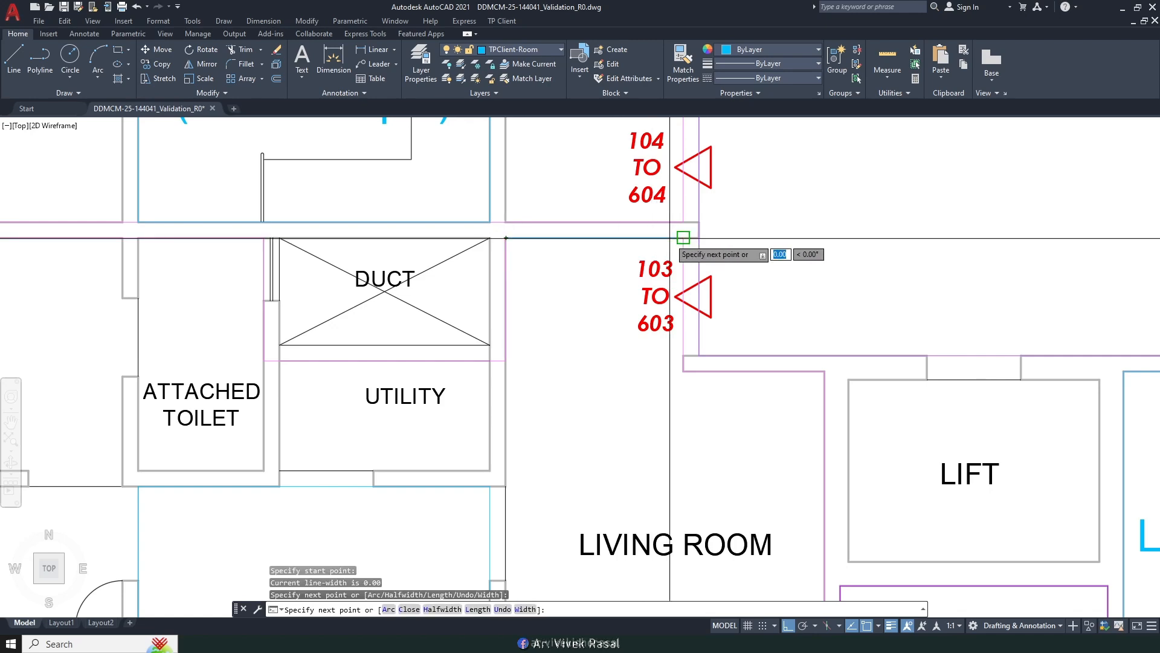
pyautogui.click(682, 371)
pyautogui.click(825, 371)
pyautogui.scroll(-5, 811, 338)
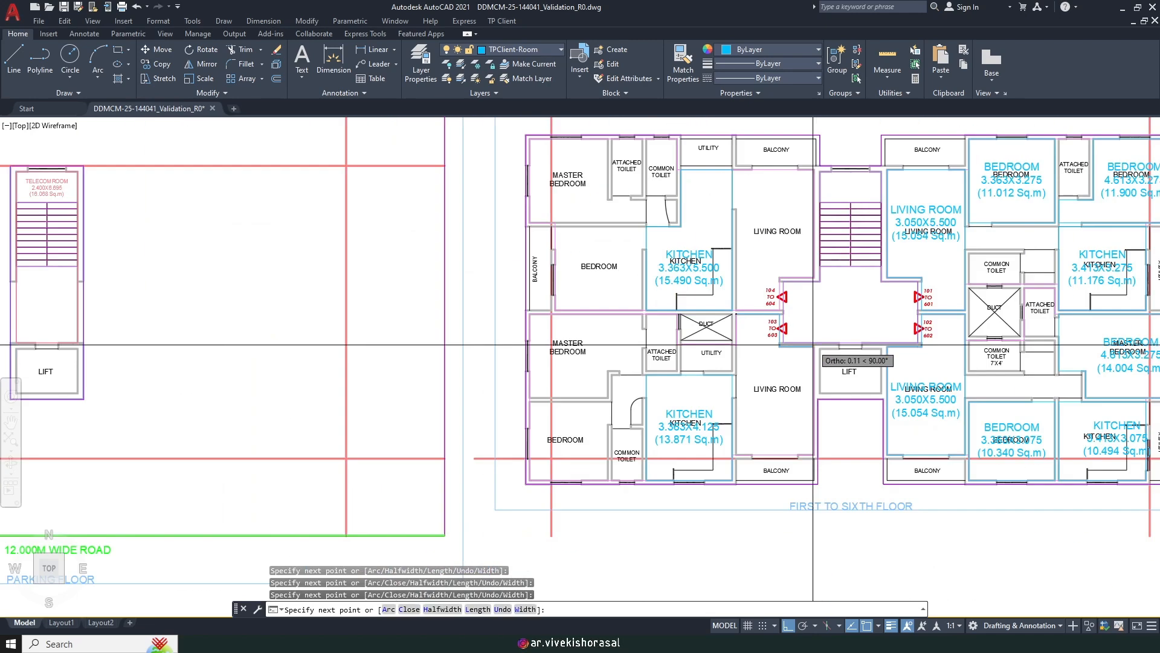
pyautogui.scroll(5, 820, 475)
# Step: Finish the living room outline at the kitchen–balcony junction, close it, and label it LIVING ROOM
pyautogui.click(781, 365)
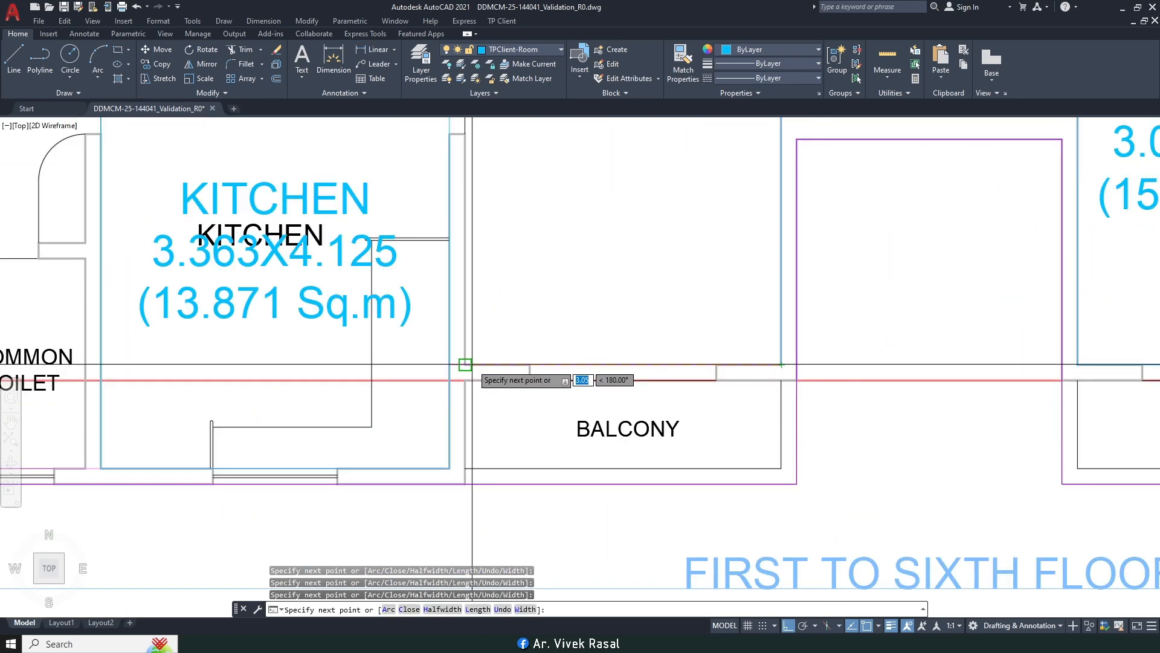
pyautogui.click(464, 365)
pyautogui.scroll(-5, 465, 364)
pyautogui.scroll(2, 544, 362)
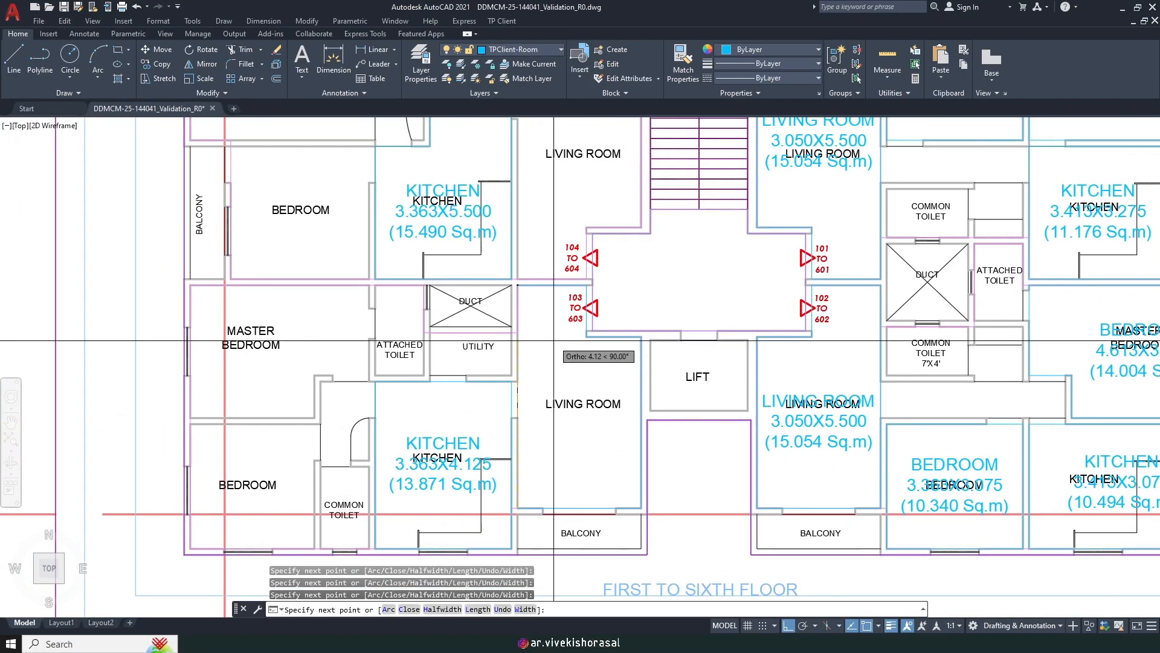
pyautogui.write('C')
pyautogui.press('Return')
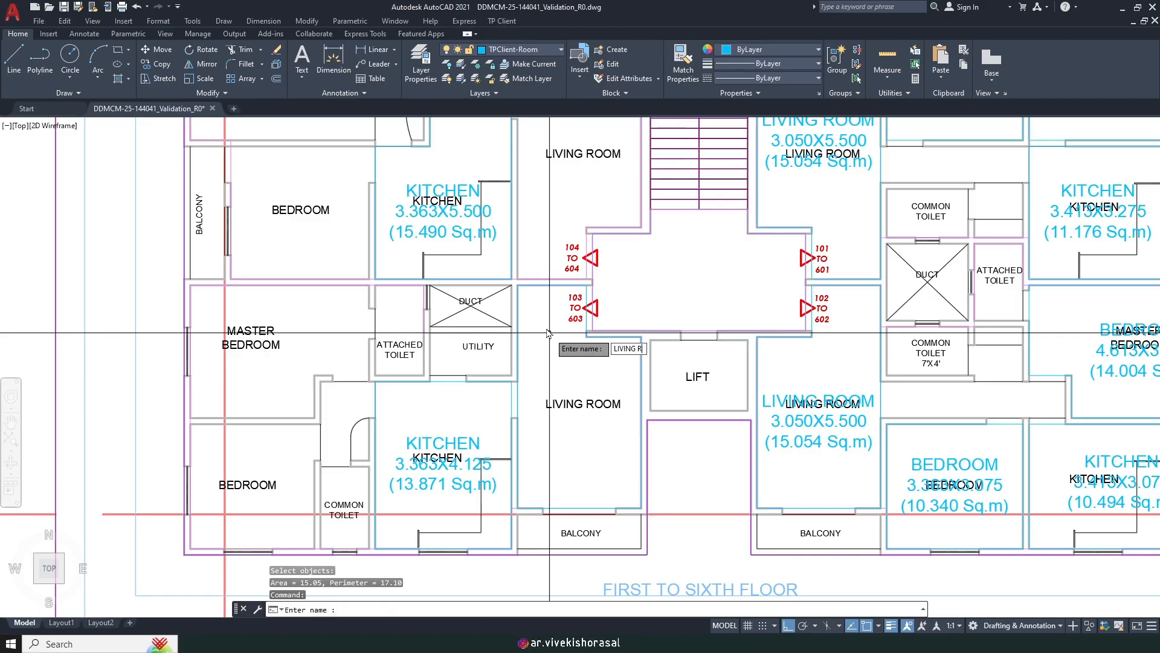
pyautogui.press('Return')
pyautogui.moveTo(452, 394); pyautogui.dragTo(720, 339, button='middle')
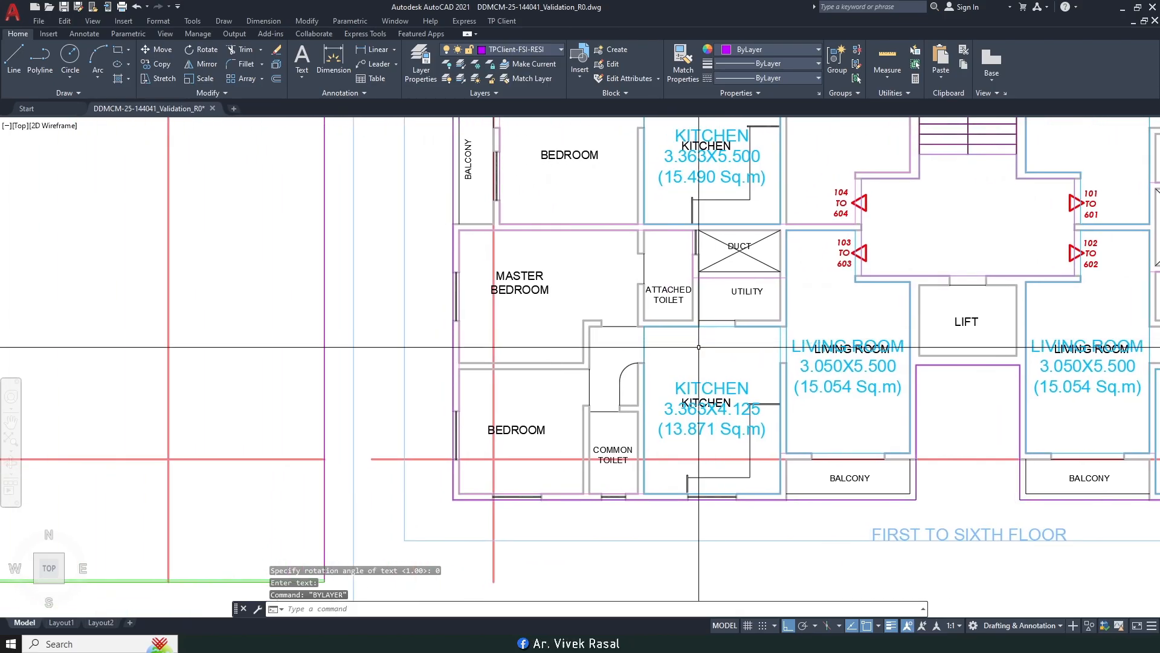
# Step: Label the lower bedroom BEDROOM (9.417 Sq.m) using the rectangle method
pyautogui.press('Return')
pyautogui.moveTo(497, 417); pyautogui.dragTo(521, 356, button='middle')
pyautogui.scroll(2, 521, 356)
pyautogui.press('Return')
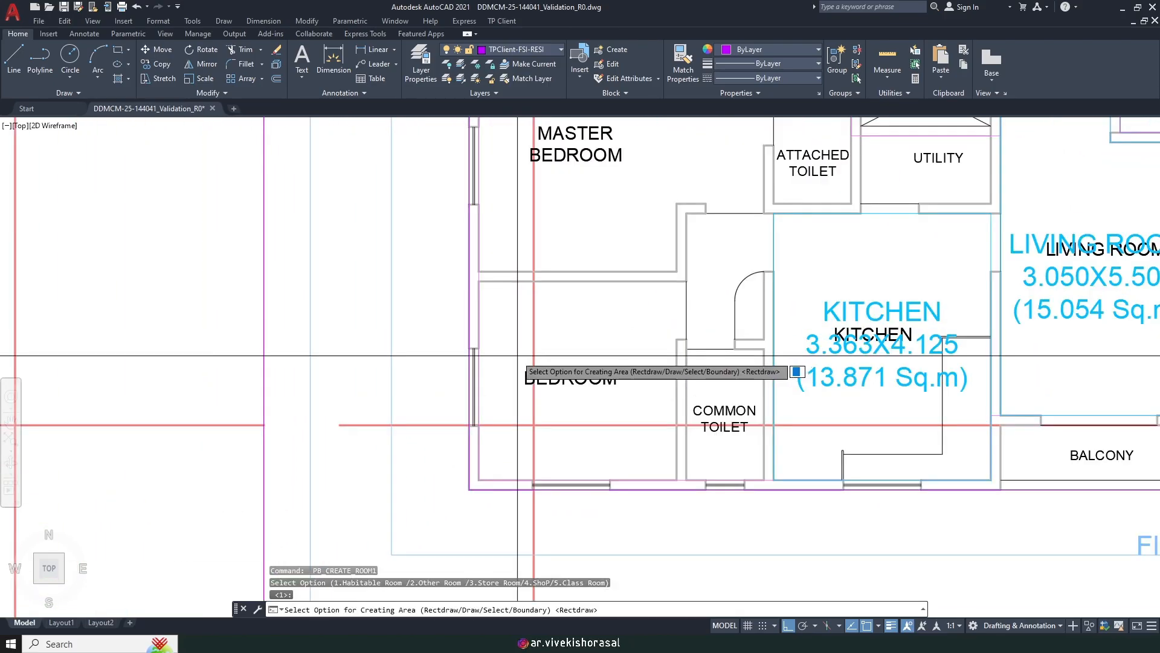
pyautogui.press('Return')
pyautogui.click(479, 281)
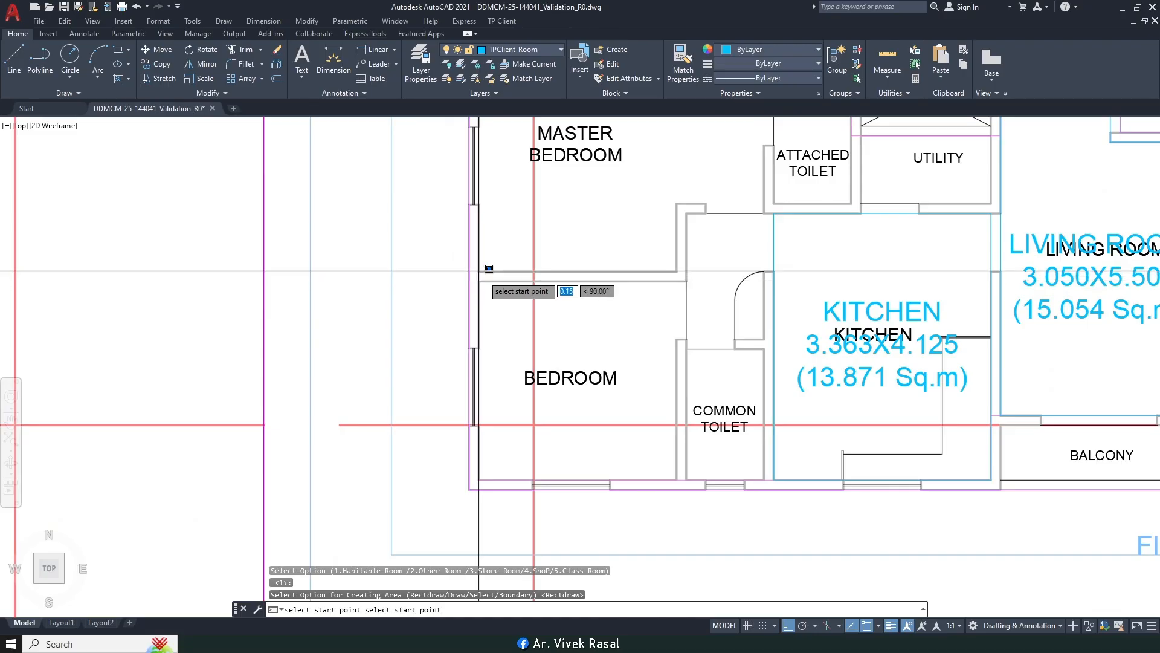
pyautogui.click(686, 474)
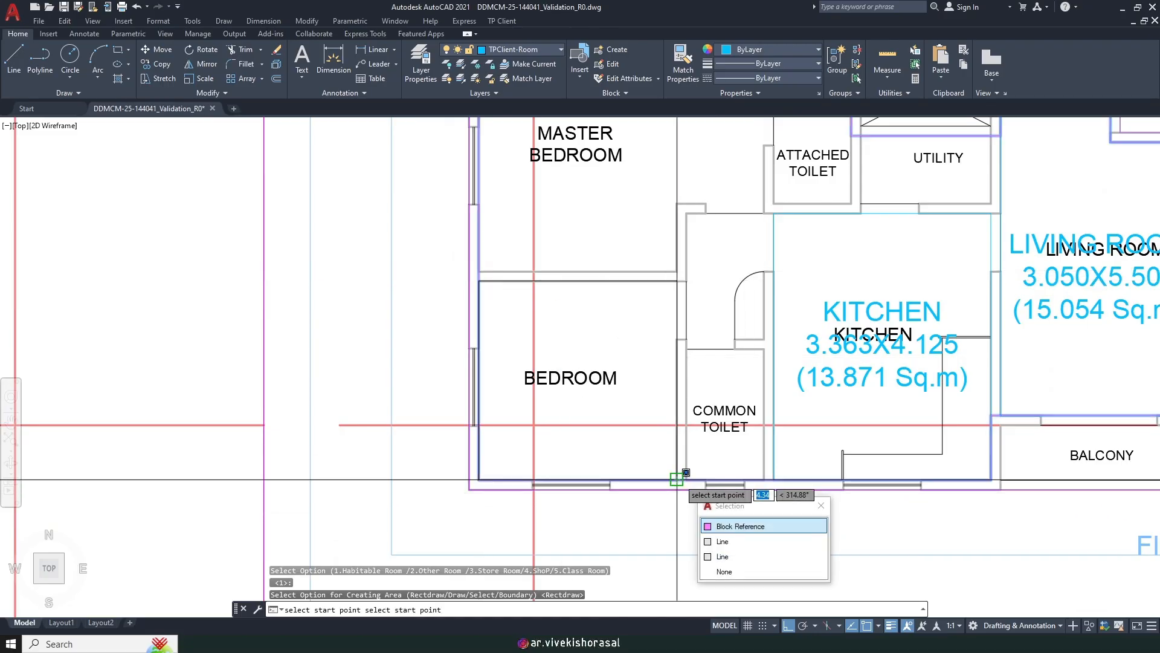
pyautogui.click(679, 479)
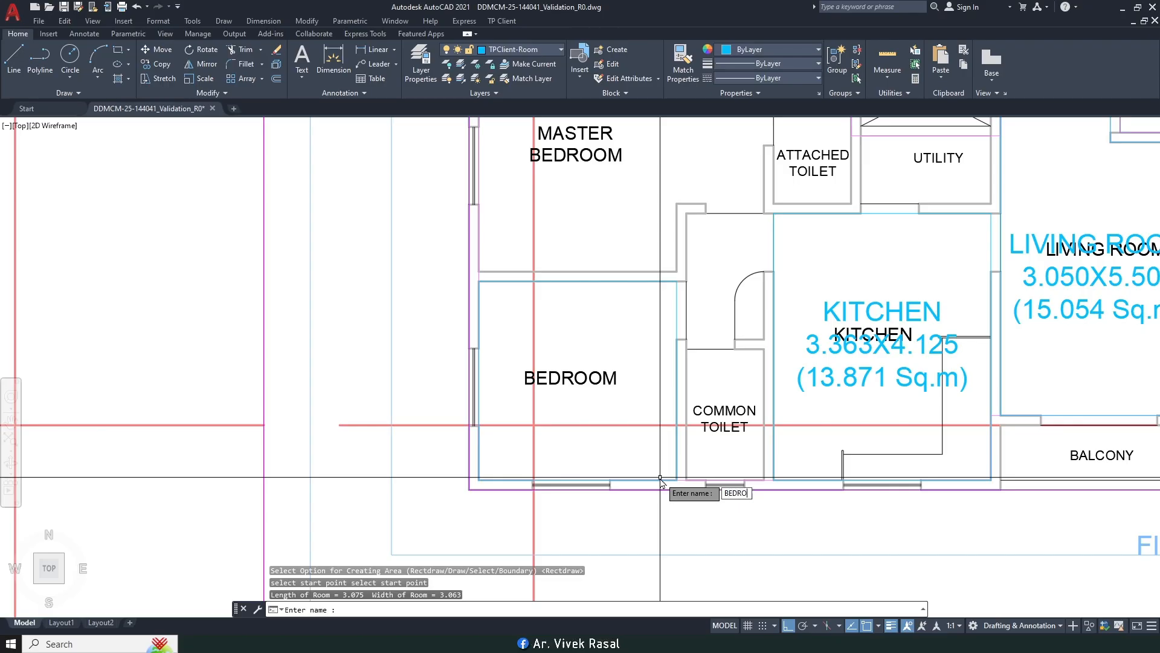
pyautogui.write('BEDROOM')
pyautogui.press('Return')
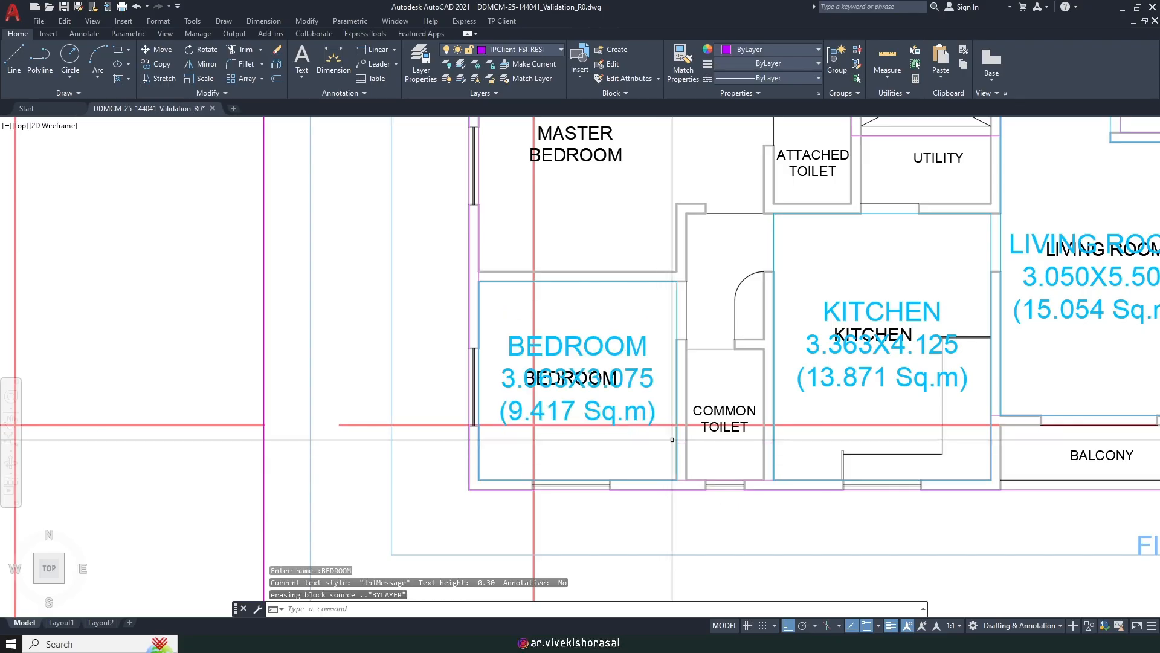
# Step: Start a manually drawn habitable room and trace the master bedroom's first three corners
pyautogui.press('Return')
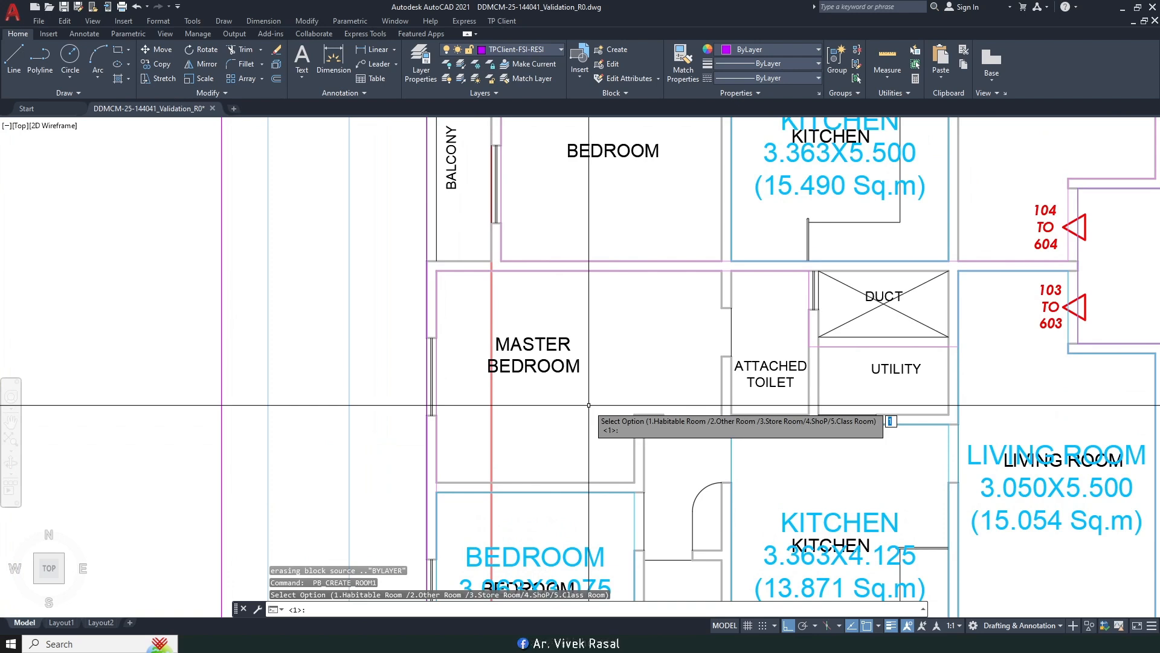
pyautogui.press('Return')
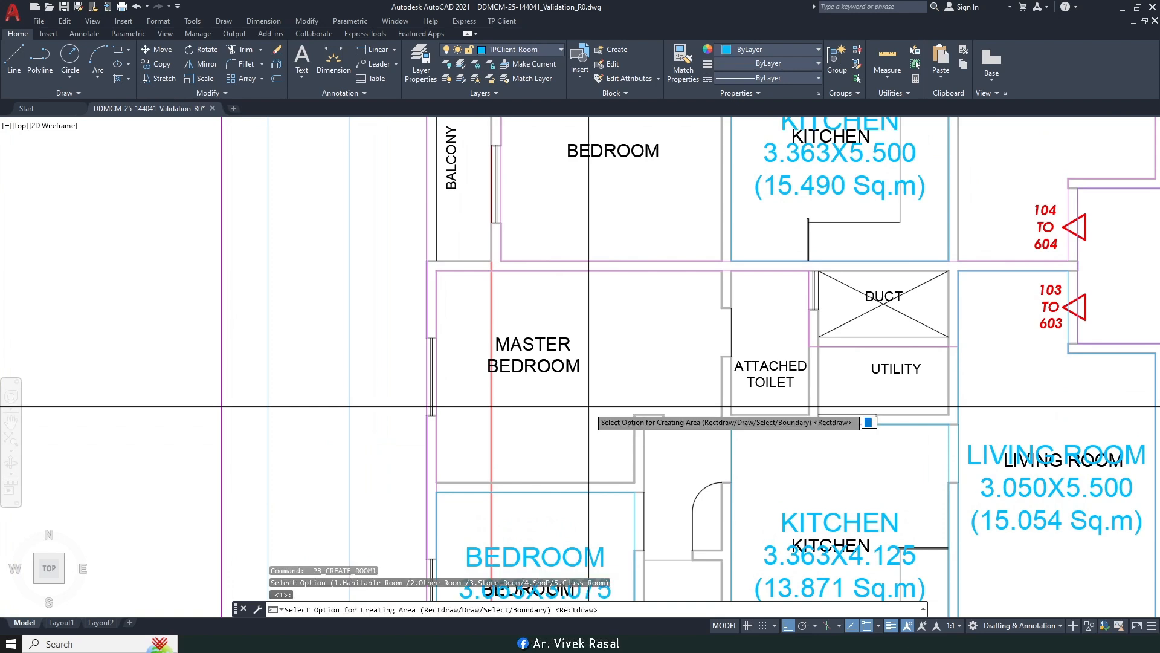
pyautogui.write('d')
pyautogui.press('Return')
pyautogui.click(436, 270)
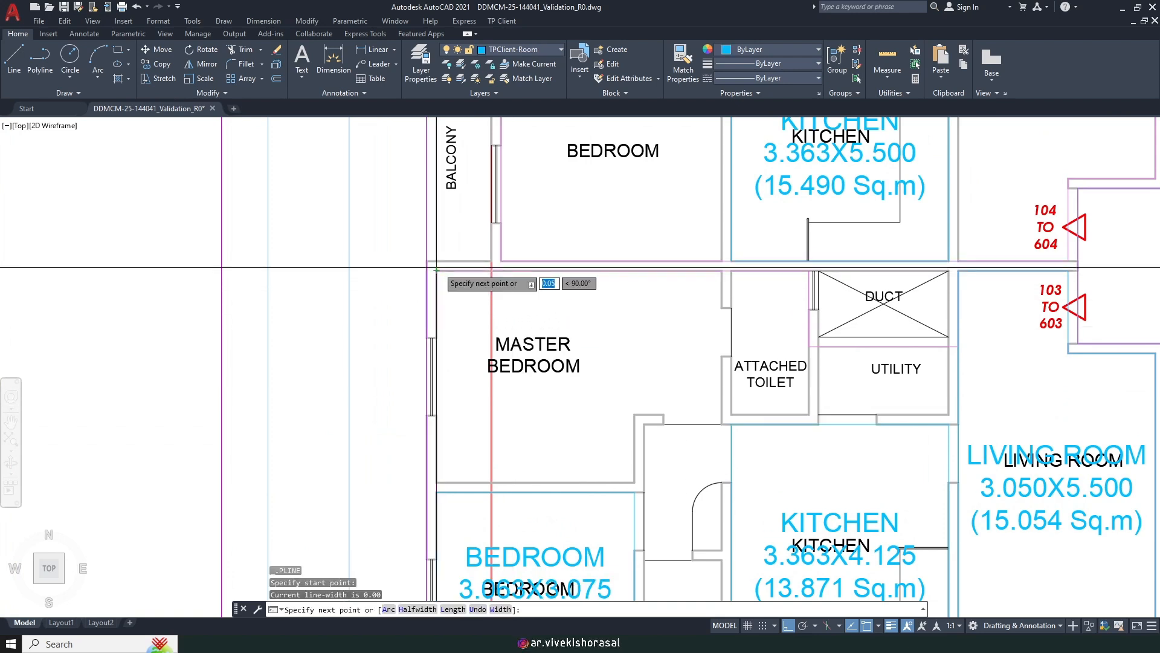
pyautogui.click(722, 270)
pyautogui.click(722, 414)
# Step: Close the master bedroom outline and name it BEDROOM 4.413X3.275 (13.034 Sq.m)
pyautogui.scroll(4, 723, 414)
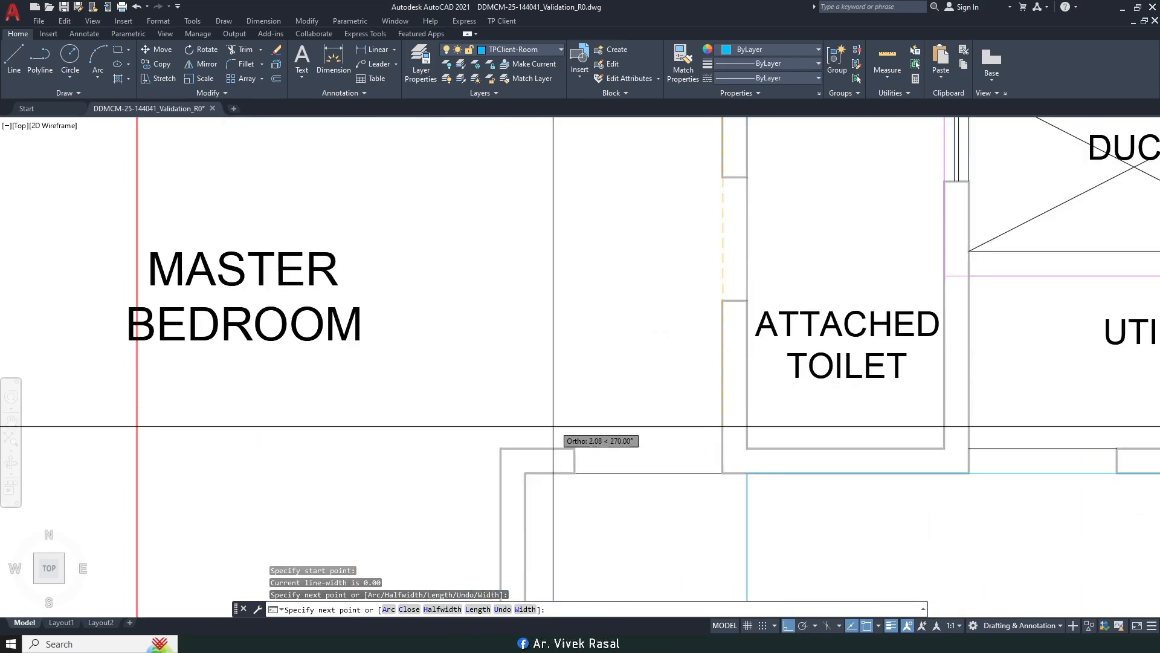
pyautogui.click(501, 448)
pyautogui.scroll(-4, 501, 448)
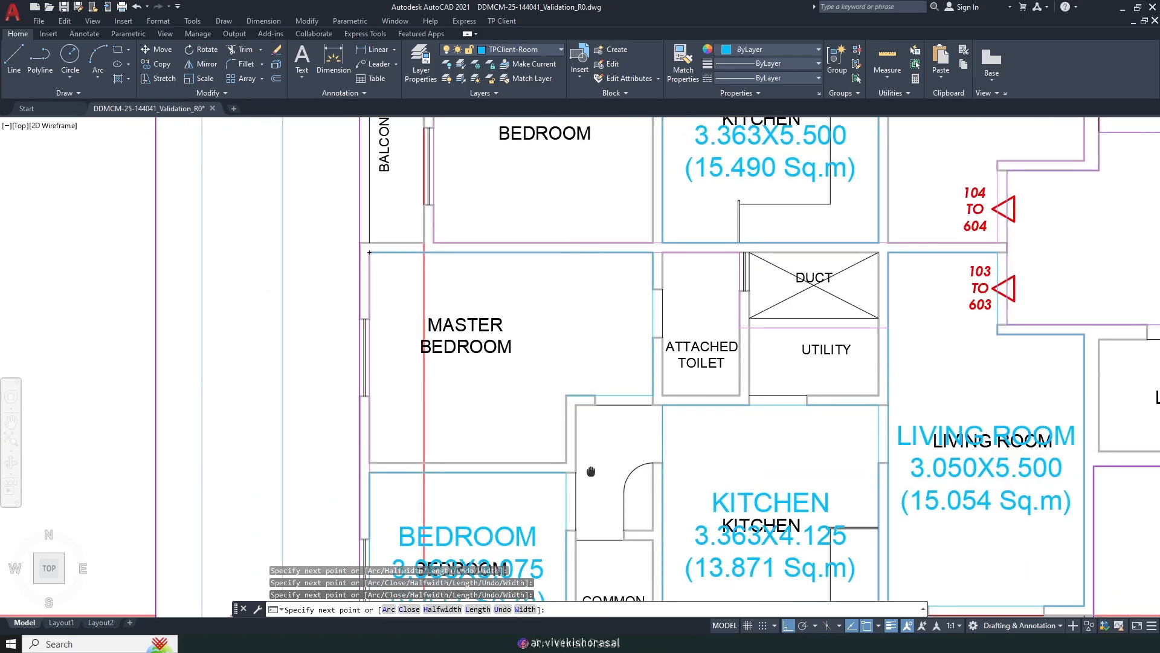
pyautogui.click(588, 439)
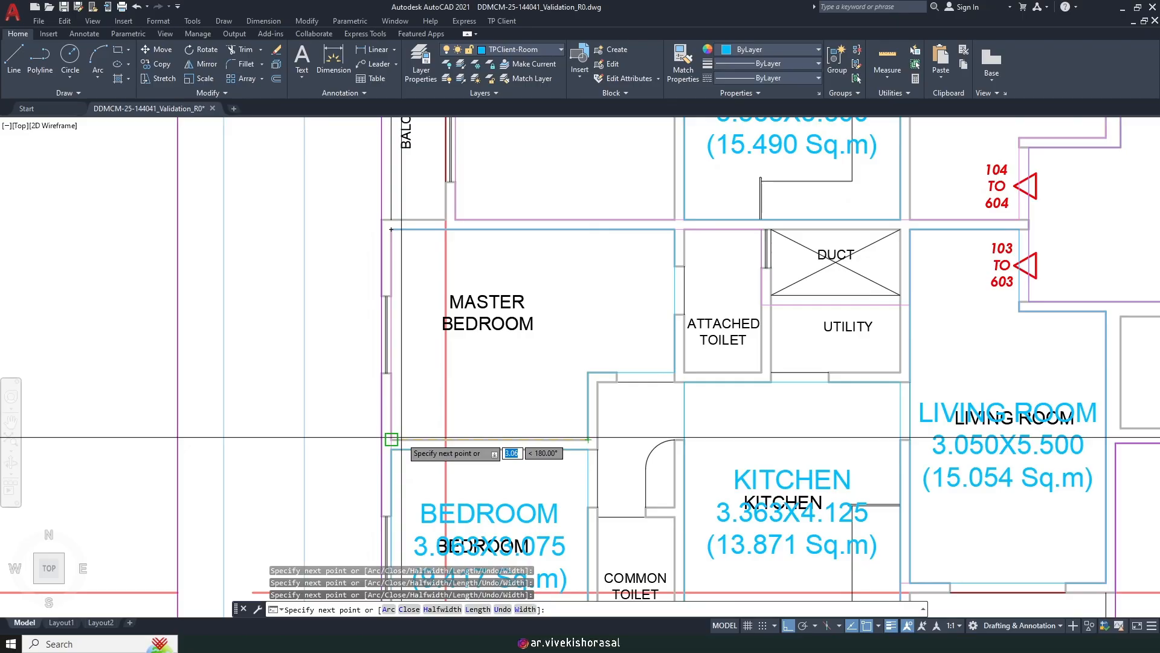
pyautogui.write('C')
pyautogui.press('Return')
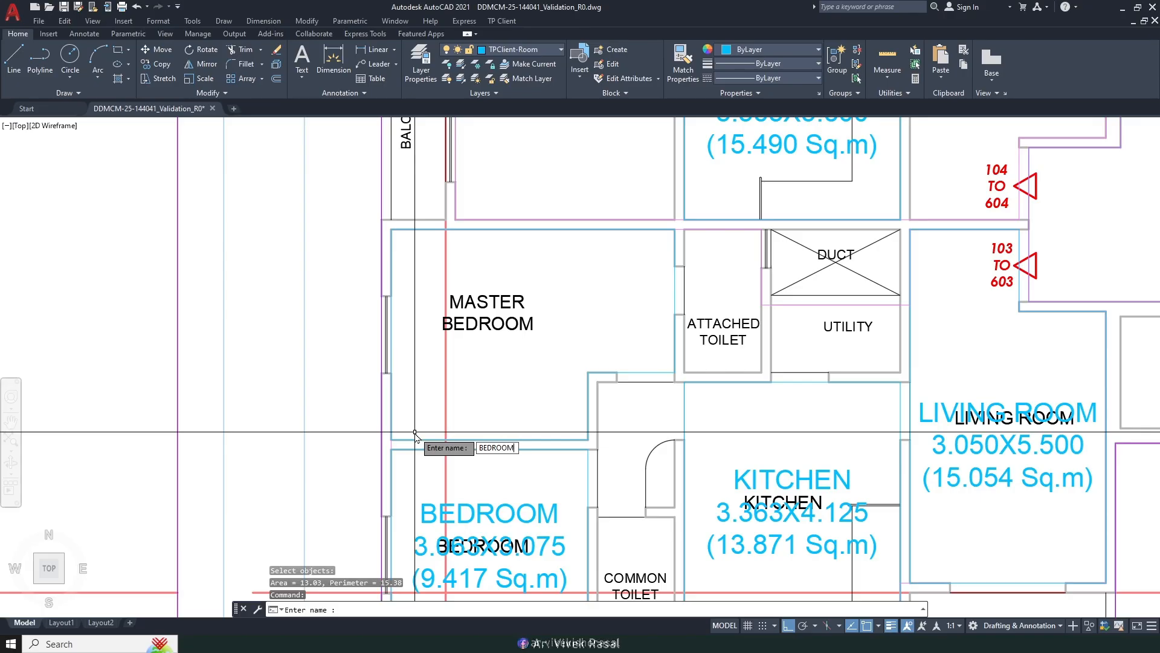
pyautogui.press('Return')
pyautogui.scroll(-3, 281, 598)
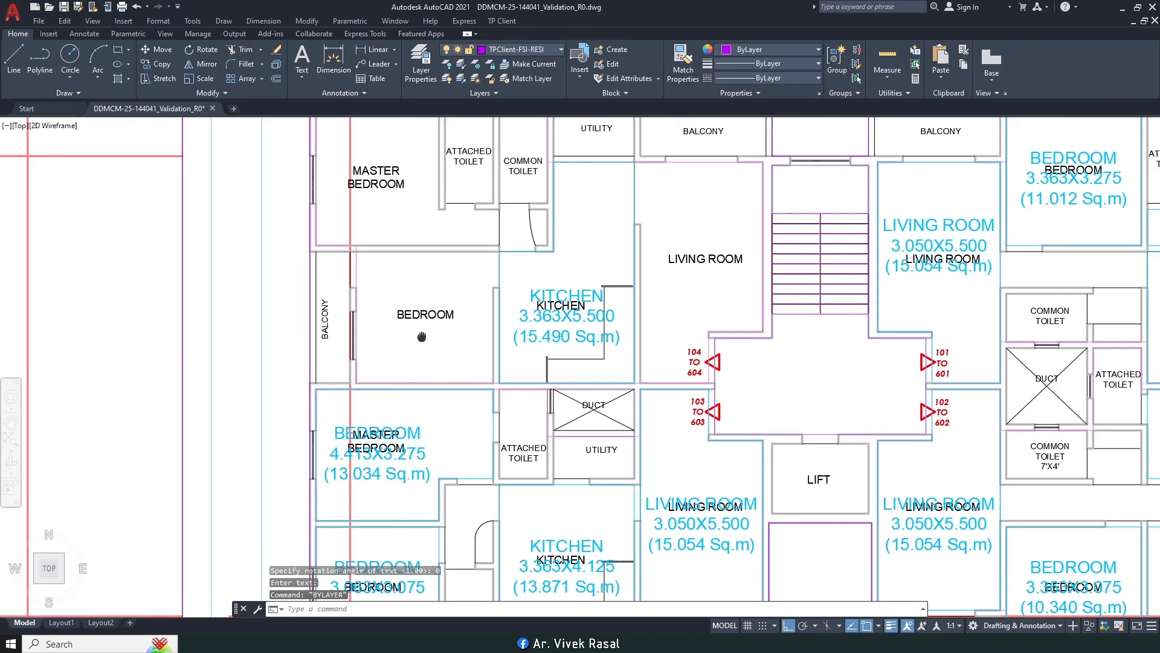
pyautogui.moveTo(409, 330); pyautogui.dragTo(475, 351, button='middle')
# Step: Start another habitable room with the rectangle method and check the Object Snap settings
pyautogui.press('Return')
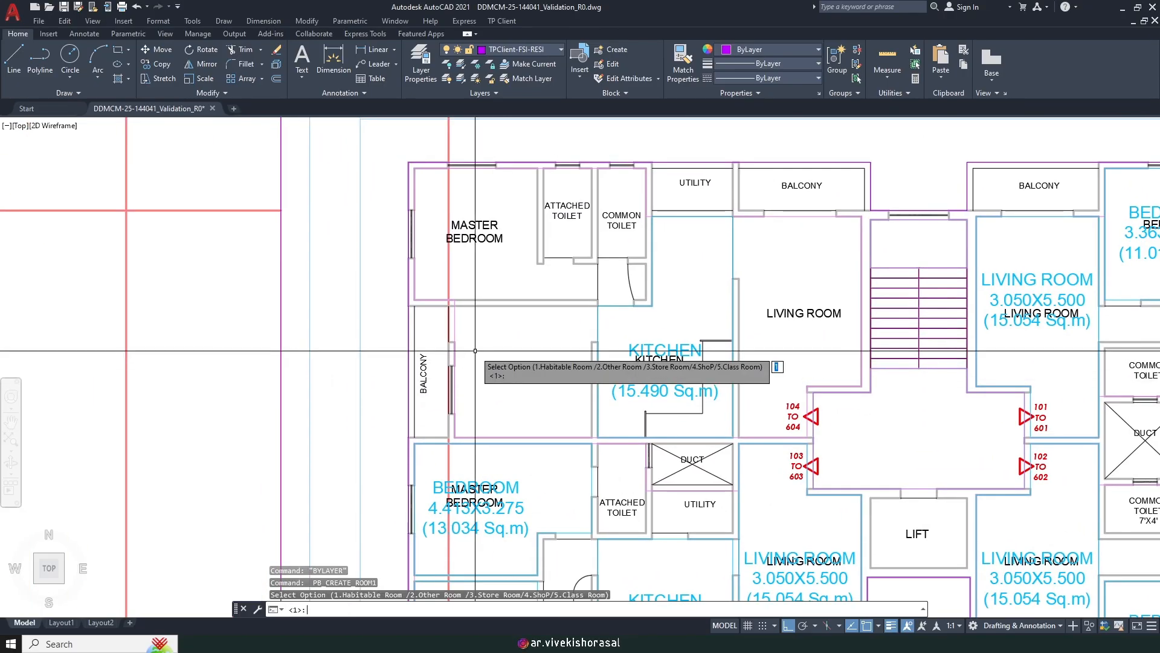
pyautogui.press('Return')
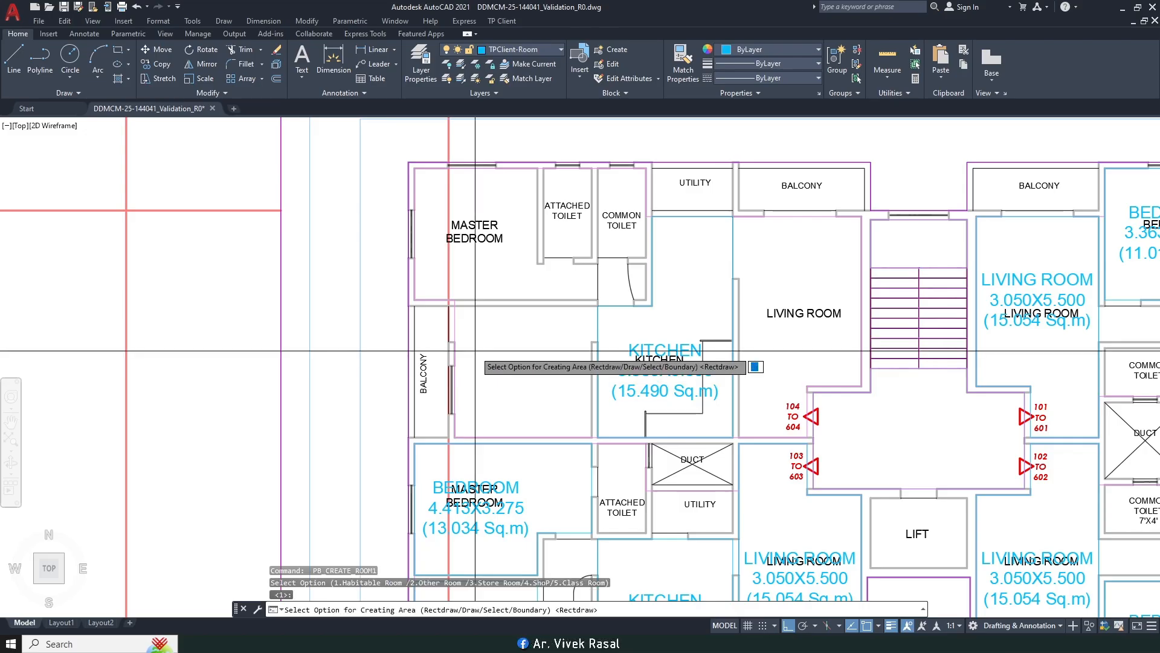
pyautogui.press('Return')
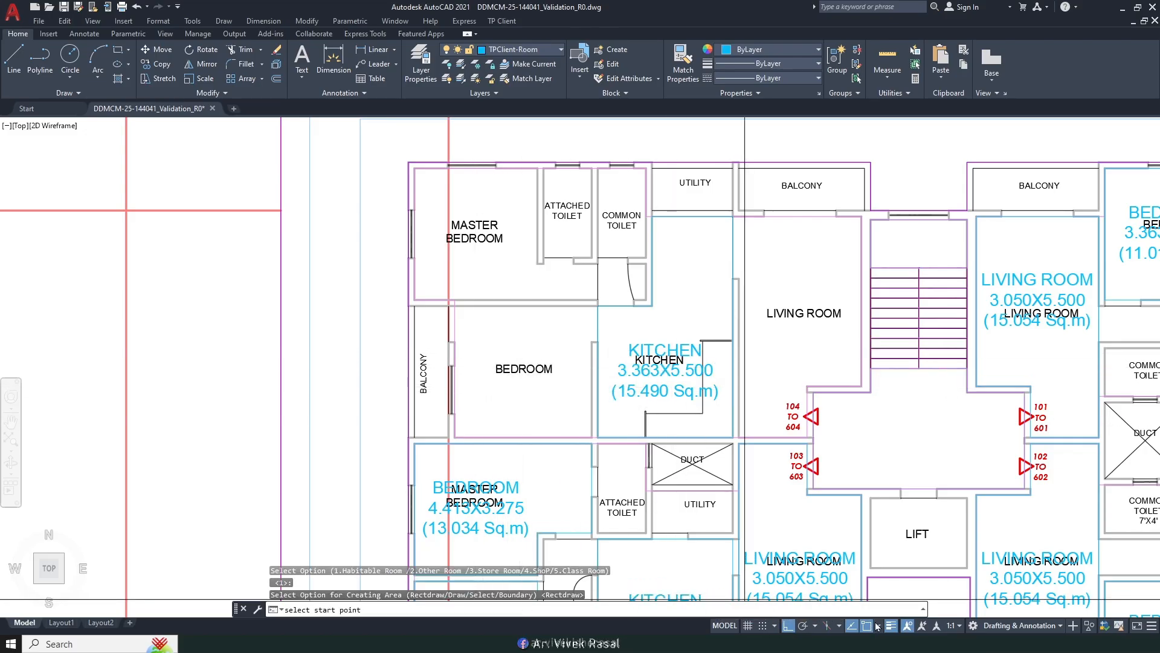
pyautogui.click(880, 626)
pyautogui.click(886, 608)
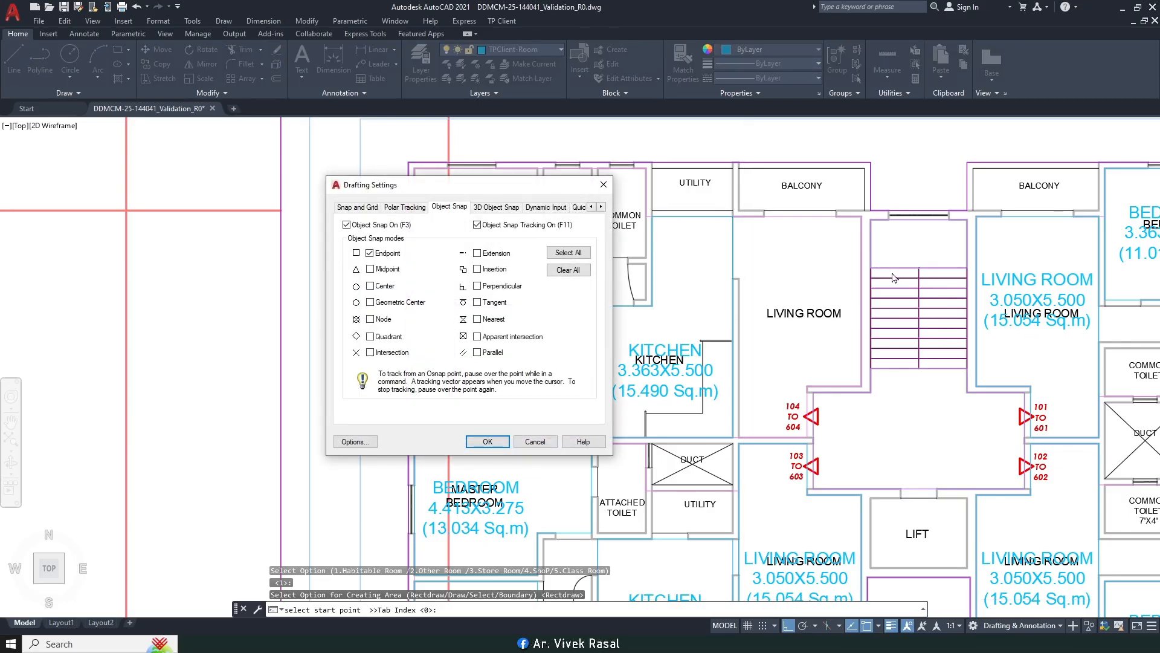
pyautogui.click(489, 443)
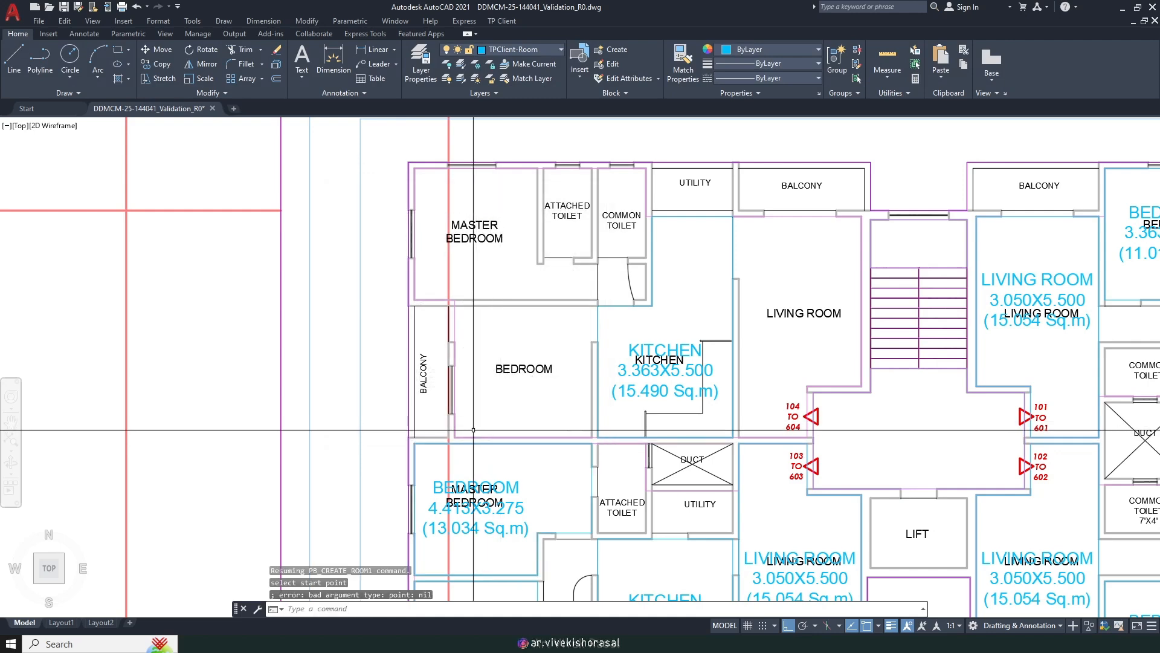
# Step: Try starting the bedroom rectangle at a wall intersection, then cancel the misplaced pick
pyautogui.scroll(2, 473, 429)
pyautogui.press('Return')
pyautogui.press('Return')
pyautogui.press('Return')
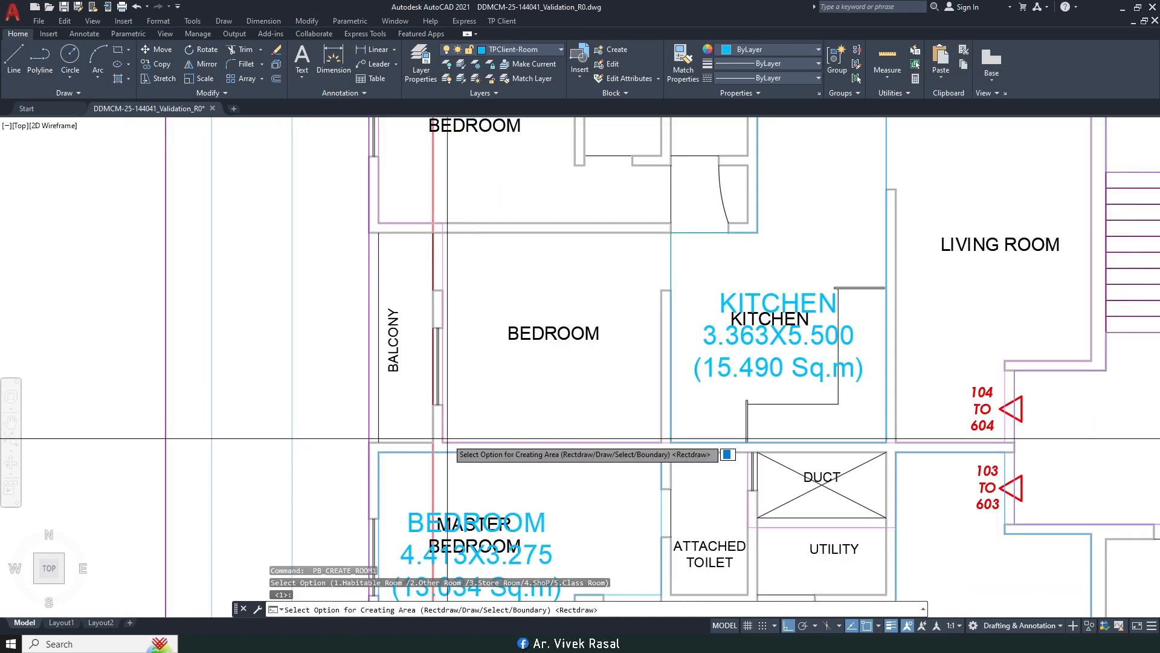
pyautogui.click(443, 441)
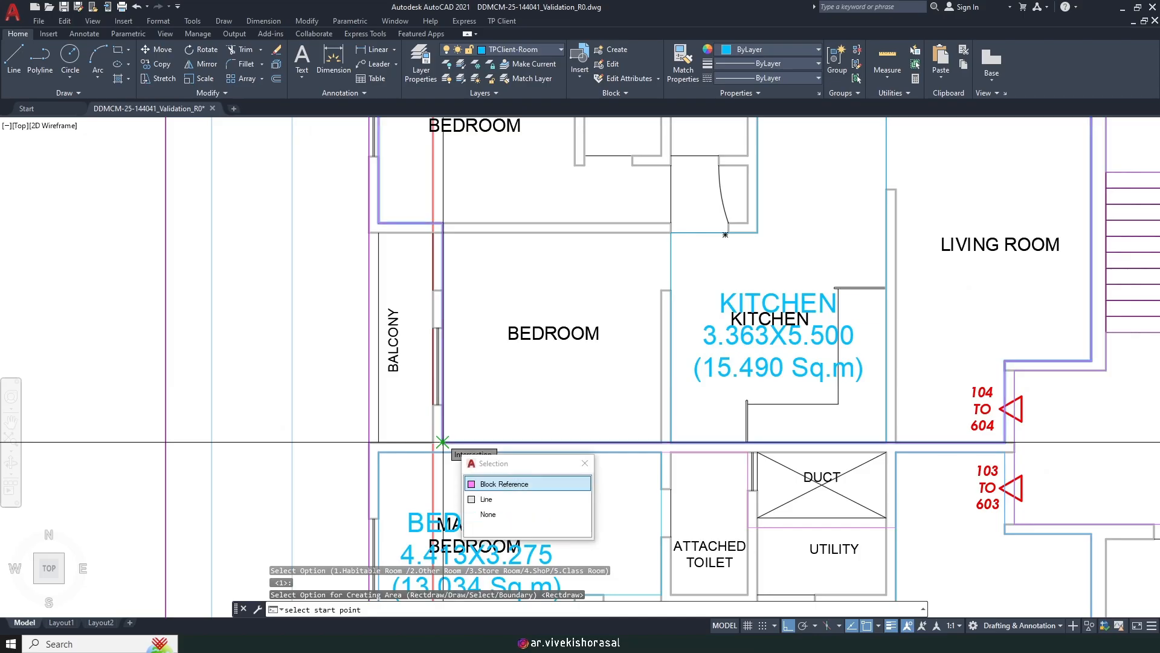
pyautogui.click(488, 483)
pyautogui.press('Escape')
# Step: Pick the bedroom's opposite corners and name it BEDROOM (3.413X3.275, 11.176 Sq.m)
pyautogui.scroll(2, 464, 253)
pyautogui.press('Return')
pyautogui.press('Return')
pyautogui.press('Return')
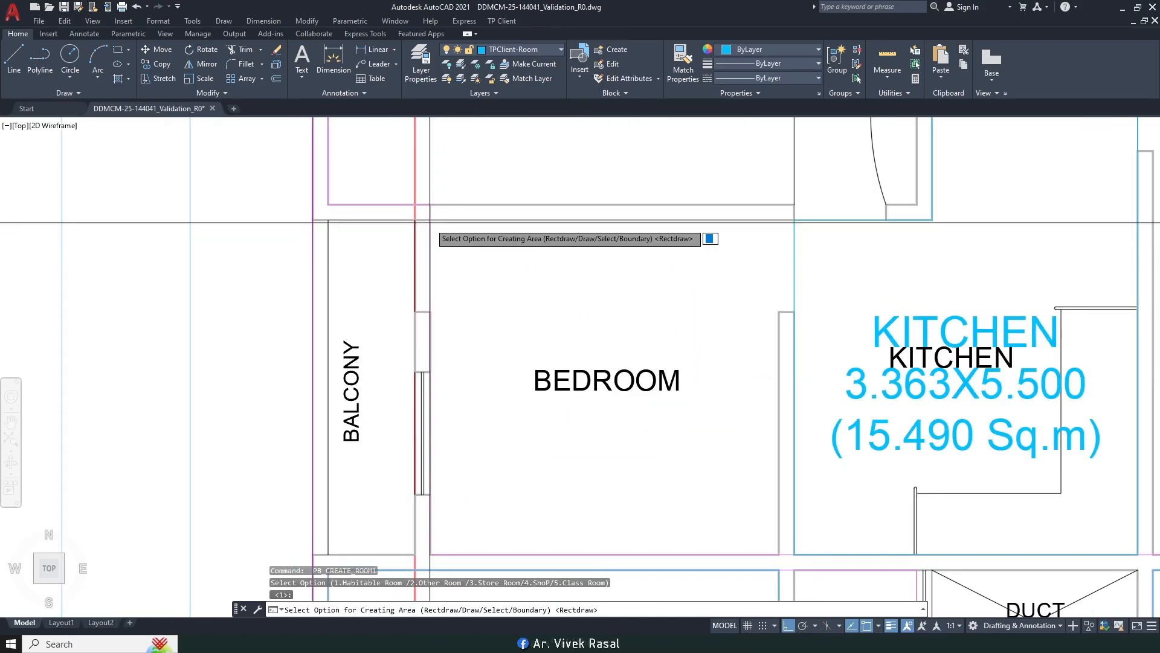
pyautogui.click(430, 219)
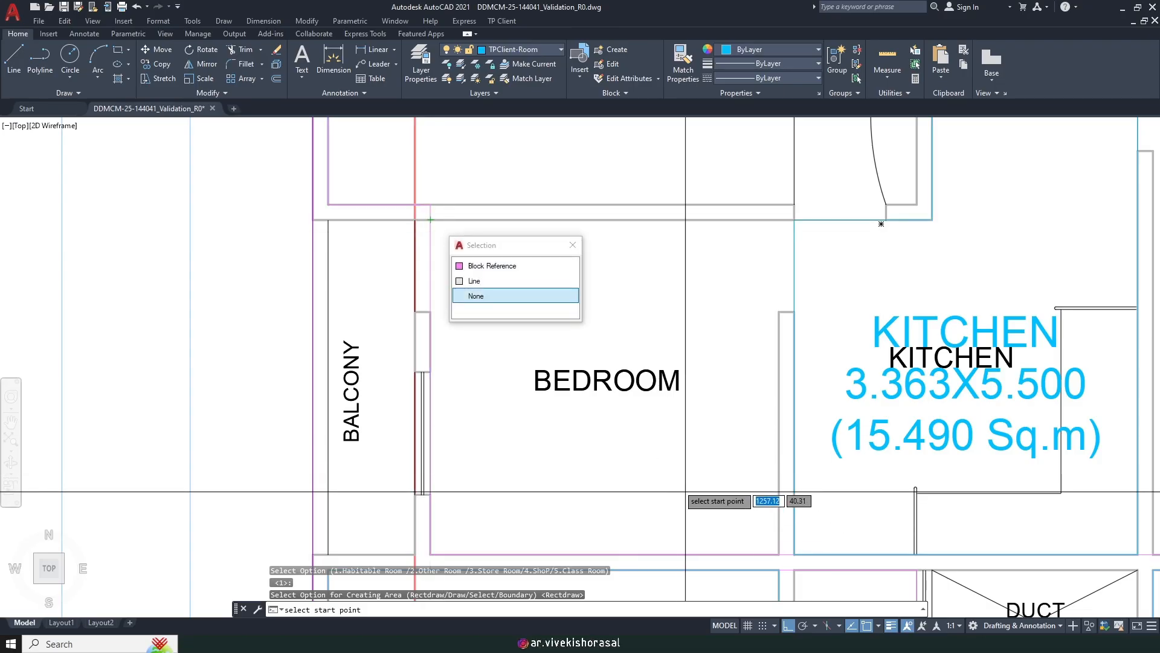
pyautogui.click(478, 261)
pyautogui.moveTo(779, 556); pyautogui.dragTo(699, 400, button='middle')
pyautogui.click(700, 401)
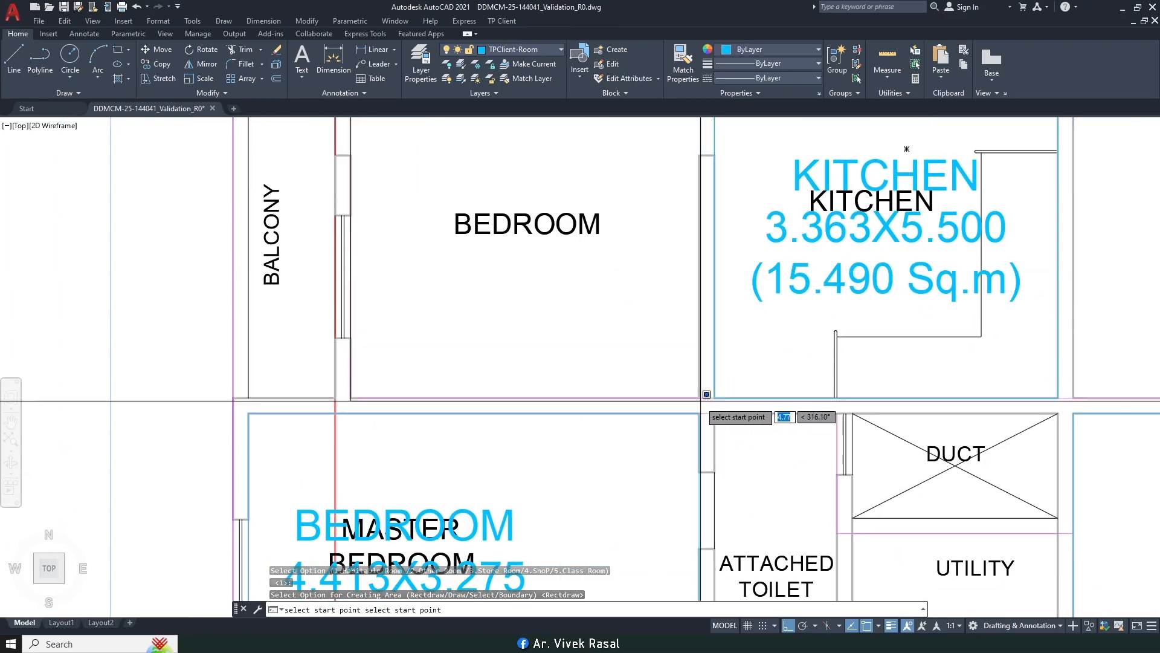
pyautogui.scroll(-2, 699, 400)
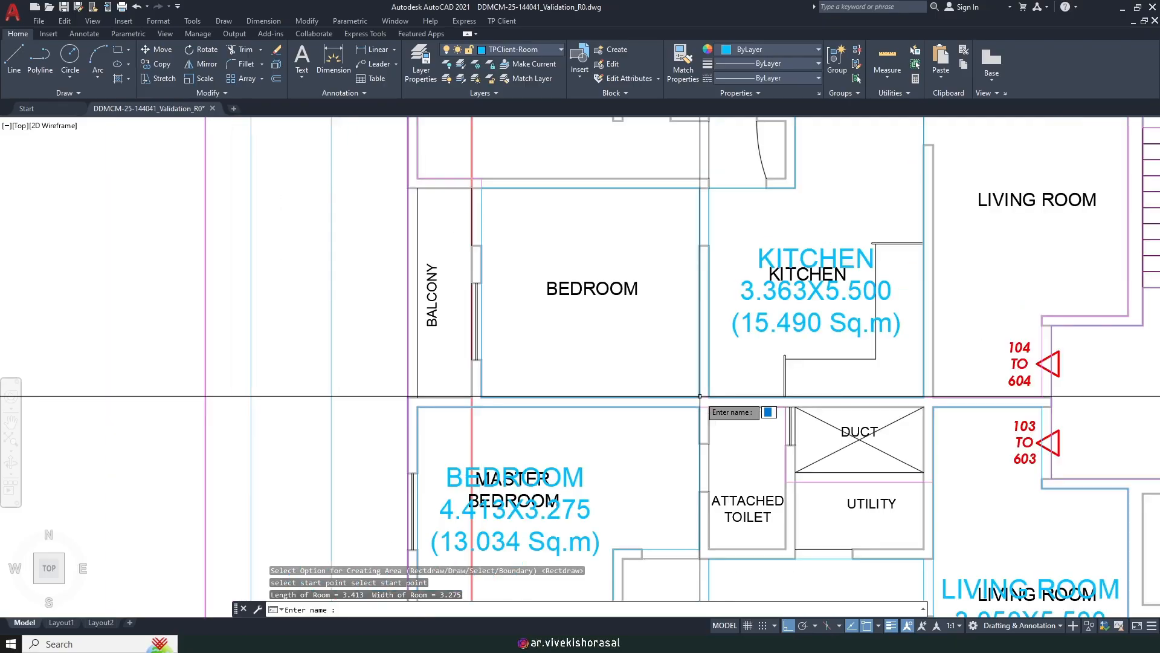
pyautogui.write('BEDROOM')
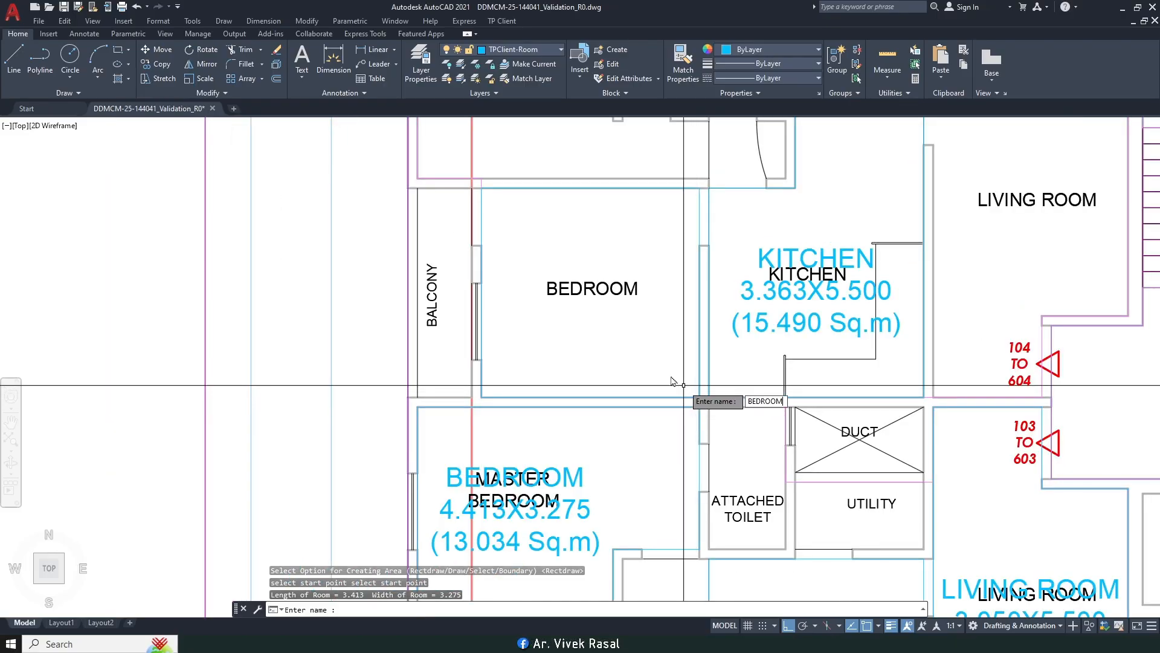
pyautogui.press('Return')
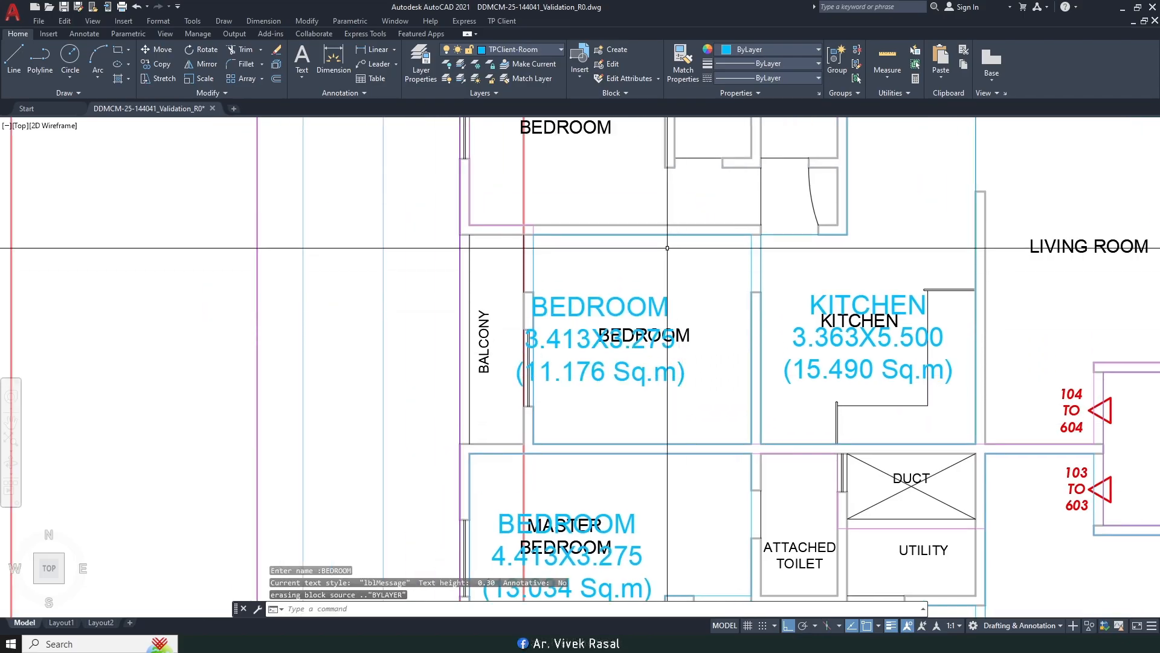
# Step: MOVE the BEDROOM label slightly to the right within the room
pyautogui.write('m')
pyautogui.press('space')
pyautogui.click(661, 278)
pyautogui.click(633, 307)
pyautogui.press('space')
pyautogui.click(608, 260)
pyautogui.click(643, 258)
pyautogui.scroll(-2, 645, 236)
pyautogui.moveTo(647, 227); pyautogui.dragTo(650, 353, button='middle')
pyautogui.moveTo(644, 249); pyautogui.dragTo(642, 277, button='middle')
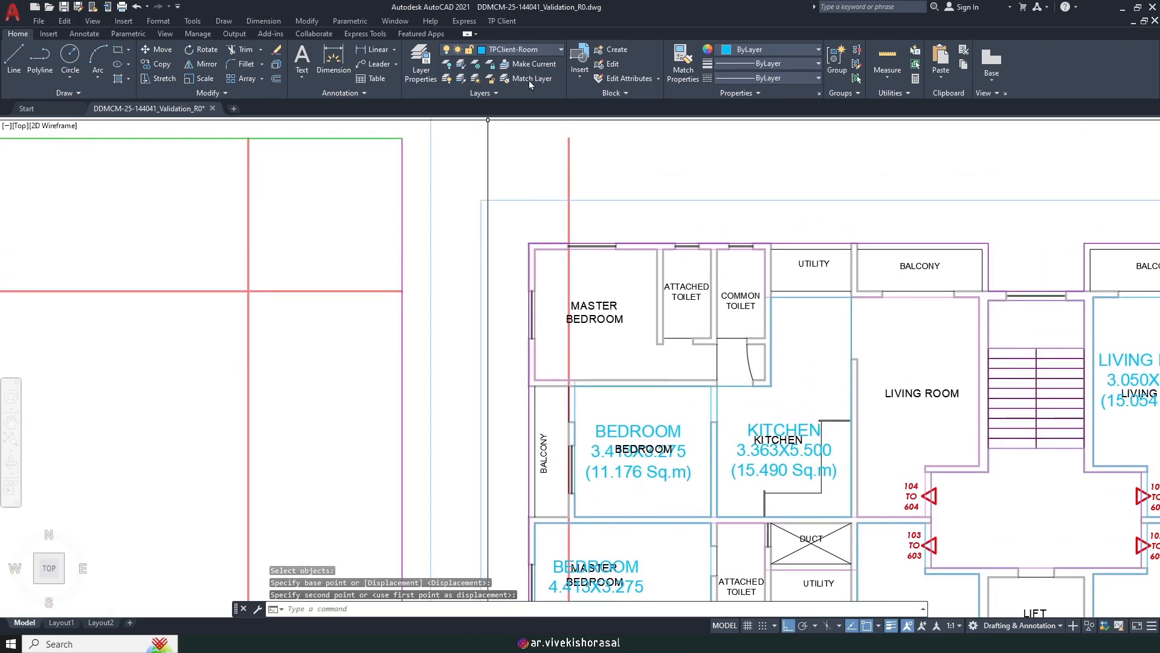
# Step: Run TP Client Mark Room for a habitable room using the free-draw (D) outline option
pyautogui.click(498, 21)
pyautogui.moveTo(544, 101)
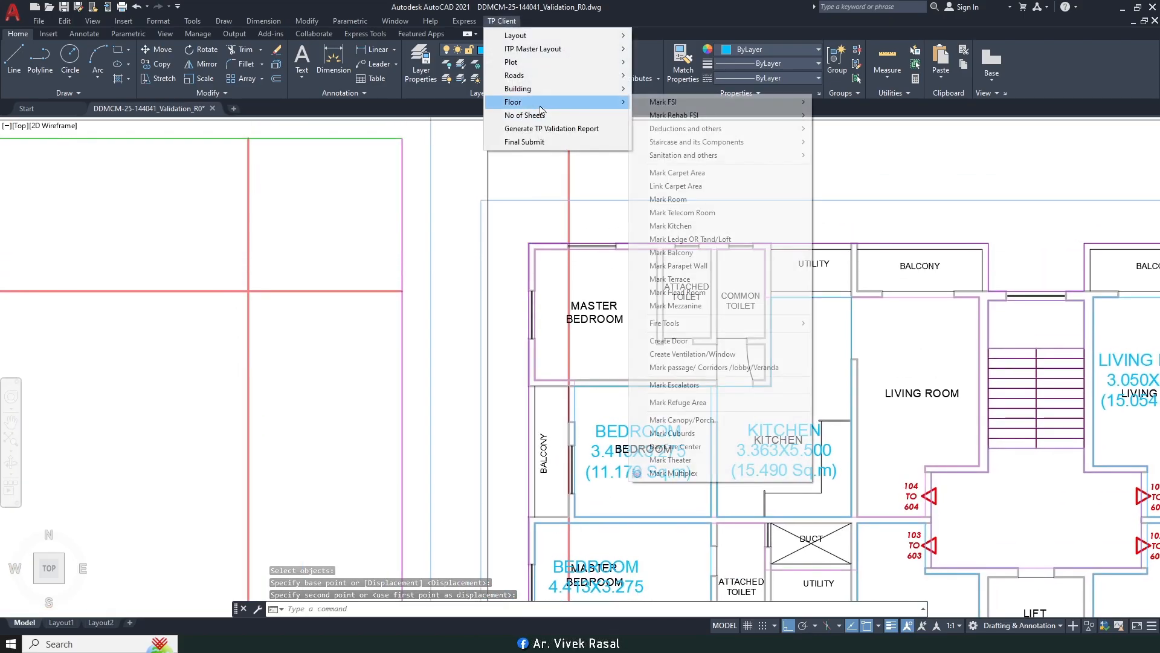
pyautogui.click(686, 199)
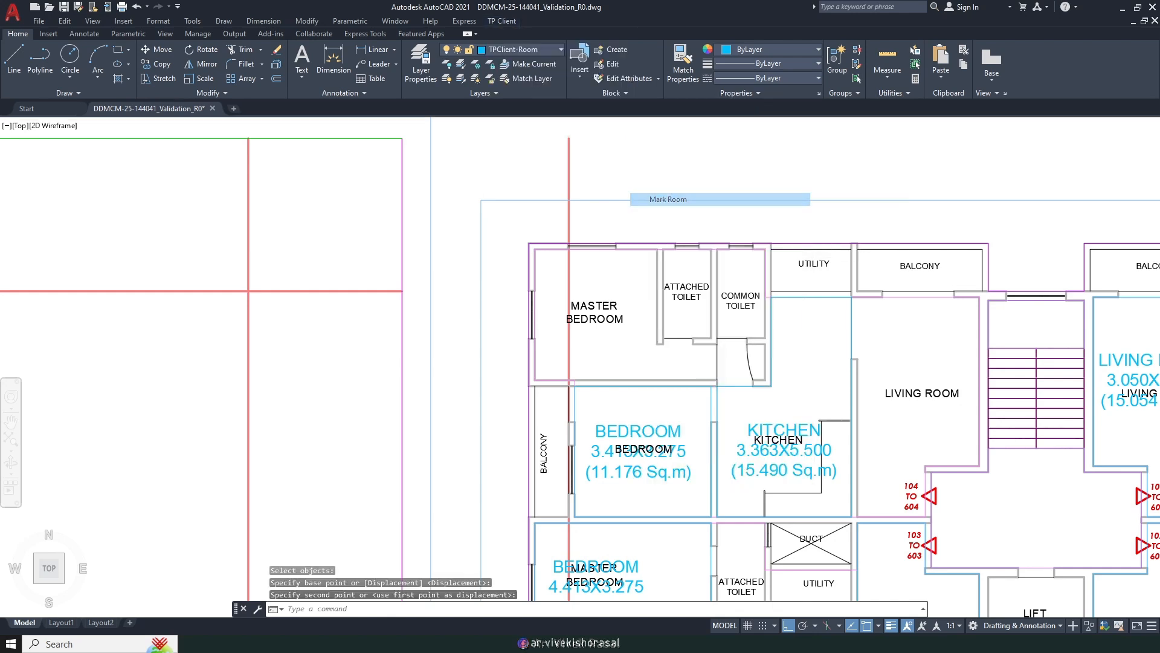
pyautogui.press('Return')
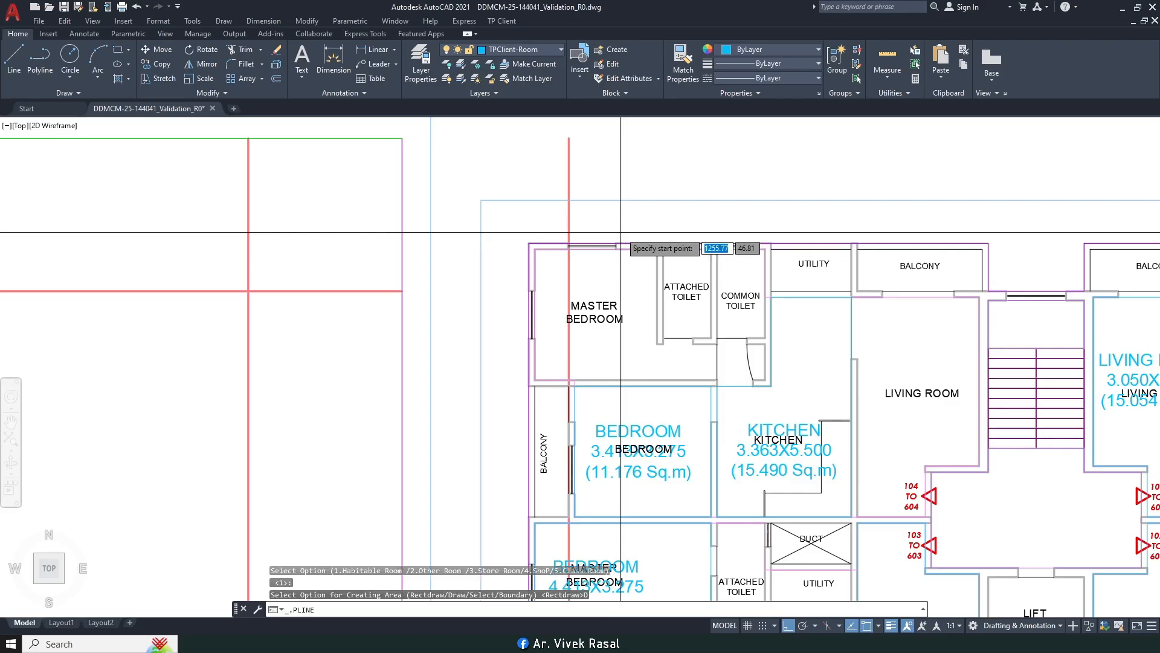
pyautogui.write('D')
pyautogui.press('Return')
pyautogui.scroll(4, 560, 257)
# Step: Trace the master bedroom outline along its walls and close it
pyautogui.click(498, 237)
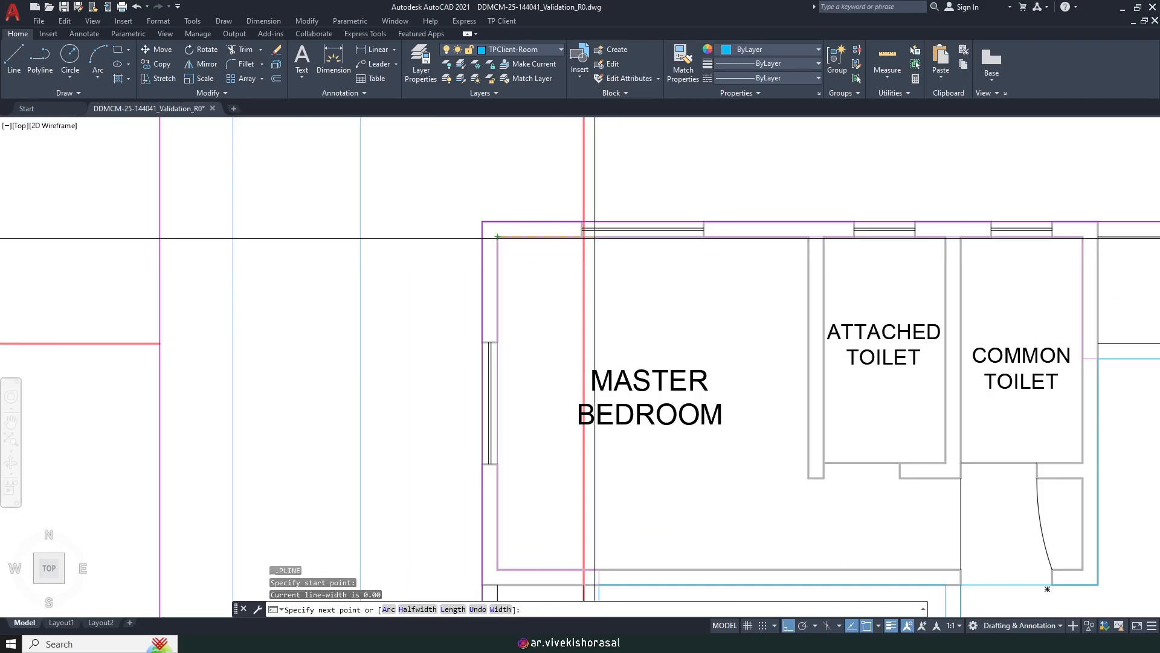
pyautogui.click(809, 478)
pyautogui.moveTo(928, 469); pyautogui.dragTo(838, 355, button='middle')
pyautogui.scroll(2, 838, 356)
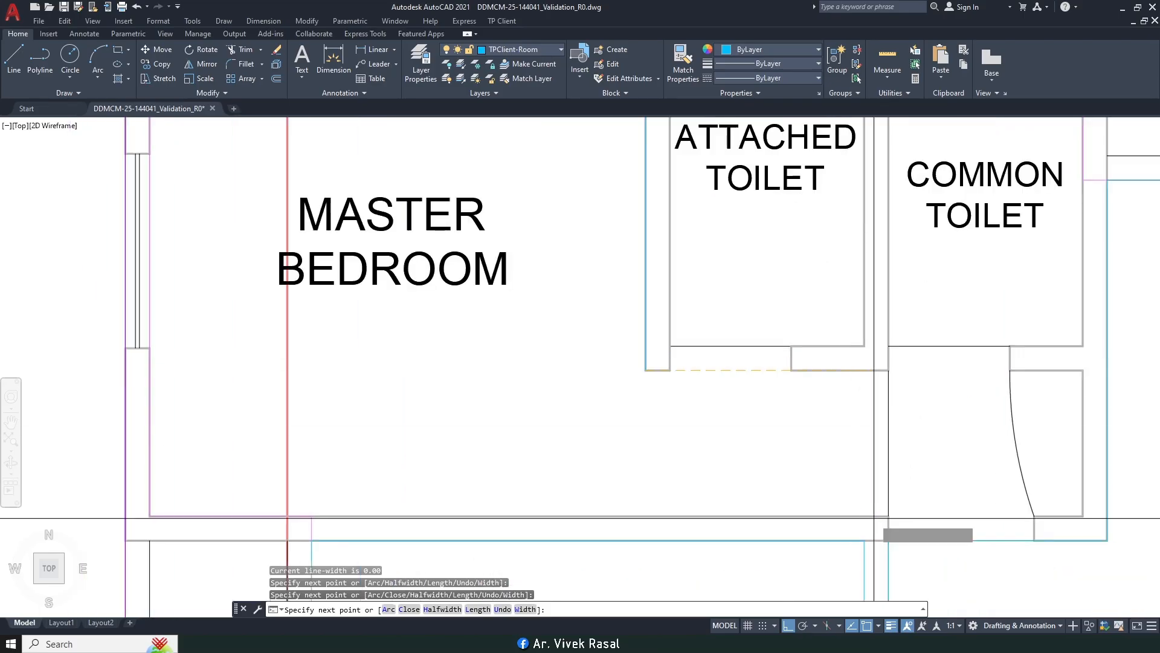
pyautogui.click(864, 520)
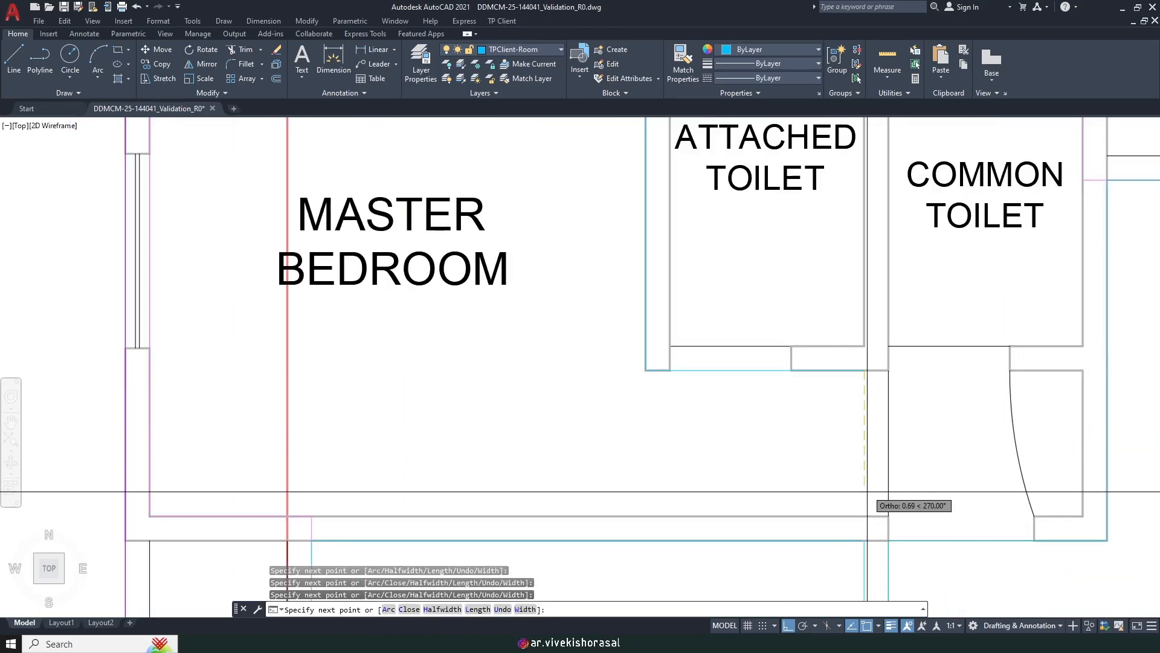
pyautogui.click(864, 515)
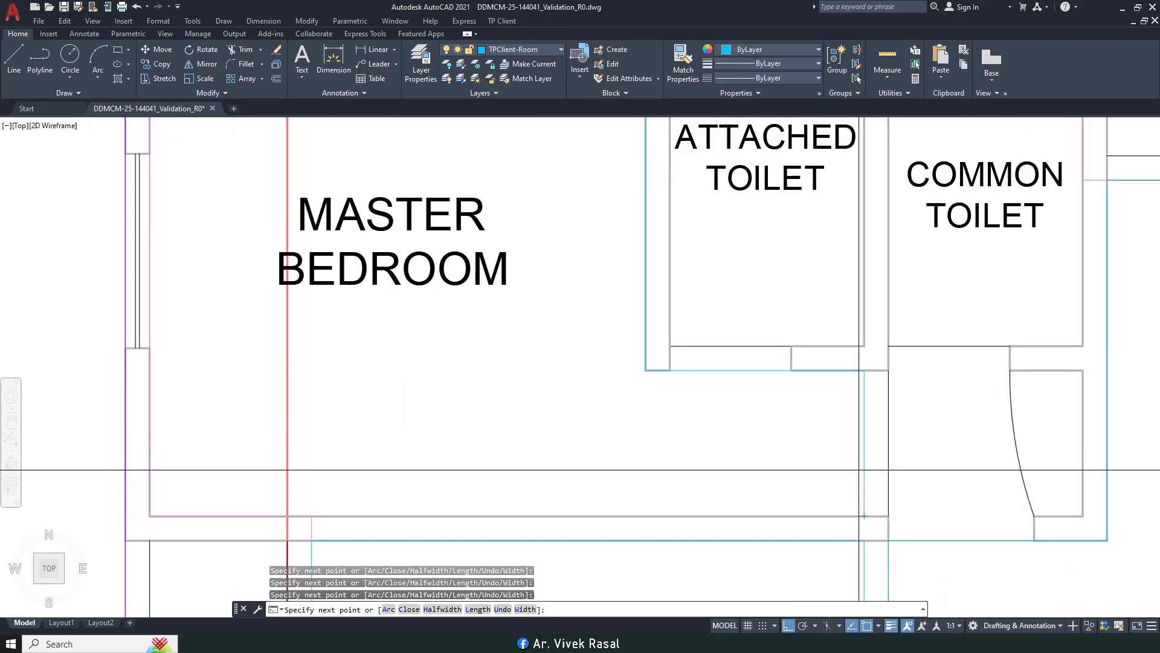
pyautogui.click(150, 516)
pyautogui.scroll(-5, 182, 525)
pyautogui.moveTo(225, 355); pyautogui.dragTo(259, 366, button='middle')
pyautogui.press('Return')
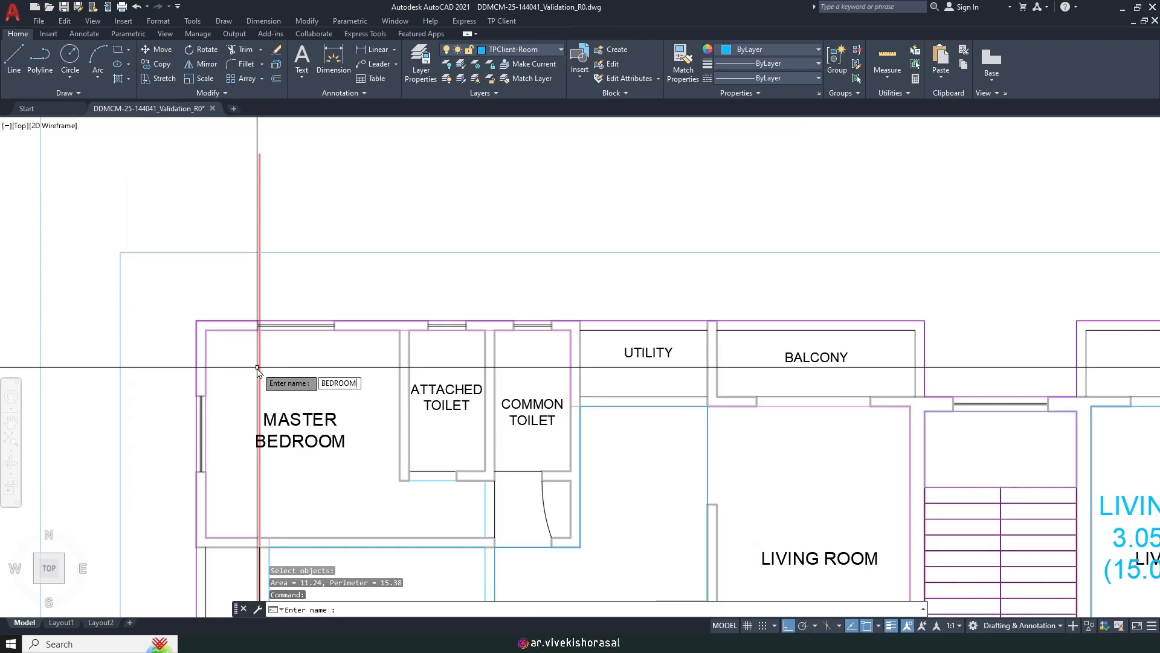
# Step: Name the room BEDROOM, tagging it 4.413X3.275 (11.245 Sq.m)
pyautogui.write('BEDROOM')
pyautogui.press('Return')
pyautogui.scroll(-4, 573, 301)
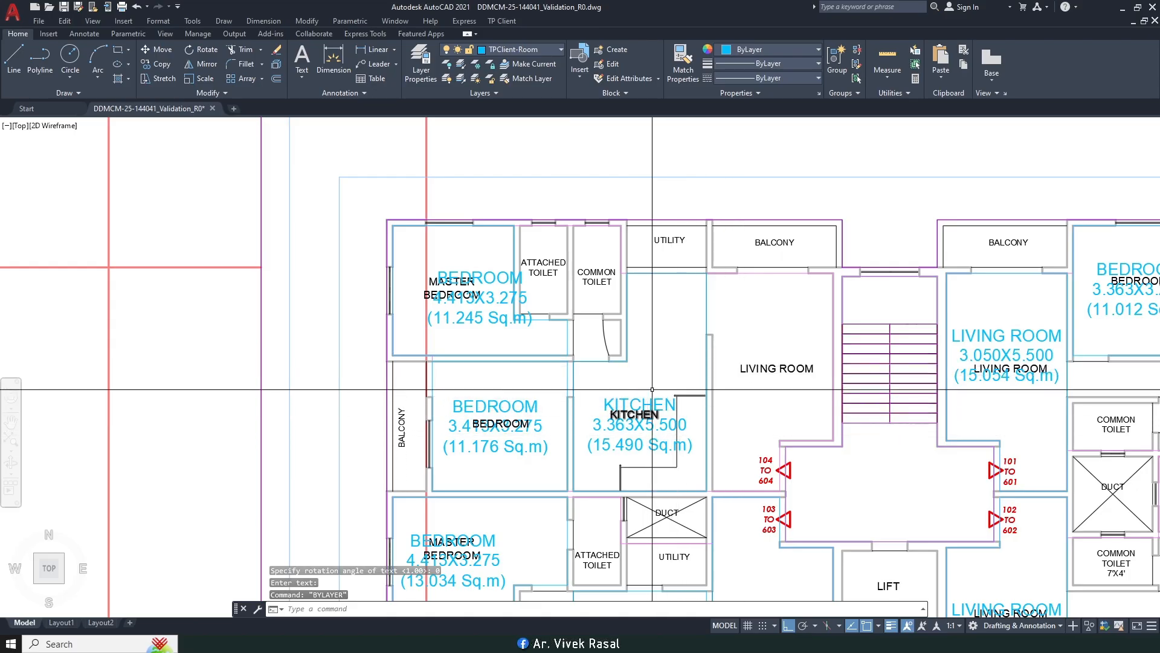
pyautogui.moveTo(608, 372); pyautogui.dragTo(585, 374, button='middle')
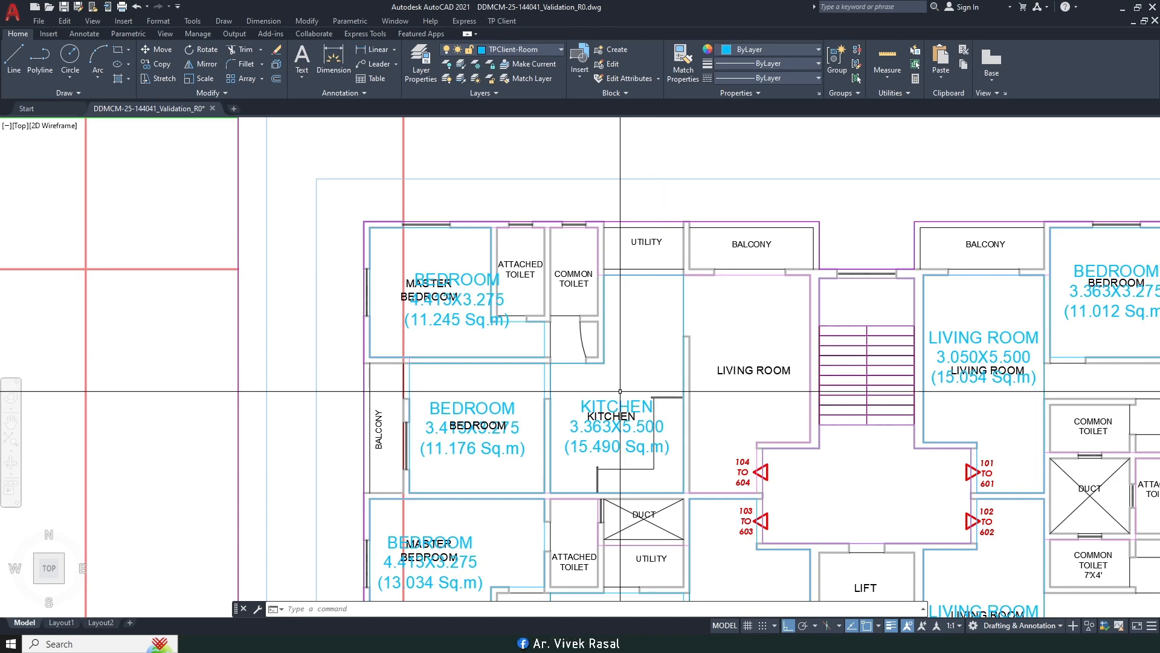
pyautogui.scroll(2, 565, 354)
pyautogui.scroll(-2, 571, 299)
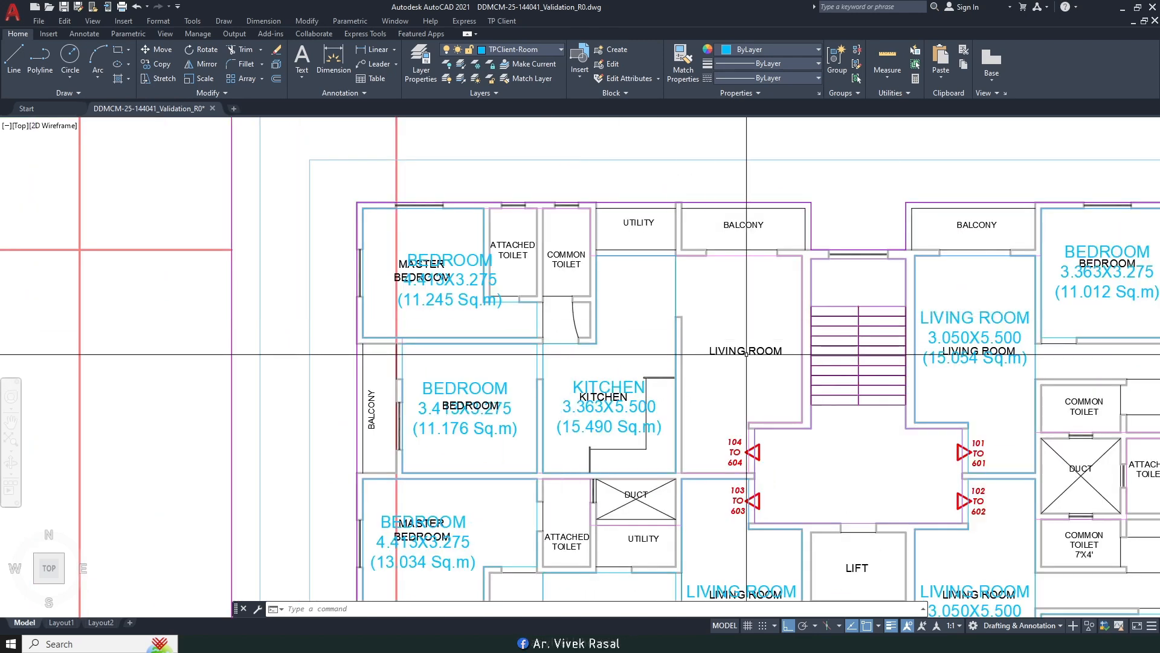
pyautogui.moveTo(1103, 366); pyautogui.dragTo(805, 322, button='middle')
pyautogui.moveTo(806, 460); pyautogui.dragTo(811, 278, button='middle')
pyautogui.moveTo(433, 375)
pyautogui.mouseDown(button='middle')
pyautogui.moveTo(585, 377)
pyautogui.moveTo(555, 386)
pyautogui.moveTo(576, 391)
pyautogui.mouseUp(button='middle')
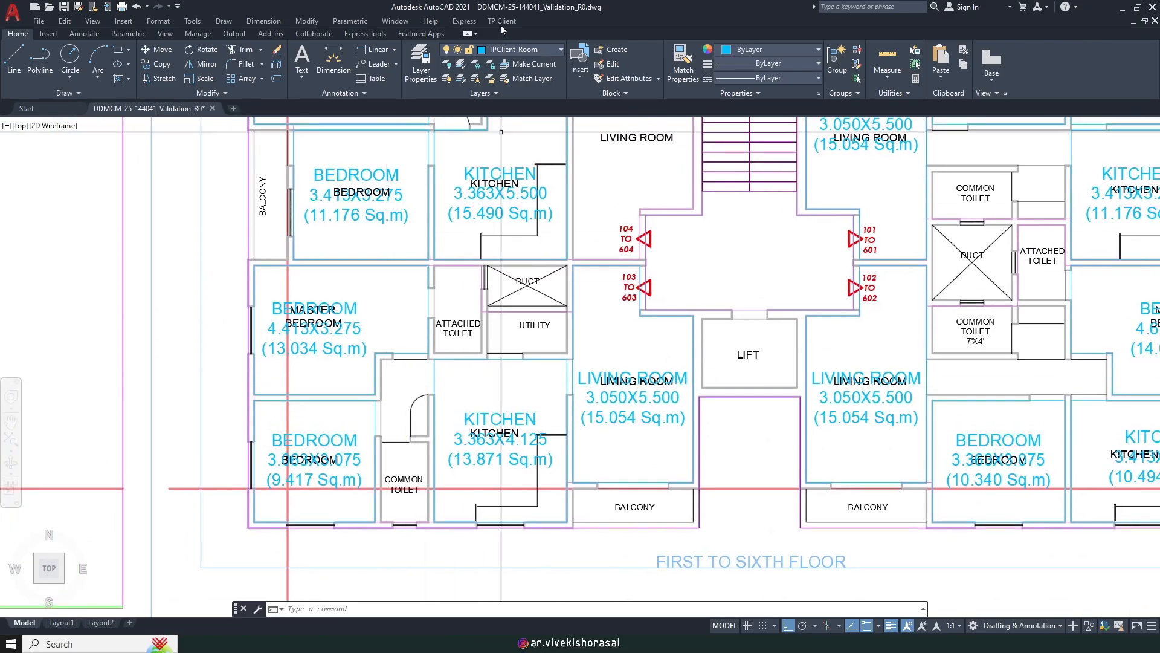
# Step: Start marking a covered passage taken in FSI by rectangle from the corridor corner
pyautogui.click(499, 21)
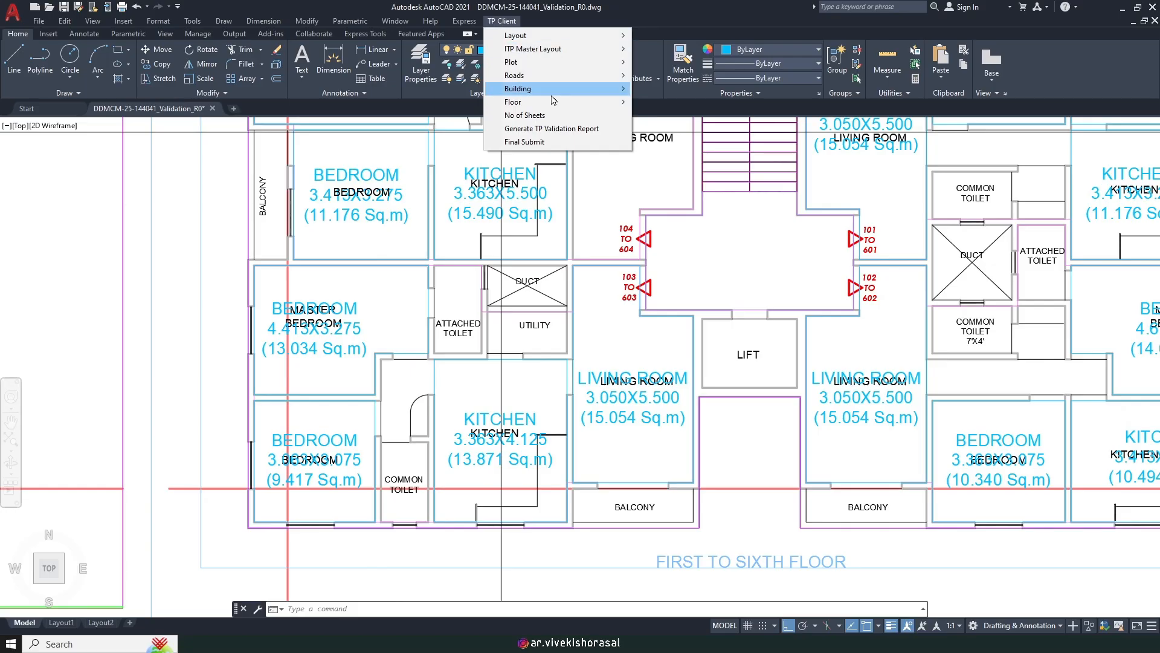
pyautogui.moveTo(542, 103)
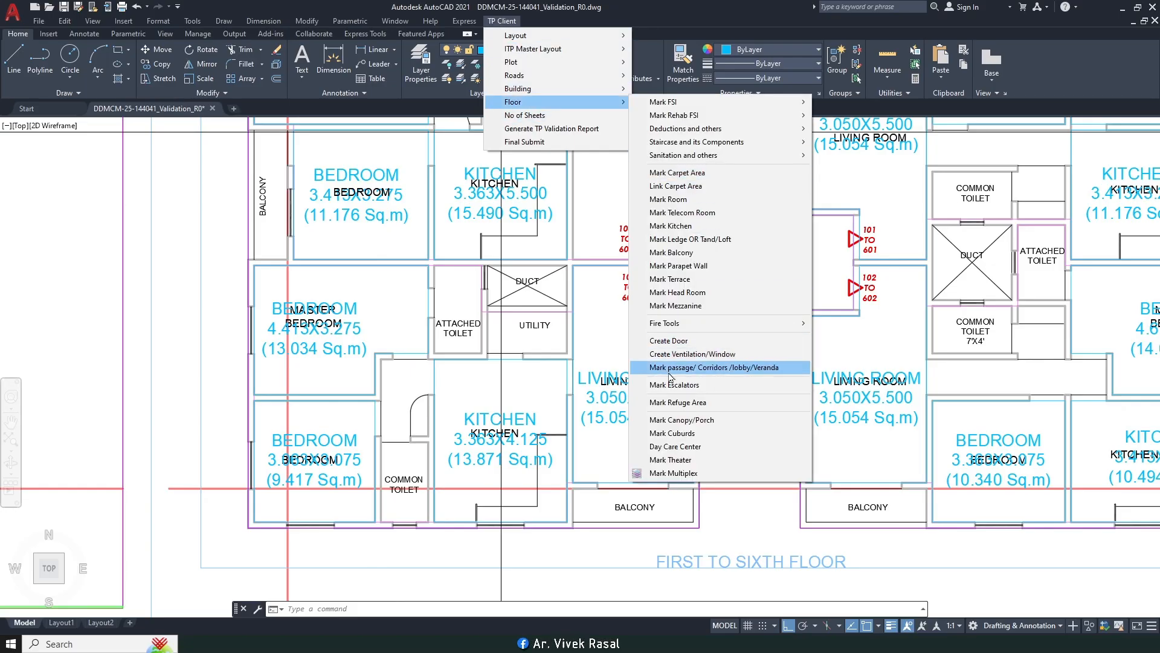
pyautogui.click(727, 368)
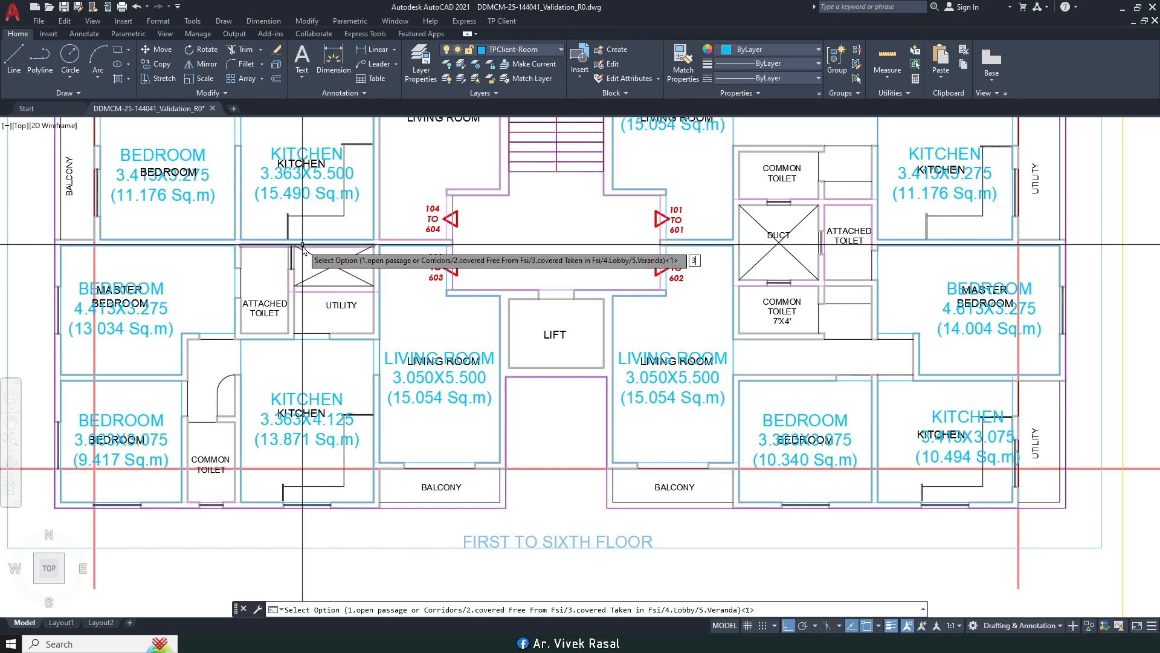
pyautogui.press('Return')
pyautogui.scroll(4, 705, 275)
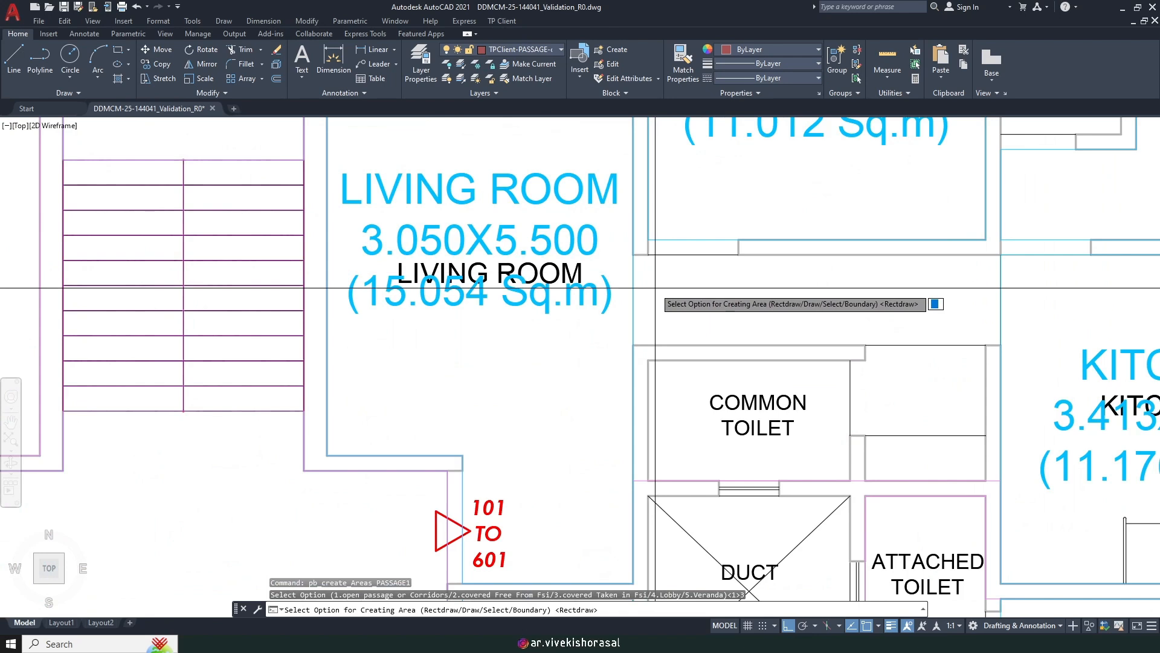
pyautogui.press('Return')
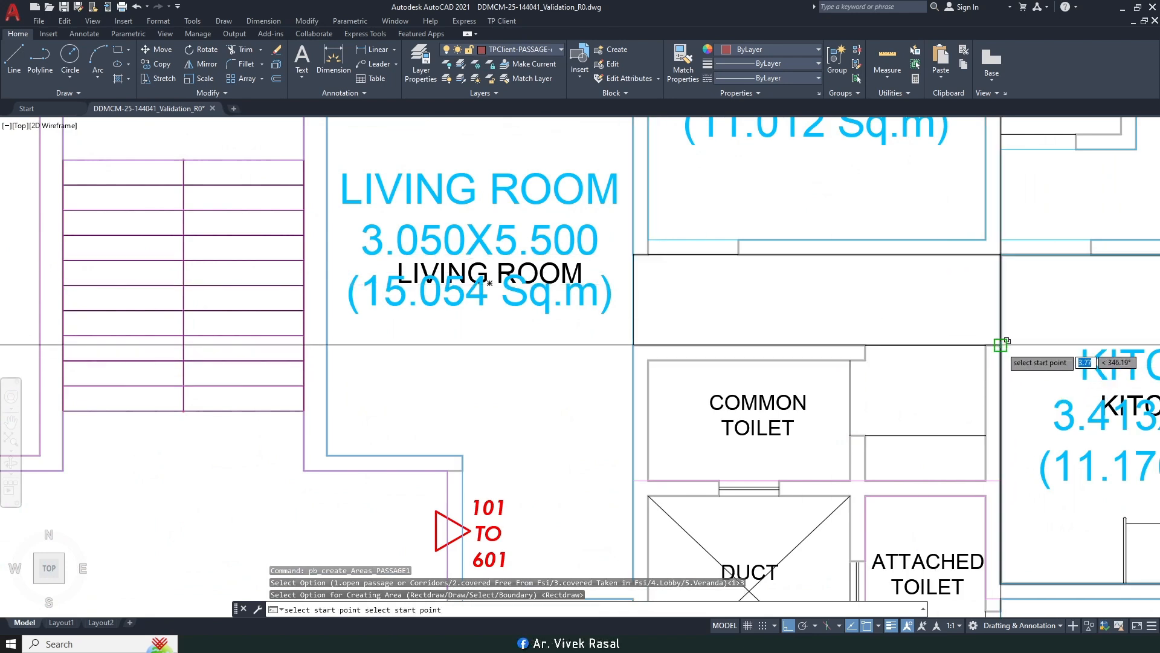
pyautogui.click(1001, 344)
pyautogui.scroll(-6, 788, 284)
pyautogui.moveTo(799, 342); pyautogui.dragTo(794, 221, button='middle')
pyautogui.scroll(4, 789, 278)
# Step: Rerun the passage marking and pick two opposite corners of the corridor rectangle
pyautogui.press('Return')
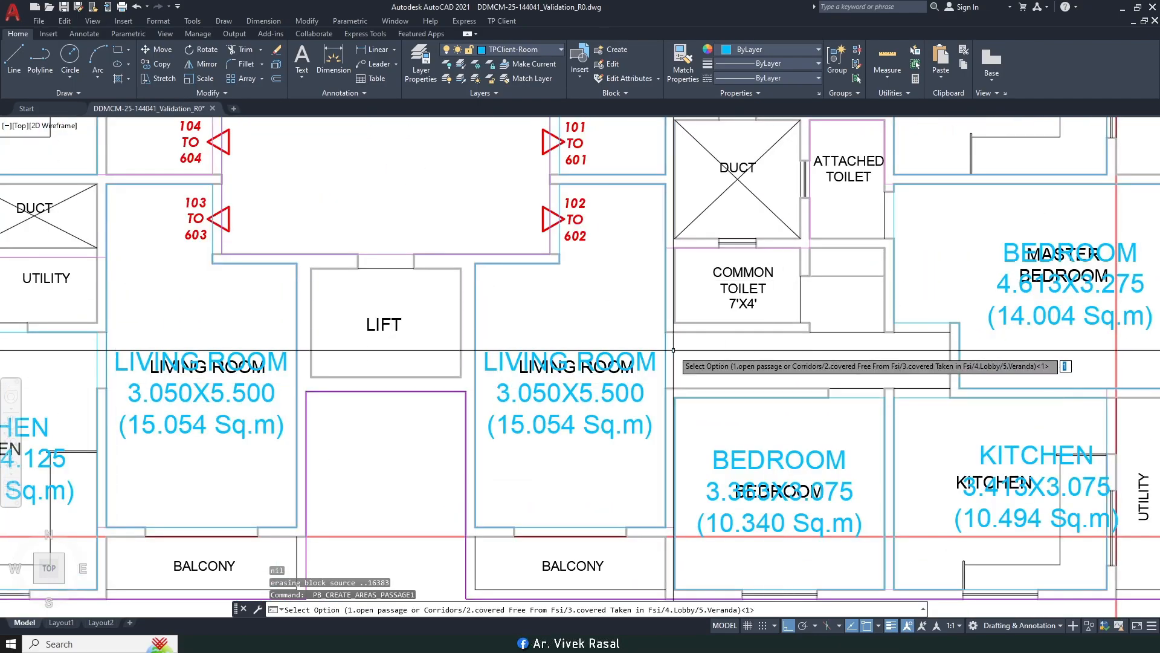
pyautogui.press('Return')
pyautogui.press('Escape')
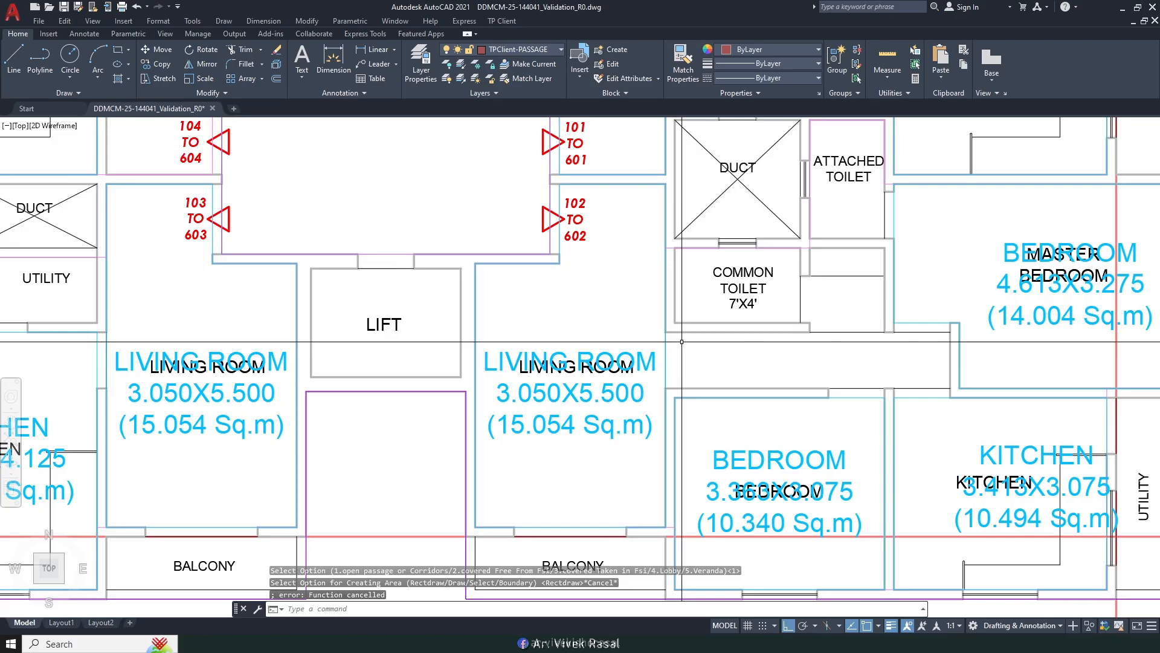
pyautogui.press('Return')
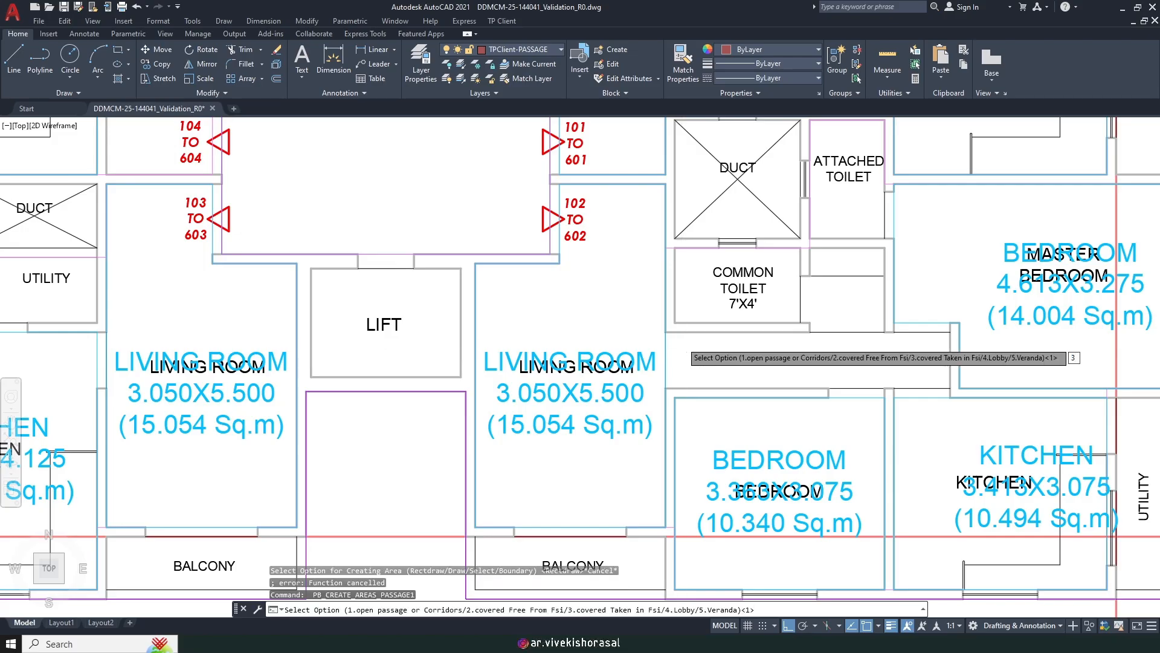
pyautogui.press('Return')
pyautogui.press('Return')
pyautogui.click(666, 332)
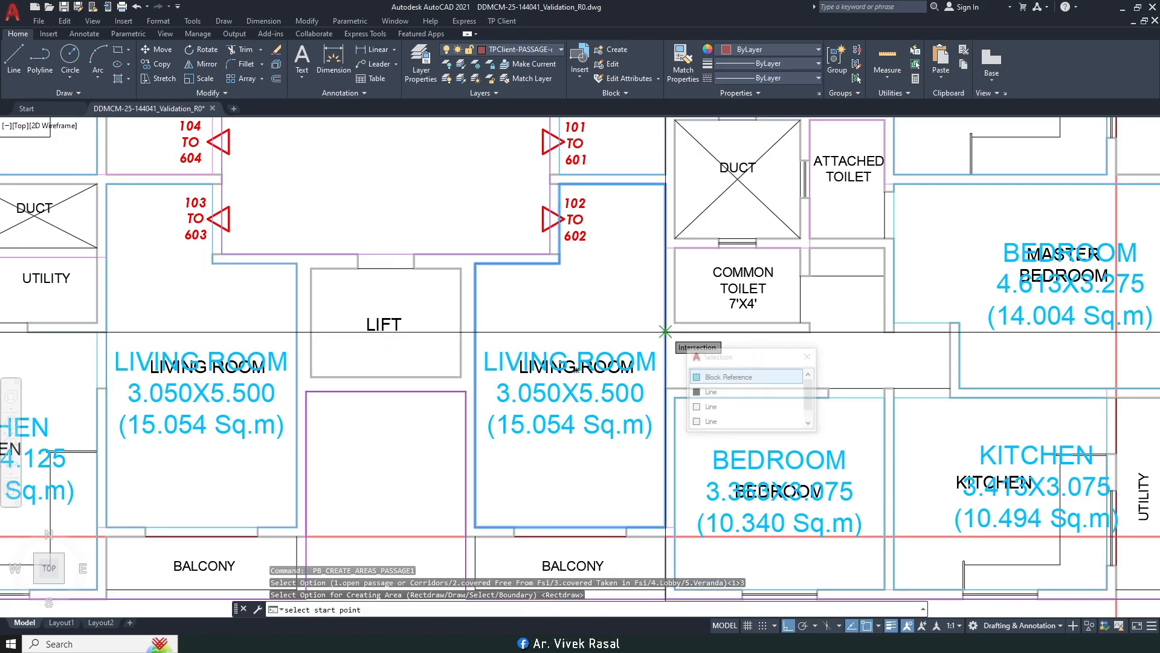
pyautogui.click(951, 388)
# Step: Restart the passage command with type 3 and the Rectdraw method
pyautogui.scroll(-2, 950, 388)
pyautogui.moveTo(340, 316); pyautogui.dragTo(672, 326, button='middle')
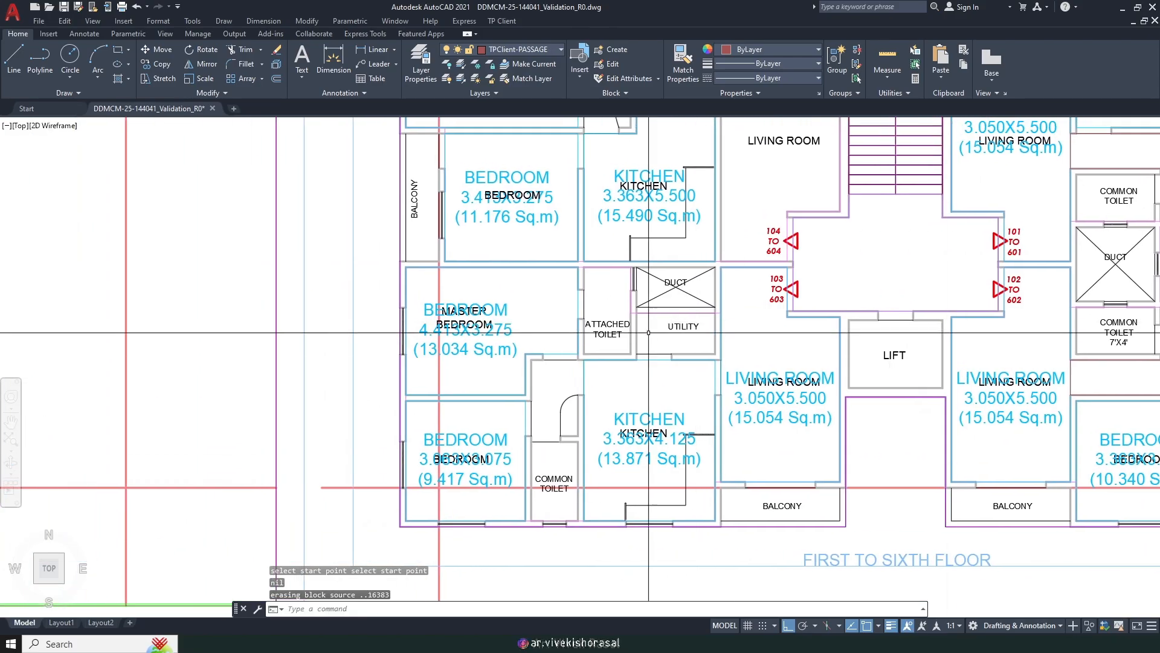
pyautogui.scroll(2, 548, 388)
pyautogui.press('Return')
pyautogui.press('Return')
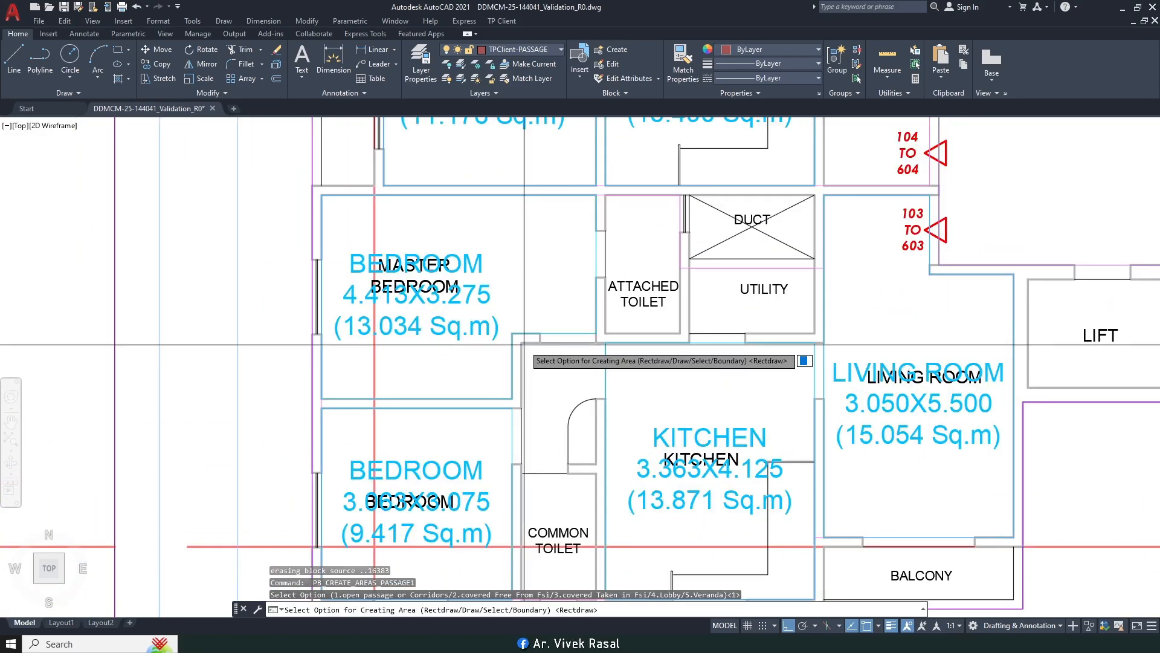
pyautogui.press('Escape')
pyautogui.press('Return')
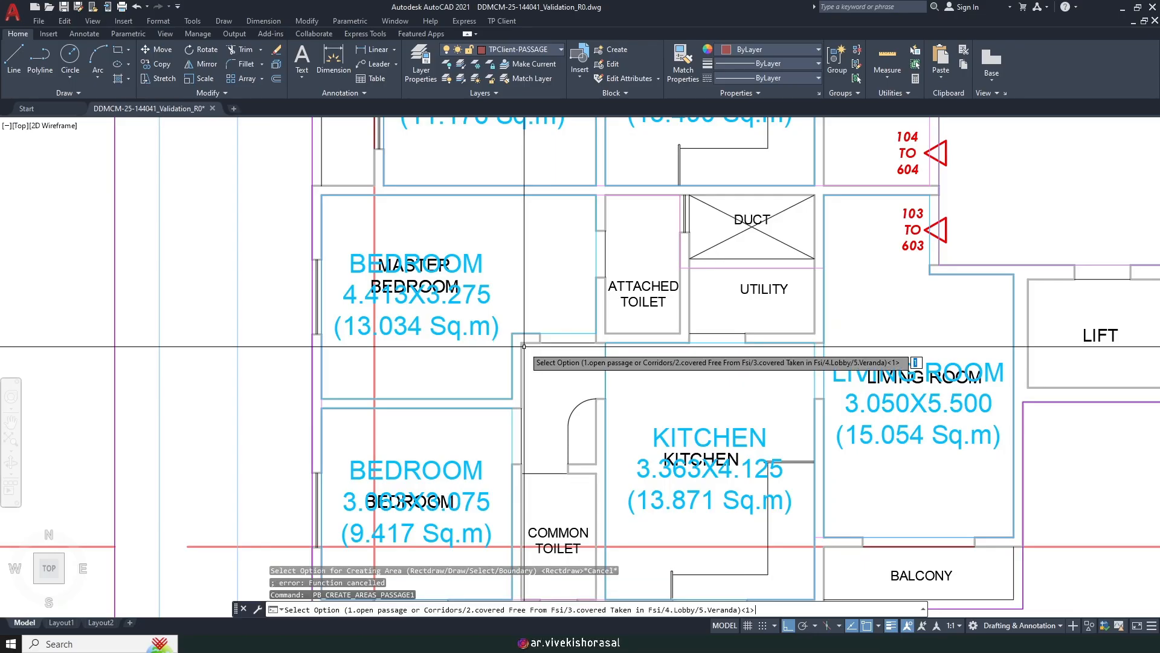
pyautogui.write('3')
pyautogui.press('Return')
pyautogui.press('Return')
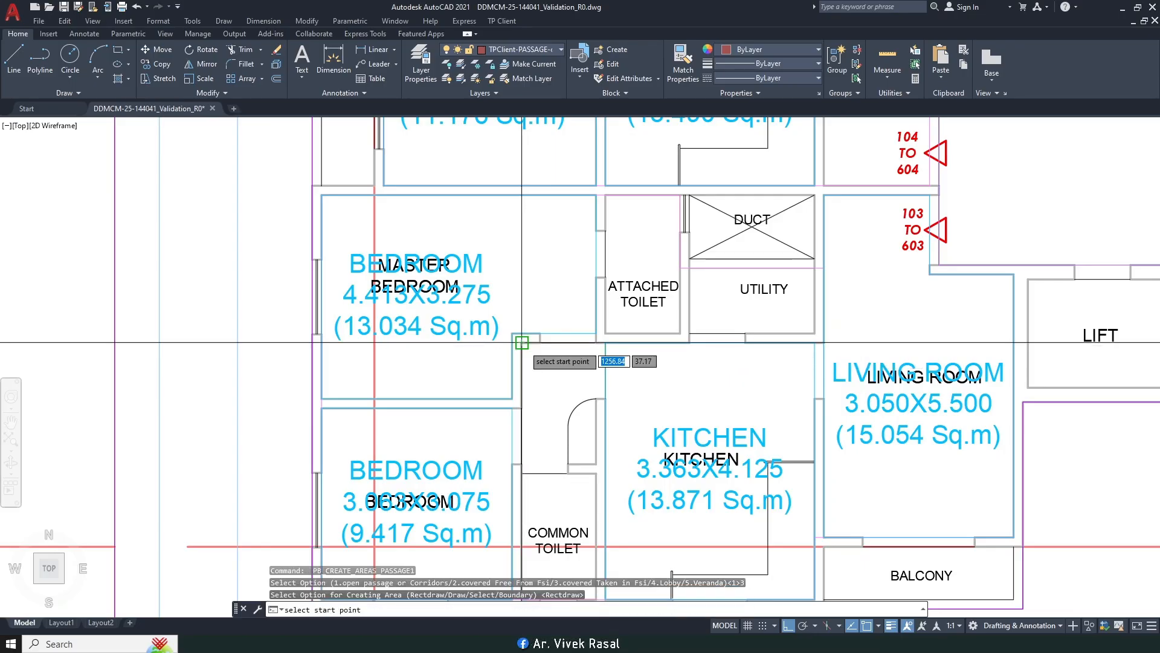
pyautogui.press('Return')
# Step: Rerun the type 3 passage command and pick corners starting from the wall endpoint
pyautogui.scroll(-2, 605, 461)
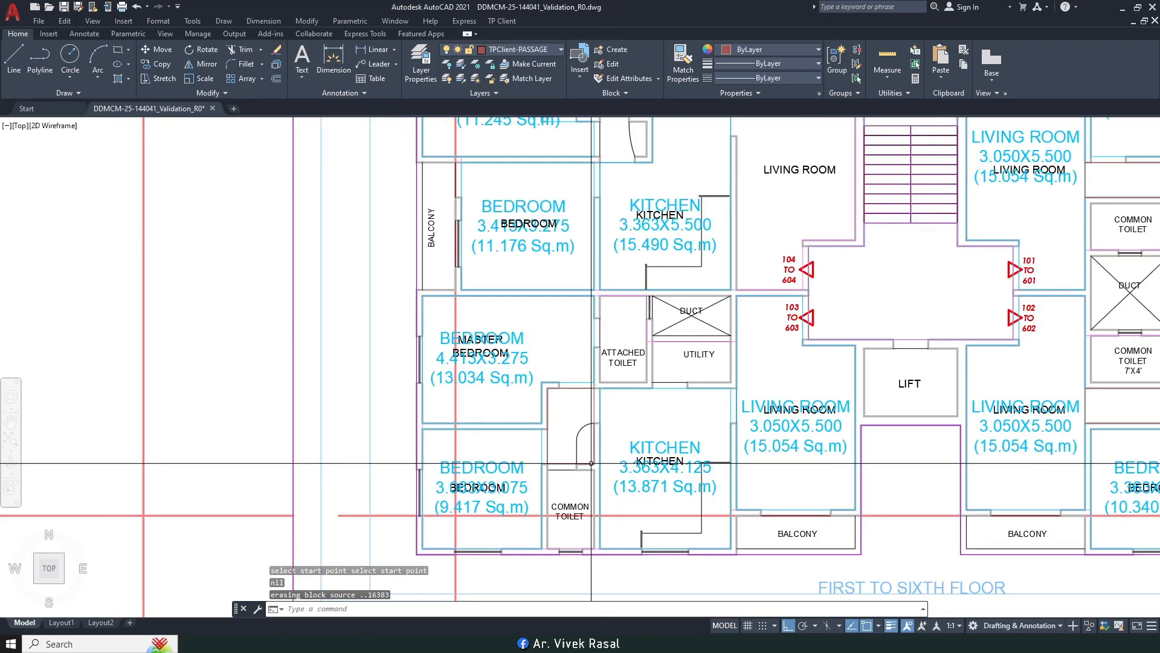
pyautogui.scroll(5, 500, 302)
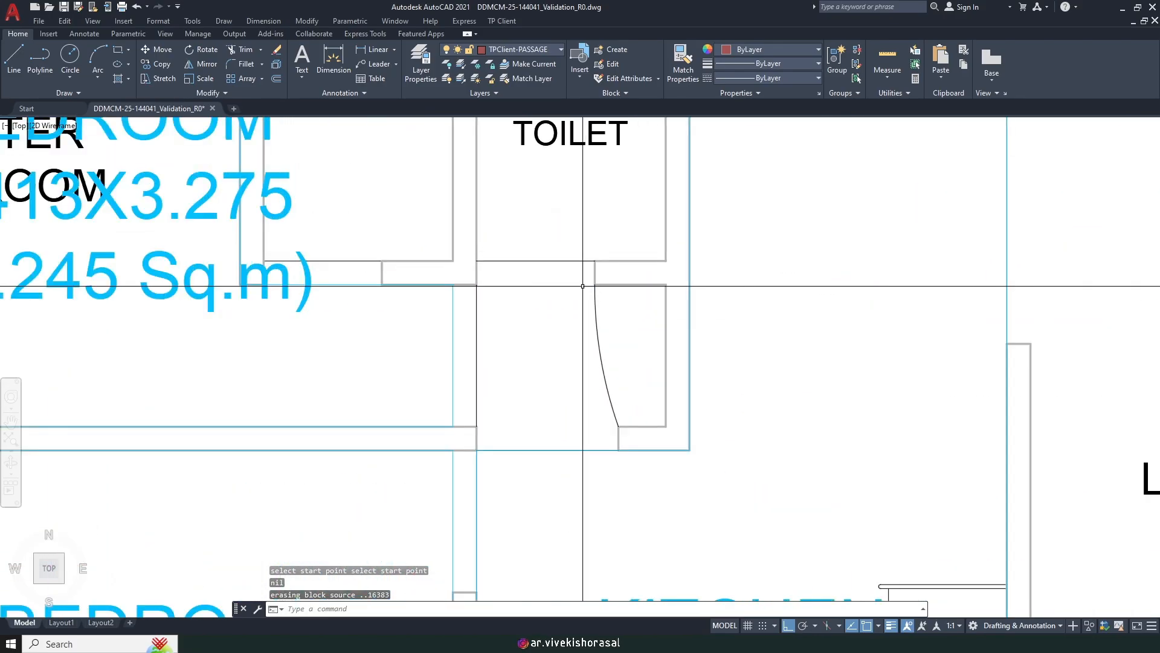
pyautogui.press('Return')
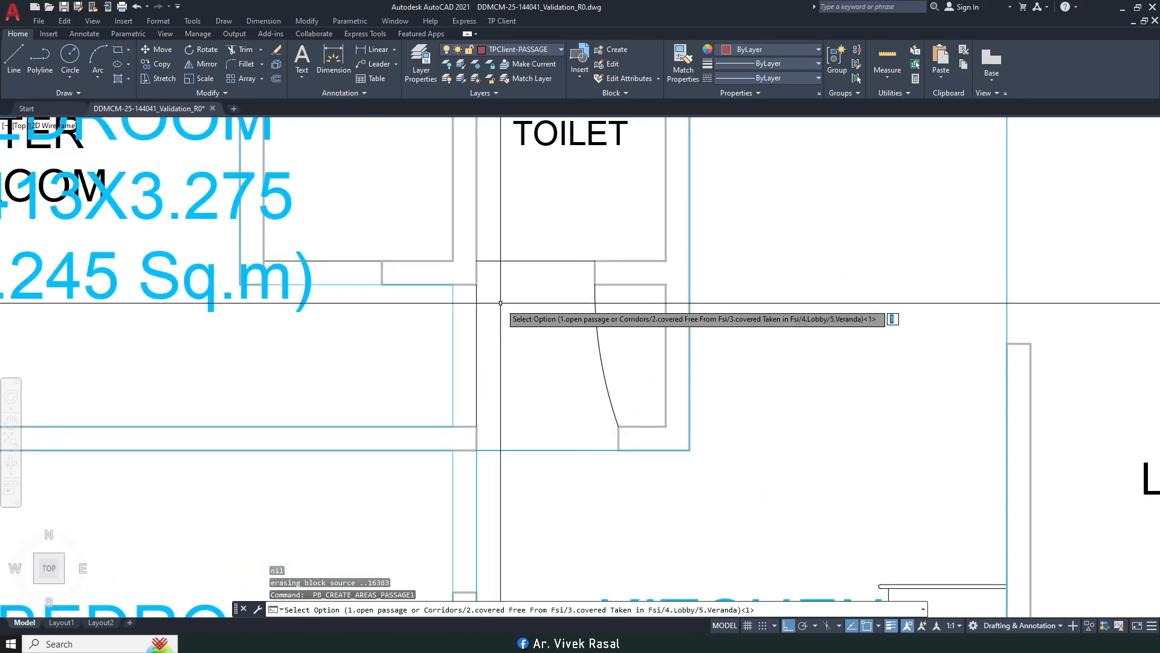
pyautogui.press('Return')
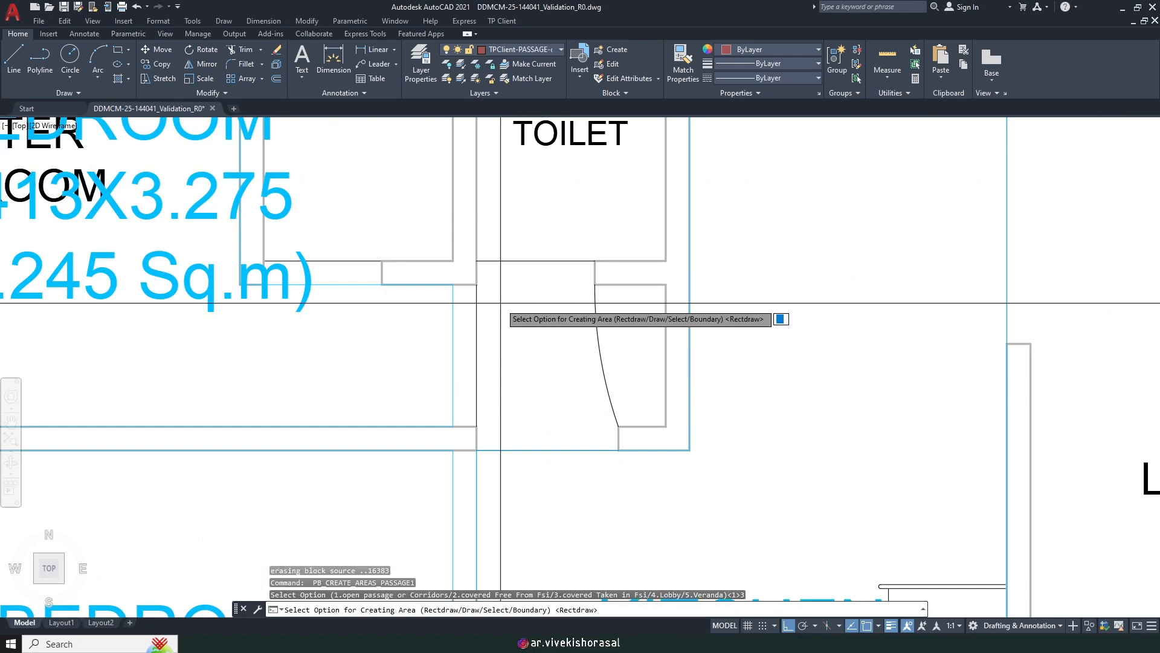
pyautogui.press('Return')
pyautogui.rightClick(477, 284)
pyautogui.click(477, 284)
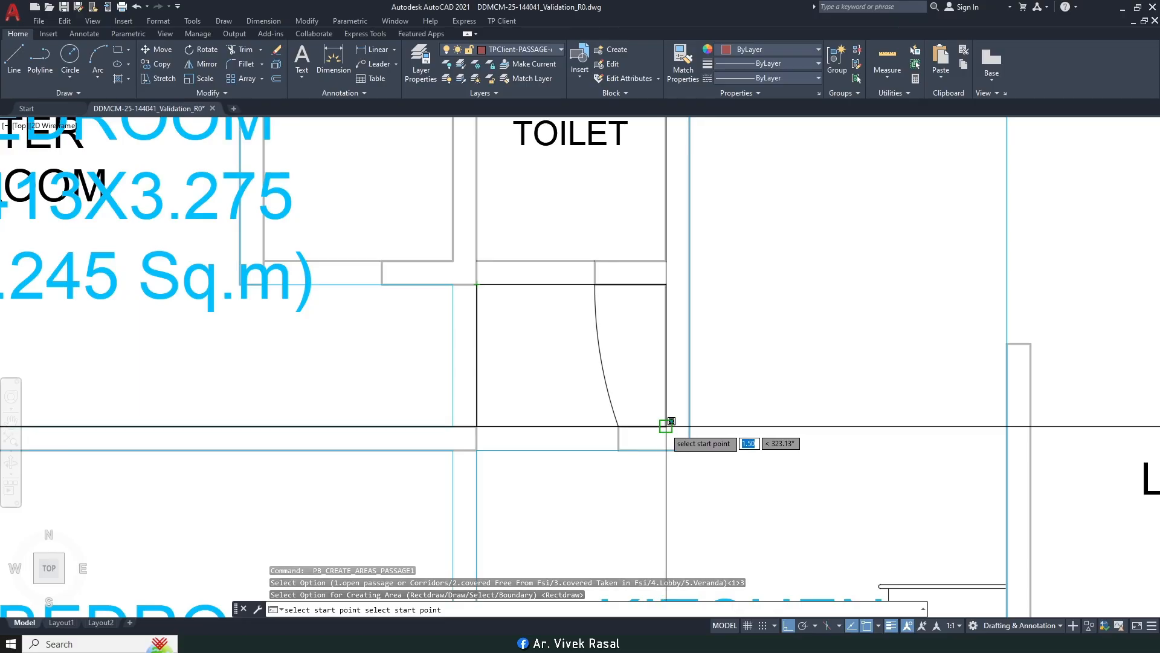
pyautogui.click(666, 426)
# Step: Bring the common toilet and duct into view and cancel the passage prompt
pyautogui.scroll(-8, 665, 426)
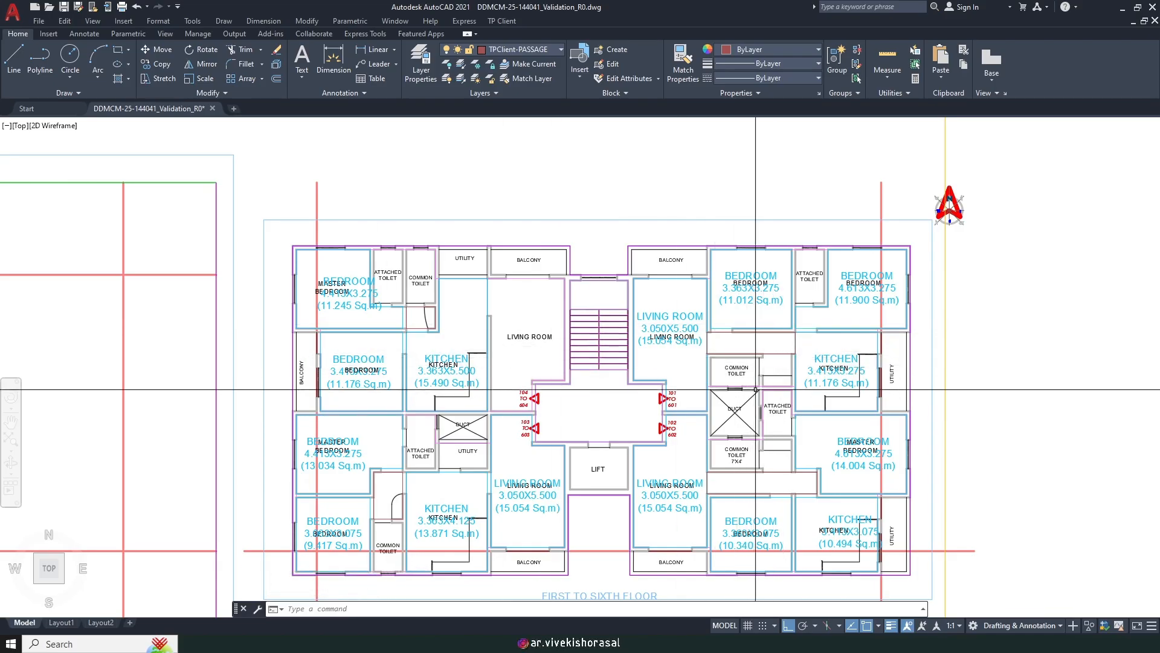
pyautogui.scroll(8, 792, 368)
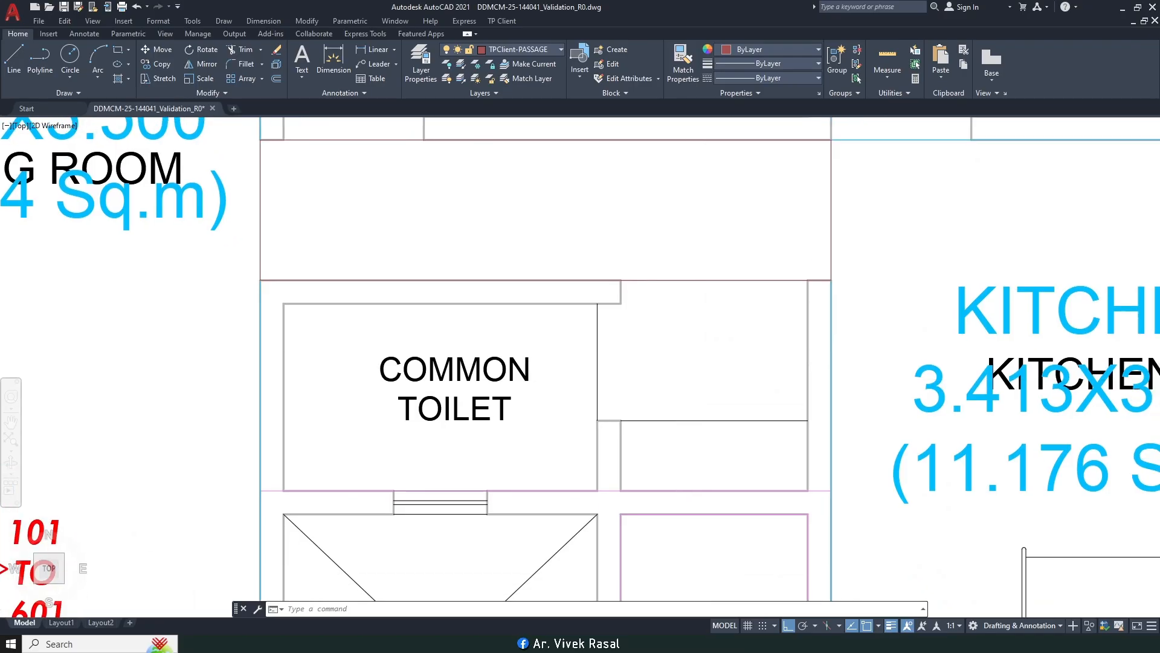
pyautogui.scroll(-4, 646, 333)
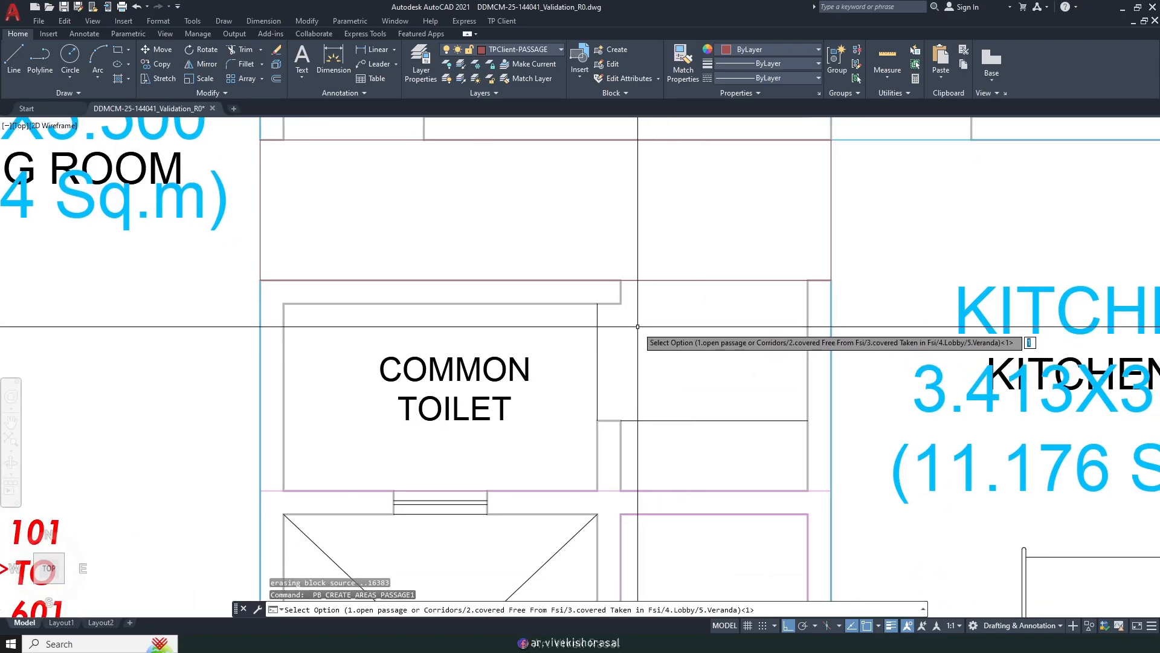
pyautogui.moveTo(669, 399); pyautogui.dragTo(664, 246, button='middle')
pyautogui.moveTo(660, 384); pyautogui.dragTo(638, 303, button='middle')
pyautogui.scroll(4, 638, 253)
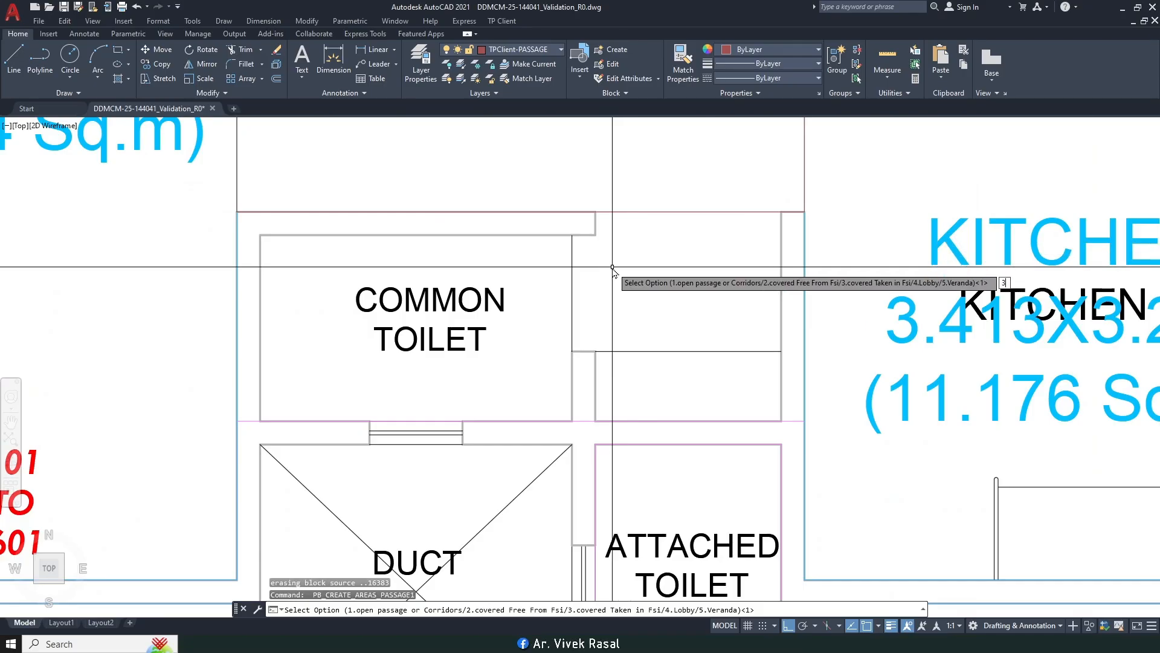
pyautogui.press('Return')
pyautogui.press('Return')
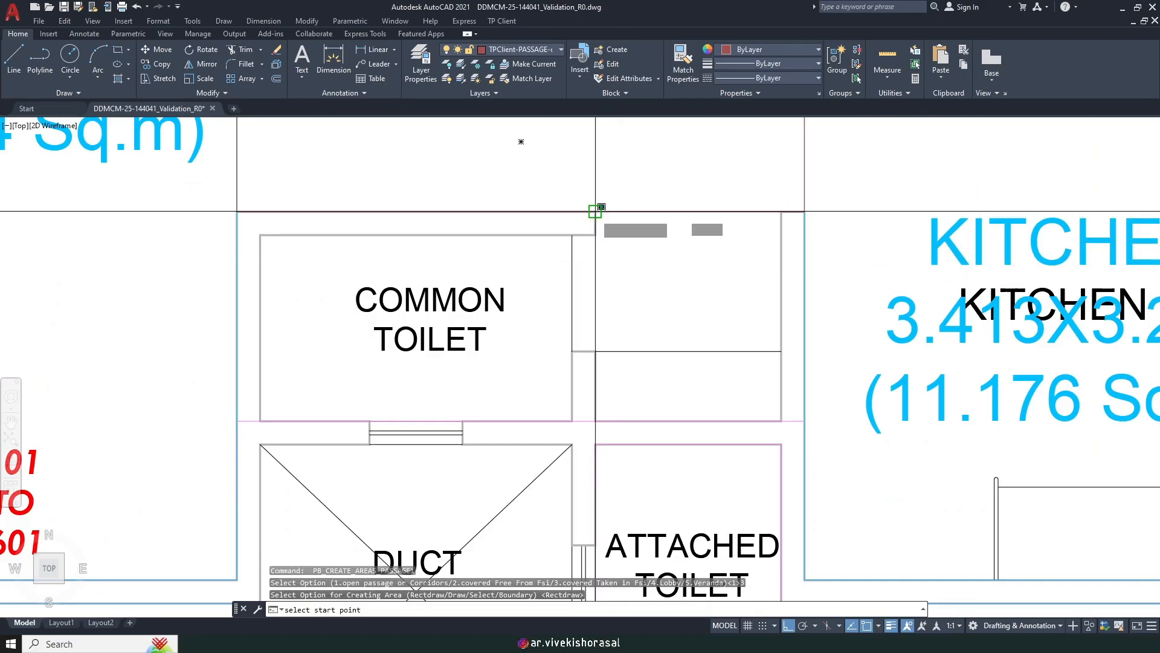
pyautogui.press('Escape')
# Step: Mark the passage below the common toilet and duct as type 3, corner to corner
pyautogui.scroll(-5, 659, 280)
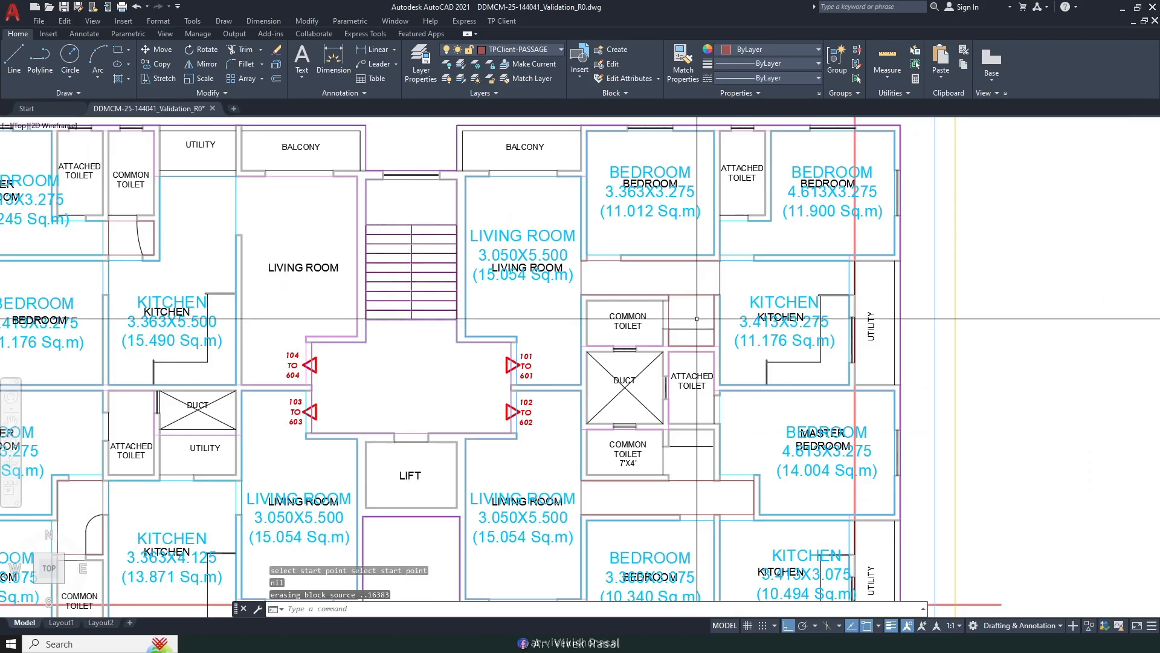
pyautogui.scroll(4, 664, 284)
pyautogui.press('Return')
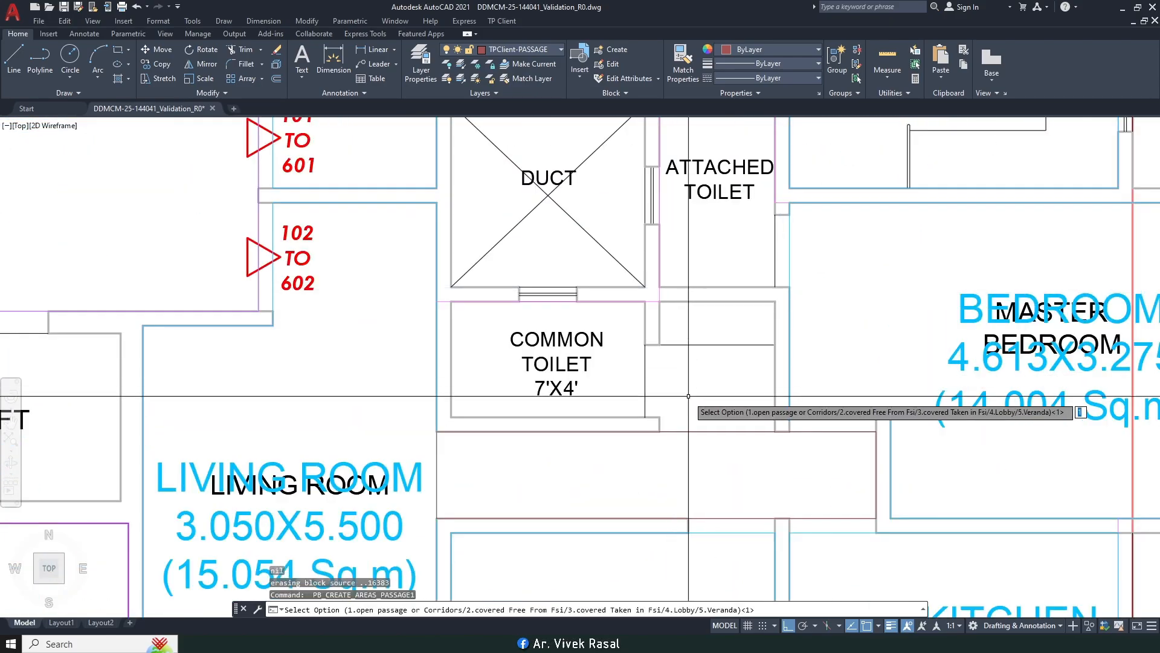
pyautogui.write('3')
pyautogui.press('Return')
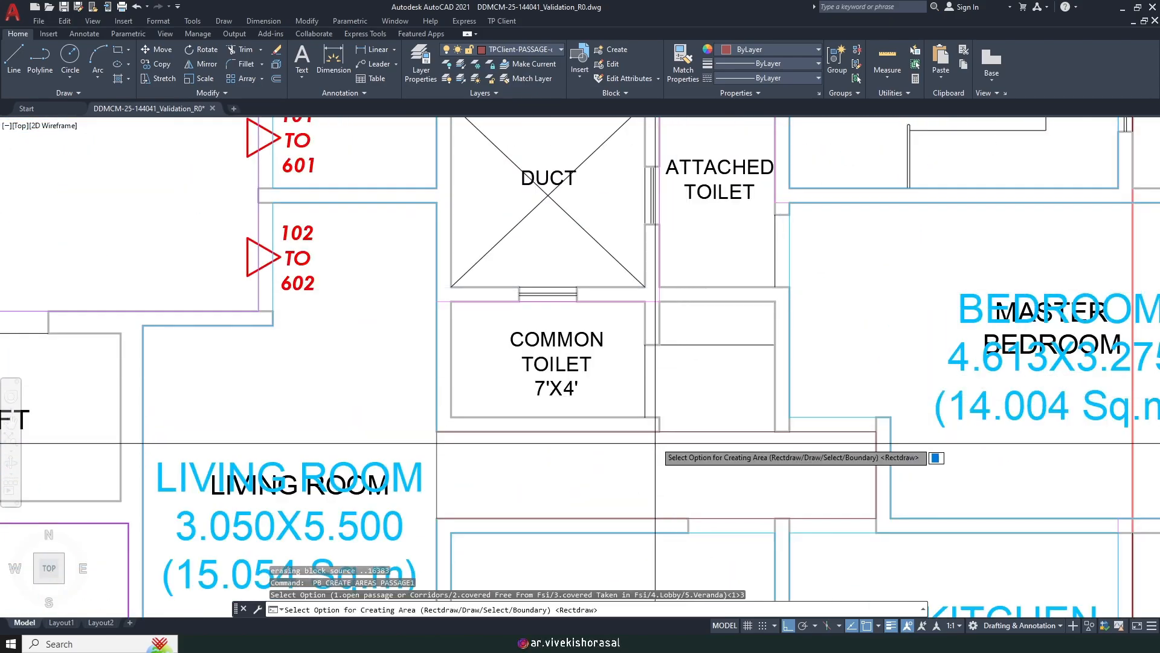
pyautogui.press('Return')
pyautogui.click(660, 431)
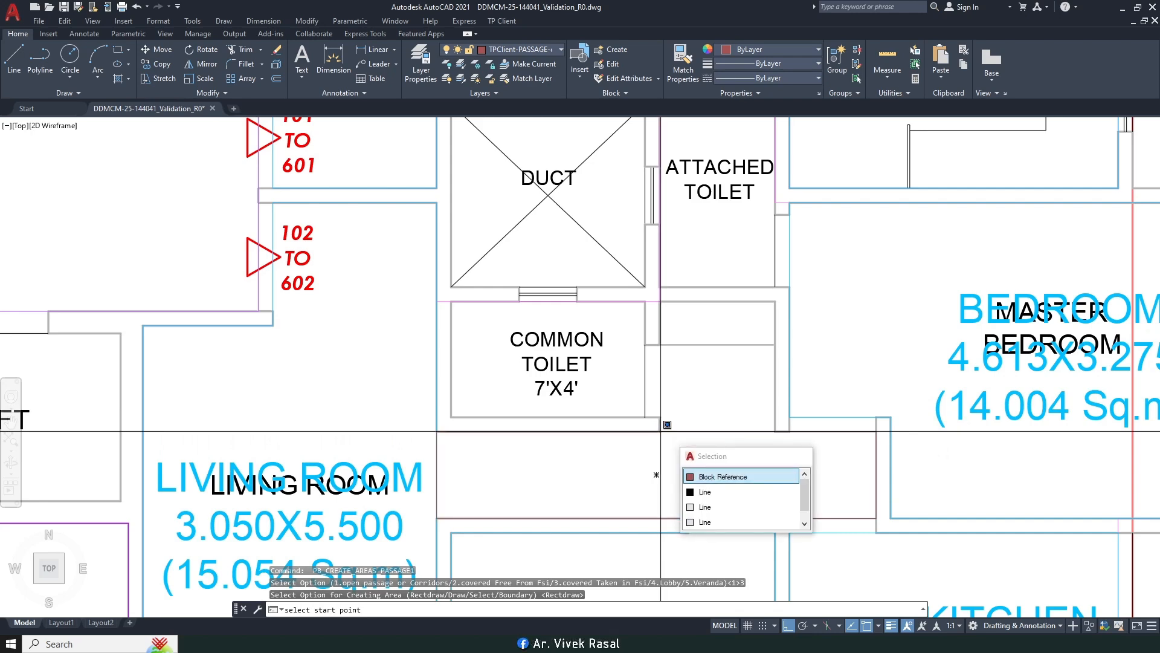
pyautogui.click(775, 301)
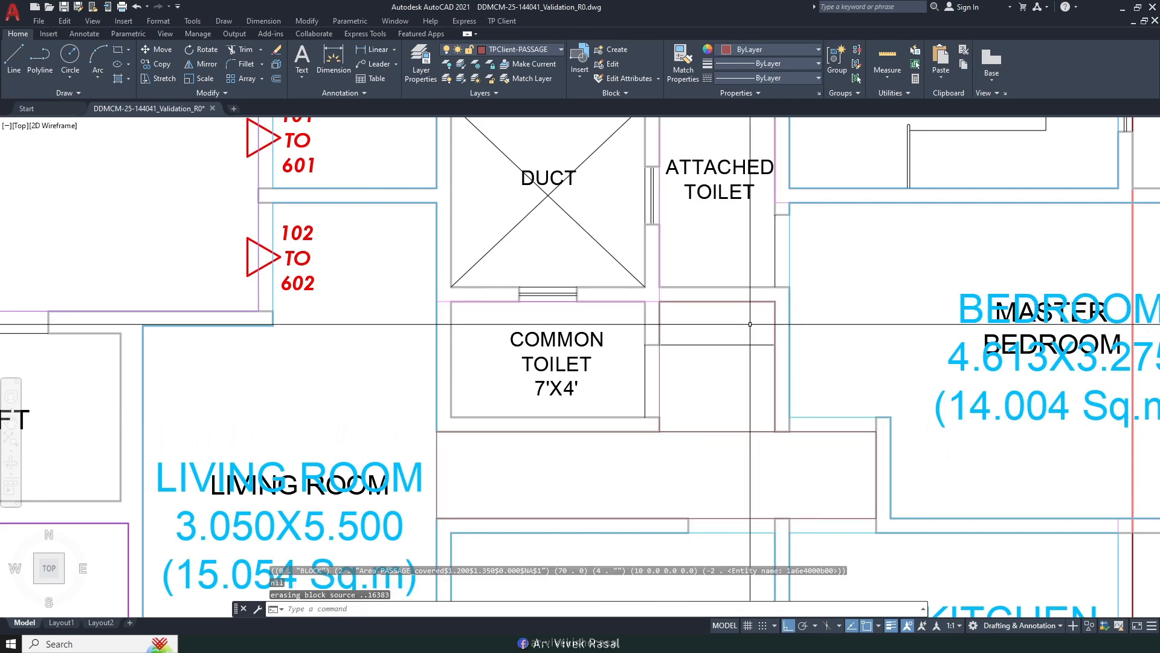
# Step: Review the toilets step in the Word tracing checklist, then return to the drawing
pyautogui.scroll(-7, 758, 319)
pyautogui.scroll(1, 722, 316)
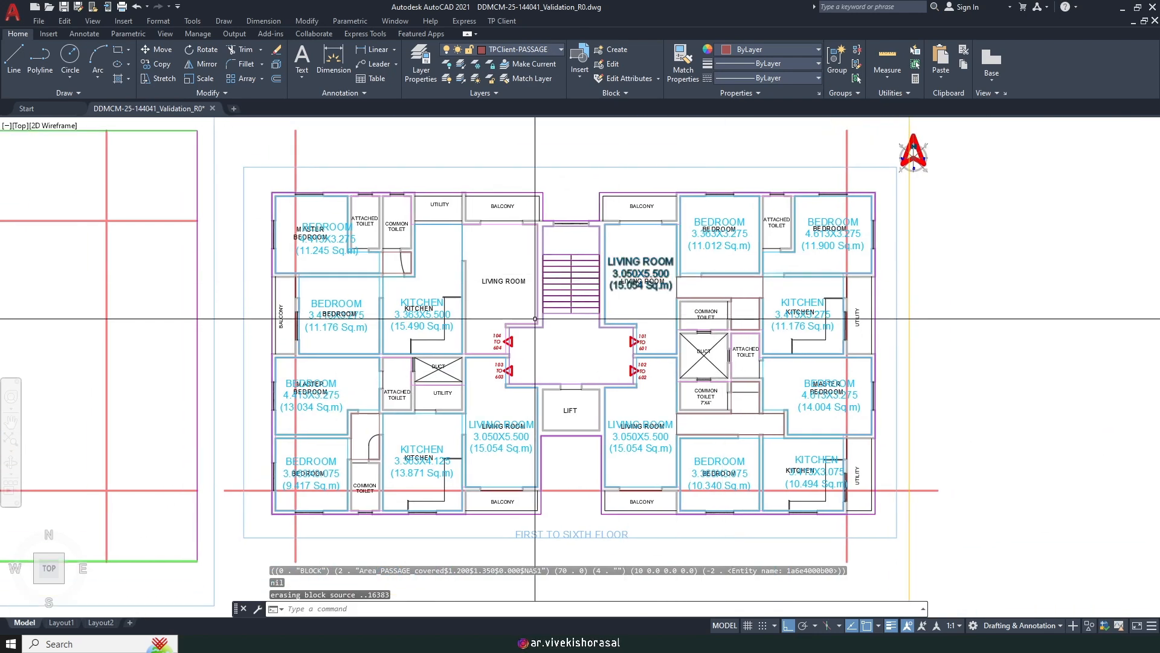
pyautogui.moveTo(525, 321); pyautogui.dragTo(619, 304, button='middle')
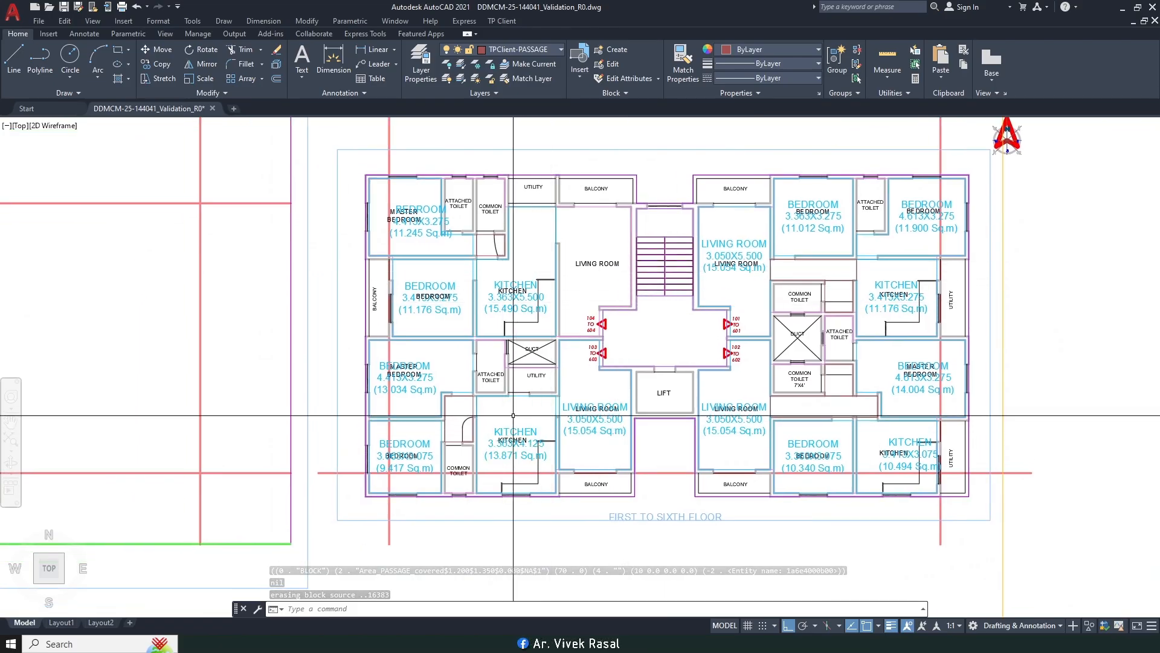
pyautogui.scroll(2, 521, 418)
pyautogui.moveTo(521, 418); pyautogui.dragTo(556, 507, button='middle')
pyautogui.hotkey('alt', 'Tab')
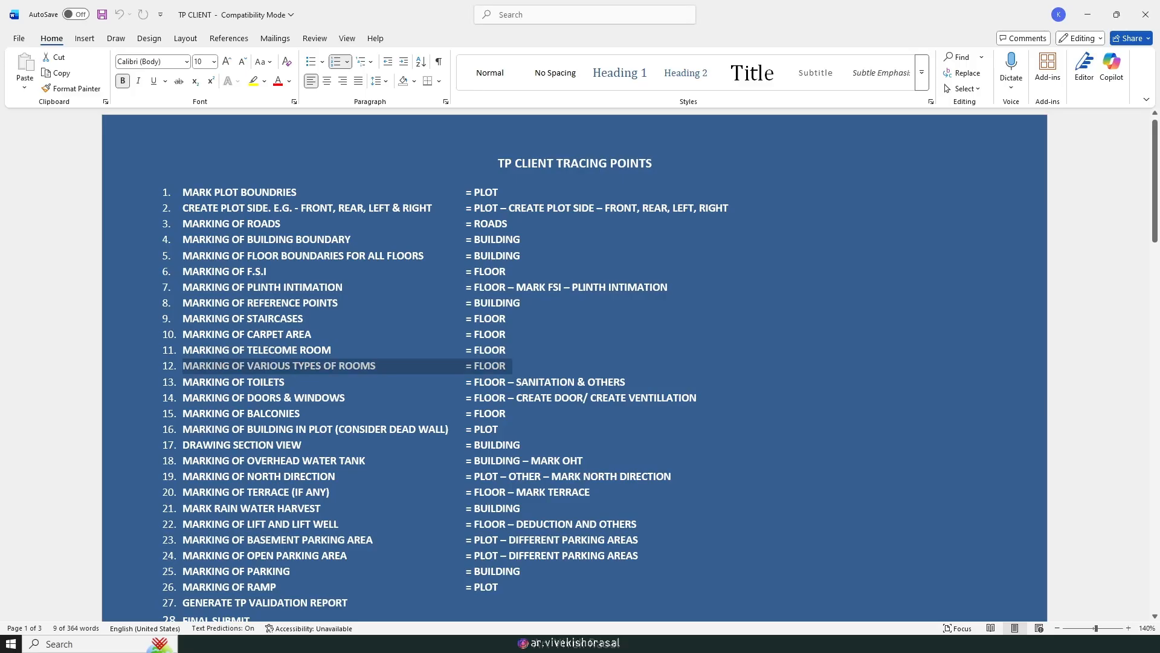
pyautogui.moveTo(209, 386); pyautogui.dragTo(321, 392)
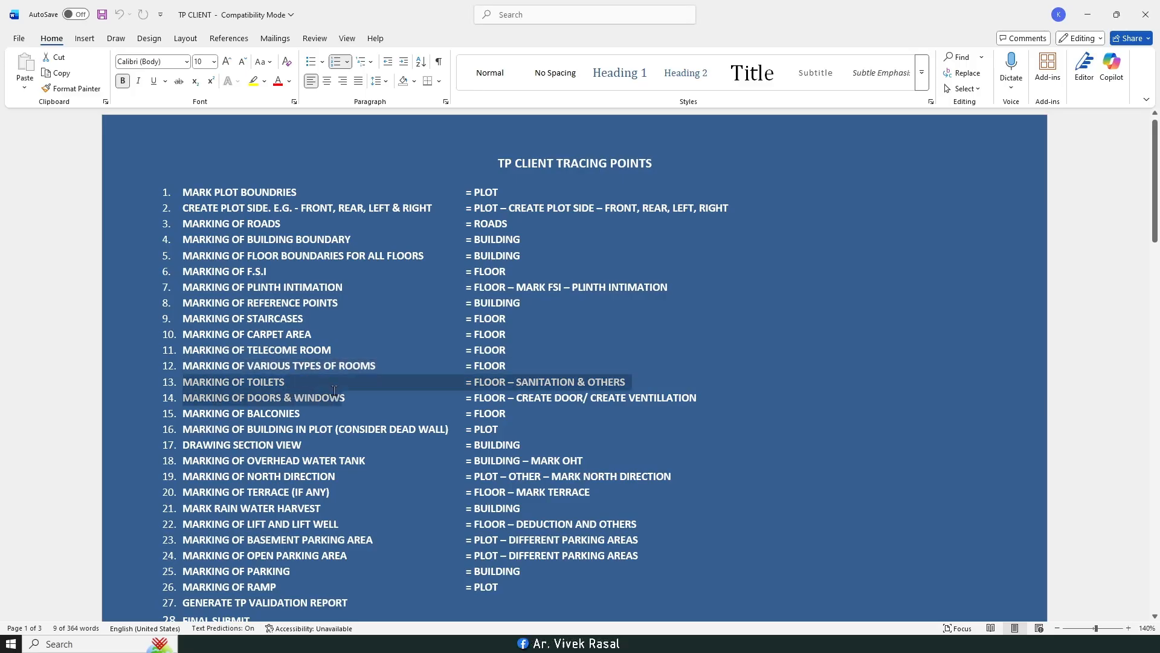
pyautogui.click(409, 429)
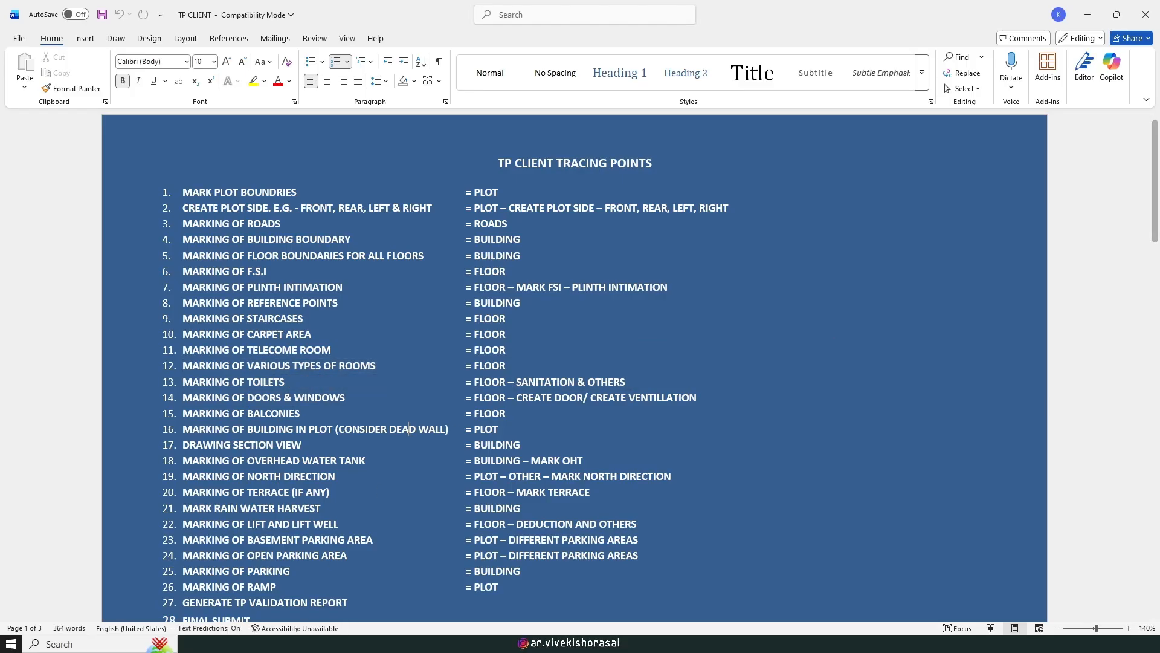
pyautogui.hotkey('alt', 'Tab')
# Step: Run TP Client Mark Toilet as Toilet with Rect. Draw and label the first attached toilet
pyautogui.click(501, 22)
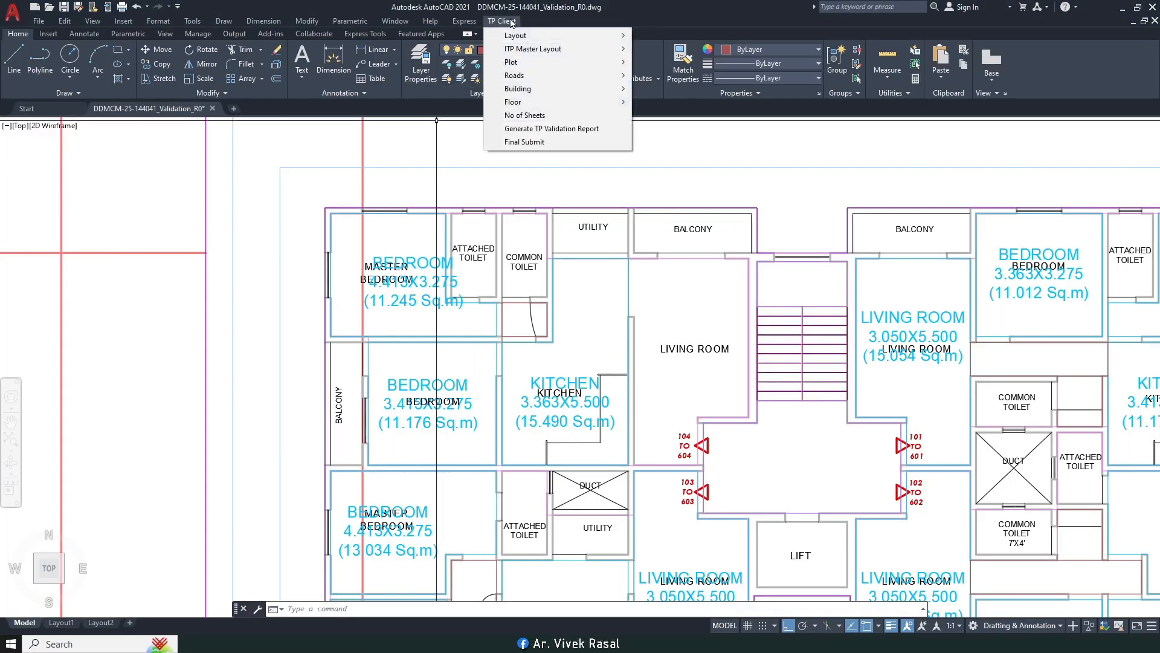
pyautogui.moveTo(538, 103)
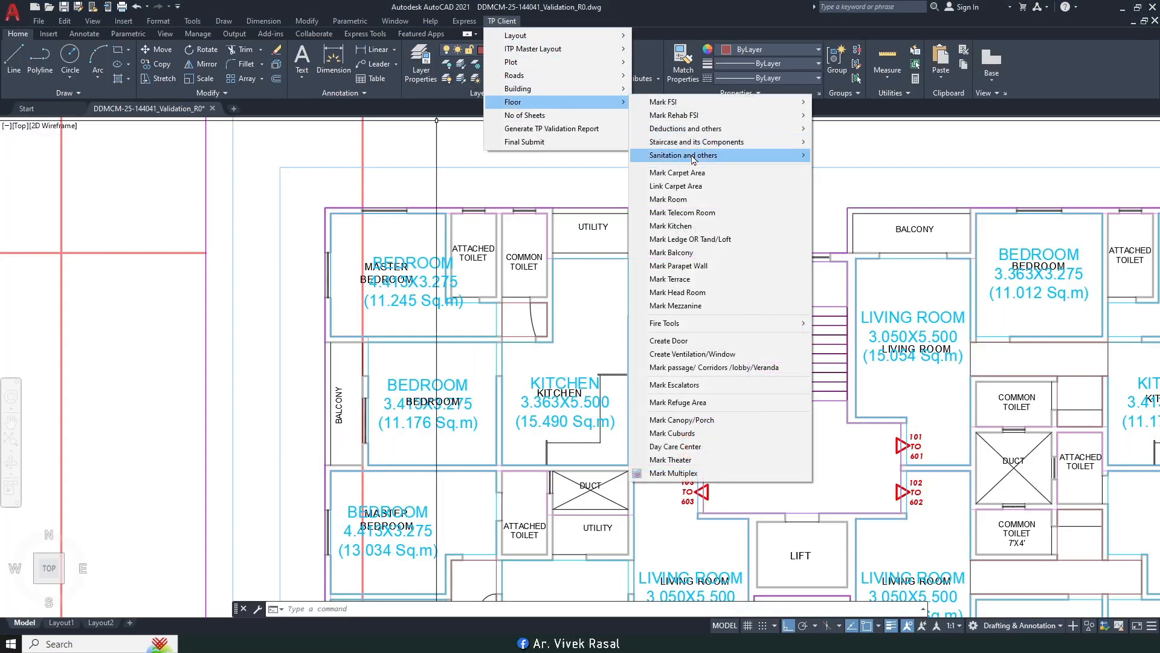
pyautogui.moveTo(693, 159)
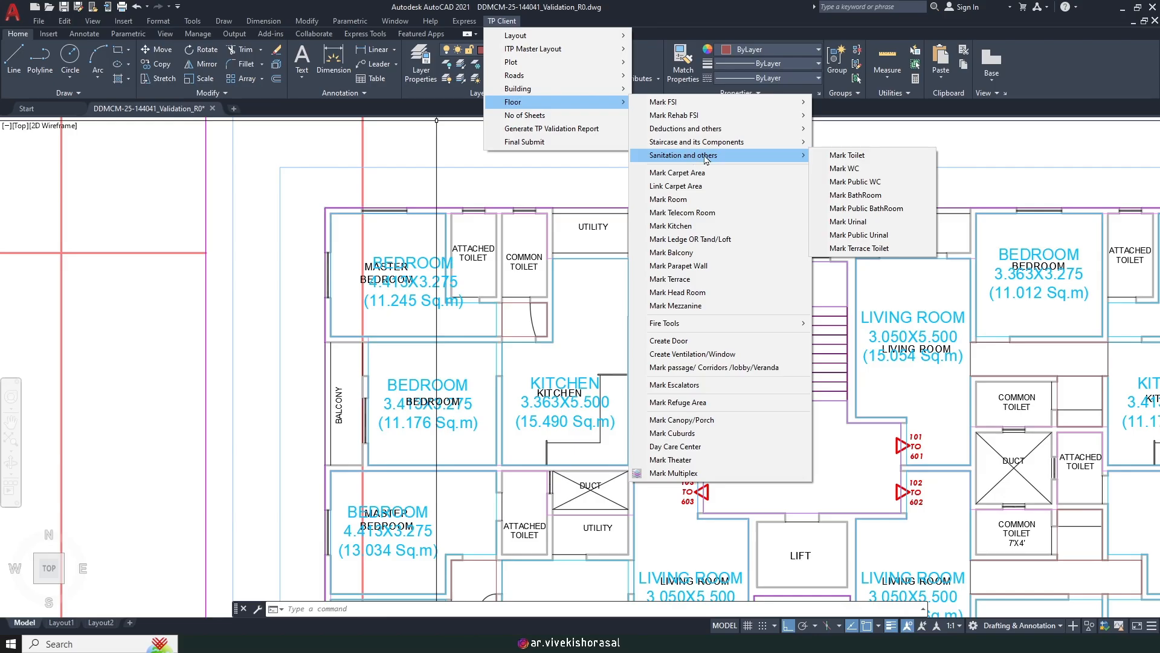
pyautogui.click(845, 158)
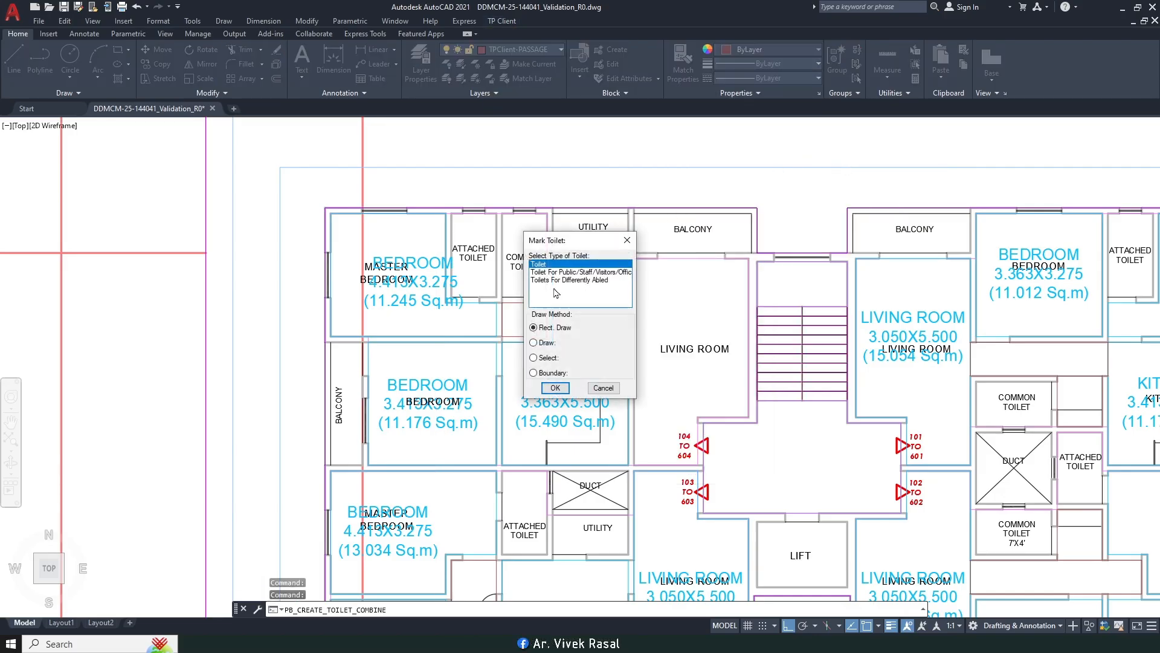
pyautogui.click(554, 388)
pyautogui.scroll(4, 458, 221)
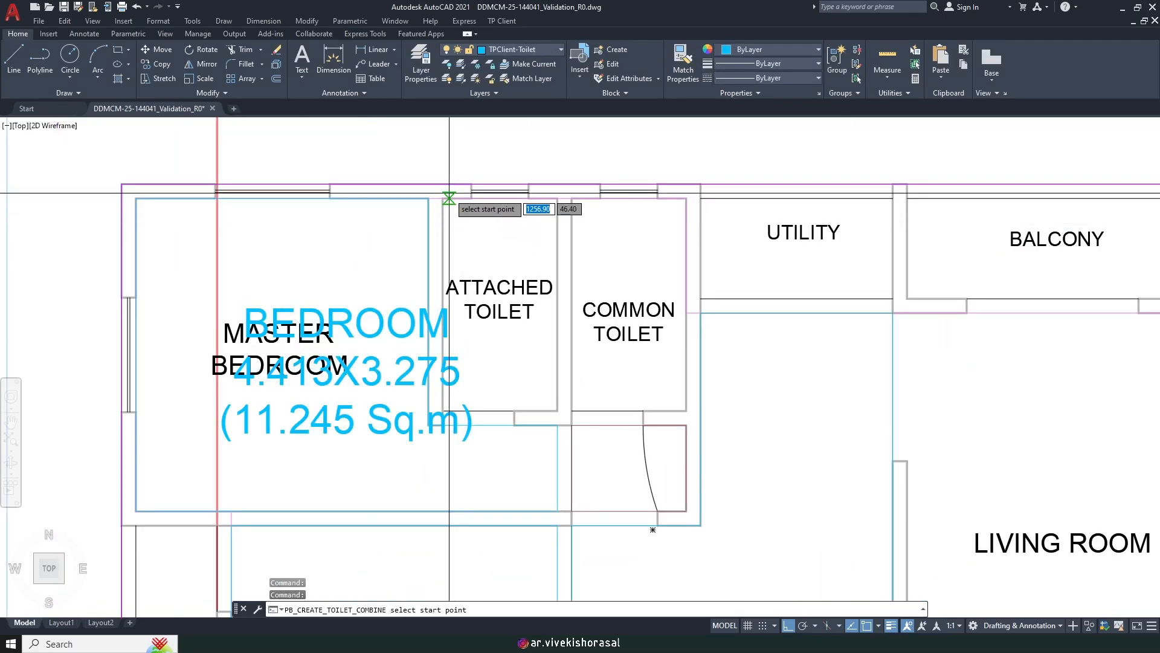
pyautogui.click(557, 411)
# Step: Label the common toilet, then the right-hand flat's attached toilet, as rectangles
pyautogui.press('Return')
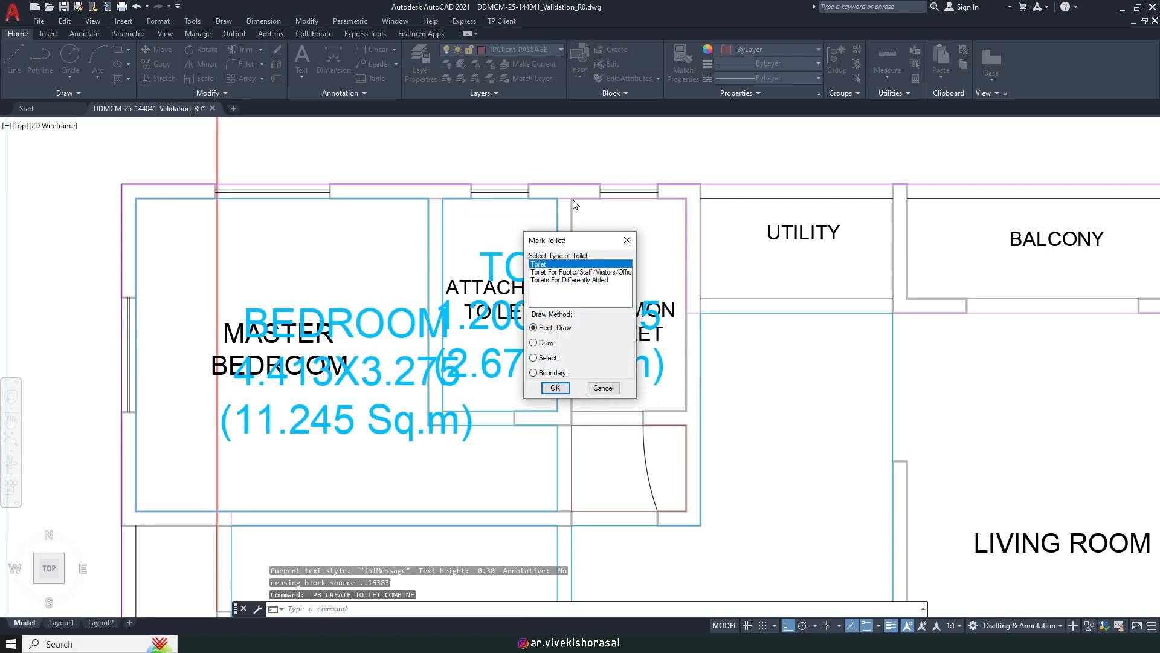
pyautogui.click(554, 388)
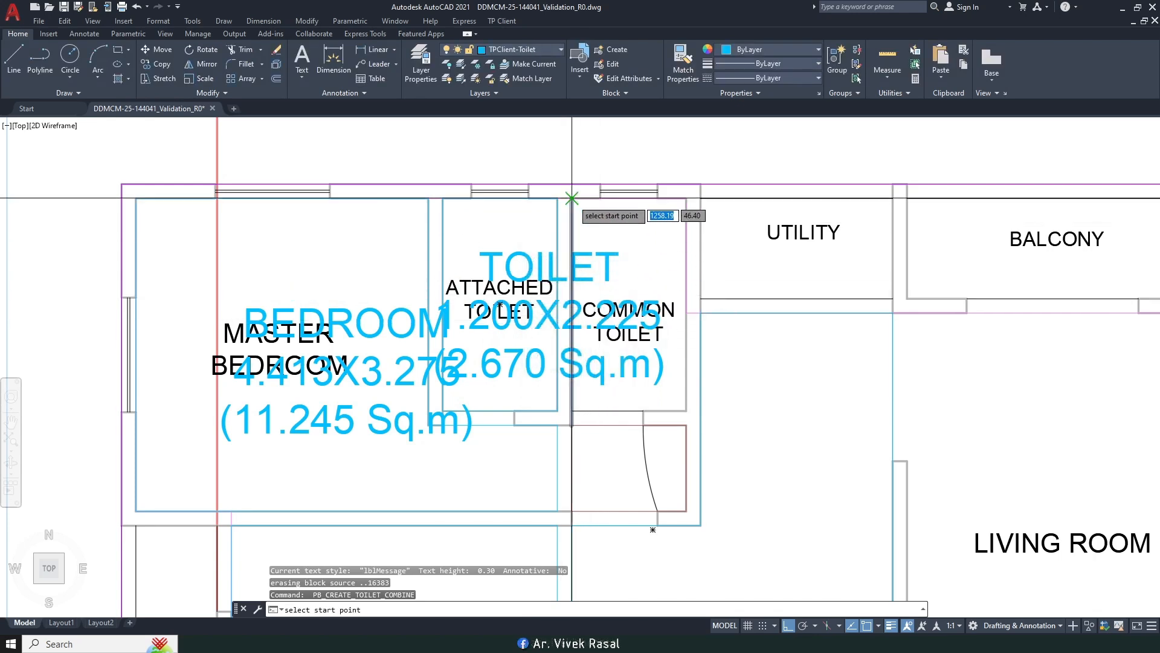
pyautogui.click(686, 411)
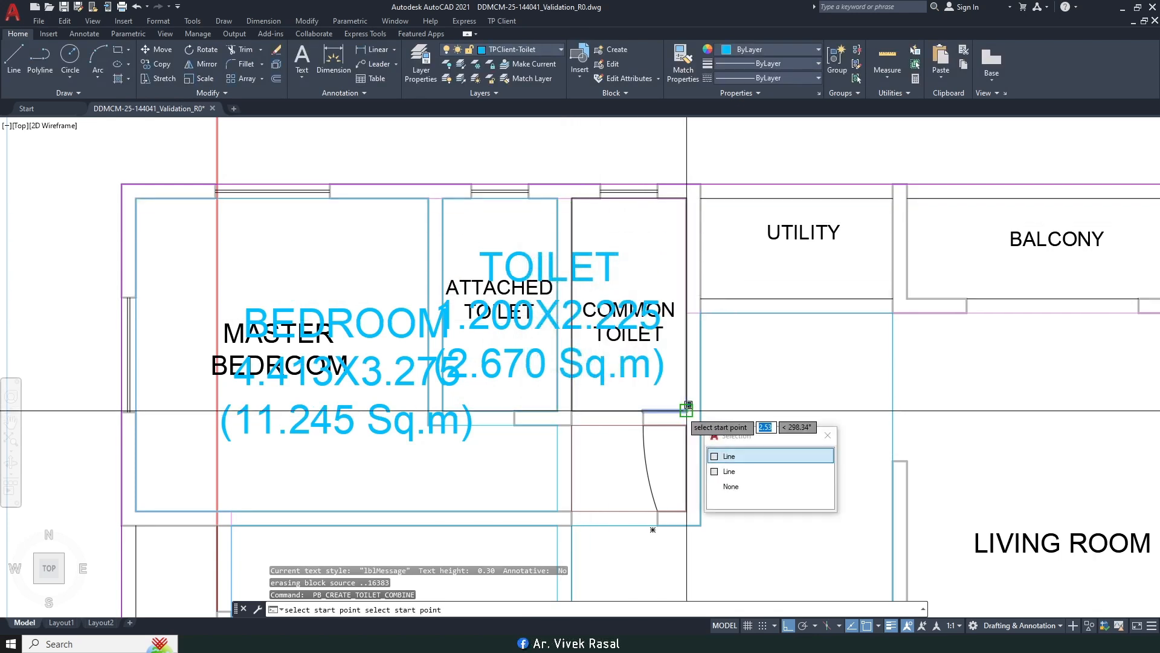
pyautogui.click(687, 411)
pyautogui.scroll(-3, 614, 350)
pyautogui.moveTo(614, 350); pyautogui.dragTo(283, 348, button='middle')
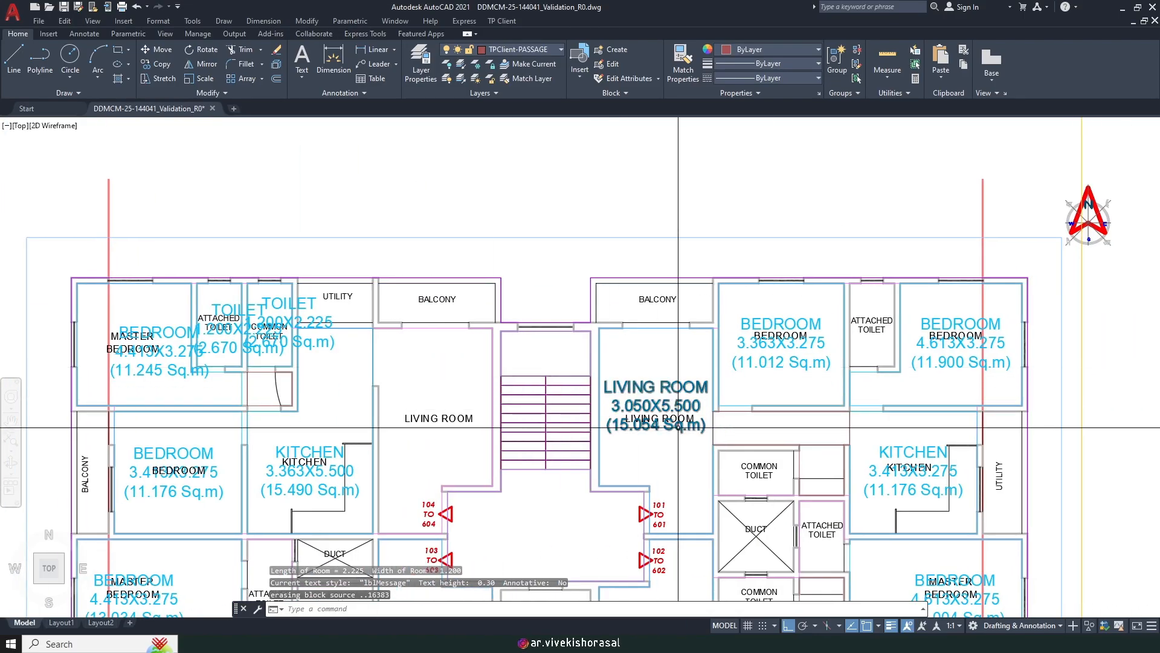
pyautogui.scroll(4, 907, 319)
pyautogui.press('Return')
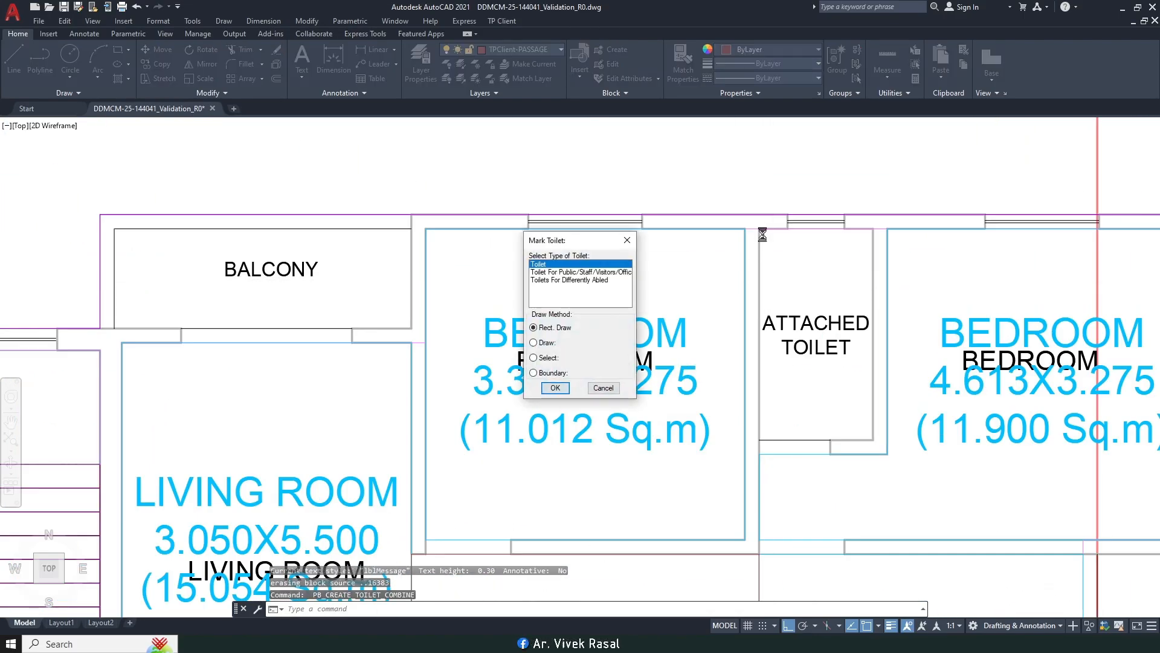
pyautogui.press('Return')
pyautogui.click(874, 440)
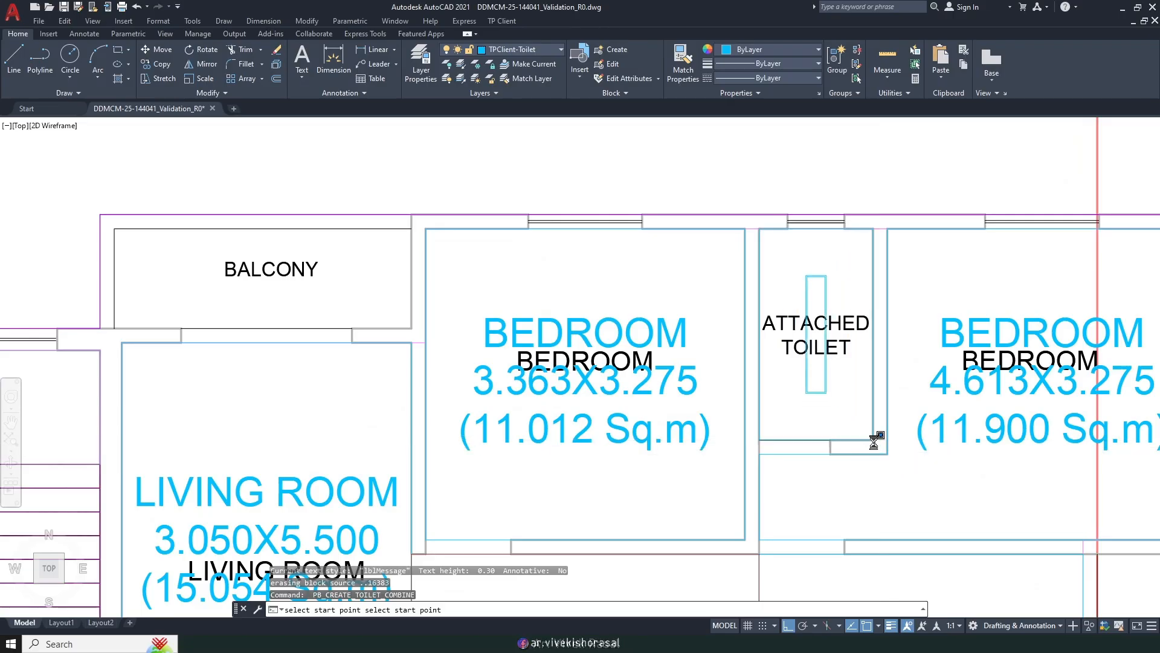
# Step: Label the common toilet by the duct and the next attached toilet
pyautogui.scroll(-4, 873, 451)
pyautogui.moveTo(871, 483); pyautogui.dragTo(701, 332, button='middle')
pyautogui.scroll(4, 615, 381)
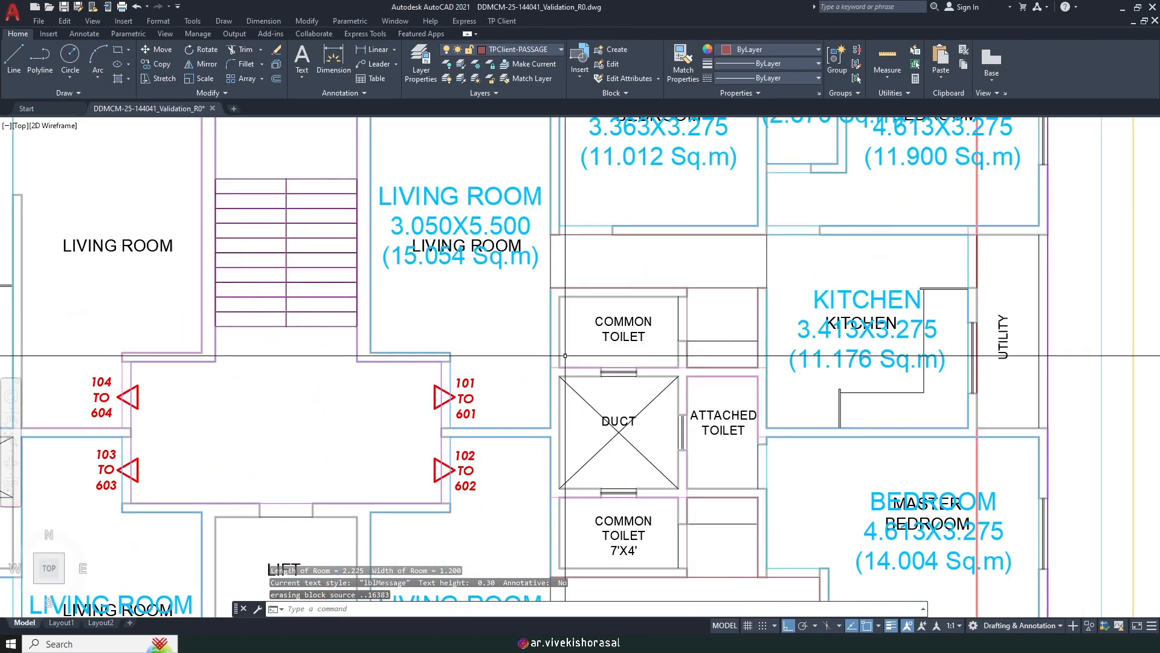
pyautogui.scroll(2, 568, 309)
pyautogui.press('Return')
pyautogui.press('Return')
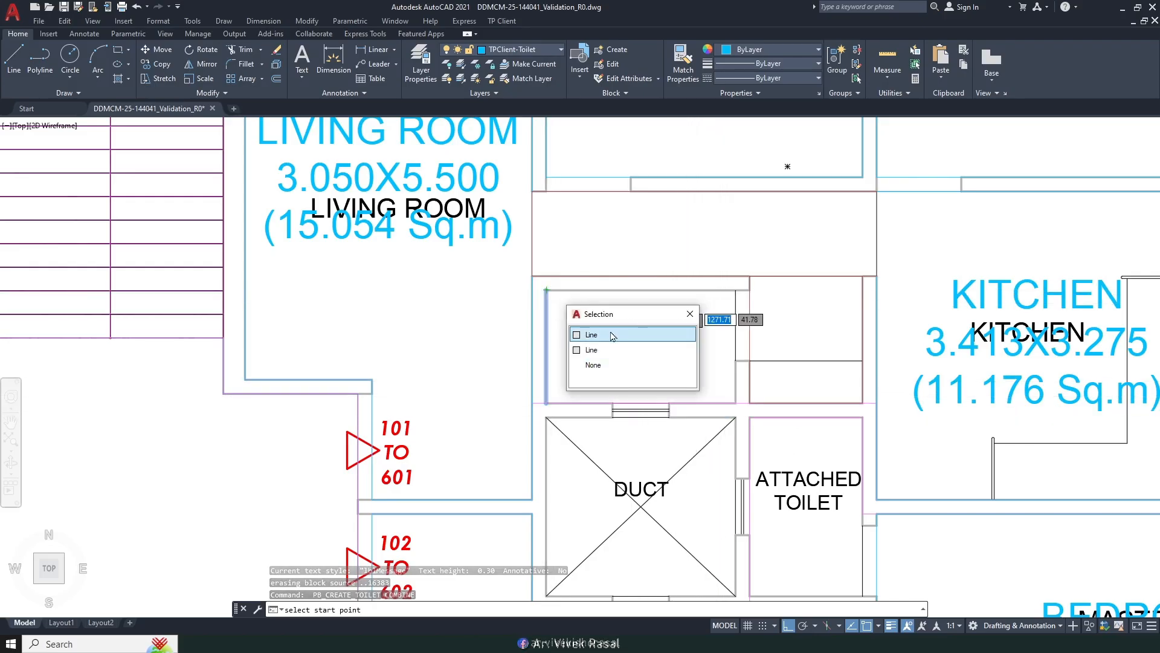
pyautogui.scroll(-2, 742, 406)
pyautogui.moveTo(745, 462); pyautogui.dragTo(620, 351, button='middle')
pyautogui.scroll(2, 631, 351)
pyautogui.press('space')
pyautogui.press('Return')
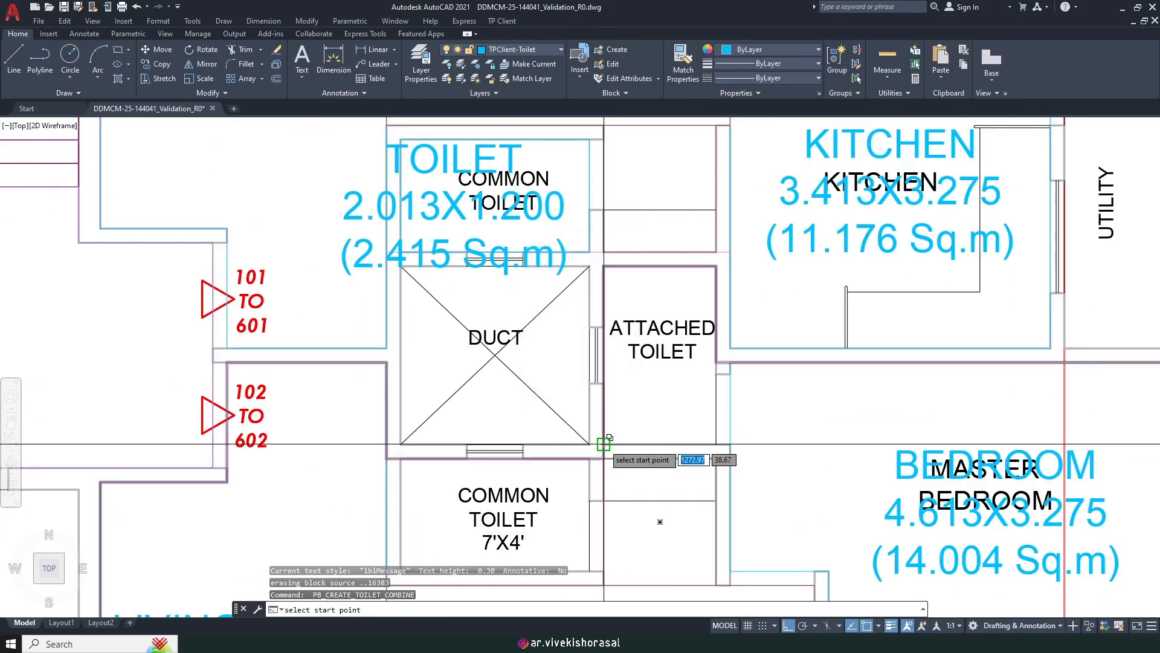
pyautogui.click(603, 445)
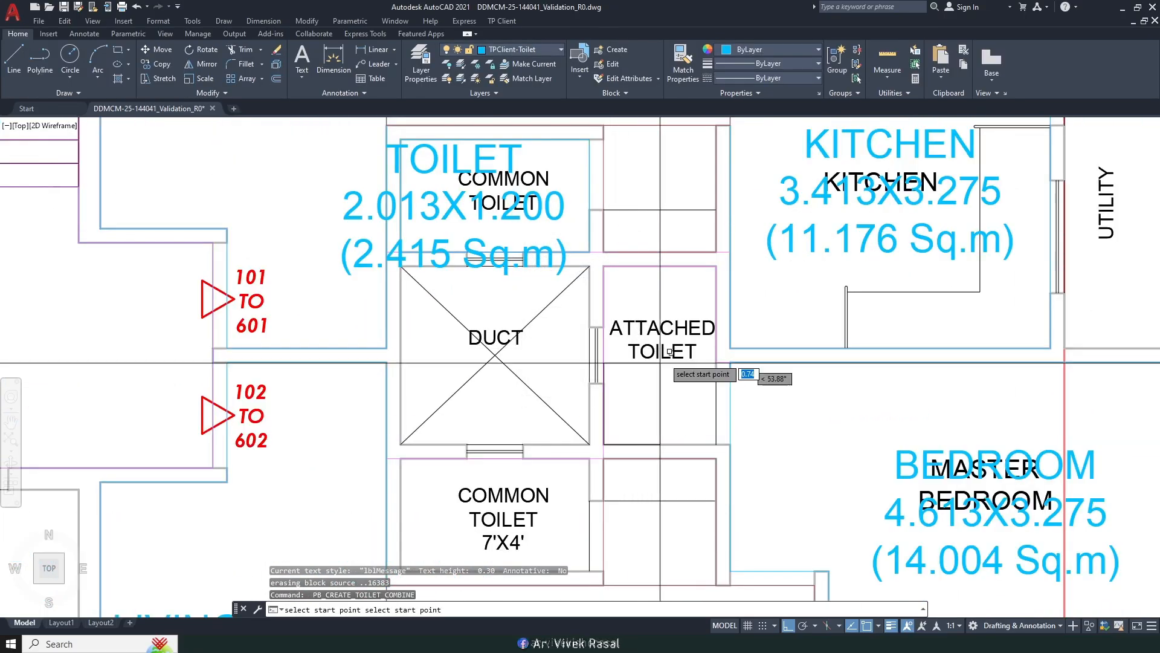
pyautogui.click(716, 266)
# Step: Label the last common toilet and the upper-left flat's attached toilet at 2.670 Sq.m
pyautogui.scroll(-3, 716, 266)
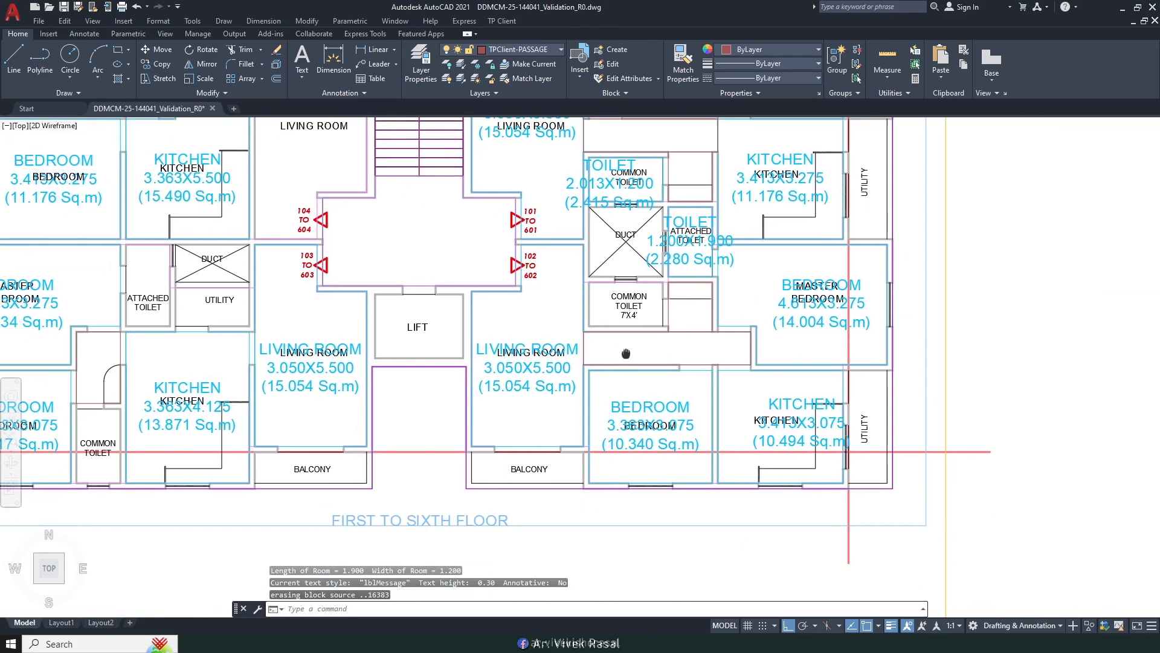
pyautogui.scroll(3, 625, 278)
pyautogui.press('Return')
pyautogui.press('Return')
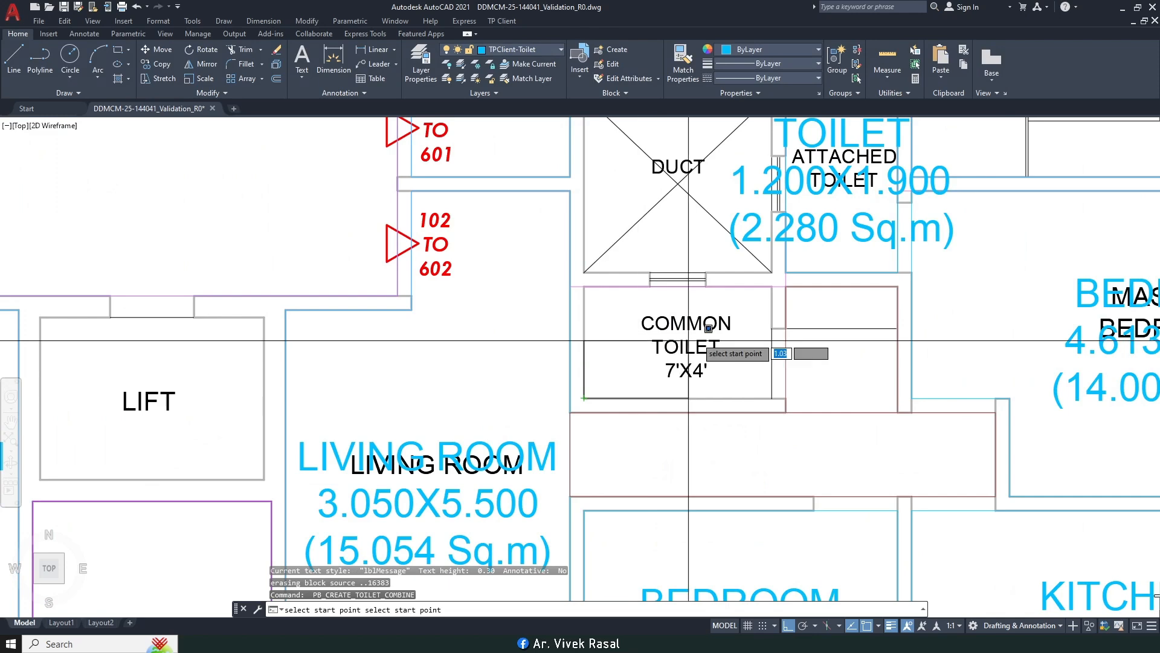
pyautogui.click(770, 291)
pyautogui.scroll(-2, 737, 328)
pyautogui.moveTo(586, 377)
pyautogui.mouseDown(button='middle')
pyautogui.moveTo(668, 383)
pyautogui.moveTo(846, 365)
pyautogui.mouseUp(button='middle')
pyautogui.scroll(3, 546, 315)
pyautogui.scroll(-1, 500, 301)
pyautogui.moveTo(500, 299); pyautogui.dragTo(572, 340, button='middle')
pyautogui.press('space')
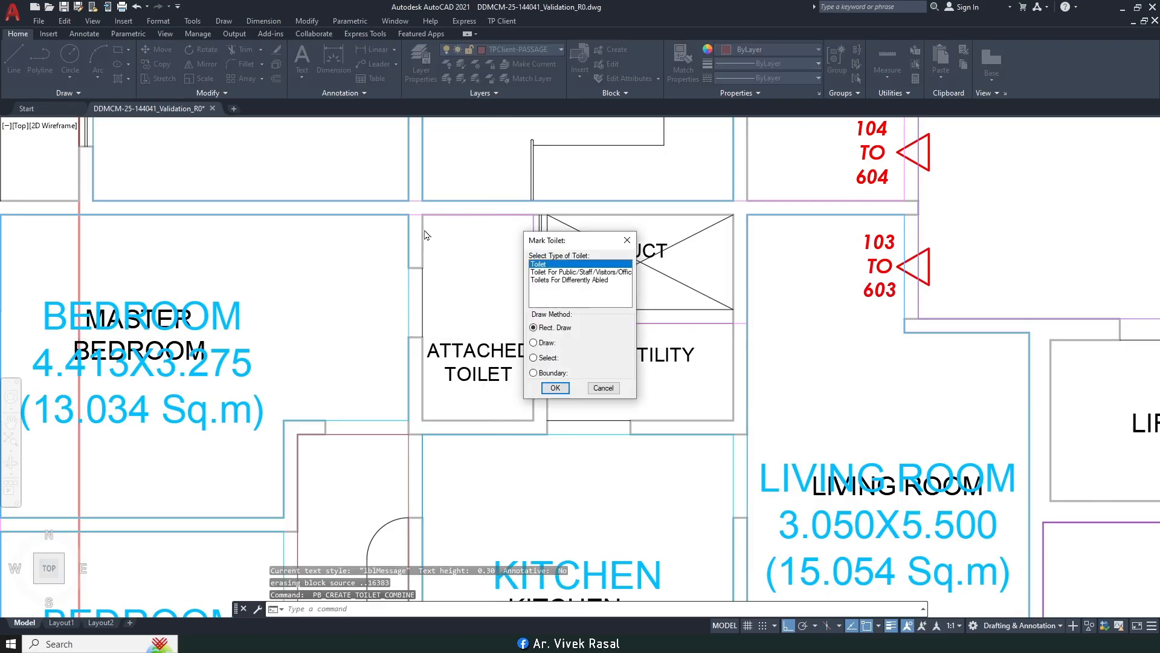
pyautogui.press('Return')
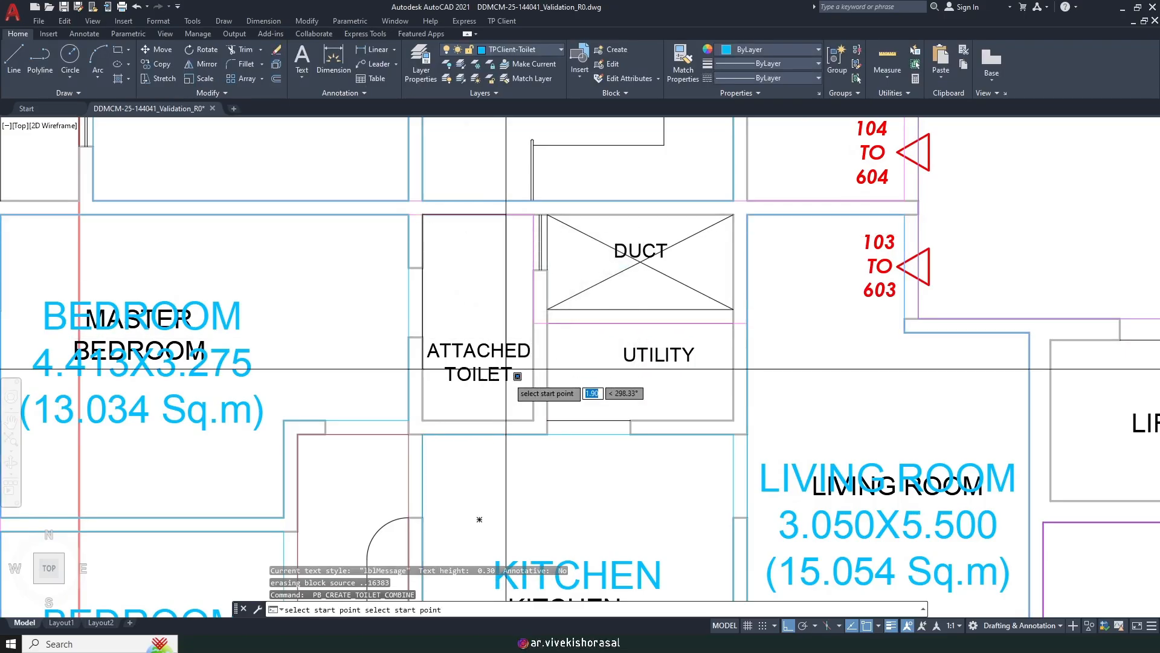
pyautogui.click(535, 420)
pyautogui.scroll(-4, 540, 420)
pyautogui.moveTo(484, 283)
pyautogui.mouseDown(button='middle')
pyautogui.moveTo(509, 430)
pyautogui.moveTo(553, 395)
pyautogui.mouseUp(button='middle')
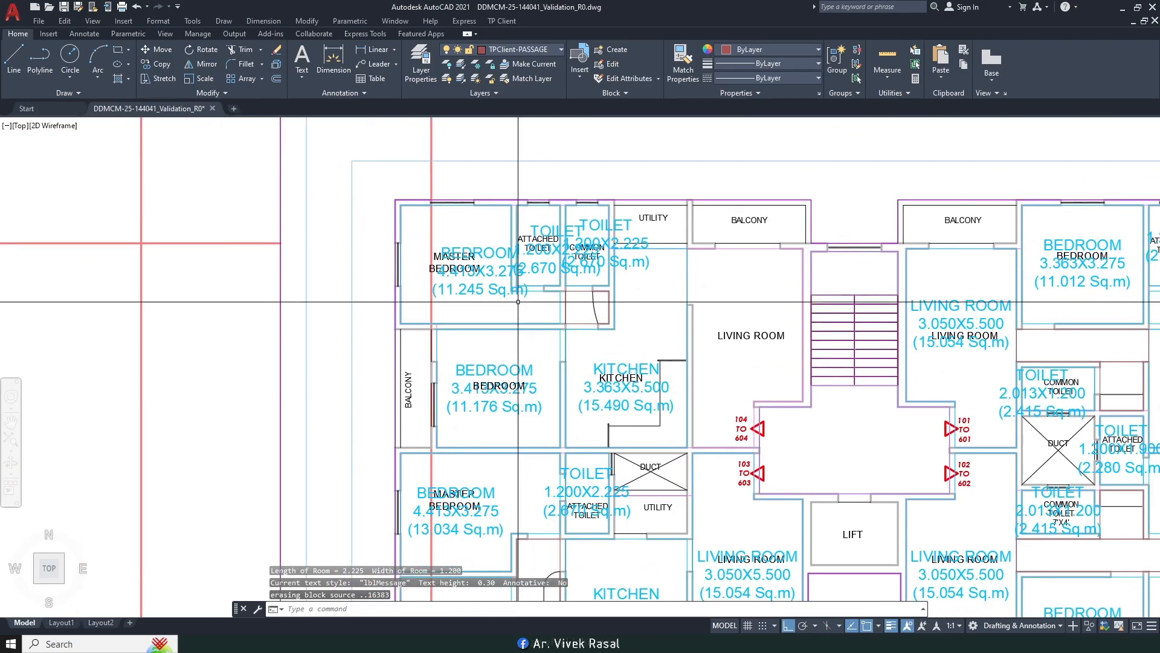
pyautogui.scroll(2, 514, 272)
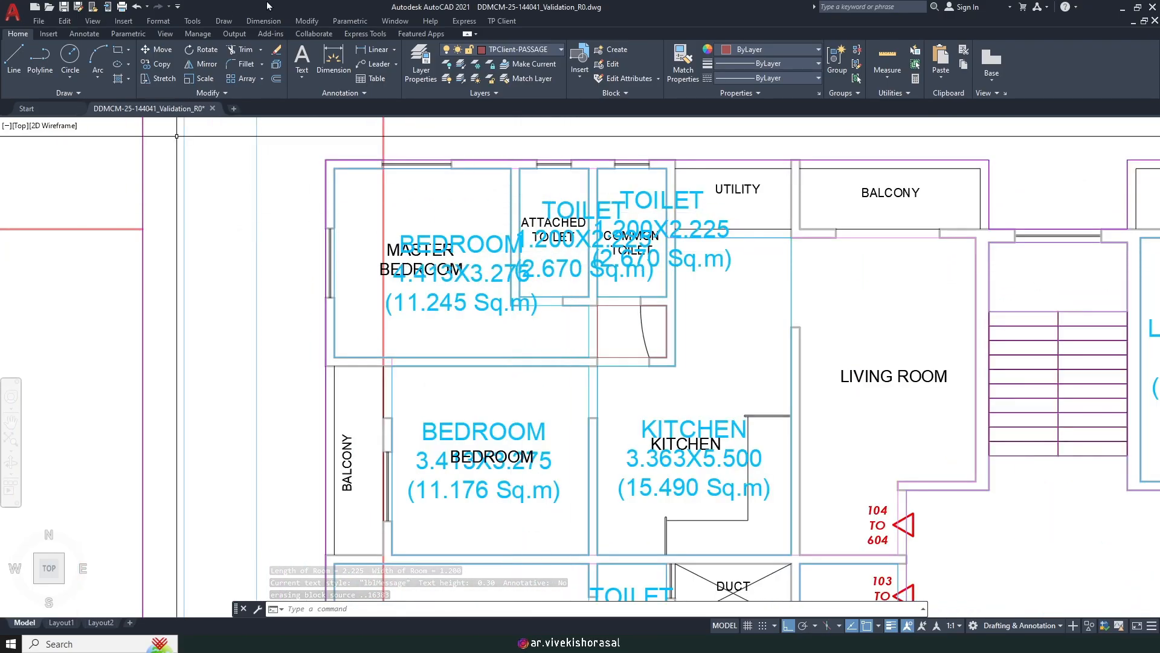
# Step: Turn off the text layer to hide the black room-name labels
pyautogui.click(497, 48)
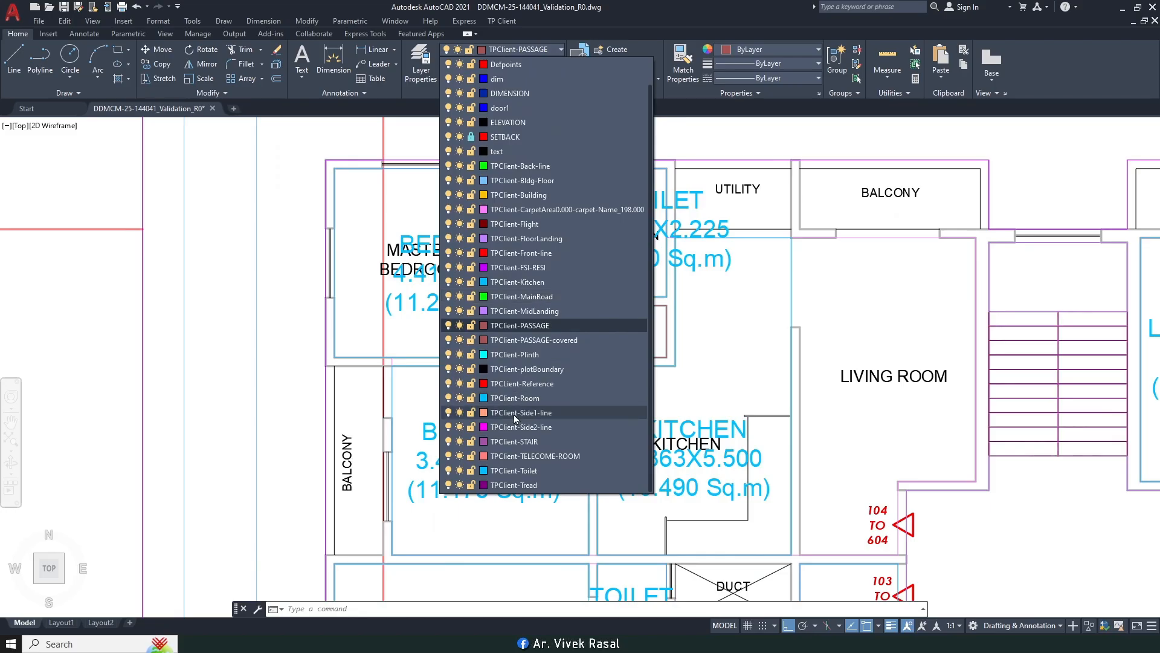
pyautogui.scroll(1, 518, 375)
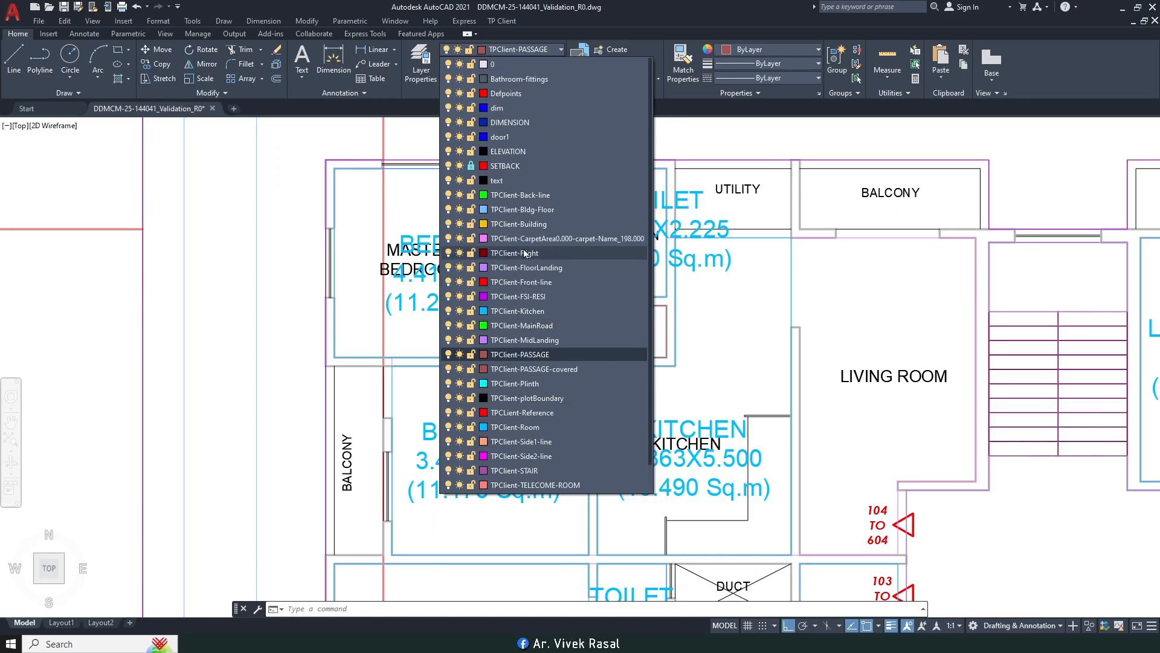
pyautogui.click(449, 181)
pyautogui.moveTo(533, 261); pyautogui.dragTo(542, 279, button='middle')
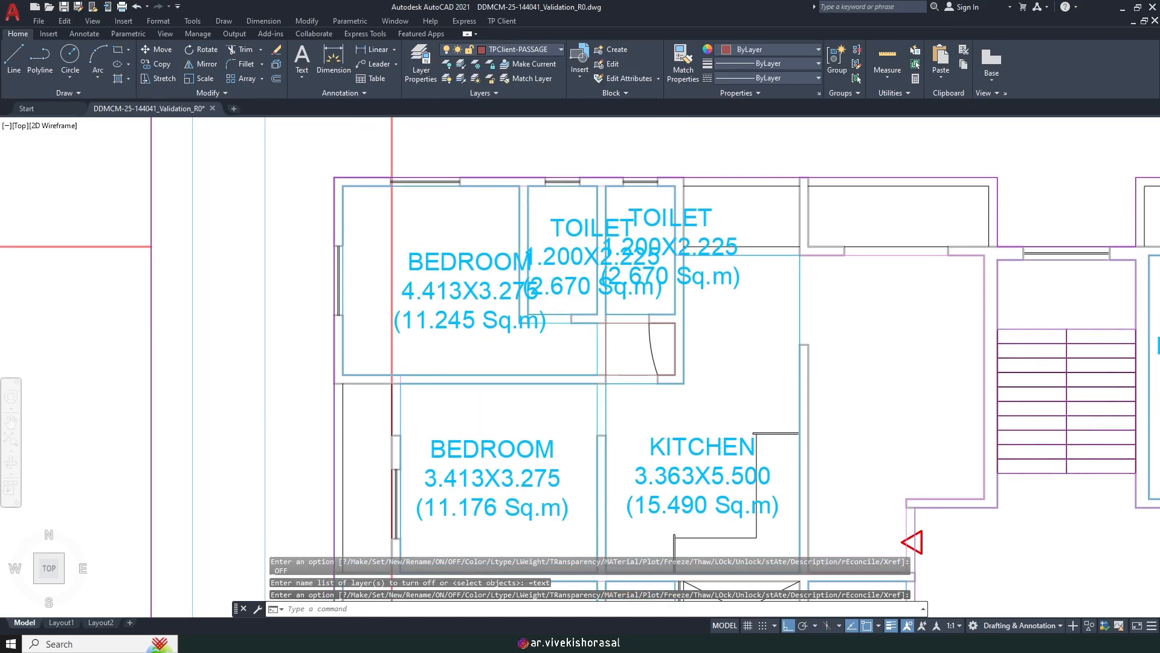
# Step: Move the master BEDROOM label further left
pyautogui.write('m')
pyautogui.press('space')
pyautogui.scroll(2, 459, 326)
pyautogui.click(461, 337)
pyautogui.click(422, 276)
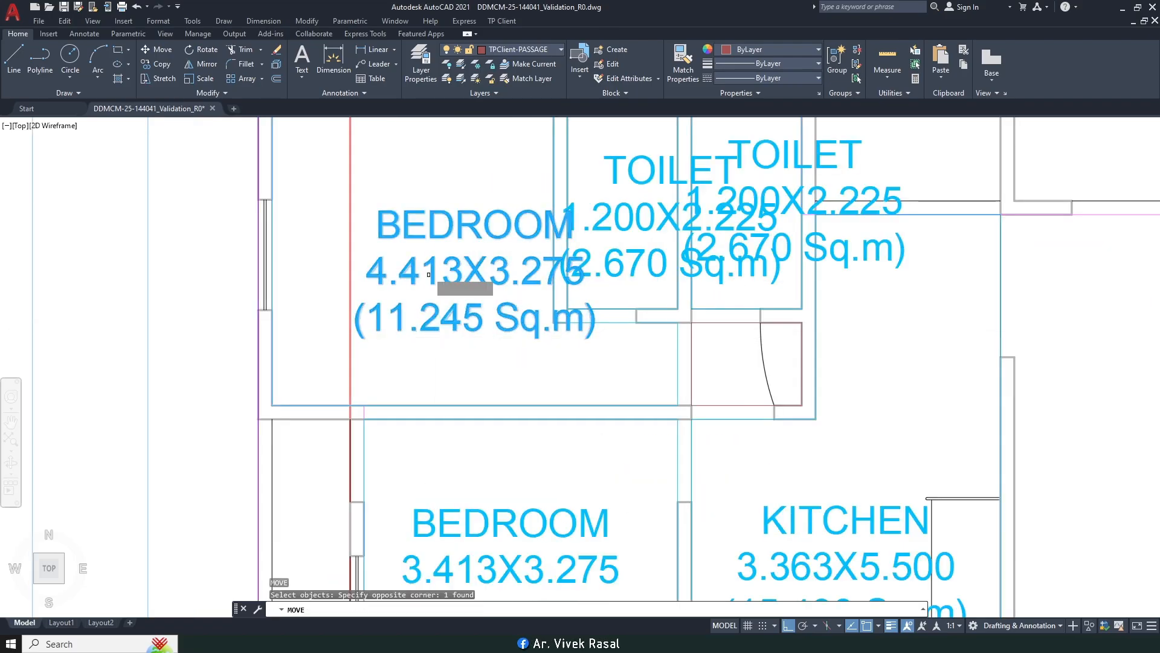
pyautogui.moveTo(460, 176); pyautogui.dragTo(478, 303, button='middle')
pyautogui.press('space')
pyautogui.click(506, 272)
pyautogui.click(465, 269)
# Step: Scale the left TOILET label down by 0.5
pyautogui.moveTo(561, 295); pyautogui.dragTo(481, 312, button='middle')
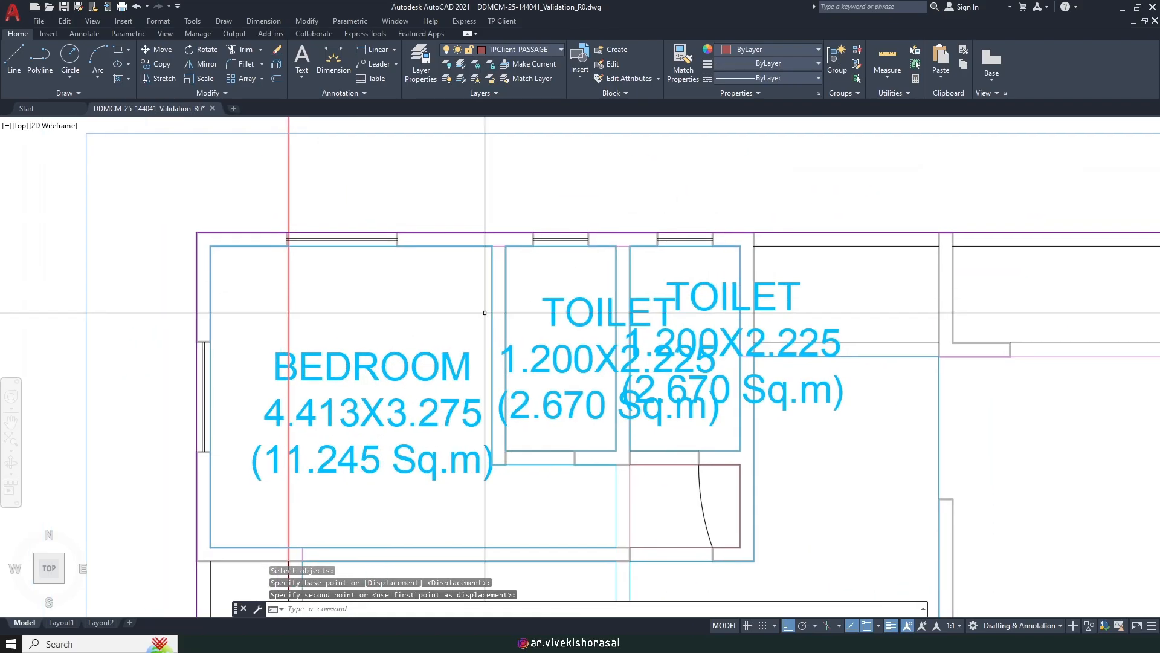
pyautogui.write('sc')
pyautogui.press('space')
pyautogui.click(570, 394)
pyautogui.click(570, 339)
pyautogui.press('space')
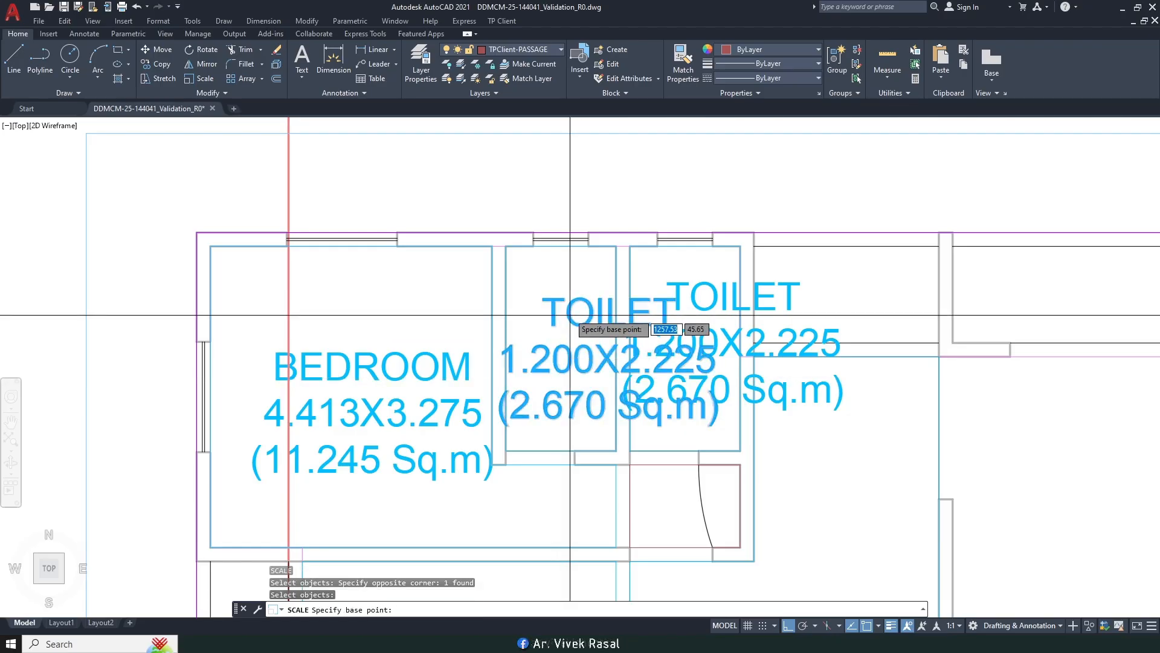
pyautogui.click(569, 310)
pyautogui.write('.5')
pyautogui.press('Return')
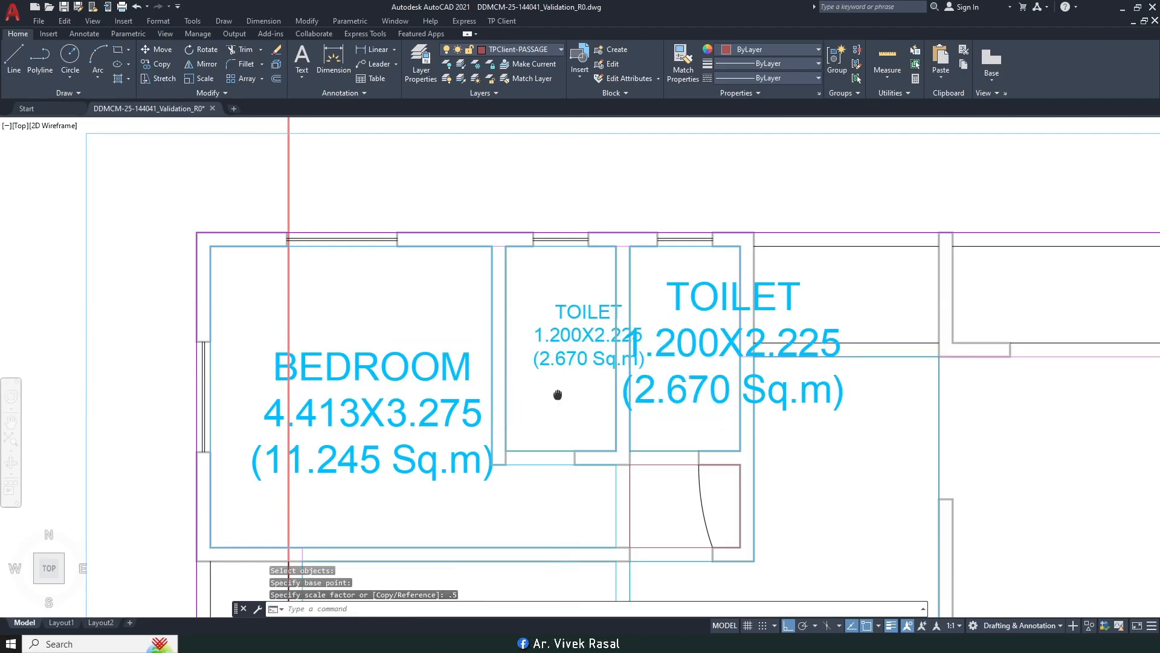
# Step: Move the shrunken TOILET label inside its toilet room
pyautogui.moveTo(562, 314); pyautogui.dragTo(597, 277, button='middle')
pyautogui.scroll(2, 594, 347)
pyautogui.click(594, 347)
pyautogui.click(587, 278)
pyautogui.press('space')
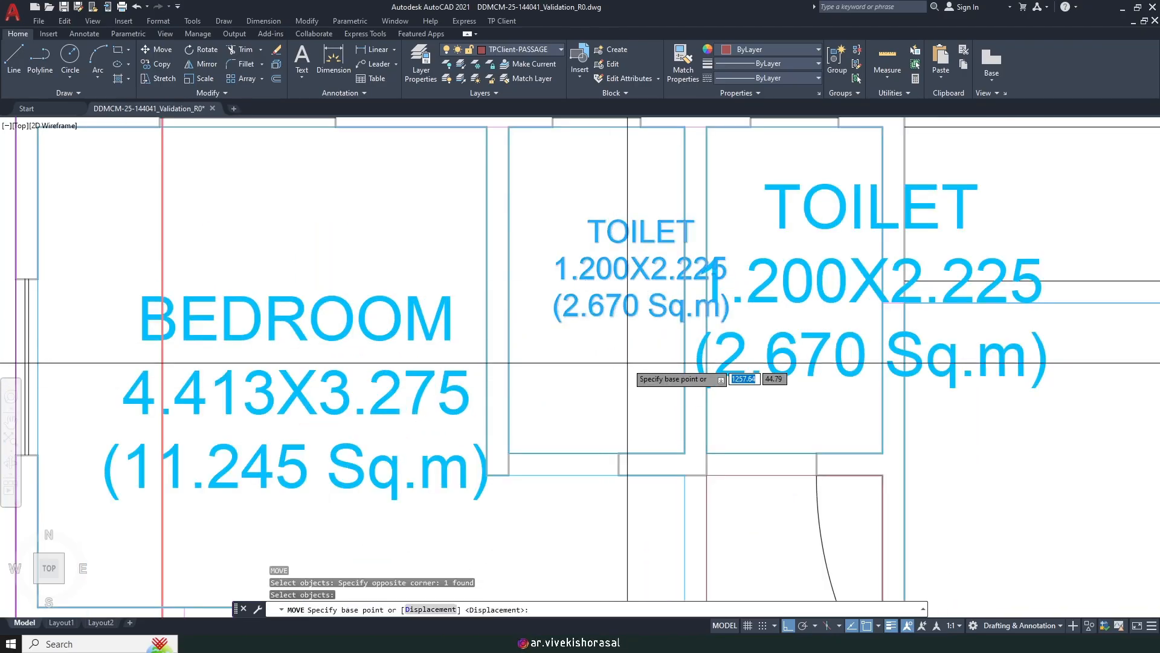
pyautogui.click(627, 362)
pyautogui.click(594, 352)
pyautogui.moveTo(610, 310); pyautogui.dragTo(595, 341, button='middle')
# Step: Start scaling the small TOILET 1.200X2.225 label again, picking its base point
pyautogui.write('sc')
pyautogui.press('space')
pyautogui.click(609, 394)
pyautogui.click(583, 279)
pyautogui.press('space')
pyautogui.click(582, 278)
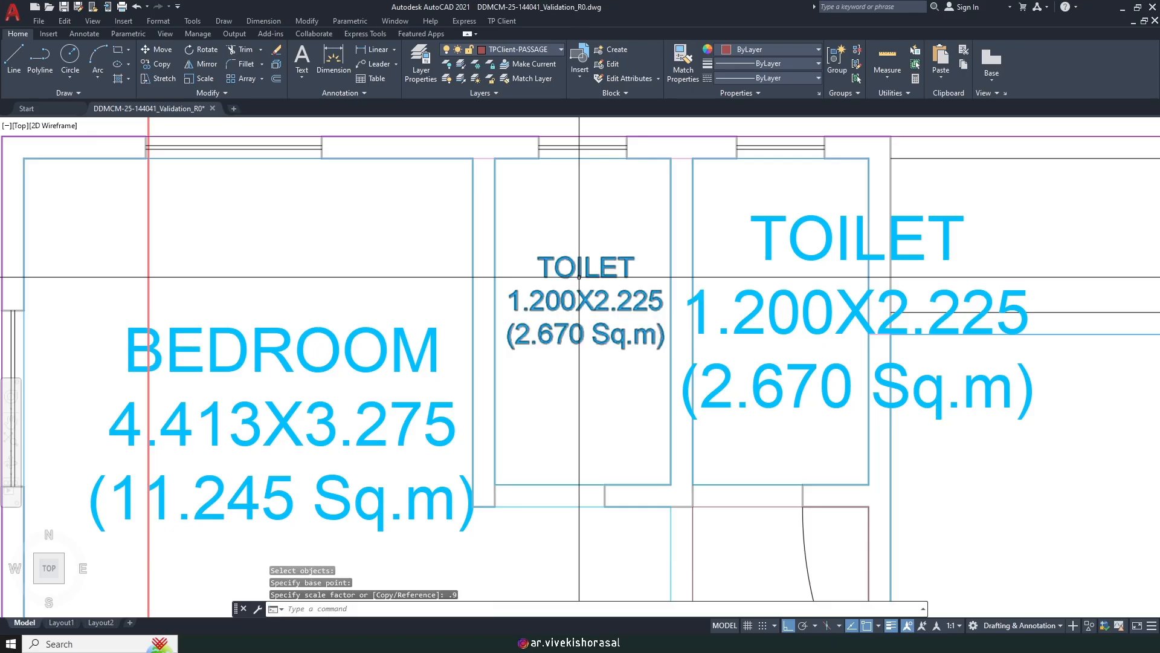
pyautogui.moveTo(617, 342); pyautogui.dragTo(574, 333, button='middle')
# Step: Use MATCHPROP with the small TOILET label as source to shrink another TOILET label
pyautogui.write('ma')
pyautogui.press('space')
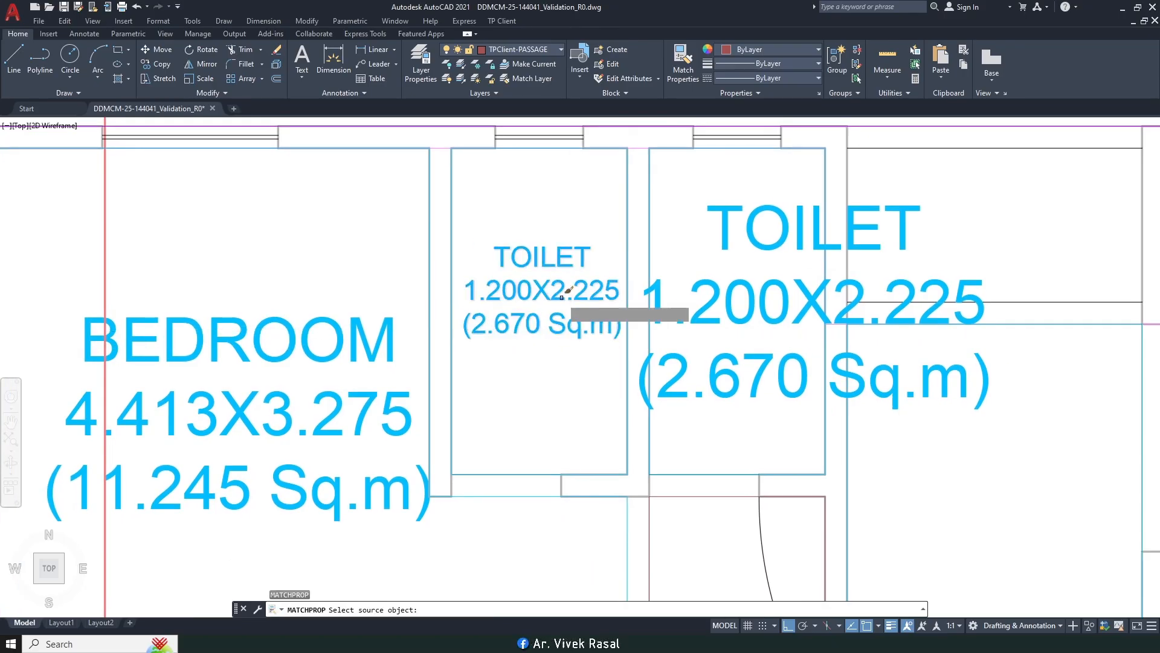
pyautogui.click(562, 300)
pyautogui.click(534, 281)
pyautogui.click(785, 423)
pyautogui.click(753, 366)
# Step: Match the remaining TOILET labels, including the lower one, to the small size
pyautogui.scroll(-4, 753, 345)
pyautogui.moveTo(1012, 324); pyautogui.dragTo(748, 324, button='middle')
pyautogui.moveTo(1120, 415); pyautogui.dragTo(600, 259, button='middle')
pyautogui.click(613, 318)
pyautogui.moveTo(742, 440); pyautogui.dragTo(659, 359, button='middle')
pyautogui.click(563, 448)
pyautogui.moveTo(785, 234); pyautogui.dragTo(703, 536, button='middle')
pyautogui.scroll(-4, 649, 327)
pyautogui.moveTo(668, 413); pyautogui.dragTo(742, 154, button='middle')
pyautogui.moveTo(666, 272); pyautogui.dragTo(817, 349, button='middle')
pyautogui.scroll(2, 535, 313)
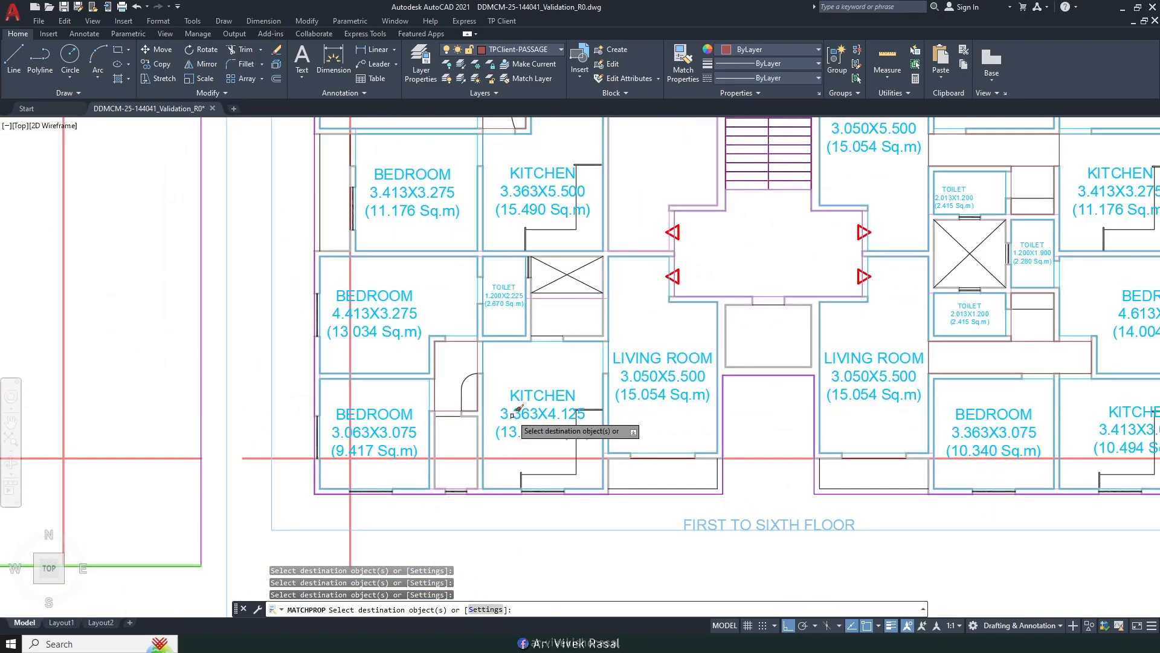
pyautogui.scroll(-2, 517, 393)
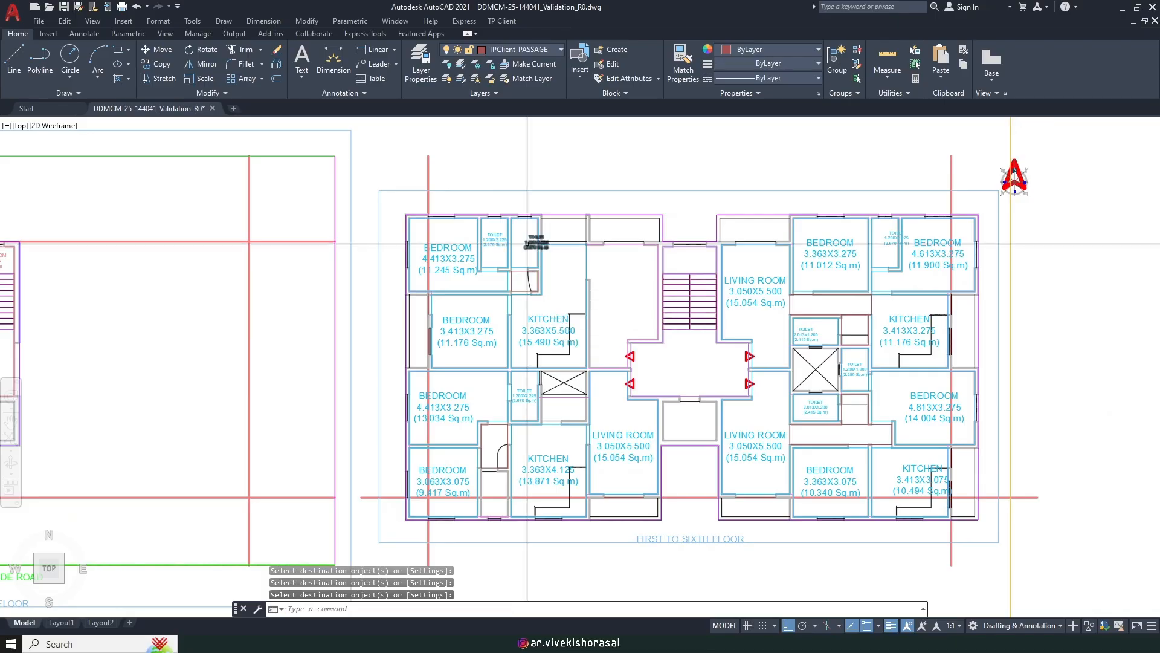
# Step: Move the upper-left TOILET label inside its room
pyautogui.write('m')
pyautogui.press('space')
pyautogui.scroll(2, 559, 237)
pyautogui.moveTo(530, 224); pyautogui.dragTo(614, 306, button='middle')
pyautogui.scroll(1, 600, 340)
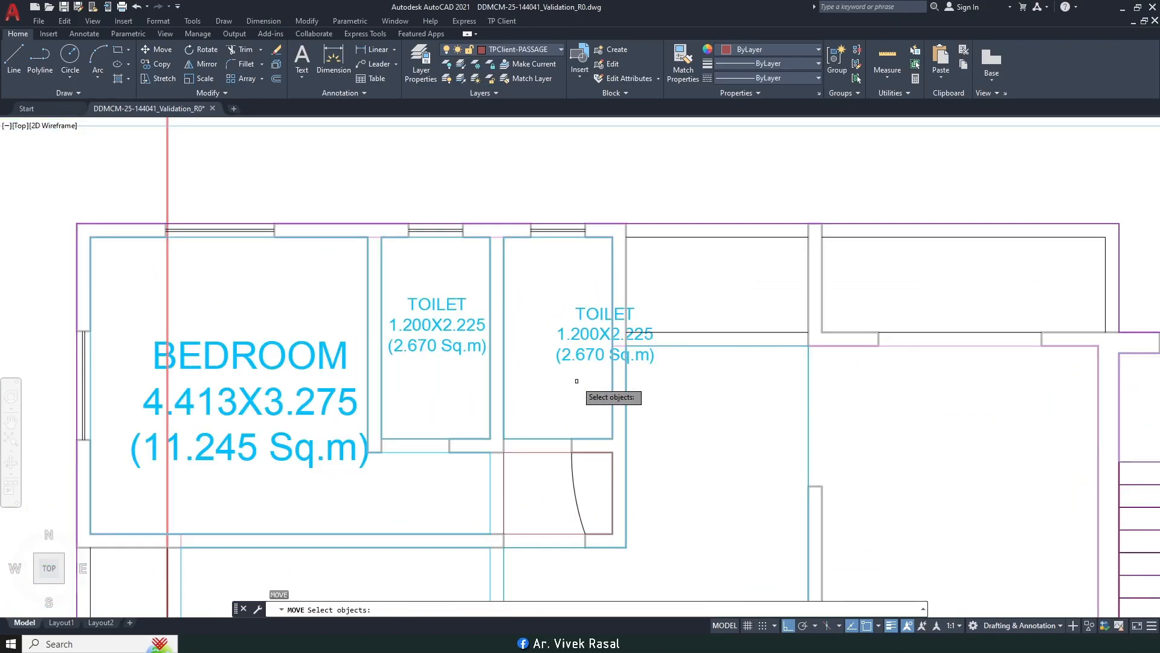
pyautogui.click(536, 397)
# Step: Move the right-hand TOILET label left into its toilet
pyautogui.scroll(-2, 531, 330)
pyautogui.moveTo(694, 329); pyautogui.dragTo(331, 314, button='middle')
pyautogui.scroll(2, 765, 325)
pyautogui.press('space')
pyautogui.click(718, 270)
pyautogui.click(718, 269)
pyautogui.press('space')
pyautogui.click(766, 346)
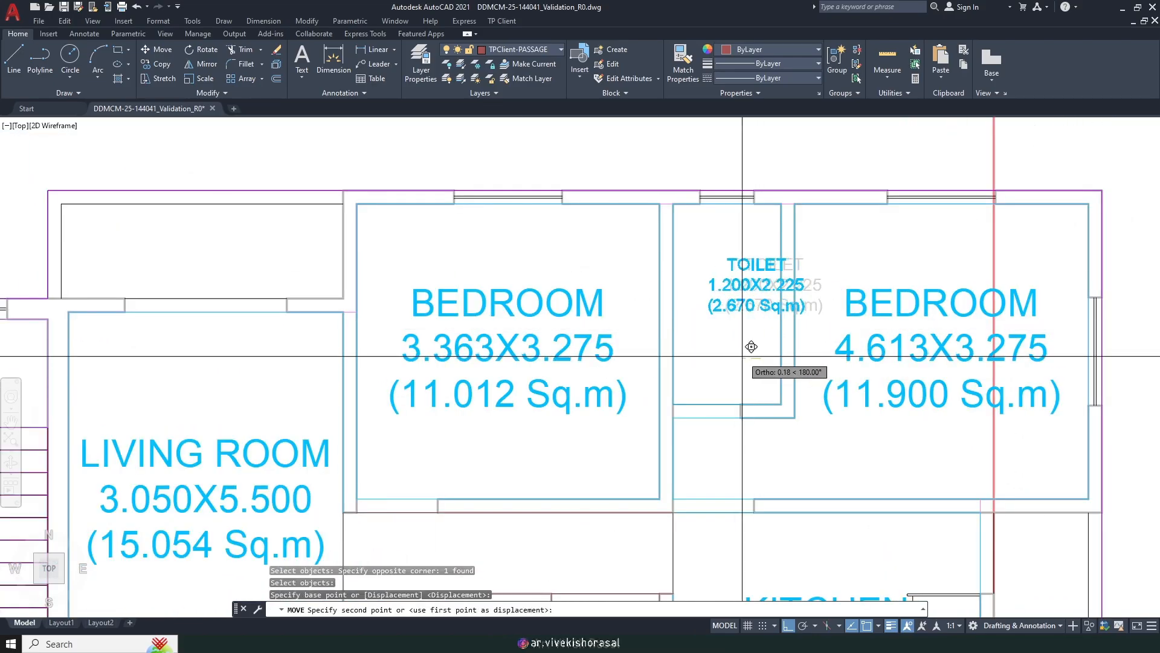
pyautogui.click(719, 345)
# Step: Move the upper TOILET label inside its room and review the whole floor
pyautogui.scroll(-2, 718, 346)
pyautogui.moveTo(701, 486); pyautogui.dragTo(740, 306, button='middle')
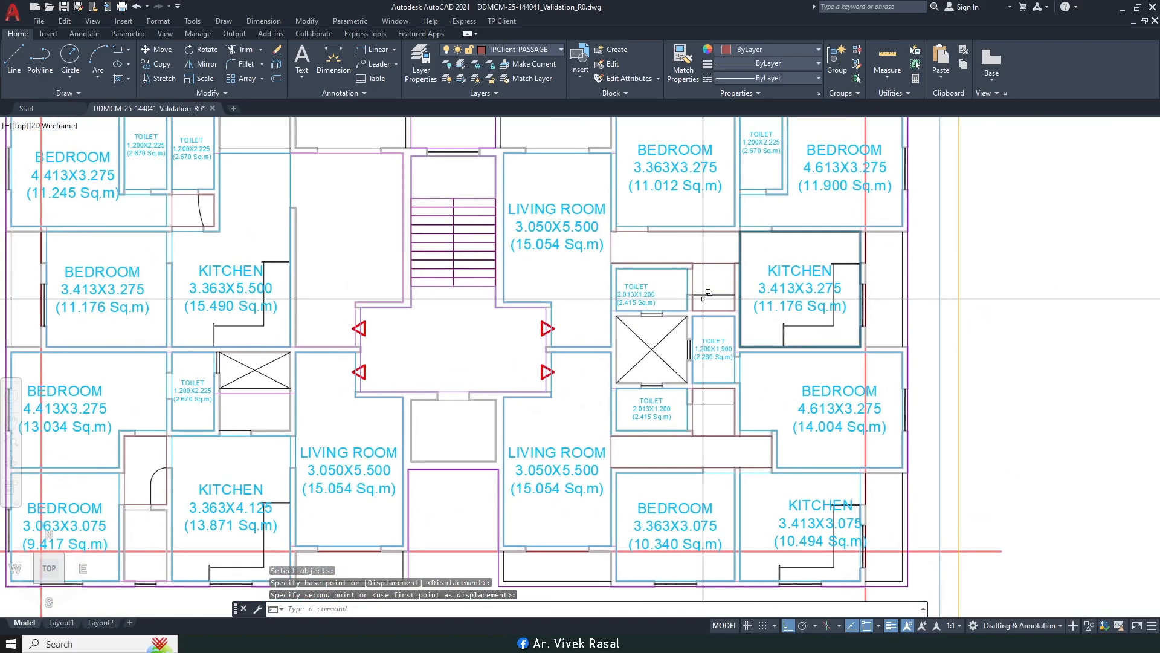
pyautogui.scroll(2, 679, 289)
pyautogui.press('space')
pyautogui.click(637, 316)
pyautogui.click(603, 275)
pyautogui.scroll(1, 602, 272)
pyautogui.press('space')
pyautogui.click(585, 245)
pyautogui.click(632, 236)
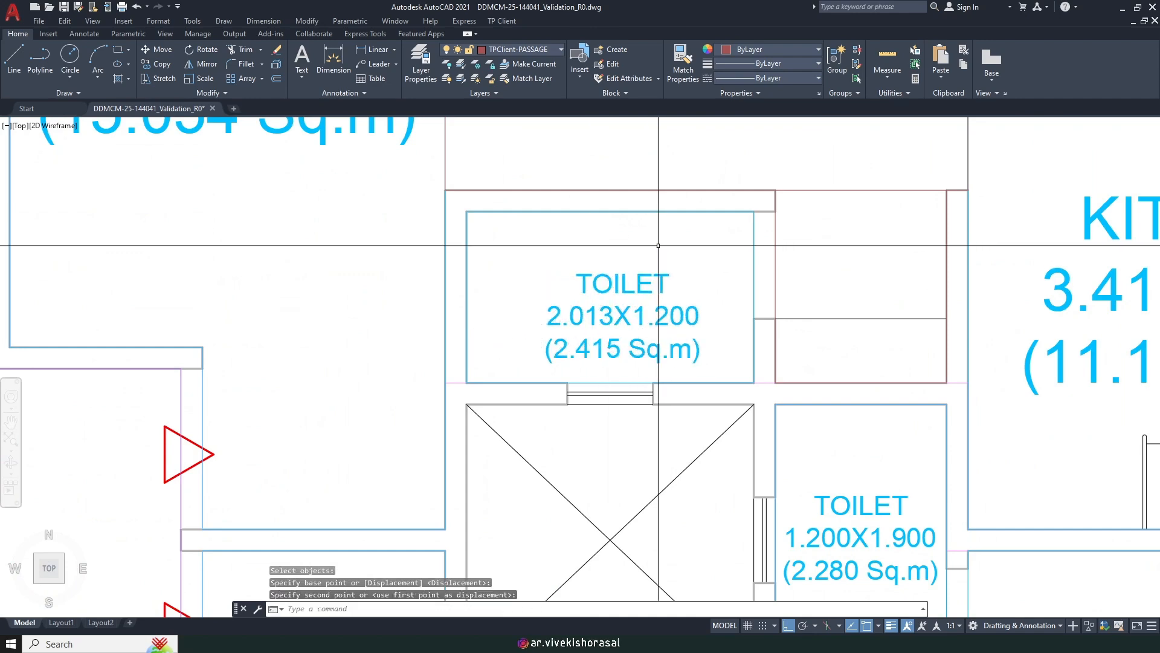
pyautogui.scroll(-3, 632, 236)
pyautogui.moveTo(665, 336); pyautogui.dragTo(1159, 243, button='middle')
pyautogui.moveTo(482, 236); pyautogui.dragTo(565, 381, button='middle')
# Step: Scale the upper BEDROOM label down to 0.75 size
pyautogui.moveTo(394, 285); pyautogui.dragTo(514, 369, button='middle')
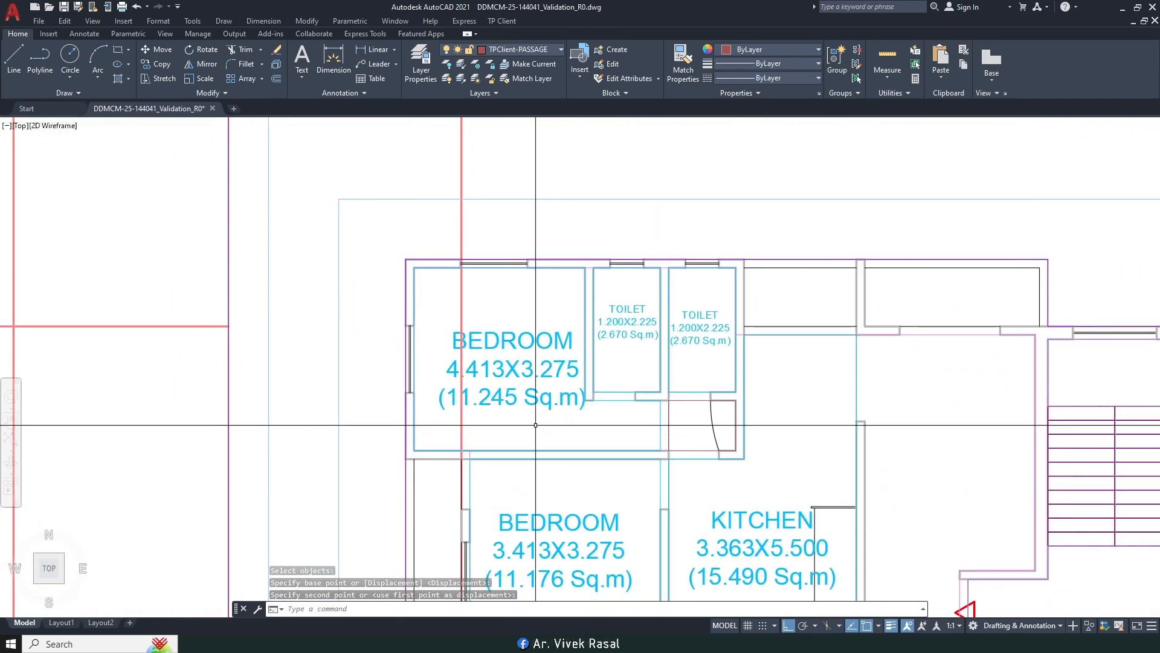
pyautogui.doubleClick(514, 370)
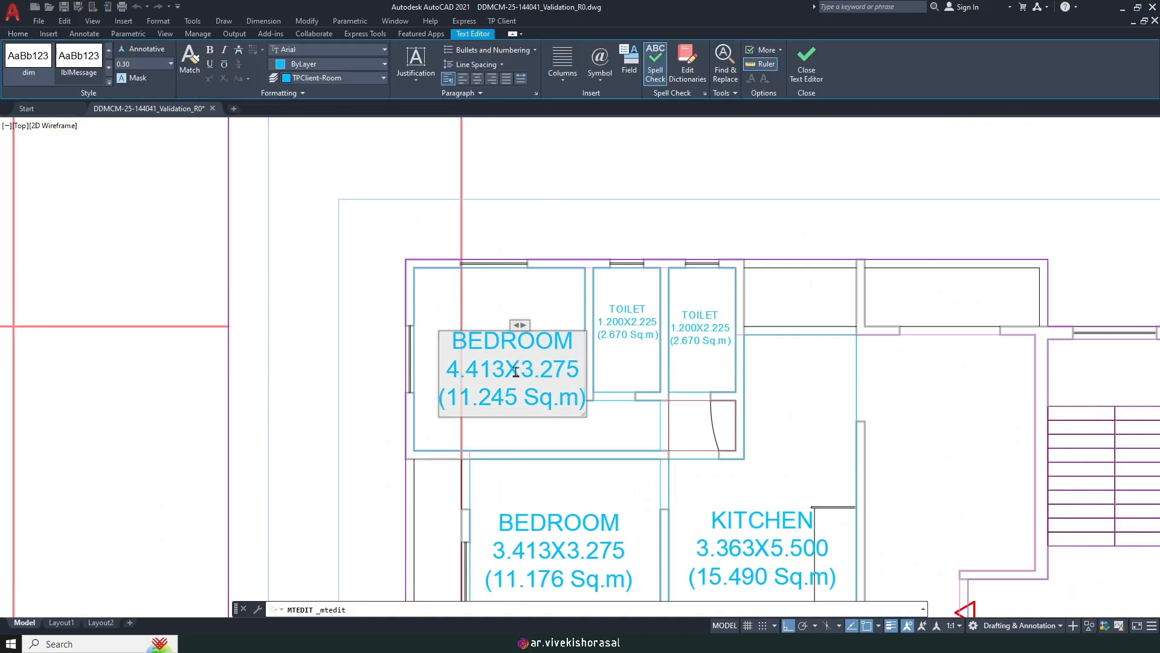
pyautogui.press('Escape')
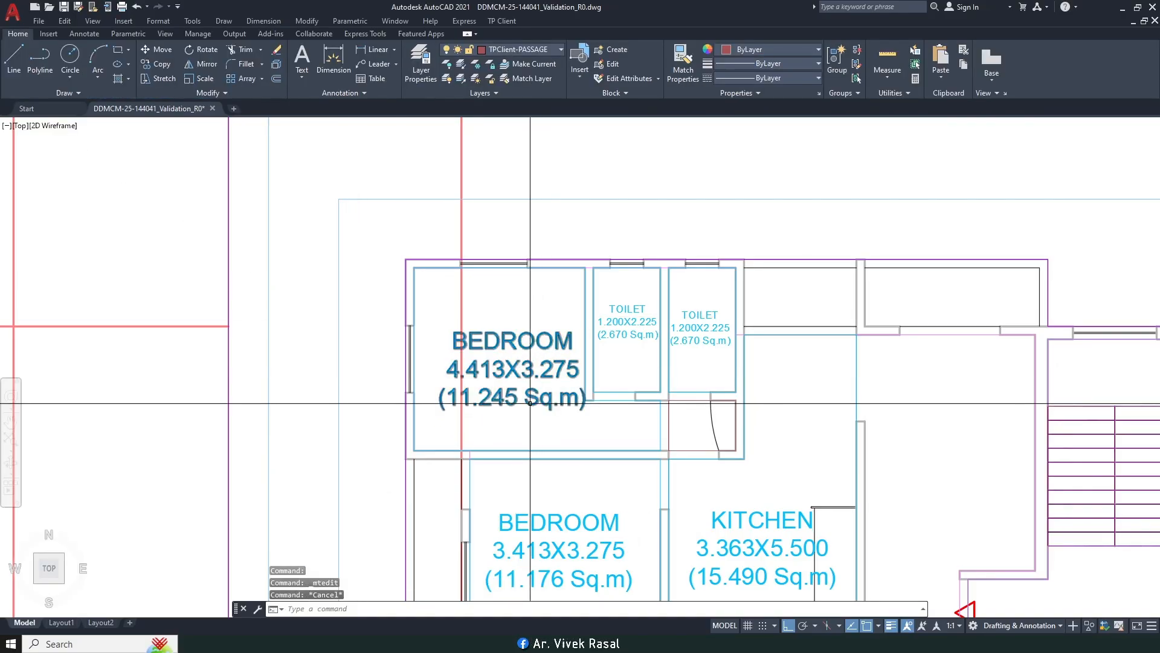
pyautogui.press('Return')
pyautogui.click(510, 362)
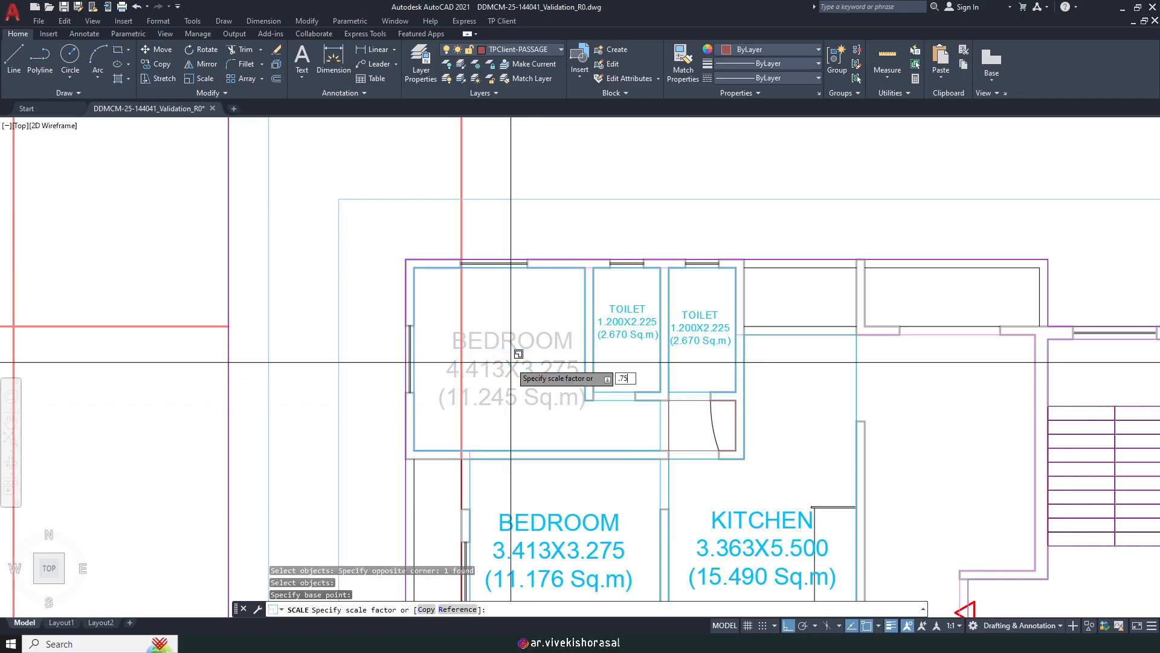
pyautogui.press('Return')
# Step: Match the BEDROOM label's text size onto the KITCHEN, lower BEDROOM and LIVING ROOM labels
pyautogui.moveTo(525, 417); pyautogui.dragTo(521, 383, button='middle')
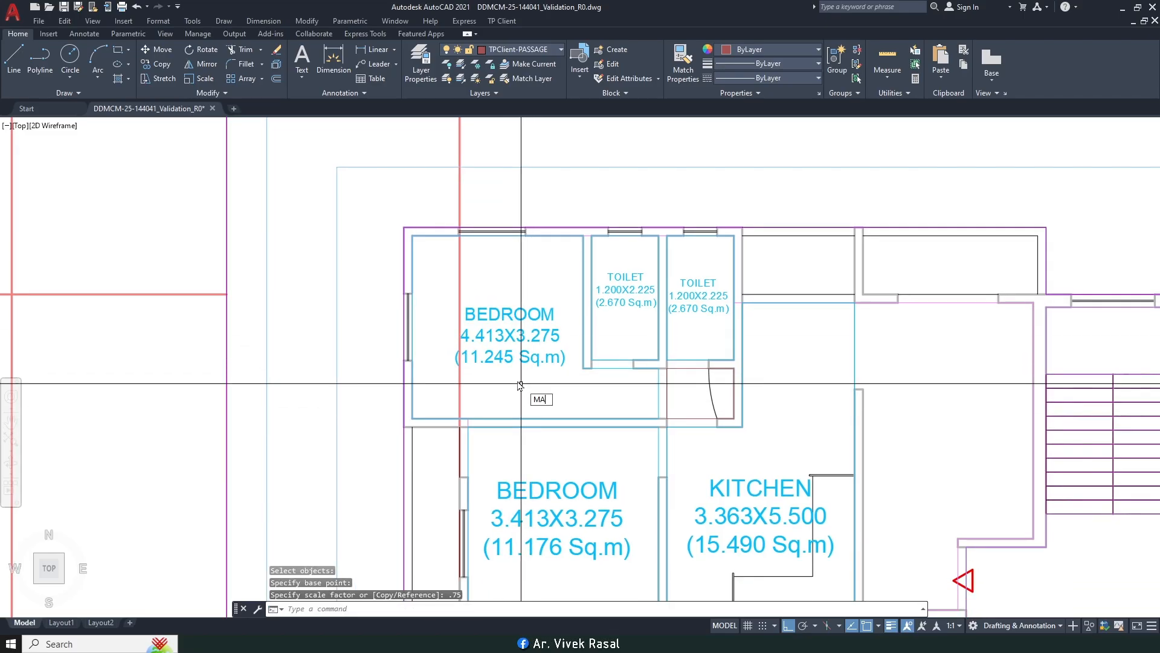
pyautogui.scroll(-4, 518, 335)
pyautogui.click(514, 332)
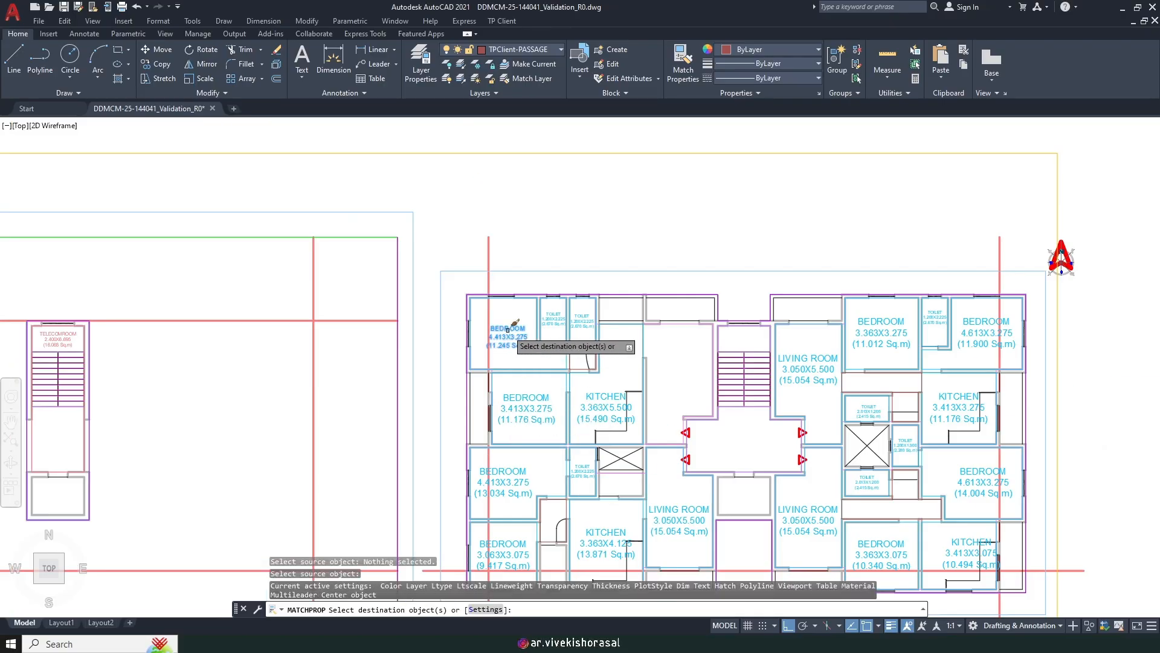
pyautogui.click(528, 417)
pyautogui.click(608, 406)
pyautogui.moveTo(524, 482); pyautogui.dragTo(519, 386, button='middle')
pyautogui.click(509, 386)
pyautogui.click(499, 476)
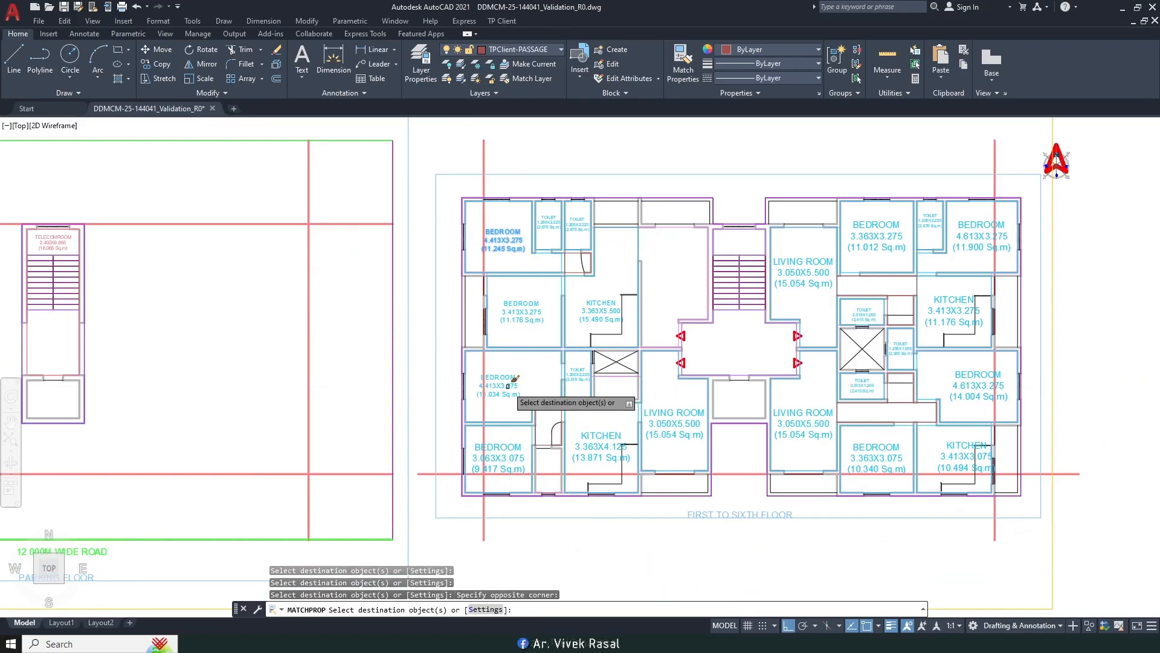
pyautogui.click(495, 445)
pyautogui.click(593, 457)
pyautogui.scroll(2, 593, 457)
pyautogui.moveTo(718, 408); pyautogui.dragTo(607, 404, button='middle')
pyautogui.click(622, 390)
pyautogui.moveTo(700, 364); pyautogui.dragTo(513, 382, button='middle')
pyautogui.click(637, 420)
# Step: Apply the same source text size to the right wing's BEDROOM, KITCHEN and LIVING ROOM labels
pyautogui.moveTo(737, 466); pyautogui.dragTo(652, 433, button='middle')
pyautogui.click(631, 414)
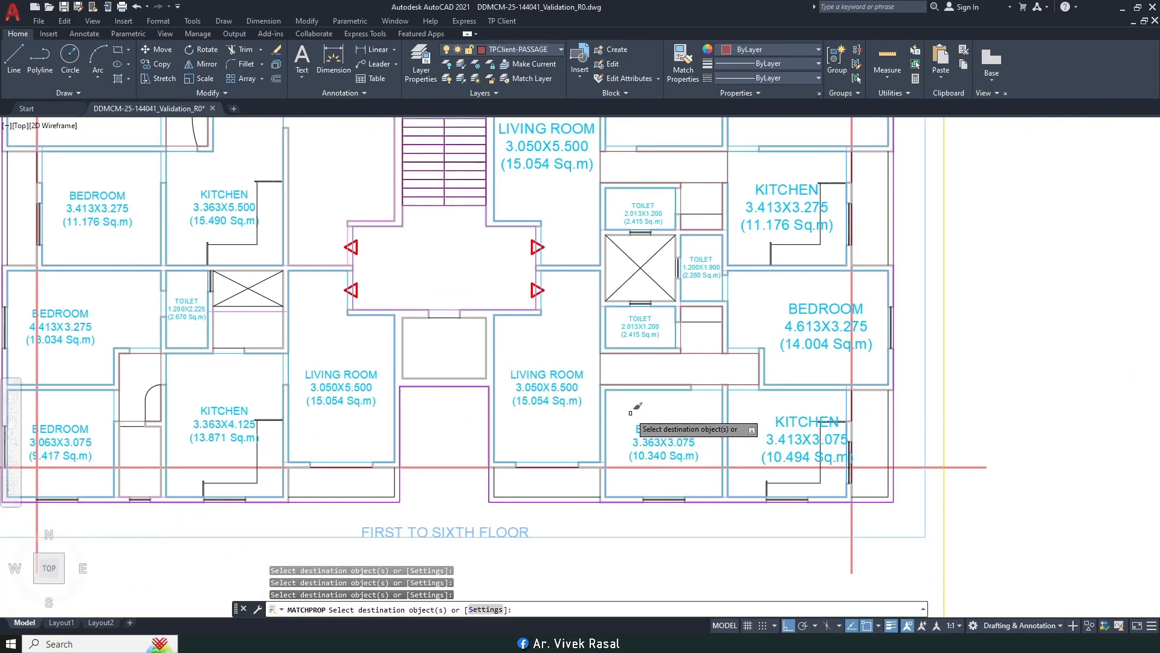
pyautogui.click(633, 414)
pyautogui.click(657, 415)
pyautogui.click(791, 309)
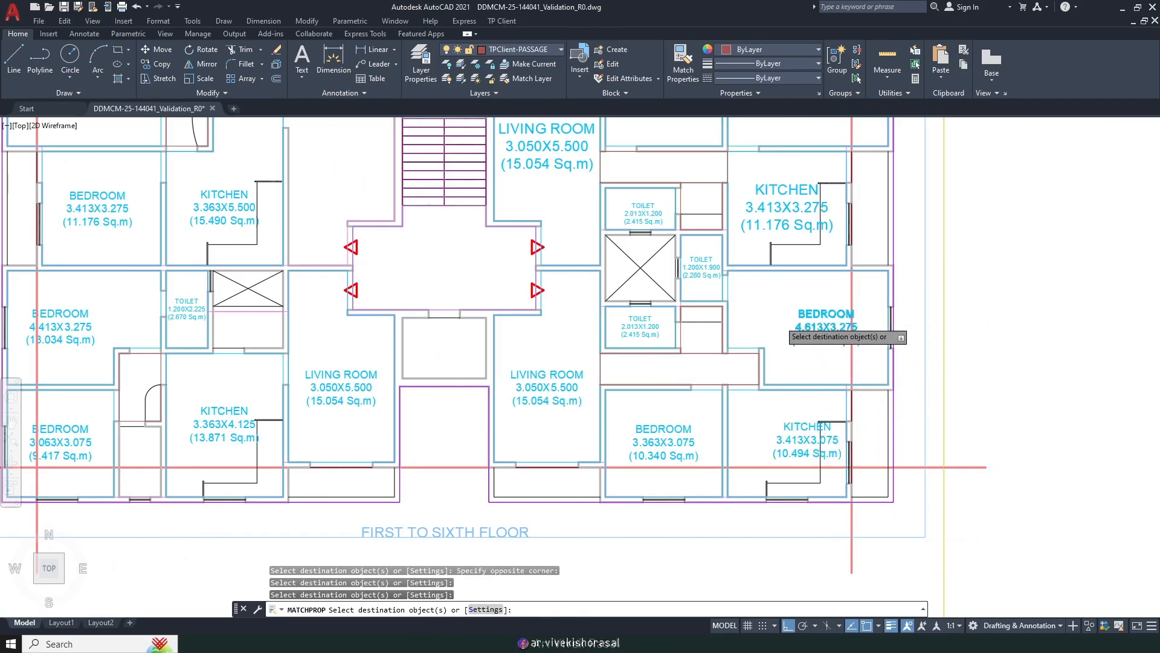
pyautogui.click(764, 306)
pyautogui.click(767, 302)
pyautogui.moveTo(767, 303); pyautogui.dragTo(775, 332, button='middle')
pyautogui.click(778, 252)
pyautogui.moveTo(716, 240); pyautogui.dragTo(660, 381, button='middle')
pyautogui.click(750, 269)
pyautogui.click(743, 254)
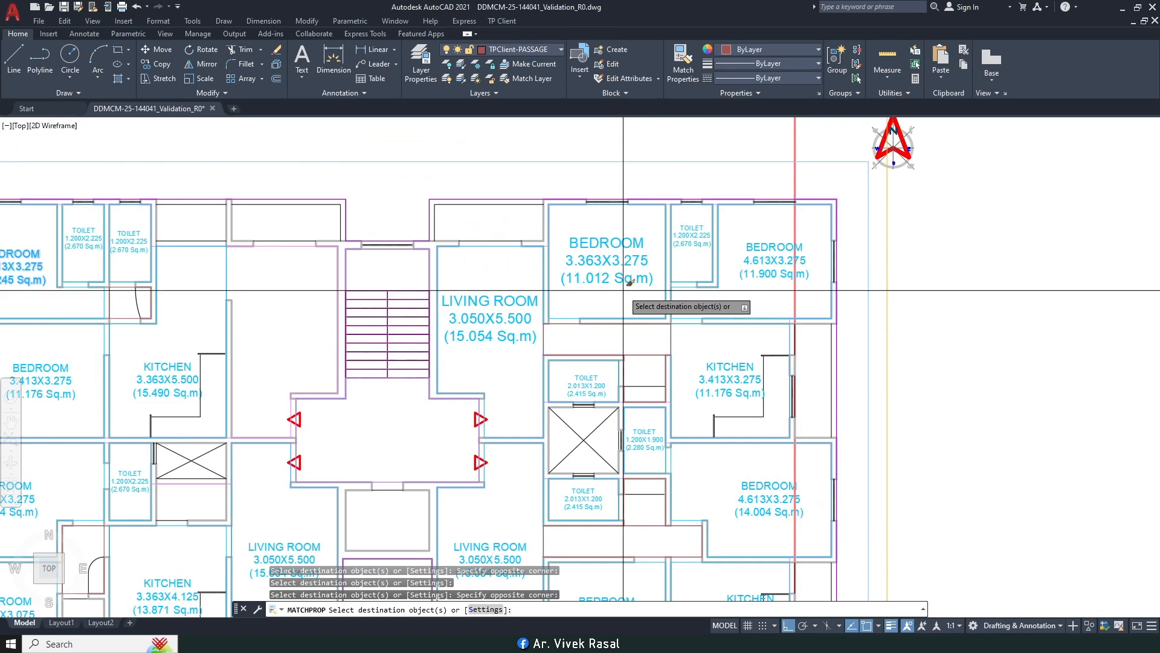
pyautogui.click(486, 306)
pyautogui.scroll(-2, 487, 306)
pyautogui.press('Return')
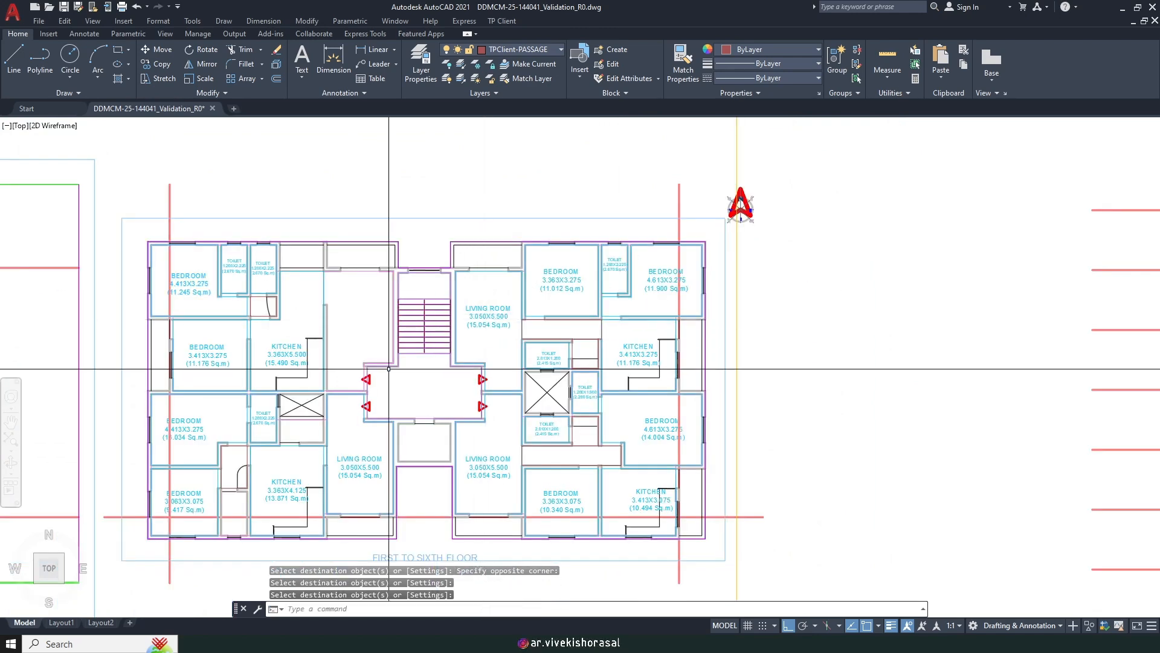
# Step: Bring up the TP Client Floor tools menu
pyautogui.scroll(2, 389, 314)
pyautogui.moveTo(478, 269)
pyautogui.mouseDown(button='middle')
pyautogui.moveTo(627, 367)
pyautogui.moveTo(556, 375)
pyautogui.mouseUp(button='middle')
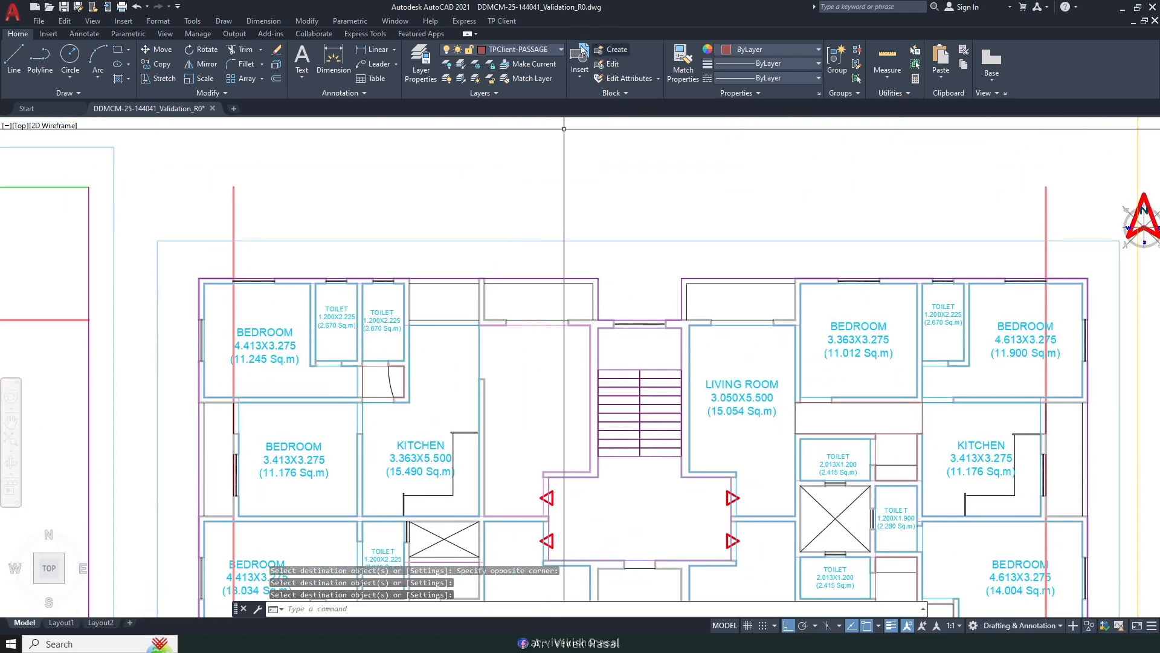
pyautogui.click(500, 25)
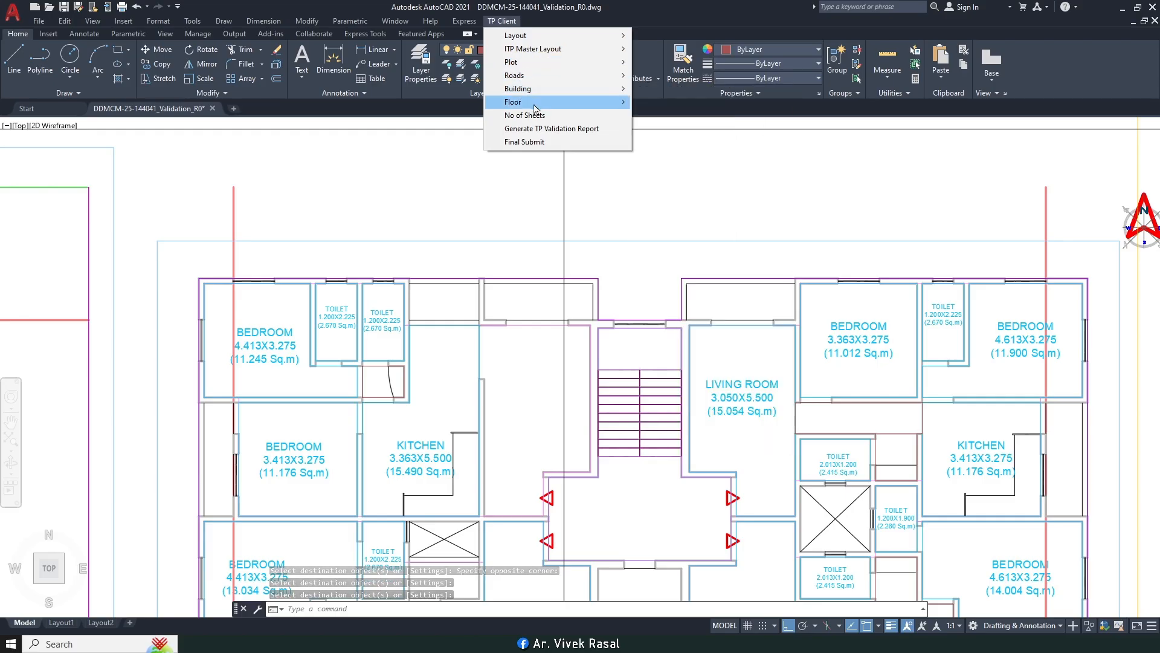
# Step: Start Mark Room as a Habitable Room, choosing D to draw the boundary
pyautogui.moveTo(598, 102)
pyautogui.click(668, 199)
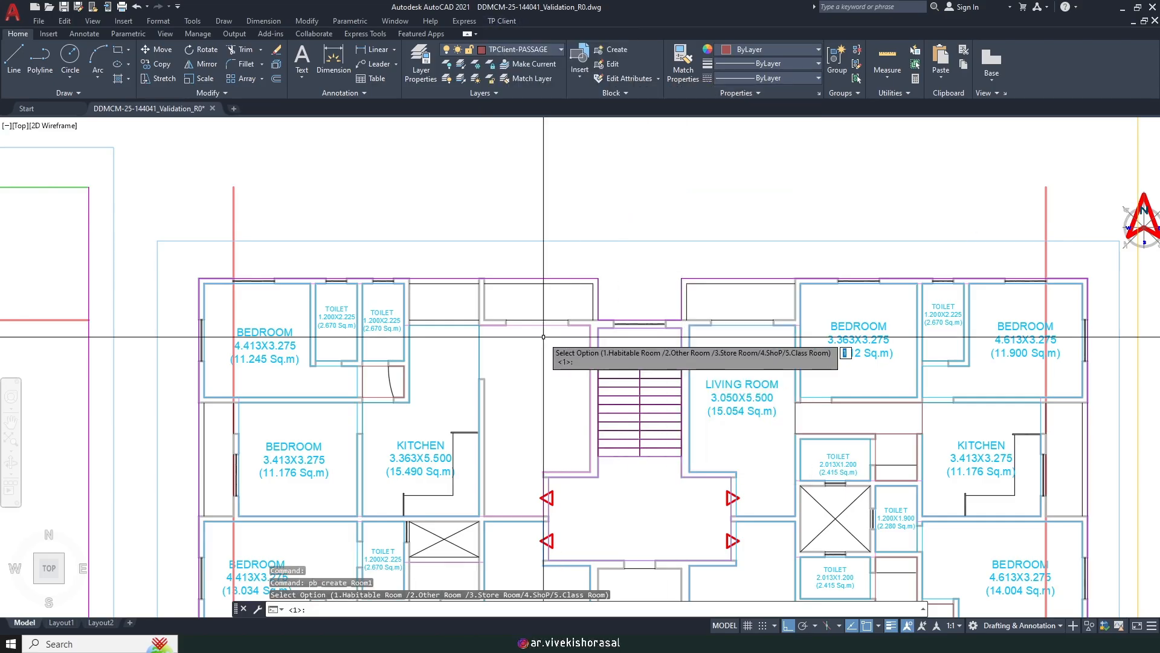
pyautogui.press('Return')
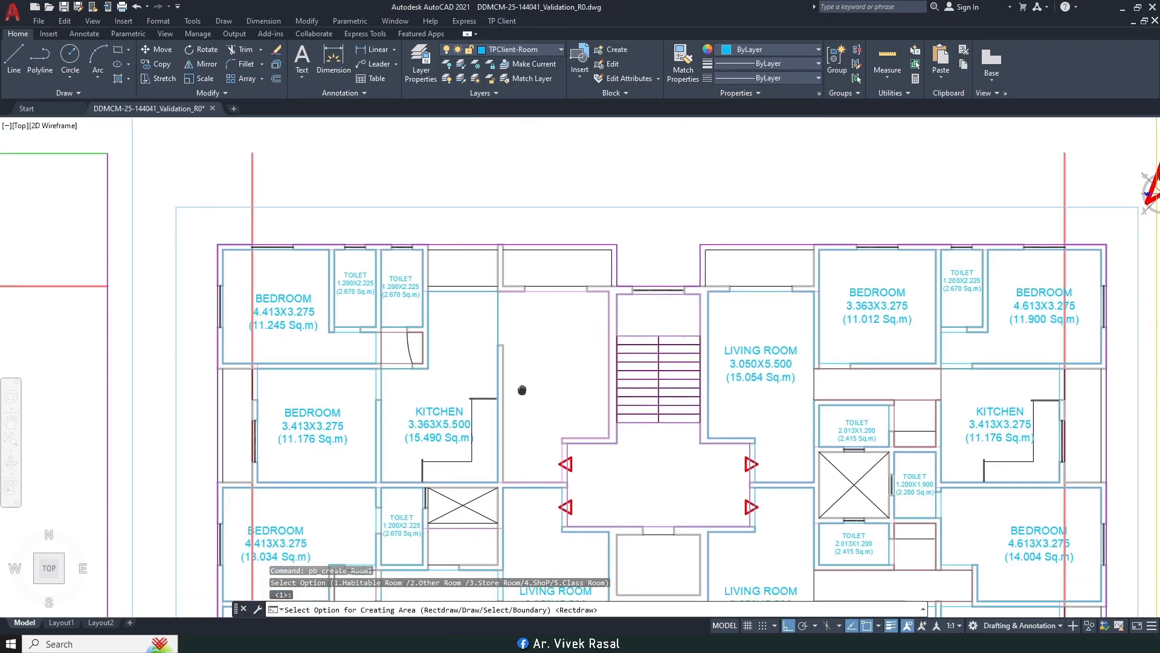
pyautogui.write('D')
pyautogui.press('Return')
# Step: Trace the boundary along the wall corners left of the stairs and name it LIVING ROOM
pyautogui.scroll(4, 532, 467)
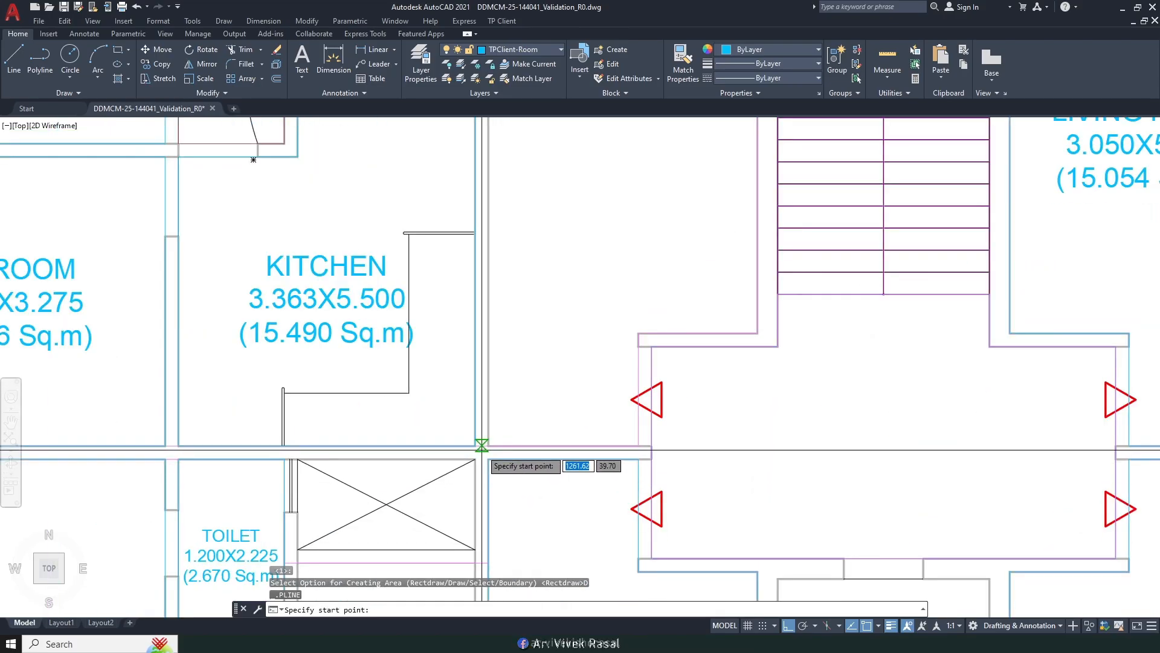
pyautogui.scroll(-3, 489, 446)
pyautogui.scroll(3, 459, 326)
pyautogui.click(446, 320)
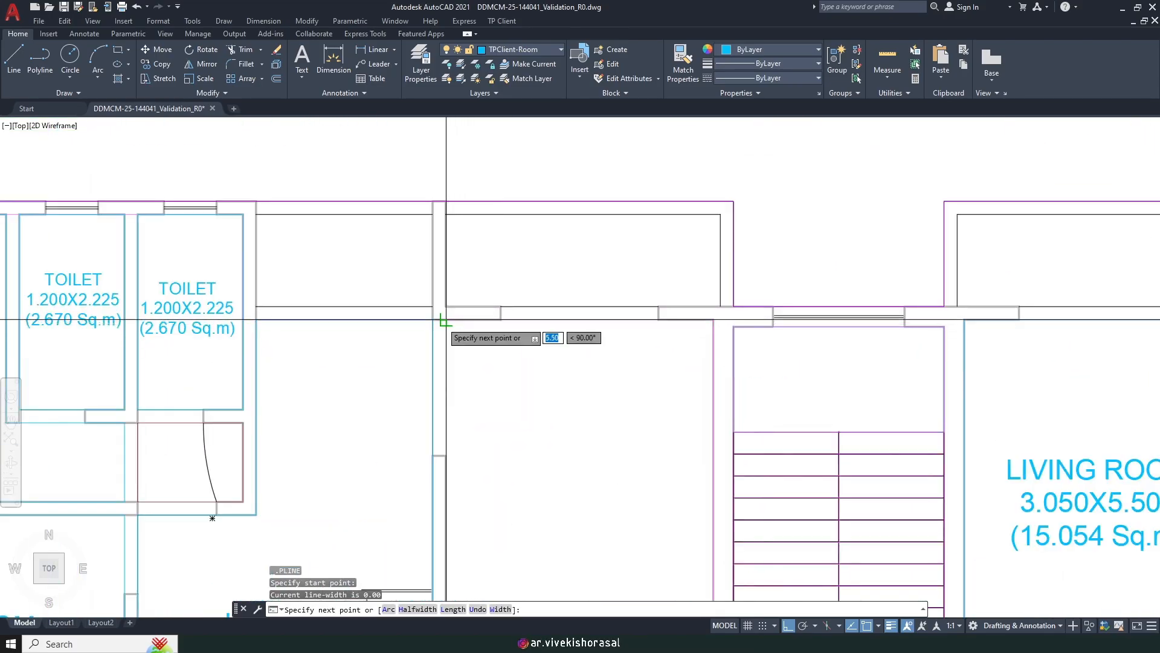
pyautogui.click(713, 320)
pyautogui.moveTo(687, 447); pyautogui.dragTo(665, 159, button='middle')
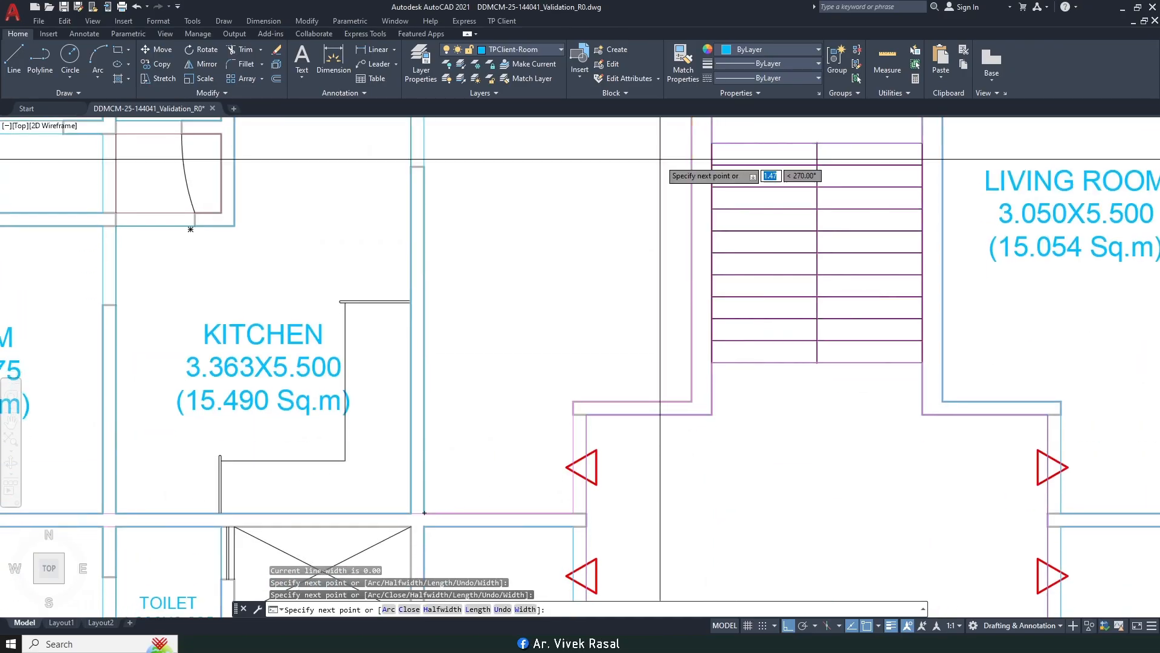
pyautogui.click(692, 399)
pyautogui.click(573, 401)
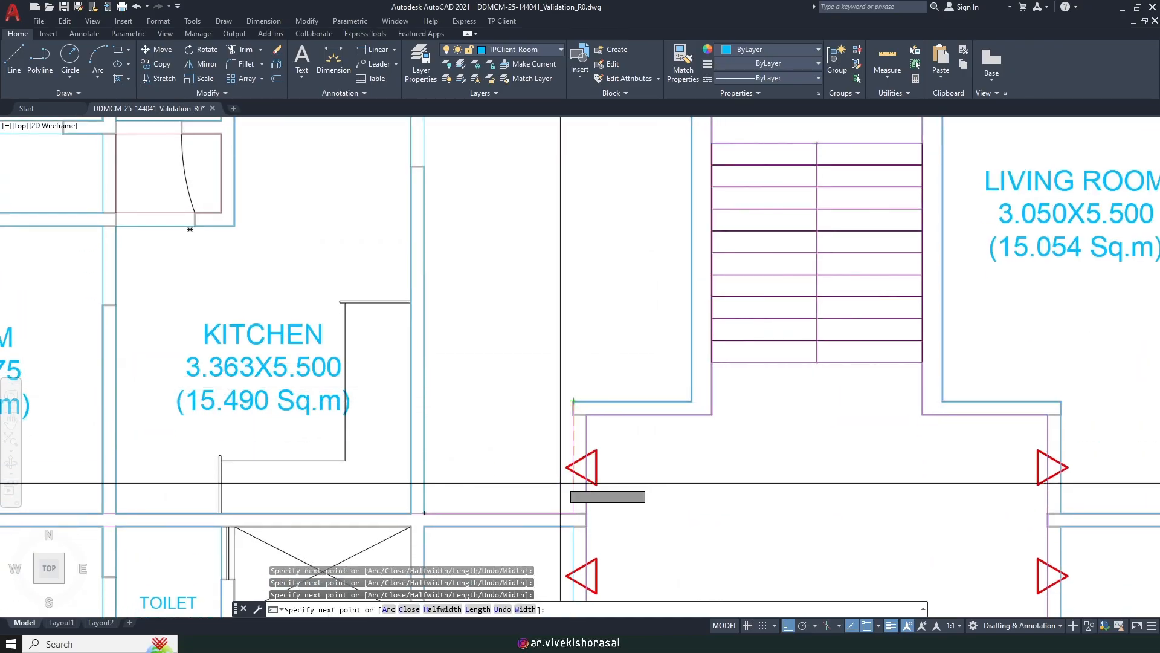
pyautogui.click(566, 512)
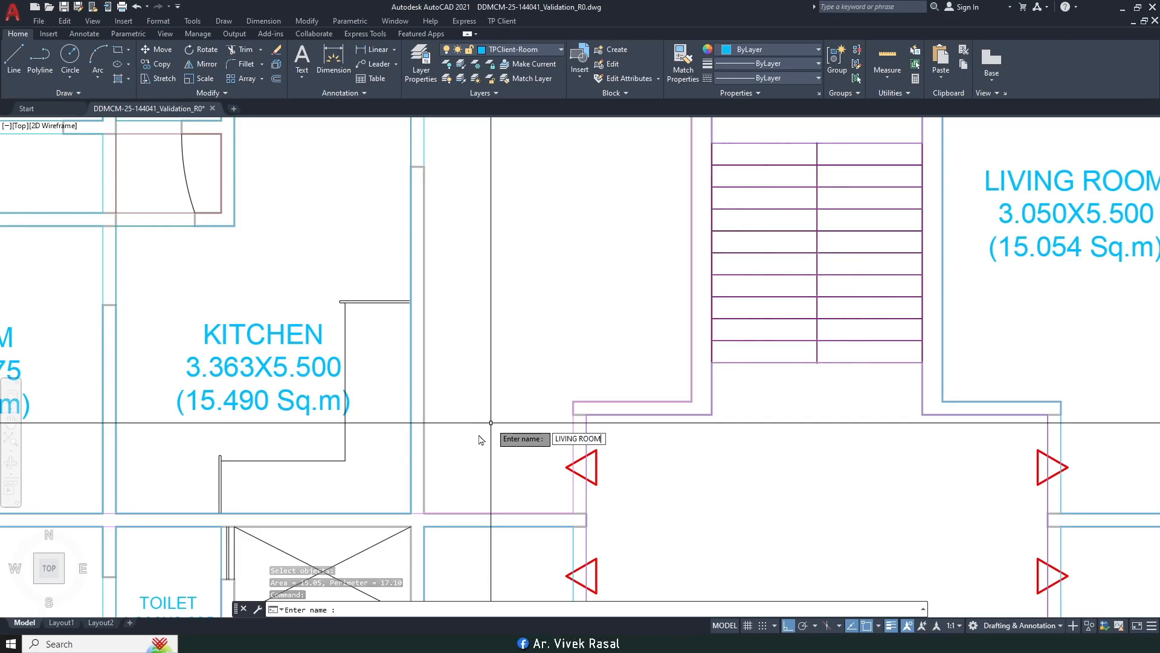
pyautogui.press('Return')
pyautogui.scroll(-2, 526, 375)
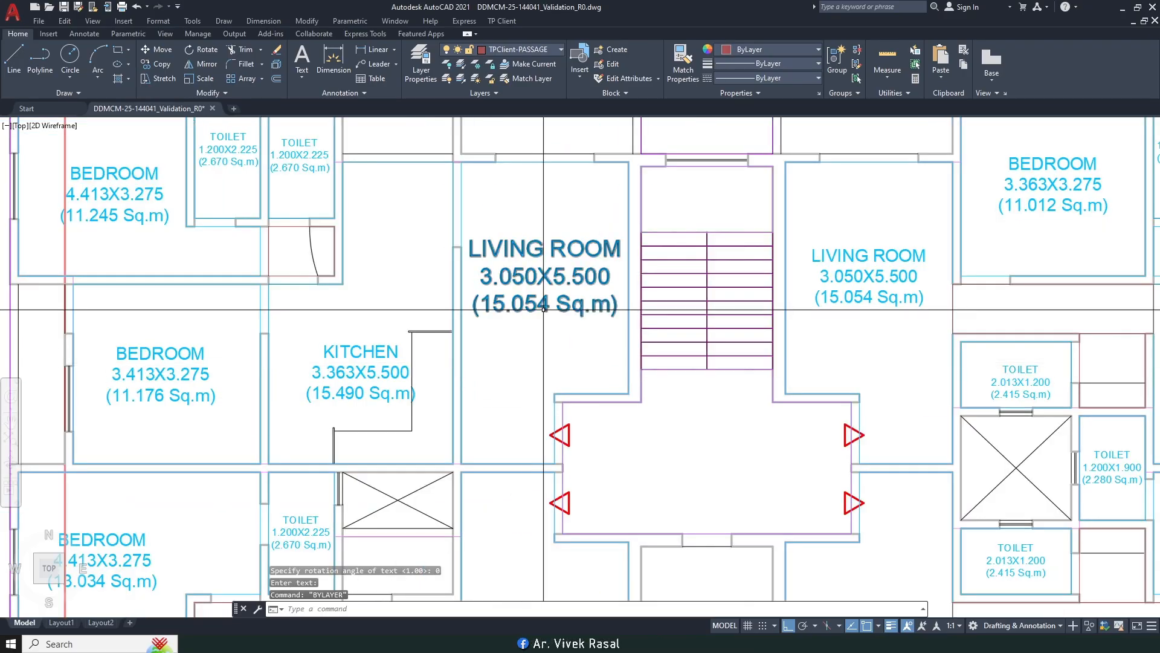
# Step: Match the new LIVING ROOM label's text size to the KITCHEN label with MA
pyautogui.write('A')
pyautogui.press('Return')
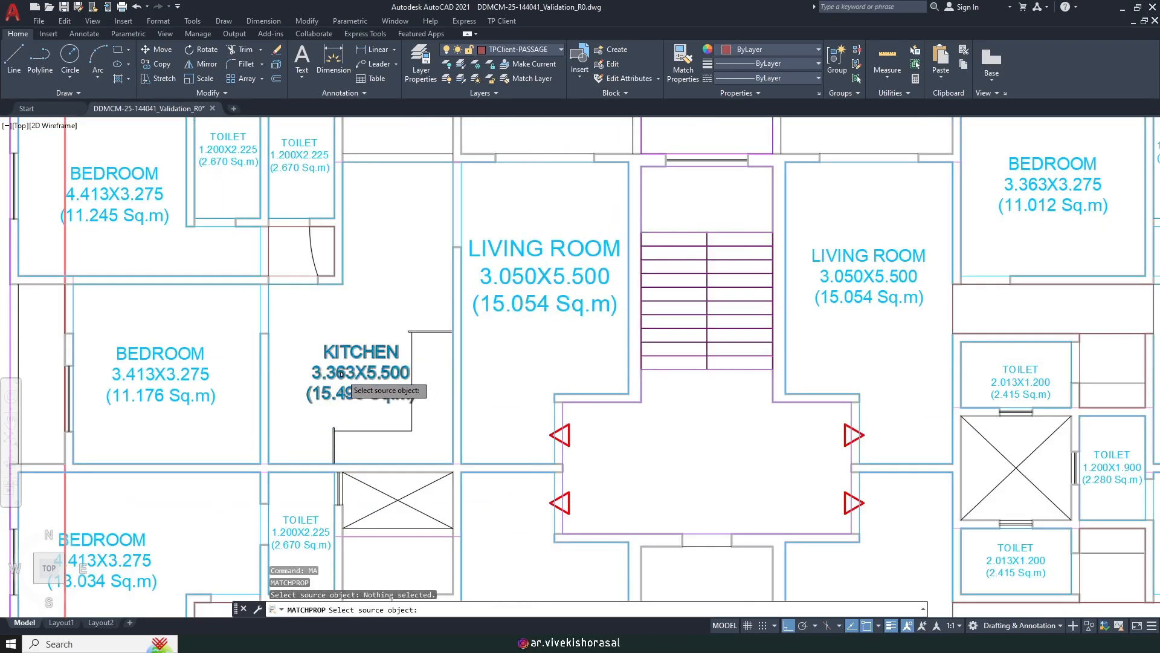
pyautogui.click(342, 374)
pyautogui.click(585, 349)
pyautogui.click(539, 265)
pyautogui.press('Return')
# Step: Save the drawing
pyautogui.scroll(-2, 541, 264)
pyautogui.moveTo(568, 244); pyautogui.dragTo(594, 295, button='middle')
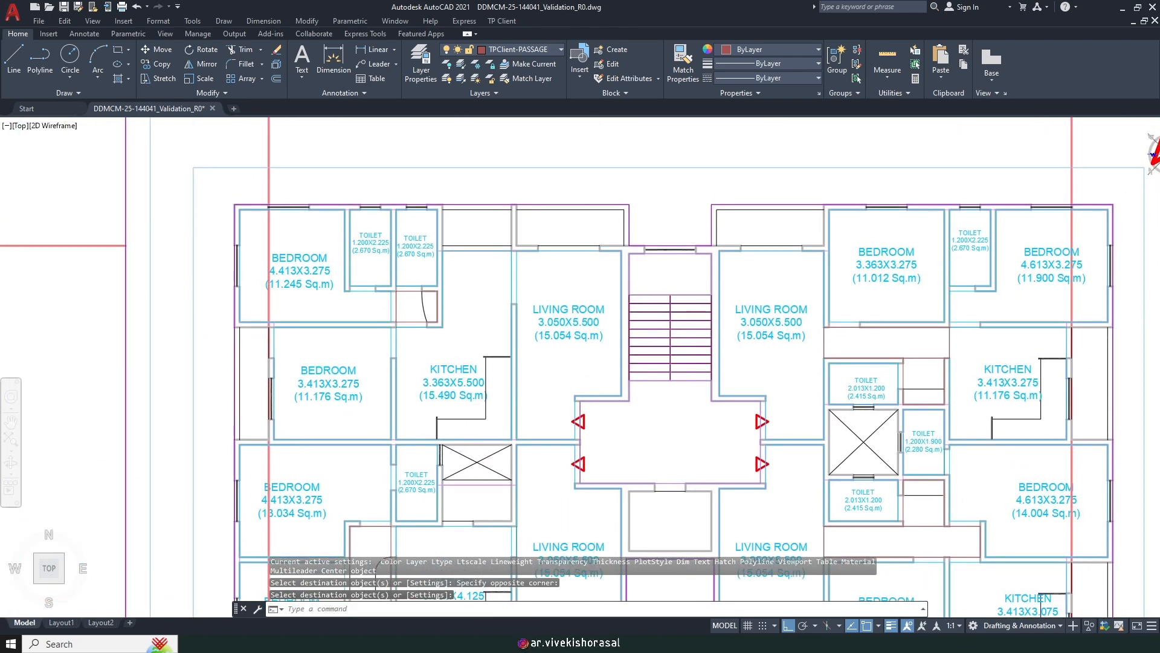
pyautogui.hotkey('ctrl', 's')
pyautogui.scroll(-5, 1151, 154)
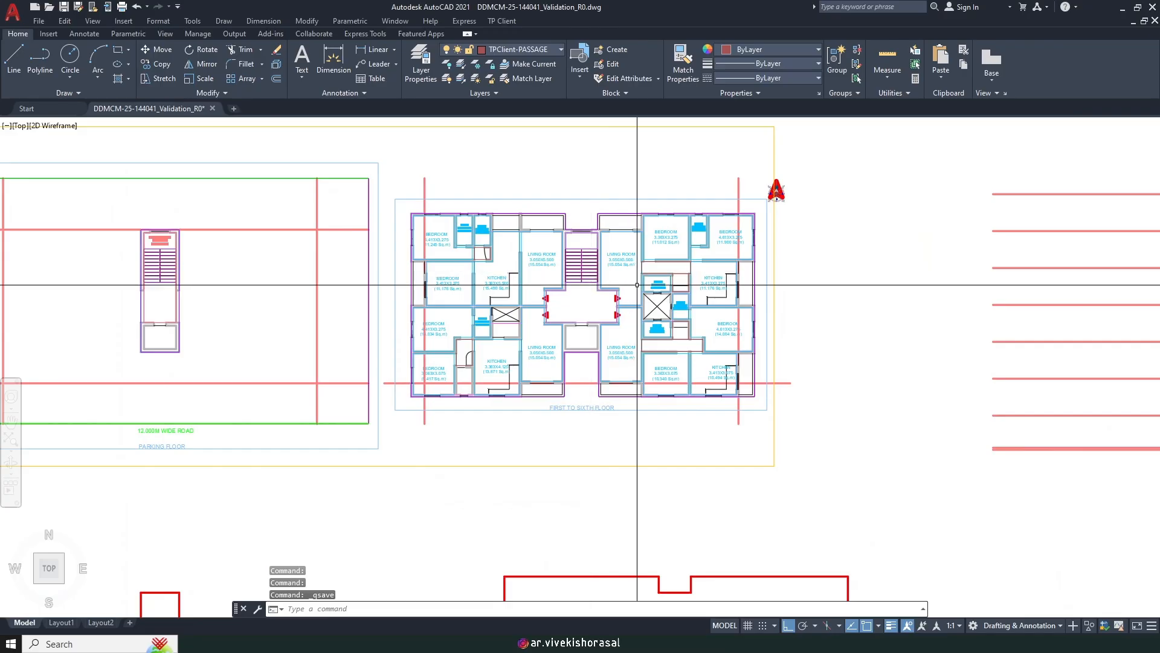
pyautogui.scroll(8, 490, 320)
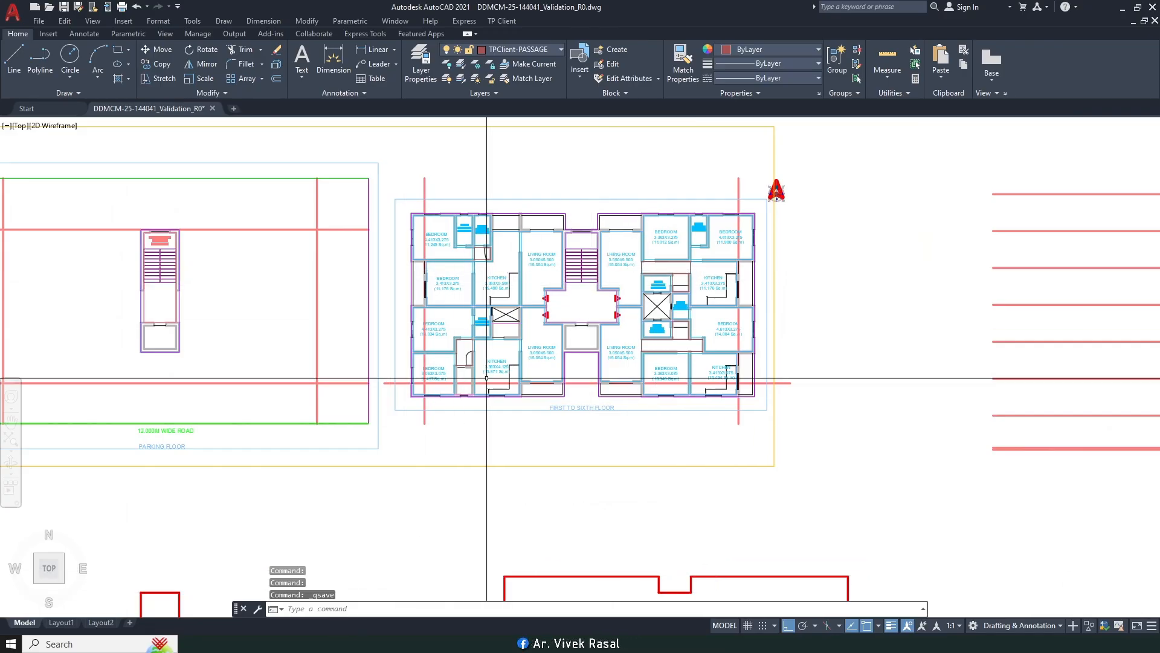
# Step: Highlight checklist line 14, MARKING OF DOORS & WINDOWS, in the TP CLIENT document
pyautogui.moveTo(485, 337); pyautogui.dragTo(522, 362, button='middle')
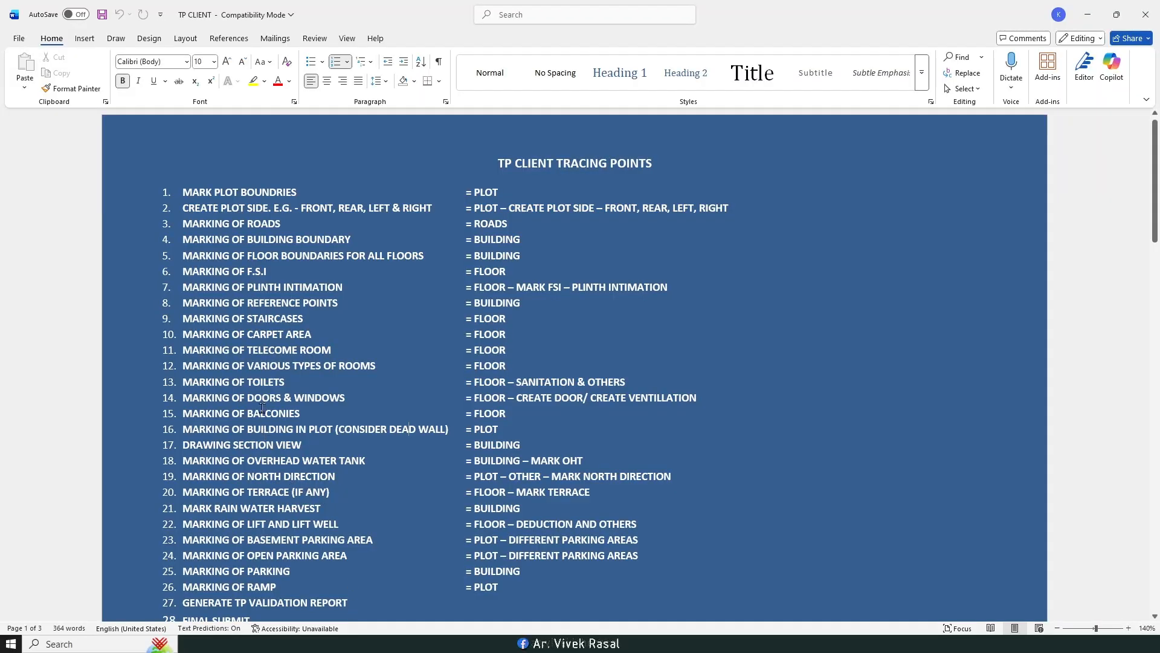
pyautogui.moveTo(479, 379); pyautogui.dragTo(704, 400)
pyautogui.click(397, 429)
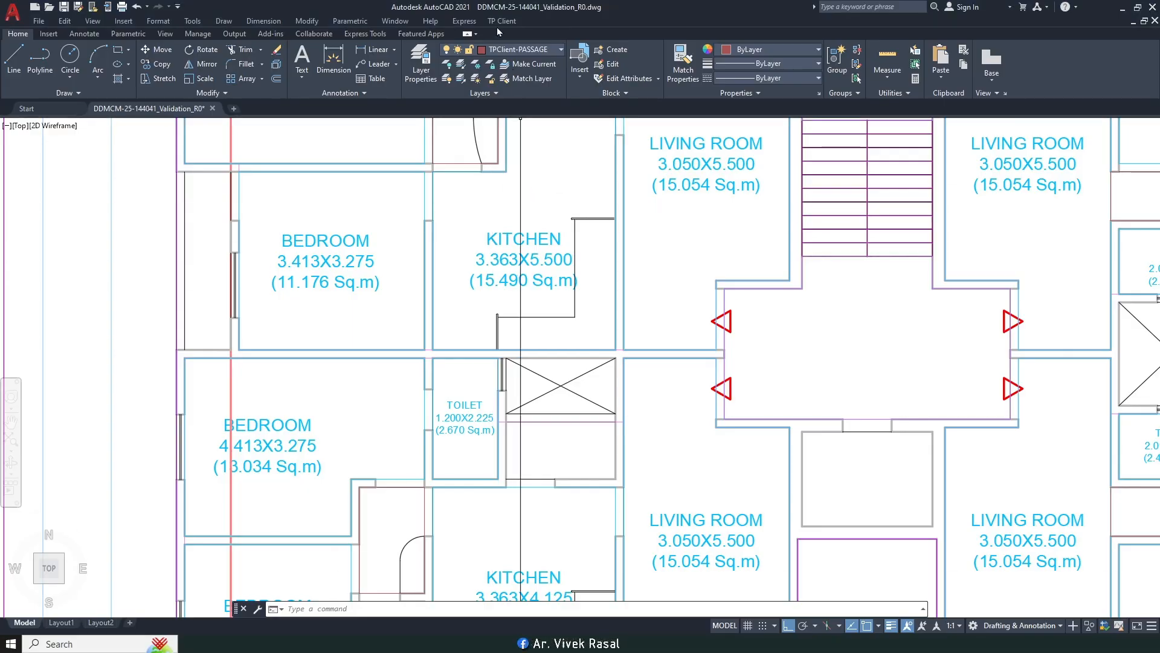
# Step: Create door D1 across the lobby's right-side opening at the default 2.100 m height
pyautogui.click(503, 21)
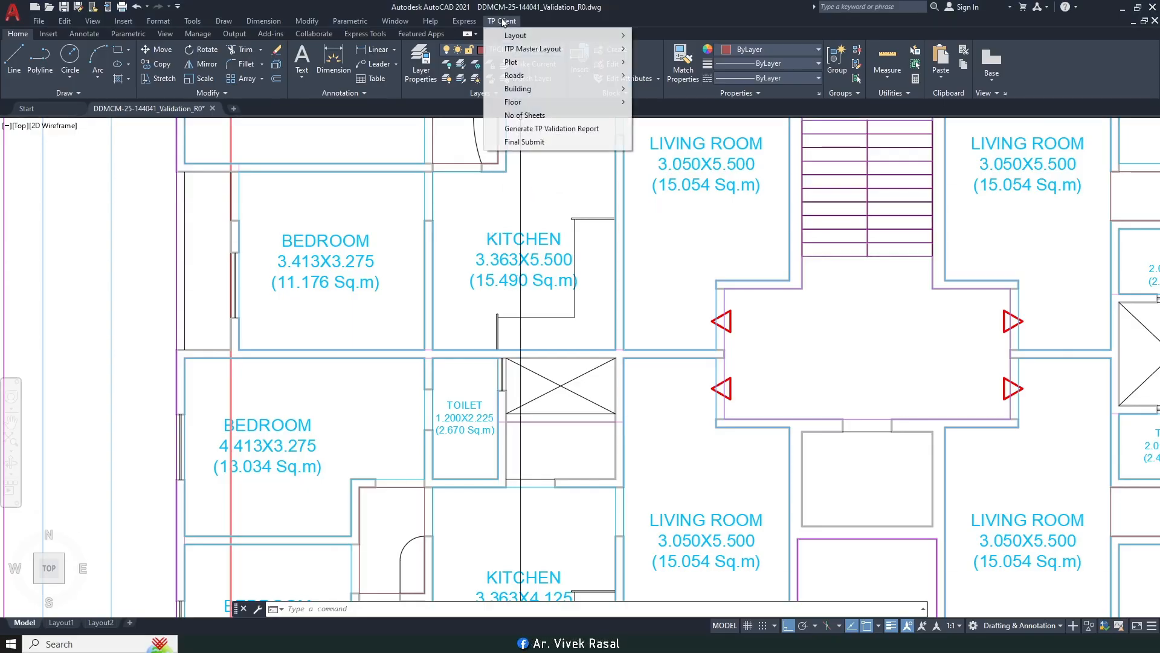
pyautogui.moveTo(551, 103)
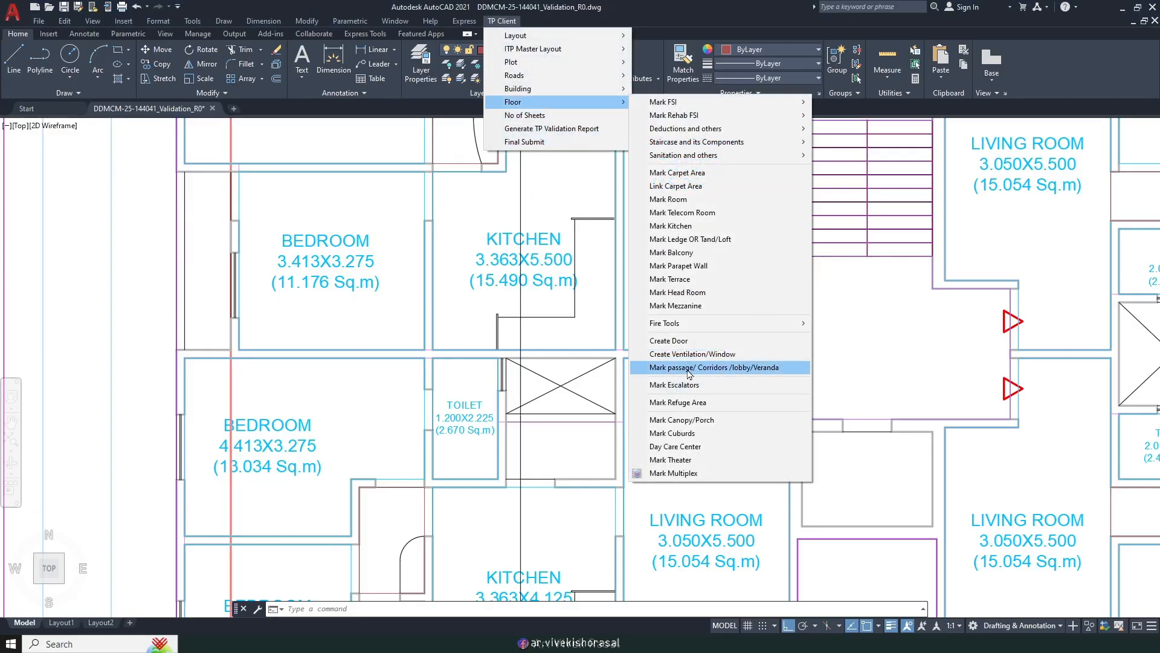
pyautogui.click(684, 344)
pyautogui.scroll(-4, 665, 362)
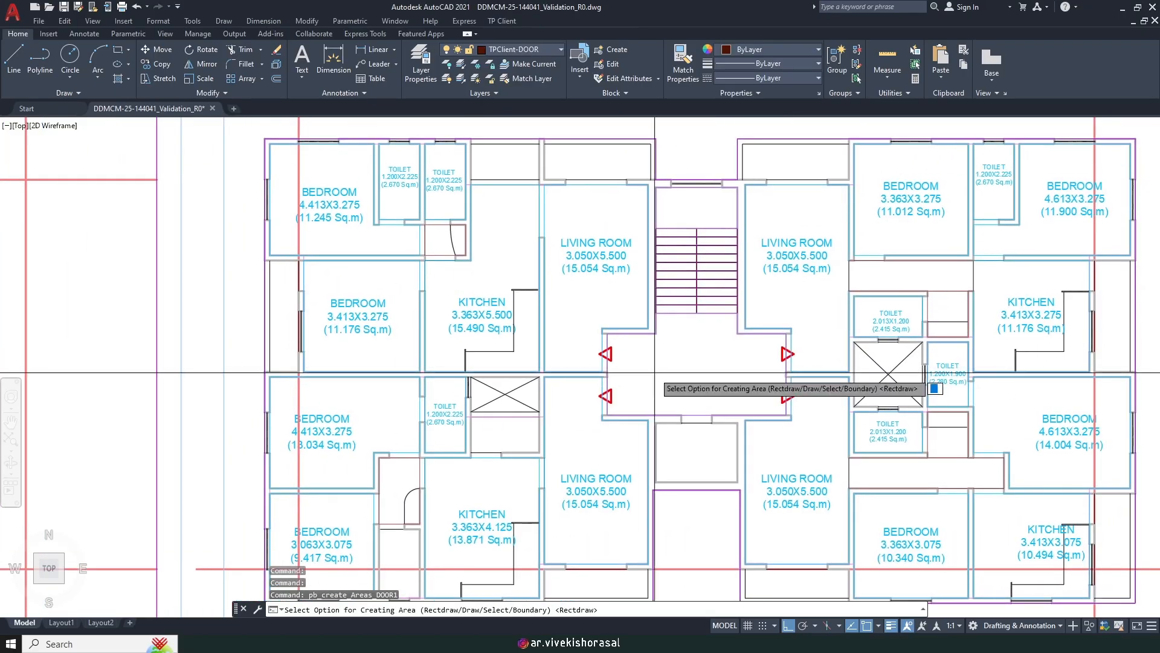
pyautogui.scroll(5, 745, 349)
pyautogui.scroll(2, 725, 331)
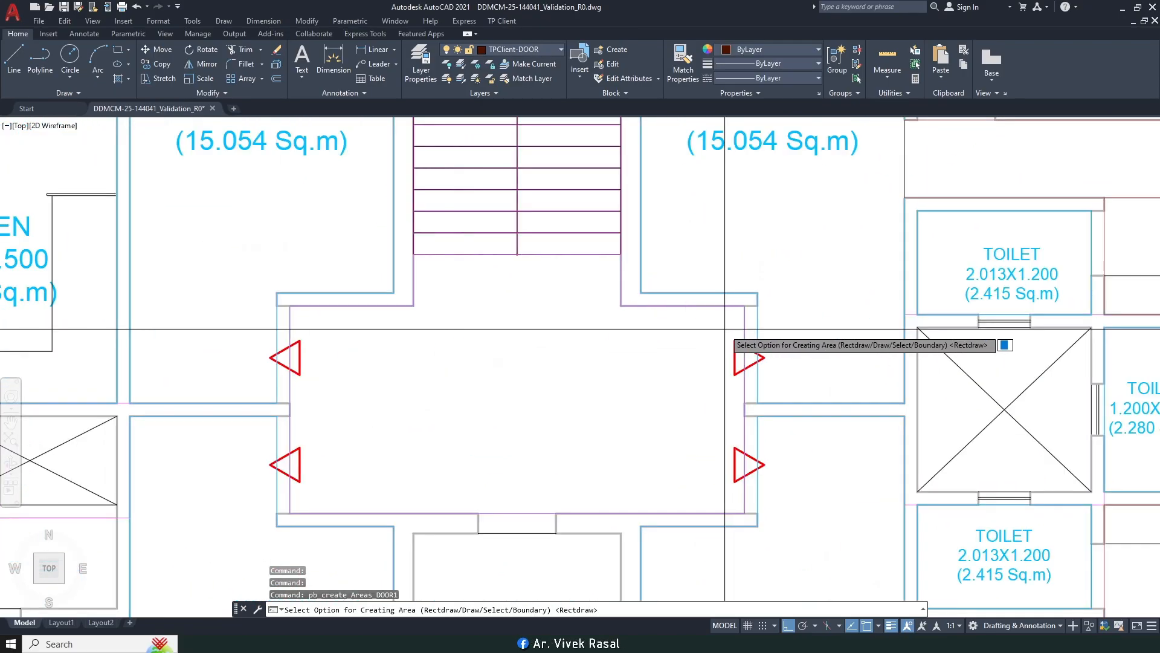
pyautogui.press('Return')
pyautogui.scroll(2, 725, 329)
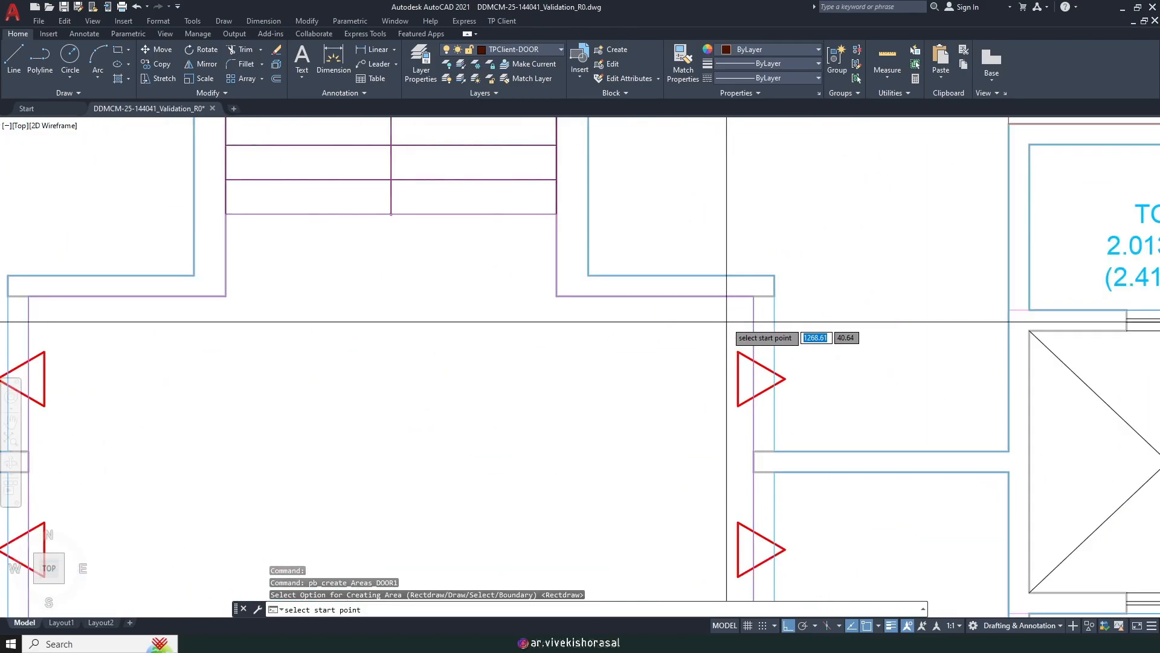
pyautogui.click(753, 297)
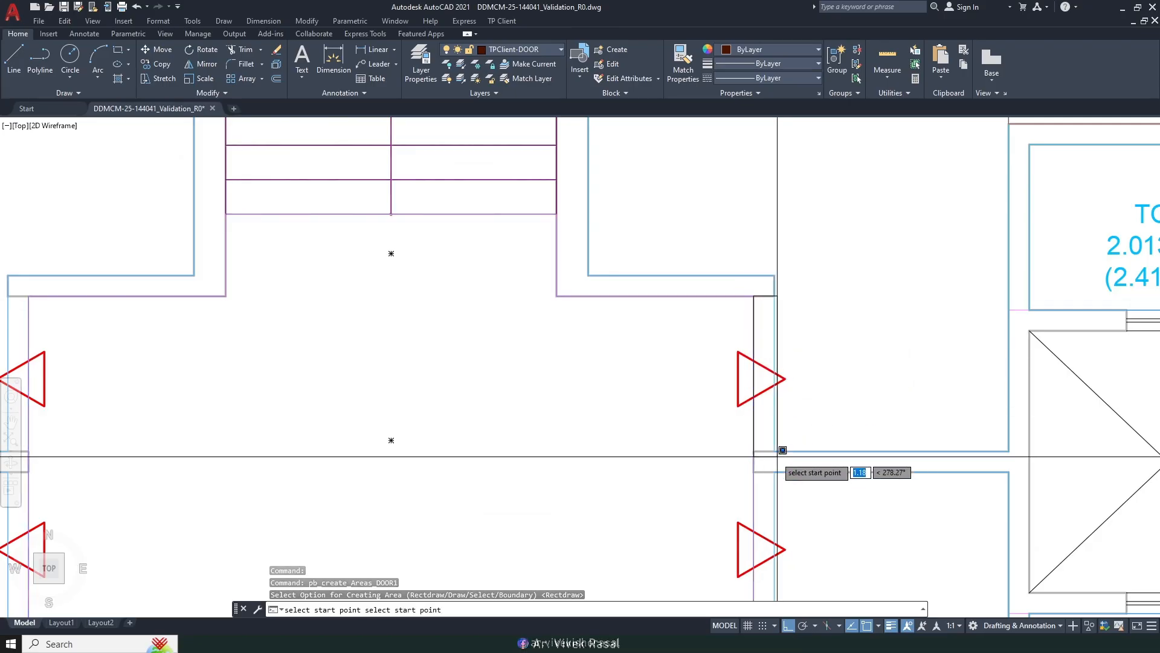
pyautogui.click(775, 457)
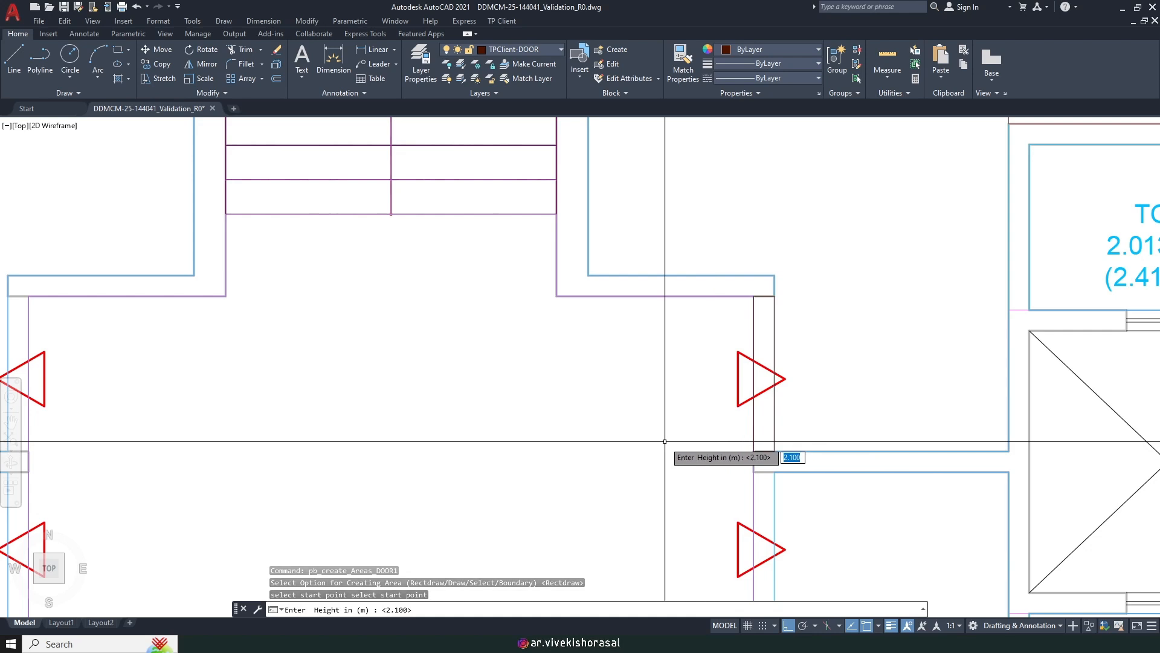
pyautogui.press('Return')
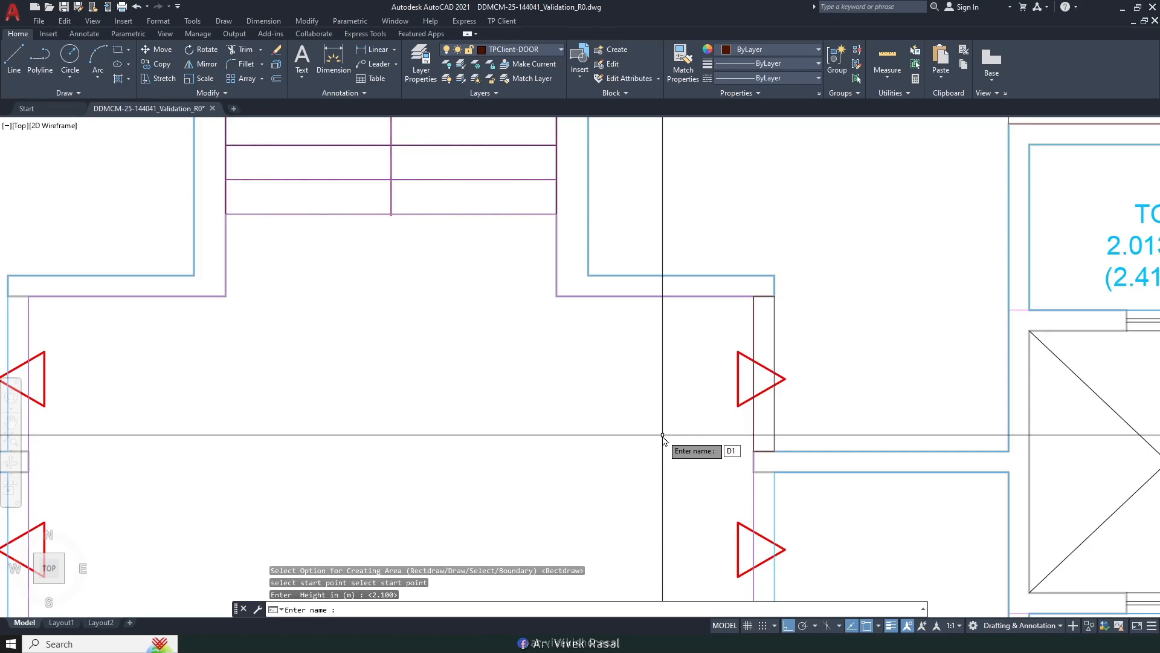
pyautogui.write('D1')
pyautogui.press('Return')
# Step: Begin scaling the D1 label with SC, selecting it and picking a base point
pyautogui.write('SC')
pyautogui.press('Return')
pyautogui.scroll(2, 849, 428)
pyautogui.click(770, 411)
pyautogui.click(760, 421)
pyautogui.press('Return')
pyautogui.click(751, 429)
# Step: Shrink the D1 label to half size with a 0.5 scale factor
pyautogui.write('.5')
pyautogui.press('Return')
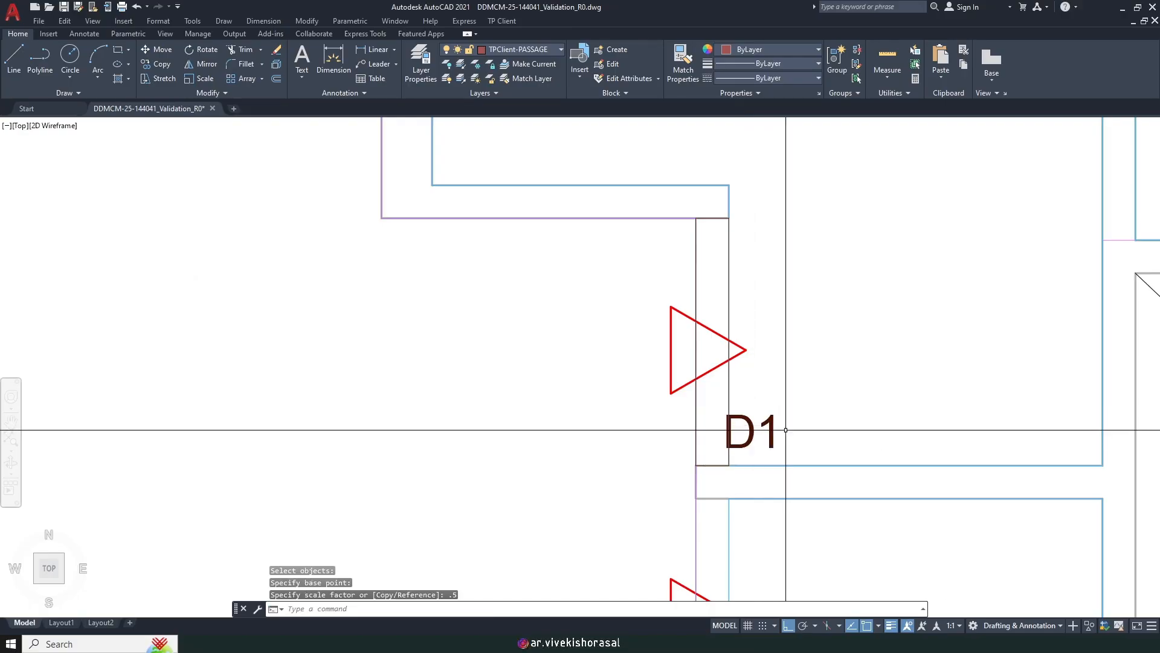
pyautogui.write('M')
pyautogui.press('Return')
pyautogui.press('Escape')
pyautogui.press('Escape')
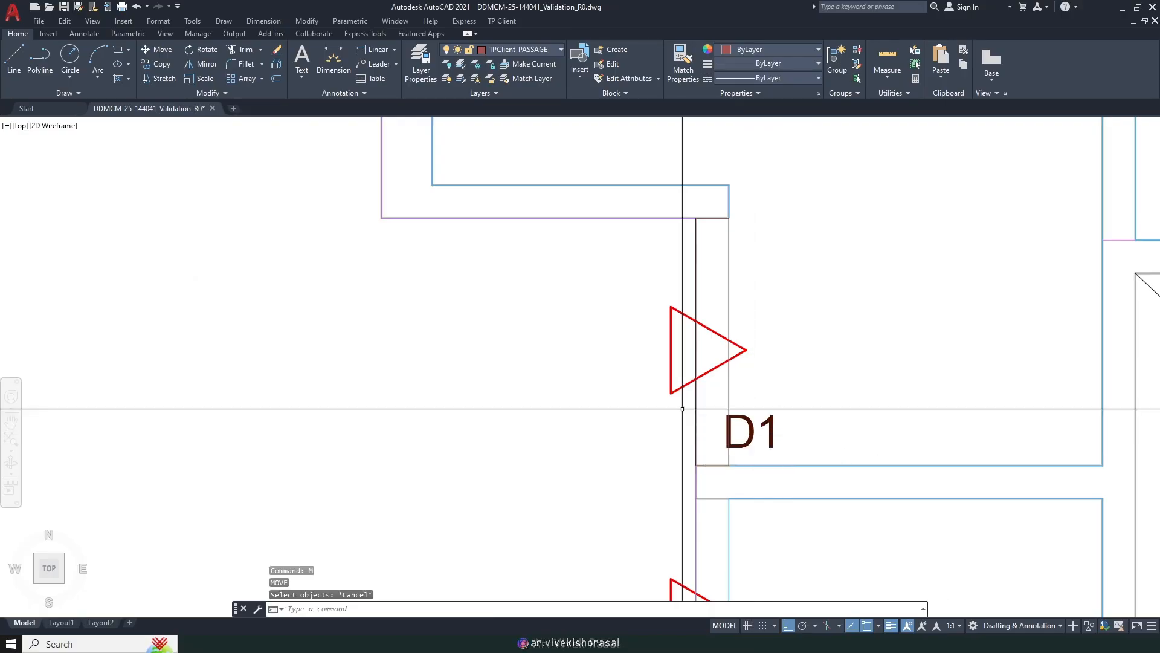
# Step: Erase the upper and lower-right red triangle markers beside the lobby
pyautogui.click(682, 406)
pyautogui.click(660, 371)
pyautogui.scroll(-2, 671, 329)
pyautogui.write('E')
pyautogui.press('Return')
pyautogui.scroll(1, 658, 458)
pyautogui.click(686, 435)
pyautogui.click(651, 409)
pyautogui.scroll(-2, 640, 406)
pyautogui.press('Return')
pyautogui.scroll(2, 421, 398)
# Step: Erase the remaining upper-left and lower-left triangle markers
pyautogui.moveTo(386, 328); pyautogui.dragTo(459, 339, button='middle')
pyautogui.click(460, 337)
pyautogui.click(436, 323)
pyautogui.press('Return')
pyautogui.scroll(2, 445, 449)
pyautogui.click(449, 427)
pyautogui.click(419, 401)
pyautogui.press('Return')
pyautogui.scroll(-2, 437, 424)
pyautogui.moveTo(465, 425); pyautogui.dragTo(351, 472, button='middle')
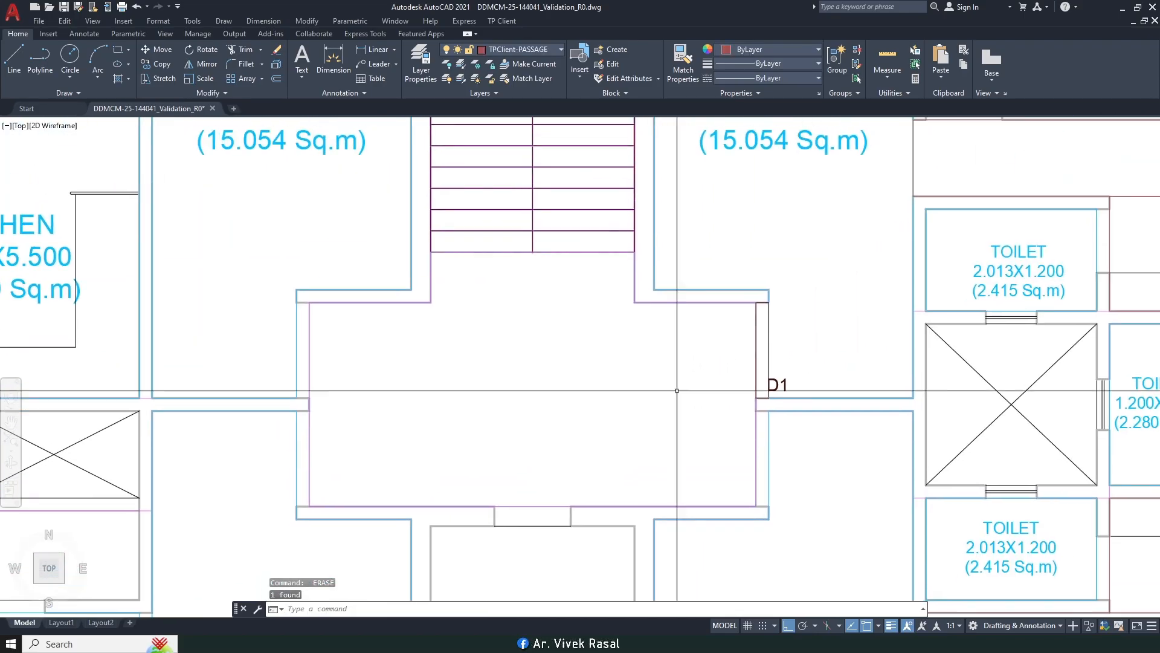
# Step: Move the D1 label upward toward its door
pyautogui.write('M')
pyautogui.press('Return')
pyautogui.scroll(4, 792, 374)
pyautogui.click(790, 393)
pyautogui.click(771, 376)
pyautogui.press('Return')
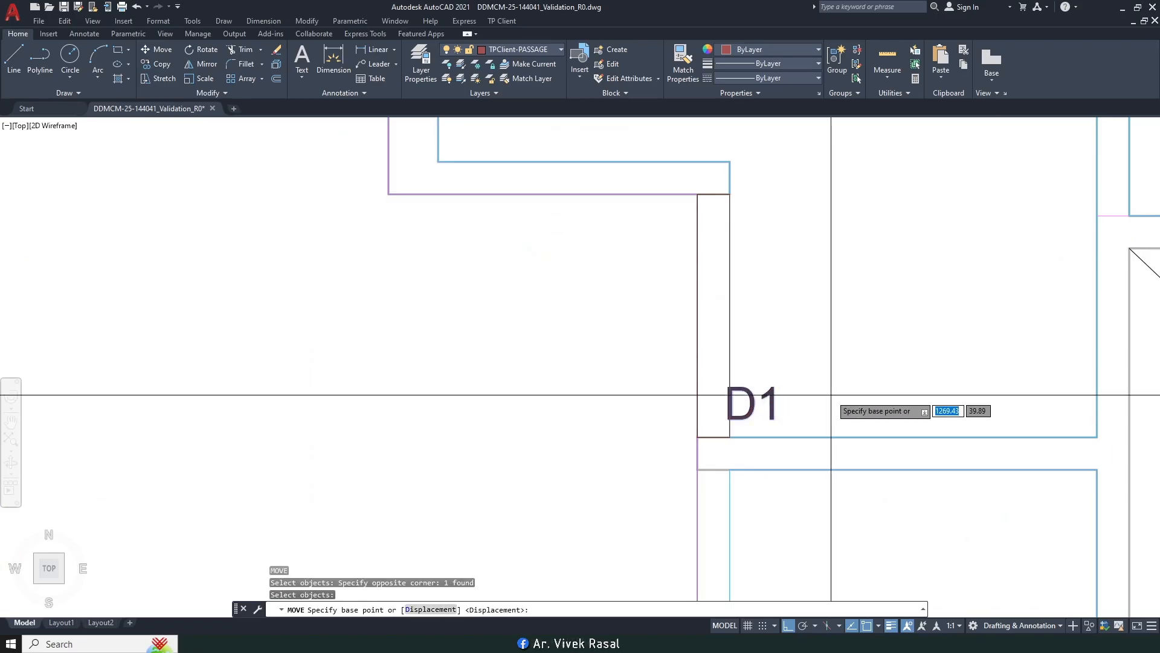
pyautogui.click(809, 382)
pyautogui.click(841, 306)
# Step: Move the D1 label left so it sits on the door opening
pyautogui.press('Return')
pyautogui.click(781, 336)
pyautogui.click(763, 301)
pyautogui.press('Return')
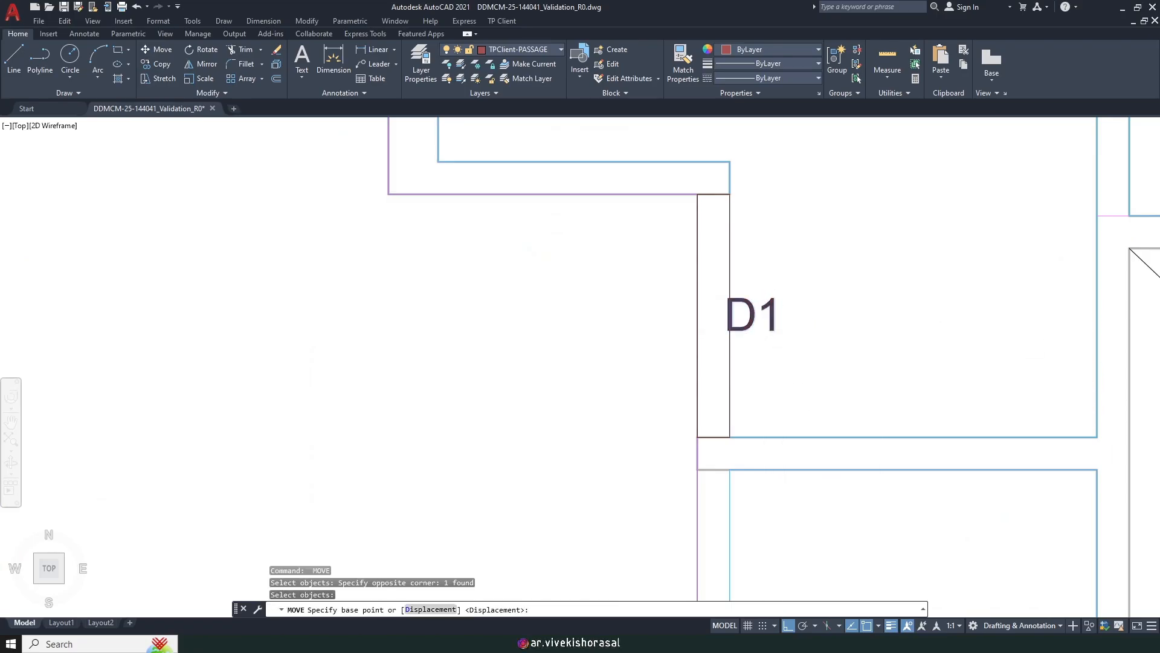
pyautogui.click(891, 327)
pyautogui.click(862, 318)
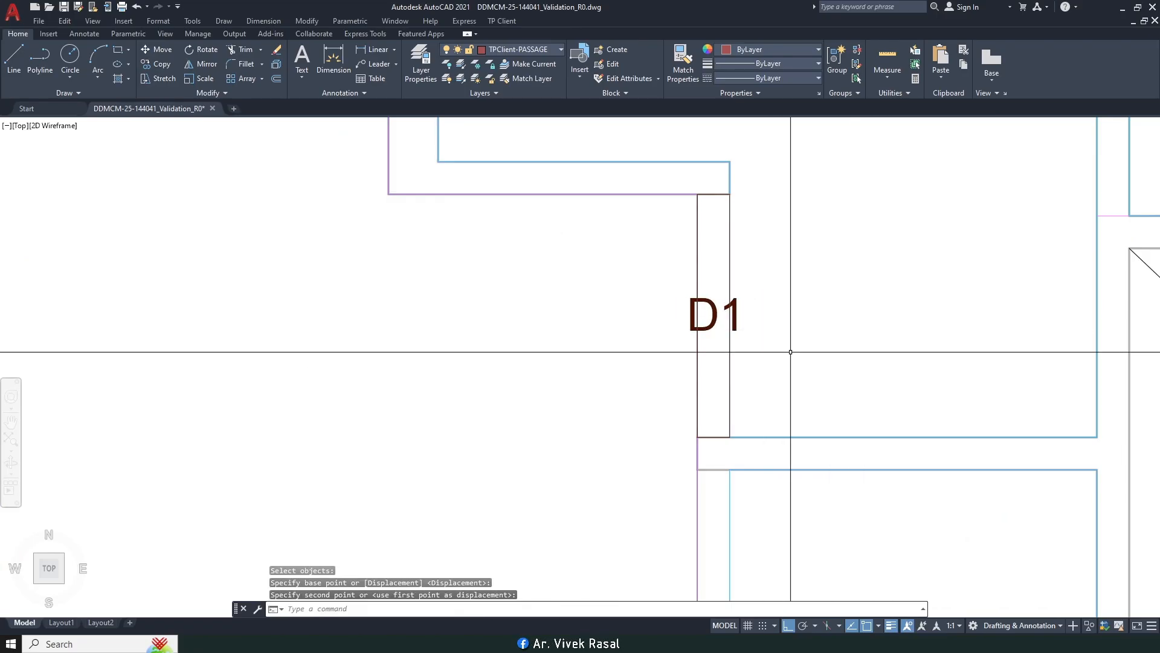
# Step: Start the COPY command and select the D1 door block together with its label
pyautogui.write('ct o')
pyautogui.press('Return')
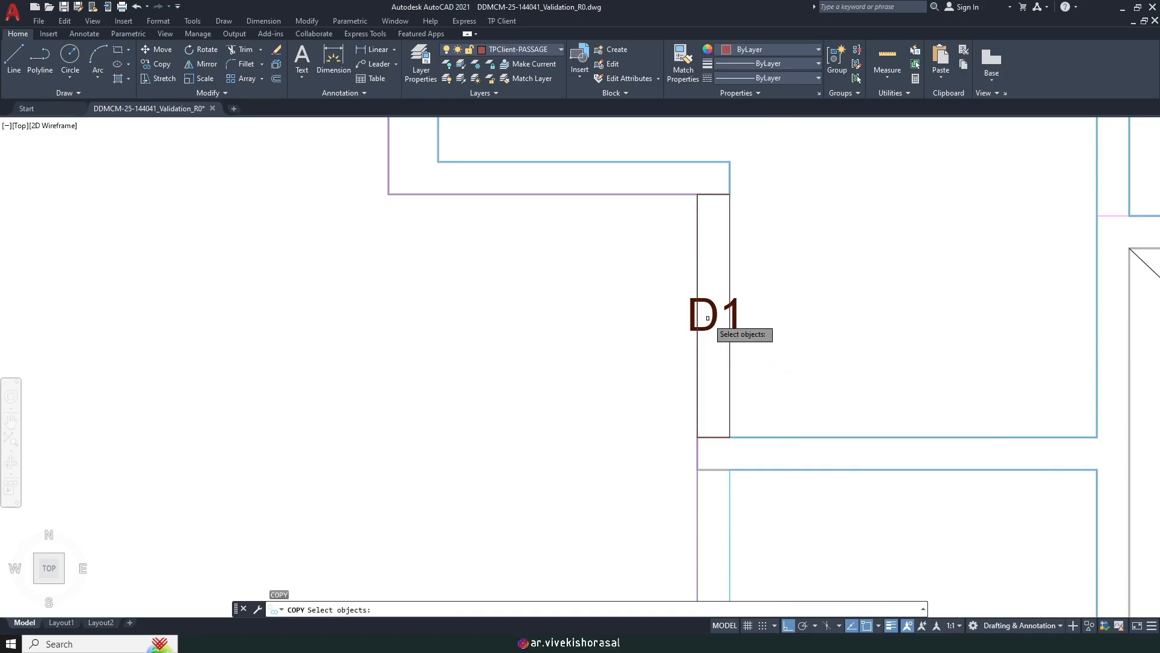
pyautogui.click(713, 338)
pyautogui.click(711, 325)
pyautogui.click(699, 360)
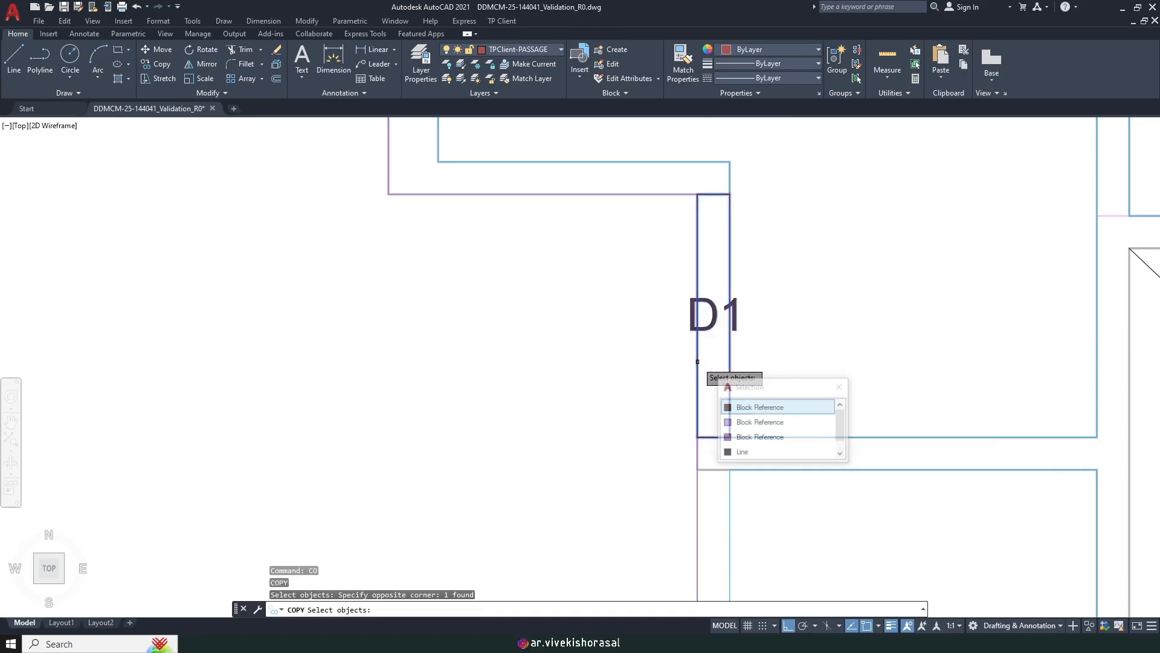
pyautogui.click(747, 408)
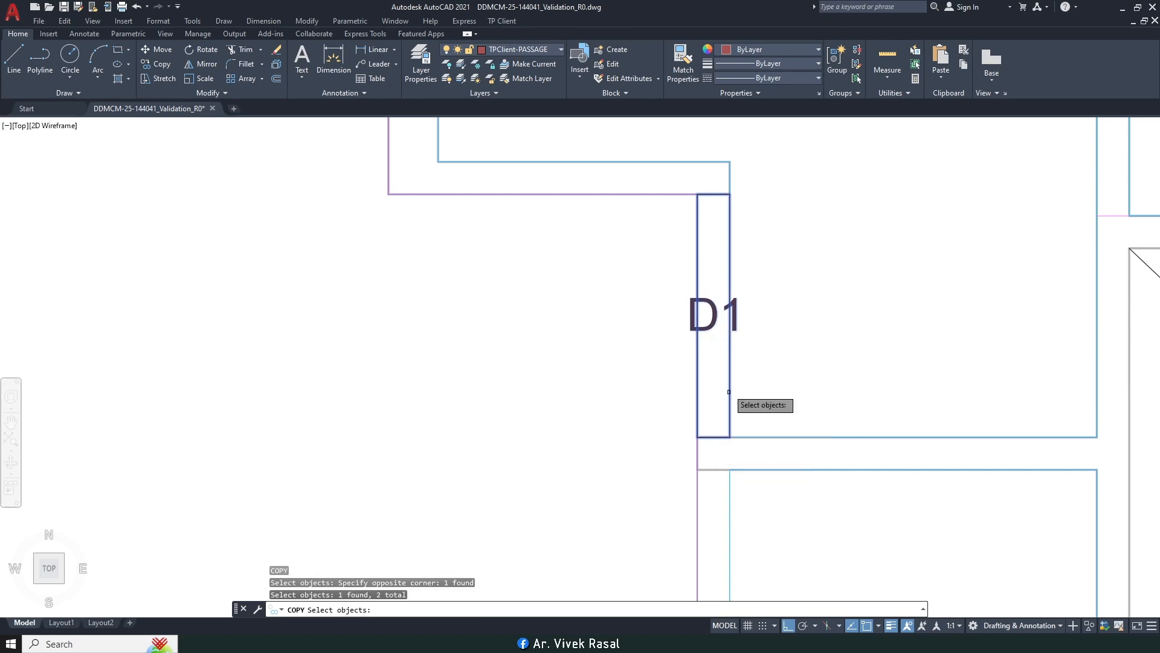
pyautogui.scroll(-5, 727, 381)
pyautogui.scroll(4, 722, 364)
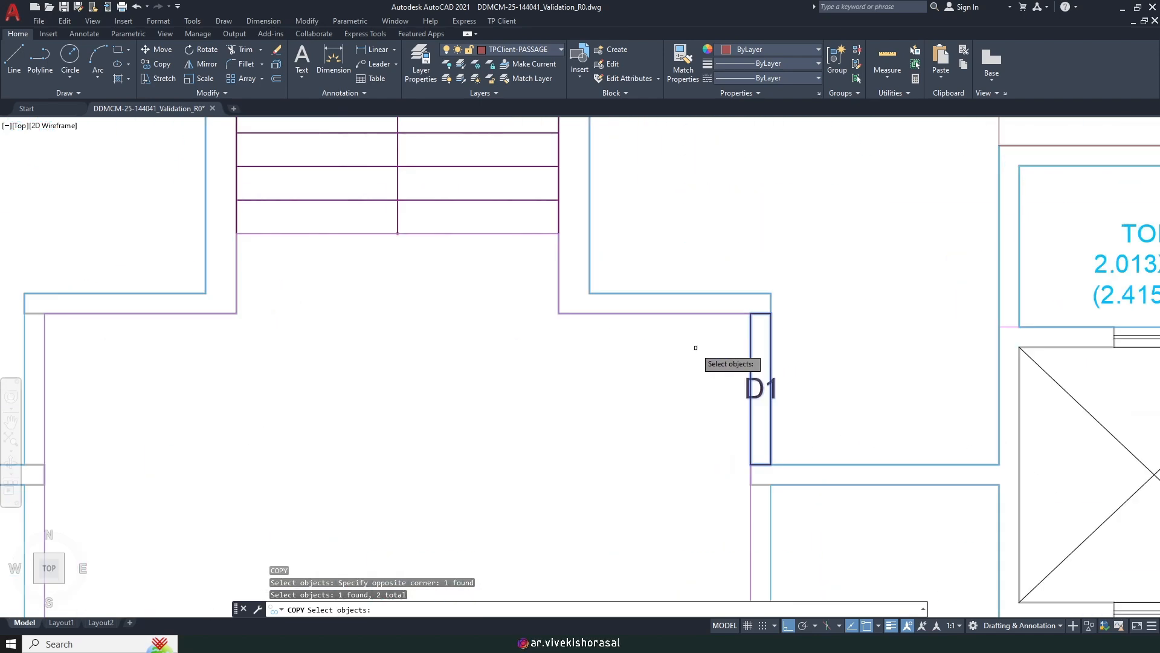
pyautogui.scroll(-2, 703, 317)
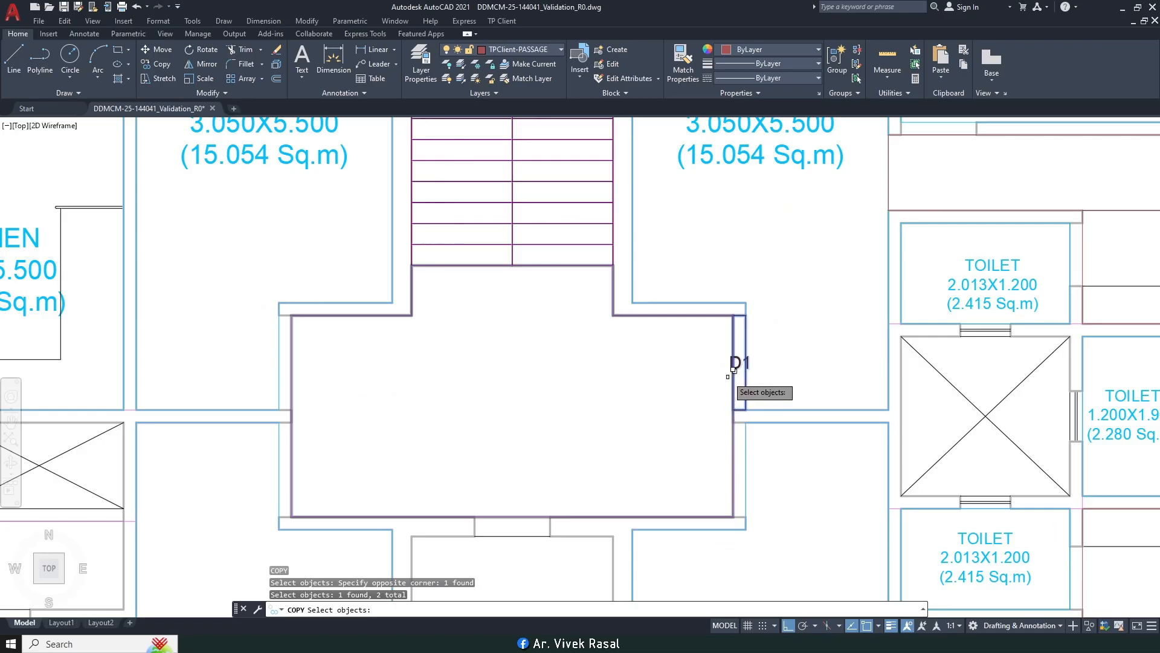
pyautogui.scroll(2, 746, 355)
pyautogui.scroll(-4, 669, 328)
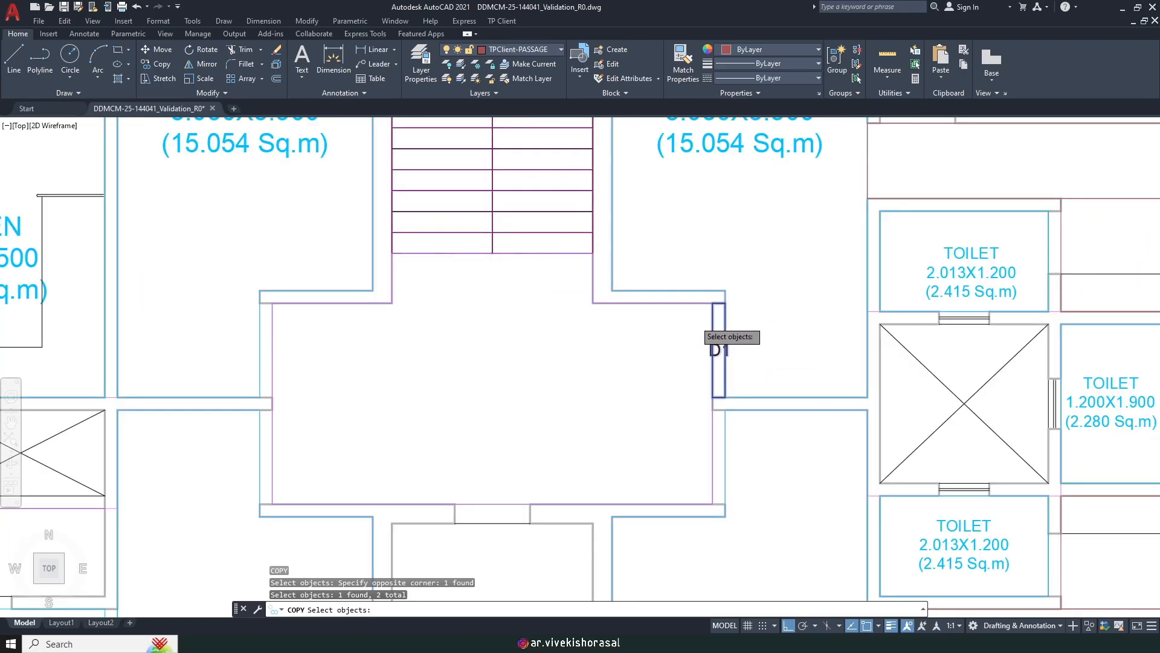
pyautogui.scroll(2, 712, 310)
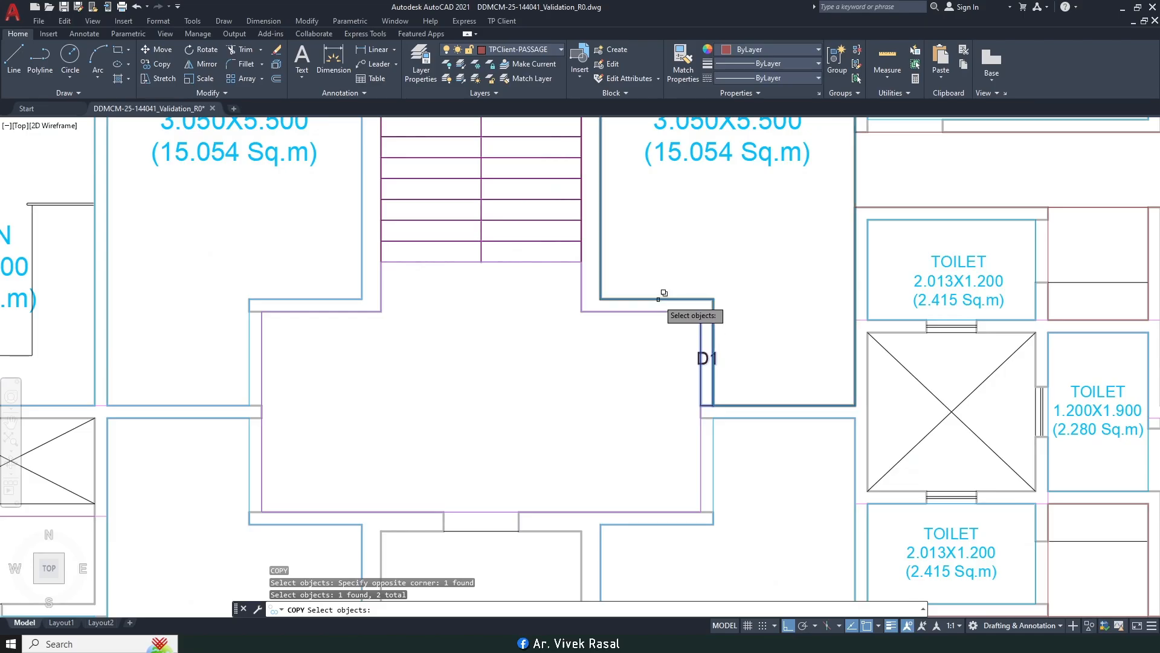
pyautogui.moveTo(619, 300); pyautogui.dragTo(640, 333, button='middle')
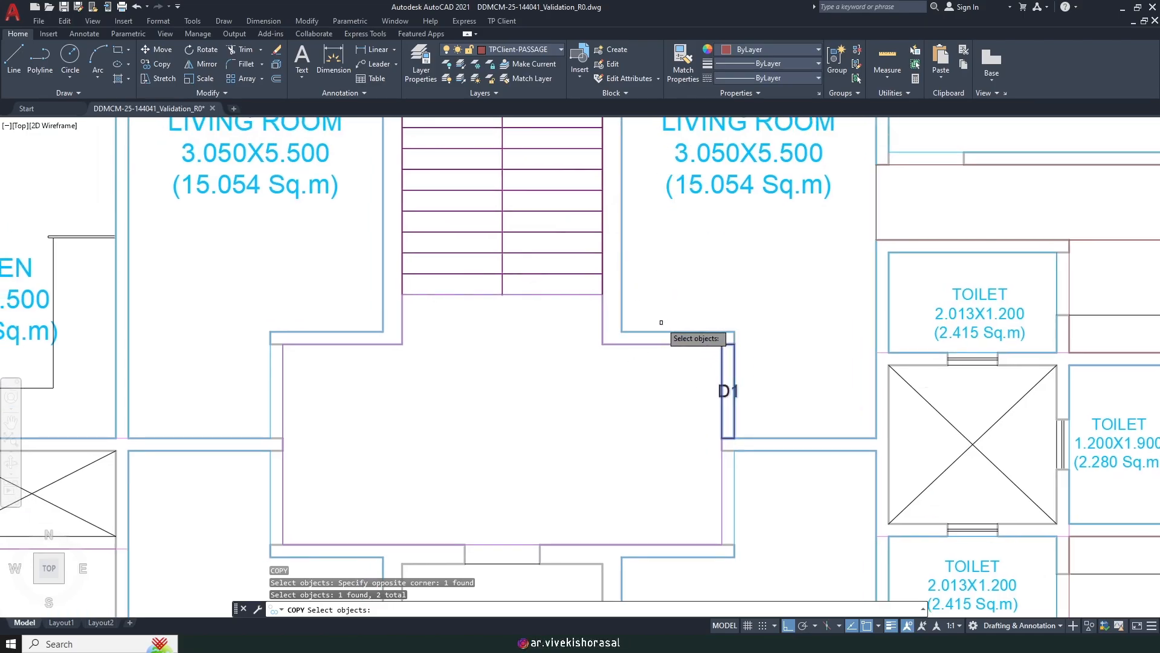
pyautogui.scroll(-2, 688, 304)
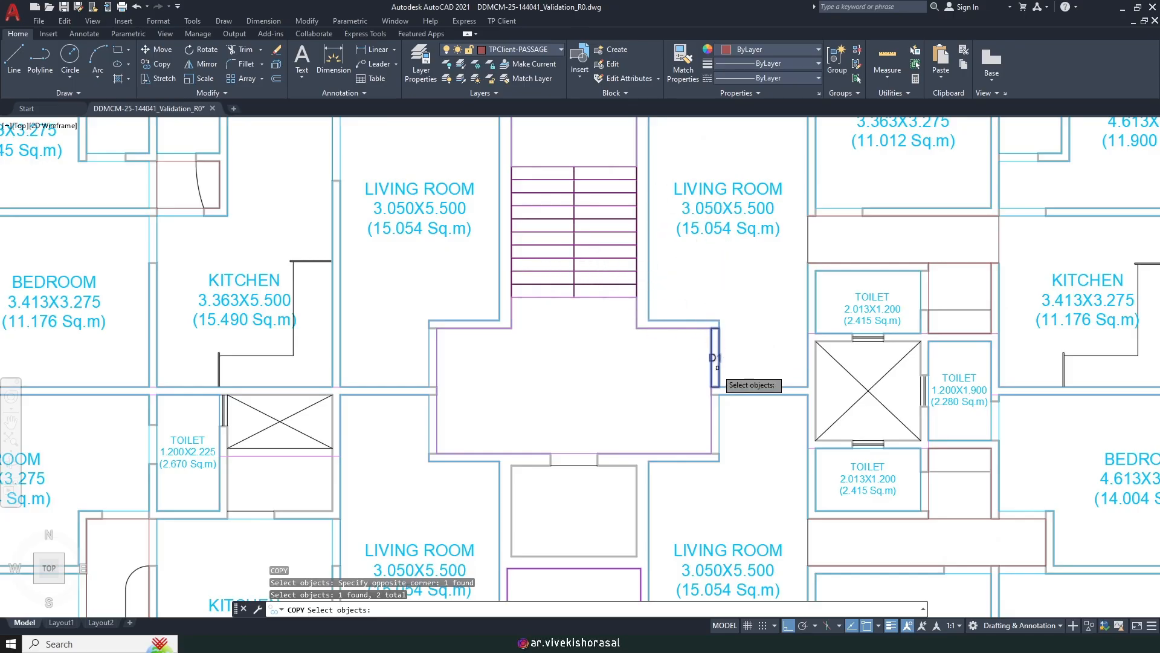
pyautogui.scroll(4, 717, 366)
pyautogui.scroll(2, 727, 349)
pyautogui.press('Return')
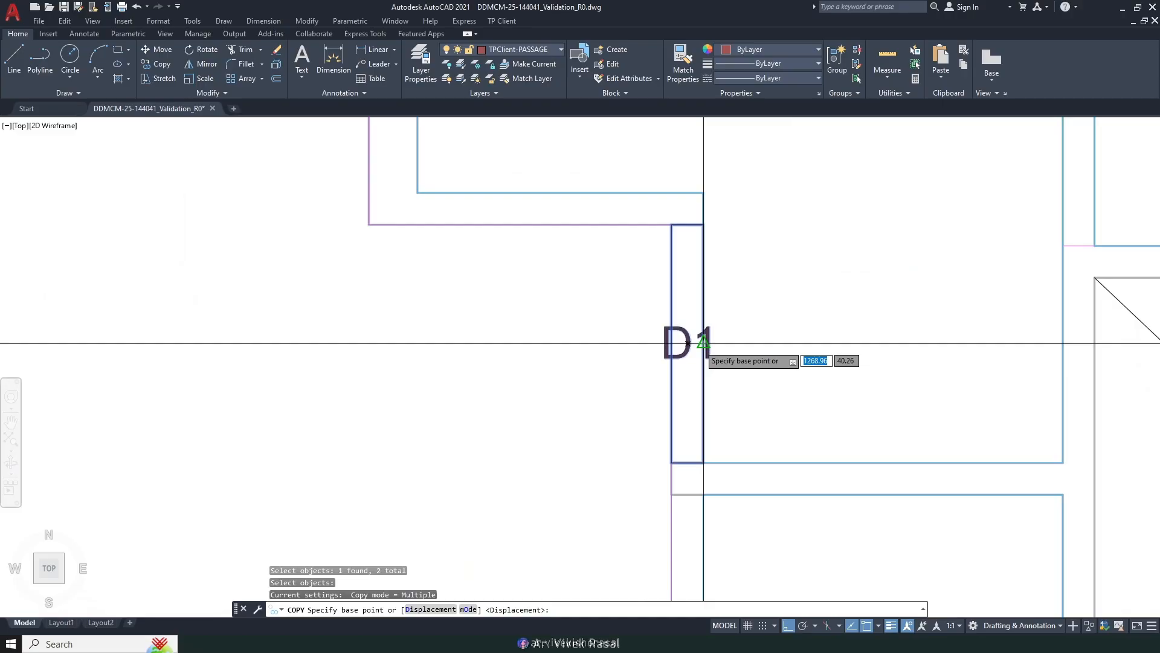
# Step: Copy the D1 door from its top corner to the three other lobby openings
pyautogui.click(706, 342)
pyautogui.scroll(-5, 707, 351)
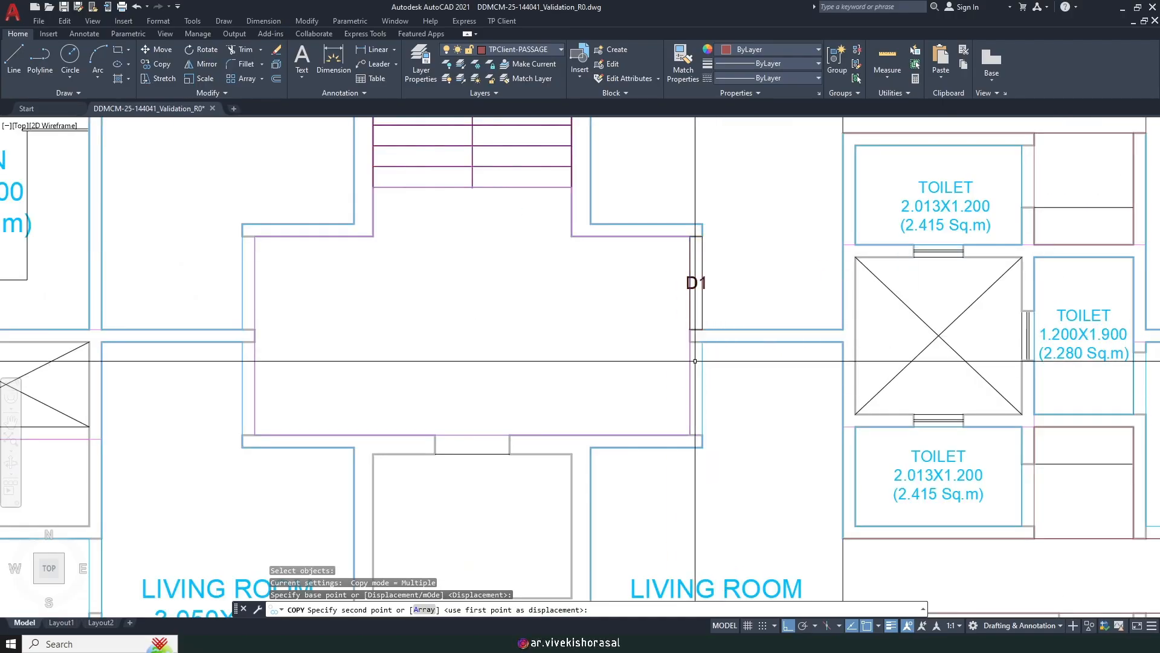
pyautogui.press('Escape')
pyautogui.press('Return')
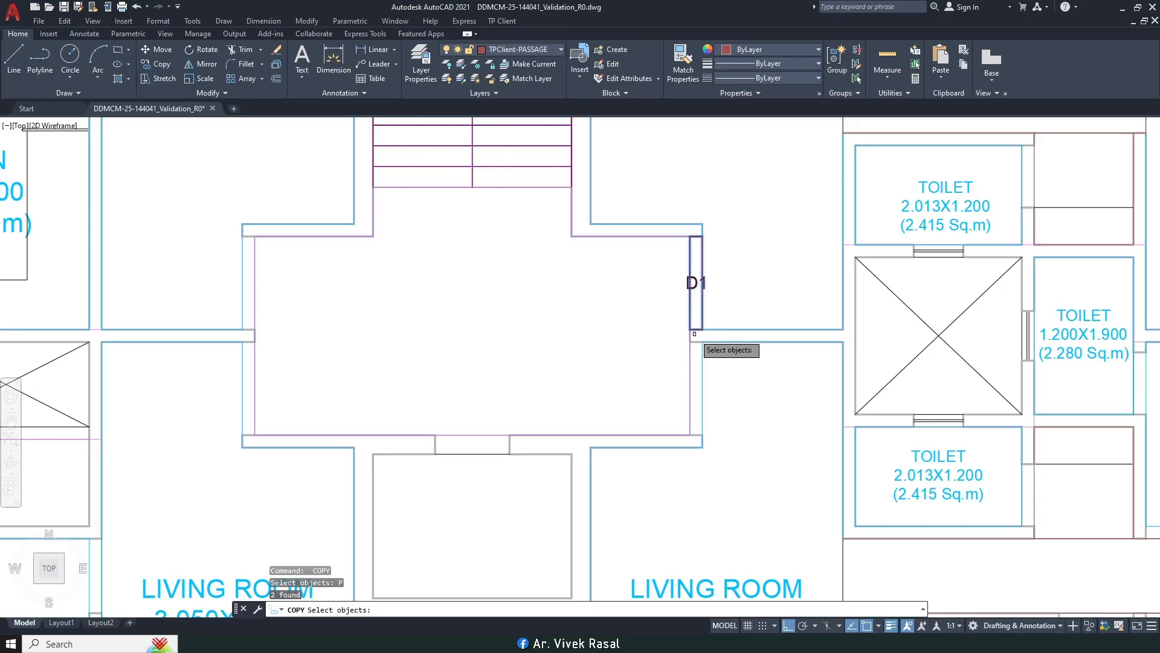
pyautogui.press('Return')
pyautogui.click(691, 236)
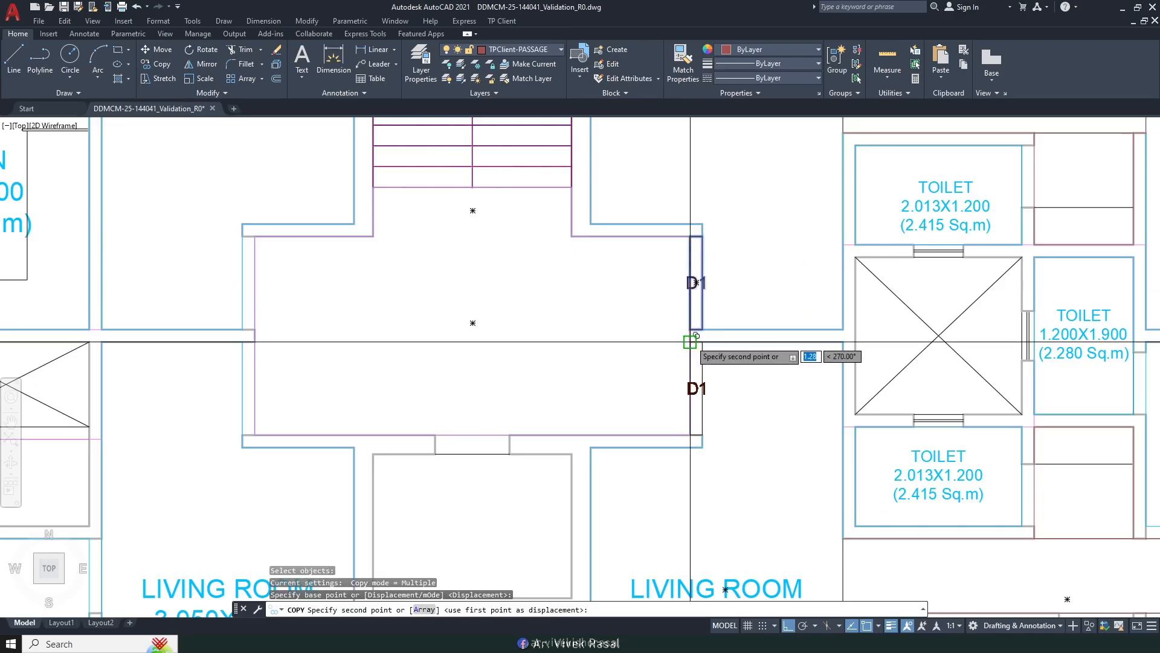
pyautogui.moveTo(342, 367); pyautogui.dragTo(661, 381, button='middle')
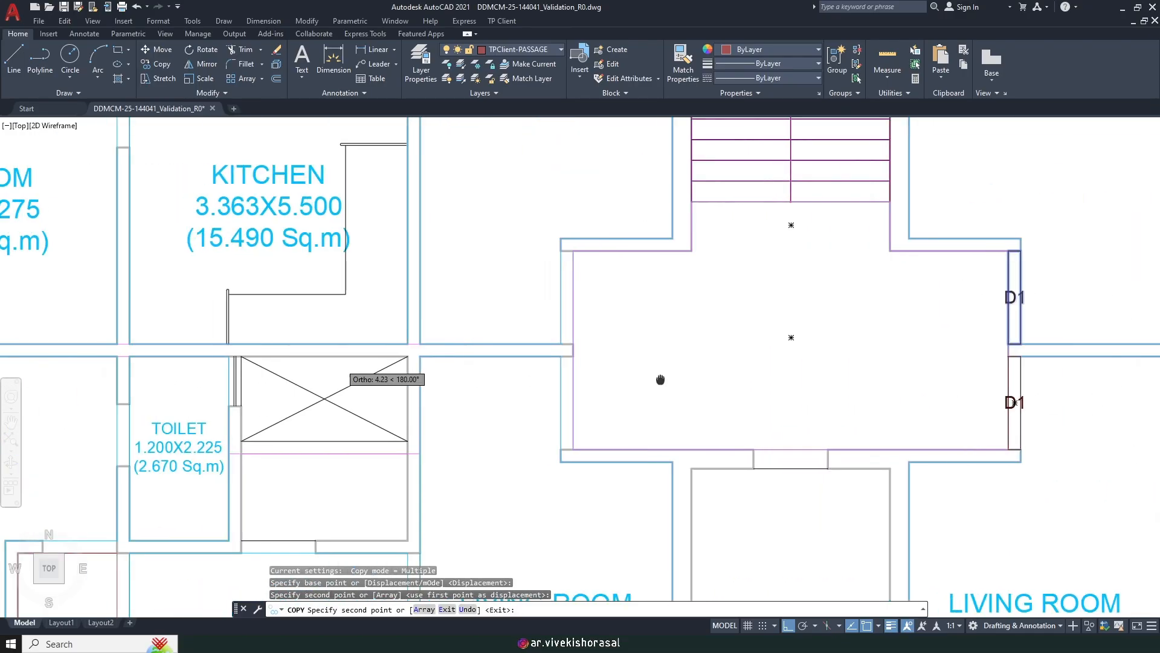
pyautogui.click(561, 357)
pyautogui.click(560, 250)
pyautogui.press('Return')
pyautogui.scroll(-5, 640, 334)
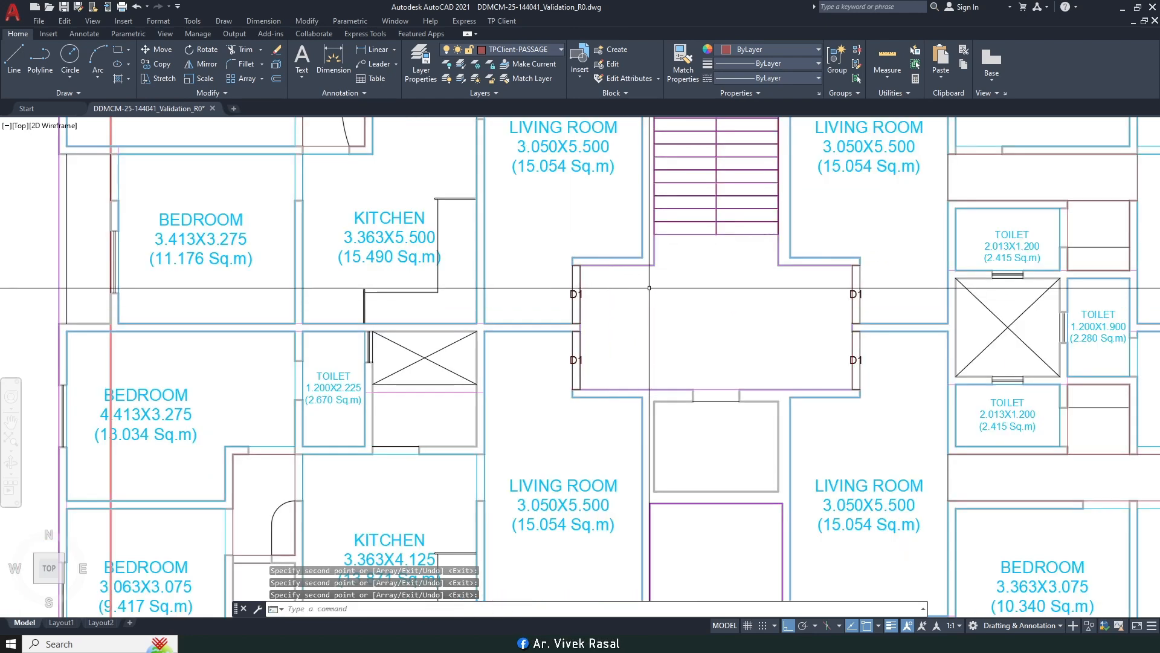
pyautogui.moveTo(655, 236); pyautogui.dragTo(640, 290, button='middle')
pyautogui.moveTo(668, 410); pyautogui.dragTo(563, 336, button='middle')
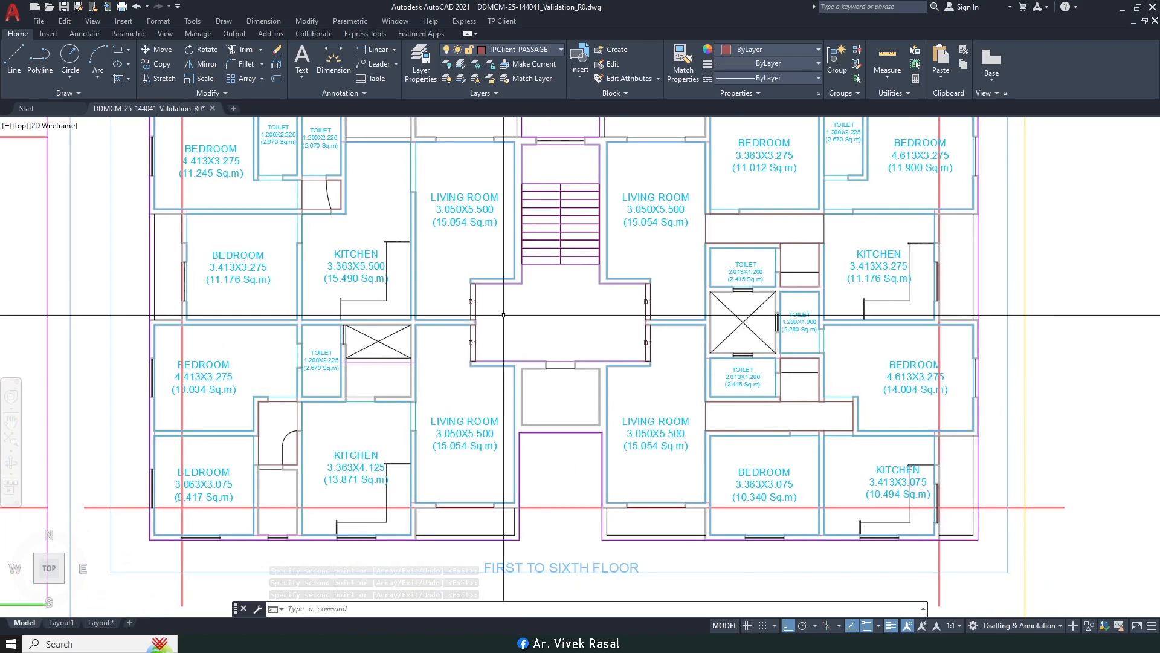
# Step: Create a rectangular door named D2 across the living-room opening with the default 2.100 height
pyautogui.click(502, 21)
pyautogui.moveTo(536, 103)
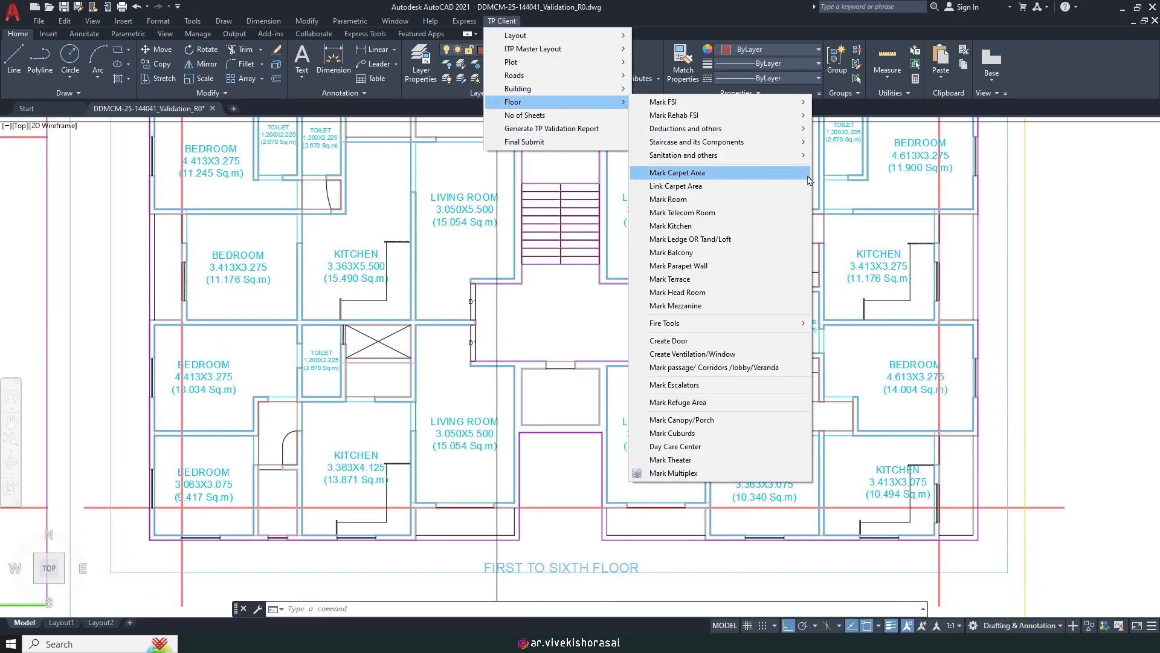
pyautogui.click(706, 342)
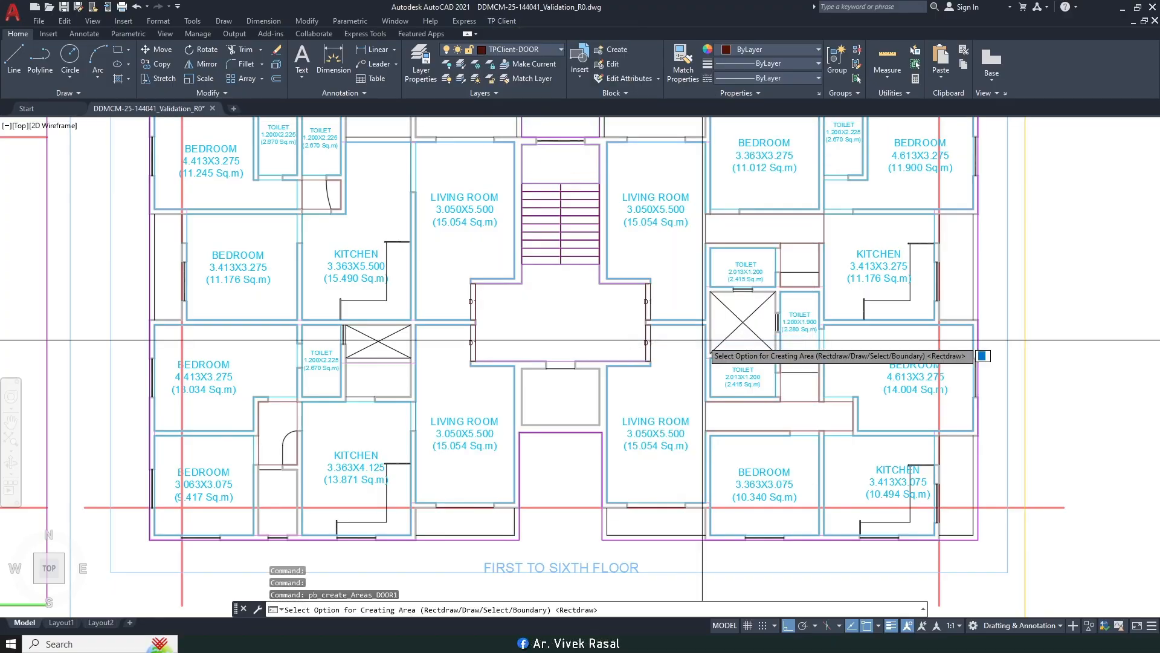
pyautogui.scroll(4, 683, 324)
pyautogui.scroll(2, 682, 306)
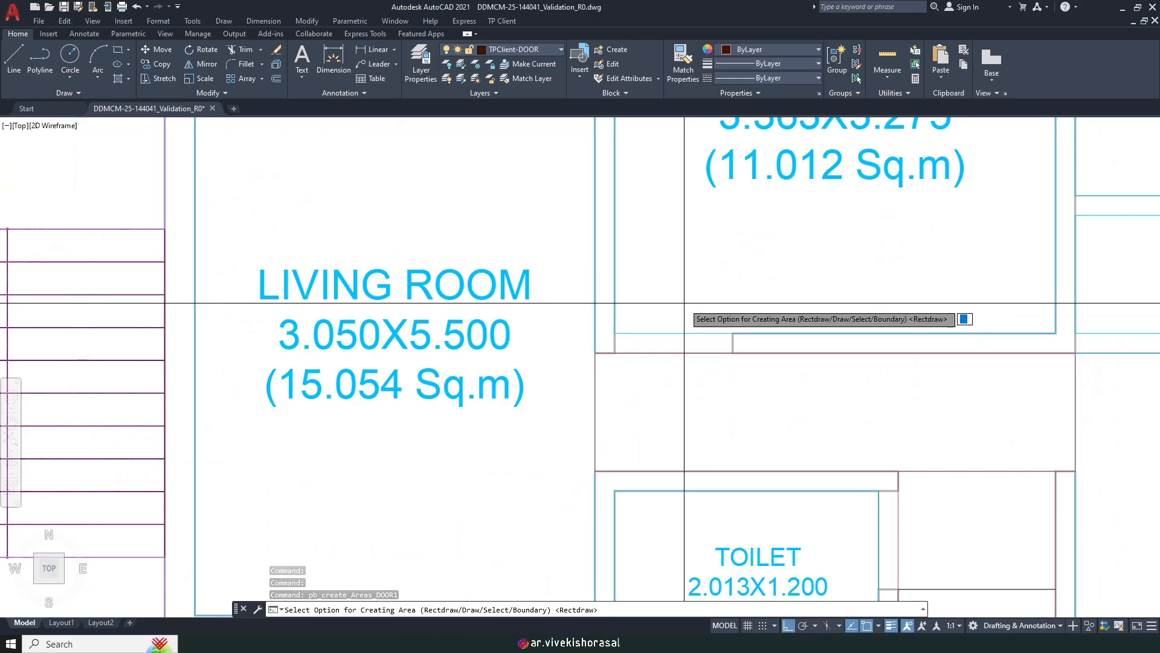
pyautogui.press('Return')
pyautogui.click(615, 332)
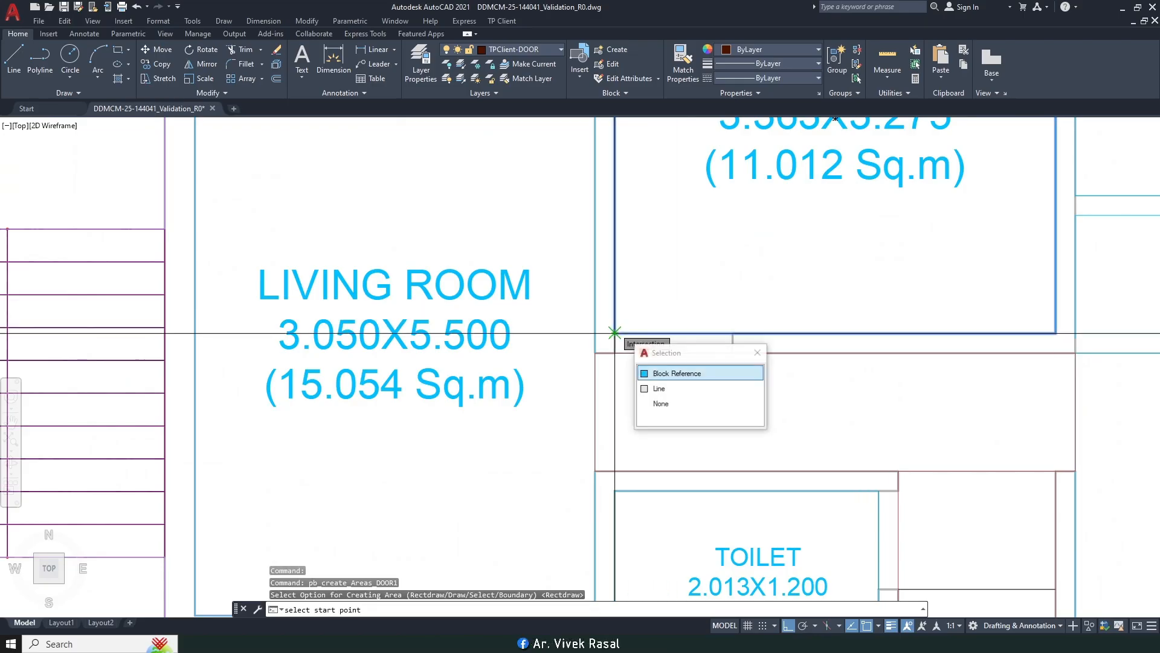
pyautogui.click(733, 352)
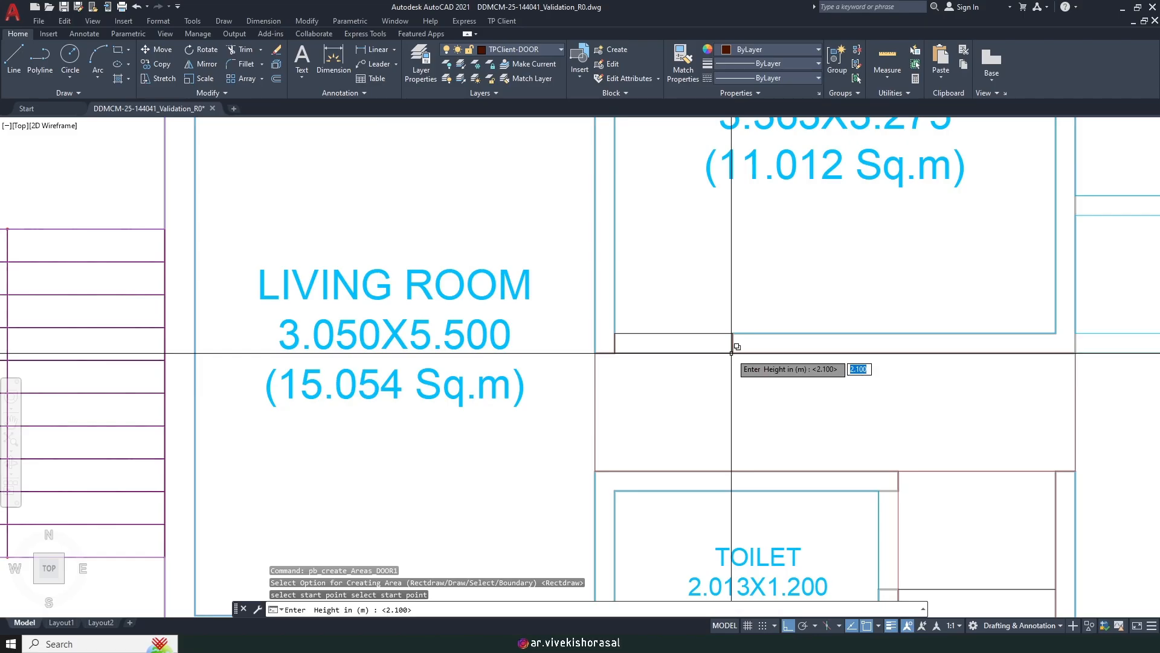
pyautogui.press('Return')
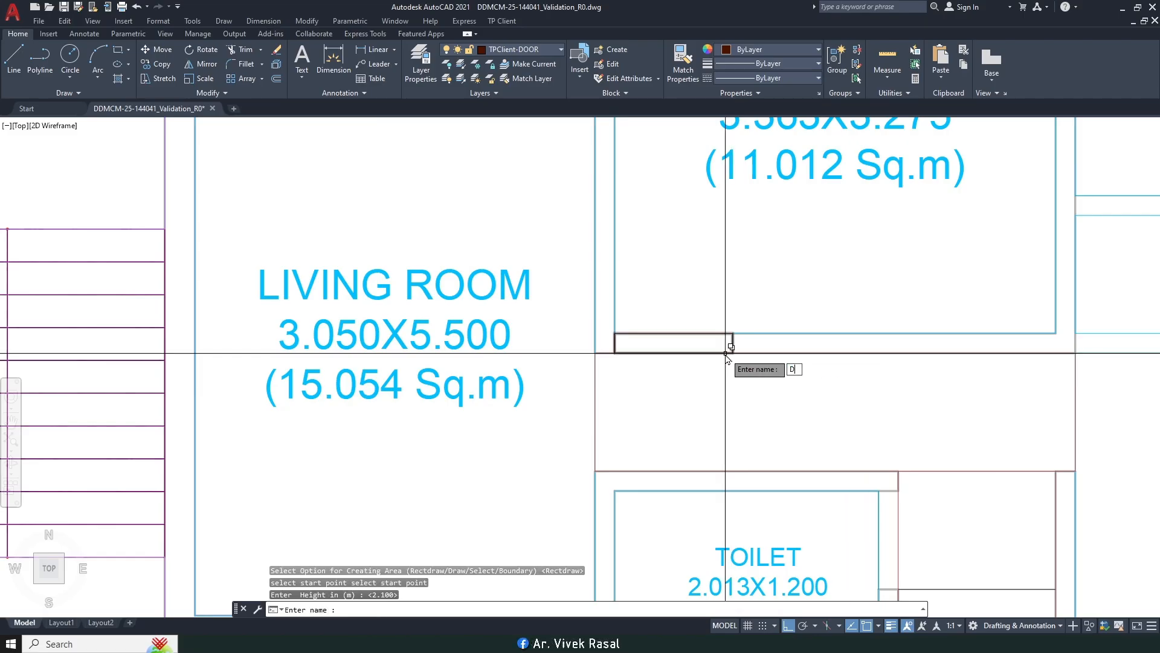
pyautogui.write('D2')
pyautogui.press('Return')
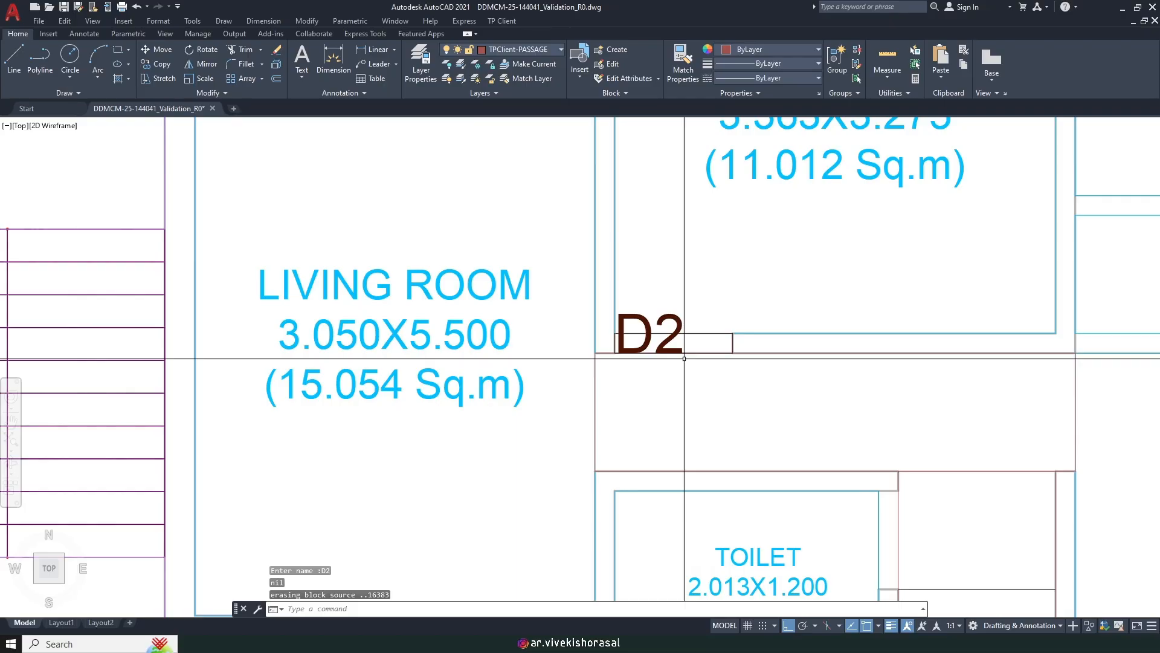
# Step: Scale the D2 label to half size with a 0.5 factor
pyautogui.write('SC')
pyautogui.press('Return')
pyautogui.scroll(4, 684, 329)
pyautogui.click(700, 319)
pyautogui.click(631, 283)
pyautogui.press('Return')
pyautogui.click(616, 351)
pyautogui.write('.5')
pyautogui.press('Return')
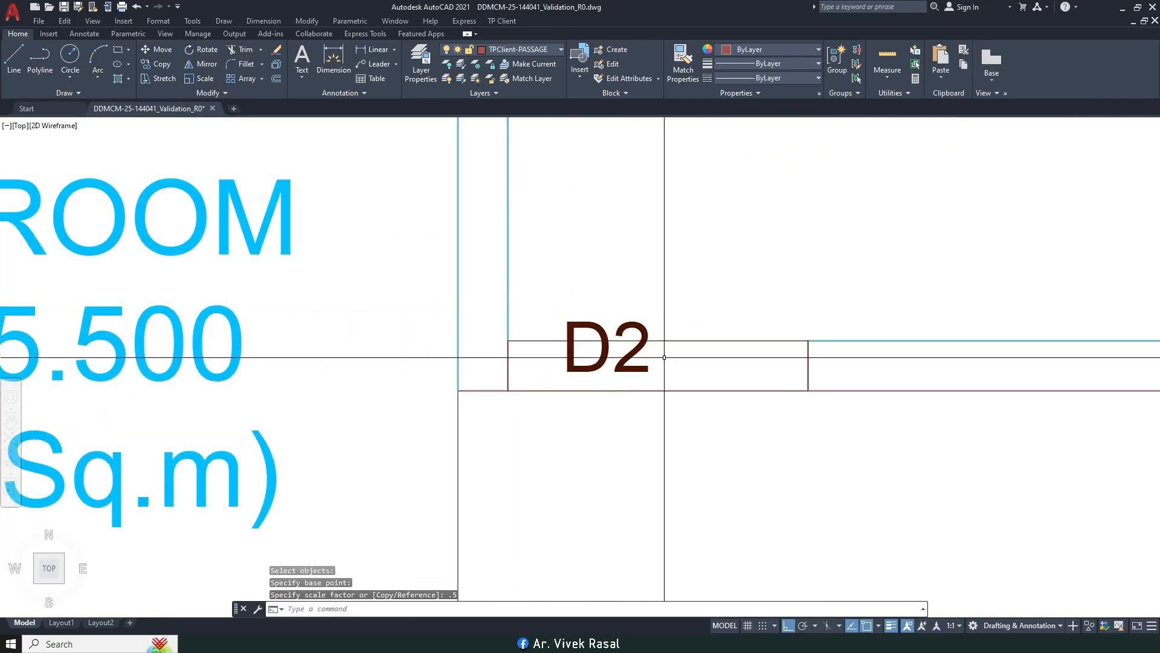
# Step: Move the D2 label right and then down so it sits within the opening
pyautogui.write('M')
pyautogui.press('Return')
pyautogui.scroll(2, 660, 332)
pyautogui.click(656, 331)
pyautogui.click(590, 292)
pyautogui.press('Return')
pyautogui.click(595, 228)
pyautogui.click(677, 220)
pyautogui.press('Return')
pyautogui.click(720, 280)
pyautogui.click(705, 292)
pyautogui.press('Return')
pyautogui.click(731, 216)
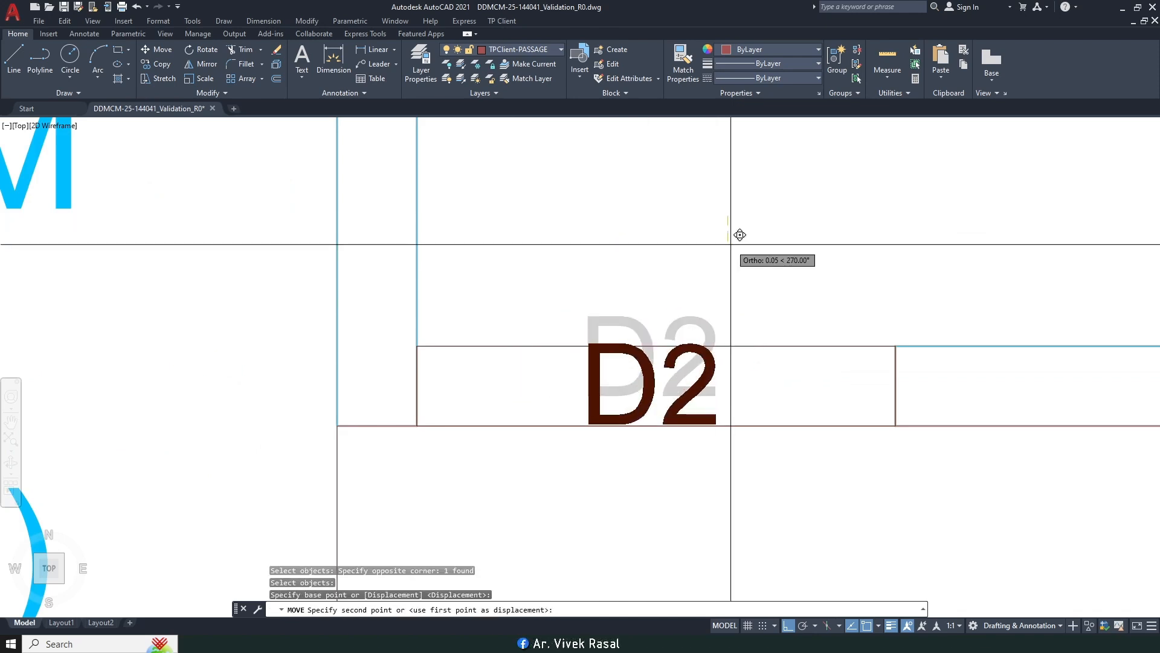
pyautogui.click(731, 244)
# Step: Start copying the D2 door by selecting it with a window
pyautogui.write('CO')
pyautogui.press('Return')
pyautogui.click(733, 374)
pyautogui.click(675, 352)
pyautogui.scroll(-4, 687, 355)
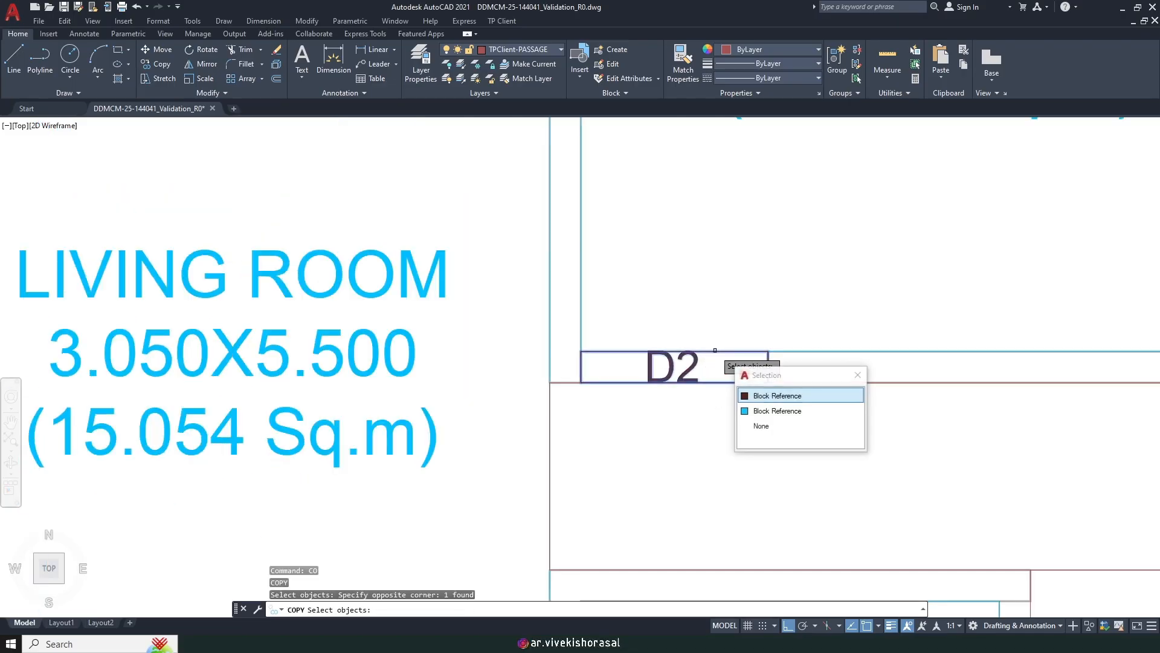
# Step: Place two D2 door copies at the right-hand flat's passage wall and corridor corners
pyautogui.press('Return')
pyautogui.press('Return')
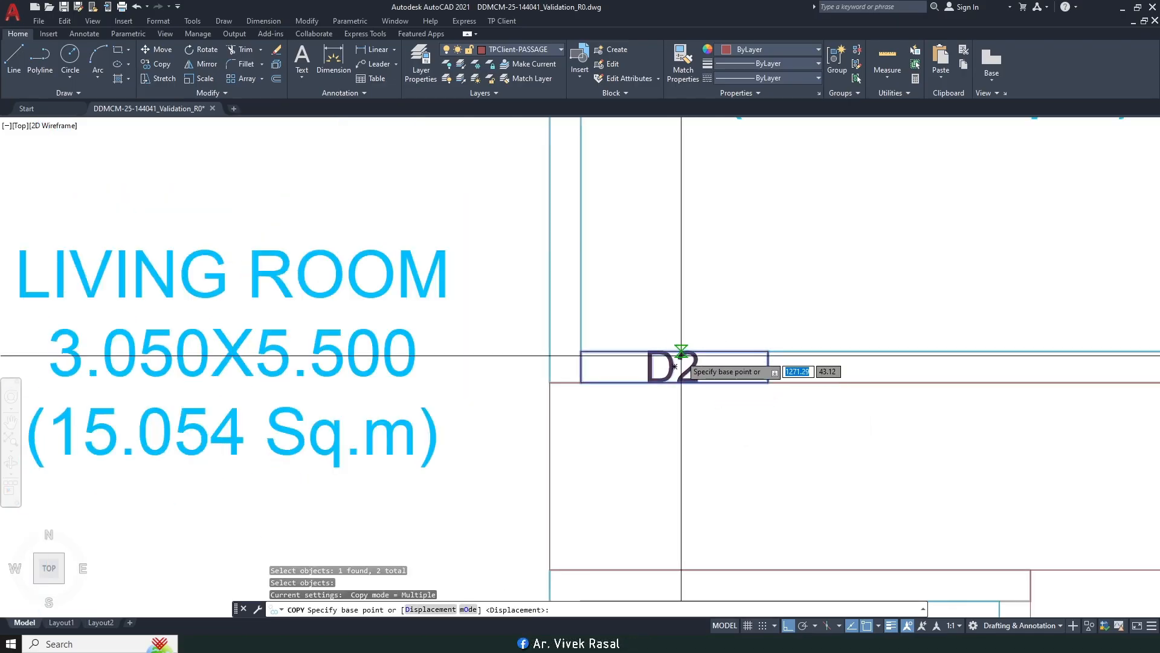
pyautogui.click(769, 382)
pyautogui.scroll(-5, 756, 332)
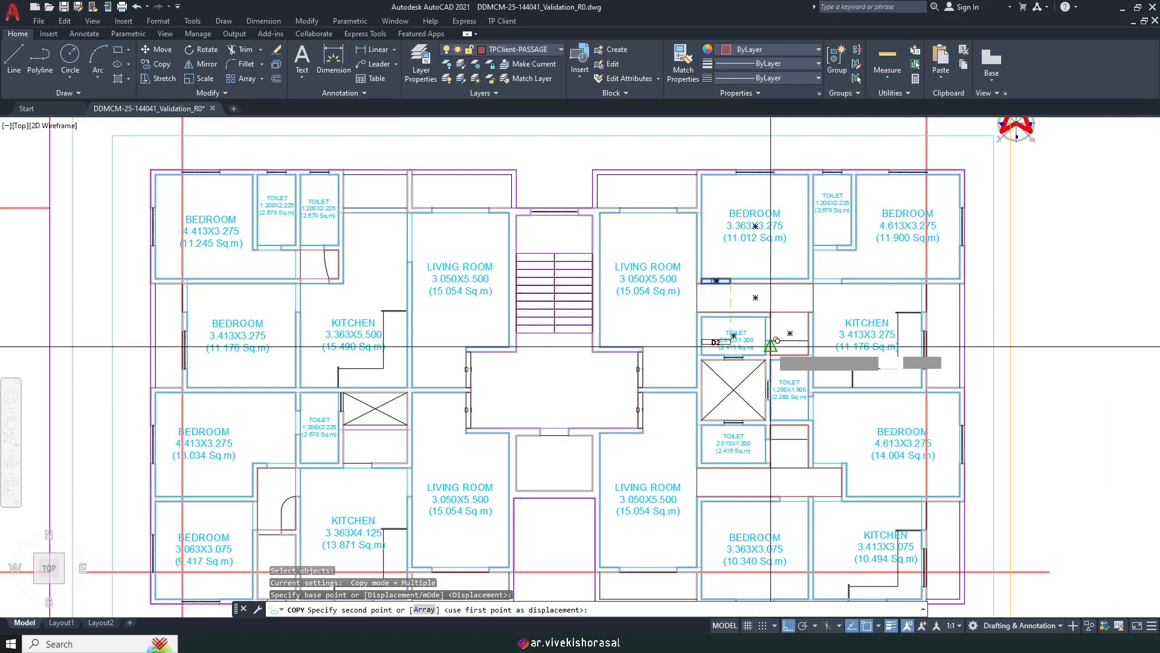
pyautogui.scroll(8, 798, 296)
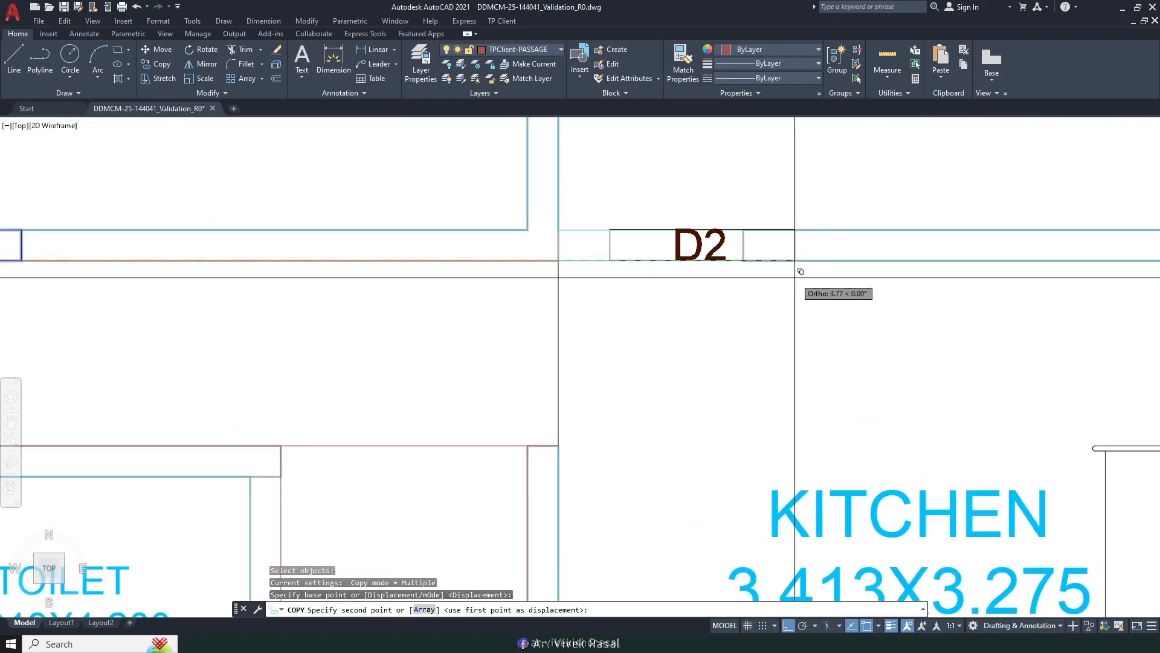
pyautogui.click(743, 260)
pyautogui.scroll(-6, 751, 248)
pyautogui.moveTo(776, 406); pyautogui.dragTo(779, 239, button='middle')
pyautogui.scroll(4, 763, 356)
pyautogui.click(747, 360)
# Step: Add another D2 copy above the left-hand kitchen, then end the copy command
pyautogui.scroll(-4, 750, 278)
pyautogui.scroll(4, 746, 357)
pyautogui.scroll(-4, 749, 345)
pyautogui.moveTo(684, 366); pyautogui.dragTo(743, 372, button='middle')
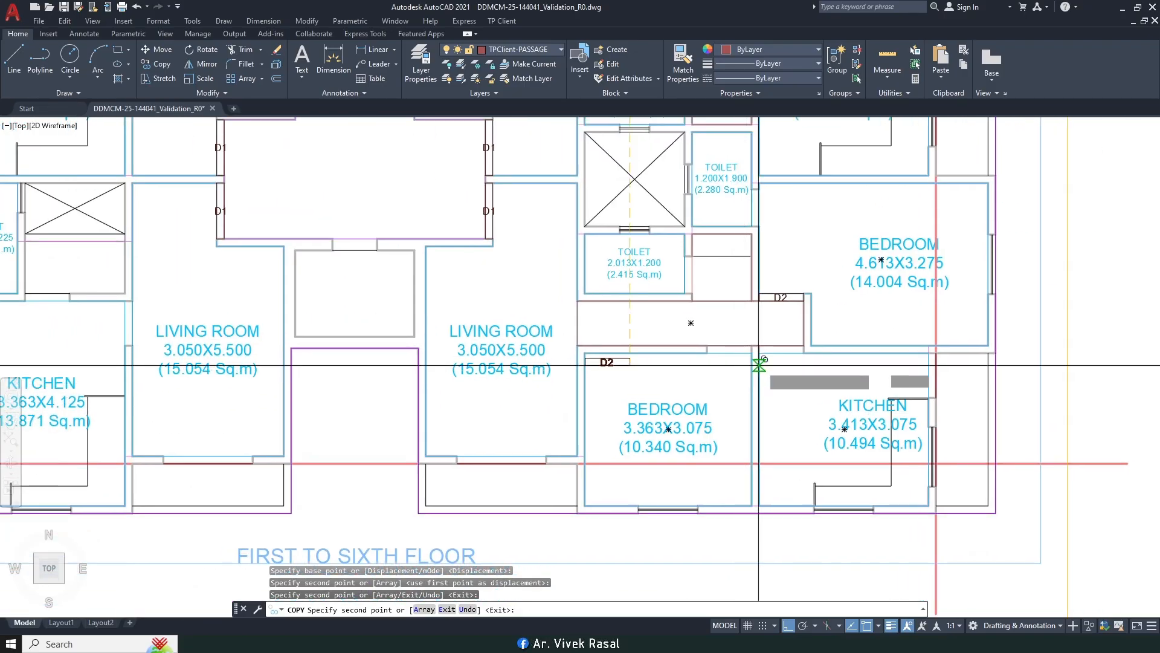
pyautogui.scroll(2, 813, 351)
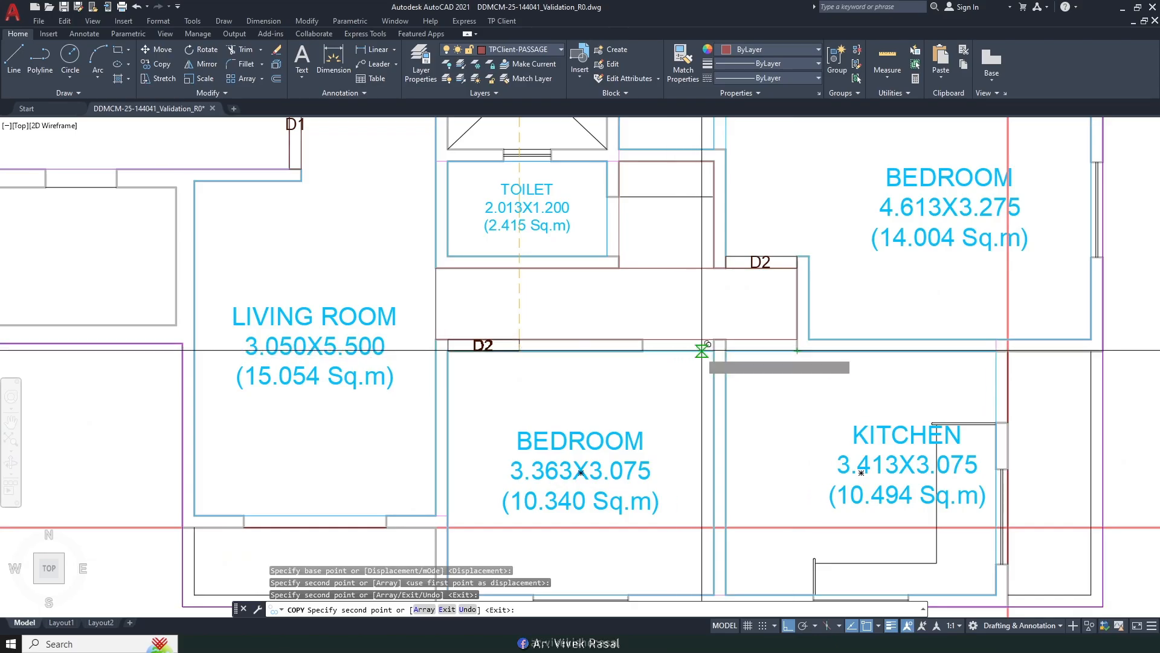
pyautogui.scroll(2, 702, 350)
pyautogui.scroll(-4, 719, 350)
pyautogui.moveTo(687, 330); pyautogui.dragTo(747, 368, button='middle')
pyautogui.moveTo(586, 385); pyautogui.dragTo(890, 371, button='middle')
pyautogui.moveTo(576, 344); pyautogui.dragTo(797, 356, button='middle')
pyautogui.scroll(4, 638, 345)
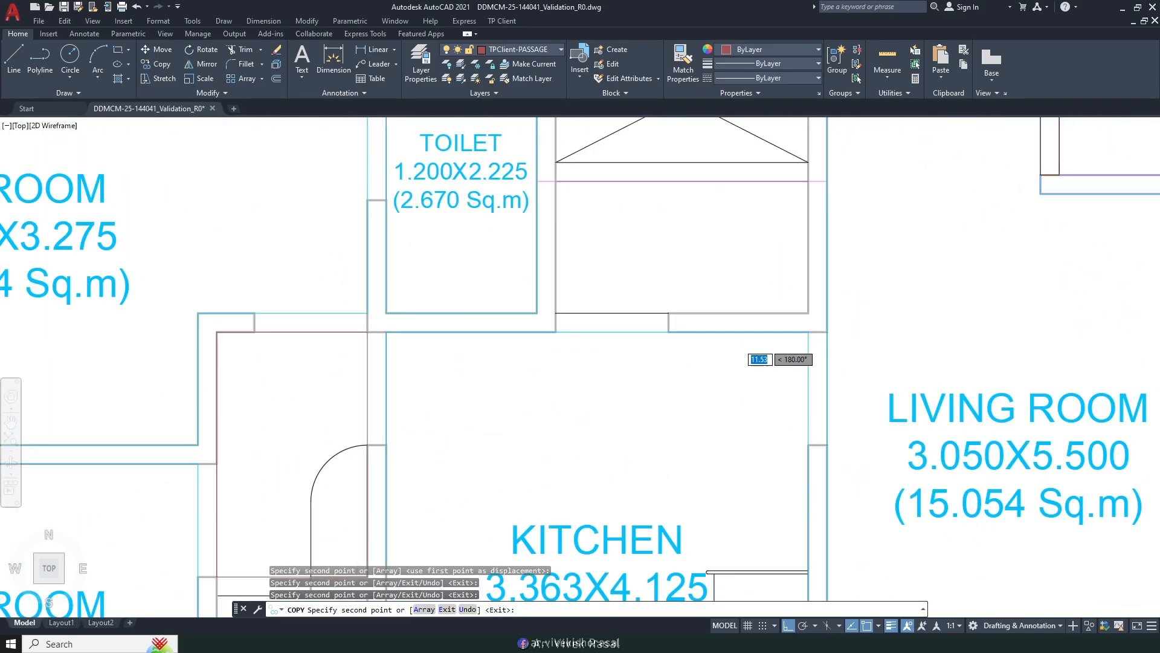
pyautogui.scroll(-4, 669, 331)
pyautogui.moveTo(559, 375); pyautogui.dragTo(660, 439, button='middle')
pyautogui.scroll(4, 648, 392)
pyautogui.click(688, 343)
pyautogui.scroll(-4, 687, 342)
pyautogui.moveTo(675, 259); pyautogui.dragTo(642, 549, button='middle')
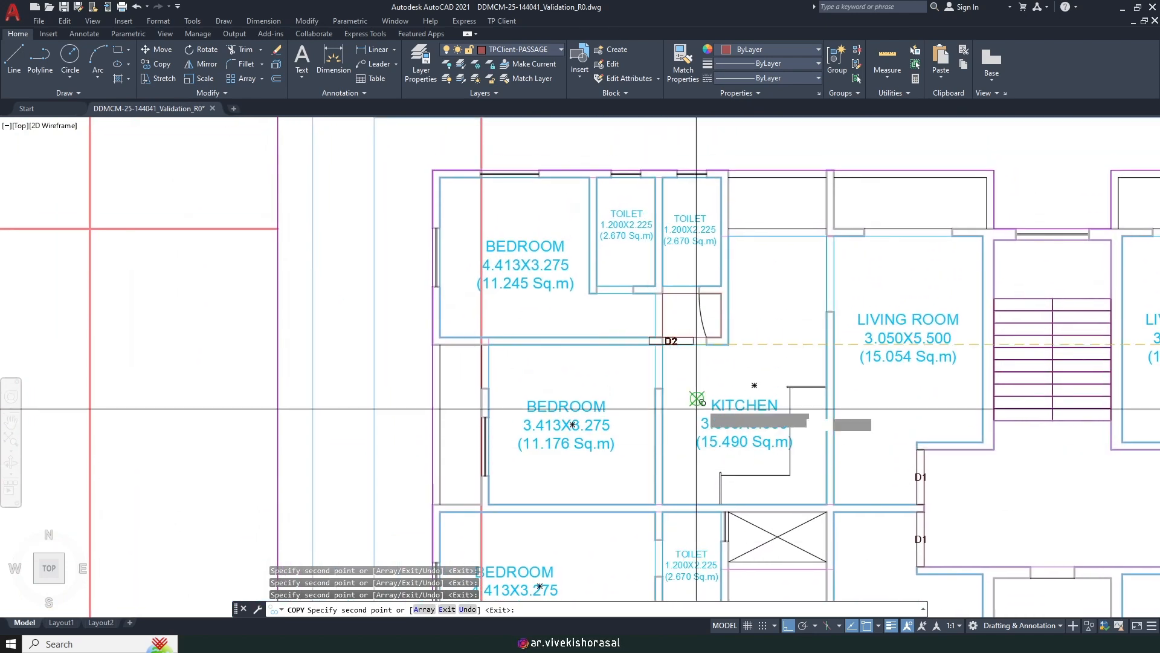
pyautogui.press('Escape')
pyautogui.press('Escape')
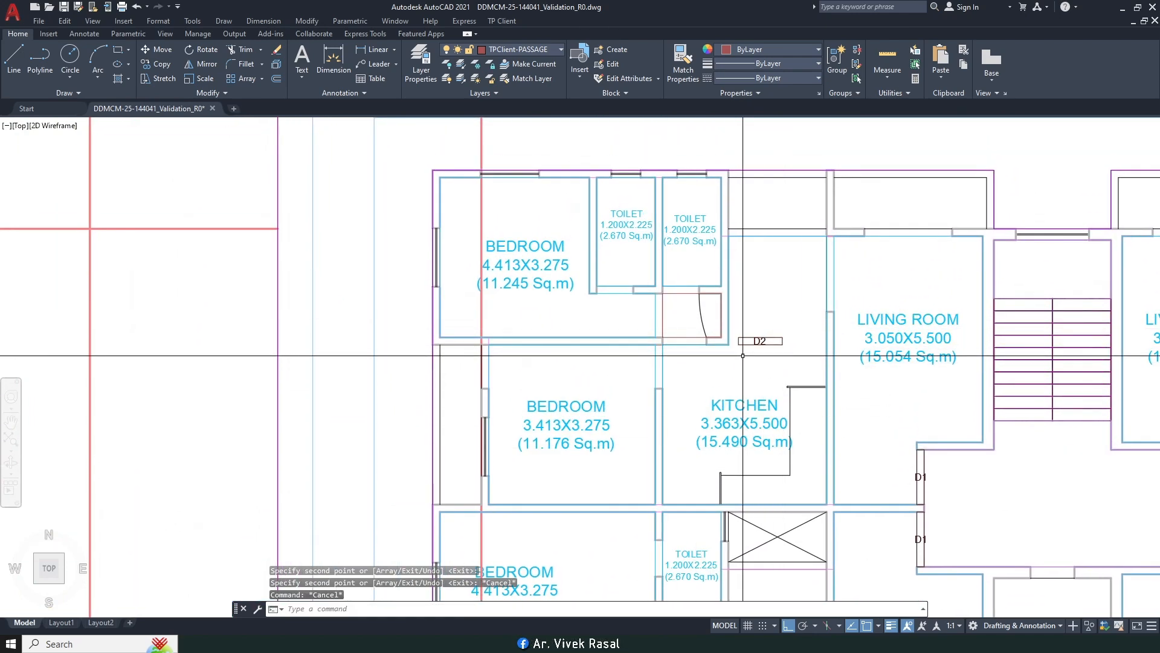
# Step: Rotate the D2 door copy by 90° so it stands upright
pyautogui.write('RO')
pyautogui.press('space')
pyautogui.scroll(4, 779, 327)
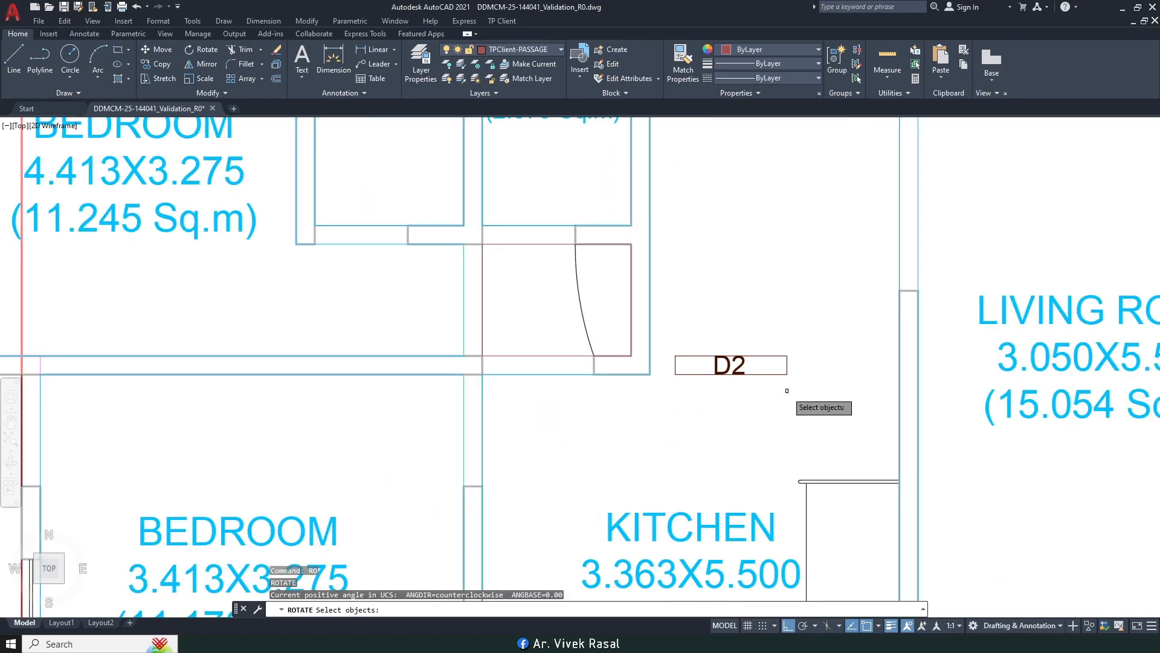
pyautogui.click(788, 388)
pyautogui.click(776, 340)
pyautogui.press('space')
pyautogui.click(778, 363)
pyautogui.press('Return')
pyautogui.moveTo(741, 364); pyautogui.dragTo(722, 305, button='middle')
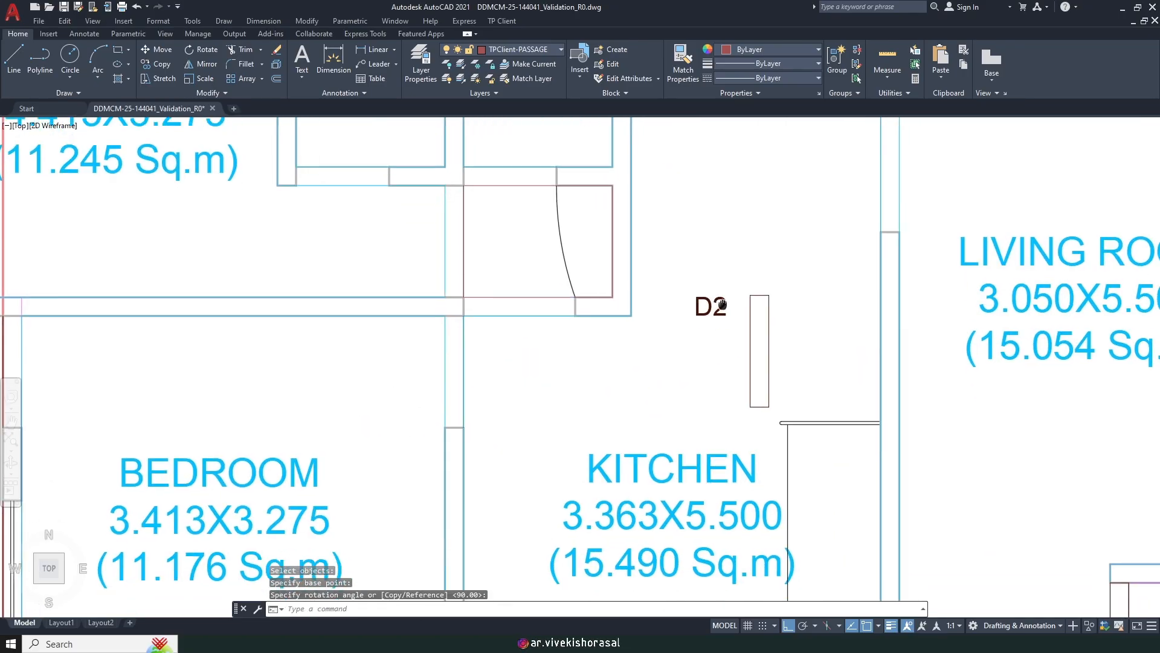
pyautogui.scroll(2, 783, 348)
# Step: Move the rotated door rectangle to line up with its D2 tag
pyautogui.write('m')
pyautogui.click(786, 350)
pyautogui.click(753, 356)
pyautogui.press('space')
pyautogui.click(829, 387)
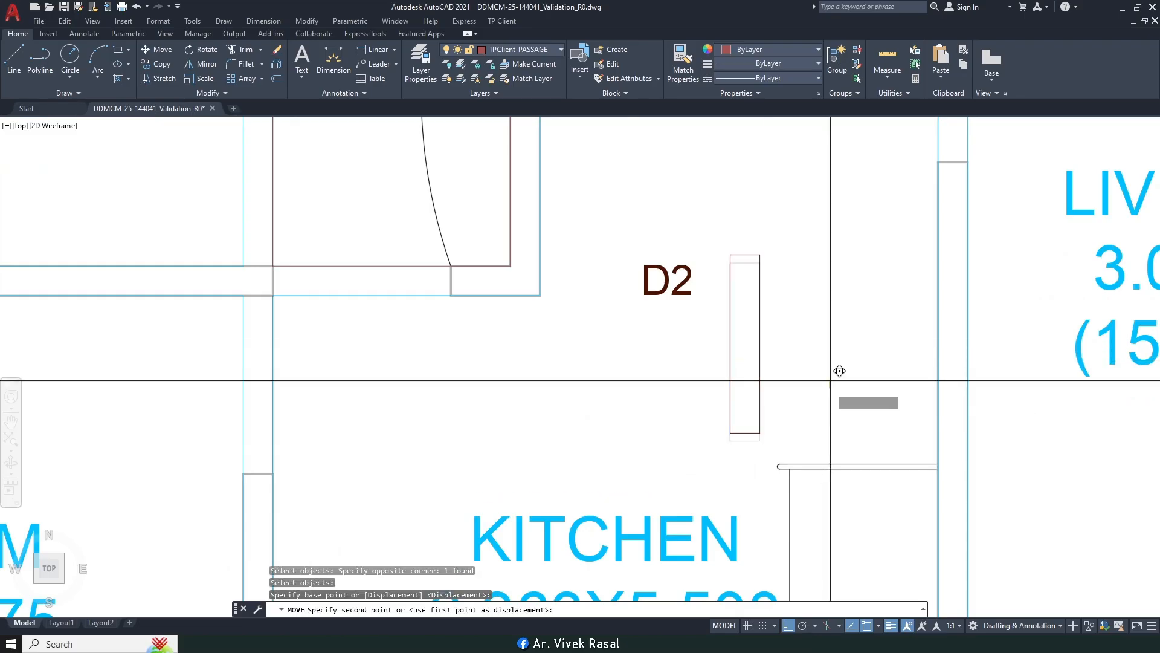
pyautogui.click(823, 335)
pyautogui.press('space')
pyautogui.click(763, 300)
pyautogui.press('space')
pyautogui.click(824, 331)
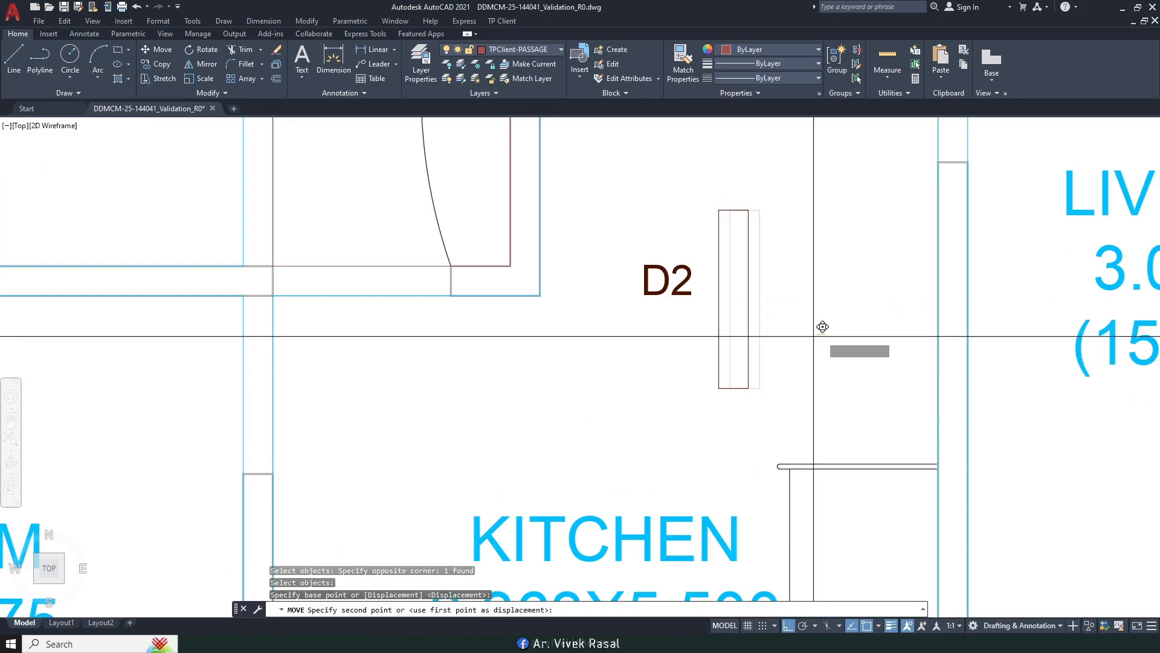
pyautogui.click(746, 330)
pyautogui.press('space')
pyautogui.click(710, 347)
pyautogui.click(672, 345)
pyautogui.press('space')
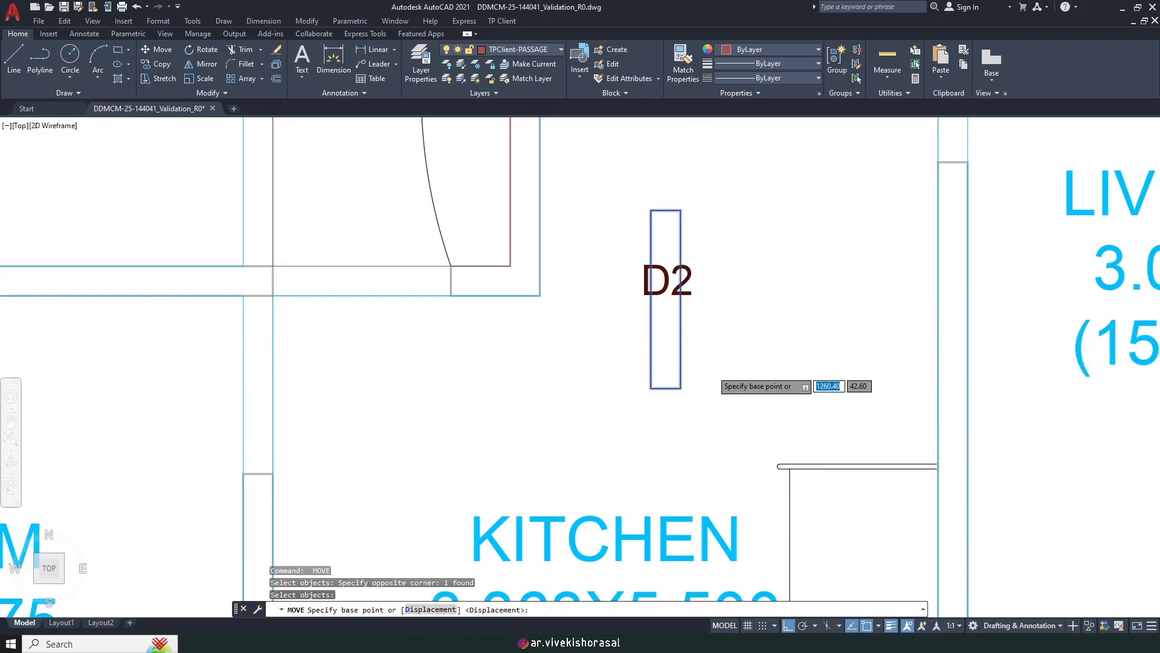
pyautogui.click(712, 370)
pyautogui.click(709, 364)
# Step: Move the door and D2 tag together into the bedroom wall opening
pyautogui.press('space')
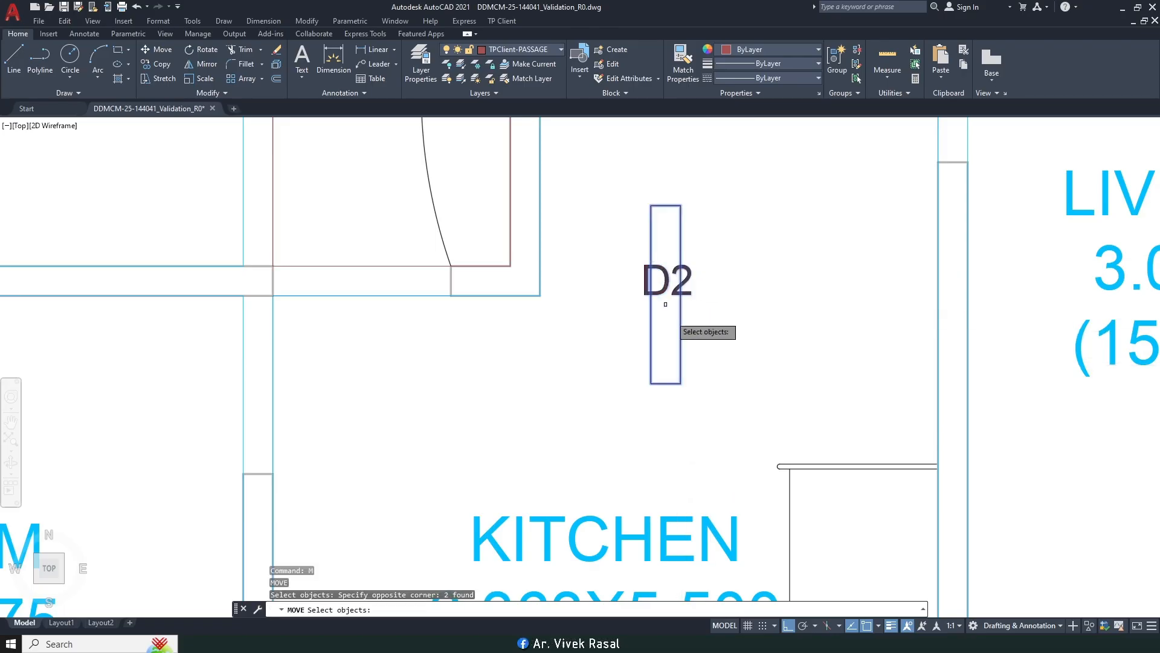
pyautogui.press('space')
pyautogui.click(681, 384)
pyautogui.scroll(-4, 673, 382)
pyautogui.moveTo(606, 356); pyautogui.dragTo(740, 424, button='middle')
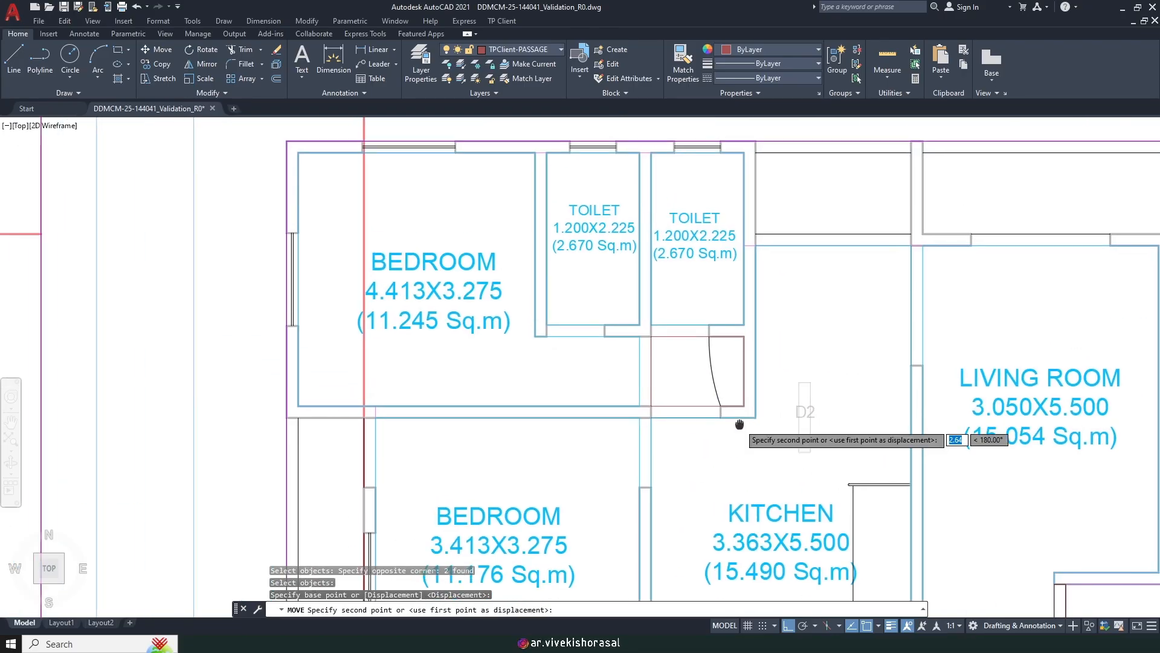
pyautogui.scroll(2, 690, 412)
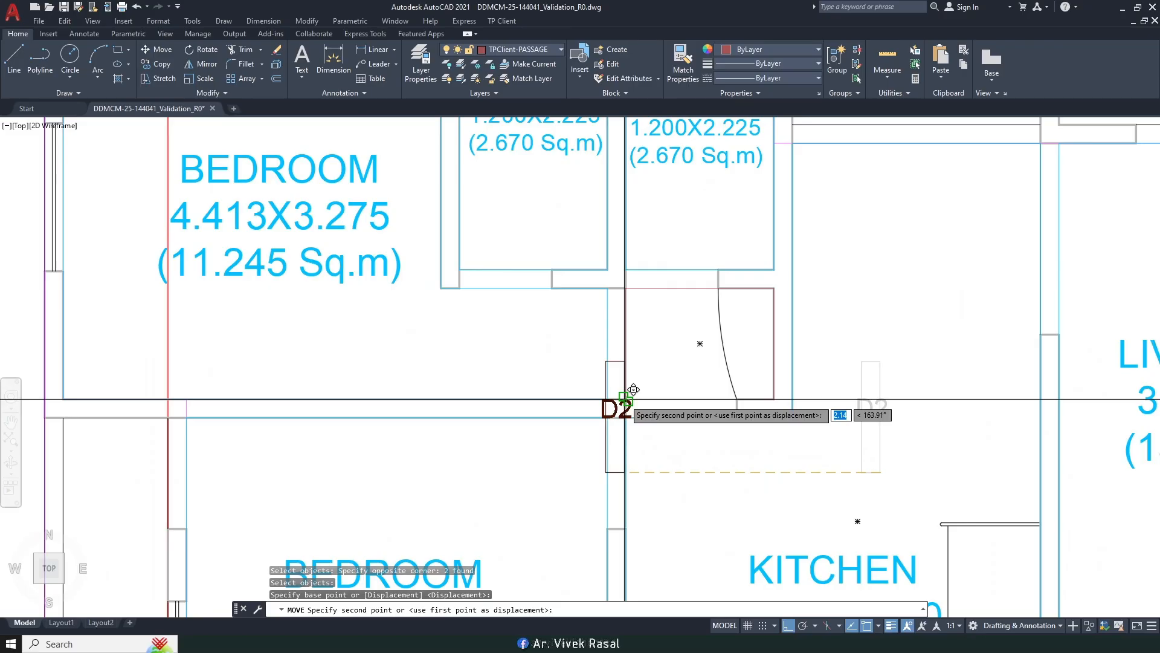
pyautogui.click(626, 326)
pyautogui.moveTo(720, 468); pyautogui.dragTo(730, 436, button='middle')
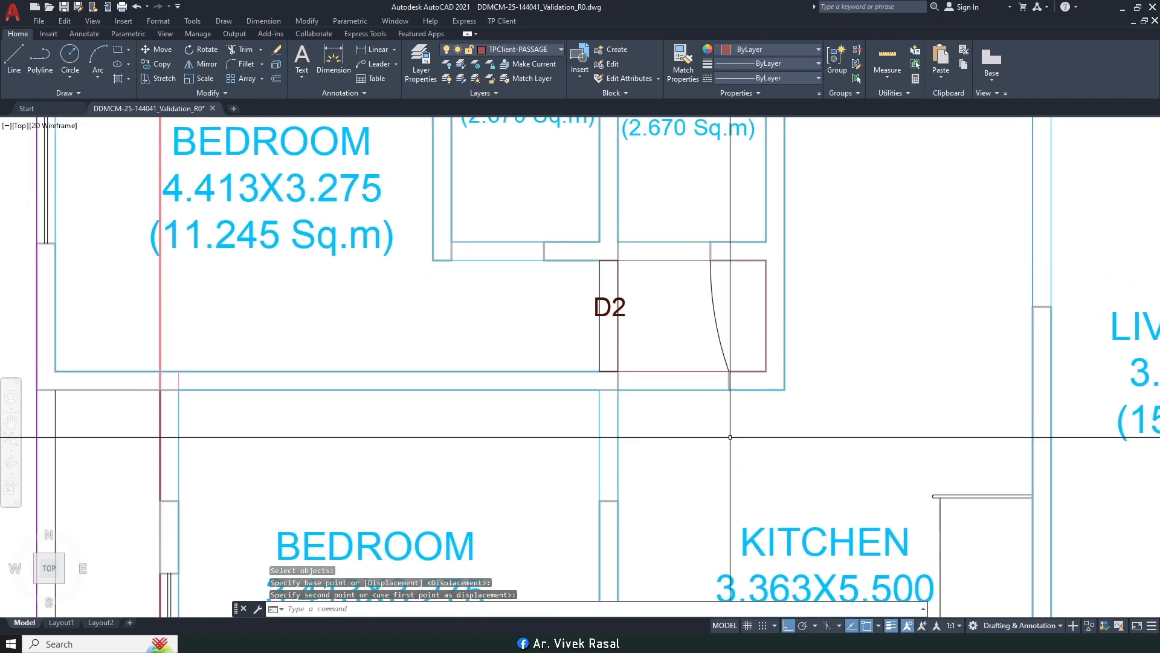
pyautogui.write('o')
pyautogui.press('Return')
# Step: Copy the vertical D2 door from its endpoint to a spot 1.05 below the original
pyautogui.scroll(4, 613, 317)
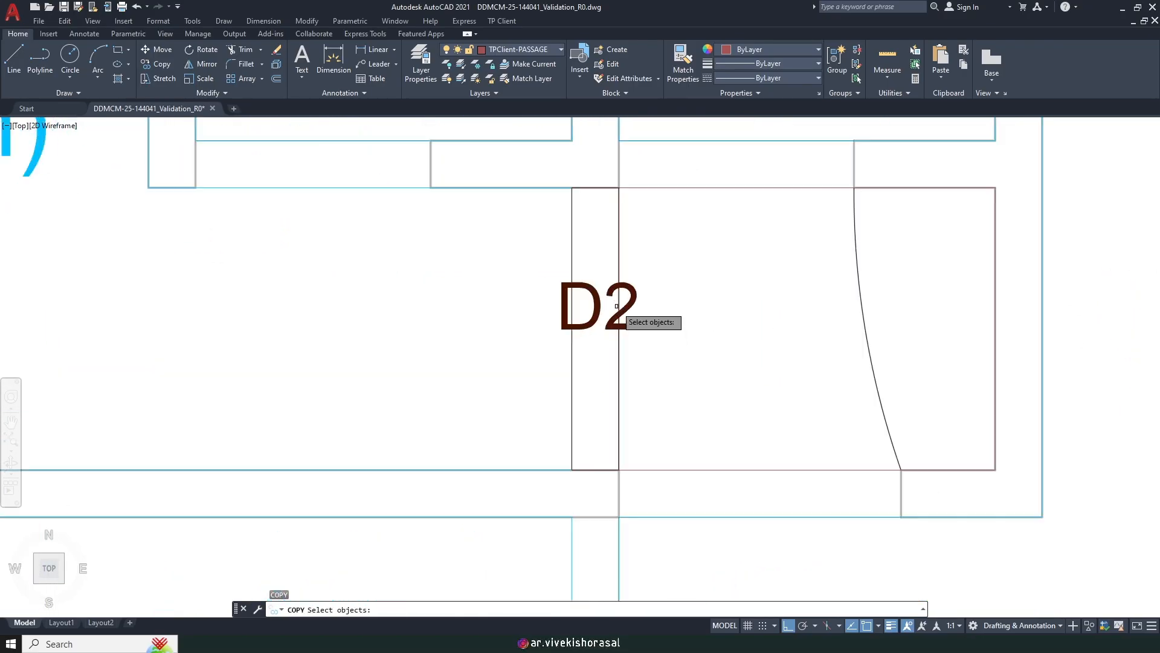
pyautogui.click(622, 365)
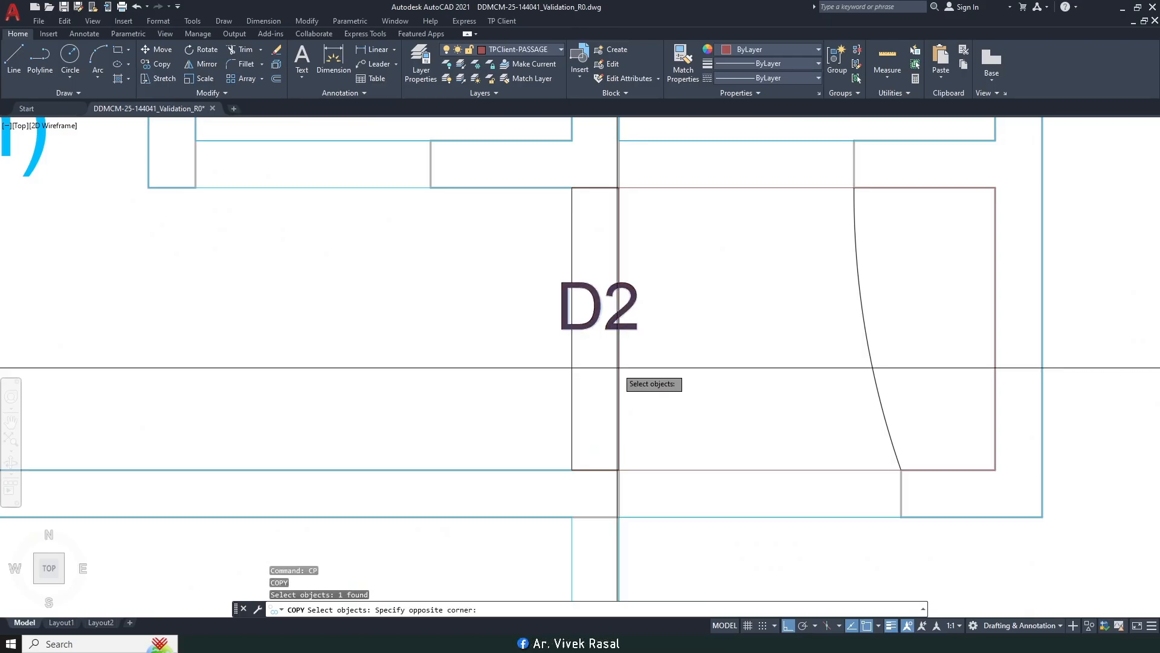
pyautogui.click(620, 369)
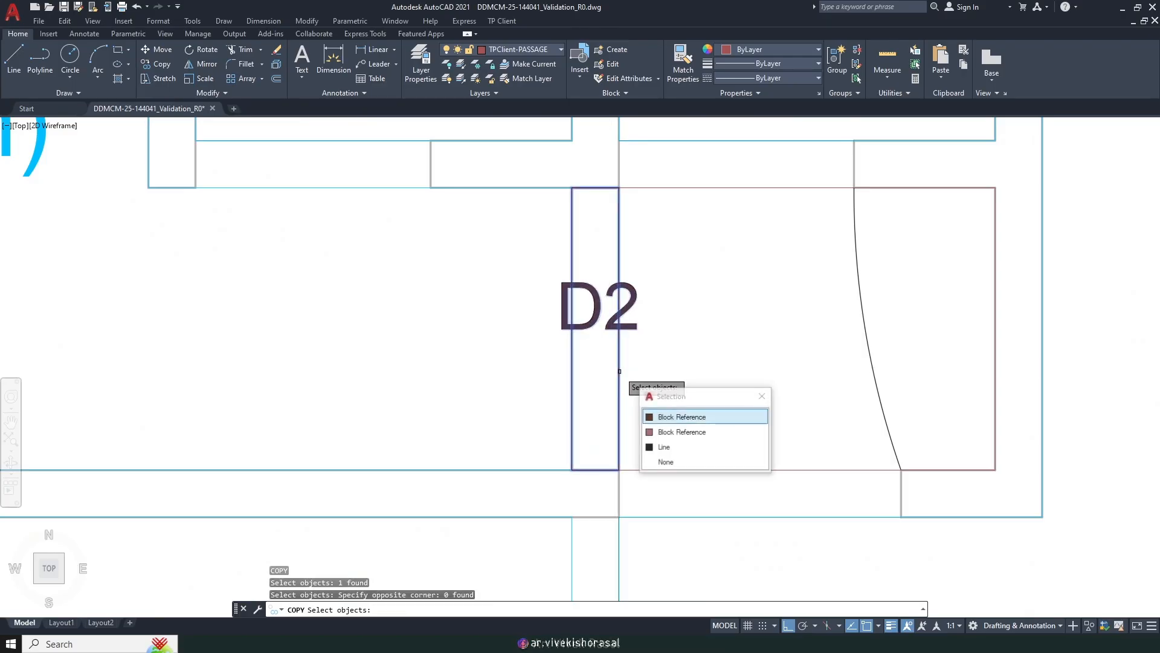
pyautogui.scroll(-4, 619, 370)
pyautogui.scroll(1, 616, 316)
pyautogui.press('Return')
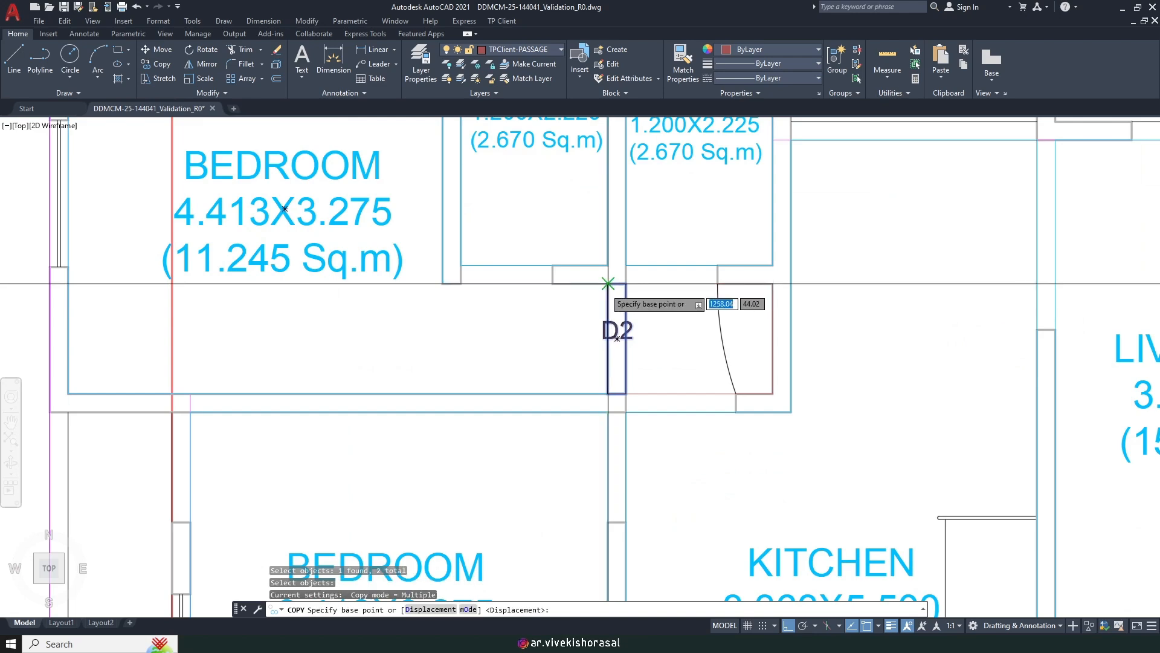
pyautogui.click(608, 283)
pyautogui.click(608, 412)
# Step: Pan and zoom around the floor plan to find the next doorway, keeping COPY active
pyautogui.scroll(-5, 608, 411)
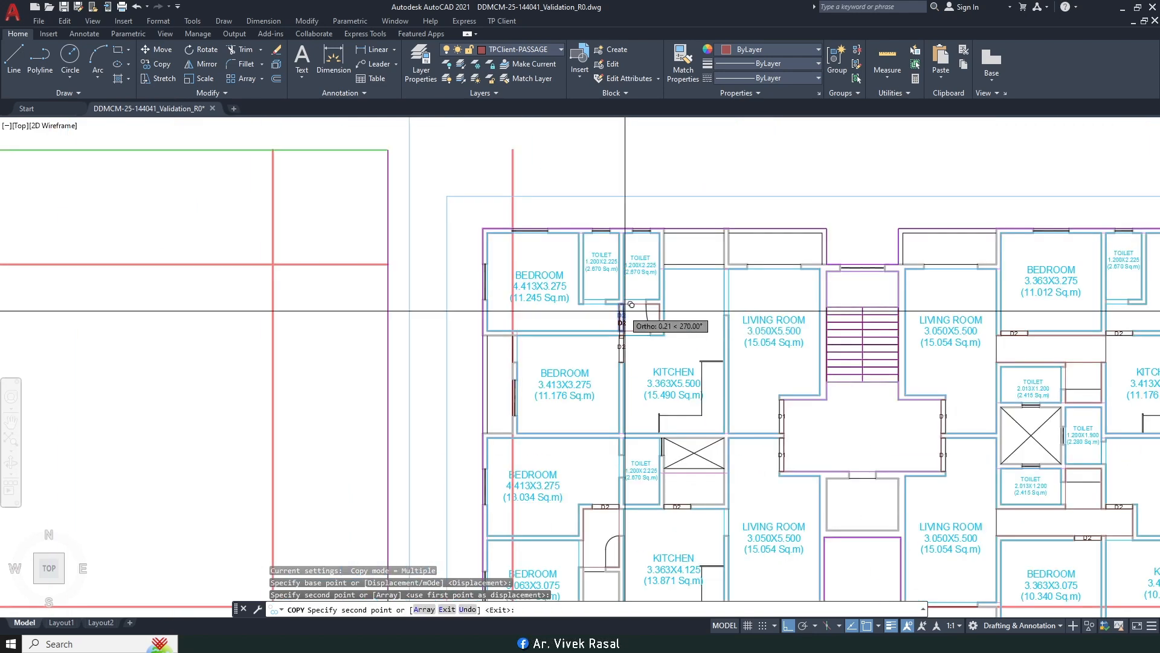
pyautogui.moveTo(637, 428); pyautogui.dragTo(193, 368, button='middle')
pyautogui.scroll(4, 546, 382)
pyautogui.scroll(-2, 546, 359)
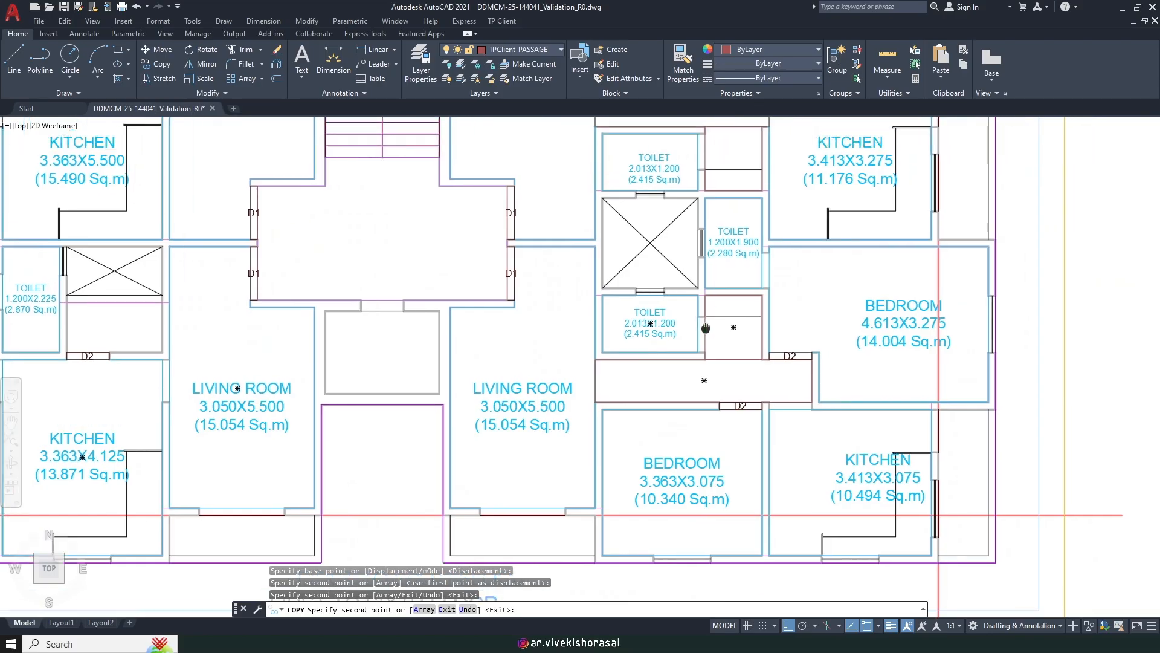
pyautogui.scroll(2, 695, 313)
pyautogui.moveTo(715, 345); pyautogui.dragTo(678, 418, button='middle')
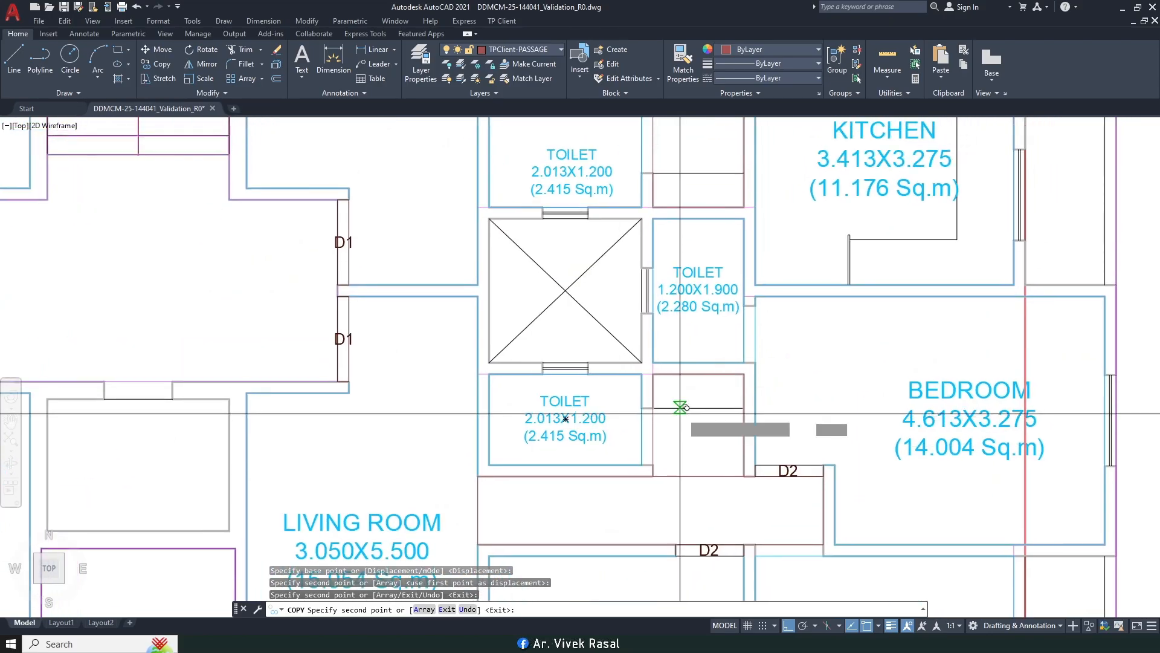
pyautogui.scroll(-1, 694, 408)
pyautogui.scroll(2, 750, 335)
pyautogui.scroll(-2, 745, 336)
pyautogui.moveTo(736, 356); pyautogui.dragTo(873, 422, button='middle')
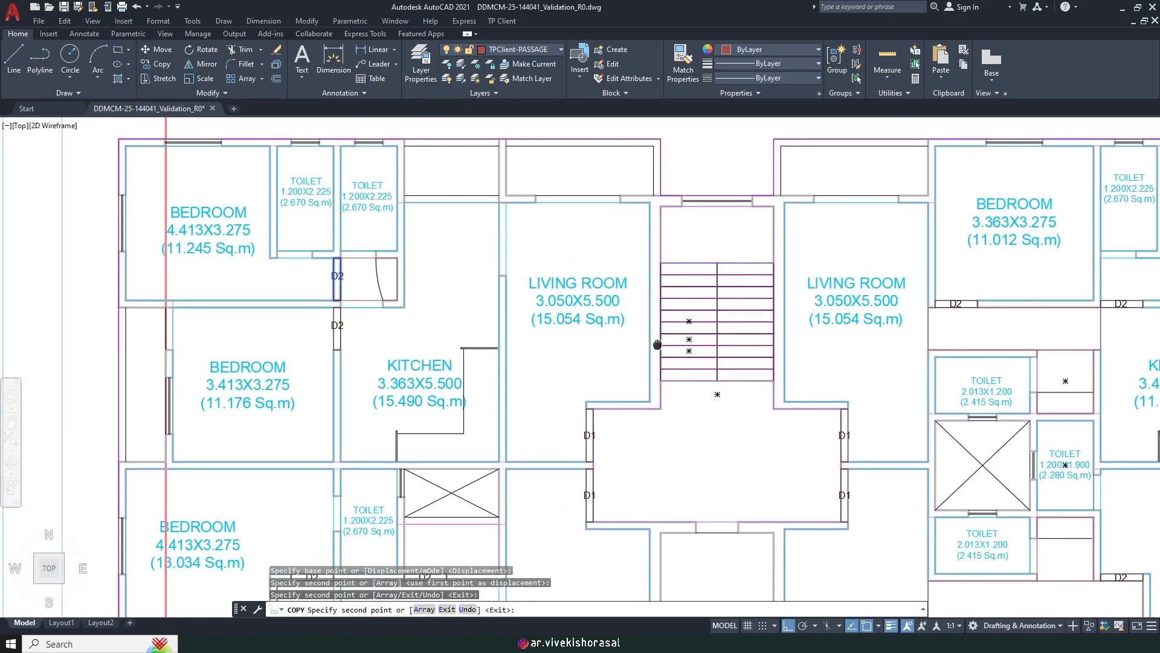
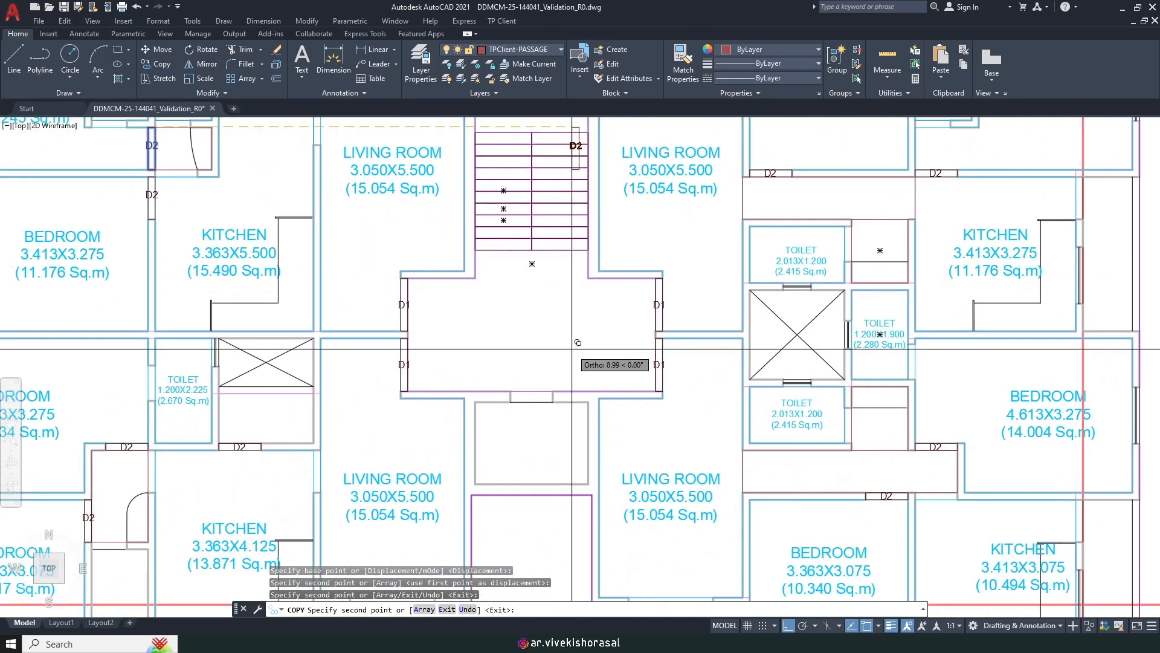
# Step: Cancel the leftover COPY command and bring up the TP Client Floor submenu with Create Door
pyautogui.scroll(-5, 573, 346)
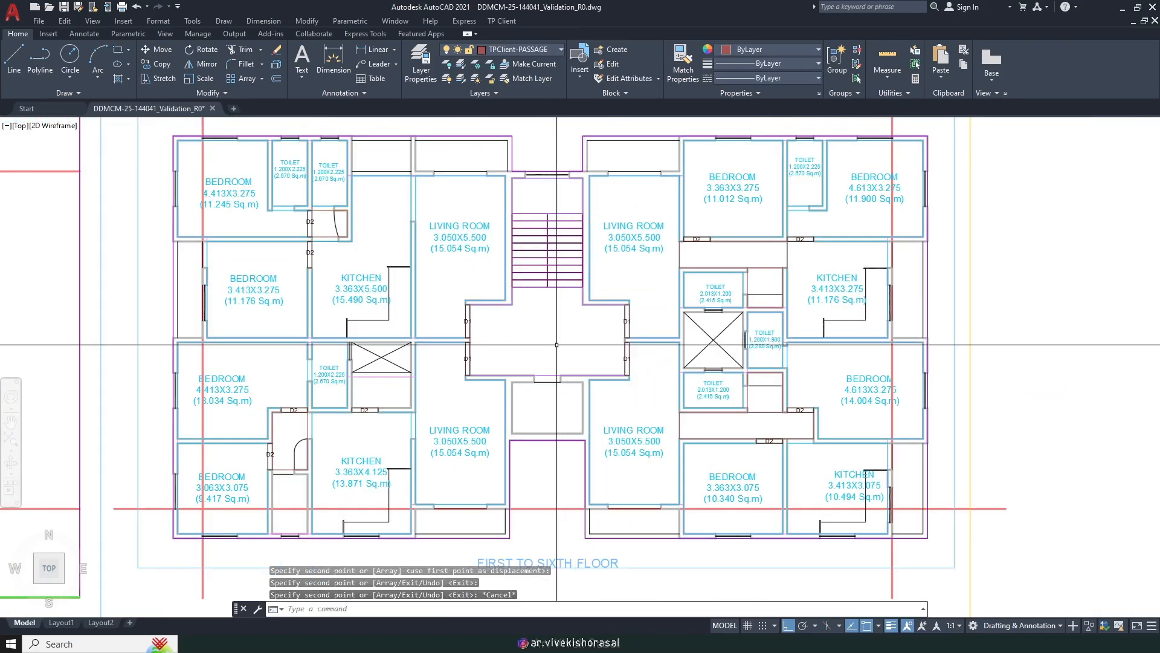
pyautogui.scroll(6, 539, 376)
pyautogui.press('Escape')
pyautogui.press('Return')
pyautogui.press('Escape')
pyautogui.press('Escape')
pyautogui.click(502, 21)
pyautogui.moveTo(575, 104)
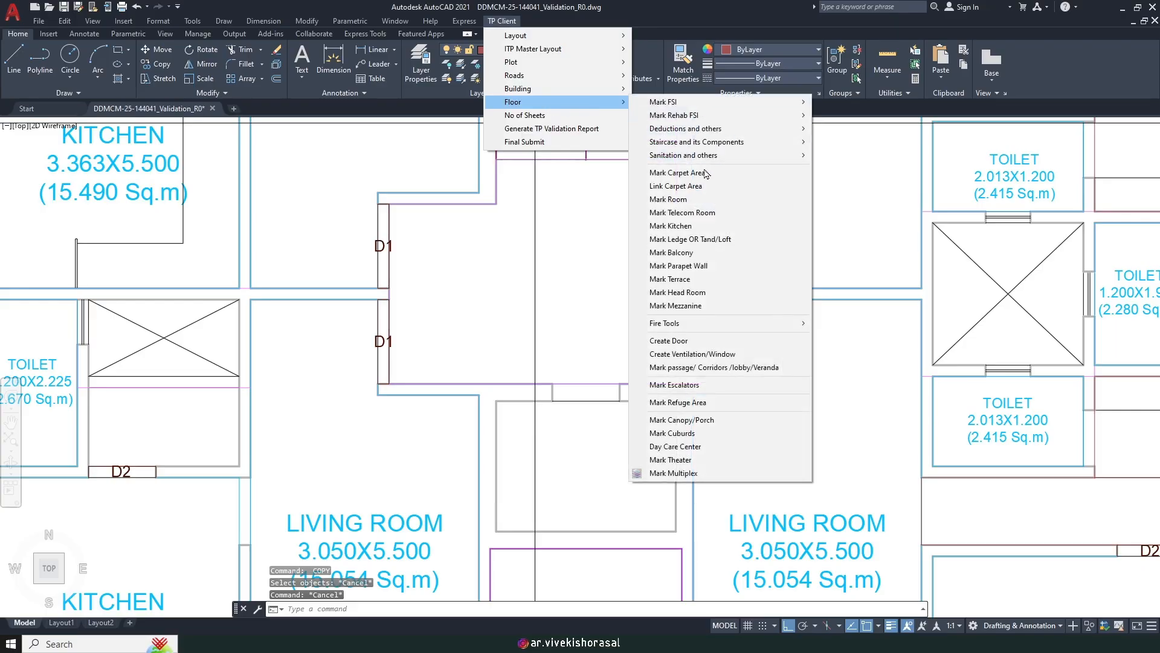
# Step: Create a rectangular door area in the lobby's lower wall and name it D
pyautogui.click(691, 341)
pyautogui.press('Return')
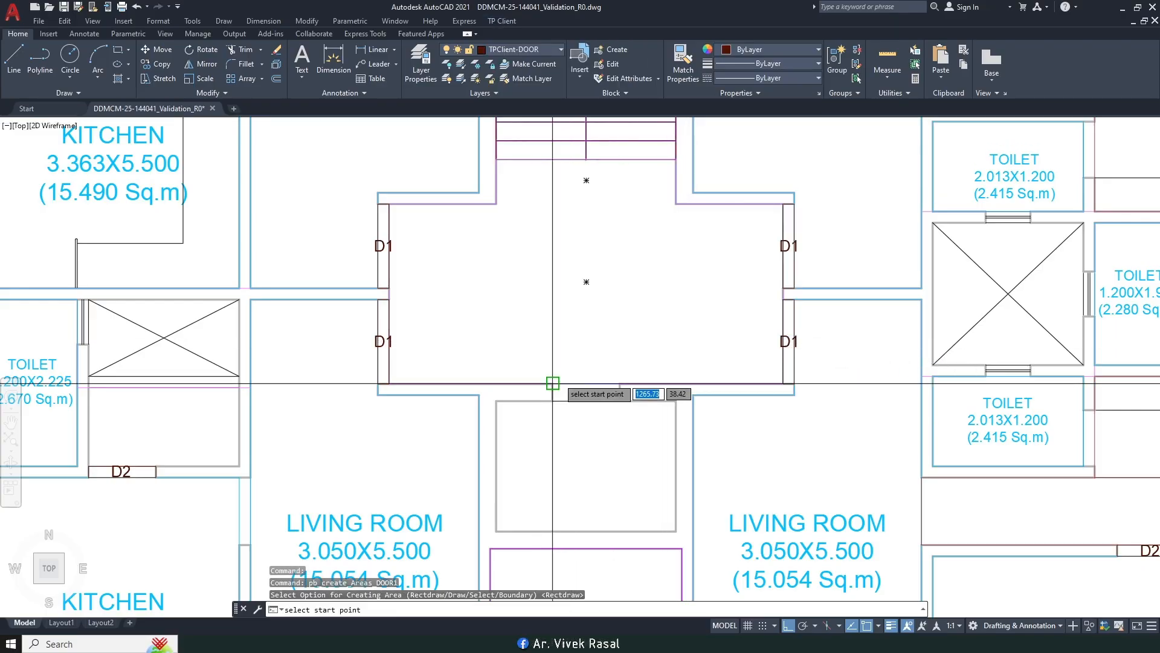
pyautogui.scroll(2, 552, 383)
pyautogui.click(548, 386)
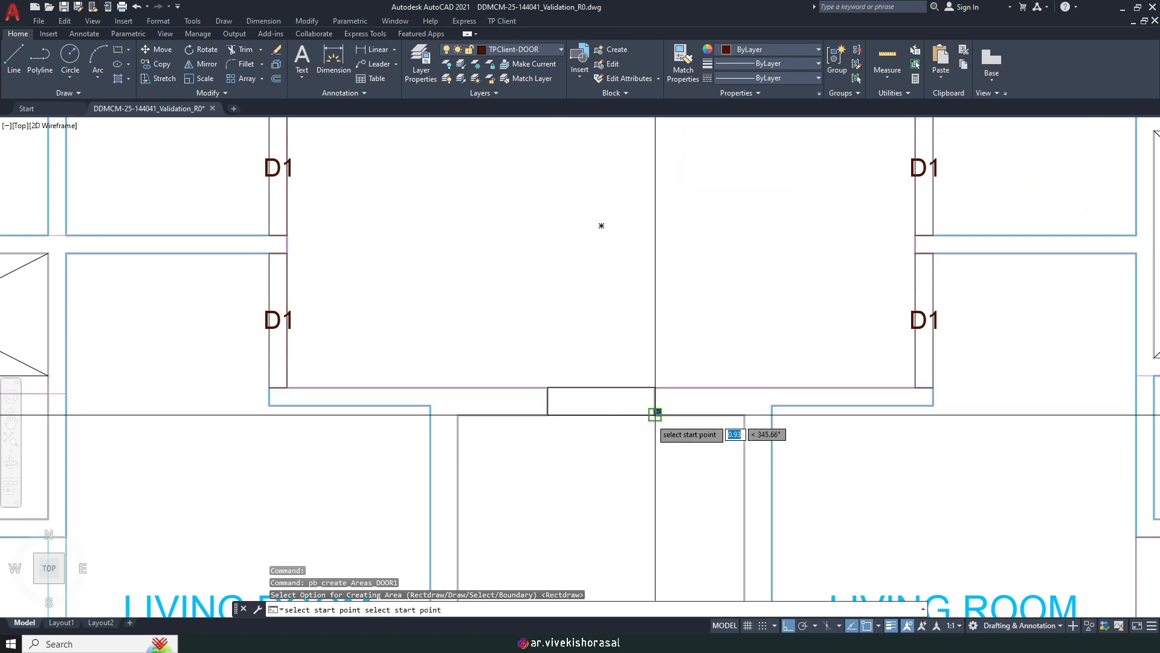
pyautogui.click(650, 417)
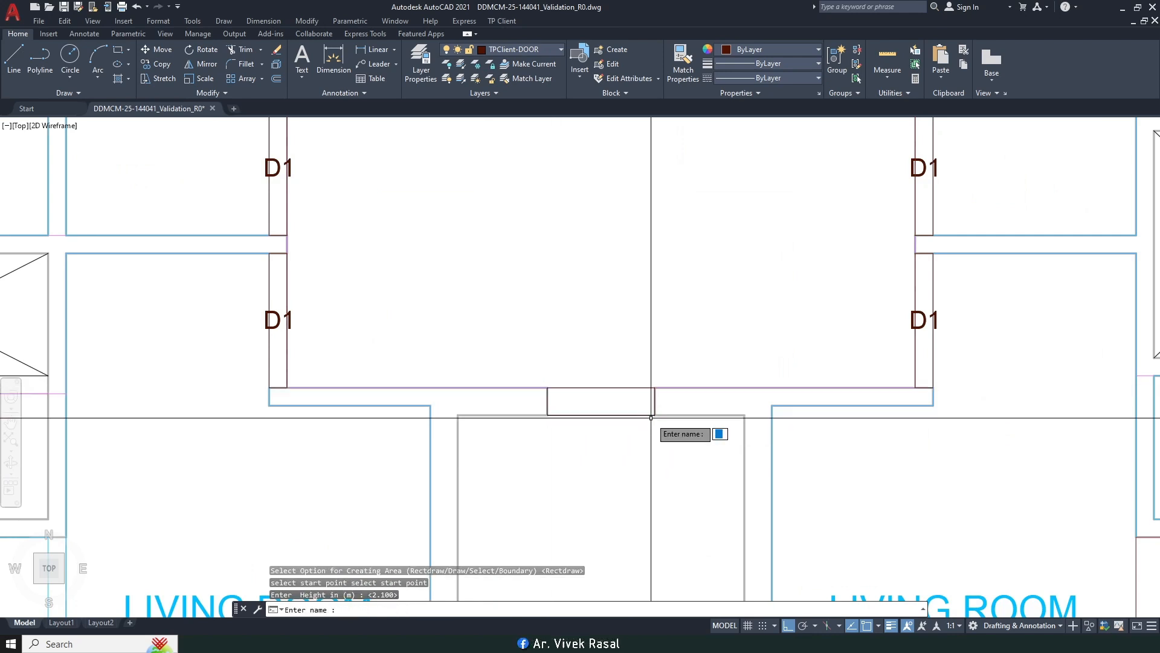
pyautogui.write('D')
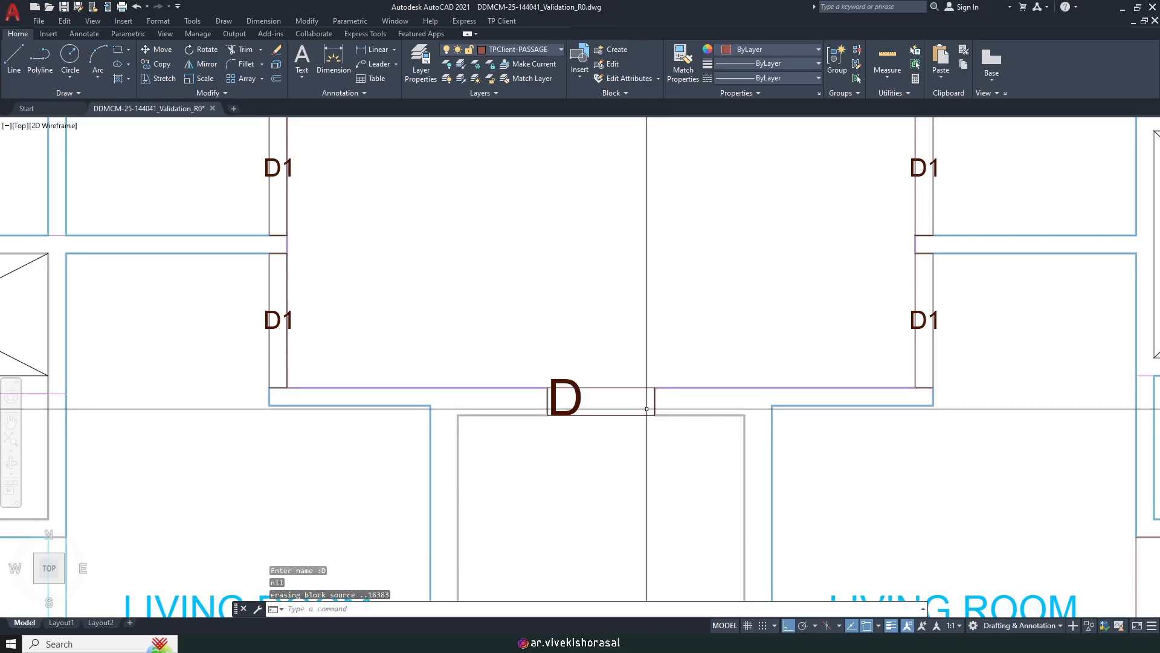
pyautogui.write('SC')
# Step: Scale the D label down to half size (0.5)
pyautogui.press('space')
pyautogui.scroll(2, 579, 389)
pyautogui.click(581, 416)
pyautogui.click(550, 401)
pyautogui.press('space')
pyautogui.click(562, 403)
pyautogui.write('.5')
pyautogui.press('Return')
# Step: Move the D label to the right along the lobby wall
pyautogui.write('m')
pyautogui.press('space')
pyautogui.scroll(4, 576, 414)
pyautogui.click(581, 416)
pyautogui.click(545, 376)
pyautogui.press('space')
pyautogui.scroll(-3, 545, 375)
pyautogui.click(535, 464)
pyautogui.click(619, 471)
# Step: Nudge the D label down into the door rectangle
pyautogui.press('space')
pyautogui.click(656, 404)
pyautogui.click(620, 377)
pyautogui.press('space')
pyautogui.click(694, 472)
pyautogui.click(699, 485)
# Step: Zoom out to the whole plan and reopen the TP Client Floor submenu
pyautogui.scroll(-8, 686, 435)
pyautogui.moveTo(720, 414); pyautogui.dragTo(610, 397, button='middle')
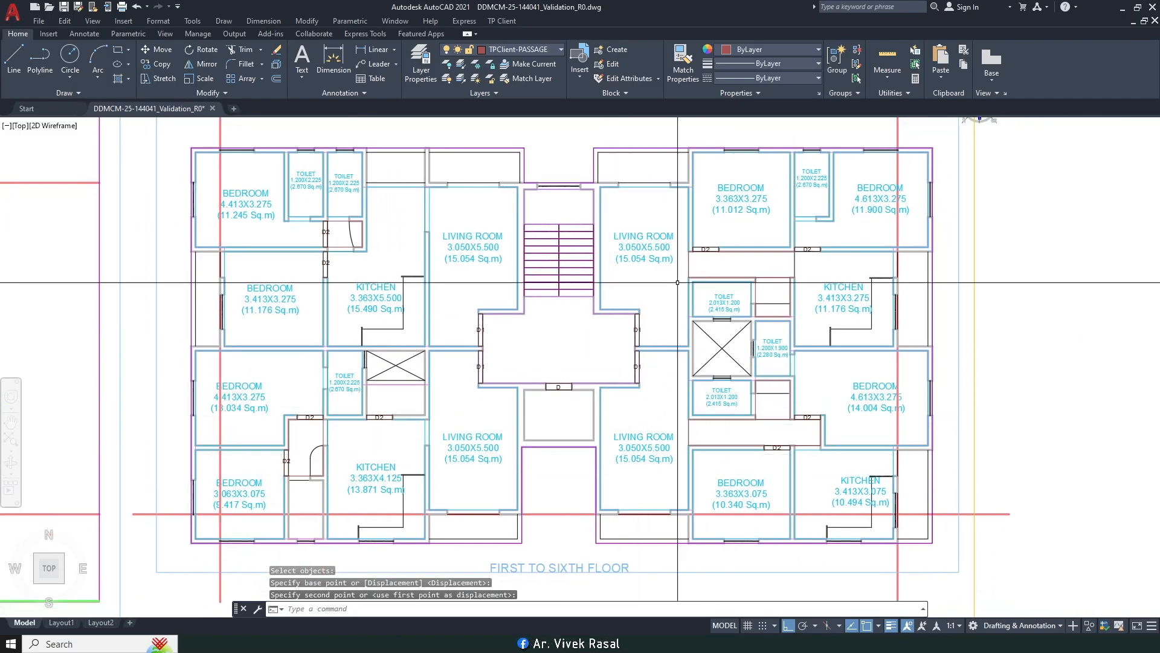
pyautogui.click(502, 20)
pyautogui.moveTo(562, 102)
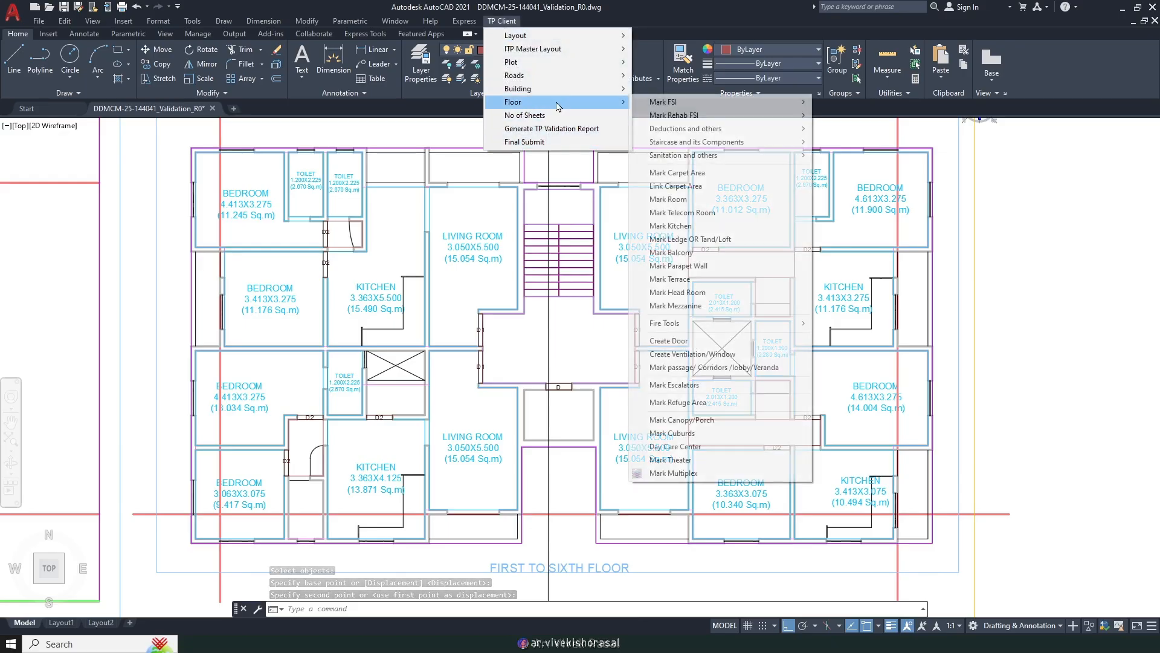
# Step: Create a door rectangle at the toilet wall with 2.100 m height, named D3
pyautogui.click(690, 342)
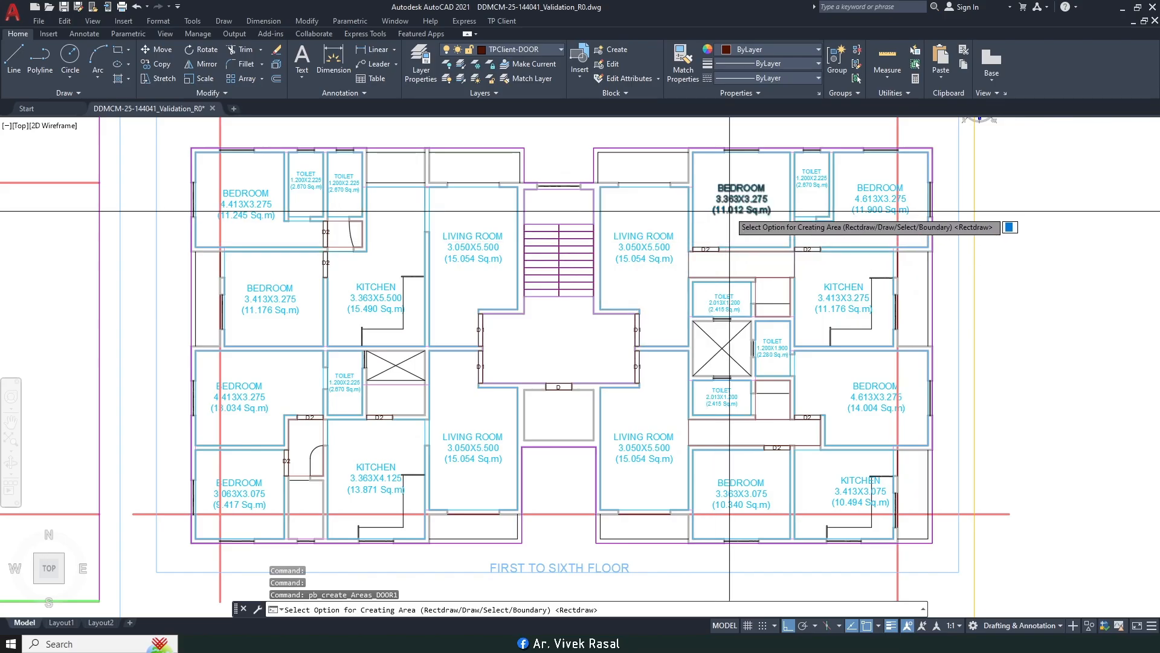
pyautogui.scroll(5, 841, 273)
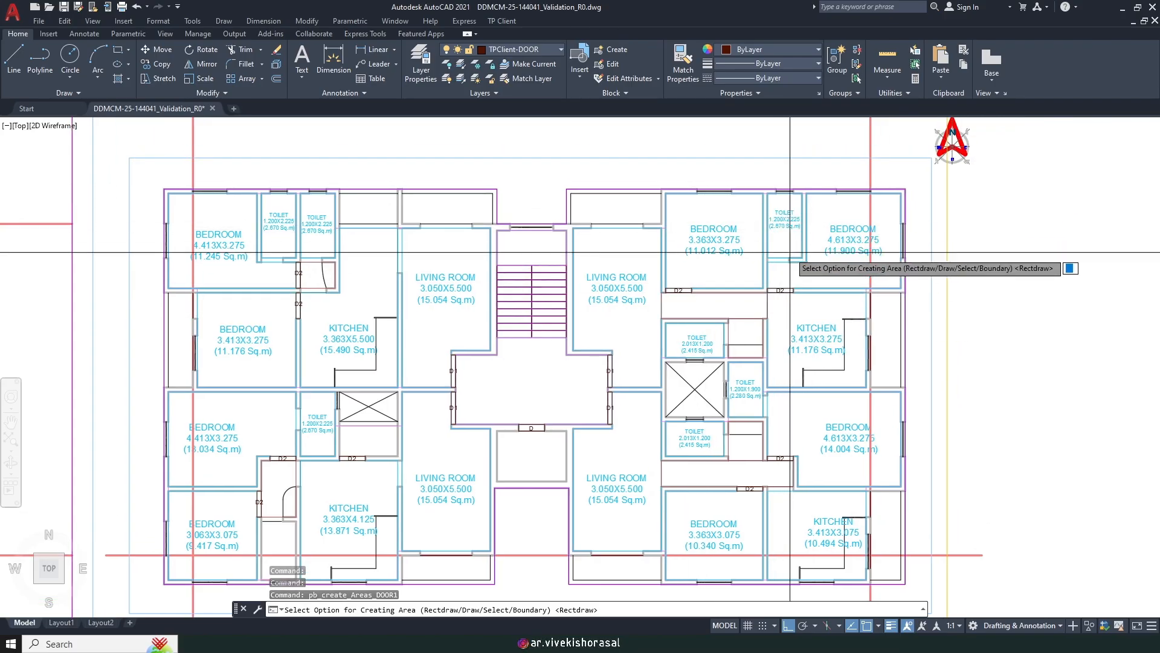
pyautogui.scroll(5, 748, 261)
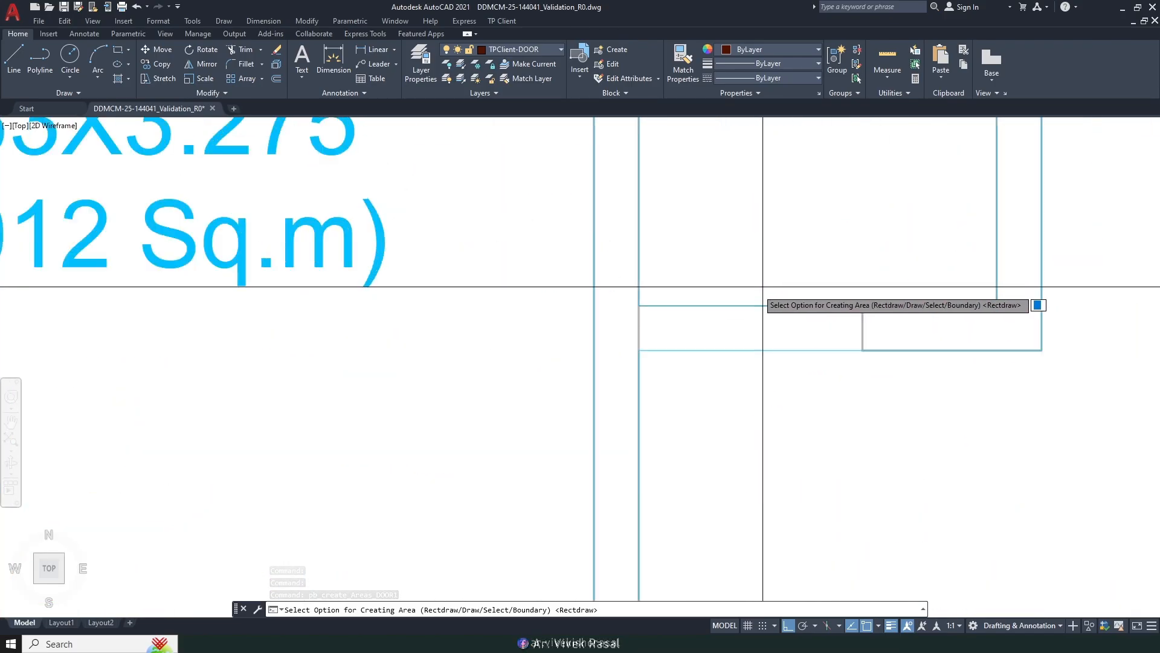
pyautogui.press('Return')
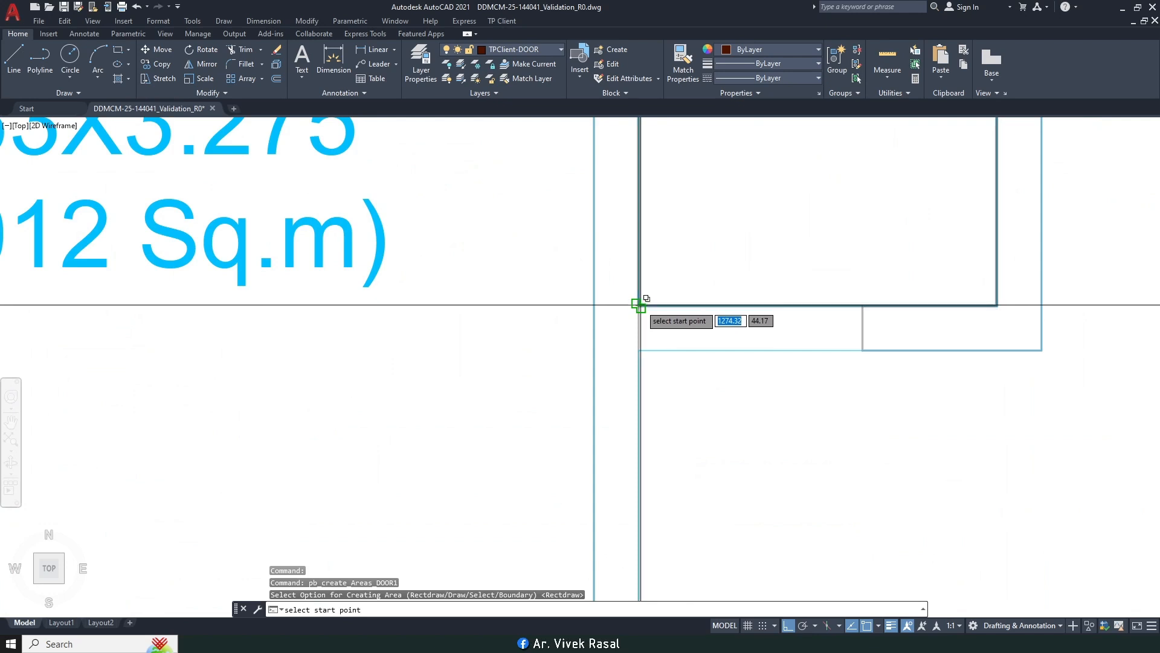
pyautogui.click(639, 305)
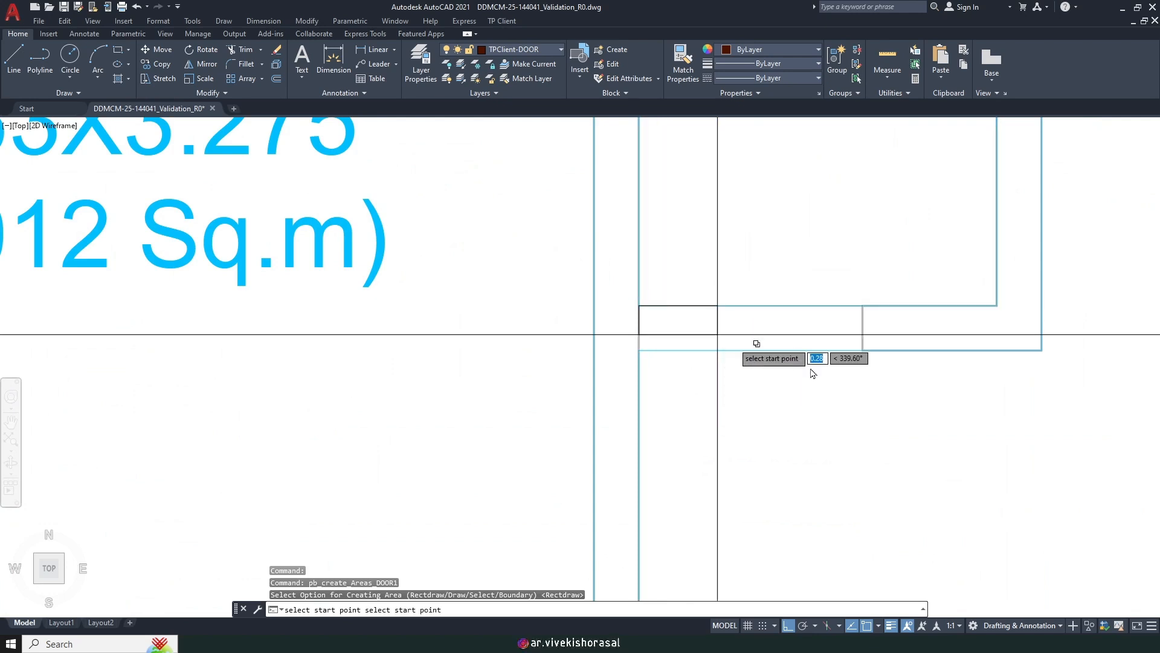
pyautogui.click(859, 349)
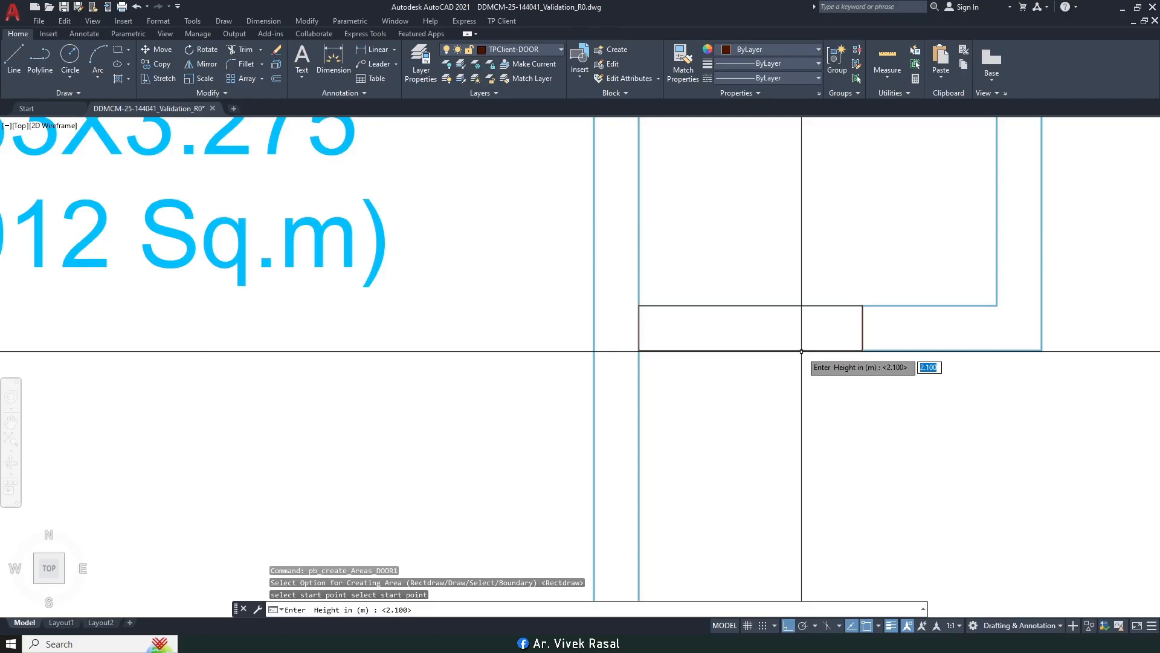
pyautogui.press('Return')
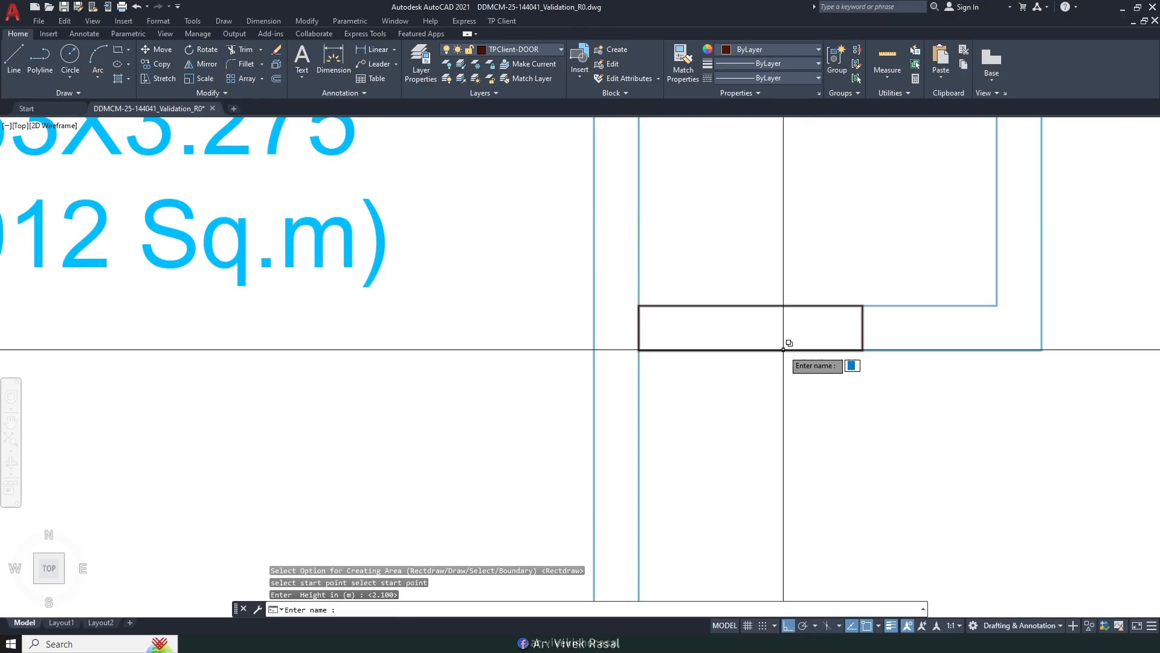
pyautogui.write('D3')
pyautogui.press('Return')
# Step: Scale the D3 label to half size (0.5) with SC
pyautogui.write('SC')
pyautogui.press('Return')
pyautogui.click(820, 282)
pyautogui.click(744, 302)
pyautogui.press('Return')
pyautogui.click(733, 313)
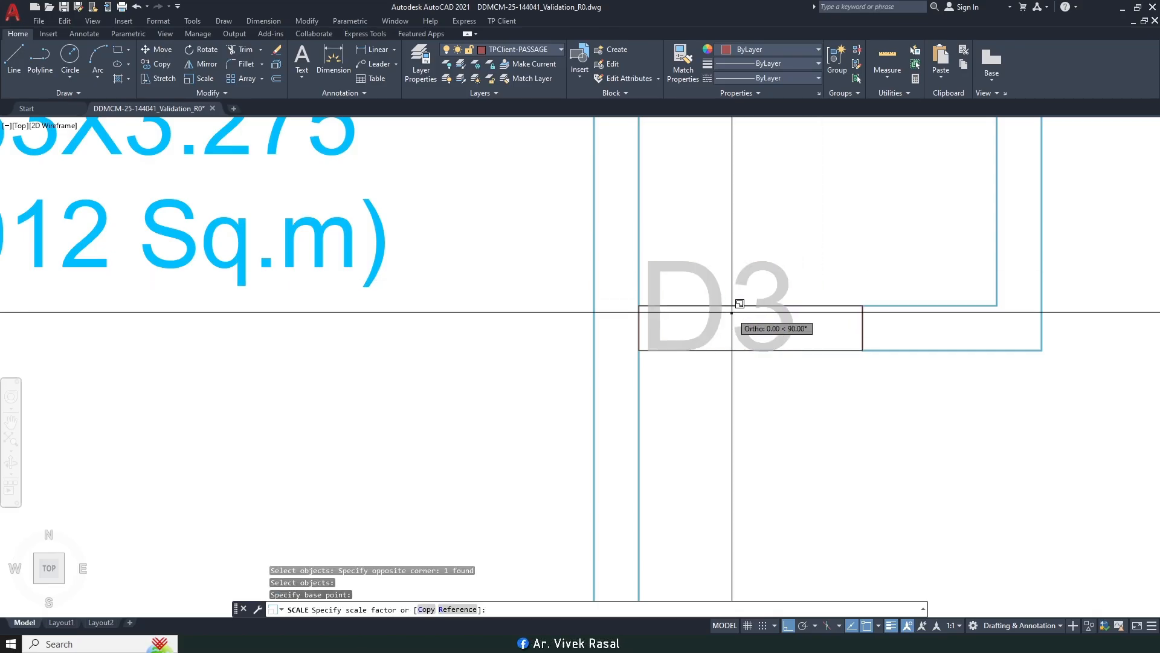
pyautogui.write('.5')
pyautogui.press('Return')
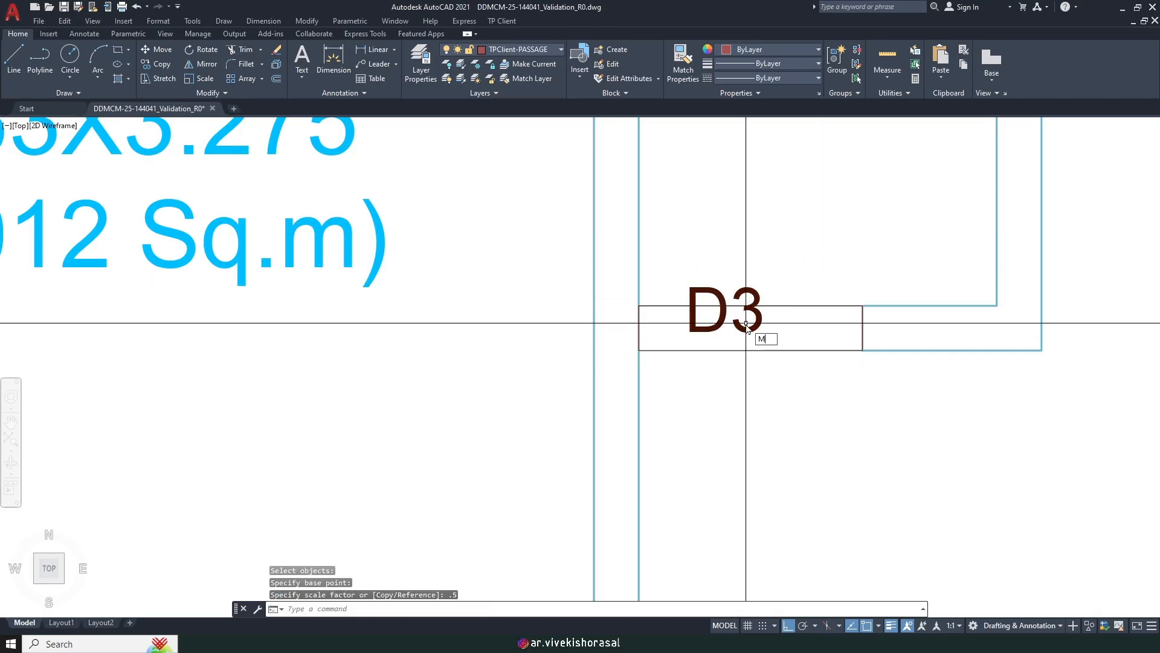
# Step: Move the D3 label down and right to centre it inside the door rectangle
pyautogui.write('M')
pyautogui.press('Return')
pyautogui.scroll(2, 810, 254)
pyautogui.press('Return')
pyautogui.click(790, 190)
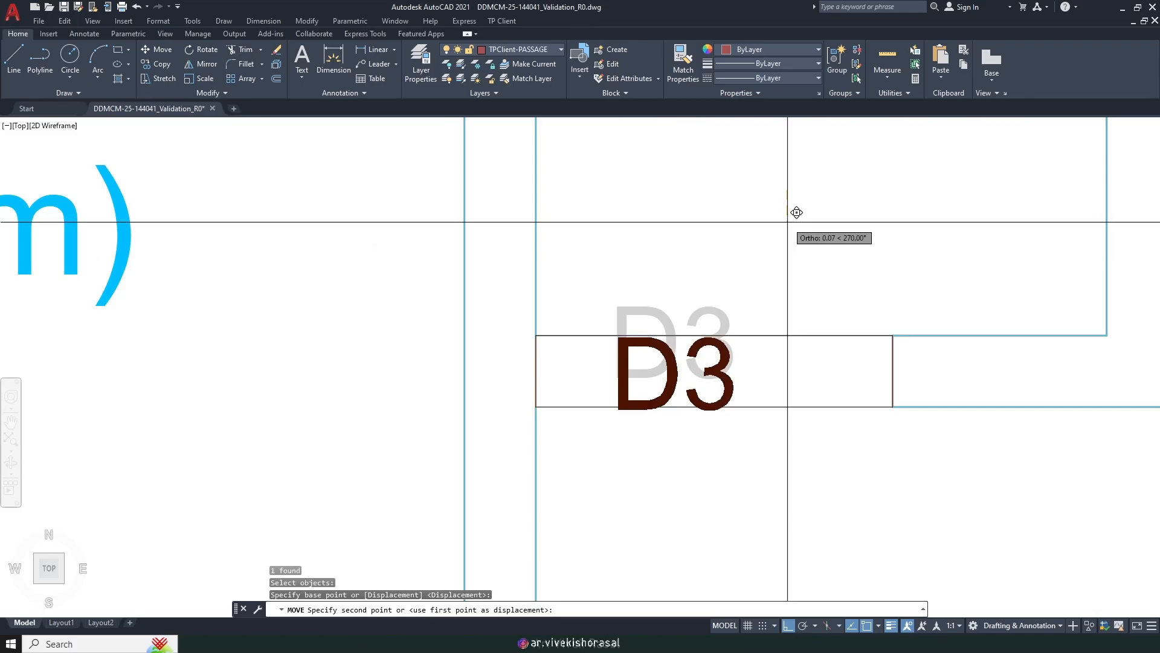
pyautogui.click(786, 218)
pyautogui.press('Return')
pyautogui.click(695, 364)
pyautogui.press('Return')
pyautogui.click(644, 483)
pyautogui.click(677, 482)
# Step: Start copying the D3 door block, using its corner as the base point
pyautogui.write('C')
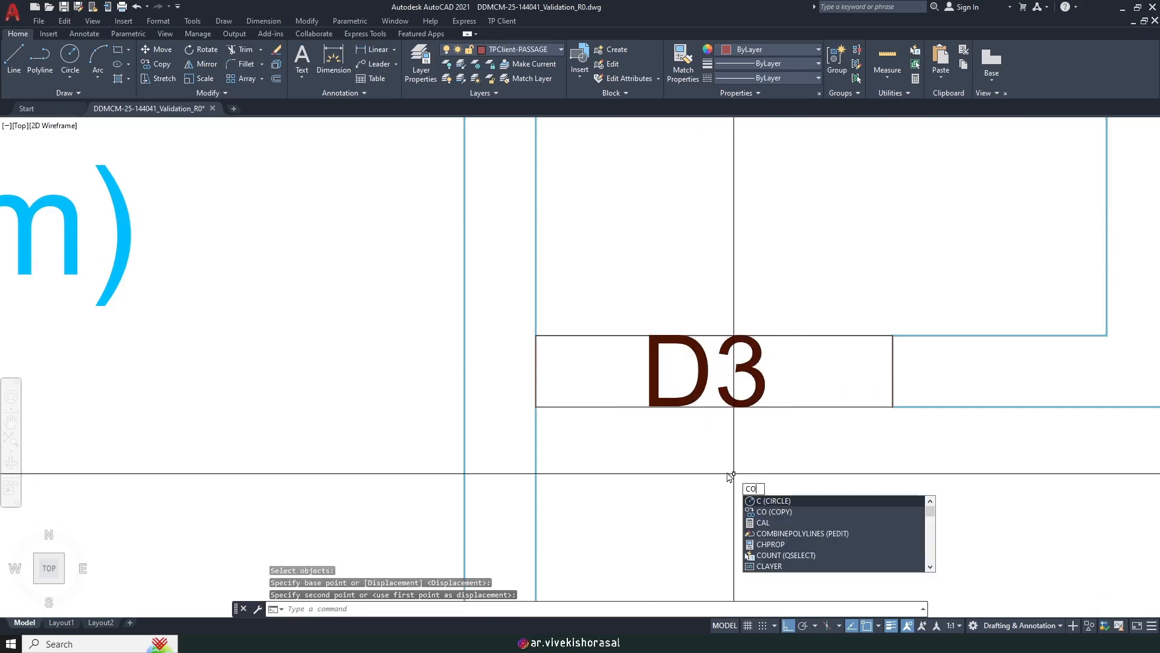
pyautogui.write('O')
pyautogui.press('Return')
pyautogui.scroll(2, 759, 400)
pyautogui.click(760, 397)
pyautogui.click(750, 364)
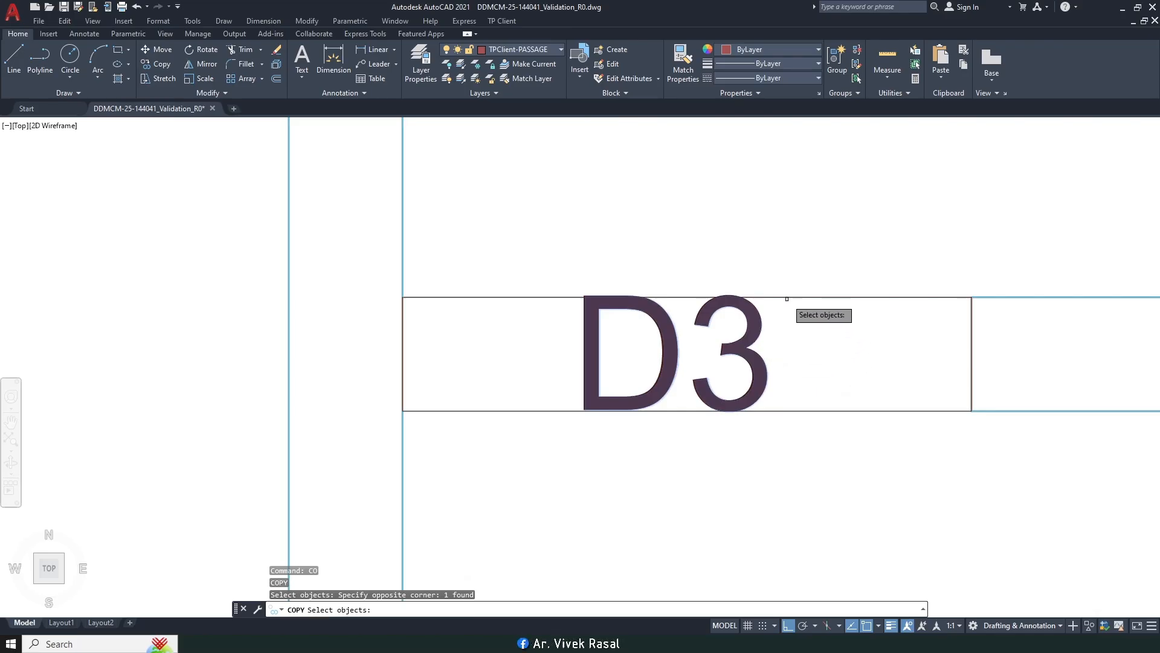
pyautogui.click(870, 342)
pyautogui.scroll(-6, 774, 361)
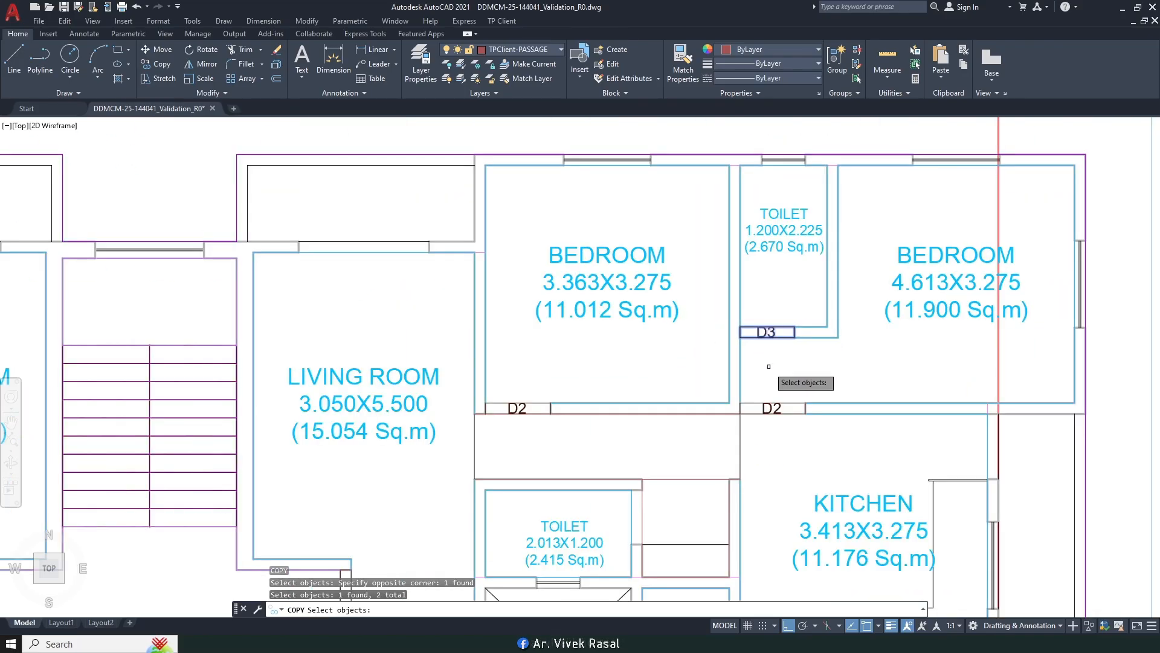
pyautogui.scroll(6, 779, 311)
pyautogui.press('Return')
pyautogui.click(769, 285)
pyautogui.scroll(-5, 770, 284)
# Step: Place D3 copies beside the lower-left kitchen and under both upper-left toilets
pyautogui.moveTo(819, 423)
pyautogui.mouseDown(button='middle')
pyautogui.moveTo(844, 191)
pyautogui.moveTo(792, 143)
pyautogui.moveTo(831, 216)
pyautogui.moveTo(866, 230)
pyautogui.mouseUp(button='middle')
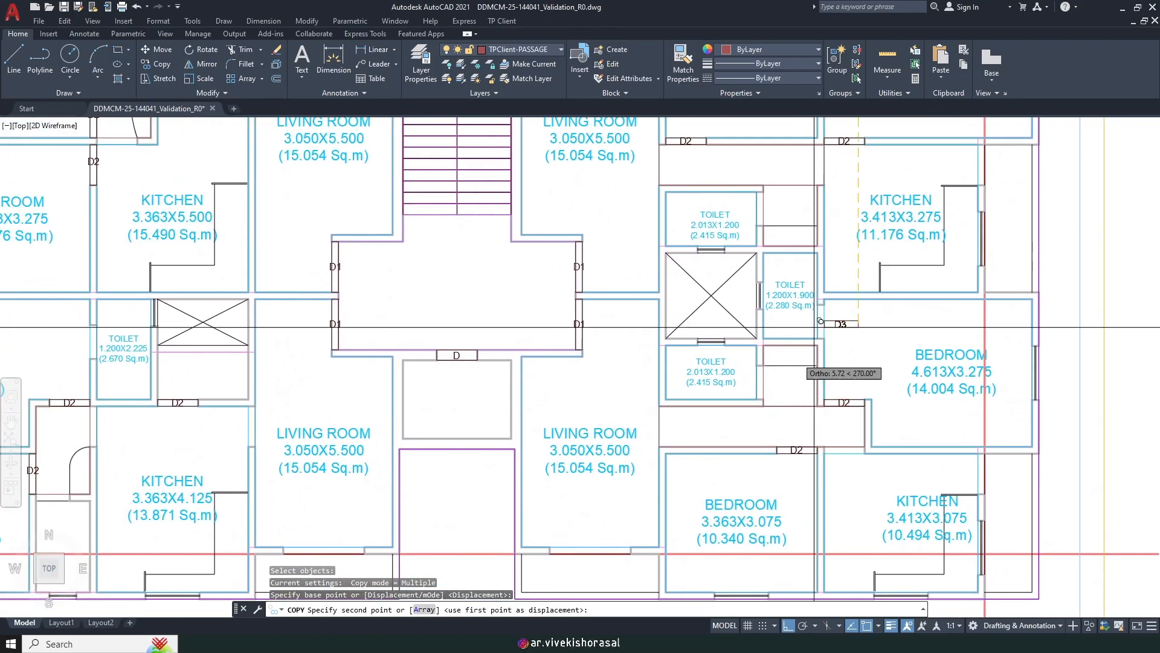
pyautogui.moveTo(723, 252); pyautogui.dragTo(790, 308, button='middle')
pyautogui.moveTo(658, 390); pyautogui.dragTo(974, 226, button='middle')
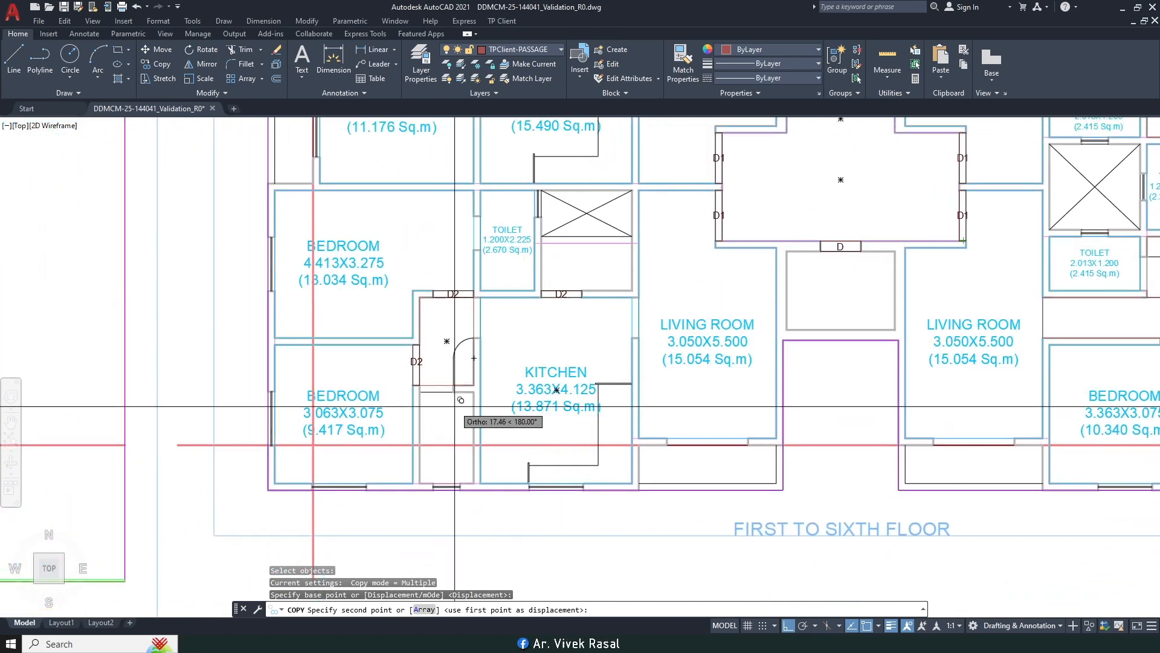
pyautogui.scroll(6, 459, 349)
pyautogui.click(488, 363)
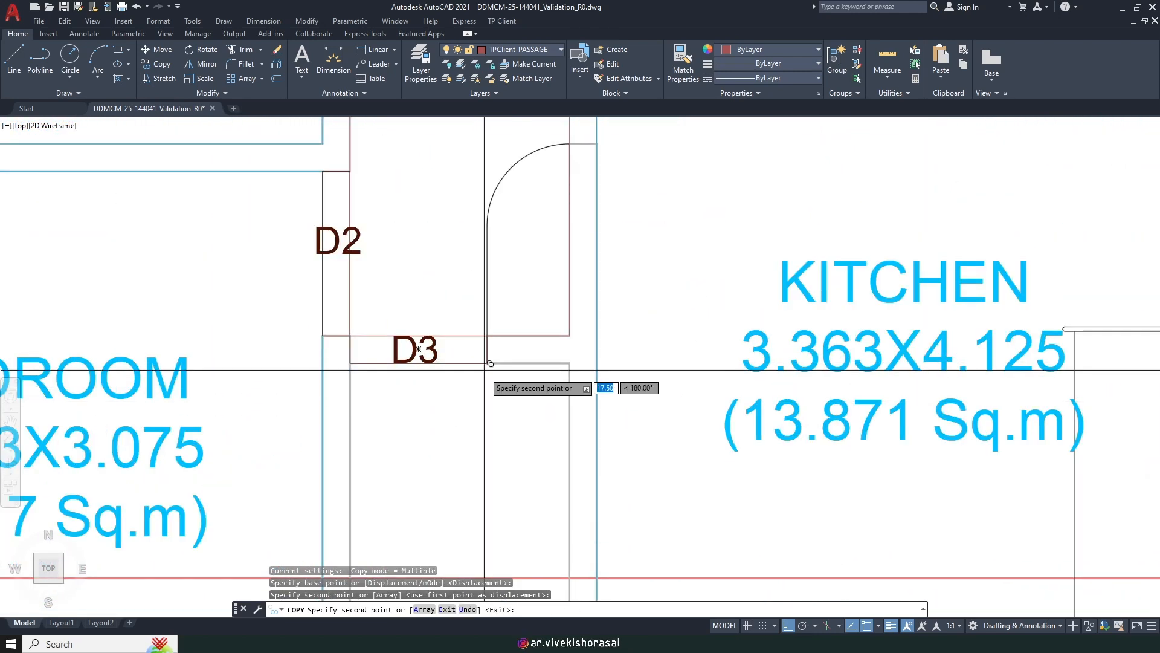
pyautogui.scroll(-5, 519, 357)
pyautogui.moveTo(547, 269); pyautogui.dragTo(587, 561, button='middle')
pyautogui.scroll(6, 532, 332)
pyautogui.moveTo(518, 193); pyautogui.dragTo(530, 314, button='middle')
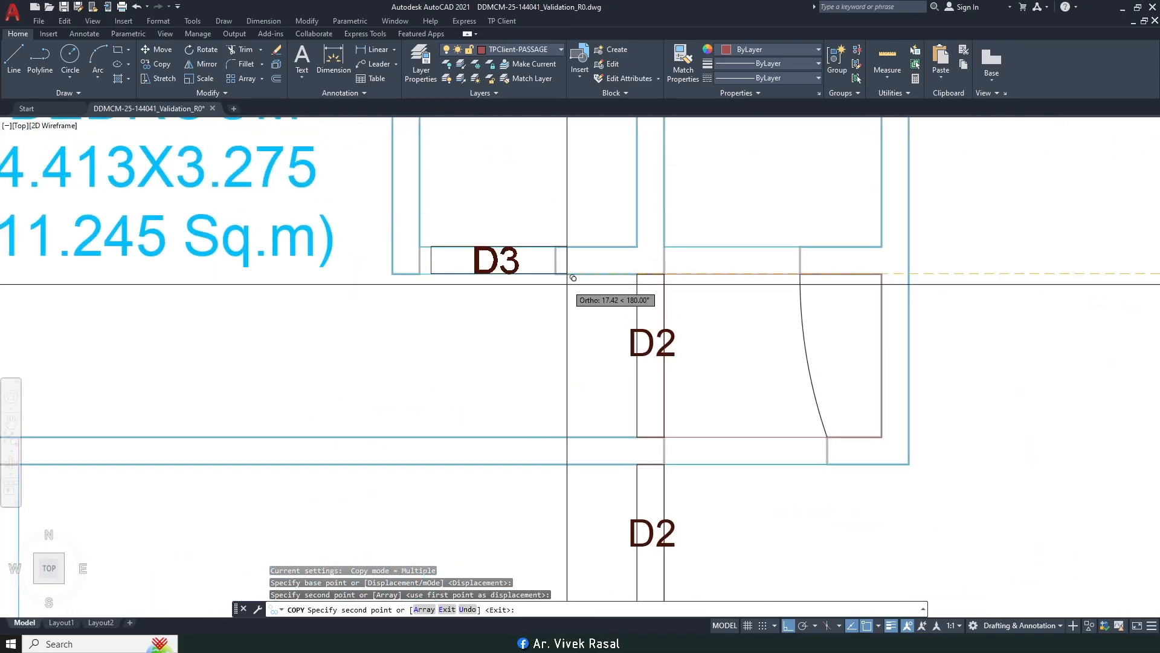
pyautogui.click(554, 274)
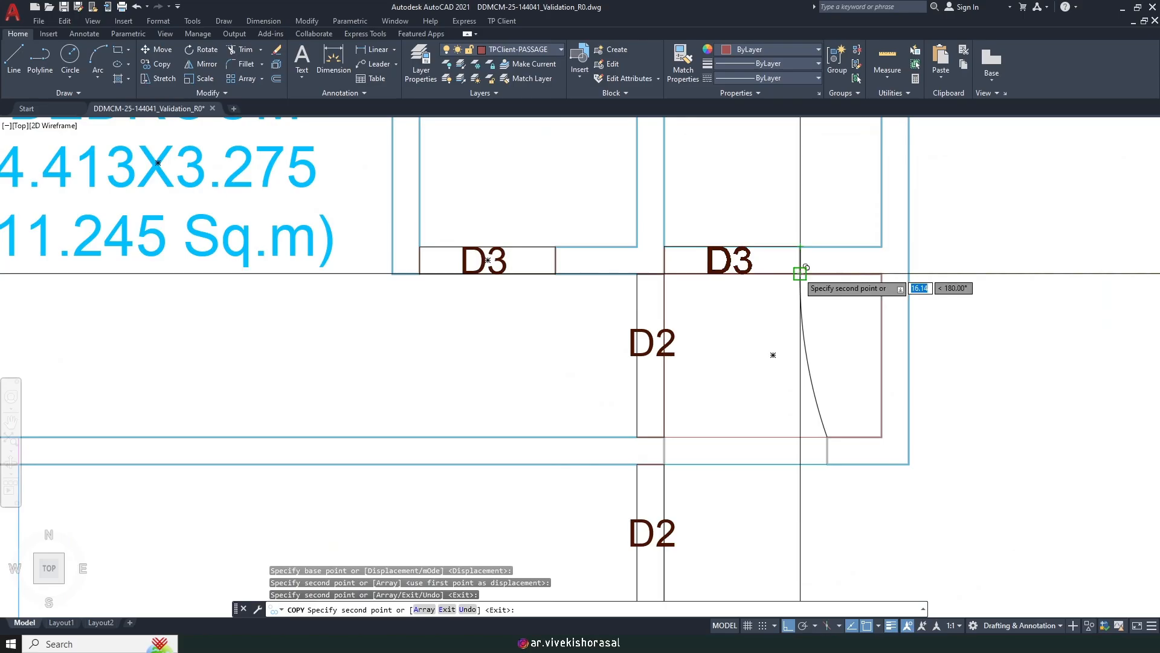
pyautogui.click(800, 274)
pyautogui.scroll(-6, 741, 302)
pyautogui.moveTo(825, 334); pyautogui.dragTo(349, 217, button='middle')
pyautogui.scroll(4, 907, 277)
# Step: End the copy and rotate the right-side D3 door to vertical
pyautogui.press('F8')
pyautogui.press('Escape')
pyautogui.press('Escape')
pyautogui.write('RO')
pyautogui.press('Return')
pyautogui.scroll(2, 928, 278)
pyautogui.click(951, 306)
pyautogui.scroll(4, 951, 305)
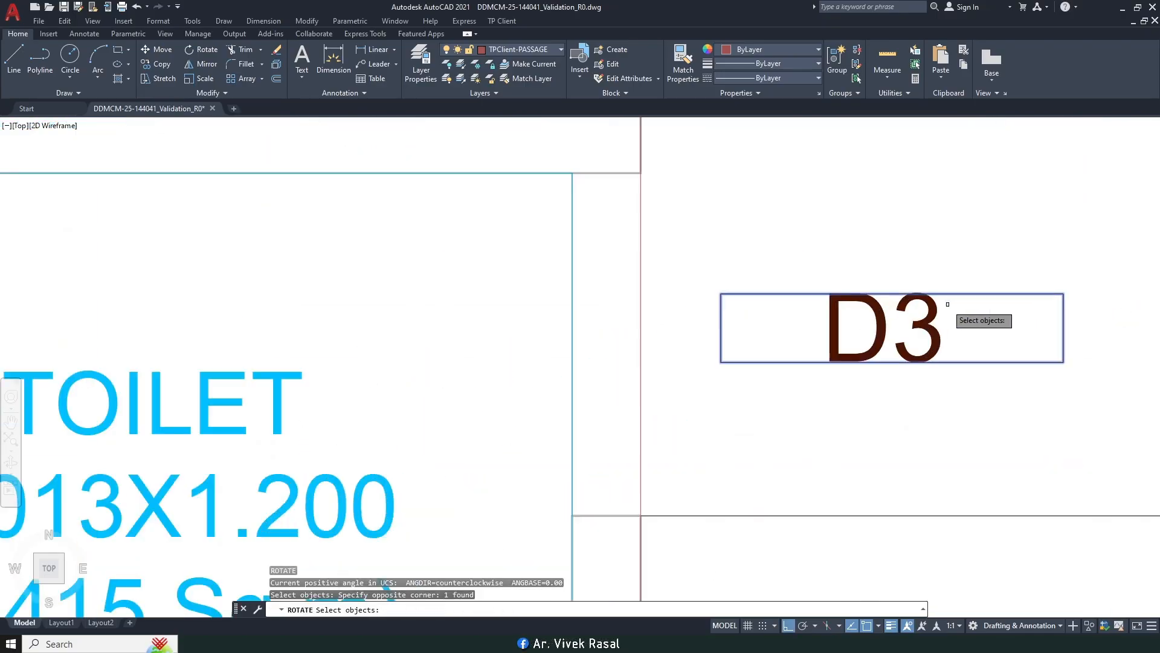
pyautogui.press('Return')
pyautogui.click(929, 315)
pyautogui.click(896, 452)
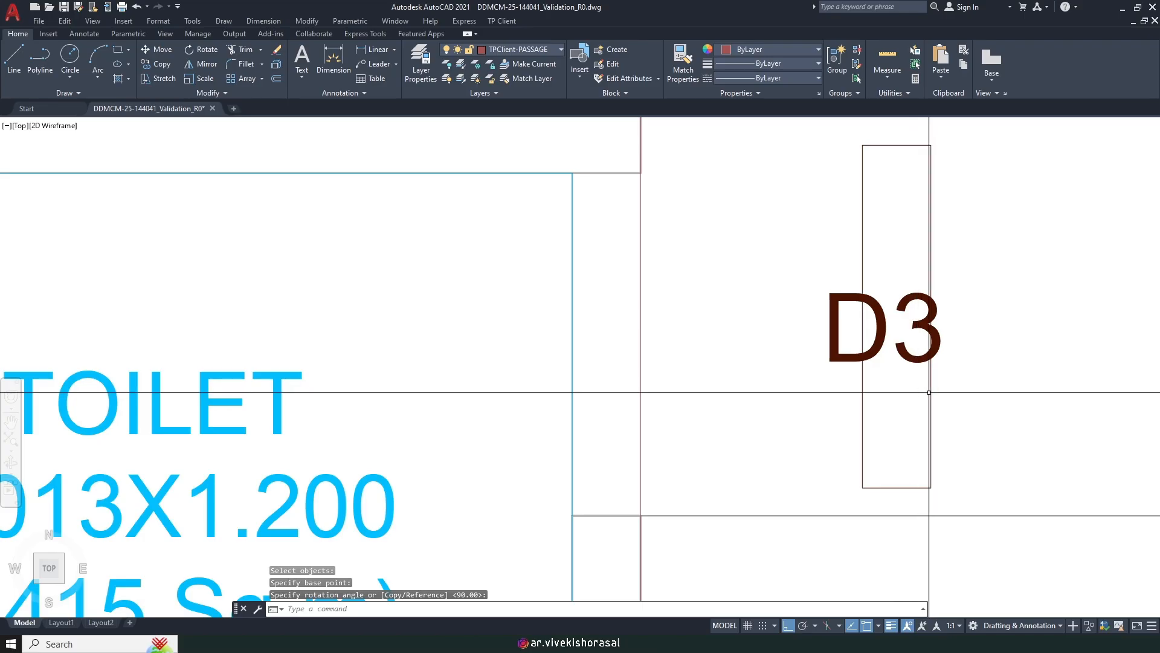
# Step: Move the vertical door rectangle and D3 label into the toilet's side wall
pyautogui.write('m')
pyautogui.click(958, 452)
pyautogui.click(913, 417)
pyautogui.press('Return')
pyautogui.click(987, 416)
pyautogui.click(981, 416)
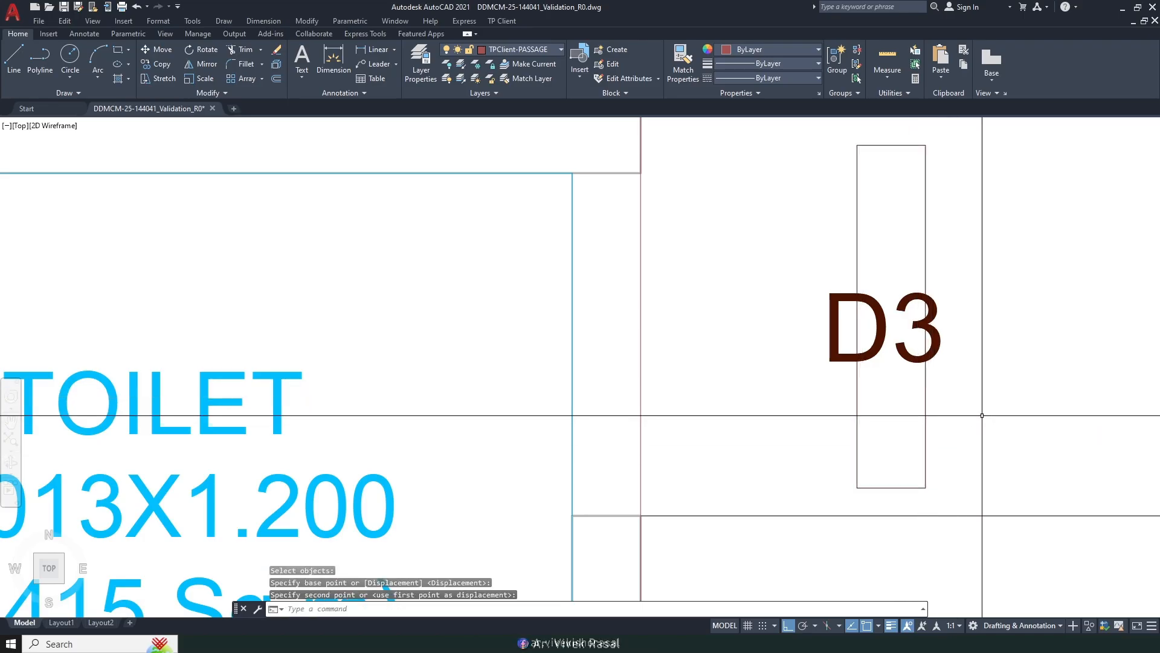
pyautogui.press('Return')
pyautogui.click(907, 295)
pyautogui.press('Return')
pyautogui.click(925, 145)
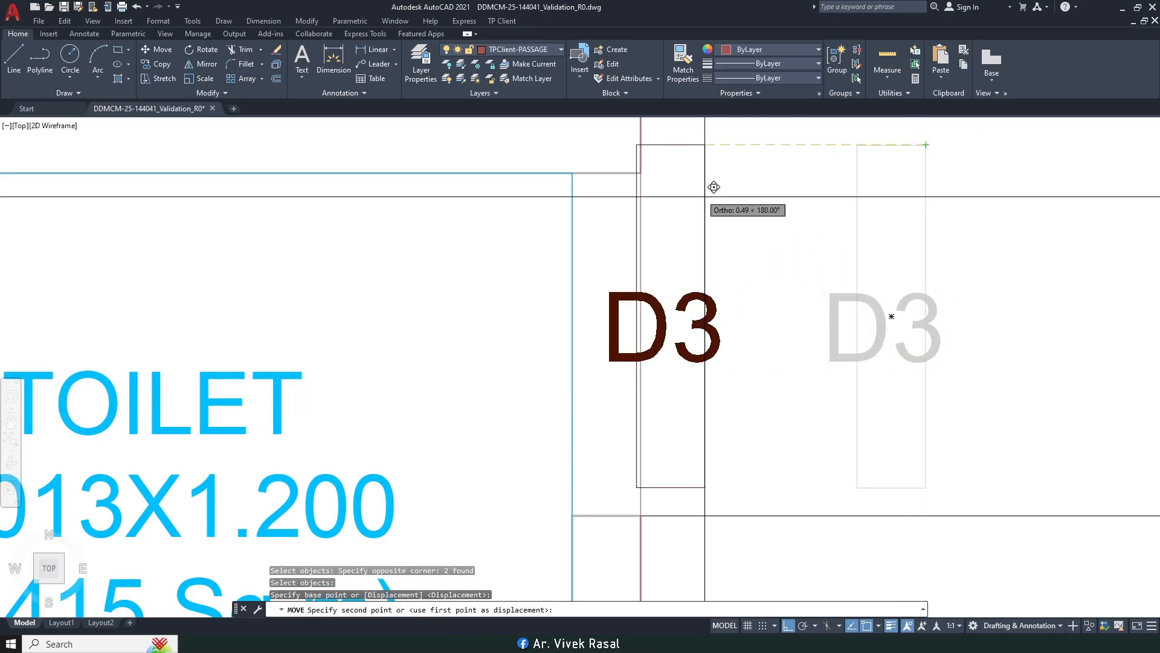
pyautogui.click(640, 172)
# Step: Copy the vertical D3 door to the lower toilet's doorway corner, then bring up TP Client tools
pyautogui.write('co')
pyautogui.press('space')
pyautogui.write('p')
pyautogui.press('space')
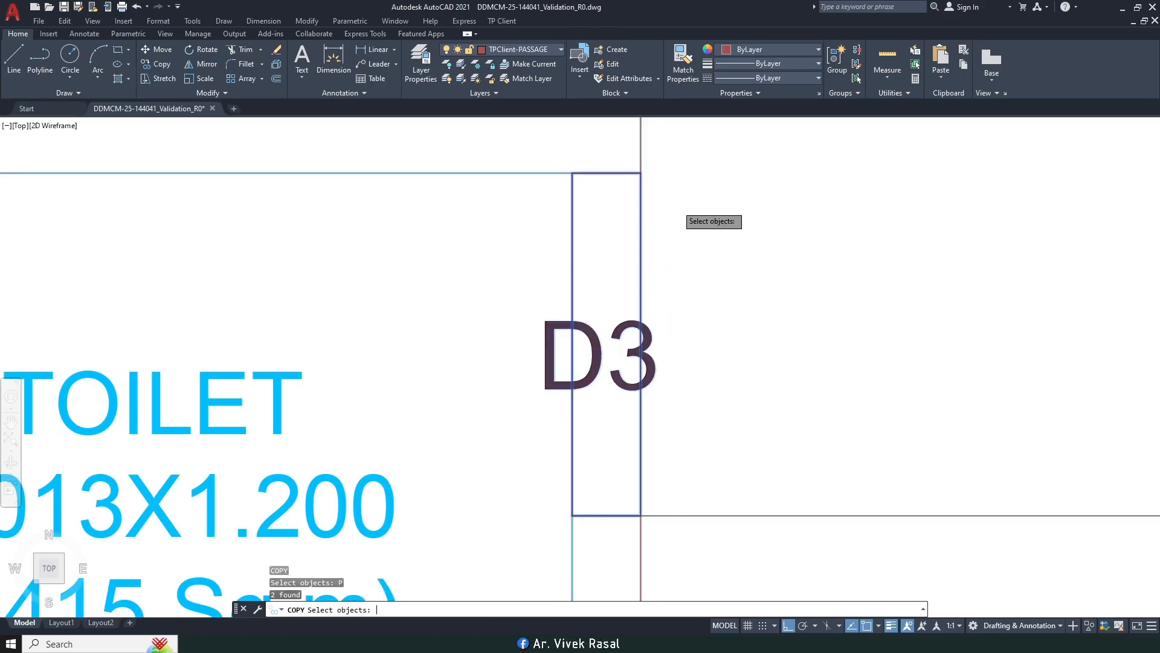
pyautogui.press('space')
pyautogui.click(641, 173)
pyautogui.scroll(-5, 640, 174)
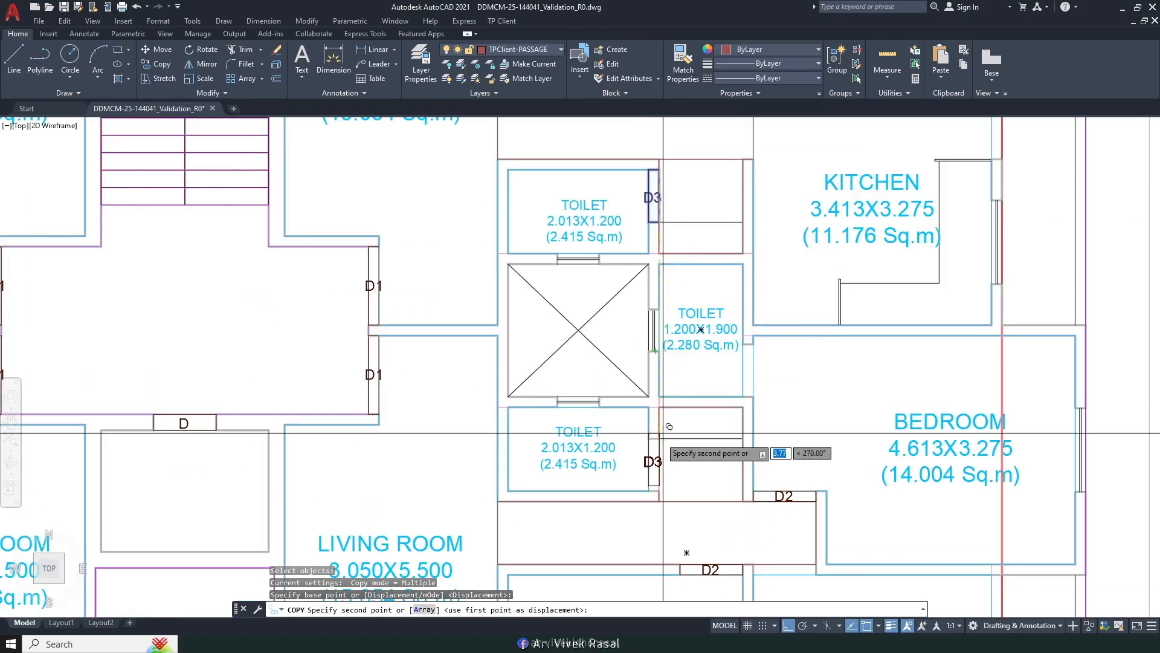
pyautogui.scroll(3, 653, 440)
pyautogui.click(654, 440)
pyautogui.scroll(-5, 701, 318)
pyautogui.moveTo(638, 418); pyautogui.dragTo(998, 358, button='middle')
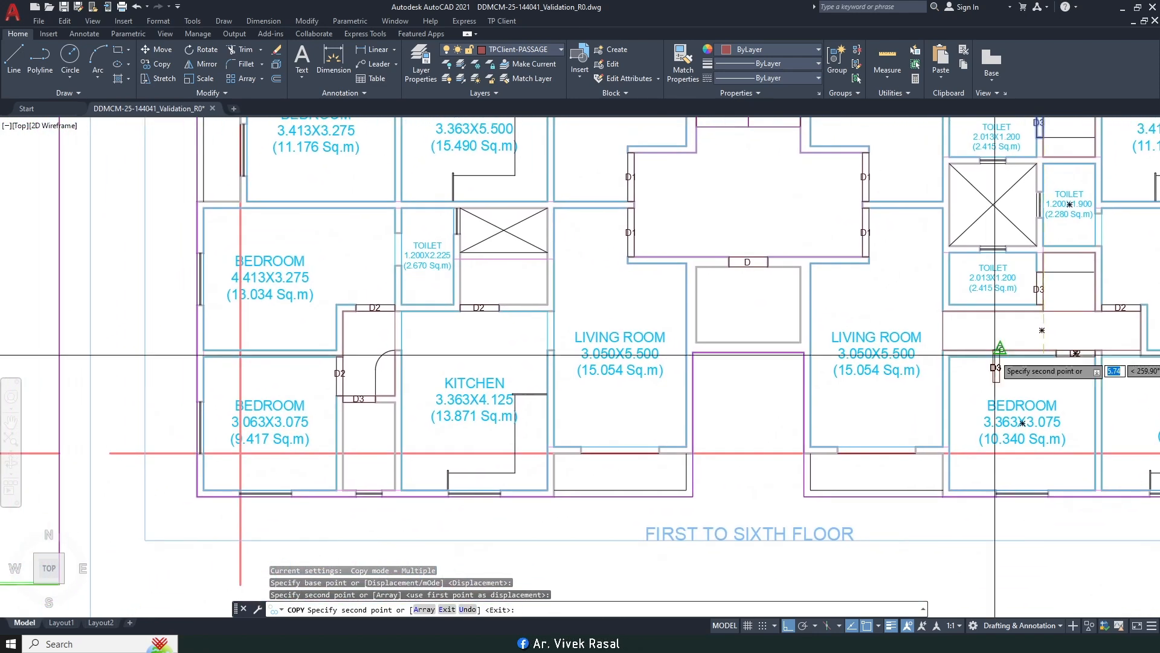
pyautogui.moveTo(613, 365); pyautogui.dragTo(793, 325, button='middle')
pyautogui.press('Escape')
pyautogui.click(501, 20)
# Step: Mark the lower-left toilet as TOILET 1.200X2.025 (2.430 Sq.m) from its wall-junction corner
pyautogui.moveTo(560, 104)
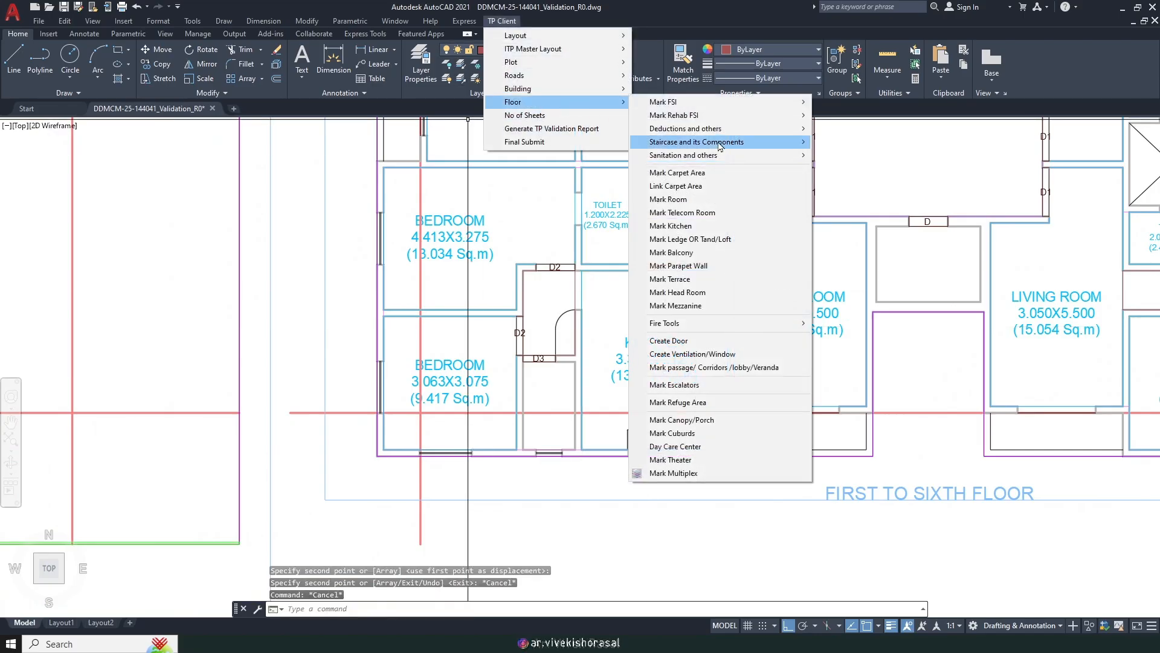
pyautogui.moveTo(709, 158)
pyautogui.click(846, 155)
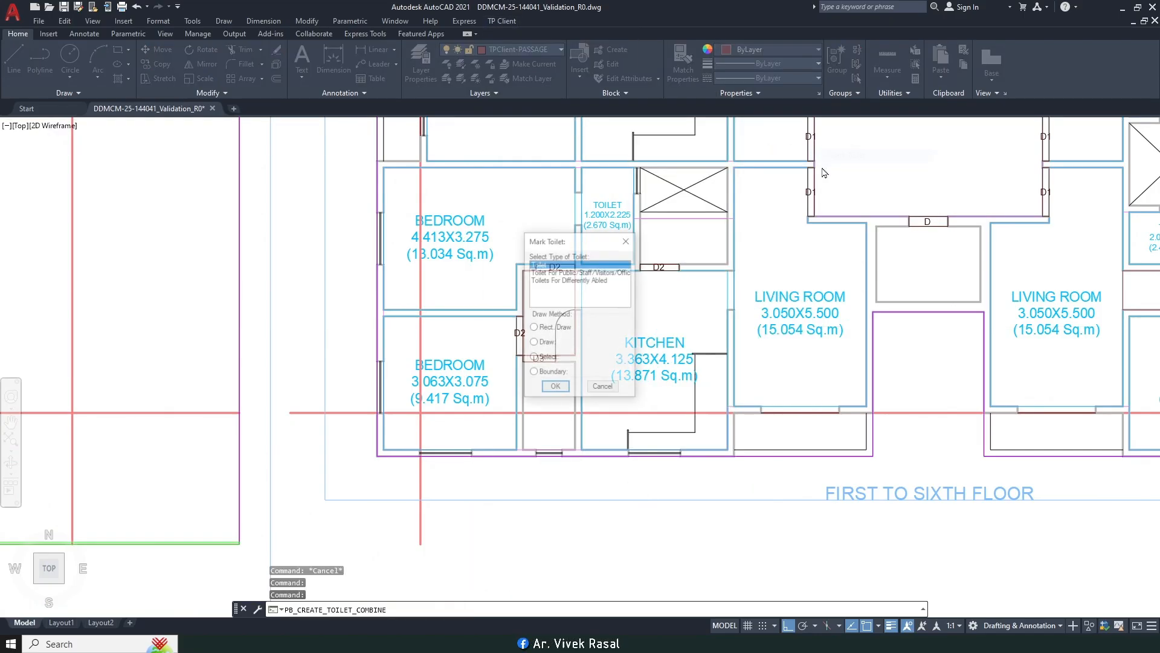
pyautogui.click(553, 390)
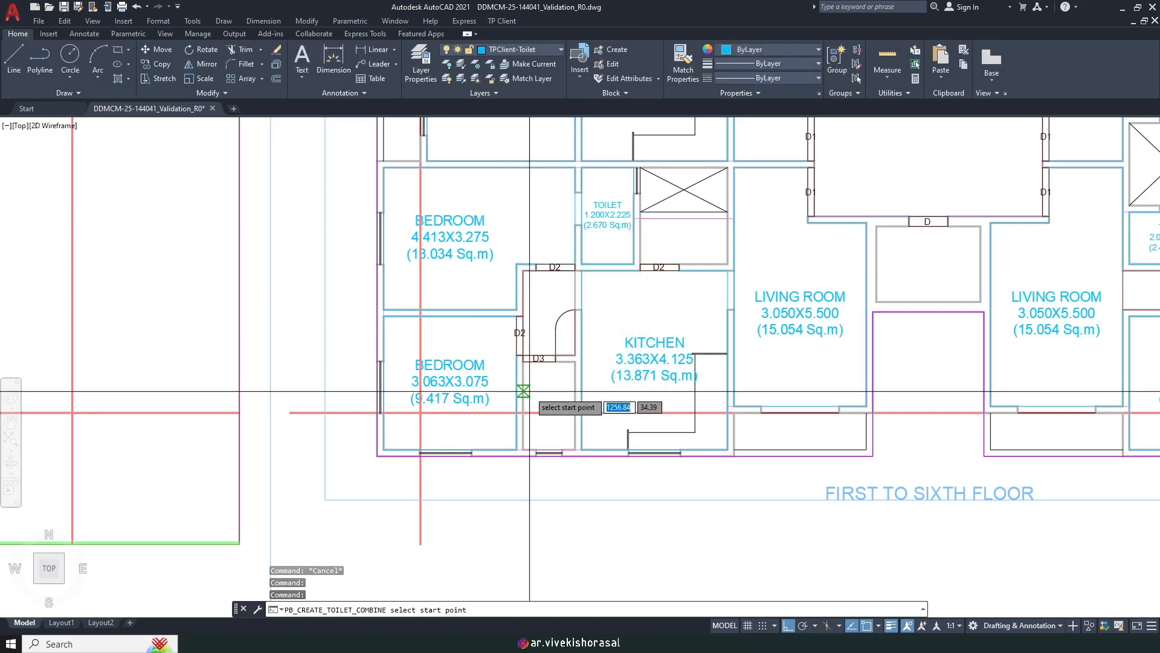
pyautogui.scroll(6, 531, 387)
pyautogui.scroll(-8, 590, 323)
pyautogui.scroll(8, 599, 284)
pyautogui.click(592, 263)
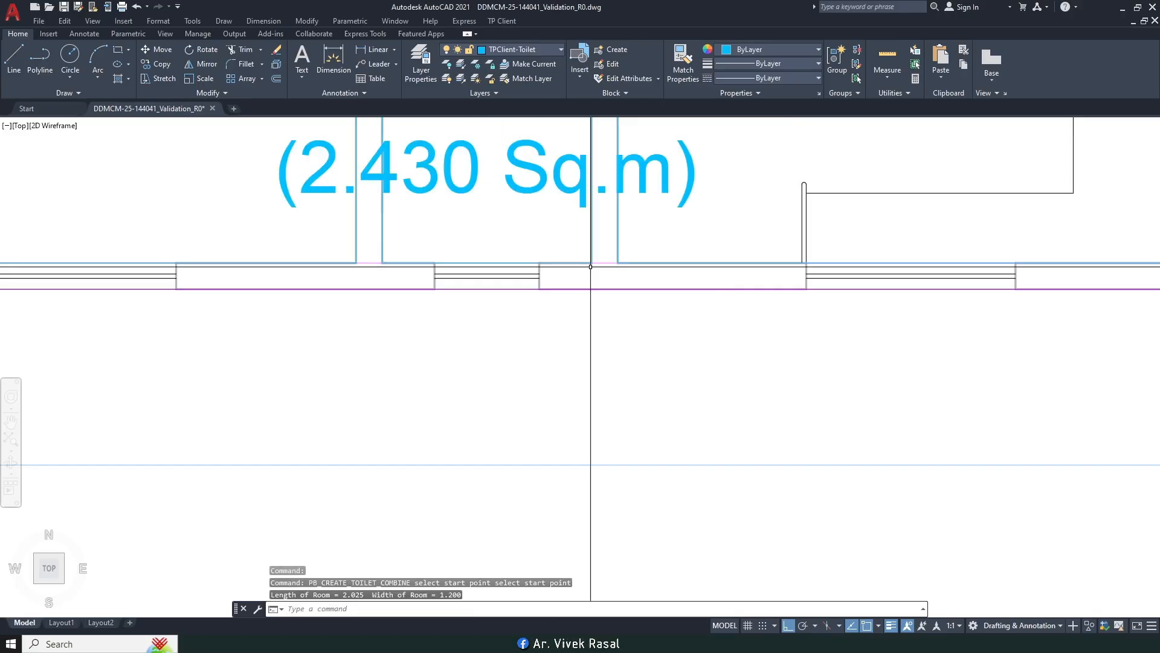
pyautogui.scroll(-3, 574, 345)
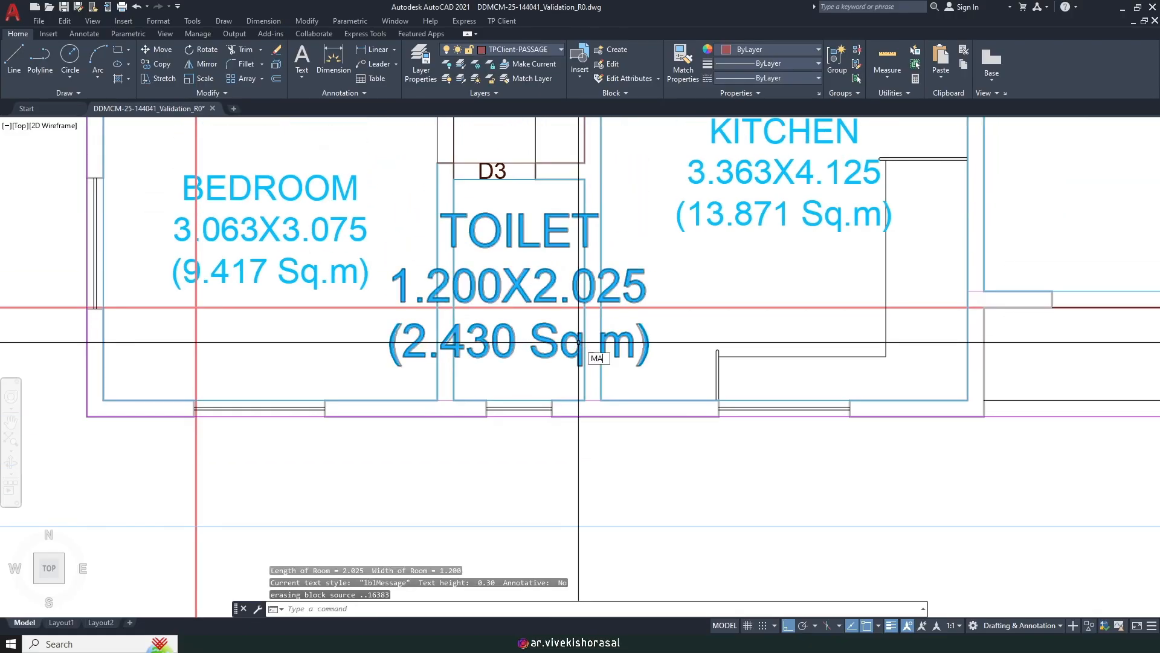
# Step: Match the new TOILET label to an existing small room label's text style
pyautogui.press('Return')
pyautogui.scroll(-4, 580, 345)
pyautogui.click(636, 286)
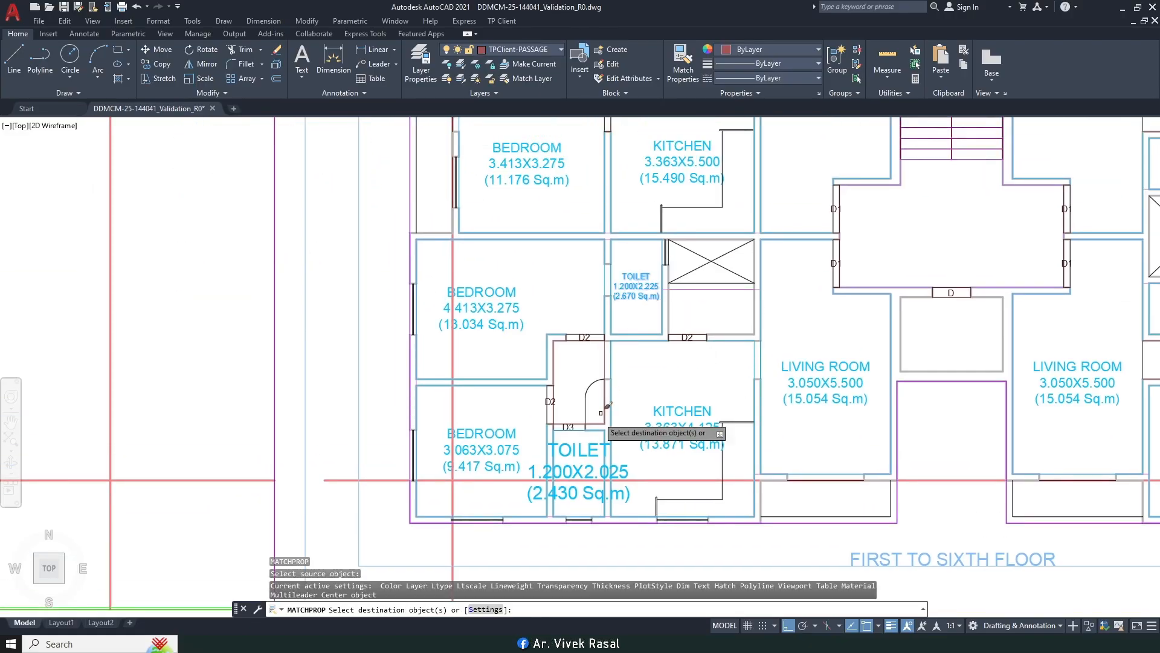
pyautogui.click(586, 461)
pyautogui.press('Return')
pyautogui.scroll(-3, 662, 460)
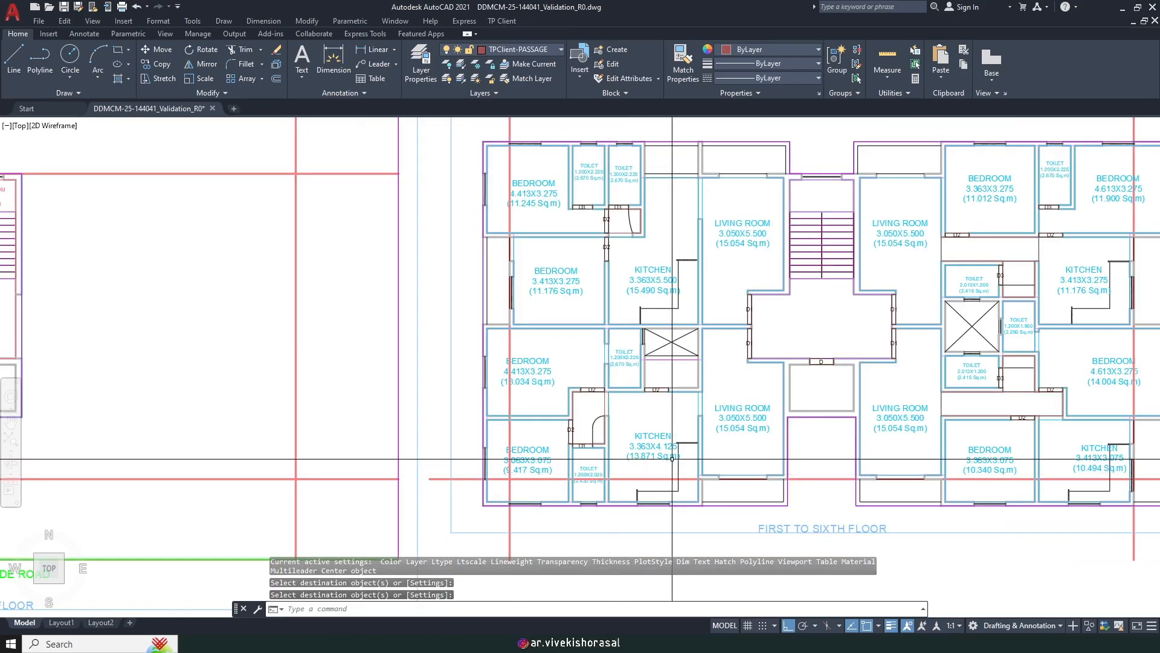
pyautogui.moveTo(662, 461); pyautogui.dragTo(592, 427, button='middle')
pyautogui.moveTo(658, 322); pyautogui.dragTo(559, 352, button='middle')
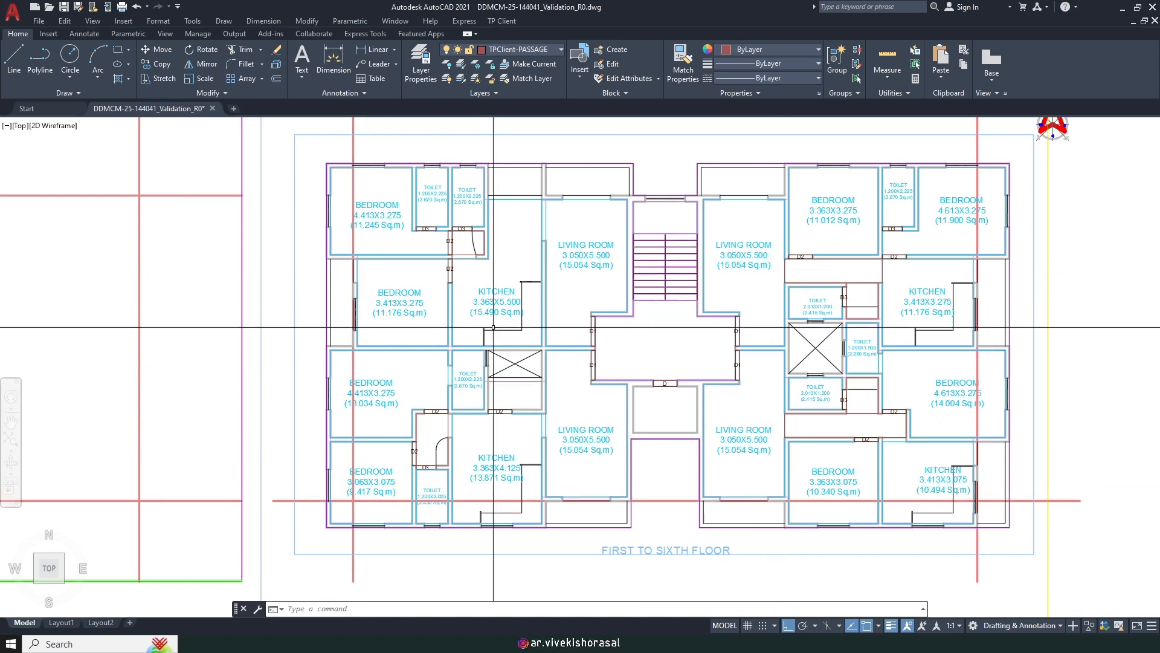
# Step: Start copying the D2 door tag, using its corner as the base point
pyautogui.press('Return')
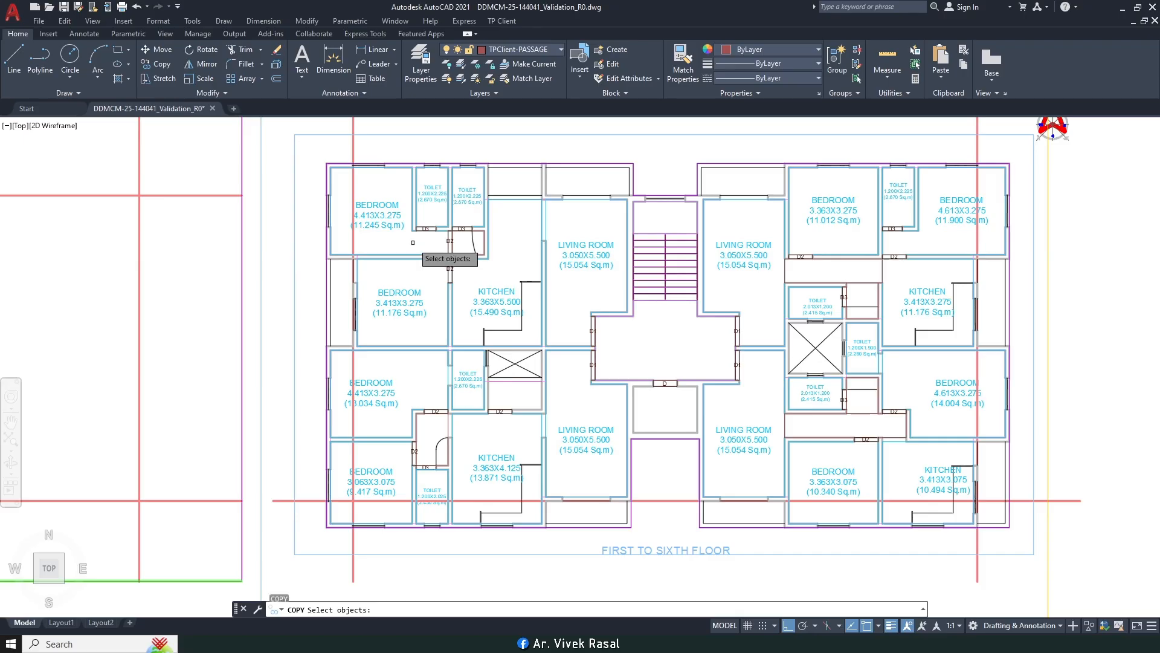
pyautogui.scroll(8, 467, 260)
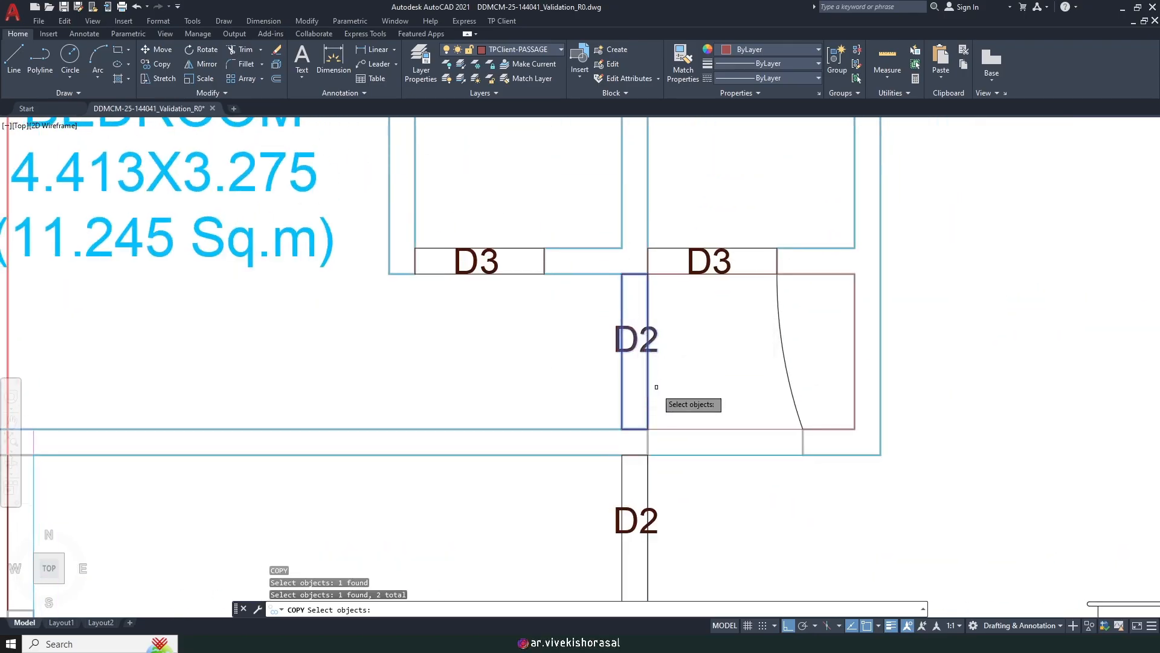
pyautogui.click(647, 428)
pyautogui.scroll(-6, 604, 399)
pyautogui.scroll(8, 574, 417)
pyautogui.scroll(-8, 534, 418)
# Step: Place the D2 copy on the right-hand kitchen wall and finish copying
pyautogui.moveTo(556, 362); pyautogui.dragTo(189, 329, button='middle')
pyautogui.scroll(10, 692, 427)
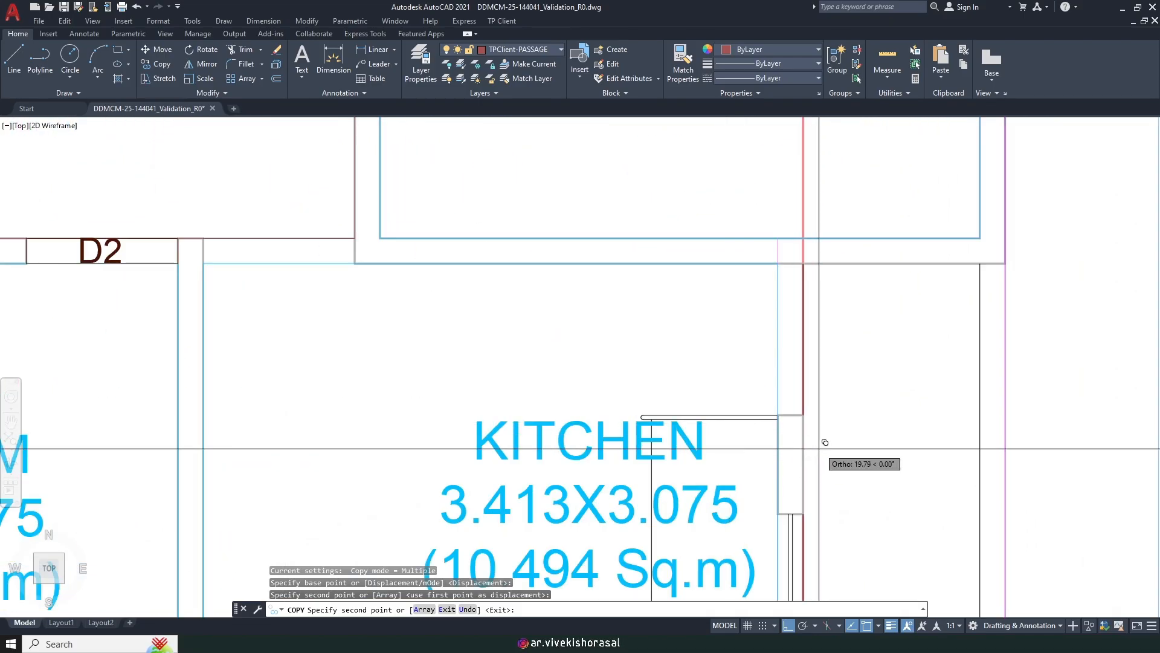
pyautogui.click(743, 318)
pyautogui.scroll(-10, 746, 313)
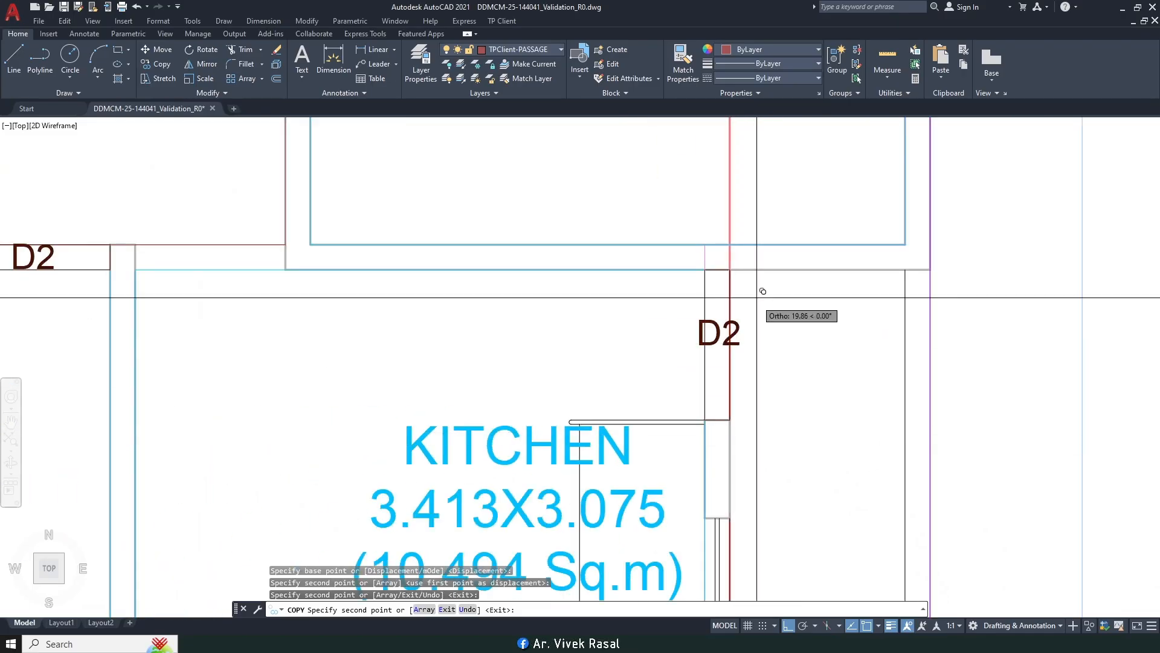
pyautogui.moveTo(670, 273); pyautogui.dragTo(694, 541, button='middle')
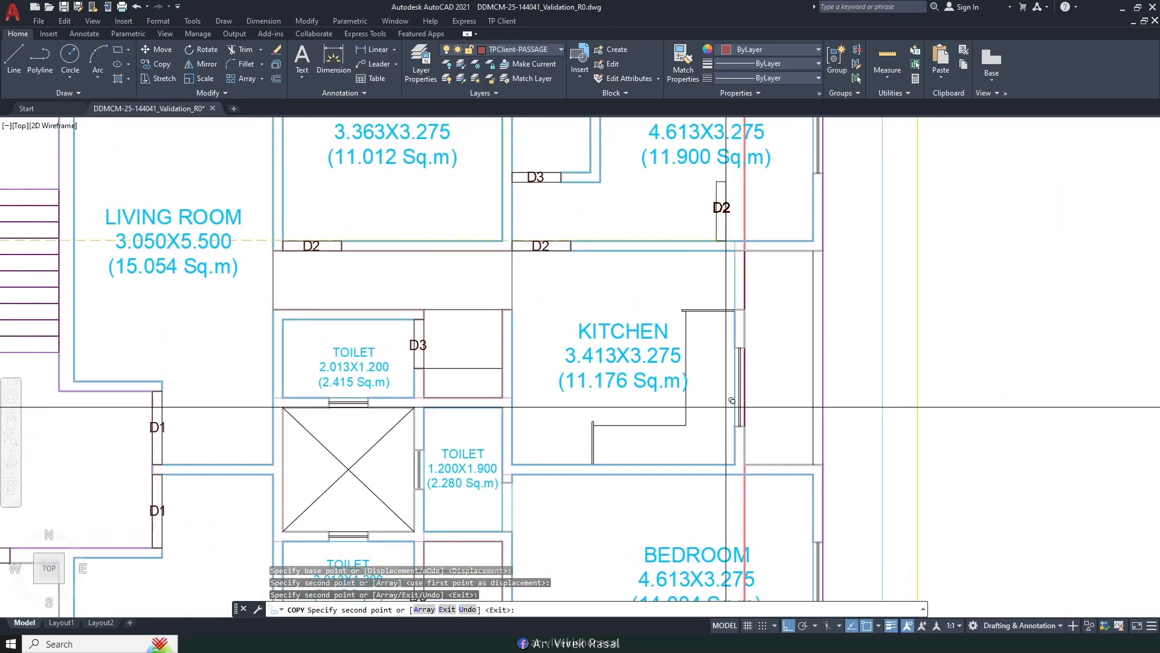
pyautogui.scroll(9, 748, 296)
pyautogui.scroll(-10, 735, 364)
pyautogui.moveTo(837, 384); pyautogui.dragTo(892, 247, button='middle')
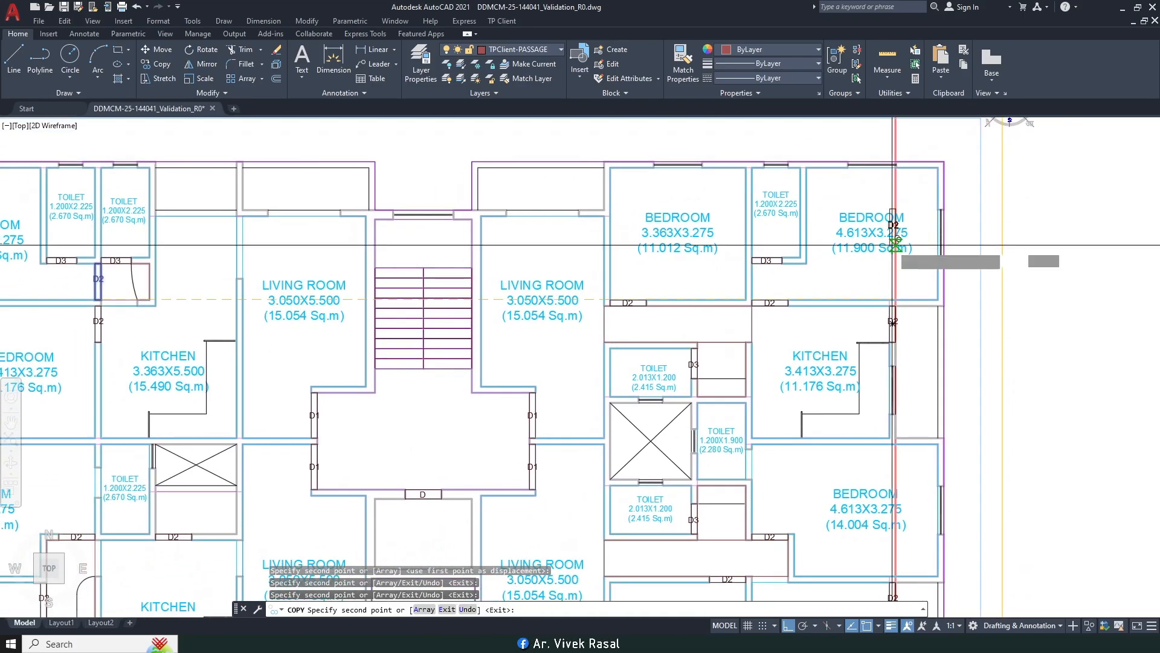
pyautogui.press('Return')
# Step: Recentre the floor plan and bring up the TP Client plan-marking tools
pyautogui.moveTo(588, 346); pyautogui.dragTo(701, 347, button='middle')
pyautogui.moveTo(515, 216); pyautogui.dragTo(555, 225, button='middle')
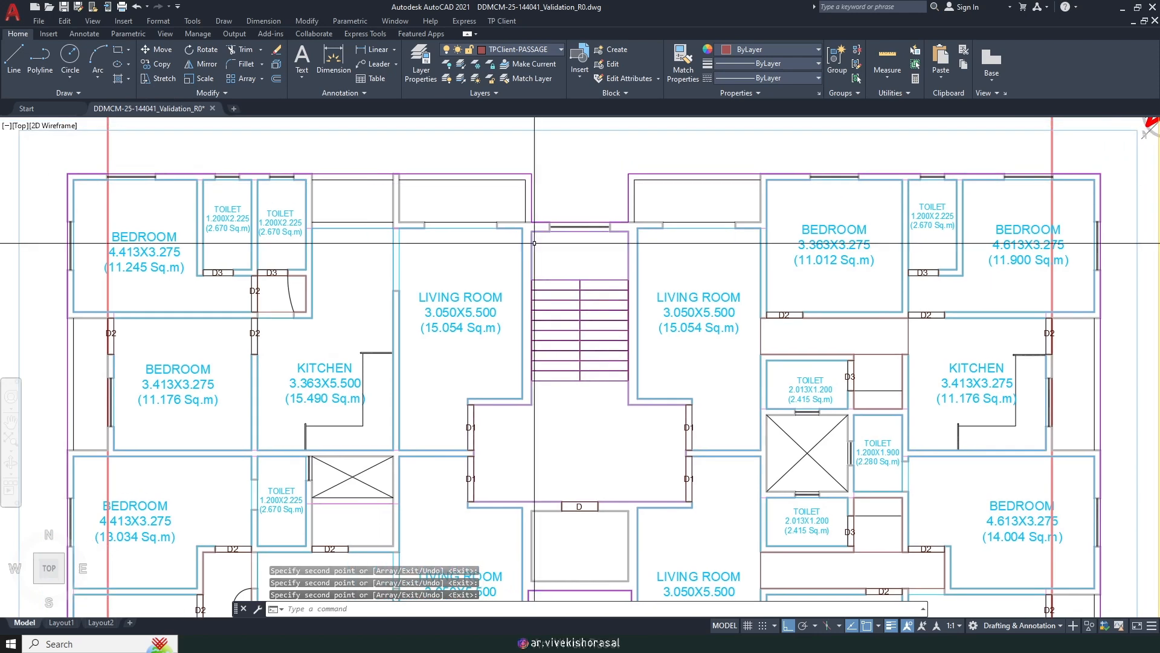
pyautogui.scroll(4, 343, 229)
pyautogui.scroll(-6, 343, 229)
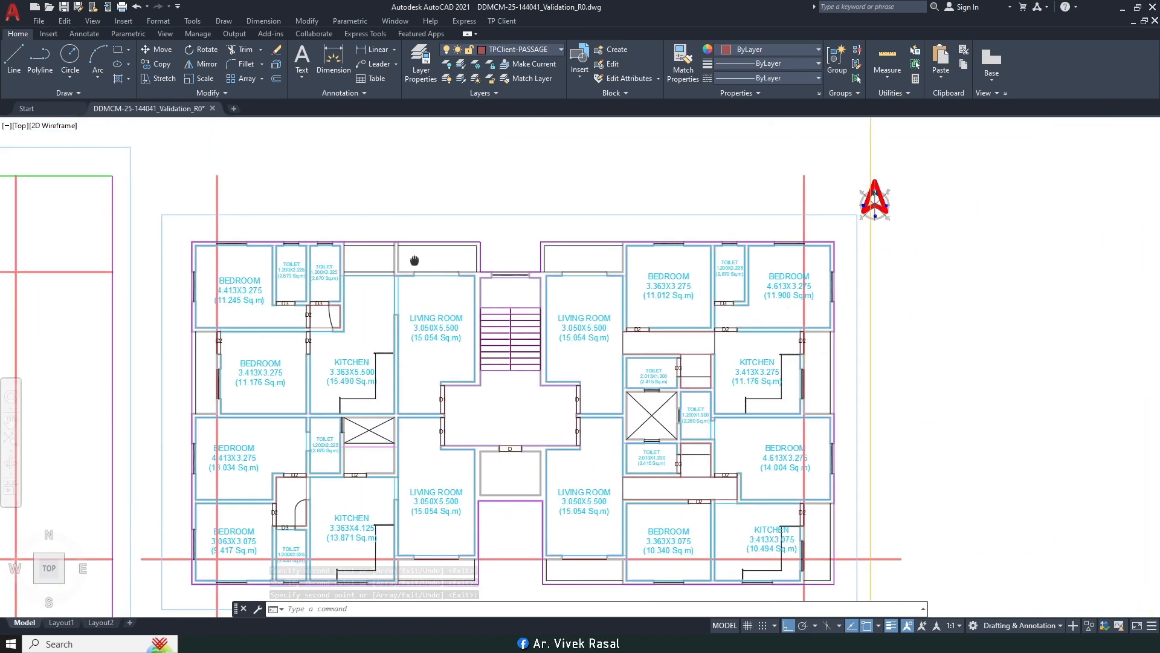
pyautogui.click(509, 22)
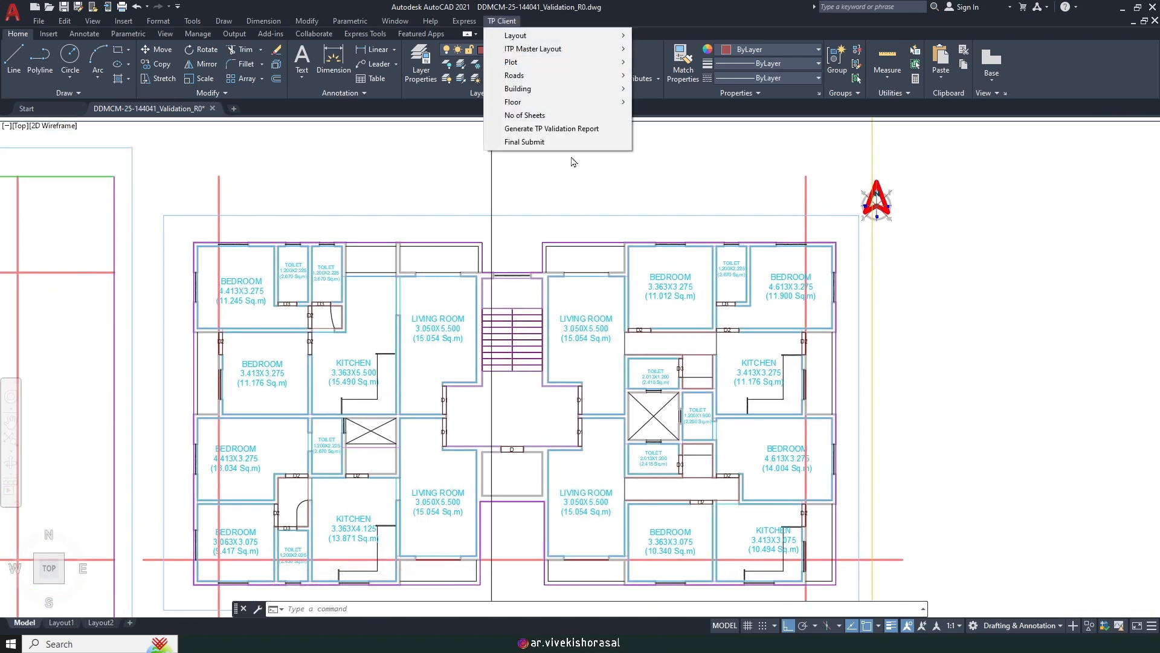
# Step: Draw a rectangular window area at the living room's top-wall opening
pyautogui.moveTo(577, 106)
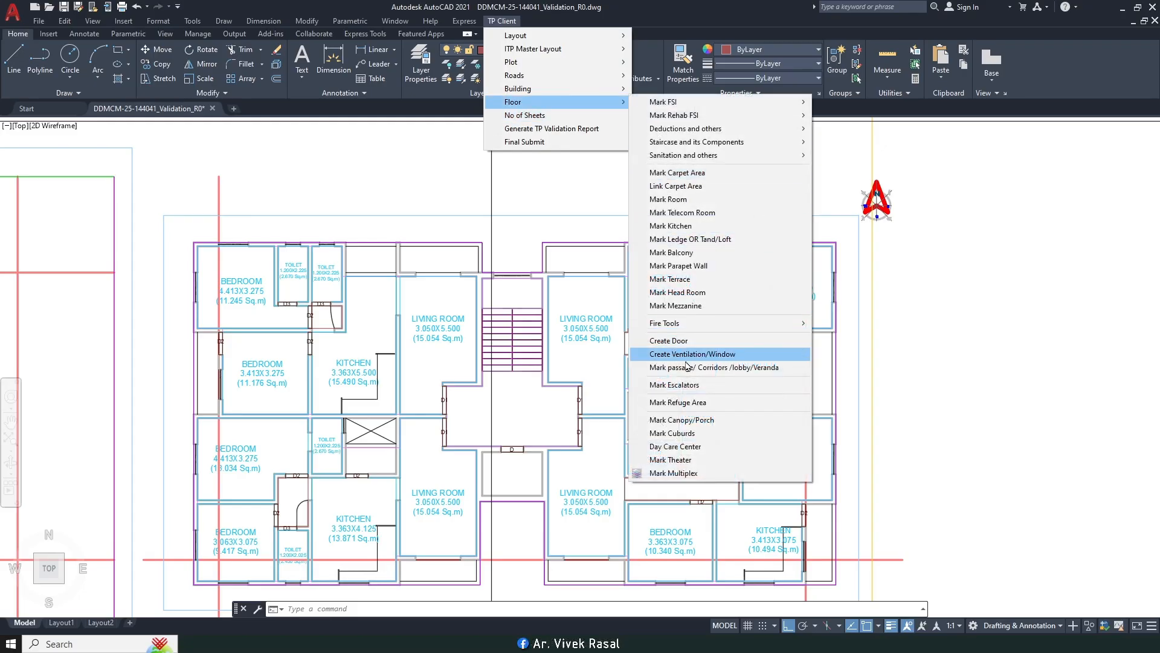
pyautogui.click(711, 359)
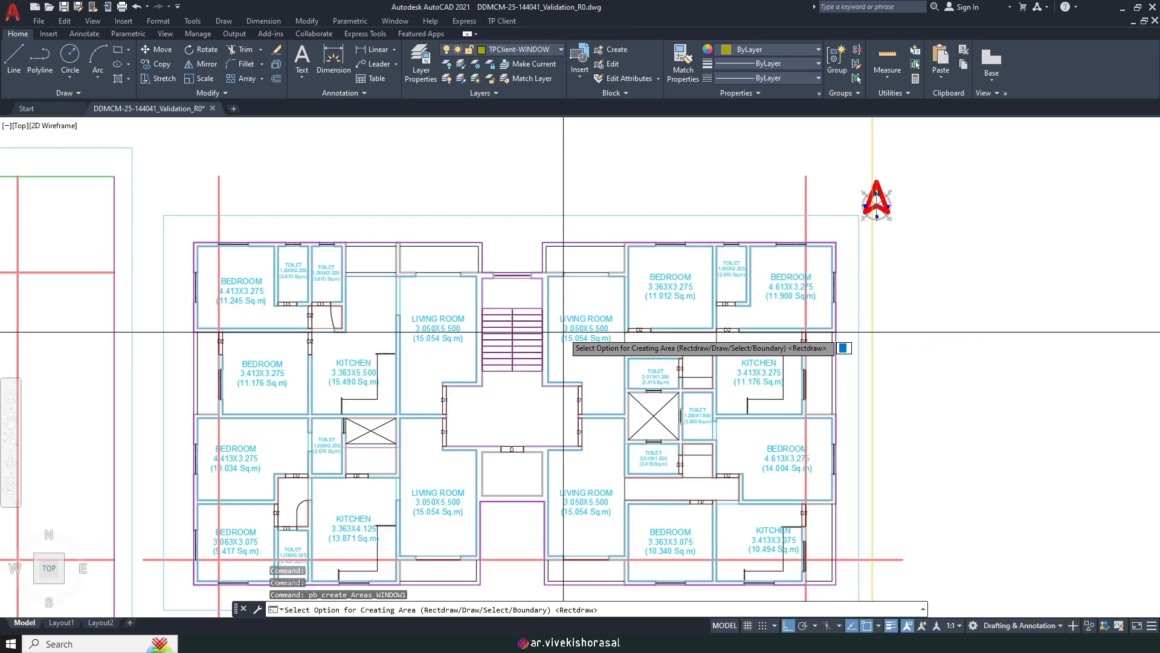
pyautogui.press('Return')
pyautogui.scroll(10, 564, 332)
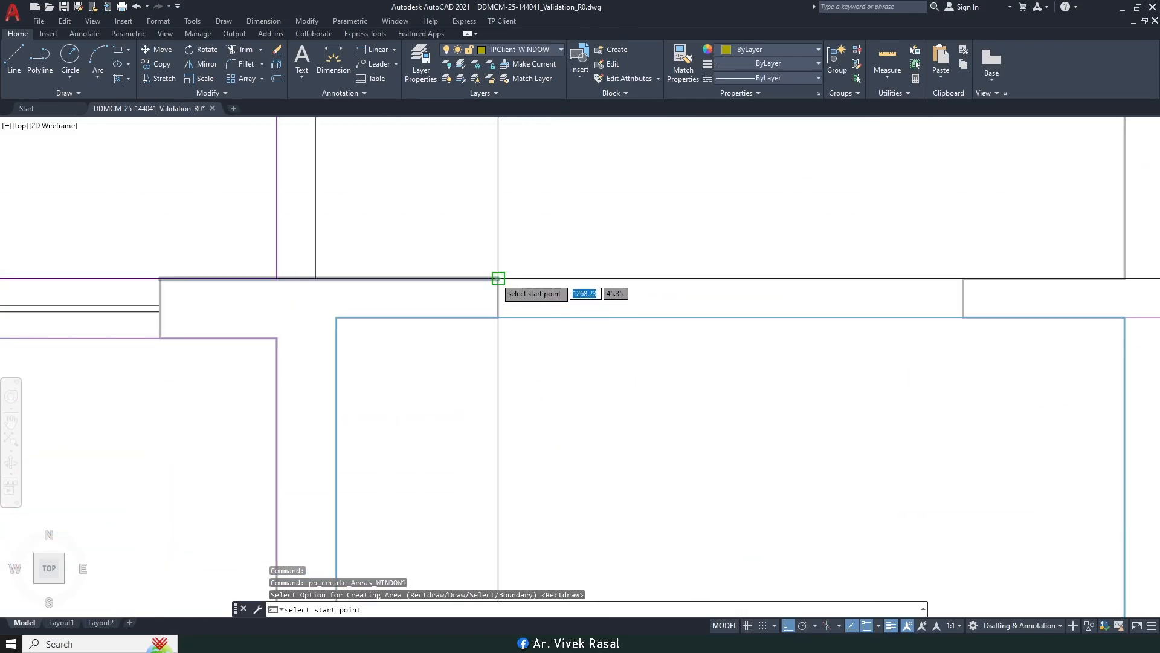
pyautogui.scroll(3, 541, 298)
pyautogui.moveTo(542, 298); pyautogui.dragTo(645, 290, button='middle')
pyautogui.scroll(-3, 645, 310)
pyautogui.scroll(4, 757, 332)
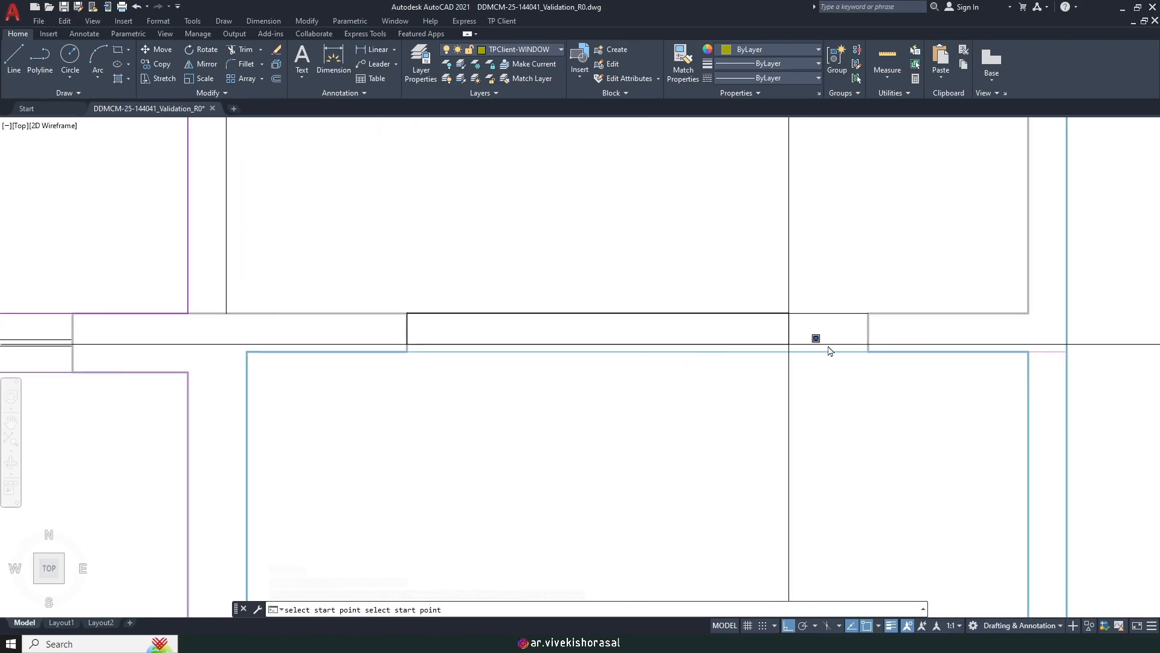
pyautogui.click(887, 361)
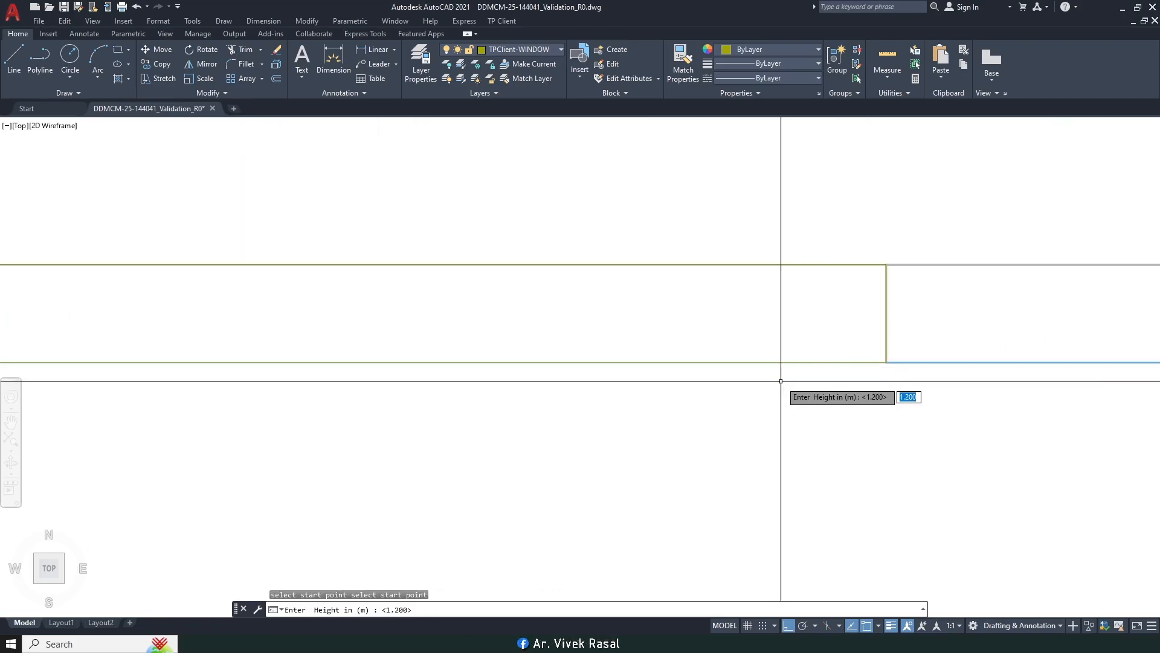
pyautogui.scroll(-3, 780, 381)
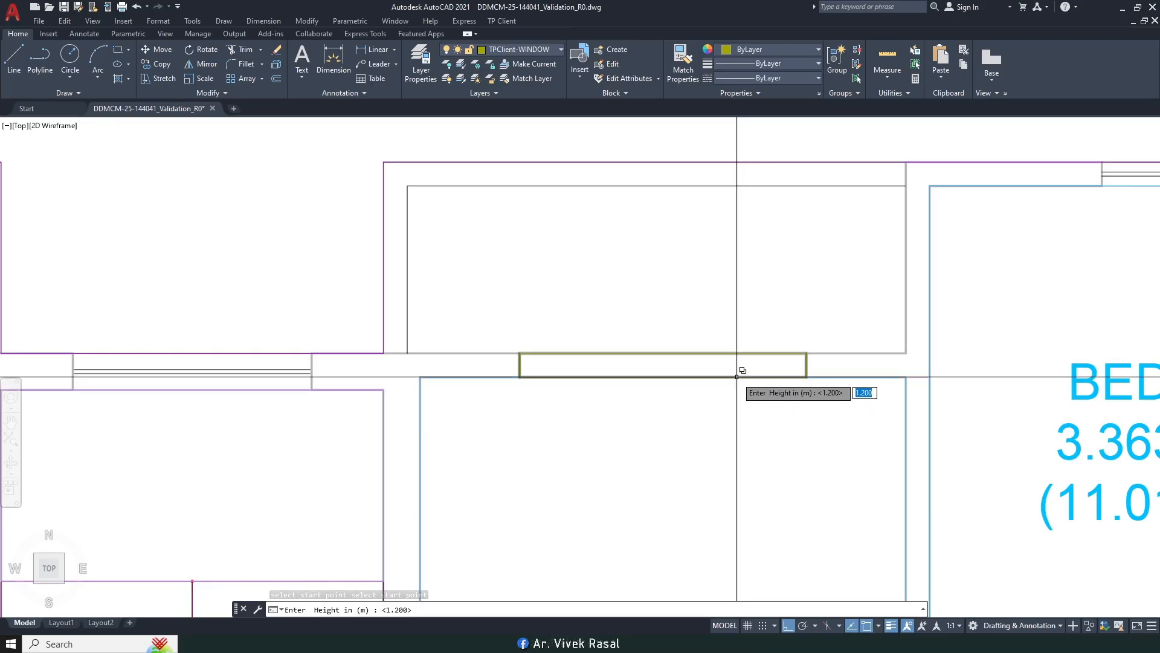
# Step: Set the window height to 2.1 and name it W
pyautogui.write('2')
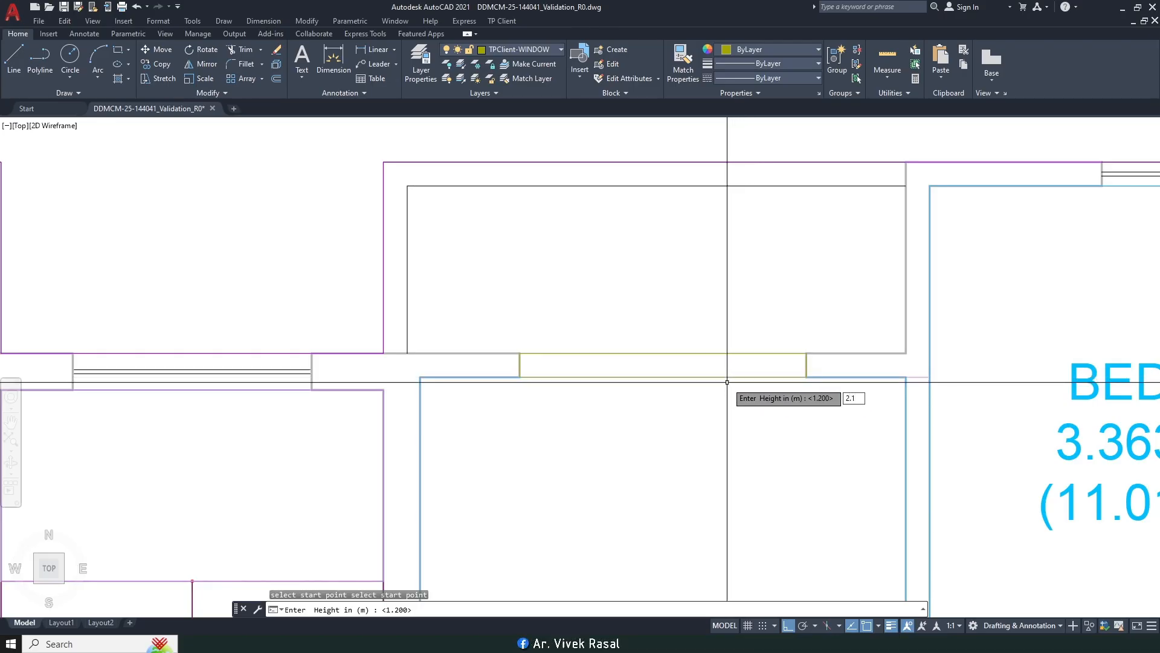
pyautogui.write('.1')
pyautogui.press('Return')
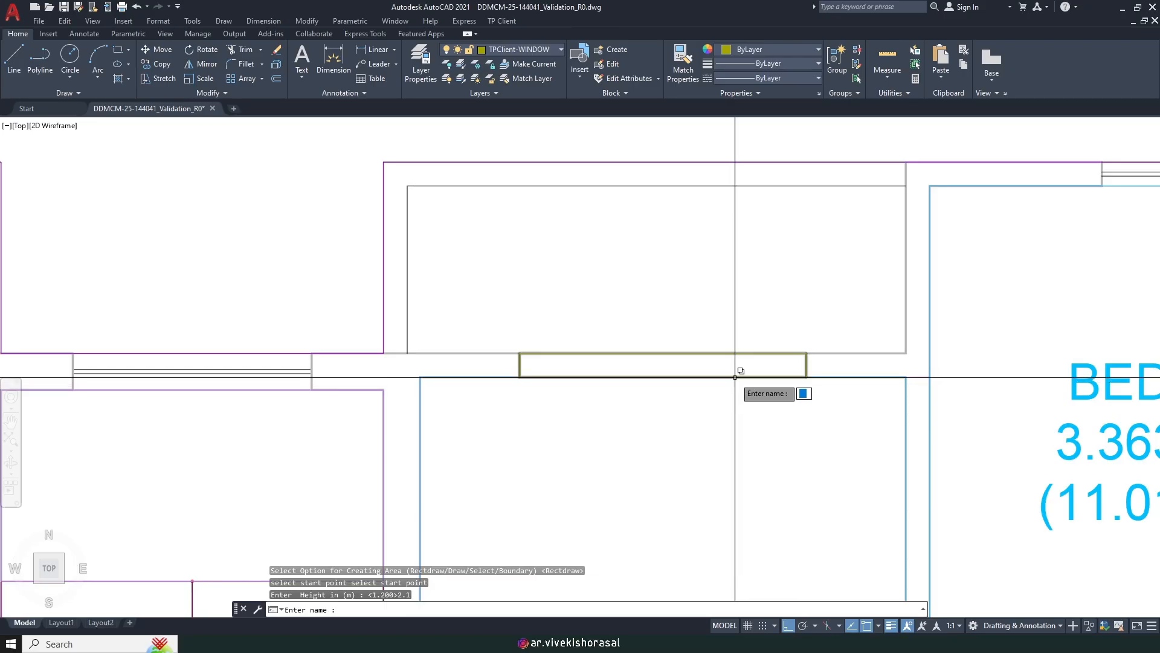
pyautogui.write('W')
pyautogui.press('Return')
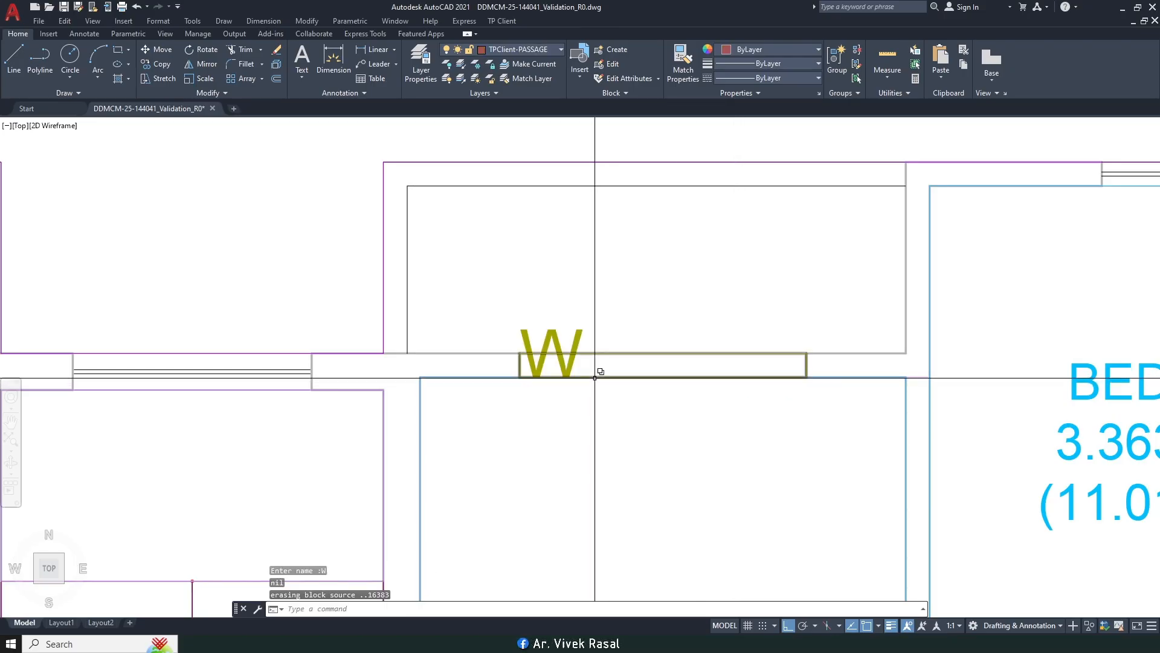
pyautogui.write('M')
pyautogui.press('Return')
pyautogui.scroll(2, 595, 370)
# Step: Move the W label to the centre of the window
pyautogui.click(540, 292)
pyautogui.press('Return')
pyautogui.click(550, 226)
pyautogui.click(712, 212)
# Step: Resize the W label with SCALE, based at its bottom
pyautogui.write('S')
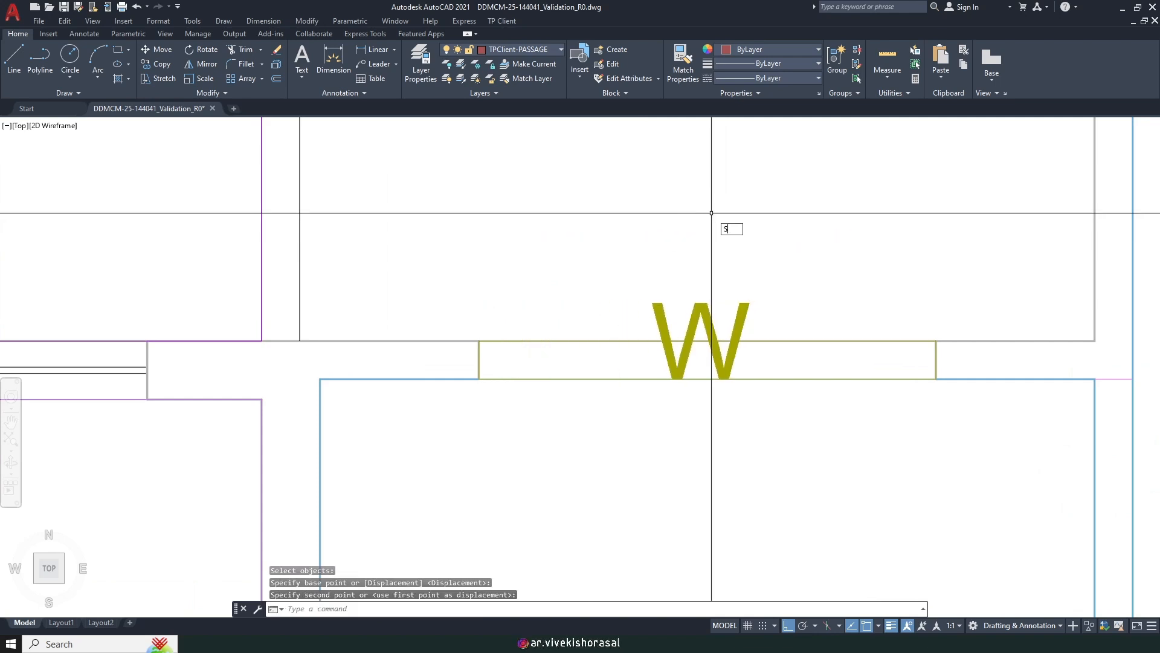
pyautogui.write('C')
pyautogui.press('Return')
pyautogui.click(799, 322)
pyautogui.click(716, 284)
pyautogui.press('Return')
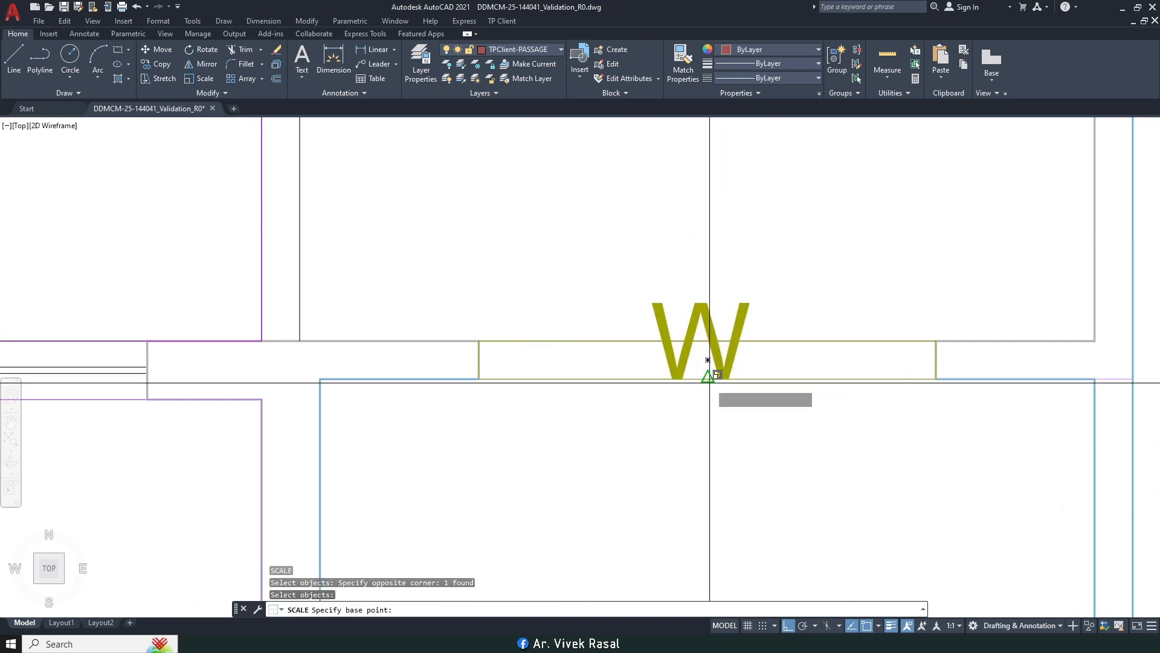
pyautogui.click(708, 378)
pyautogui.scroll(-5, 710, 376)
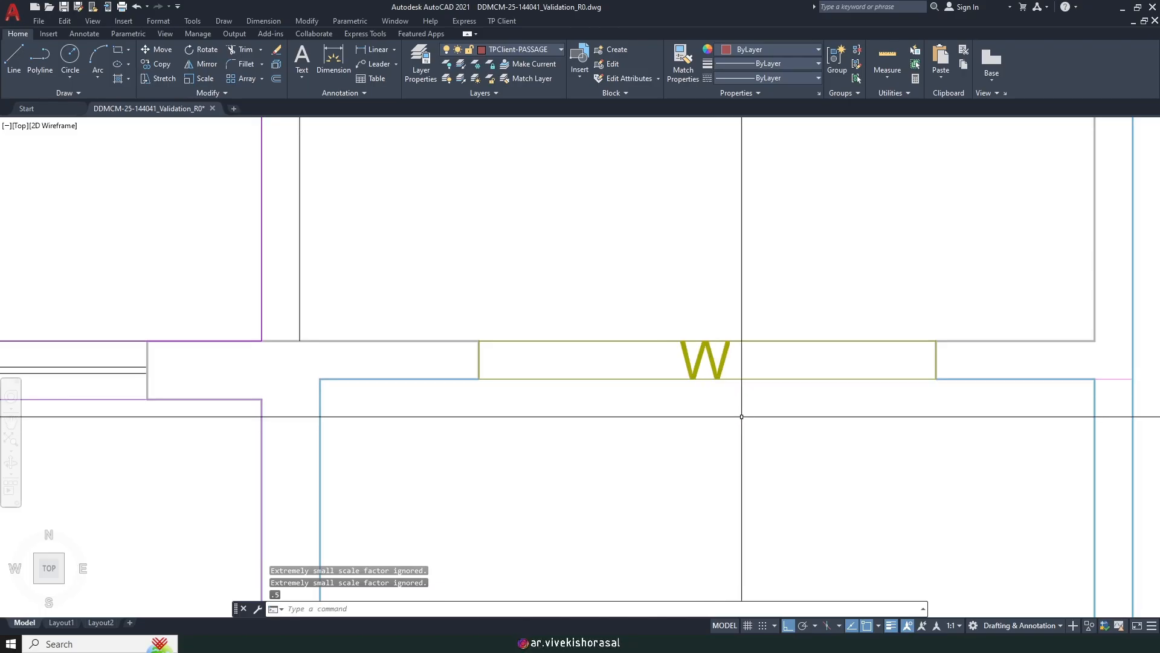
pyautogui.scroll(-2, 665, 333)
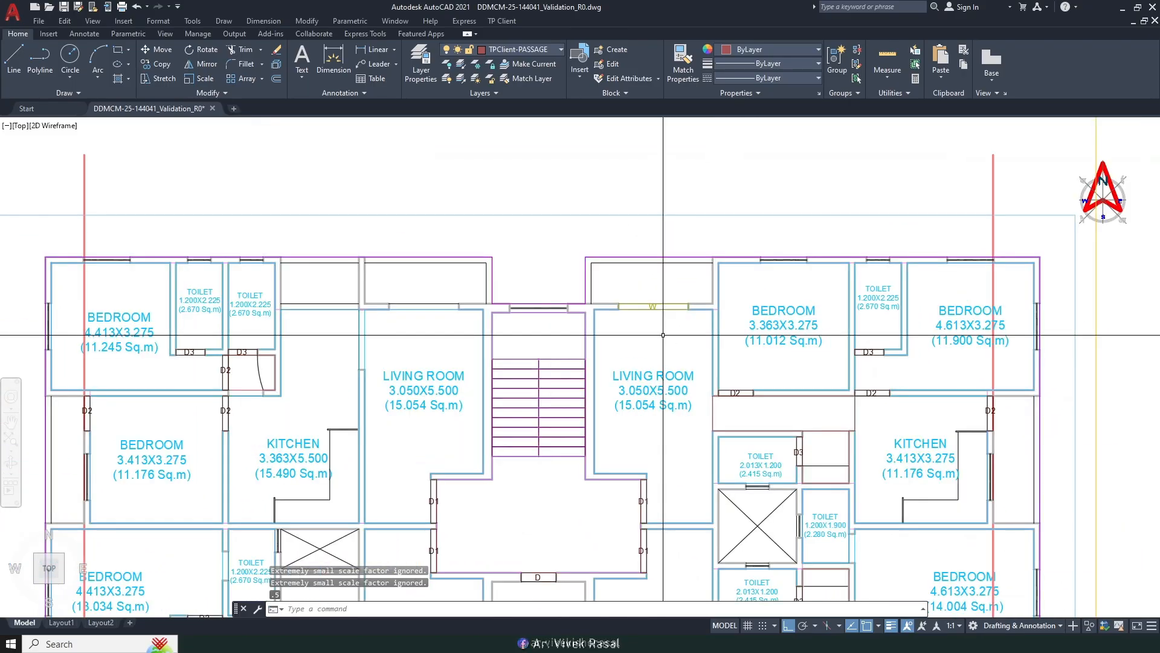
# Step: Select the W window marker for copying, using its corner as base point
pyautogui.press('Return')
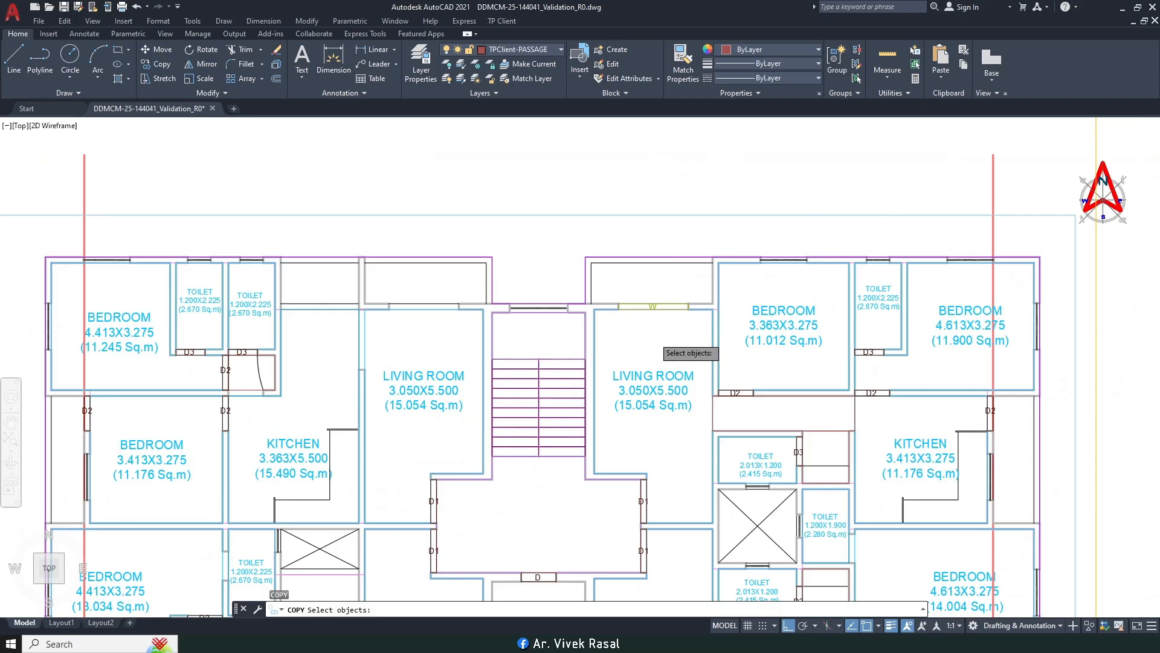
pyautogui.scroll(8, 653, 307)
pyautogui.click(669, 247)
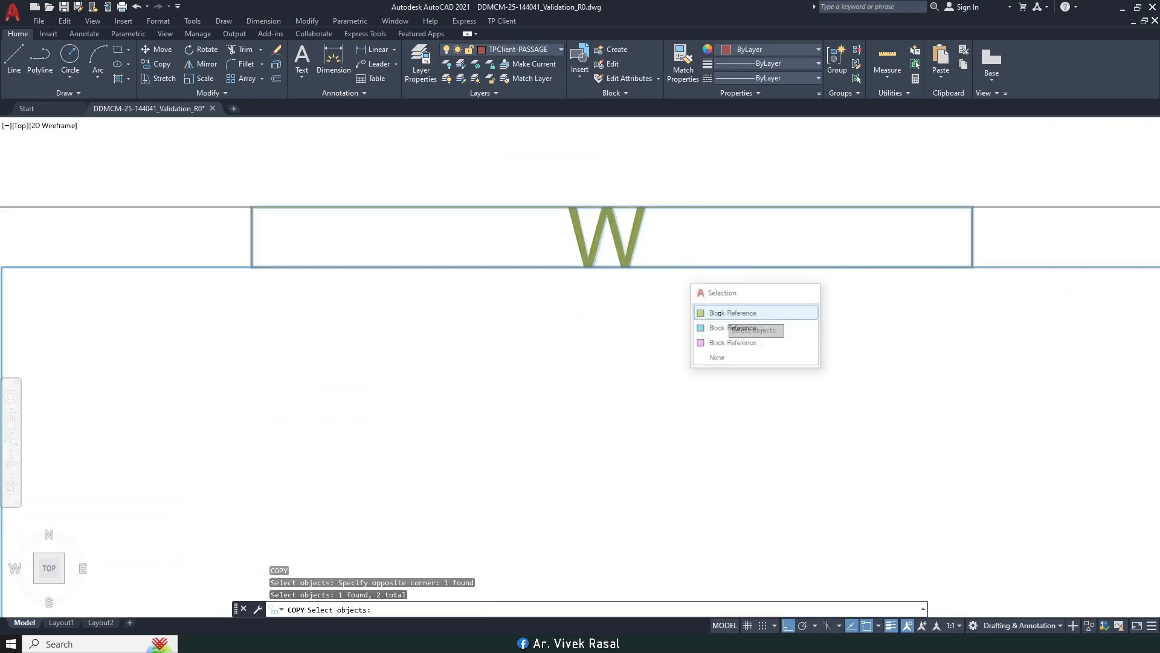
pyautogui.press('Return')
pyautogui.click(972, 267)
pyautogui.scroll(-5, 906, 290)
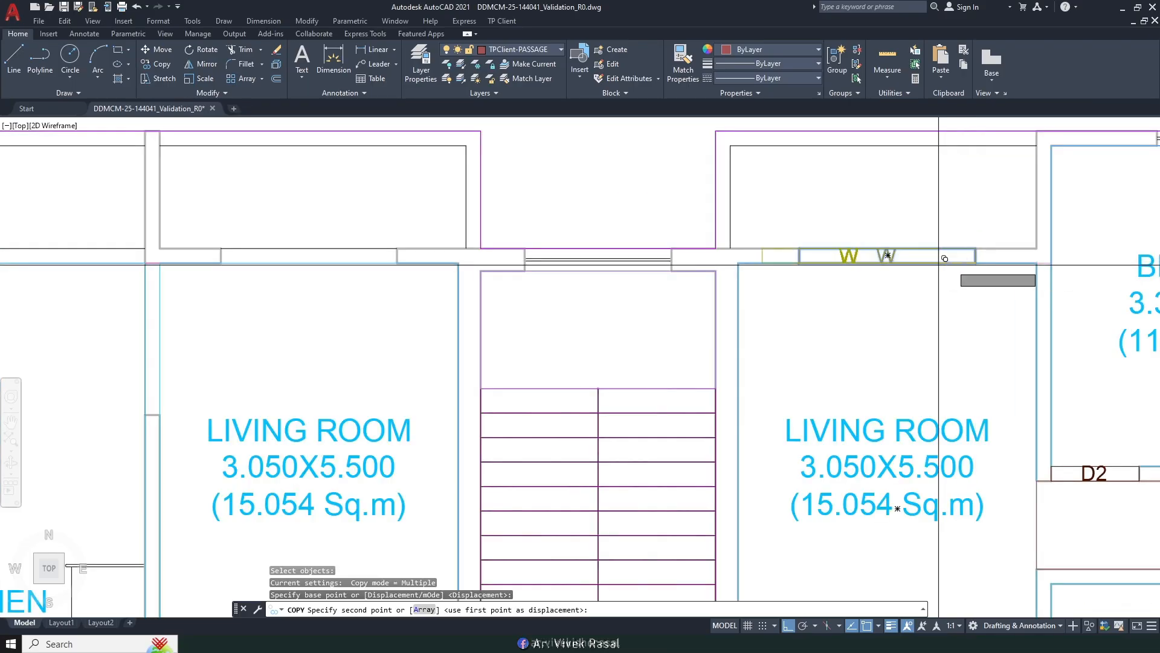
pyautogui.scroll(-2, 844, 320)
pyautogui.scroll(2, 720, 303)
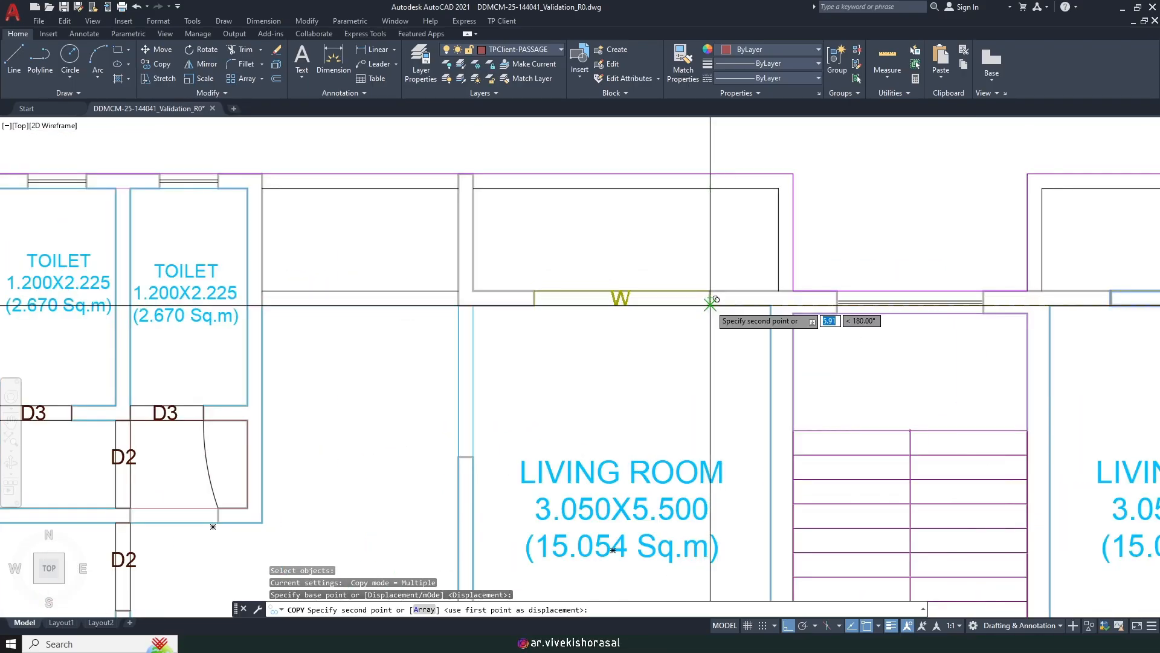
# Step: Place W copies in the right living room's front window and a rear-wall window
pyautogui.click(710, 304)
pyautogui.scroll(-5, 726, 326)
pyautogui.scroll(7, 738, 401)
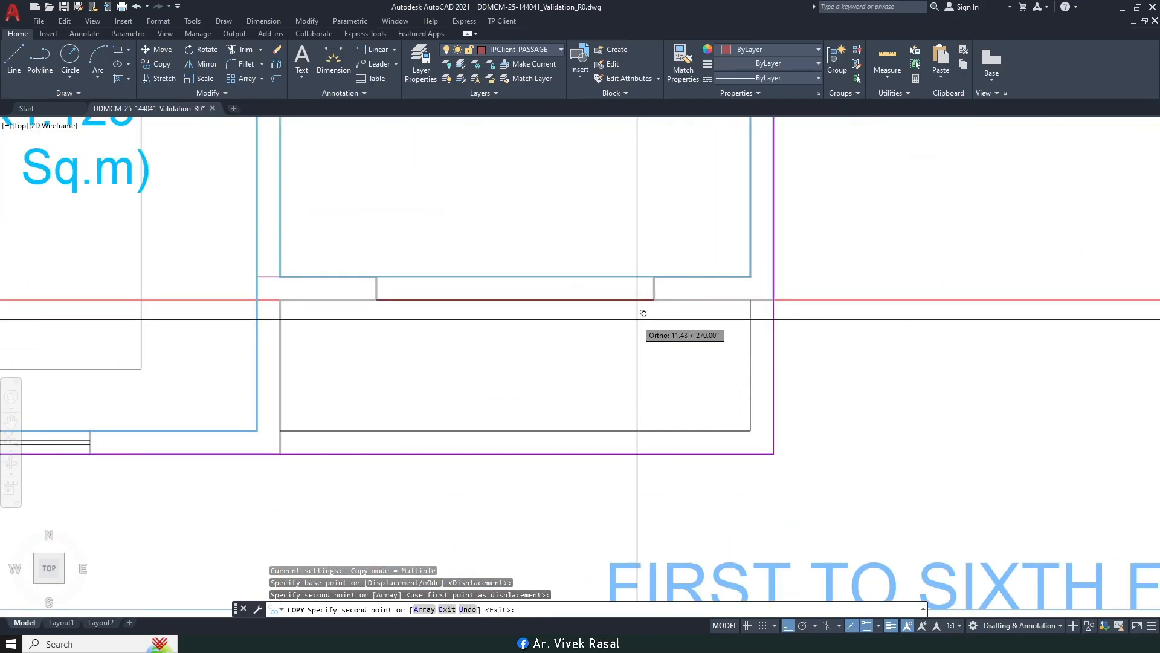
pyautogui.click(654, 299)
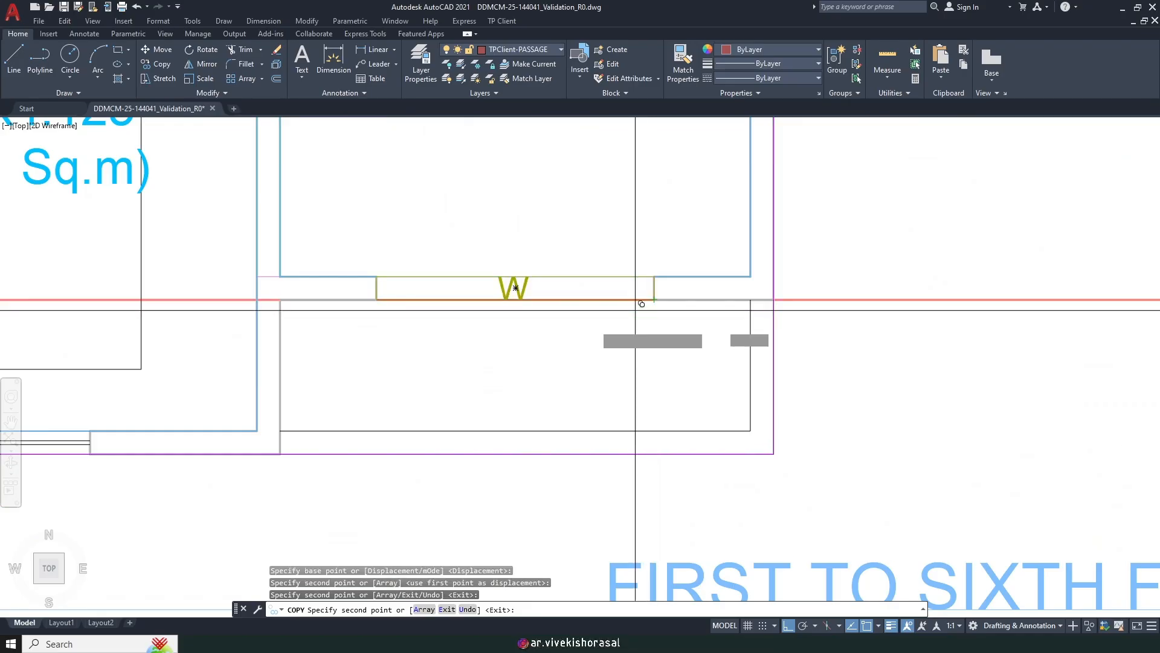
pyautogui.scroll(-5, 738, 333)
pyautogui.scroll(7, 735, 332)
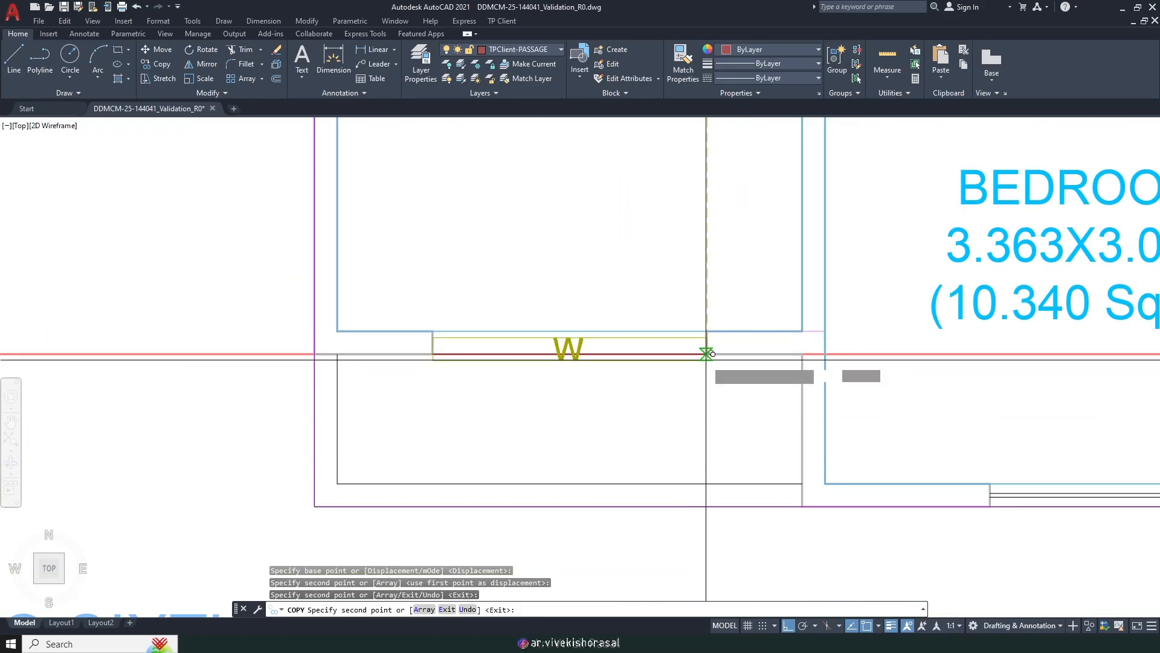
pyautogui.scroll(-6, 707, 354)
pyautogui.scroll(-2, 714, 301)
pyautogui.moveTo(714, 294); pyautogui.dragTo(746, 406, button='middle')
pyautogui.press('Return')
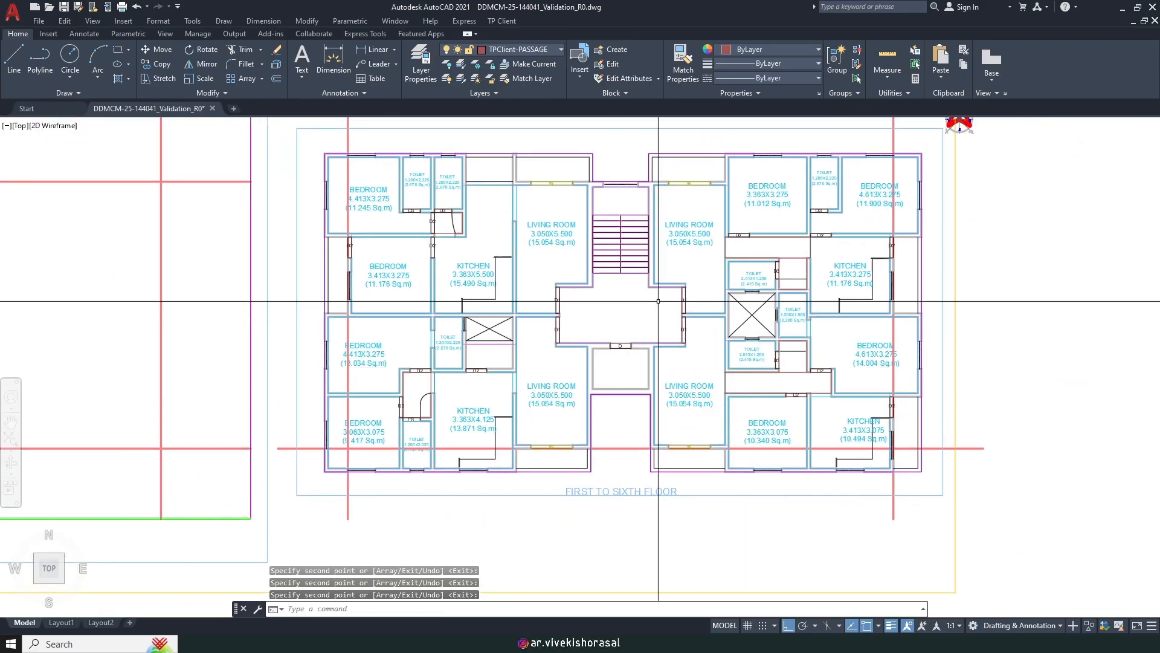
pyautogui.moveTo(666, 260); pyautogui.dragTo(639, 336, button='middle')
pyautogui.scroll(3, 743, 272)
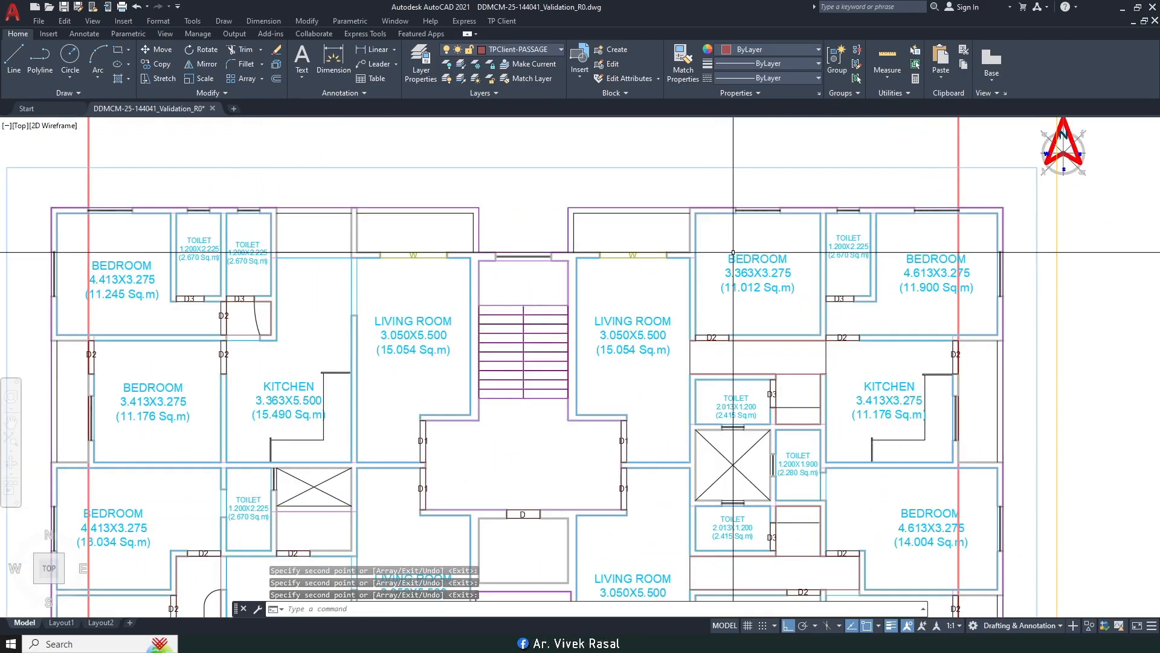
# Step: Draw a rectangular ventilation window area across the bedroom's front-wall window
pyautogui.click(508, 22)
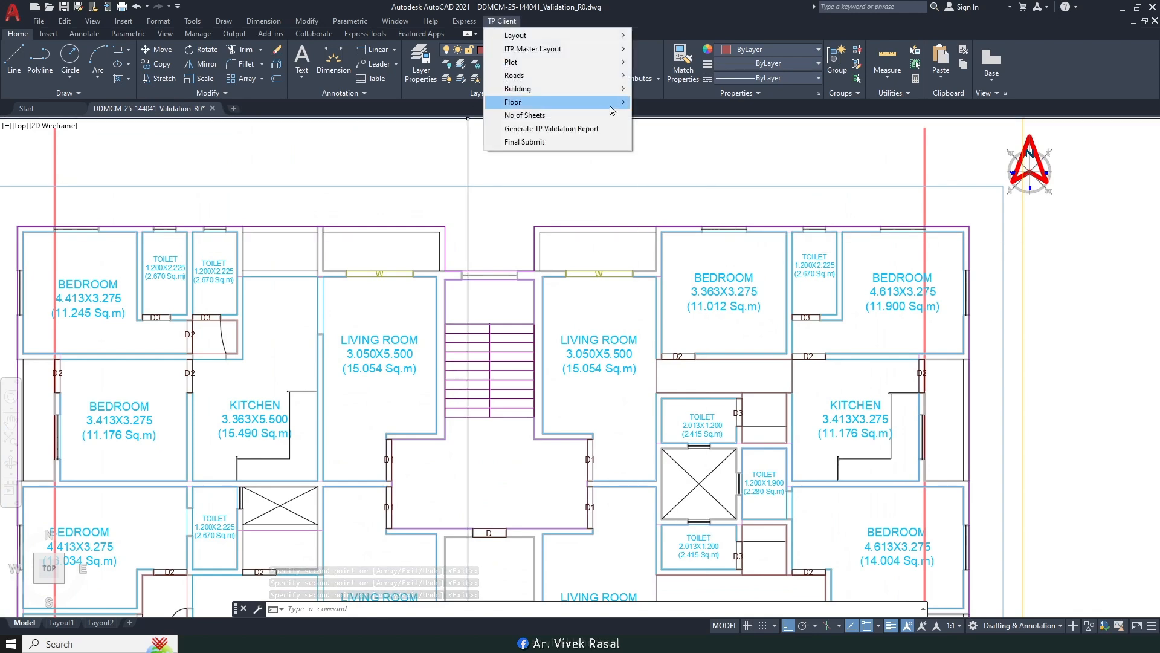
pyautogui.moveTo(544, 101)
pyautogui.click(709, 353)
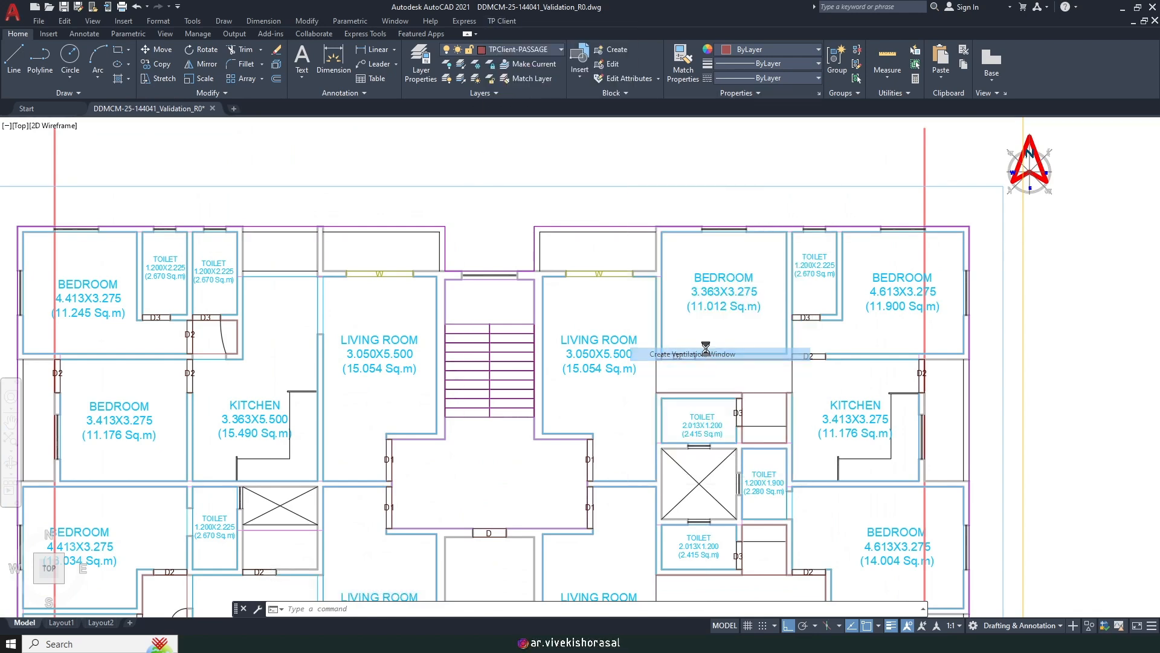
pyautogui.scroll(5, 730, 208)
pyautogui.moveTo(729, 208); pyautogui.dragTo(668, 232, button='middle')
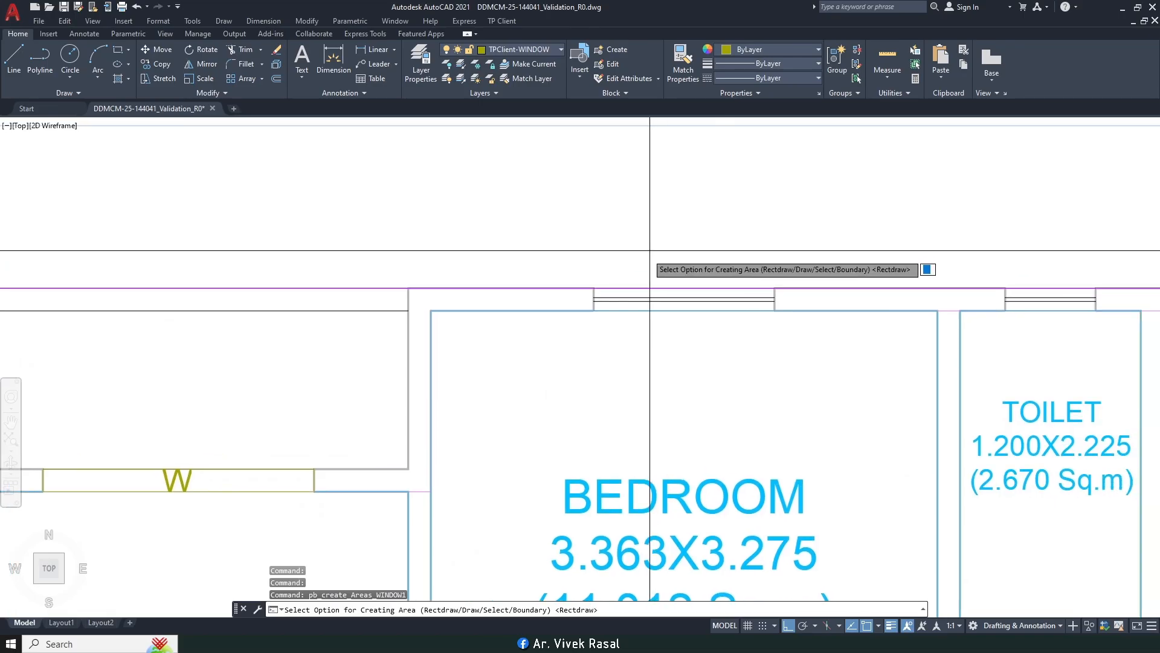
pyautogui.press('Return')
pyautogui.click(594, 288)
pyautogui.click(775, 310)
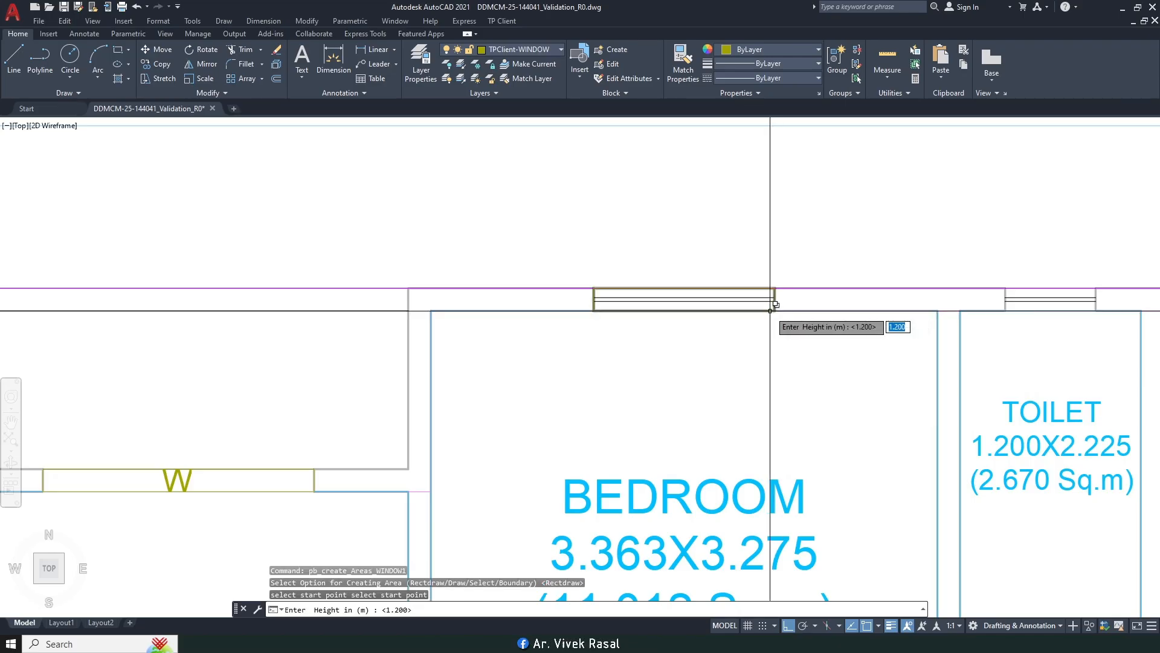
# Step: Accept the 1.200 m window height and shrink the W1 label to half size
pyautogui.press('Return')
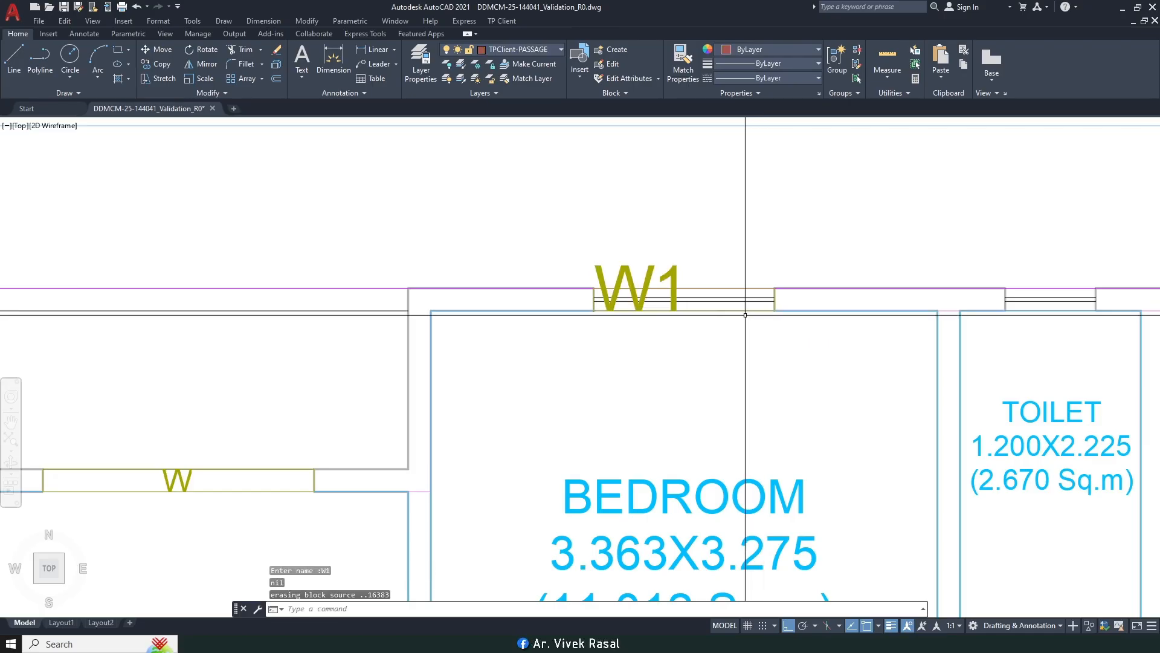
pyautogui.click(671, 279)
pyautogui.scroll(4, 647, 302)
pyautogui.press('Return')
pyautogui.click(513, 336)
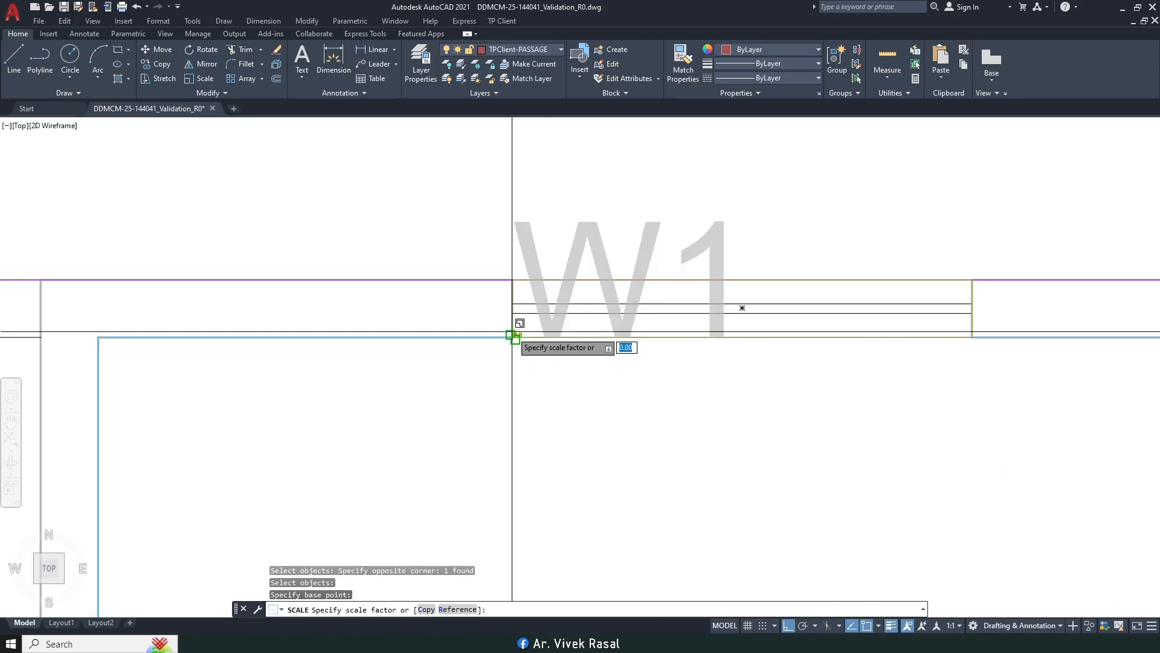
pyautogui.press('Return')
# Step: Move the W1 label further right to centre it on the window
pyautogui.write('m')
pyautogui.press('Return')
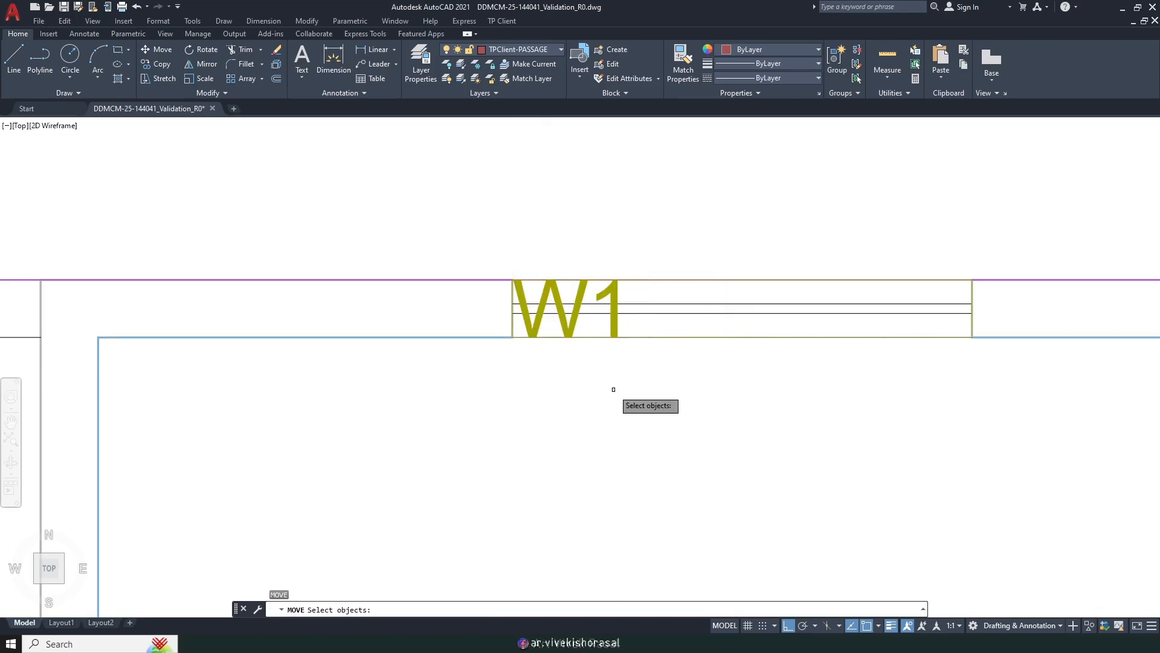
pyautogui.scroll(-2, 611, 386)
pyautogui.press('Return')
pyautogui.click(565, 432)
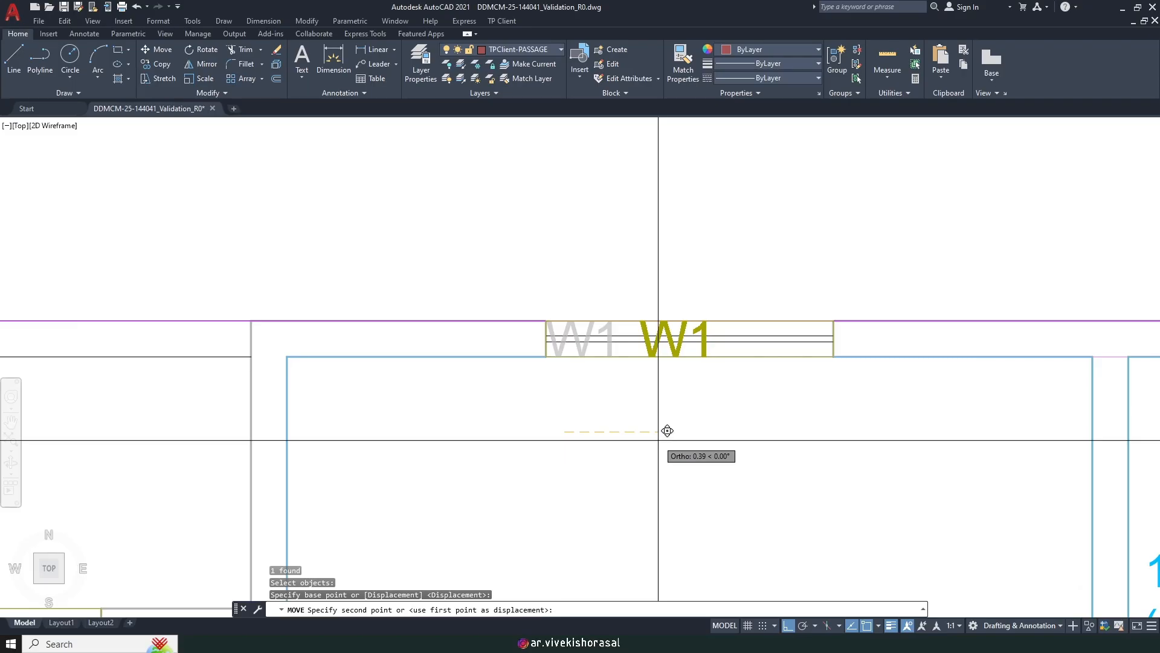
pyautogui.click(668, 432)
# Step: Select the W1 window block from among the overlapping objects for copying
pyautogui.scroll(4, 698, 331)
pyautogui.click(751, 329)
pyautogui.click(706, 324)
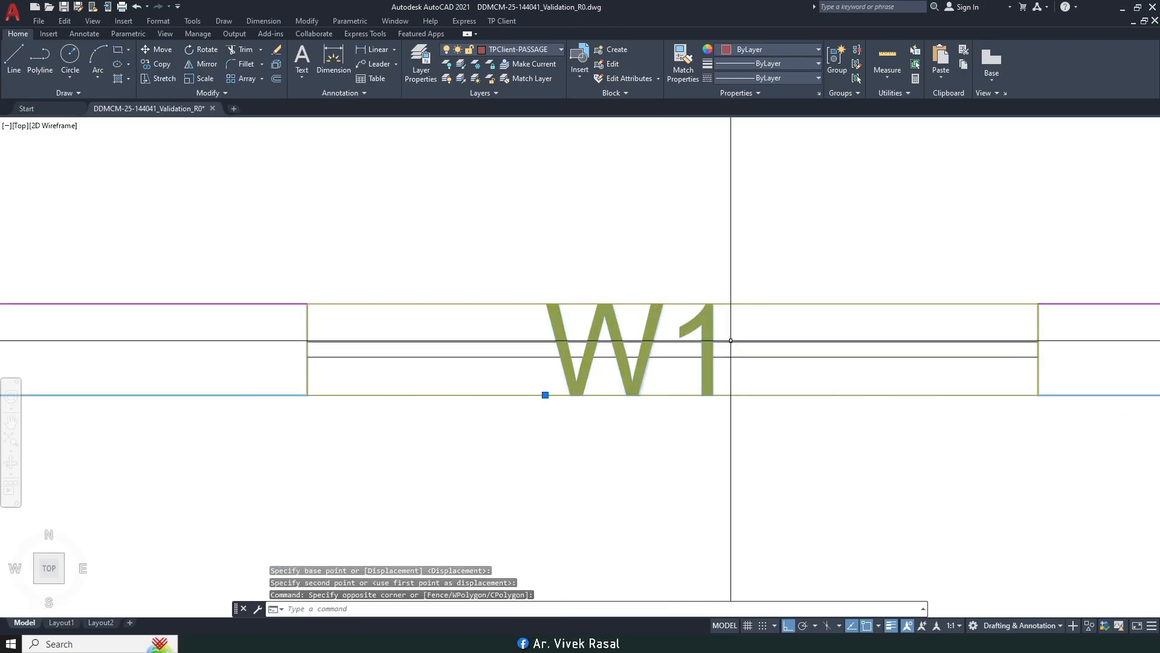
pyautogui.click(756, 305)
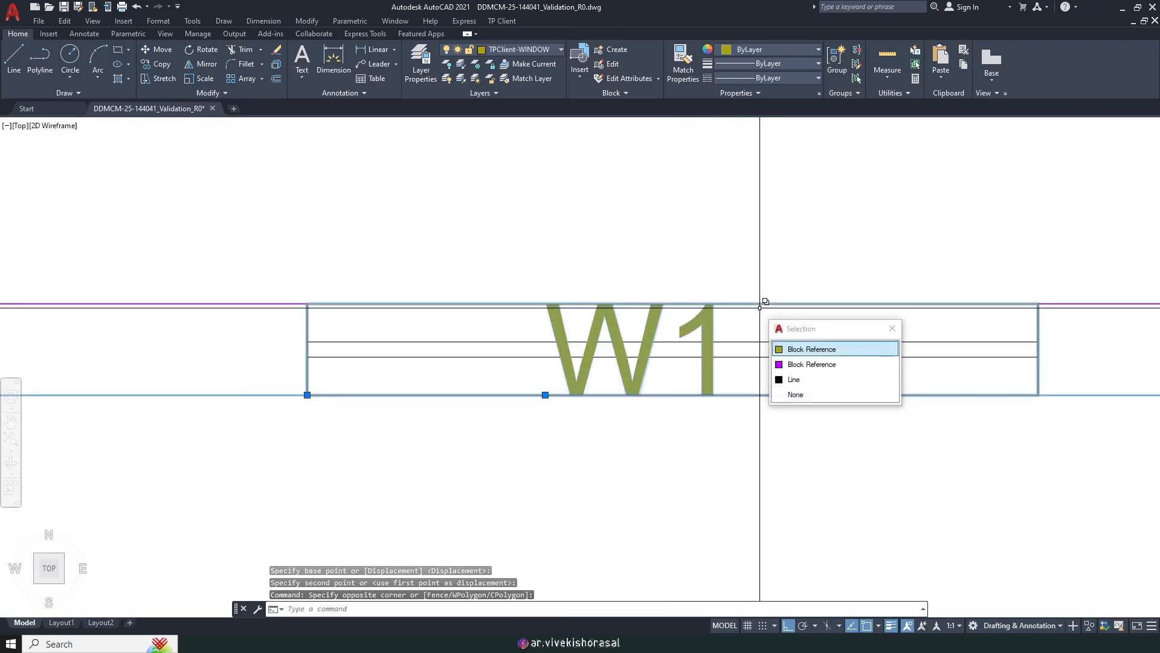
pyautogui.click(777, 357)
pyautogui.write('co')
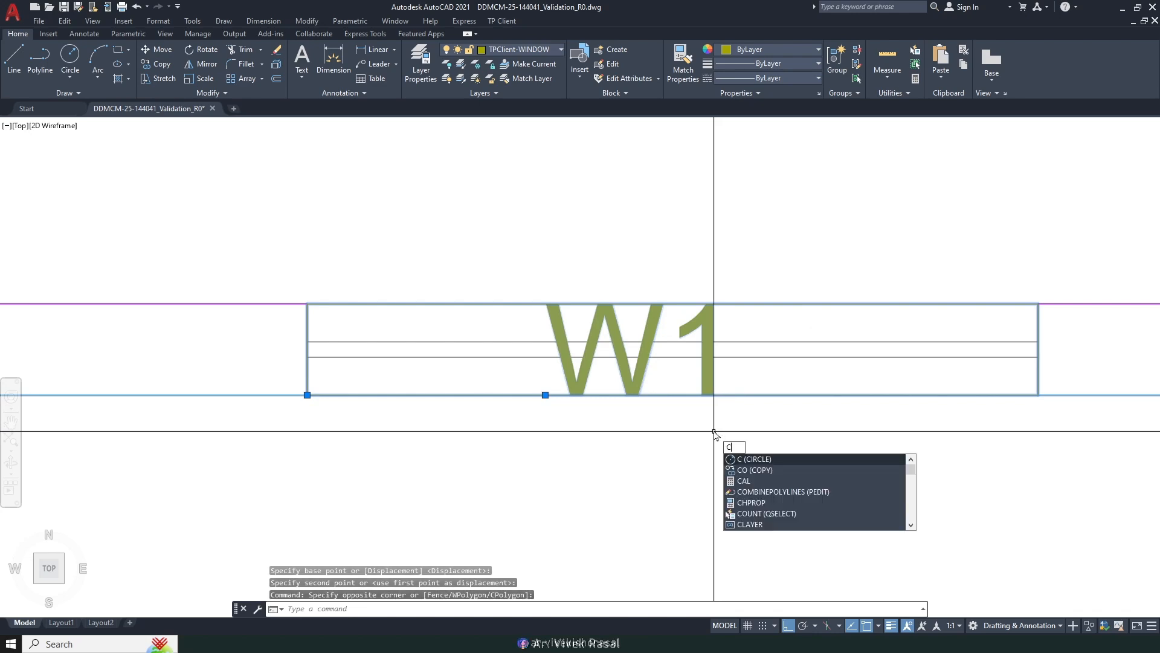
pyautogui.press('Return')
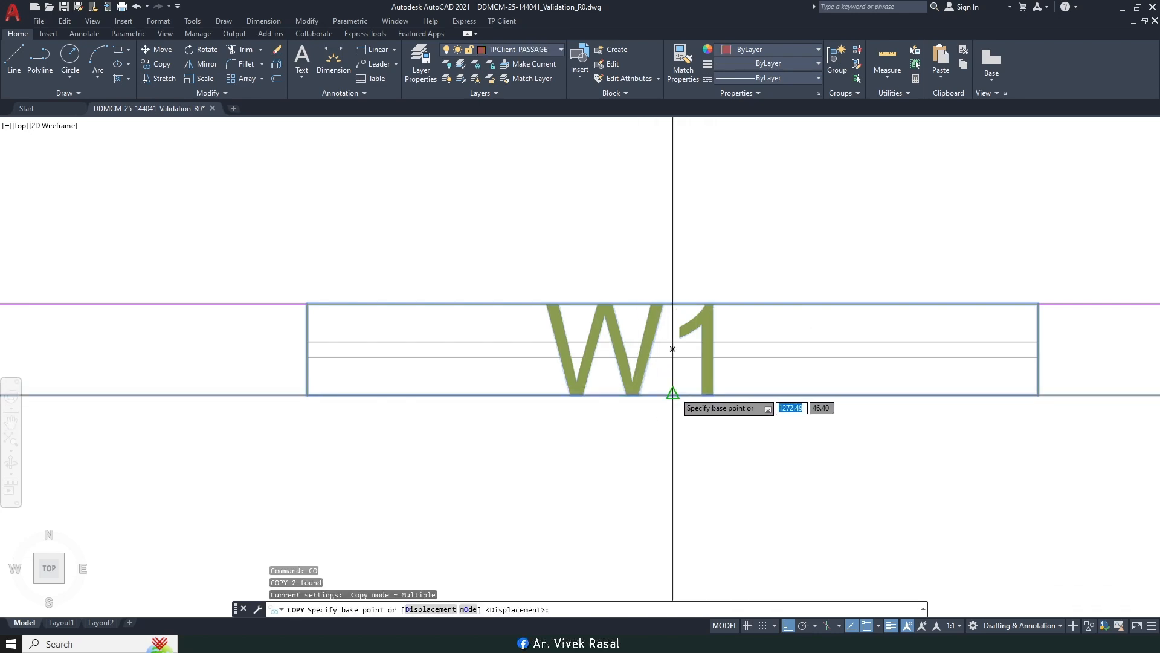
# Step: Copy the W1 window from its midpoint onto the bedroom's rear window
pyautogui.click(673, 394)
pyautogui.scroll(-5, 672, 394)
pyautogui.scroll(5, 822, 338)
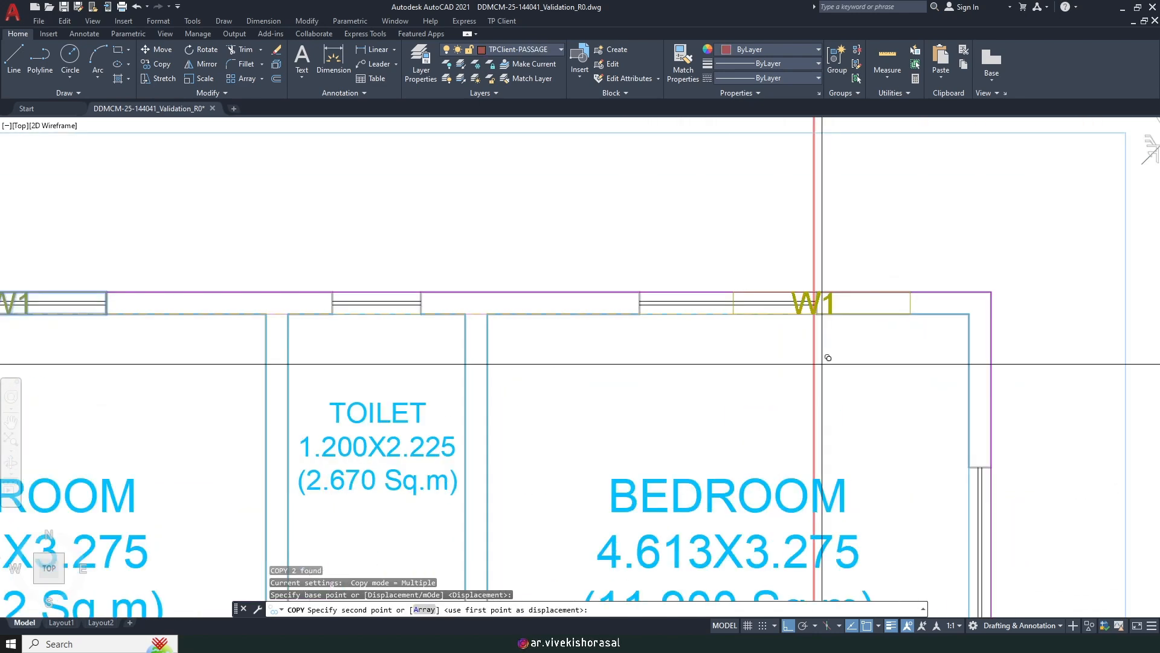
pyautogui.scroll(-5, 751, 318)
pyautogui.moveTo(751, 318); pyautogui.dragTo(776, 119, button='middle')
pyautogui.scroll(6, 713, 491)
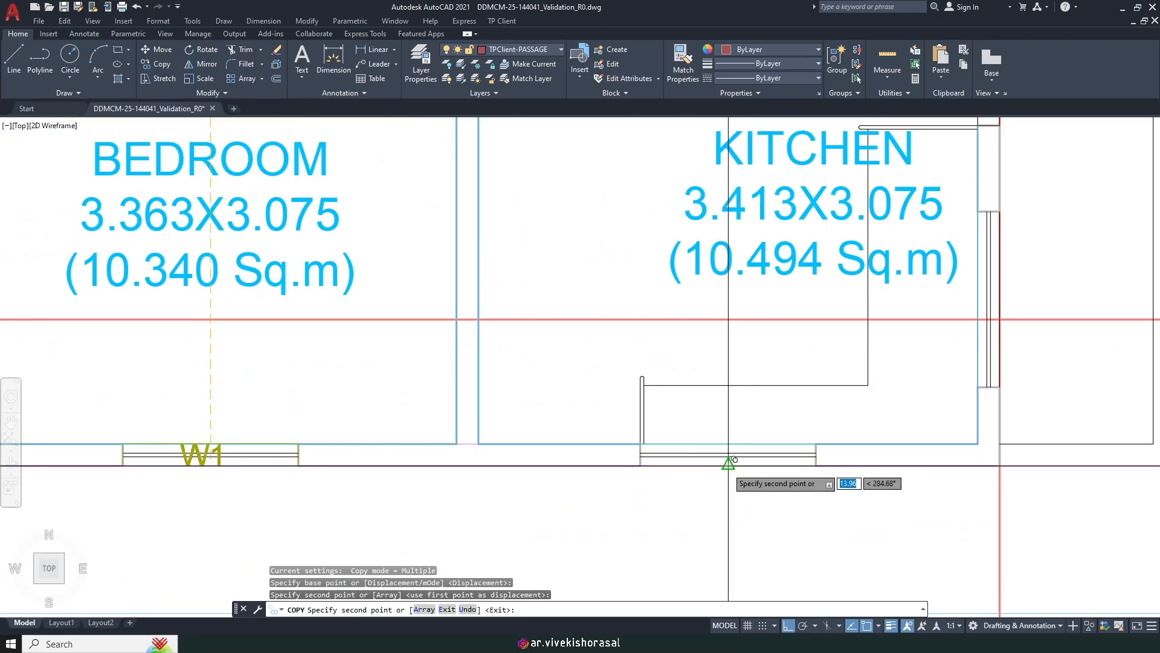
pyautogui.scroll(-6, 728, 464)
pyautogui.moveTo(583, 438); pyautogui.dragTo(695, 444, button='middle')
pyautogui.scroll(6, 672, 447)
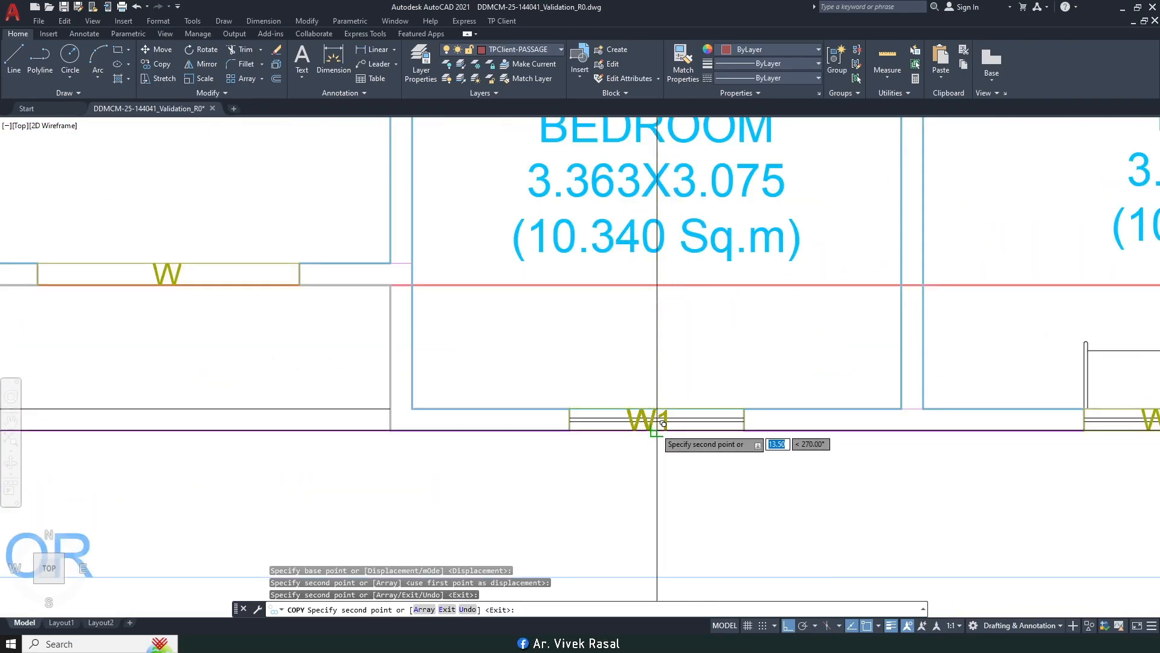
pyautogui.click(657, 430)
# Step: Place further W1 copies at the small bedroom and top bedroom windows, then end the copy
pyautogui.scroll(-4, 656, 430)
pyautogui.moveTo(538, 431); pyautogui.dragTo(966, 442, button='middle')
pyautogui.moveTo(471, 447); pyautogui.dragTo(658, 408, button='middle')
pyautogui.scroll(2, 433, 430)
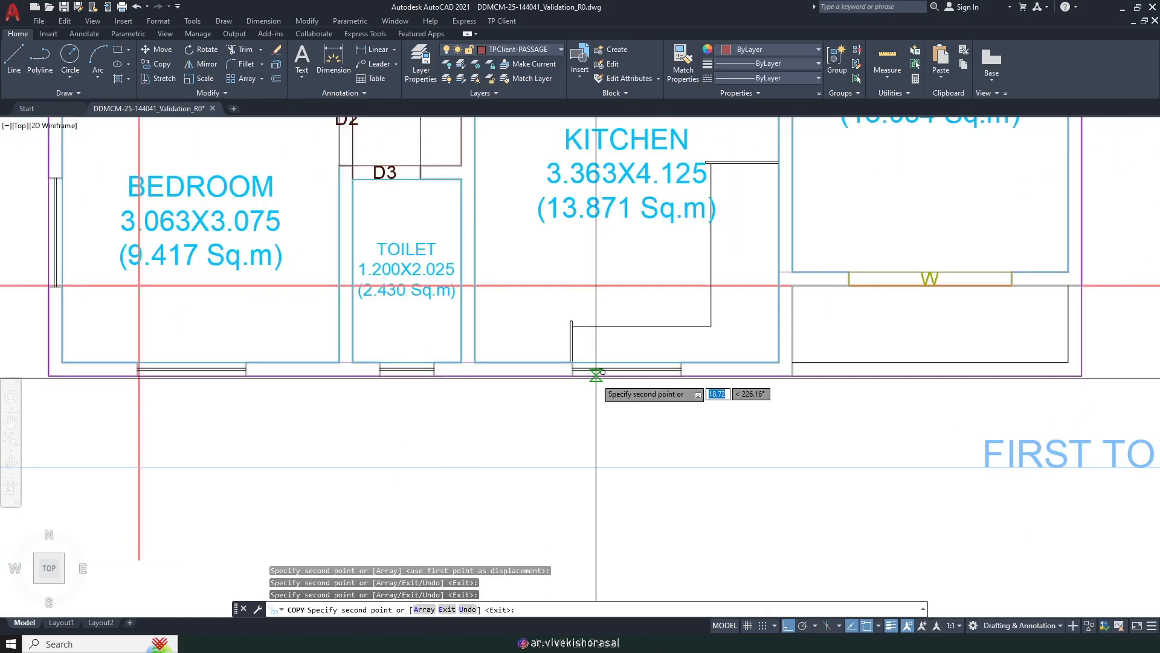
pyautogui.moveTo(388, 387); pyautogui.dragTo(748, 393, button='middle')
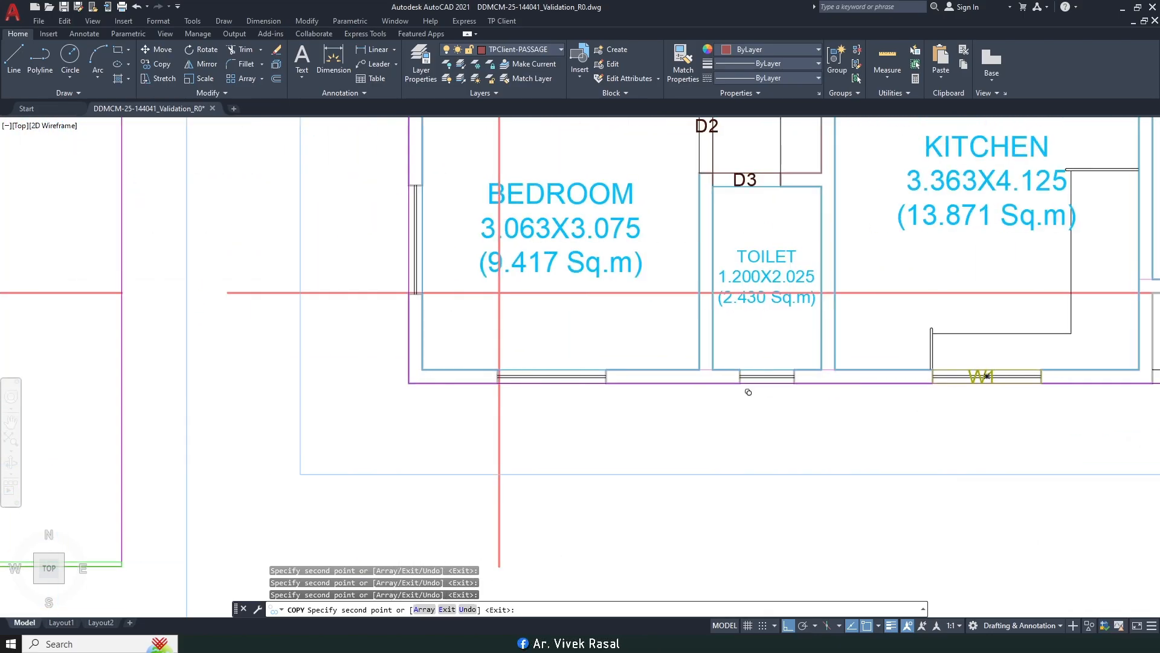
pyautogui.scroll(2, 585, 371)
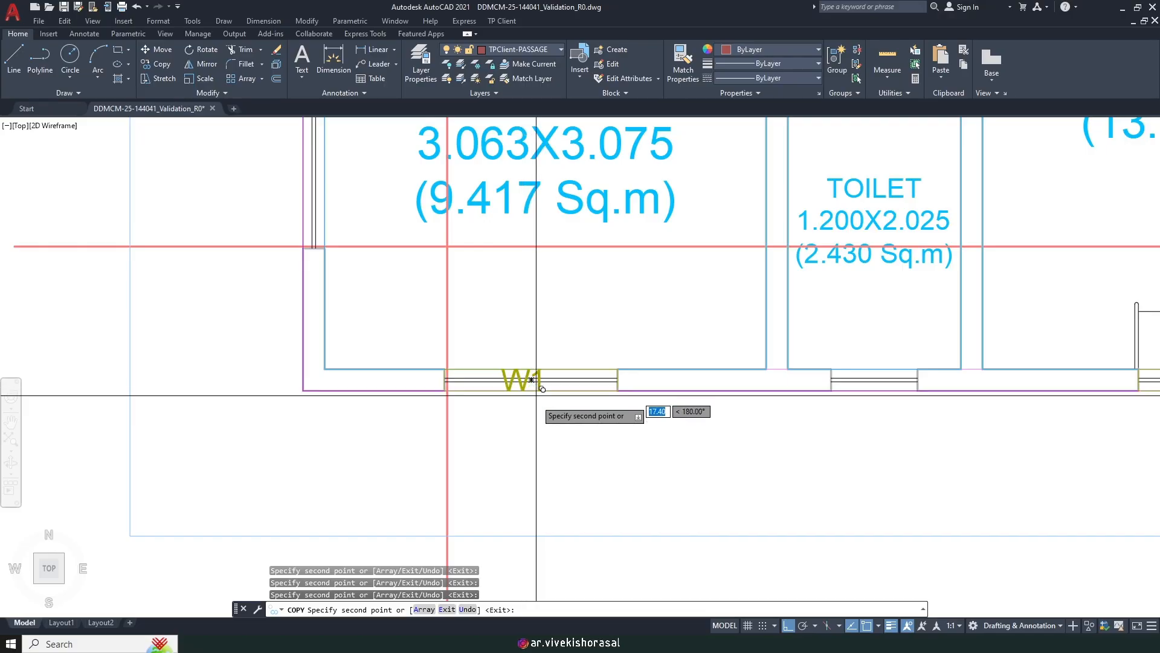
pyautogui.click(531, 390)
pyautogui.scroll(-6, 541, 429)
pyautogui.moveTo(562, 303); pyautogui.dragTo(570, 576, button='middle')
pyautogui.scroll(4, 548, 244)
pyautogui.scroll(4, 542, 225)
pyautogui.moveTo(551, 194); pyautogui.dragTo(383, 333, button='middle')
pyautogui.click(575, 319)
pyautogui.scroll(-8, 567, 276)
pyautogui.moveTo(811, 333); pyautogui.dragTo(502, 340, button='middle')
pyautogui.scroll(3, 895, 315)
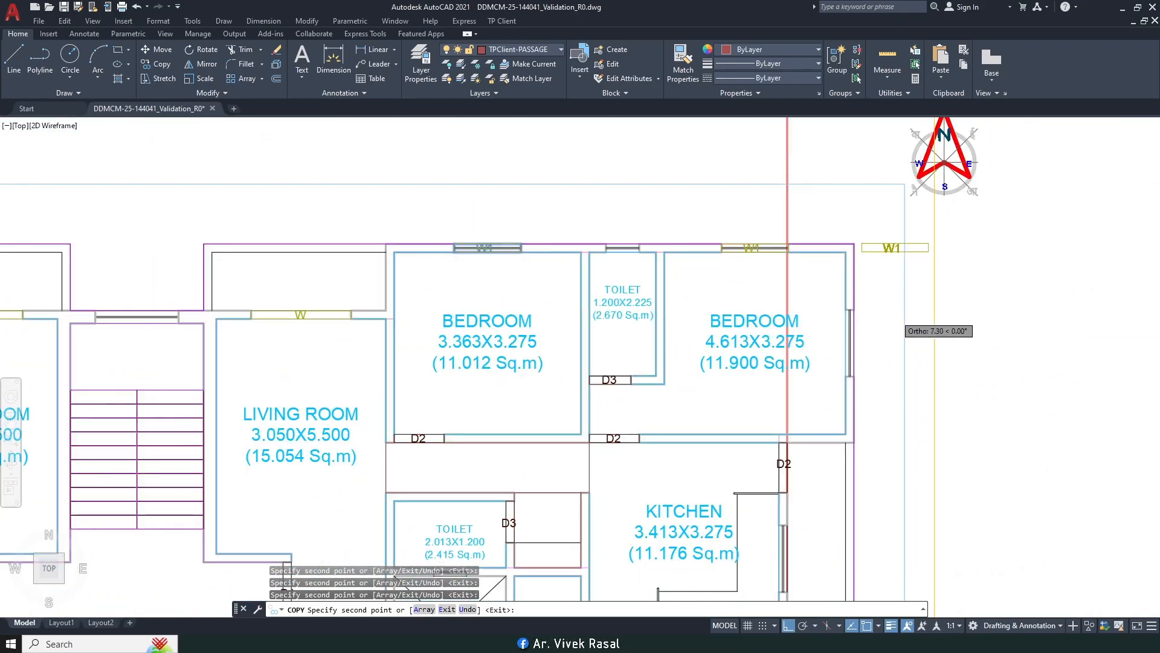
pyautogui.scroll(2, 879, 344)
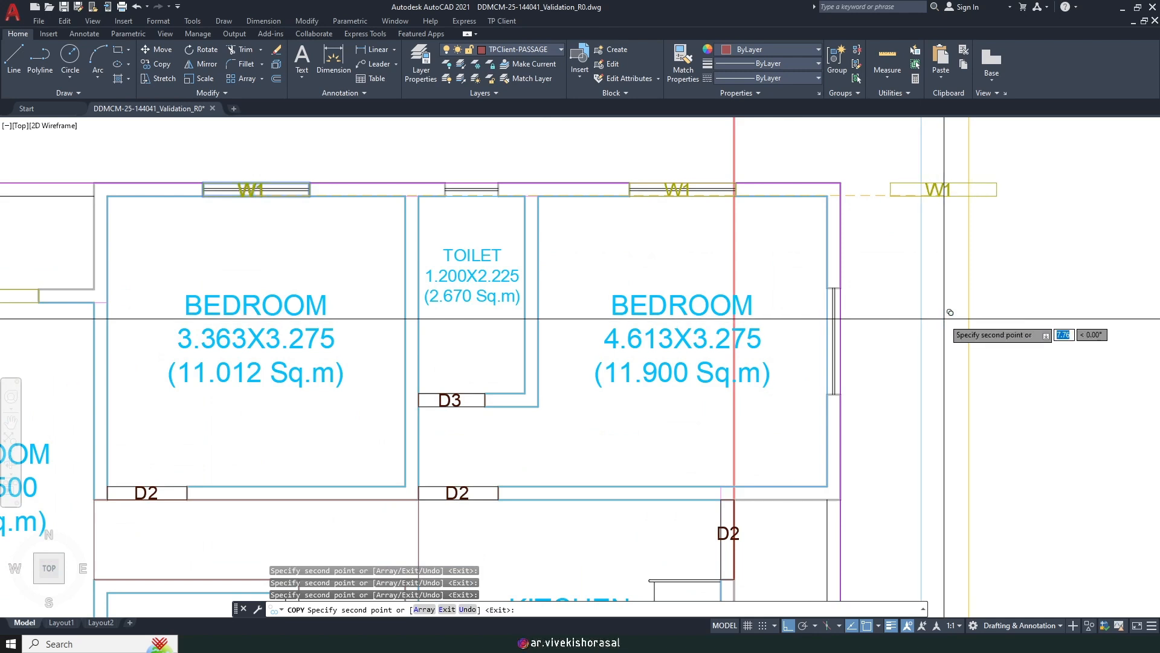
pyautogui.press('Escape')
pyautogui.moveTo(945, 197); pyautogui.dragTo(919, 307, button='middle')
# Step: Rotate the spare W1 window 90° so it stands upright on the right wall
pyautogui.write('R')
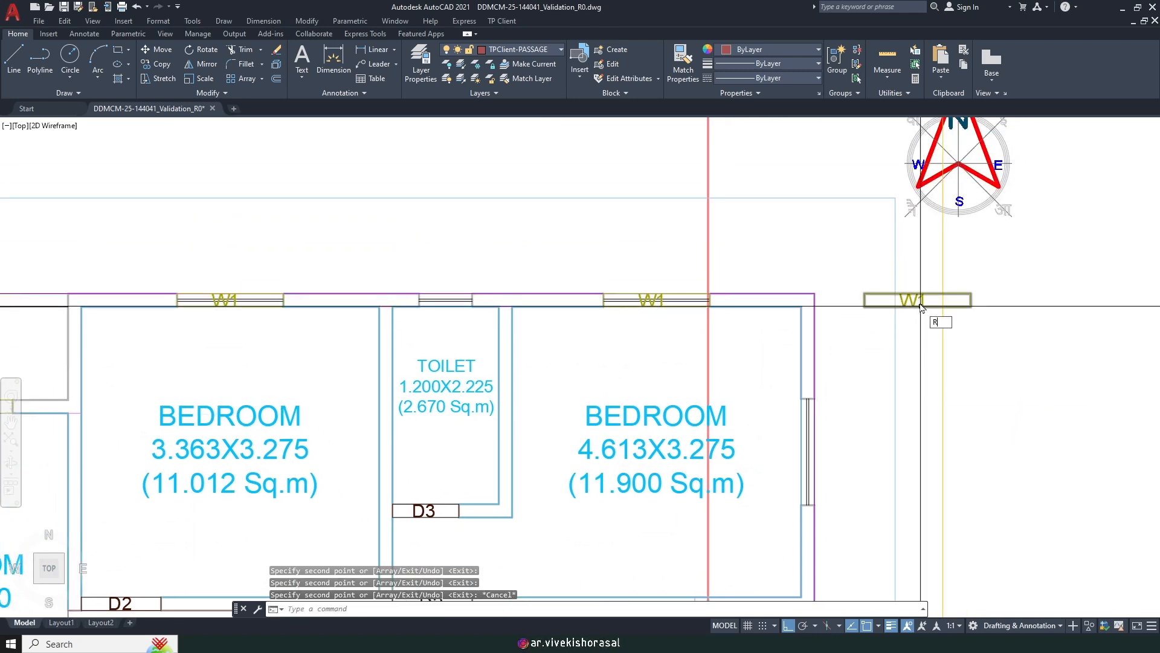
pyautogui.write('O')
pyautogui.press('Return')
pyautogui.scroll(6, 947, 260)
pyautogui.click(837, 451)
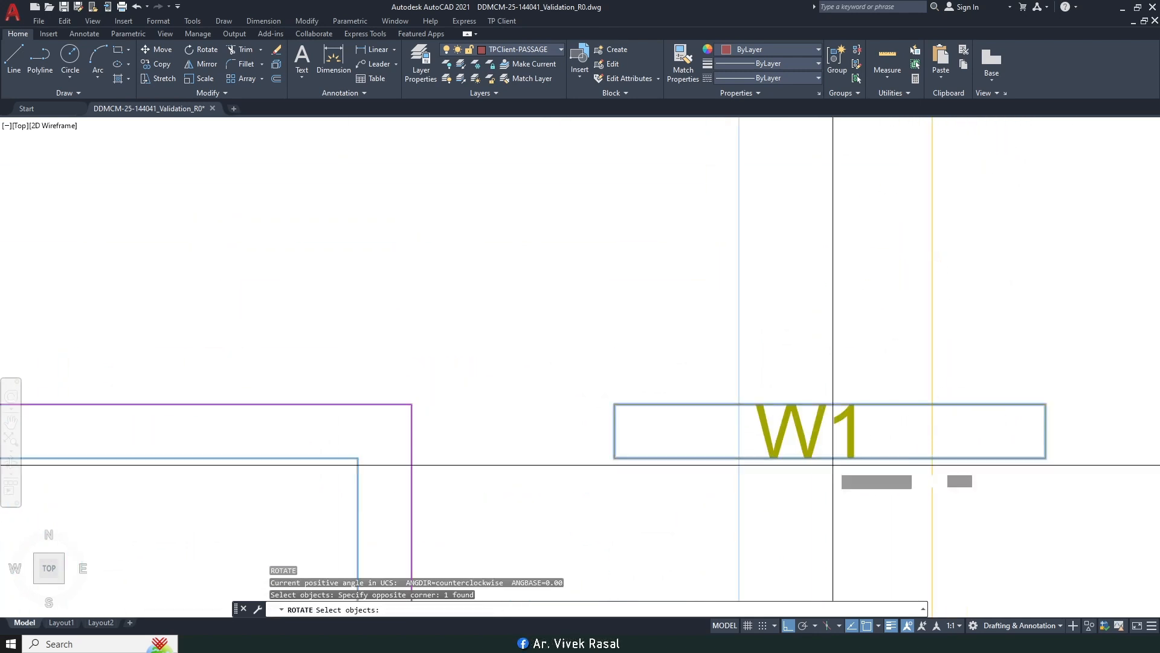
pyautogui.press('Return')
pyautogui.click(831, 431)
pyautogui.click(847, 269)
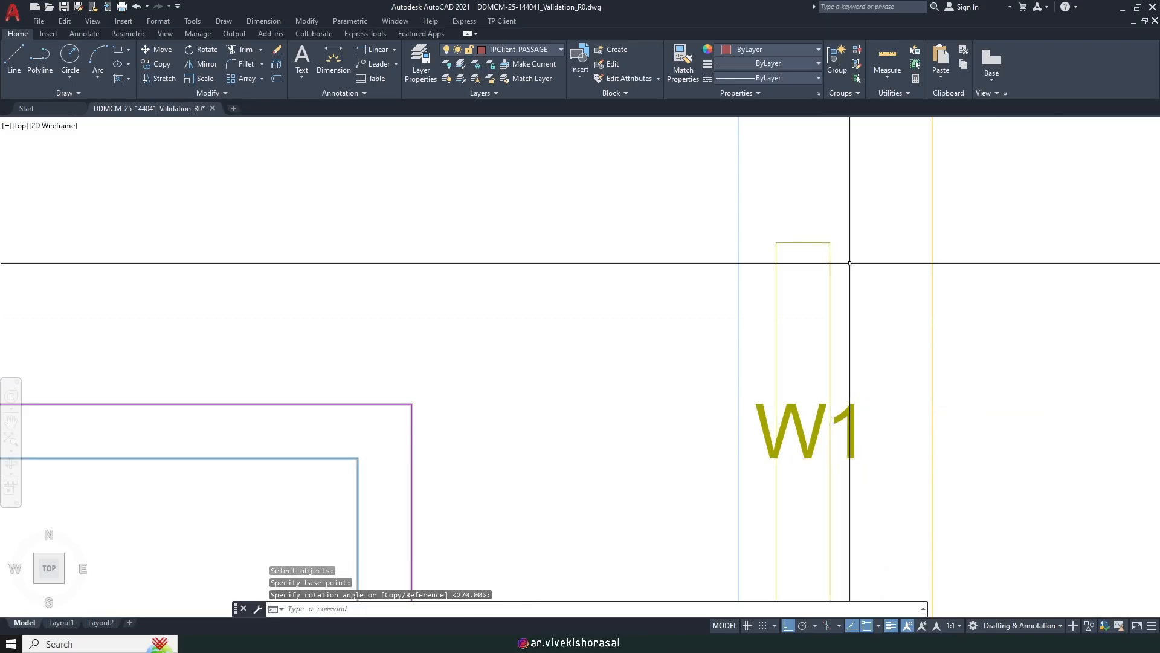
pyautogui.moveTo(849, 259); pyautogui.dragTo(820, 200, button='middle')
# Step: Move the W1 label inside its window rectangle
pyautogui.click(844, 404)
pyautogui.click(828, 368)
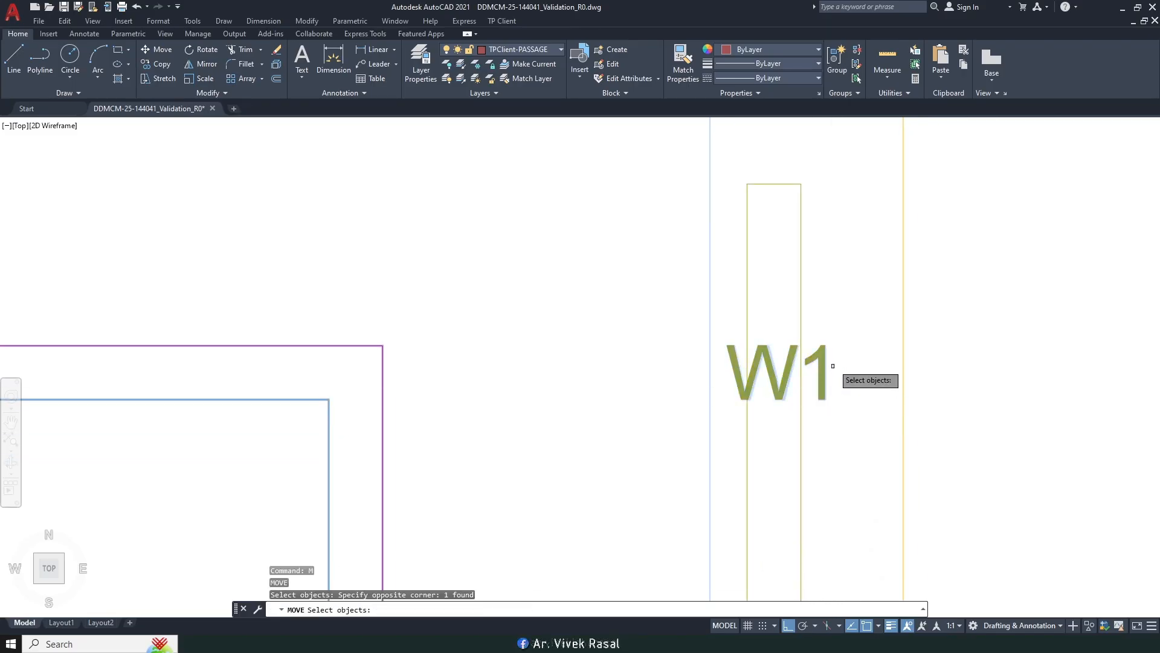
pyautogui.scroll(-4, 836, 365)
pyautogui.press('Return')
pyautogui.click(914, 379)
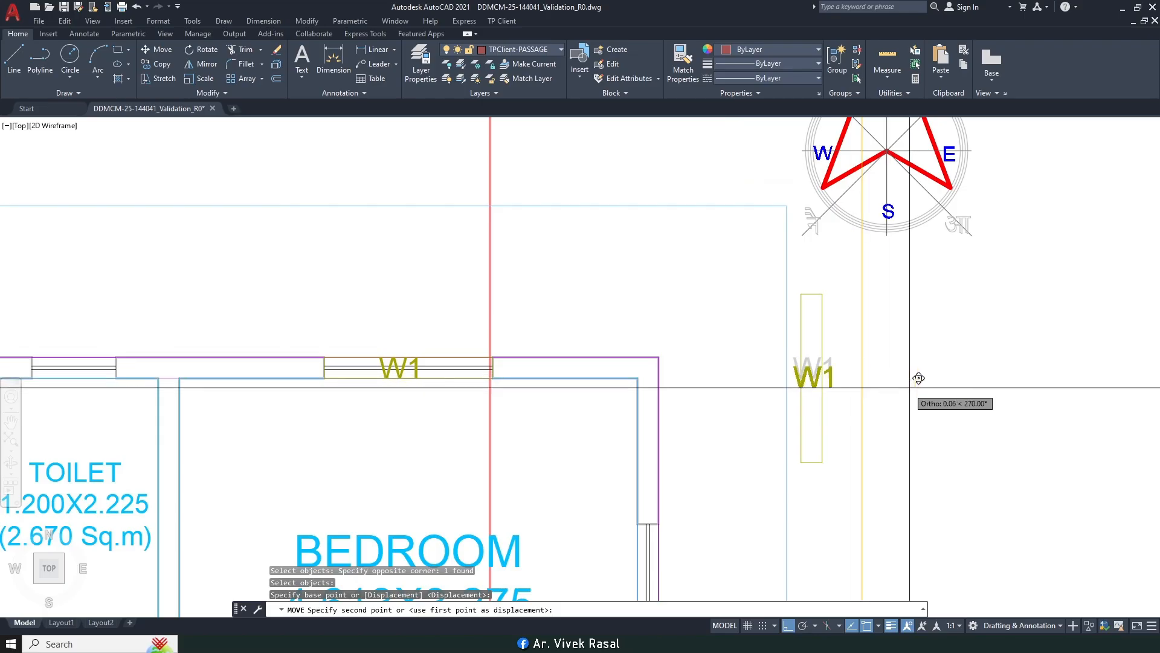
pyautogui.scroll(4, 911, 373)
pyautogui.click(918, 370)
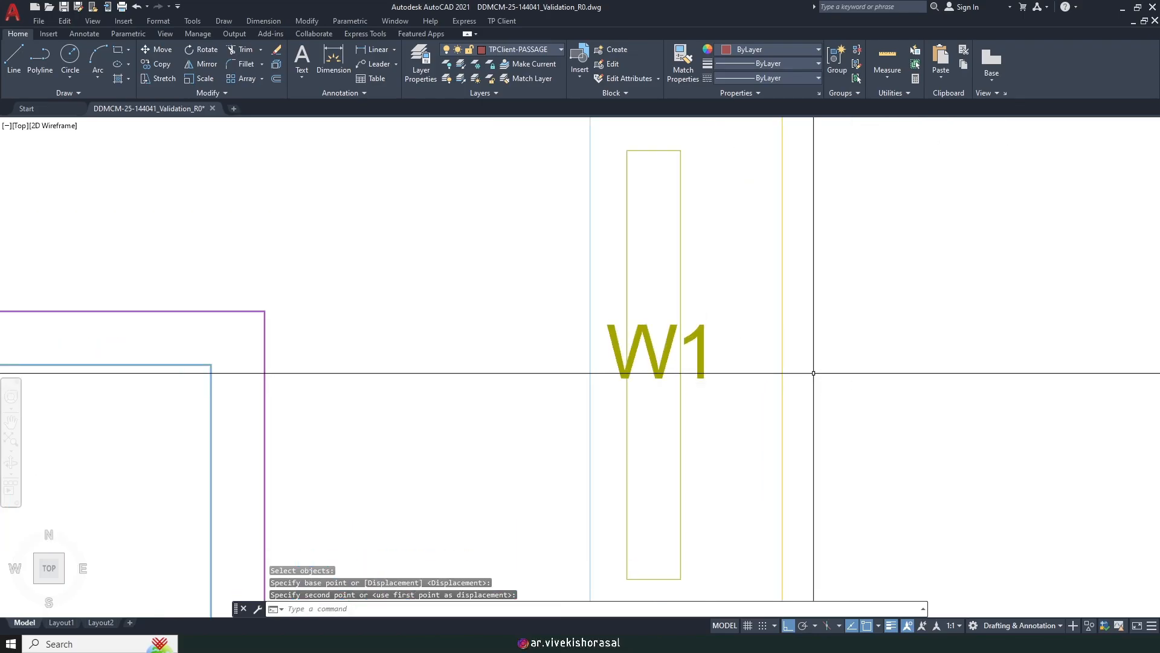
# Step: Start copying the labelled W1 window marking with CO and begin selecting it
pyautogui.write('co')
pyautogui.press('Return')
pyautogui.click(719, 407)
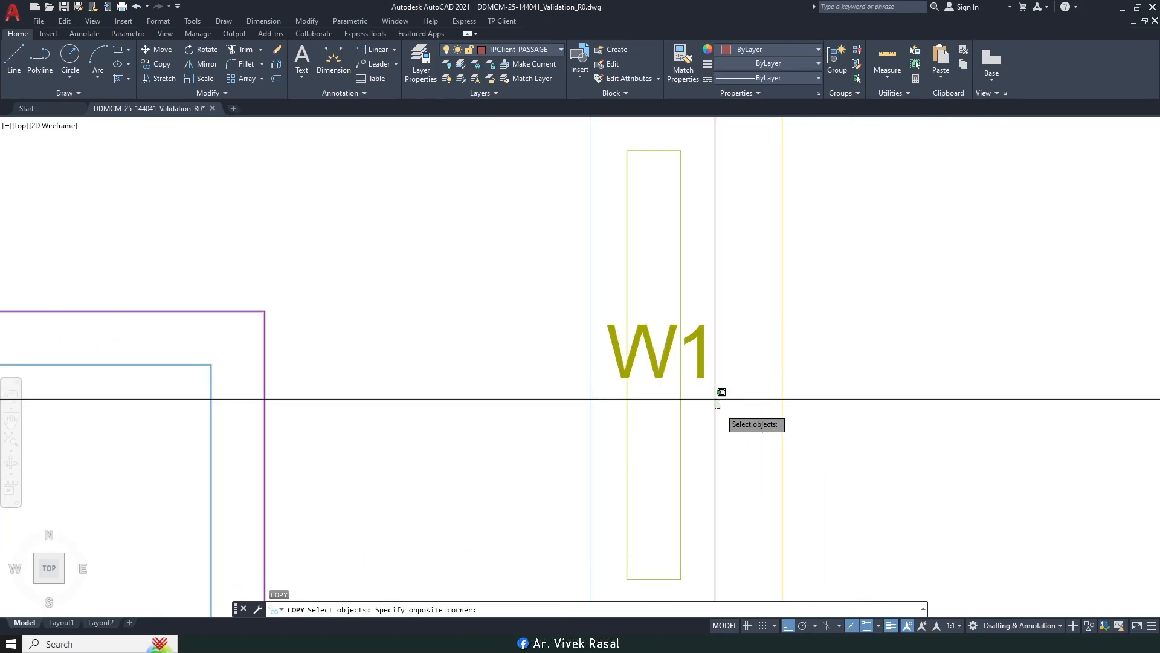
pyautogui.scroll(-6, 678, 323)
# Step: Use the window corner as base and place a W1 copy at the kitchen side window
pyautogui.press('Return')
pyautogui.click(764, 247)
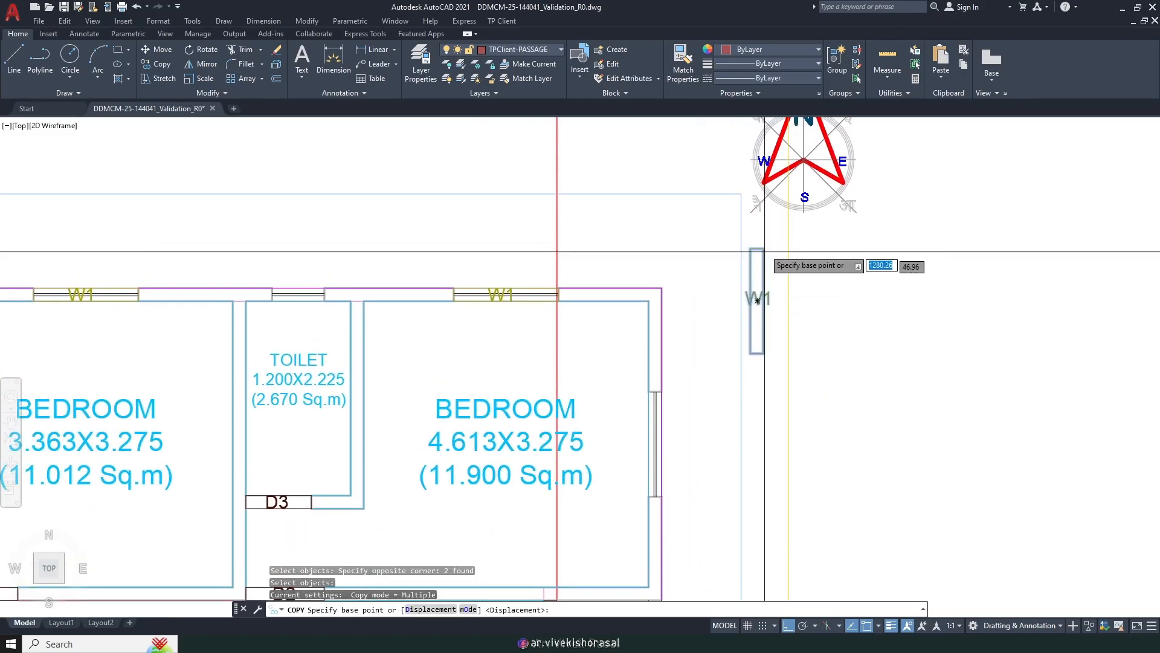
pyautogui.scroll(4, 699, 417)
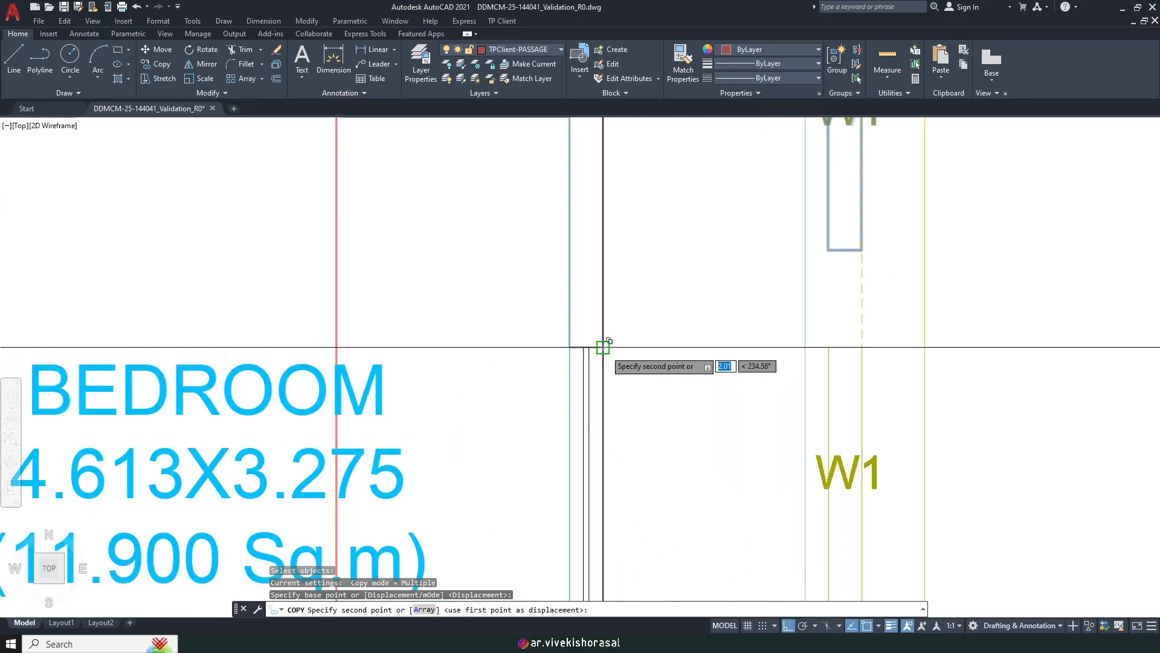
pyautogui.scroll(-5, 701, 284)
pyautogui.scroll(7, 647, 314)
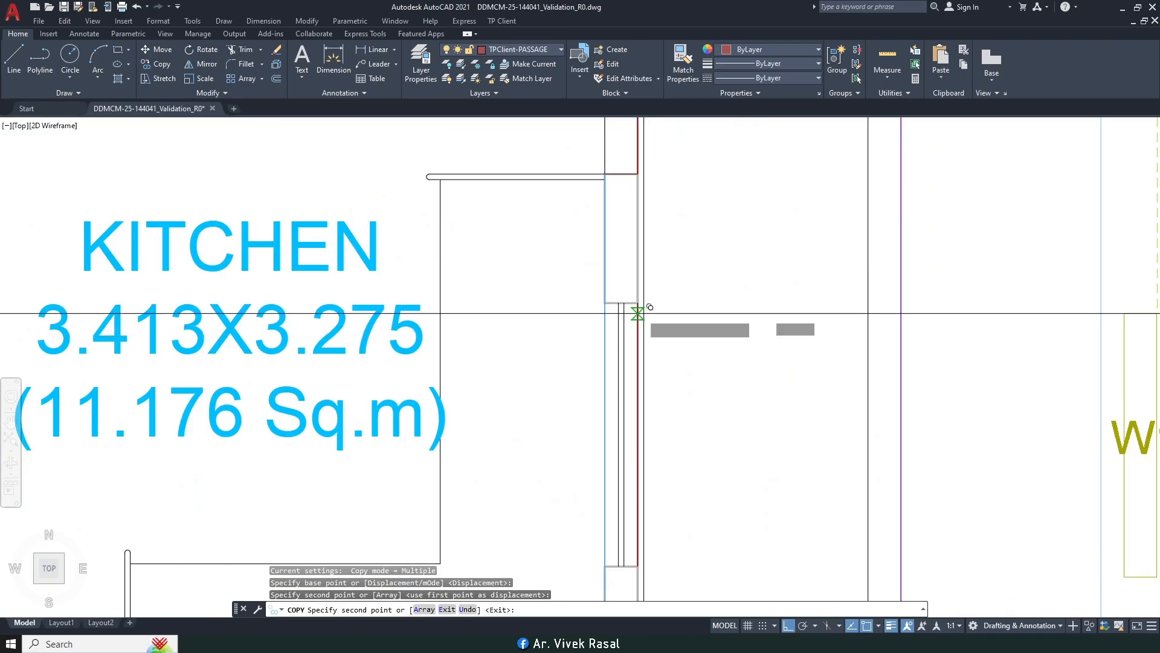
pyautogui.scroll(-5, 649, 294)
pyautogui.scroll(6, 687, 324)
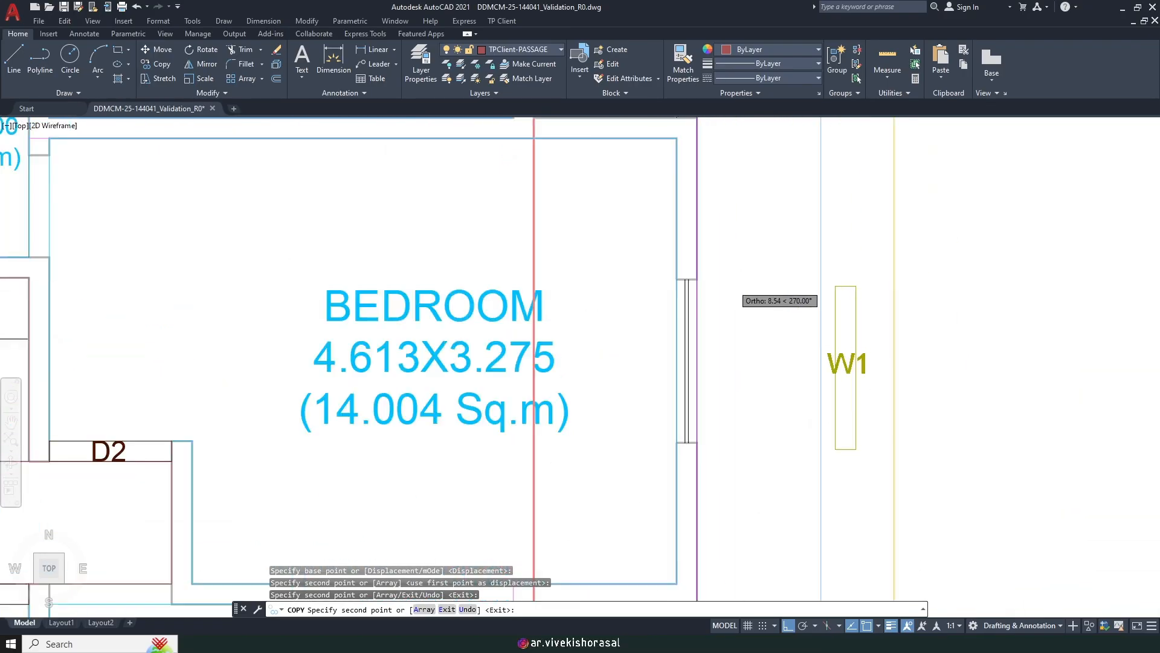
pyautogui.scroll(-5, 696, 279)
pyautogui.scroll(6, 701, 362)
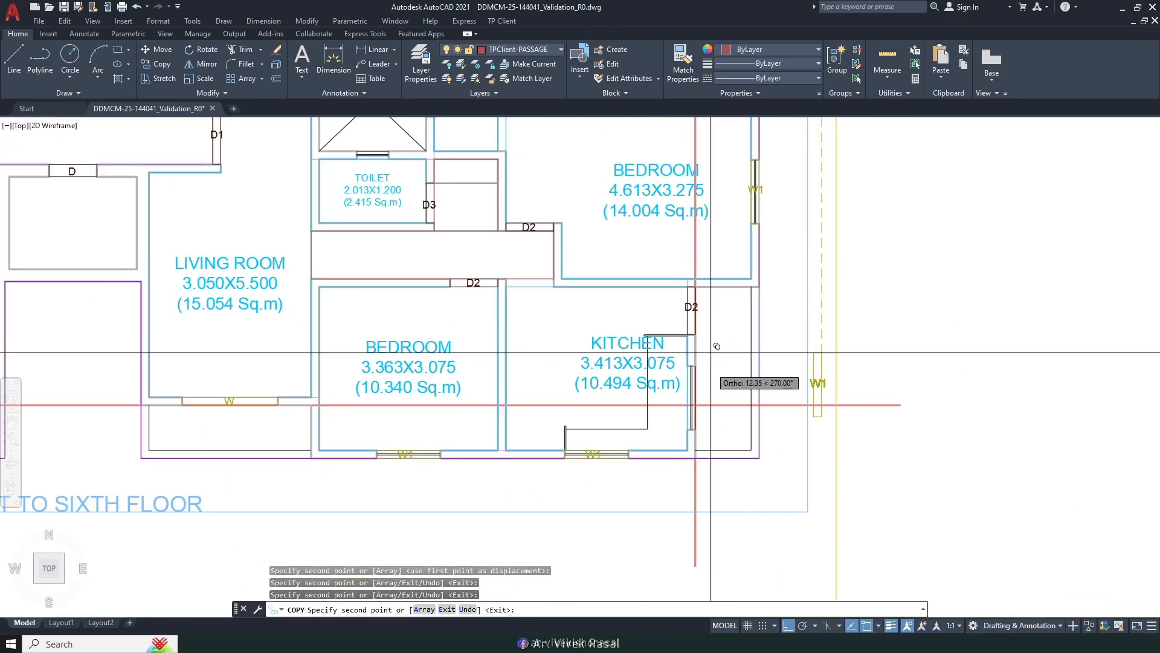
pyautogui.click(667, 350)
# Step: Continue placing W1 copies along the opposite side wall, then end the copy command
pyautogui.scroll(-5, 716, 311)
pyautogui.moveTo(608, 336); pyautogui.dragTo(939, 423, button='middle')
pyautogui.moveTo(557, 382); pyautogui.dragTo(780, 367, button='middle')
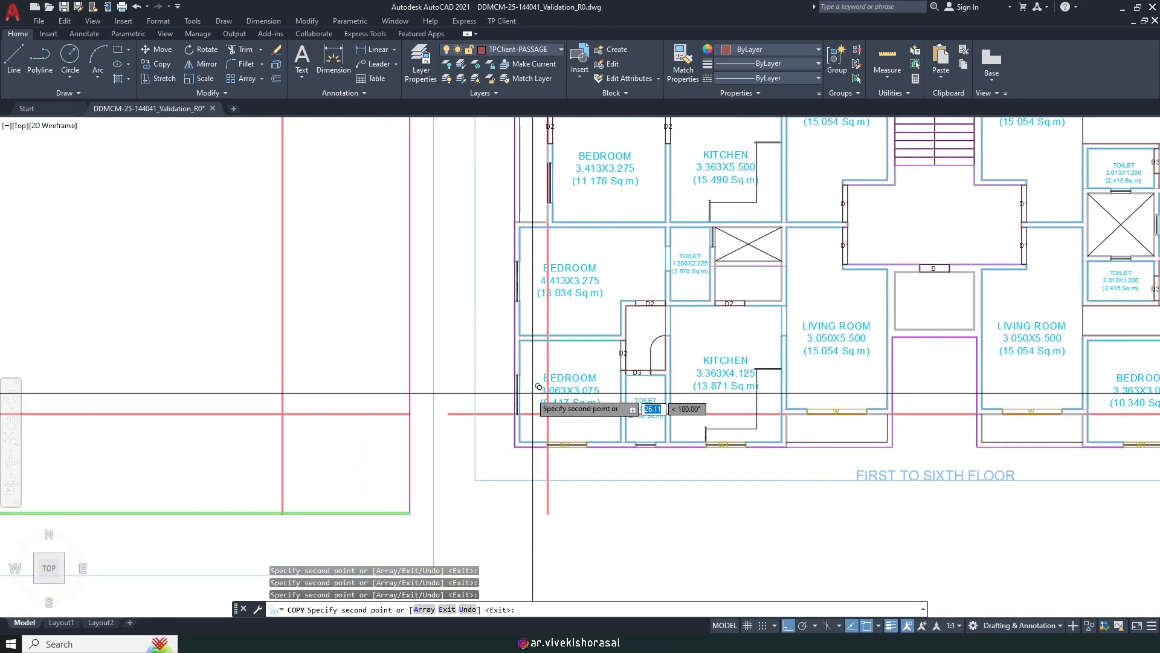
pyautogui.scroll(7, 514, 356)
pyautogui.scroll(-5, 527, 323)
pyautogui.scroll(6, 547, 356)
pyautogui.scroll(-5, 536, 347)
pyautogui.scroll(7, 580, 362)
pyautogui.scroll(-5, 581, 405)
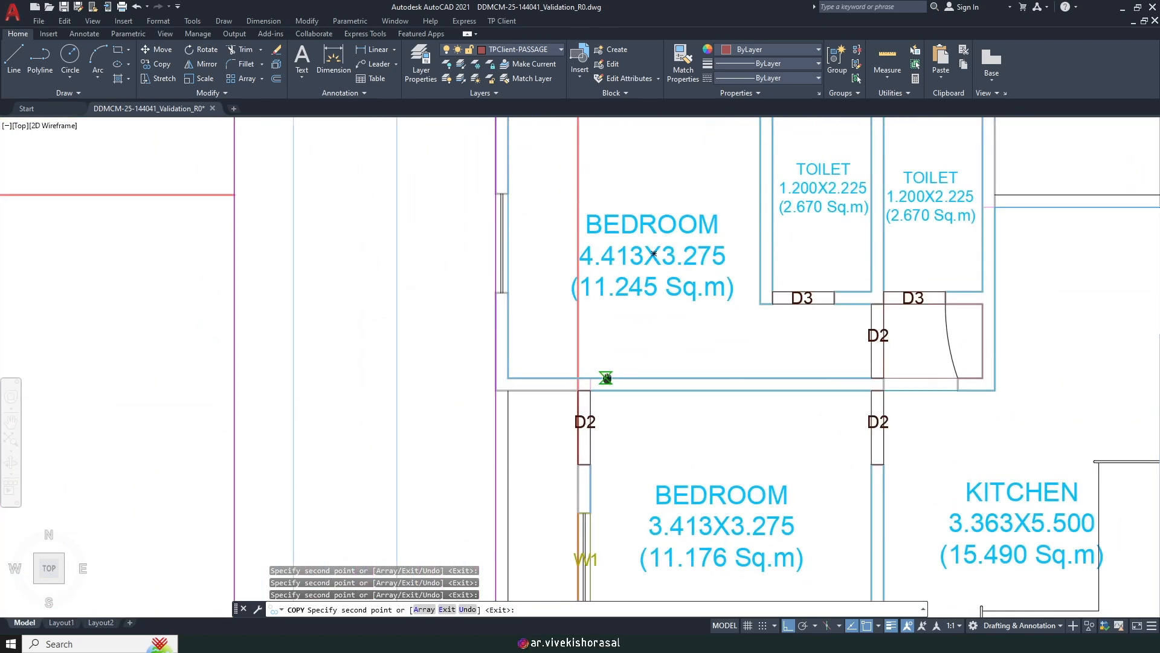
pyautogui.scroll(6, 601, 365)
pyautogui.scroll(-5, 508, 302)
pyautogui.scroll(3, 562, 356)
pyautogui.moveTo(790, 382); pyautogui.dragTo(654, 377, button='middle')
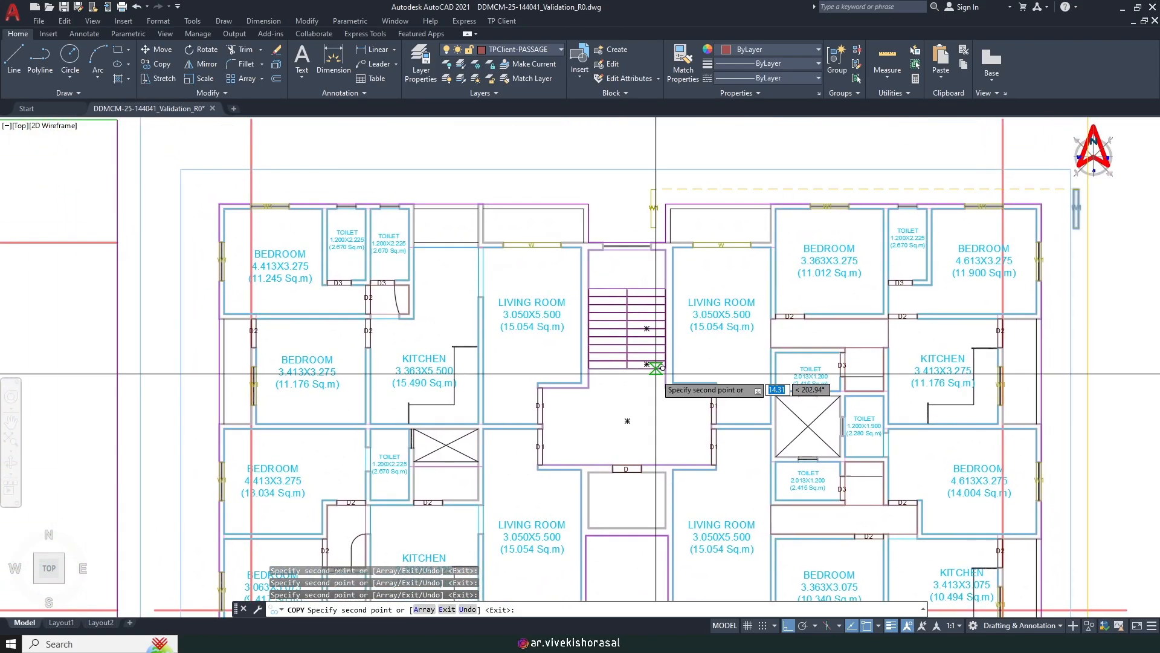
pyautogui.press('space')
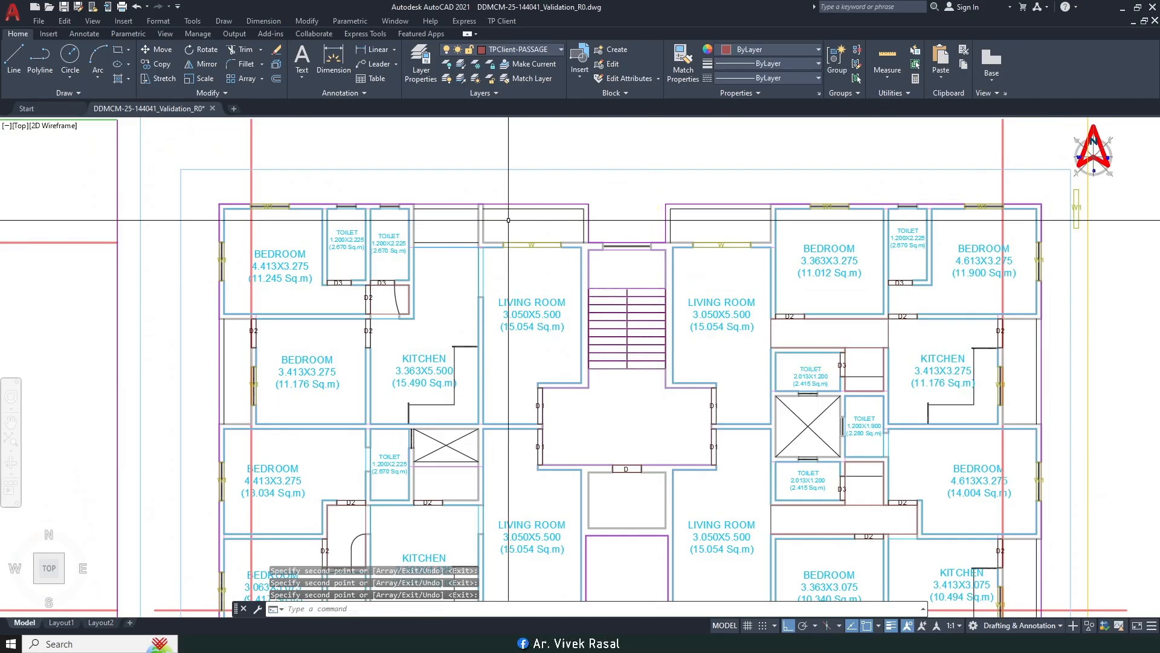
pyautogui.moveTo(492, 239); pyautogui.dragTo(546, 294, button='middle')
pyautogui.scroll(2, 546, 294)
pyautogui.moveTo(617, 335); pyautogui.dragTo(612, 355, button='middle')
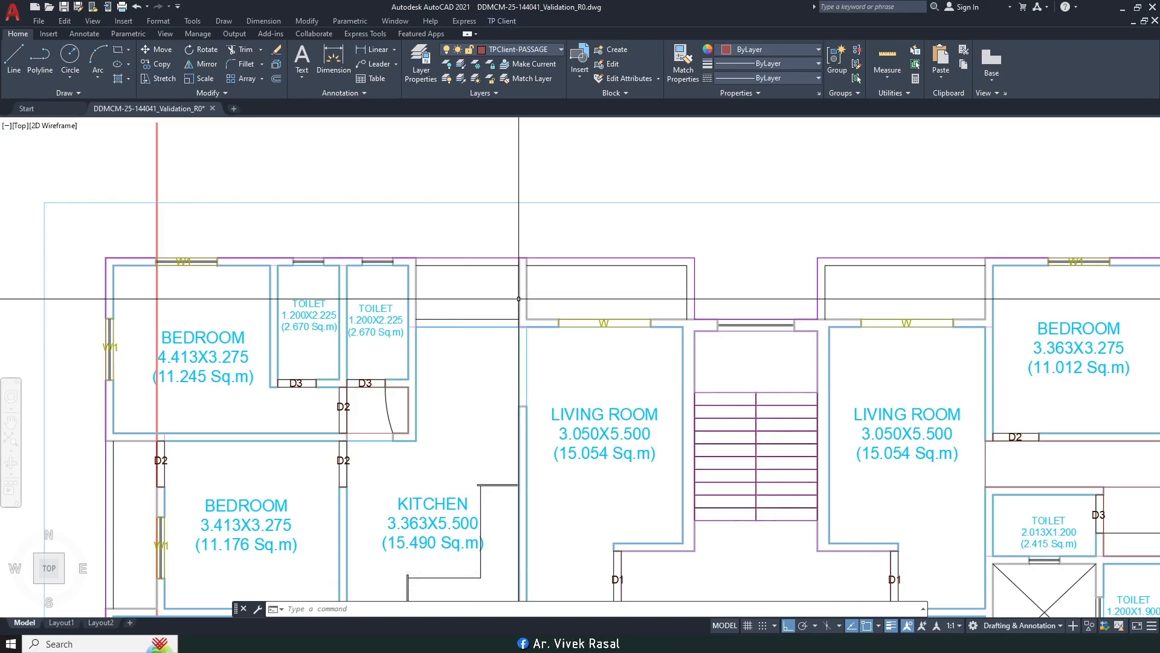
pyautogui.scroll(-2, 484, 309)
pyautogui.moveTo(556, 344); pyautogui.dragTo(421, 284, button='middle')
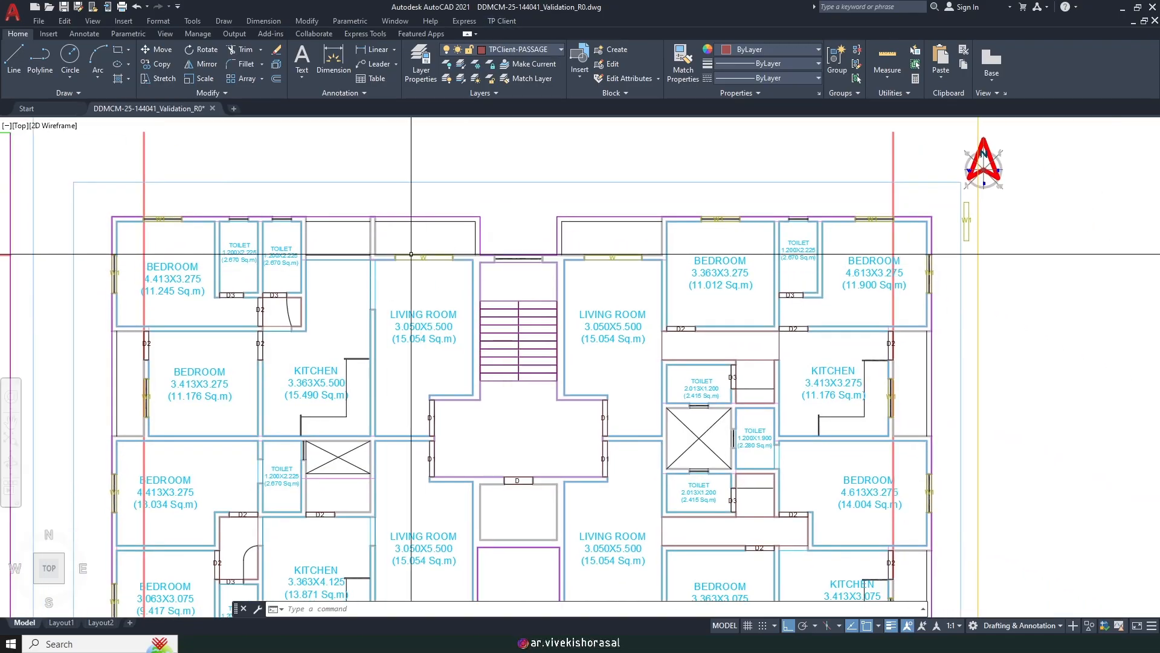
# Step: Mark the toilet's outer-wall opening as a 1.200-high rectangular ventilator named V
pyautogui.click(498, 23)
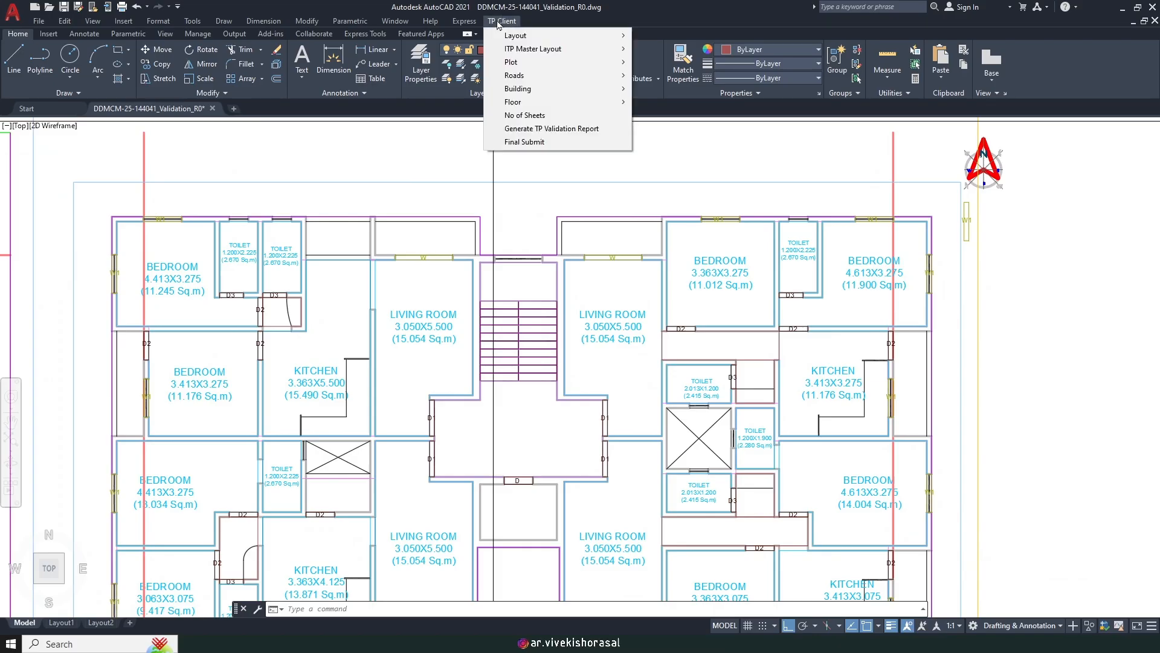
pyautogui.moveTo(549, 105)
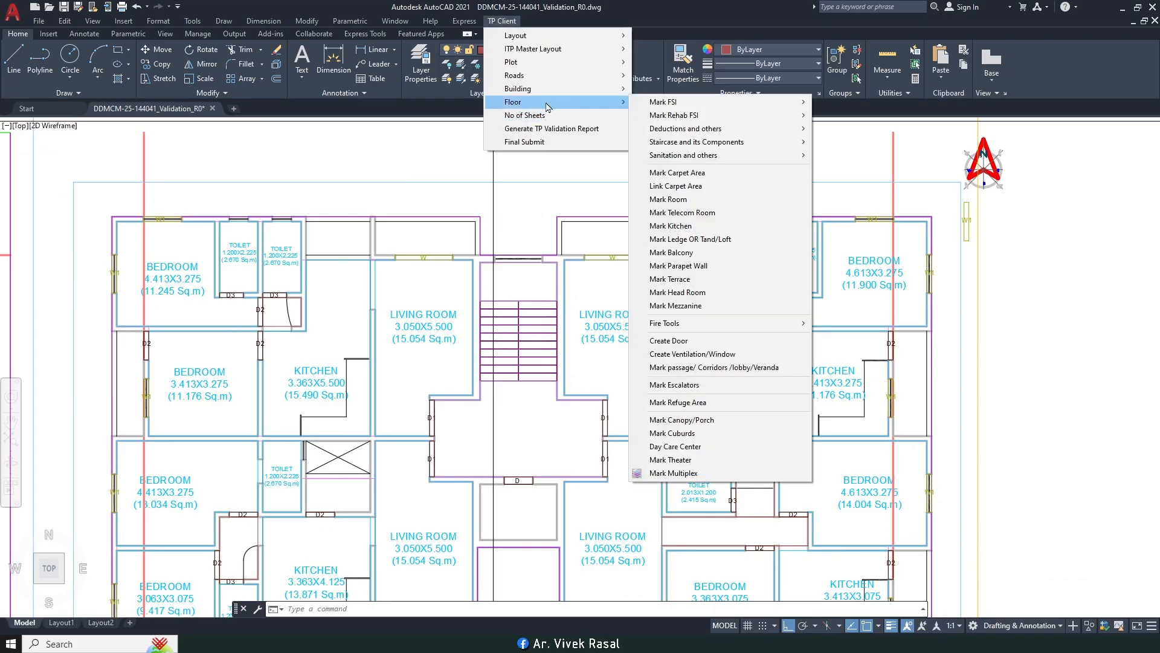
pyautogui.click(695, 358)
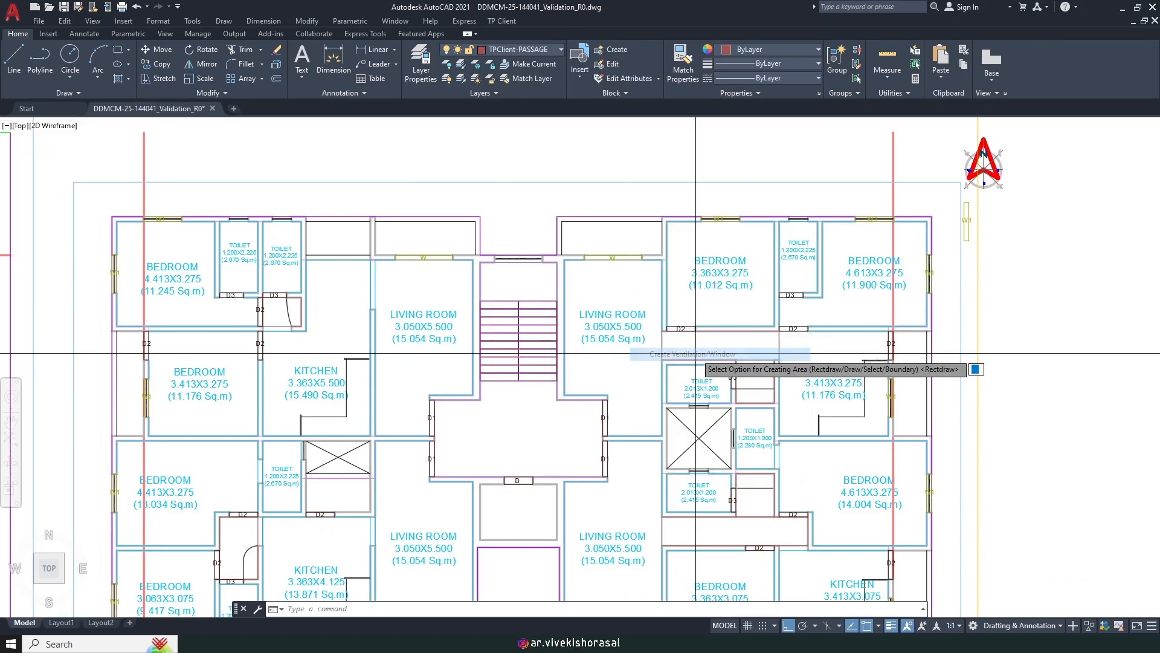
pyautogui.scroll(2, 795, 212)
pyautogui.scroll(2, 795, 215)
pyautogui.moveTo(743, 246); pyautogui.dragTo(603, 248, button='middle')
pyautogui.press('Return')
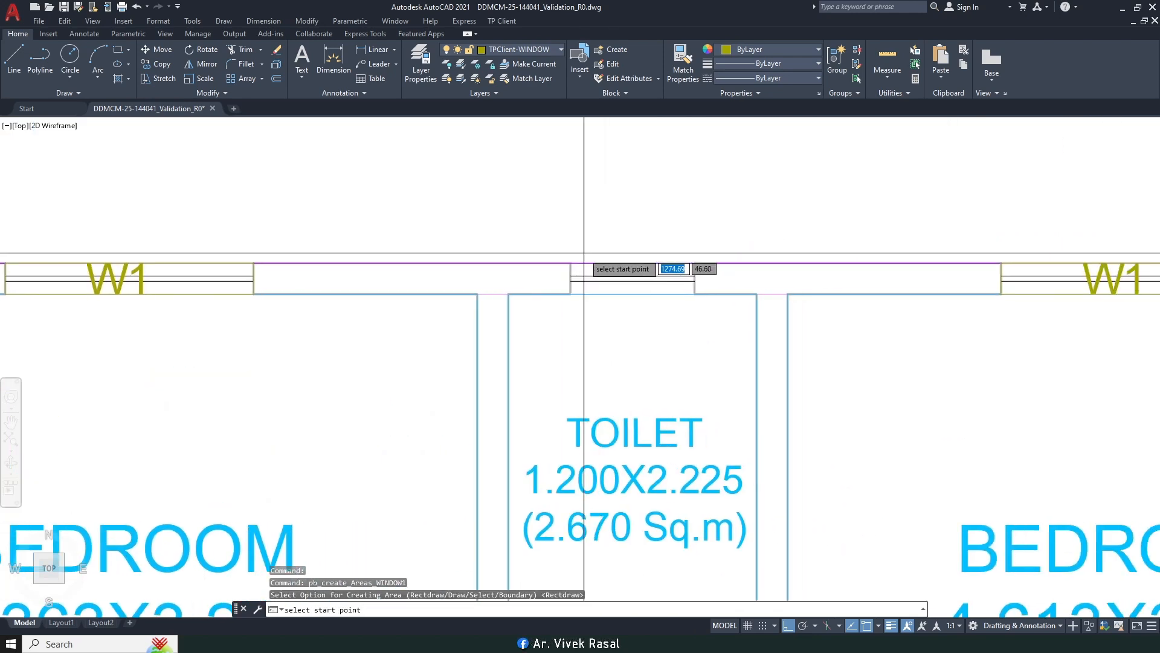
pyautogui.scroll(1, 584, 266)
pyautogui.click(562, 268)
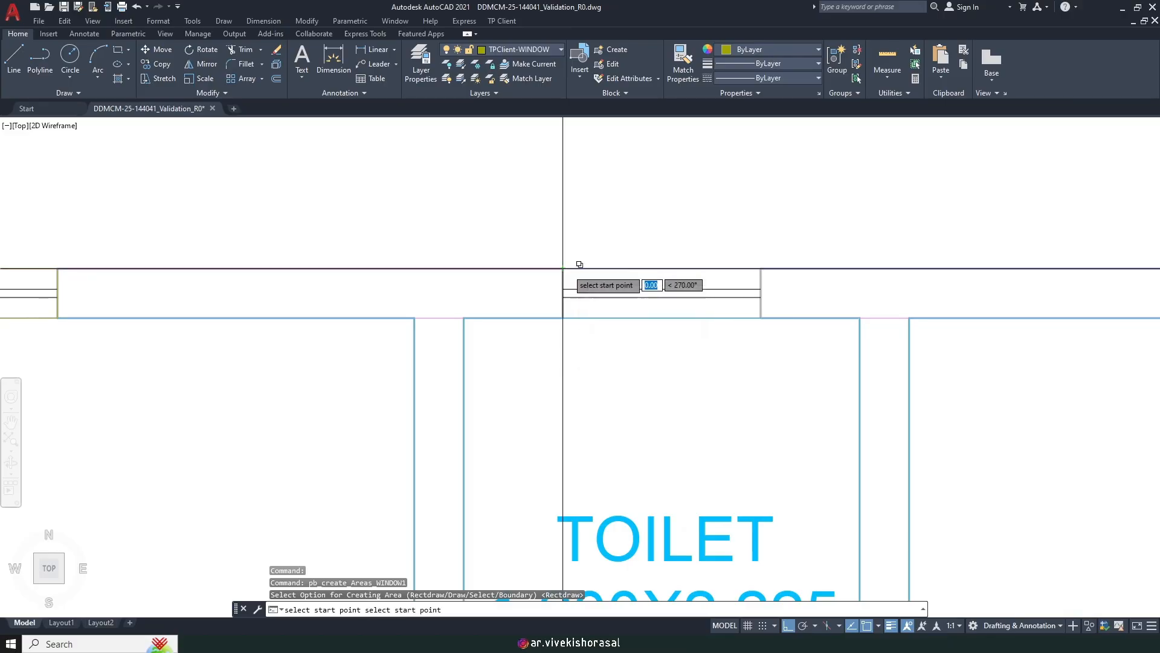
pyautogui.click(761, 318)
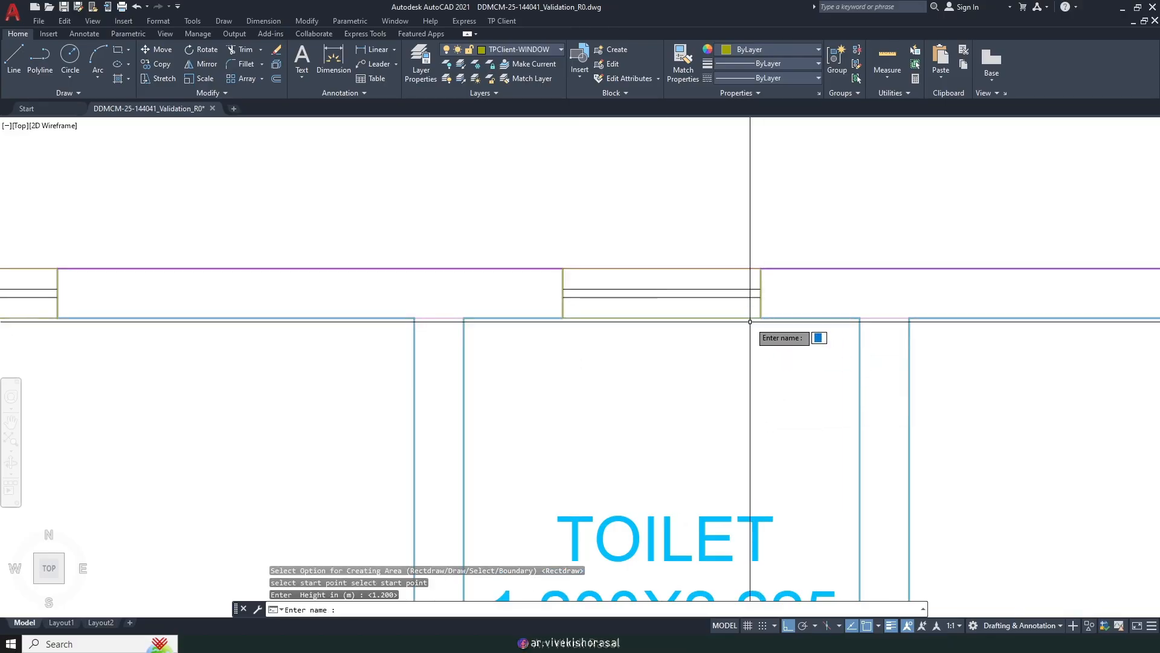
pyautogui.press('Return')
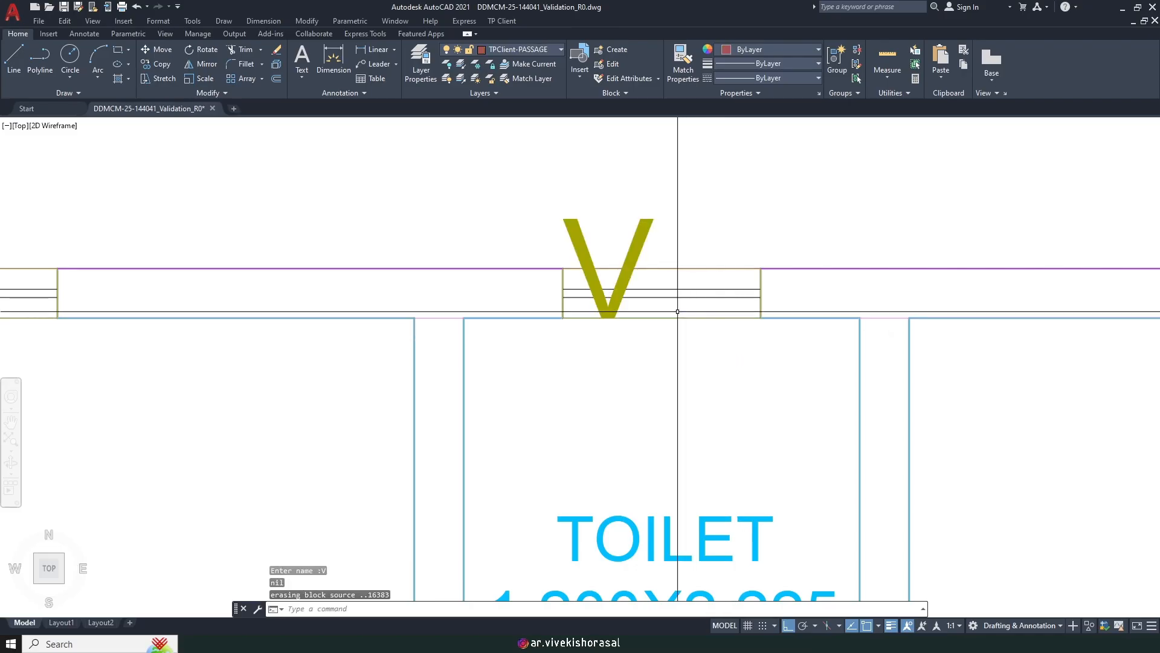
# Step: Scale the V label by 0.5 and move it into the opening, then start COPY
pyautogui.press('Return')
pyautogui.click(558, 317)
pyautogui.write('.5')
pyautogui.press('Return')
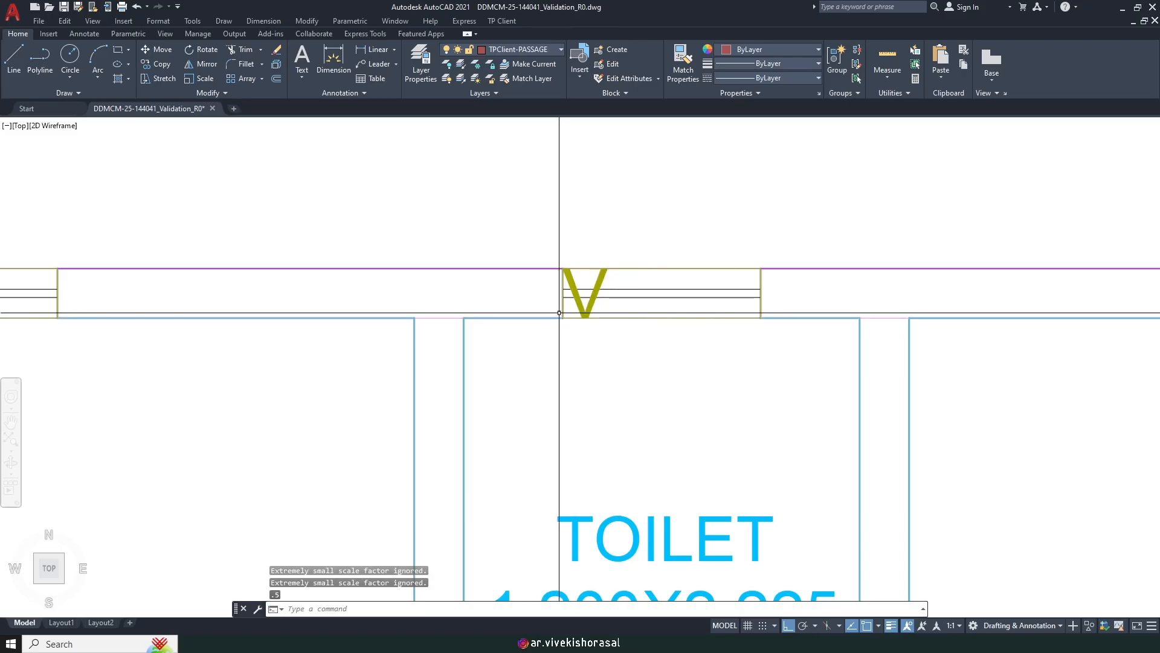
pyautogui.write('m')
pyautogui.press('Return')
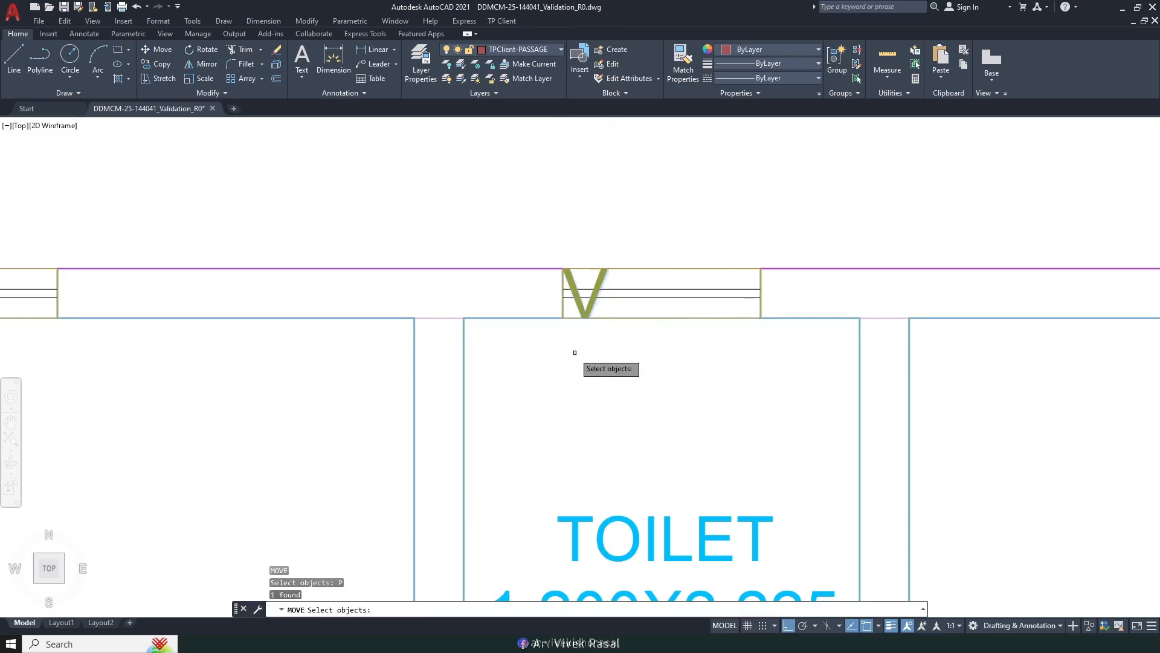
pyautogui.press('Return')
pyautogui.click(568, 354)
pyautogui.click(643, 356)
pyautogui.write('co')
pyautogui.press('Return')
# Step: Select the V ventilator label and block, using its corner as the copy base point
pyautogui.scroll(3, 685, 290)
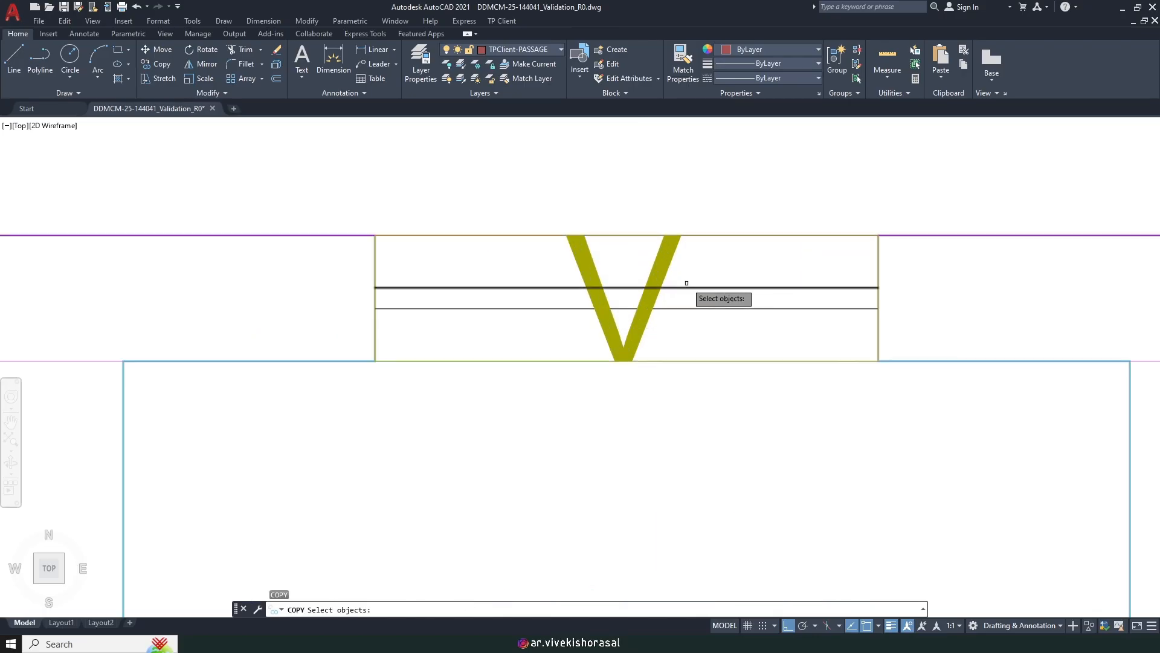
pyautogui.moveTo(687, 284); pyautogui.dragTo(654, 261)
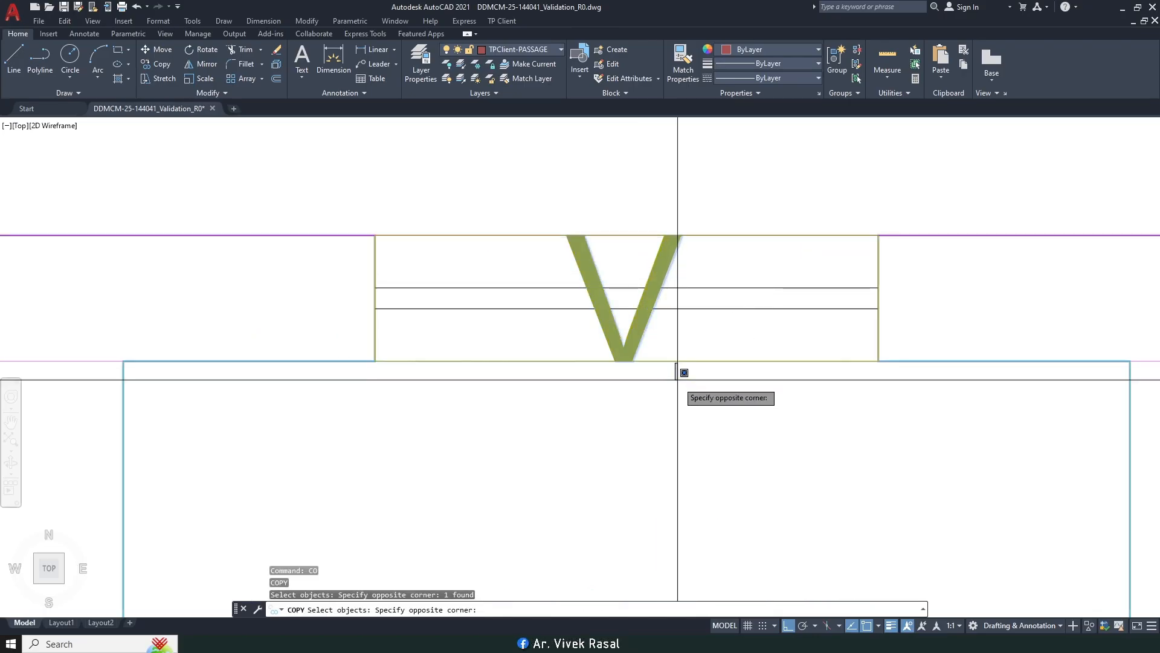
pyautogui.press('Return')
pyautogui.scroll(-3, 670, 362)
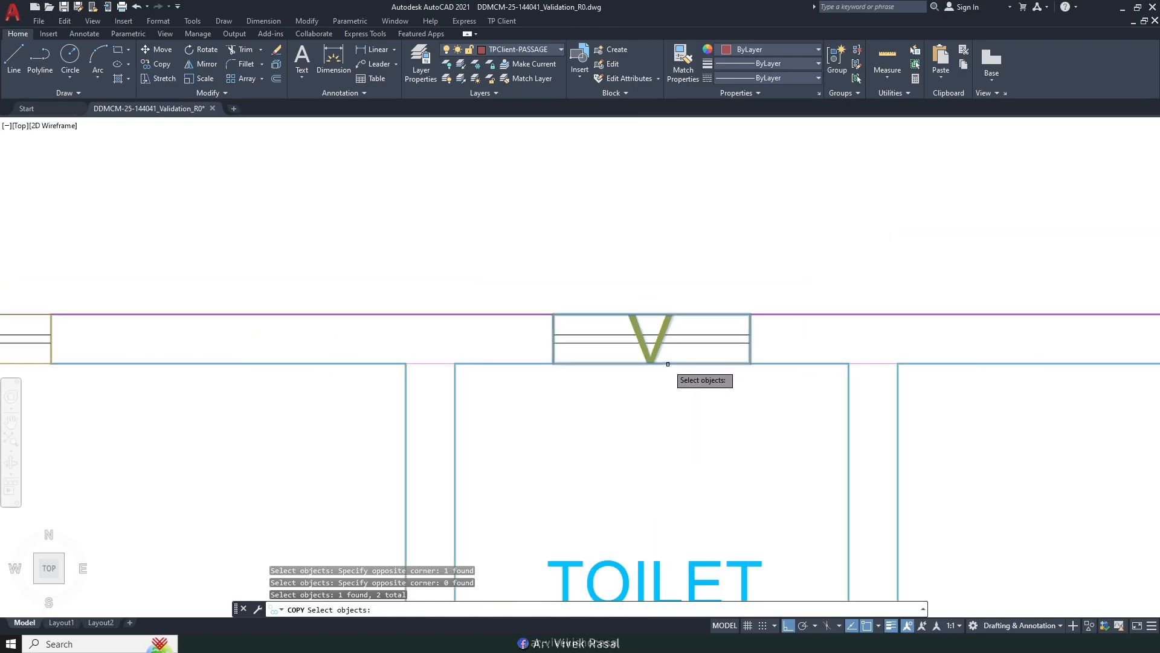
pyautogui.press('Return')
pyautogui.click(749, 362)
# Step: Place V ventilator copies on the other toilet walls around the plan
pyautogui.scroll(-5, 748, 361)
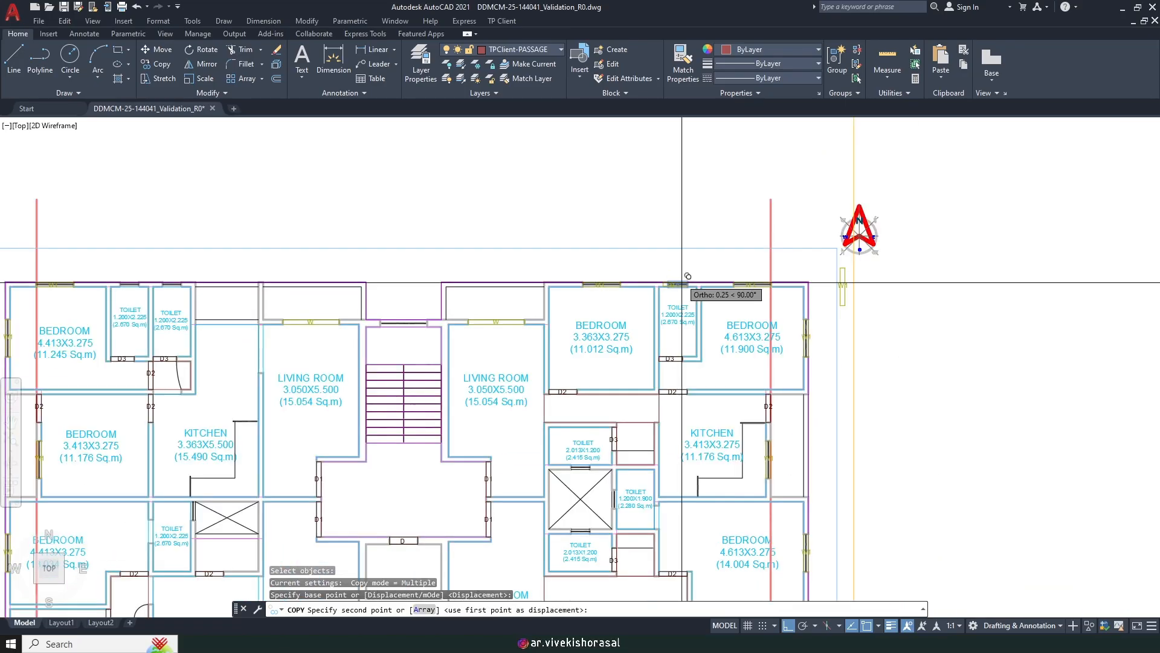
pyautogui.moveTo(773, 421); pyautogui.dragTo(779, 329, button='middle')
pyautogui.scroll(8, 659, 330)
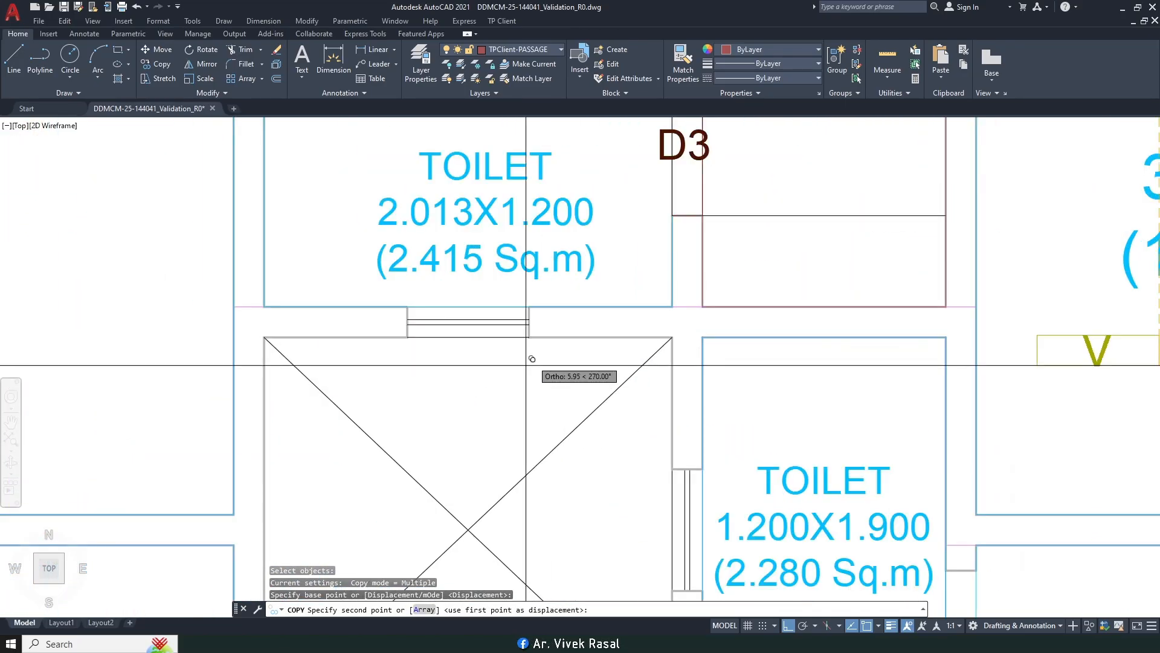
pyautogui.scroll(-3, 535, 331)
pyautogui.moveTo(641, 435); pyautogui.dragTo(643, 357, button='middle')
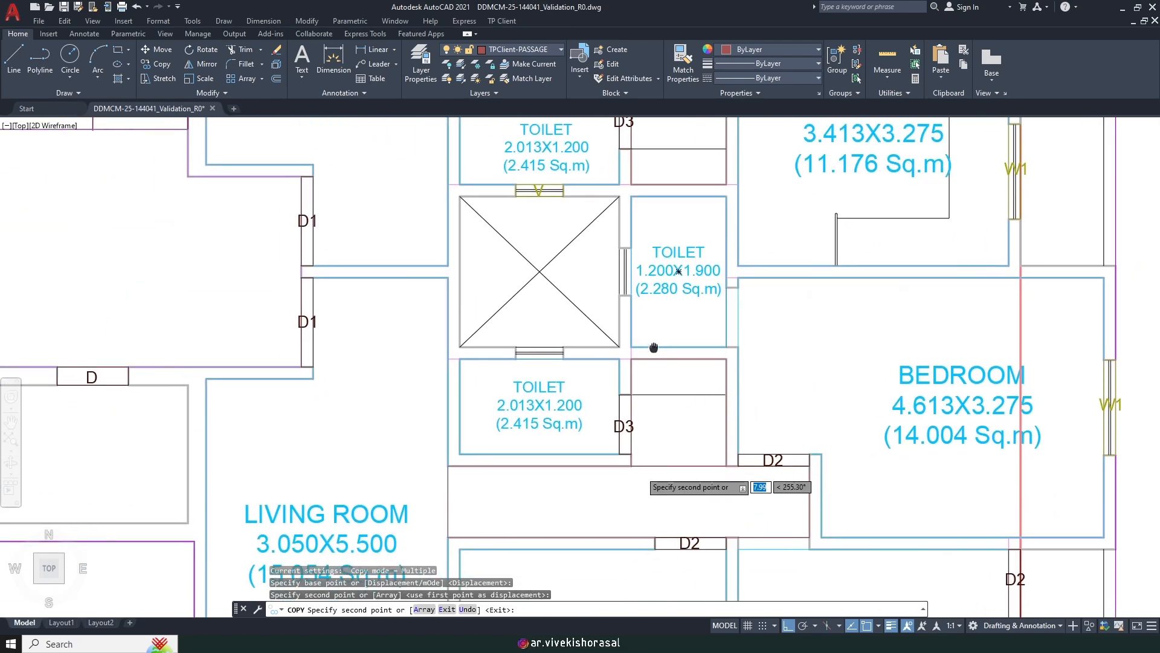
pyautogui.scroll(3, 595, 352)
pyautogui.scroll(-5, 556, 349)
pyautogui.moveTo(647, 440); pyautogui.dragTo(596, 252, button='middle')
pyautogui.scroll(2, 847, 357)
pyautogui.moveTo(846, 358); pyautogui.dragTo(1108, 323, button='middle')
pyautogui.scroll(-2, 1109, 323)
pyautogui.moveTo(907, 363); pyautogui.dragTo(704, 513, button='middle')
pyautogui.scroll(2, 704, 514)
pyautogui.scroll(5, 583, 426)
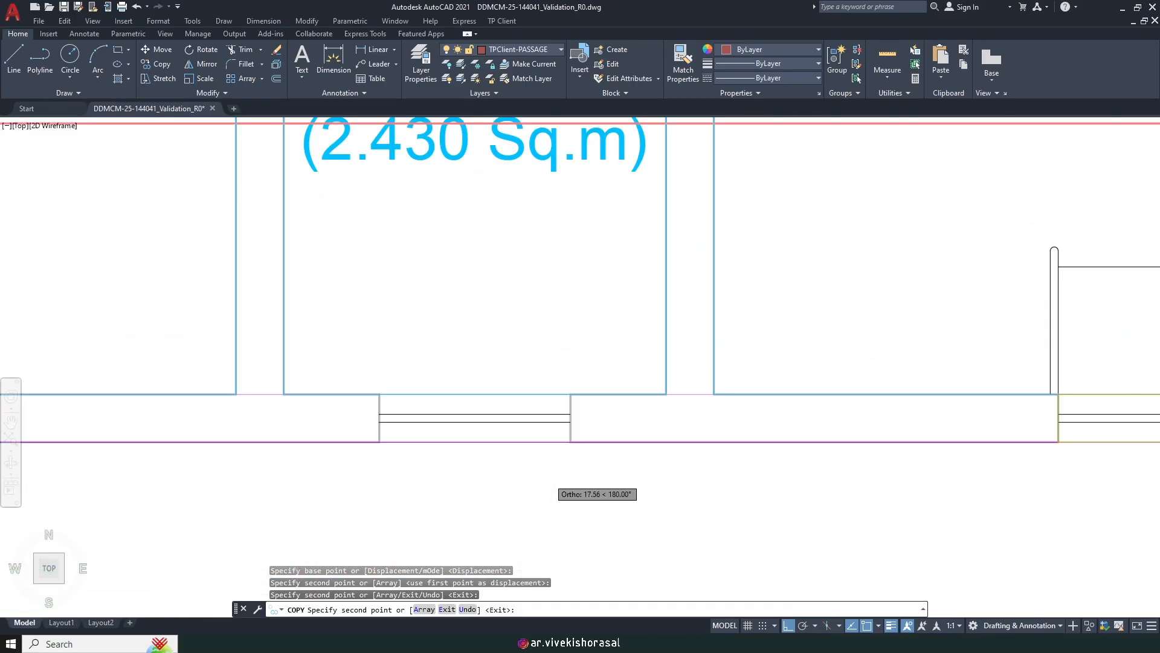
pyautogui.click(582, 420)
pyautogui.scroll(-5, 621, 497)
pyautogui.moveTo(681, 259); pyautogui.dragTo(681, 616, button='middle')
pyautogui.moveTo(611, 278); pyautogui.dragTo(598, 364, button='middle')
pyautogui.scroll(-3, 598, 364)
pyautogui.scroll(8, 563, 333)
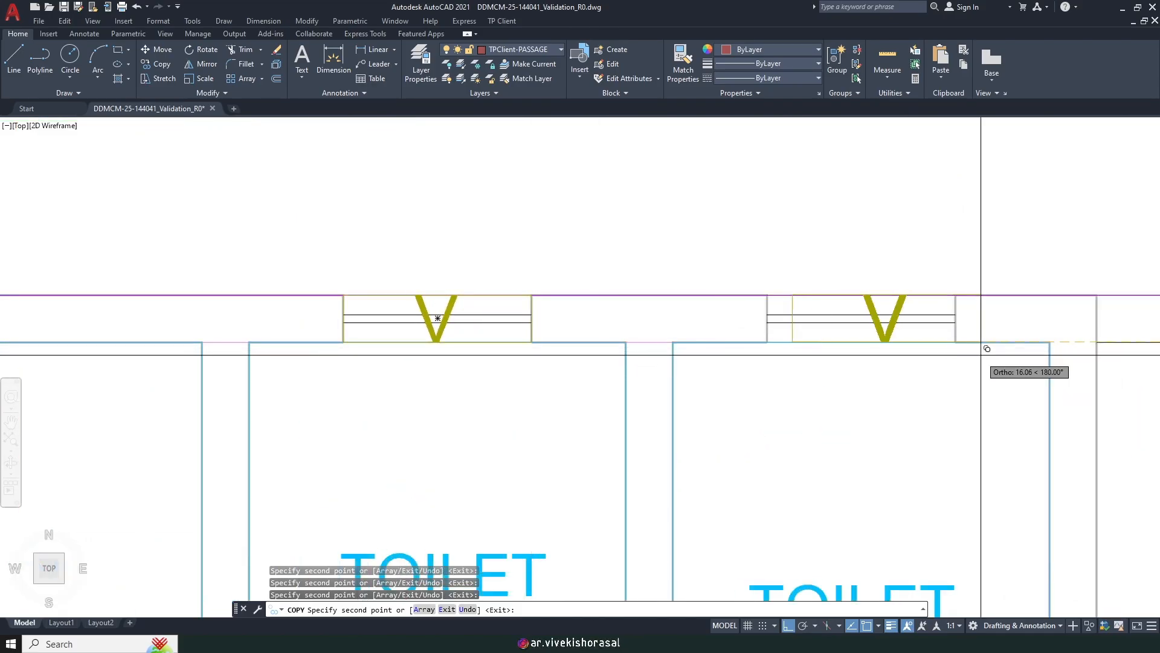
pyautogui.scroll(-8, 955, 342)
pyautogui.moveTo(769, 337); pyautogui.dragTo(389, 266, button='middle')
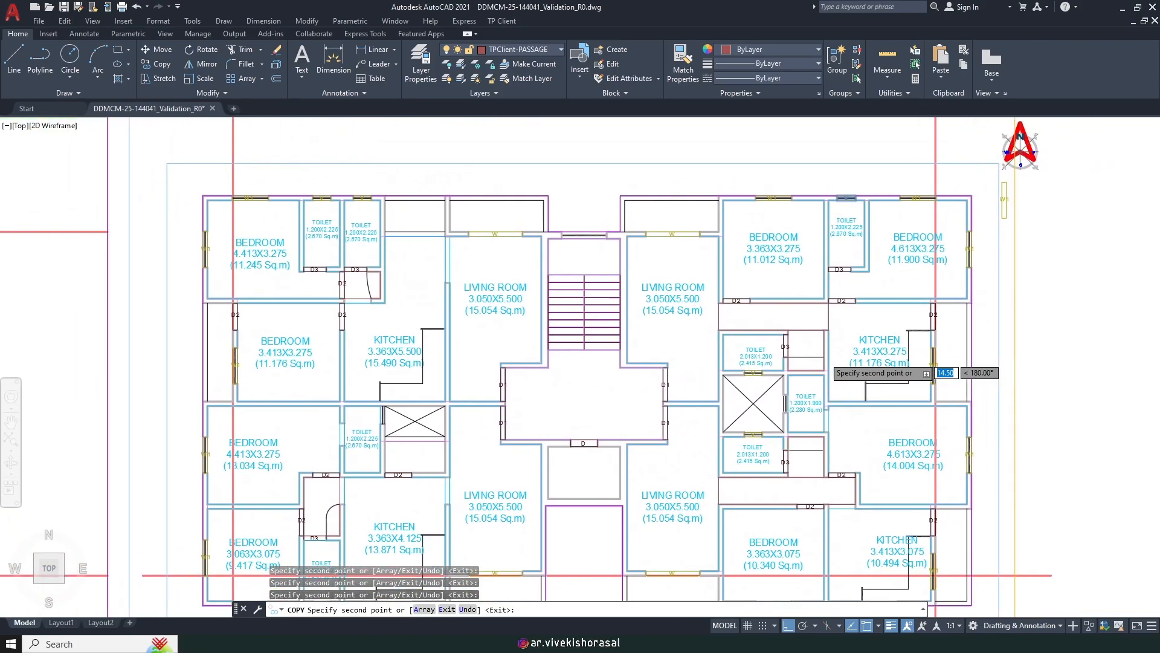
pyautogui.scroll(6, 770, 176)
pyautogui.scroll(-6, 858, 284)
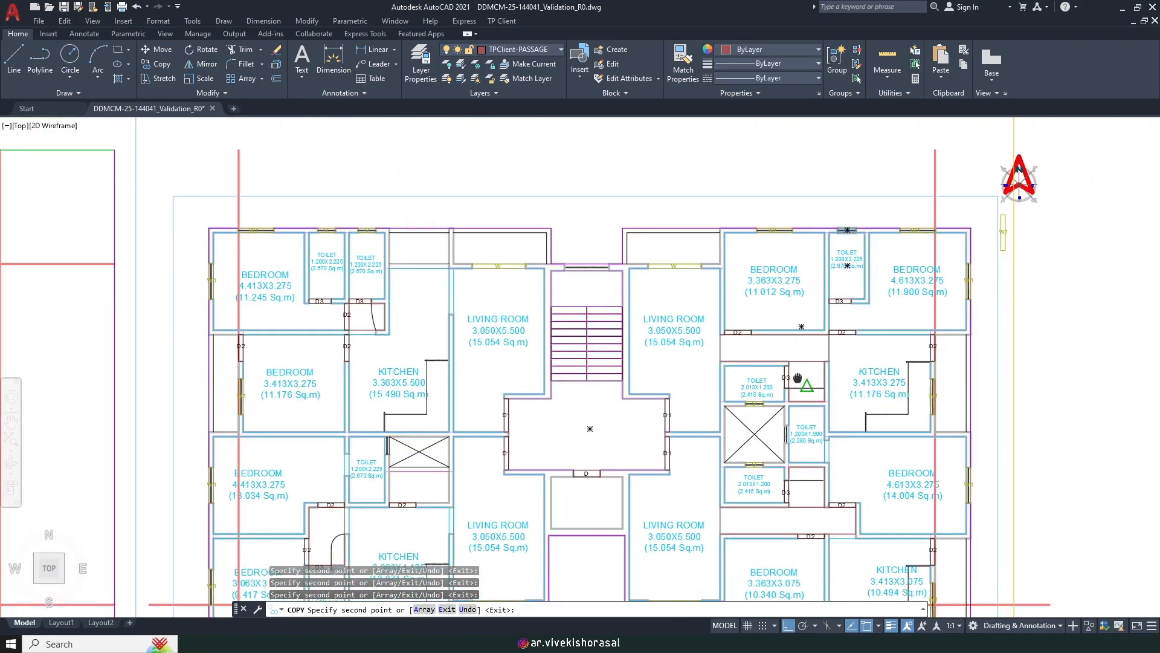
pyautogui.scroll(8, 849, 383)
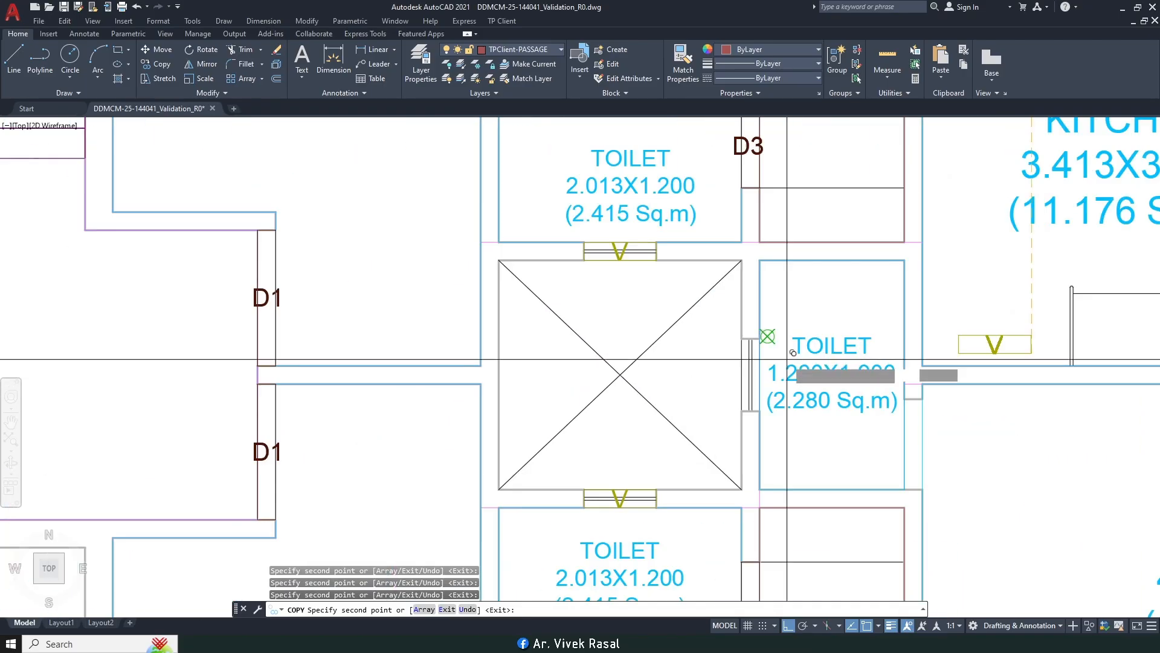
# Step: Rotate the V ventilator label 90° so it stands upright
pyautogui.press('F8')
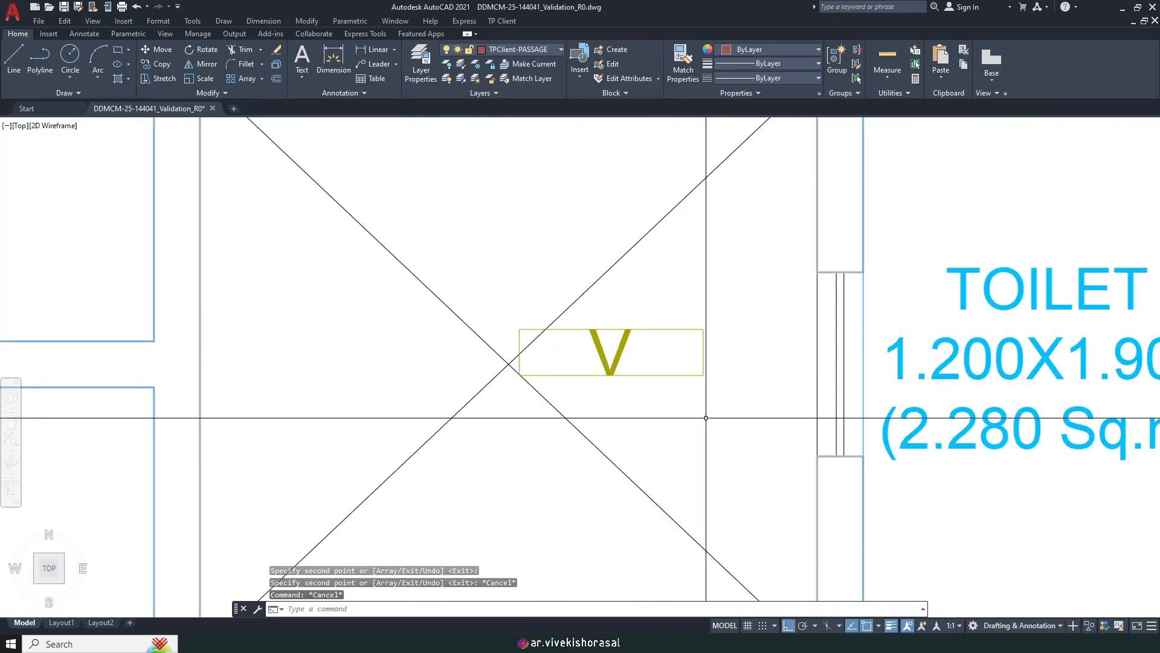
pyautogui.rightClick(704, 426)
pyautogui.click(734, 434)
pyautogui.click(706, 395)
pyautogui.click(623, 352)
pyautogui.scroll(1, 623, 353)
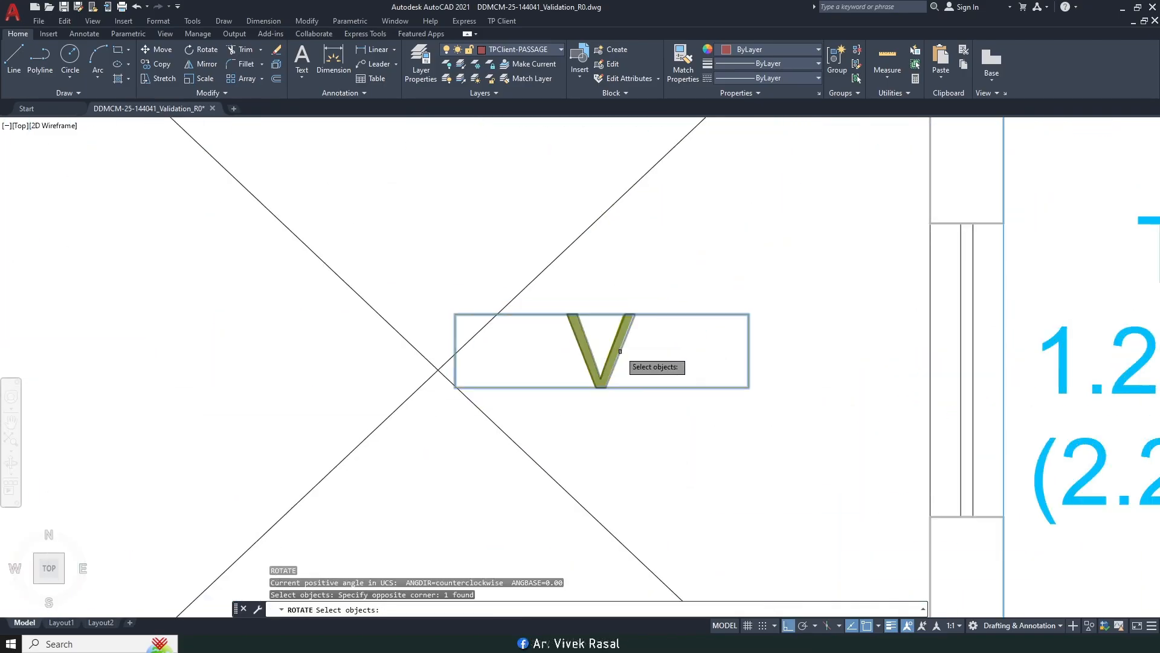
pyautogui.press('Return')
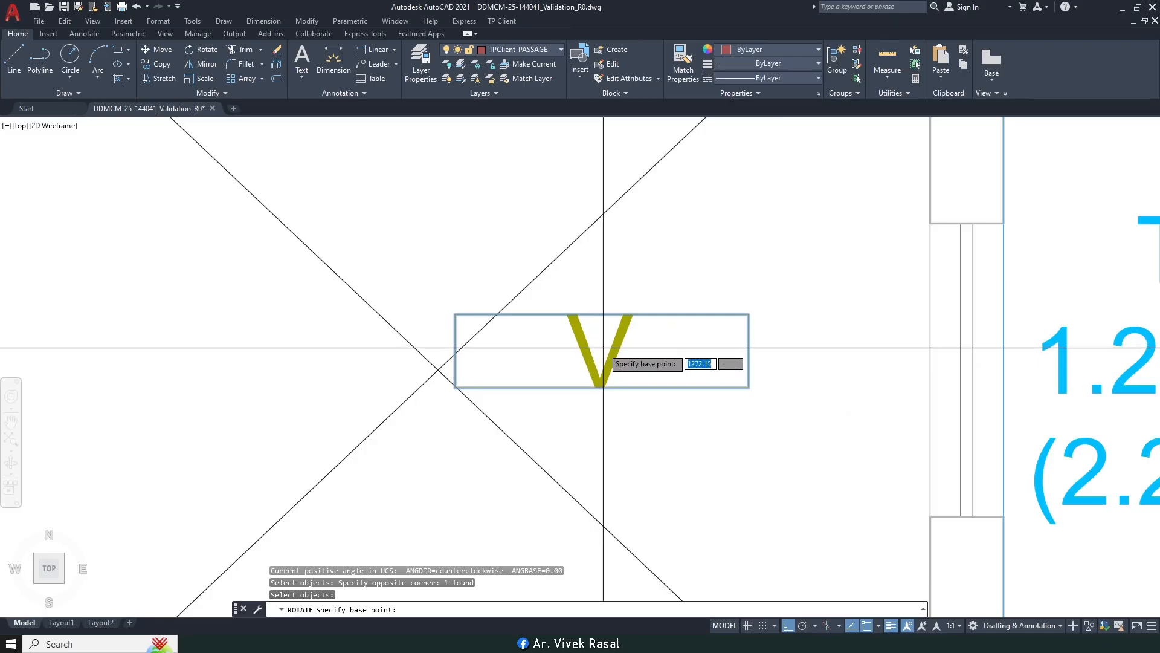
pyautogui.click(603, 348)
pyautogui.press('Return')
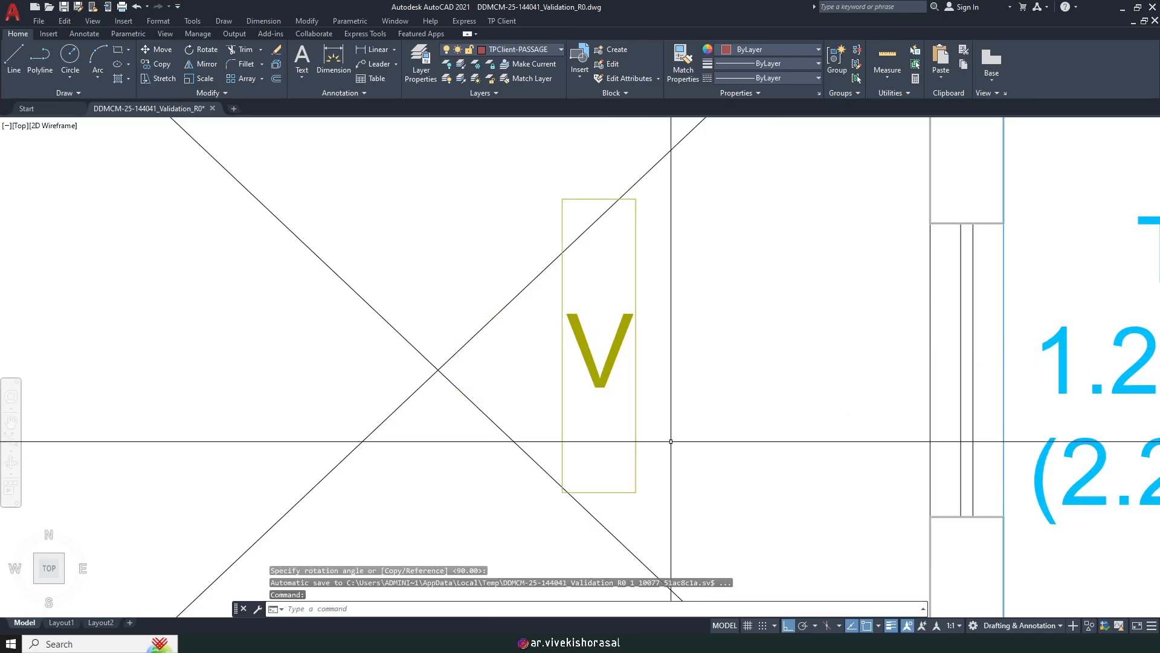
# Step: Move the upright V ventilator and its frame into the toilet wall opening beside the shaft
pyautogui.write('m')
pyautogui.press('Return')
pyautogui.click(688, 402)
pyautogui.click(604, 329)
pyautogui.press('Return')
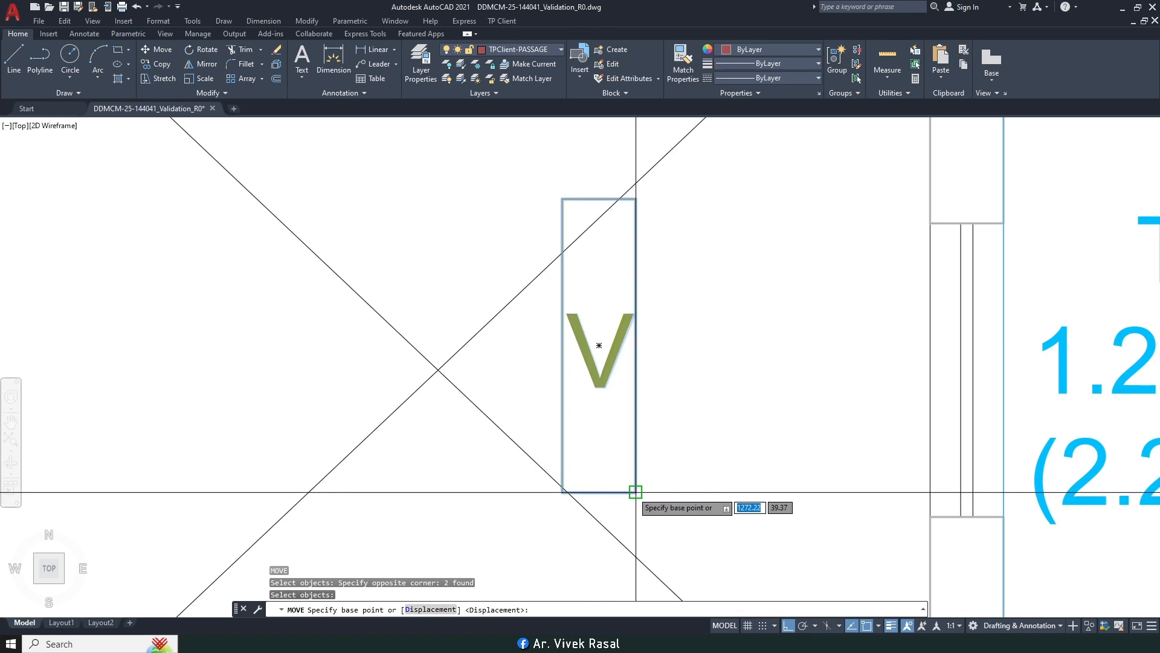
pyautogui.click(635, 493)
pyautogui.click(1002, 516)
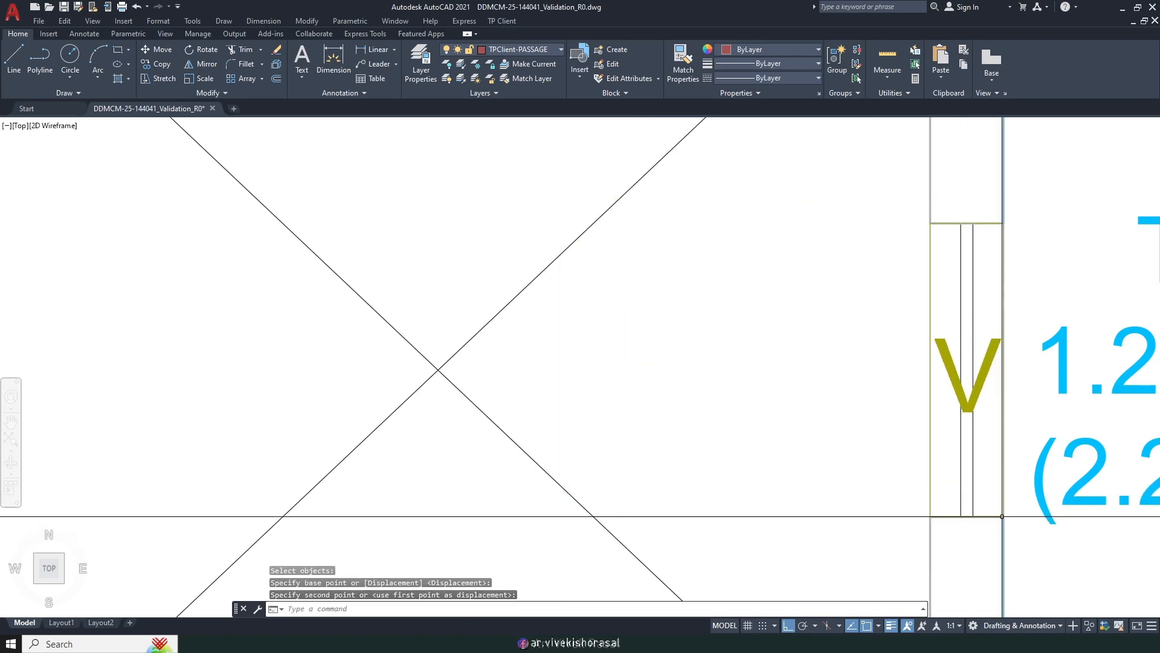
pyautogui.moveTo(929, 362); pyautogui.dragTo(743, 340, button='middle')
# Step: Copy the ventilator and frame into the left toilet's wall opening
pyautogui.write('ct o')
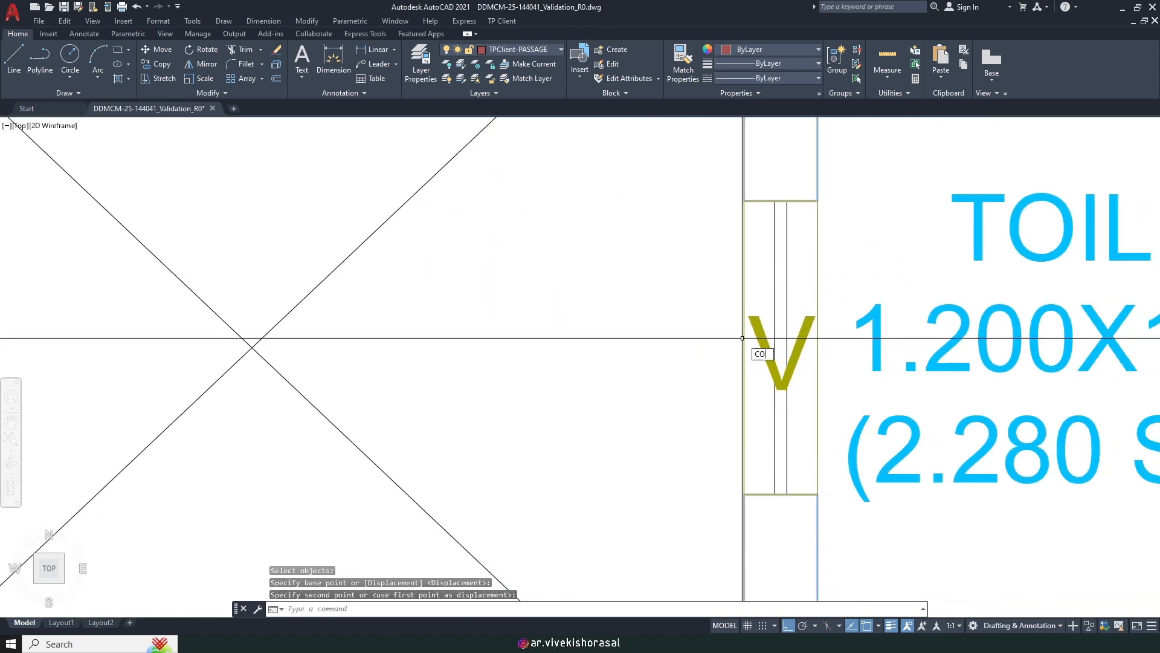
pyautogui.press('Return')
pyautogui.write('p')
pyautogui.press('Return')
pyautogui.press('Return')
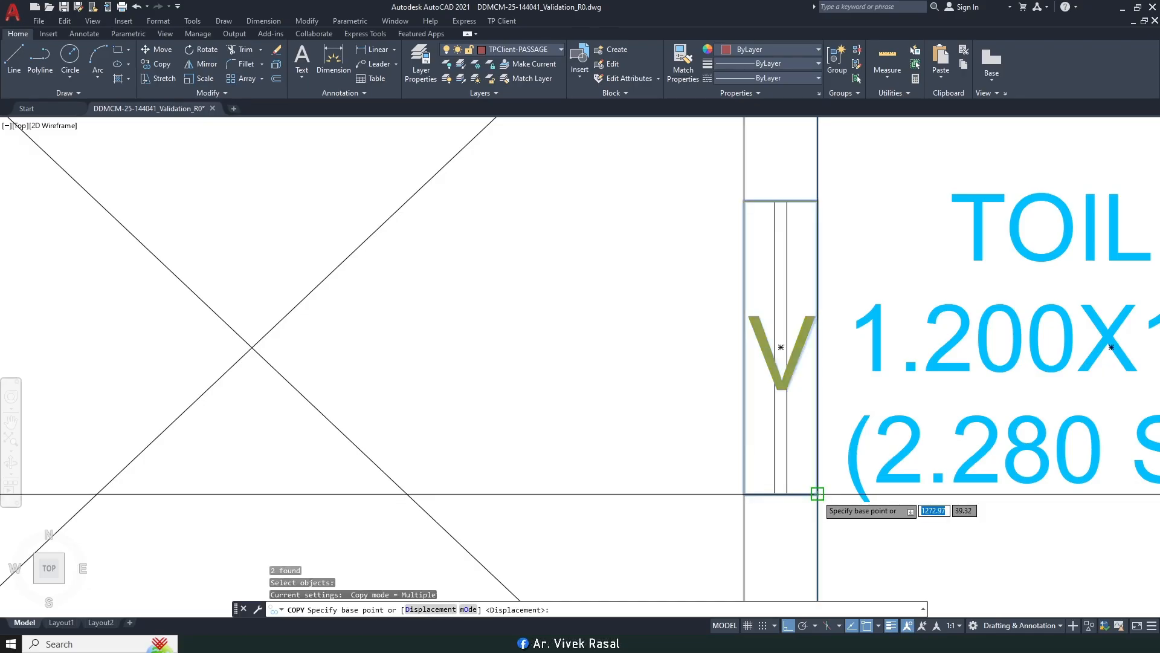
pyautogui.click(817, 495)
pyautogui.scroll(-5, 803, 399)
pyautogui.moveTo(440, 402); pyautogui.dragTo(860, 283, button='middle')
pyautogui.scroll(7, 591, 299)
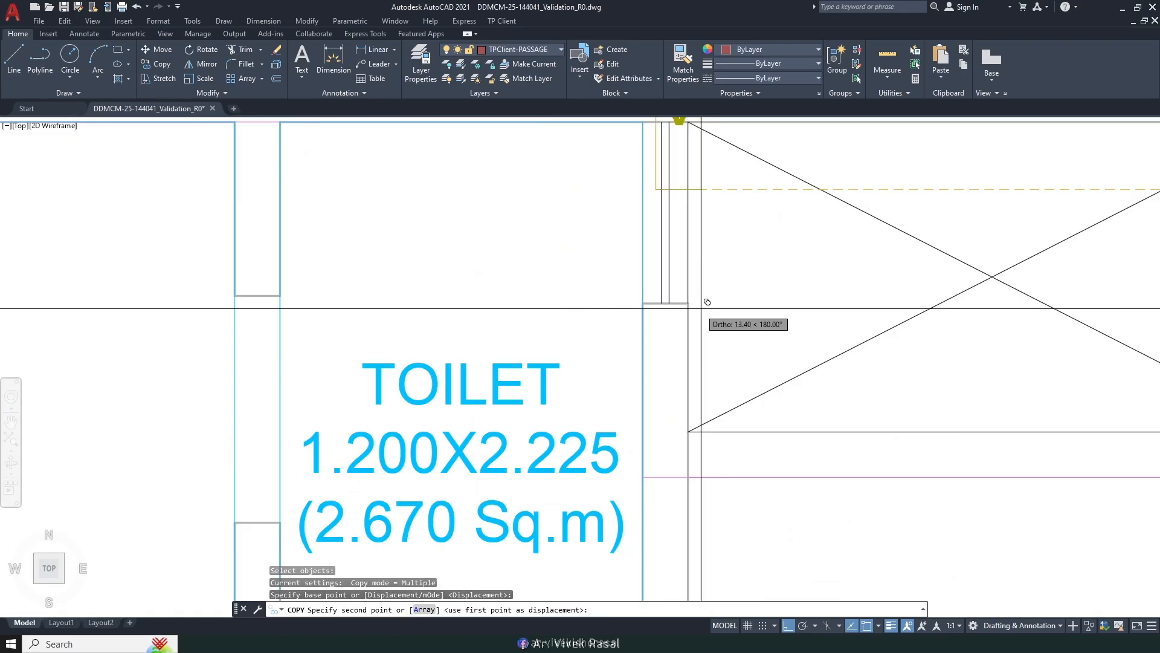
pyautogui.click(688, 302)
pyautogui.scroll(-5, 677, 327)
pyautogui.moveTo(669, 326); pyautogui.dragTo(348, 420, button='middle')
# Step: Stretch the shaft's lower edge down by 0.15
pyautogui.scroll(-5, 493, 390)
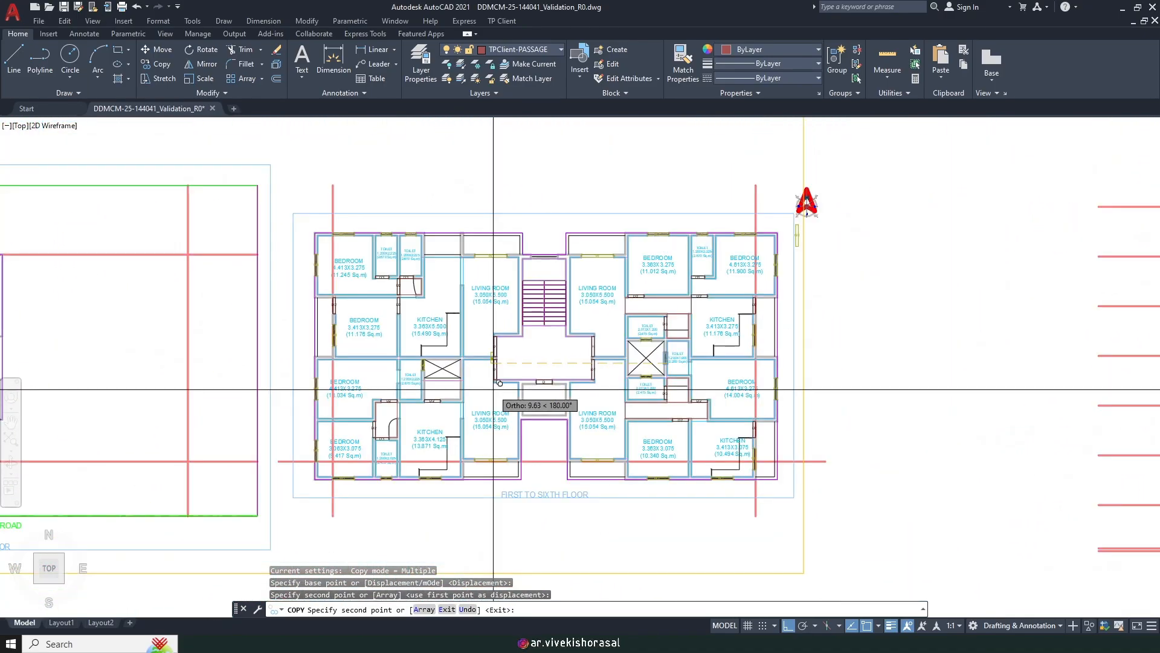
pyautogui.press('Escape')
pyautogui.scroll(4, 468, 384)
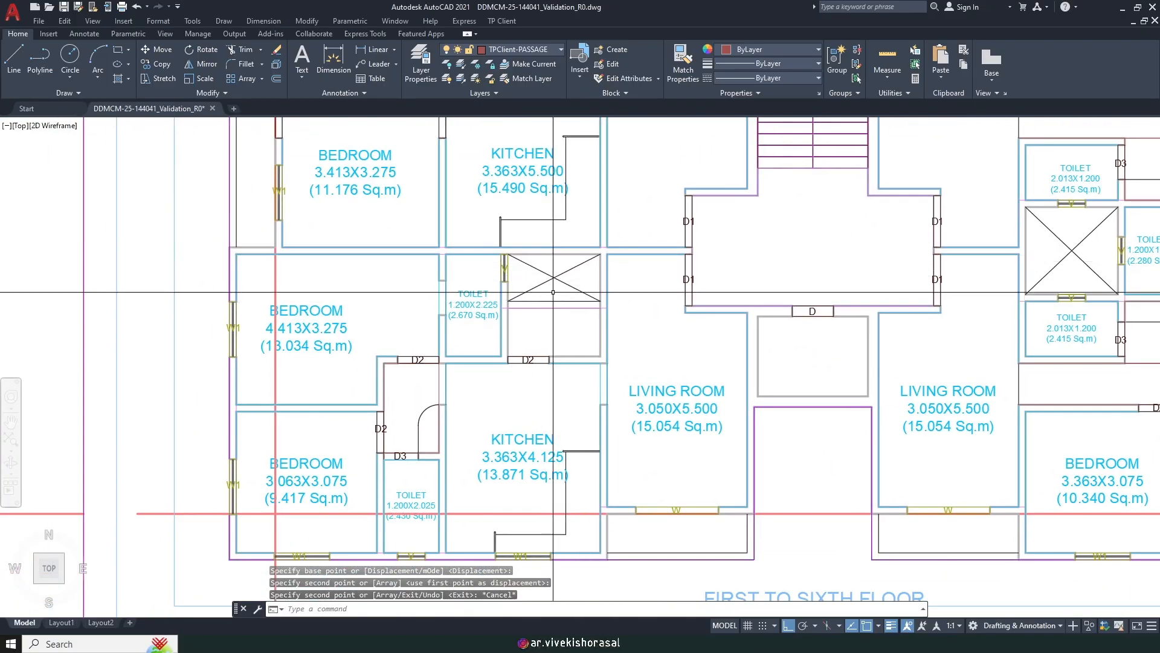
pyautogui.write('S')
pyautogui.press('Return')
pyautogui.scroll(7, 556, 285)
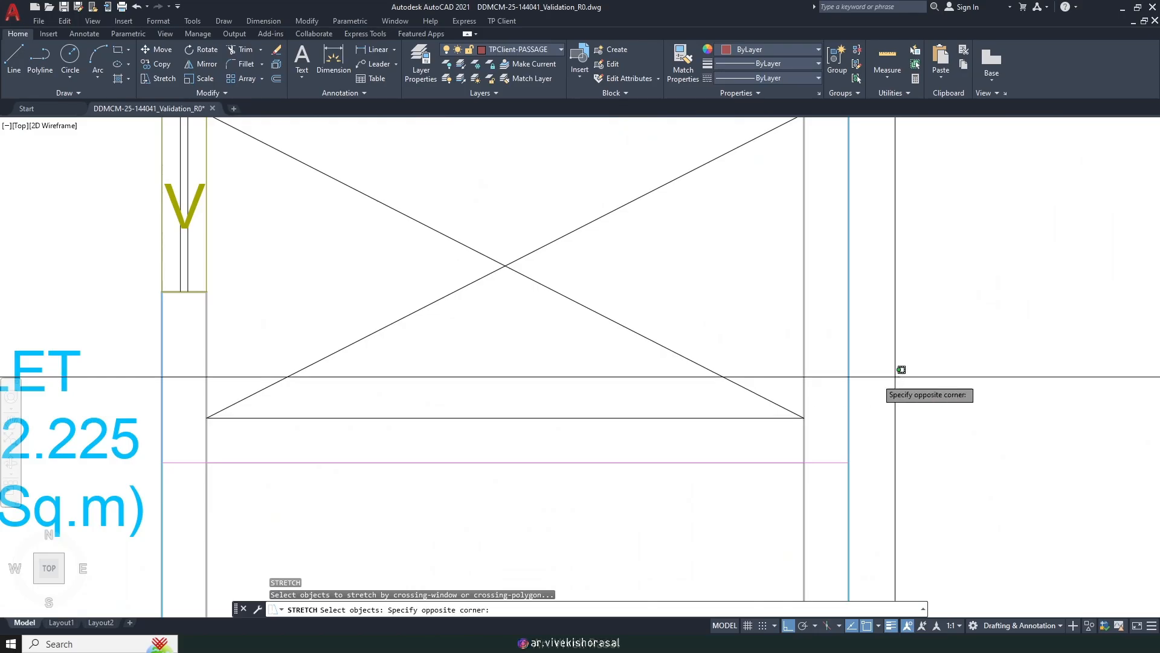
pyautogui.click(194, 417)
pyautogui.press('Return')
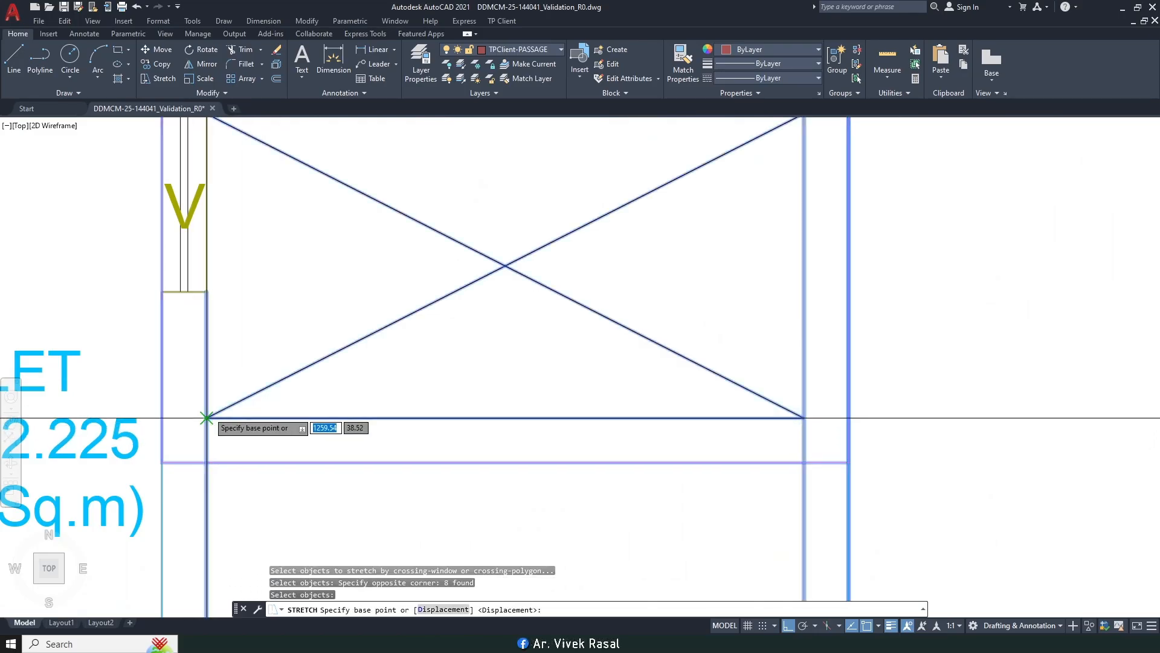
pyautogui.click(206, 418)
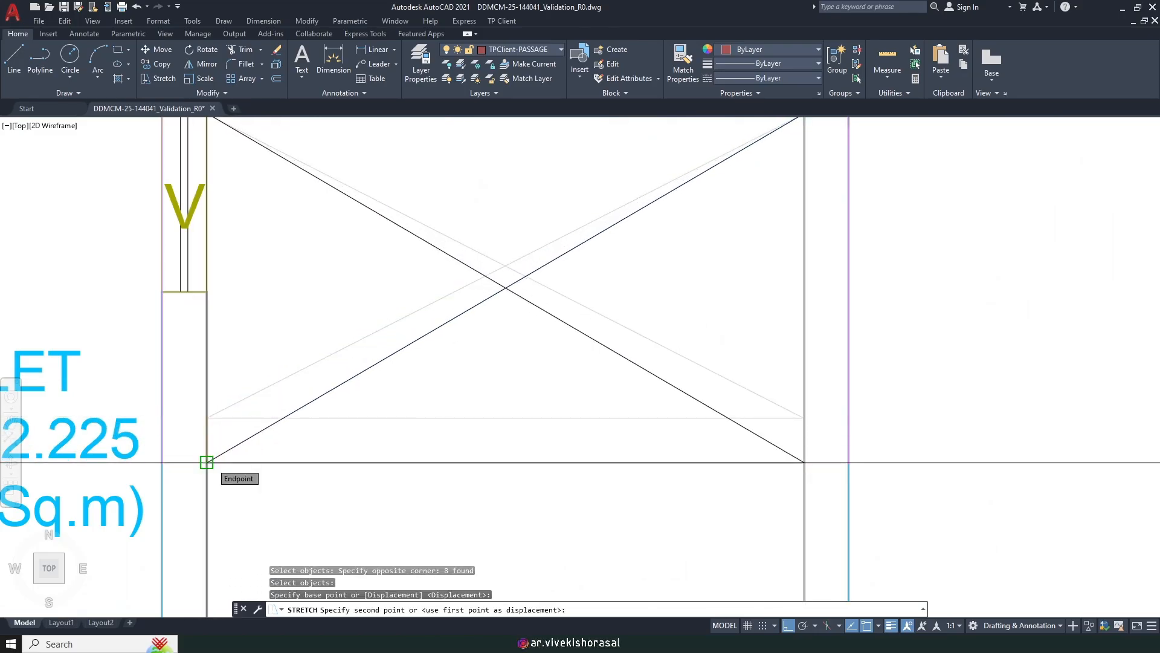
pyautogui.click(206, 462)
pyautogui.scroll(-9, 483, 375)
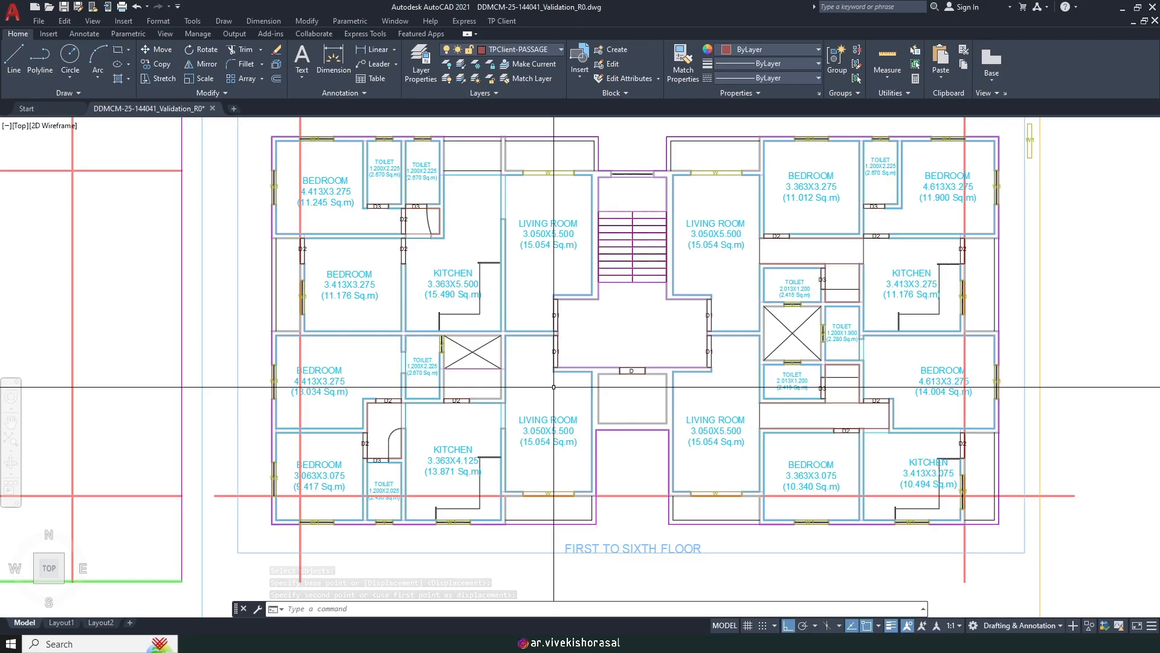
# Step: Erase the stray W1 window and its label beside the north arrow
pyautogui.moveTo(865, 189); pyautogui.dragTo(697, 252, button='middle')
pyautogui.scroll(6, 881, 174)
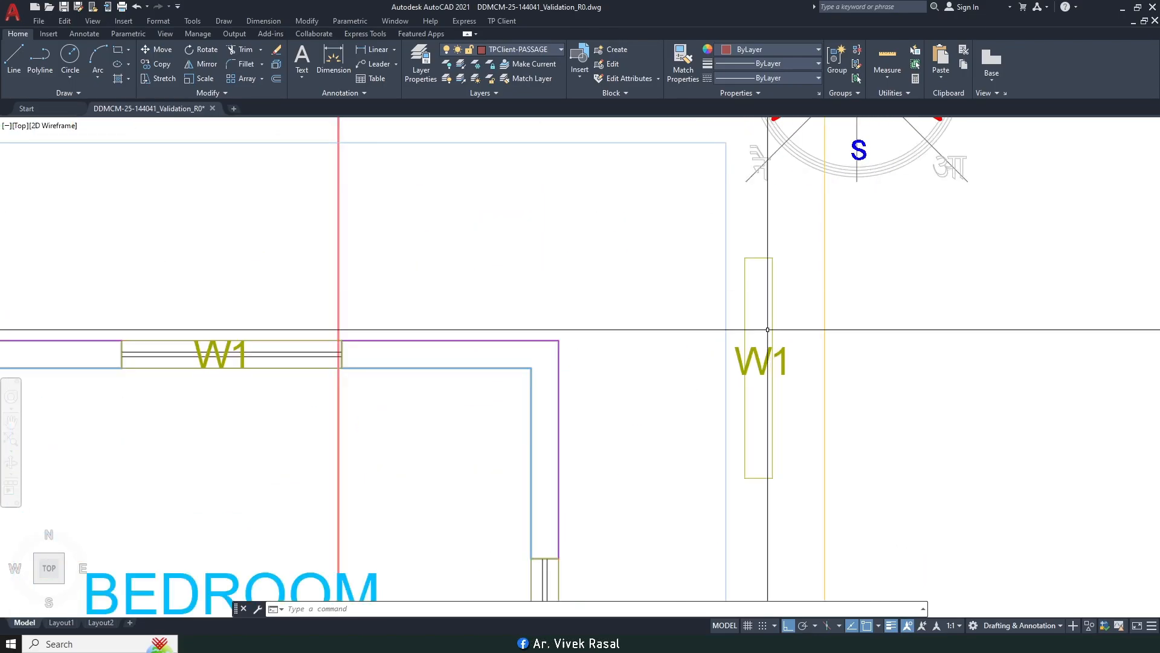
pyautogui.click(779, 329)
pyautogui.click(738, 369)
pyautogui.write('e')
pyautogui.press('Return')
# Step: Pan and zoom the plan to frame the upper rooms and stair
pyautogui.scroll(-5, 769, 334)
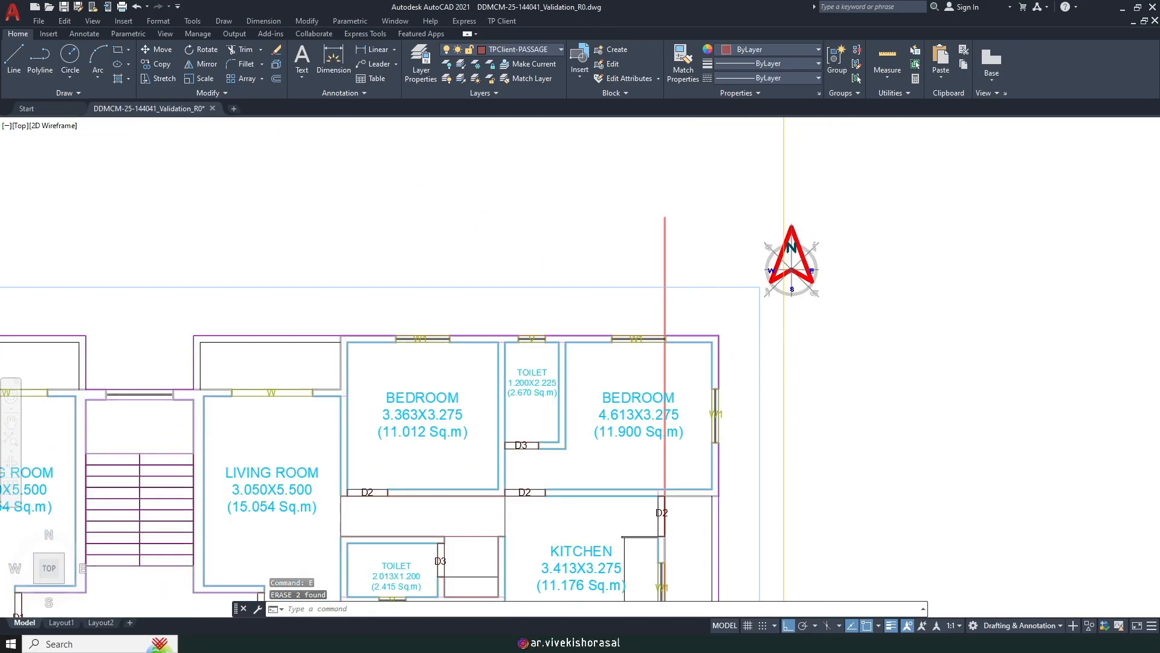
pyautogui.scroll(-2, 769, 334)
pyautogui.moveTo(302, 365); pyautogui.dragTo(391, 332, button='middle')
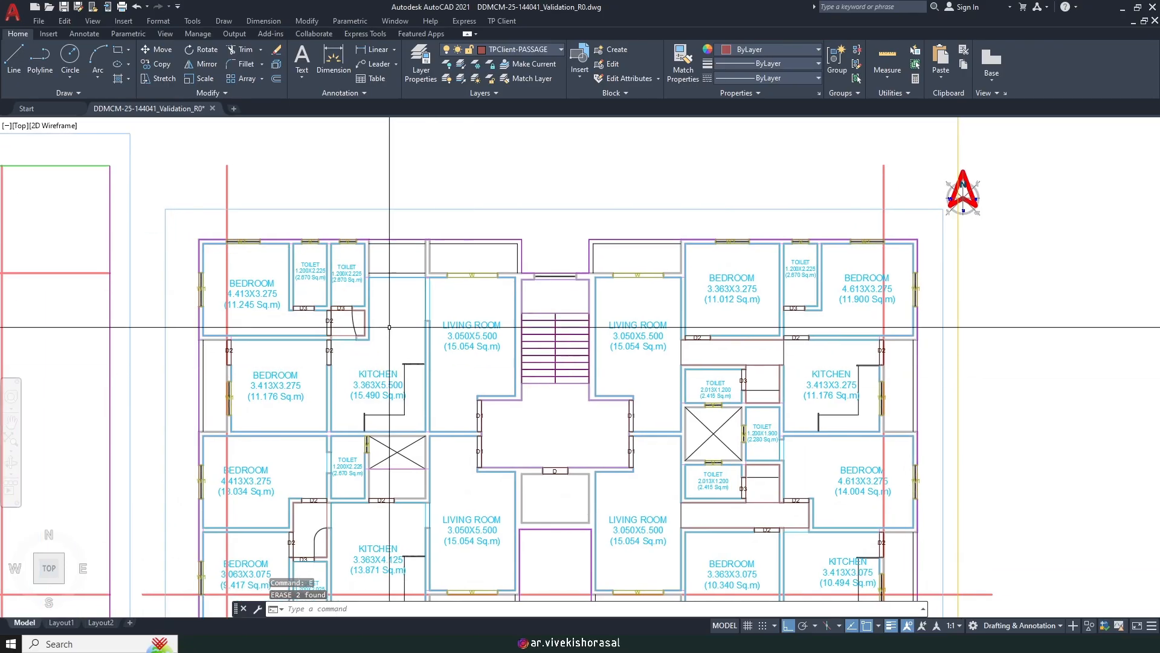
pyautogui.scroll(2, 402, 282)
pyautogui.moveTo(675, 280); pyautogui.dragTo(633, 325, button='middle')
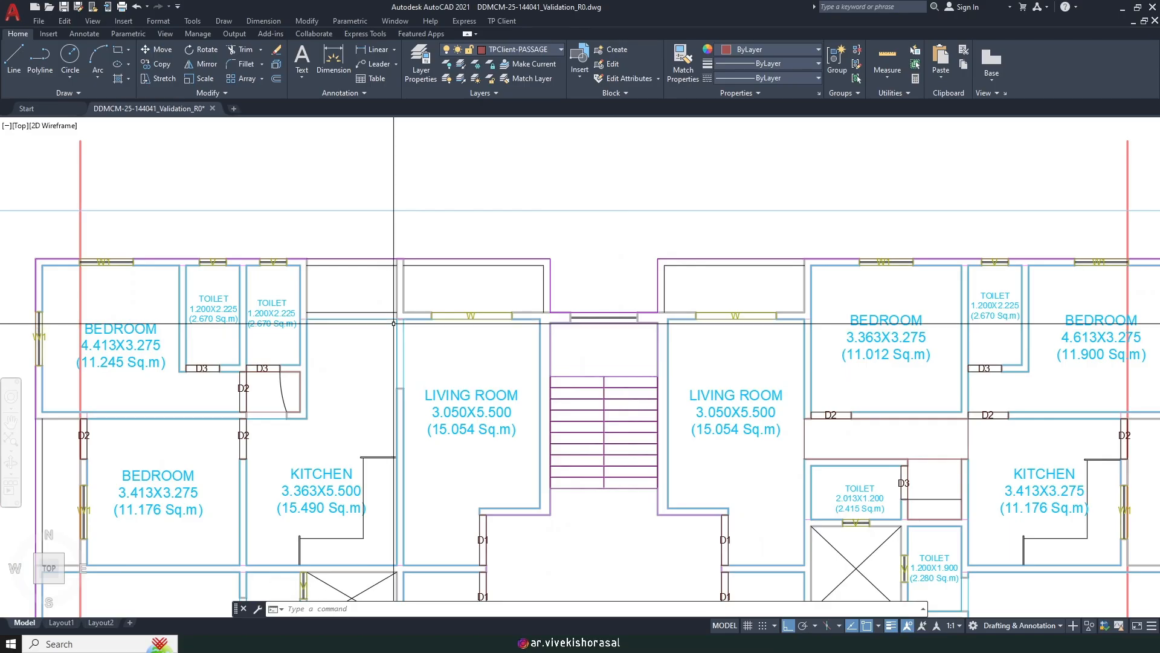
pyautogui.moveTo(561, 380); pyautogui.dragTo(595, 283, button='middle')
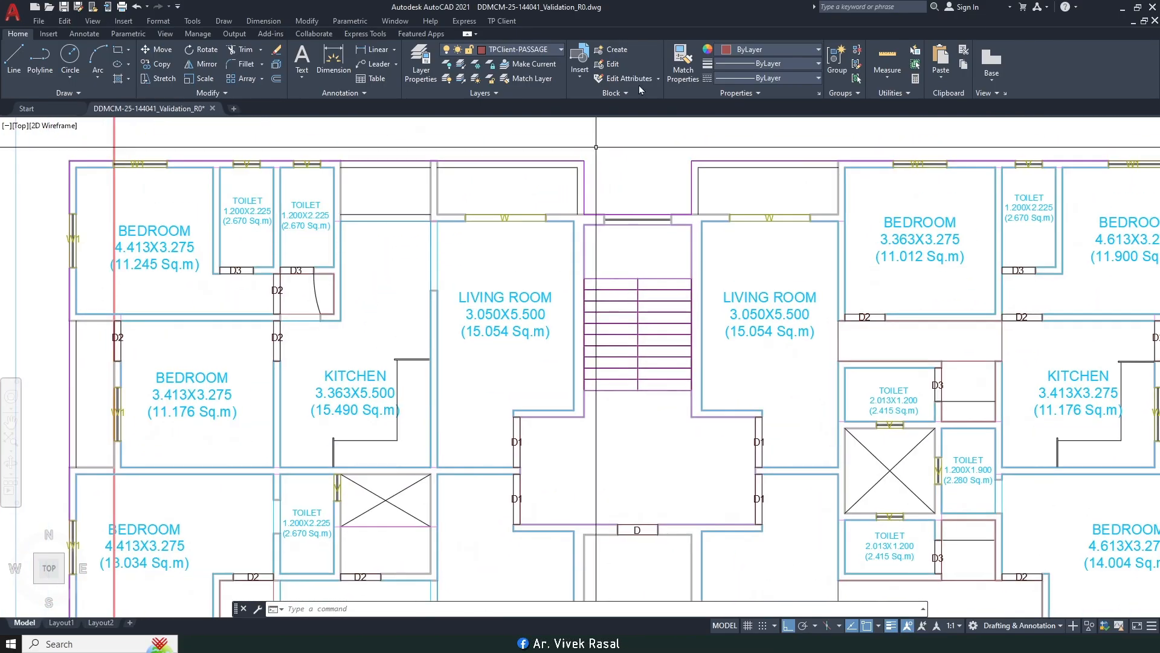
# Step: Create a TP Client ventilation window area at the stair wall with the default 1.200 m height
pyautogui.click(503, 21)
pyautogui.moveTo(591, 107)
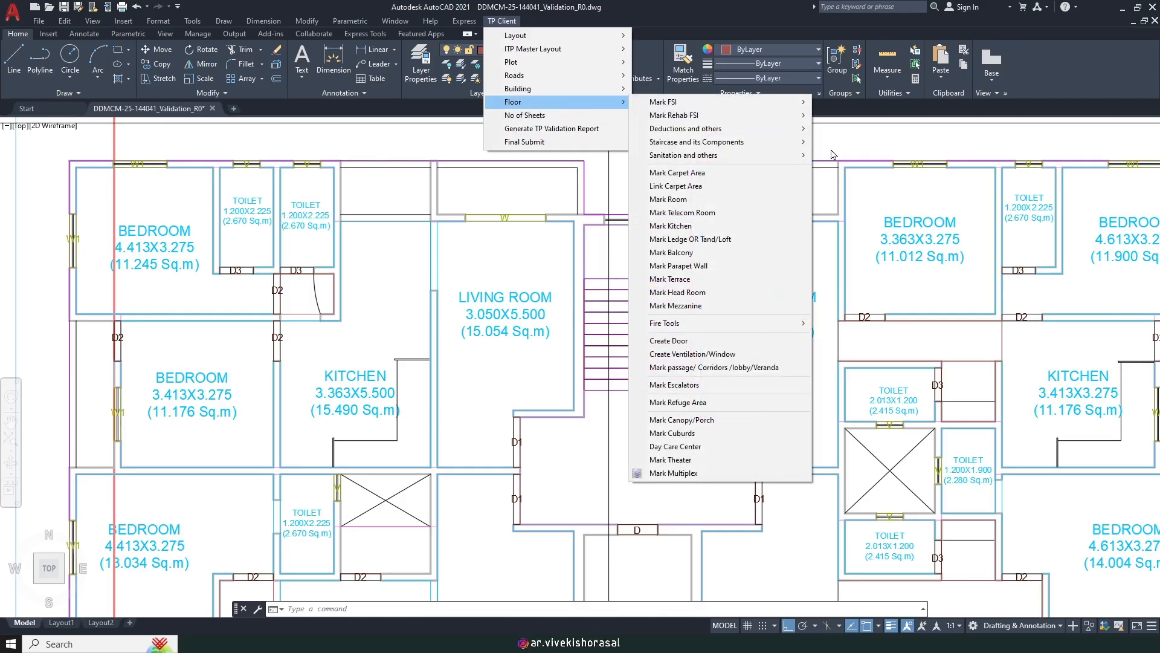
pyautogui.click(691, 354)
pyautogui.scroll(2, 630, 206)
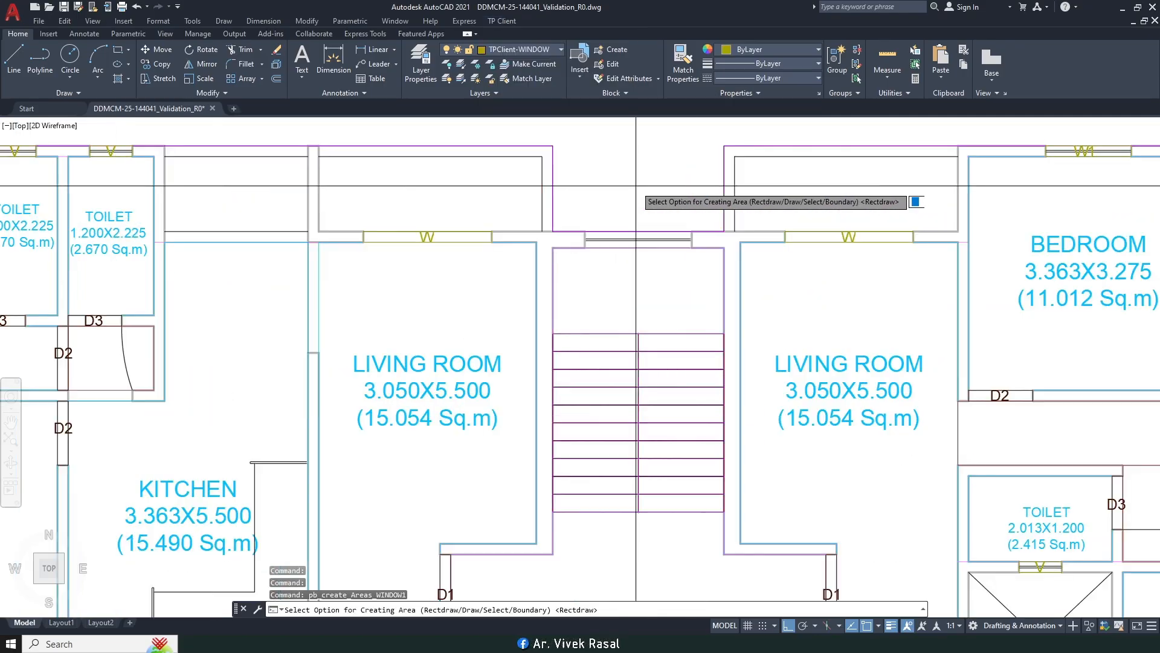
pyautogui.click(585, 231)
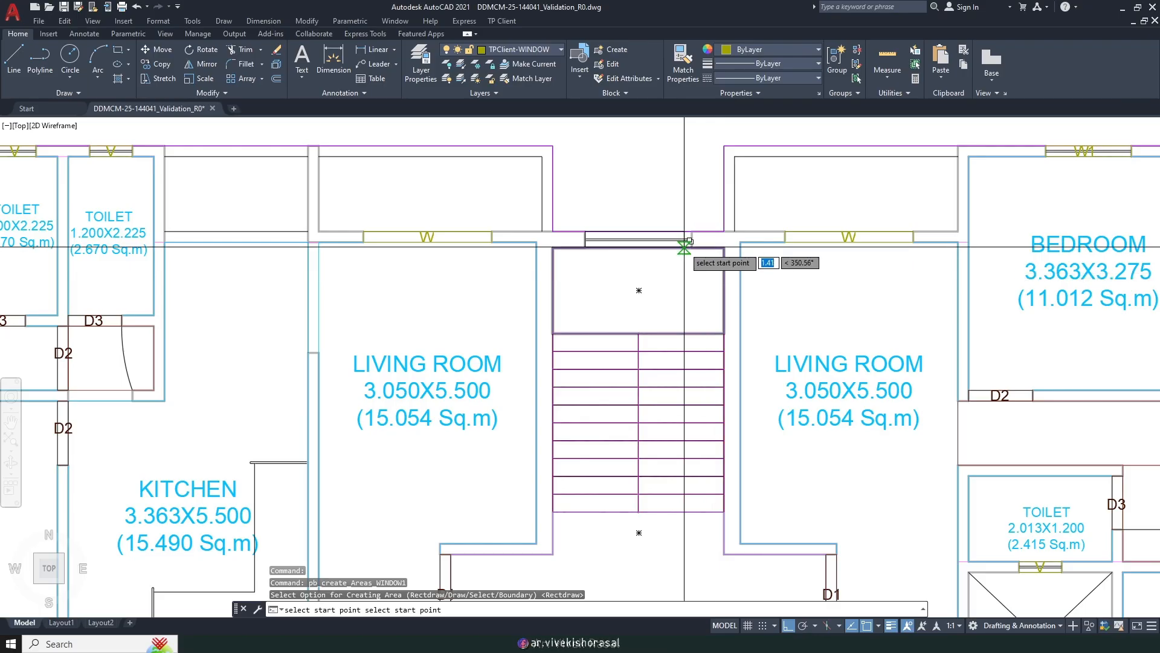
pyautogui.click(691, 246)
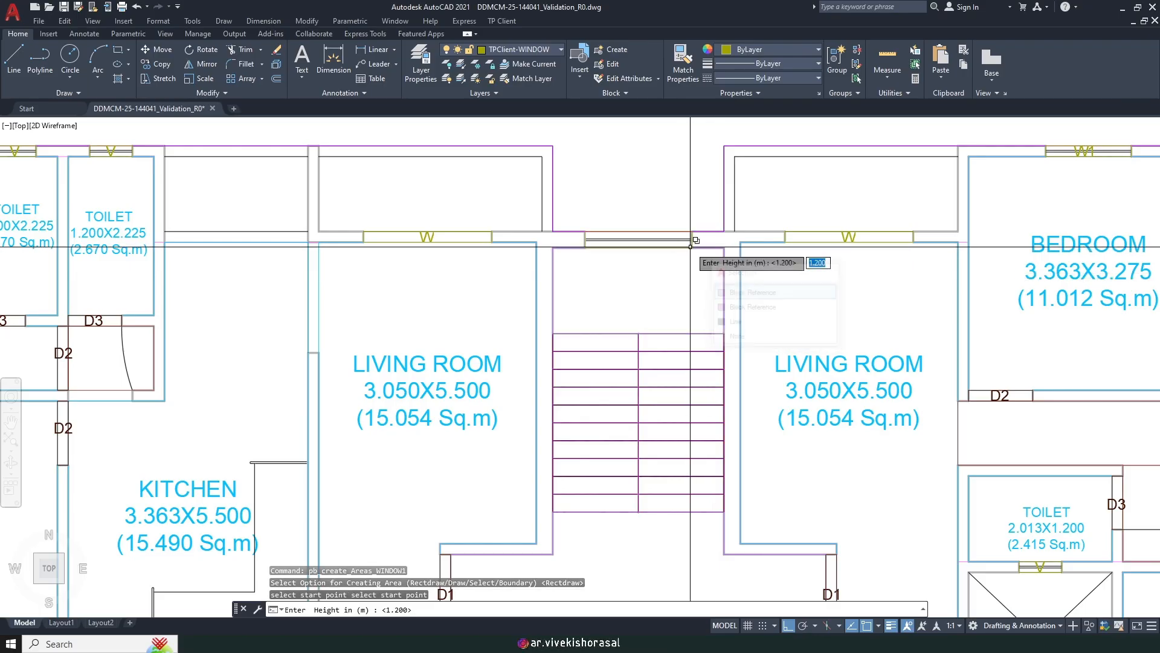
pyautogui.press('Return')
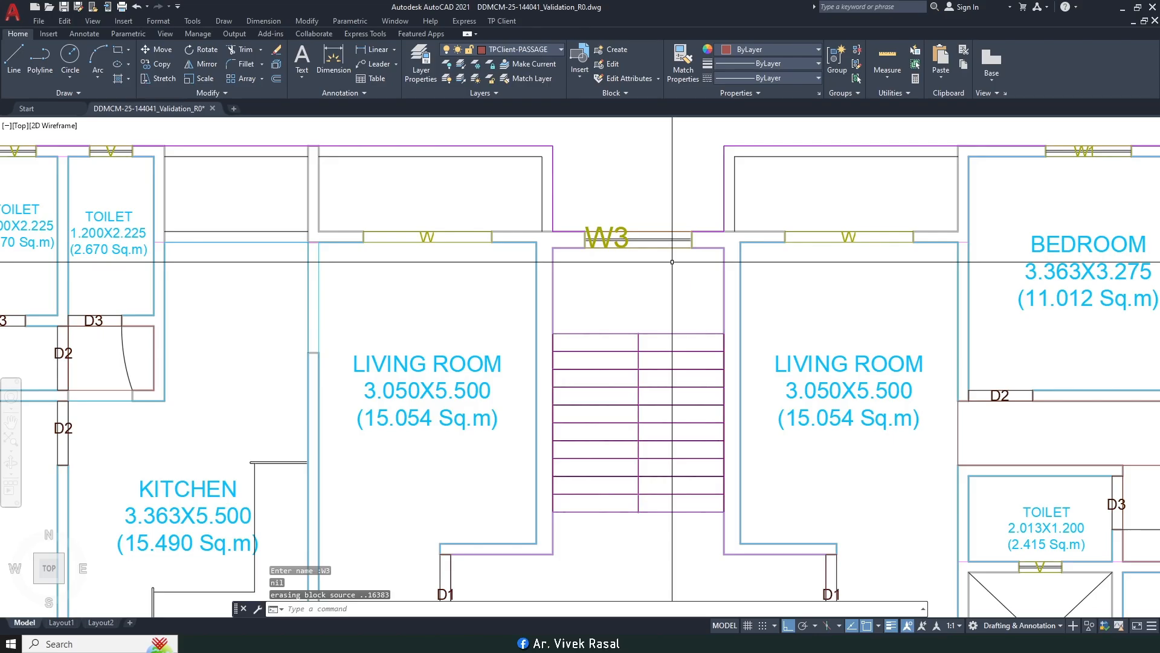
# Step: Match the W3 label's properties to the smaller W label style
pyautogui.press('Return')
pyautogui.click(430, 236)
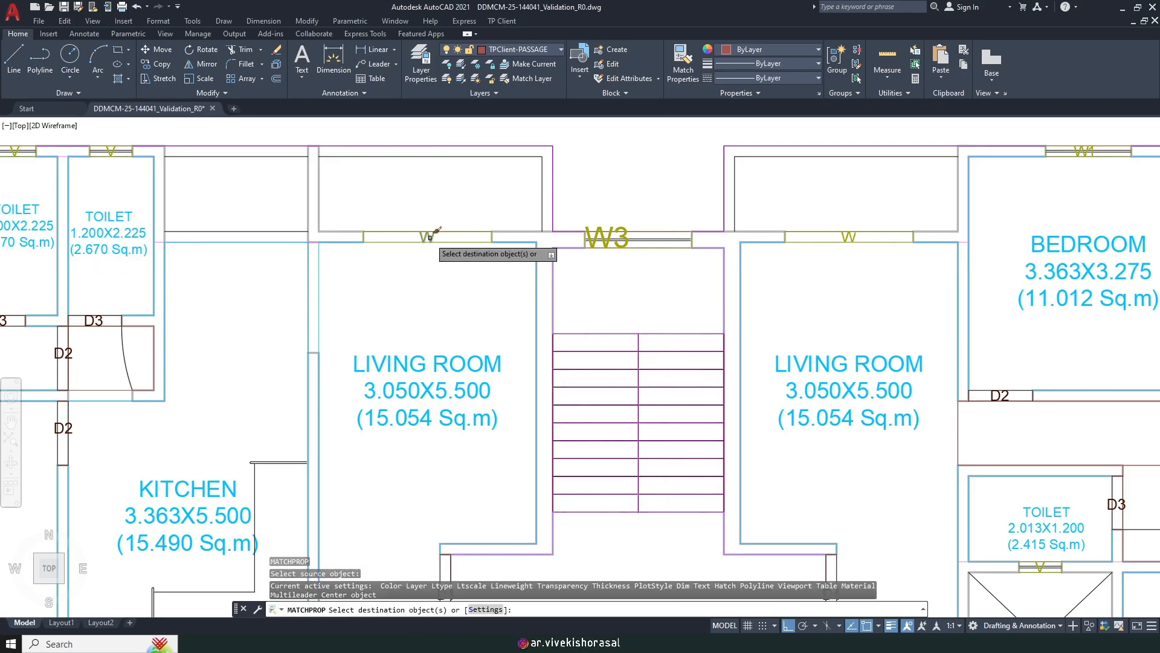
pyautogui.scroll(6, 612, 223)
pyautogui.click(647, 219)
pyautogui.click(593, 235)
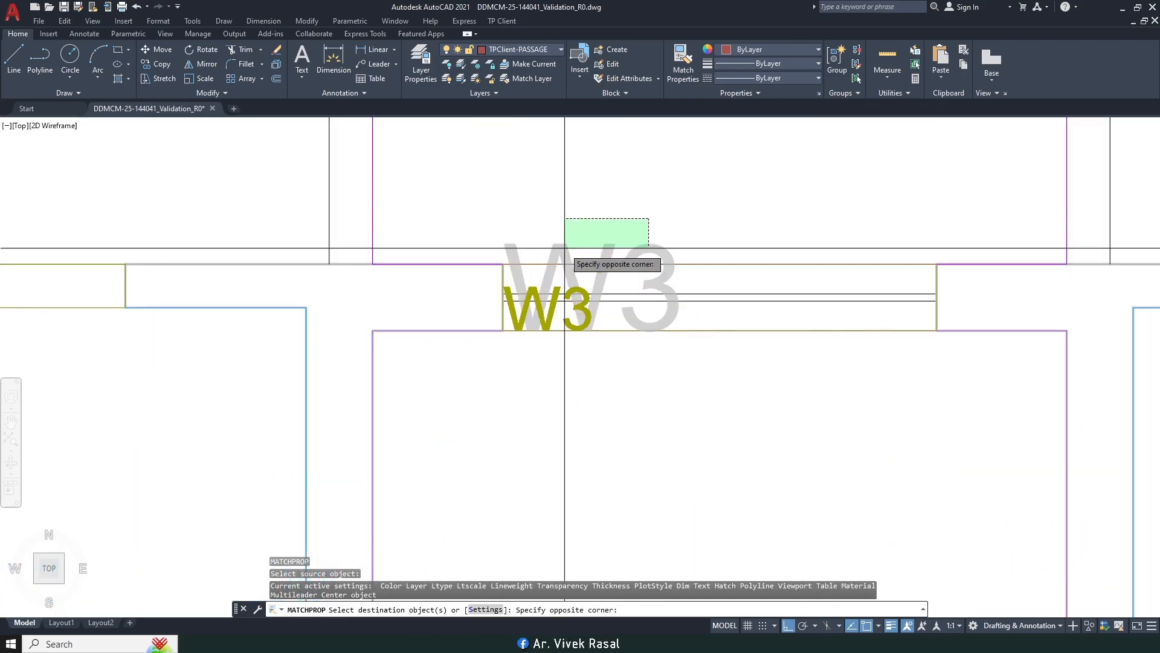
# Step: Move the W3 label further right toward its window opening
pyautogui.write('m')
pyautogui.press('Return')
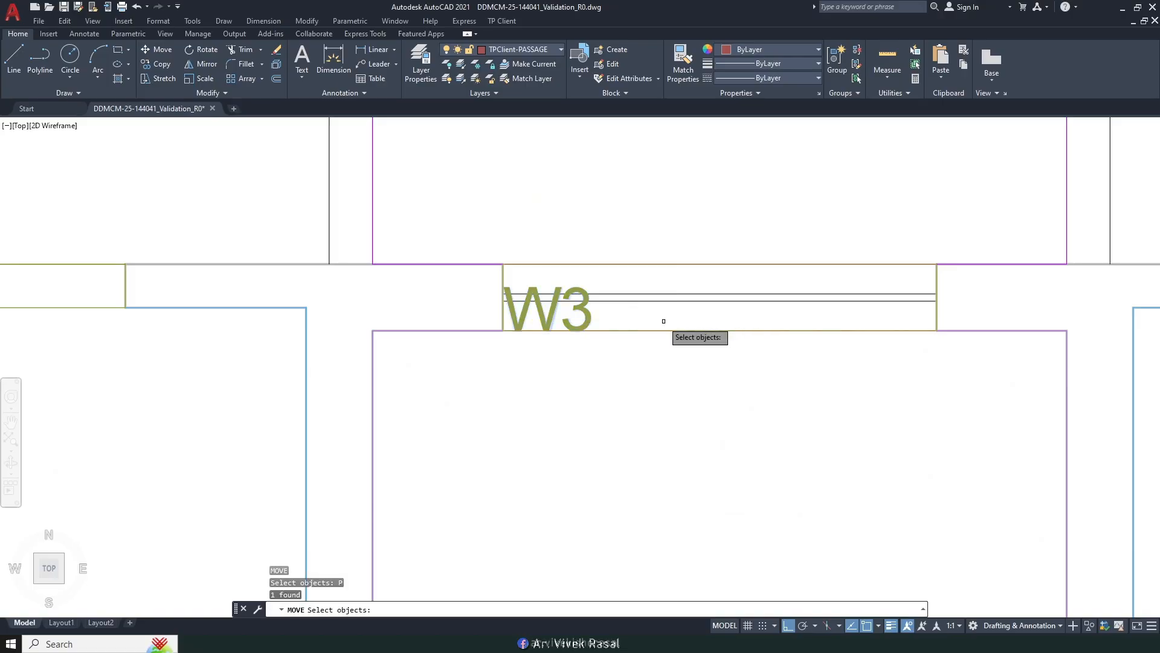
pyautogui.scroll(-3, 608, 284)
pyautogui.scroll(3, 608, 284)
pyautogui.click(615, 307)
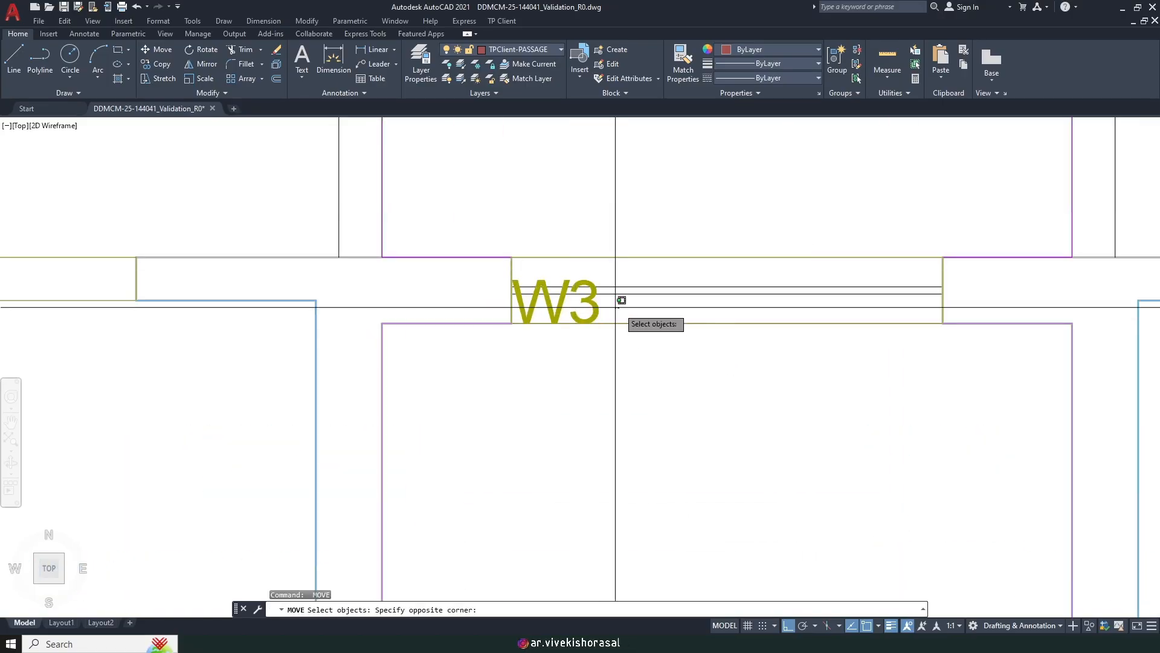
pyautogui.scroll(-2, 583, 307)
pyautogui.press('Return')
pyautogui.click(565, 381)
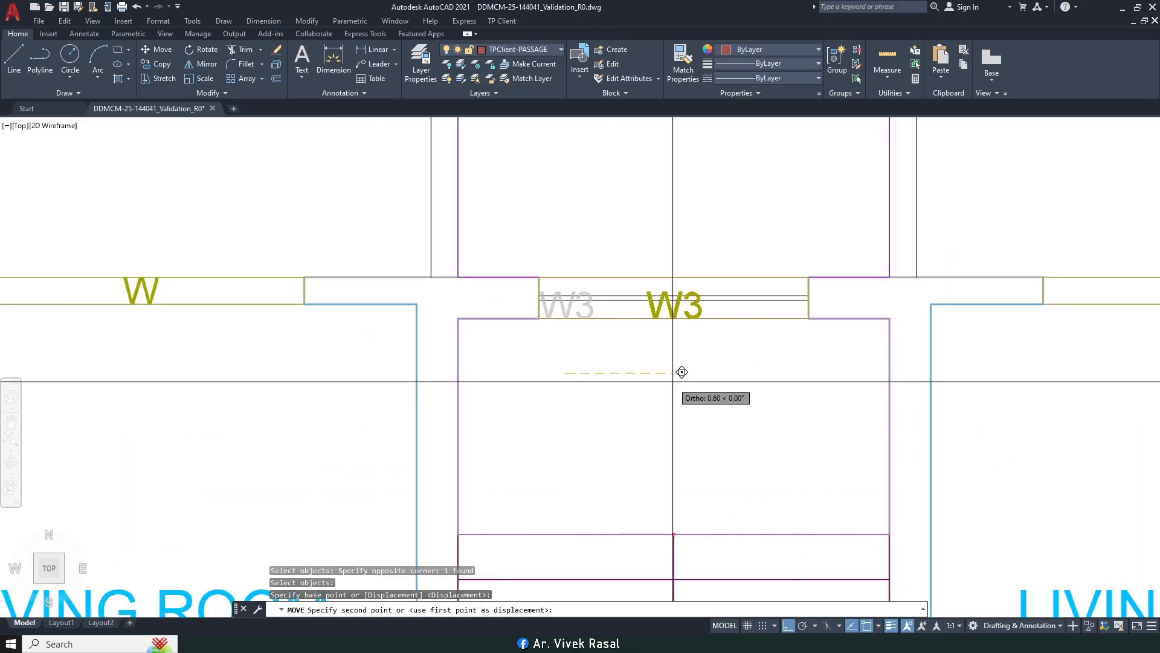
pyautogui.click(672, 382)
# Step: Nudge the W3 label so it sits centred between the window lines
pyautogui.press('Return')
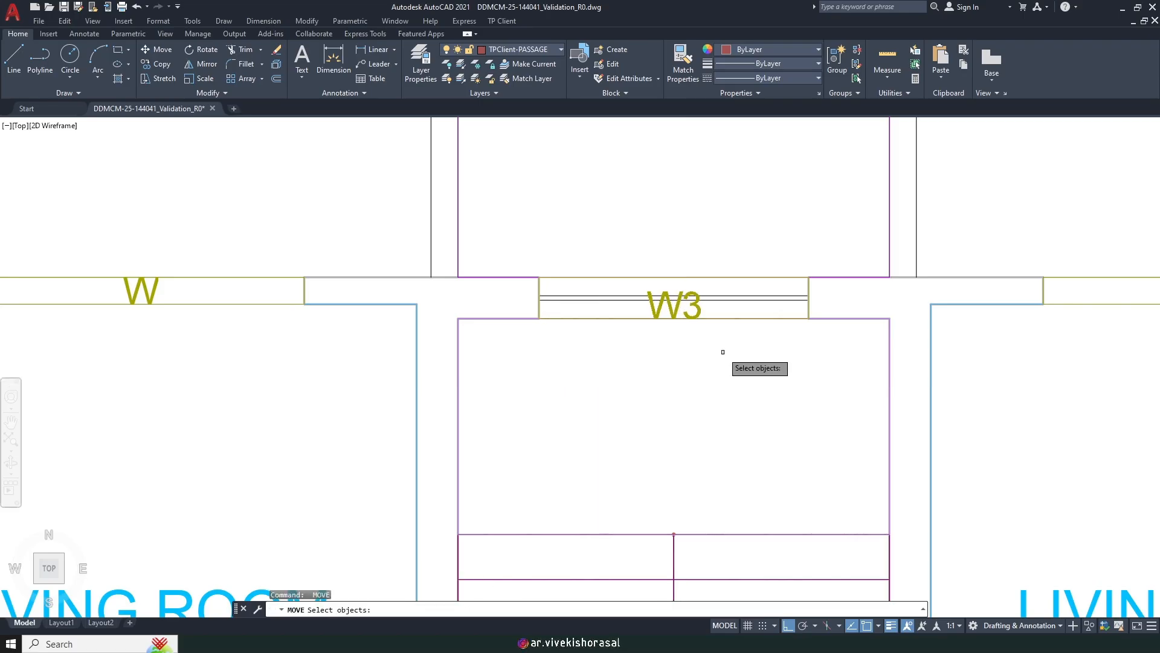
pyautogui.write('p')
pyautogui.press('Return')
pyautogui.scroll(2, 724, 335)
pyautogui.press('Return')
pyautogui.click(707, 394)
pyautogui.click(709, 384)
pyautogui.scroll(-3, 708, 383)
pyautogui.moveTo(520, 319)
pyautogui.mouseDown(button='middle')
pyautogui.moveTo(551, 336)
pyautogui.moveTo(829, 343)
pyautogui.mouseUp(button='middle')
# Step: Create a rectangular TP Client window W4, 2.1 m high, in the wall beside the toilets
pyautogui.click(508, 23)
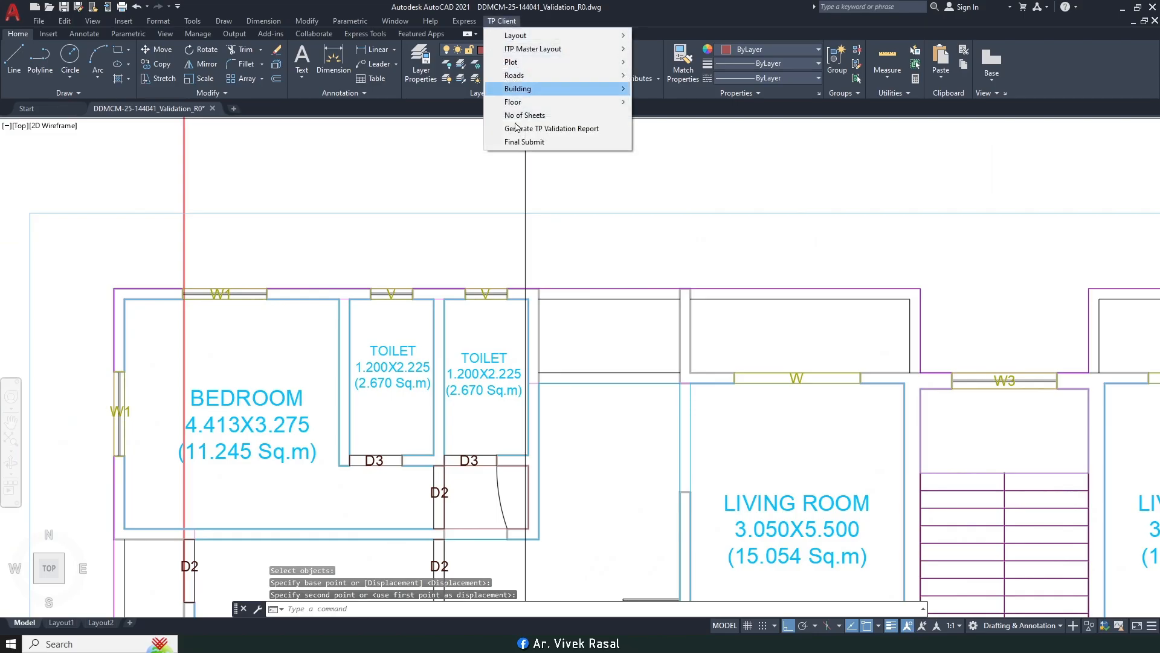
pyautogui.moveTo(551, 105)
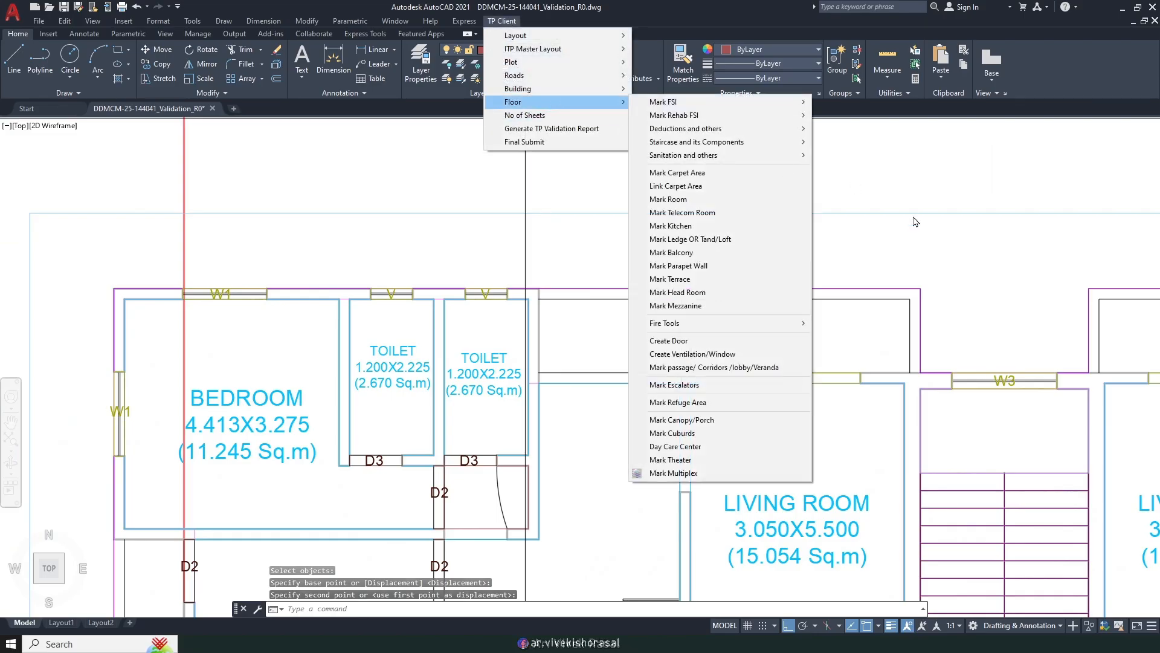
pyautogui.click(690, 355)
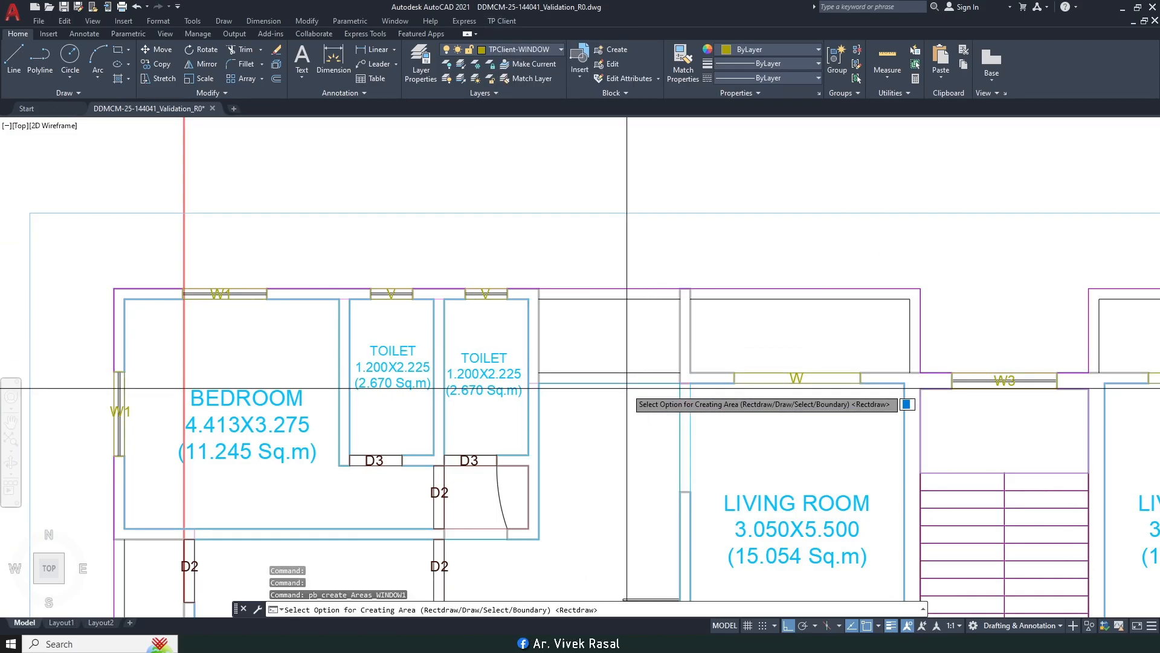
pyautogui.scroll(4, 578, 397)
pyautogui.press('Return')
pyautogui.click(473, 333)
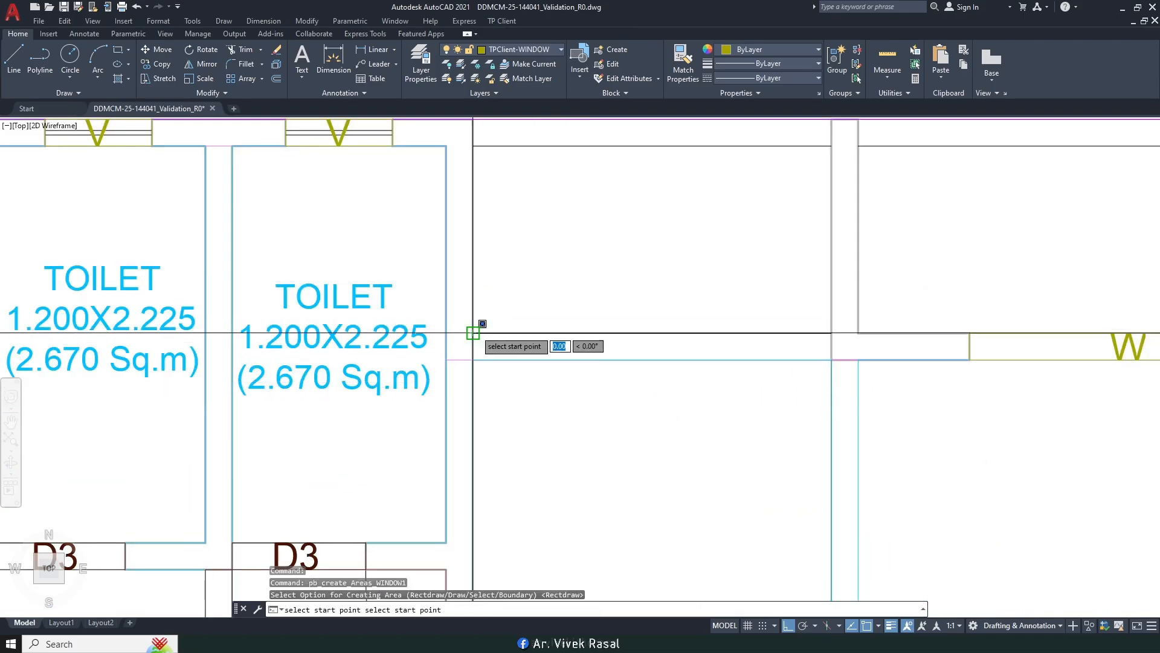
pyautogui.click(832, 360)
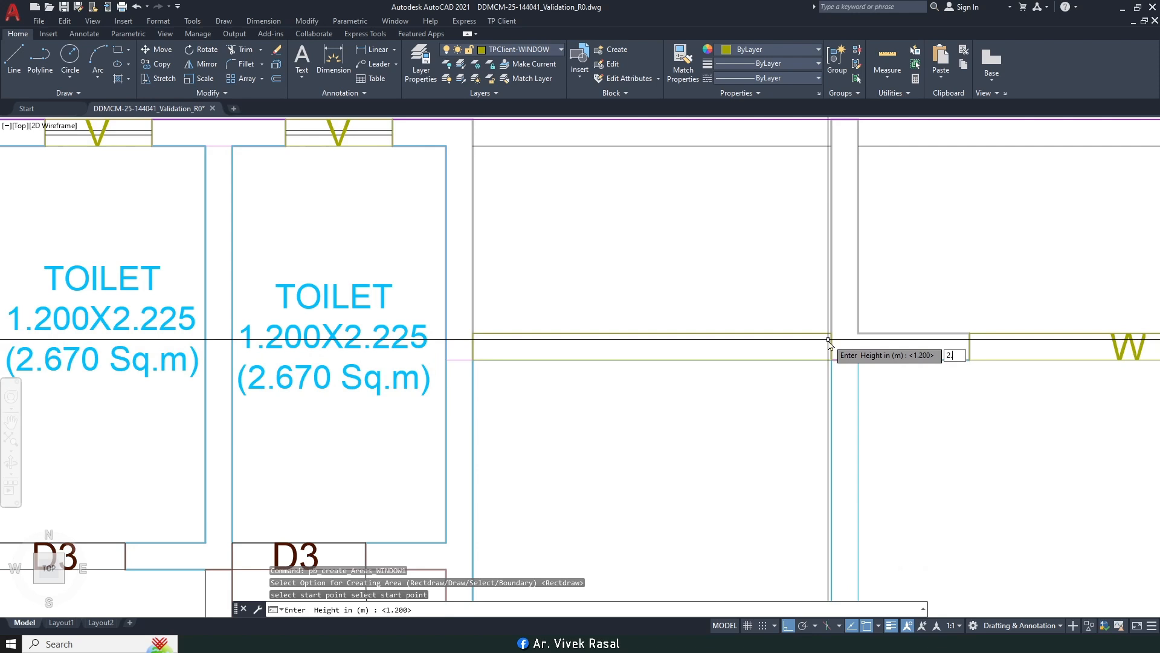
pyautogui.press('Return')
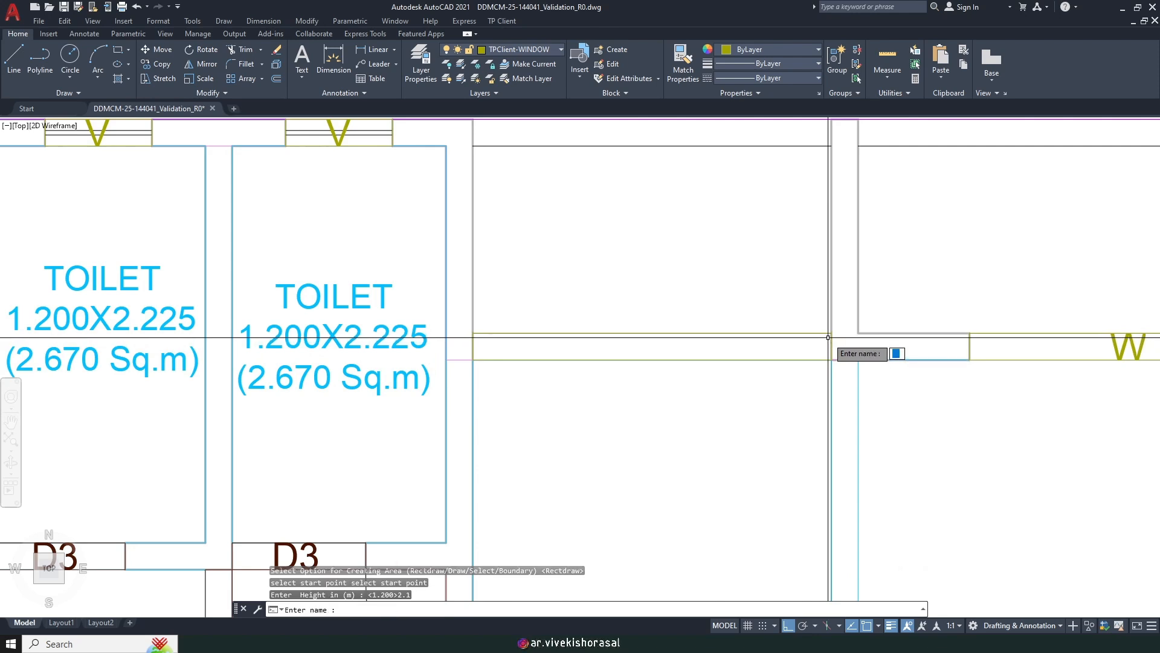
pyautogui.write('W4')
pyautogui.press('Return')
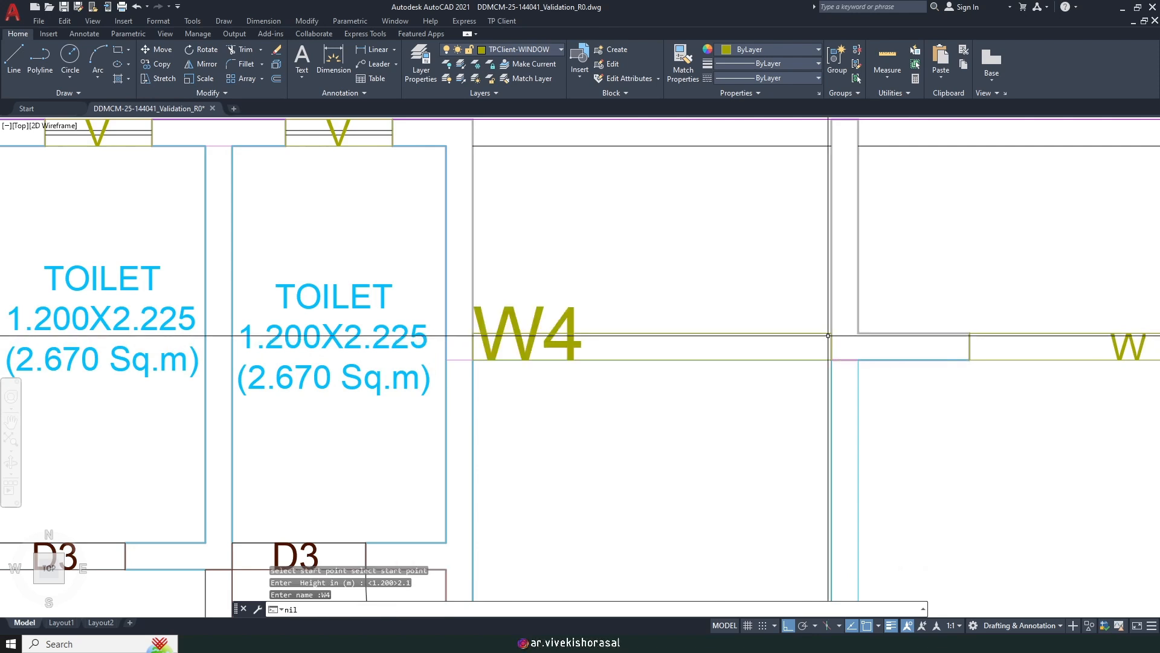
# Step: Move the W4 label along the wall opening
pyautogui.click(591, 325)
pyautogui.click(536, 291)
pyautogui.press('Return')
pyautogui.click(542, 252)
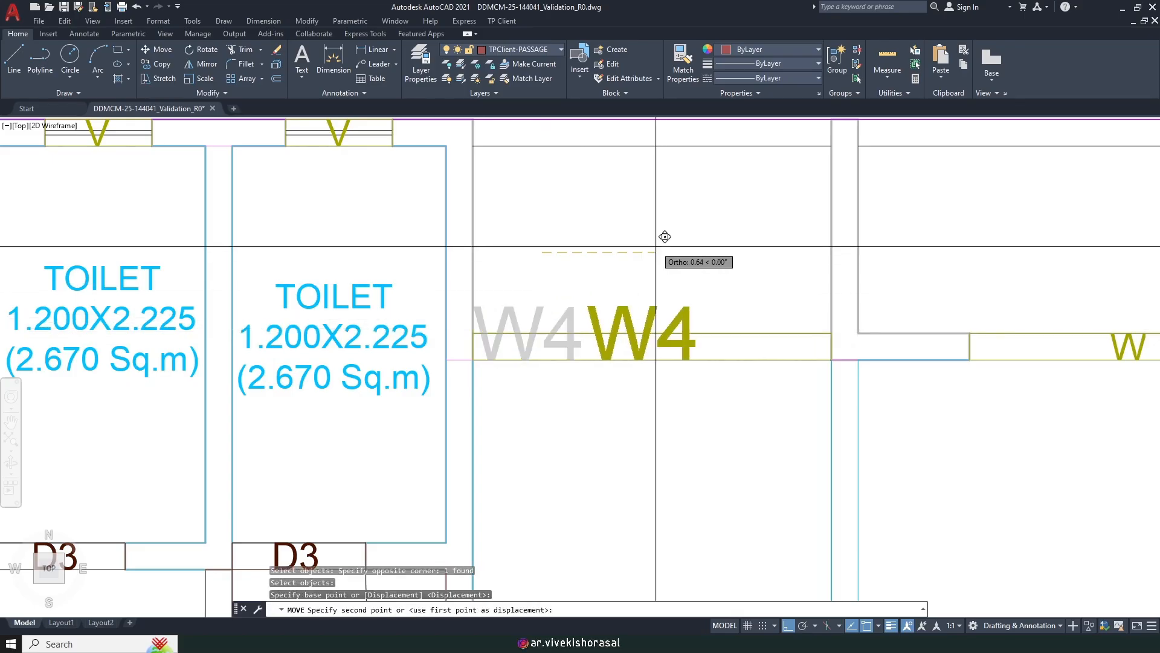
pyautogui.click(656, 246)
# Step: Apply the W label's style to the W4 label with MATCHPROP
pyautogui.scroll(-2, 665, 274)
pyautogui.write('ma')
pyautogui.press('Return')
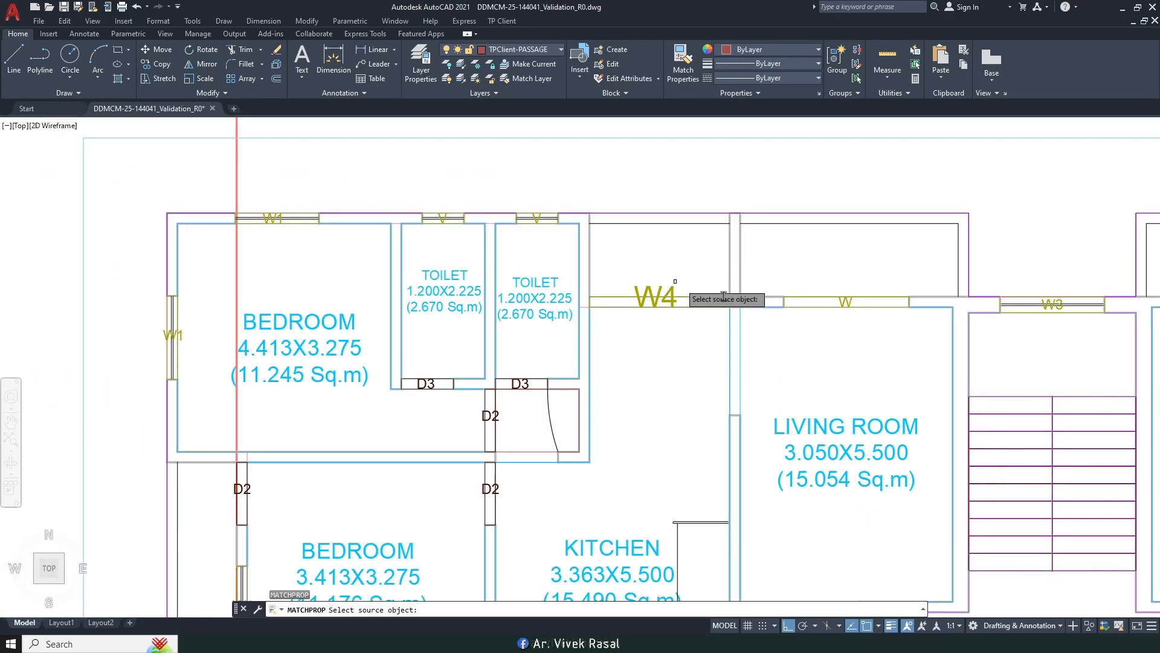
pyautogui.click(842, 302)
pyautogui.scroll(2, 623, 267)
pyautogui.click(611, 238)
pyautogui.click(738, 400)
pyautogui.press('Return')
# Step: Shift the W4 label to the centre of its opening
pyautogui.write('m')
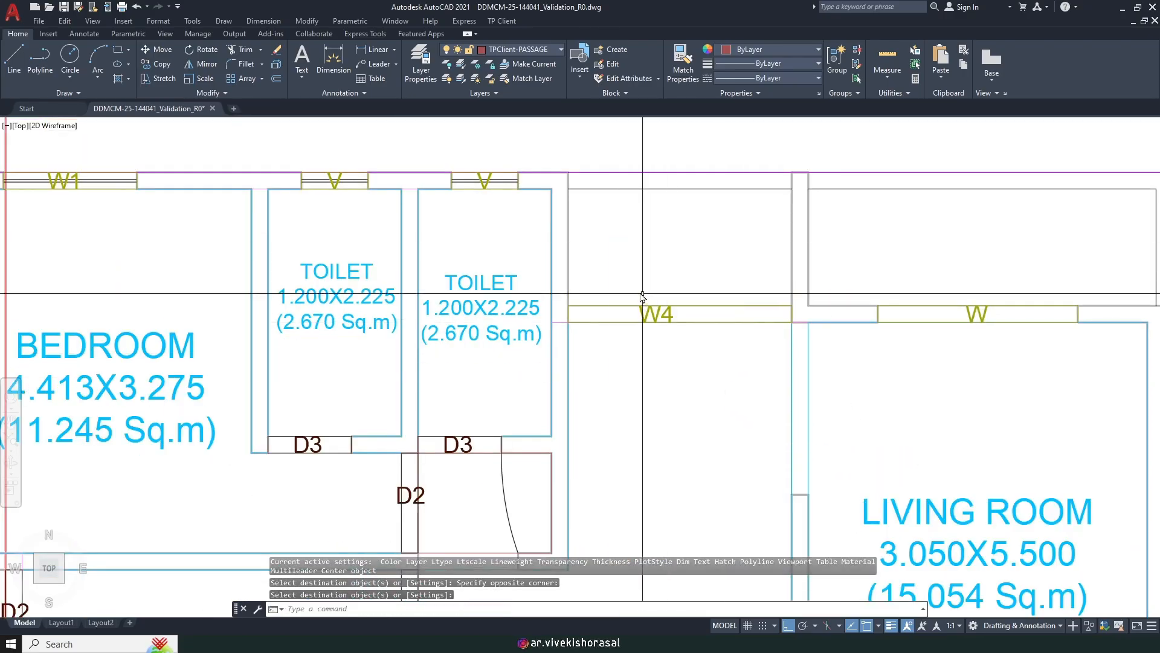
pyautogui.press('Return')
pyautogui.click(629, 264)
pyautogui.click(684, 377)
pyautogui.press('Return')
pyautogui.click(617, 368)
pyautogui.click(647, 370)
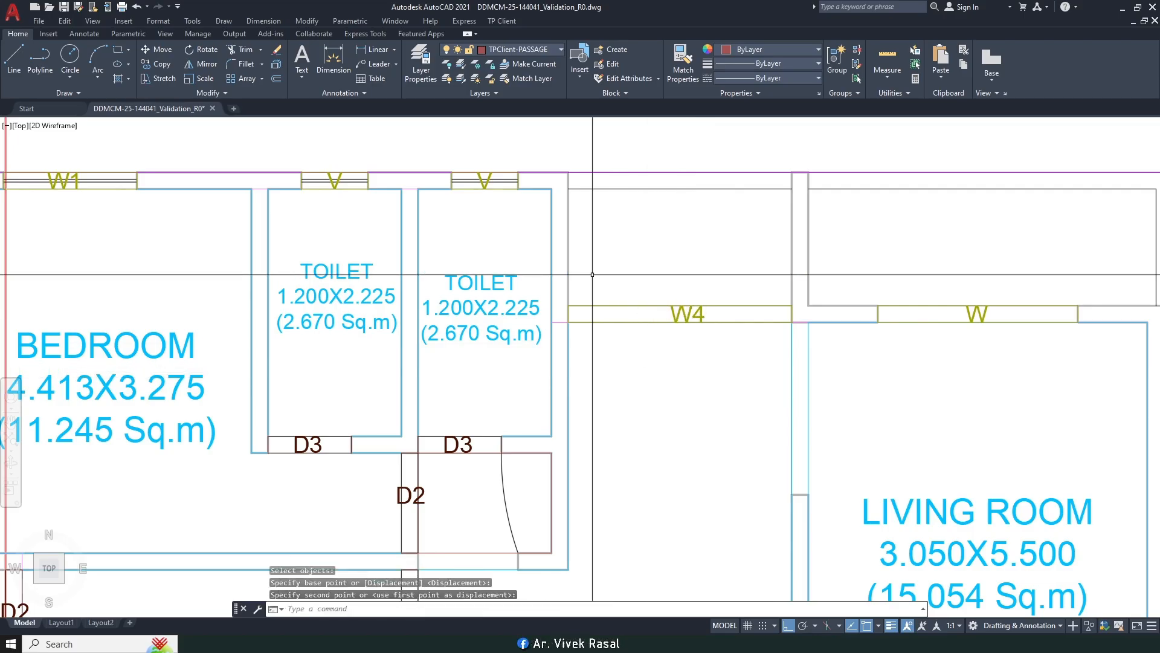
pyautogui.scroll(-2, 645, 284)
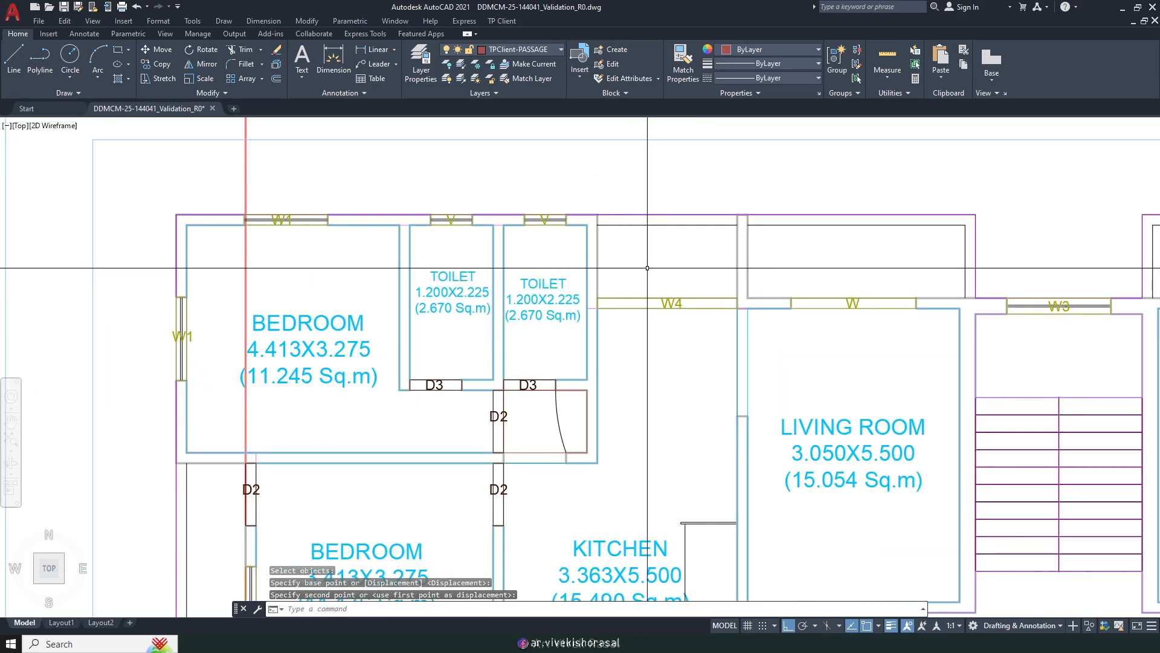
pyautogui.scroll(-3, 669, 308)
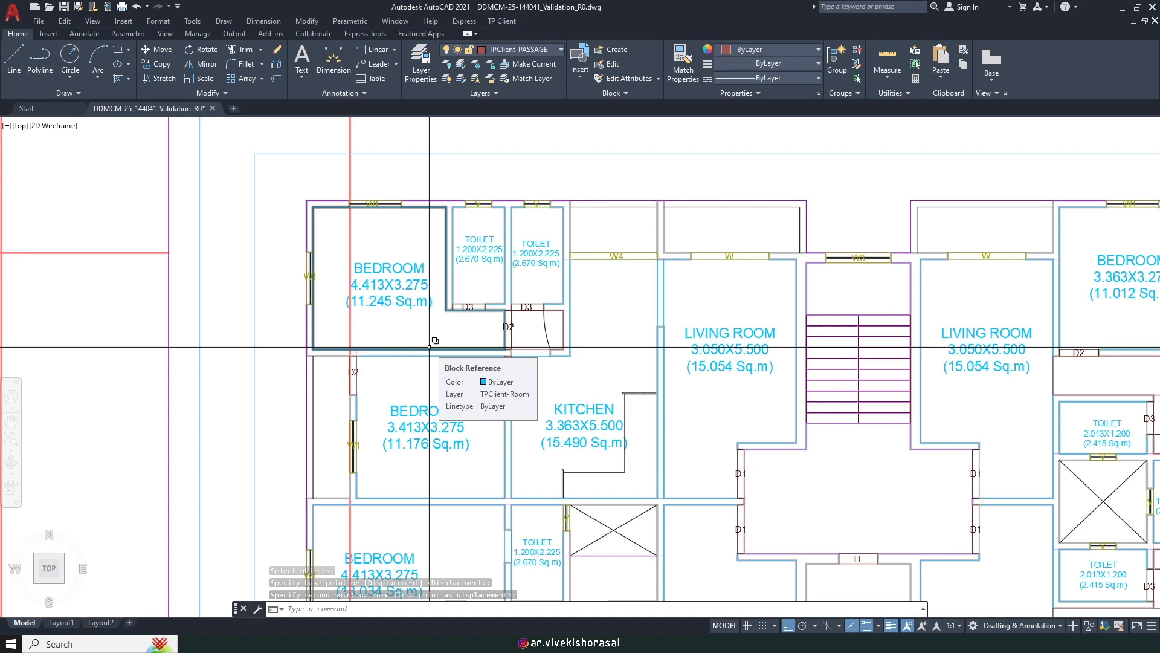
# Step: Frame both plans and unlock the SETBACK layer from the Layer dropdown
pyautogui.scroll(-6, 353, 226)
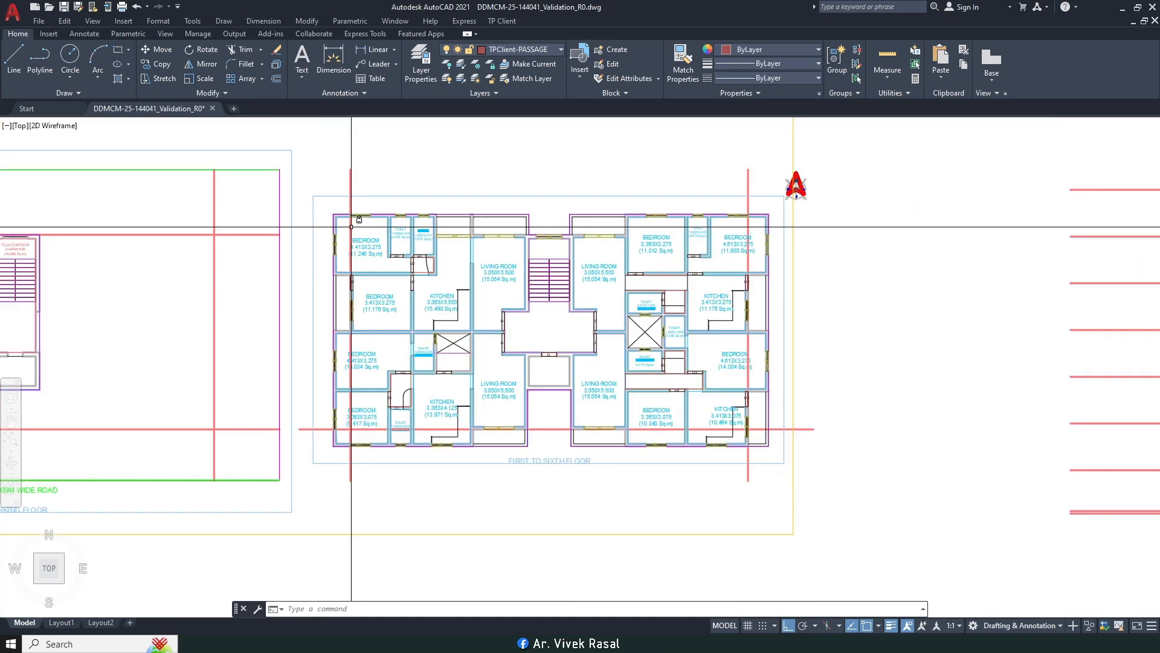
pyautogui.moveTo(353, 227); pyautogui.dragTo(539, 286, button='middle')
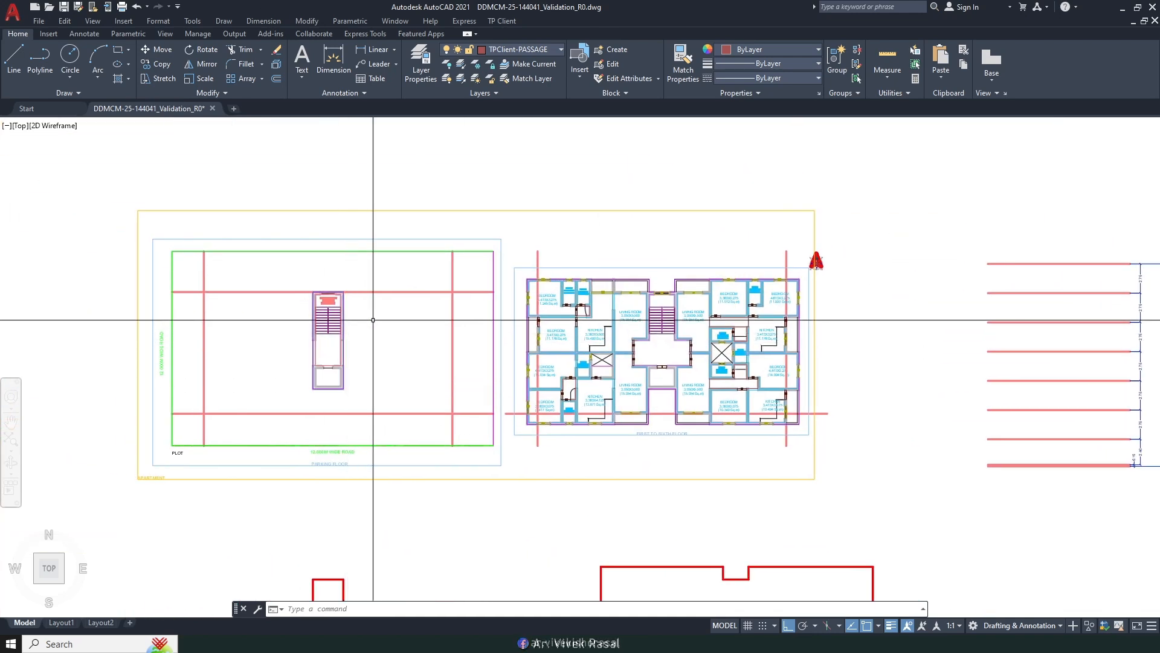
pyautogui.scroll(2, 407, 316)
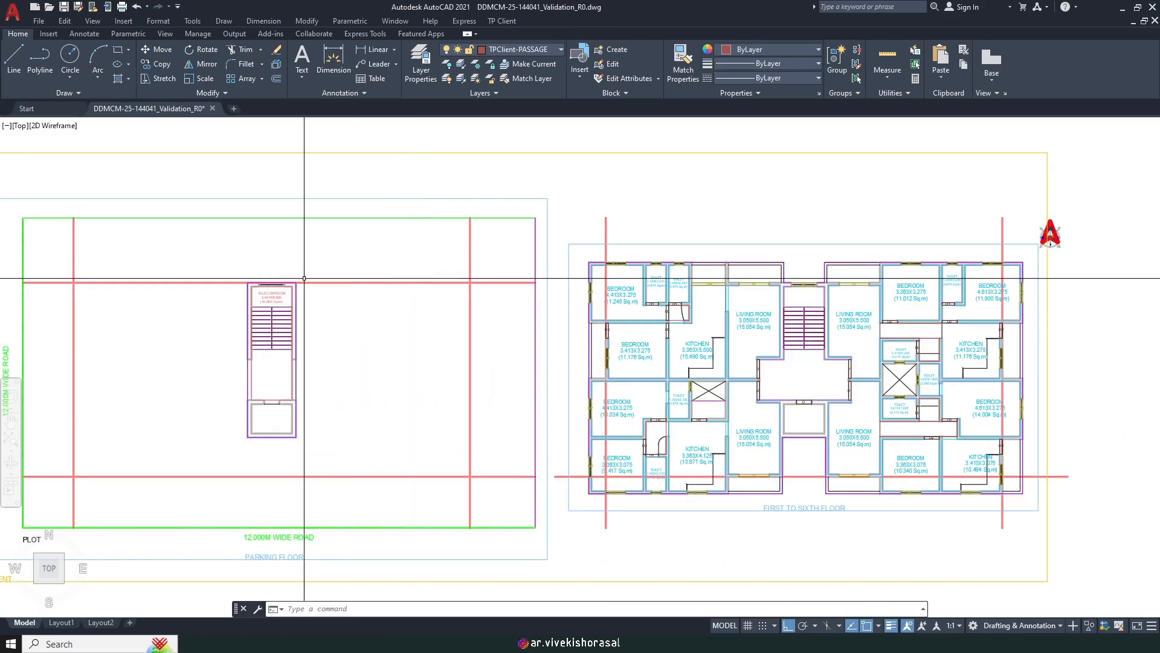
pyautogui.moveTo(327, 292); pyautogui.dragTo(408, 303, button='middle')
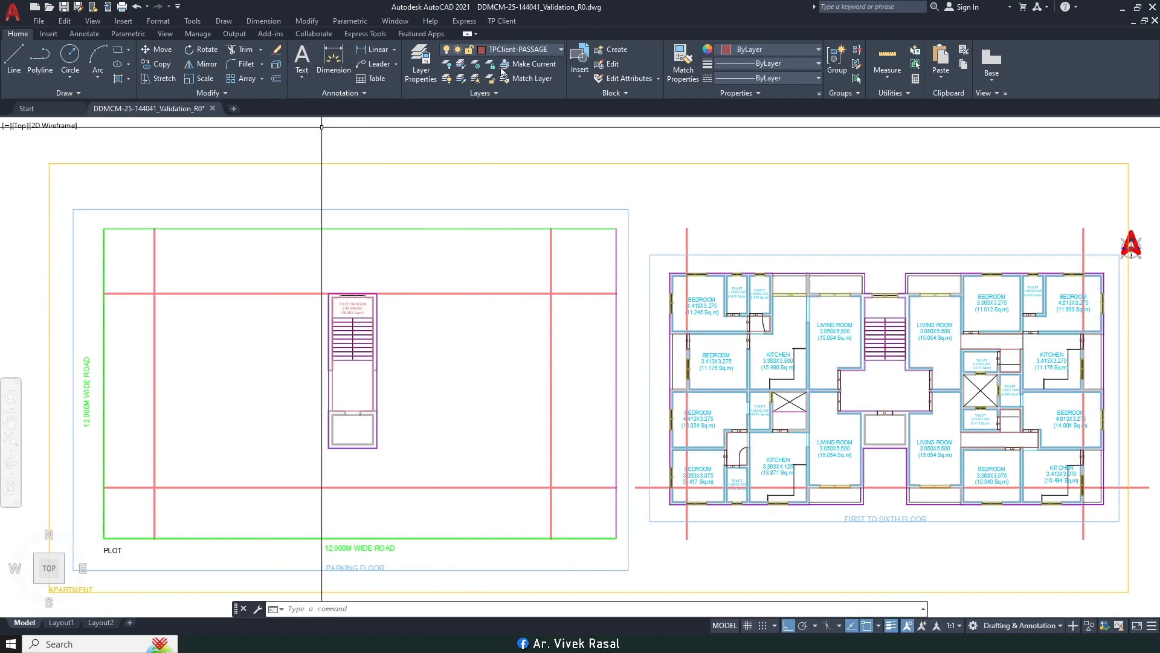
pyautogui.click(504, 49)
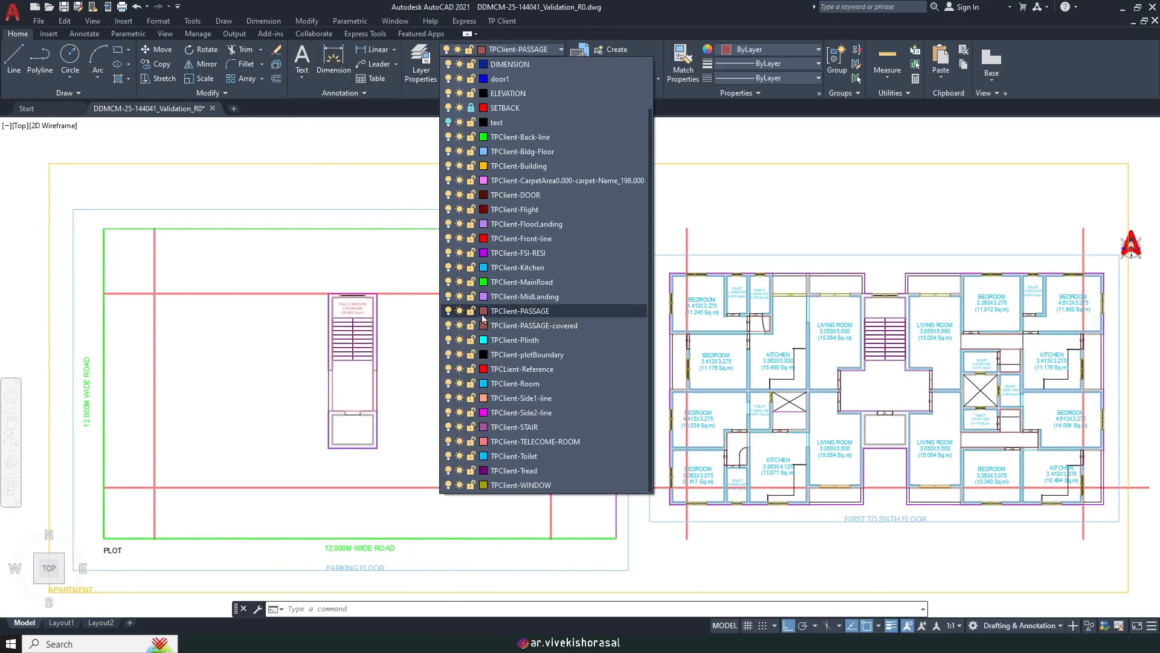
pyautogui.scroll(2, 490, 184)
pyautogui.click(471, 167)
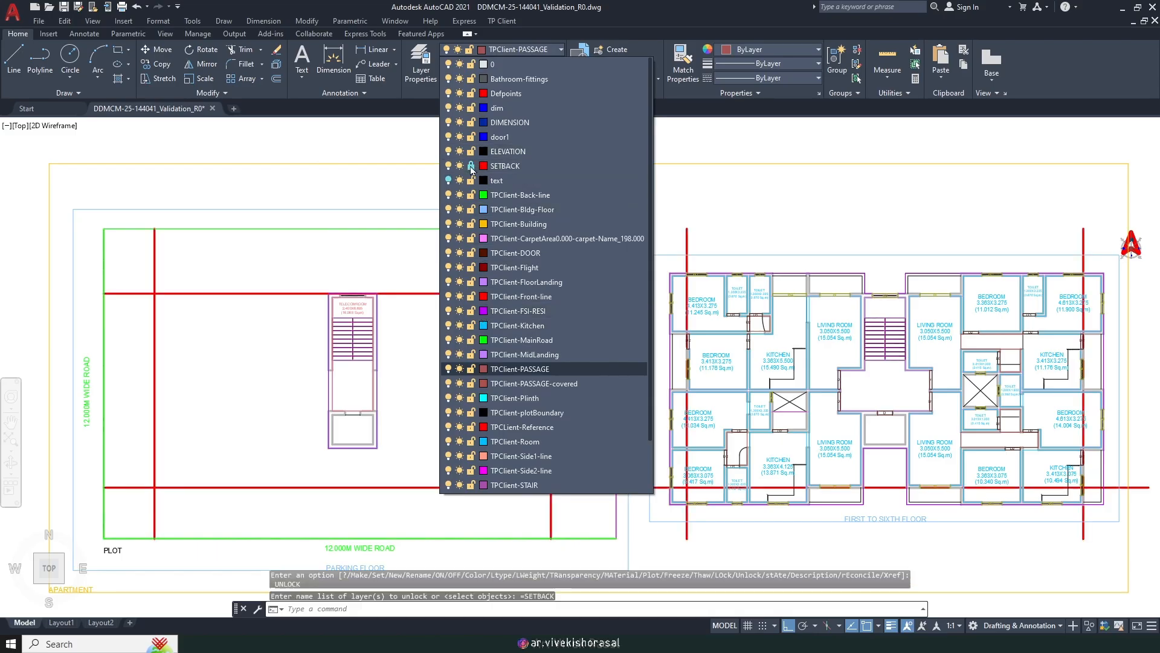
# Step: Copy a red setback line to the wall at door D
pyautogui.write('co')
pyautogui.press('Return')
pyautogui.moveTo(262, 324); pyautogui.dragTo(253, 285)
pyautogui.scroll(4, 353, 426)
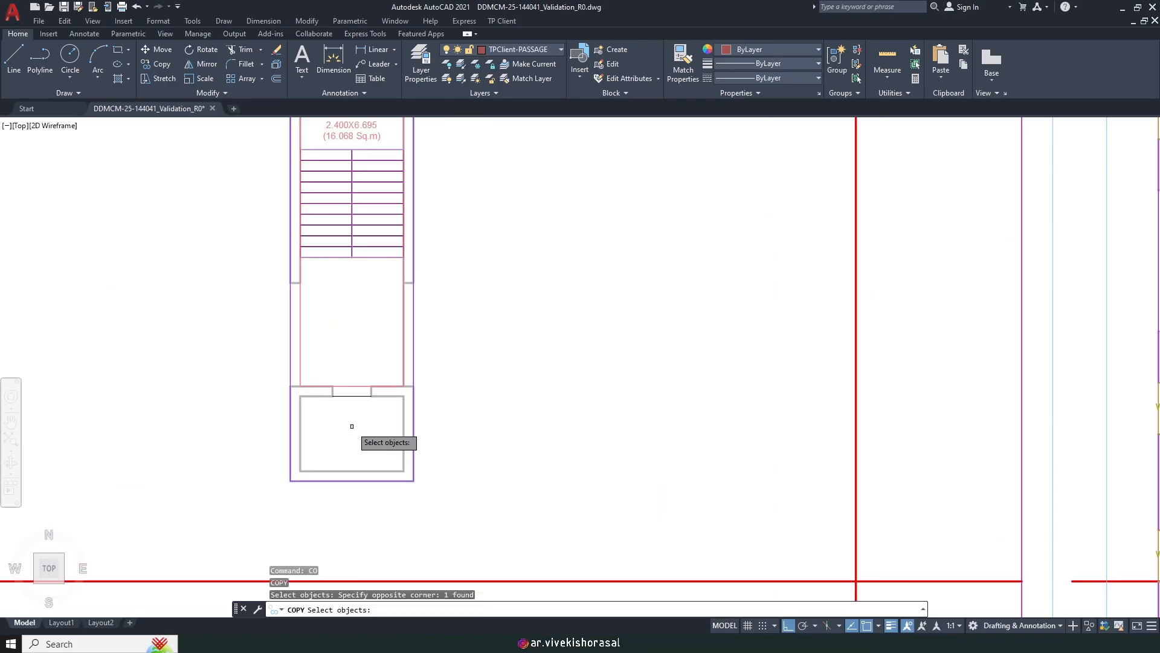
pyautogui.press('Return')
pyautogui.click(350, 392)
pyautogui.scroll(-5, 345, 402)
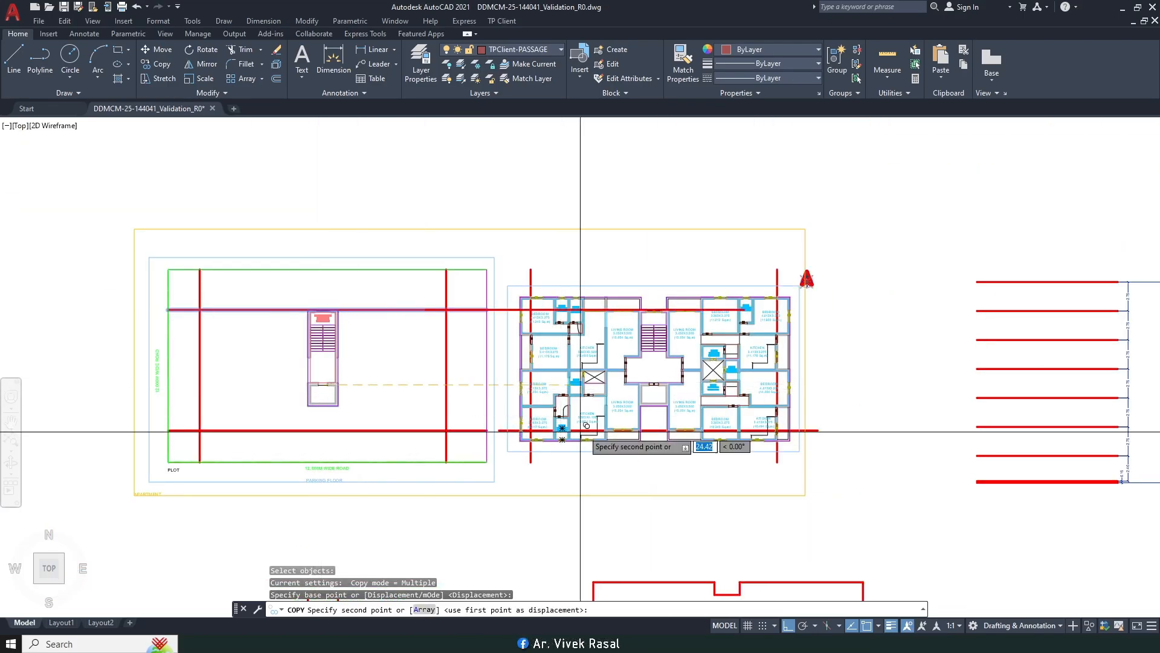
pyautogui.scroll(6, 580, 432)
pyautogui.scroll(-6, 664, 368)
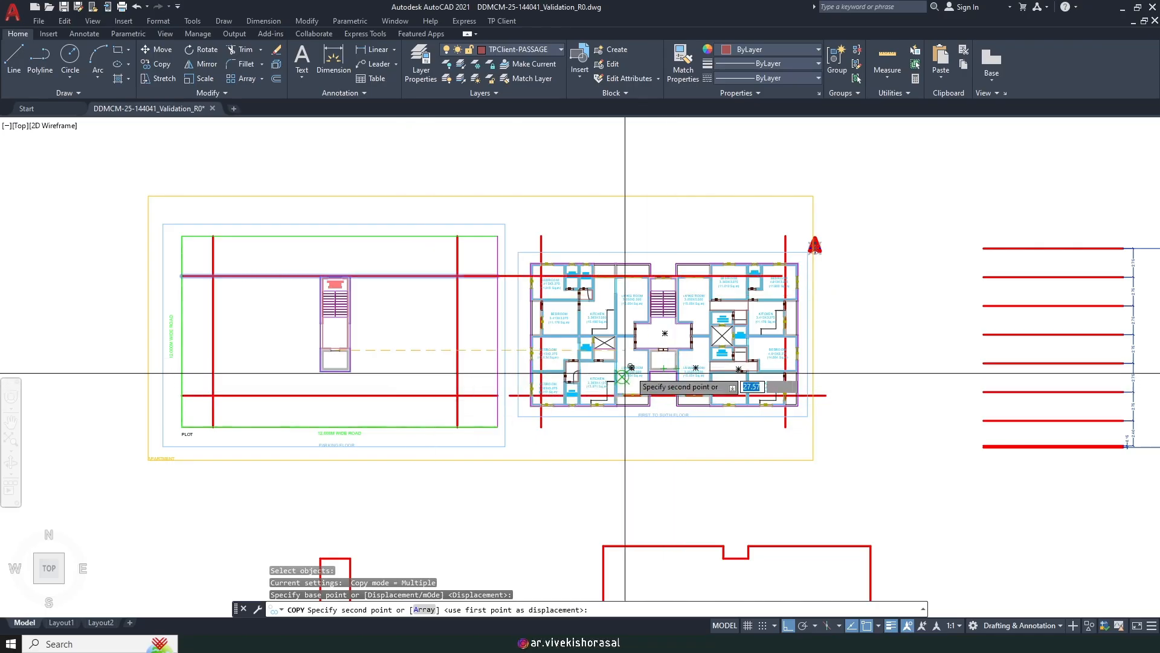
pyautogui.scroll(5, 625, 373)
pyautogui.scroll(5, 692, 310)
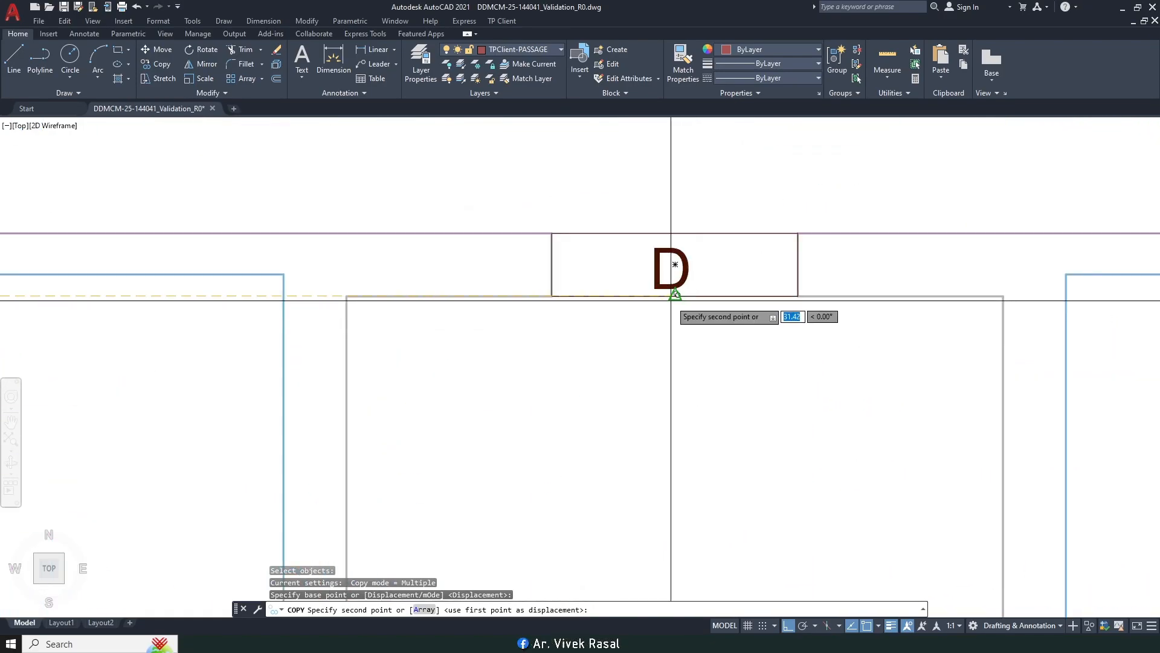
pyautogui.click(676, 296)
pyautogui.press('Escape')
# Step: Lock the SETBACK layer again and recentre the site plans
pyautogui.scroll(-10, 638, 356)
pyautogui.scroll(6, 625, 290)
pyautogui.scroll(-8, 625, 299)
pyautogui.scroll(2, 567, 332)
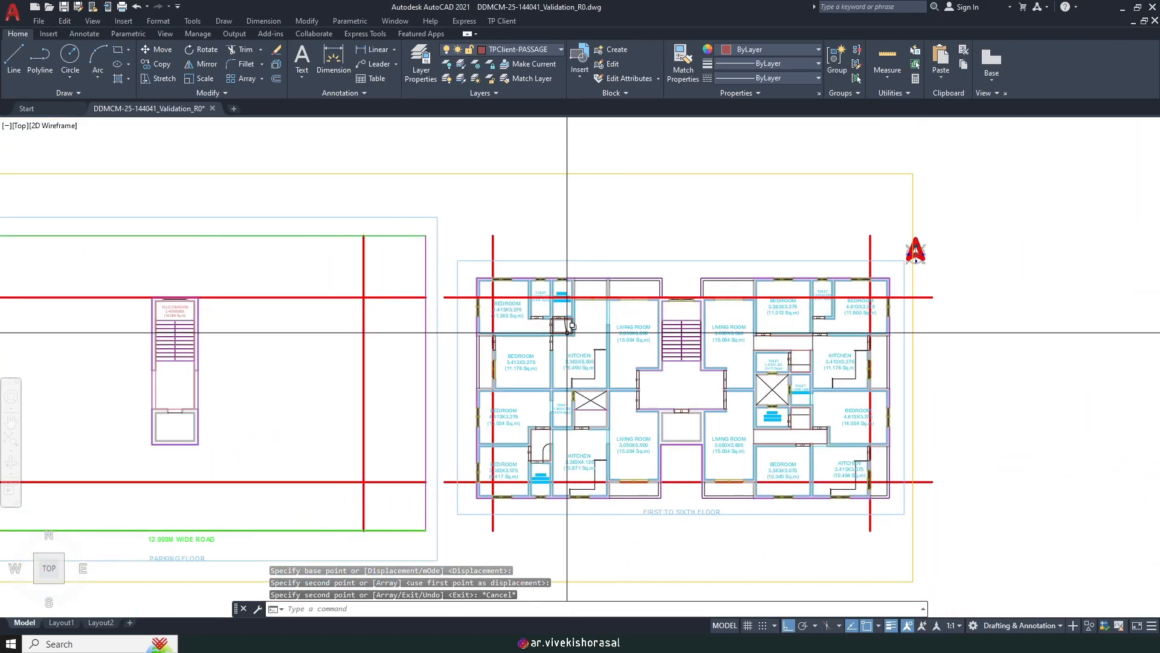
pyautogui.moveTo(563, 324); pyautogui.dragTo(631, 325, button='middle')
pyautogui.scroll(2, 592, 301)
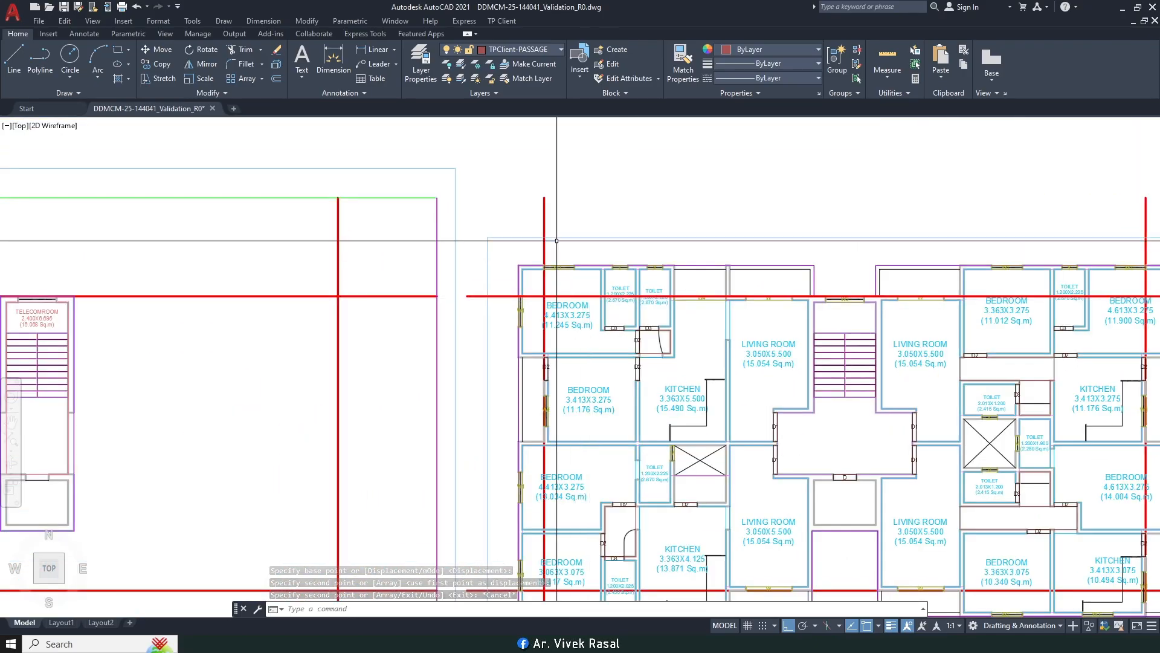
pyautogui.click(502, 52)
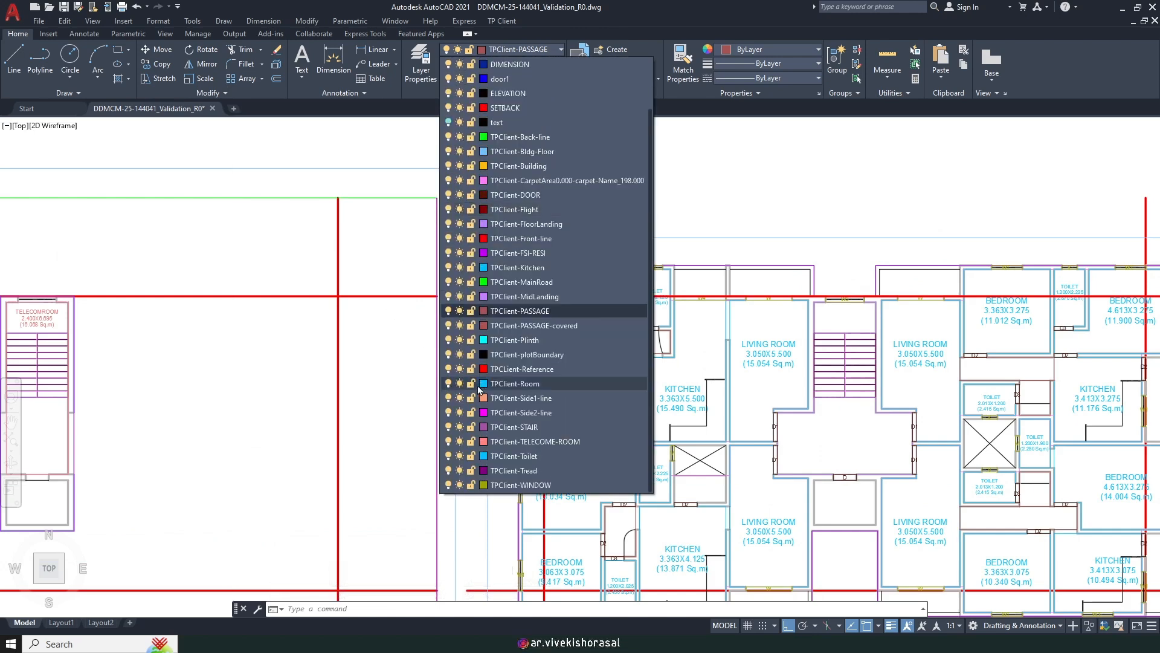
pyautogui.scroll(2, 482, 300)
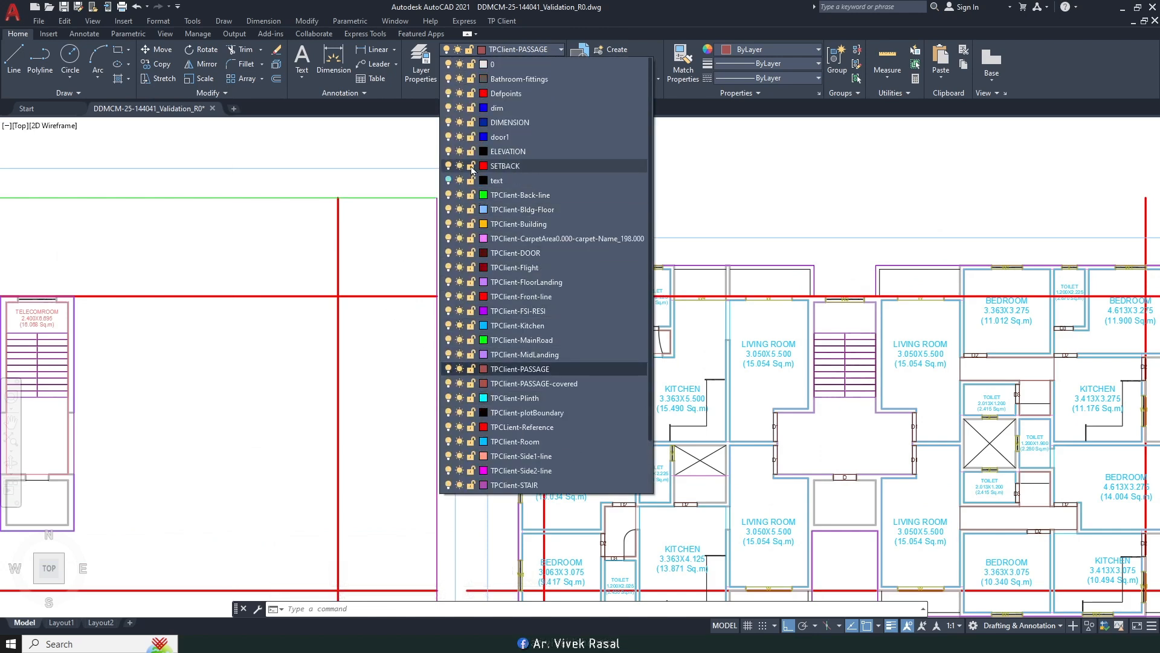
pyautogui.click(471, 167)
pyautogui.scroll(-5, 484, 241)
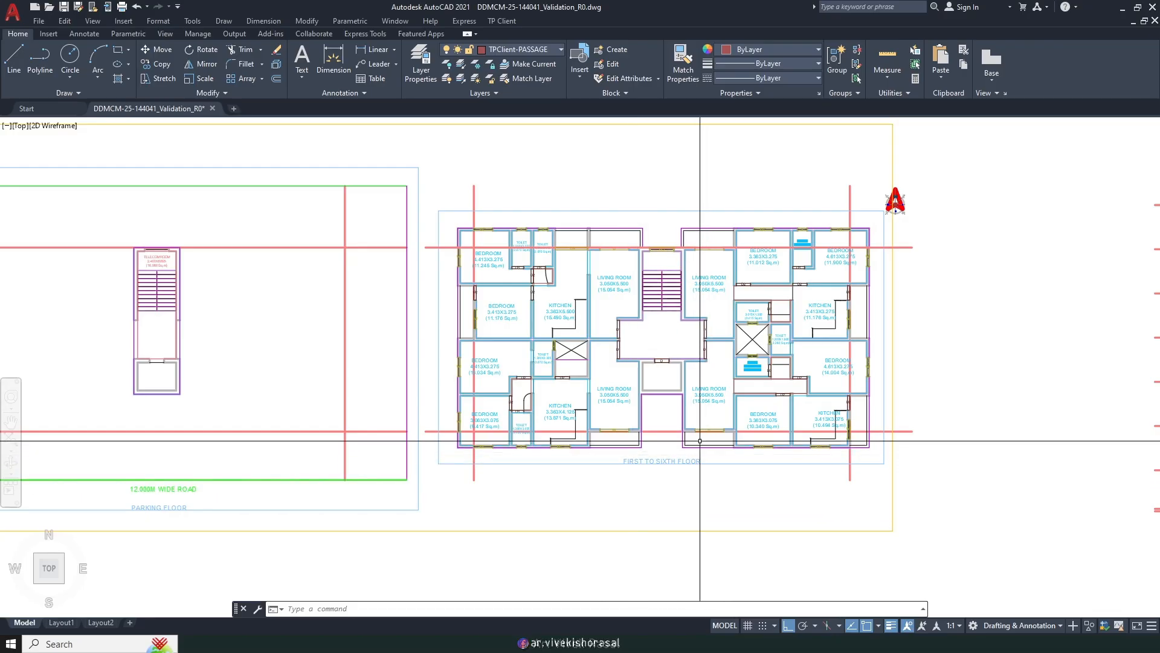
pyautogui.moveTo(699, 505); pyautogui.dragTo(654, 468, button='middle')
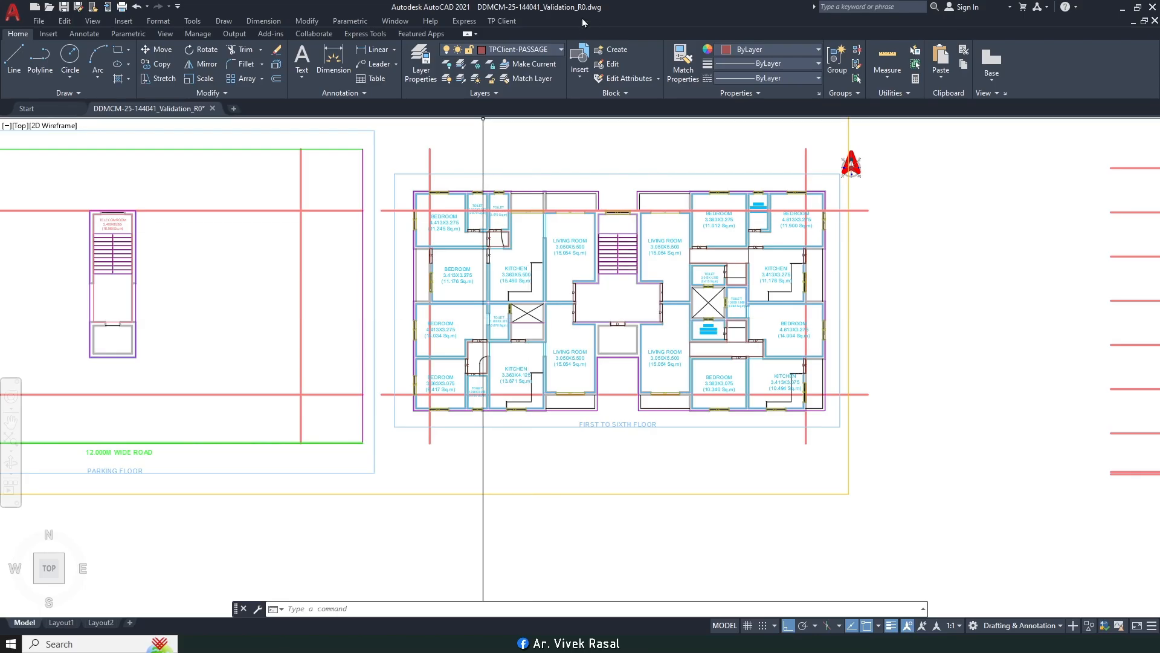
# Step: Start TP Client's Mark Balcony tool and frame the right-hand living room's front wall
pyautogui.click(501, 21)
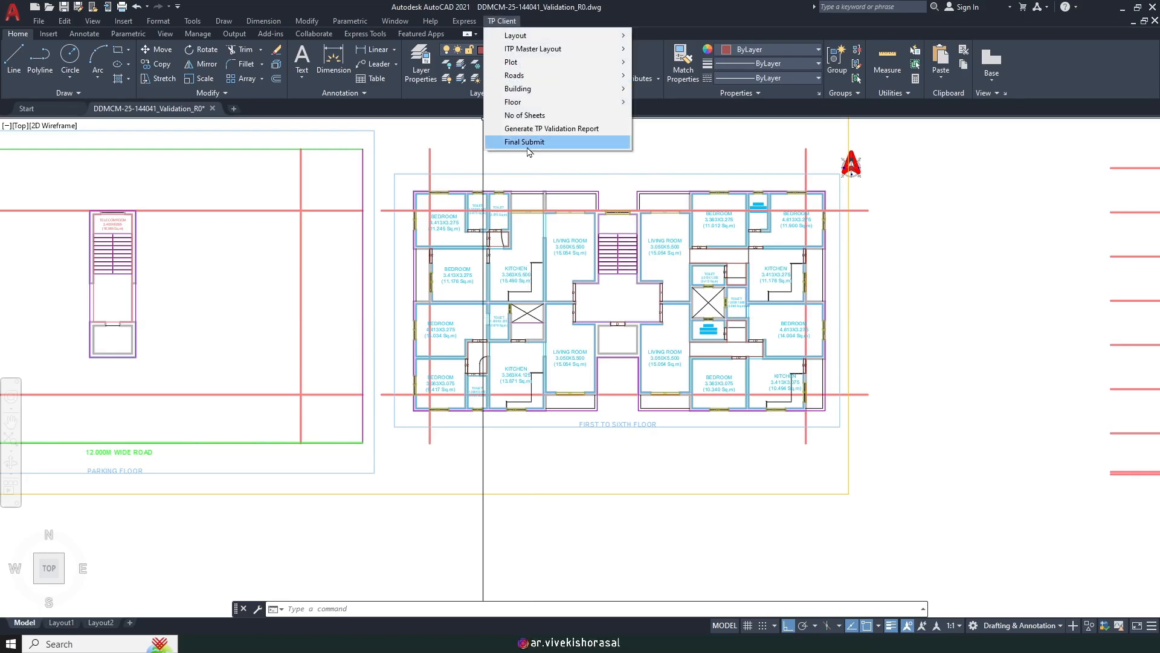
pyautogui.moveTo(534, 107)
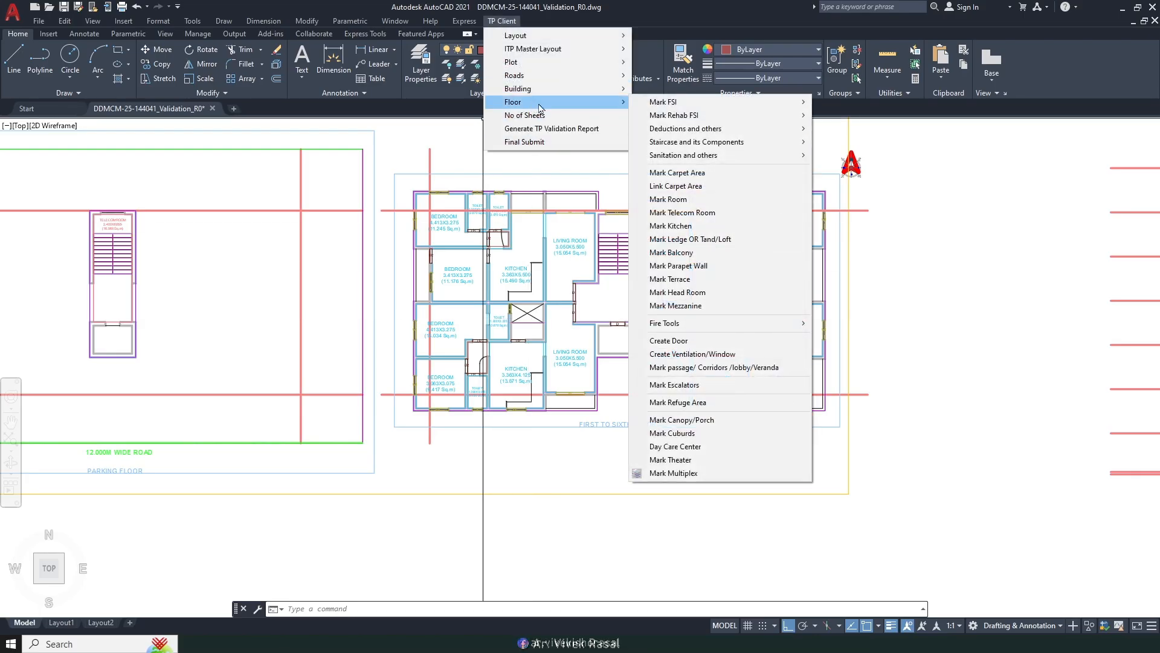
pyautogui.click(719, 259)
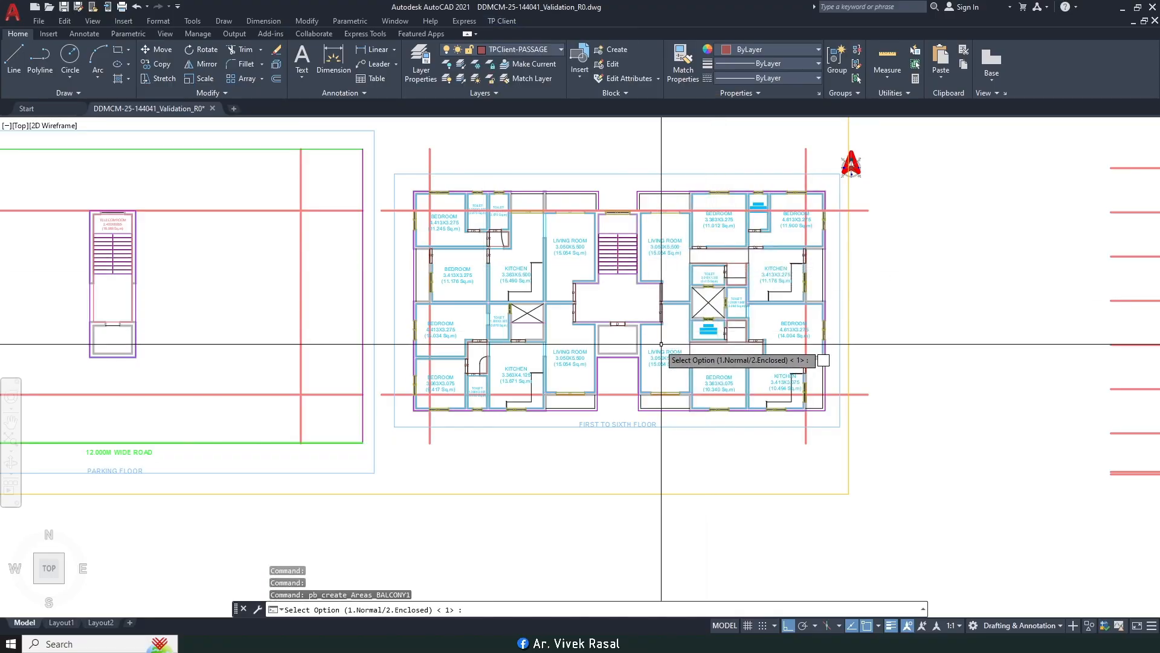
pyautogui.scroll(5, 558, 401)
pyautogui.moveTo(579, 307); pyautogui.dragTo(542, 316, button='middle')
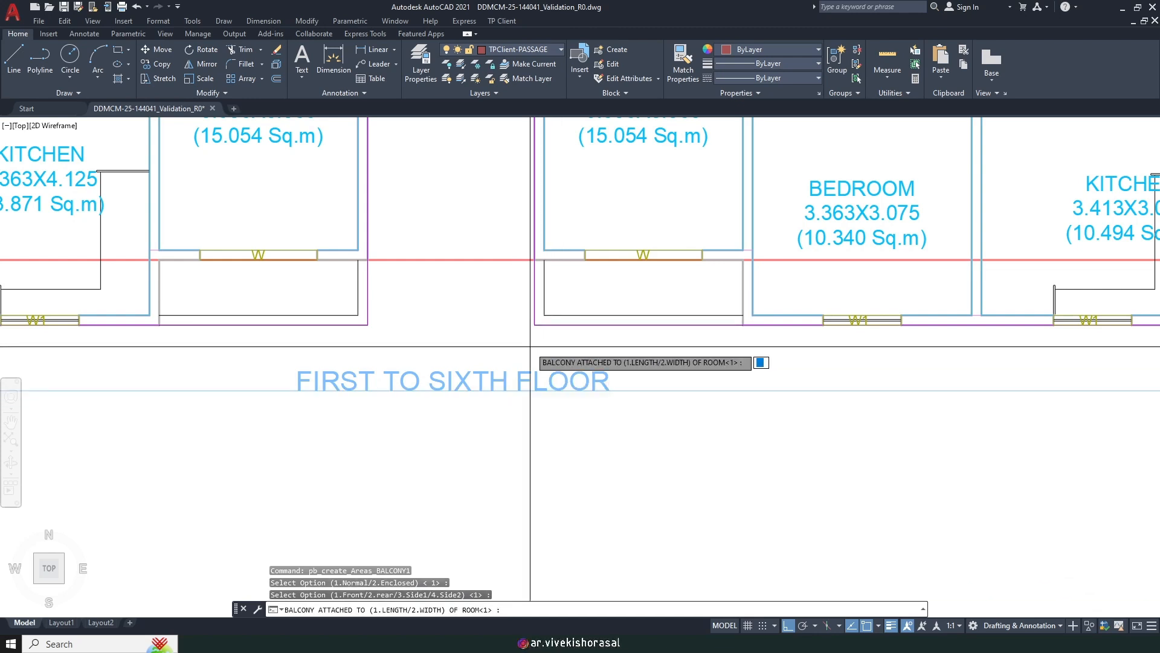
pyautogui.scroll(-3, 532, 390)
pyautogui.moveTo(545, 256); pyautogui.dragTo(551, 286, button='middle')
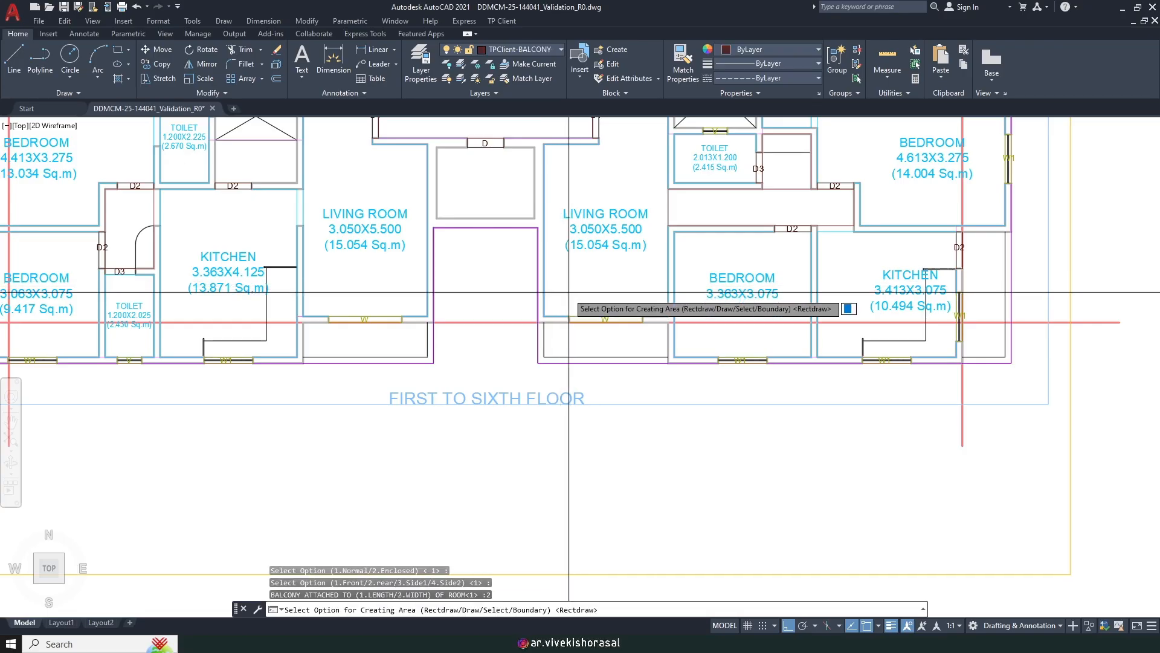
pyautogui.scroll(4, 562, 326)
# Step: Draw the balcony rectangle from the front wall to its opposite corner and name it BALCONY
pyautogui.press('Return')
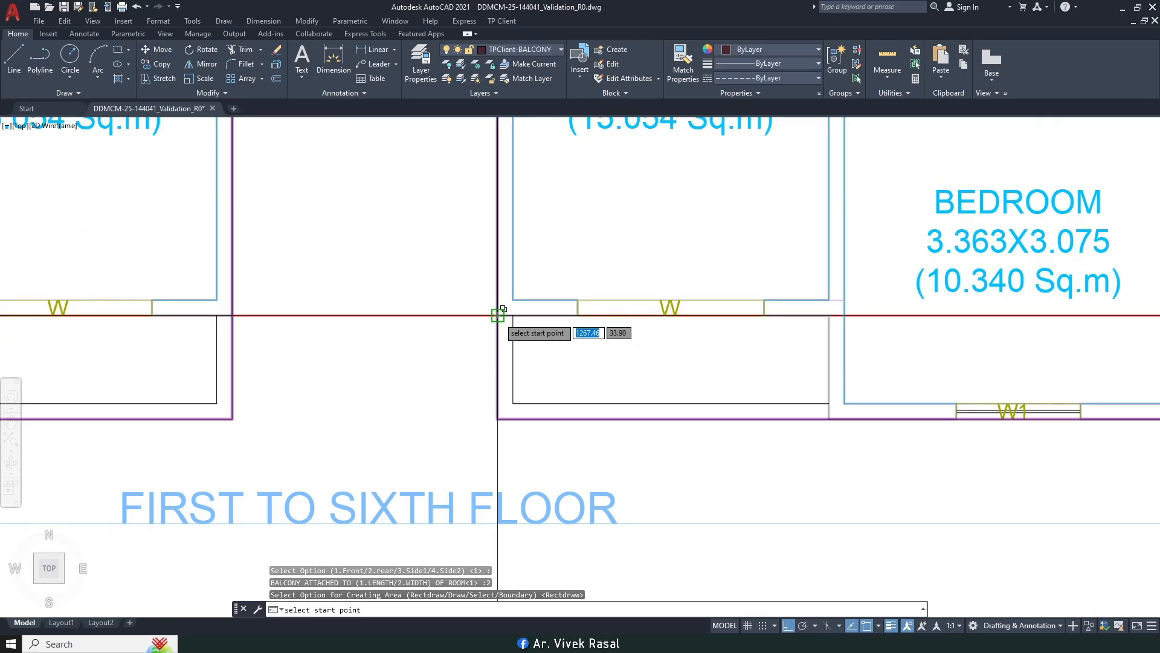
pyautogui.click(497, 315)
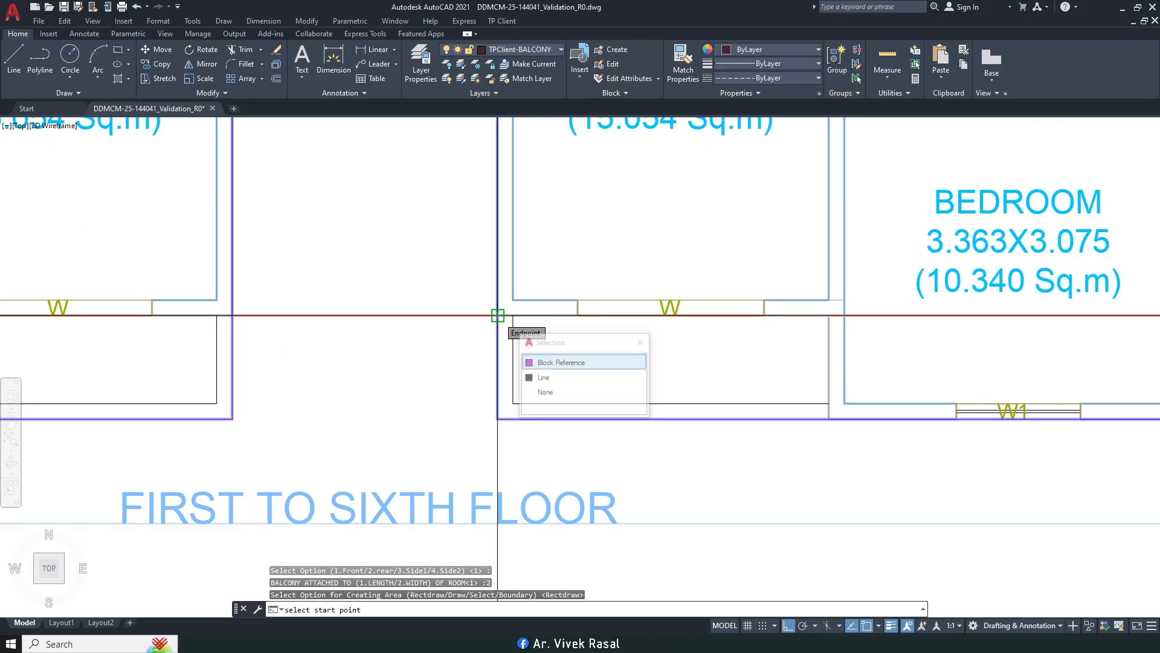
pyautogui.click(830, 418)
pyautogui.press('Return')
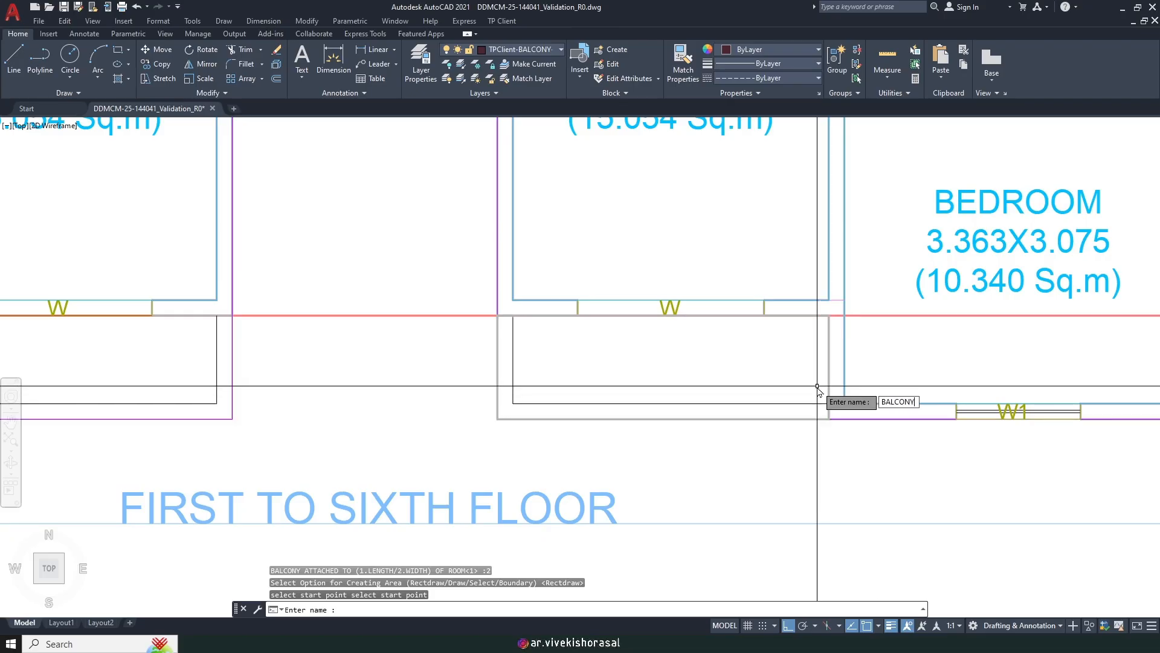
pyautogui.press('Return')
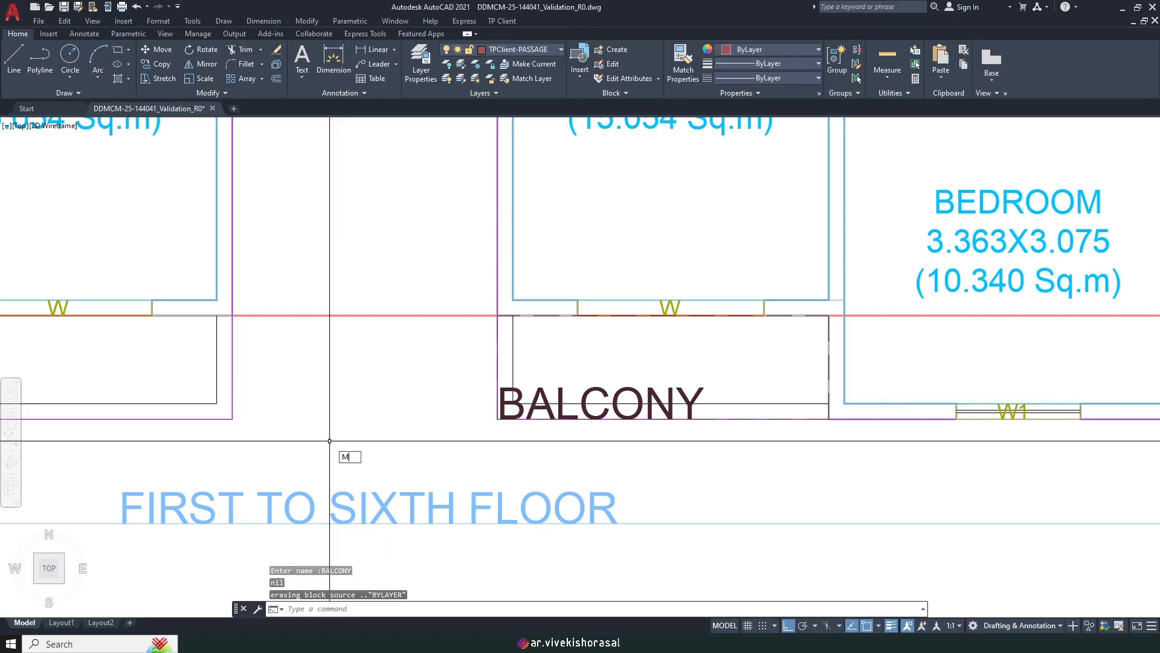
pyautogui.press('Return')
# Step: Move the BALCONY label right and up inside the balcony
pyautogui.scroll(2, 704, 435)
pyautogui.click(700, 362)
pyautogui.click(658, 333)
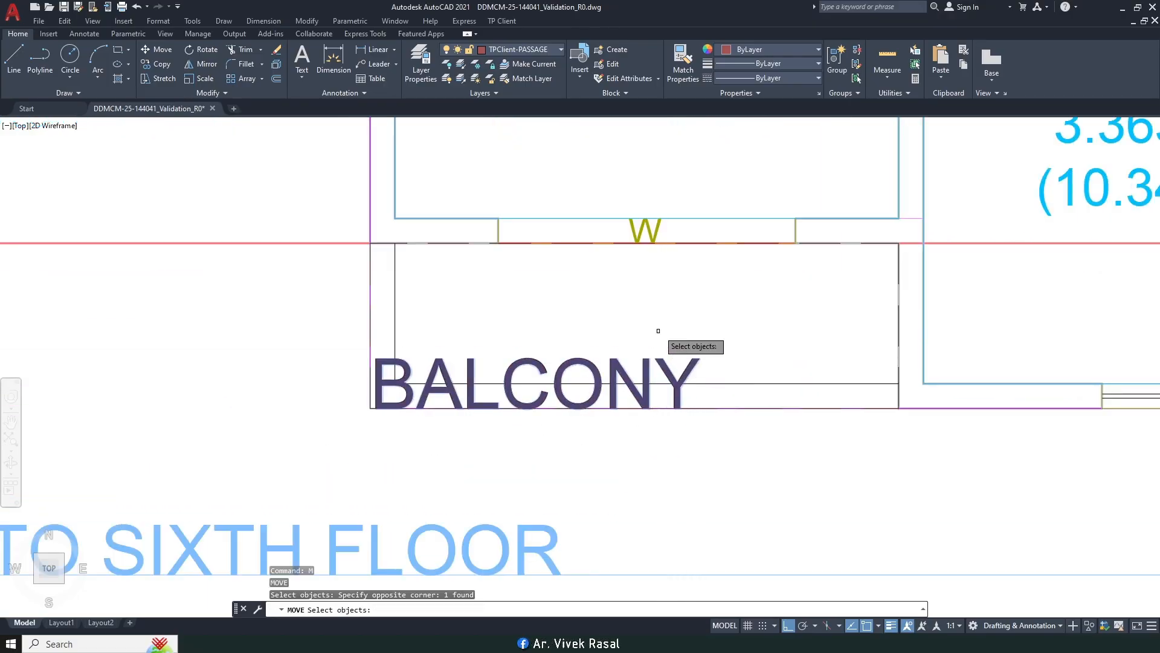
pyautogui.scroll(-2, 658, 332)
pyautogui.press('Return')
pyautogui.click(700, 411)
pyautogui.click(753, 411)
pyautogui.press('Return')
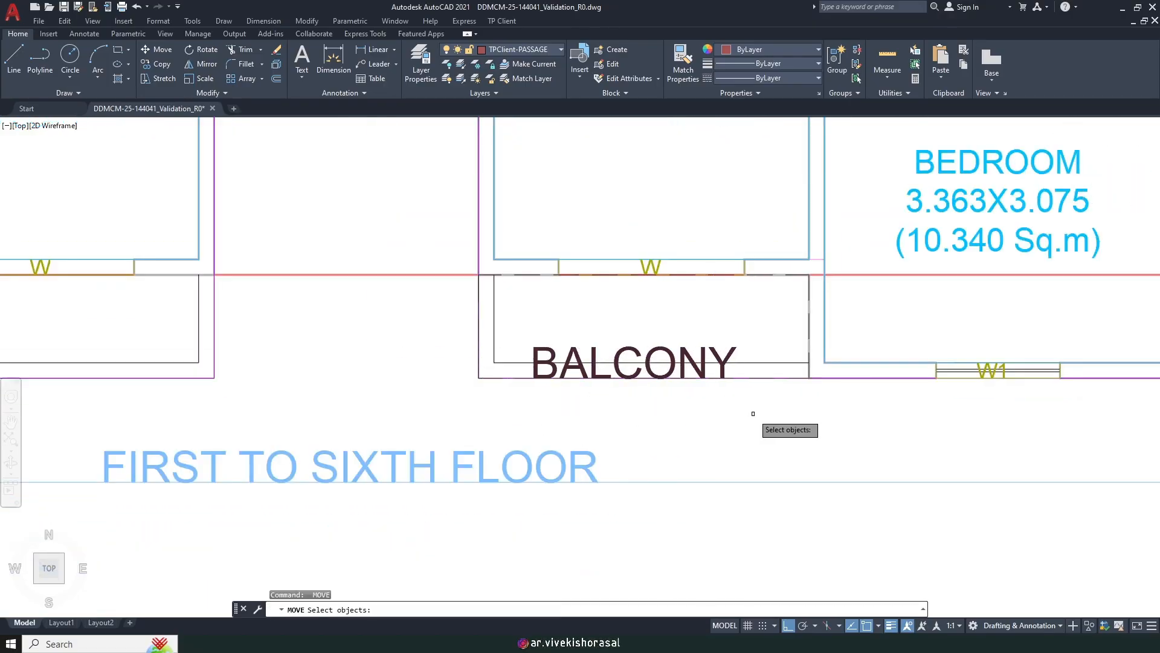
pyautogui.press('Return')
pyautogui.click(738, 441)
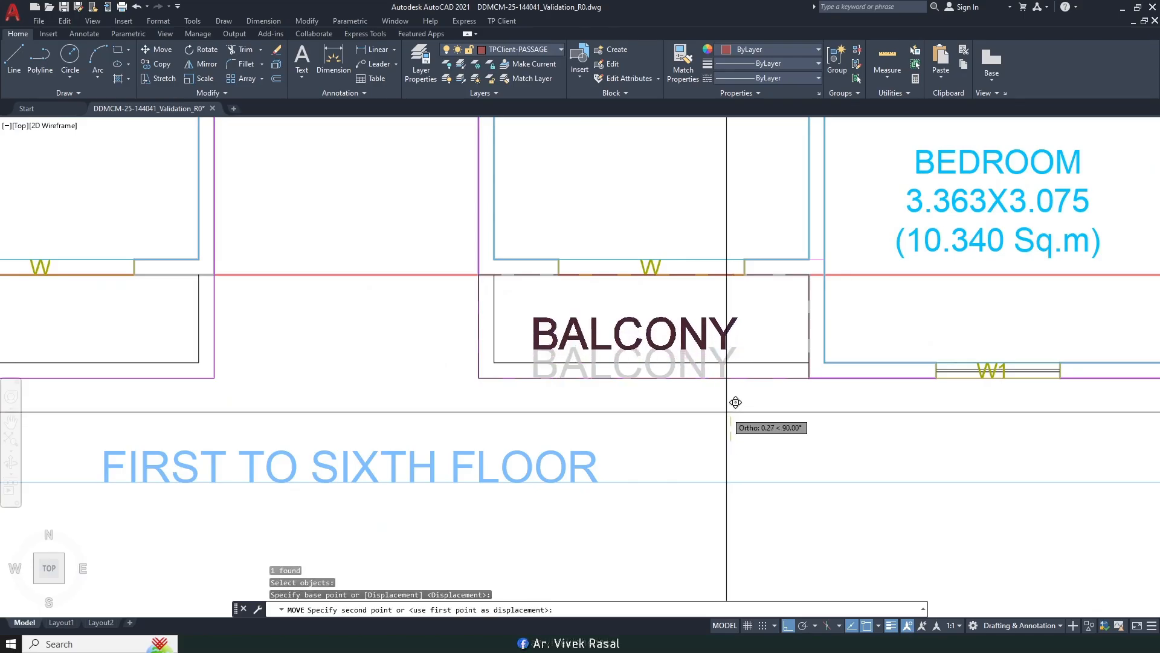
pyautogui.click(733, 394)
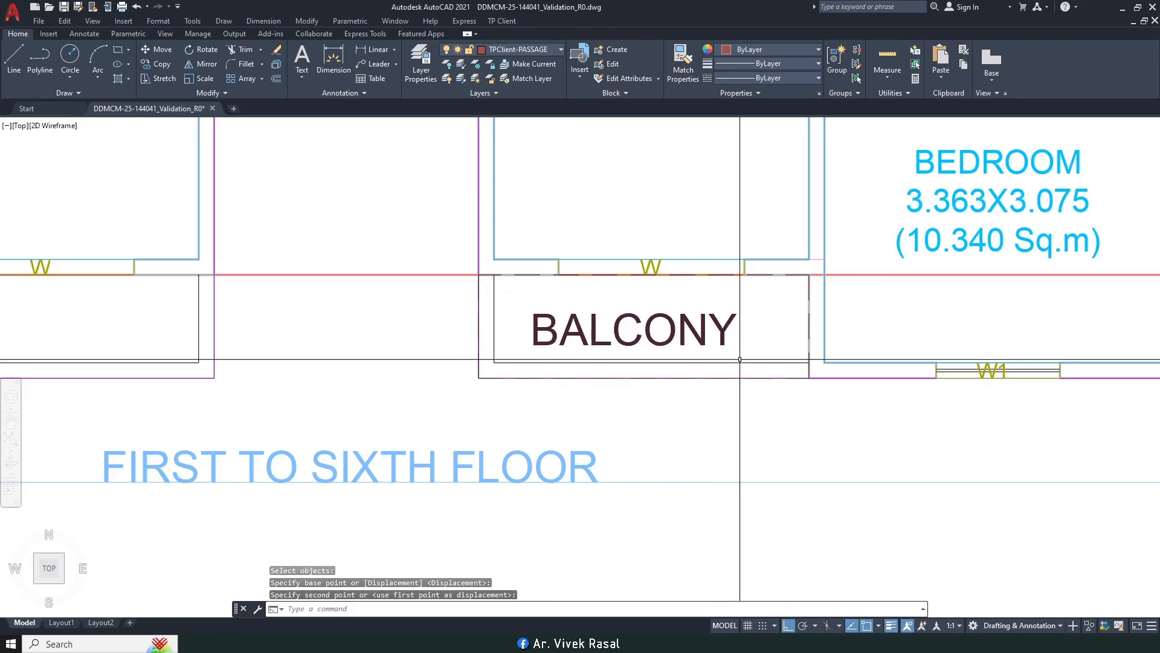
# Step: Scale the BALCONY label by 0.75
pyautogui.write('sc')
pyautogui.press('Return')
pyautogui.click(729, 329)
pyautogui.click(689, 323)
pyautogui.press('Return')
pyautogui.click(647, 320)
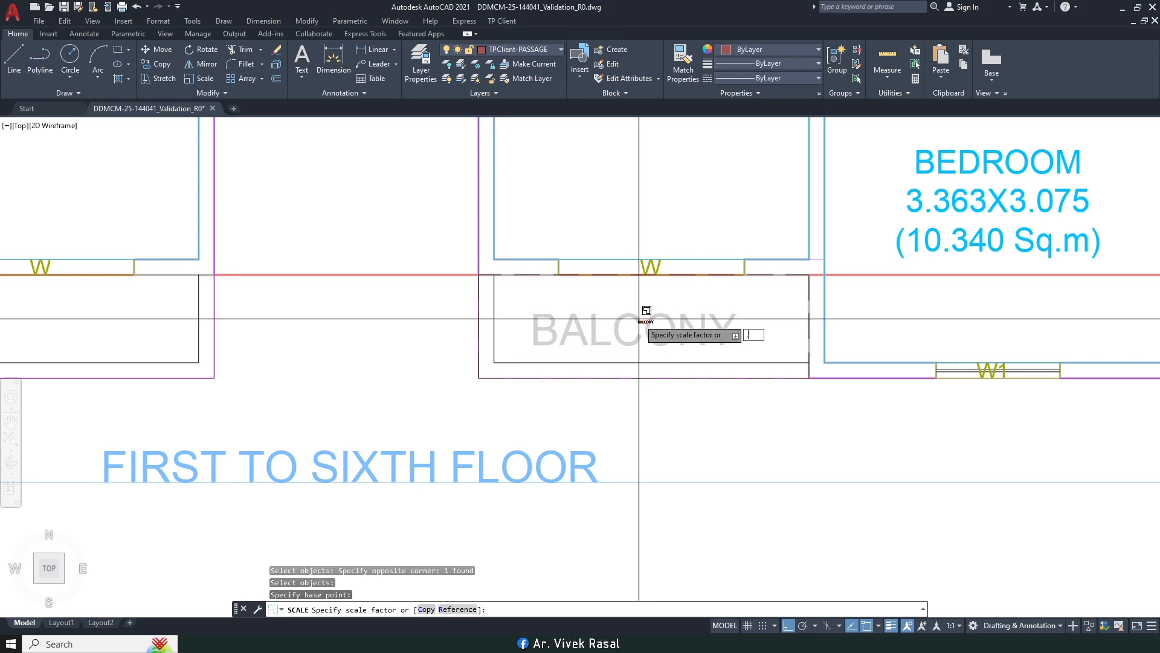
pyautogui.write('.75')
pyautogui.press('Return')
# Step: Move the shrunken BALCONY label to the centre of the balcony
pyautogui.scroll(-4, 643, 330)
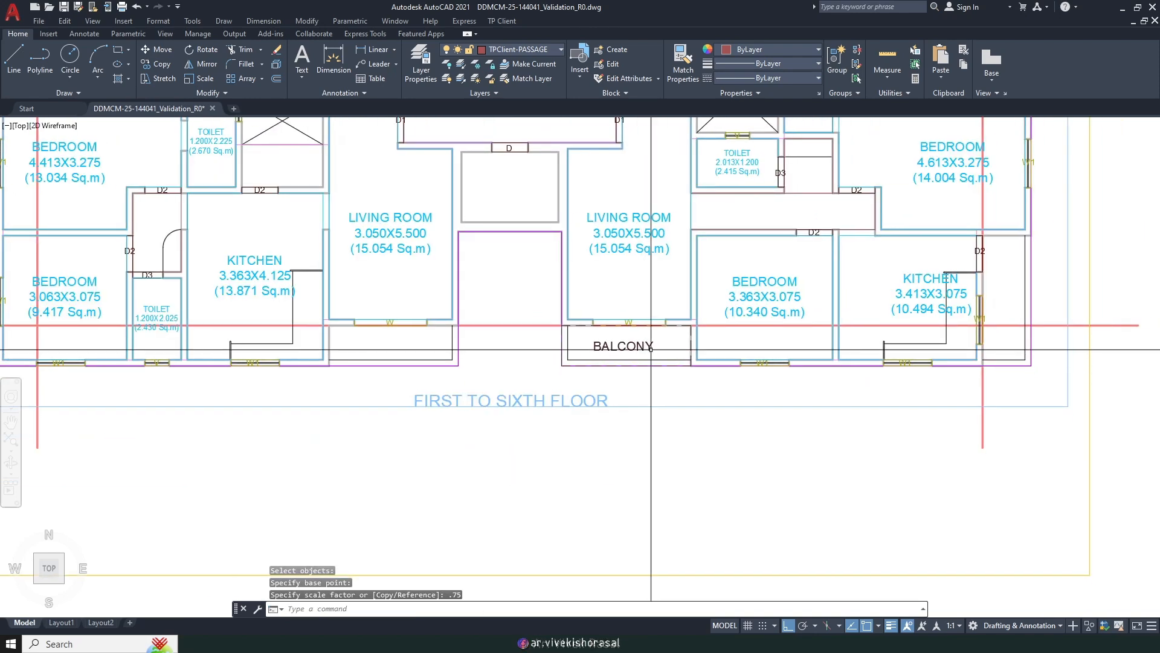
pyautogui.scroll(4, 652, 344)
pyautogui.write('m')
pyautogui.press('Return')
pyautogui.click(644, 339)
pyautogui.press('Return')
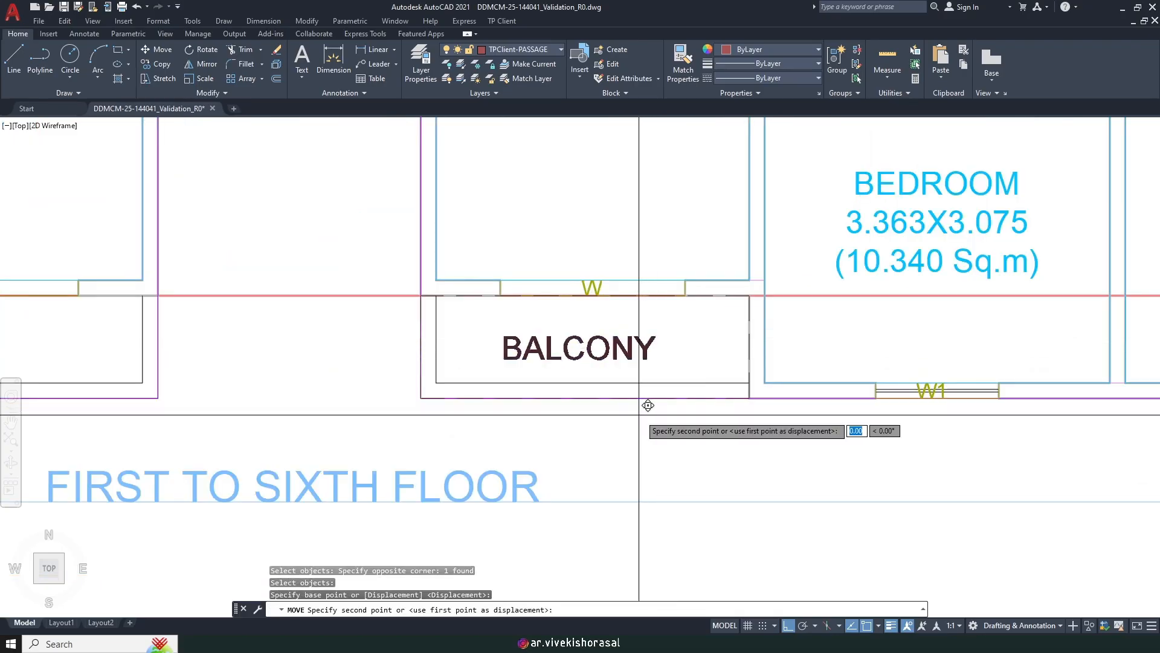
pyautogui.click(641, 411)
pyautogui.scroll(-4, 642, 411)
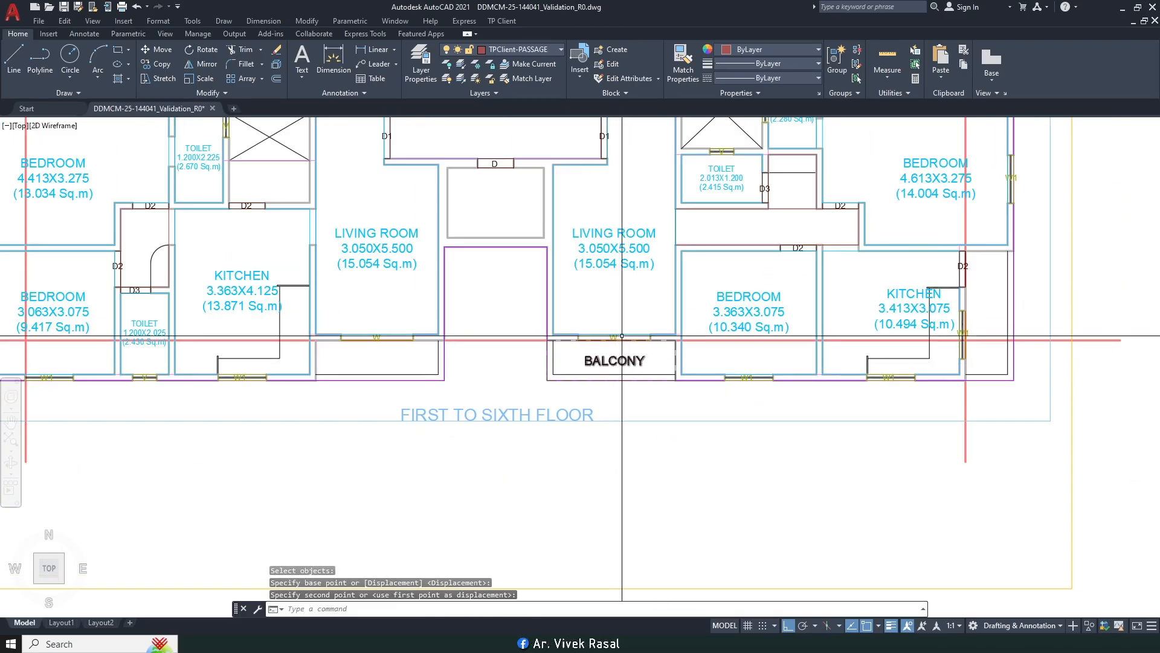
# Step: Start Mark Balcony with the Normal type and width option 2
pyautogui.click(510, 23)
pyautogui.moveTo(544, 102)
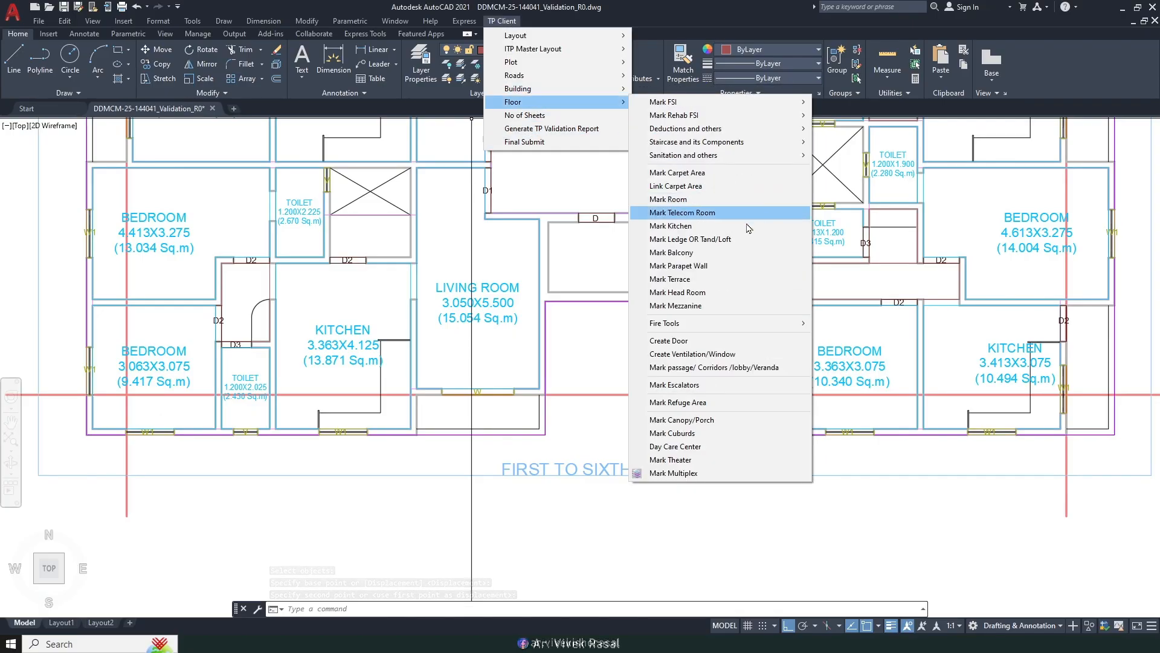
pyautogui.click(750, 252)
pyautogui.scroll(5, 391, 428)
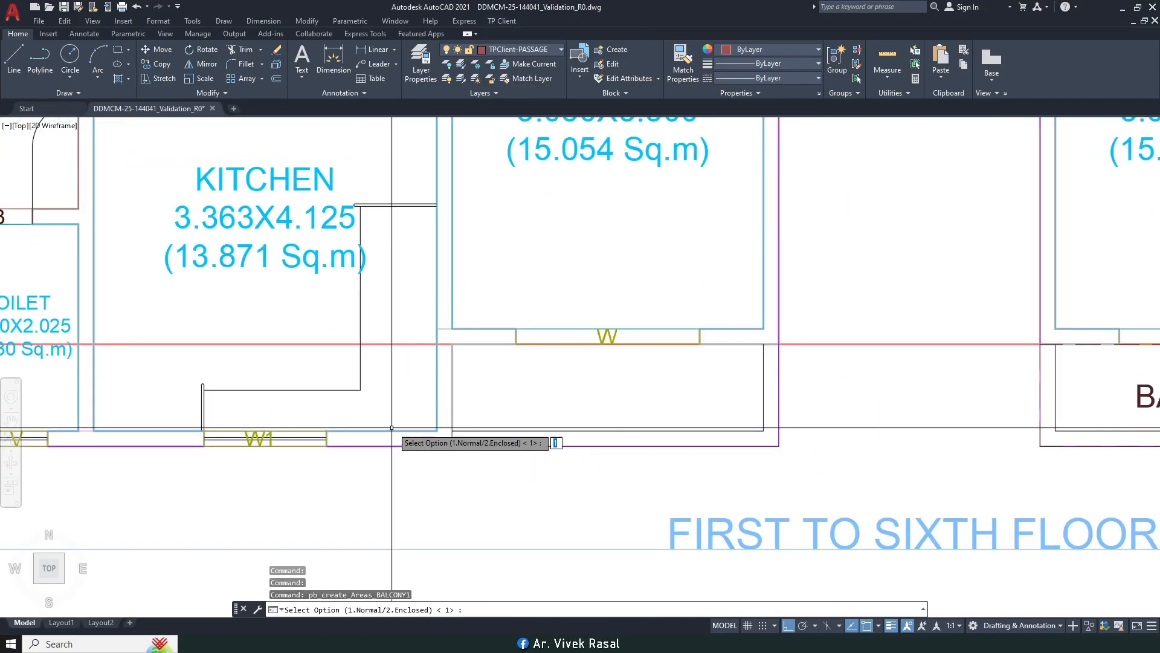
pyautogui.press('Return')
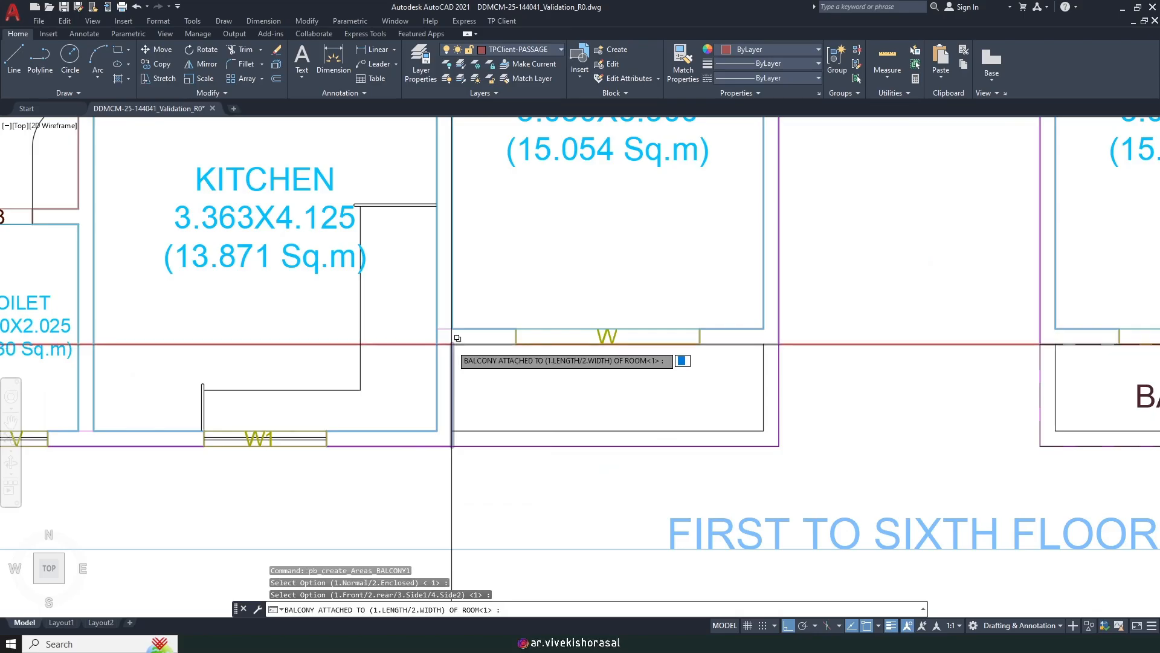
pyautogui.write('2')
pyautogui.press('Return')
pyautogui.press('Return')
# Step: Draw the balcony rectangle below the left-hand living room and name it BALCONY
pyautogui.click(452, 344)
pyautogui.click(452, 343)
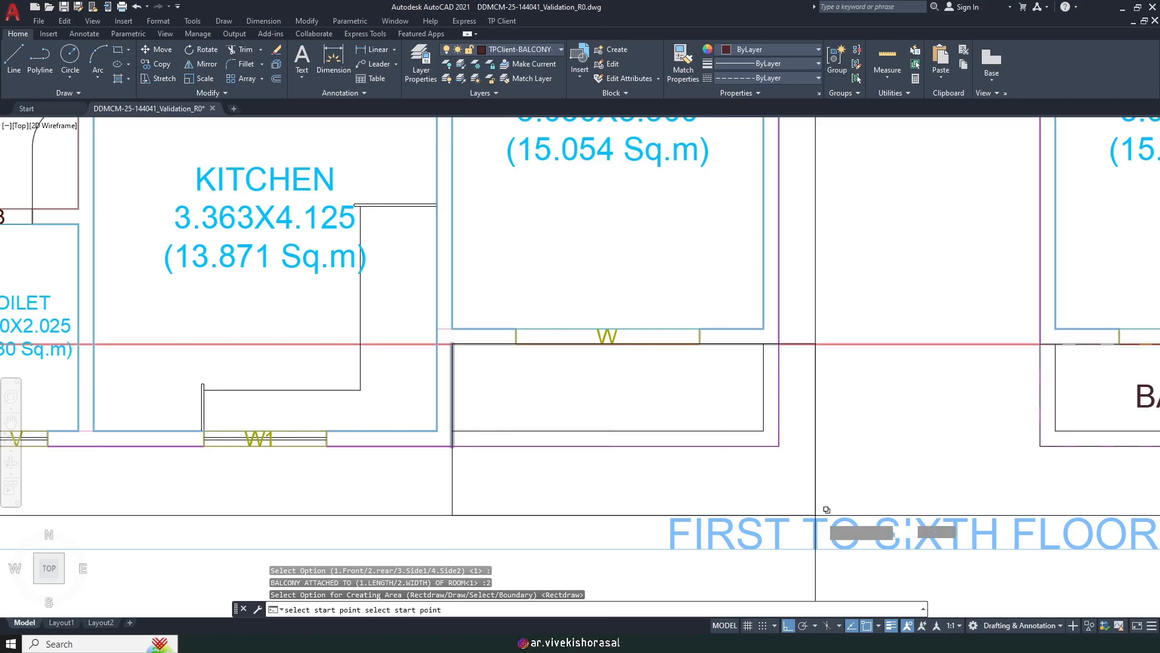
pyautogui.click(779, 445)
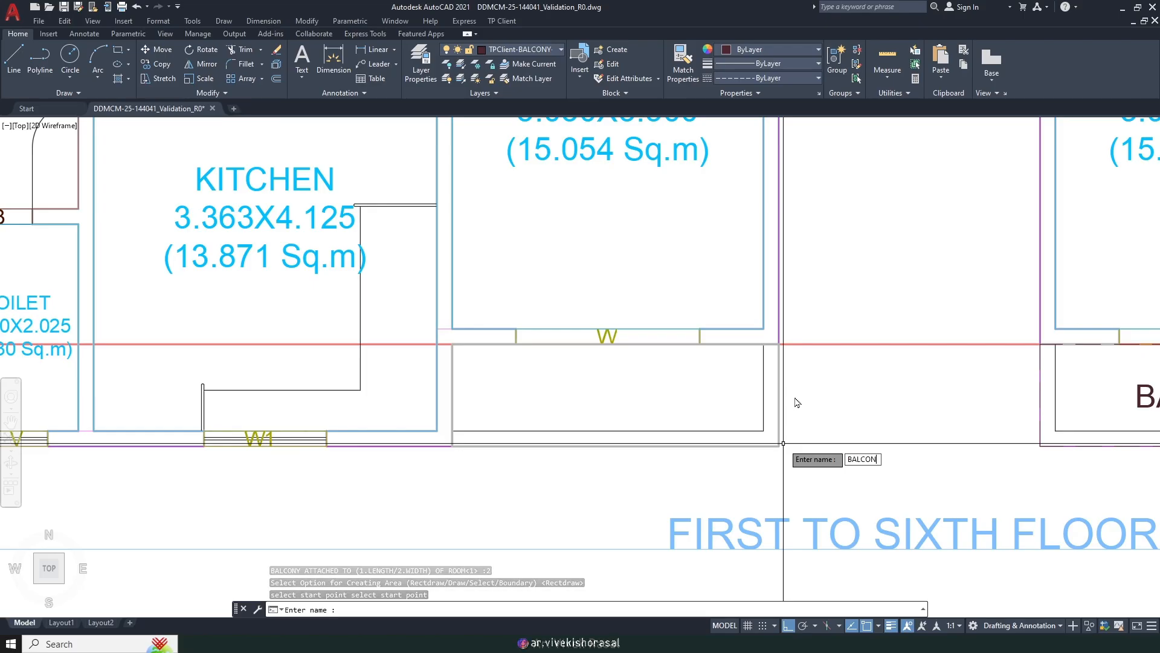
pyautogui.write('BALCONY')
pyautogui.press('Return')
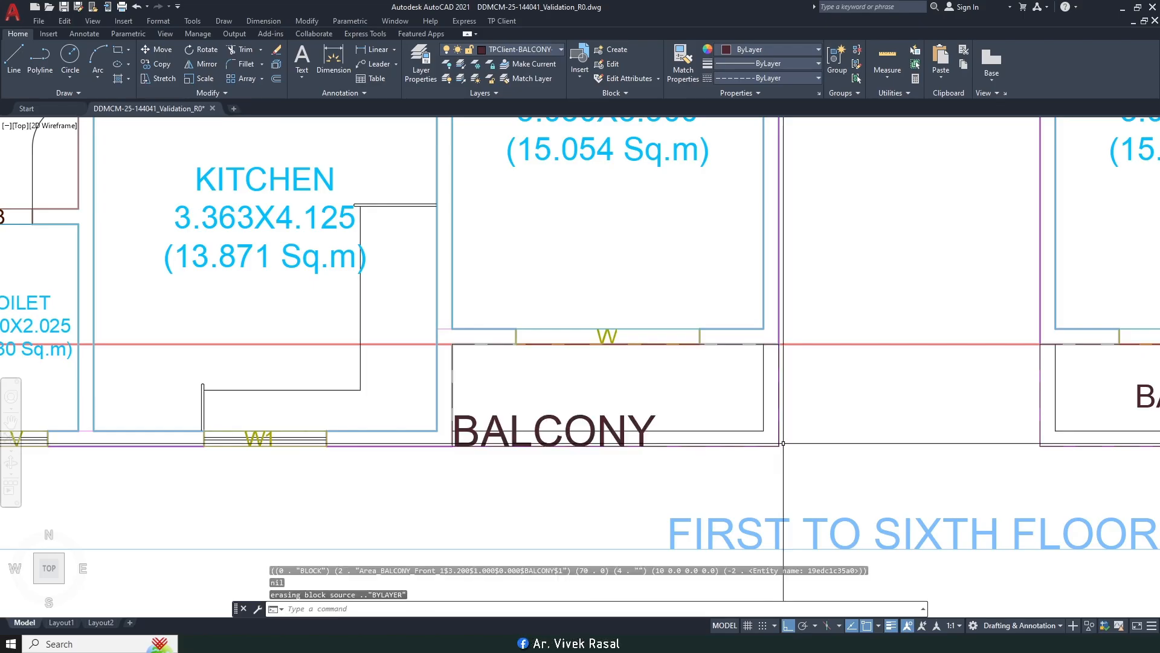
# Step: Match the new BALCONY label's properties to the first BALCONY label with MATCHPROP
pyautogui.write('M')
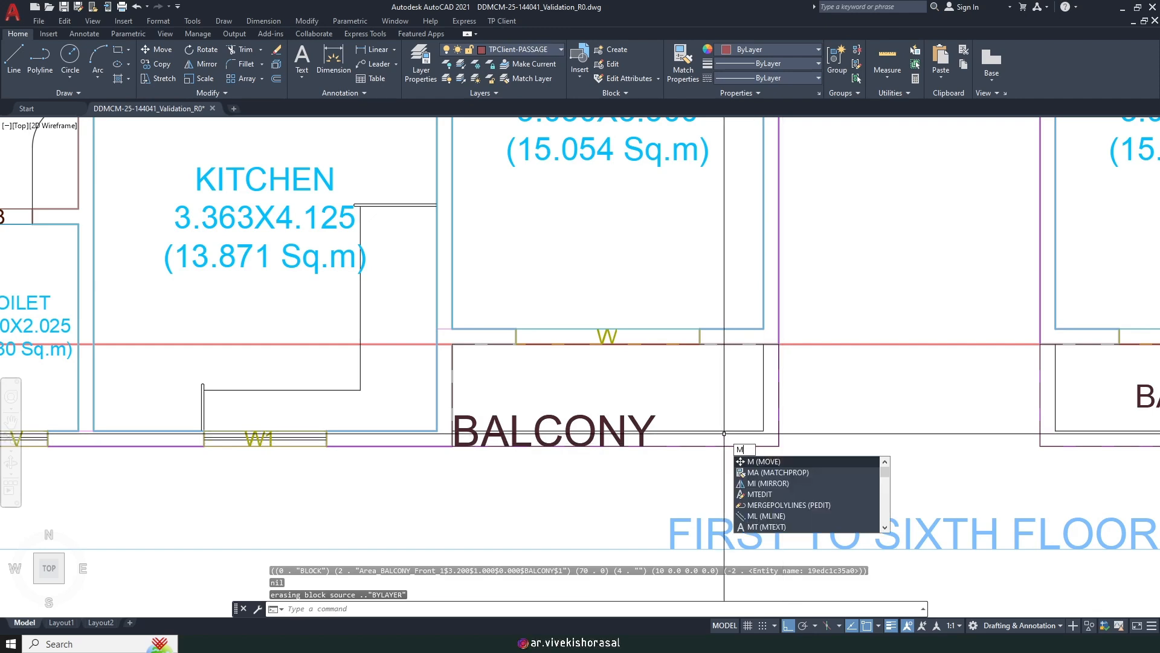
pyautogui.write('A')
pyautogui.press('Return')
pyautogui.scroll(-2, 723, 433)
pyautogui.click(897, 419)
pyautogui.scroll(2, 728, 415)
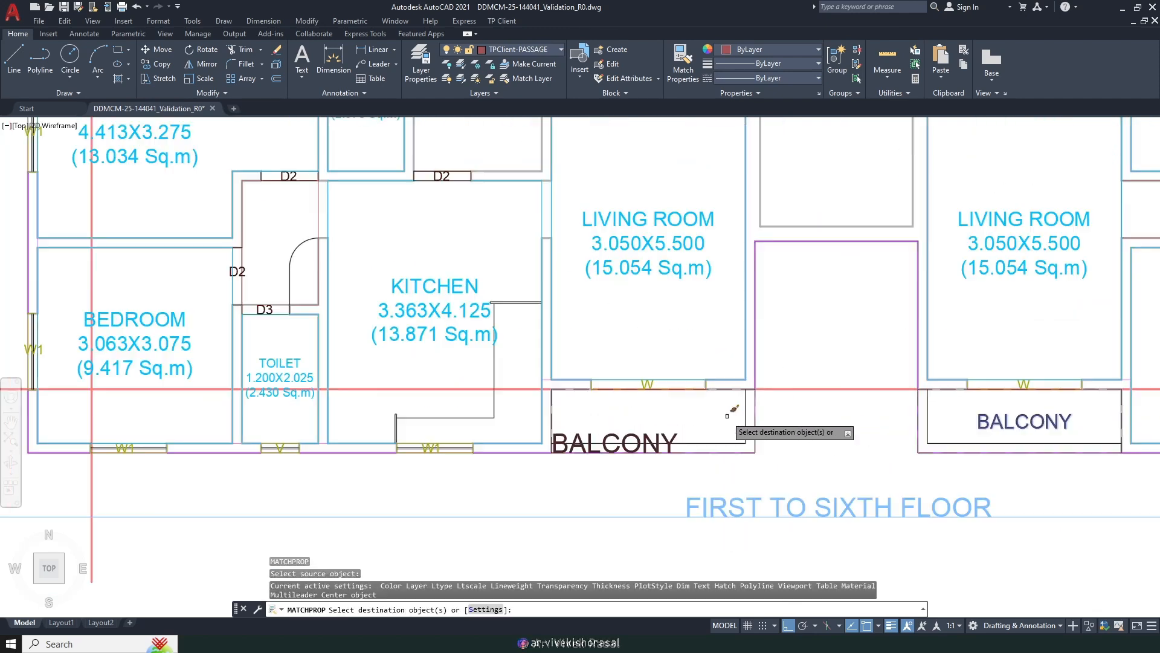
pyautogui.click(656, 436)
pyautogui.press('Return')
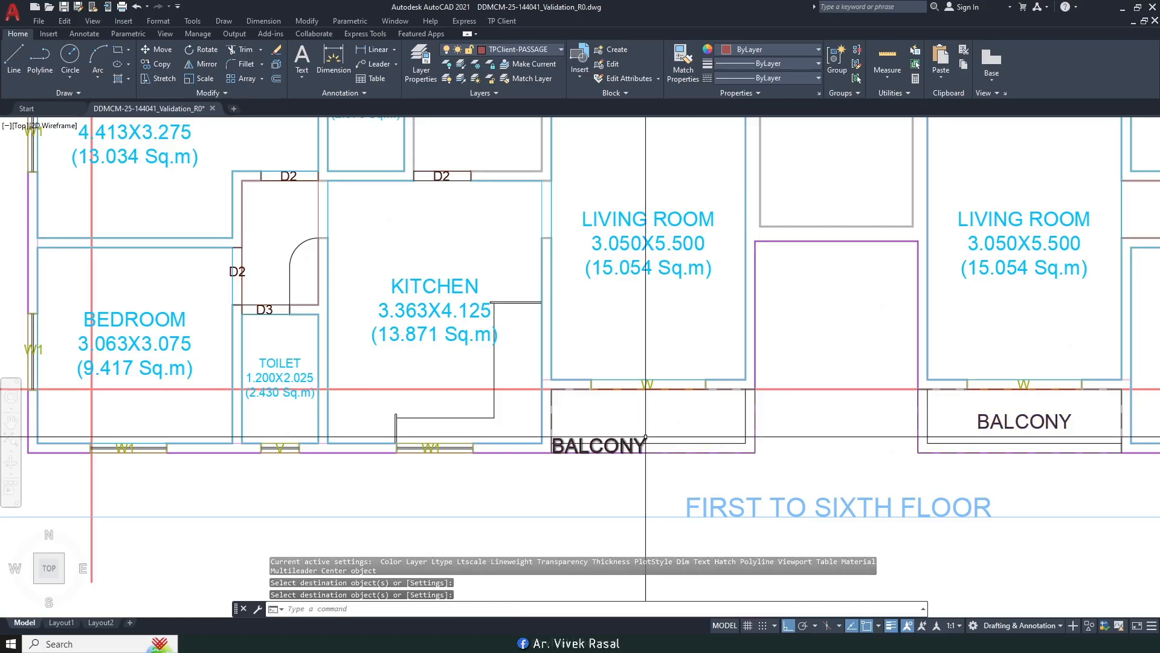
# Step: Move the new BALCONY label further right within its balcony
pyautogui.write('m')
pyautogui.press('Return')
pyautogui.scroll(4, 636, 441)
pyautogui.click(661, 427)
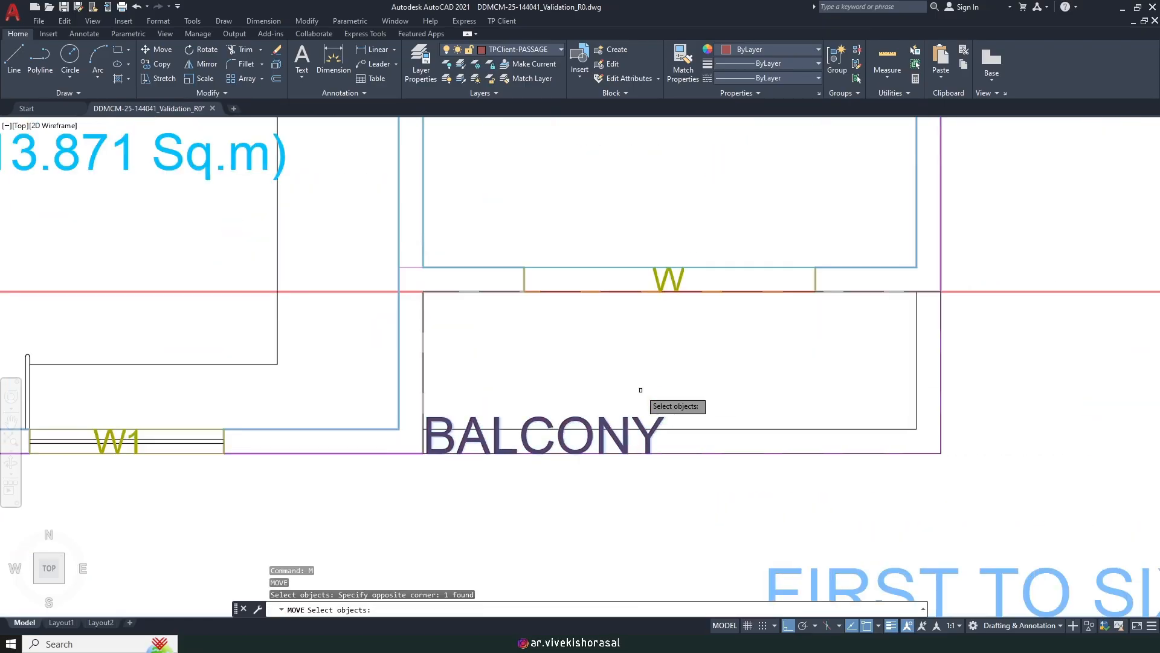
pyautogui.press('Return')
pyautogui.click(596, 346)
pyautogui.click(708, 345)
# Step: Raise the new BALCONY label to the centre of its balcony
pyautogui.press('Return')
pyautogui.click(699, 392)
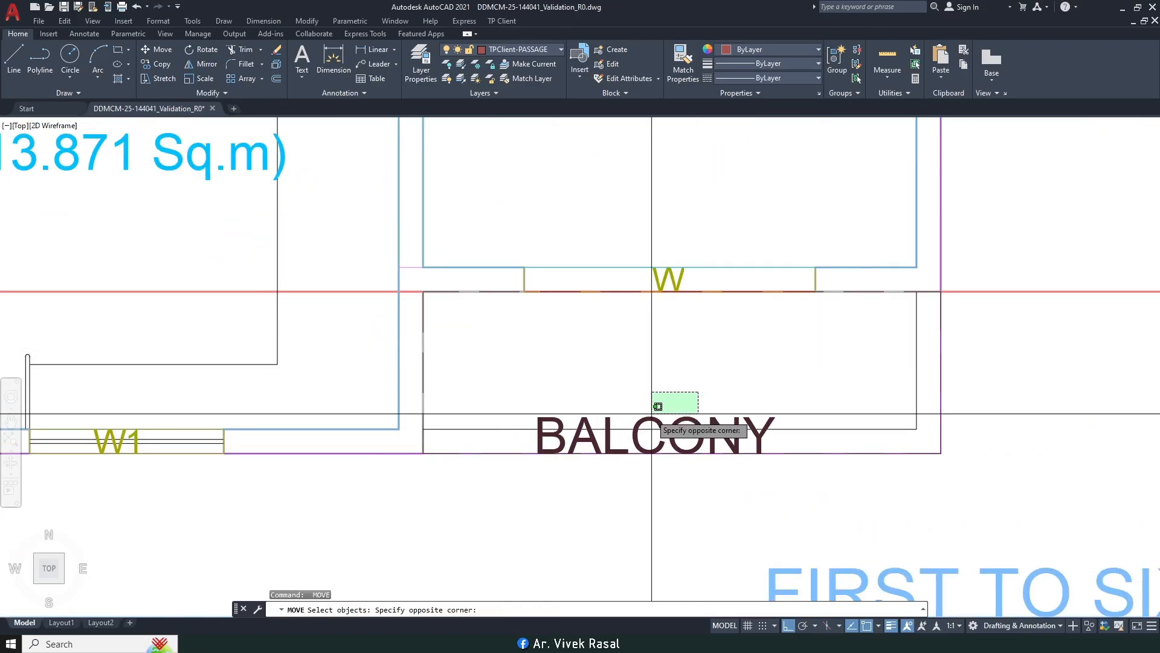
pyautogui.click(645, 418)
pyautogui.scroll(-4, 643, 415)
pyautogui.scroll(2, 806, 417)
pyautogui.press('Return')
pyautogui.click(800, 426)
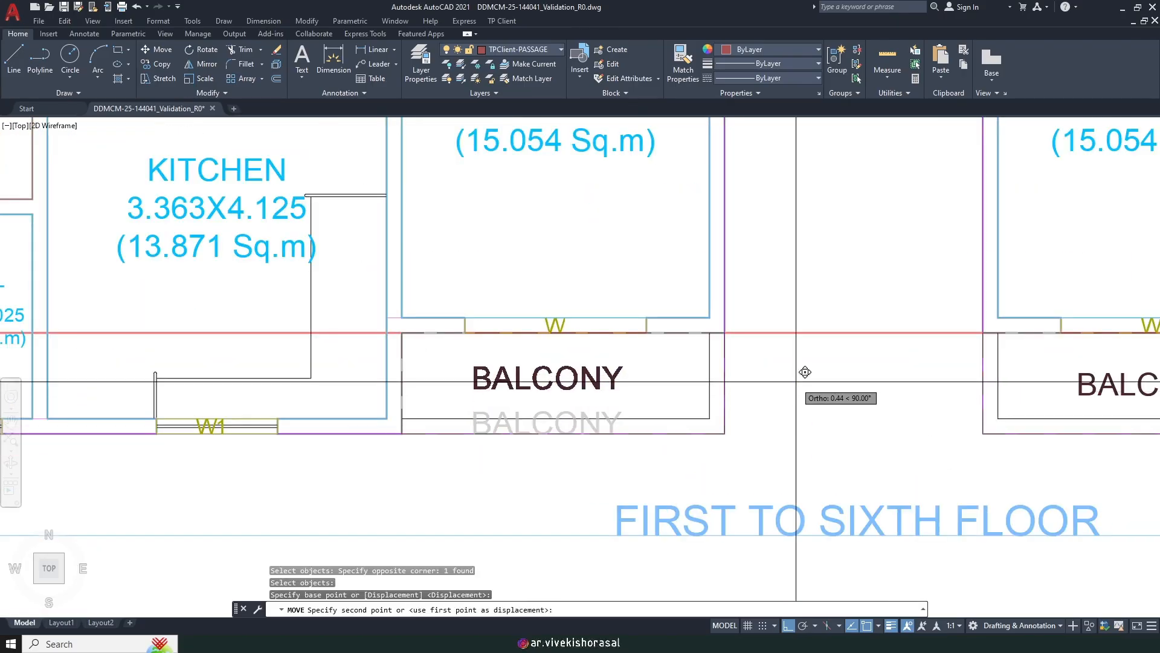
pyautogui.click(806, 370)
pyautogui.scroll(-4, 747, 423)
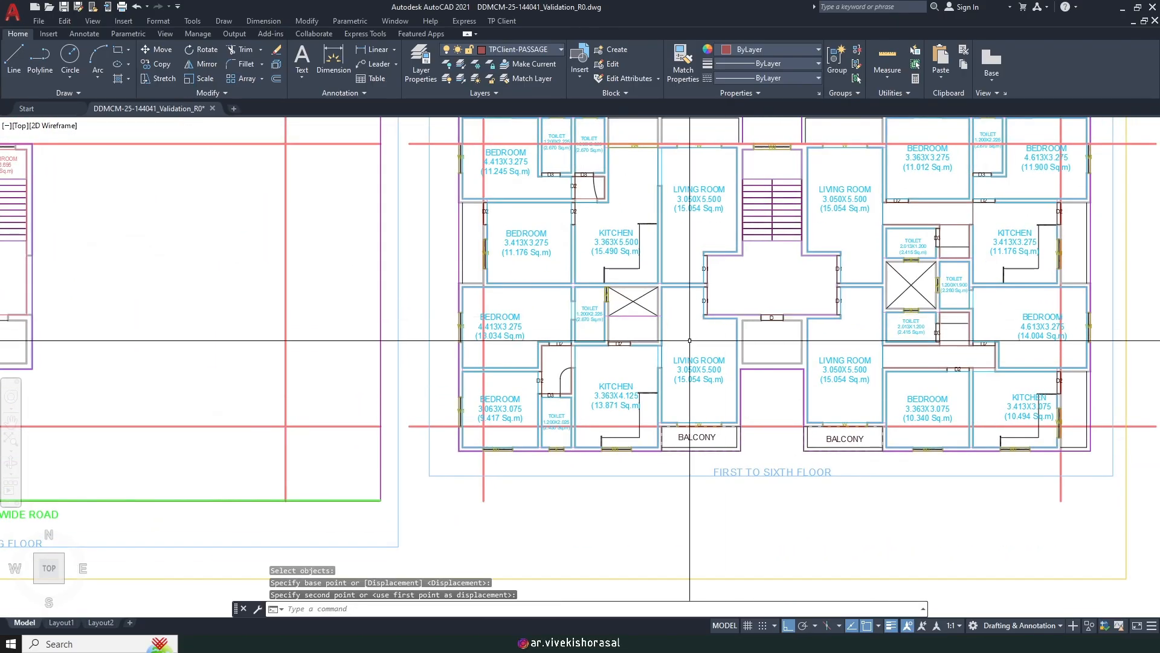
pyautogui.moveTo(719, 203)
pyautogui.mouseDown(button='middle')
pyautogui.moveTo(712, 263)
pyautogui.moveTo(630, 292)
pyautogui.mouseUp(button='middle')
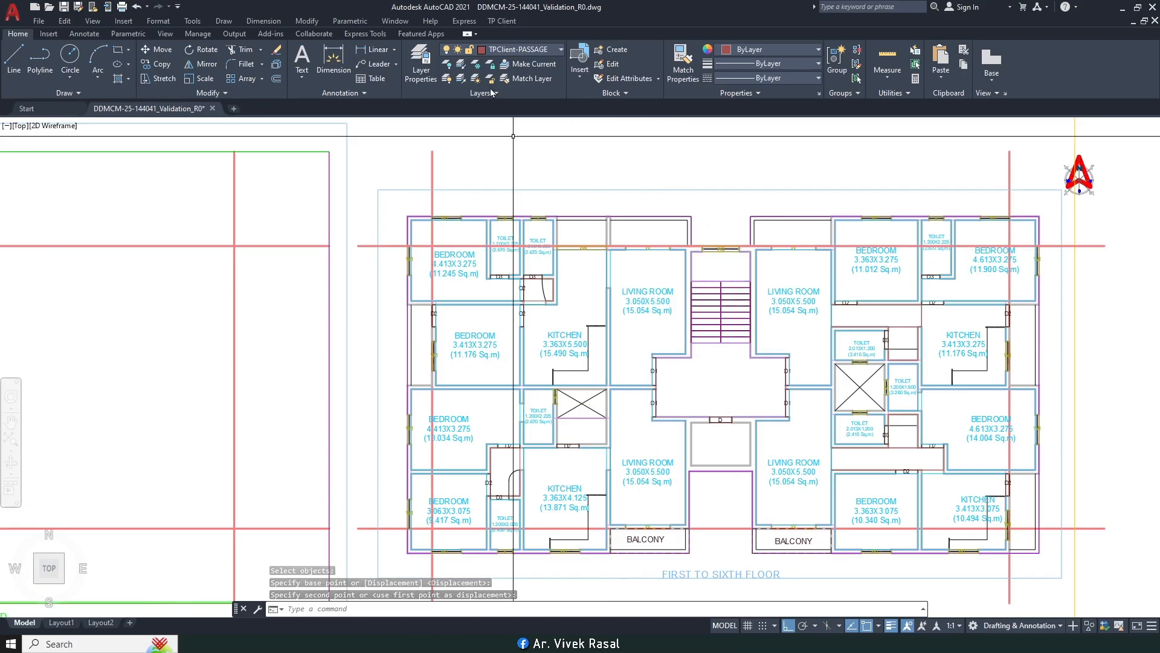
# Step: Start Mark Balcony as a Normal balcony attached to the room width, drawn as a rectangle
pyautogui.click(502, 20)
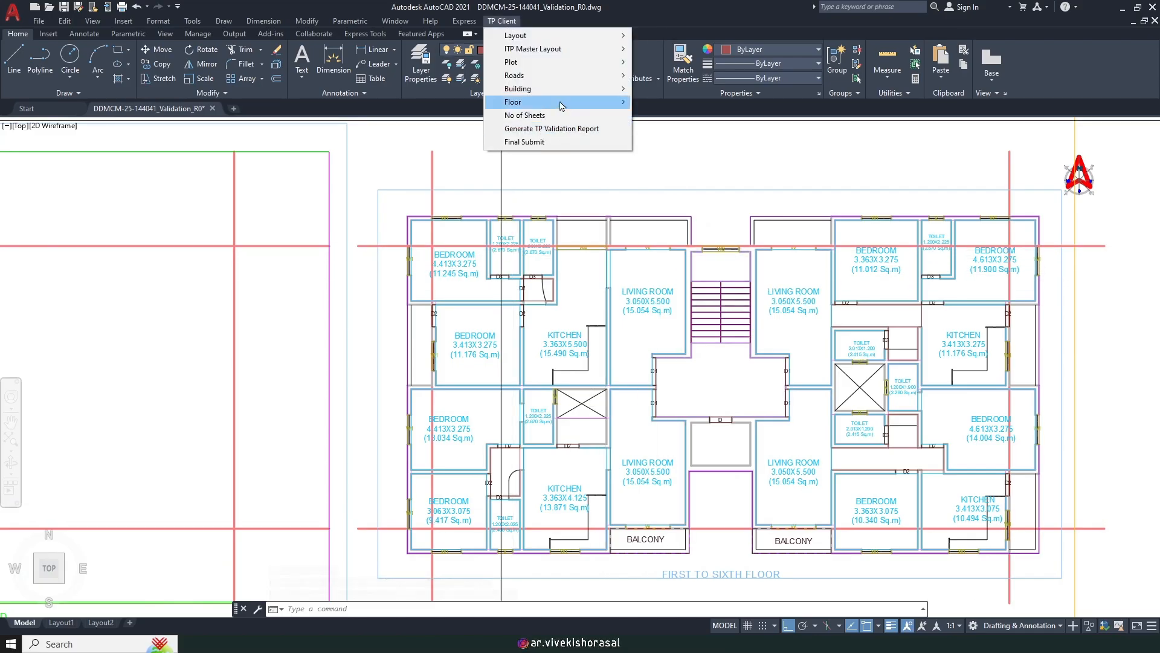
pyautogui.moveTo(562, 104)
pyautogui.moveTo(692, 128)
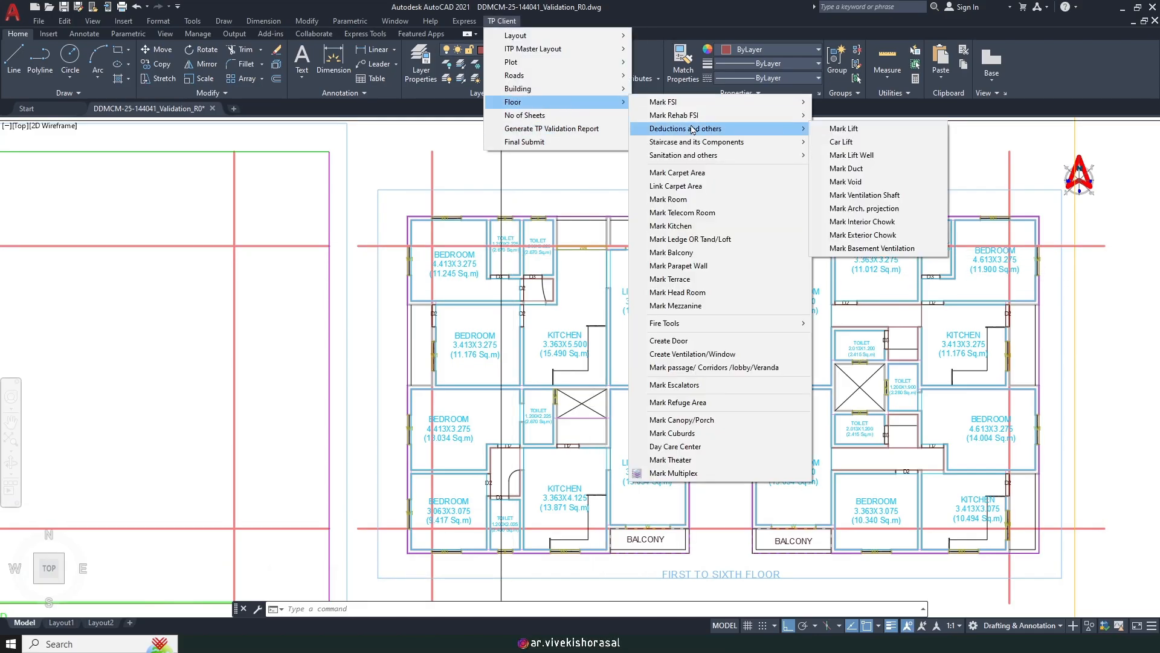
pyautogui.click(702, 253)
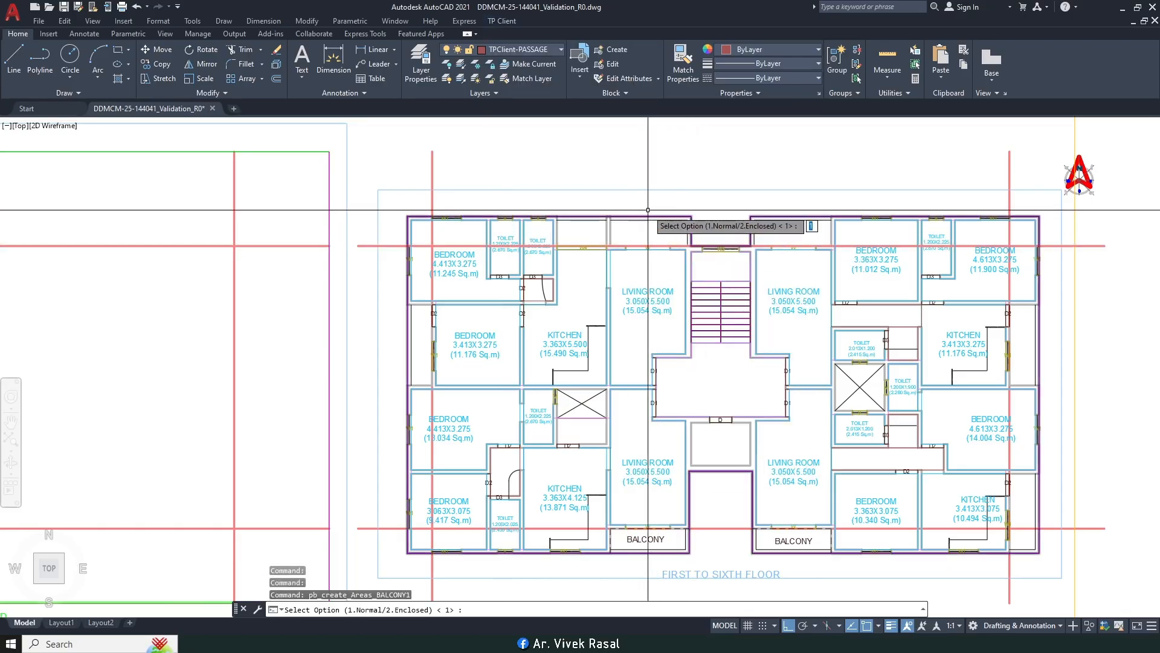
pyautogui.scroll(4, 611, 231)
pyautogui.scroll(2, 611, 230)
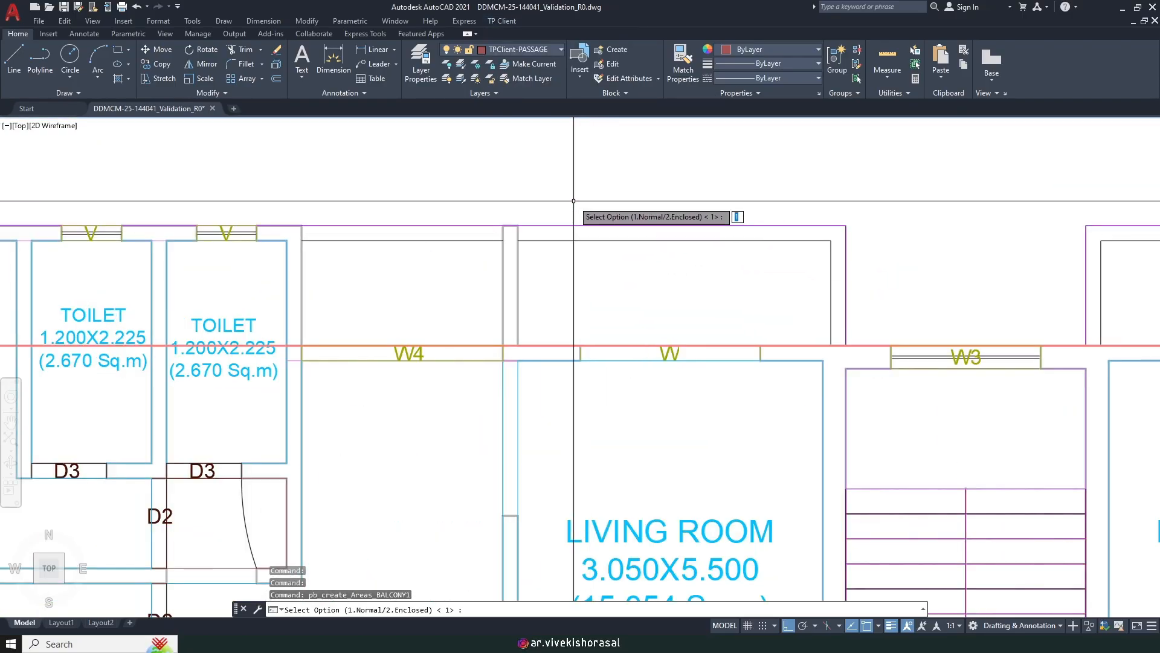
pyautogui.press('Return')
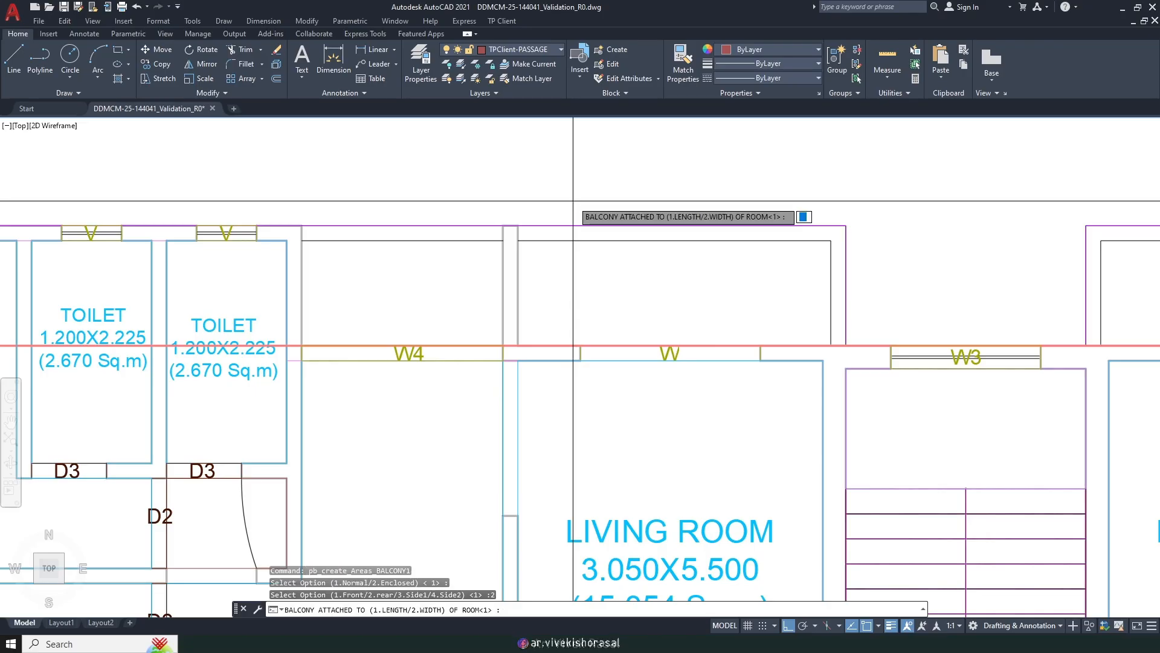
pyautogui.press('Return')
pyautogui.scroll(2, 541, 211)
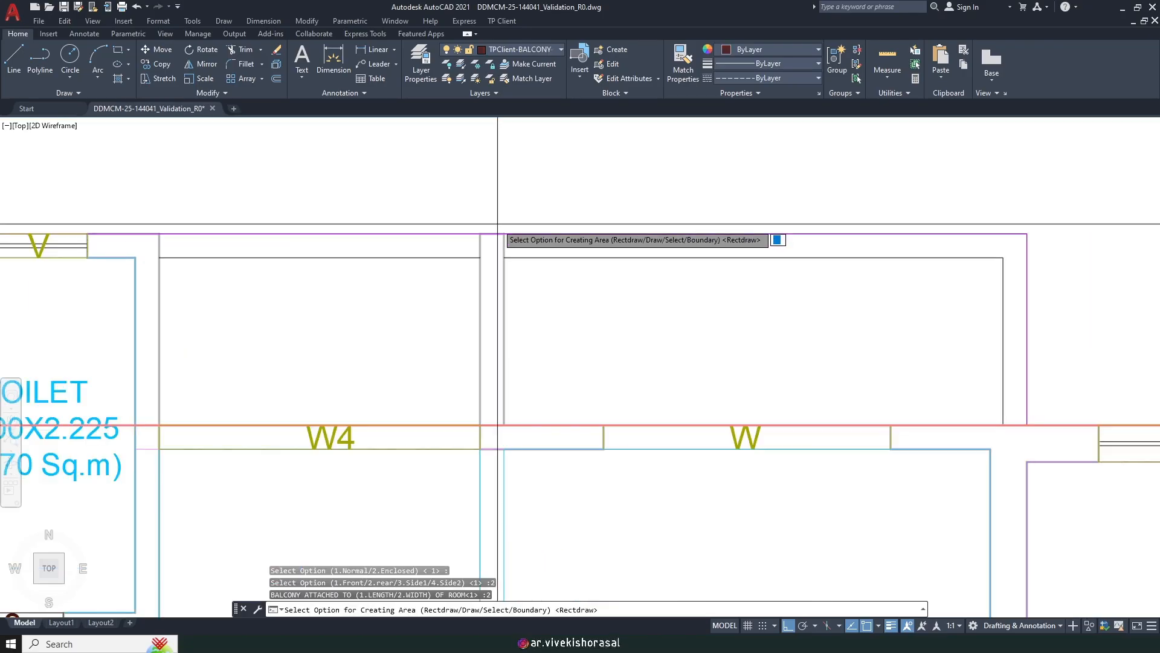
pyautogui.press('Return')
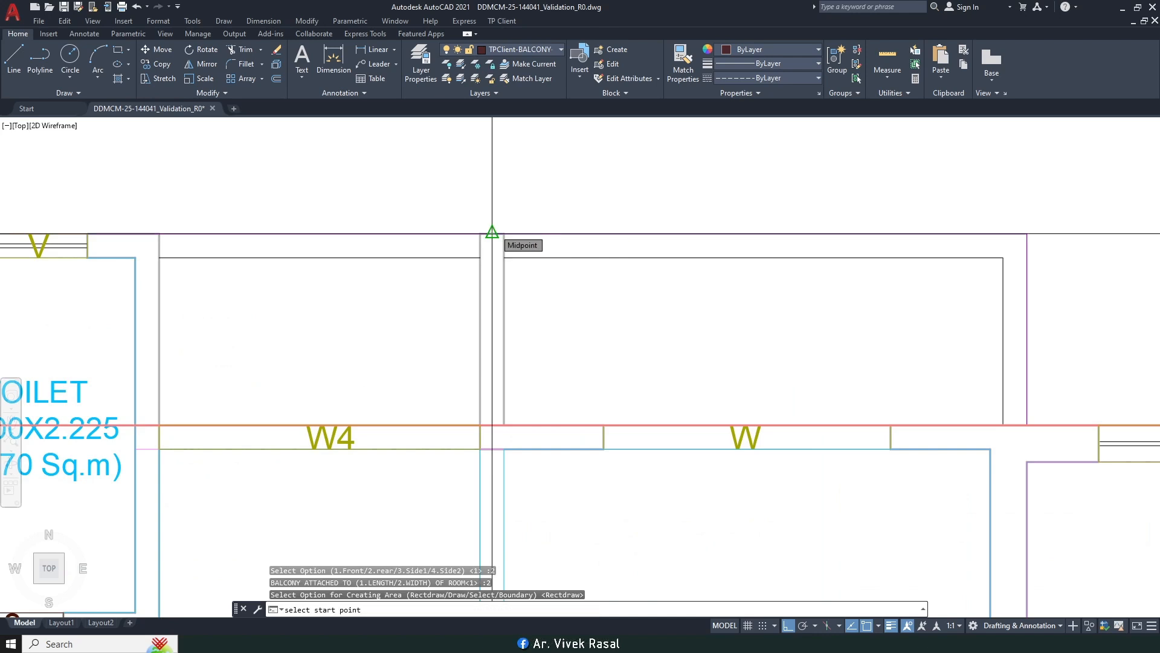
# Step: Pick the rectangle's far corner at the top wall near W4 and name it BALCONY
pyautogui.scroll(-3, 492, 232)
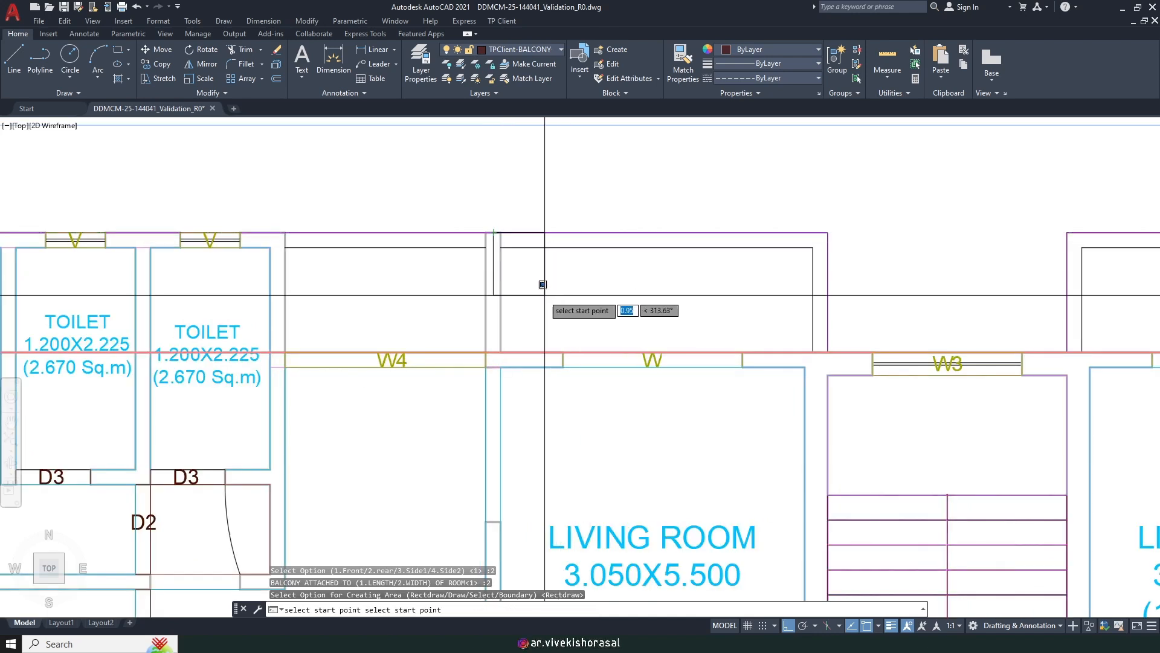
pyautogui.scroll(3, 497, 230)
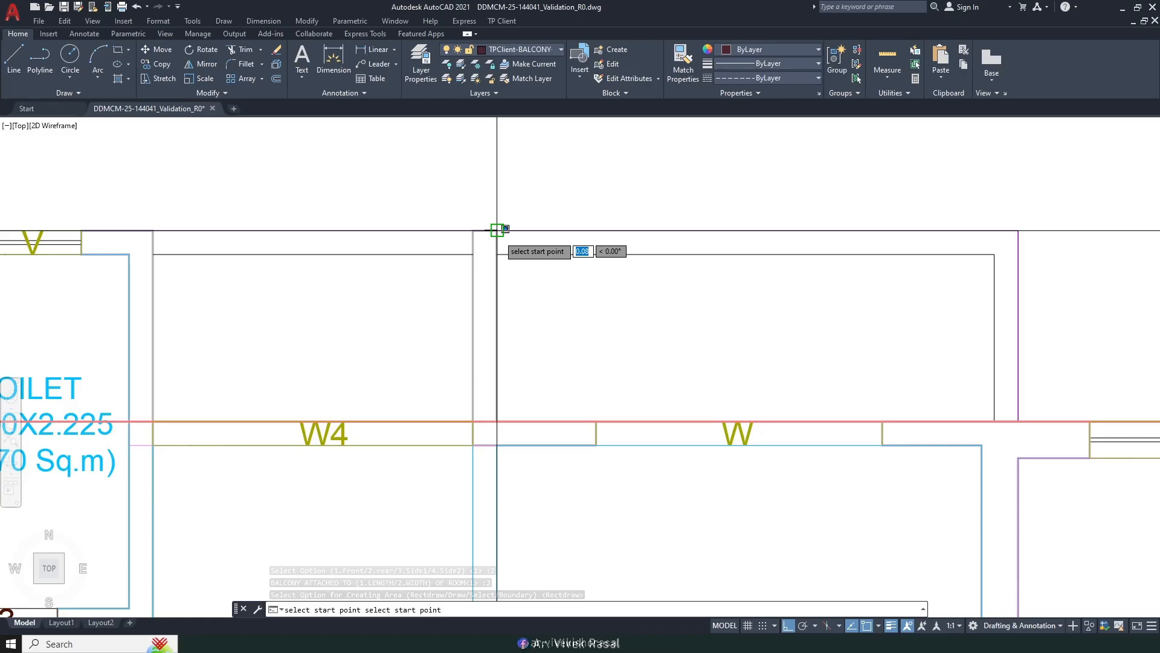
pyautogui.scroll(-3, 497, 230)
pyautogui.scroll(3, 677, 353)
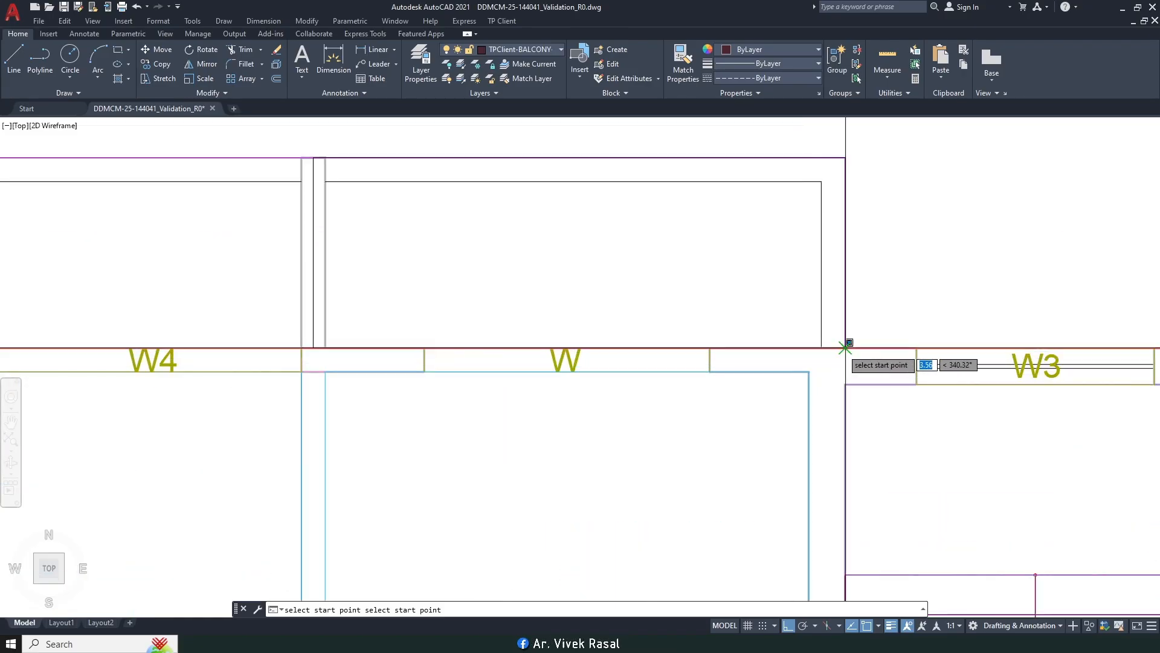
pyautogui.click(844, 347)
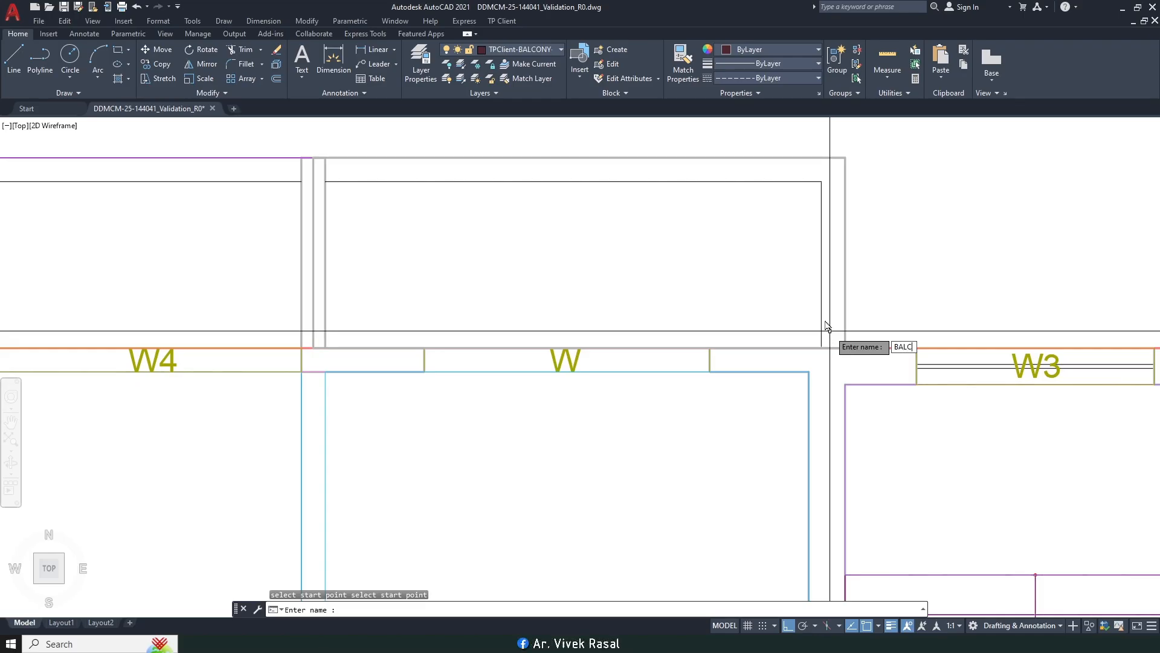
pyautogui.press('Return')
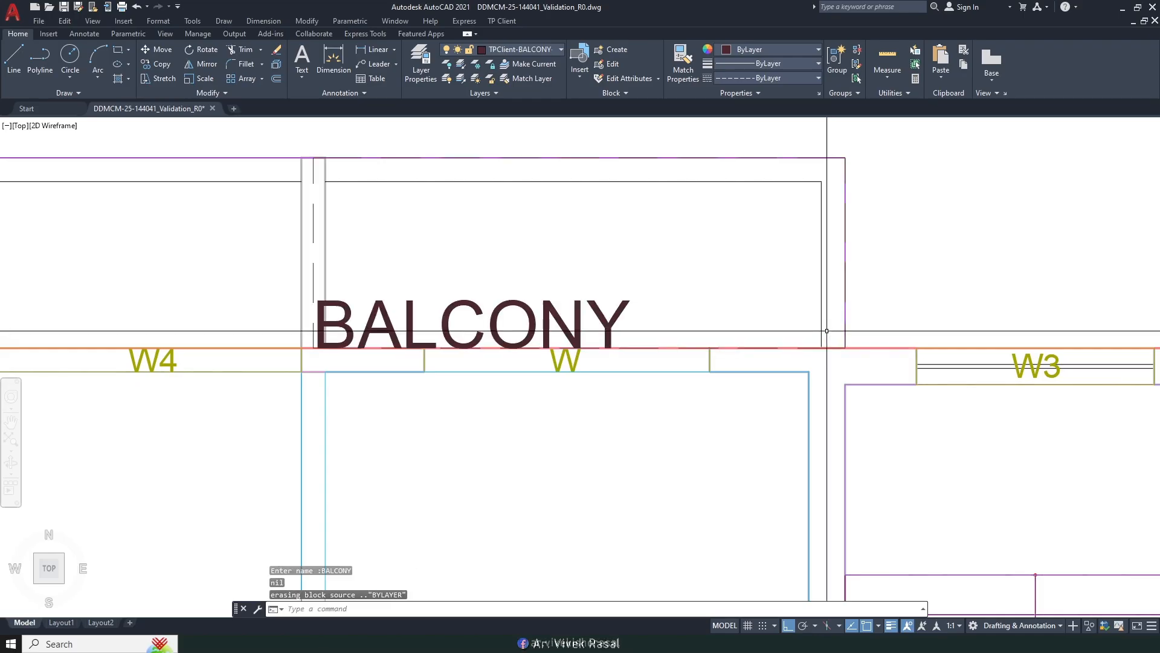
pyautogui.scroll(-3, 674, 326)
# Step: Match the new BALCONY label's properties to the smaller existing lower balcony label
pyautogui.scroll(4, 571, 248)
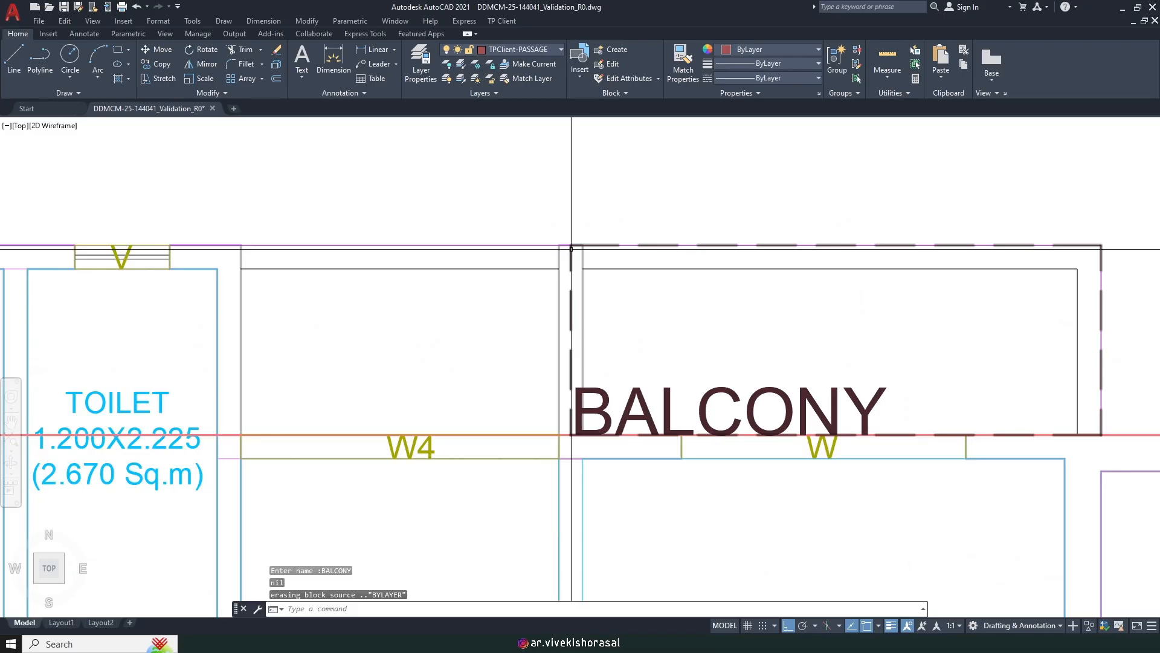
pyautogui.scroll(2, 571, 248)
pyautogui.scroll(-2, 571, 248)
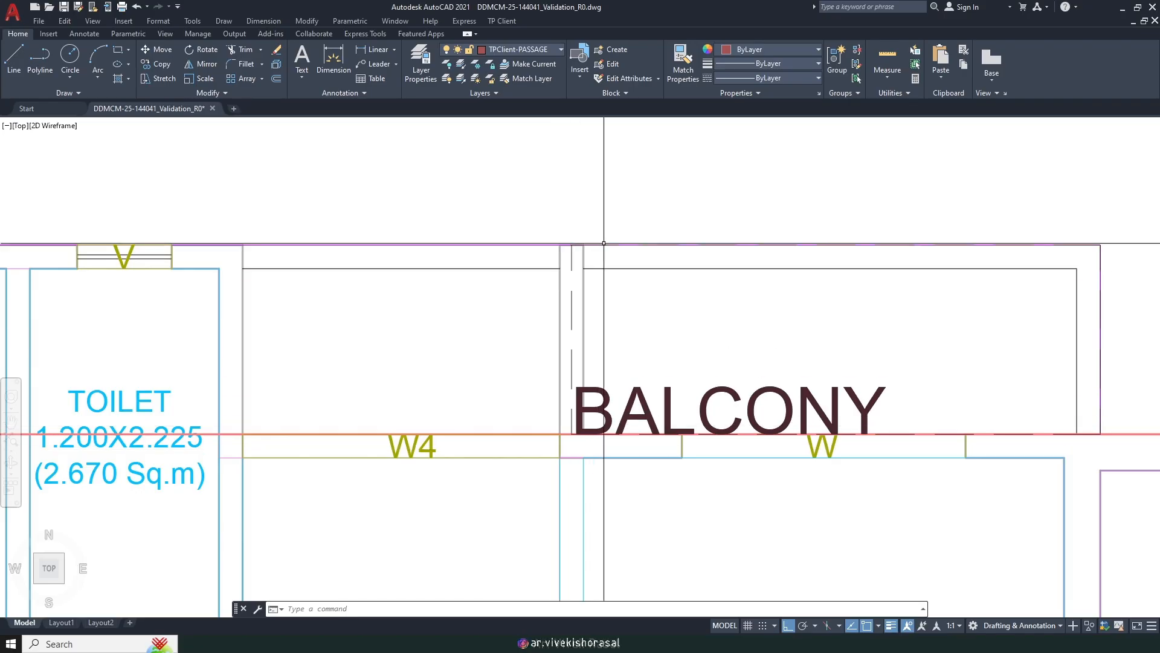
pyautogui.scroll(-3, 583, 418)
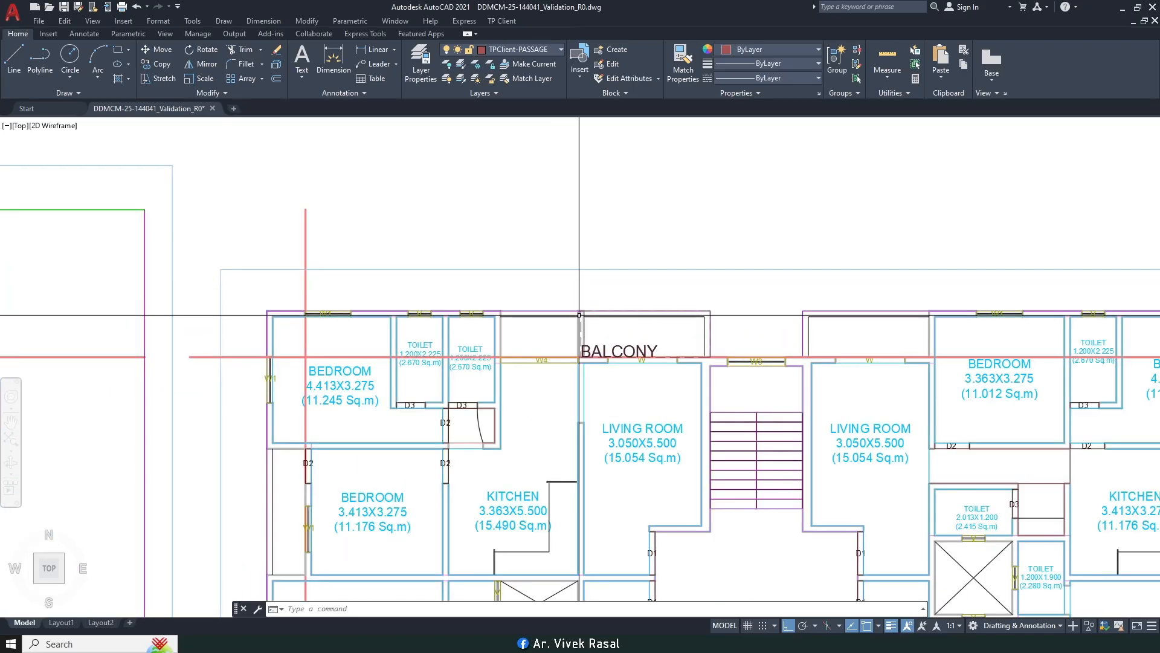
pyautogui.scroll(2, 576, 321)
pyautogui.moveTo(684, 316); pyautogui.dragTo(613, 278, button='middle')
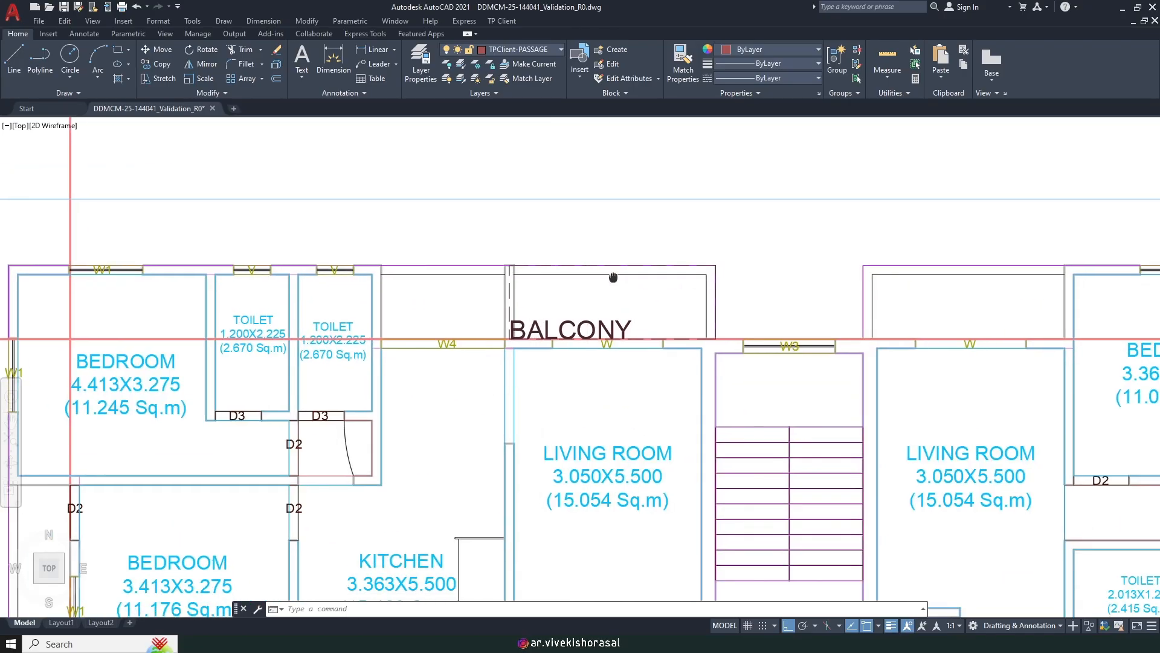
pyautogui.scroll(-6, 609, 277)
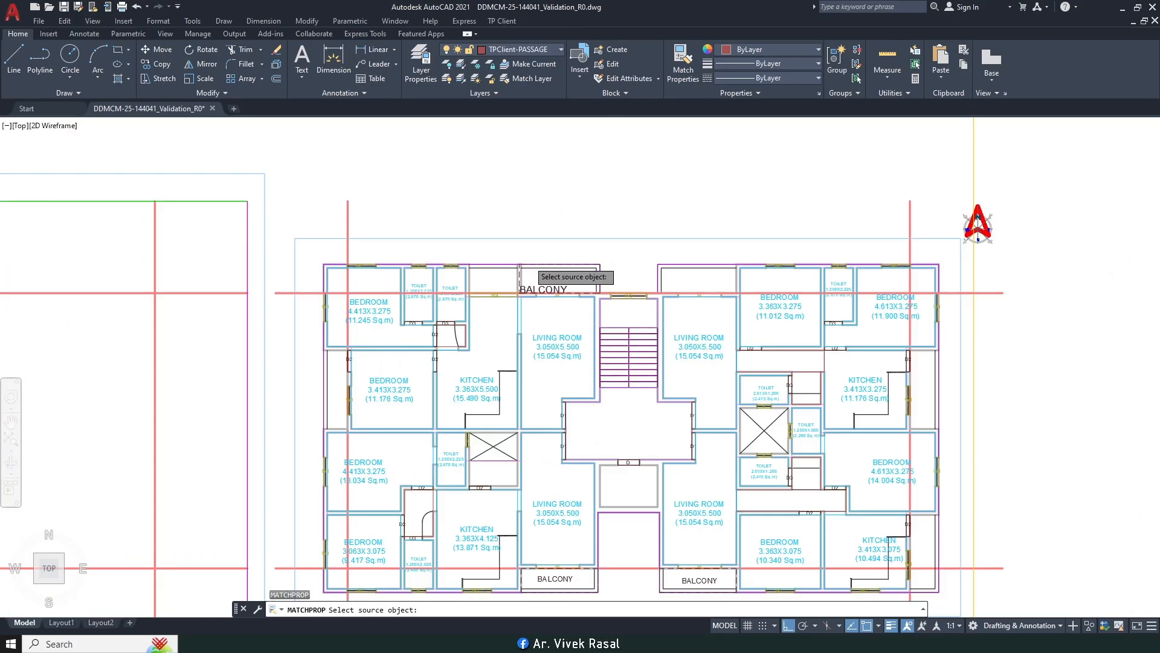
pyautogui.scroll(4, 542, 453)
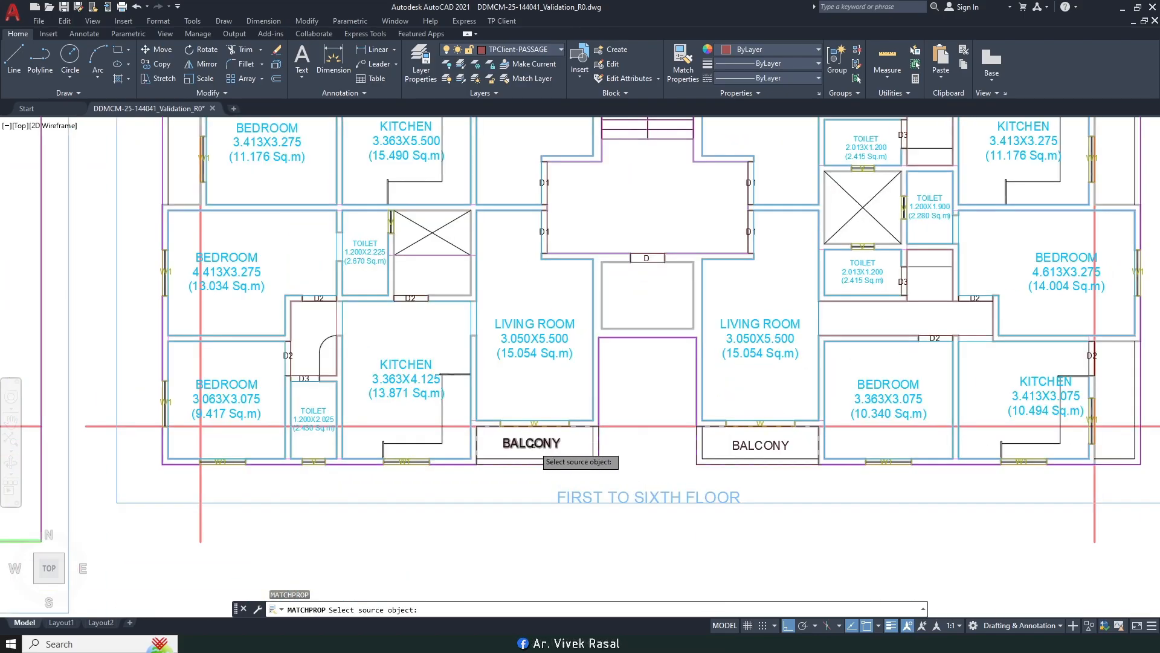
pyautogui.click(533, 444)
pyautogui.scroll(-5, 533, 444)
pyautogui.scroll(8, 543, 387)
pyautogui.click(524, 368)
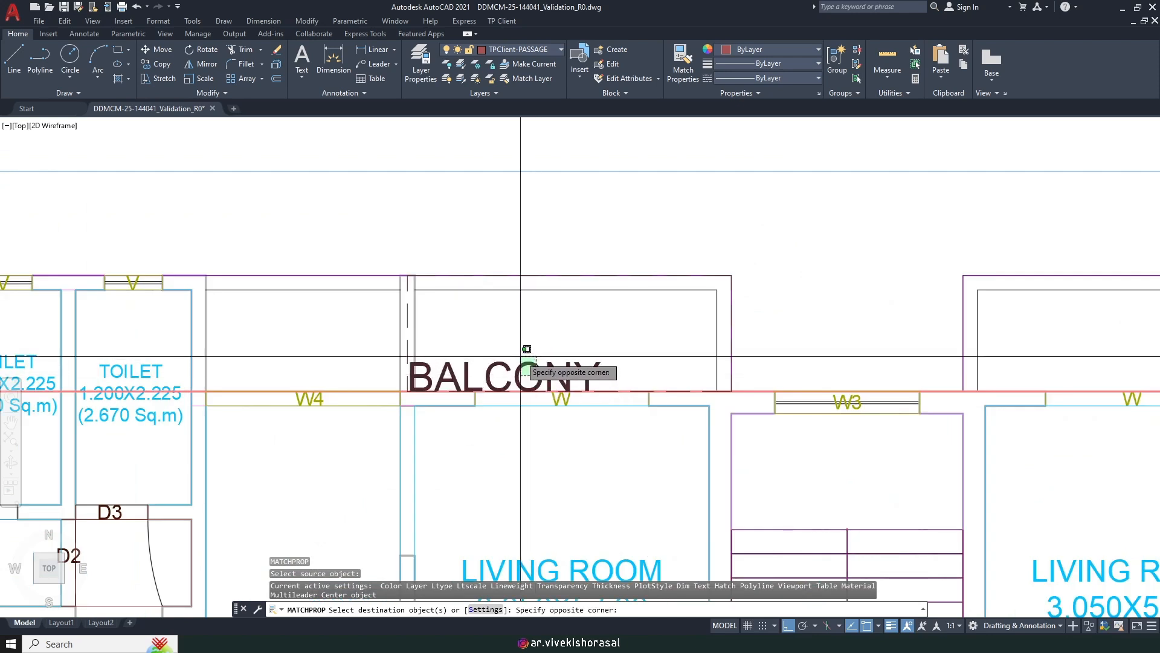
pyautogui.click(521, 357)
# Step: Move the BALCONY label upward so it sits centred higher inside the rear balcony
pyautogui.press('space')
pyautogui.scroll(2, 545, 363)
pyautogui.click(534, 368)
pyautogui.click(504, 380)
pyautogui.press('space')
pyautogui.click(453, 296)
pyautogui.click(603, 289)
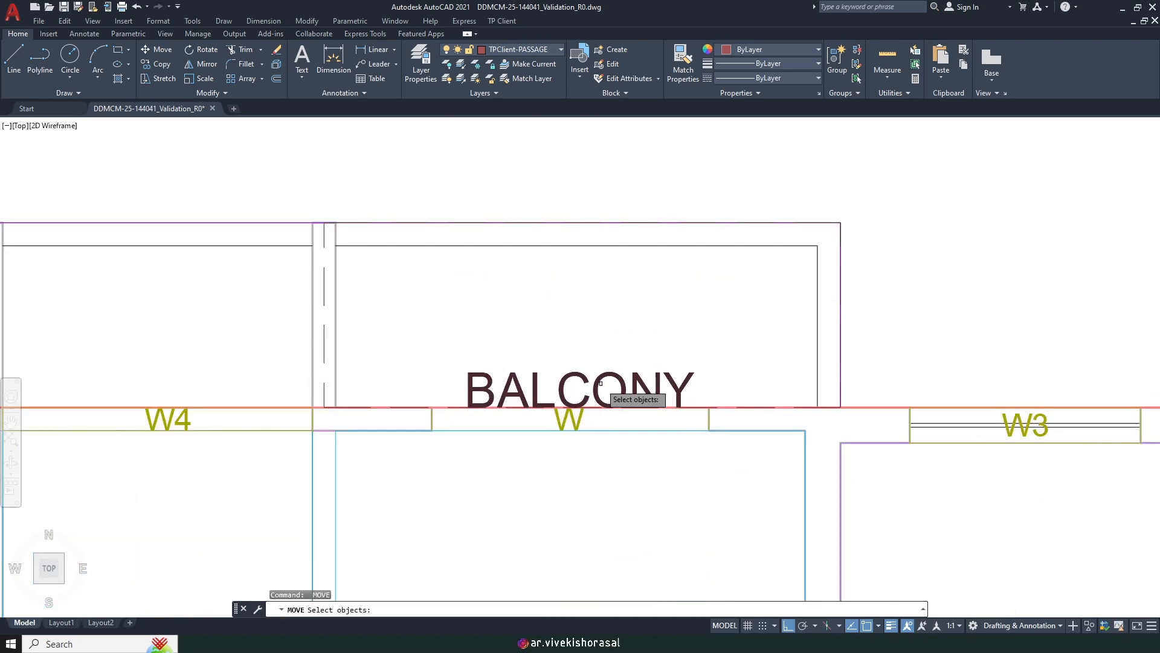
pyautogui.click(570, 355)
pyautogui.press('space')
pyautogui.click(601, 315)
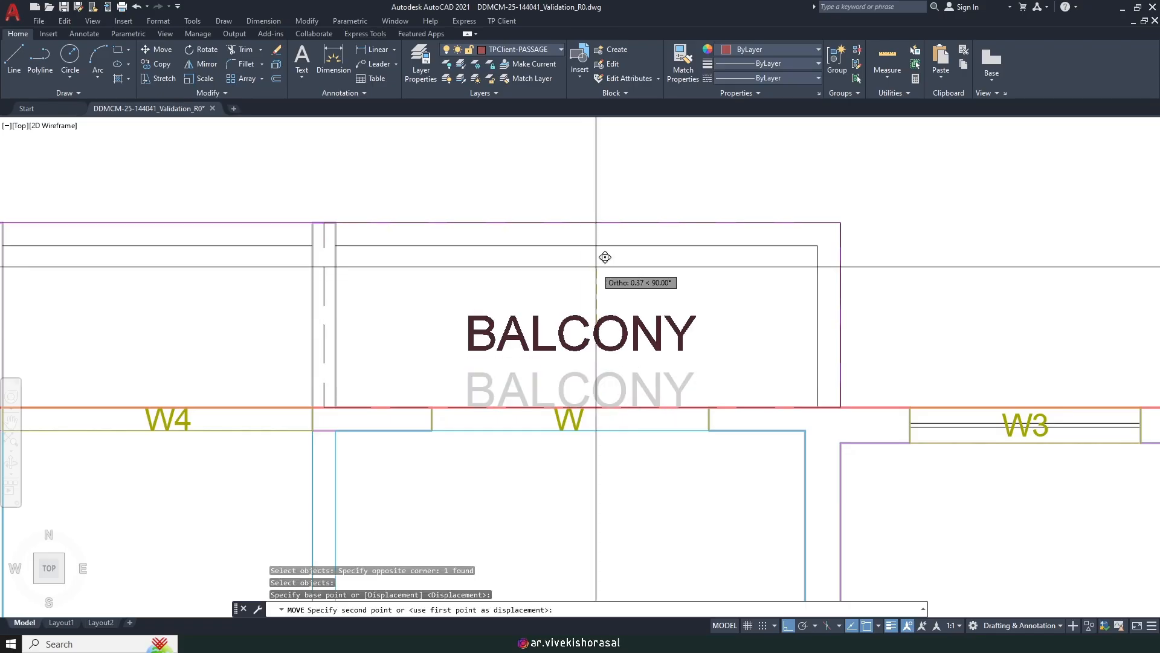
pyautogui.click(600, 261)
pyautogui.scroll(-5, 598, 263)
pyautogui.scroll(-5, 598, 263)
pyautogui.scroll(2, 610, 327)
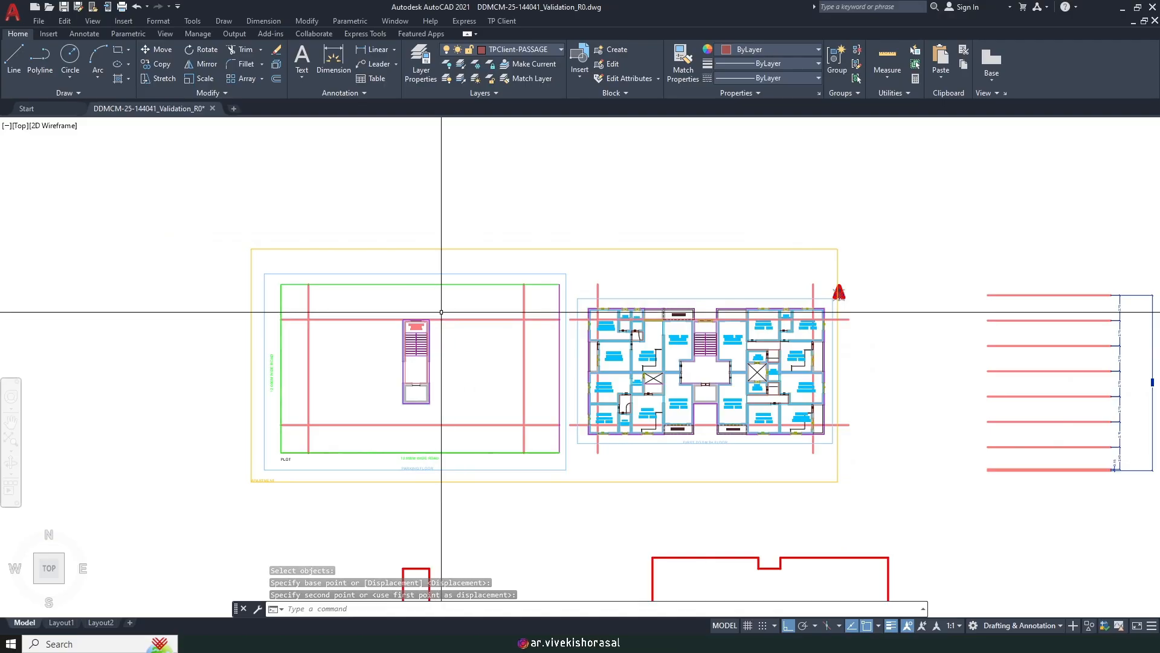
pyautogui.scroll(2, 465, 326)
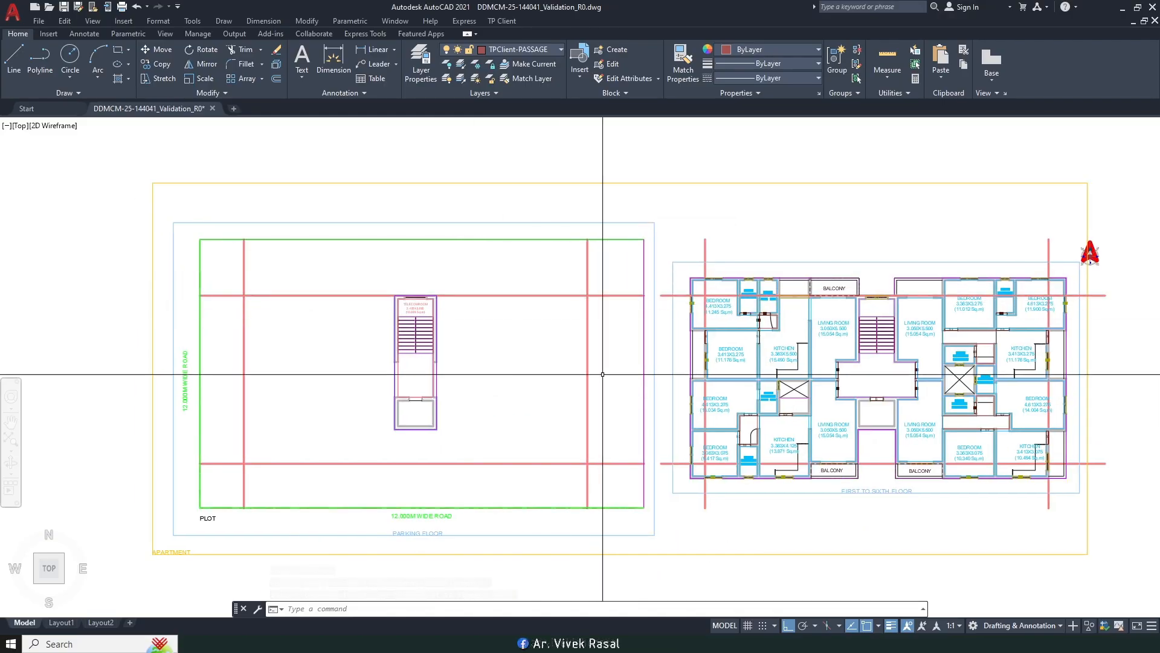
pyautogui.moveTo(419, 444); pyautogui.dragTo(468, 406, button='middle')
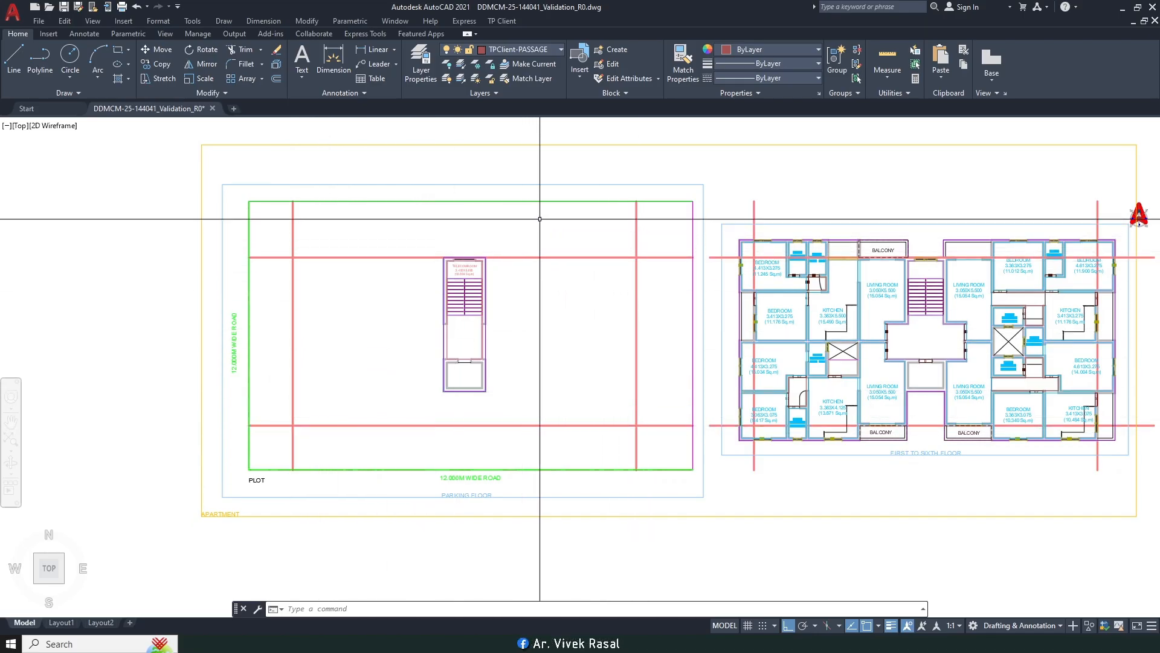
pyautogui.moveTo(539, 219); pyautogui.dragTo(517, 233, button='middle')
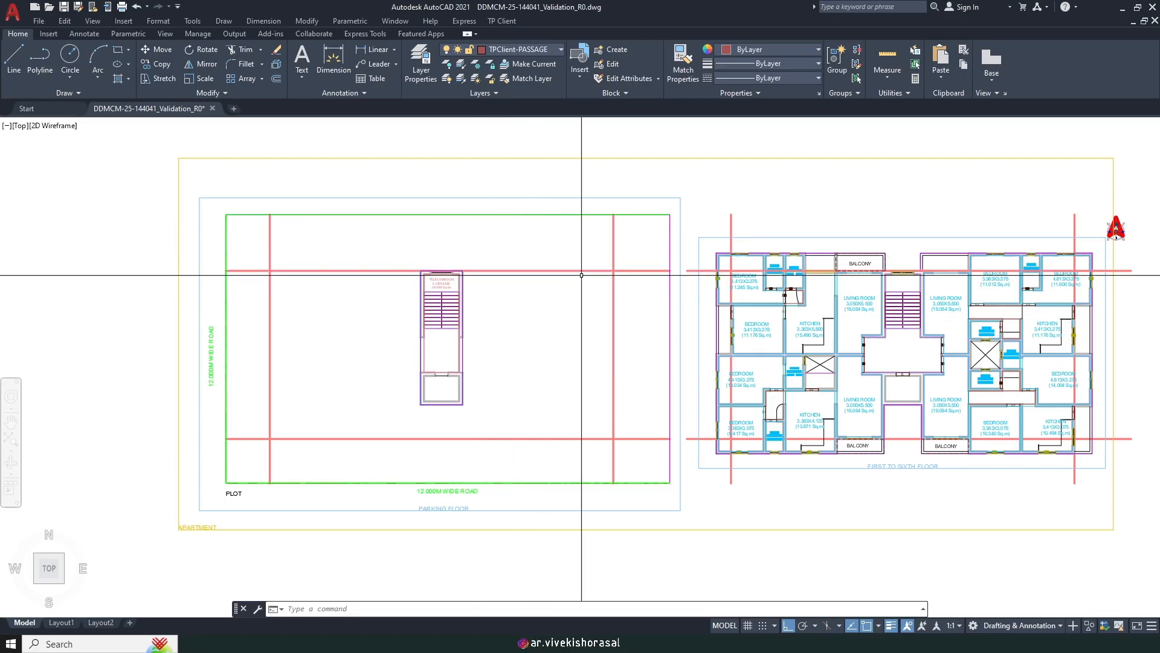
pyautogui.moveTo(455, 347); pyautogui.dragTo(538, 344, button='middle')
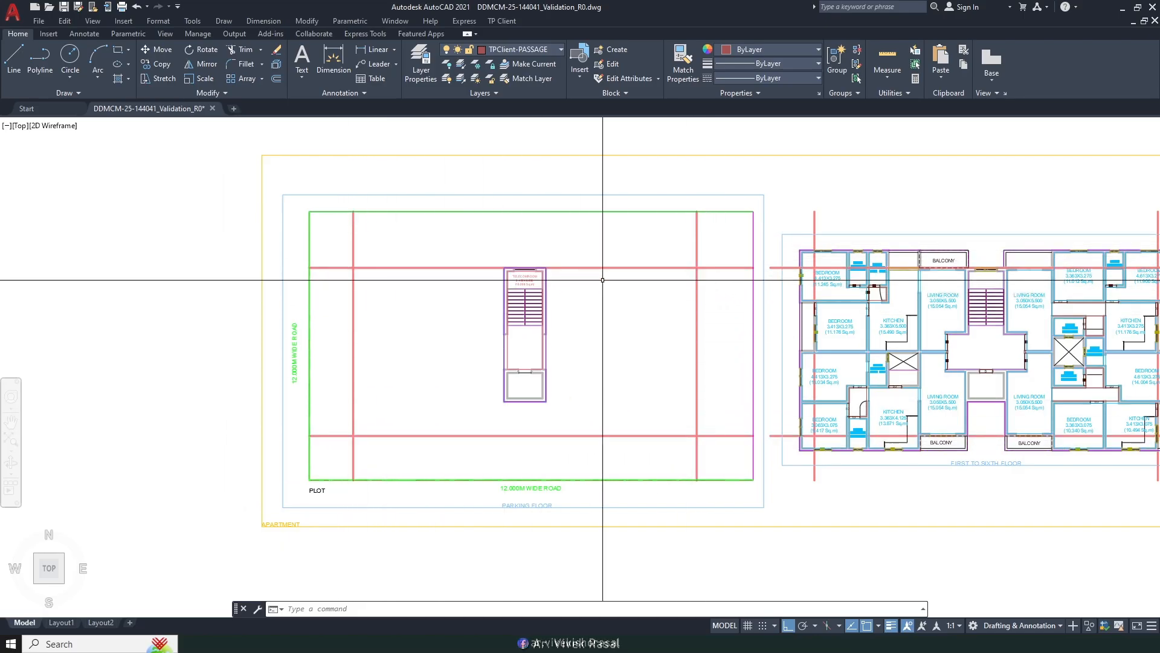
pyautogui.scroll(-2, 602, 280)
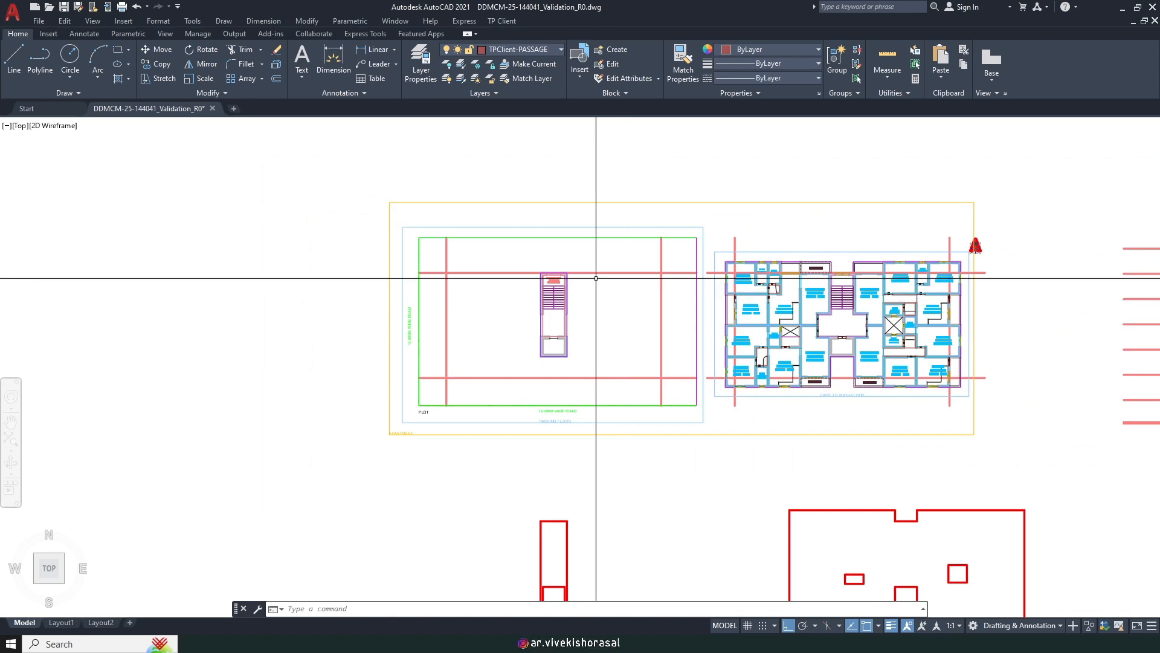
pyautogui.scroll(5, 588, 276)
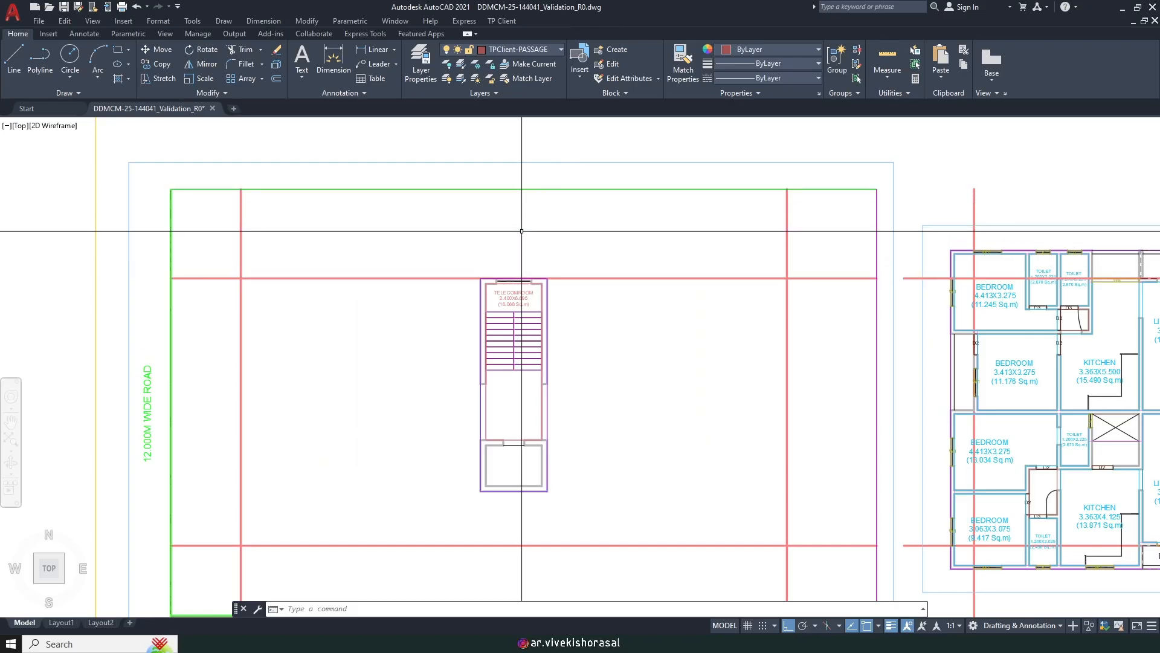
pyautogui.scroll(-3, 522, 231)
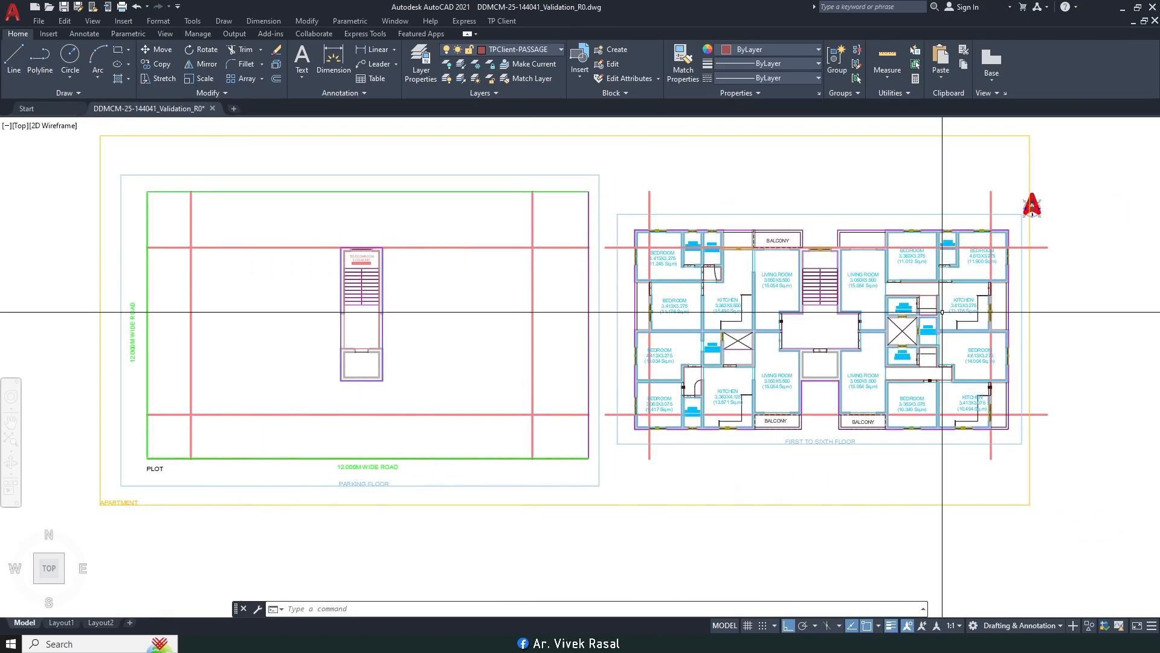
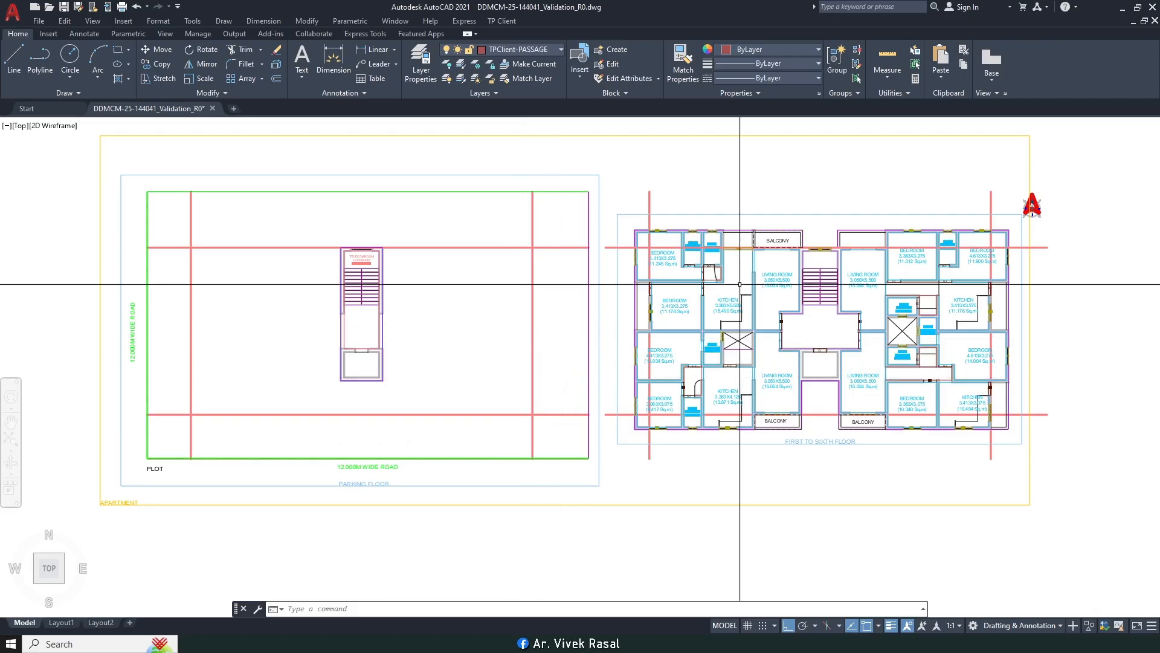
# Step: Add linear dimensions from the bedroom's outer corner and across the balcony's depth
pyautogui.write('DIMLI')
pyautogui.press('Return')
pyautogui.scroll(5, 655, 215)
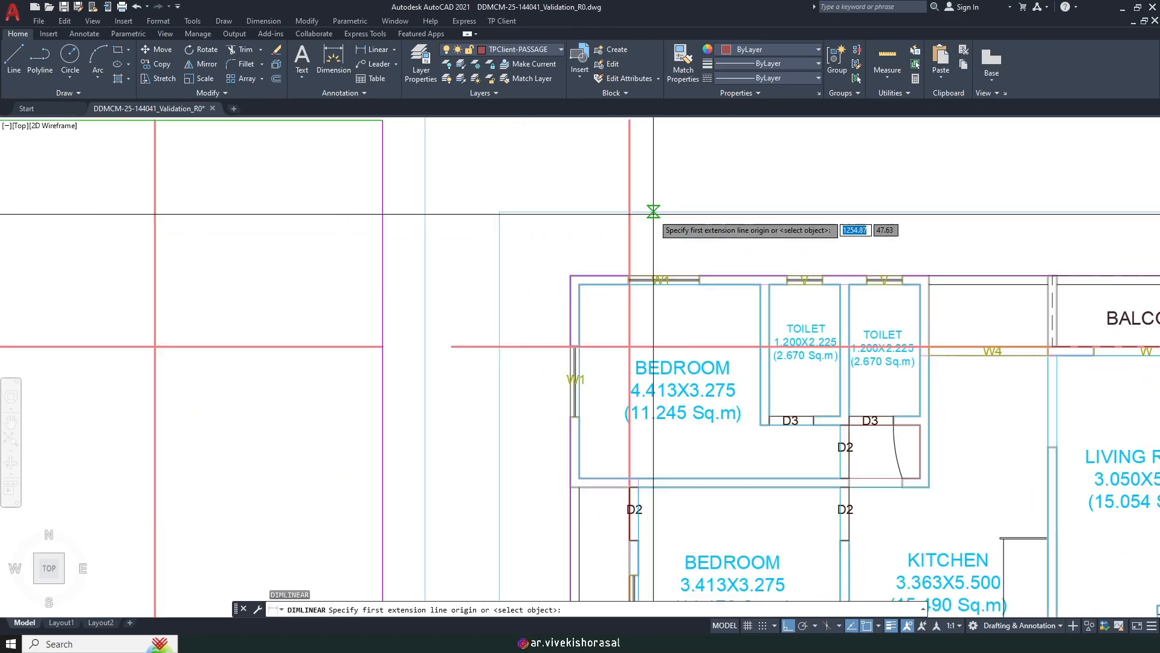
pyautogui.click(570, 281)
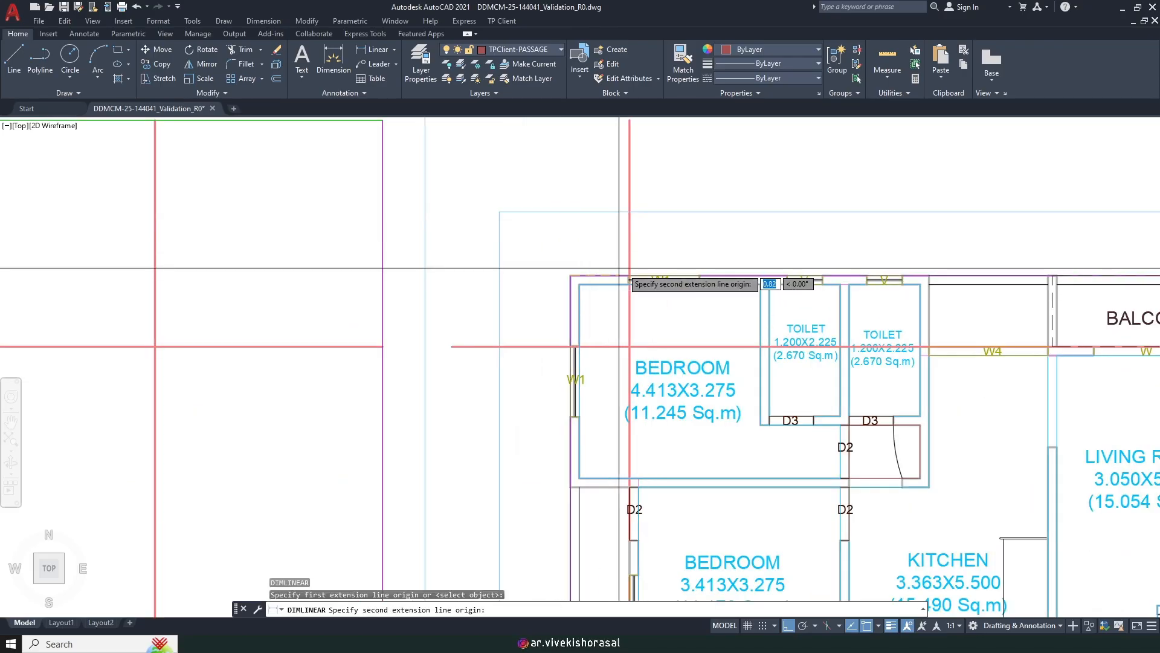
pyautogui.click(630, 268)
pyautogui.scroll(-4, 630, 235)
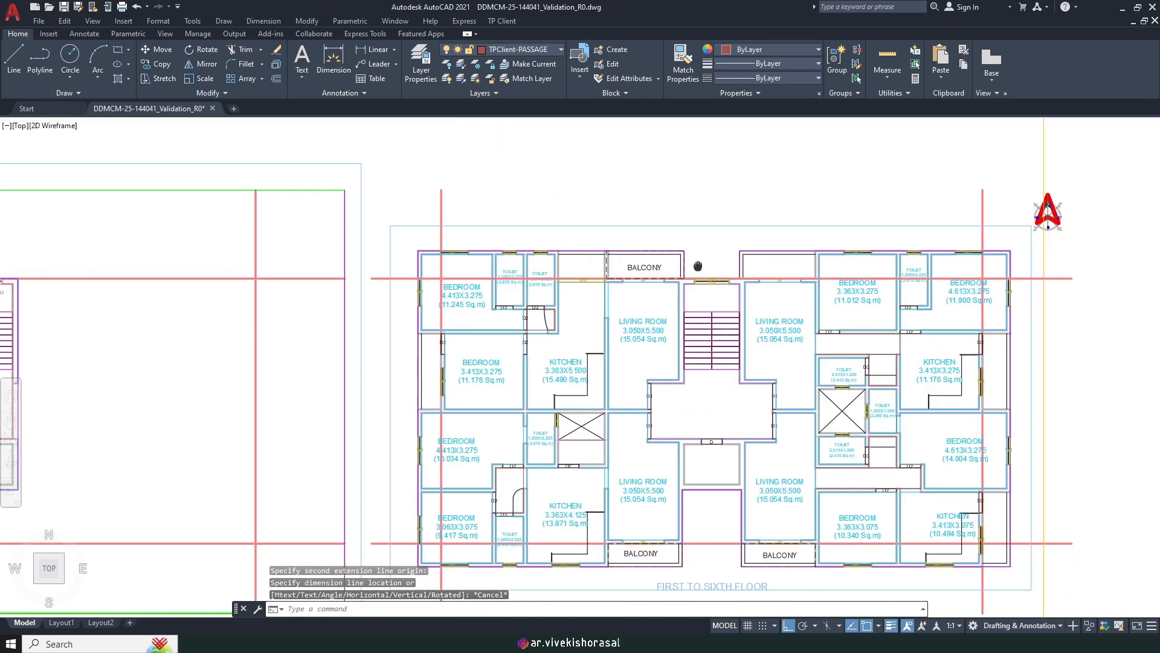
pyautogui.scroll(5, 664, 217)
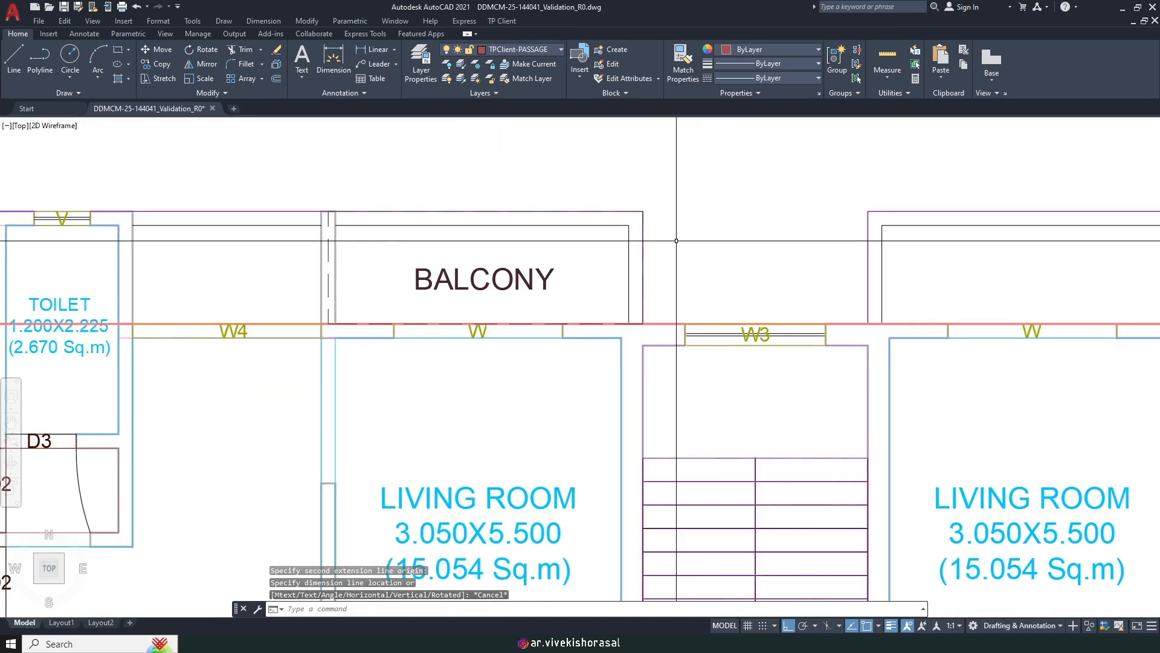
pyautogui.click(643, 211)
pyautogui.click(642, 324)
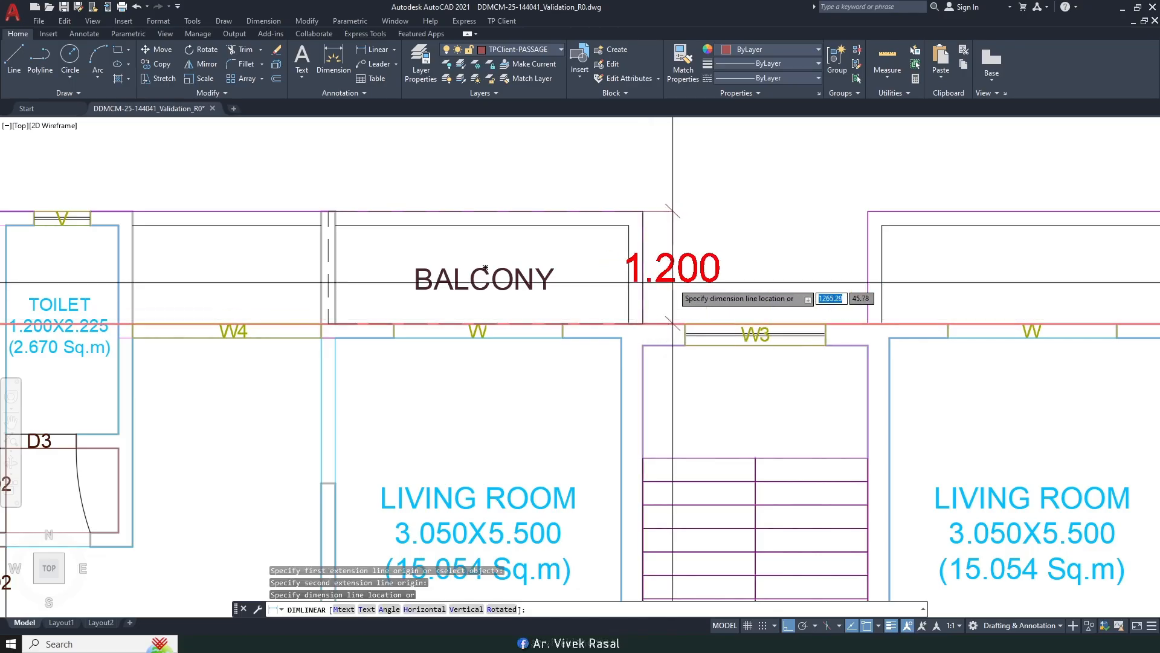
pyautogui.scroll(-4, 667, 316)
pyautogui.click(677, 296)
pyautogui.scroll(-4, 678, 297)
pyautogui.scroll(3, 355, 301)
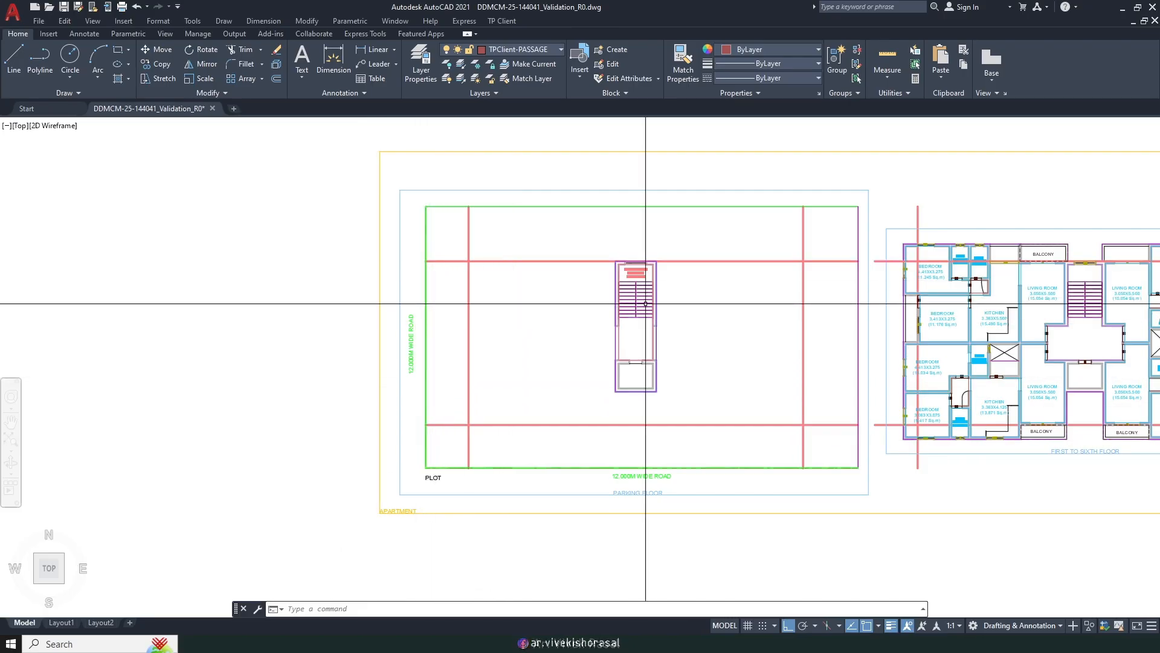
# Step: Zoom and pan until the whole first-to-sixth floor plan is centred in view
pyautogui.scroll(4, 893, 255)
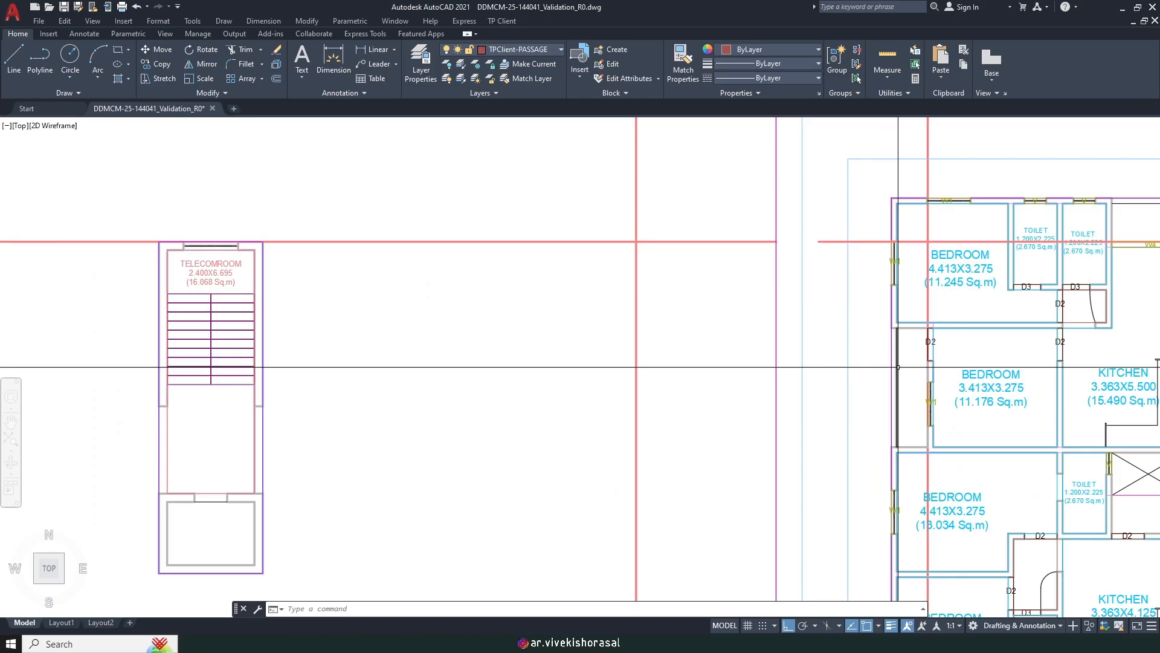
pyautogui.moveTo(898, 367); pyautogui.dragTo(876, 362, button='middle')
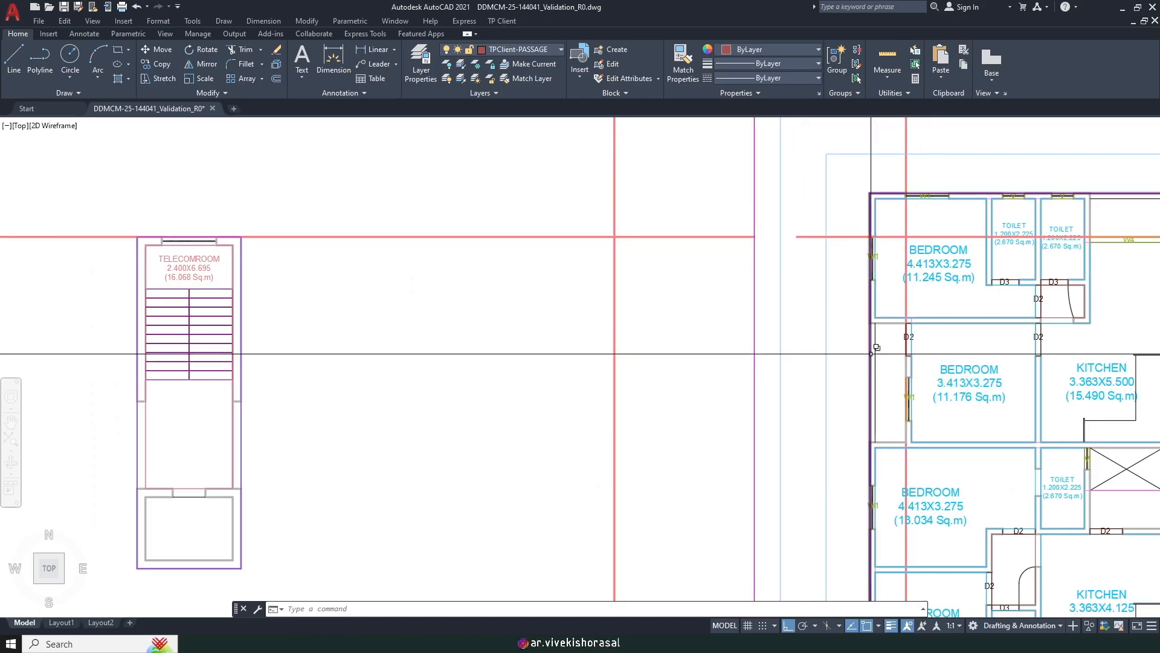
pyautogui.scroll(-2, 872, 353)
pyautogui.scroll(2, 872, 350)
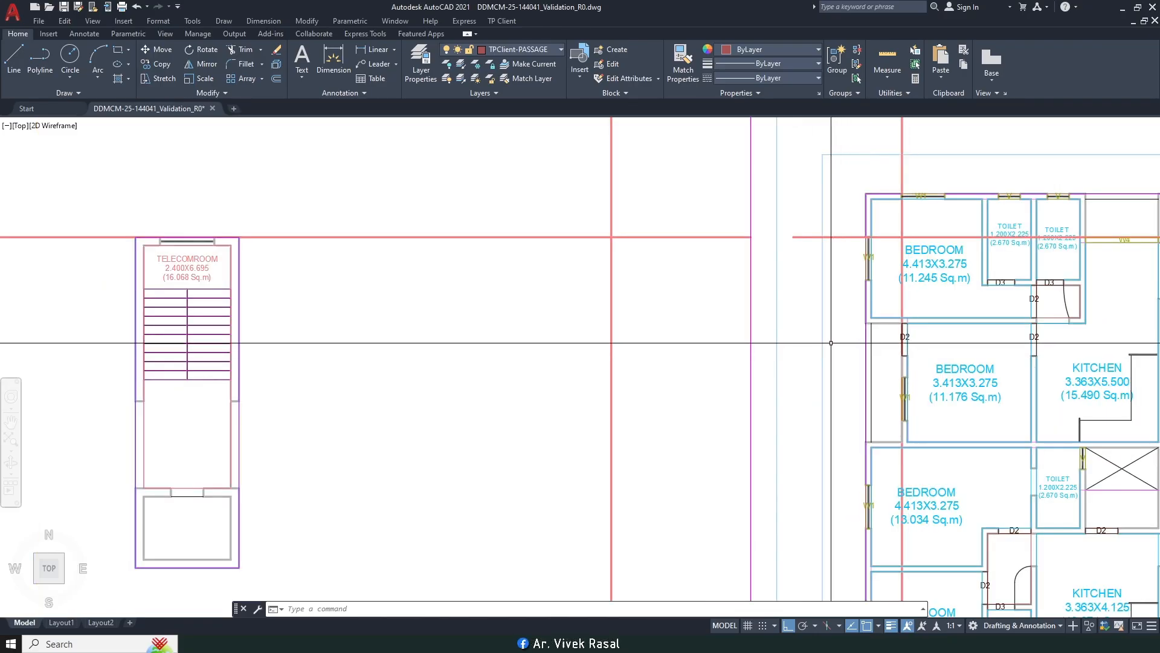
pyautogui.scroll(-2, 831, 344)
pyautogui.moveTo(630, 318); pyautogui.dragTo(570, 372, button='middle')
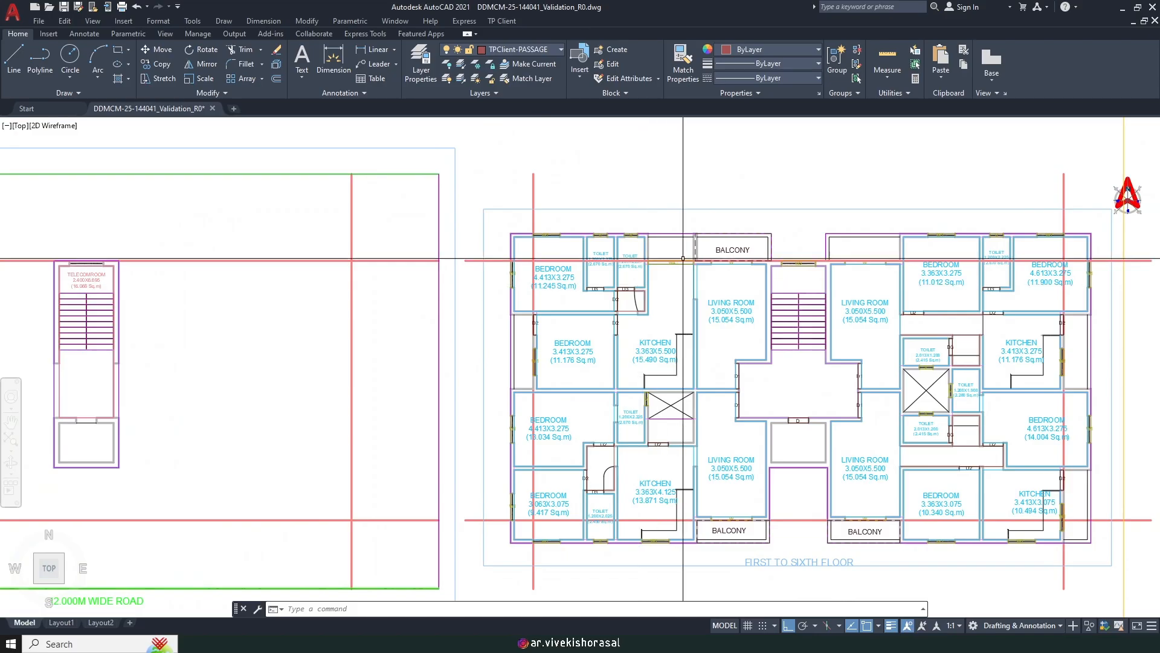
pyautogui.scroll(2, 700, 246)
pyautogui.moveTo(723, 217); pyautogui.dragTo(737, 292, button='middle')
pyautogui.scroll(-4, 737, 291)
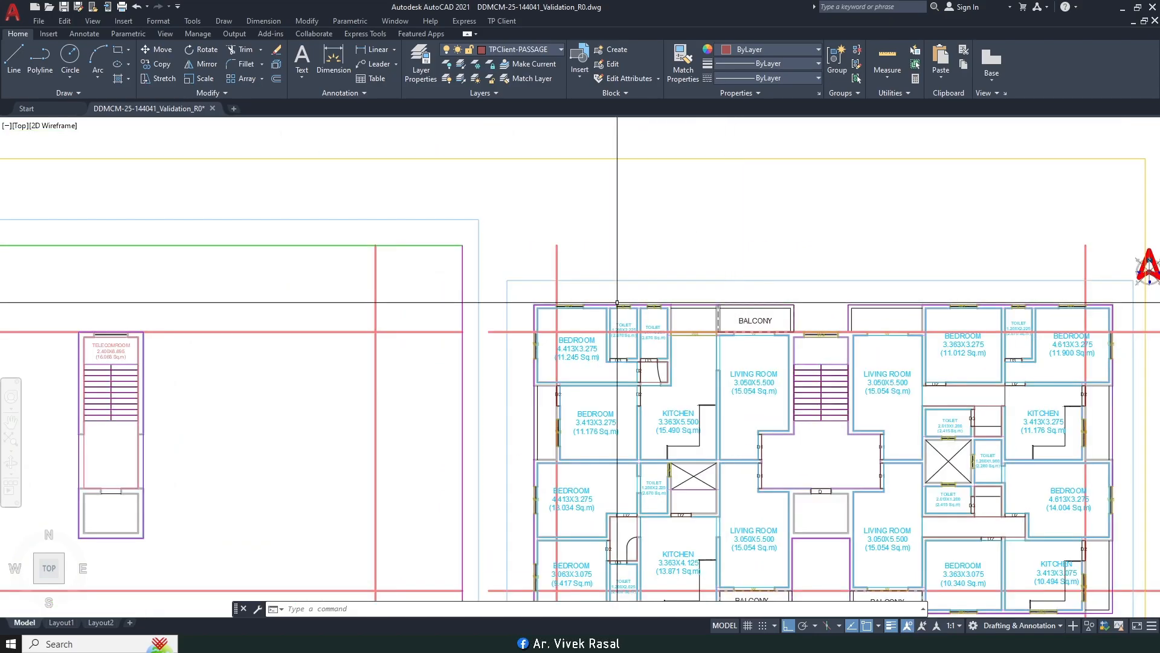
pyautogui.scroll(3, 633, 305)
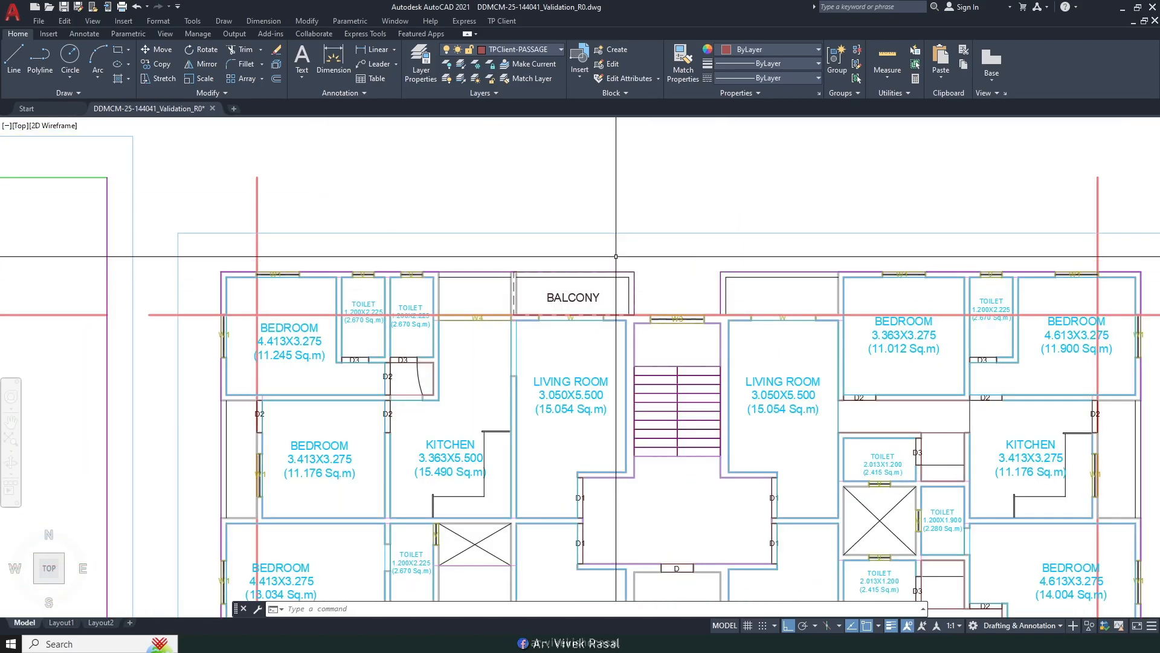
pyautogui.scroll(-3, 620, 229)
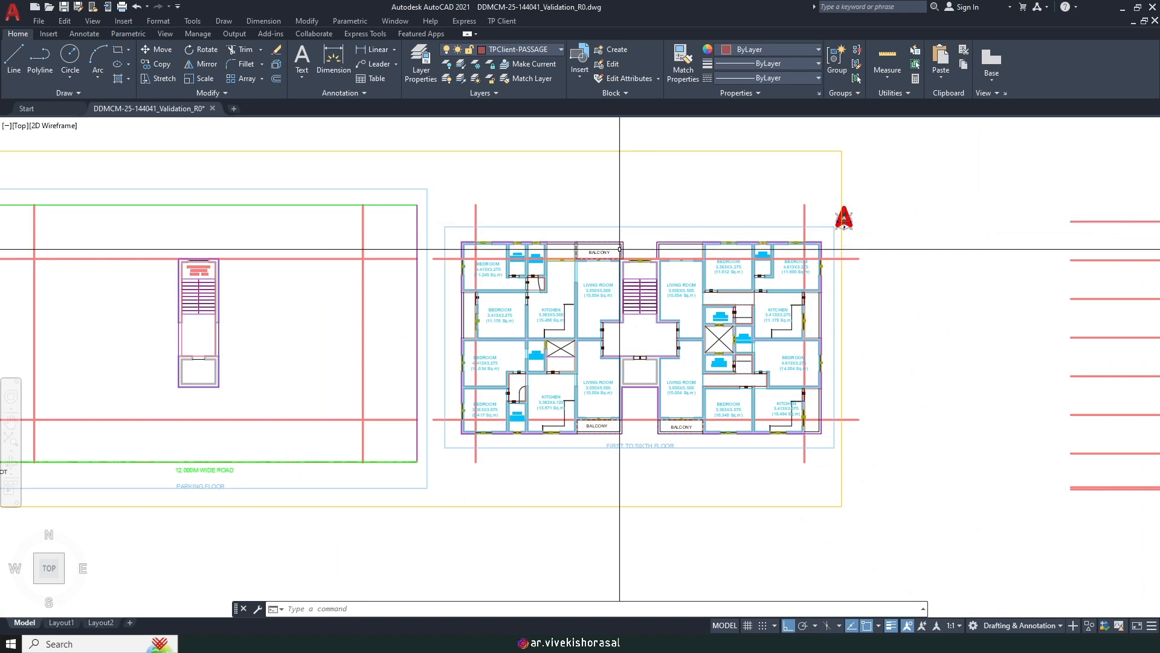
pyautogui.scroll(2, 617, 246)
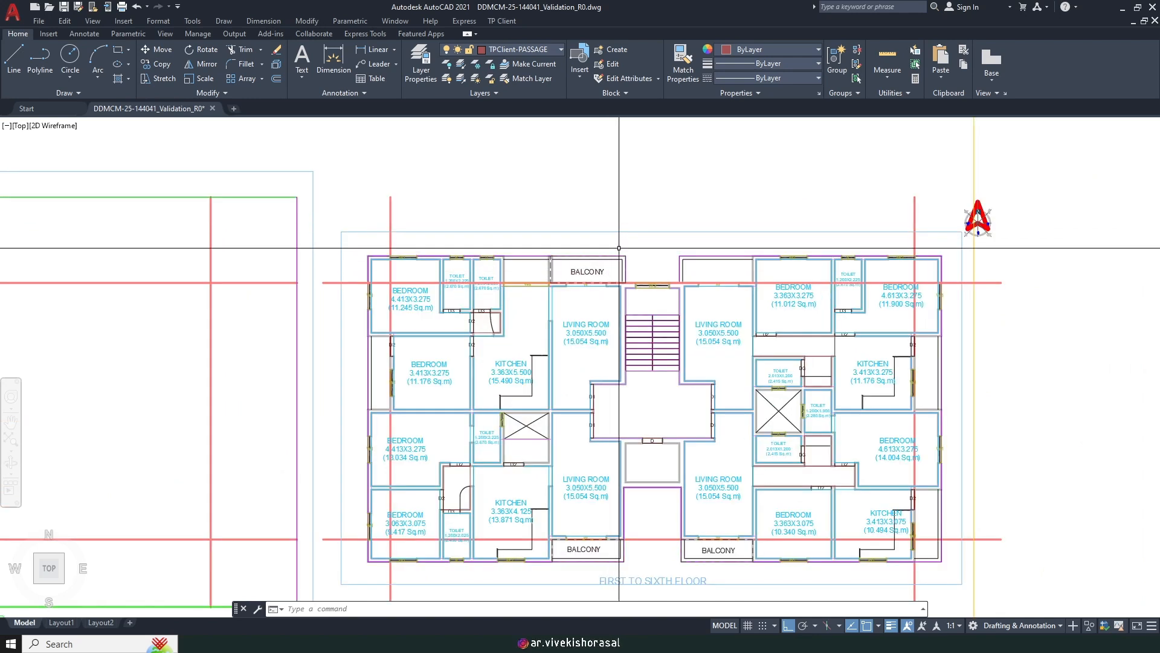
pyautogui.scroll(3, 619, 248)
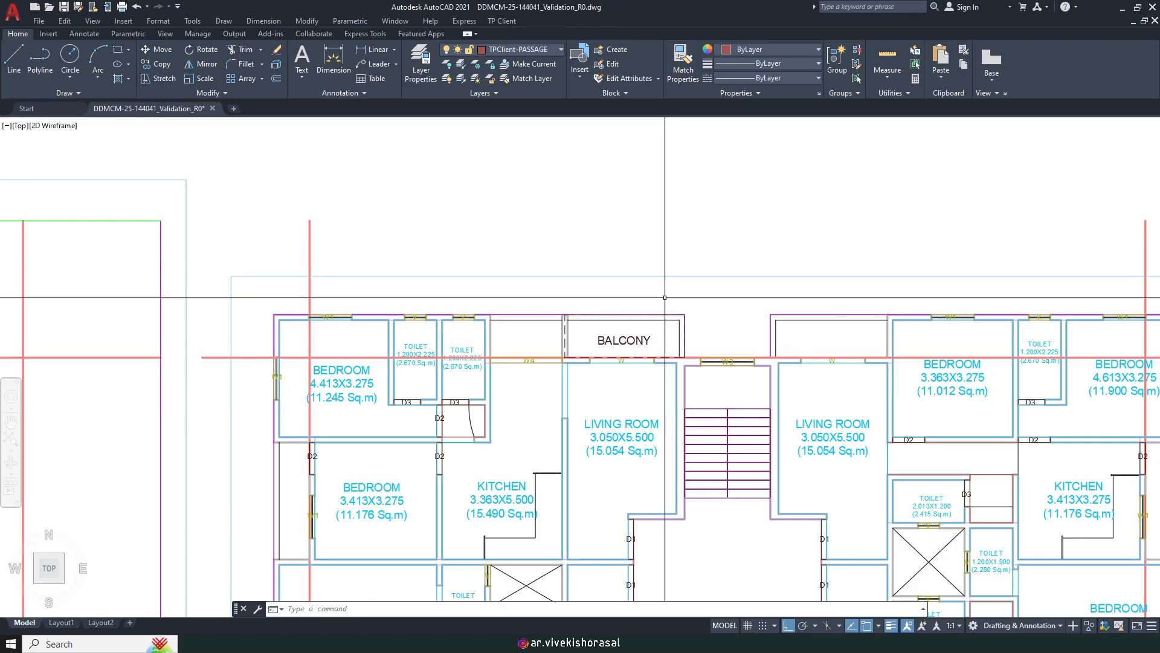
pyautogui.scroll(-3, 662, 296)
pyautogui.scroll(1, 659, 308)
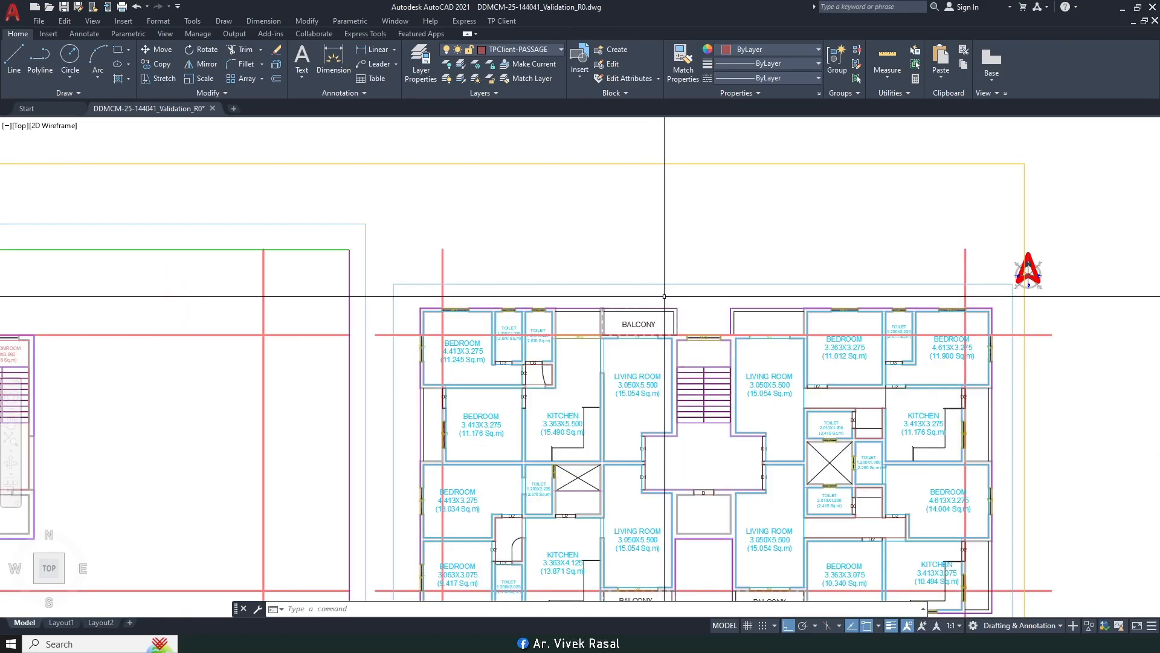
pyautogui.moveTo(658, 303); pyautogui.dragTo(592, 227, button='middle')
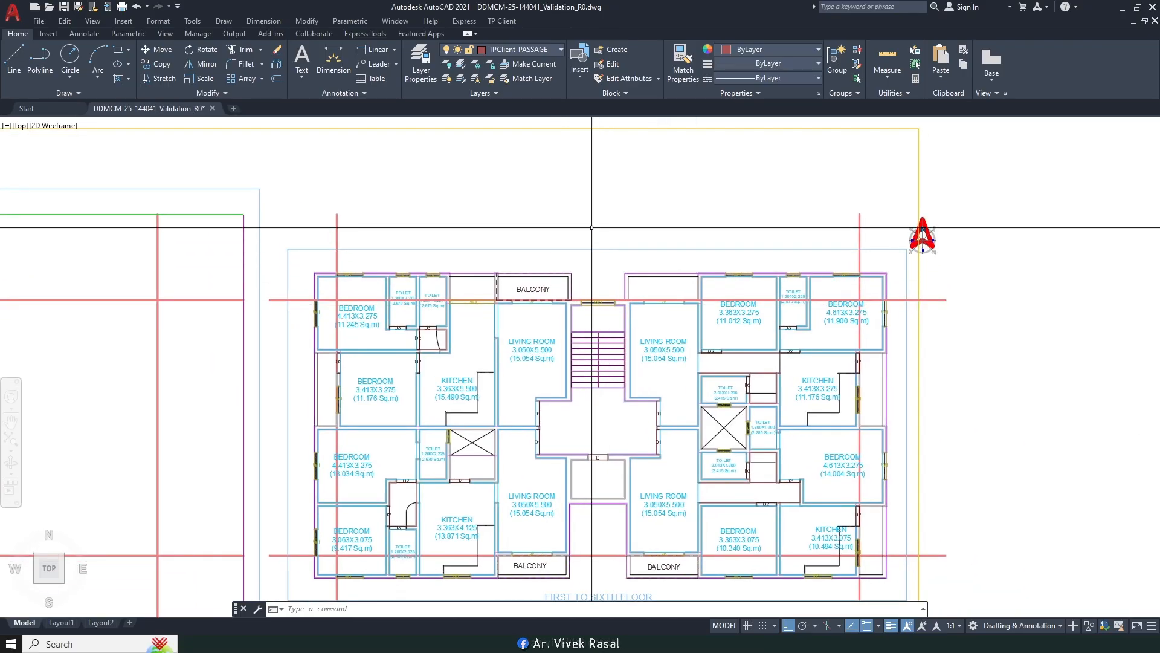
# Step: Start TP Client's Mark Balcony as a normal rear balcony, width option 2, drawn by rectangle
pyautogui.click(502, 21)
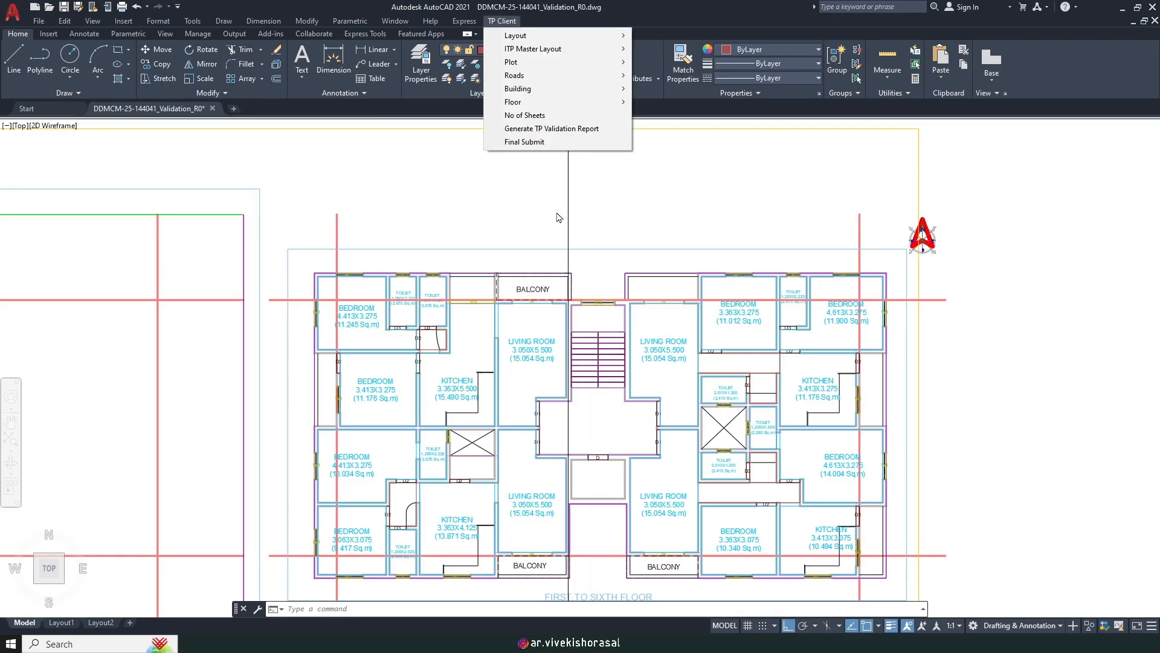
pyautogui.moveTo(558, 104)
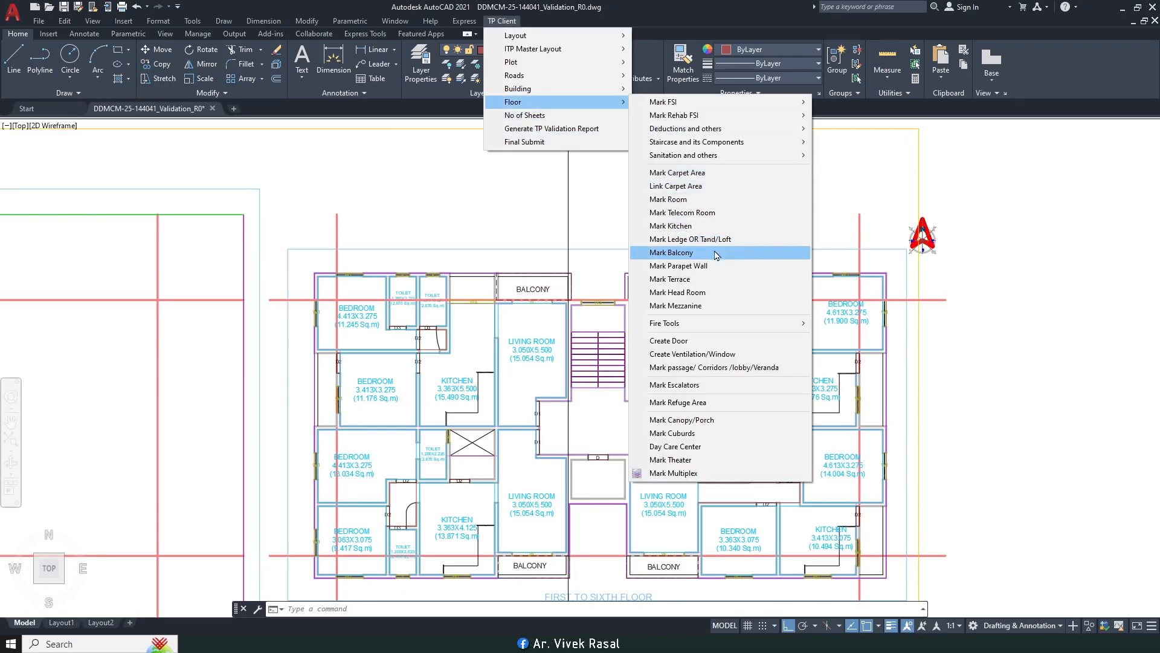
pyautogui.click(714, 252)
pyautogui.press('Return')
pyautogui.scroll(4, 657, 276)
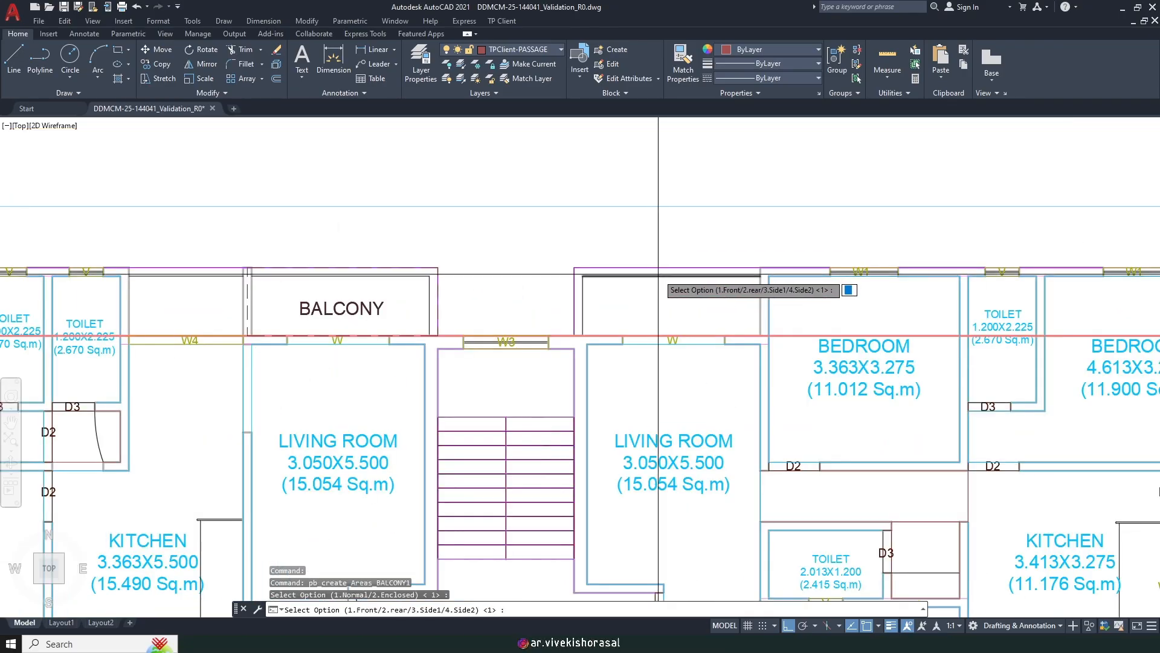
pyautogui.press('Return')
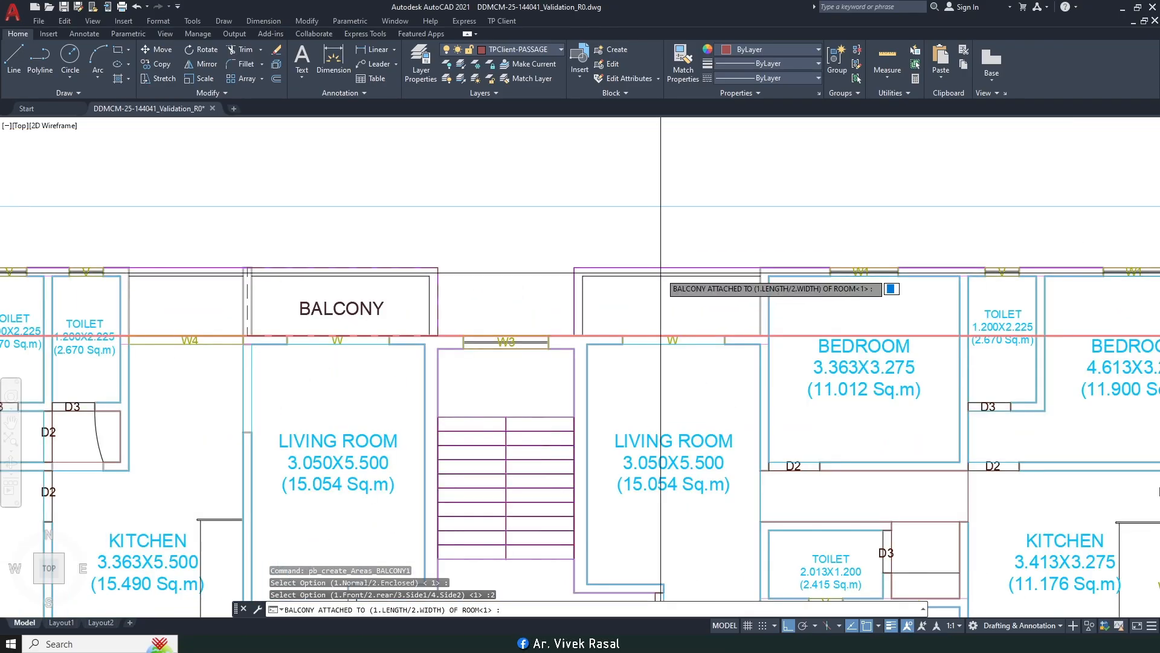
pyautogui.write('2')
pyautogui.press('Return')
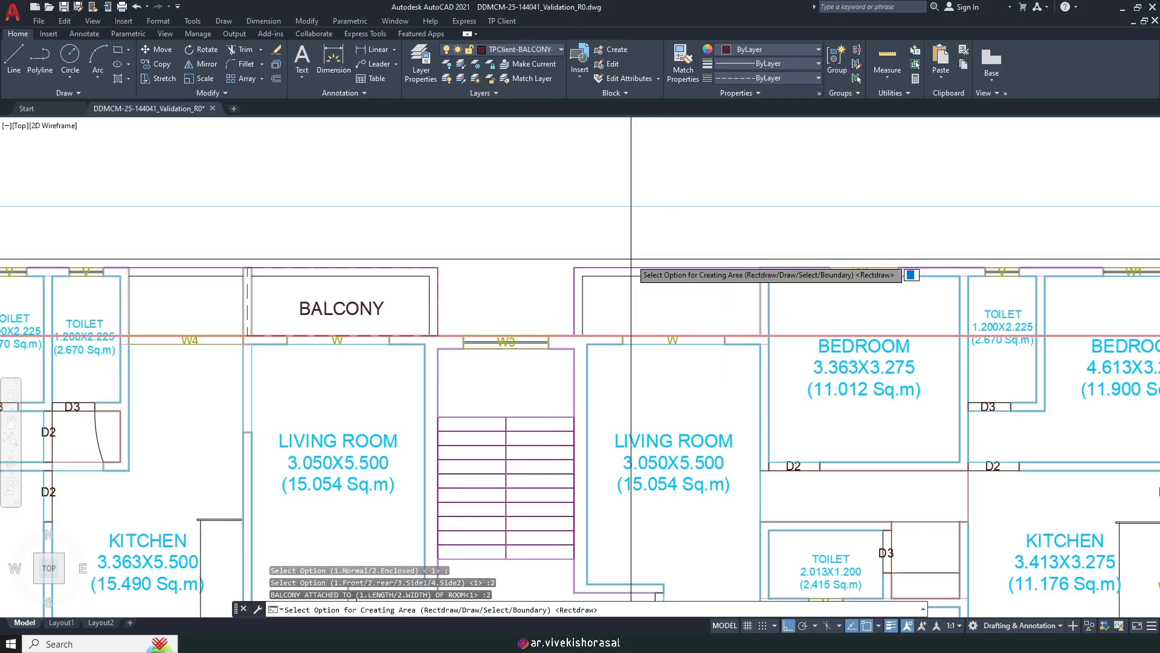
pyautogui.scroll(2, 592, 253)
pyautogui.press('Return')
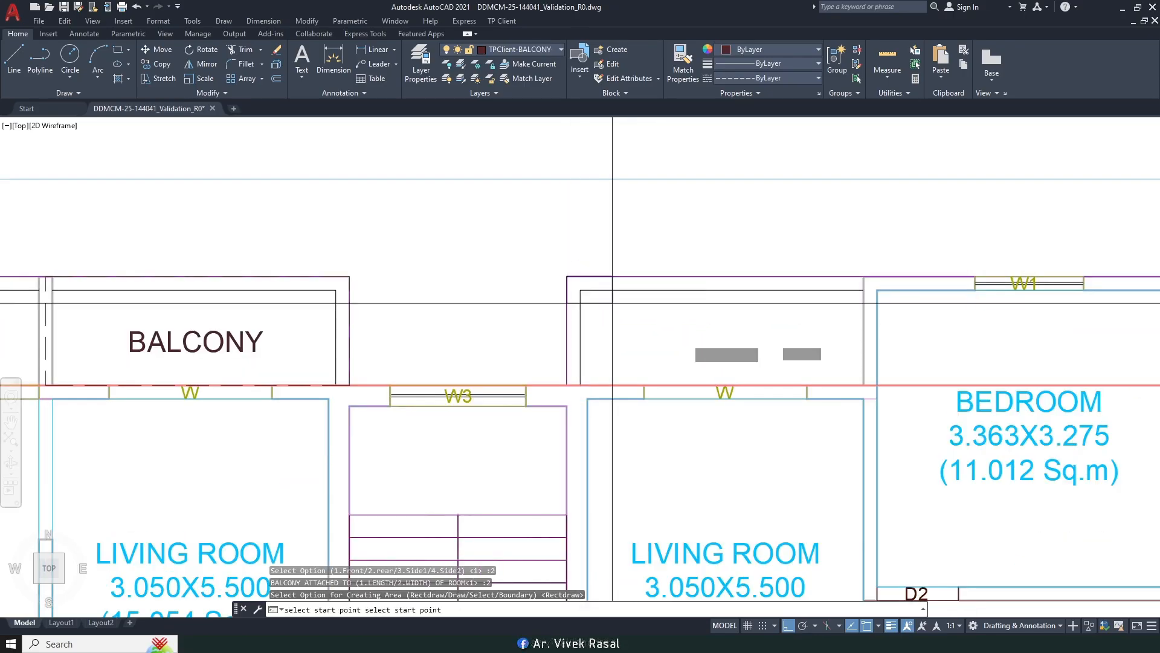
# Step: Draw the rectangle over the unlabelled top balcony and name it BALCONY
pyautogui.scroll(2, 907, 399)
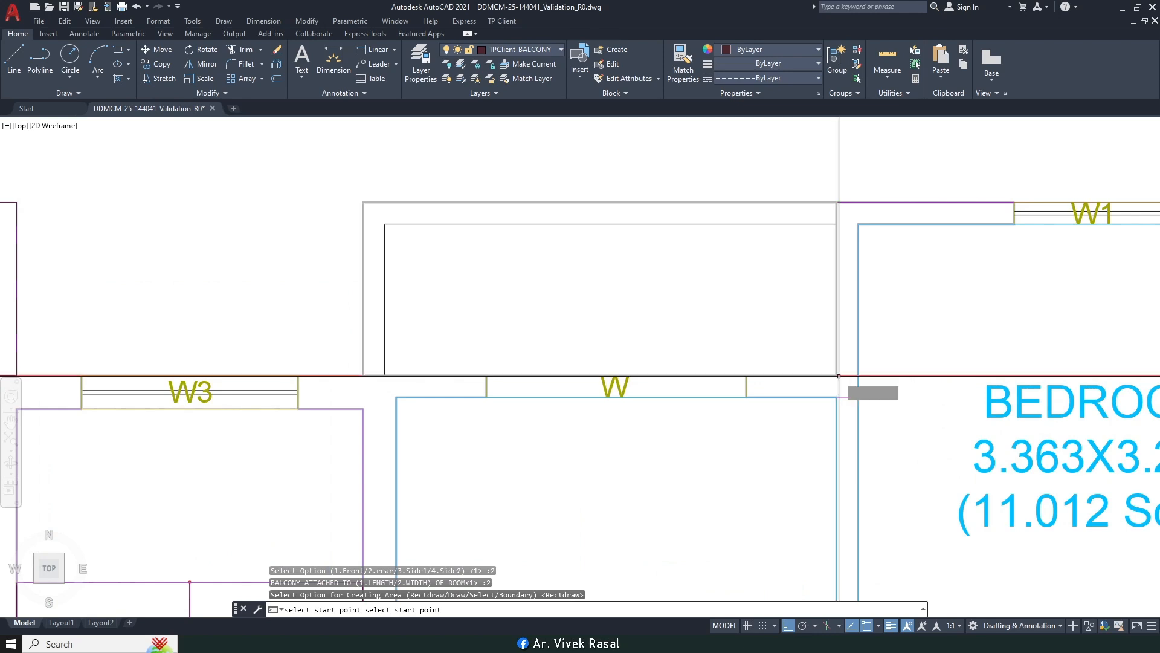
pyautogui.click(836, 375)
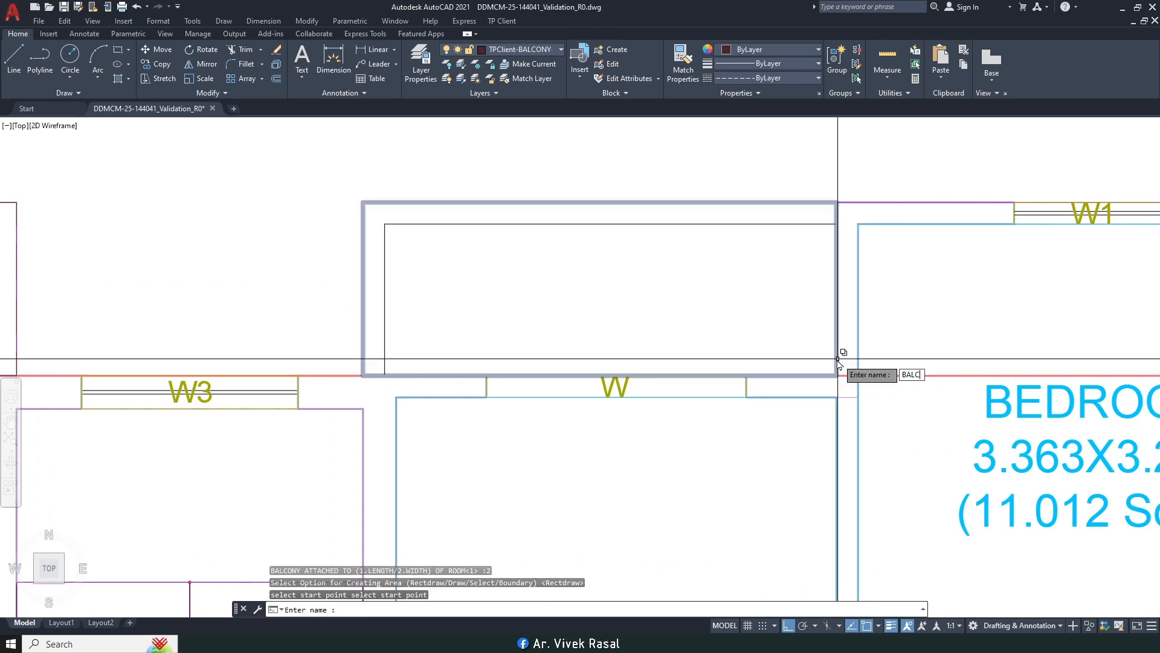
pyautogui.press('Return')
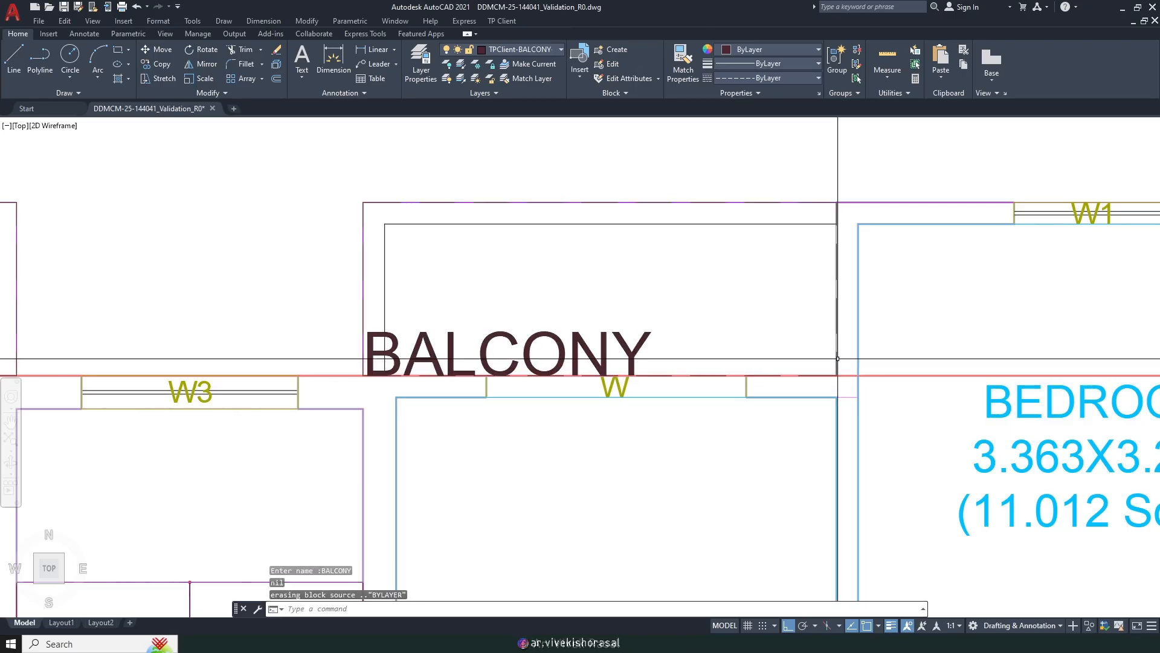
pyautogui.write('m')
pyautogui.press('Return')
# Step: Move the new BALCONY label into the balcony, then nudge it higher
pyautogui.click(680, 354)
pyautogui.click(614, 319)
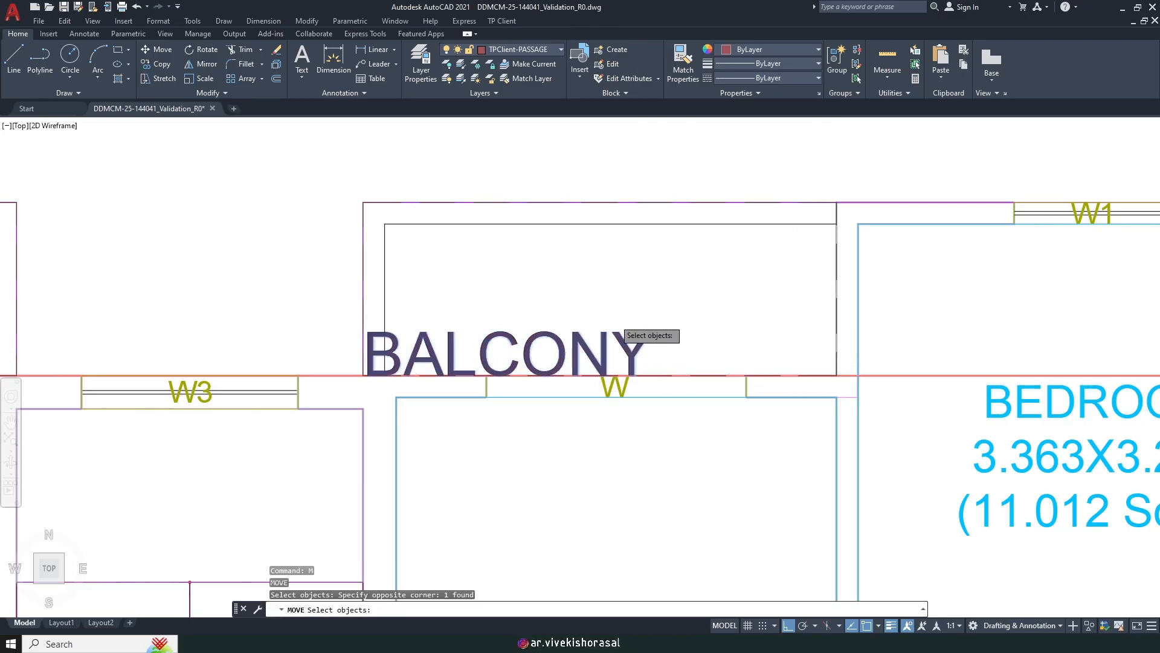
pyautogui.scroll(-1, 614, 319)
pyautogui.press('Return')
pyautogui.click(580, 166)
pyautogui.click(642, 174)
pyautogui.press('Return')
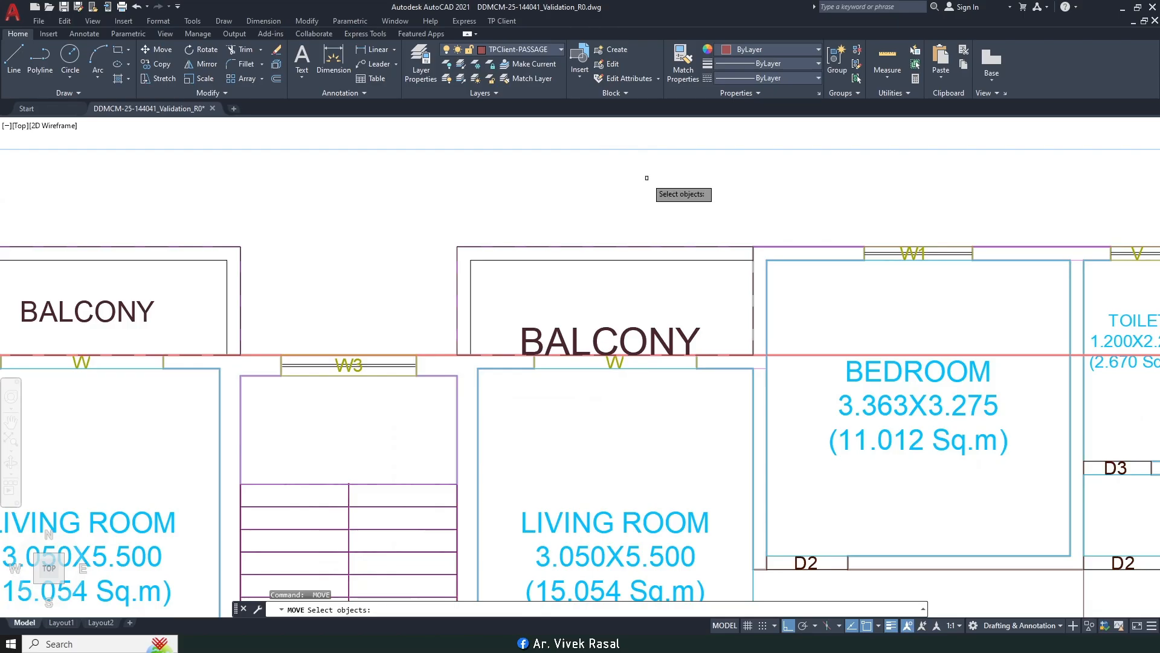
pyautogui.write('p')
pyautogui.press('Return')
pyautogui.scroll(2, 719, 296)
pyautogui.press('Return')
pyautogui.click(728, 344)
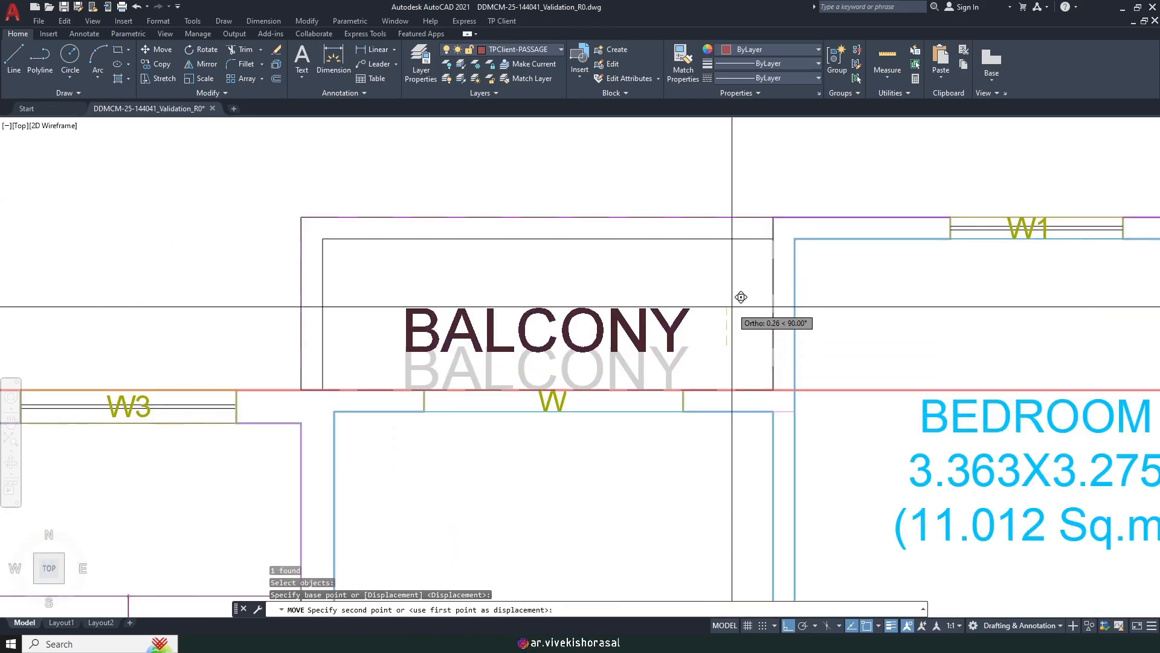
pyautogui.click(732, 306)
# Step: Match the right BALCONY label's properties to the left BALCONY label
pyautogui.write('ma')
pyautogui.press('Return')
pyautogui.scroll(-5, 732, 306)
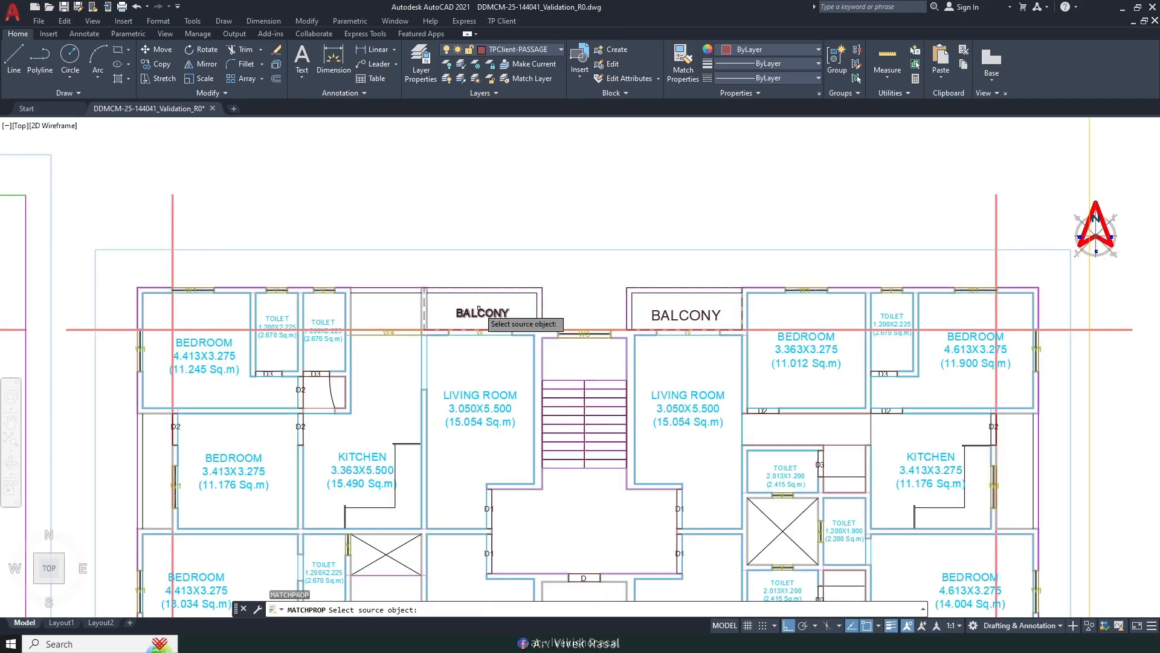
pyautogui.click(491, 310)
pyautogui.scroll(4, 714, 317)
pyautogui.click(713, 317)
pyautogui.click(652, 299)
pyautogui.press('Return')
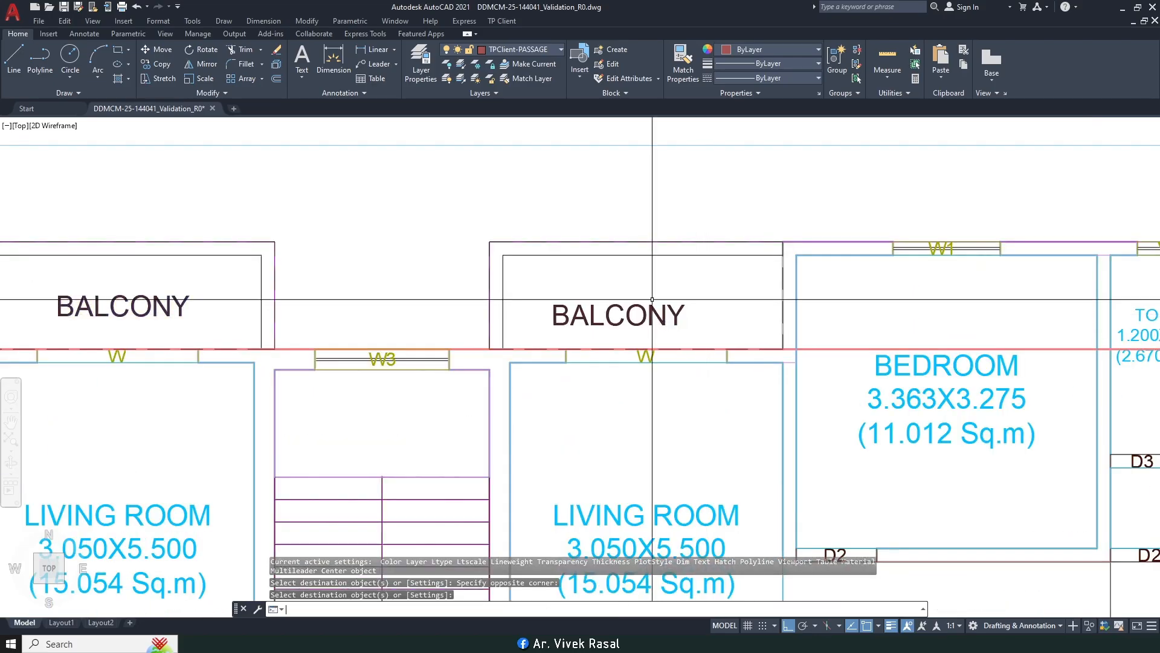
# Step: Shift the right BALCONY label right and up, level with the left label
pyautogui.write('m')
pyautogui.press('Return')
pyautogui.click(705, 326)
pyautogui.click(656, 301)
pyautogui.press('Return')
pyautogui.click(650, 195)
pyautogui.click(670, 194)
pyautogui.press('Return')
pyautogui.click(698, 321)
pyautogui.click(676, 304)
pyautogui.press('Return')
pyautogui.click(742, 310)
pyautogui.click(745, 302)
pyautogui.scroll(-5, 725, 278)
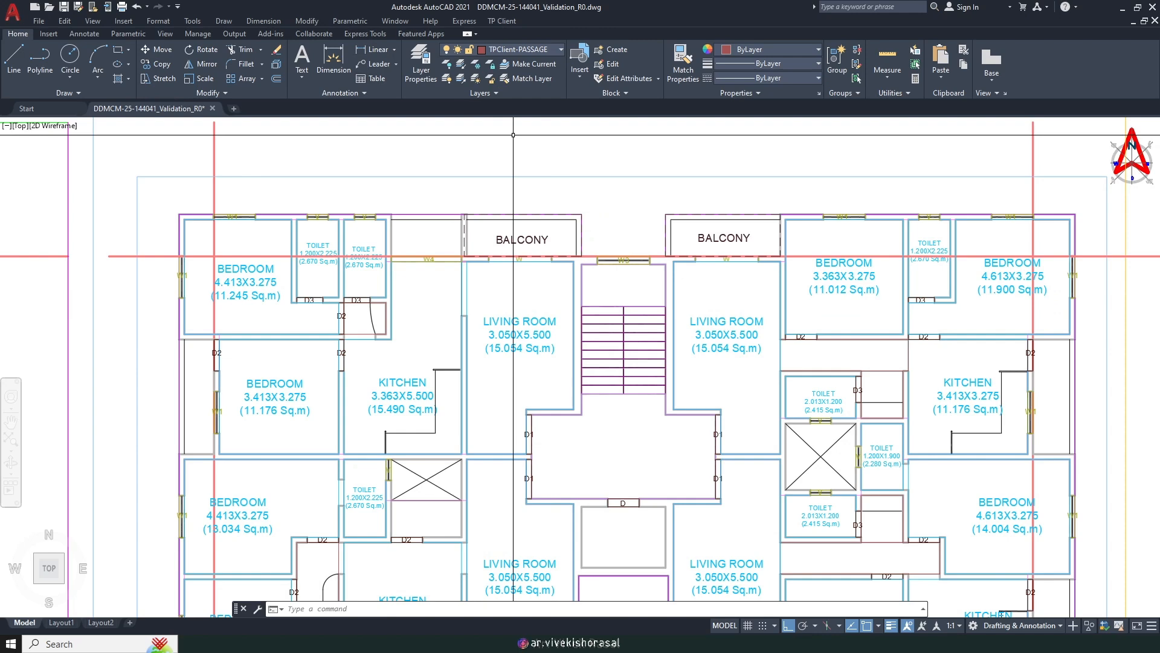
pyautogui.write('DIMLI')
pyautogui.press('Return')
pyautogui.scroll(4, 589, 256)
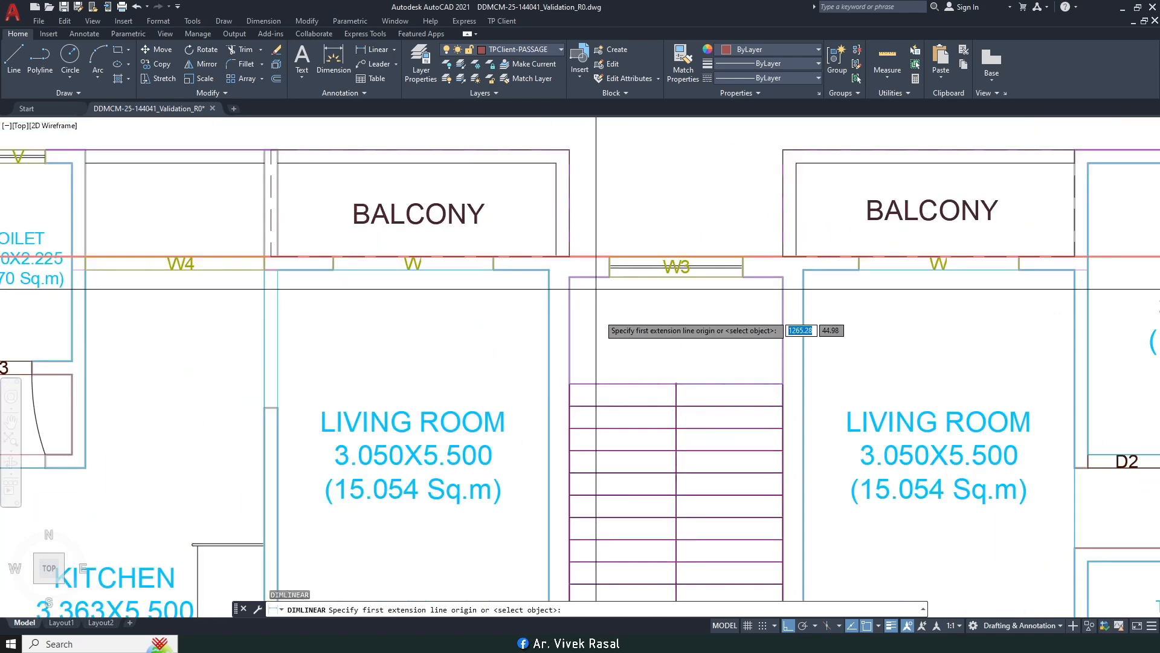
pyautogui.click(569, 384)
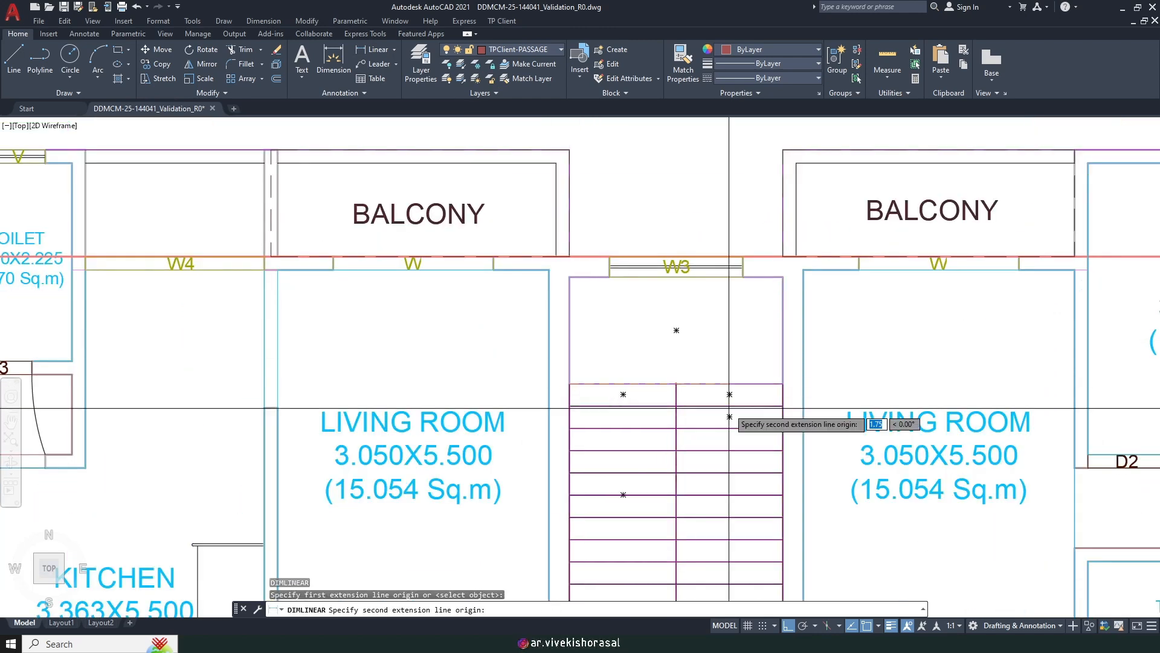
pyautogui.click(676, 385)
pyautogui.press('Escape')
pyautogui.scroll(-5, 660, 343)
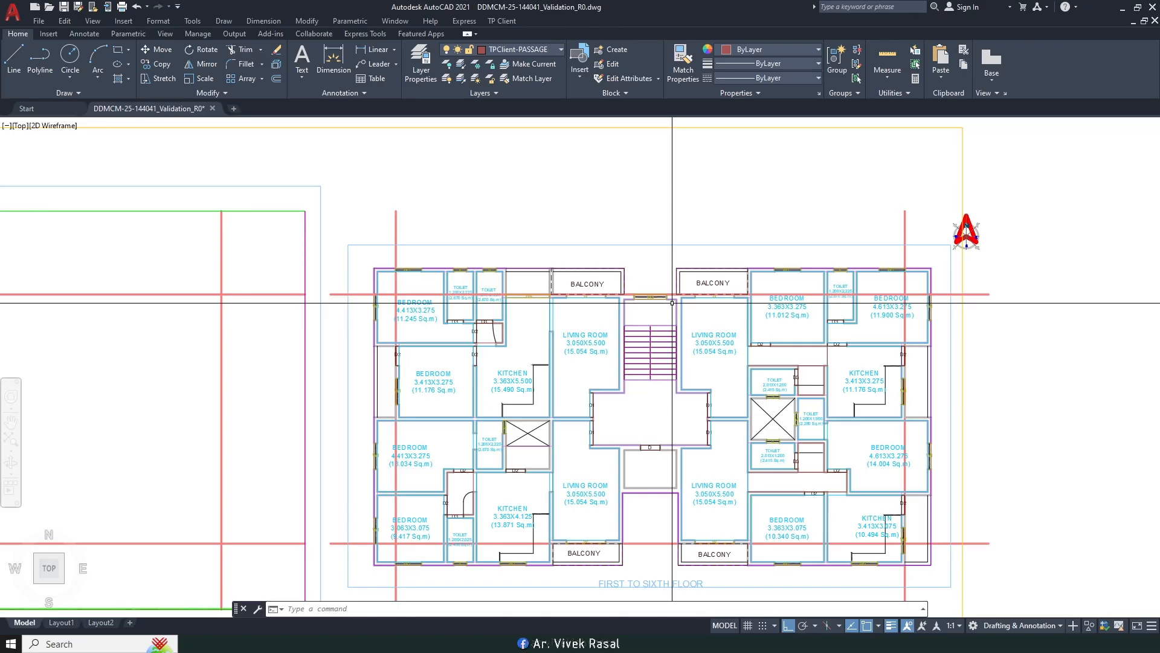
pyautogui.moveTo(672, 302); pyautogui.dragTo(613, 291, button='middle')
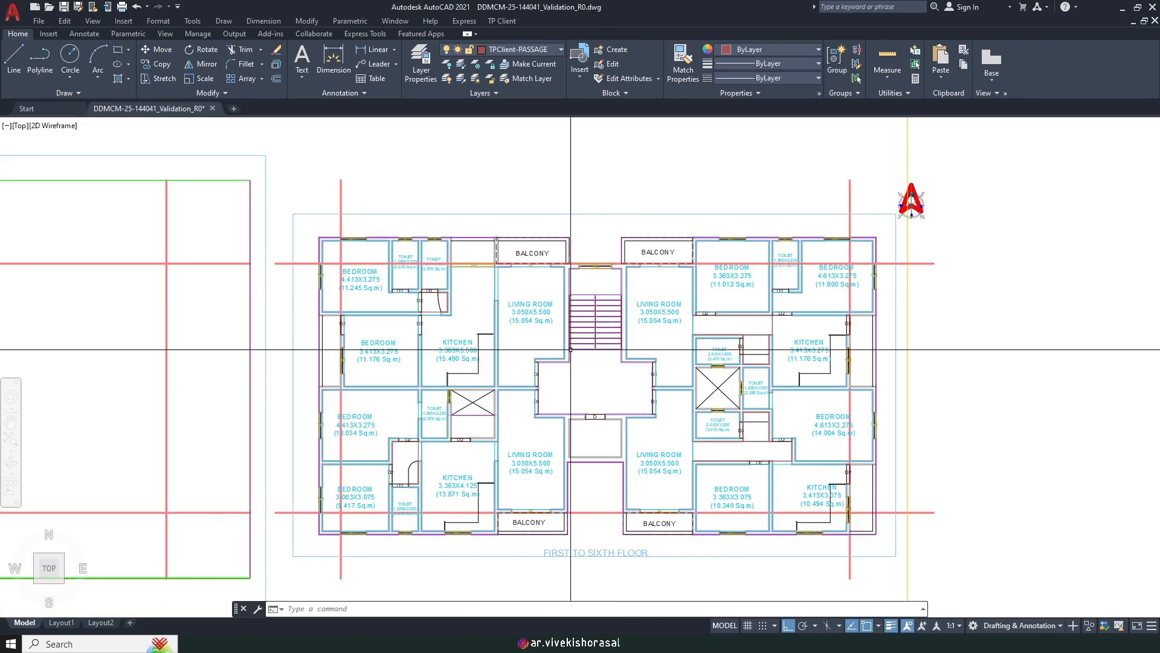
pyautogui.moveTo(437, 305); pyautogui.dragTo(587, 282, button='middle')
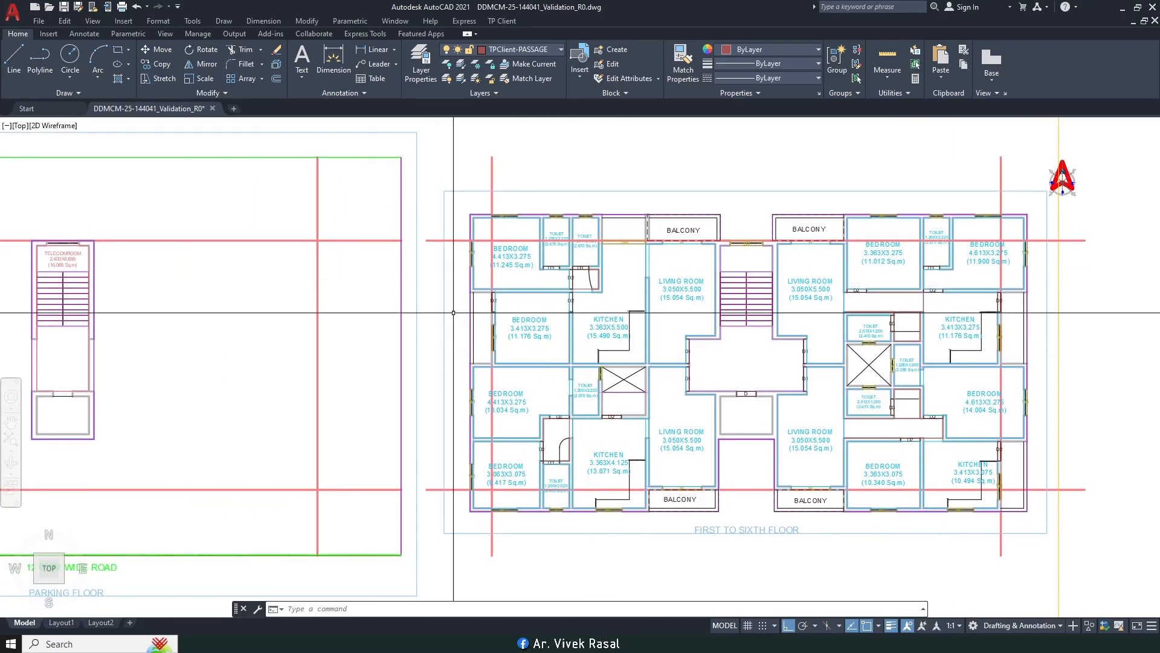
# Step: Start Mark Balcony as a normal Side1 balcony, width option 2, drawn by rectangle
pyautogui.click(504, 22)
pyautogui.moveTo(544, 102)
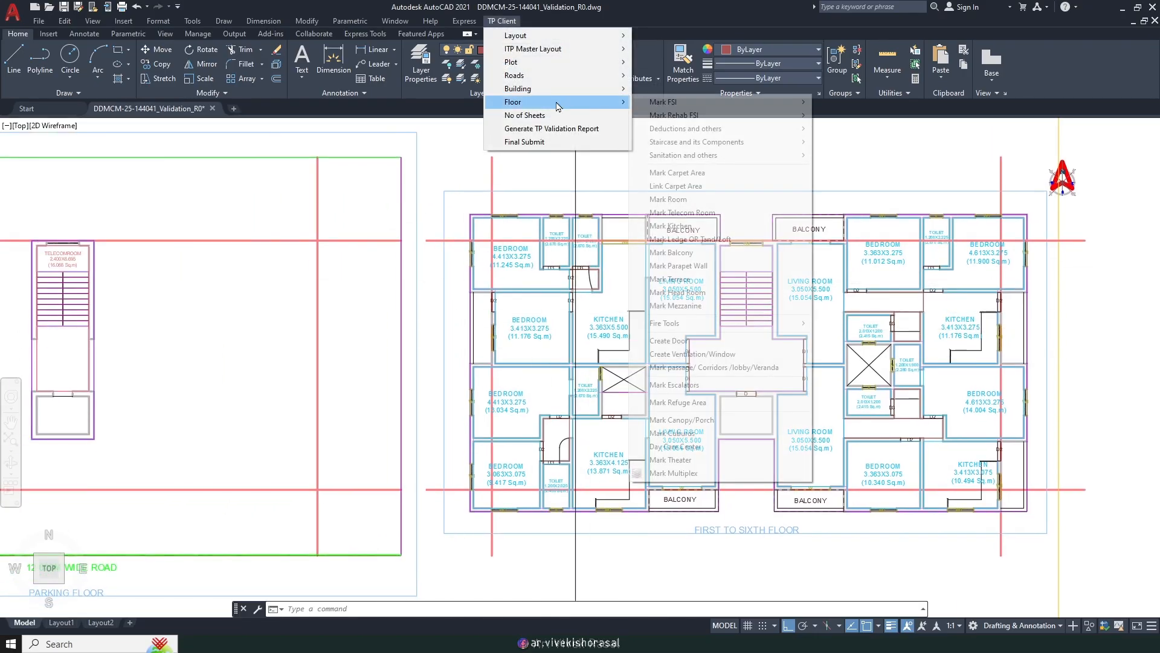
pyautogui.click(676, 258)
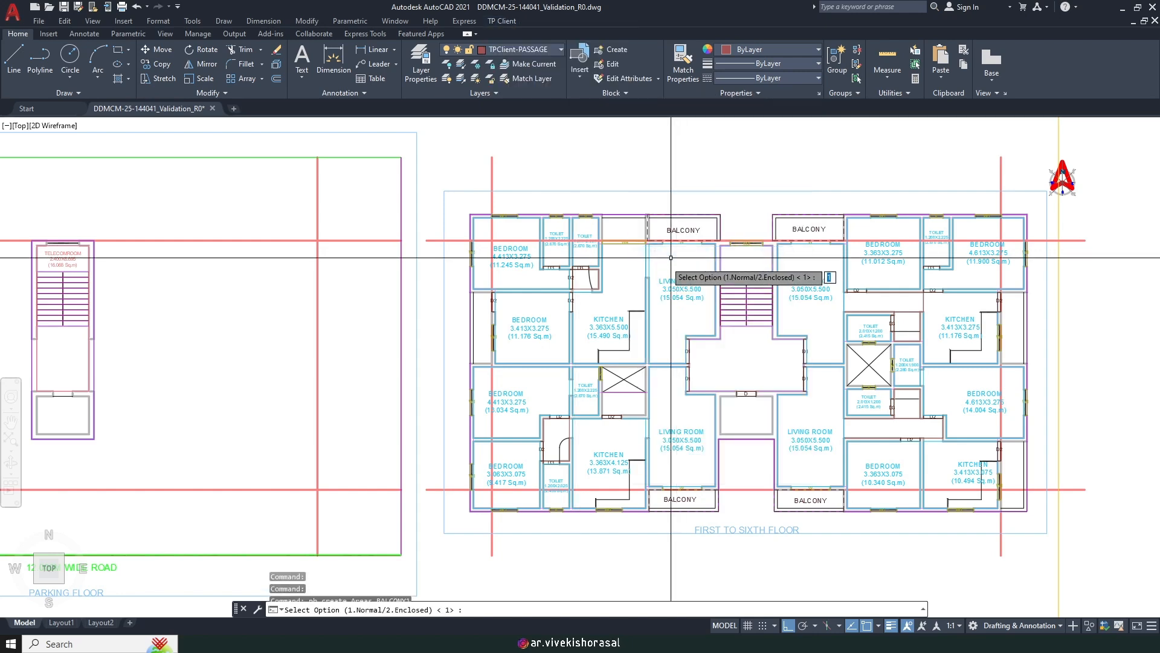
pyautogui.scroll(4, 477, 310)
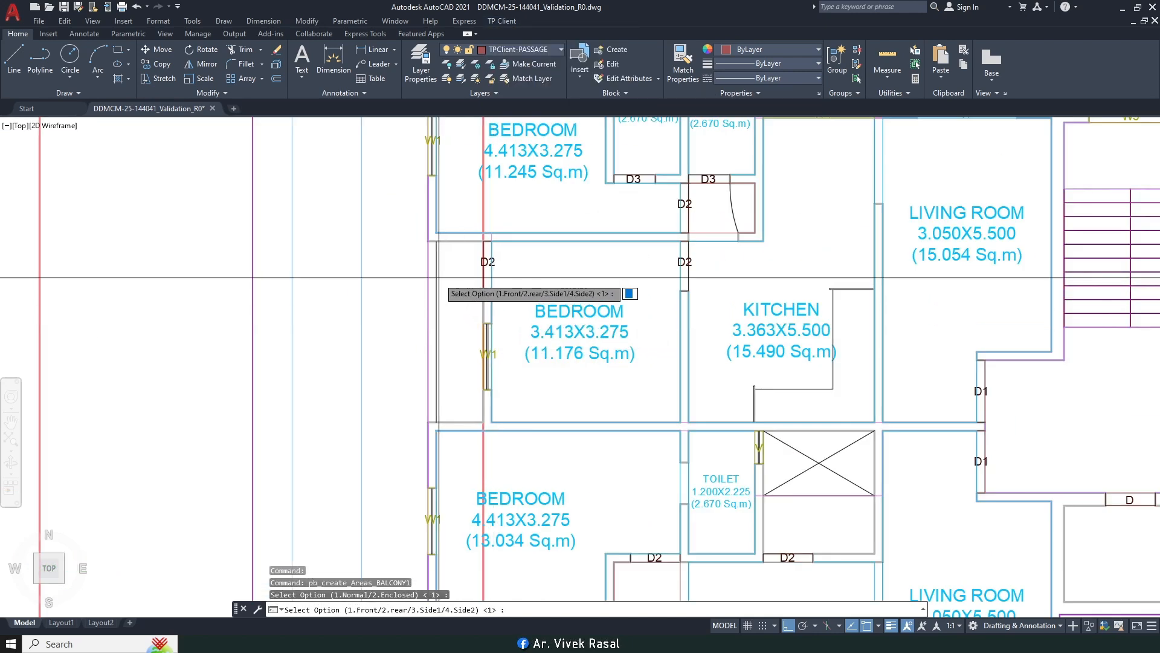
pyautogui.press('Return')
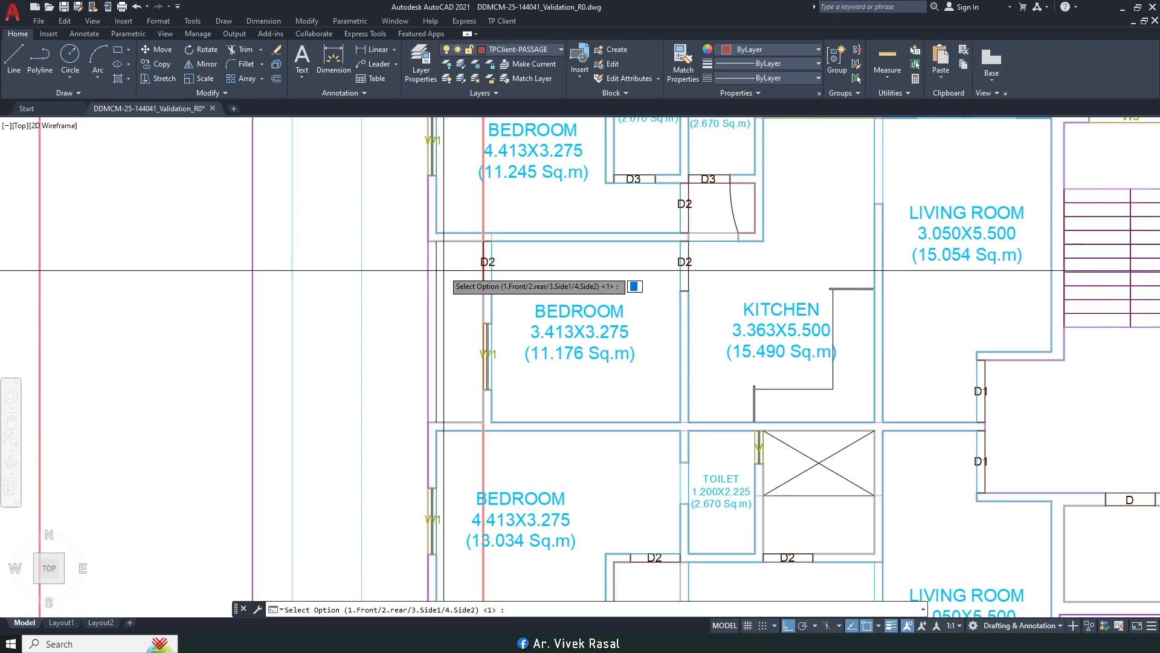
pyautogui.scroll(-2, 434, 278)
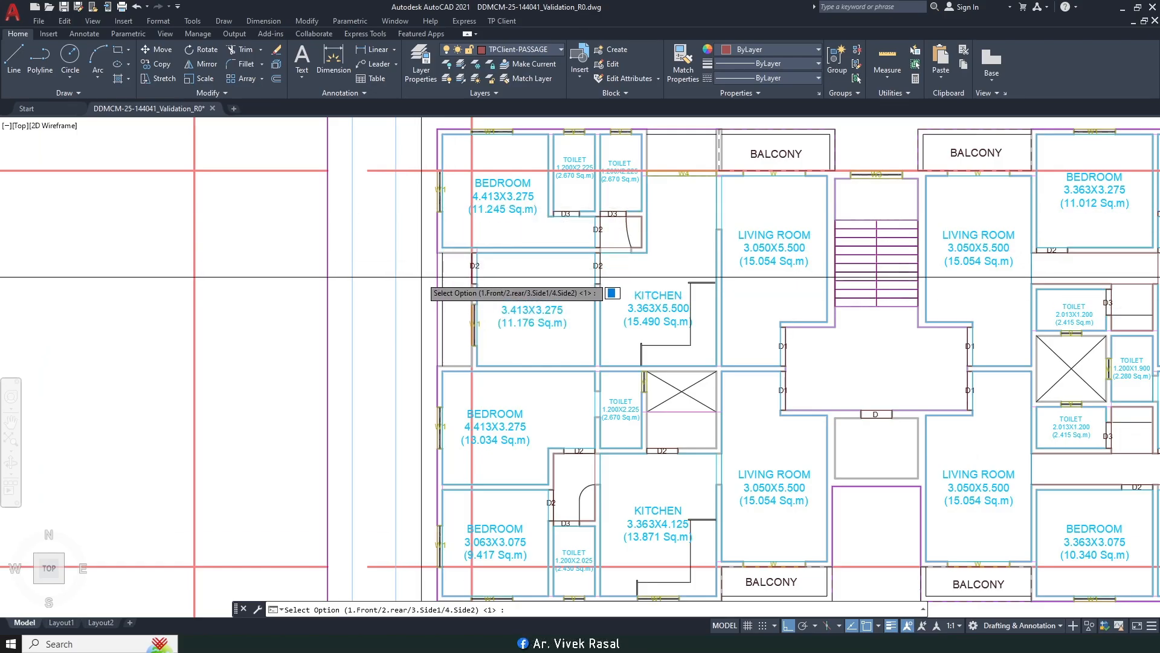
pyautogui.press('Return')
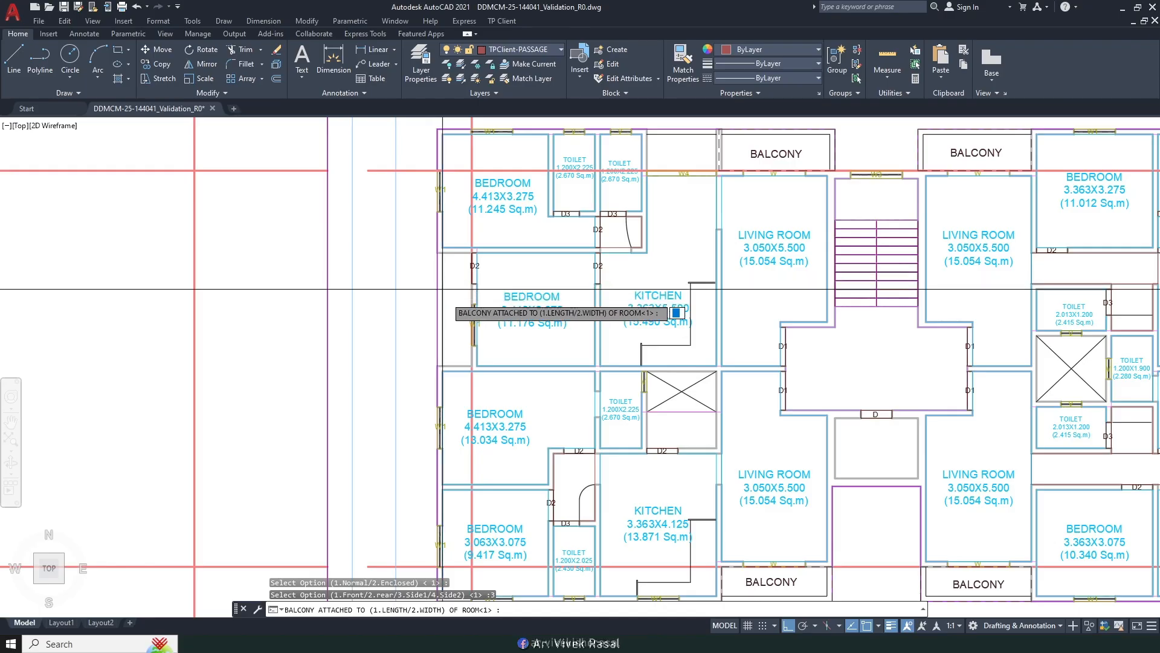
pyautogui.write('2')
pyautogui.press('Return')
pyautogui.scroll(4, 454, 266)
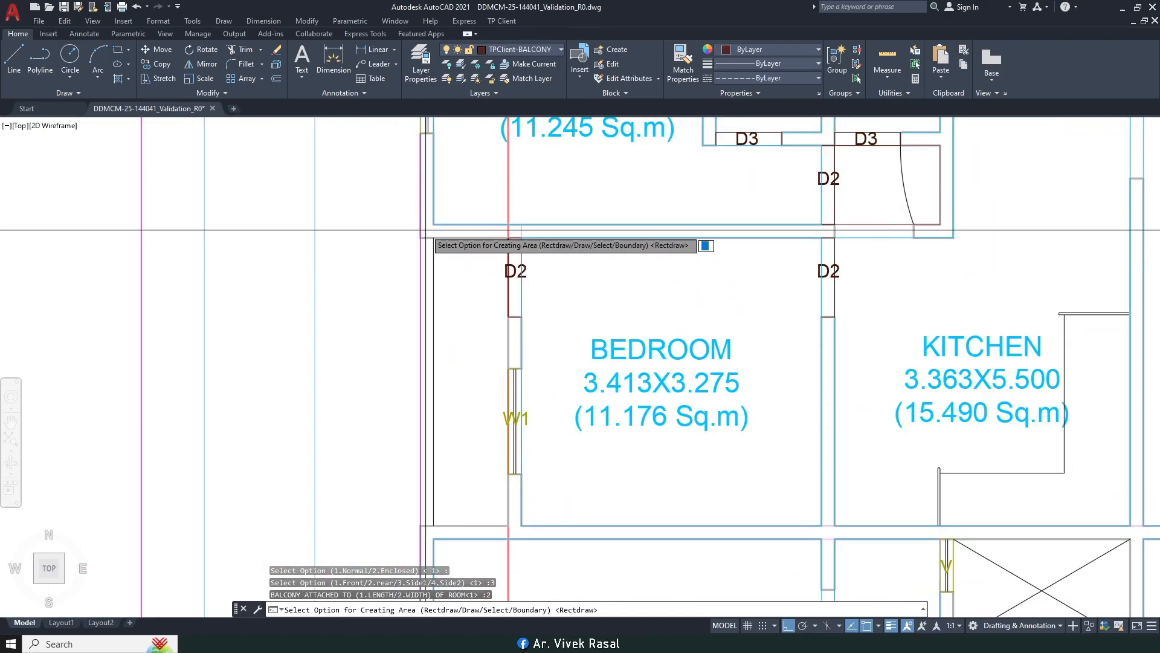
pyautogui.press('Return')
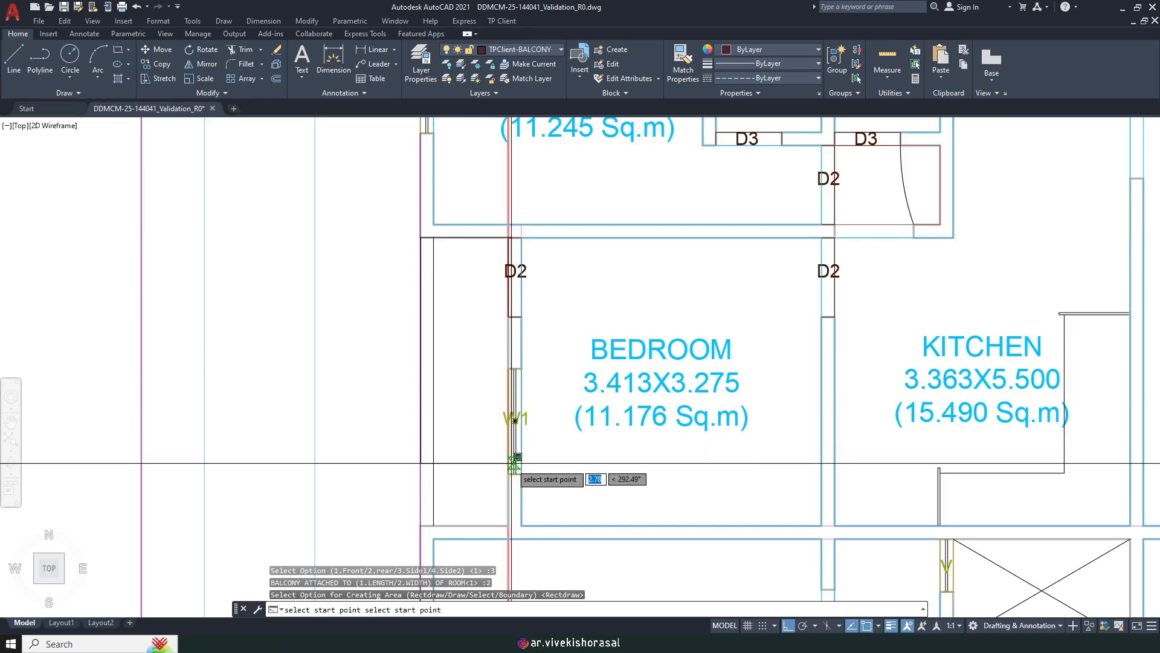
pyautogui.scroll(2, 510, 461)
# Step: Pick the side balcony's corner, name it BALCONY, and rotate the label 90°
pyautogui.click(502, 452)
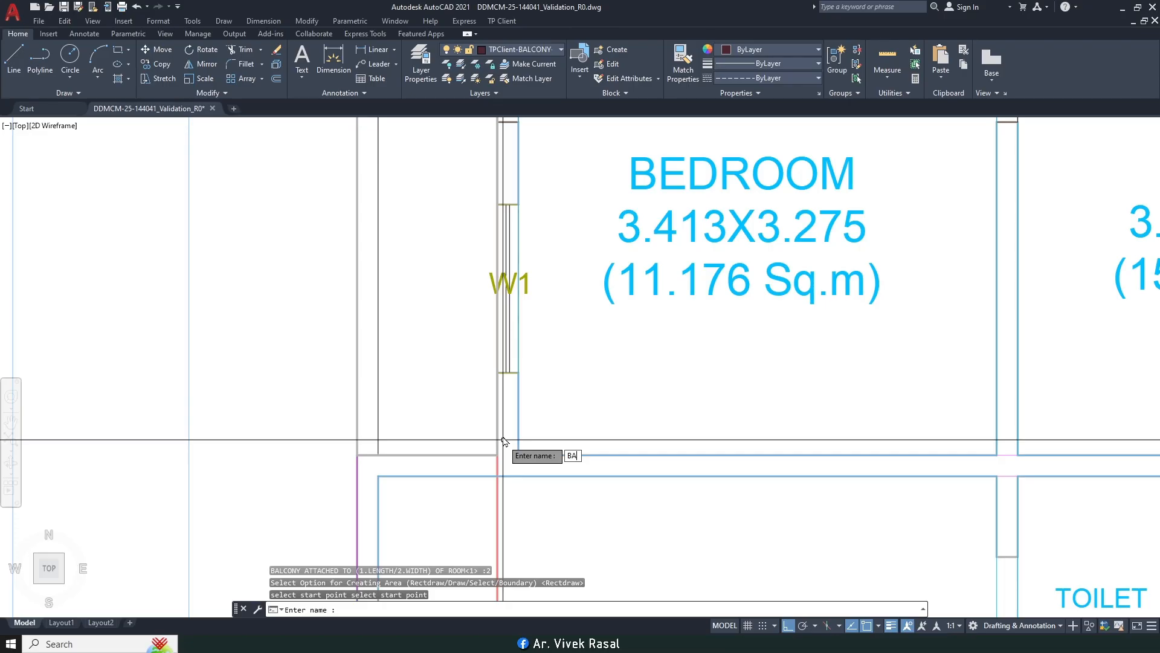
pyautogui.write('BALCONY')
pyautogui.press('Return')
pyautogui.write('R')
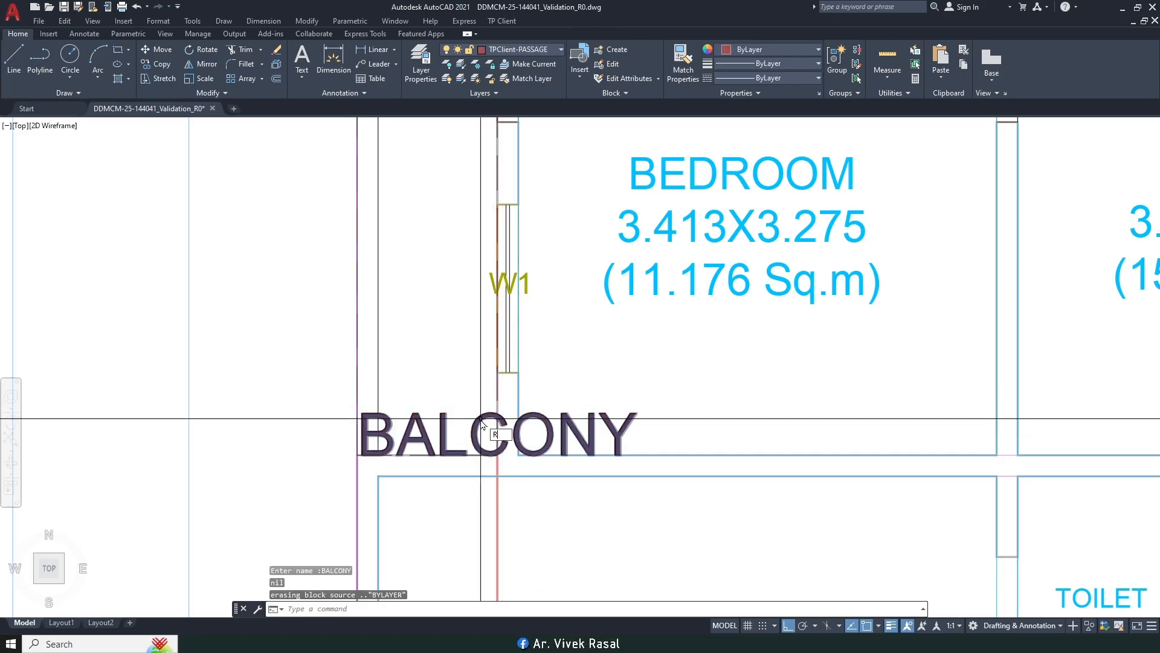
pyautogui.press('space')
pyautogui.click(481, 419)
pyautogui.click(435, 386)
pyautogui.click(426, 367)
pyautogui.press('space')
pyautogui.click(441, 366)
pyautogui.click(437, 300)
# Step: Move the vertical BALCONY label against the side balcony's wall
pyautogui.write('m')
pyautogui.press('space')
pyautogui.write('p')
pyautogui.press('Return')
pyautogui.press('space')
pyautogui.click(518, 313)
pyautogui.moveTo(481, 238); pyautogui.dragTo(541, 336, button='middle')
pyautogui.scroll(-2, 542, 336)
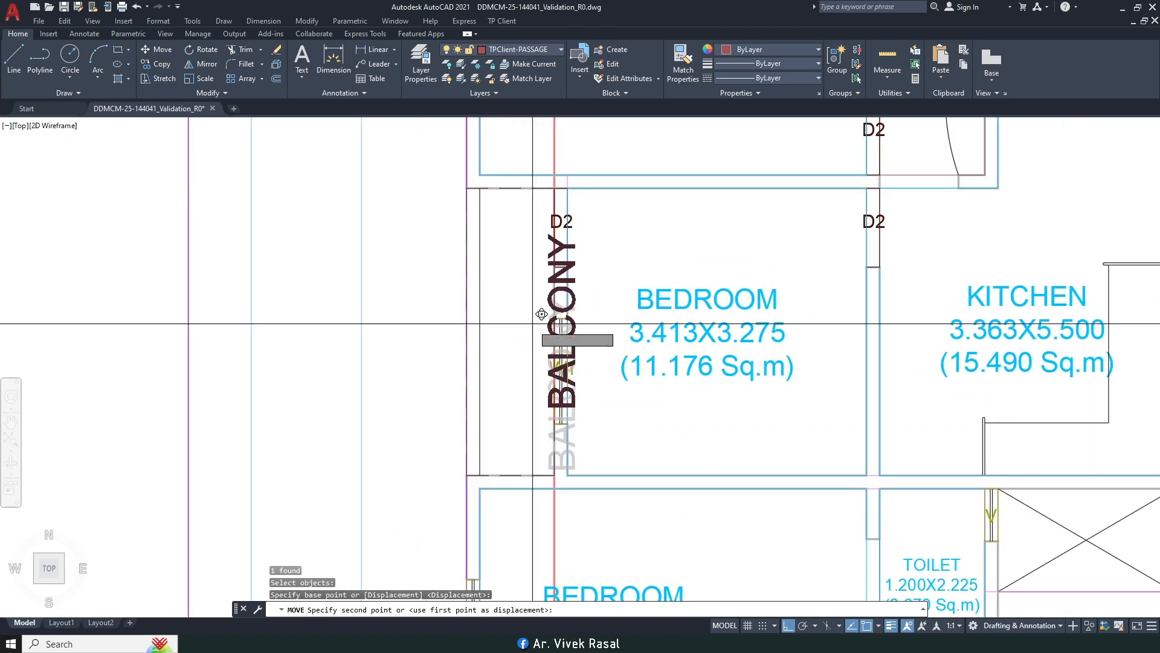
pyautogui.click(535, 354)
pyautogui.press('Escape')
# Step: Scale the vertical BALCONY label down by 0.5
pyautogui.write('sc')
pyautogui.press('space')
pyautogui.click(541, 408)
pyautogui.click(513, 358)
pyautogui.press('space')
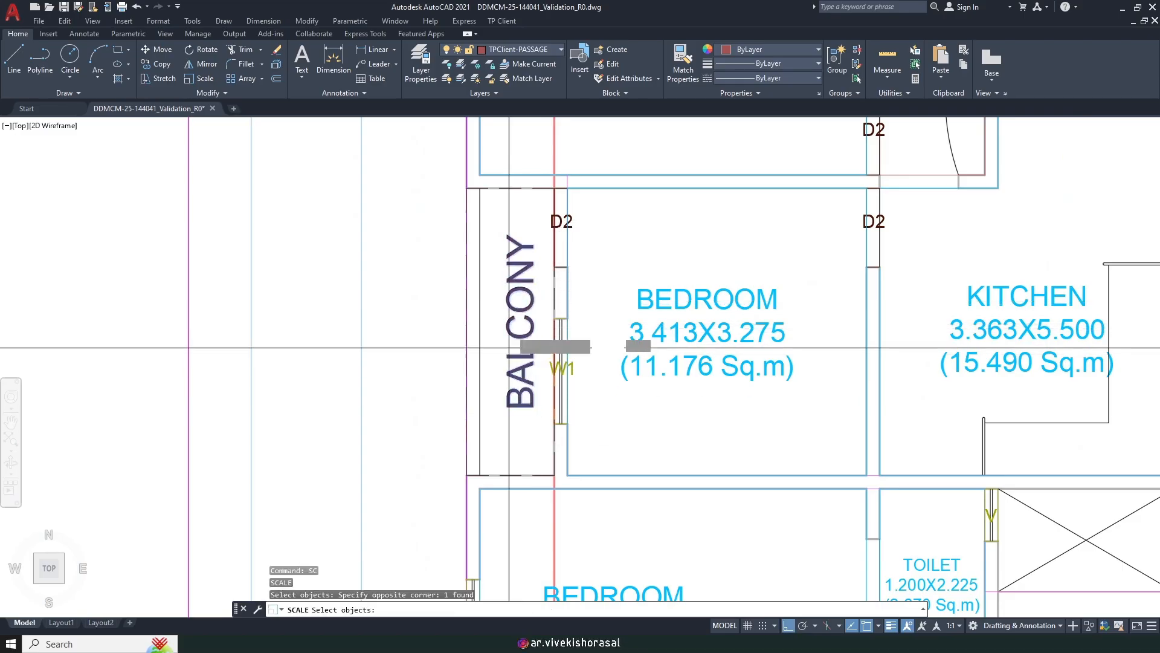
pyautogui.click(517, 325)
pyautogui.write('.5')
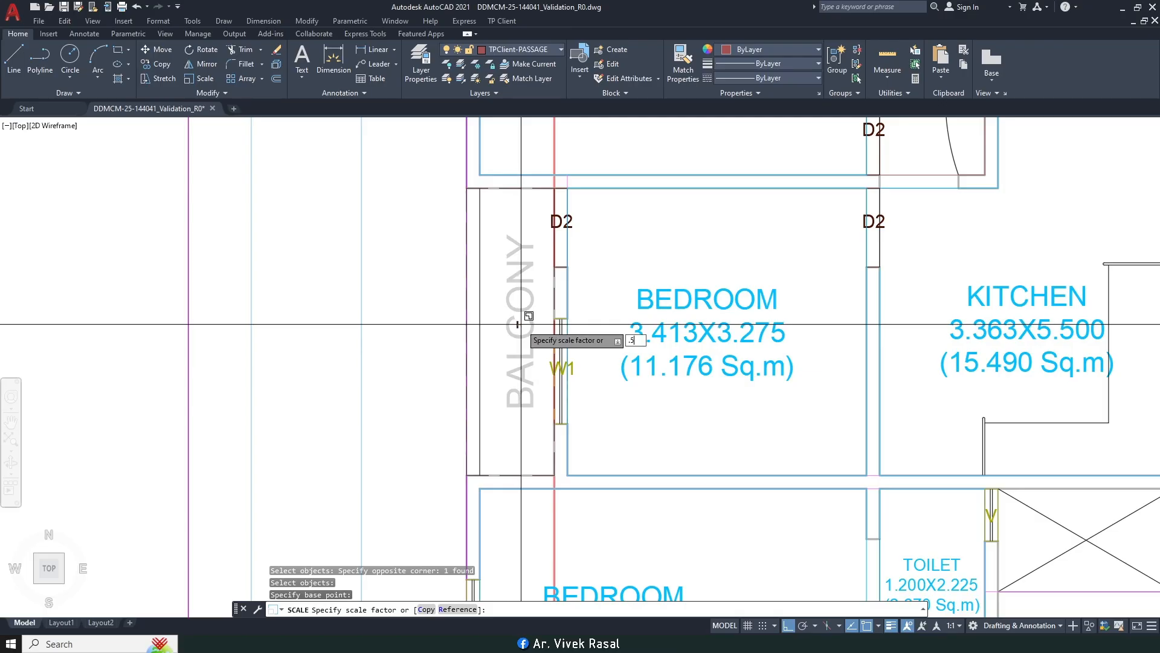
pyautogui.press('Return')
pyautogui.scroll(-6, 546, 343)
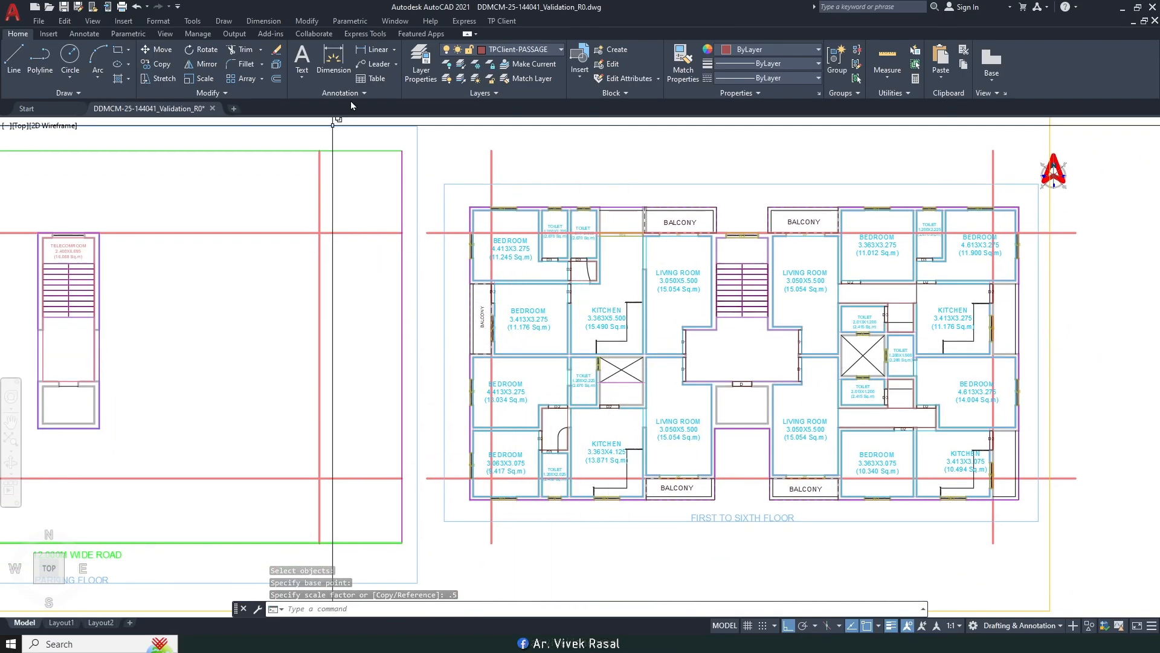
# Step: Mark a normal balcony area on Side2 along the room width, drawn as a rectangle beside the upper-right kitchen
pyautogui.click(502, 21)
pyautogui.moveTo(605, 101)
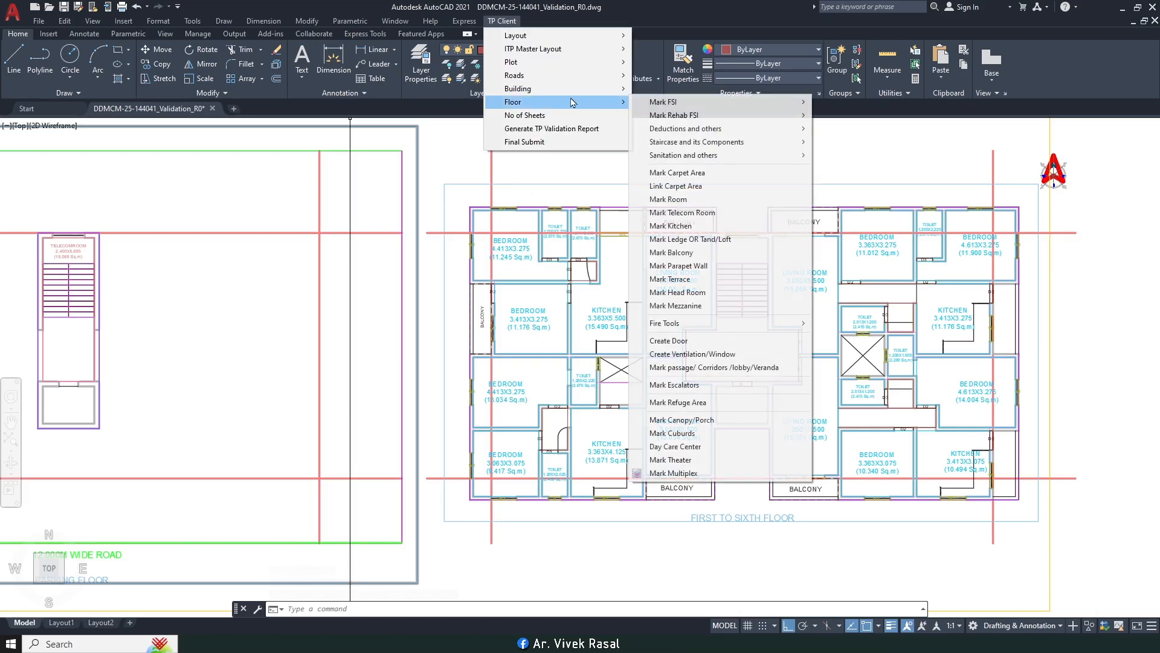
pyautogui.click(689, 252)
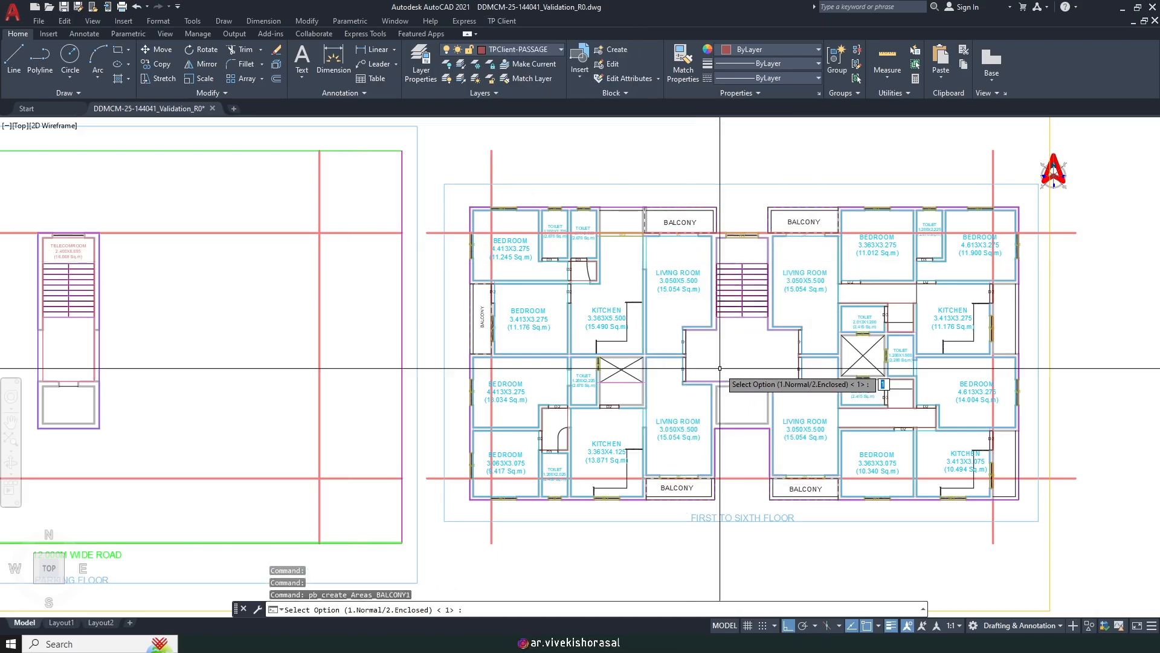
pyautogui.scroll(4, 831, 314)
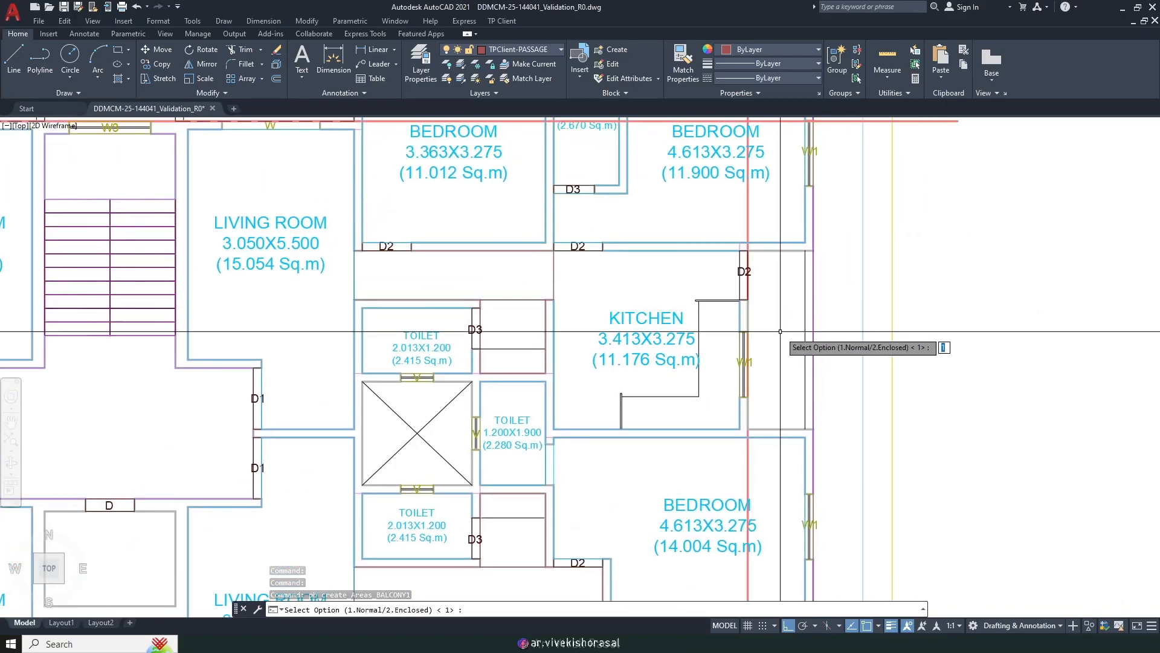
pyautogui.press('Return')
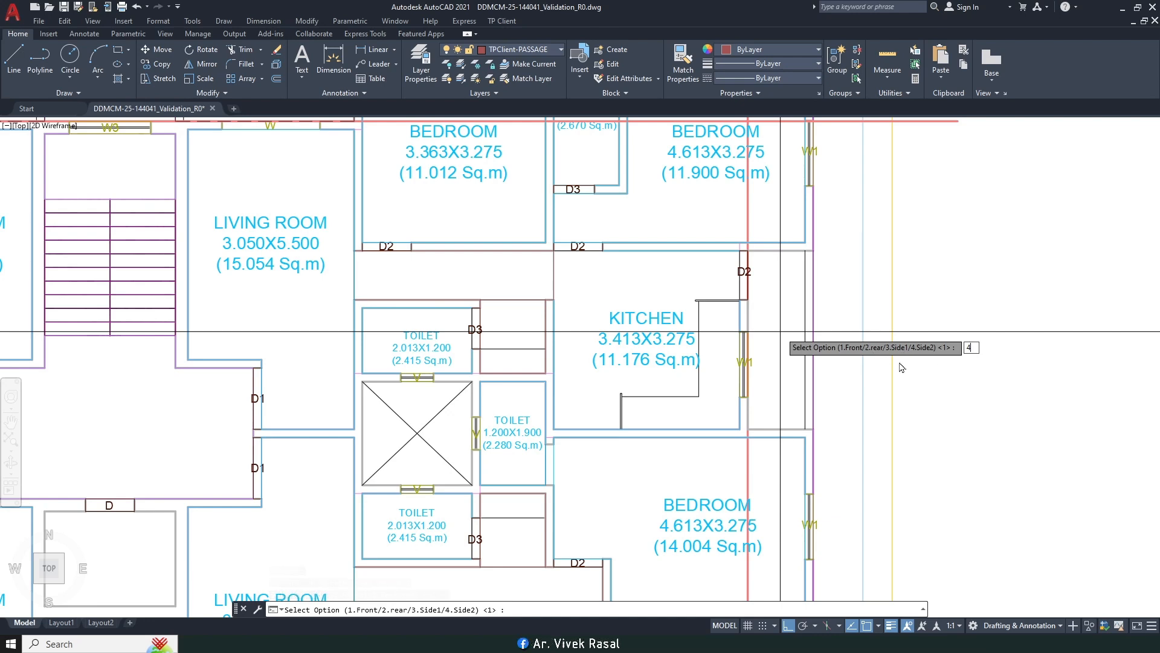
pyautogui.press('Return')
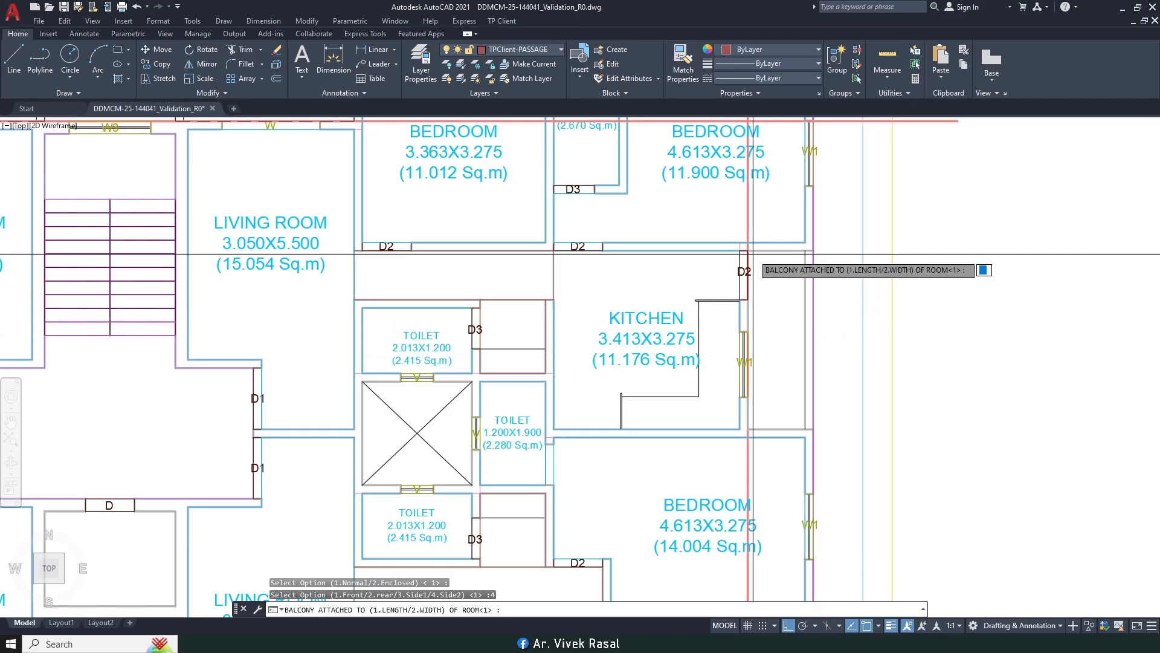
pyautogui.write('2')
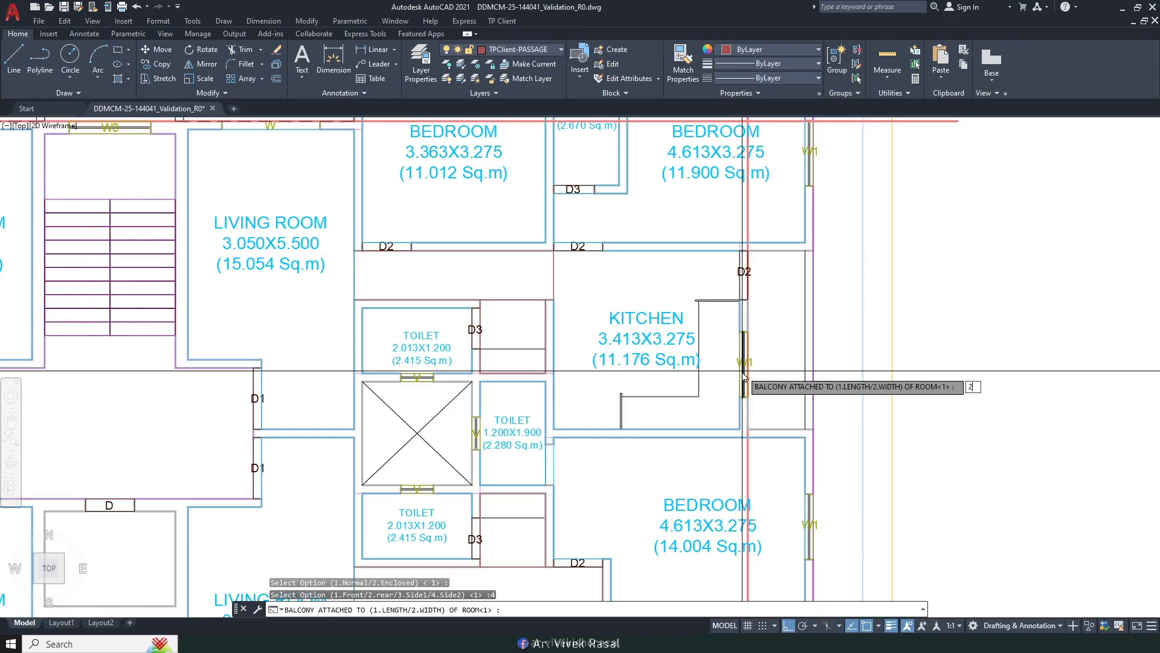
pyautogui.press('Return')
pyautogui.scroll(2, 760, 270)
pyautogui.press('Return')
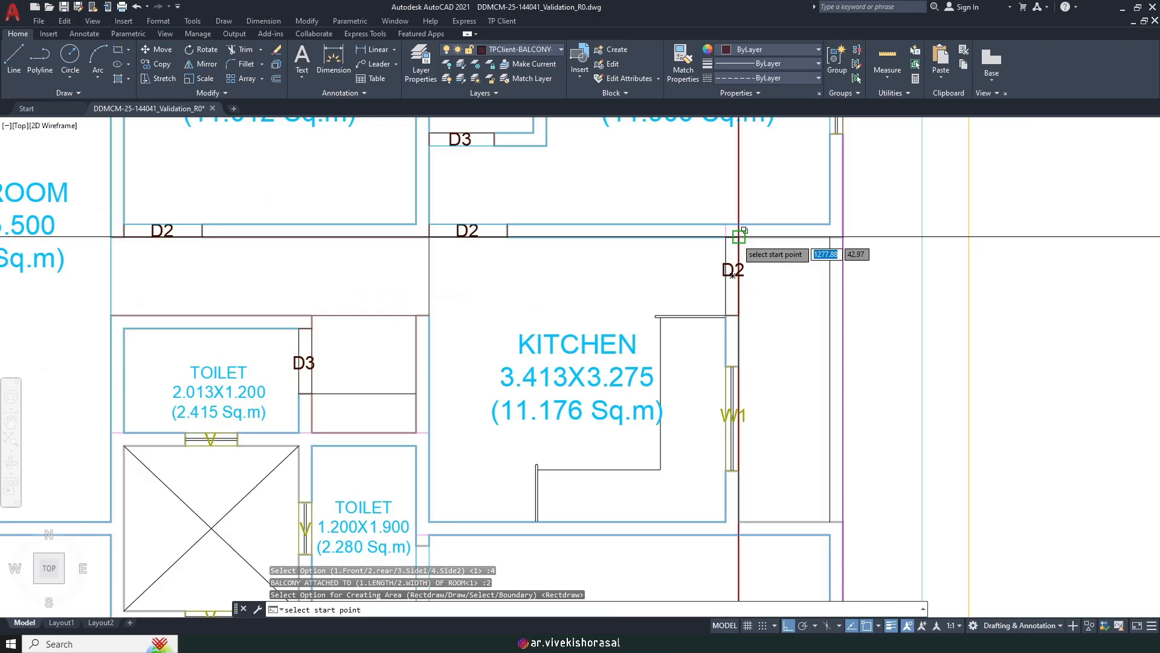
pyautogui.click(739, 237)
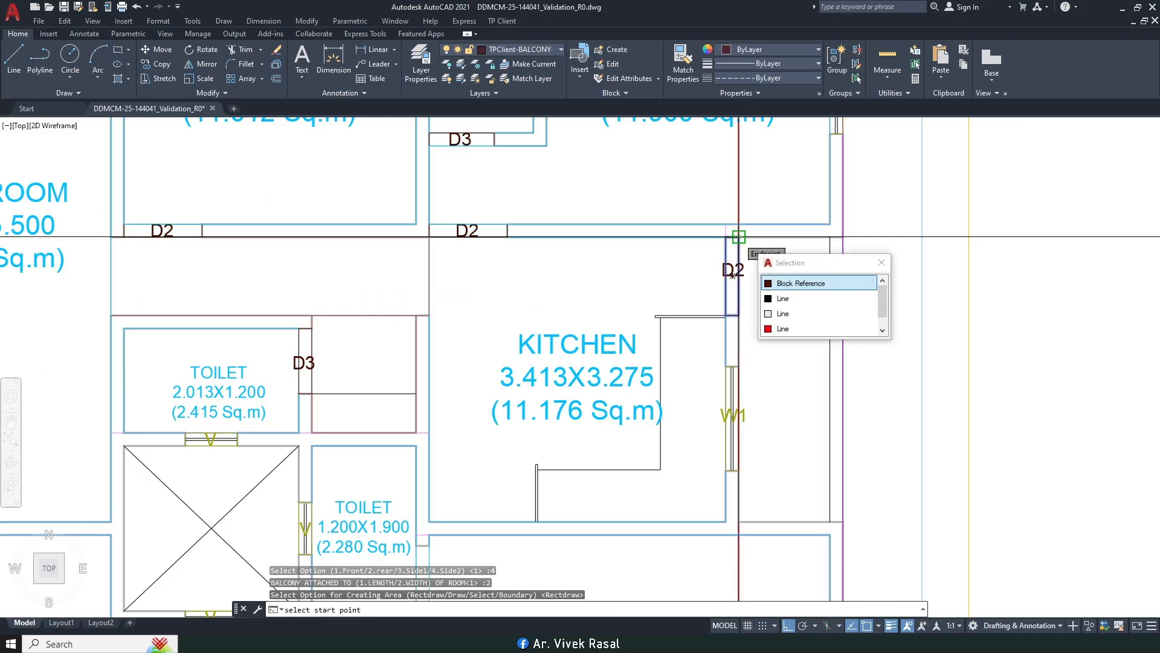
pyautogui.click(847, 521)
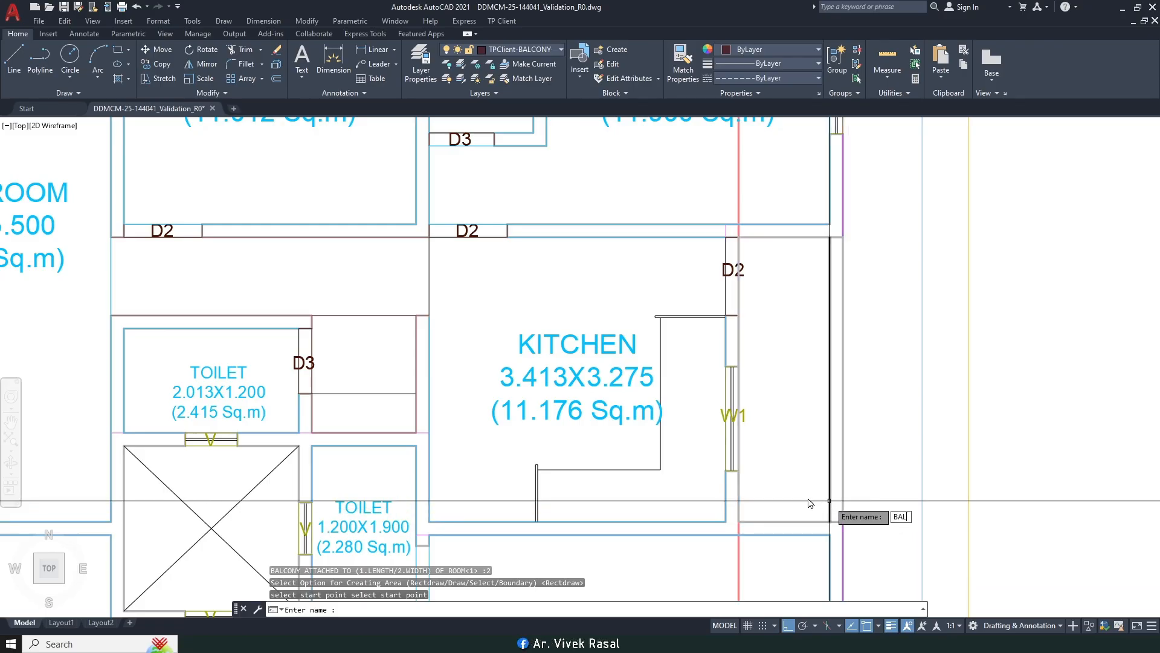
# Step: Name the area UTILITY and restyle its label to match the small vertical BALCONY text
pyautogui.press('BackSpace')
pyautogui.press('BackSpace')
pyautogui.press('BackSpace')
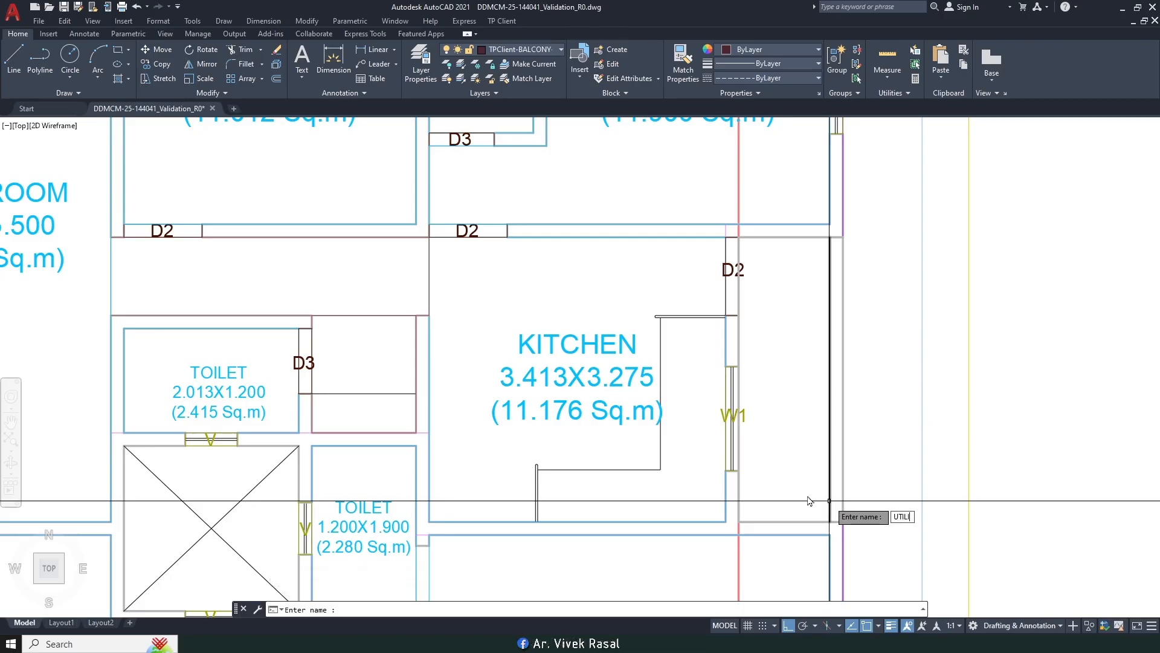
pyautogui.write('UTILITY')
pyautogui.press('Return')
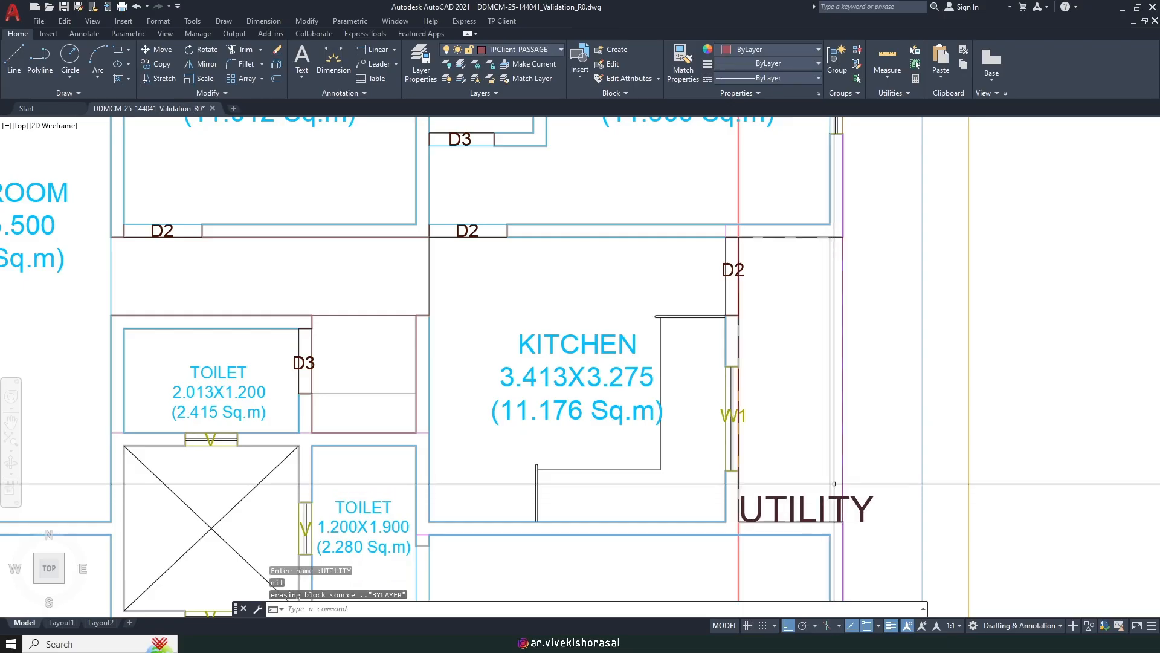
pyautogui.write('ma')
pyautogui.press('Return')
pyautogui.scroll(-6, 835, 487)
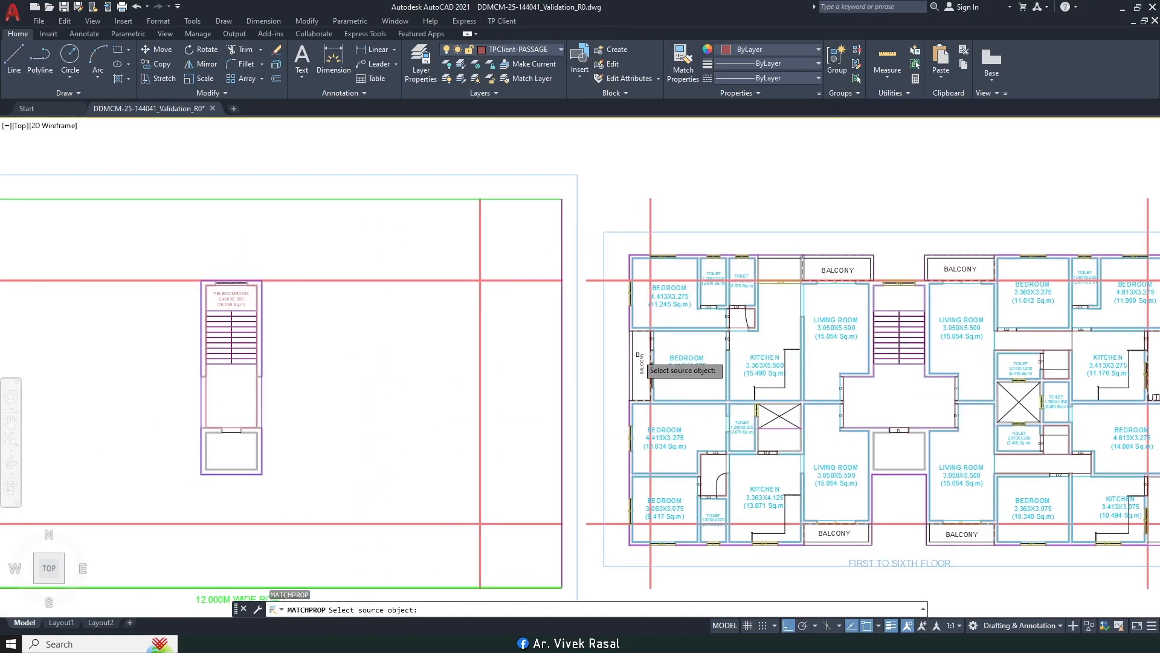
pyautogui.click(641, 361)
pyautogui.scroll(8, 726, 398)
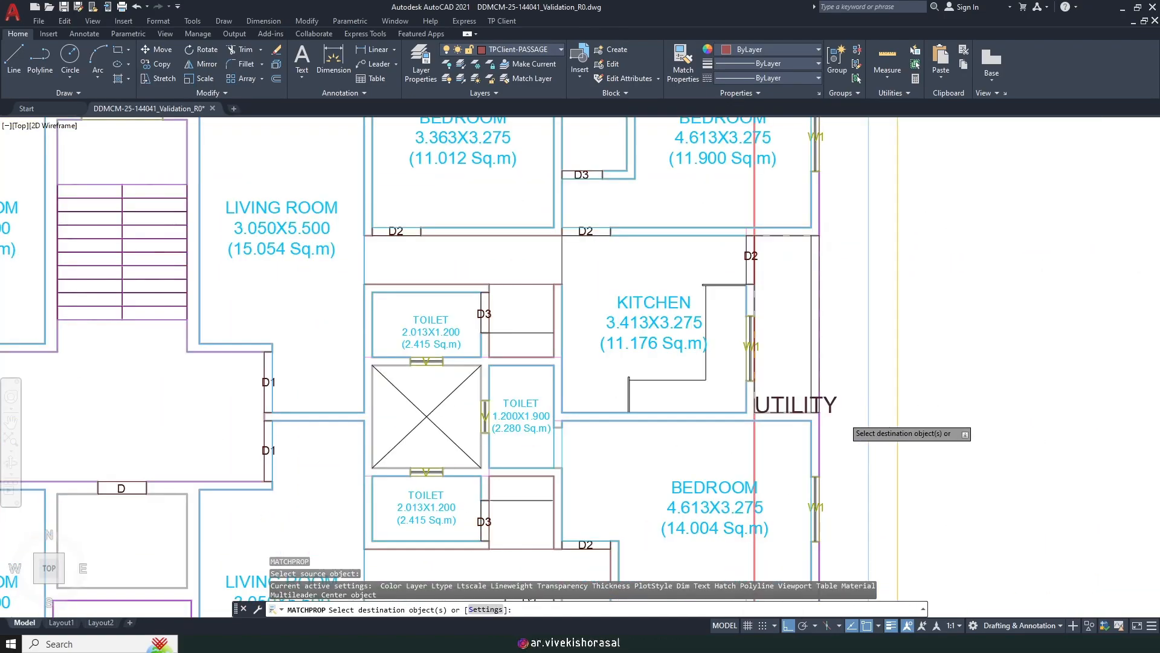
pyautogui.click(771, 389)
pyautogui.press('Return')
# Step: Move the UTILITY label into the strip beside the kitchen
pyautogui.write('m')
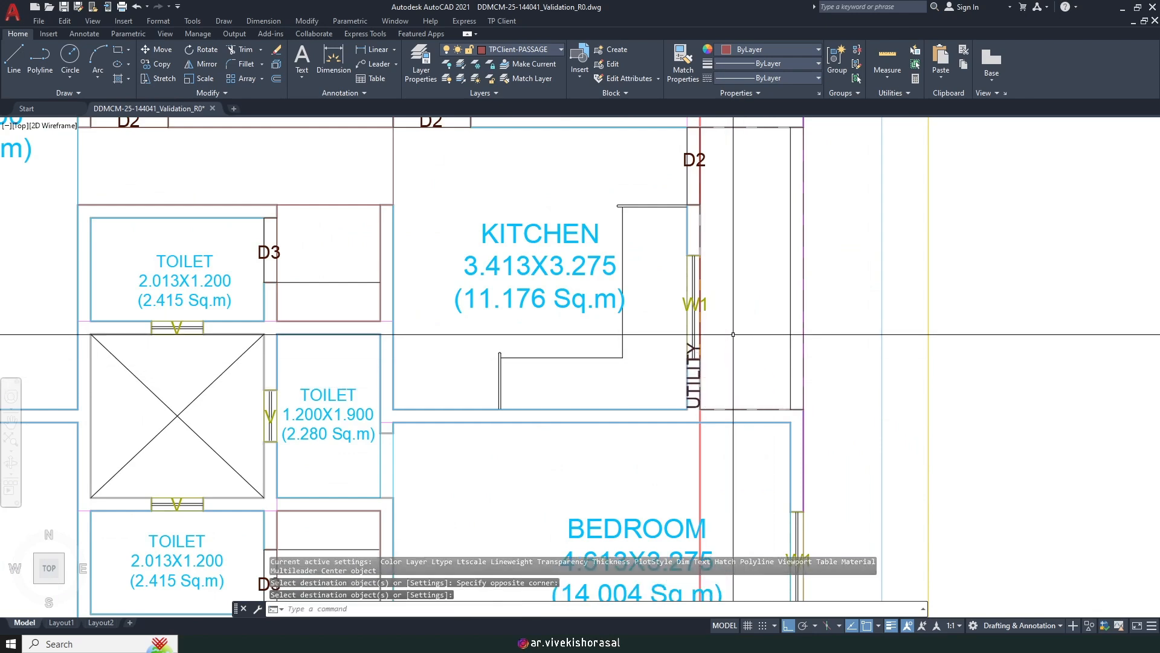
pyautogui.press('Return')
pyautogui.click(694, 389)
pyautogui.scroll(6, 716, 423)
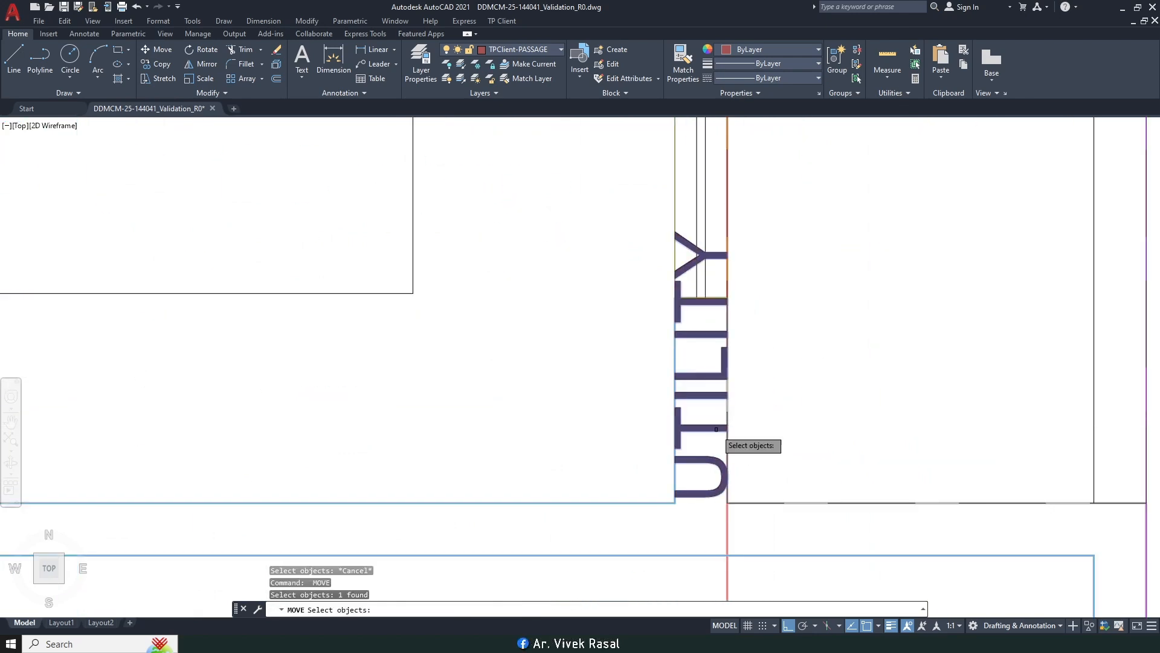
pyautogui.press('Return')
pyautogui.click(700, 392)
pyautogui.scroll(-8, 700, 392)
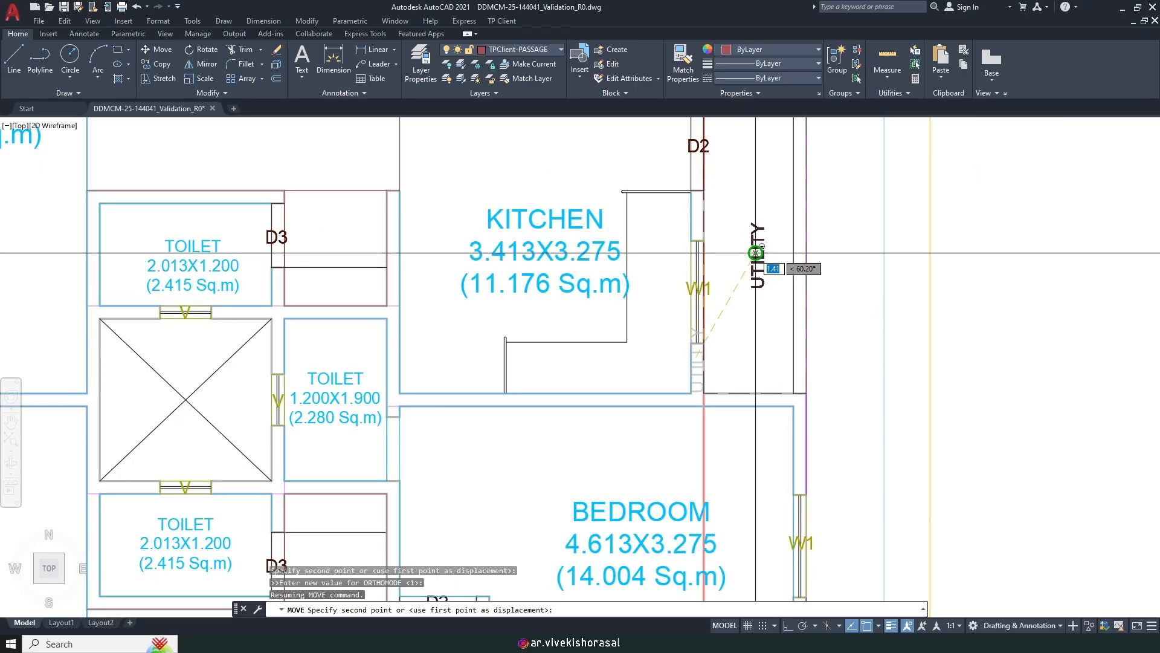
pyautogui.scroll(-6, 752, 261)
pyautogui.scroll(3, 804, 332)
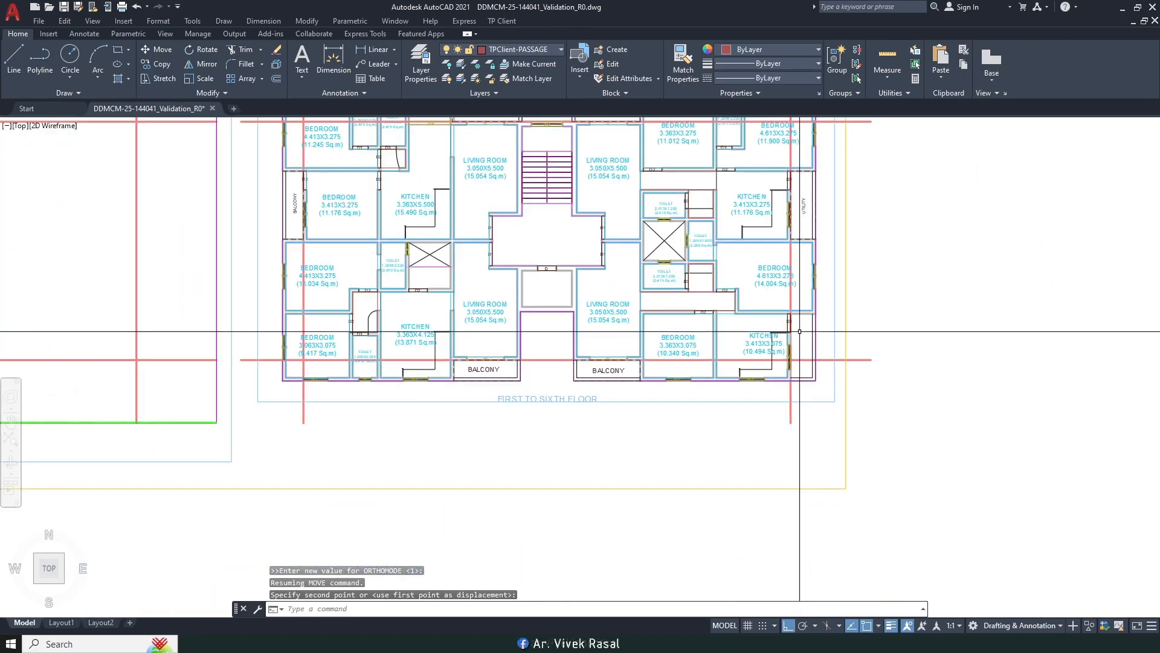
pyautogui.click(502, 21)
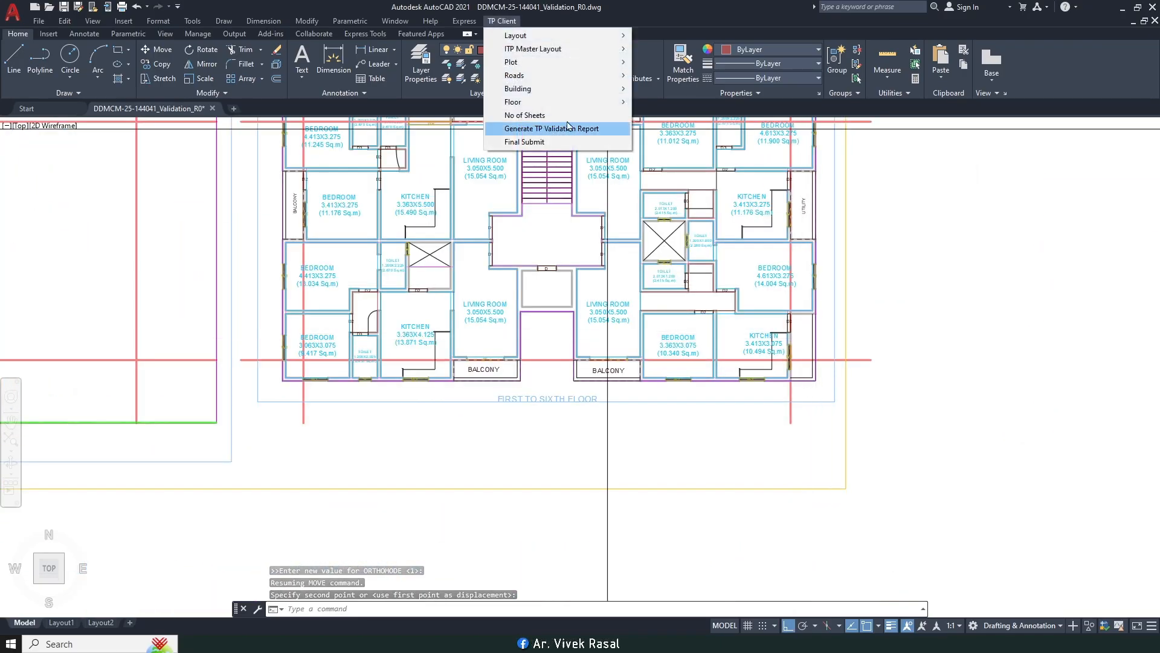
# Step: Mark a normal balcony area with position option 4 along the room width, outlining the strip beside the lower-right kitchen
pyautogui.moveTo(542, 94)
pyautogui.click(670, 257)
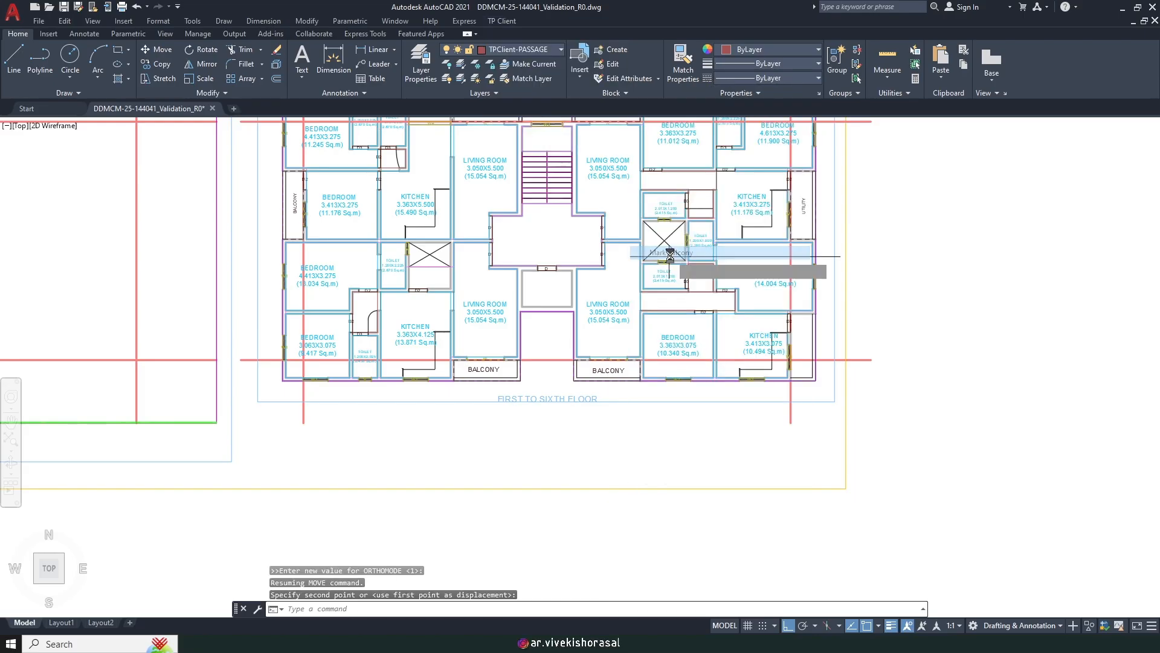
pyautogui.scroll(3, 701, 299)
pyautogui.press('Return')
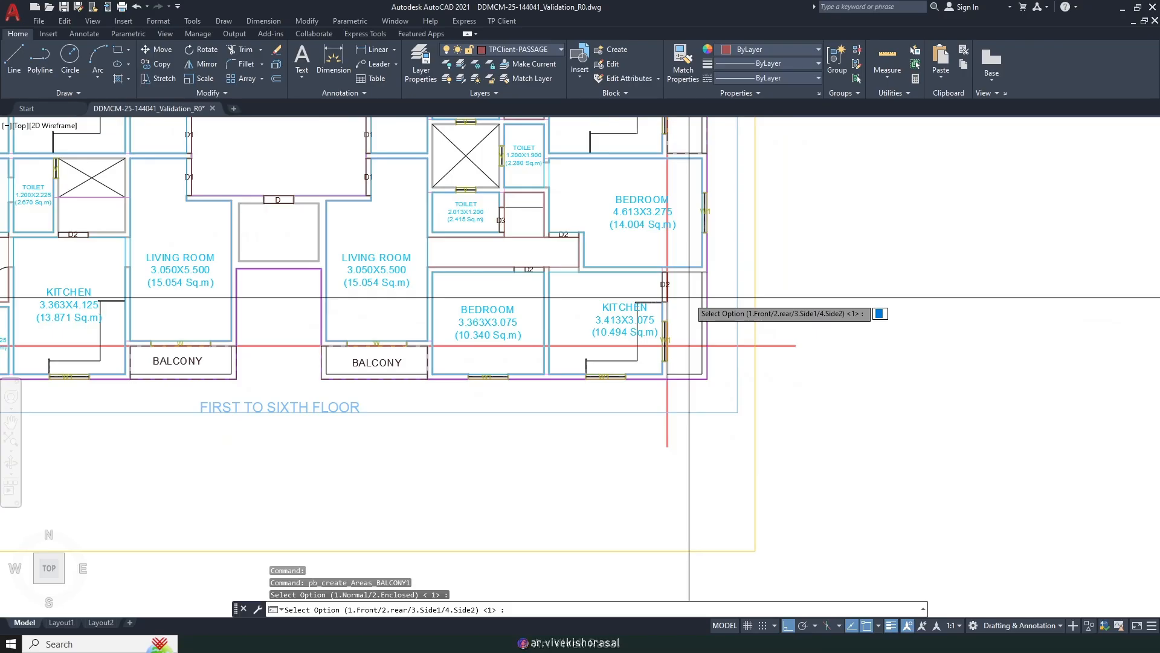
pyautogui.write('4')
pyautogui.press('Return')
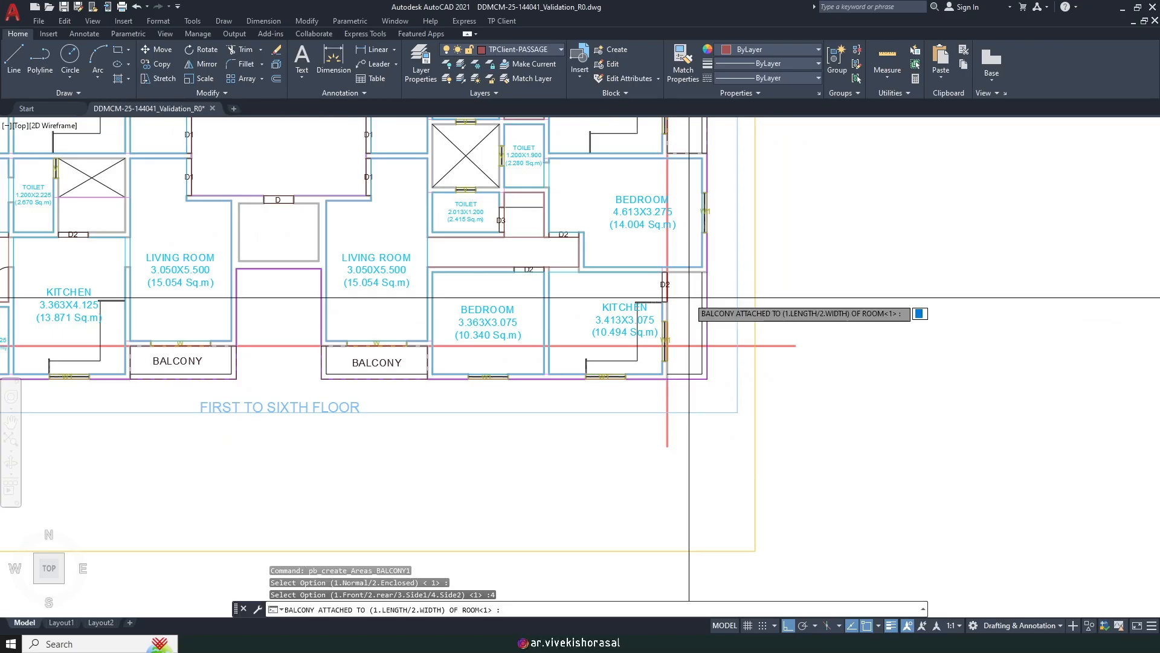
pyautogui.scroll(2, 689, 297)
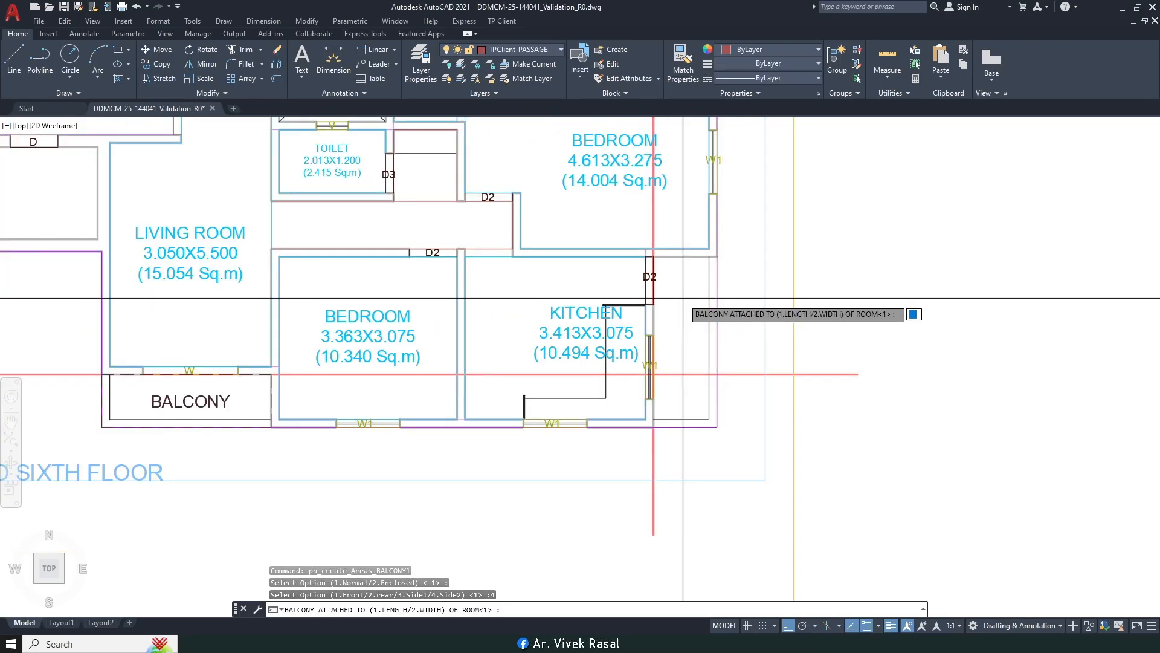
pyautogui.press('Return')
pyautogui.press('Return')
pyautogui.scroll(4, 683, 298)
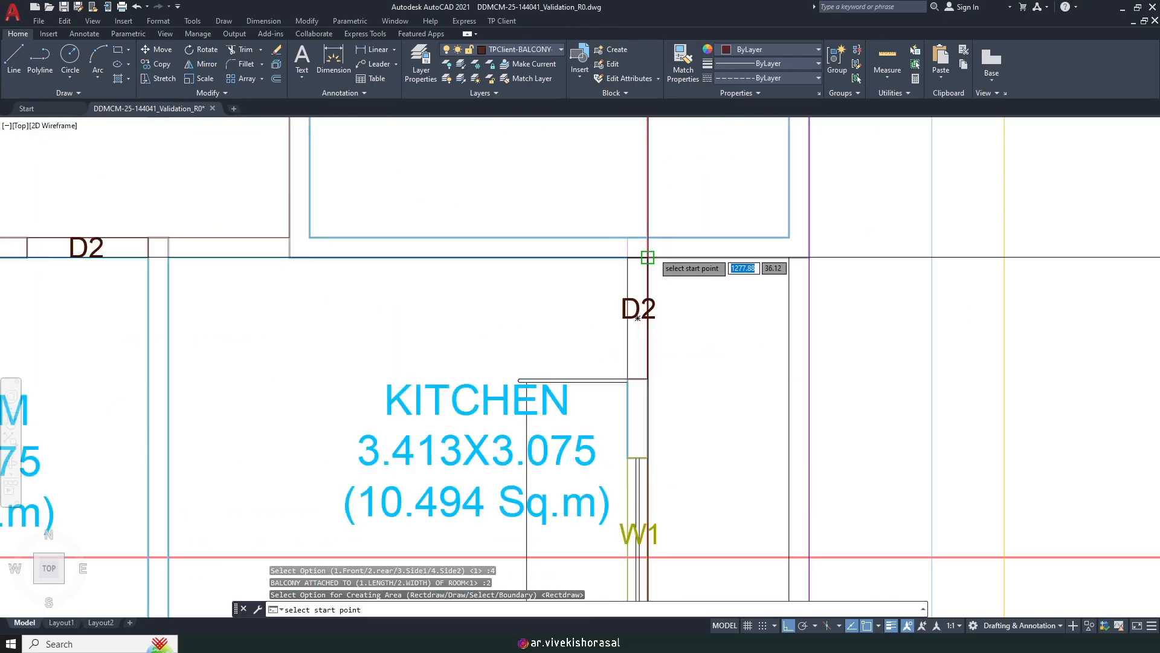
pyautogui.click(643, 261)
pyautogui.scroll(-4, 644, 261)
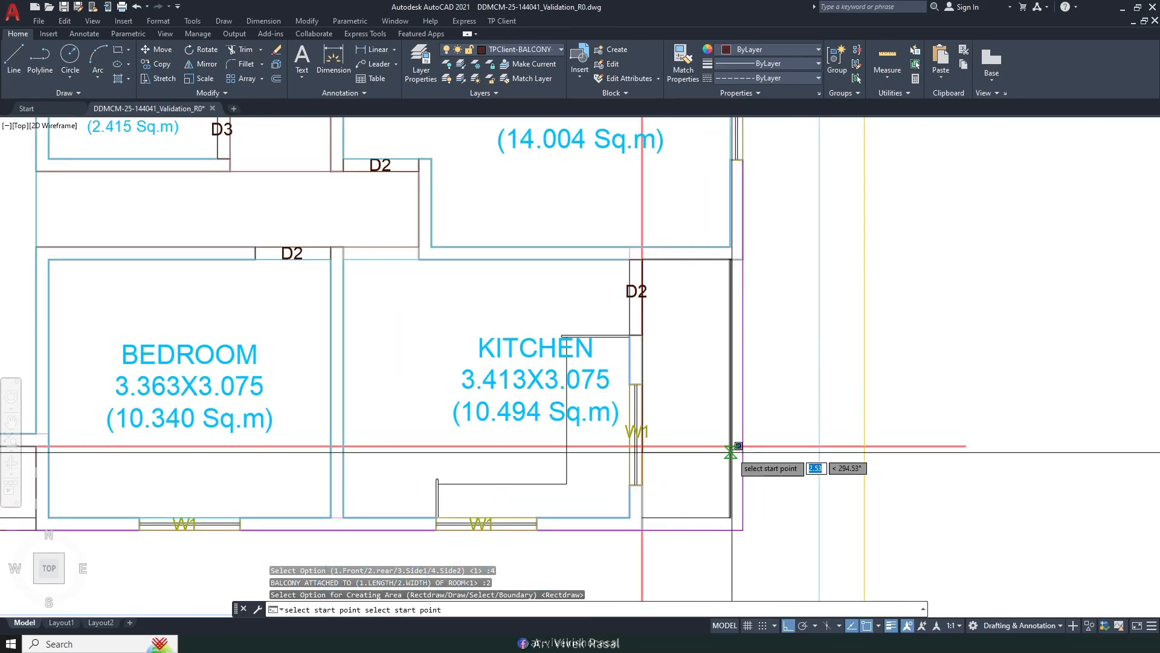
pyautogui.moveTo(755, 516); pyautogui.dragTo(736, 416, button='middle')
pyautogui.click(725, 429)
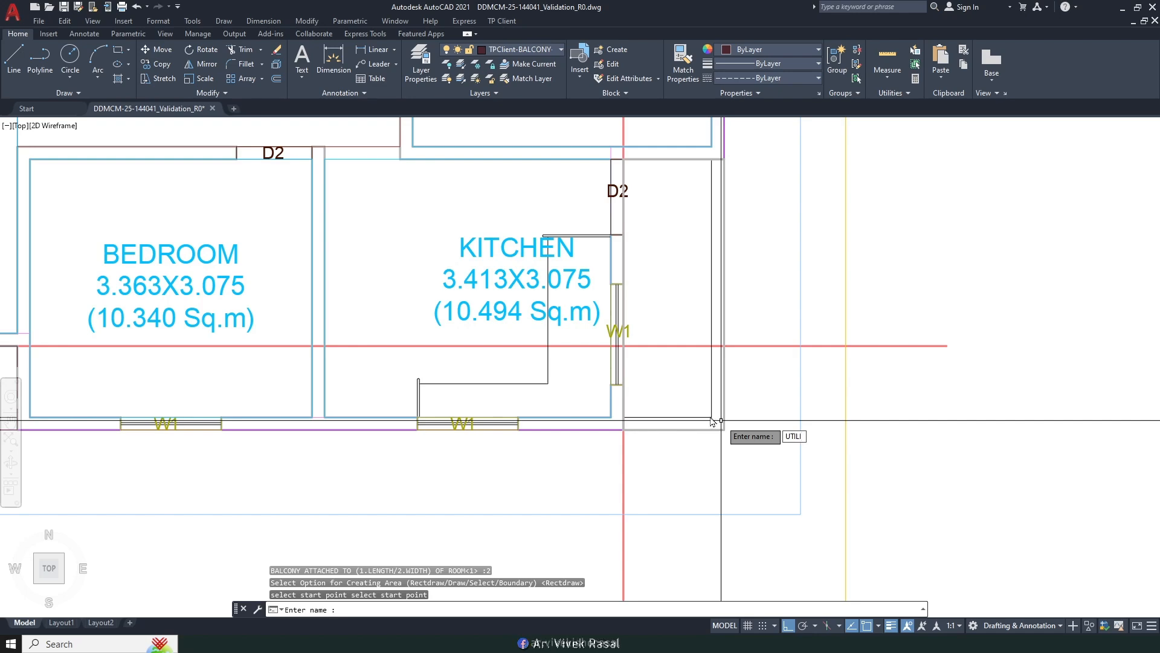
# Step: Name the area UTILITY and match its label to the existing vertical UTILITY text
pyautogui.press('Return')
pyautogui.write('MA')
pyautogui.press('Return')
pyautogui.scroll(-8, 727, 416)
pyautogui.click(713, 255)
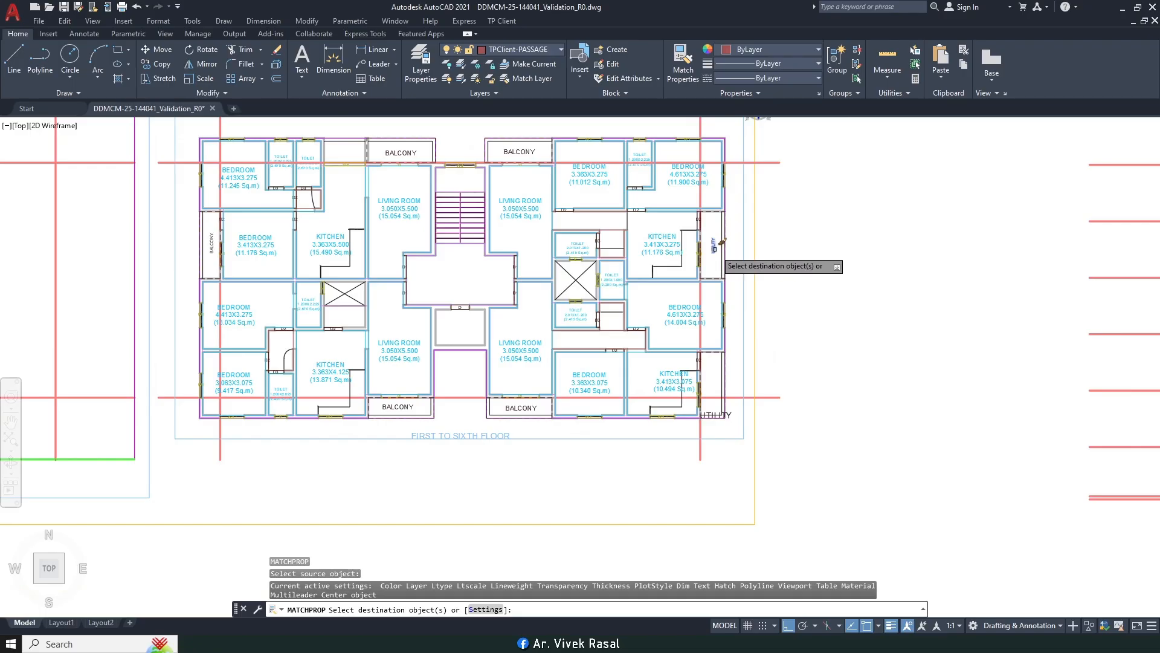
pyautogui.scroll(4, 733, 423)
pyautogui.click(718, 402)
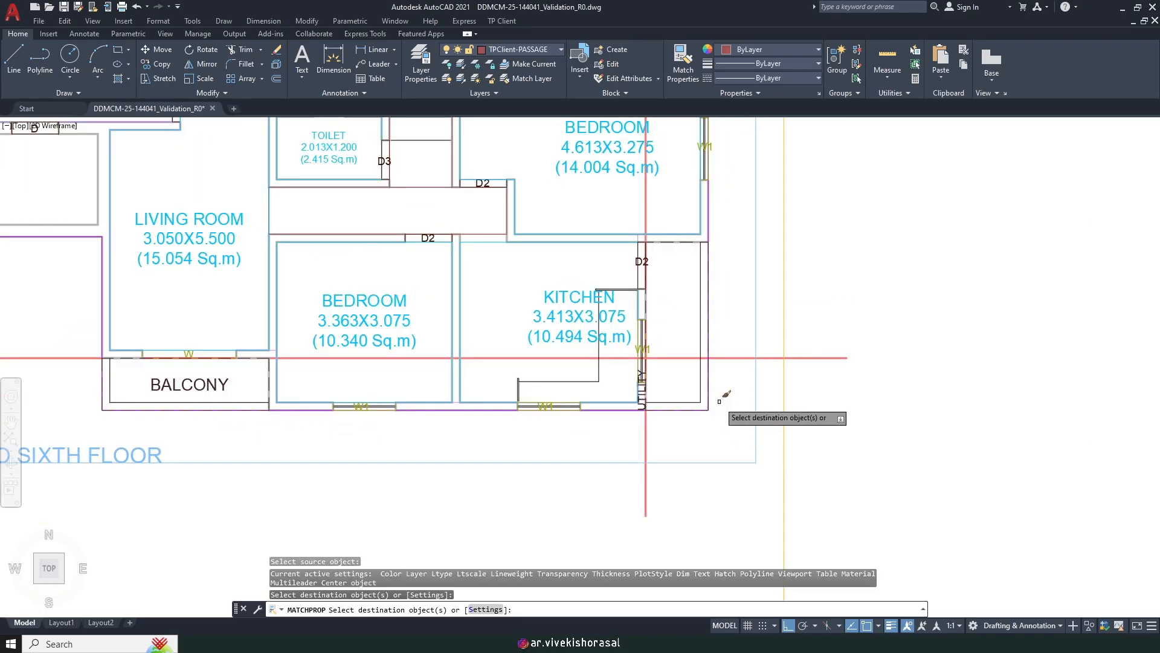
pyautogui.press('Escape')
# Step: Move the new UTILITY label inside the utility strip
pyautogui.write('M')
pyautogui.press('Return')
pyautogui.scroll(4, 634, 393)
pyautogui.scroll(2, 637, 405)
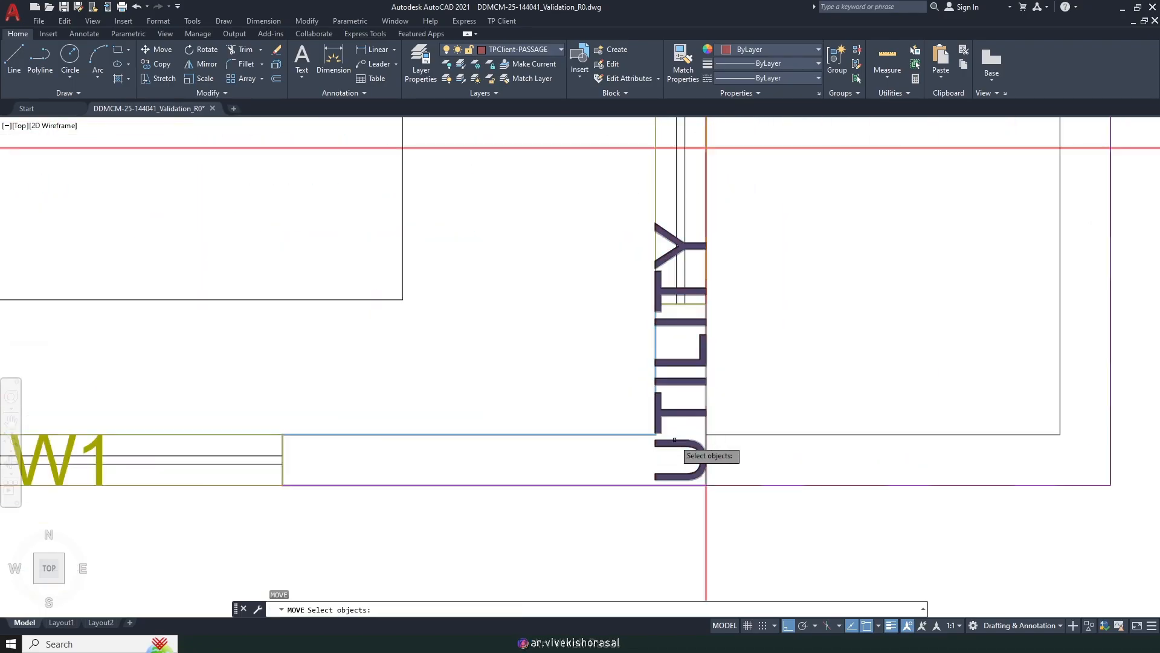
pyautogui.click(672, 436)
pyautogui.scroll(-1, 669, 434)
pyautogui.press('Return')
pyautogui.click(668, 381)
pyautogui.scroll(-2, 668, 381)
pyautogui.keyDown('shift'); pyautogui.click(717, 268); pyautogui.keyUp('shift')
pyautogui.scroll(-5, 717, 269)
pyautogui.moveTo(625, 279); pyautogui.dragTo(881, 381, button='middle')
pyautogui.moveTo(640, 190); pyautogui.dragTo(607, 267, button='middle')
pyautogui.scroll(4, 591, 174)
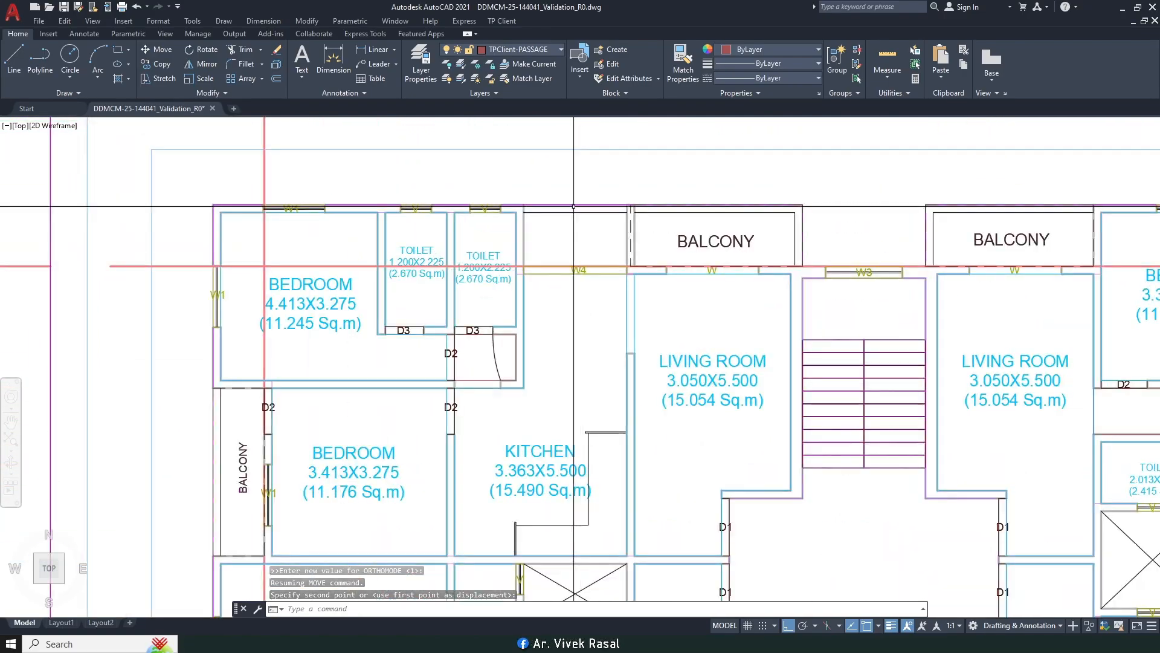
pyautogui.click(501, 21)
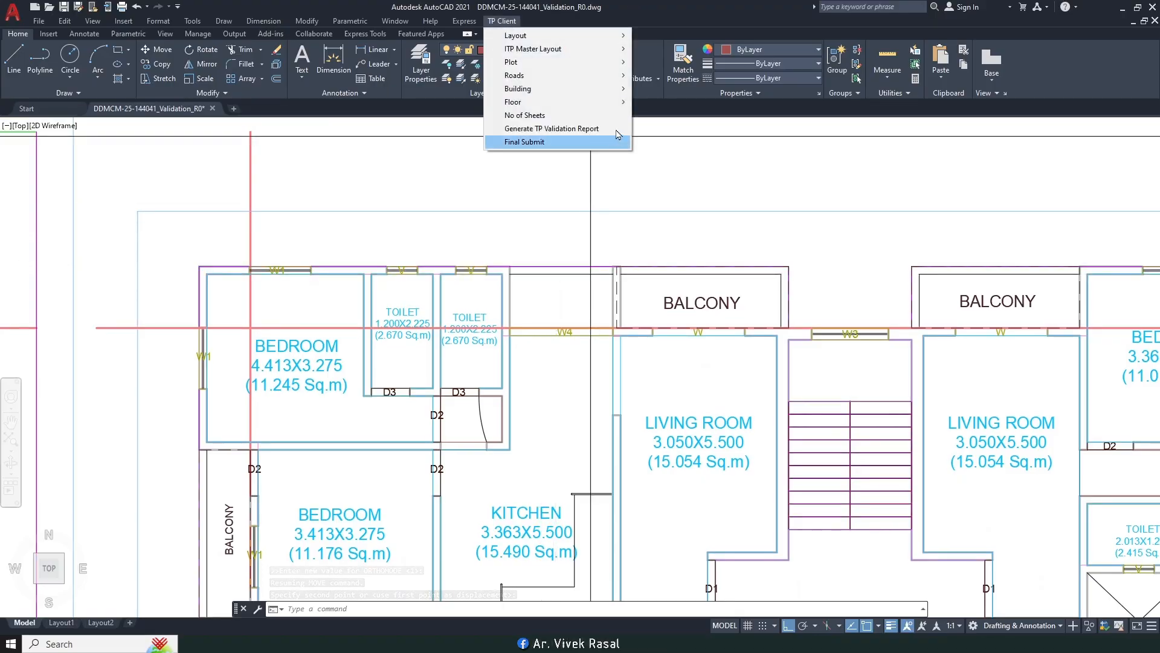
# Step: Mark a normal balcony area at the rear position along the room width, rectangle anchored at the W4 wall corner
pyautogui.moveTo(585, 109)
pyautogui.click(672, 252)
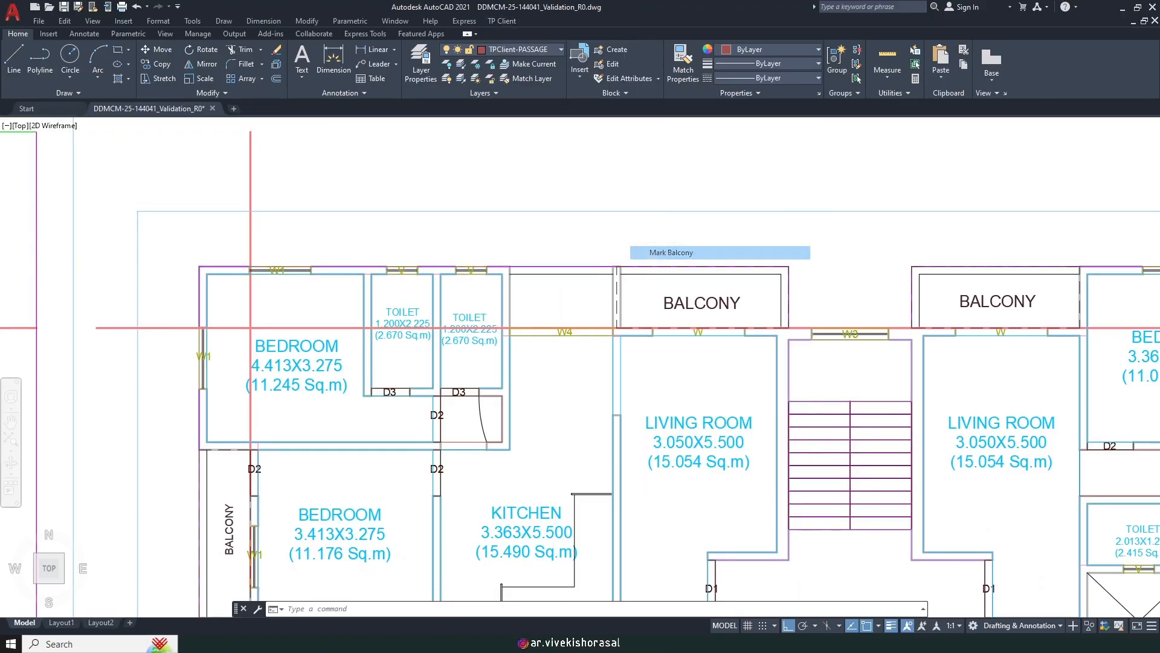
pyautogui.press('Return')
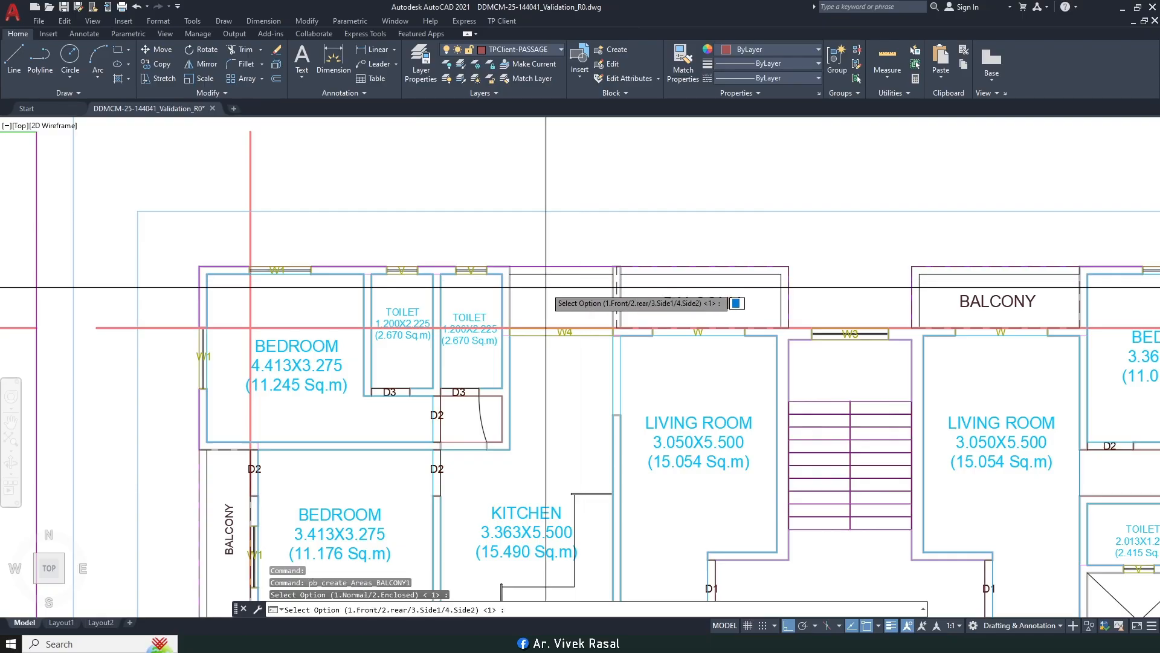
pyautogui.scroll(4, 547, 288)
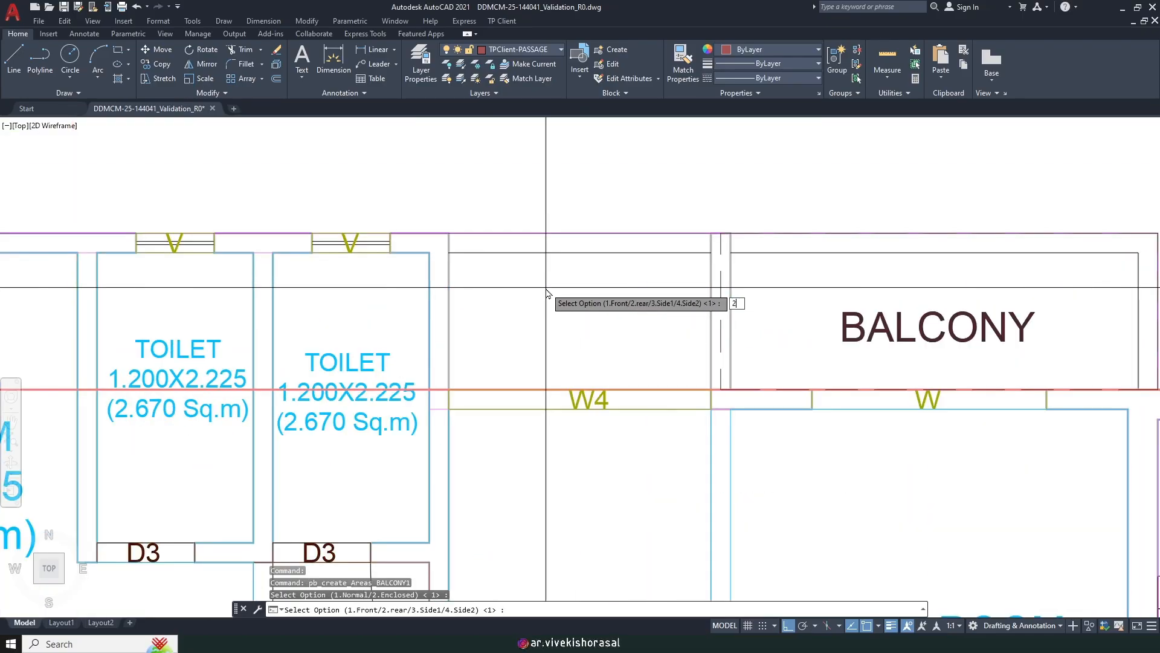
pyautogui.write('2')
pyautogui.press('Return')
pyautogui.scroll(-4, 517, 347)
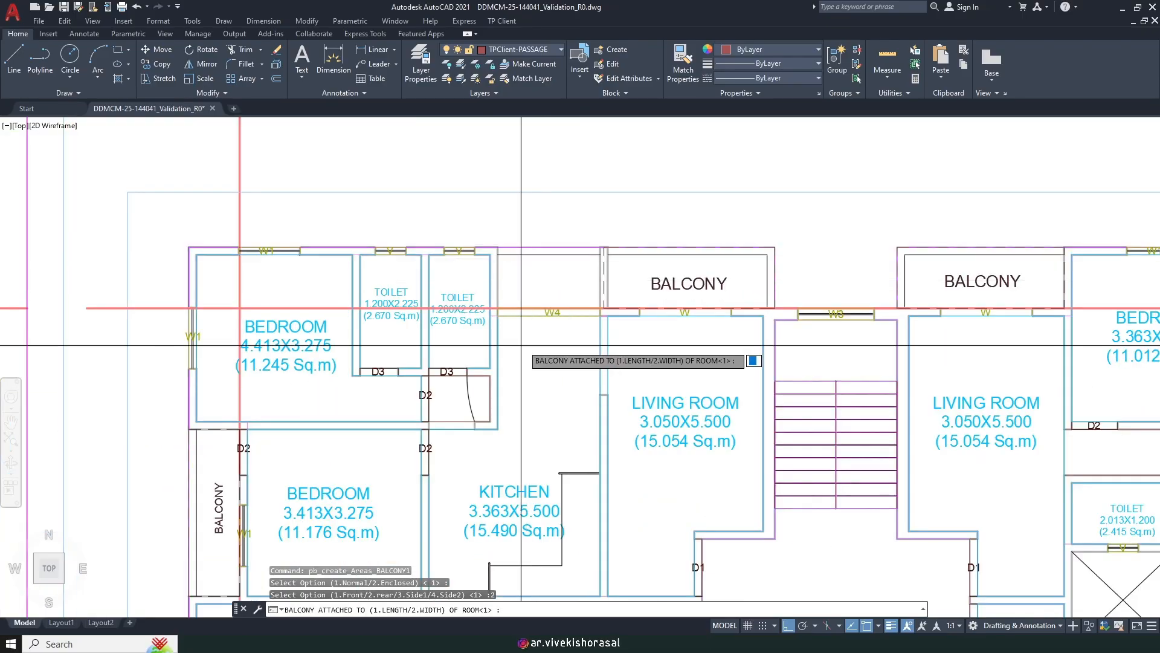
pyautogui.write('2')
pyautogui.press('Return')
pyautogui.scroll(4, 511, 254)
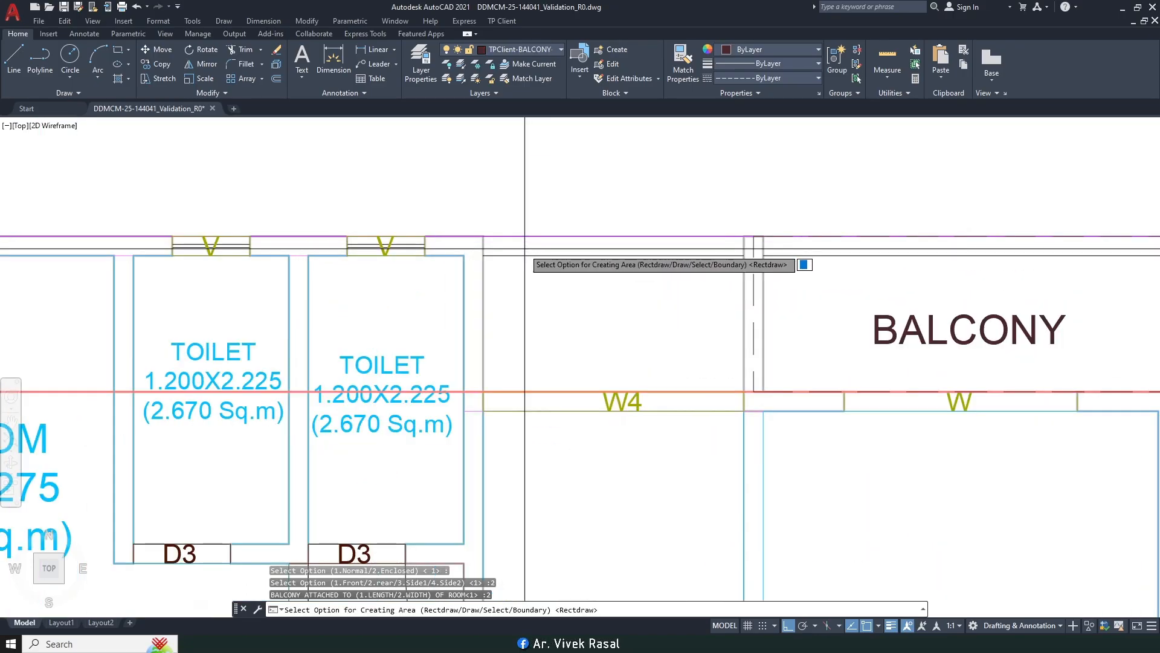
pyautogui.press('Return')
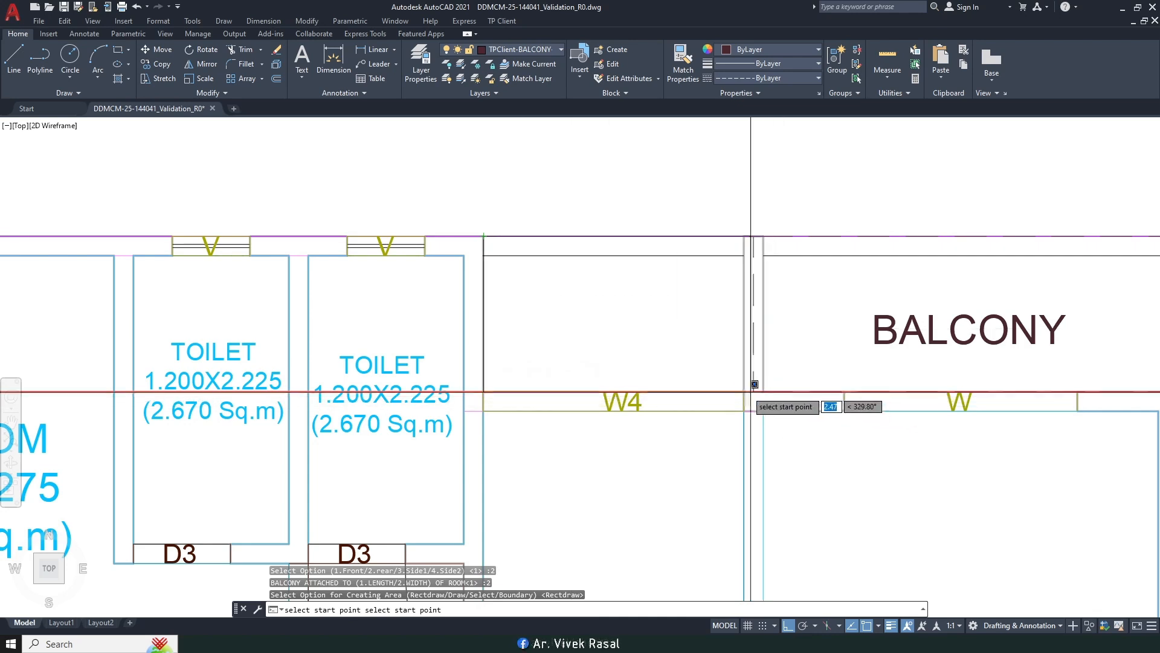
pyautogui.scroll(2, 748, 259)
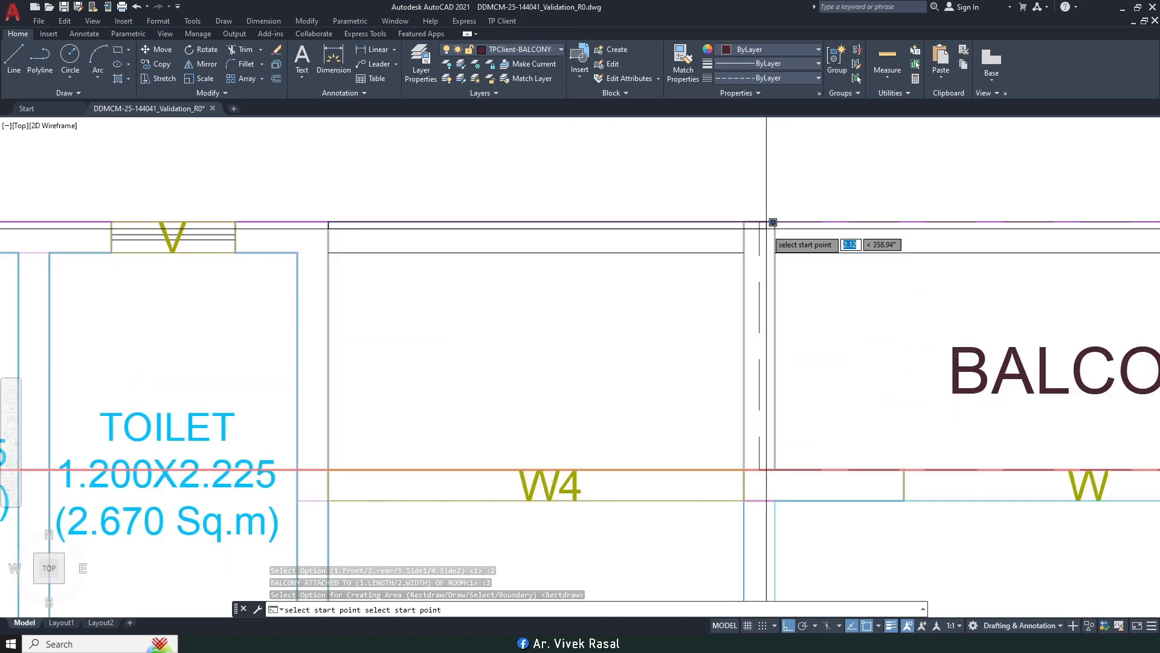
pyautogui.click(762, 470)
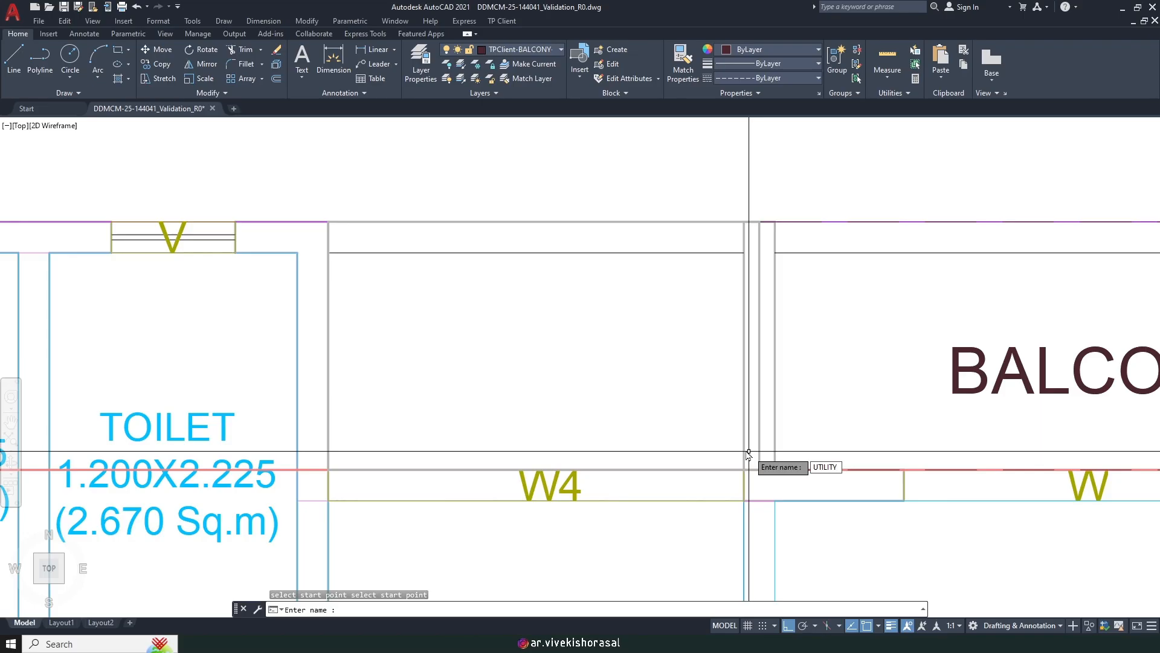
# Step: Name the area UTILITY and match its label style to the BALCONY label
pyautogui.write('UTILITY')
pyautogui.press('Return')
pyautogui.write('MA')
pyautogui.press('Return')
pyautogui.scroll(-4, 728, 355)
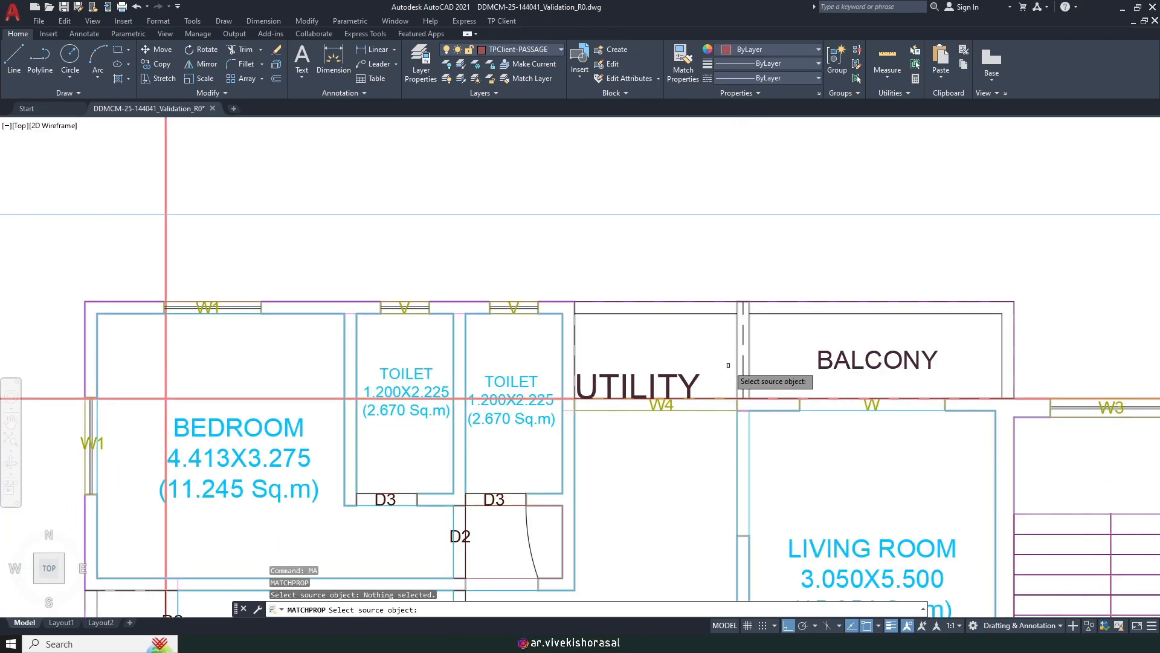
pyautogui.click(851, 358)
pyautogui.click(665, 379)
pyautogui.press('Return')
# Step: Move the UTILITY label to the centre of the utility space with Ortho temporarily off
pyautogui.write('M')
pyautogui.press('Return')
pyautogui.scroll(2, 648, 385)
pyautogui.click(644, 387)
pyautogui.click(618, 372)
pyautogui.press('Return')
pyautogui.click(604, 395)
pyautogui.press('F8')
pyautogui.click(663, 340)
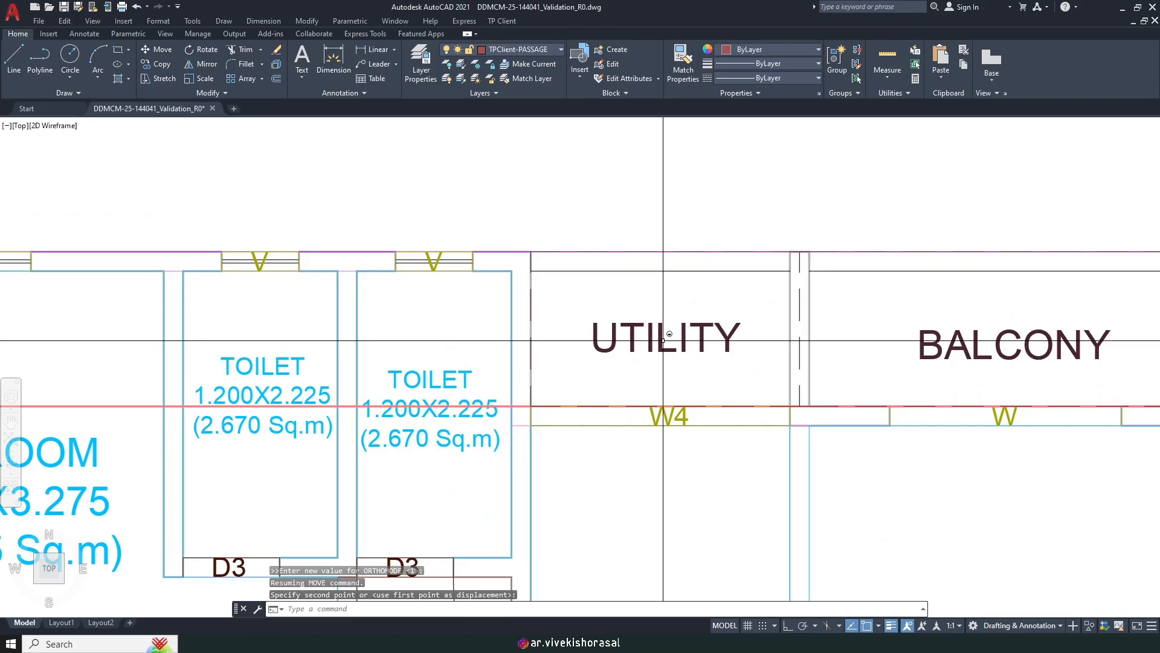
pyautogui.press('F8')
pyautogui.scroll(-7, 664, 302)
pyautogui.moveTo(682, 423)
pyautogui.mouseDown(button='middle')
pyautogui.moveTo(653, 368)
pyautogui.moveTo(629, 354)
pyautogui.moveTo(655, 368)
pyautogui.mouseUp(button='middle')
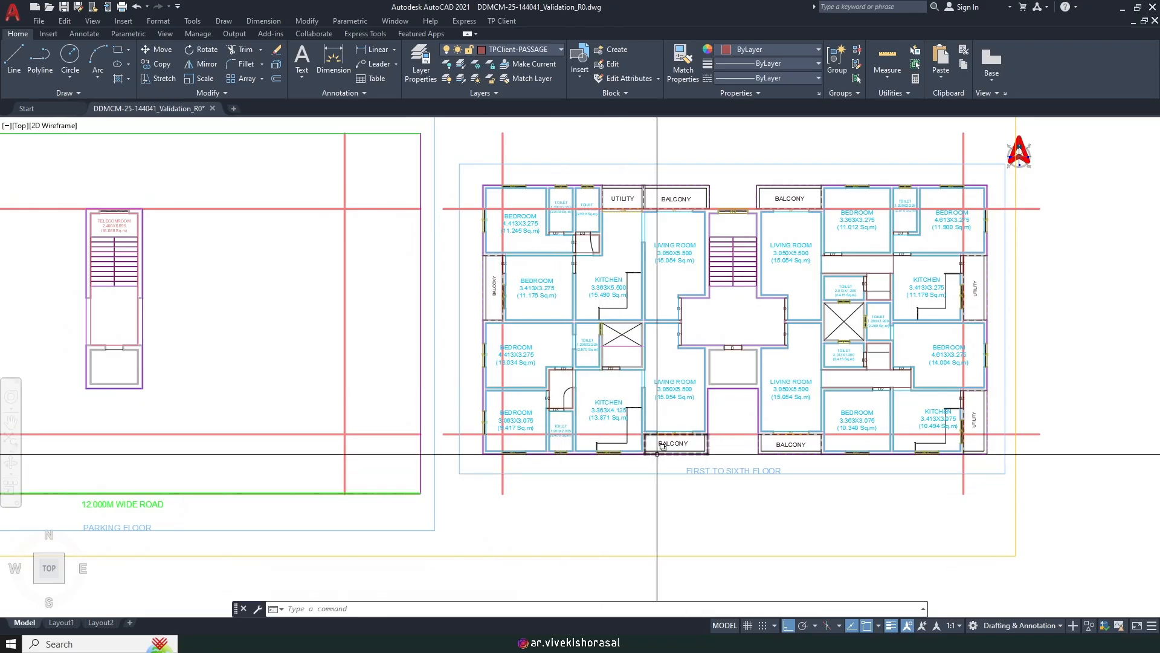
# Step: Start marking an enclosed balcony on the Front side along the room length, drawn as a rectangle
pyautogui.click(511, 23)
pyautogui.moveTo(562, 103)
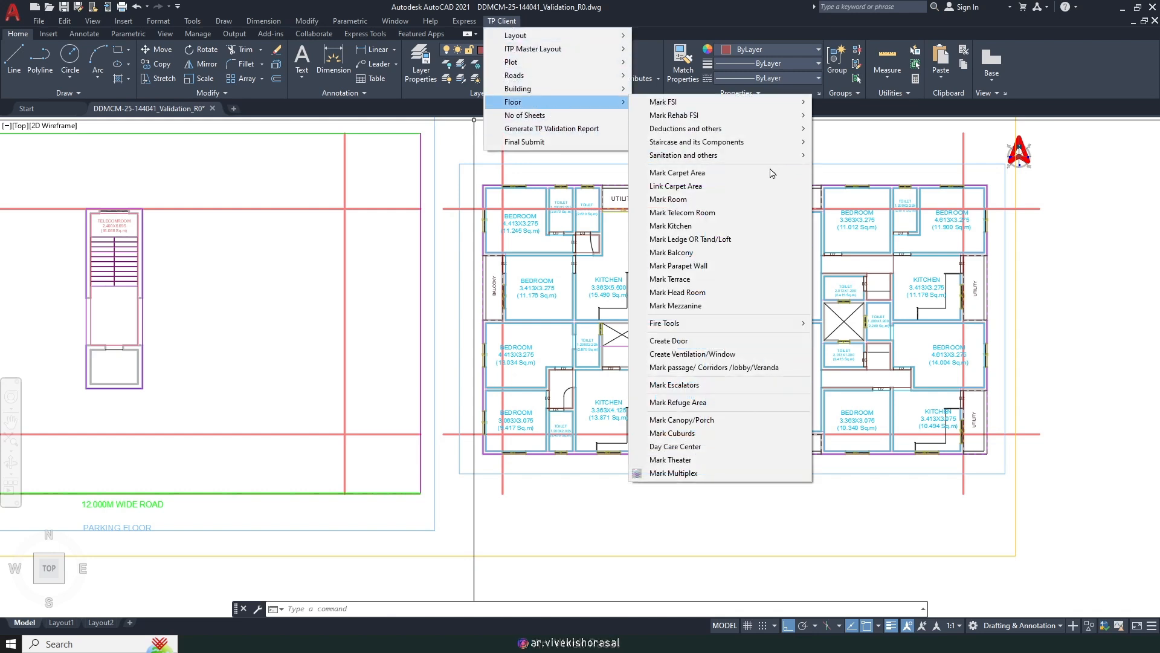
pyautogui.click(689, 258)
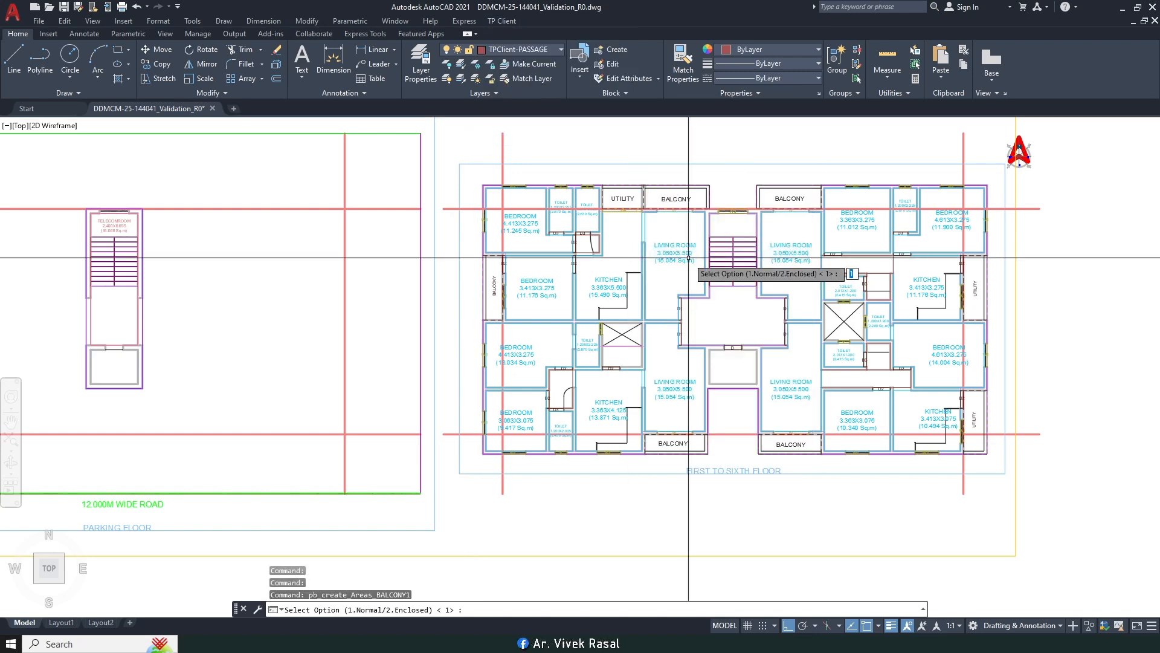
pyautogui.press('Return')
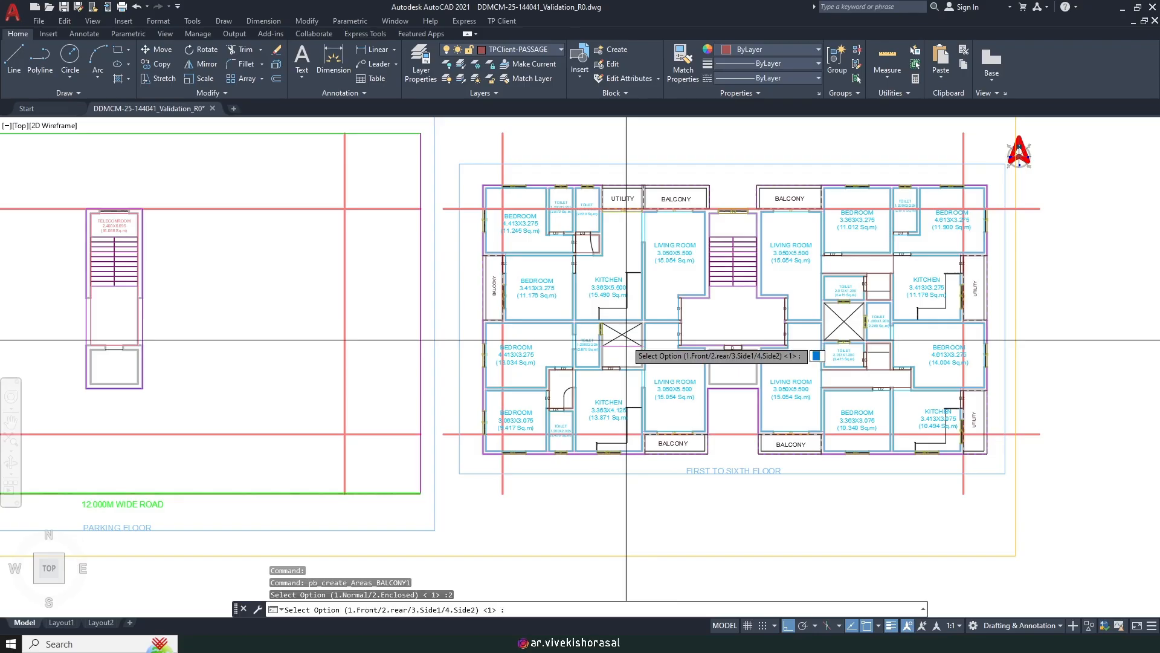
pyautogui.scroll(3, 563, 435)
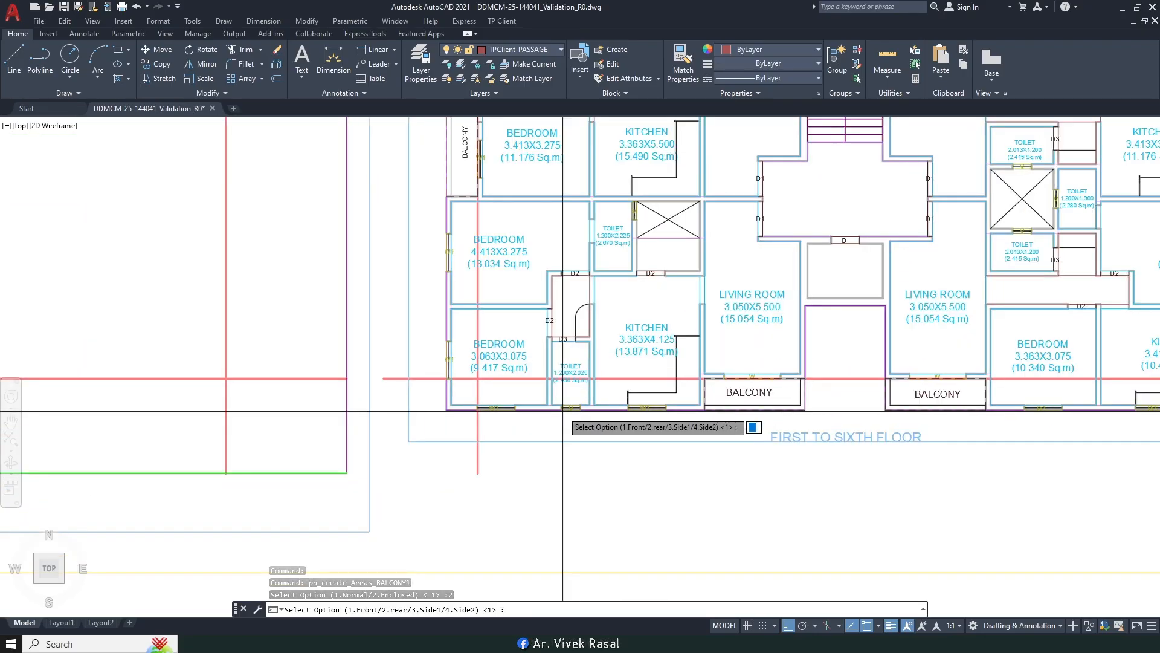
pyautogui.press('Return')
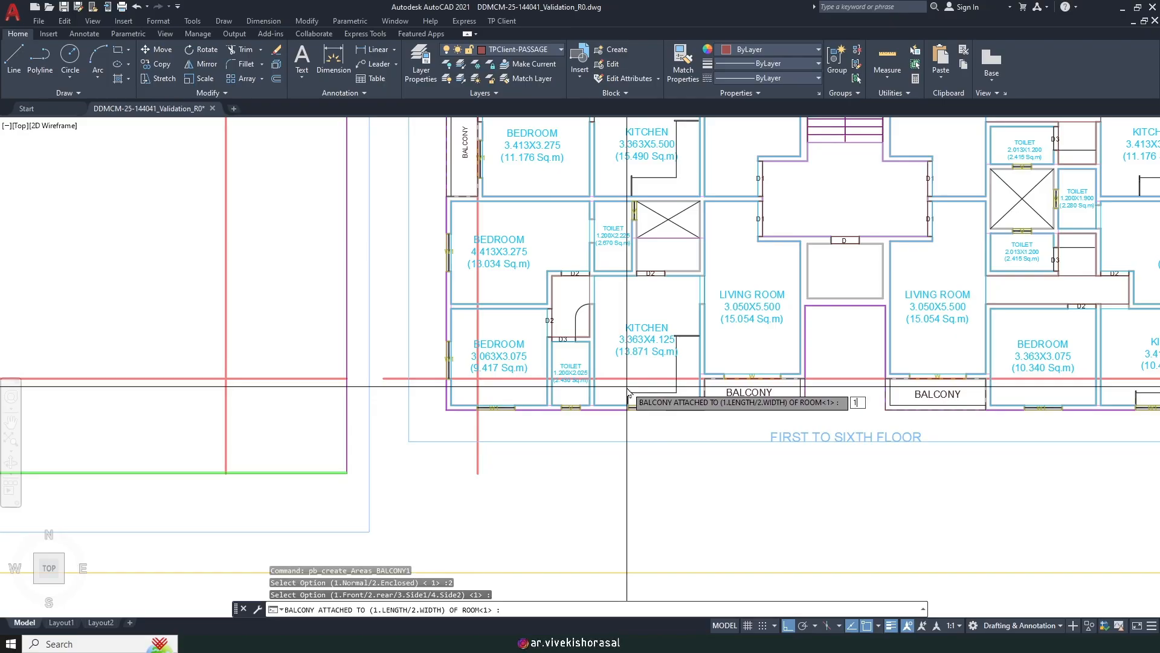
pyautogui.press('Return')
pyautogui.scroll(4, 444, 383)
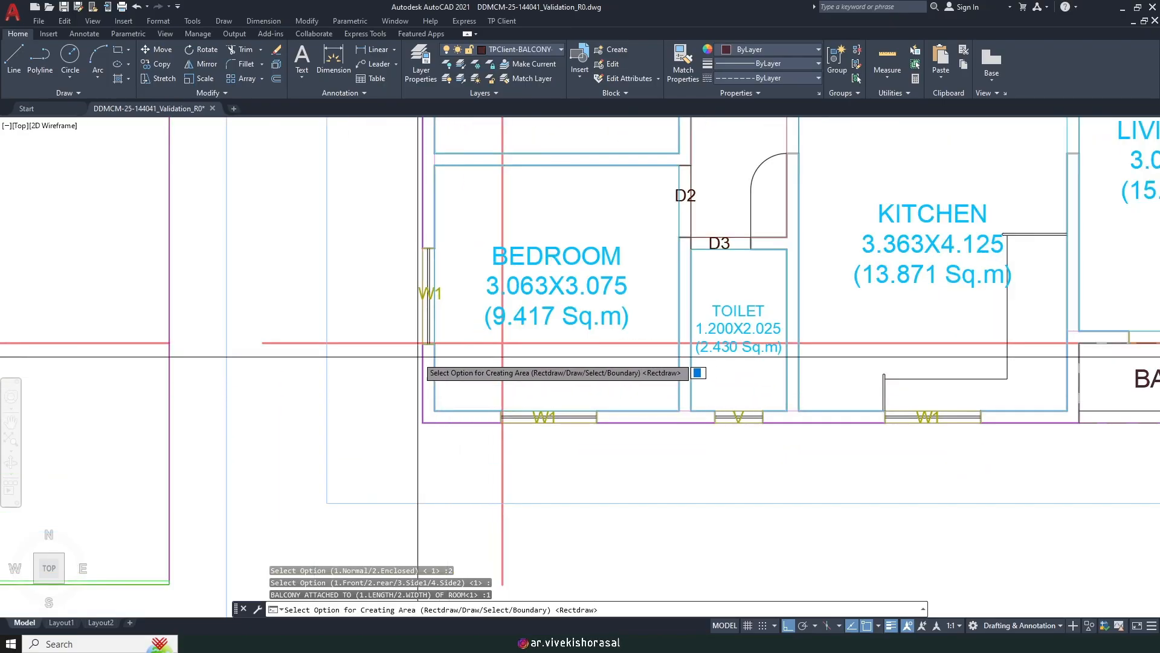
pyautogui.press('Return')
# Step: Draw the balcony rectangle from the wall corner along the lower-left bedroom's outer wall
pyautogui.scroll(5, 426, 351)
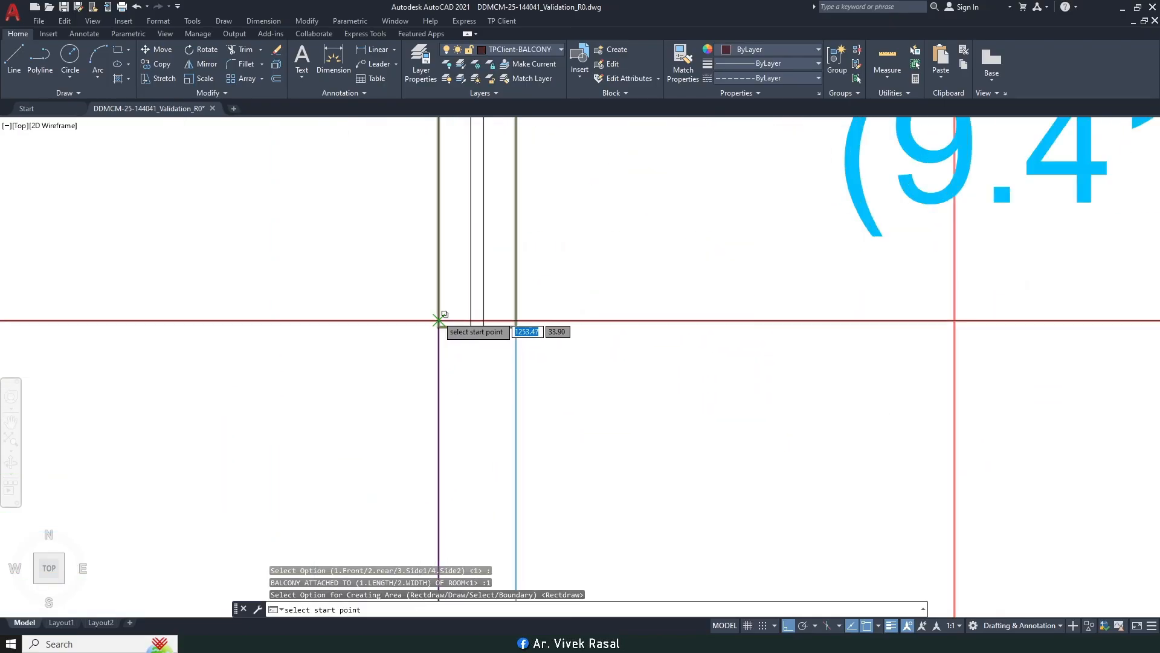
pyautogui.scroll(5, 440, 317)
pyautogui.click(435, 348)
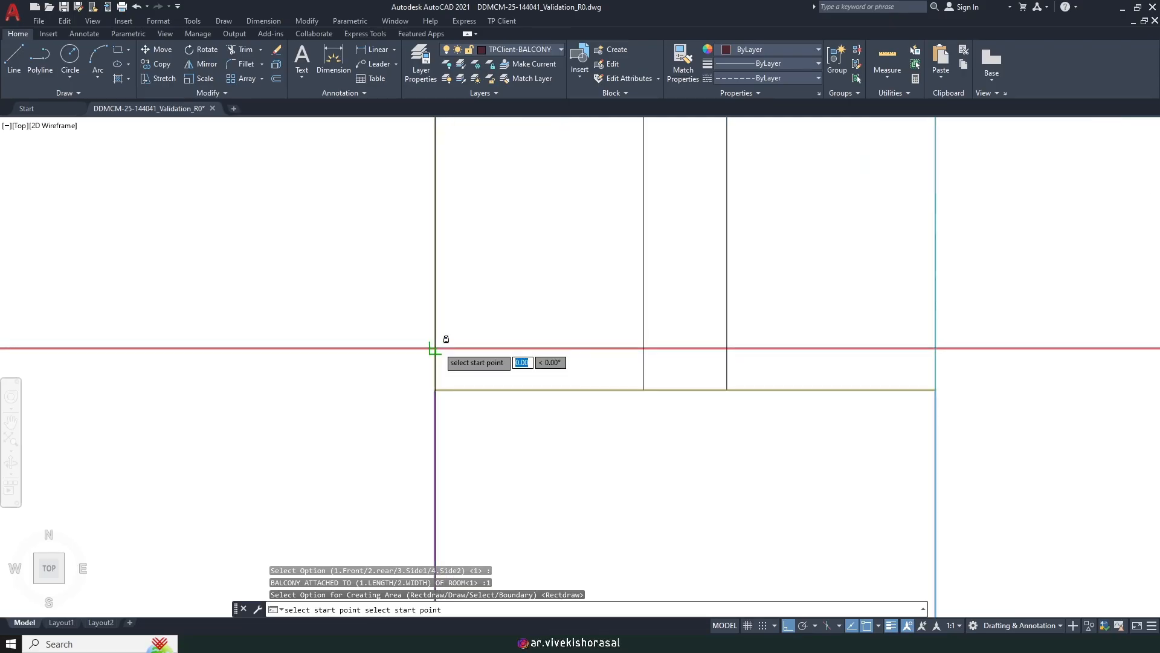
pyautogui.scroll(-6, 468, 288)
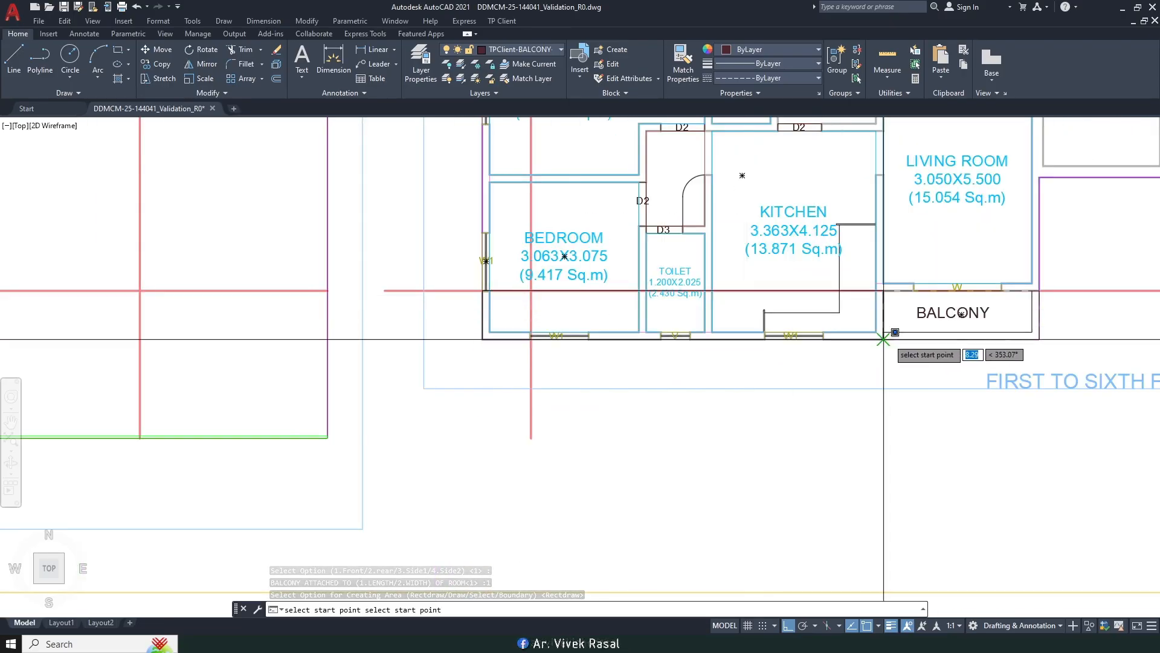
pyautogui.scroll(6, 875, 332)
pyautogui.click(760, 332)
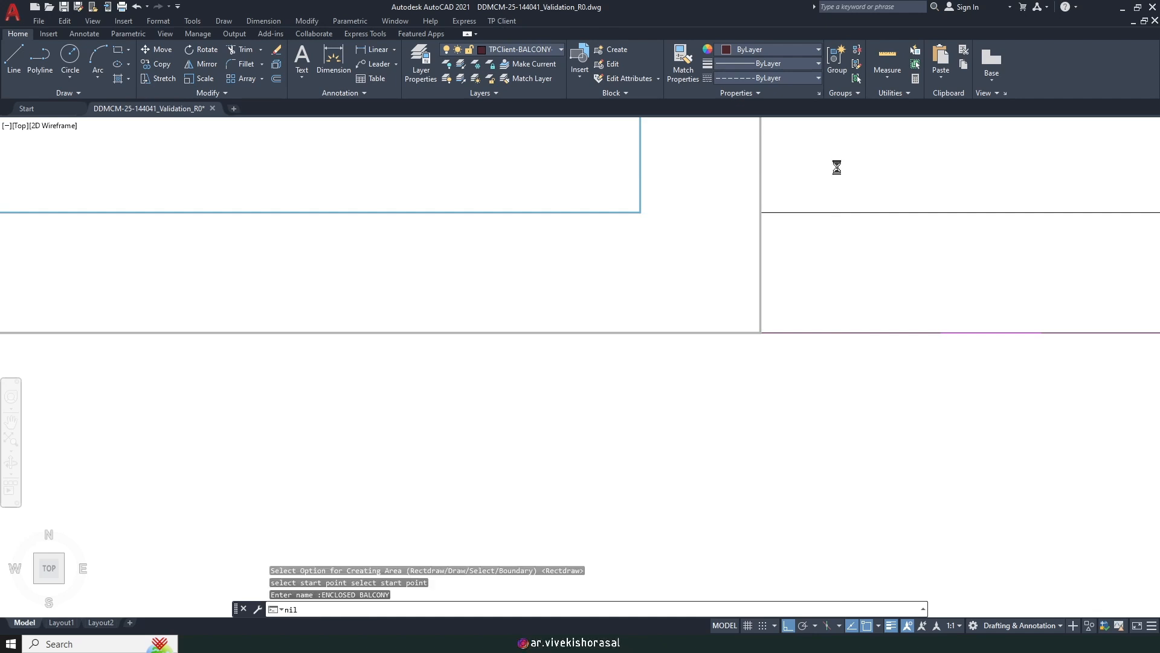
# Step: Match the ENCLOSED BALCONY label to the smaller BALCONY text style with MATCHPROP
pyautogui.scroll(-10, 740, 298)
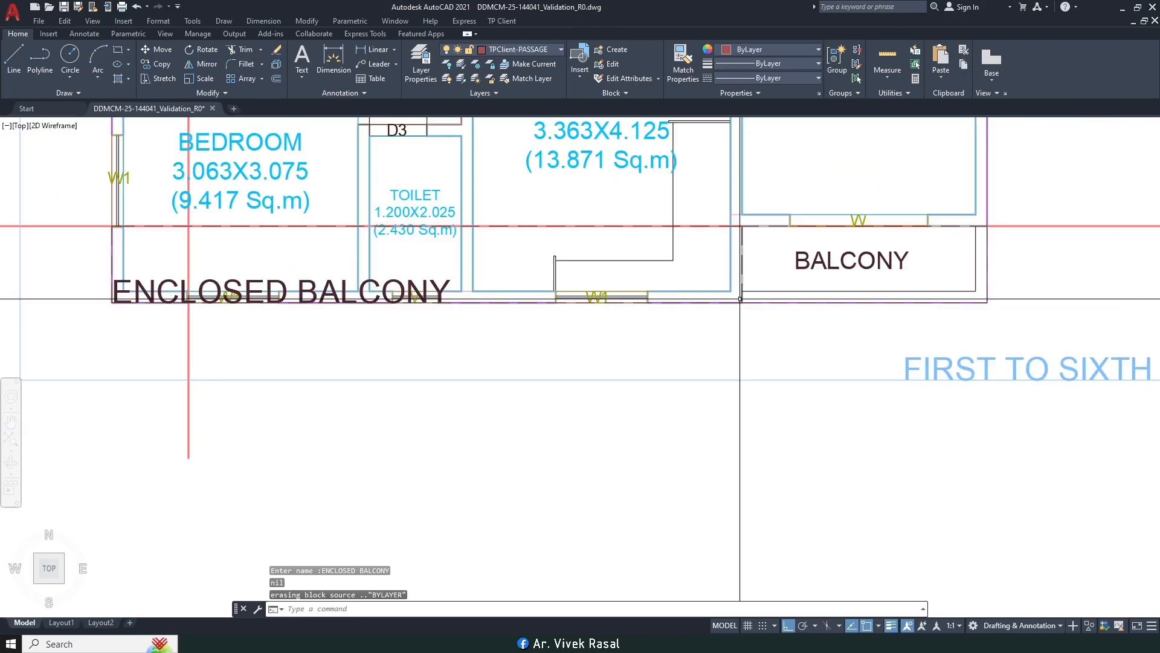
pyautogui.moveTo(556, 294); pyautogui.dragTo(690, 341, button='middle')
pyautogui.write('M')
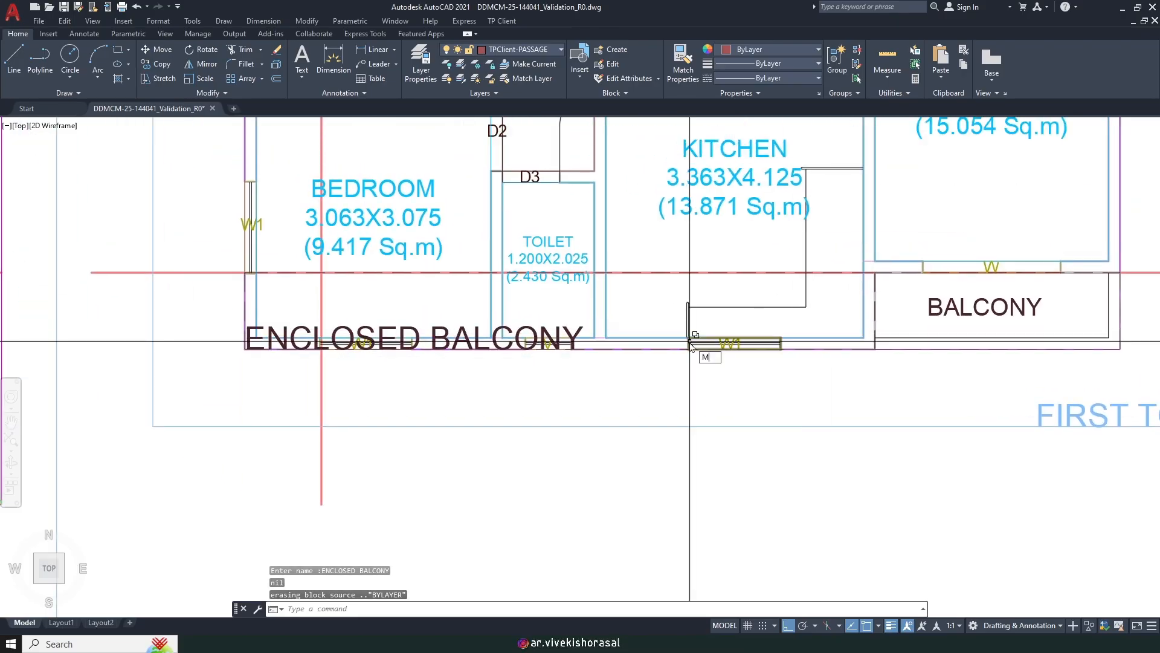
pyautogui.write('A')
pyautogui.press('Return')
pyautogui.scroll(-4, 940, 311)
pyautogui.click(817, 319)
pyautogui.scroll(1, 737, 317)
pyautogui.rightClick(738, 317)
pyautogui.click(770, 357)
pyautogui.press('Return')
pyautogui.click(1074, 307)
pyautogui.scroll(4, 799, 309)
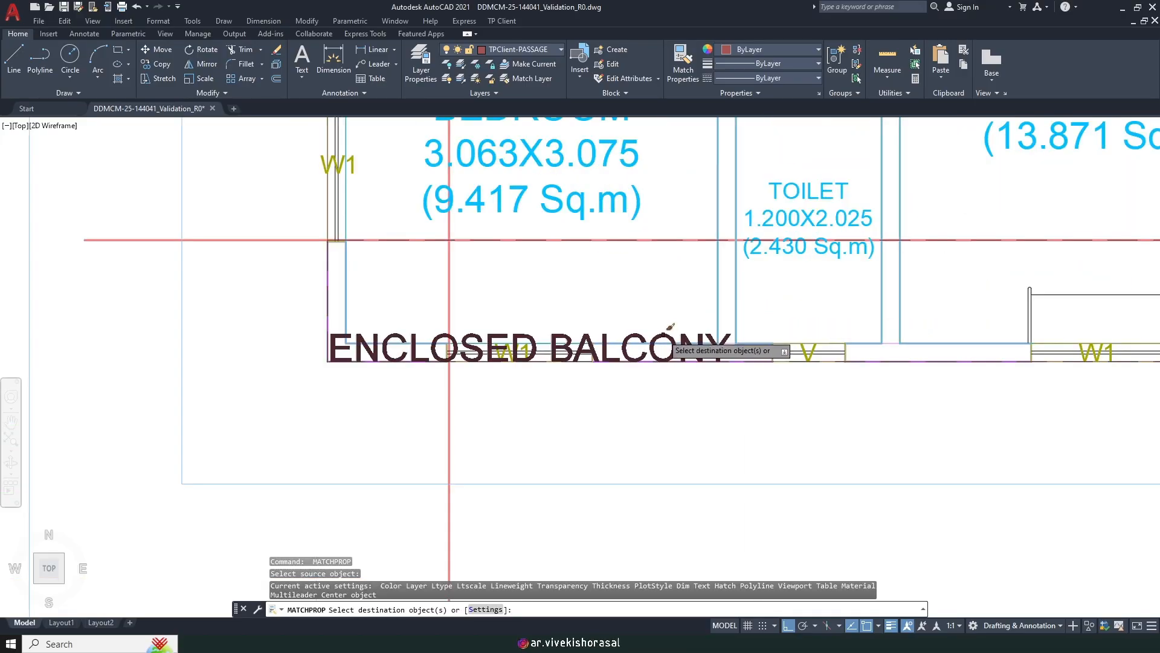
pyautogui.click(663, 335)
pyautogui.scroll(4, 595, 336)
pyautogui.press('Escape')
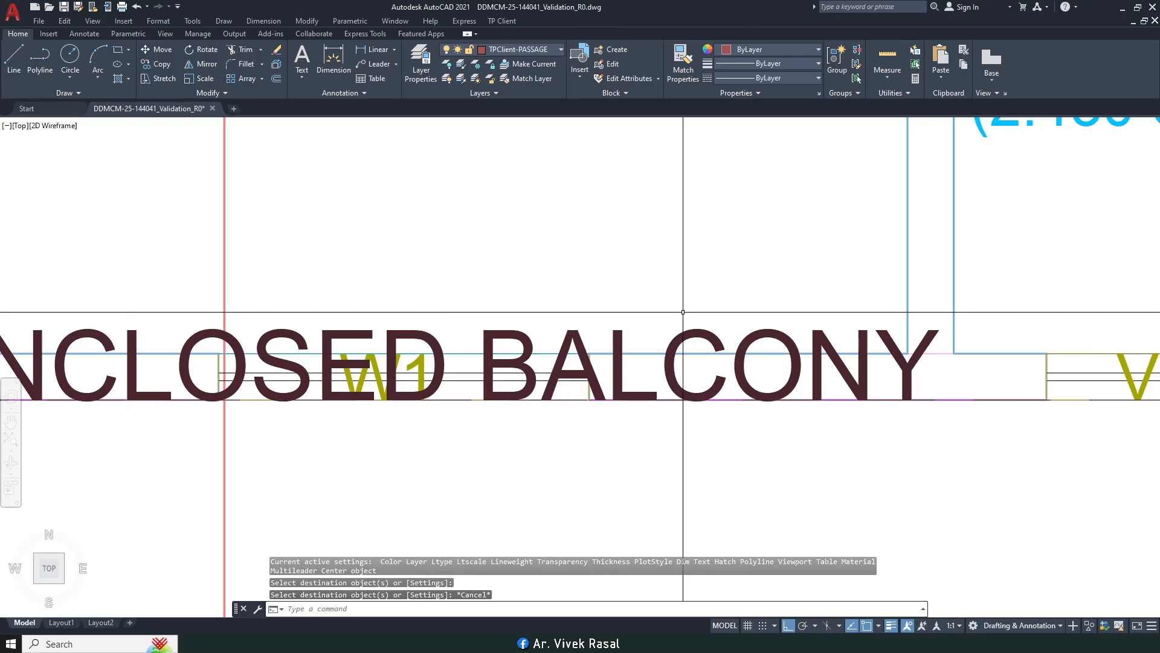
# Step: Move the ENCLOSED BALCONY label higher and to the right
pyautogui.press('Return')
pyautogui.click(620, 325)
pyautogui.click(612, 335)
pyautogui.scroll(-4, 613, 334)
pyautogui.press('Return')
pyautogui.click(560, 345)
pyautogui.scroll(2, 786, 314)
pyautogui.keyDown('shift'); pyautogui.click(778, 288); pyautogui.keyUp('shift')
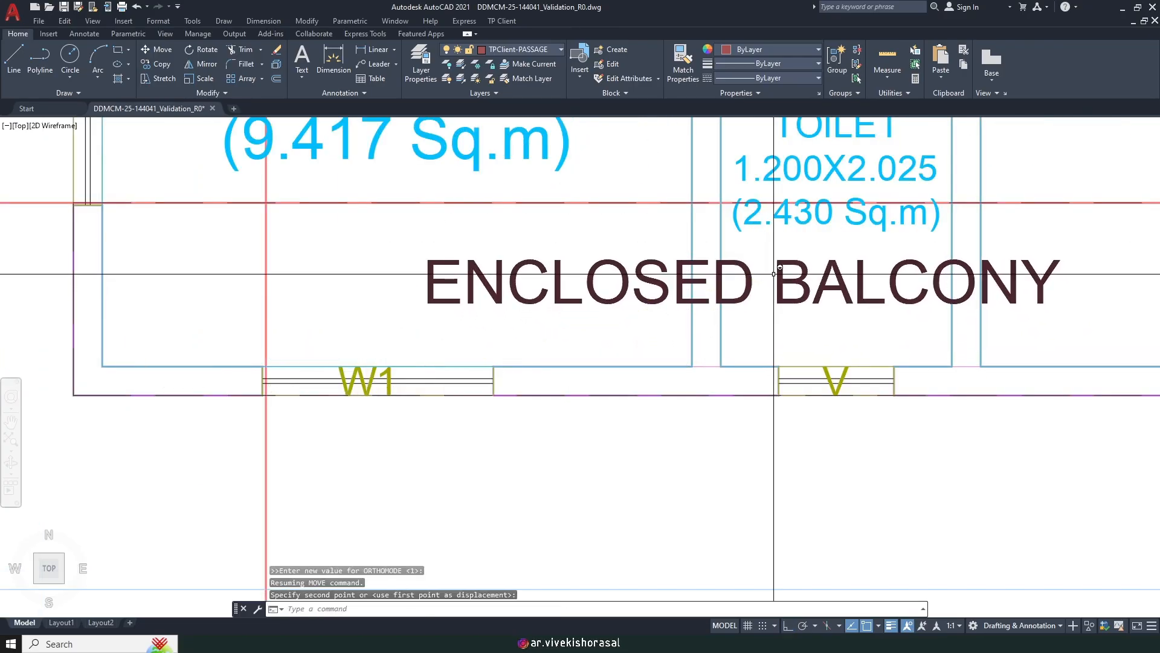
pyautogui.scroll(-6, 785, 294)
# Step: Move the label again so it sits centred in the lower-left balcony strip
pyautogui.press('Return')
pyautogui.scroll(4, 706, 303)
pyautogui.click(678, 305)
pyautogui.click(646, 286)
pyautogui.scroll(-3, 644, 296)
pyautogui.press('Return')
pyautogui.click(614, 365)
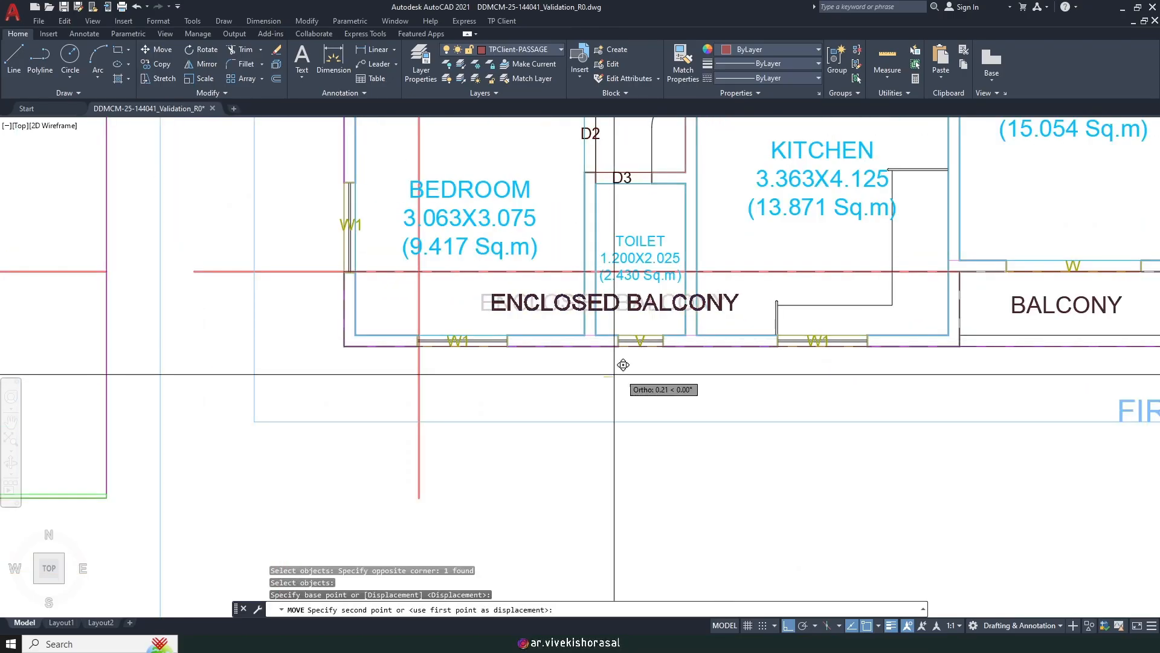
pyautogui.click(640, 375)
pyautogui.scroll(-6, 640, 361)
pyautogui.moveTo(798, 325); pyautogui.dragTo(651, 309, button='middle')
pyautogui.moveTo(729, 285); pyautogui.dragTo(687, 293, button='middle')
# Step: Start TP Client Mark Balcony, accepting the Enclosed, Front, Length and Rectdraw defaults
pyautogui.click(501, 22)
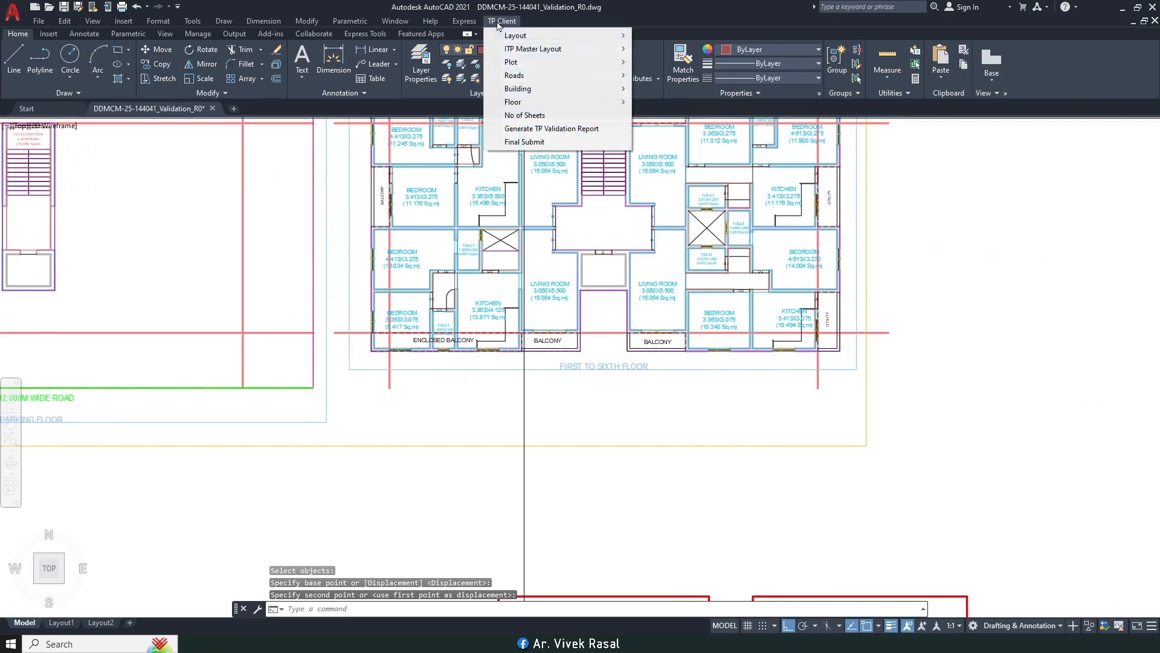
pyautogui.moveTo(548, 108)
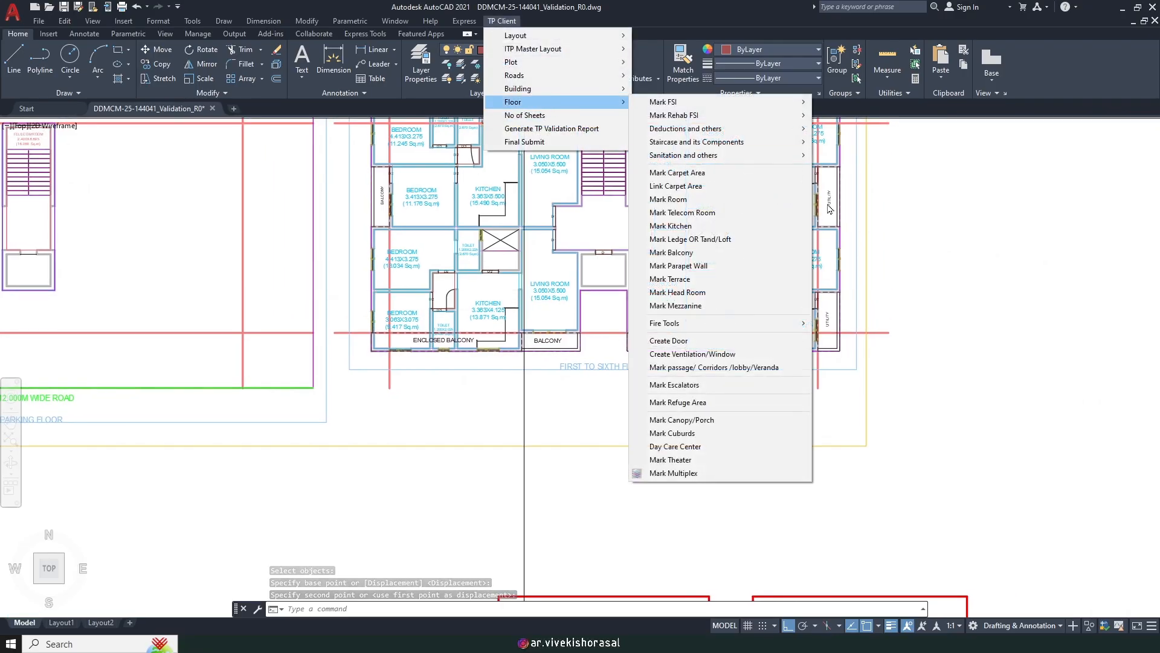
pyautogui.click(735, 251)
pyautogui.press('Return')
pyautogui.scroll(4, 683, 355)
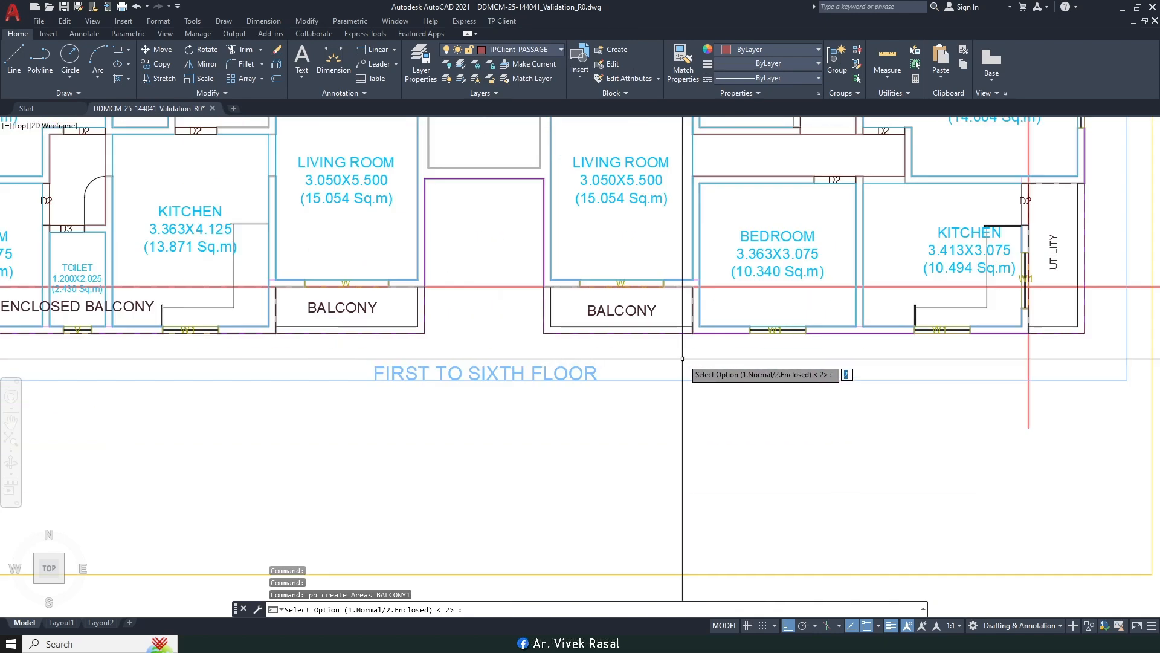
pyautogui.press('Return')
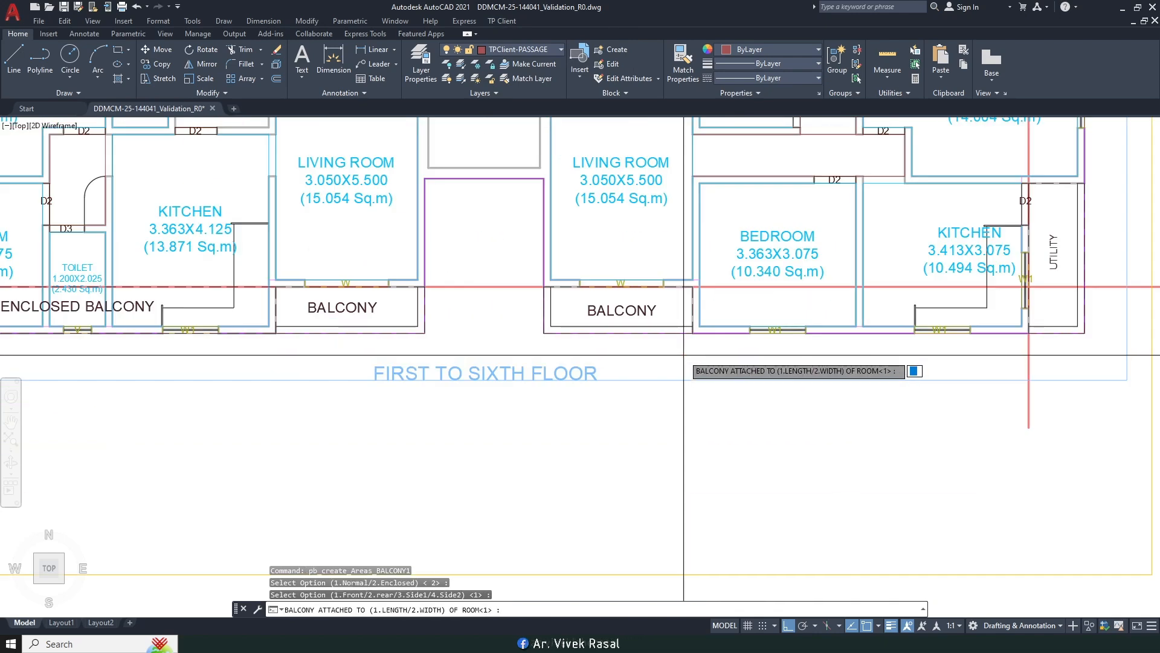
pyautogui.press('Return')
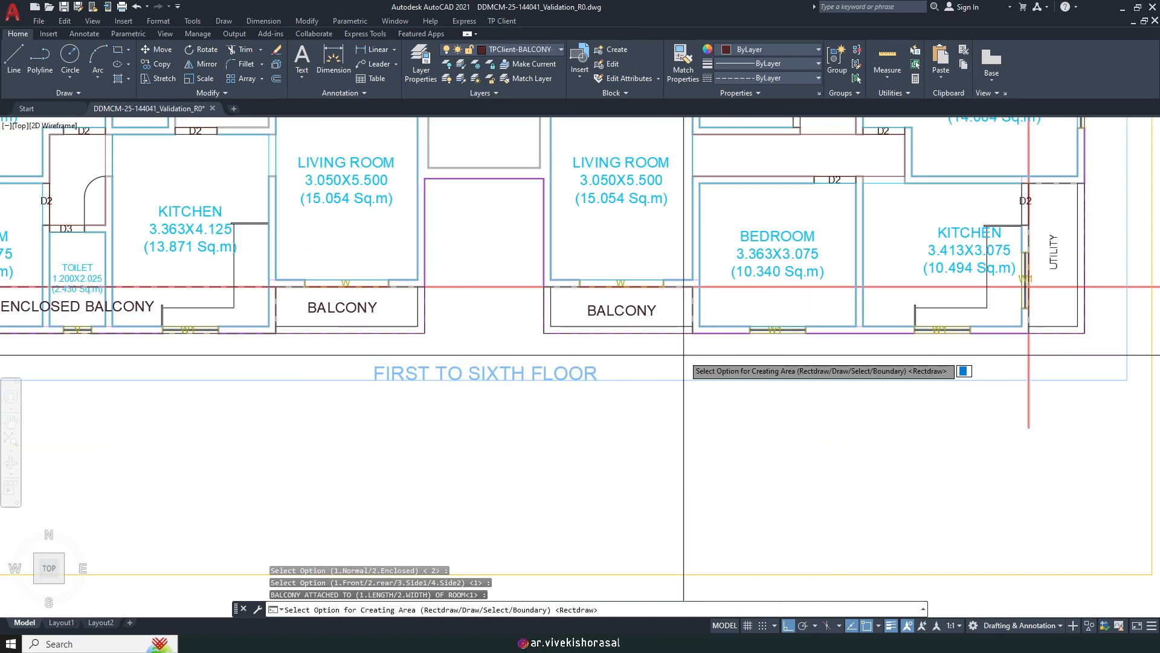
pyautogui.press('Return')
# Step: Pick the wall corner beside window W1 and name the area ENCLOSED BALCONY
pyautogui.scroll(5, 688, 287)
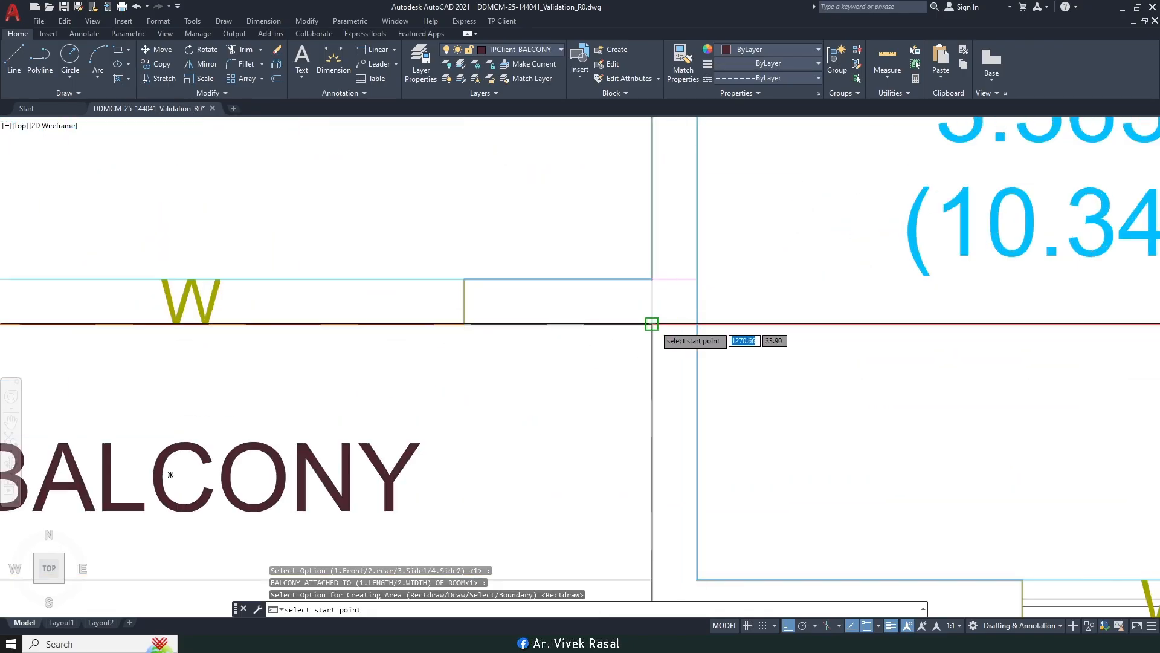
pyautogui.scroll(-5, 658, 317)
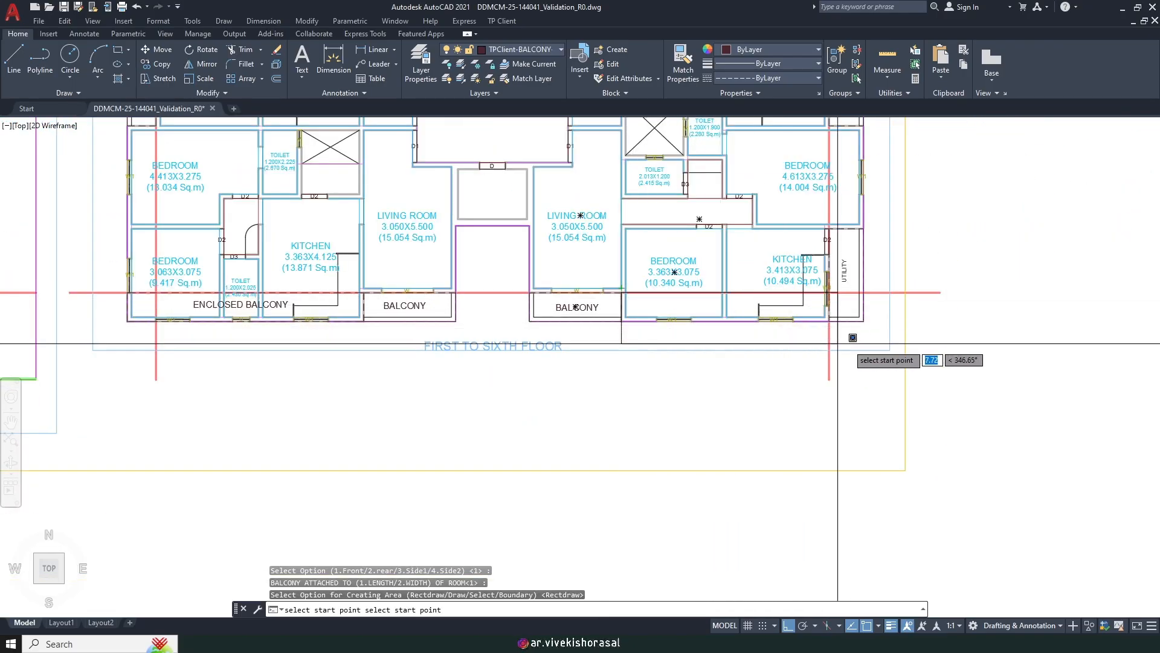
pyautogui.scroll(2, 846, 332)
pyautogui.scroll(4, 845, 320)
pyautogui.scroll(-4, 759, 307)
pyautogui.scroll(4, 734, 296)
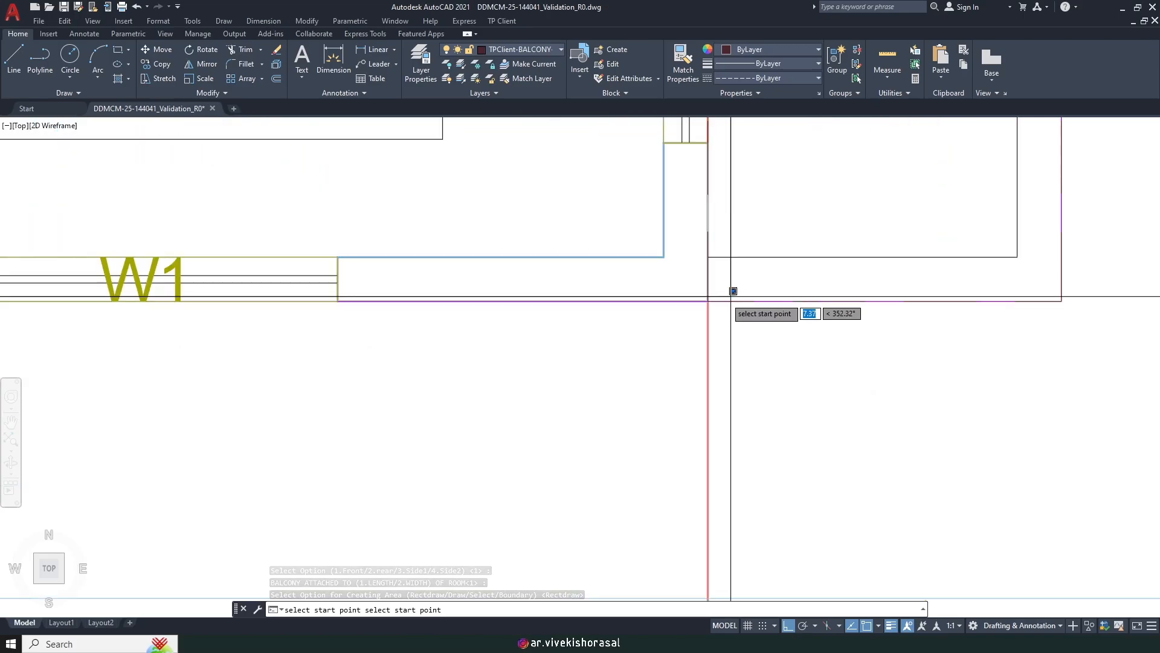
pyautogui.click(707, 301)
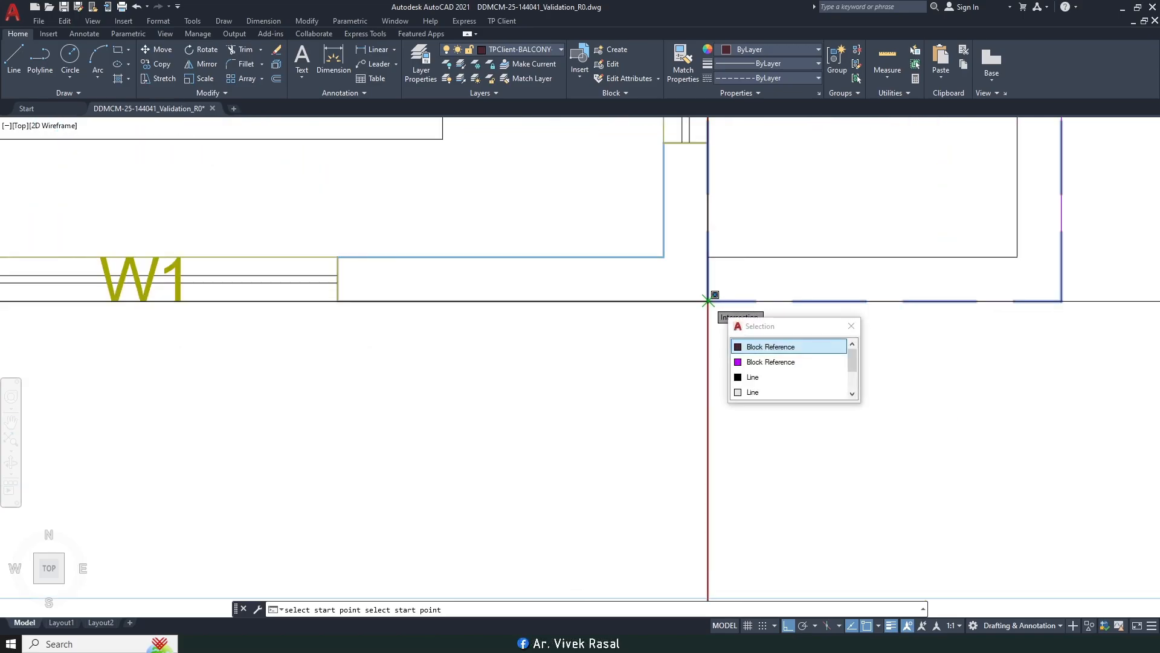
pyautogui.click(708, 301)
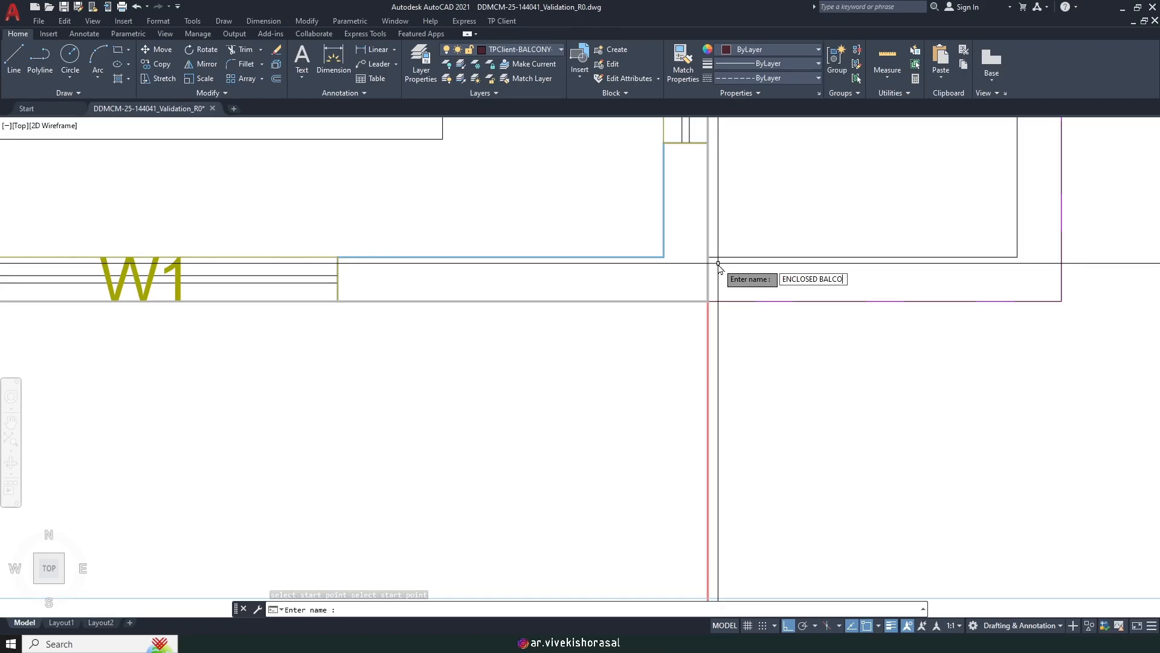
pyautogui.press('Return')
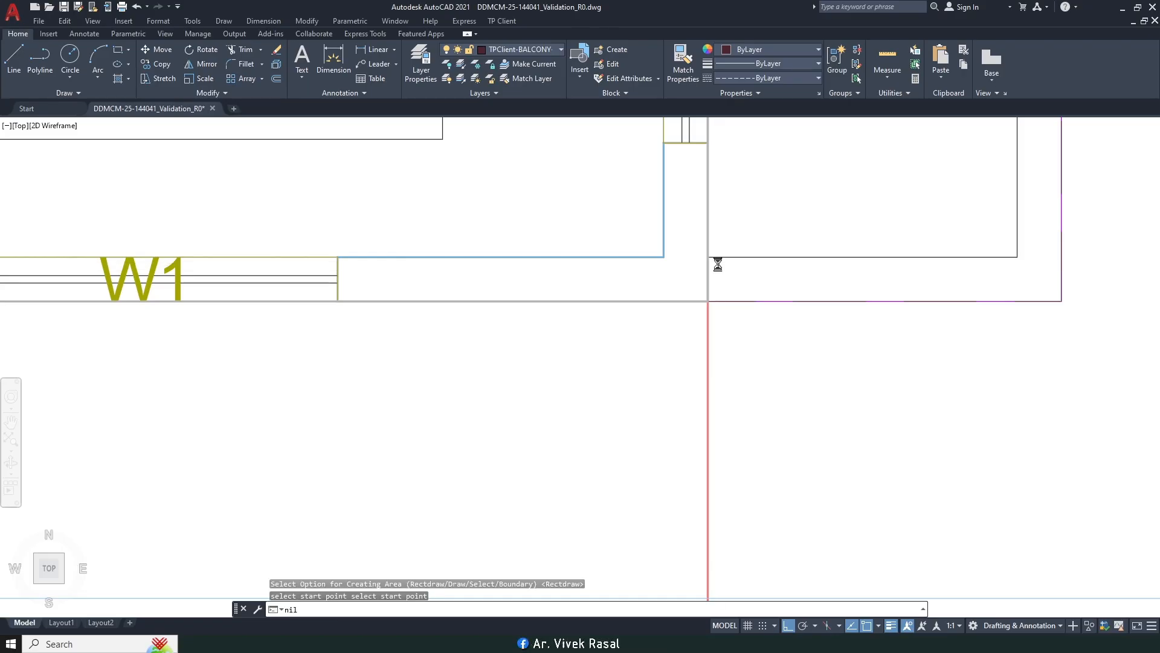
# Step: Move the right-hand ENCLOSED BALCONY label slightly to the right
pyautogui.write('m')
pyautogui.press('space')
pyautogui.scroll(-6, 706, 313)
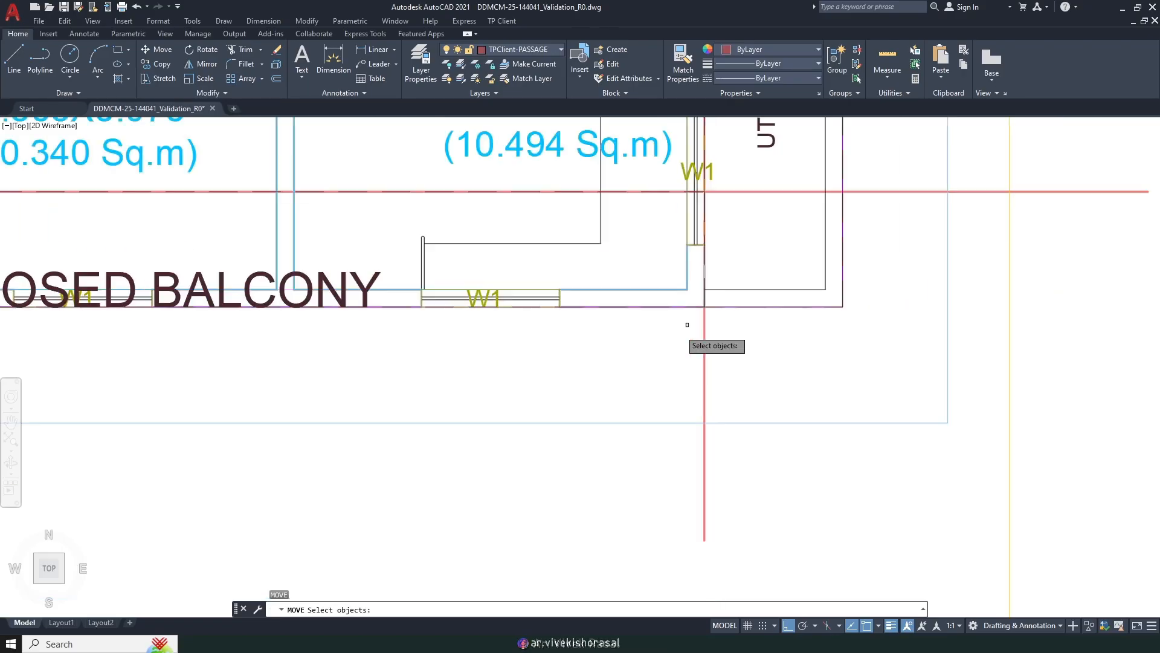
pyautogui.moveTo(706, 315); pyautogui.dragTo(886, 365, button='middle')
pyautogui.click(579, 346)
pyautogui.click(546, 324)
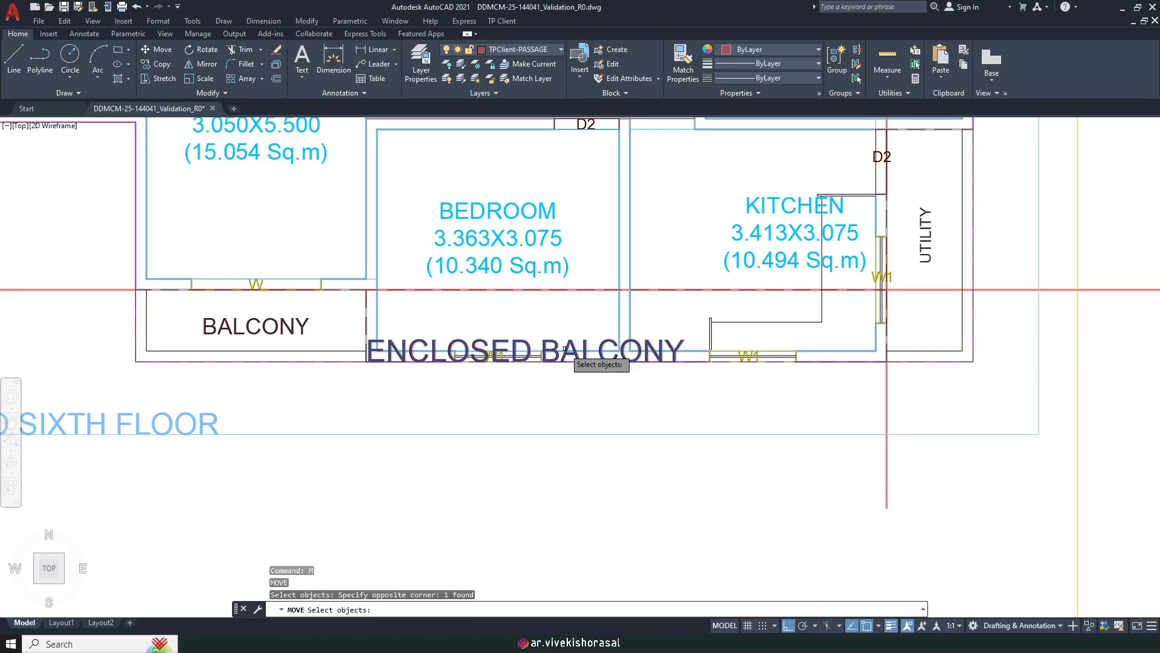
pyautogui.scroll(-2, 568, 354)
pyautogui.press('space')
pyautogui.click(554, 470)
pyautogui.click(653, 462)
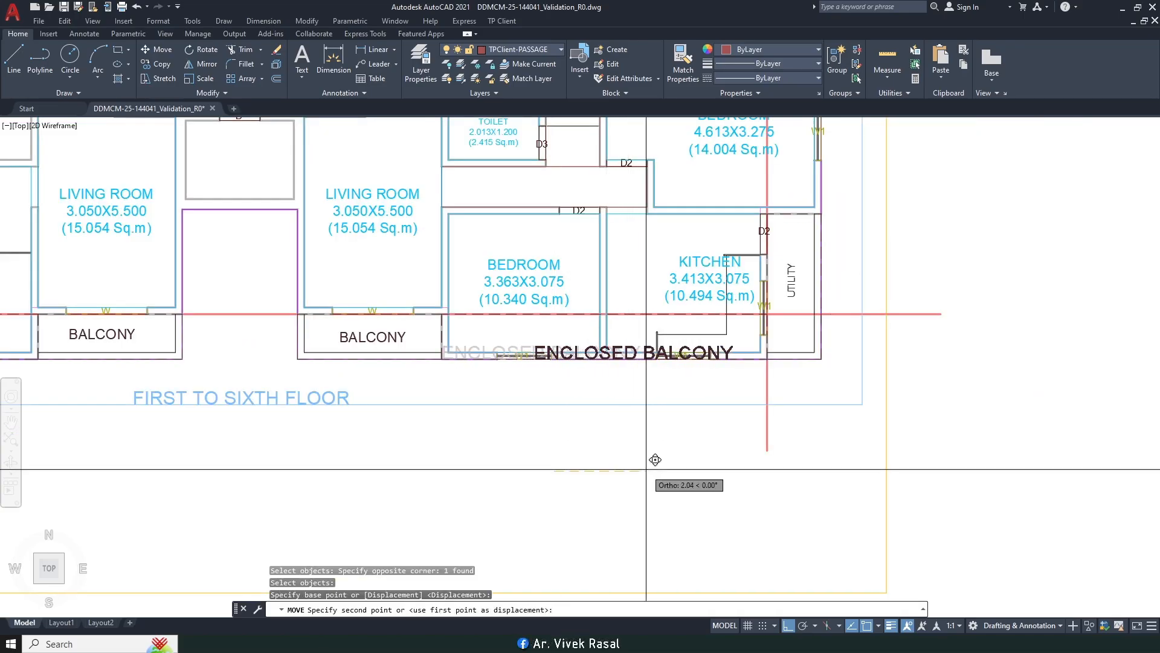
# Step: Move the label higher so it sits inside its balcony
pyautogui.press('space')
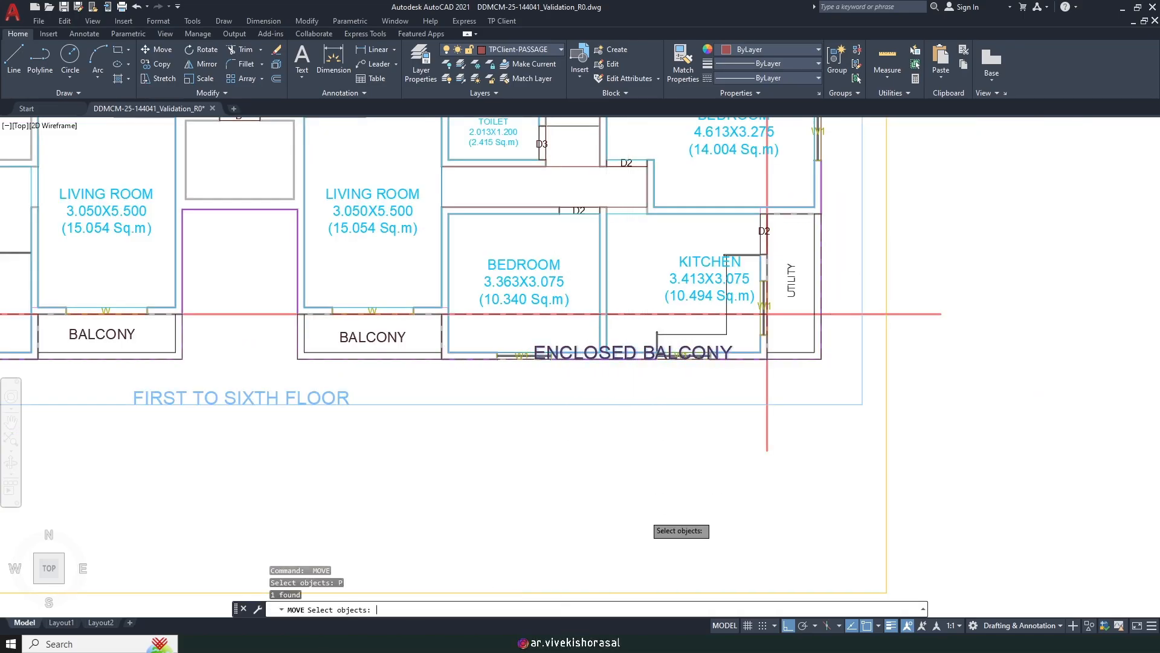
pyautogui.press('space')
pyautogui.click(642, 508)
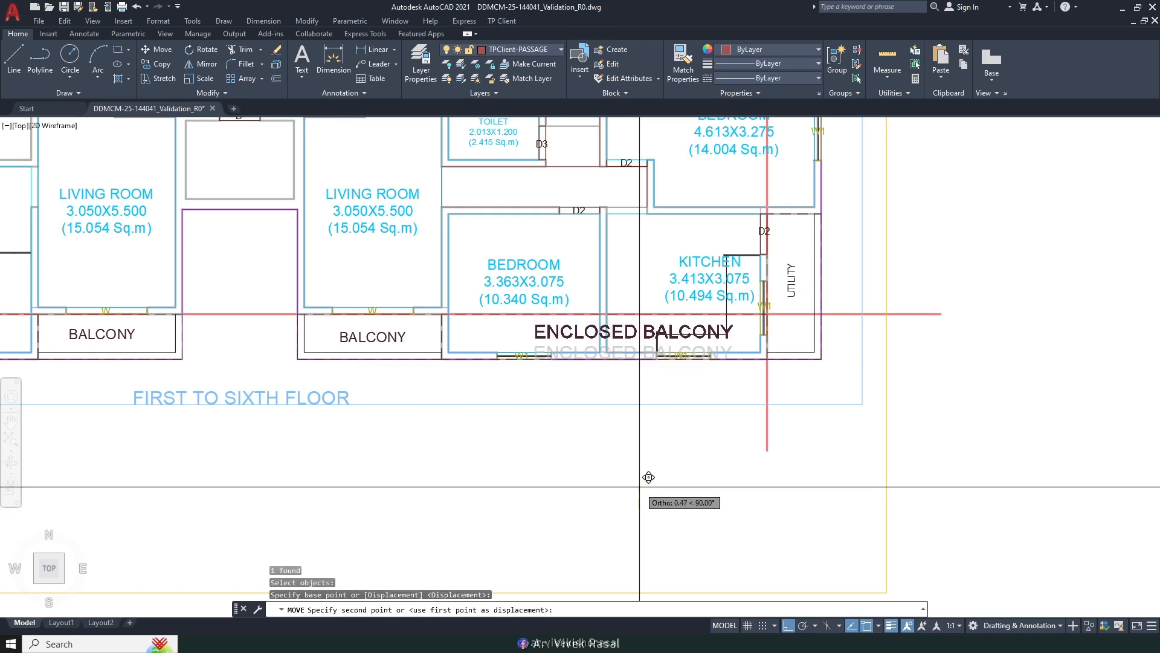
pyautogui.click(639, 487)
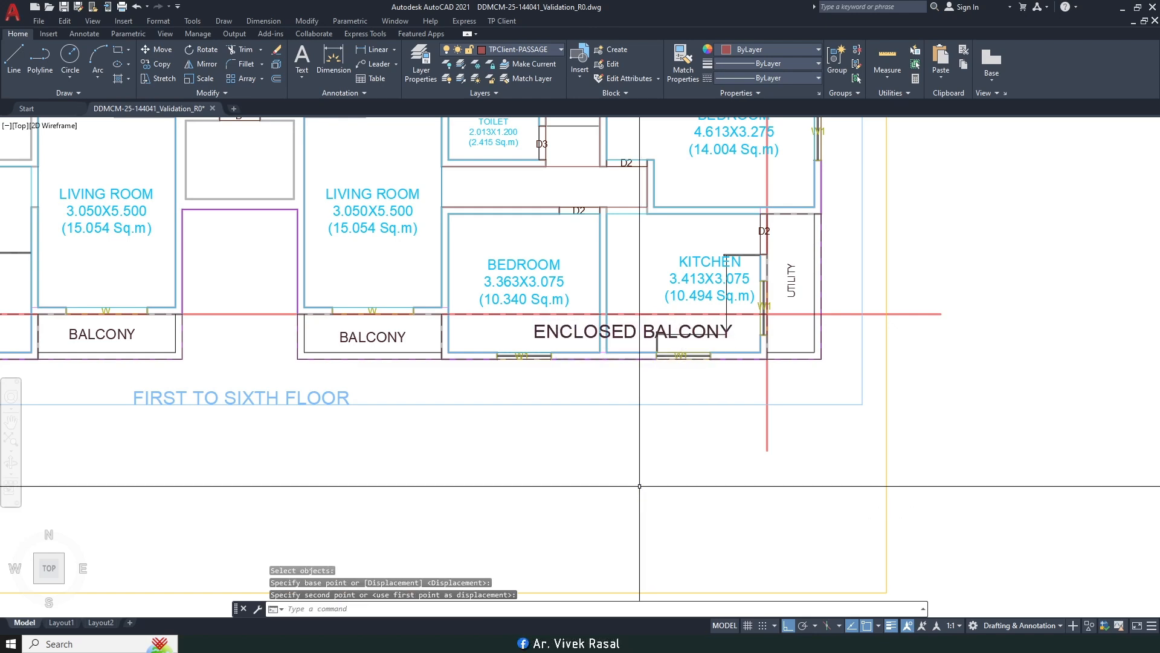
# Step: Copy the left ENCLOSED BALCONY label's style onto the right label with MATCHPROP
pyautogui.scroll(-4, 634, 484)
pyautogui.write('ma')
pyautogui.press('space')
pyautogui.scroll(2, 425, 398)
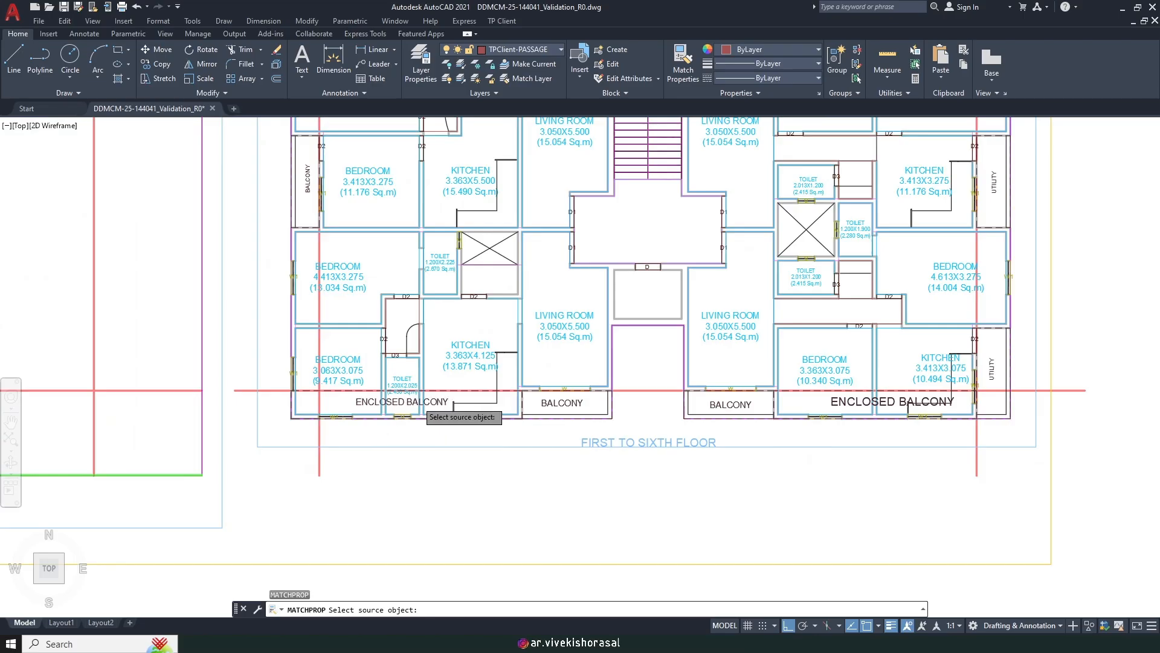
pyautogui.click(418, 402)
pyautogui.scroll(3, 882, 399)
pyautogui.click(765, 433)
pyautogui.click(738, 399)
pyautogui.press('space')
pyautogui.scroll(-1, 733, 411)
pyautogui.scroll(-4, 733, 422)
pyautogui.moveTo(526, 432)
pyautogui.mouseDown(button='middle')
pyautogui.moveTo(587, 389)
pyautogui.moveTo(614, 407)
pyautogui.mouseUp(button='middle')
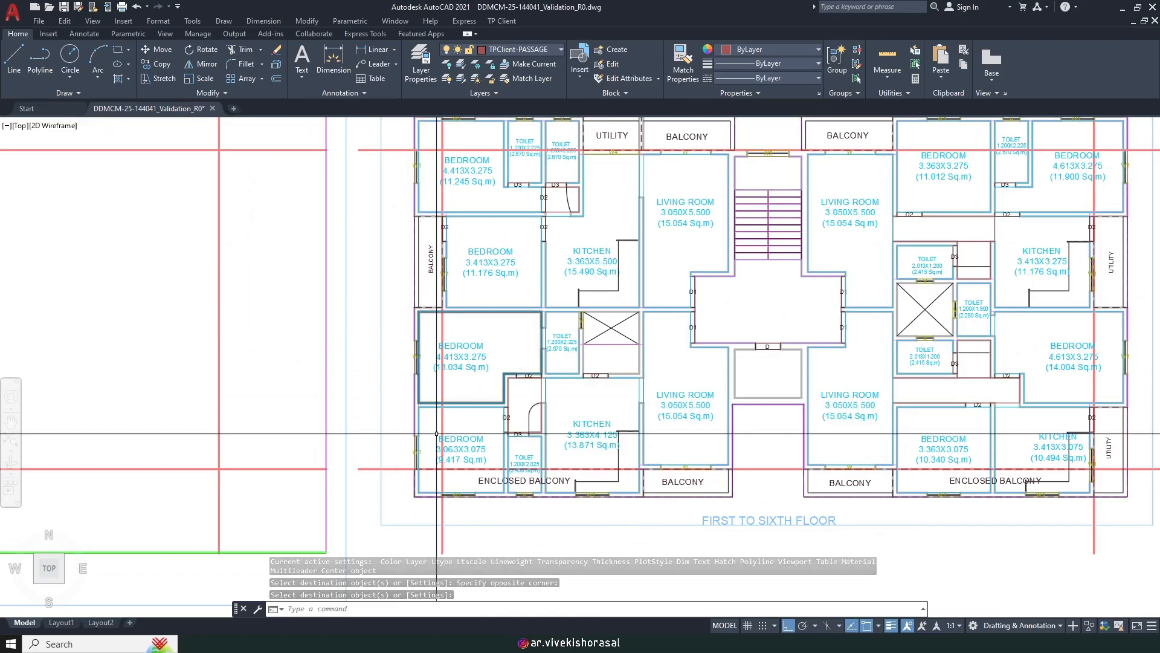
pyautogui.moveTo(433, 406); pyautogui.dragTo(417, 538, button='middle')
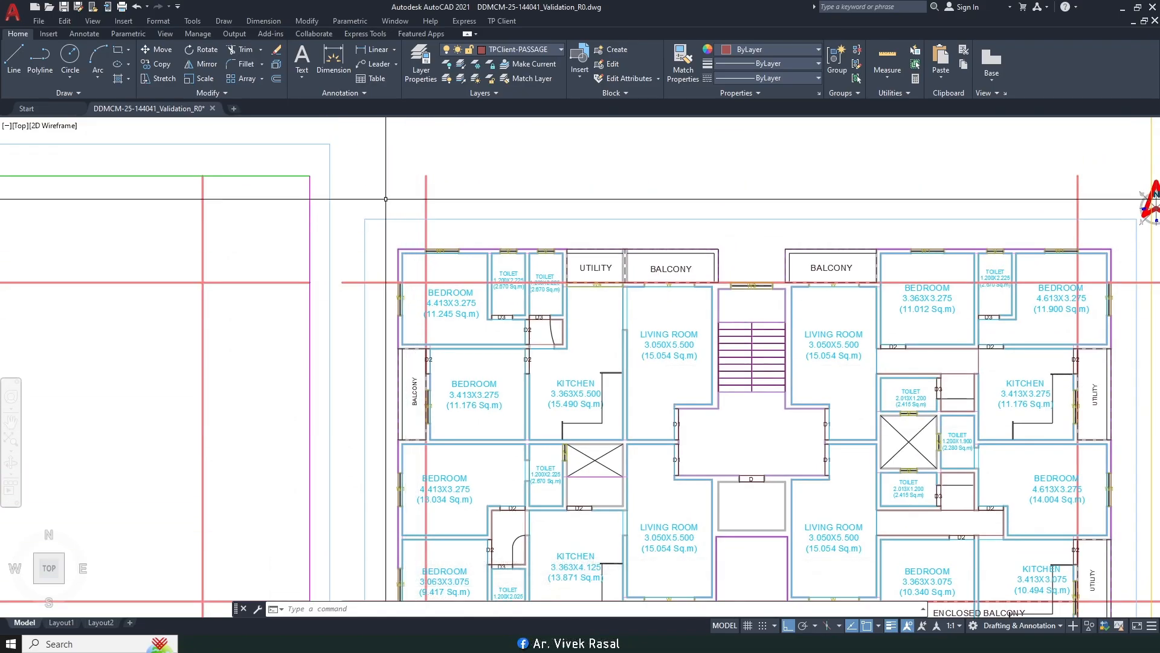
# Step: Start marking an enclosed balcony on Side1, attached to the room length and drawn as a rectangle
pyautogui.click(499, 22)
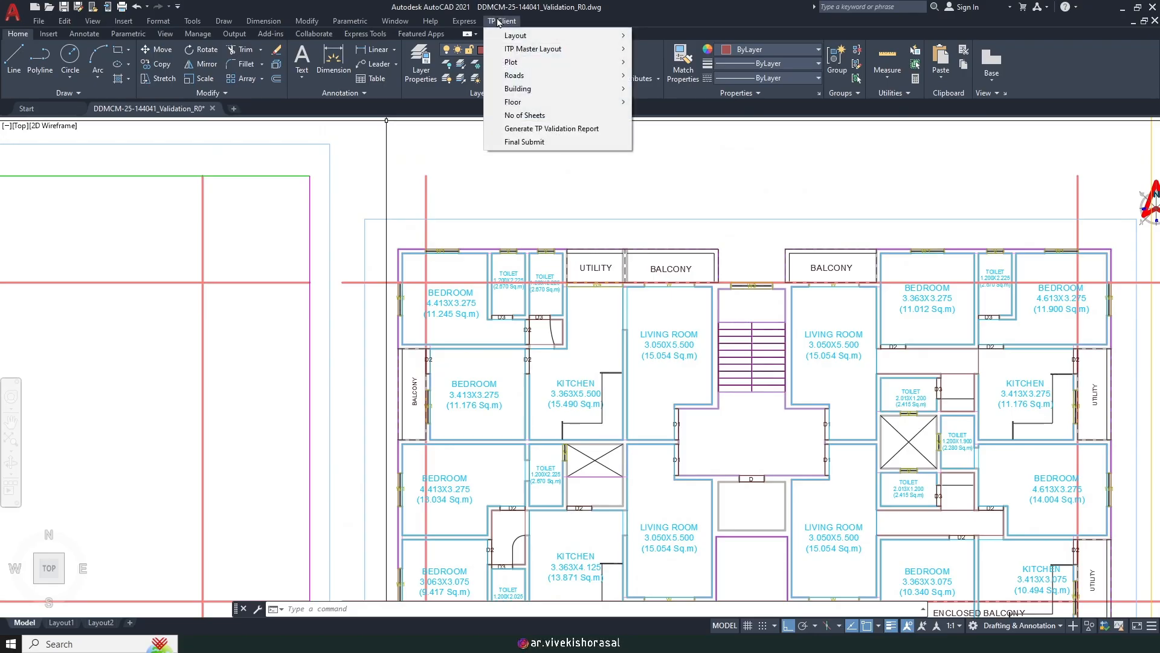
pyautogui.moveTo(540, 101)
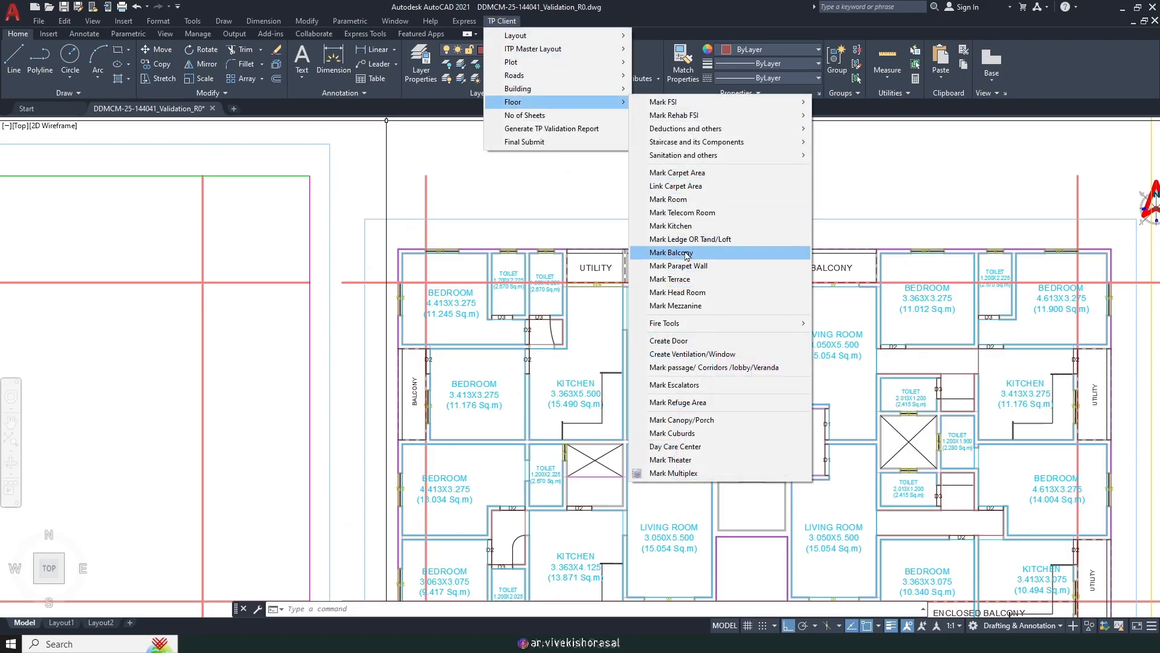
pyautogui.click(713, 252)
pyautogui.press('Return')
pyautogui.scroll(3, 506, 331)
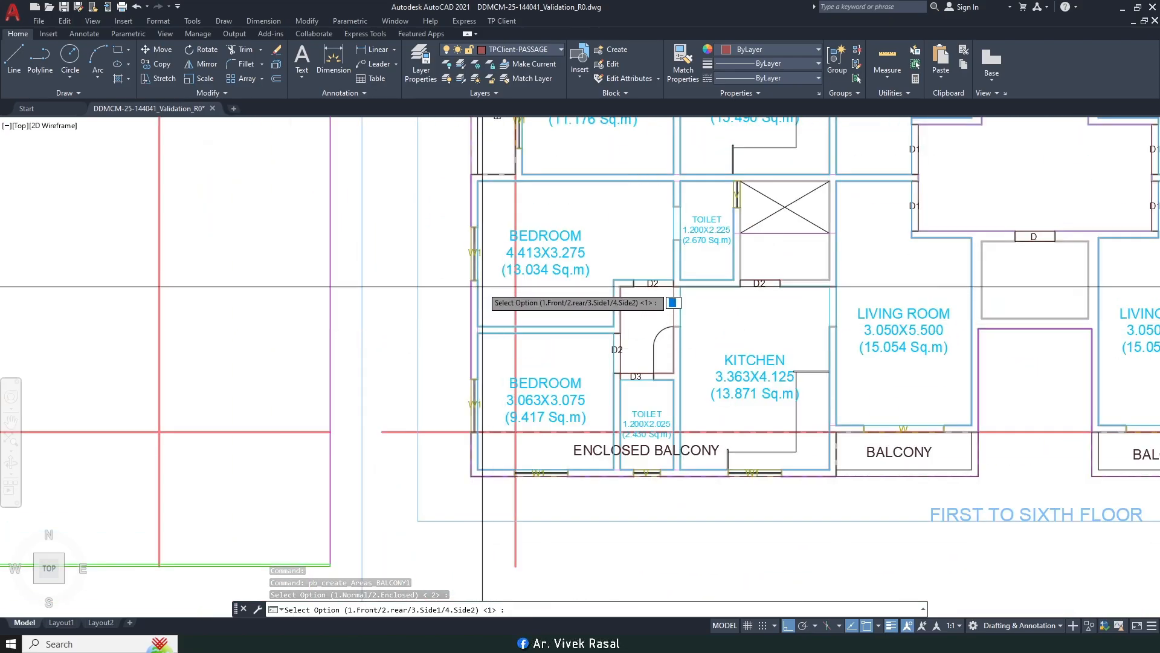
pyautogui.write('3')
pyautogui.press('Return')
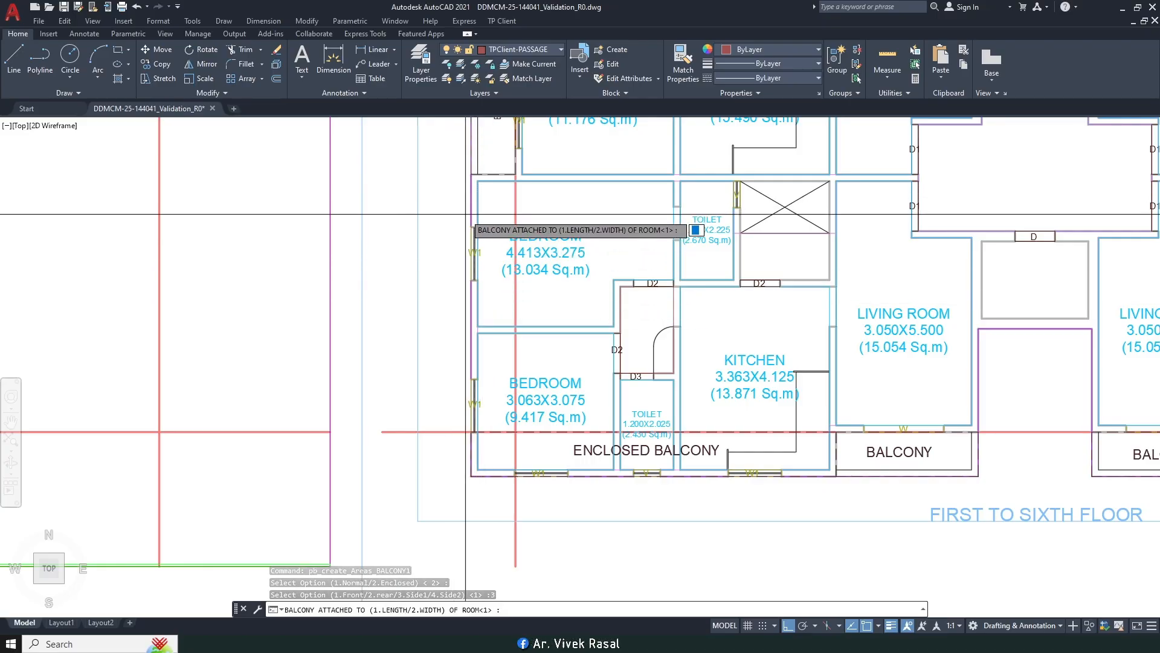
pyautogui.press('Return')
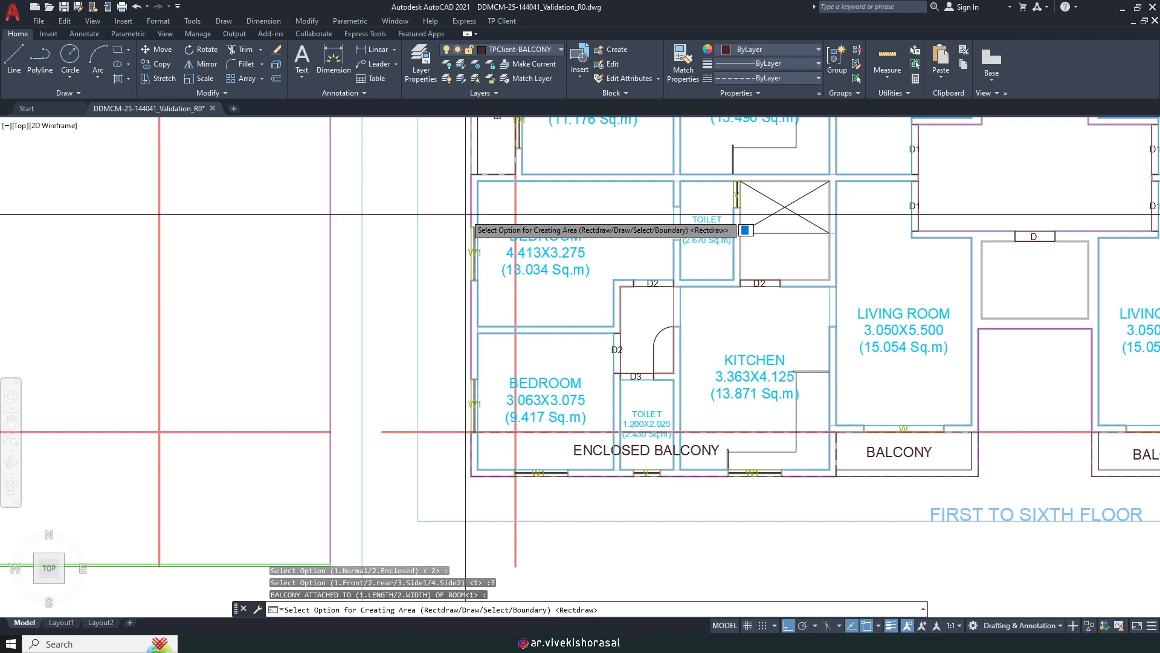
pyautogui.press('Return')
pyautogui.scroll(4, 483, 171)
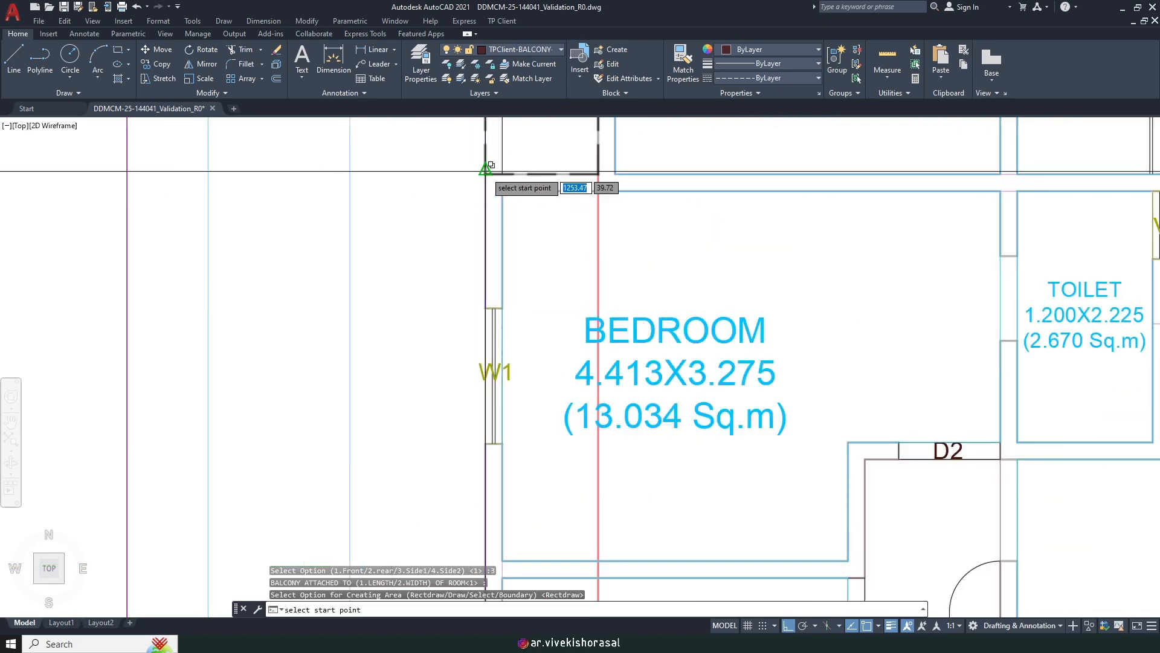
pyautogui.scroll(4, 491, 165)
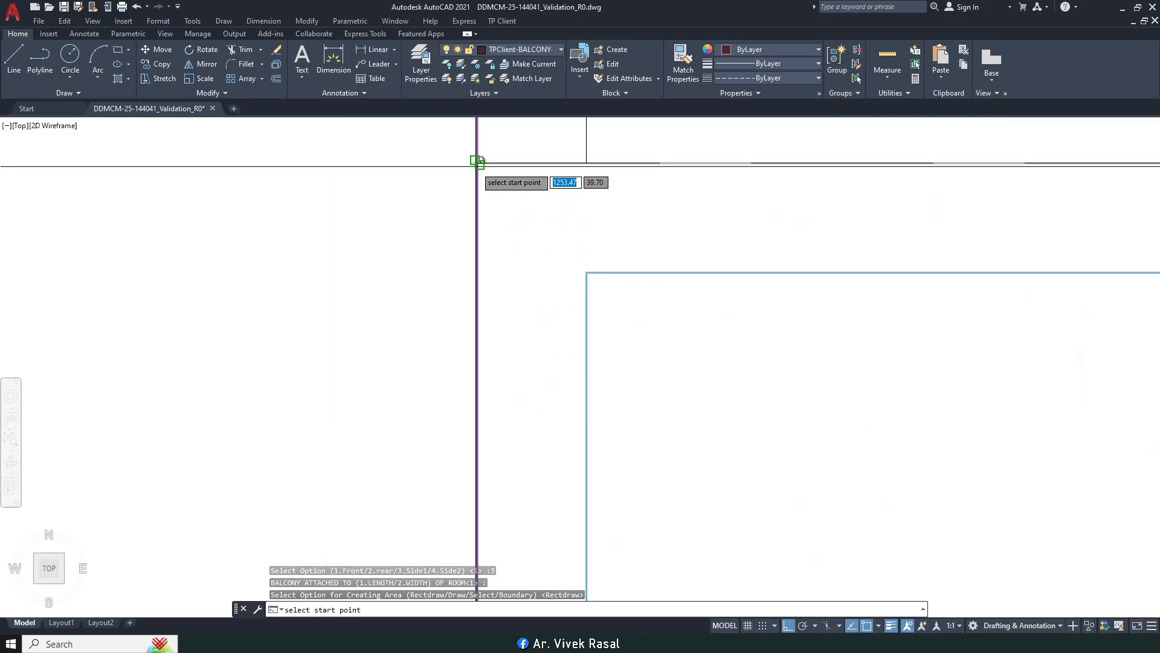
# Step: Pick the bedroom's outer corner and the opposite wall-intersection corner, naming the area ENCLOSED BALCONY
pyautogui.click(476, 166)
pyautogui.click(477, 166)
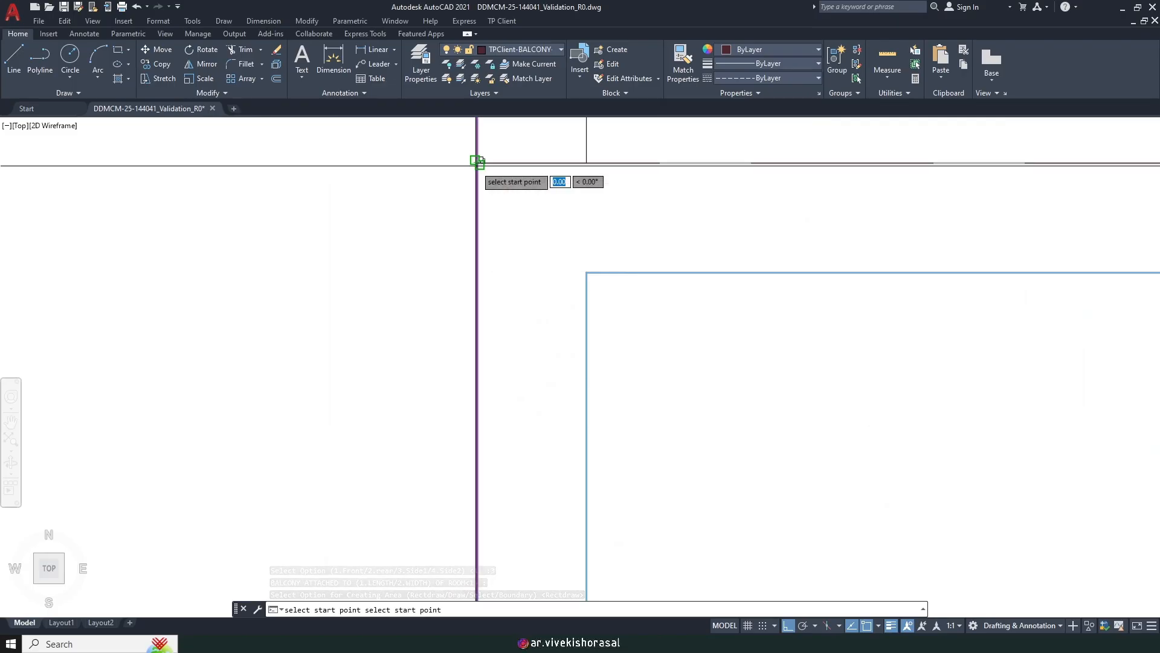
pyautogui.scroll(-8, 479, 169)
pyautogui.moveTo(551, 426); pyautogui.dragTo(551, 196, button='middle')
pyautogui.scroll(6, 550, 441)
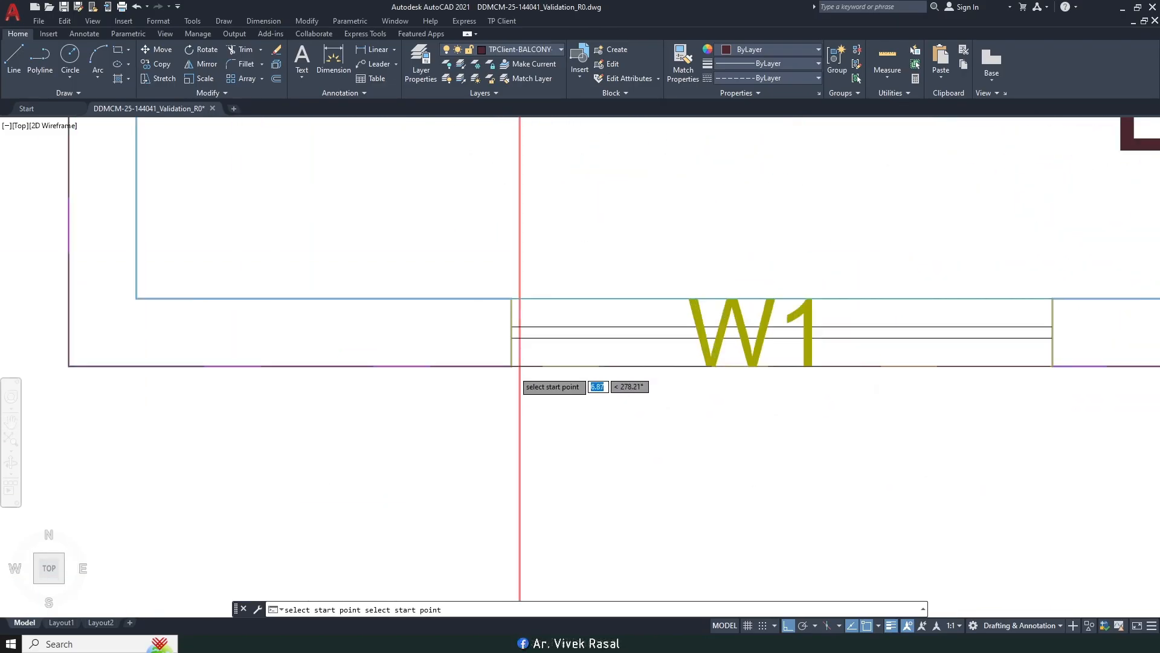
pyautogui.scroll(-4, 535, 393)
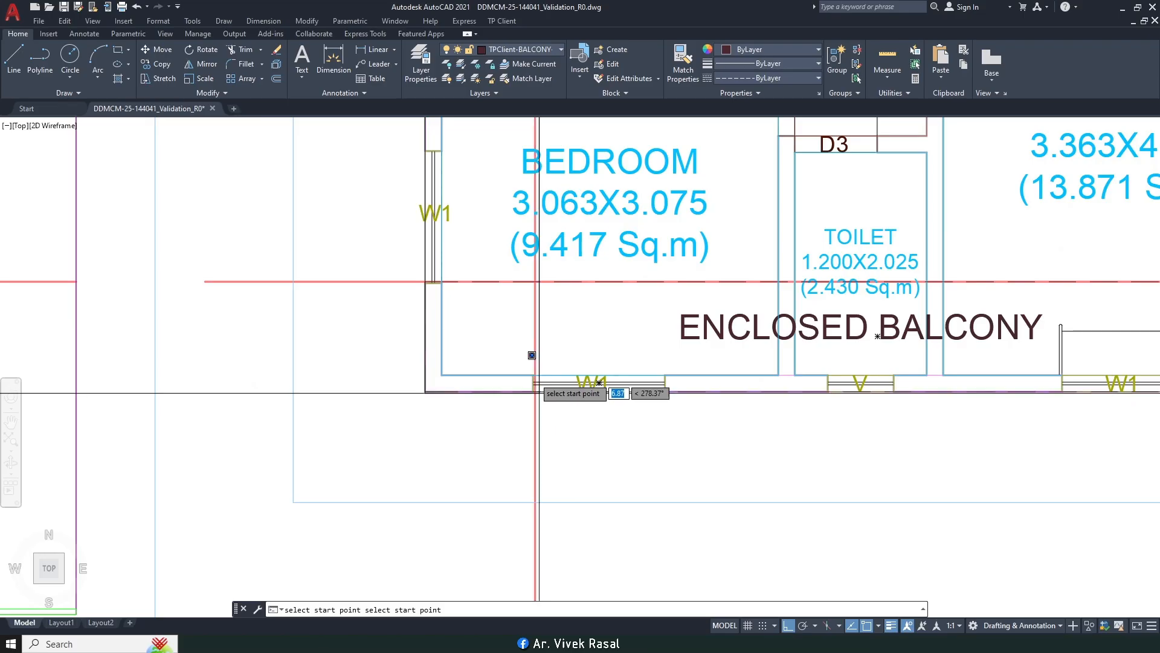
pyautogui.click(535, 281)
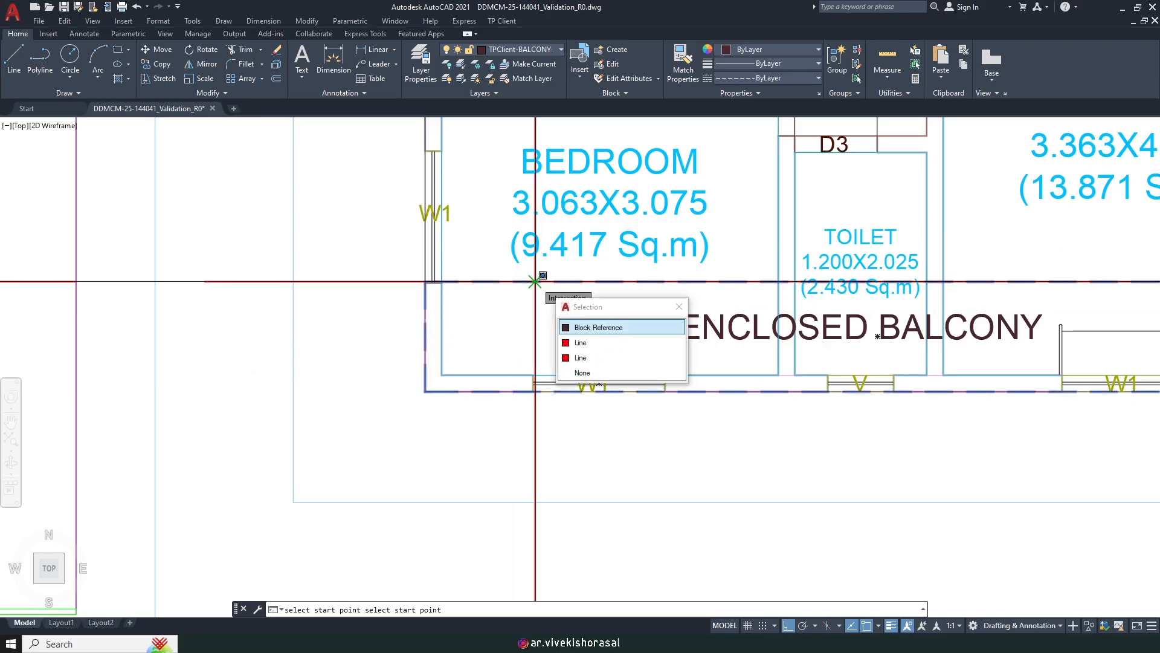
pyautogui.click(535, 281)
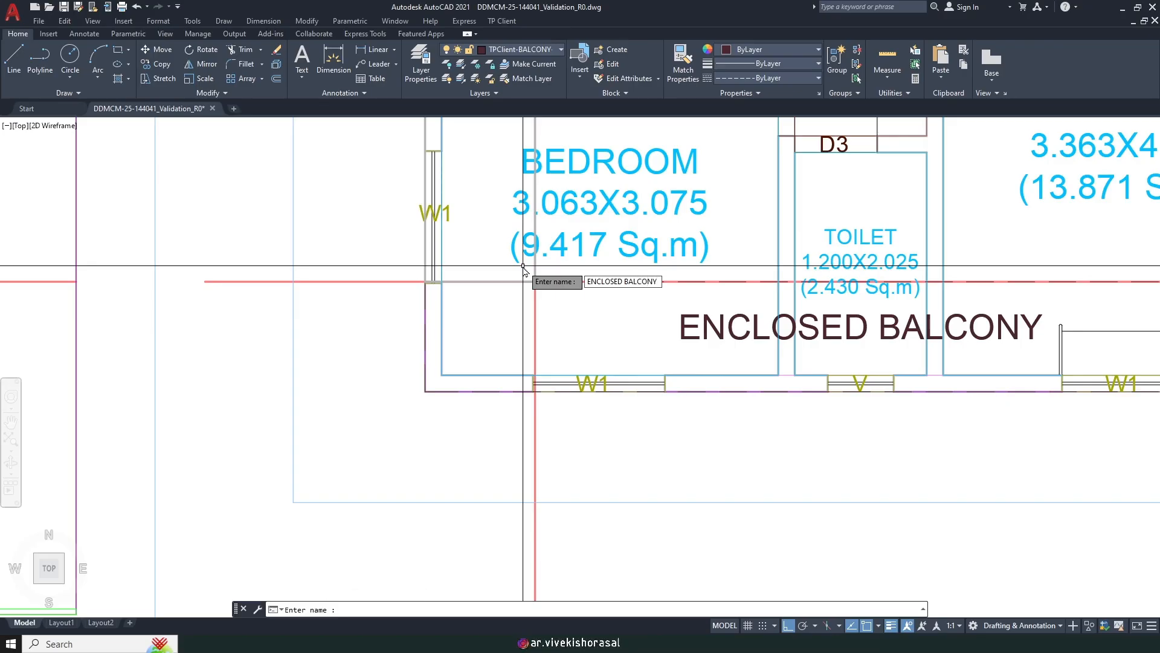
pyautogui.press('Return')
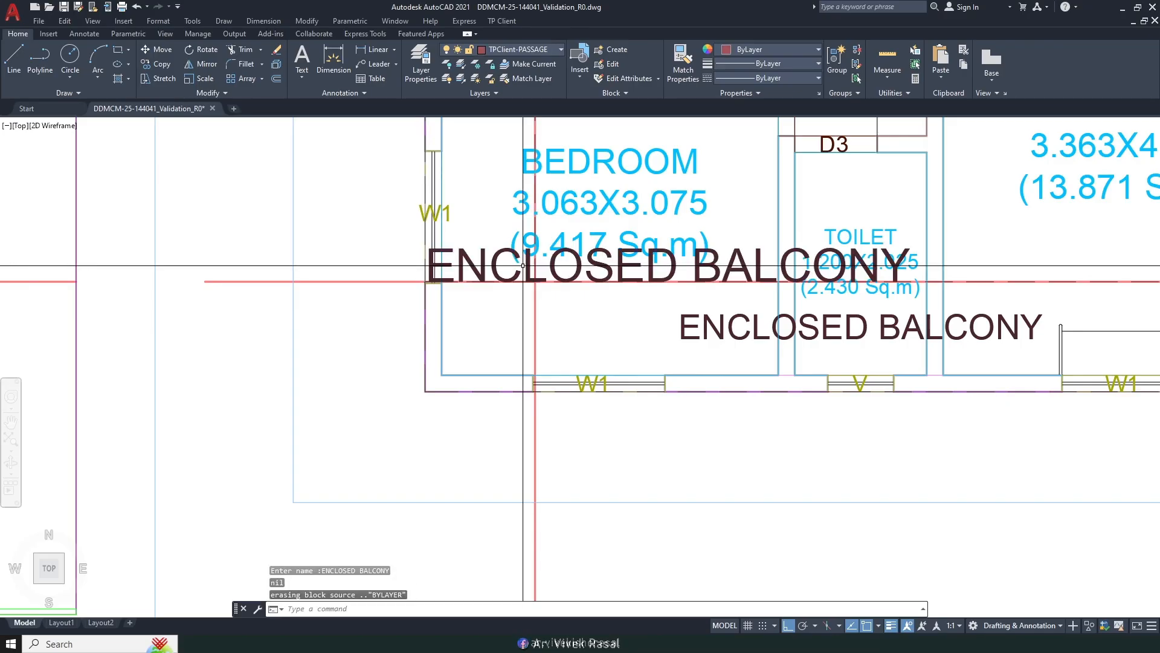
# Step: Shrink the new label by matching it to the existing balcony label's properties
pyautogui.press('Return')
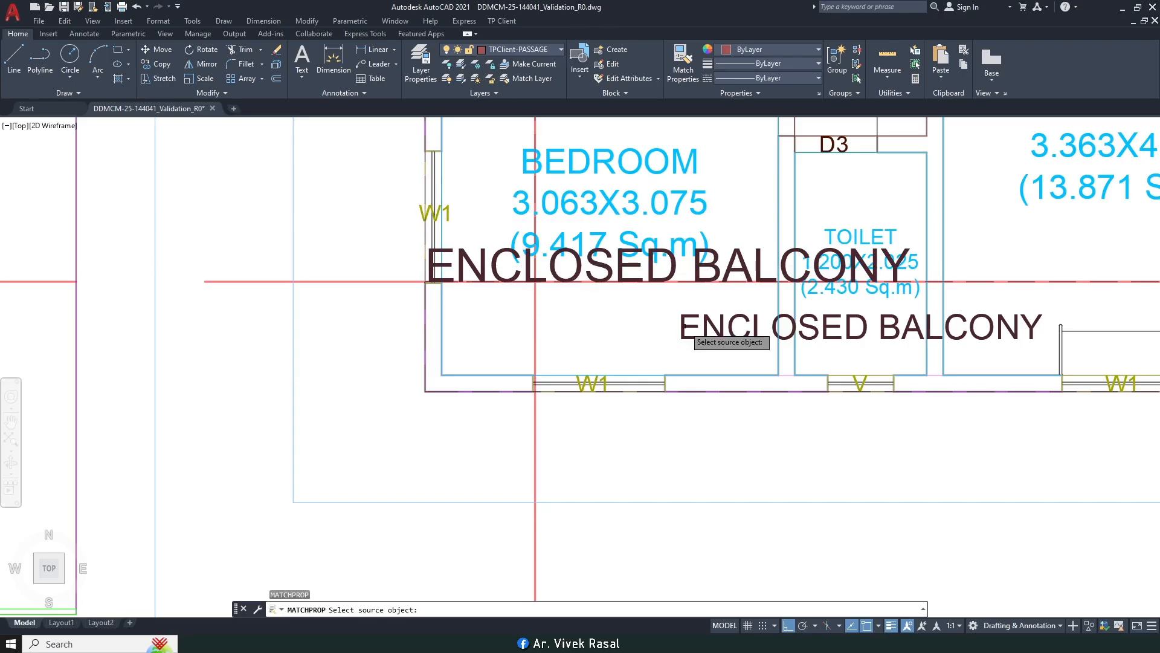
pyautogui.click(780, 329)
pyautogui.click(489, 252)
pyautogui.click(474, 254)
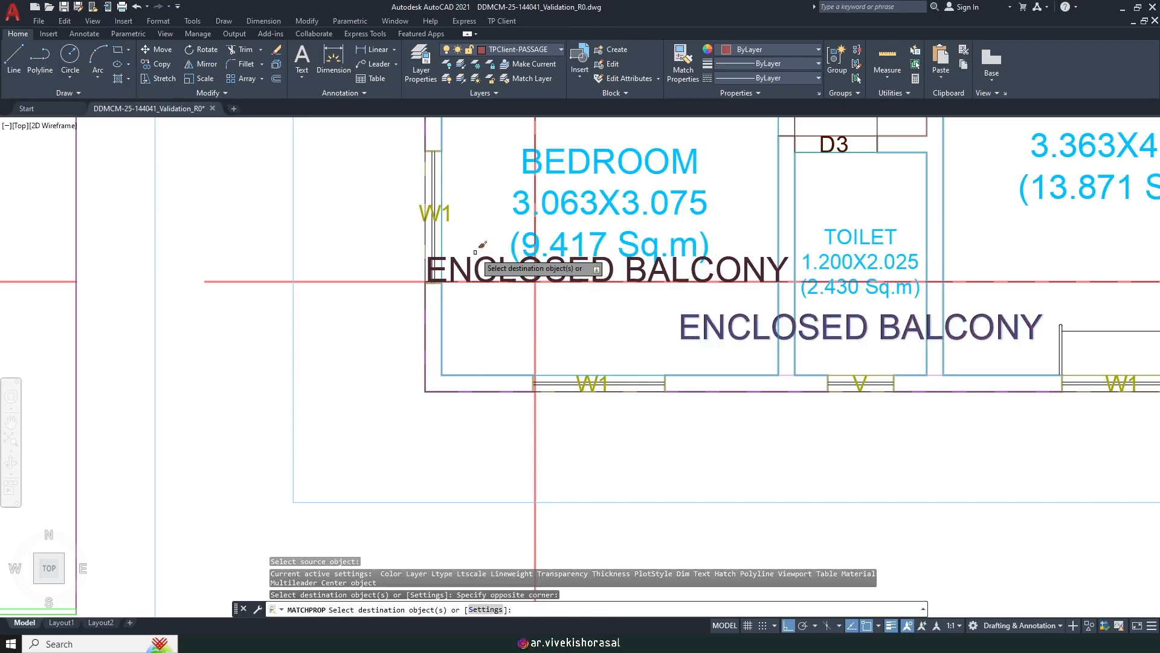
pyautogui.press('Return')
# Step: Begin moving the ENCLOSED BALCONY label, then cancel the move
pyautogui.write('M')
pyautogui.press('Return')
pyautogui.scroll(1, 472, 212)
pyautogui.click(493, 282)
pyautogui.press('Return')
pyautogui.click(500, 299)
pyautogui.scroll(-3, 497, 257)
pyautogui.moveTo(495, 219); pyautogui.dragTo(561, 391, button='middle')
pyautogui.scroll(5, 561, 391)
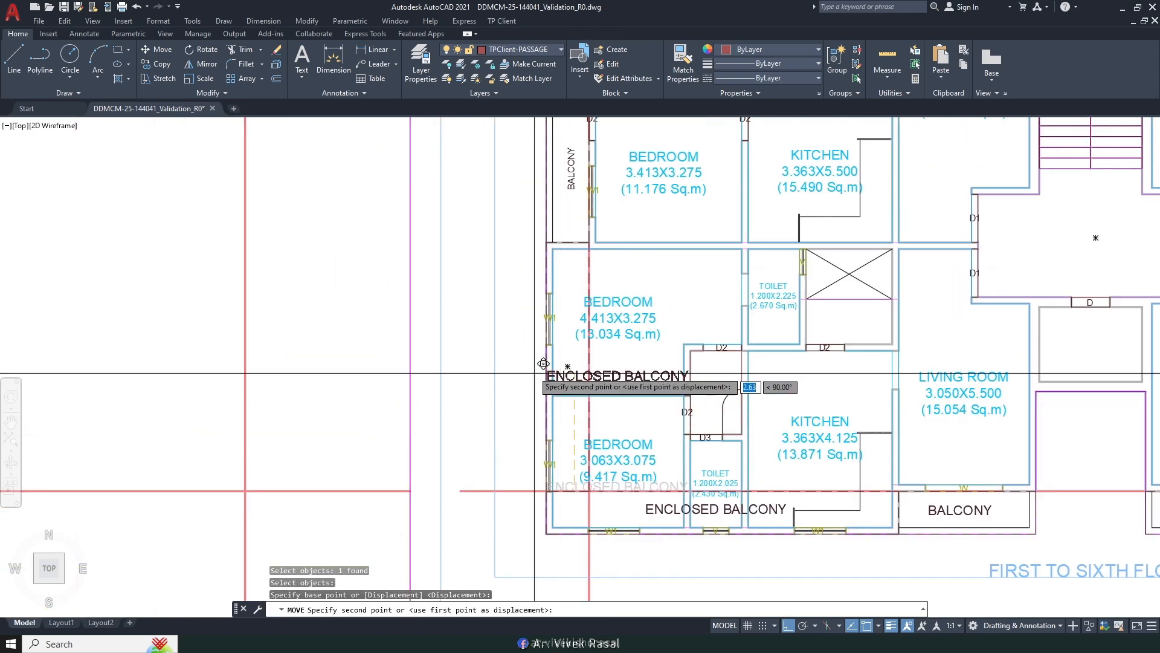
pyautogui.press('Escape')
pyautogui.press('Escape')
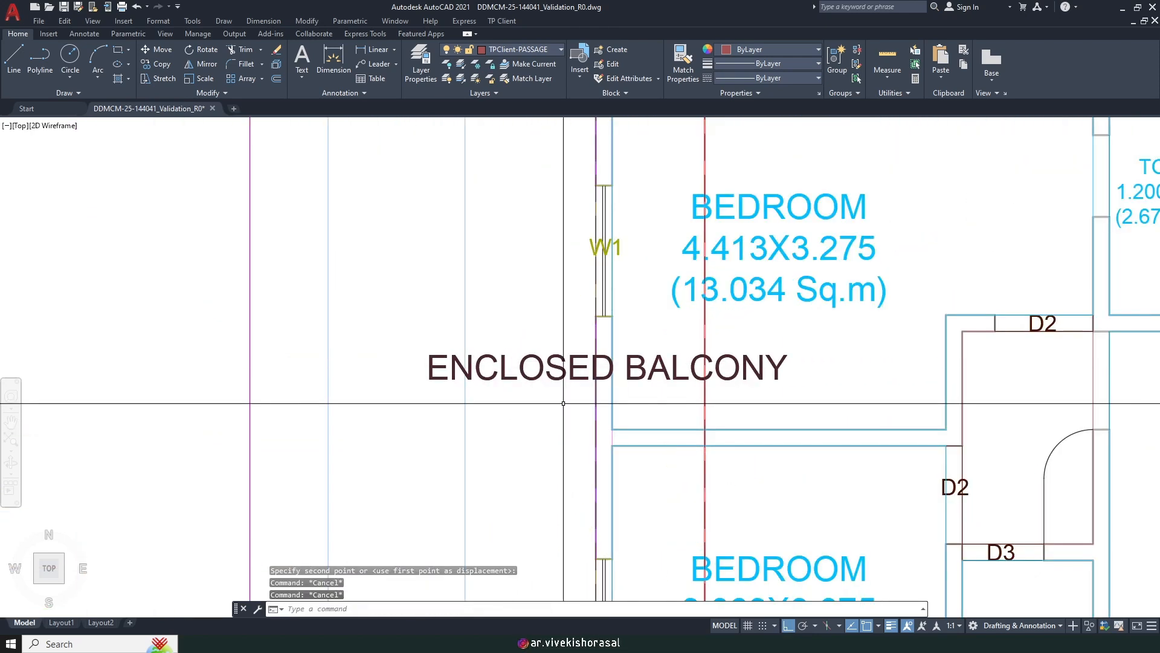
# Step: Rotate the ENCLOSED BALCONY label so it runs vertically
pyautogui.click(563, 400)
pyautogui.click(521, 339)
pyautogui.press('Return')
pyautogui.click(544, 368)
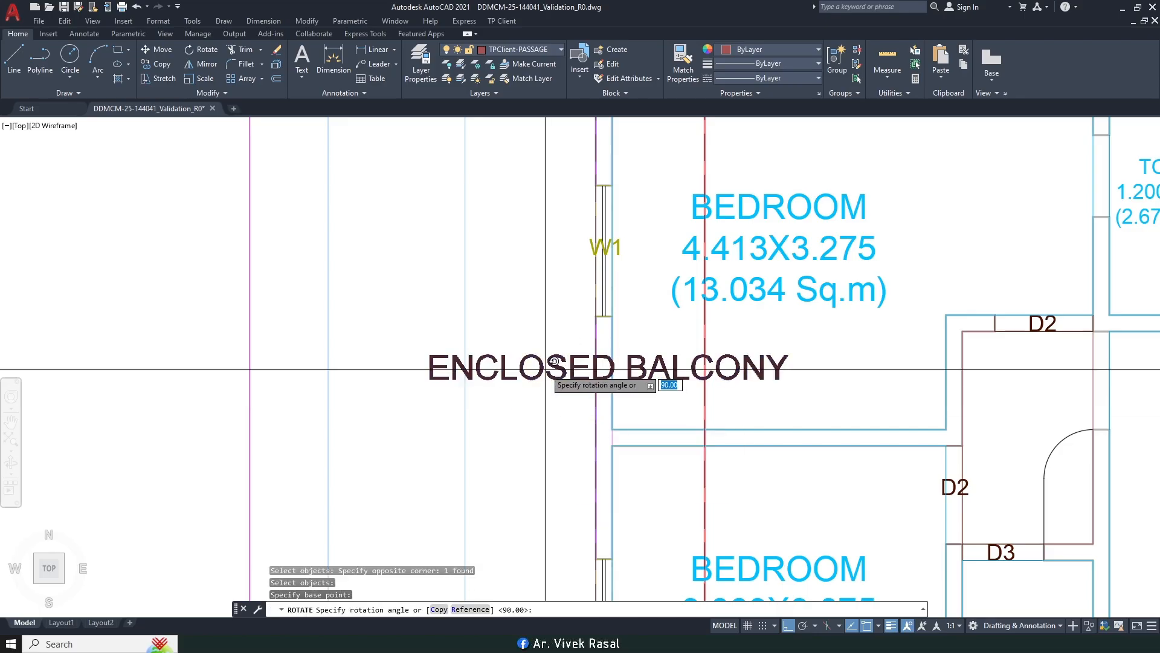
pyautogui.click(514, 202)
# Step: Move the vertical label beside the bedroom, with ortho turned off via F8
pyautogui.scroll(-2, 575, 318)
pyautogui.write('m')
pyautogui.press('Return')
pyautogui.click(575, 317)
pyautogui.click(539, 306)
pyautogui.press('Return')
pyautogui.click(554, 328)
pyautogui.scroll(3, 596, 336)
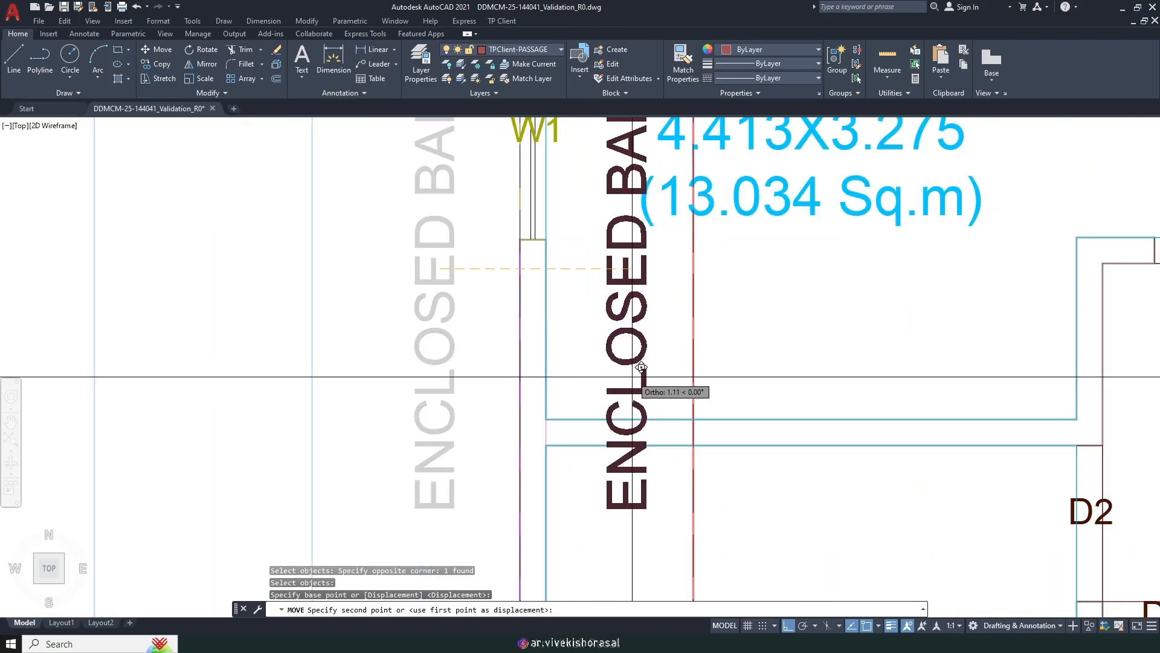
pyautogui.press('F8')
pyautogui.scroll(-3, 632, 381)
pyautogui.scroll(-2, 638, 375)
pyautogui.scroll(5, 635, 401)
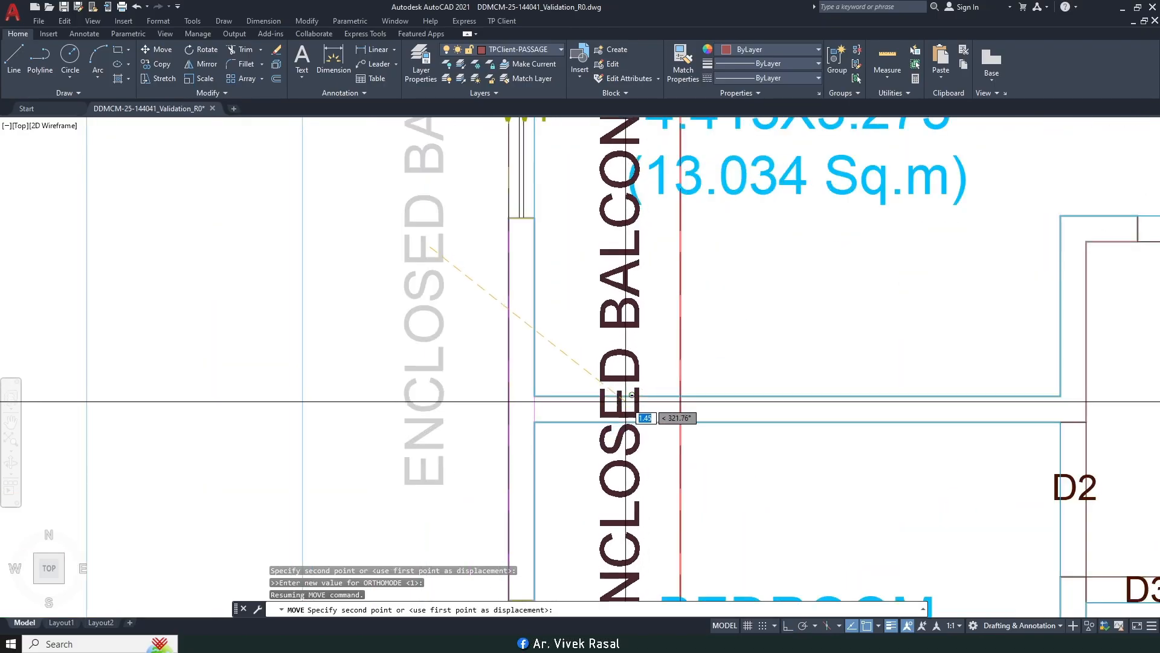
pyautogui.click(625, 408)
pyautogui.scroll(-5, 625, 407)
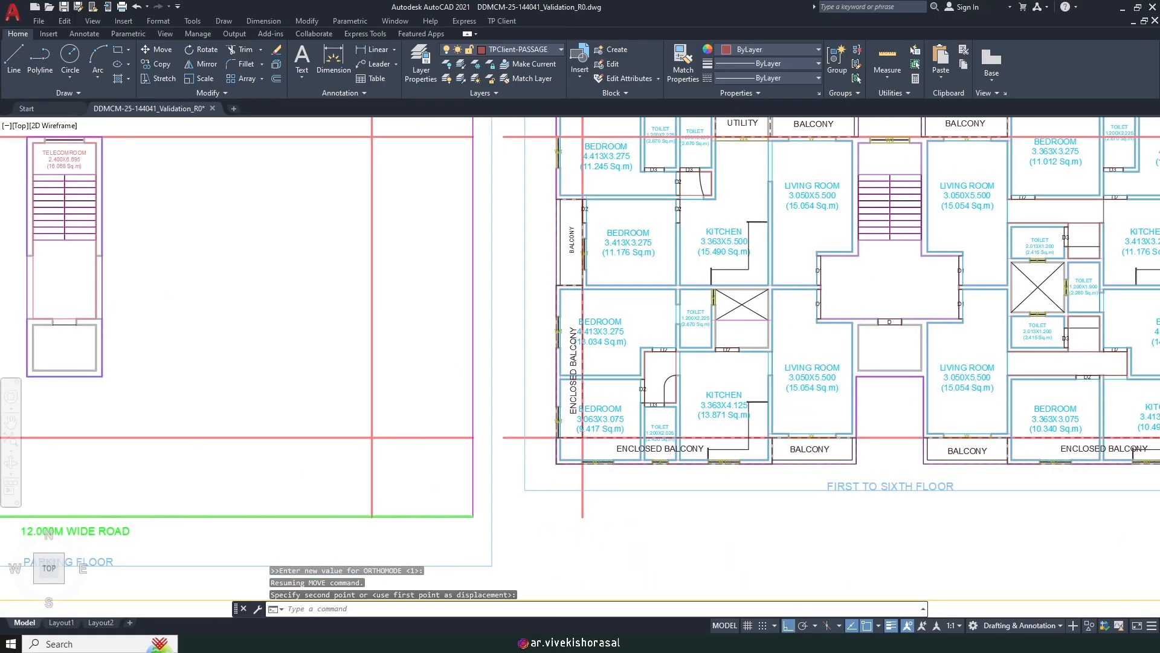
# Step: Shift the BEDROOM label right and upward, then pan to the upper-left apartment
pyautogui.write('m')
pyautogui.press('space')
pyautogui.scroll(5, 603, 288)
pyautogui.click(598, 413)
pyautogui.click(595, 407)
pyautogui.click(572, 429)
pyautogui.press('space')
pyautogui.click(597, 369)
pyautogui.click(644, 361)
pyautogui.click(640, 425)
pyautogui.press('space')
pyautogui.click(638, 371)
pyautogui.click(636, 336)
pyautogui.scroll(-5, 635, 295)
pyautogui.moveTo(635, 295); pyautogui.dragTo(605, 423, button='middle')
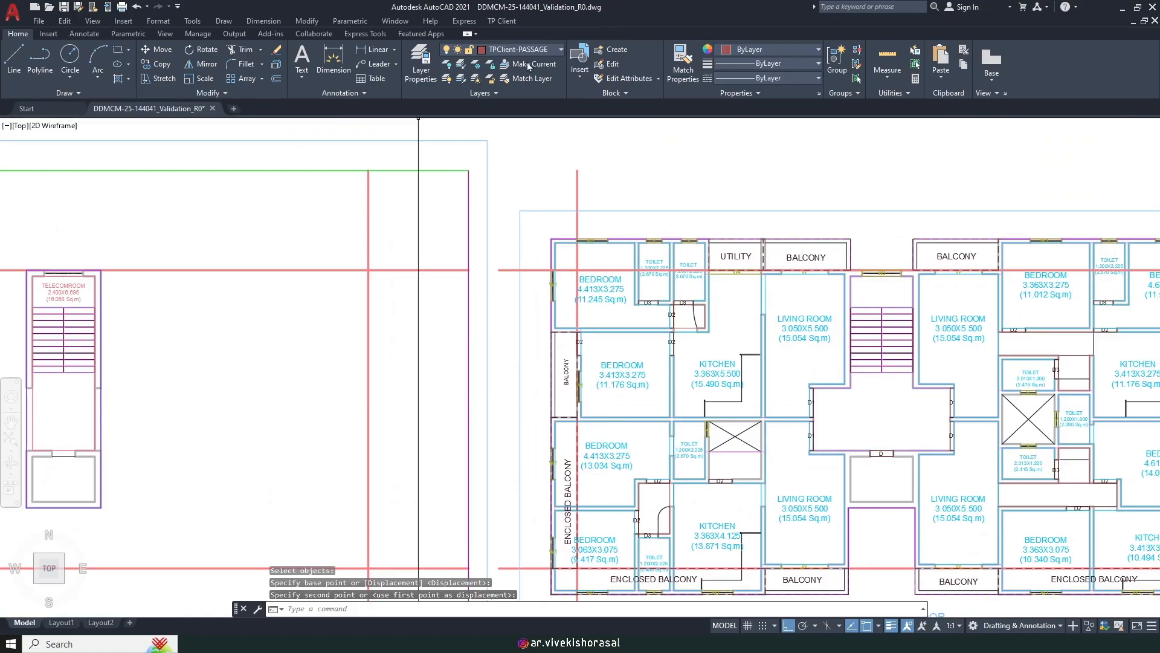
# Step: Start an enclosed balcony mark at Side1, attached to the room width, drawn as a rectangle
pyautogui.click(502, 25)
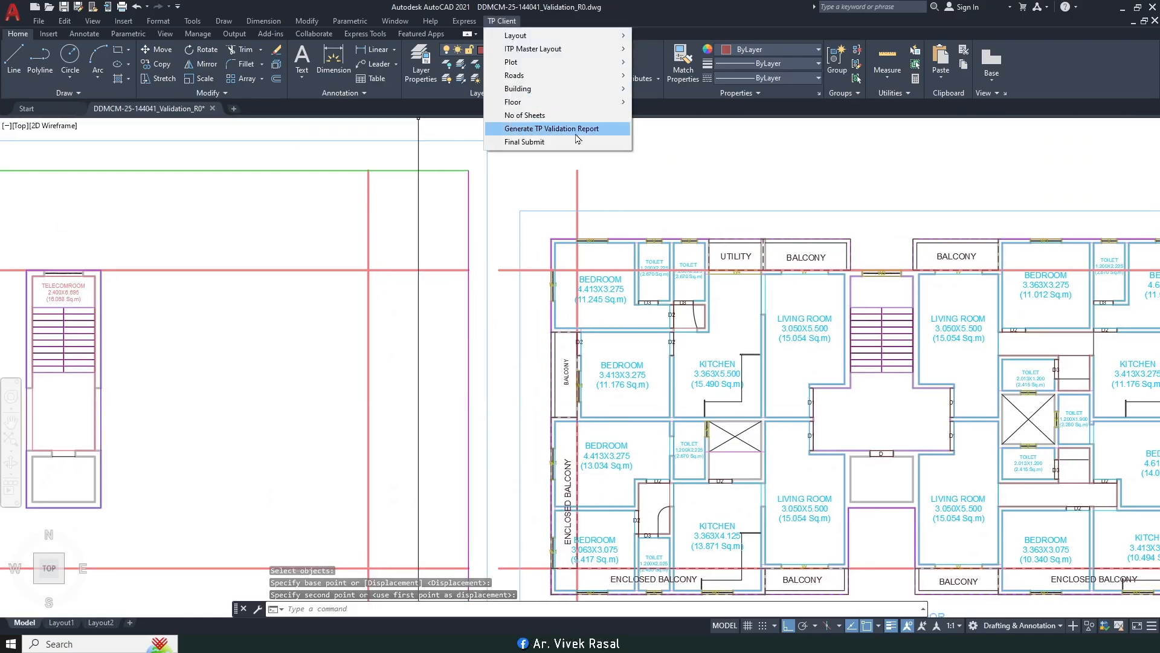
pyautogui.moveTo(568, 101)
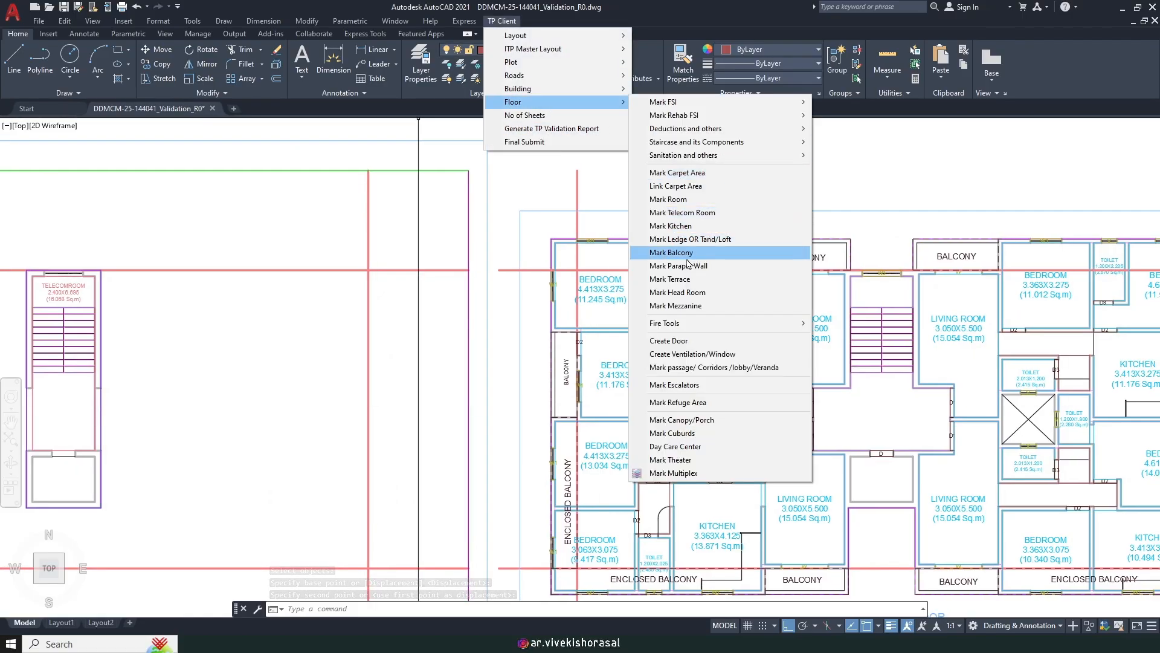
pyautogui.click(674, 252)
pyautogui.press('Return')
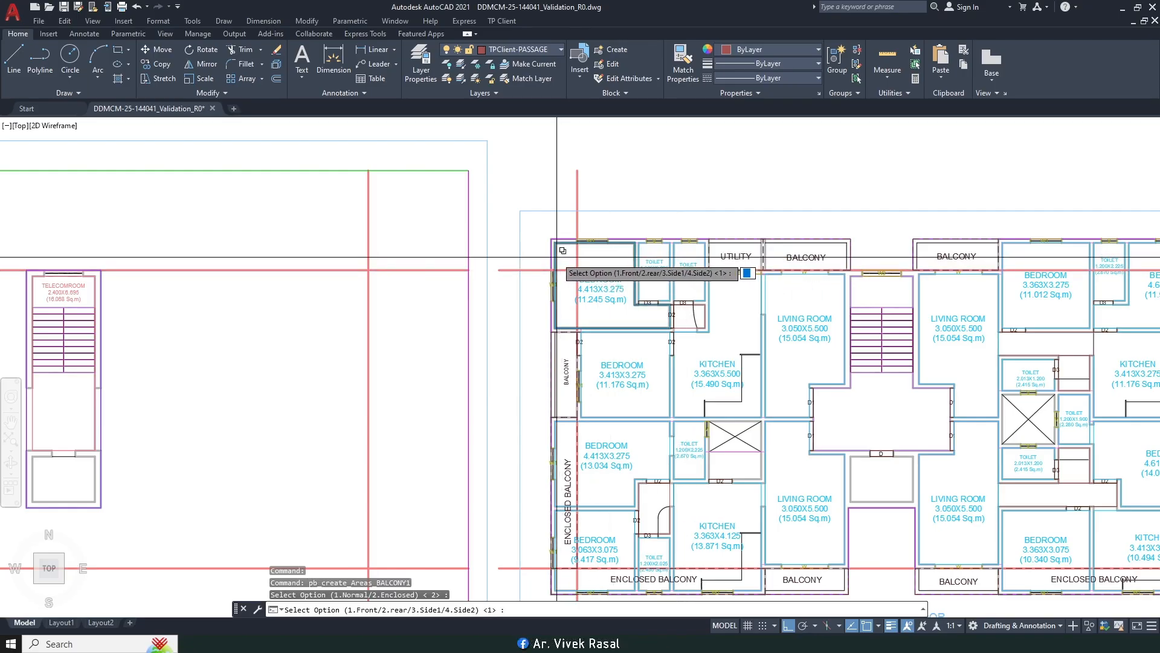
pyautogui.write('3')
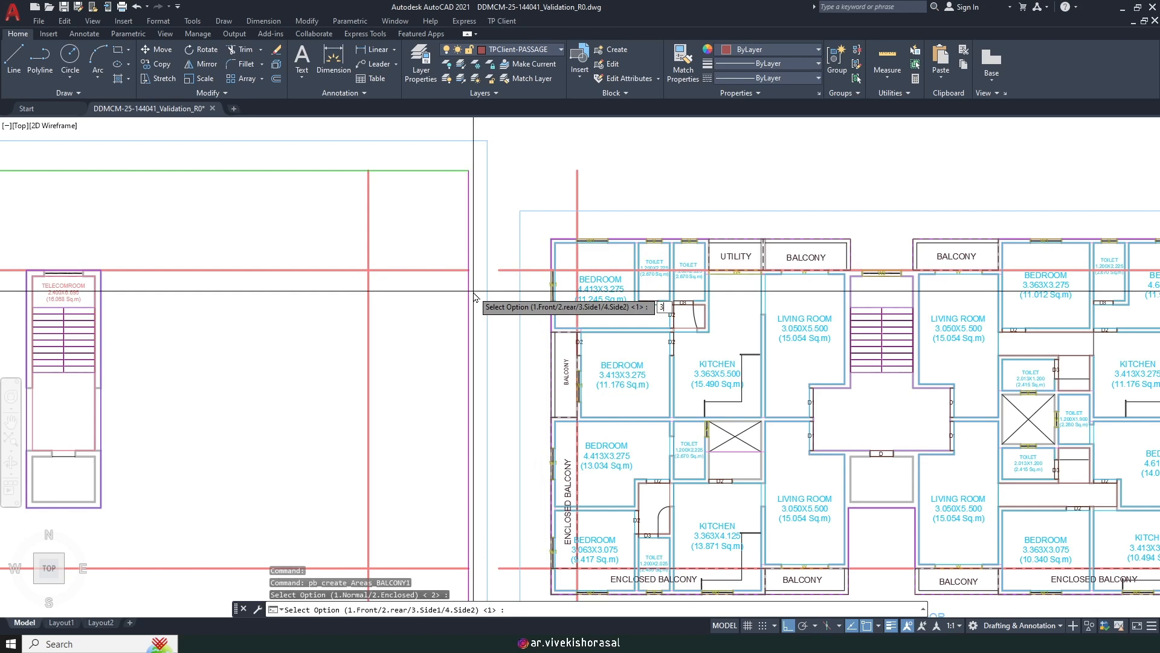
pyautogui.press('Return')
pyautogui.scroll(2, 554, 293)
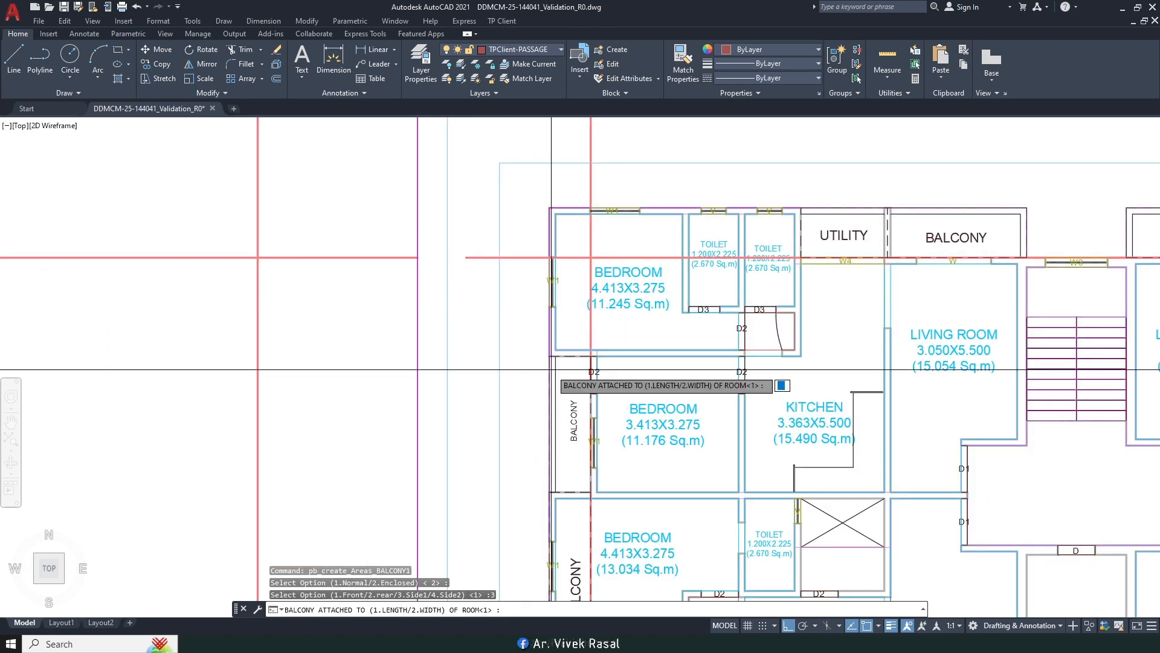
pyautogui.write('2')
pyautogui.press('Return')
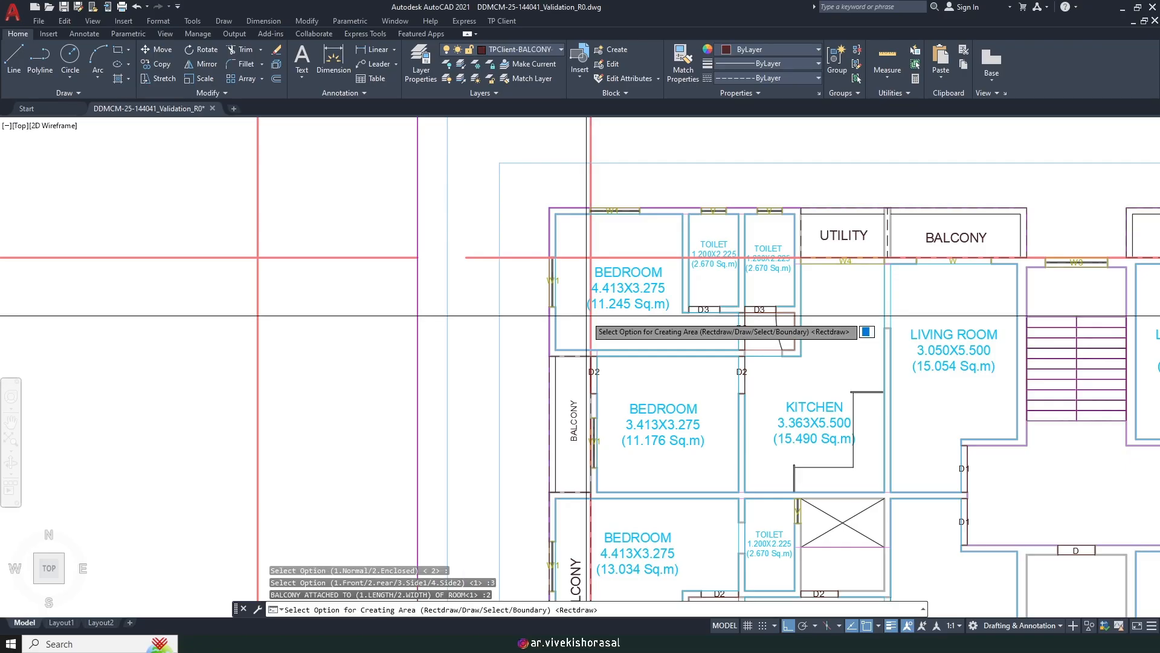
pyautogui.press('Return')
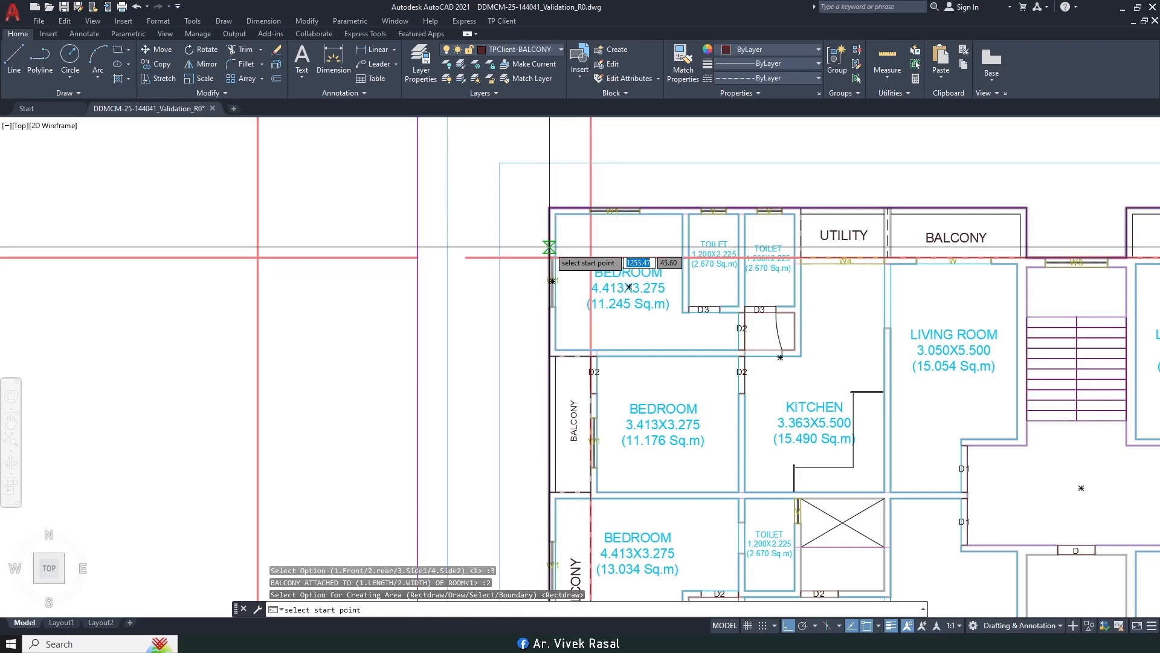
# Step: Pick the corners from the bedroom wall to beside door D2 and accept the name ENCLOSED BALCONY
pyautogui.scroll(2, 550, 247)
pyautogui.click(550, 199)
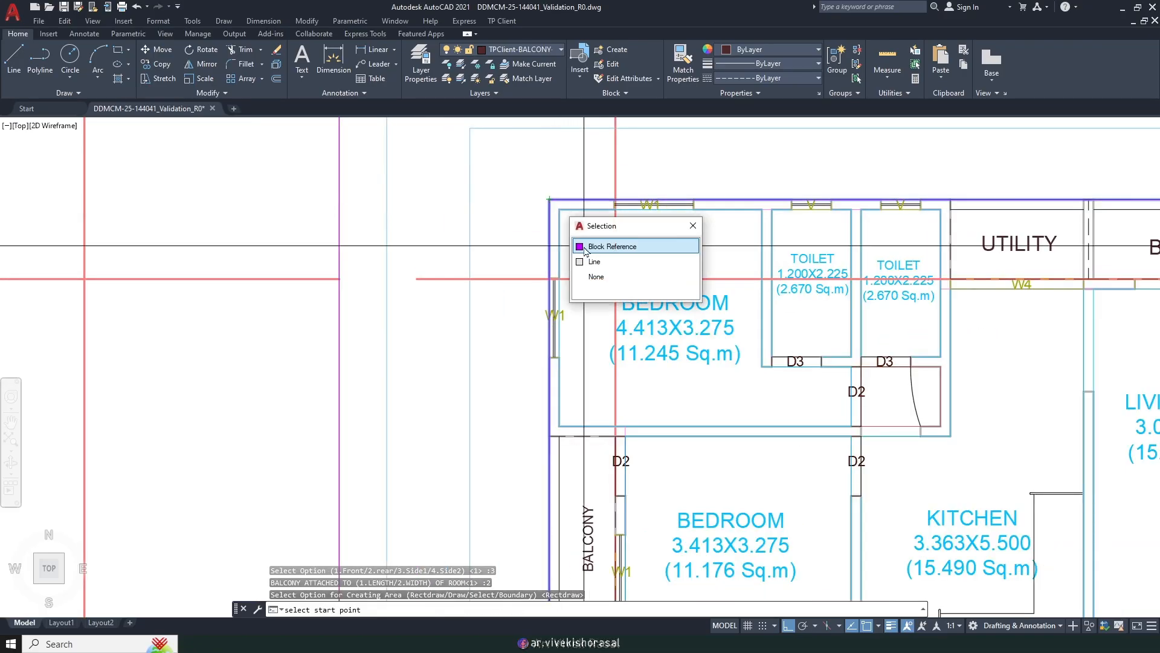
pyautogui.click(585, 251)
pyautogui.scroll(3, 613, 451)
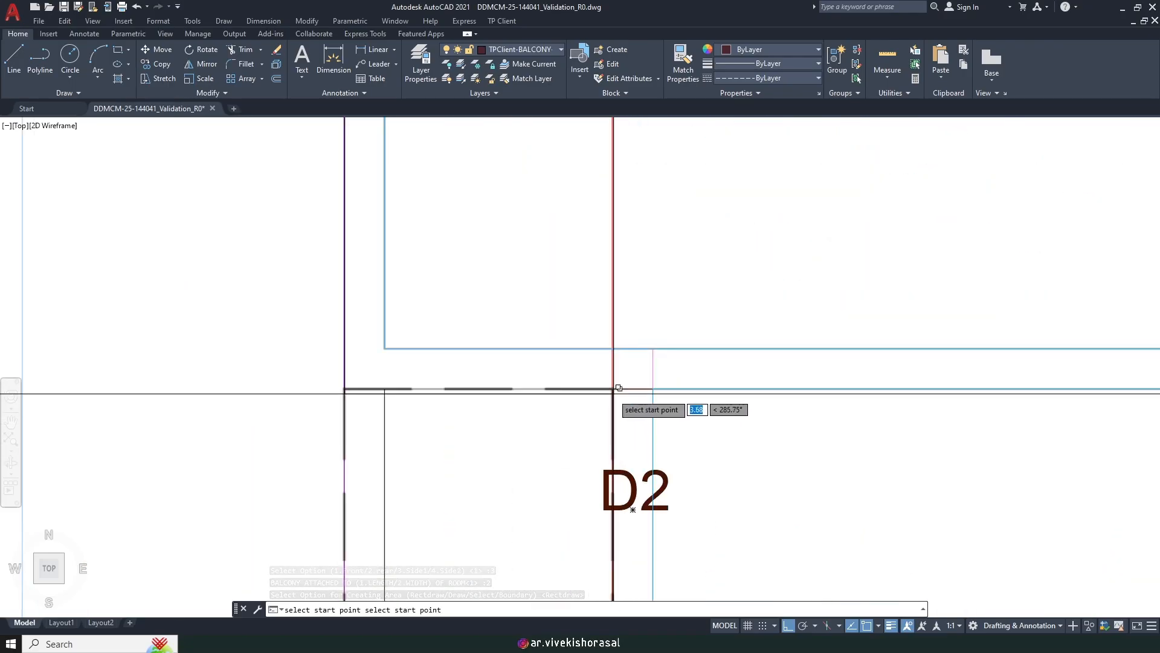
pyautogui.scroll(-5, 637, 381)
pyautogui.scroll(5, 629, 387)
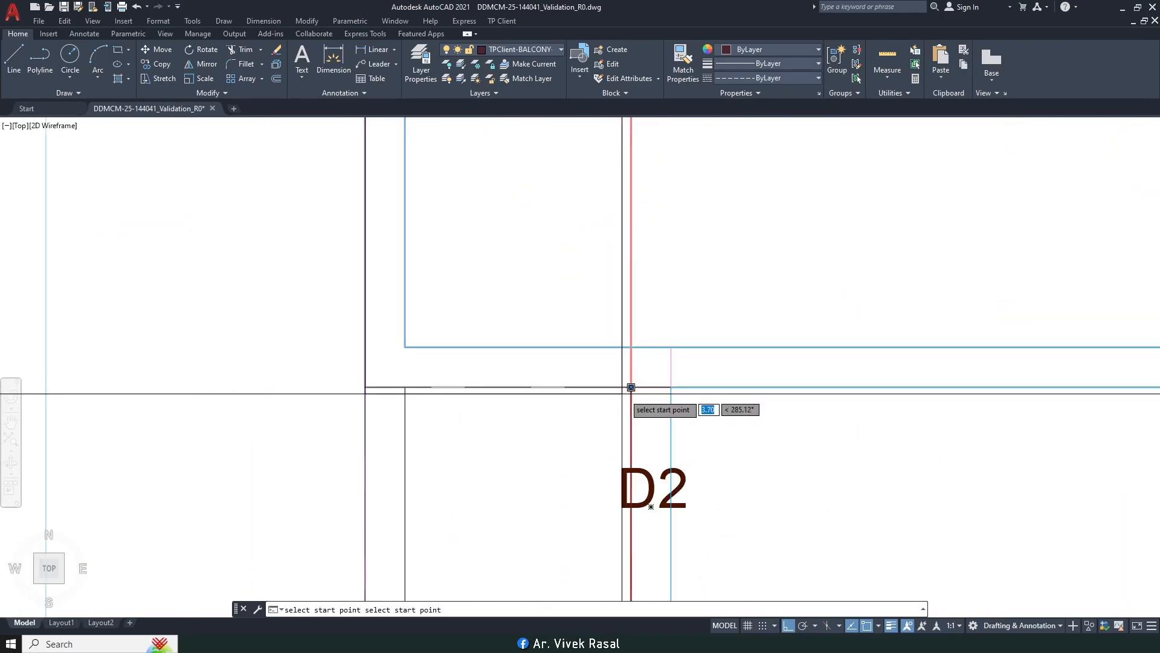
pyautogui.click(631, 386)
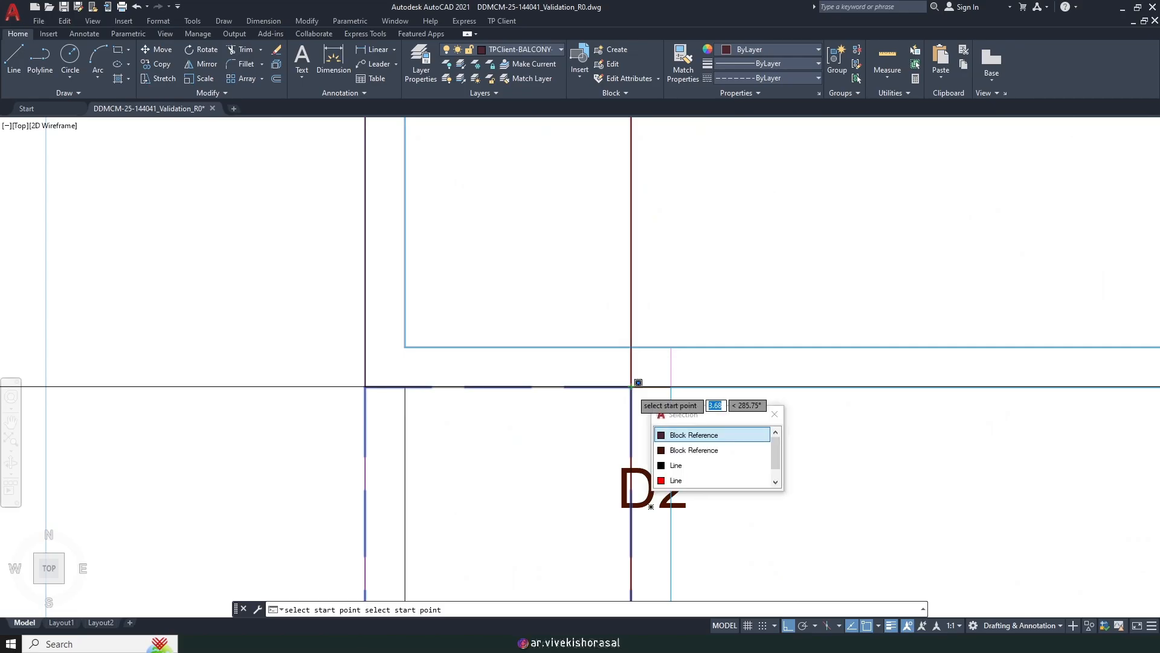
pyautogui.click(681, 436)
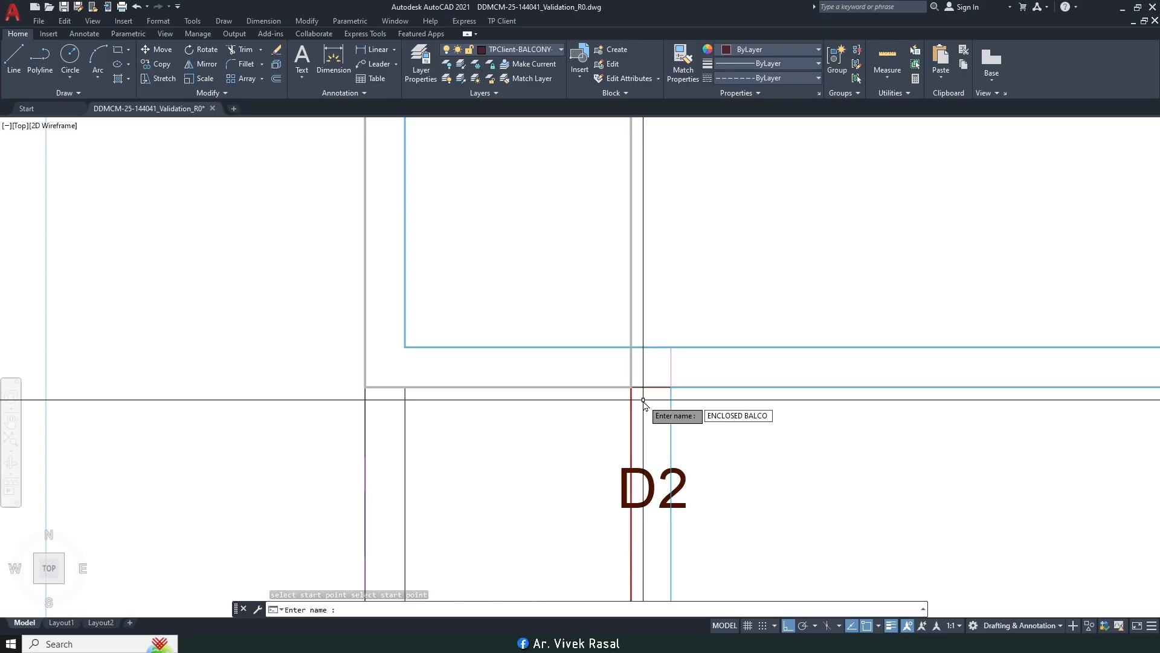
pyautogui.press('Return')
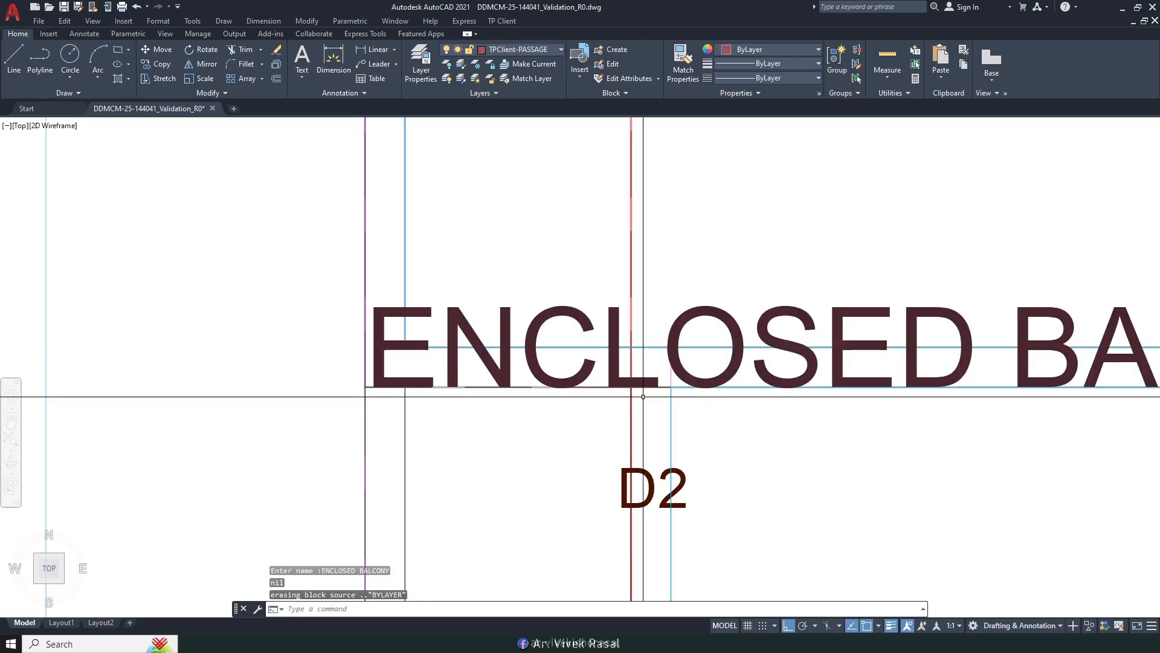
# Step: Match the new label's properties to the vertical ENCLOSED BALCONY label with MA
pyautogui.write('MA')
pyautogui.press('space')
pyautogui.scroll(-6, 659, 334)
pyautogui.moveTo(653, 405); pyautogui.dragTo(653, 317, button='middle')
pyautogui.moveTo(614, 495); pyautogui.dragTo(632, 371, button='middle')
pyautogui.click(651, 521)
pyautogui.moveTo(688, 332); pyautogui.dragTo(597, 586, button='middle')
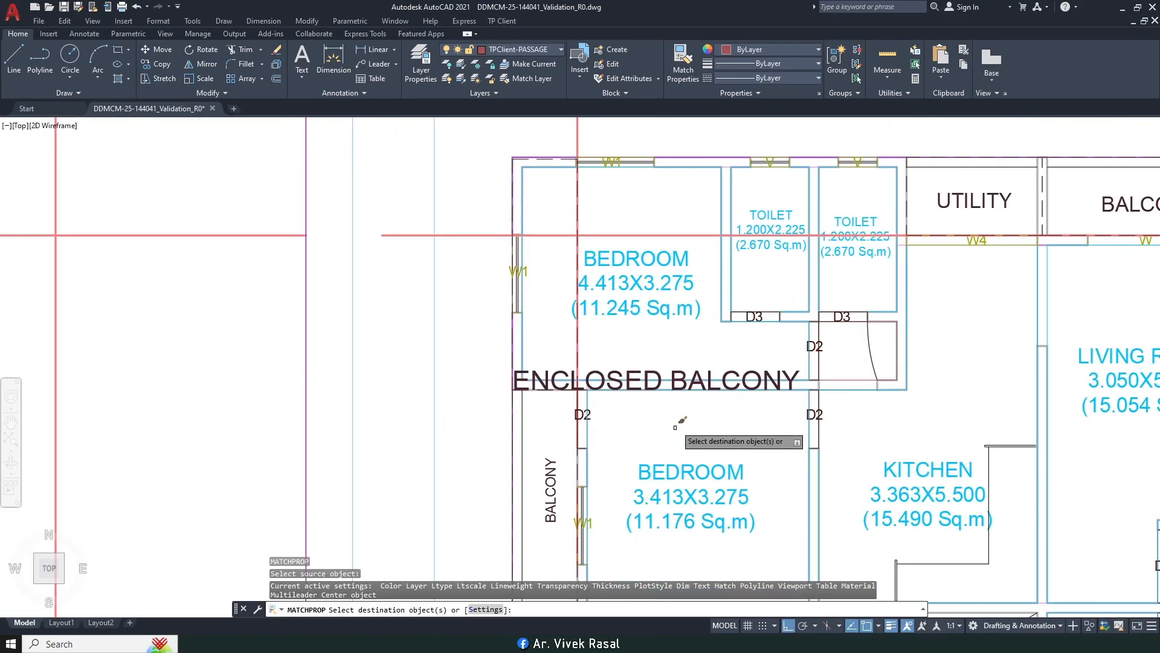
pyautogui.click(655, 376)
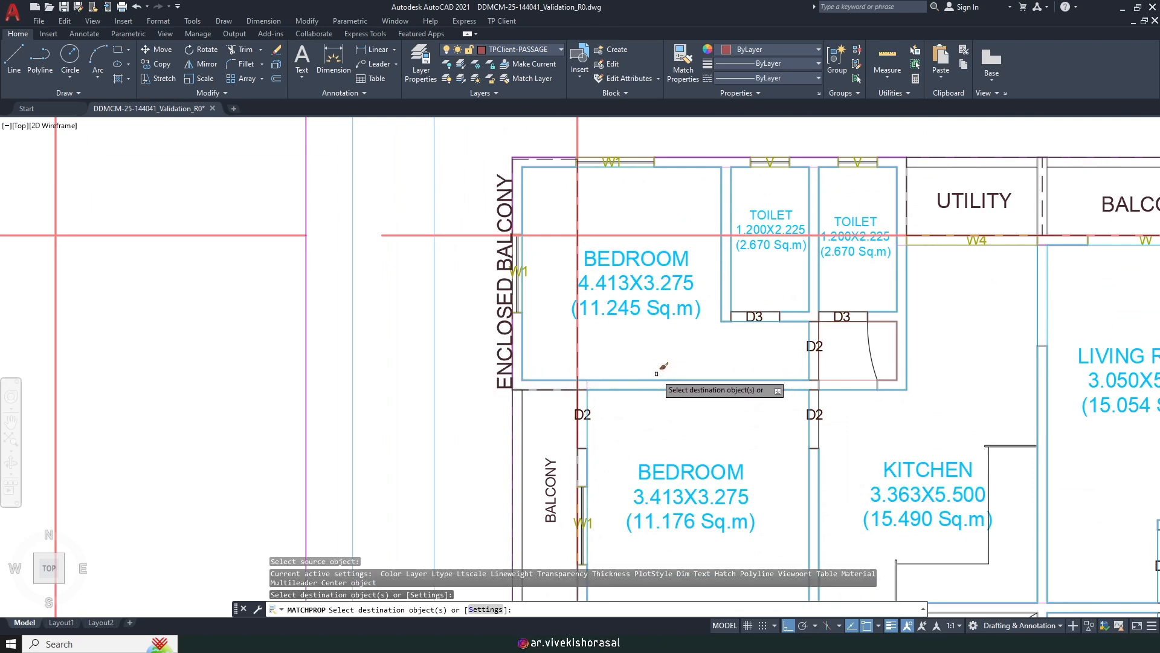
pyautogui.press('space')
# Step: Move the new ENCLOSED BALCONY label into the balcony strip
pyautogui.write('m')
pyautogui.press('space')
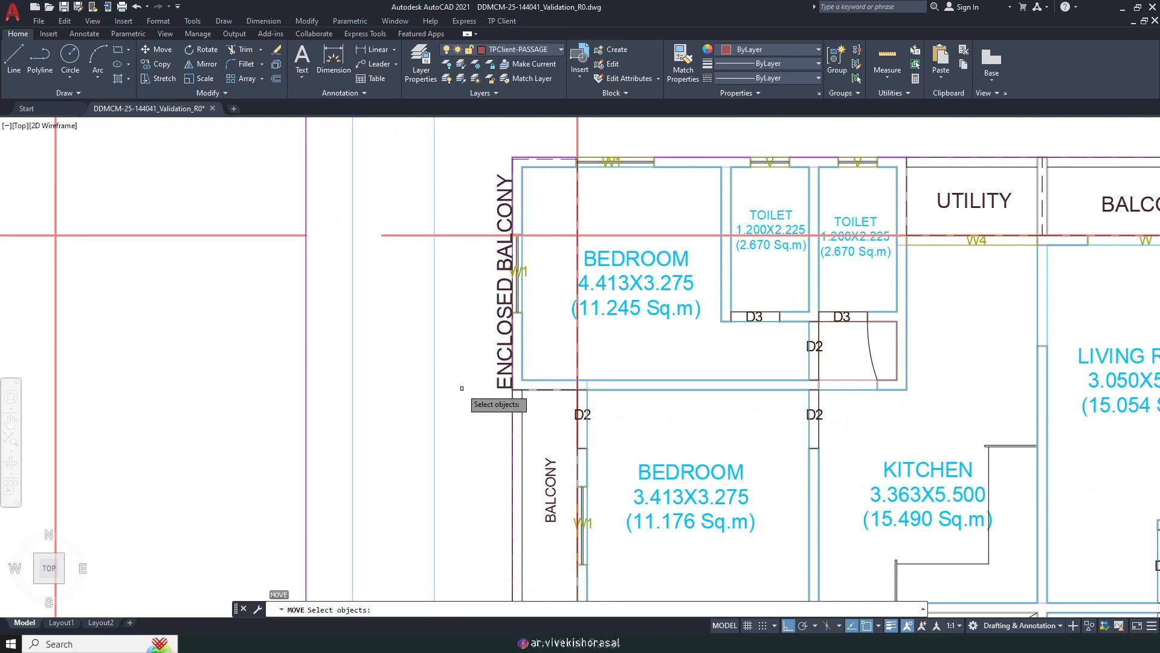
pyautogui.click(500, 376)
pyautogui.moveTo(411, 331); pyautogui.dragTo(476, 370, button='middle')
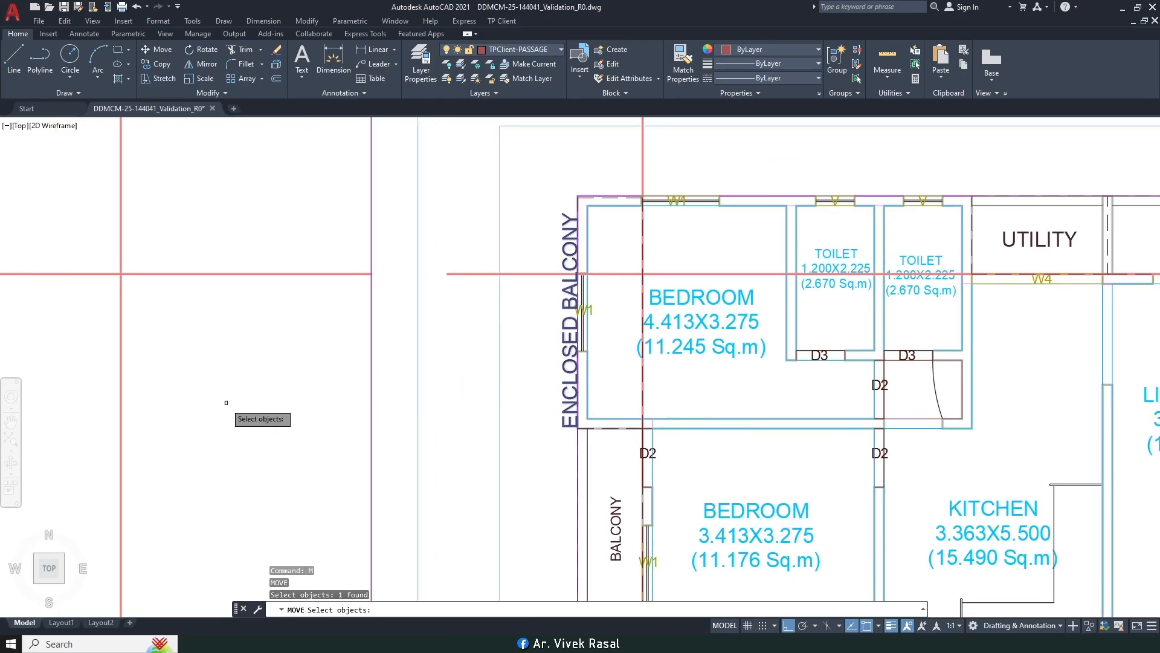
pyautogui.press('space')
pyautogui.click(202, 381)
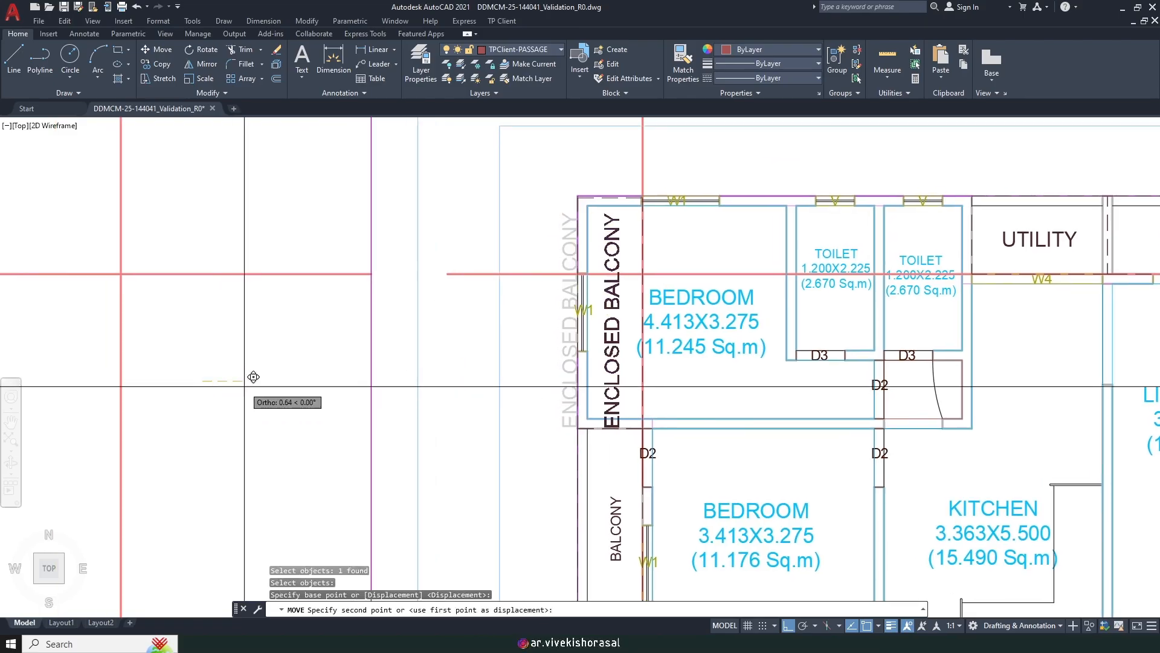
pyautogui.click(253, 377)
# Step: Cancel a repeated move and delete the new balcony outline along with its label
pyautogui.press('space')
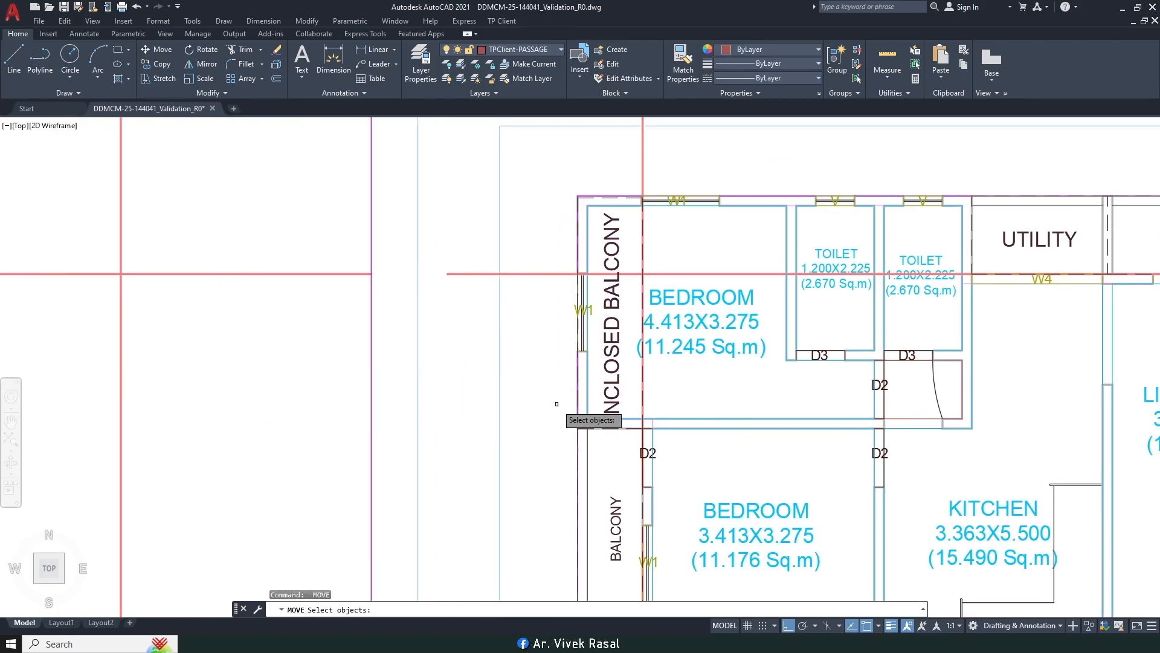
pyautogui.write('P')
pyautogui.press('space')
pyautogui.scroll(6, 590, 191)
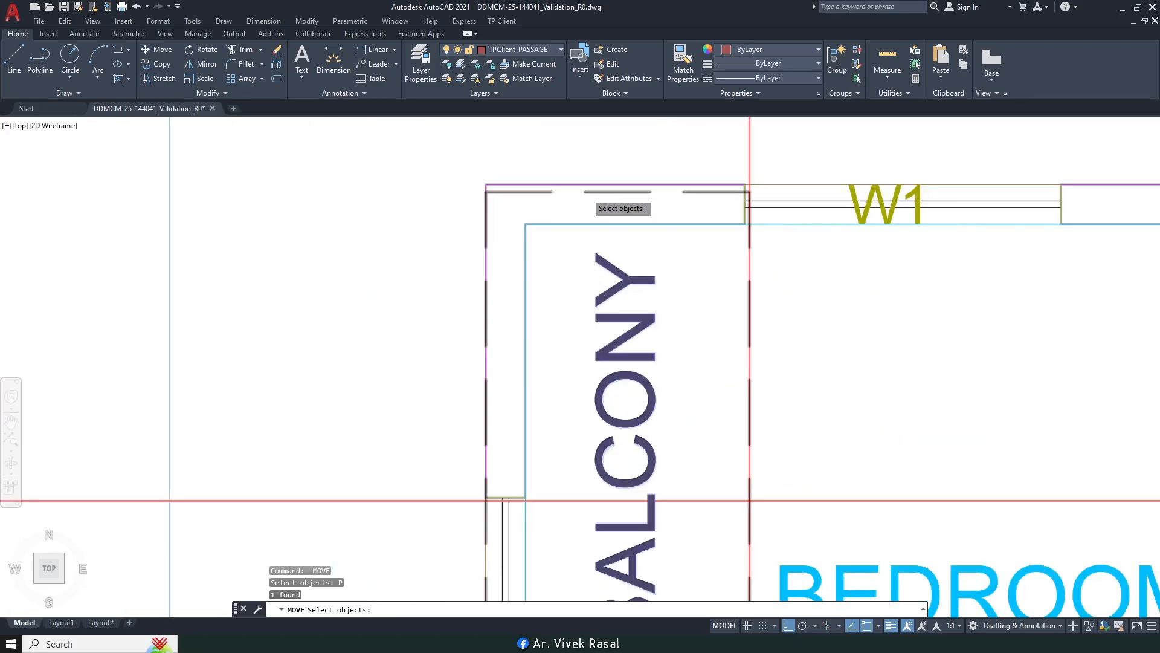
pyautogui.scroll(-4, 589, 191)
pyautogui.press('Escape')
pyautogui.scroll(2, 562, 194)
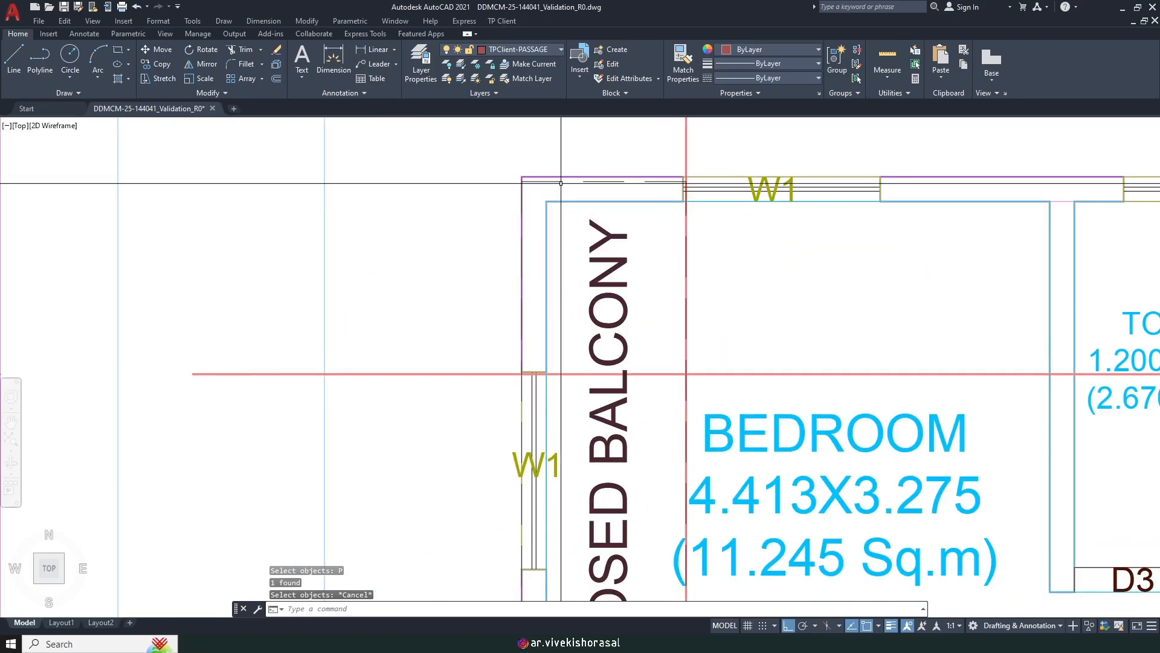
pyautogui.click(552, 181)
pyautogui.scroll(-2, 552, 181)
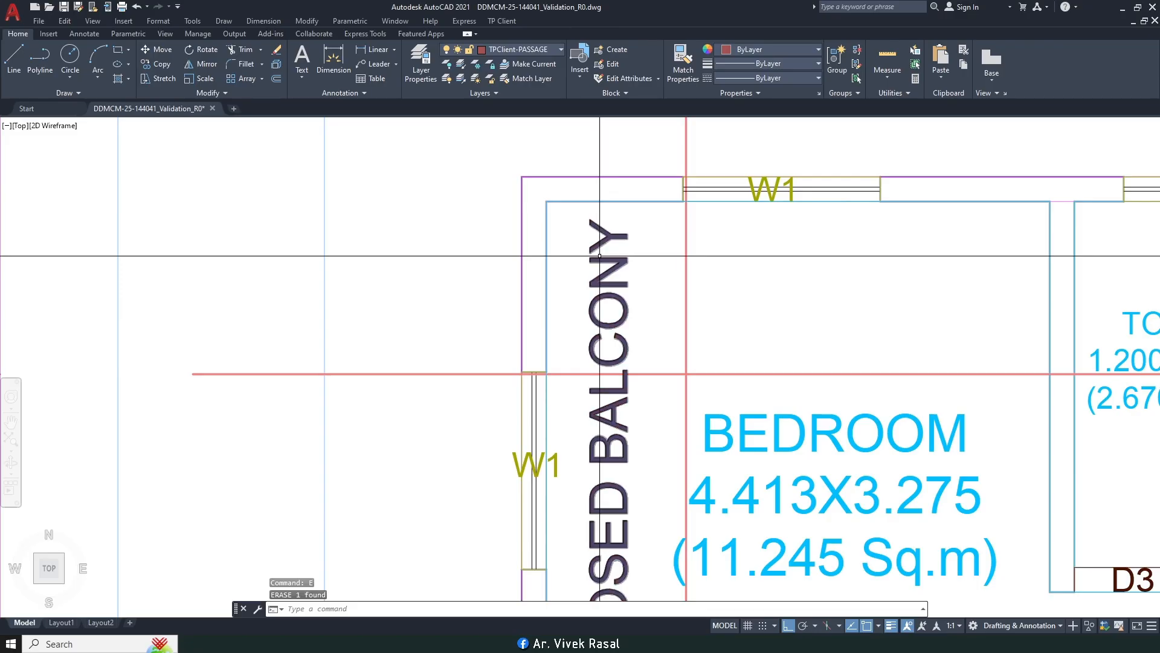
pyautogui.press('Delete')
pyautogui.scroll(-1, 555, 138)
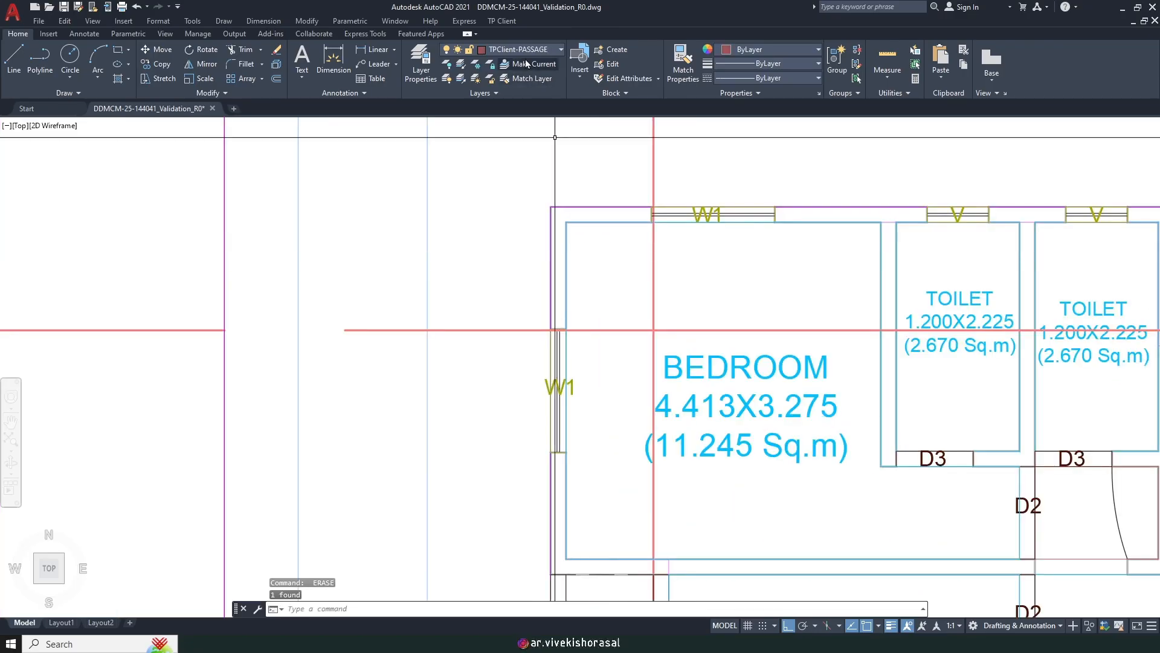
# Step: Start marking an enclosed balcony again at Side1, attached to the room width, as a rectangle
pyautogui.click(491, 22)
pyautogui.moveTo(534, 104)
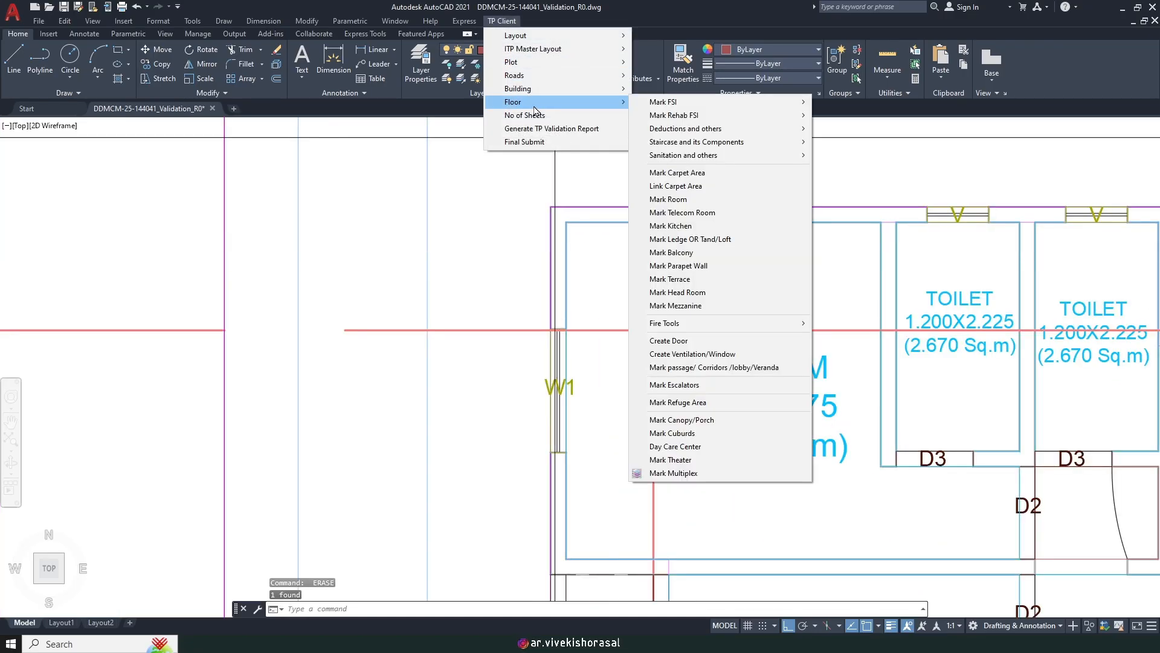
pyautogui.click(695, 252)
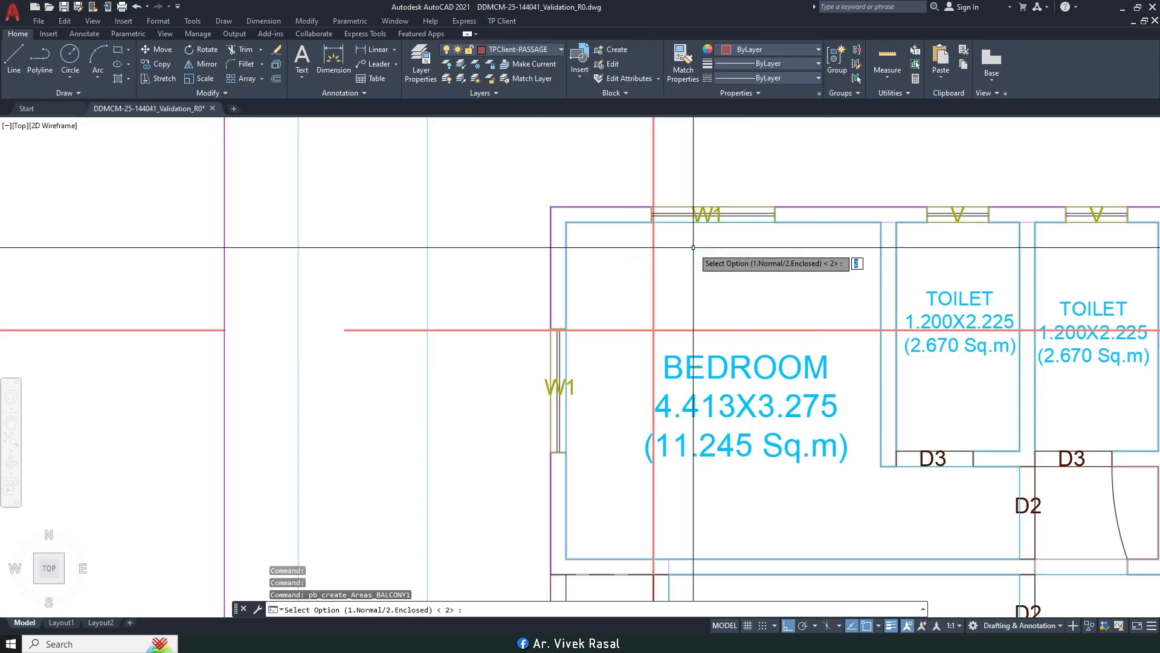
pyautogui.press('Return')
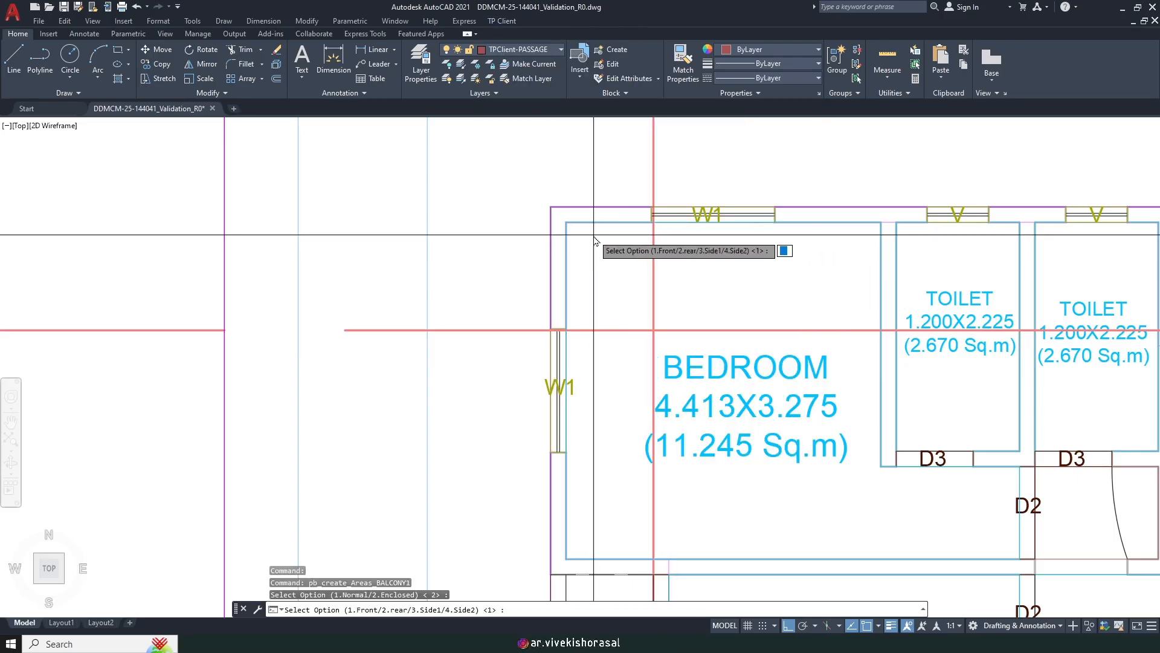
pyautogui.write('3')
pyautogui.press('Return')
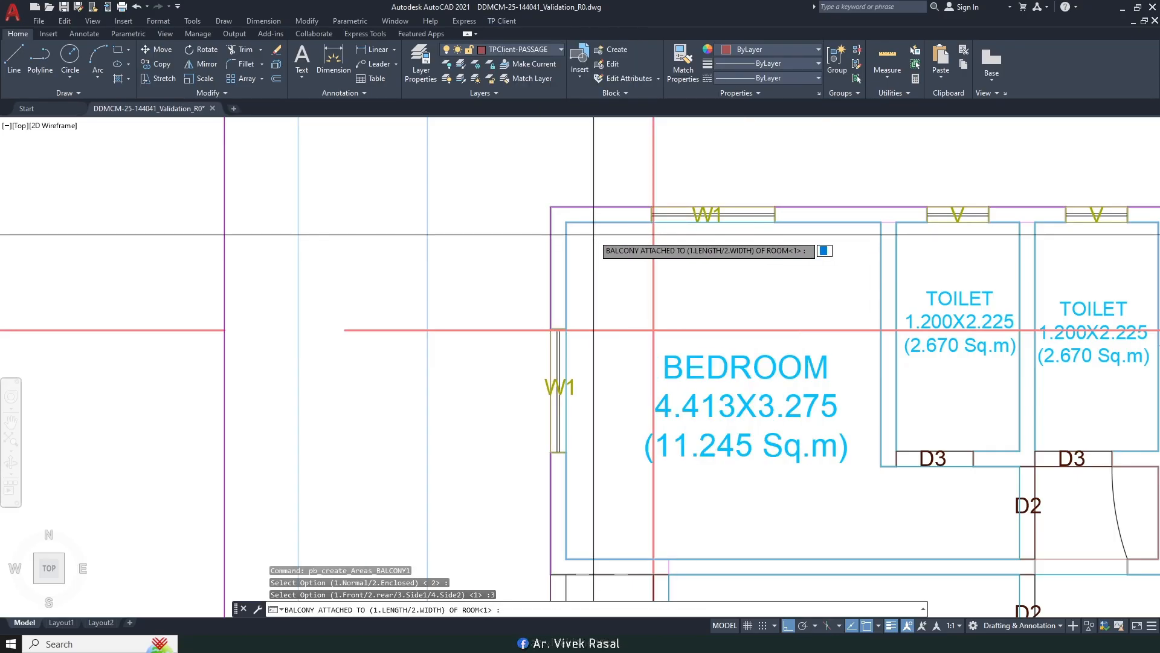
pyautogui.write('2')
pyautogui.press('Return')
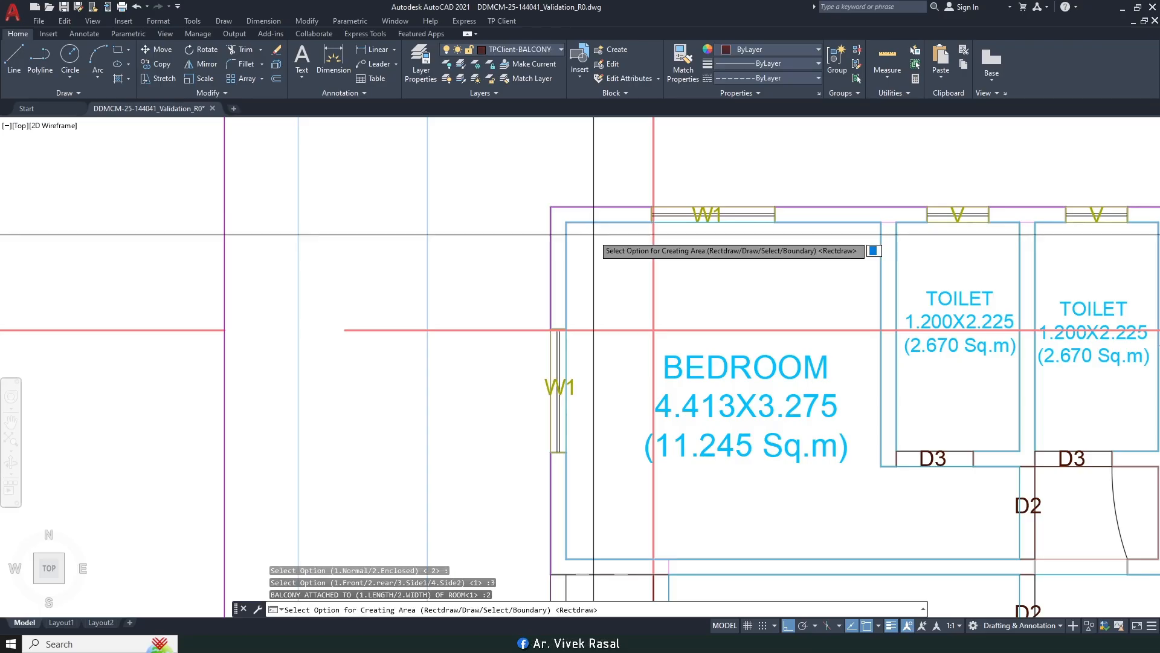
pyautogui.press('Return')
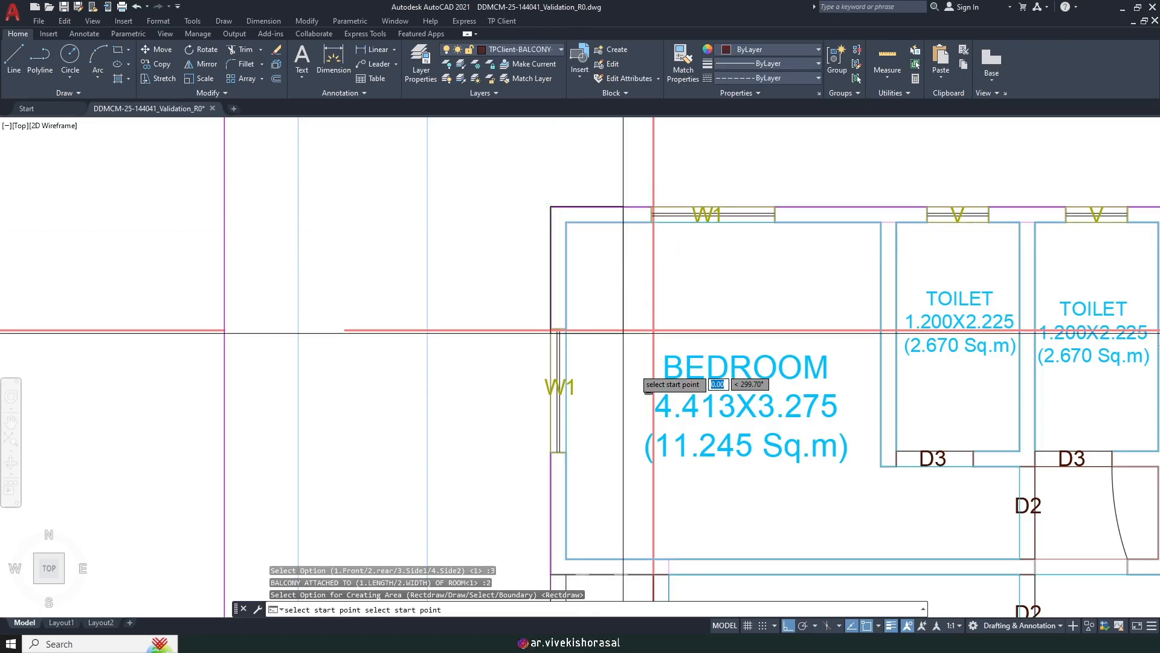
# Step: Pick the start corner at the wall intersection and name the area ENCLOSED BALCONY
pyautogui.scroll(5, 663, 364)
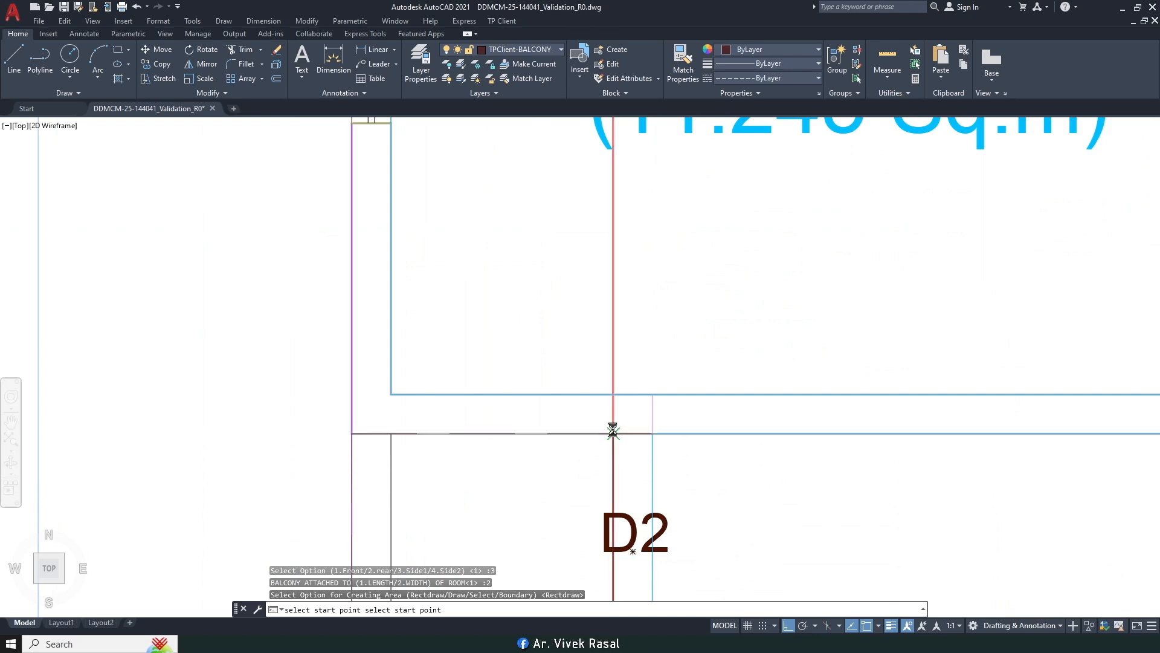
pyautogui.click(614, 433)
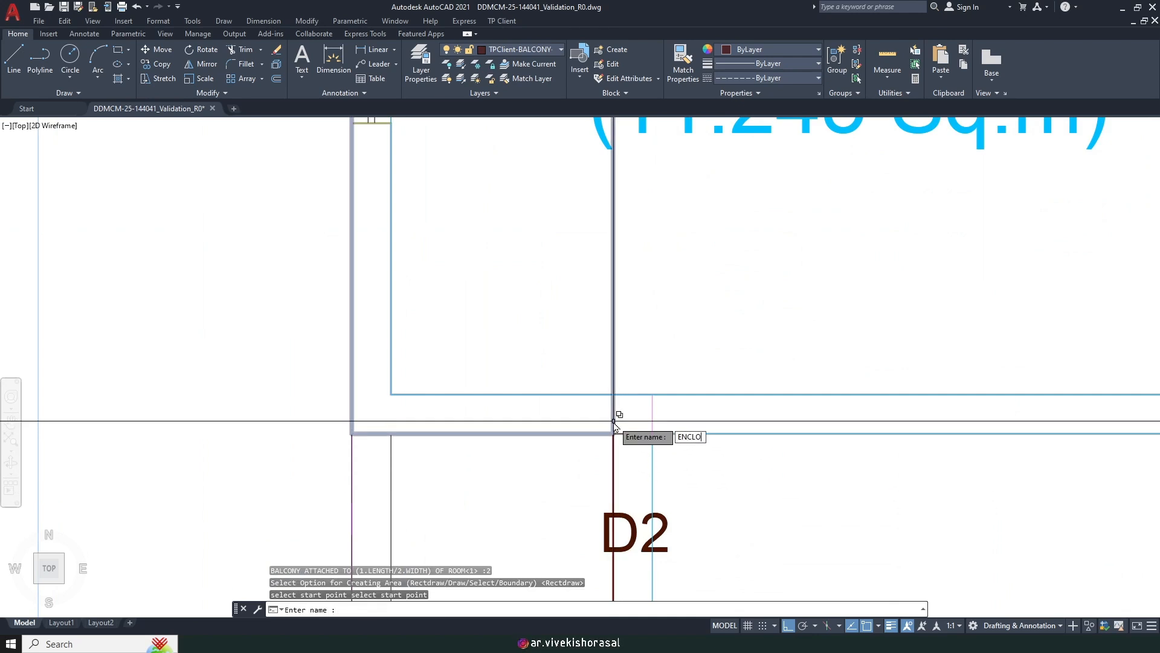
pyautogui.write('ENCLOSED BALCO')
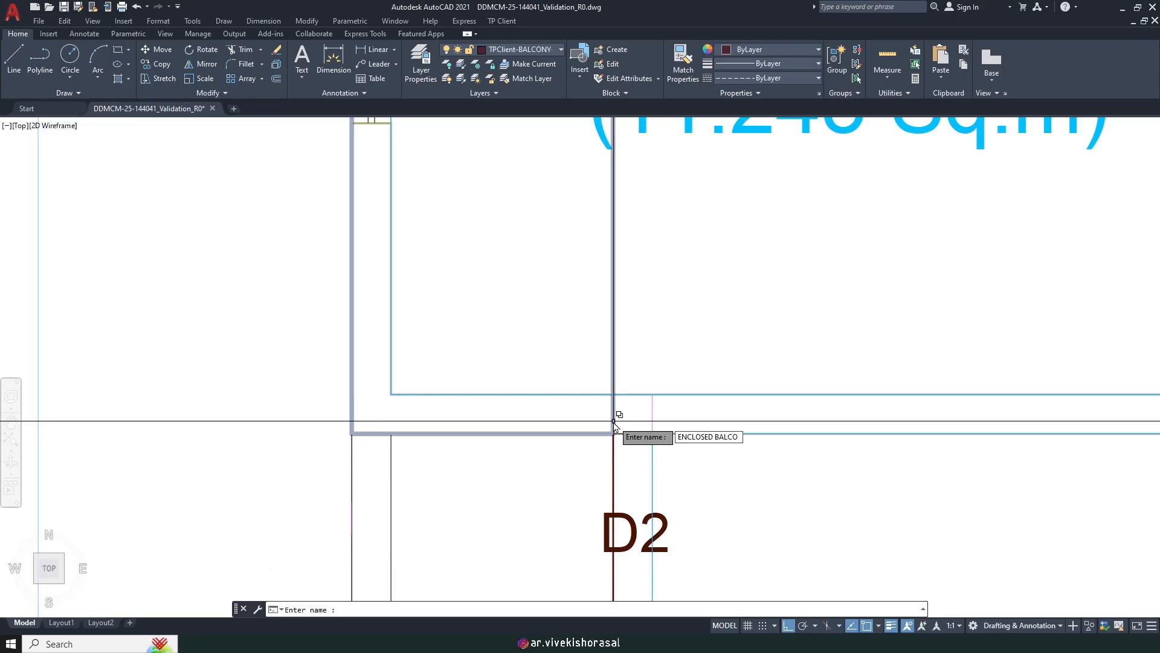
pyautogui.write('NY')
pyautogui.press('Return')
pyautogui.write('MA')
pyautogui.press('Return')
pyautogui.scroll(-6, 680, 435)
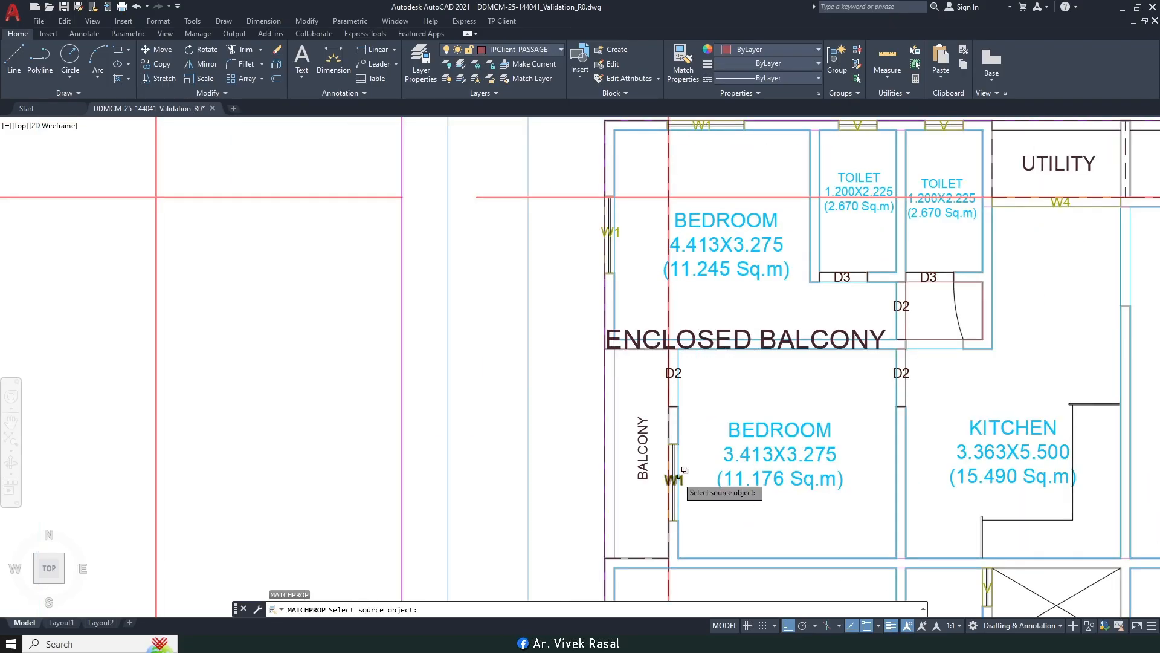
# Step: Match the ENCLOSED BALCONY label's text style to the BALCONY label with MATCHPROP
pyautogui.click(651, 466)
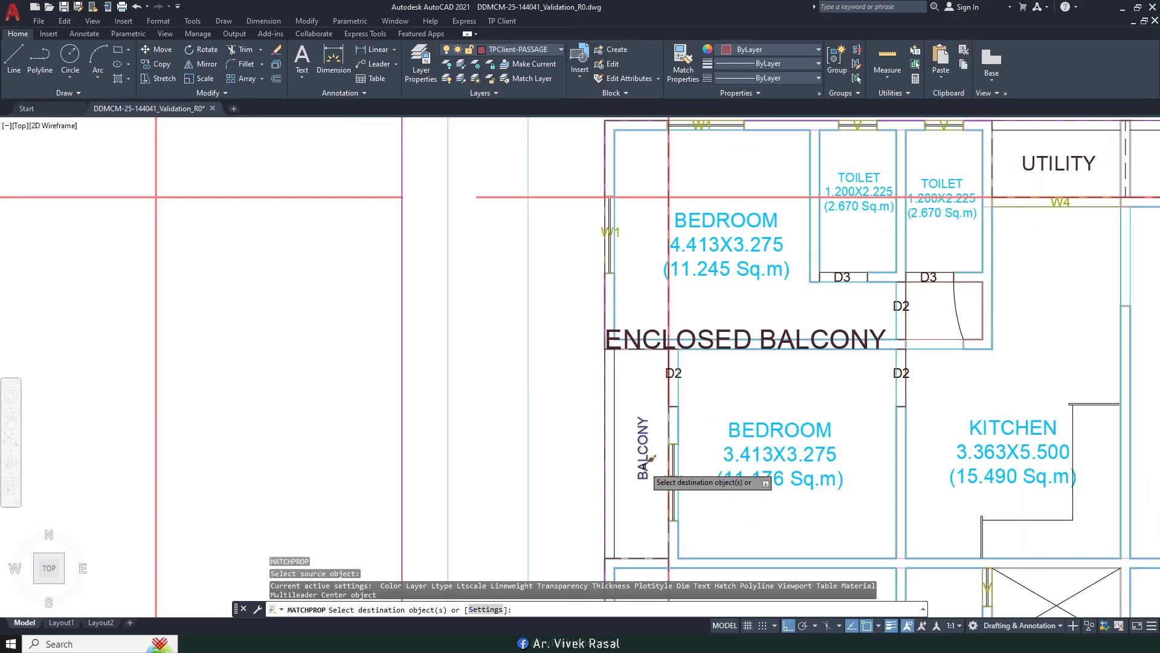
pyautogui.click(645, 333)
pyautogui.press('Return')
pyautogui.scroll(4, 617, 206)
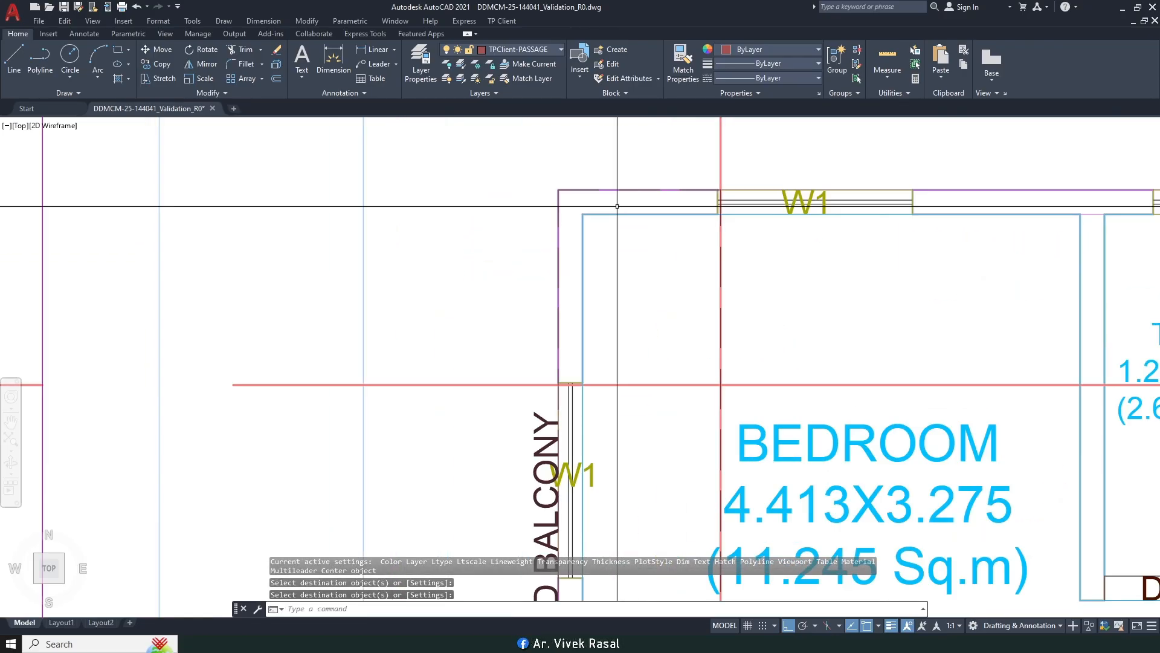
pyautogui.scroll(-2, 617, 206)
# Step: Move the ENCLOSED BALCONY label down into the balcony strip left of the top bedroom
pyautogui.write('m')
pyautogui.press('Return')
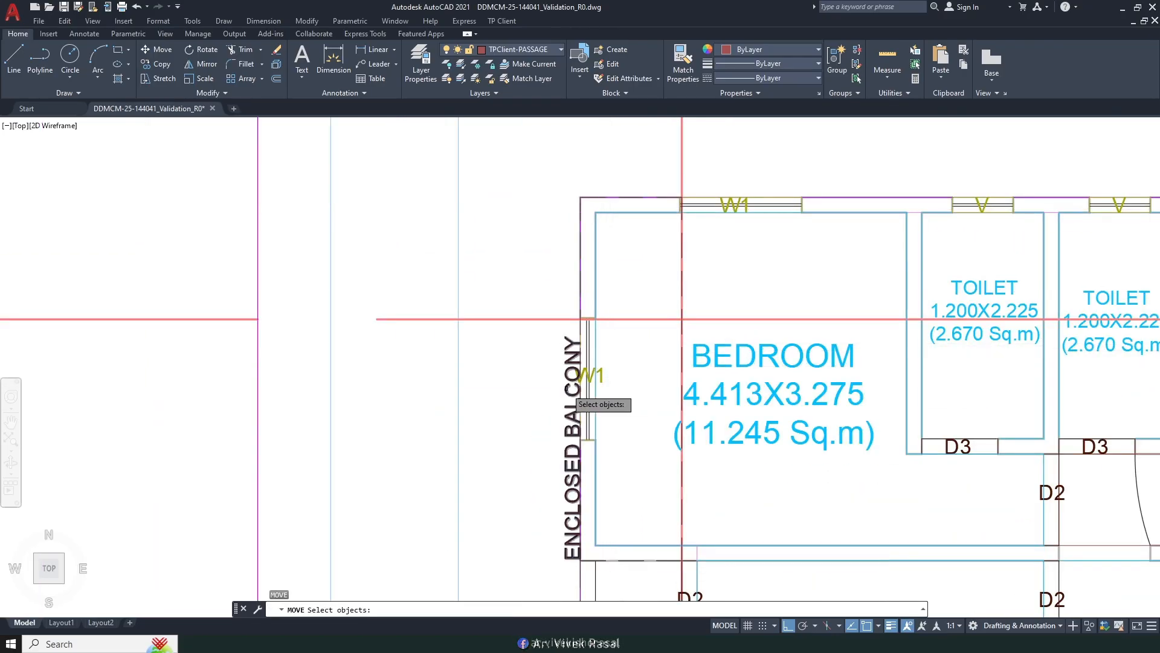
pyautogui.click(569, 391)
pyautogui.moveTo(569, 392); pyautogui.dragTo(578, 355, button='middle')
pyautogui.press('Return')
pyautogui.click(509, 498)
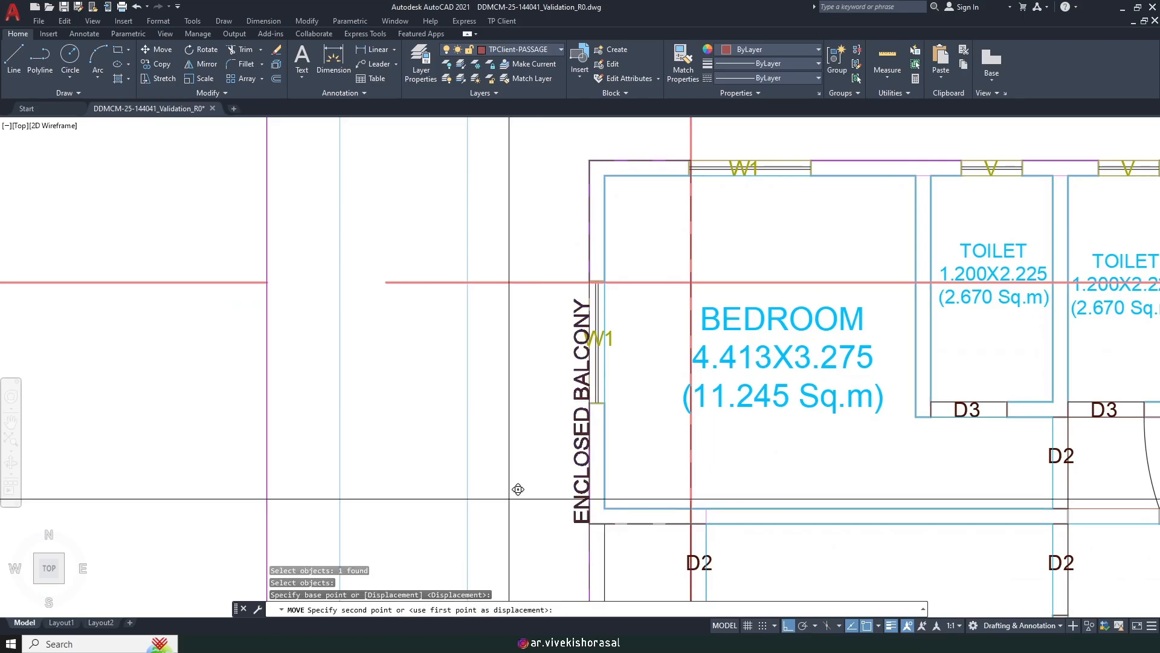
pyautogui.click(522, 437)
# Step: Shift the label further right within the balcony strip
pyautogui.press('Return')
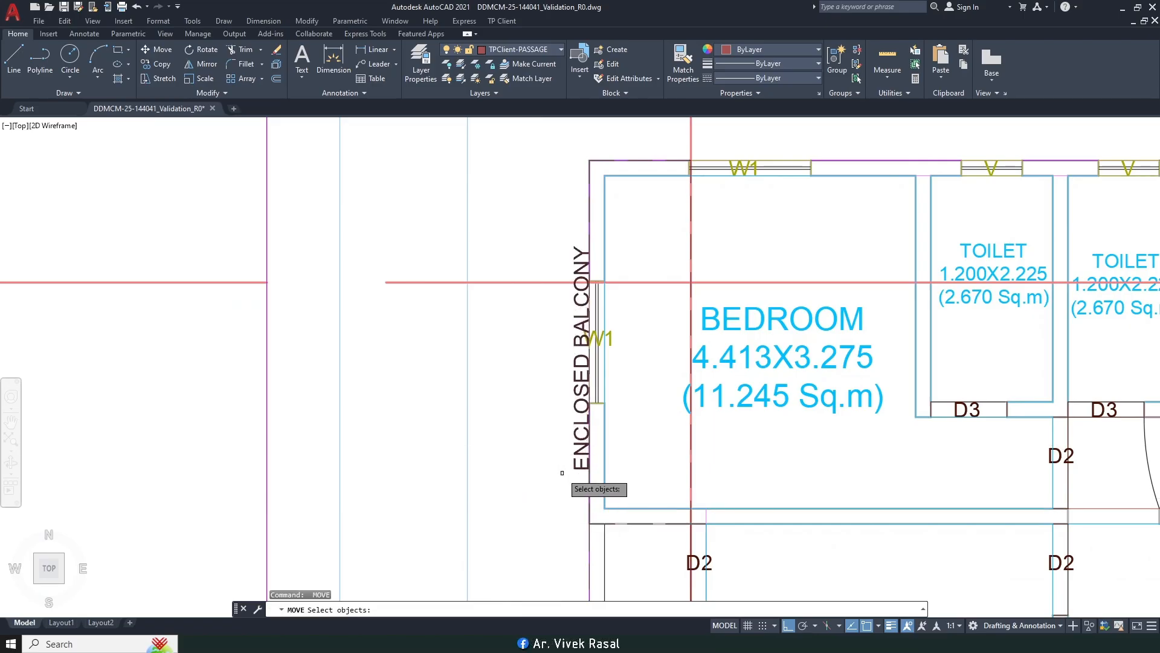
pyautogui.click(580, 448)
pyautogui.press('Return')
pyautogui.click(499, 420)
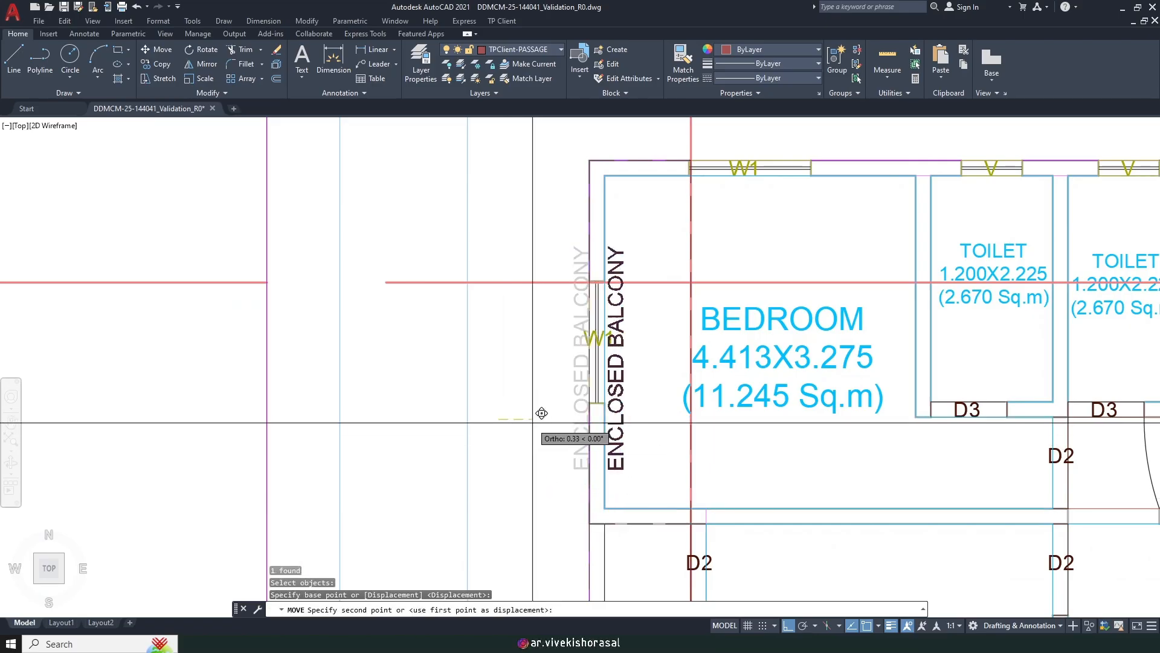
pyautogui.click(558, 420)
# Step: Nudge the label slightly right so it sits fully inside the strip
pyautogui.press('Return')
pyautogui.click(646, 476)
pyautogui.click(642, 466)
pyautogui.press('Return')
pyautogui.click(756, 460)
pyautogui.click(764, 459)
pyautogui.scroll(-2, 733, 434)
pyautogui.moveTo(752, 437); pyautogui.dragTo(654, 368, button='middle')
pyautogui.scroll(-2, 689, 401)
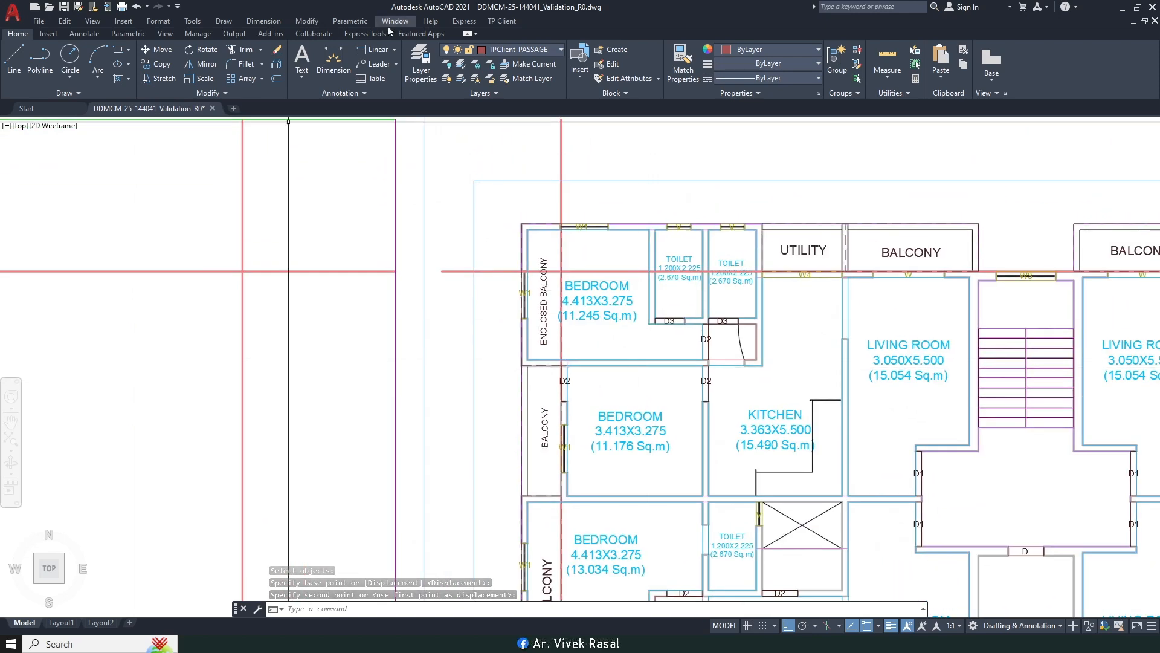
# Step: Start TP Client Mark Balcony with option 2 (Enclosed), default room side and rectangle drawing
pyautogui.click(501, 21)
pyautogui.moveTo(574, 102)
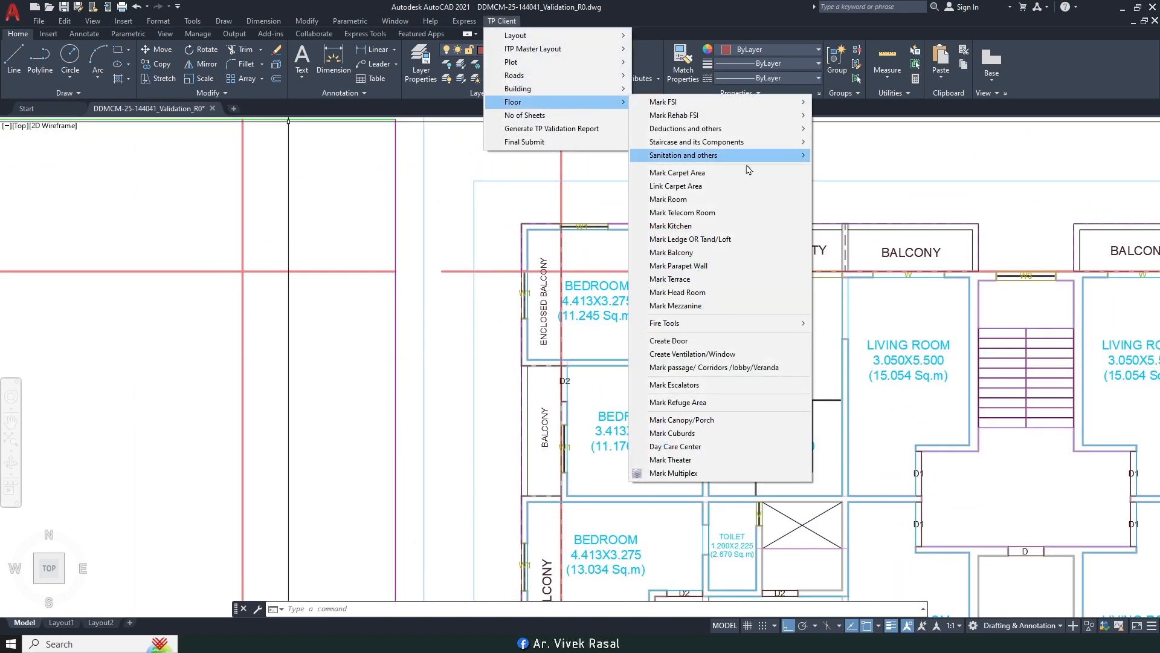
pyautogui.click(692, 254)
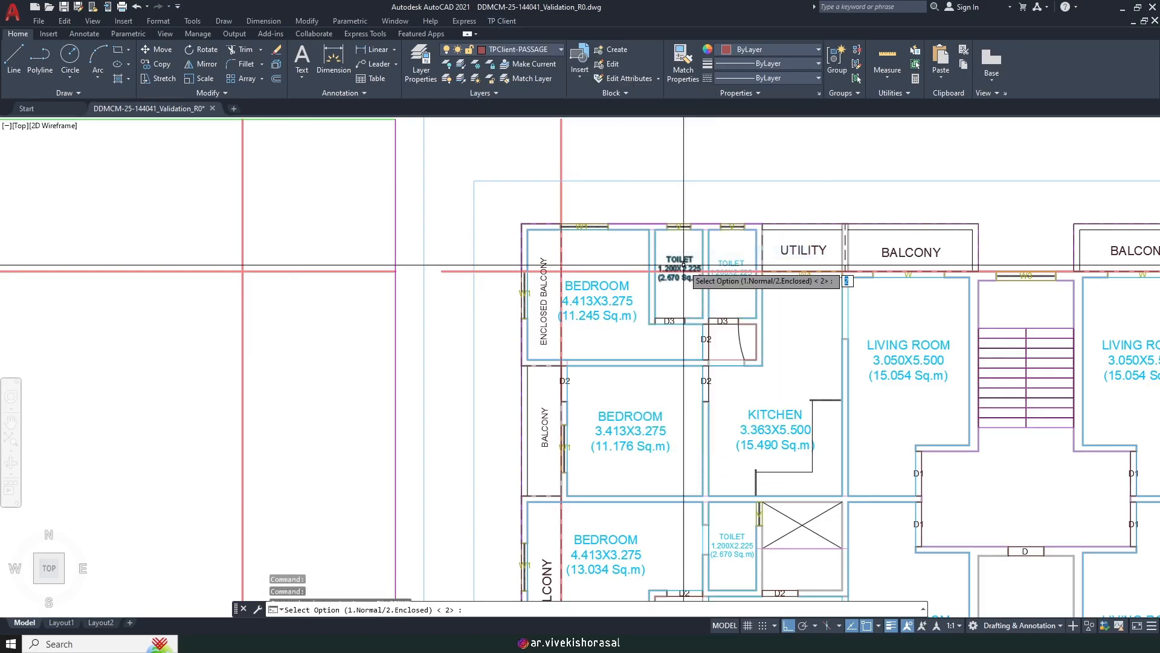
pyautogui.write('B')
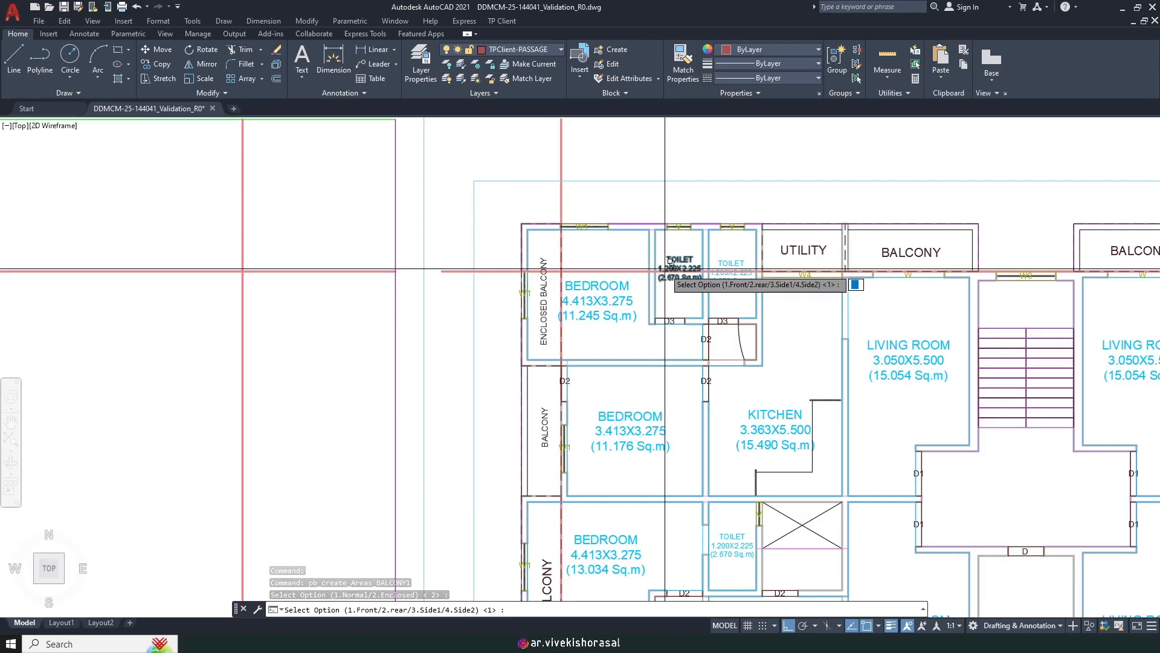
pyautogui.write('2')
pyautogui.press('Return')
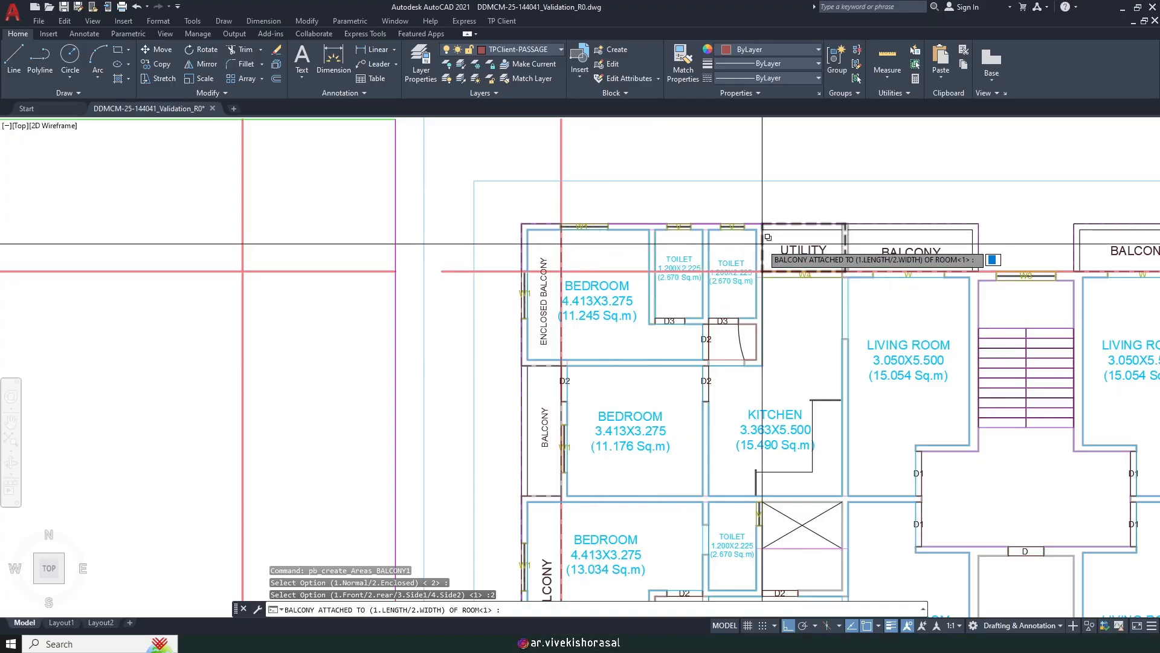
pyautogui.press('Return')
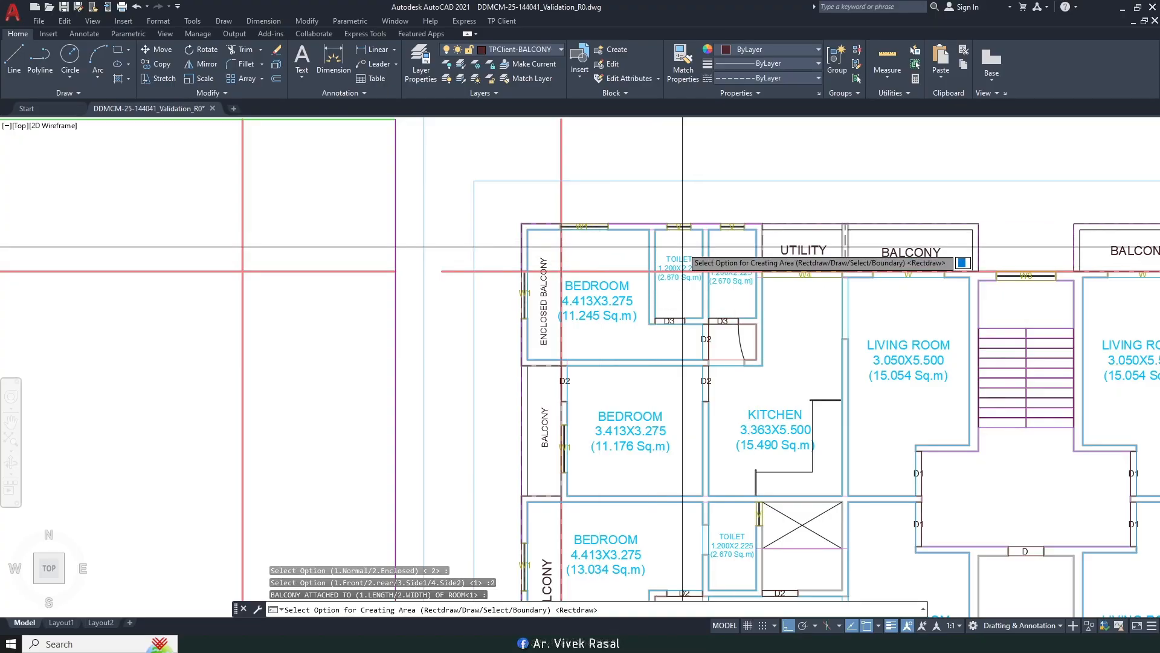
pyautogui.scroll(8, 560, 217)
pyautogui.press('Return')
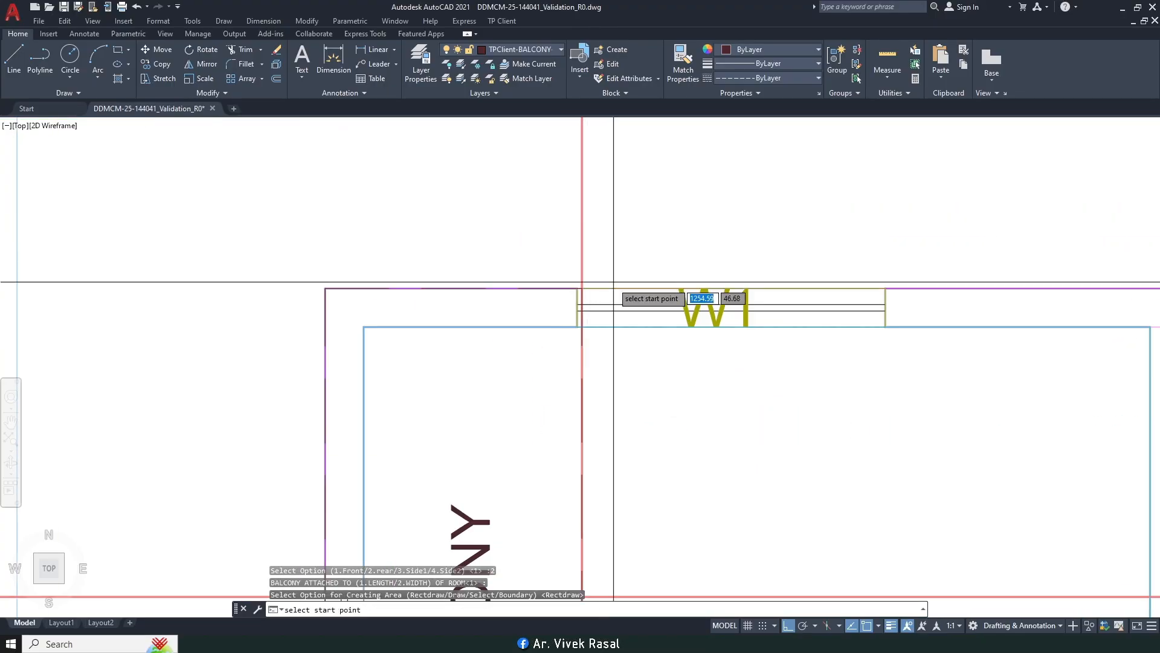
# Step: Draw the balcony area from the W4 wall corner and name it ENCLOSED BALCONY
pyautogui.scroll(4, 551, 290)
pyautogui.click(537, 291)
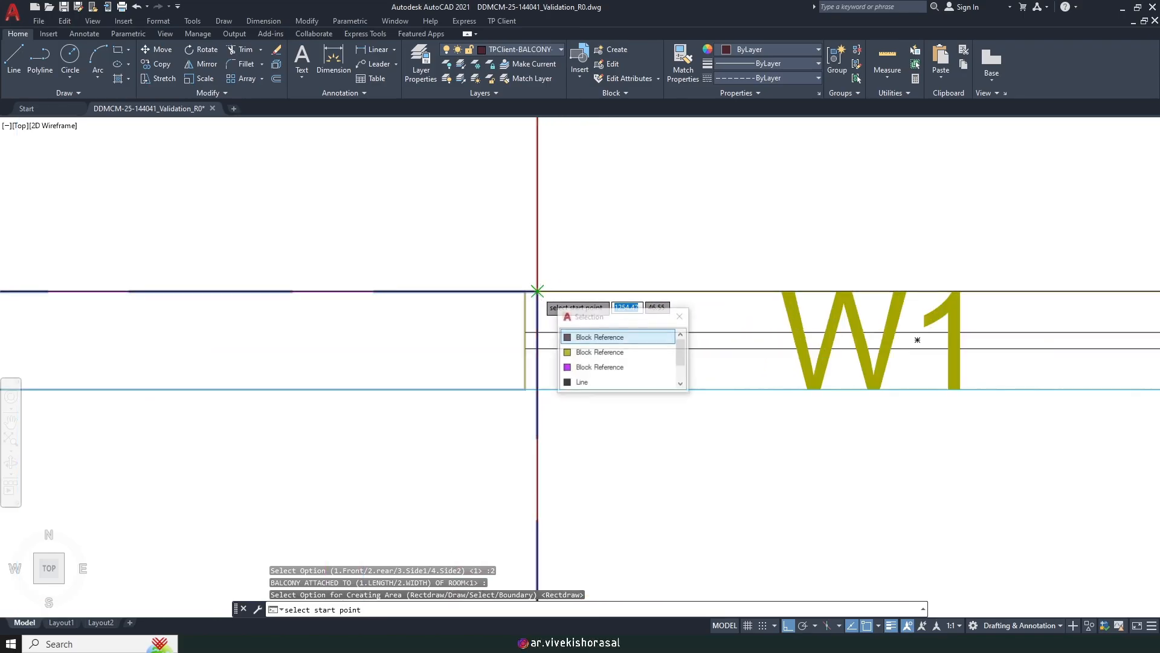
pyautogui.scroll(-12, 606, 228)
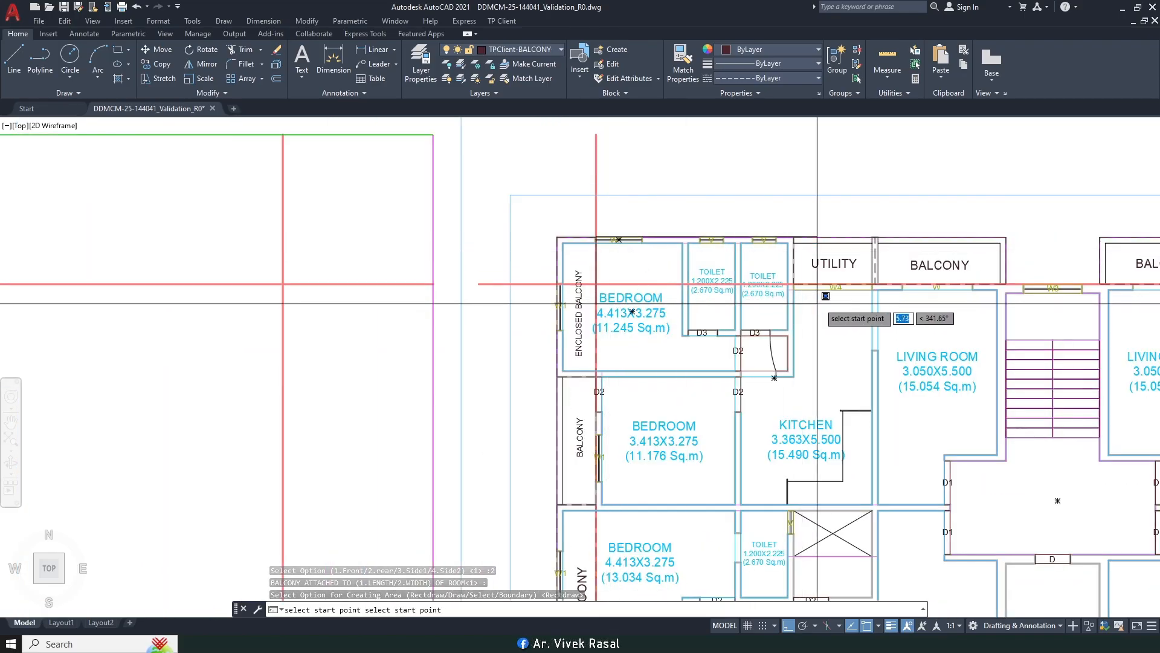
pyautogui.scroll(10, 810, 281)
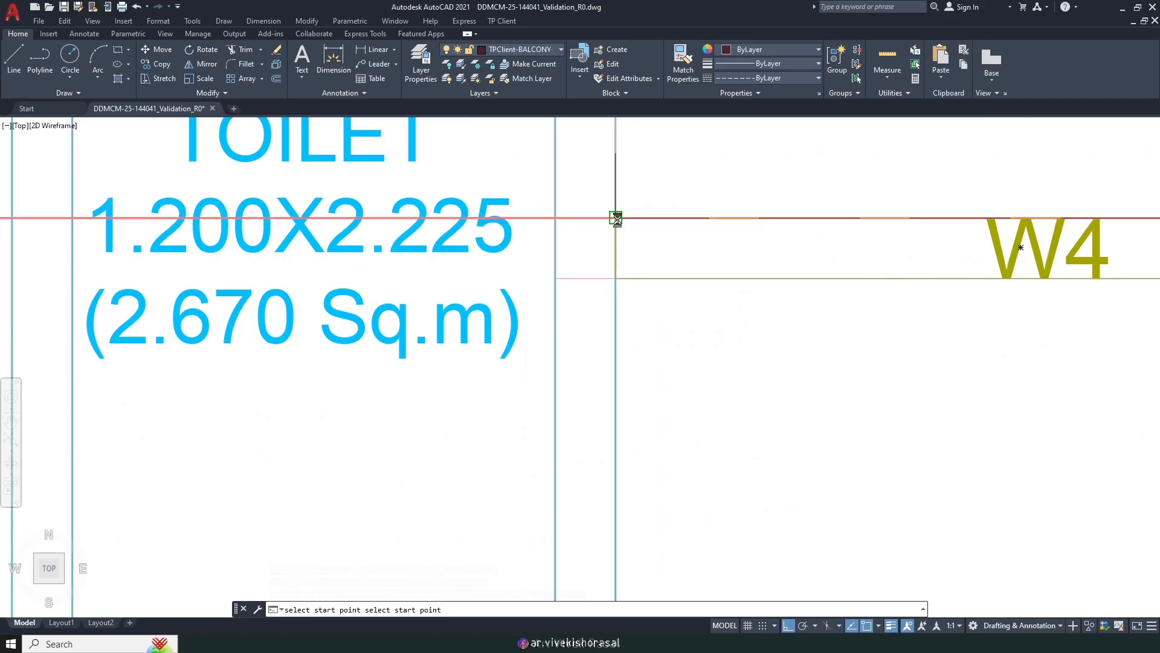
pyautogui.click(616, 217)
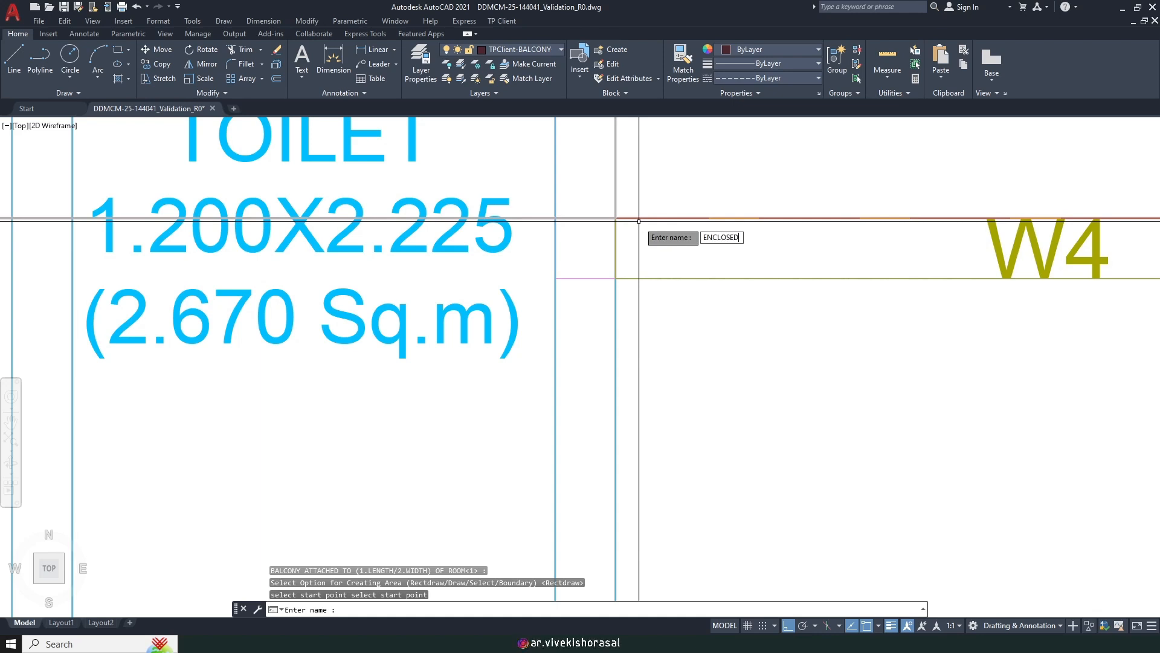
pyautogui.write('ENCLOSED BALCO')
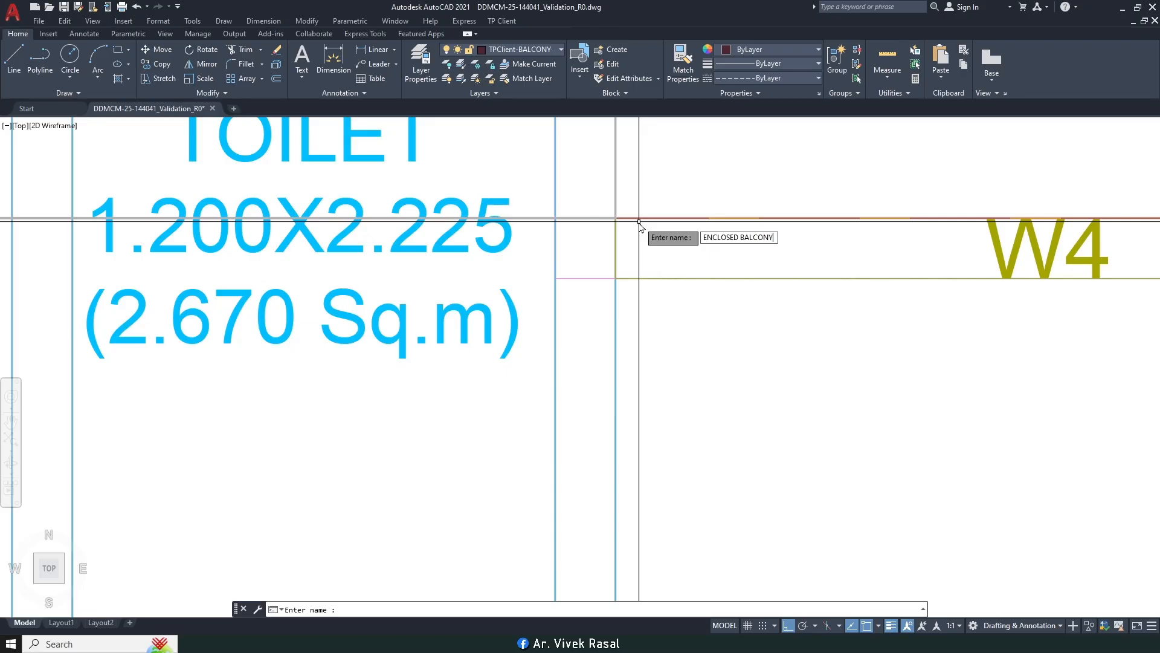
pyautogui.write('NY')
pyautogui.press('Return')
# Step: Match the new label's style to the bottom ENCLOSED BALCONY label
pyautogui.write('M')
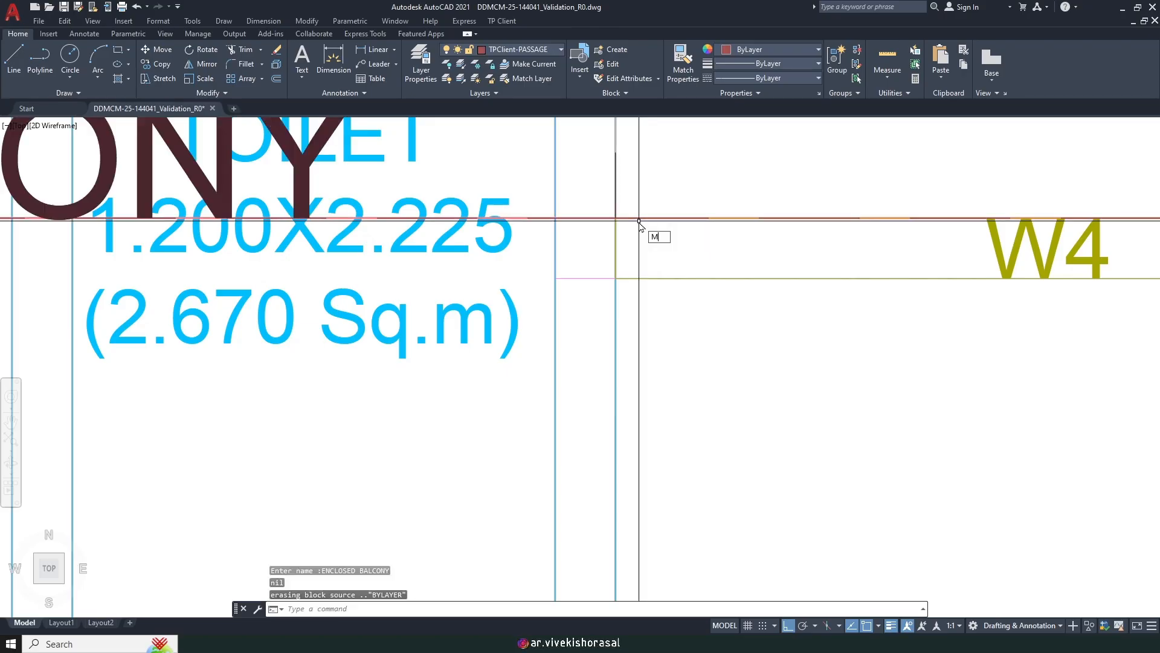
pyautogui.write('A')
pyautogui.press('Return')
pyautogui.scroll(-8, 641, 254)
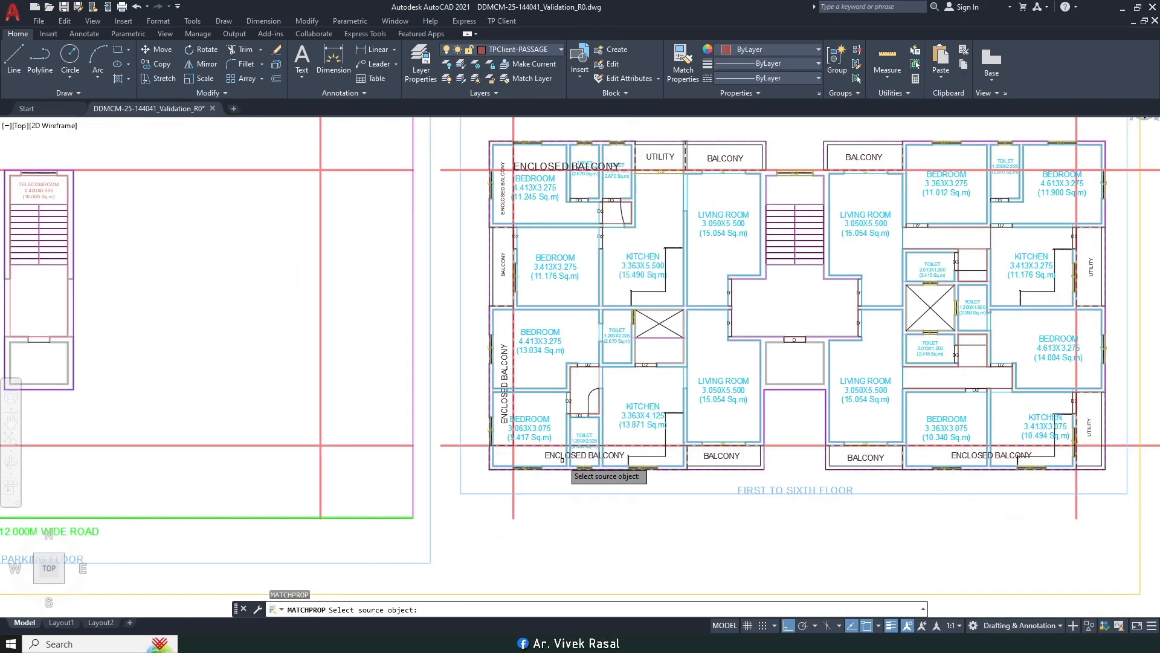
pyautogui.click(562, 461)
pyautogui.scroll(5, 568, 168)
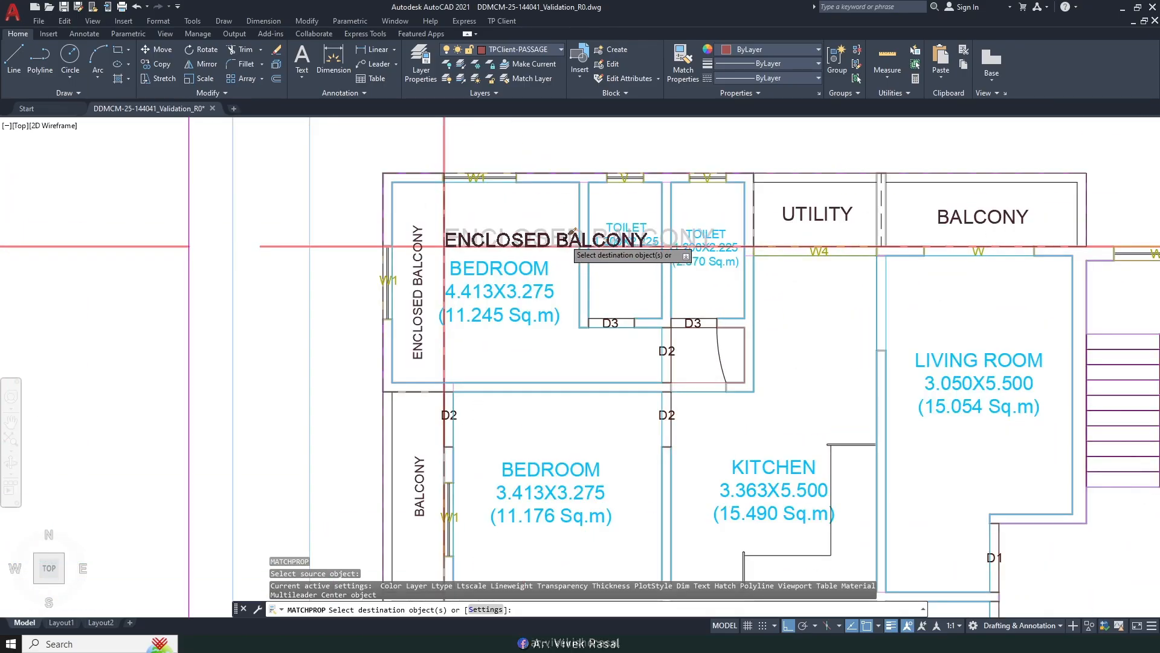
pyautogui.click(574, 237)
pyautogui.press('Return')
pyautogui.press('Escape')
# Step: Move the new ENCLOSED BALCONY label up above the rooms
pyautogui.write('m')
pyautogui.press('Return')
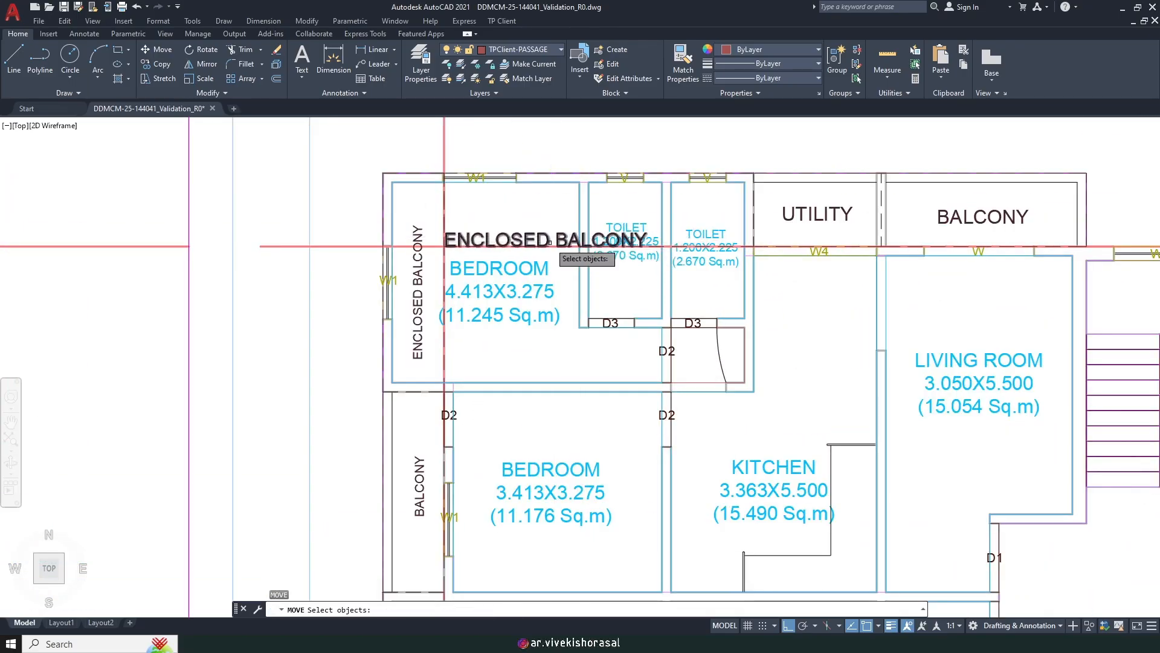
pyautogui.click(548, 233)
pyautogui.scroll(-2, 548, 232)
pyautogui.press('Return')
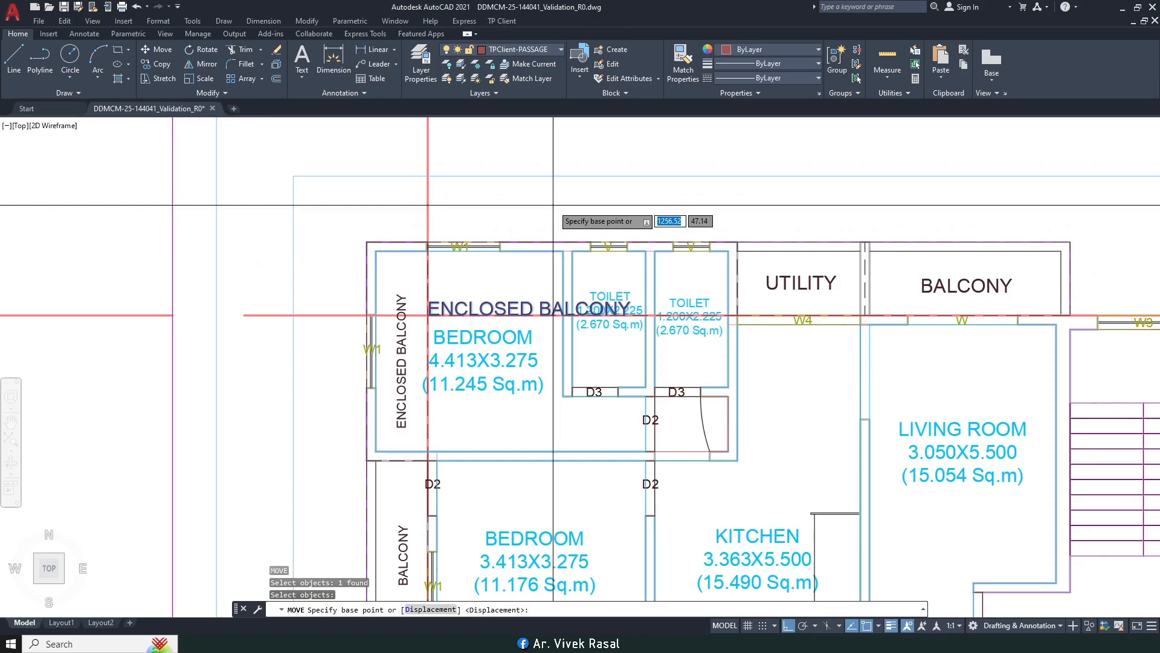
pyautogui.scroll(2, 593, 182)
pyautogui.click(591, 196)
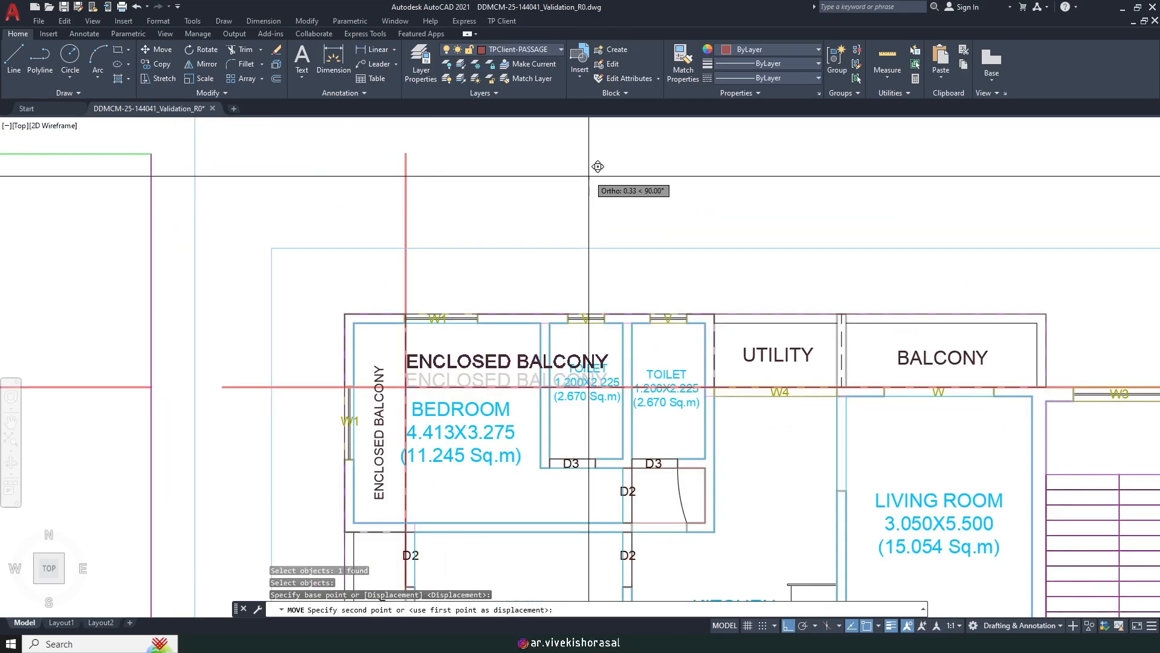
pyautogui.click(591, 164)
# Step: Shift the label further right within the strip above the top-left bedroom
pyautogui.press('Return')
pyautogui.press('Return')
pyautogui.click(544, 177)
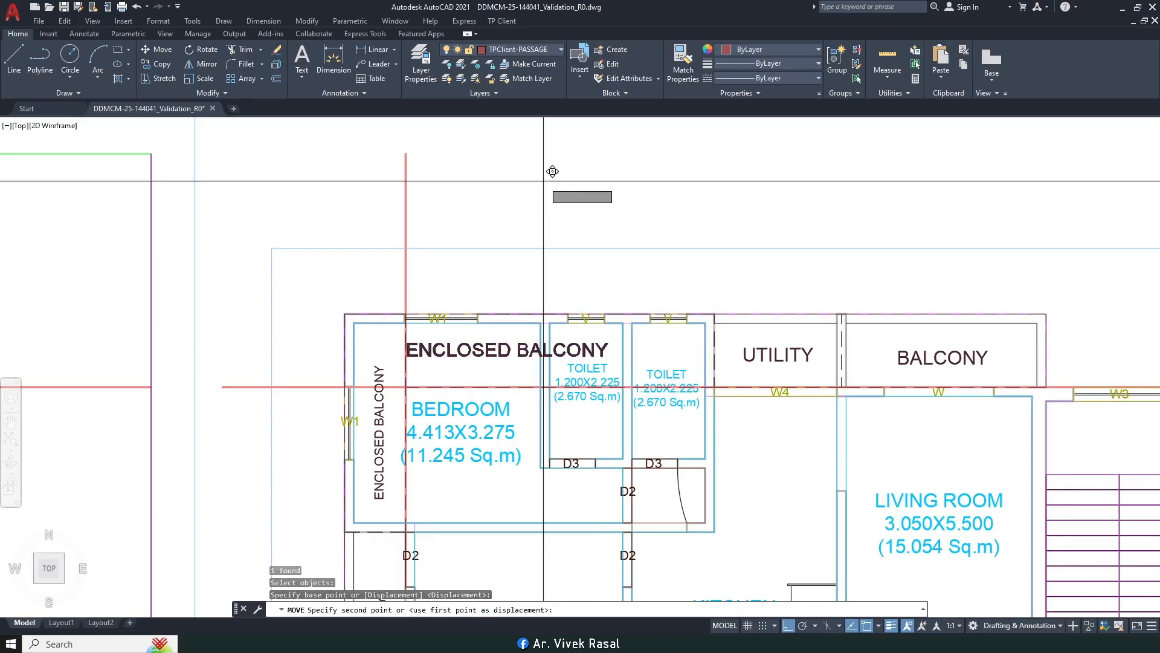
pyautogui.click(602, 179)
pyautogui.scroll(-4, 602, 180)
pyautogui.moveTo(656, 265); pyautogui.dragTo(455, 279, button='middle')
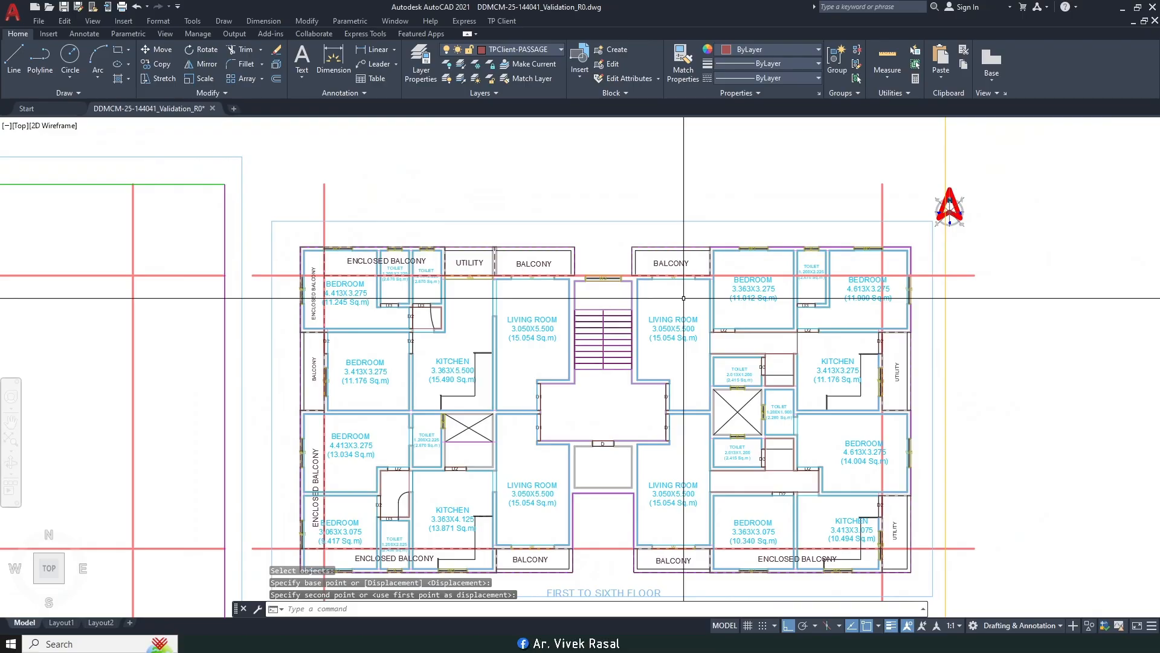
# Step: Start Mark Balcony as an enclosed rear balcony attached along the room's length
pyautogui.click(500, 23)
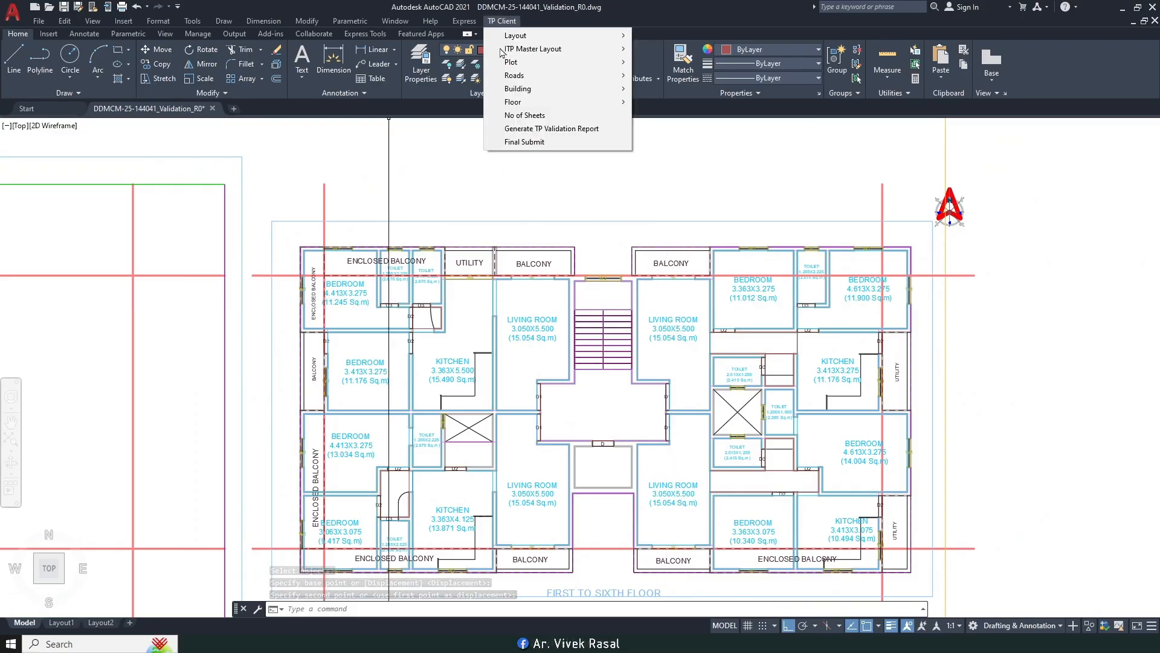
pyautogui.moveTo(598, 103)
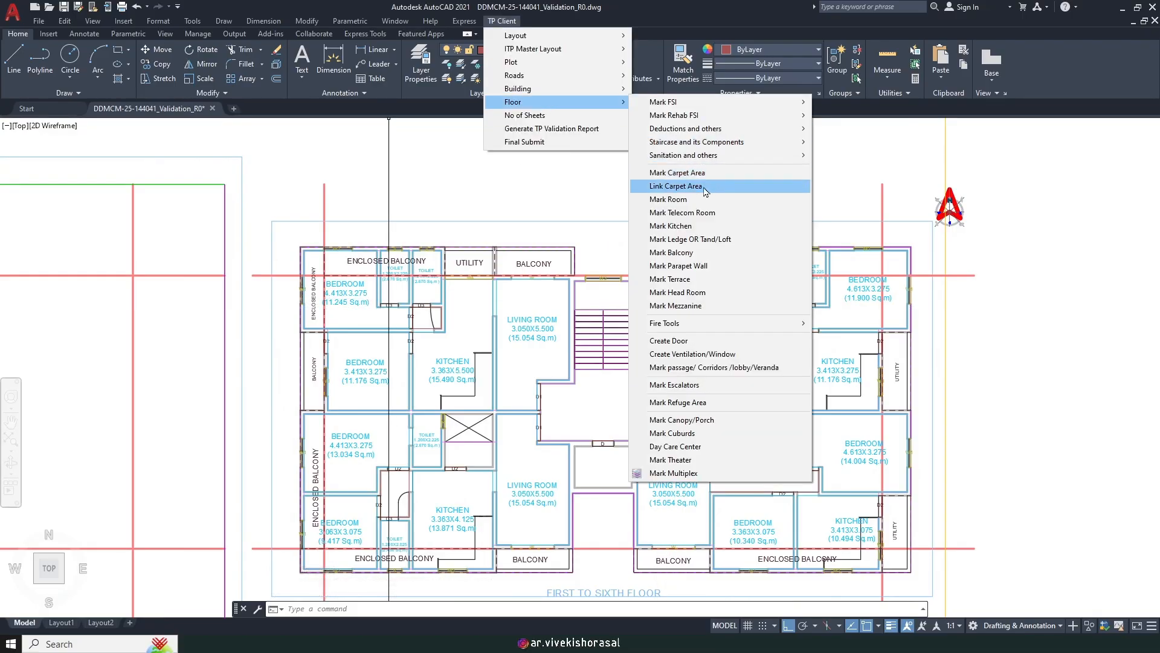
pyautogui.click(680, 252)
pyautogui.press('Return')
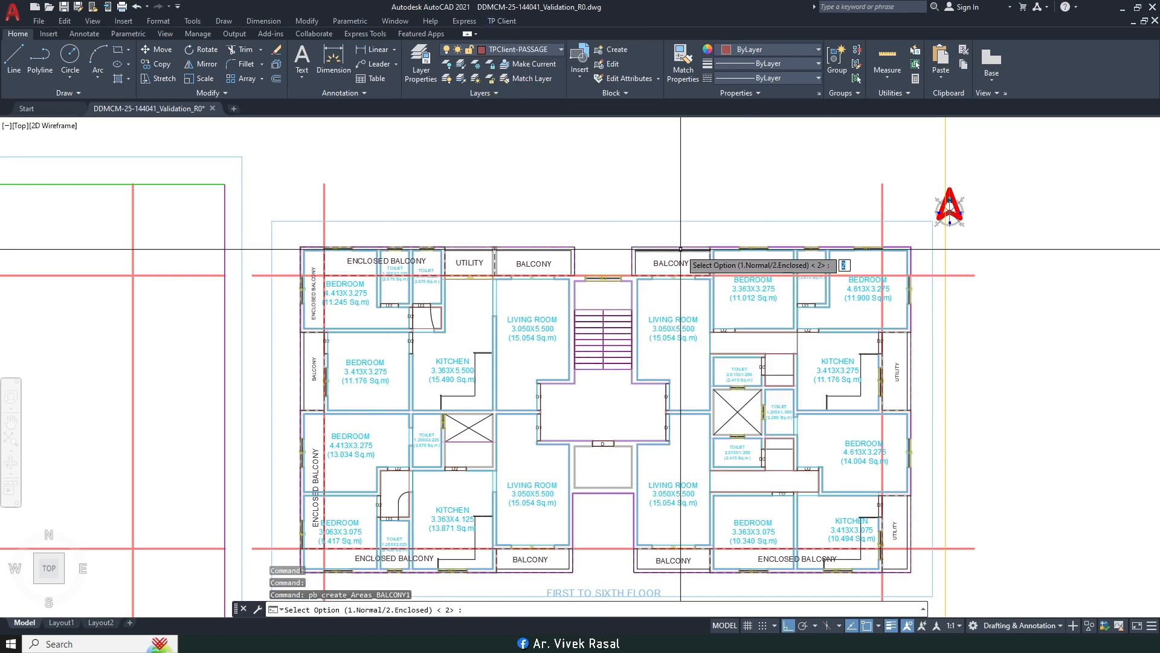
pyautogui.scroll(2, 664, 254)
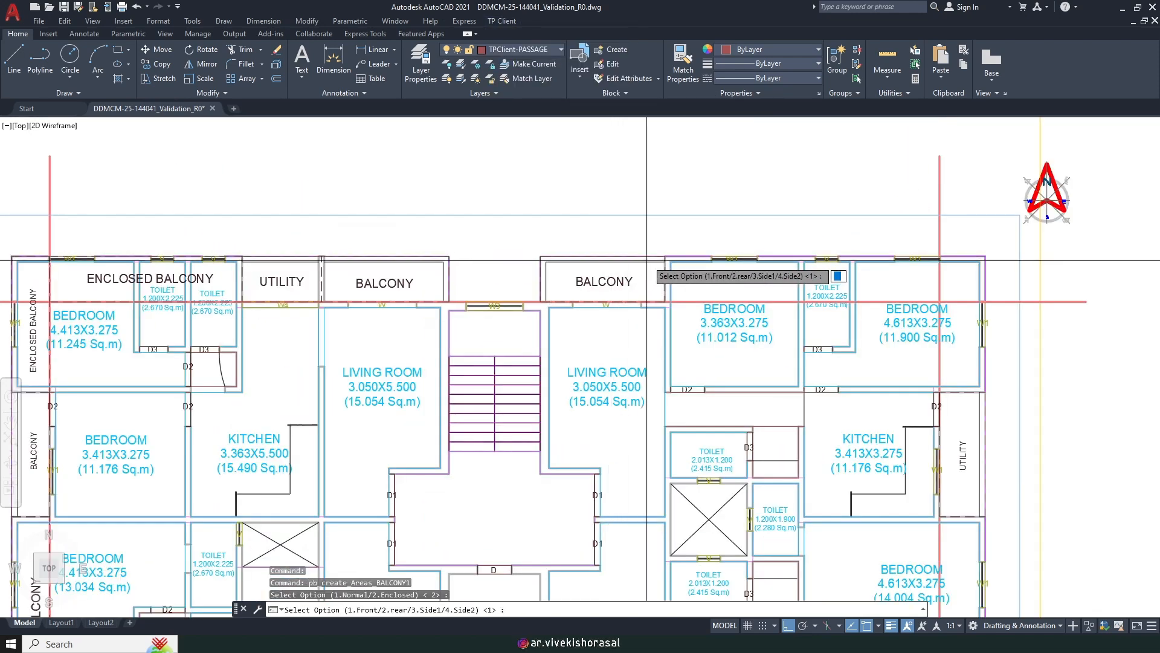
pyautogui.press('Return')
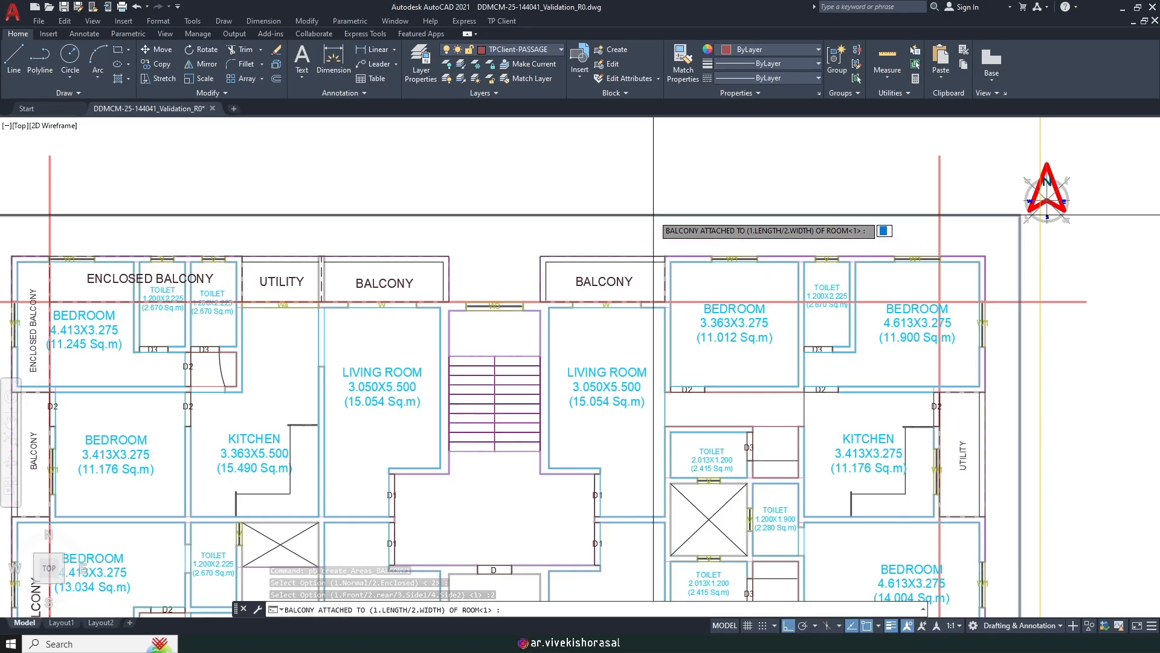
pyautogui.press('Return')
pyautogui.press('Return')
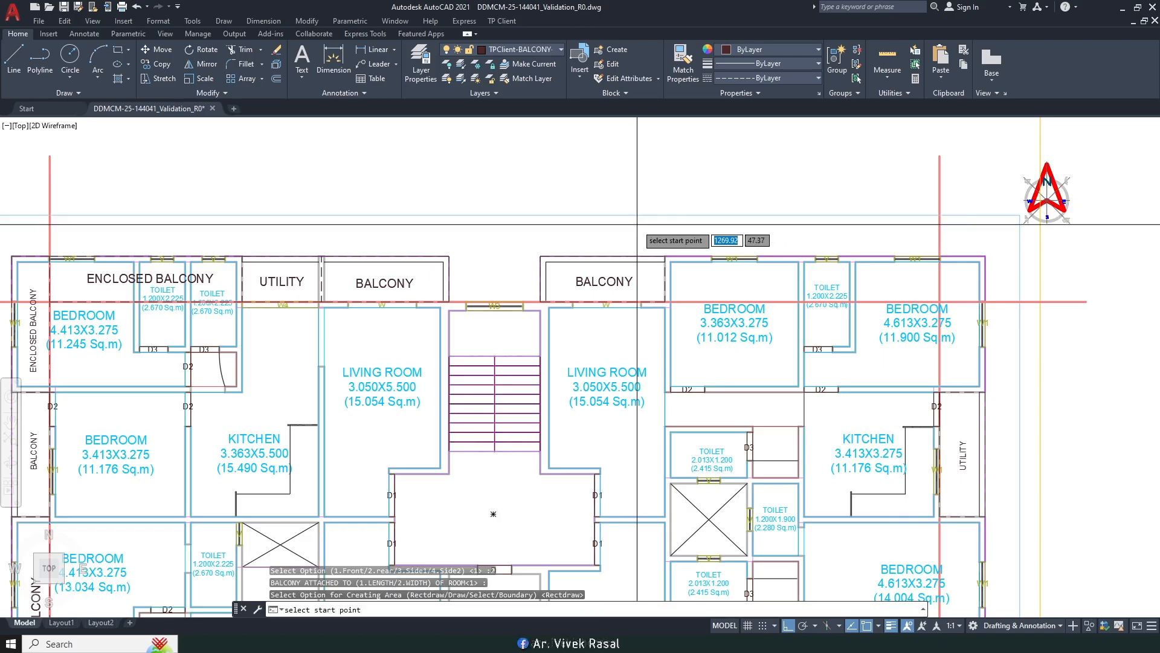
# Step: Draw the balcony between the wall corners and name it ENCLOSED BALCONY
pyautogui.scroll(5, 639, 239)
pyautogui.click(636, 285)
pyautogui.scroll(-6, 634, 261)
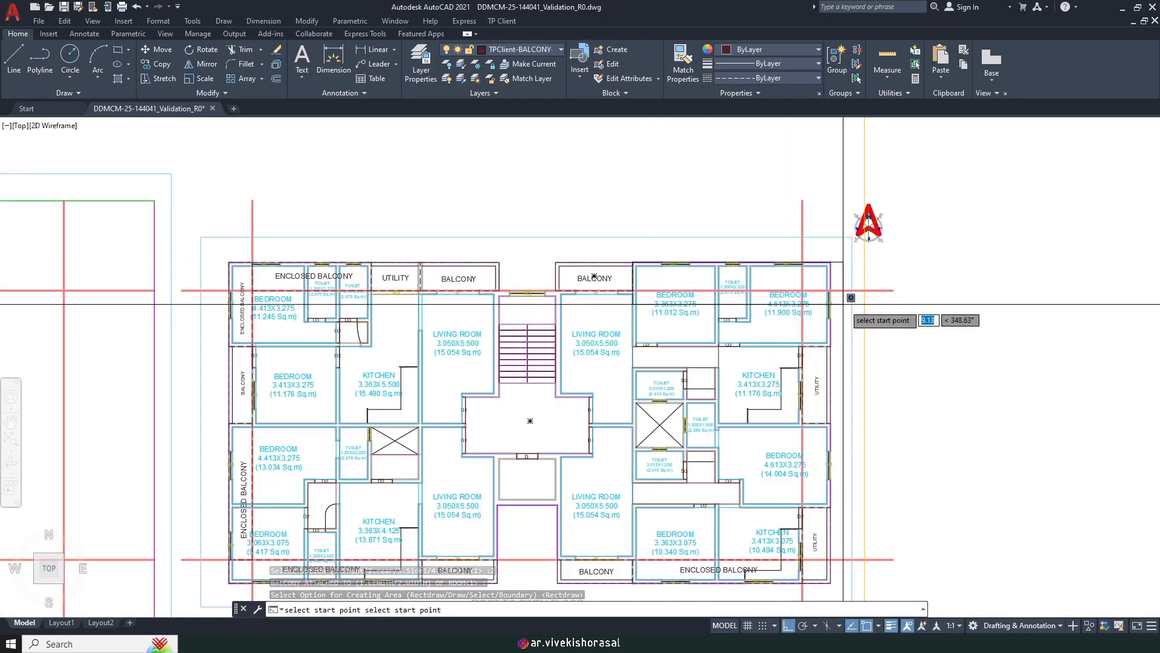
pyautogui.scroll(6, 798, 272)
pyautogui.scroll(2, 643, 261)
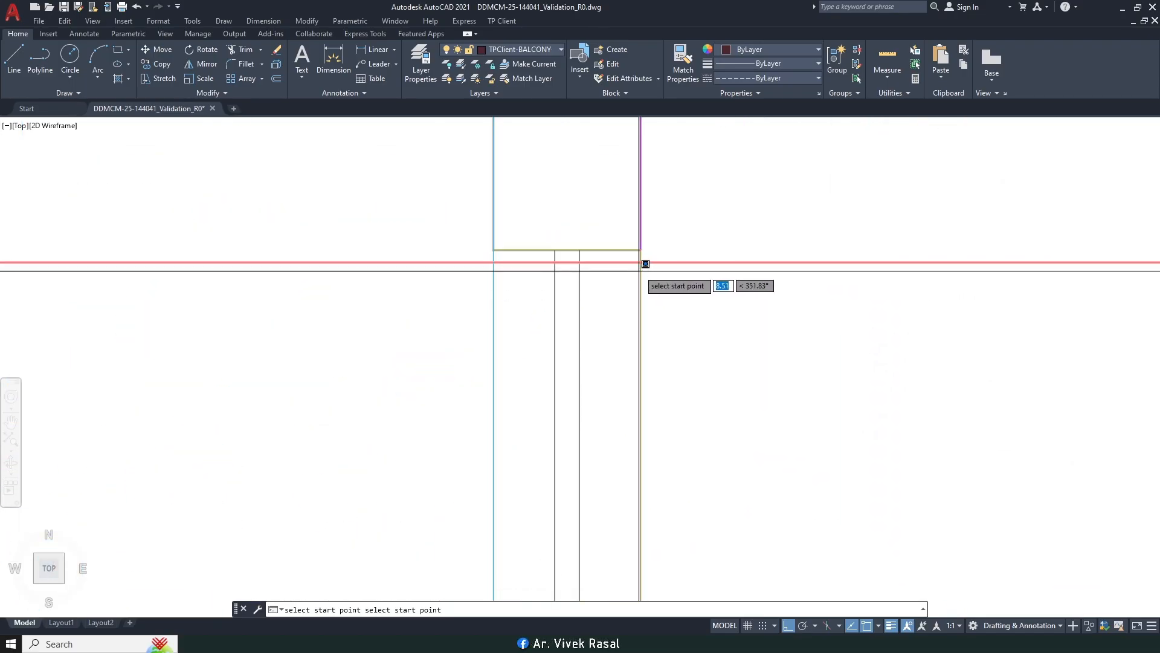
pyautogui.click(641, 262)
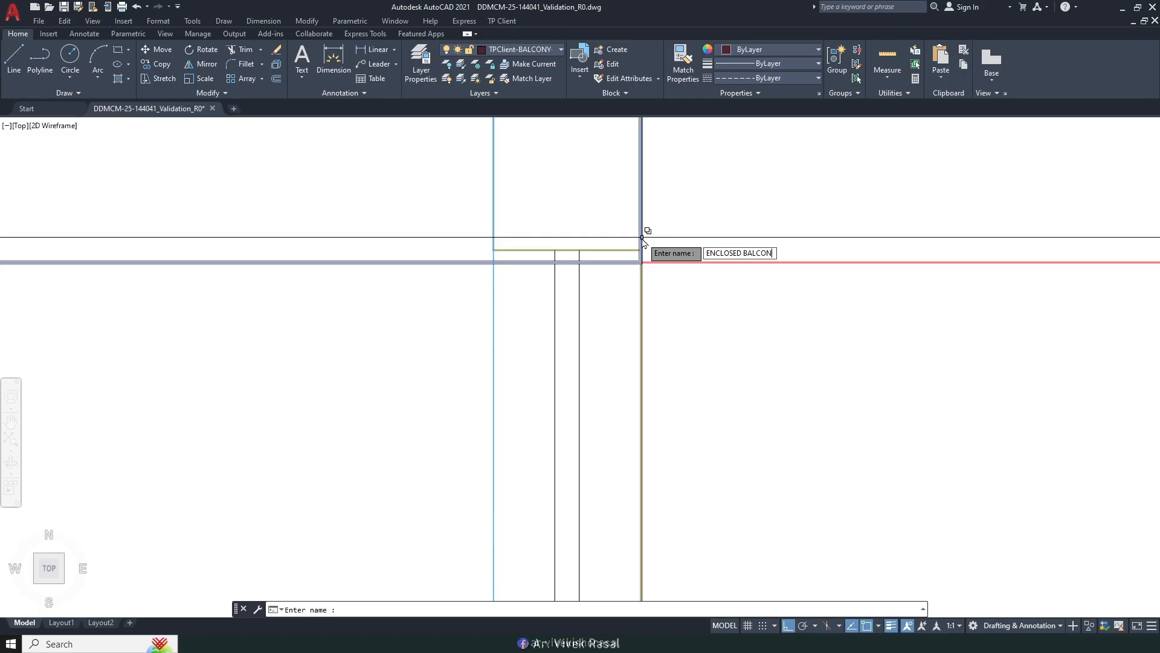
pyautogui.press('Return')
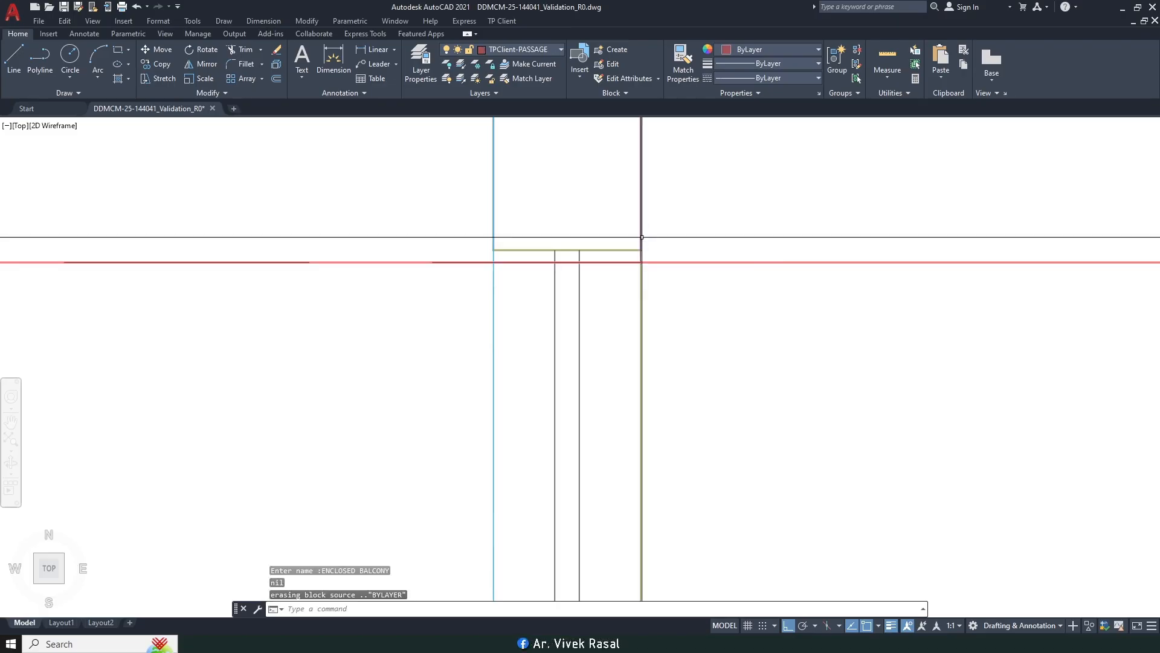
# Step: Match the new right-hand label's style to the left ENCLOSED BALCONY label
pyautogui.write('ma')
pyautogui.press('Return')
pyautogui.scroll(-11, 746, 304)
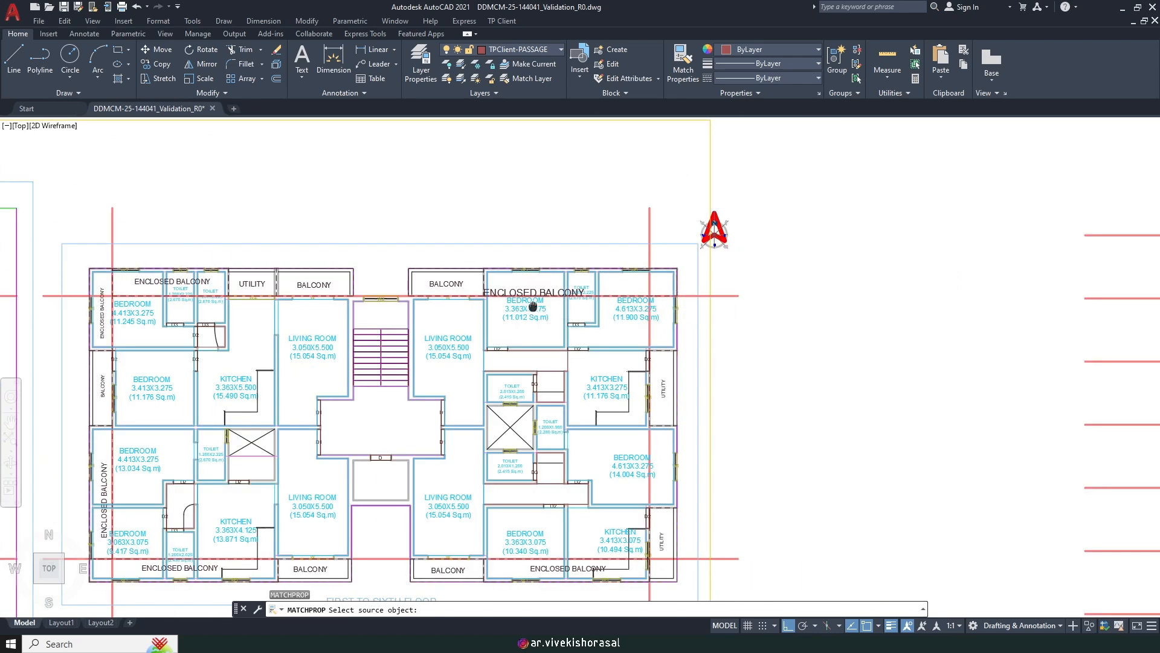
pyautogui.moveTo(498, 305); pyautogui.dragTo(756, 303, button='middle')
pyautogui.click(453, 283)
pyautogui.scroll(4, 822, 293)
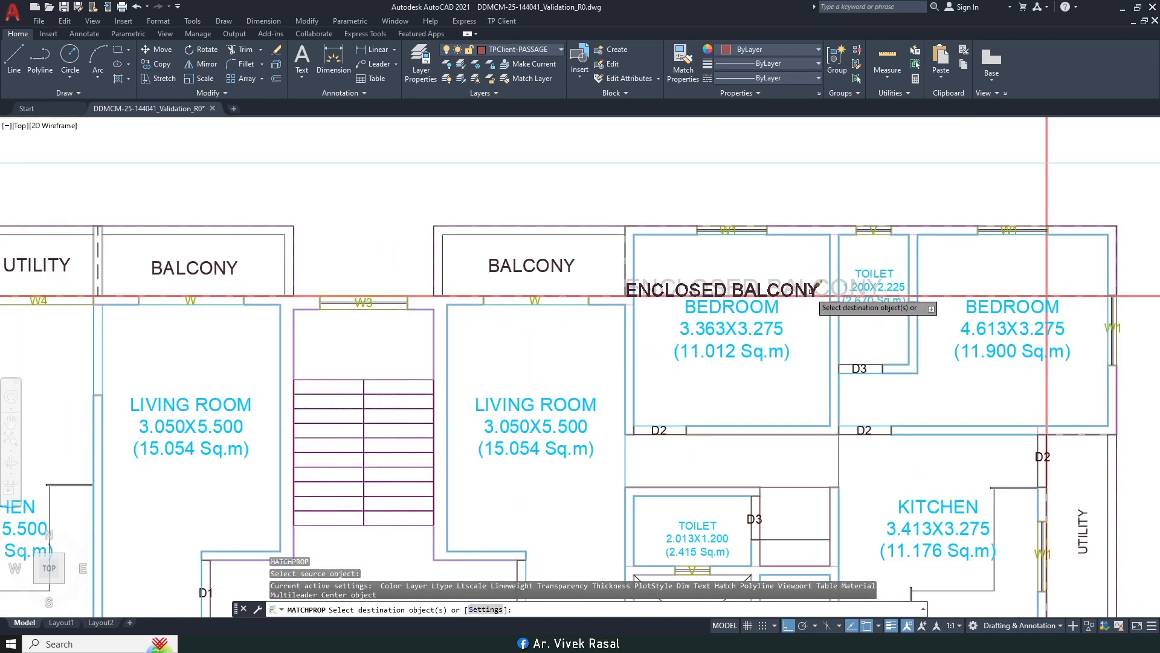
pyautogui.click(763, 279)
pyautogui.press('Return')
# Step: Make a first attempt at moving the new label upward
pyautogui.write('m')
pyautogui.press('Return')
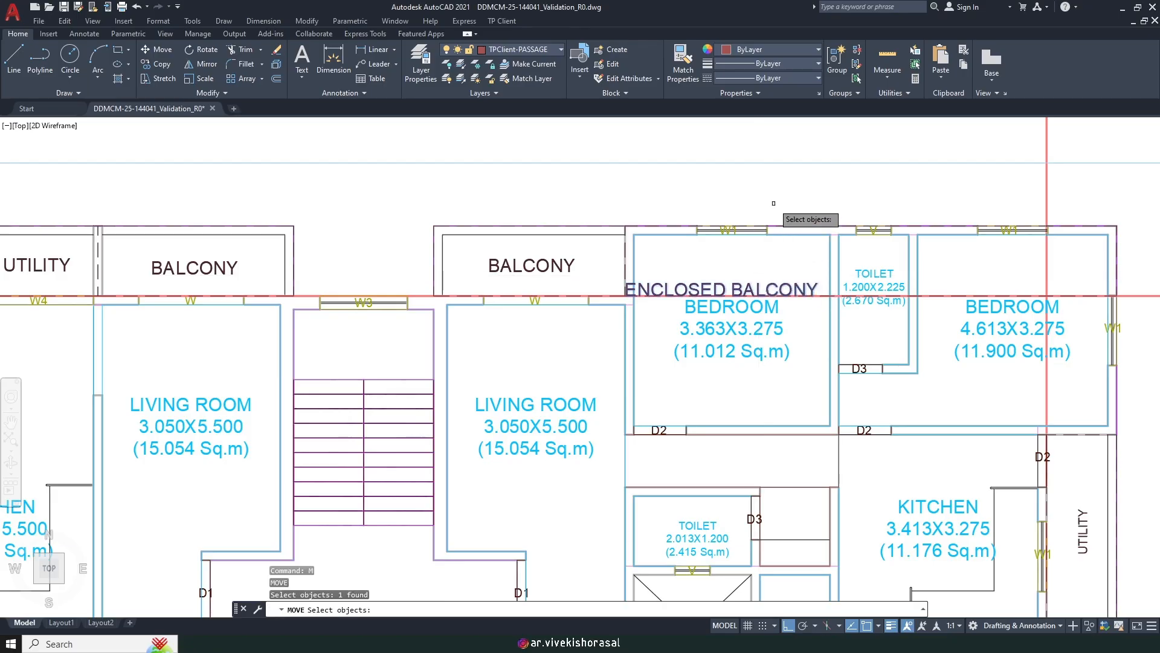
pyautogui.moveTo(755, 229); pyautogui.dragTo(707, 304, button='middle')
pyautogui.press('Return')
pyautogui.click(727, 207)
pyautogui.click(733, 174)
# Step: Move the label, reusing the previous selection, to the top of its balcony strip
pyautogui.press('Return')
pyautogui.write('p')
pyautogui.press('Return')
pyautogui.press('Return')
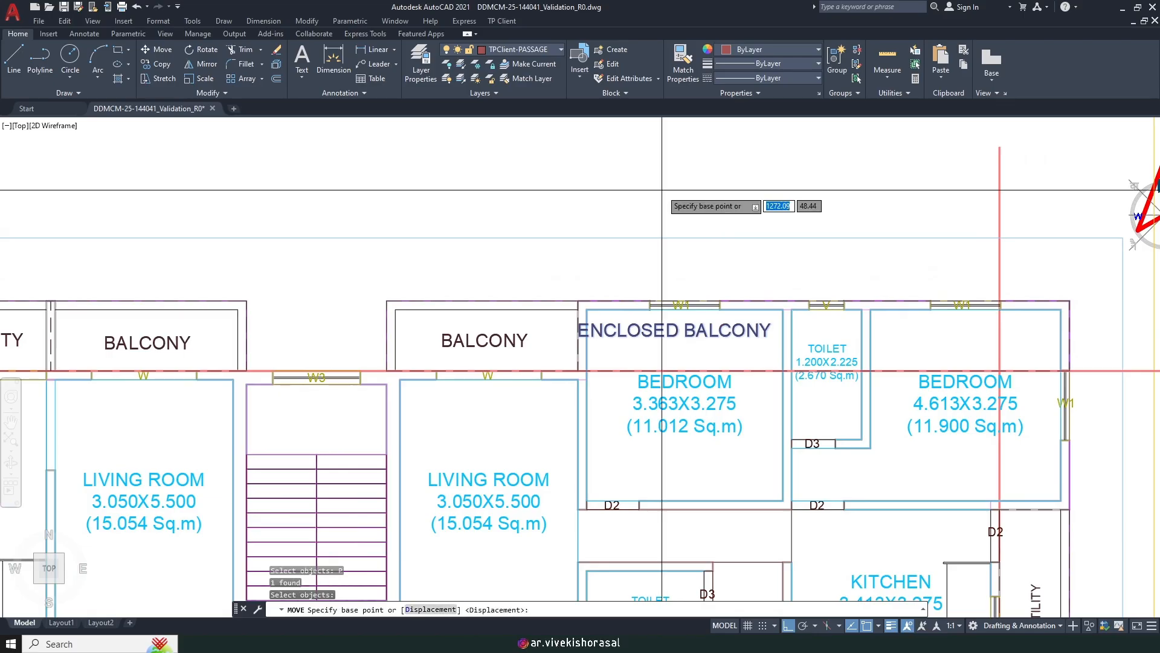
pyautogui.click(661, 190)
pyautogui.click(805, 185)
pyautogui.scroll(-5, 813, 182)
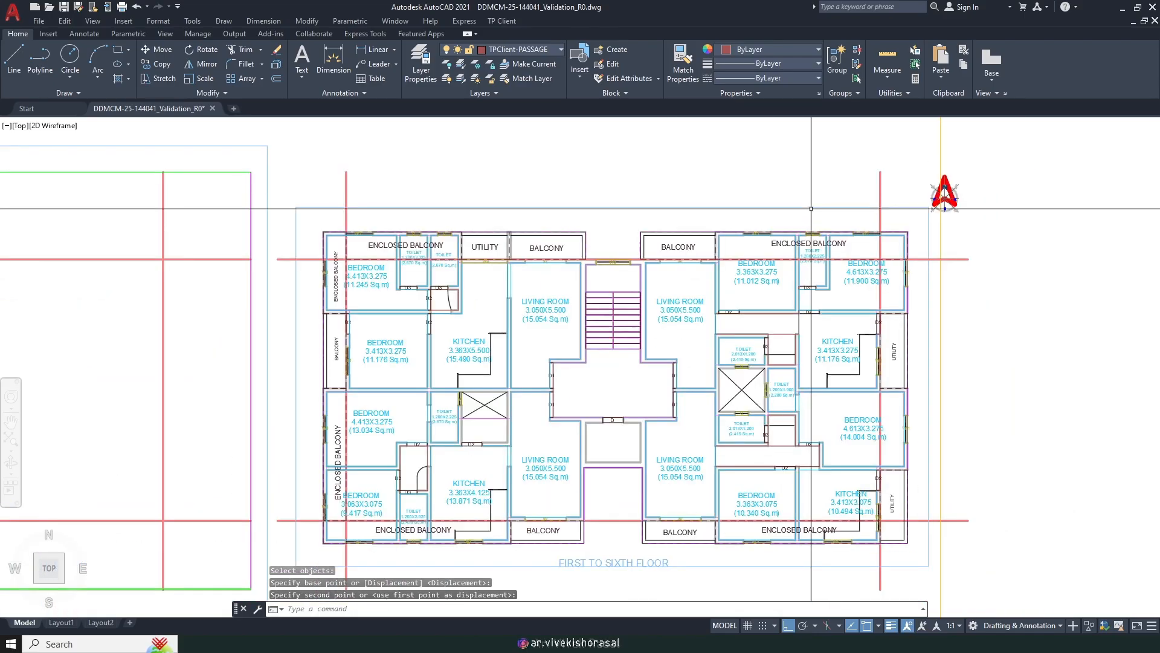
pyautogui.scroll(1, 779, 240)
pyautogui.scroll(4, 855, 233)
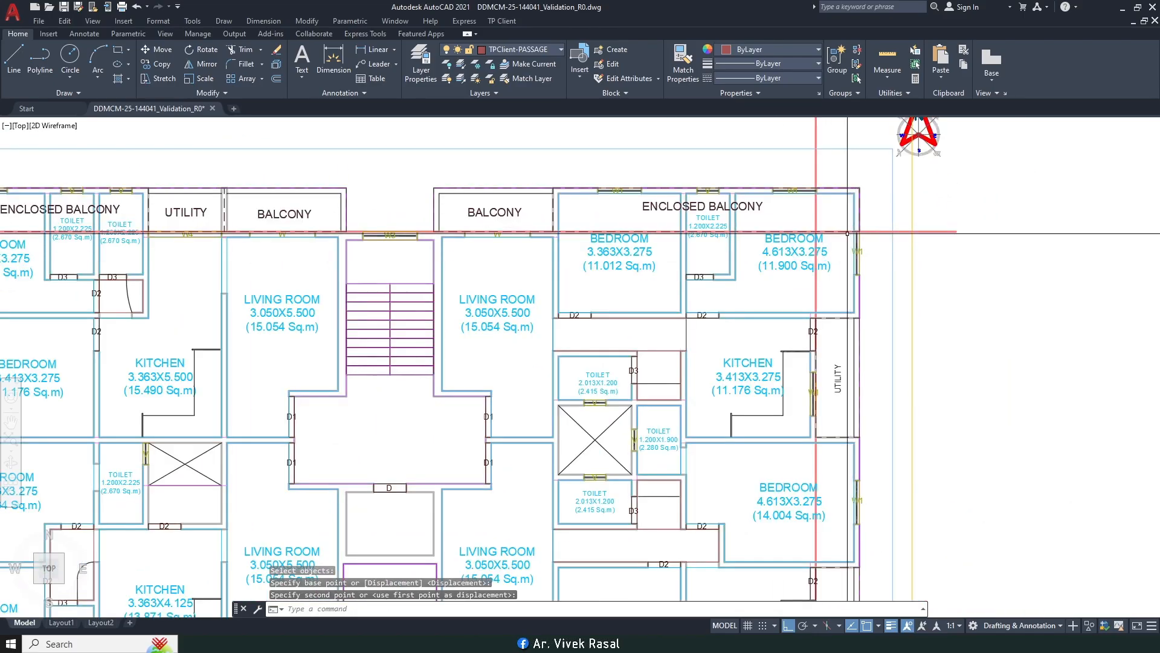
pyautogui.scroll(-2, 839, 238)
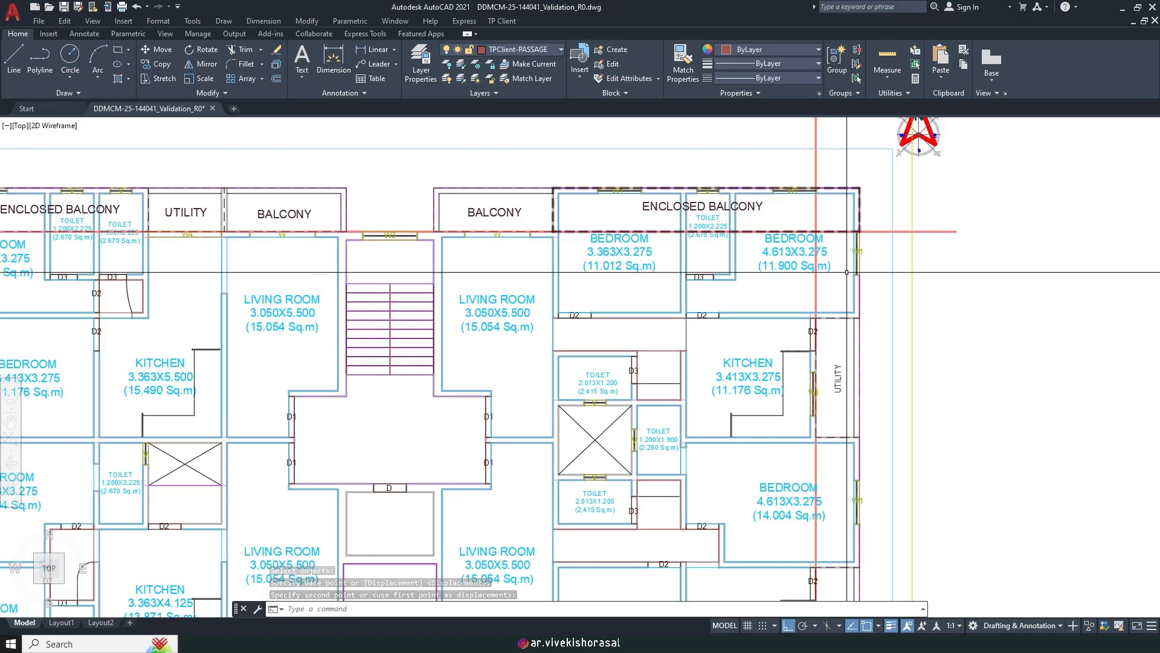
pyautogui.scroll(-2, 791, 253)
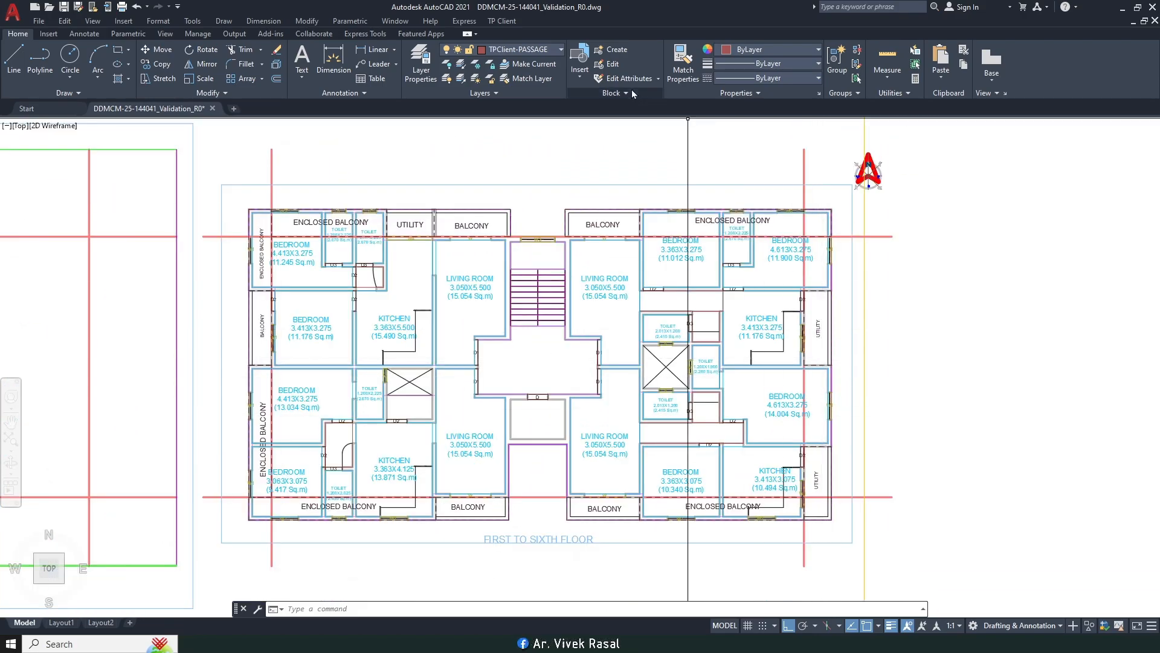
# Step: Start Mark Balcony as an enclosed Side2 balcony attached along the room's width (2)
pyautogui.click(502, 21)
pyautogui.moveTo(562, 104)
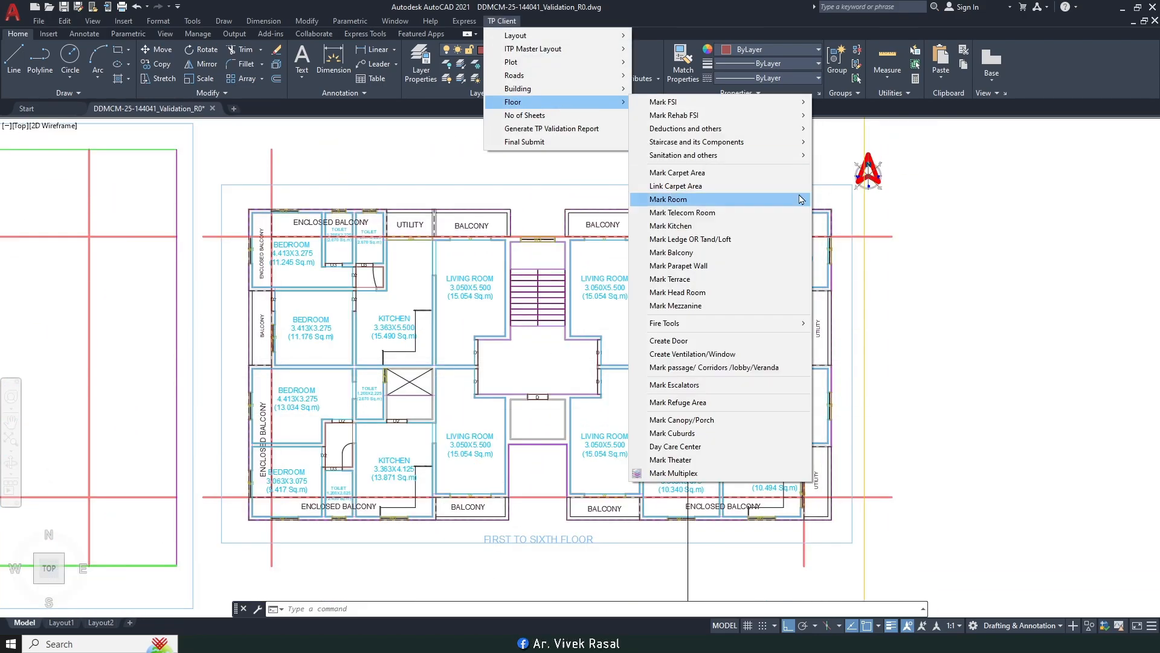
pyautogui.click(685, 253)
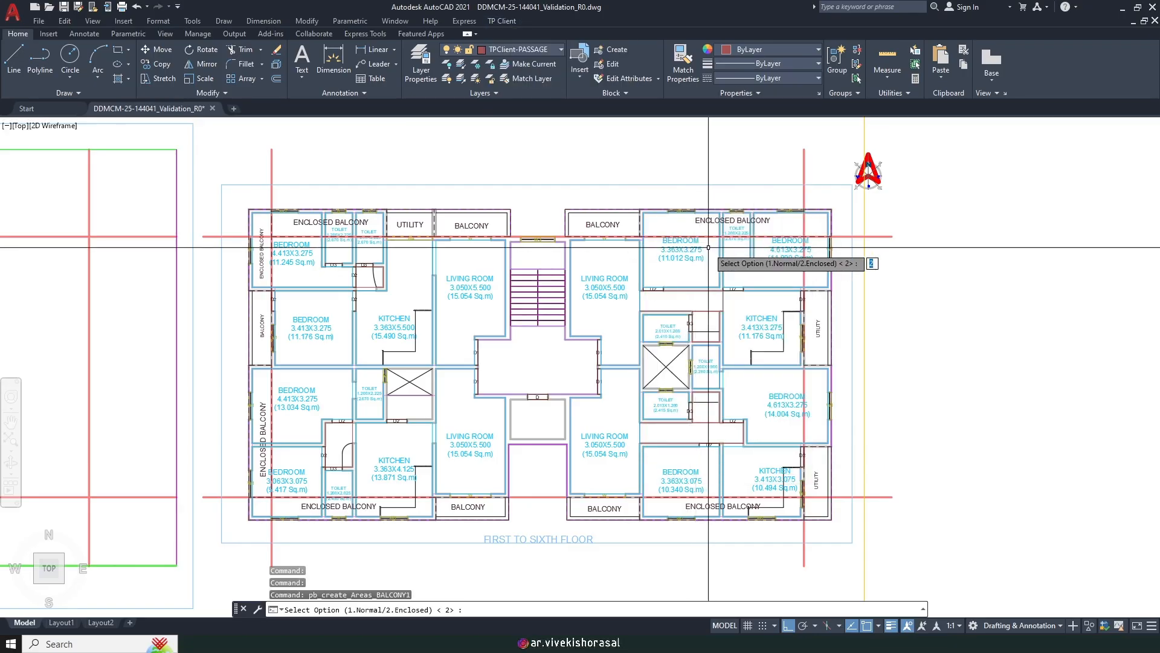
pyautogui.press('Return')
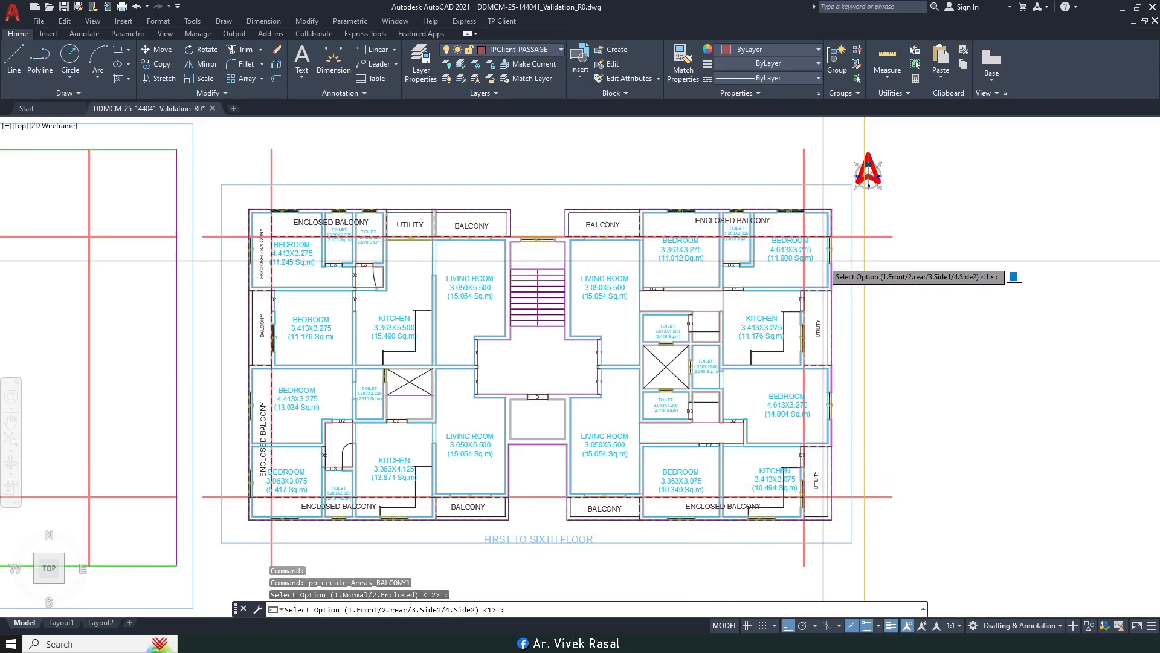
pyautogui.press('Return')
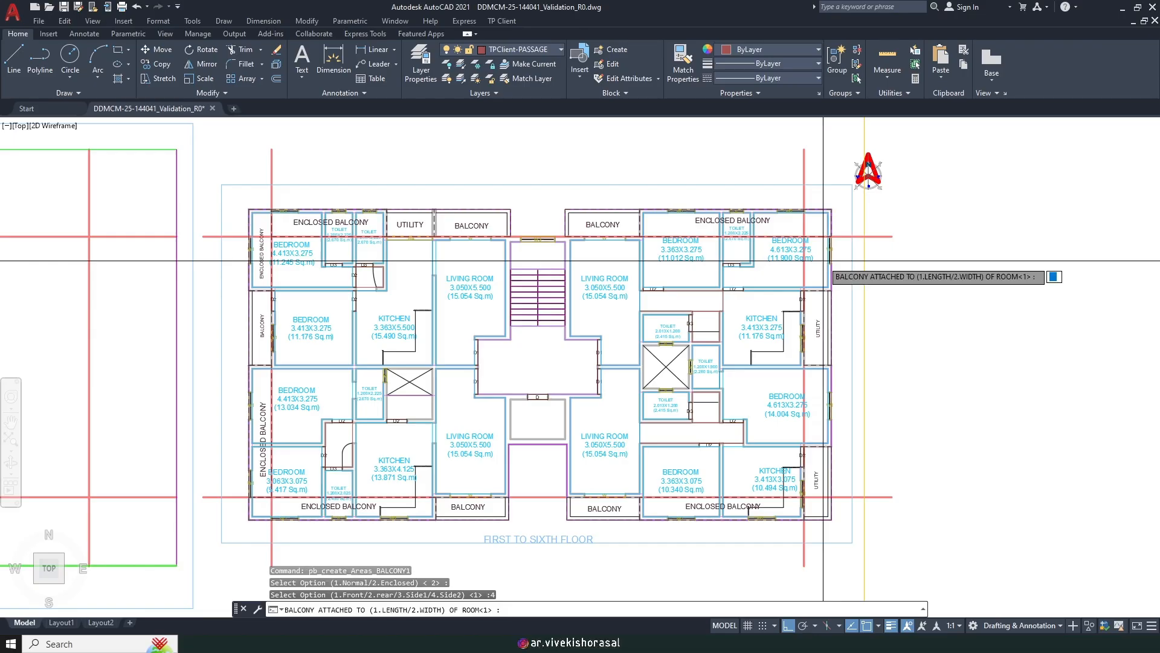
pyautogui.scroll(2, 823, 260)
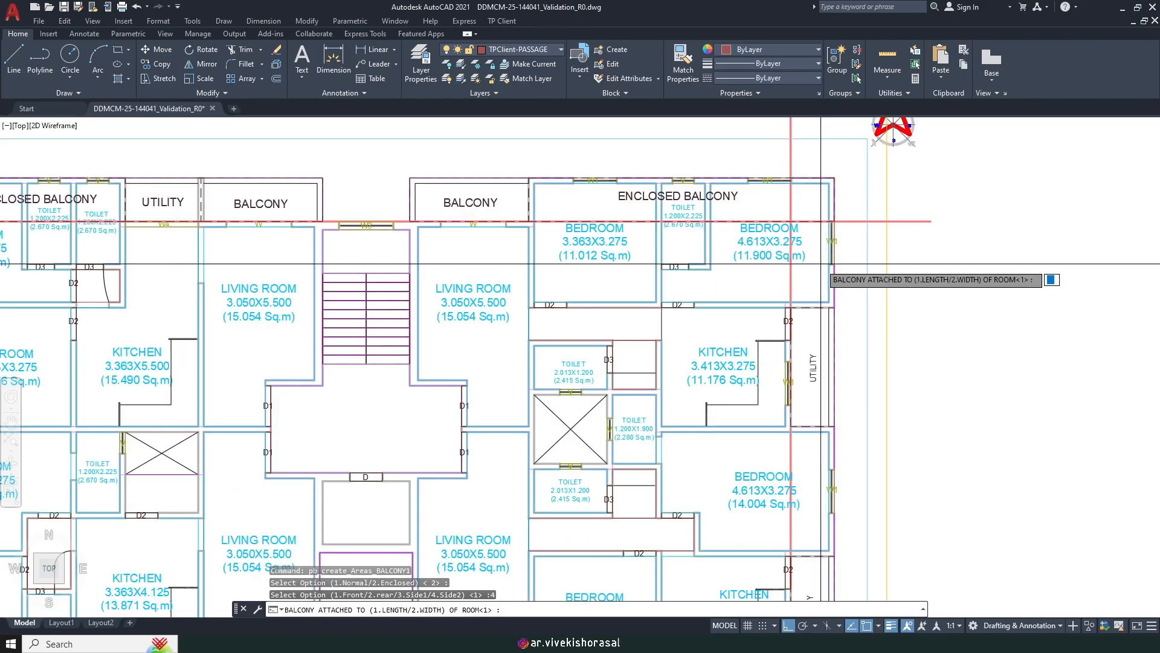
pyautogui.write('2')
pyautogui.press('Return')
pyautogui.press('Return')
# Step: Pick the balcony's corner at the upper-right bedroom's outer wall corner
pyautogui.scroll(8, 791, 224)
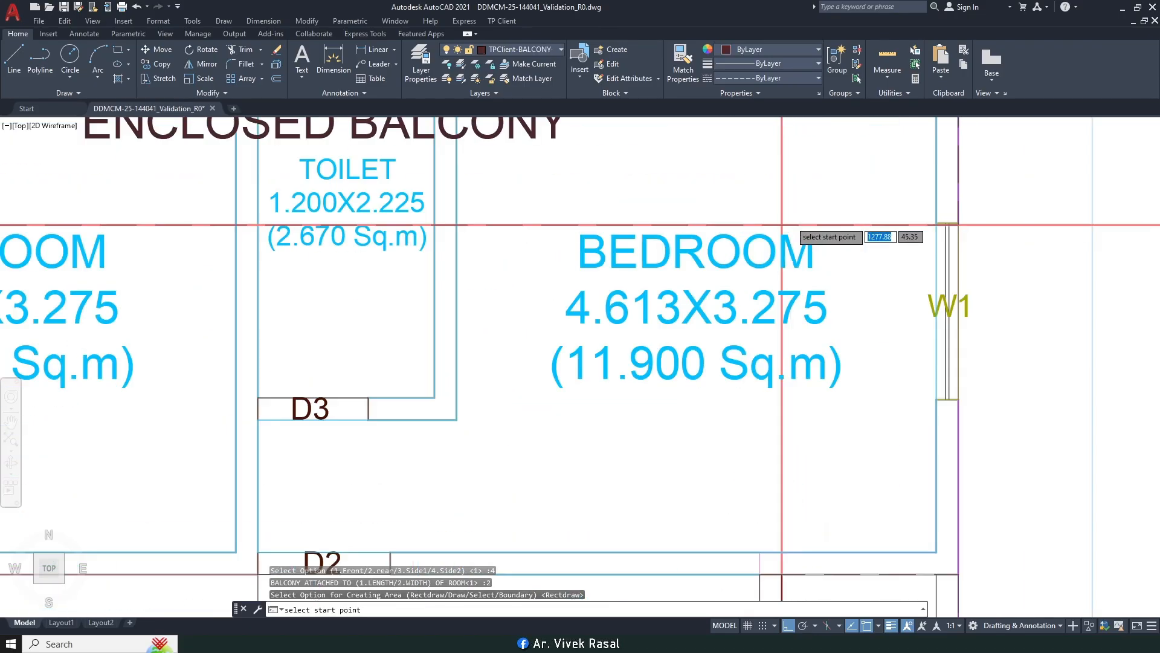
pyautogui.rightClick(776, 227)
pyautogui.scroll(-5, 786, 253)
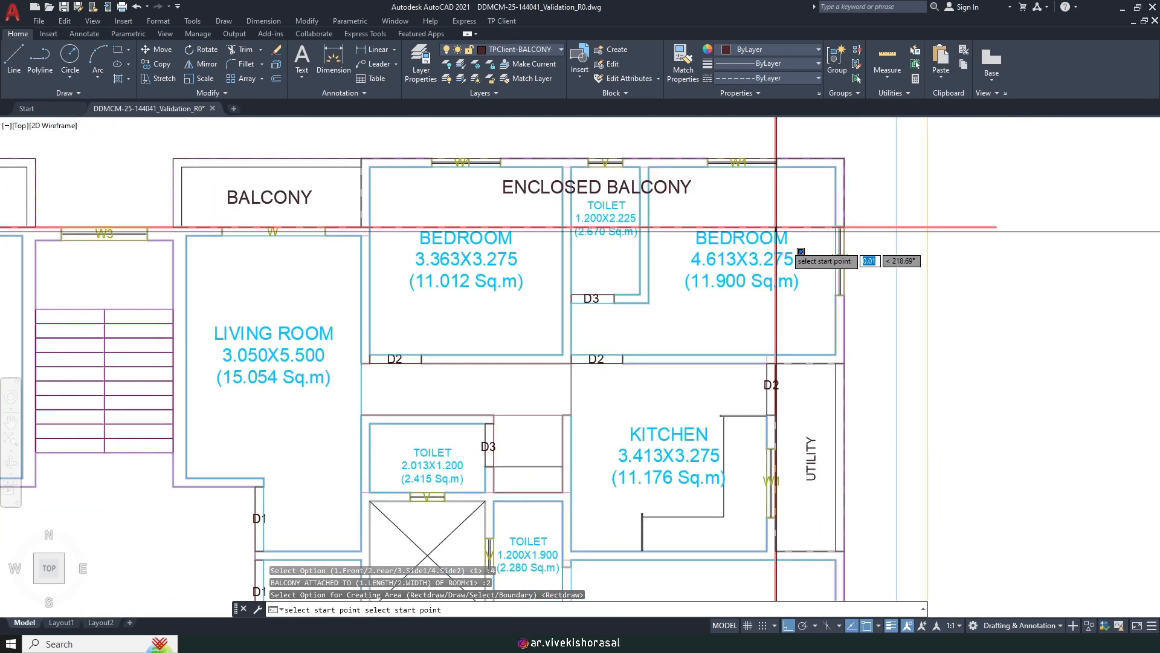
pyautogui.scroll(6, 826, 313)
pyautogui.click(782, 306)
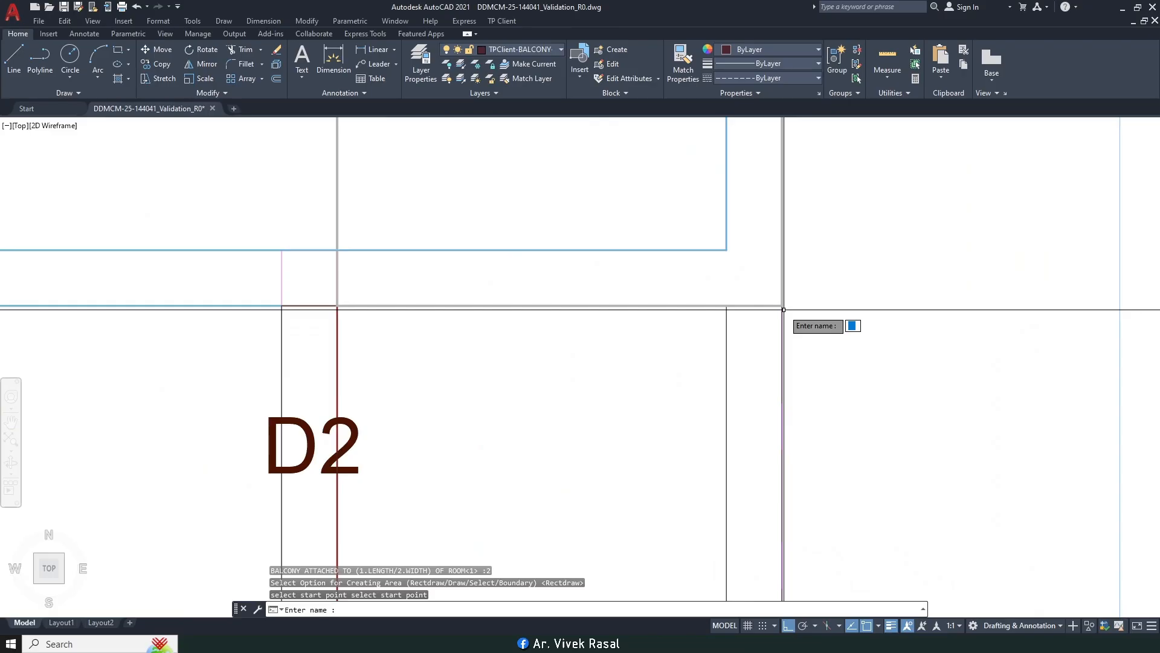
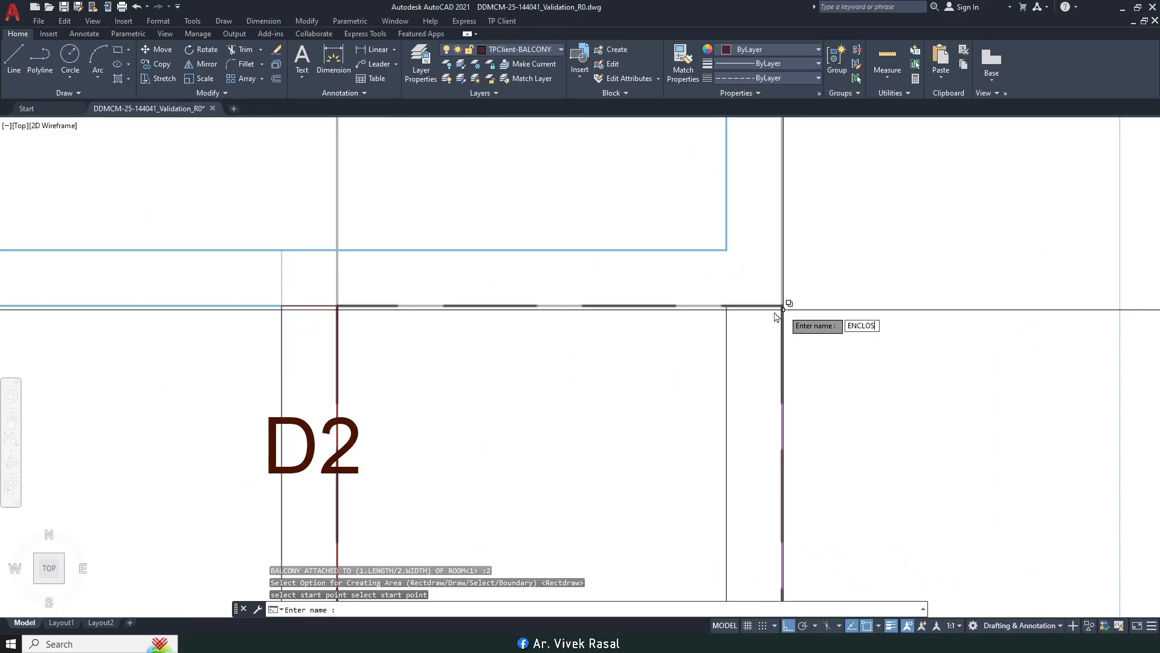
# Step: Name the marked area ENCLOSED BALCONY, then start MATCHPROP (MA)
pyautogui.write('ENCLOSED BALCONY')
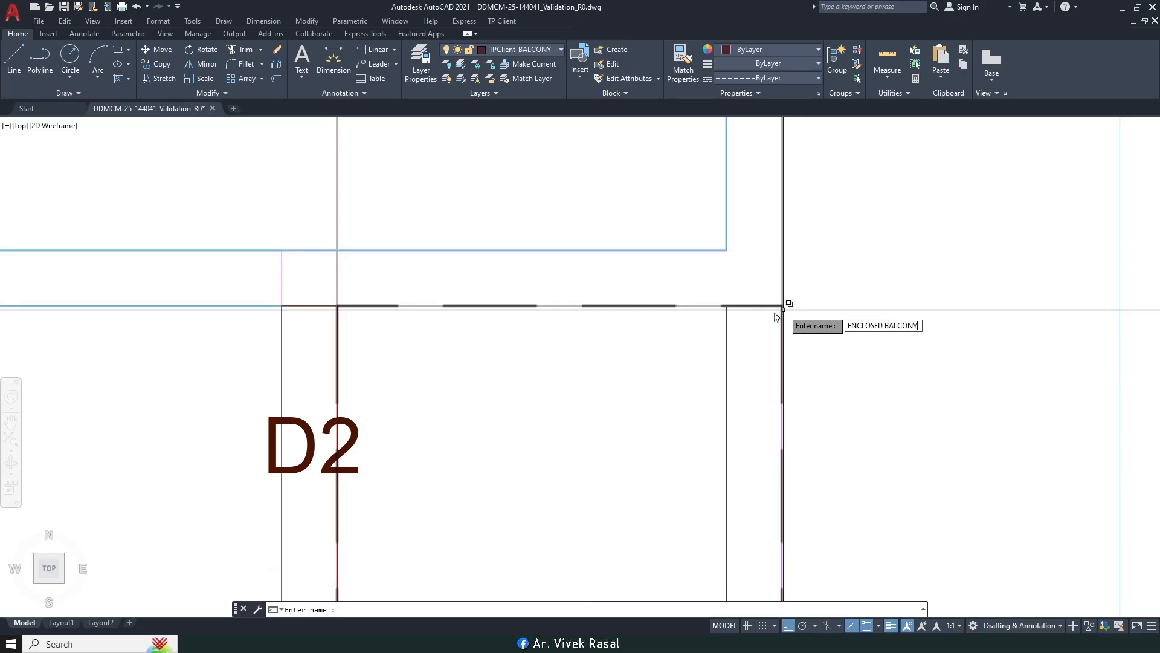
pyautogui.press('Return')
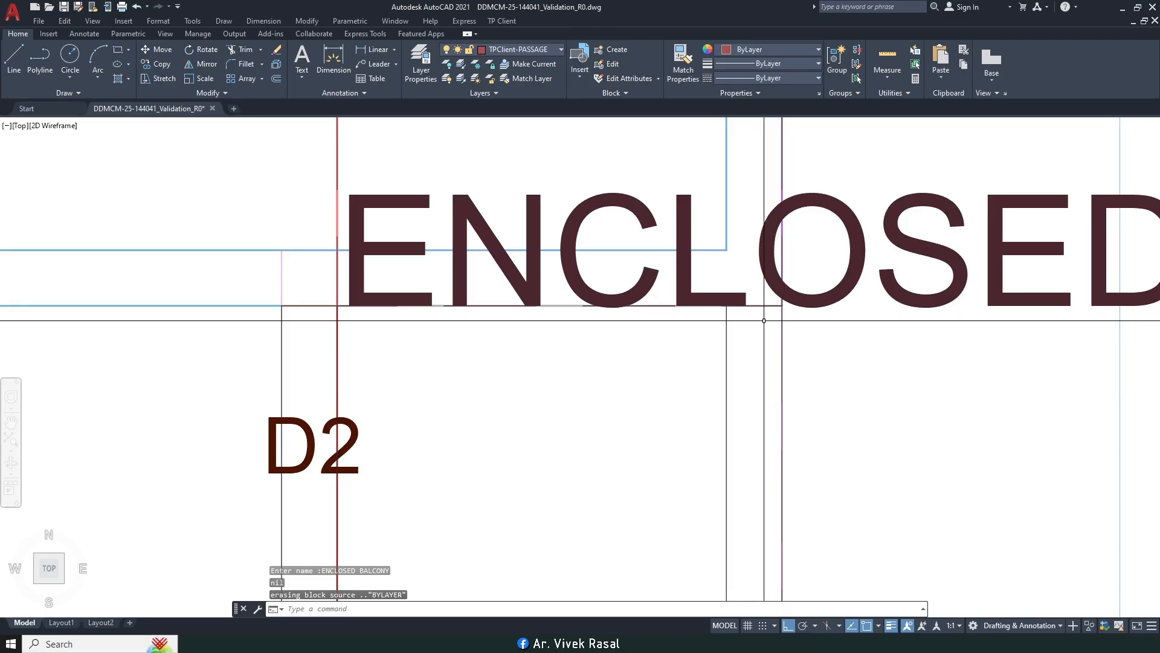
pyautogui.write('MA')
pyautogui.press('Return')
pyautogui.scroll(-8, 759, 315)
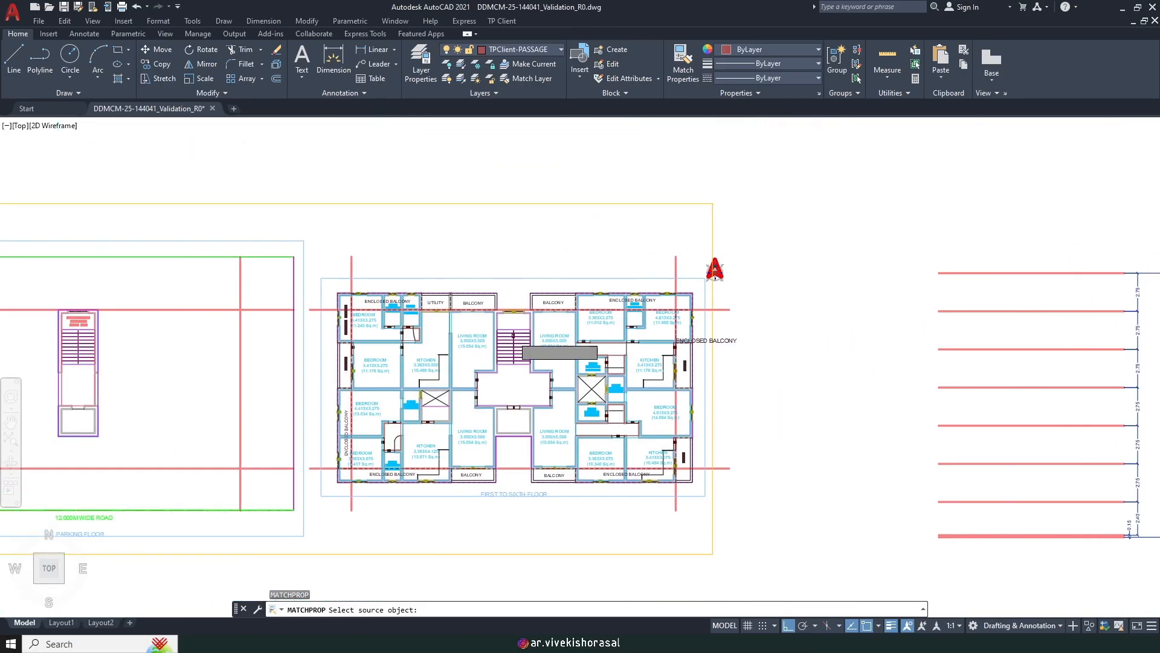
# Step: Restyle the large ENCLOSED BALCONY text to match an existing room label
pyautogui.scroll(5, 404, 337)
pyautogui.click(411, 315)
pyautogui.scroll(-5, 412, 314)
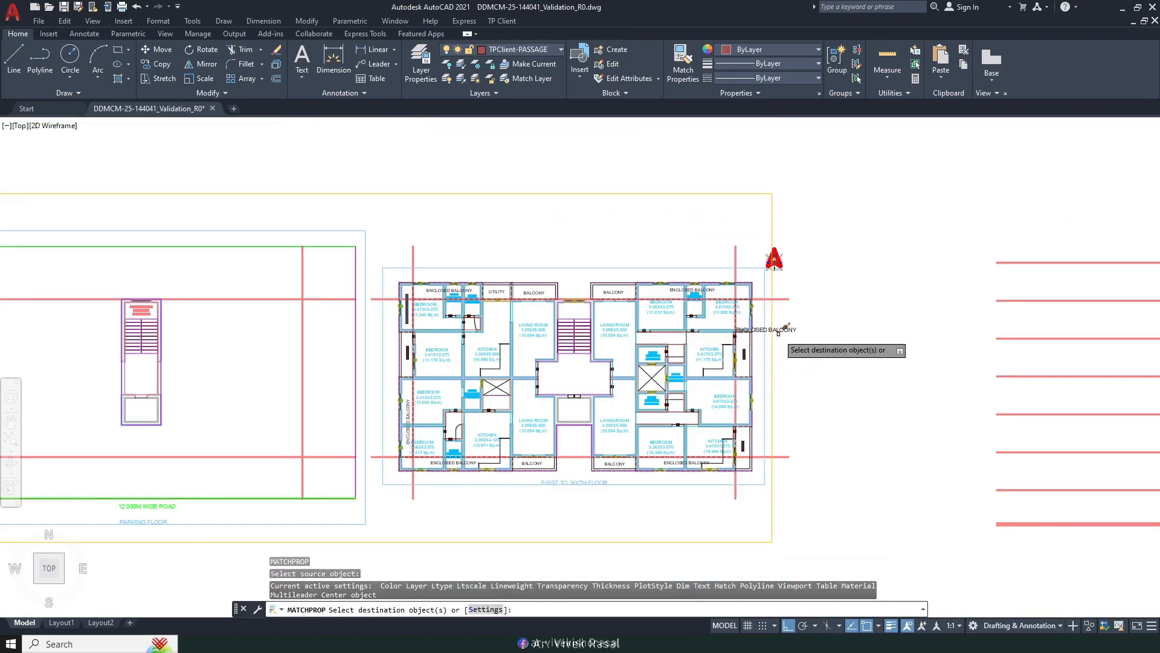
pyautogui.scroll(10, 778, 333)
pyautogui.click(835, 342)
pyautogui.click(803, 288)
pyautogui.press('Return')
# Step: Move the ENCLOSED BALCONY label slightly right, beside the bedroom's right wall
pyautogui.scroll(-4, 750, 308)
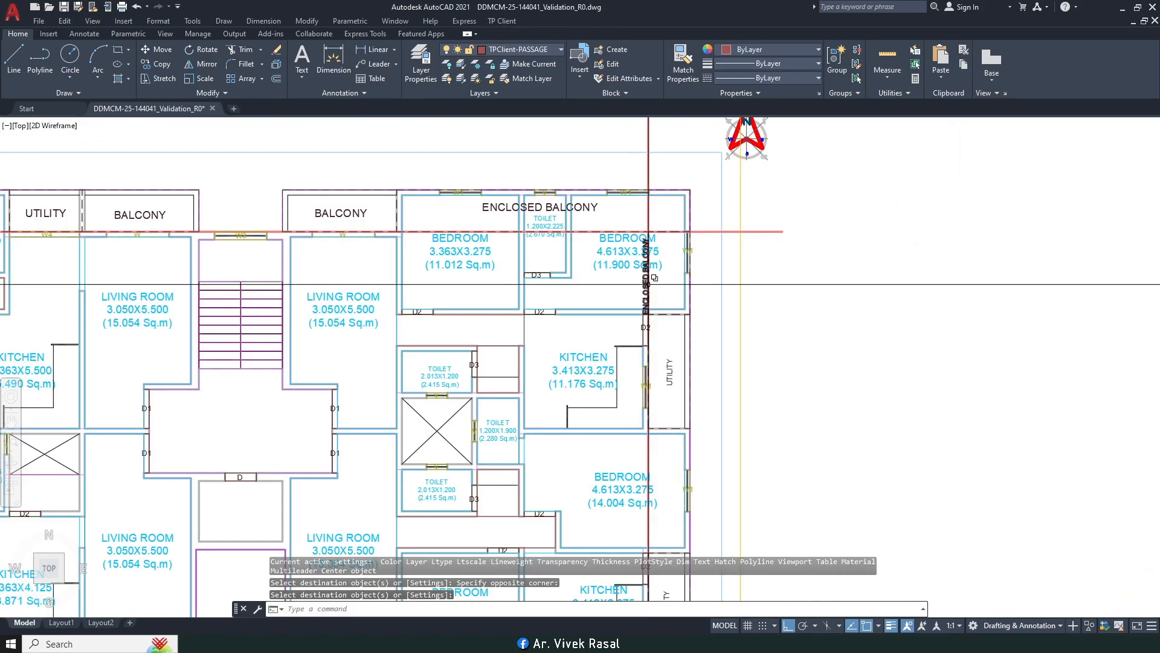
pyautogui.scroll(7, 646, 289)
pyautogui.write('m')
pyautogui.press('Return')
pyautogui.click(626, 343)
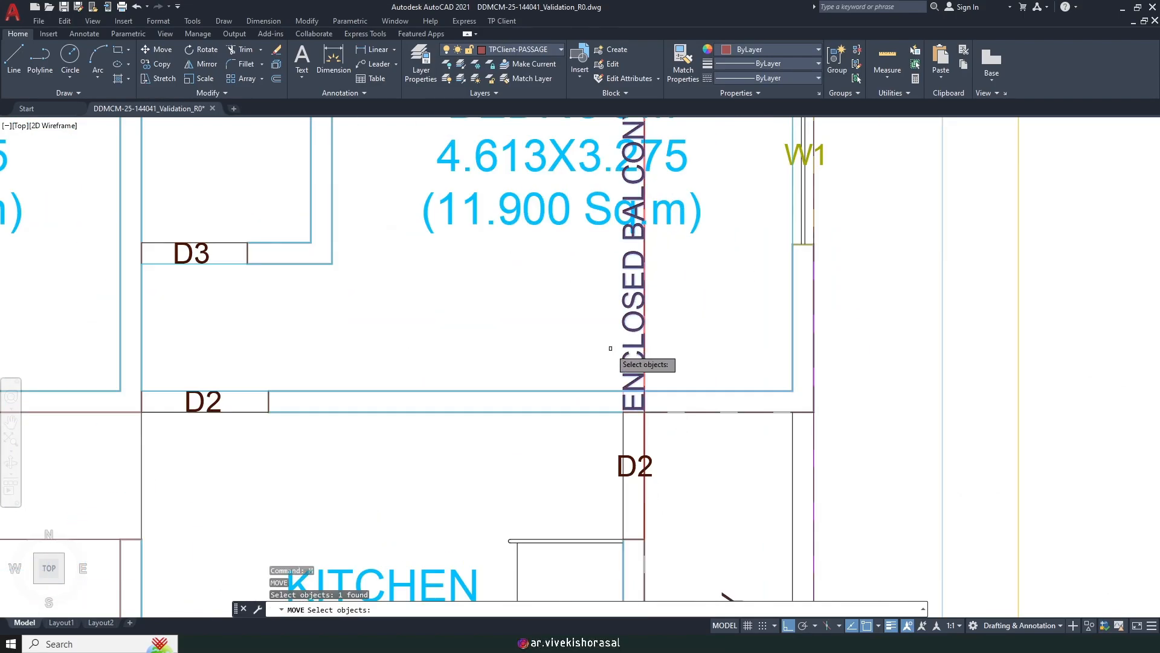
pyautogui.press('Return')
pyautogui.scroll(-6, 628, 343)
pyautogui.click(893, 323)
pyautogui.click(918, 313)
# Step: Move the same label again, raising it into line with the wall
pyautogui.press('Return')
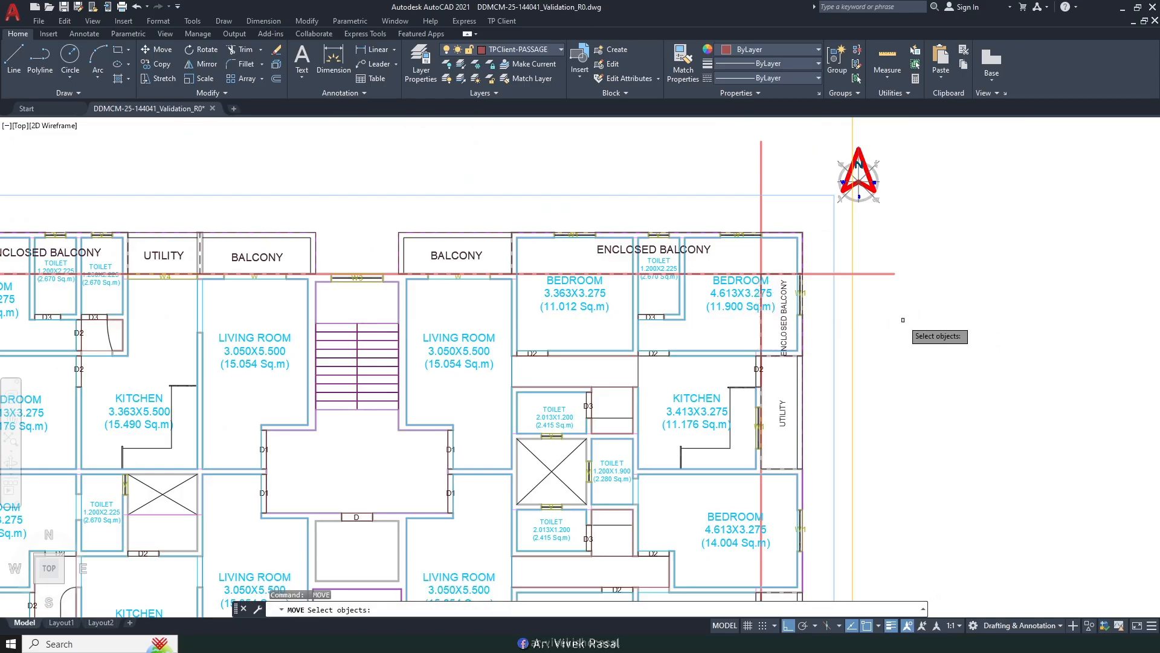
pyautogui.write('p')
pyautogui.press('Return')
pyautogui.scroll(2, 902, 320)
pyautogui.press('Return')
pyautogui.click(900, 393)
pyautogui.click(900, 374)
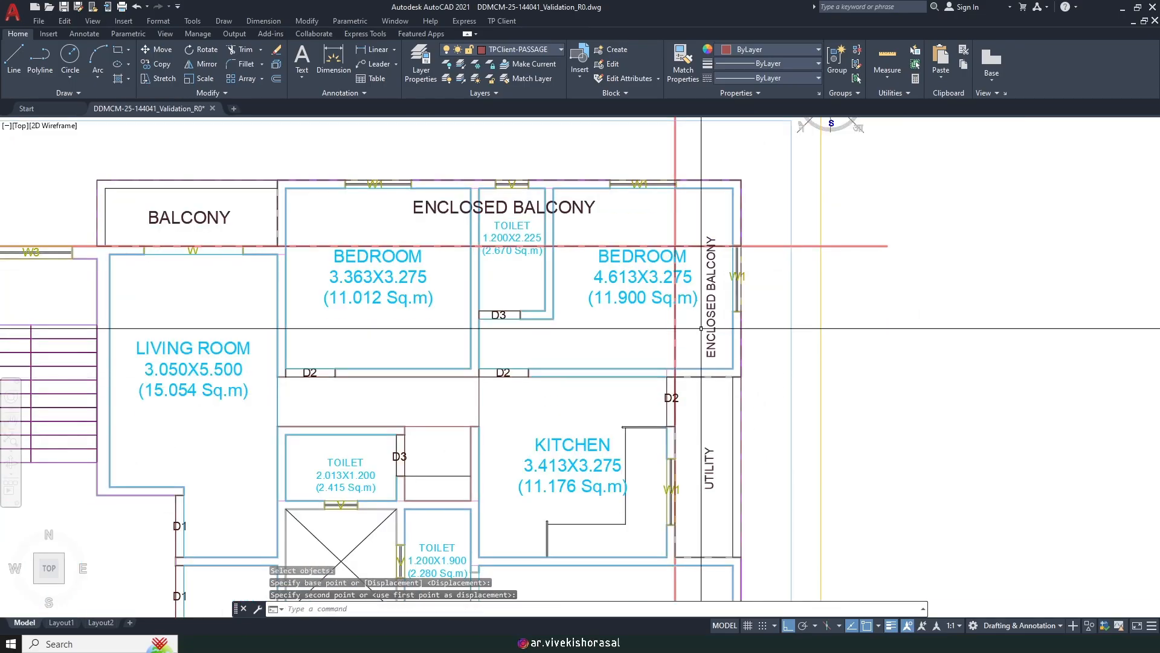
# Step: Check the ENCLOSED BALCONY label text in the editor without changing it
pyautogui.doubleClick(713, 321)
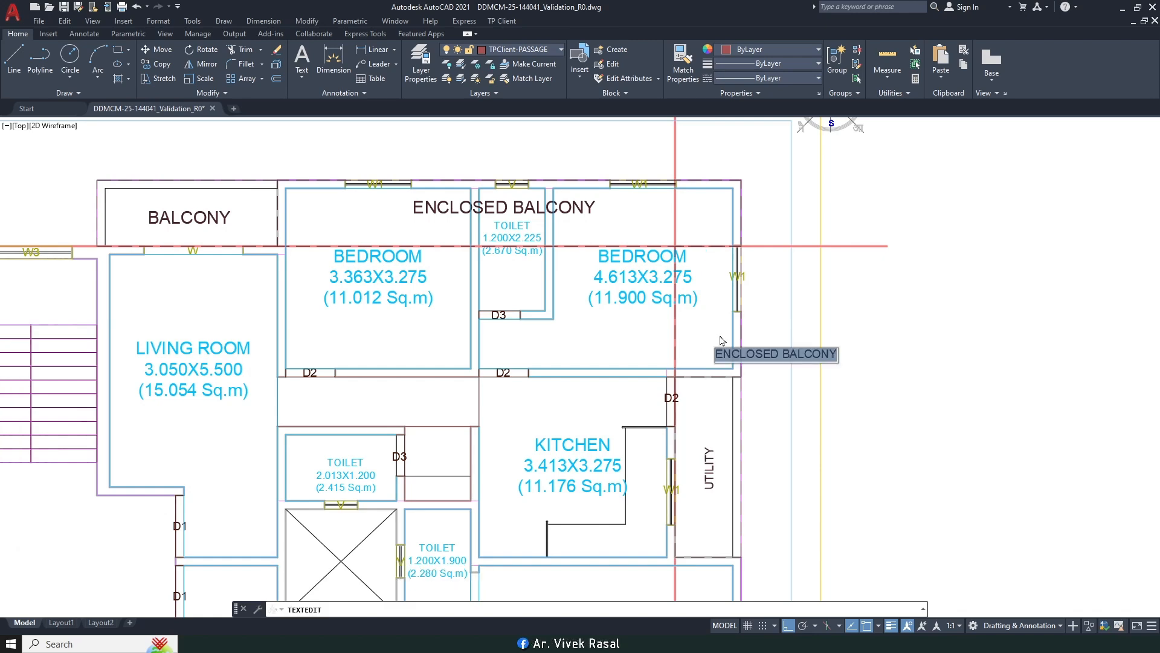
pyautogui.click(844, 390)
pyautogui.press('Escape')
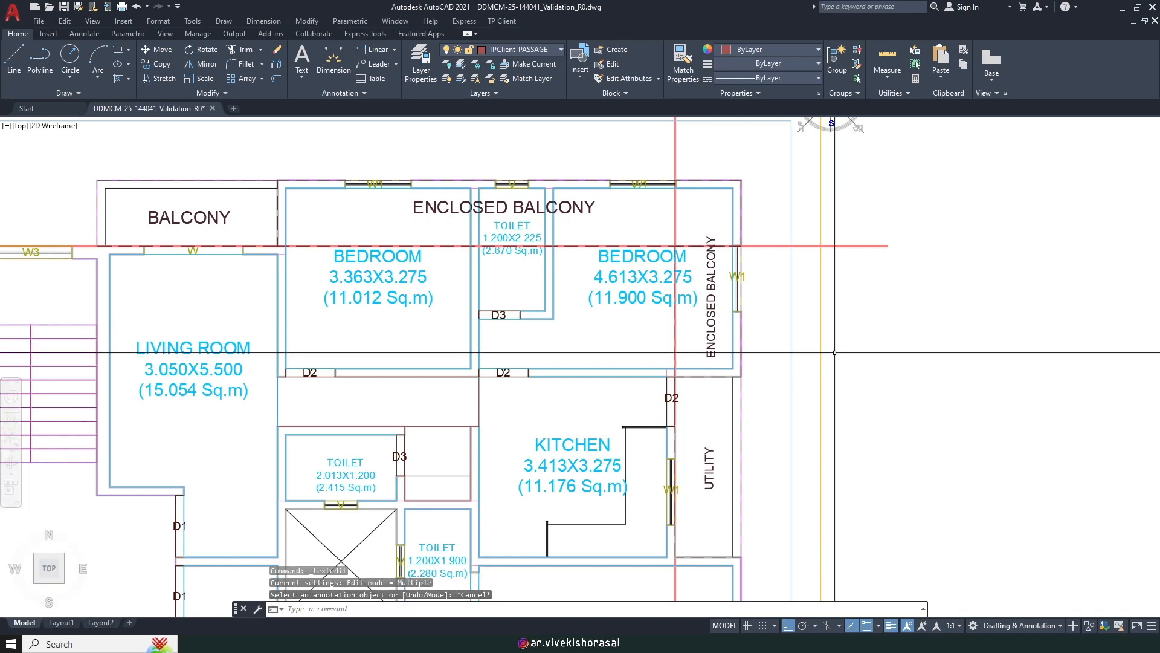
pyautogui.scroll(-3, 551, 262)
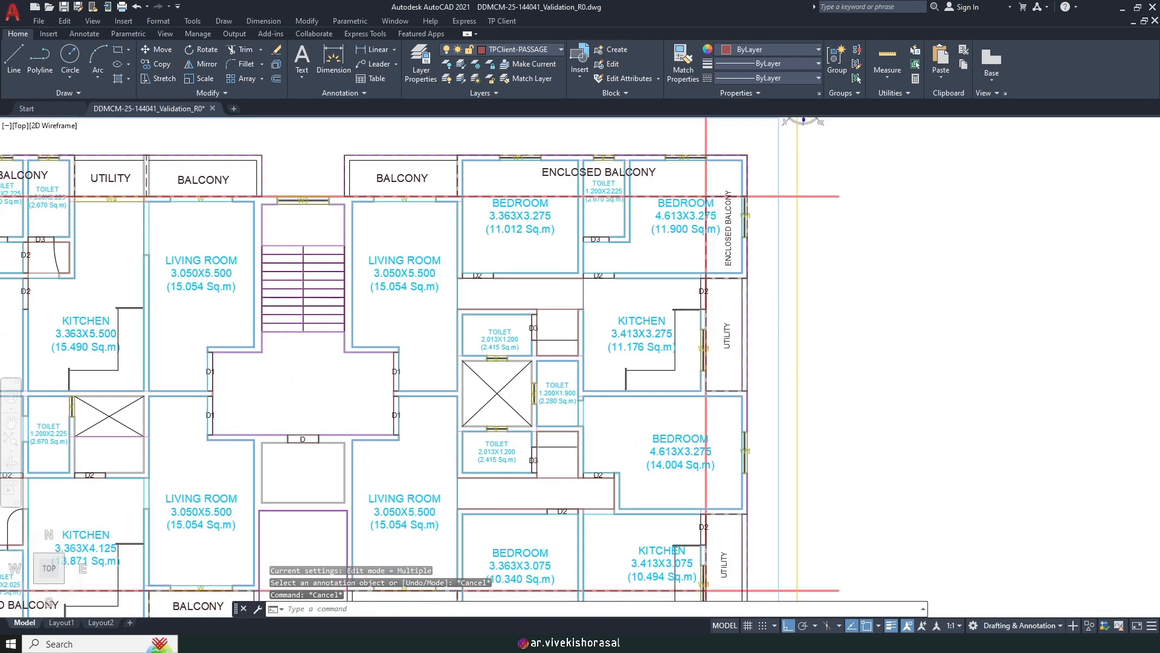
# Step: Begin an enclosed Side2 balcony along the width (2), drawn as a rectangle from the wall
pyautogui.click(497, 22)
pyautogui.moveTo(562, 103)
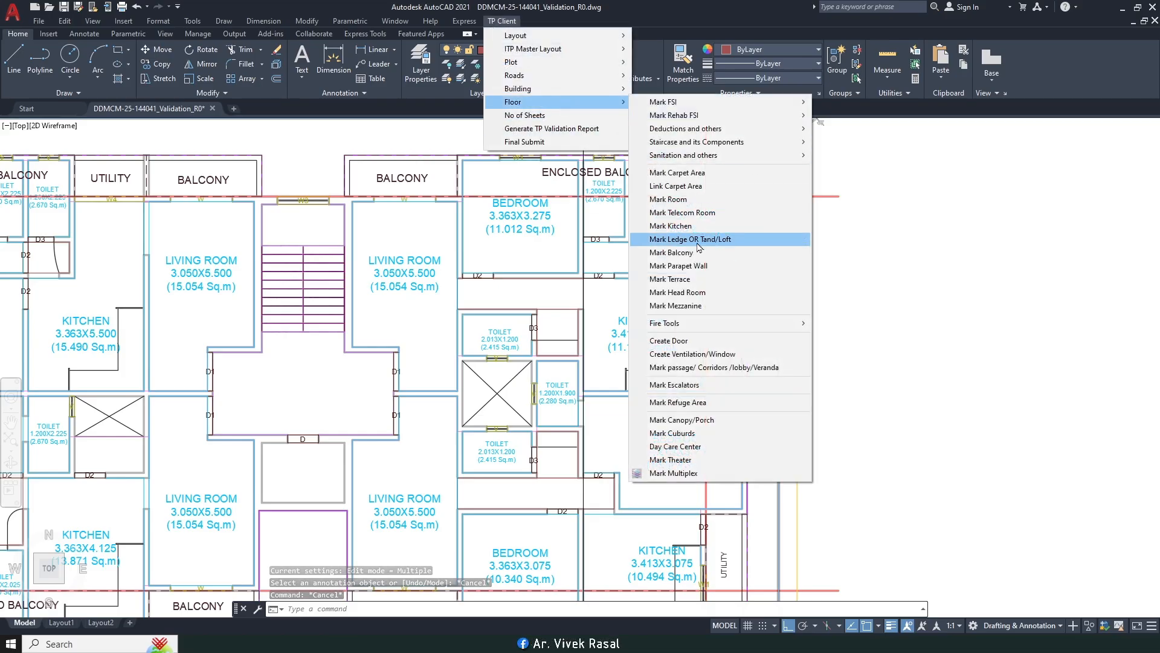
pyautogui.click(695, 242)
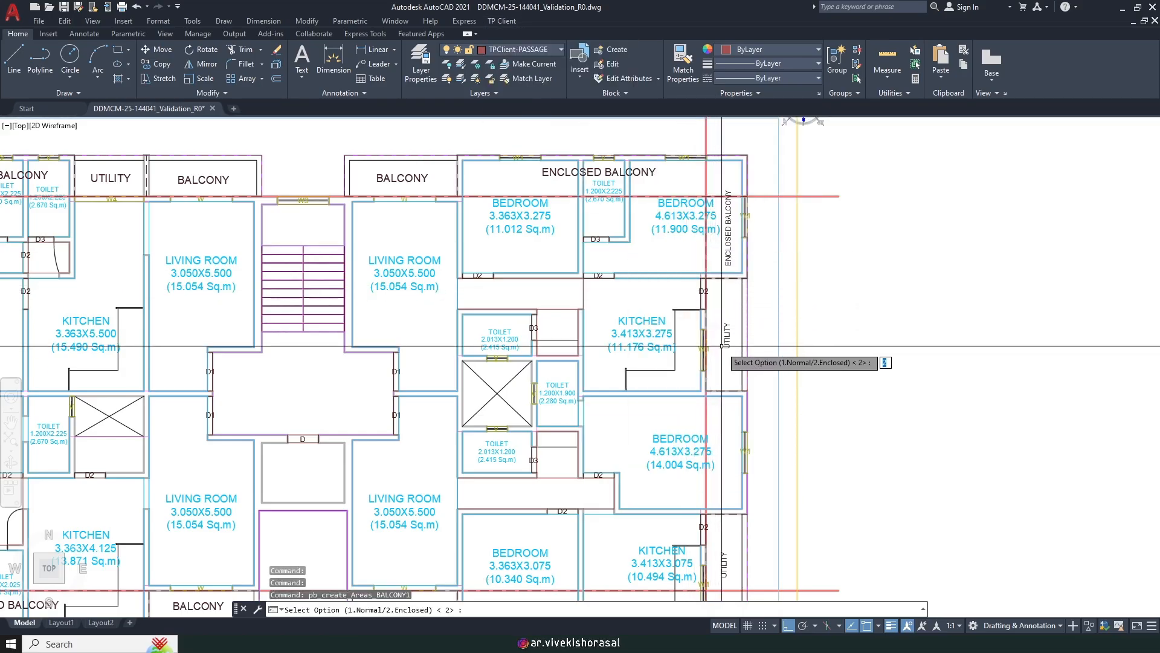
pyautogui.press('Return')
pyautogui.moveTo(712, 369); pyautogui.dragTo(691, 292, button='middle')
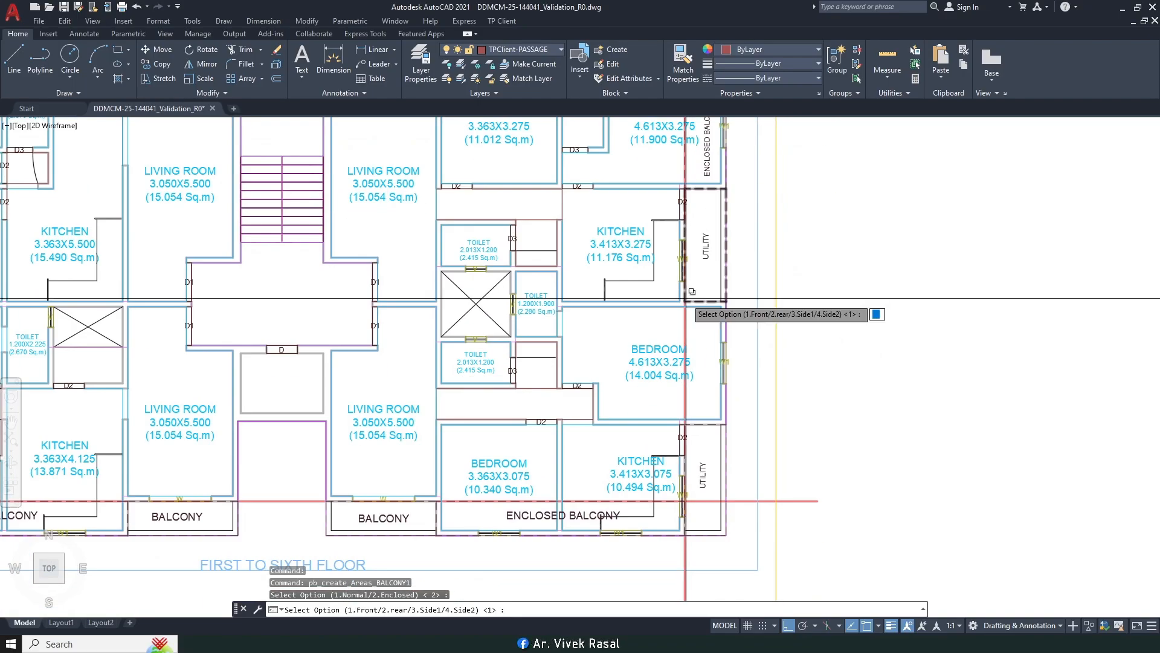
pyautogui.press('Return')
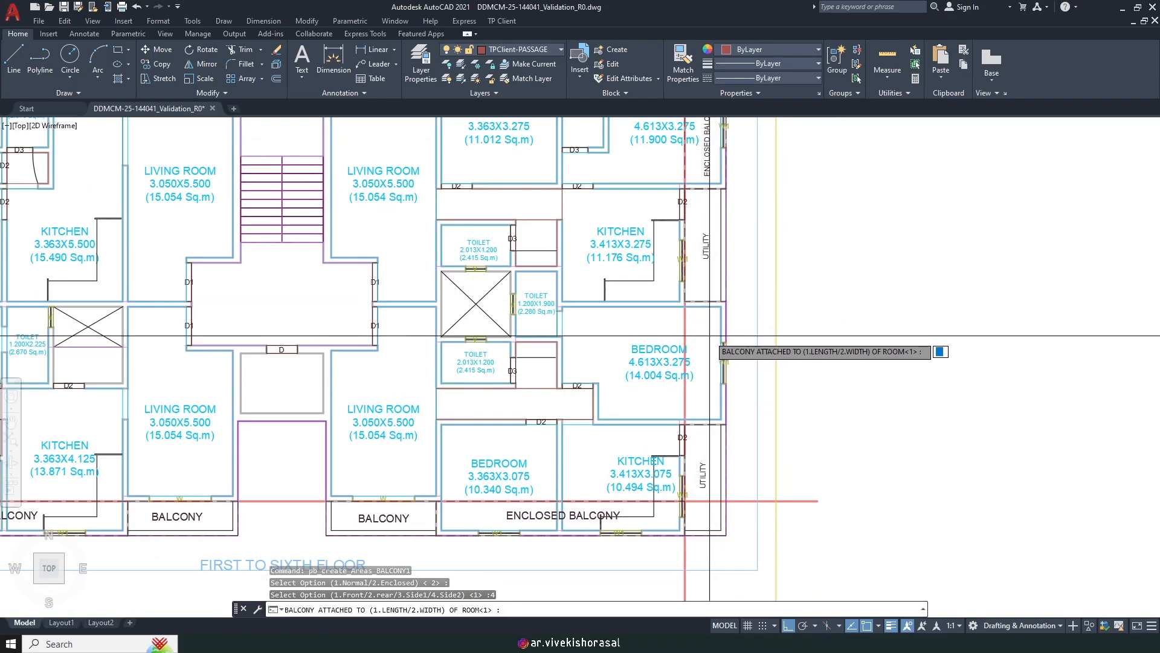
pyautogui.write('2')
pyautogui.press('Return')
pyautogui.scroll(6, 652, 312)
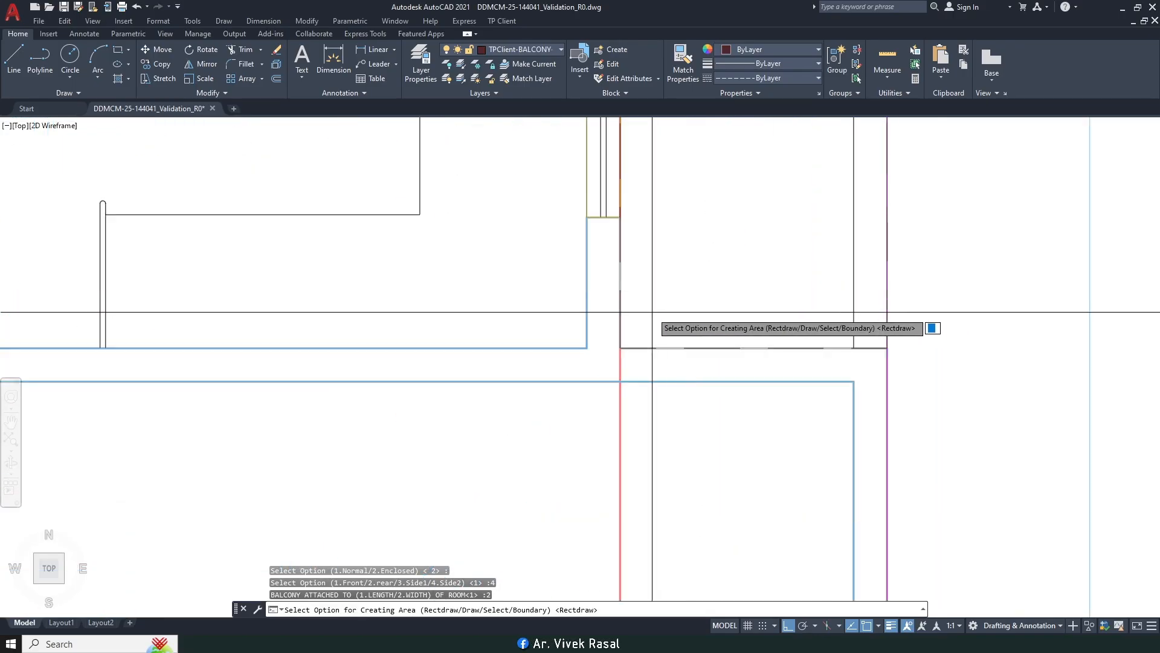
pyautogui.press('Return')
pyautogui.scroll(-6, 683, 362)
pyautogui.scroll(7, 725, 447)
pyautogui.scroll(2, 753, 399)
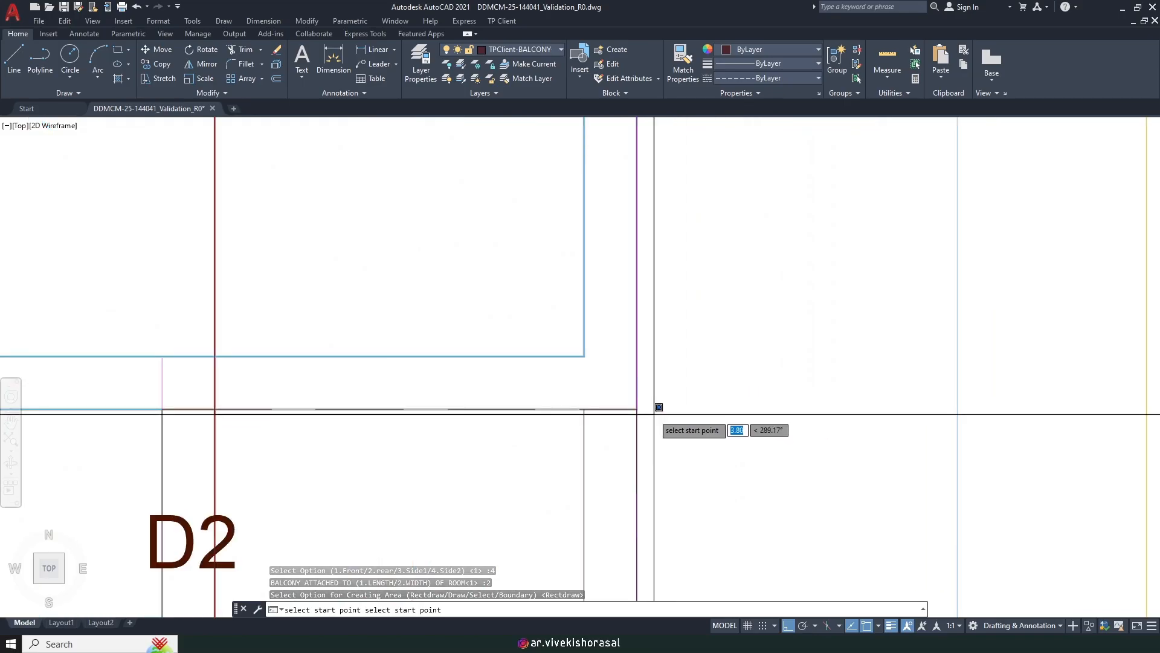
pyautogui.click(636, 410)
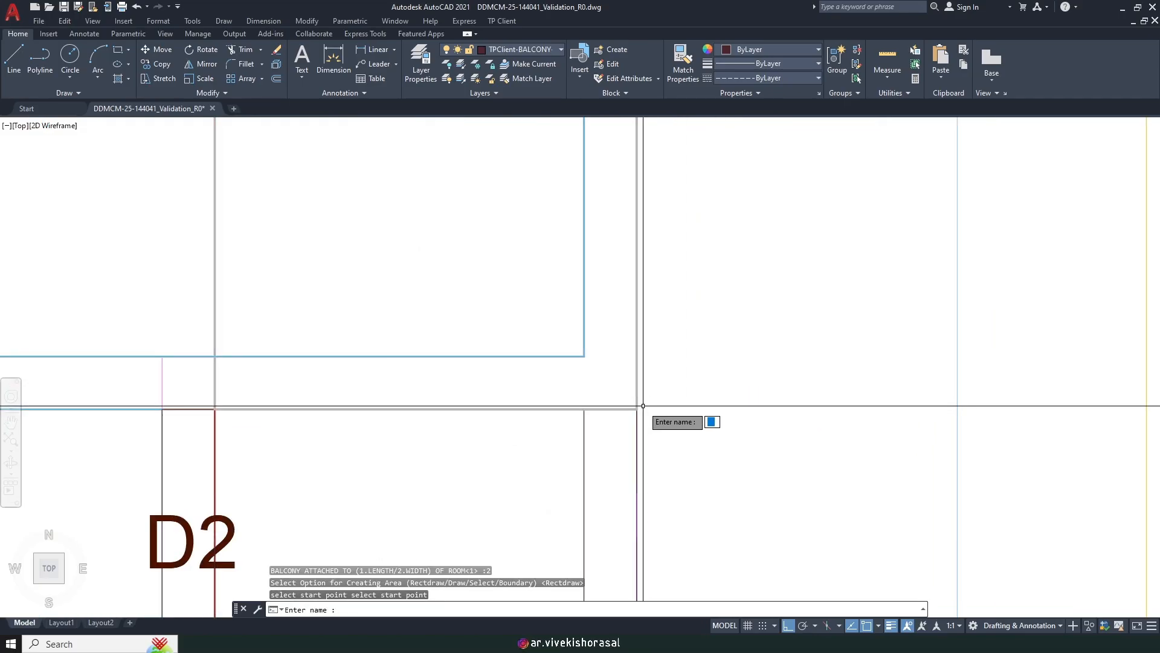
# Step: Abandon the balcony marking and delete the outline along the bedroom's right wall
pyautogui.press('Escape')
pyautogui.hotkey('ctrl', 'v')
pyautogui.scroll(-4, 637, 405)
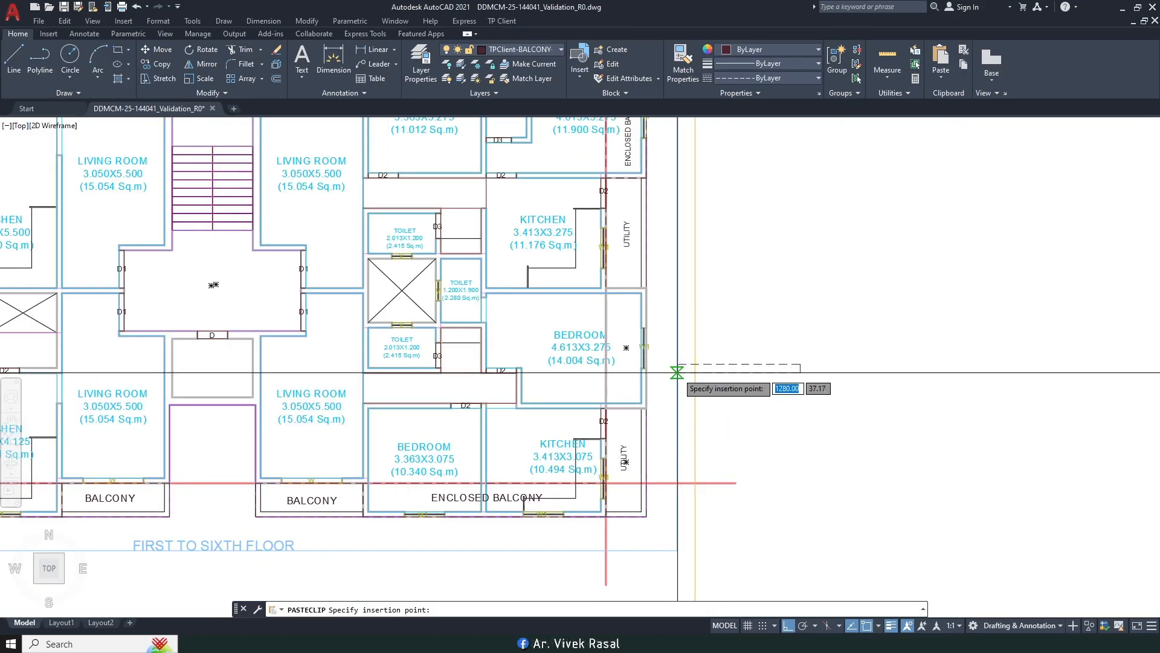
pyautogui.scroll(4, 676, 371)
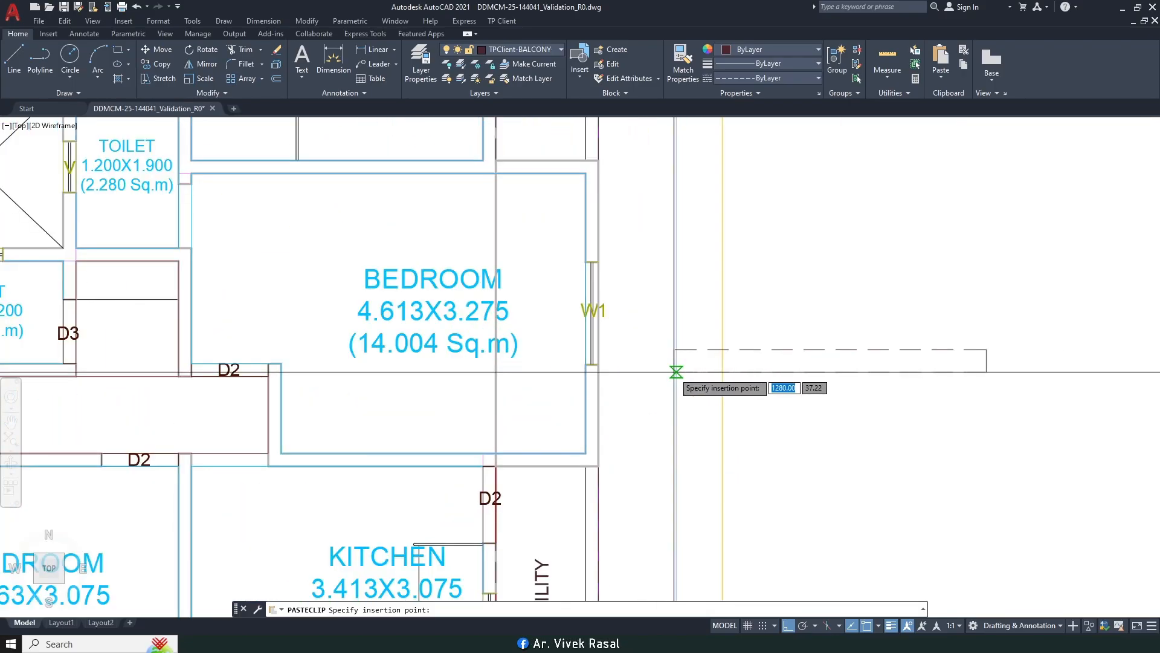
pyautogui.press('Escape')
pyautogui.scroll(-3, 676, 372)
pyautogui.press('Escape')
pyautogui.press('Escape')
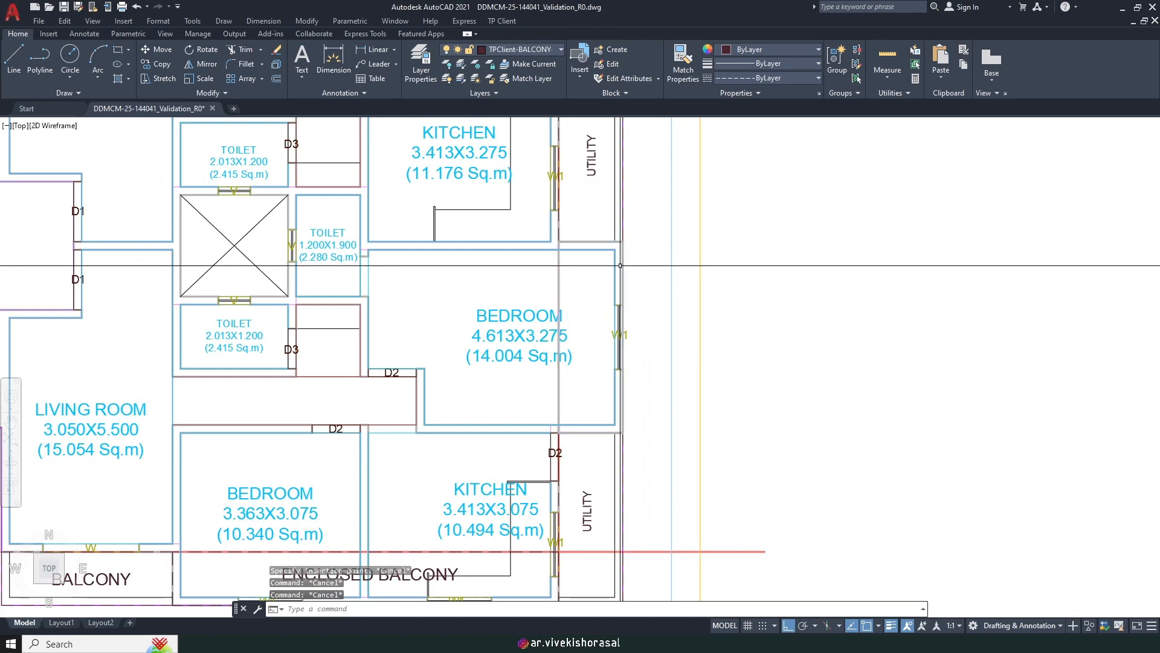
pyautogui.click(623, 266)
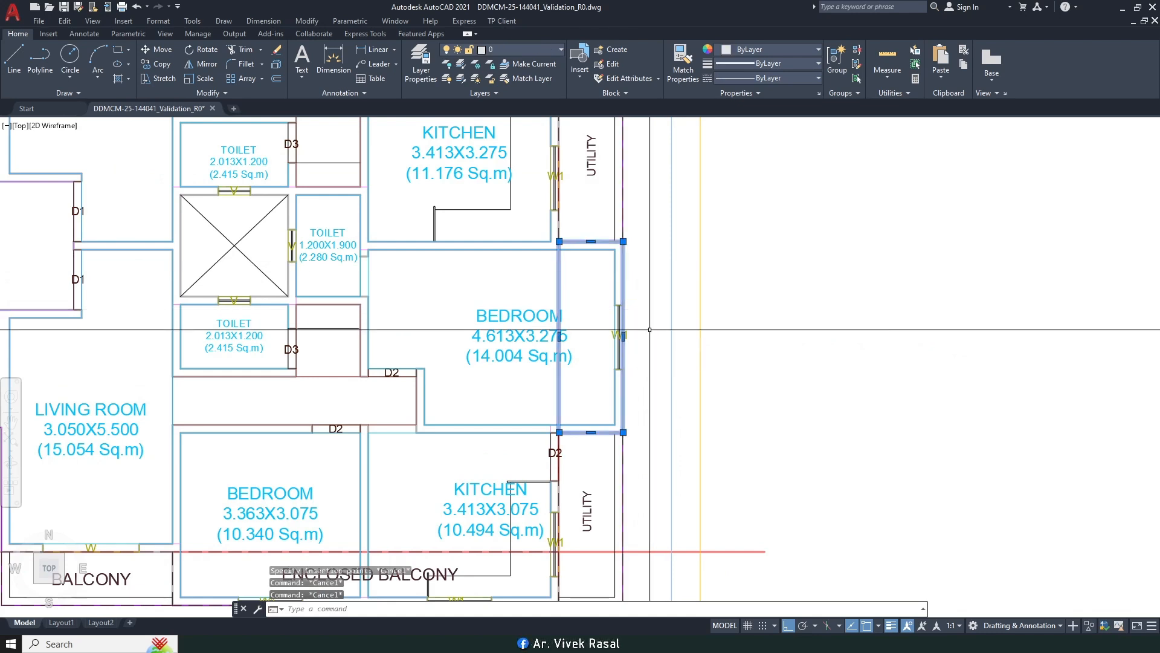
pyautogui.press('Delete')
# Step: Start Mark Balcony as an enclosed Side2 balcony attached along the room's width (2)
pyautogui.click(502, 21)
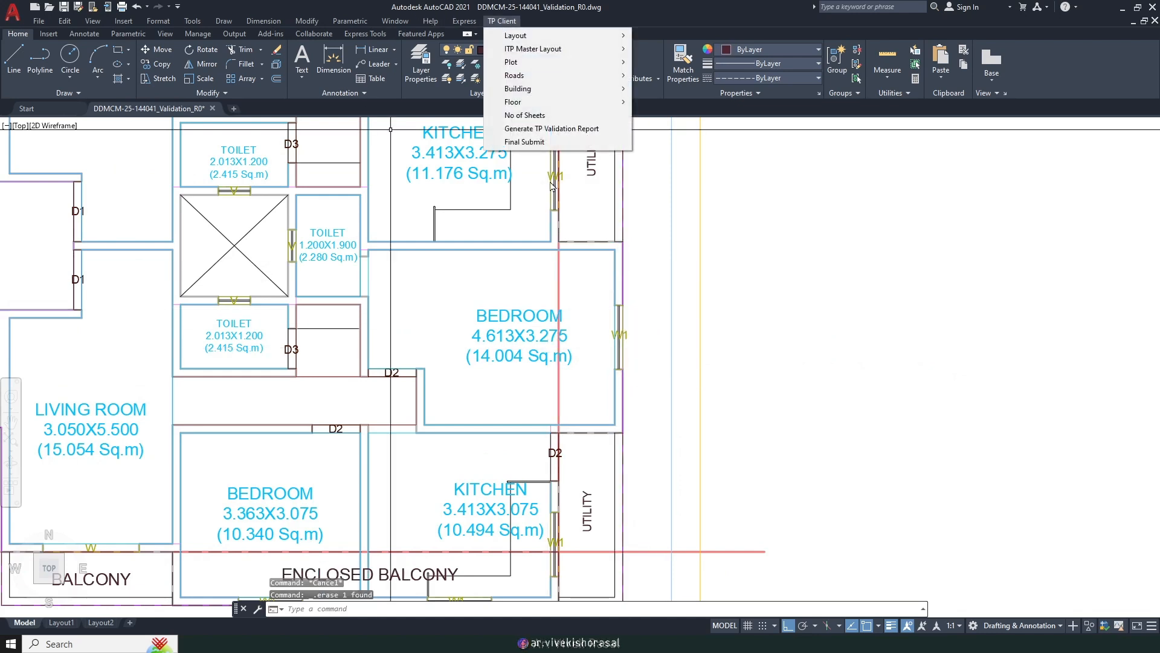
pyautogui.moveTo(556, 107)
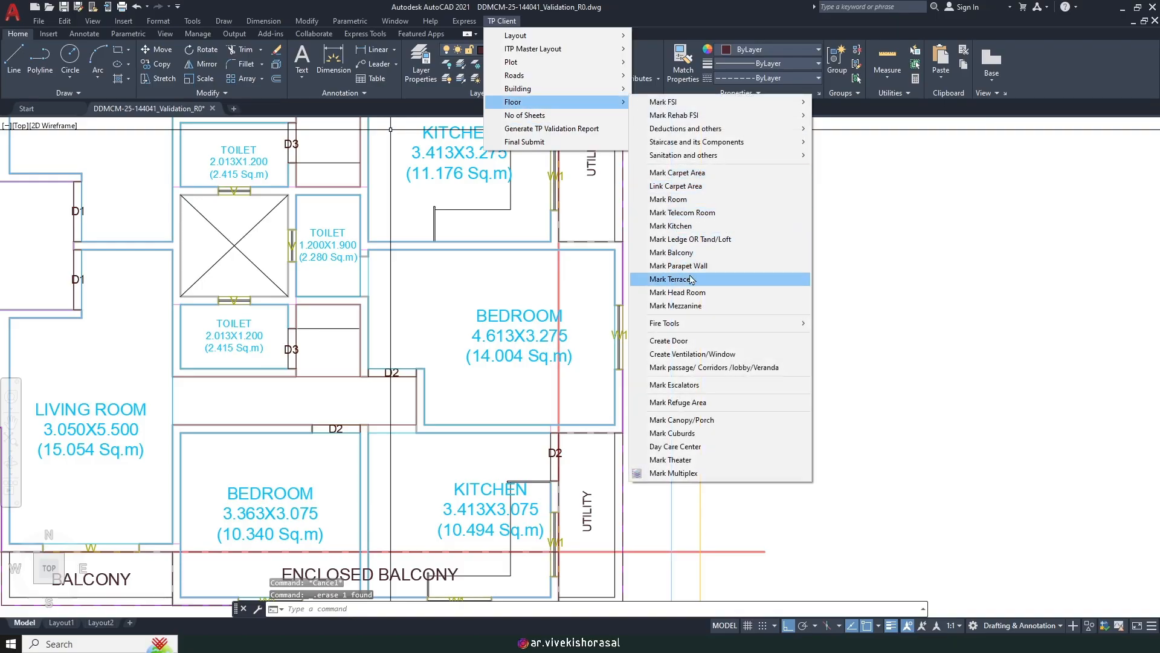
pyautogui.click(698, 252)
pyautogui.press('Return')
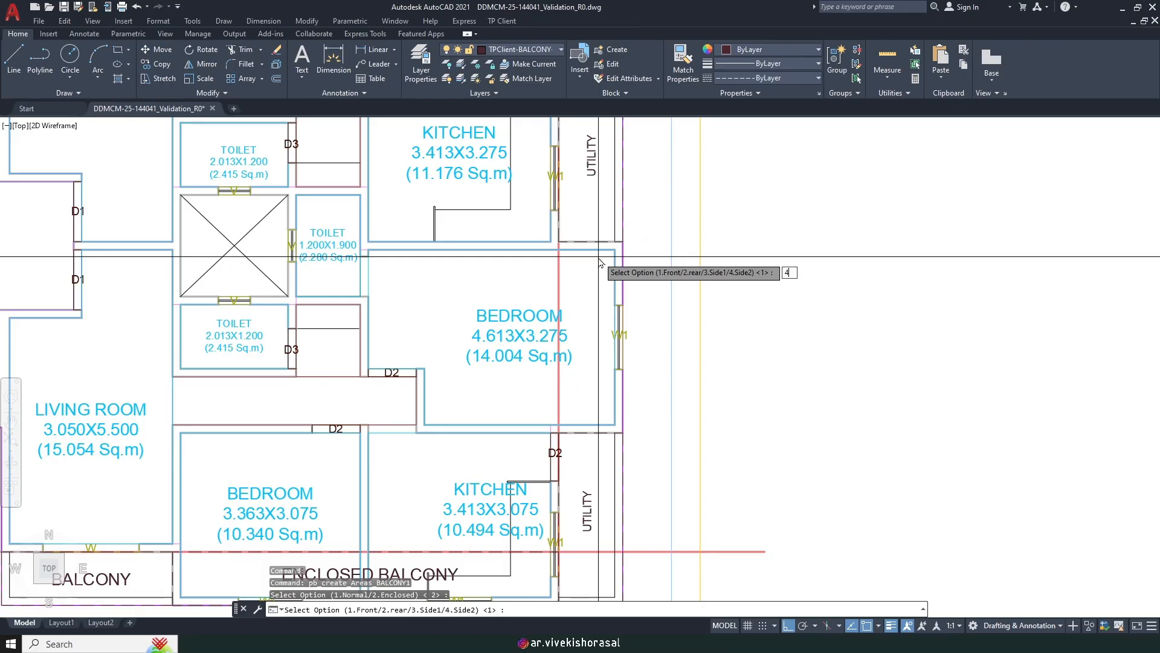
pyautogui.press('Return')
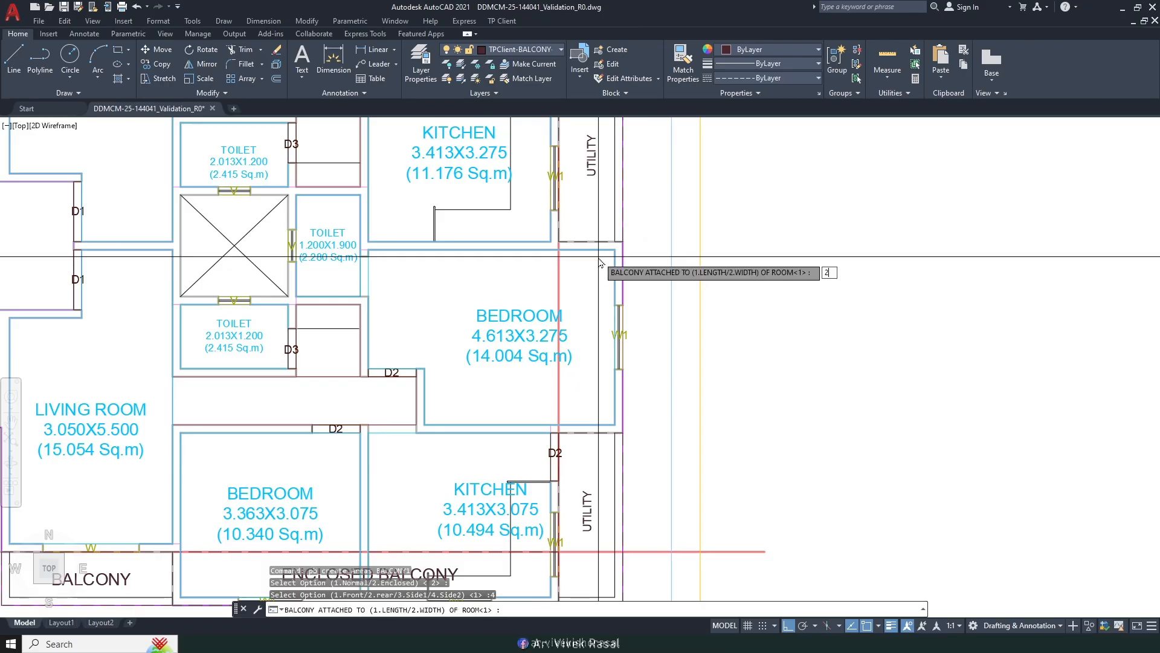
pyautogui.write('2')
pyautogui.press('Return')
# Step: Draw the balcony as a rectangle from the wall corner and name it ENCLOSED BALCONY
pyautogui.scroll(4, 565, 257)
pyautogui.press('Return')
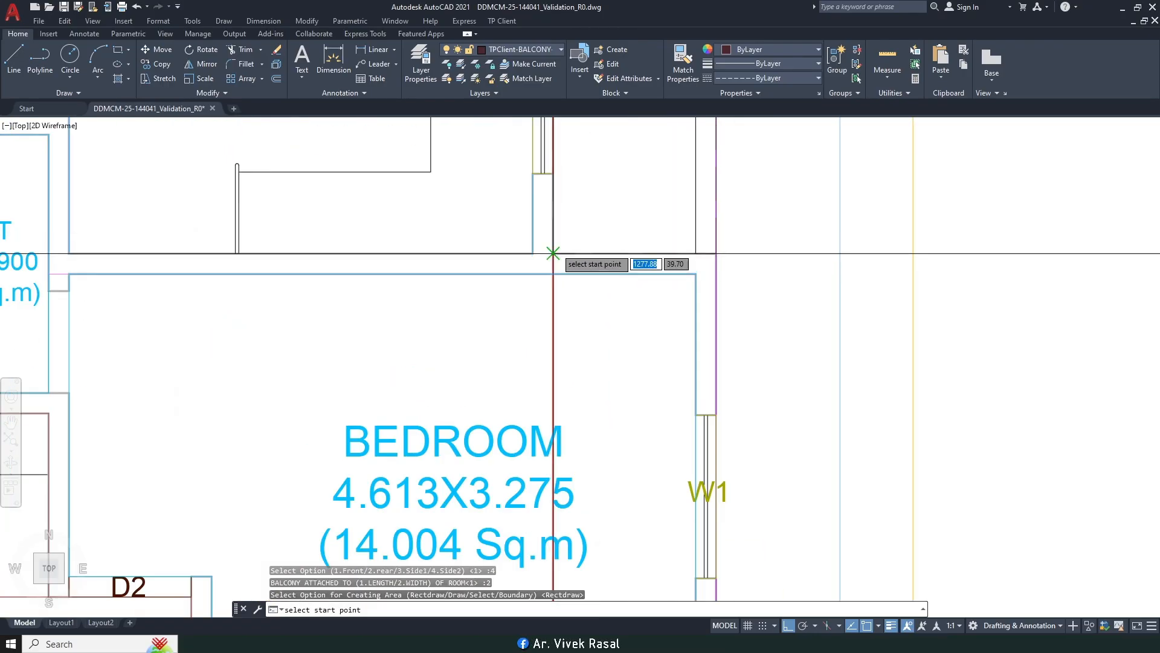
pyautogui.scroll(-5, 568, 248)
pyautogui.scroll(6, 601, 324)
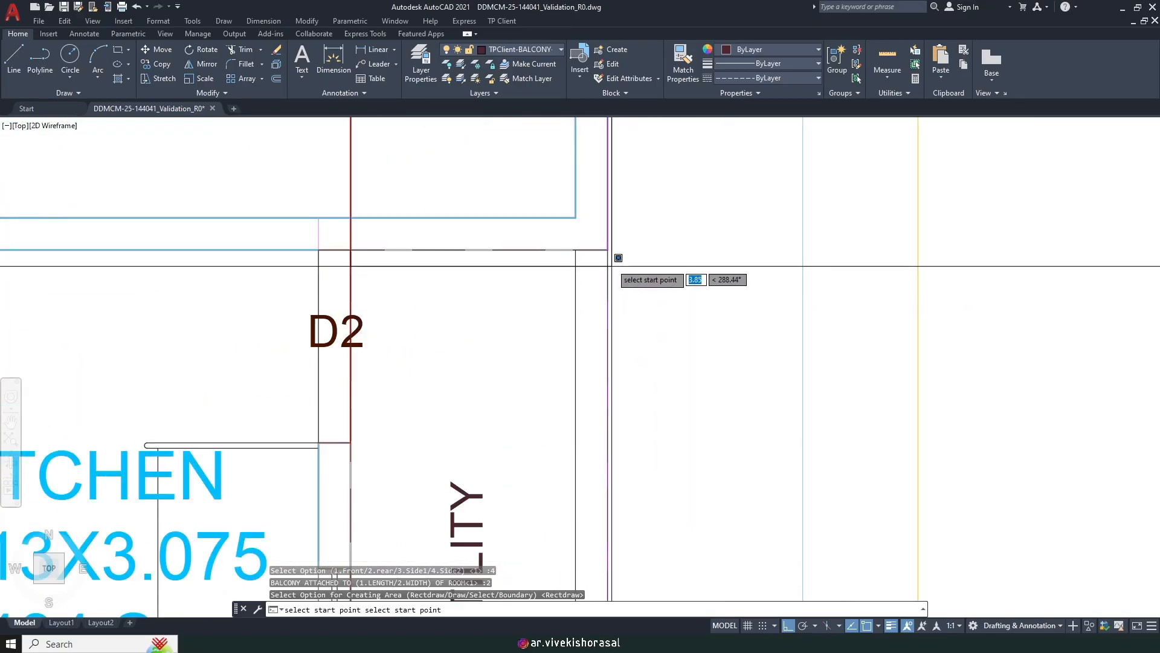
pyautogui.click(607, 249)
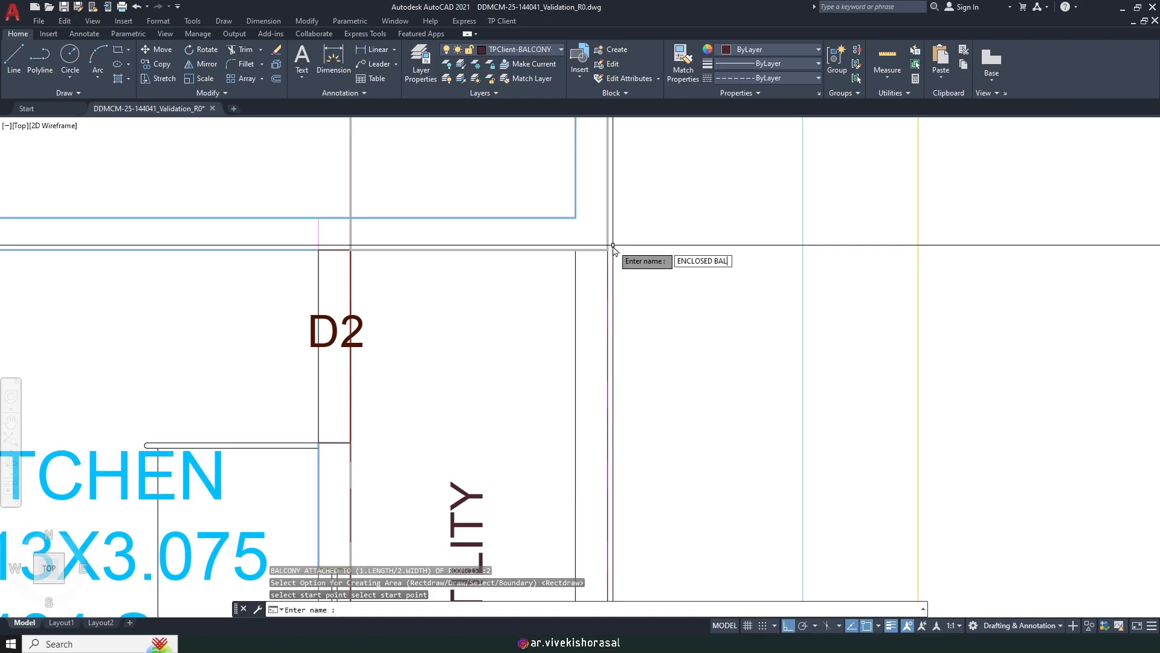
pyautogui.write('ENCLOSED BALCONY')
pyautogui.press('Return')
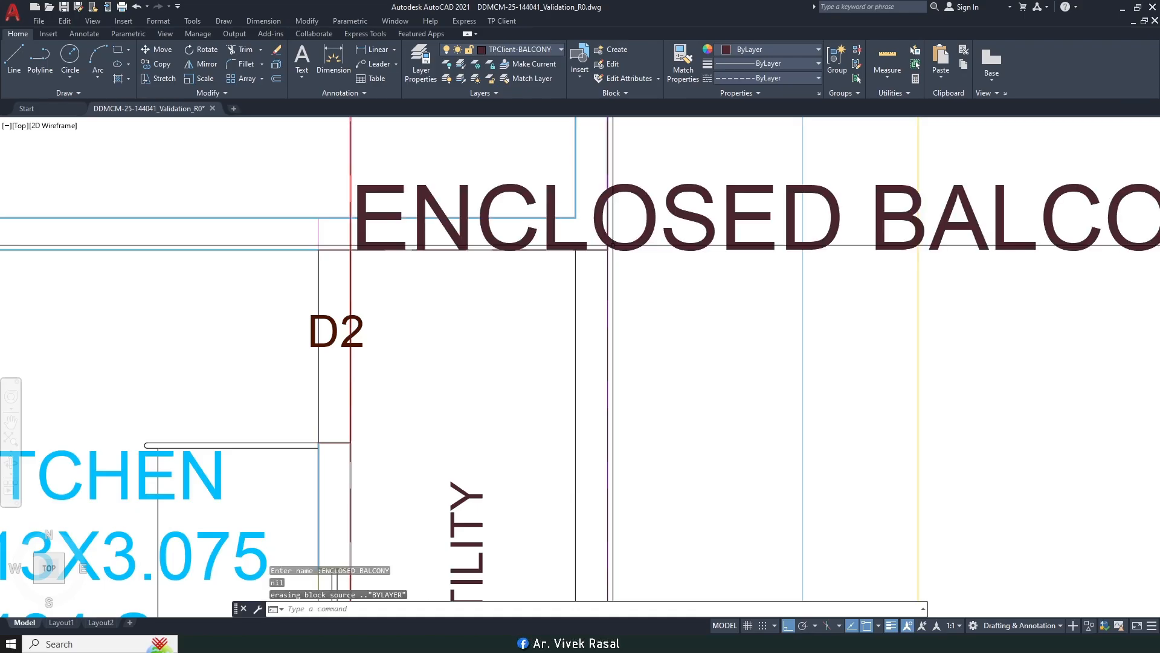
# Step: Match the large ENCLOSED BALCONY text to an existing label's style using MA
pyautogui.write('ma')
pyautogui.press('Return')
pyautogui.scroll(-10, 614, 253)
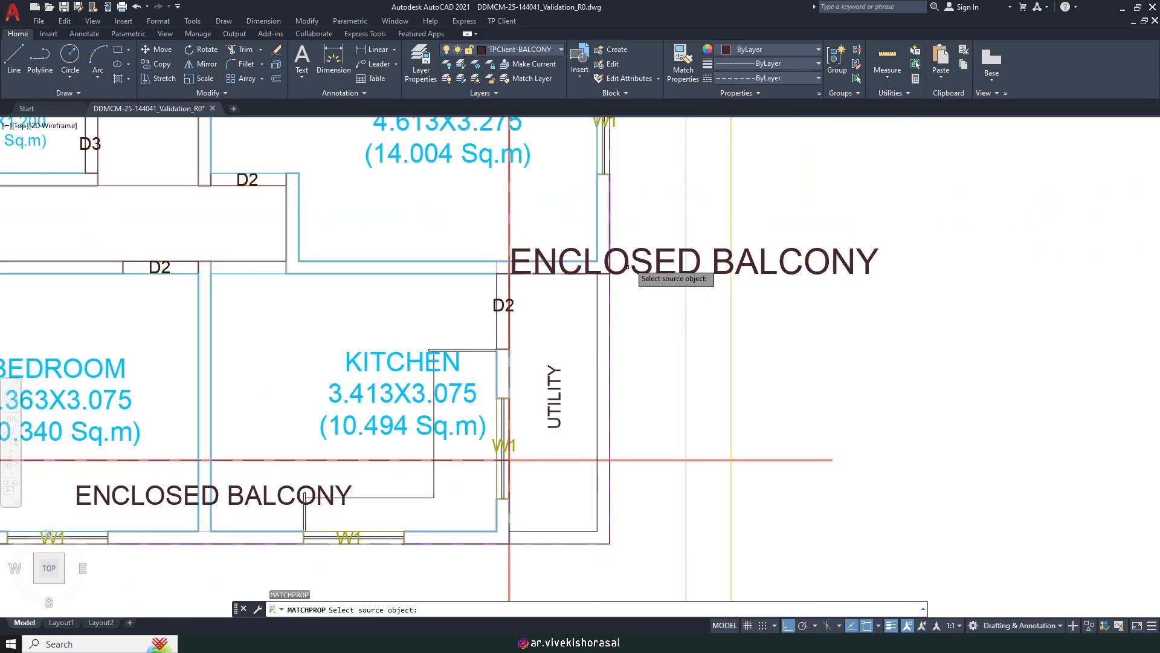
pyautogui.moveTo(627, 245); pyautogui.dragTo(652, 376, button='middle')
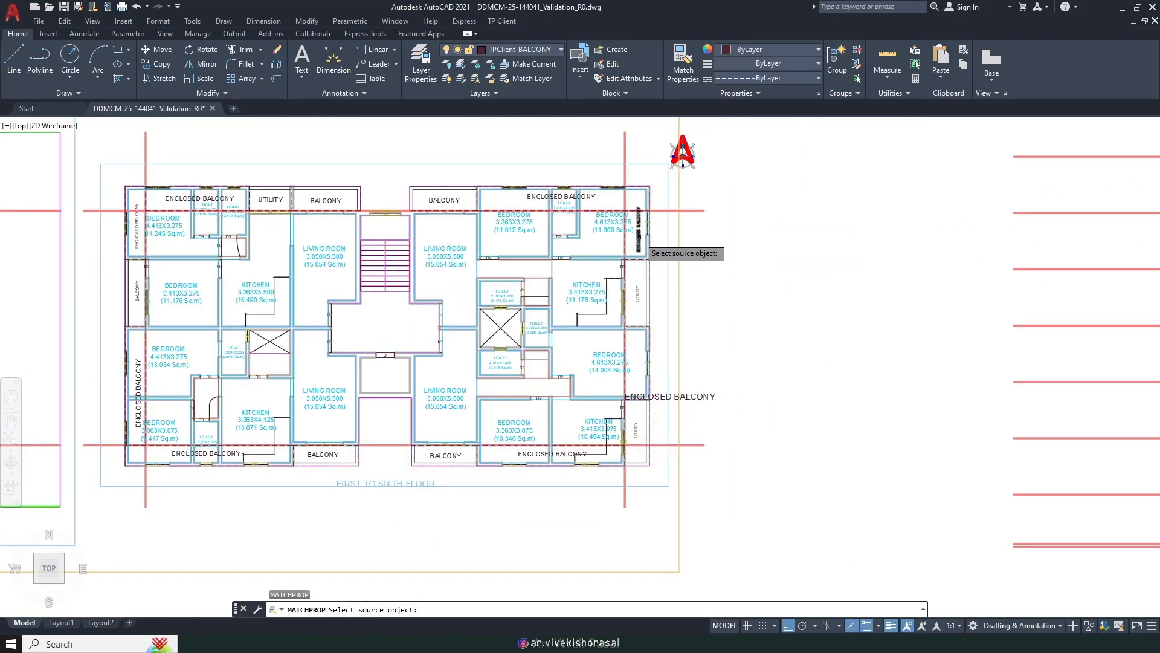
pyautogui.click(638, 237)
pyautogui.scroll(4, 684, 417)
pyautogui.click(735, 399)
pyautogui.click(707, 336)
pyautogui.press('Return')
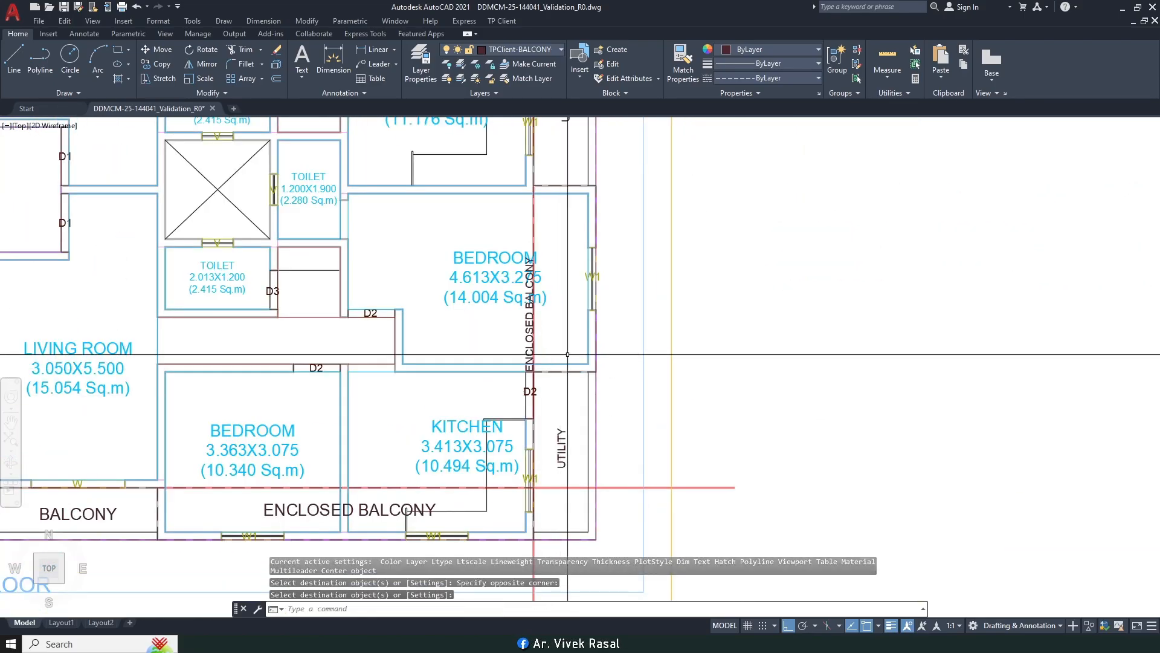
# Step: Move the ENCLOSED BALCONY label into the balcony strip and nudge it slightly up
pyautogui.write('m')
pyautogui.press('Return')
pyautogui.scroll(3, 558, 353)
pyautogui.click(493, 338)
pyautogui.scroll(-2, 474, 333)
pyautogui.press('Return')
pyautogui.click(661, 330)
pyautogui.click(696, 322)
pyautogui.press('Return')
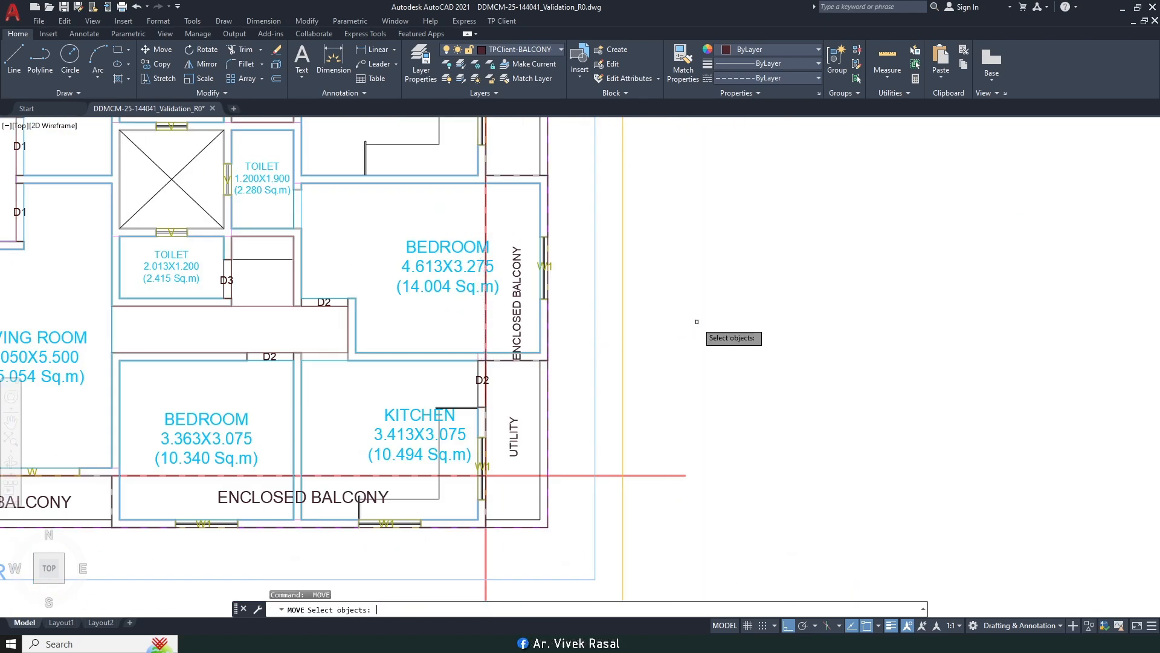
pyautogui.press('Return')
pyautogui.click(720, 361)
pyautogui.click(722, 330)
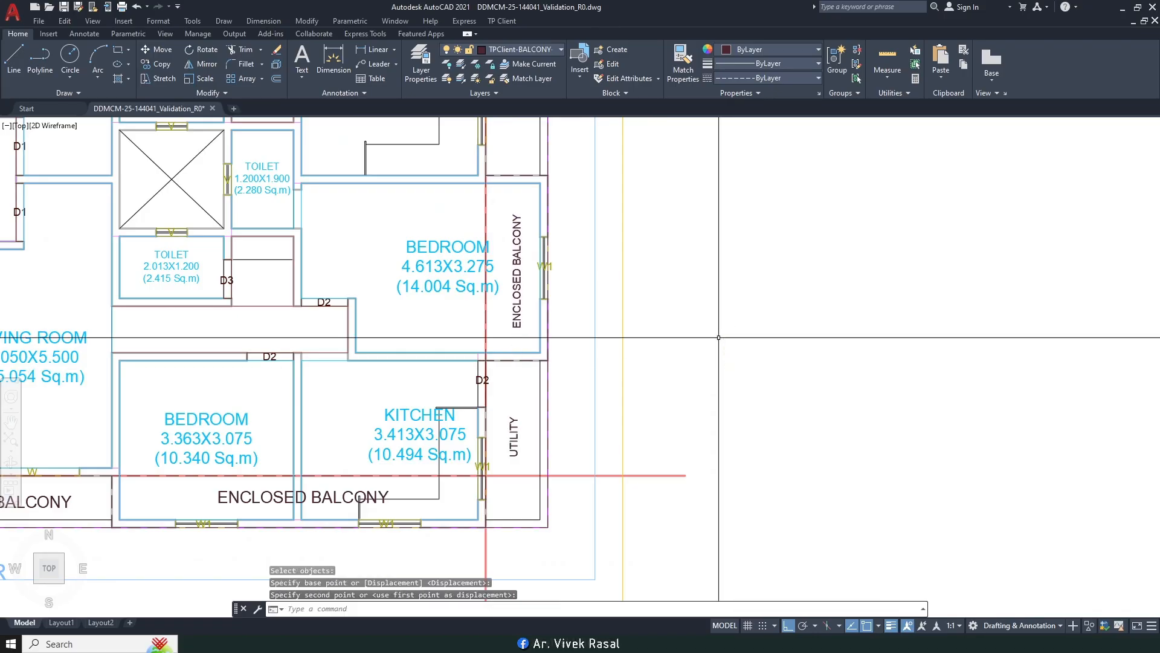
# Step: Shift the lower BEDROOM label to the left within its room
pyautogui.moveTo(562, 309); pyautogui.dragTo(686, 356, button='middle')
pyautogui.press('Return')
pyautogui.click(565, 355)
pyautogui.click(538, 315)
pyautogui.press('Return')
pyautogui.click(846, 308)
pyautogui.click(830, 296)
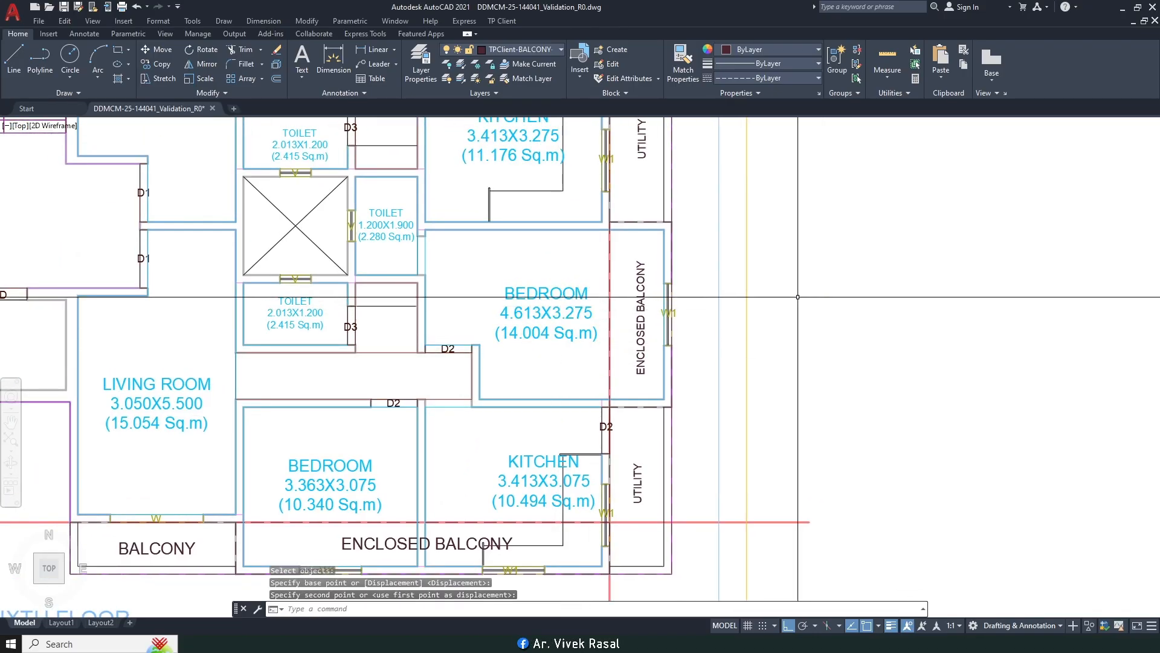
# Step: Highlight items 16 and 17 in the TP CLIENT tracing checklist, then return to the plan
pyautogui.scroll(-5, 828, 302)
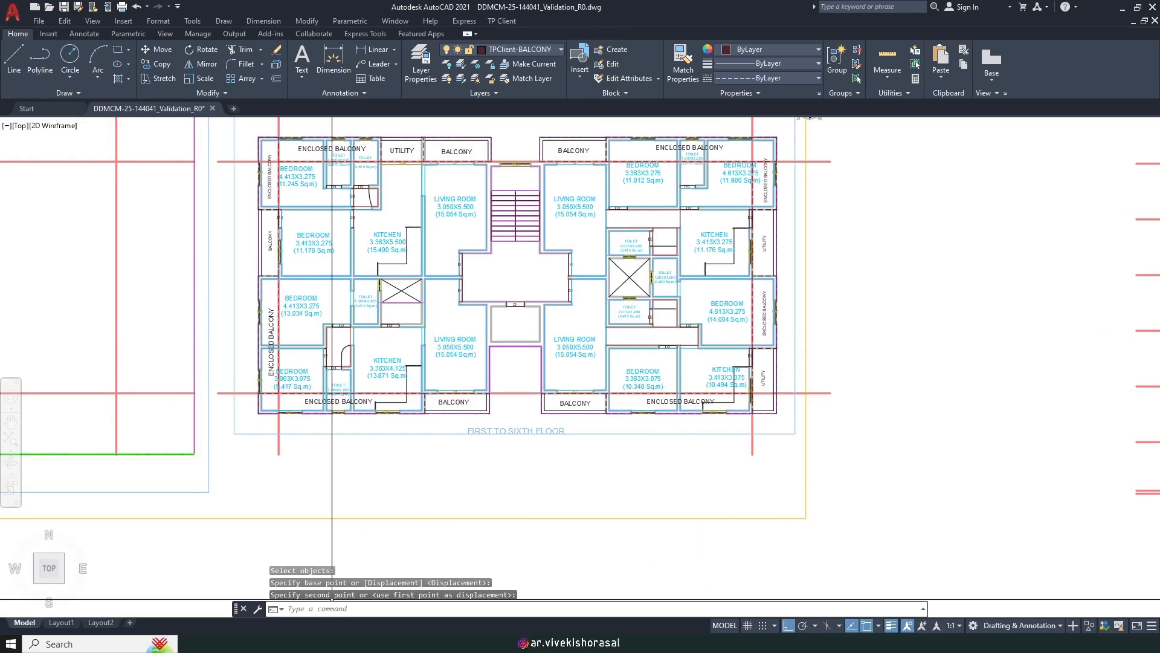
pyautogui.click(332, 643)
pyautogui.moveTo(183, 434); pyautogui.dragTo(335, 432)
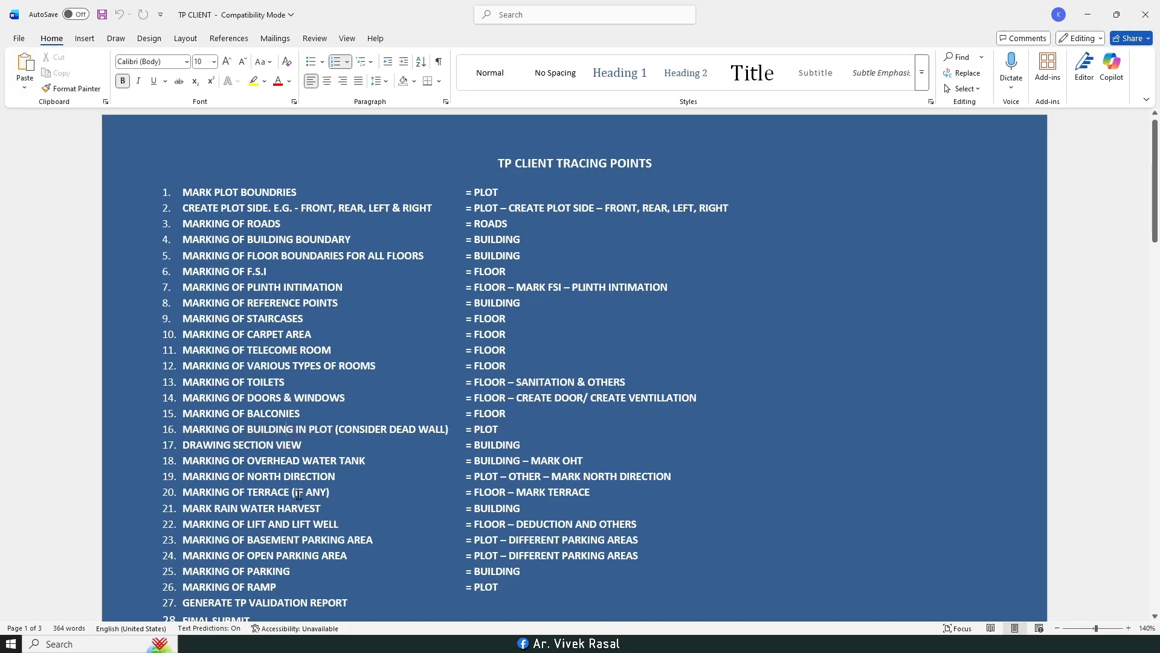
pyautogui.hotkey('alt', 'Tab')
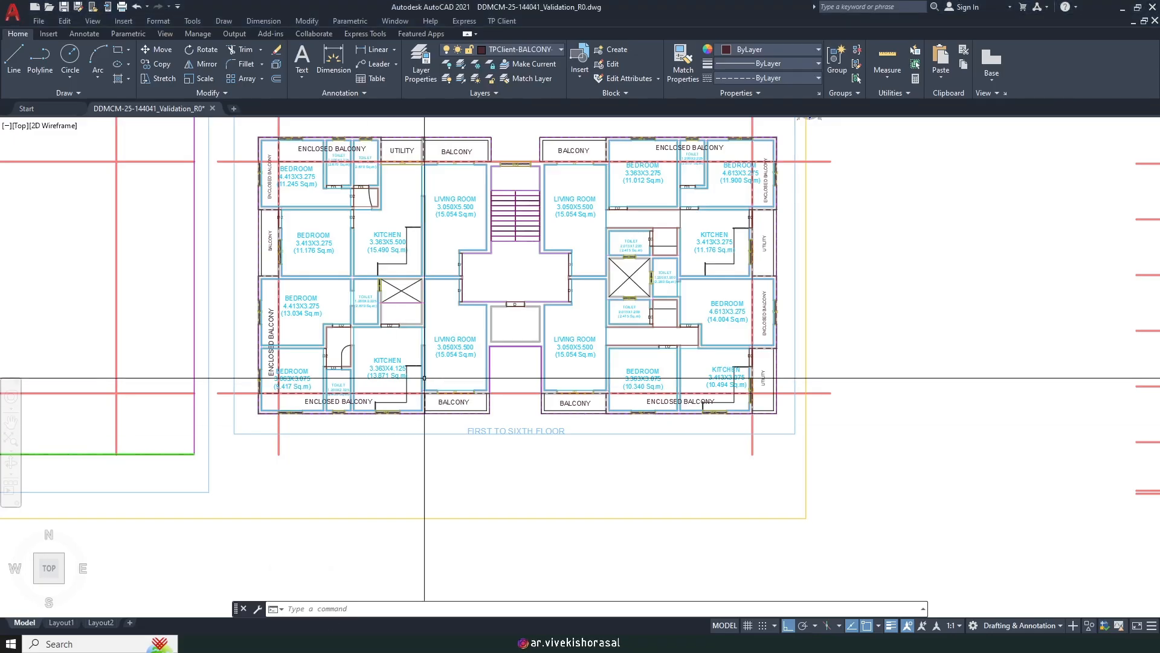
pyautogui.moveTo(439, 256); pyautogui.dragTo(439, 321, button='middle')
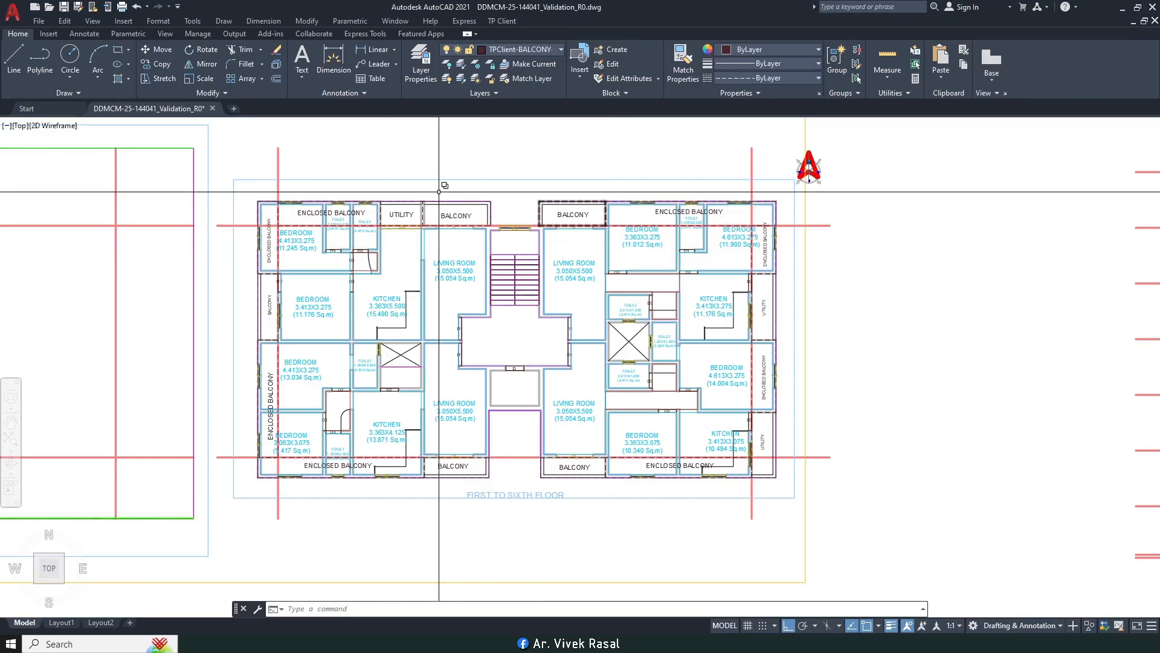
# Step: Start TP Client Mark Balcony, choosing the rear side (2) attached to the room width (2)
pyautogui.scroll(6, 398, 418)
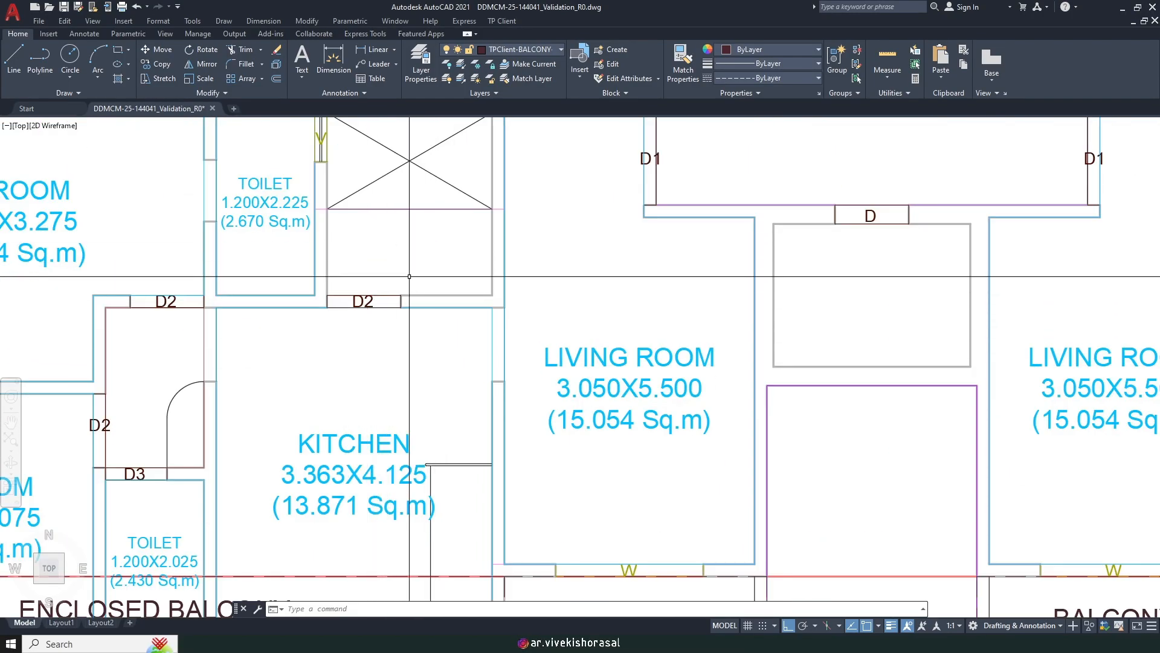
pyautogui.moveTo(387, 266); pyautogui.dragTo(448, 316, button='middle')
pyautogui.click(501, 21)
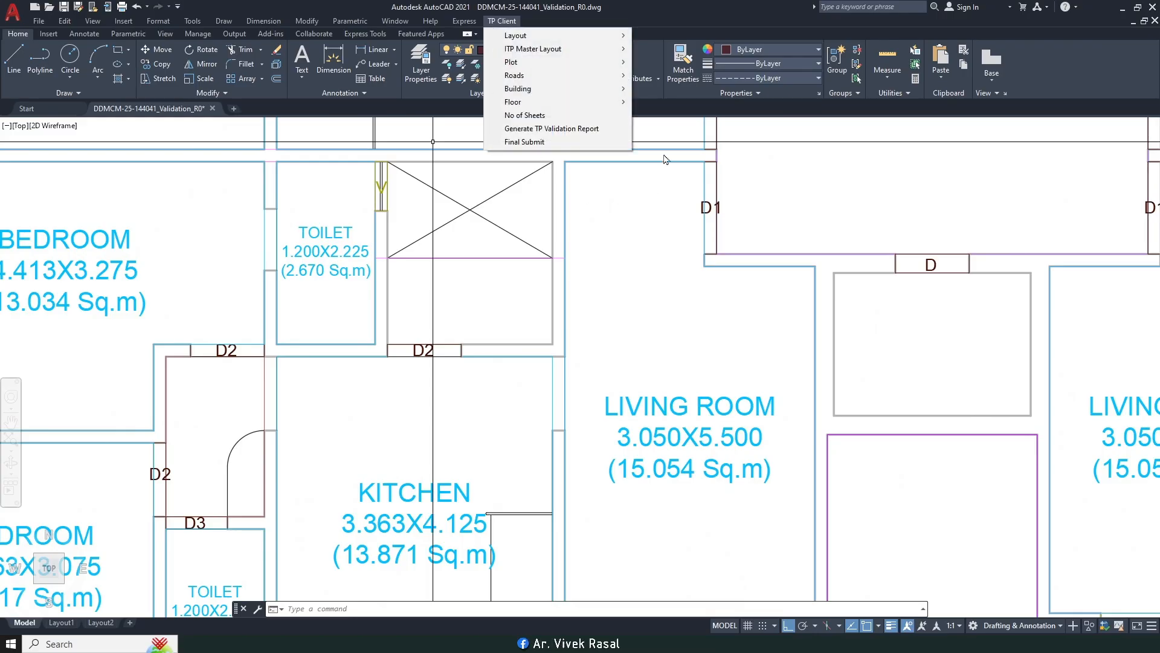
pyautogui.moveTo(571, 104)
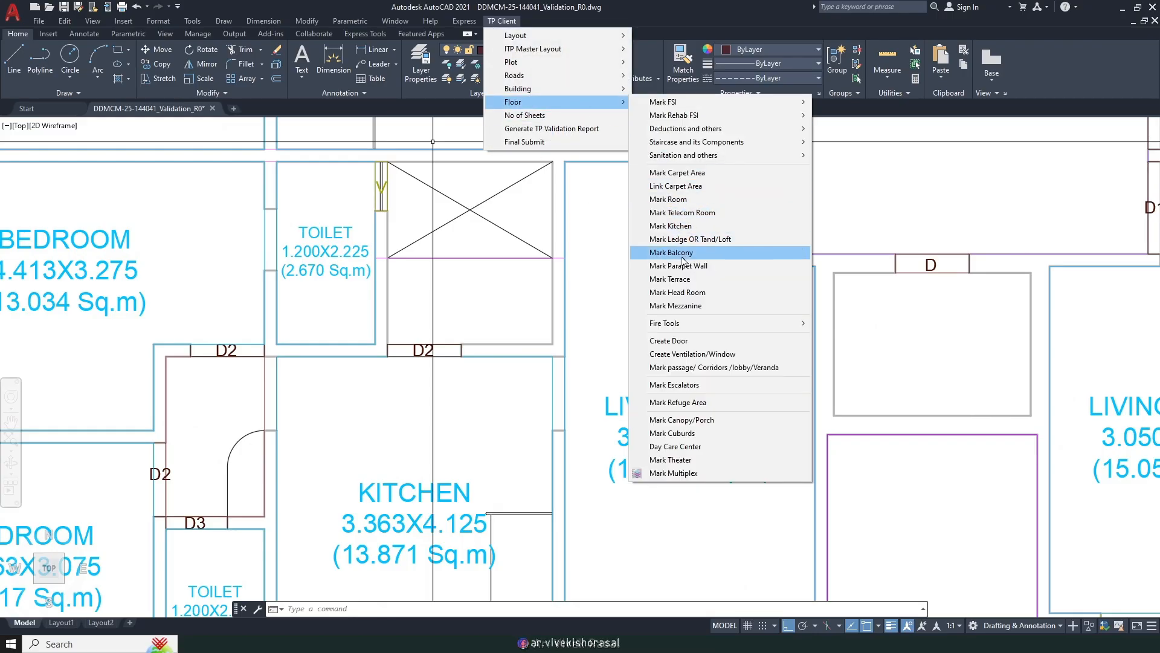
pyautogui.click(681, 253)
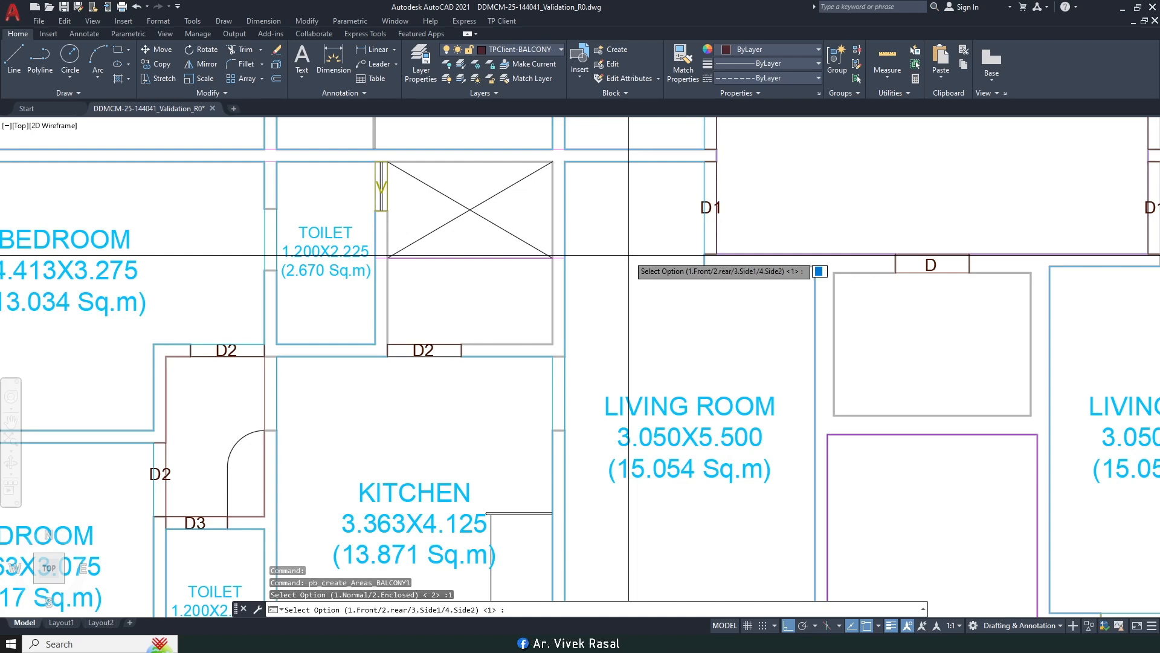
pyautogui.scroll(-2, 628, 256)
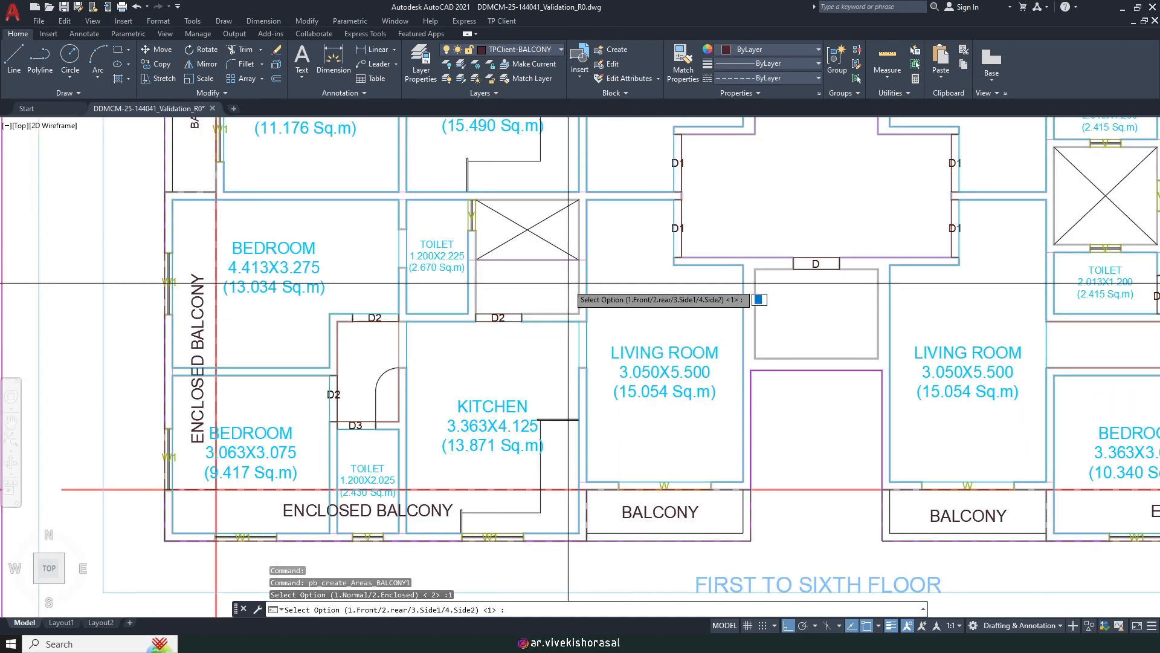
pyautogui.write('2')
pyautogui.press('Return')
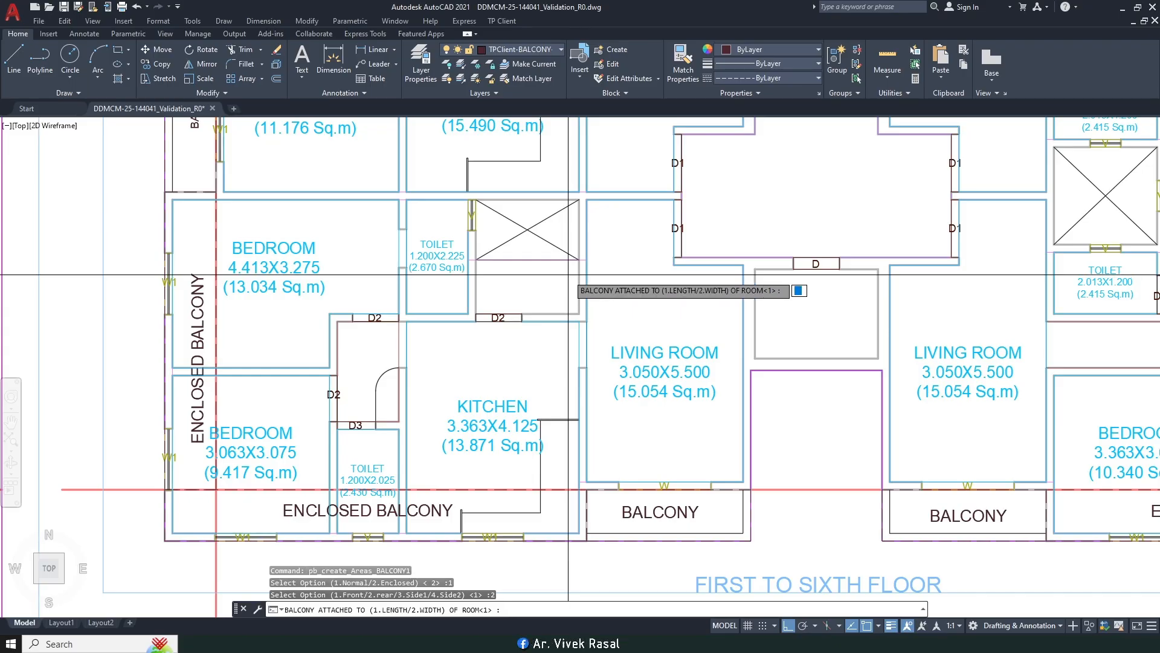
pyautogui.write('2')
pyautogui.press('Return')
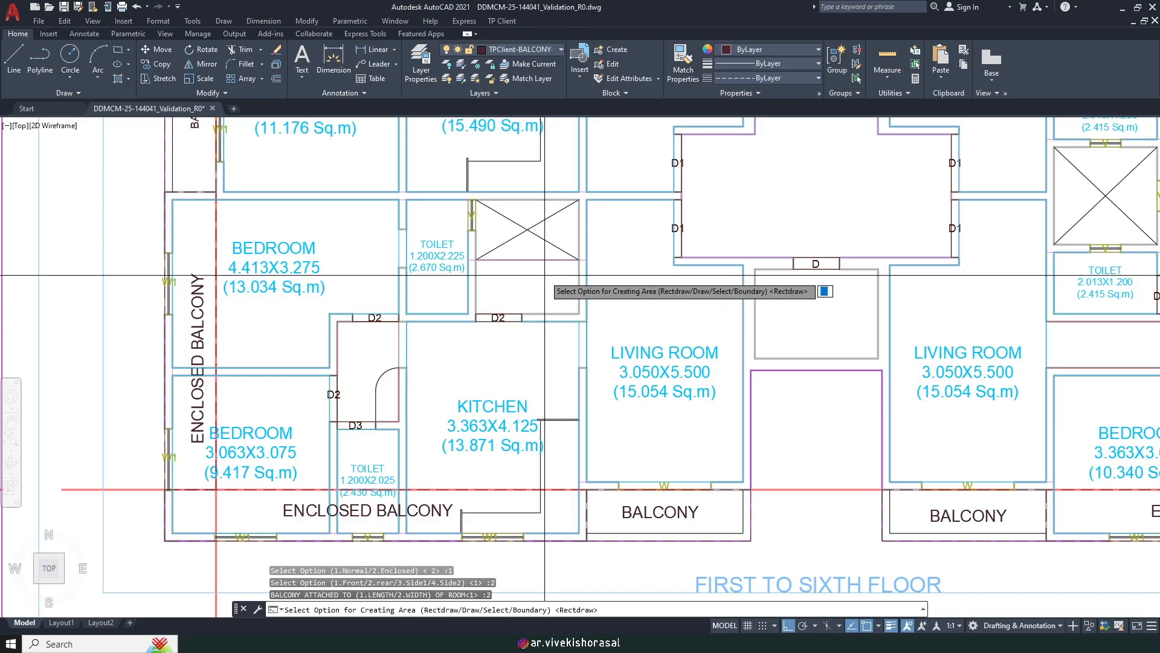
# Step: Draw the balcony rectangle beside the toilet and name the area UTILITY
pyautogui.scroll(3, 549, 276)
pyautogui.press('Return')
pyautogui.scroll(4, 447, 253)
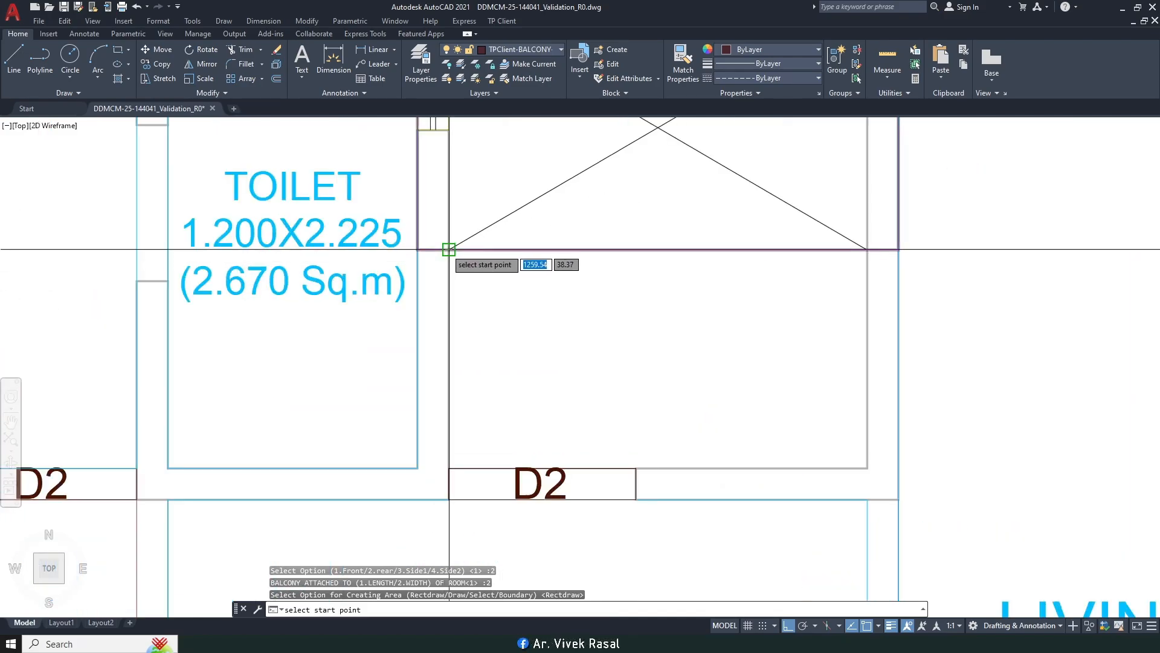
pyautogui.click(448, 249)
pyautogui.click(865, 469)
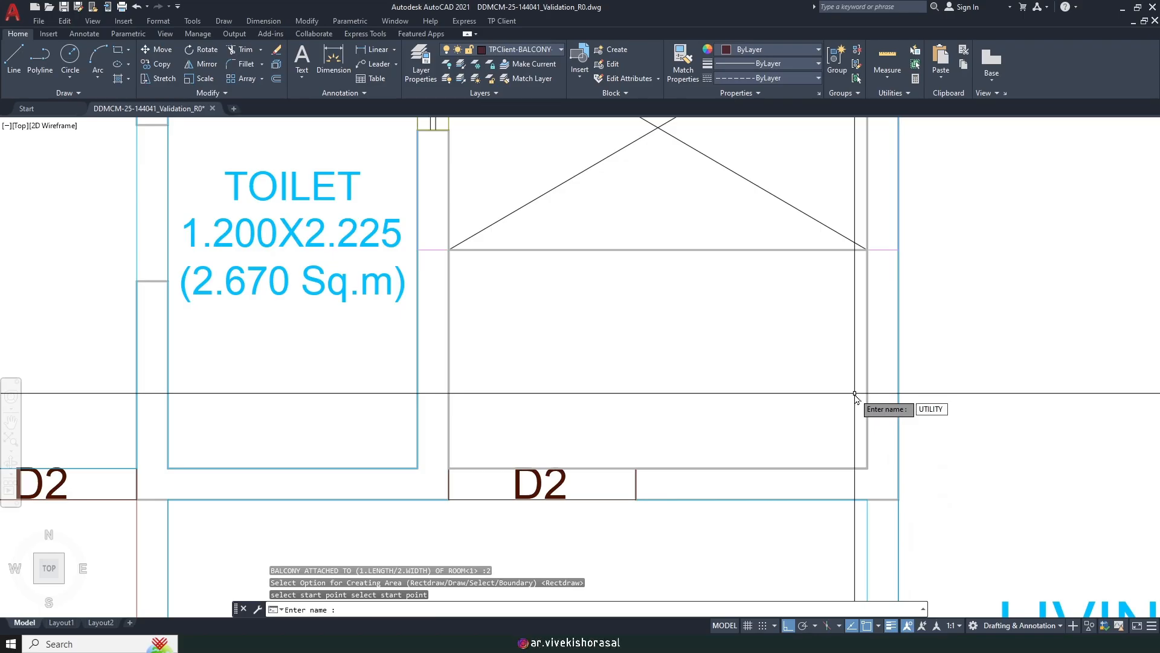
pyautogui.press('Return')
# Step: Move the new UTILITY label higher within the room
pyautogui.write('m')
pyautogui.press('Return')
pyautogui.click(790, 416)
pyautogui.click(706, 379)
pyautogui.scroll(-1, 707, 381)
pyautogui.press('Return')
pyautogui.click(857, 412)
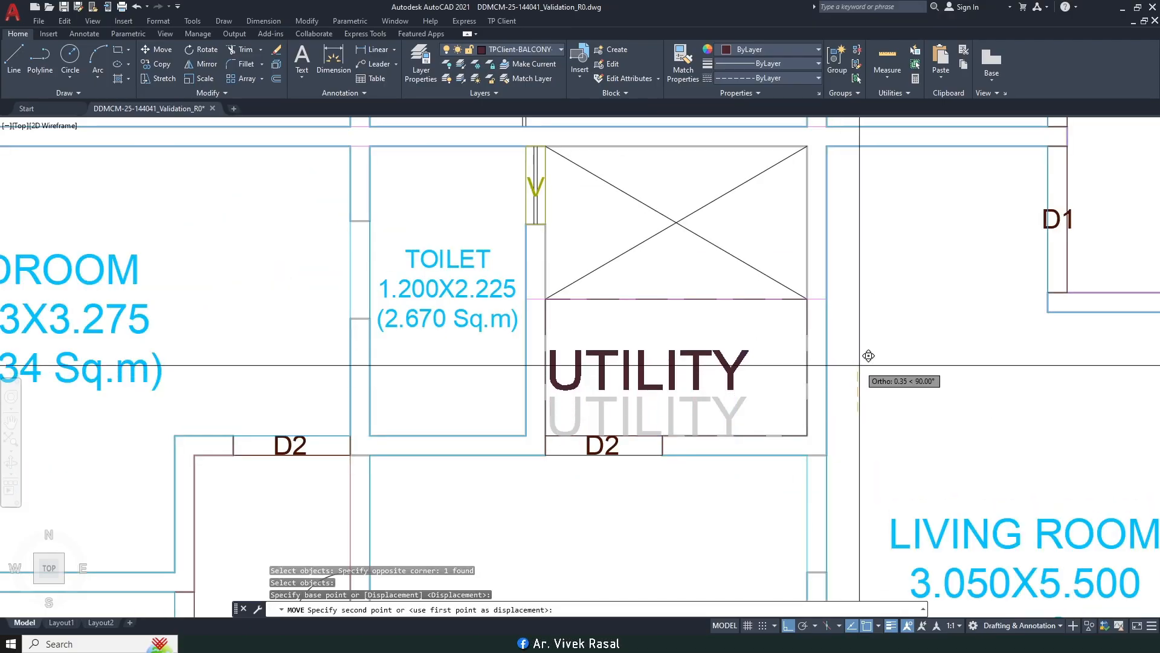
pyautogui.click(860, 365)
# Step: Nudge the UTILITY label slightly to the right
pyautogui.press('Return')
pyautogui.write('p')
pyautogui.press('Return')
# Step: Use MATCHPROP to give the new UTILITY label the existing UTILITY label's size and style
pyautogui.press('Return')
pyautogui.click(894, 377)
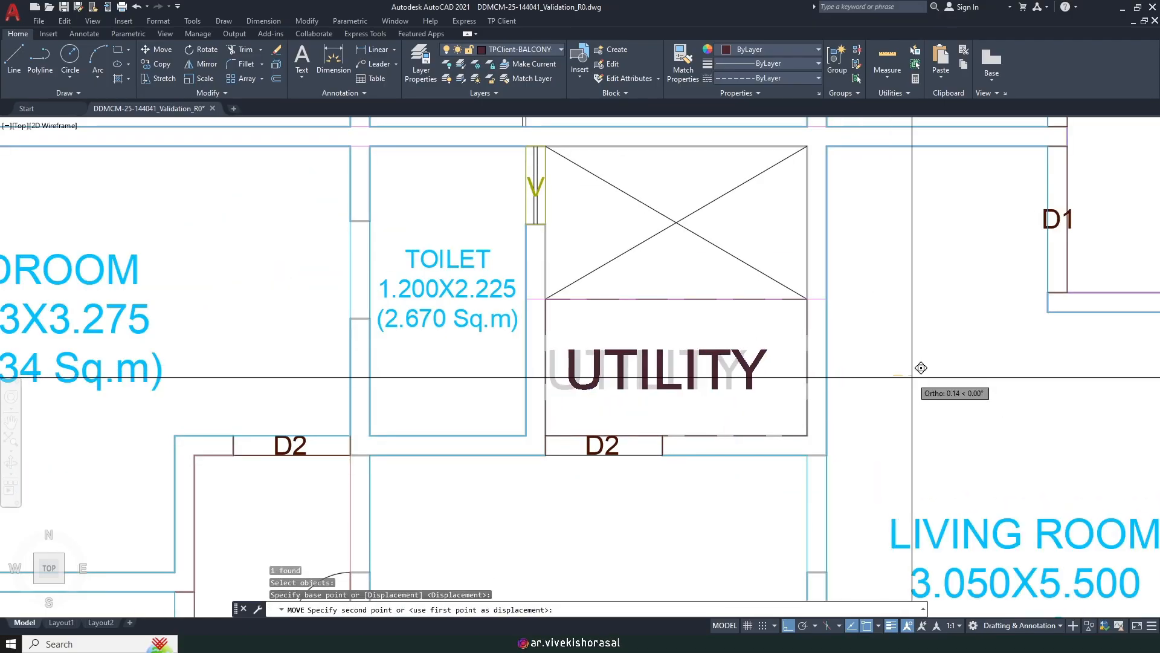
pyautogui.click(914, 378)
pyautogui.write('ma')
pyautogui.press('Return')
pyautogui.scroll(-5, 913, 380)
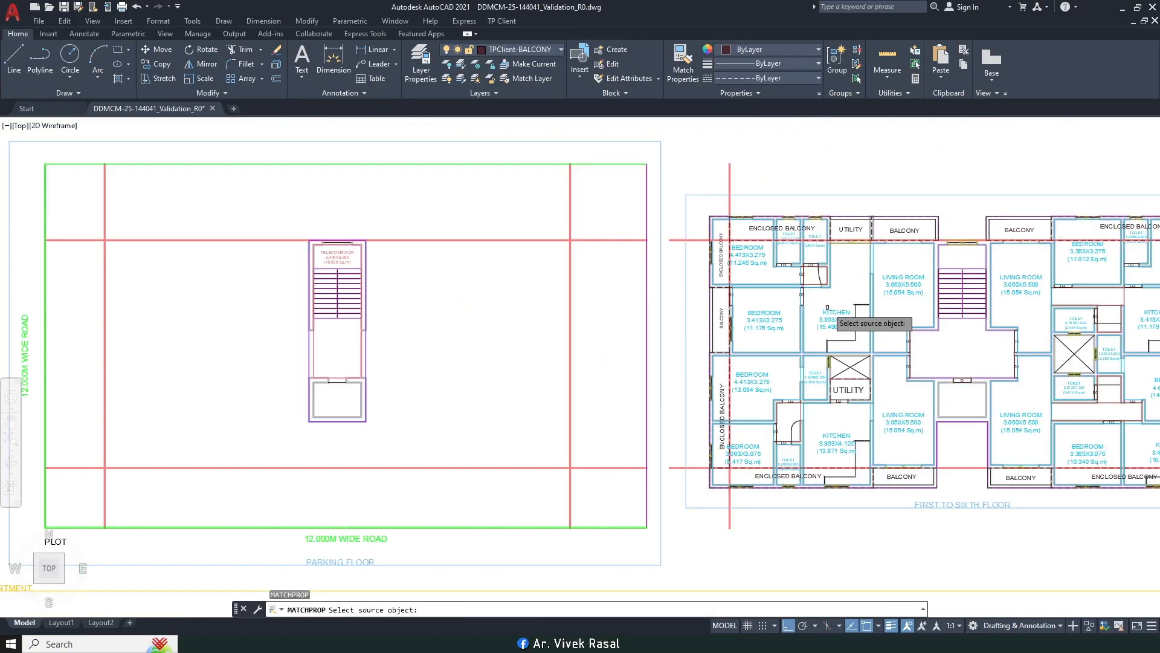
pyautogui.scroll(1, 813, 254)
pyautogui.click(862, 215)
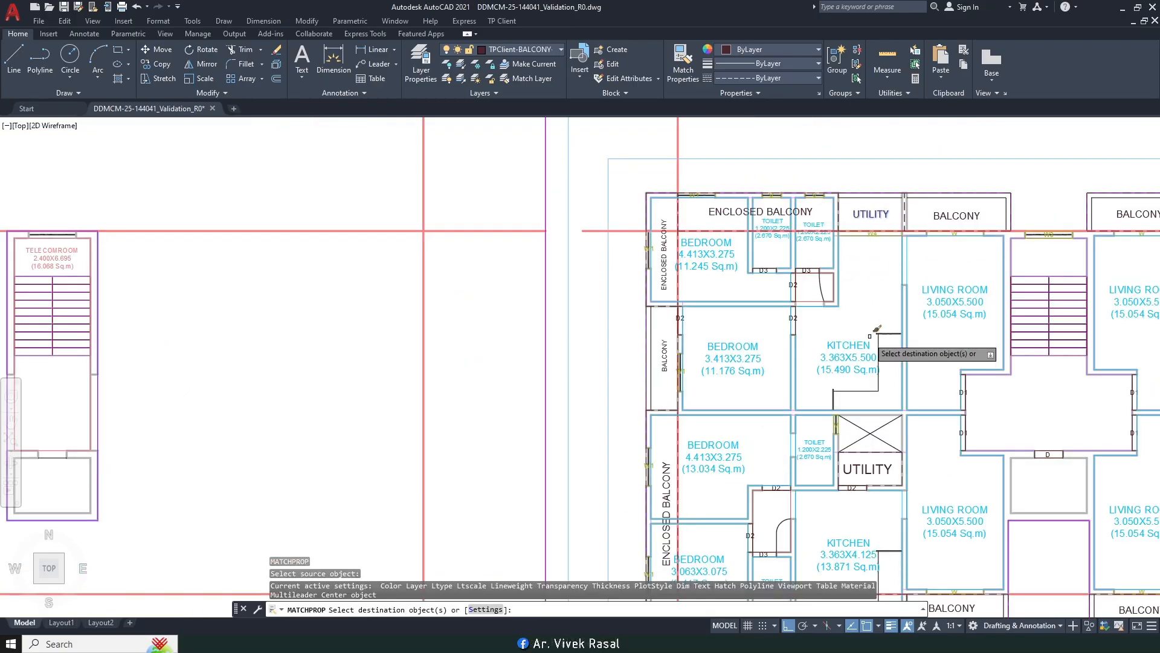
pyautogui.scroll(6, 879, 495)
pyautogui.click(875, 419)
pyautogui.click(835, 378)
pyautogui.scroll(-6, 787, 339)
pyautogui.press('Return')
pyautogui.click(504, 22)
# Step: Mark the lift shaft as a standard LIFT area by drawing its rectangle
pyautogui.moveTo(550, 104)
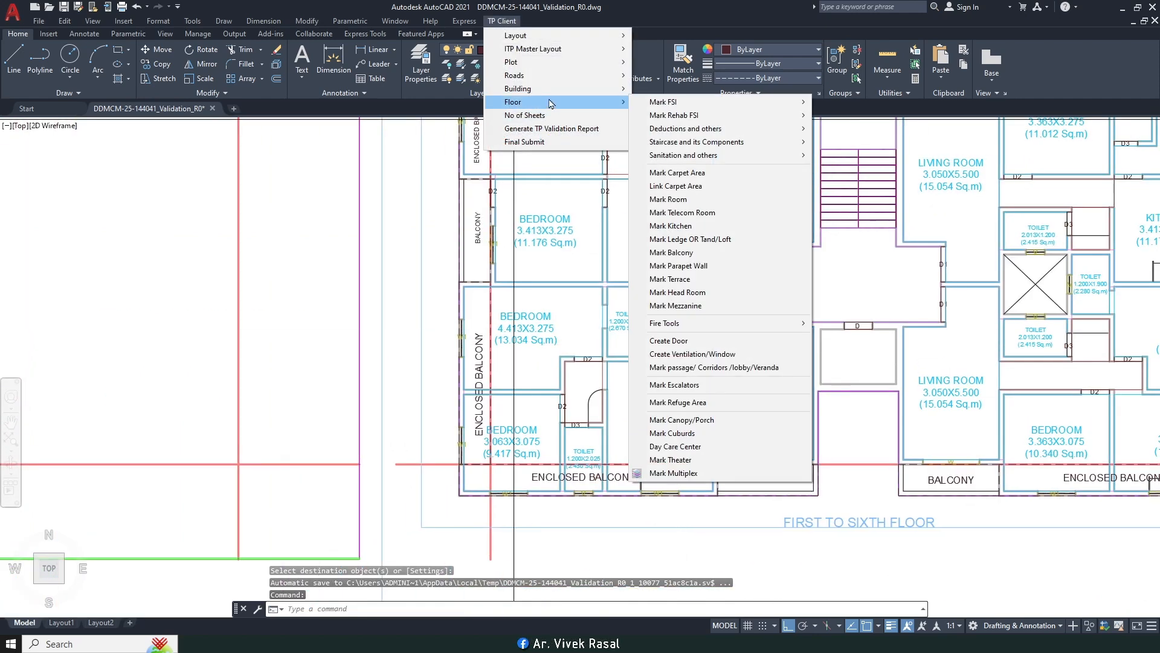
pyautogui.moveTo(739, 129)
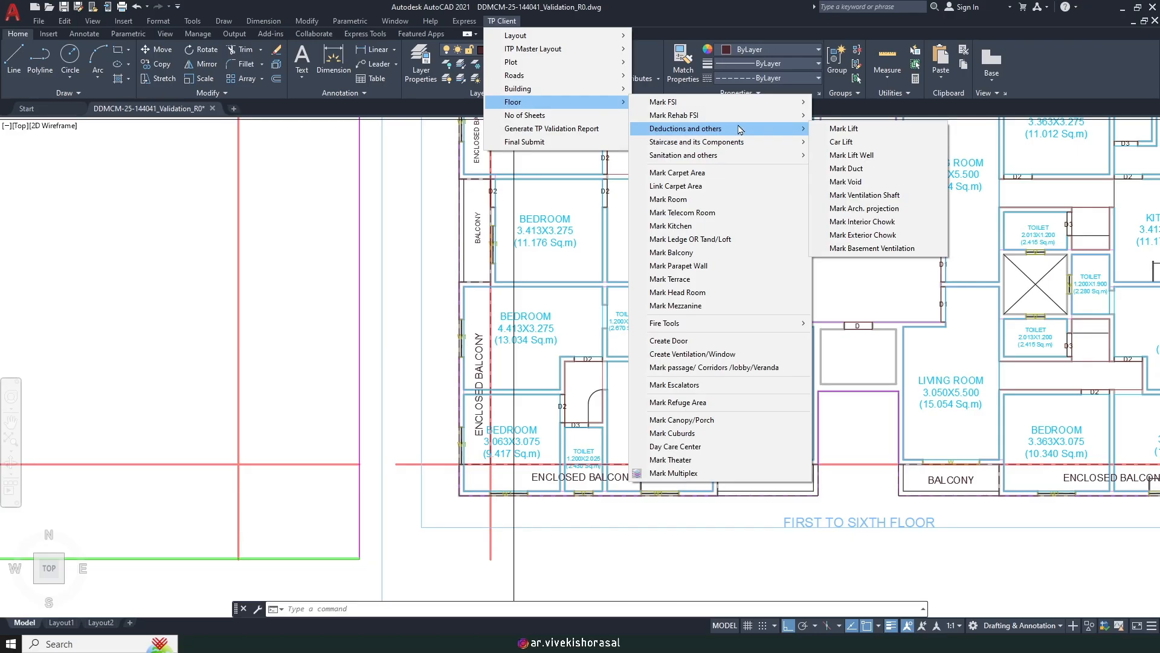
pyautogui.click(840, 129)
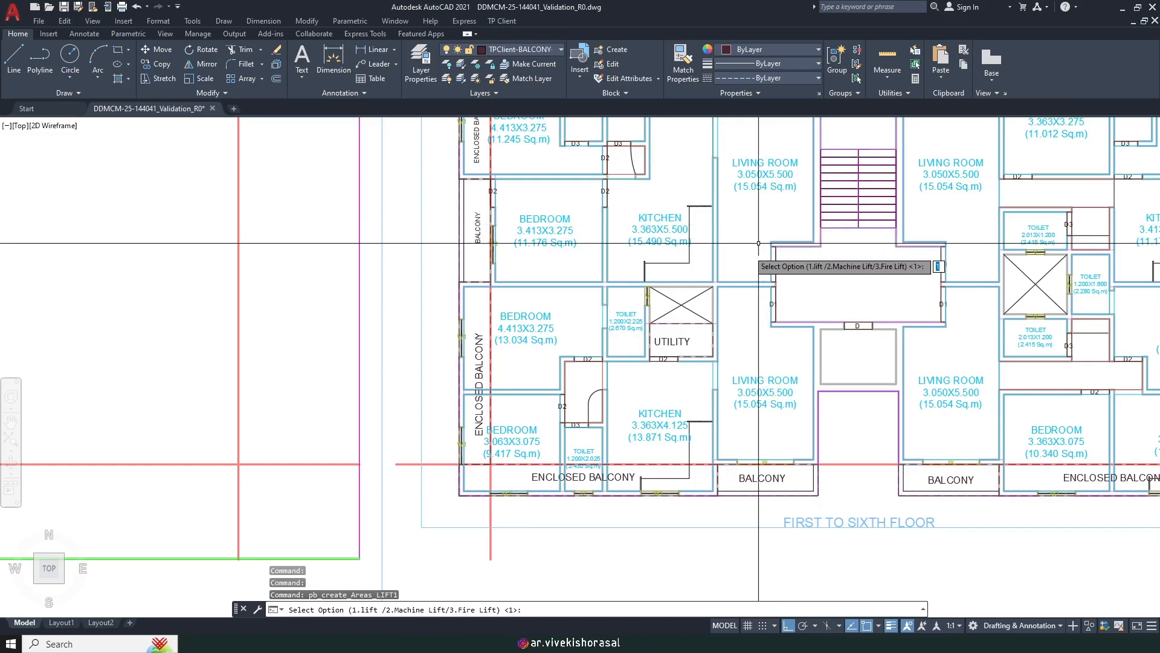
pyautogui.press('Return')
pyautogui.scroll(5, 776, 320)
pyautogui.press('Return')
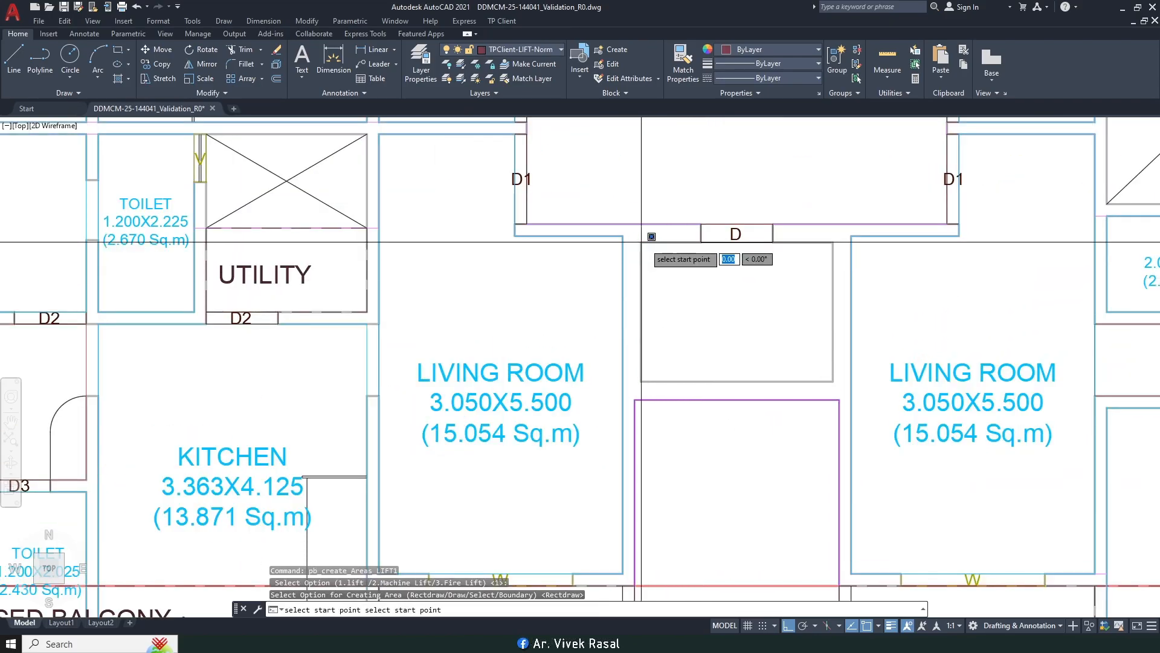
pyautogui.click(833, 381)
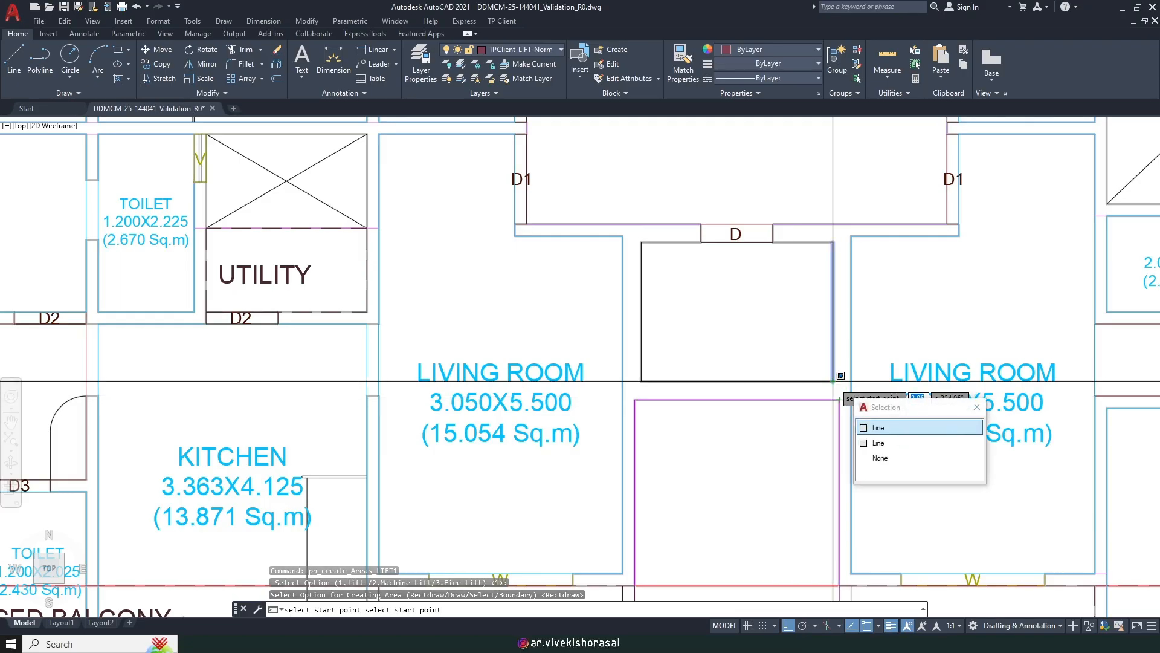
pyautogui.press('Return')
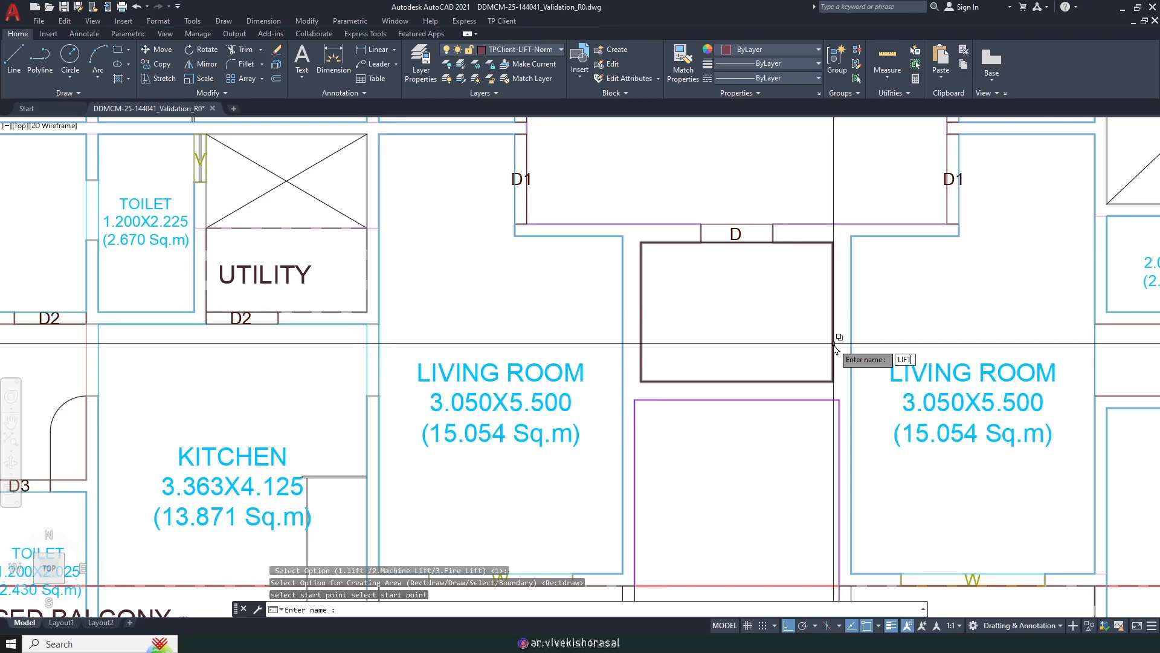
pyautogui.write('LIFT')
pyautogui.press('Return')
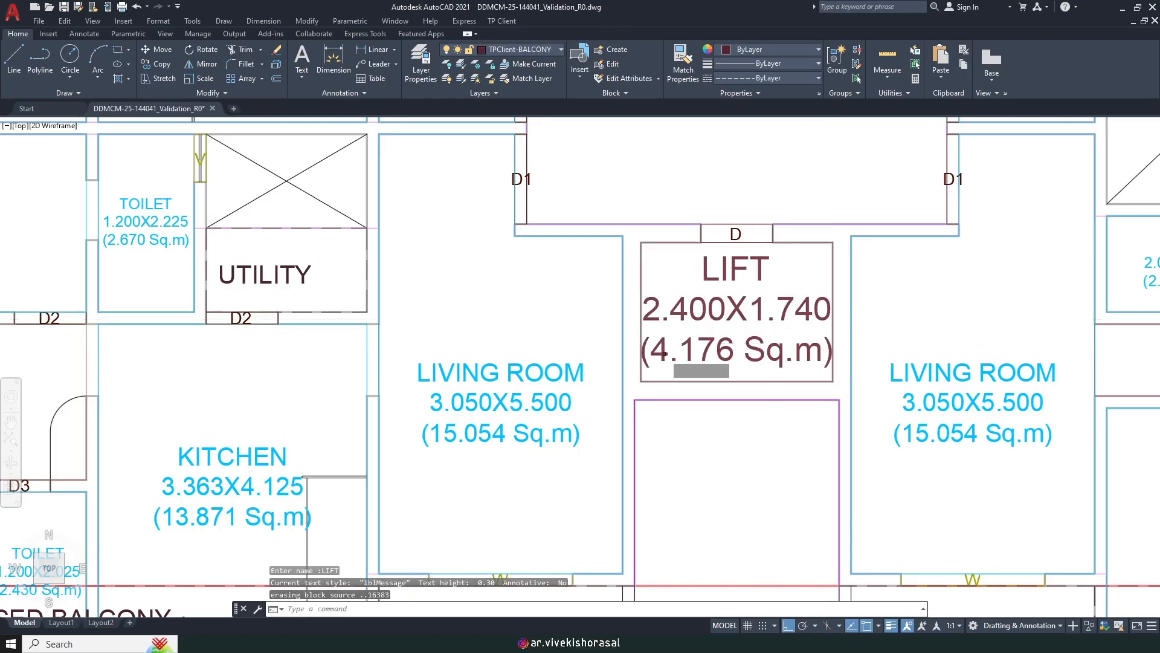
# Step: Scale the LIFT label down to half size
pyautogui.write('sc')
pyautogui.press('Return')
pyautogui.click(744, 330)
pyautogui.click(732, 306)
pyautogui.press('Return')
pyautogui.click(737, 267)
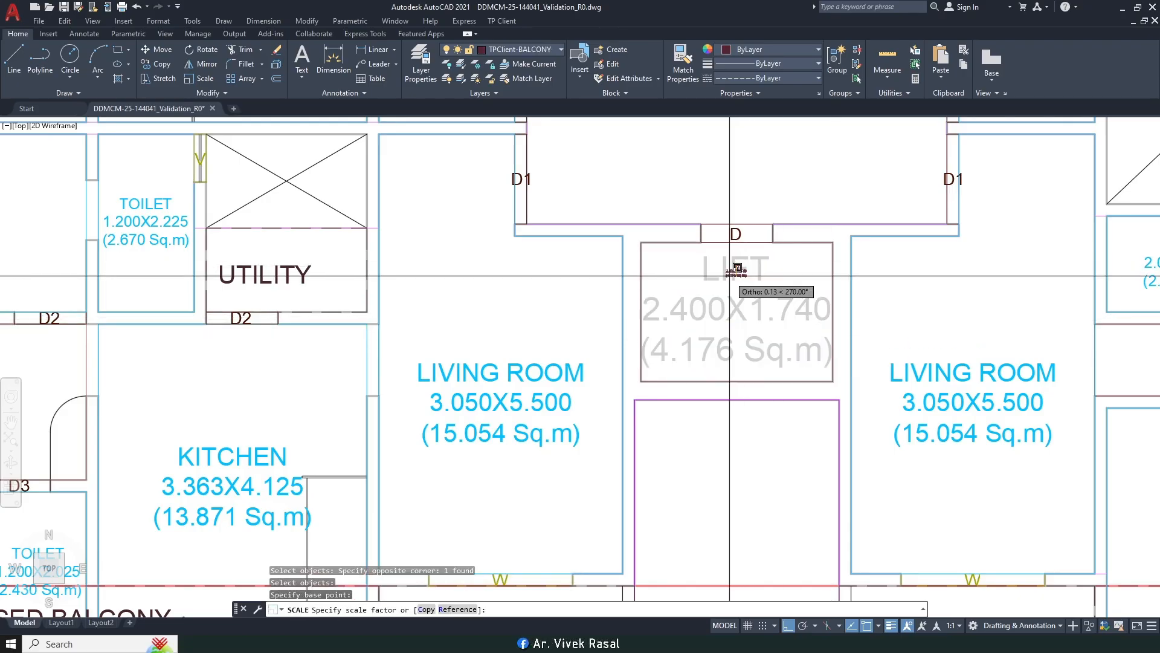
pyautogui.press('Return')
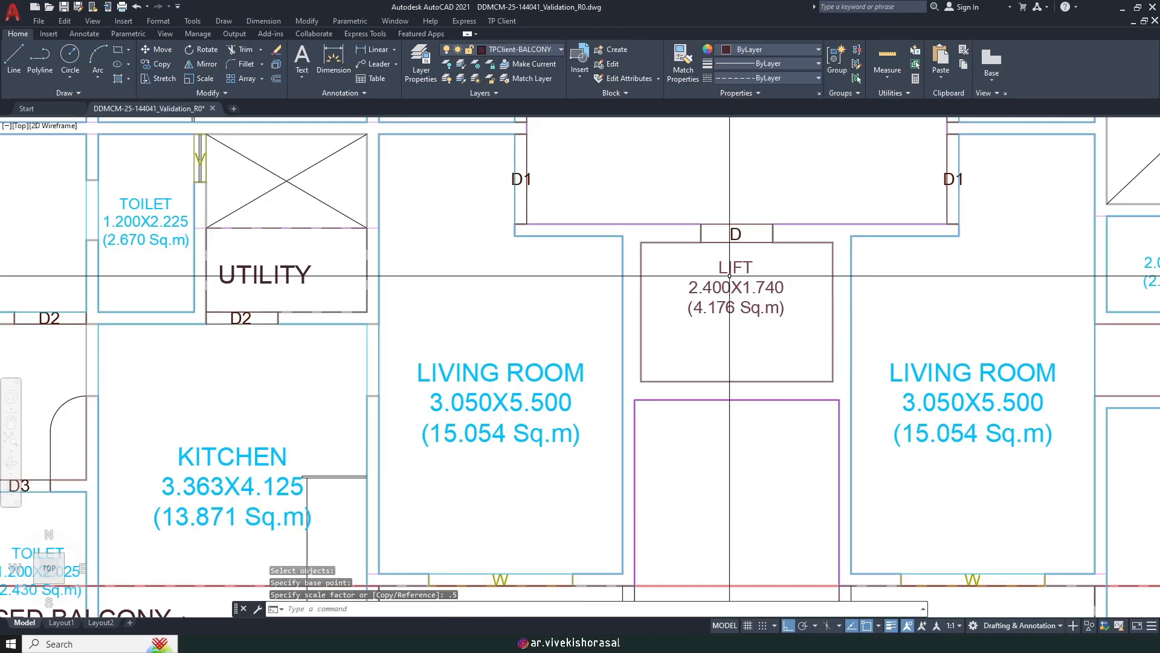
# Step: Nudge the LIFT label slightly upward inside the lift outline
pyautogui.write('m')
pyautogui.press('Return')
pyautogui.scroll(2, 776, 286)
pyautogui.click(771, 357)
pyautogui.click(725, 291)
pyautogui.press('Return')
pyautogui.click(959, 319)
pyautogui.click(959, 312)
pyautogui.scroll(-3, 814, 341)
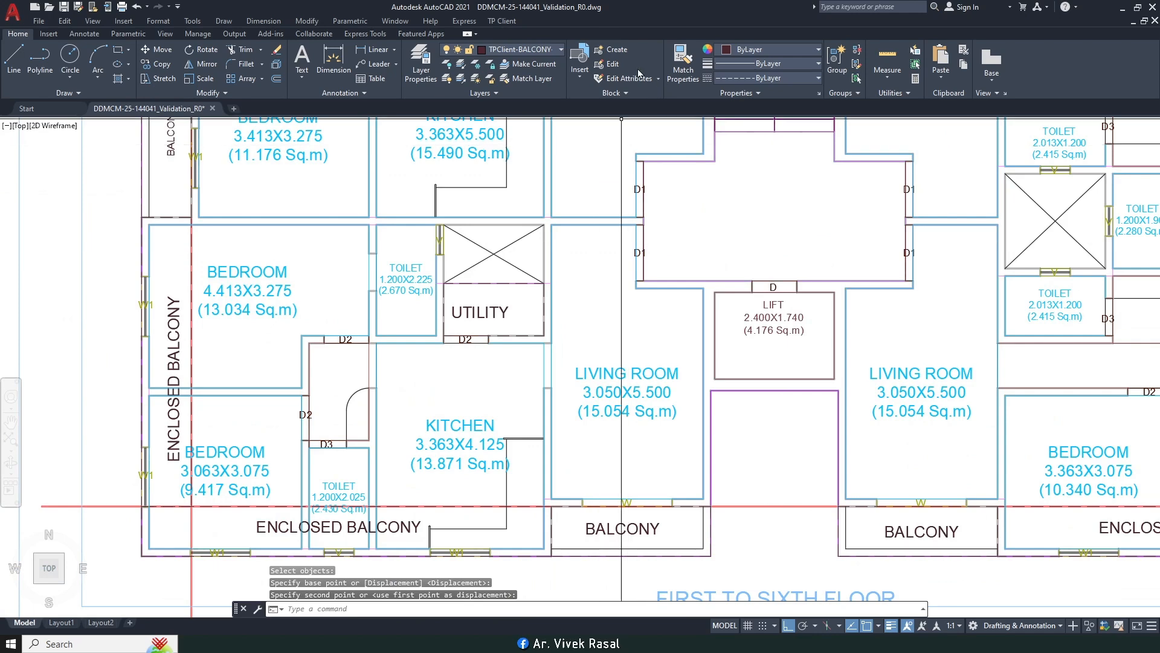
pyautogui.click(499, 23)
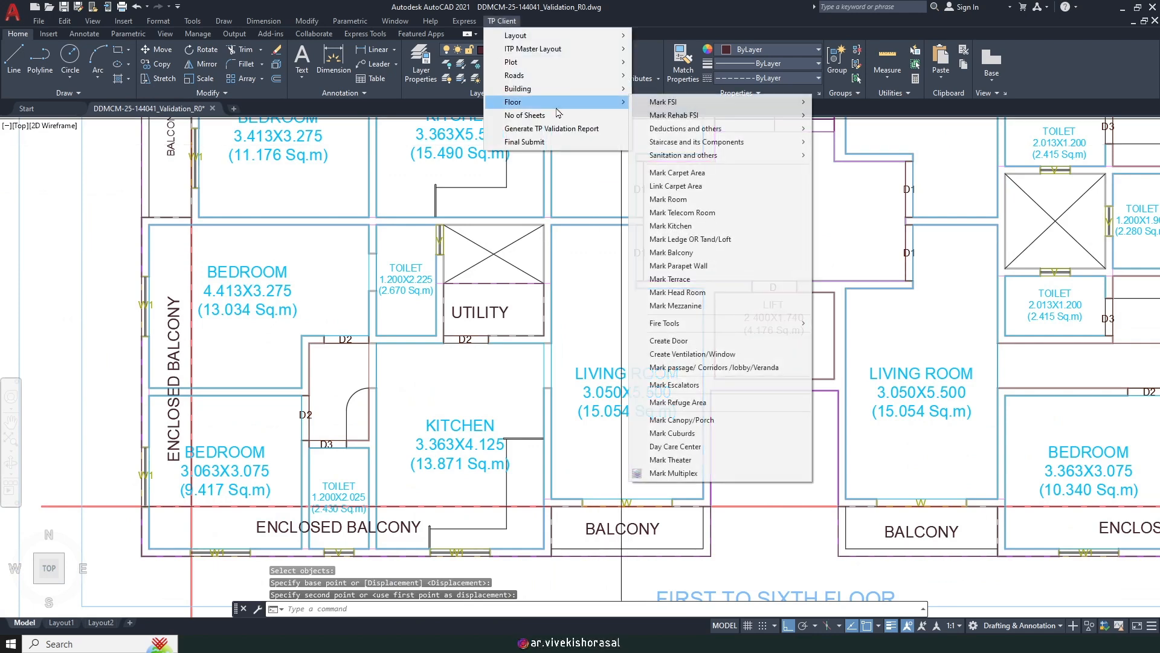
# Step: Mark a Lift Well area by drawing a rectangle over the lift shaft
pyautogui.moveTo(742, 142)
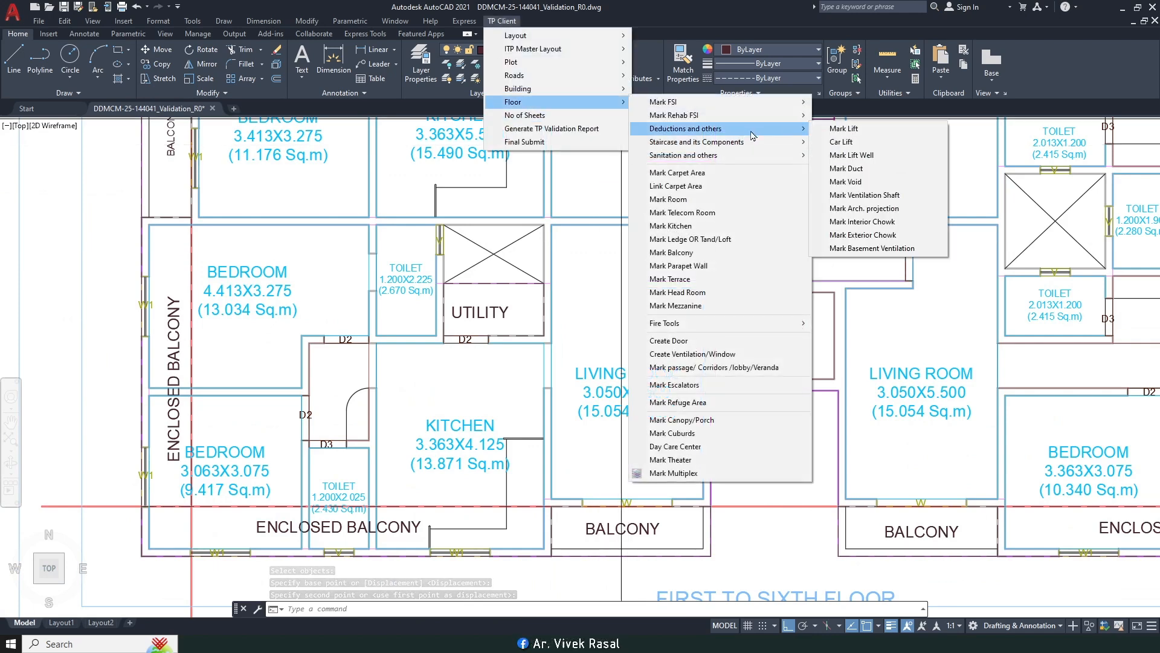
pyautogui.click(855, 156)
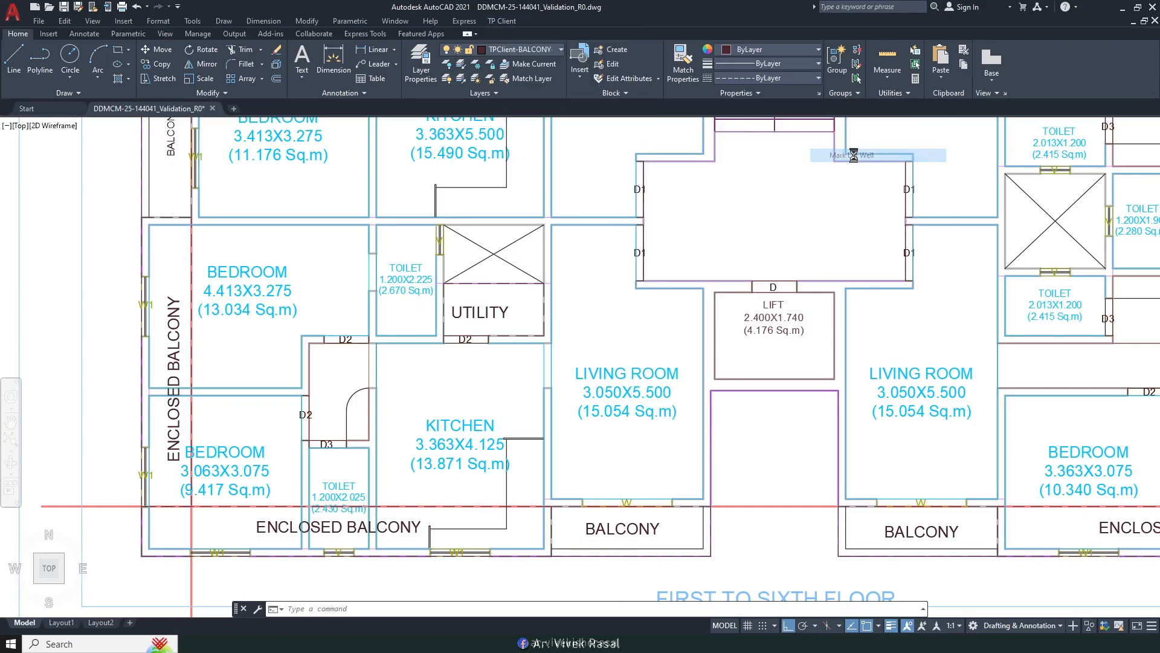
pyautogui.moveTo(709, 323); pyautogui.dragTo(634, 300, button='middle')
pyautogui.scroll(2, 635, 300)
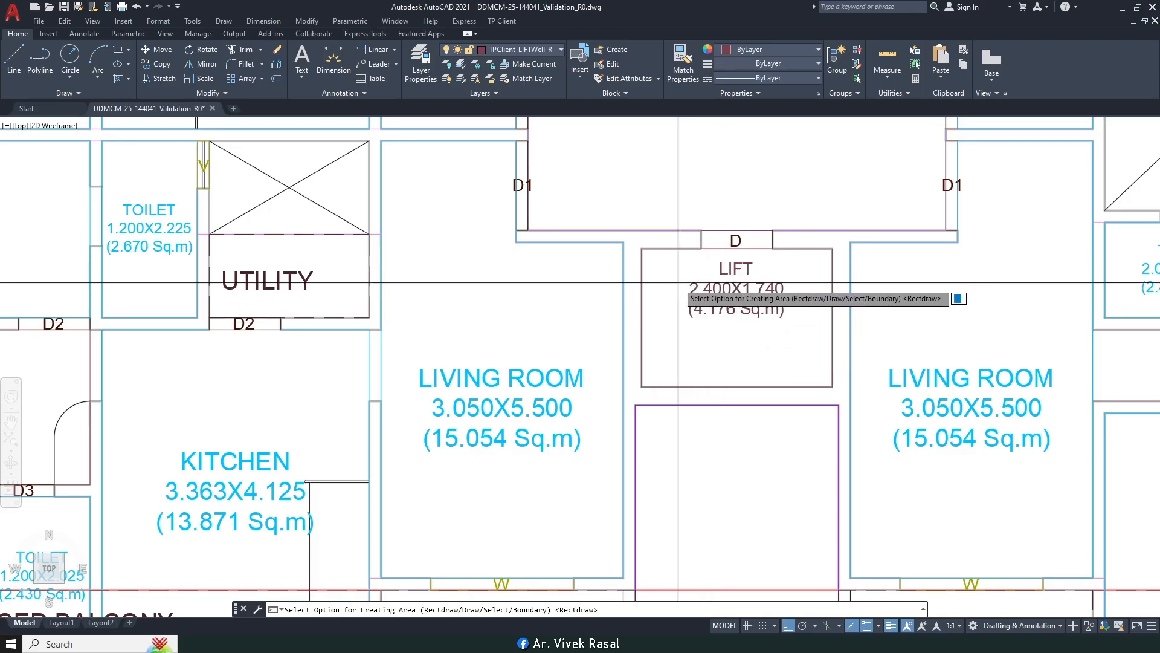
pyautogui.press('Return')
pyautogui.click(642, 248)
pyautogui.click(833, 385)
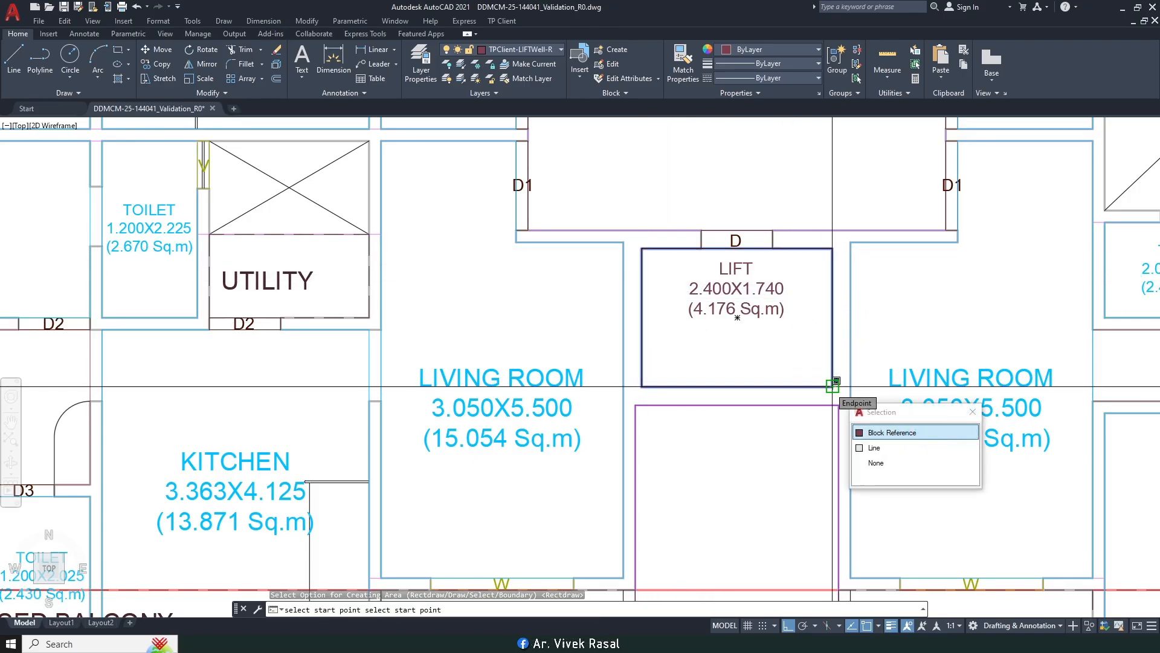
pyautogui.click(833, 386)
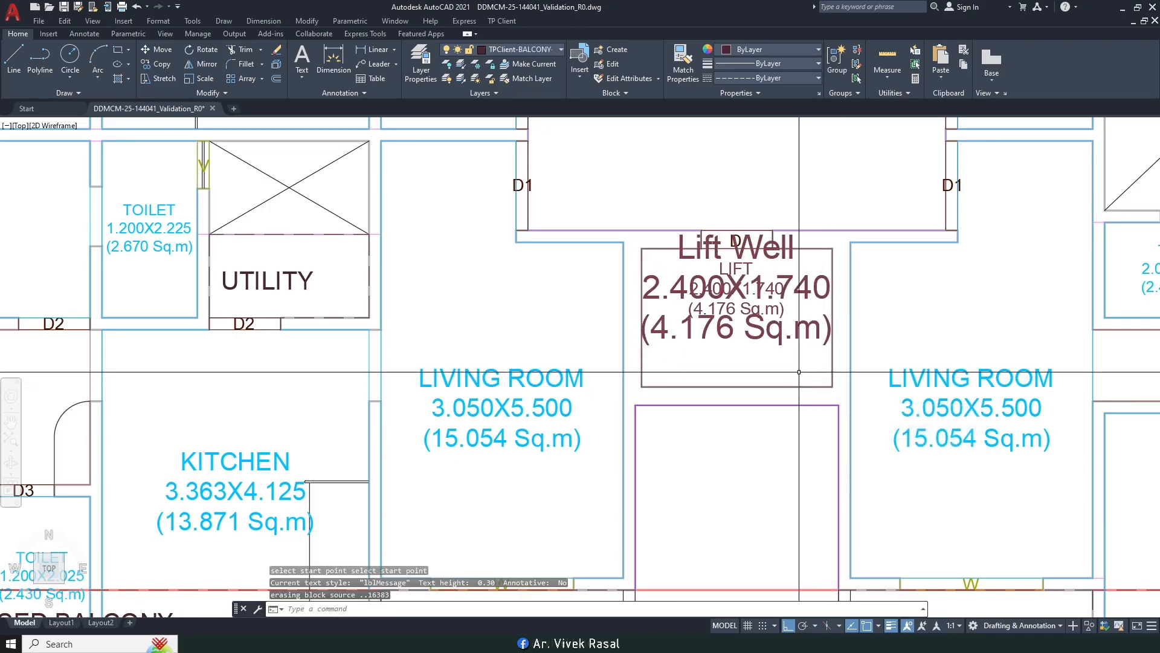
# Step: Scale the Lift Well label by 0.5 about its centre
pyautogui.write('e')
pyautogui.press('space')
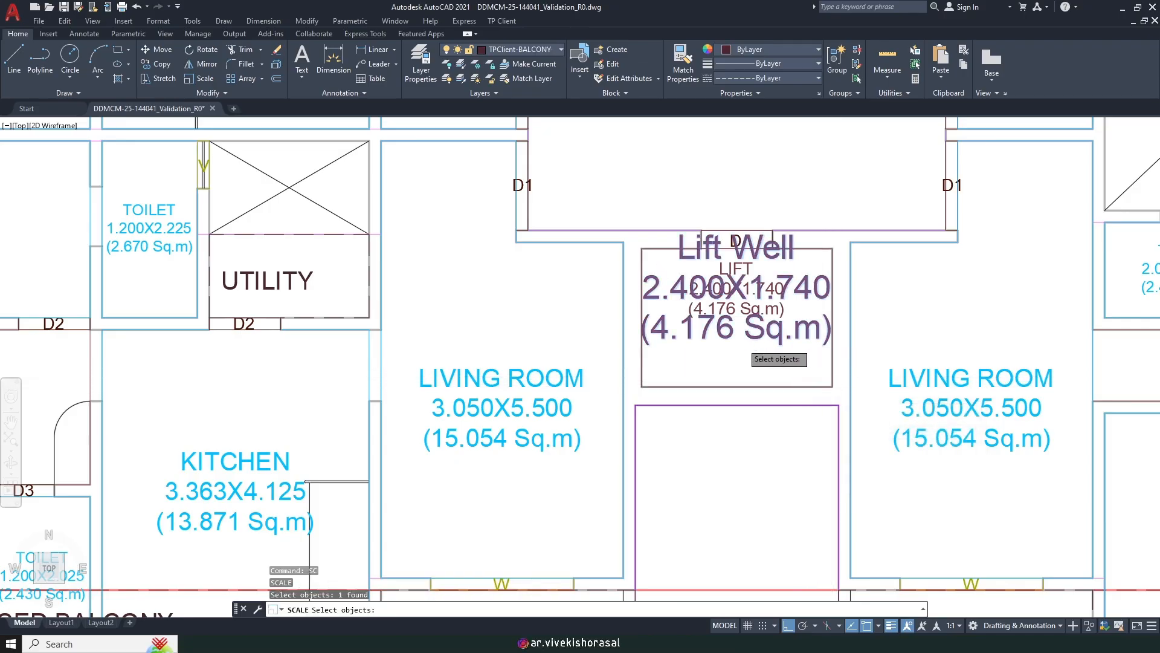
pyautogui.press('Return')
pyautogui.click(737, 291)
pyautogui.write('.5')
pyautogui.press('Return')
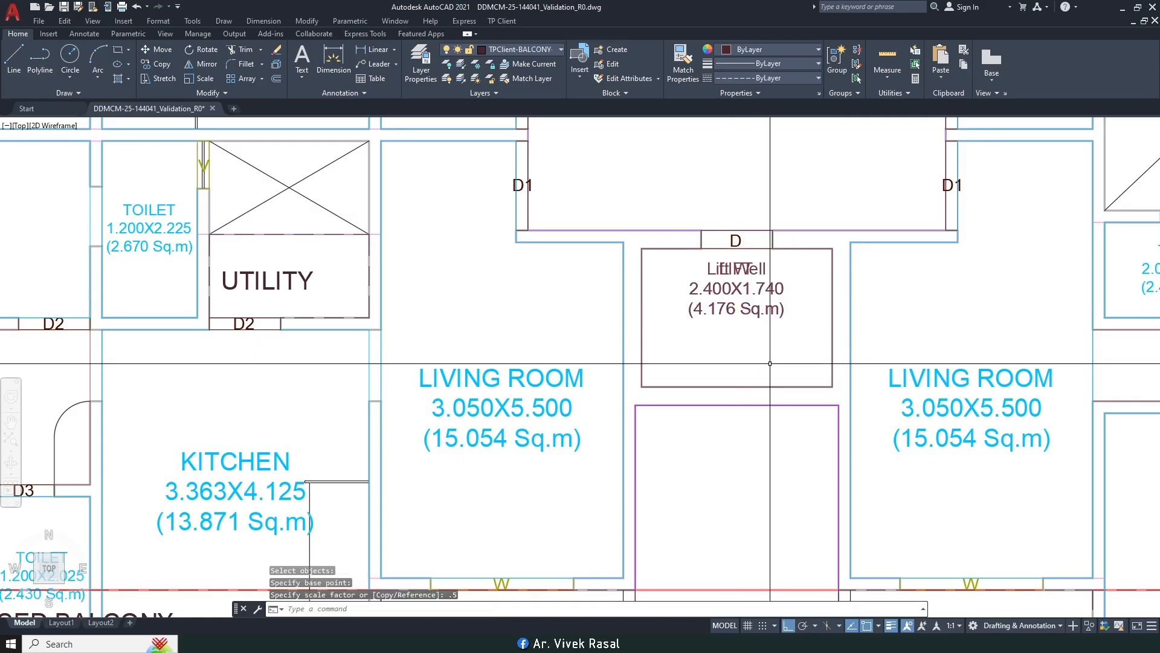
# Step: Move the Lift Well label to sit just below the LIFT label
pyautogui.write('m')
pyautogui.press('space')
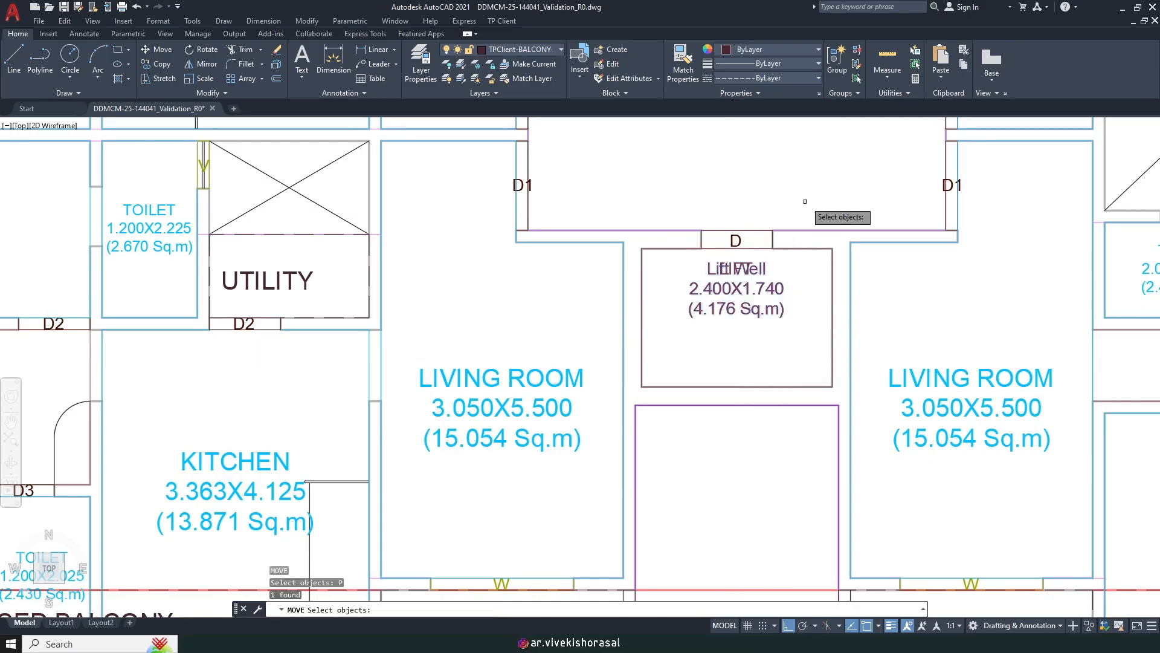
pyautogui.moveTo(804, 130); pyautogui.dragTo(802, 196, button='middle')
pyautogui.press('space')
pyautogui.click(807, 147)
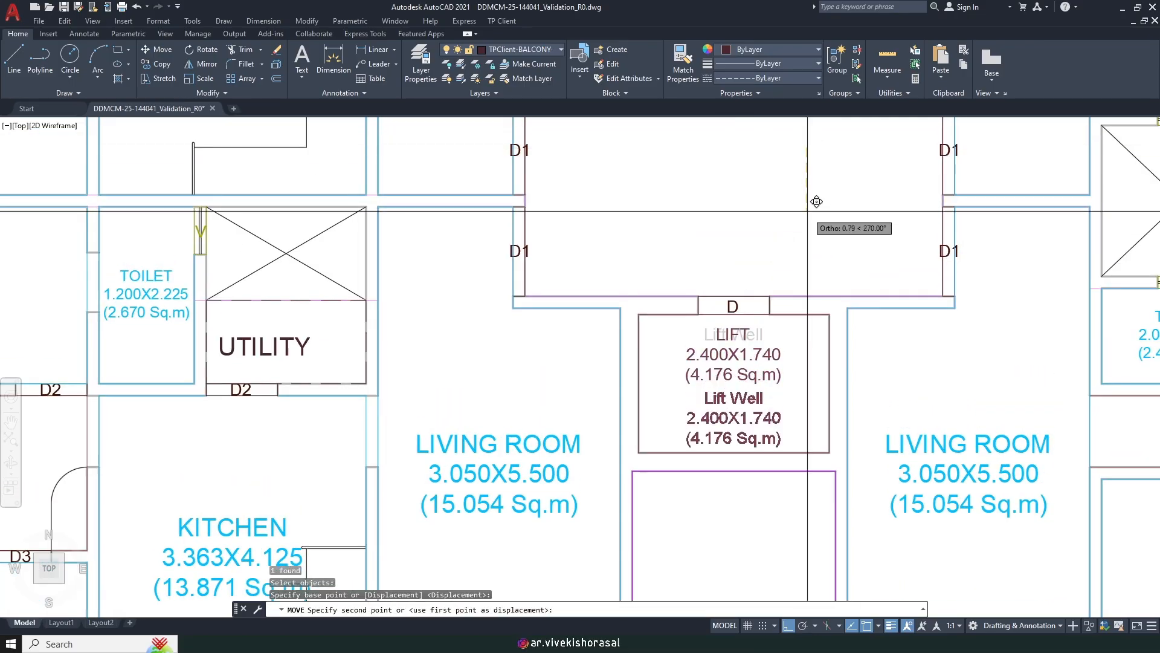
pyautogui.click(814, 204)
pyautogui.scroll(-2, 749, 362)
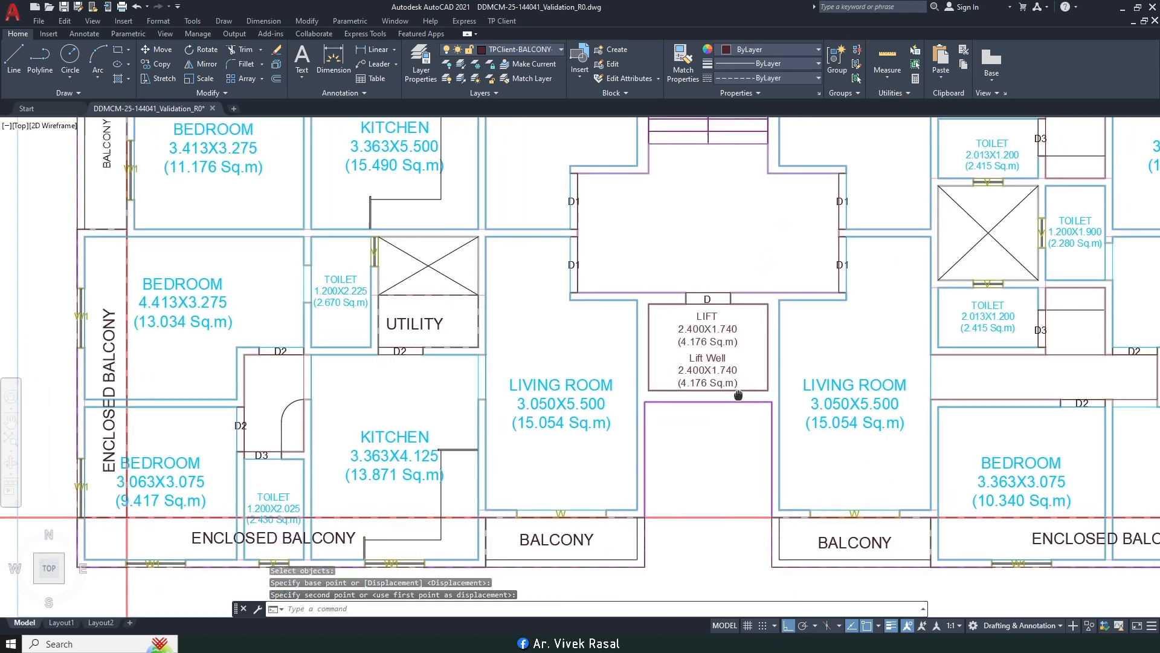
# Step: Select the lift outline with its LIFT and Lift Well labels, excluding the bottom edge line
pyautogui.click(747, 388)
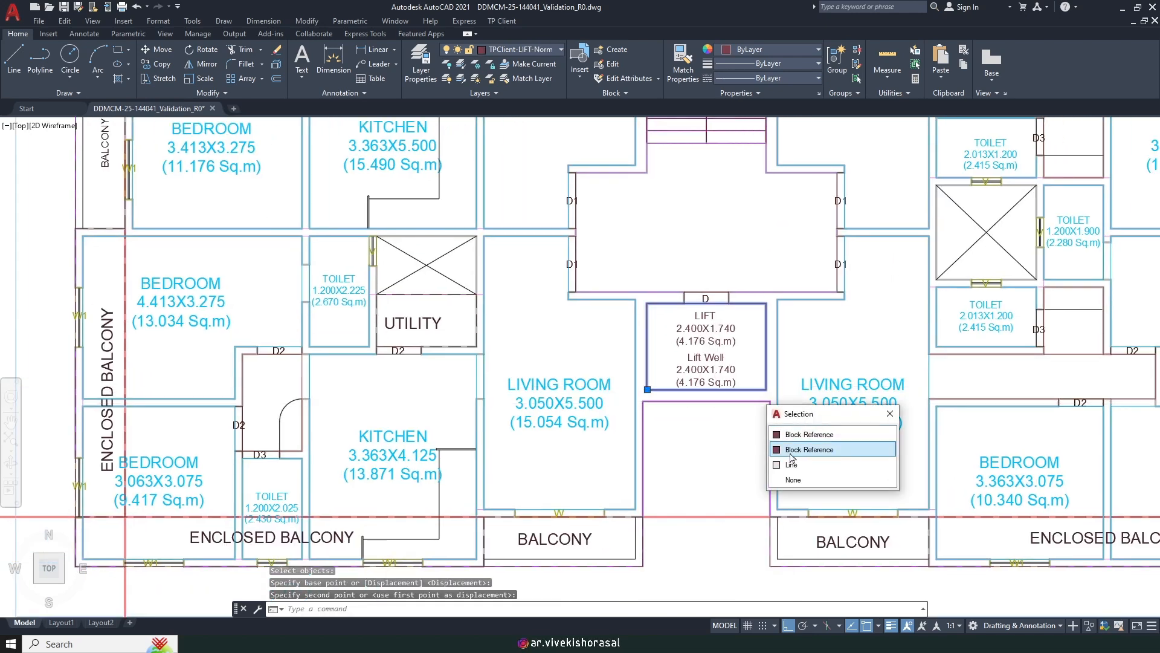
pyautogui.press('Escape')
pyautogui.scroll(2, 748, 349)
pyautogui.click(748, 310)
pyautogui.click(695, 368)
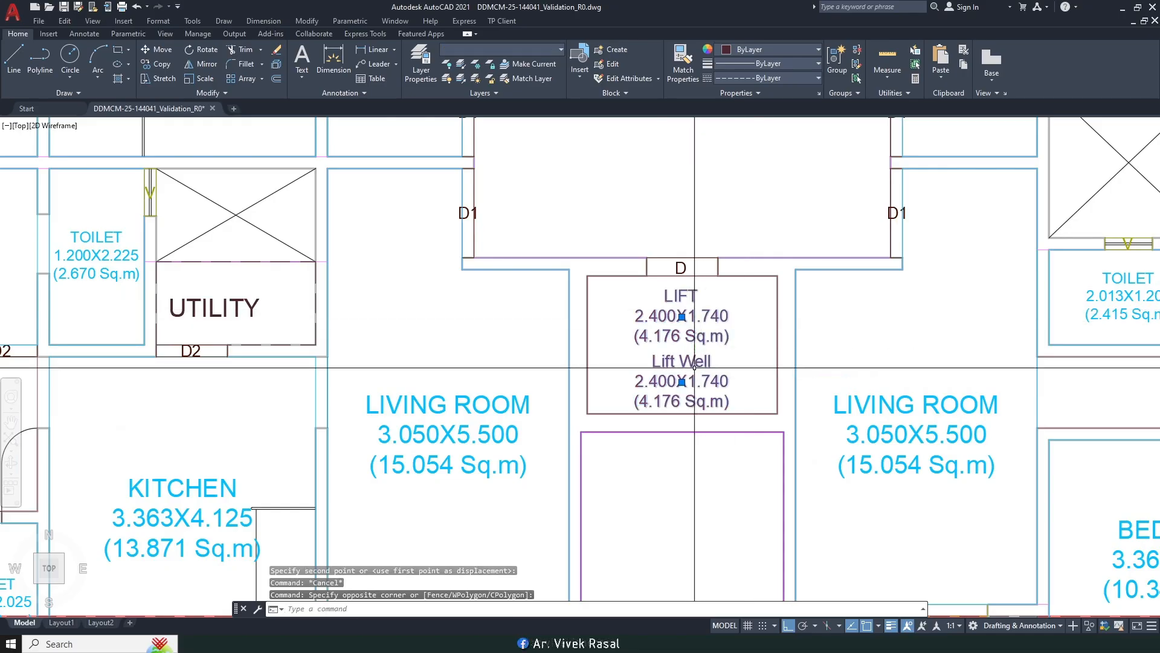
pyautogui.click(747, 404)
pyautogui.click(602, 424)
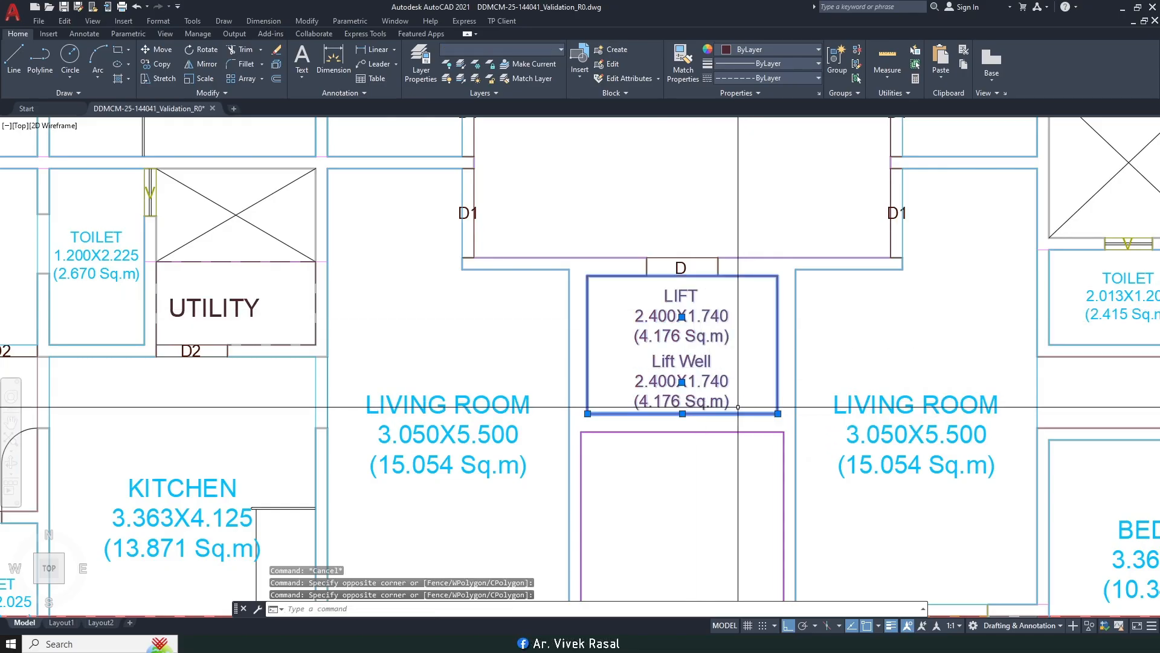
pyautogui.keyDown('shift'); pyautogui.click(580, 406); pyautogui.keyUp('shift')
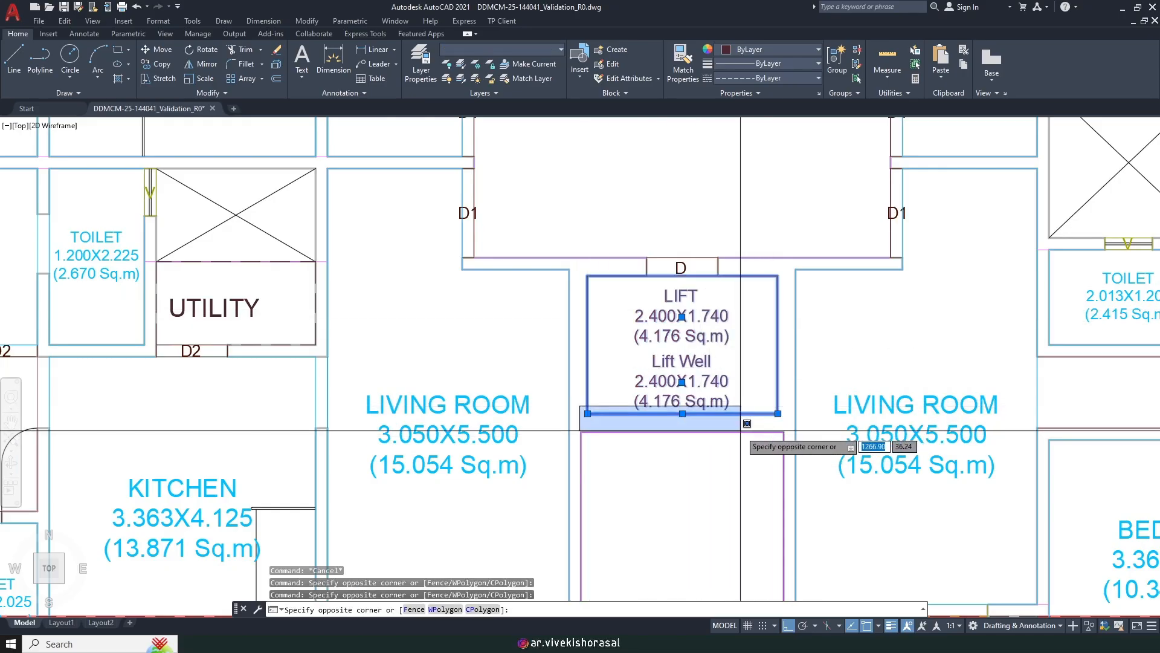
pyautogui.keyDown('shift'); pyautogui.click(813, 428); pyautogui.keyUp('shift')
pyautogui.scroll(-2, 726, 423)
# Step: Copy the selection from the lift's bottom midpoint onto the parking floor lift, then zoom out
pyautogui.write('co')
pyautogui.press('space')
pyautogui.scroll(3, 704, 423)
pyautogui.click(692, 409)
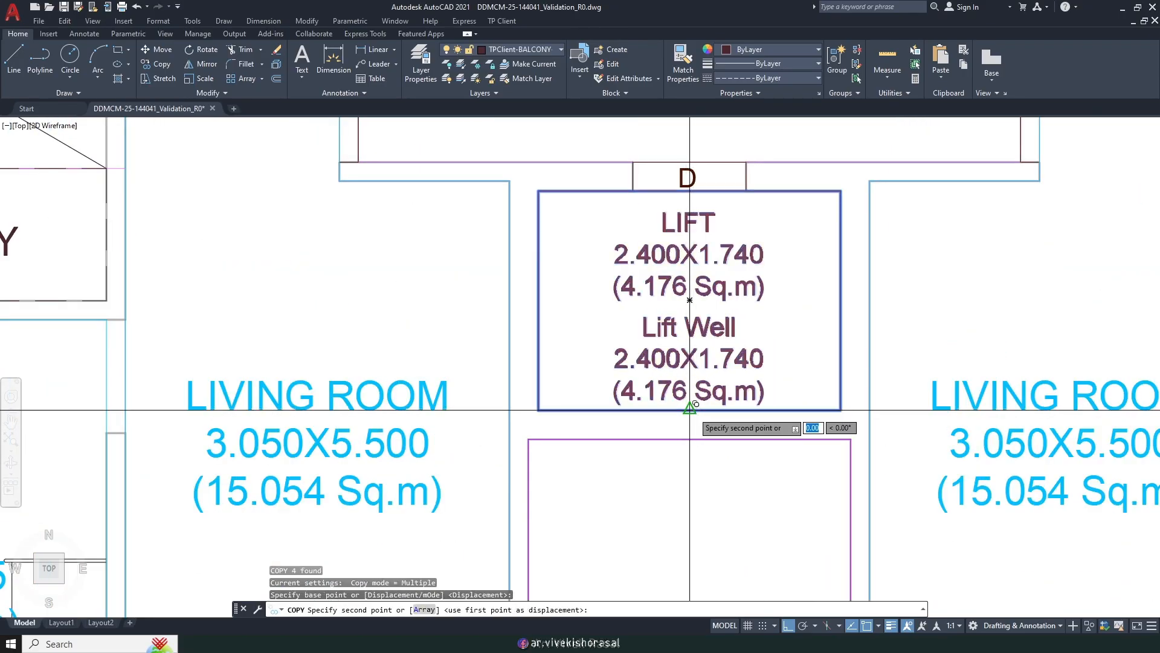
pyautogui.scroll(-5, 771, 383)
pyautogui.scroll(4, 493, 387)
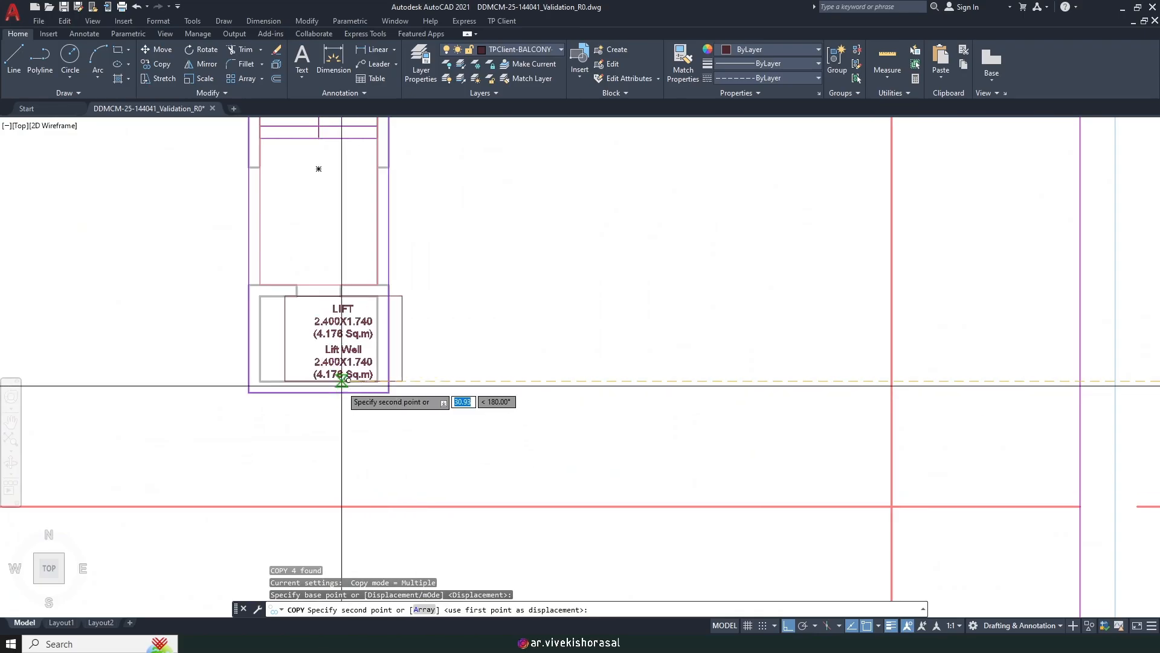
pyautogui.click(324, 384)
pyautogui.press('Escape')
pyautogui.scroll(-2, 376, 321)
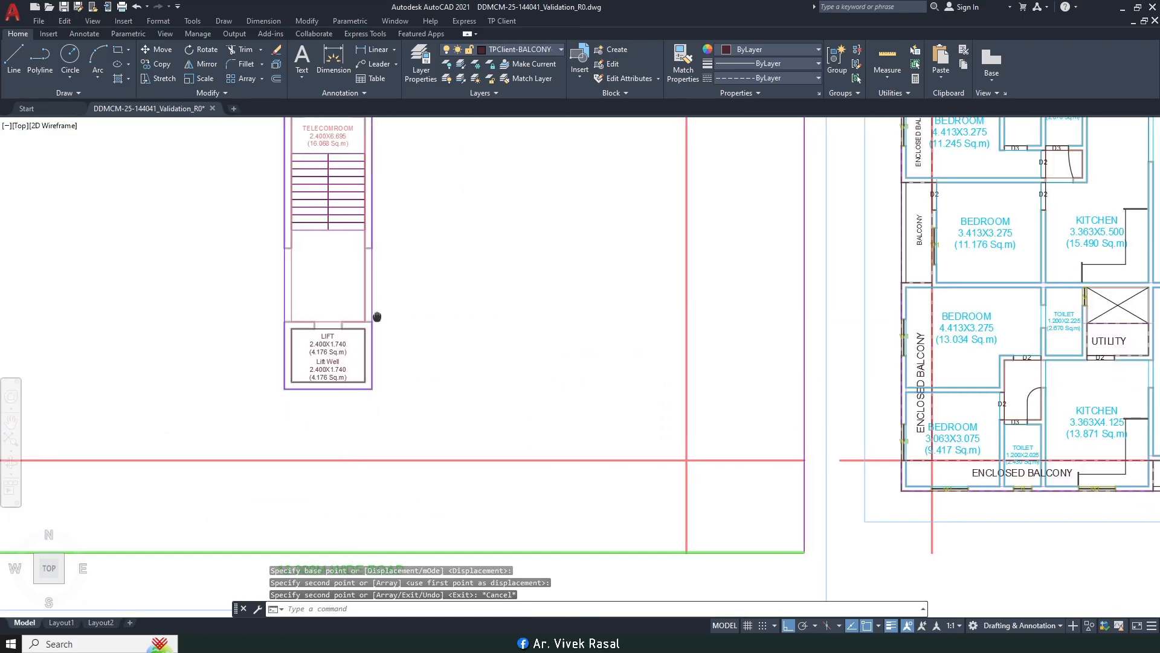
pyautogui.scroll(-2, 460, 368)
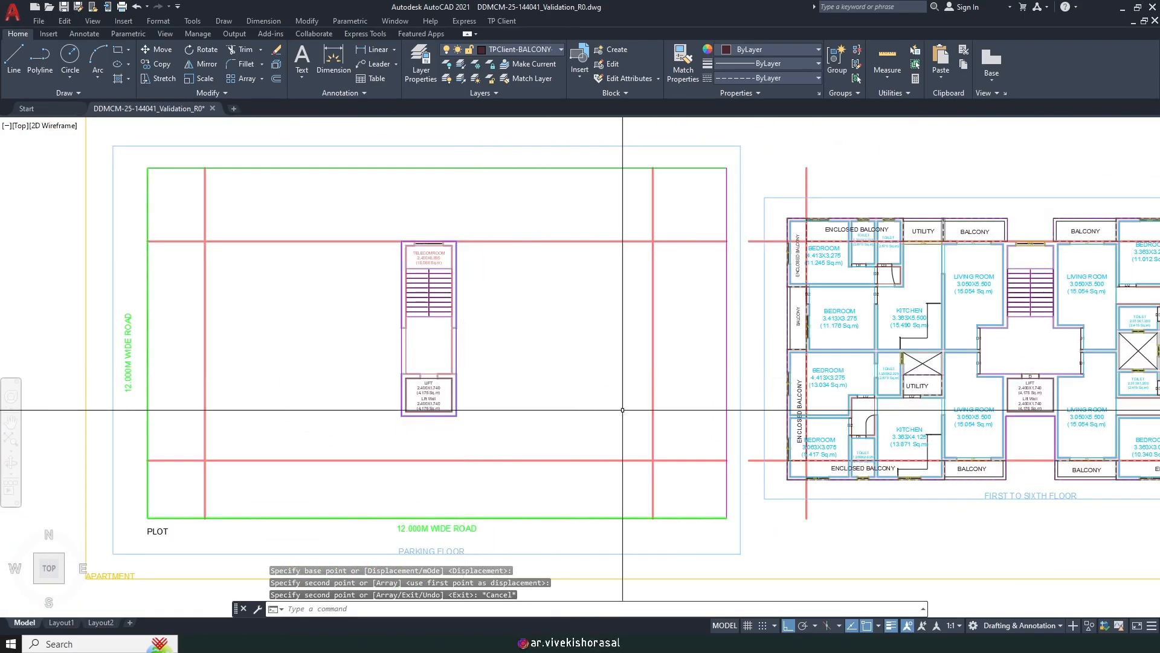
pyautogui.moveTo(777, 345)
pyautogui.mouseDown(button='middle')
pyautogui.moveTo(606, 290)
pyautogui.moveTo(543, 295)
pyautogui.moveTo(559, 328)
pyautogui.mouseUp(button='middle')
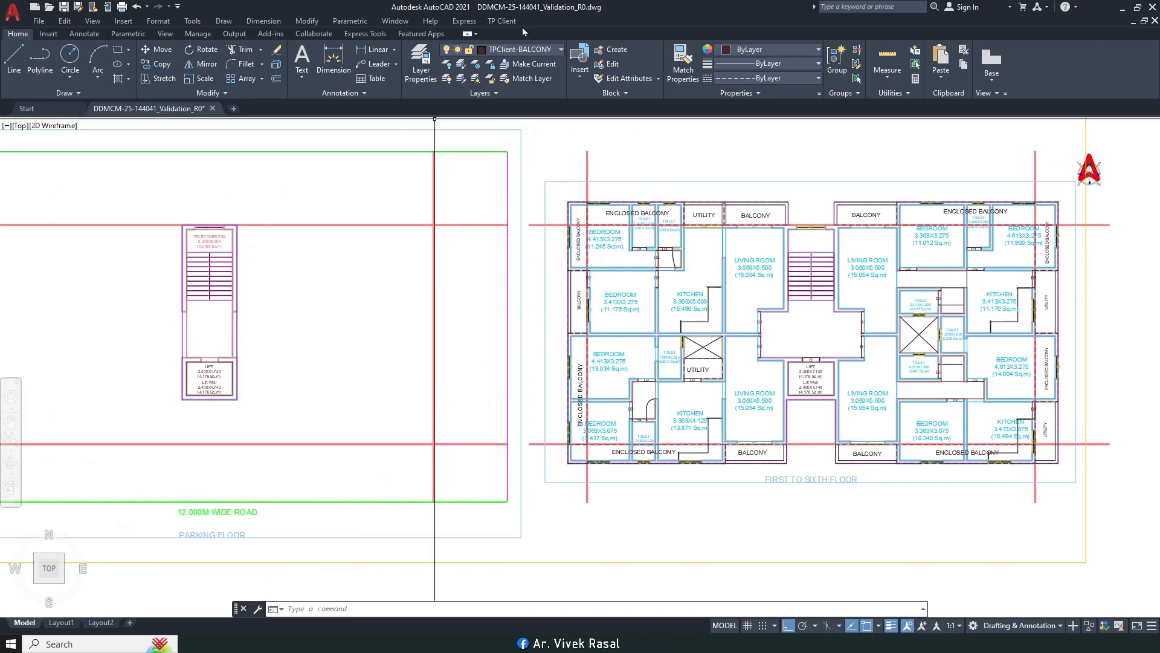
pyautogui.click(500, 22)
# Step: Mark the shaft beside the toilet as a DUCT area by drawing its rectangle
pyautogui.moveTo(594, 107)
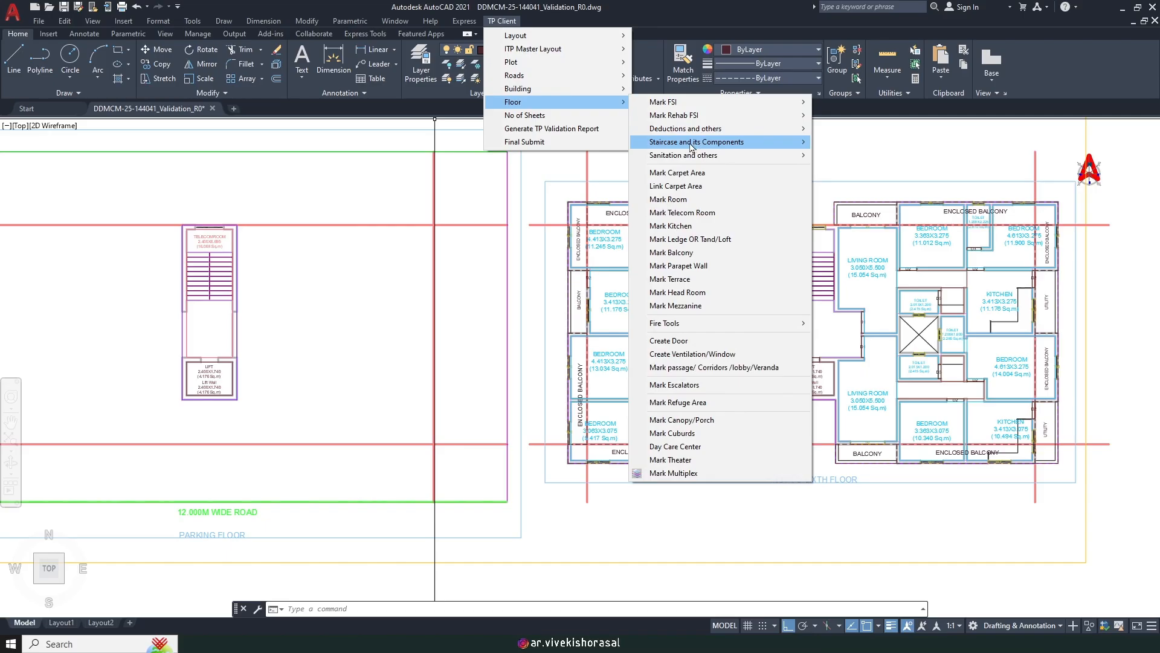
pyautogui.moveTo(701, 130)
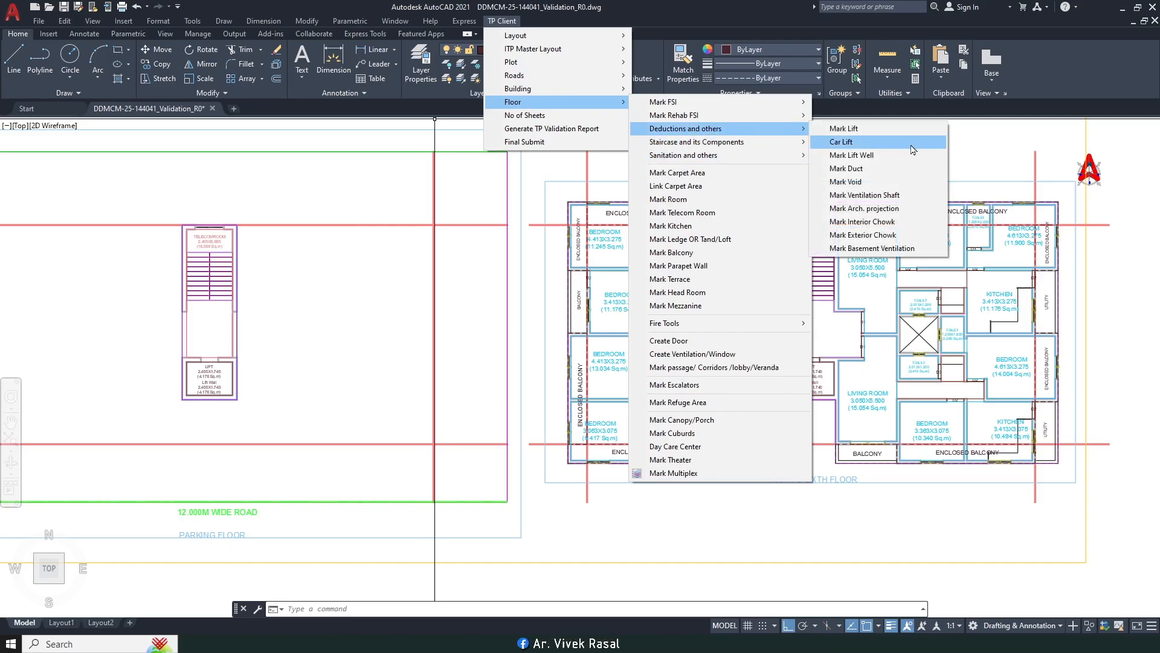
pyautogui.click(846, 169)
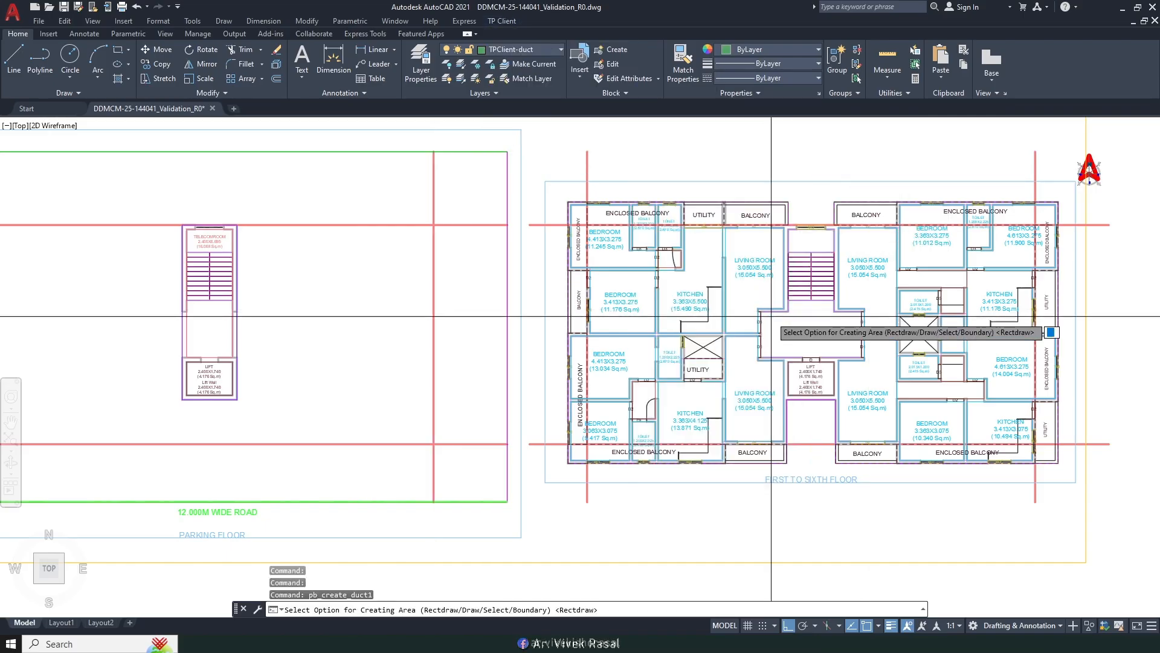
pyautogui.scroll(9, 737, 326)
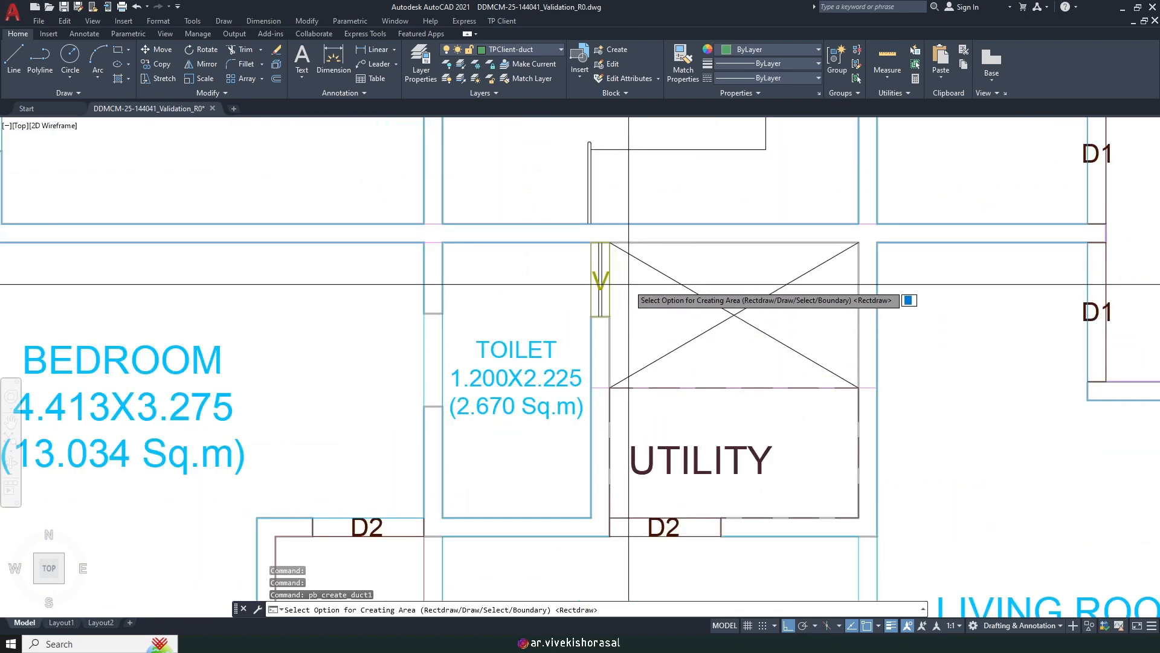
pyautogui.press('Return')
pyautogui.click(609, 242)
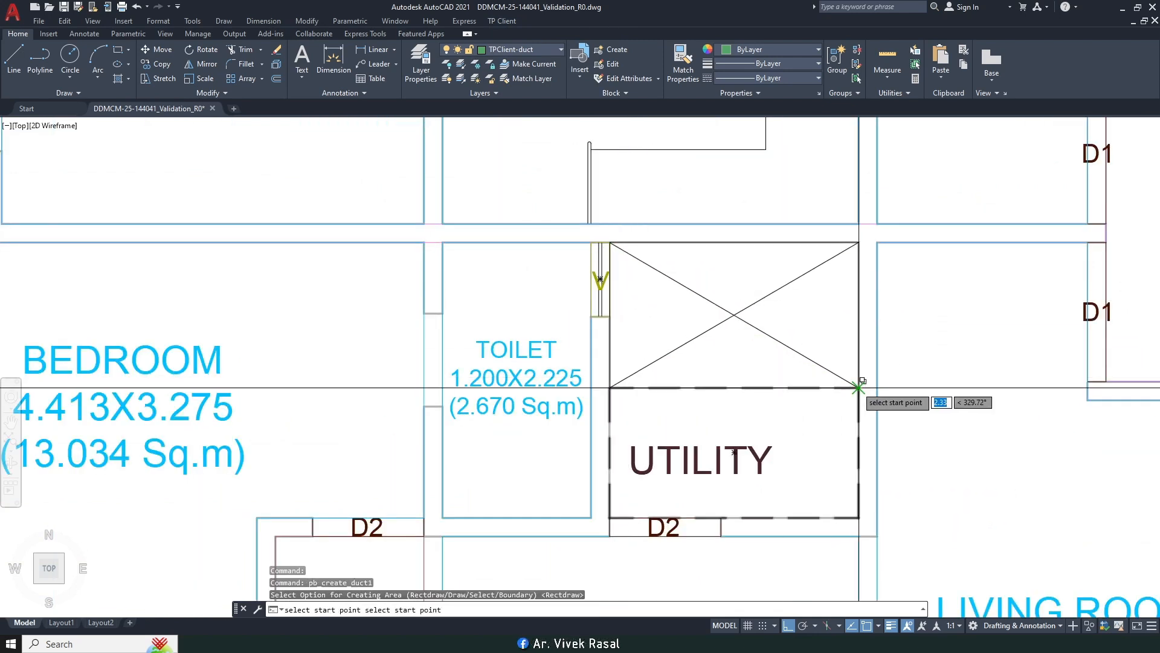
pyautogui.click(858, 387)
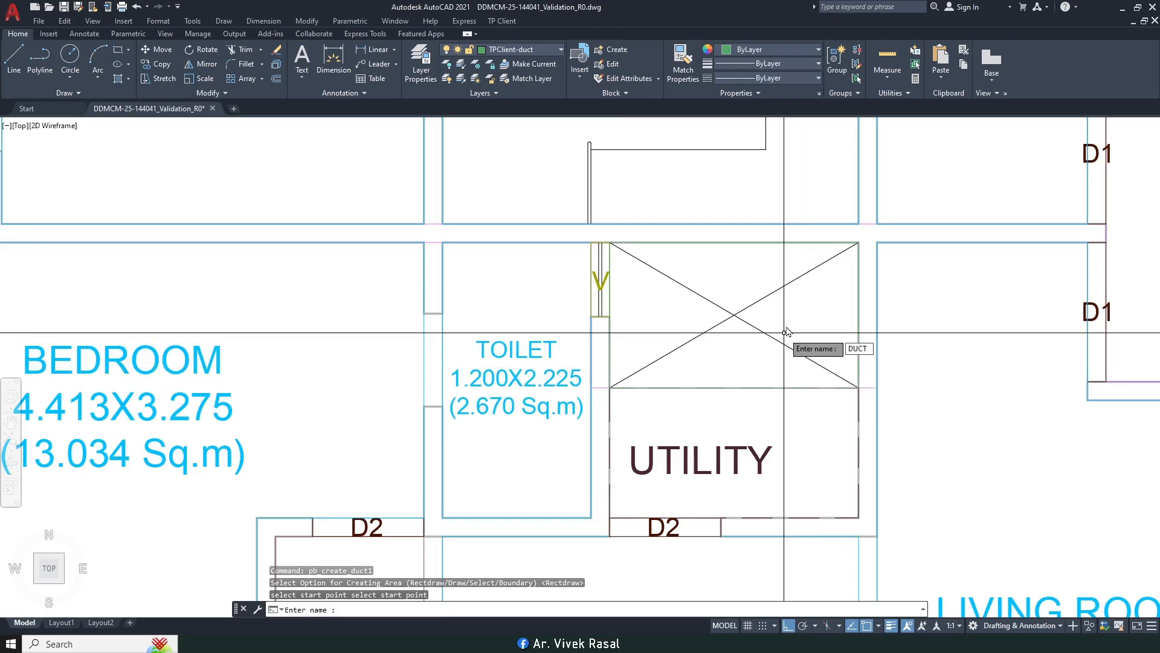
pyautogui.press('Return')
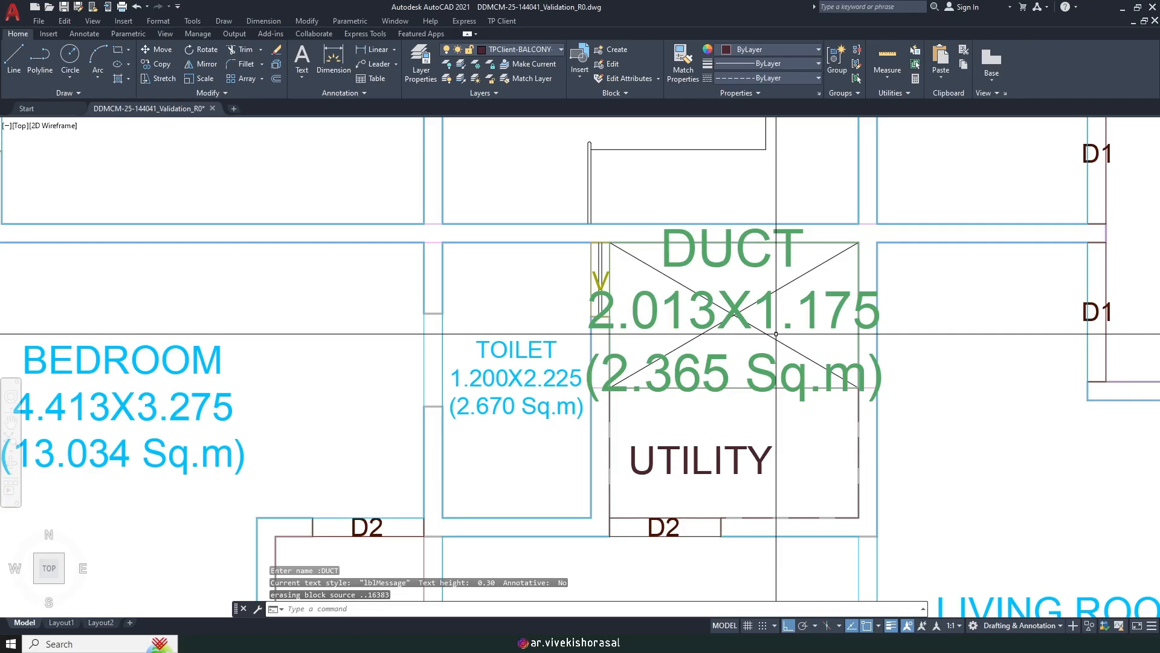
# Step: Scale the DUCT label down by a factor of 0.5
pyautogui.write('sc')
pyautogui.press('space')
pyautogui.click(761, 287)
pyautogui.click(745, 311)
pyautogui.press('space')
pyautogui.click(728, 317)
pyautogui.write('.5')
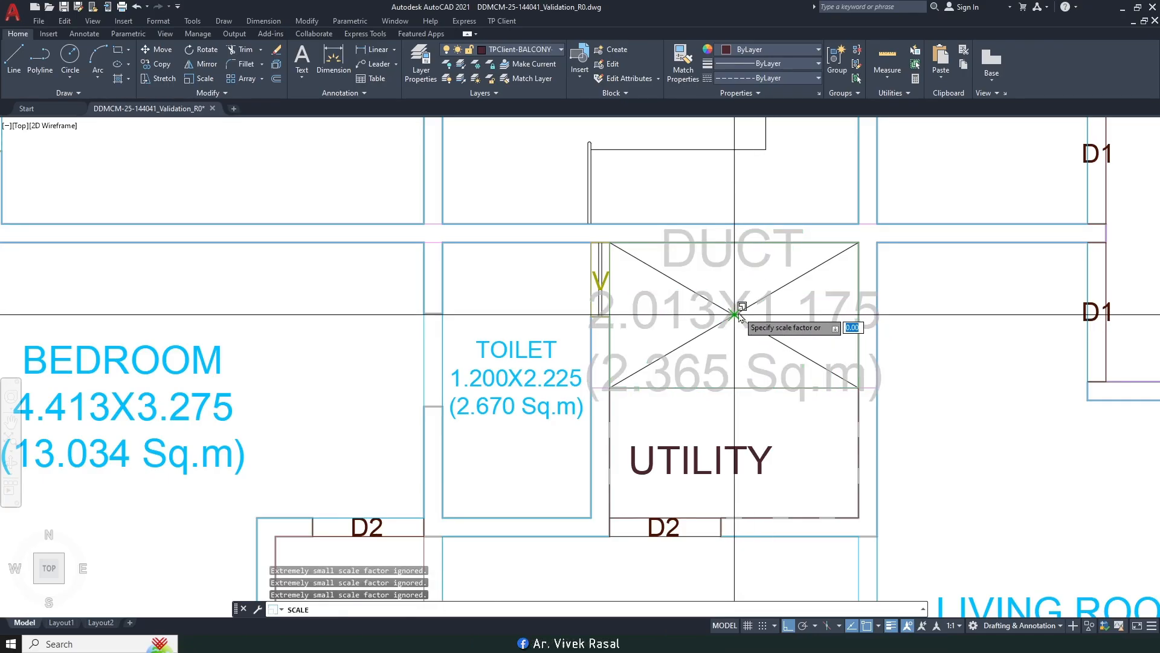
pyautogui.press('Return')
pyautogui.scroll(-8, 738, 312)
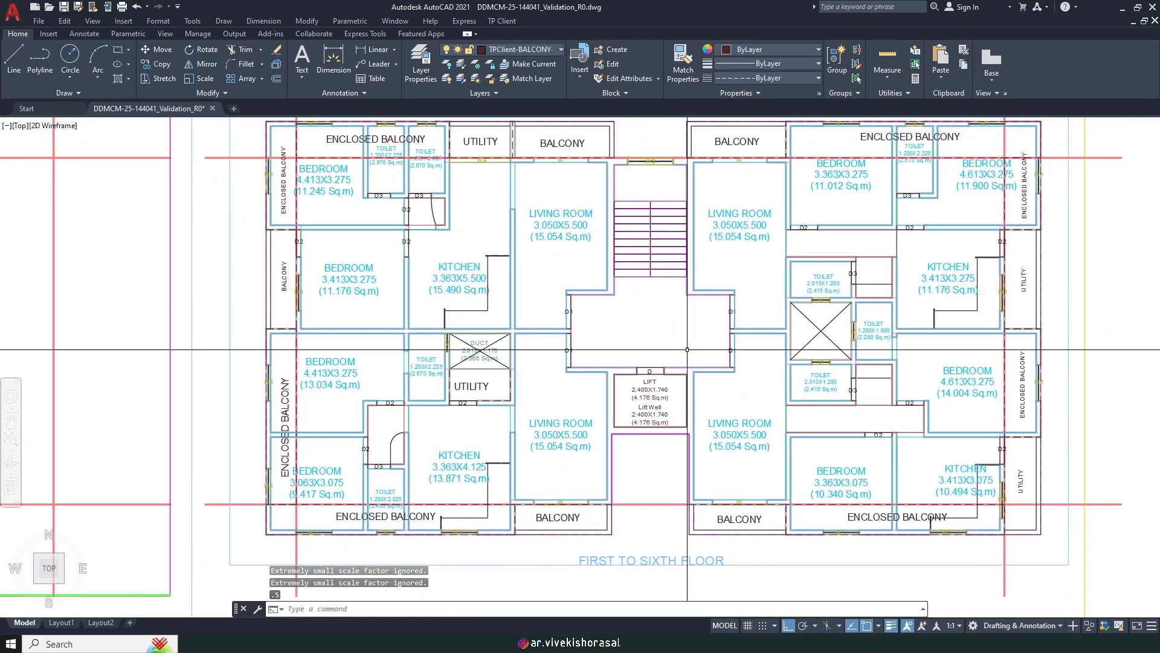
# Step: Mark the right flat's shaft as a DUCT area of 2.013X1.900 (3.824 Sq.m)
pyautogui.click(502, 20)
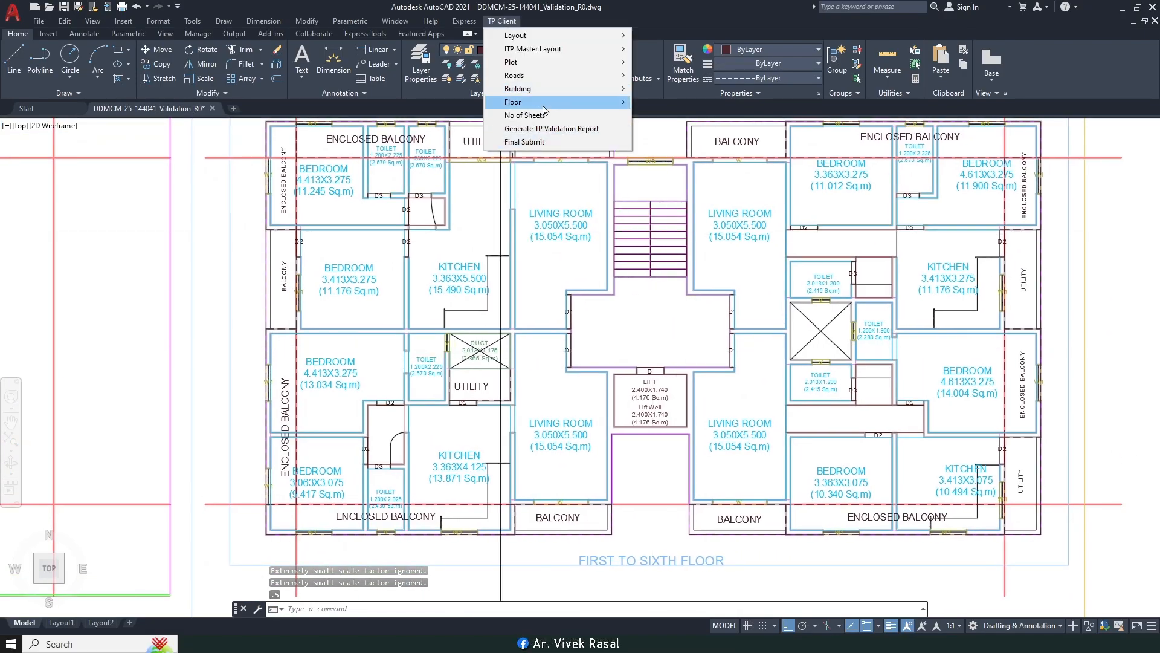
pyautogui.moveTo(544, 102)
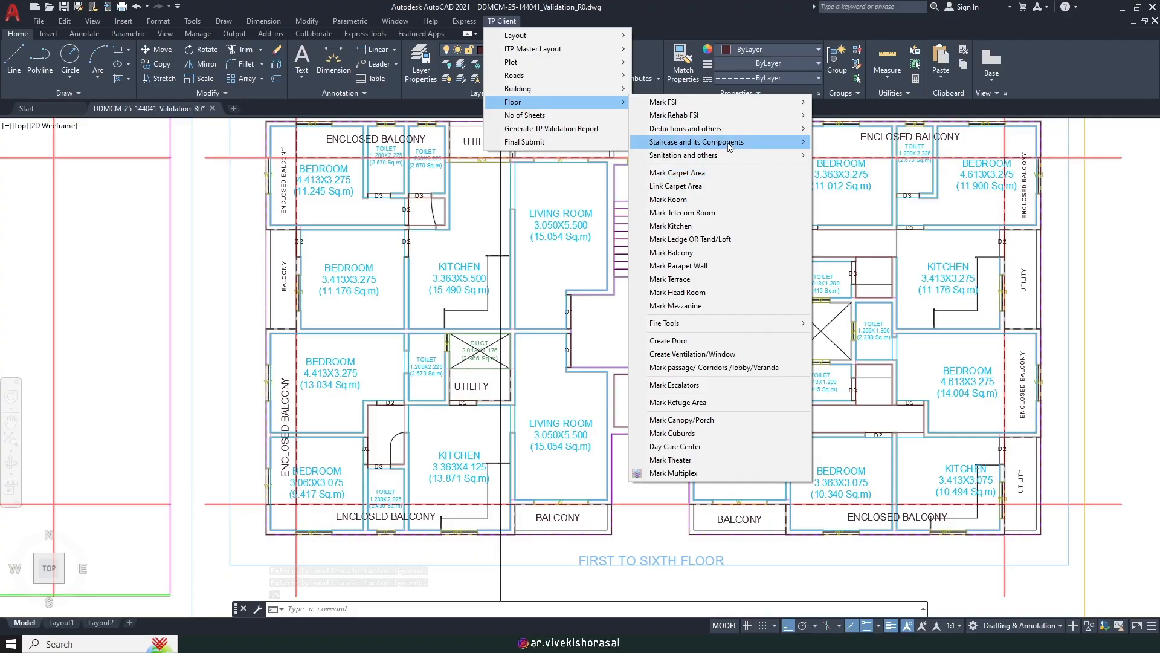
pyautogui.moveTo(726, 129)
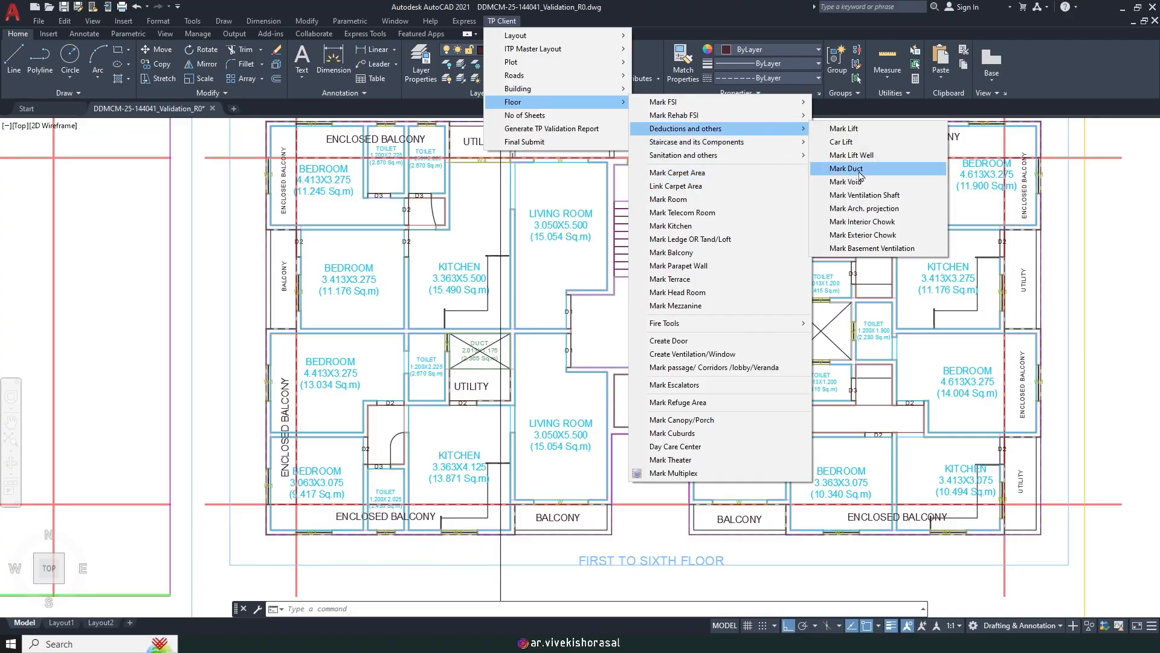
pyautogui.click(861, 173)
pyautogui.scroll(6, 570, 287)
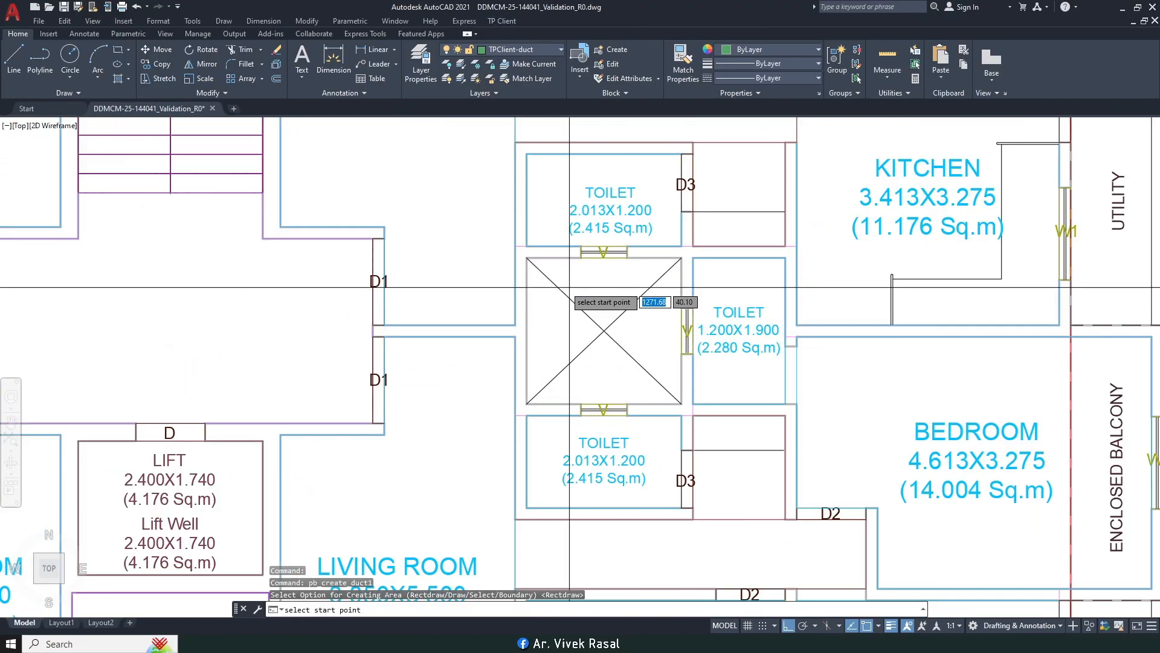
pyautogui.scroll(4, 570, 287)
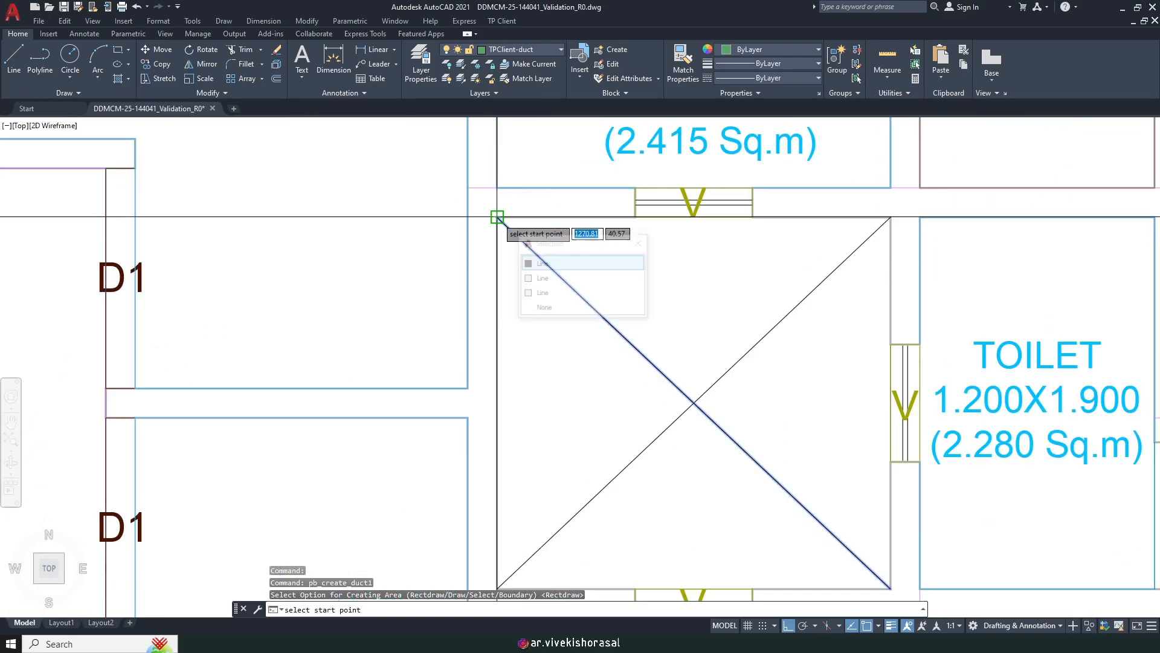
pyautogui.scroll(-5, 498, 216)
pyautogui.scroll(7, 677, 339)
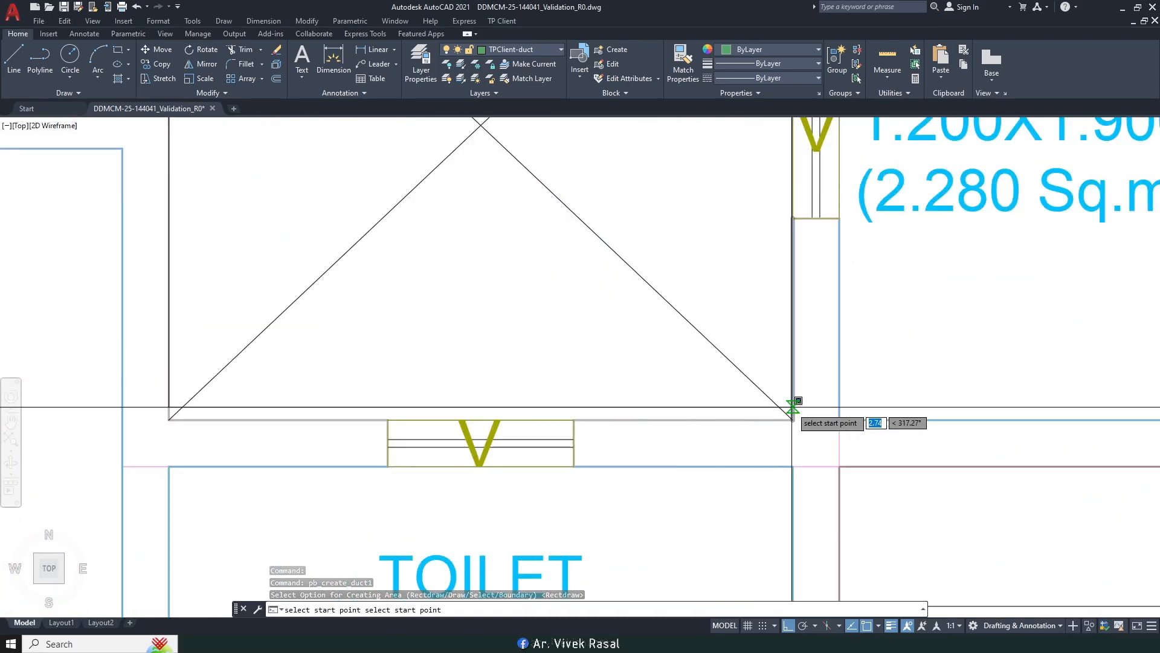
pyautogui.click(792, 406)
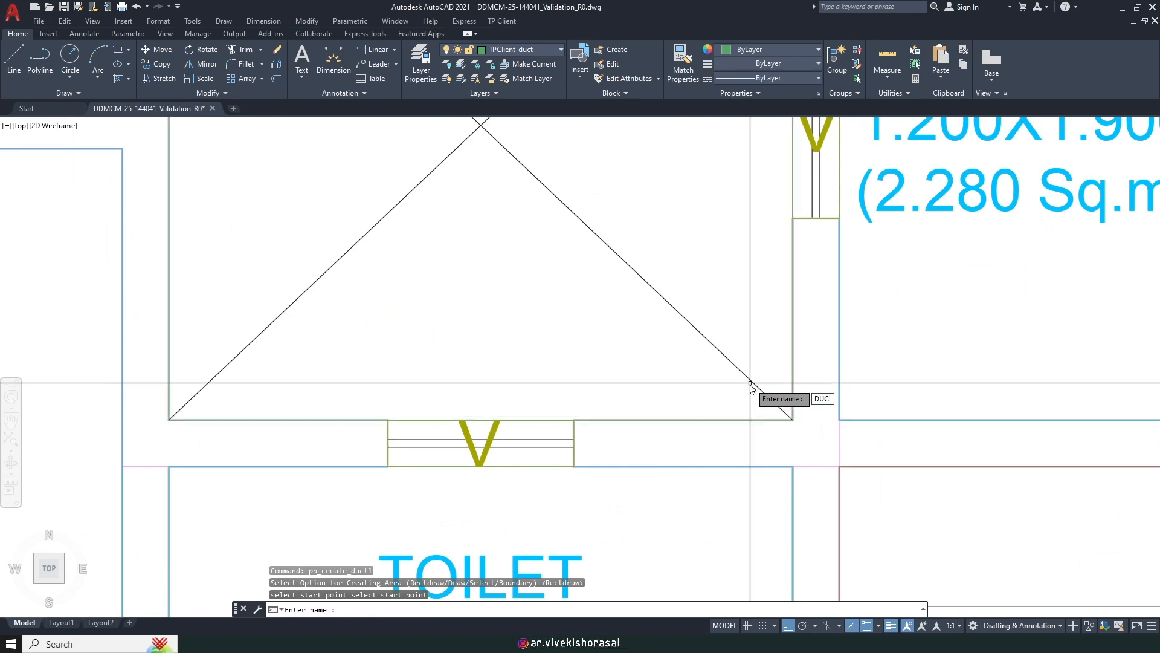
pyautogui.press('Return')
pyautogui.scroll(-5, 733, 375)
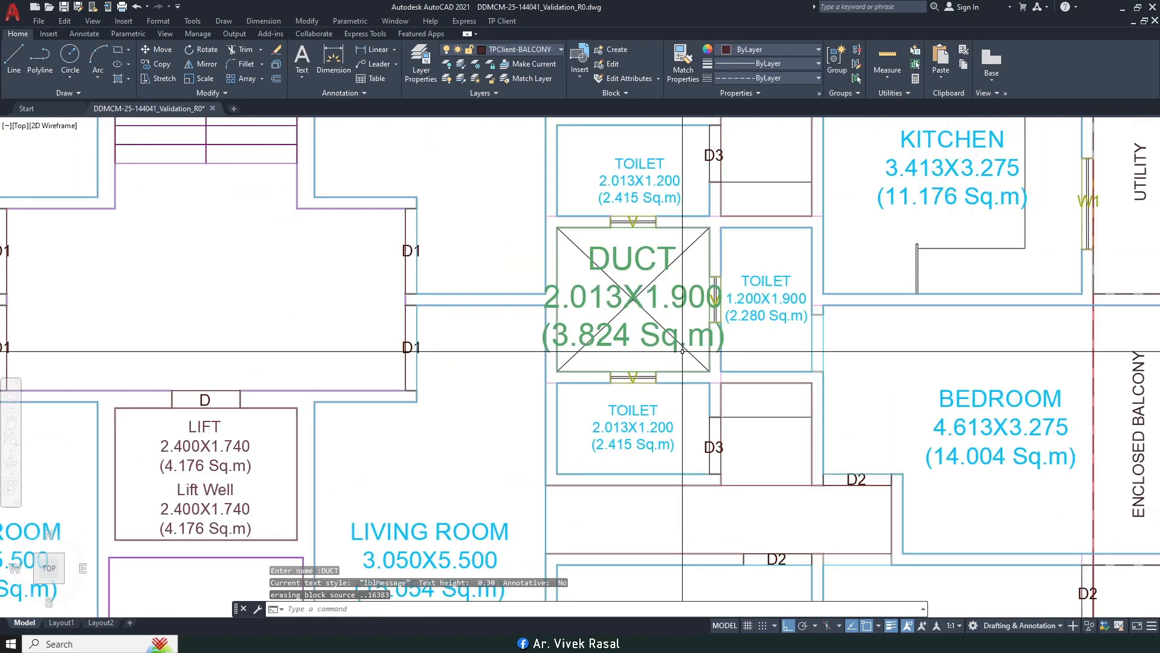
# Step: Use MATCHPROP to give the new DUCT label the smaller duct label's style
pyautogui.moveTo(402, 386); pyautogui.dragTo(665, 258, button='middle')
pyautogui.write('ma')
pyautogui.press('space')
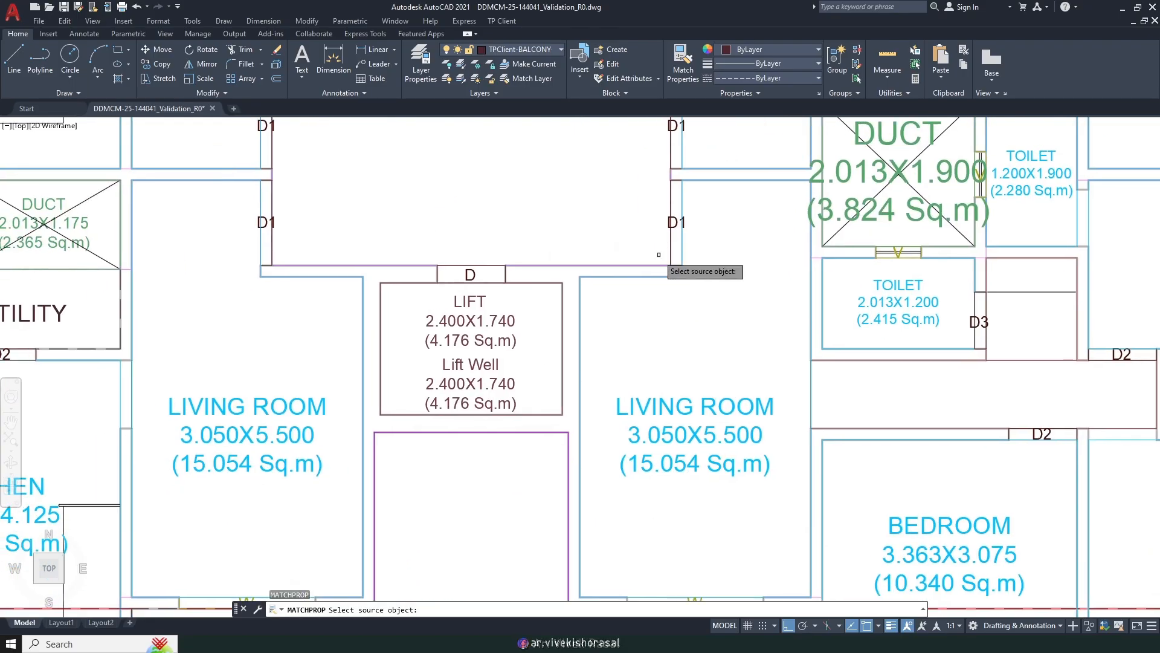
pyautogui.scroll(-2, 413, 348)
pyautogui.click(205, 270)
pyautogui.scroll(4, 659, 253)
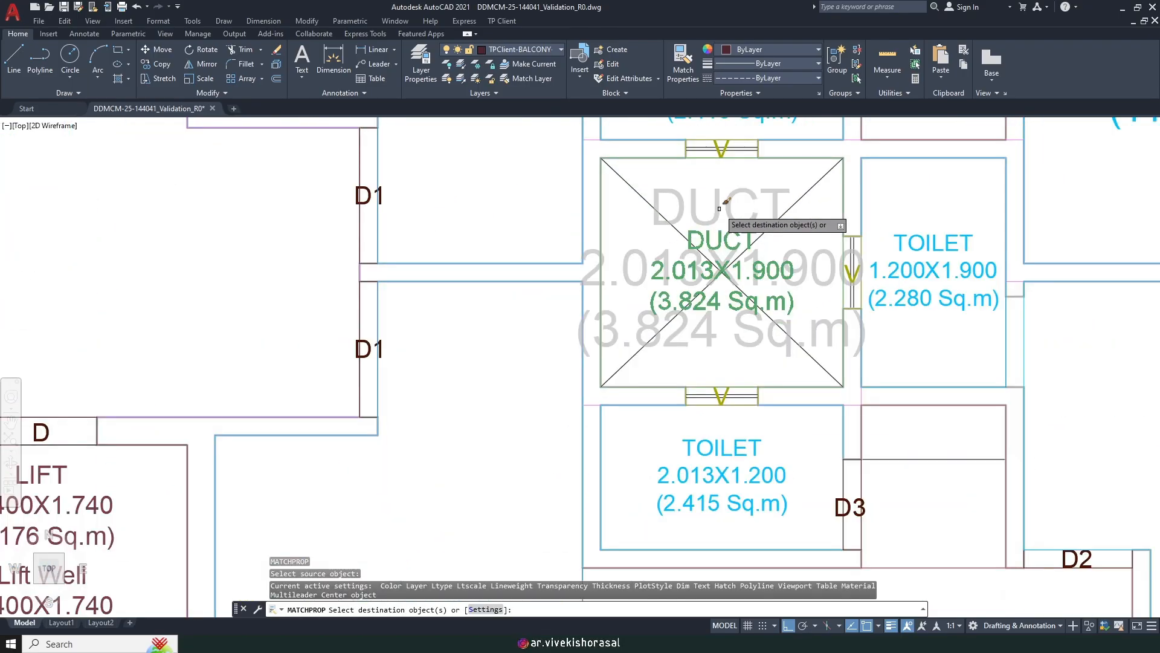
pyautogui.click(712, 218)
pyautogui.scroll(-6, 674, 211)
pyautogui.press('Return')
pyautogui.scroll(-3, 674, 211)
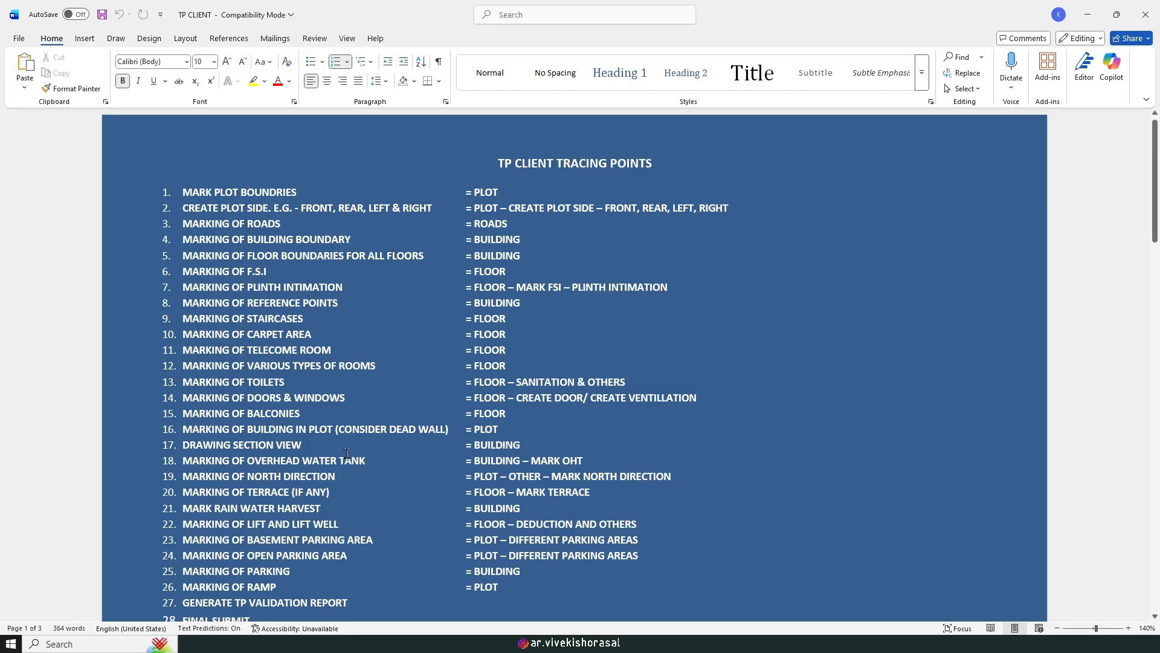
# Step: Run Mark Building in Plot (Consider Dead walls) and choose APARTMENT as the building
pyautogui.scroll(-1, 347, 451)
pyautogui.moveTo(182, 393); pyautogui.dragTo(506, 392)
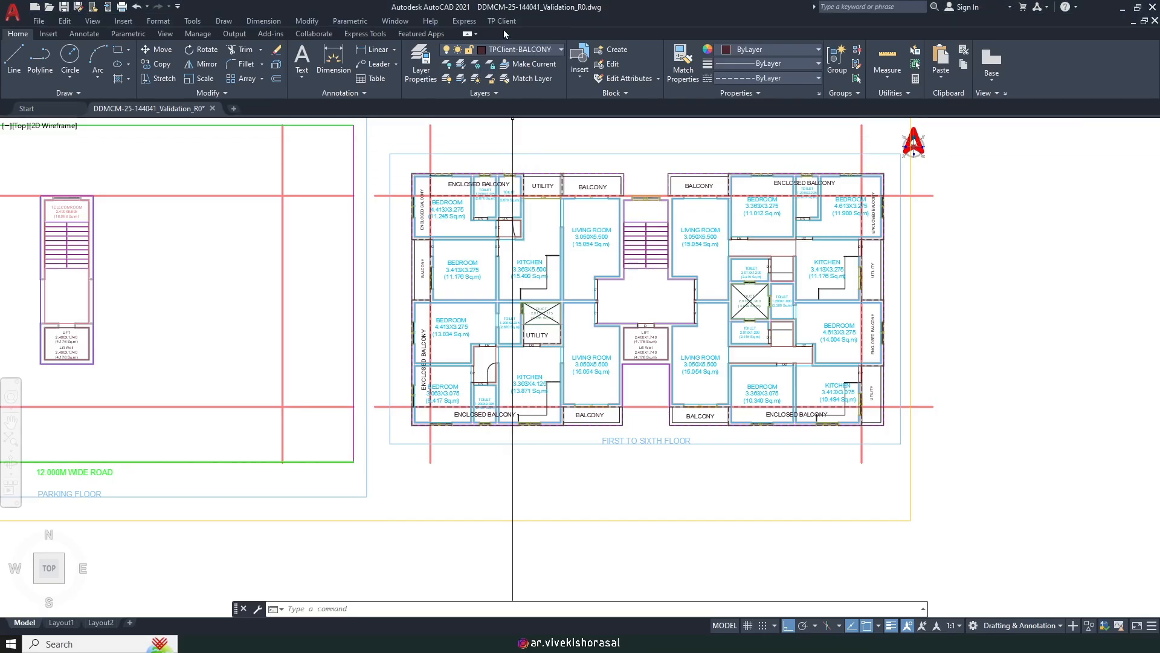
pyautogui.click(503, 21)
pyautogui.moveTo(520, 62)
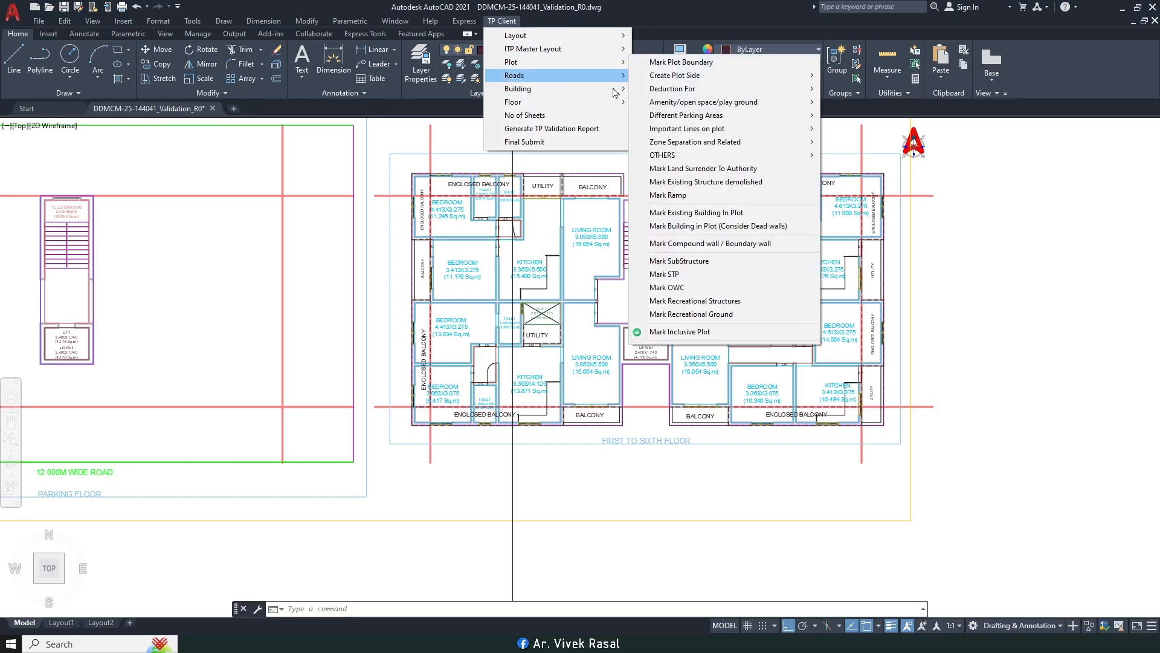
pyautogui.click(735, 226)
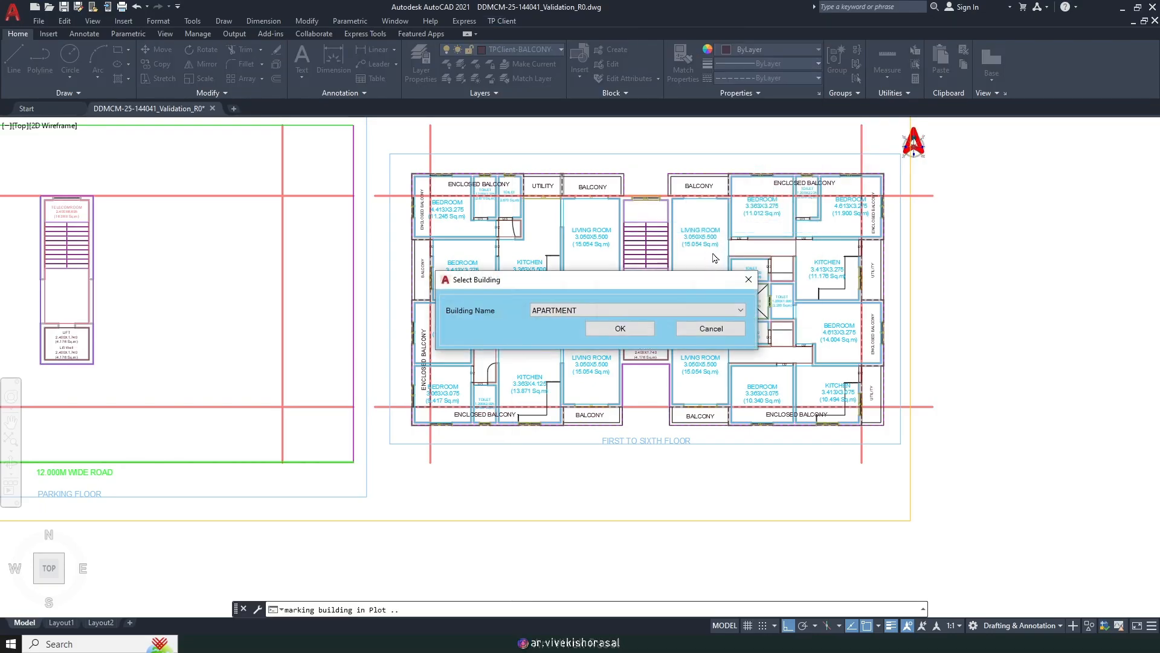
pyautogui.click(620, 328)
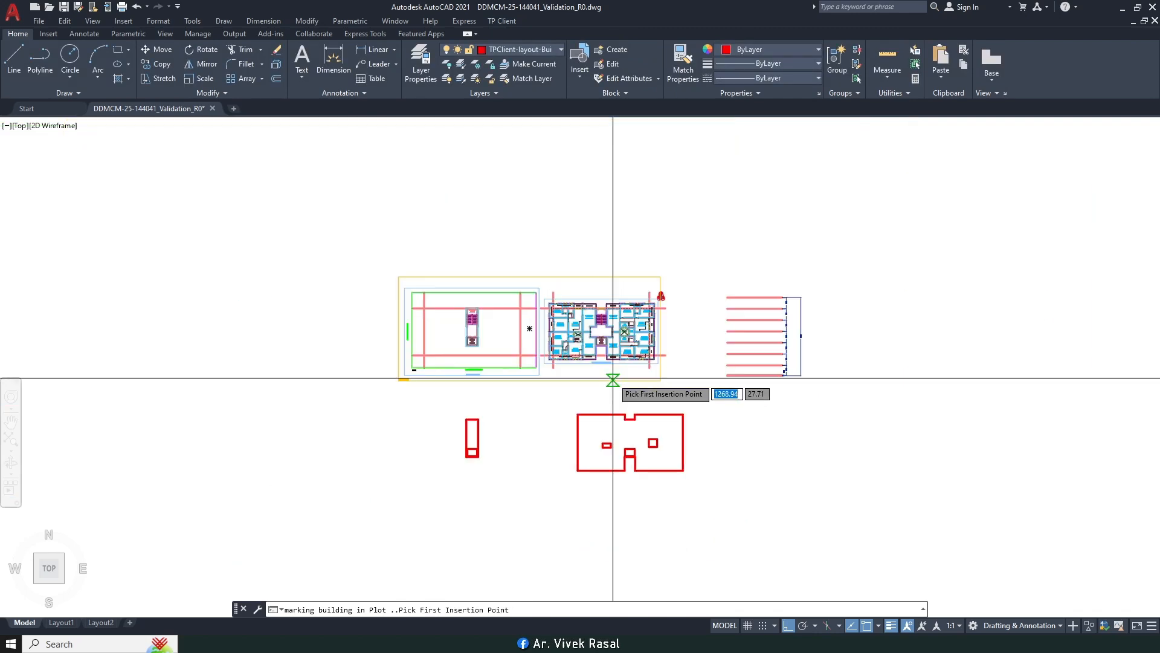
# Step: Pick the insertion point and an internal point to record the APARTMENT outline and area
pyautogui.click(497, 292)
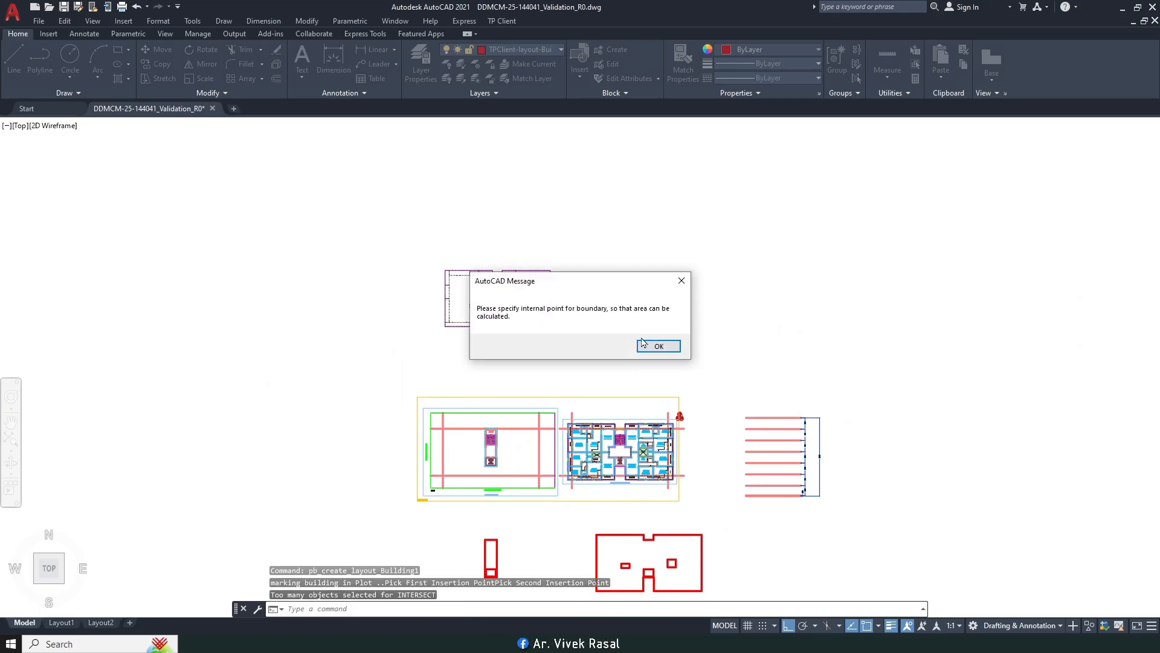
pyautogui.click(657, 347)
pyautogui.scroll(4, 504, 293)
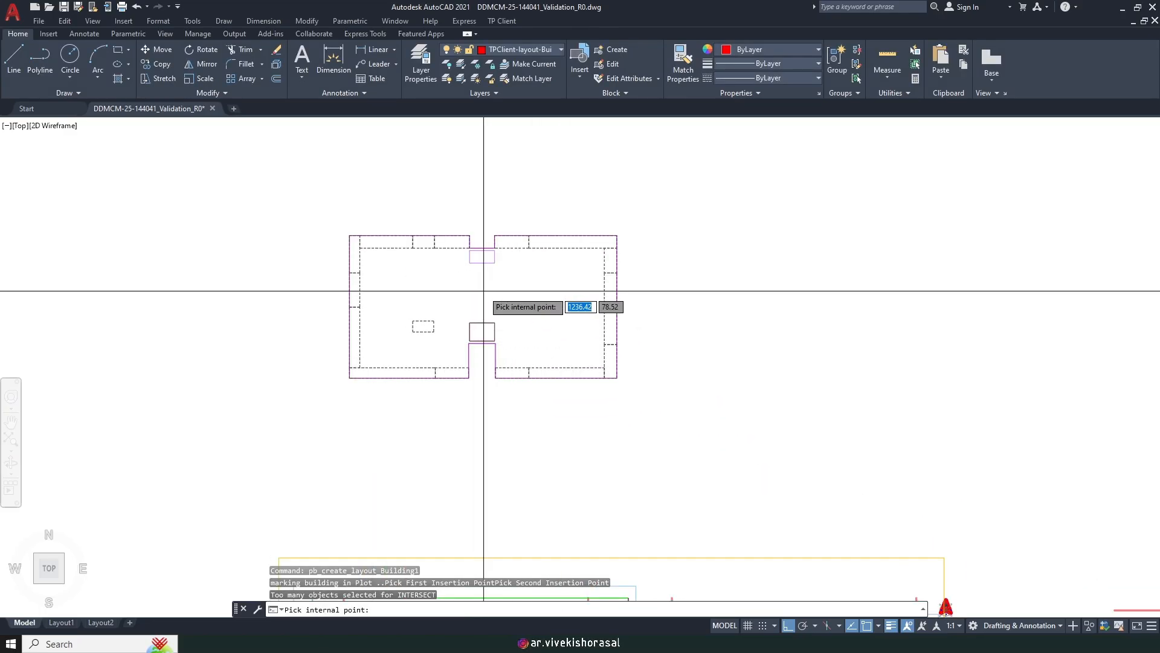
pyautogui.click(484, 291)
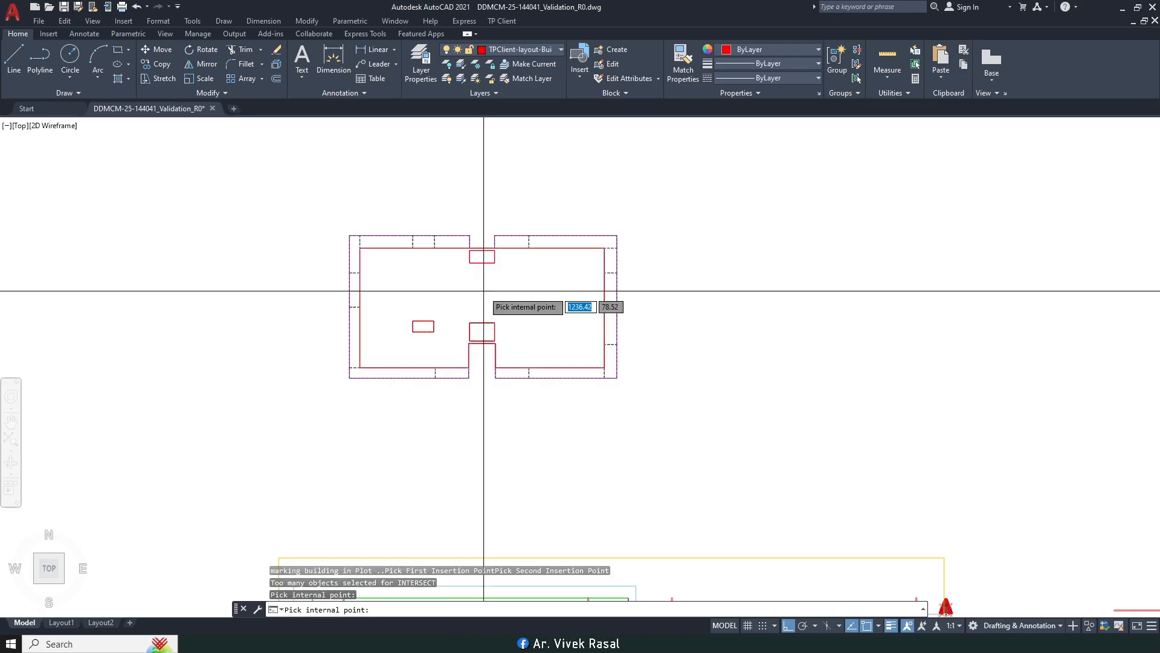
pyautogui.scroll(2, 454, 302)
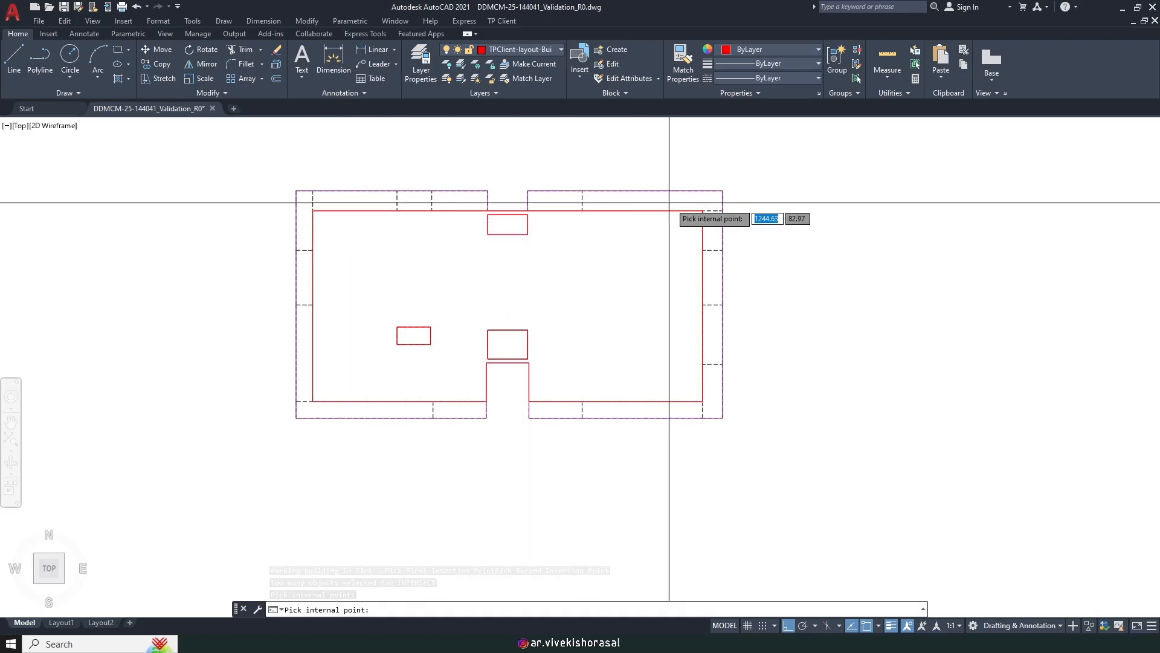
pyautogui.moveTo(488, 186); pyautogui.dragTo(538, 257, button='middle')
pyautogui.scroll(-5, 538, 256)
pyautogui.scroll(8, 668, 433)
pyautogui.scroll(-5, 708, 361)
pyautogui.moveTo(747, 383); pyautogui.dragTo(747, 538, button='middle')
pyautogui.scroll(8, 549, 298)
pyautogui.scroll(-3, 542, 300)
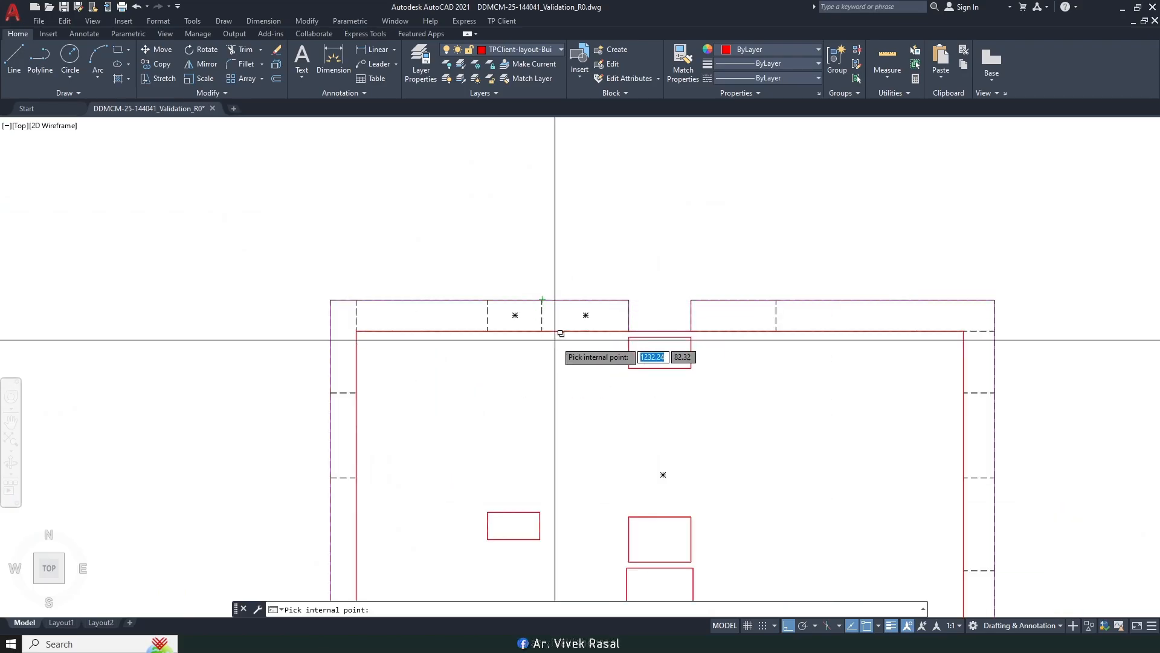
pyautogui.click(577, 312)
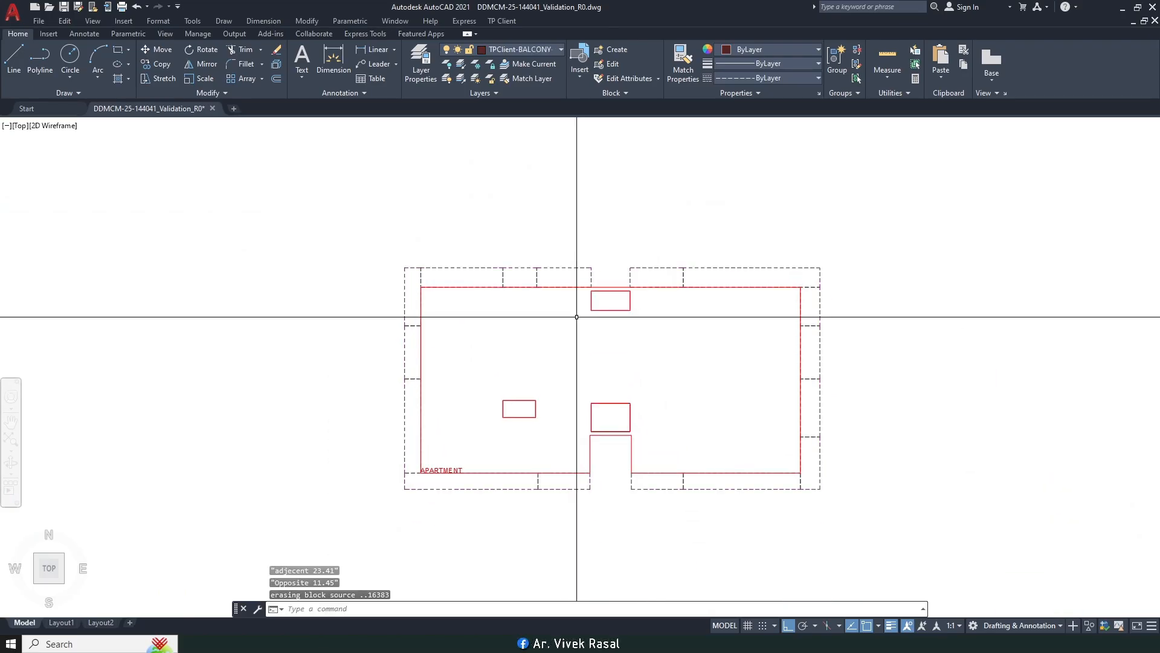
# Step: Start a Move and window-select the 25 objects of the APARTMENT outline
pyautogui.write('m')
pyautogui.press('Return')
pyautogui.scroll(-2, 543, 313)
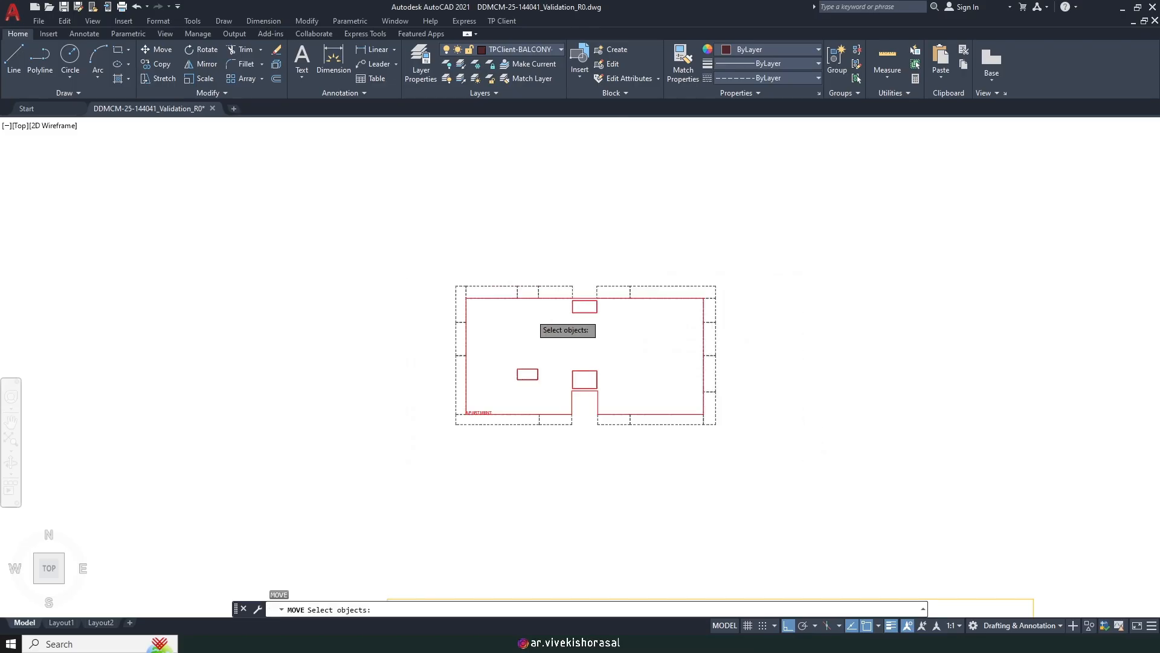
pyautogui.scroll(-2, 527, 299)
pyautogui.click(433, 251)
pyautogui.click(719, 454)
pyautogui.scroll(5, 494, 260)
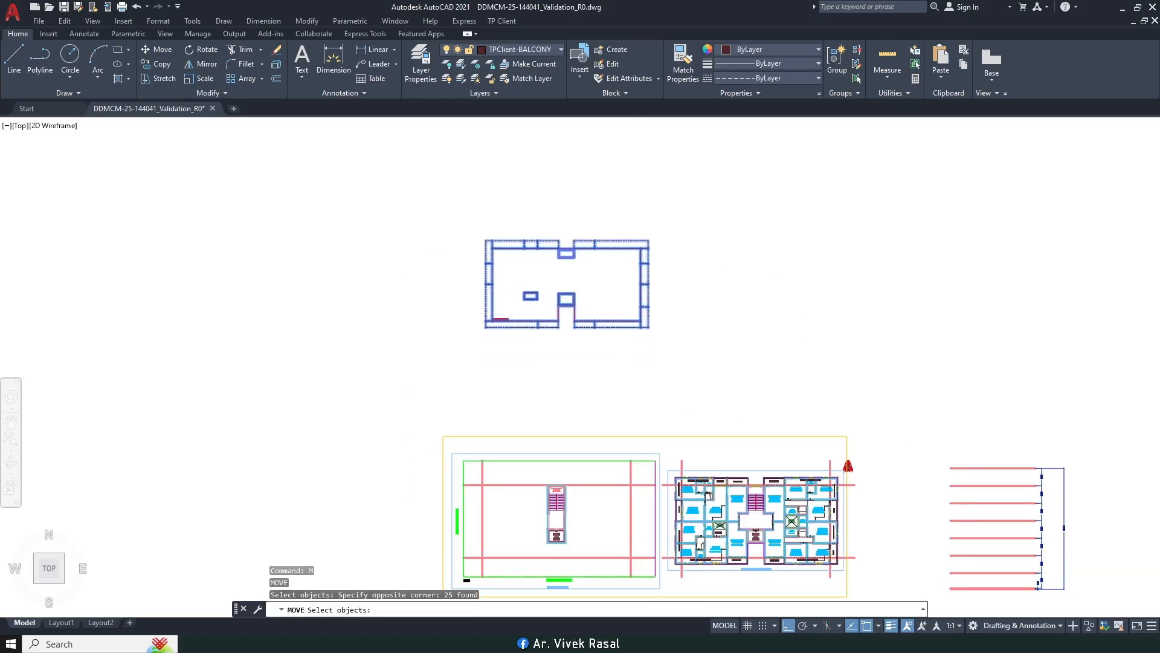
pyautogui.press('Return')
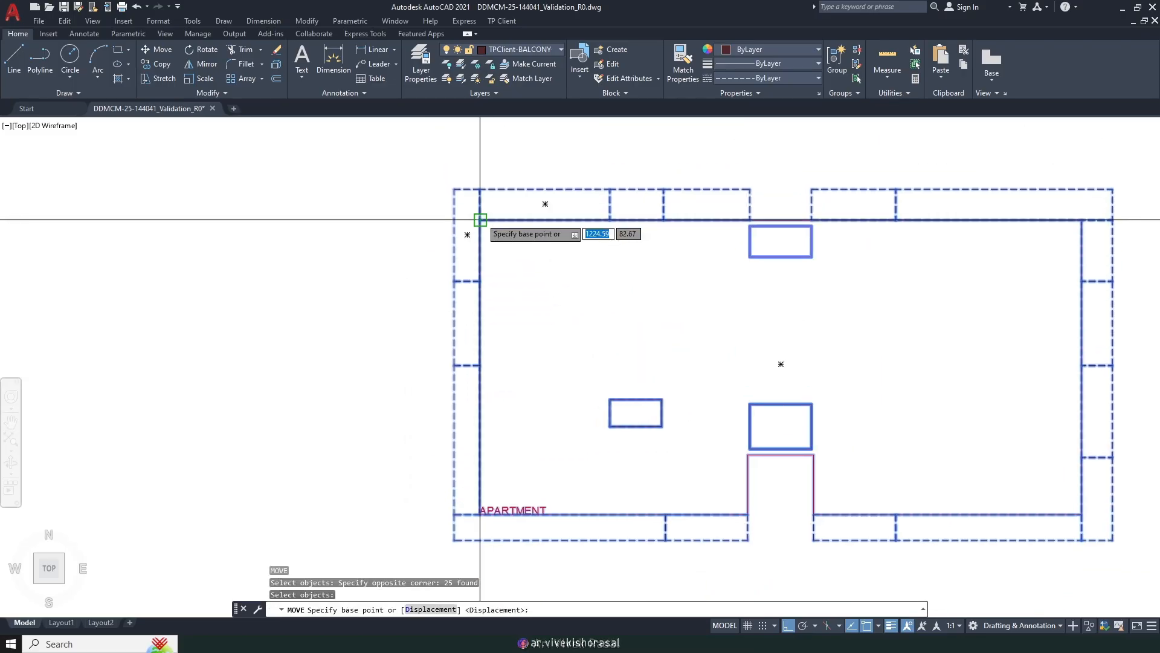
# Step: Move the outline from its top-left corner into the plot, then clear the tracing-list selection
pyautogui.click(481, 220)
pyautogui.scroll(-4, 487, 207)
pyautogui.scroll(3, 454, 251)
pyautogui.scroll(2, 445, 223)
pyautogui.click(488, 234)
pyautogui.scroll(-4, 488, 235)
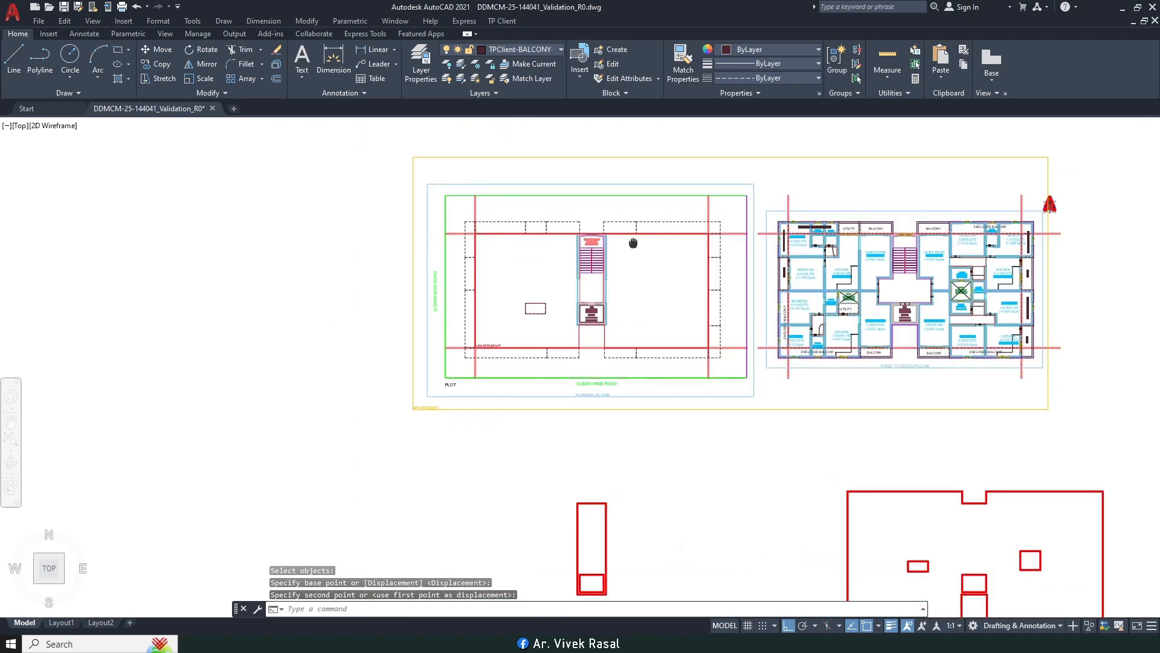
pyautogui.moveTo(629, 248); pyautogui.dragTo(590, 239, button='middle')
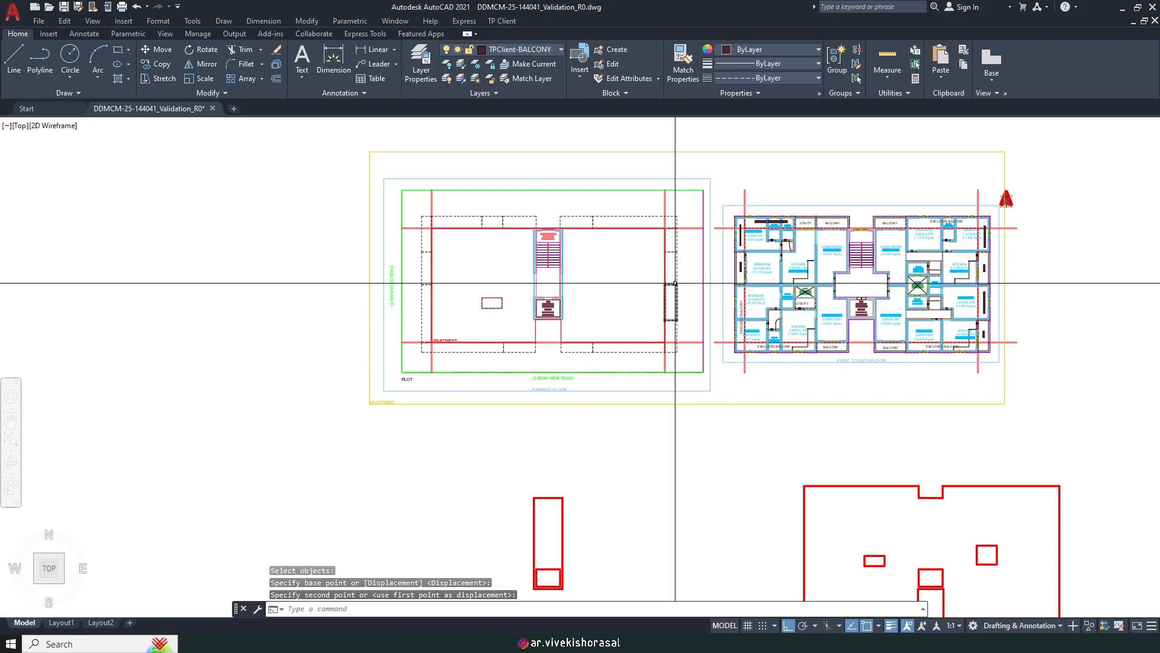
pyautogui.moveTo(594, 299); pyautogui.dragTo(549, 344, button='middle')
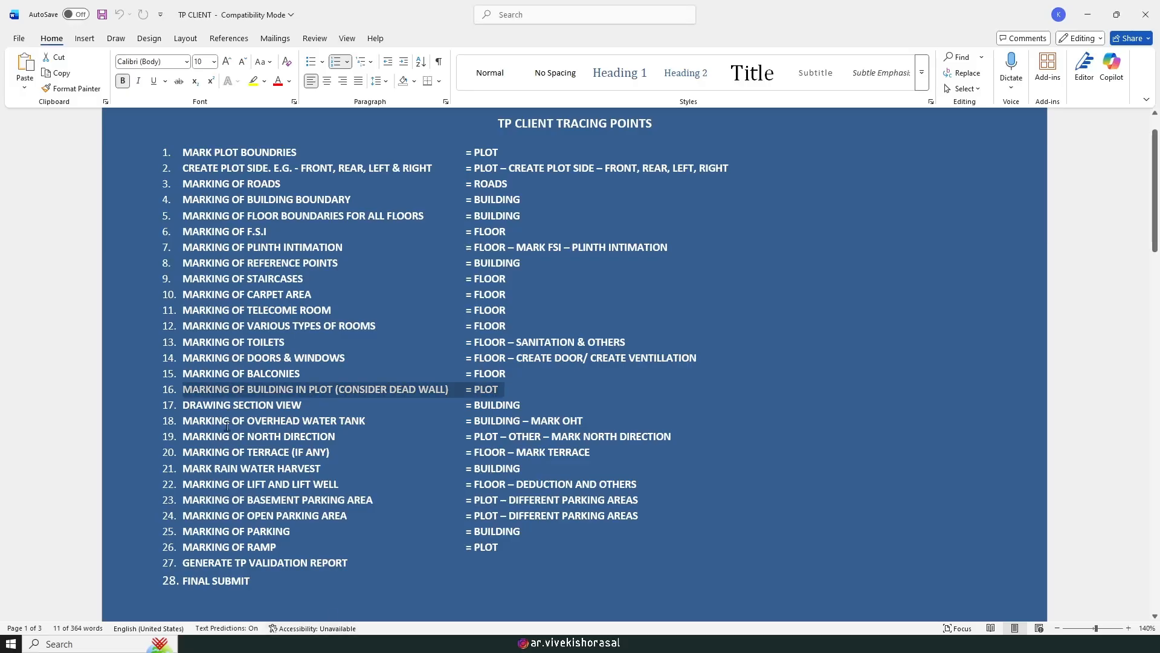
pyautogui.click(230, 410)
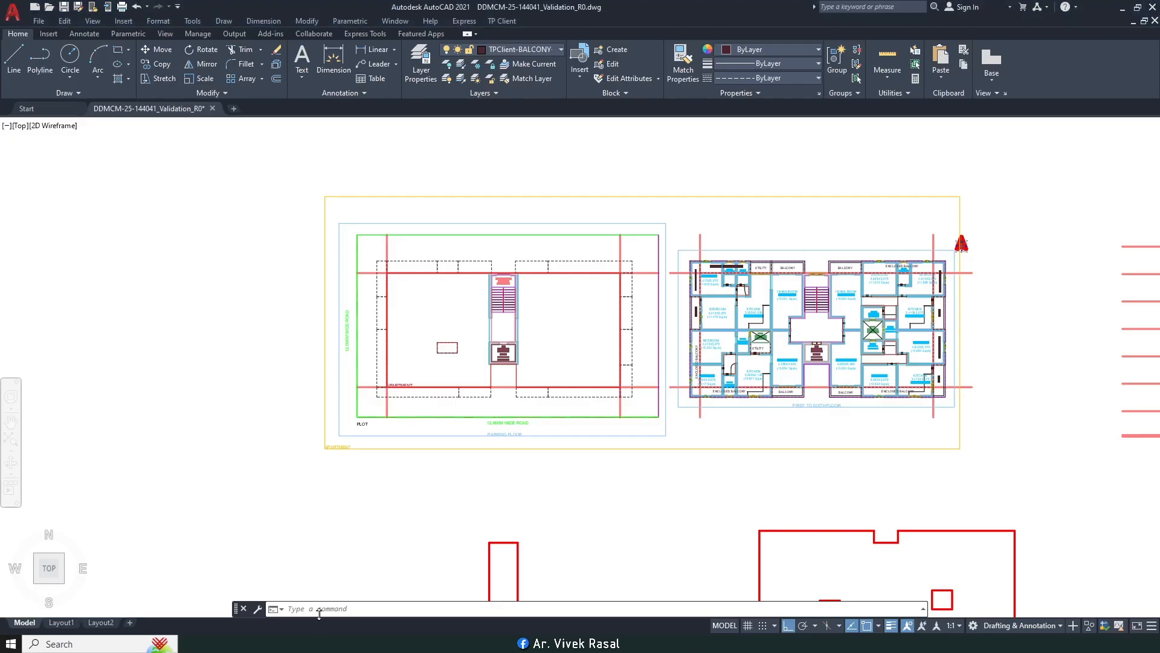
# Step: Draw the building section with plinth 0.150, parking 2.400 and upper floors 2.750, totalling 19.050
pyautogui.click(513, 22)
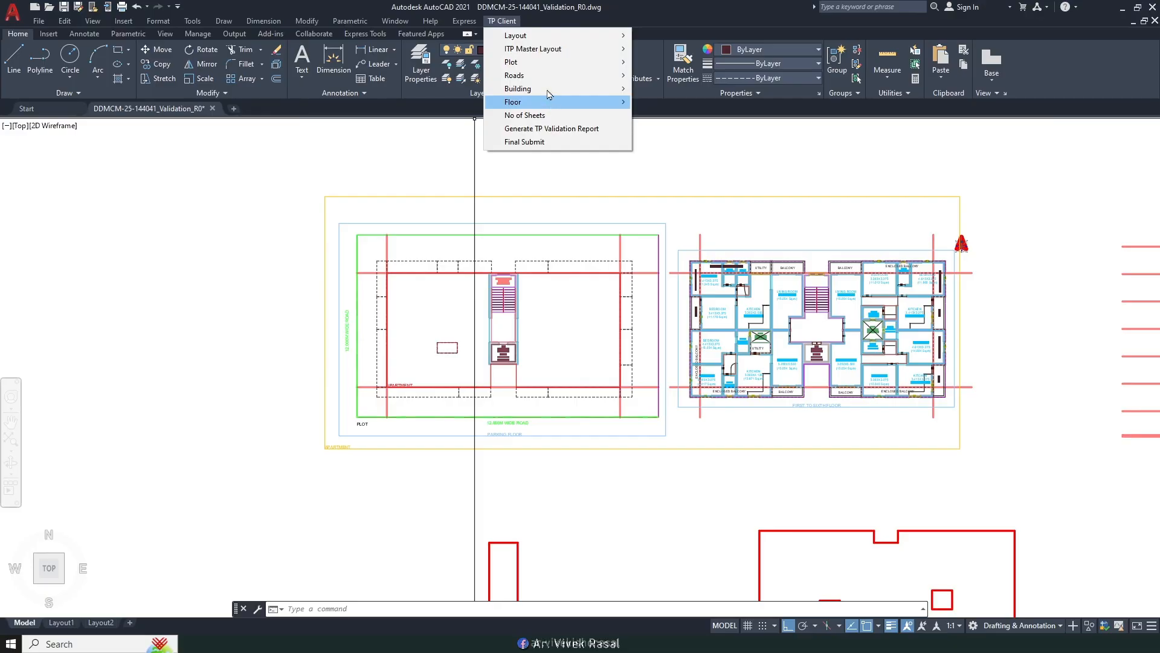
pyautogui.moveTo(550, 90)
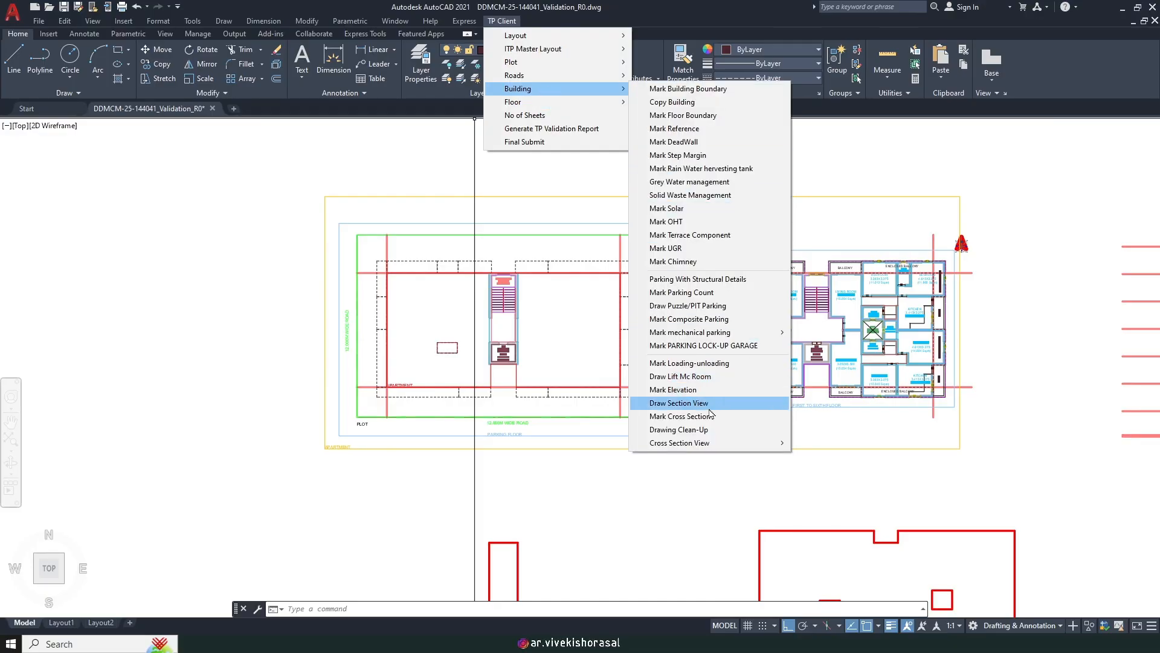
pyautogui.click(707, 404)
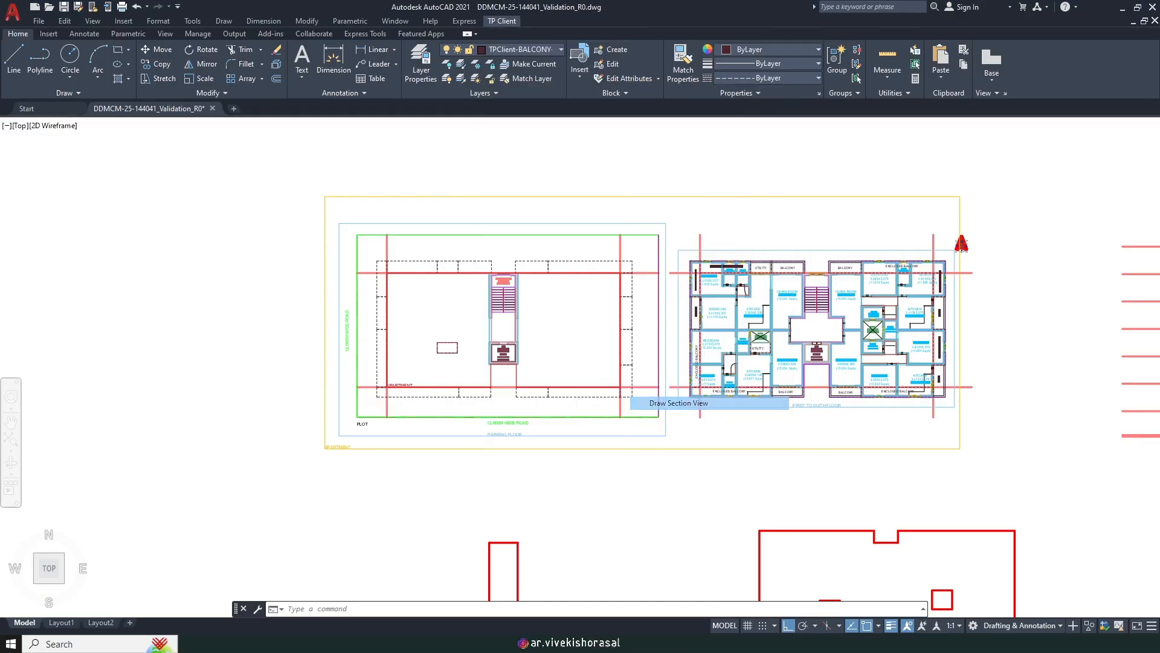
pyautogui.click(681, 449)
pyautogui.scroll(-3, 661, 505)
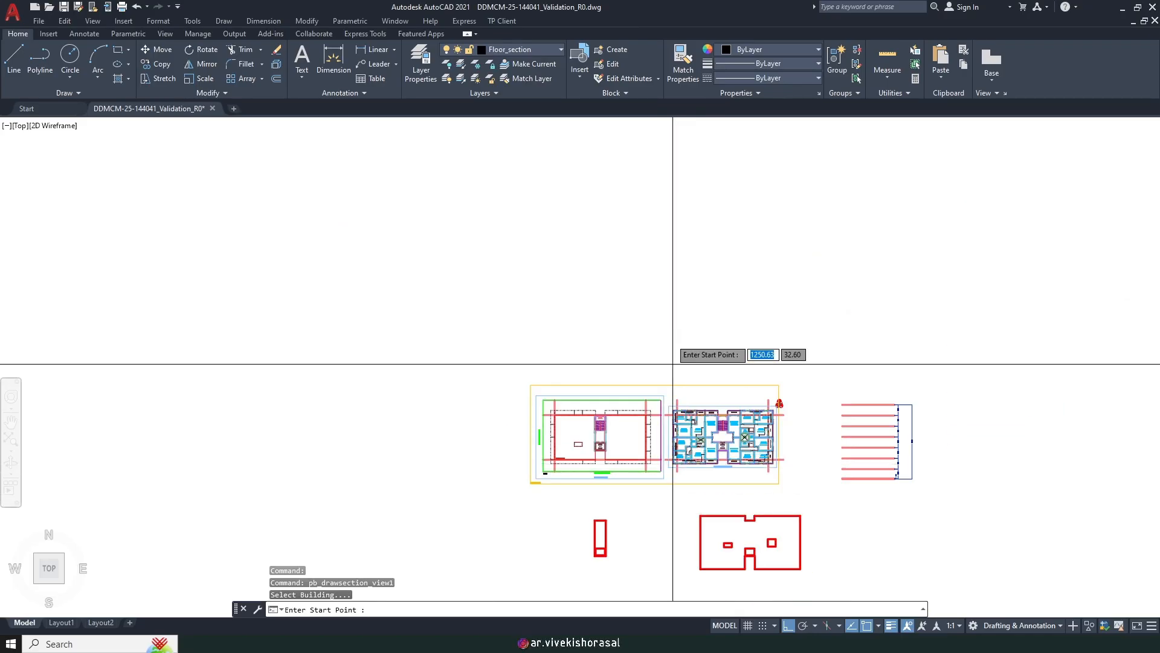
pyautogui.click(657, 255)
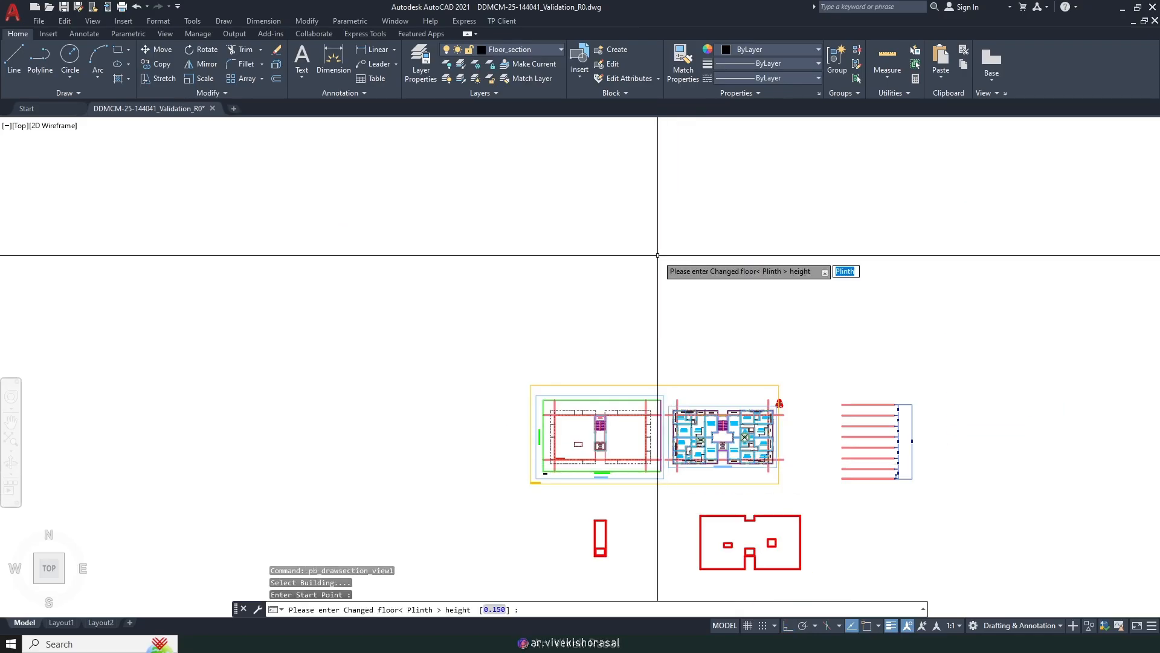
pyautogui.scroll(2, 638, 250)
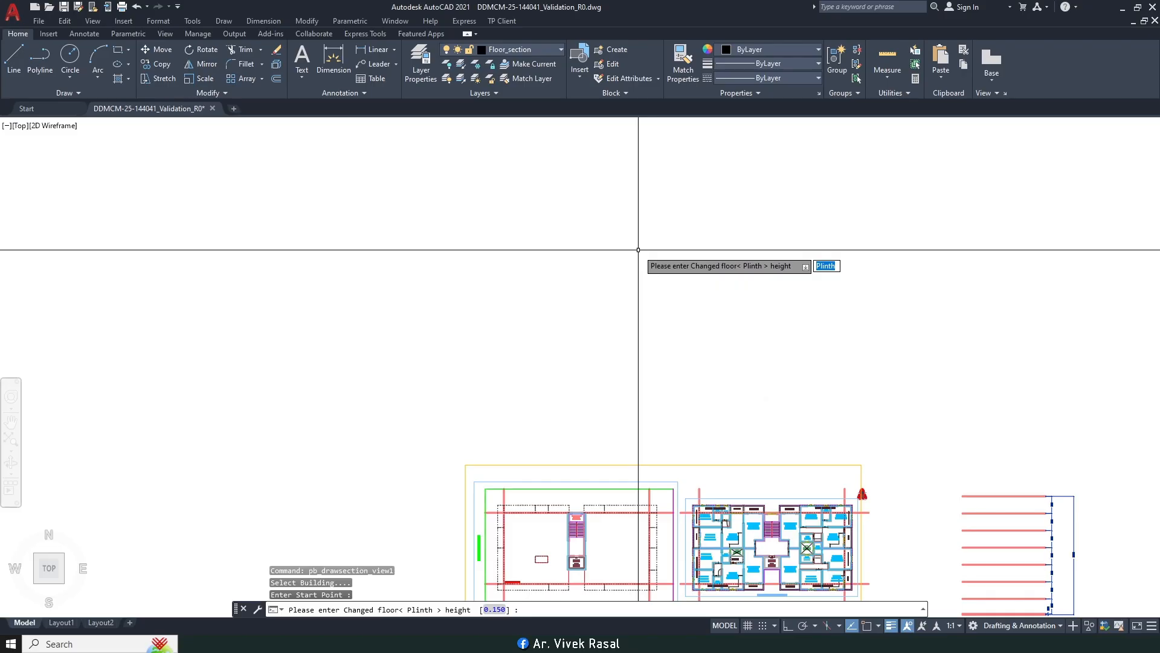
pyautogui.press('Return')
pyautogui.press('Return')
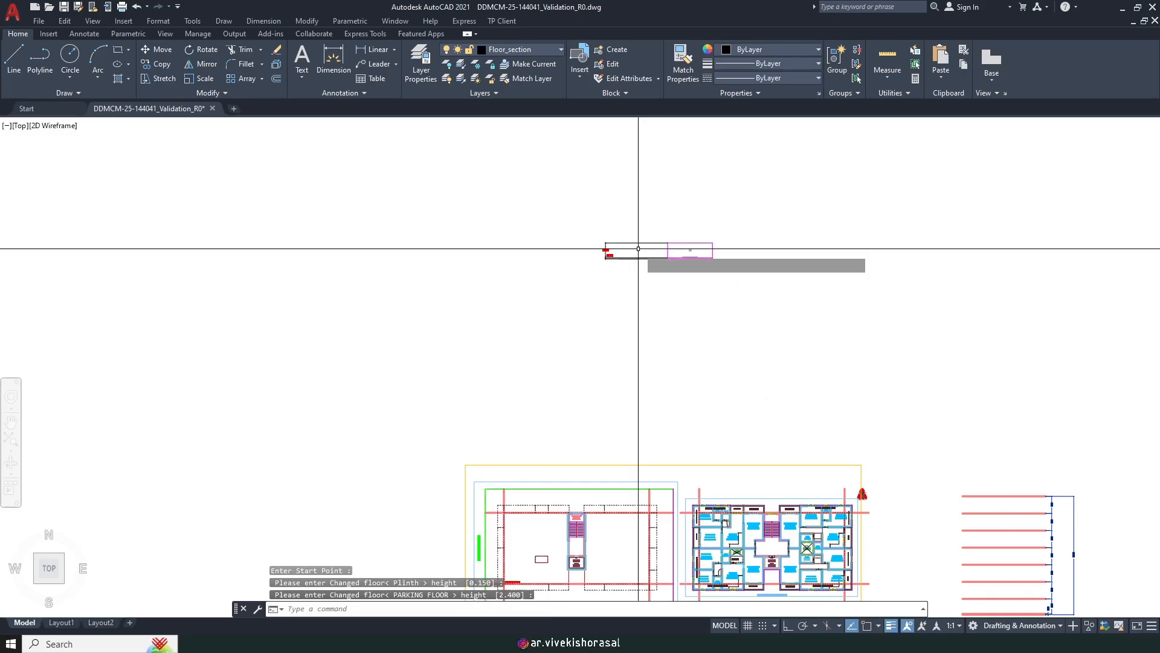
pyautogui.press('Return')
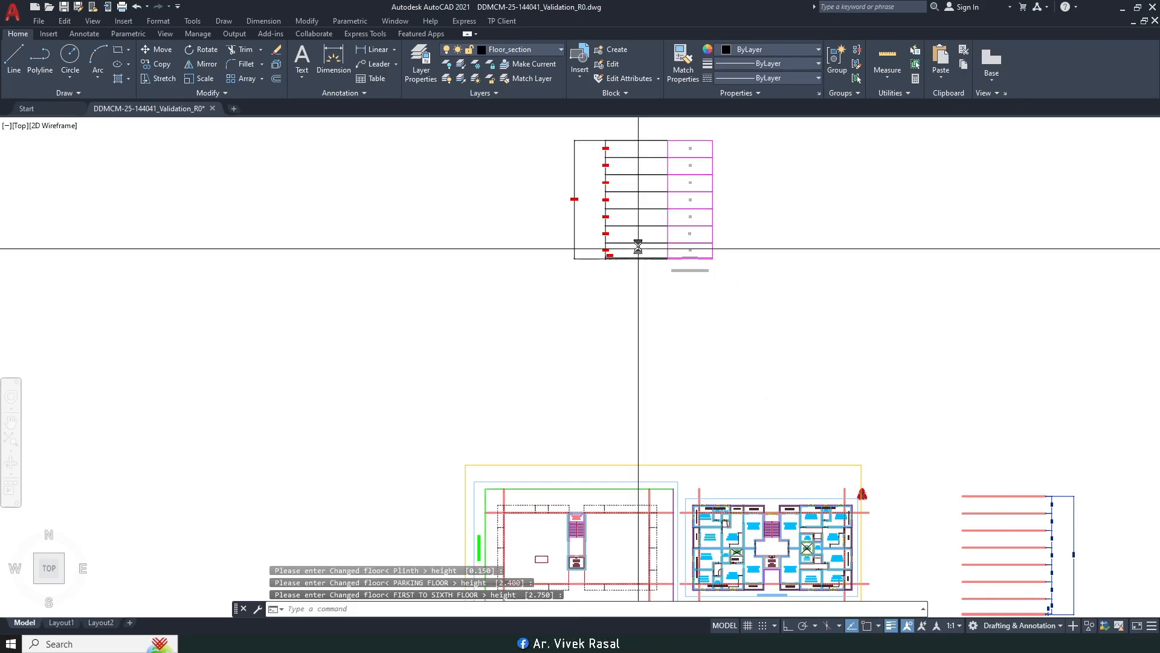
pyautogui.scroll(5, 575, 175)
pyautogui.scroll(-8, 606, 267)
pyautogui.moveTo(606, 268); pyautogui.dragTo(559, 253, button='middle')
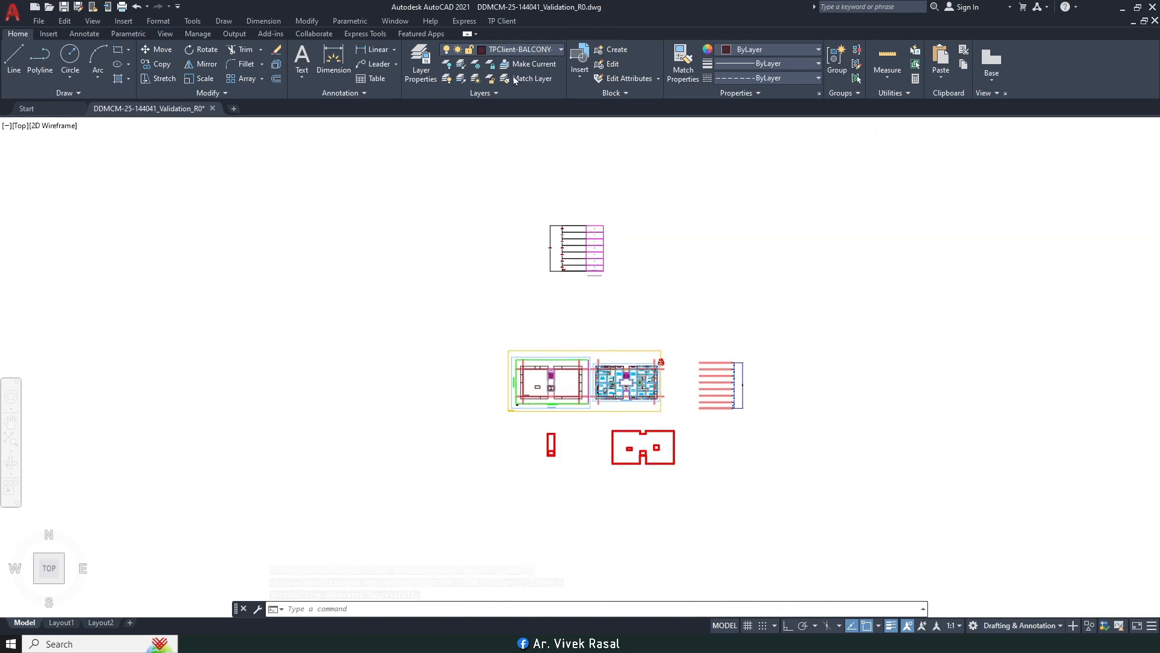
# Step: Unlock the SETBACK layer and delete the setback lines, rectangle and the two red shapes
pyautogui.click(558, 51)
pyautogui.scroll(3, 513, 337)
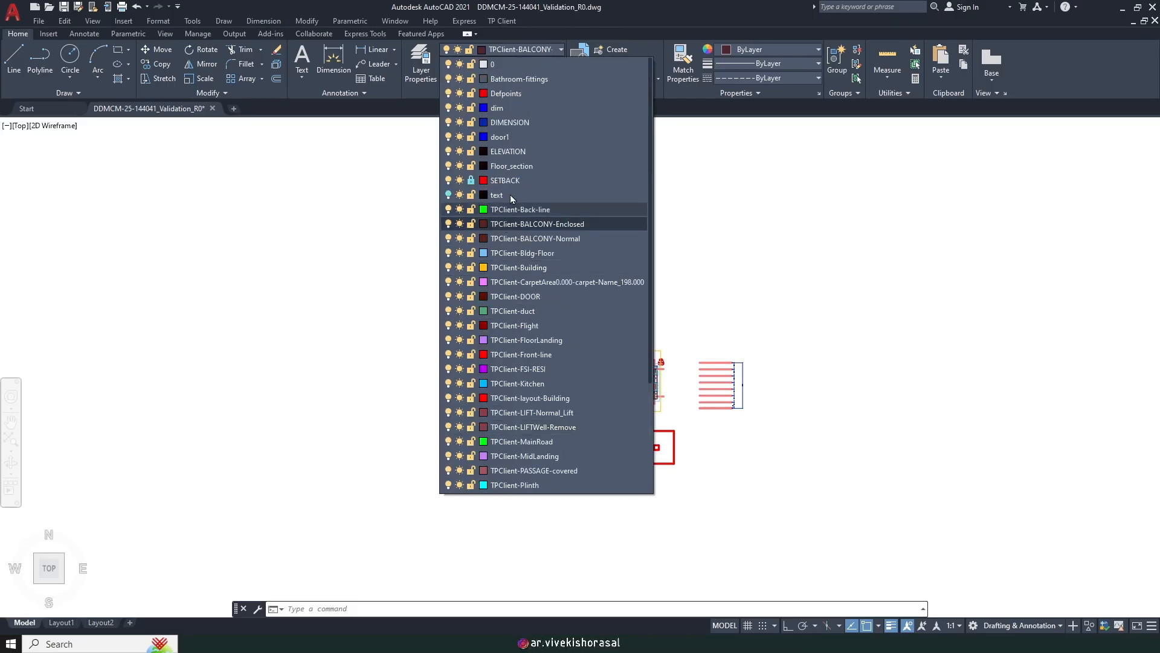
pyautogui.click(470, 180)
pyautogui.scroll(2, 779, 426)
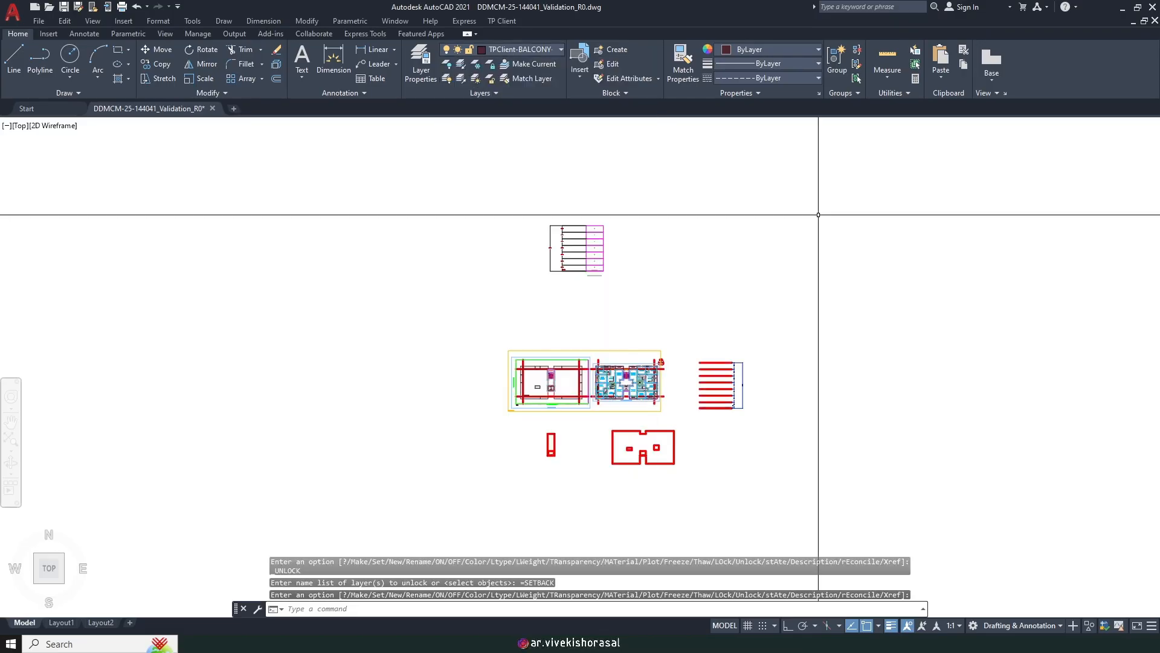
pyautogui.click(823, 402)
pyautogui.click(642, 266)
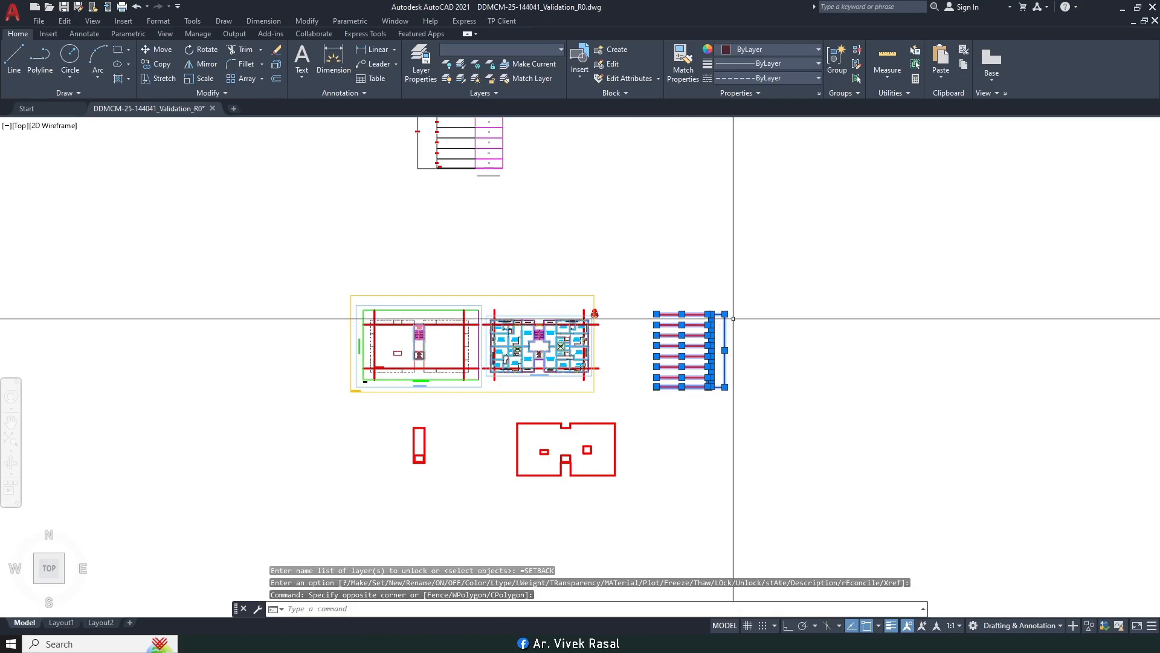
pyautogui.press('Delete')
pyautogui.click(614, 479)
pyautogui.click(414, 427)
pyautogui.press('Delete')
# Step: Move the section drawing from its corner to the right of the floor plans
pyautogui.moveTo(515, 364); pyautogui.dragTo(604, 399, button='middle')
pyautogui.moveTo(596, 217); pyautogui.dragTo(597, 288, button='middle')
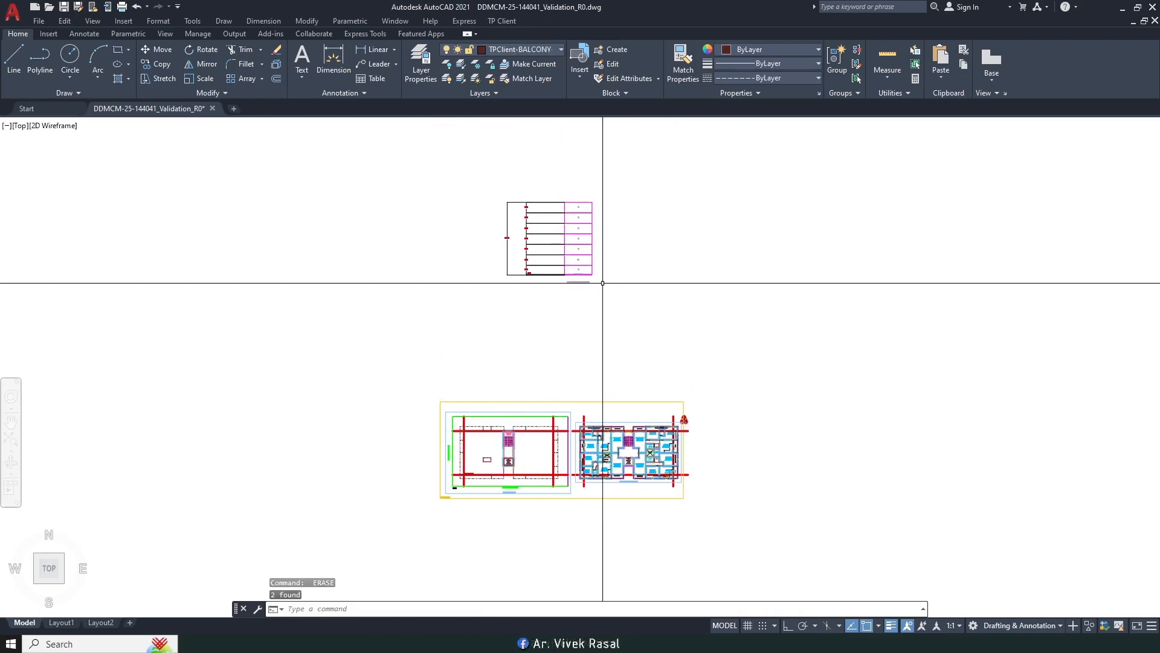
pyautogui.write('m')
pyautogui.press('space')
pyautogui.click(681, 316)
pyautogui.click(491, 176)
pyautogui.press('Return')
pyautogui.click(507, 210)
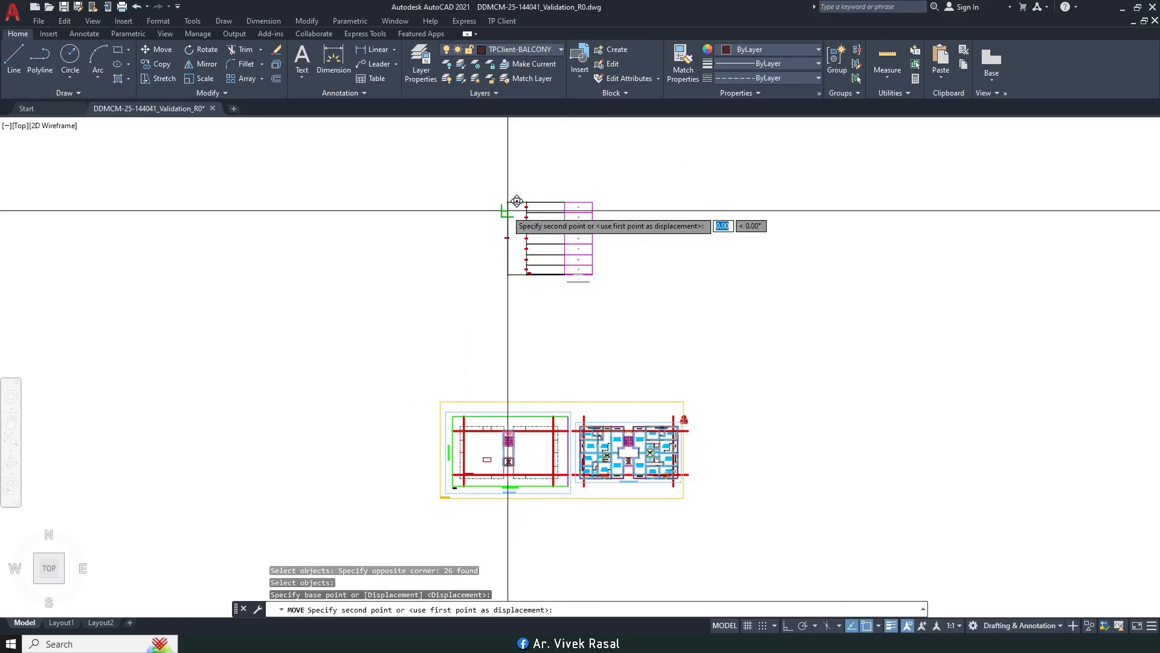
pyautogui.click(729, 410)
pyautogui.press('Escape')
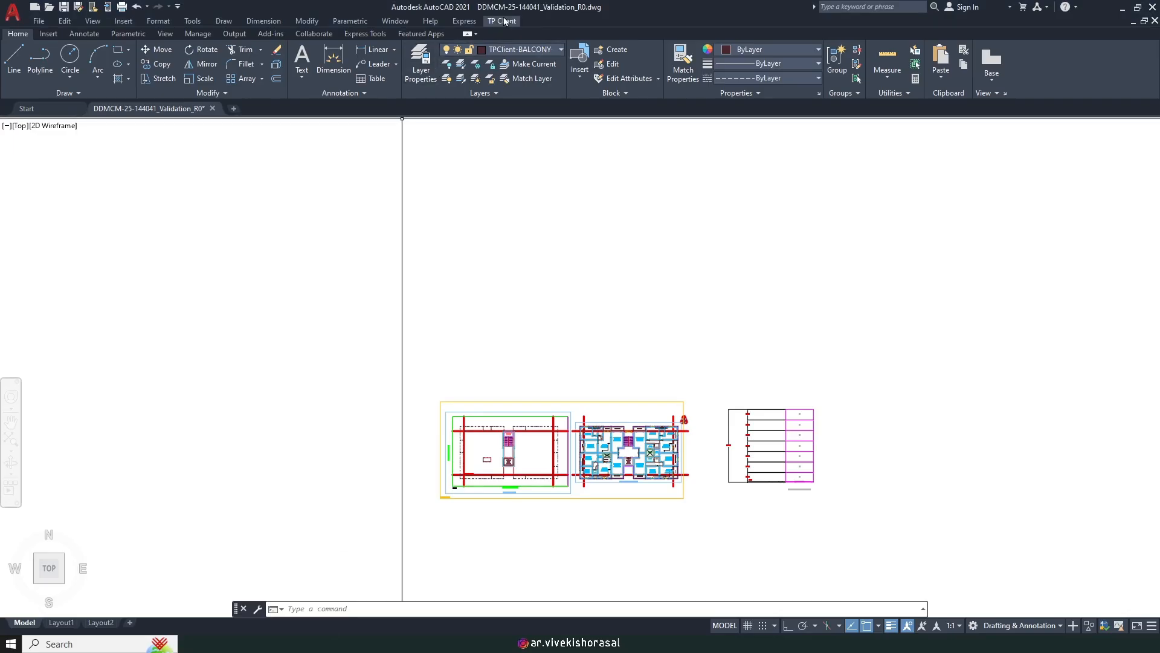
# Step: Start Mark OHT with a Normal tank drawn as a rectangle
pyautogui.click(504, 22)
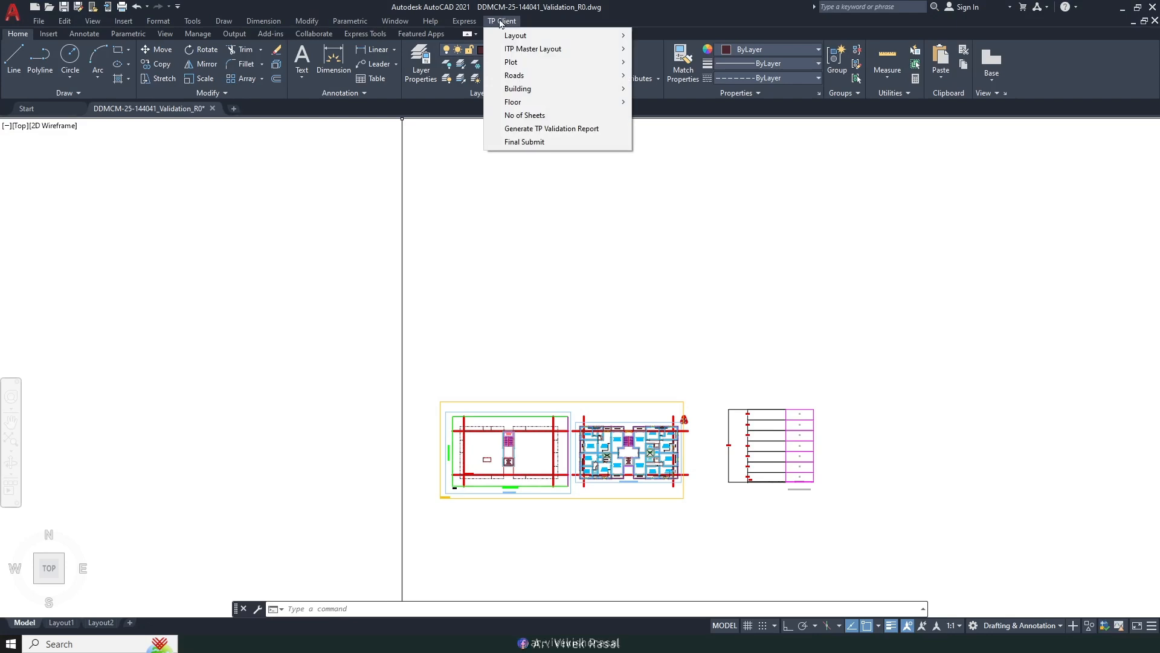
pyautogui.moveTo(532, 89)
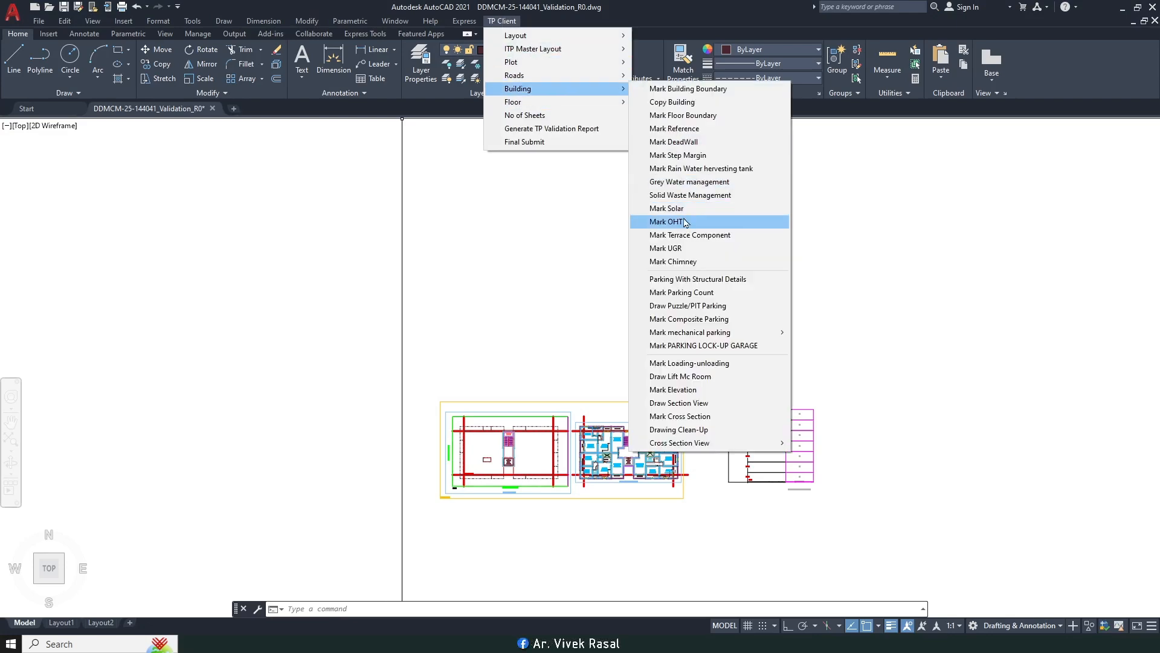
pyautogui.click(665, 221)
pyautogui.scroll(8, 647, 450)
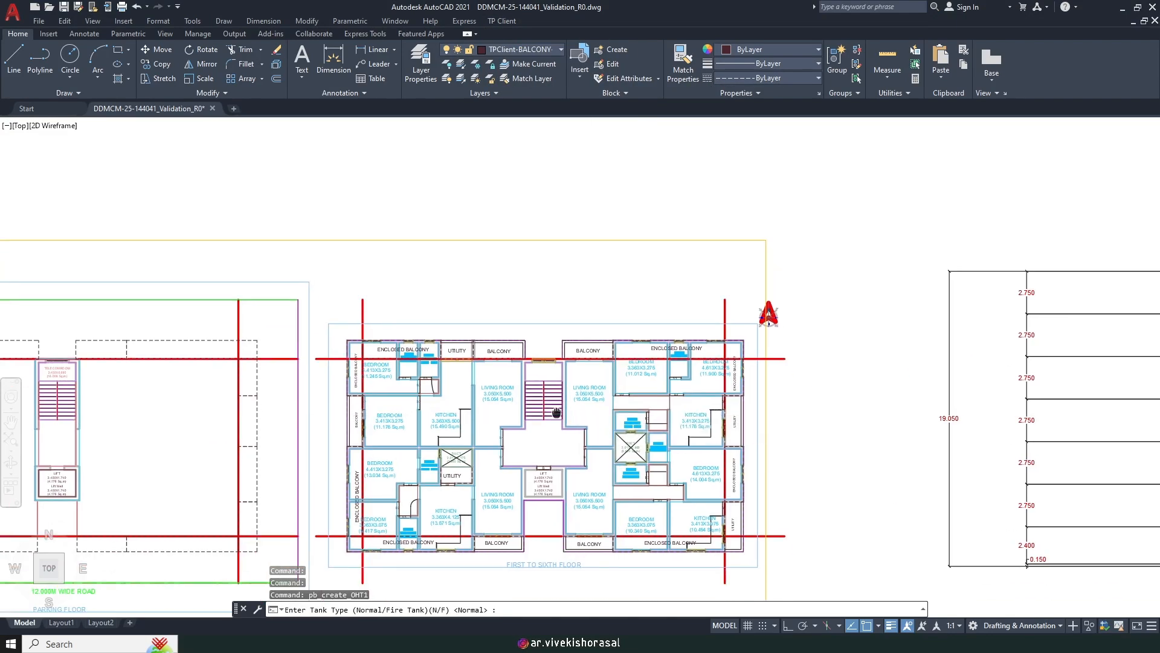
pyautogui.scroll(4, 520, 384)
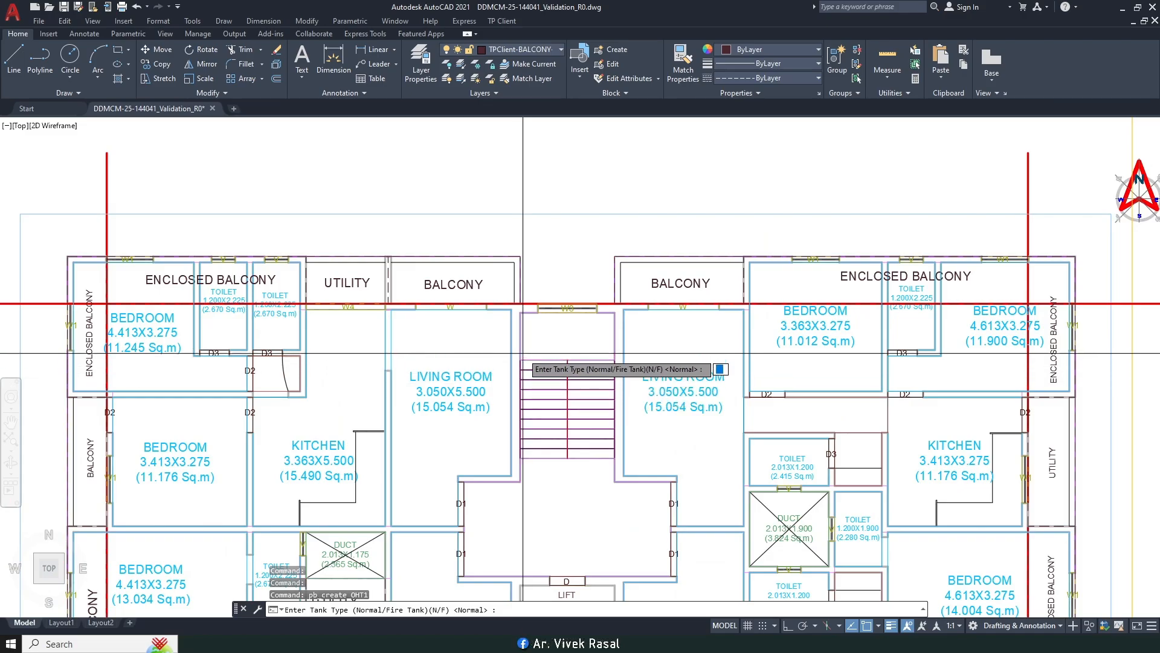
pyautogui.press('Return')
pyautogui.scroll(4, 522, 466)
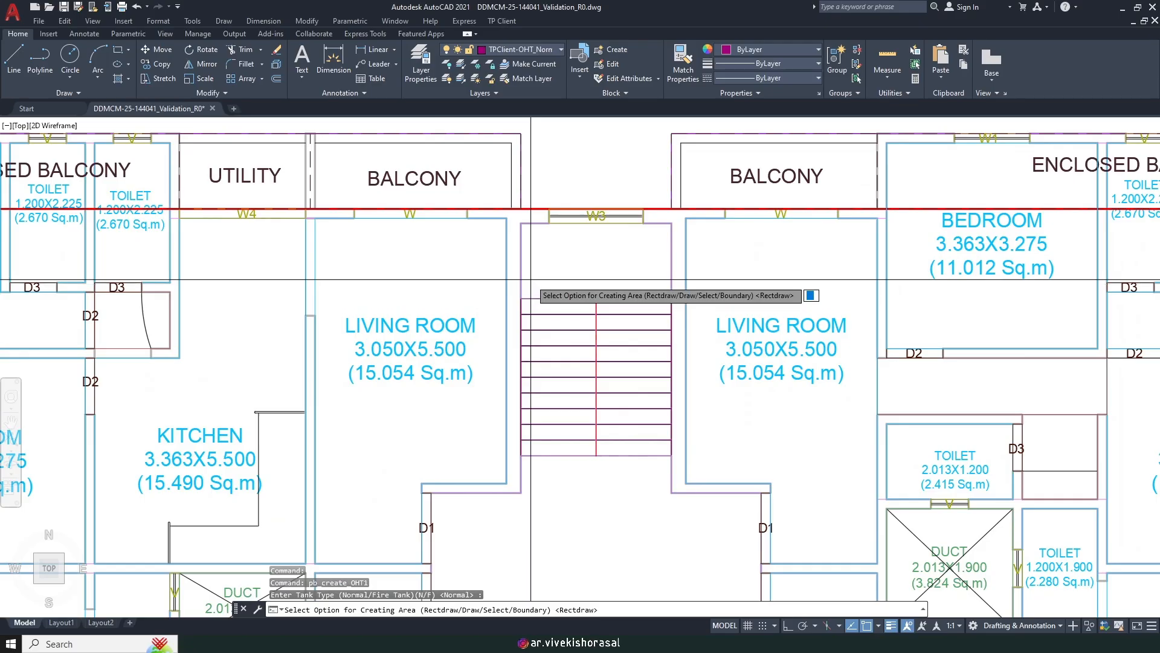
pyautogui.press('Return')
# Step: Outline the tank at the staircase with height 1.5 m and capacity 25000 litres, then return to Word
pyautogui.click(521, 223)
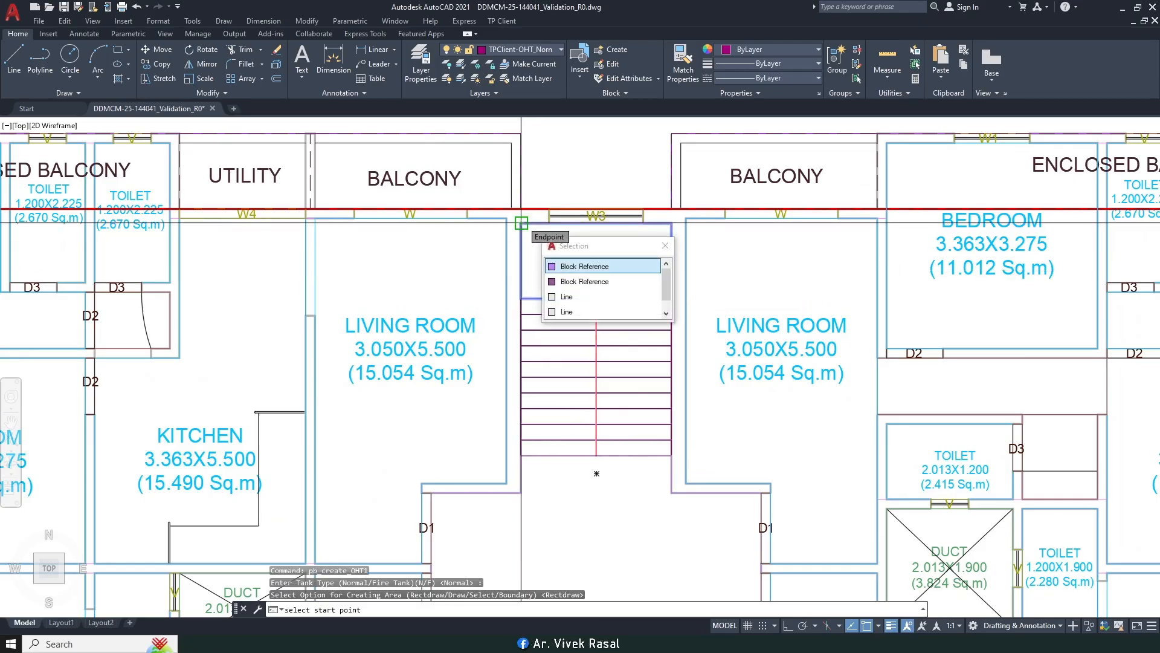
pyautogui.click(671, 492)
pyautogui.scroll(-3, 662, 454)
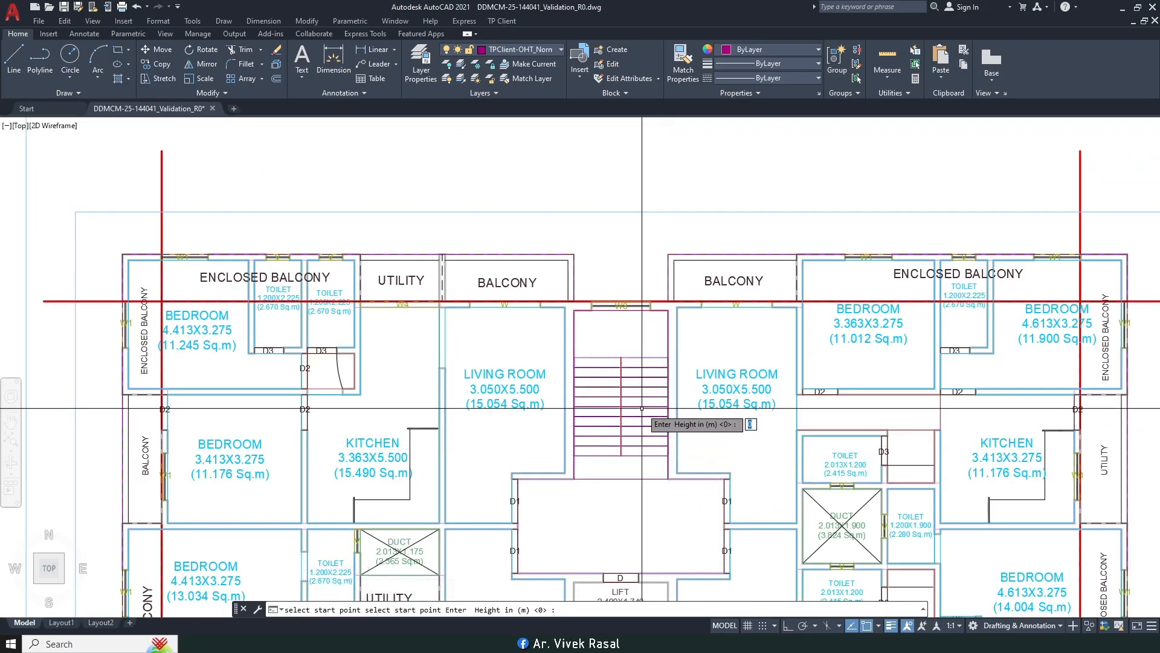
pyautogui.press('Return')
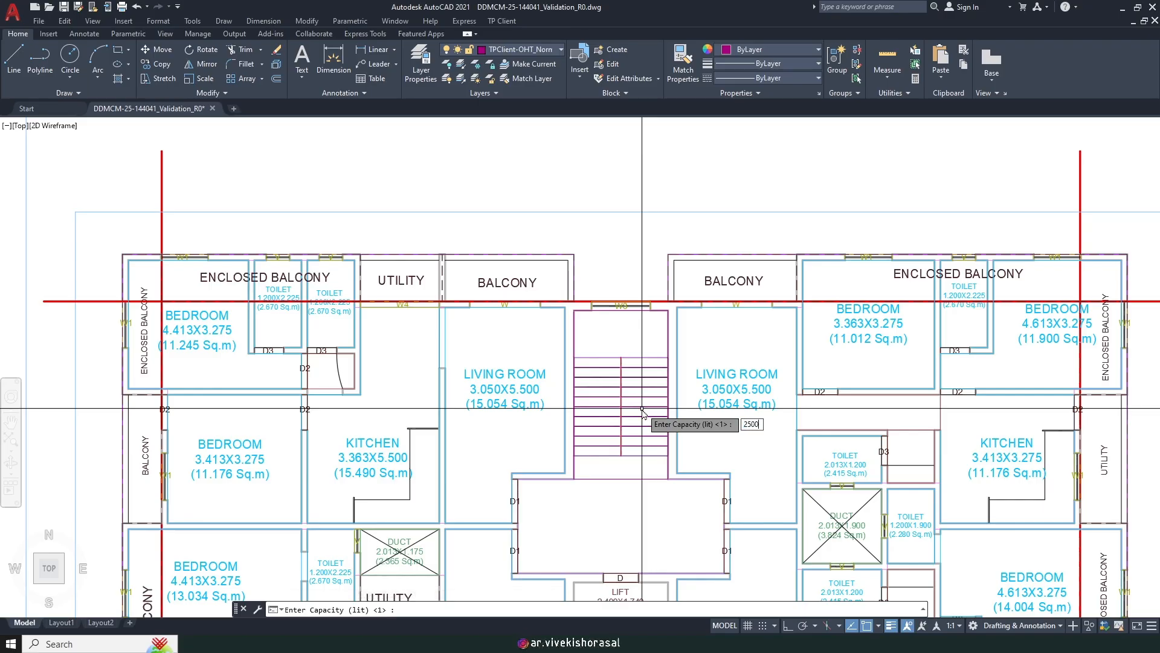
pyautogui.press('Return')
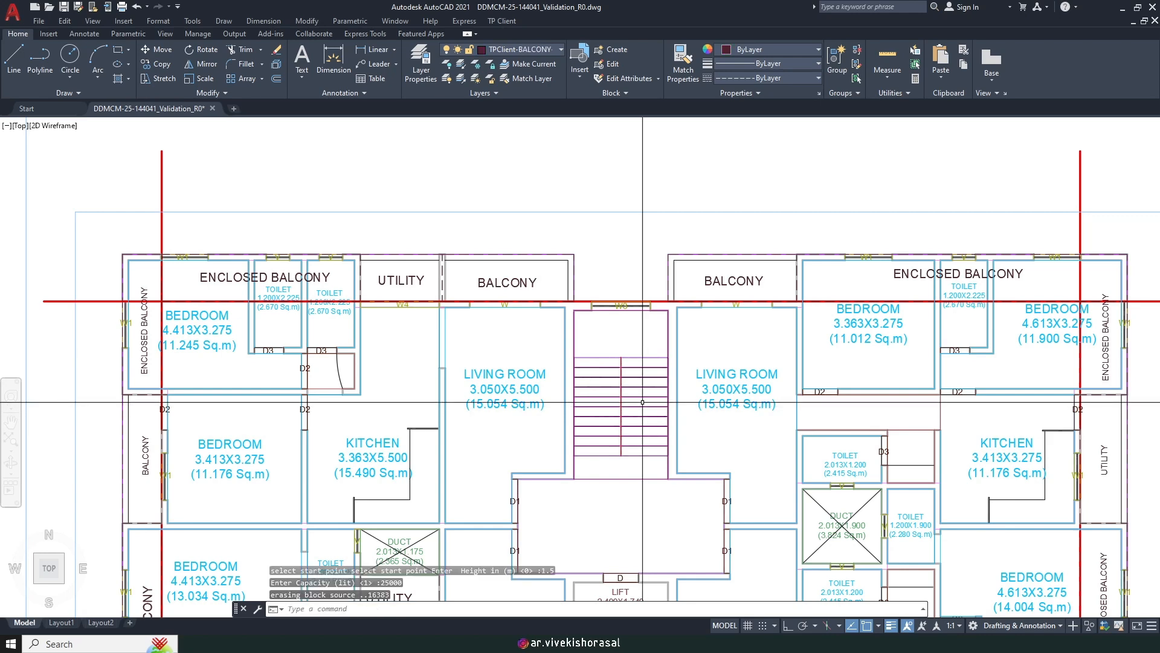
pyautogui.scroll(-6, 629, 398)
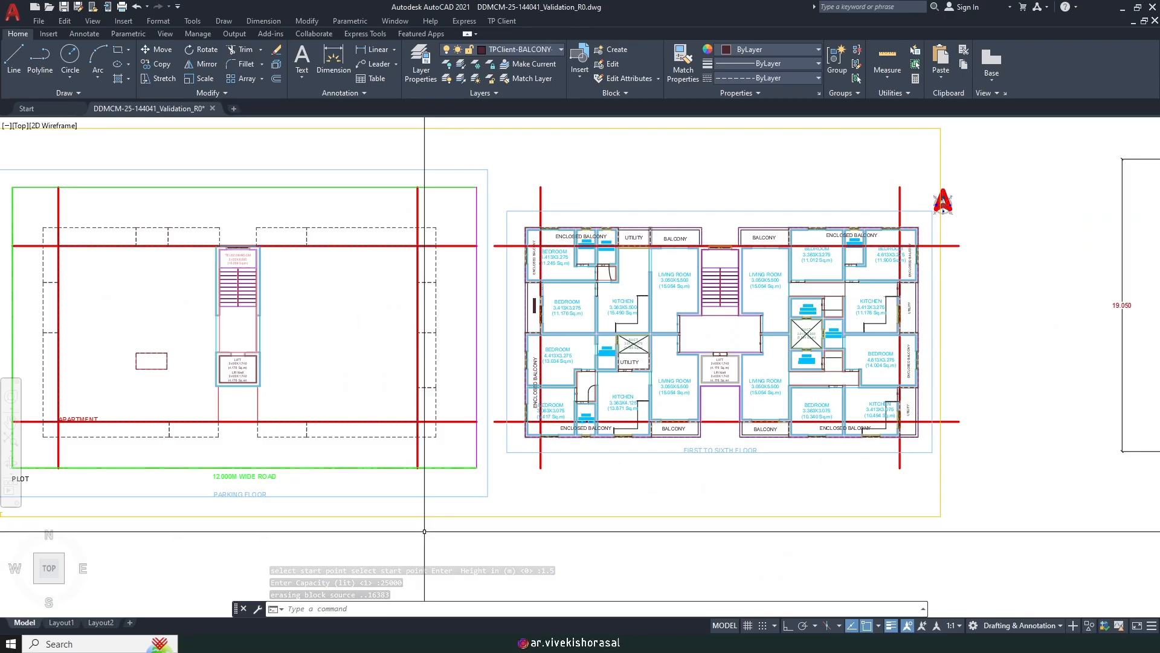
pyautogui.click(357, 643)
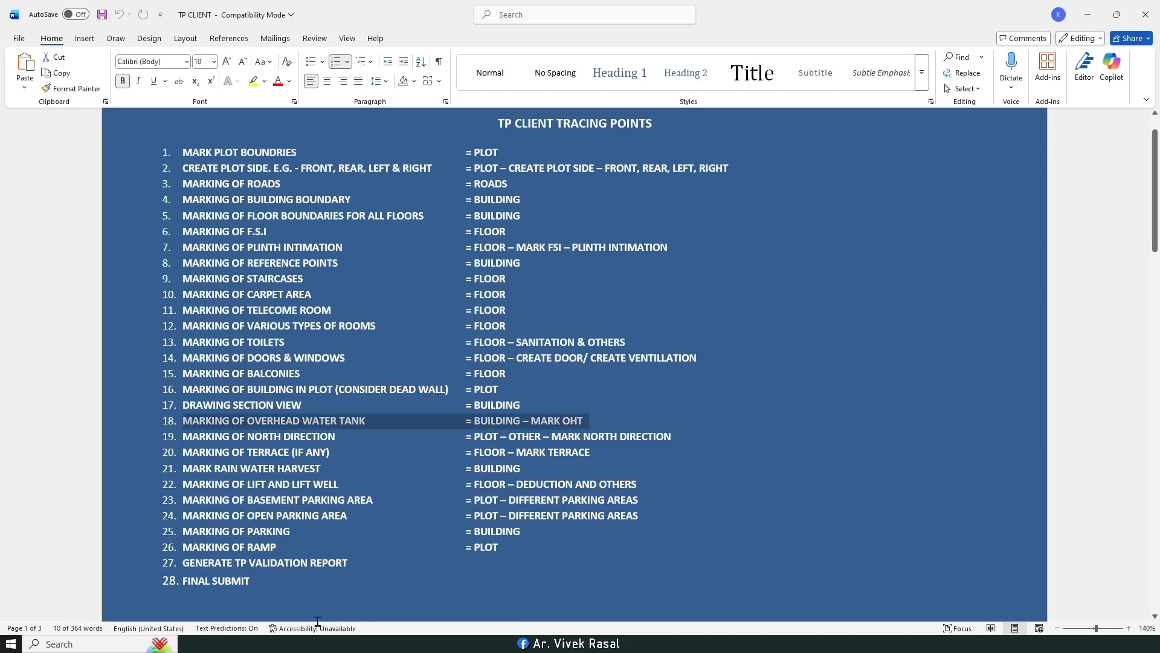
# Step: Place the north direction symbol beside the PLOT label
pyautogui.hotkey('alt', 'Tab')
pyautogui.click(502, 20)
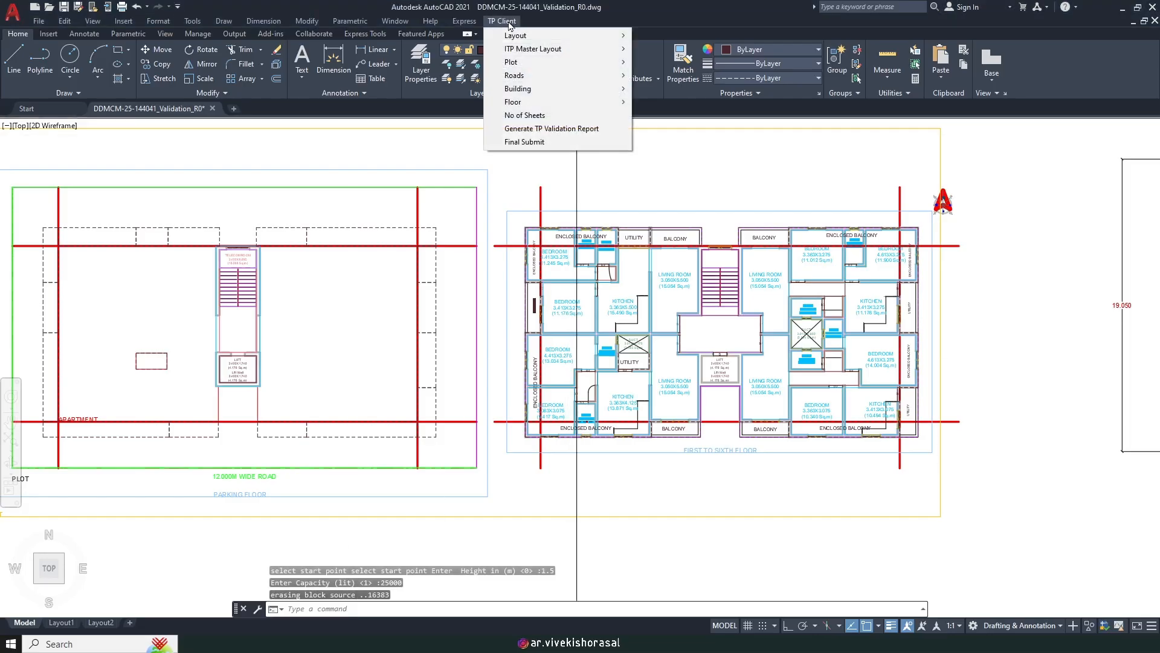
pyautogui.moveTo(548, 69)
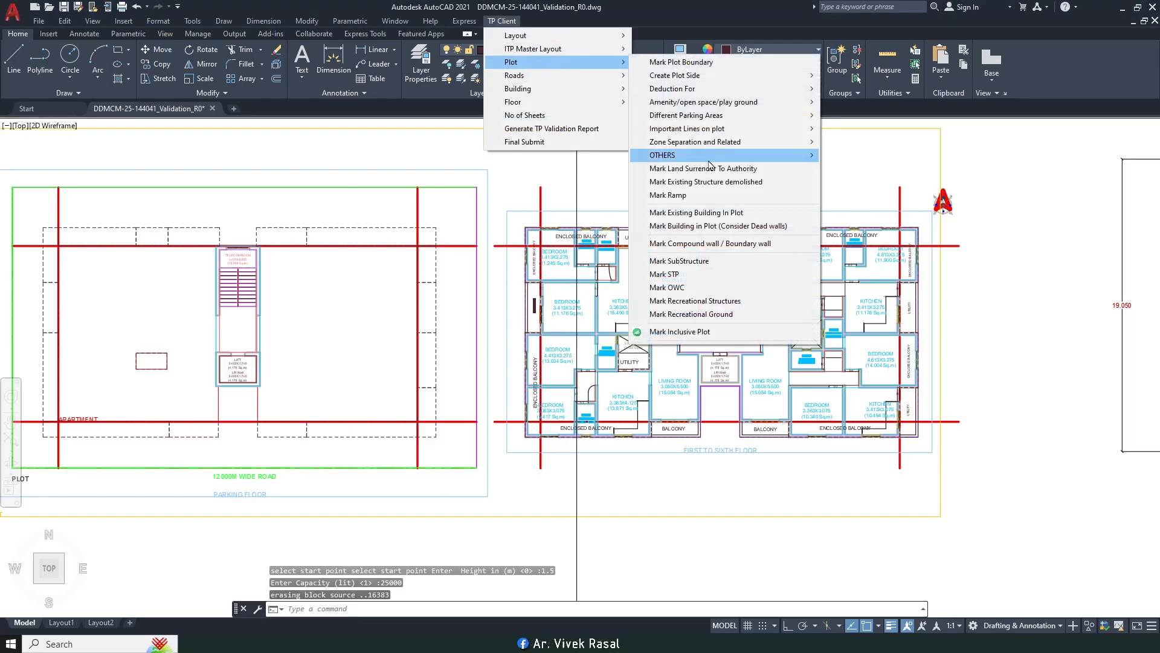
pyautogui.moveTo(705, 159)
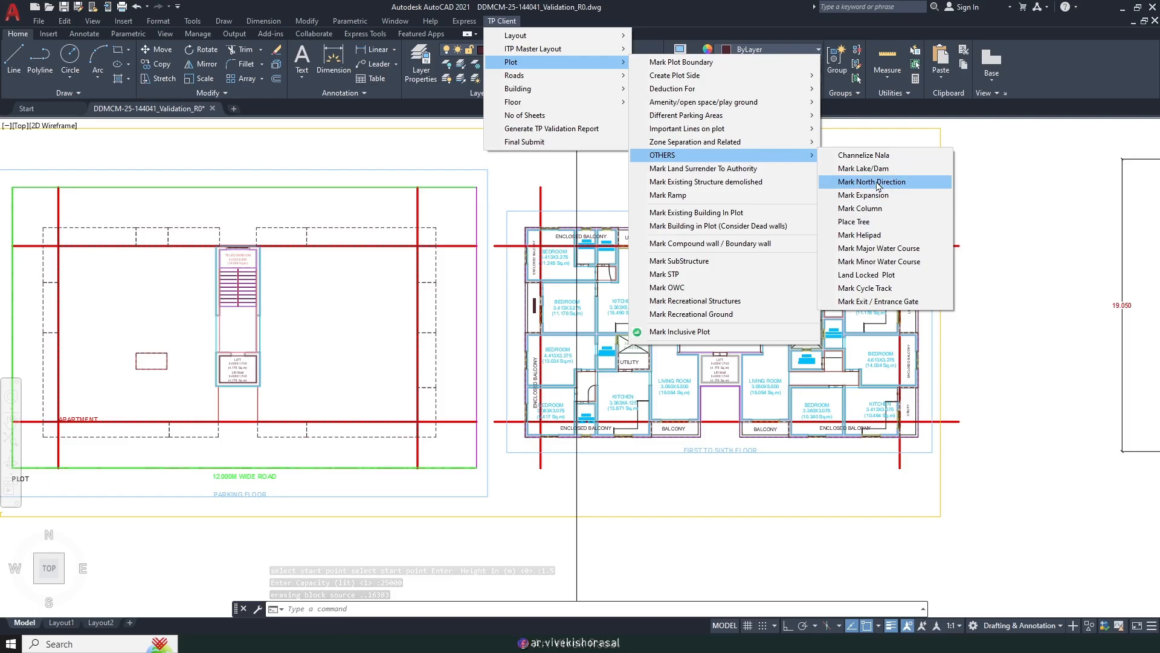
pyautogui.click(872, 181)
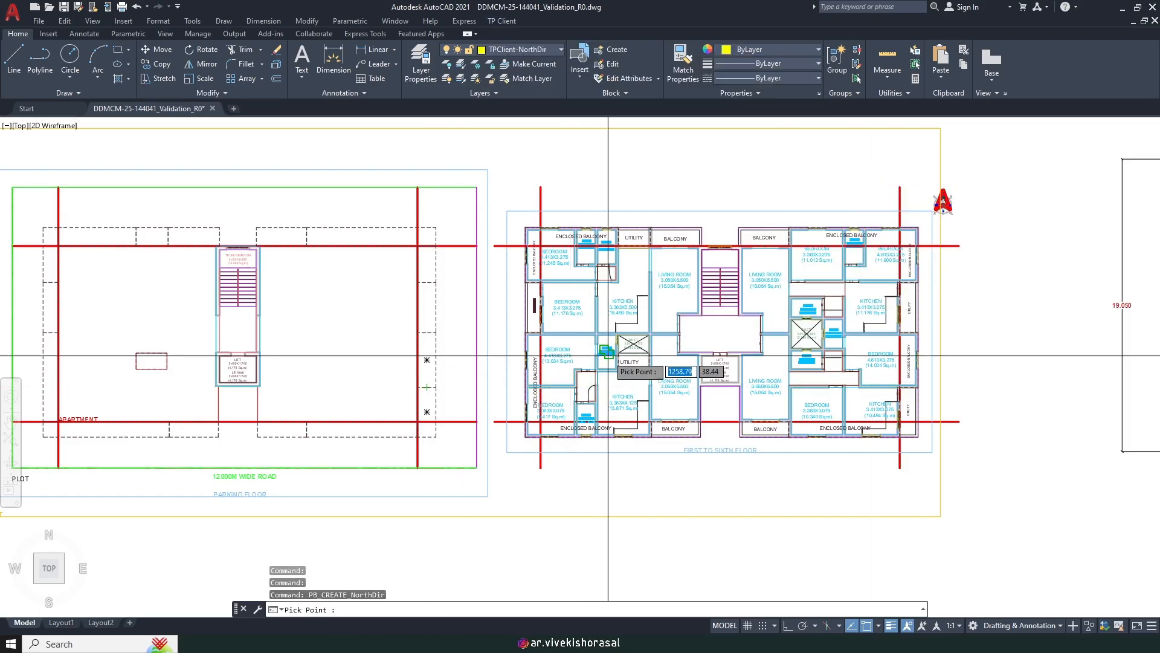
pyautogui.scroll(-2, 608, 390)
pyautogui.scroll(2, 588, 337)
pyautogui.scroll(4, 588, 337)
pyautogui.moveTo(529, 363); pyautogui.dragTo(765, 330, button='middle')
pyautogui.scroll(-2, 612, 336)
pyautogui.moveTo(450, 333); pyautogui.dragTo(609, 334, button='middle')
pyautogui.scroll(4, 514, 312)
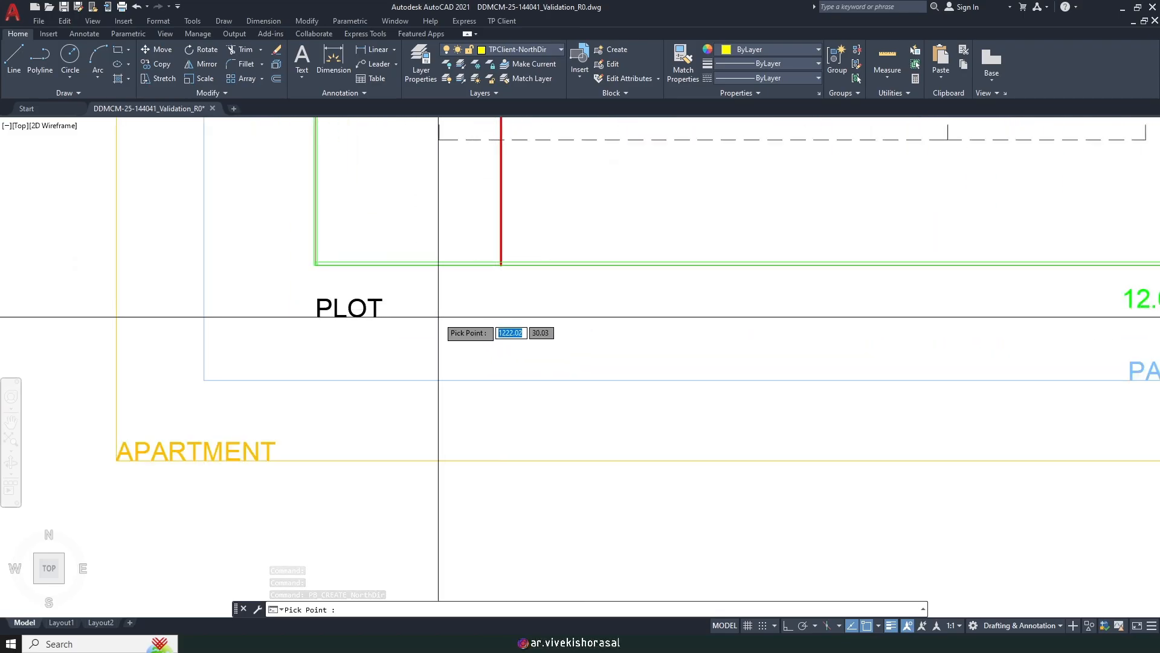
pyautogui.click(444, 316)
# Step: Erase the old red north symbol near the floor plan and return to the tracing list
pyautogui.scroll(-5, 478, 330)
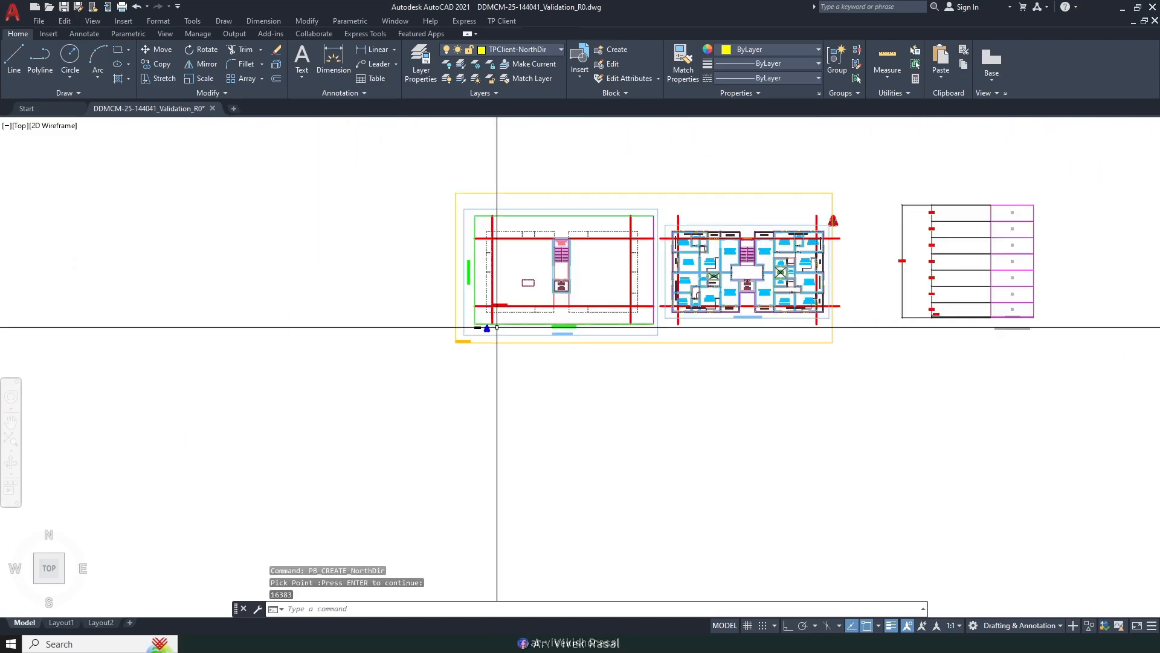
pyautogui.scroll(3, 846, 230)
pyautogui.scroll(2, 854, 208)
pyautogui.click(740, 249)
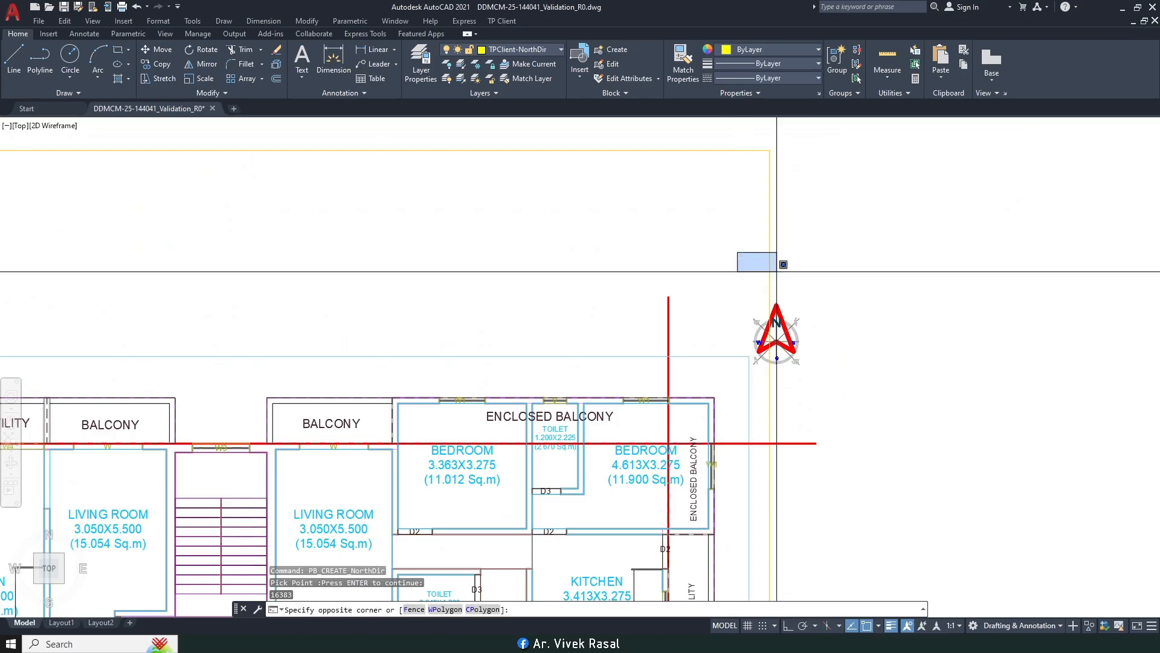
pyautogui.click(828, 373)
pyautogui.press('Delete')
pyautogui.scroll(-6, 829, 372)
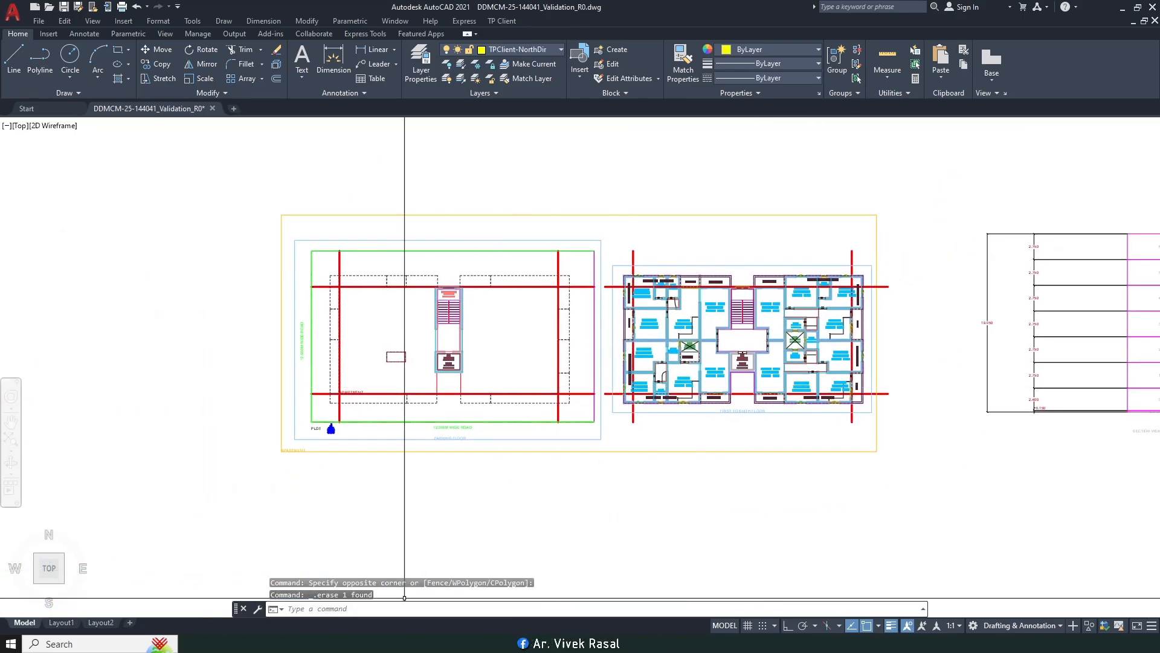
pyautogui.click(320, 644)
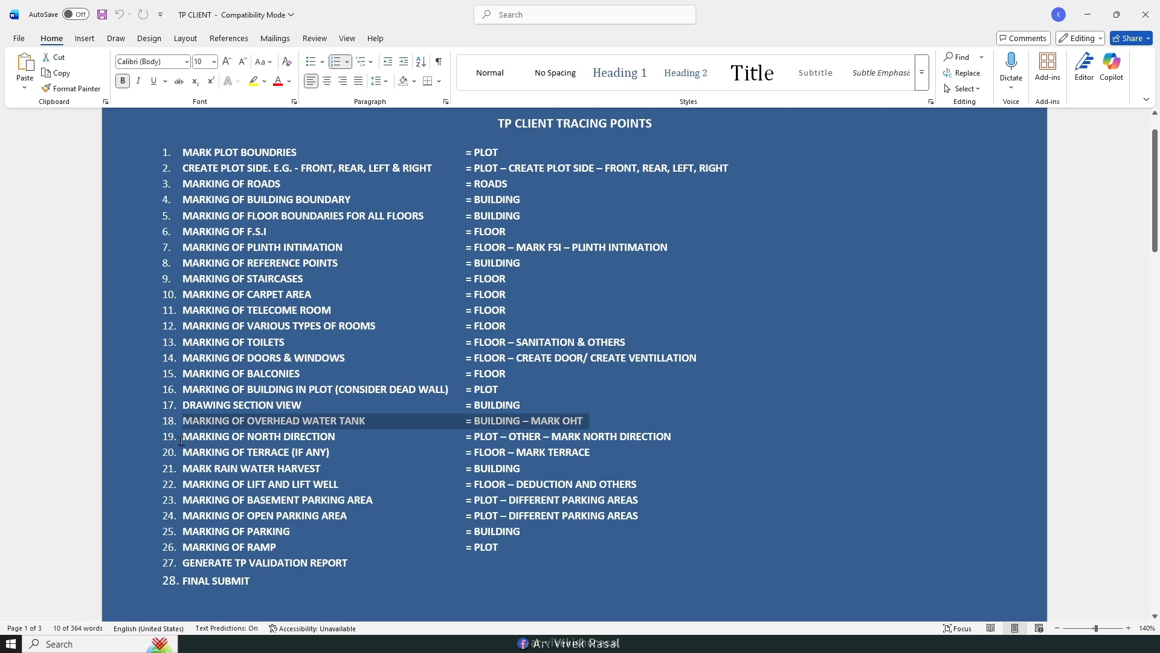
# Step: Check the north direction and terrace rows in the tracing list, then go back to AutoCAD's TP Client tools
pyautogui.moveTo(181, 441); pyautogui.dragTo(354, 449)
pyautogui.click(295, 453)
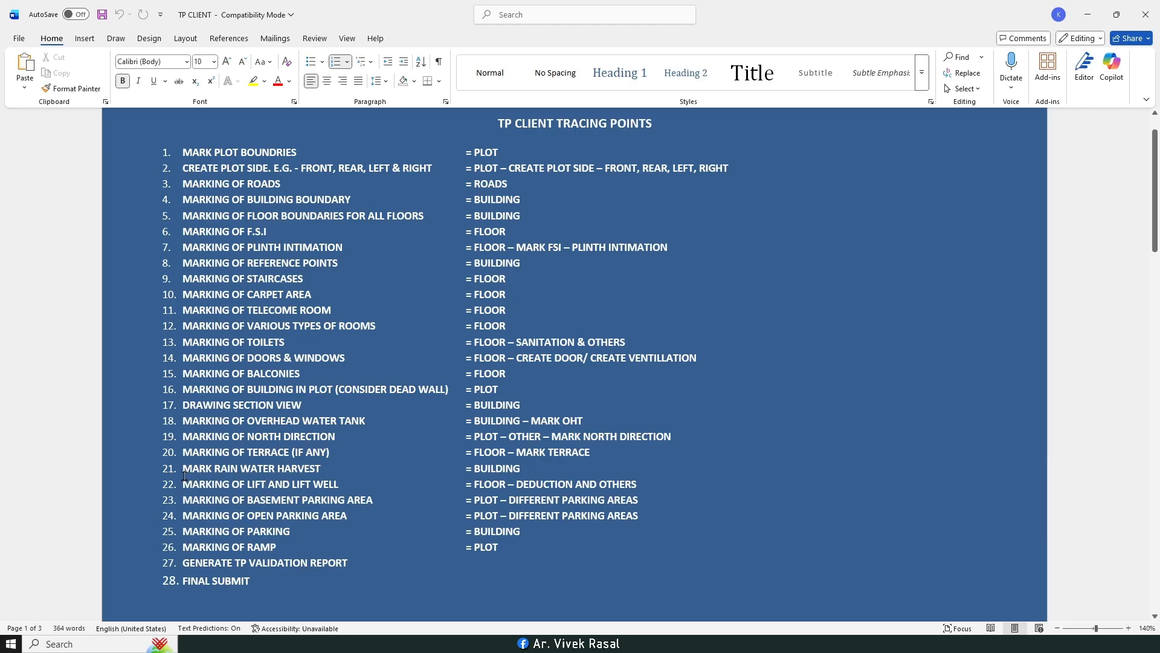
pyautogui.click(339, 642)
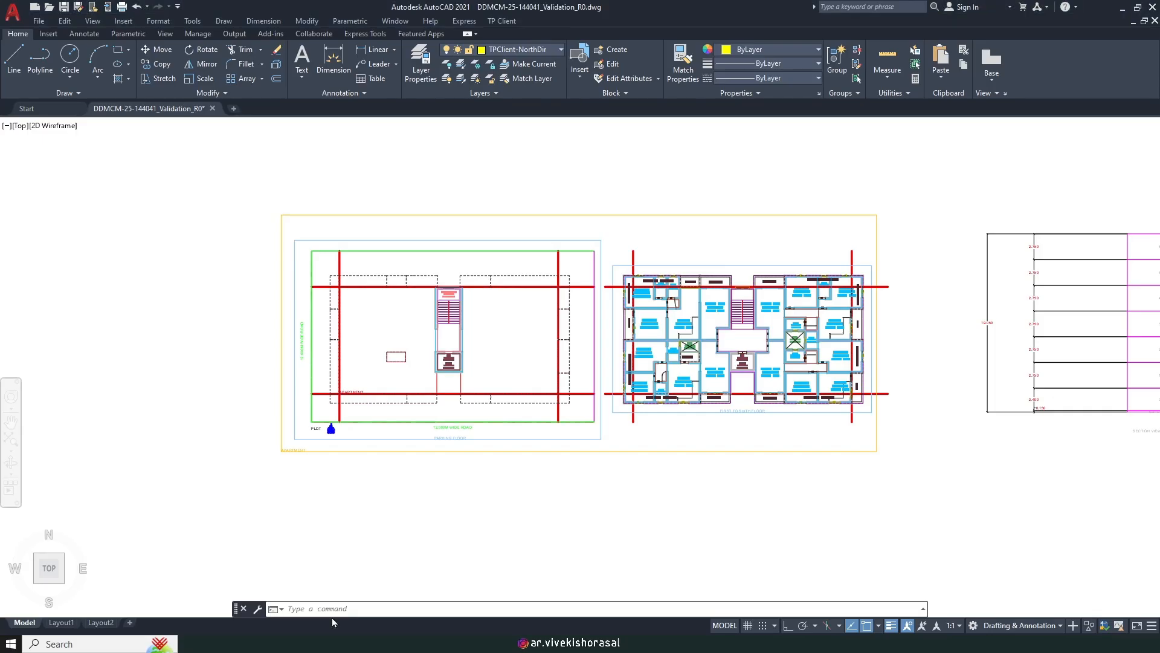
pyautogui.click(492, 22)
# Step: Mark the rain water harvesting tank with TP Client and place its detail below the floor plans
pyautogui.moveTo(554, 91)
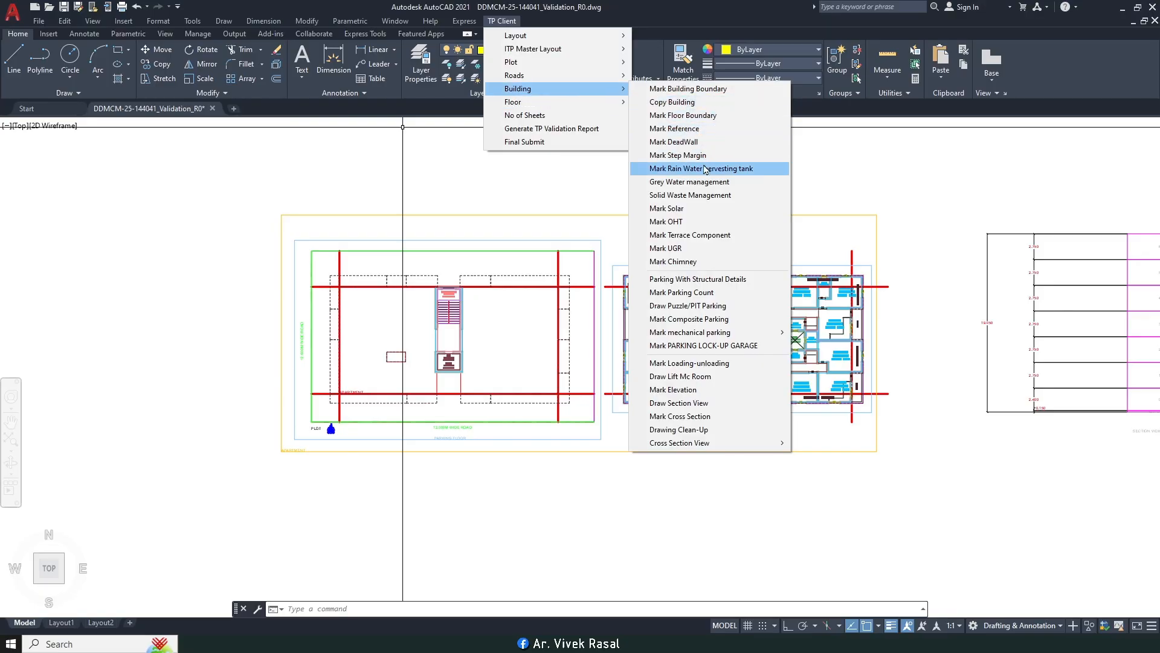
pyautogui.click(685, 168)
pyautogui.scroll(-4, 682, 163)
pyautogui.scroll(2, 709, 300)
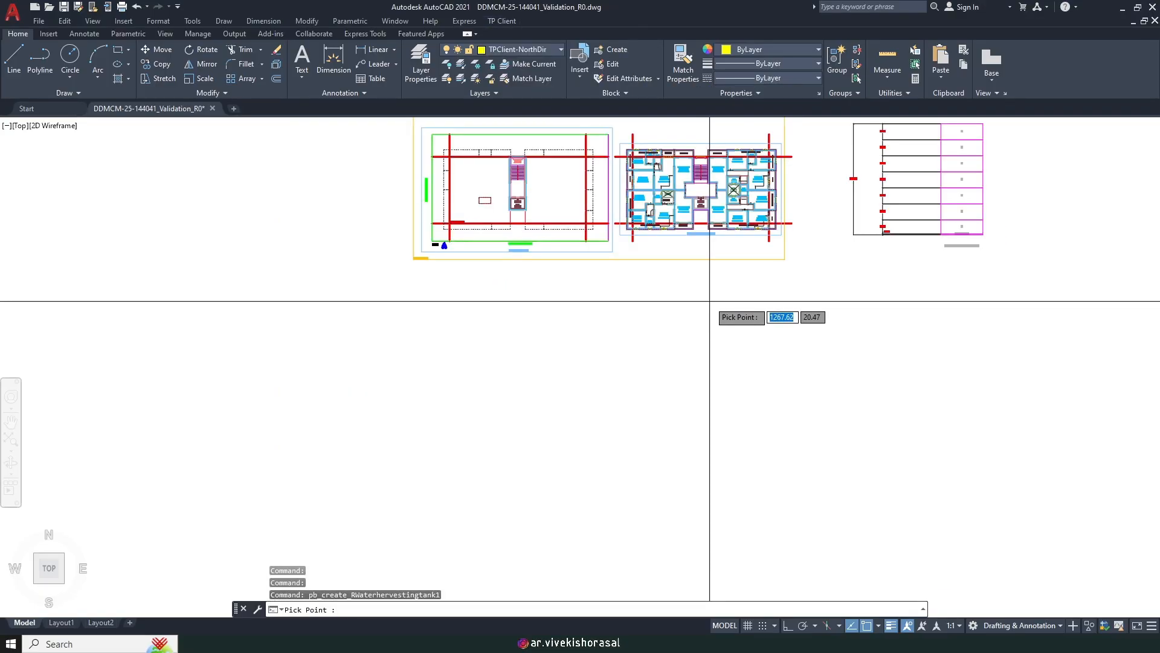
pyautogui.click(710, 299)
pyautogui.scroll(7, 724, 271)
pyautogui.scroll(-5, 724, 270)
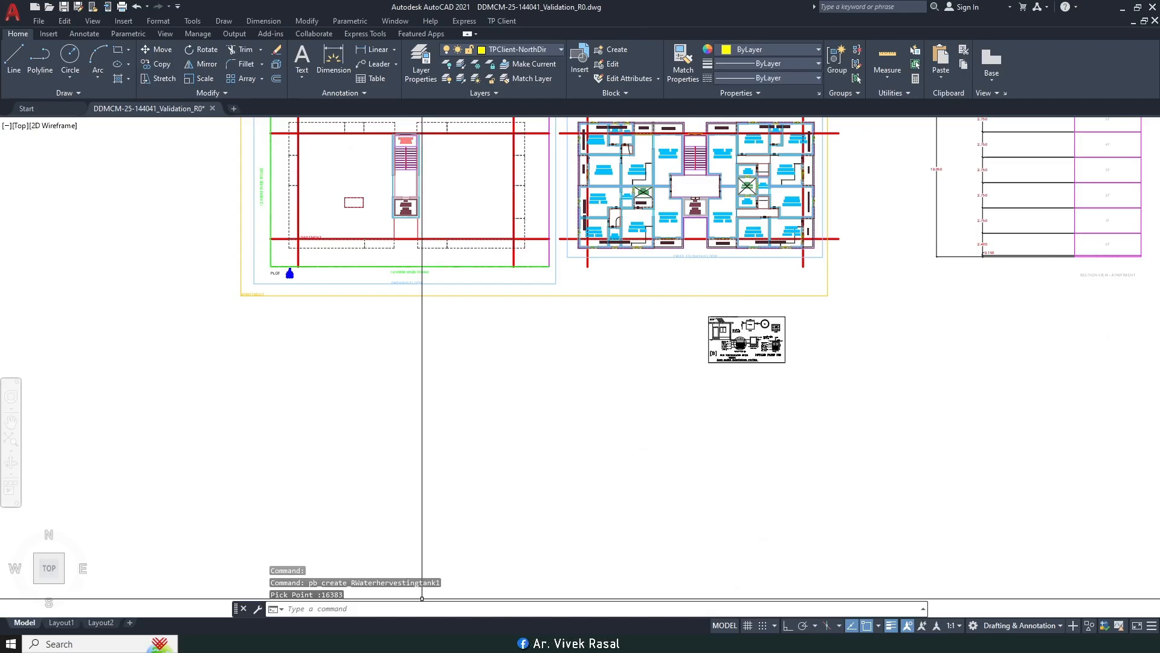
# Step: Check the tracing points list, then return to the AutoCAD drawing and its TP Client tools
pyautogui.hotkey('alt', 'Tab')
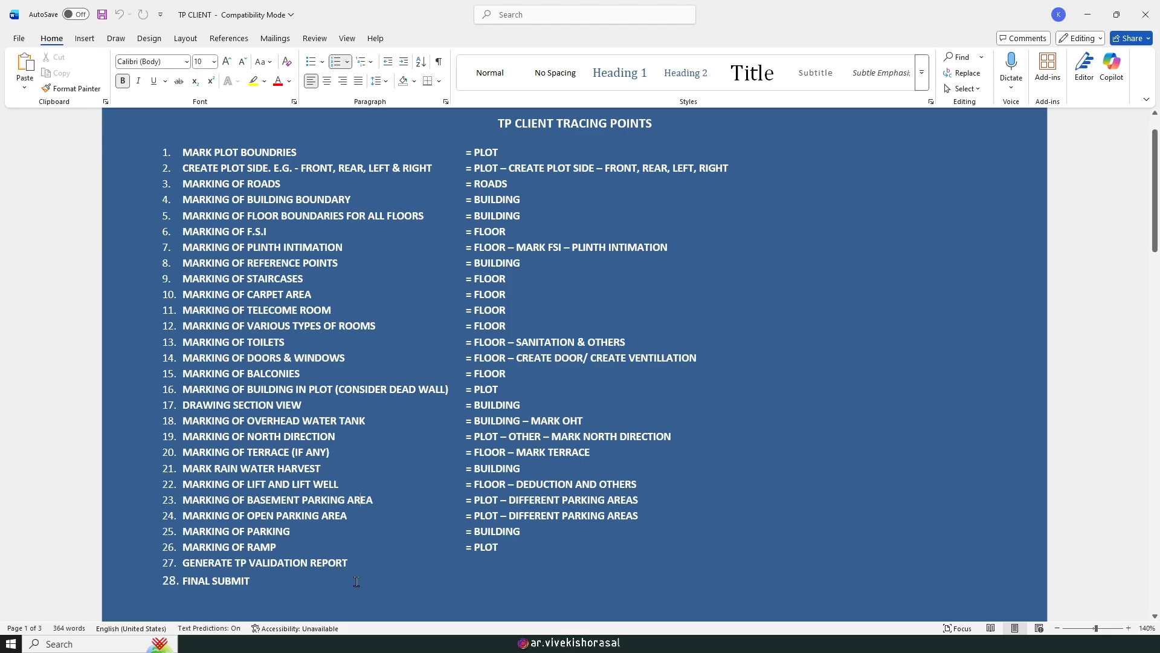
pyautogui.hotkey('alt', 'Tab')
pyautogui.scroll(-2, 436, 337)
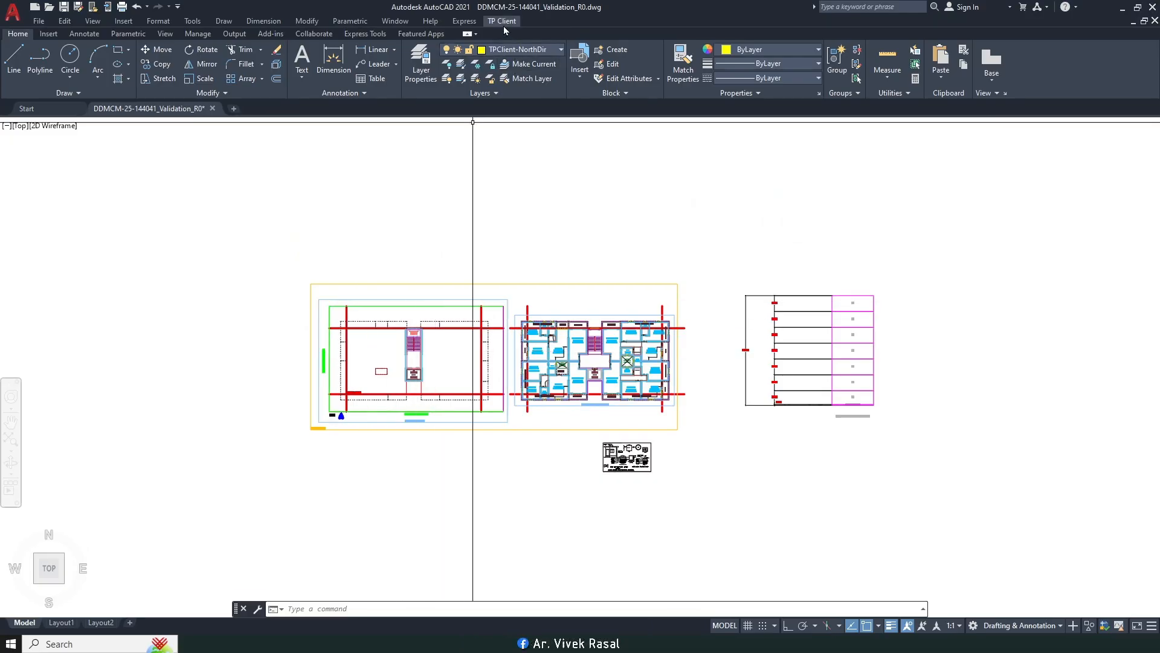
pyautogui.click(502, 23)
pyautogui.moveTo(515, 90)
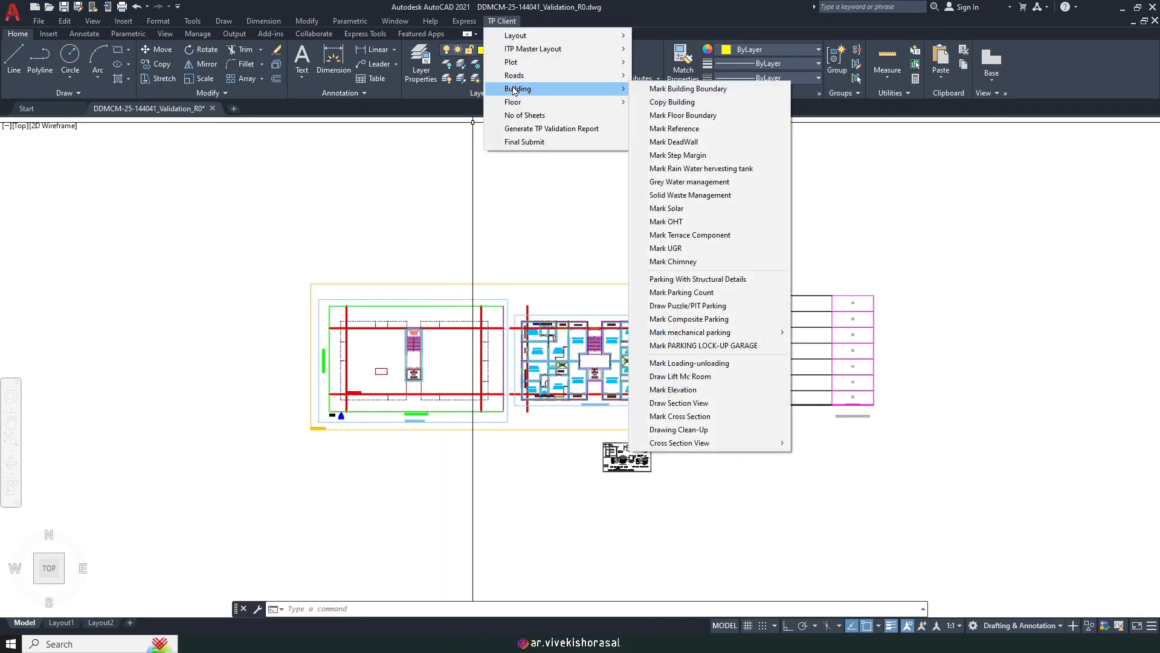
# Step: Mark a composite parking block as 1 Car with 2 Scooter vertical parking and place it
pyautogui.click(707, 319)
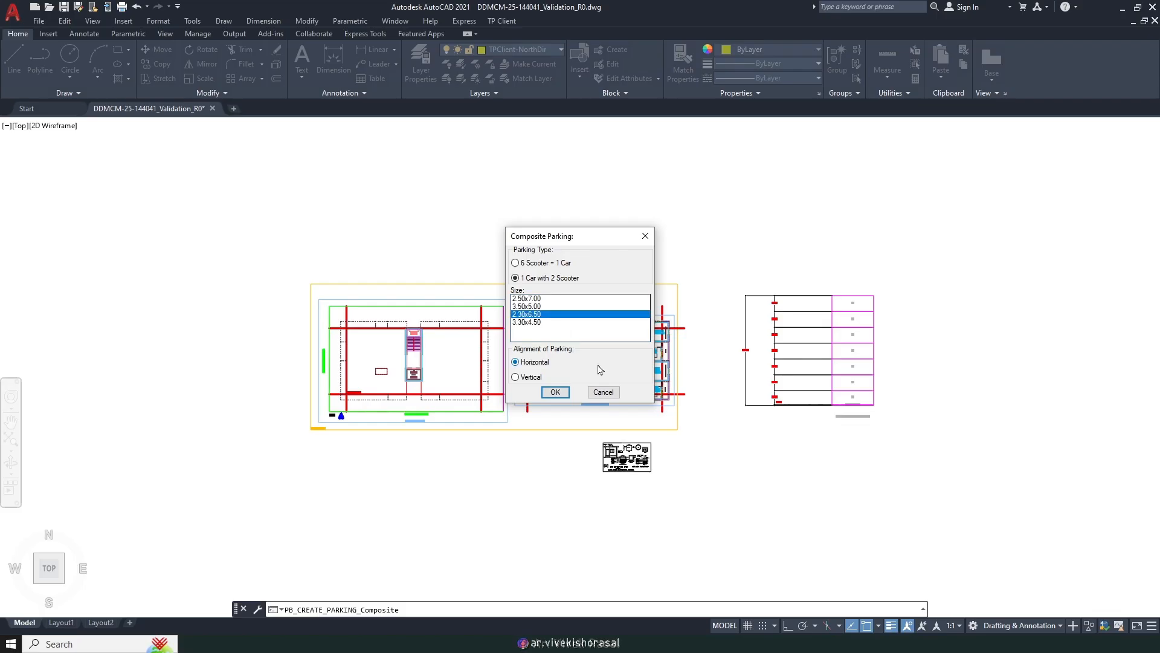
pyautogui.click(555, 393)
pyautogui.scroll(5, 603, 362)
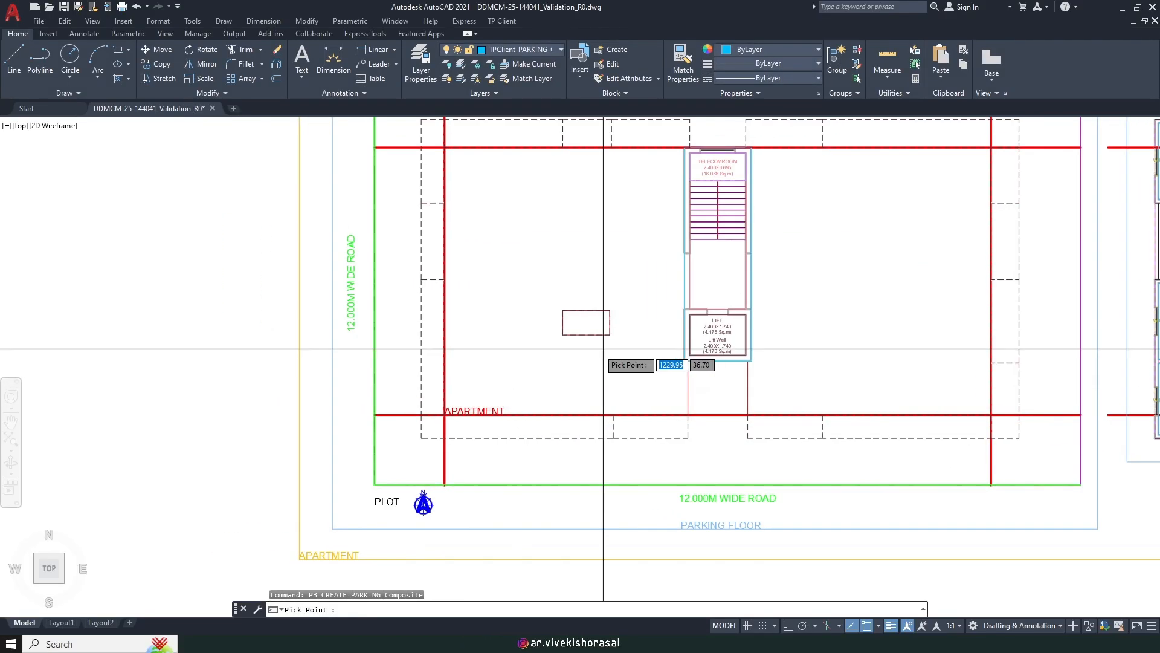
pyautogui.scroll(2, 512, 378)
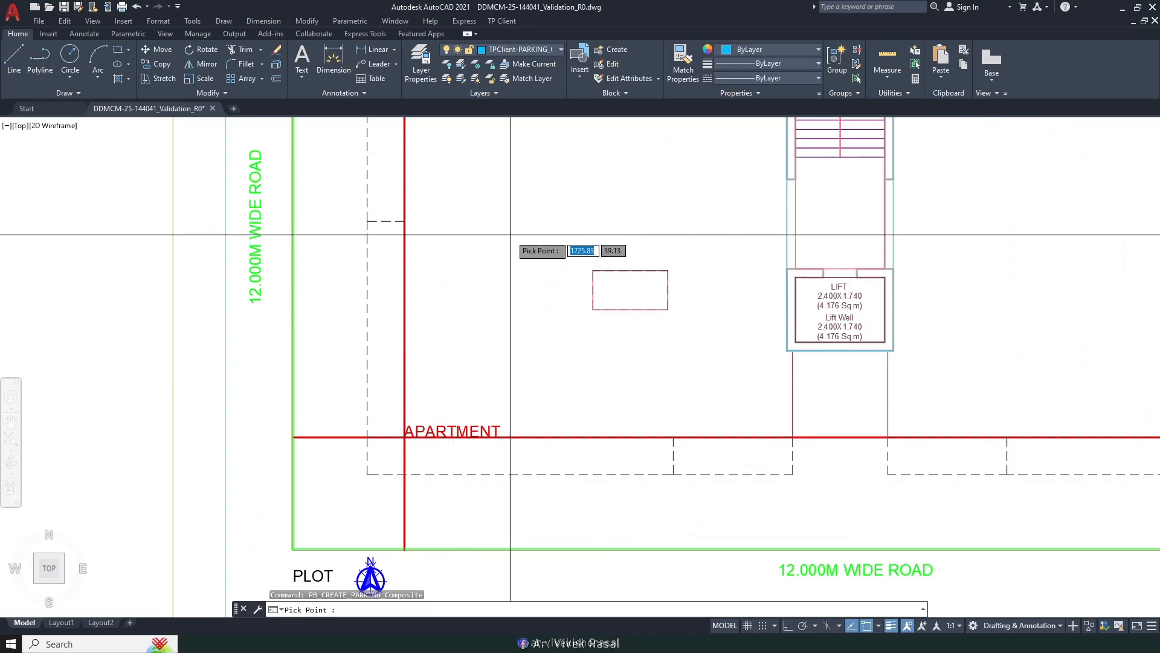
pyautogui.scroll(-9, 508, 242)
pyautogui.click(402, 313)
pyautogui.scroll(7, 402, 313)
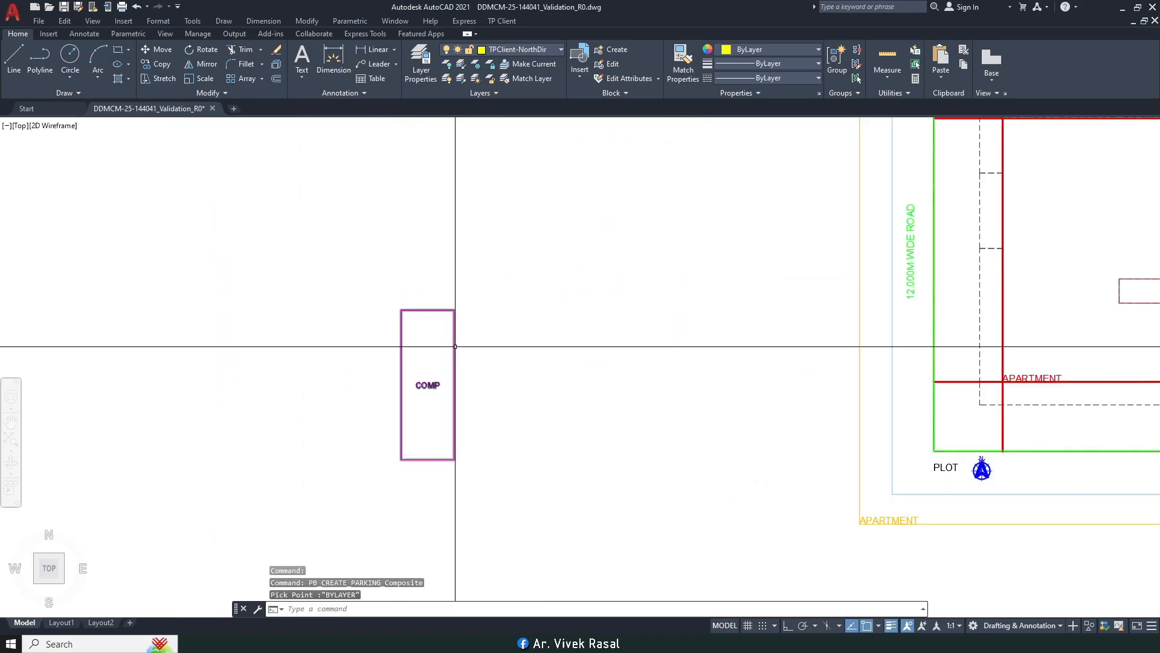
# Step: Move the COMP block from its bottom-left corner to the red-line corner of the plot
pyautogui.write('m')
pyautogui.press('Return')
pyautogui.click(495, 441)
pyautogui.click(387, 460)
pyautogui.press('Return')
pyautogui.click(401, 458)
pyautogui.scroll(-4, 402, 458)
pyautogui.scroll(4, 656, 412)
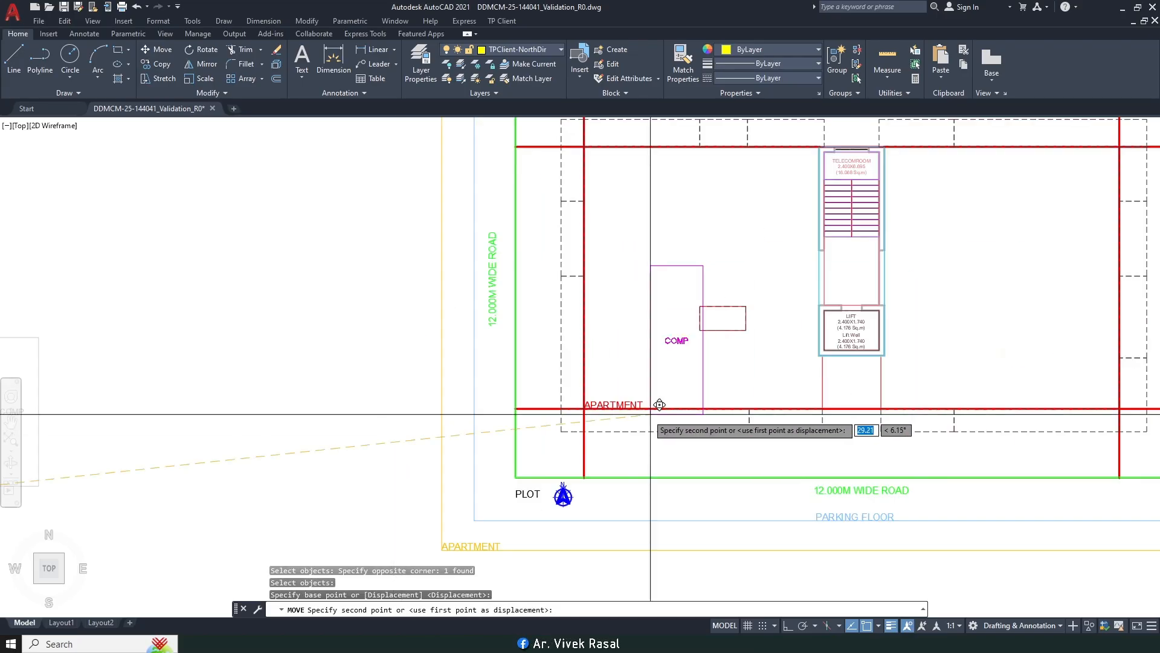
pyautogui.scroll(6, 608, 413)
pyautogui.click(527, 389)
# Step: Move the APARTMENT label to just below the red line with ortho (F8) on
pyautogui.press('Return')
pyautogui.click(565, 380)
pyautogui.scroll(-4, 562, 381)
pyautogui.moveTo(672, 507); pyautogui.dragTo(676, 422, button='middle')
pyautogui.press('Return')
pyautogui.click(677, 415)
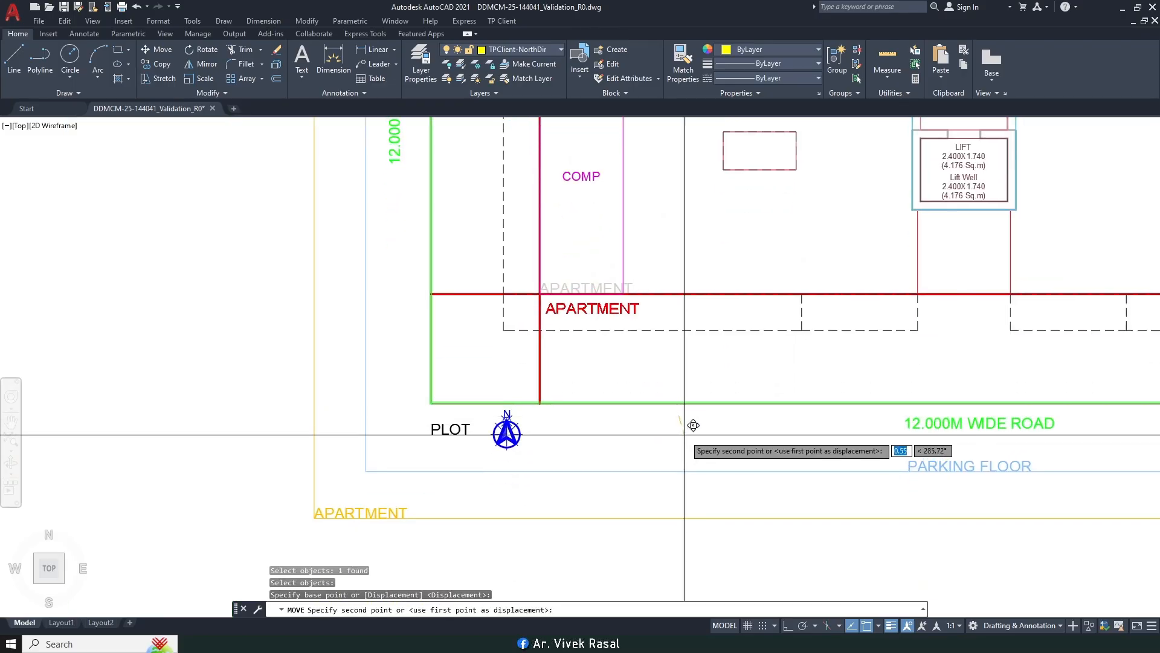
pyautogui.press('F8')
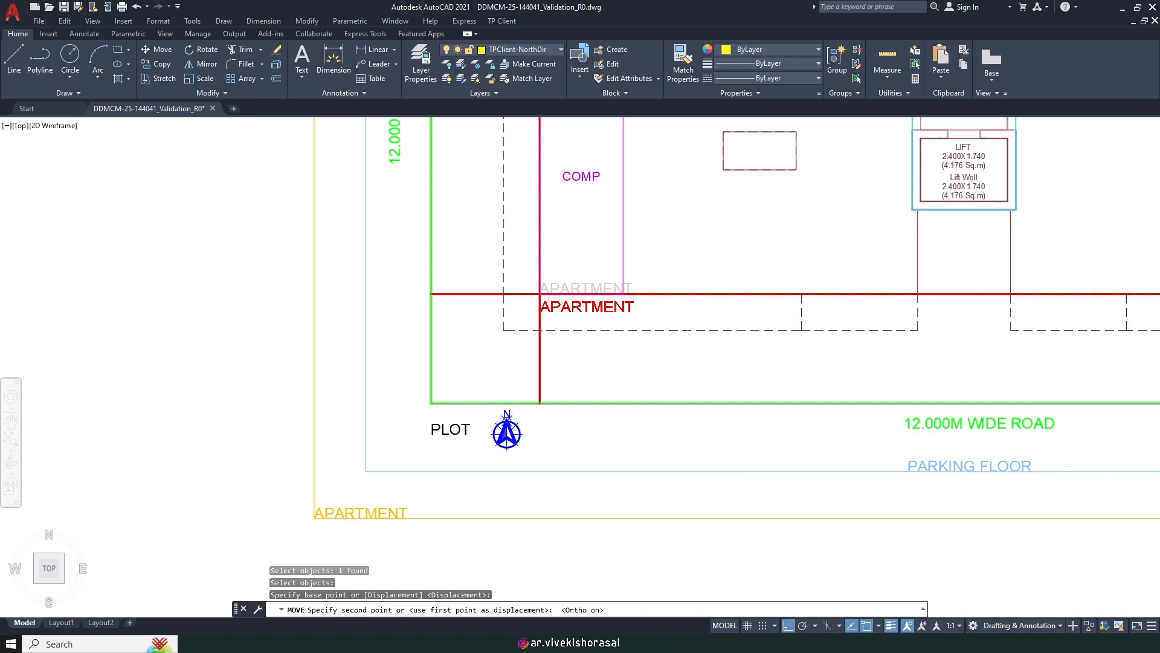
pyautogui.click(682, 438)
pyautogui.moveTo(622, 379)
pyautogui.mouseDown(button='middle')
pyautogui.moveTo(617, 388)
pyautogui.moveTo(636, 374)
pyautogui.mouseUp(button='middle')
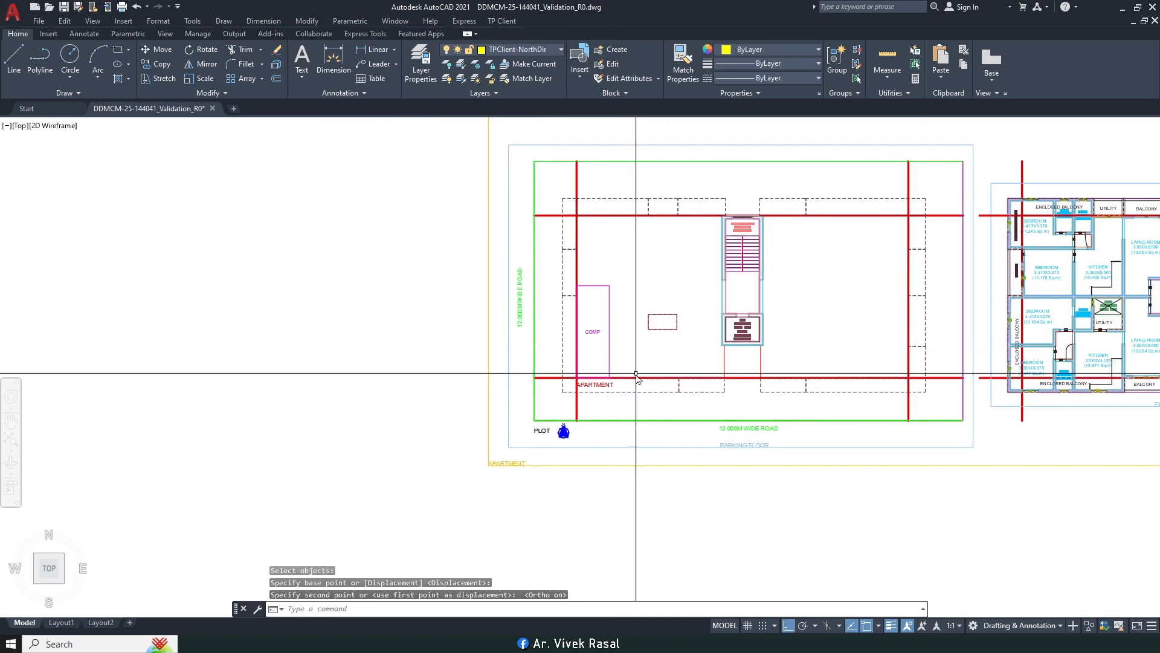
# Step: Move COMP and the APARTMENT label together to the new corner
pyautogui.press('space')
pyautogui.scroll(4, 607, 385)
pyautogui.scroll(-5, 587, 365)
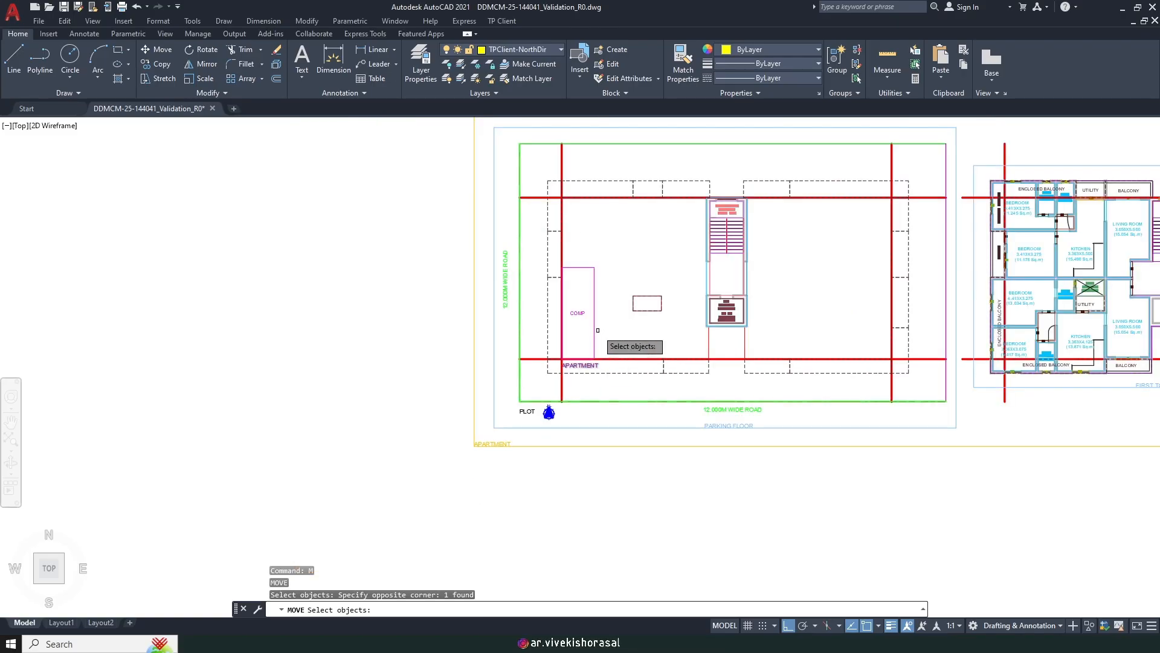
pyautogui.scroll(2, 620, 323)
pyautogui.click(598, 331)
pyautogui.click(565, 309)
pyautogui.moveTo(565, 308); pyautogui.dragTo(618, 341, button='middle')
pyautogui.scroll(4, 617, 342)
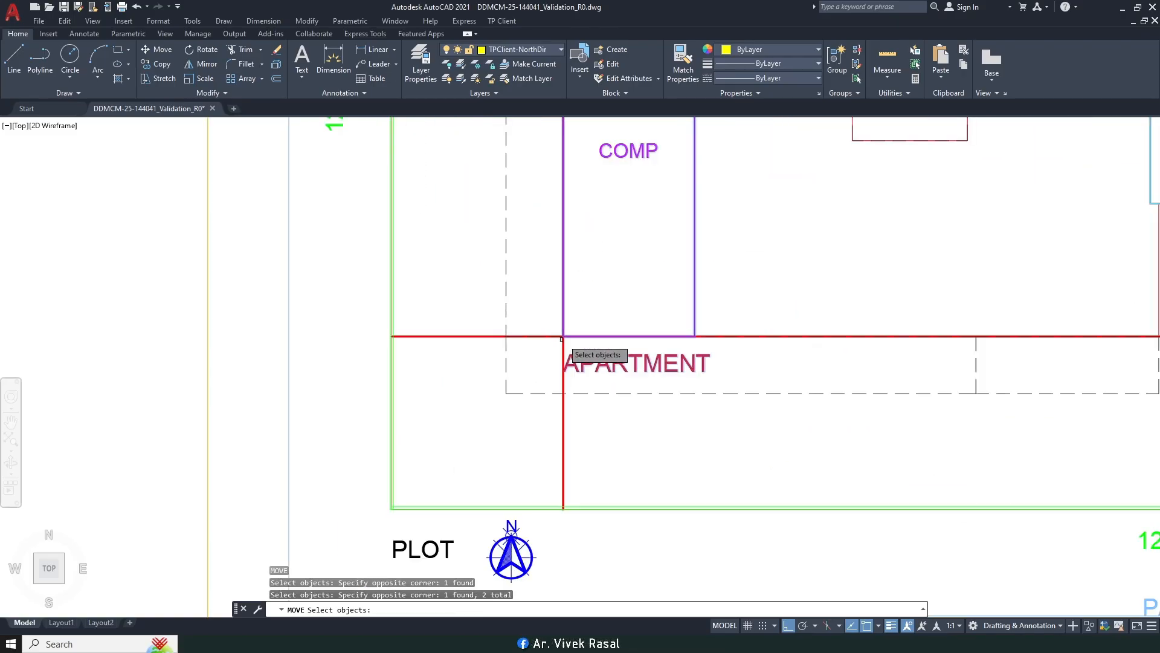
pyautogui.press('Return')
pyautogui.click(562, 337)
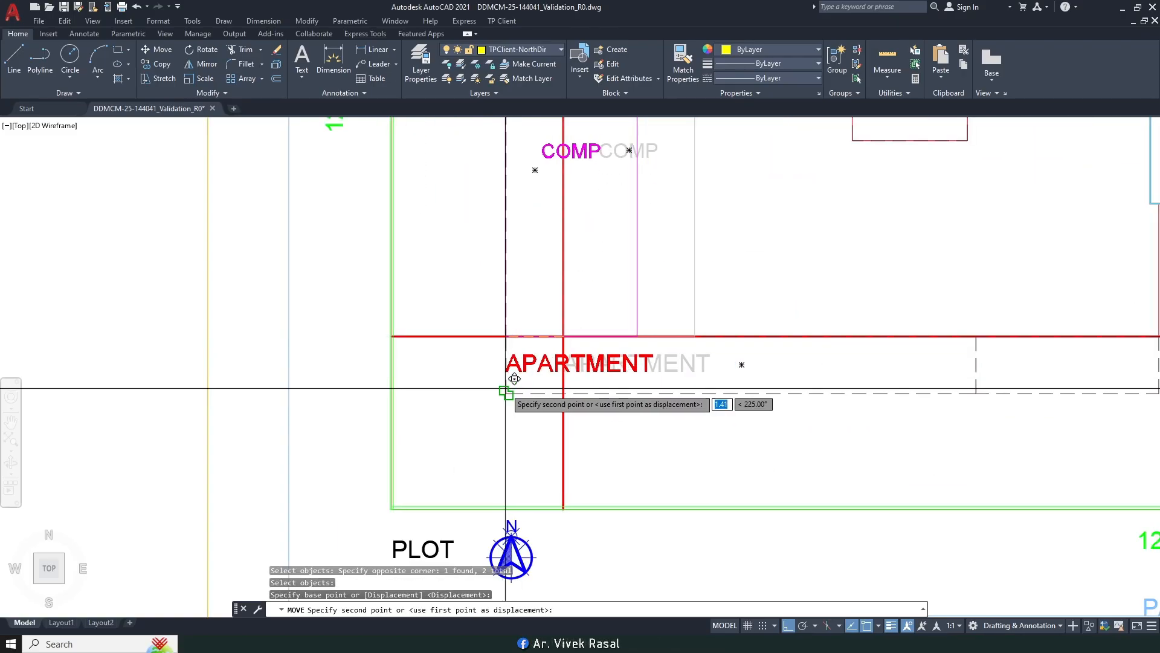
pyautogui.click(505, 384)
pyautogui.scroll(-5, 618, 376)
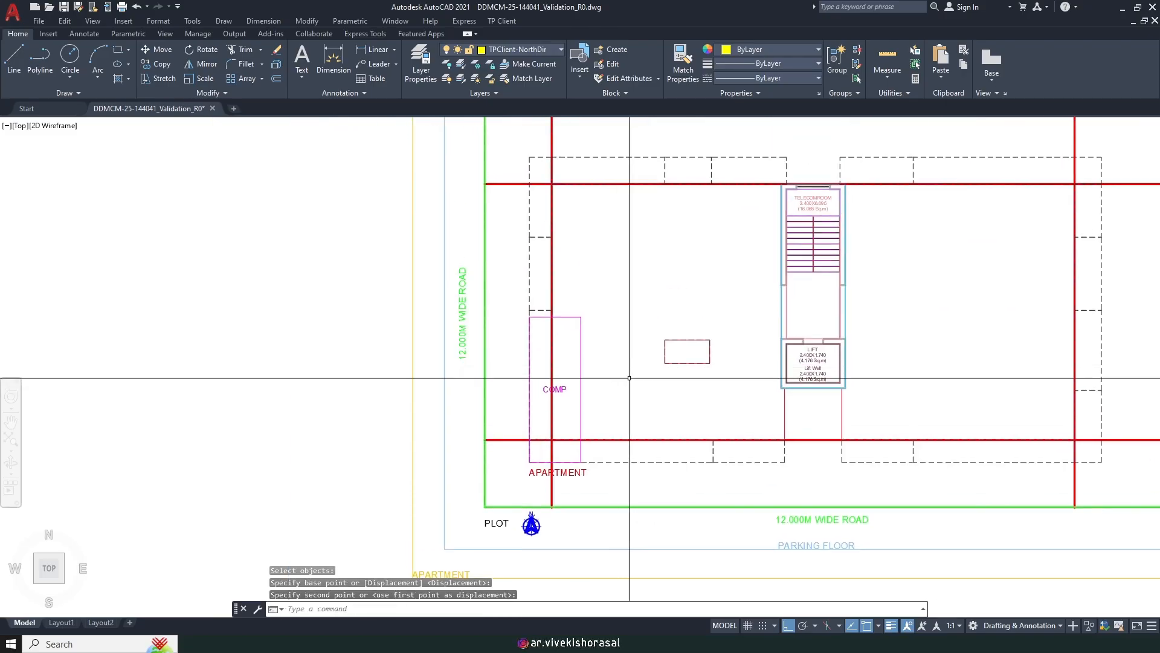
# Step: Copy the COMP rectangle three times side by side to form a row of four bays
pyautogui.write('co')
pyautogui.press('Return')
pyautogui.click(581, 379)
pyautogui.click(540, 386)
pyautogui.scroll(3, 556, 396)
pyautogui.press('Return')
pyautogui.click(499, 426)
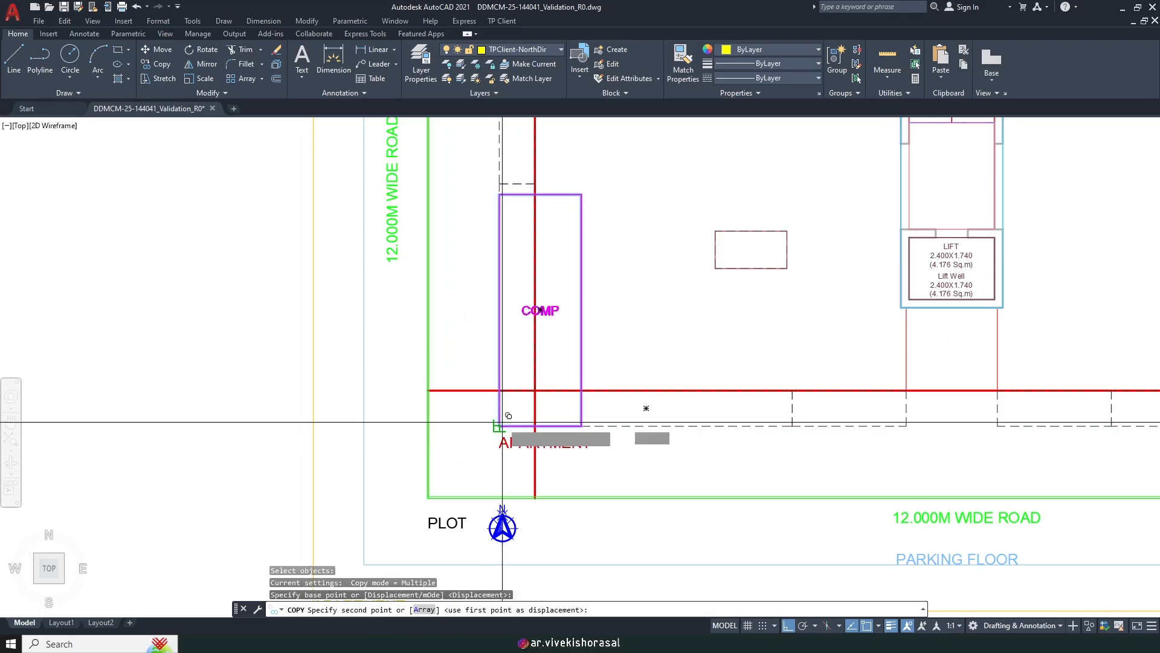
pyautogui.click(582, 425)
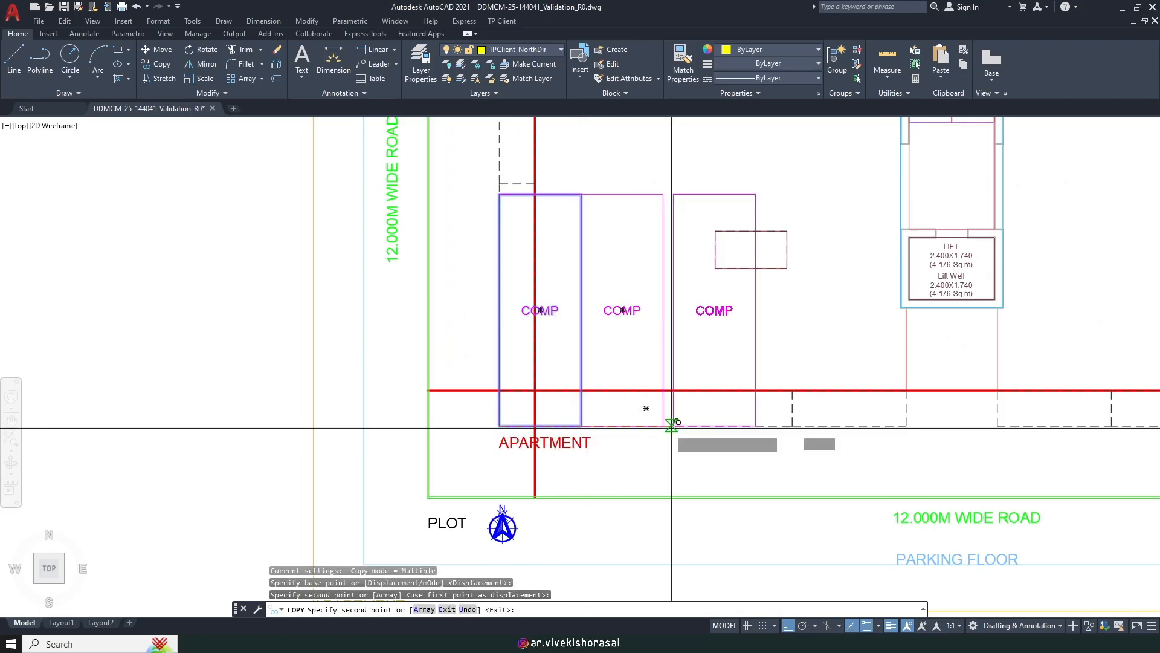
pyautogui.click(663, 426)
pyautogui.click(744, 426)
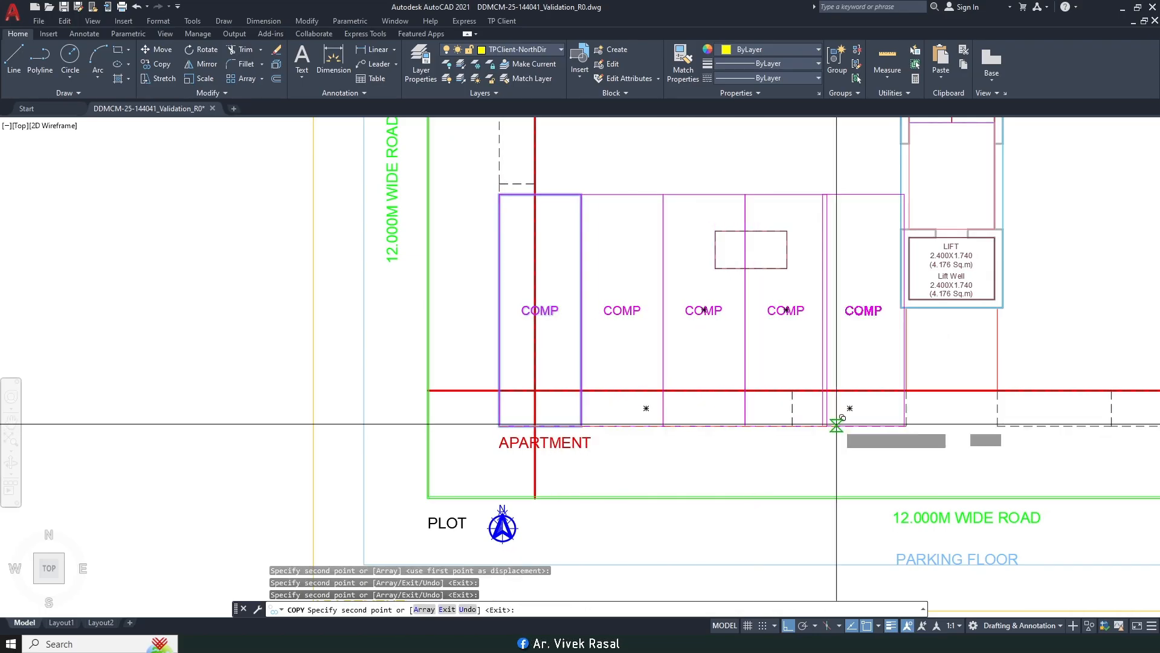
pyautogui.press('Escape')
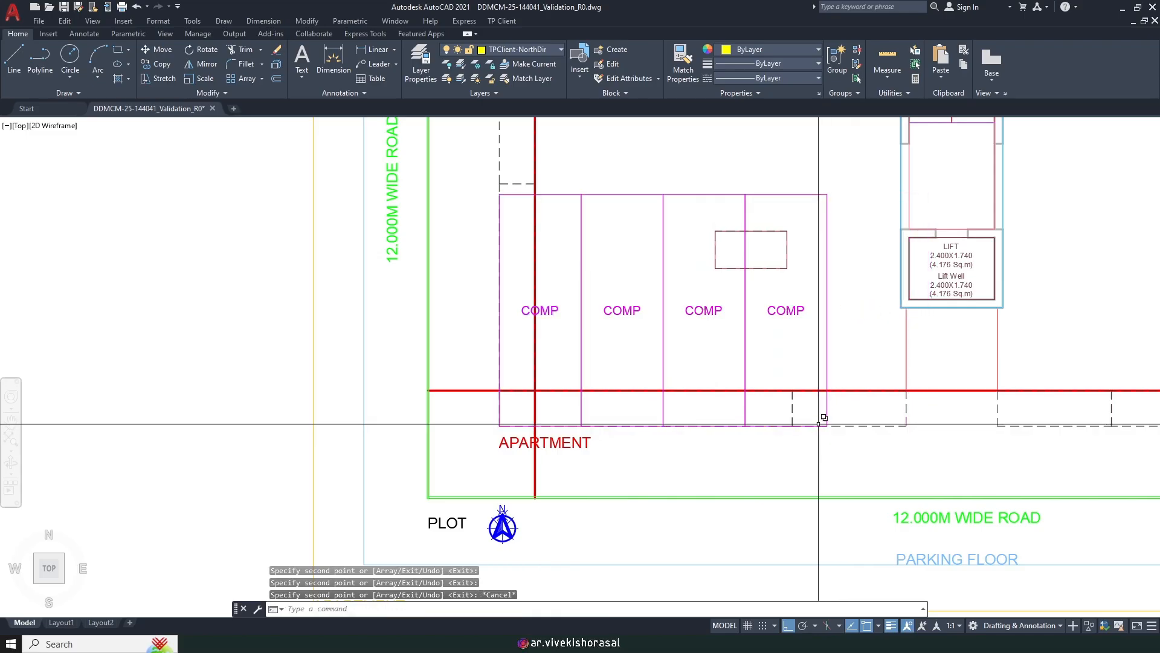
pyautogui.scroll(-3, 752, 356)
# Step: Move the four COMP rooms right, snapping perpendicular to the lift wall
pyautogui.write('m')
pyautogui.press('Return')
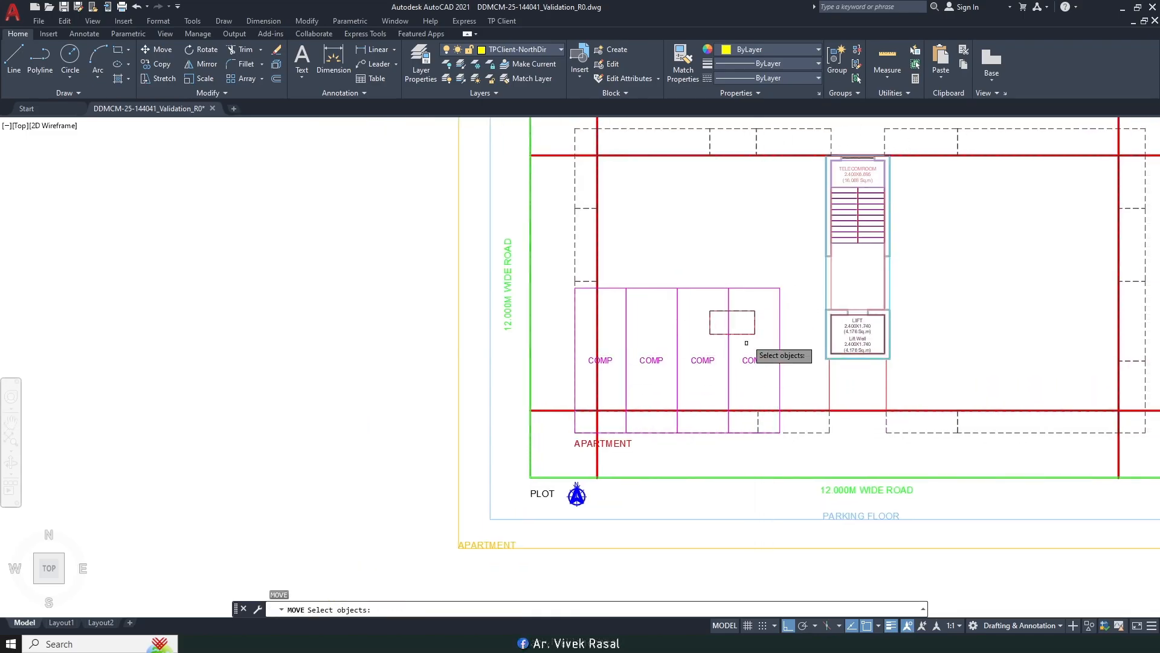
pyautogui.scroll(2, 758, 304)
pyautogui.click(797, 276)
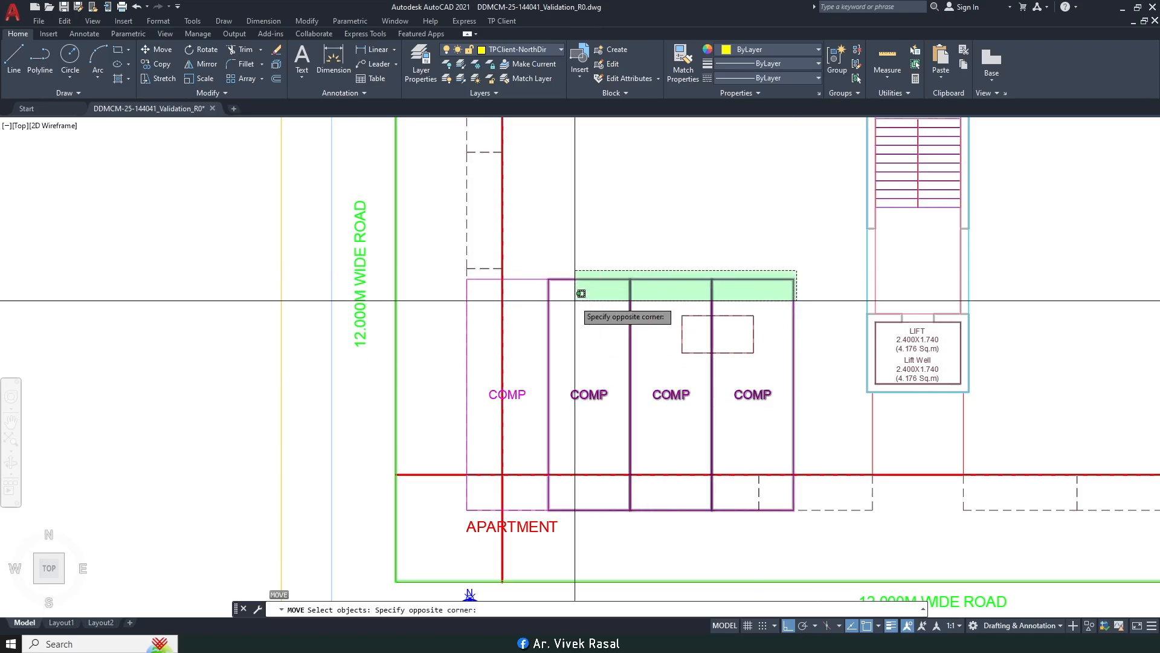
pyautogui.click(464, 291)
pyautogui.scroll(2, 794, 345)
pyautogui.press('Return')
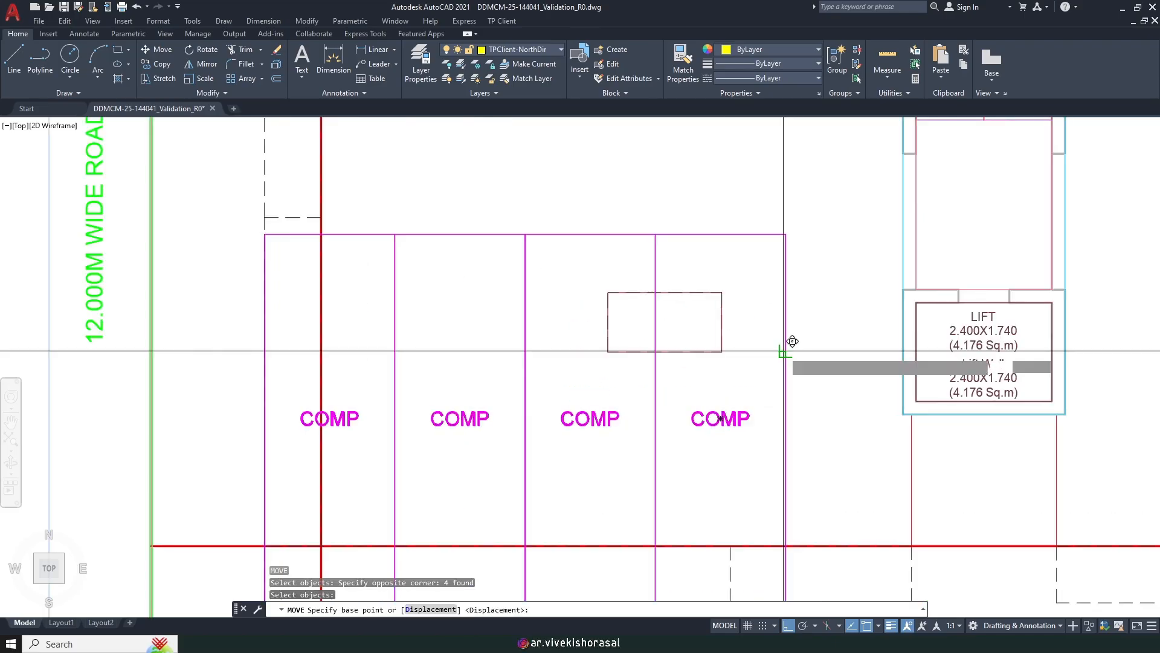
pyautogui.click(787, 350)
pyautogui.keyDown('shift'); pyautogui.rightClick(900, 348); pyautogui.keyUp('shift')
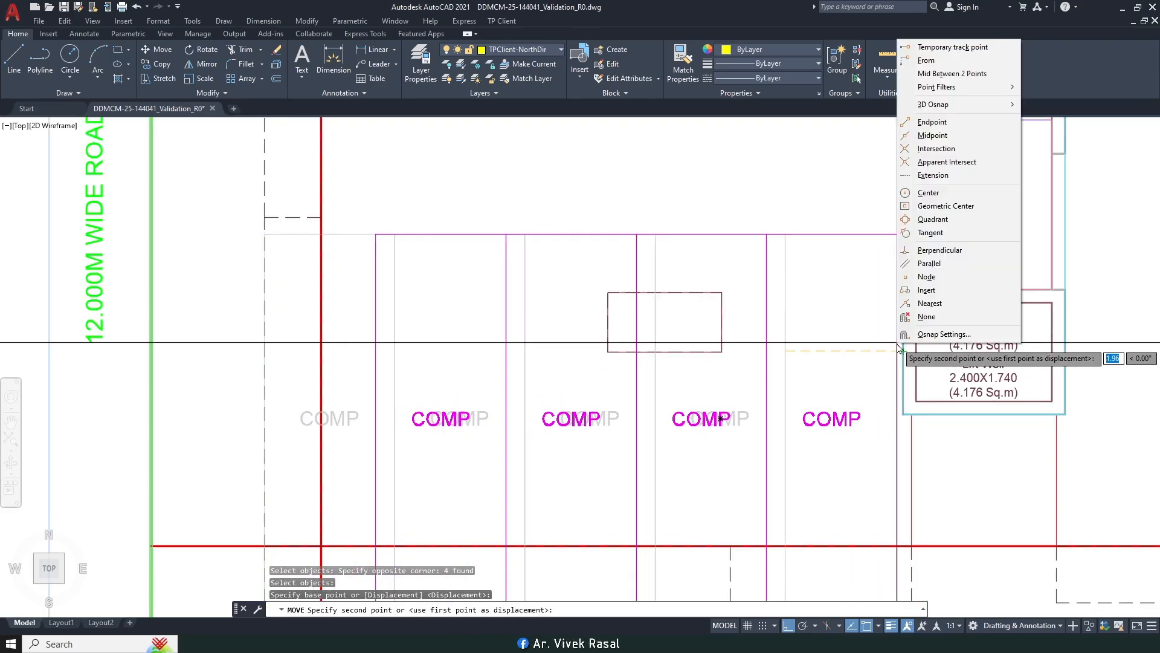
pyautogui.press('p')
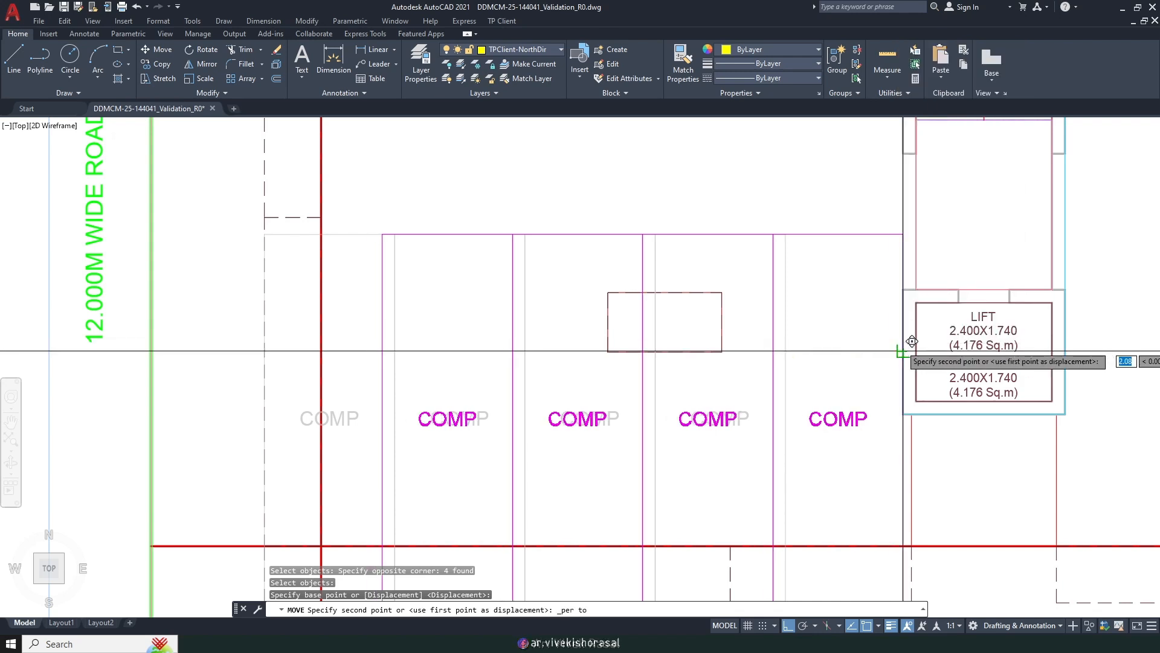
pyautogui.click(904, 350)
pyautogui.scroll(-5, 825, 310)
pyautogui.moveTo(824, 333); pyautogui.dragTo(742, 354, button='middle')
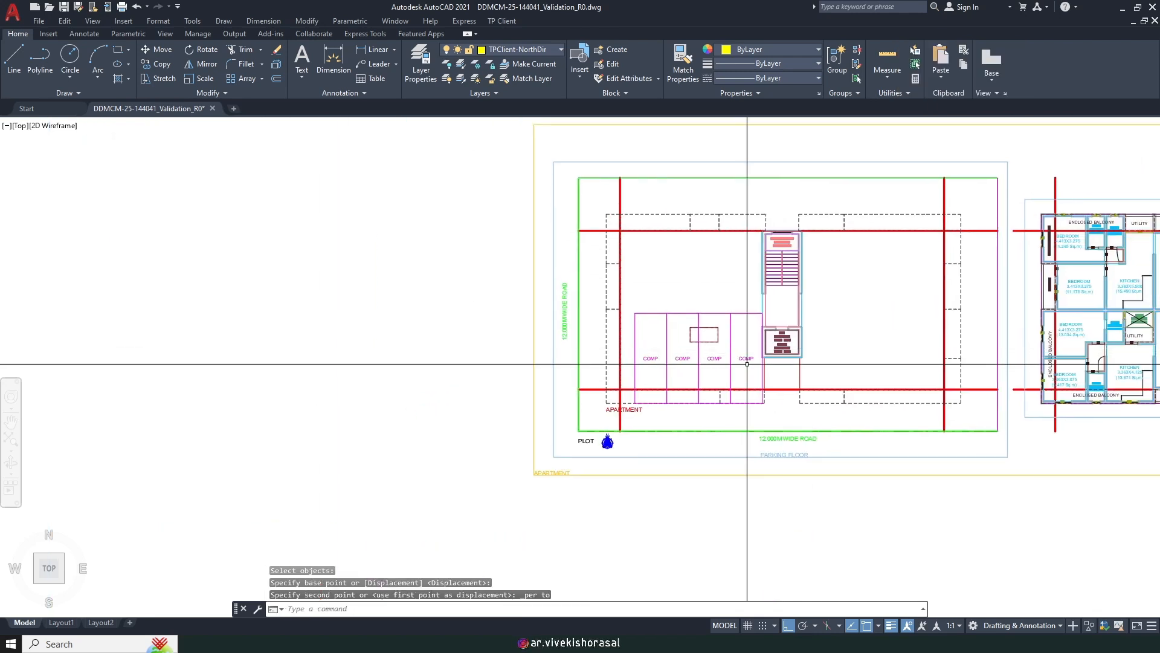
# Step: Copy the four COMP rooms one row up above the originals
pyautogui.write('co')
pyautogui.press('space')
pyautogui.scroll(2, 751, 296)
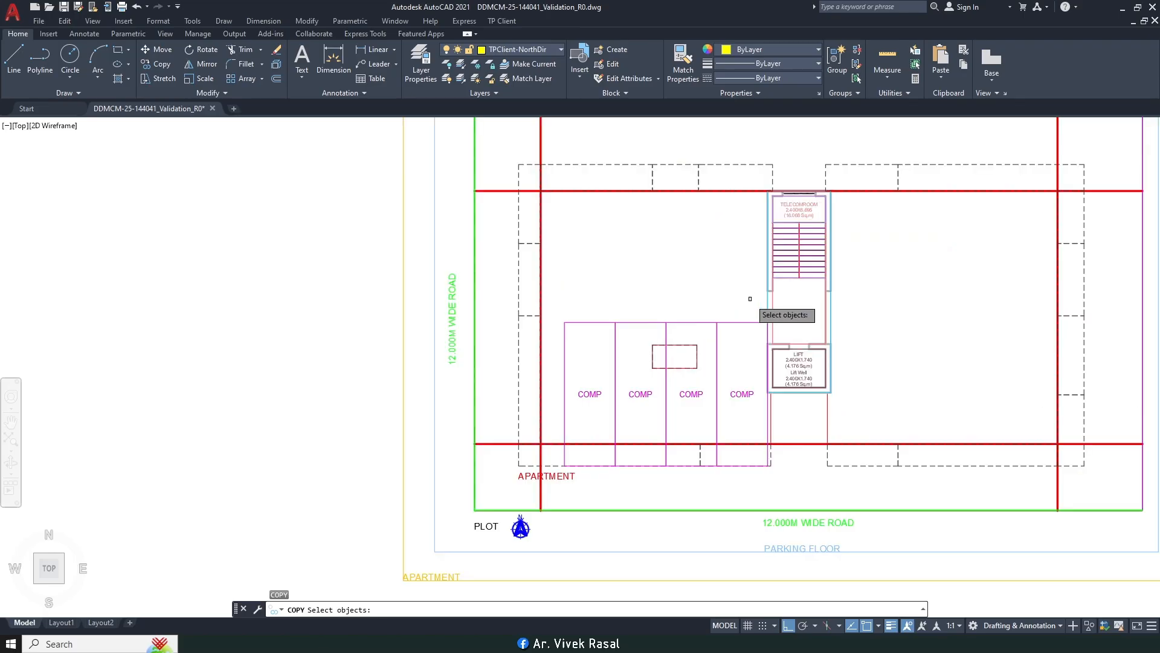
pyautogui.click(750, 298)
pyautogui.click(581, 328)
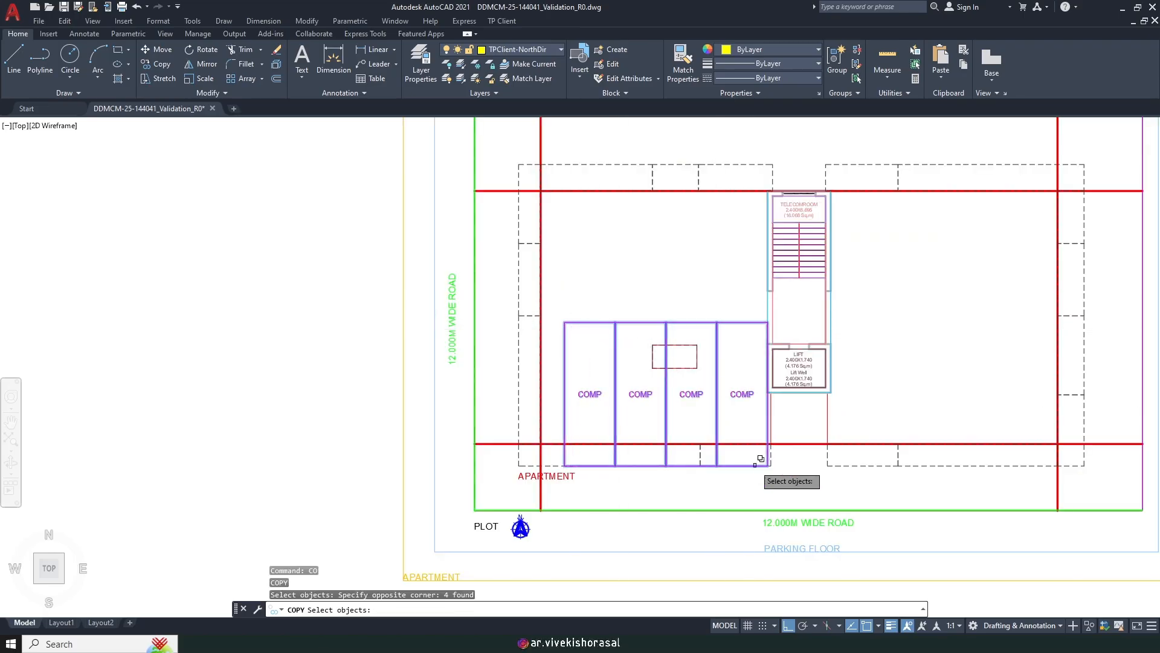
pyautogui.press('space')
pyautogui.click(717, 465)
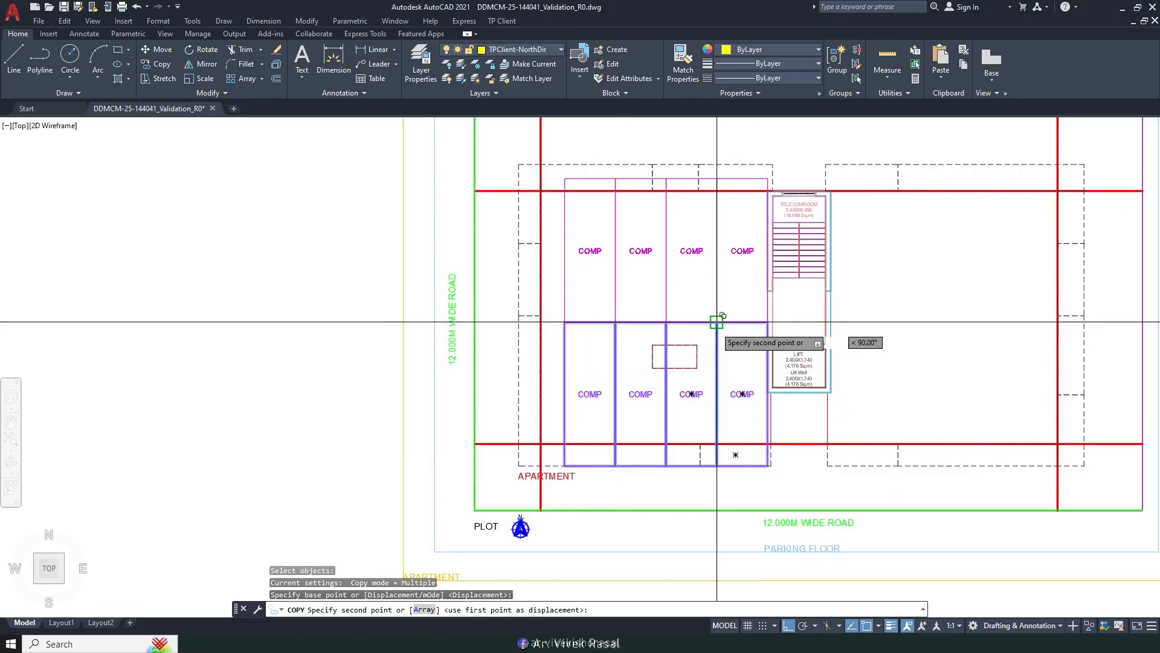
pyautogui.click(715, 324)
pyautogui.press('Escape')
pyautogui.scroll(-2, 704, 368)
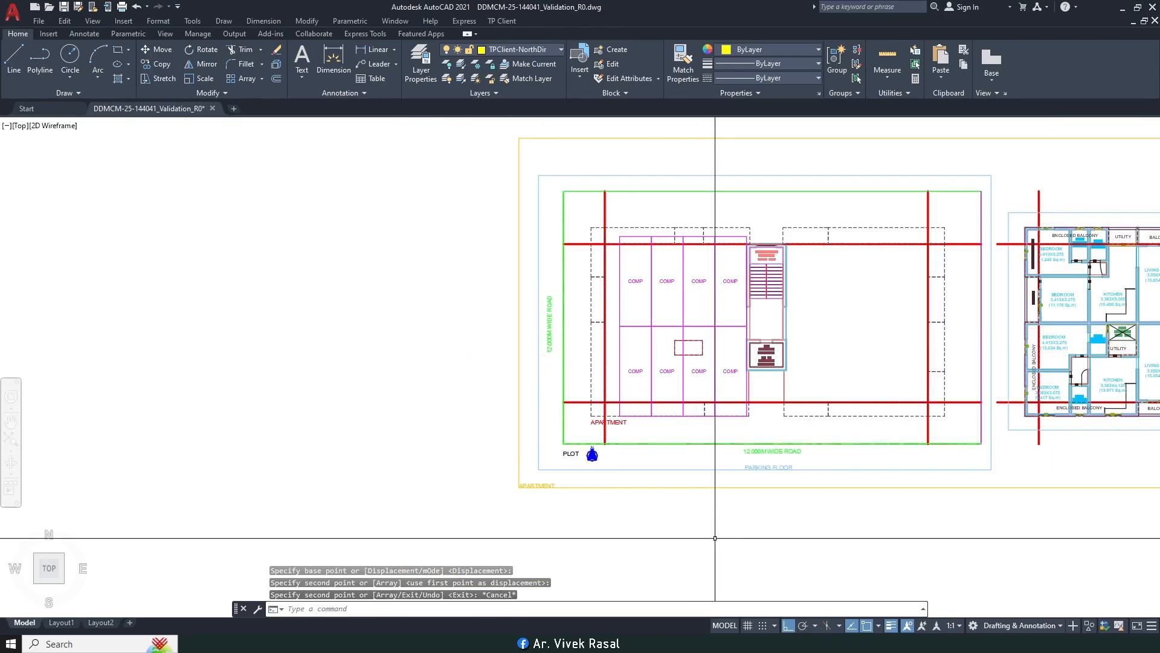
pyautogui.scroll(-2, 710, 532)
pyautogui.scroll(2, 707, 473)
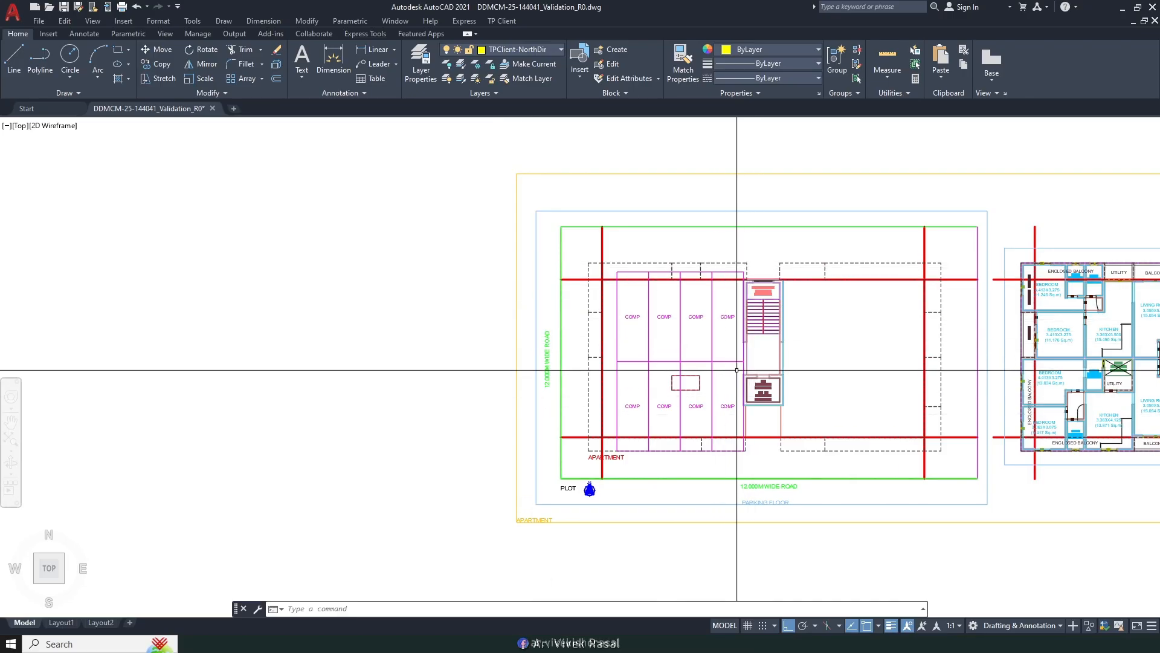
# Step: Copy all eight COMP rooms to the right of the stair block
pyautogui.write('co')
pyautogui.press('space')
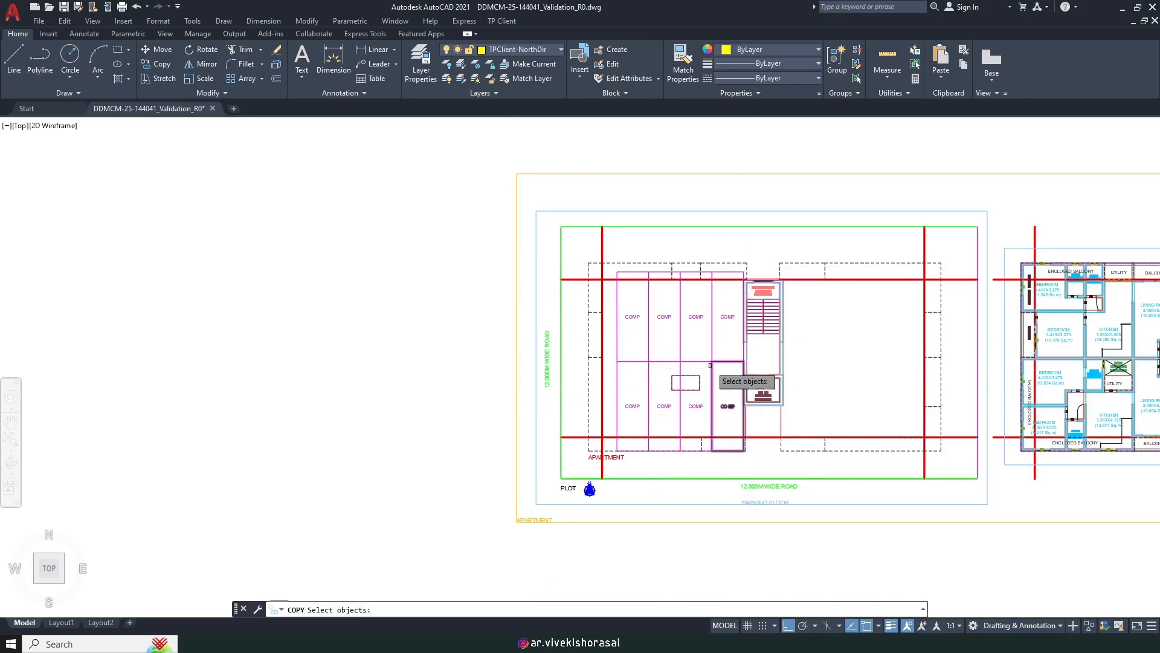
pyautogui.scroll(3, 708, 364)
pyautogui.click(728, 369)
pyautogui.click(534, 345)
pyautogui.scroll(-2, 534, 346)
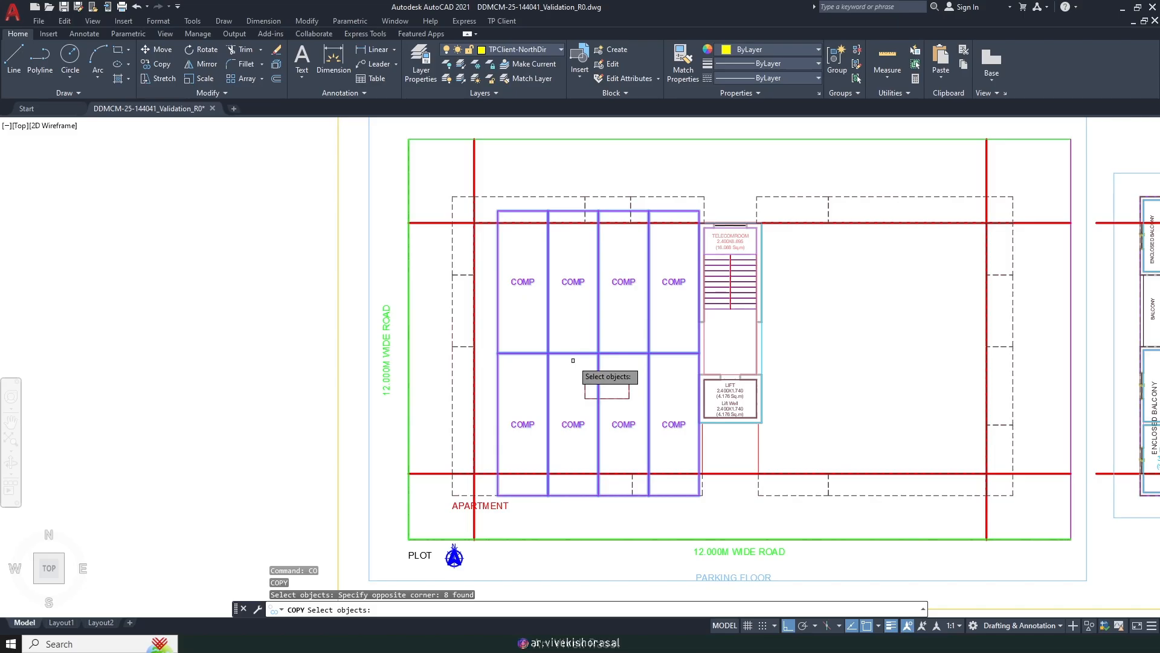
pyautogui.moveTo(546, 360); pyautogui.dragTo(527, 353, button='middle')
pyautogui.press('Return')
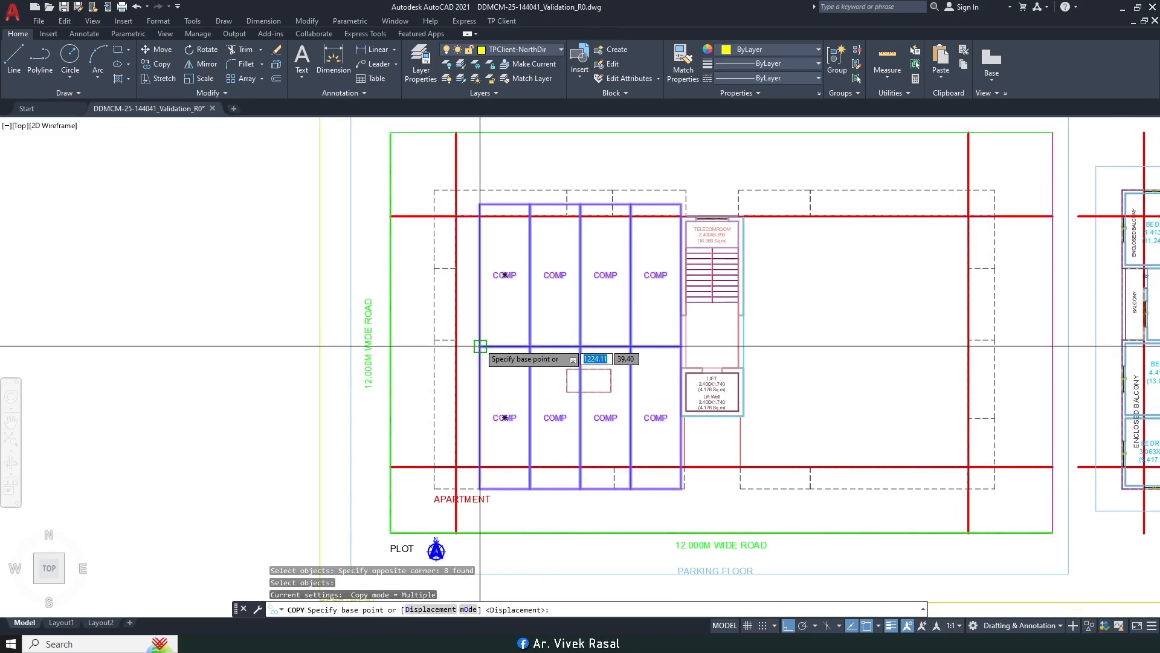
pyautogui.click(481, 346)
pyautogui.scroll(2, 801, 350)
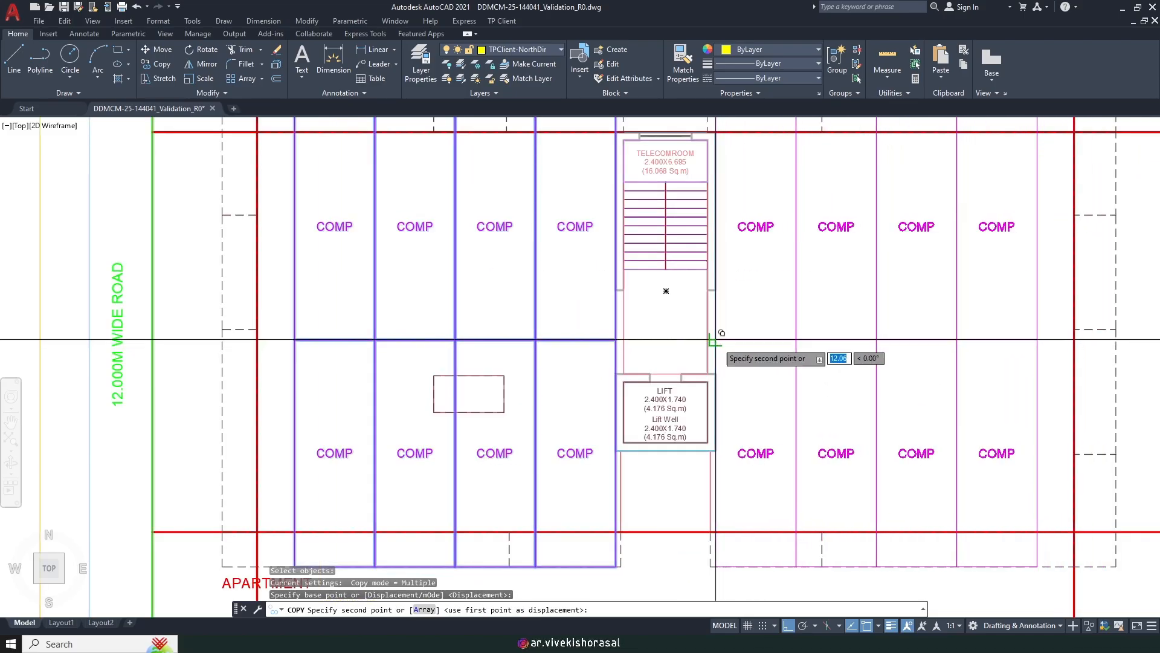
pyautogui.click(722, 336)
pyautogui.scroll(-4, 723, 336)
pyautogui.press('Return')
pyautogui.moveTo(725, 337); pyautogui.dragTo(698, 379, button='middle')
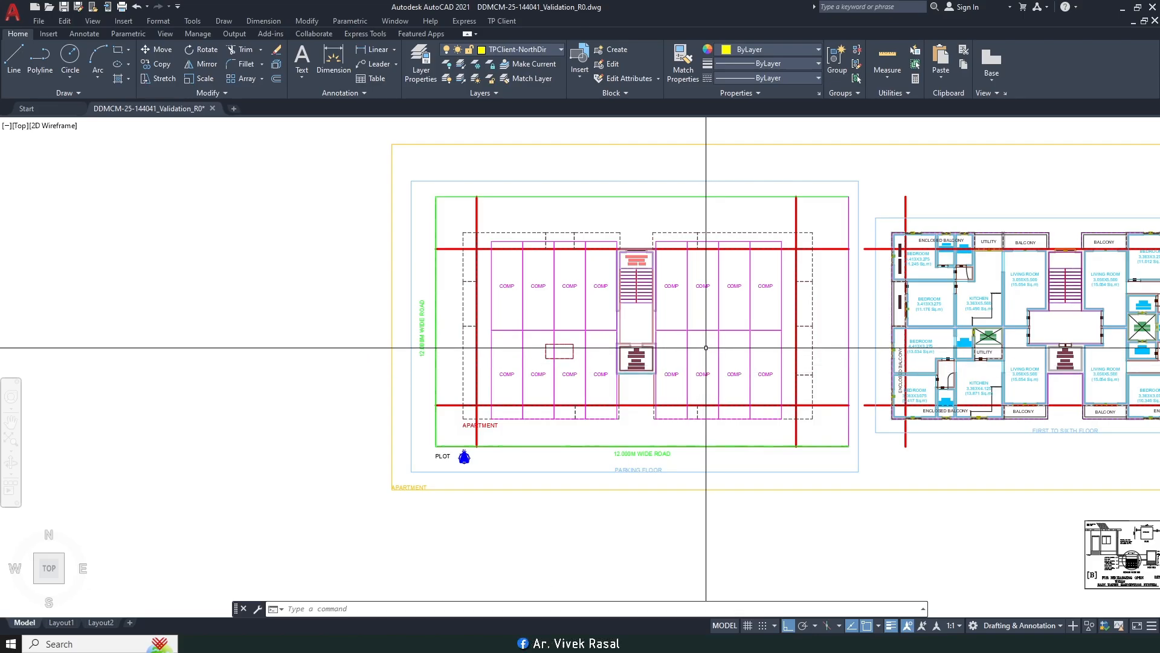
pyautogui.moveTo(705, 347); pyautogui.dragTo(557, 332, button='middle')
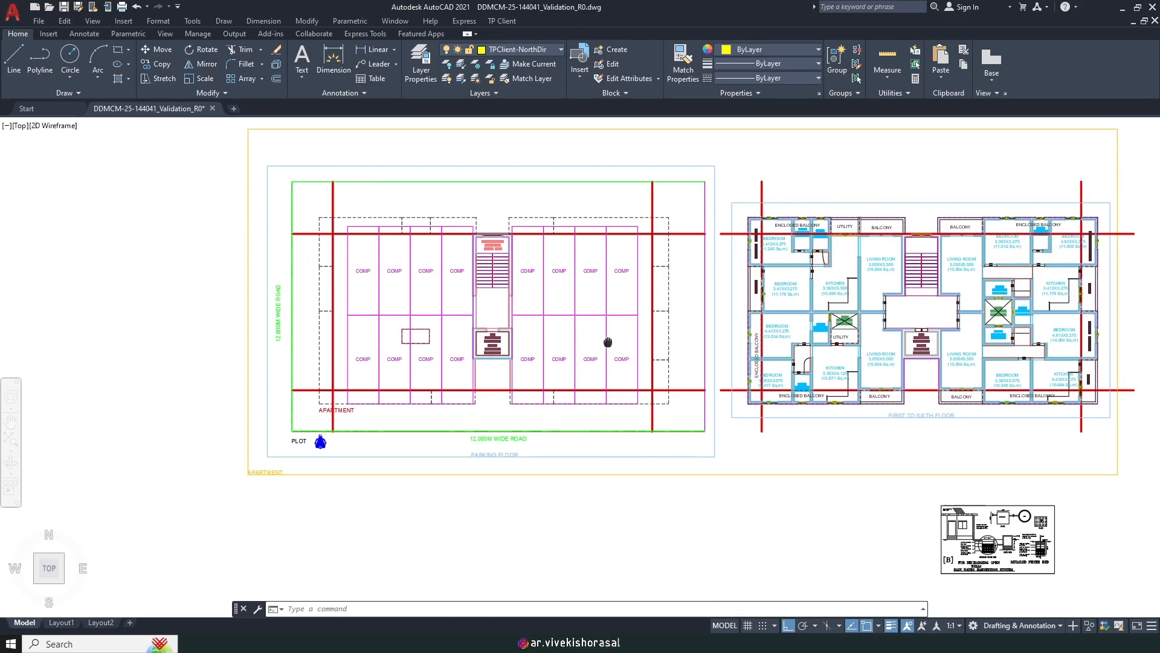
pyautogui.moveTo(830, 356); pyautogui.dragTo(697, 349, button='middle')
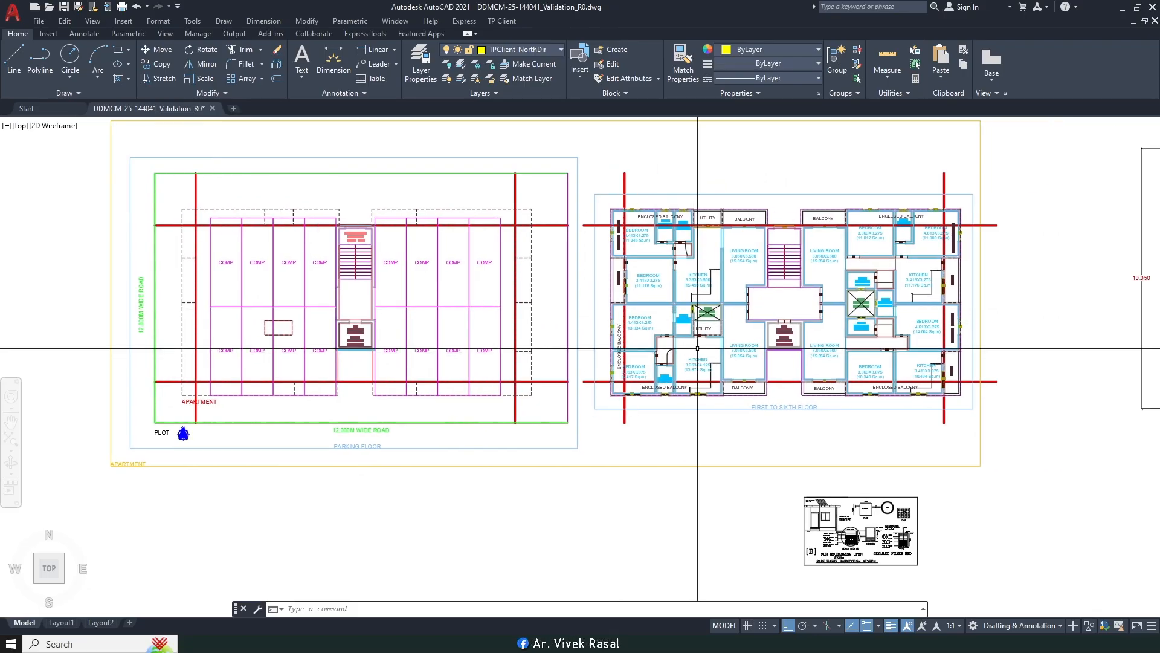
pyautogui.moveTo(695, 348); pyautogui.dragTo(822, 339, button='middle')
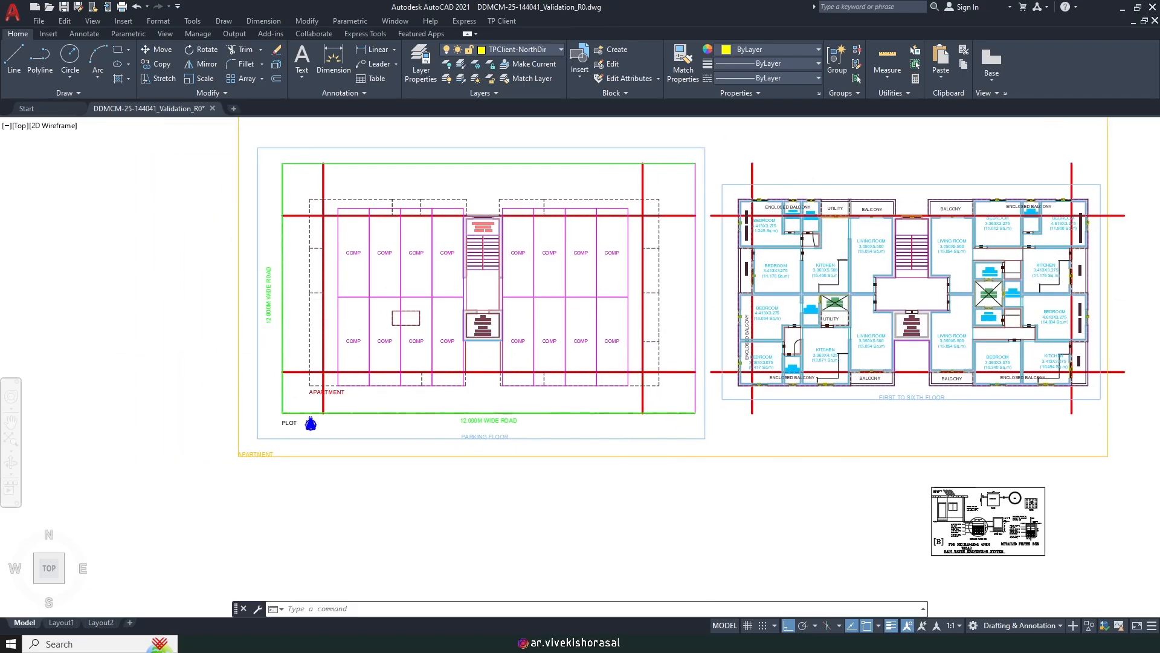
pyautogui.moveTo(525, 337); pyautogui.dragTo(570, 359, button='middle')
pyautogui.moveTo(482, 366); pyautogui.dragTo(536, 377, button='middle')
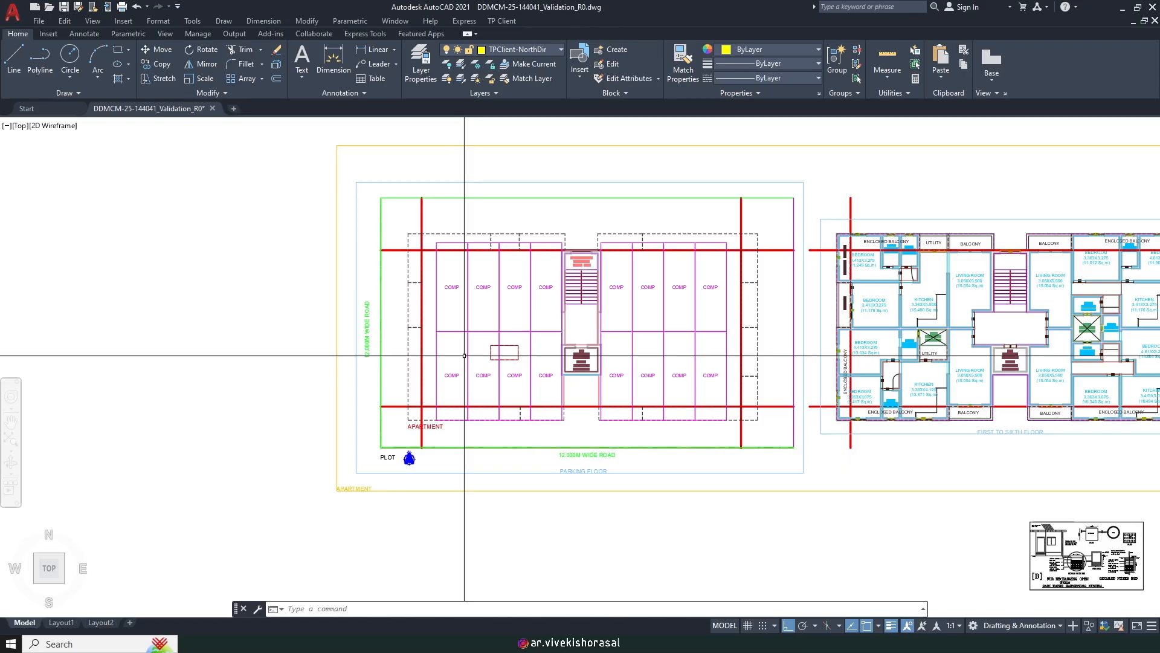
pyautogui.moveTo(507, 334); pyautogui.dragTo(539, 342, button='middle')
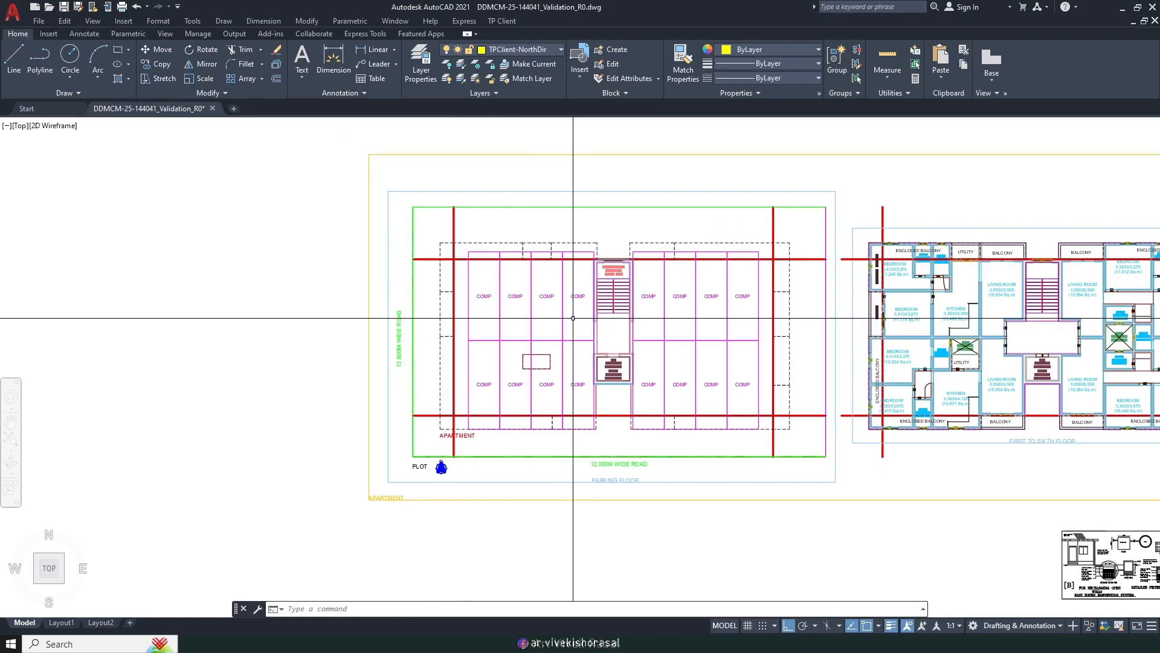
pyautogui.scroll(-3, 482, 334)
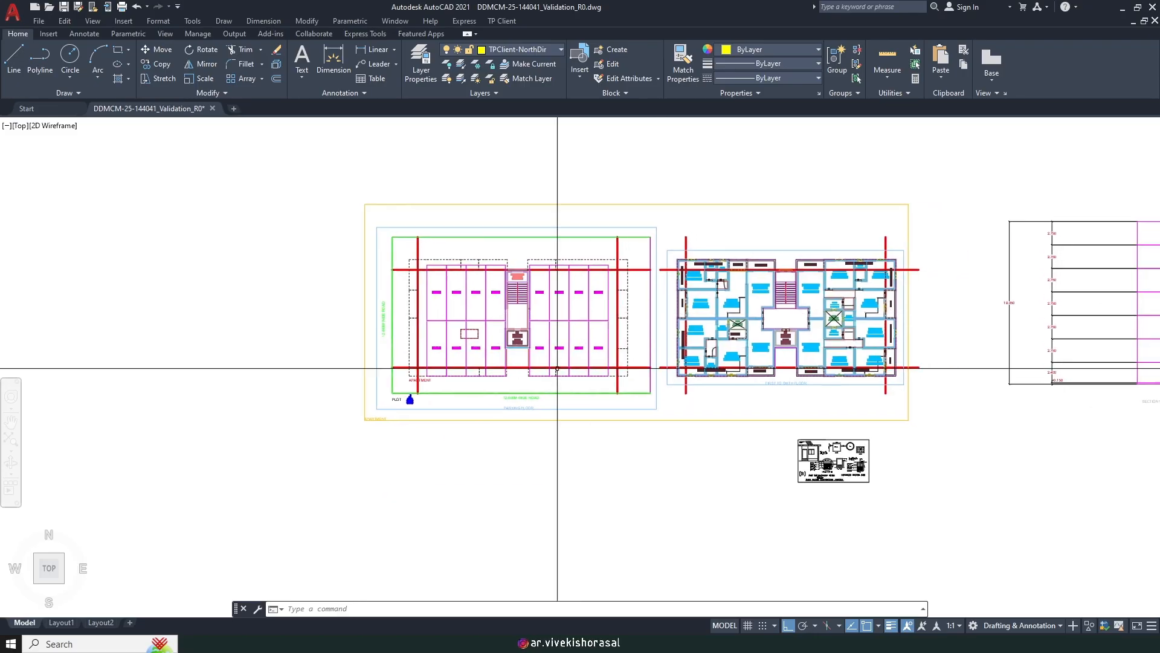
pyautogui.click(417, 643)
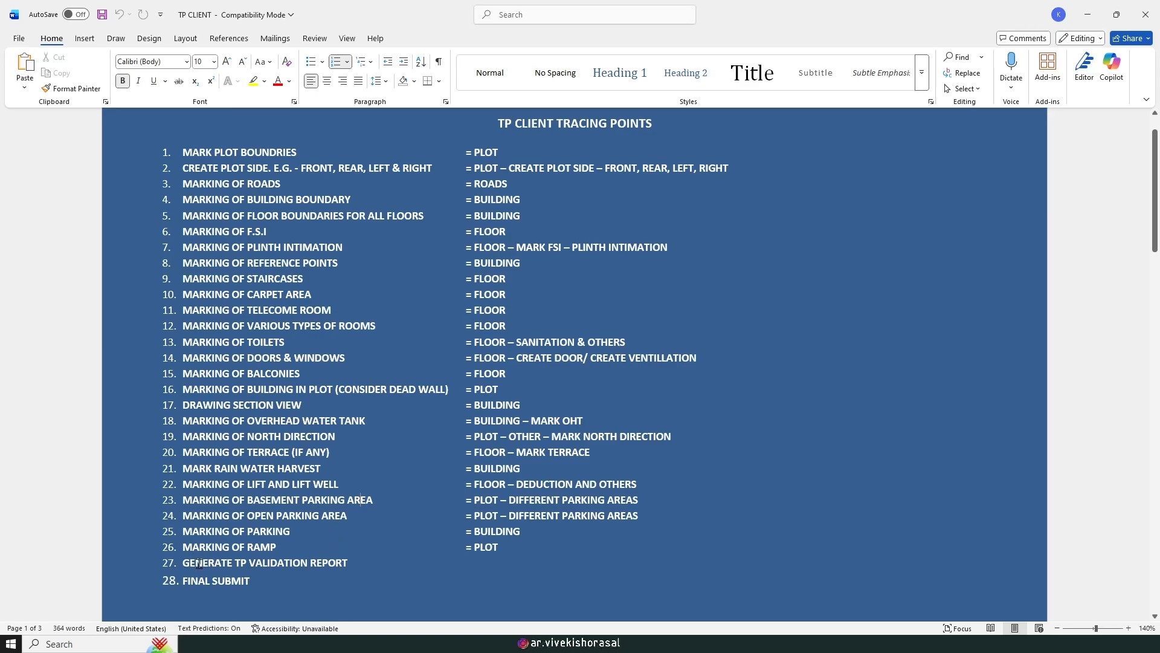
pyautogui.click(417, 644)
# Step: Generate the TP validation report sheet with the default paper size and dismiss the completion message
pyautogui.scroll(-4, 523, 347)
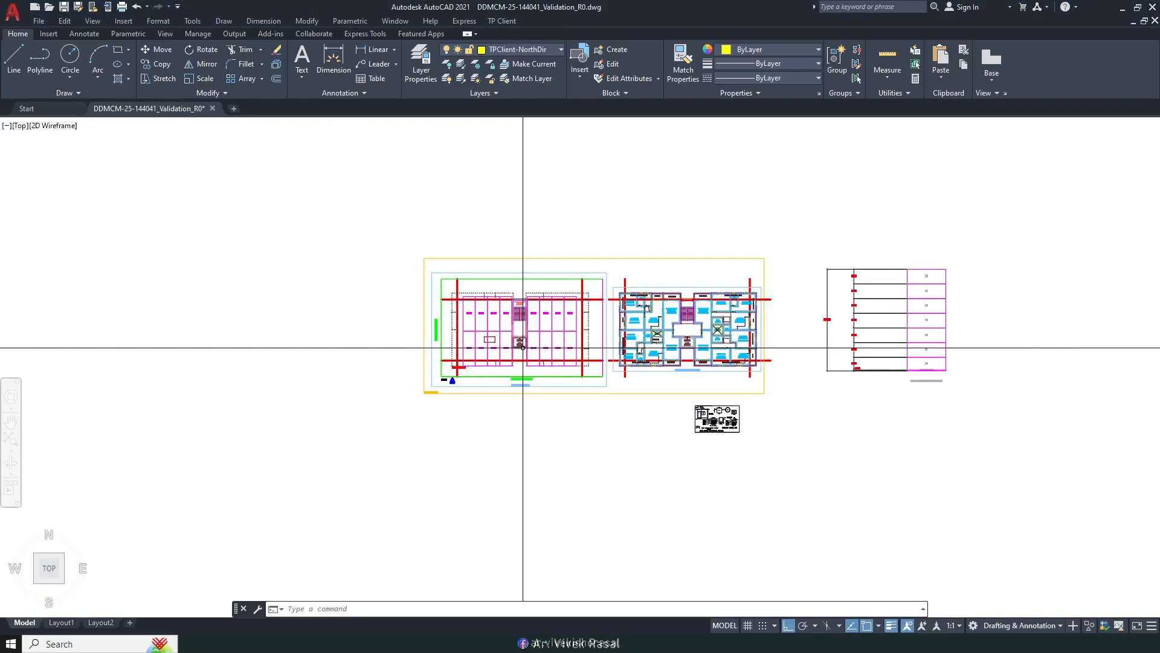
pyautogui.moveTo(523, 346); pyautogui.dragTo(505, 461, button='middle')
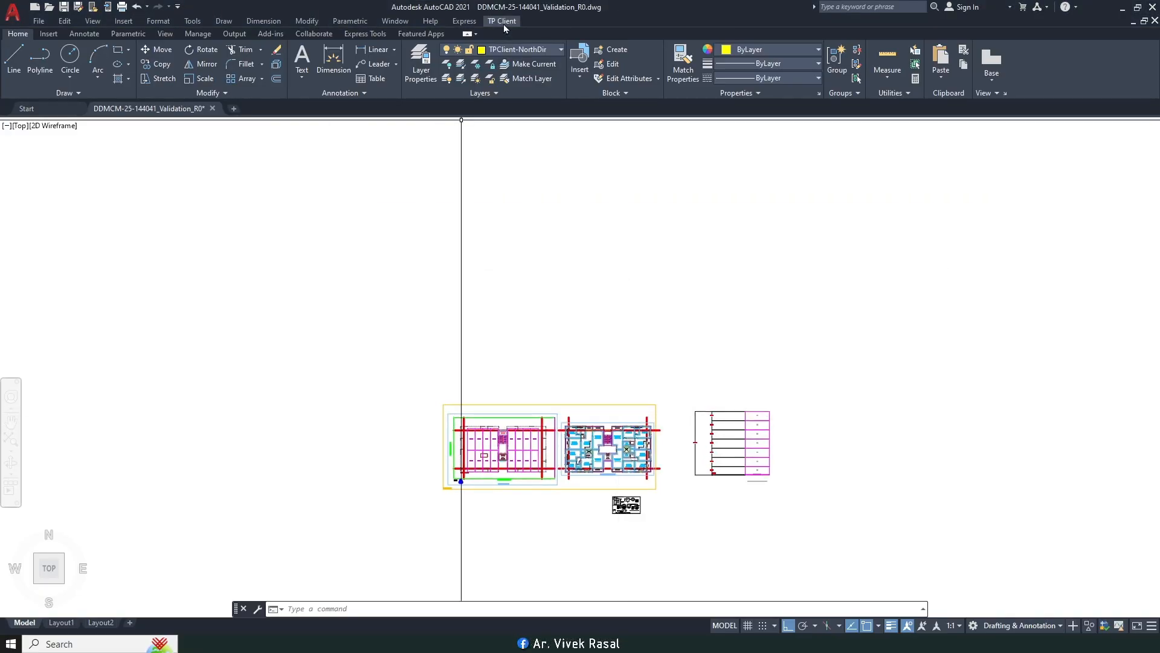
pyautogui.click(503, 23)
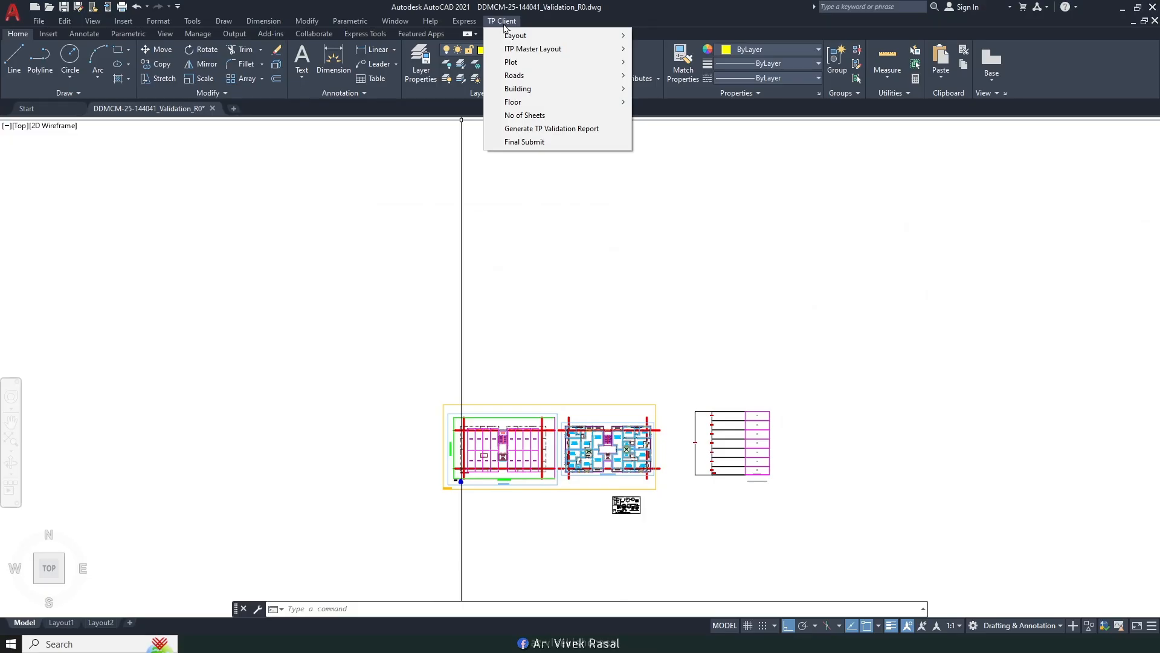
pyautogui.click(539, 129)
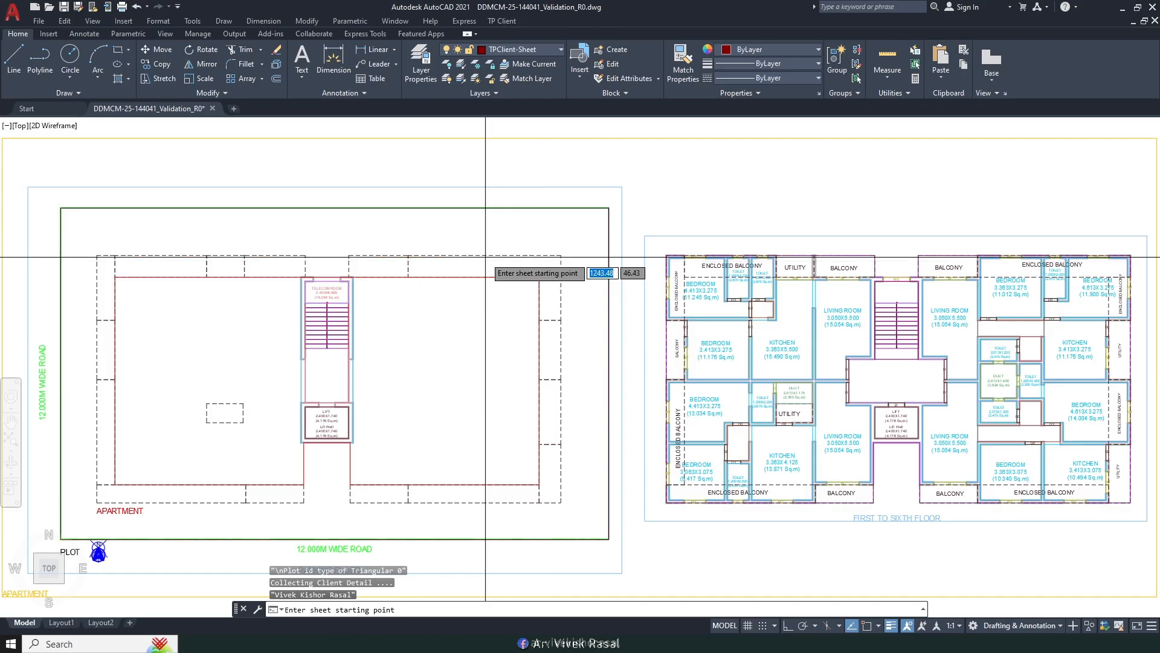
pyautogui.click(488, 260)
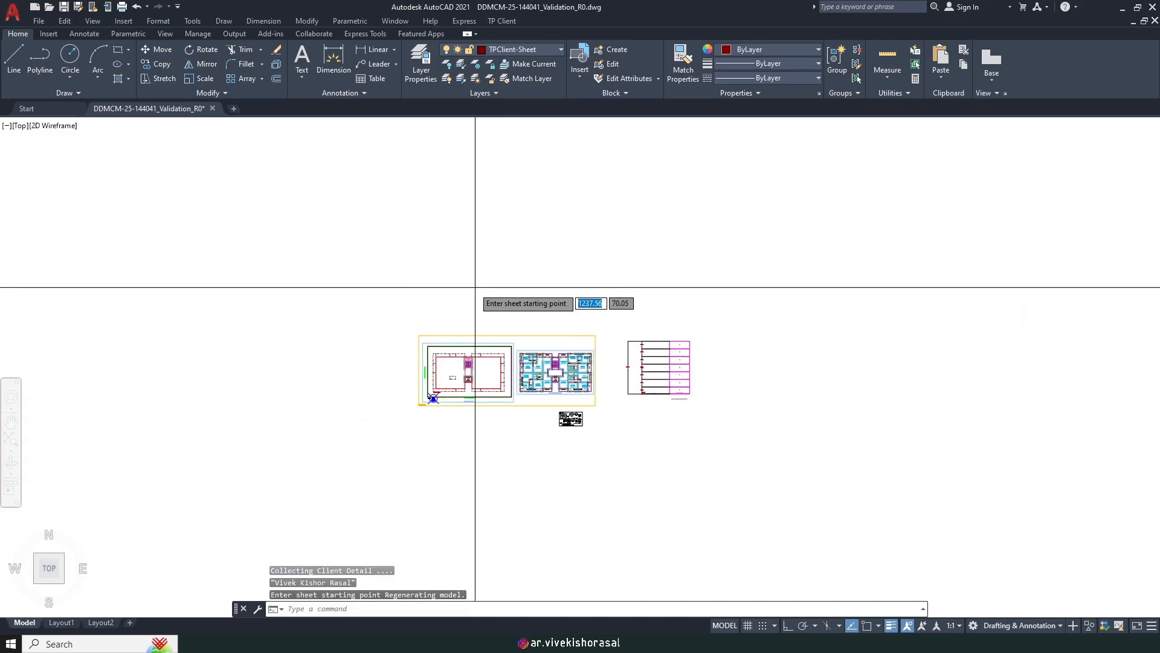
pyautogui.press('Return')
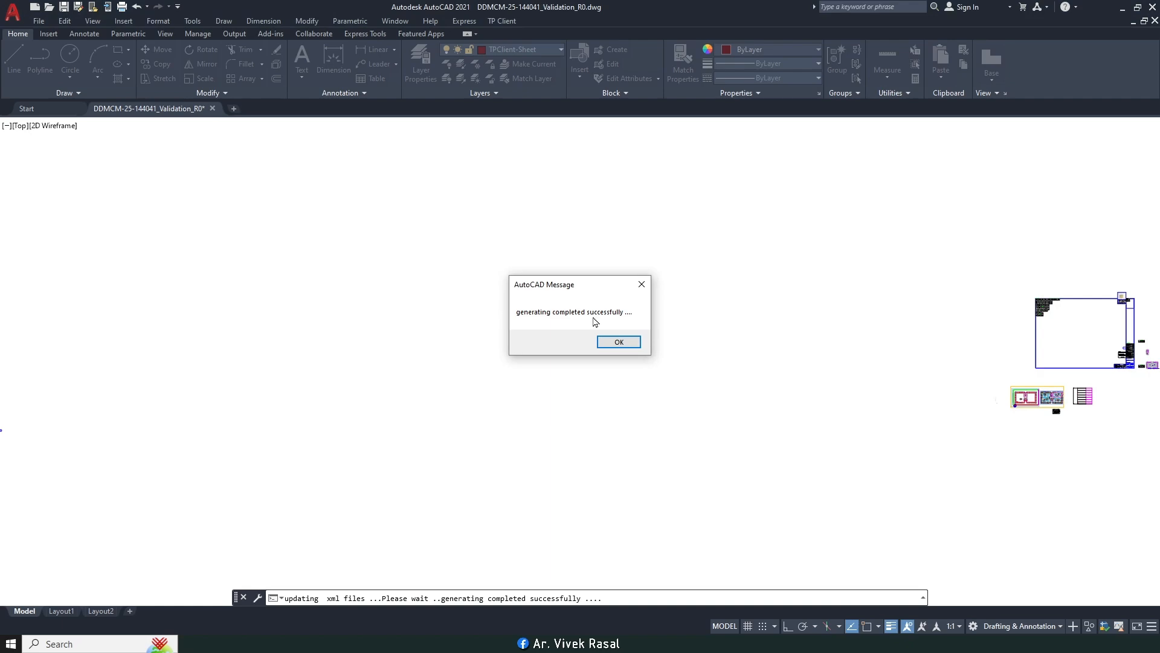
pyautogui.click(617, 343)
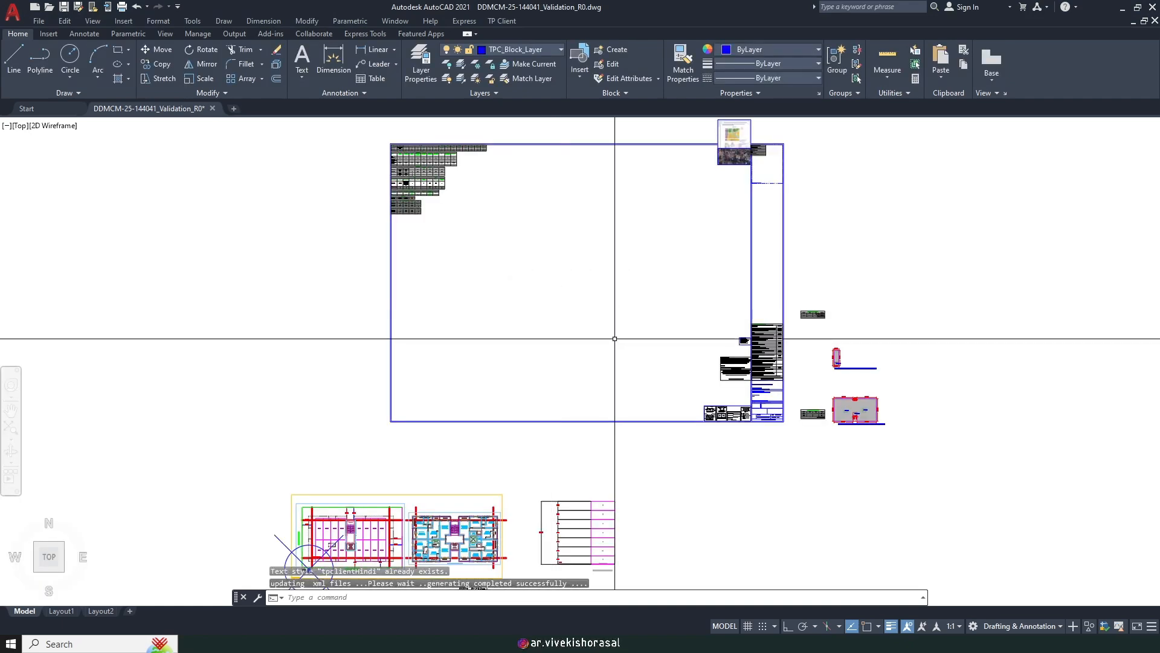
pyautogui.click(11, 644)
pyautogui.click(338, 503)
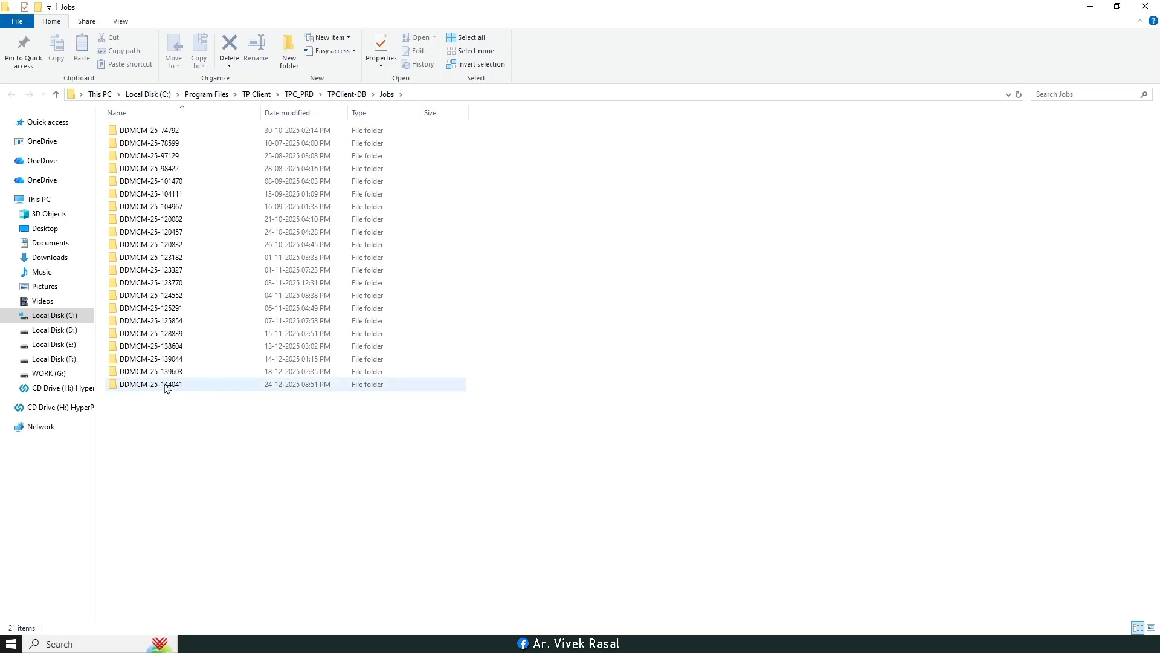
pyautogui.doubleClick(165, 384)
pyautogui.doubleClick(147, 149)
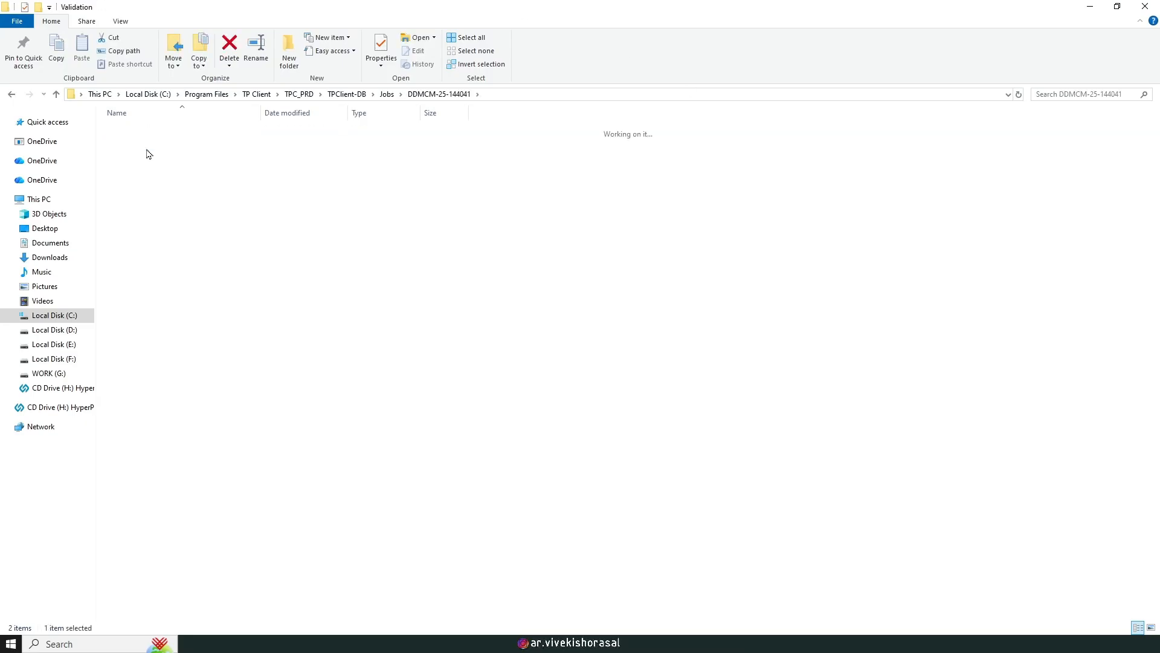
pyautogui.doubleClick(160, 182)
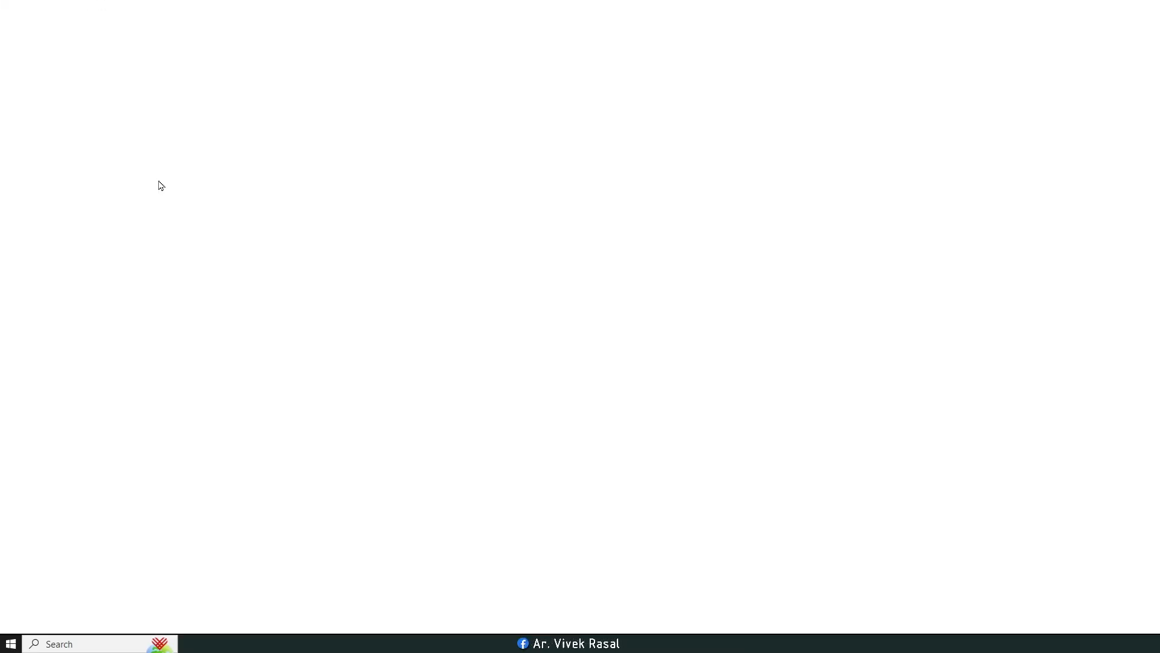
# Step: Scroll past Table 2 and the Area Statement to the FSI Details and Plot SetBack/MOS tables
pyautogui.scroll(-9, 402, 311)
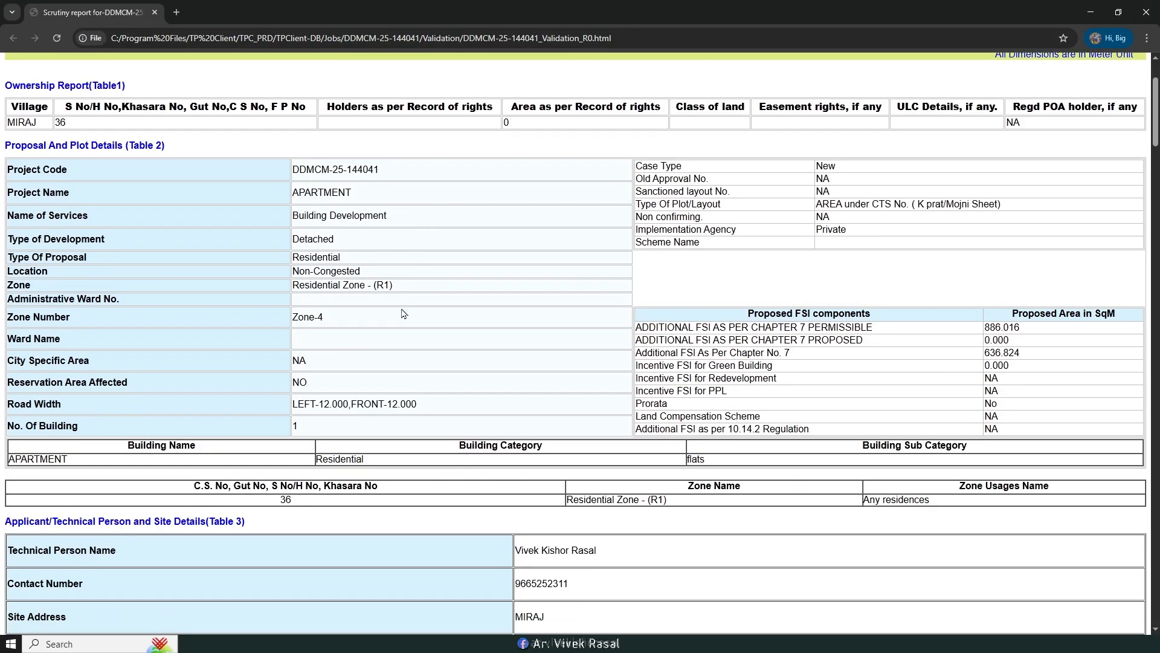
pyautogui.scroll(-5, 402, 311)
pyautogui.scroll(8, 404, 311)
pyautogui.scroll(6, 405, 312)
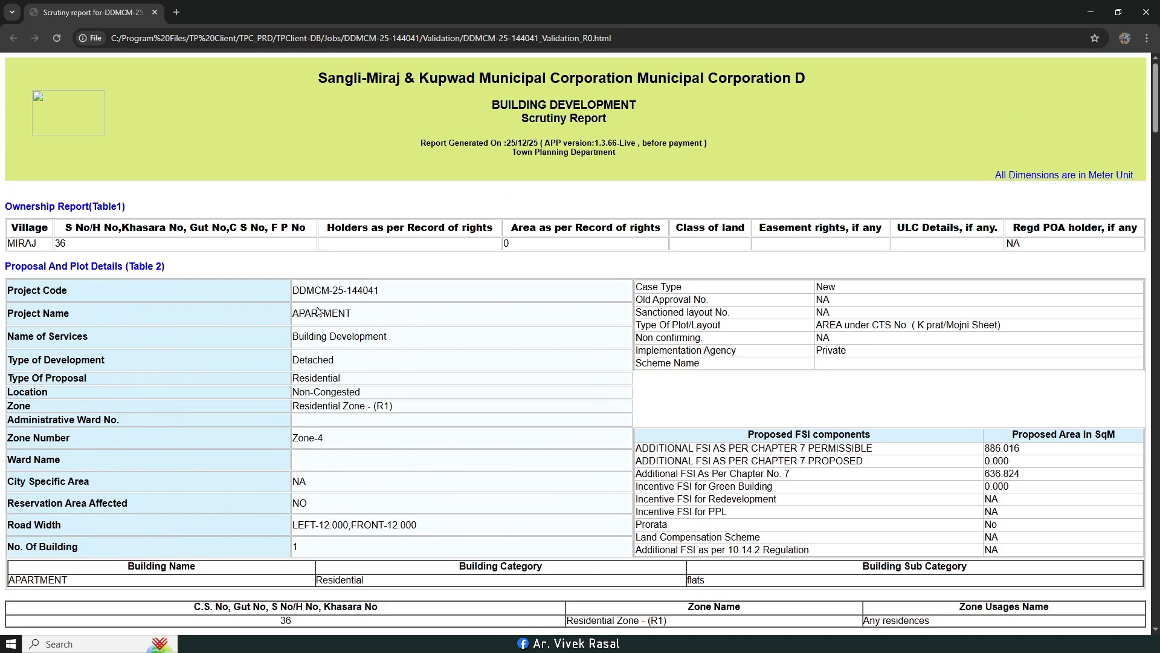
pyautogui.moveTo(342, 313); pyautogui.dragTo(353, 313)
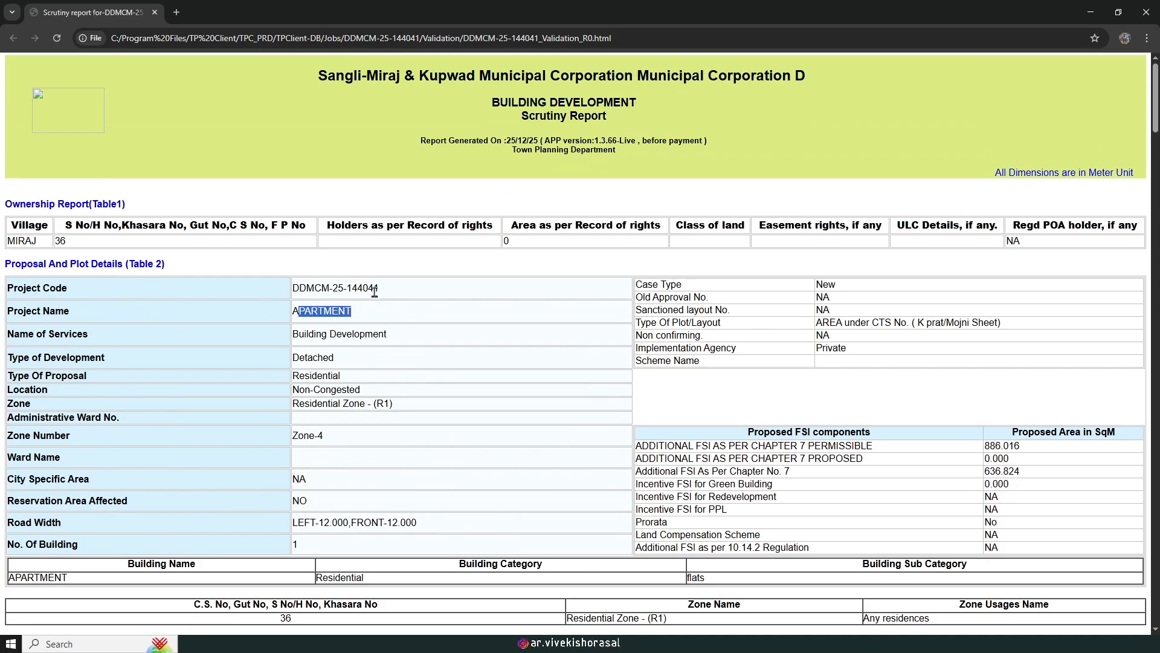
pyautogui.scroll(-10, 378, 302)
pyautogui.scroll(-10, 376, 305)
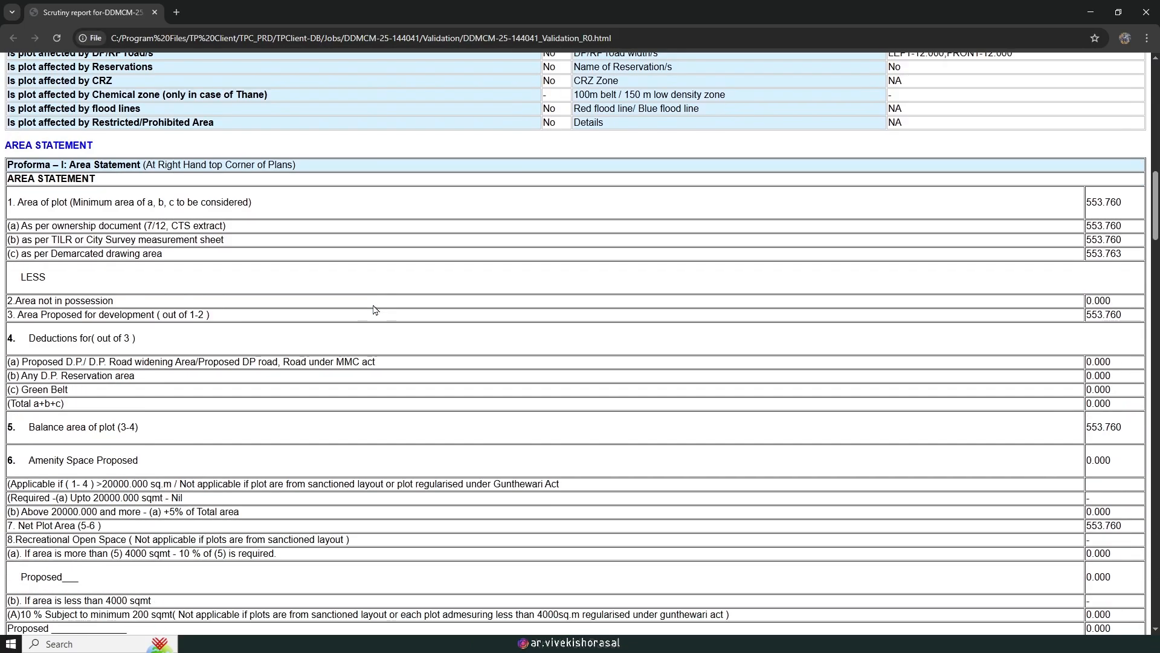
pyautogui.scroll(-3, 374, 310)
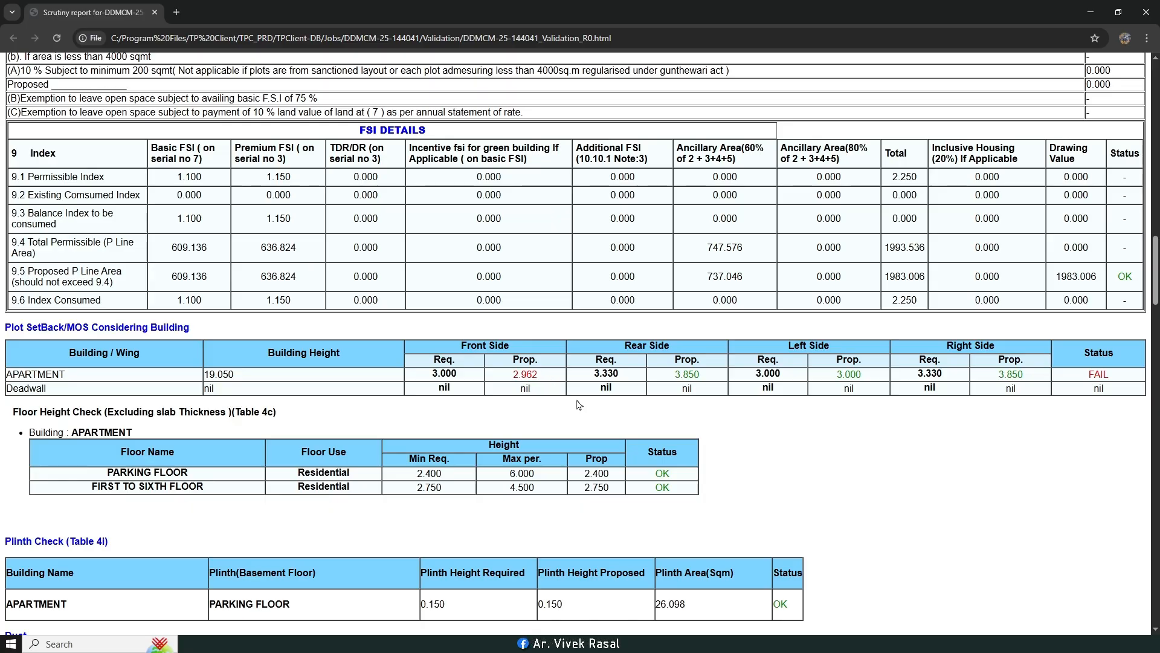
pyautogui.scroll(-1, 577, 398)
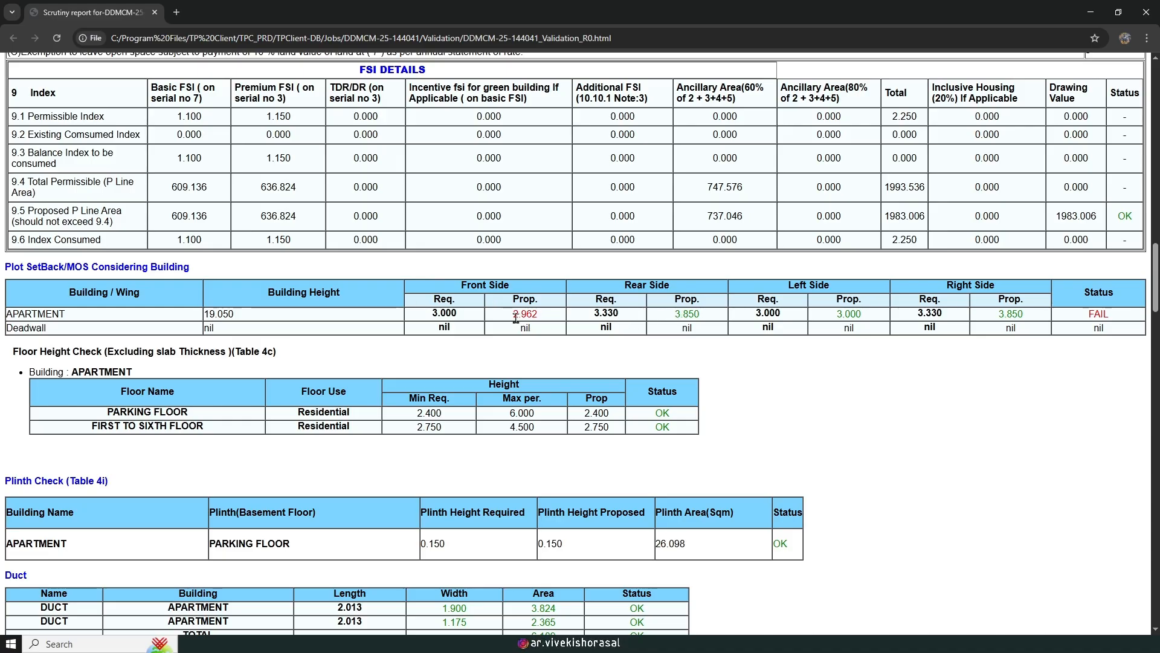
# Step: Back in the floor plan, start a linear dimension at the parking floor's front margin
pyautogui.hotkey('alt', 'Tab')
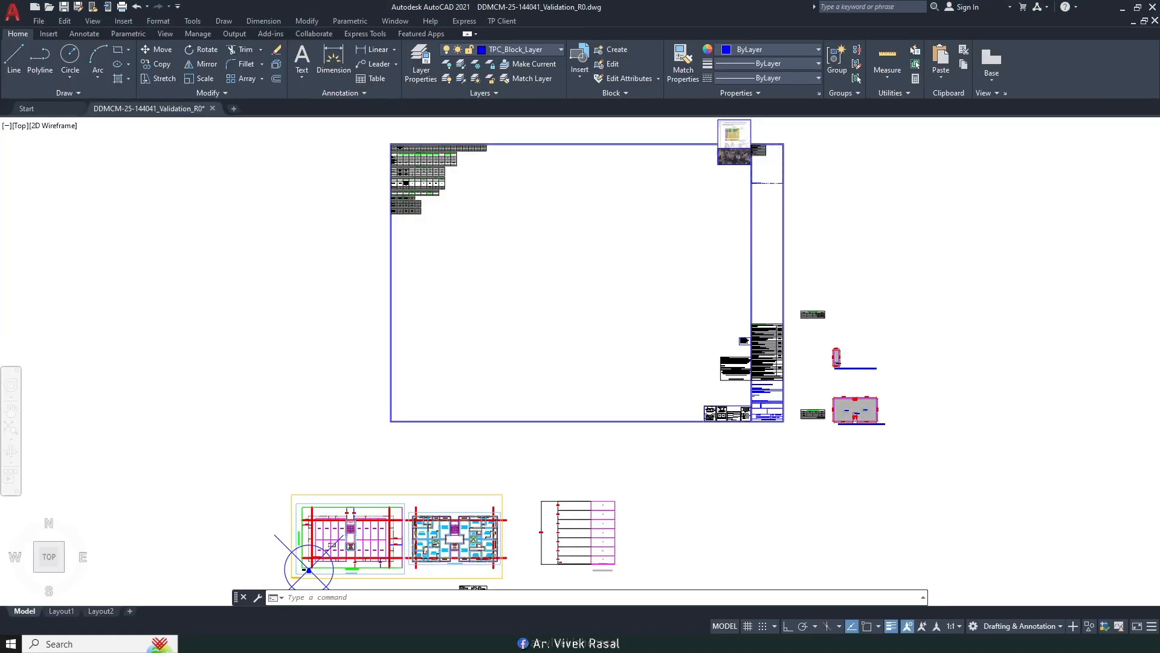
pyautogui.moveTo(463, 510); pyautogui.dragTo(547, 329, button='middle')
pyautogui.scroll(7, 549, 342)
pyautogui.scroll(-2, 419, 440)
pyautogui.moveTo(419, 439)
pyautogui.mouseDown(button='middle')
pyautogui.moveTo(655, 383)
pyautogui.moveTo(806, 374)
pyautogui.mouseUp(button='middle')
pyautogui.scroll(4, 402, 385)
pyautogui.scroll(4, 417, 378)
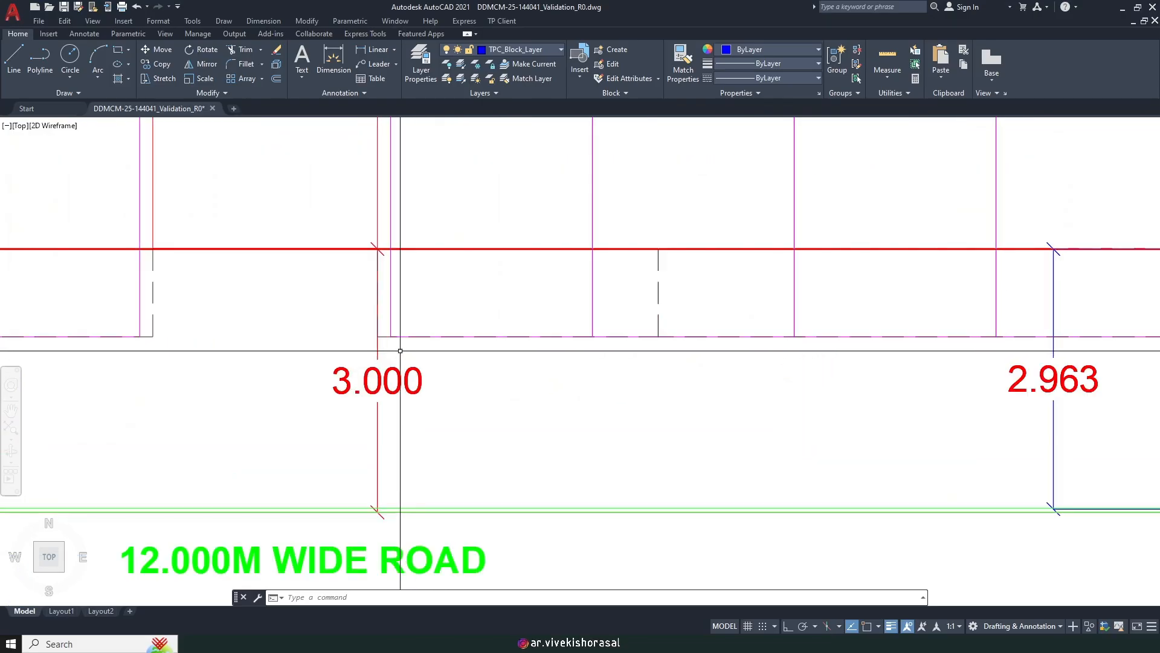
pyautogui.scroll(-2, 441, 378)
pyautogui.scroll(6, 409, 419)
pyautogui.scroll(-8, 546, 441)
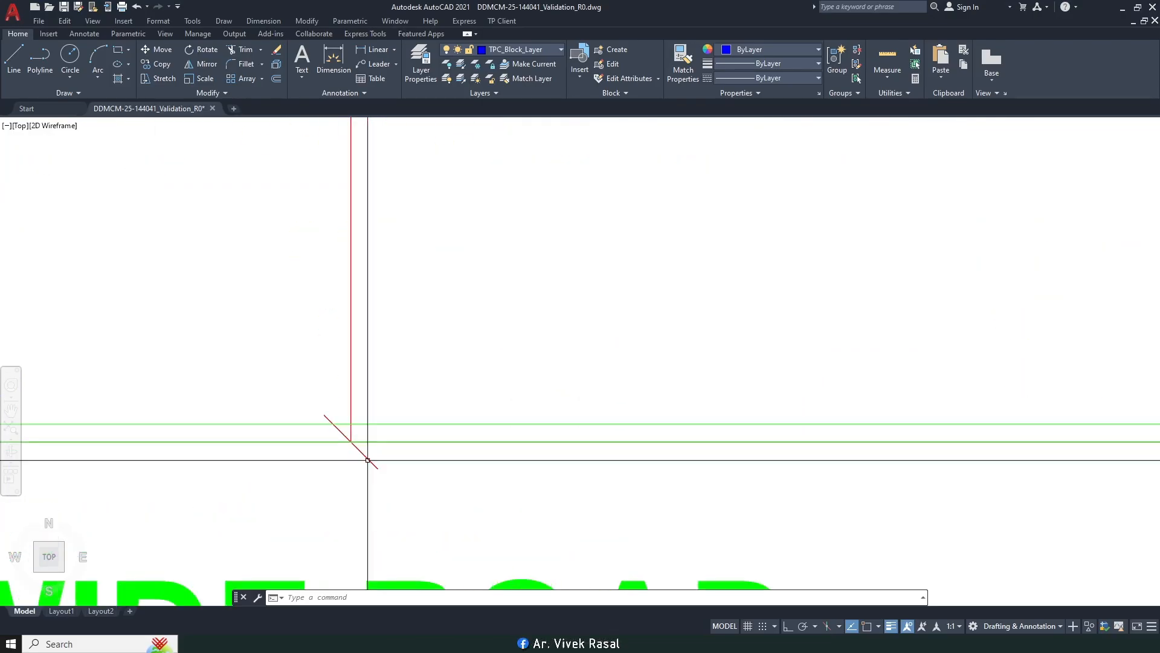
pyautogui.scroll(3, 547, 440)
pyautogui.scroll(5, 495, 416)
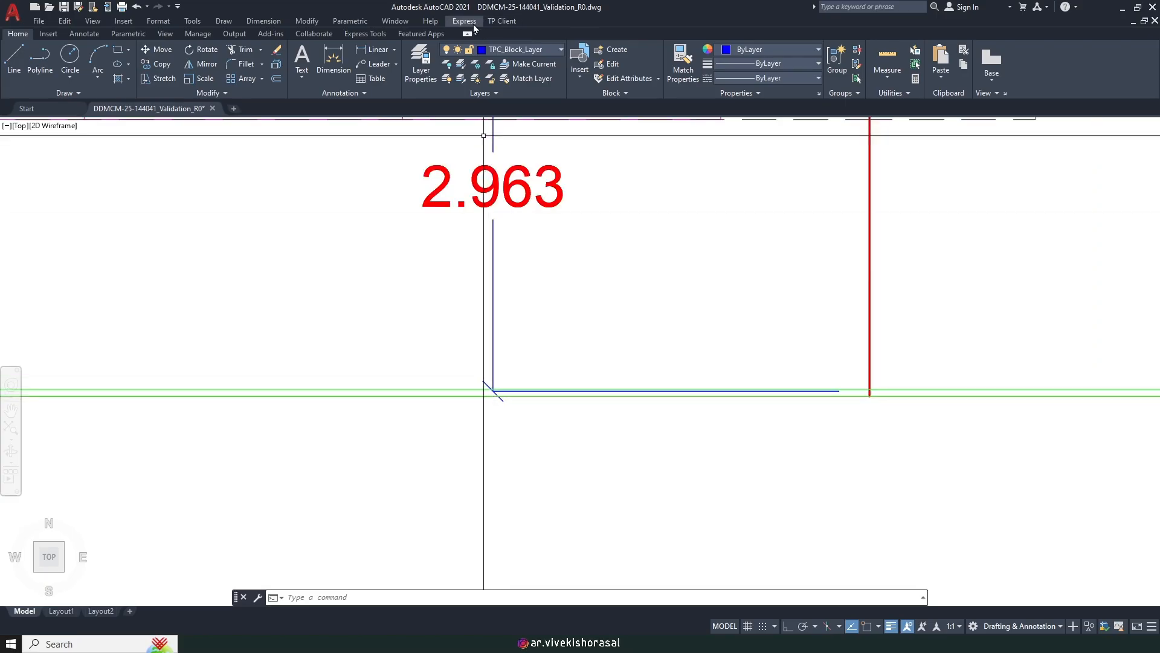
pyautogui.click(263, 21)
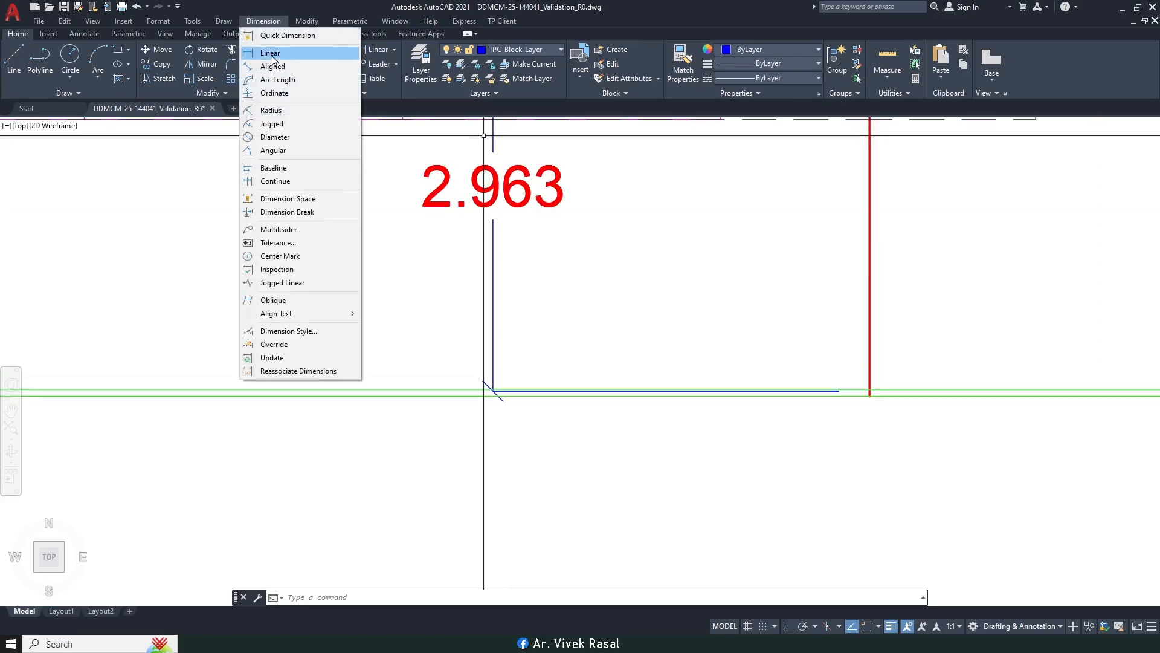
pyautogui.click(272, 56)
pyautogui.scroll(3, 876, 389)
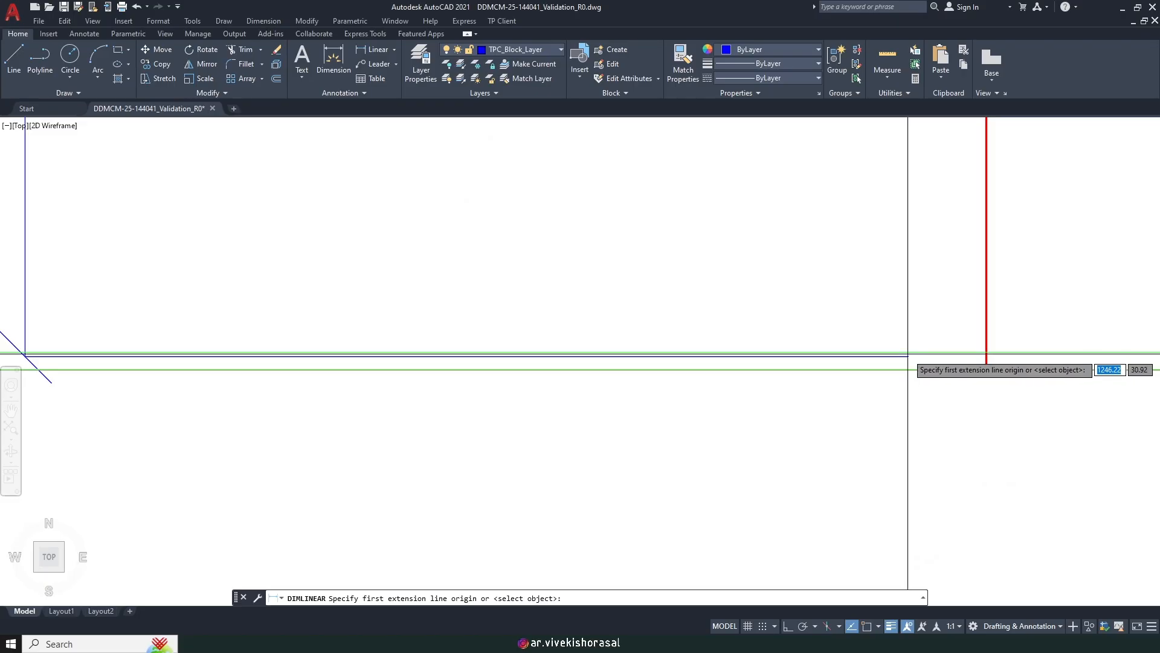
# Step: Enable all object snap modes and measure the 0.038 shortfall beside the 2.963 dimension
pyautogui.press('F3')
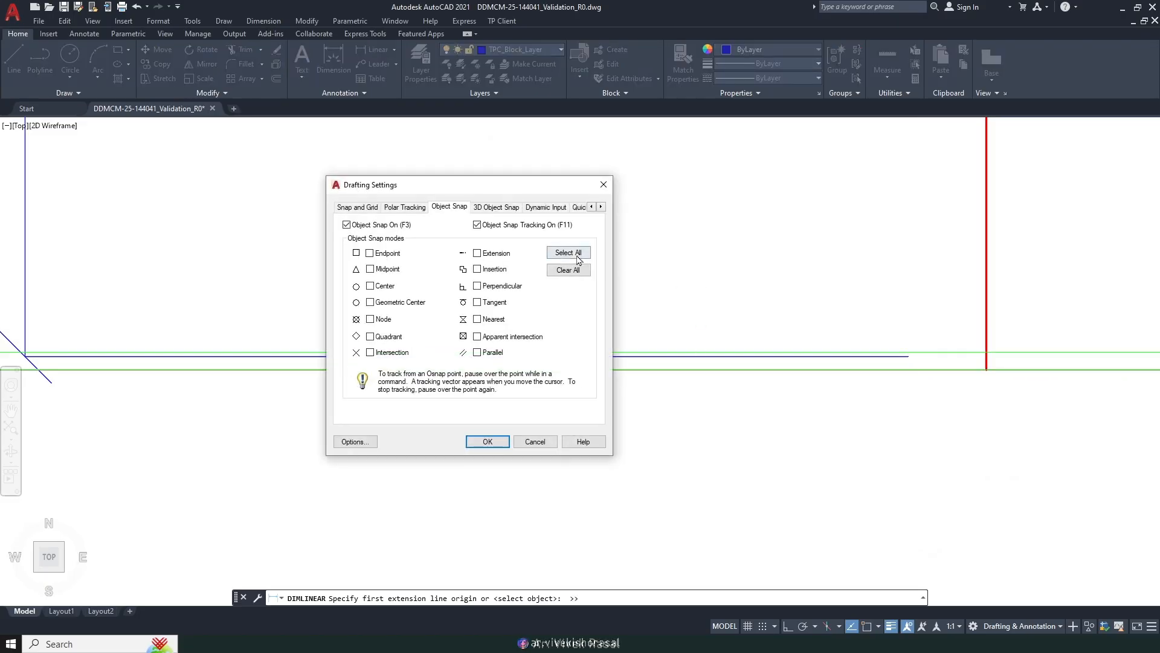
pyautogui.click(510, 442)
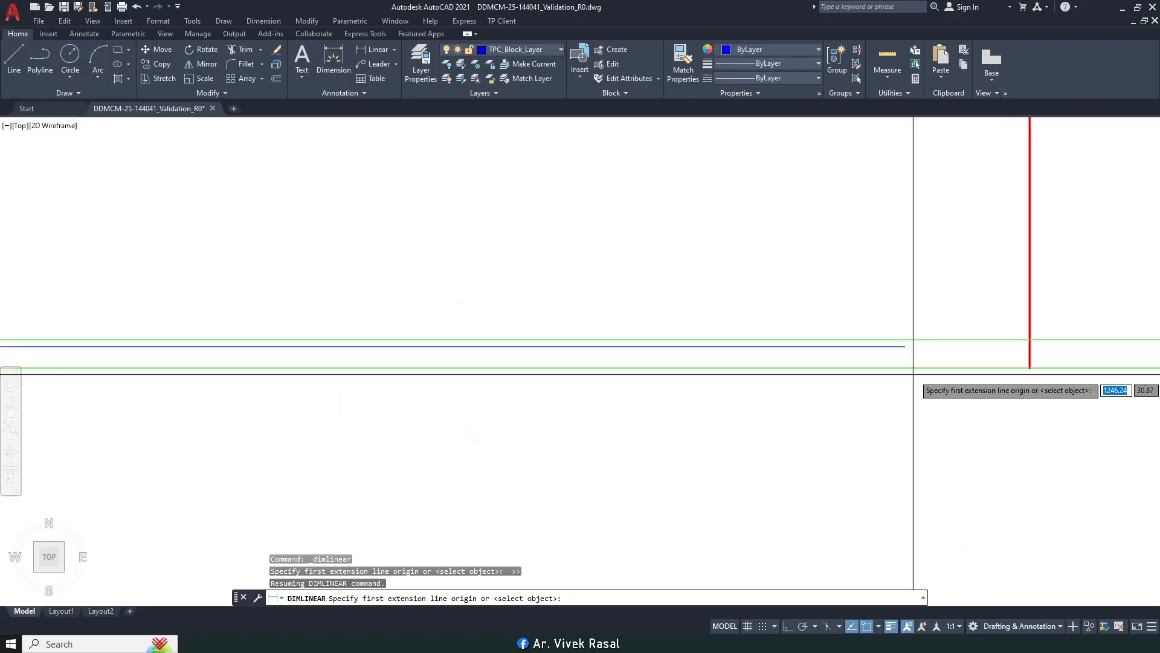
pyautogui.click(904, 345)
pyautogui.click(904, 367)
pyautogui.scroll(-6, 888, 347)
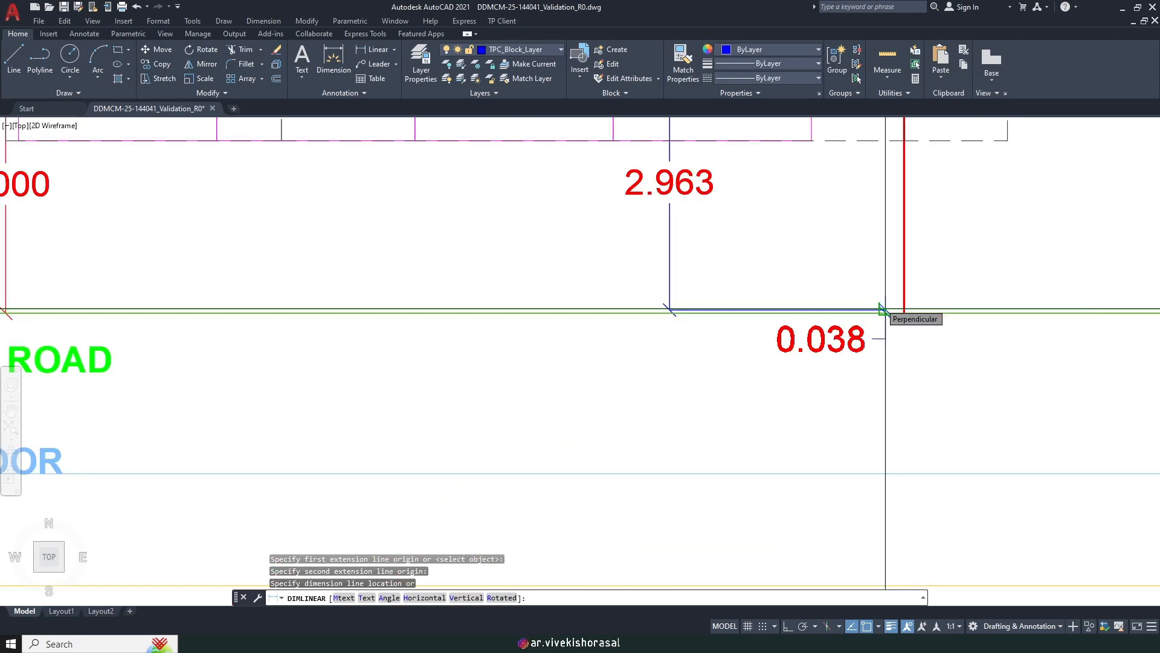
pyautogui.scroll(-5, 885, 310)
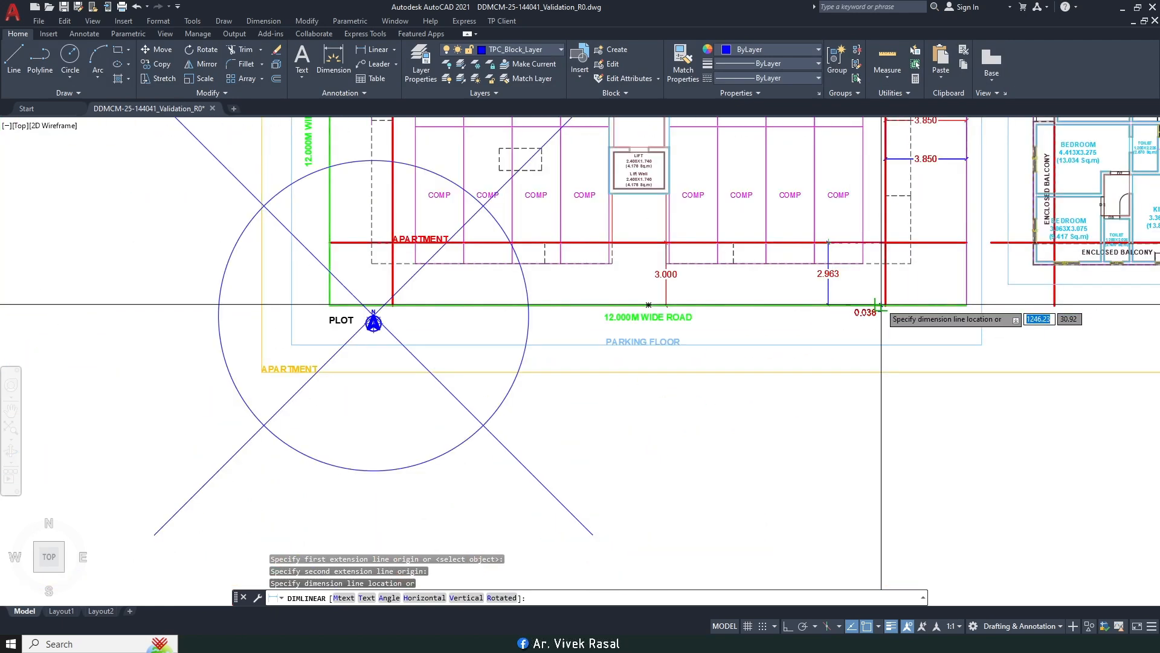
pyautogui.press('Escape')
pyautogui.press('Escape')
pyautogui.moveTo(874, 204); pyautogui.dragTo(862, 365, button='middle')
pyautogui.scroll(-2, 862, 365)
pyautogui.moveTo(733, 186); pyautogui.dragTo(733, 222, button='middle')
pyautogui.scroll(2, 734, 223)
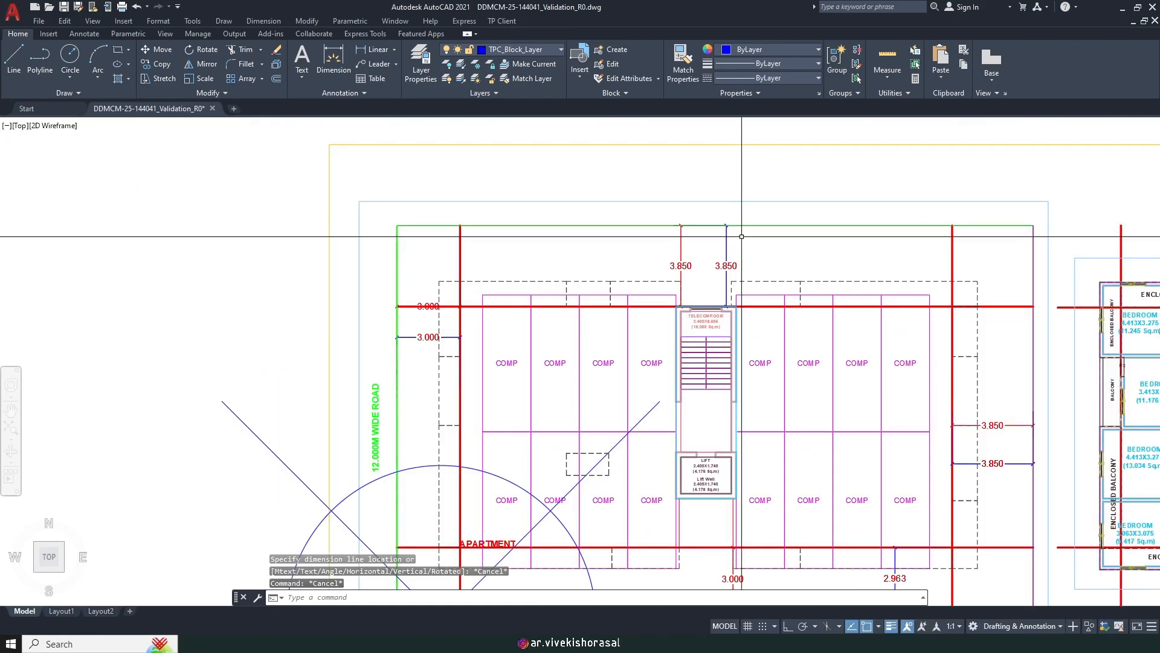
# Step: Draw a horizontal construction line (XL) through the plot's rear edge
pyautogui.write('xl')
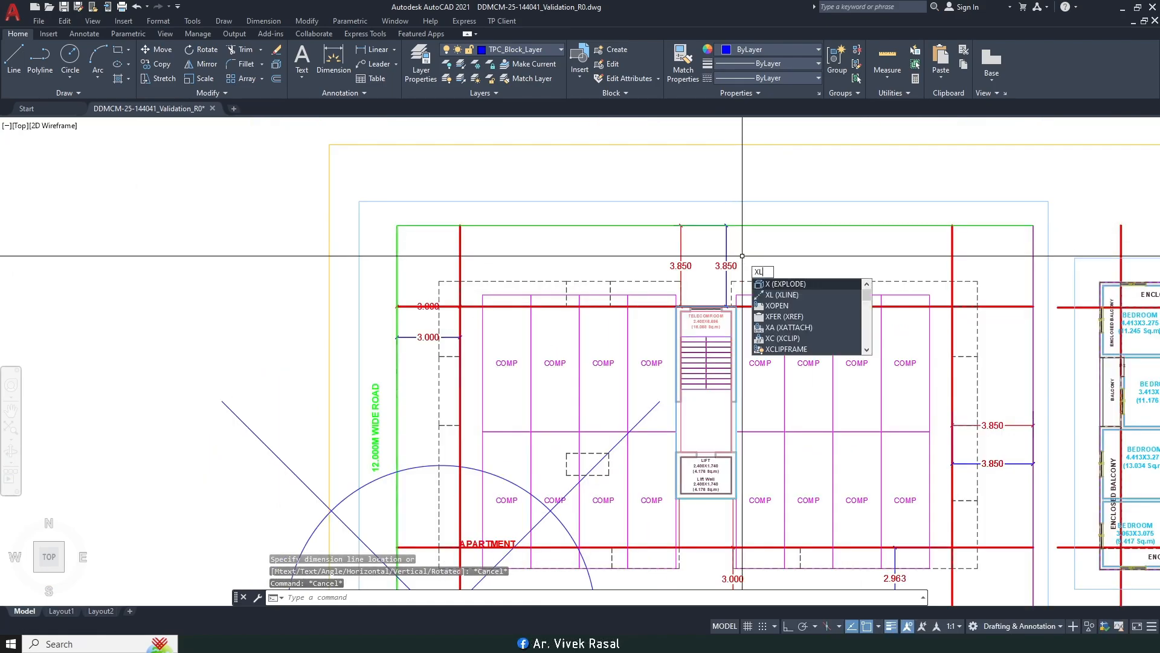
pyautogui.press('Return')
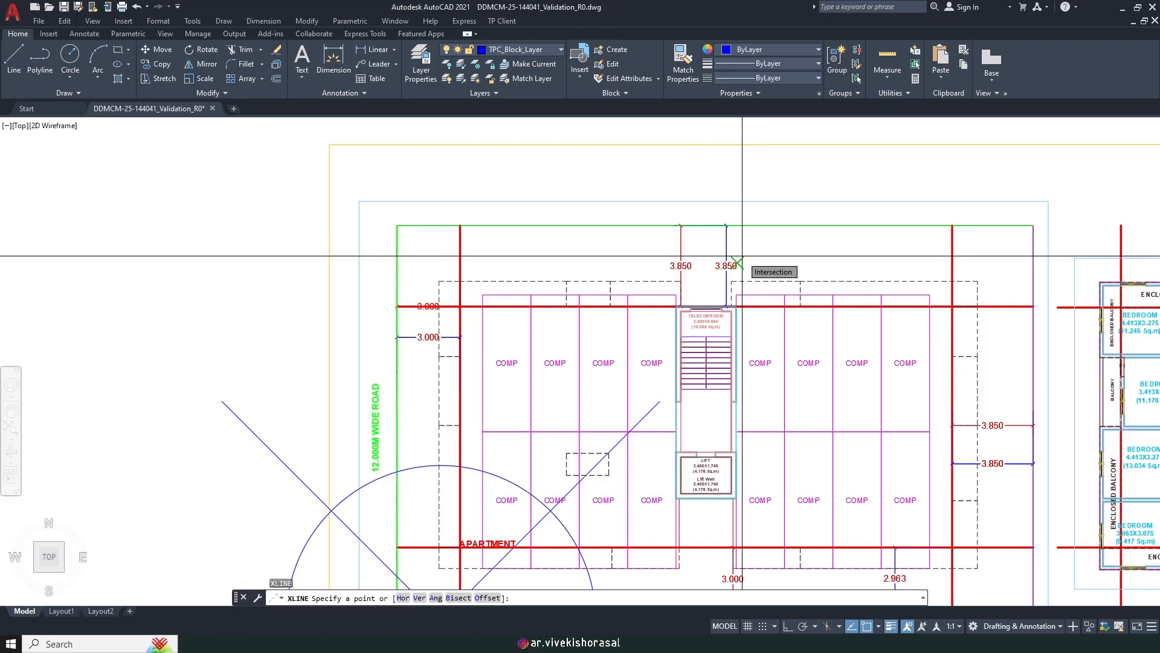
pyautogui.write('h')
pyautogui.press('Return')
pyautogui.scroll(5, 756, 233)
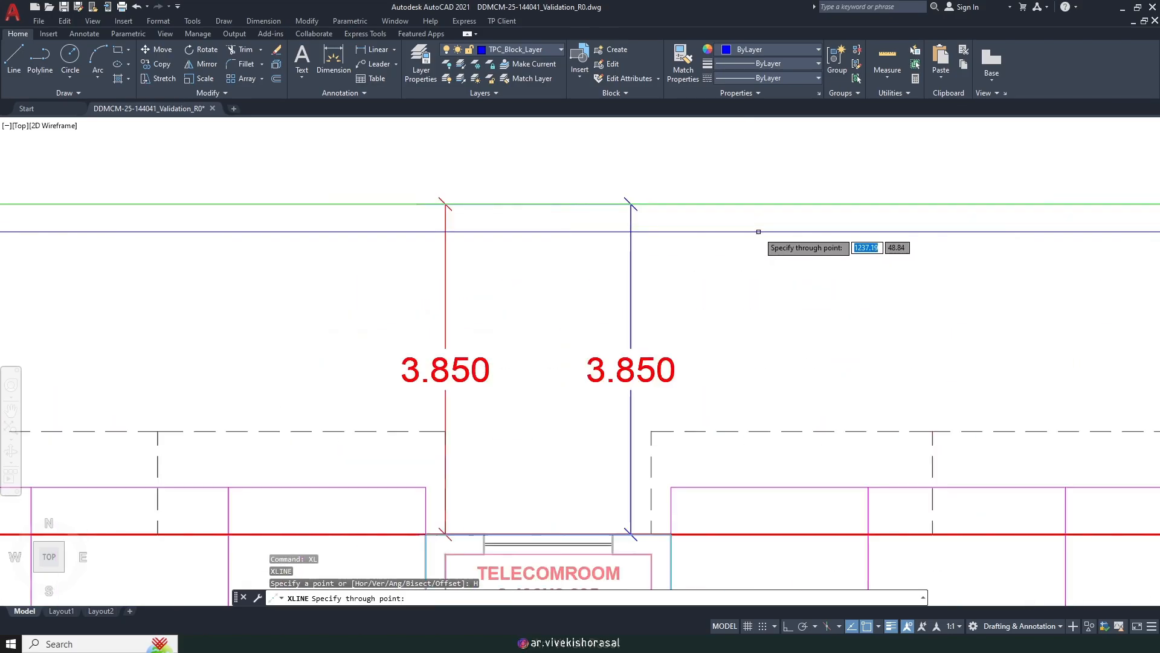
pyautogui.click(745, 260)
pyautogui.press('Return')
# Step: Offset the construction line 3.35 downward into the plot and regenerate the display
pyautogui.write('o')
pyautogui.press('Return')
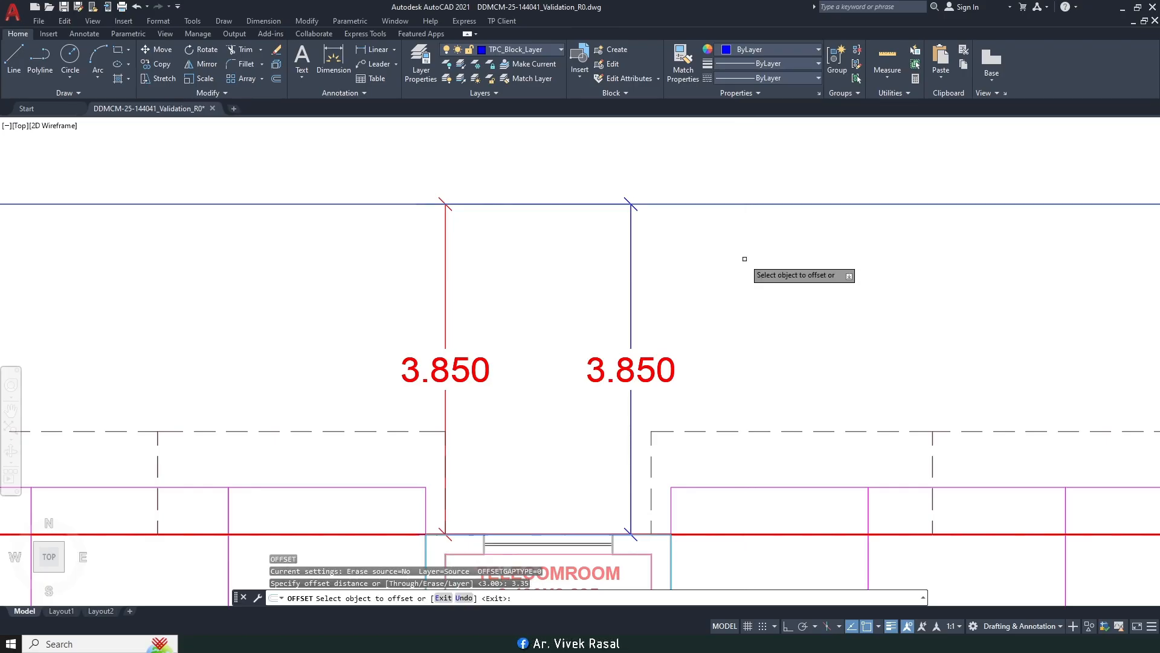
pyautogui.scroll(-8, 745, 259)
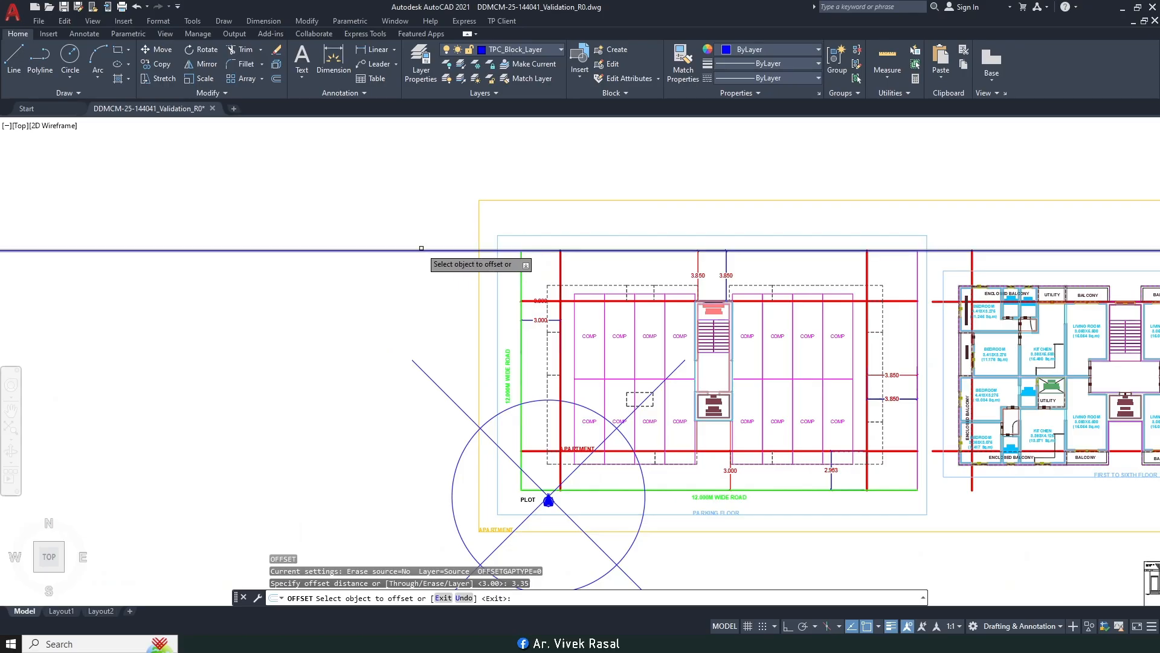
pyautogui.click(383, 250)
pyautogui.click(338, 331)
pyautogui.press('space')
pyautogui.moveTo(459, 377); pyautogui.dragTo(374, 333, button='middle')
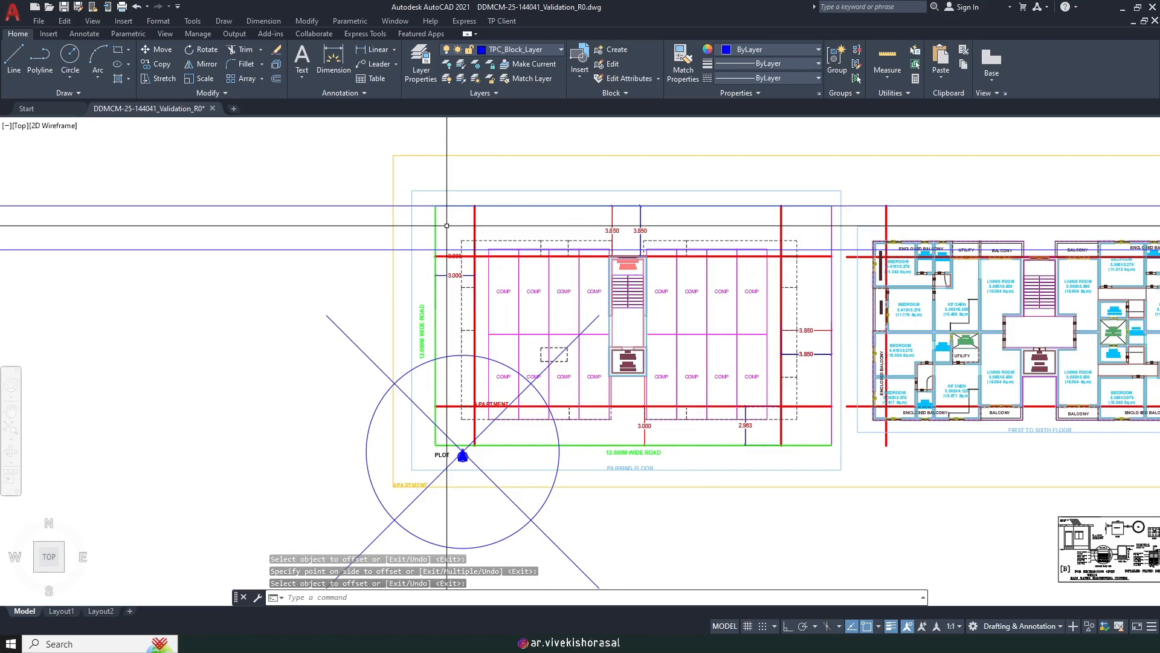
pyautogui.scroll(10, 461, 468)
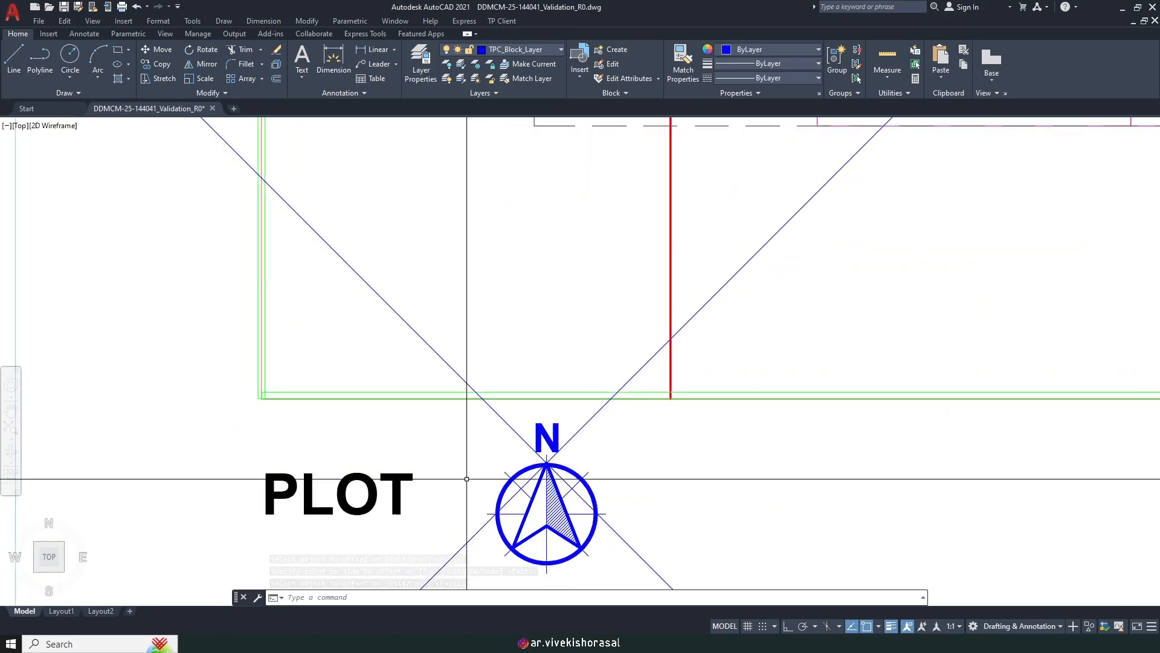
pyautogui.write('re')
pyautogui.press('Return')
pyautogui.scroll(-10, 520, 477)
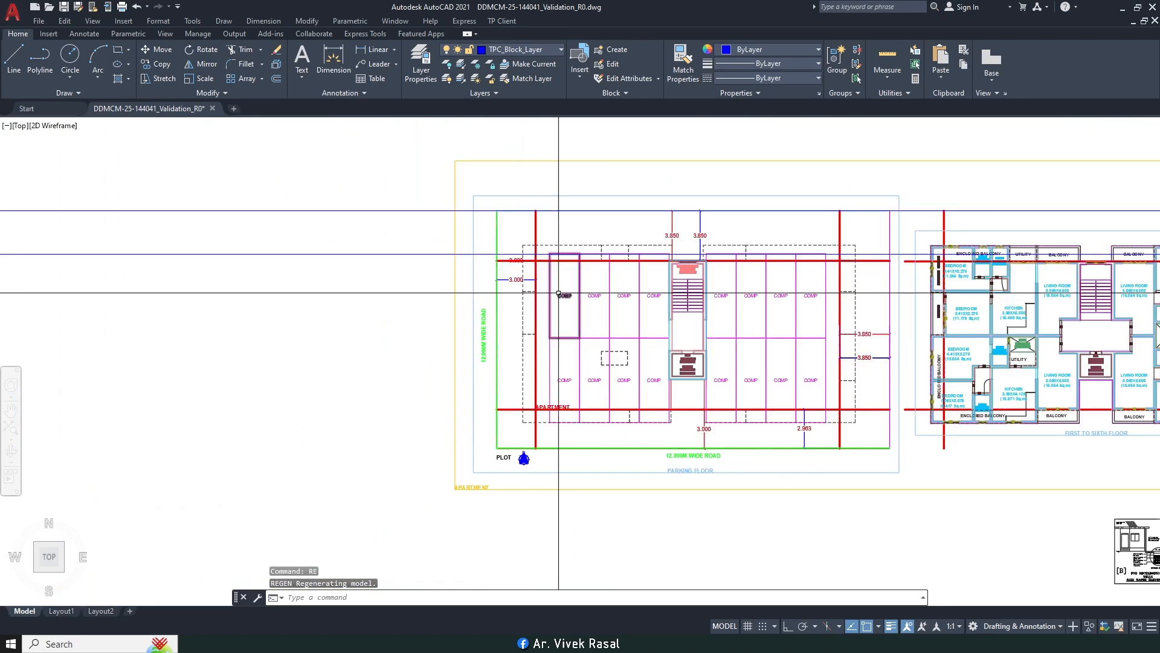
# Step: Window-select the entire first-to-sixth floor plan on the right
pyautogui.click(426, 286)
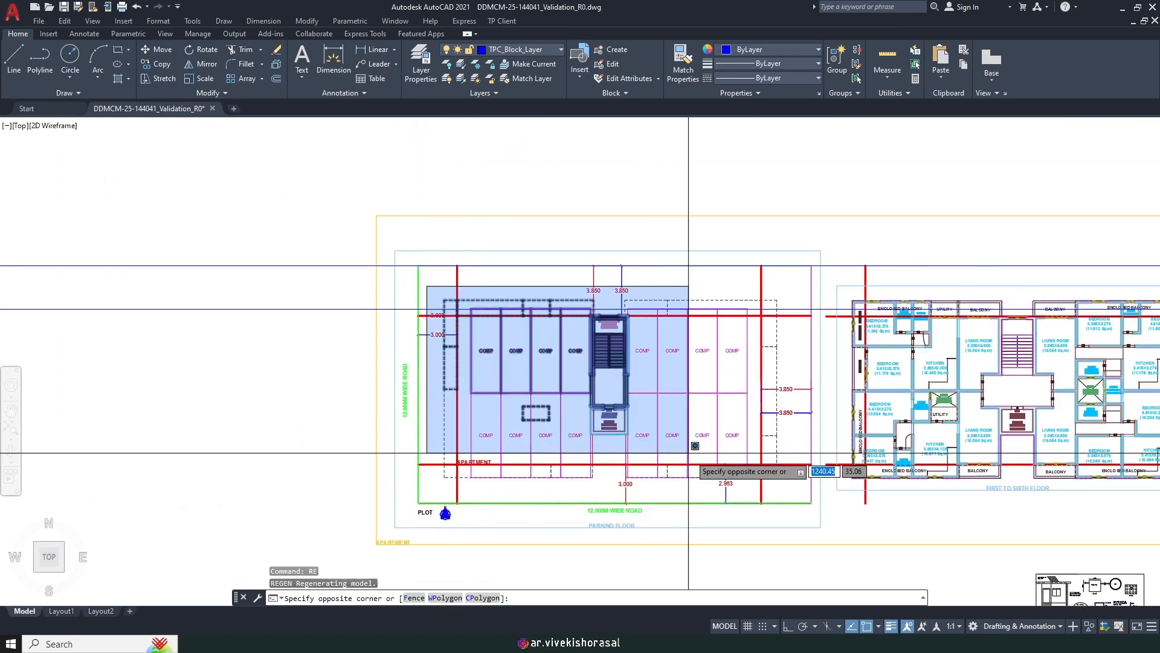
pyautogui.click(804, 489)
pyautogui.moveTo(872, 356)
pyautogui.mouseDown(button='middle')
pyautogui.moveTo(685, 350)
pyautogui.moveTo(754, 353)
pyautogui.mouseUp(button='middle')
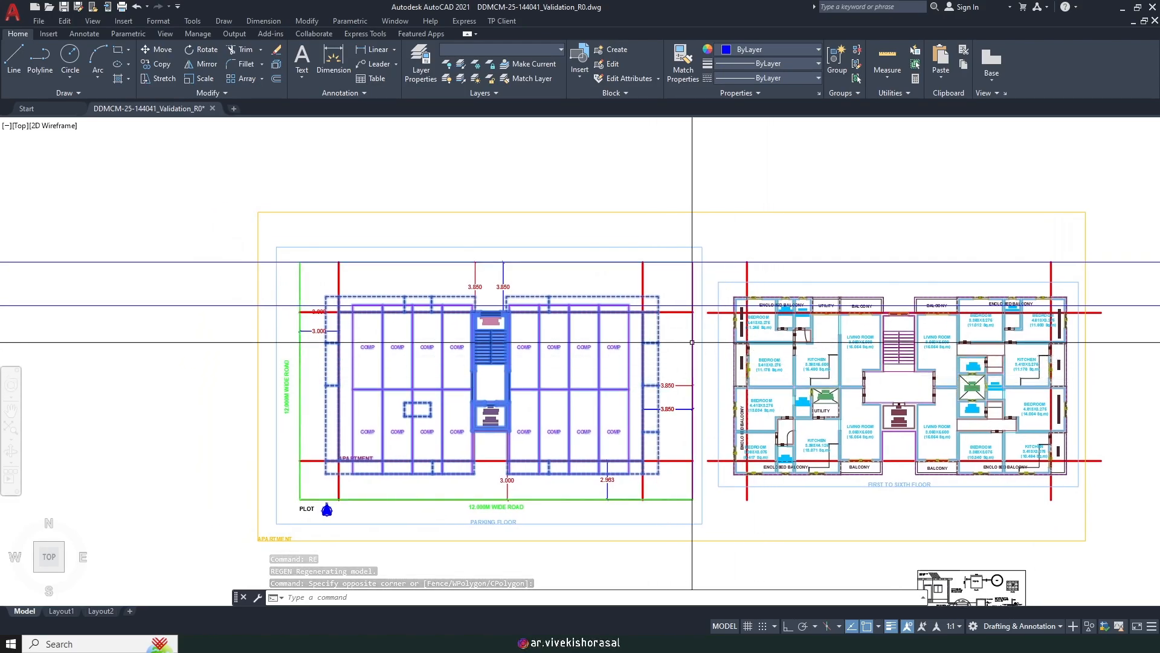
pyautogui.scroll(6, 682, 363)
pyautogui.scroll(-4, 656, 248)
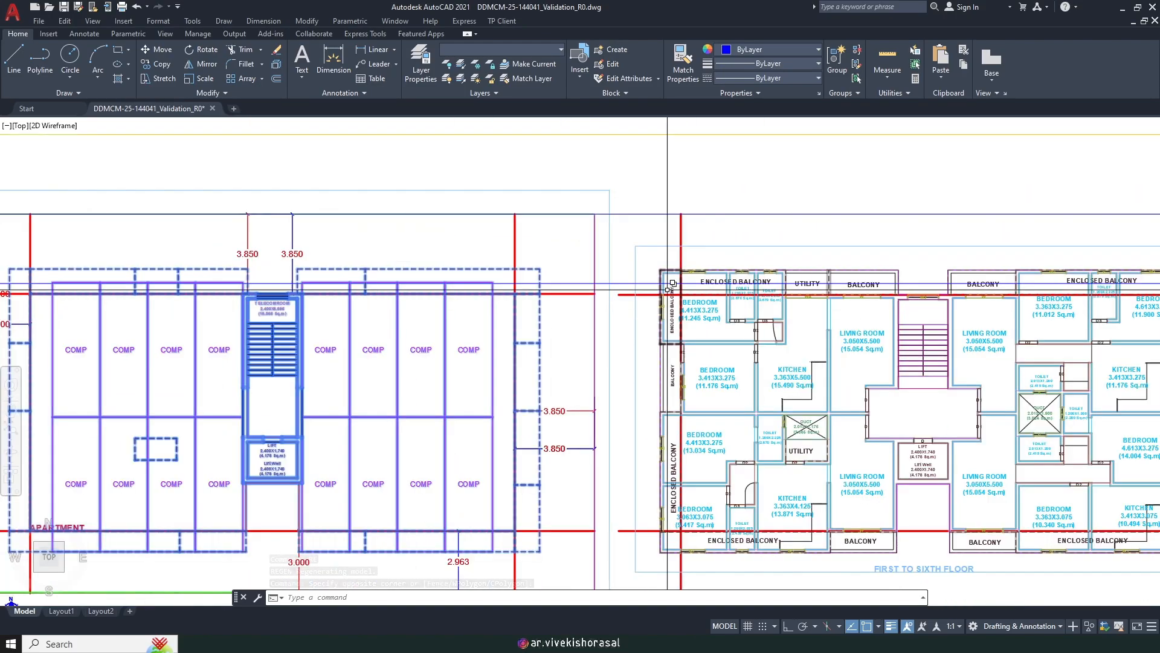
pyautogui.click(646, 251)
pyautogui.scroll(-2, 646, 252)
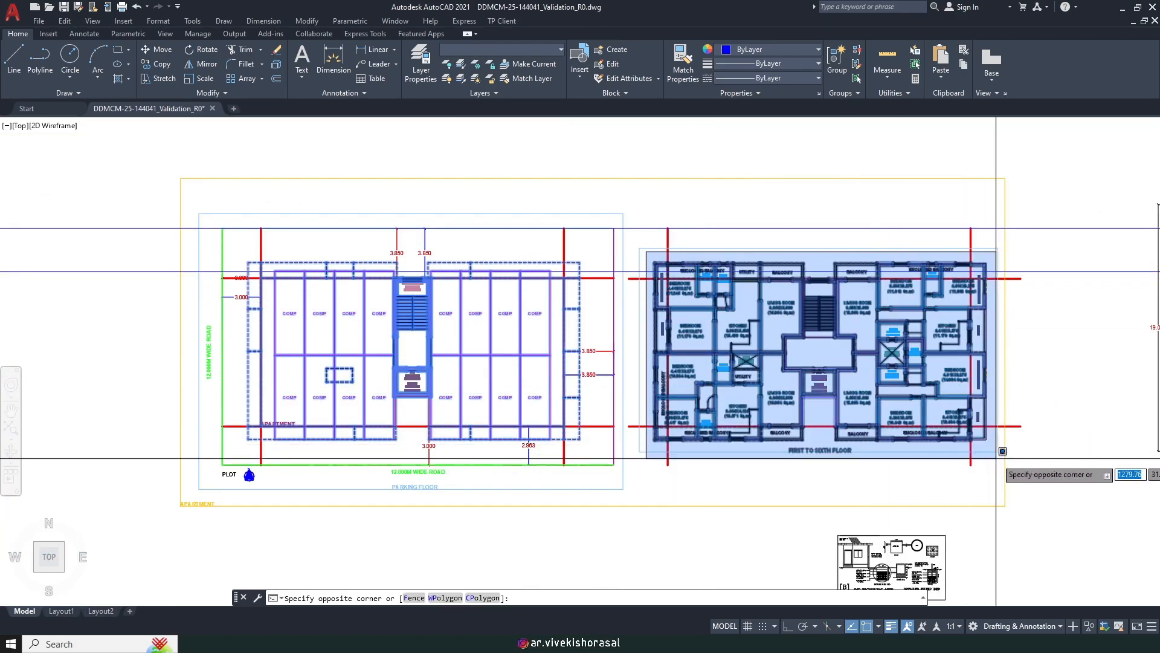
pyautogui.click(1020, 436)
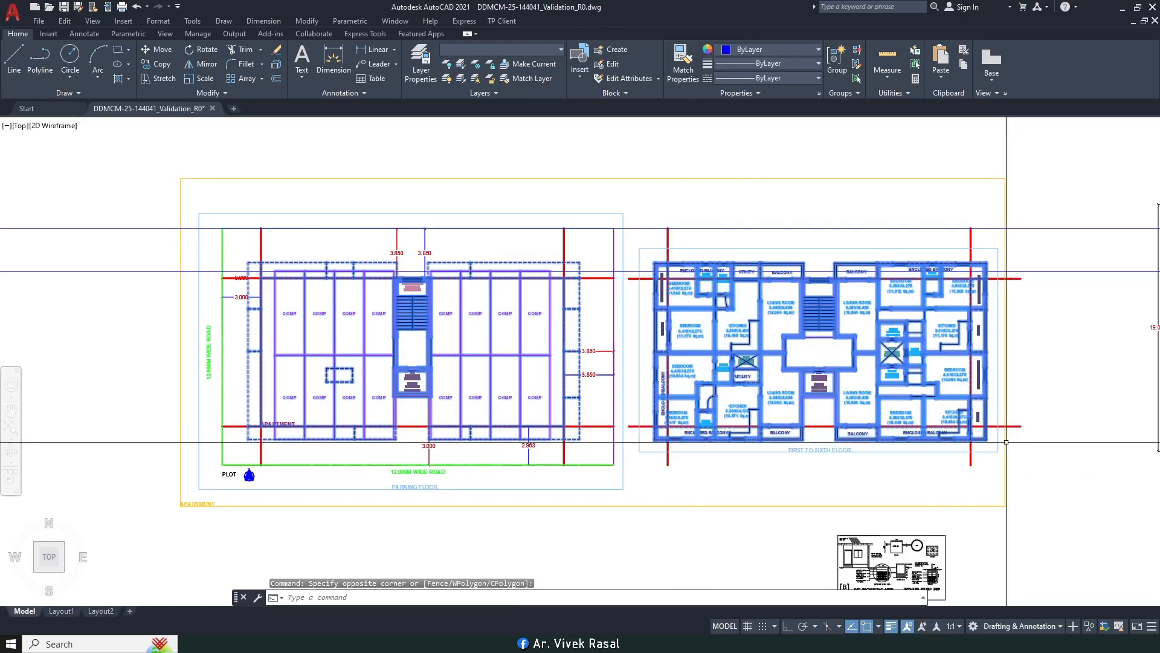
pyautogui.scroll(2, 433, 258)
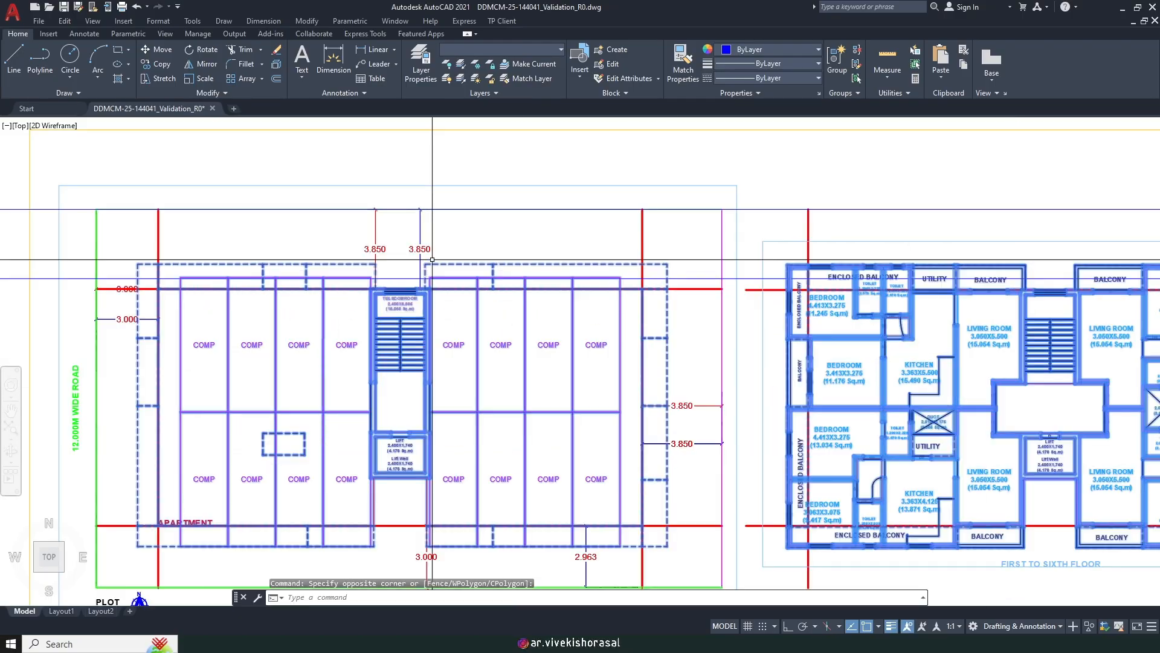
pyautogui.scroll(2, 592, 281)
pyautogui.scroll(-2, 557, 355)
pyautogui.scroll(4, 556, 355)
# Step: Move the selected plan upward from the telecom room door midpoint to its realigned position
pyautogui.write('m')
pyautogui.press('Return')
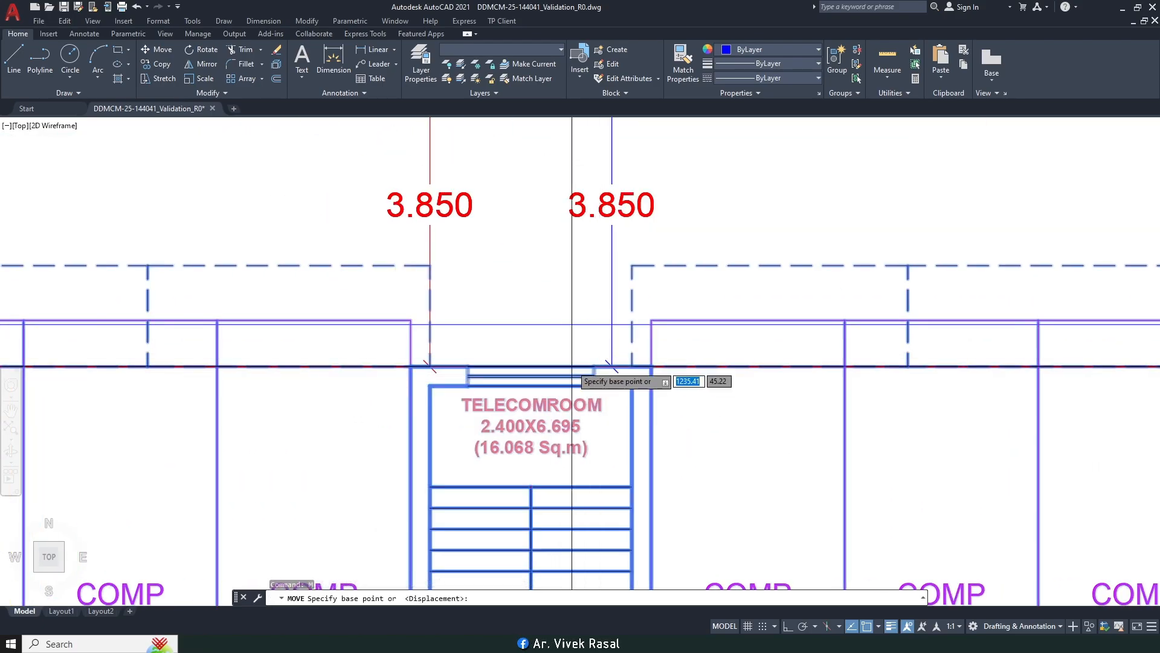
pyautogui.scroll(2, 566, 357)
pyautogui.click(517, 379)
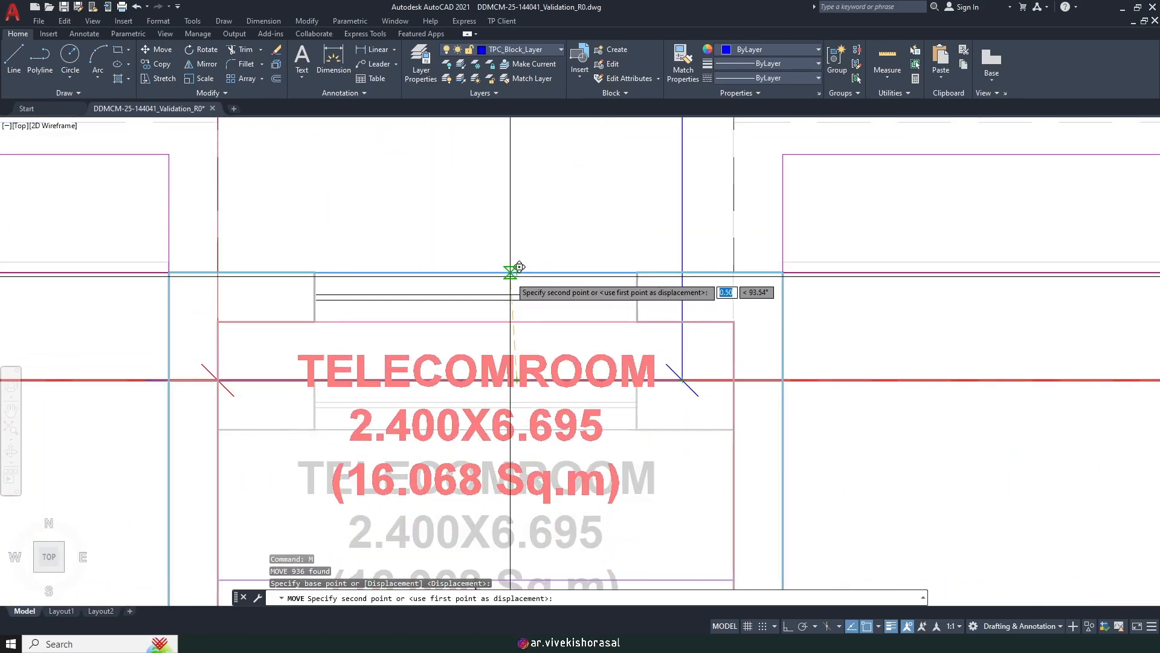
pyautogui.click(517, 276)
pyautogui.scroll(-6, 483, 351)
pyautogui.moveTo(738, 376); pyautogui.dragTo(490, 301, button='middle')
pyautogui.scroll(-2, 496, 303)
pyautogui.scroll(2, 700, 278)
pyautogui.moveTo(658, 322); pyautogui.dragTo(534, 292, button='middle')
pyautogui.scroll(2, 810, 218)
pyautogui.click(788, 216)
pyautogui.scroll(-4, 769, 209)
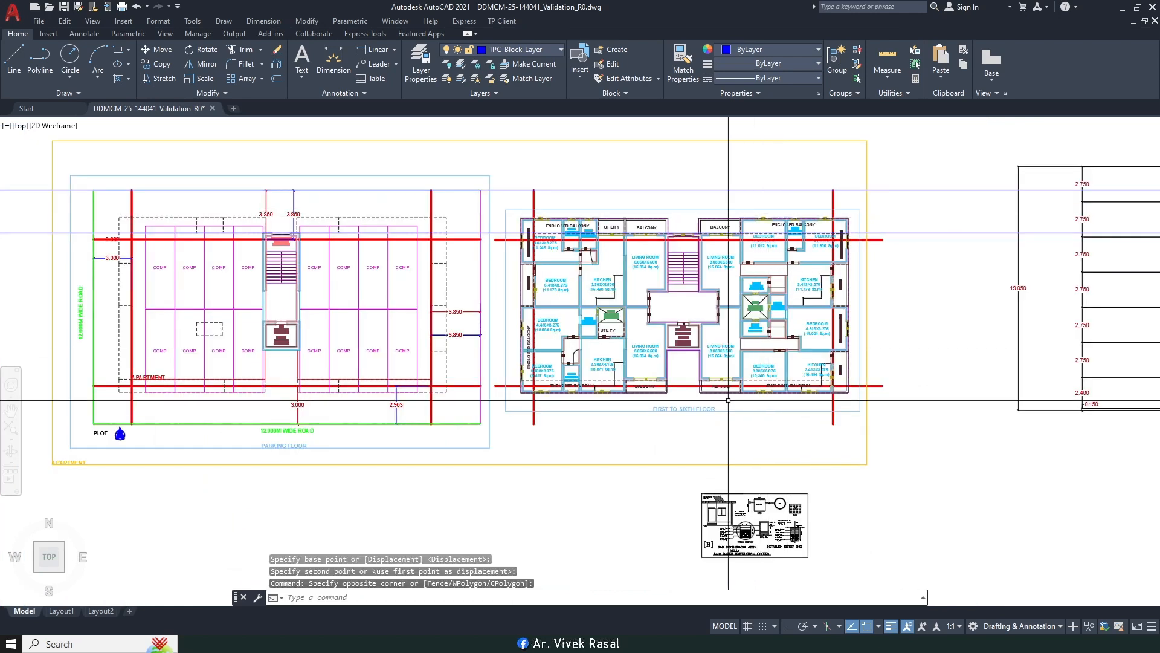
pyautogui.moveTo(450, 357); pyautogui.dragTo(718, 396, button='middle')
# Step: Measure the front setback from the blue line's end to the plot line, reading 3.463
pyautogui.moveTo(526, 390); pyautogui.dragTo(560, 352, button='middle')
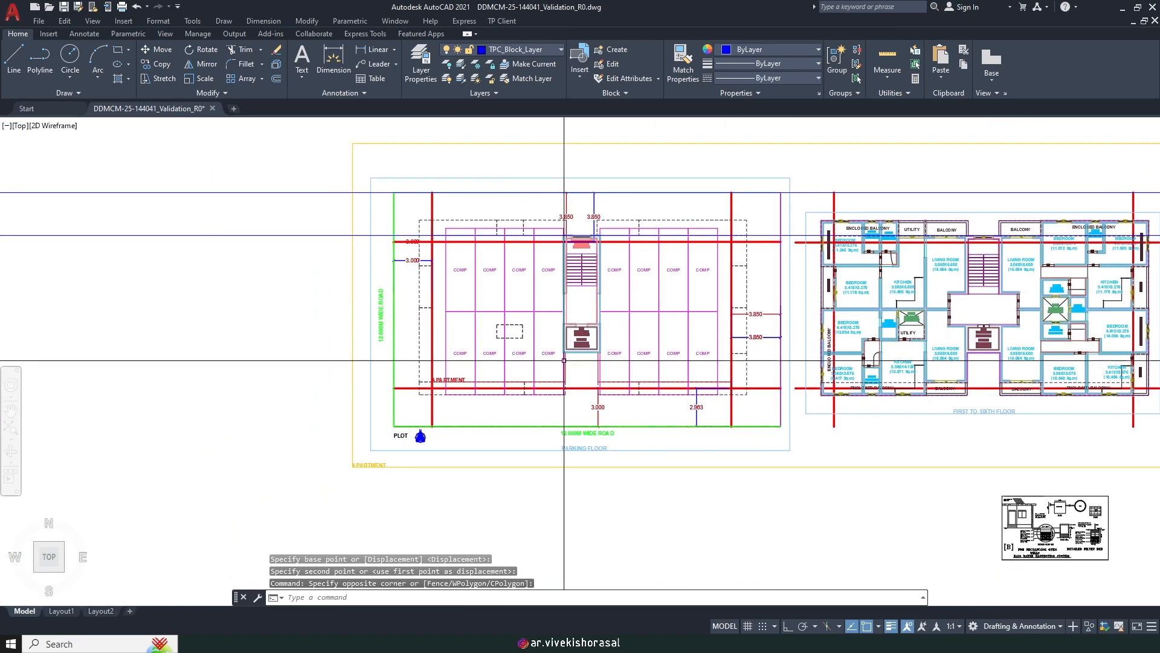
pyautogui.scroll(4, 671, 424)
pyautogui.write('dli')
pyautogui.press('space')
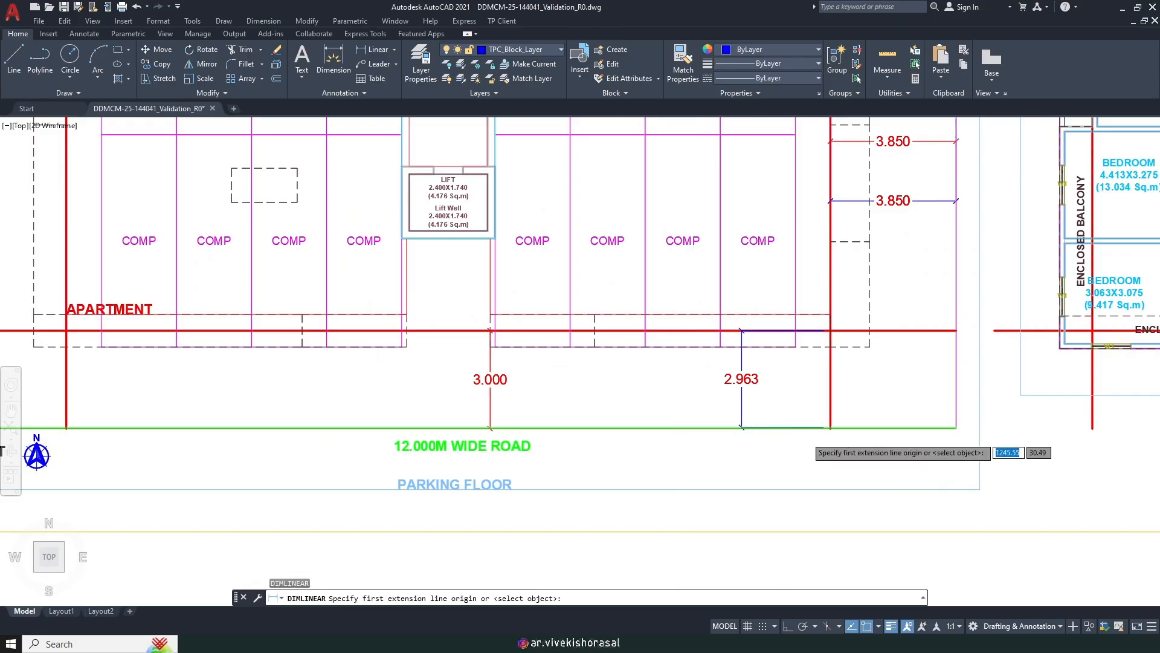
pyautogui.scroll(8, 815, 426)
pyautogui.click(972, 448)
pyautogui.scroll(-10, 940, 493)
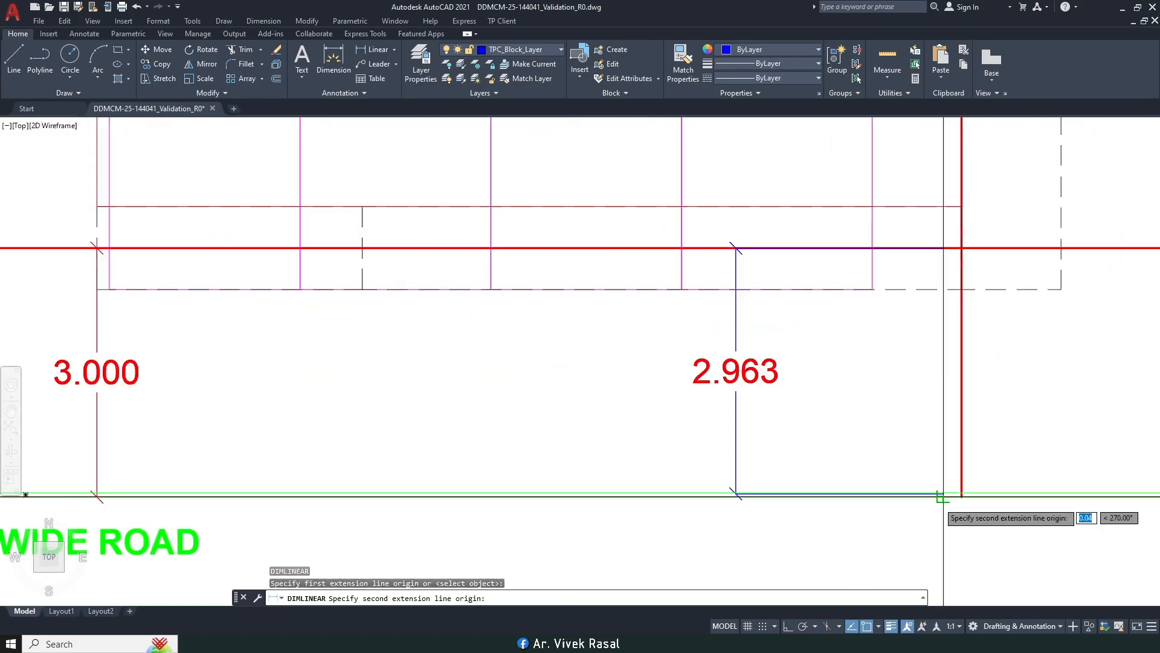
pyautogui.scroll(-6, 940, 278)
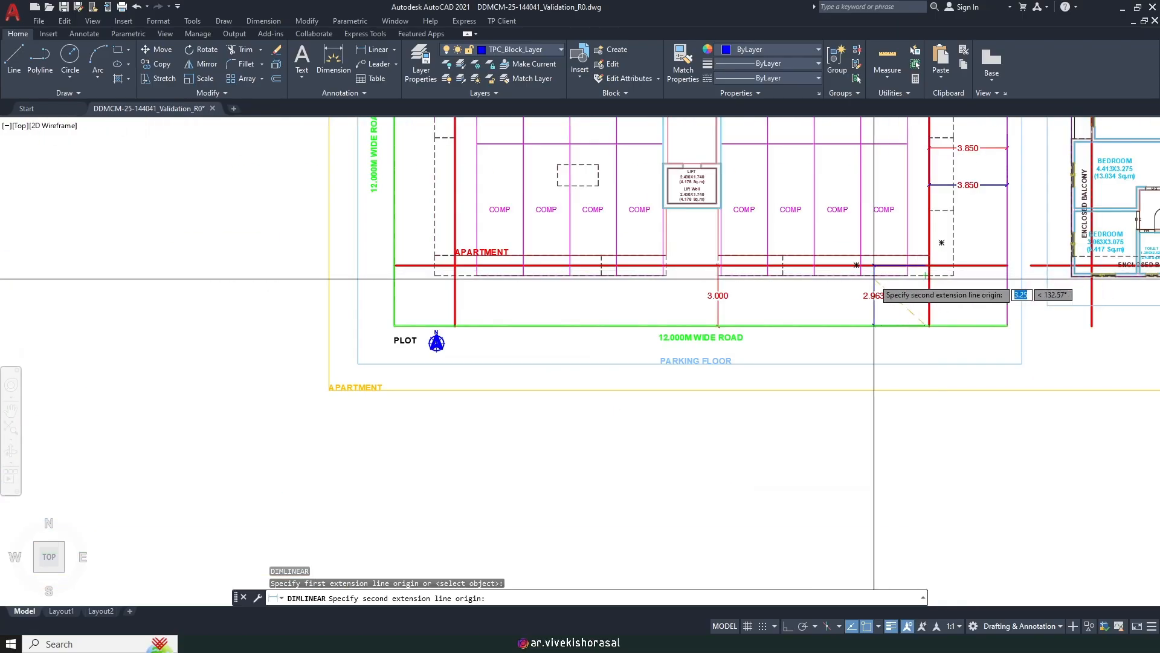
pyautogui.scroll(8, 938, 299)
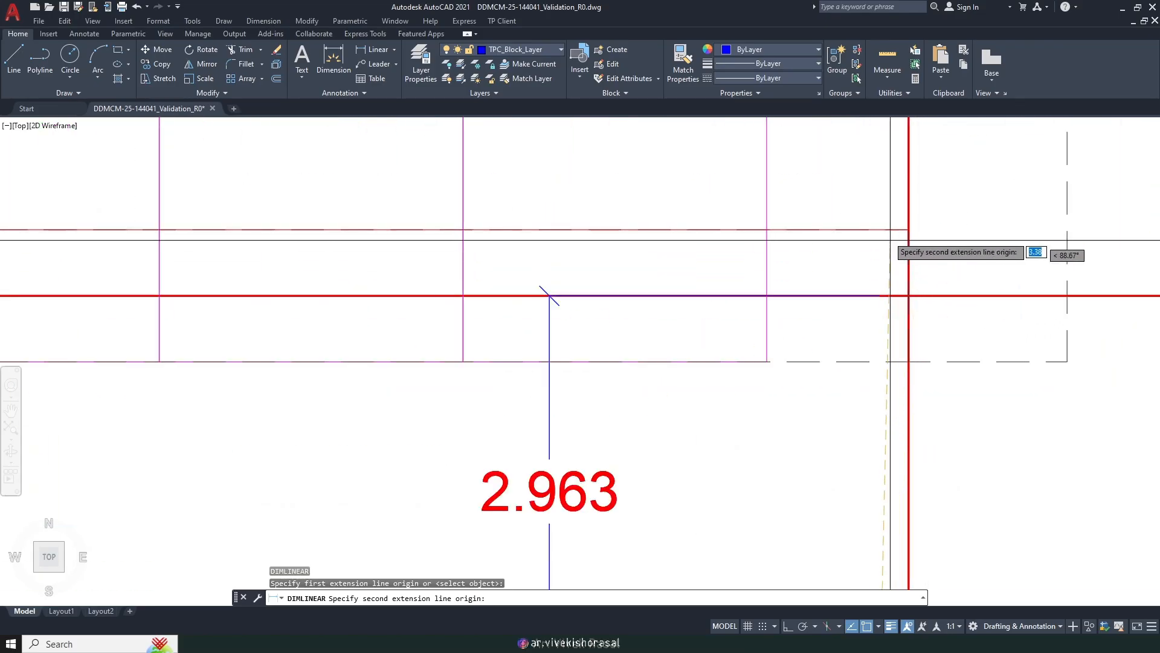
pyautogui.click(862, 228)
pyautogui.scroll(-6, 863, 229)
pyautogui.scroll(4, 865, 317)
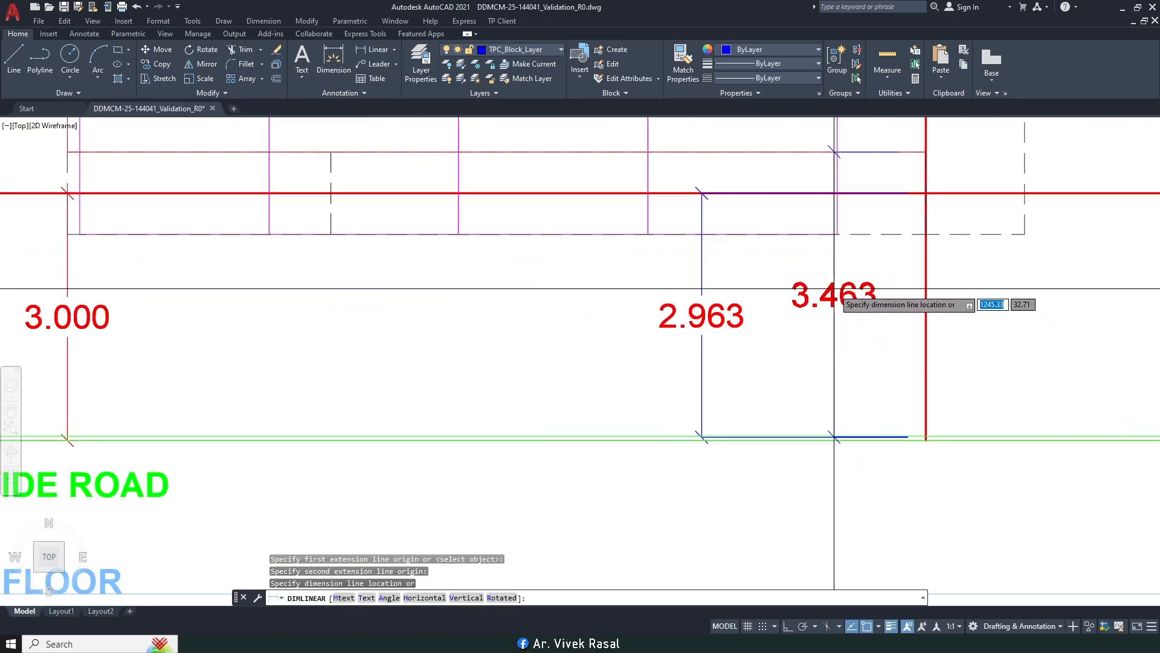
pyautogui.press('Escape')
pyautogui.scroll(-10, 822, 340)
# Step: Erase the two long blue construction lines crossing the drawing
pyautogui.moveTo(686, 337); pyautogui.dragTo(739, 365, button='middle')
pyautogui.click(501, 381)
pyautogui.click(433, 212)
pyautogui.write('e')
pyautogui.press('Return')
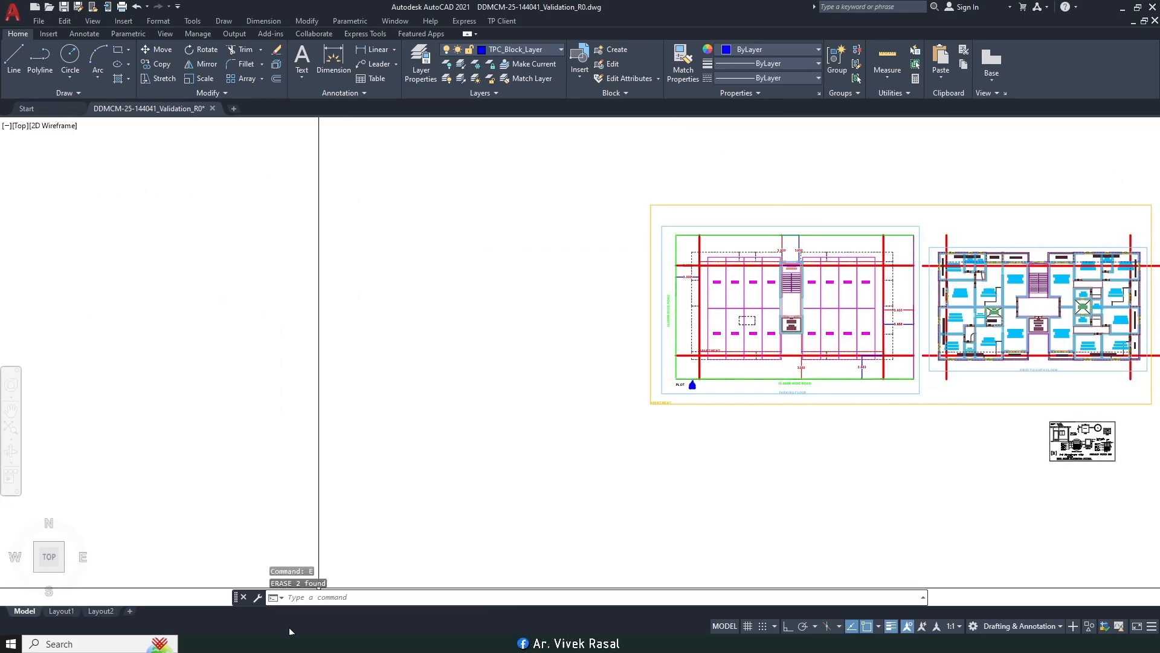
# Step: Scroll the browser's scrutiny report from the setback table to the failing Telecom Room and Fire lift checks
pyautogui.click(258, 642)
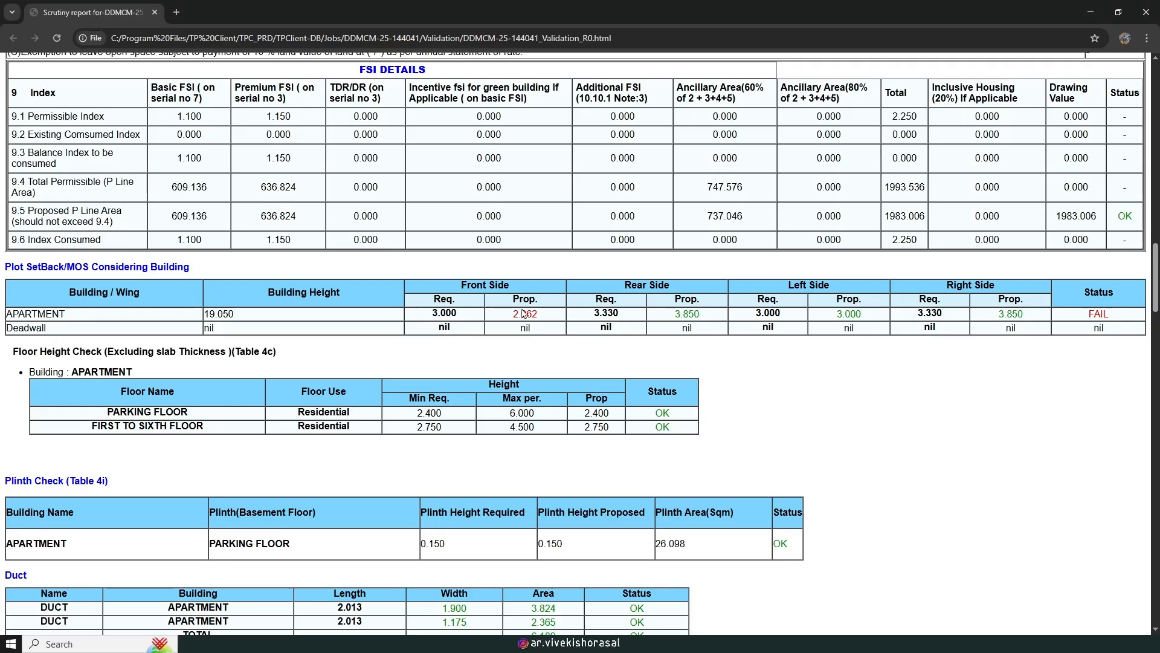
pyautogui.scroll(1, 527, 319)
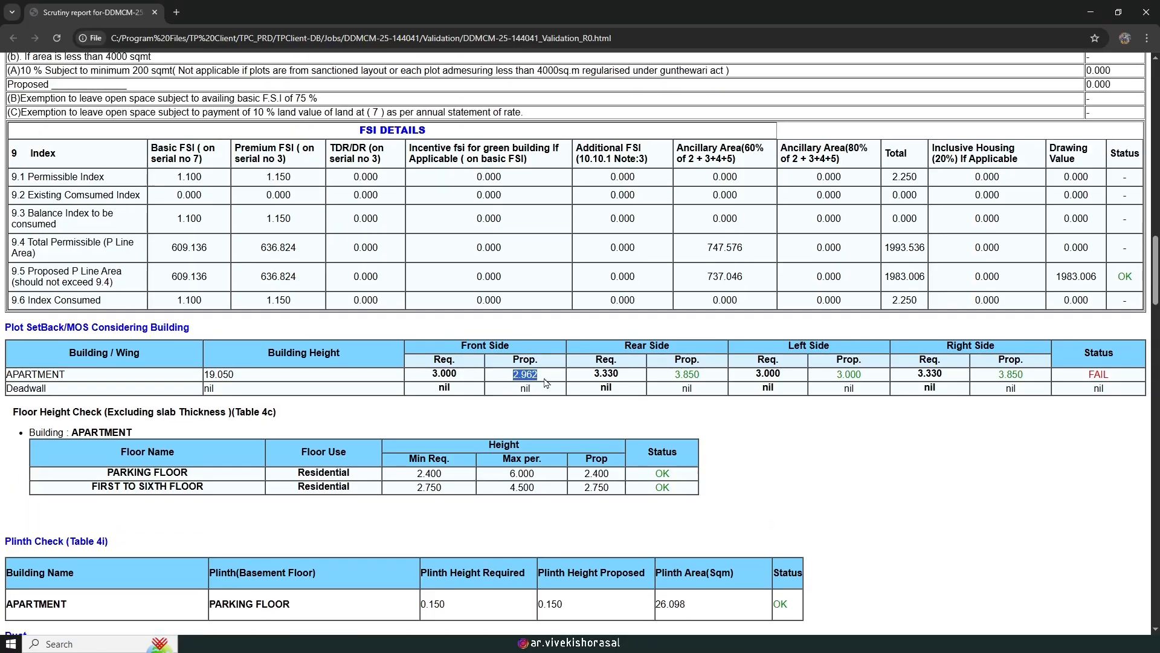
pyautogui.scroll(-7, 520, 398)
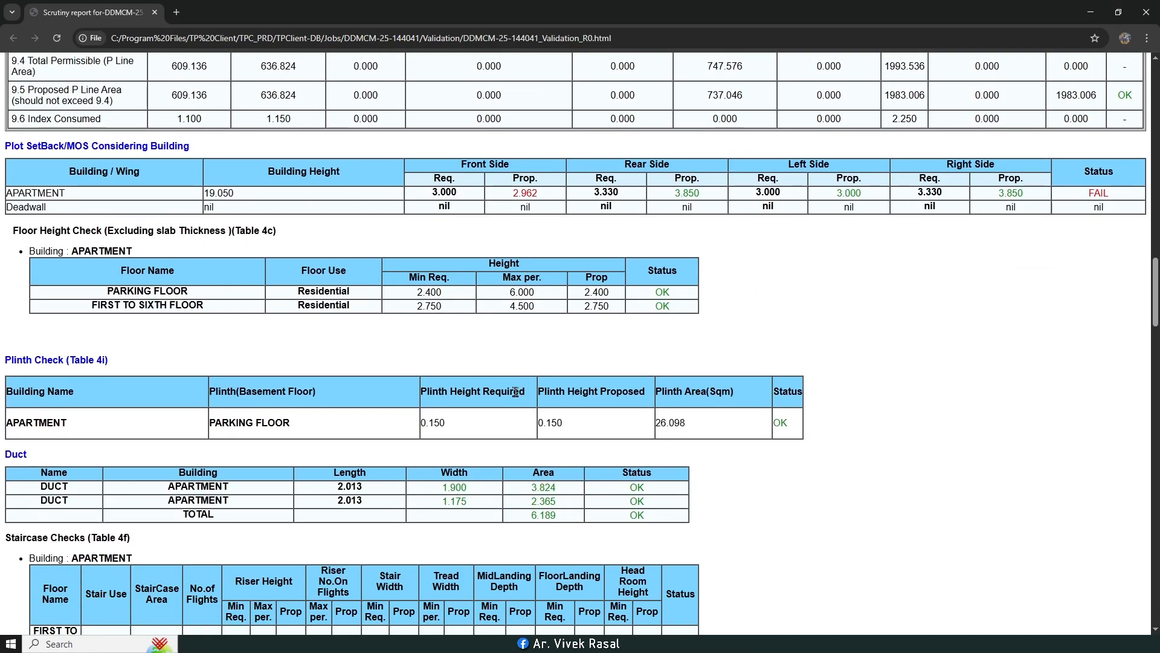
pyautogui.scroll(6, 514, 387)
pyautogui.scroll(1, 515, 387)
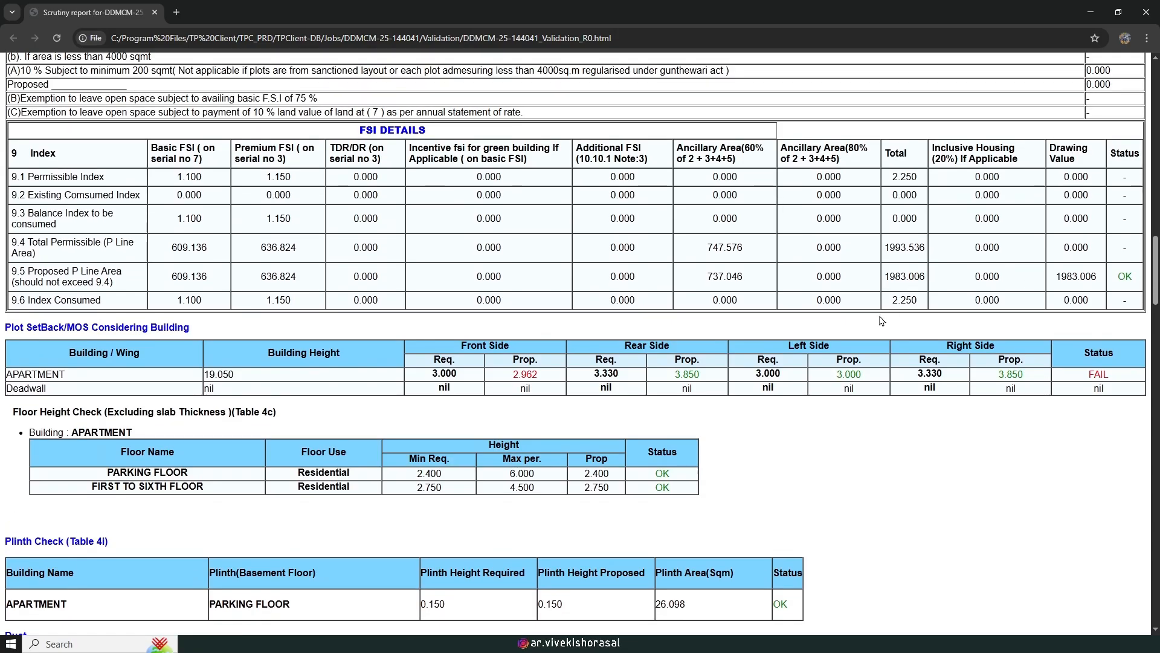
pyautogui.scroll(-5, 832, 362)
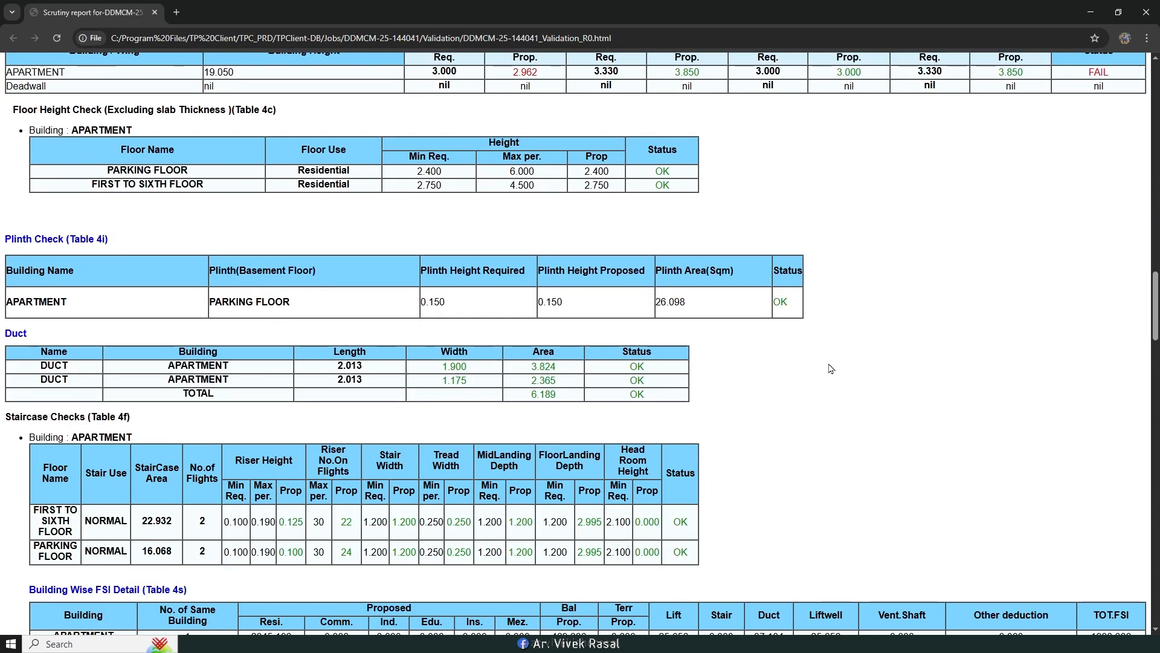
pyautogui.scroll(-6, 831, 369)
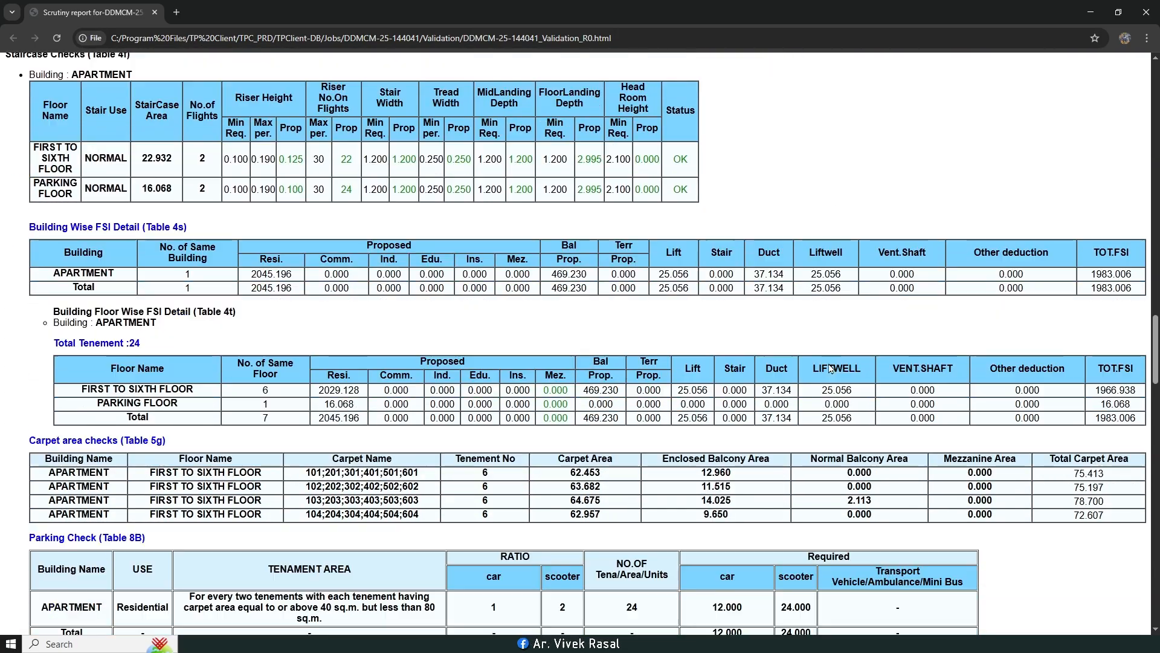
pyautogui.scroll(-3, 832, 368)
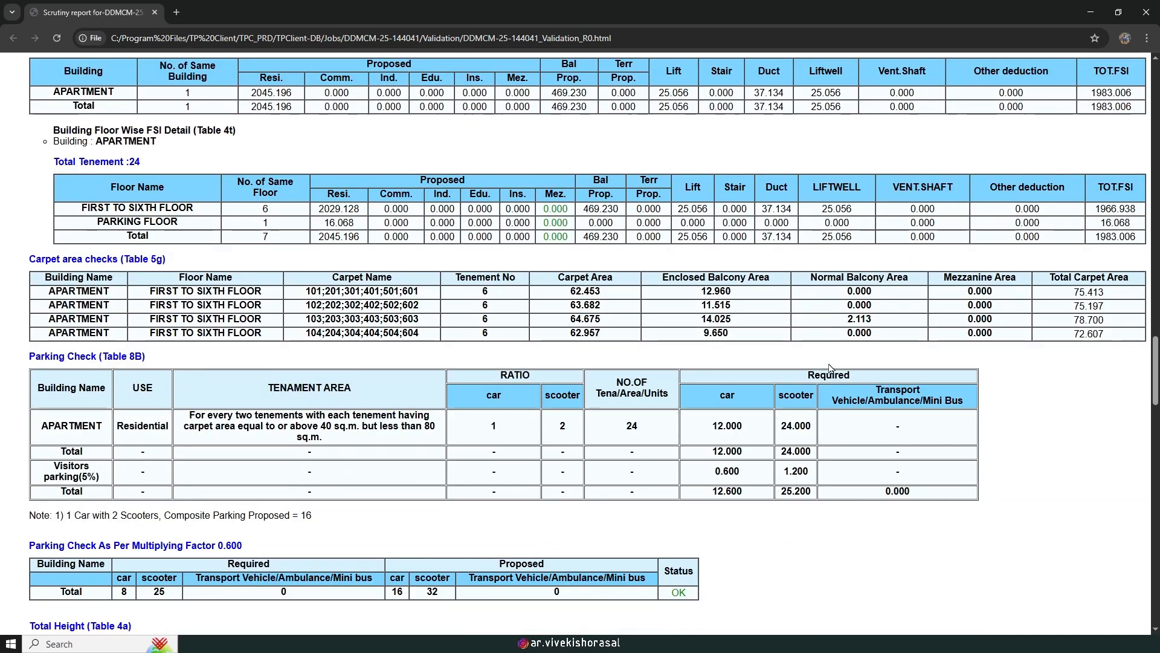
pyautogui.scroll(-3, 831, 368)
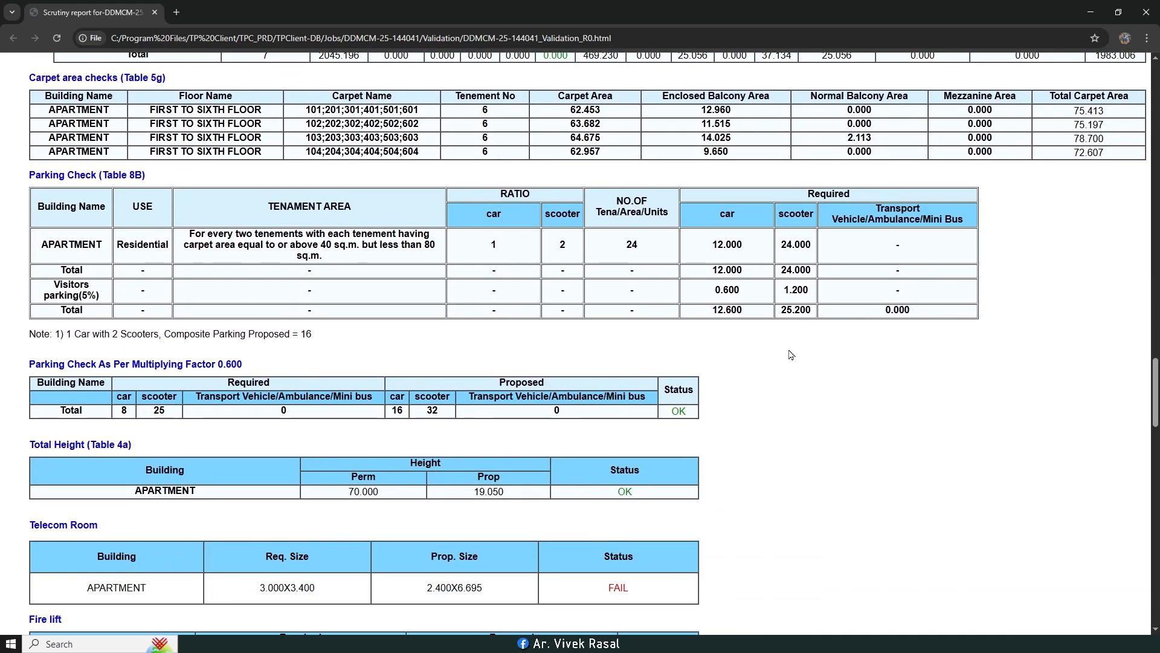
pyautogui.scroll(-1, 494, 296)
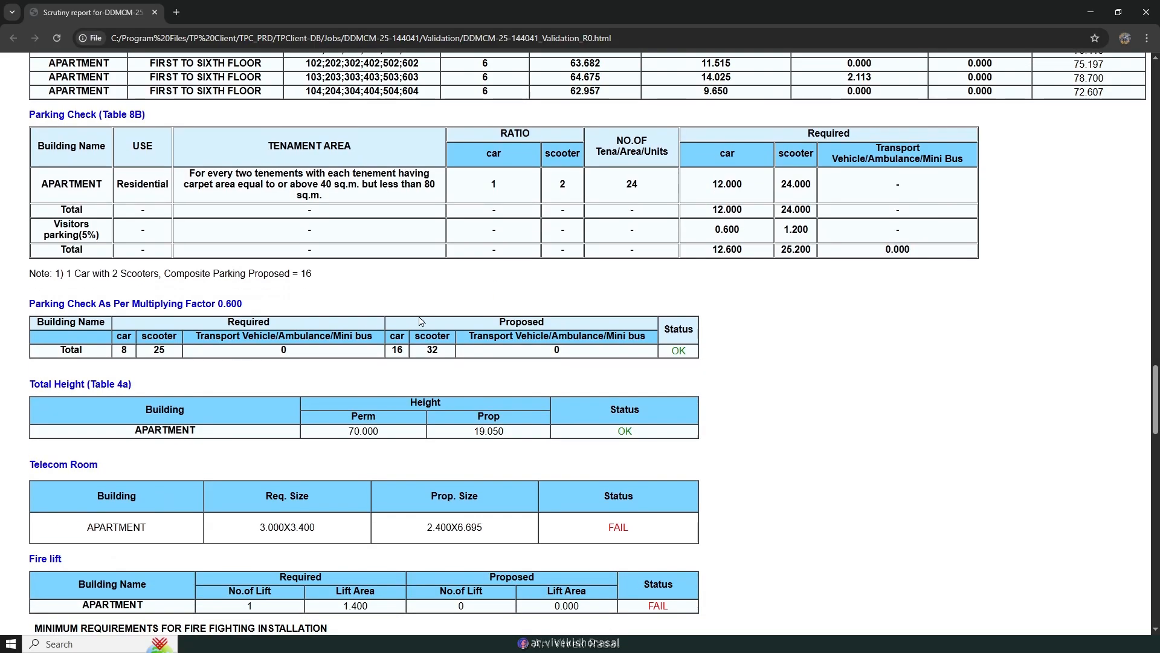
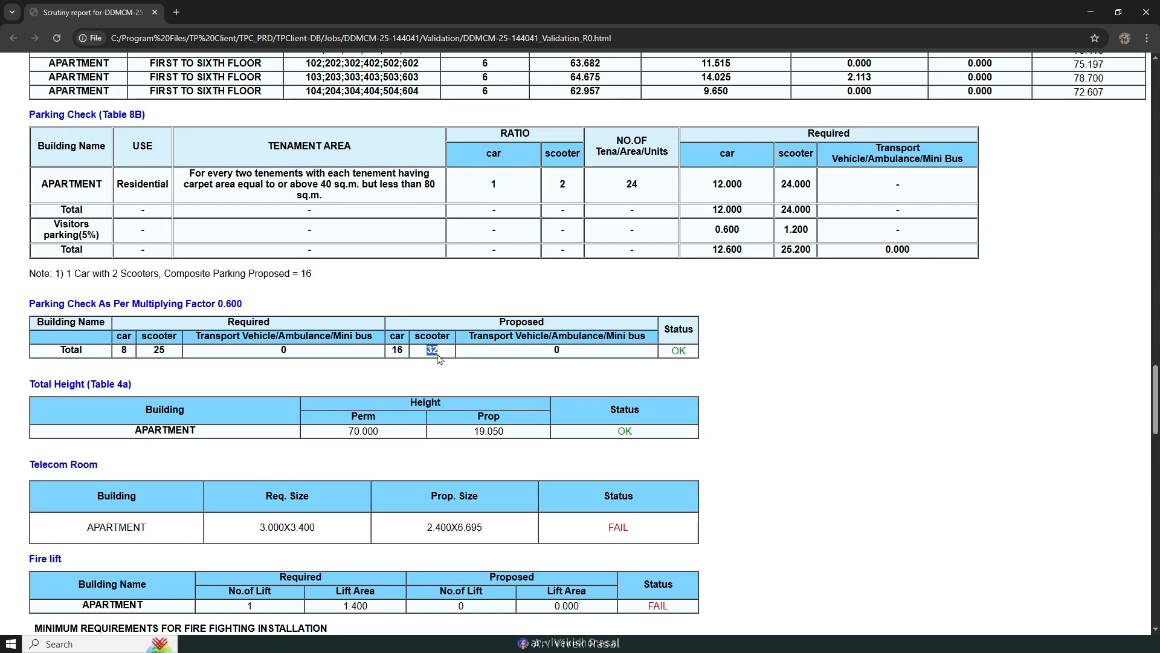
# Step: Scroll the scrutiny report through the failing Telecom Room and Fire lift tables
pyautogui.scroll(-2, 800, 377)
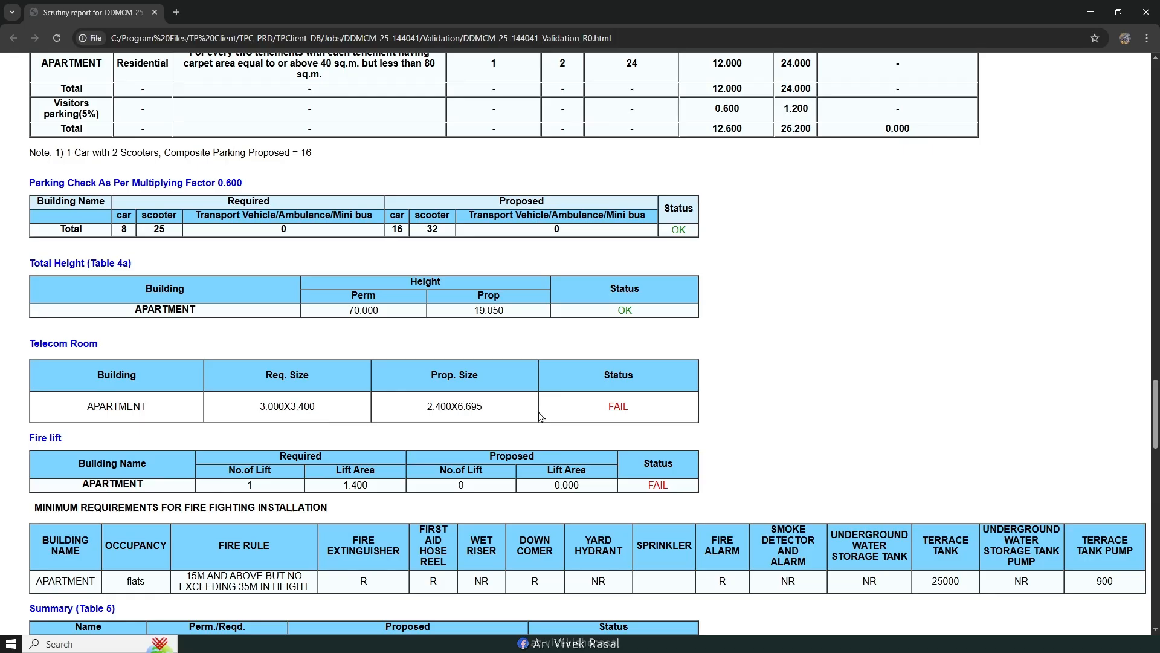
pyautogui.scroll(-1, 540, 417)
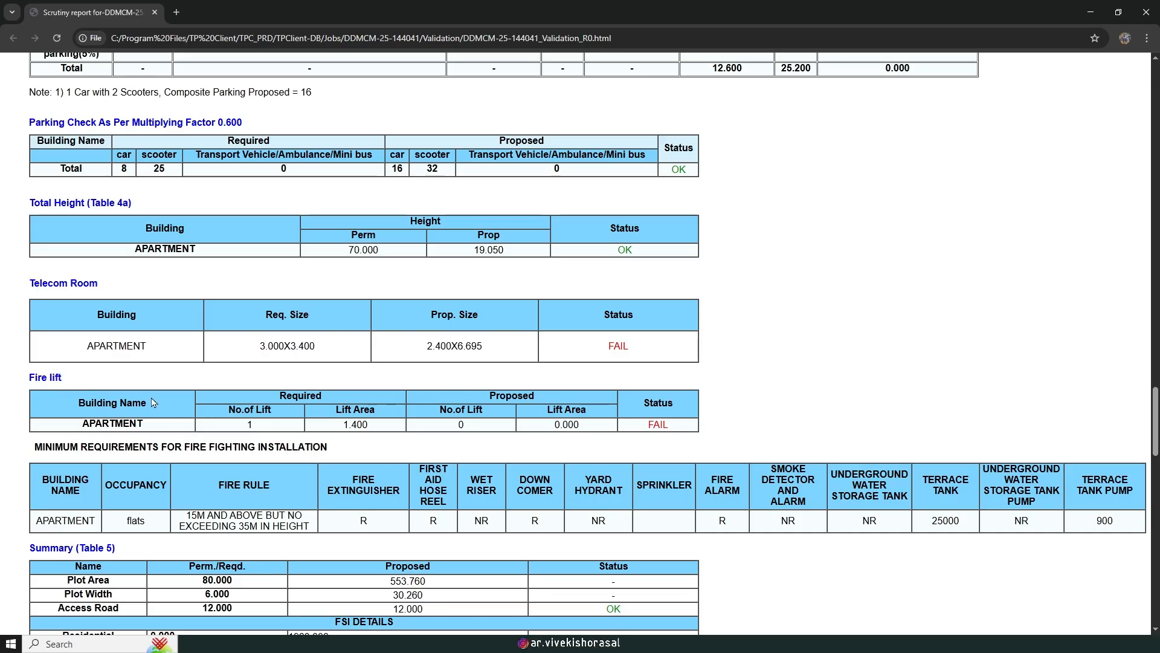
pyautogui.scroll(-1, 197, 410)
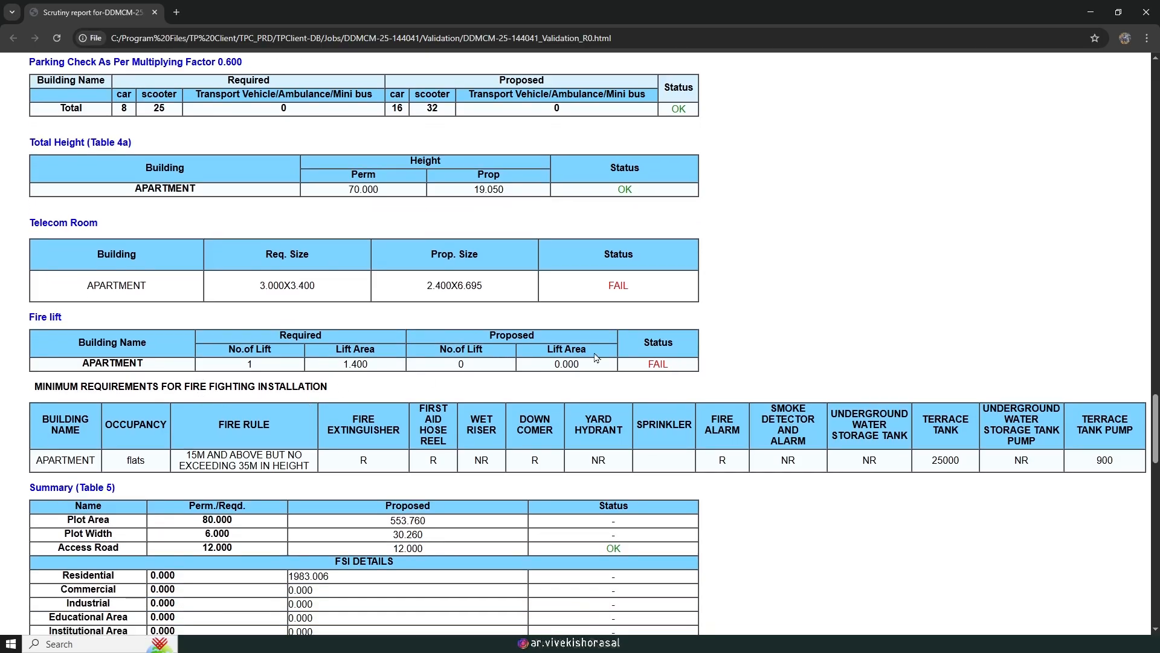
pyautogui.scroll(20, 629, 356)
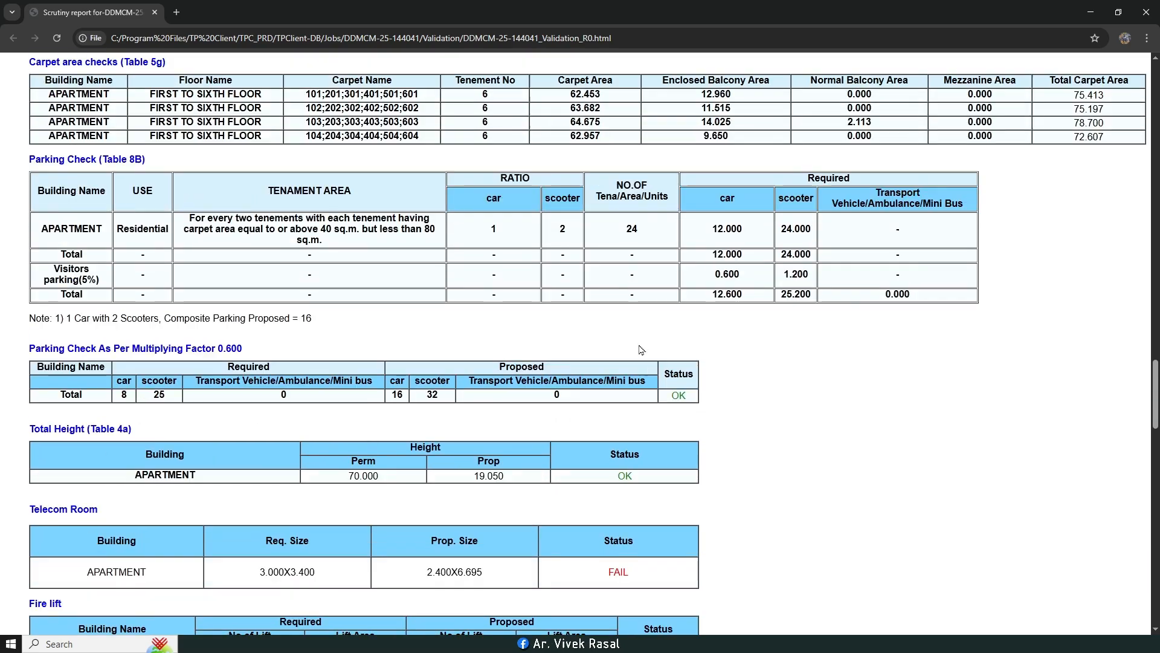
pyautogui.scroll(-20, 664, 309)
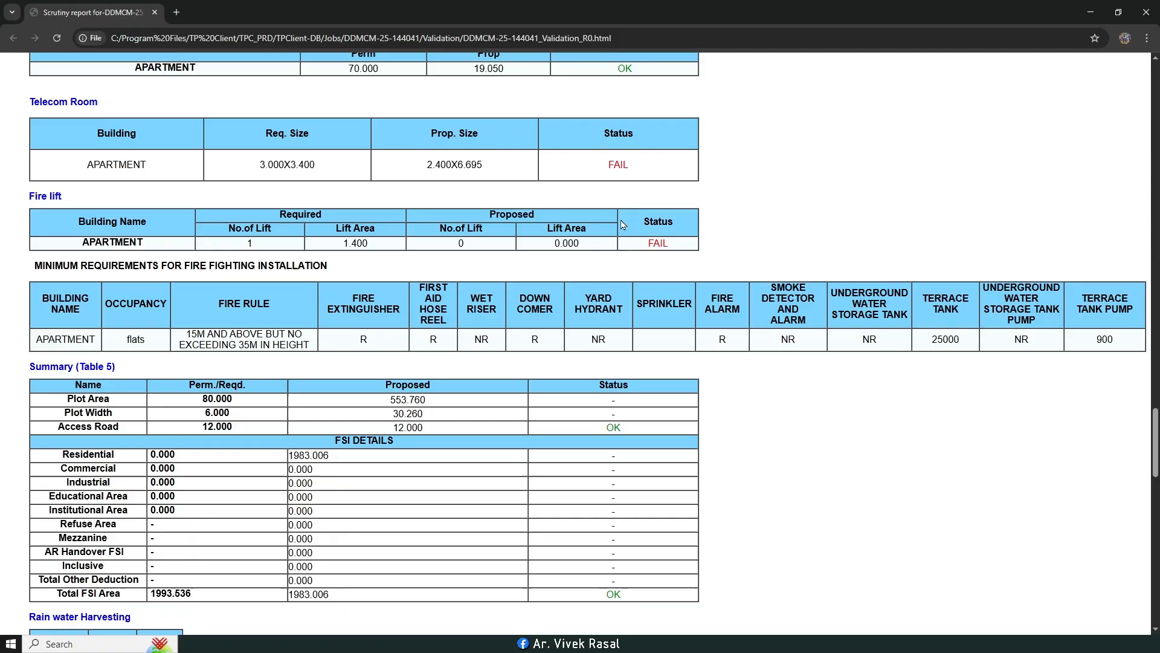
pyautogui.scroll(1, 205, 181)
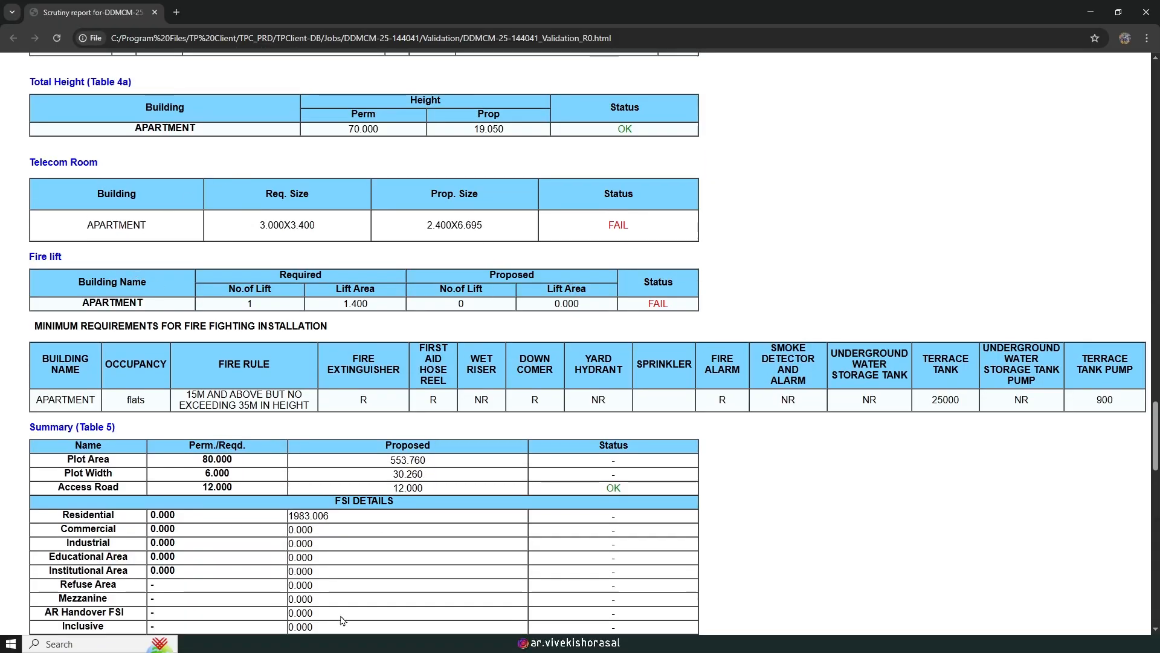
# Step: Switch to the AutoCAD floor plan and zoom out to show the whole sheet frame
pyautogui.click(315, 643)
pyautogui.scroll(-6, 614, 300)
pyautogui.moveTo(830, 189)
pyautogui.mouseDown(button='middle')
pyautogui.moveTo(614, 300)
pyautogui.moveTo(464, 475)
pyautogui.mouseUp(button='middle')
pyautogui.click(877, 188)
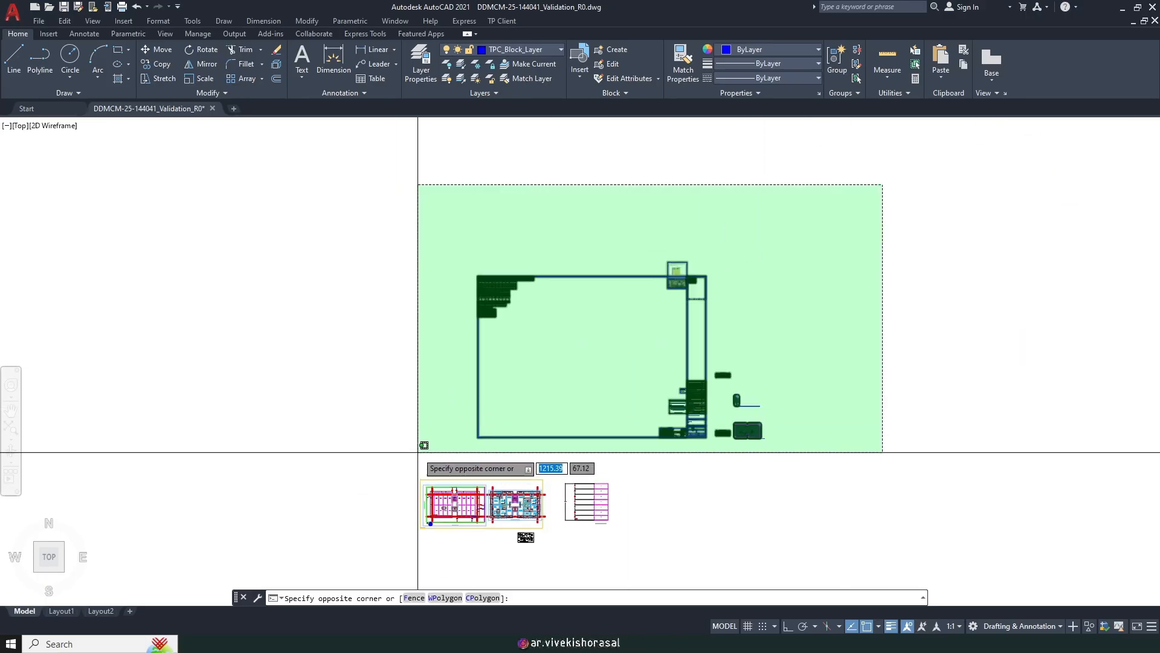
# Step: Erase the sheet frame and its blocks, then bring the parking floor plan into view
pyautogui.click(419, 453)
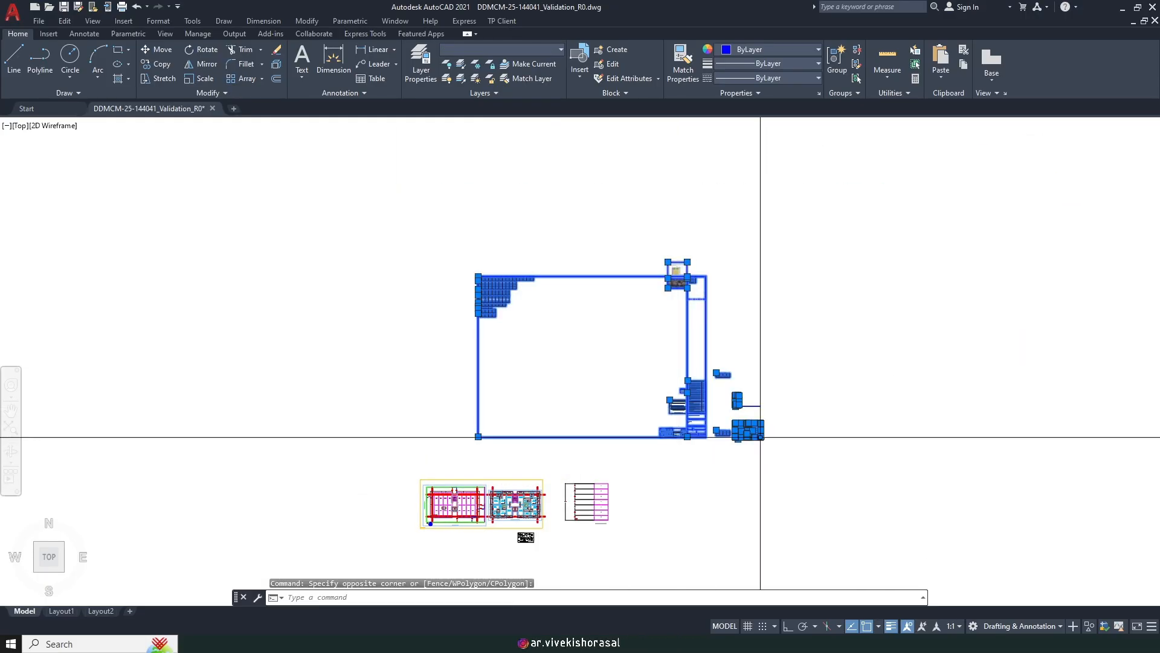
pyautogui.moveTo(654, 382); pyautogui.dragTo(639, 371, button='middle')
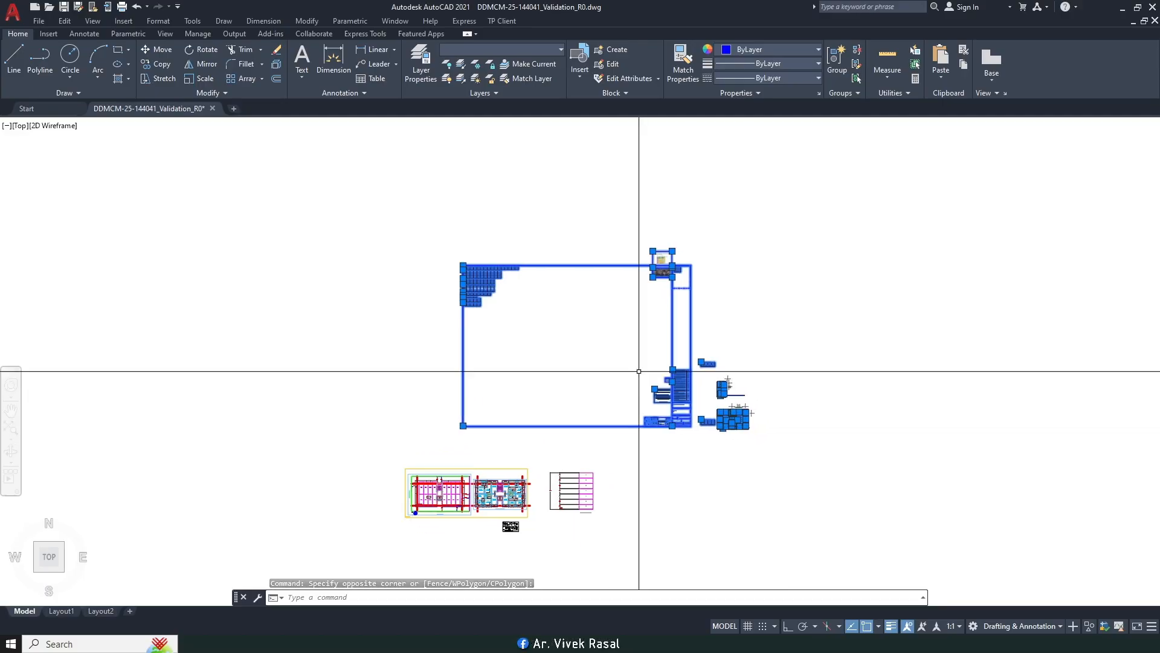
pyautogui.press('Delete')
pyautogui.moveTo(549, 423); pyautogui.dragTo(606, 266, button='middle')
pyautogui.scroll(10, 507, 351)
pyautogui.moveTo(489, 326); pyautogui.dragTo(633, 527, button='middle')
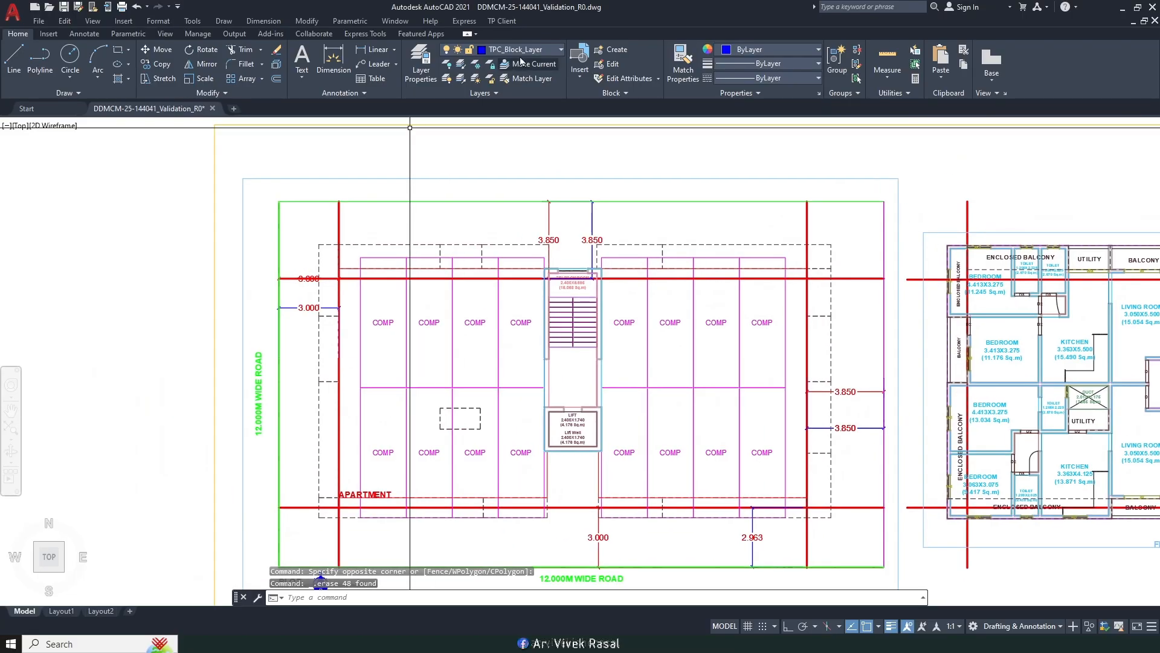
# Step: Freeze the SETBACK layer and select the two left 3.000 dimensions
pyautogui.click(528, 49)
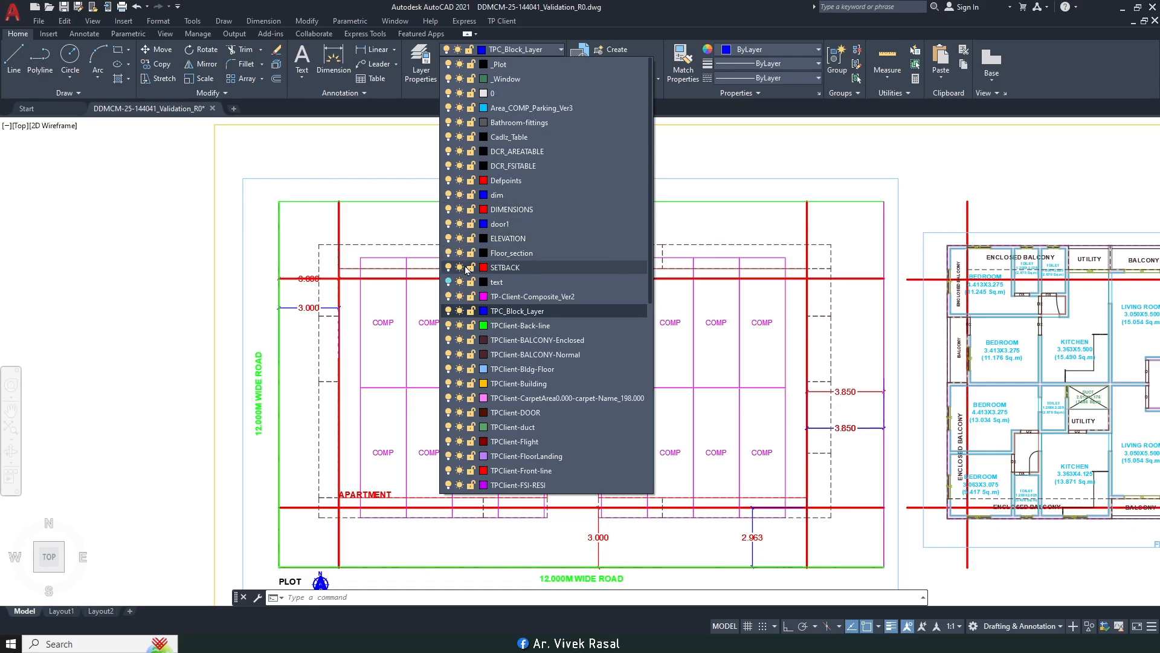
pyautogui.click(460, 268)
pyautogui.click(146, 249)
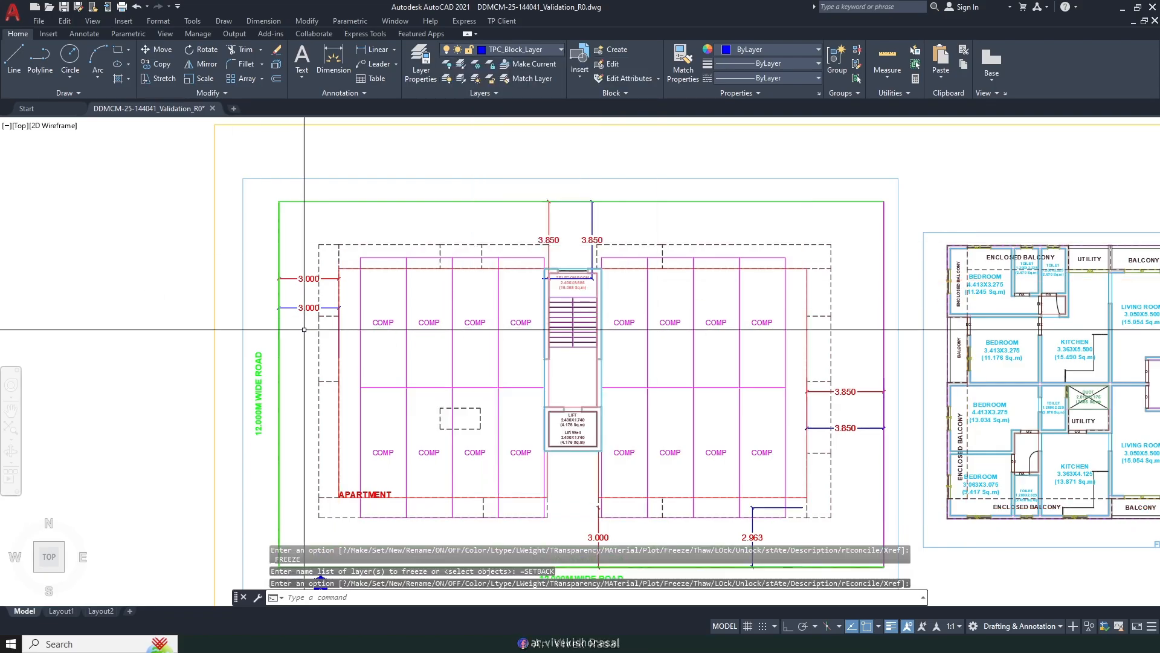
pyautogui.scroll(2, 315, 324)
pyautogui.click(303, 317)
pyautogui.click(293, 229)
# Step: Delete the left and lower 3.000 dimensions and the two top 3.850 dimensions
pyautogui.press('Delete')
pyautogui.scroll(-4, 332, 265)
pyautogui.scroll(6, 514, 418)
pyautogui.click(512, 425)
pyautogui.click(443, 414)
pyautogui.press('Delete')
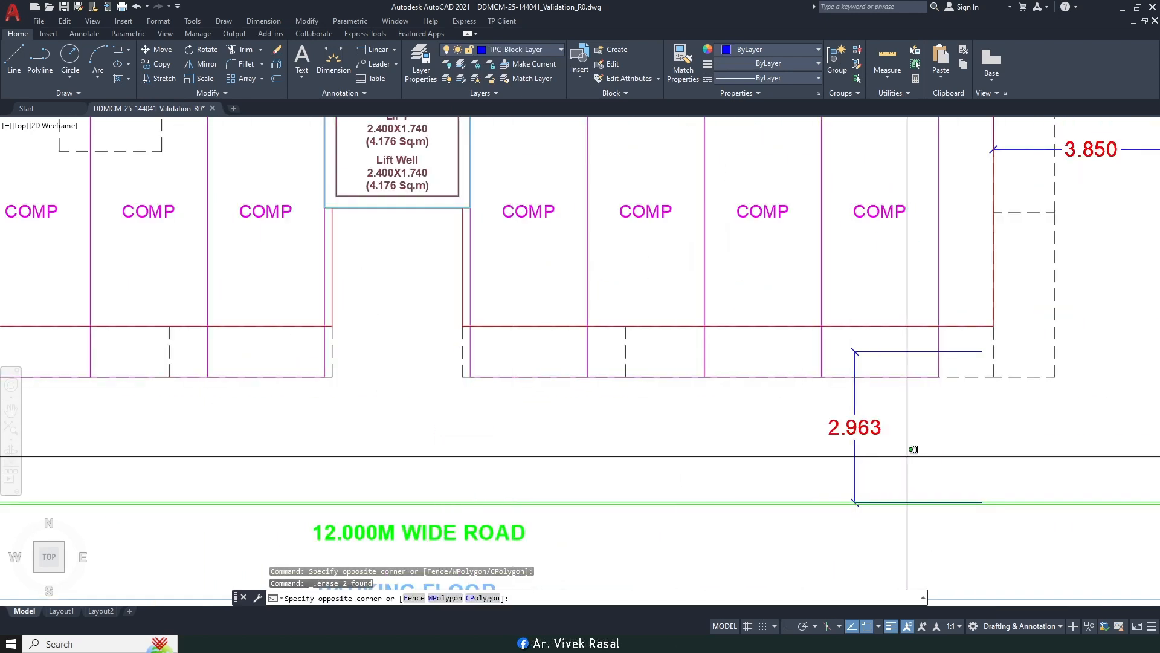
pyautogui.scroll(-4, 779, 450)
pyautogui.scroll(5, 701, 245)
pyautogui.click(704, 256)
pyautogui.click(621, 224)
pyautogui.press('Delete')
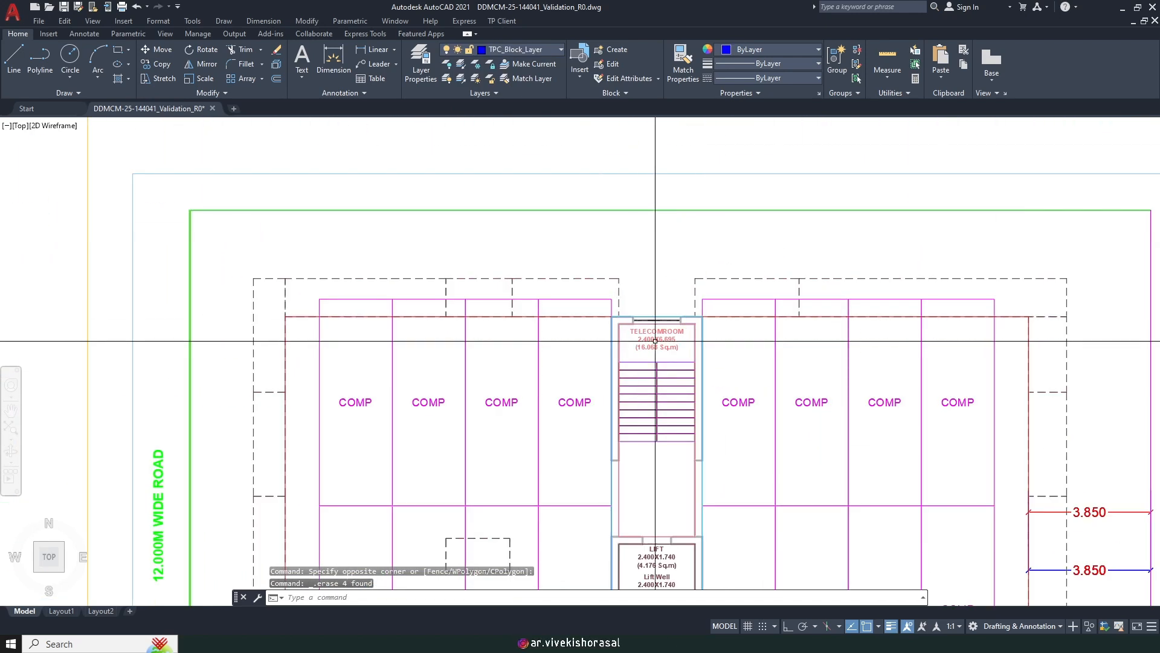
# Step: Delete the TELECOMROOM label and the overlapping stair-core blocks, including the magenta one
pyautogui.scroll(4, 659, 339)
pyautogui.click(604, 288)
pyautogui.press('Delete')
pyautogui.scroll(-4, 630, 276)
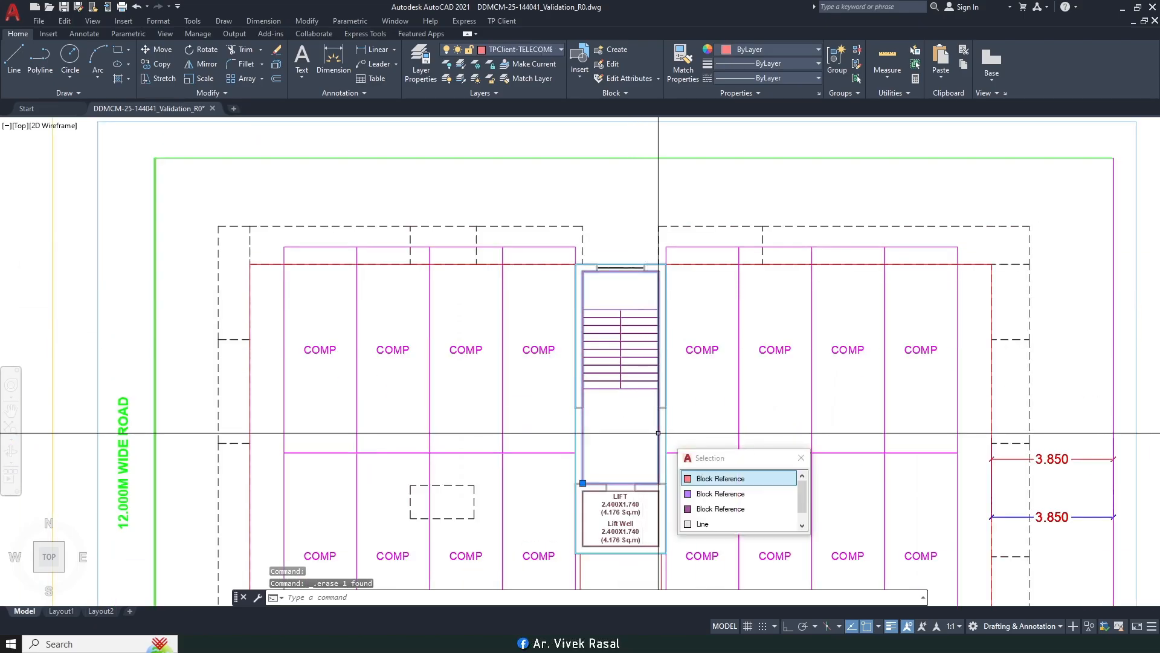
pyautogui.click(699, 479)
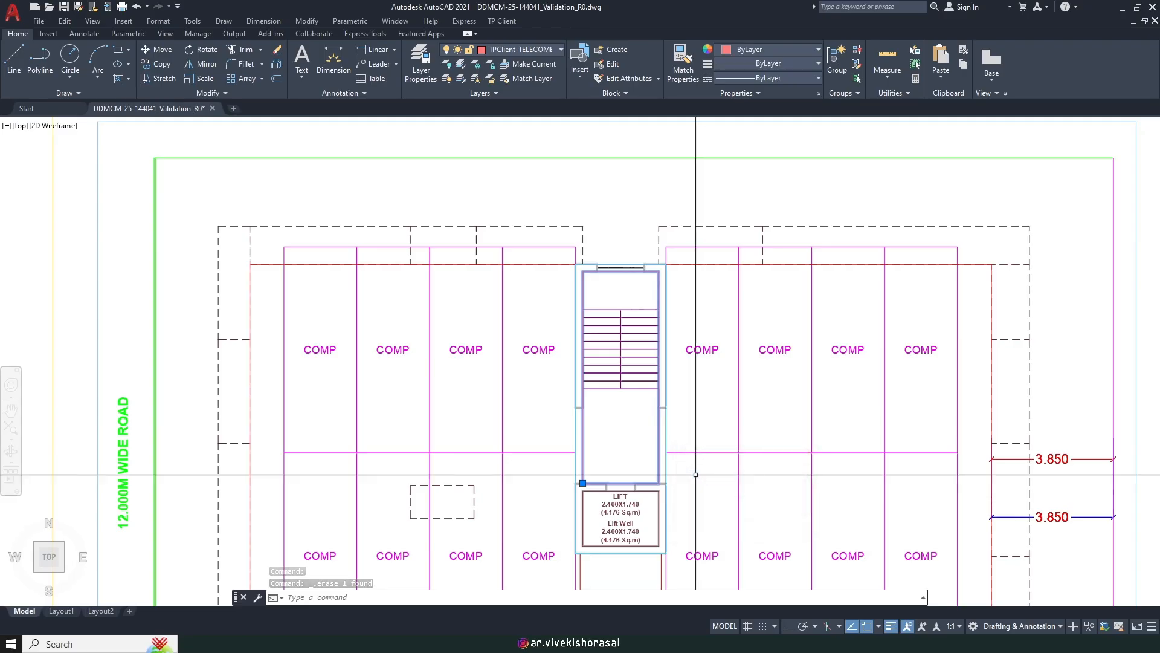
pyautogui.moveTo(609, 375); pyautogui.dragTo(587, 286, button='middle')
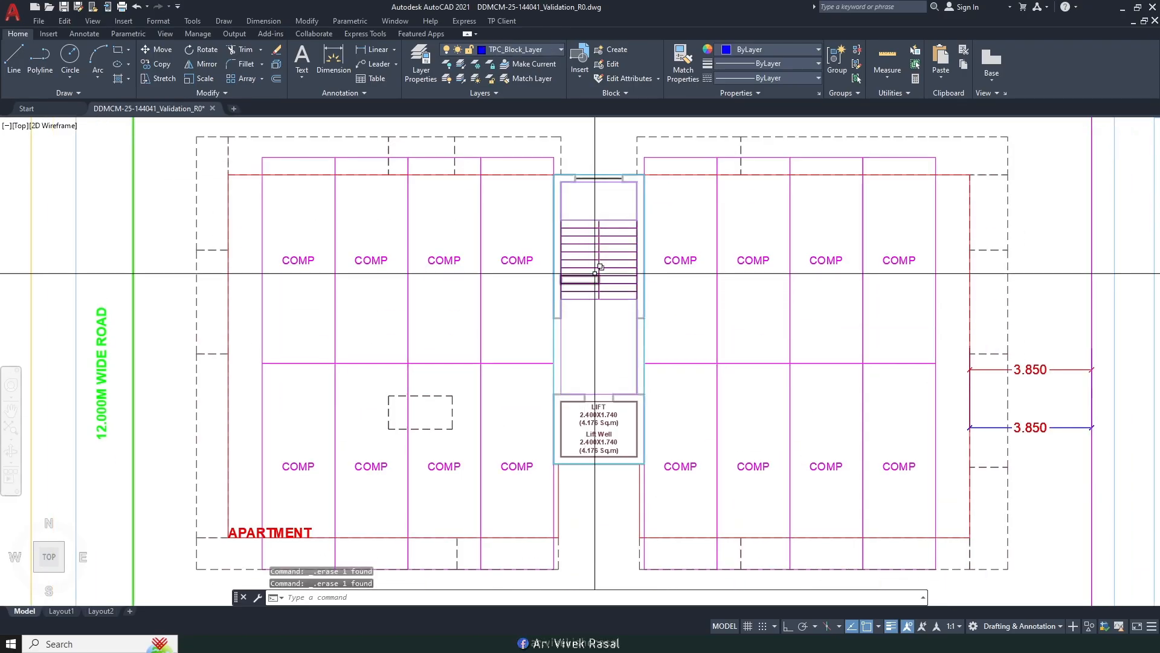
pyautogui.scroll(2, 562, 337)
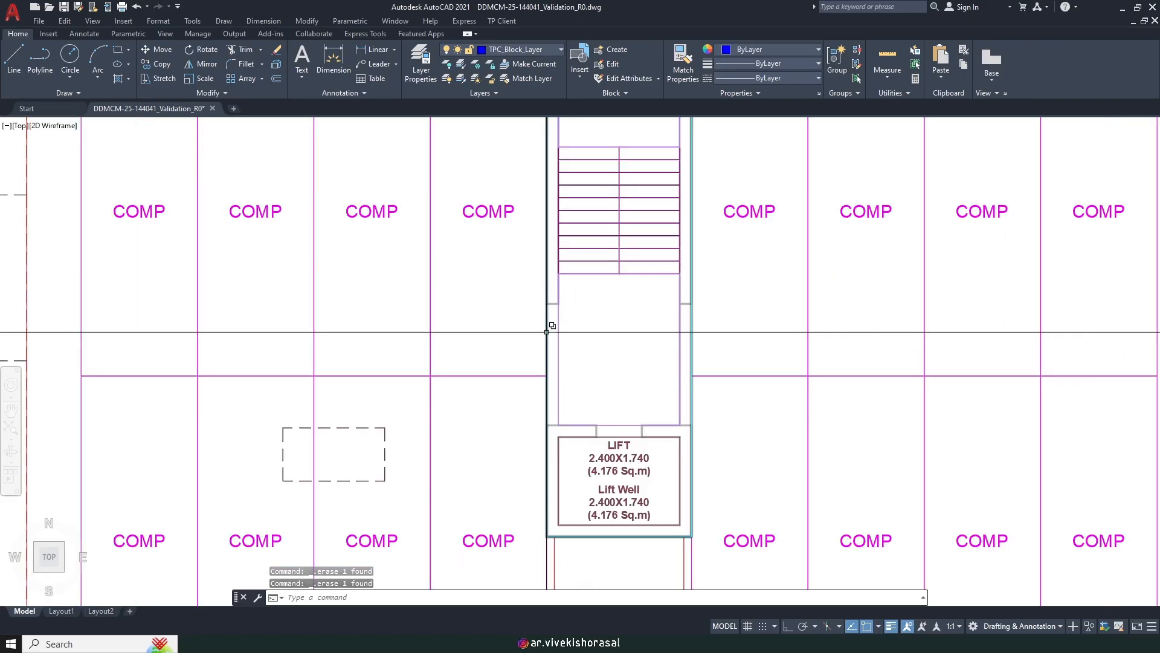
pyautogui.click(546, 331)
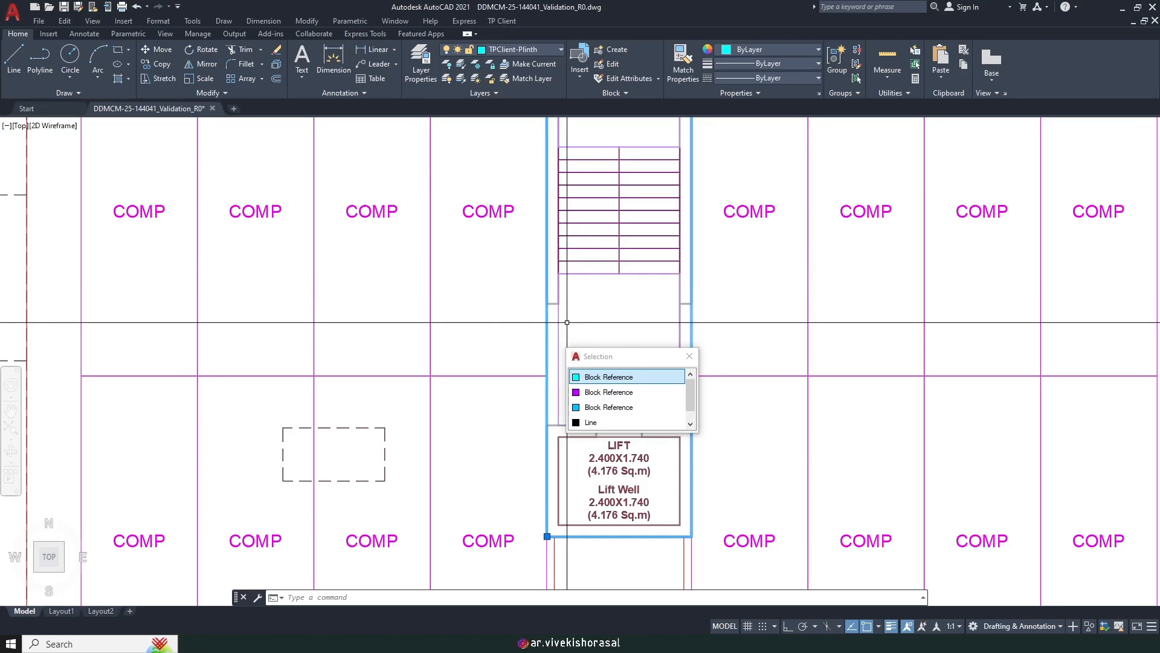
pyautogui.press('Delete')
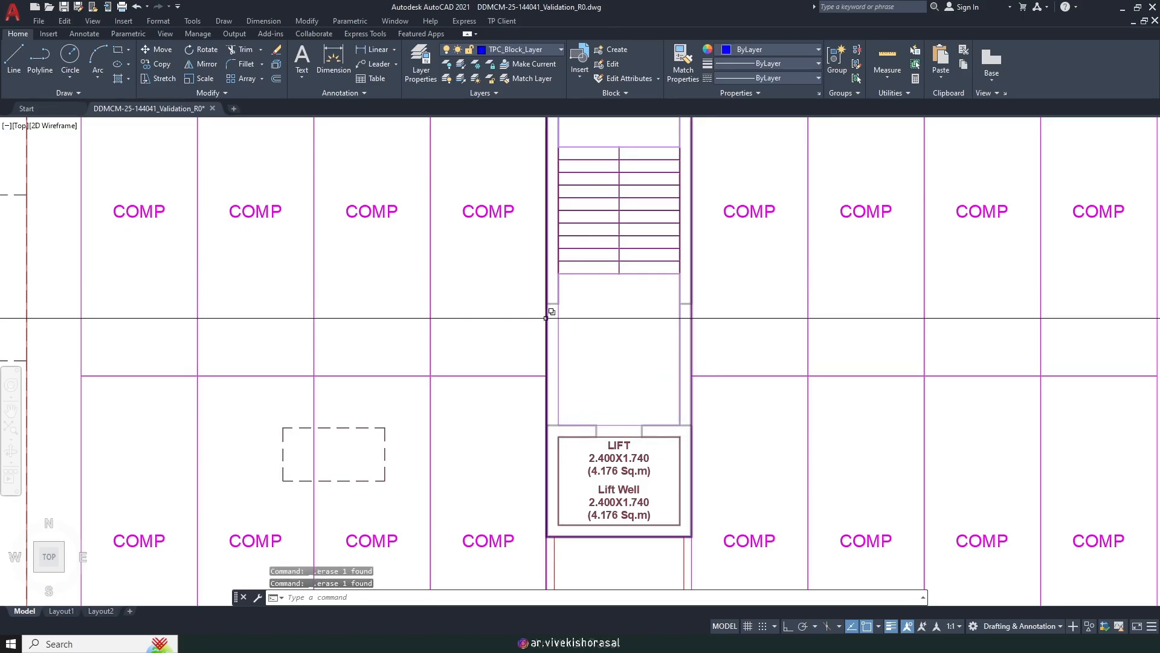
pyautogui.click(545, 318)
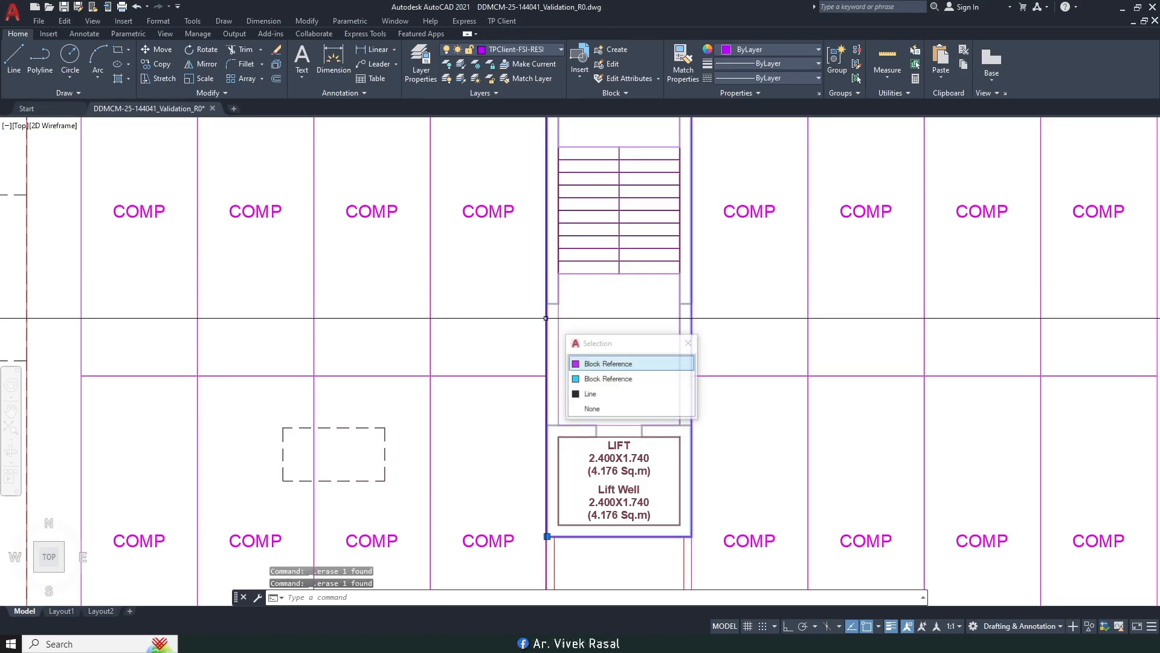
pyautogui.click(590, 366)
pyautogui.press('Delete')
# Step: Delete the two COMP blocks to the right of the staircase
pyautogui.scroll(-4, 597, 368)
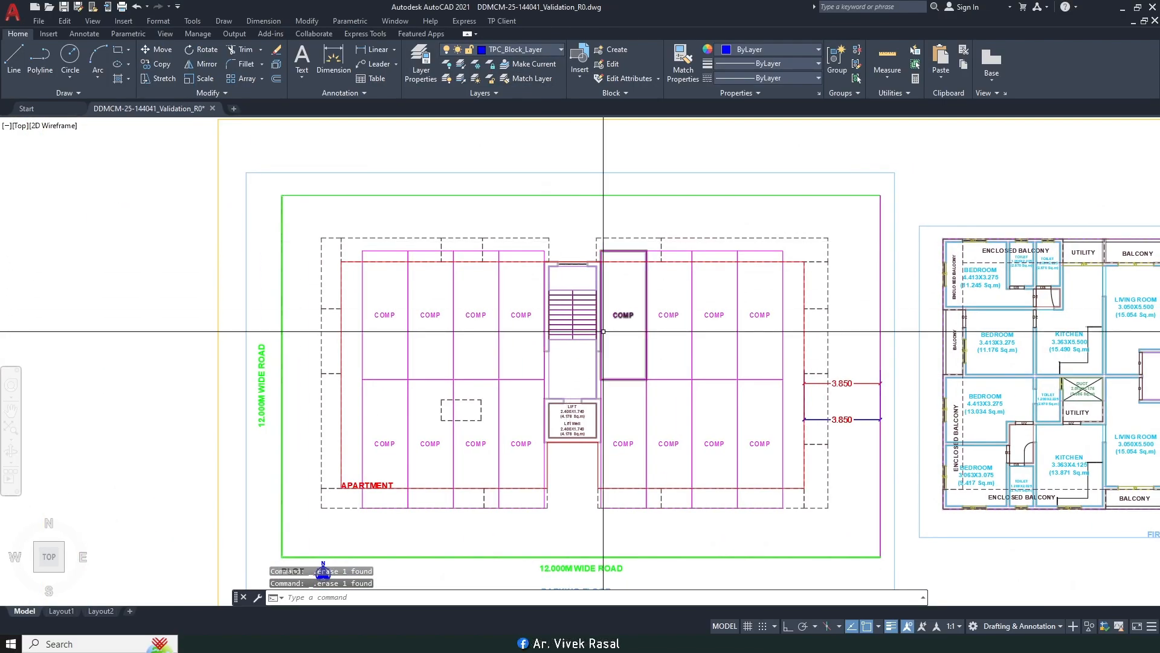
pyautogui.moveTo(628, 263); pyautogui.dragTo(597, 269, button='middle')
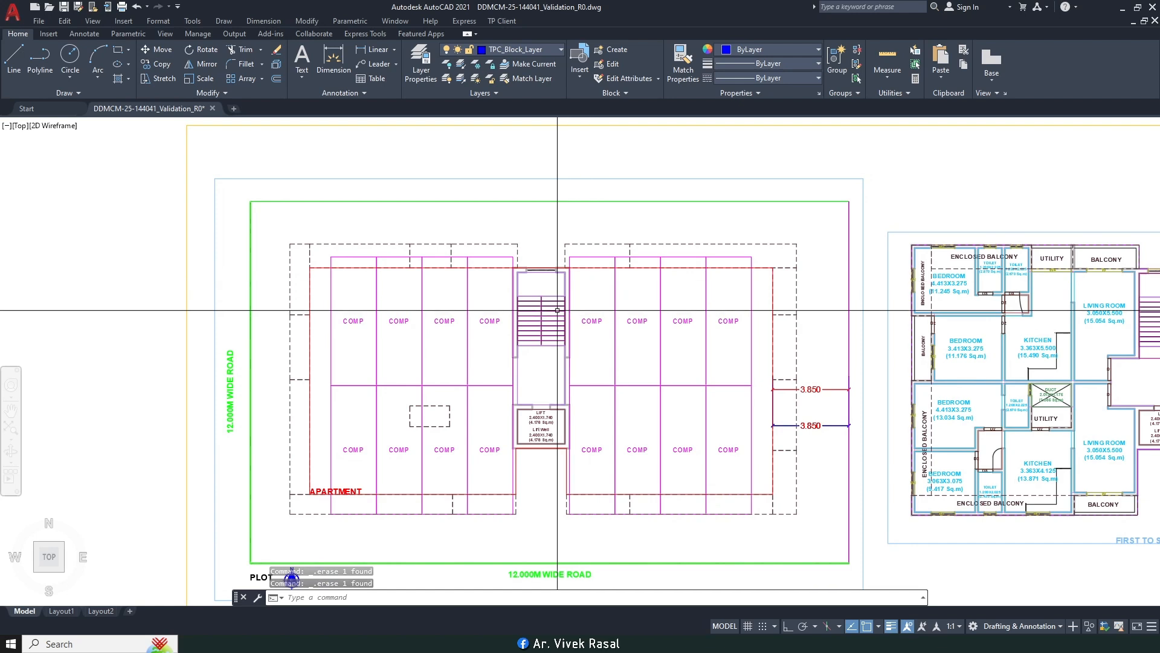
pyautogui.moveTo(515, 215); pyautogui.dragTo(592, 281, button='middle')
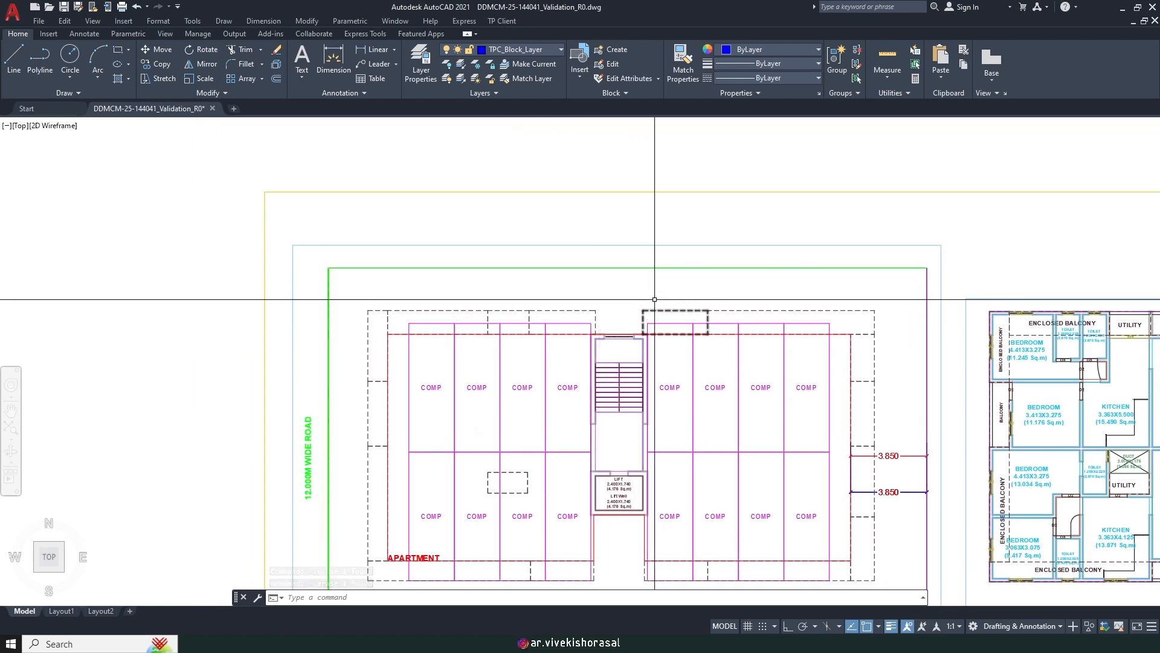
pyautogui.scroll(4, 662, 257)
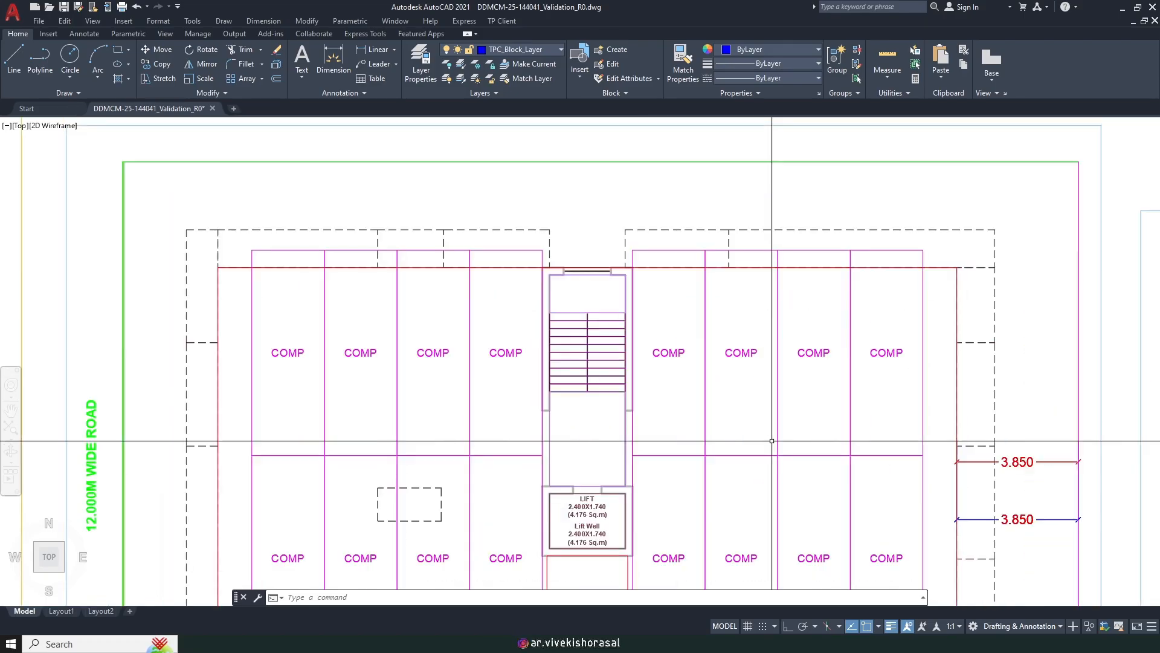
pyautogui.click(740, 411)
pyautogui.click(696, 342)
pyautogui.press('Delete')
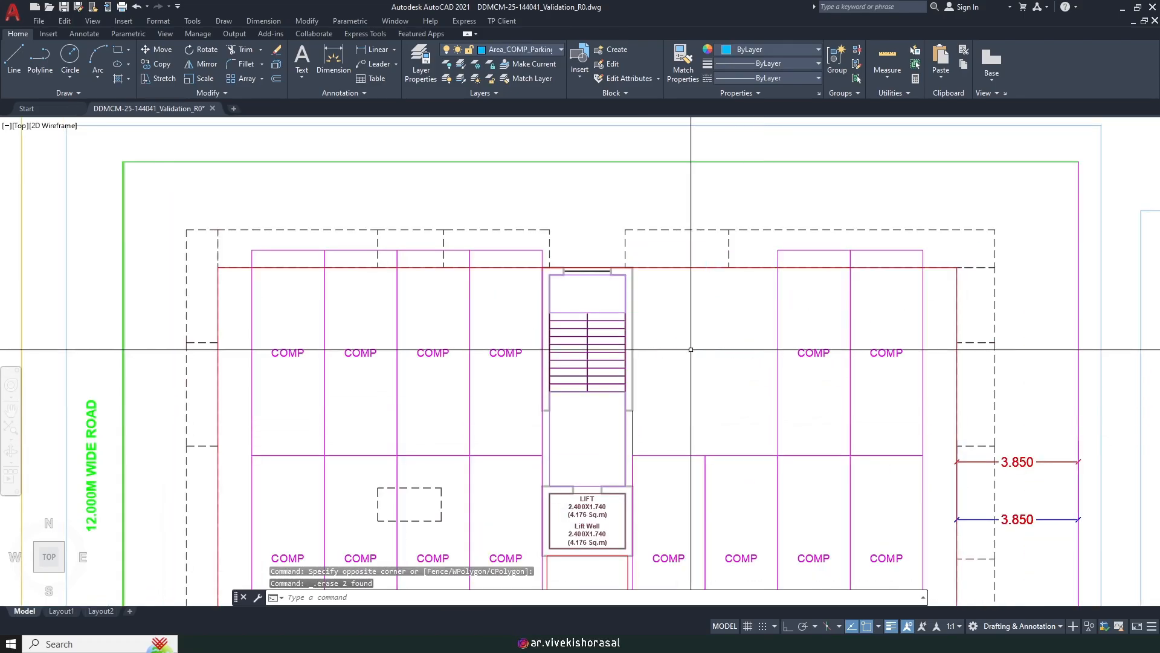
pyautogui.scroll(-5, 679, 236)
pyautogui.scroll(1, 606, 133)
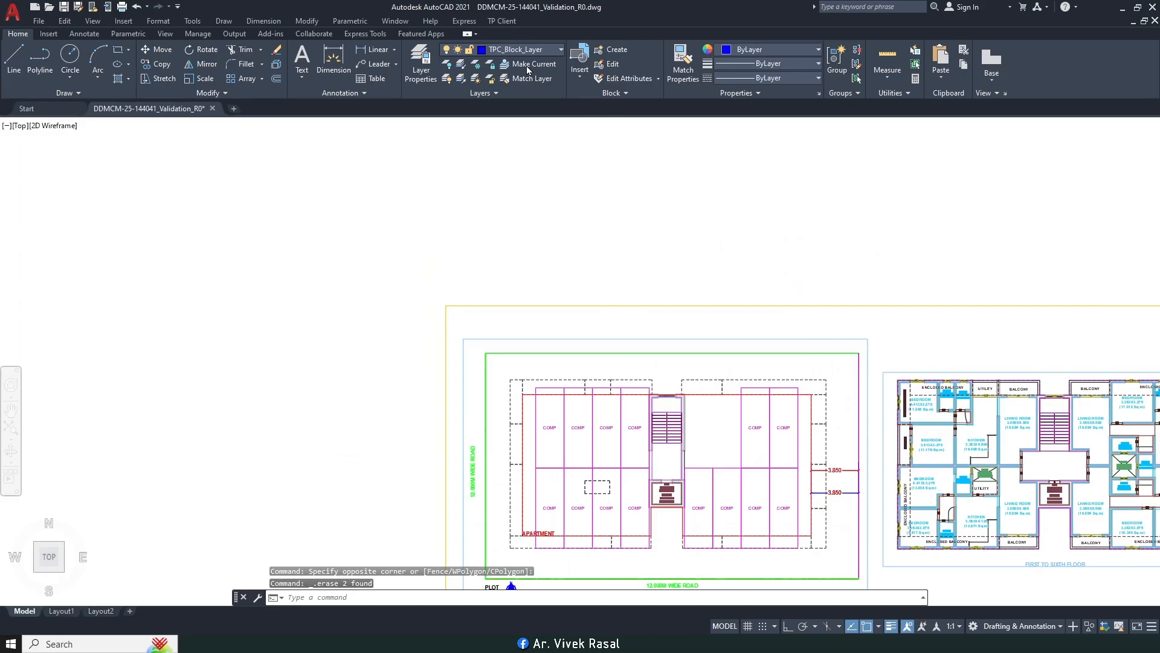
pyautogui.click(529, 49)
pyautogui.scroll(5, 527, 84)
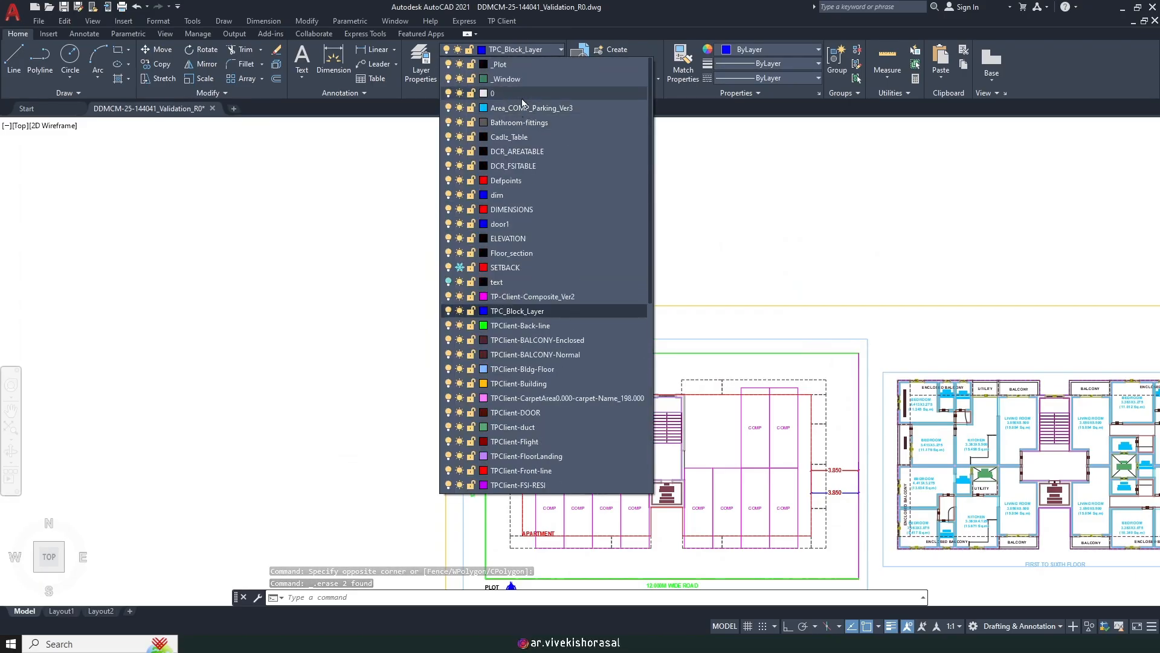
# Step: Make layer 0 current and draw a 3 by 3.5 rectangle near the staircase
pyautogui.click(522, 95)
pyautogui.write('REC')
pyautogui.press('Return')
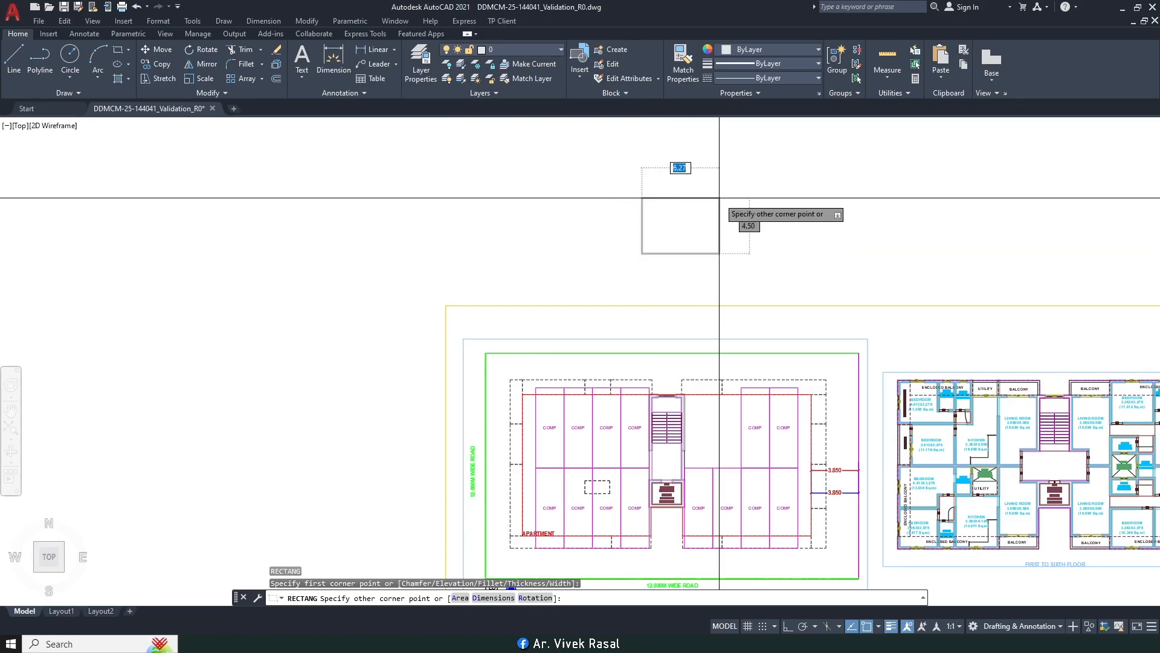
pyautogui.press('Escape')
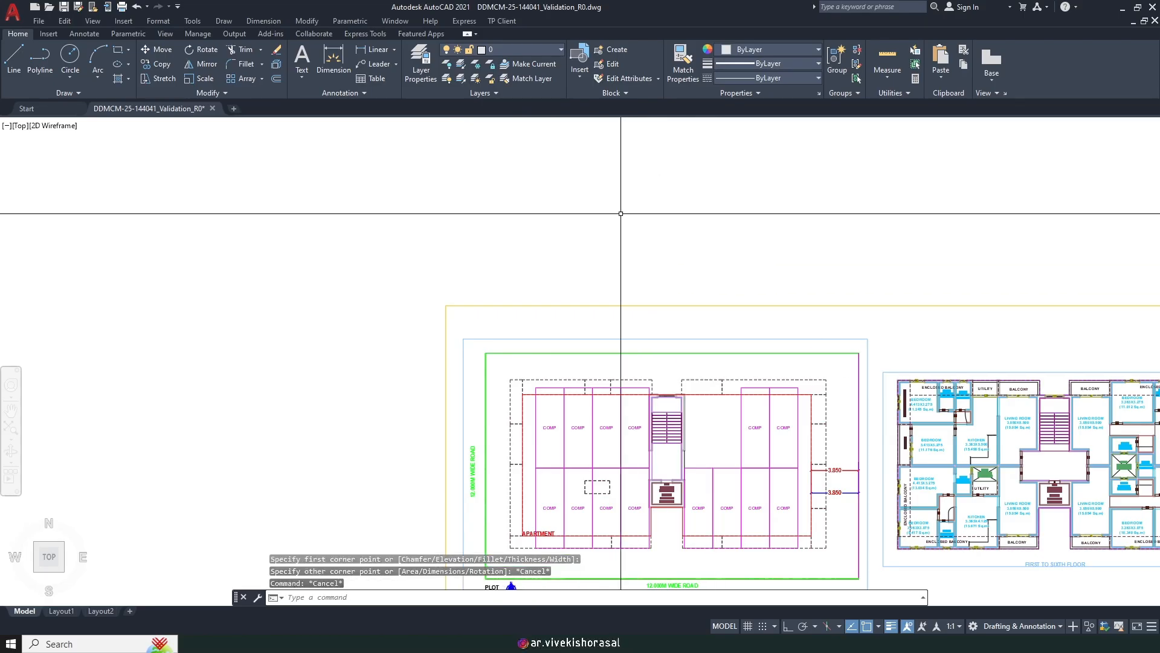
pyautogui.press('Return')
pyautogui.click(605, 240)
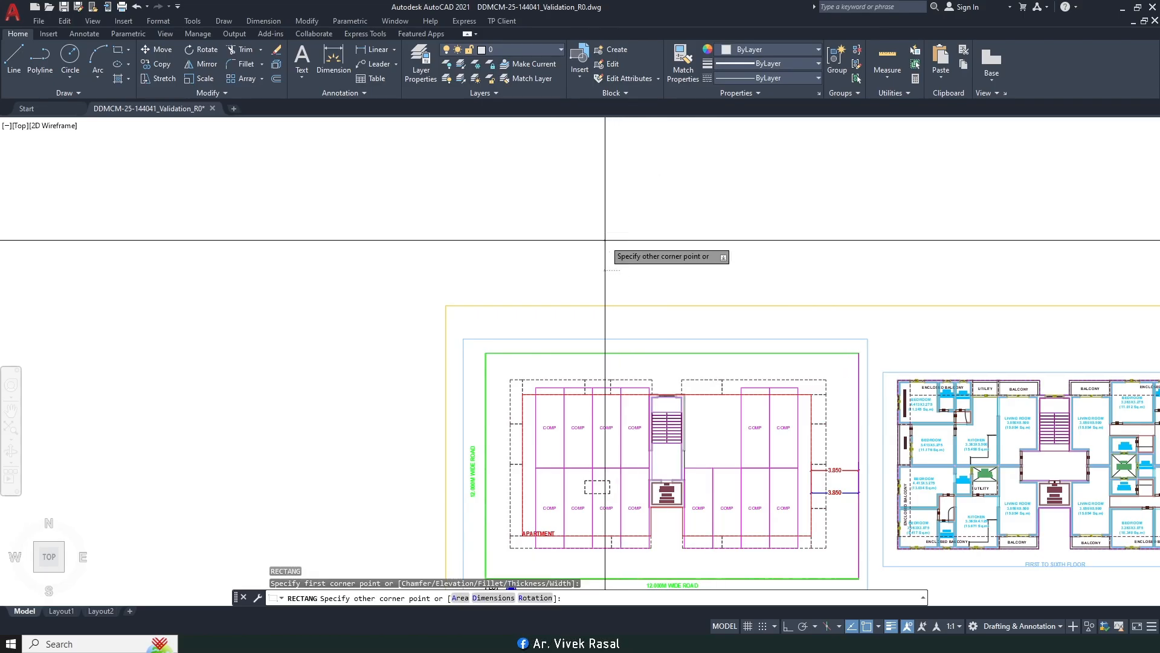
pyautogui.press('Return')
pyautogui.press('Return')
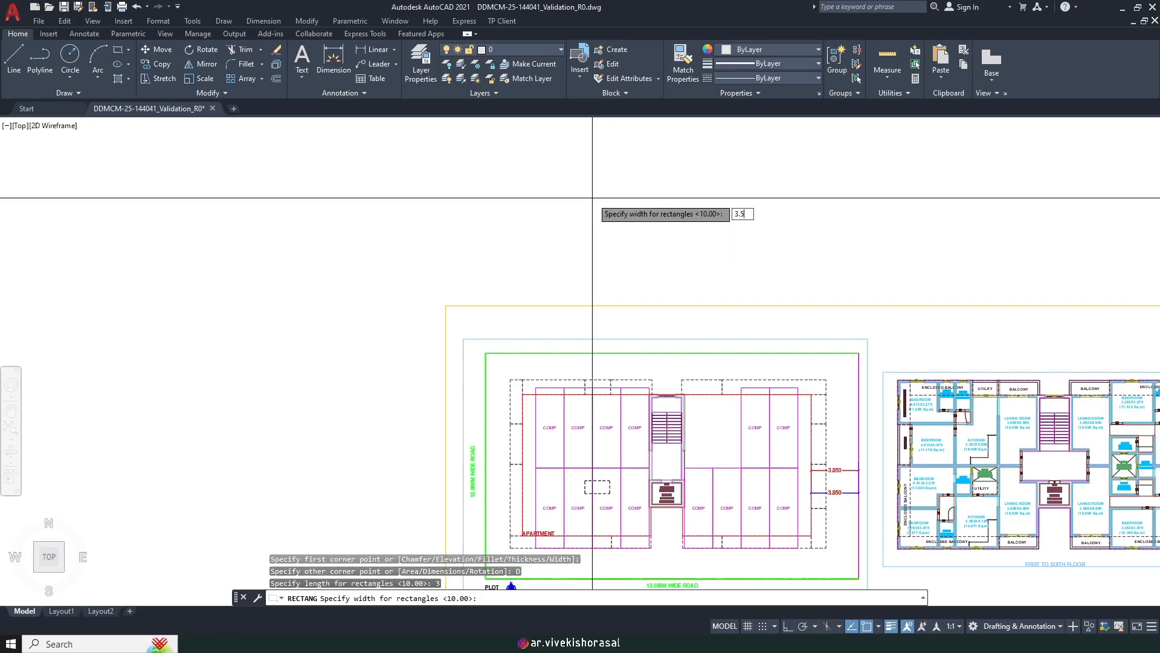
pyautogui.write('3.5')
pyautogui.press('Return')
pyautogui.click(592, 198)
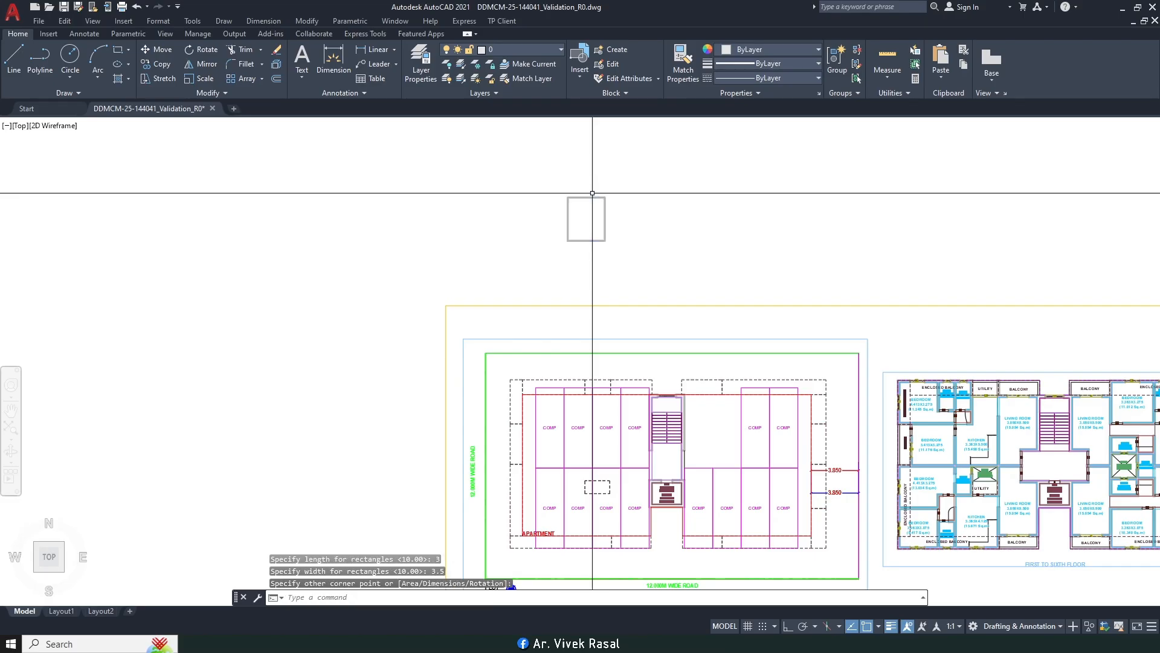
# Step: Move the rectangle to the staircase corner
pyautogui.scroll(2, 663, 264)
pyautogui.write('m')
pyautogui.press('space')
pyautogui.click(634, 251)
pyautogui.click(525, 186)
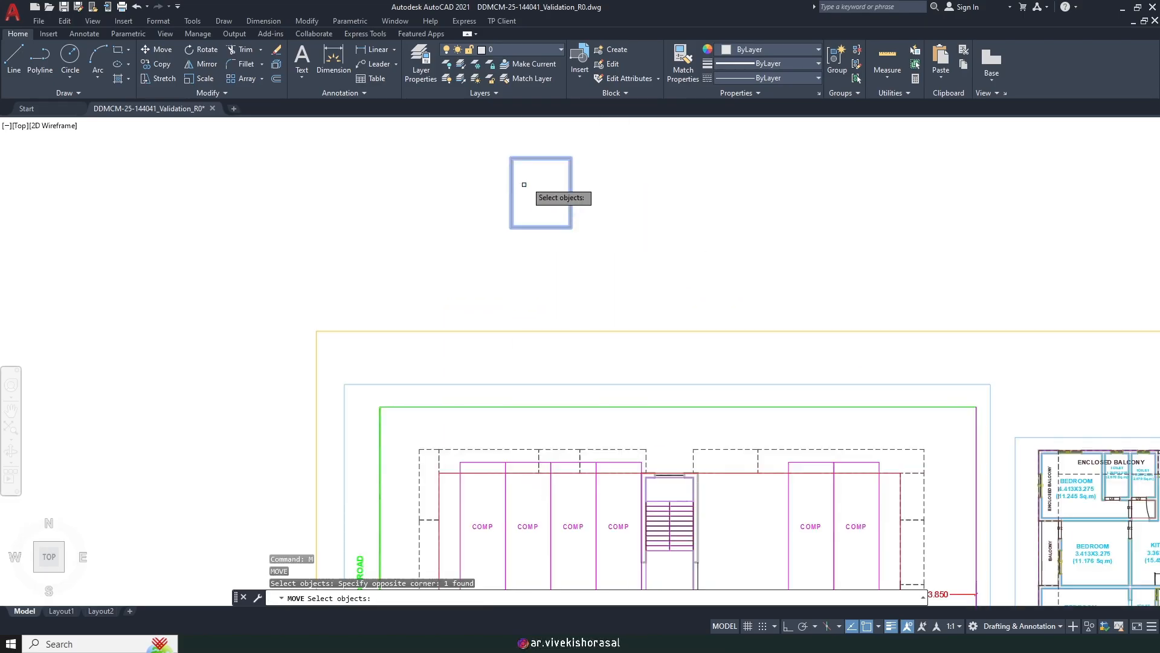
pyautogui.press('space')
pyautogui.click(512, 157)
pyautogui.scroll(4, 695, 476)
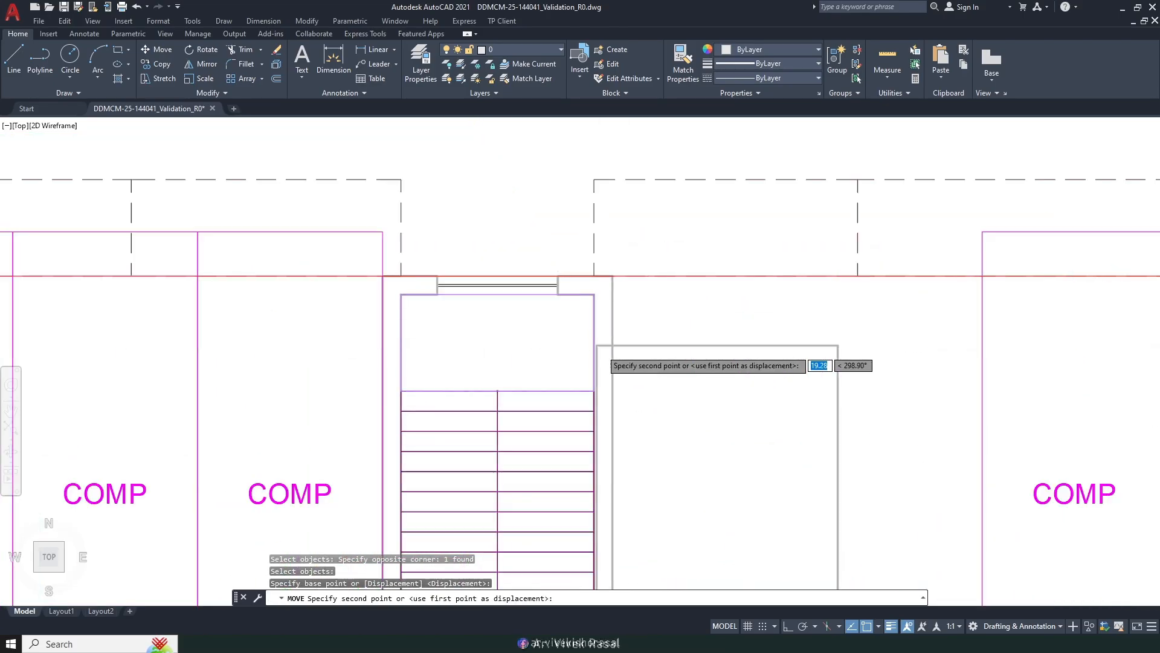
pyautogui.click(604, 284)
# Step: Reposition the rectangle at the wall's outer corner
pyautogui.press('space')
pyautogui.click(696, 332)
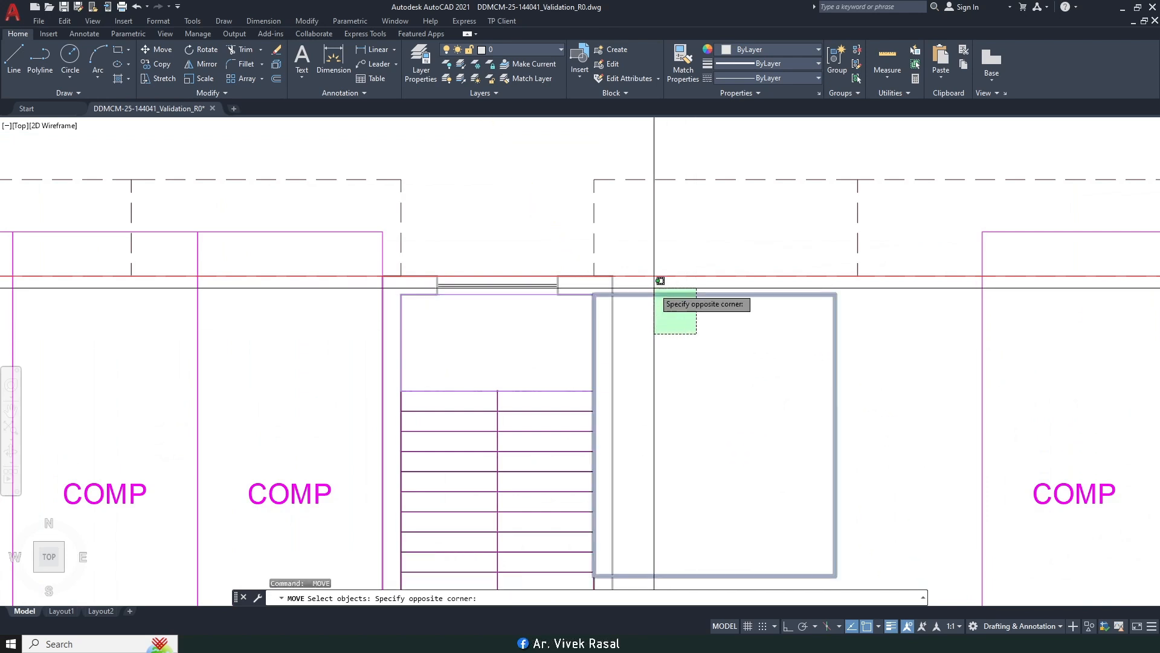
pyautogui.click(599, 293)
pyautogui.scroll(4, 606, 301)
pyautogui.press('space')
pyautogui.click(575, 284)
pyautogui.click(622, 286)
pyautogui.scroll(-5, 619, 260)
pyautogui.moveTo(670, 314); pyautogui.dragTo(643, 305, button='middle')
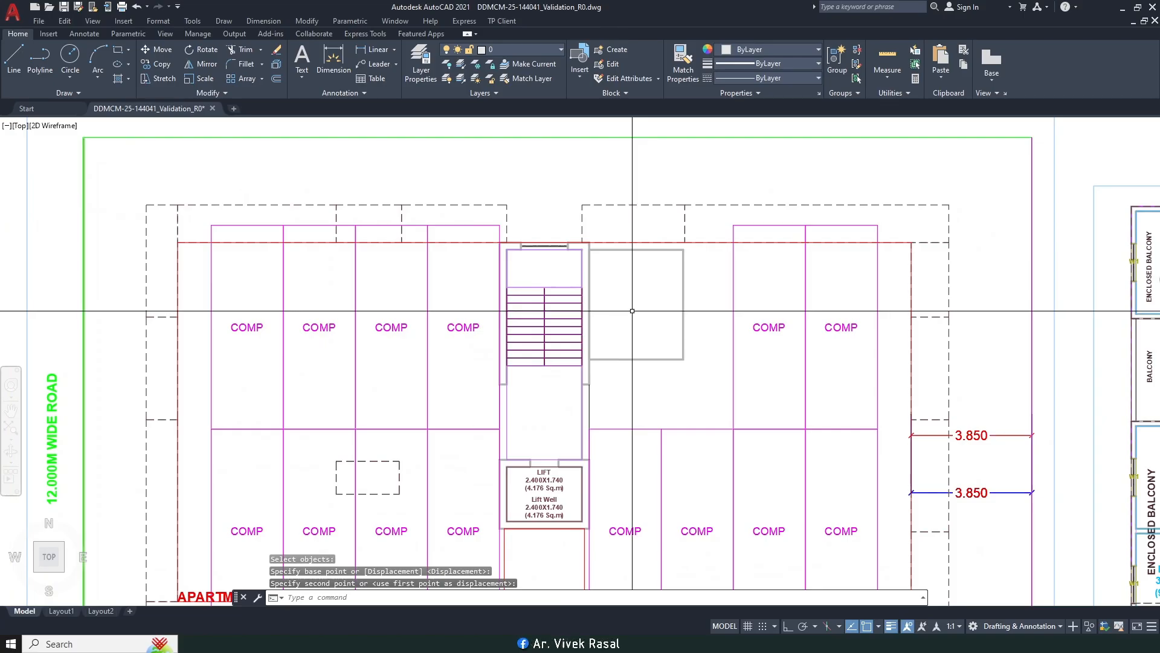
# Step: Offset the rectangle 0.15 outward to form the lift shaft wall
pyautogui.write('o')
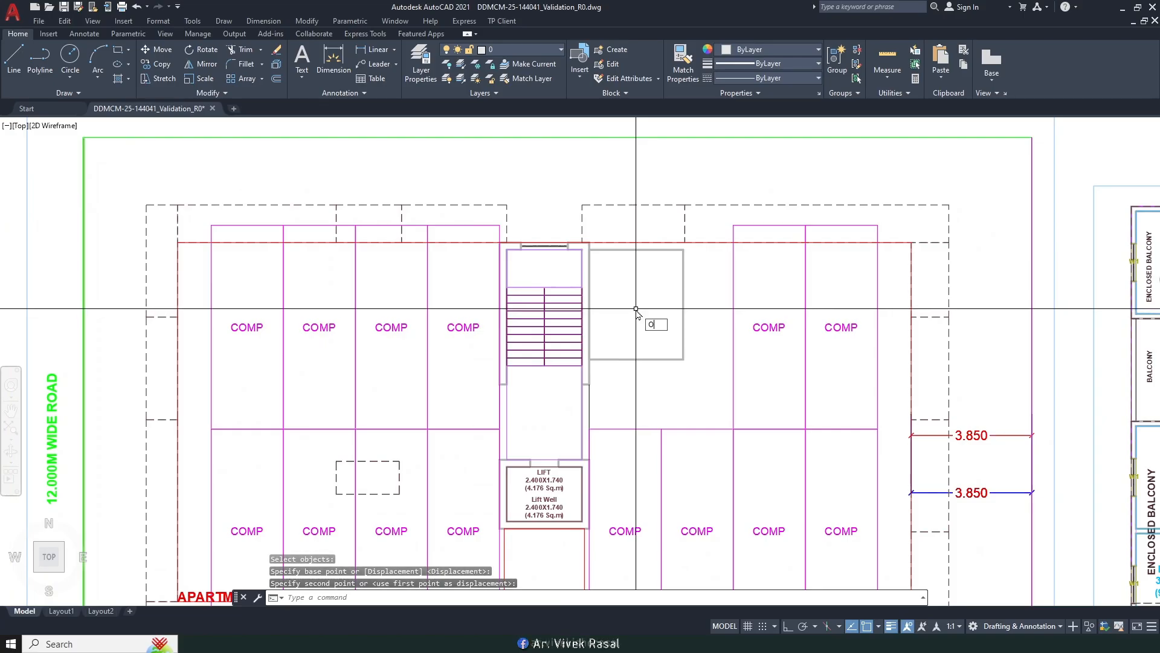
pyautogui.press('Return')
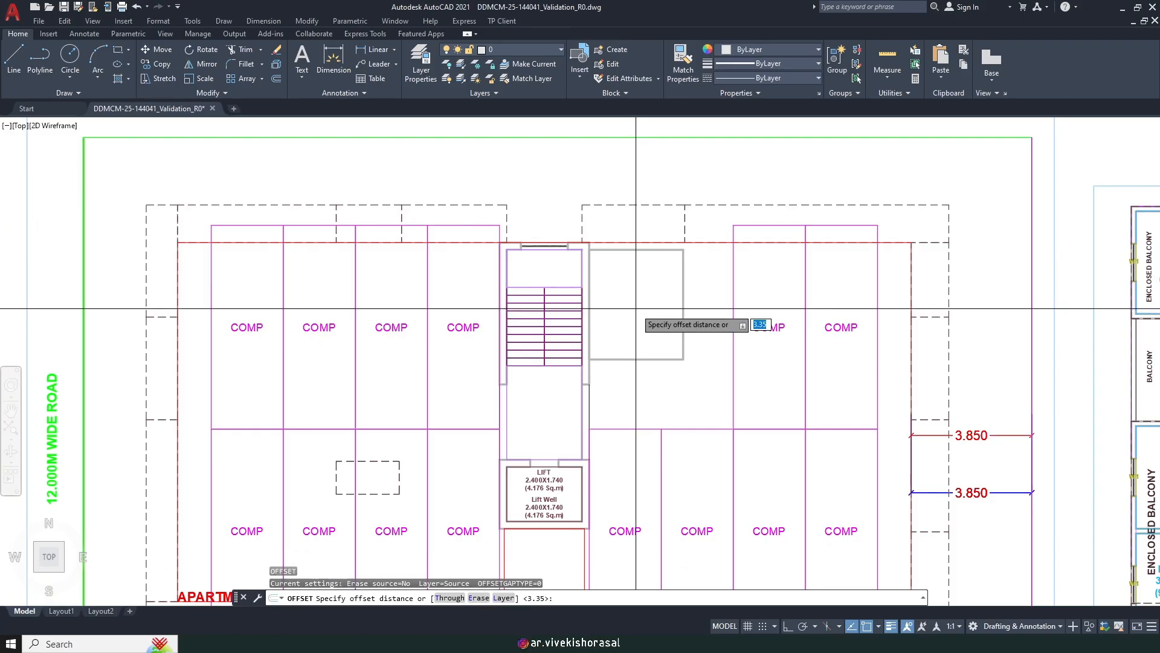
pyautogui.write('6')
pyautogui.press('Return')
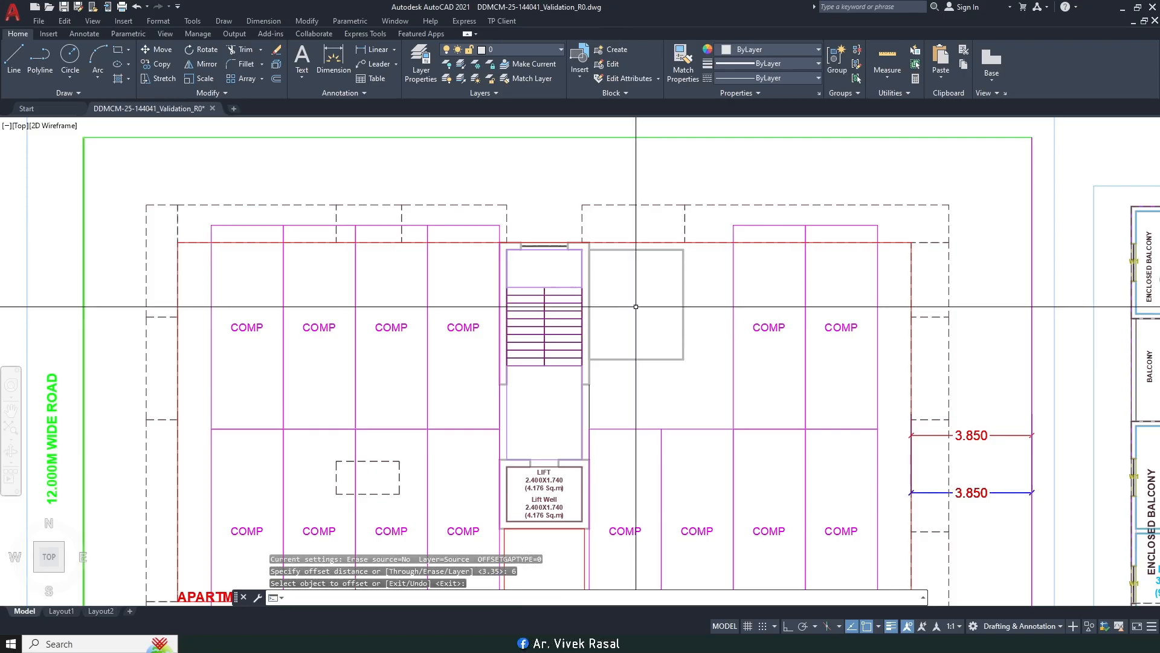
pyautogui.press('Return')
pyautogui.press('Escape')
pyautogui.press('Escape')
pyautogui.press('Escape')
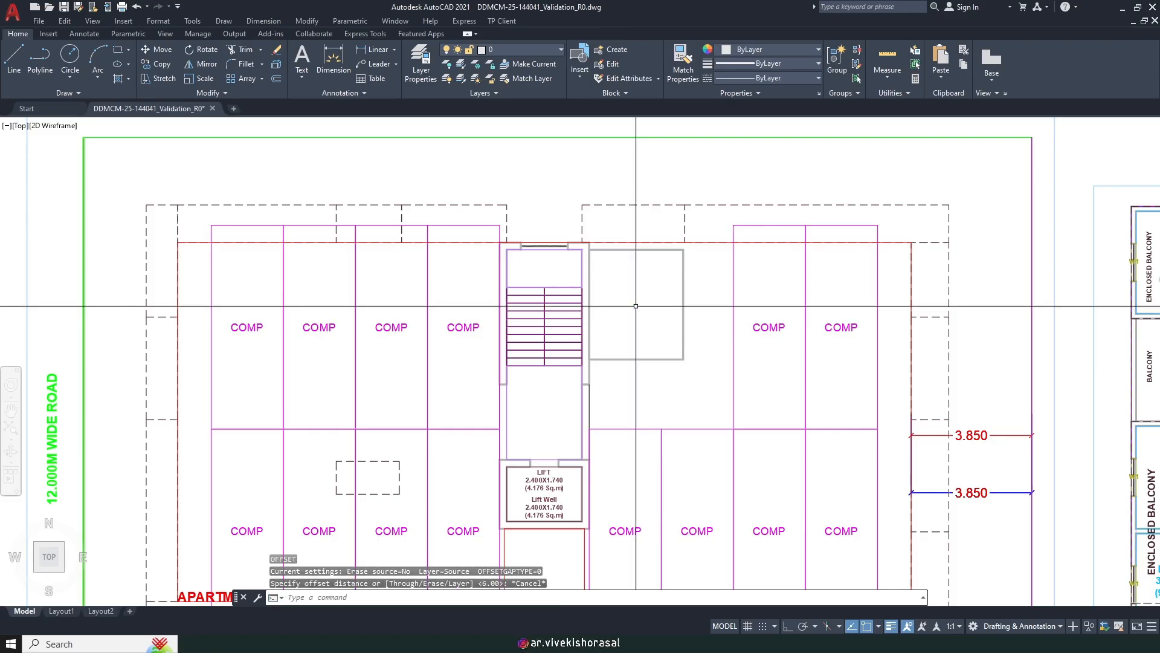
pyautogui.write('o')
pyautogui.press('Return')
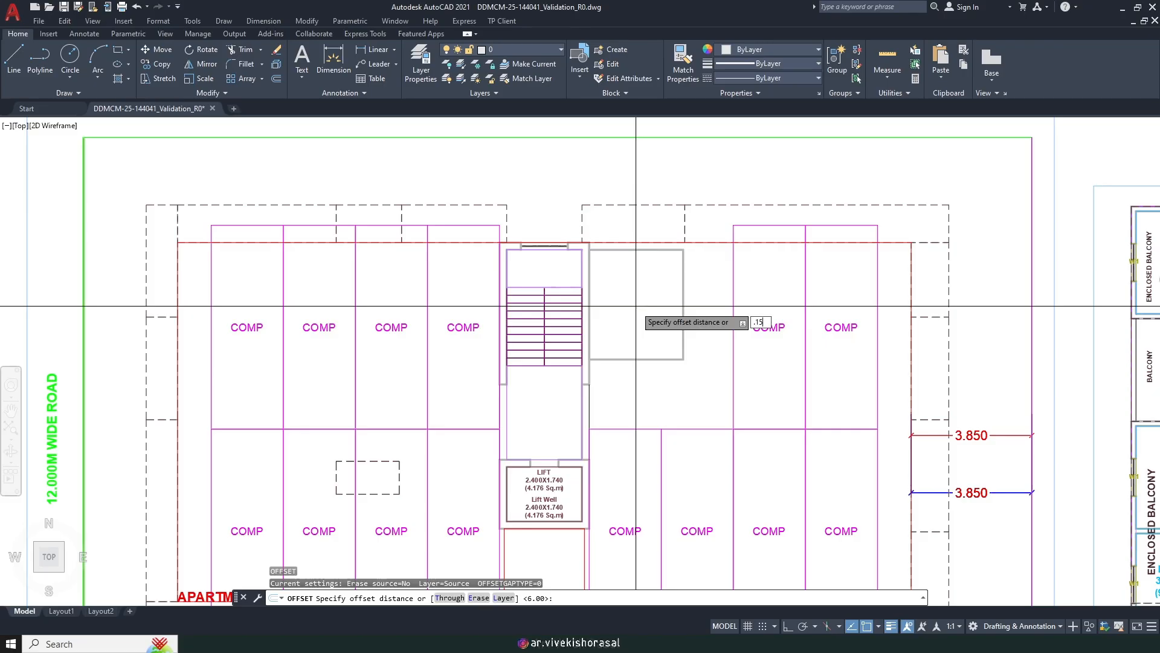
pyautogui.write('.15')
pyautogui.press('Return')
pyautogui.scroll(4, 599, 266)
pyautogui.click(636, 146)
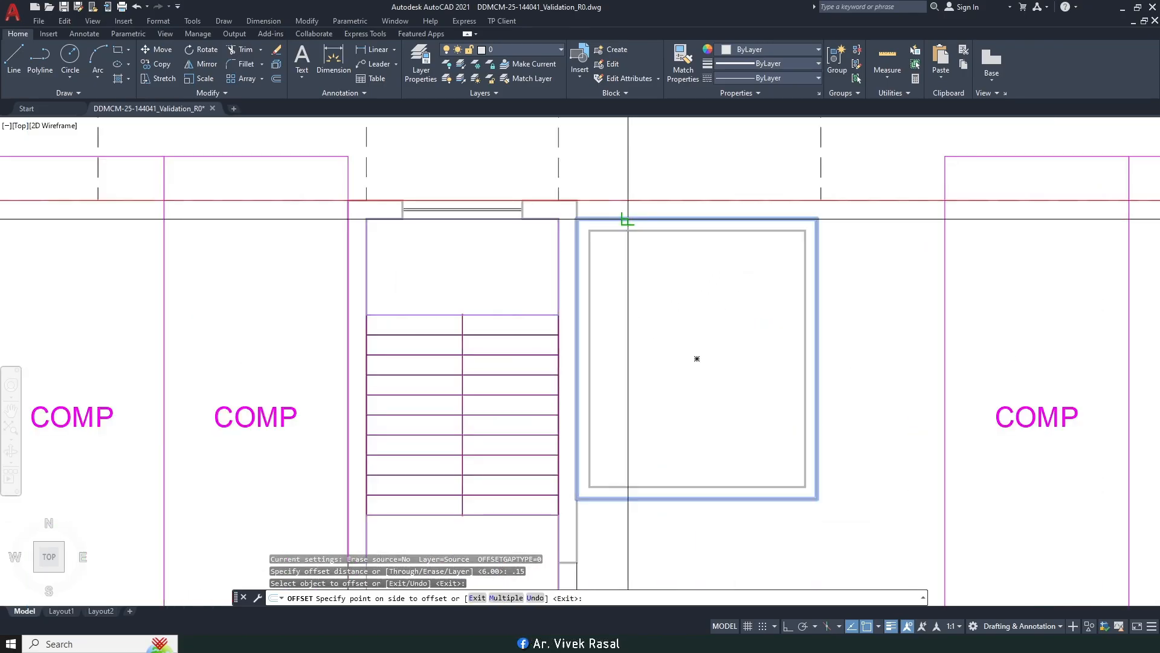
pyautogui.press('Escape')
# Step: Move both nested rectangles so the outer one snaps flush to the wall corner
pyautogui.moveTo(763, 288); pyautogui.dragTo(715, 284, button='middle')
pyautogui.write('m')
pyautogui.press('Return')
pyautogui.click(801, 336)
pyautogui.click(564, 220)
pyautogui.press('Return')
pyautogui.scroll(6, 527, 207)
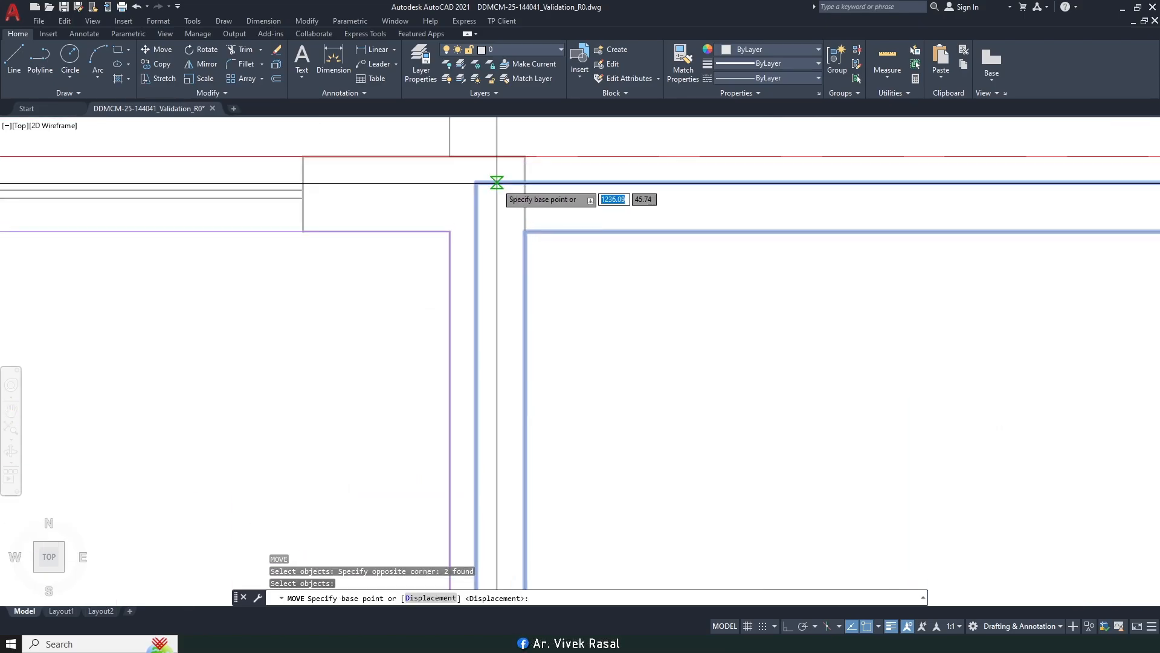
pyautogui.click(525, 183)
pyautogui.click(525, 157)
pyautogui.scroll(-6, 521, 179)
pyautogui.scroll(-2, 608, 311)
pyautogui.moveTo(581, 338); pyautogui.dragTo(555, 320, button='middle')
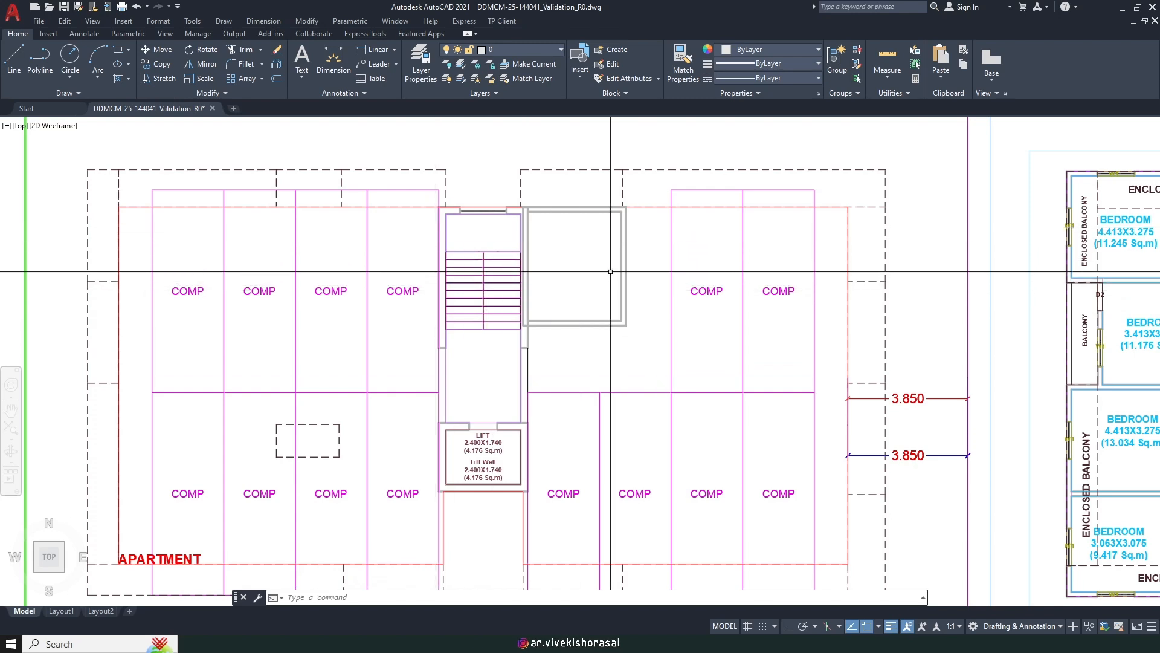
# Step: Start TP Client's Mark FSI Residential, accepting 1 (Proposed) and choosing Draw
pyautogui.click(506, 23)
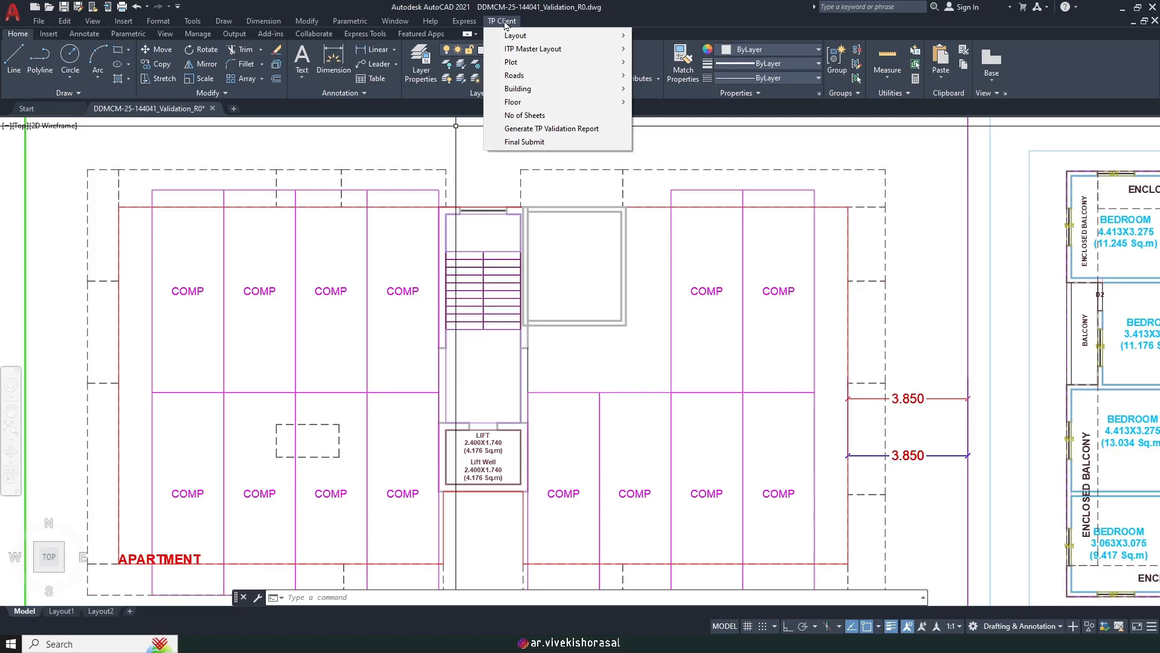
pyautogui.moveTo(530, 102)
pyautogui.moveTo(664, 102)
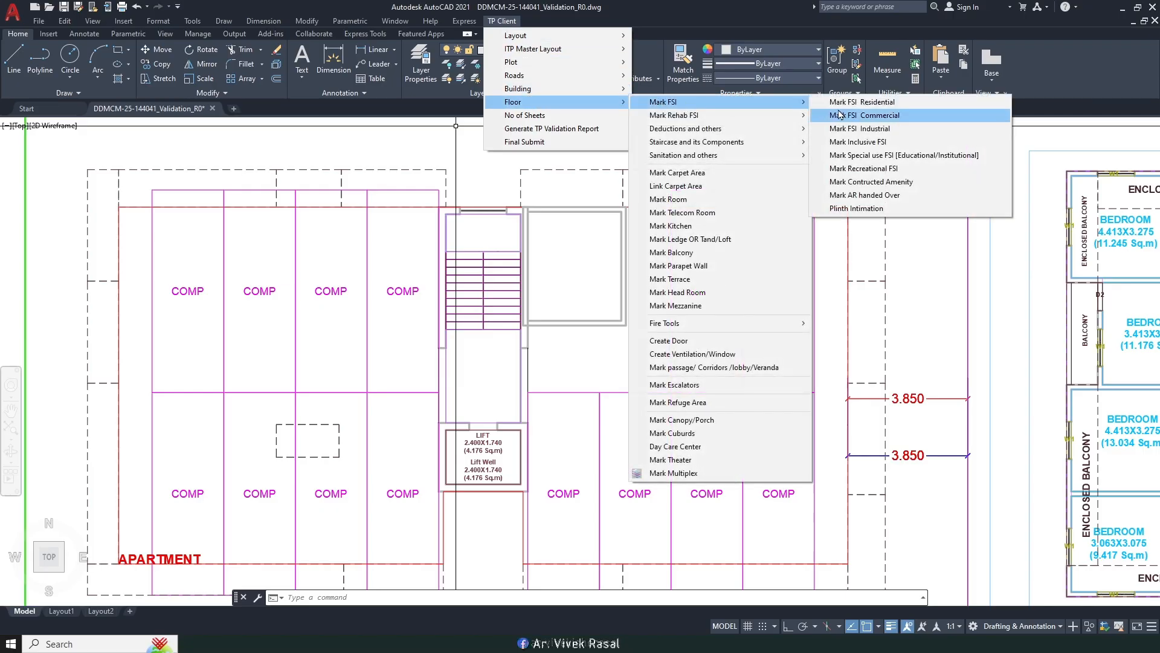
pyautogui.click(863, 103)
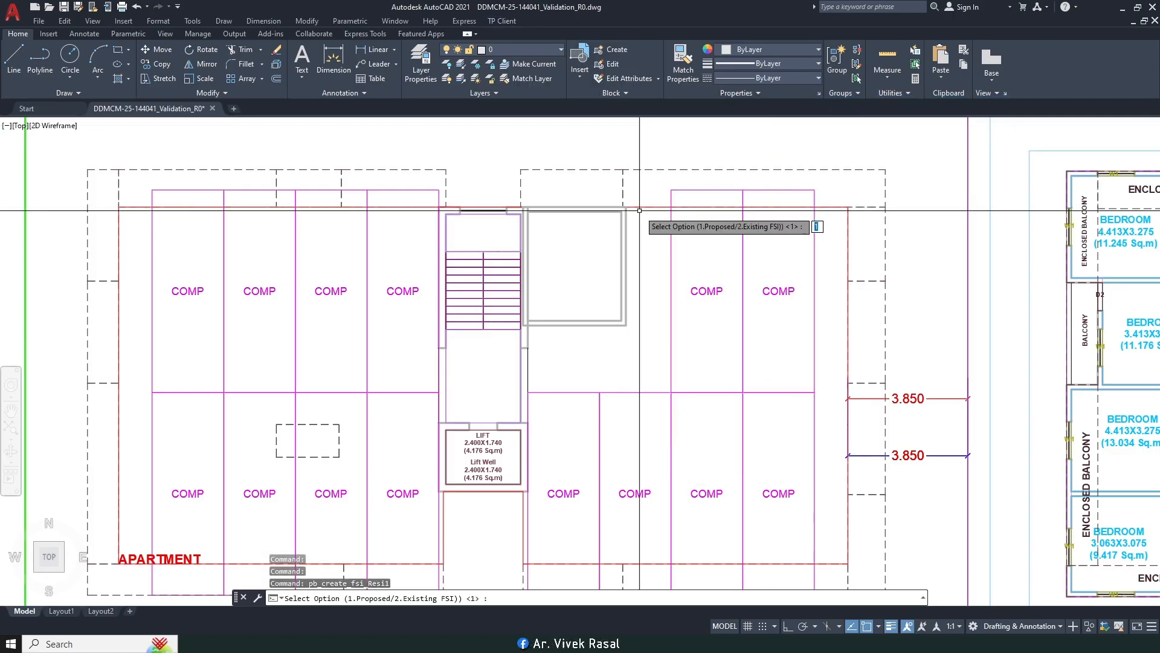
pyautogui.press('Return')
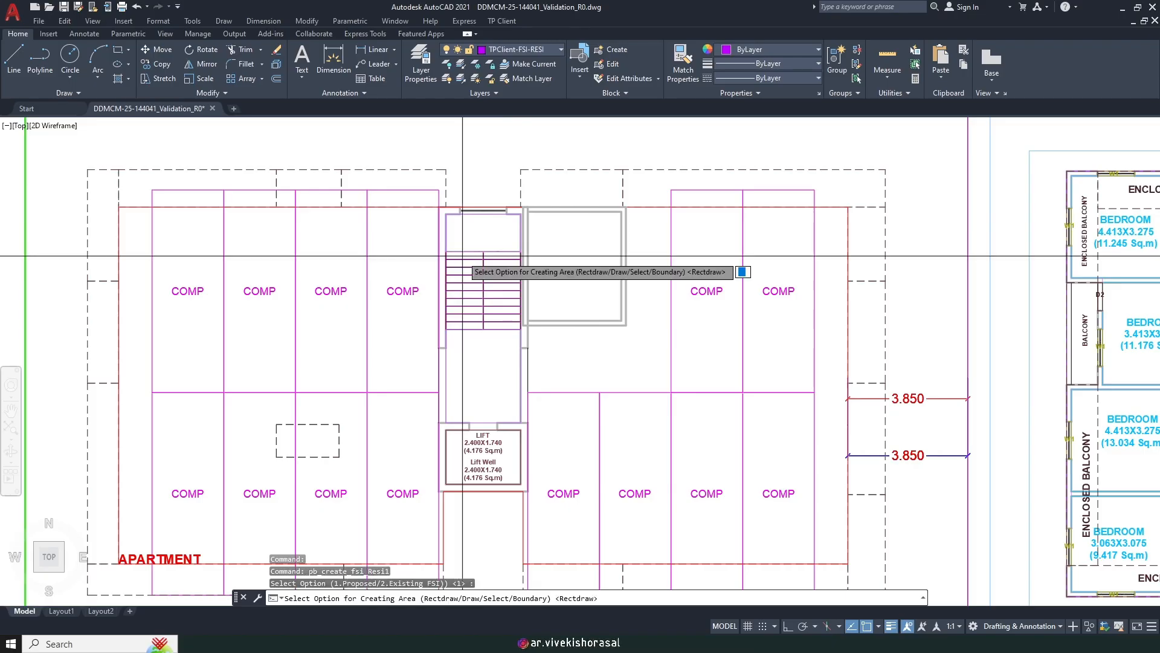
pyautogui.write('D')
pyautogui.press('Return')
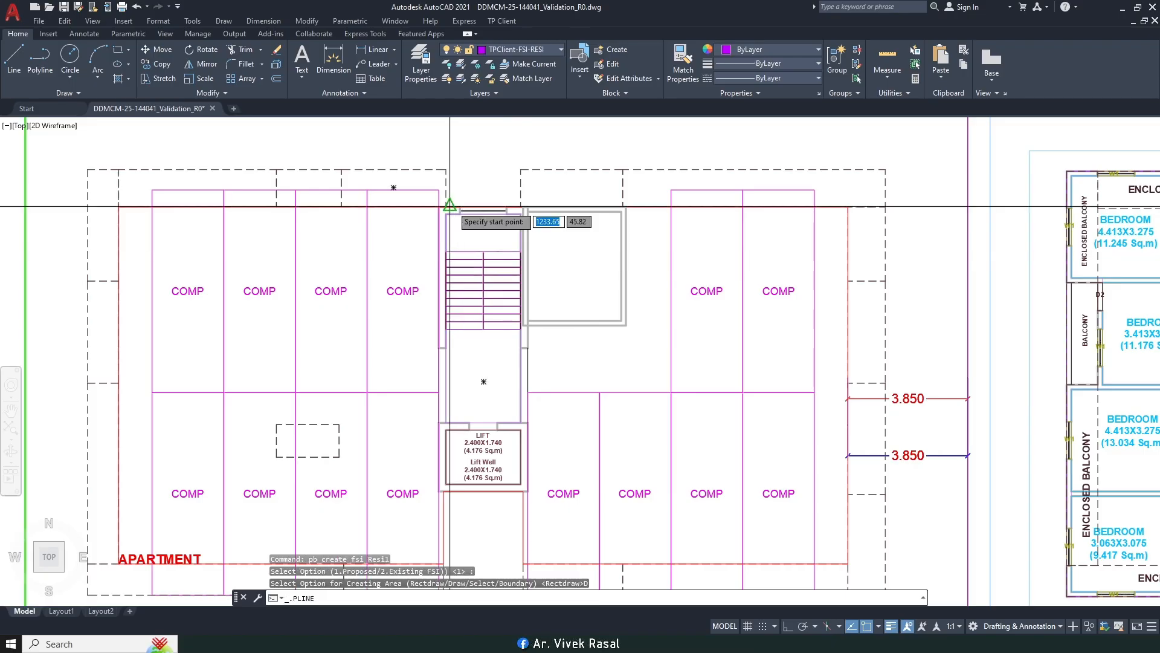
# Step: Pick the first three boundary corners around the stair and lift core
pyautogui.scroll(6, 445, 208)
pyautogui.click(346, 225)
pyautogui.scroll(-5, 510, 251)
pyautogui.scroll(6, 644, 178)
pyautogui.click(623, 168)
pyautogui.scroll(-9, 630, 181)
pyautogui.scroll(5, 638, 302)
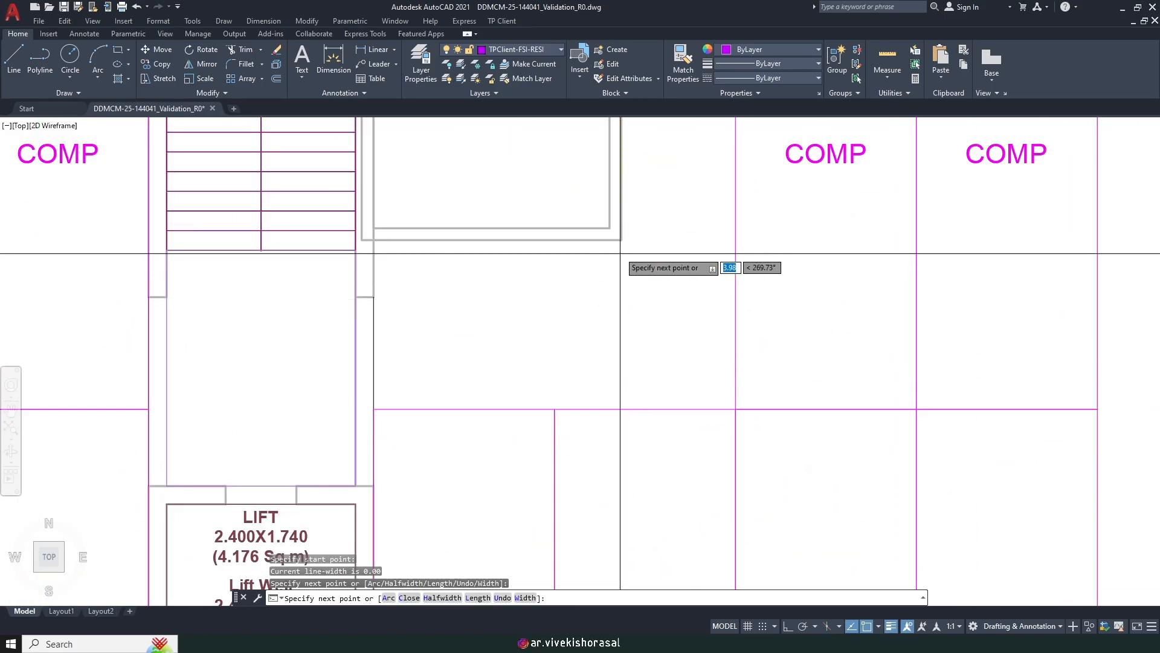
pyautogui.click(621, 240)
pyautogui.scroll(2, 381, 241)
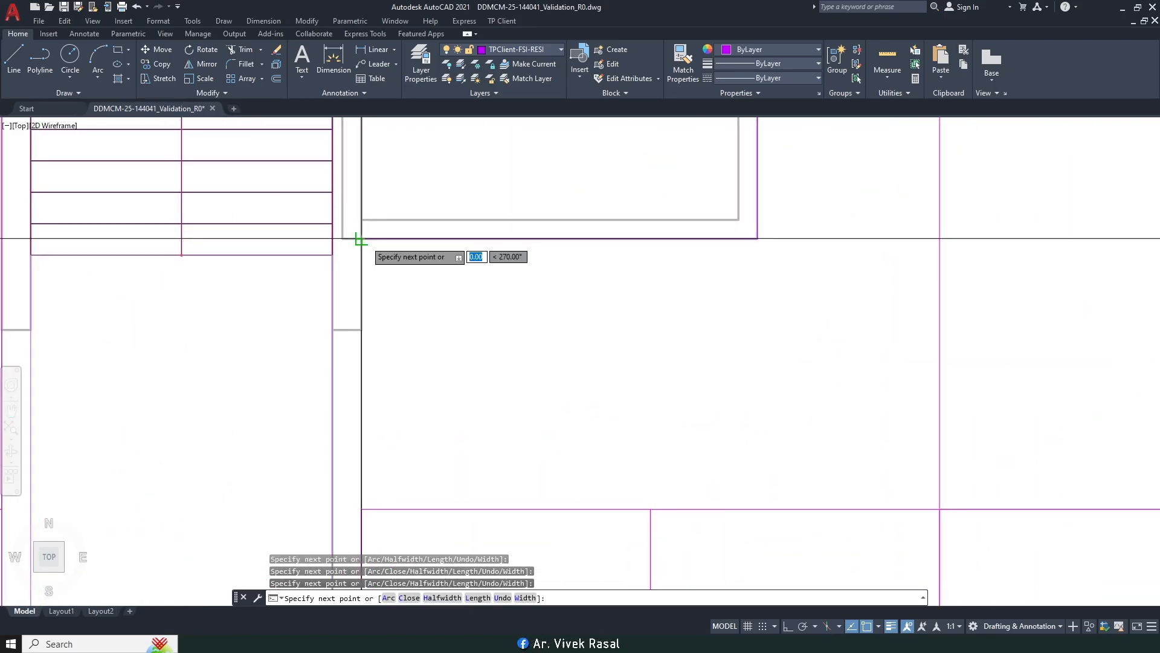
pyautogui.scroll(-6, 361, 239)
pyautogui.scroll(6, 421, 334)
pyautogui.scroll(4, 421, 334)
pyautogui.scroll(-3, 386, 279)
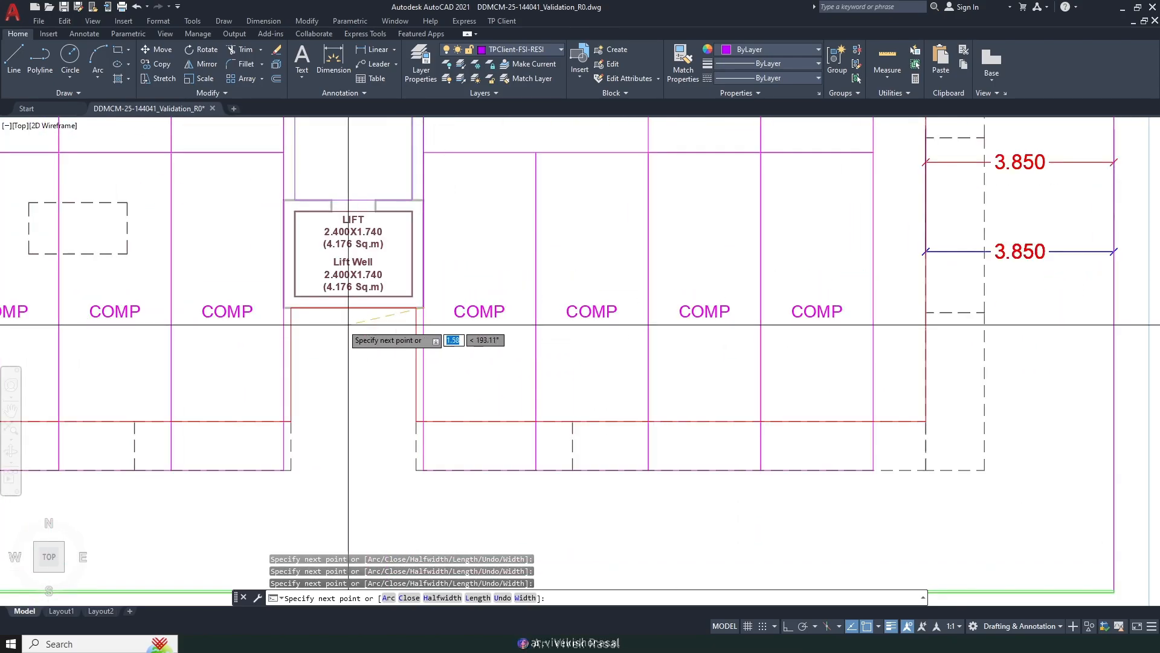
pyautogui.scroll(2, 351, 326)
pyautogui.scroll(-5, 310, 346)
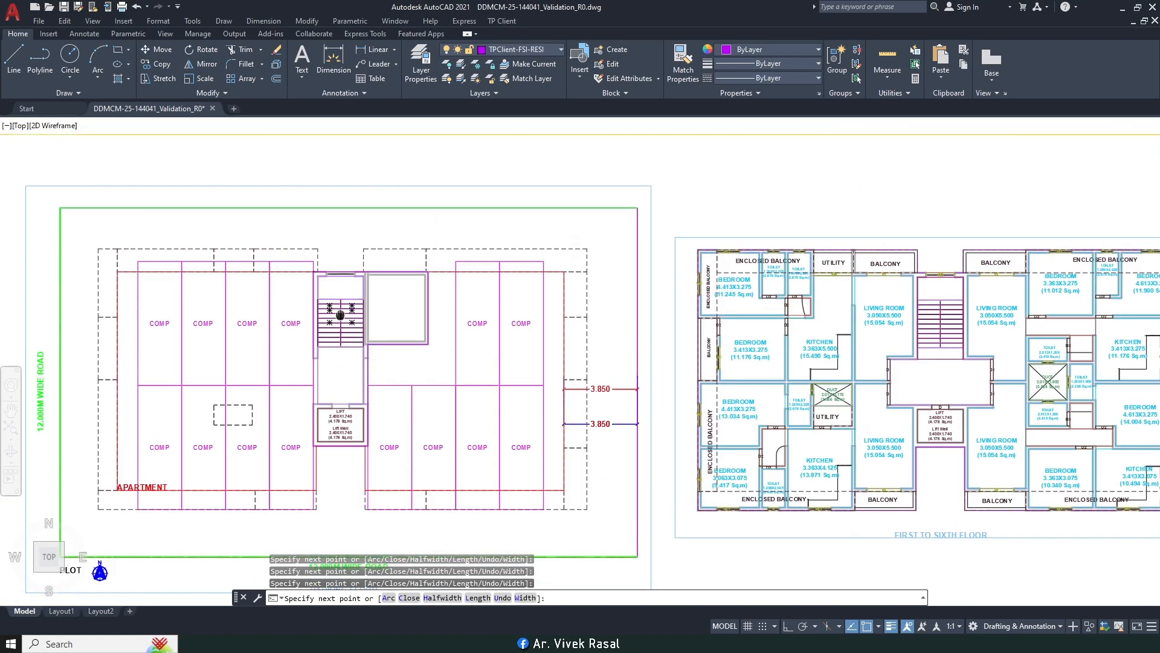
pyautogui.scroll(4, 320, 282)
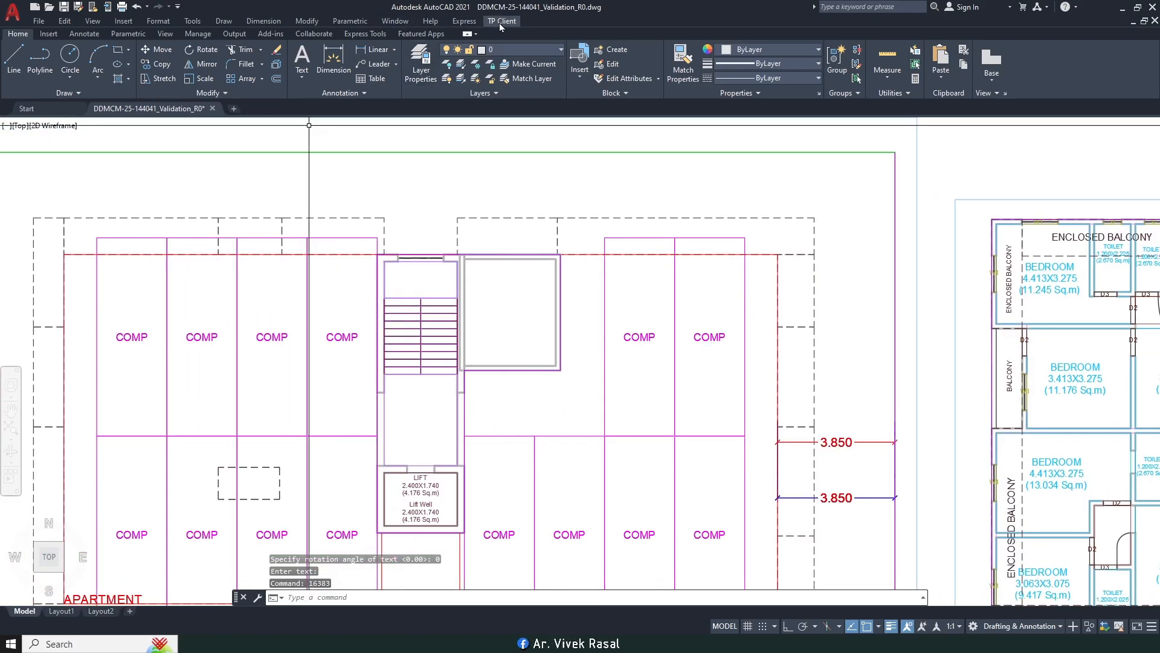
# Step: Start the TP Client plinth marking tool, dismiss its message and choose Draw (D)
pyautogui.click(501, 22)
pyautogui.moveTo(568, 103)
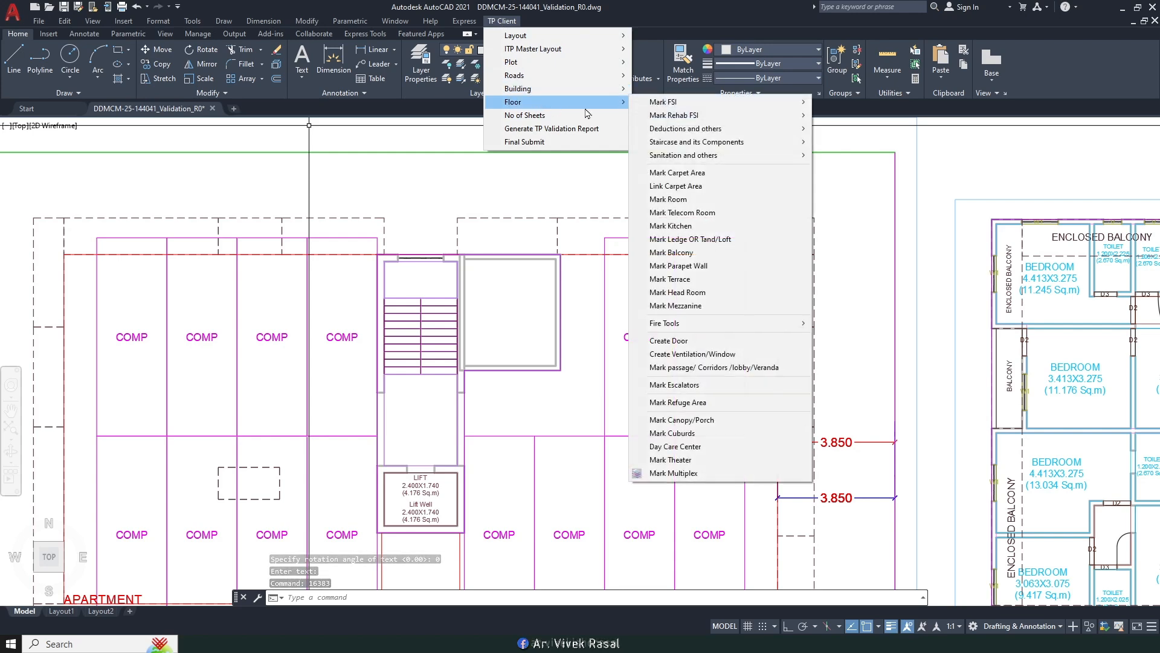
pyautogui.moveTo(664, 102)
pyautogui.click(845, 208)
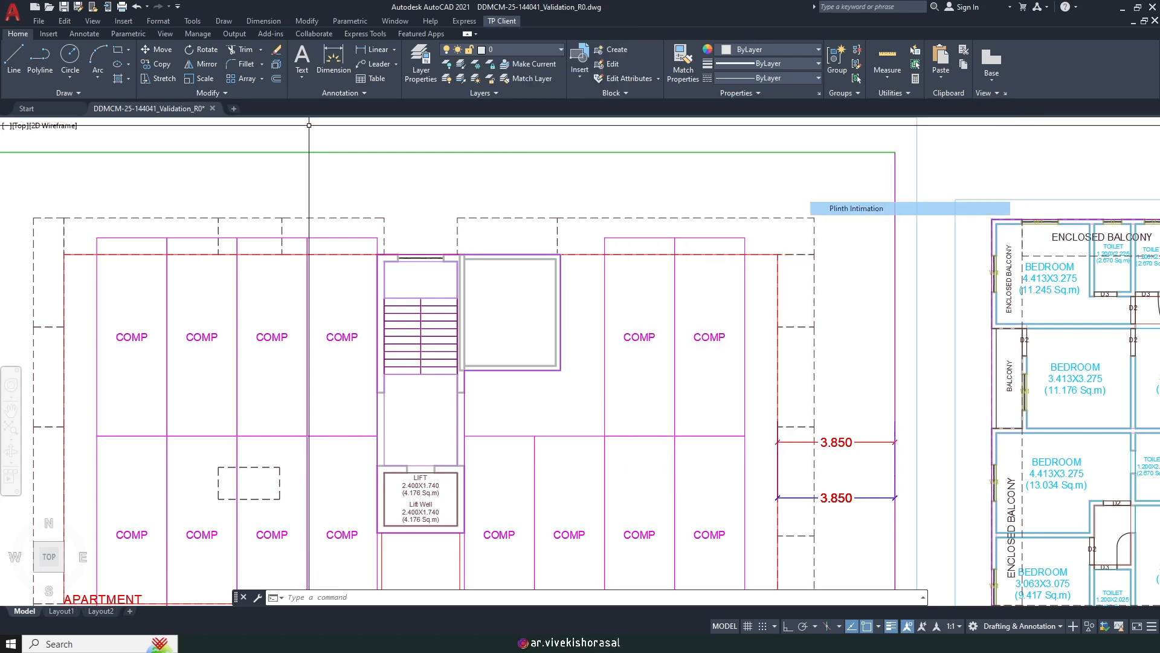
pyautogui.scroll(-4, 468, 242)
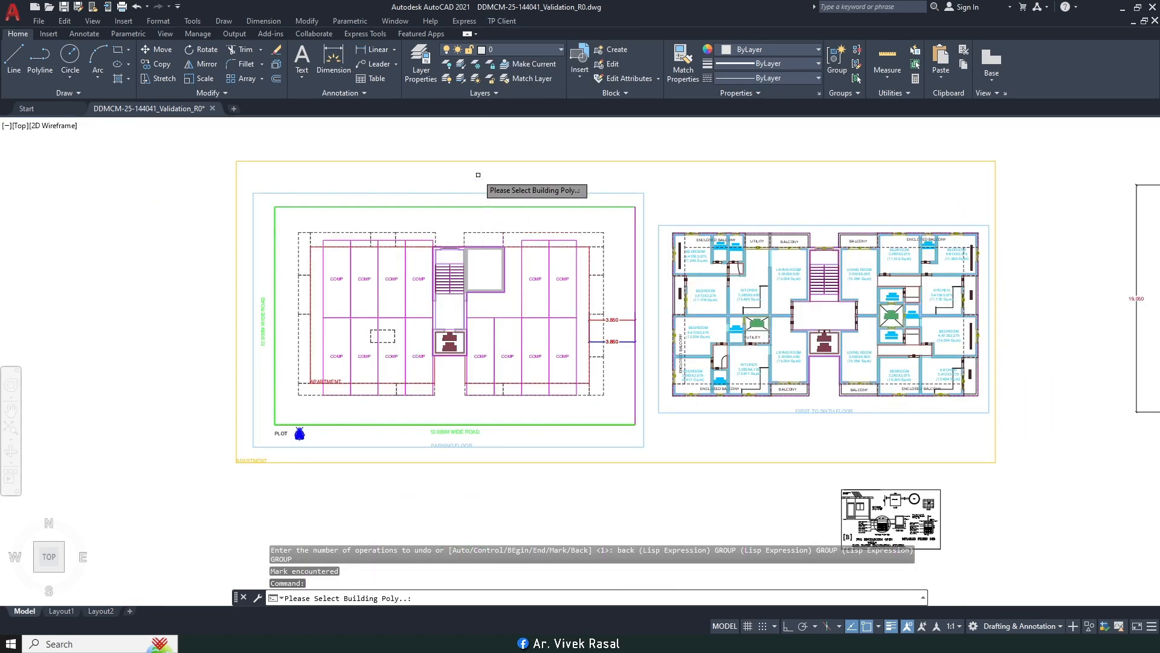
pyautogui.click(462, 161)
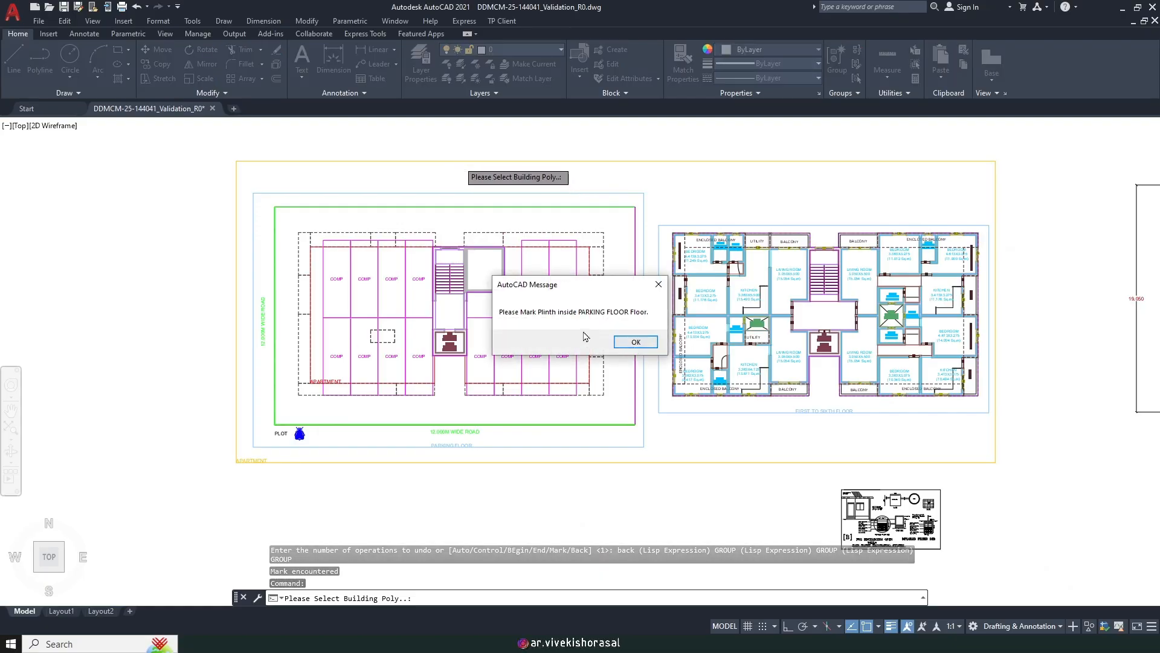
pyautogui.click(635, 342)
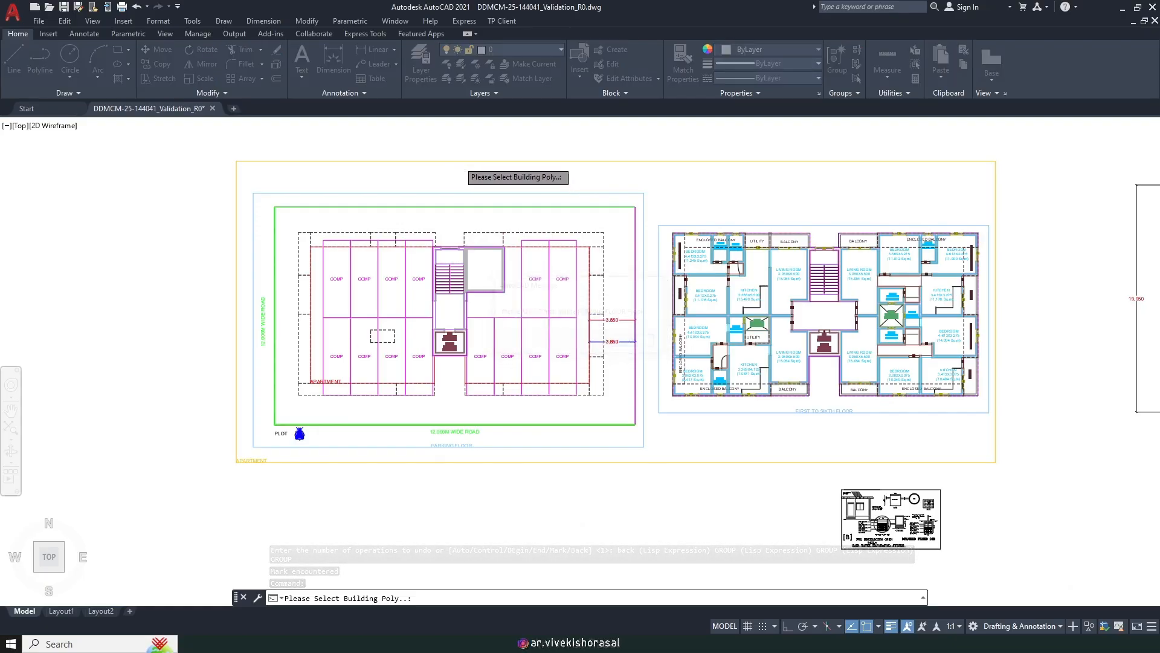
pyautogui.write('D')
pyautogui.press('Return')
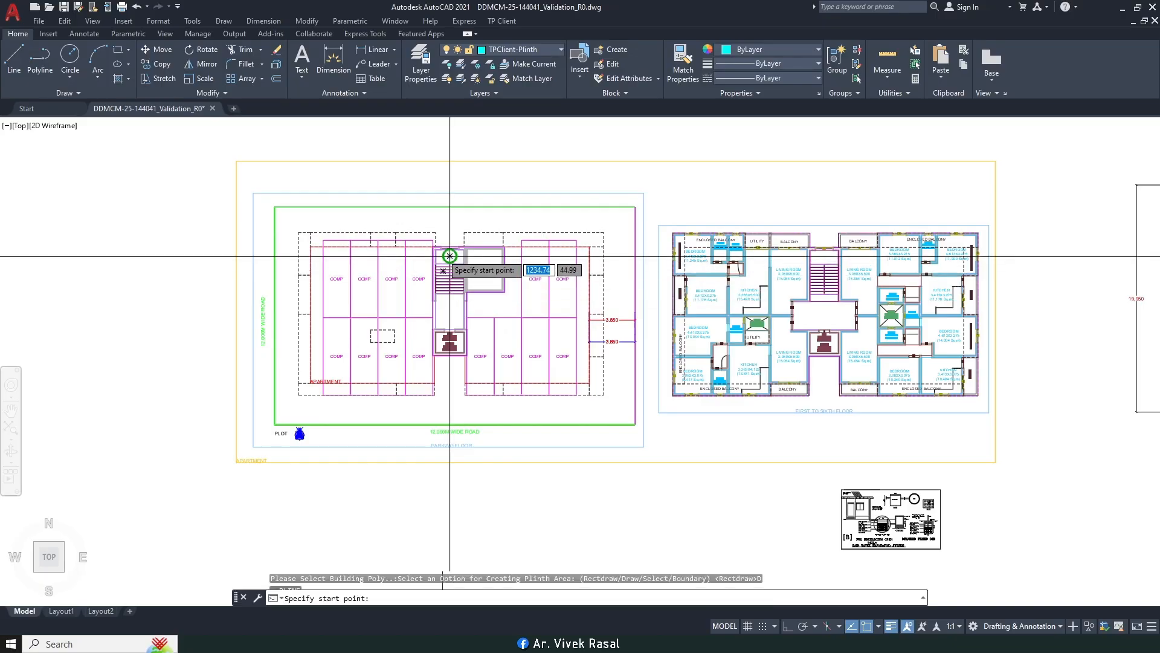
# Step: With Ortho on, trace the plinth corners around the stair block and adjoining room
pyautogui.scroll(5, 448, 263)
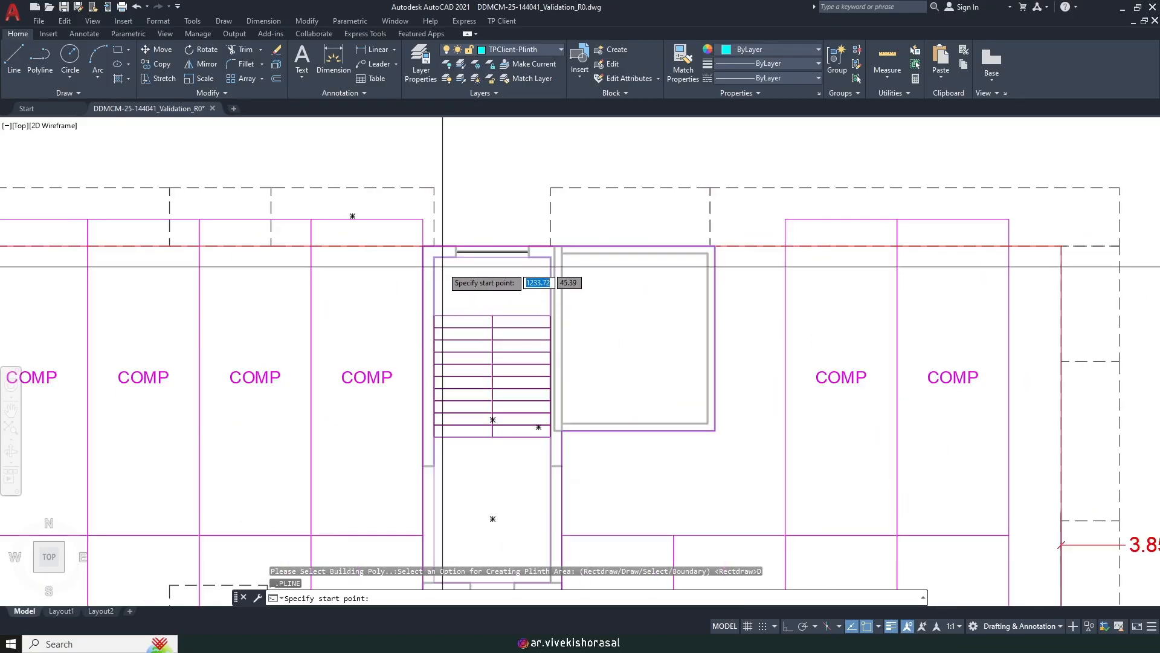
pyautogui.scroll(2, 451, 257)
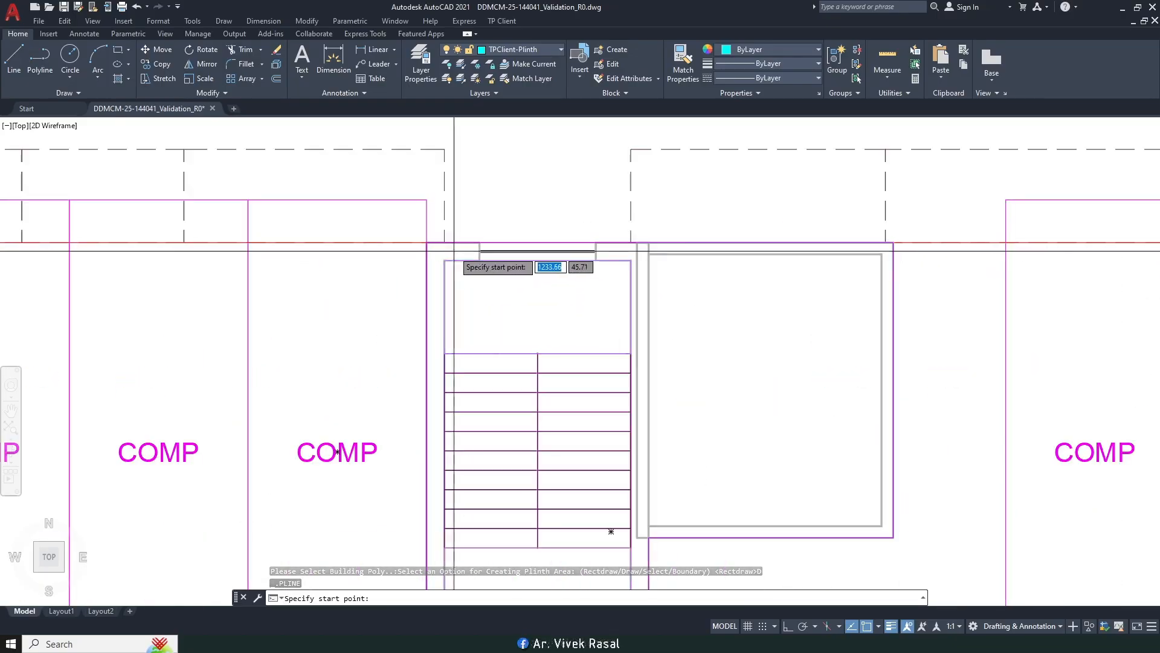
pyautogui.press('F8')
pyautogui.click(426, 242)
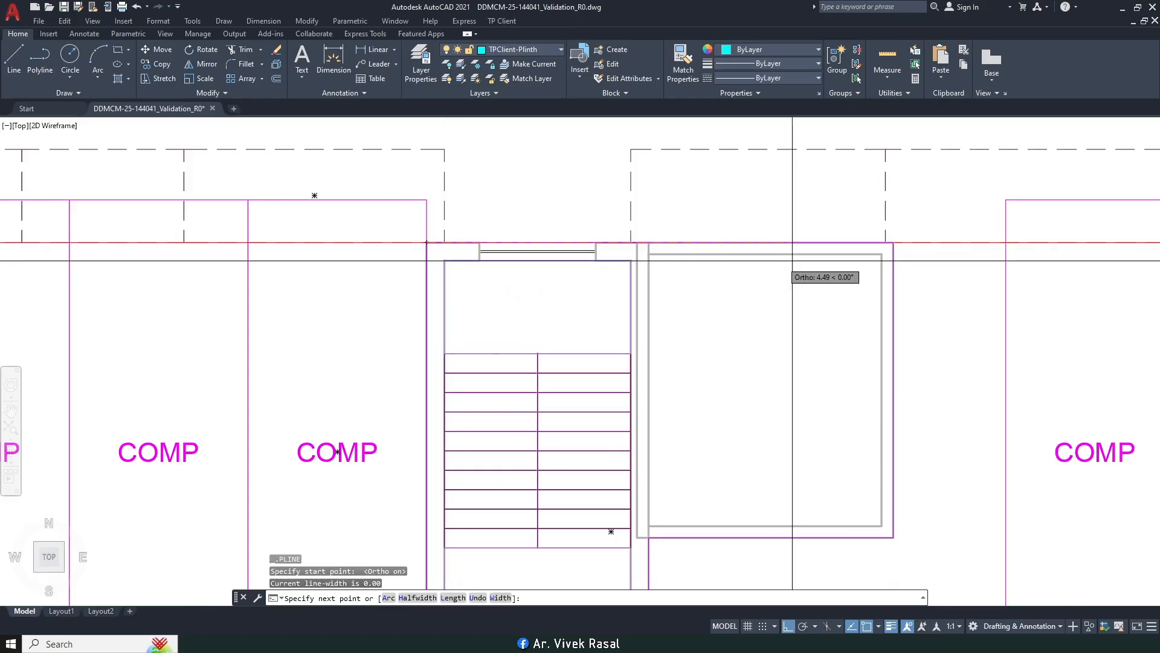
pyautogui.click(893, 242)
pyautogui.moveTo(893, 562); pyautogui.dragTo(854, 369, button='middle')
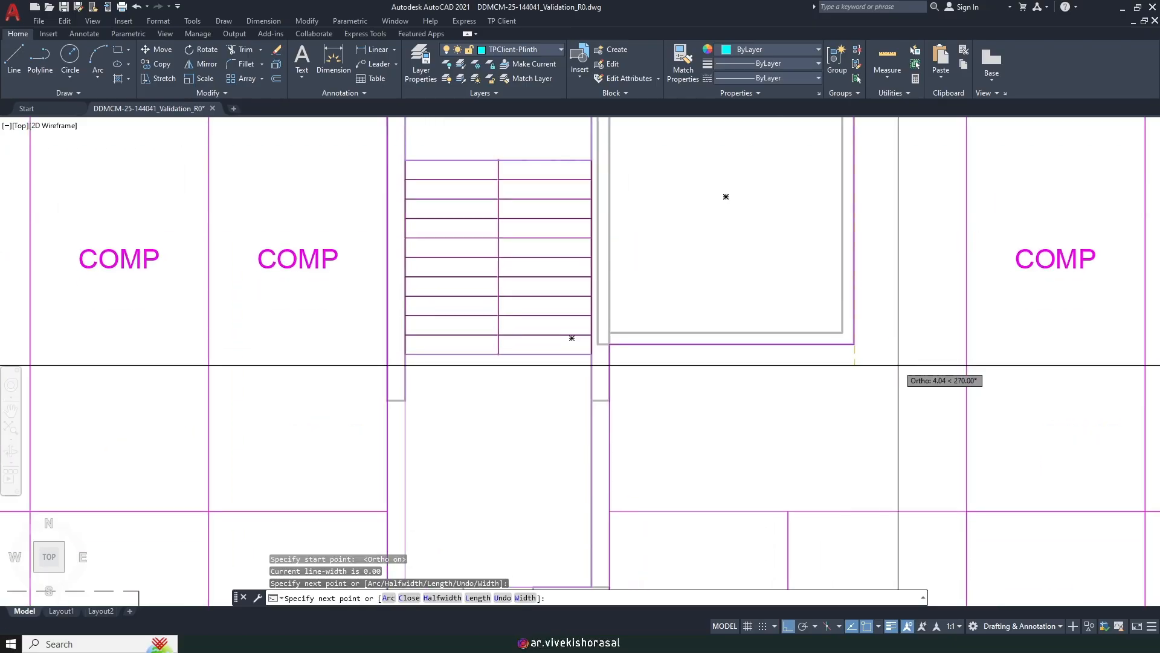
pyautogui.click(854, 343)
pyautogui.scroll(2, 641, 343)
pyautogui.click(590, 342)
# Step: Continue the plinth outline around the lift's bottom corners and close it with C
pyautogui.scroll(-4, 601, 292)
pyautogui.moveTo(606, 536); pyautogui.dragTo(626, 332, button='middle')
pyautogui.scroll(4, 625, 351)
pyautogui.click(615, 366)
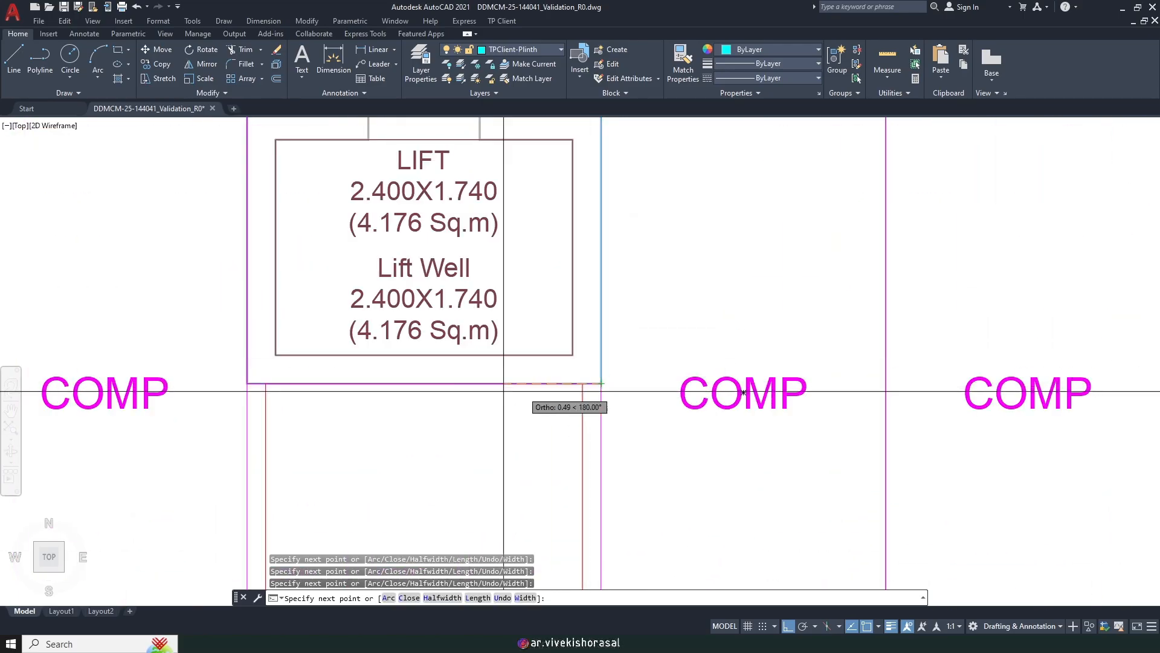
pyautogui.click(247, 391)
pyautogui.scroll(-5, 247, 393)
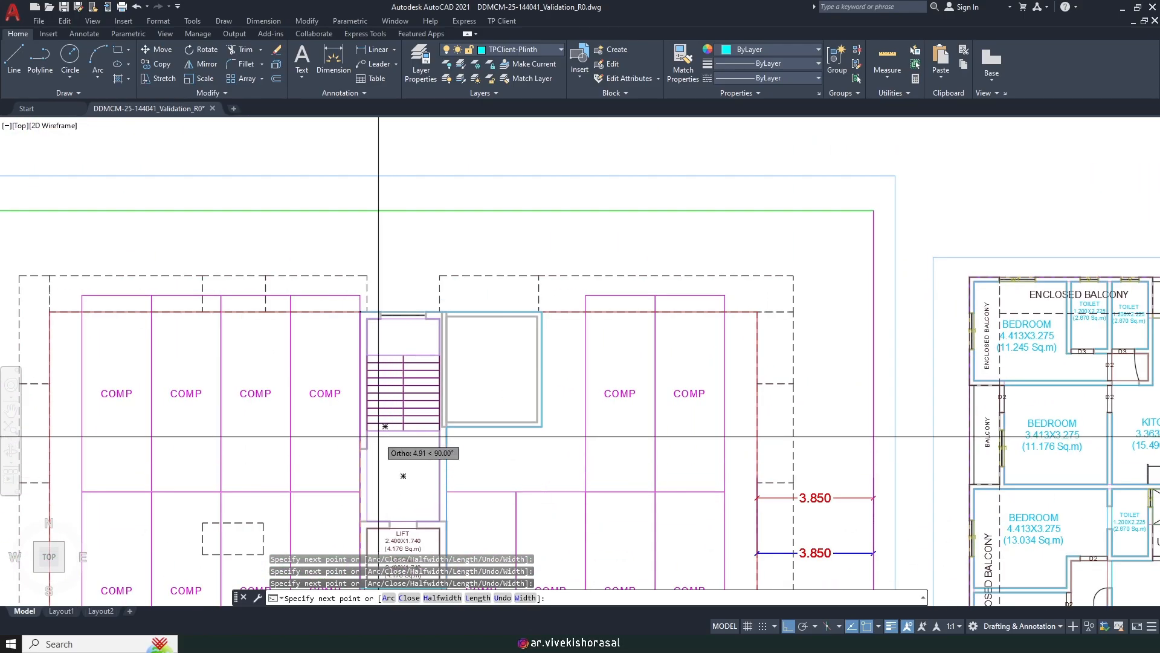
pyautogui.write('c')
pyautogui.press('Return')
pyautogui.moveTo(410, 401); pyautogui.dragTo(477, 282, button='middle')
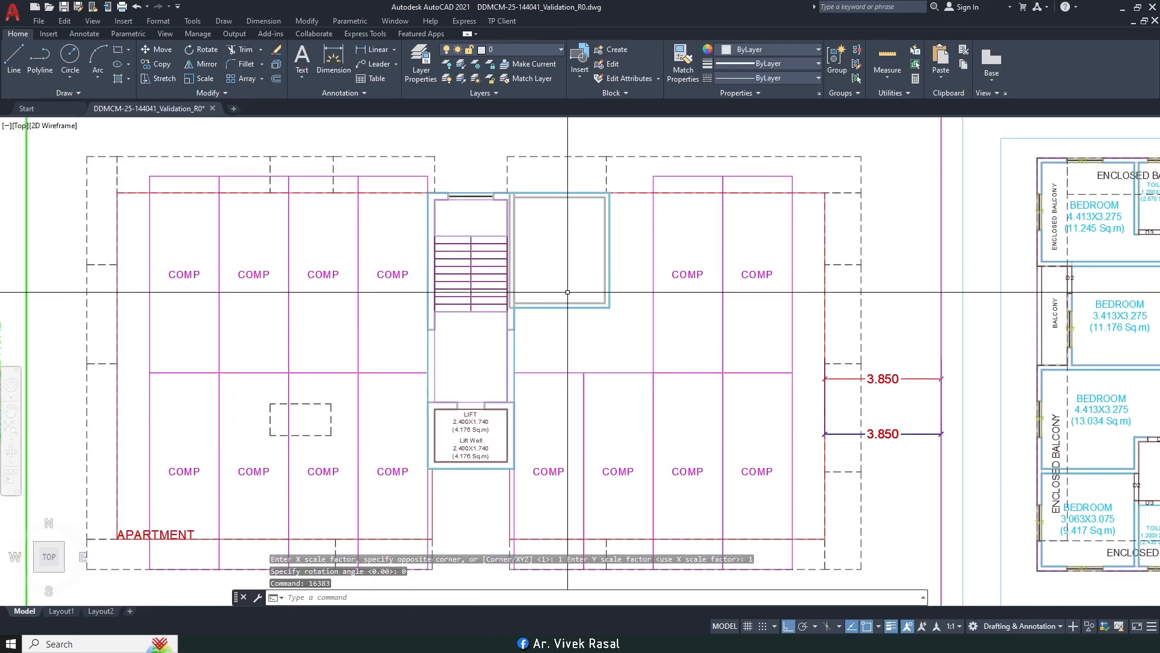
# Step: Mark a 3.000m x 3.400m telecom room with its lower-left corner beside the stair
pyautogui.click(501, 21)
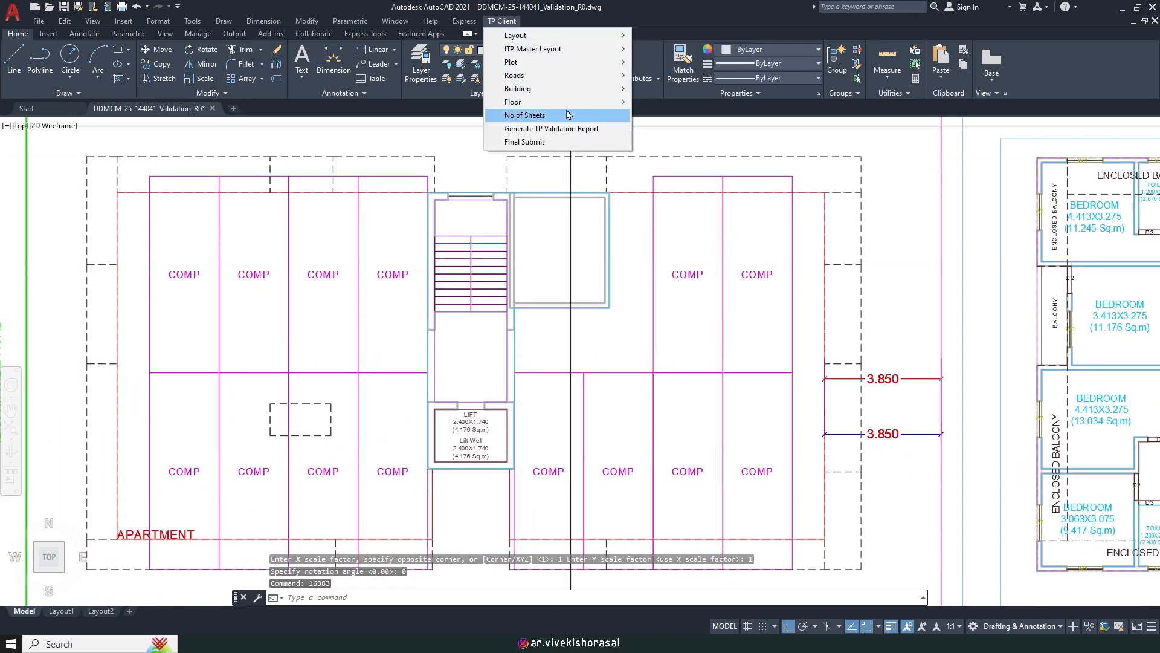
pyautogui.moveTo(561, 105)
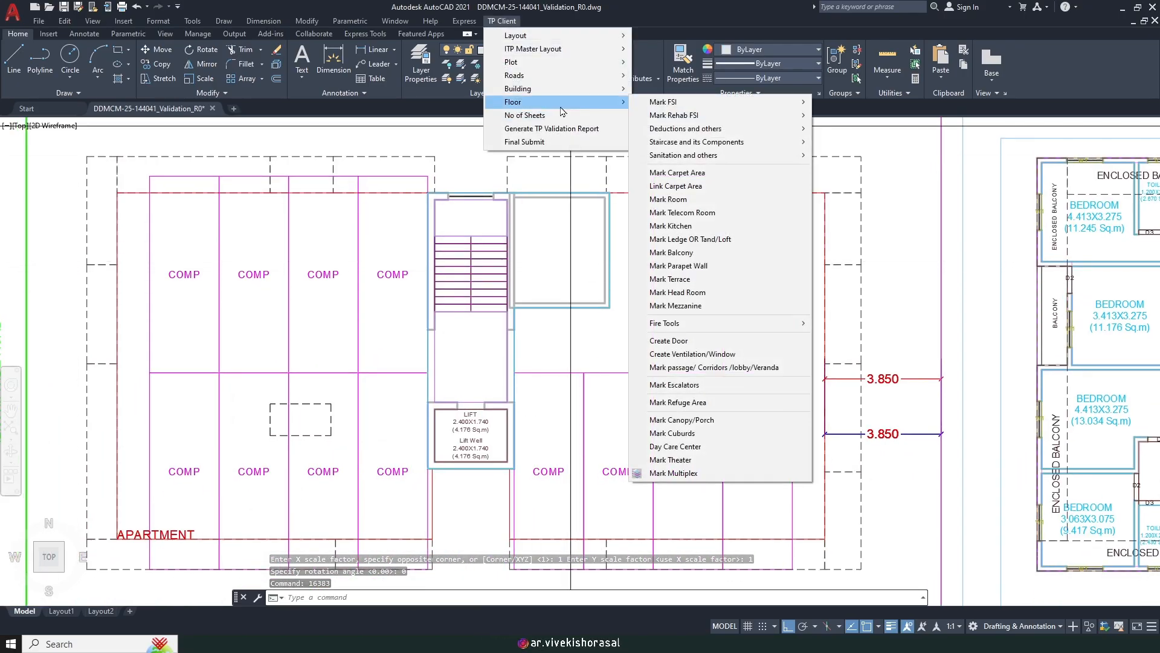
pyautogui.click(703, 212)
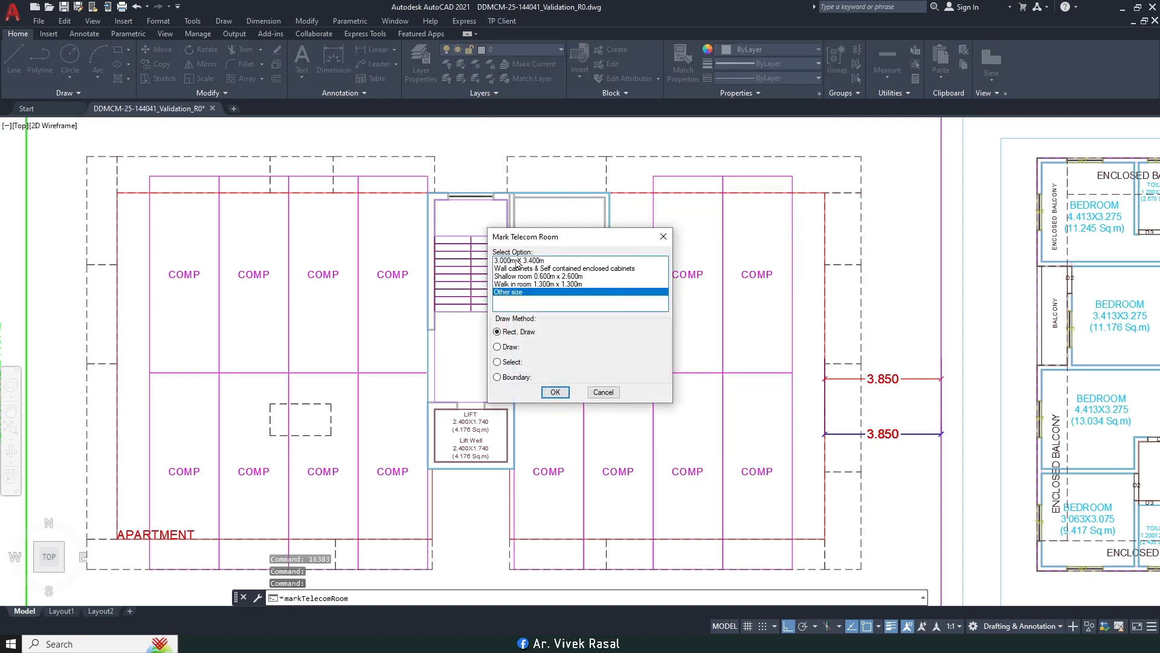
pyautogui.click(555, 393)
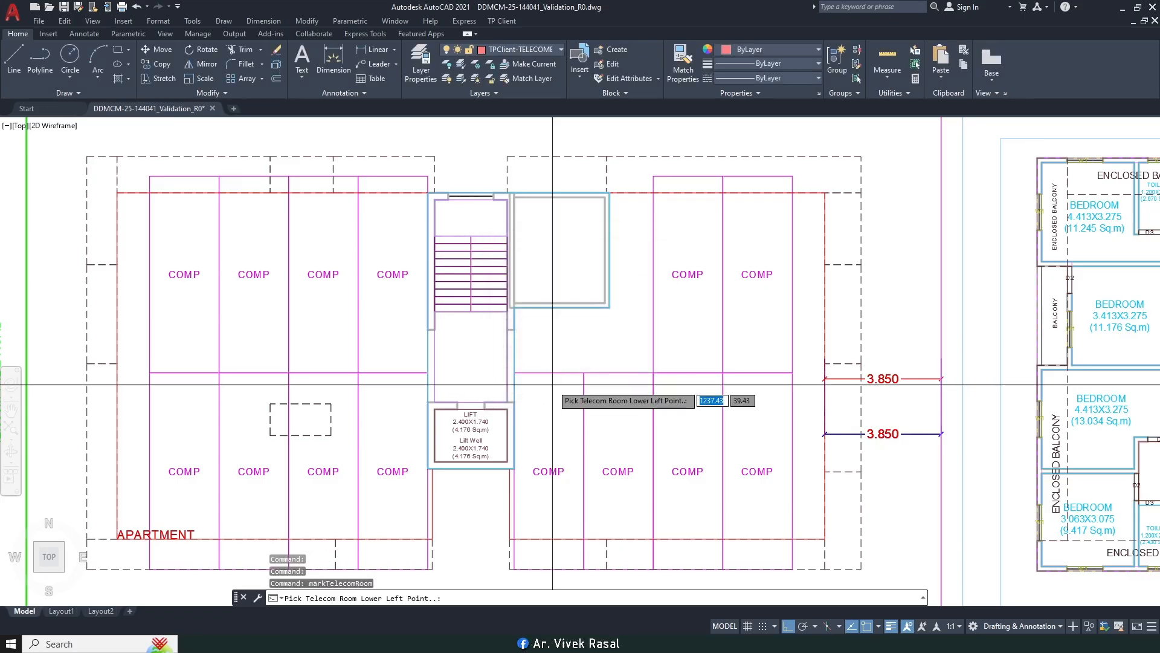
pyautogui.scroll(5, 525, 302)
pyautogui.click(478, 312)
pyautogui.scroll(-2, 507, 320)
pyautogui.moveTo(570, 272); pyautogui.dragTo(546, 397, button='middle')
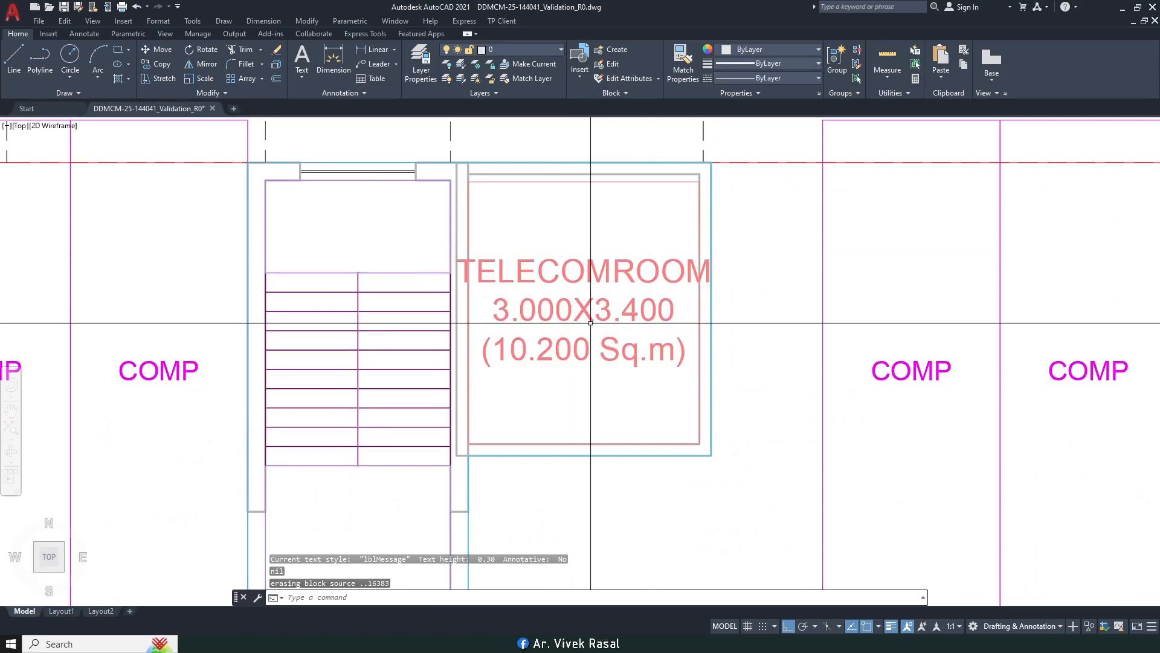
# Step: Scale the TELECOMROOM label by 0.5 about its centre so it fits inside the room
pyautogui.write('SC')
pyautogui.press('Return')
pyautogui.click(607, 242)
pyautogui.click(586, 271)
pyautogui.press('Return')
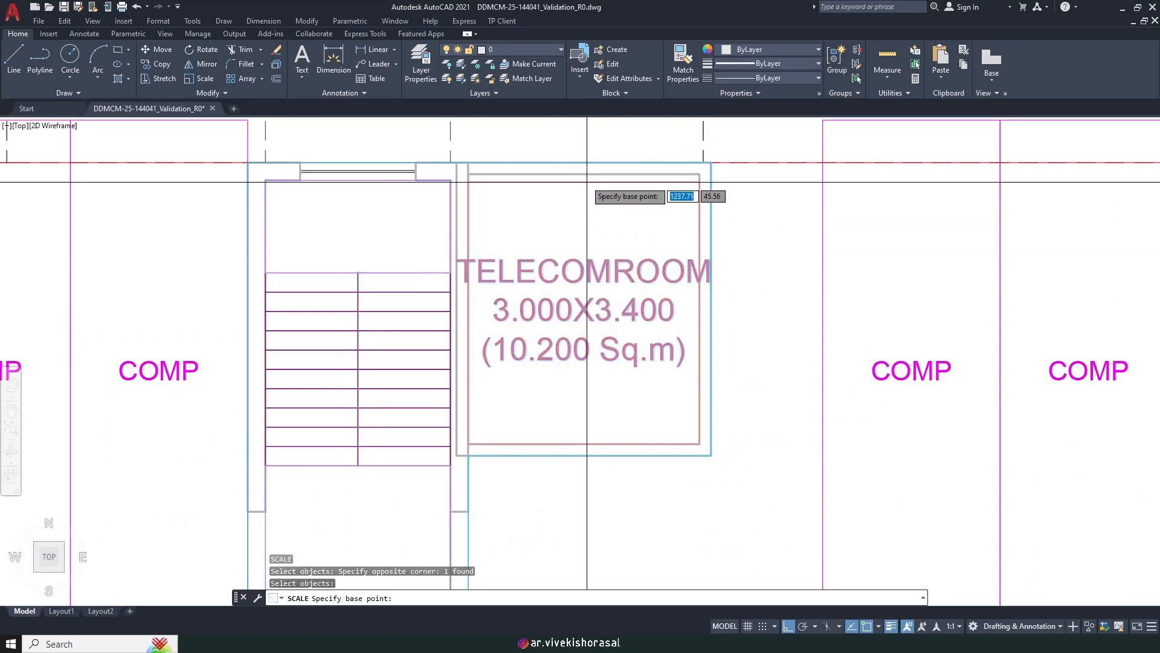
pyautogui.click(584, 309)
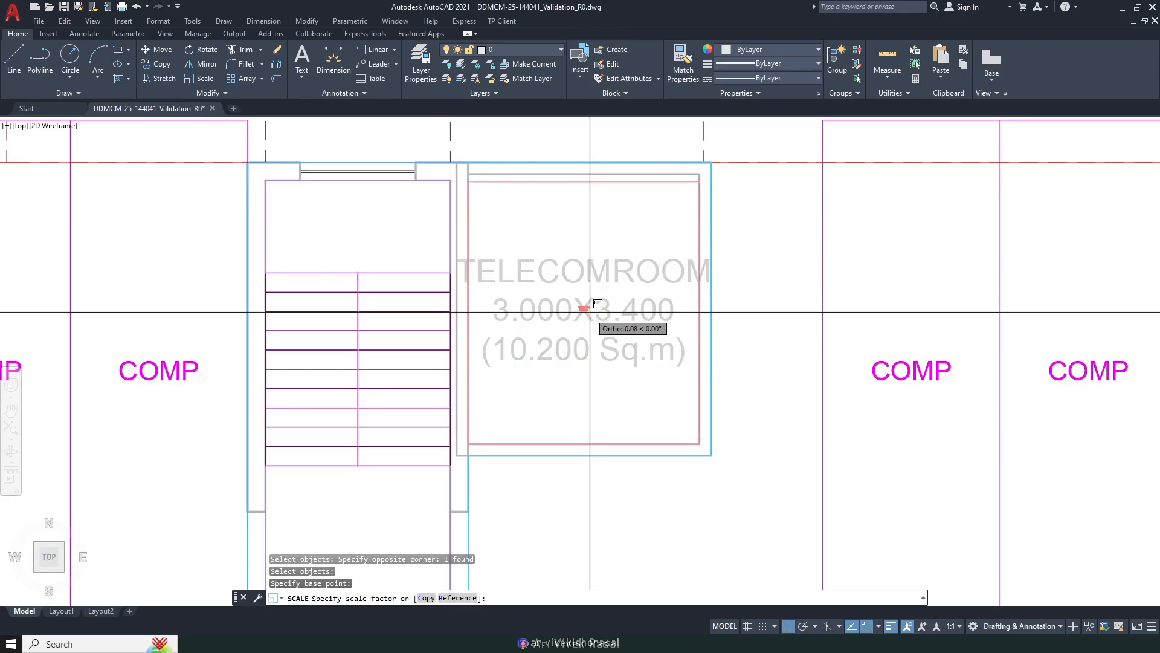
pyautogui.press('Return')
pyautogui.scroll(-4, 599, 299)
pyautogui.moveTo(599, 299); pyautogui.dragTo(601, 313, button='middle')
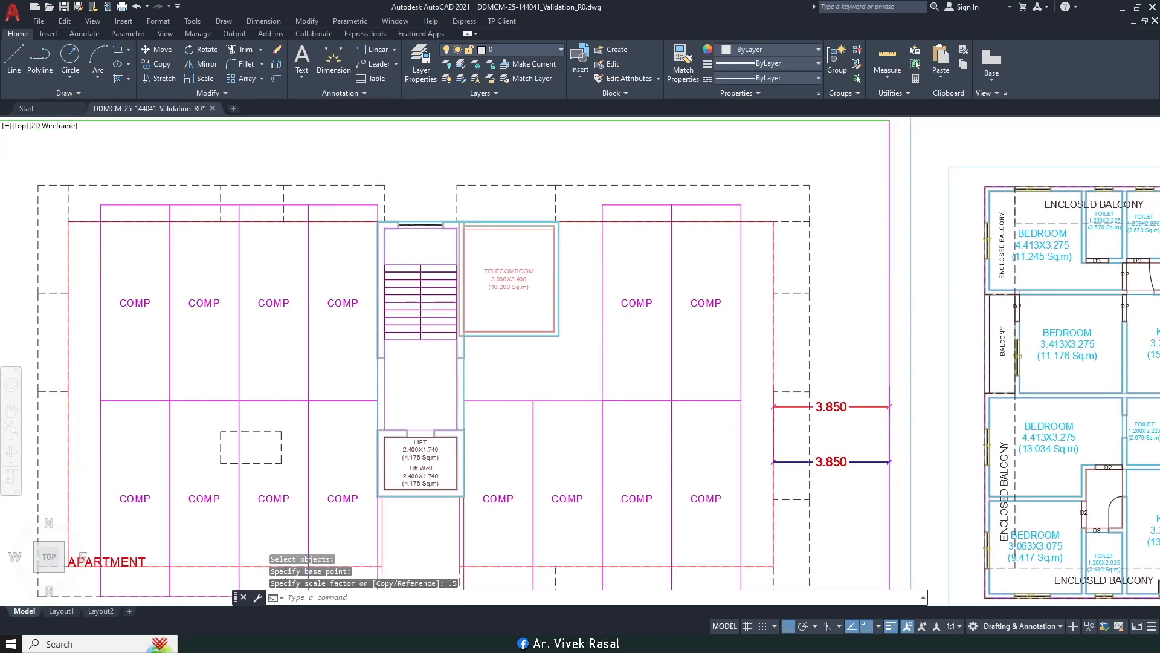
pyautogui.scroll(-2, 641, 332)
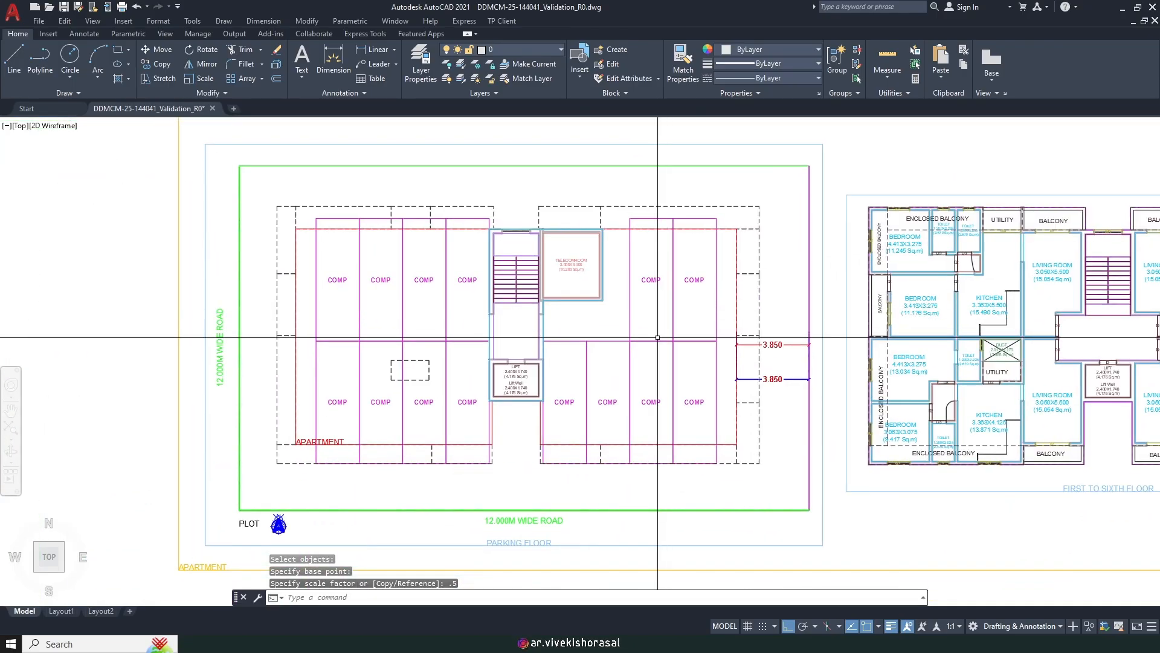
pyautogui.moveTo(657, 337)
pyautogui.mouseDown(button='middle')
pyautogui.moveTo(695, 309)
pyautogui.moveTo(649, 324)
pyautogui.mouseUp(button='middle')
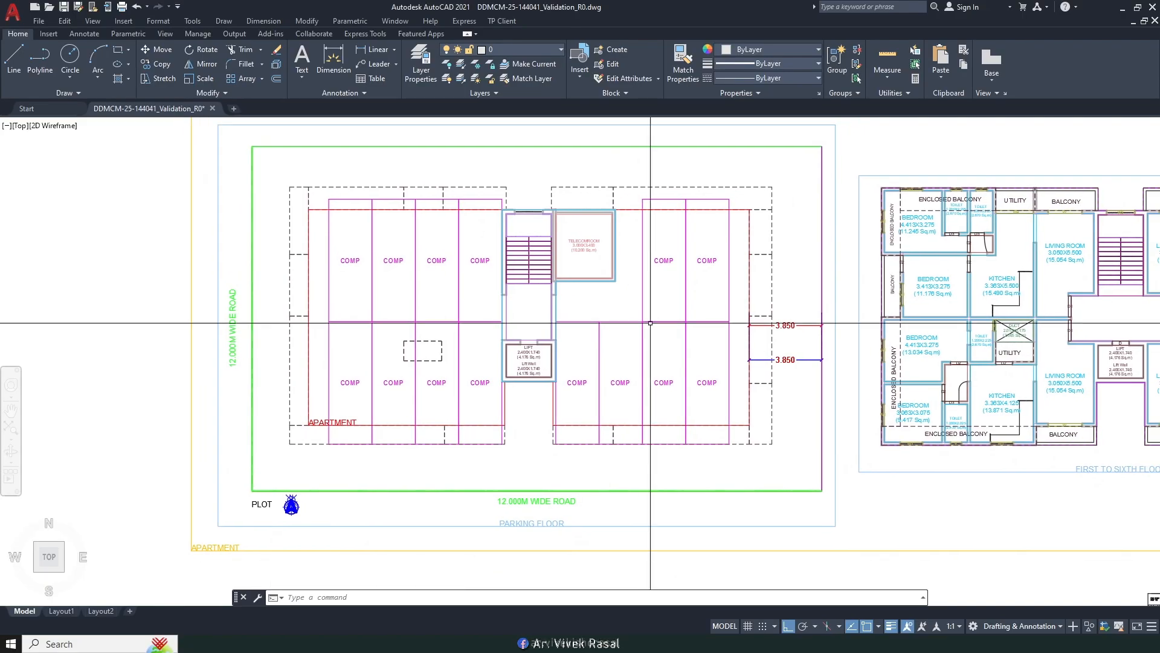
pyautogui.scroll(2, 532, 384)
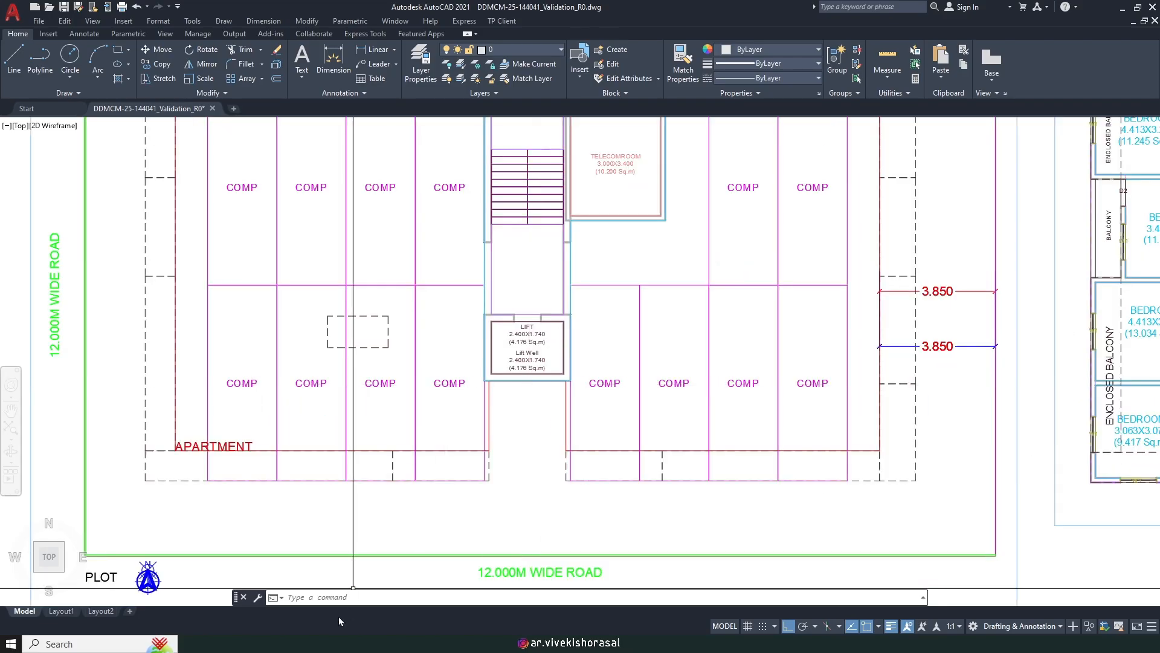
pyautogui.scroll(6, 609, 363)
pyautogui.moveTo(593, 253); pyautogui.dragTo(571, 370, button='middle')
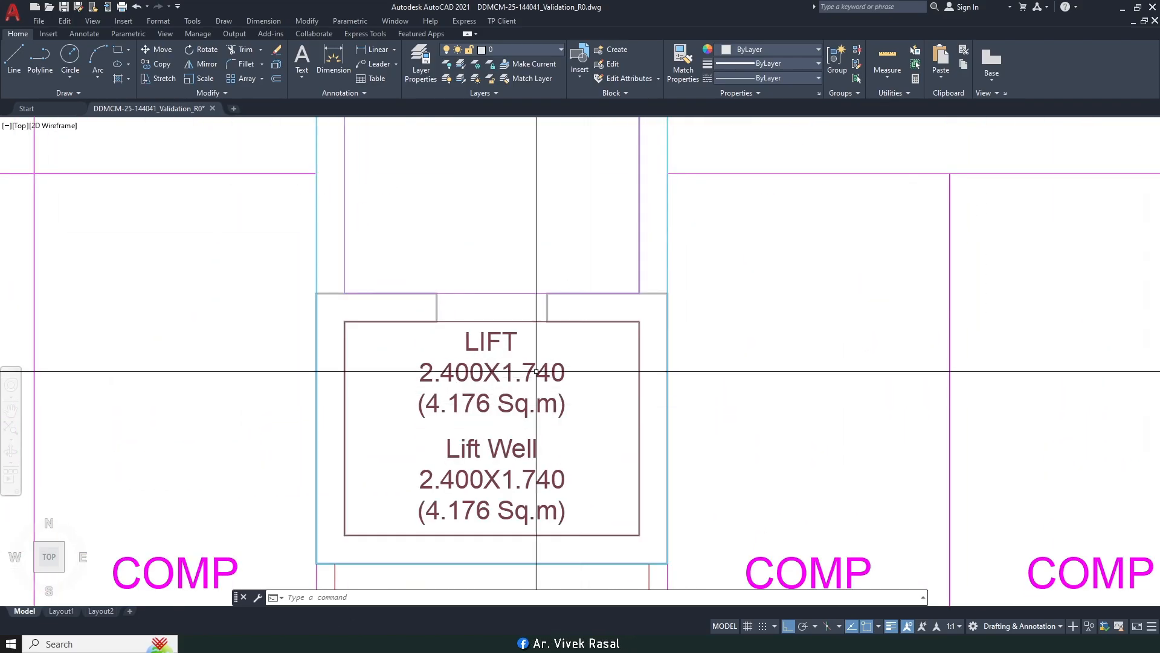
# Step: Delete the duplicate lift block and its LIFT text from the parking-floor lift box
pyautogui.click(514, 322)
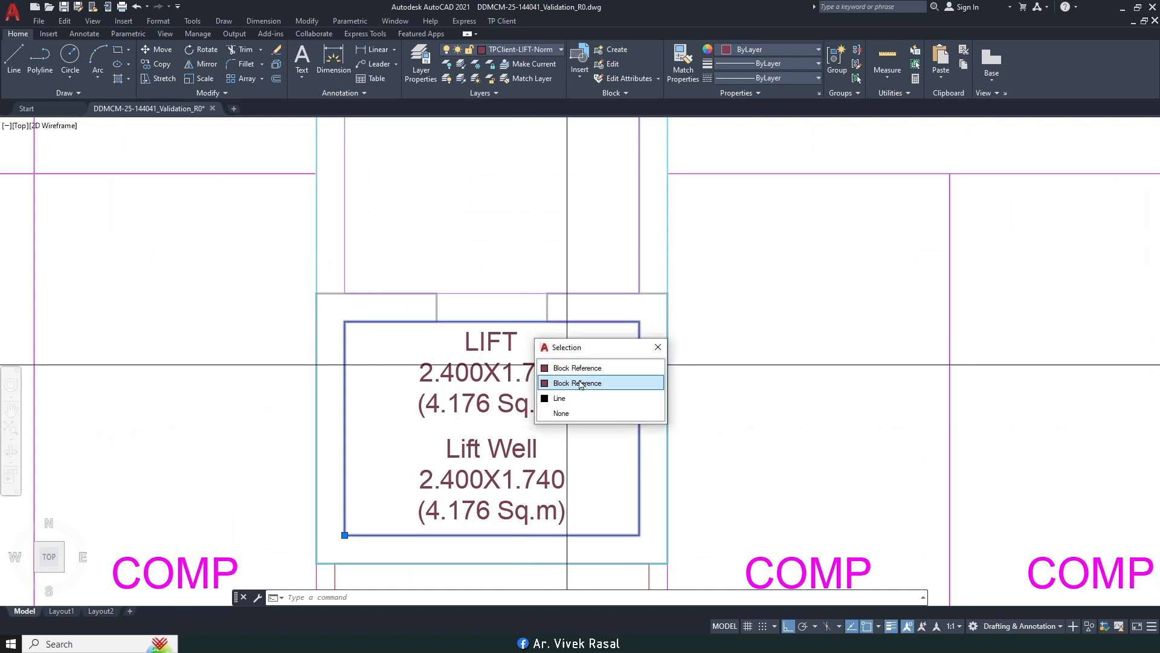
pyautogui.click(580, 383)
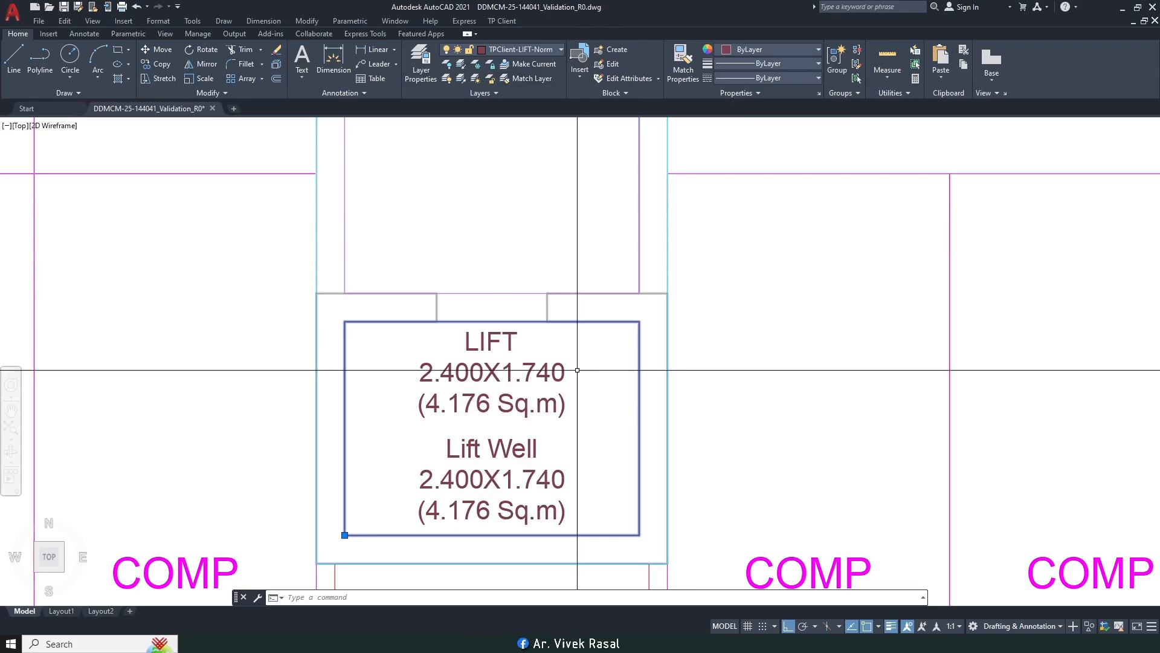
pyautogui.press('Delete')
pyautogui.click(579, 349)
pyautogui.click(523, 368)
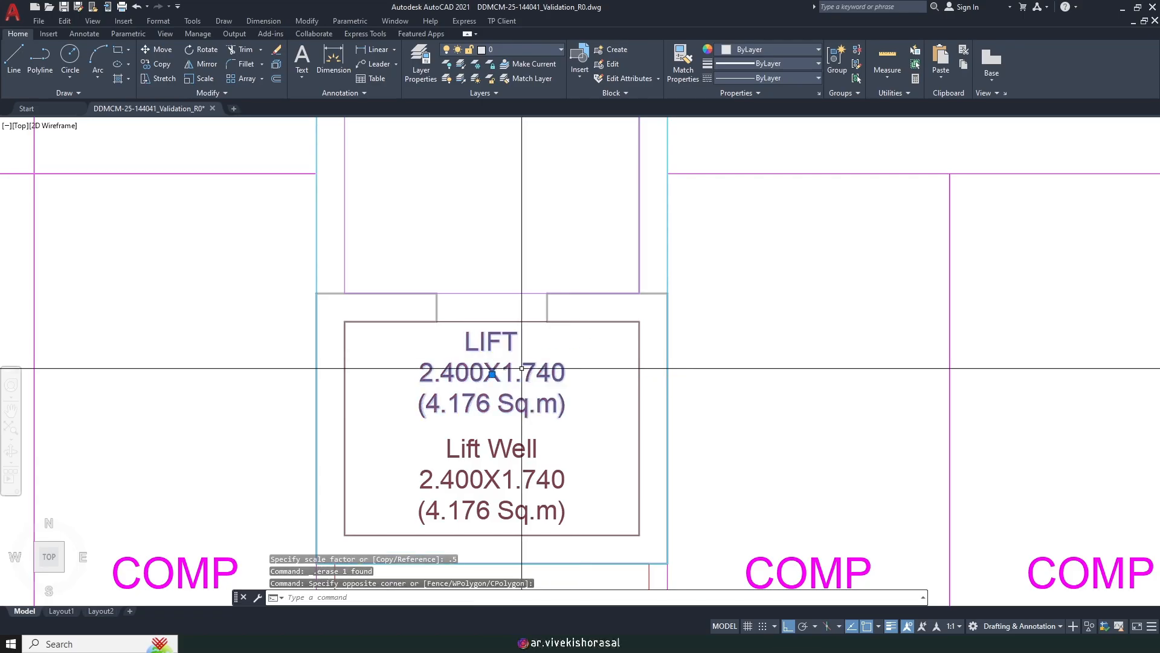
pyautogui.press('Delete')
# Step: Select the second overlapping lift block in the upper-floor plan's lift box
pyautogui.scroll(-8, 455, 347)
pyautogui.moveTo(749, 344); pyautogui.dragTo(498, 350, button='middle')
pyautogui.scroll(8, 687, 351)
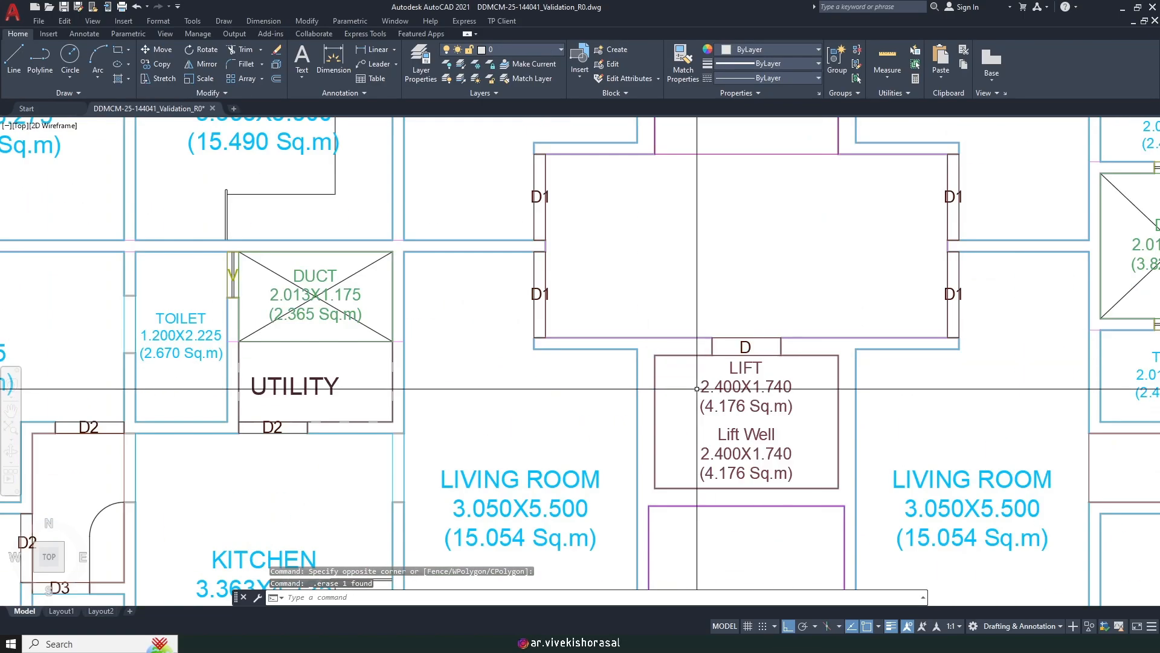
pyautogui.click(686, 356)
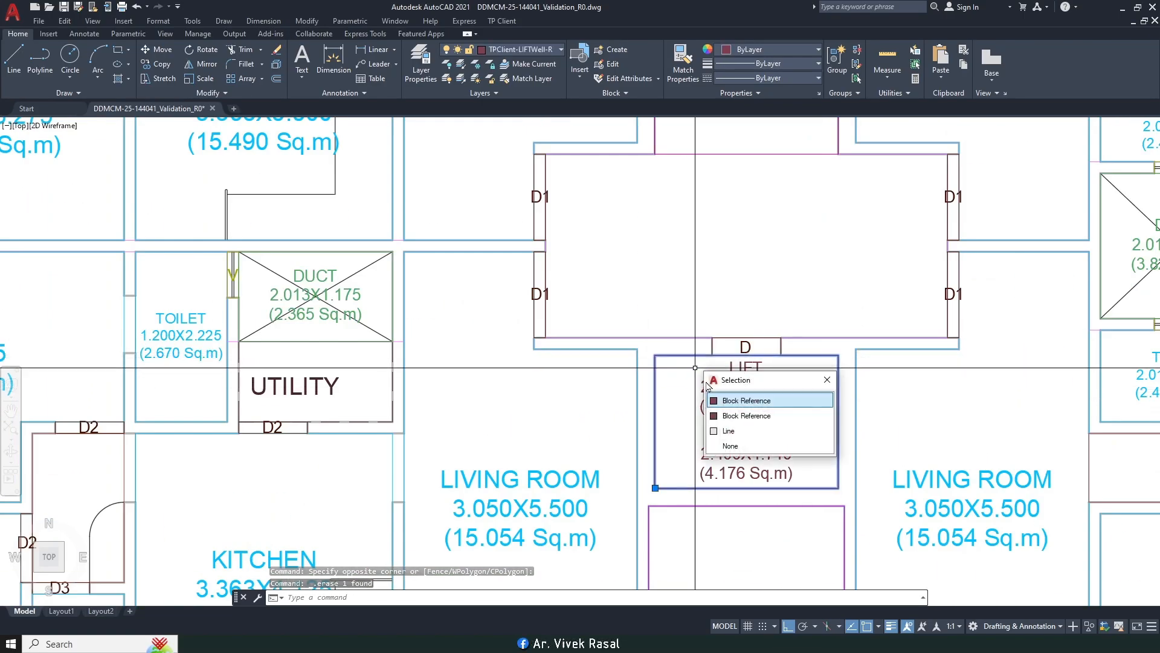
pyautogui.click(732, 417)
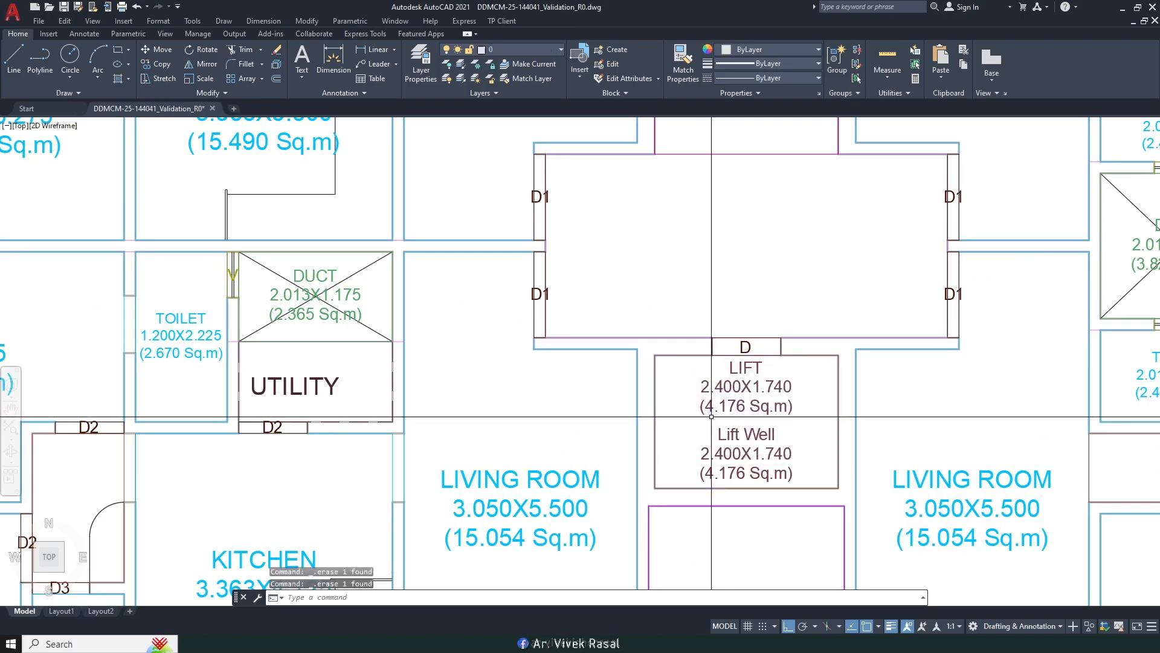
# Step: Delete the duplicate lift block and mark the lift well as a rectangular fire lift named LIFT
pyautogui.press('Delete')
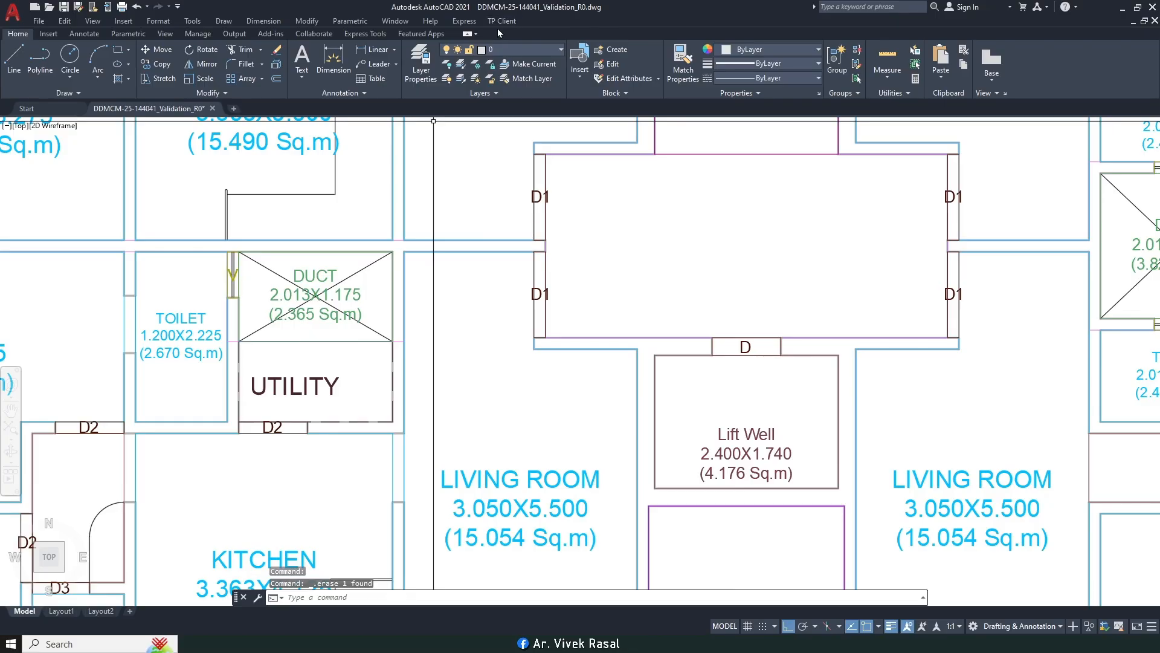
pyautogui.click(498, 23)
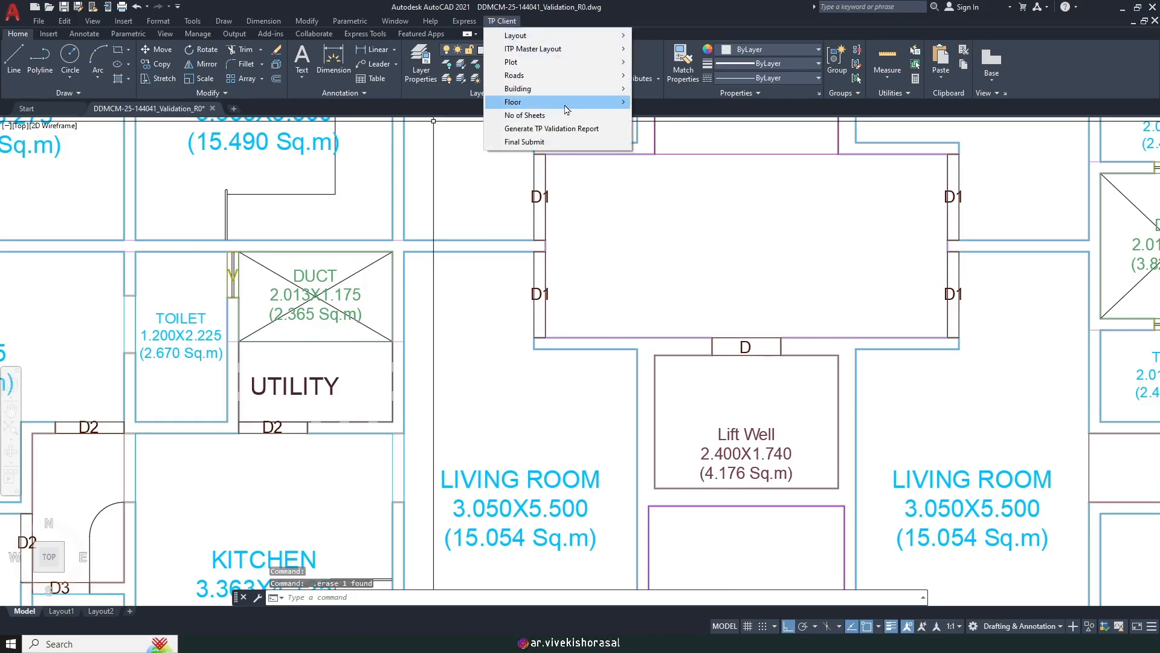
pyautogui.moveTo(566, 108)
pyautogui.moveTo(710, 134)
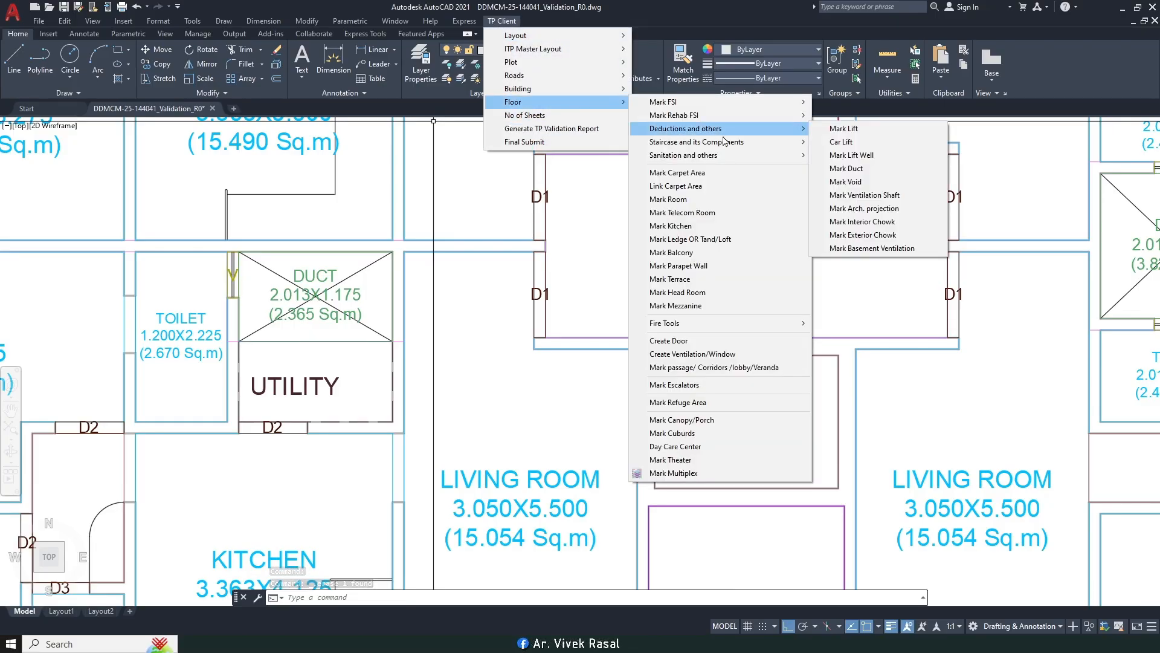
pyautogui.click(873, 141)
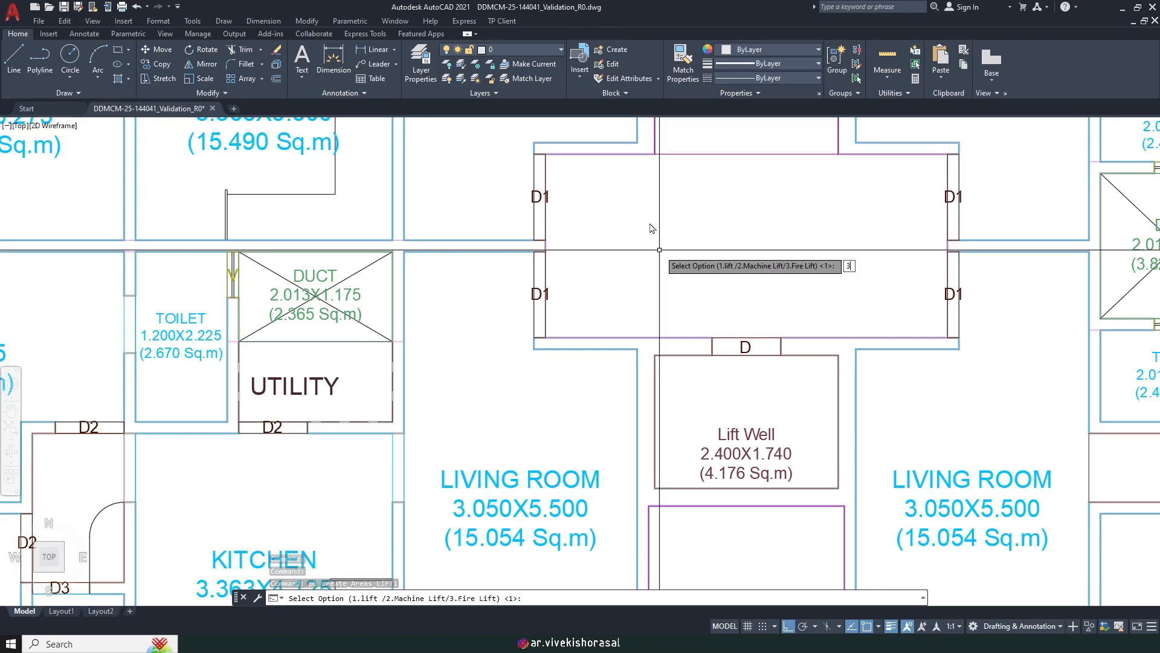
pyautogui.press('Return')
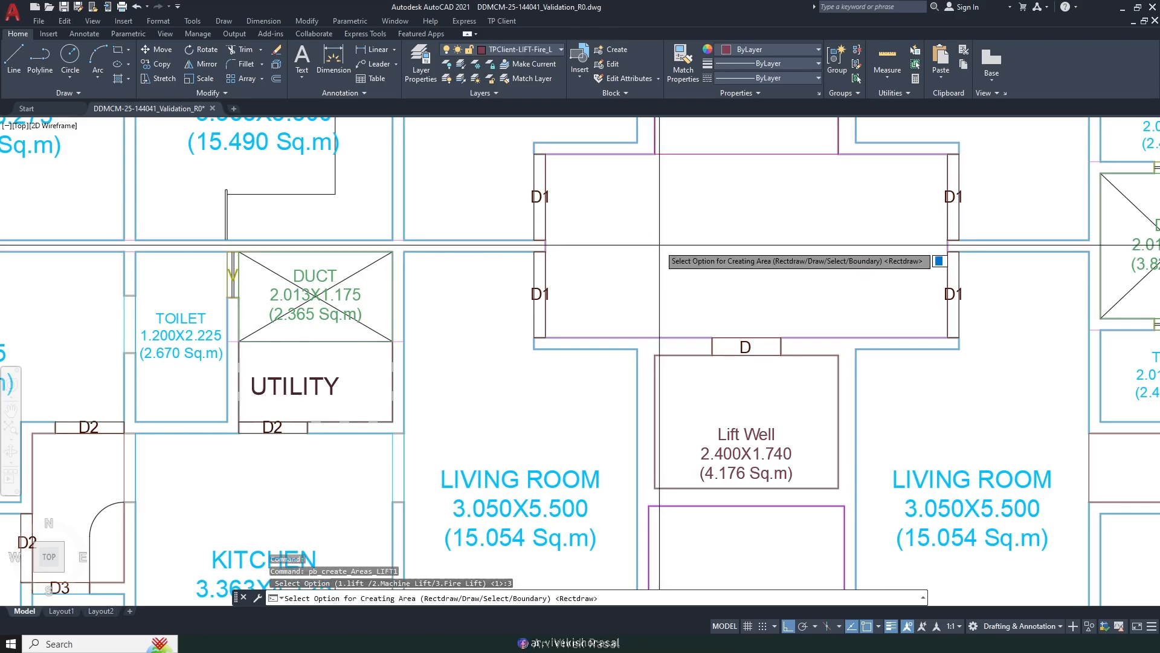
pyautogui.press('Return')
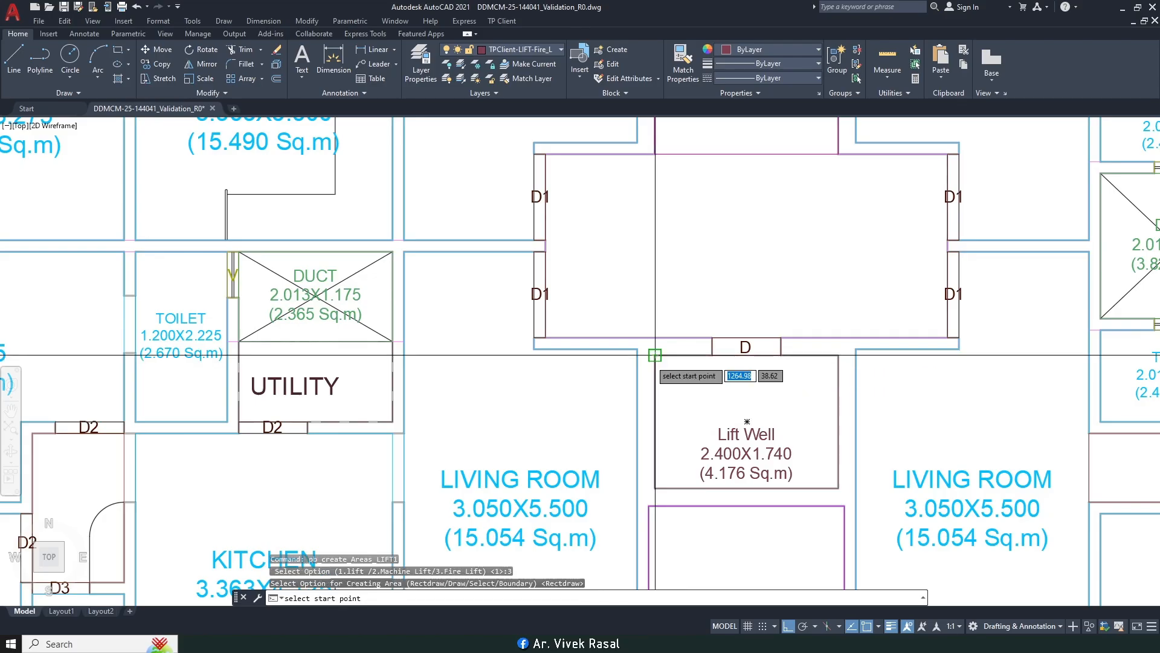
pyautogui.click(657, 353)
pyautogui.click(838, 487)
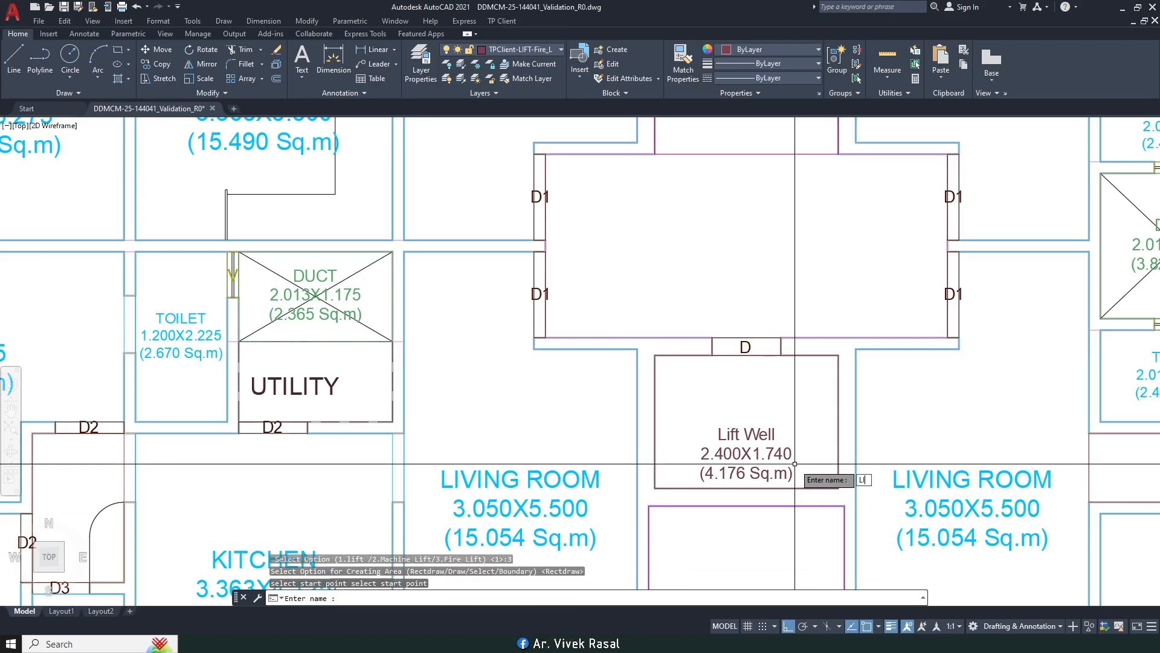
pyautogui.press('Return')
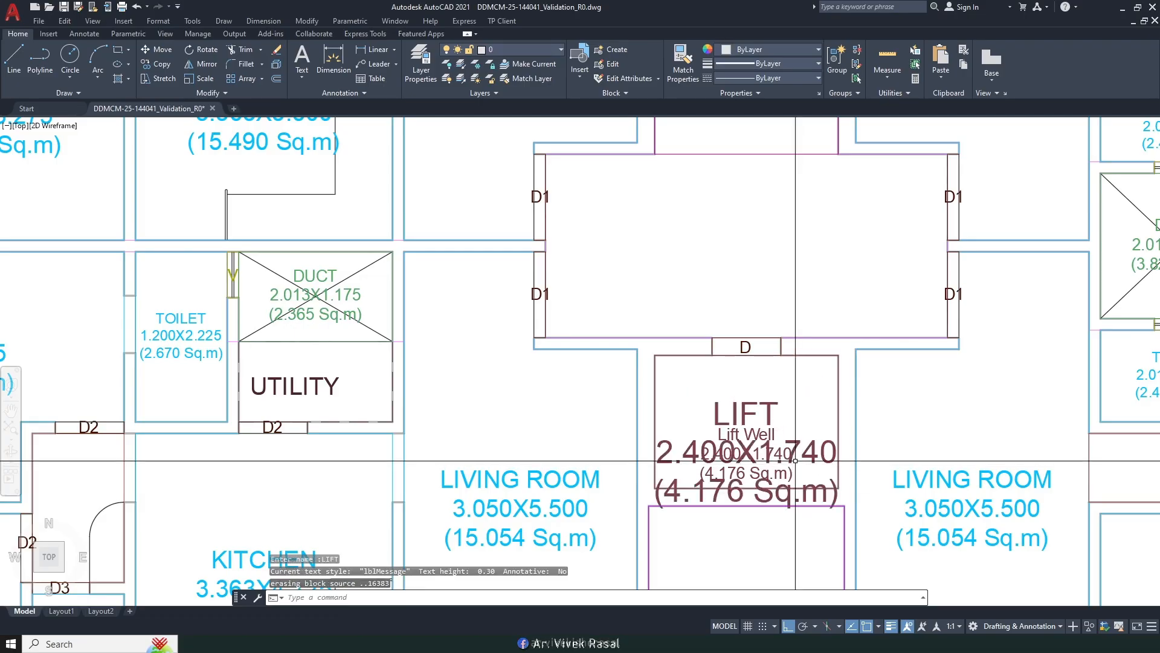
# Step: Scale the LIFT label by 0.5
pyautogui.write('sc')
pyautogui.press('space')
pyautogui.scroll(4, 776, 391)
pyautogui.click(765, 389)
pyautogui.click(707, 418)
pyautogui.press('space')
pyautogui.click(703, 295)
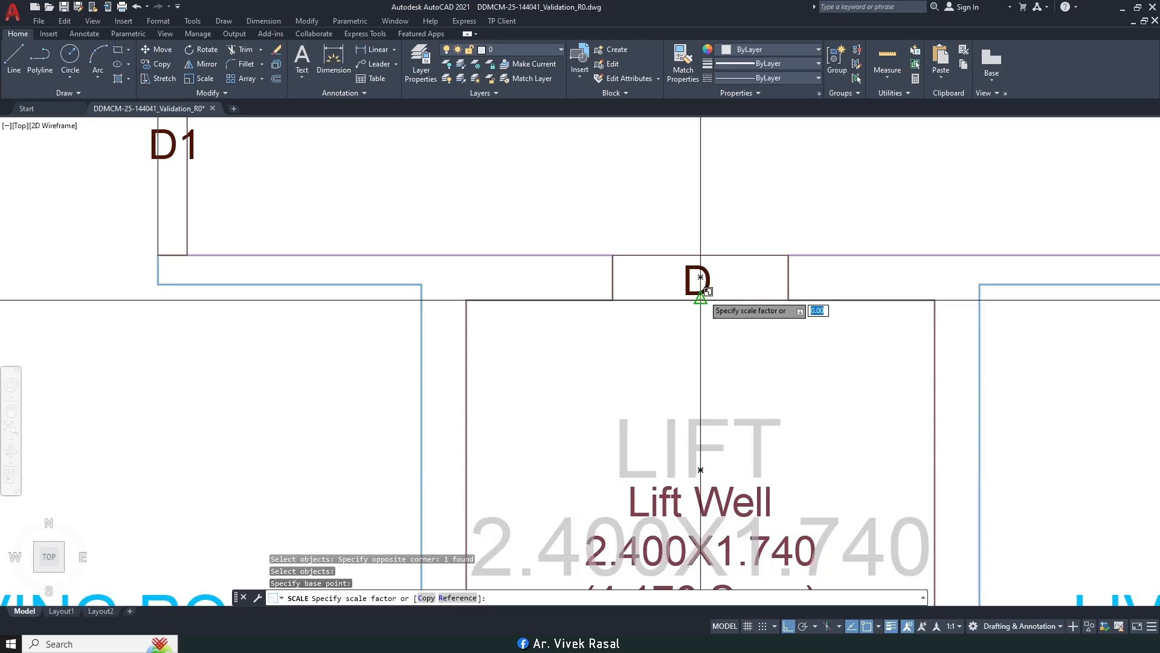
pyautogui.write('.5')
pyautogui.press('Return')
pyautogui.scroll(-2, 757, 359)
# Step: Move the LIFT label up above the Lift Well text
pyautogui.write('m')
pyautogui.press('space')
pyautogui.click(807, 401)
pyautogui.click(734, 416)
pyautogui.press('space')
pyautogui.scroll(2, 973, 411)
pyautogui.click(924, 426)
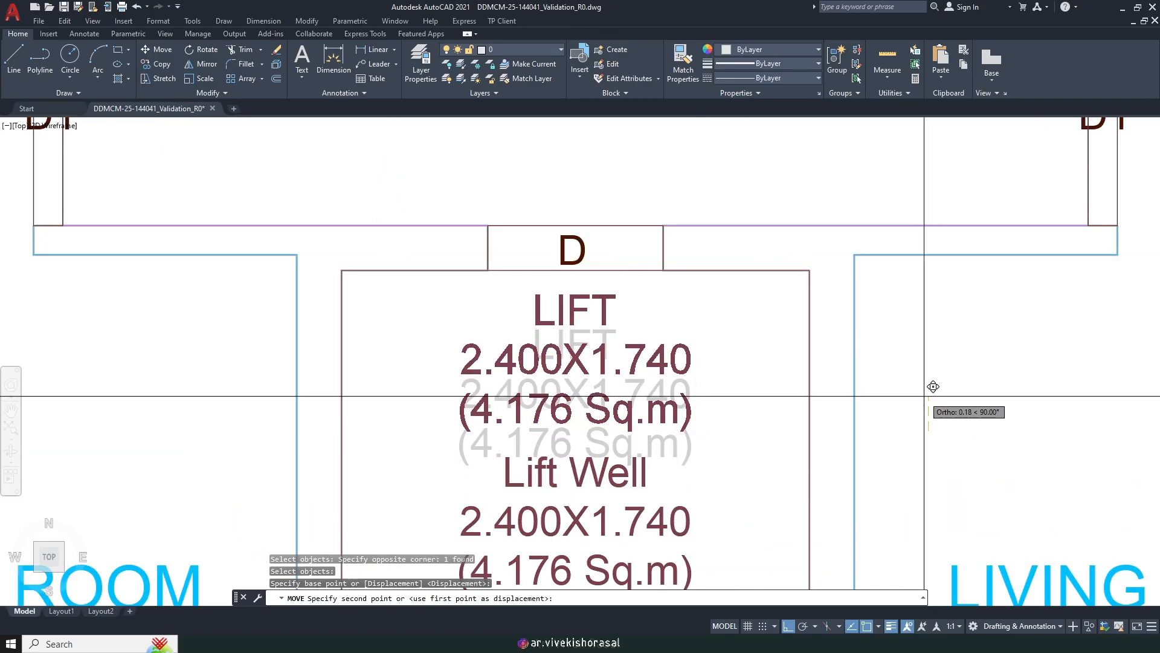
pyautogui.click(934, 386)
pyautogui.scroll(-6, 933, 386)
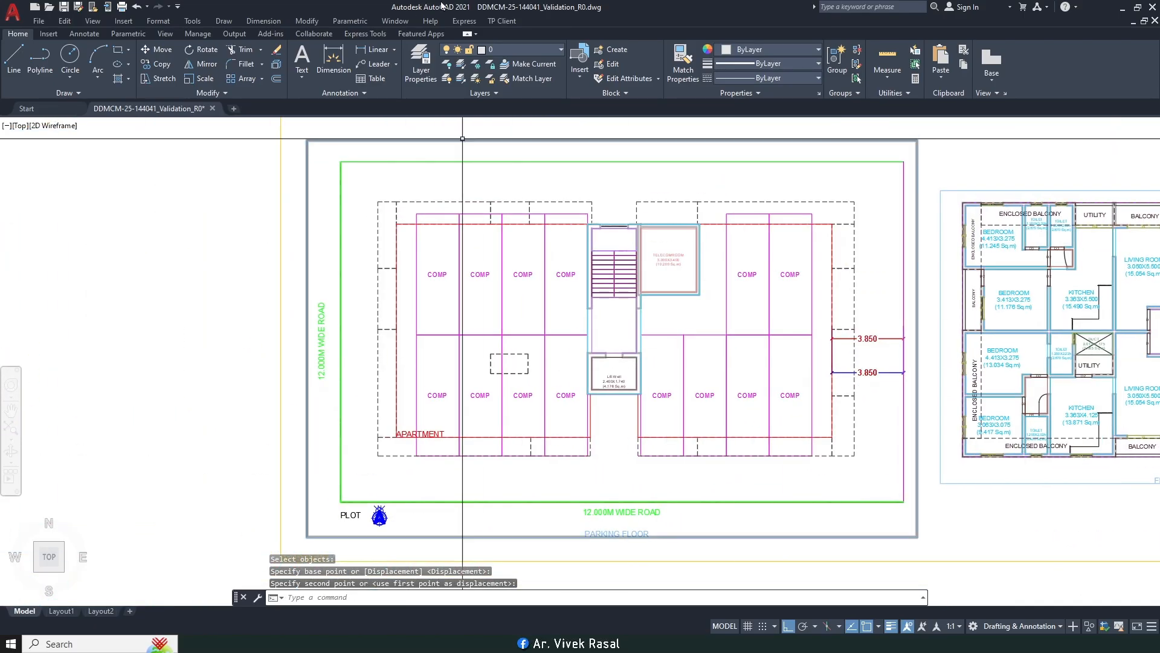
# Step: Mark the parking-floor lift well as a fire lift (option 3) with a rectangle named LIFT
pyautogui.click(507, 22)
pyautogui.moveTo(570, 104)
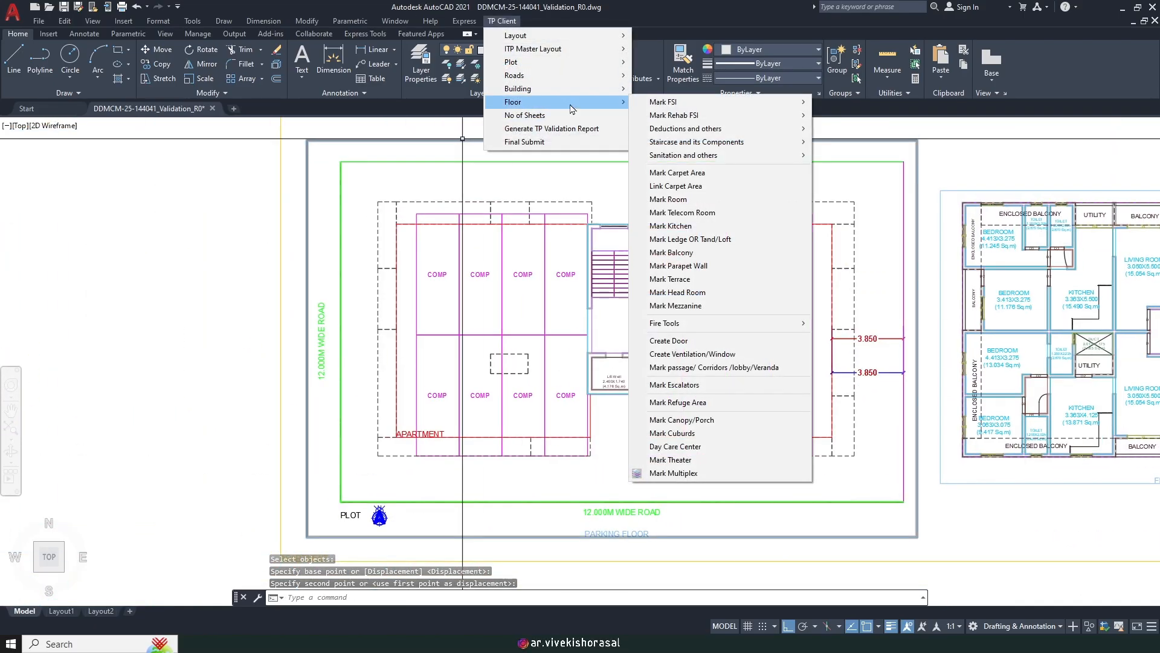
pyautogui.moveTo(744, 131)
pyautogui.click(882, 129)
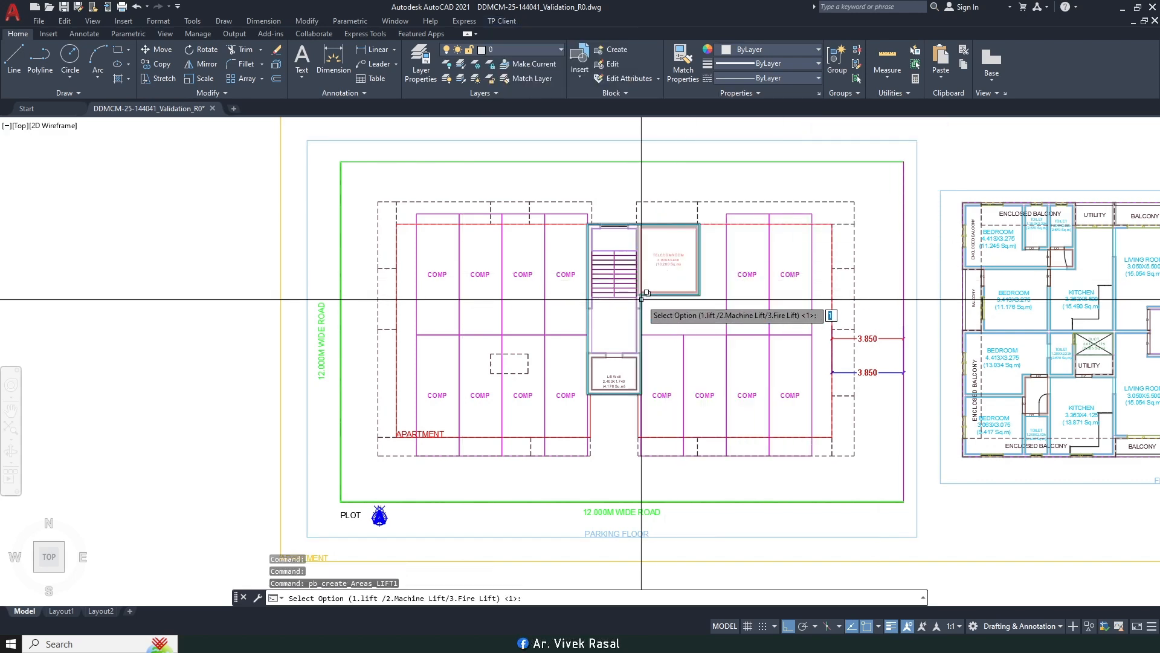
pyautogui.write('3')
pyautogui.press('Return')
pyautogui.scroll(6, 594, 359)
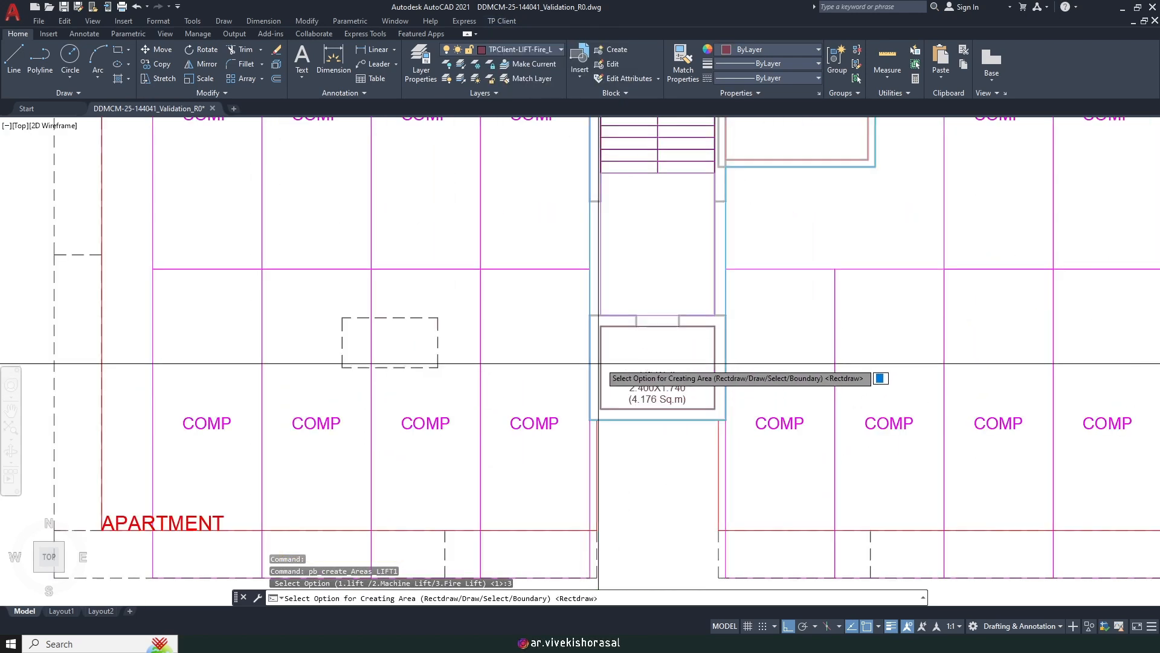
pyautogui.press('Return')
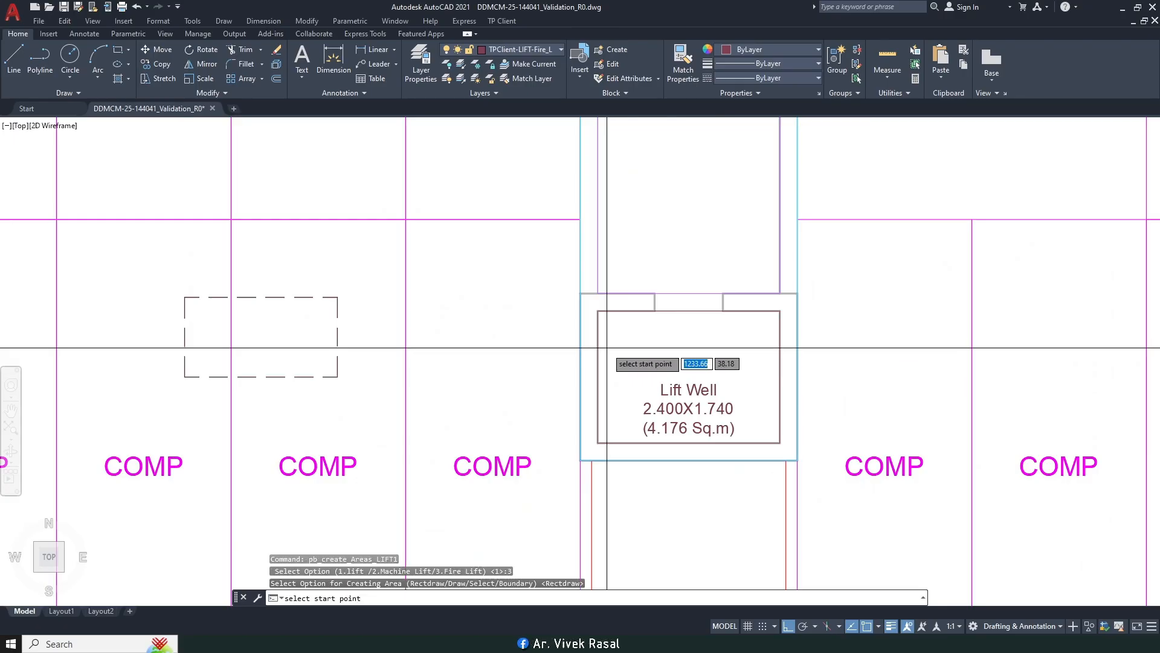
pyautogui.click(597, 310)
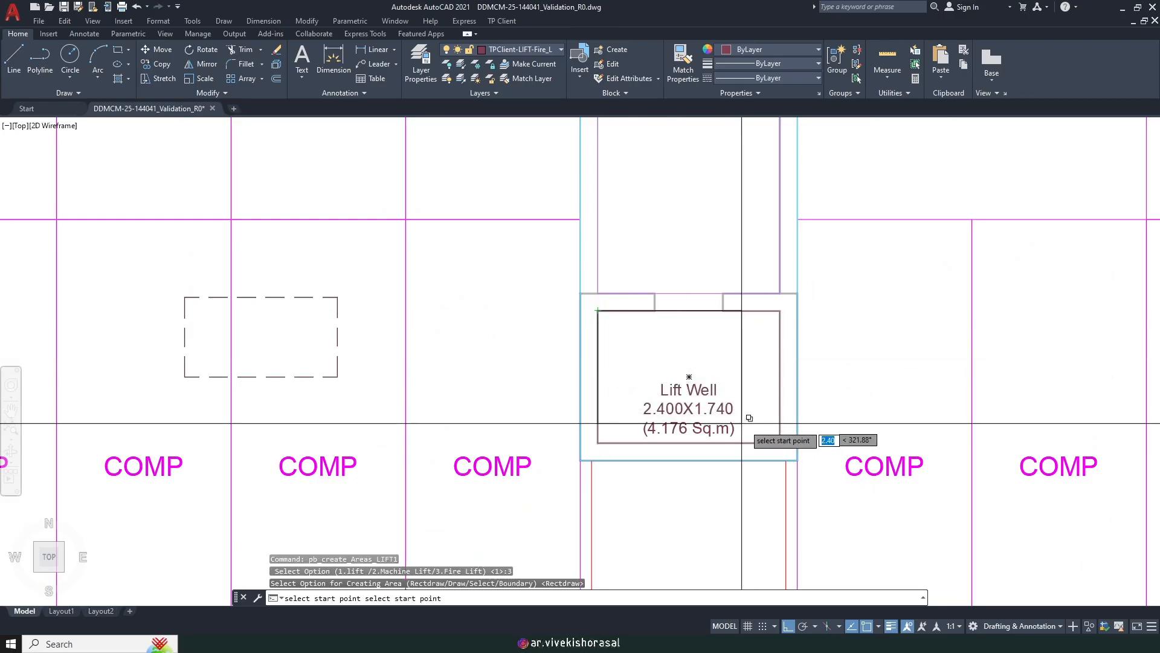
pyautogui.click(782, 439)
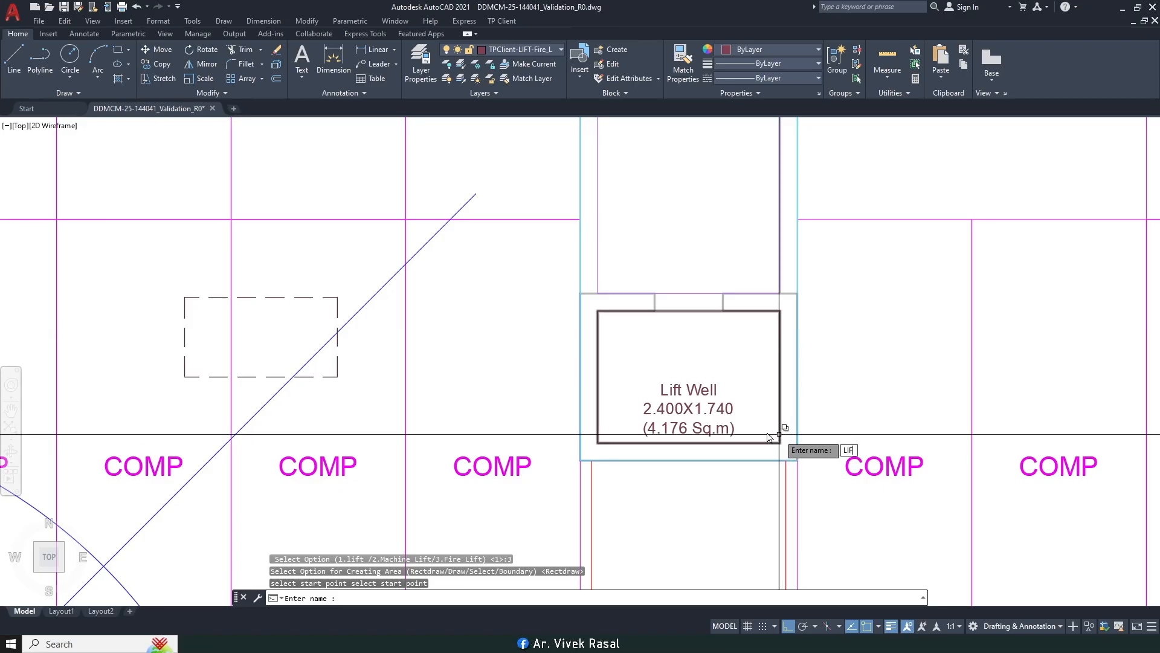
pyautogui.write('LIFT')
pyautogui.press('Return')
# Step: Scale the new LIFT label by 0.5 about the lift well's top midpoint
pyautogui.write('S')
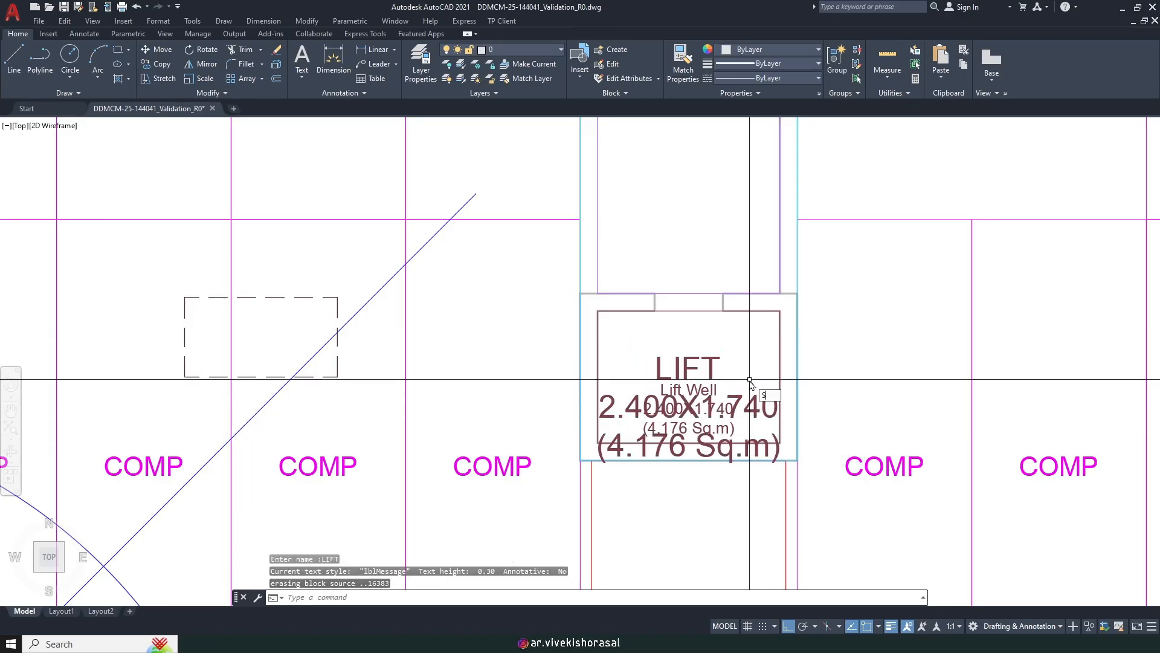
pyautogui.write('C')
pyautogui.press('Return')
pyautogui.scroll(2, 724, 353)
pyautogui.click(717, 341)
pyautogui.click(690, 361)
pyautogui.press('Return')
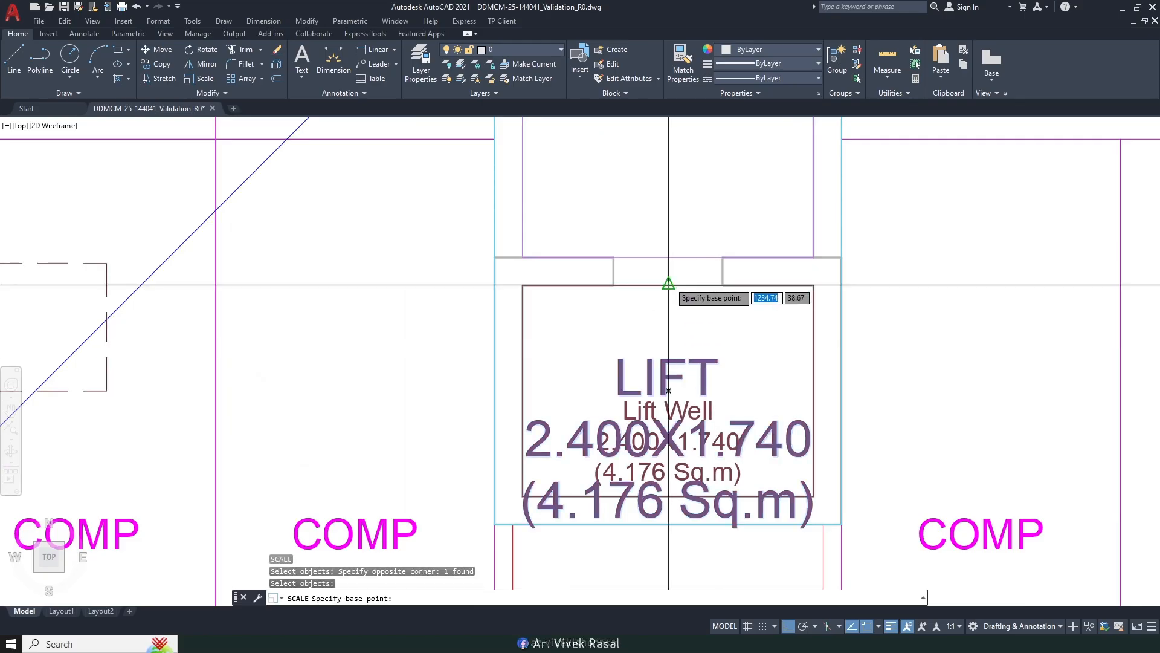
pyautogui.click(668, 284)
pyautogui.write('.5')
pyautogui.press('Return')
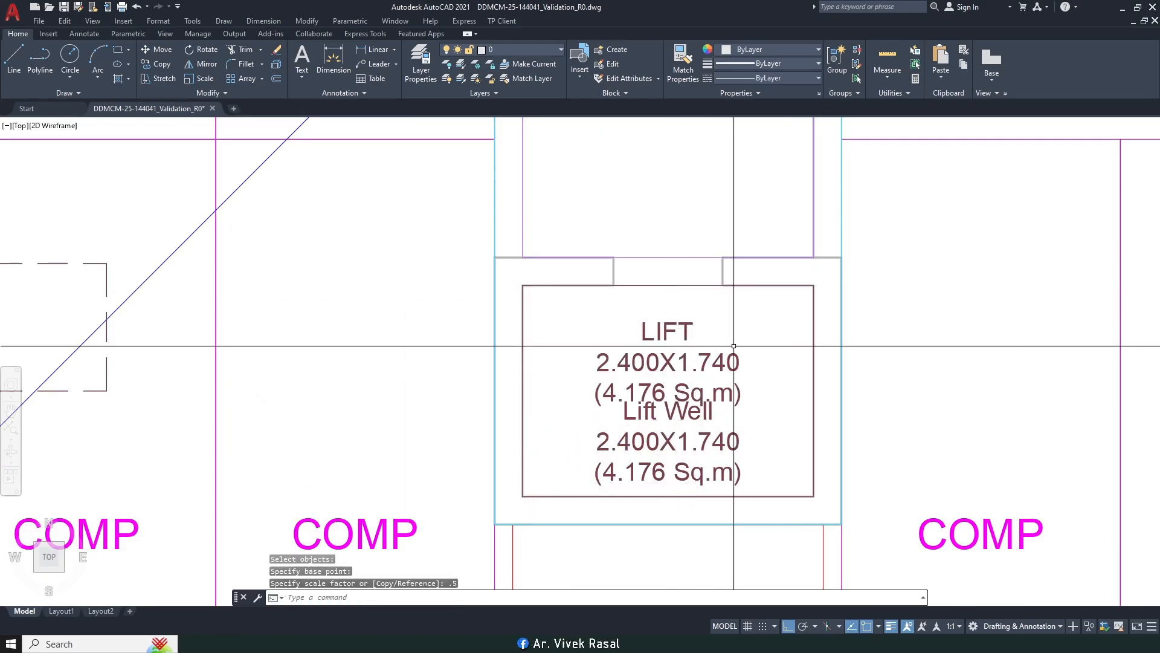
# Step: Move the LIFT label above the Lift Well text
pyautogui.write('M')
pyautogui.press('Return')
pyautogui.click(733, 346)
pyautogui.click(689, 337)
pyautogui.press('Return')
pyautogui.click(944, 379)
pyautogui.click(935, 357)
pyautogui.scroll(-5, 794, 324)
pyautogui.moveTo(621, 419); pyautogui.dragTo(757, 282, button='middle')
pyautogui.moveTo(521, 437); pyautogui.dragTo(563, 392, button='middle')
pyautogui.scroll(5, 539, 405)
pyautogui.write('re')
pyautogui.press('Return')
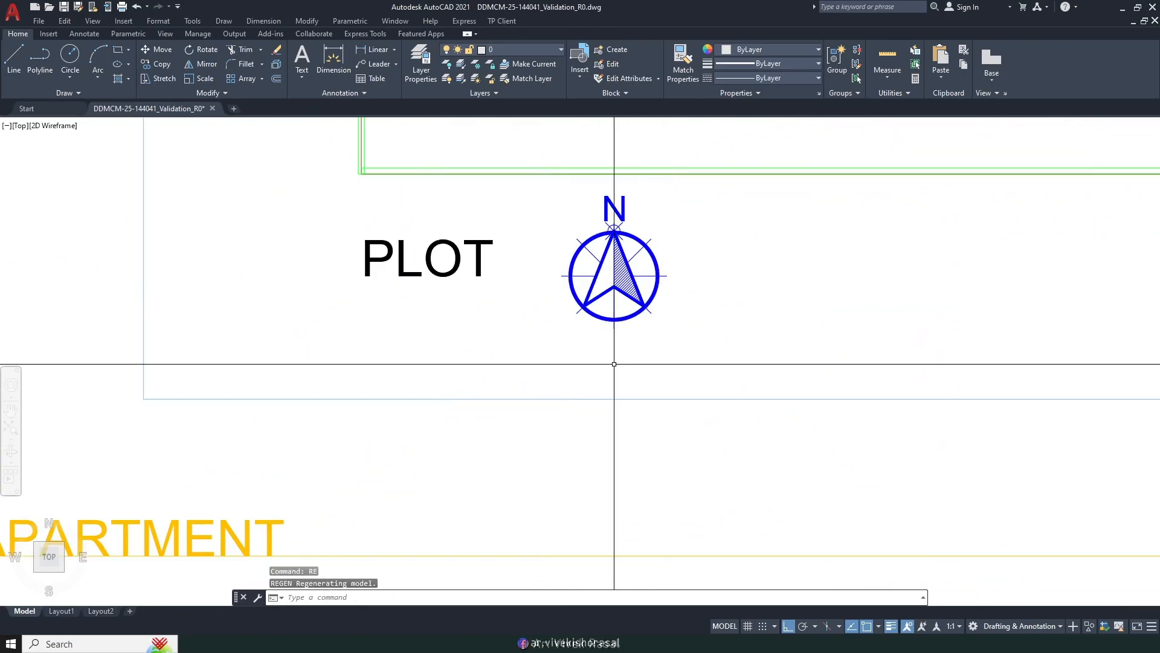
pyautogui.scroll(-12, 615, 383)
pyautogui.scroll(6, 729, 339)
pyautogui.moveTo(730, 339); pyautogui.dragTo(610, 350, button='middle')
pyautogui.write('dli')
pyautogui.press('Return')
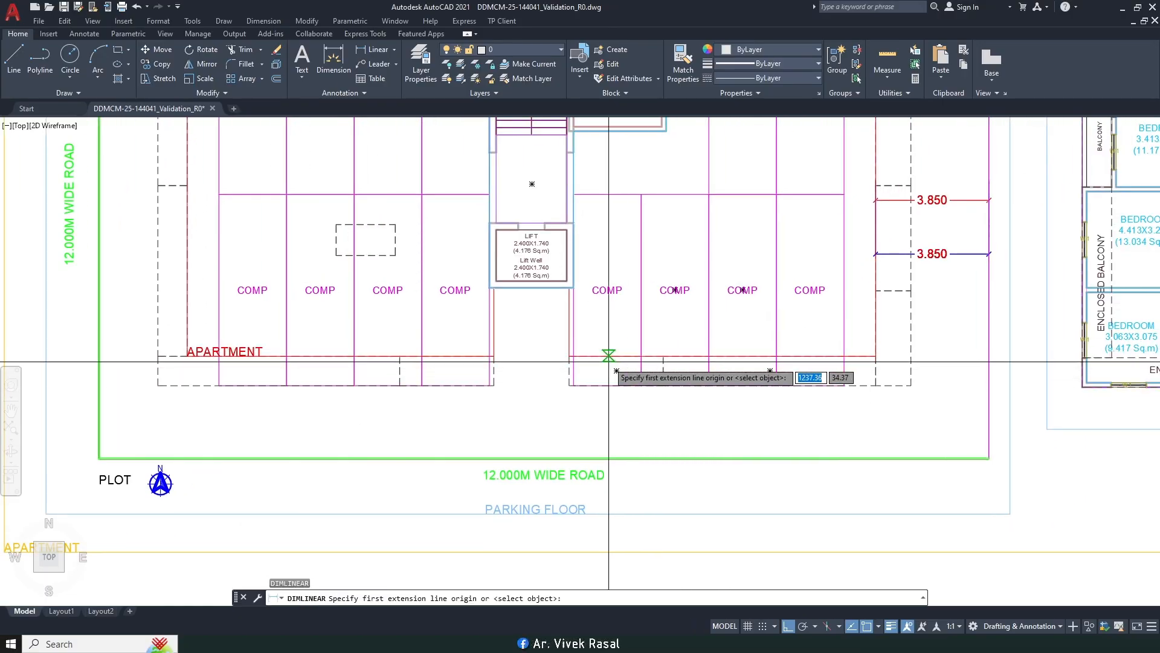
pyautogui.click(616, 356)
pyautogui.scroll(6, 640, 409)
pyautogui.scroll(-4, 566, 388)
pyautogui.click(568, 370)
pyautogui.scroll(-4, 568, 370)
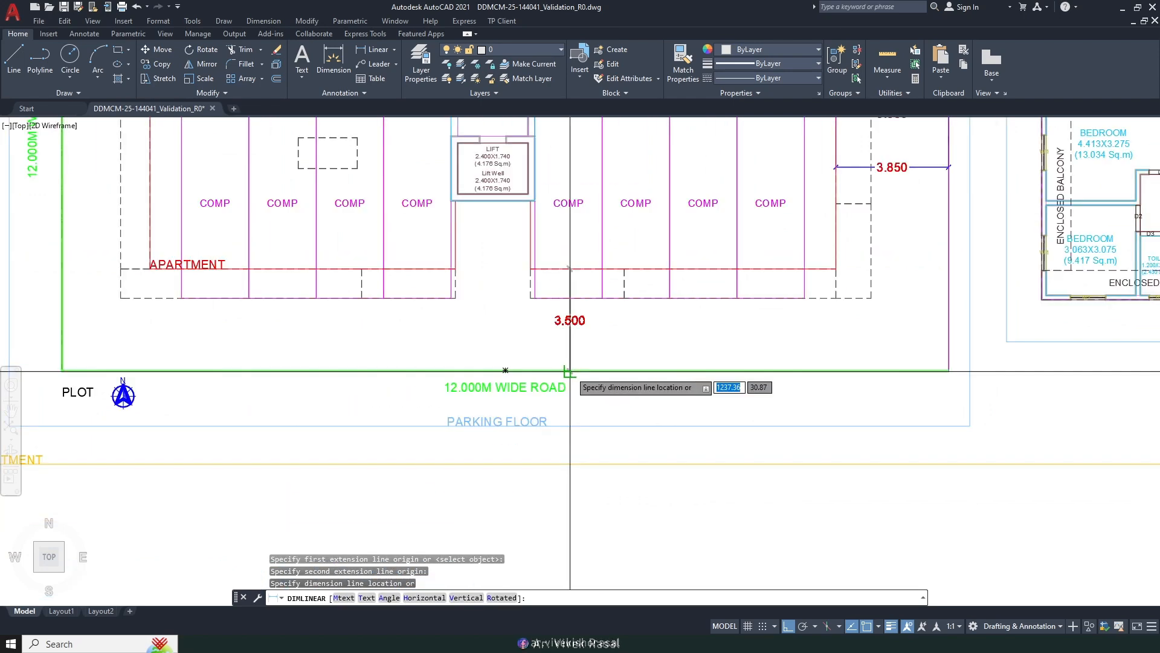
pyautogui.press('Escape')
pyautogui.scroll(-4, 599, 367)
pyautogui.scroll(-6, 599, 367)
pyautogui.scroll(4, 683, 298)
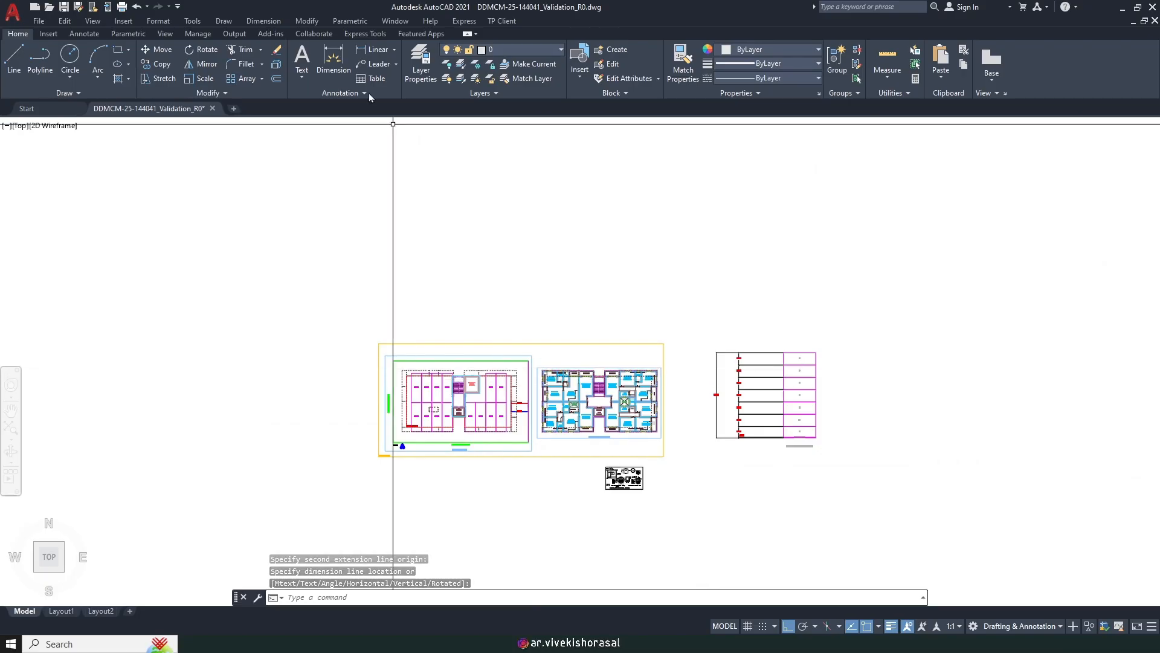
# Step: Regenerate the TP validation report, picking the sheet start point and accepting the paper size
pyautogui.click(492, 23)
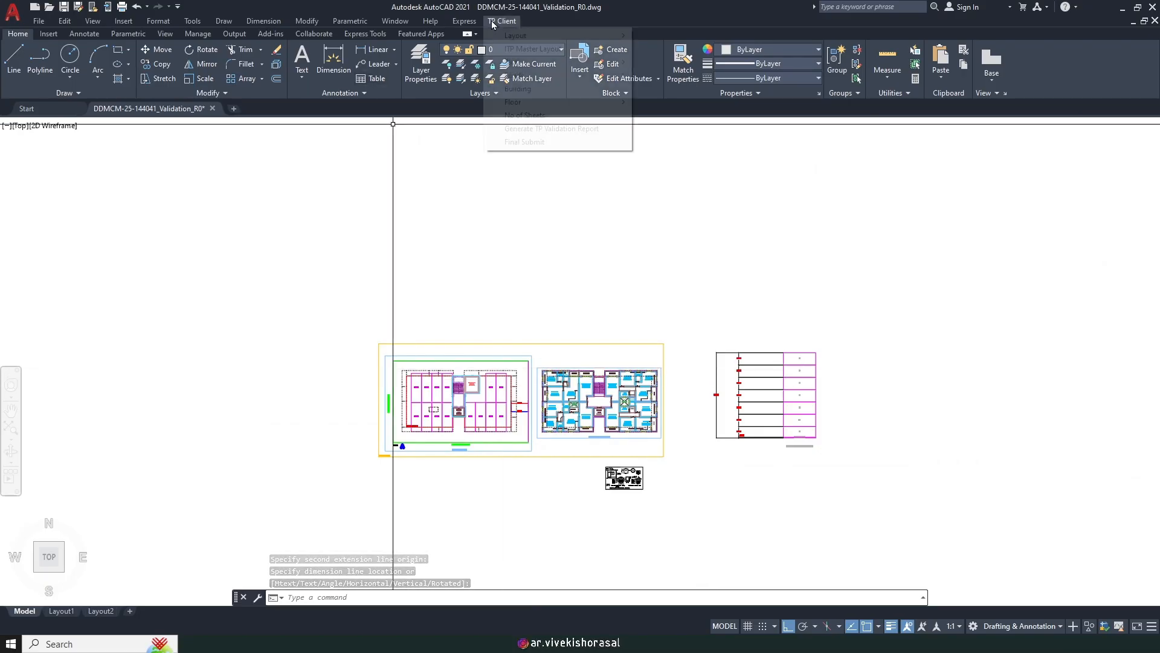
pyautogui.click(553, 129)
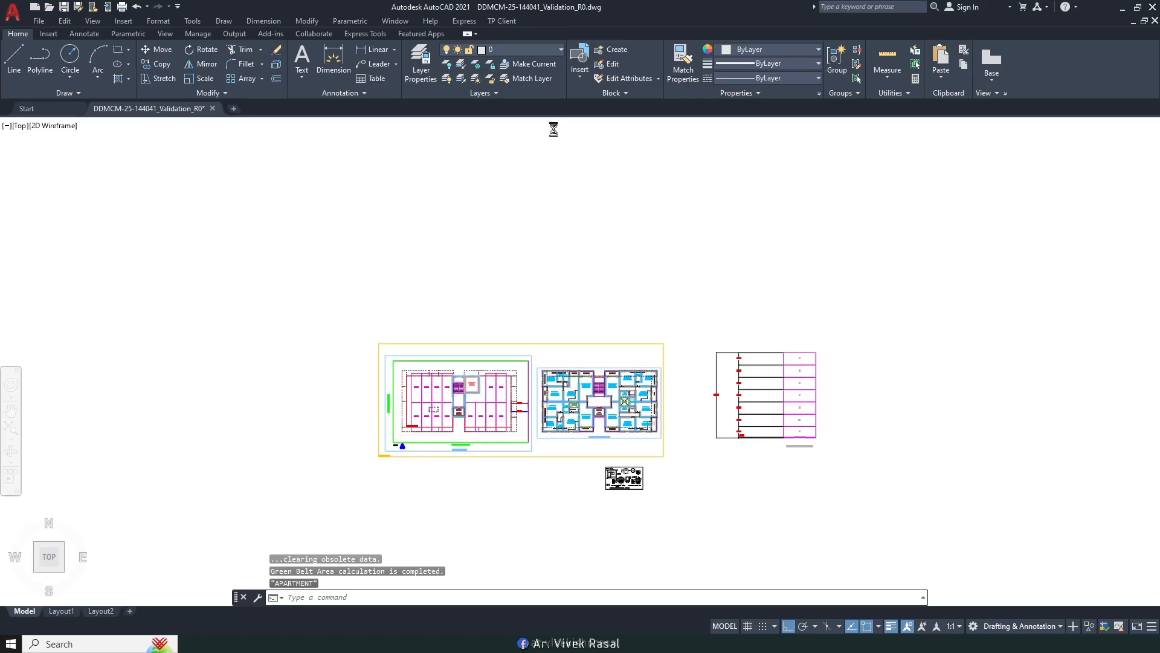
pyautogui.scroll(-8, 552, 236)
pyautogui.scroll(3, 544, 272)
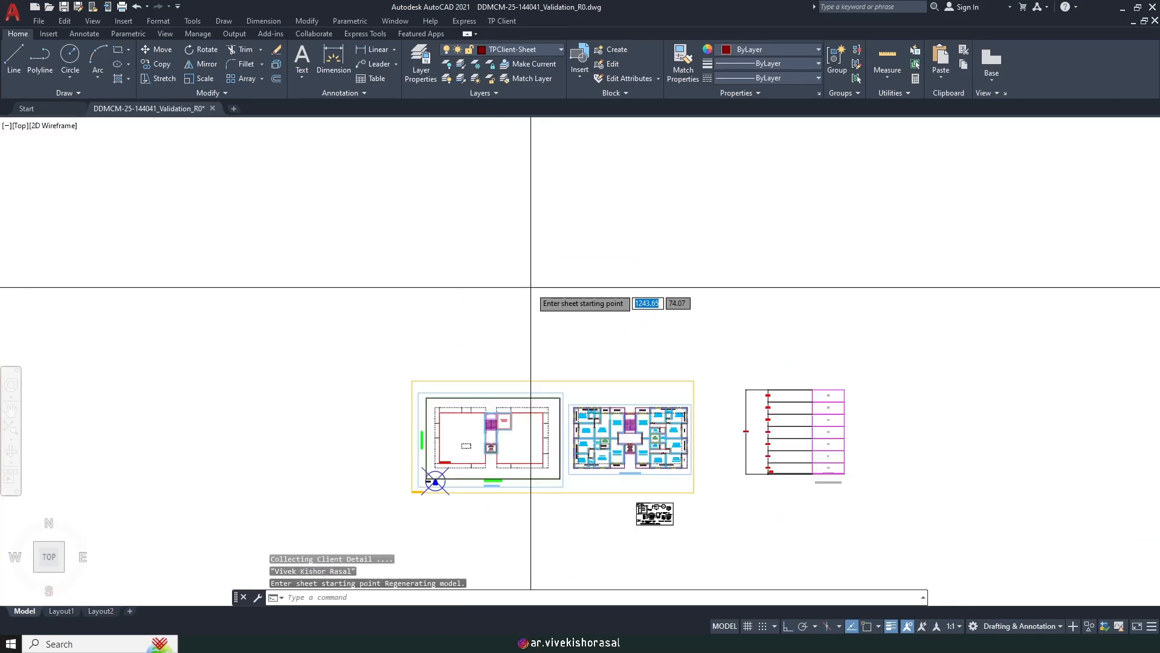
pyautogui.click(530, 287)
pyautogui.press('Return')
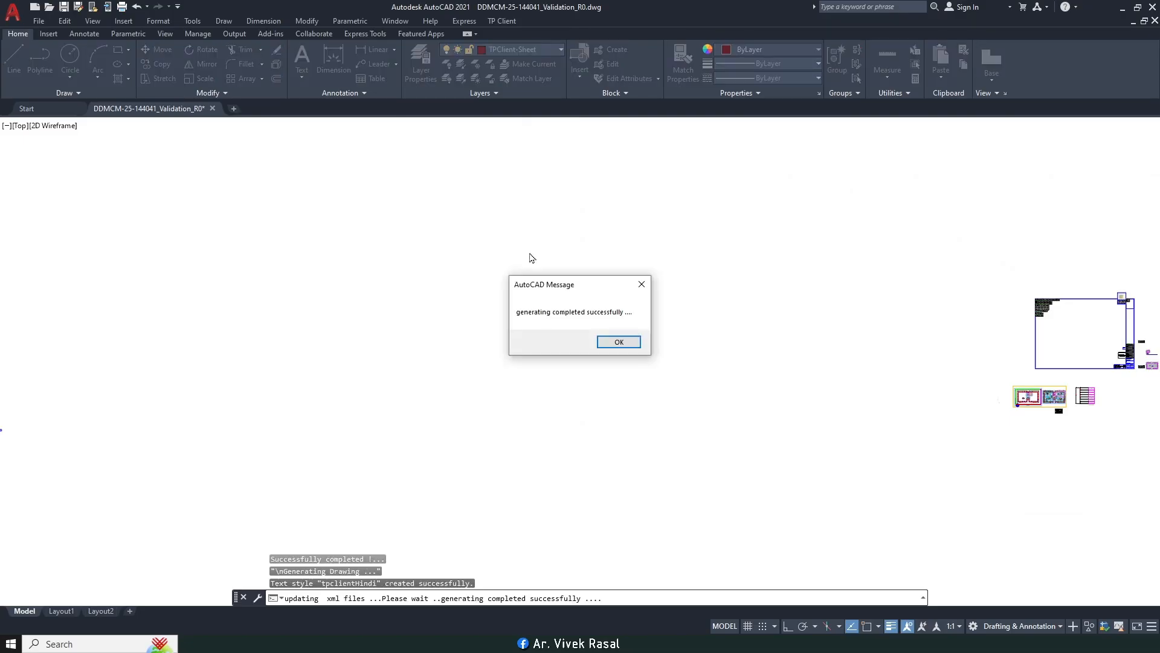
pyautogui.click(620, 343)
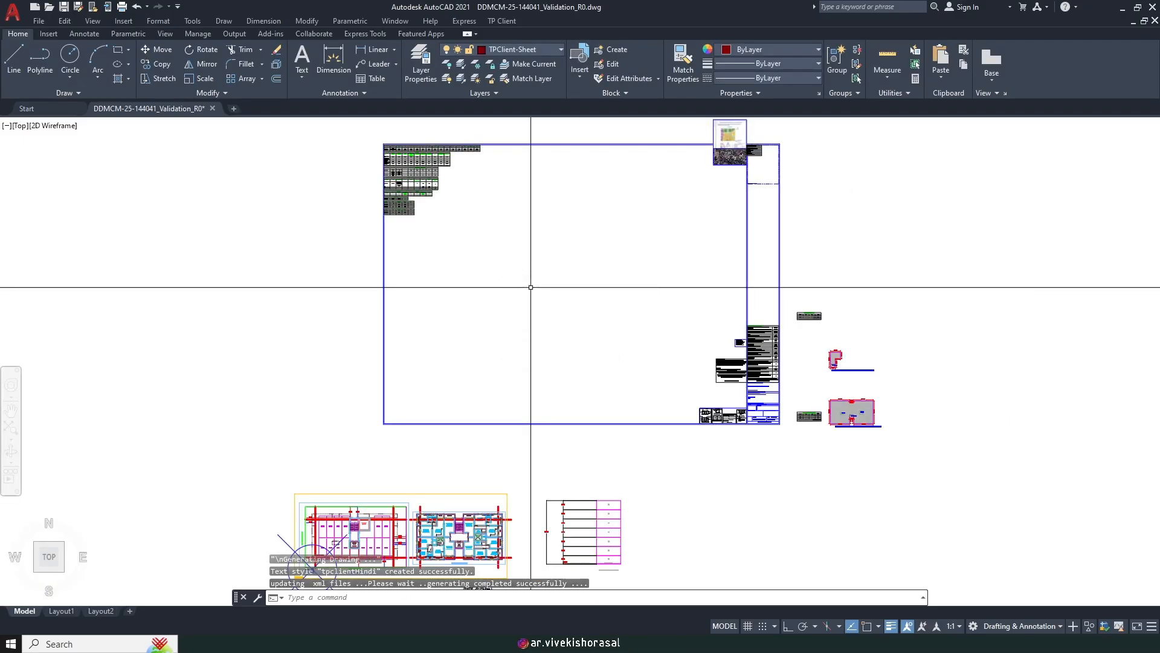
pyautogui.press('super')
pyautogui.click(364, 499)
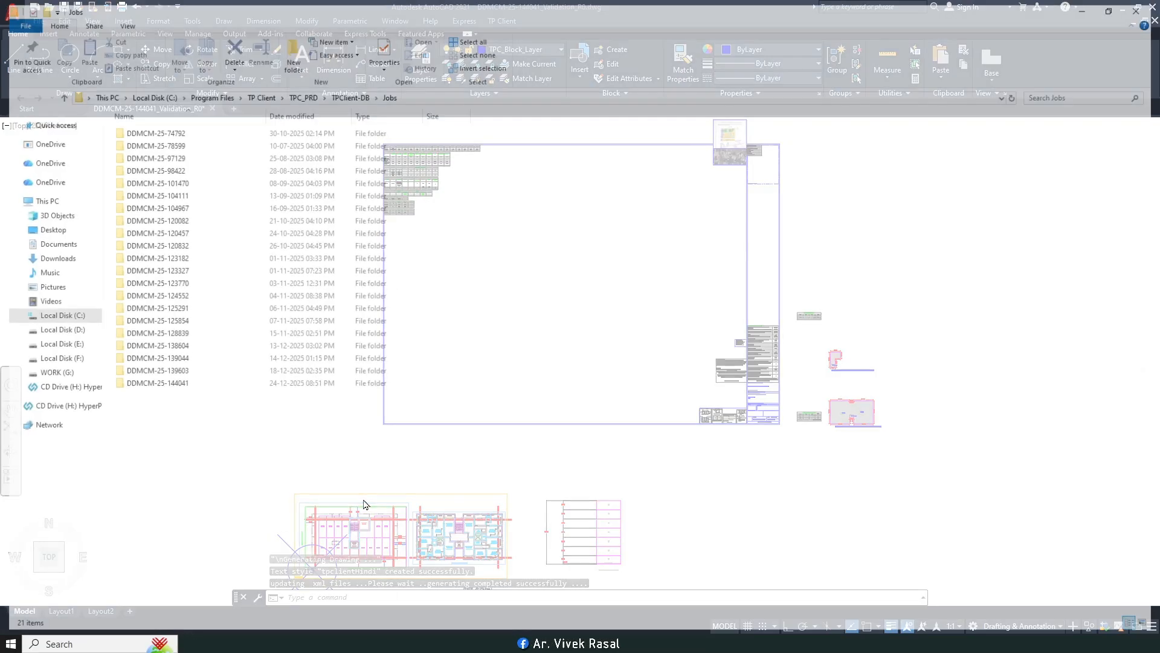
pyautogui.click(158, 384)
pyautogui.doubleClick(159, 383)
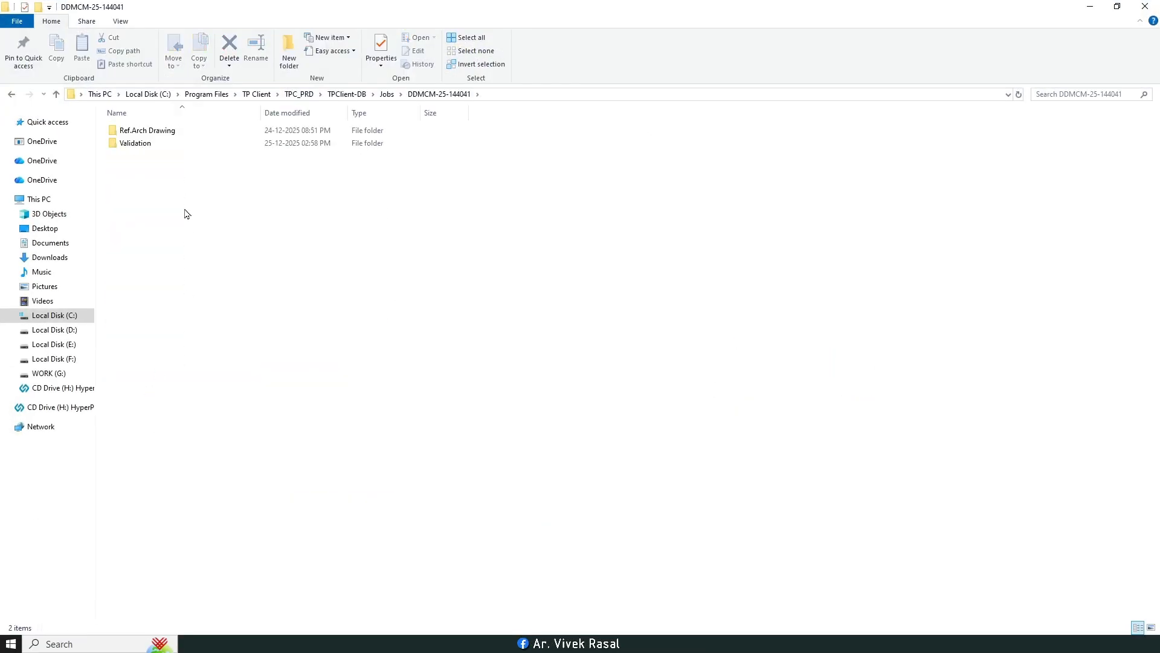
pyautogui.doubleClick(135, 146)
pyautogui.click(160, 183)
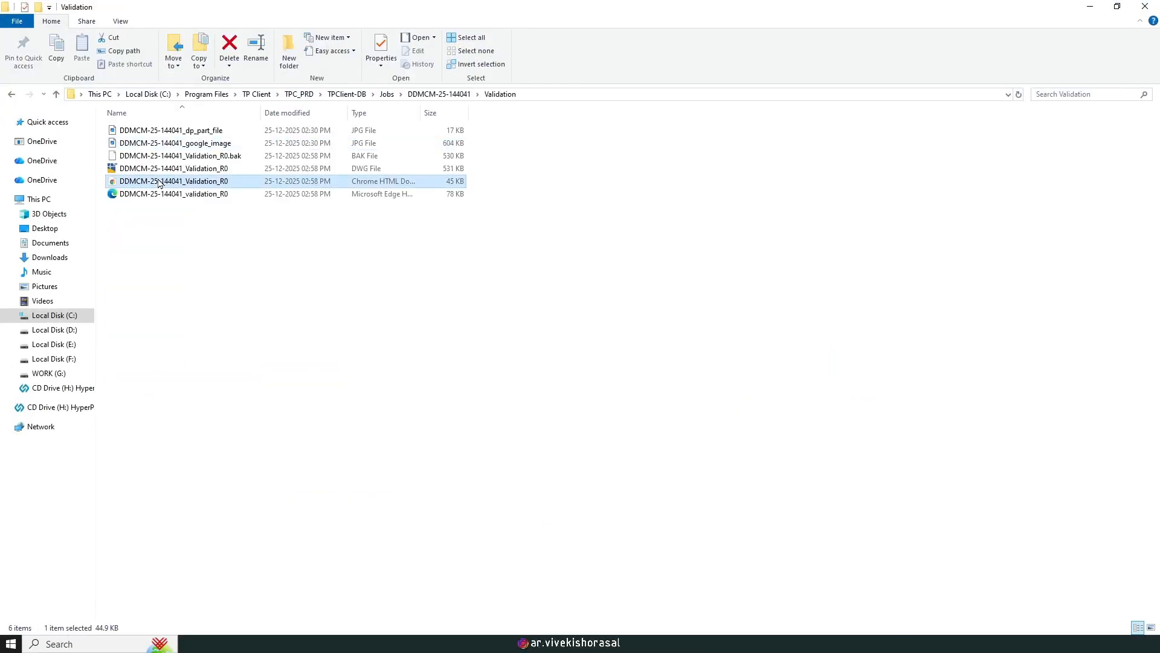
pyautogui.click(266, 643)
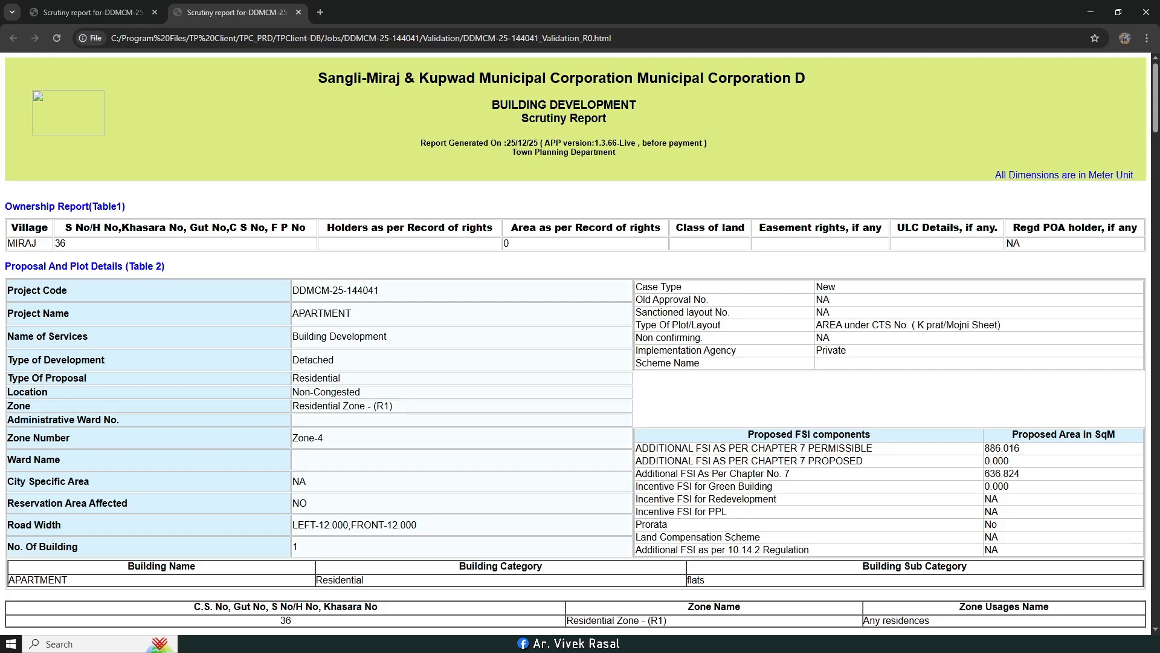
pyautogui.scroll(-4, 490, 343)
pyautogui.scroll(4, 489, 348)
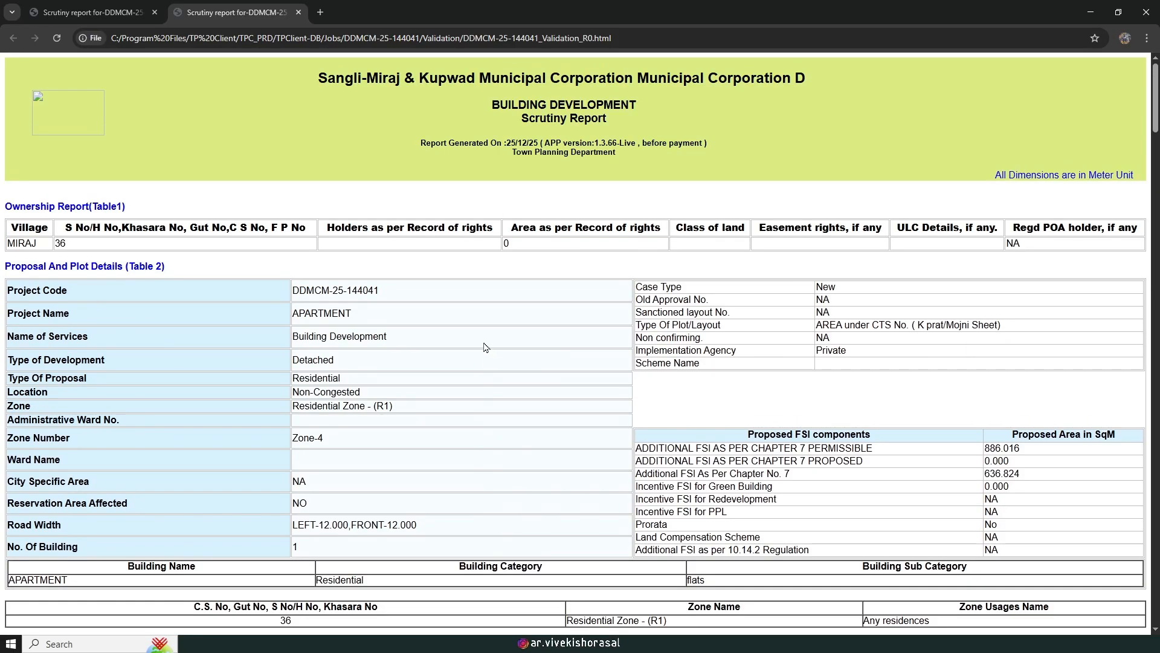
pyautogui.moveTo(348, 291); pyautogui.dragTo(380, 291)
pyautogui.scroll(-10, 375, 290)
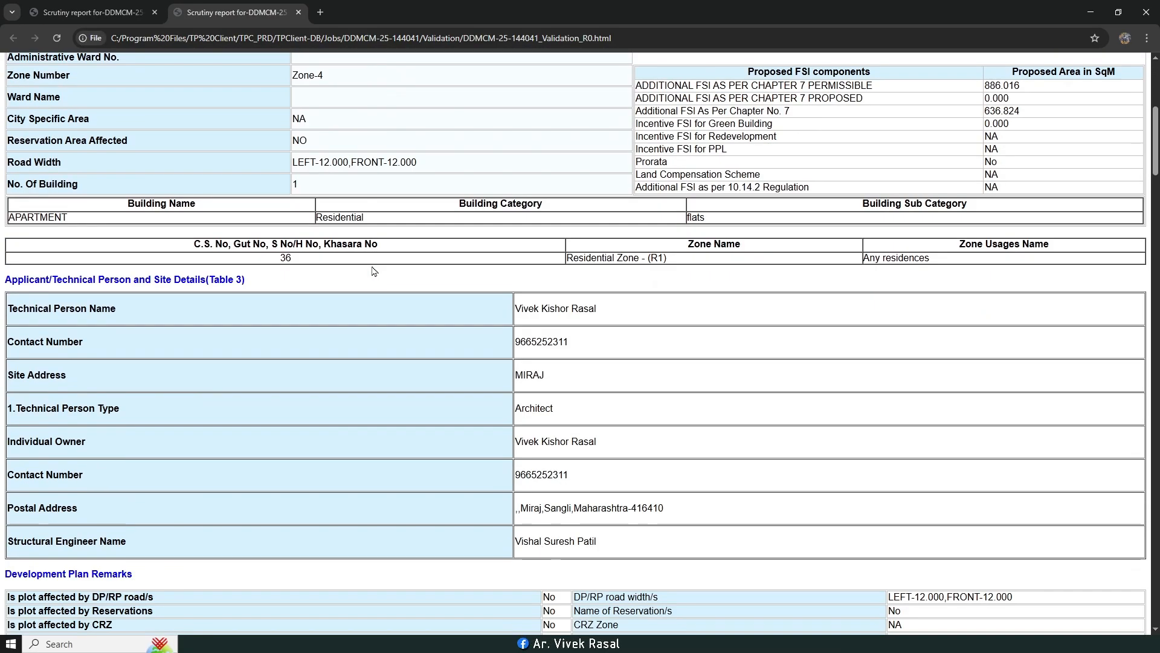
pyautogui.scroll(-10, 373, 280)
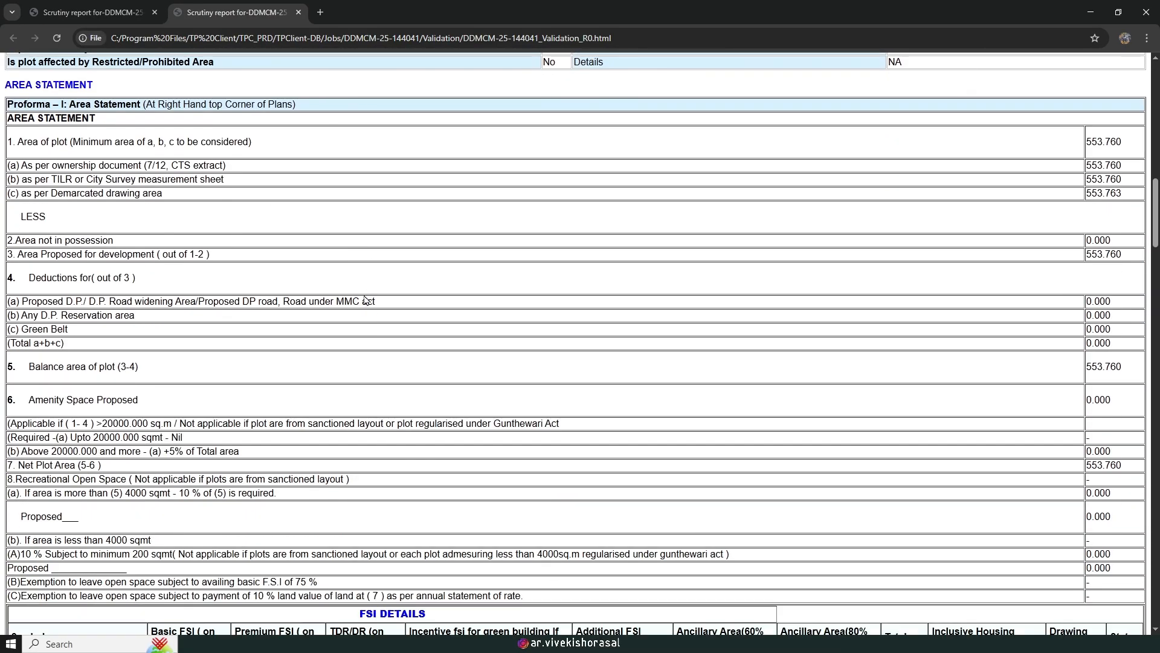
pyautogui.scroll(-4, 364, 298)
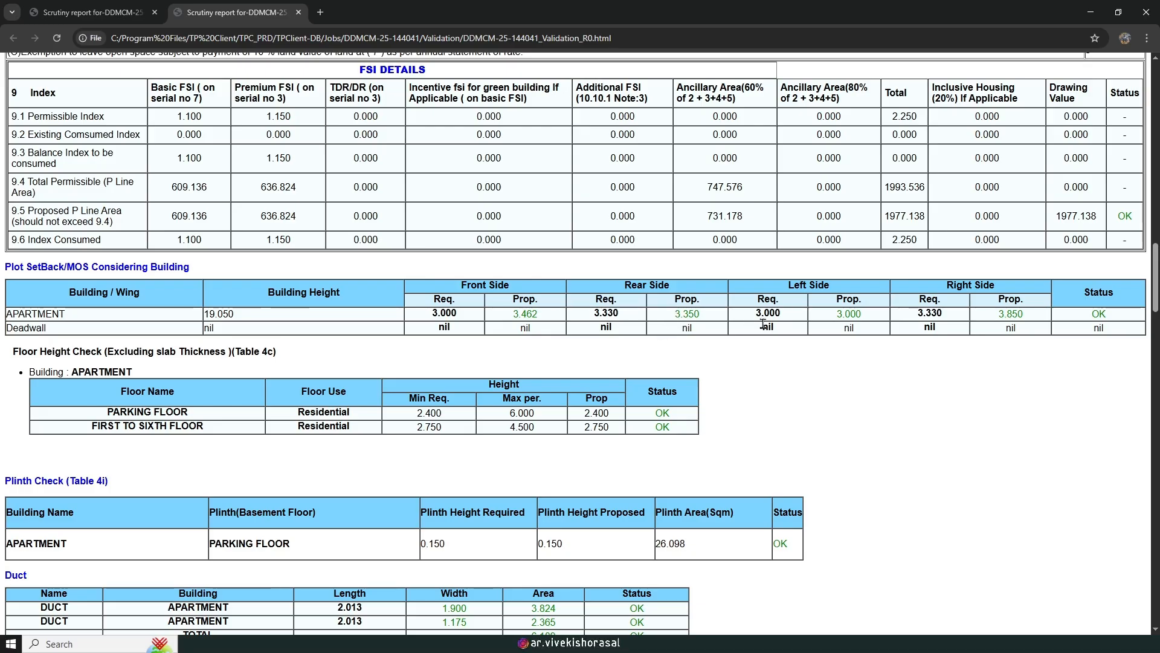
pyautogui.scroll(-1, 545, 329)
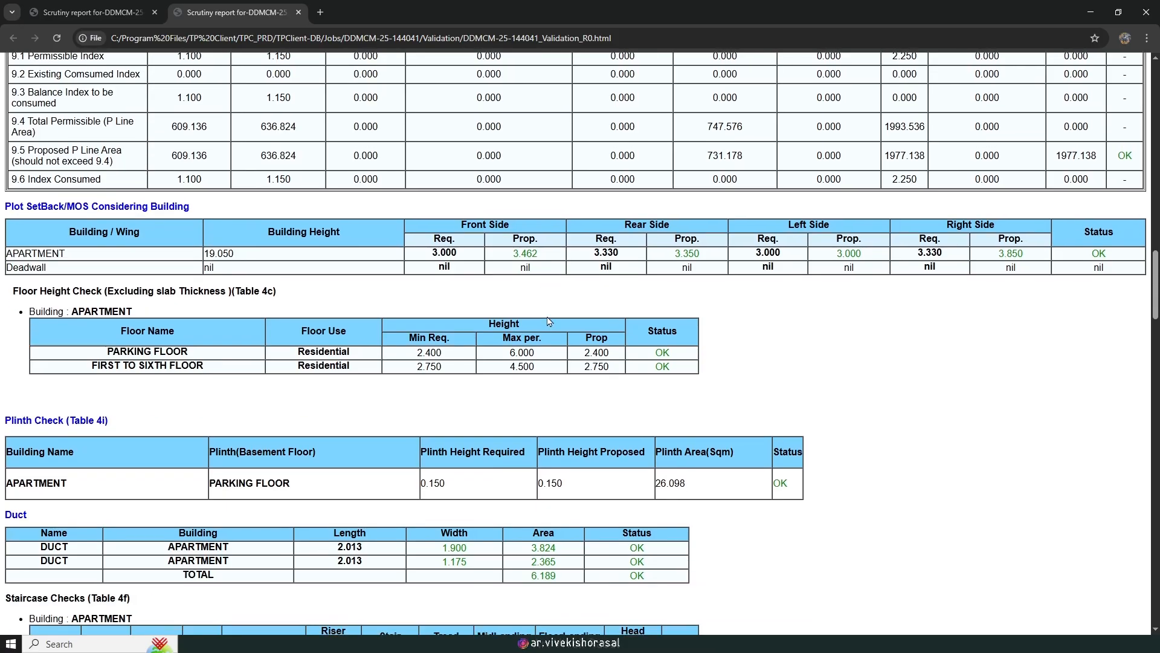
pyautogui.click(87, 7)
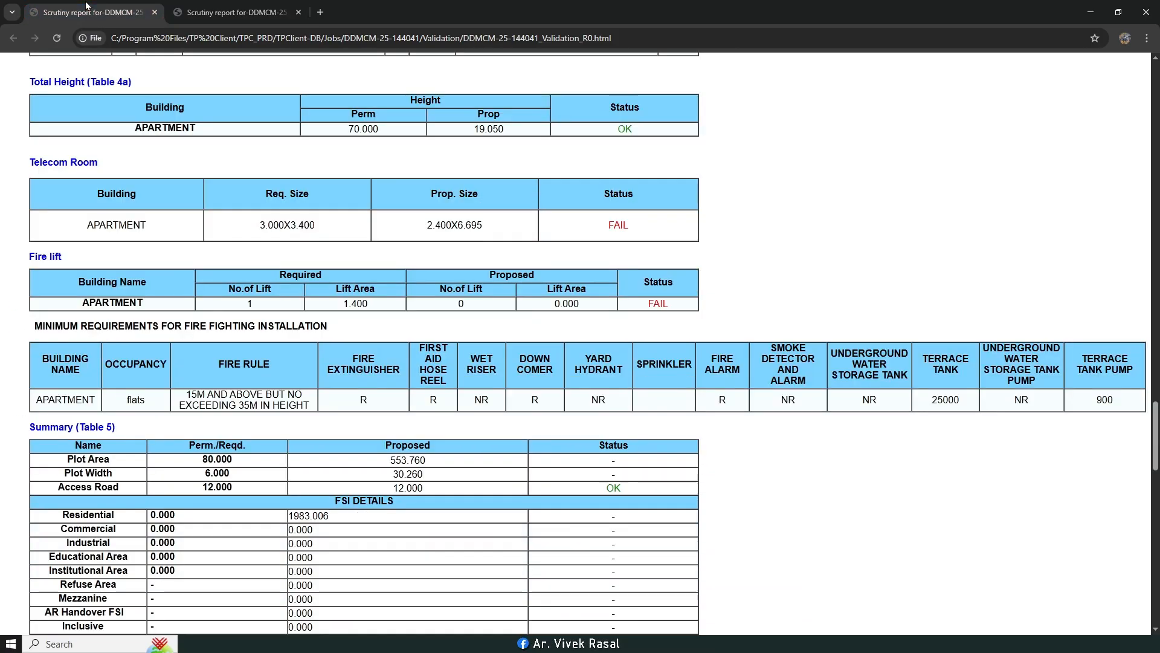
pyautogui.scroll(20, 305, 220)
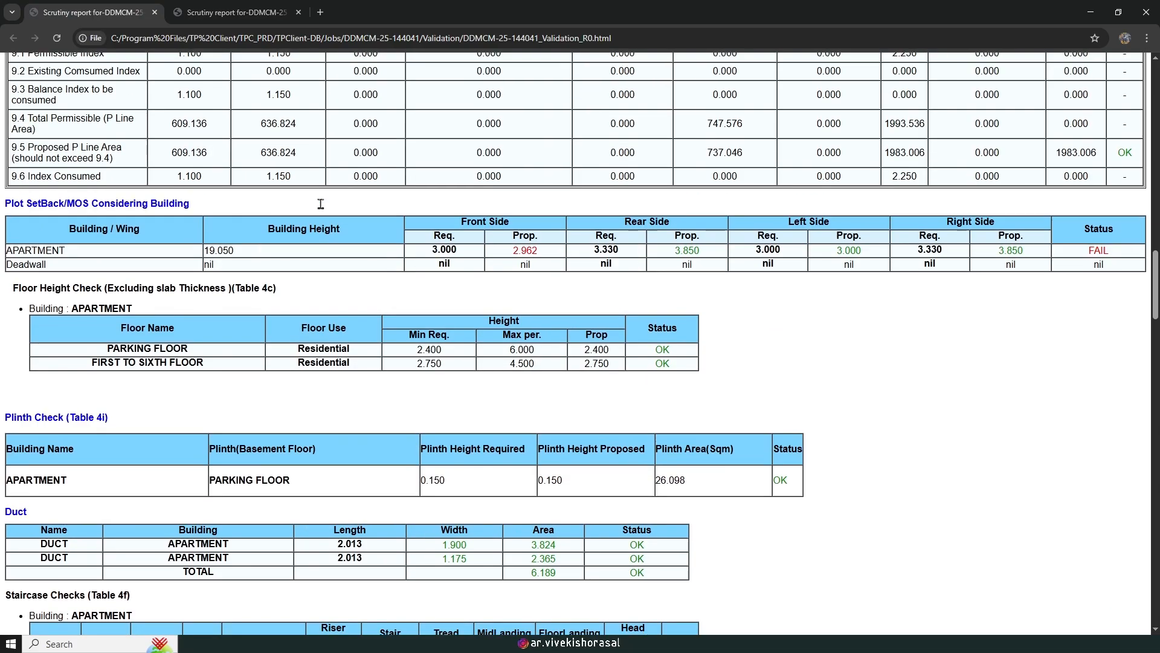
pyautogui.scroll(-4, 322, 209)
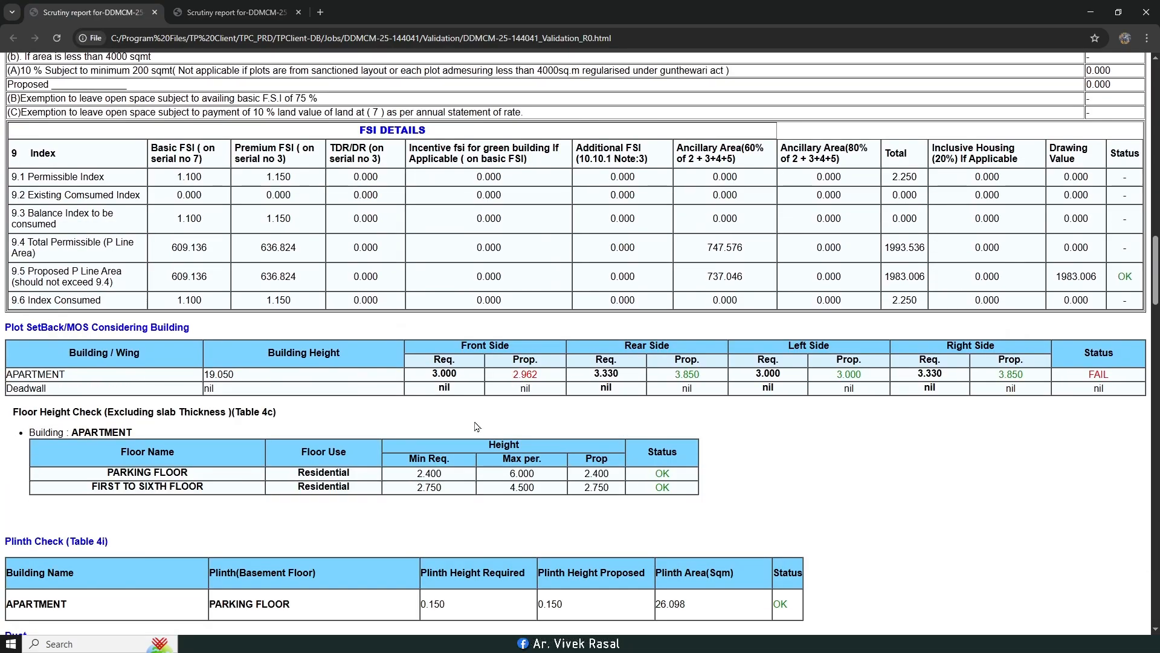
pyautogui.click(230, 6)
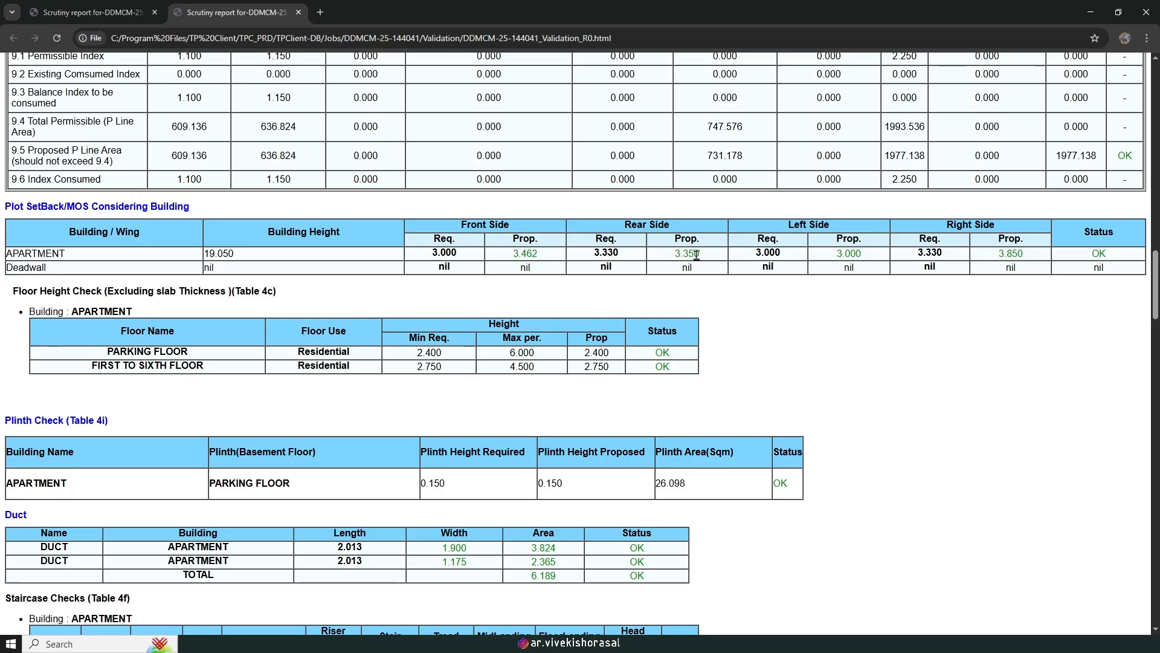
pyautogui.scroll(-3, 695, 256)
pyautogui.scroll(1, 635, 235)
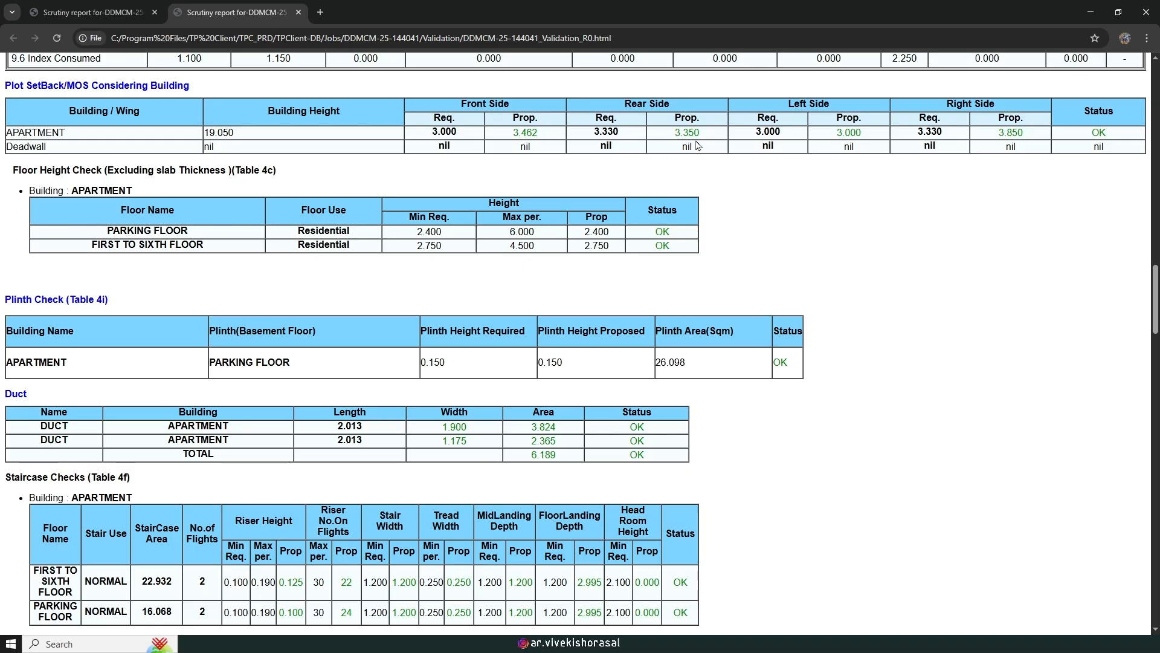
pyautogui.scroll(-5, 688, 157)
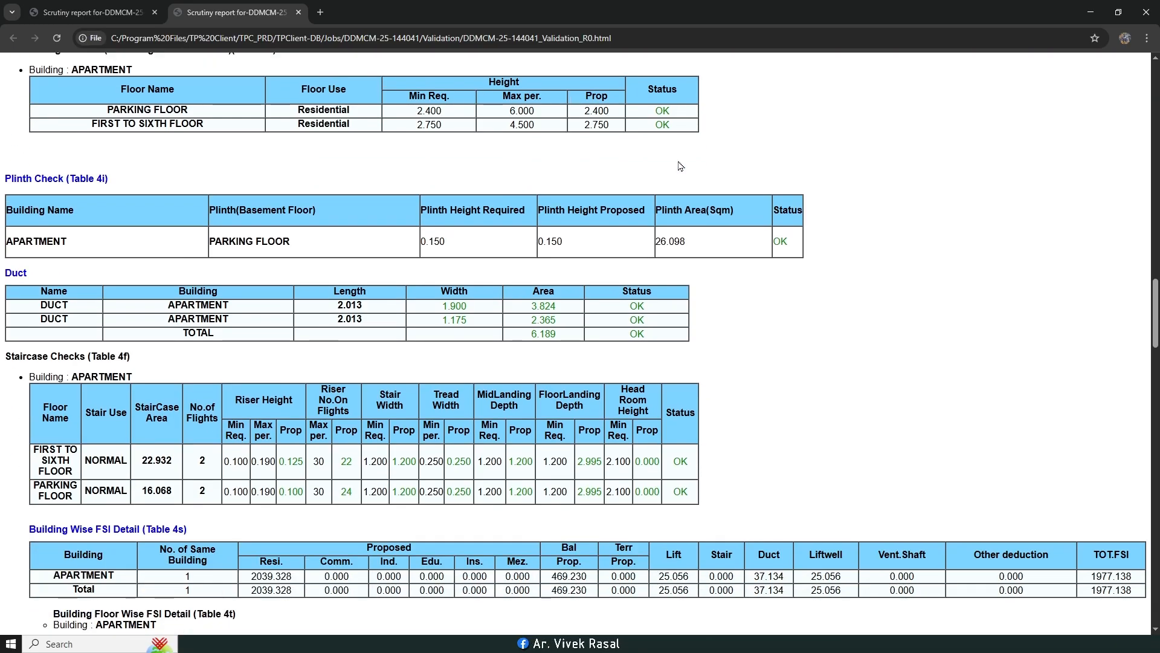
pyautogui.scroll(-6, 677, 169)
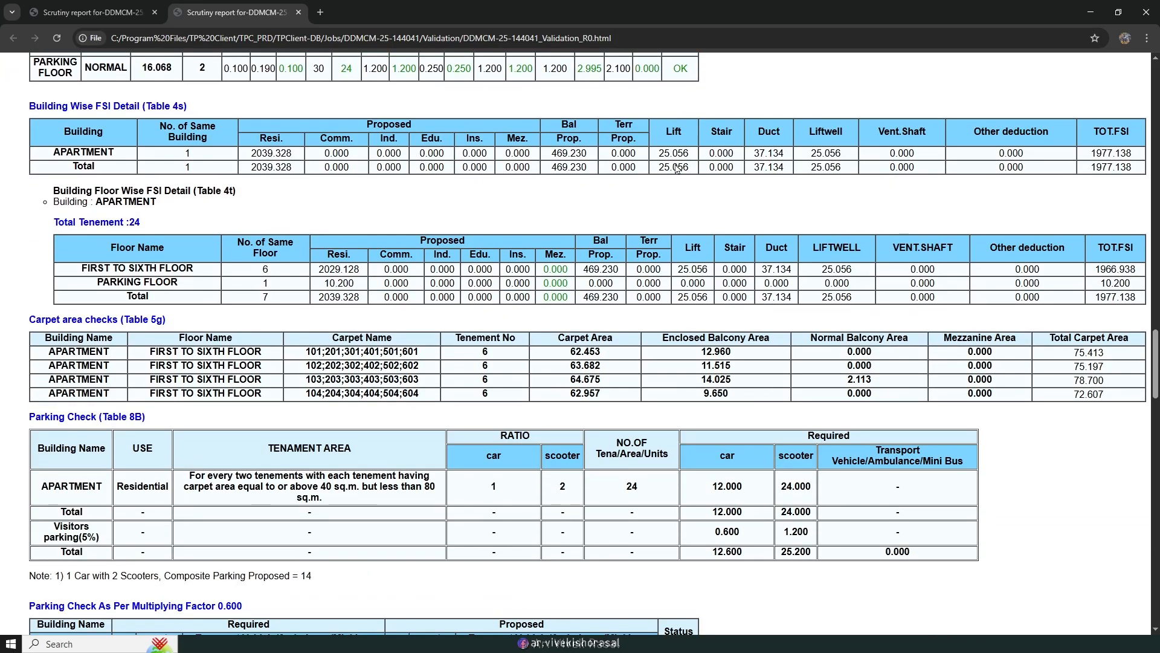
pyautogui.hotkey('ctrl', 'shift', 'Tab')
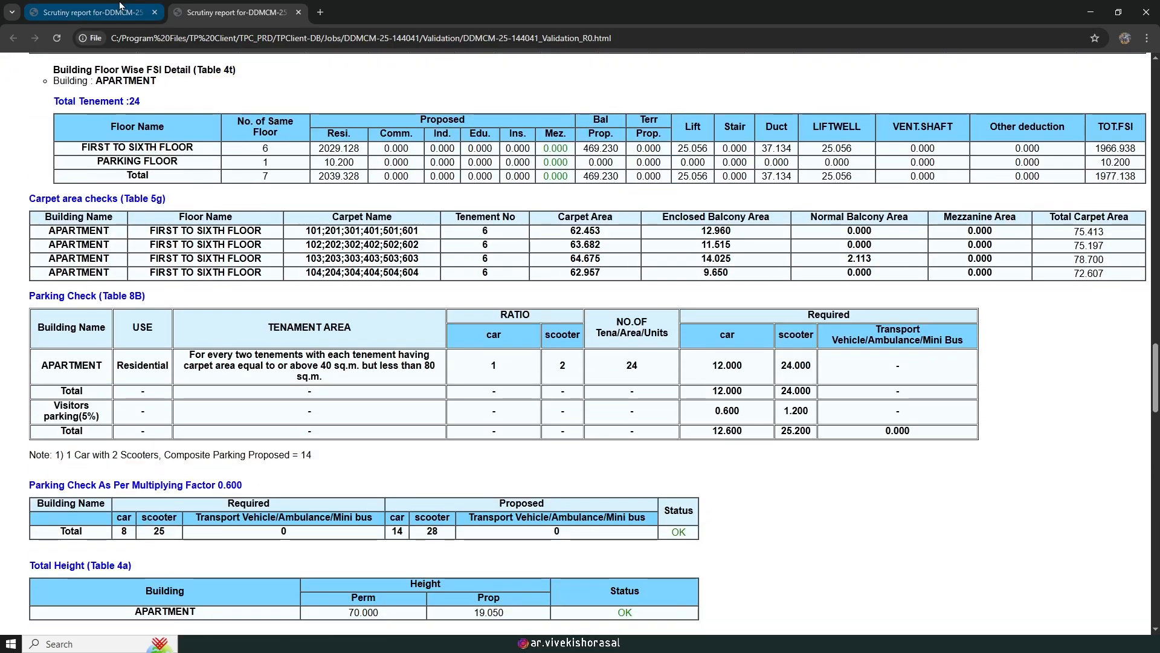
pyautogui.scroll(-10, 400, 182)
pyautogui.scroll(-10, 400, 210)
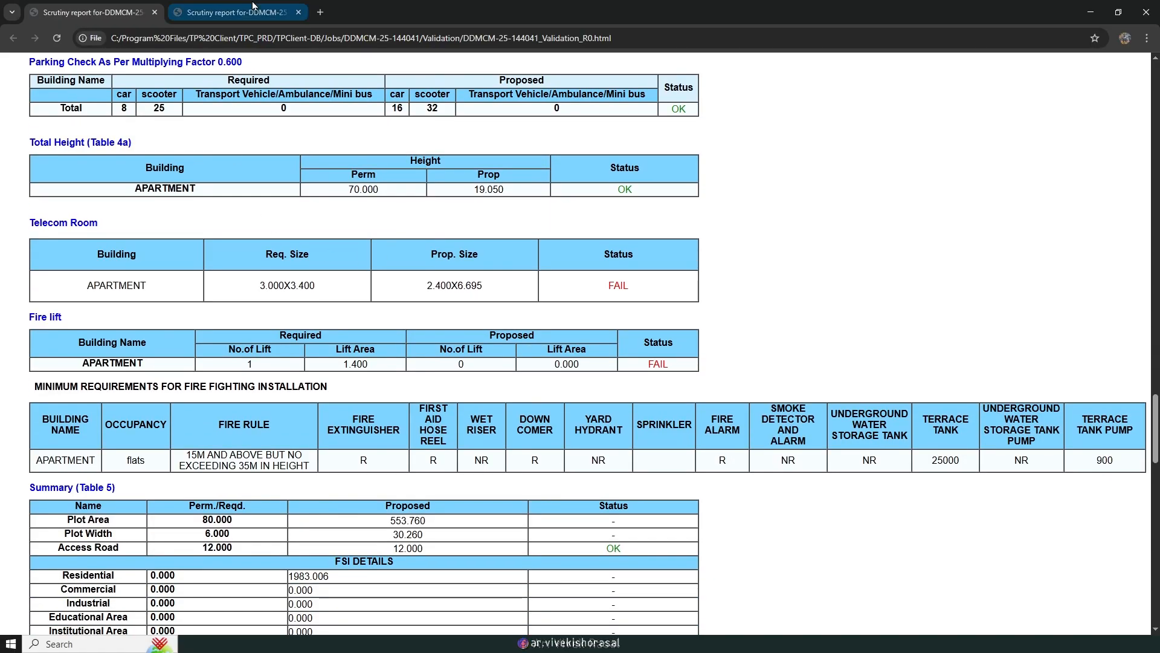
pyautogui.click(252, 6)
pyautogui.scroll(-5, 426, 230)
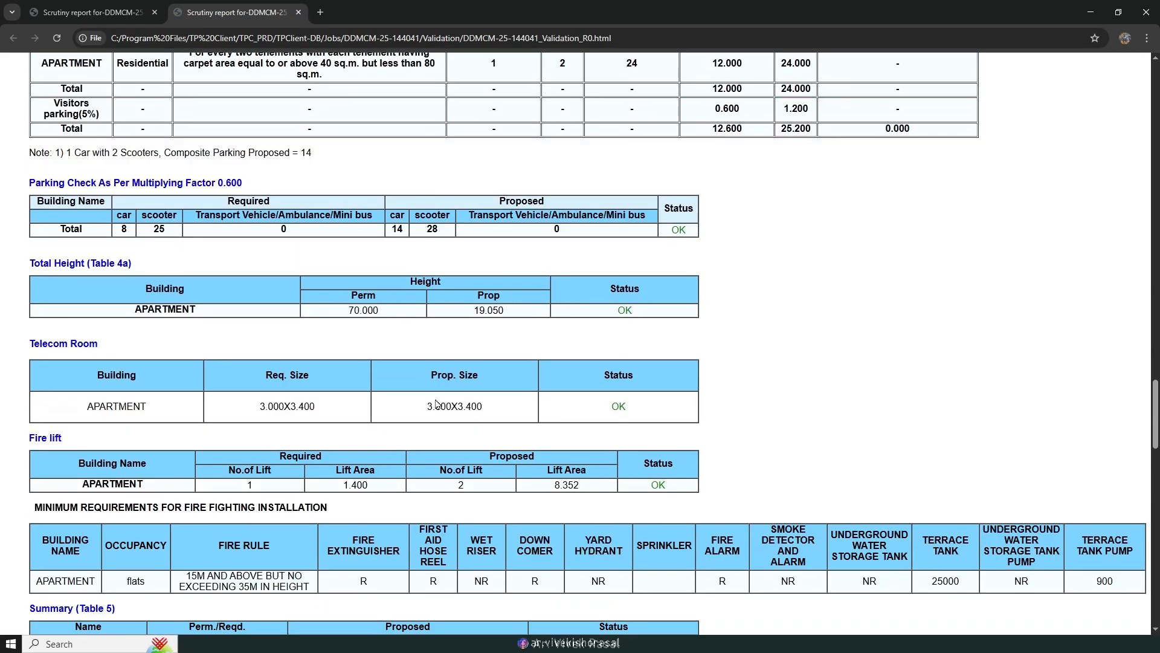
pyautogui.moveTo(432, 401); pyautogui.dragTo(483, 406)
pyautogui.click(506, 358)
pyautogui.scroll(-3, 487, 310)
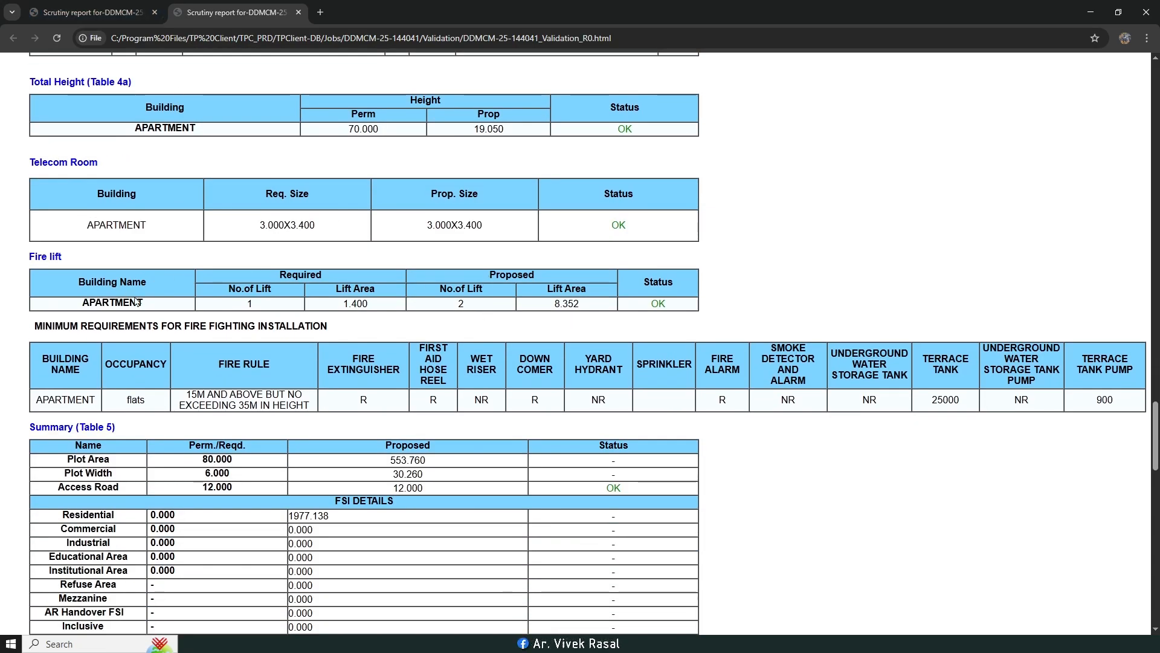
pyautogui.moveTo(235, 311); pyautogui.dragTo(266, 311)
pyautogui.moveTo(337, 297); pyautogui.dragTo(371, 308)
pyautogui.click(459, 309)
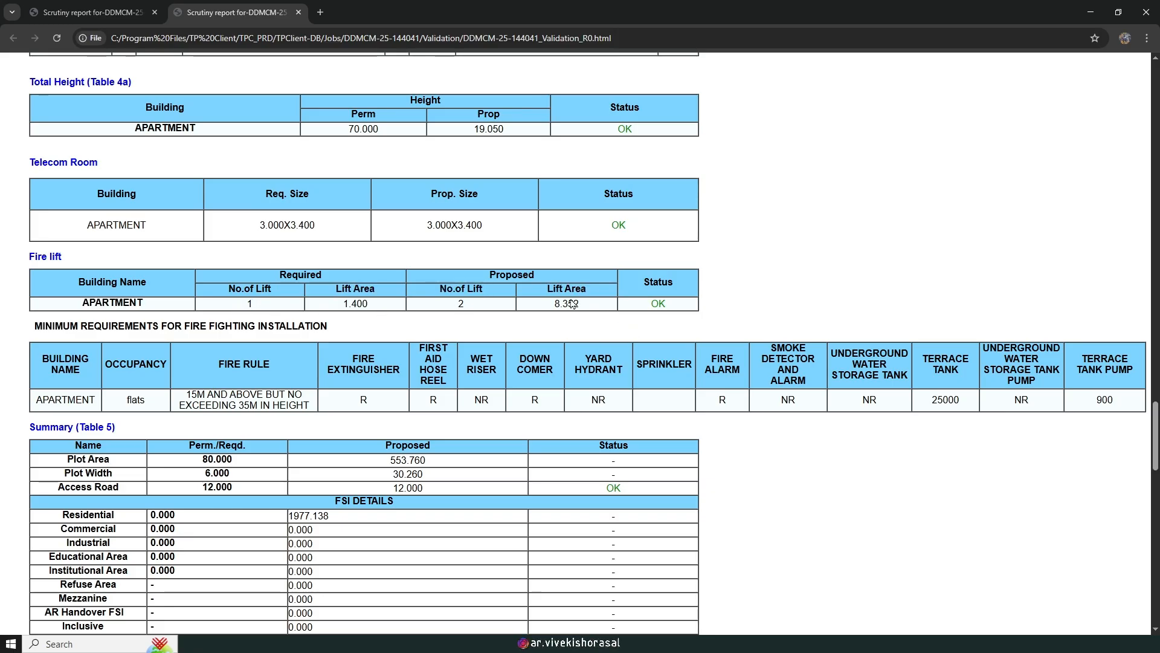
pyautogui.scroll(1, 573, 304)
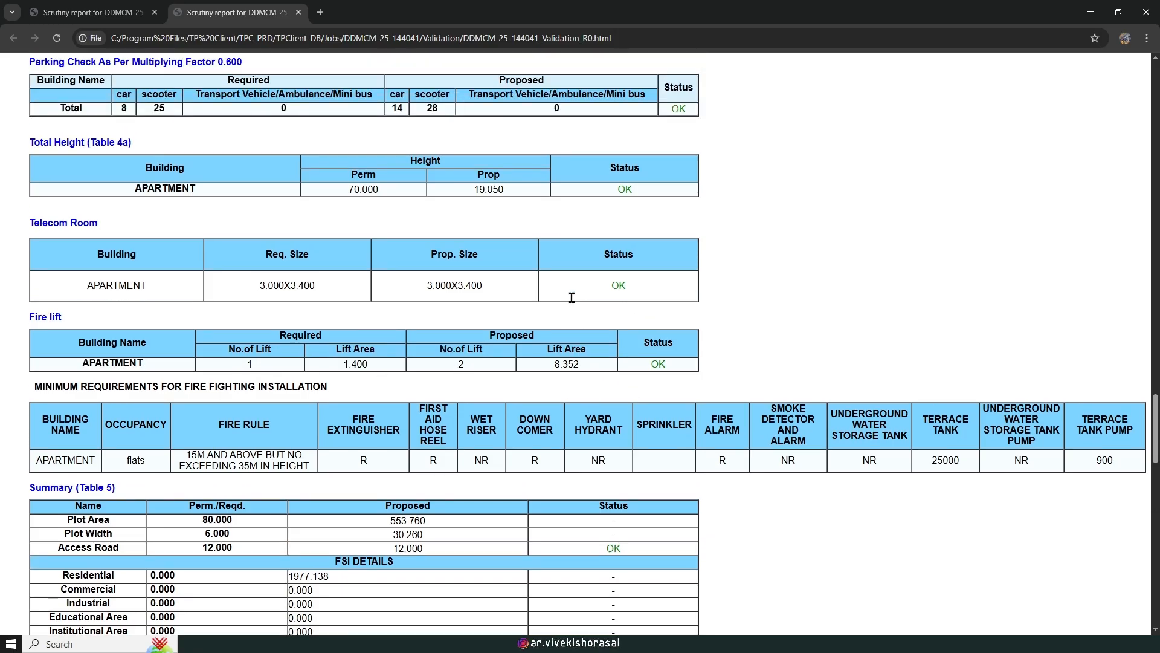
# Step: Compare the earlier scrutiny report with the revised one, scrolling through the revised report's FSI and setback values
pyautogui.click(87, 6)
pyautogui.scroll(1, 460, 247)
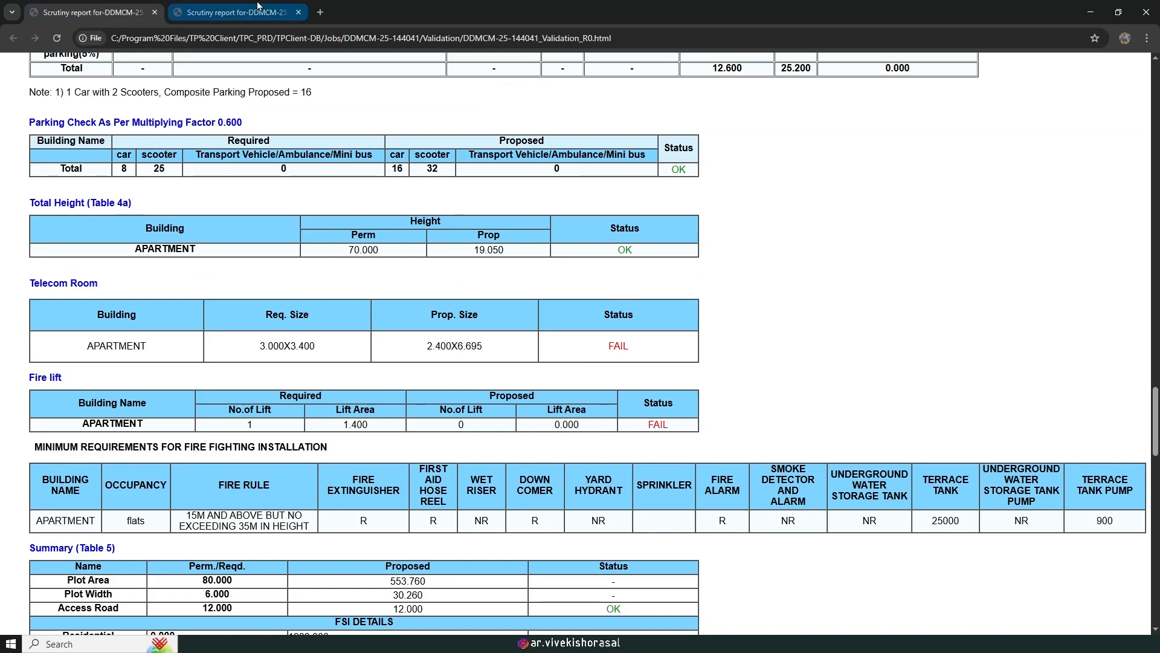
pyautogui.click(257, 6)
pyautogui.scroll(1, 412, 271)
pyautogui.scroll(4, 412, 273)
pyautogui.scroll(-14, 414, 271)
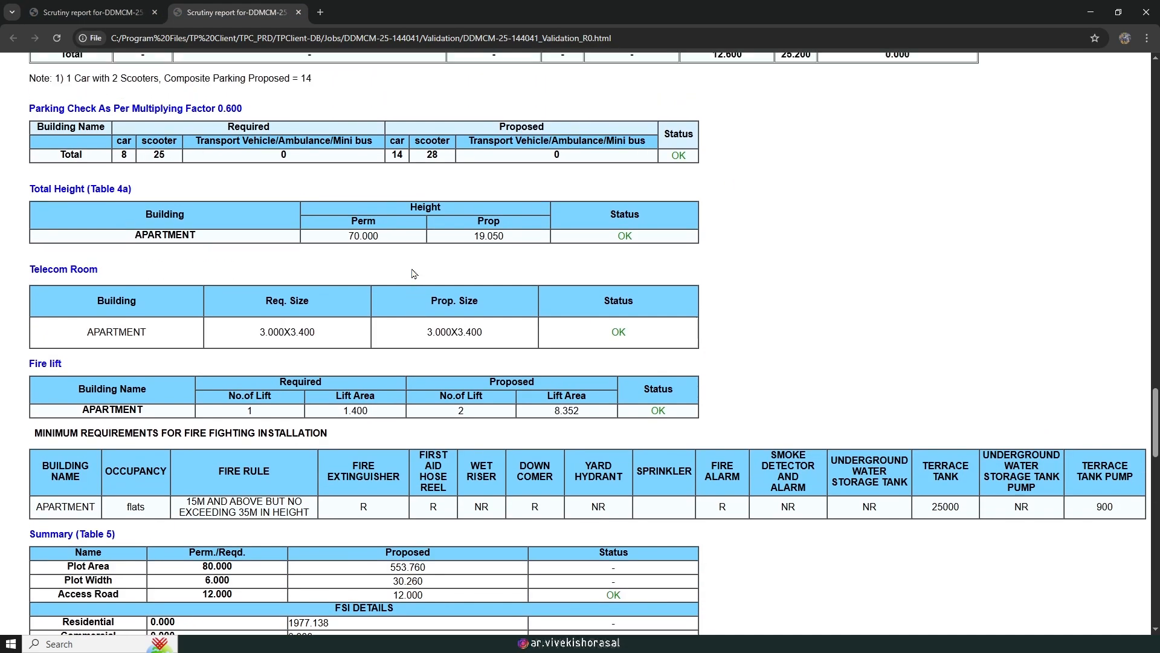
pyautogui.scroll(-7, 401, 291)
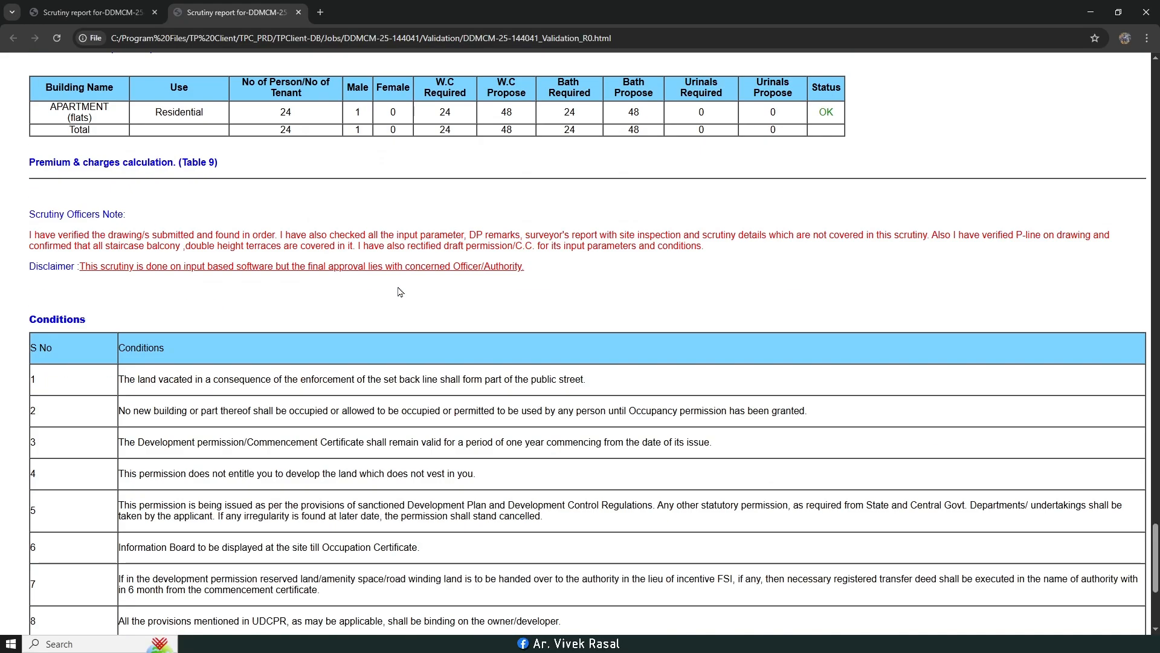
pyautogui.scroll(-5, 400, 292)
pyautogui.scroll(17, 405, 275)
pyautogui.scroll(13, 410, 273)
pyautogui.scroll(20, 409, 268)
pyautogui.scroll(5, 403, 261)
pyautogui.scroll(-4, 423, 248)
pyautogui.scroll(15, 425, 242)
pyautogui.scroll(5, 425, 229)
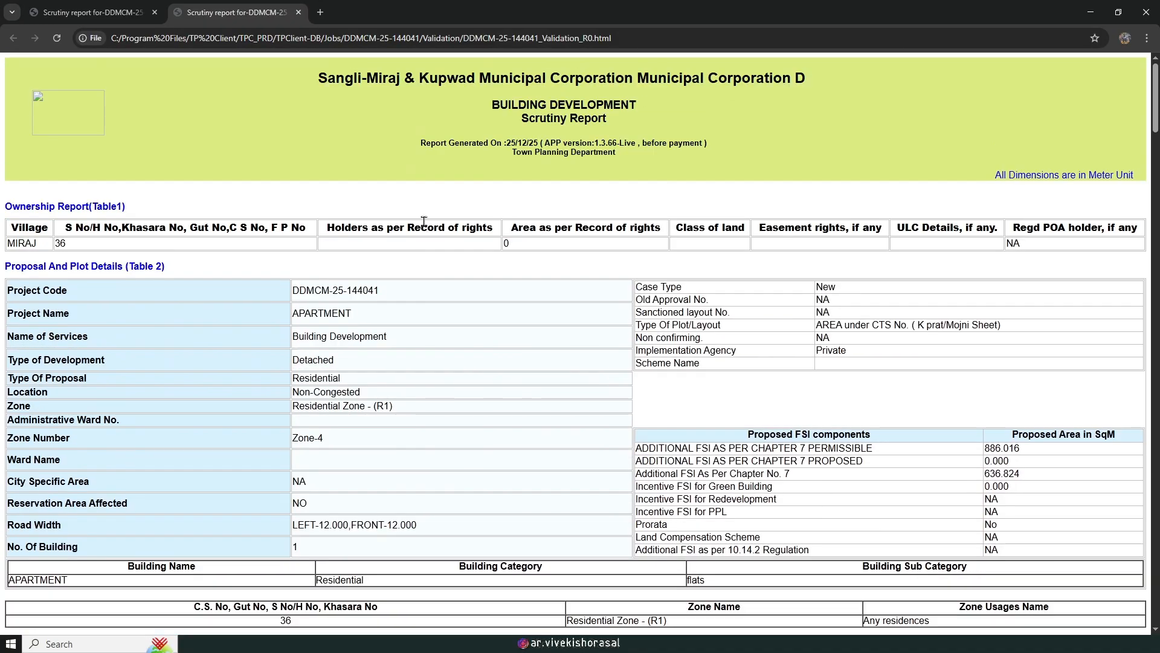
pyautogui.scroll(-12, 424, 222)
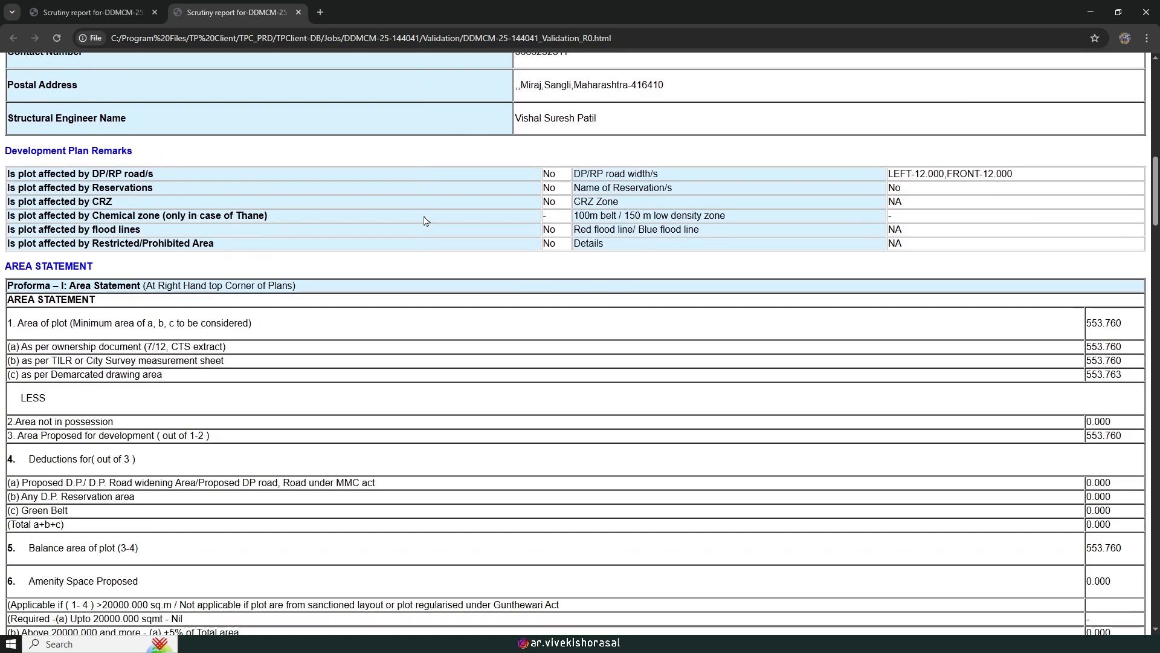
pyautogui.scroll(-8, 425, 221)
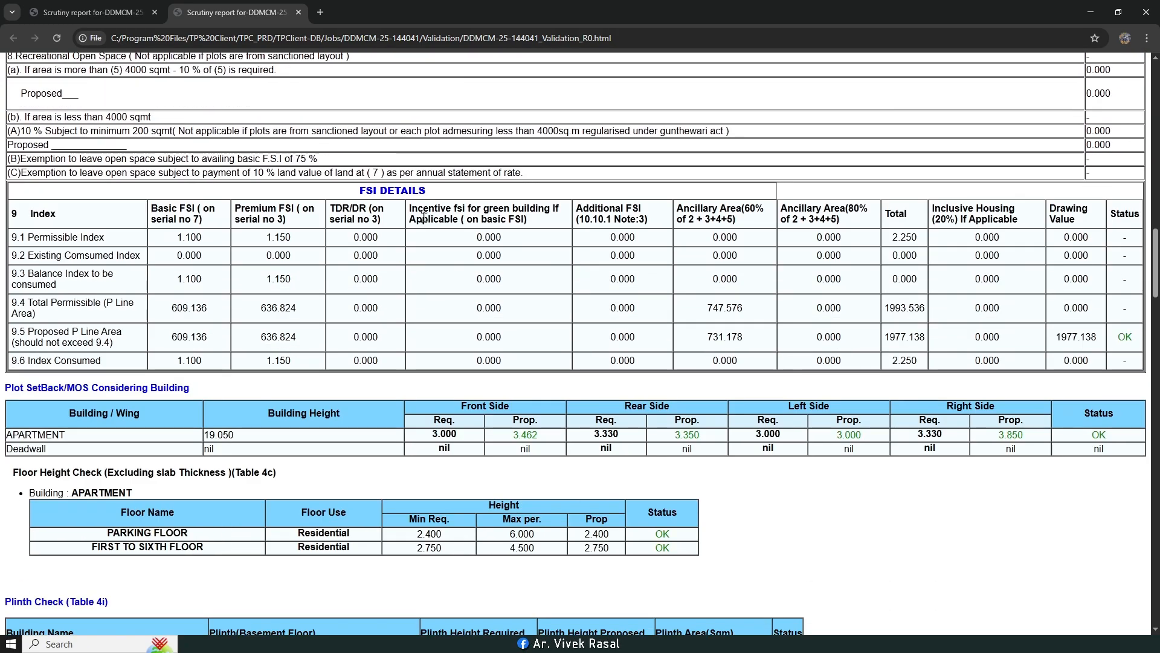
pyautogui.scroll(-1, 424, 217)
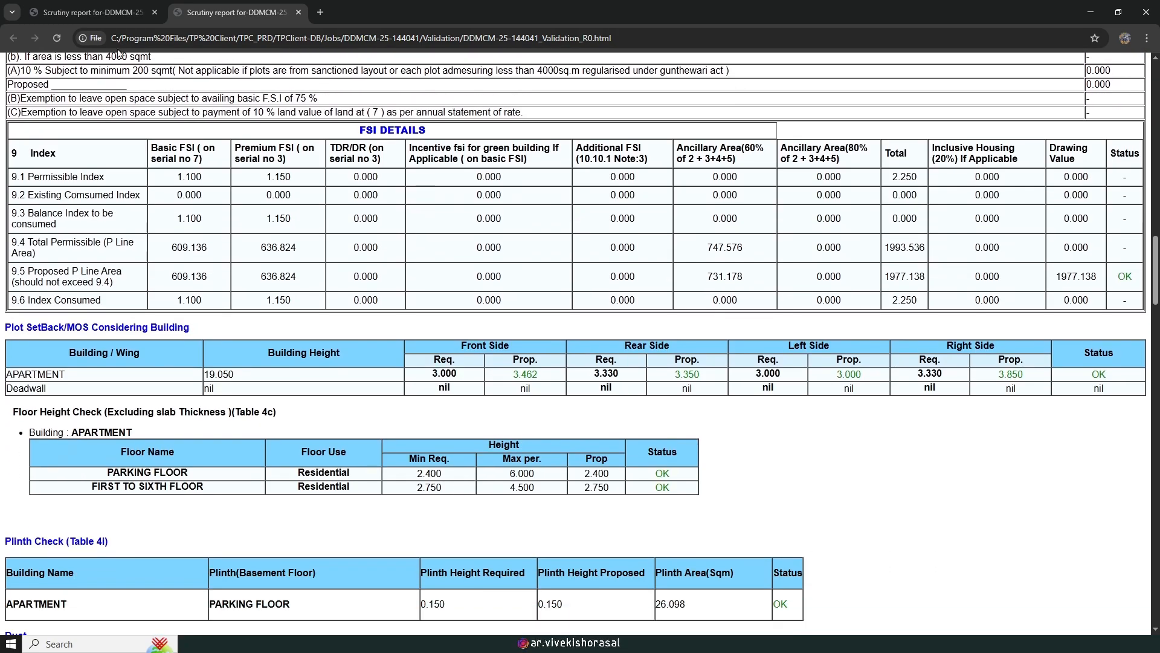
# Step: Flip between the two report versions again, finishing on the revised report where the 3.462 front setback passes
pyautogui.click(90, 12)
pyautogui.scroll(11, 195, 272)
pyautogui.scroll(10, 195, 272)
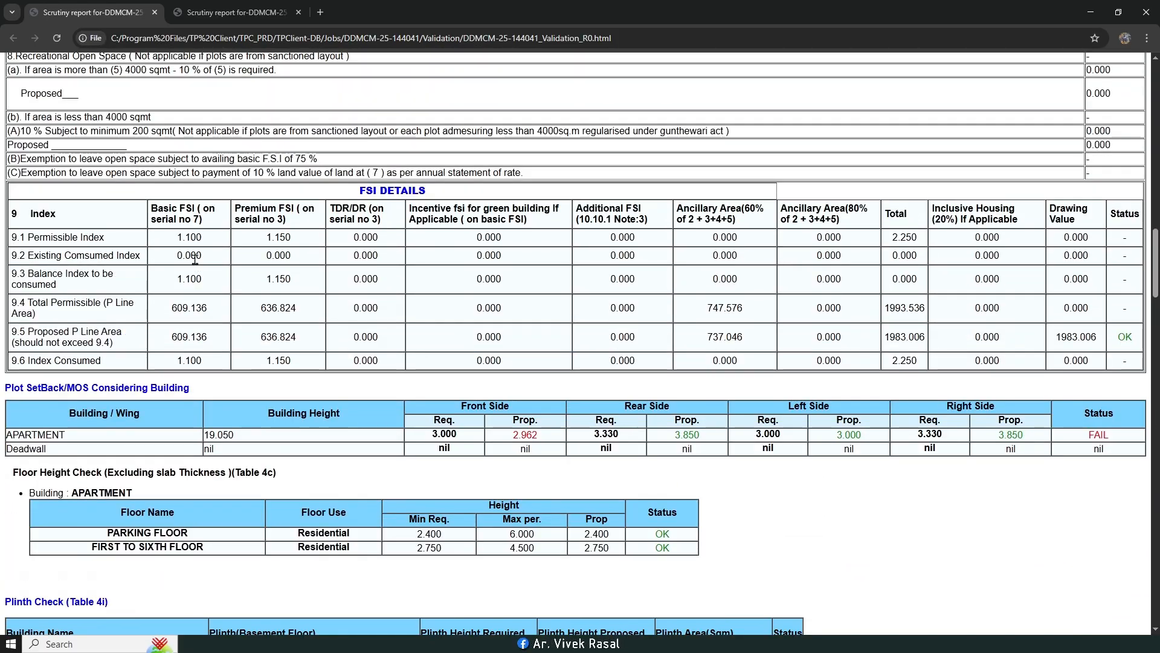
pyautogui.click(238, 7)
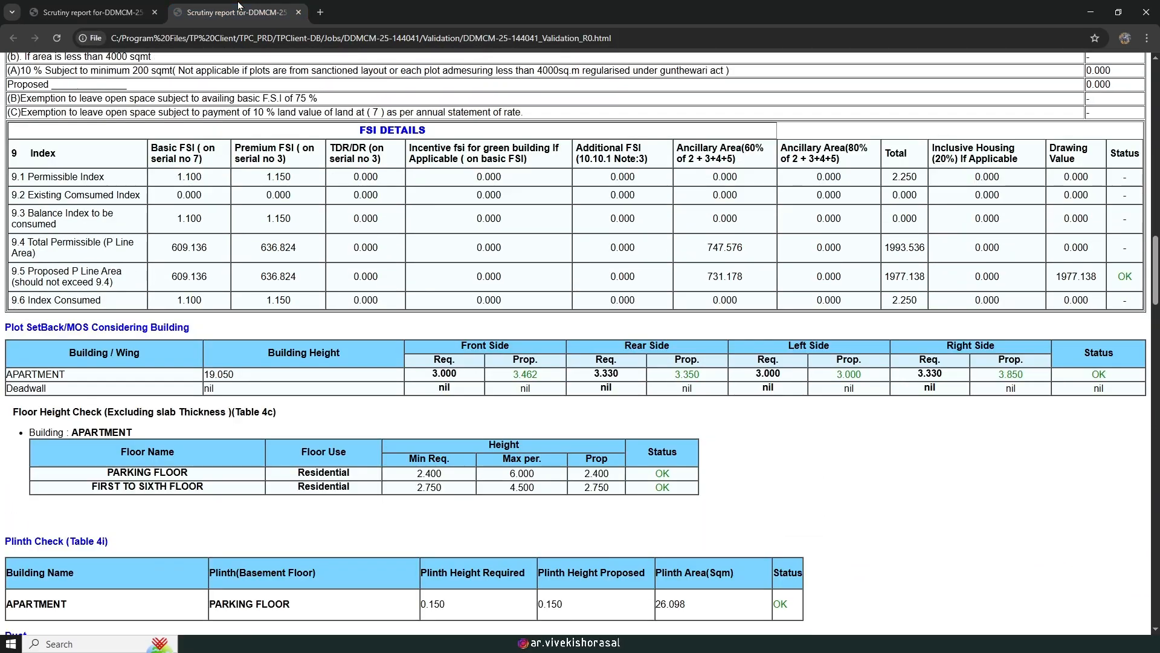
pyautogui.scroll(1, 244, 191)
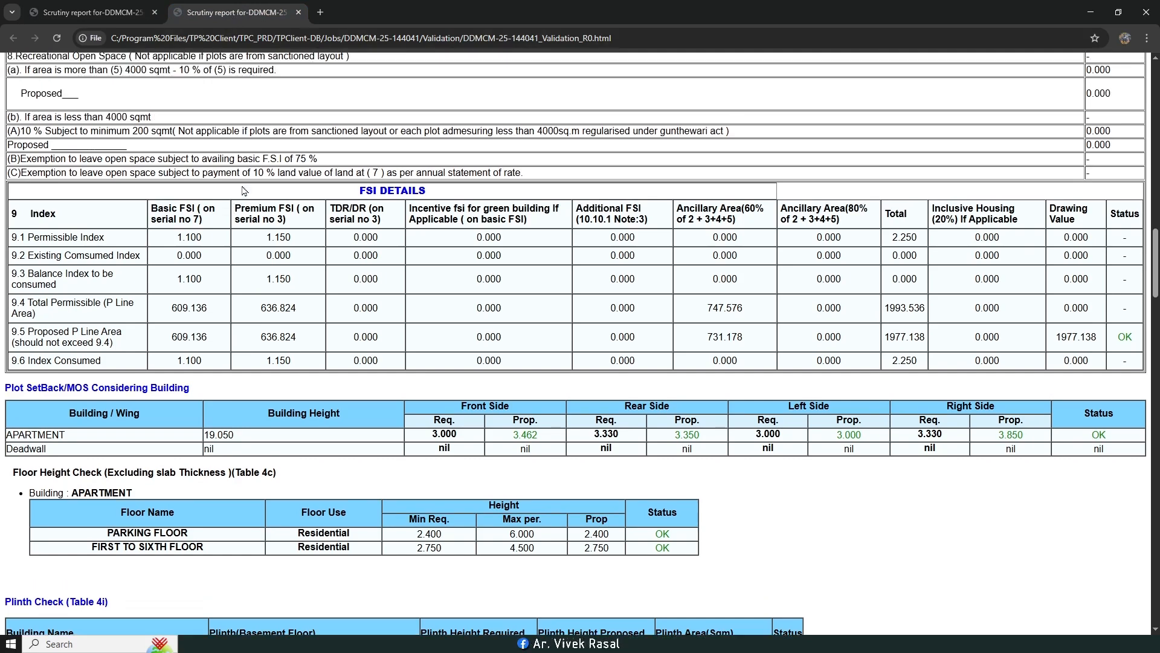
pyautogui.click(87, 5)
pyautogui.click(235, 7)
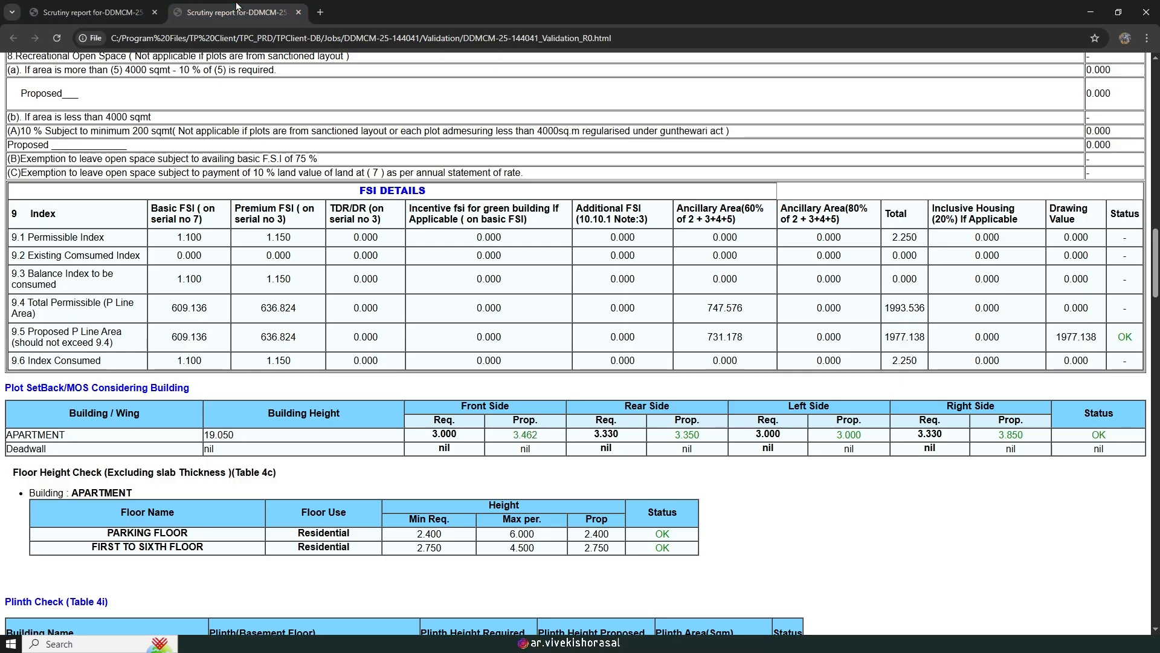
pyautogui.click(95, 5)
pyautogui.click(235, 11)
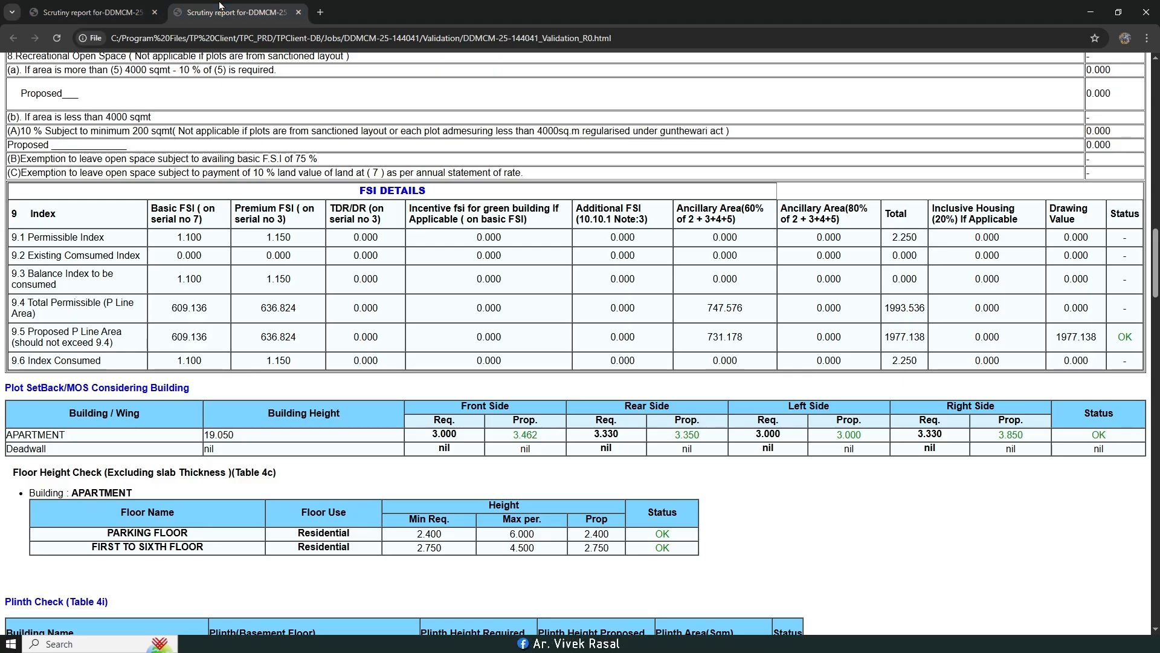
pyautogui.scroll(1, 902, 387)
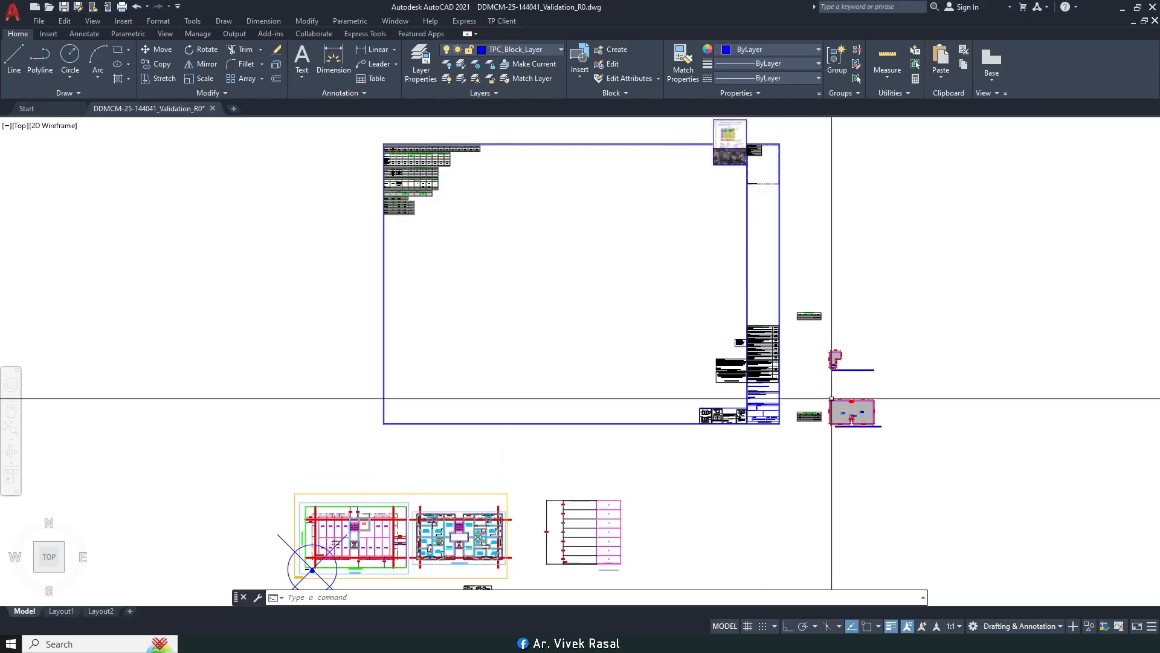
pyautogui.scroll(5, 846, 348)
pyautogui.moveTo(826, 422); pyautogui.dragTo(770, 385, button='middle')
pyautogui.scroll(5, 769, 381)
pyautogui.scroll(-5, 759, 291)
pyautogui.moveTo(724, 426)
pyautogui.mouseDown(button='middle')
pyautogui.moveTo(728, 294)
pyautogui.moveTo(687, 466)
pyautogui.mouseUp(button='middle')
pyautogui.scroll(-4, 683, 463)
pyautogui.scroll(6, 715, 524)
pyautogui.moveTo(715, 524); pyautogui.dragTo(698, 447, button='middle')
pyautogui.scroll(2, 695, 409)
pyautogui.scroll(-6, 695, 409)
pyautogui.scroll(4, 672, 259)
pyautogui.scroll(-2, 669, 326)
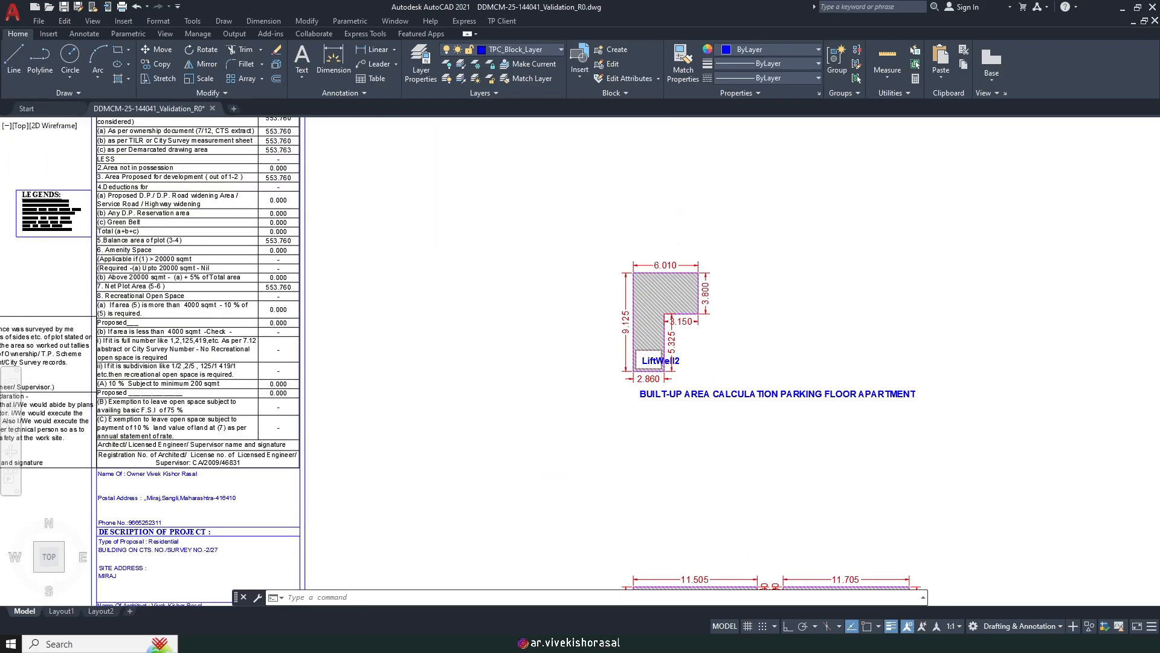
pyautogui.scroll(-3, 663, 410)
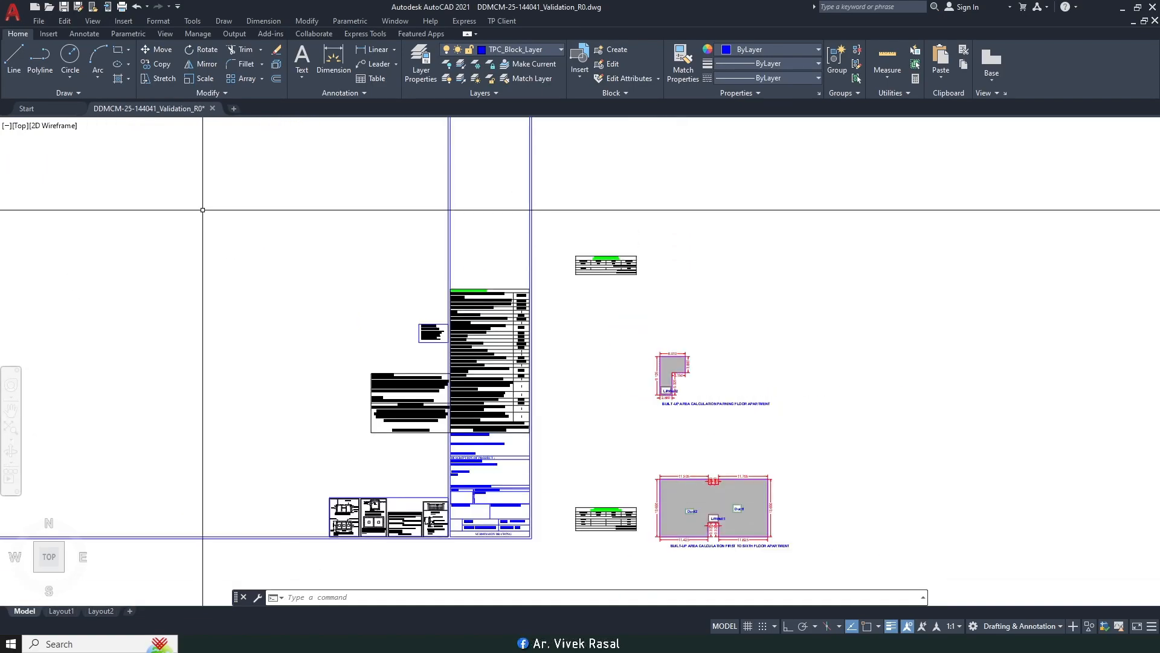
pyautogui.hotkey('alt', 'Tab')
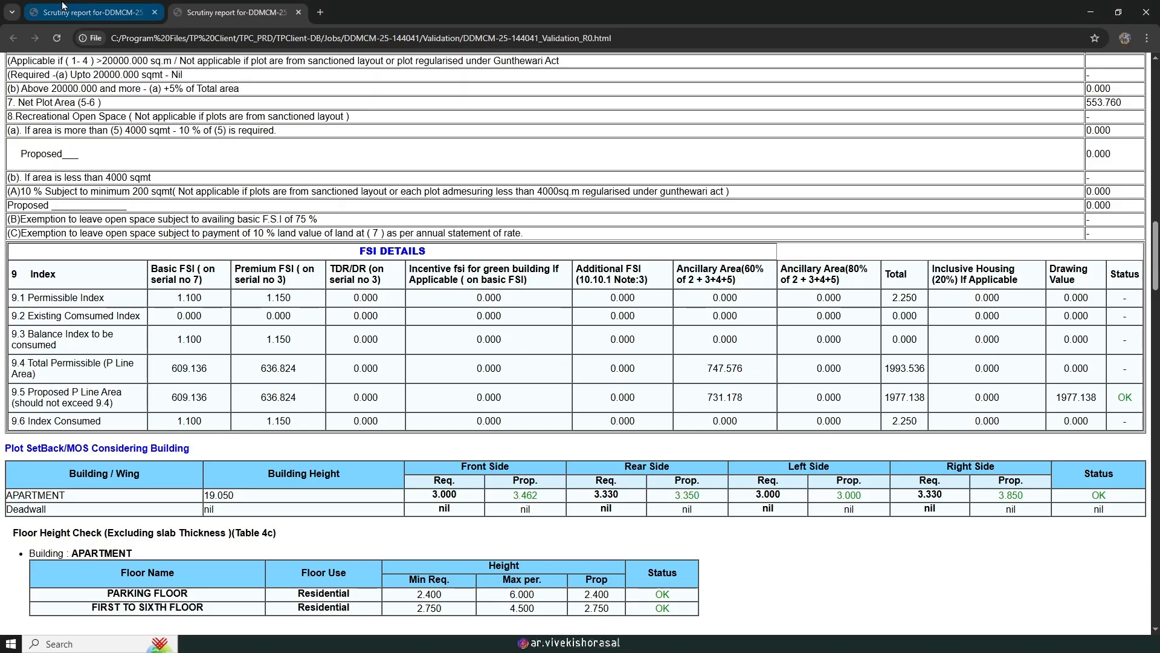
# Step: Switch between the earlier report with the failing setback and the revised one, ending on the revised report
pyautogui.click(91, 7)
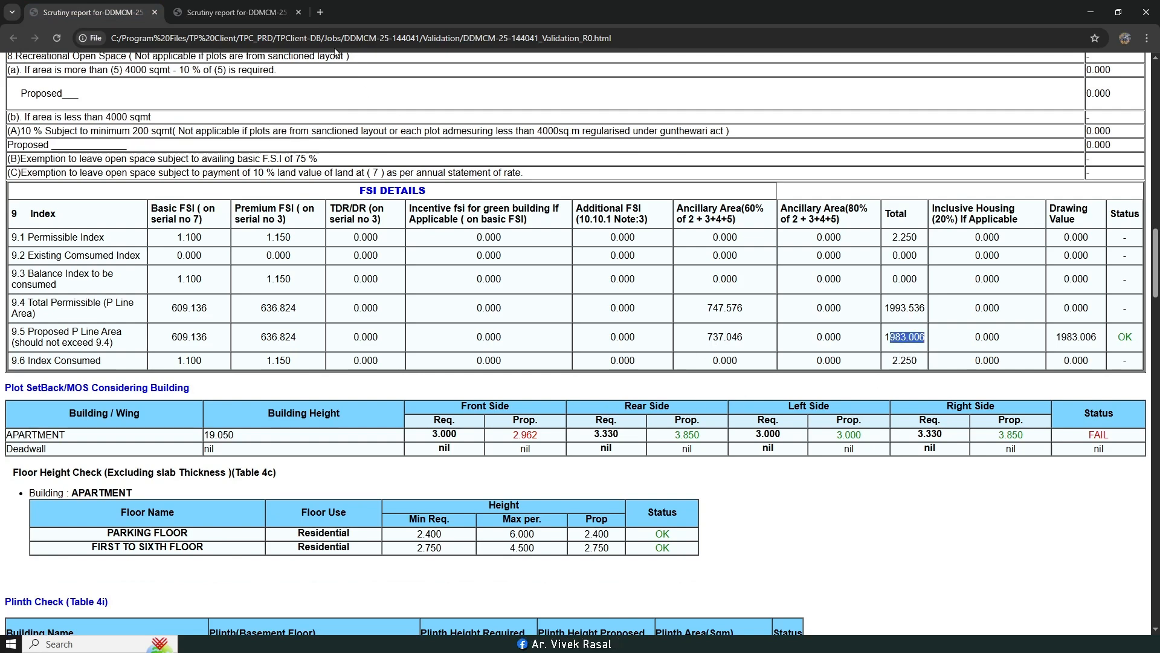
pyautogui.click(230, 8)
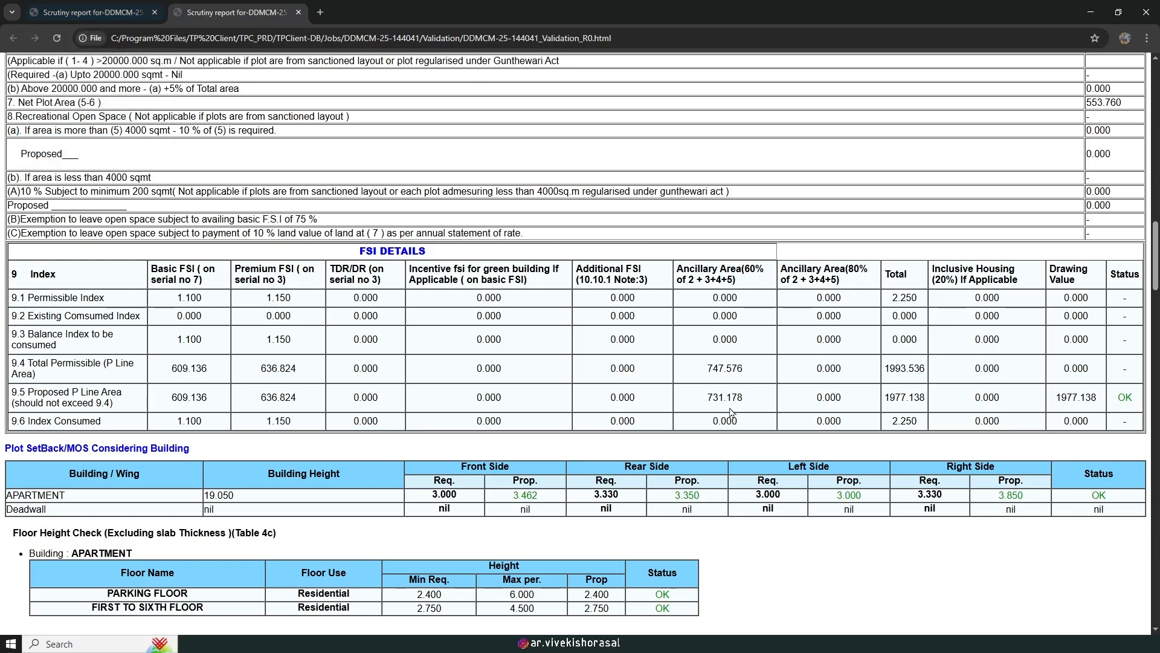
pyautogui.click(217, 6)
pyautogui.click(106, 10)
pyautogui.hotkey('ctrl', 'Tab')
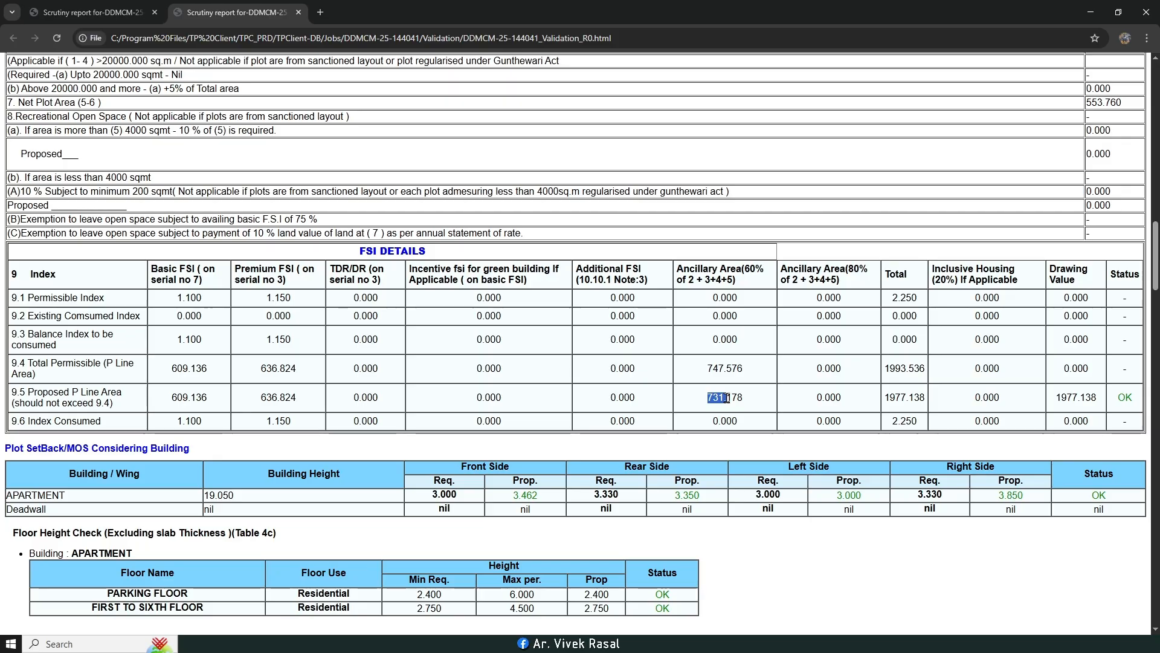
# Step: Scroll the revised report to the unit table and briefly highlight units 101;201;301;401;501;601
pyautogui.scroll(-4, 736, 367)
pyautogui.scroll(-2, 736, 367)
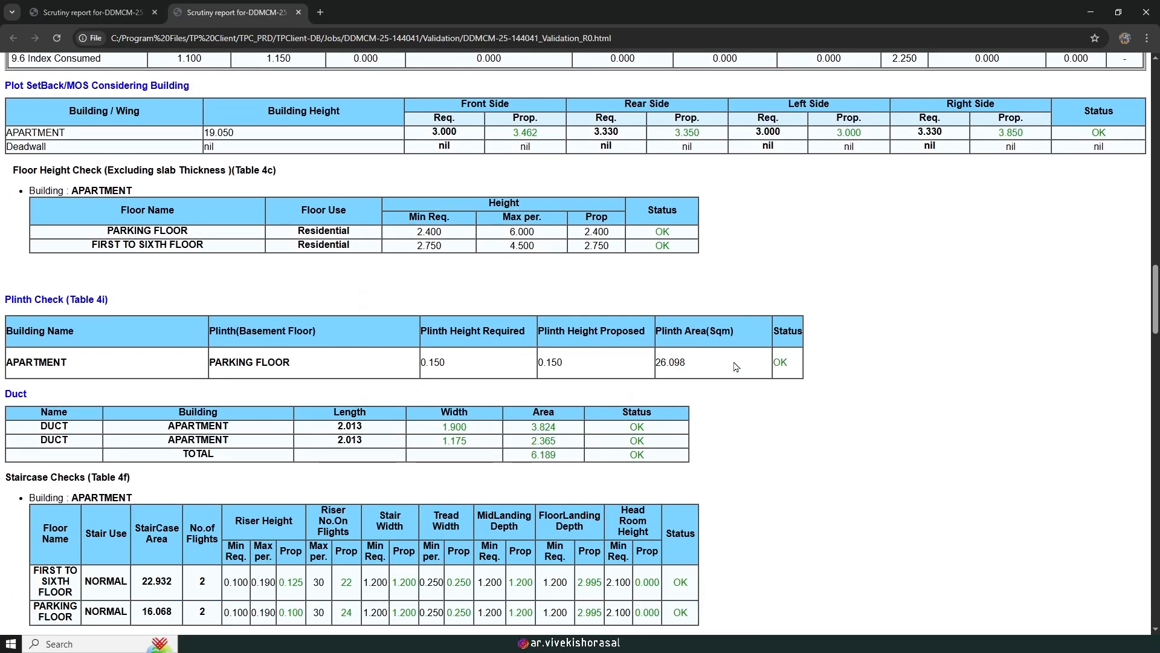
pyautogui.scroll(-6, 736, 367)
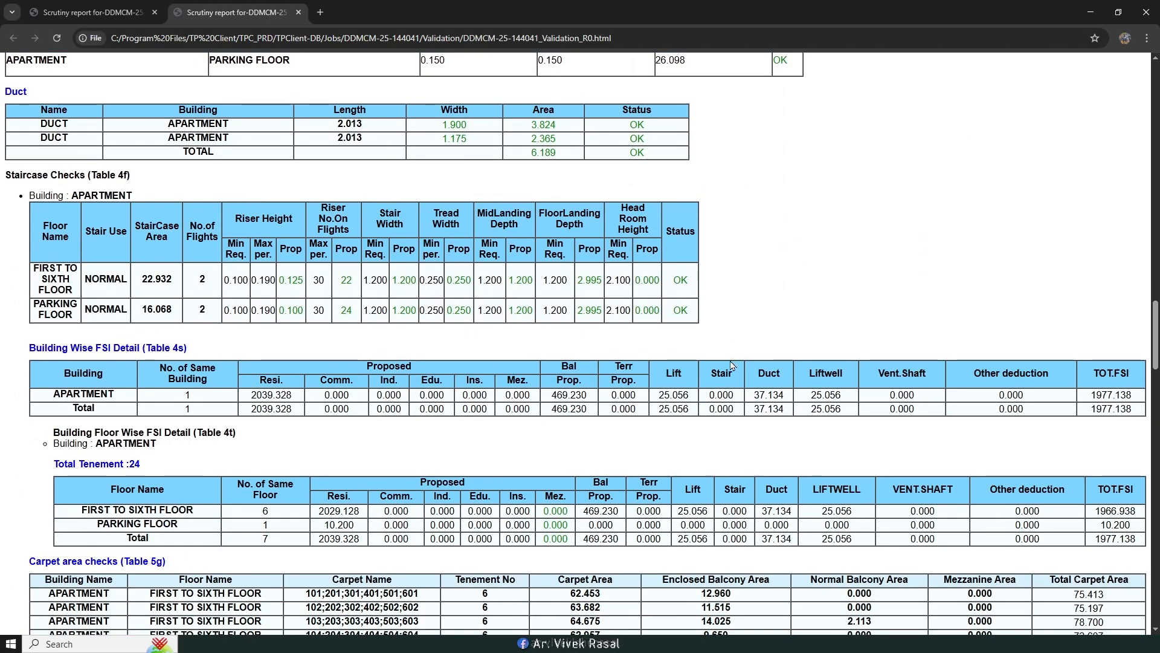
pyautogui.scroll(-2, 725, 365)
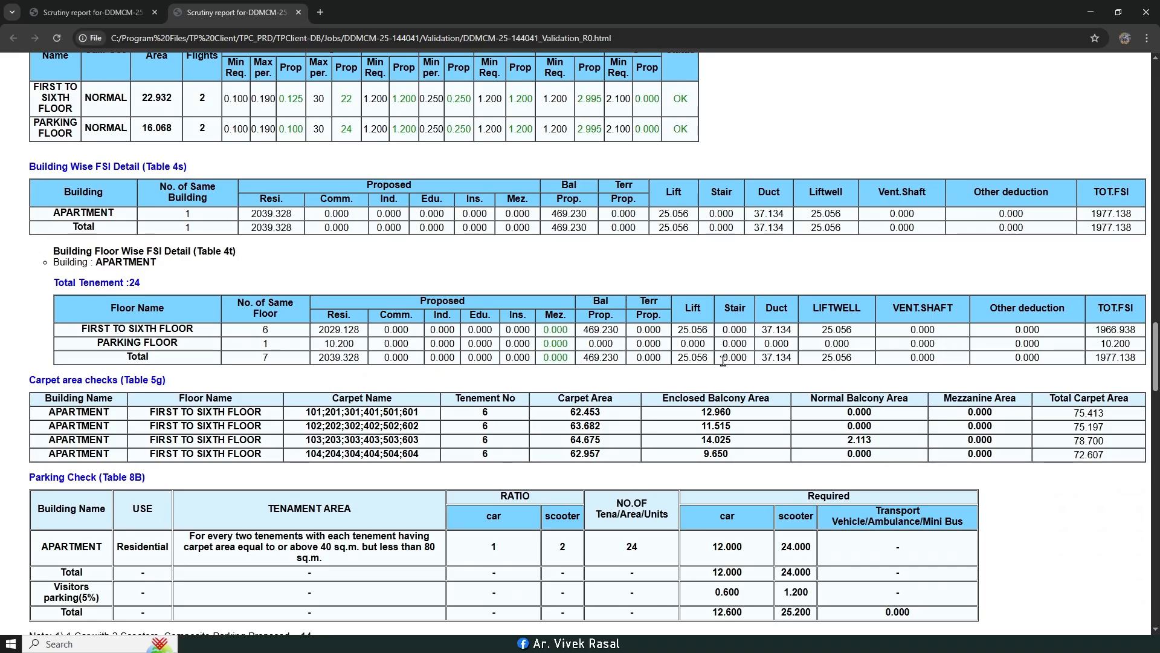
pyautogui.scroll(-1, 723, 361)
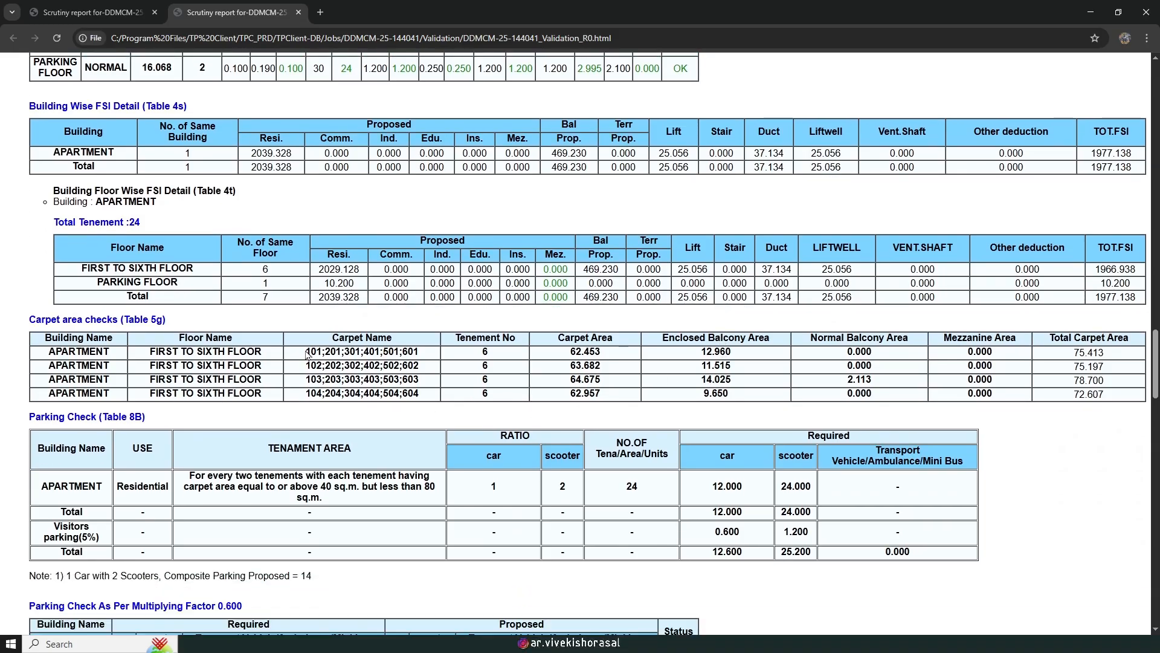
pyautogui.moveTo(343, 352); pyautogui.dragTo(435, 364)
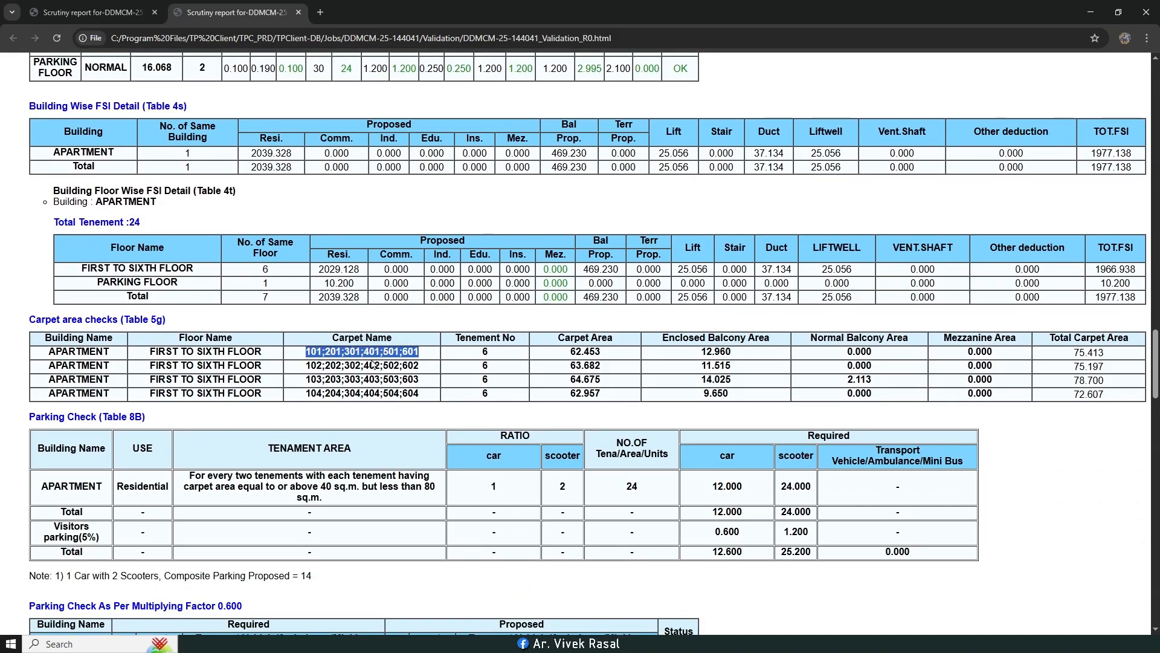
pyautogui.click(322, 351)
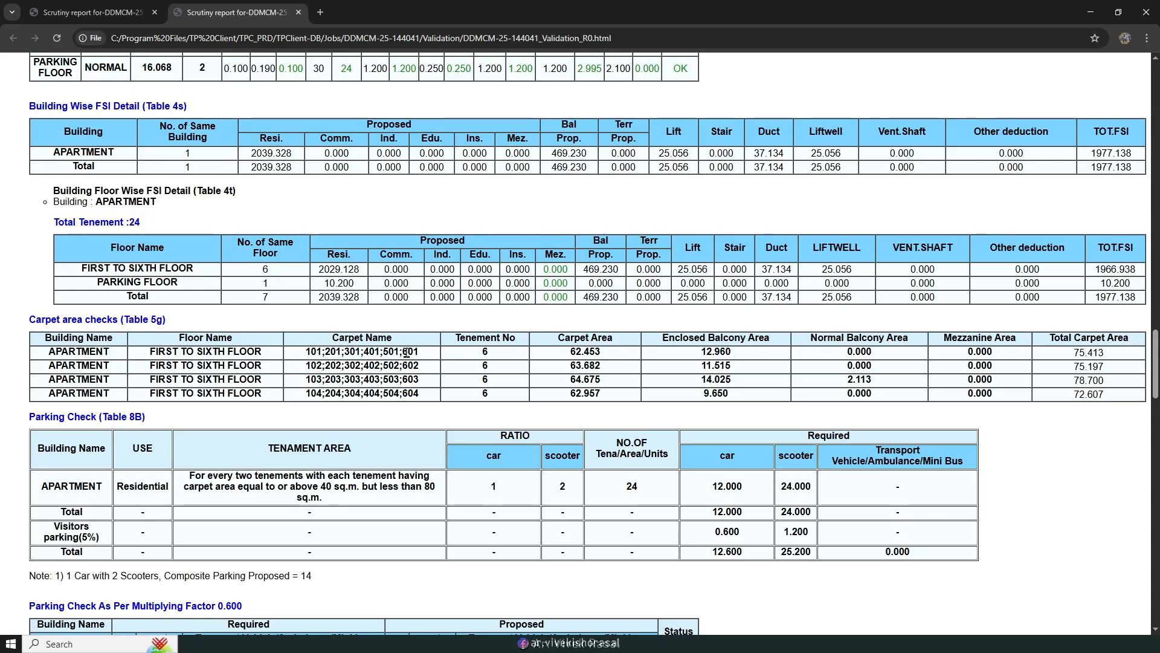
# Step: Scroll on through the parking, height and telecom checks to the passing Fire lift check (2 lifts, 8.352 area)
pyautogui.scroll(-2, 443, 381)
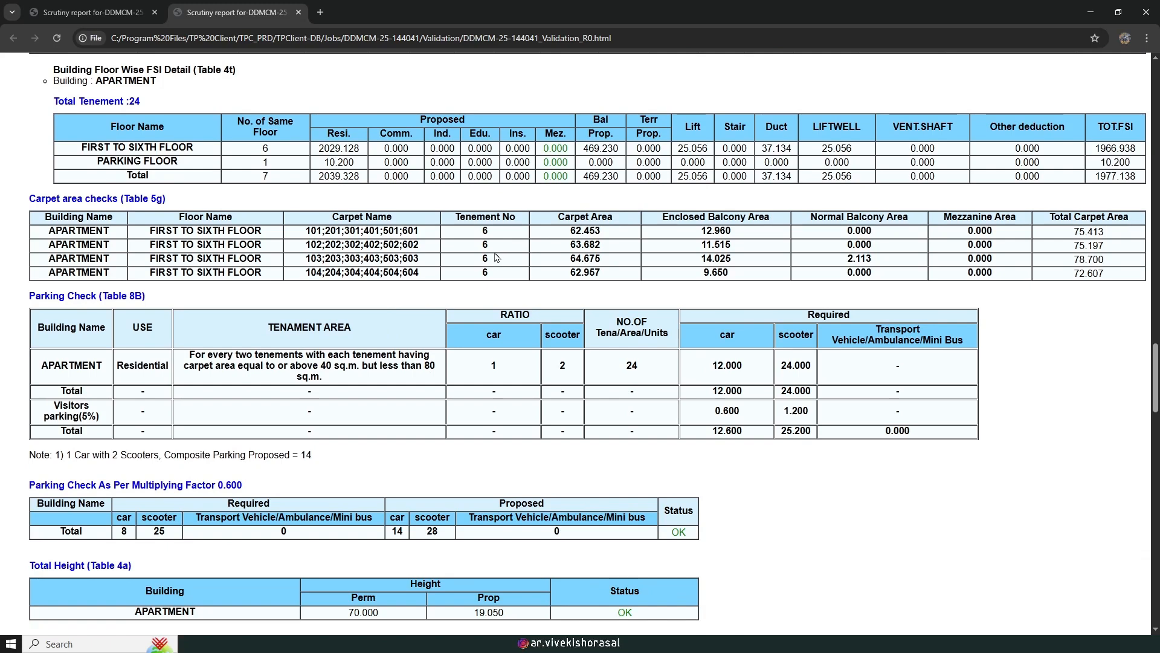
pyautogui.scroll(-2, 325, 293)
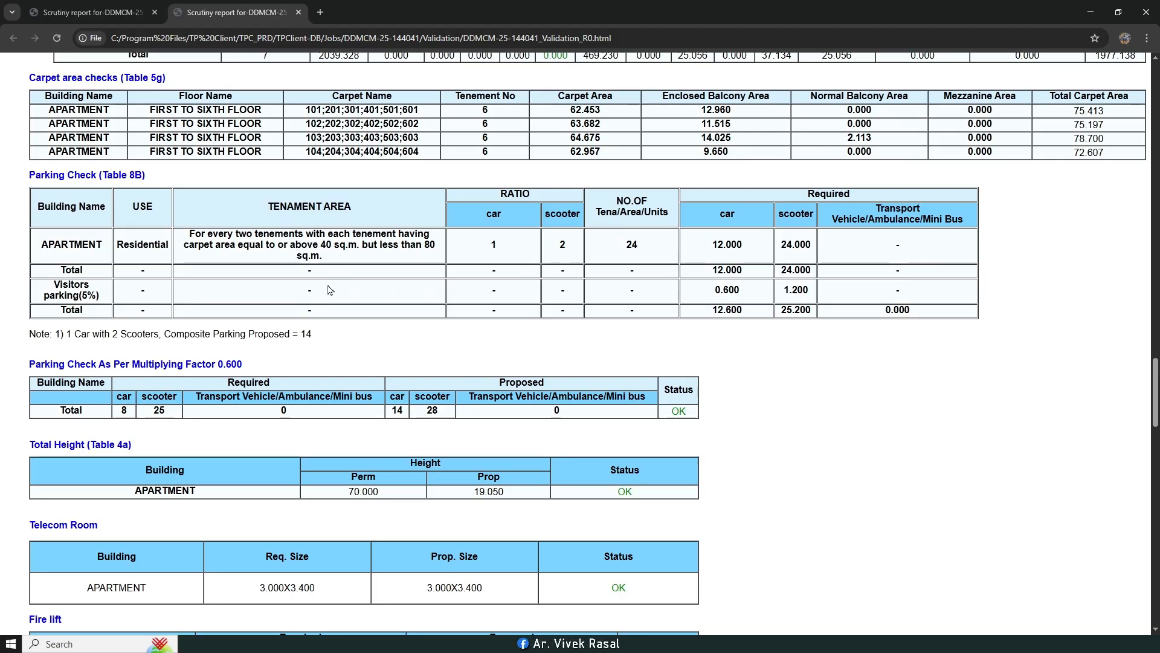
pyautogui.scroll(-1, 295, 395)
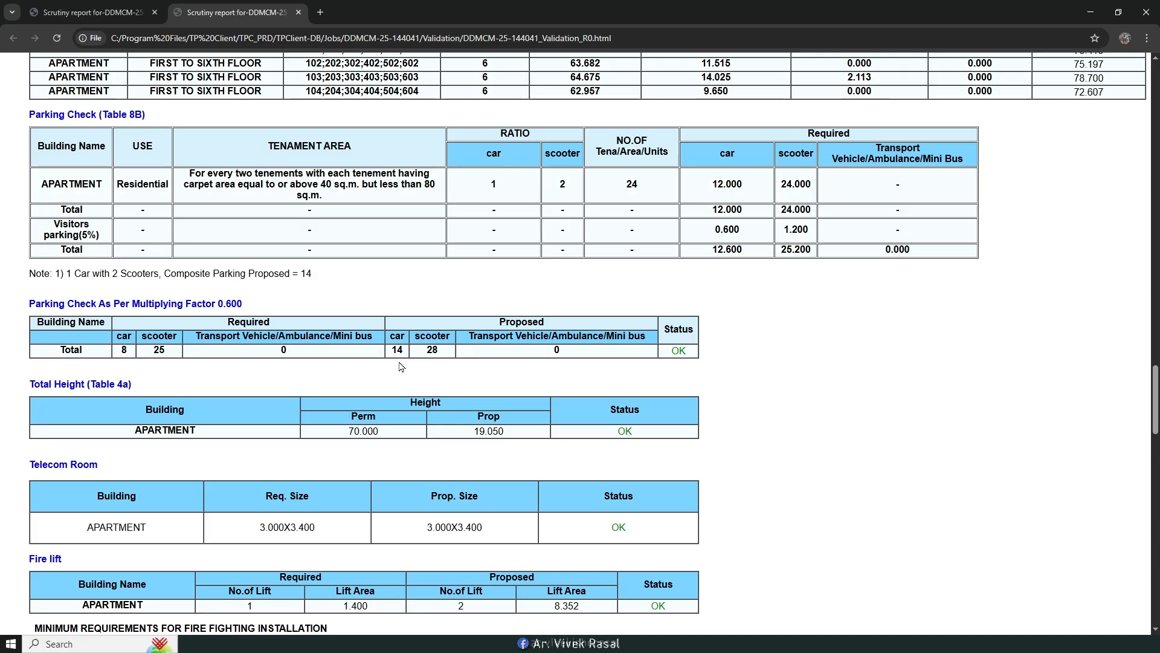
pyautogui.scroll(-1, 400, 366)
pyautogui.scroll(-20, 399, 367)
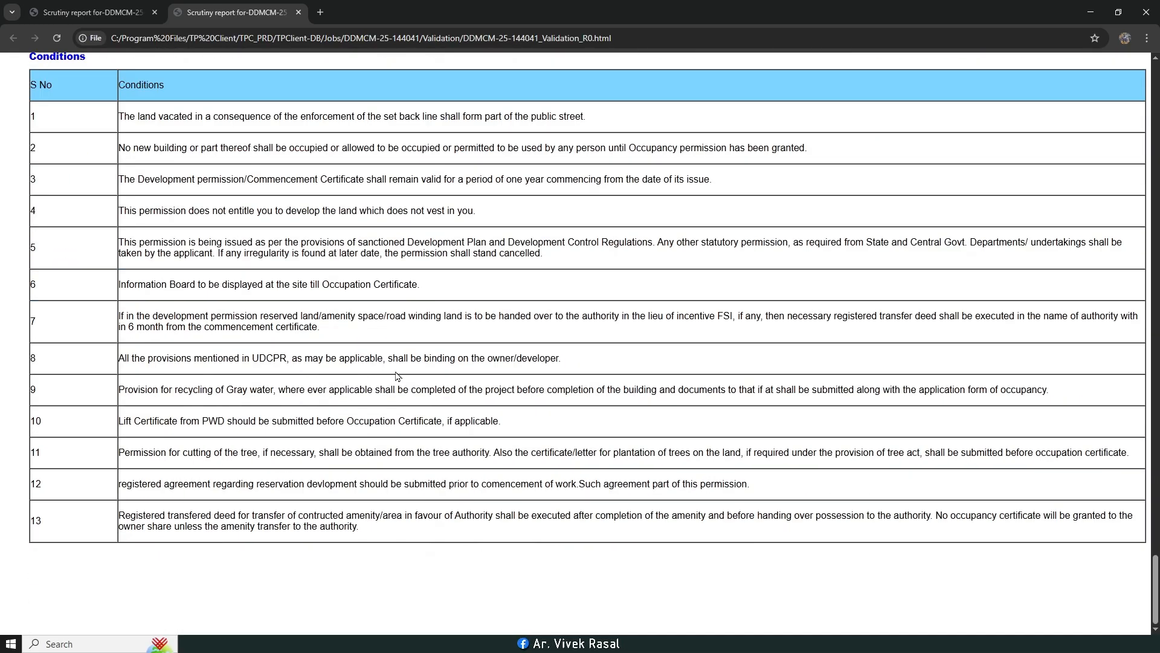
pyautogui.scroll(14, 623, 284)
pyautogui.scroll(7, 623, 284)
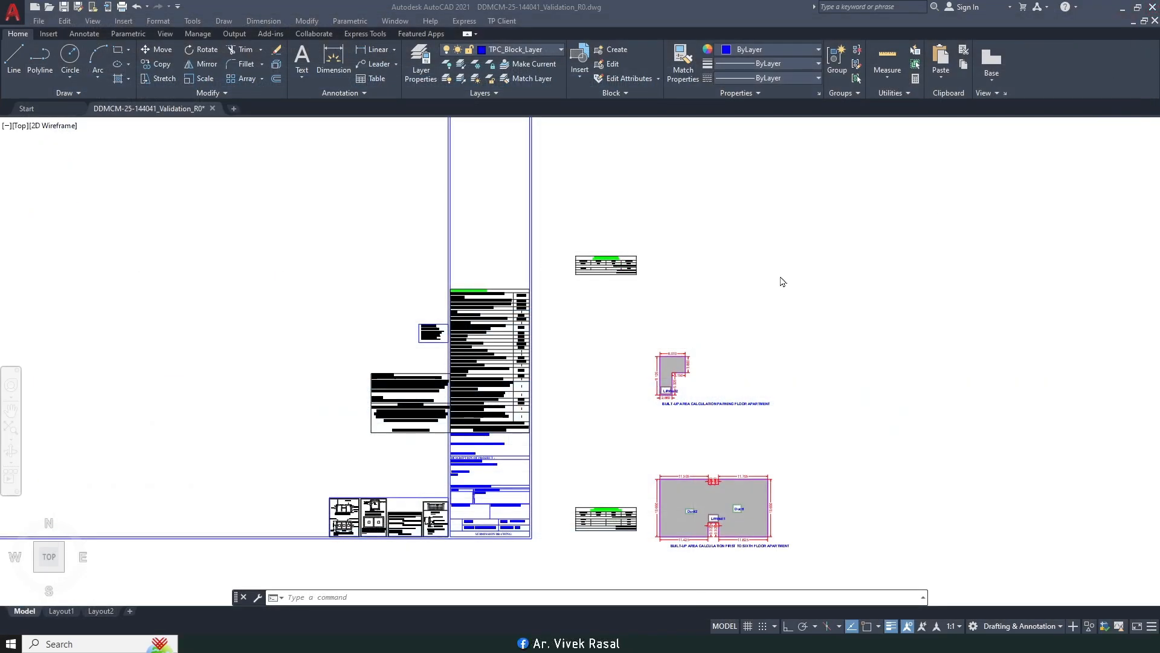
pyautogui.scroll(-4, 756, 319)
pyautogui.moveTo(435, 471)
pyautogui.mouseDown(button='middle')
pyautogui.moveTo(629, 448)
pyautogui.moveTo(610, 346)
pyautogui.moveTo(704, 369)
pyautogui.mouseUp(button='middle')
pyautogui.scroll(6, 543, 427)
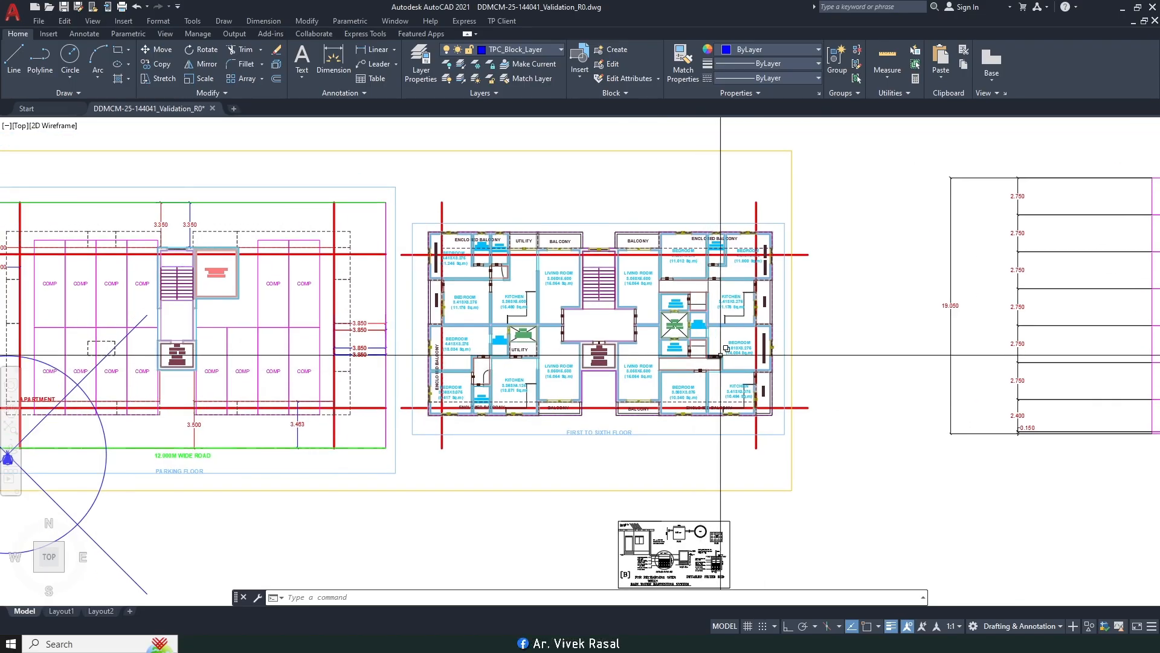
pyautogui.moveTo(638, 325); pyautogui.dragTo(862, 352, button='middle')
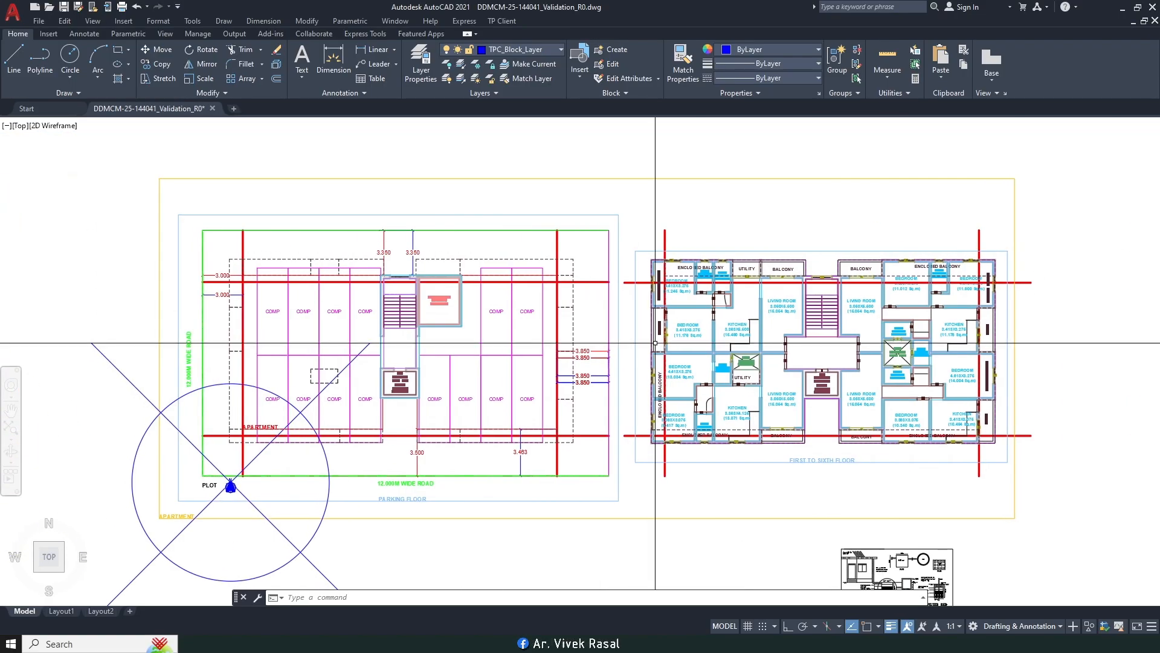
pyautogui.moveTo(655, 342); pyautogui.dragTo(578, 331, button='middle')
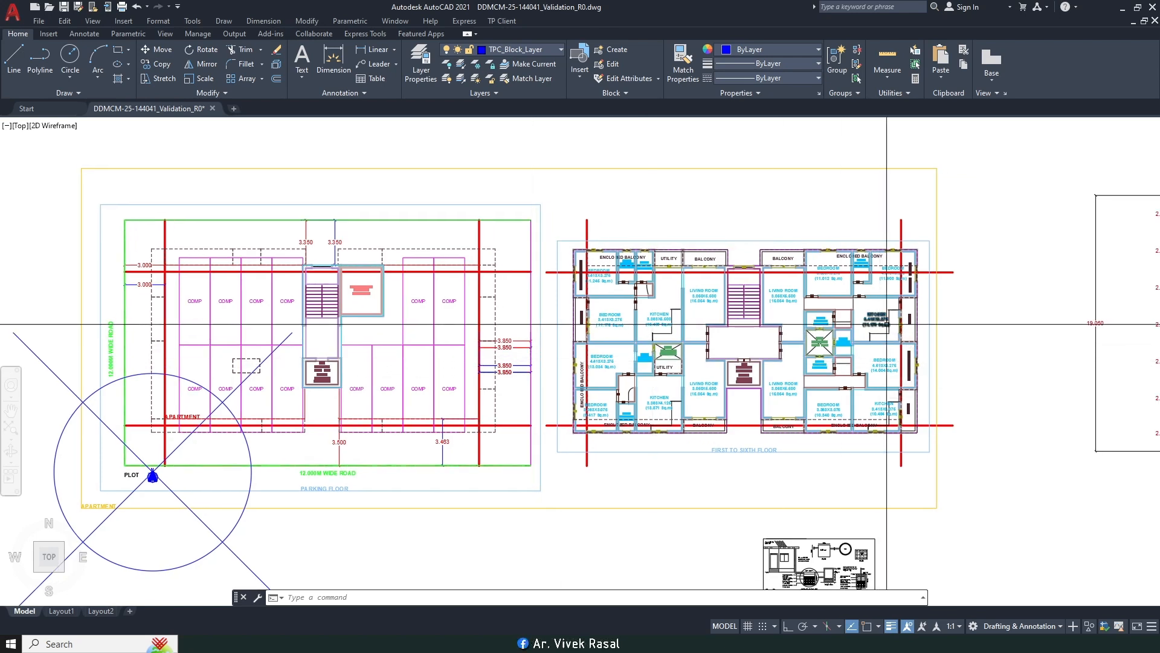